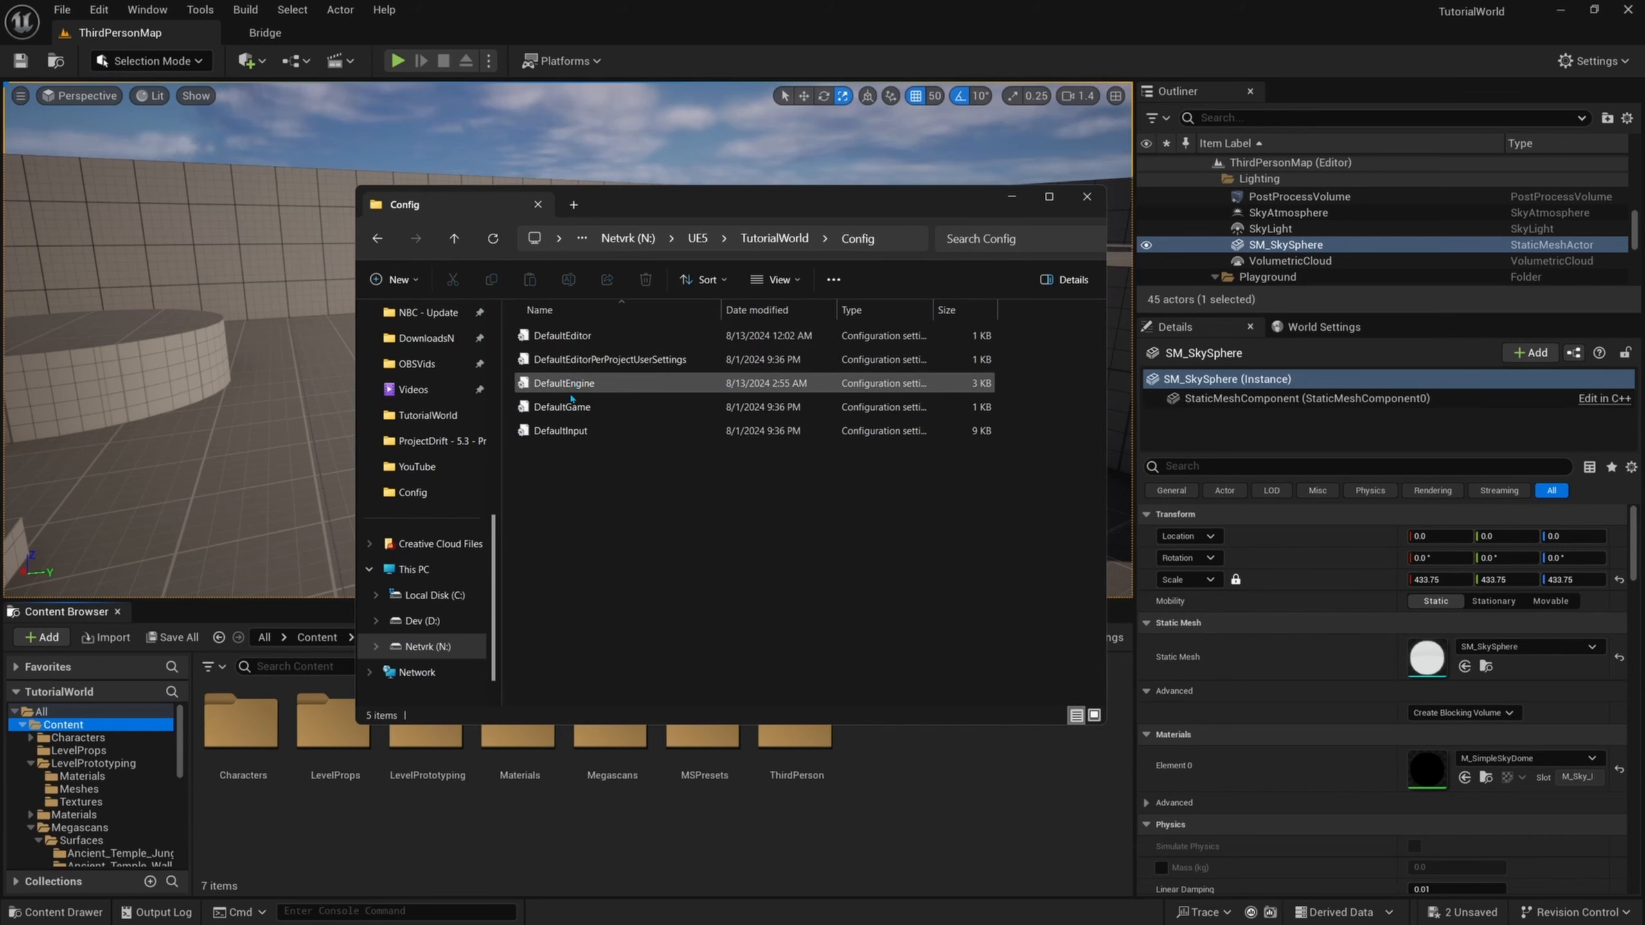
# - Check the r.Nanite.AllowTessellation=1 and r.Nanite.Tessellation=1 lines in the DefaultEngine config file, and close the file and its folder
pyautogui.doubleClick(551, 386)
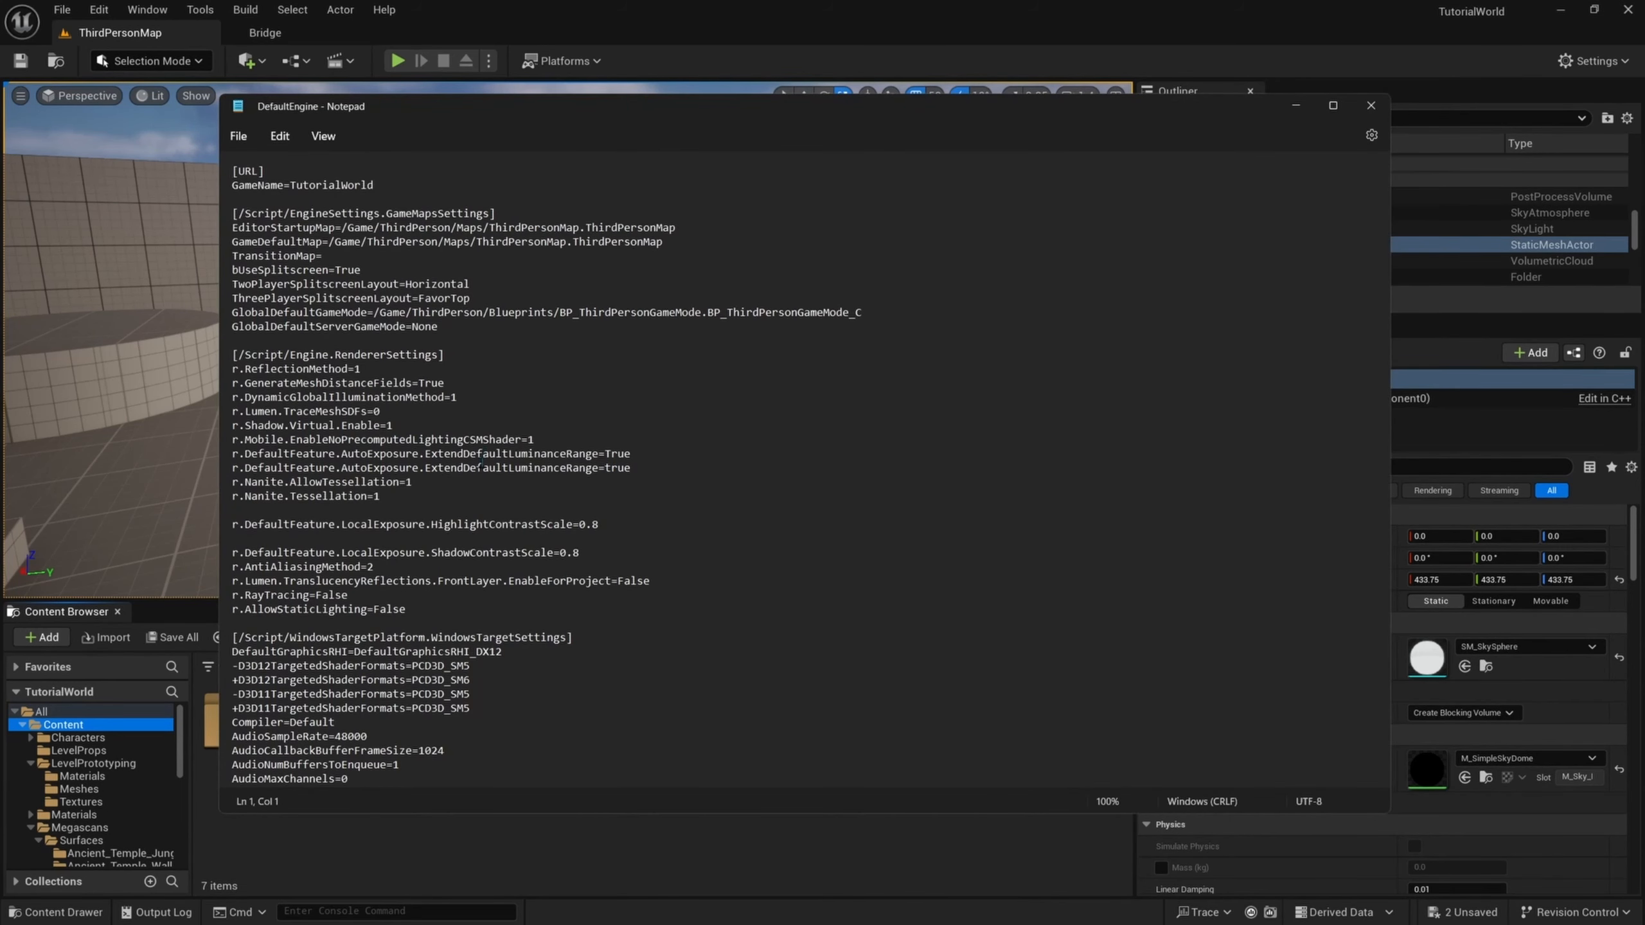
pyautogui.scroll(-5, 480, 464)
pyautogui.scroll(5, 465, 447)
pyautogui.moveTo(234, 481); pyautogui.dragTo(404, 496)
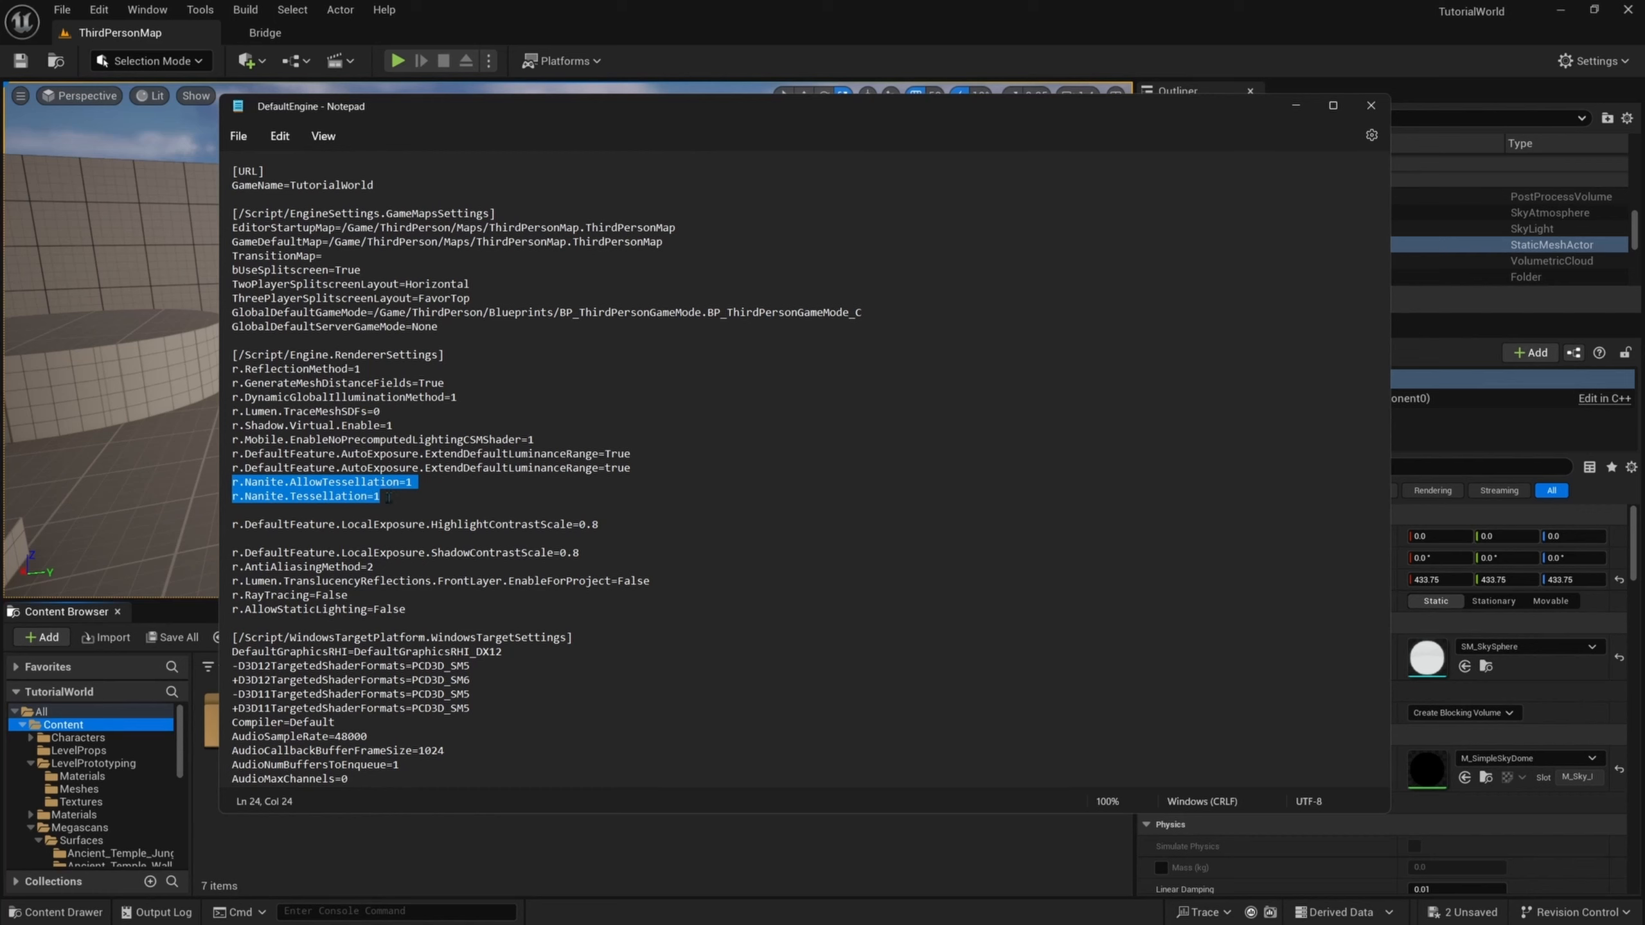
pyautogui.click(238, 136)
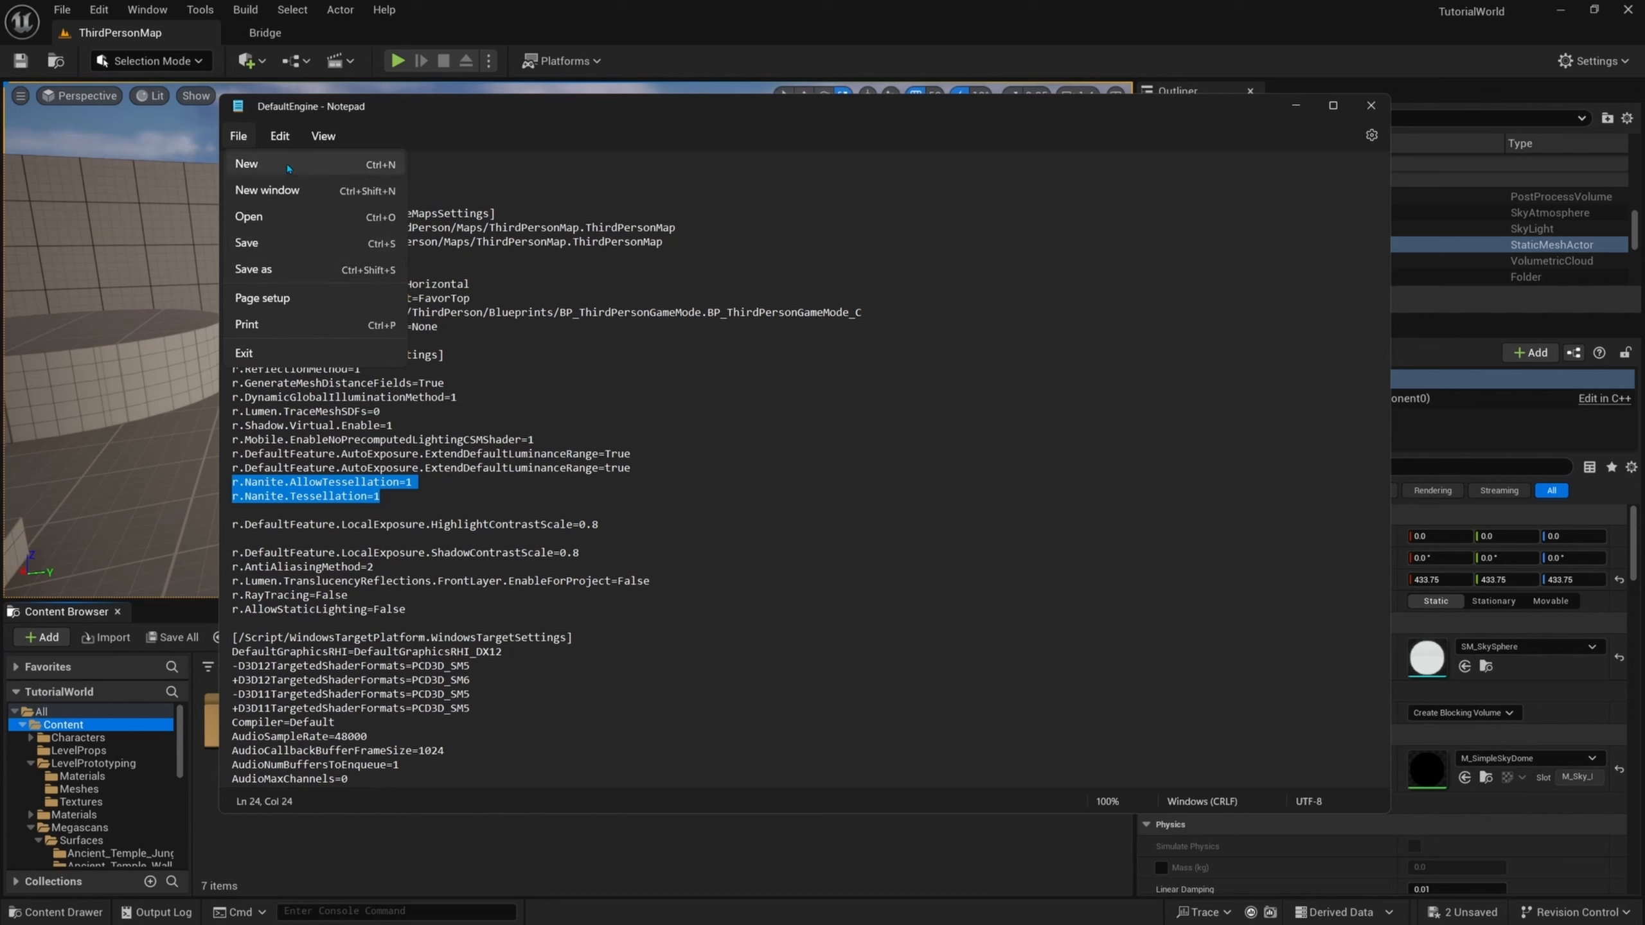
pyautogui.click(245, 137)
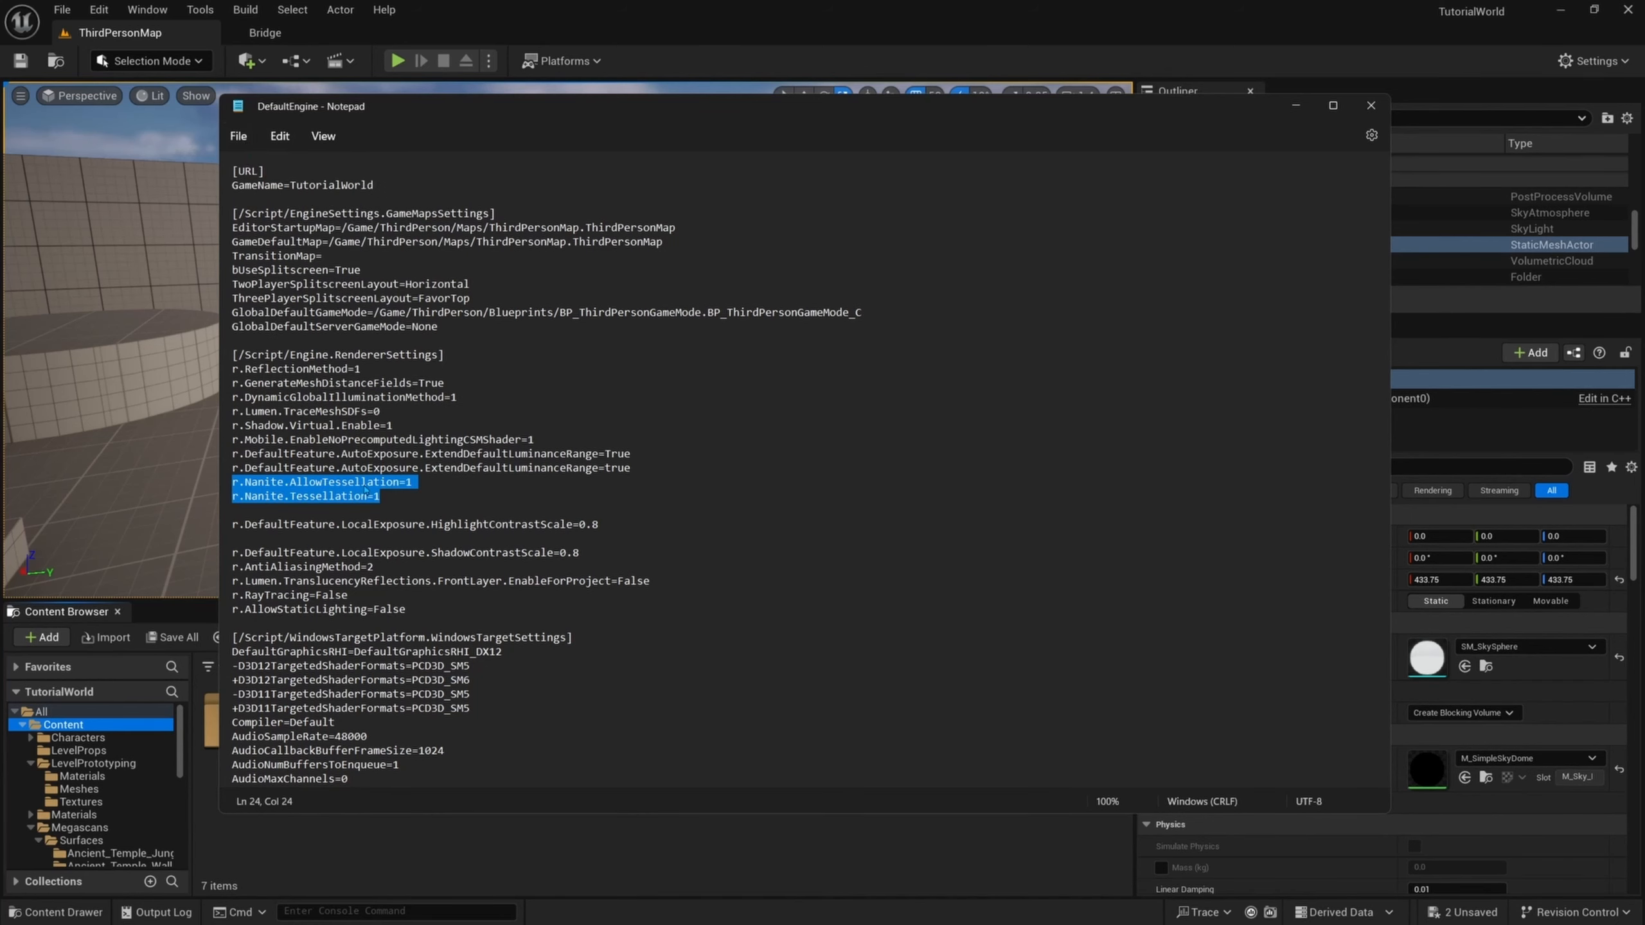
pyautogui.click(1370, 111)
pyautogui.click(1093, 195)
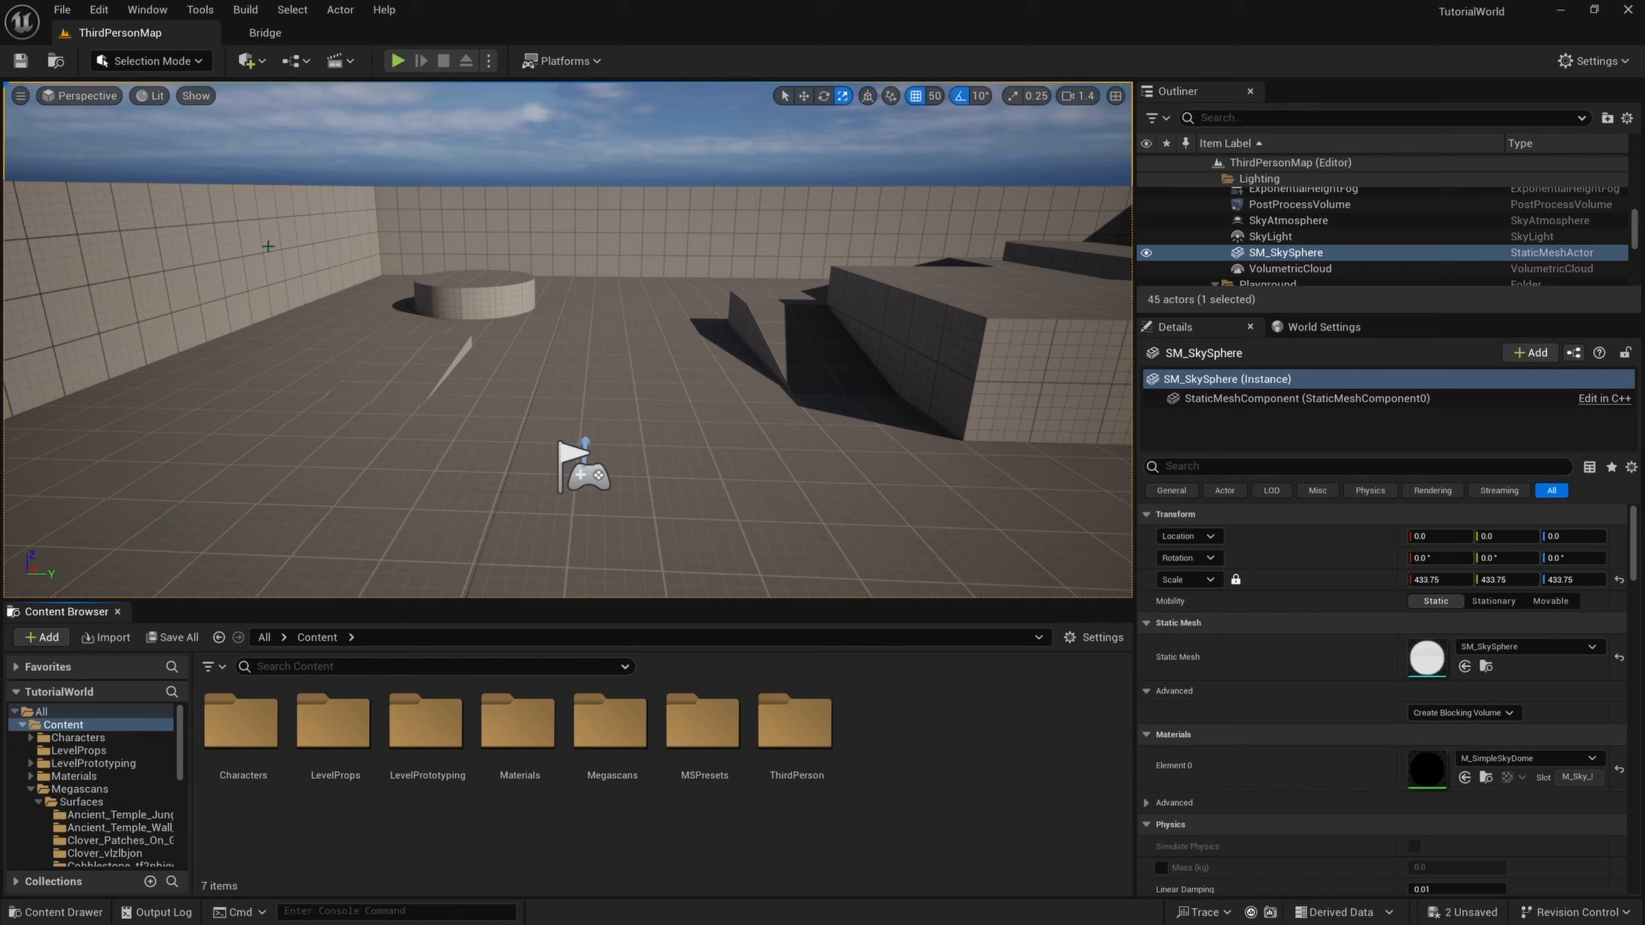
# - Open Quixel Bridge from the level editor and show its home page
pyautogui.click(247, 61)
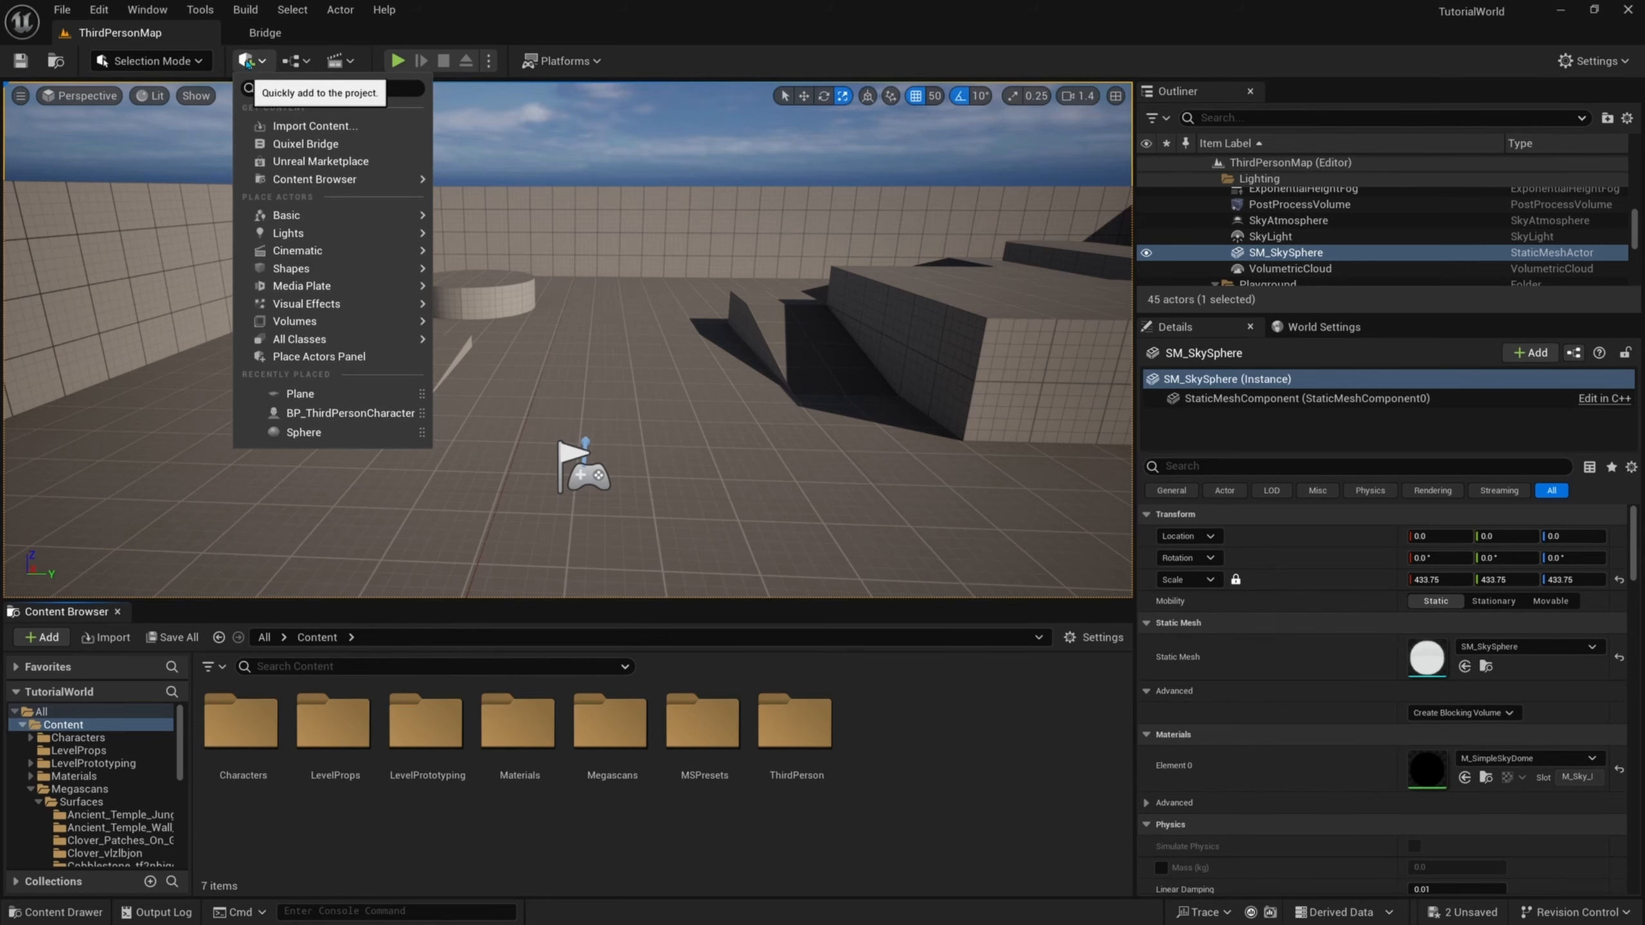
pyautogui.click(301, 144)
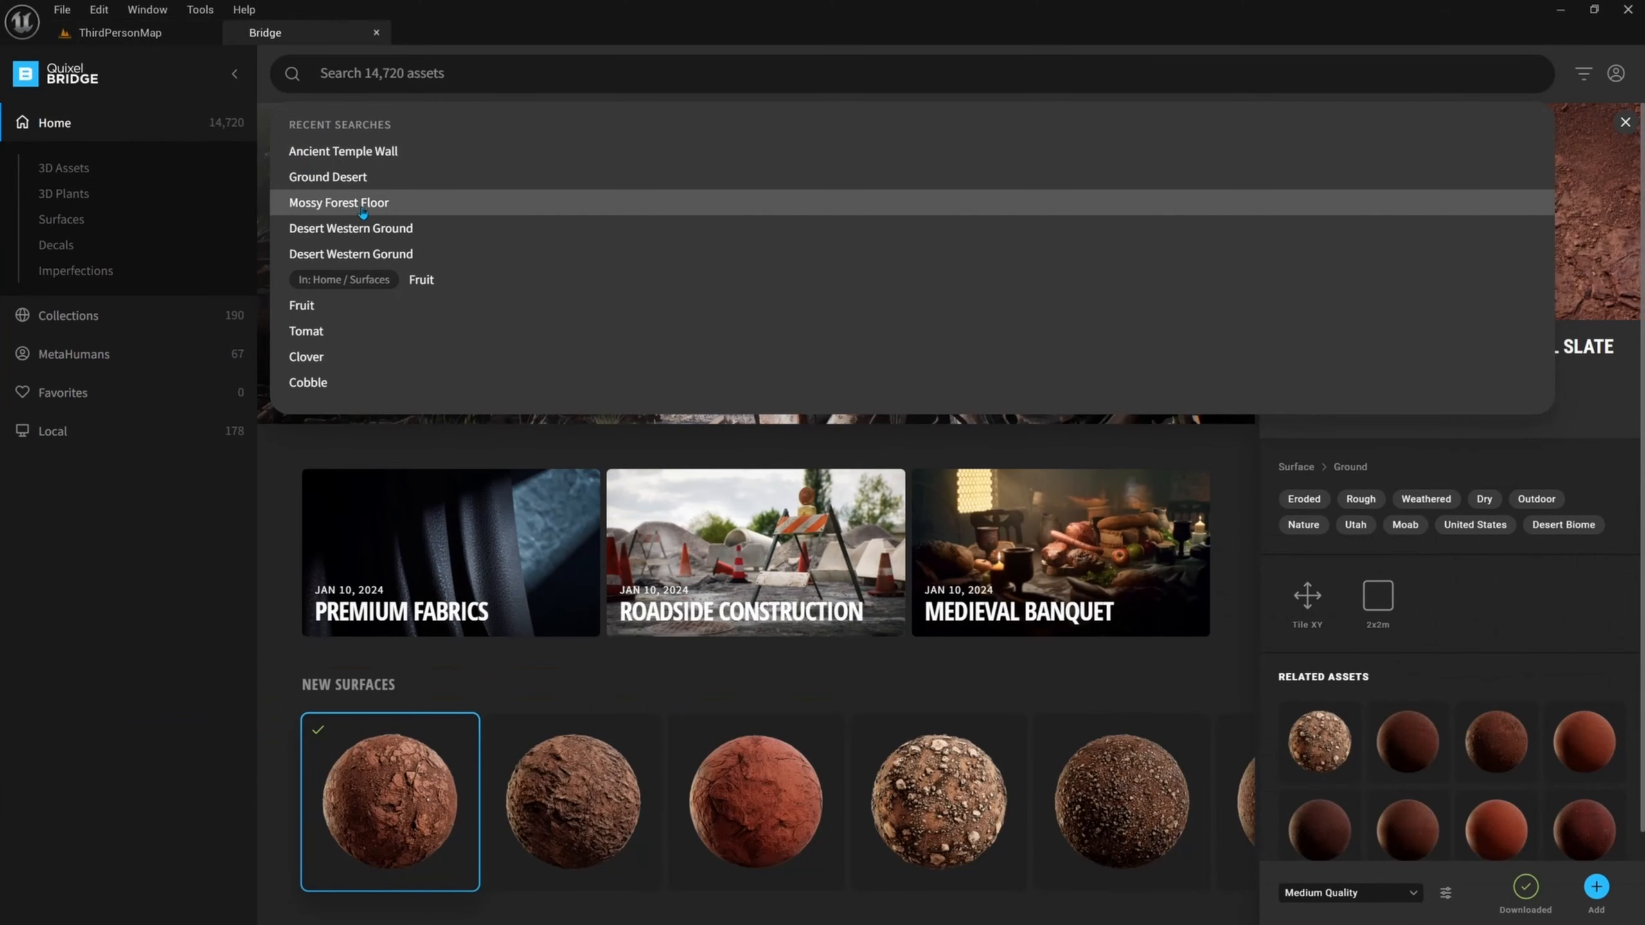
pyautogui.click(167, 132)
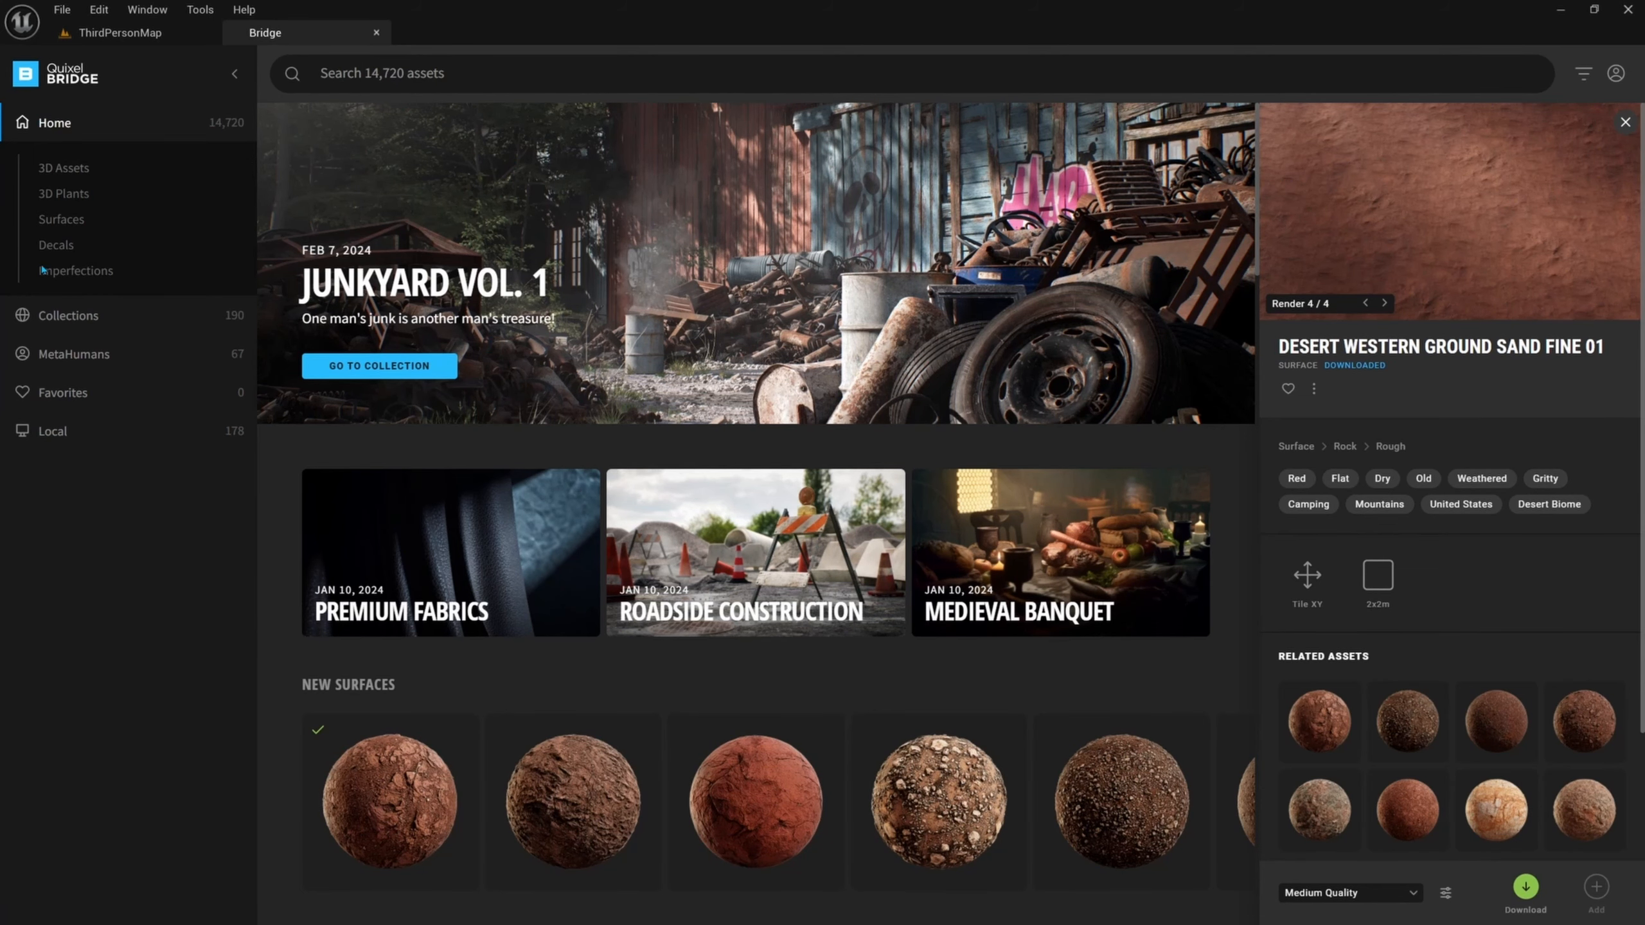
# - Search the Quixel Bridge library for "roman stone"
pyautogui.click(366, 73)
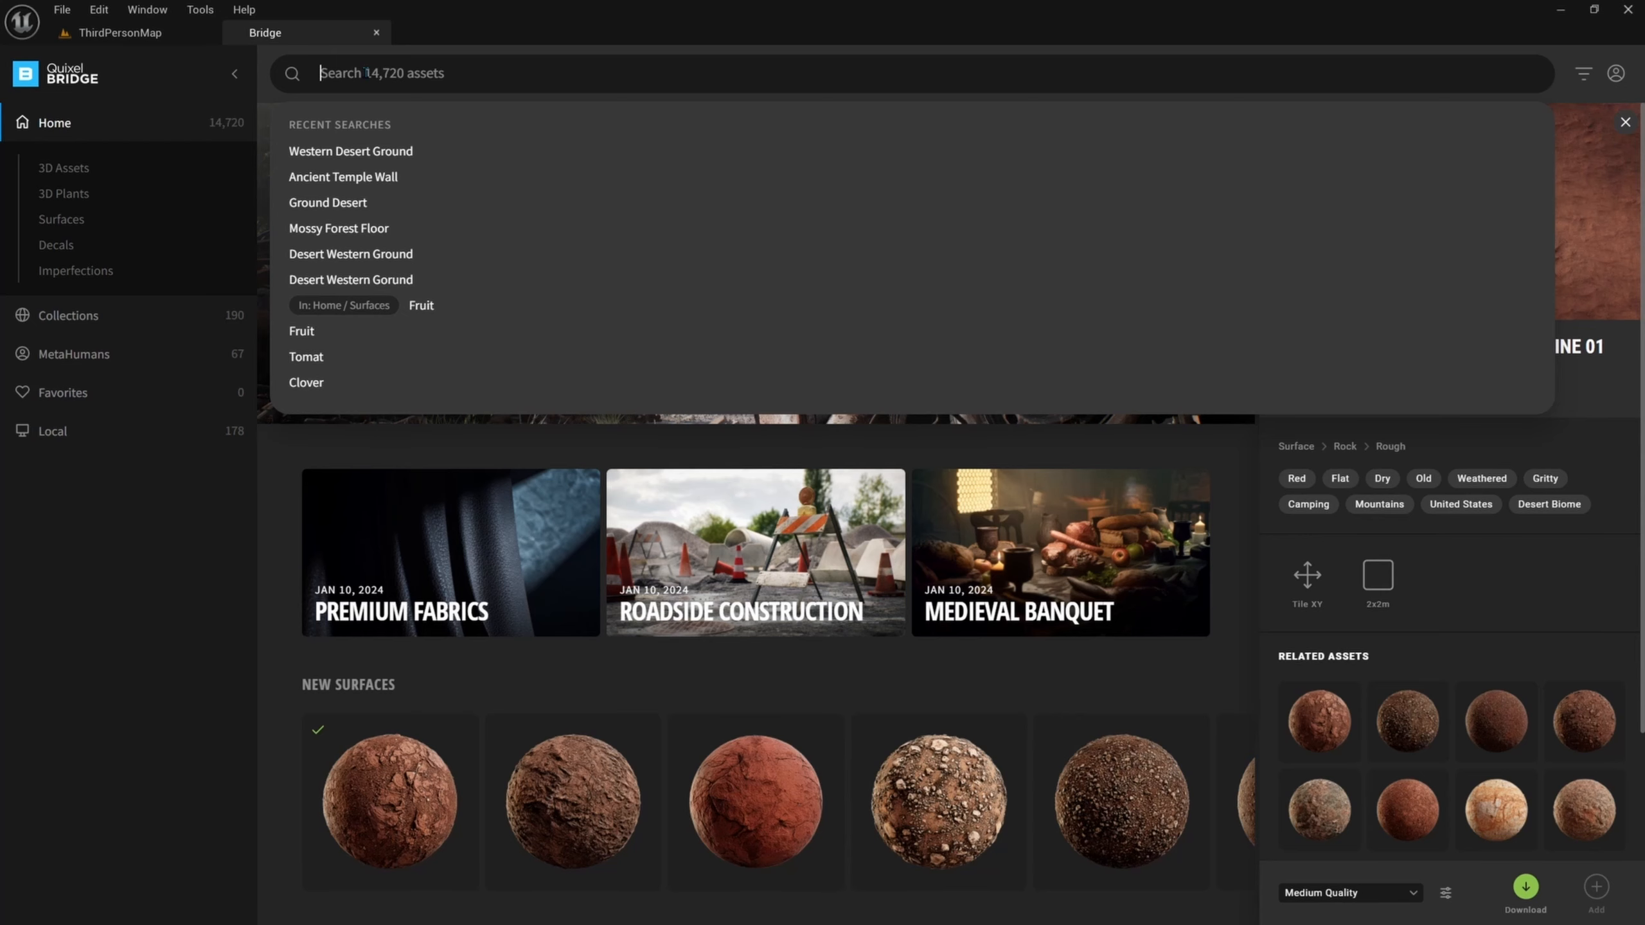
pyautogui.write('roman')
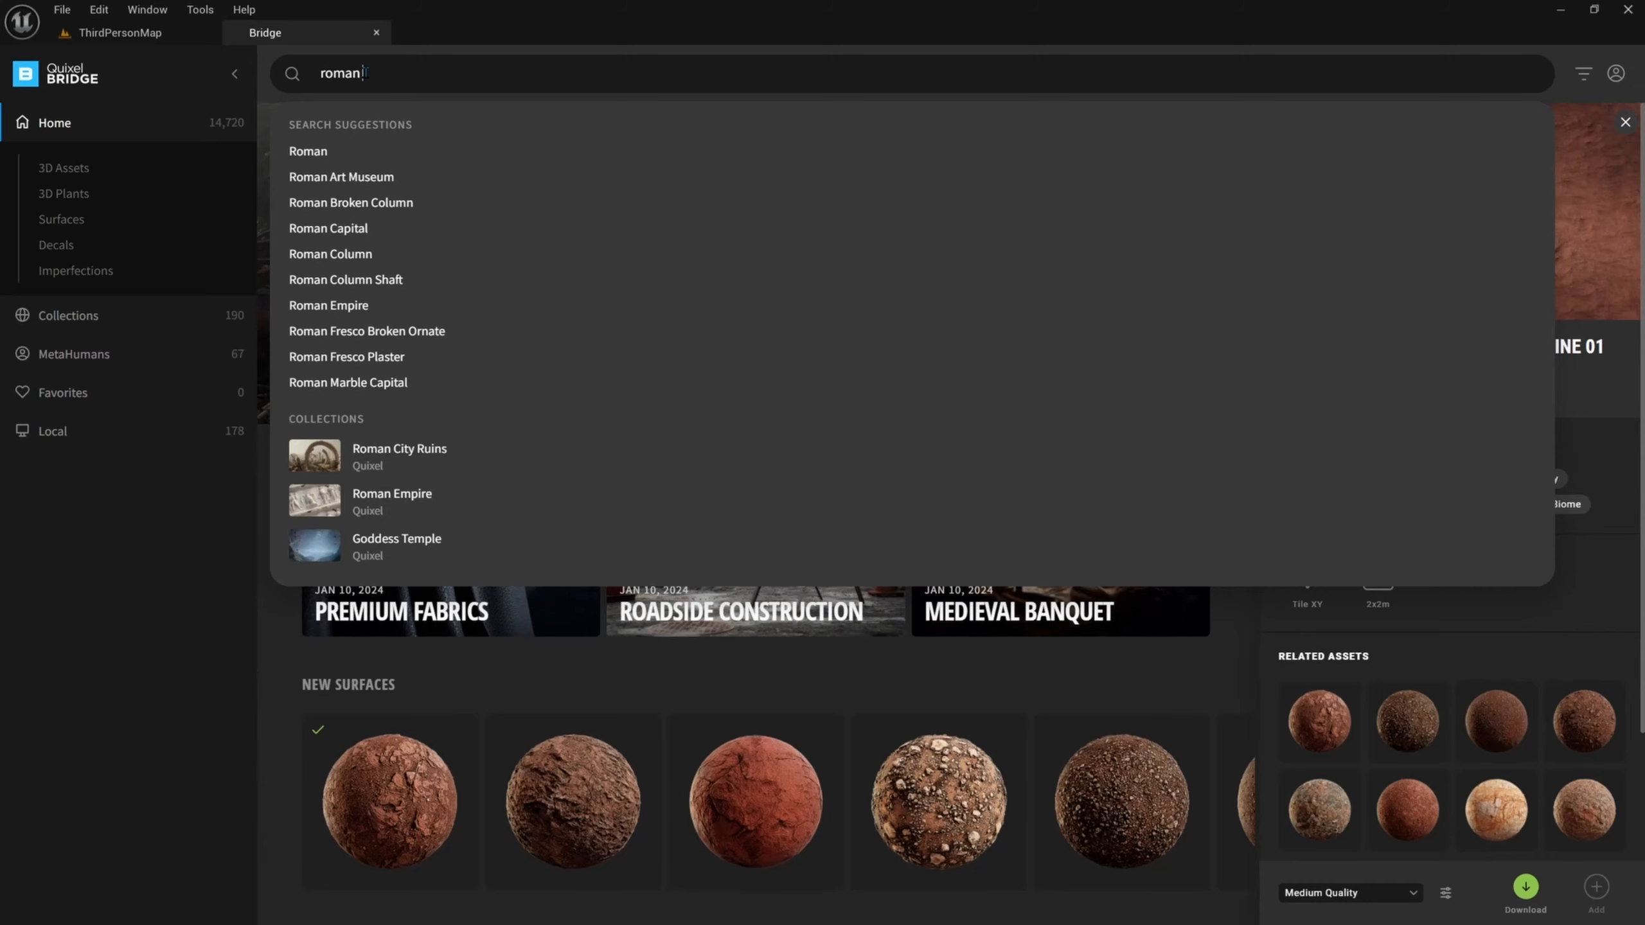
pyautogui.write(' stone')
pyautogui.press('Return')
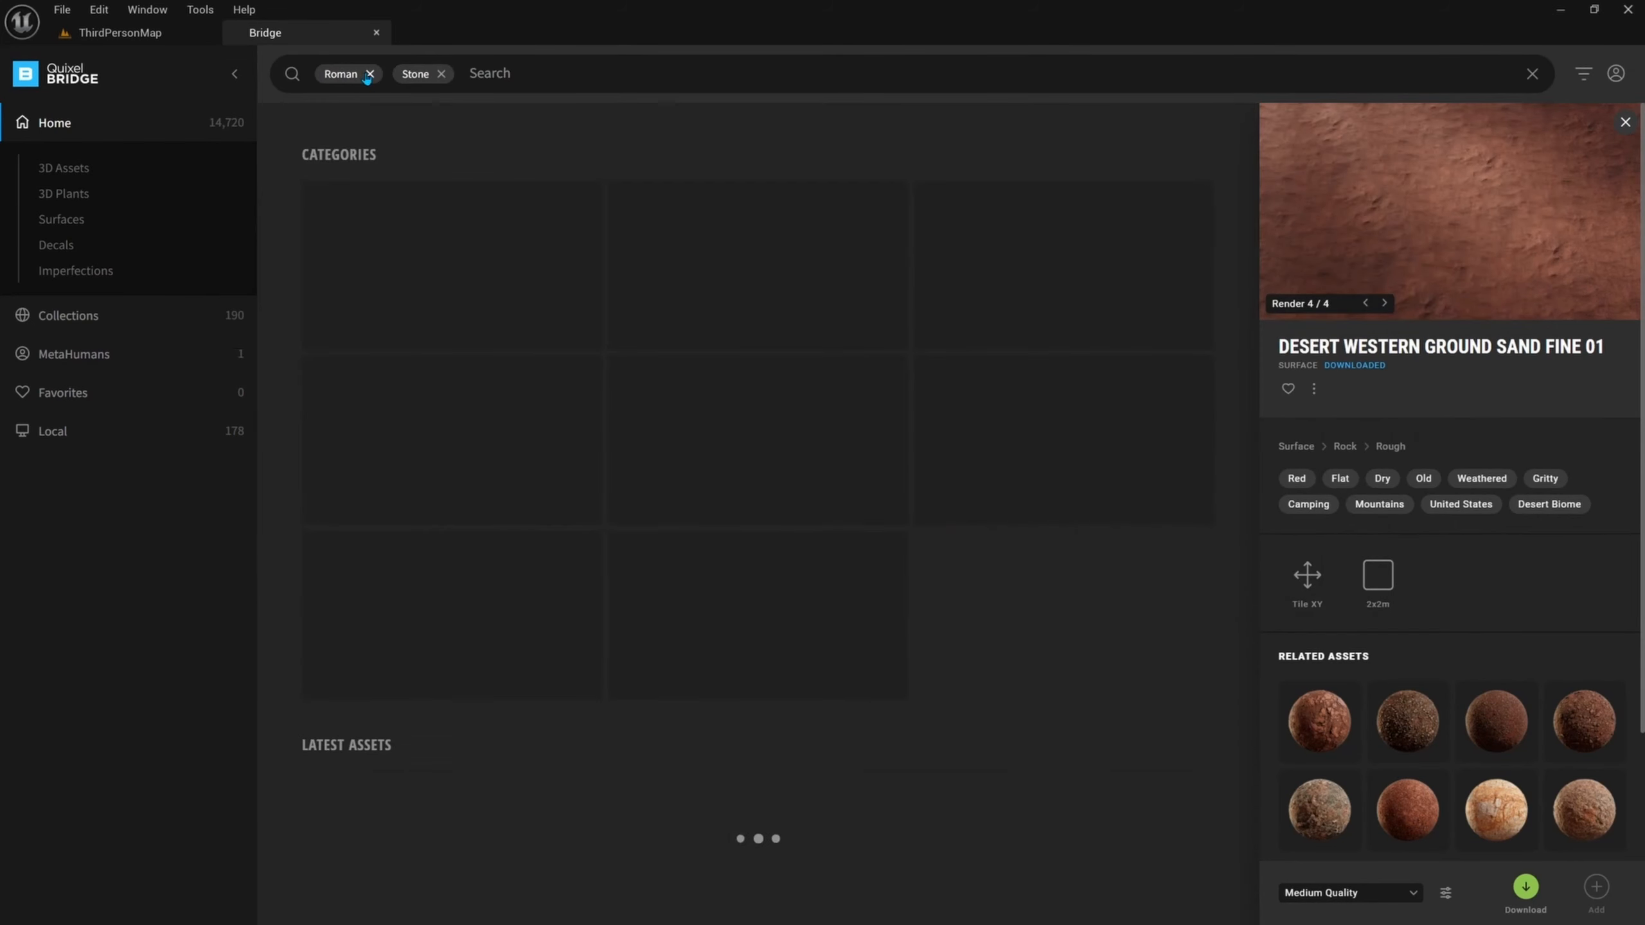
# - Select the Roman Stone Floor surface among the results and preview its fourth render
pyautogui.scroll(-15, 568, 340)
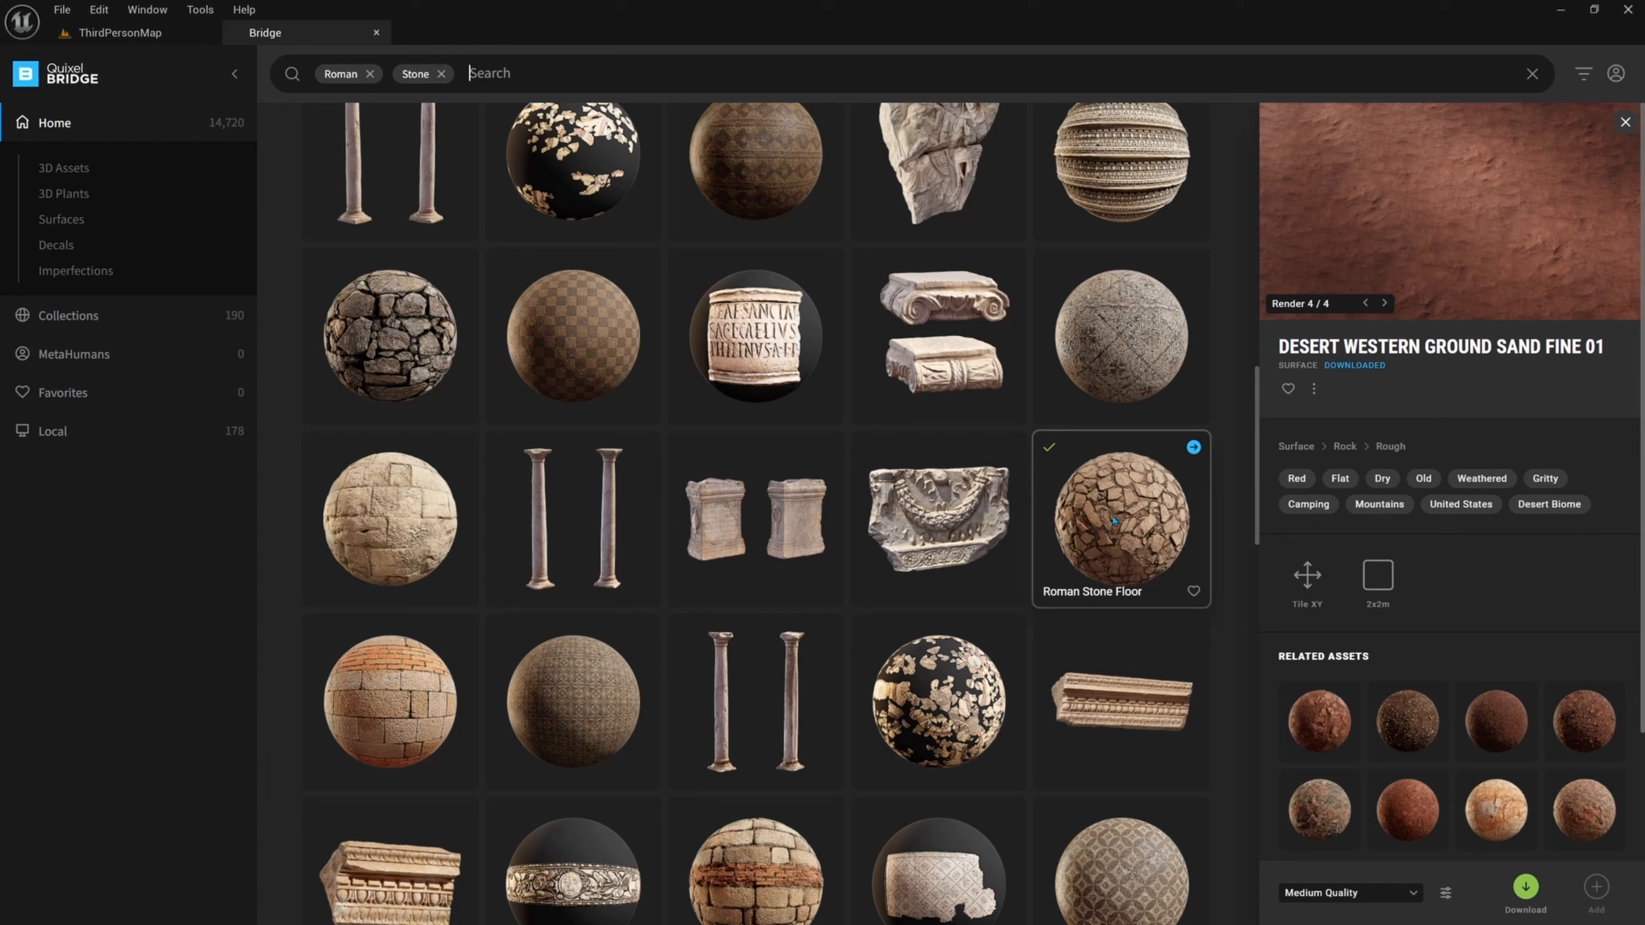
pyautogui.click(1128, 530)
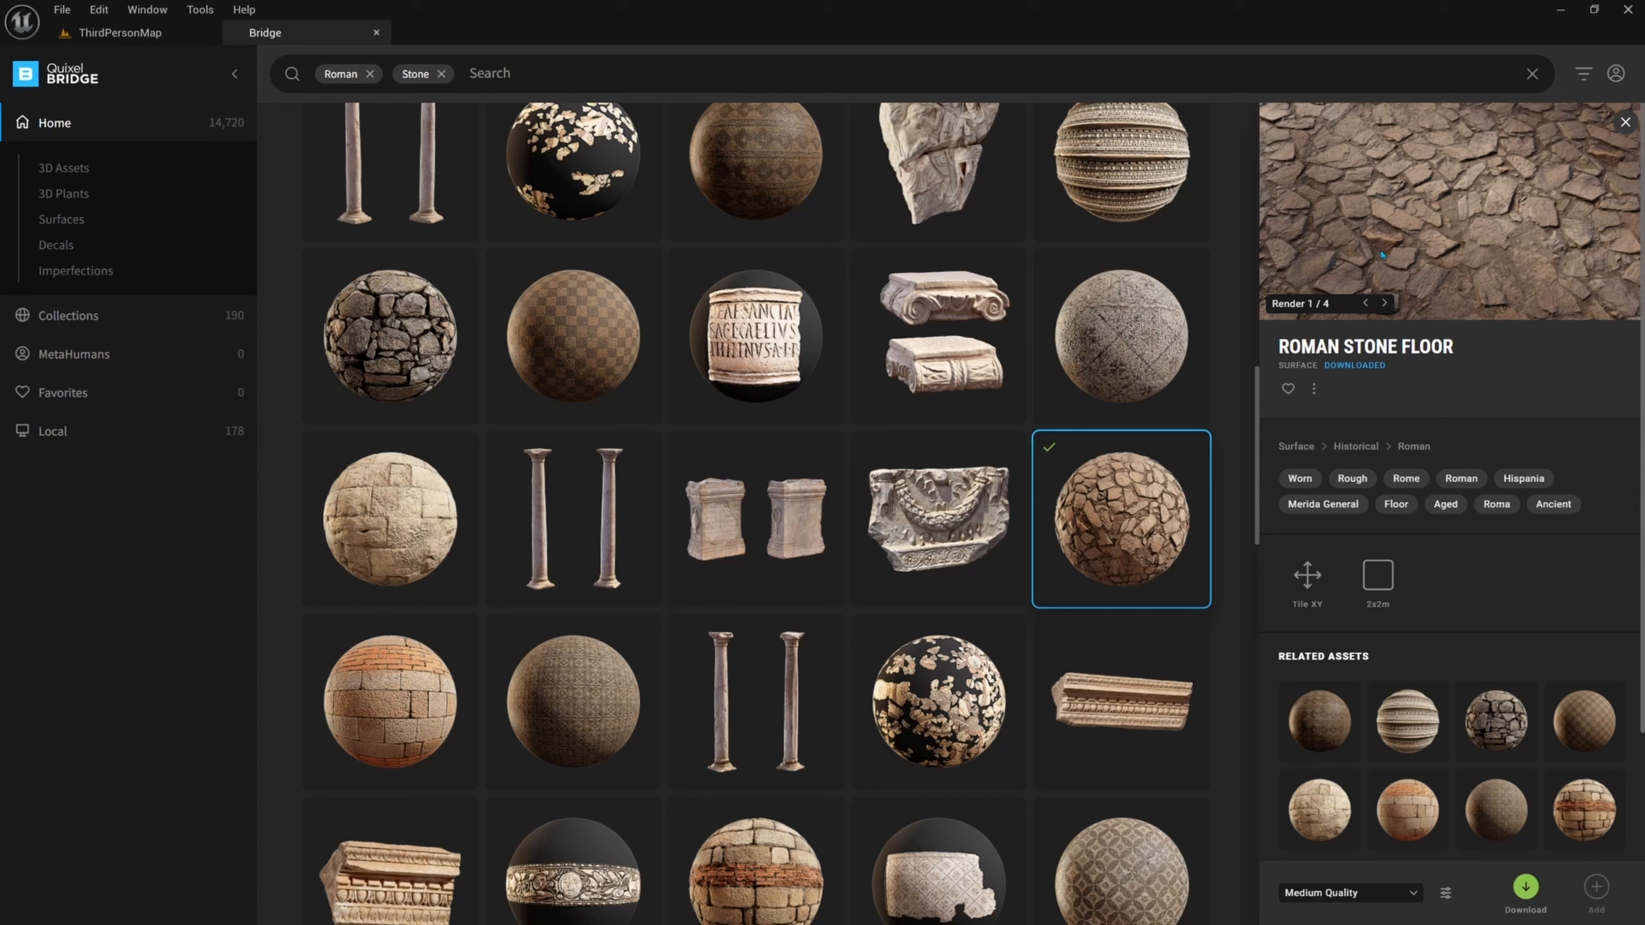
pyautogui.click(1367, 303)
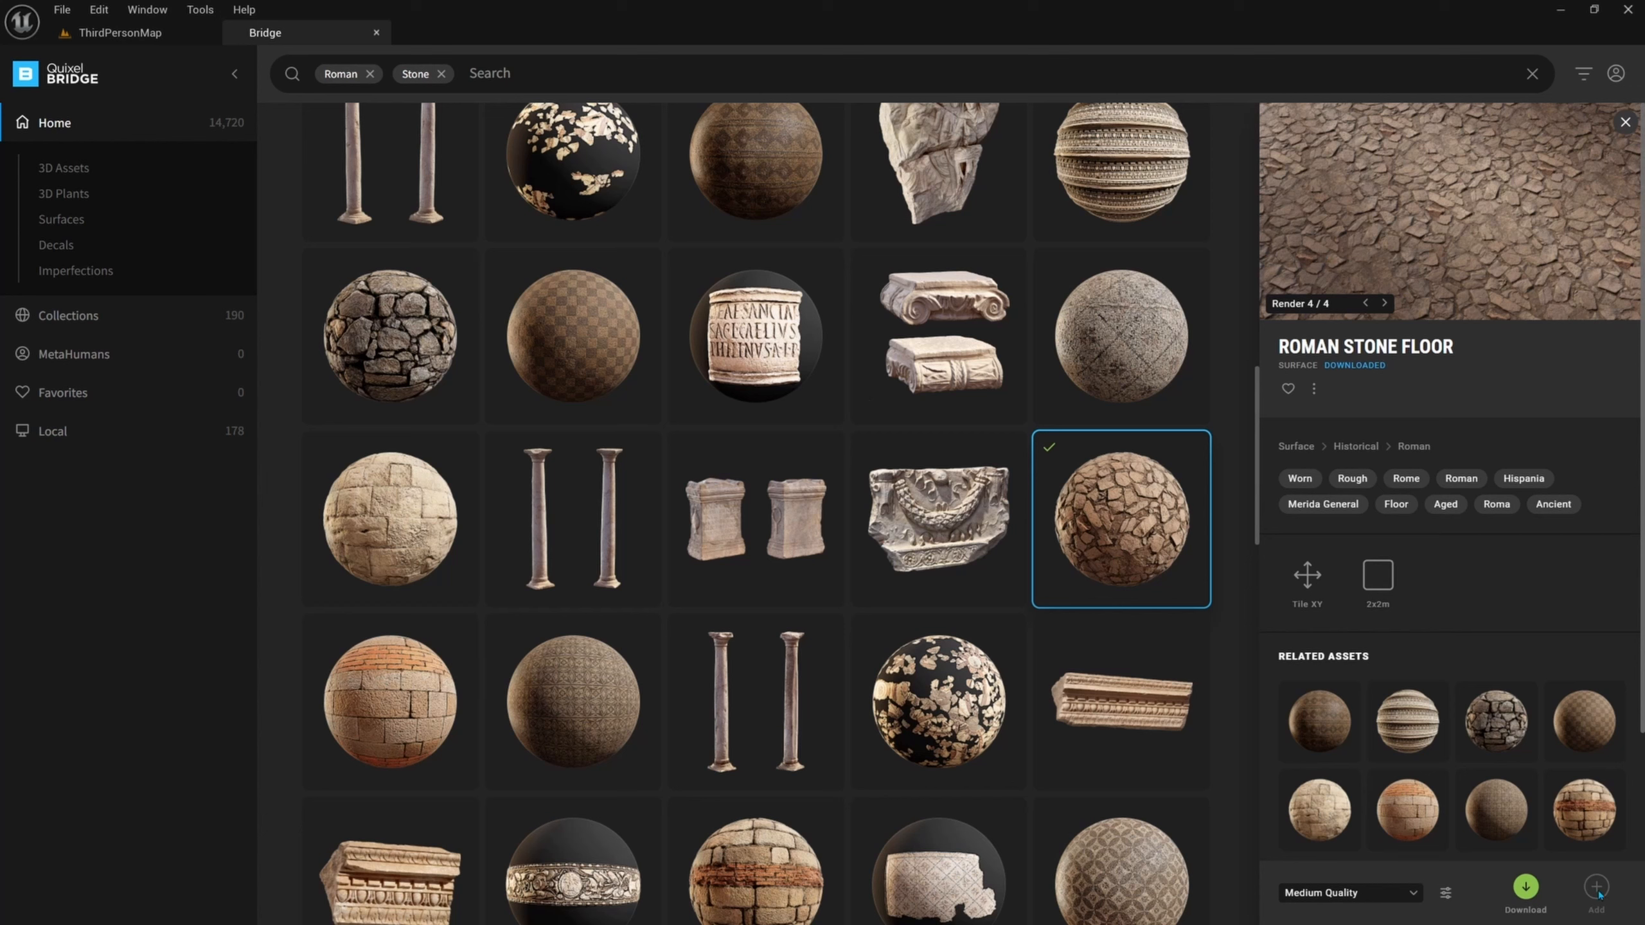
# - Return to ThirdPersonMap and open the Roman Stone Floor folder under Megascans Surfaces in the project content
pyautogui.click(119, 32)
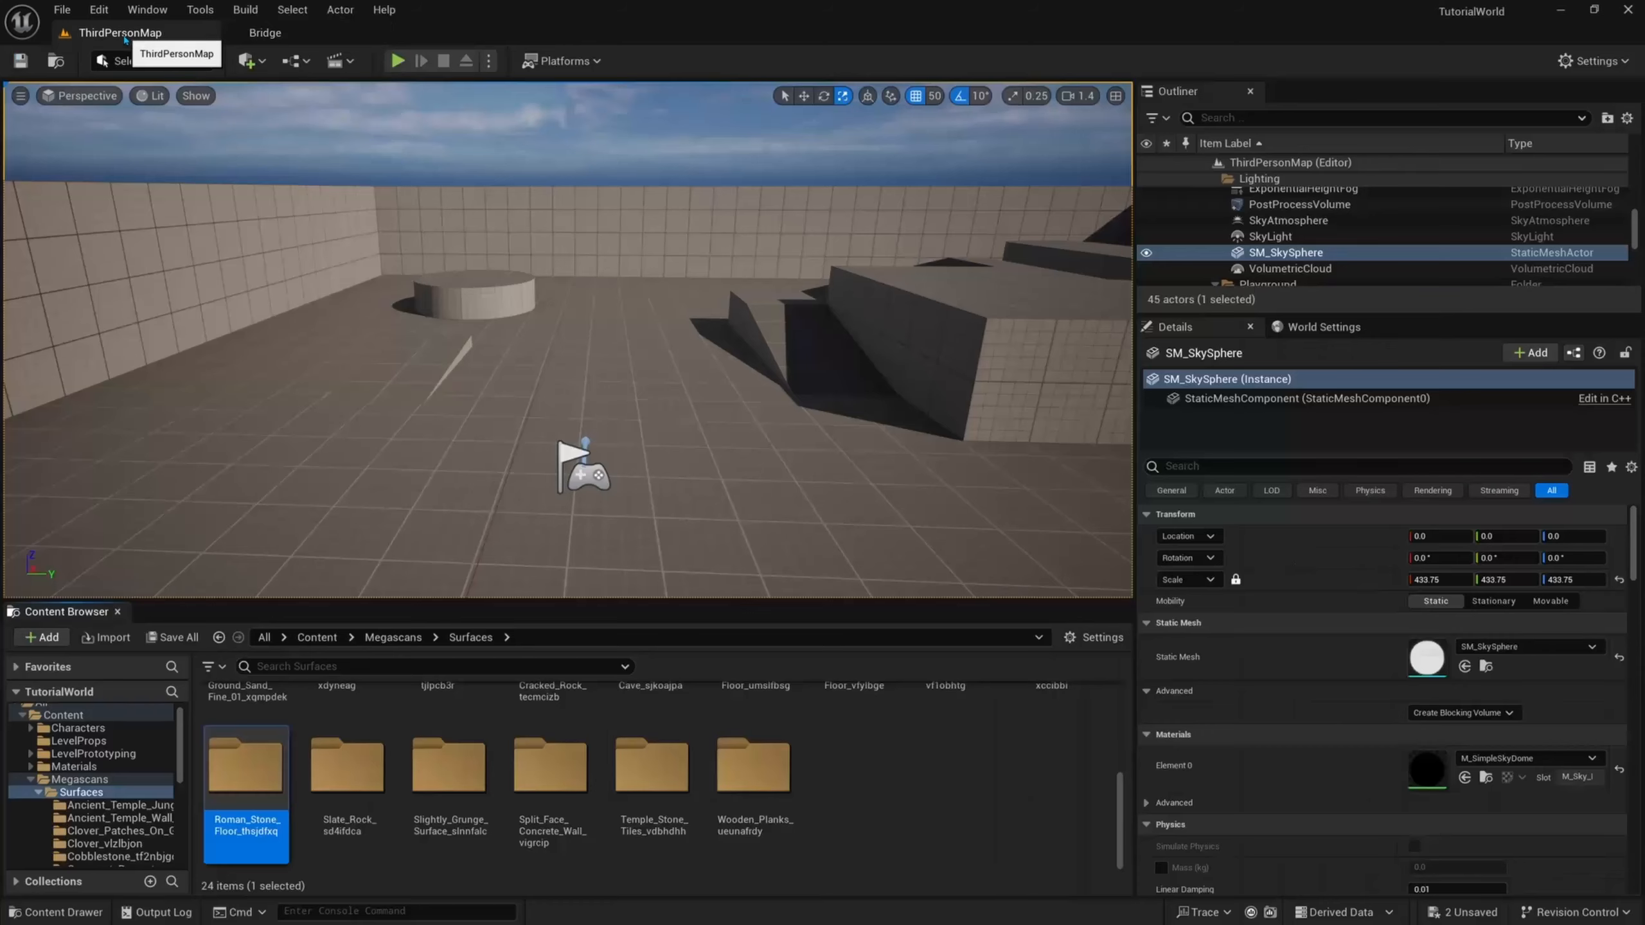
pyautogui.scroll(-2, 569, 761)
pyautogui.scroll(3, 388, 778)
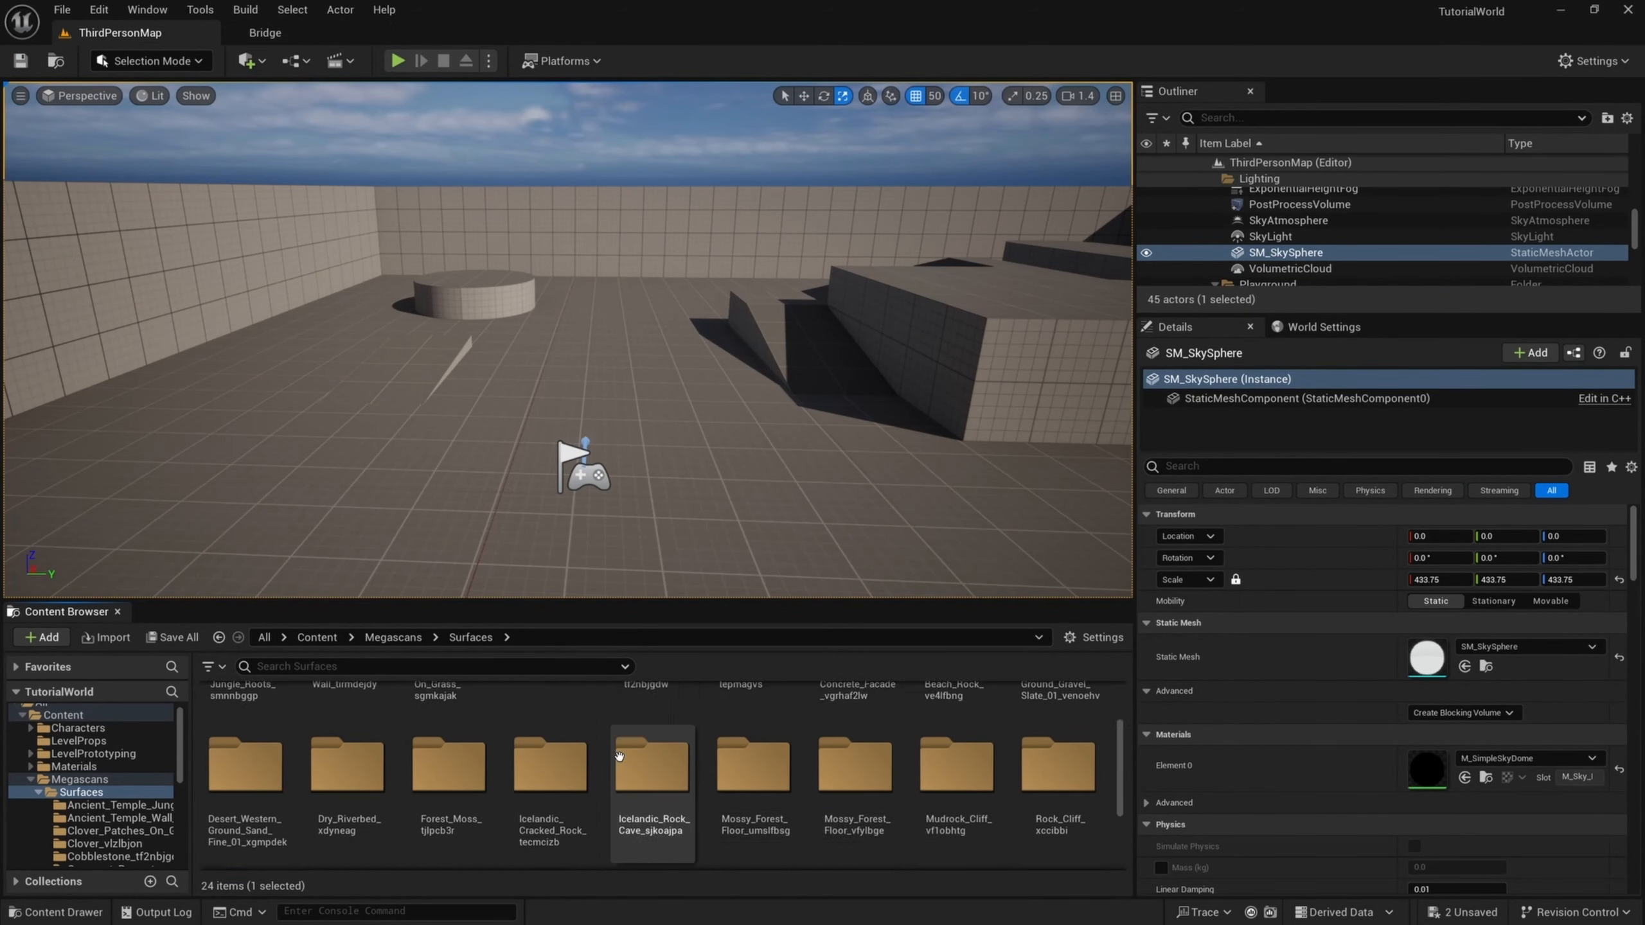
pyautogui.scroll(-3, 259, 777)
pyautogui.click(233, 787)
pyautogui.doubleClick(234, 787)
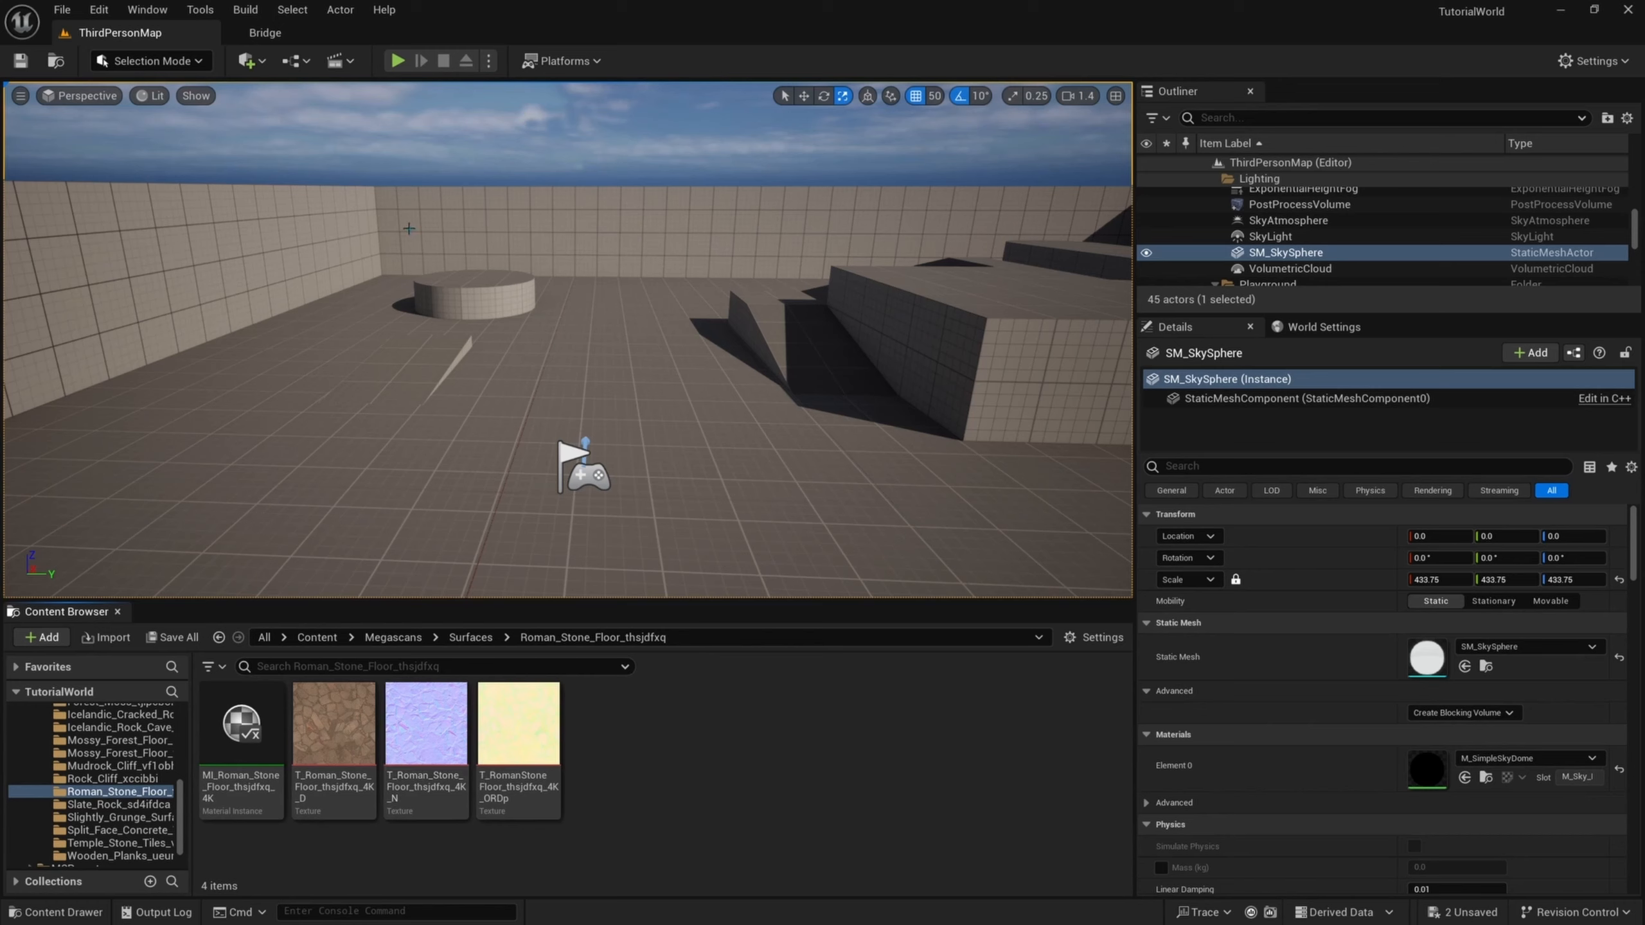
# - Return to Bridge, clear the previous search terms and search for "mossy forest floor"
pyautogui.click(304, 32)
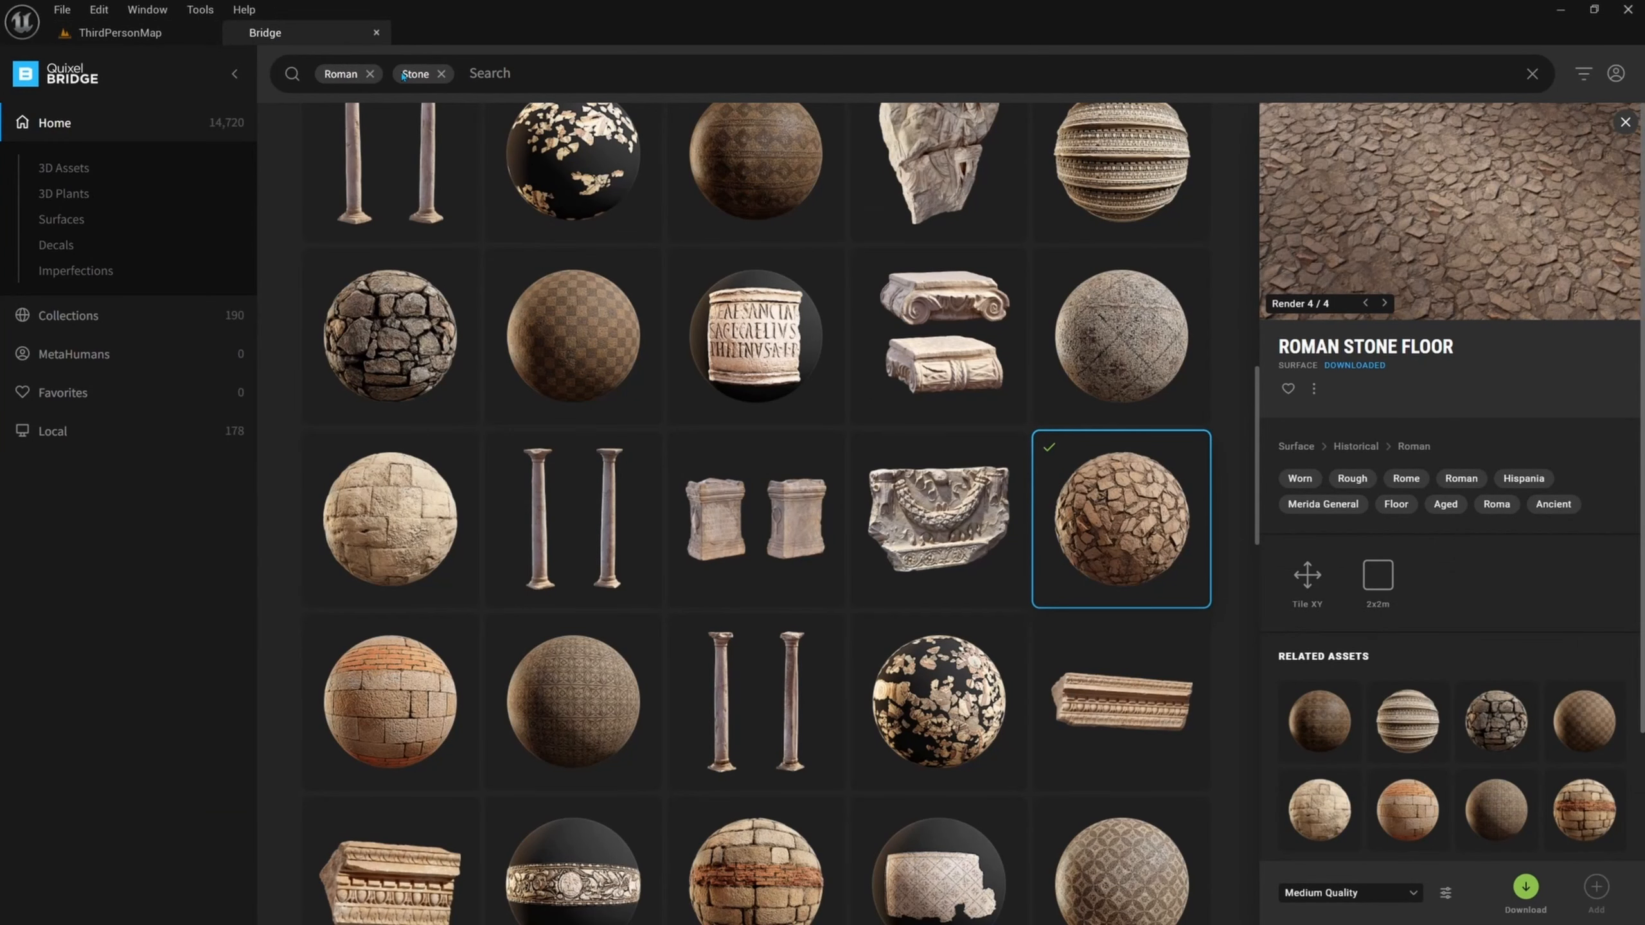
pyautogui.click(369, 74)
pyautogui.click(366, 74)
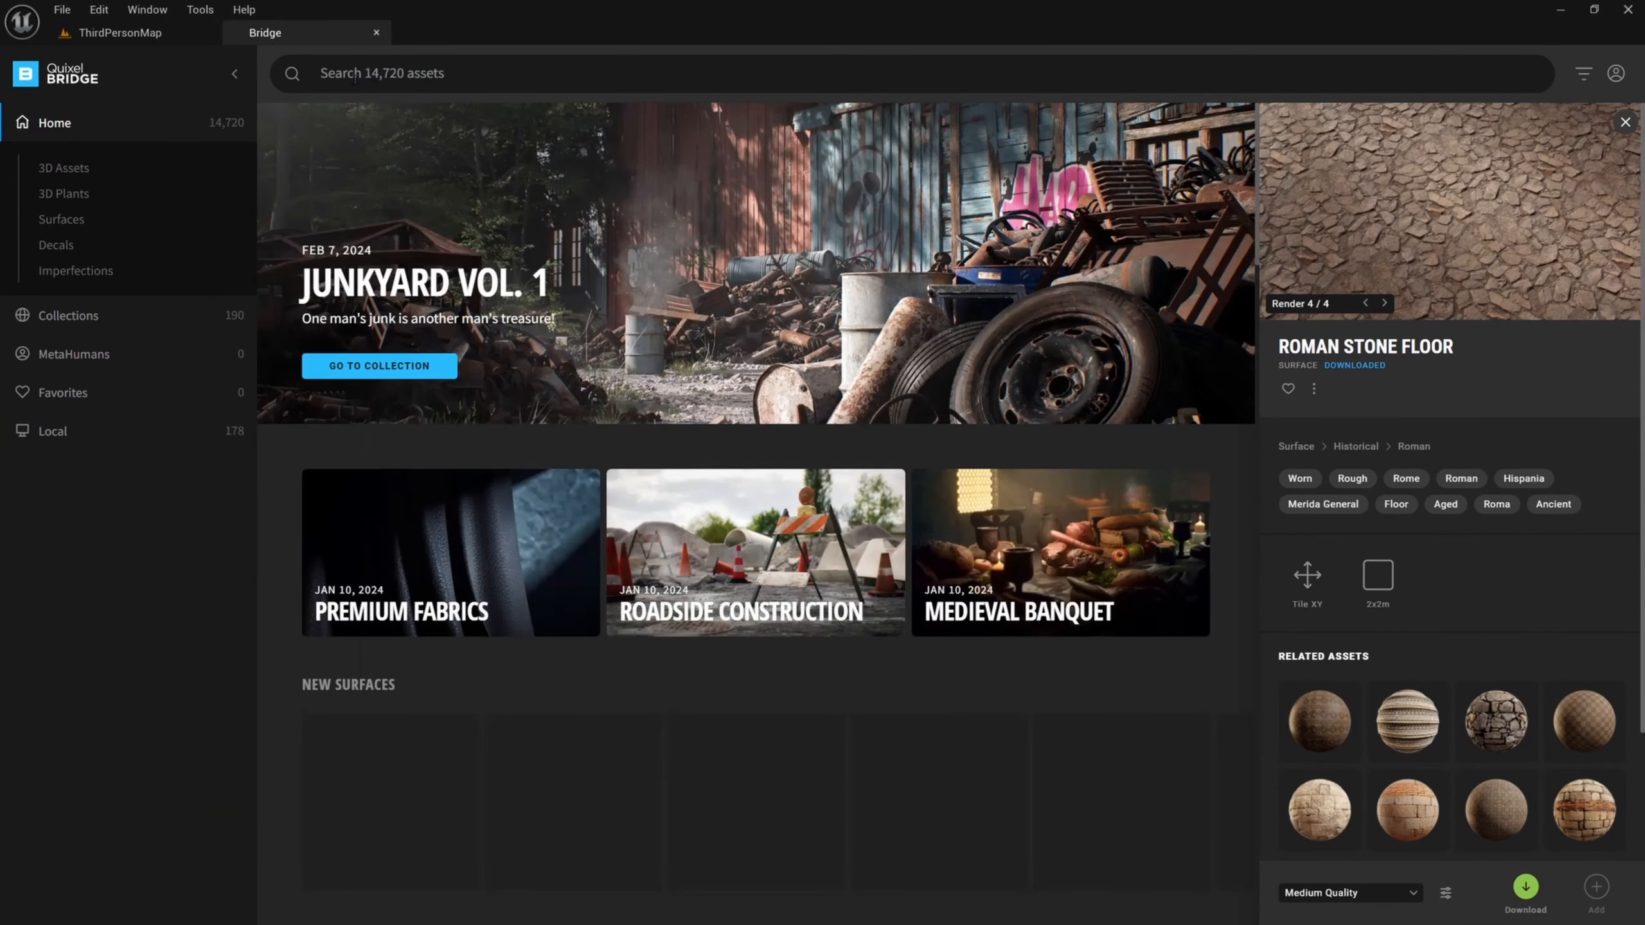
pyautogui.click(354, 74)
pyautogui.write('mossy for')
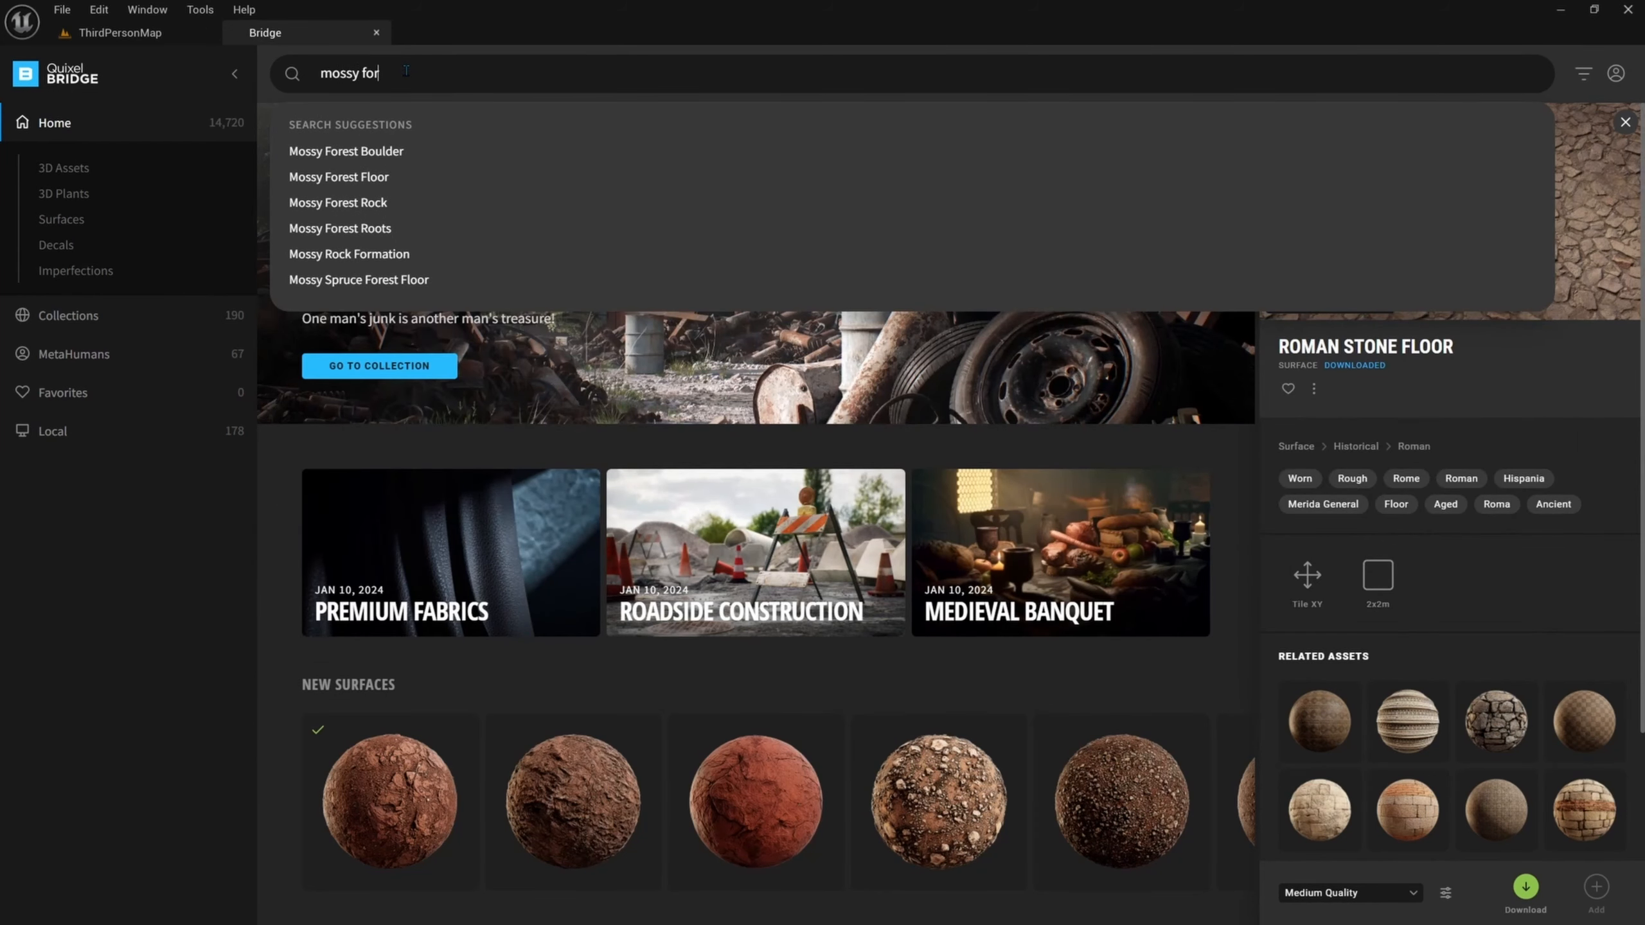
pyautogui.write('est floor')
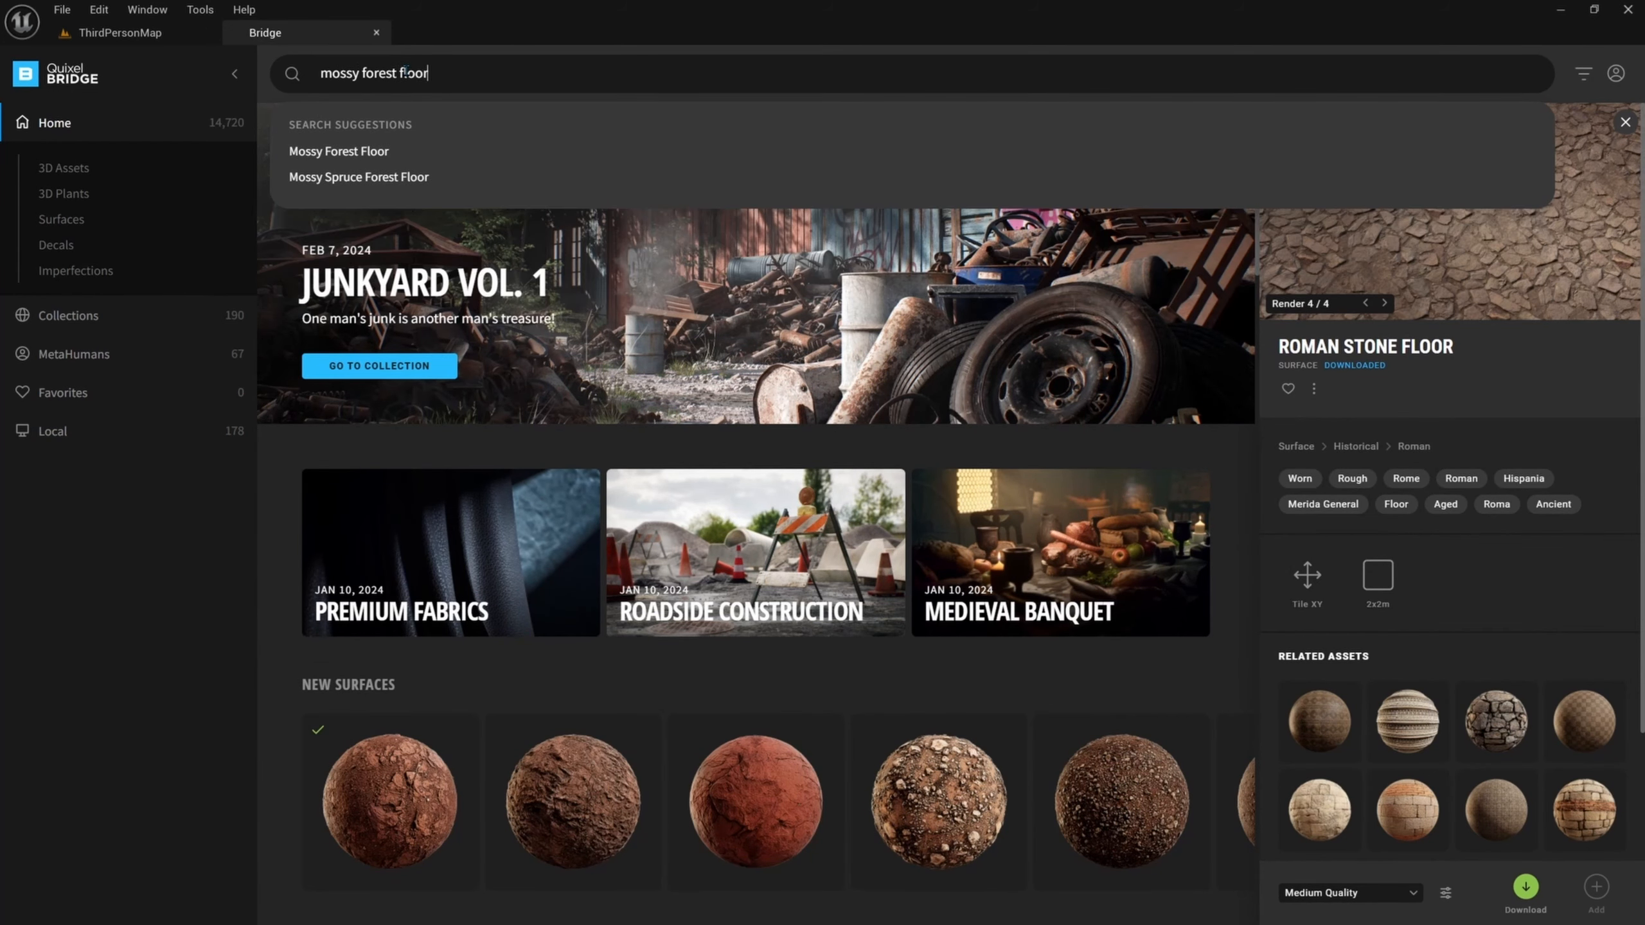
pyautogui.press('Return')
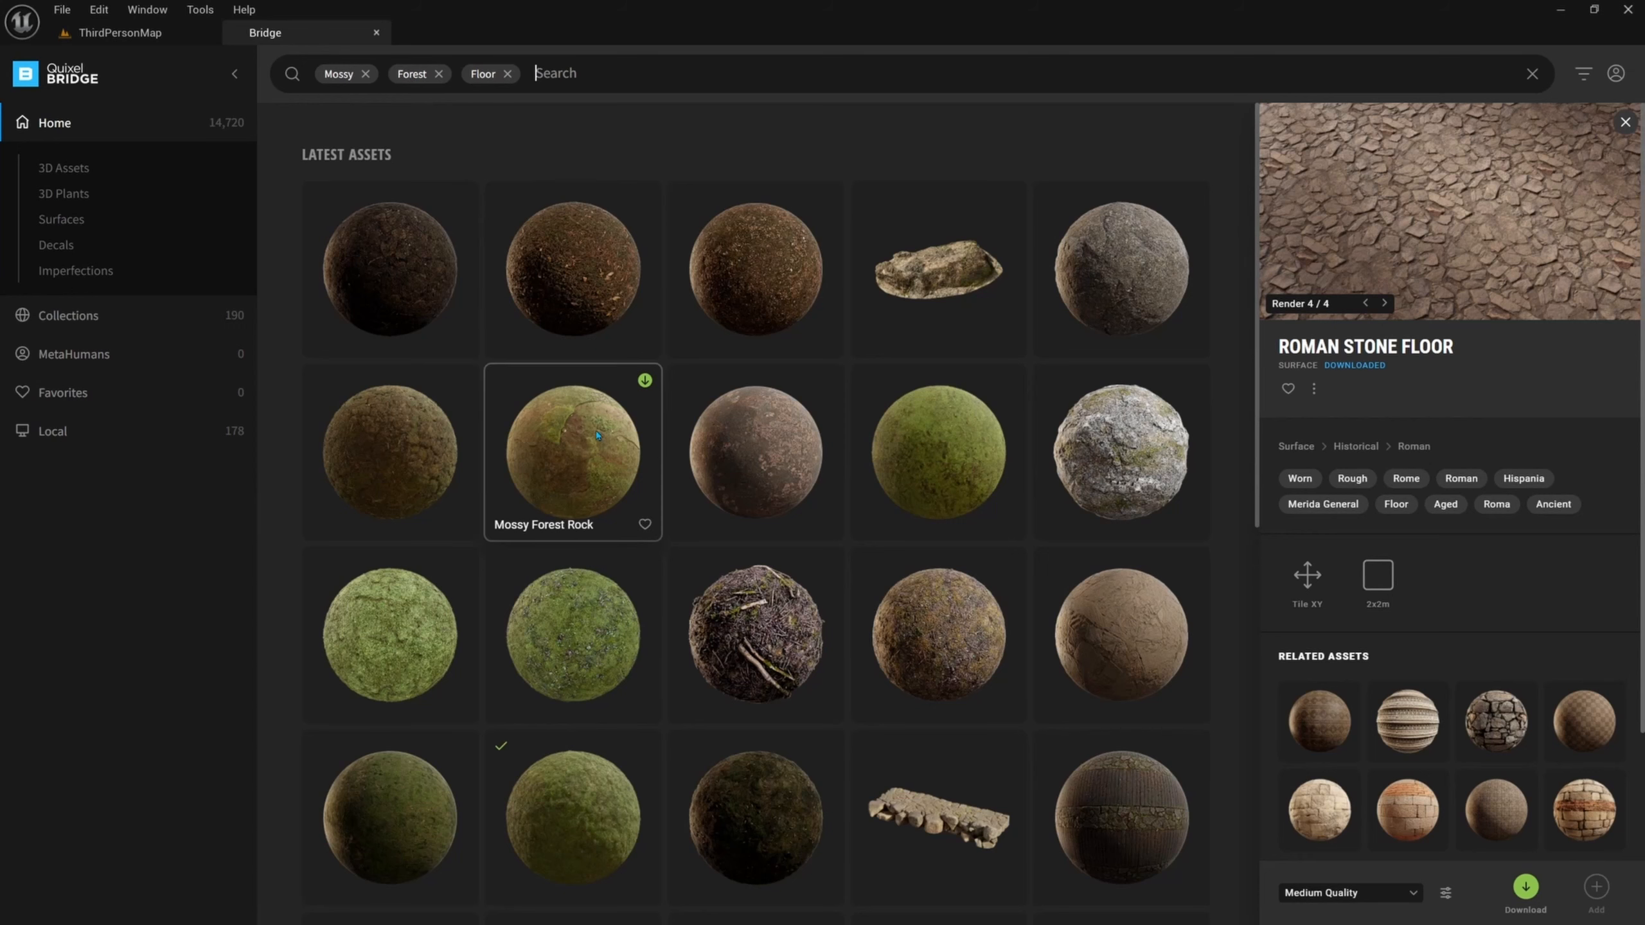
# - Browse the mossy results, select the Mossy Rocky Ground surface and preview its fourth render
pyautogui.scroll(-2, 599, 443)
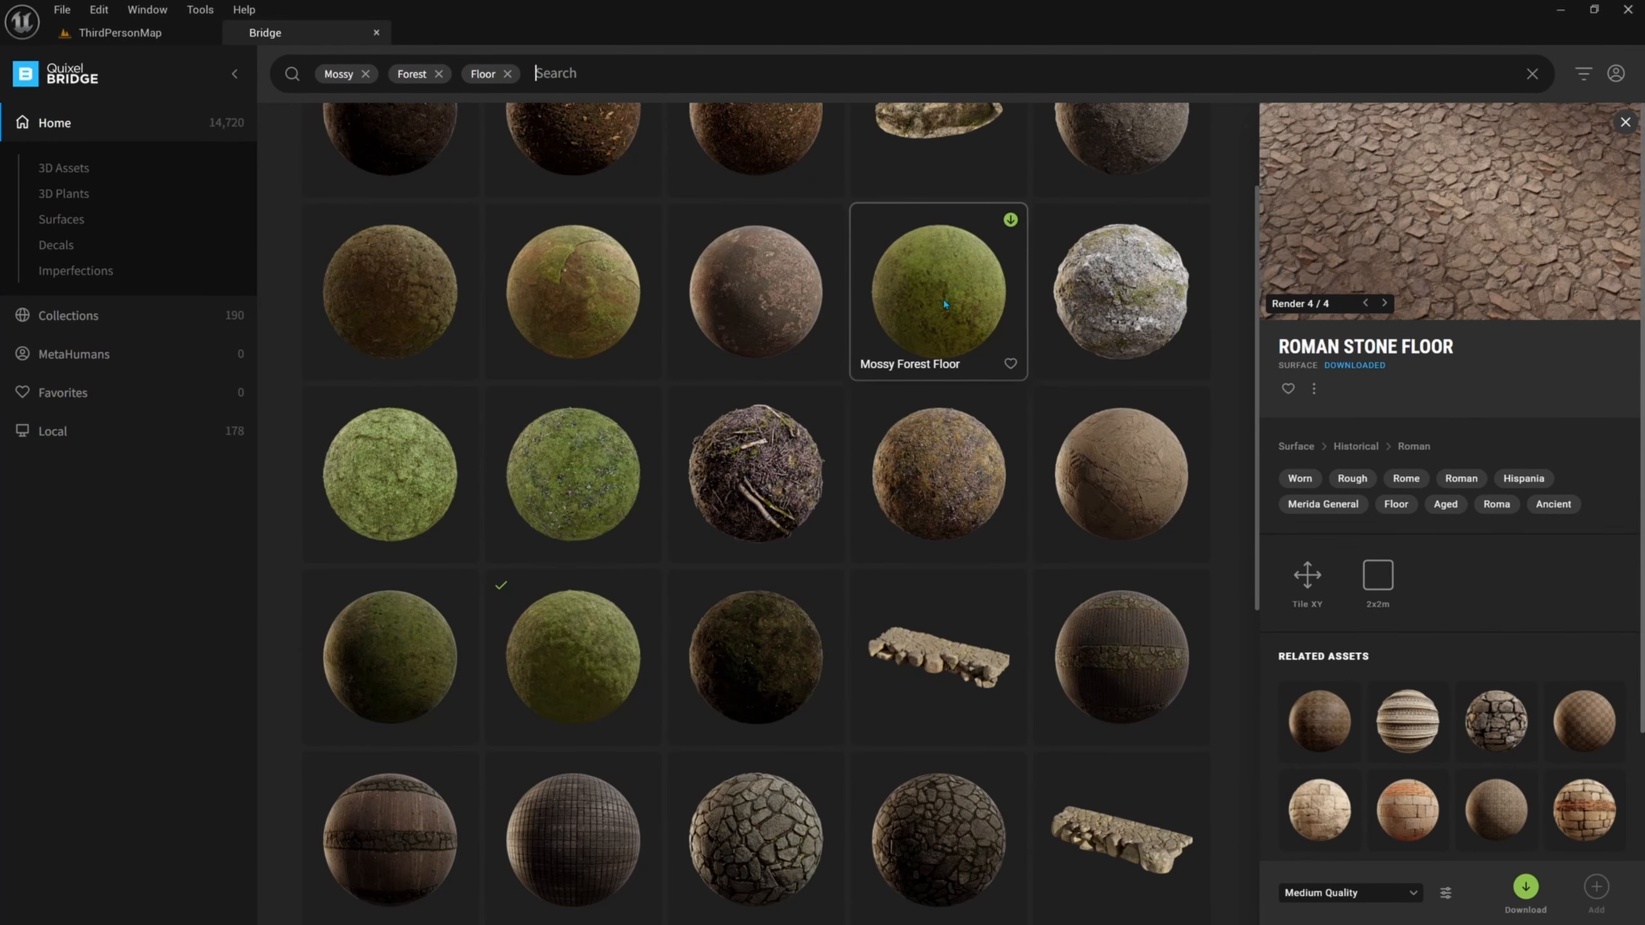
pyautogui.scroll(2, 624, 378)
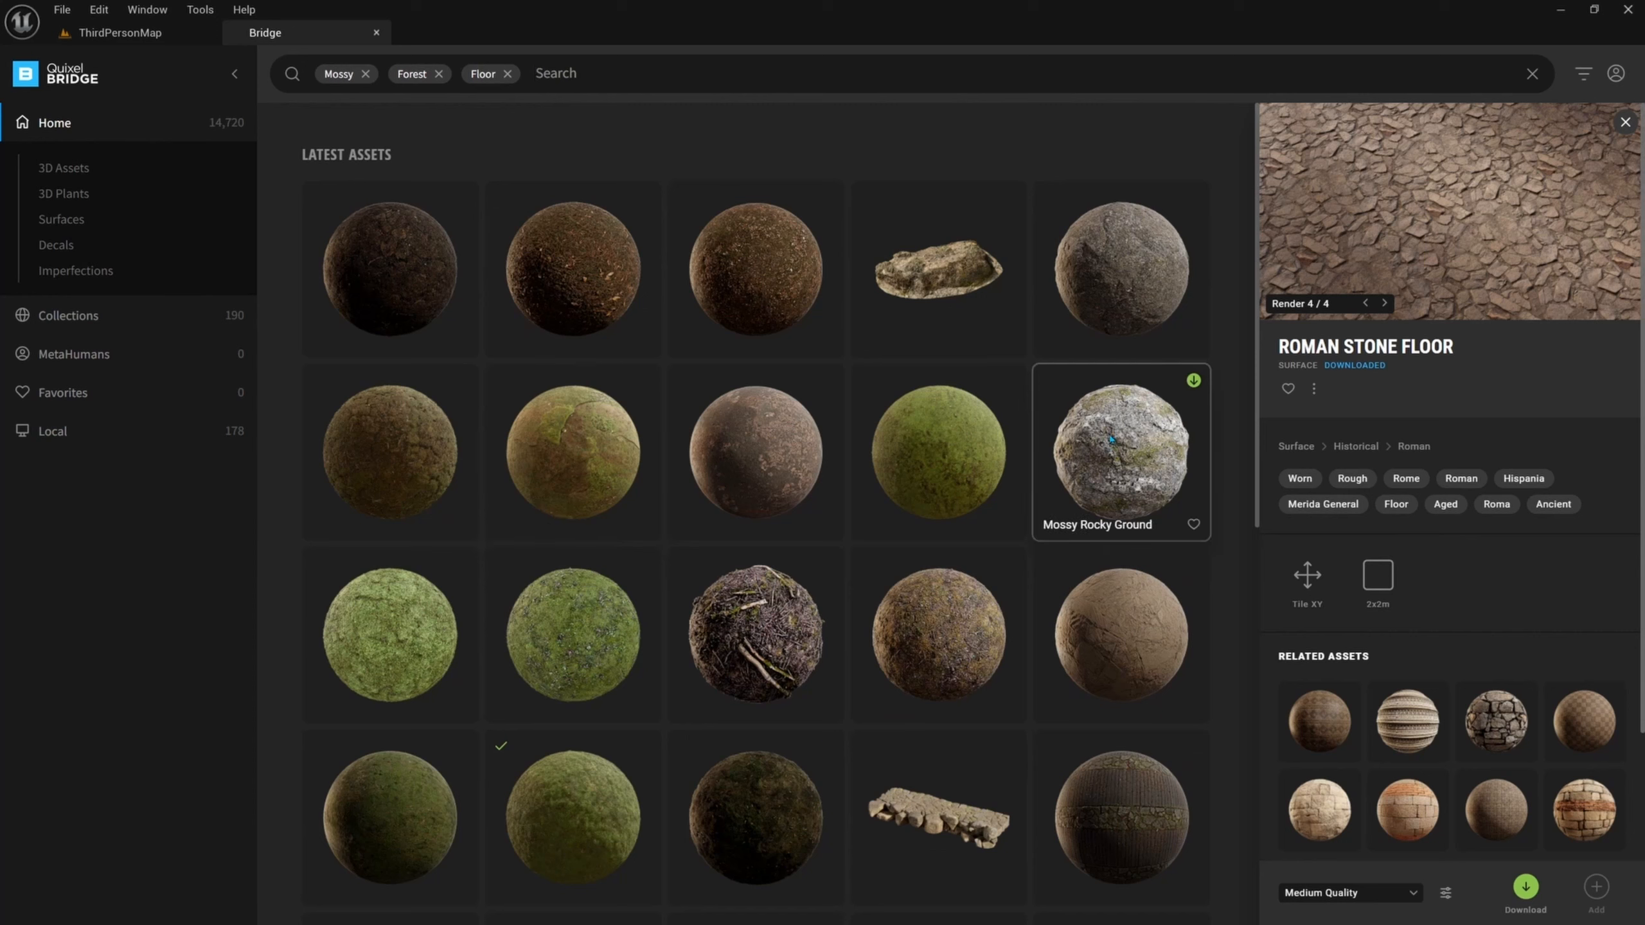
pyautogui.click(1073, 453)
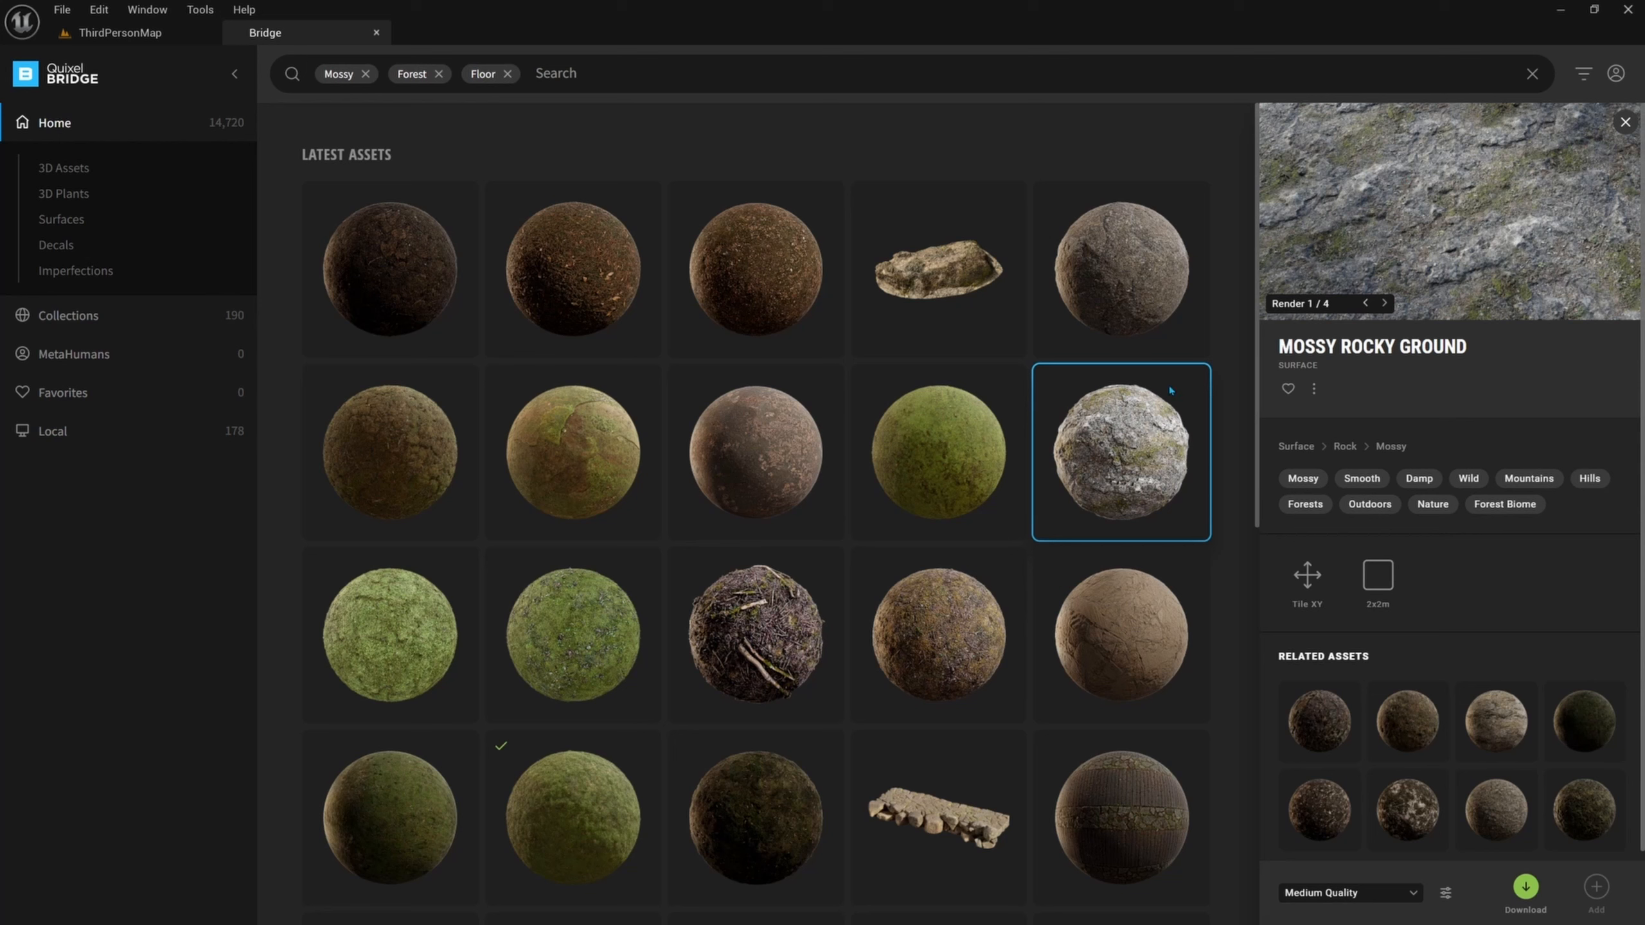
pyautogui.click(1364, 304)
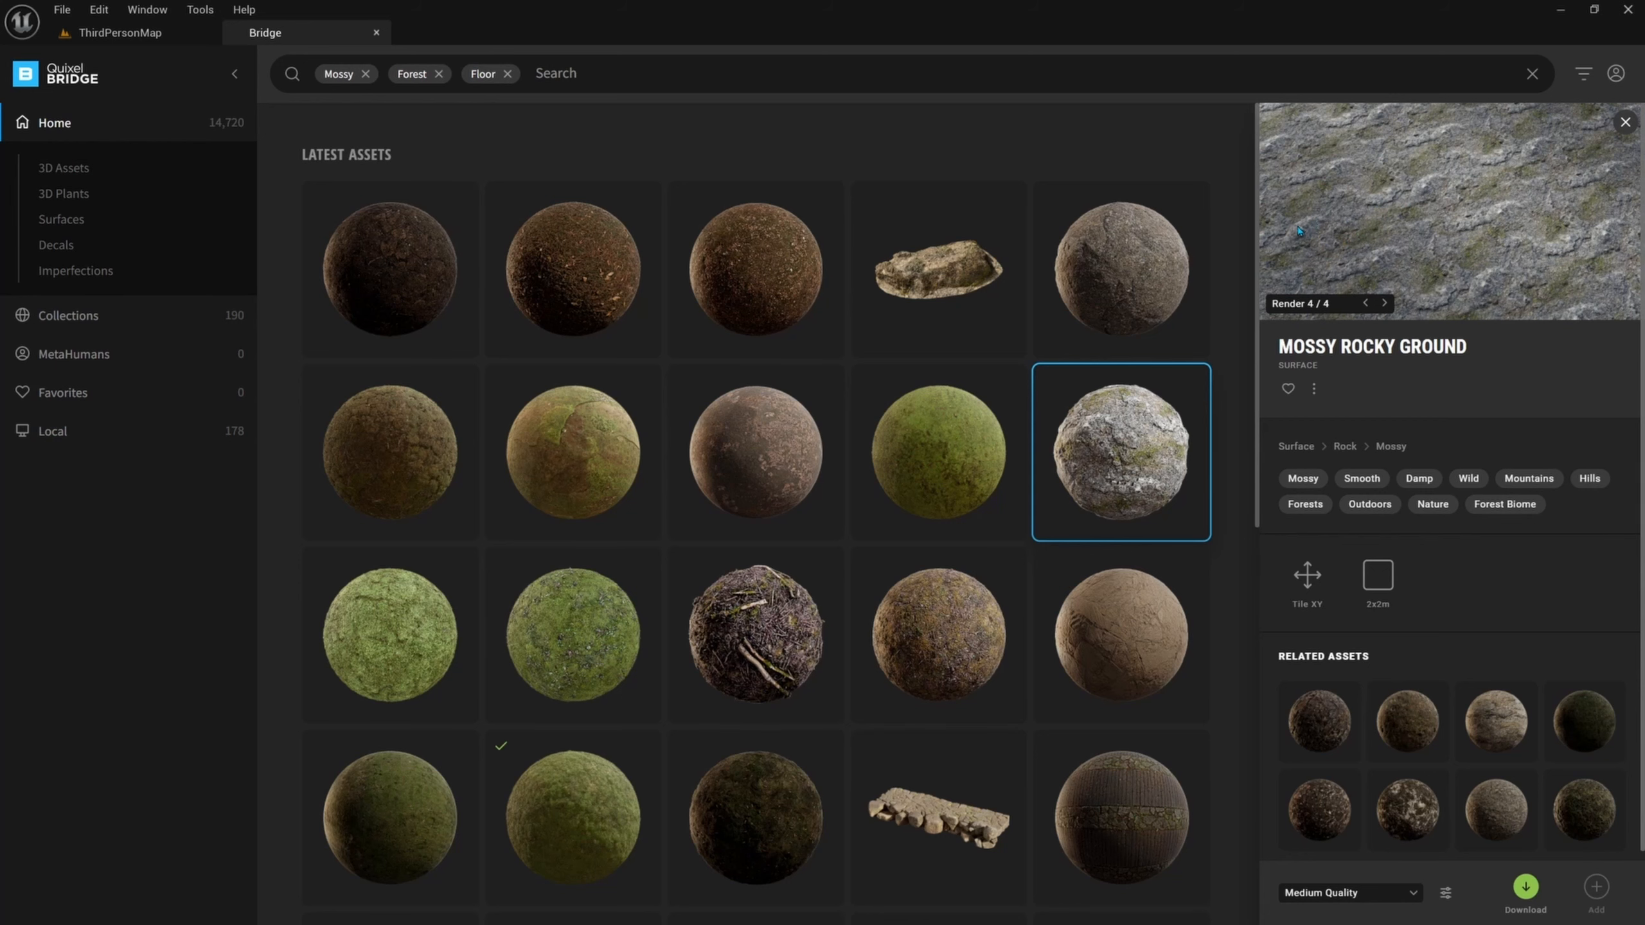
# - Select the already downloaded Mossy Forest Floor surface and preview its fourth render
pyautogui.scroll(-3, 530, 627)
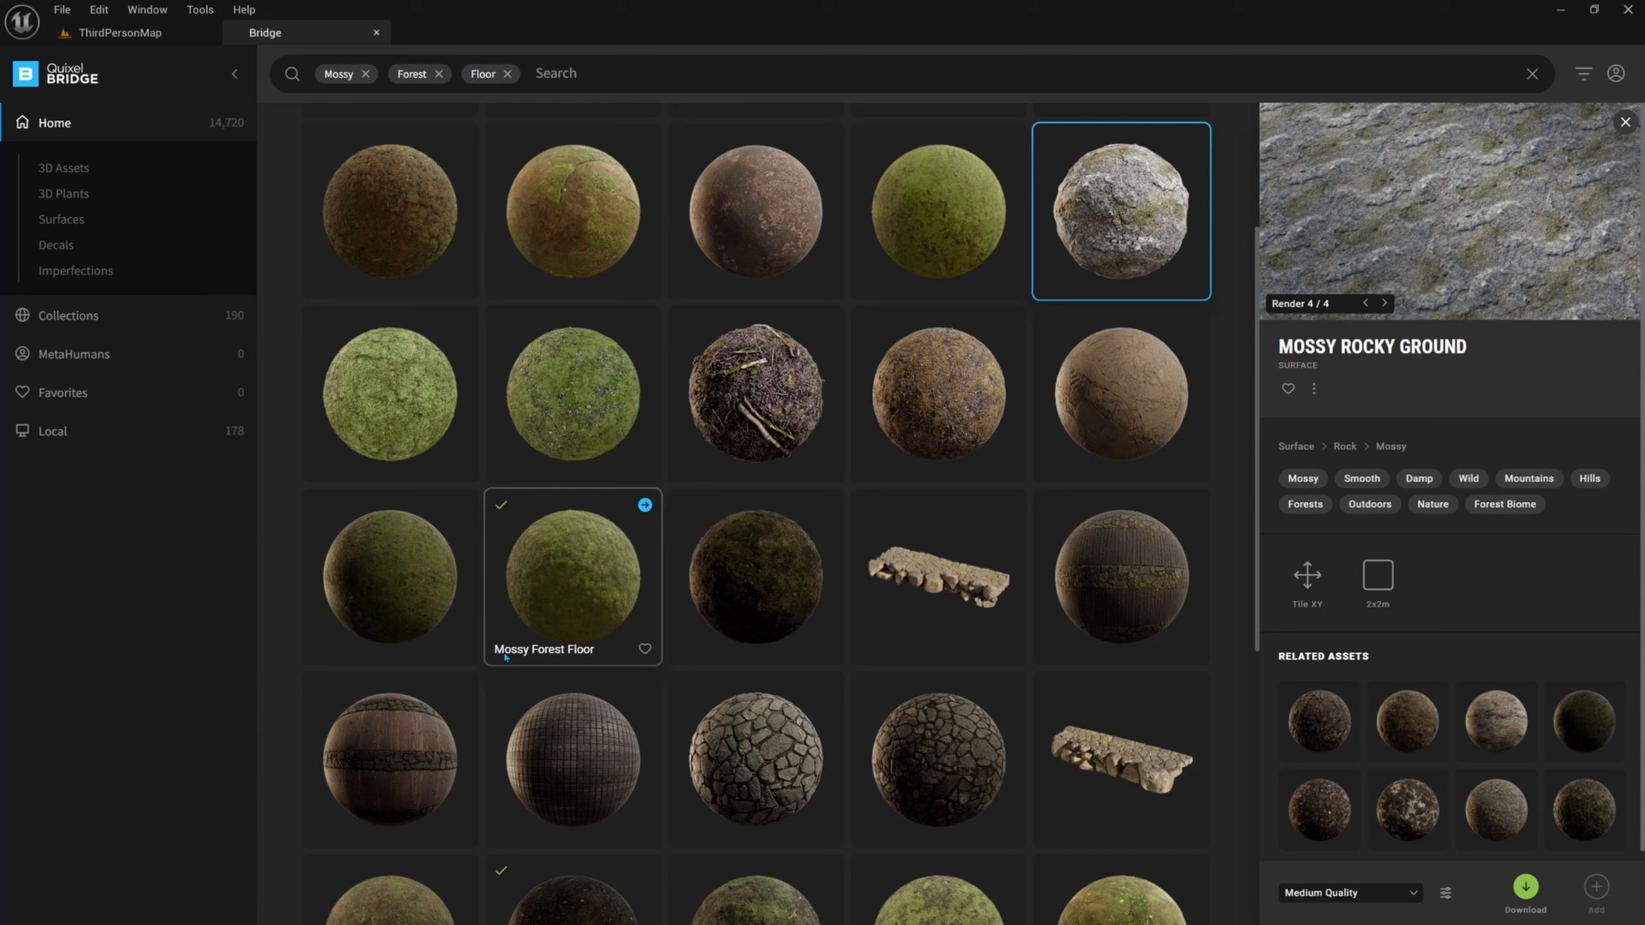
pyautogui.click(566, 599)
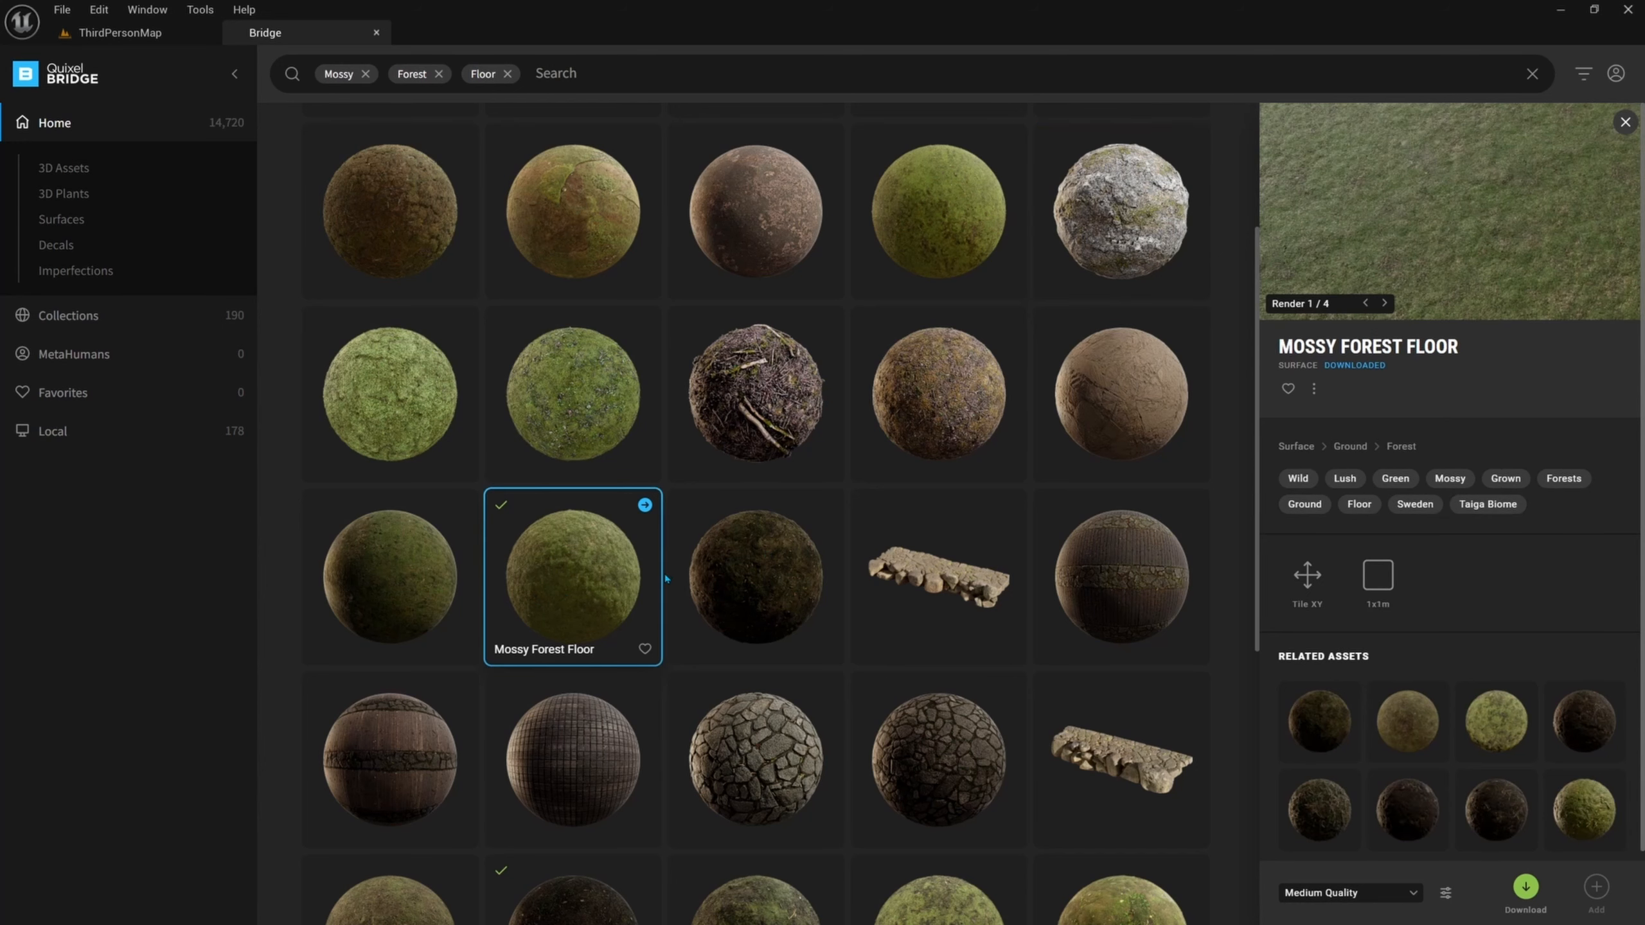
pyautogui.click(1366, 303)
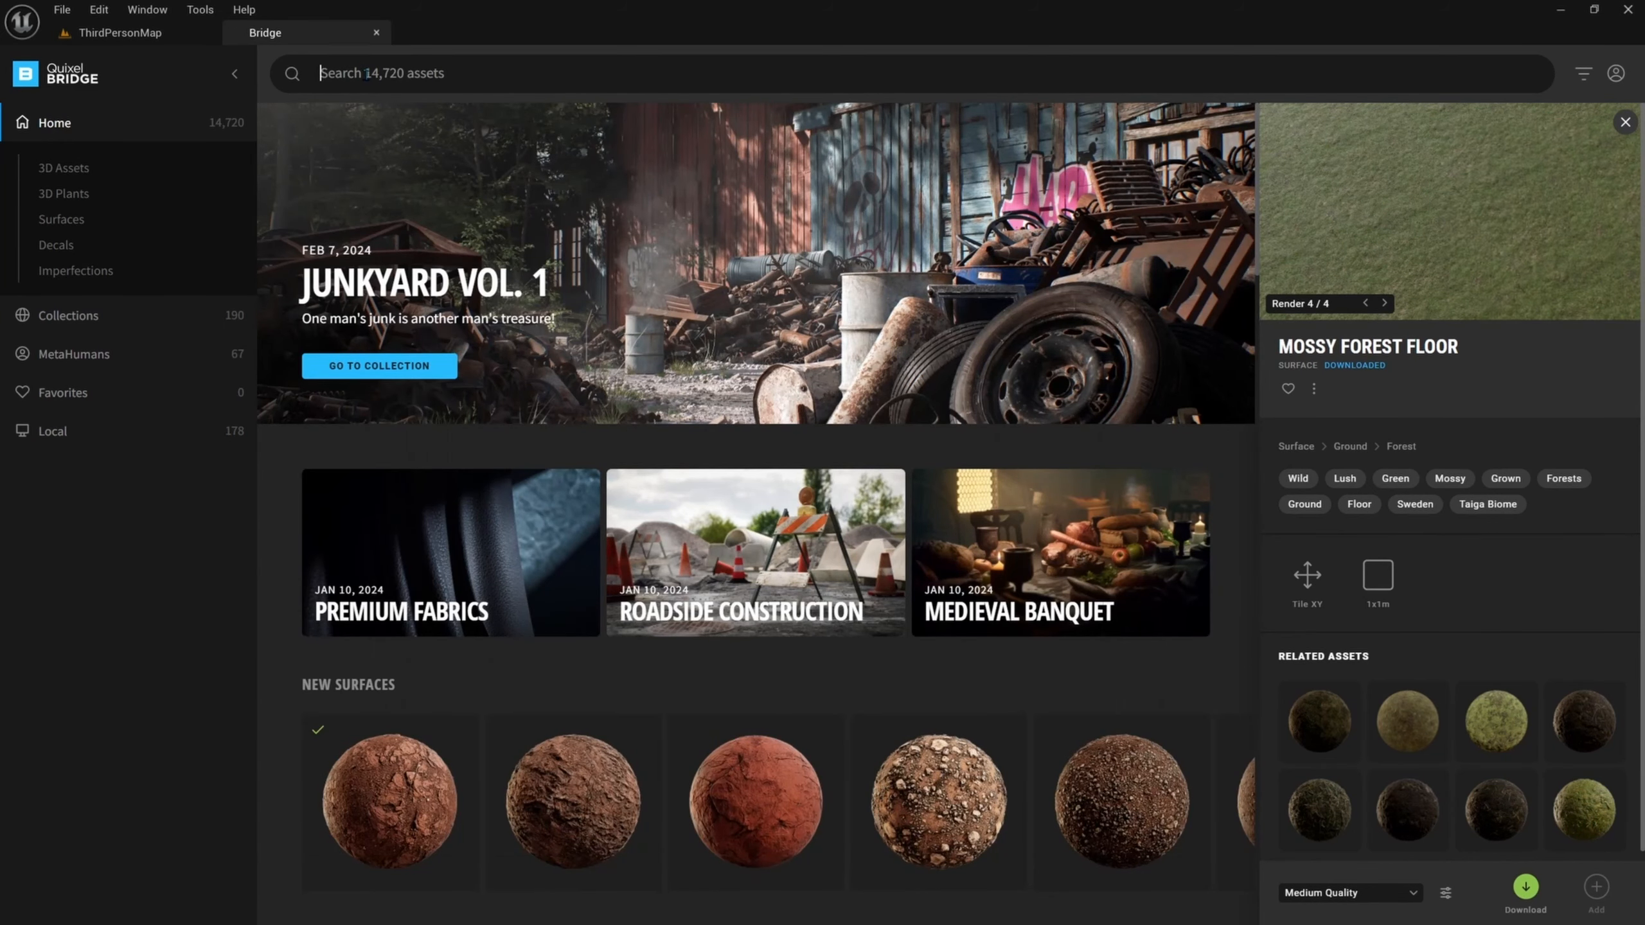
# - Search the Quixel Bridge library for "ancient temple wall"
pyautogui.click(367, 73)
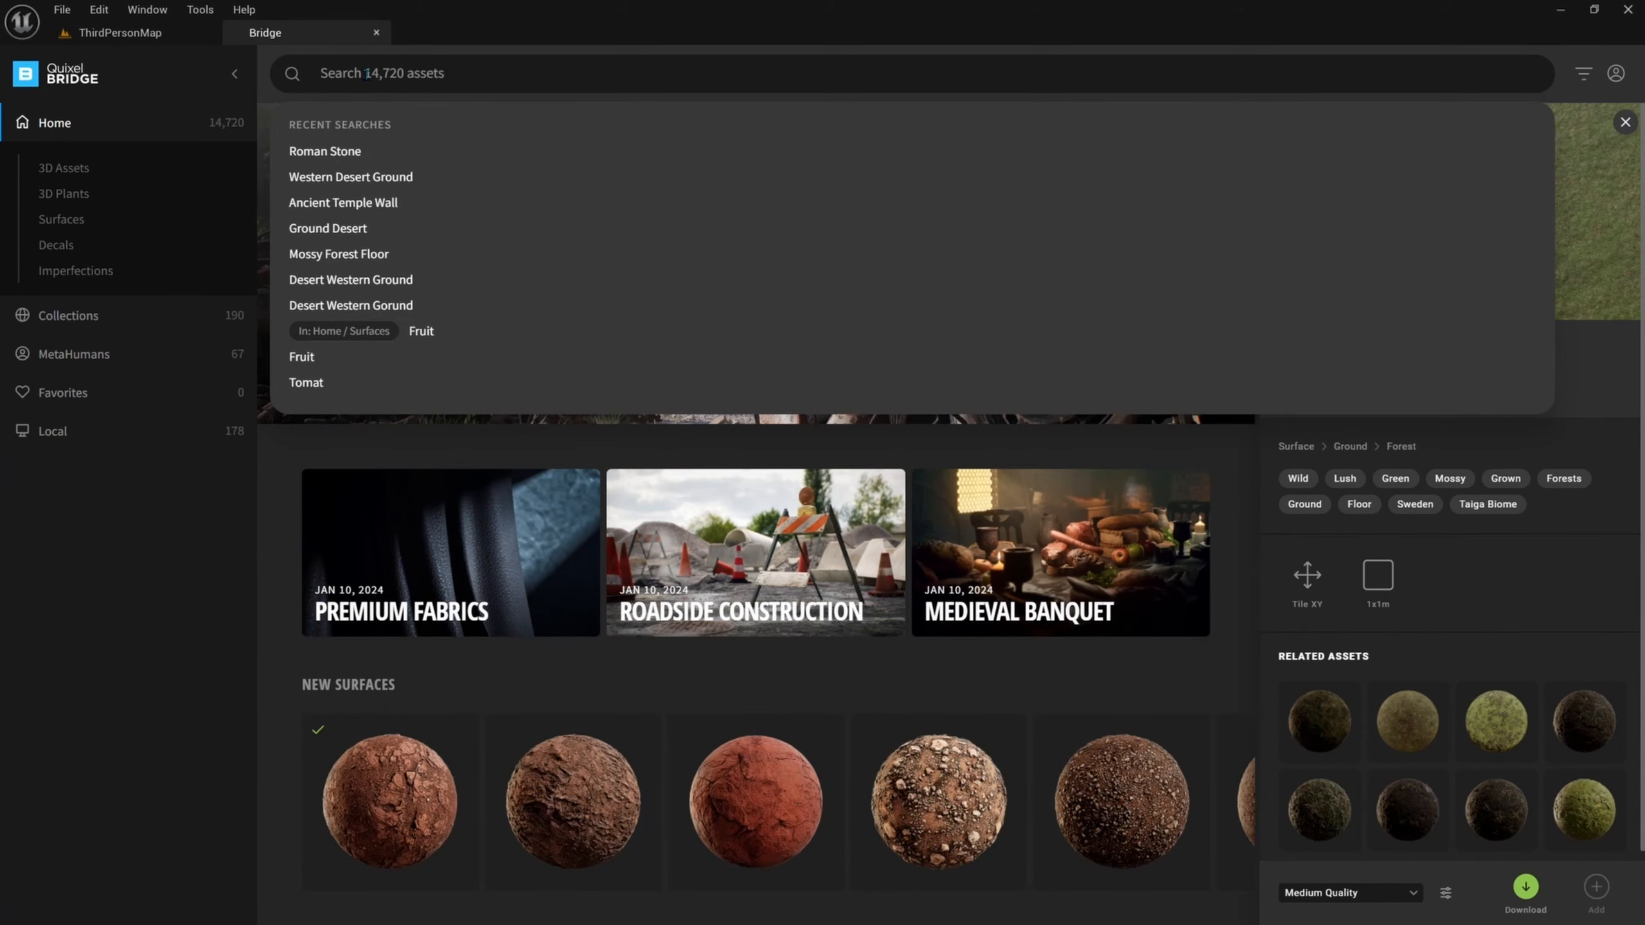
pyautogui.write('ancient tem')
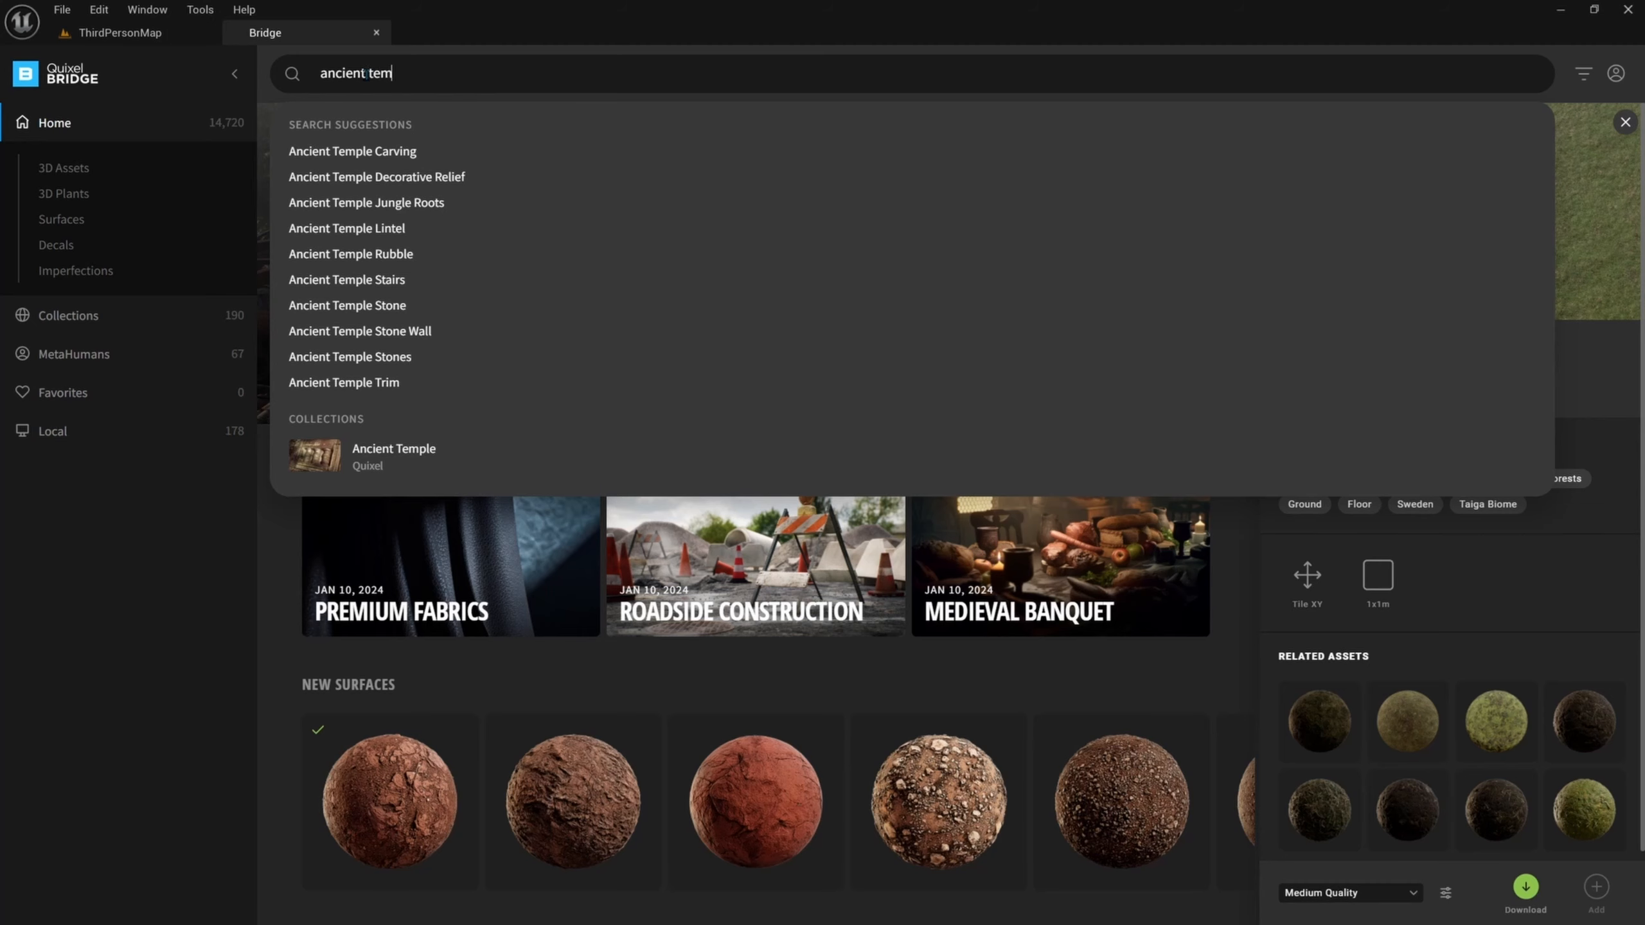
pyautogui.write('ple wall')
pyautogui.press('Return')
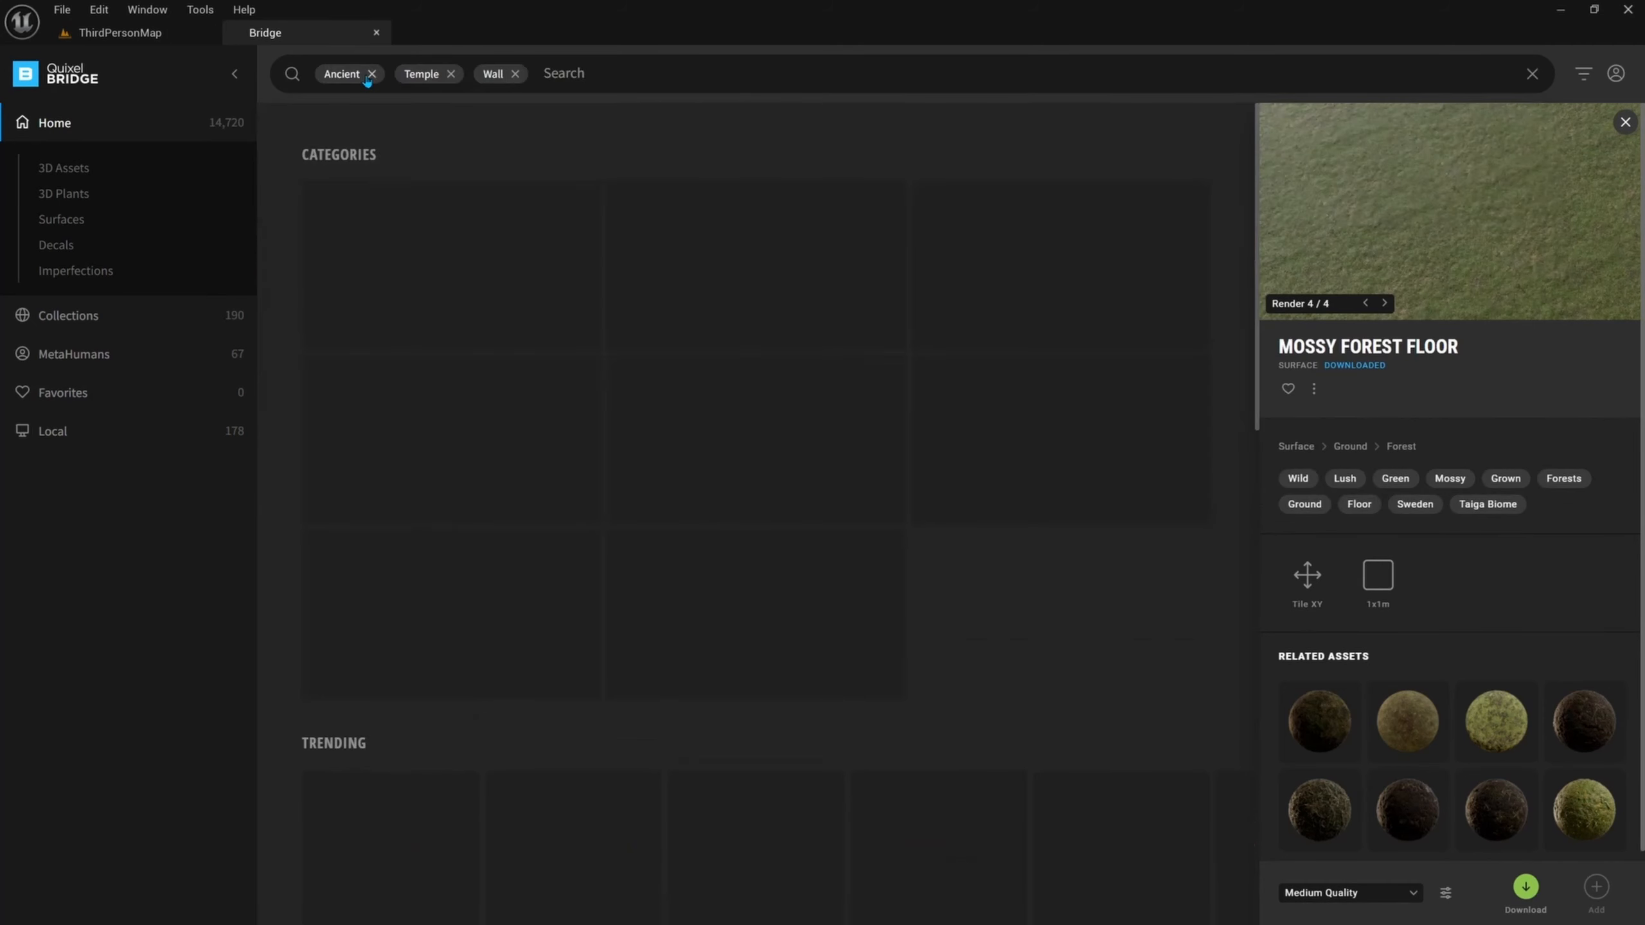
# - Compare the downloaded Ancient Temple Wall, the Ancient Temple Stone Wall and the carved Ancient Temple Wall surface by viewing each one's details
pyautogui.click(753, 632)
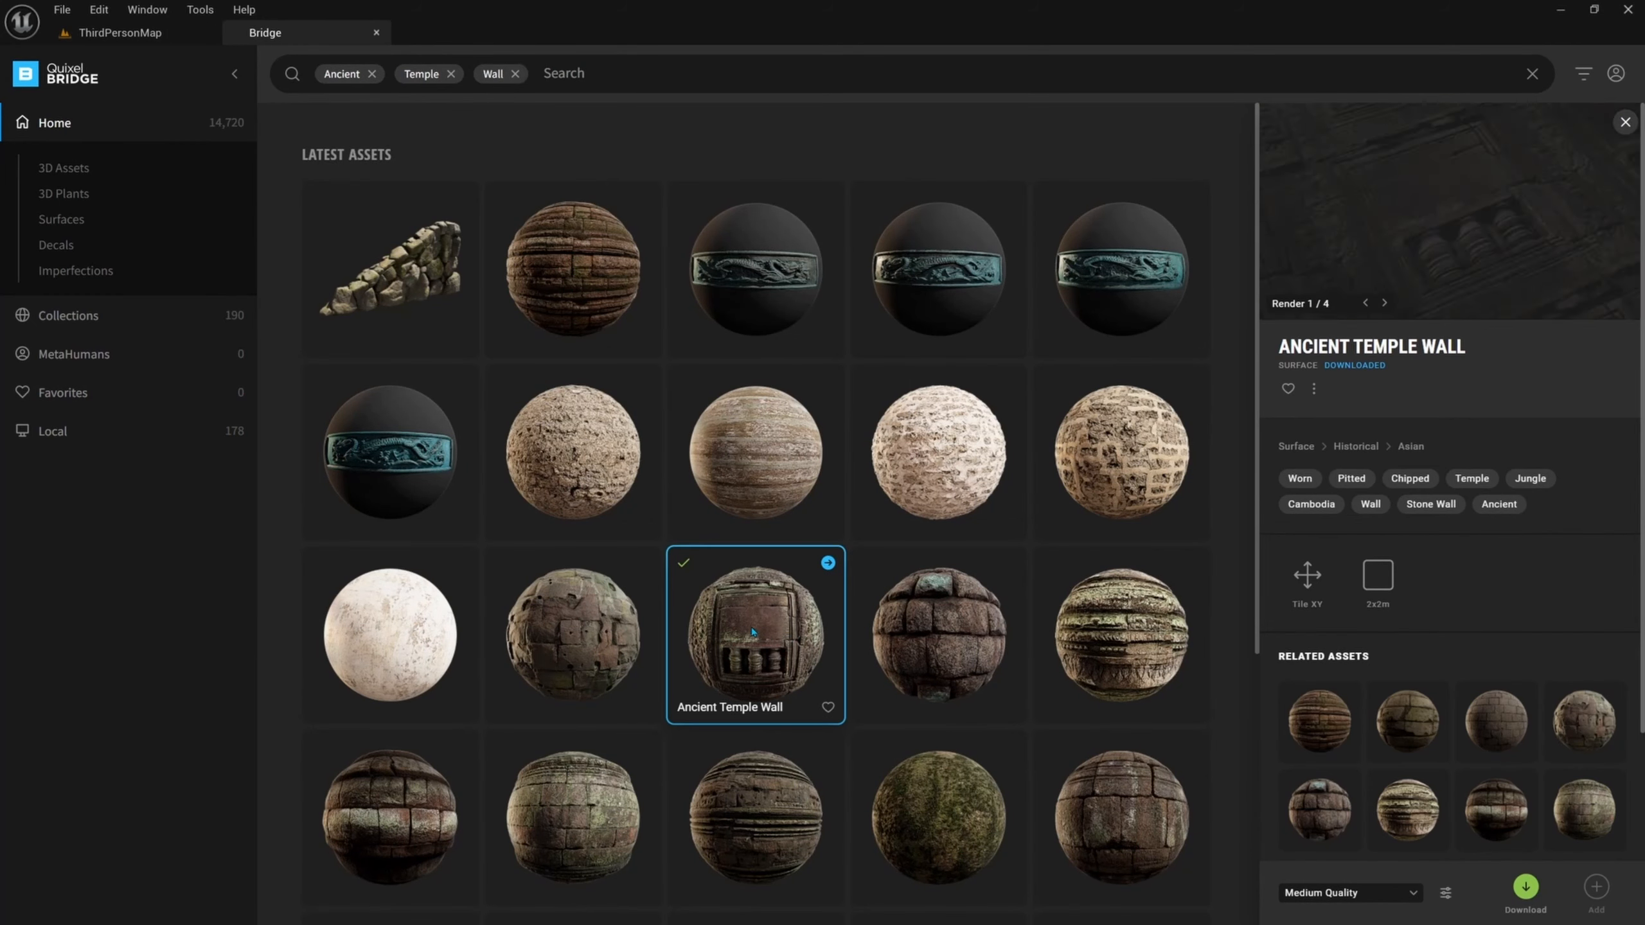
pyautogui.click(919, 635)
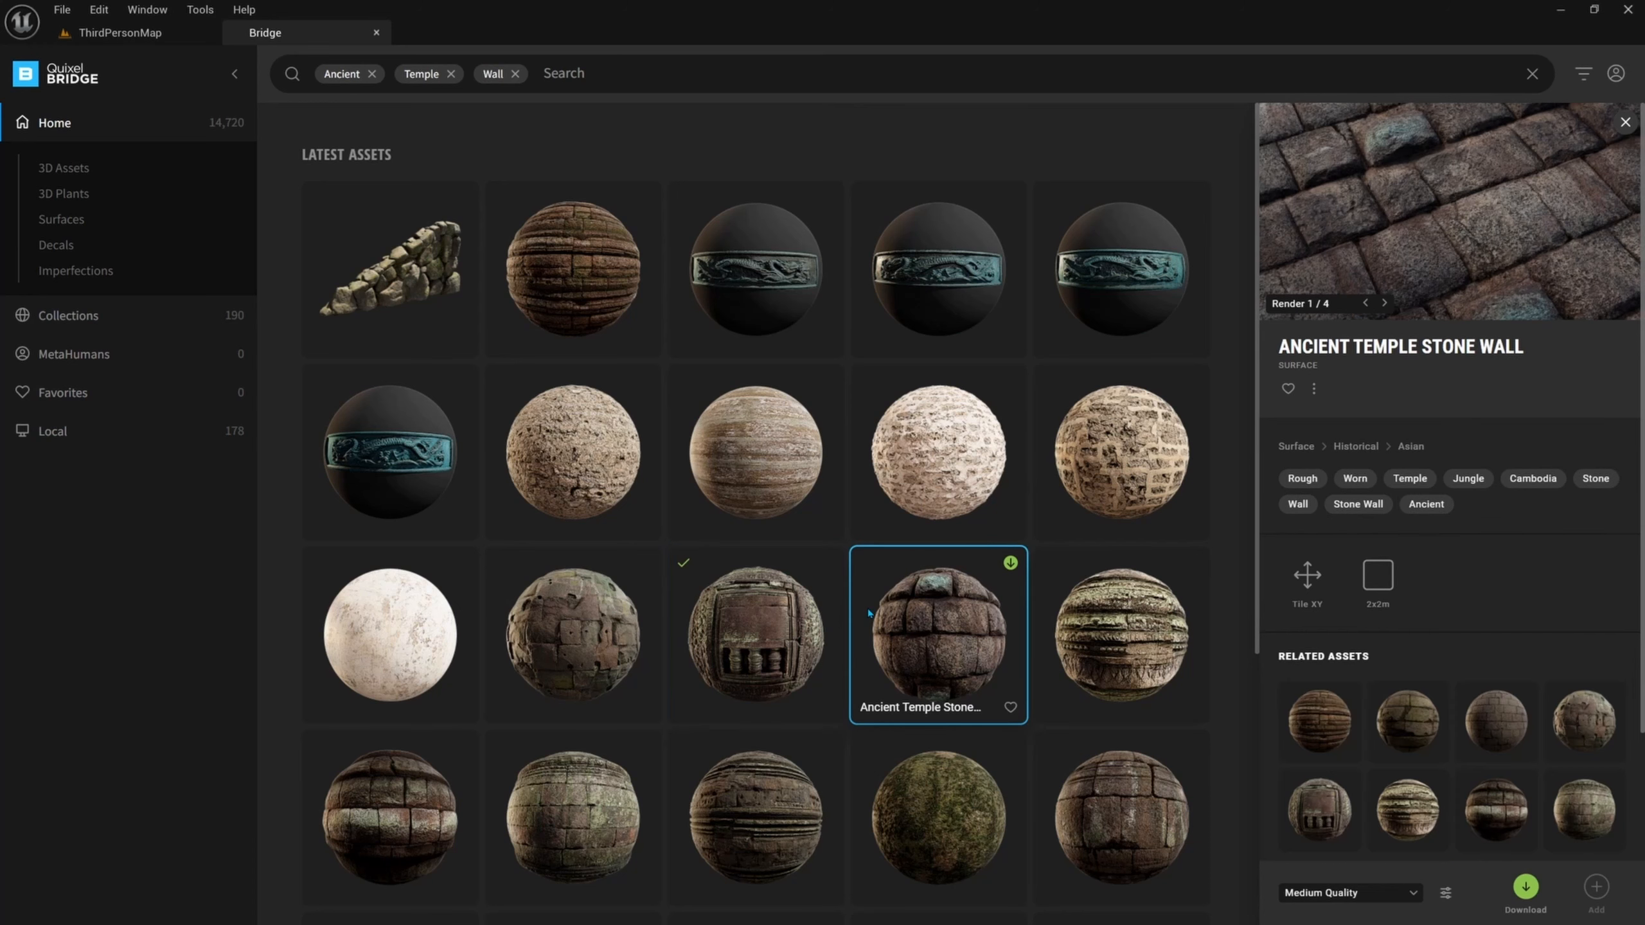
pyautogui.click(1082, 622)
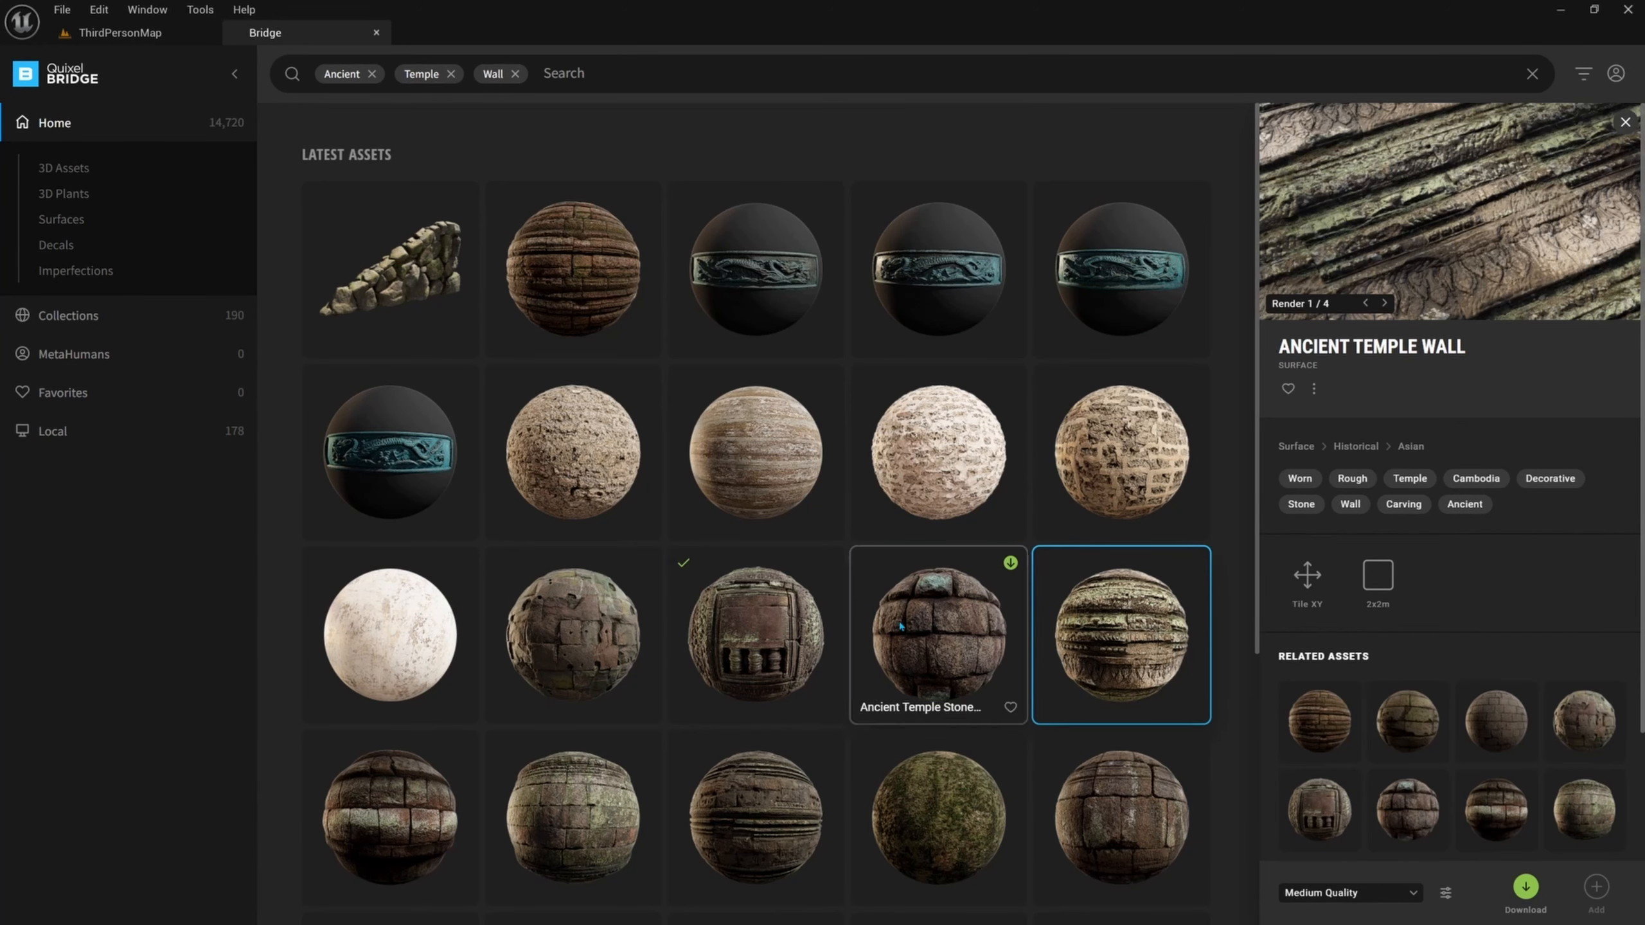
# - View the details of the already downloaded Ancient Temple Wall surface and return to the ThirdPersonMap level
pyautogui.click(754, 622)
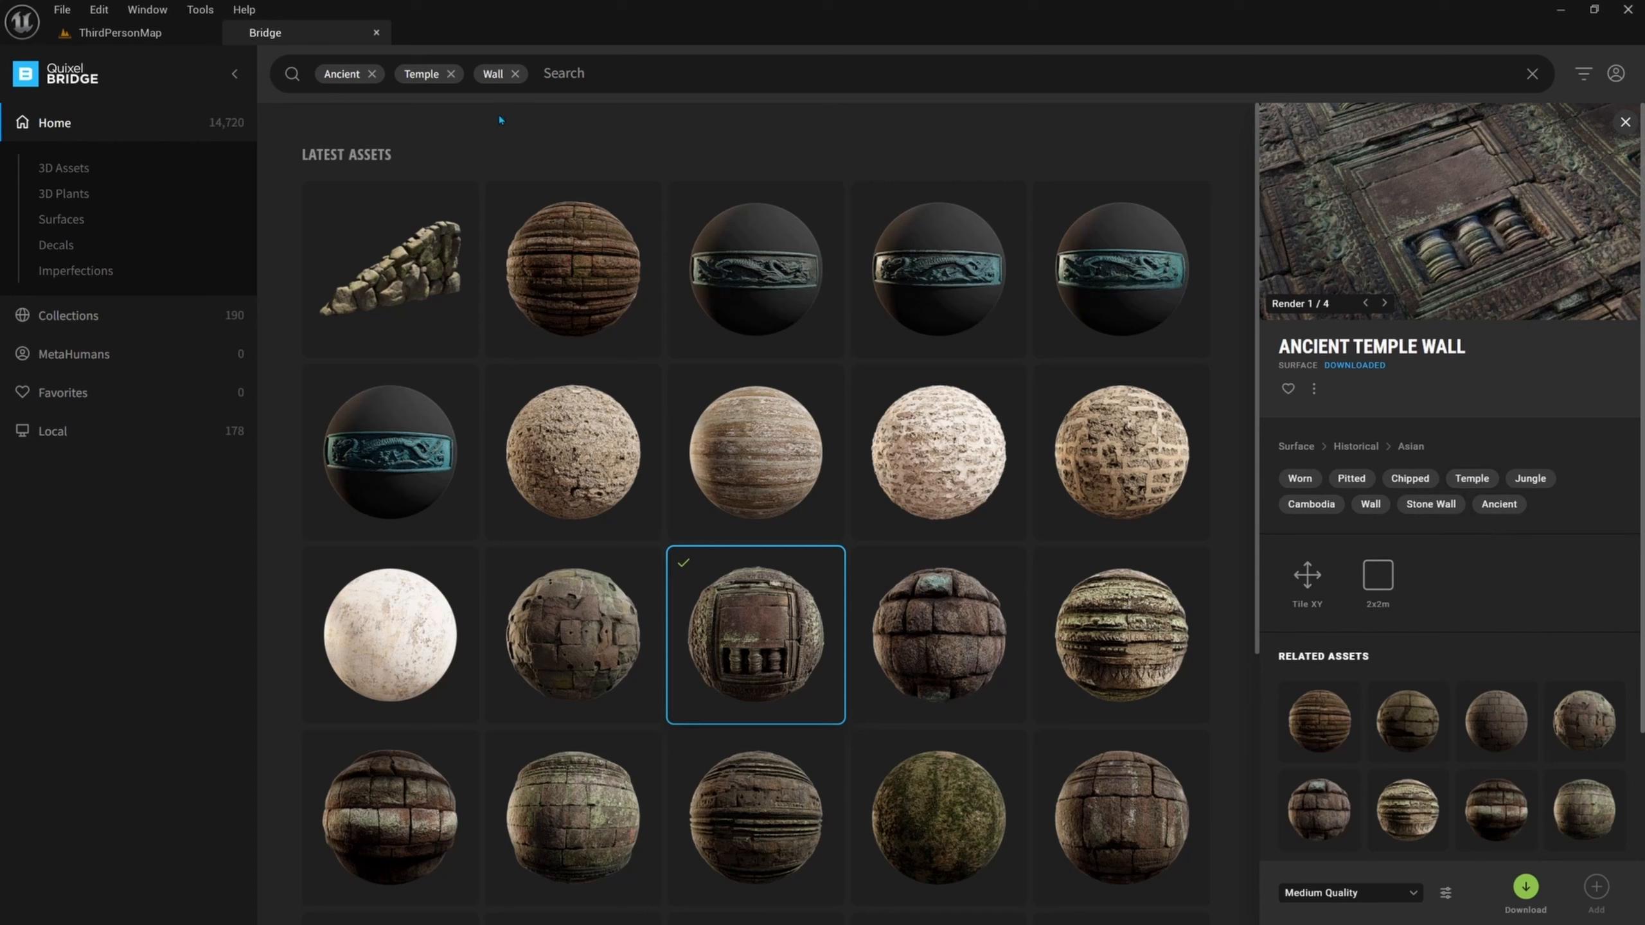
pyautogui.click(132, 40)
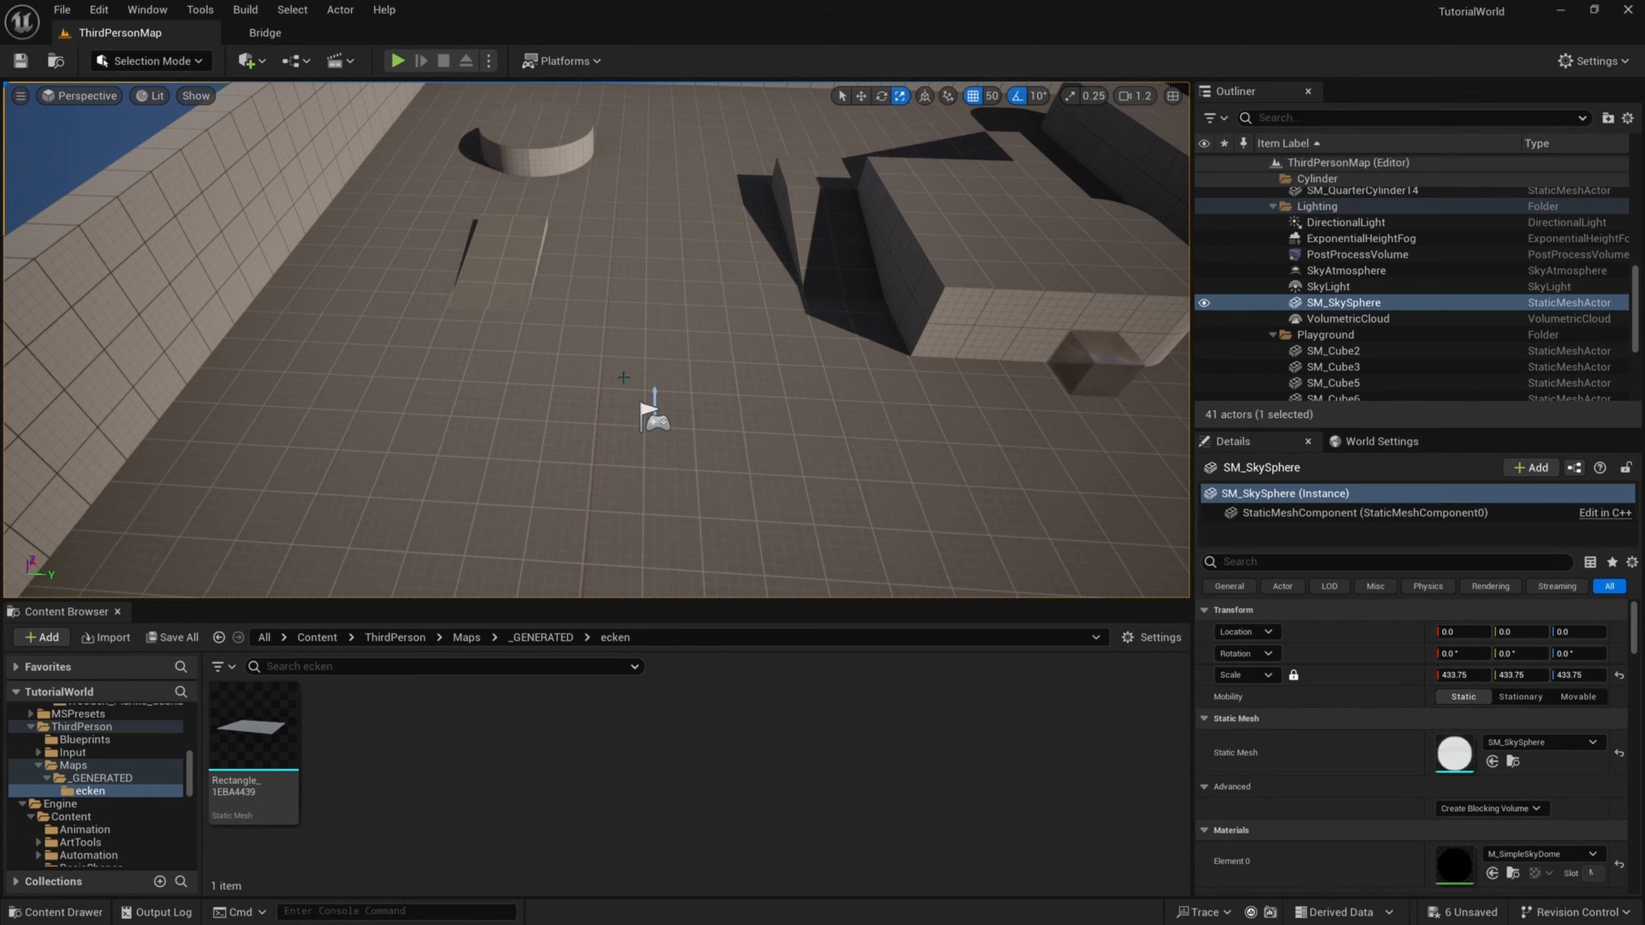
pyautogui.moveTo(666, 377); pyautogui.dragTo(486, 340, button='right')
pyautogui.press('w')
pyautogui.press('w')
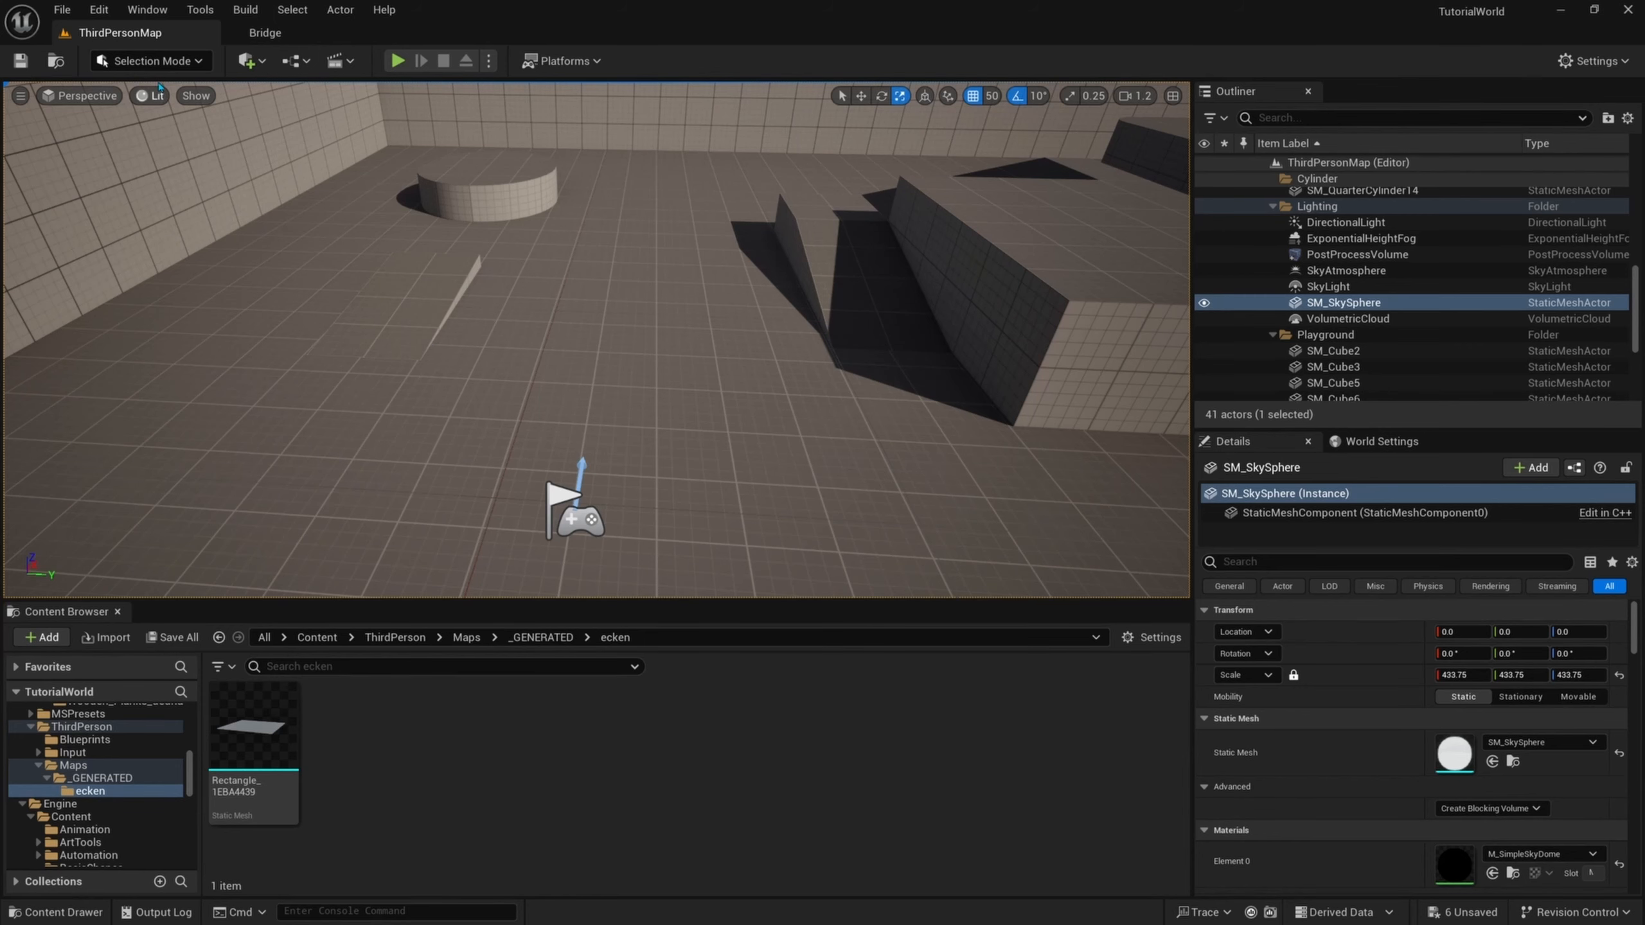
# - In Modeling mode, create a 1000 by 1000 rectangle mesh with 100 width and depth subdivisions, placed at about 1400, 1050, 100
pyautogui.click(120, 64)
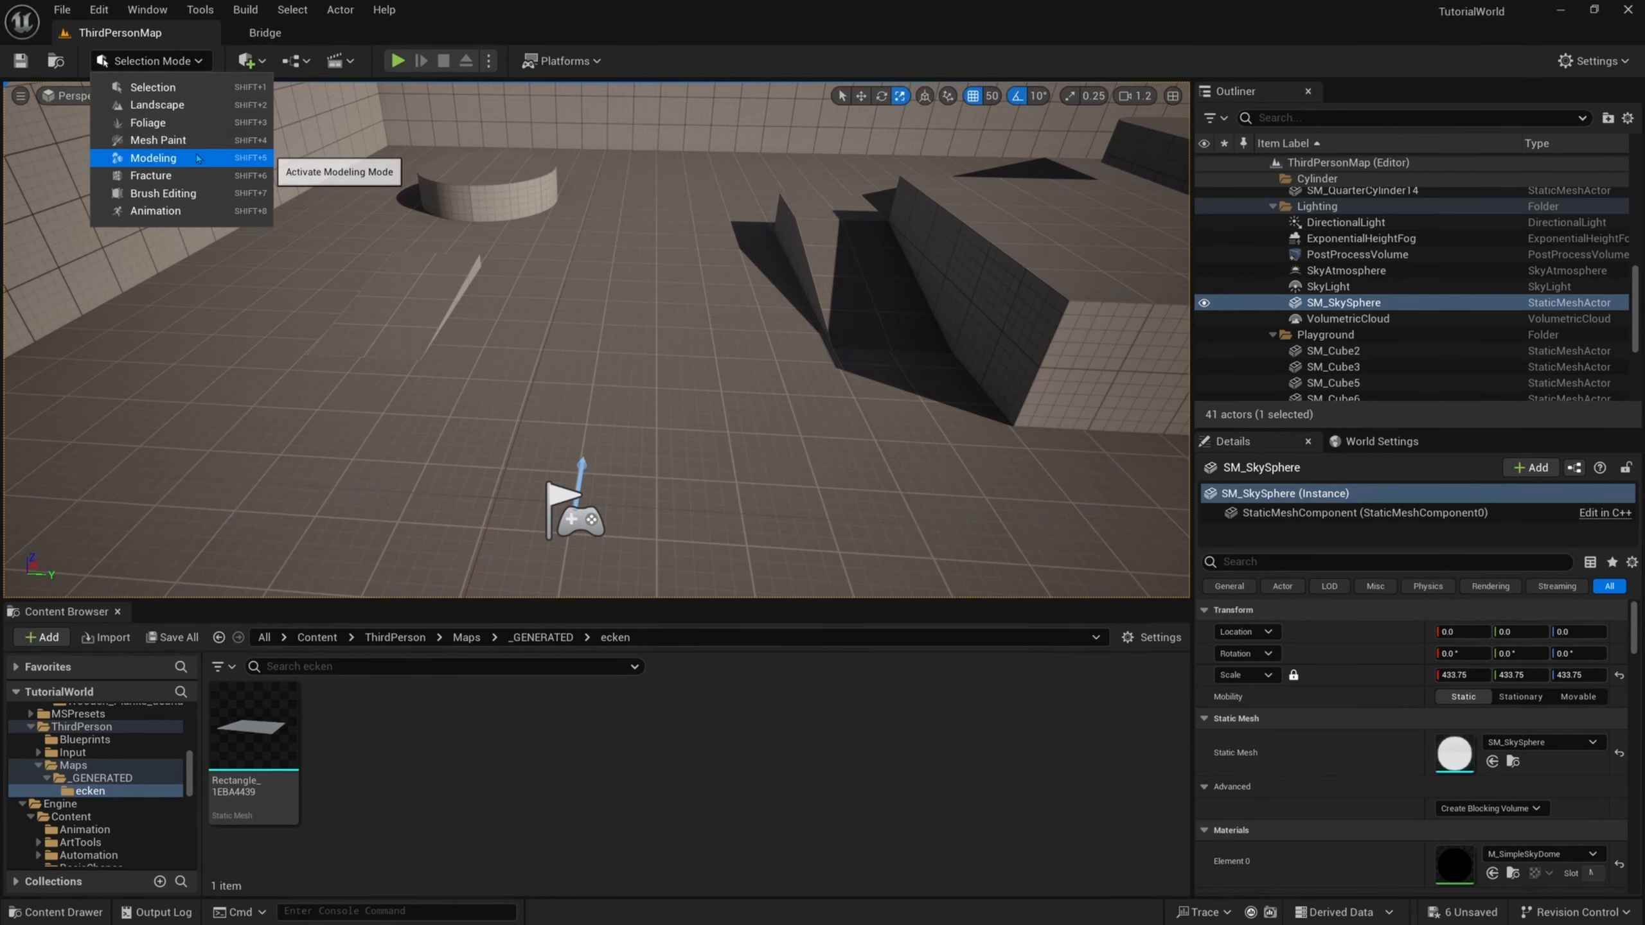
pyautogui.click(153, 158)
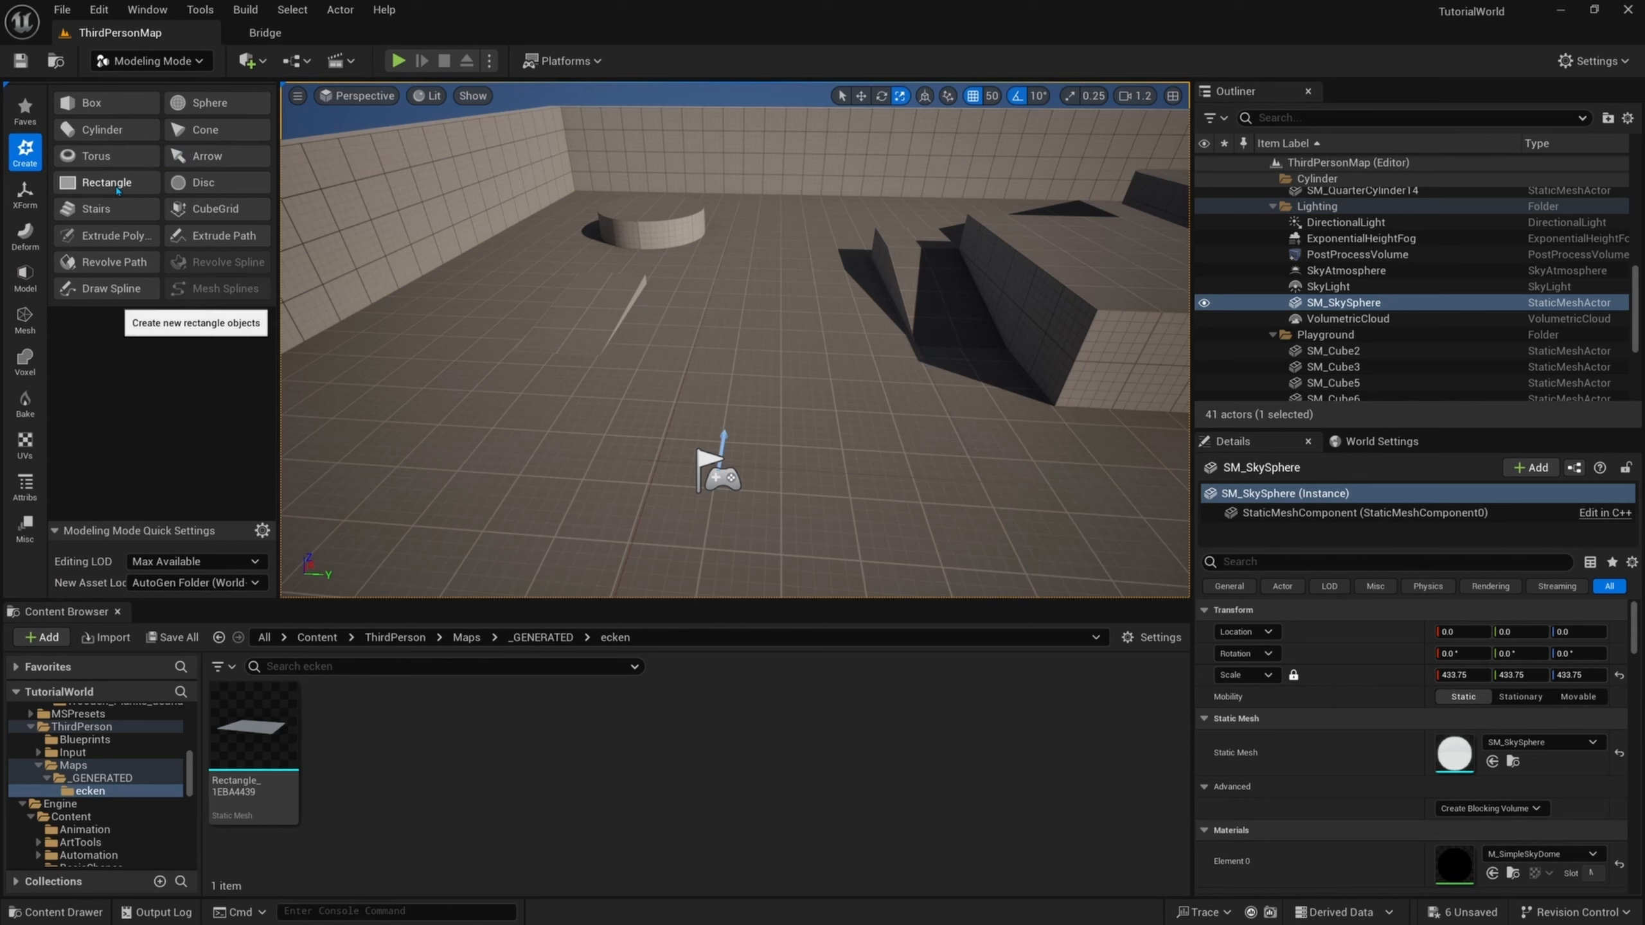
pyautogui.click(137, 182)
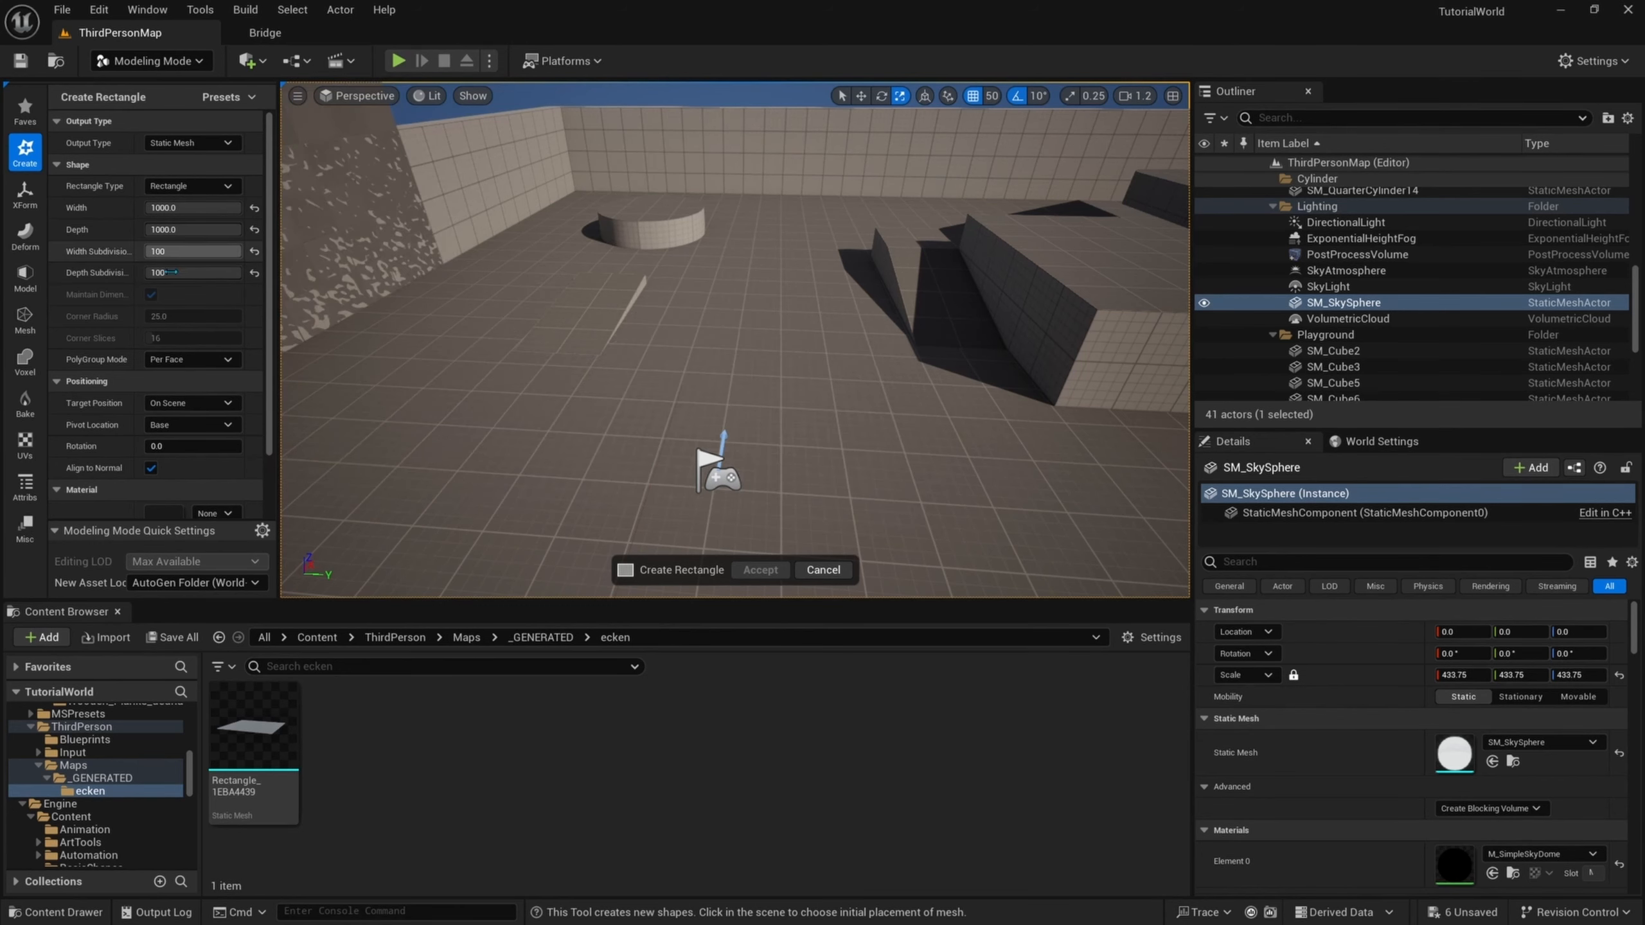
pyautogui.click(718, 338)
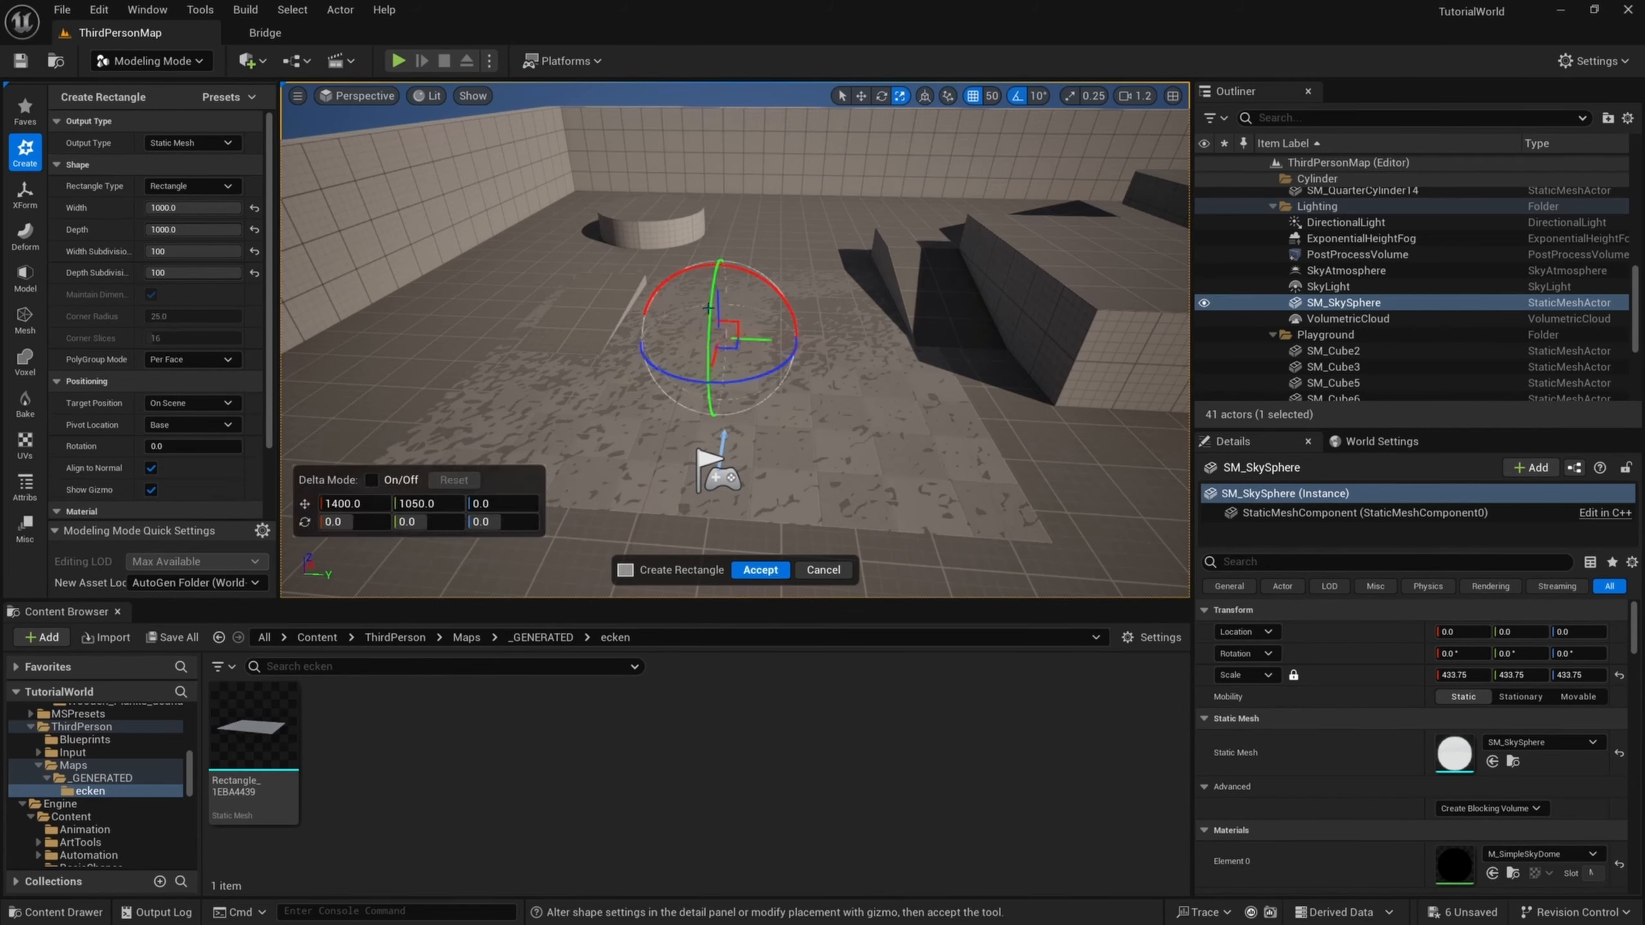
pyautogui.moveTo(717, 302); pyautogui.dragTo(709, 271)
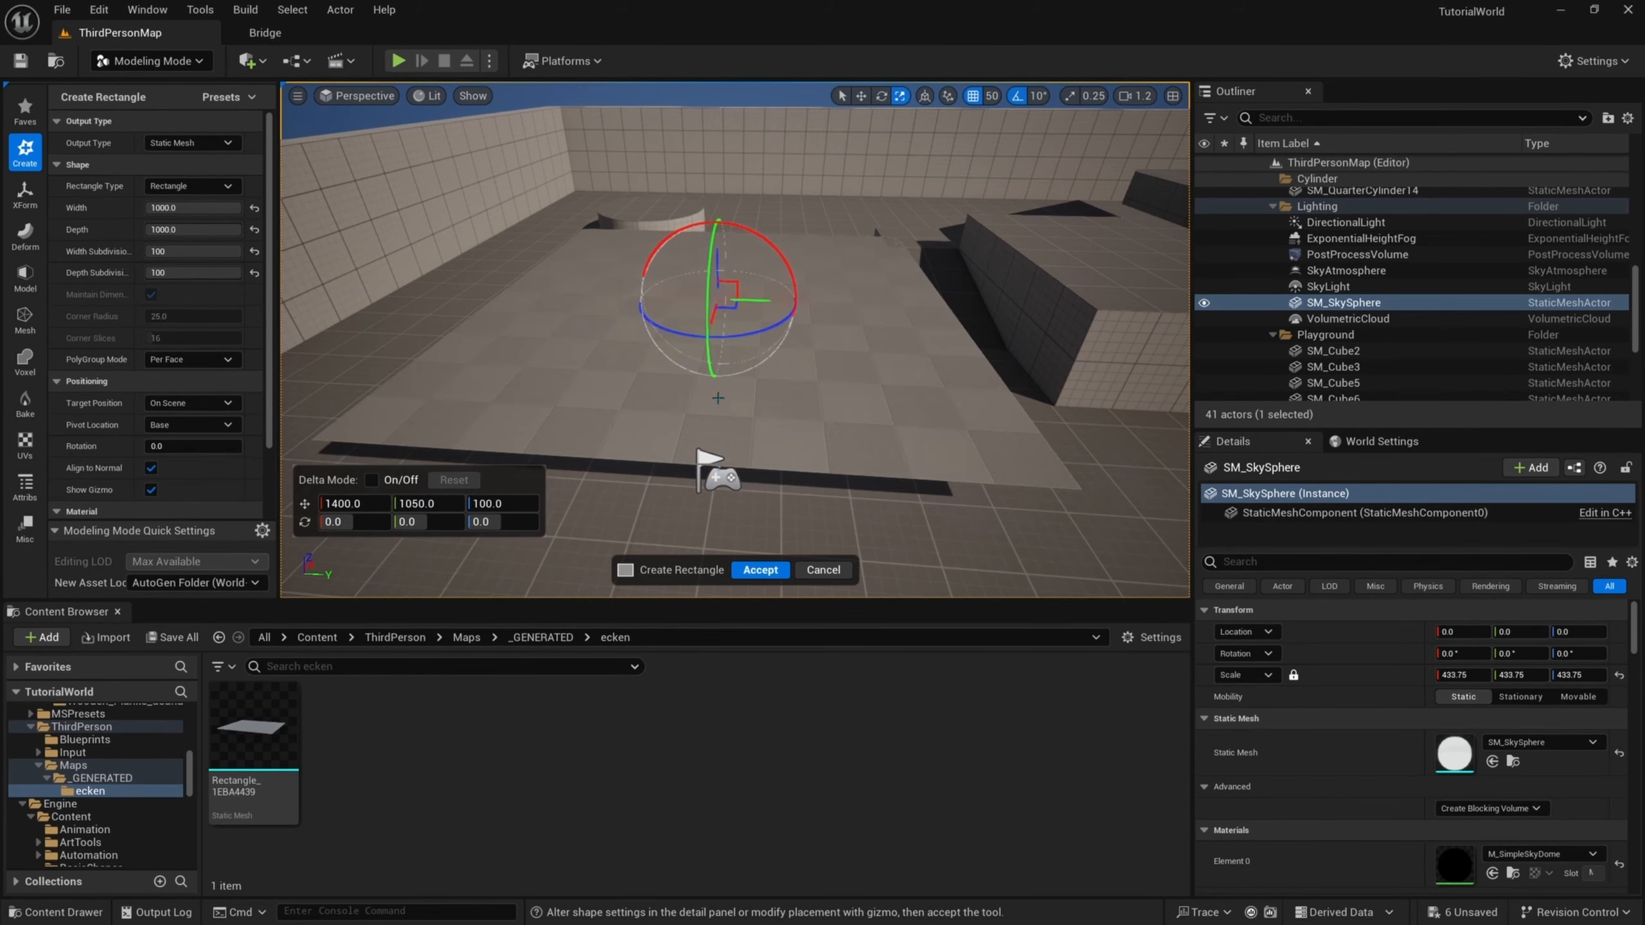
pyautogui.click(760, 569)
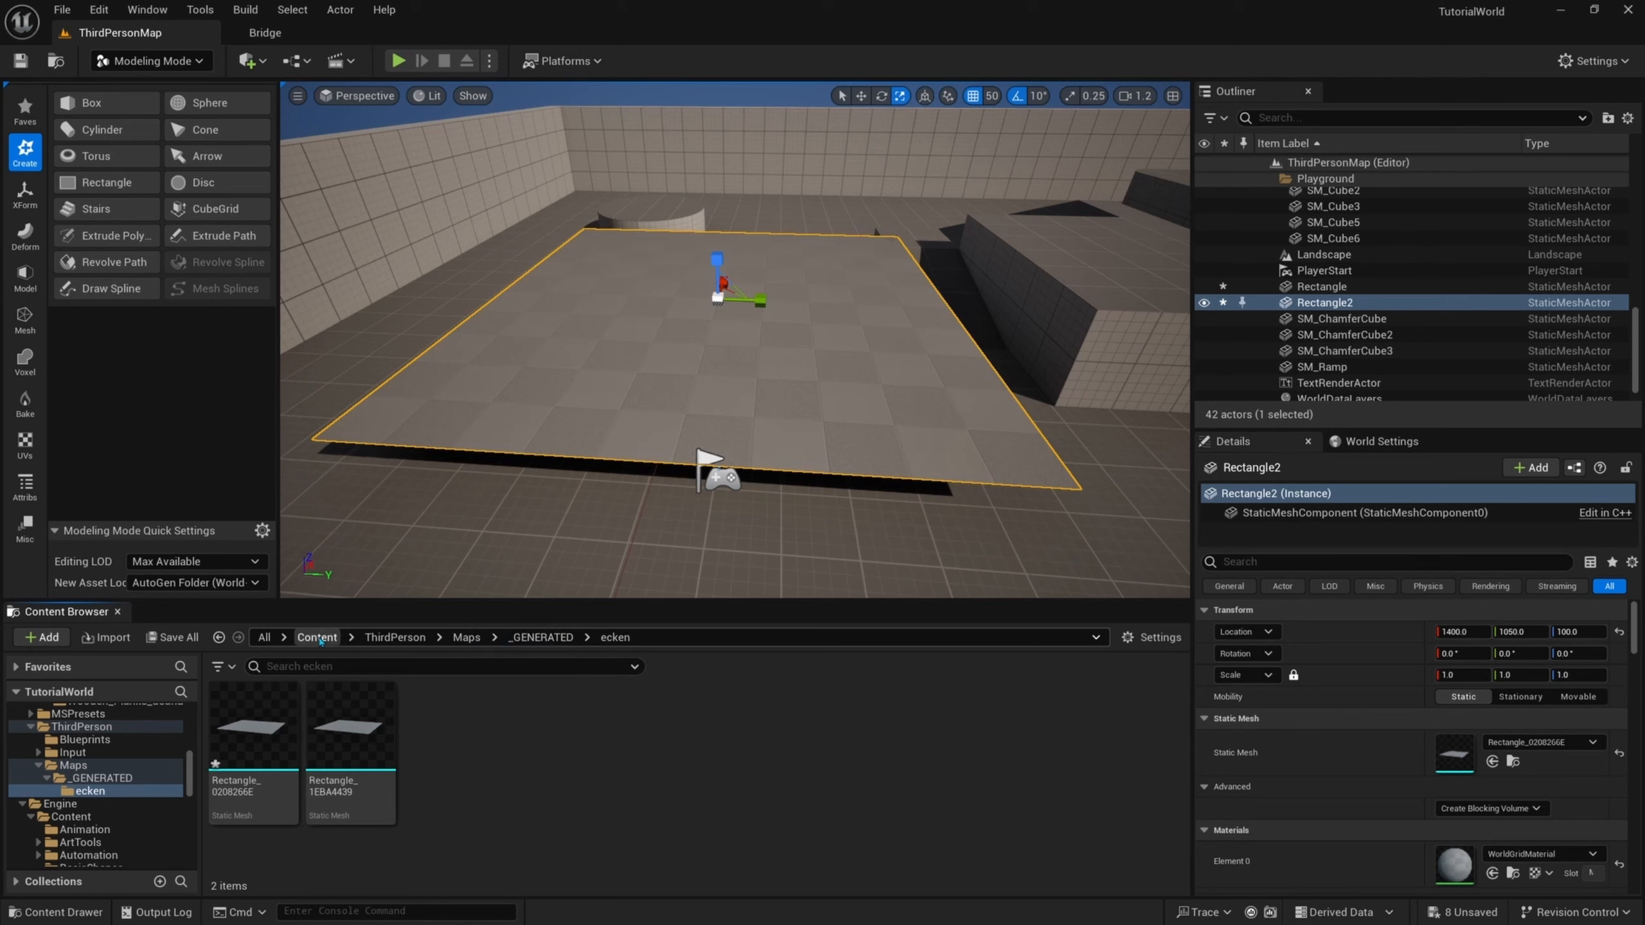
# - Browse from the ThirdPerson folder through Maps and _GENERATED to the ecken folder holding the generated rectangle meshes
pyautogui.click(395, 636)
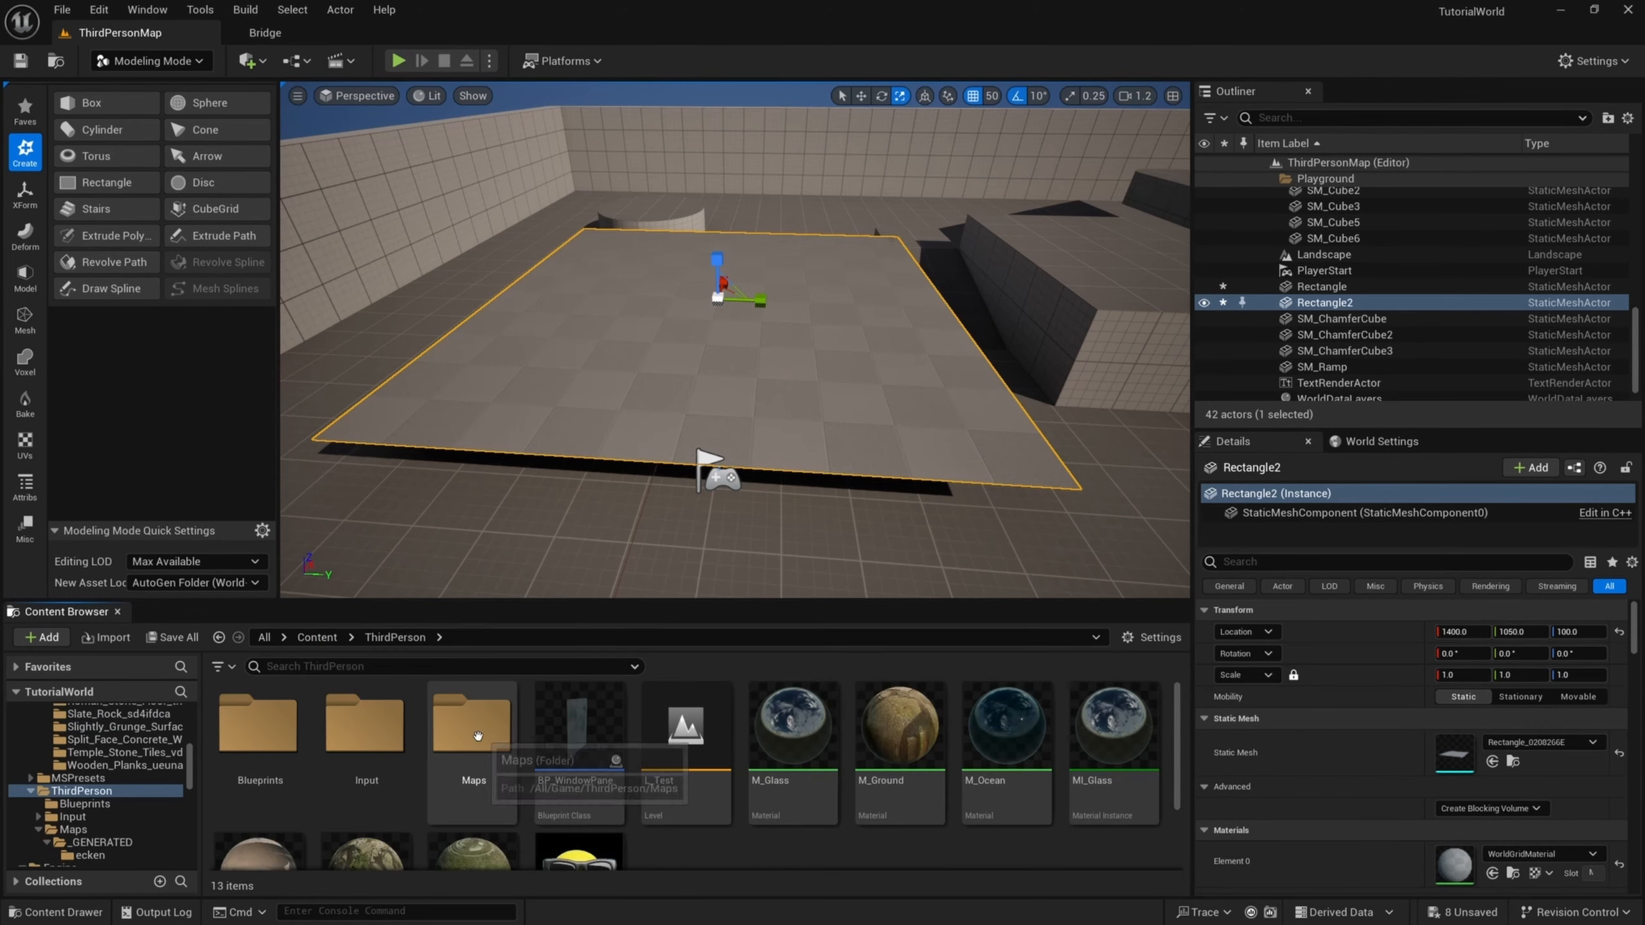
pyautogui.doubleClick(448, 724)
pyautogui.doubleClick(272, 728)
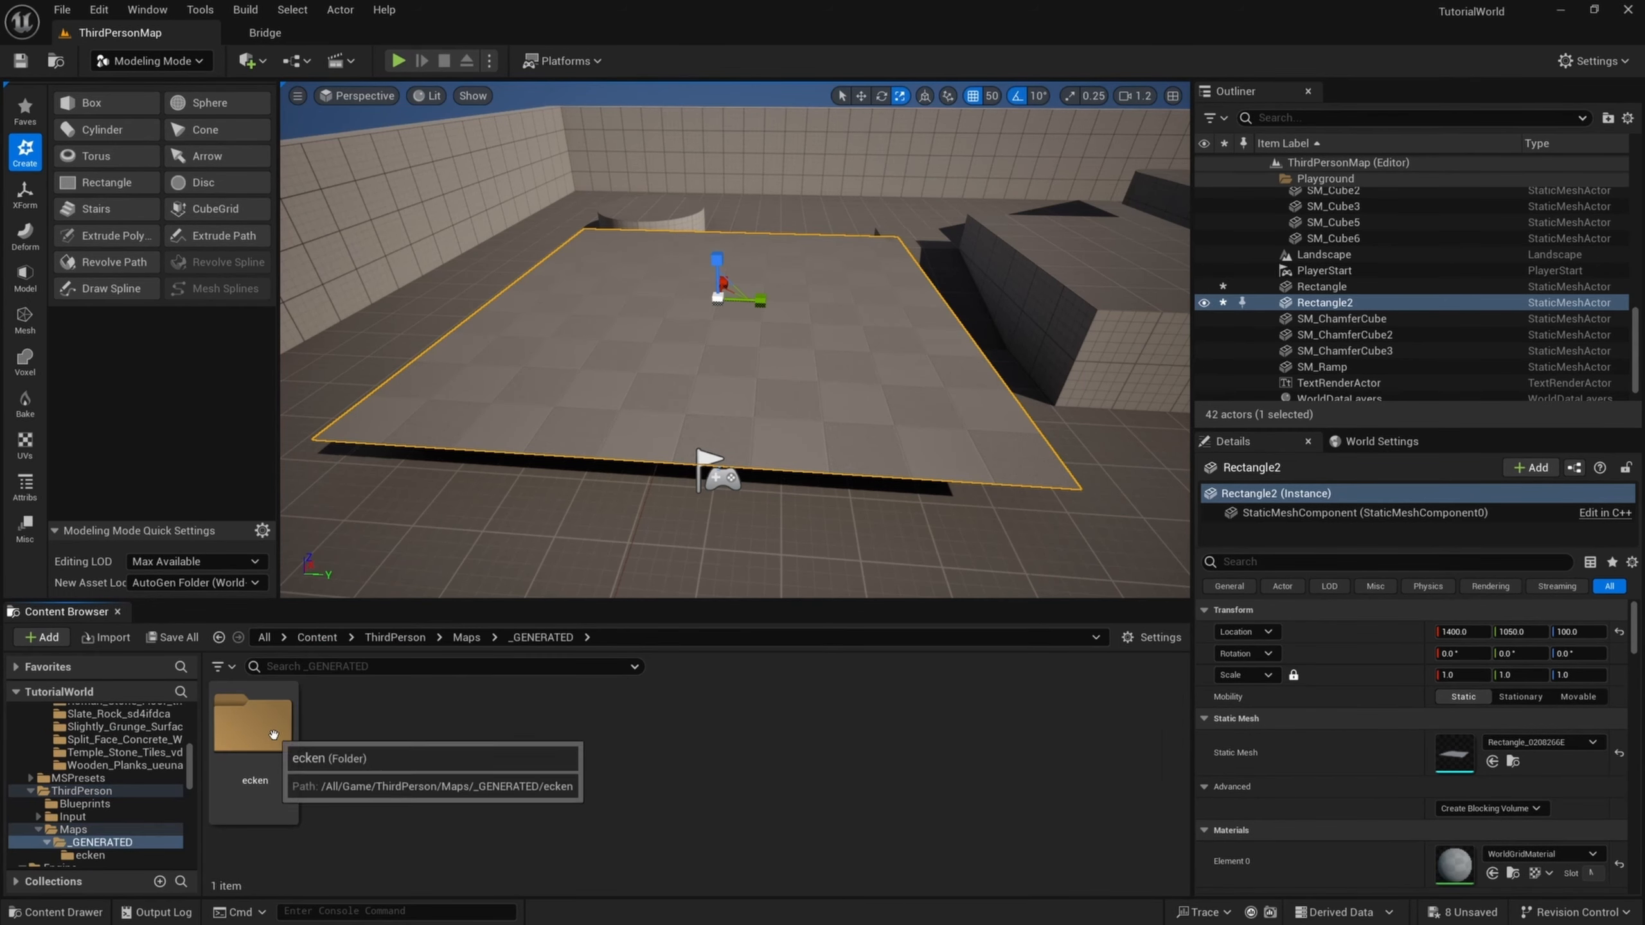
pyautogui.doubleClick(273, 734)
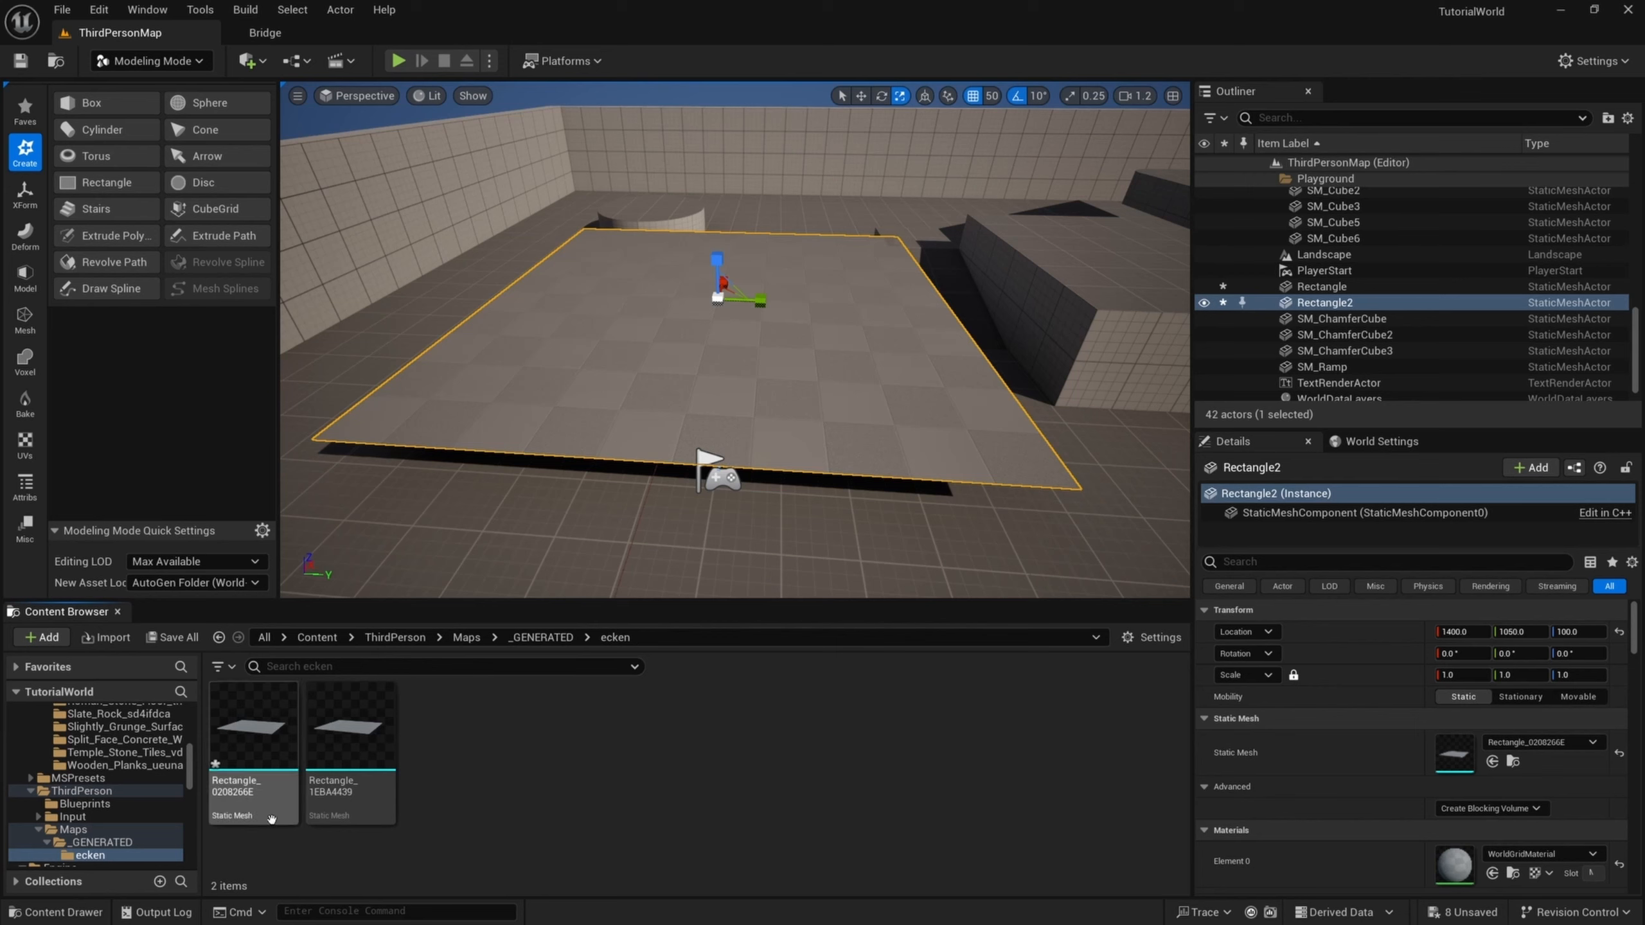
# - Rename the newly generated rectangle mesh asset as SM_Plane_Nanite
pyautogui.click(383, 785)
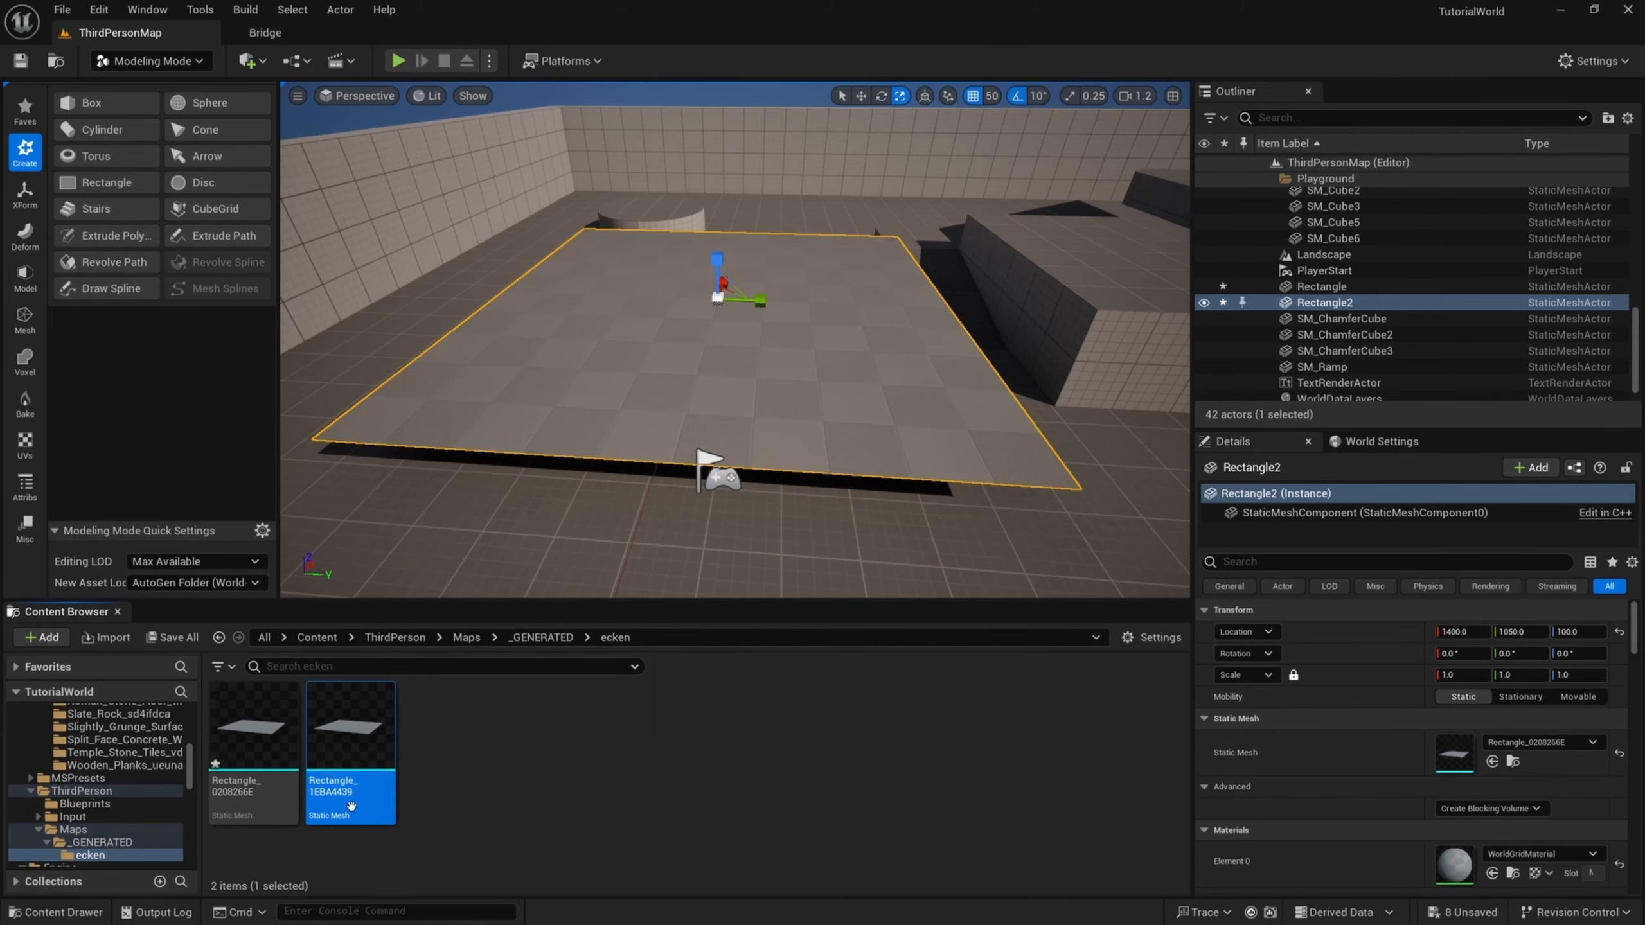
pyautogui.click(444, 739)
pyautogui.click(262, 732)
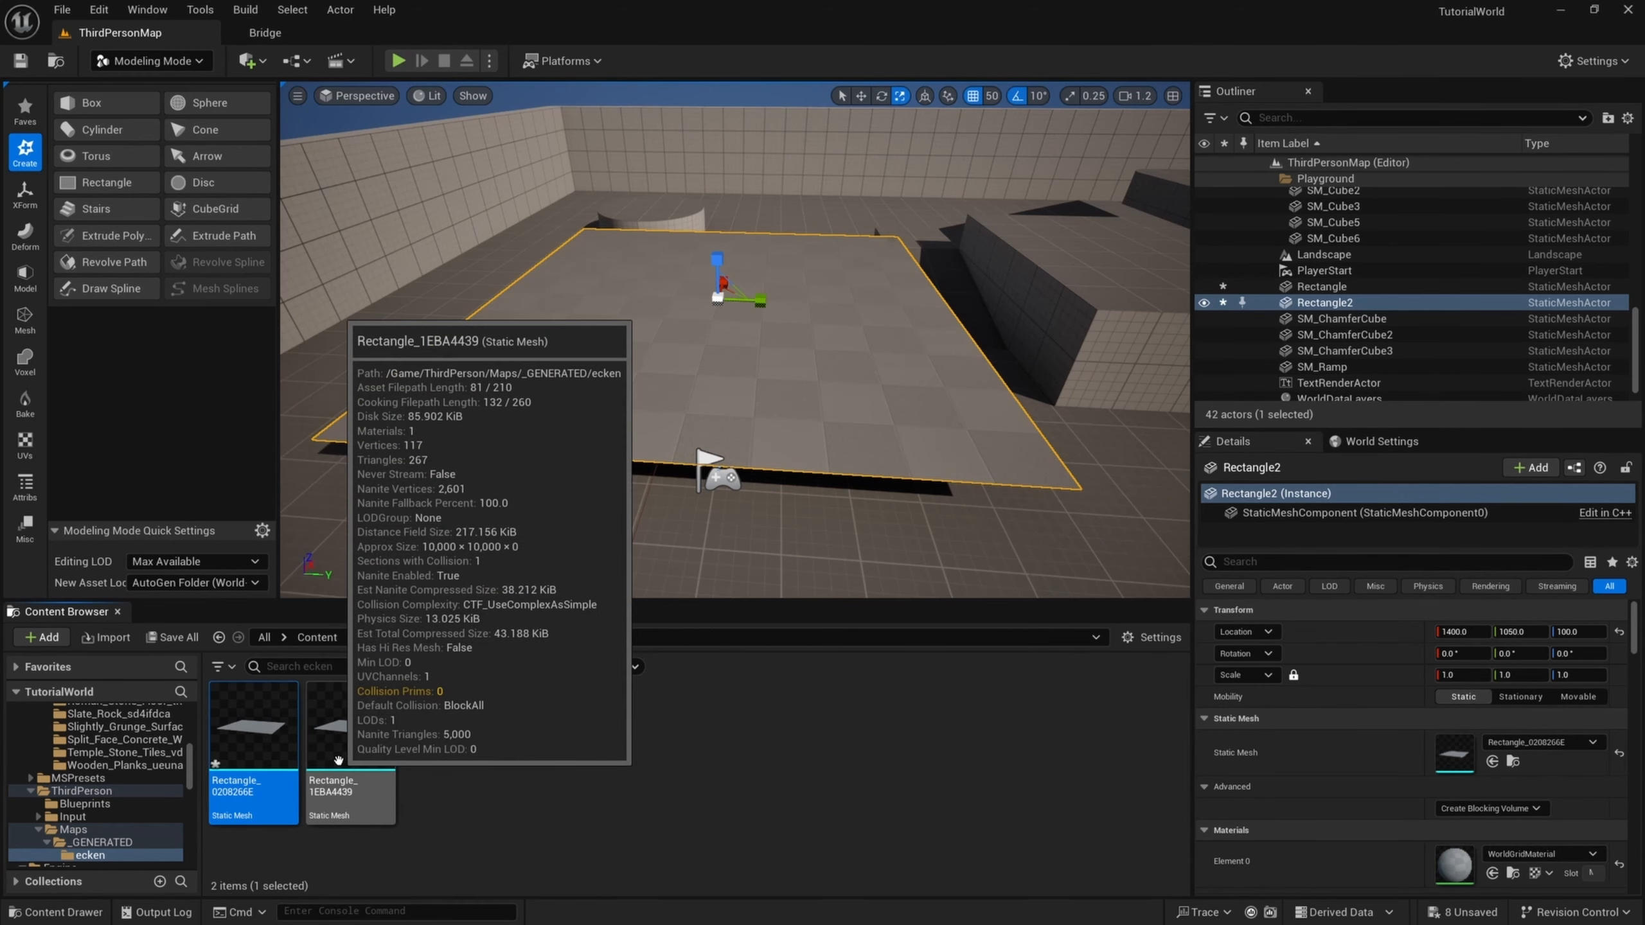
pyautogui.rightClick(244, 724)
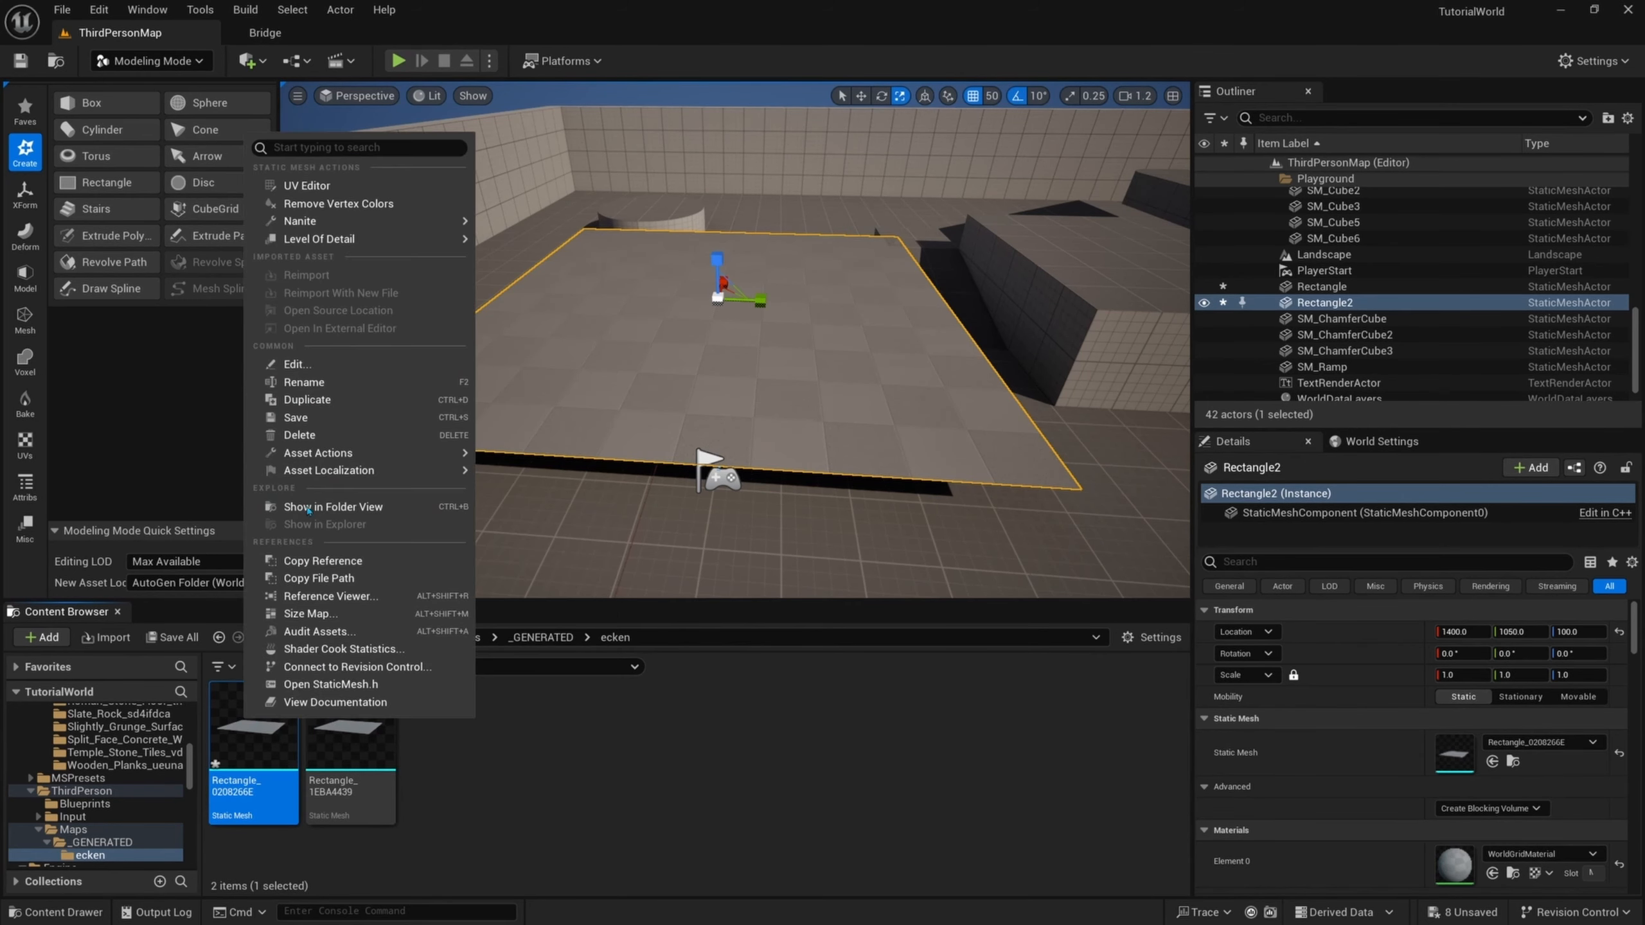
pyautogui.click(305, 381)
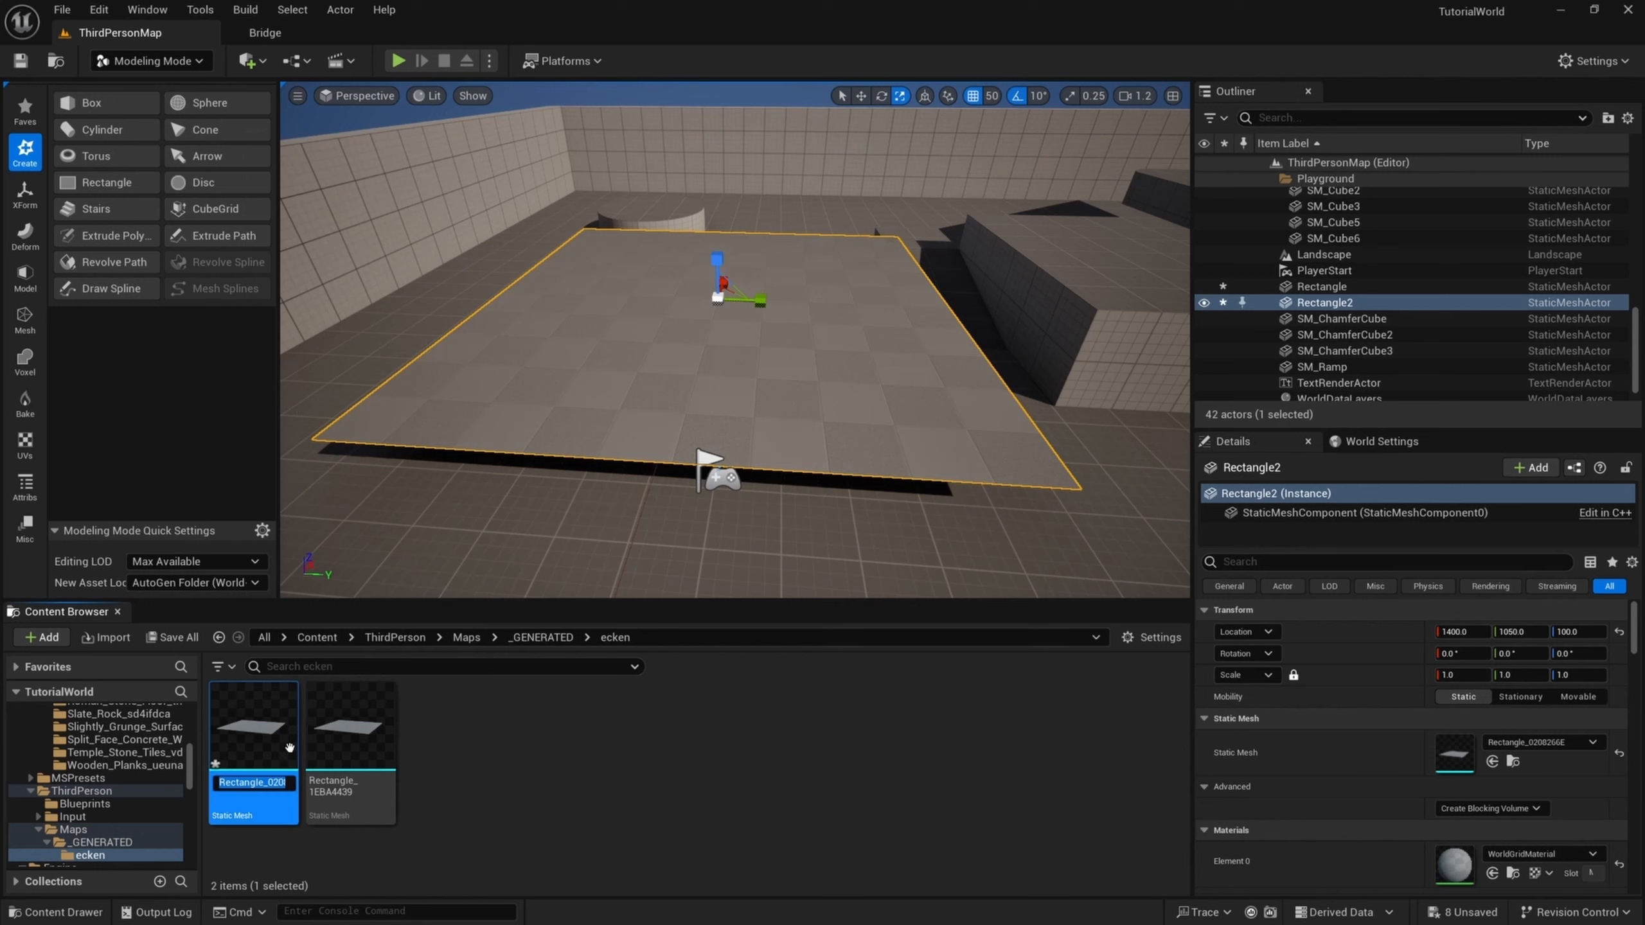
pyautogui.write('S')
pyautogui.press('Return')
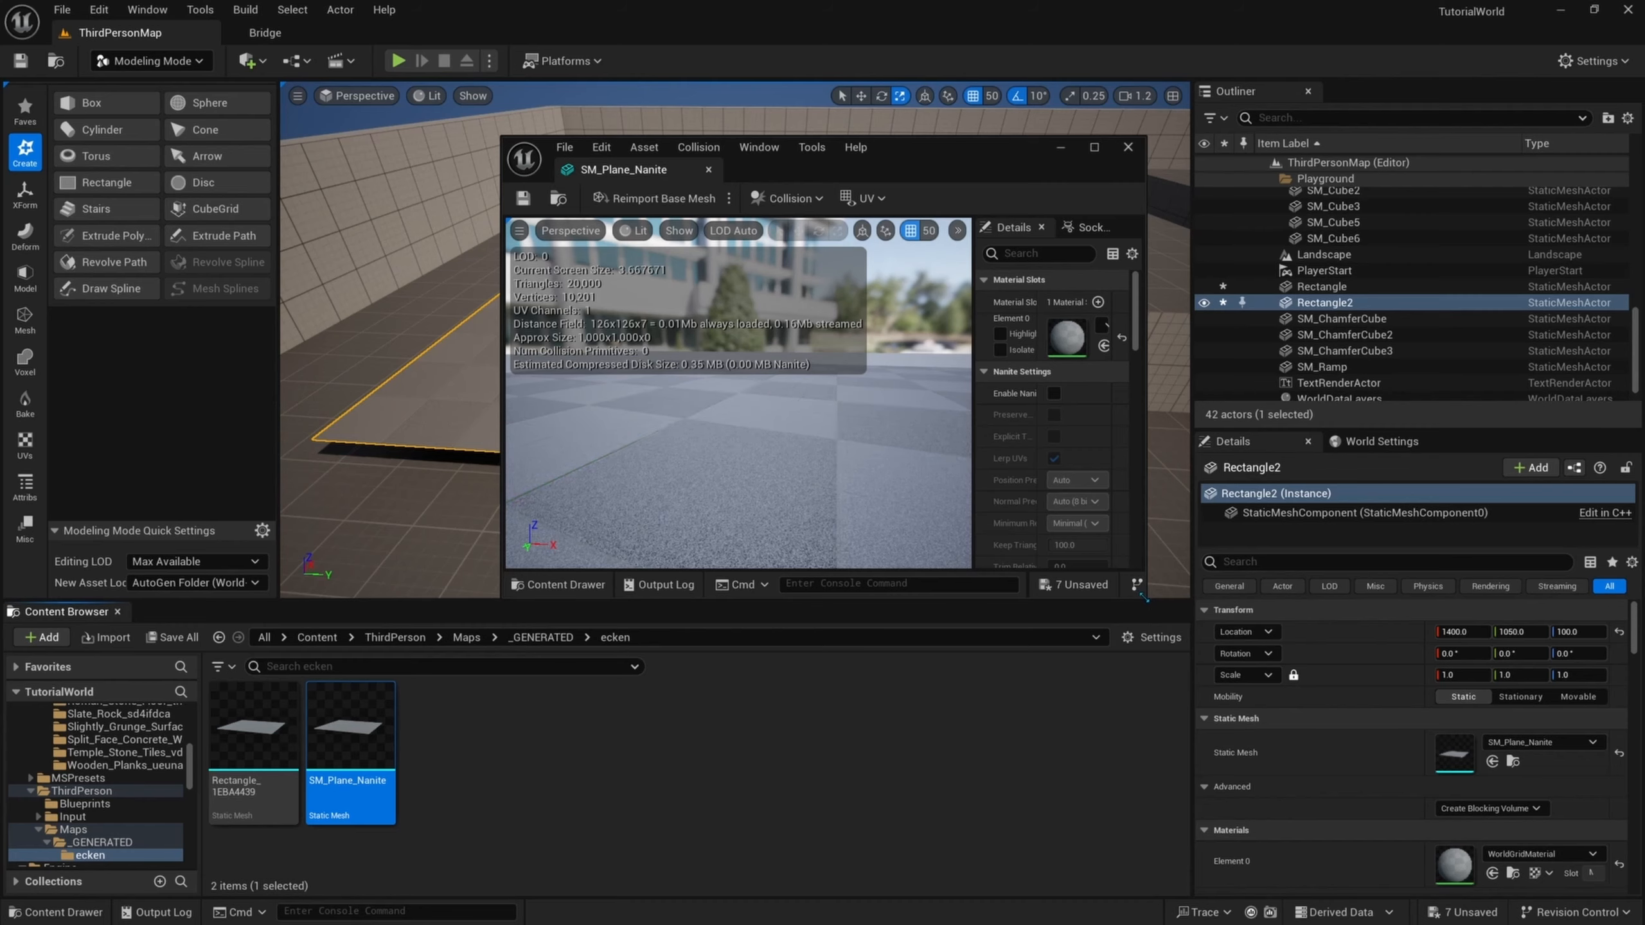
# - Enable Nanite support on the SM_Plane_Nanite mesh, apply the change, and save the asset before closing its editor
pyautogui.moveTo(1146, 596); pyautogui.dragTo(1323, 824)
pyautogui.moveTo(1039, 166); pyautogui.dragTo(950, 135)
pyautogui.moveTo(858, 505); pyautogui.dragTo(919, 414)
pyautogui.moveTo(1015, 371); pyautogui.dragTo(838, 373)
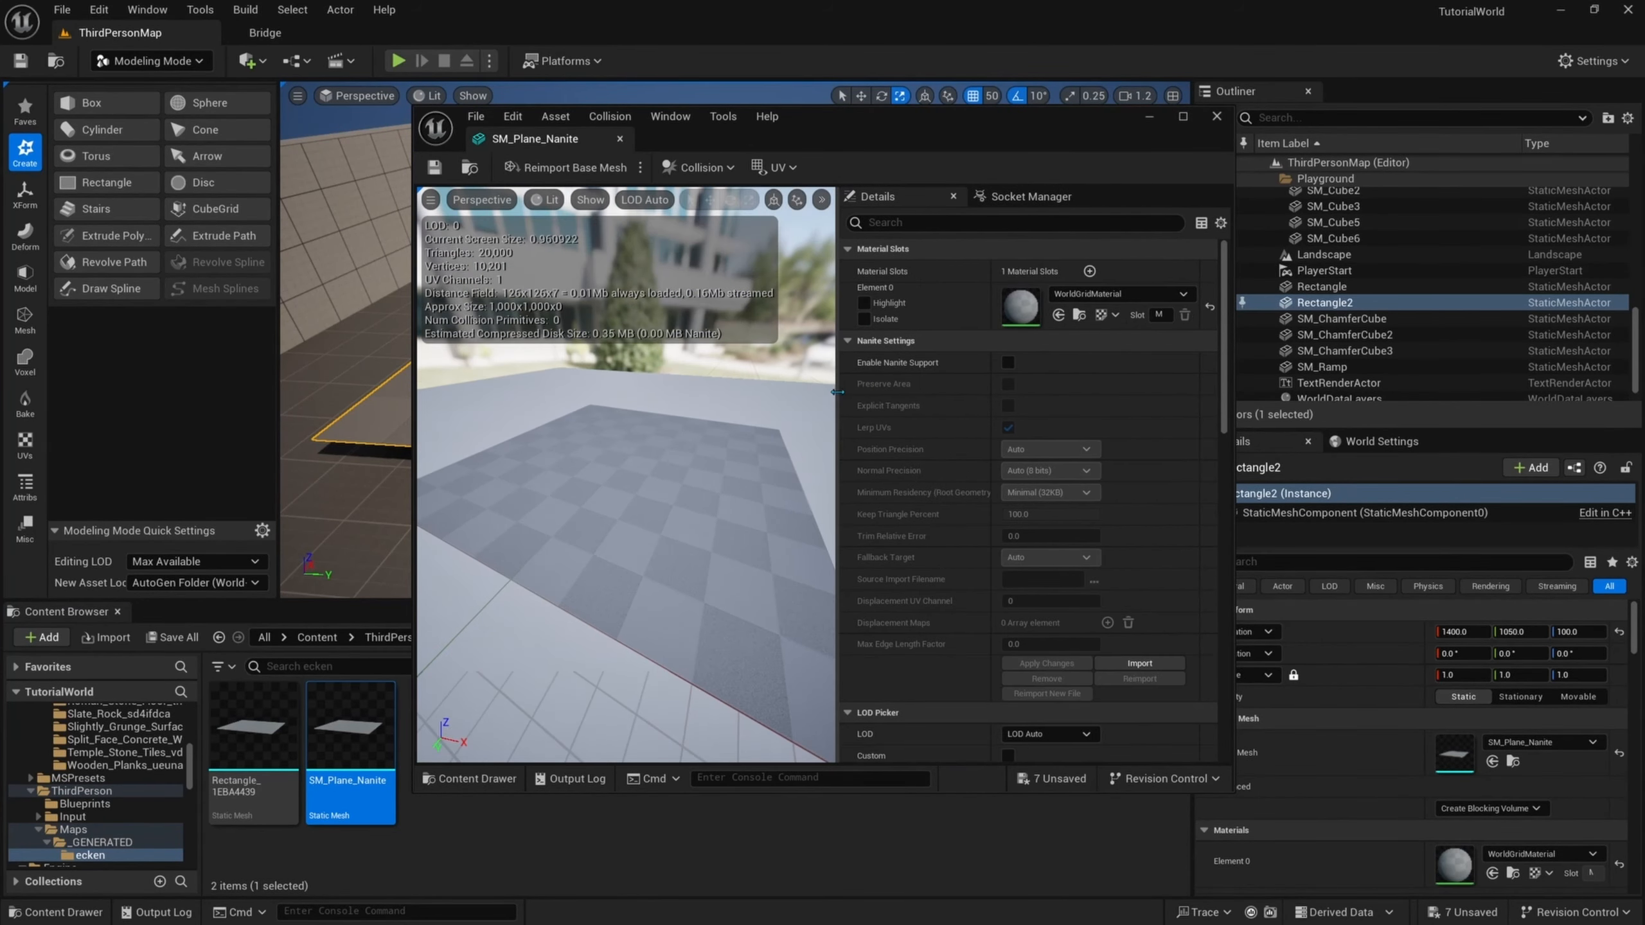
pyautogui.click(1007, 362)
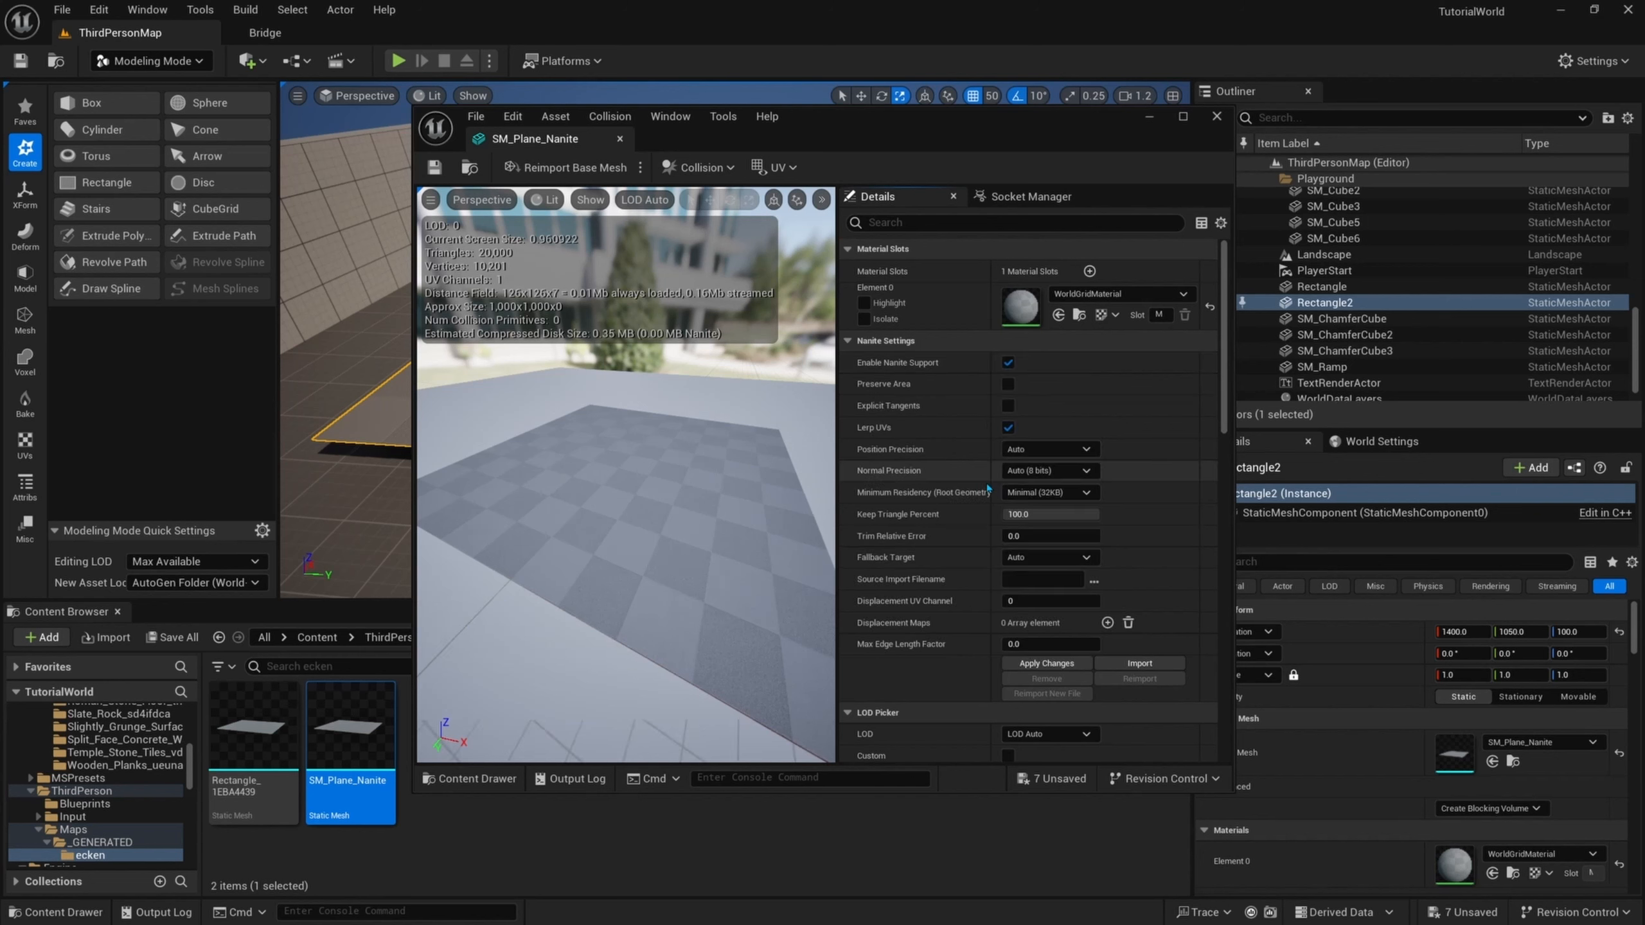
pyautogui.click(1047, 664)
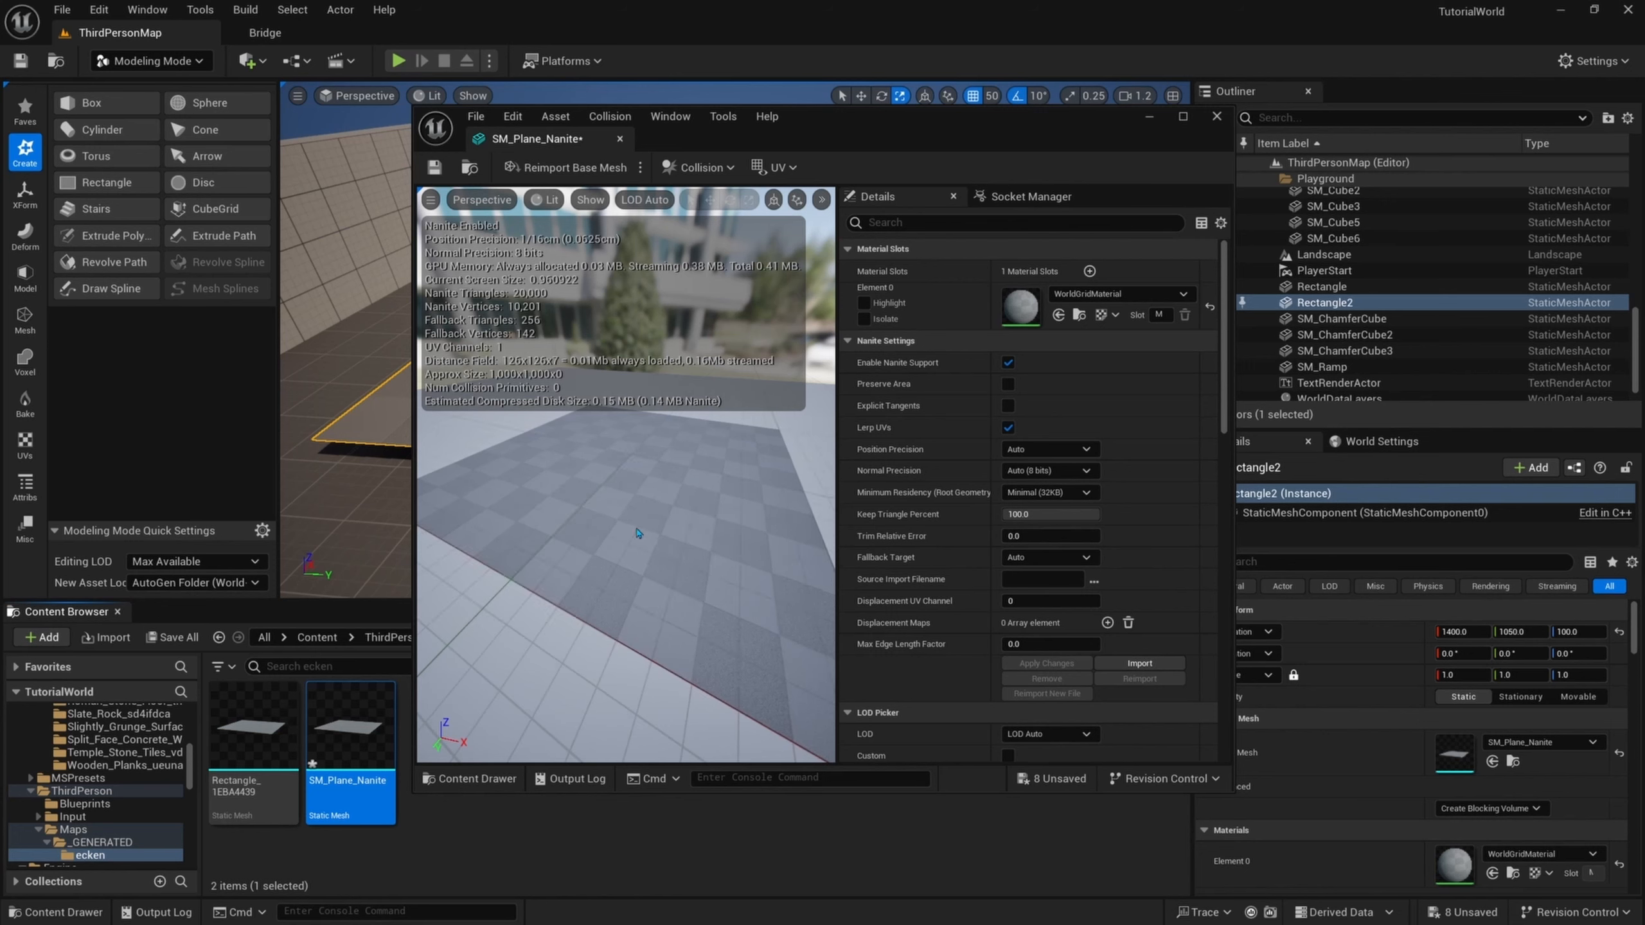
pyautogui.hotkey('ctrl', 's')
pyautogui.click(620, 139)
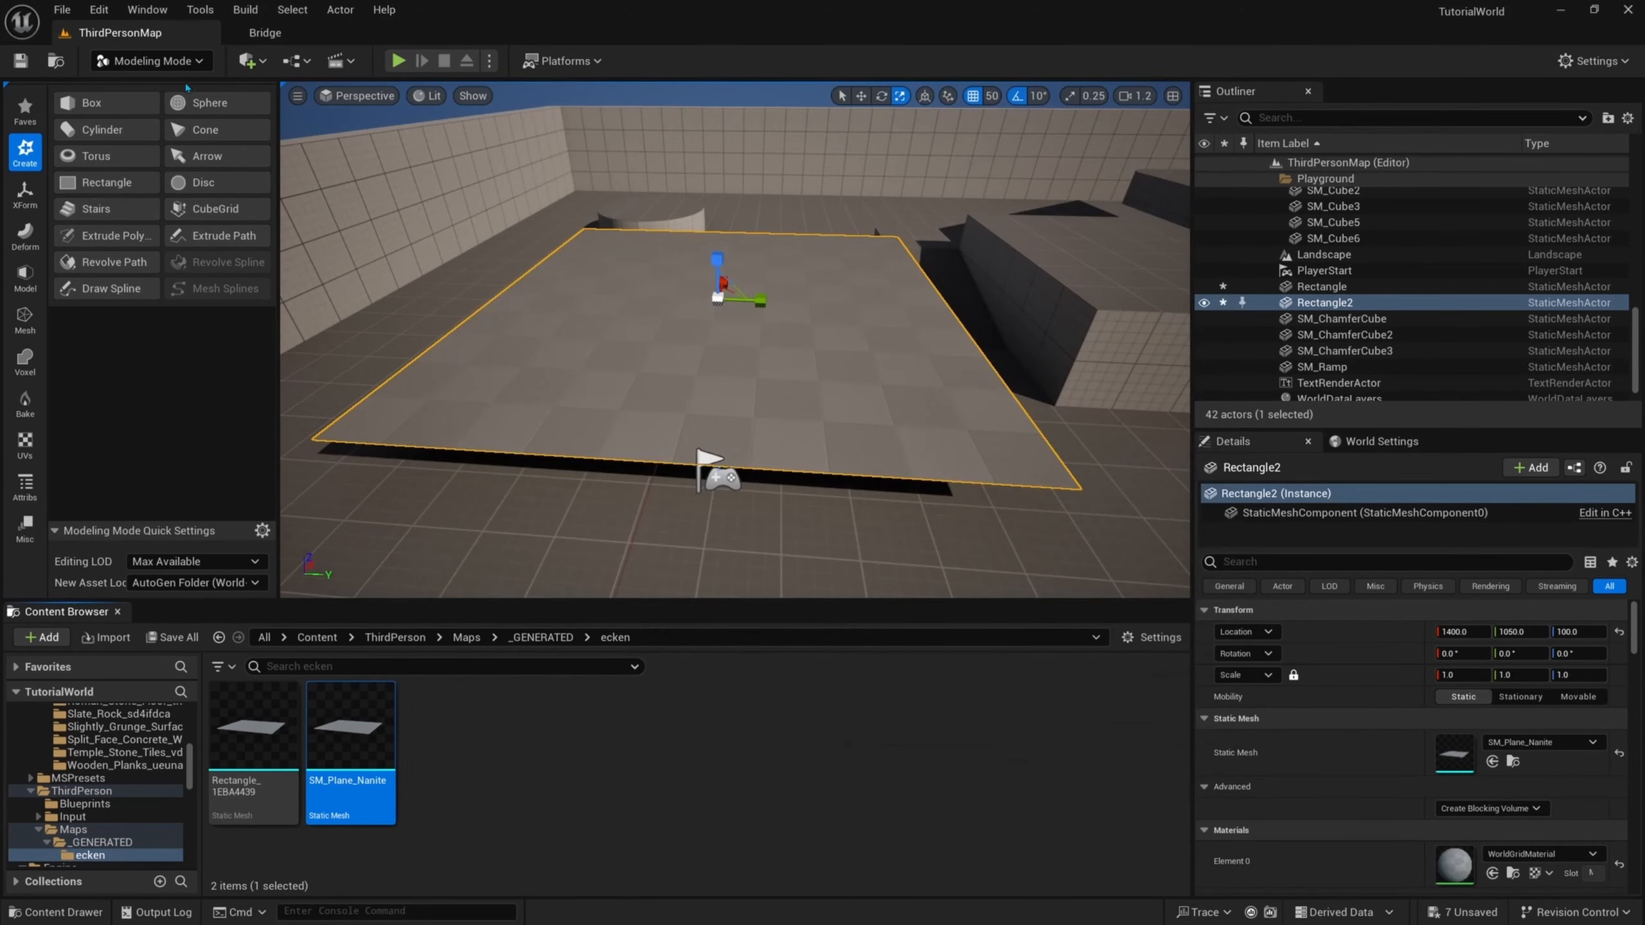
# - Return to Selection mode and delete the old Rectangle floor from the level
pyautogui.click(155, 61)
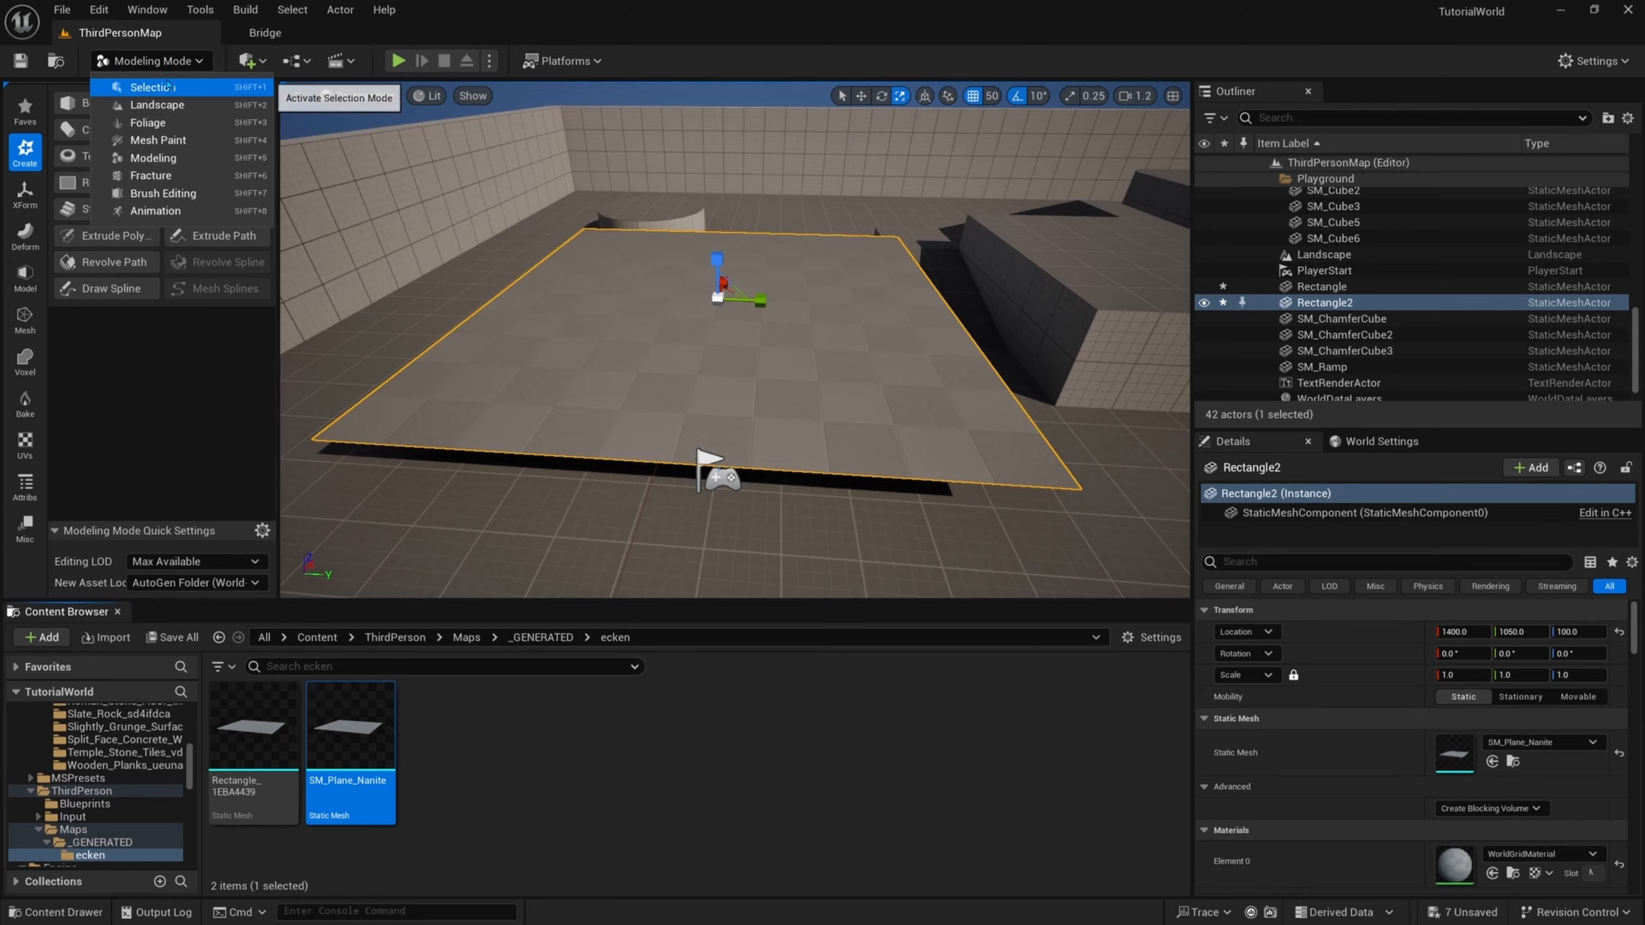
pyautogui.click(162, 87)
pyautogui.press('s')
pyautogui.moveTo(679, 187)
pyautogui.mouseDown(button='right')
pyautogui.moveTo(697, 233)
pyautogui.moveTo(694, 210)
pyautogui.mouseUp(button='right')
pyautogui.click(693, 210)
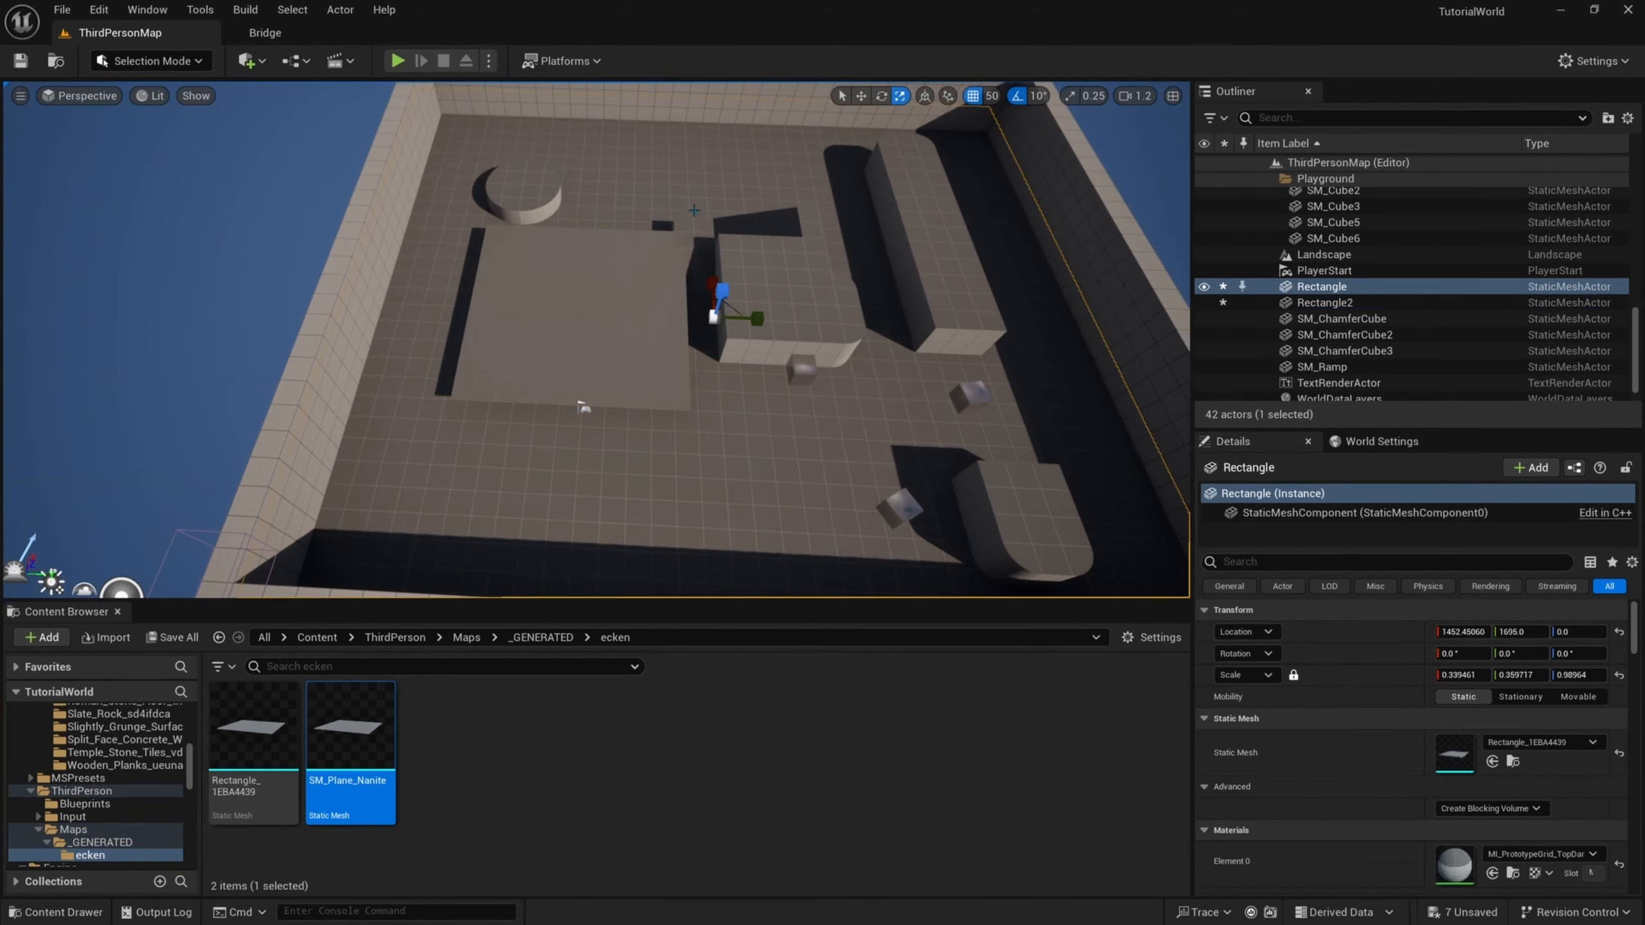
pyautogui.press('Delete')
# - Select the new Rectangle2 plane and set its Z location to 0
pyautogui.click(539, 332)
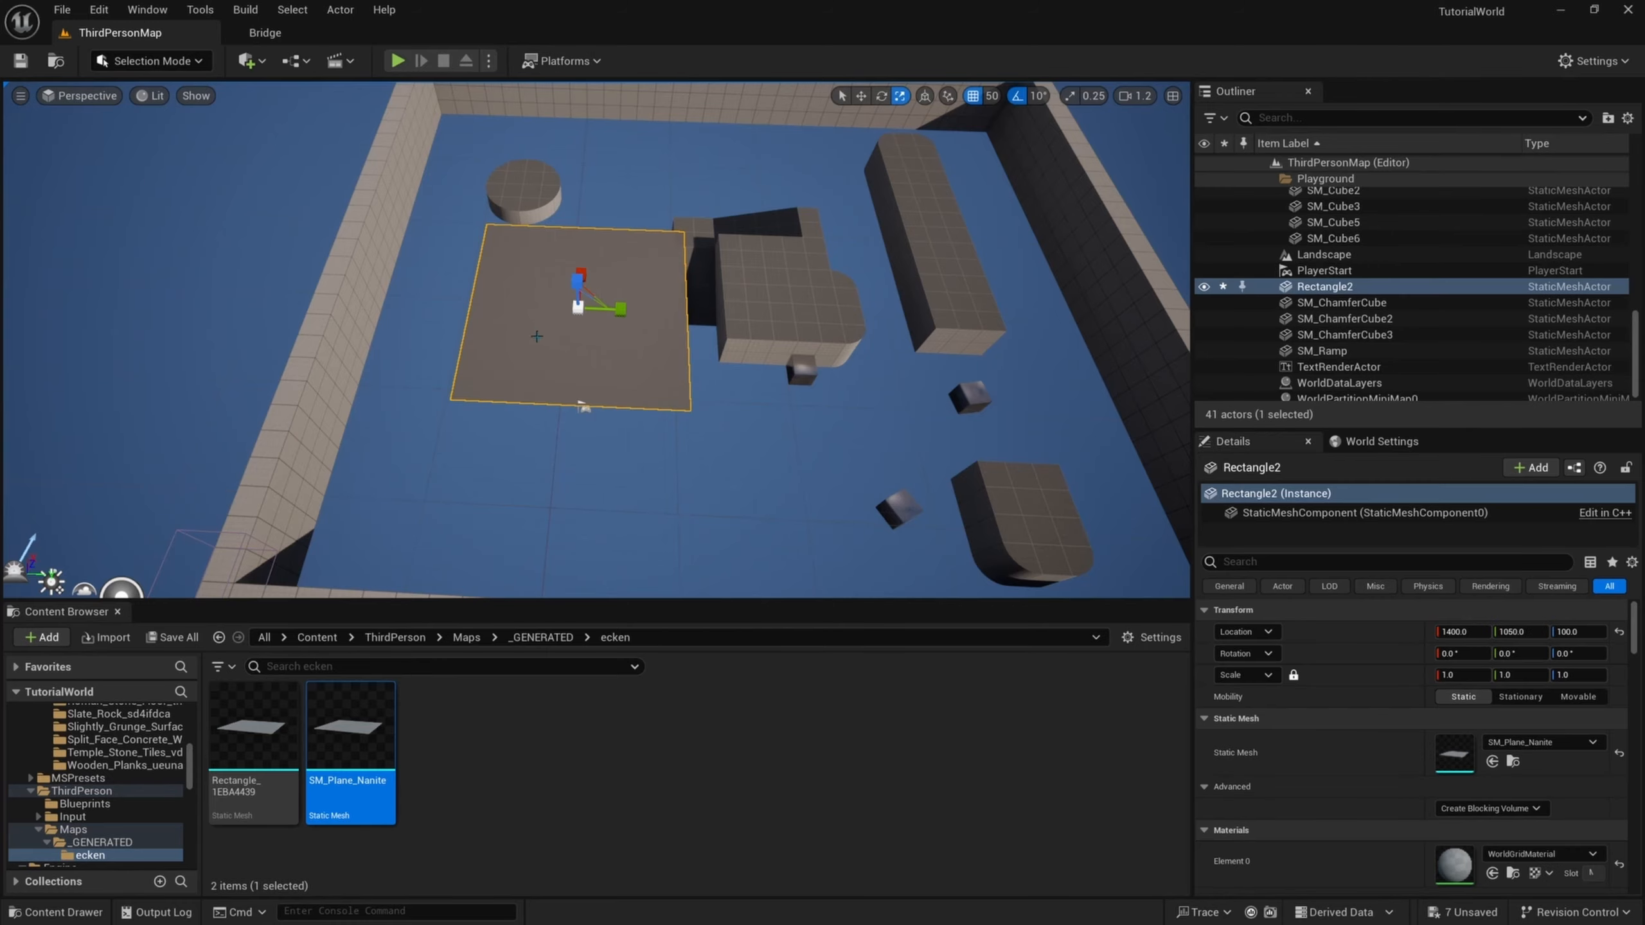
pyautogui.moveTo(536, 336)
pyautogui.mouseDown(button='right')
pyautogui.moveTo(509, 336)
pyautogui.moveTo(518, 354)
pyautogui.mouseUp(button='right')
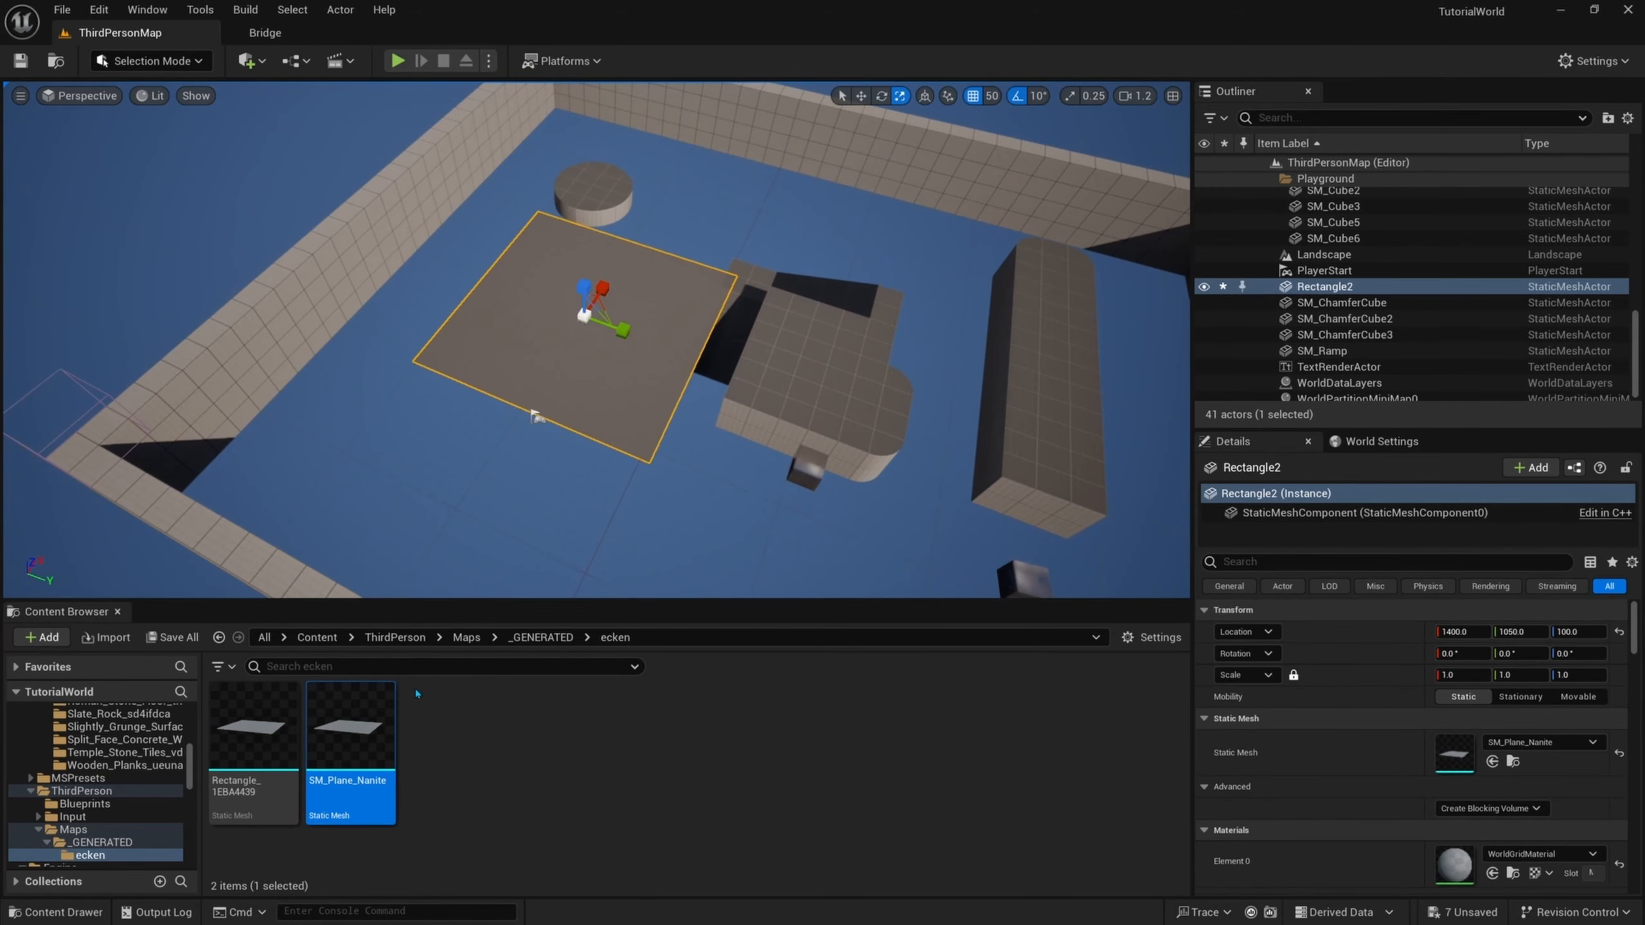
pyautogui.moveTo(388, 738)
pyautogui.mouseDown()
pyautogui.moveTo(497, 507)
pyautogui.moveTo(377, 726)
pyautogui.mouseUp()
pyautogui.click(447, 467)
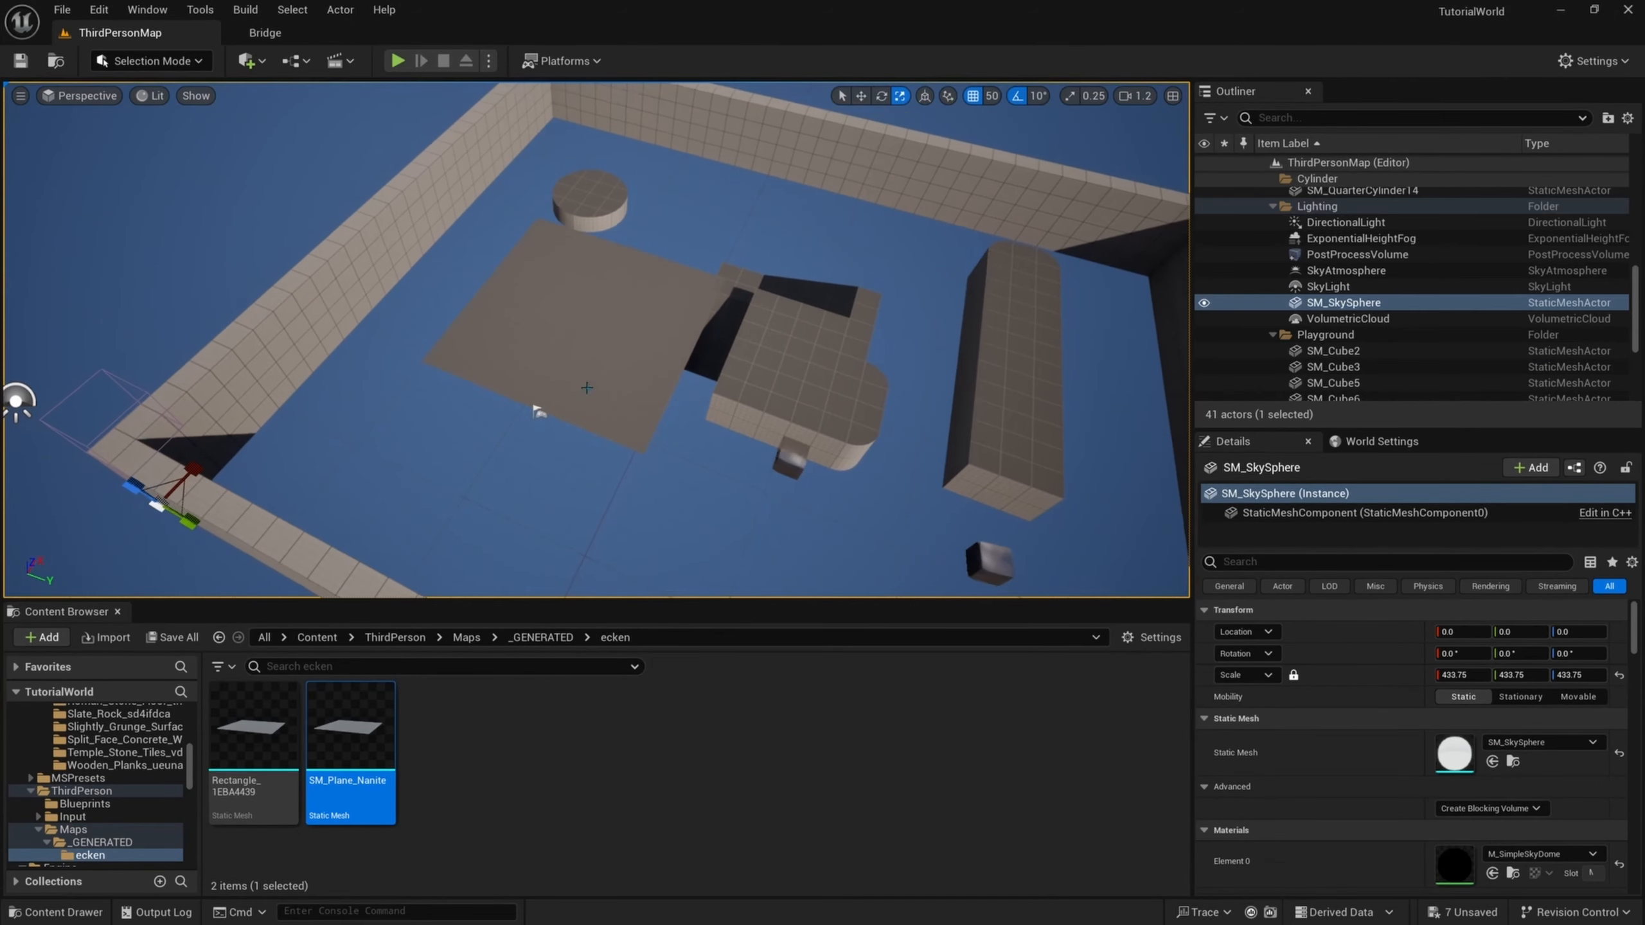
pyautogui.click(551, 350)
pyautogui.moveTo(551, 350)
pyautogui.mouseDown(button='right')
pyautogui.moveTo(527, 343)
pyautogui.moveTo(551, 333)
pyautogui.mouseUp(button='right')
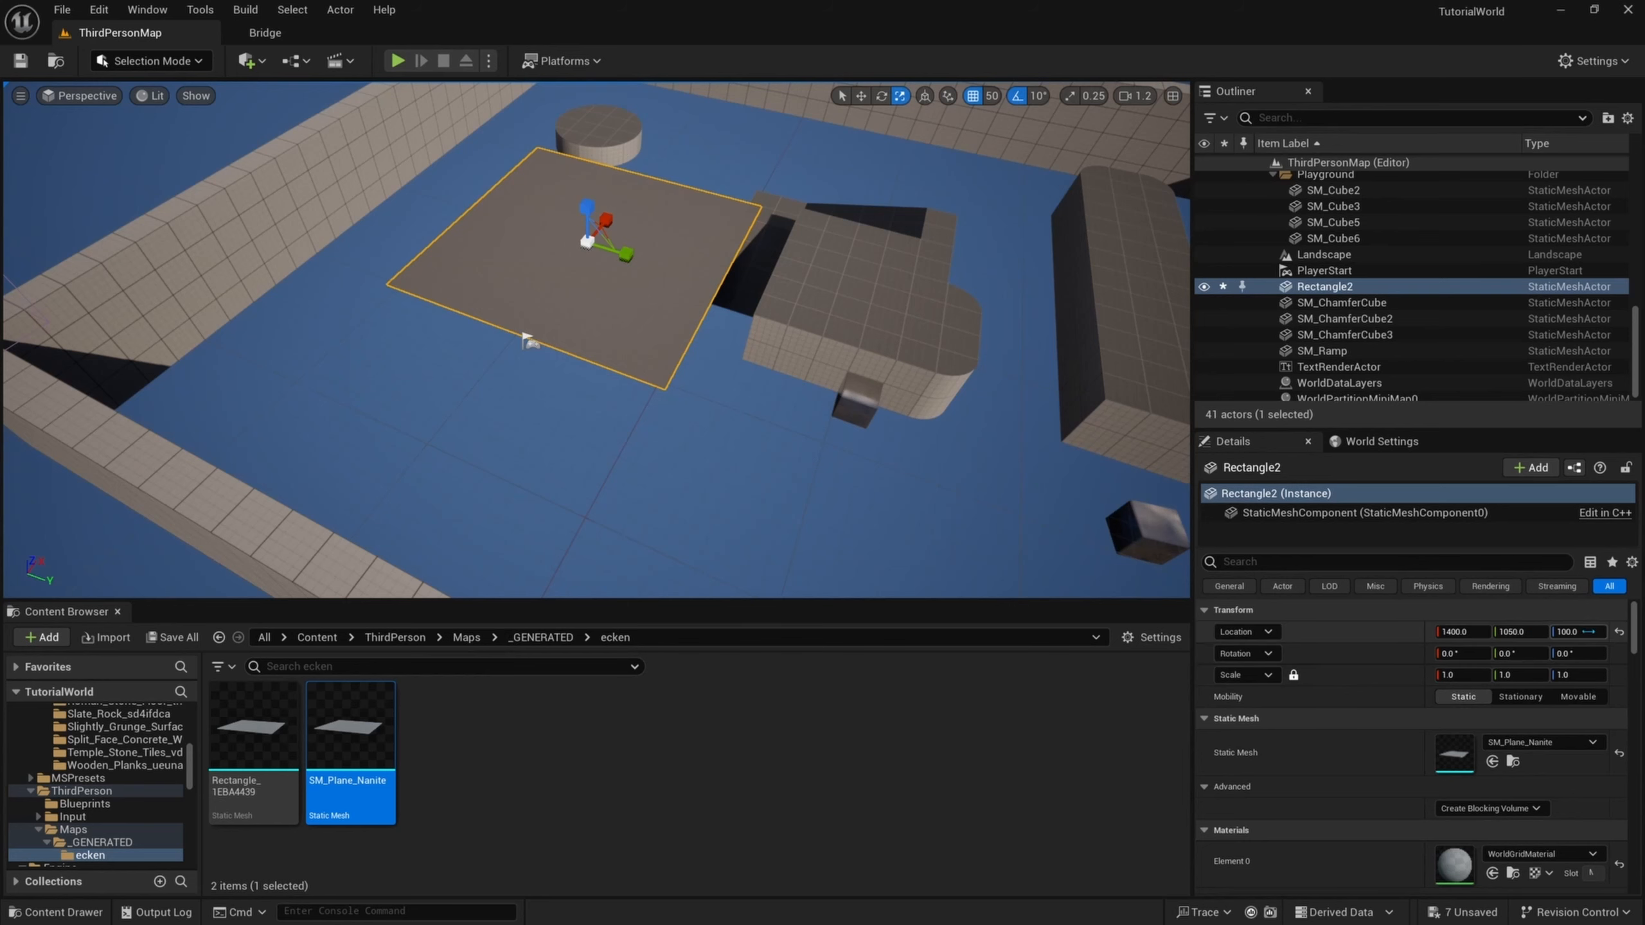
pyautogui.click(1579, 631)
pyautogui.write('0')
pyautogui.press('Return')
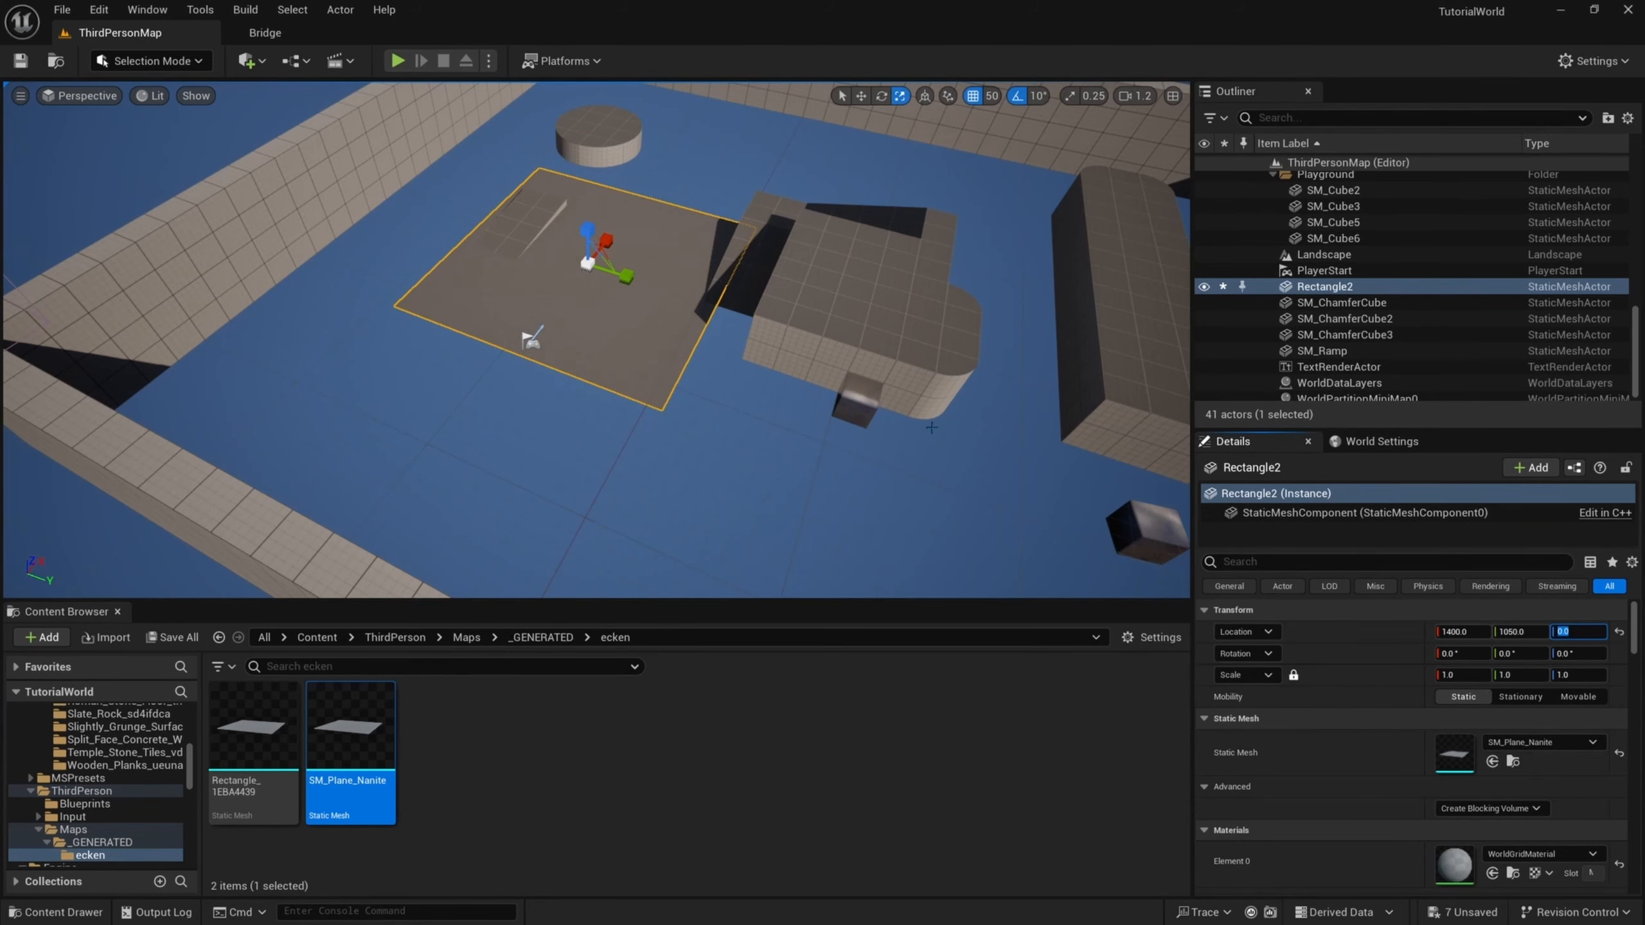
# - Move the plane horizontally towards the middle of the walled area, to about X 1500, Y 1900
pyautogui.moveTo(931, 428); pyautogui.dragTo(954, 391, button='right')
pyautogui.press('w')
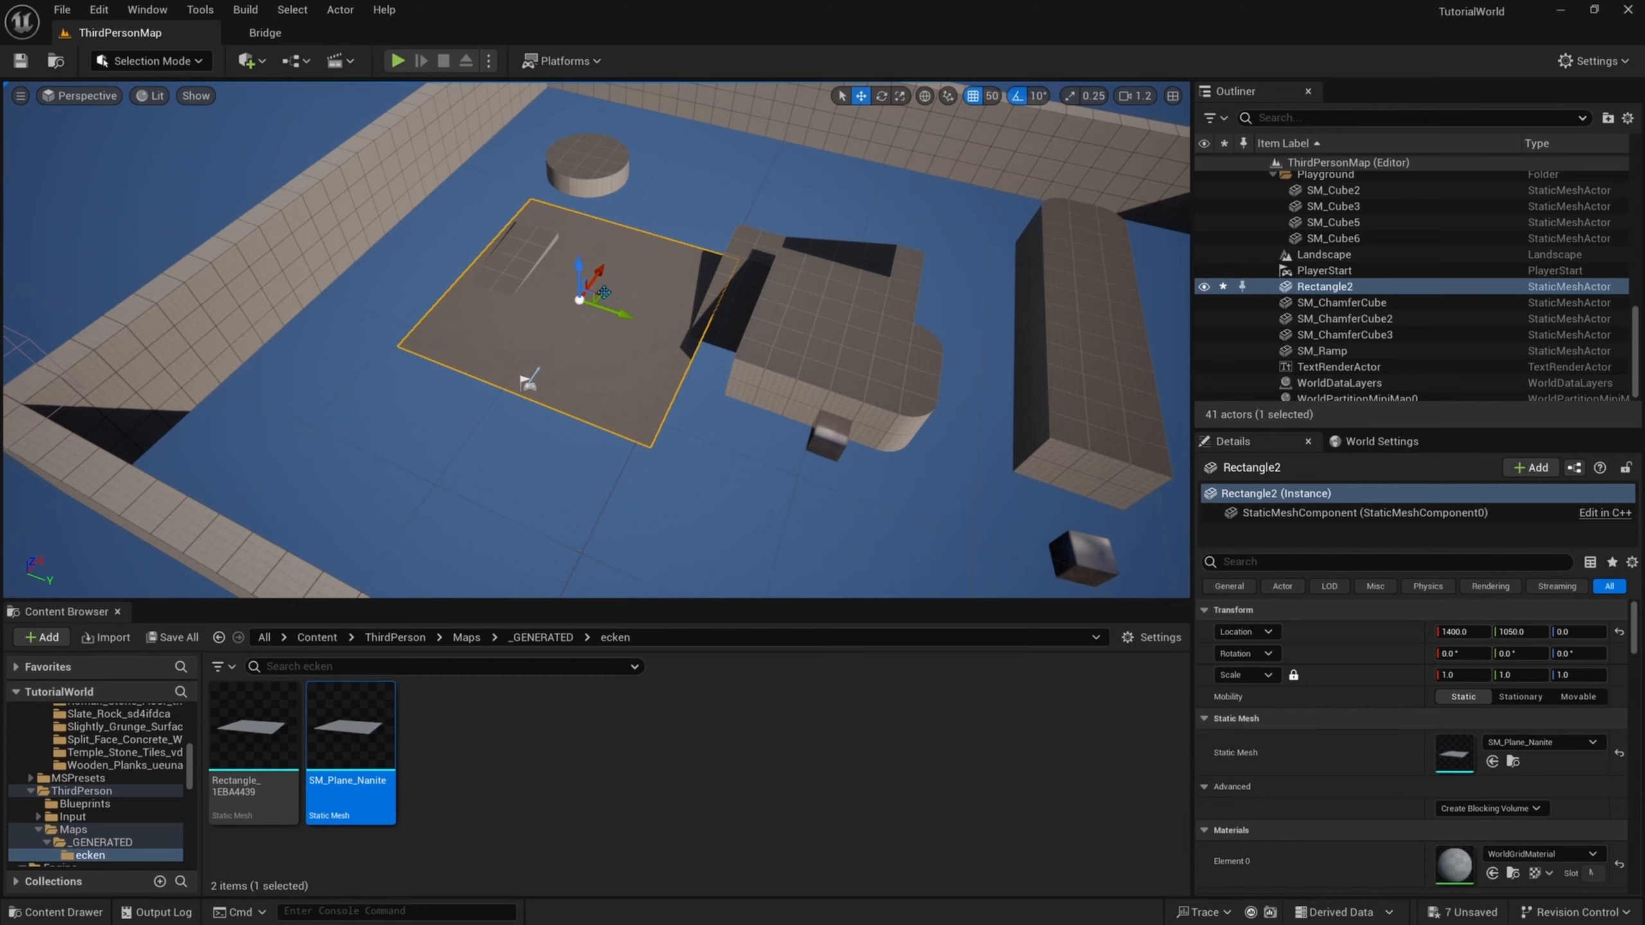
pyautogui.moveTo(604, 292); pyautogui.dragTo(821, 342)
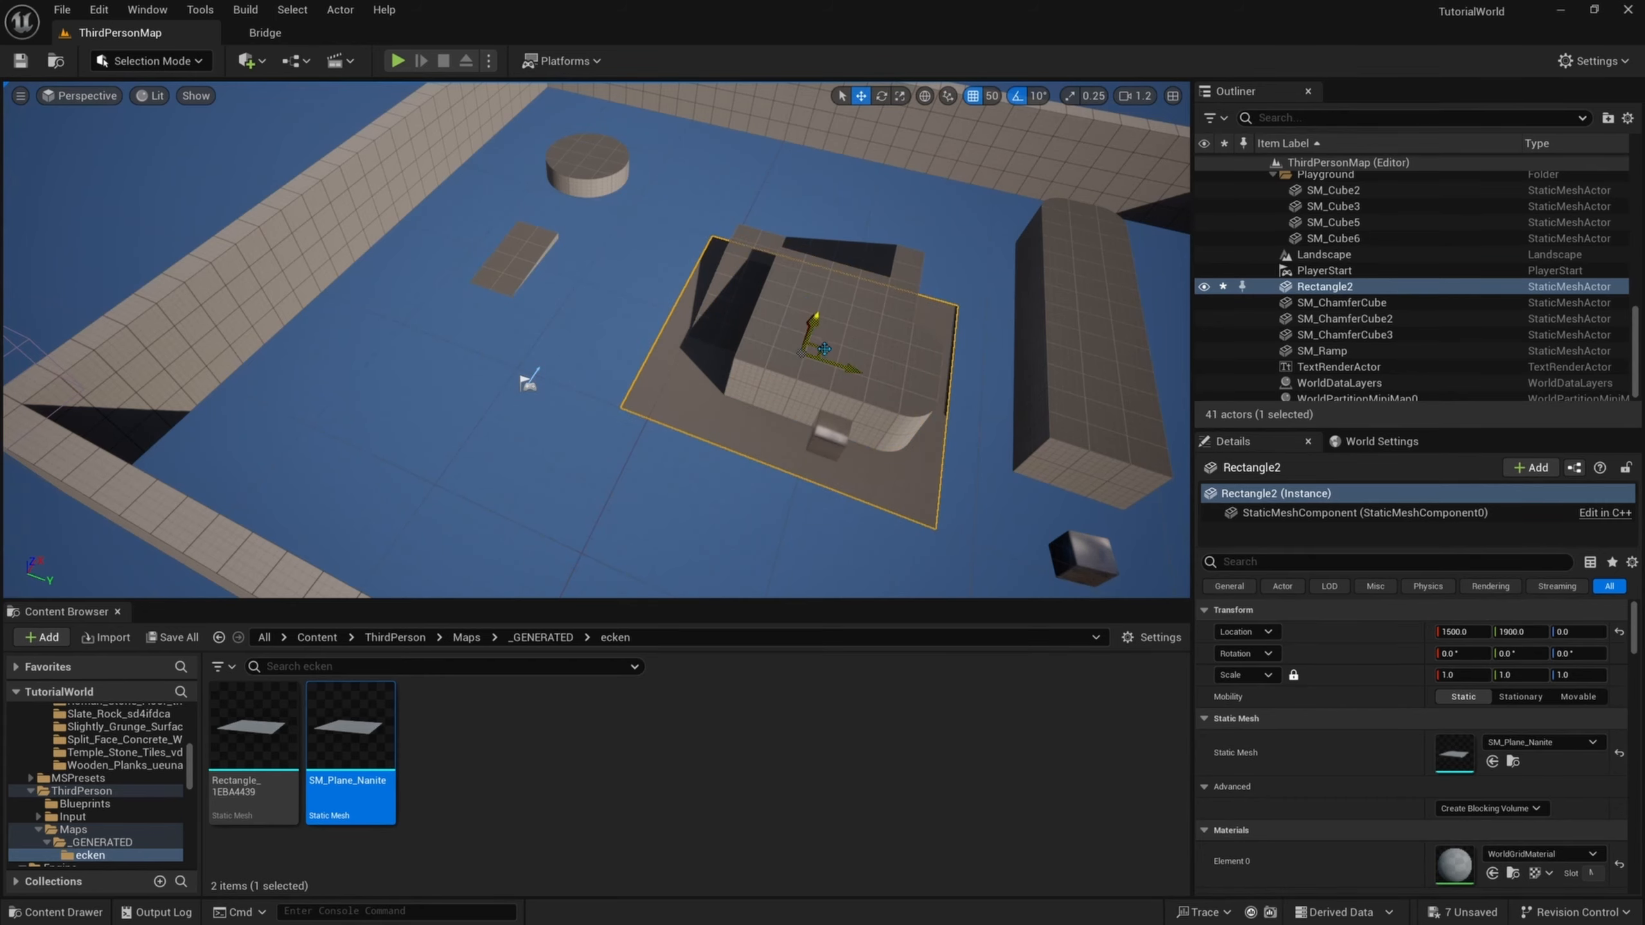
# - Scale the plane evenly in X and Y to about 8.2 so it covers the whole floor of the walled area
pyautogui.press('r')
pyautogui.moveTo(823, 349); pyautogui.dragTo(686, 358, button='right')
pyautogui.press('d')
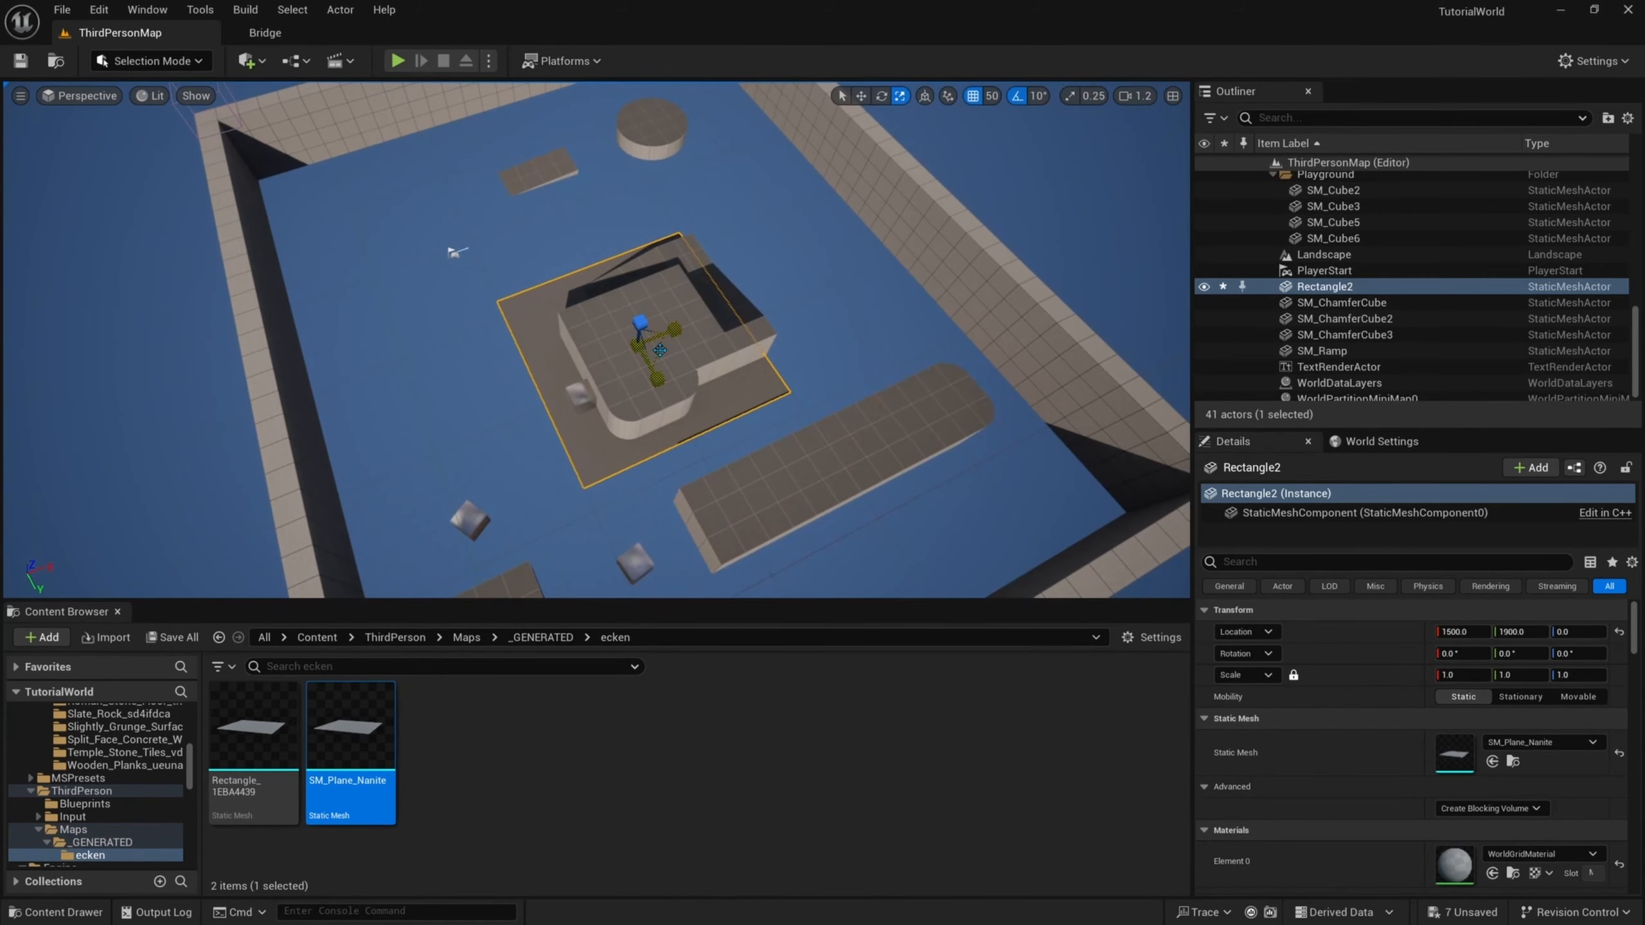
pyautogui.moveTo(660, 351); pyautogui.dragTo(795, 350)
pyautogui.moveTo(796, 350); pyautogui.dragTo(772, 300, button='right')
pyautogui.press('a')
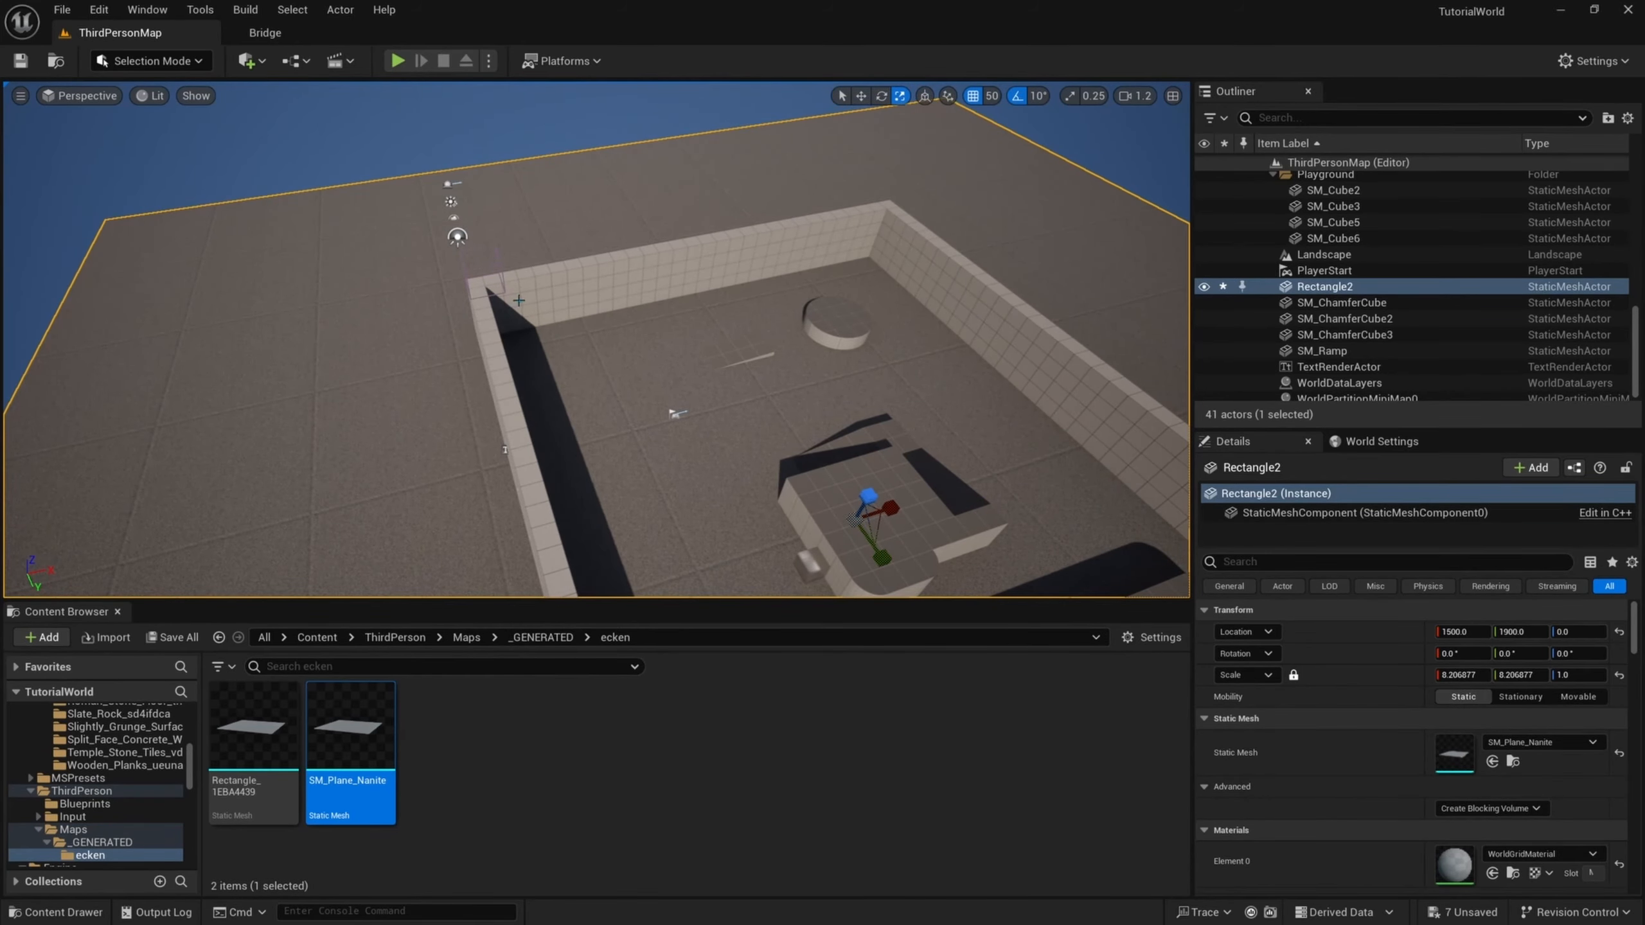
pyautogui.press('a')
pyautogui.moveTo(518, 300); pyautogui.dragTo(693, 275, button='right')
pyautogui.press('w')
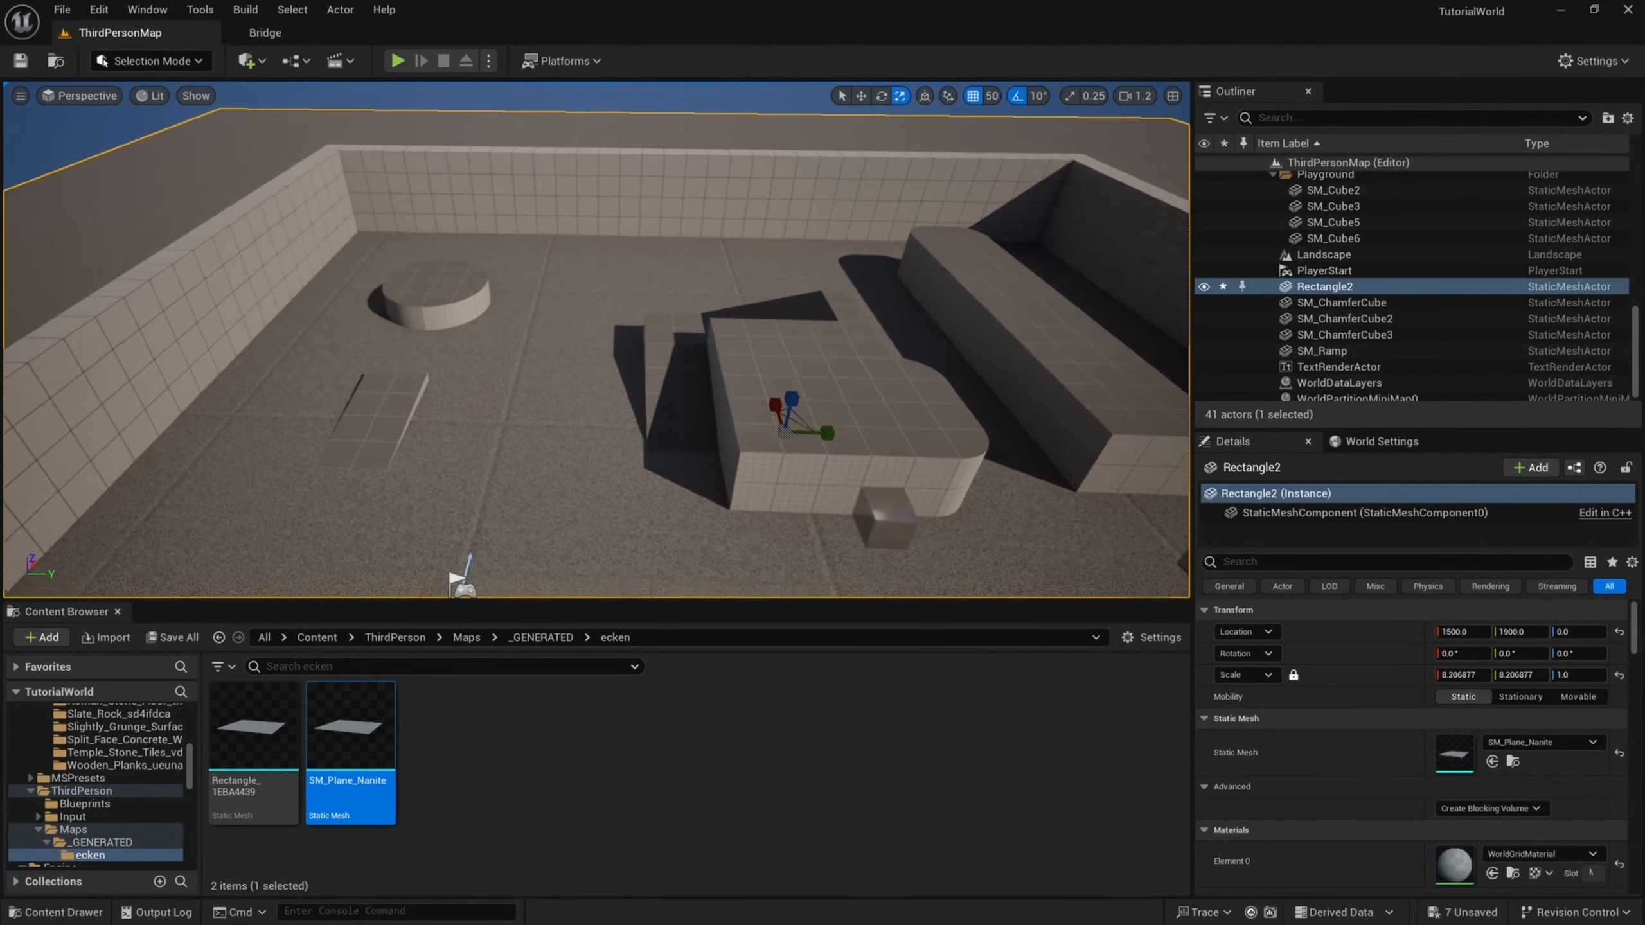
pyautogui.moveTo(555, 390)
pyautogui.mouseDown(button='right')
pyautogui.moveTo(567, 350)
pyautogui.moveTo(556, 390)
pyautogui.mouseUp(button='right')
pyautogui.press('w')
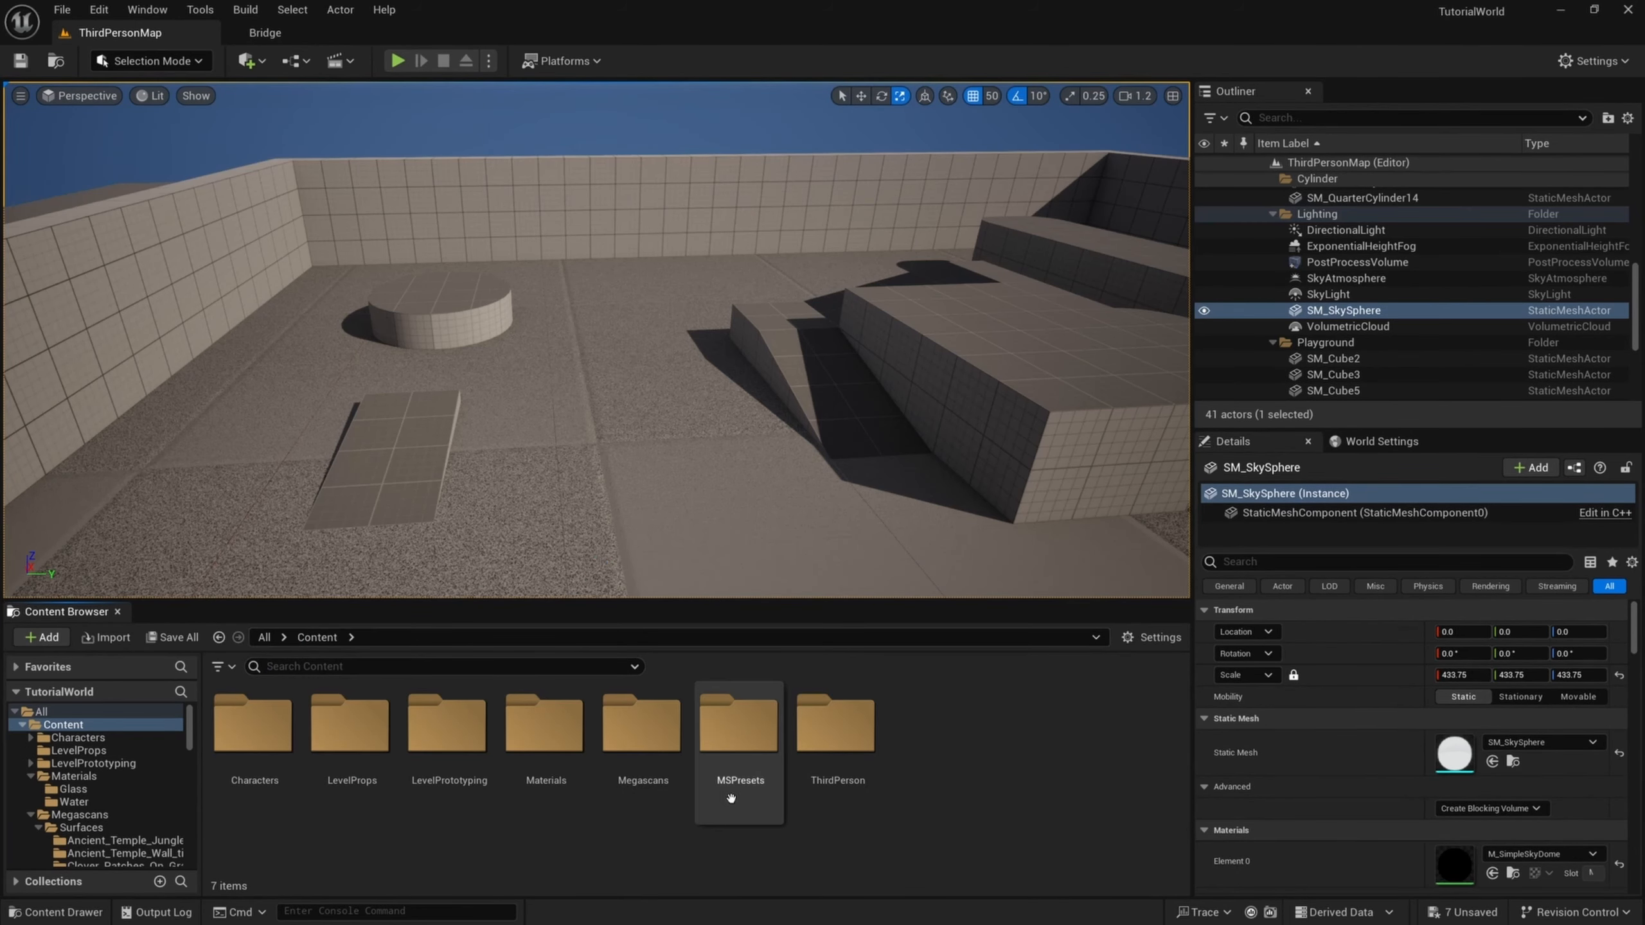
# - Create a new folder called Surfaces inside the Materials folder of the project content
pyautogui.rightClick(909, 753)
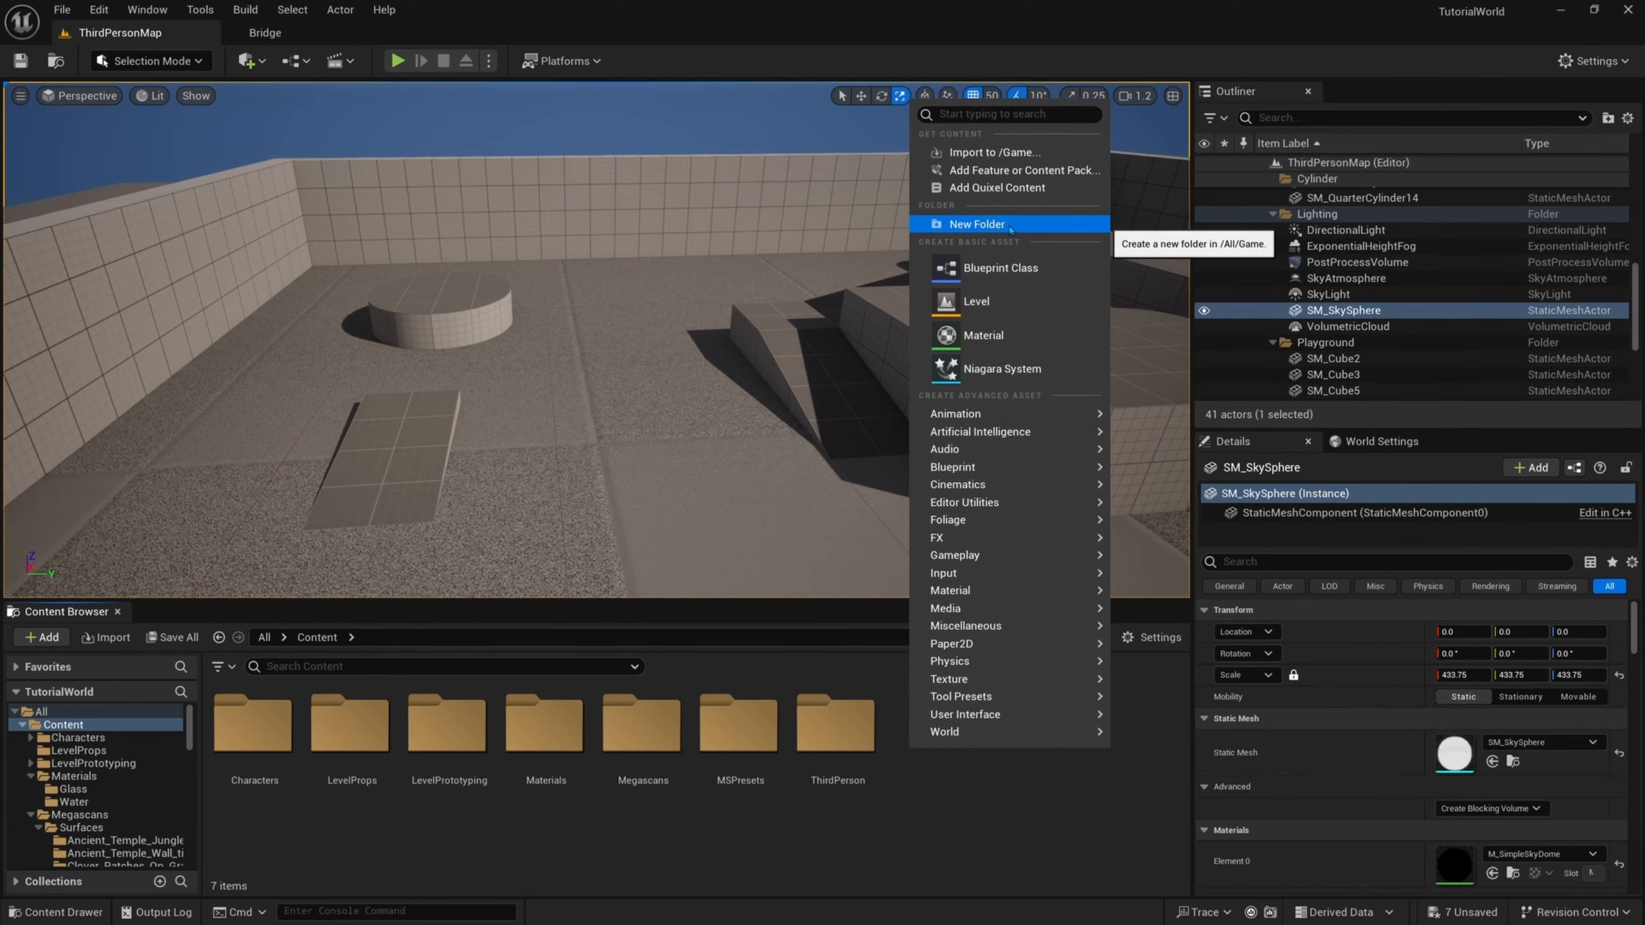
pyautogui.doubleClick(560, 711)
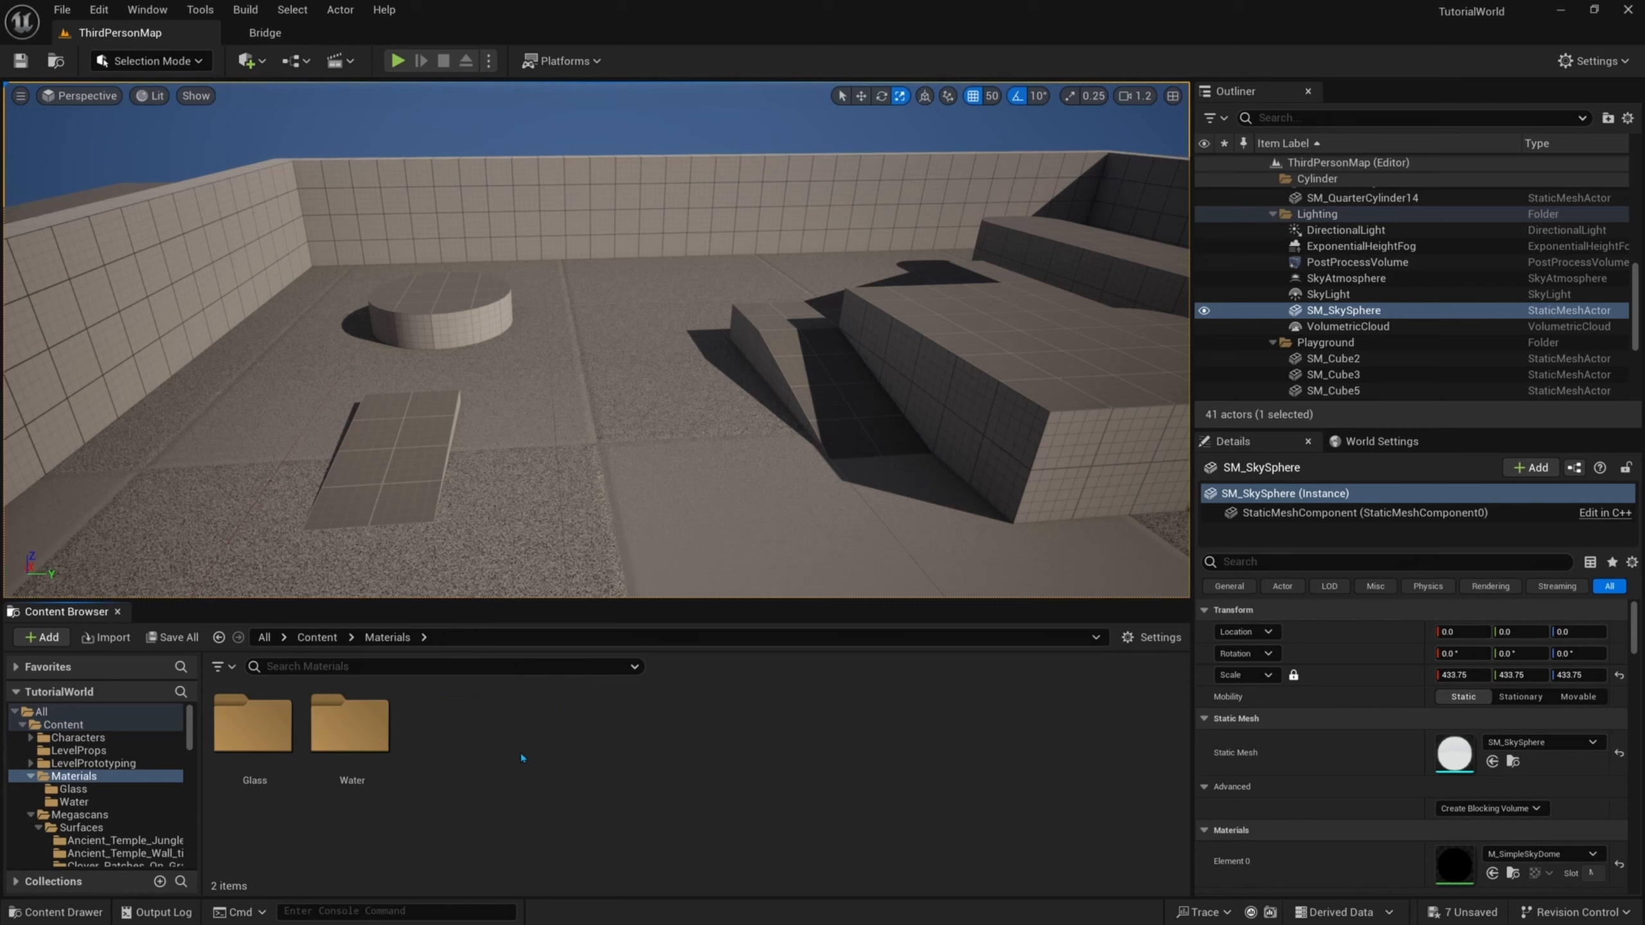
pyautogui.rightClick(455, 738)
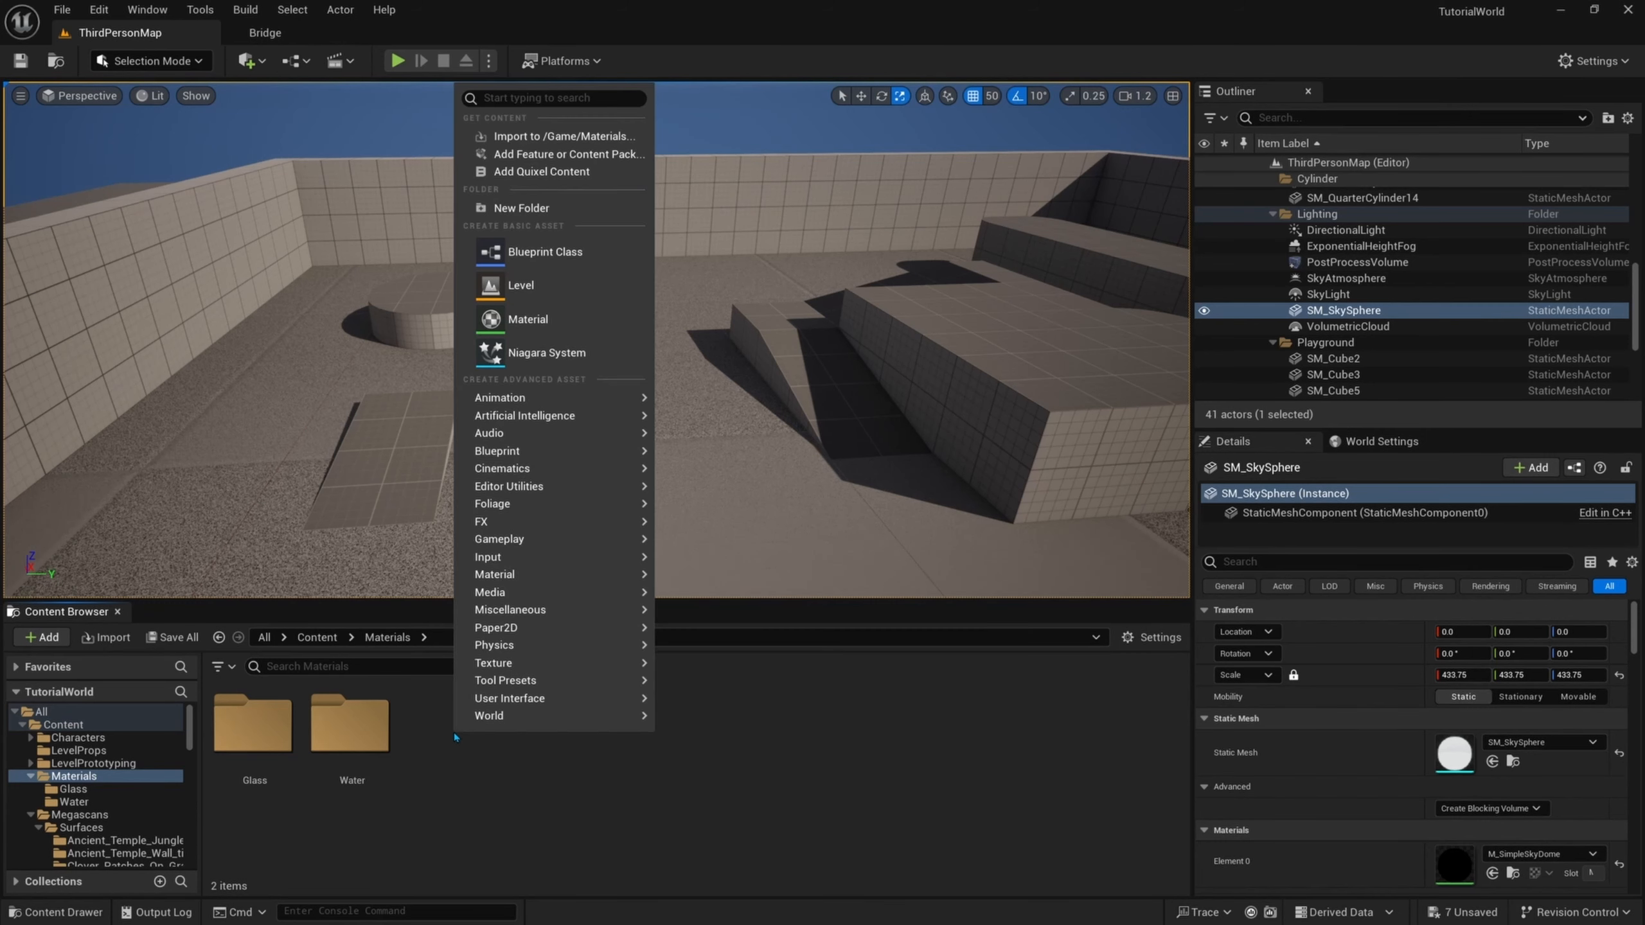
pyautogui.click(554, 209)
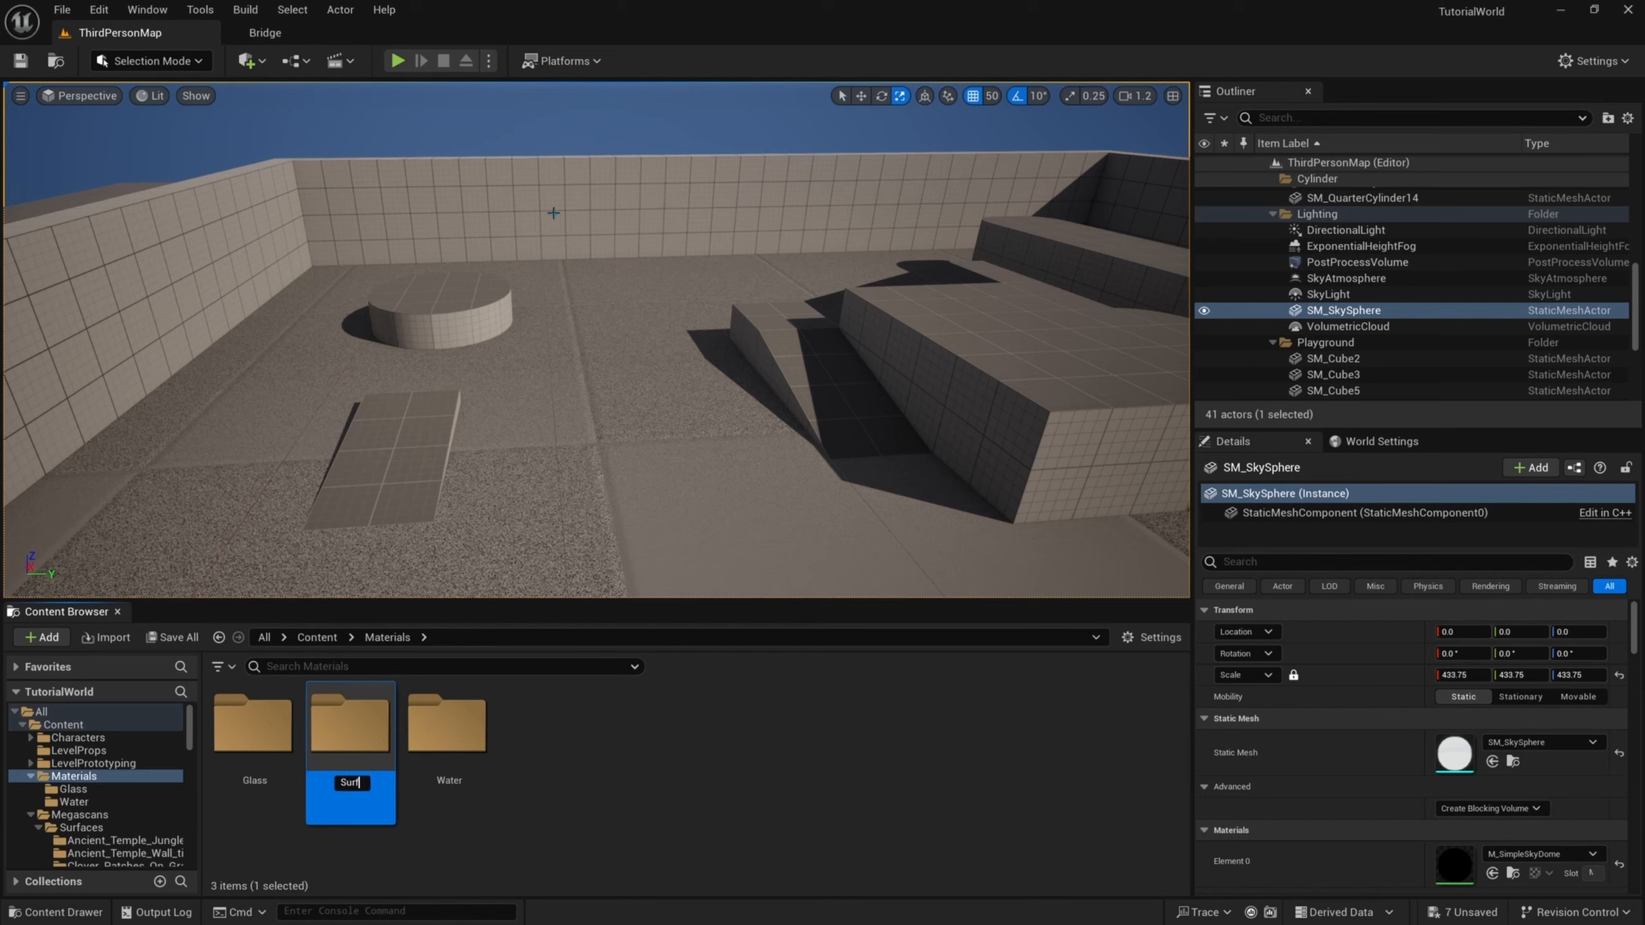
pyautogui.write('Surfaces')
pyautogui.press('Return')
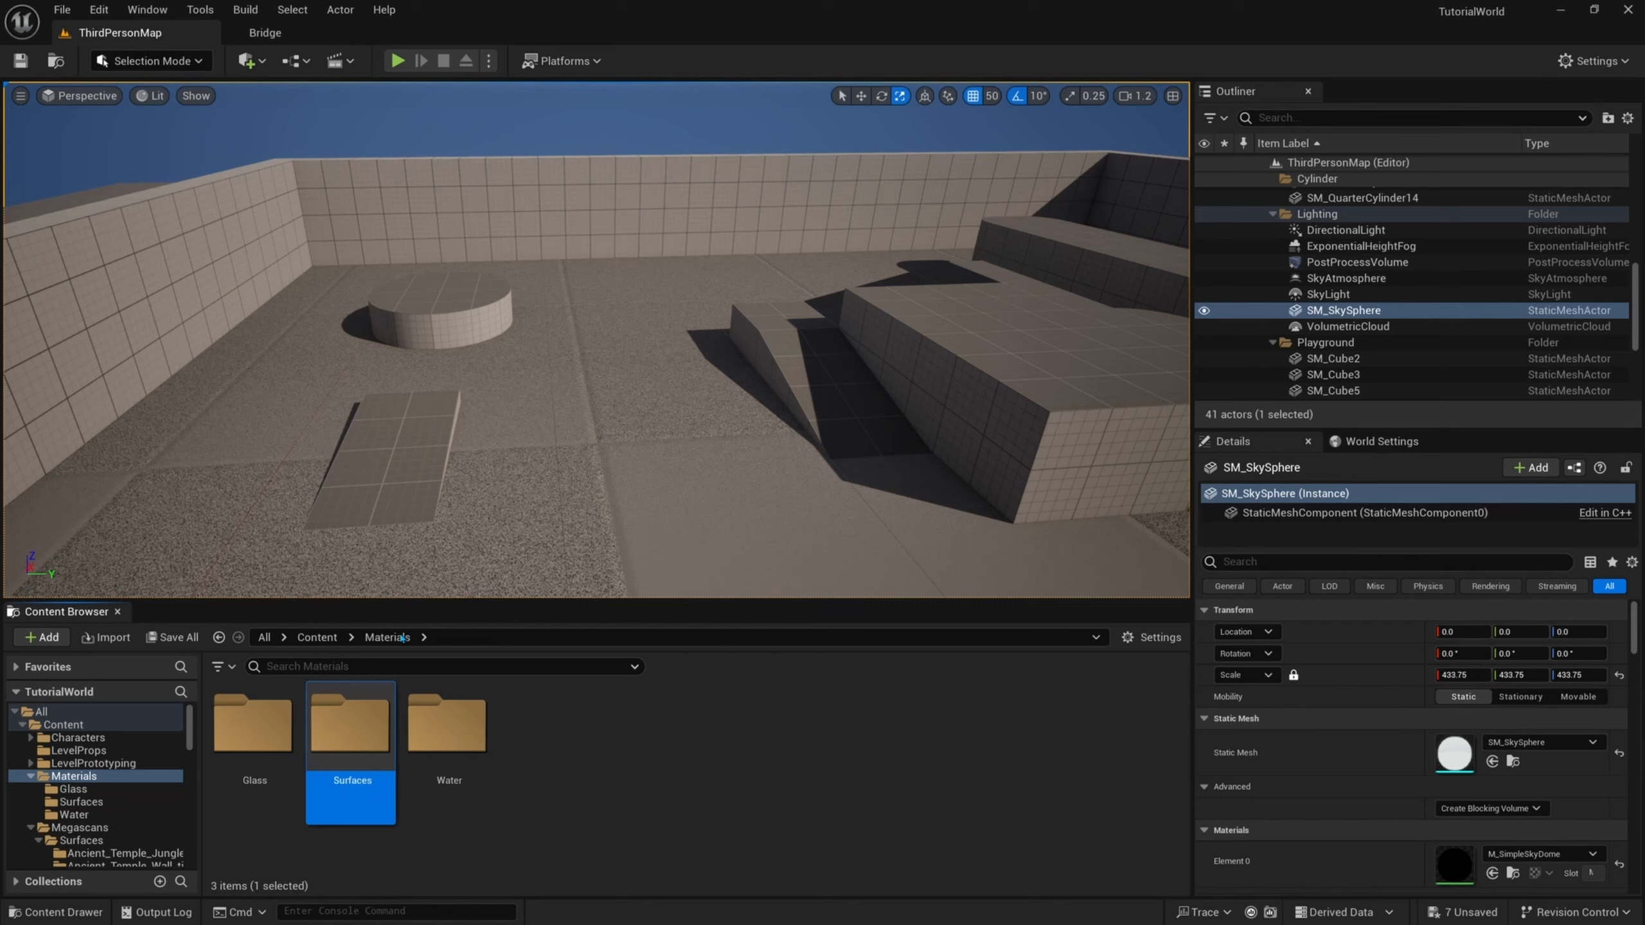
# - Create a new material named M_Surface inside the Surfaces folder
pyautogui.doubleClick(378, 724)
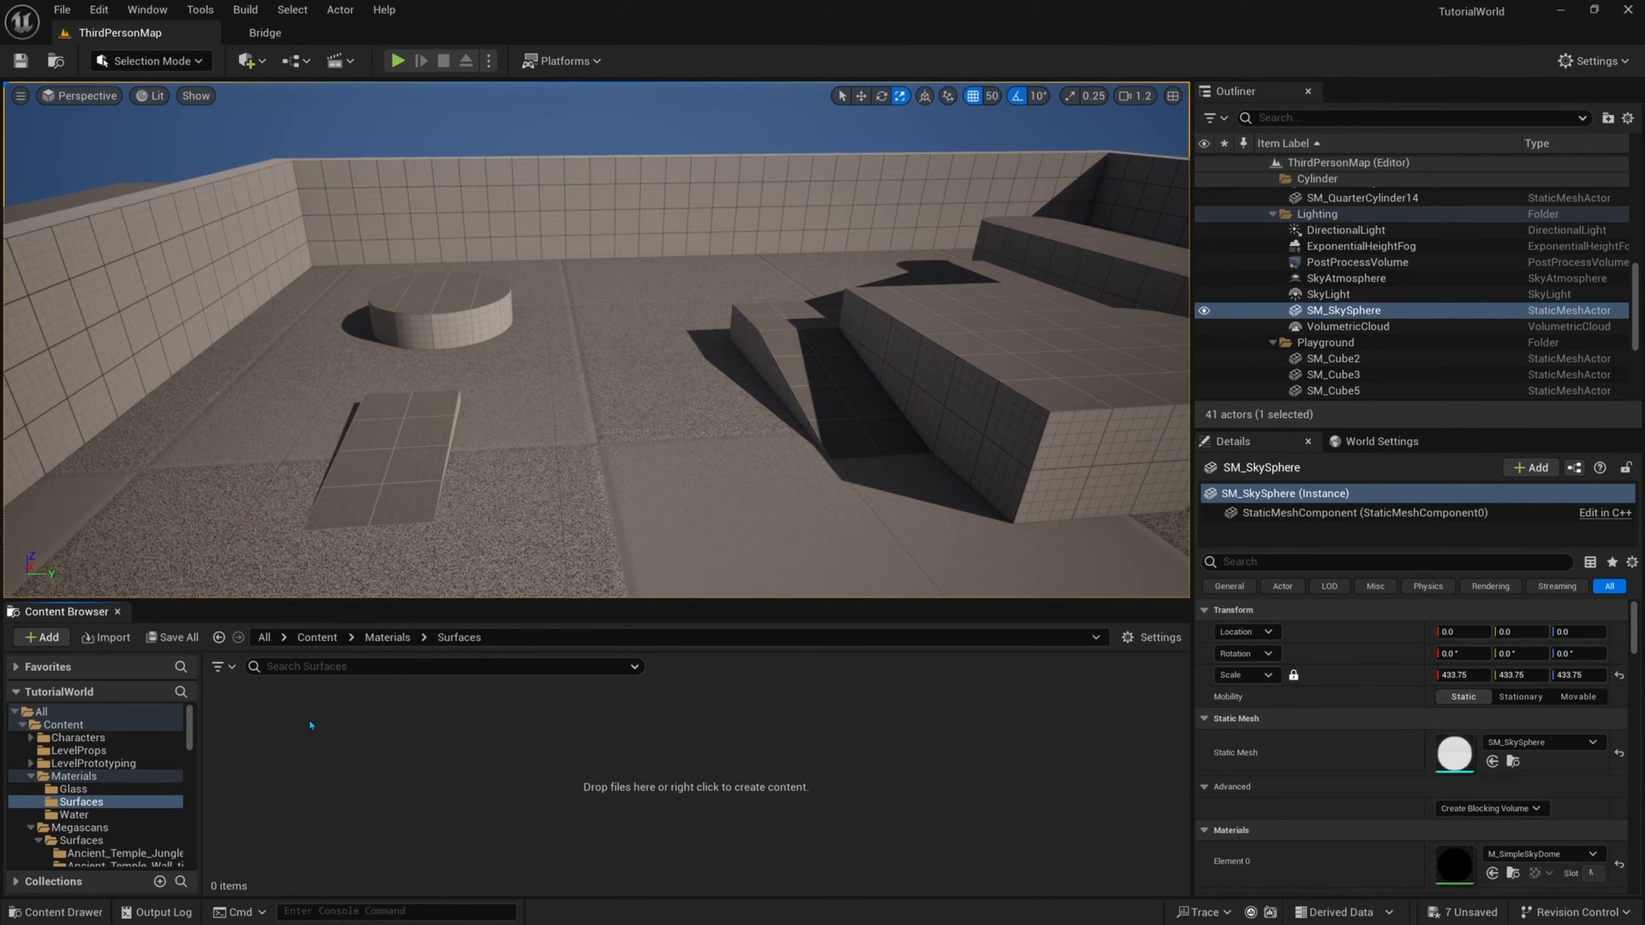
pyautogui.rightClick(302, 746)
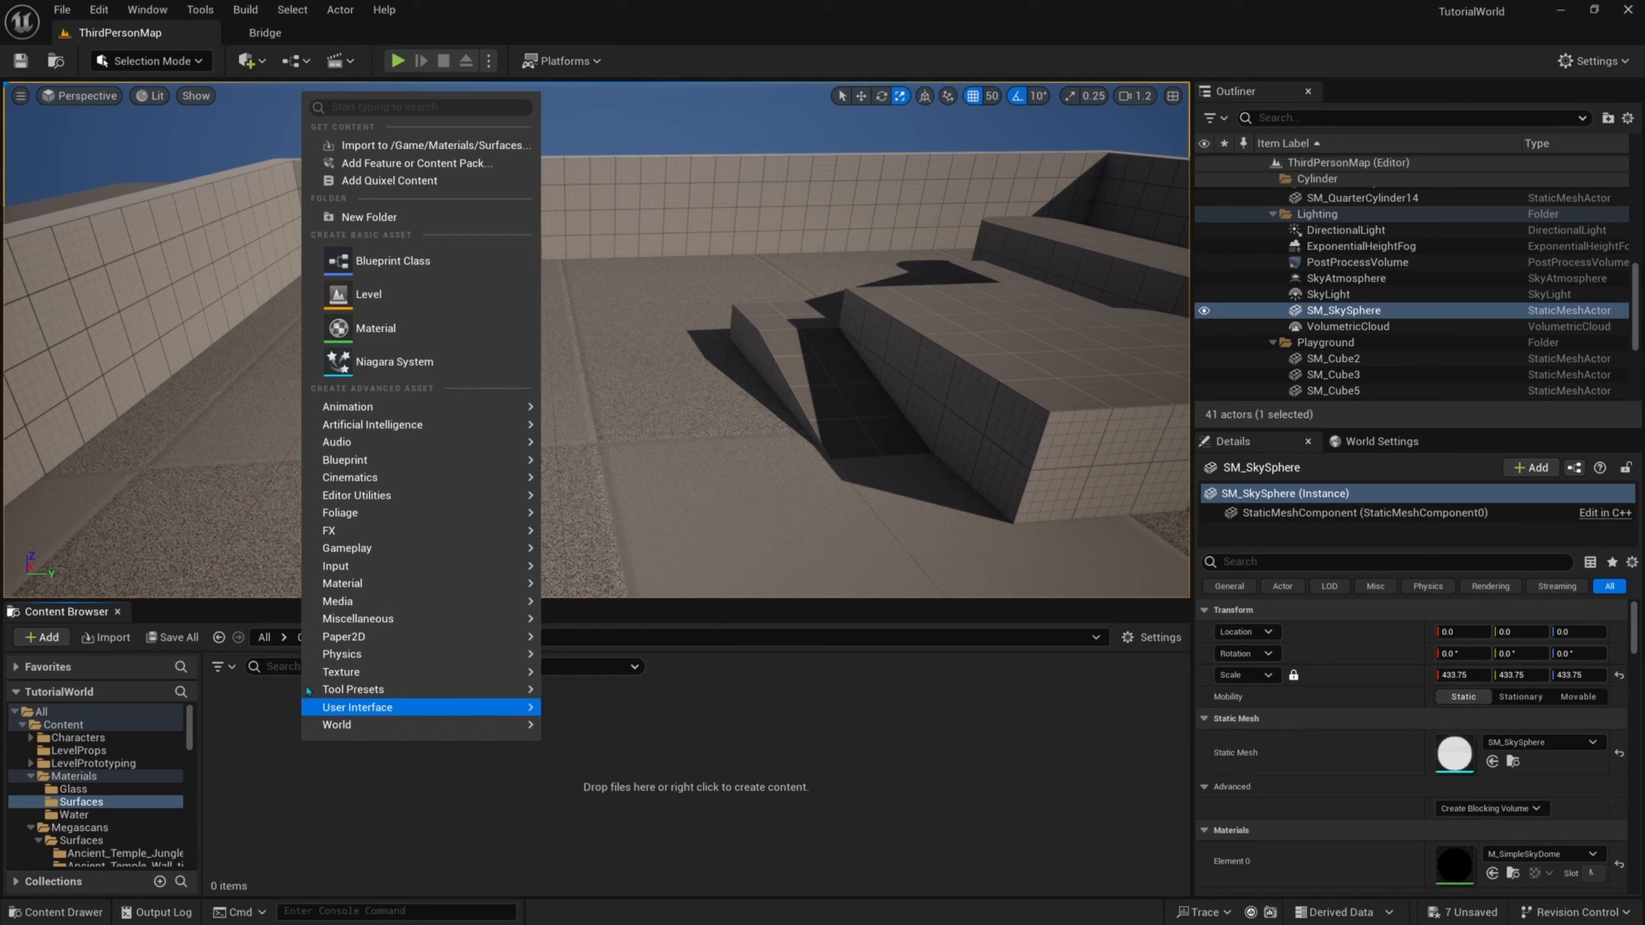
pyautogui.click(372, 334)
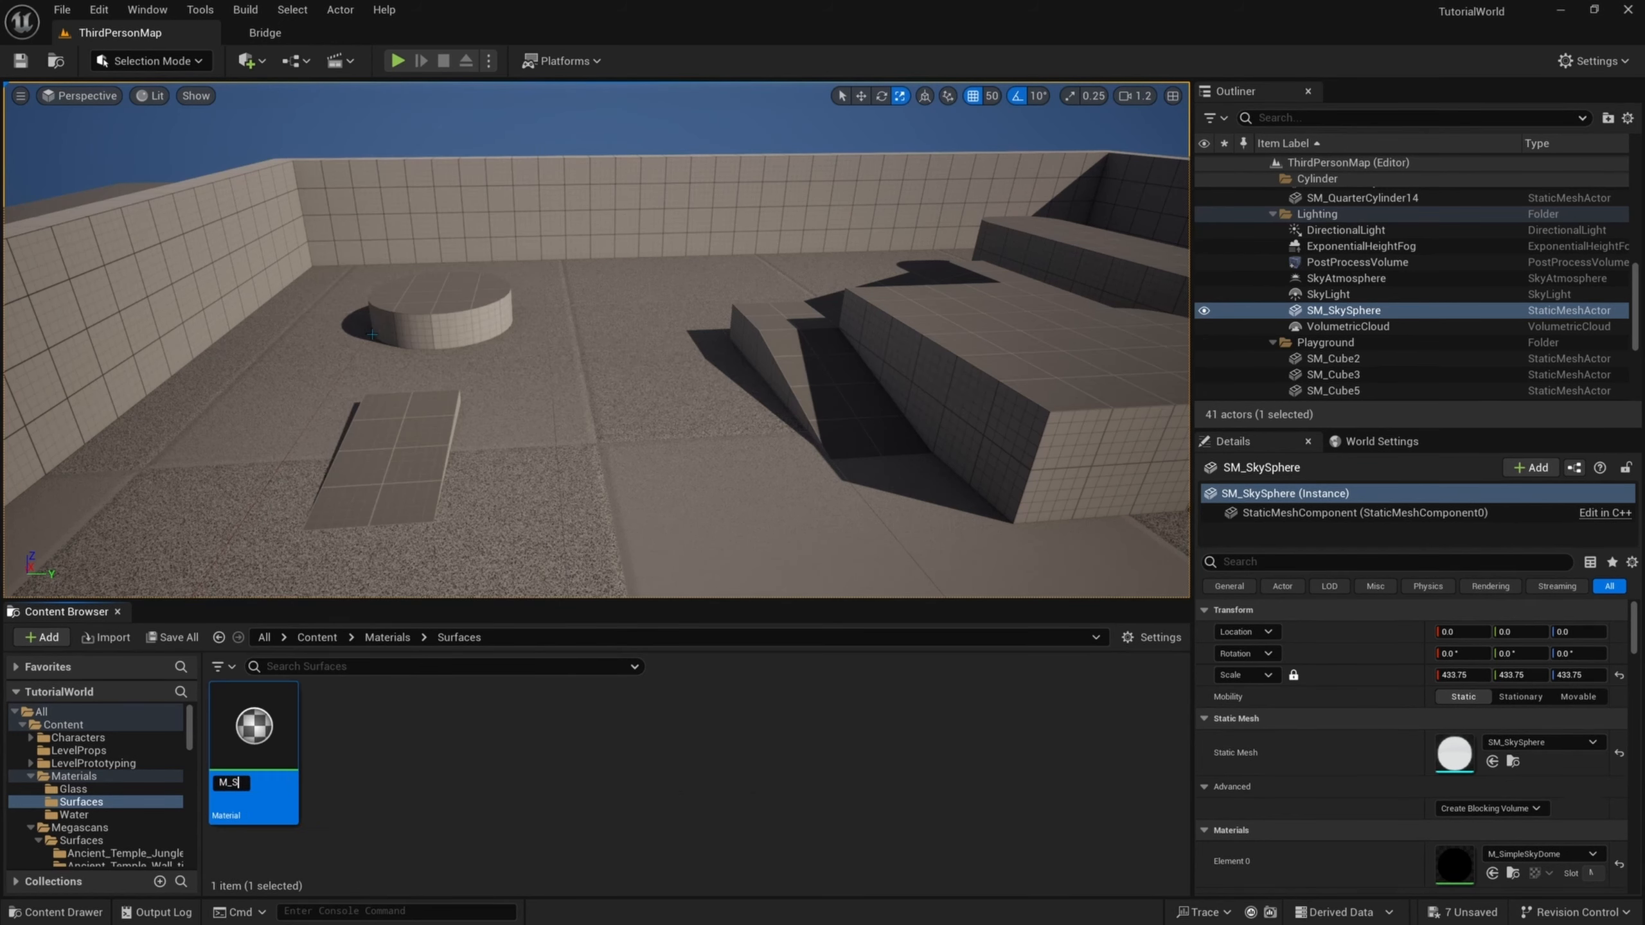
pyautogui.press('Return')
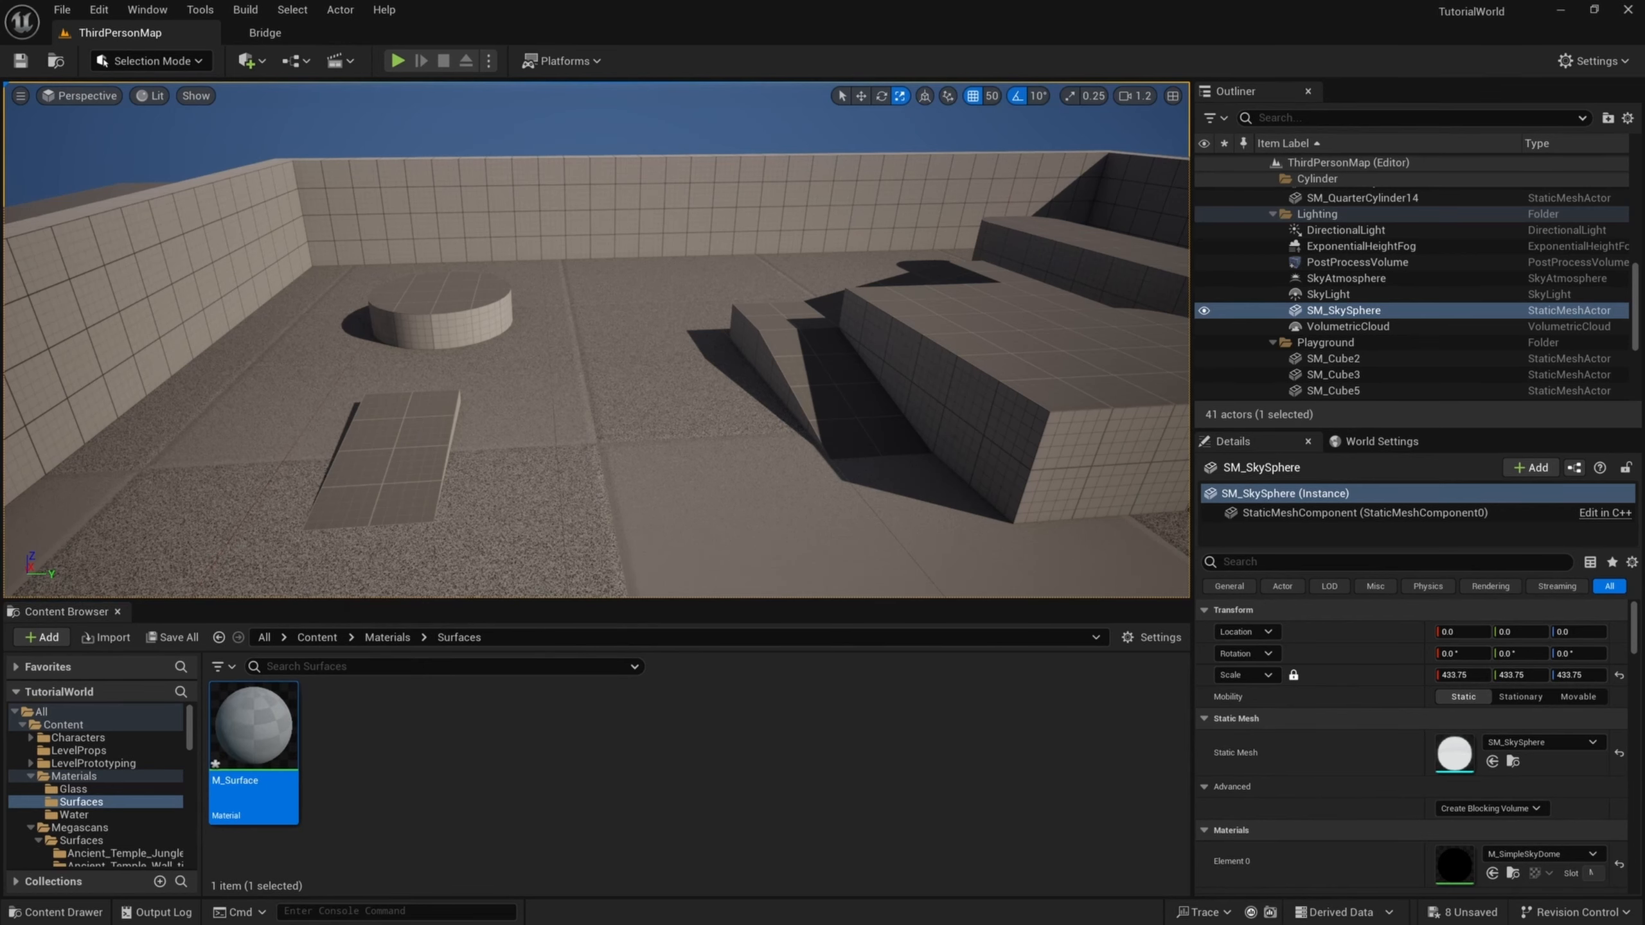
# - Open M_Surface in a maximised material editor and enable Use Material Attributes for it
pyautogui.moveTo(1643, 272); pyautogui.dragTo(528, 118)
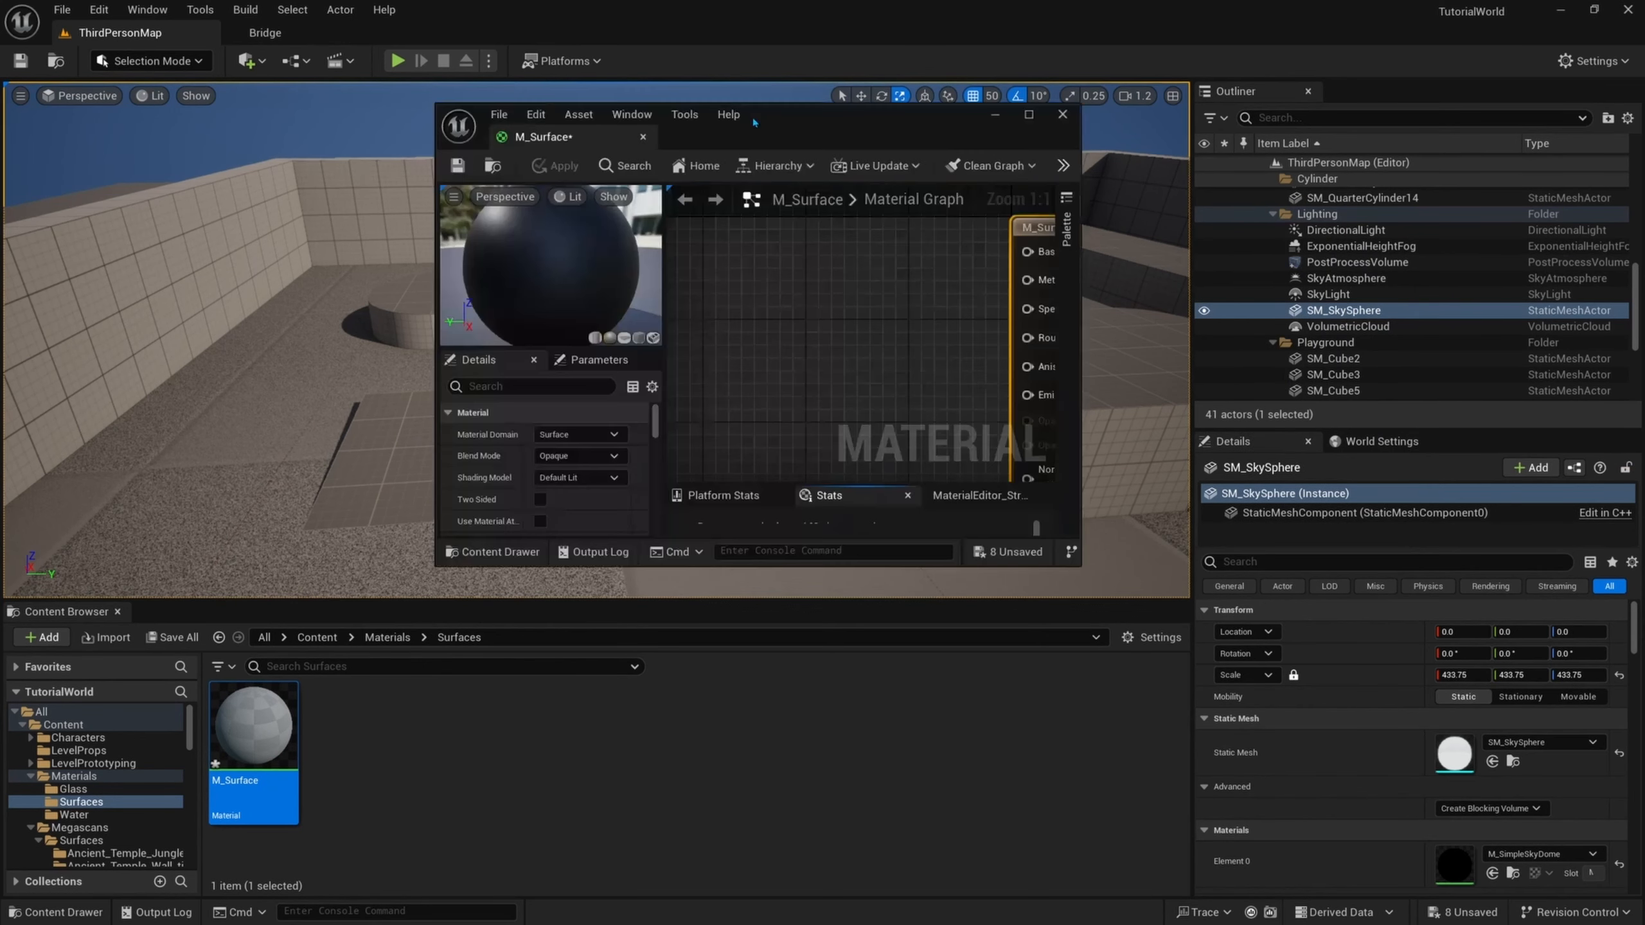
pyautogui.doubleClick(808, 131)
pyautogui.scroll(-3, 1151, 429)
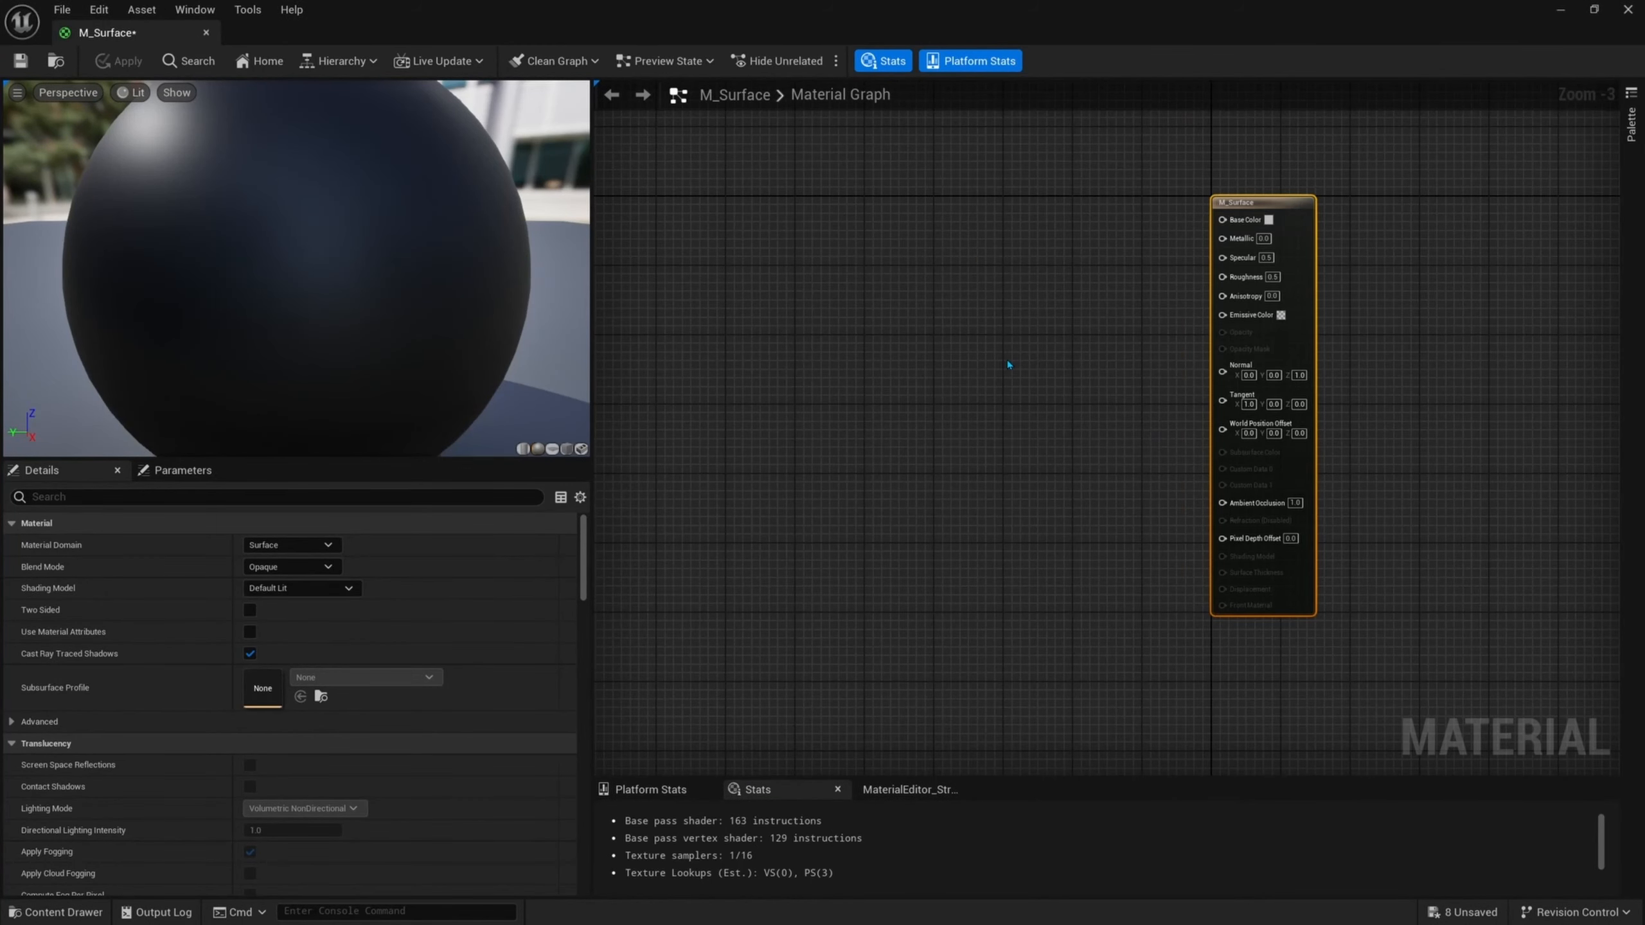
pyautogui.click(962, 336)
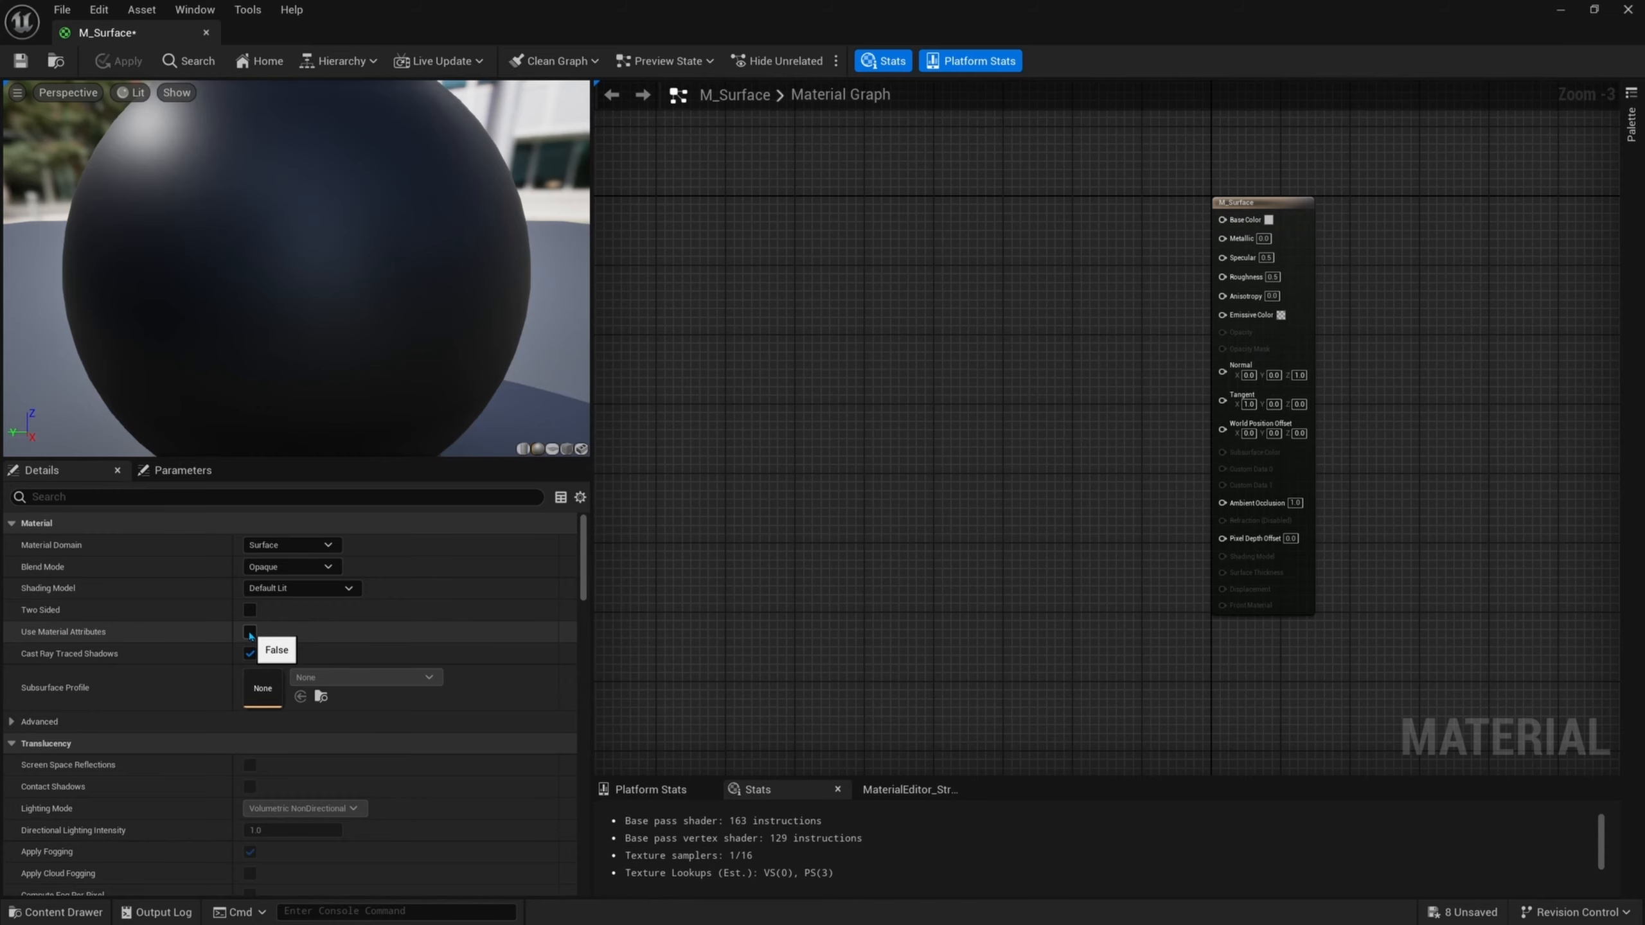
pyautogui.click(249, 633)
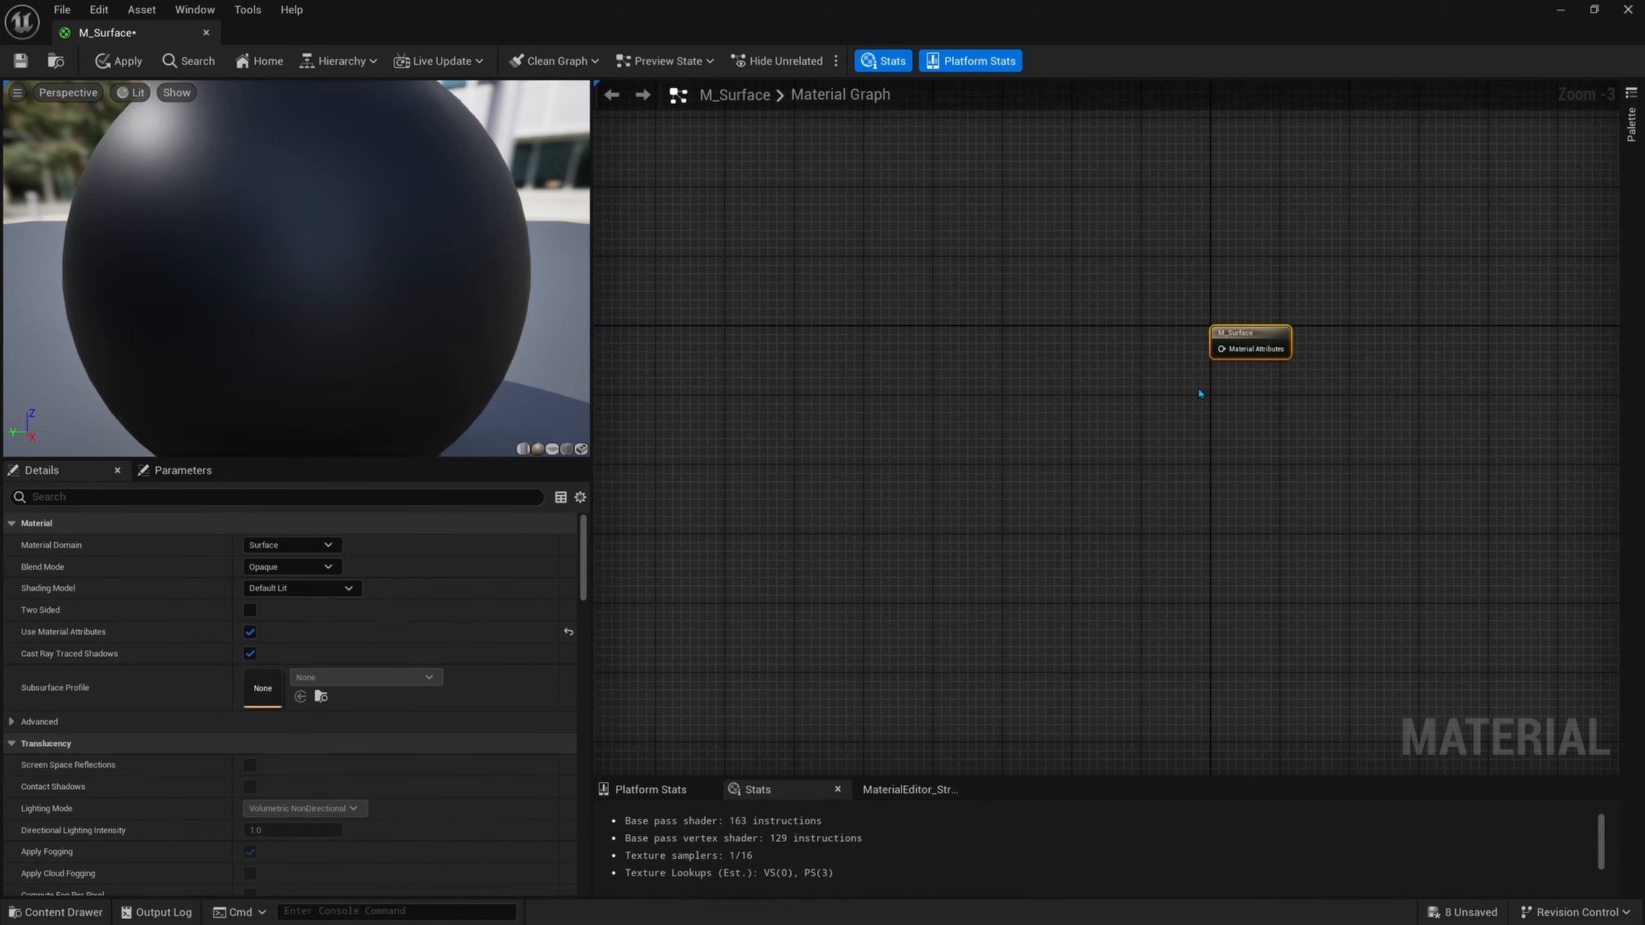
# - Add a MakeMaterialAttributes node to the graph and place it above and to the left of the M_Surface output node
pyautogui.scroll(2, 1269, 353)
pyautogui.moveTo(1203, 350); pyautogui.dragTo(1072, 393)
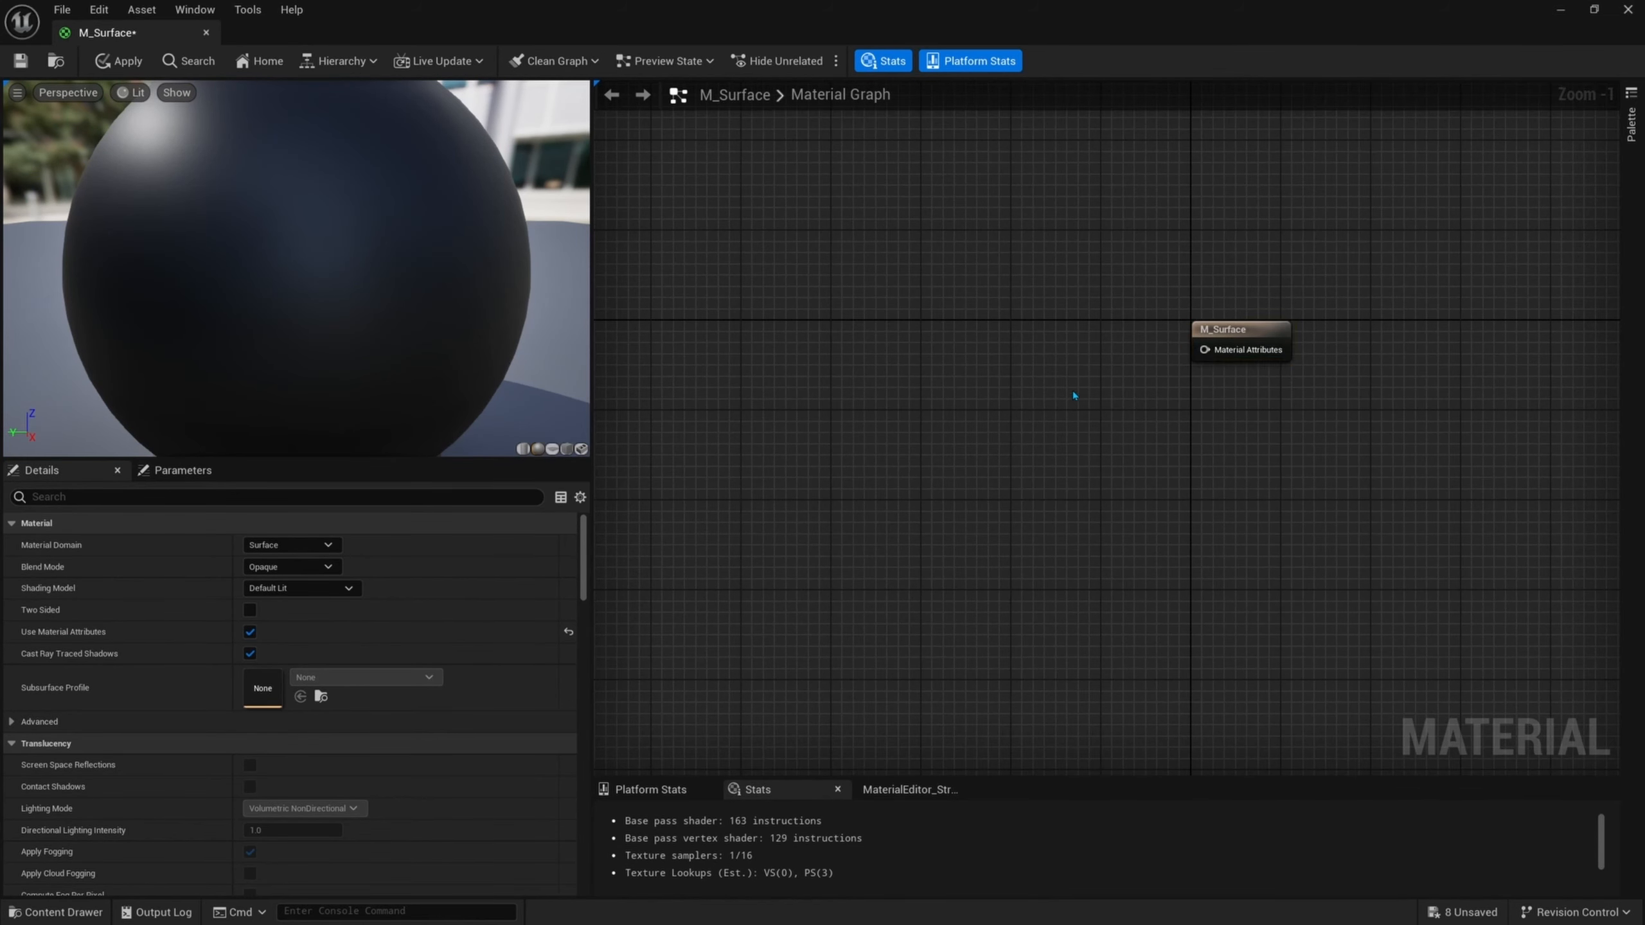
pyautogui.moveTo(1072, 393); pyautogui.dragTo(1363, 421, button='right')
pyautogui.scroll(-1, 1017, 318)
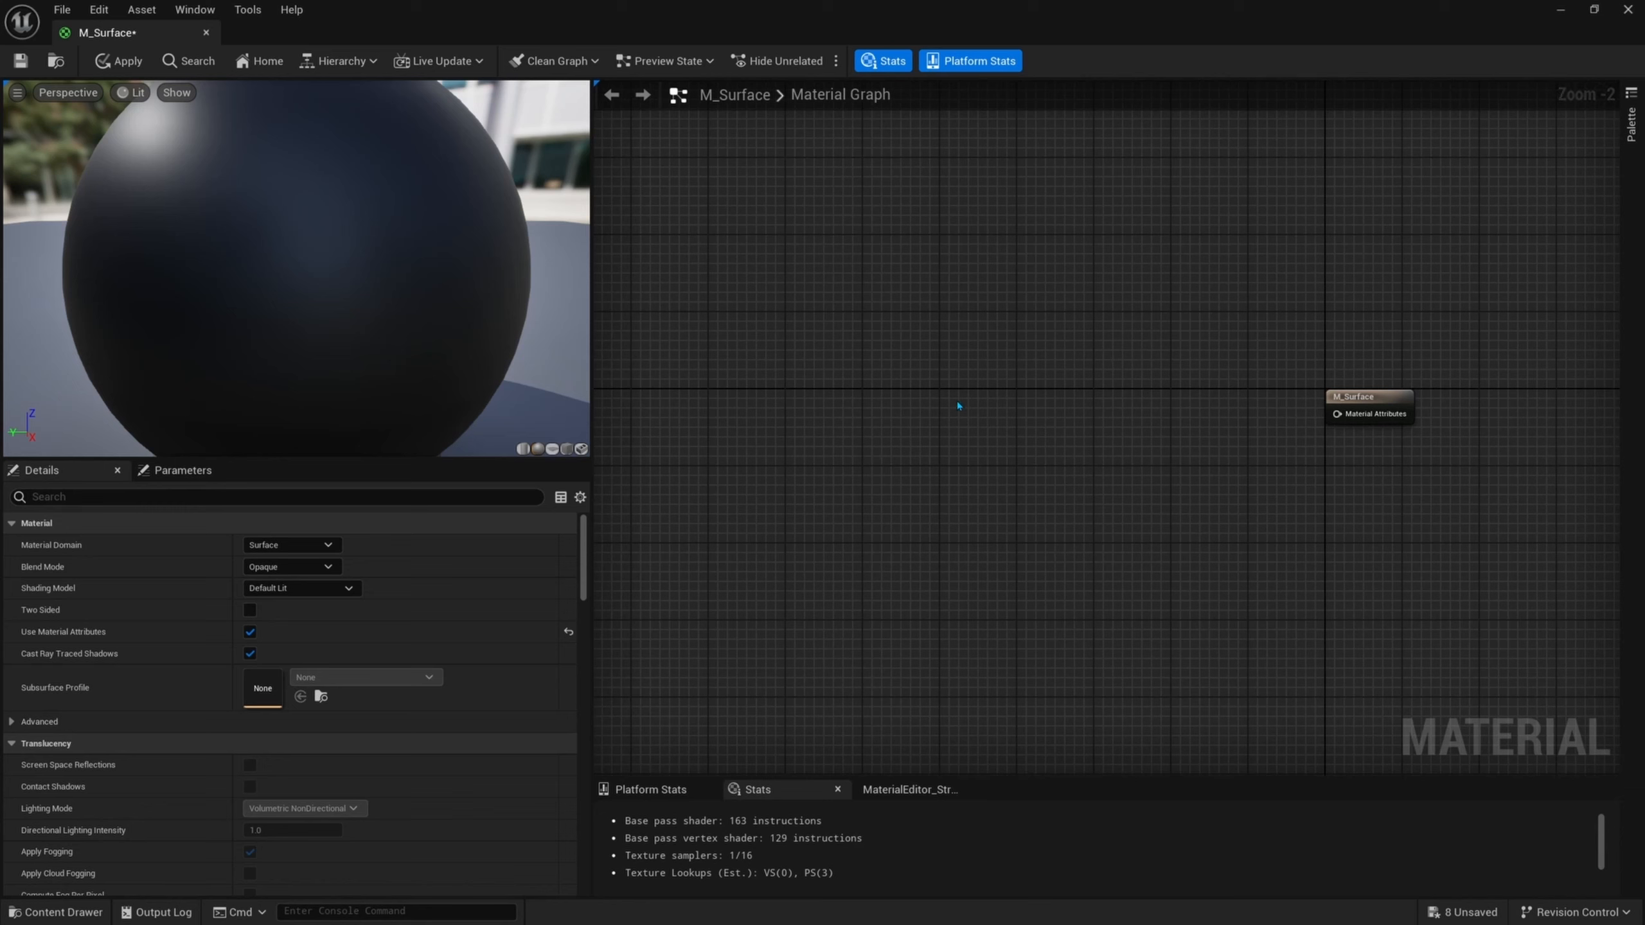
pyautogui.rightClick(931, 266)
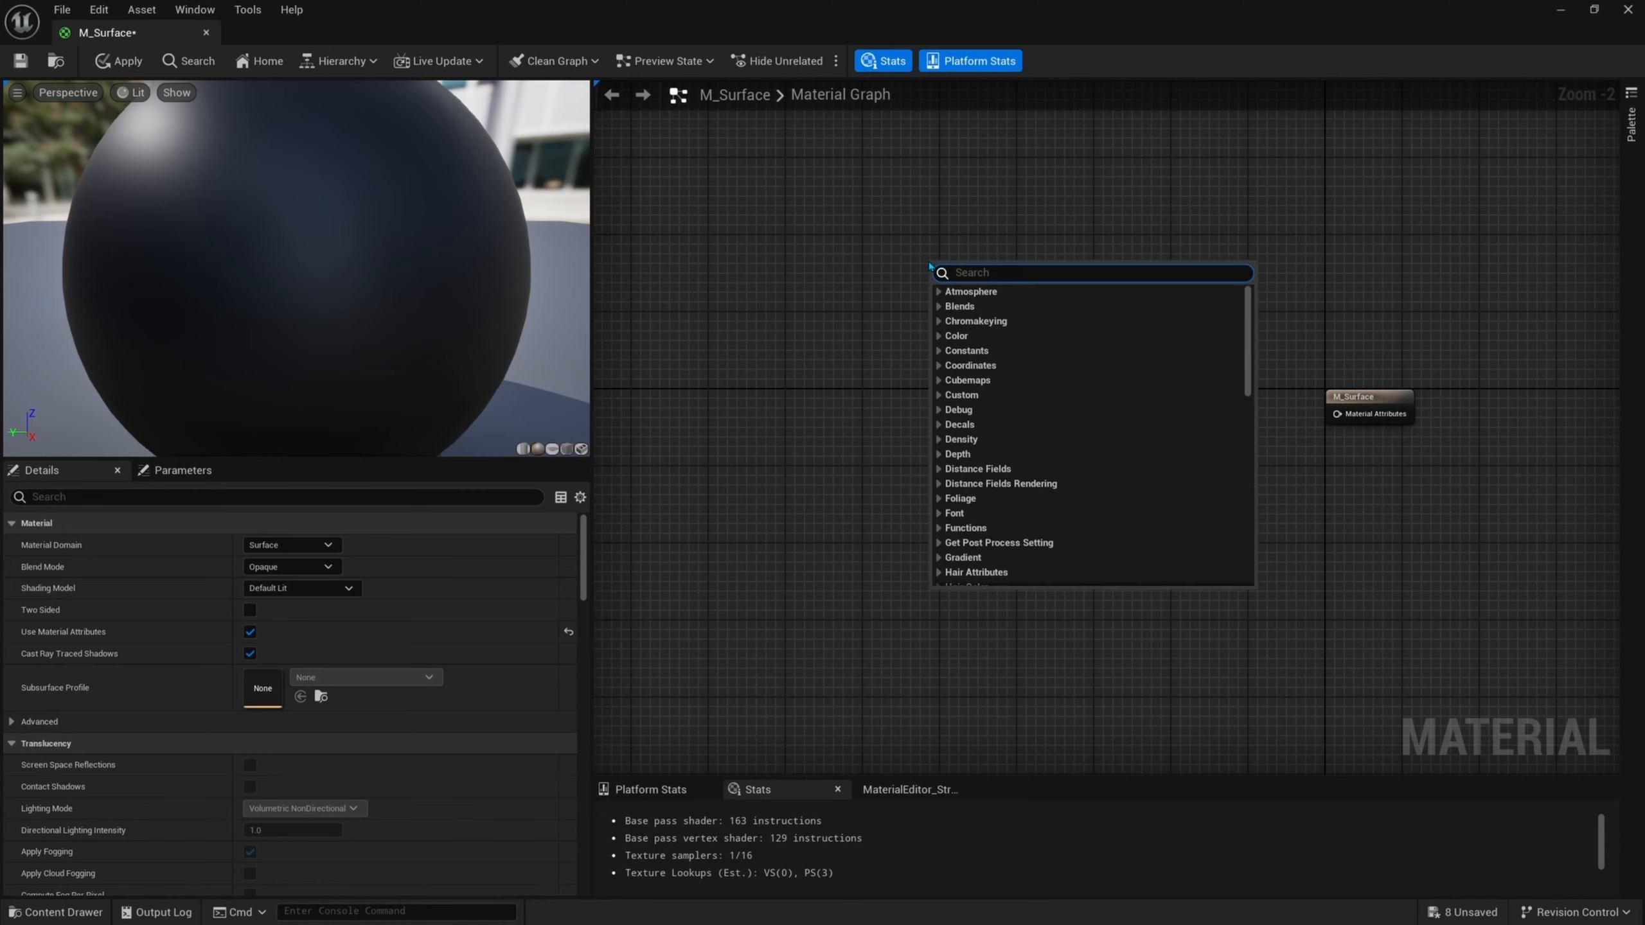
pyautogui.write('mate')
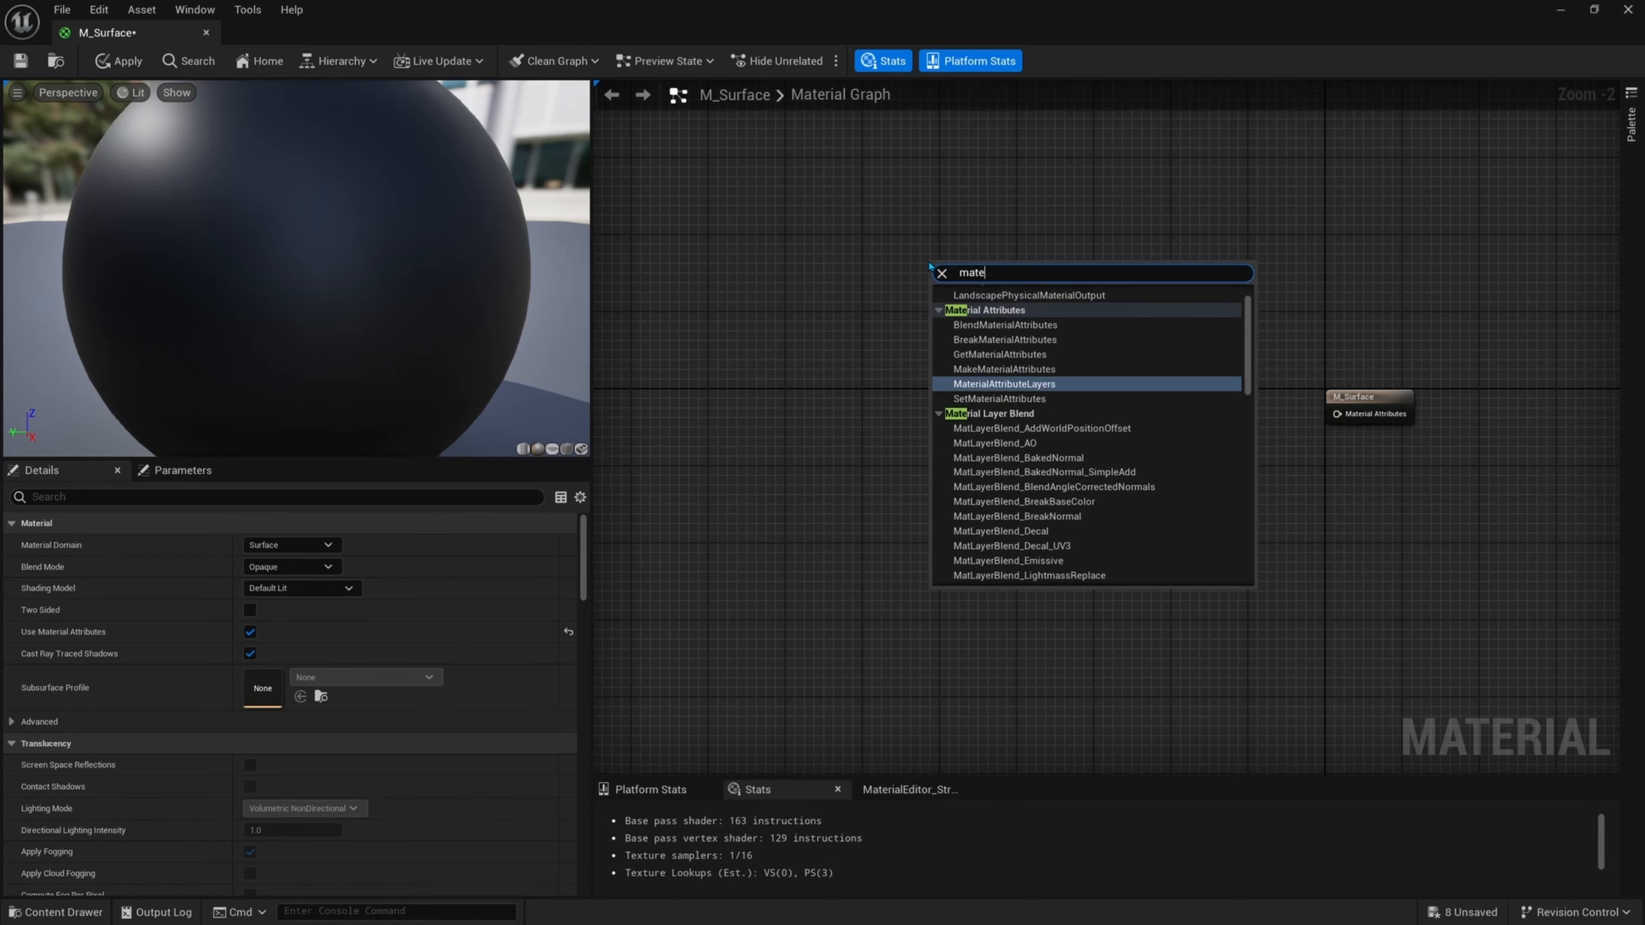
pyautogui.press('BackSpace')
pyautogui.press('BackSpace')
pyautogui.write('ke mate')
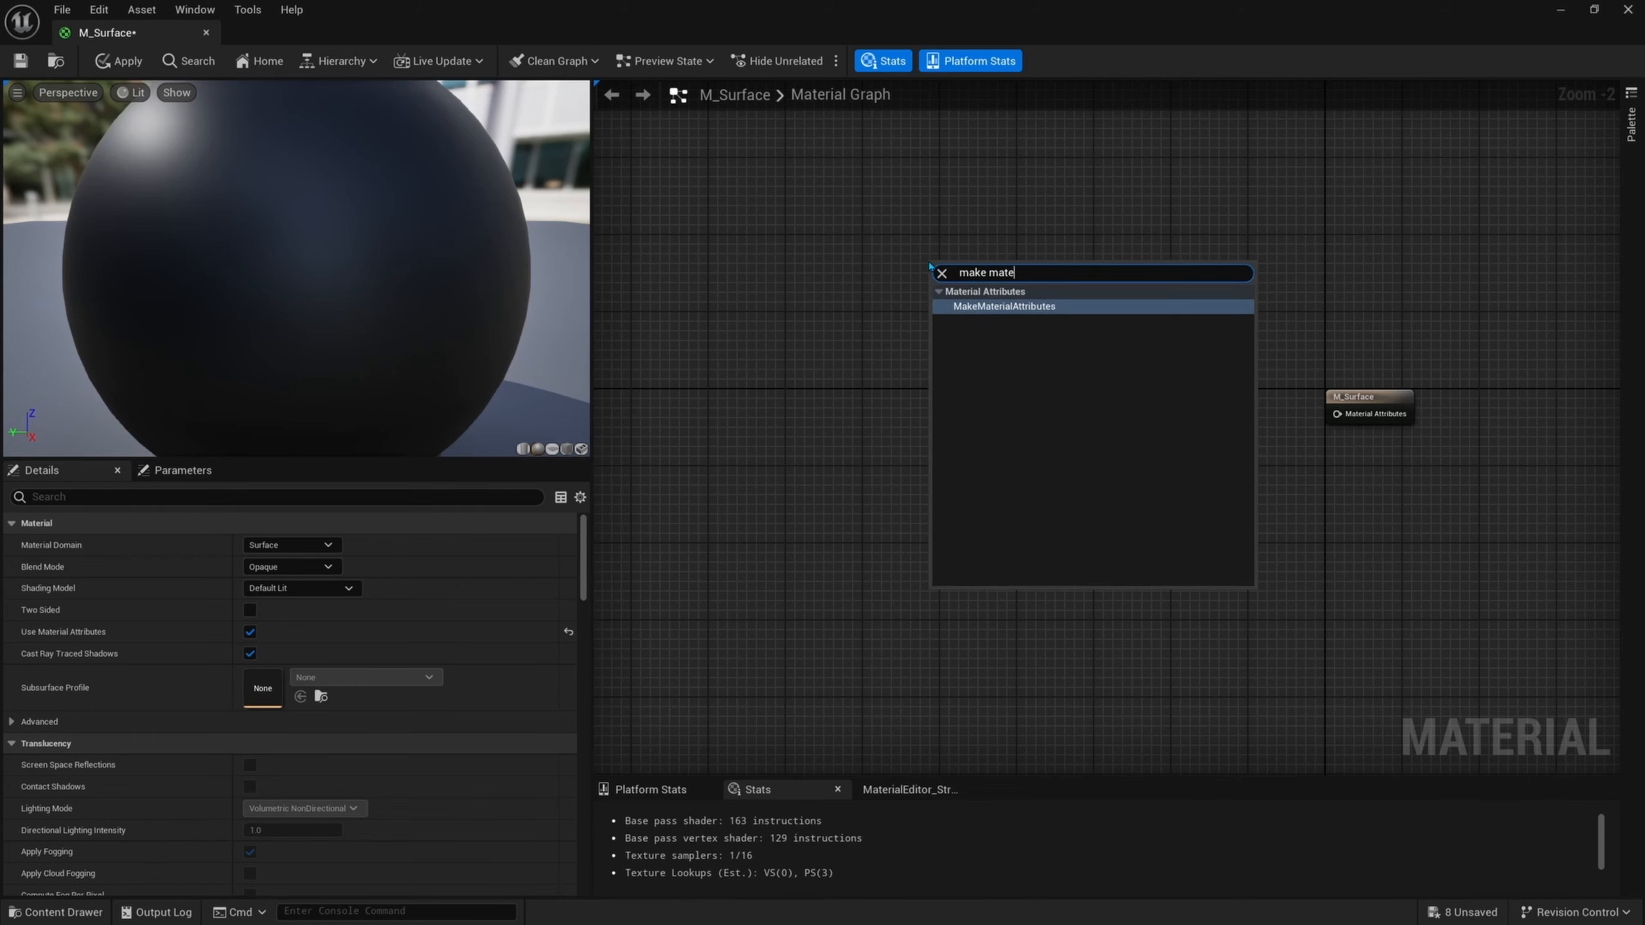
pyautogui.press('Return')
pyautogui.moveTo(1171, 327); pyautogui.dragTo(1164, 383, button='right')
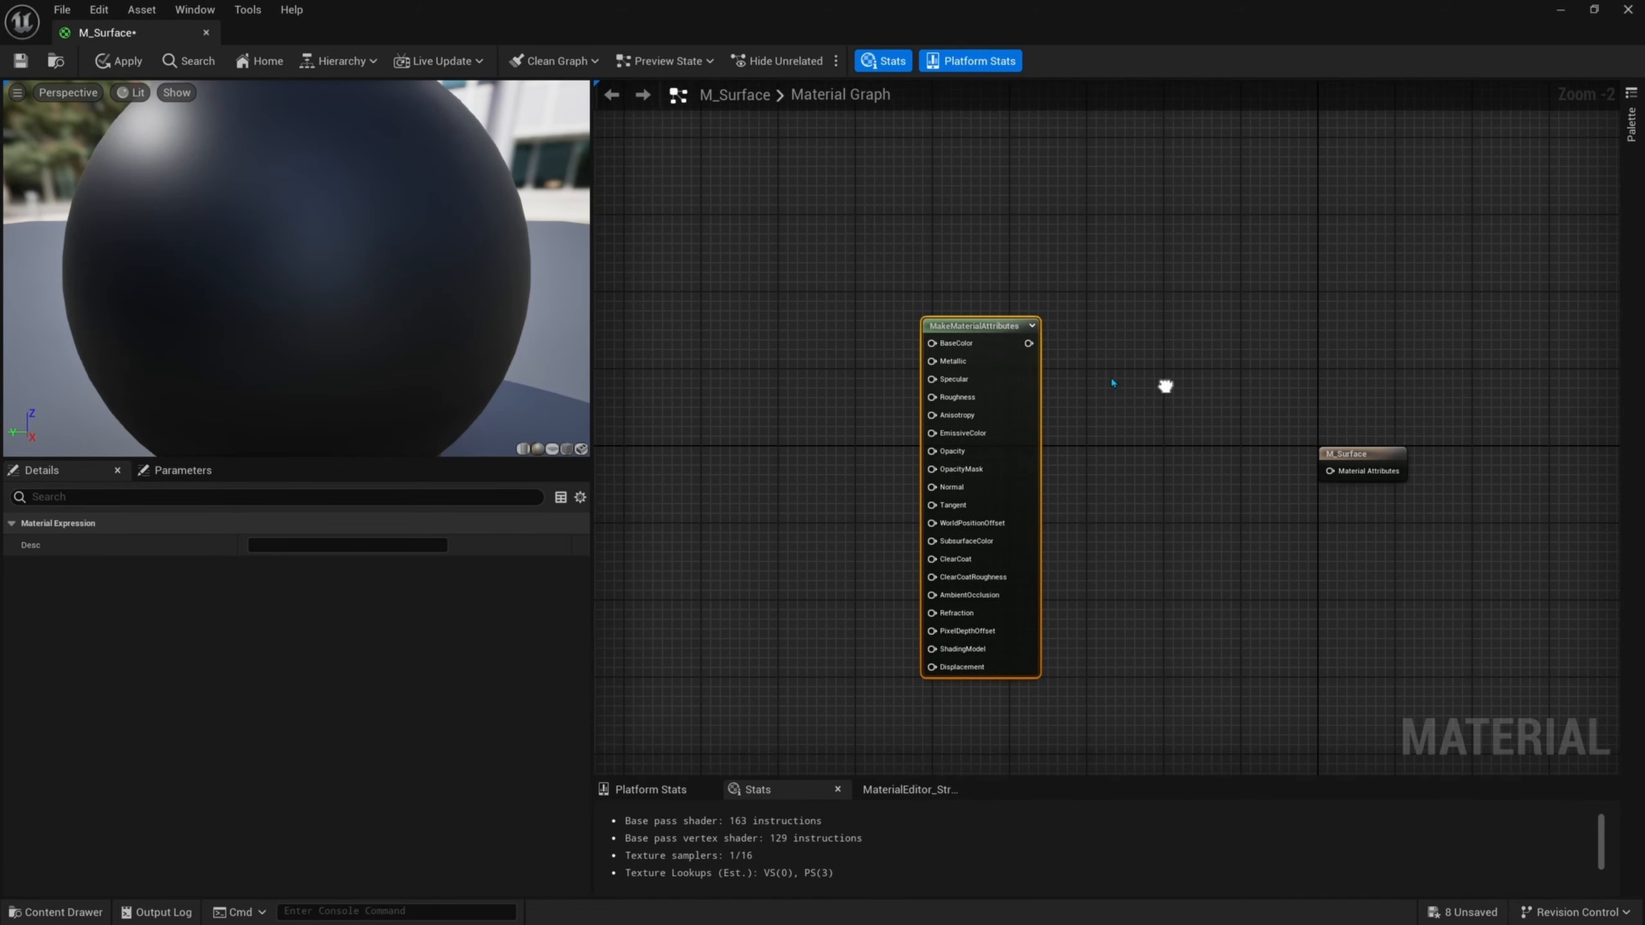
pyautogui.moveTo(1012, 390); pyautogui.dragTo(1004, 191)
pyautogui.moveTo(1098, 272); pyautogui.dragTo(1069, 213, button='right')
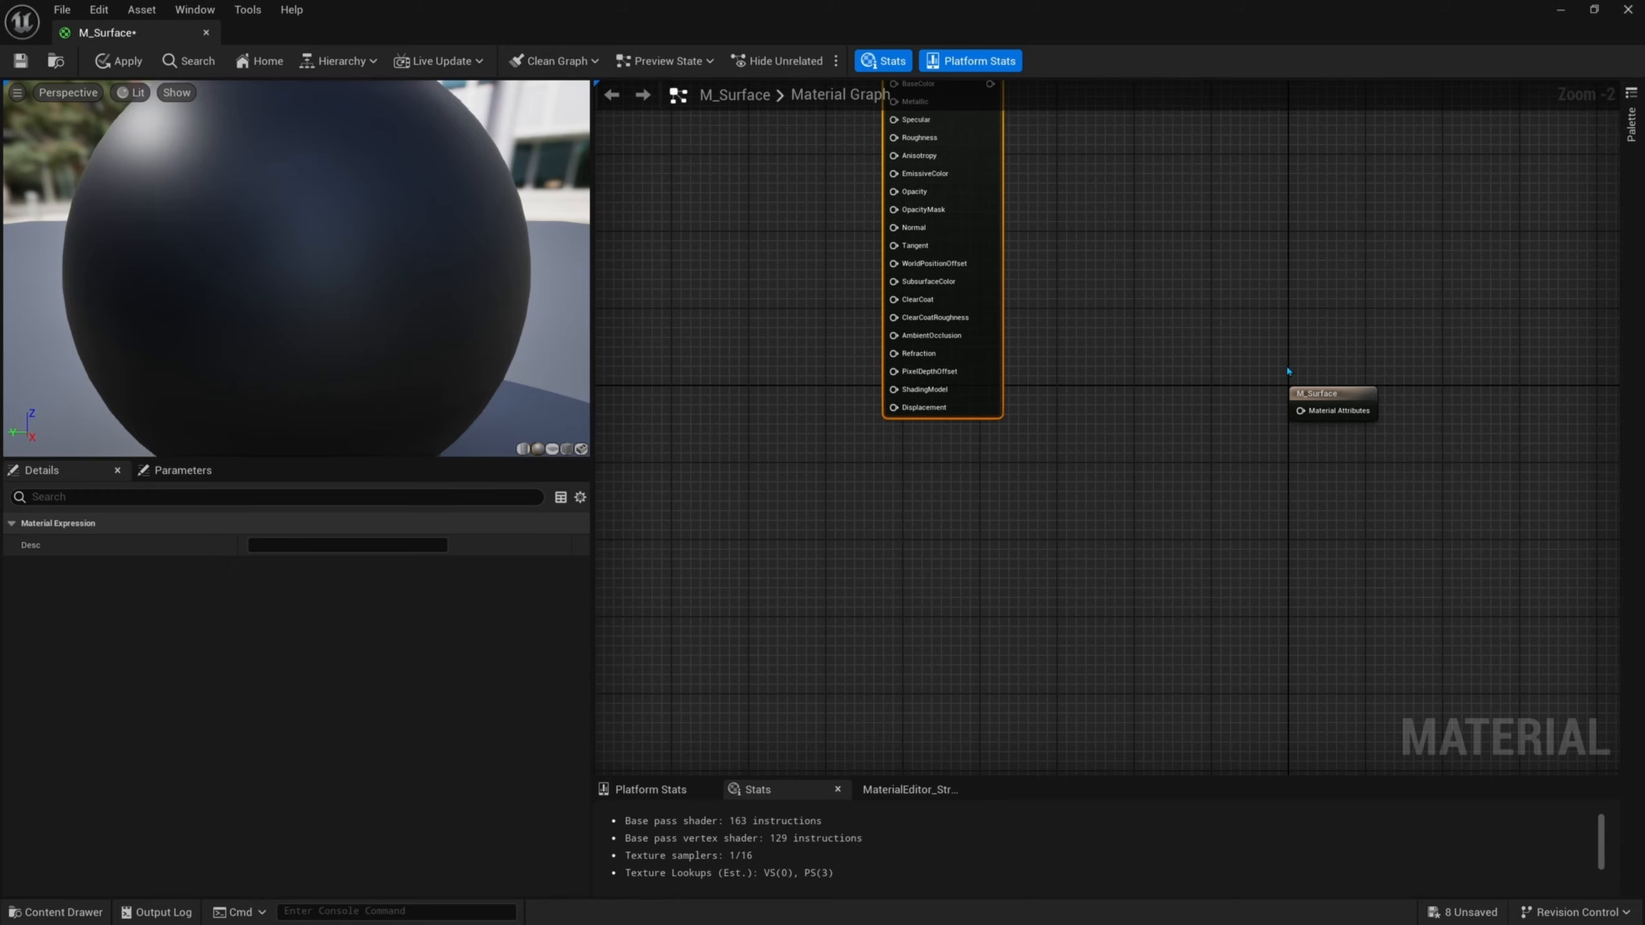
# - Duplicate the MakeMaterialAttributes node and place the copy well below the original one
pyautogui.click(1327, 395)
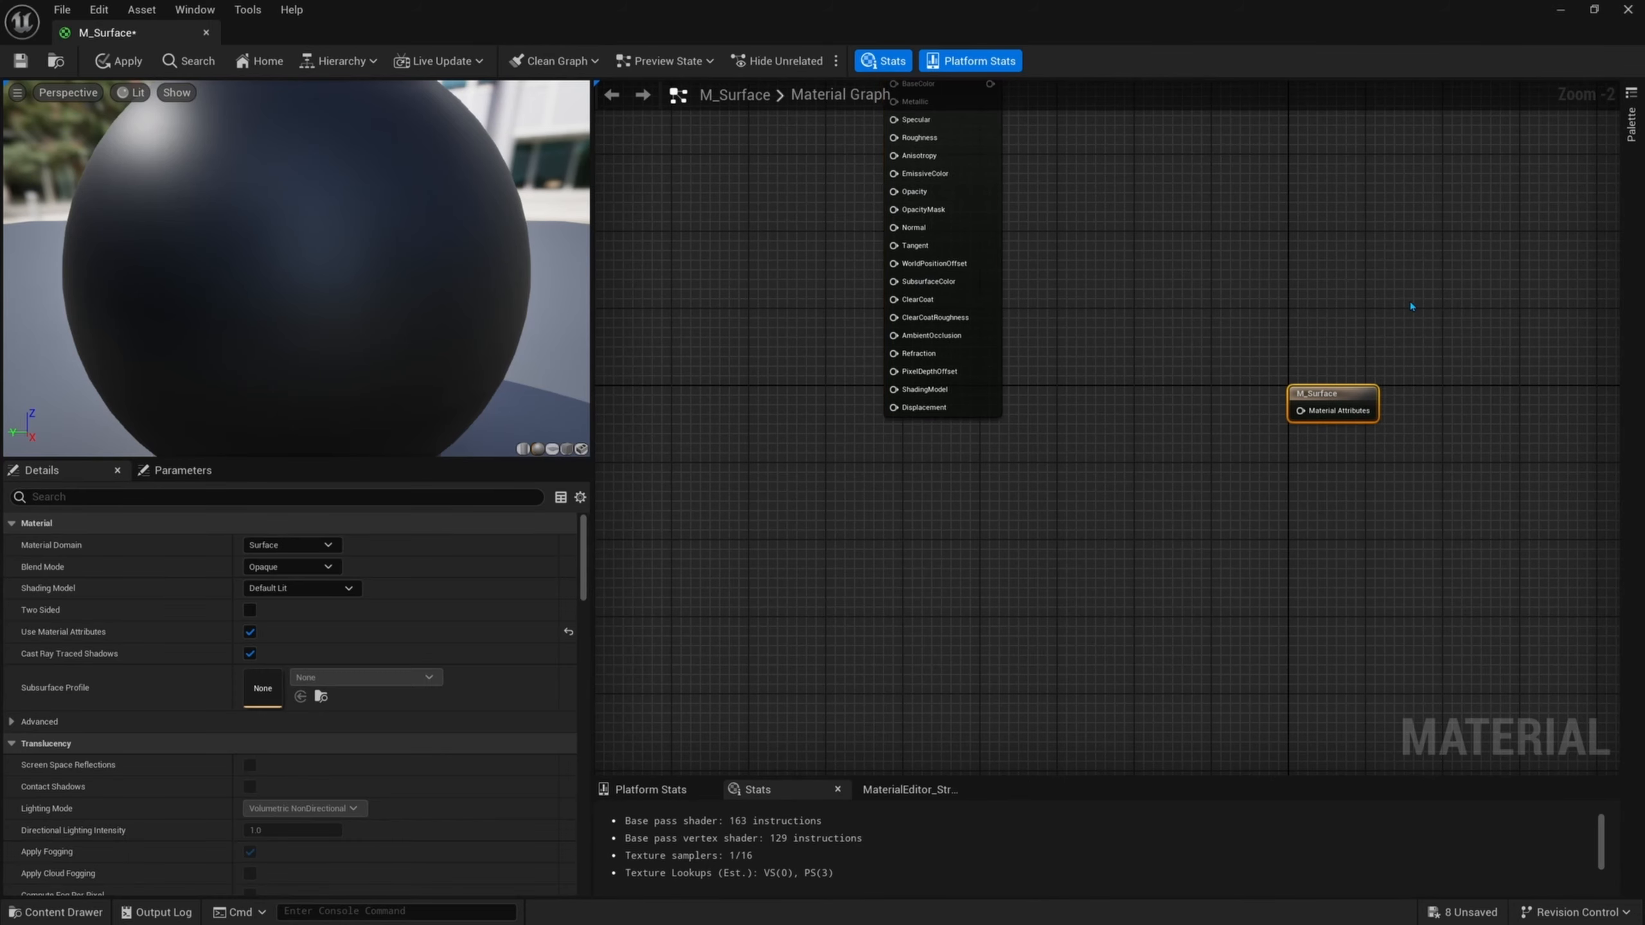
pyautogui.scroll(-1, 1160, 455)
pyautogui.moveTo(1029, 371); pyautogui.dragTo(1029, 310)
pyautogui.moveTo(1130, 185); pyautogui.dragTo(915, 400)
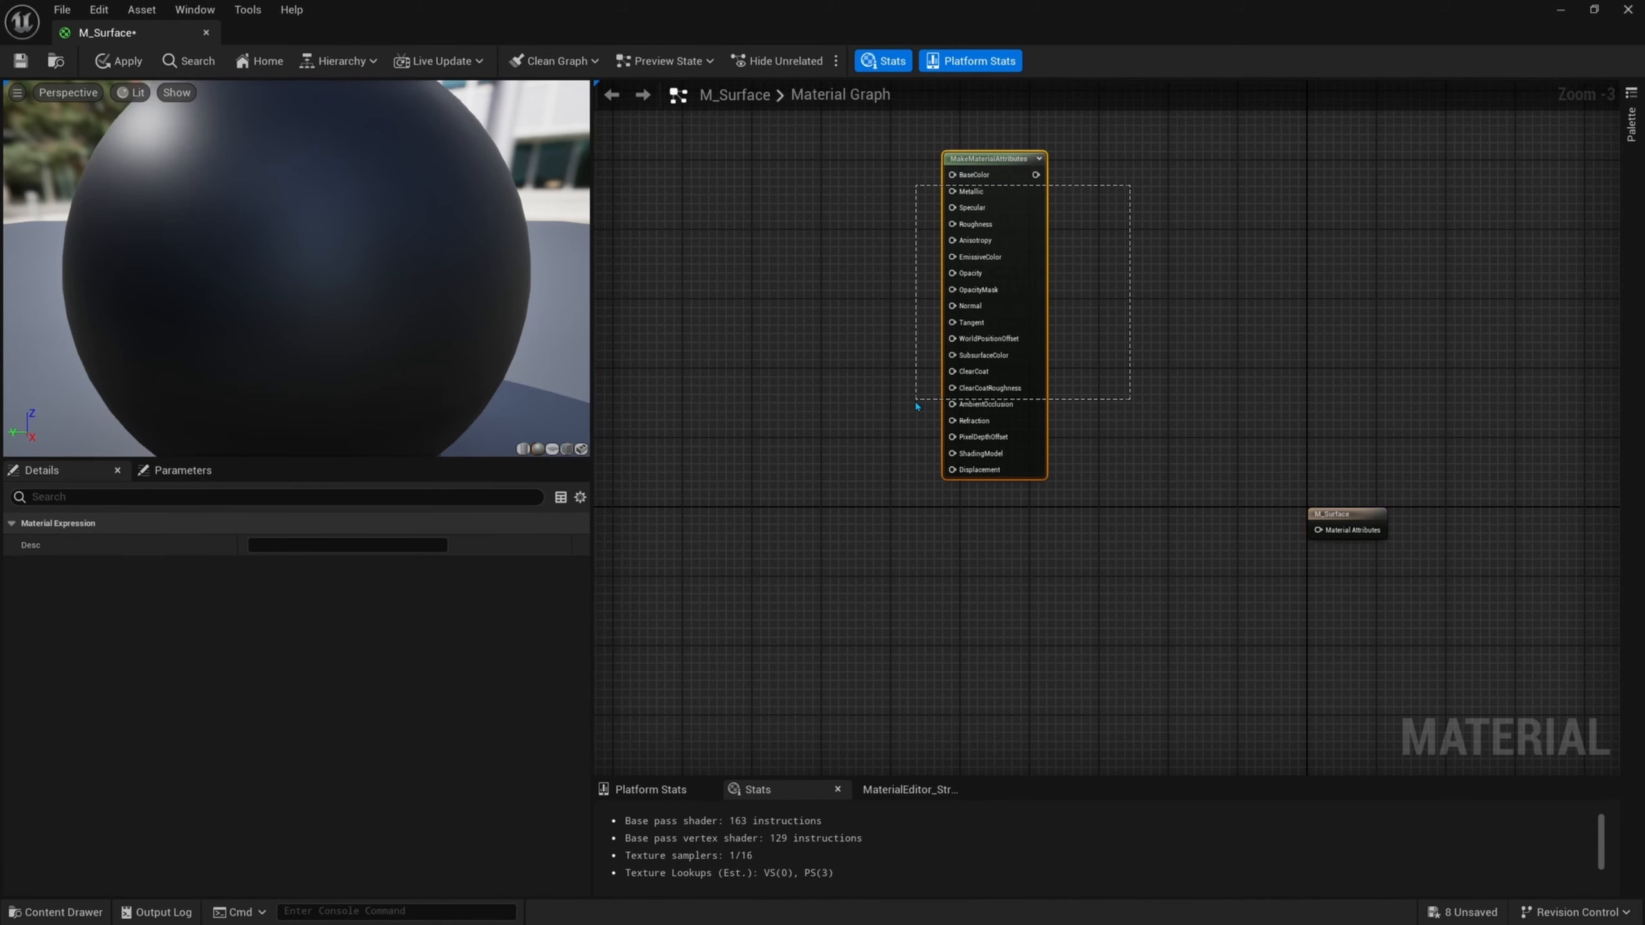
pyautogui.moveTo(1037, 530); pyautogui.dragTo(1061, 283, button='right')
pyautogui.hotkey('ctrl', 'v')
pyautogui.moveTo(1156, 562); pyautogui.dragTo(1109, 378, button='right')
pyautogui.moveTo(1053, 483); pyautogui.dragTo(1008, 428)
# - Move the M_Surface output node farther right and add a BlendMaterialAttributes node between it and the two MakeMaterialAttributes nodes
pyautogui.moveTo(1052, 328); pyautogui.dragTo(975, 546, button='right')
pyautogui.moveTo(1240, 302); pyautogui.dragTo(1508, 293)
pyautogui.moveTo(1092, 320); pyautogui.dragTo(1072, 455, button='right')
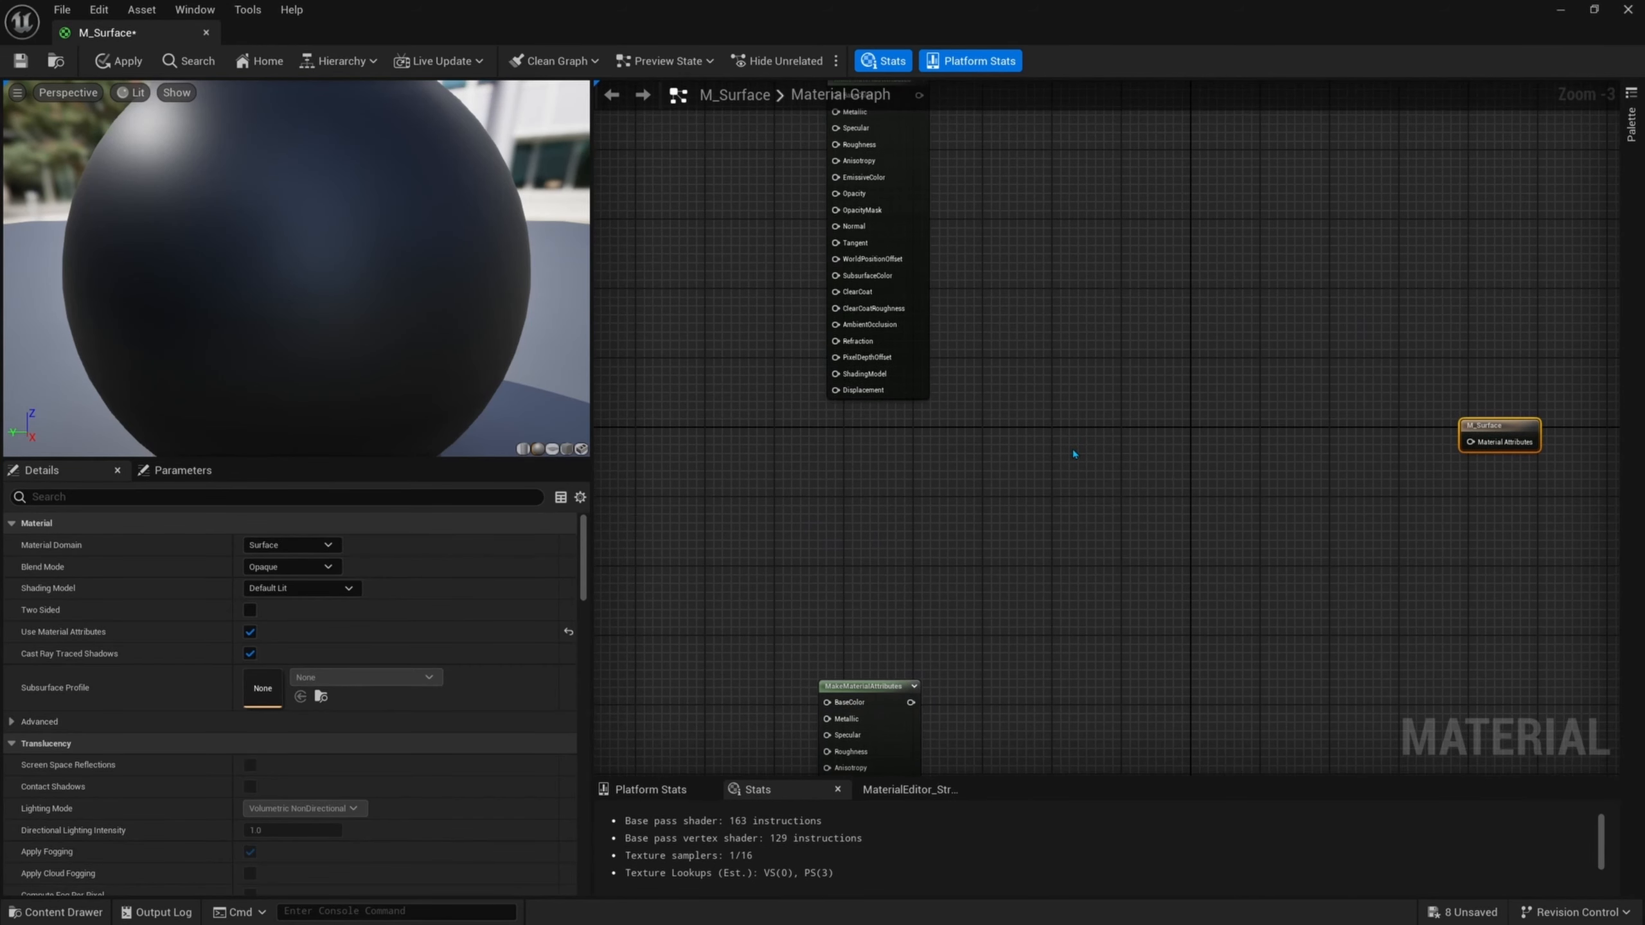
pyautogui.rightClick(1073, 454)
pyautogui.write('blend')
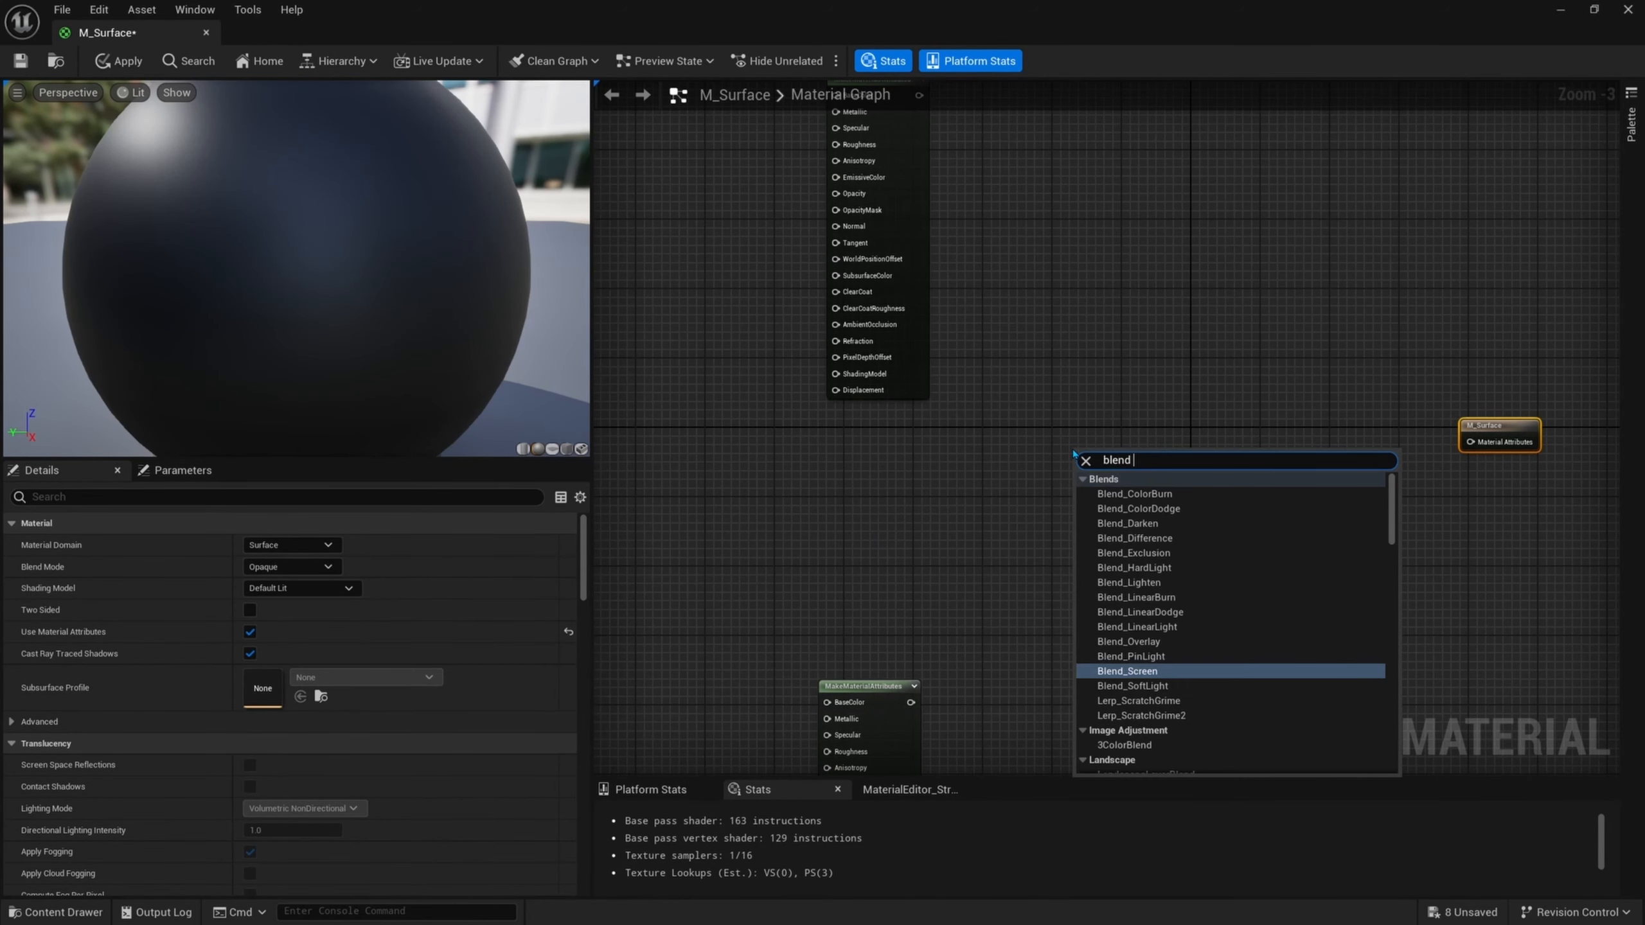
pyautogui.write(' mater')
pyautogui.press('Return')
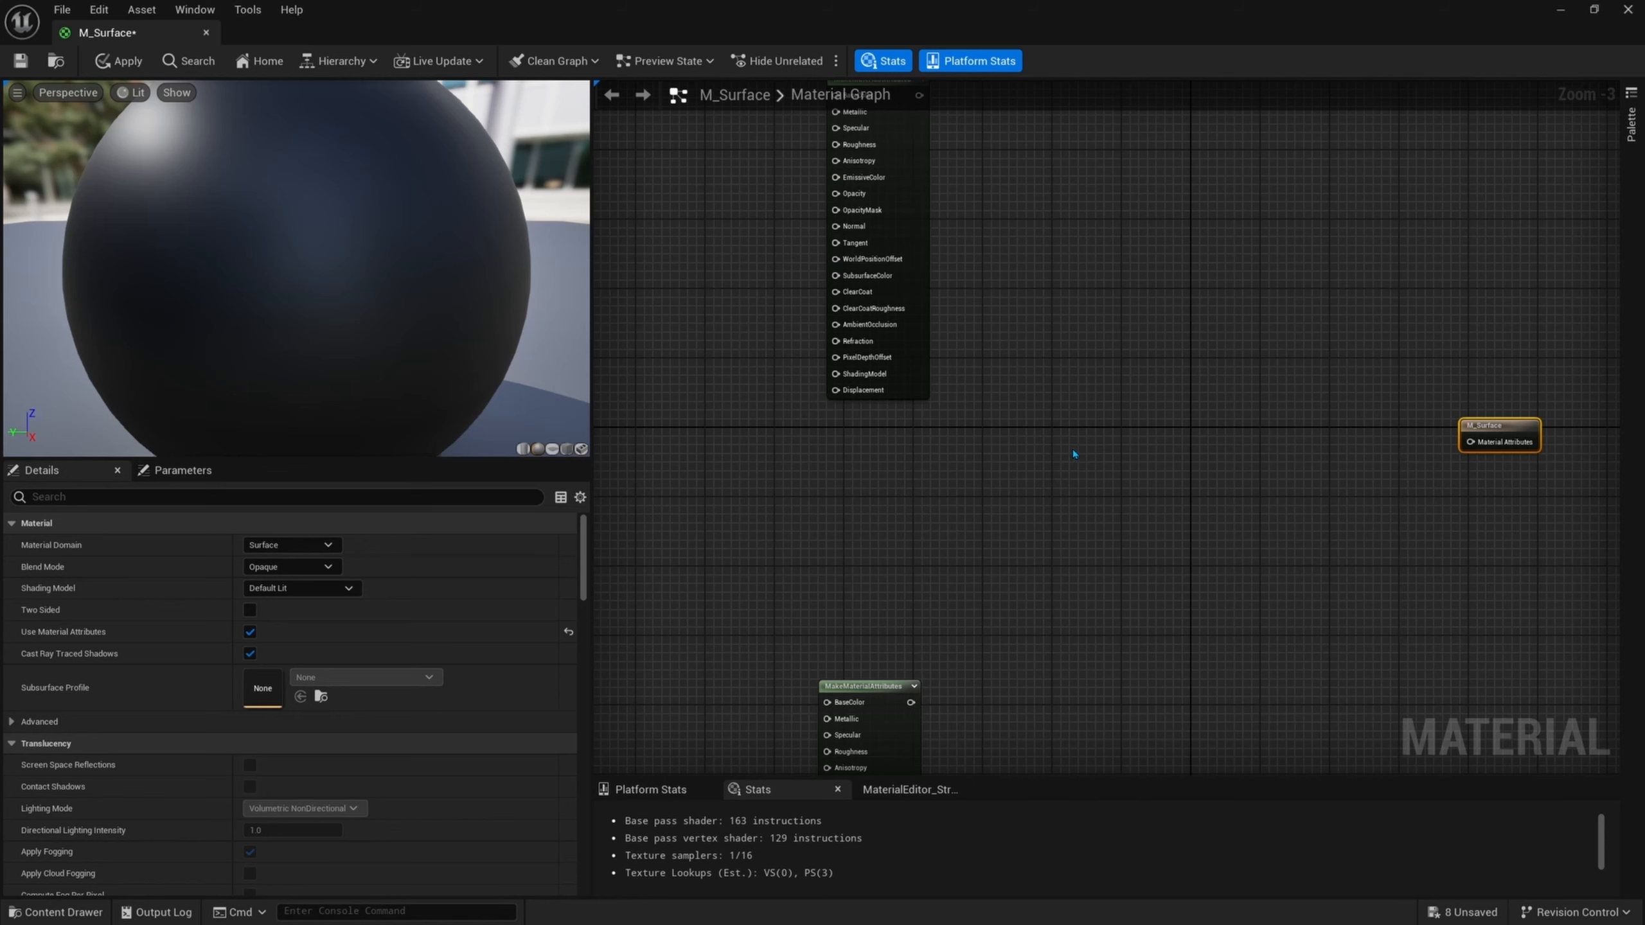
pyautogui.moveTo(1008, 323); pyautogui.dragTo(943, 316, button='right')
pyautogui.scroll(-1, 983, 436)
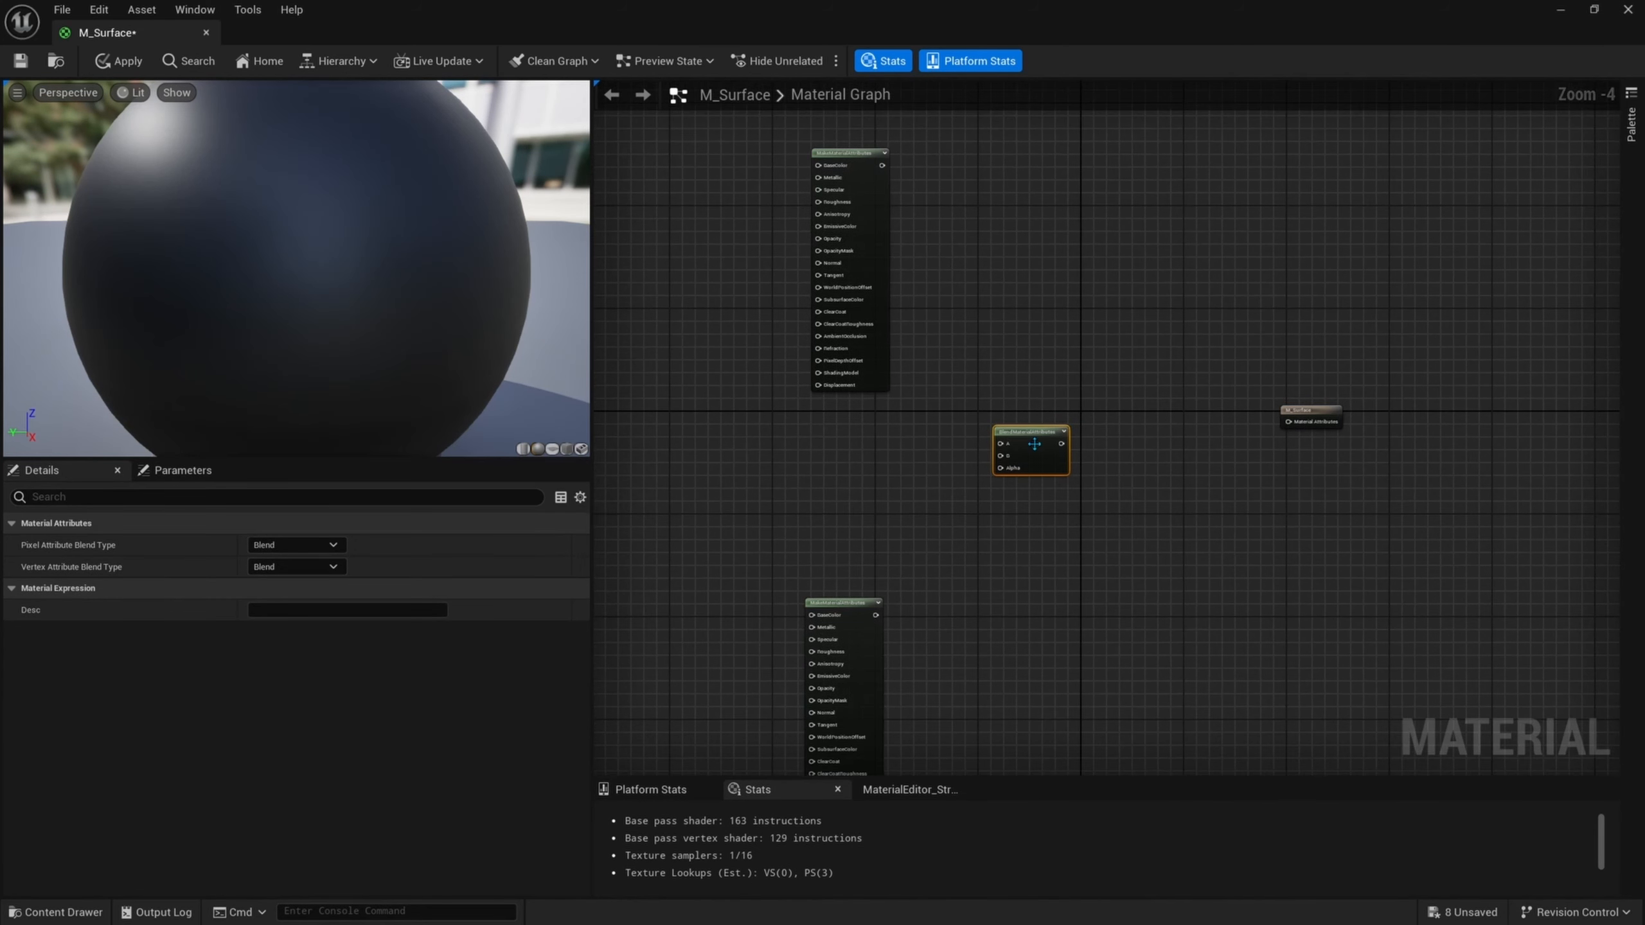
pyautogui.moveTo(1035, 444); pyautogui.dragTo(1071, 419)
pyautogui.moveTo(882, 165); pyautogui.dragTo(992, 467)
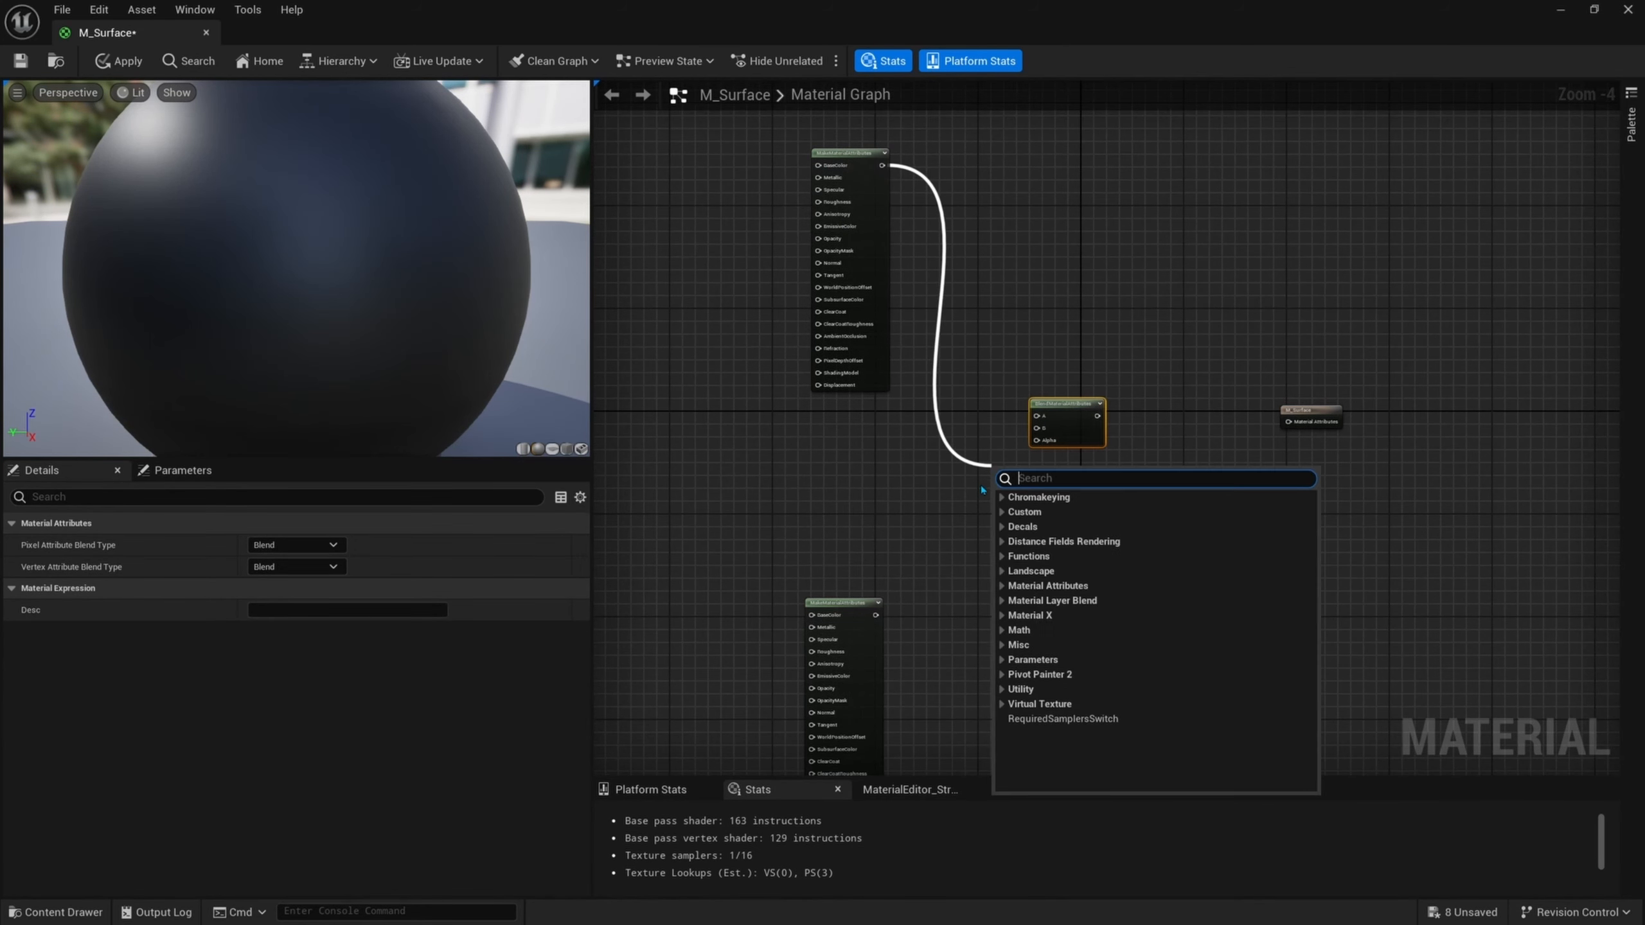
pyautogui.click(939, 535)
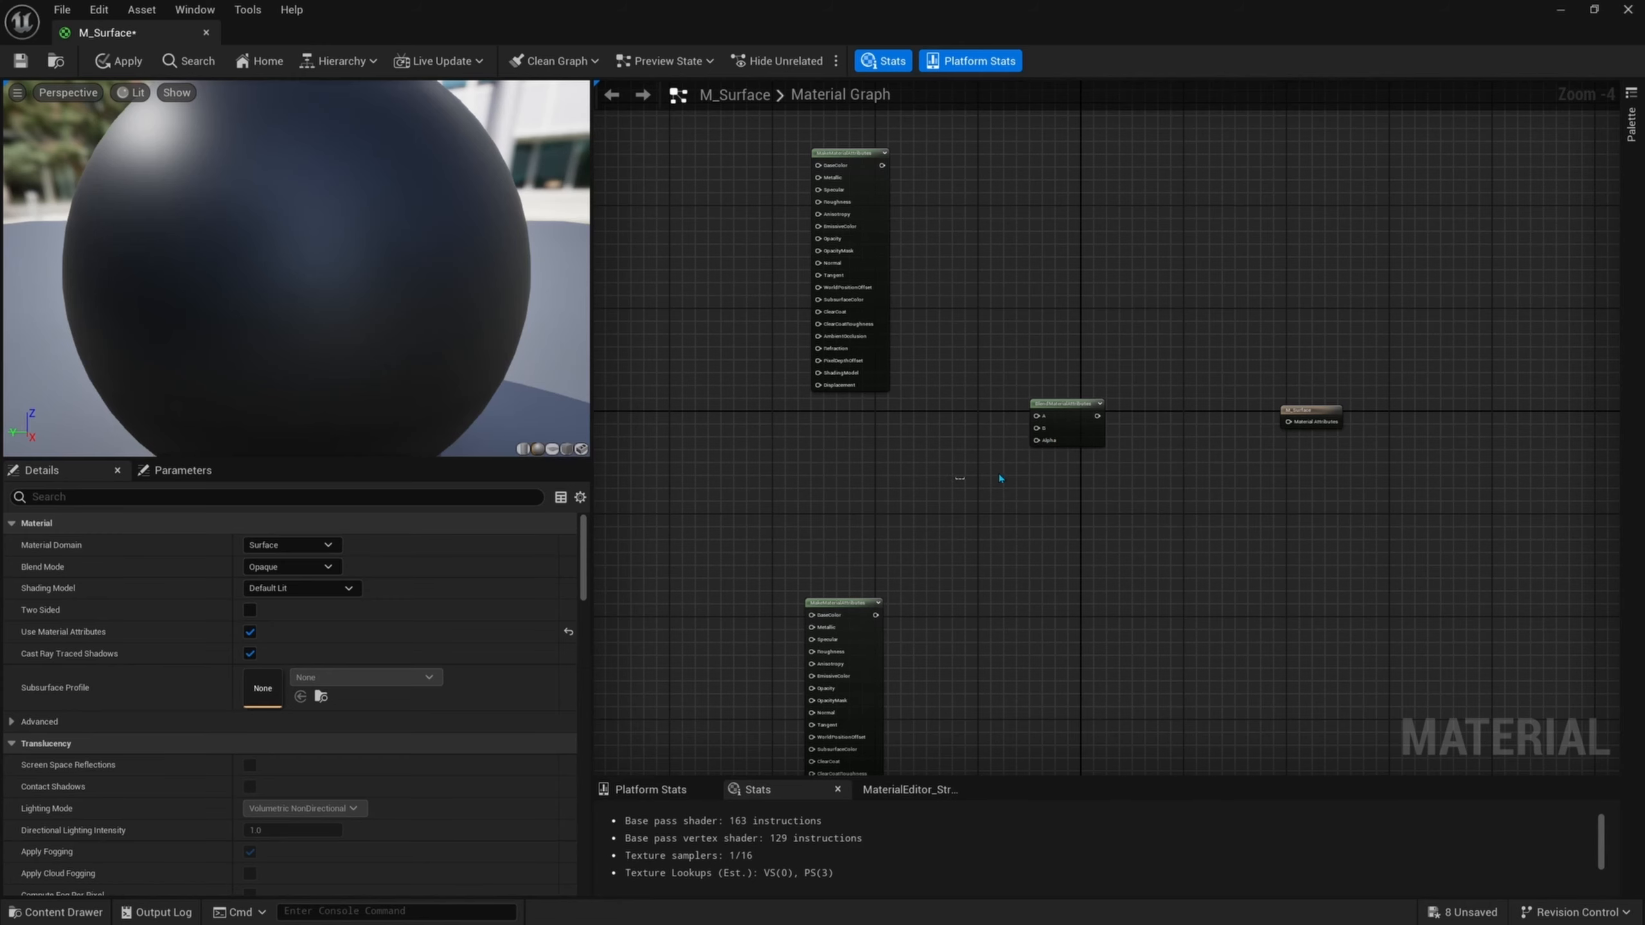
pyautogui.moveTo(1037, 442); pyautogui.dragTo(1037, 594)
pyautogui.click(952, 512)
pyautogui.moveTo(900, 426); pyautogui.dragTo(1039, 537, button='right')
pyautogui.moveTo(1038, 530); pyautogui.dragTo(739, 242)
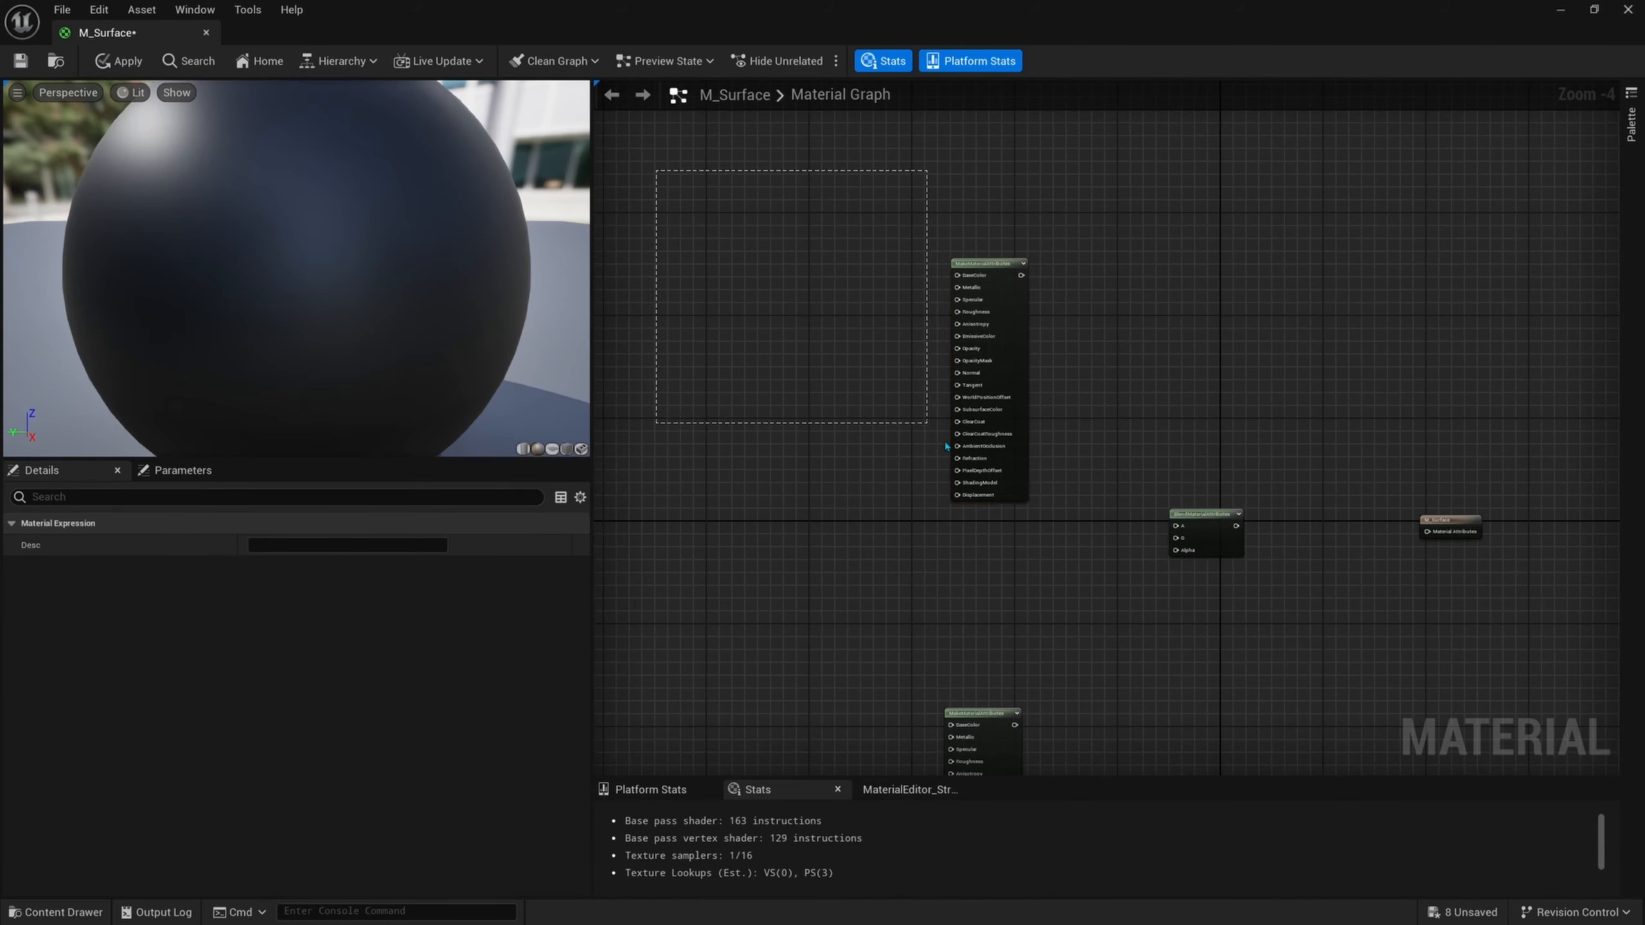
pyautogui.moveTo(1027, 555); pyautogui.dragTo(1029, 556)
pyautogui.moveTo(1055, 601); pyautogui.dragTo(1026, 299, button='right')
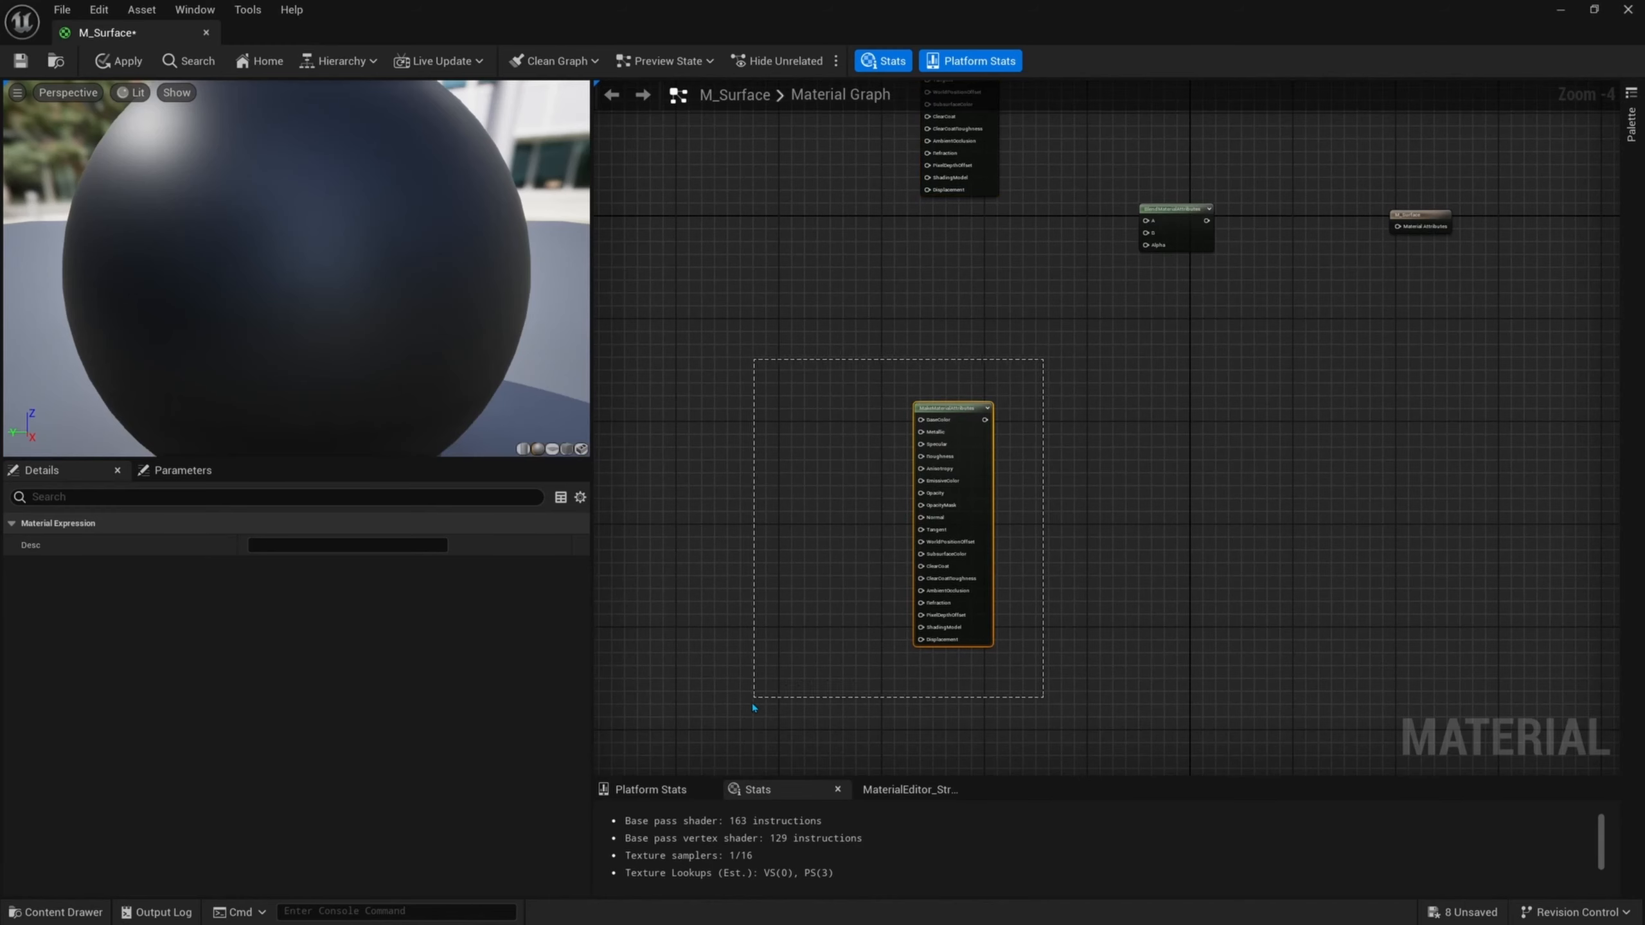
pyautogui.moveTo(751, 704)
pyautogui.mouseDown()
pyautogui.moveTo(597, 715)
pyautogui.moveTo(754, 701)
pyautogui.mouseUp()
pyautogui.click(749, 636)
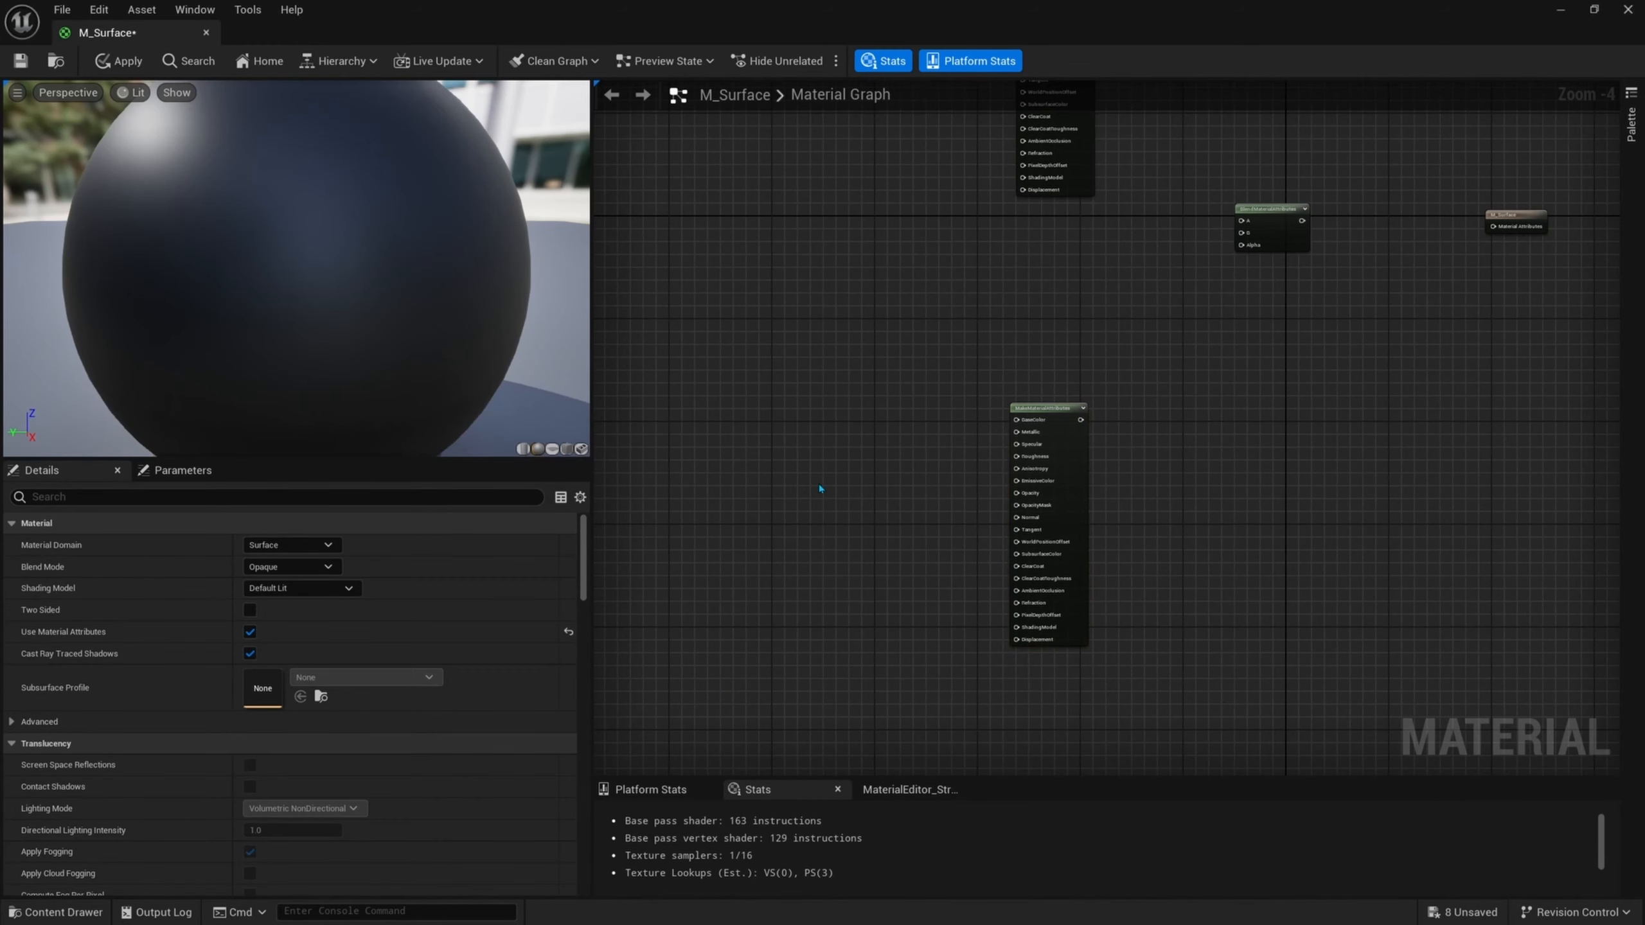
# - Connect the upper MakeMaterialAttributes node to input B of BlendMaterialAttributes and the lower one to input A
pyautogui.moveTo(887, 373); pyautogui.dragTo(751, 429, button='right')
pyautogui.moveTo(980, 382); pyautogui.dragTo(901, 586, button='right')
pyautogui.scroll(2, 919, 429)
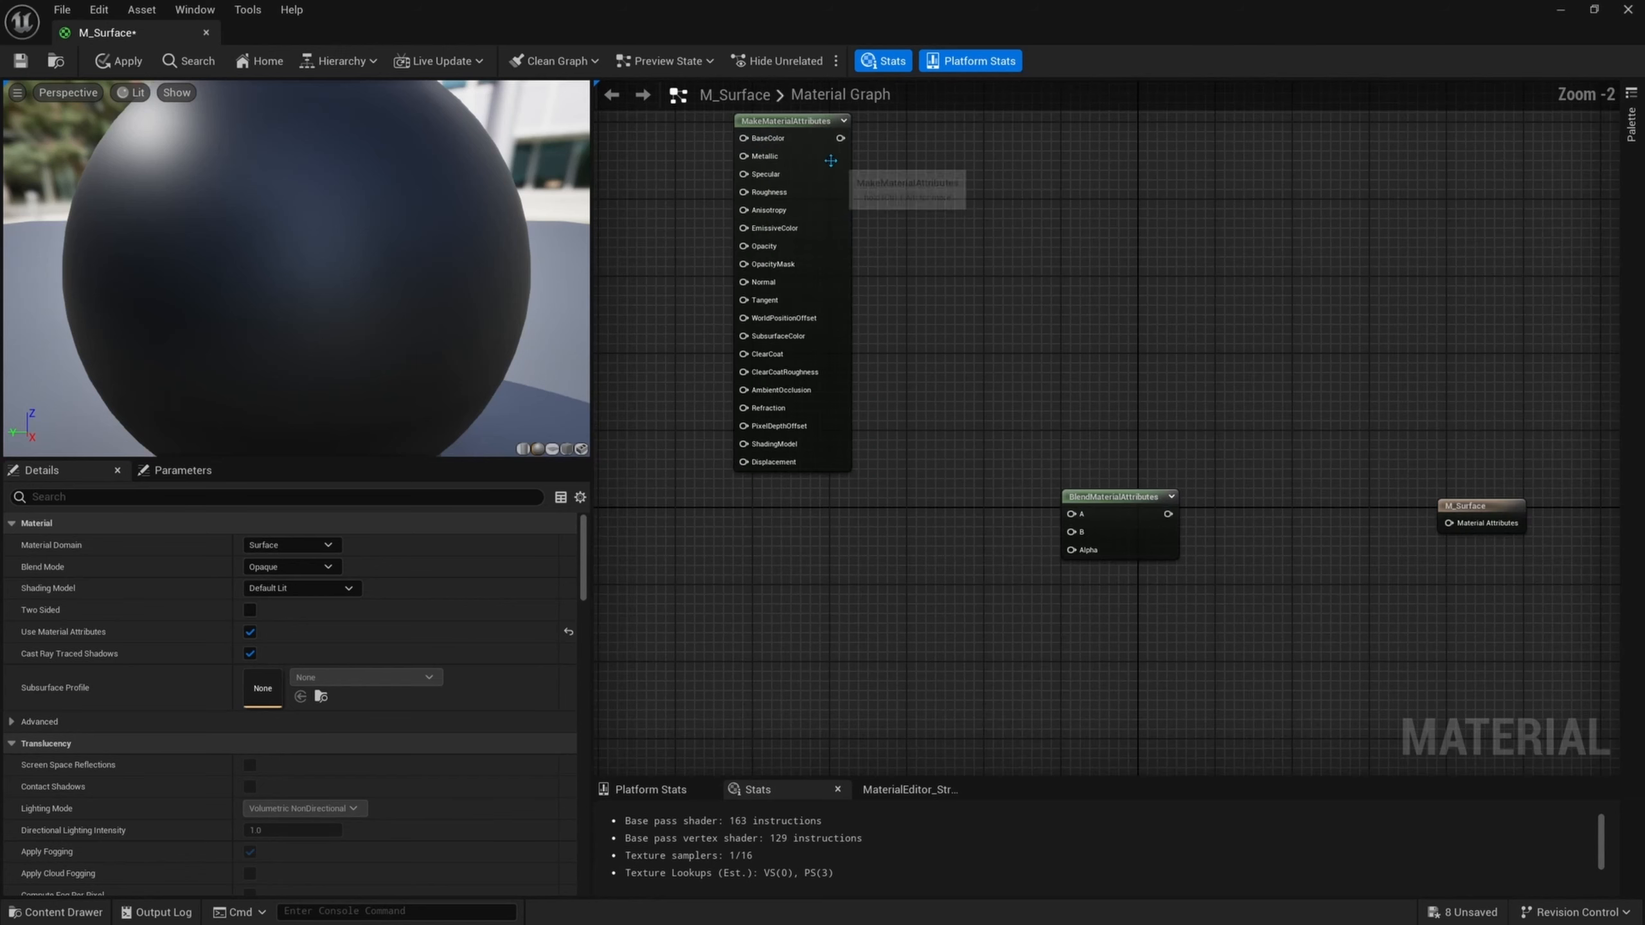
pyautogui.moveTo(840, 138); pyautogui.dragTo(1071, 532)
pyautogui.moveTo(1094, 538); pyautogui.dragTo(1116, 320, button='right')
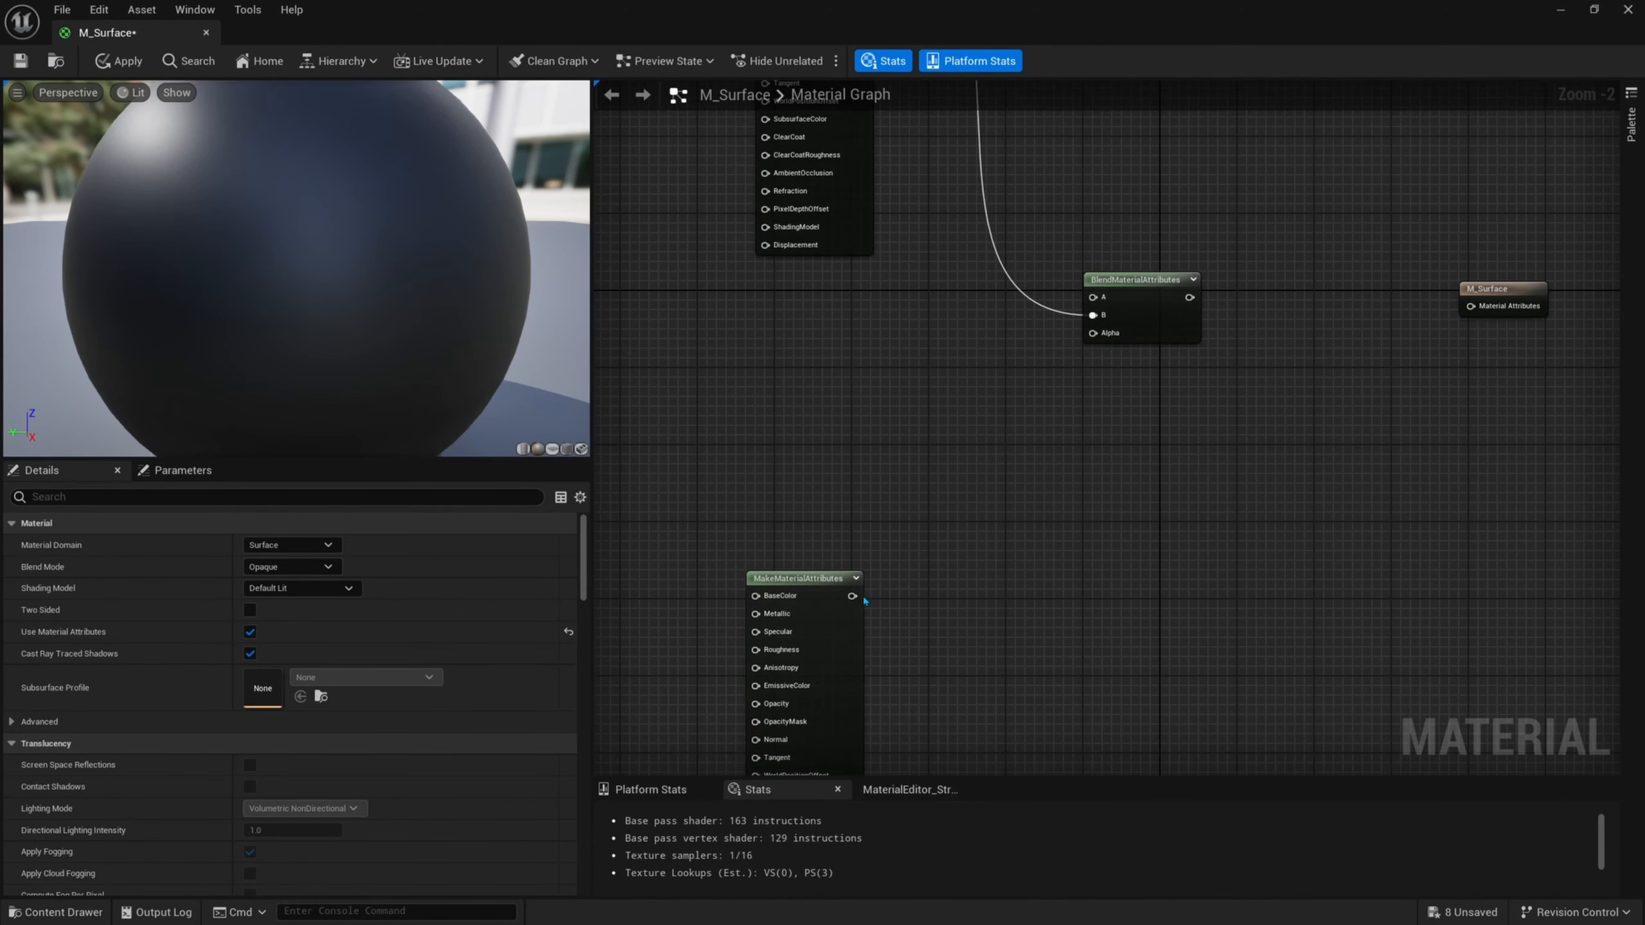
pyautogui.moveTo(852, 597); pyautogui.dragTo(1094, 297)
pyautogui.moveTo(1136, 356); pyautogui.dragTo(1039, 480, button='right')
pyautogui.scroll(-1, 1003, 498)
pyautogui.moveTo(904, 467); pyautogui.dragTo(1097, 575, button='right')
pyautogui.moveTo(1031, 520); pyautogui.dragTo(803, 162)
pyautogui.moveTo(736, 197); pyautogui.dragTo(978, 278, button='right')
pyautogui.scroll(-2, 811, 264)
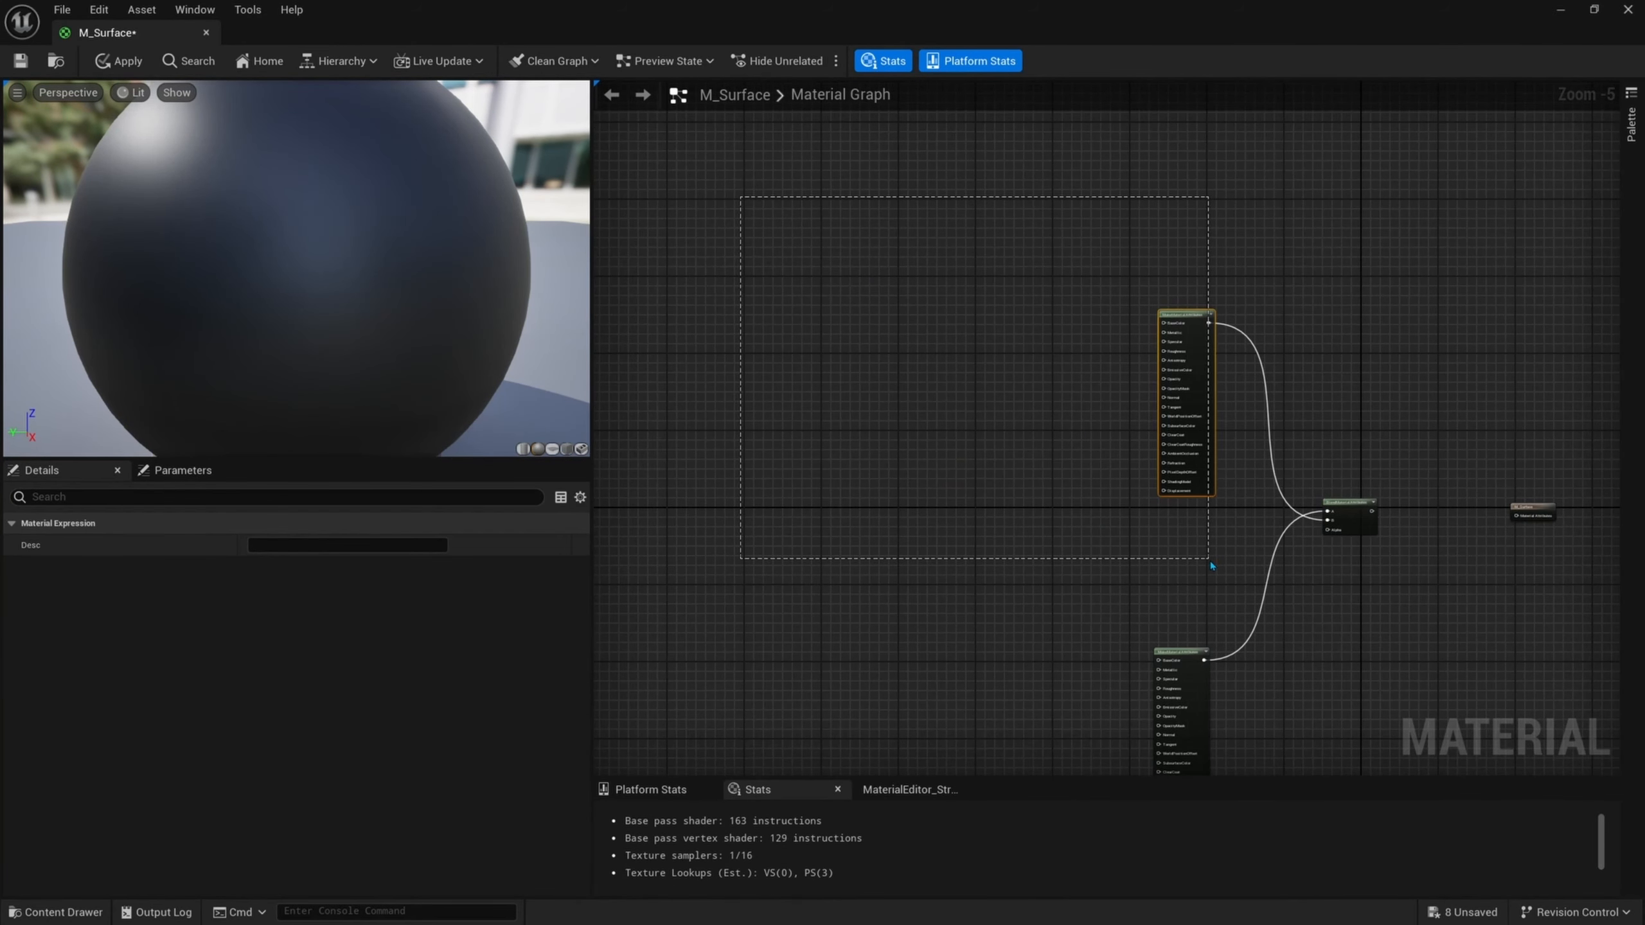
pyautogui.moveTo(1232, 561); pyautogui.dragTo(1227, 561)
pyautogui.moveTo(1226, 562); pyautogui.dragTo(1106, 254, button='right')
pyautogui.moveTo(1084, 308); pyautogui.dragTo(765, 623)
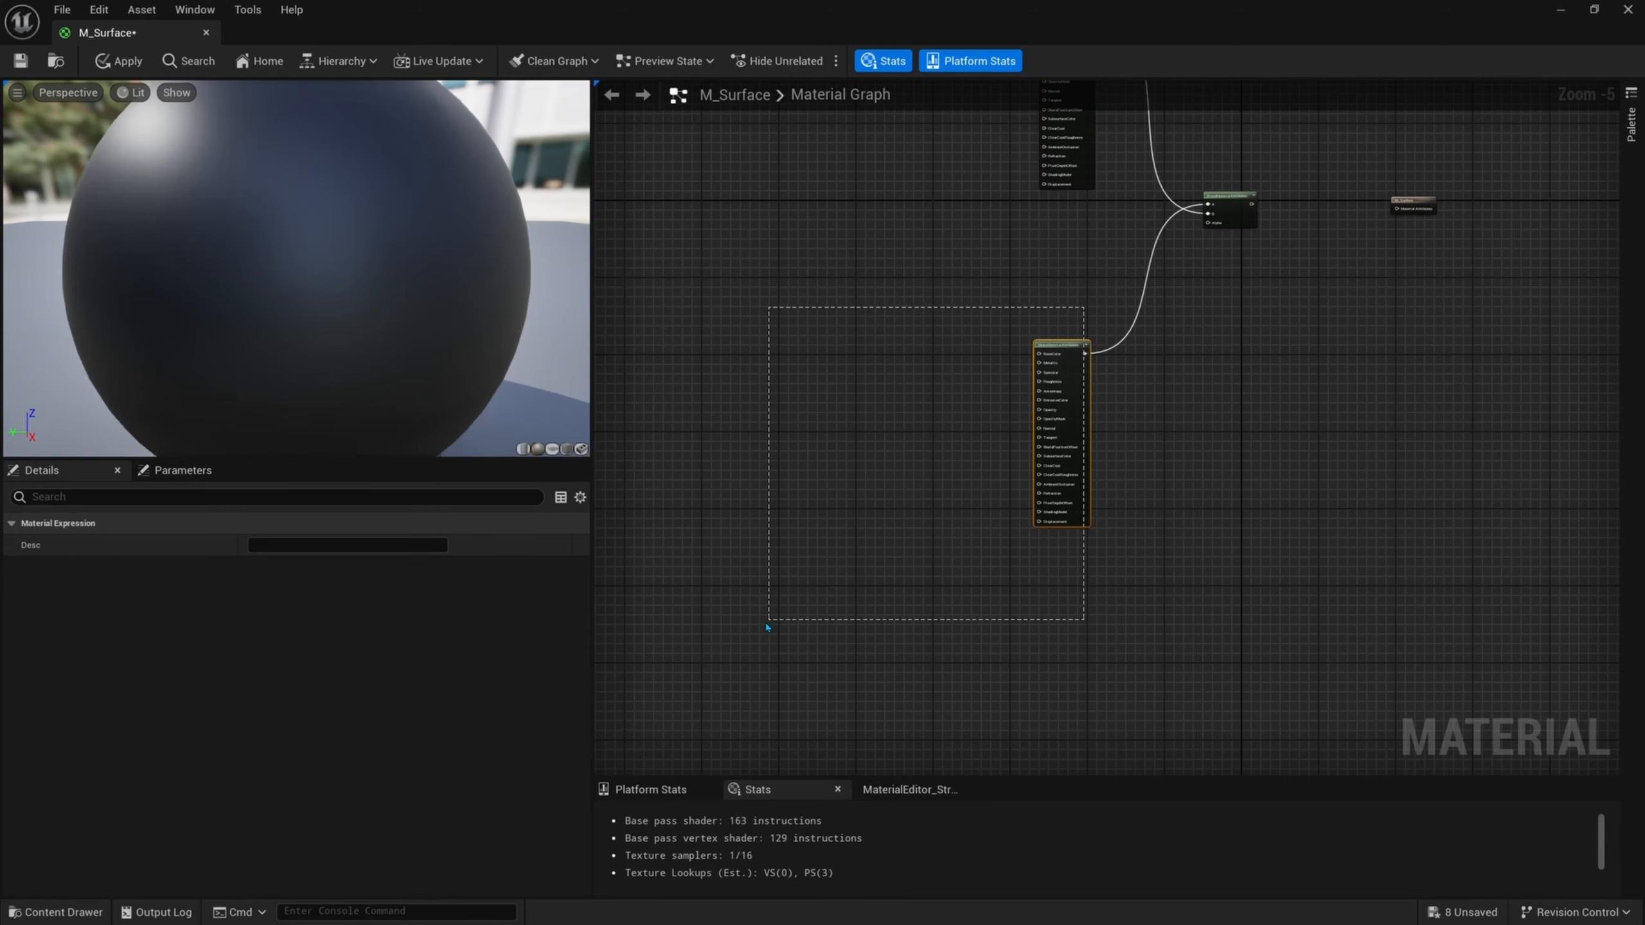
# - Move BlendMaterialAttributes and M_Surface farther right, then connect the blend output to the Material Attributes input of M_Surface
pyautogui.moveTo(1241, 269); pyautogui.dragTo(1091, 433, button='right')
pyautogui.scroll(2, 1089, 434)
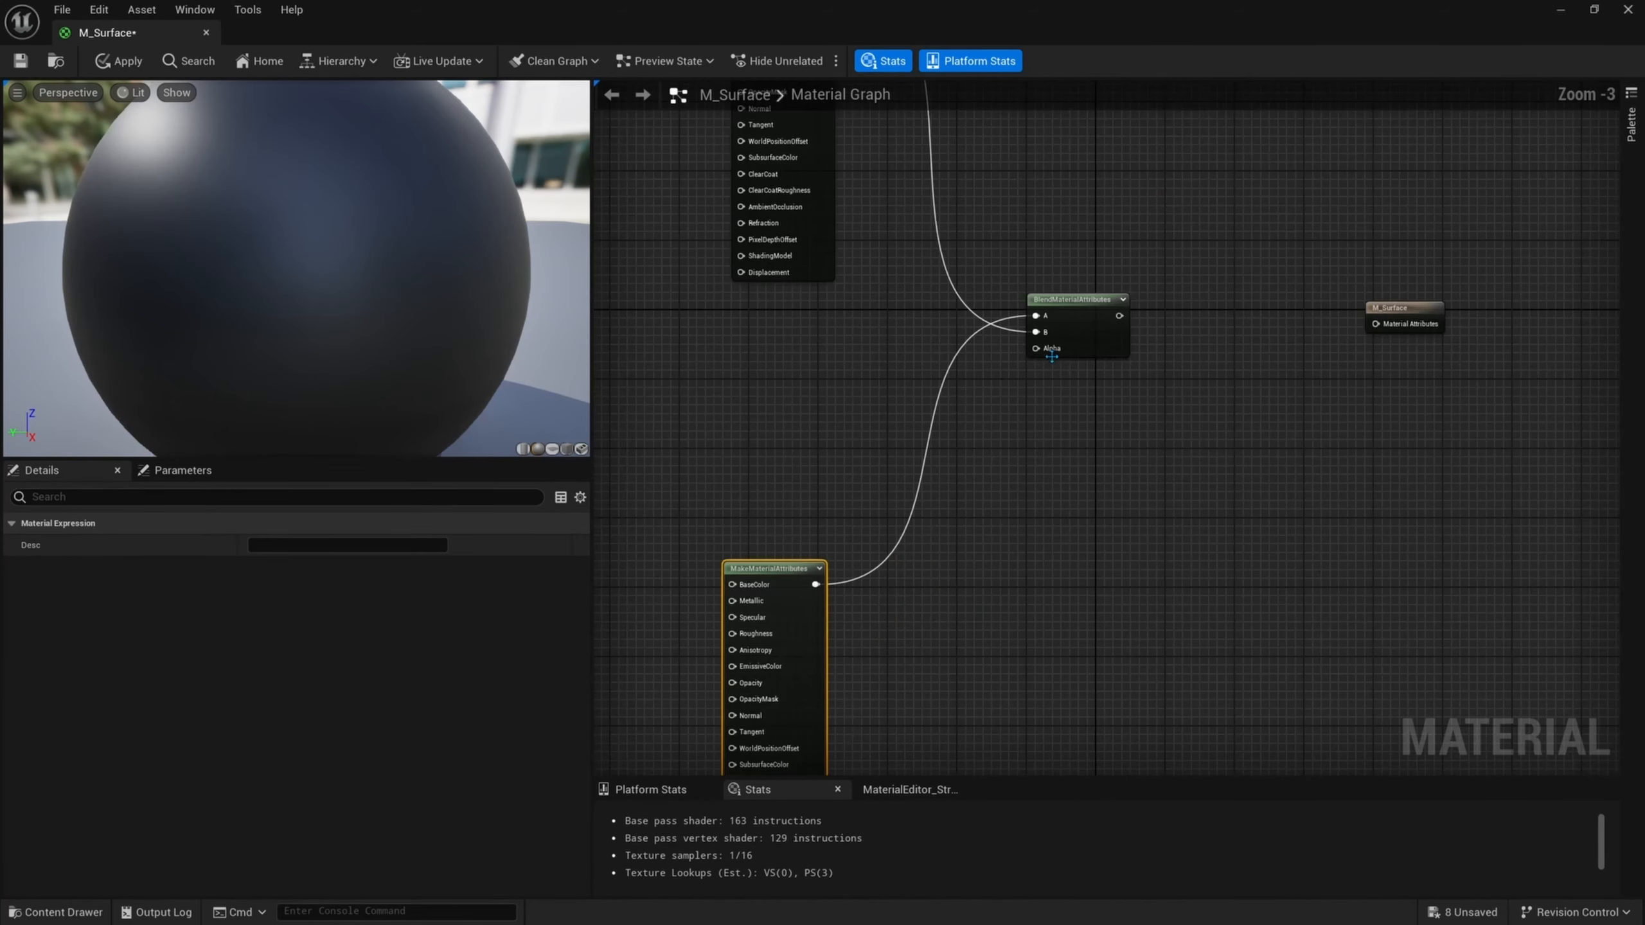
pyautogui.moveTo(1071, 309); pyautogui.dragTo(1227, 290)
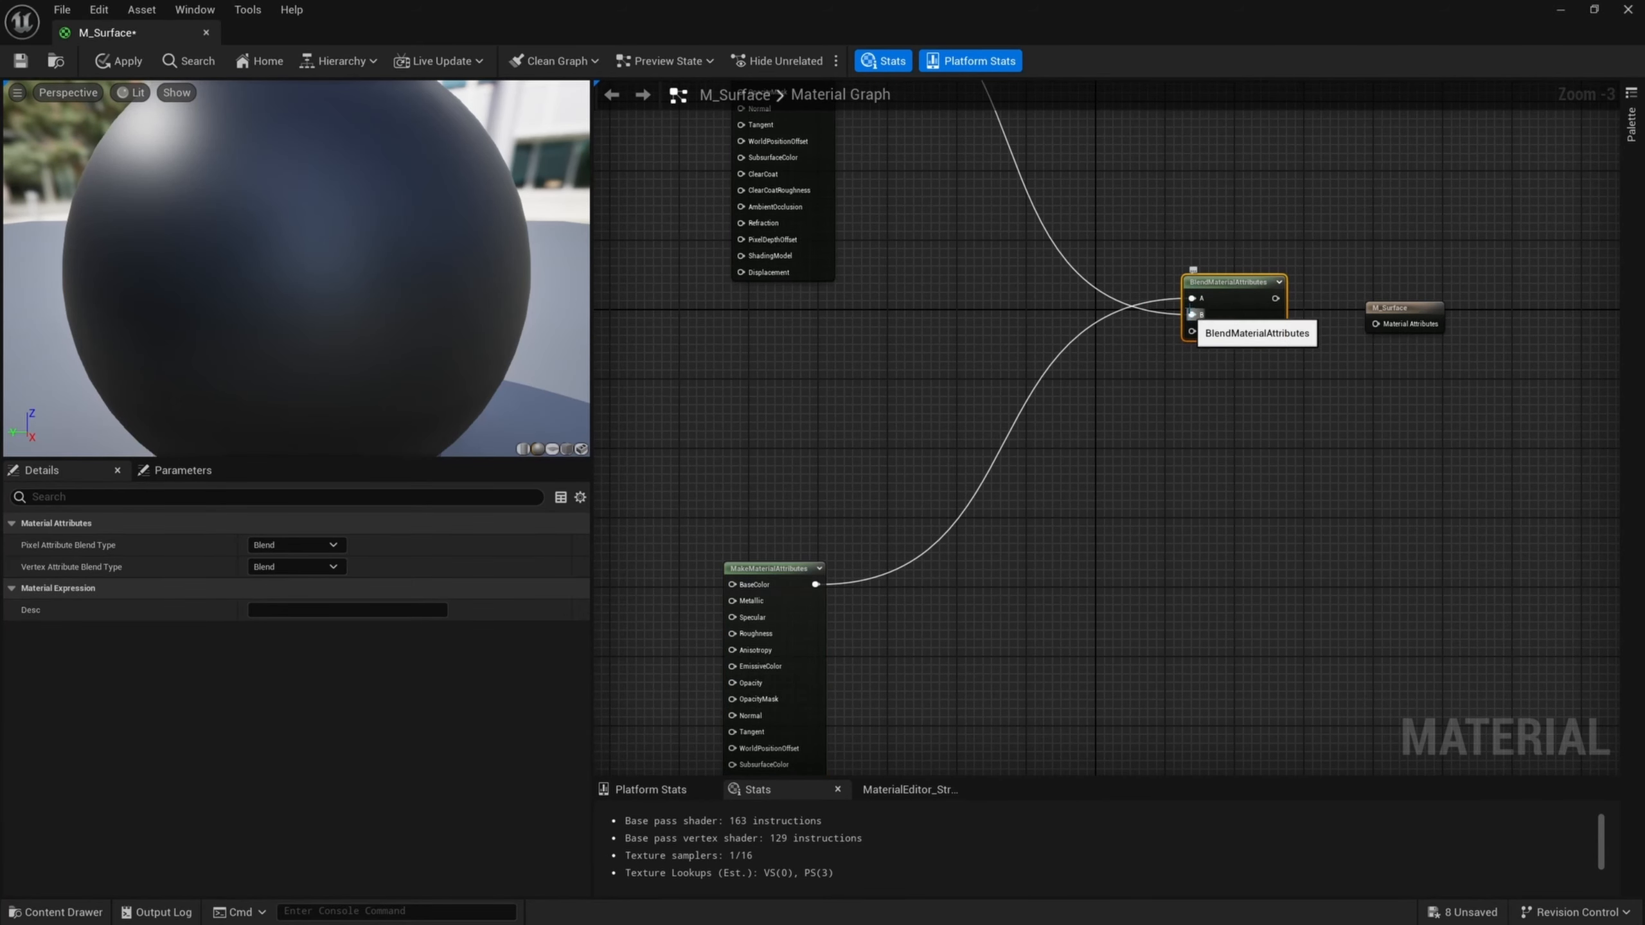
pyautogui.moveTo(1413, 371); pyautogui.dragTo(1310, 308, button='right')
pyautogui.moveTo(1314, 251); pyautogui.dragTo(1499, 219)
pyautogui.moveTo(1443, 268); pyautogui.dragTo(1053, 308, button='right')
pyautogui.moveTo(1077, 263); pyautogui.dragTo(1268, 261)
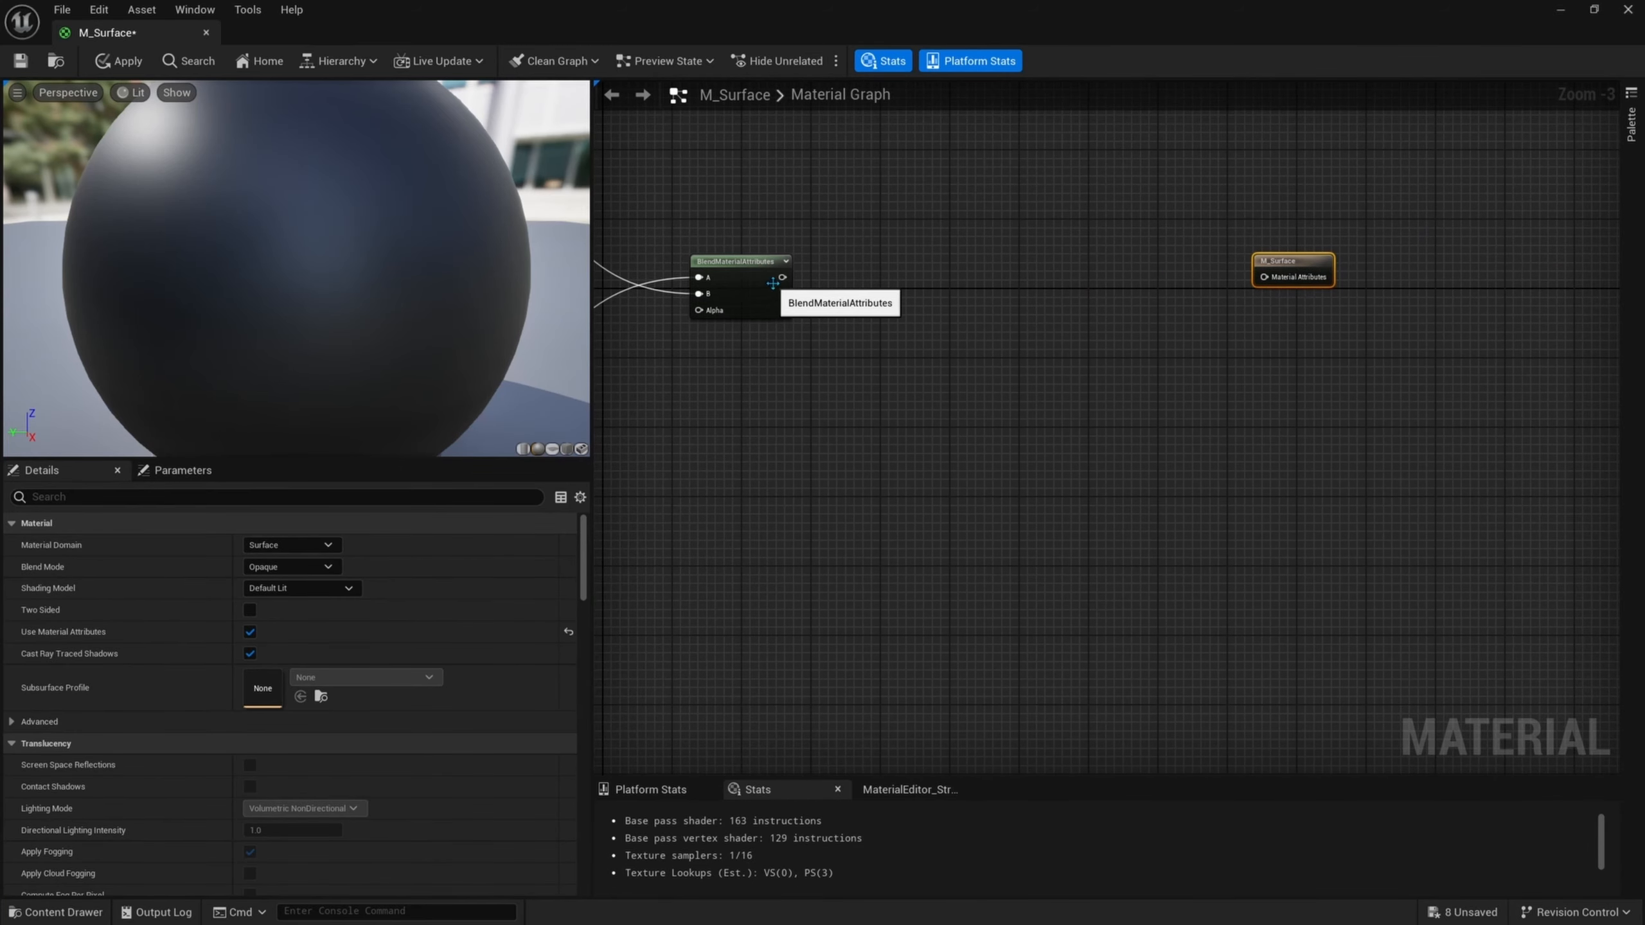
pyautogui.moveTo(782, 277); pyautogui.dragTo(1265, 283)
# - Add a Constant3Vector node to the left of the upper MakeMaterialAttributes node
pyautogui.moveTo(941, 318); pyautogui.dragTo(1237, 337, button='right')
pyautogui.scroll(-2, 1239, 335)
pyautogui.moveTo(1061, 285); pyautogui.dragTo(1229, 355, button='right')
pyautogui.moveTo(1104, 392); pyautogui.dragTo(1115, 372, button='right')
pyautogui.moveTo(947, 244); pyautogui.dragTo(1004, 329, button='right')
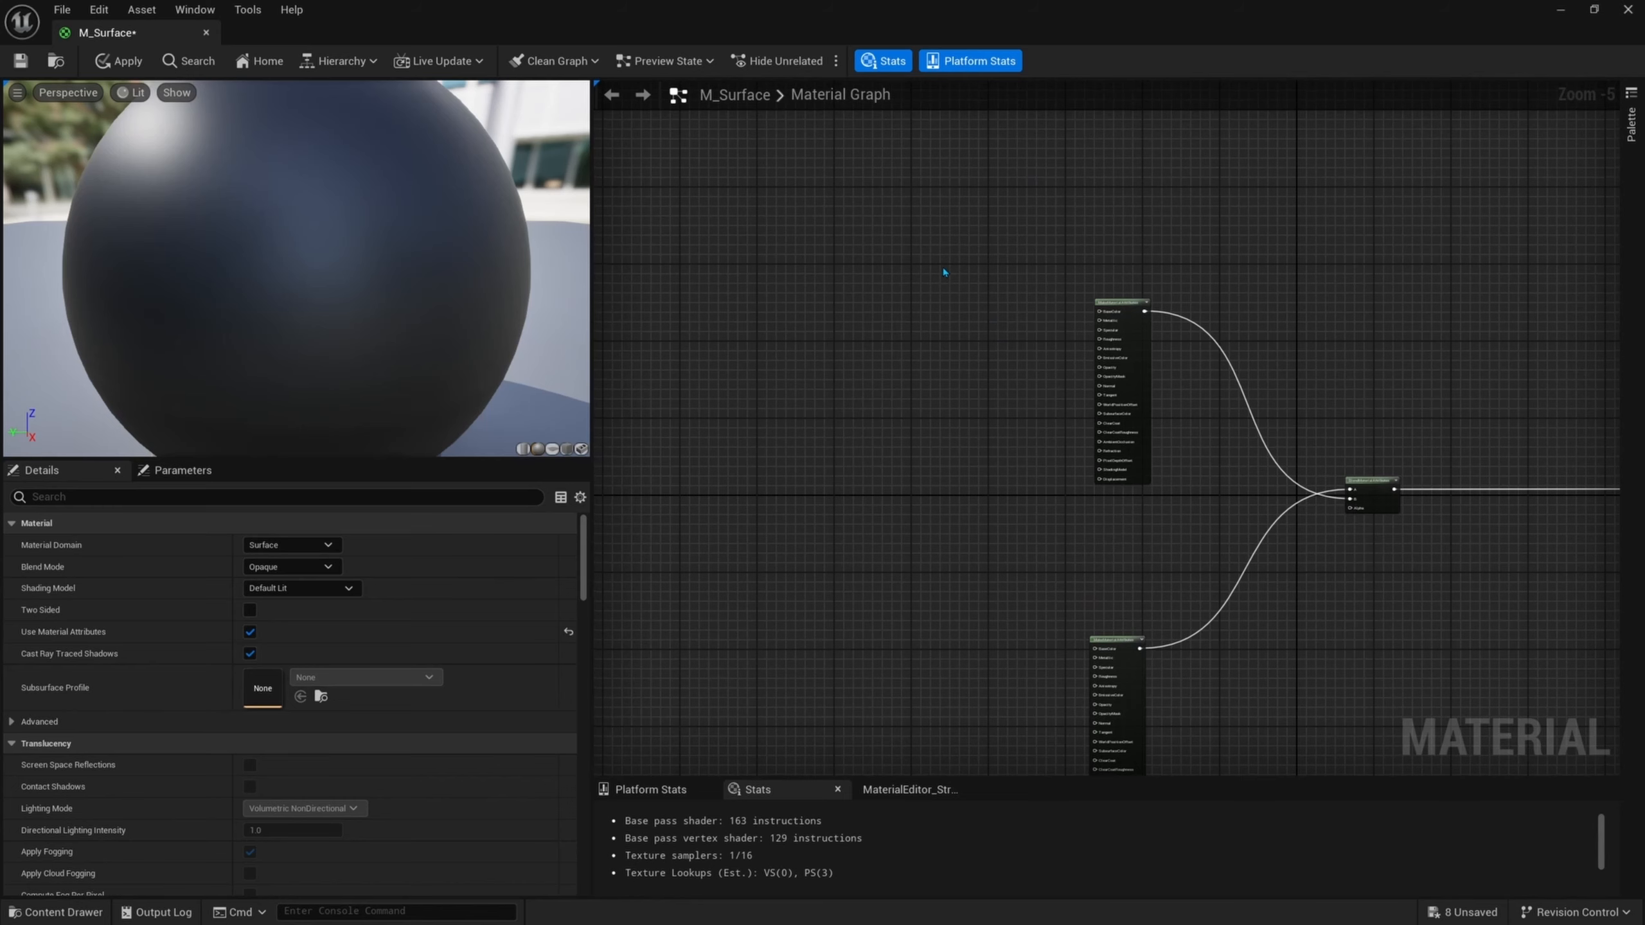
pyautogui.moveTo(944, 272); pyautogui.dragTo(921, 276, button='right')
pyautogui.click(840, 268)
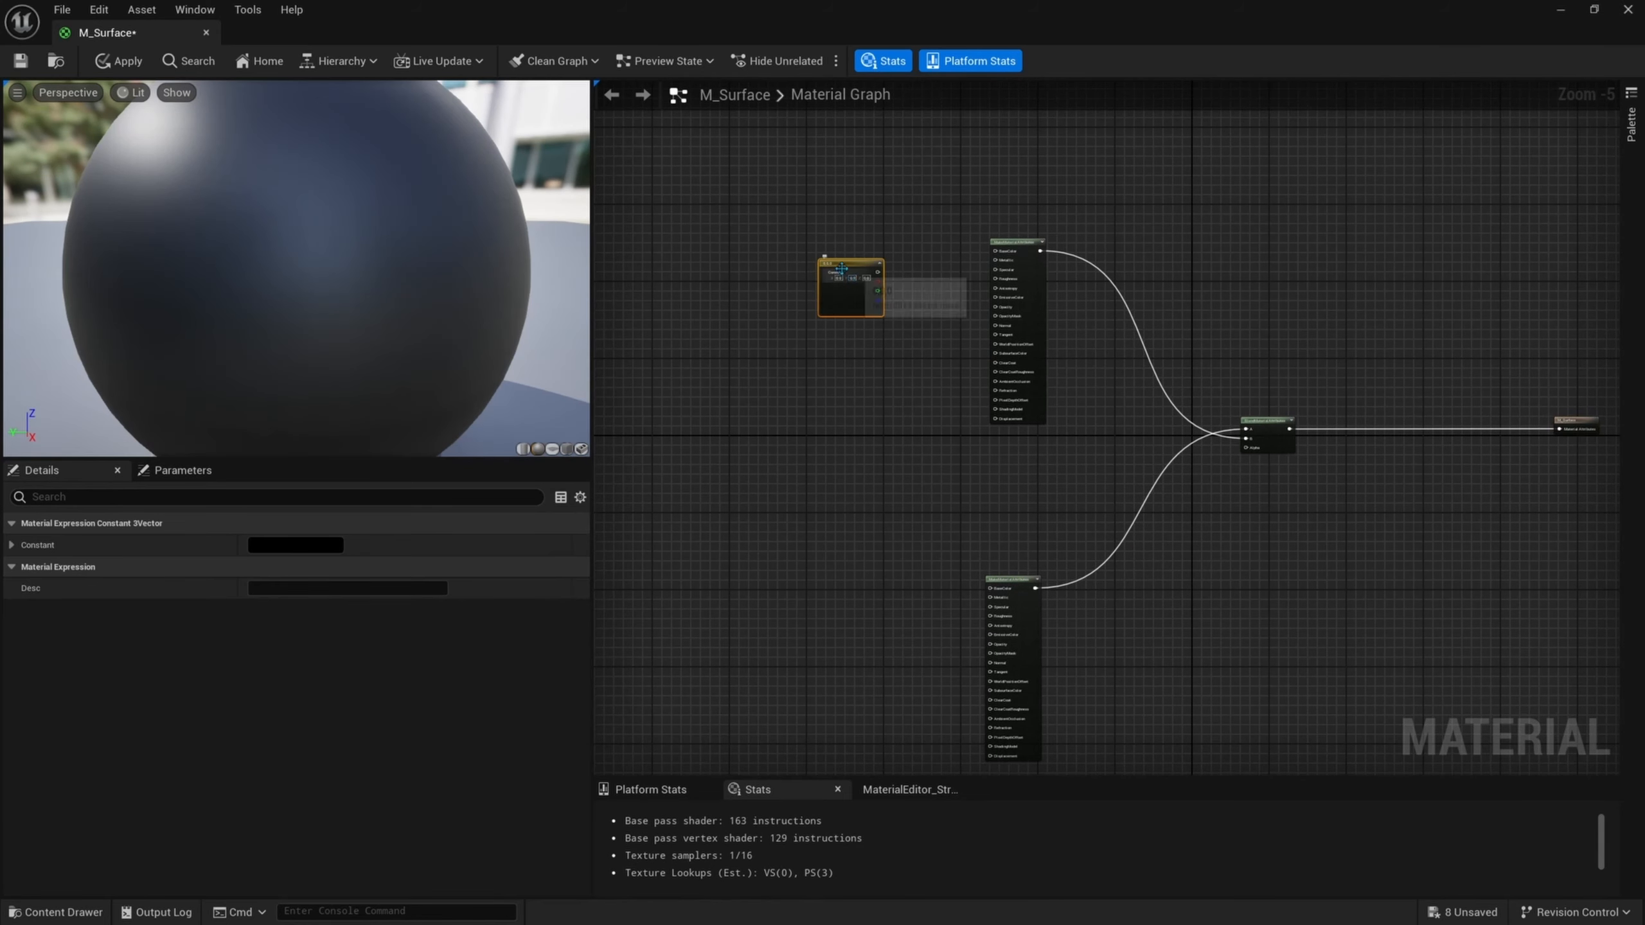
pyautogui.moveTo(841, 267); pyautogui.dragTo(859, 246)
# - Set the Constant3Vector color to purple, hex sRGB C600FFFF, and connect it to BaseColor of the upper MakeMaterialAttributes node
pyautogui.doubleClick(855, 277)
pyautogui.moveTo(963, 363); pyautogui.dragTo(957, 340)
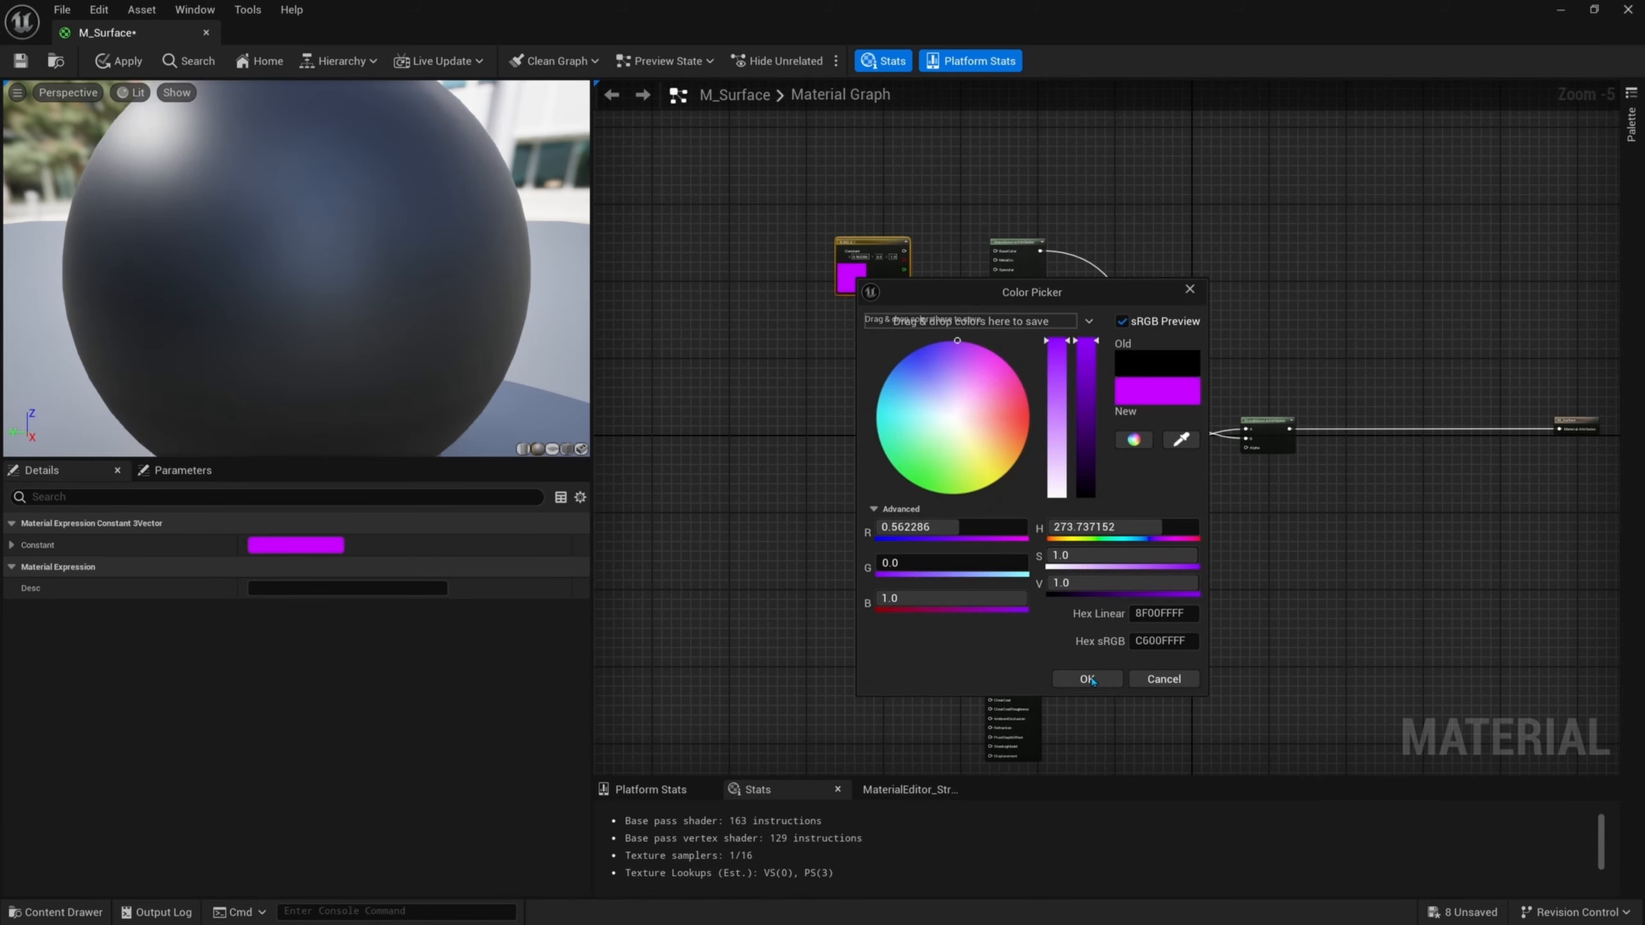
pyautogui.click(1087, 679)
pyautogui.scroll(1, 927, 250)
pyautogui.moveTo(896, 249); pyautogui.dragTo(1030, 257)
# - Copy the purple constant node, paste it beside the lower MakeMaterialAttributes node and connect it to that node's BaseColor
pyautogui.moveTo(906, 404); pyautogui.dragTo(907, 356, button='right')
pyautogui.click(867, 243)
pyautogui.hotkey('ctrl', 'c')
pyautogui.moveTo(821, 698); pyautogui.dragTo(793, 525, button='right')
pyautogui.hotkey('ctrl', 'v')
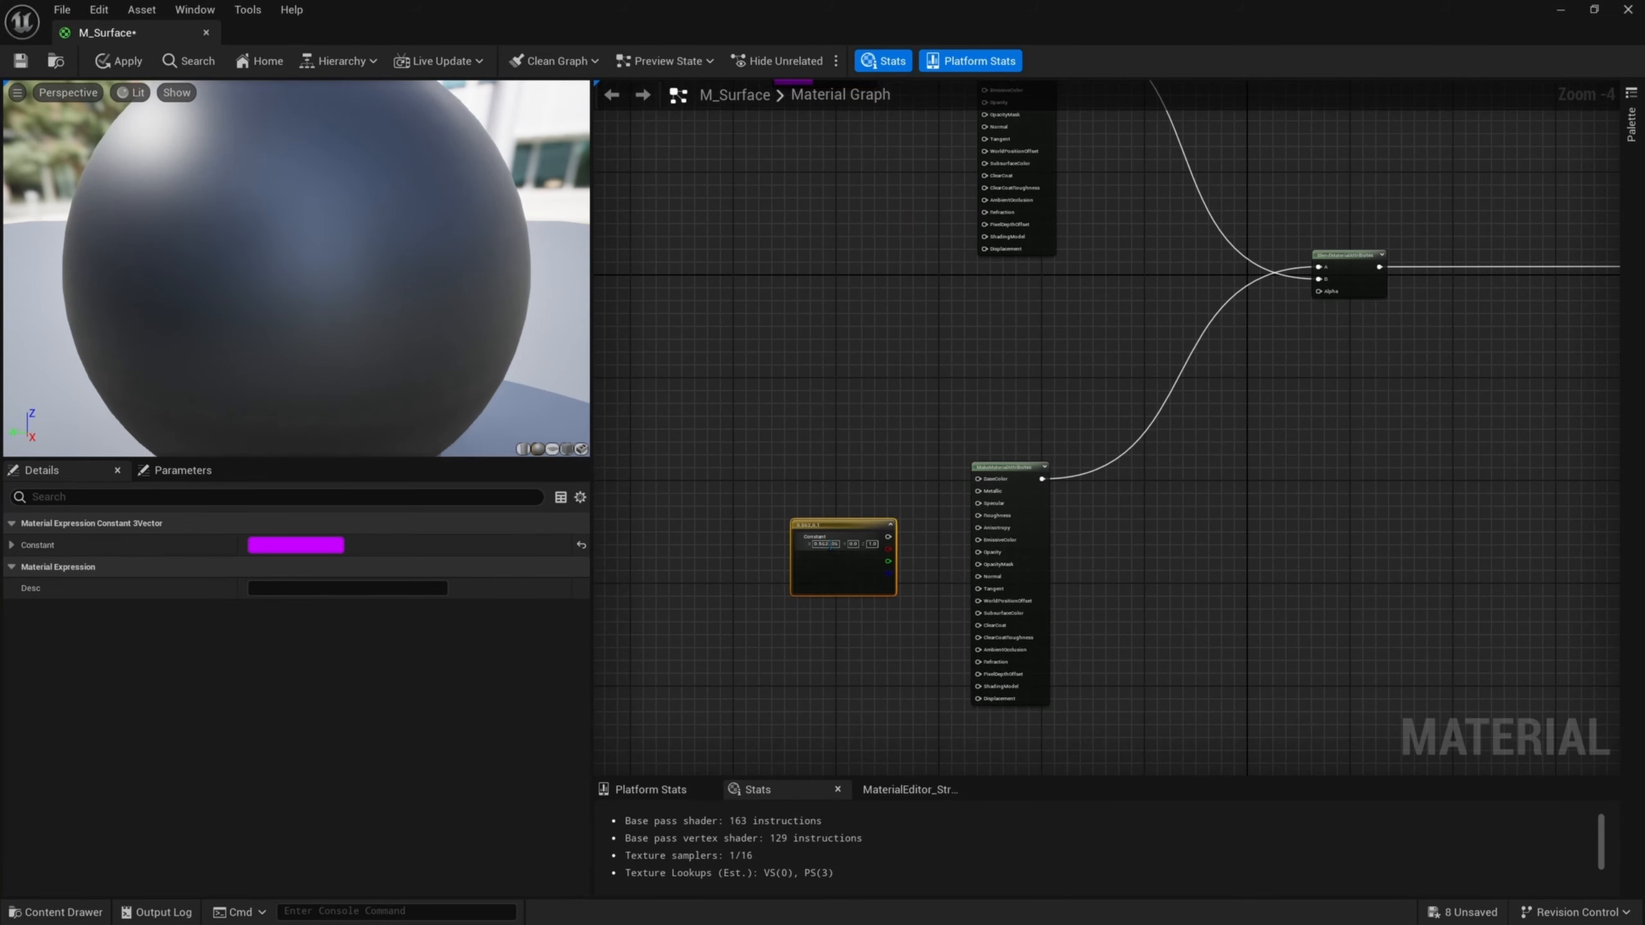
pyautogui.moveTo(830, 546); pyautogui.dragTo(978, 479)
# - Set the copied constant node's color to bright green and keep it beside the lower MakeMaterialAttributes node
pyautogui.doubleClick(836, 516)
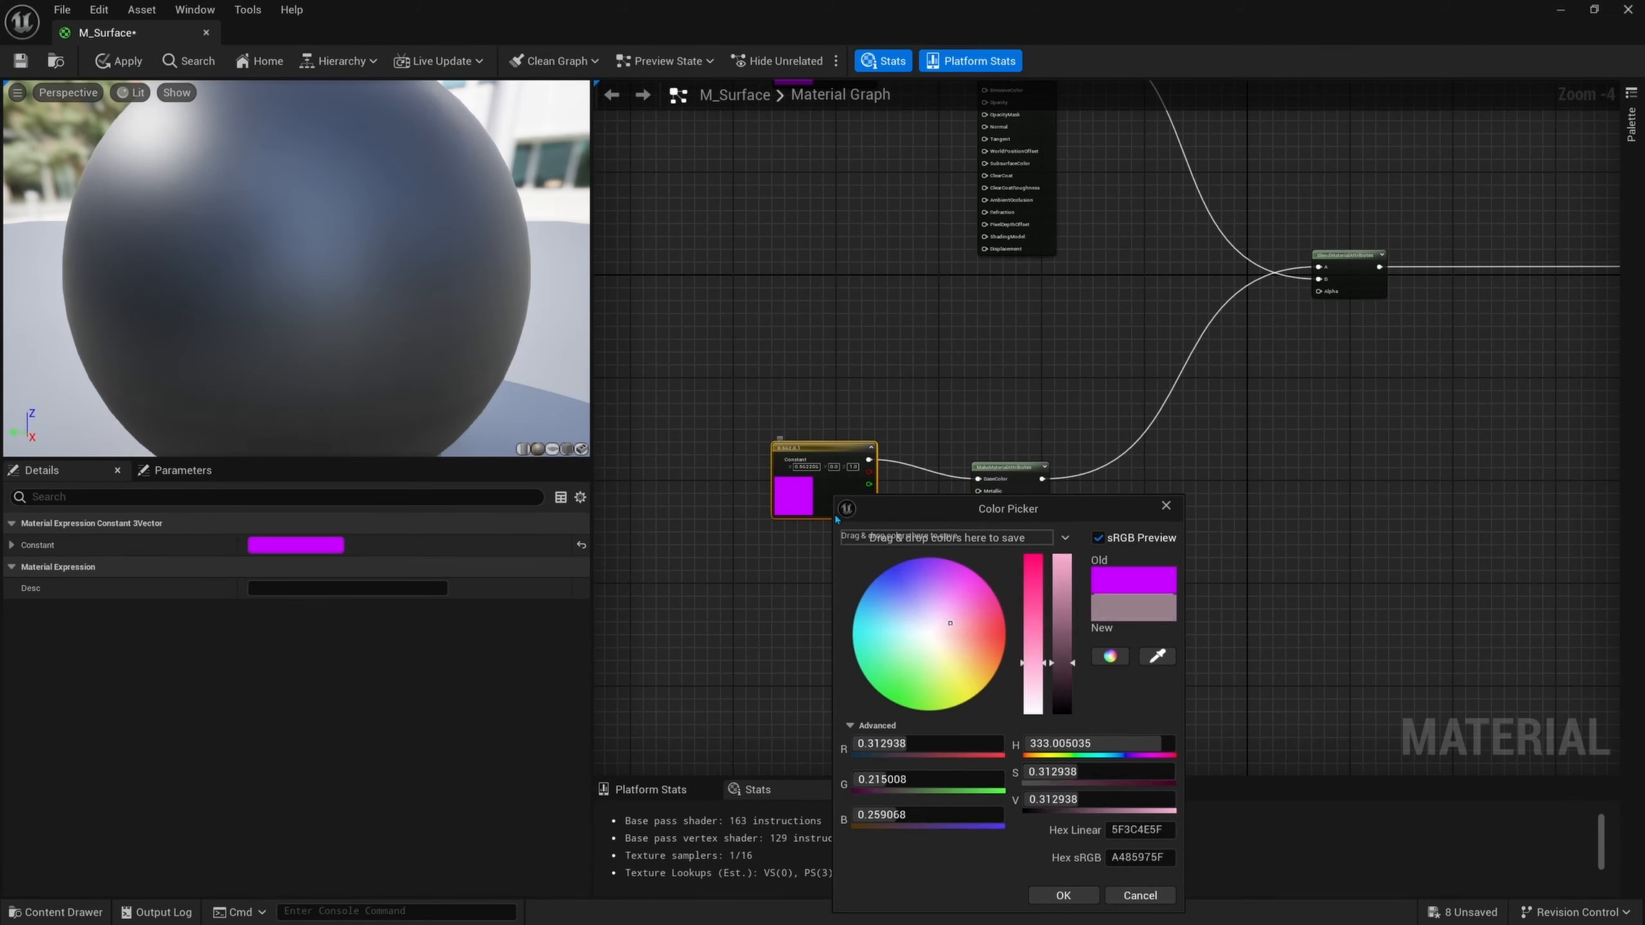
pyautogui.click(890, 700)
pyautogui.click(1084, 895)
pyautogui.moveTo(810, 529); pyautogui.dragTo(830, 600, button='right')
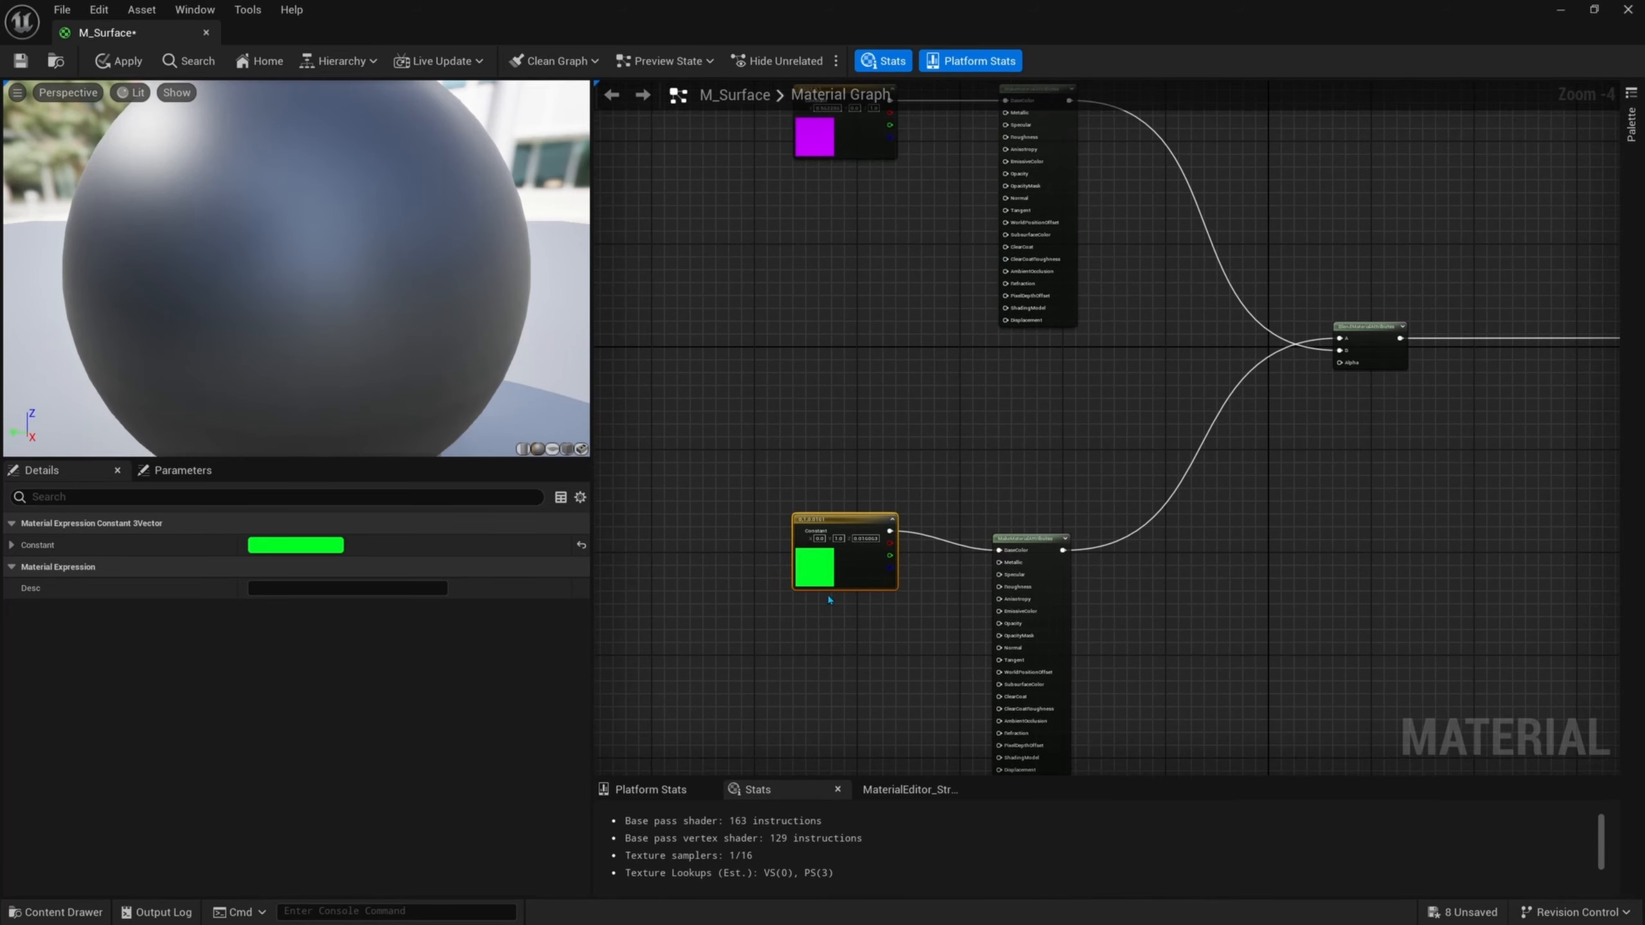
pyautogui.moveTo(849, 575); pyautogui.dragTo(855, 609)
pyautogui.click(908, 487)
# - Add a Texture Sample node below BlendMaterialAttributes and set its texture to Grid
pyautogui.moveTo(1201, 503); pyautogui.dragTo(1023, 476, button='right')
pyautogui.rightClick(1117, 458)
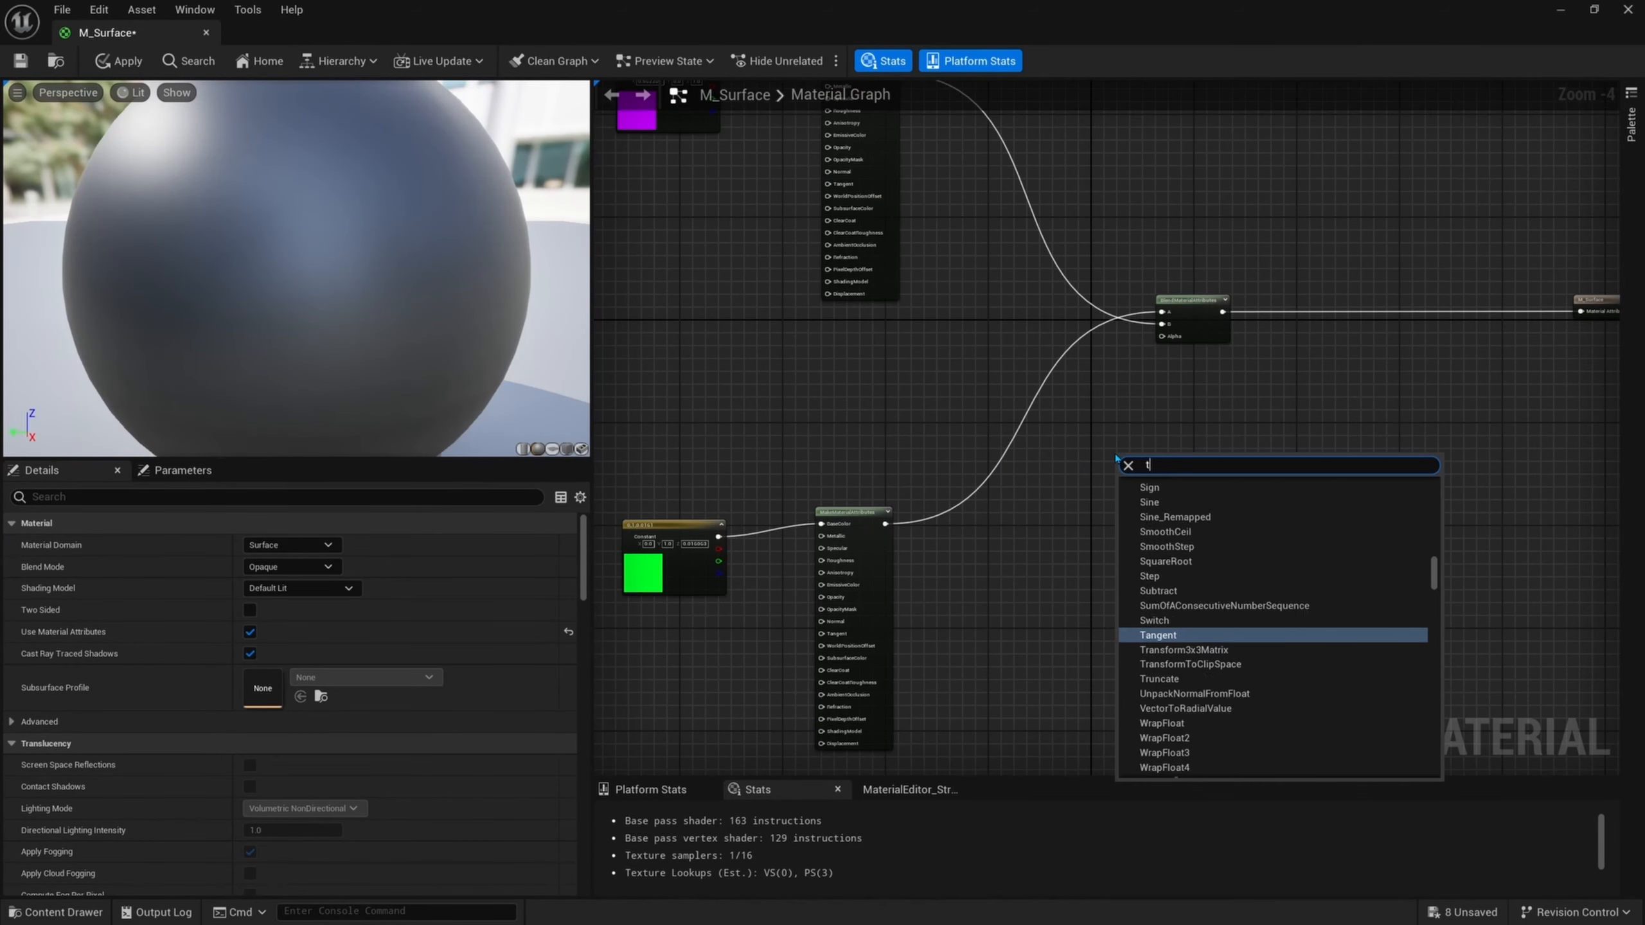
pyautogui.write('texture')
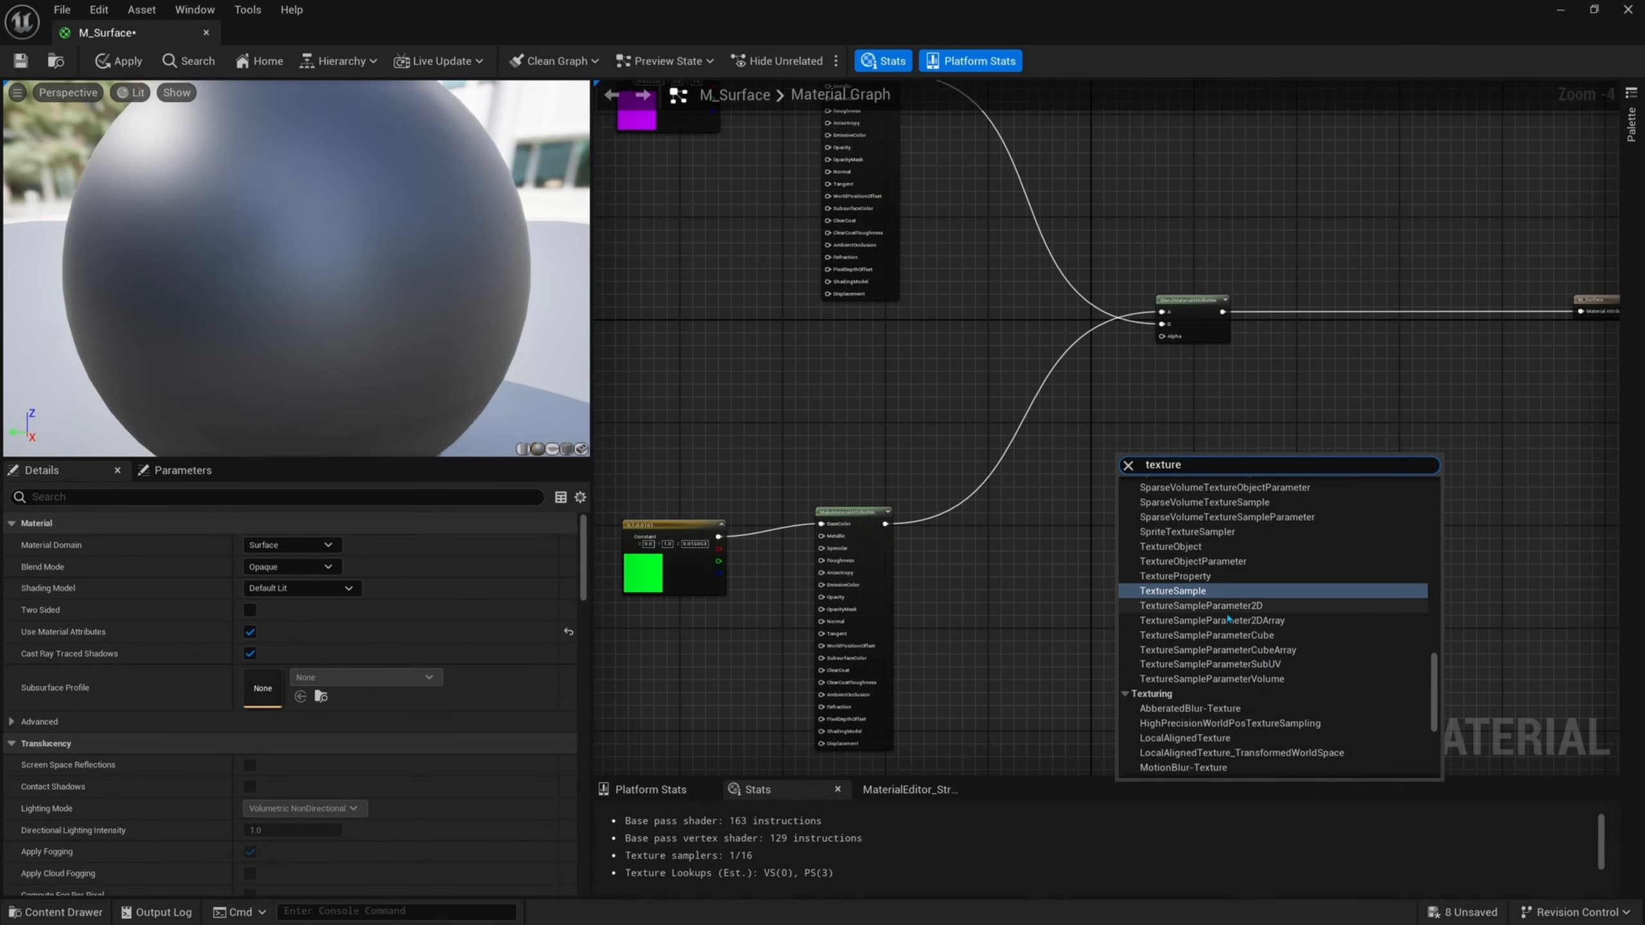
pyautogui.click(1214, 592)
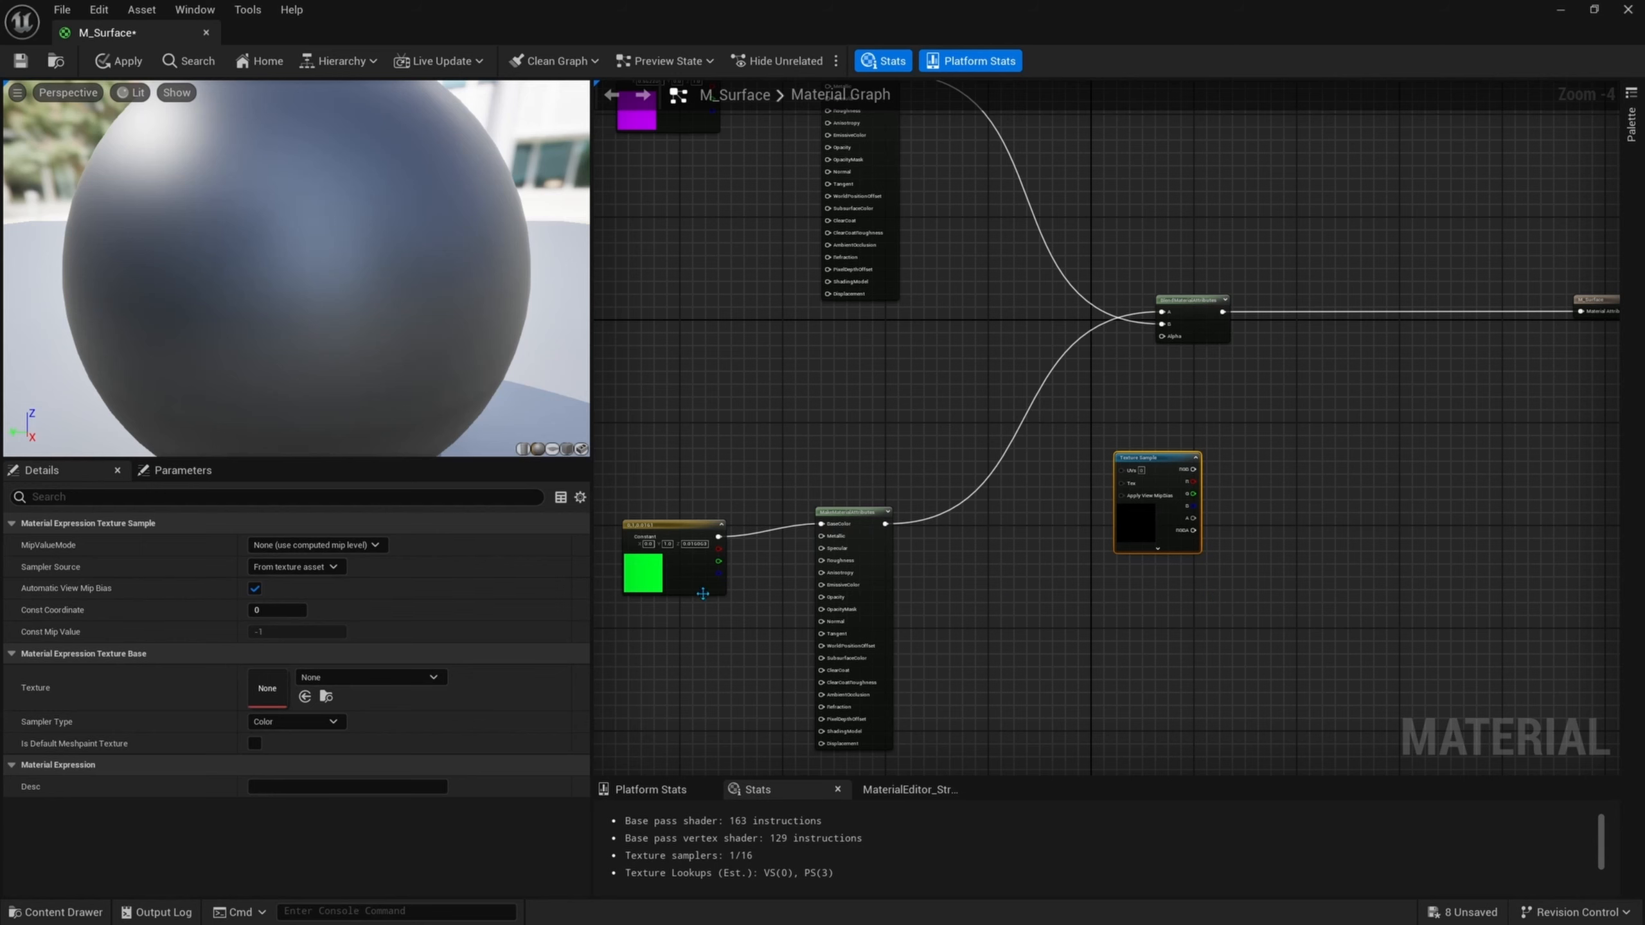
pyautogui.click(336, 681)
pyautogui.write('grid')
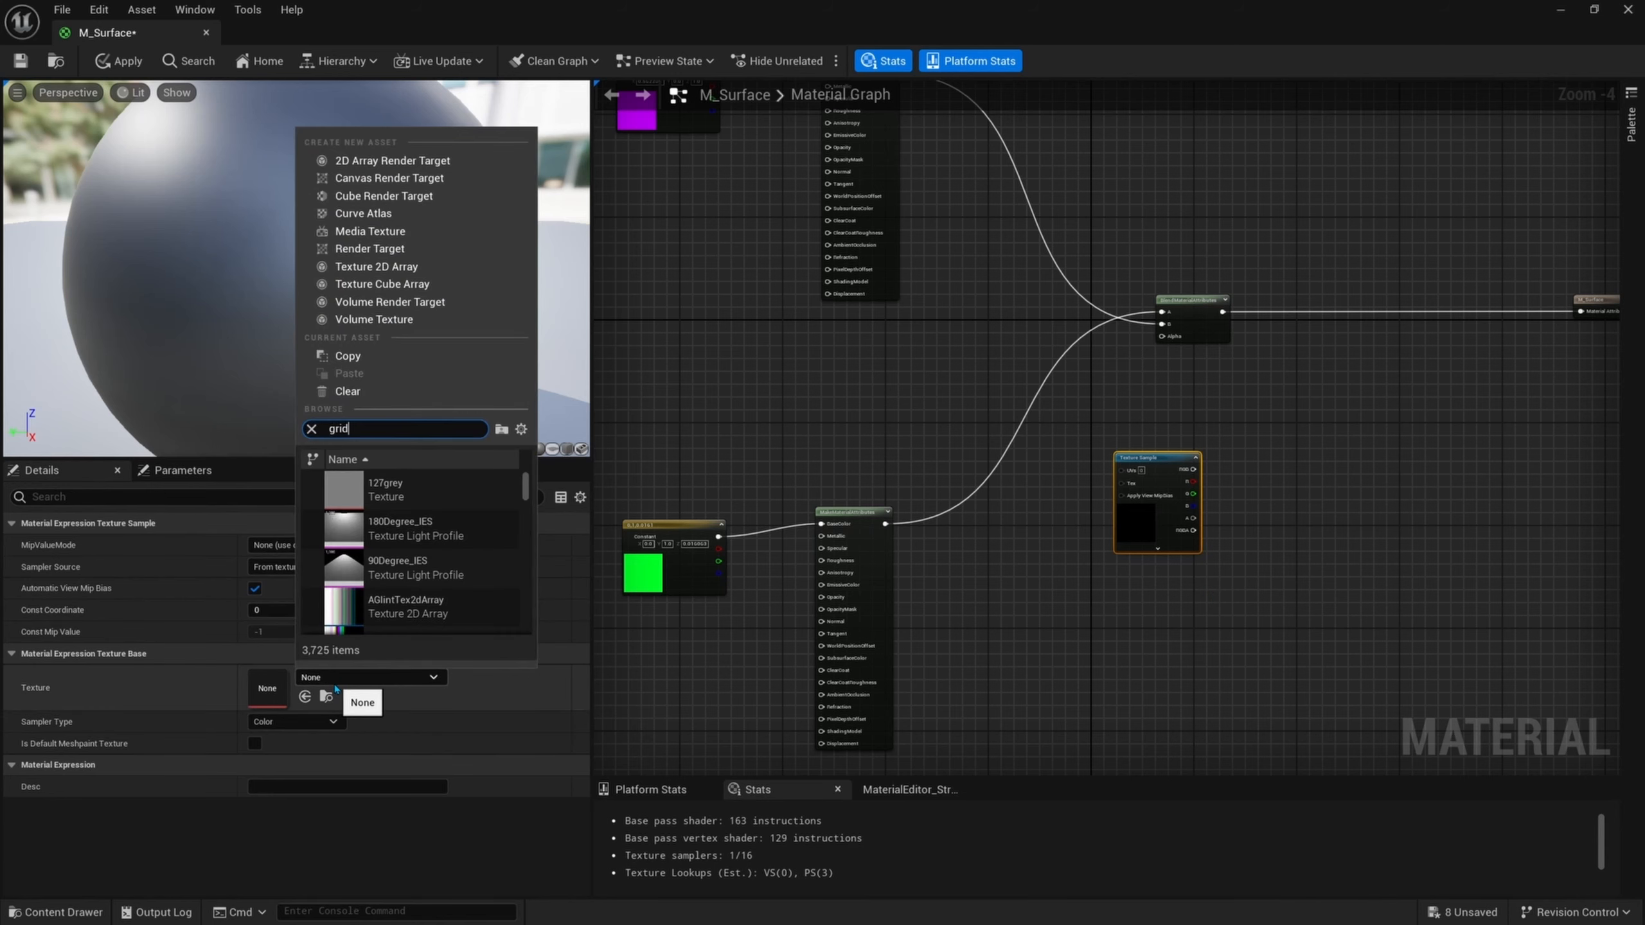
pyautogui.click(477, 573)
# - Connect the Texture Sample's RGB output to Alpha of BlendMaterialAttributes and save the material
pyautogui.moveTo(1233, 519); pyautogui.dragTo(1204, 569, button='right')
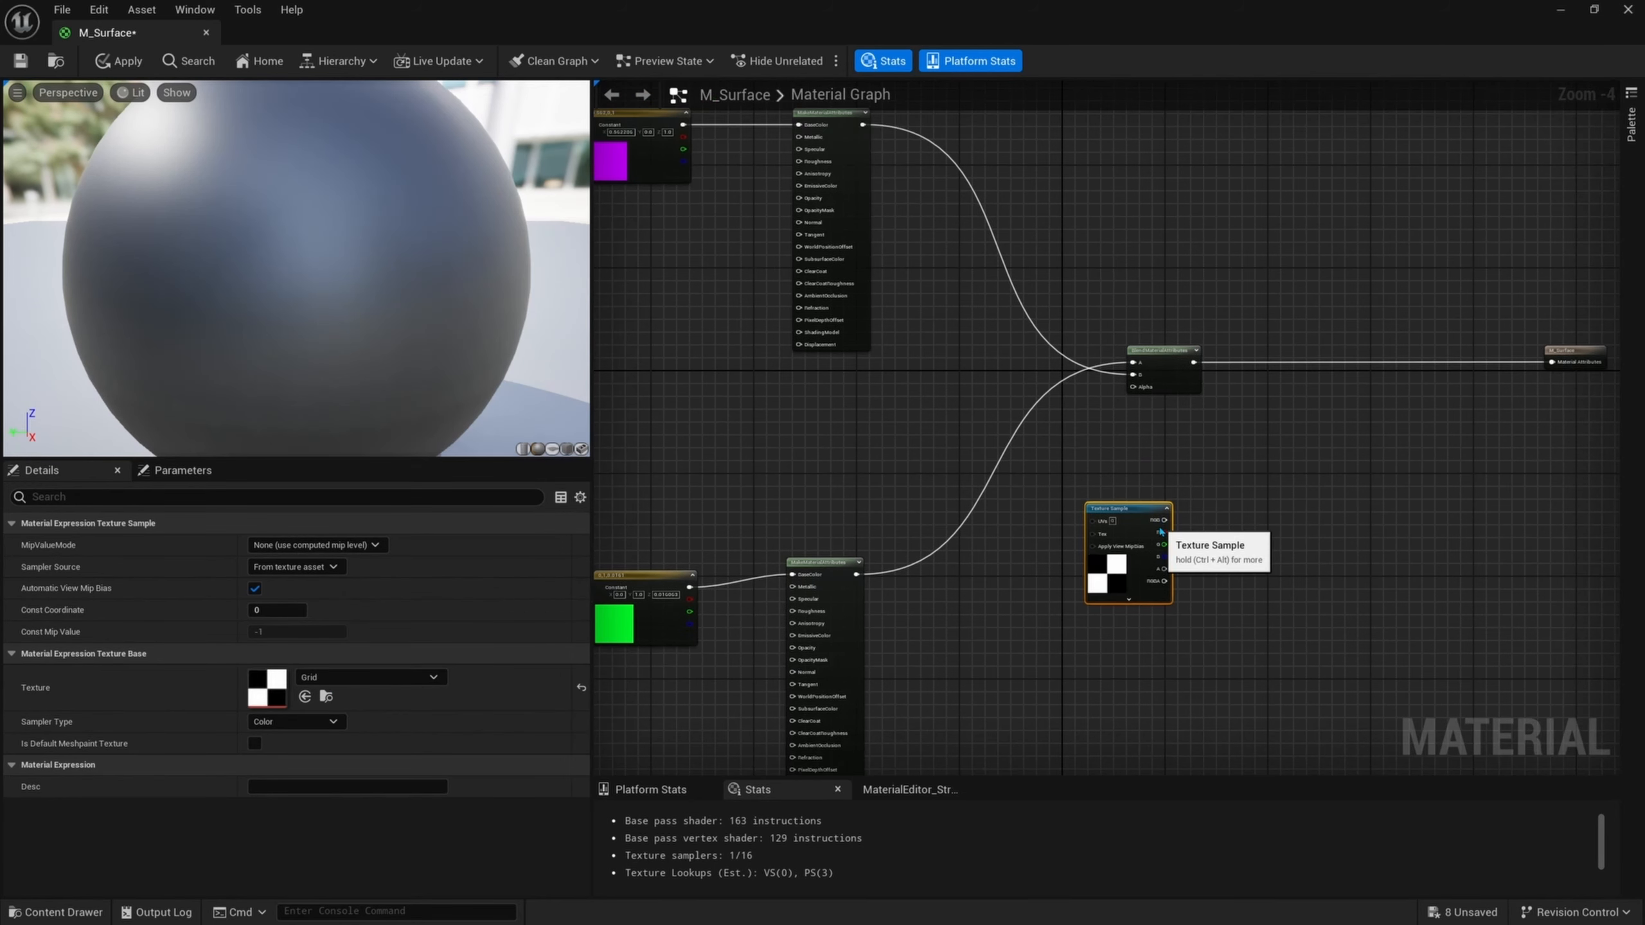
pyautogui.moveTo(1161, 531); pyautogui.dragTo(1134, 387)
pyautogui.moveTo(644, 269); pyautogui.dragTo(692, 293, button='right')
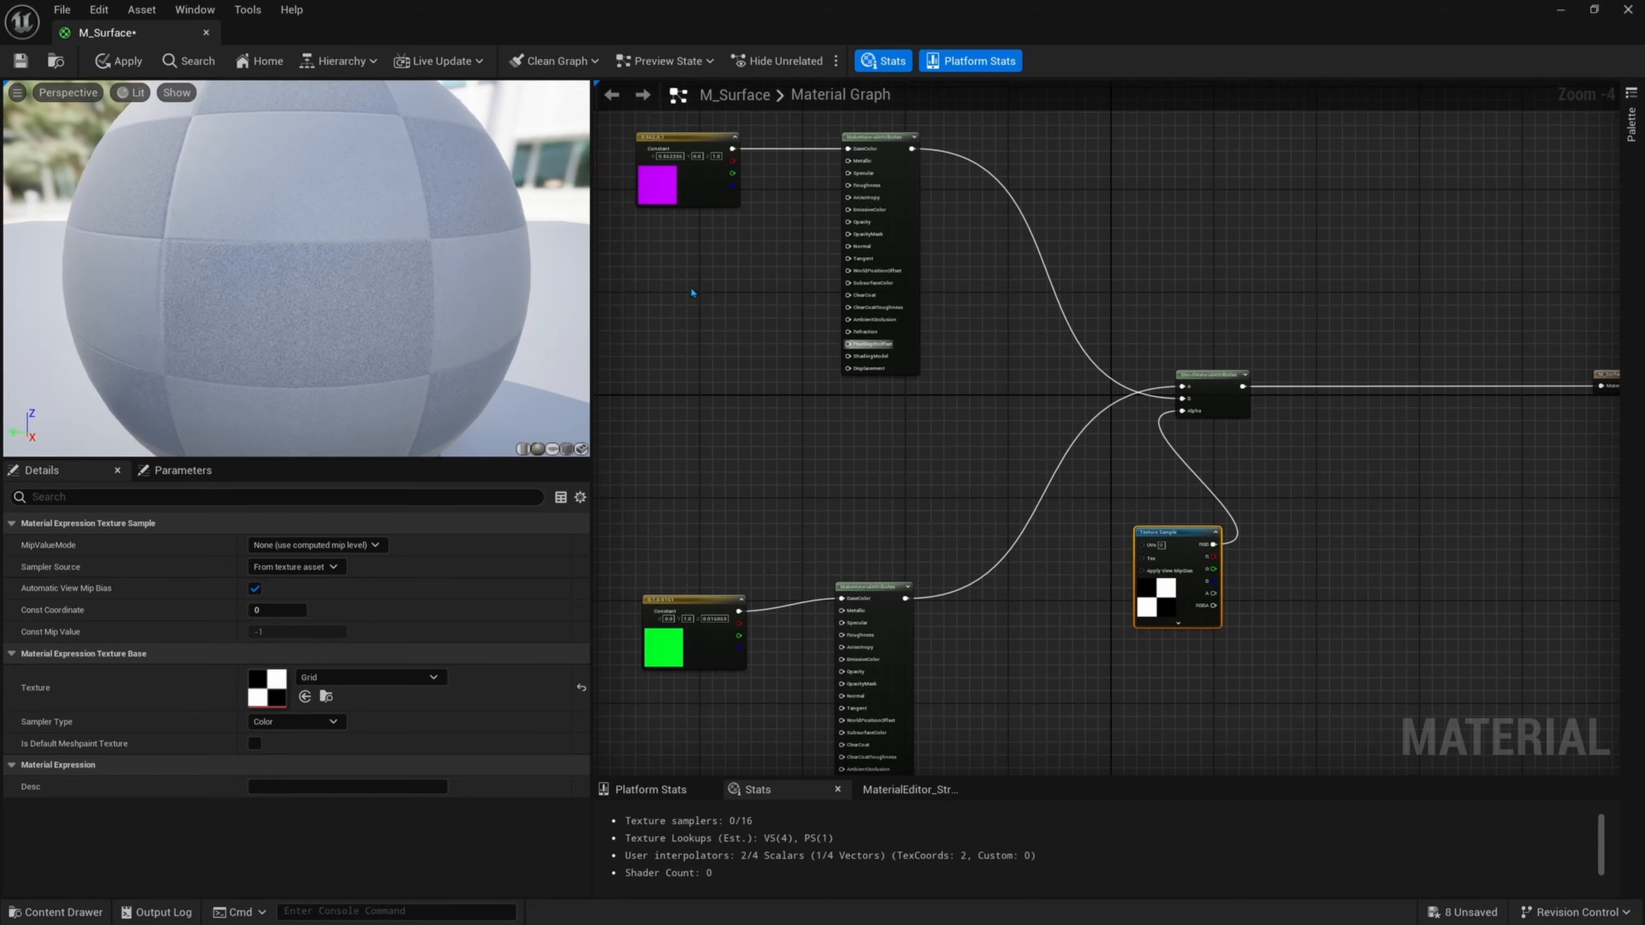
pyautogui.hotkey('ctrl', 's')
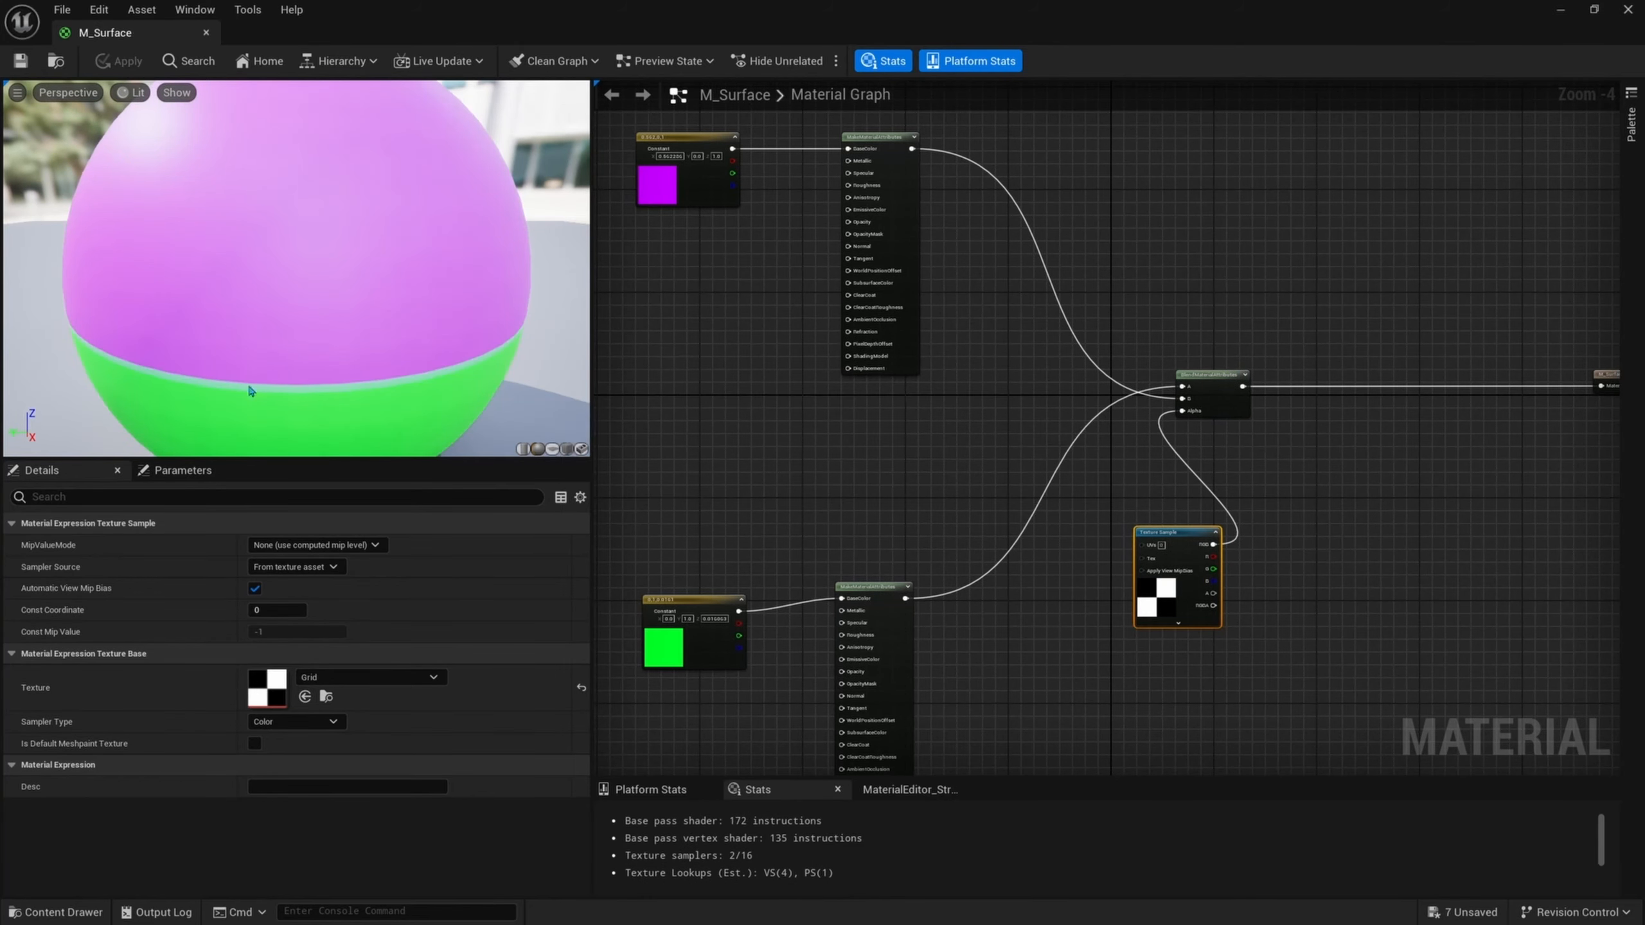
# - Shrink the material editor window to reveal the level, and apply M_Surface to the large floor plane
pyautogui.doubleClick(691, 19)
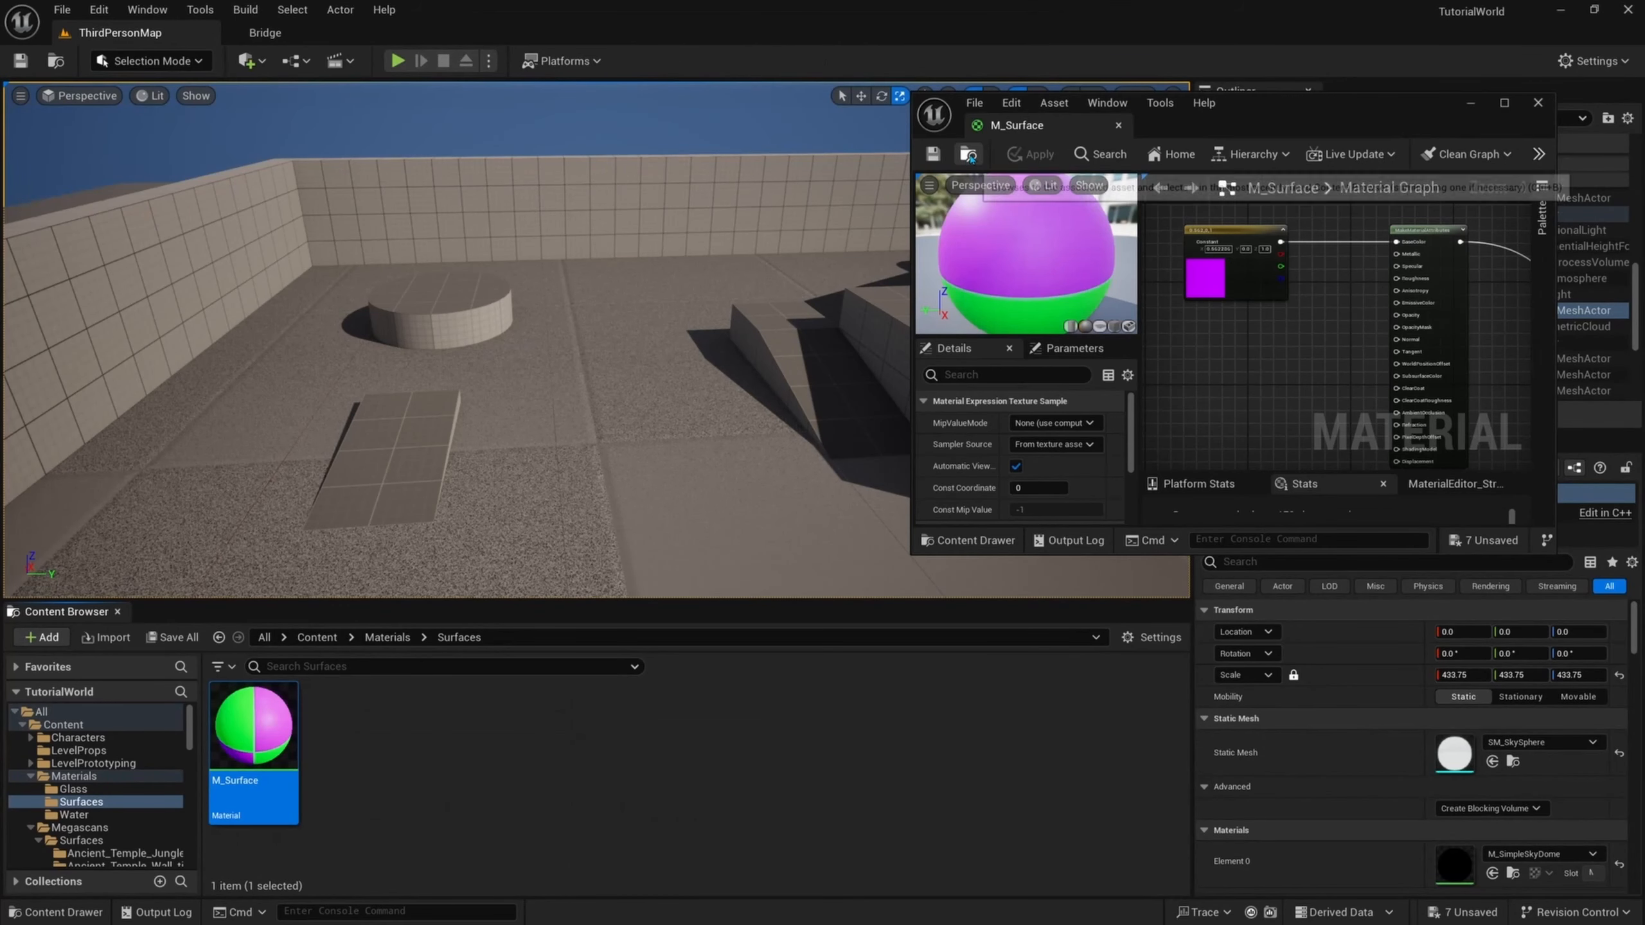
pyautogui.moveTo(288, 725); pyautogui.dragTo(554, 448)
pyautogui.moveTo(554, 447); pyautogui.dragTo(554, 576, button='right')
pyautogui.press('s')
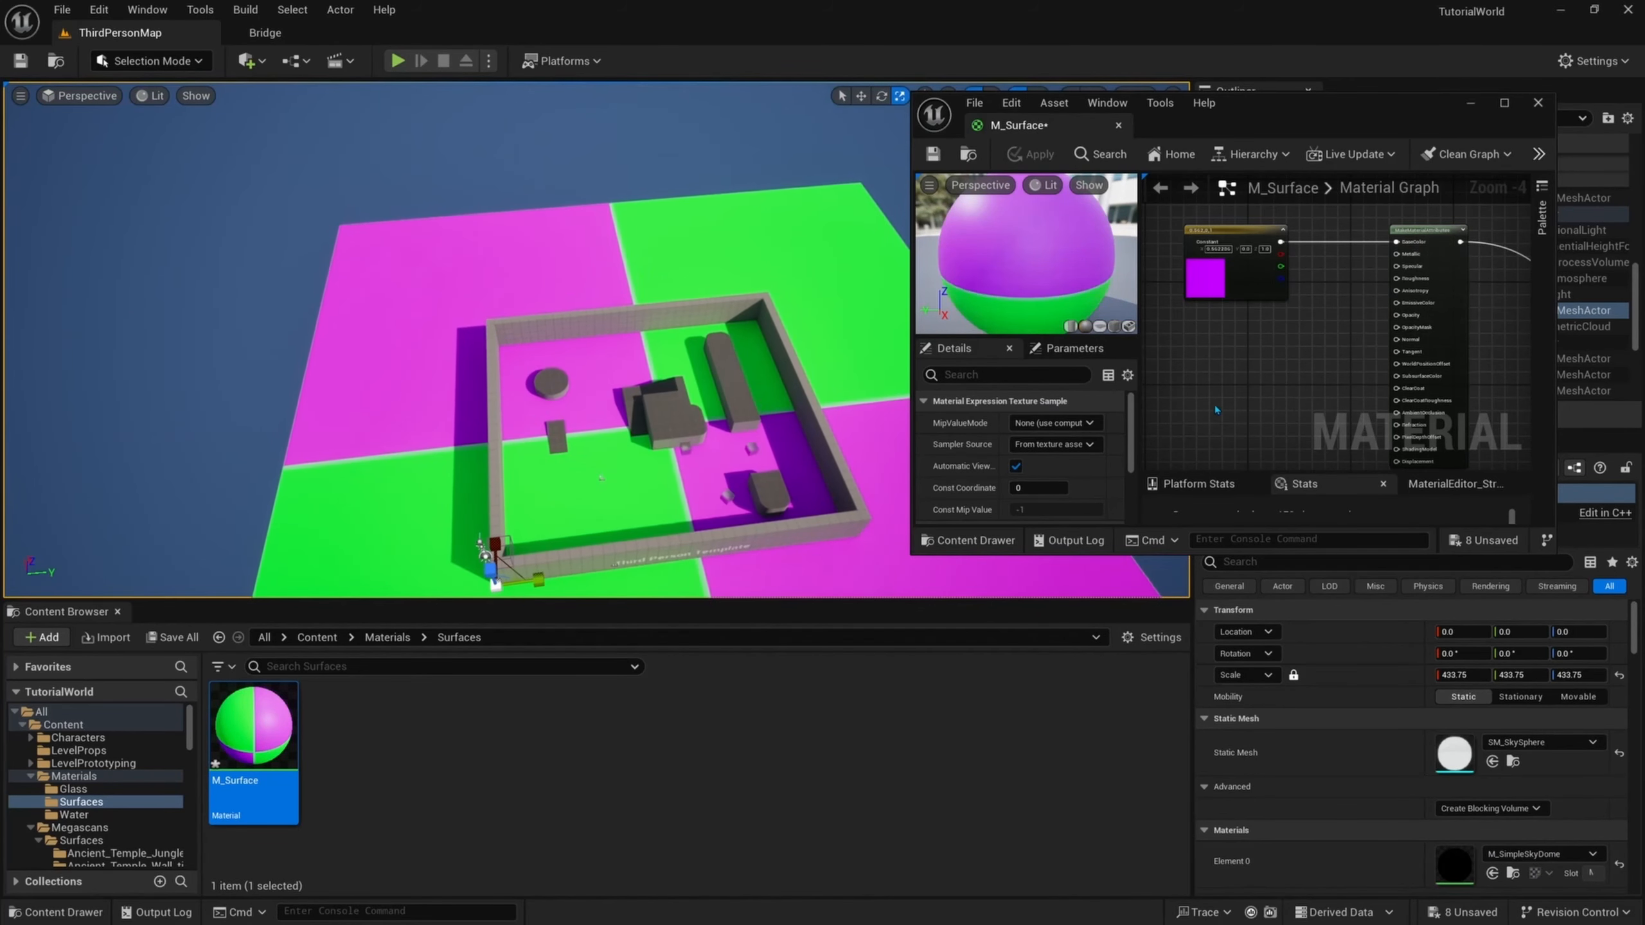
# - Examine how the Grid texture in the M_Surface graph blends the two attribute sets compared with the floor pattern
pyautogui.scroll(-2, 1291, 382)
pyautogui.moveTo(1308, 396); pyautogui.dragTo(1243, 330, button='right')
pyautogui.scroll(3, 1254, 308)
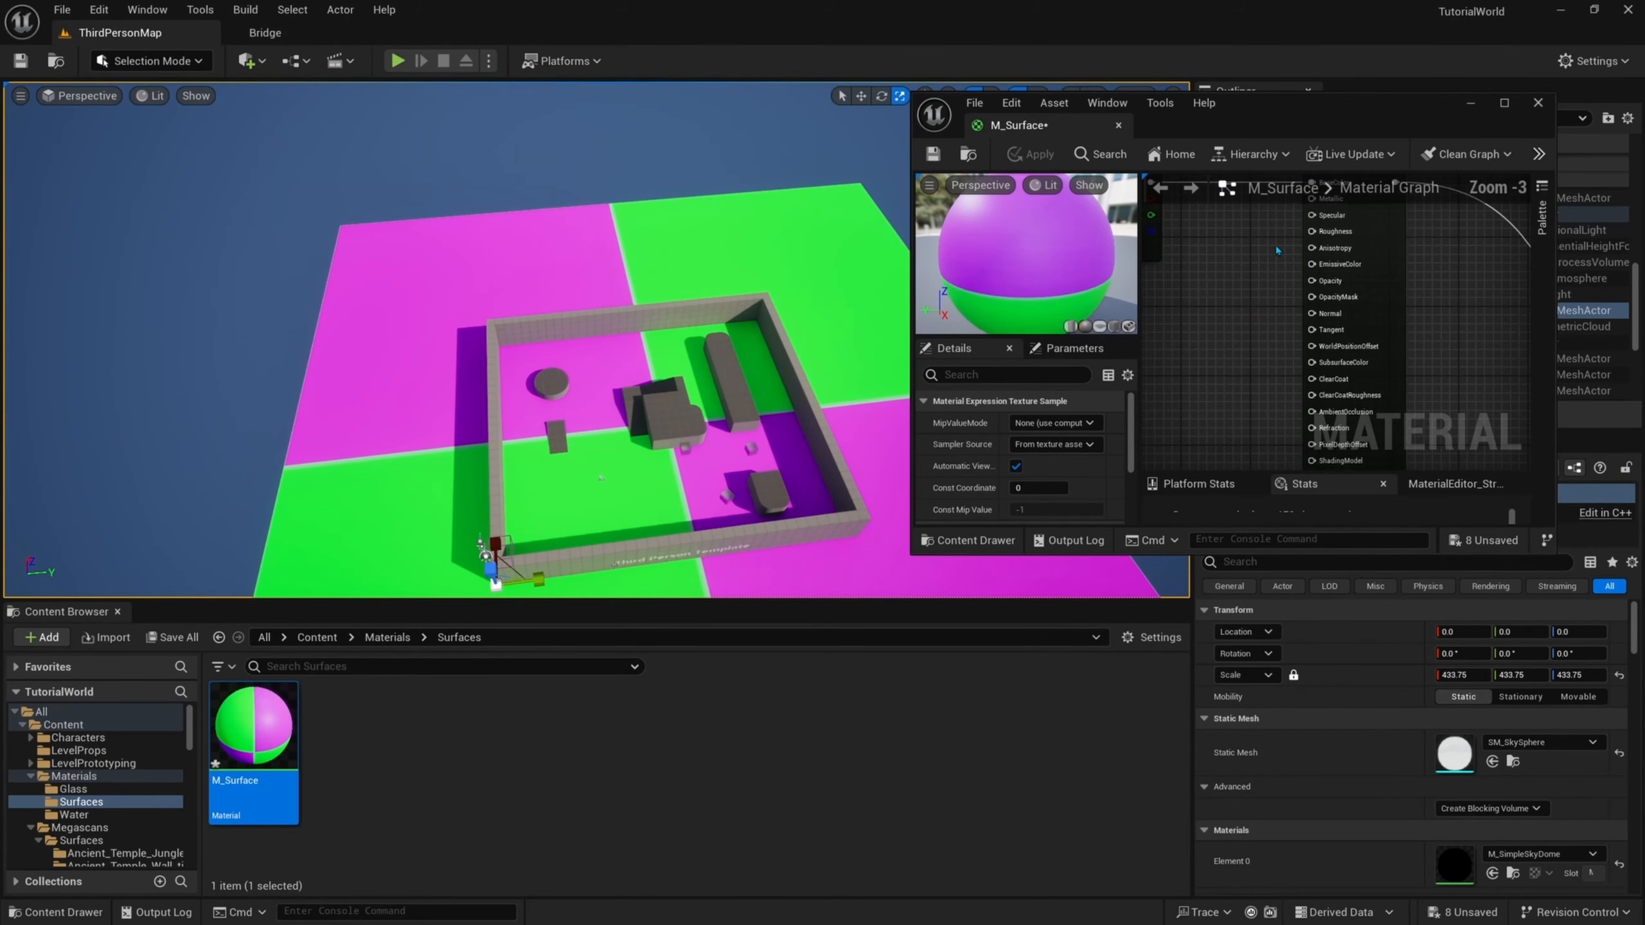
pyautogui.moveTo(1286, 382); pyautogui.dragTo(1243, 259, button='right')
pyautogui.moveTo(1295, 454); pyautogui.dragTo(1149, 219, button='right')
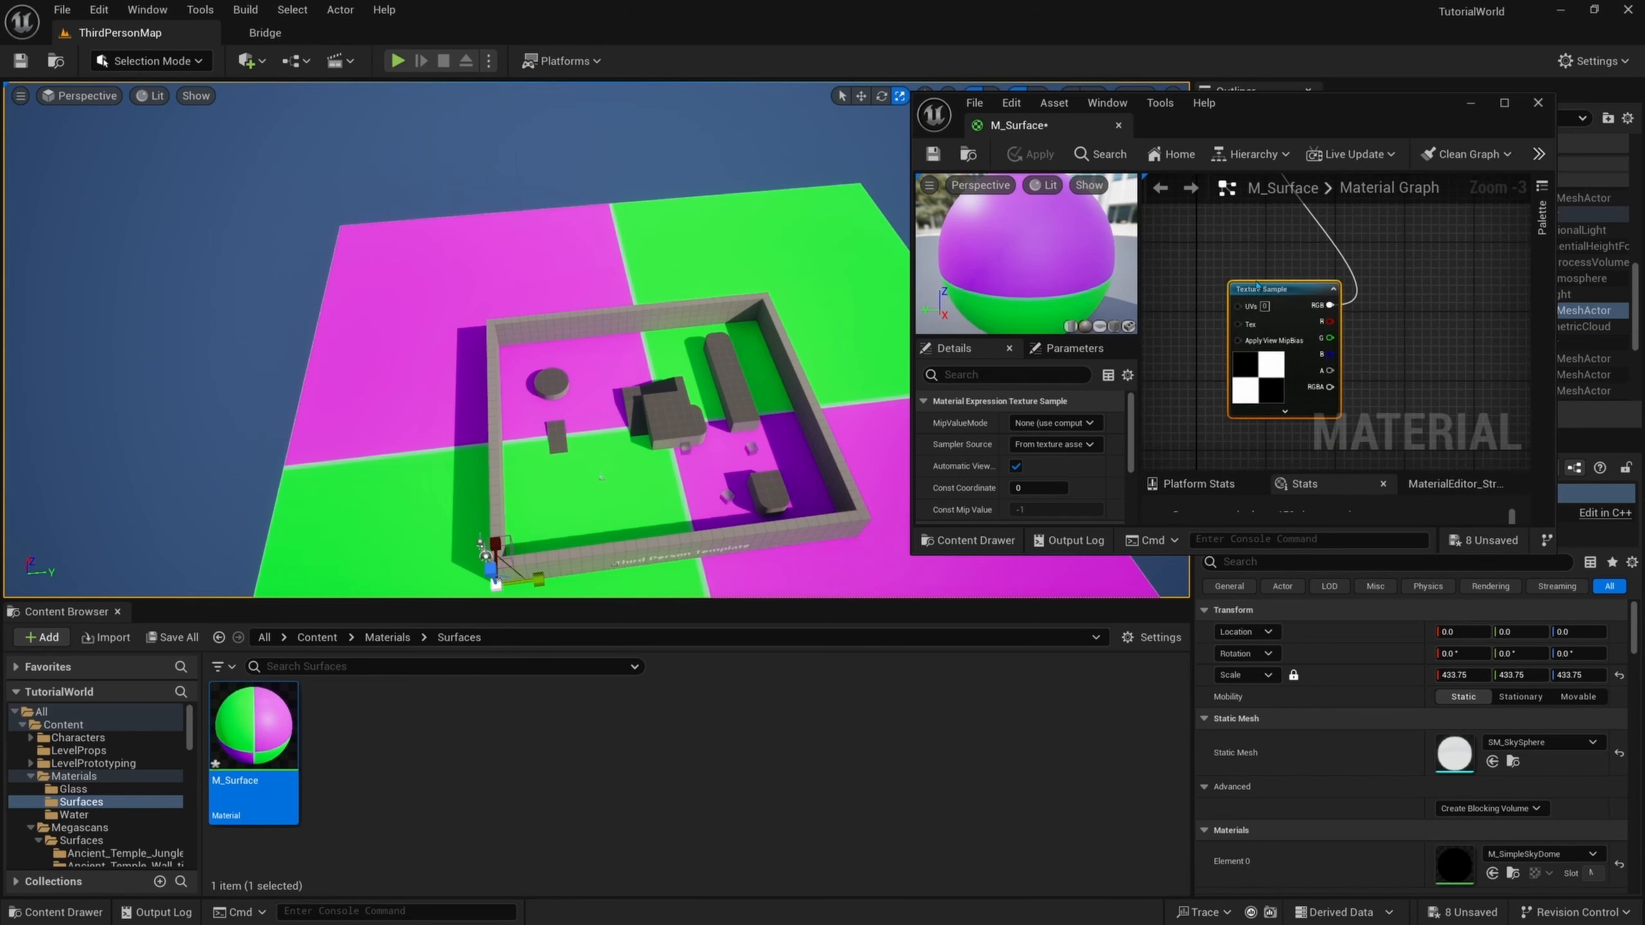
pyautogui.moveTo(1296, 230); pyautogui.dragTo(1268, 271, button='right')
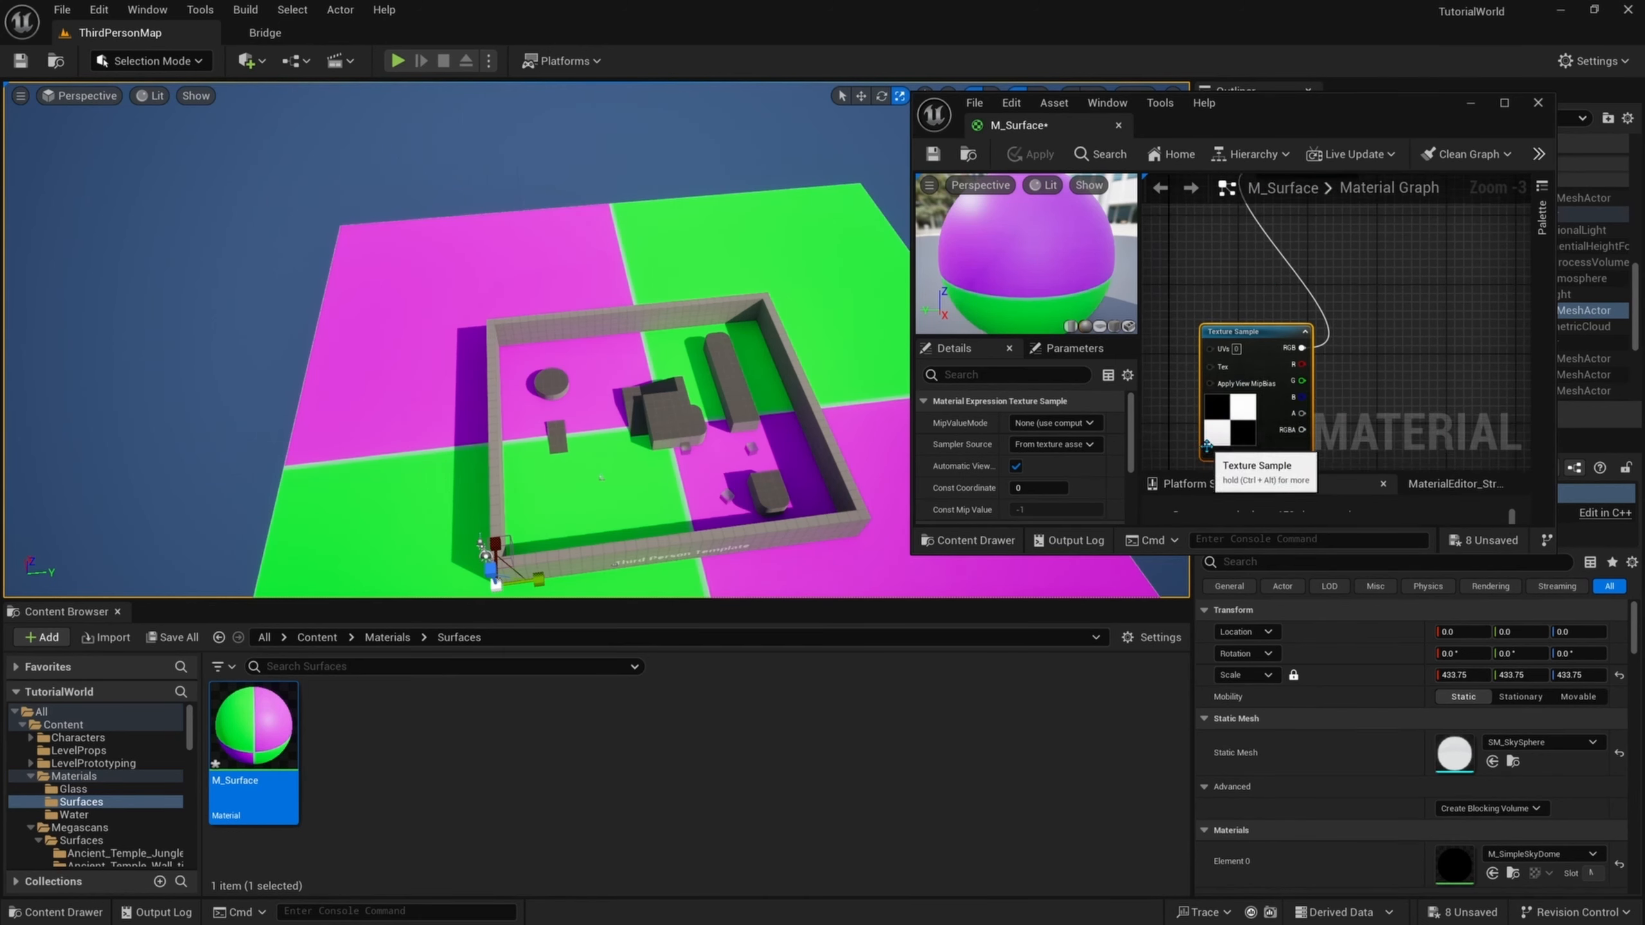
pyautogui.moveTo(1281, 417); pyautogui.dragTo(1321, 412, button='right')
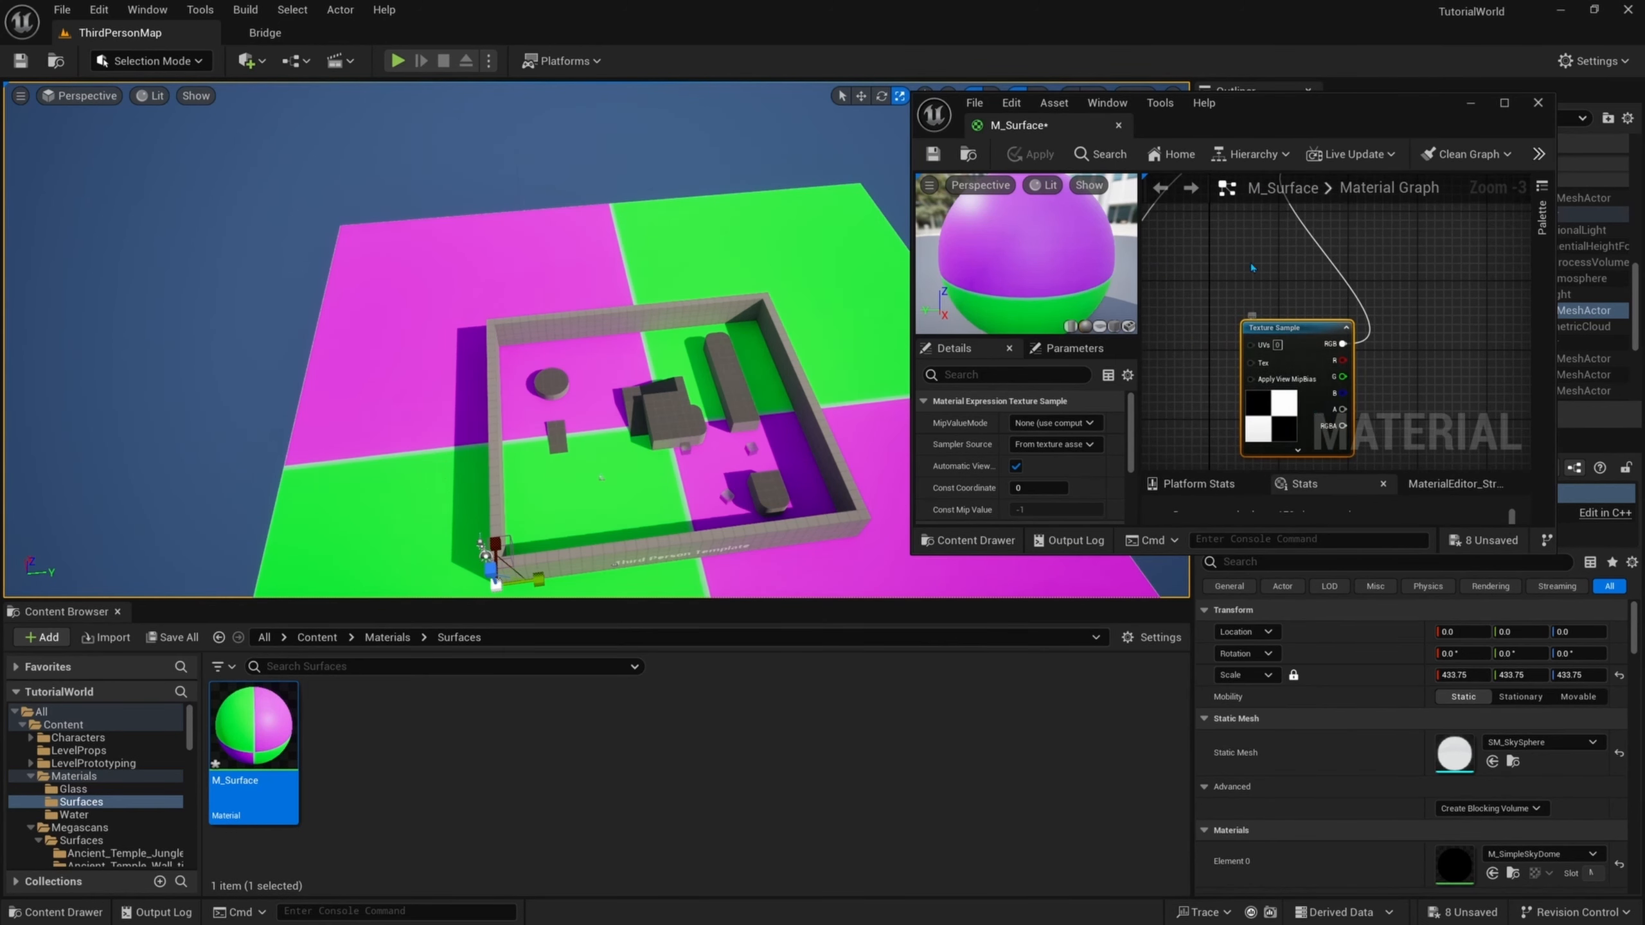
pyautogui.scroll(-1, 1319, 339)
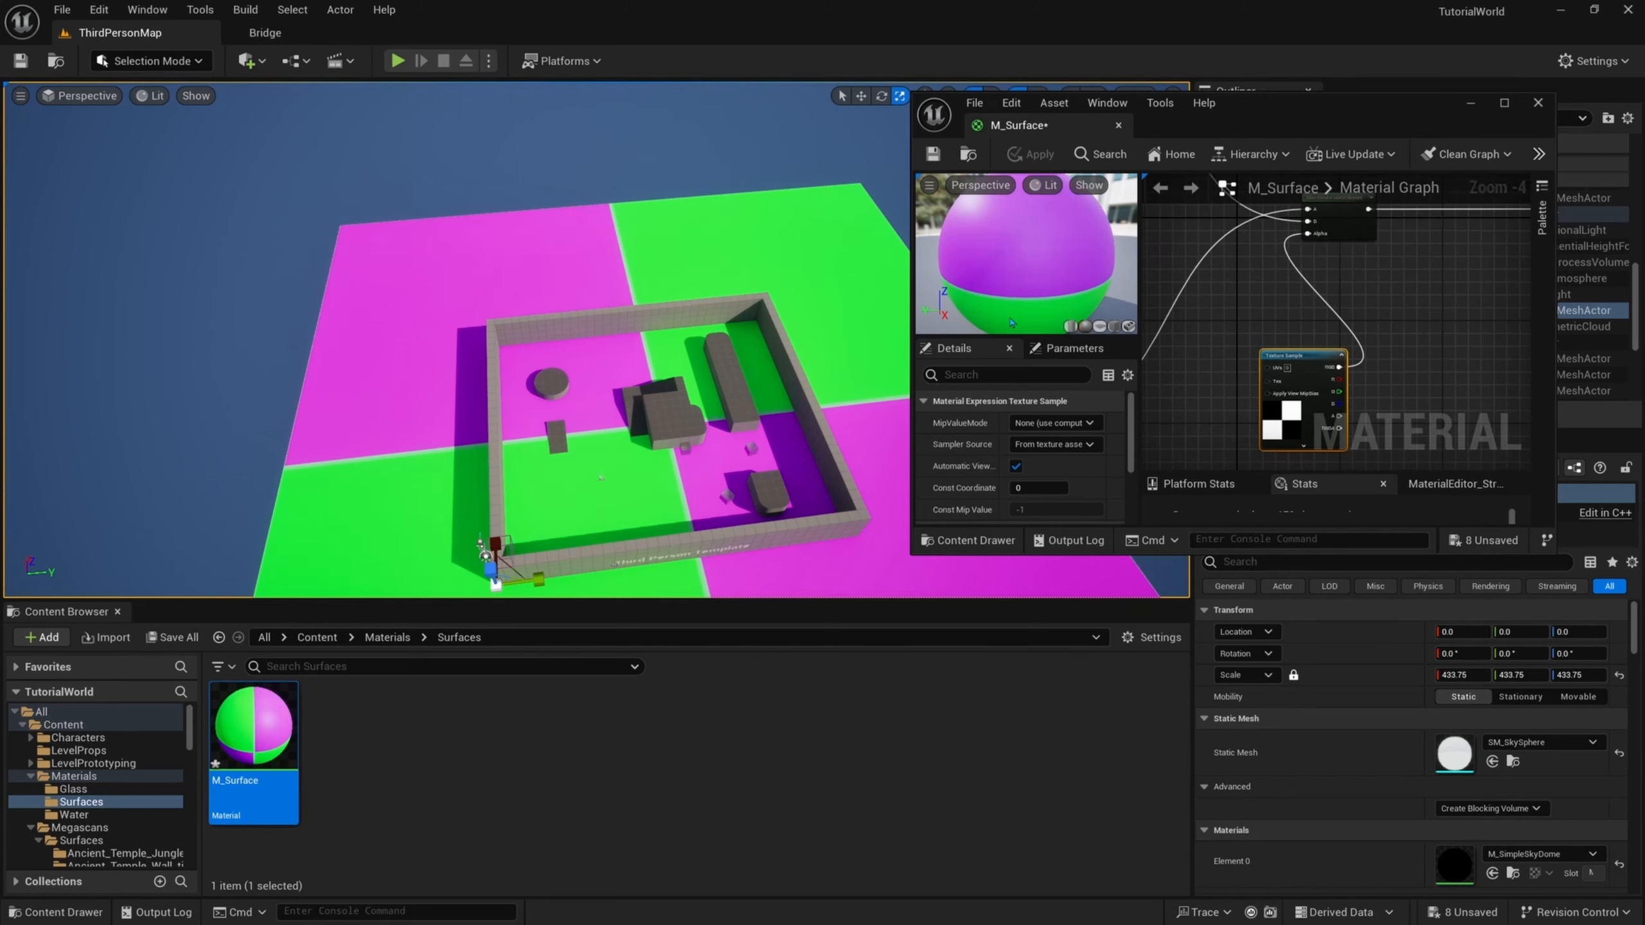
pyautogui.scroll(-1, 1306, 309)
pyautogui.moveTo(1198, 330); pyautogui.dragTo(1457, 269, button='right')
pyautogui.scroll(-1, 1425, 279)
pyautogui.moveTo(1402, 285); pyautogui.dragTo(1269, 353)
pyautogui.moveTo(1338, 286); pyautogui.dragTo(1241, 358, button='right')
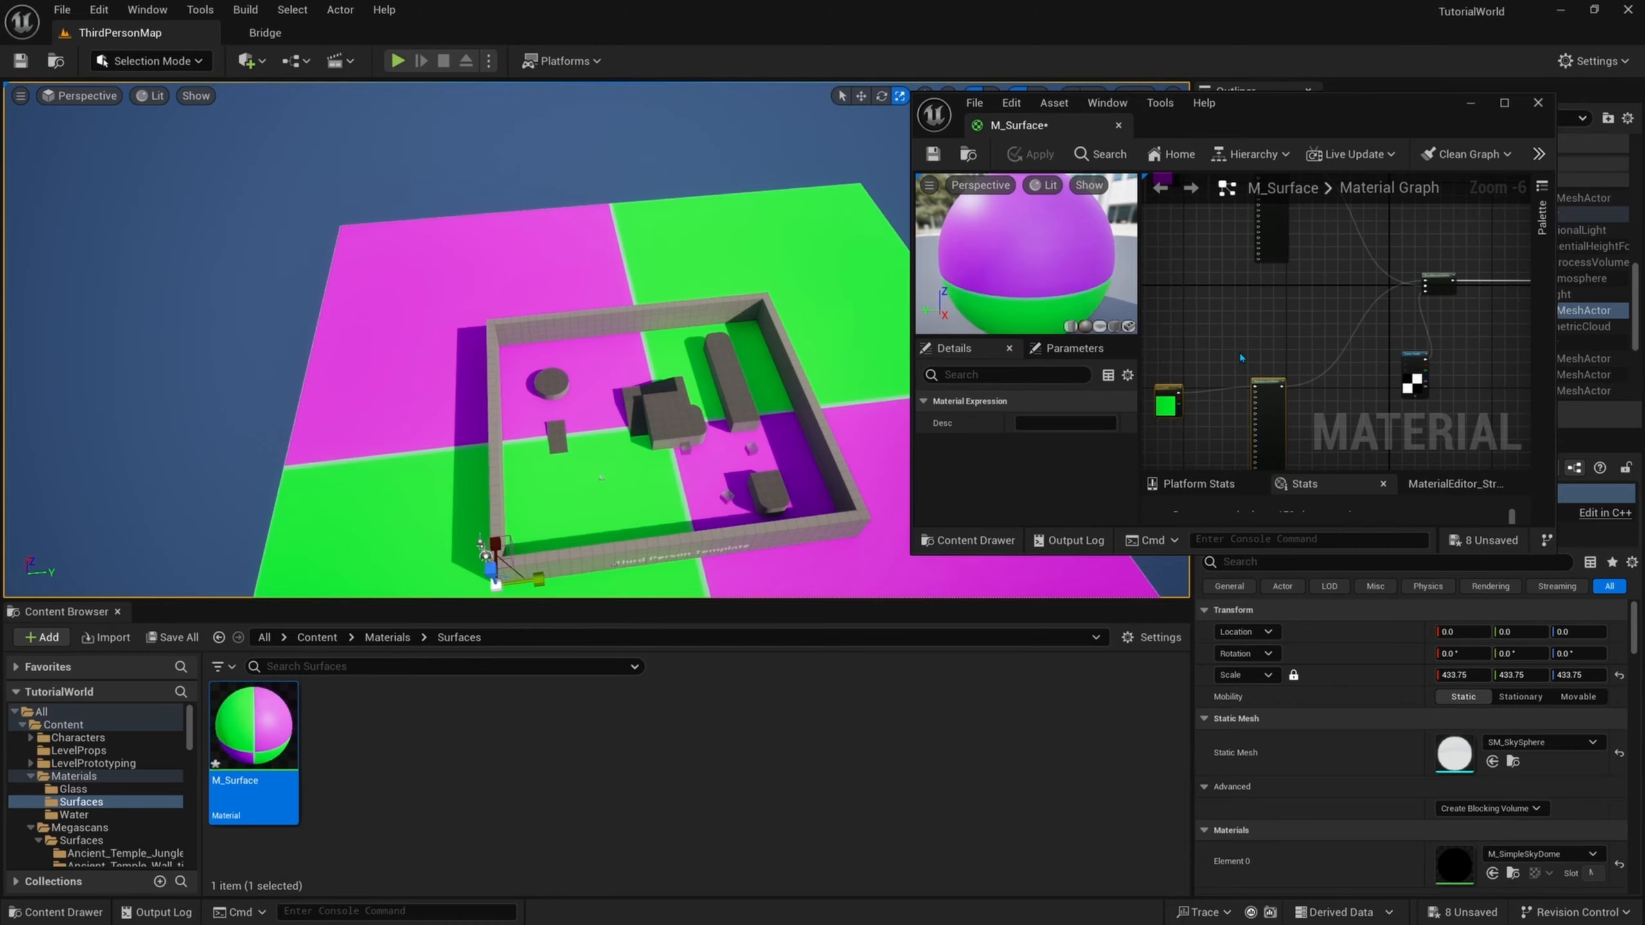
pyautogui.scroll(-1, 1241, 358)
pyautogui.moveTo(1306, 312); pyautogui.dragTo(1221, 337, button='right')
# - Maximize the material editor window and delete the Grid Texture Sample node
pyautogui.doubleClick(1266, 123)
pyautogui.moveTo(886, 298); pyautogui.dragTo(1159, 342, button='right')
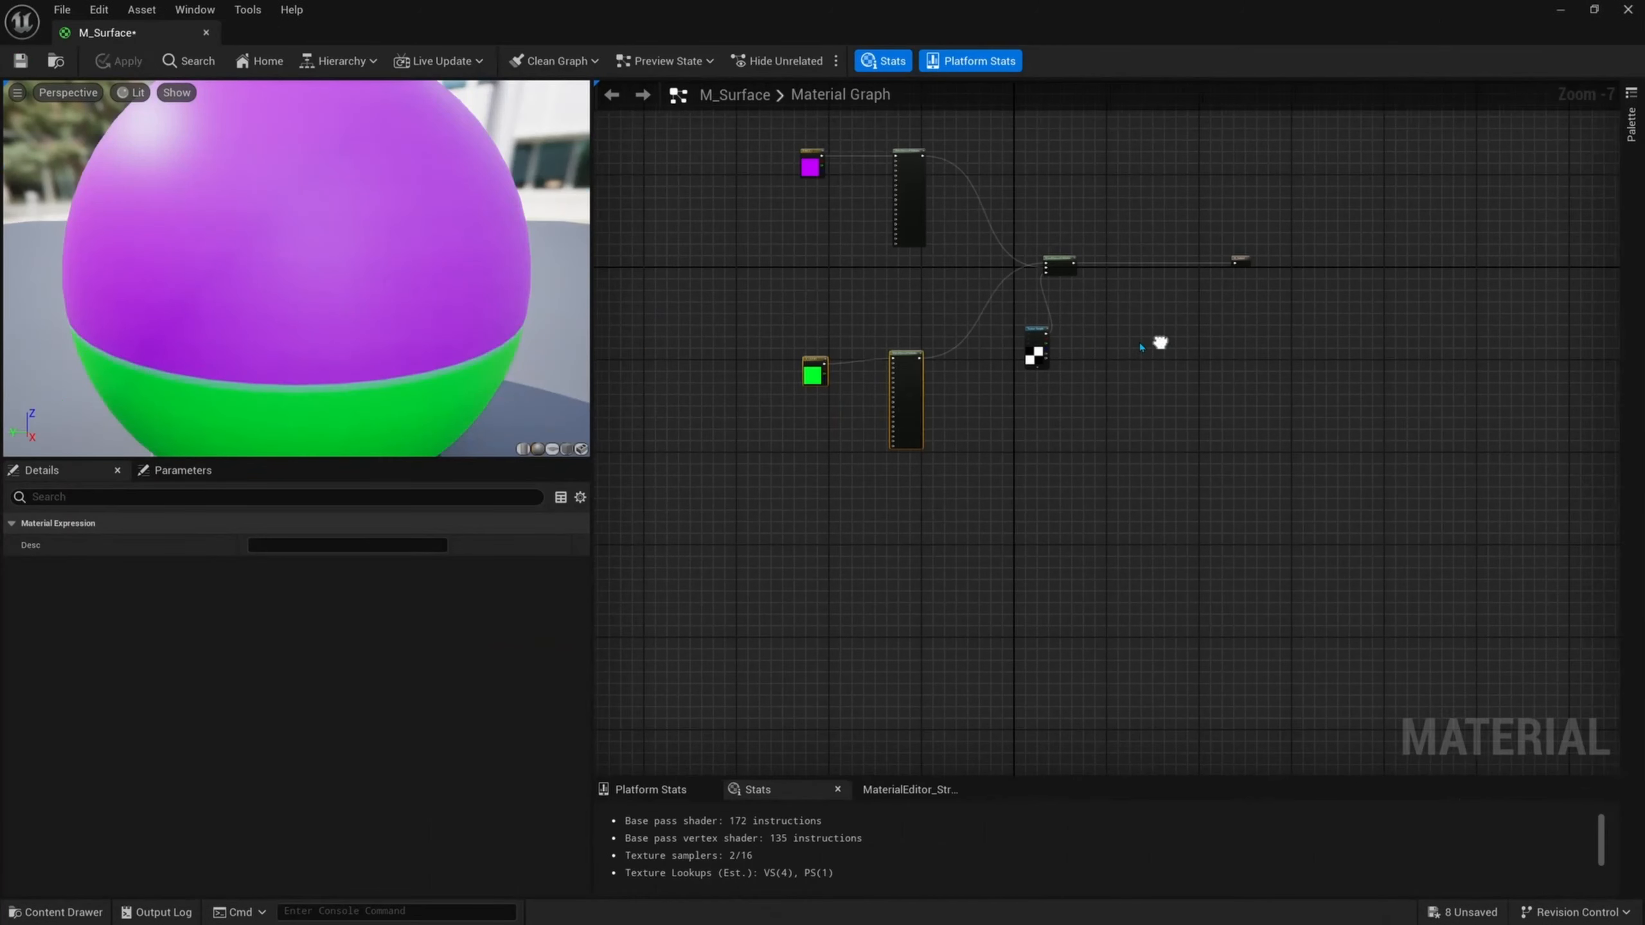
pyautogui.scroll(3, 1159, 342)
pyautogui.click(1140, 401)
pyautogui.press('Delete')
# - Delete the green and purple constant color nodes from the graph
pyautogui.moveTo(662, 419); pyautogui.dragTo(933, 471, button='right')
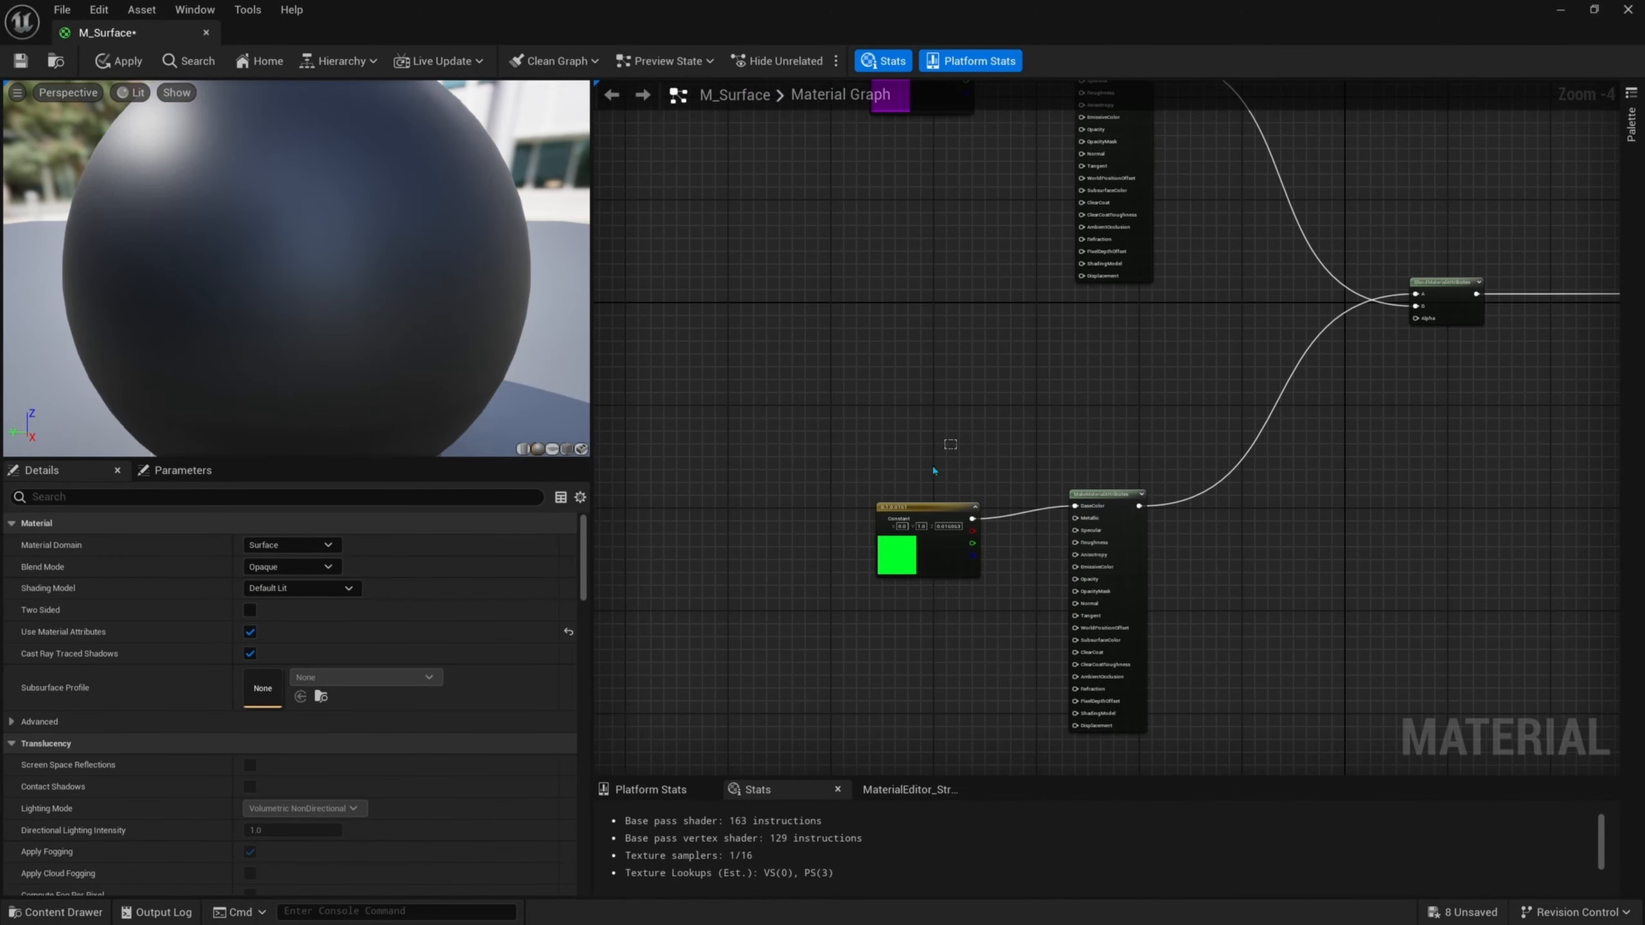
pyautogui.moveTo(933, 471); pyautogui.dragTo(906, 550)
pyautogui.press('Delete')
pyautogui.moveTo(921, 329); pyautogui.dragTo(911, 589, button='right')
pyautogui.moveTo(970, 484); pyautogui.dragTo(903, 286)
pyautogui.press('Delete')
# - Spread the MakeMaterialAttributes, BlendMaterialAttributes and M_Surface nodes farther apart to leave more room in the graph
pyautogui.moveTo(1065, 472); pyautogui.dragTo(981, 330, button='right')
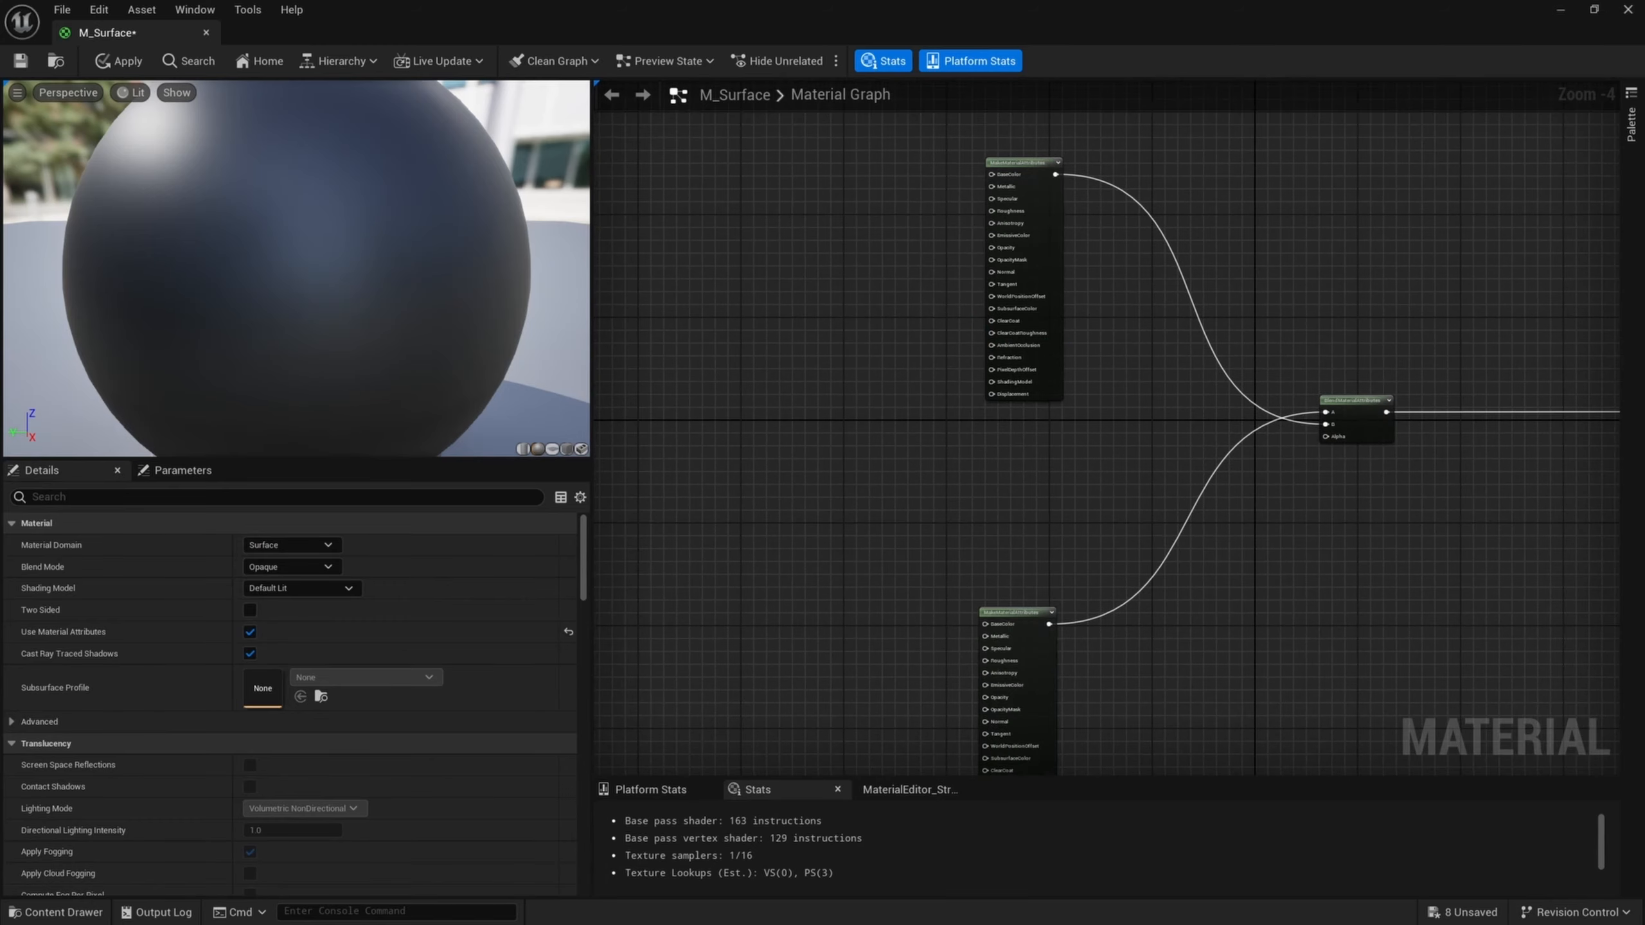
pyautogui.moveTo(1099, 274); pyautogui.dragTo(1075, 343, button='right')
pyautogui.moveTo(1076, 344); pyautogui.dragTo(944, 343)
pyautogui.moveTo(1008, 404); pyautogui.dragTo(1008, 347)
pyautogui.moveTo(1116, 537); pyautogui.dragTo(990, 438, button='right')
pyautogui.moveTo(1201, 334); pyautogui.dragTo(1350, 460)
pyautogui.moveTo(1367, 454); pyautogui.dragTo(1082, 448, button='right')
pyautogui.moveTo(1300, 330); pyautogui.dragTo(1331, 389)
pyautogui.moveTo(902, 366); pyautogui.dragTo(1218, 411, button='right')
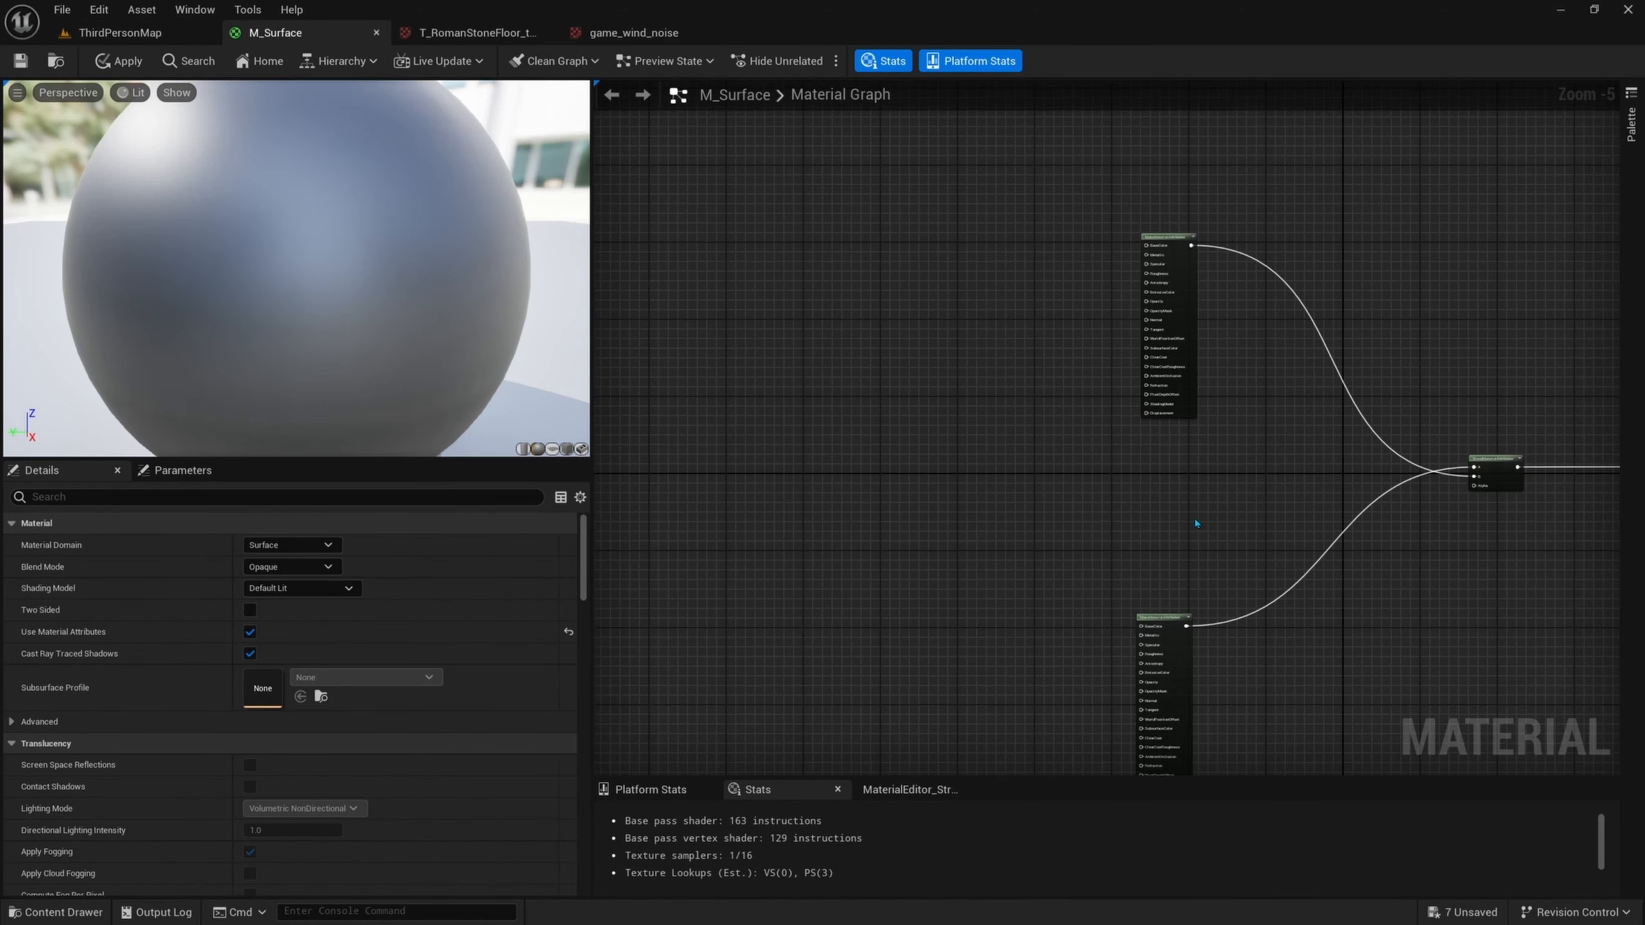
pyautogui.moveTo(1234, 503); pyautogui.dragTo(1043, 492, button='right')
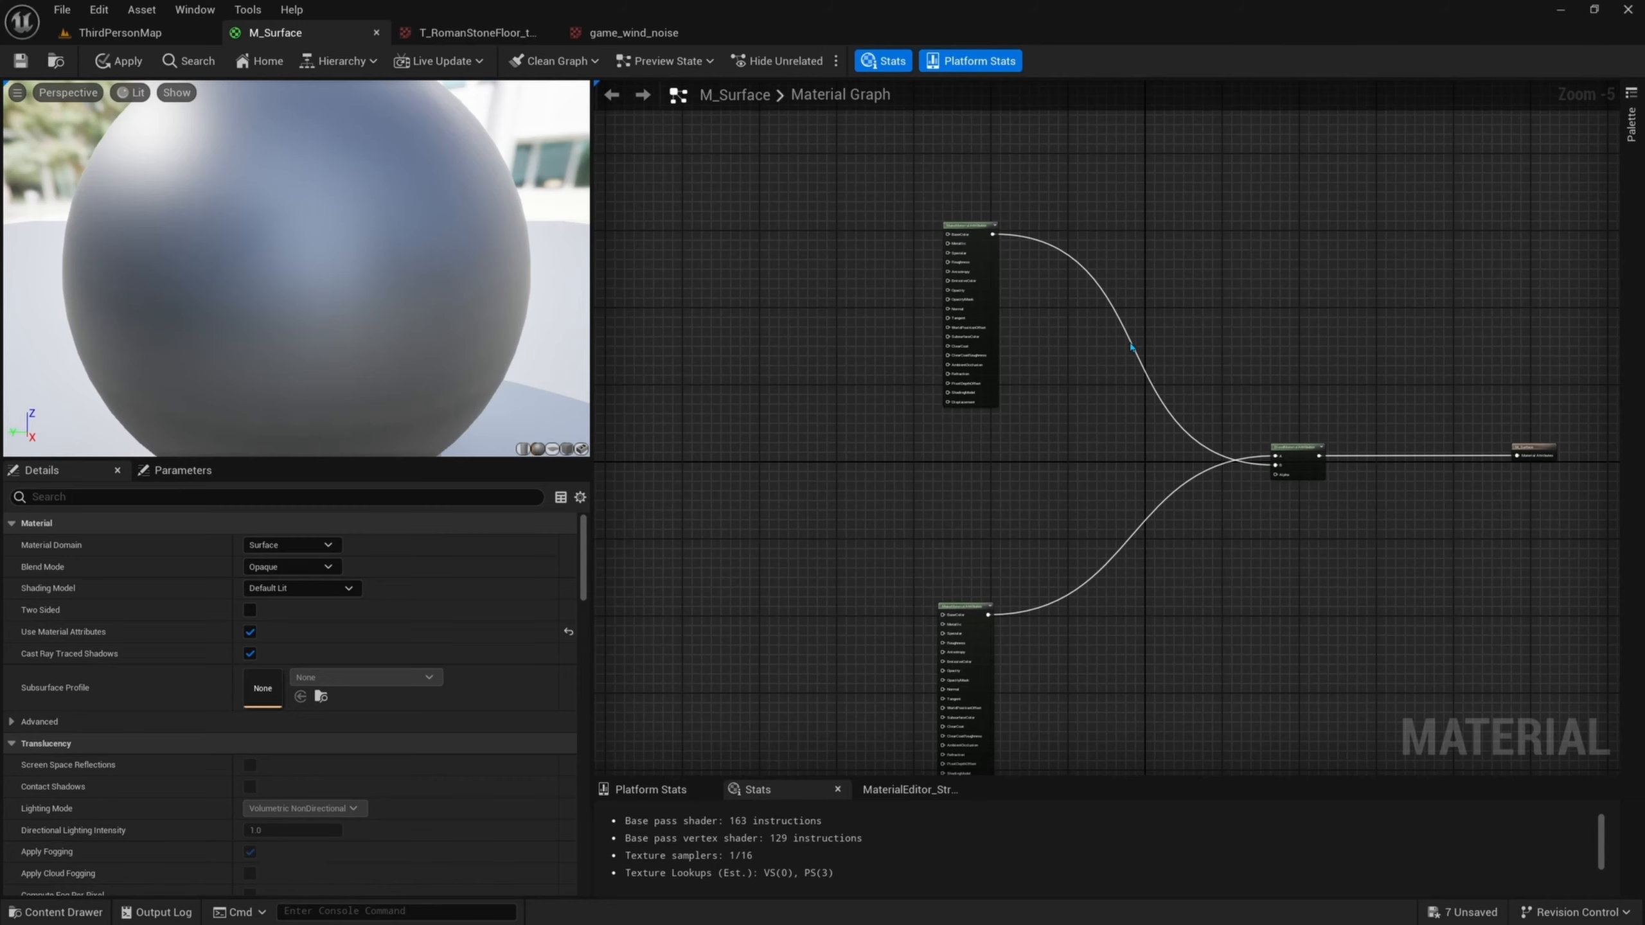
pyautogui.moveTo(1268, 302); pyautogui.dragTo(865, 699)
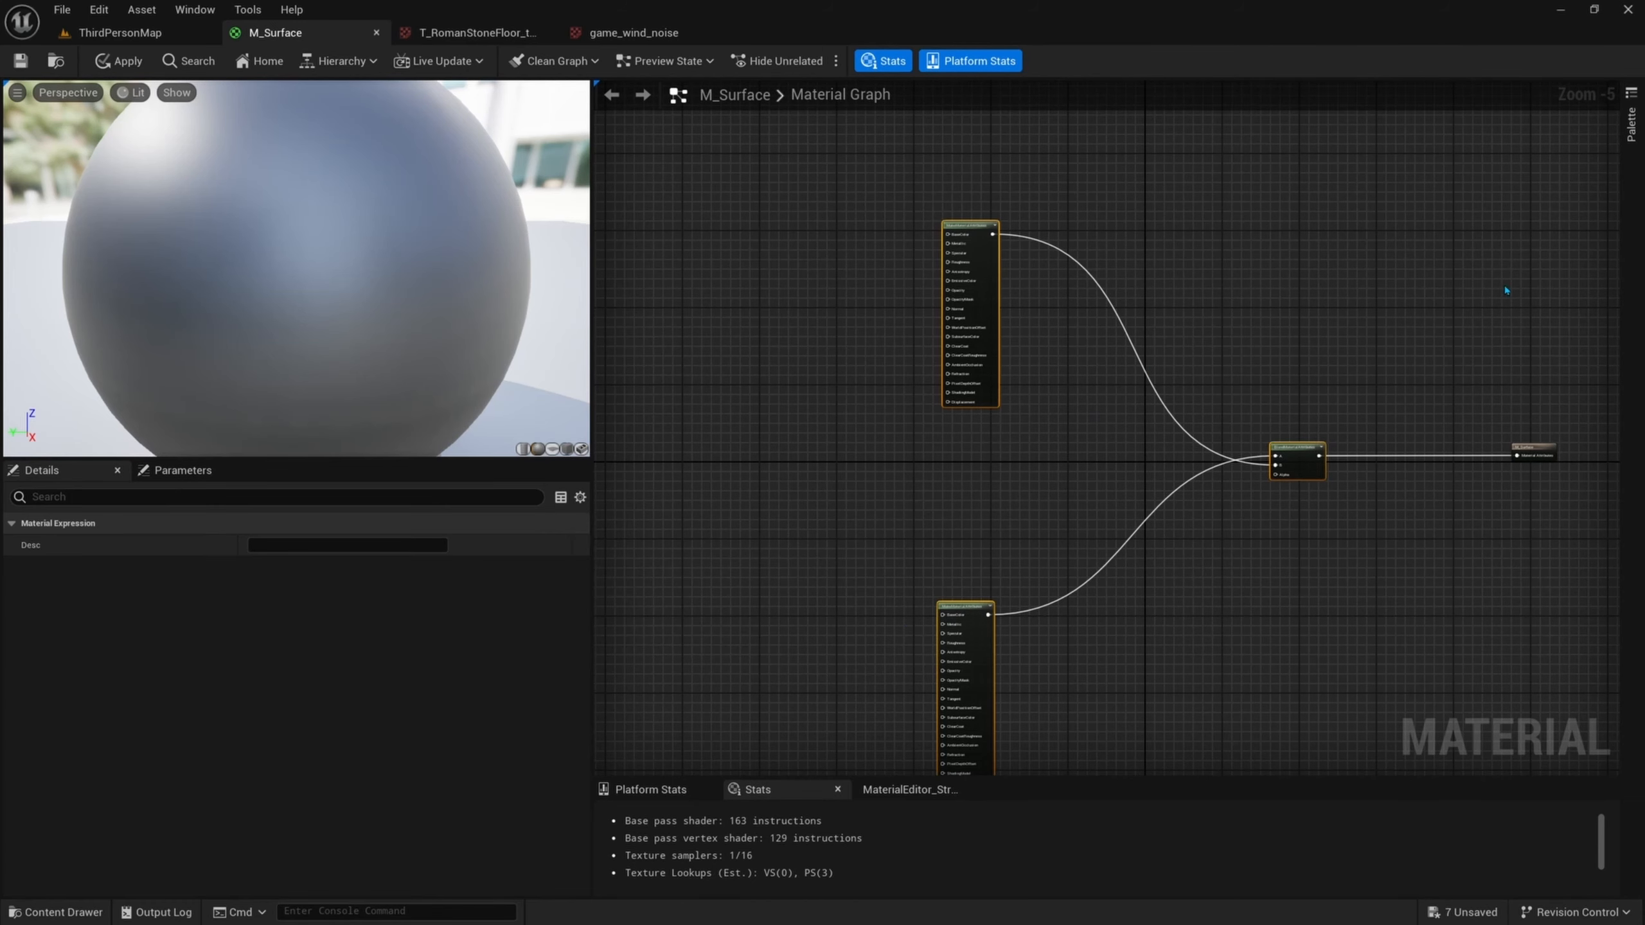
pyautogui.moveTo(1505, 287); pyautogui.dragTo(926, 677)
# - Add a TextureObject node in the empty graph area ahead of the upper MakeMaterialAttributes node
pyautogui.moveTo(885, 503); pyautogui.dragTo(1075, 631, button='right')
pyautogui.moveTo(874, 382); pyautogui.dragTo(1004, 523, button='right')
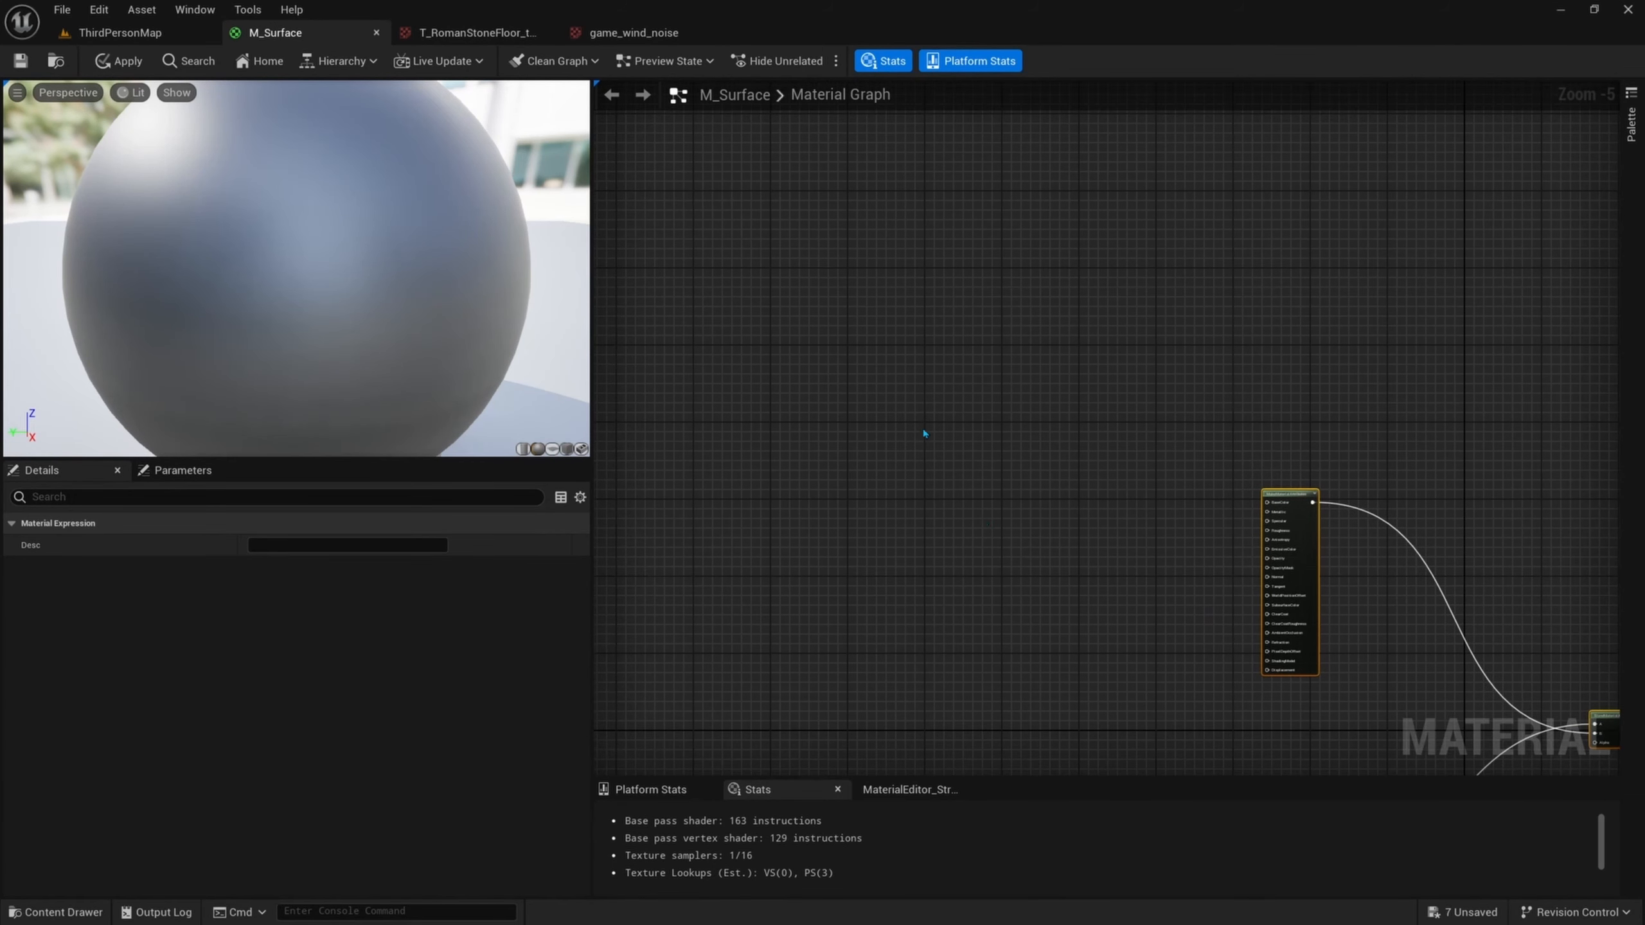
pyautogui.moveTo(924, 434); pyautogui.dragTo(970, 464, button='right')
pyautogui.moveTo(867, 376); pyautogui.dragTo(918, 417, button='right')
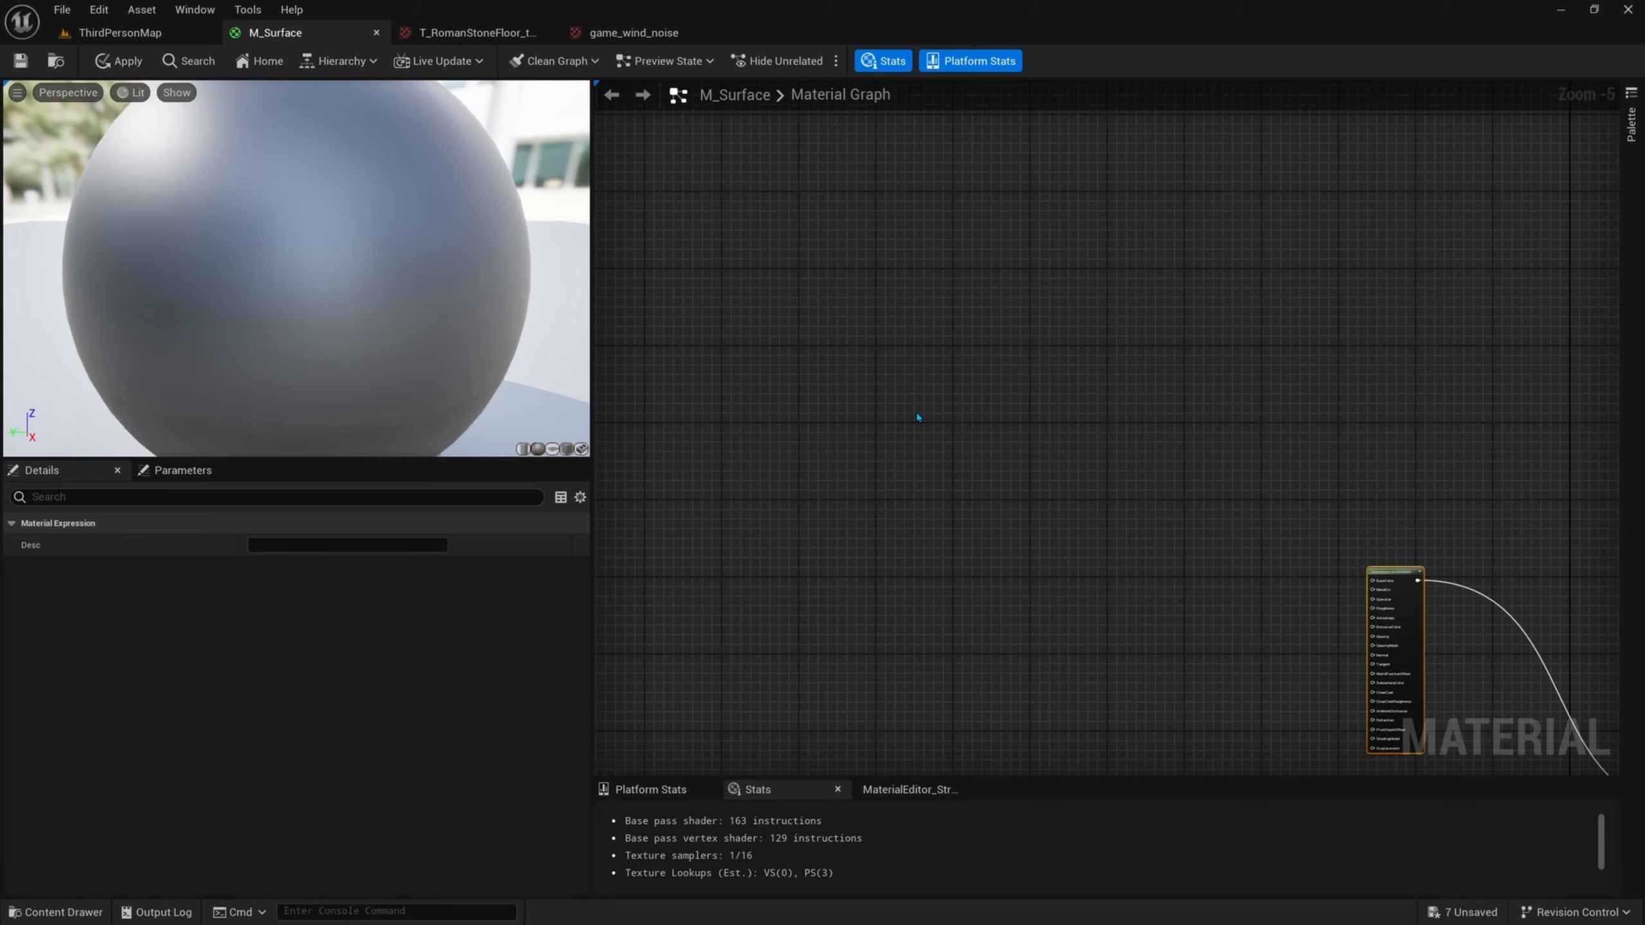
pyautogui.moveTo(1178, 554); pyautogui.dragTo(1105, 415, button='right')
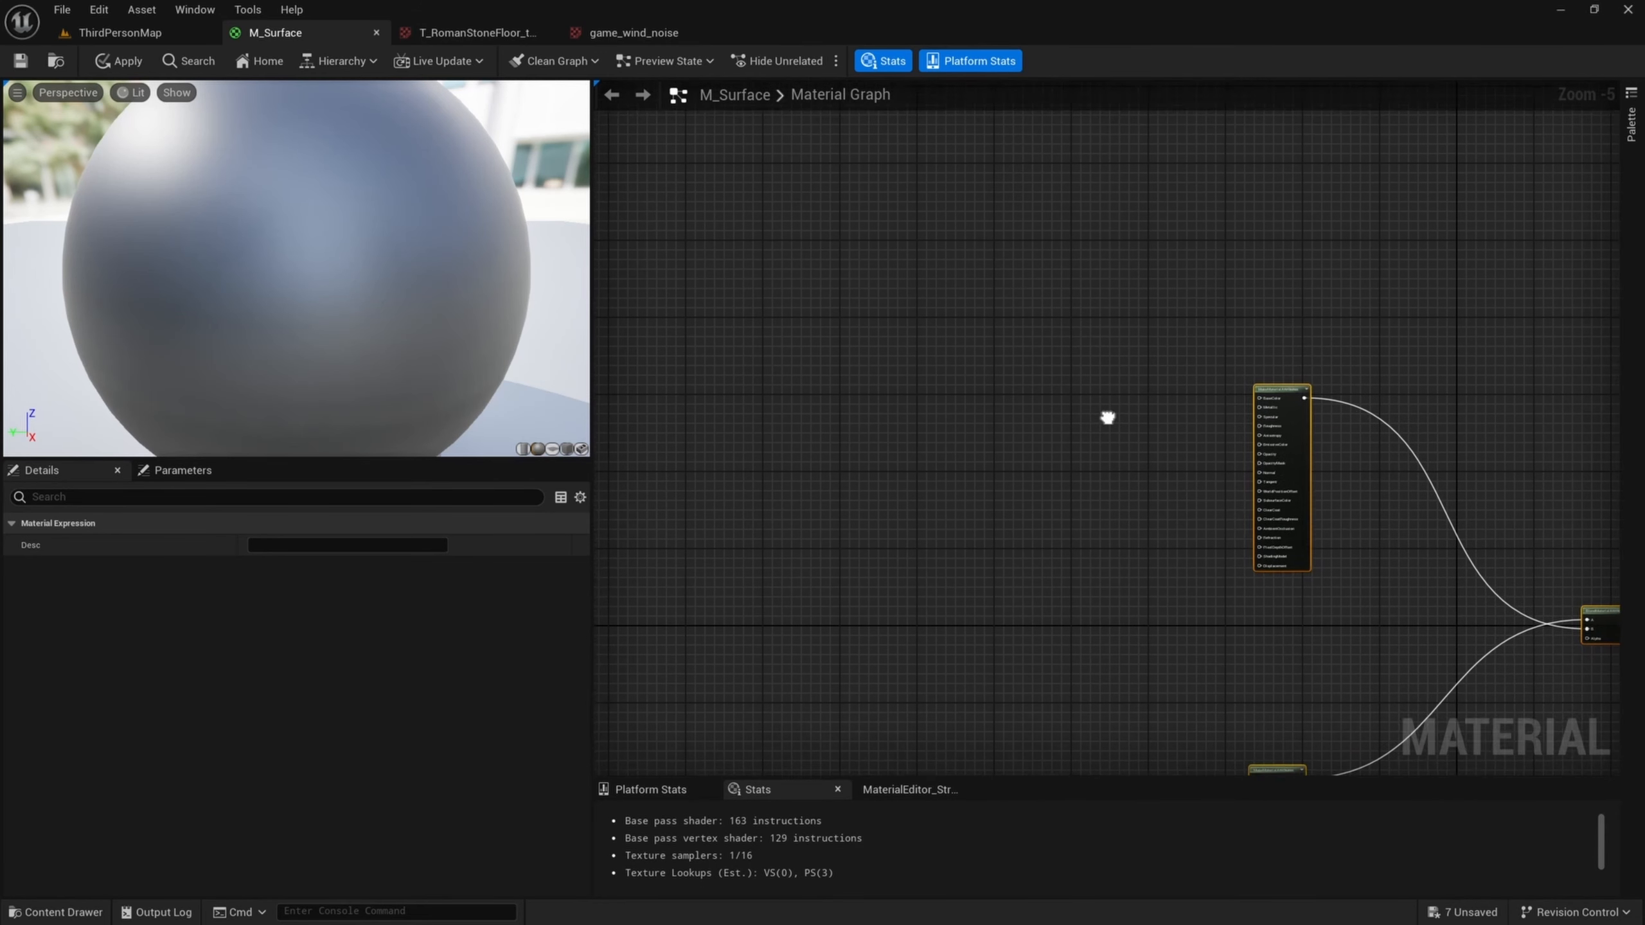
pyautogui.moveTo(1206, 582); pyautogui.dragTo(993, 372, button='right')
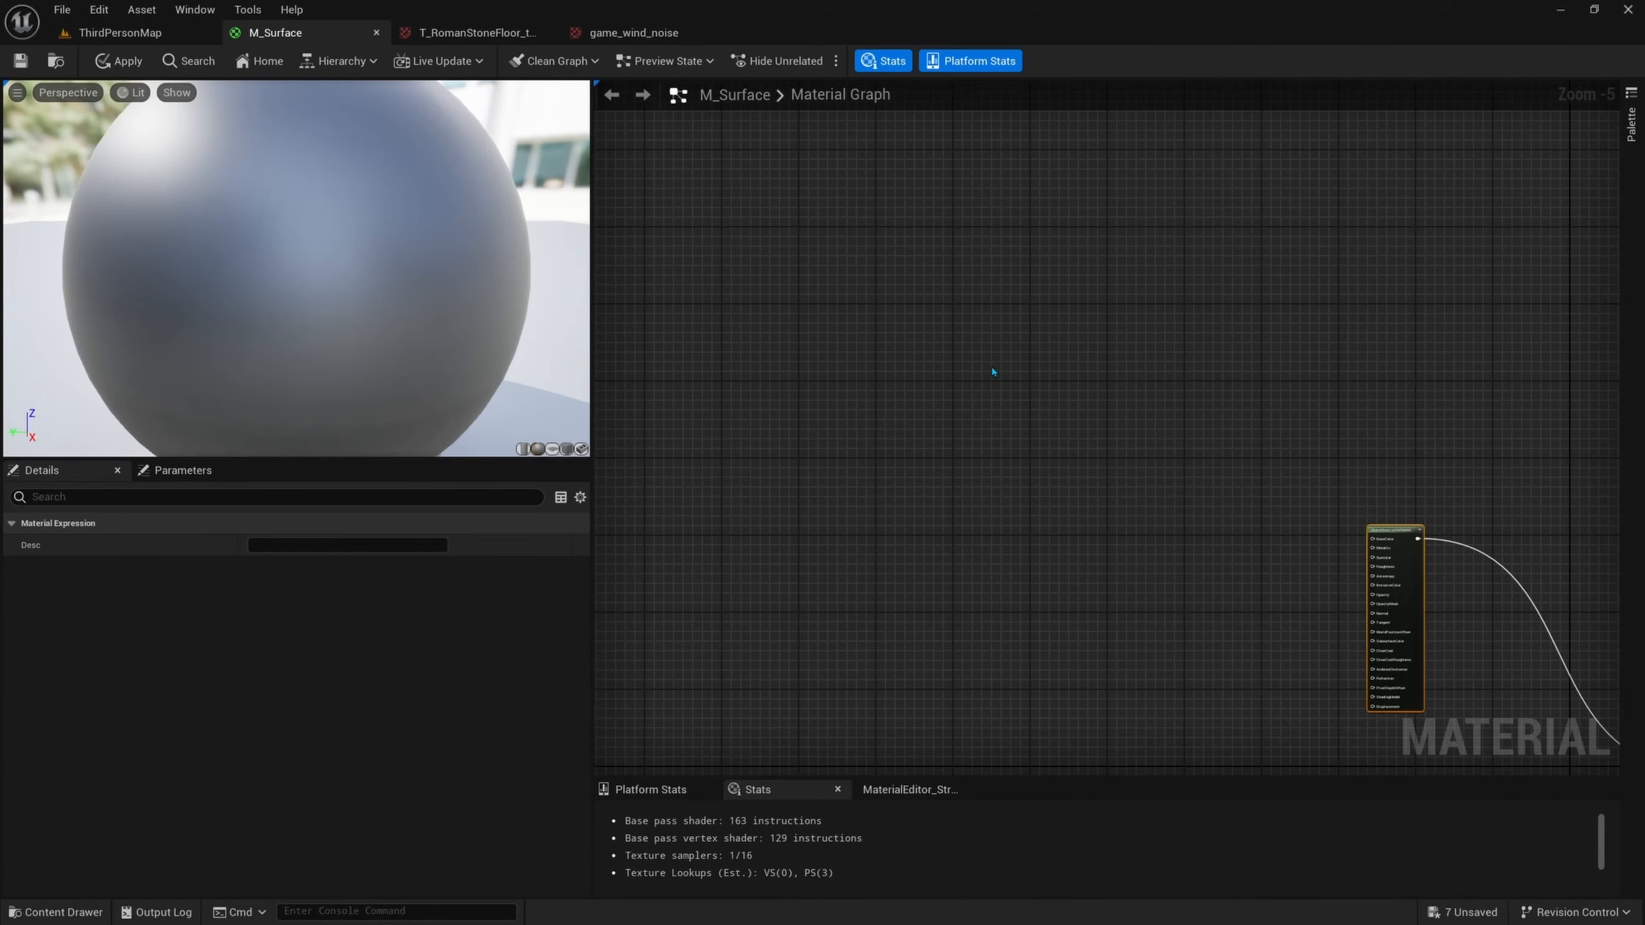
pyautogui.rightClick(930, 265)
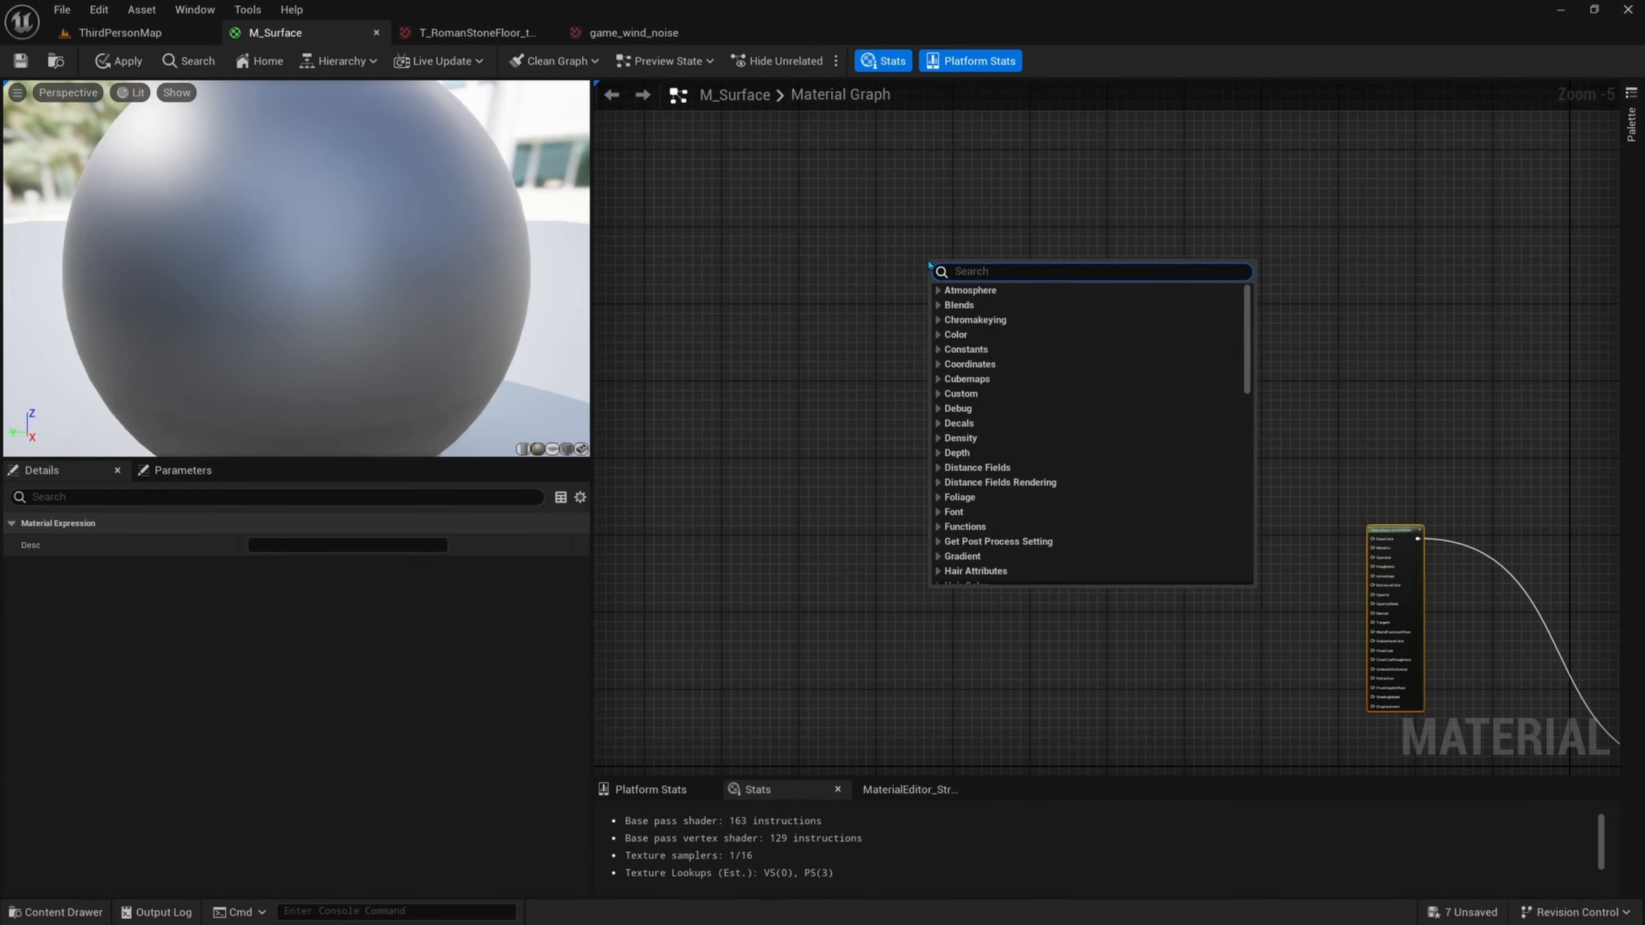
pyautogui.write('textu')
pyautogui.press('Up')
pyautogui.press('Up')
pyautogui.press('Up')
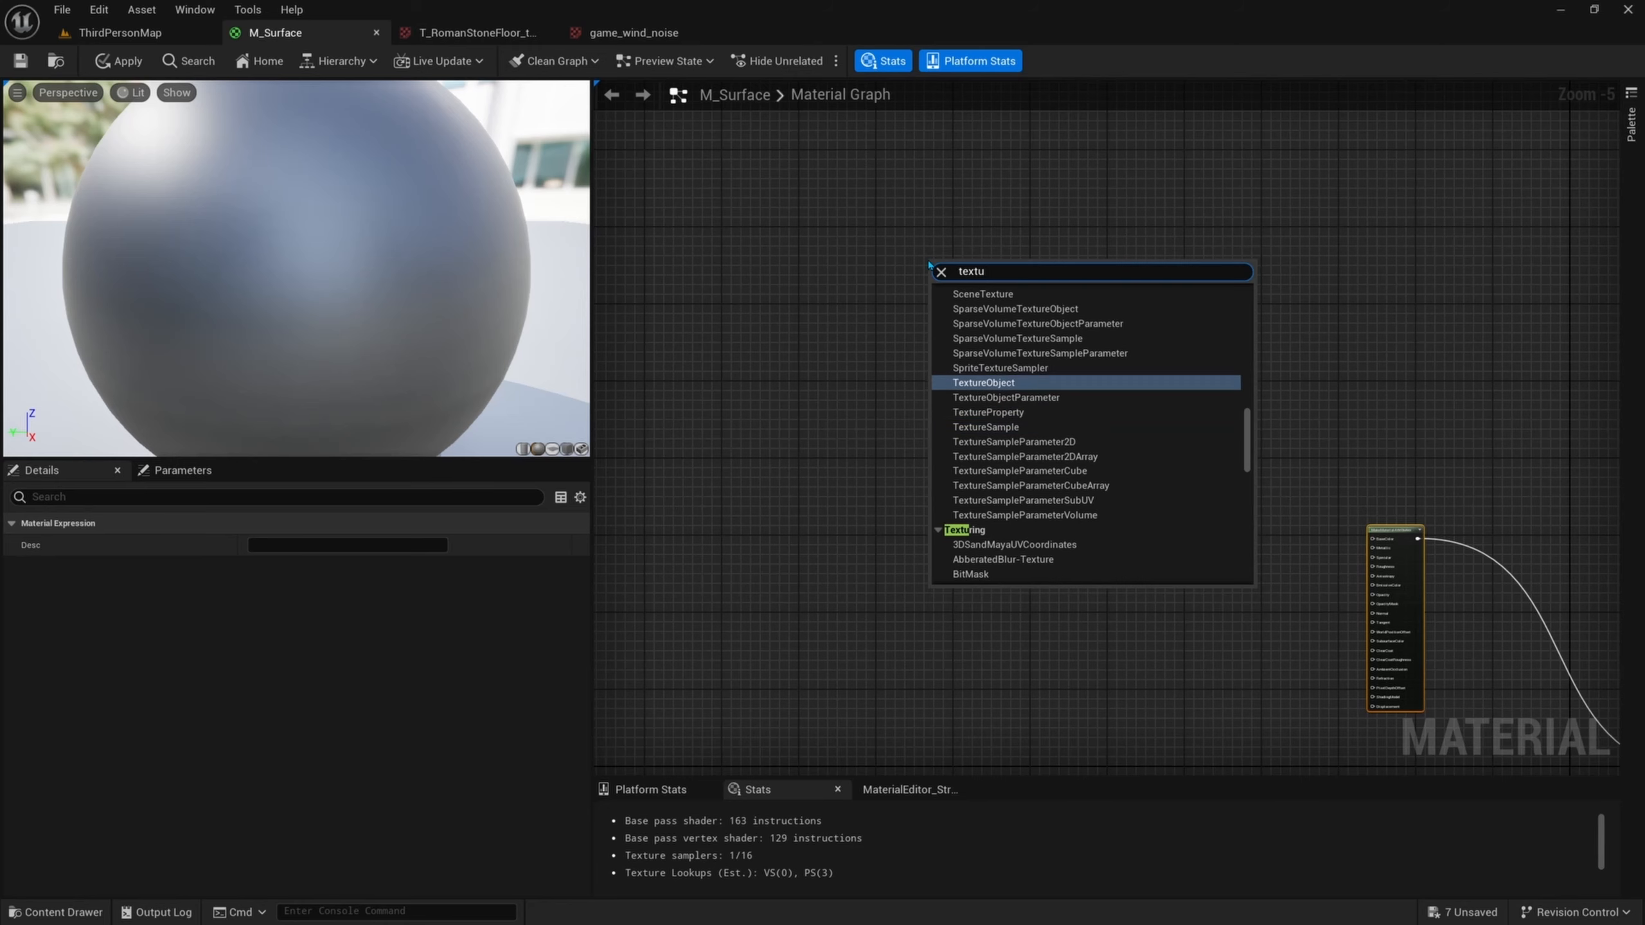
pyautogui.press('Return')
# - Connect the Texture Object to a new WorldAlignedTexture node and align the two nodes in a row
pyautogui.scroll(5, 950, 278)
pyautogui.moveTo(950, 278); pyautogui.dragTo(1105, 391)
pyautogui.write('world al')
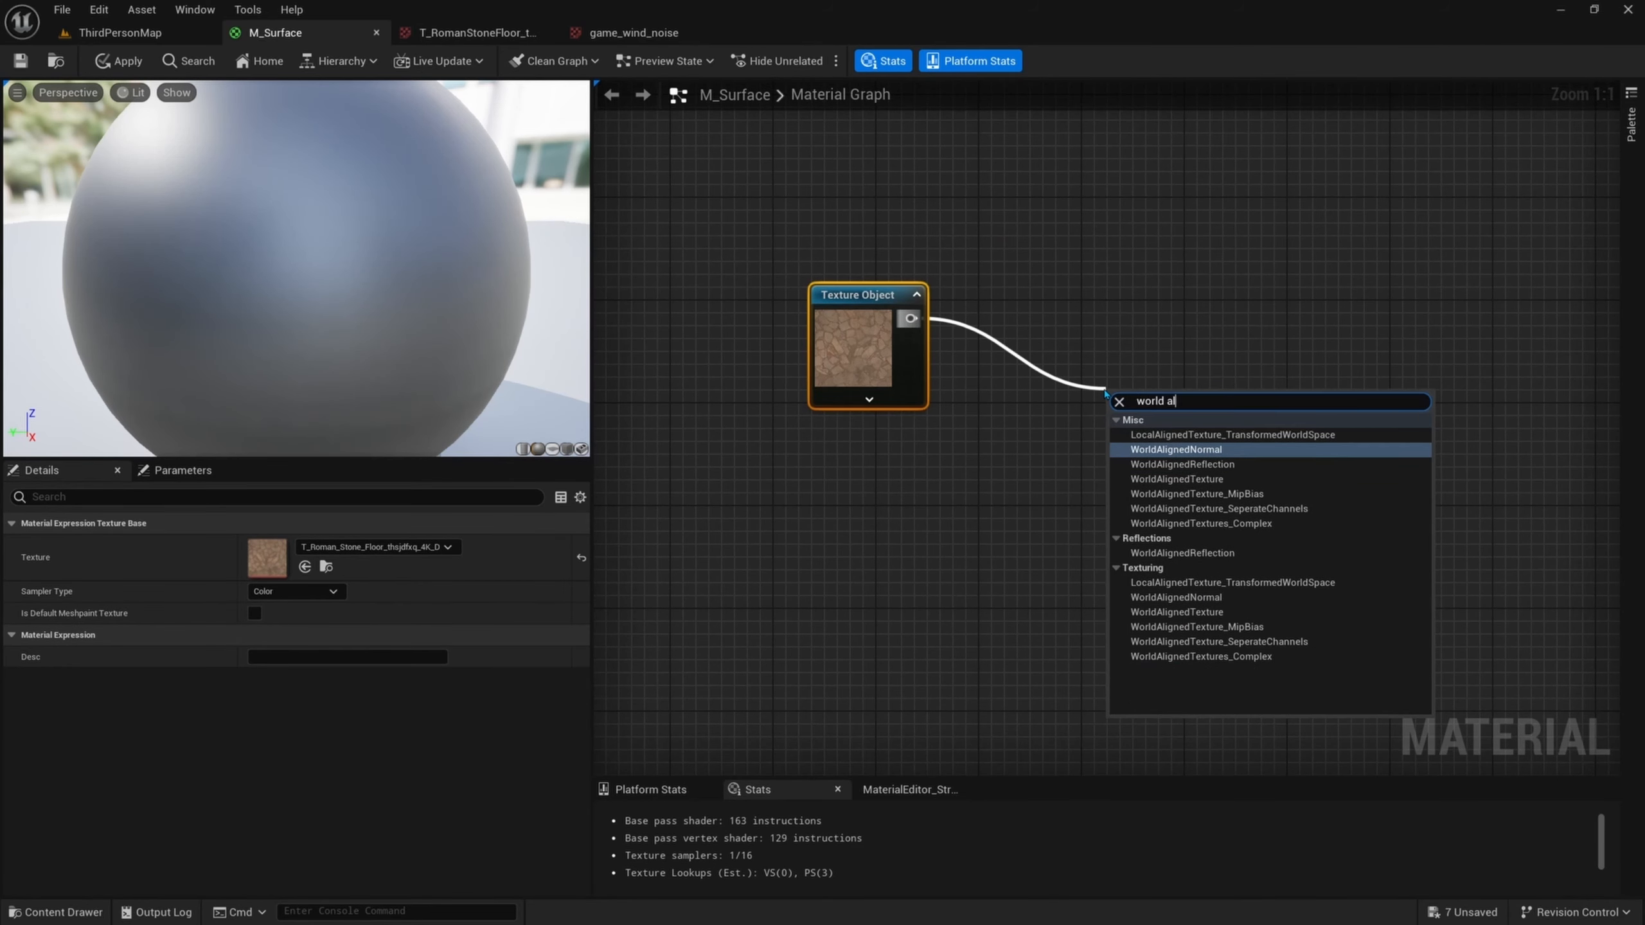
pyautogui.press('Down')
pyautogui.press('Down')
pyautogui.press('Return')
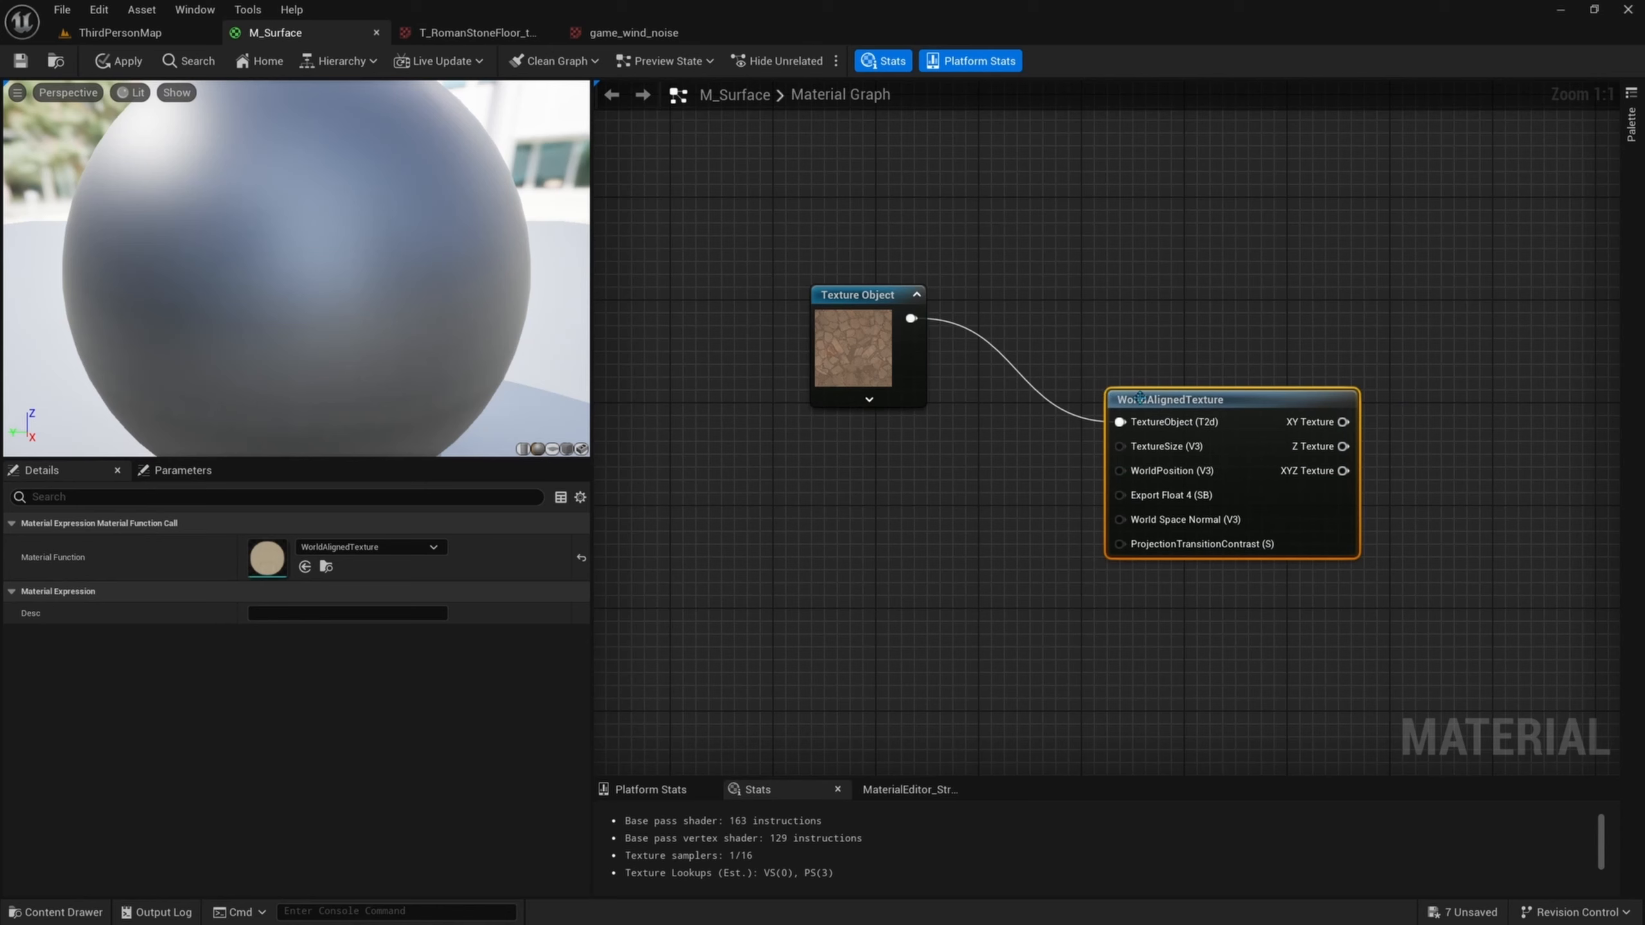
pyautogui.moveTo(1140, 397); pyautogui.dragTo(1141, 295)
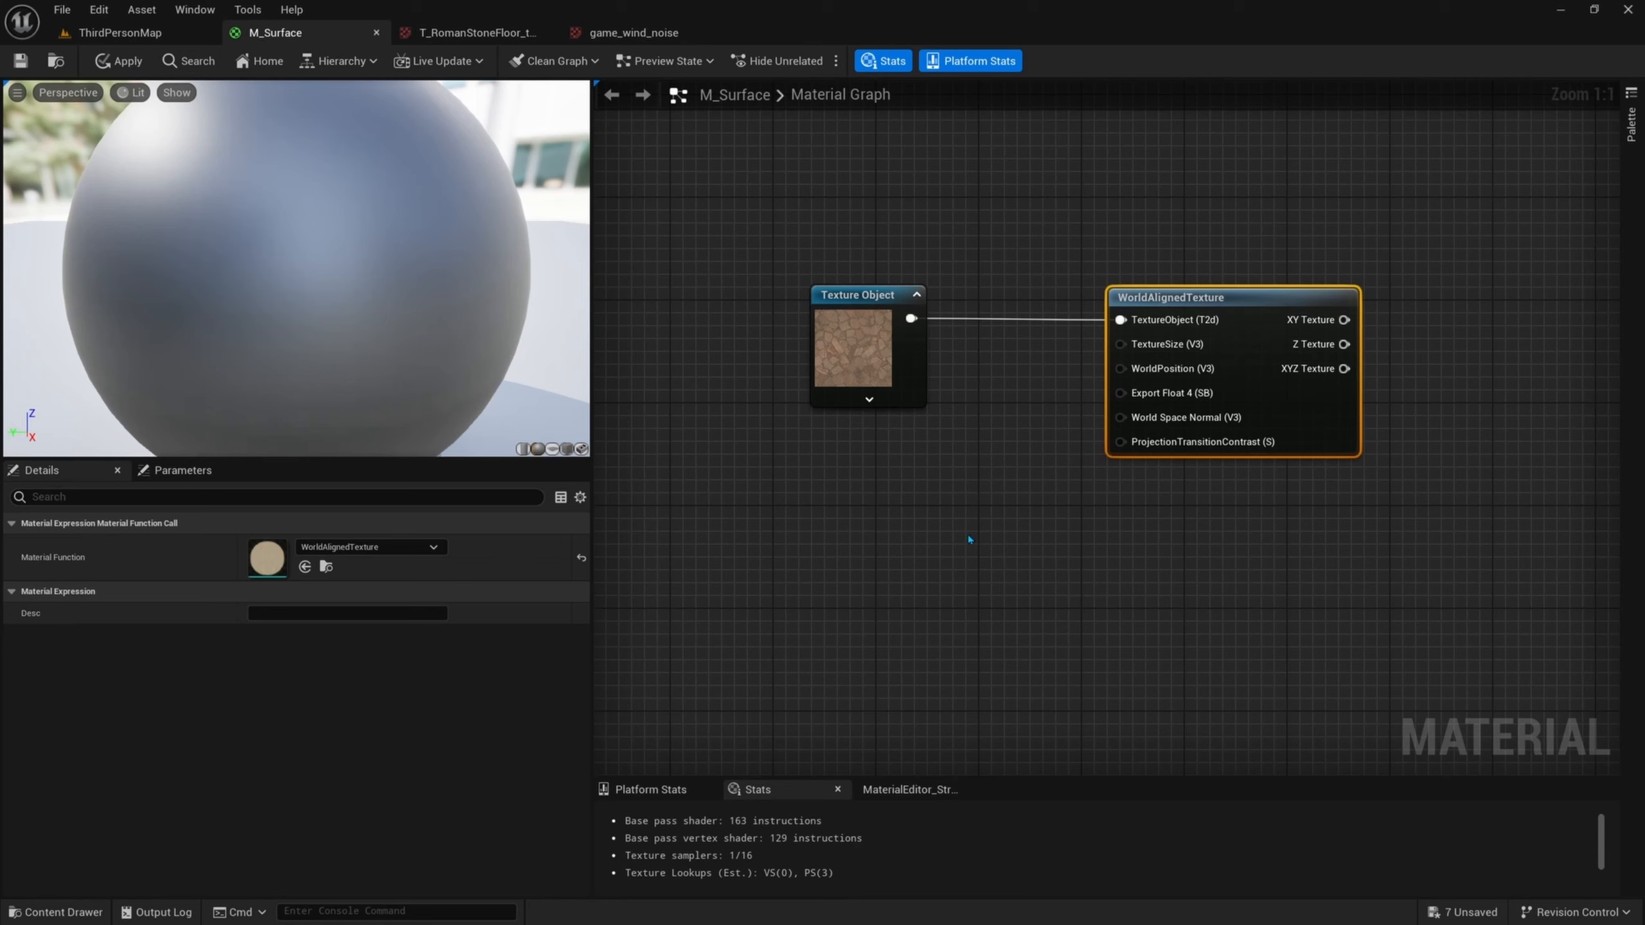
# - Add a scalar parameter named Macro Noise Scale below the Texture Object and connect it to the WorldAlignedTexture's TextureSize input
pyautogui.moveTo(1138, 348)
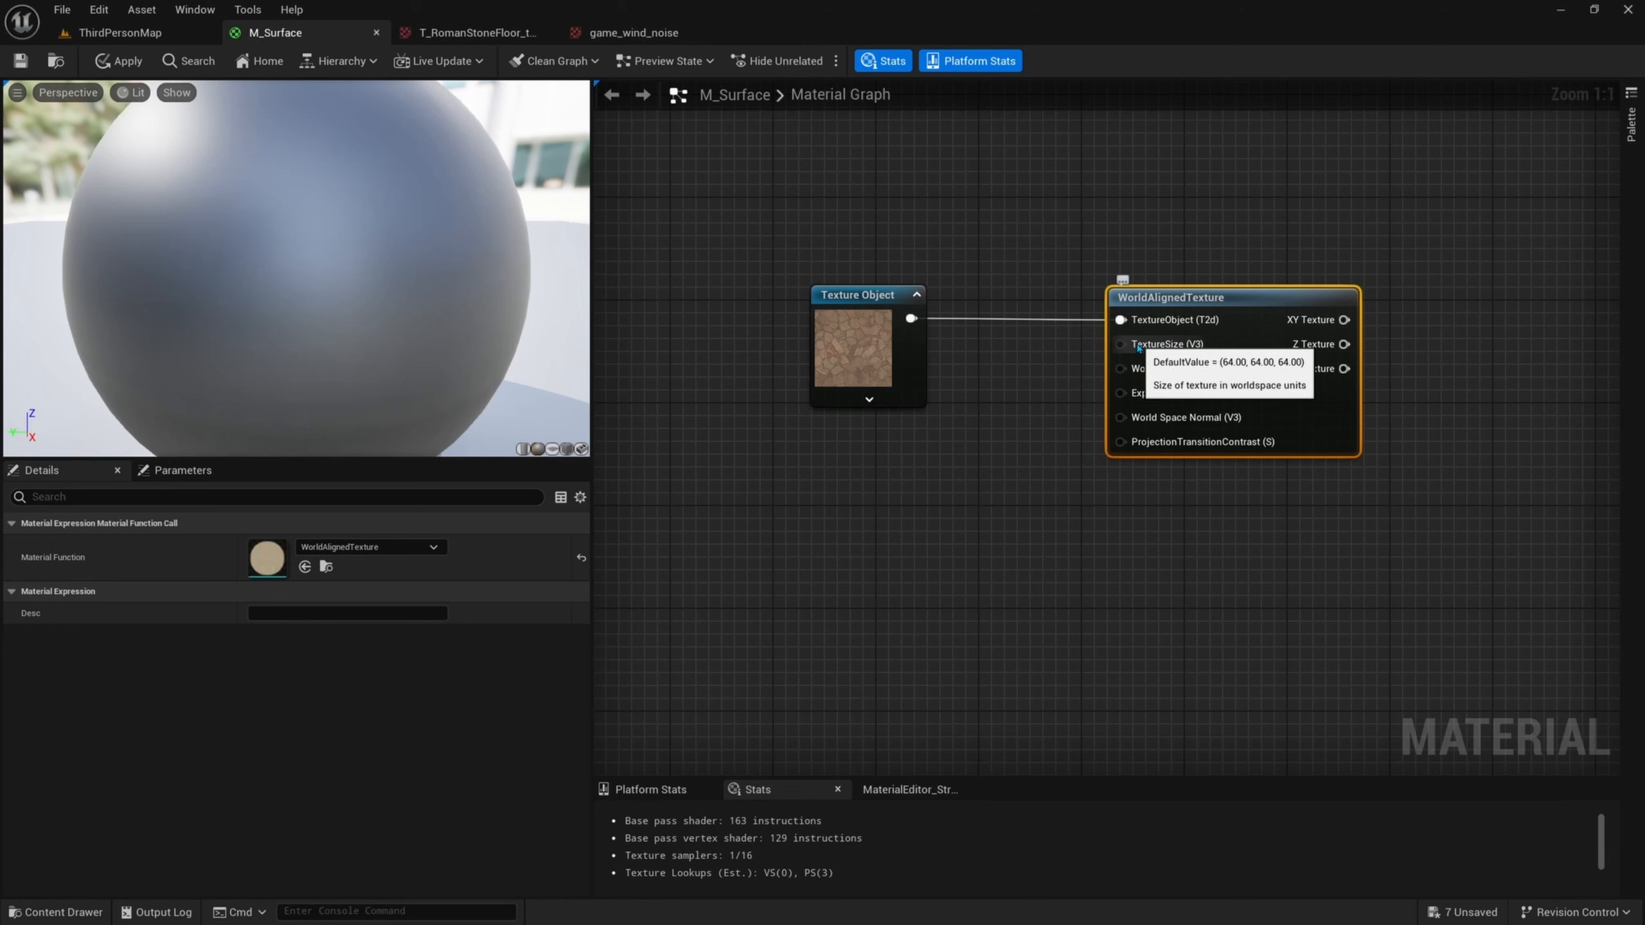
pyautogui.click(836, 515)
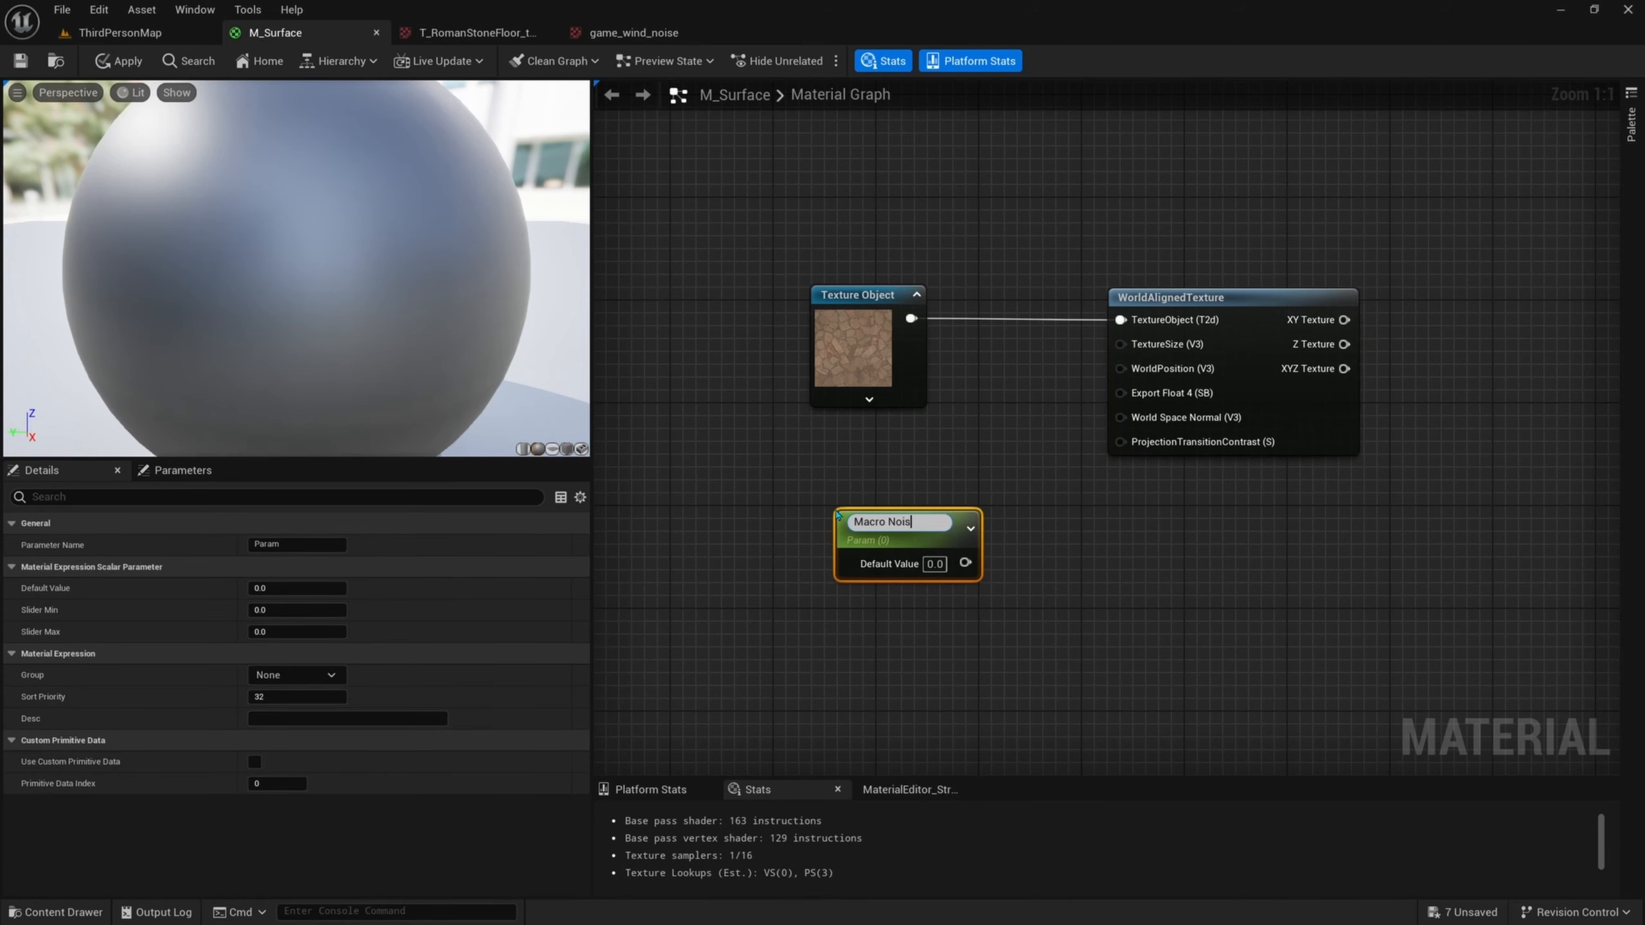
pyautogui.write('Macro Noise Scale')
pyautogui.press('Return')
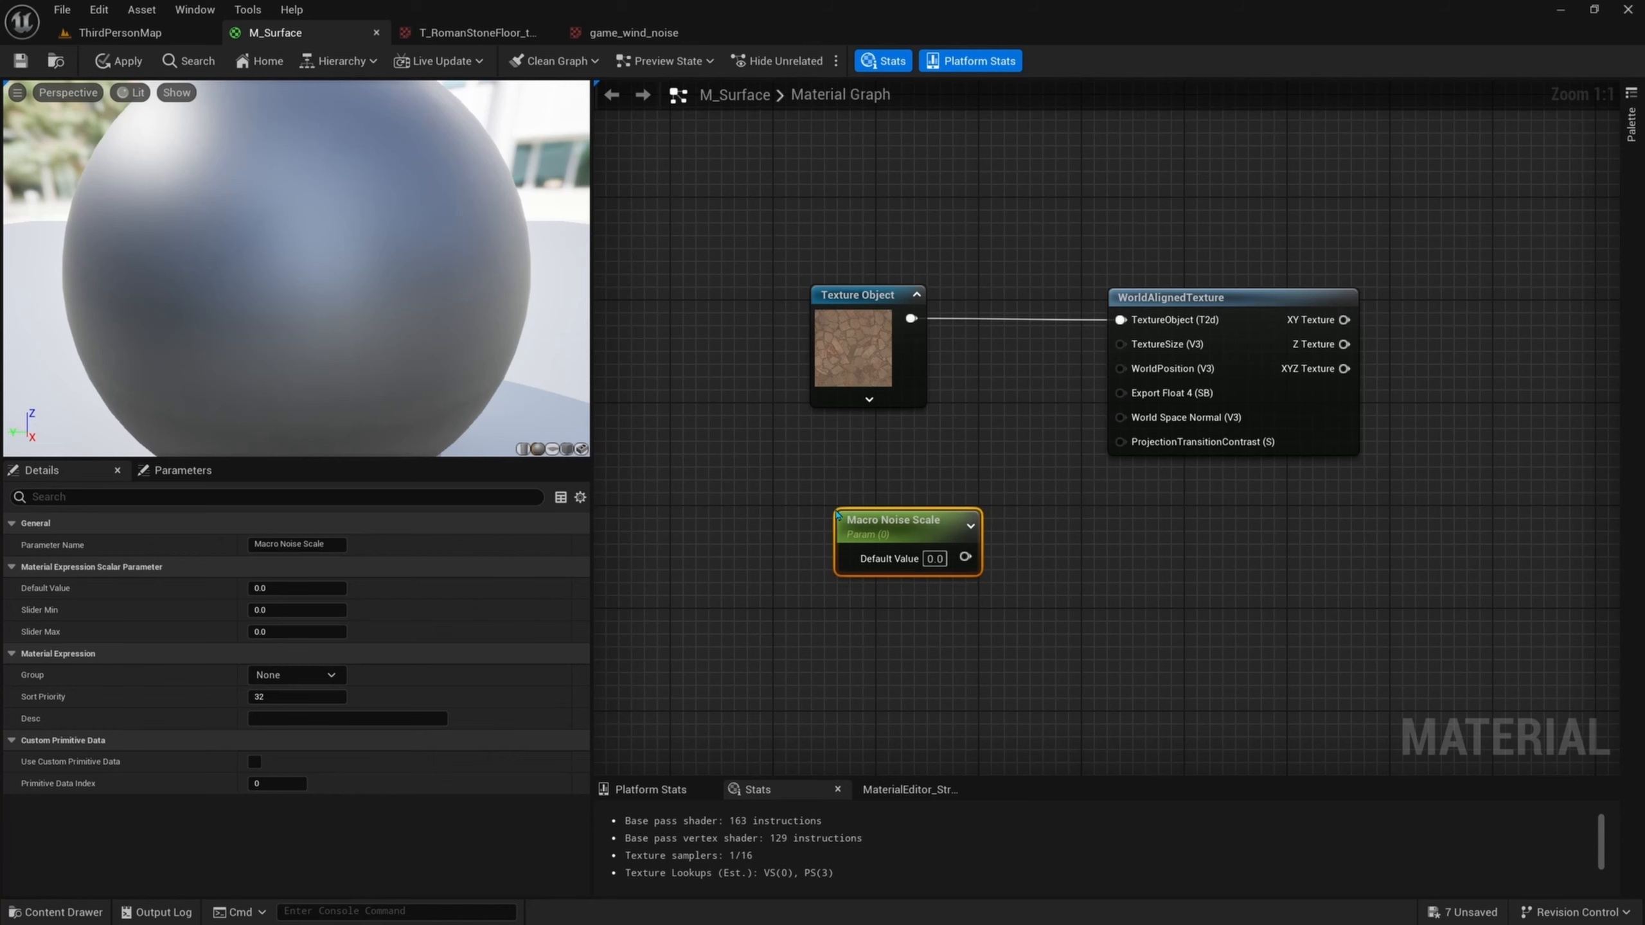
pyautogui.moveTo(876, 522); pyautogui.dragTo(850, 481)
pyautogui.doubleClick(850, 481)
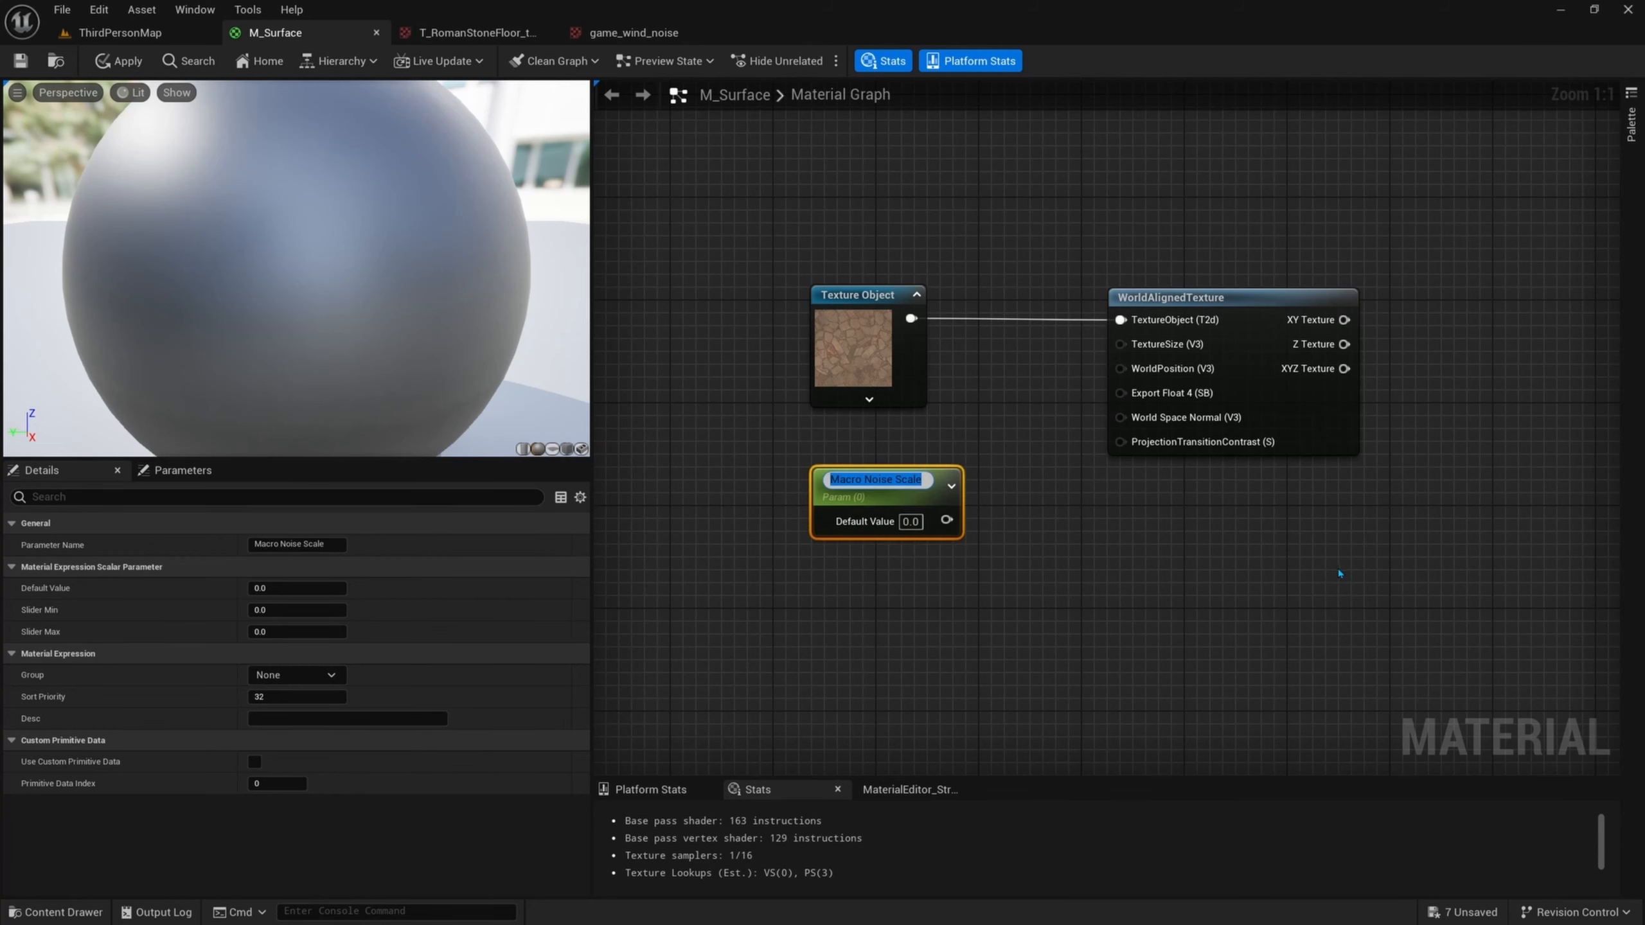
pyautogui.moveTo(1303, 562); pyautogui.dragTo(1272, 523, button='right')
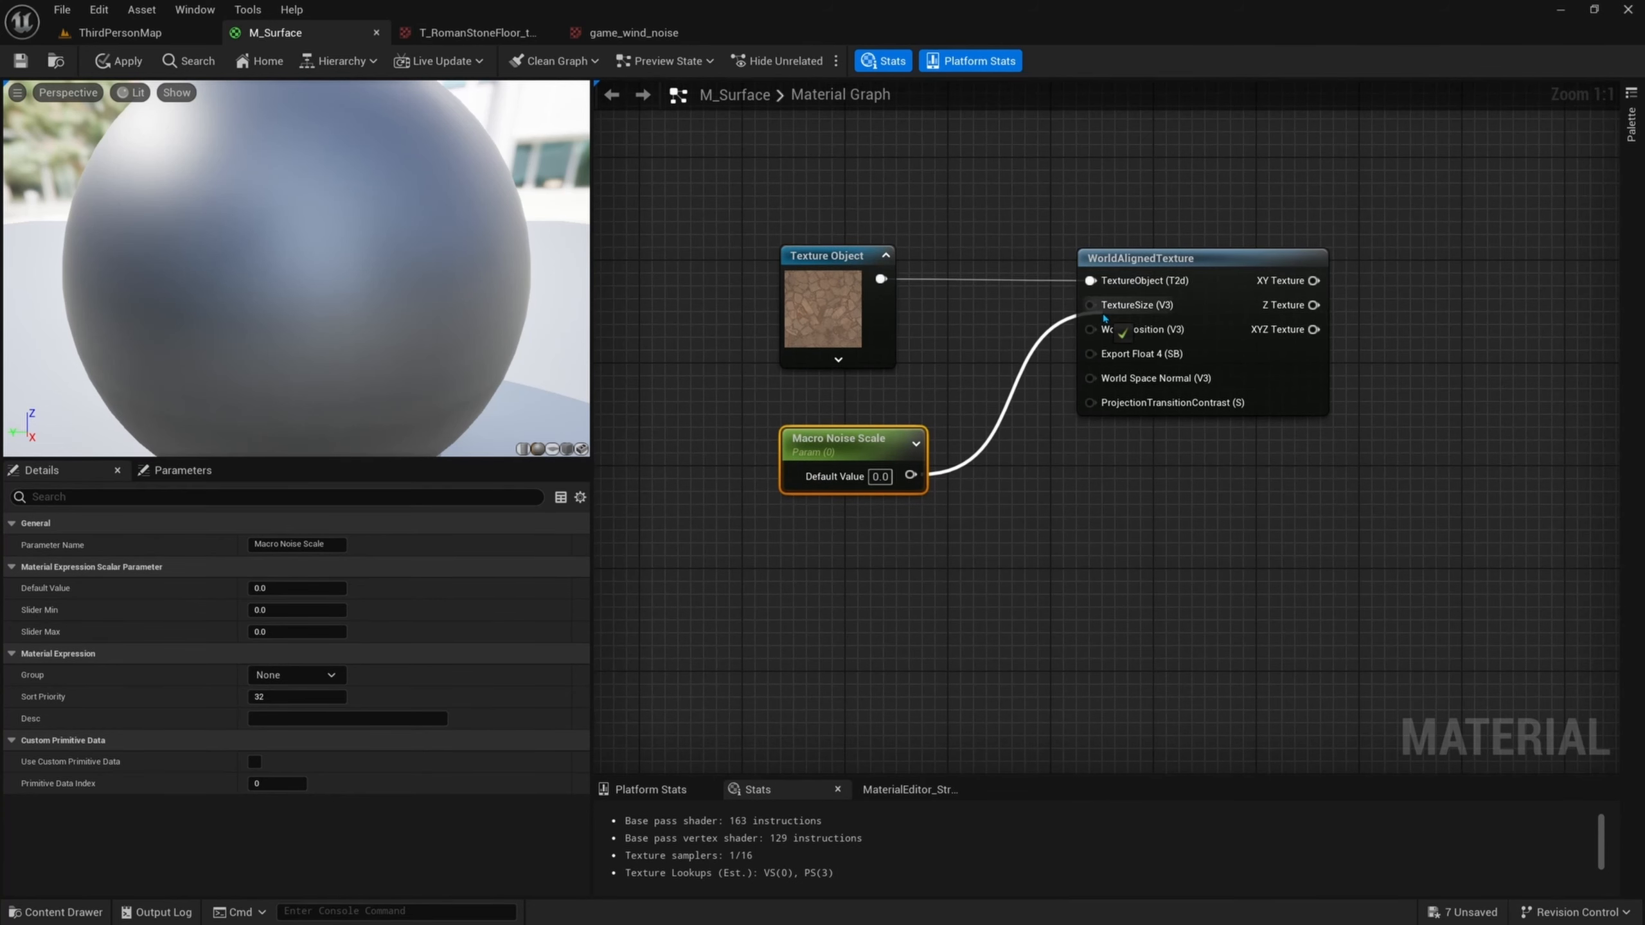
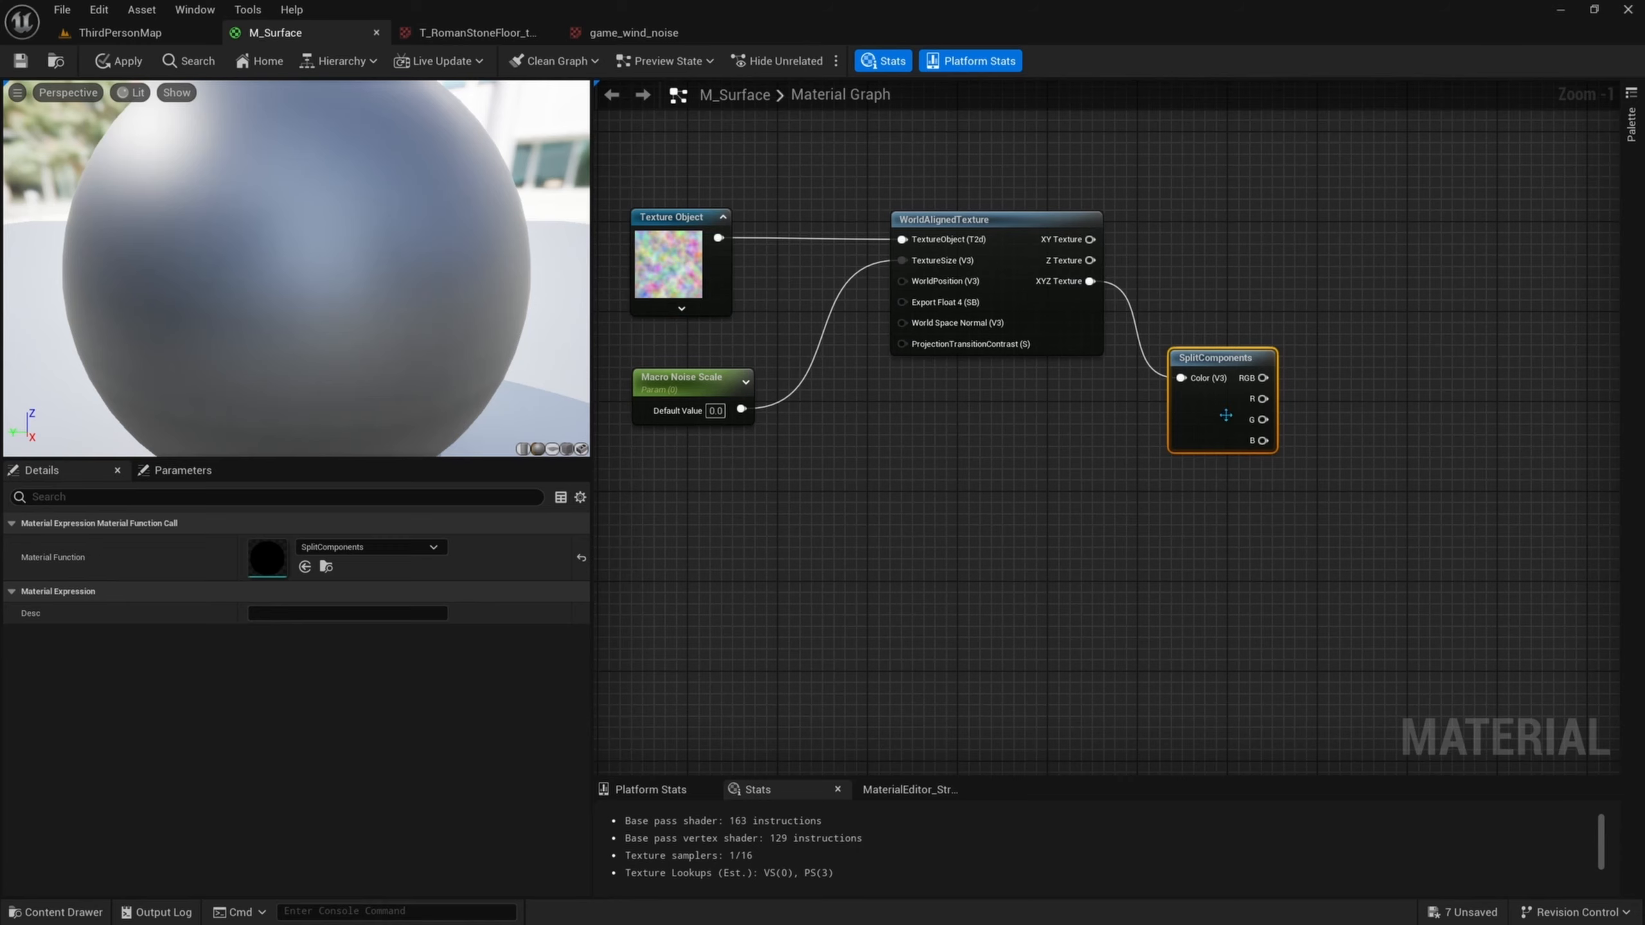
# - Compare the red, green and blue channels of the game_wind_noise texture
pyautogui.click(634, 33)
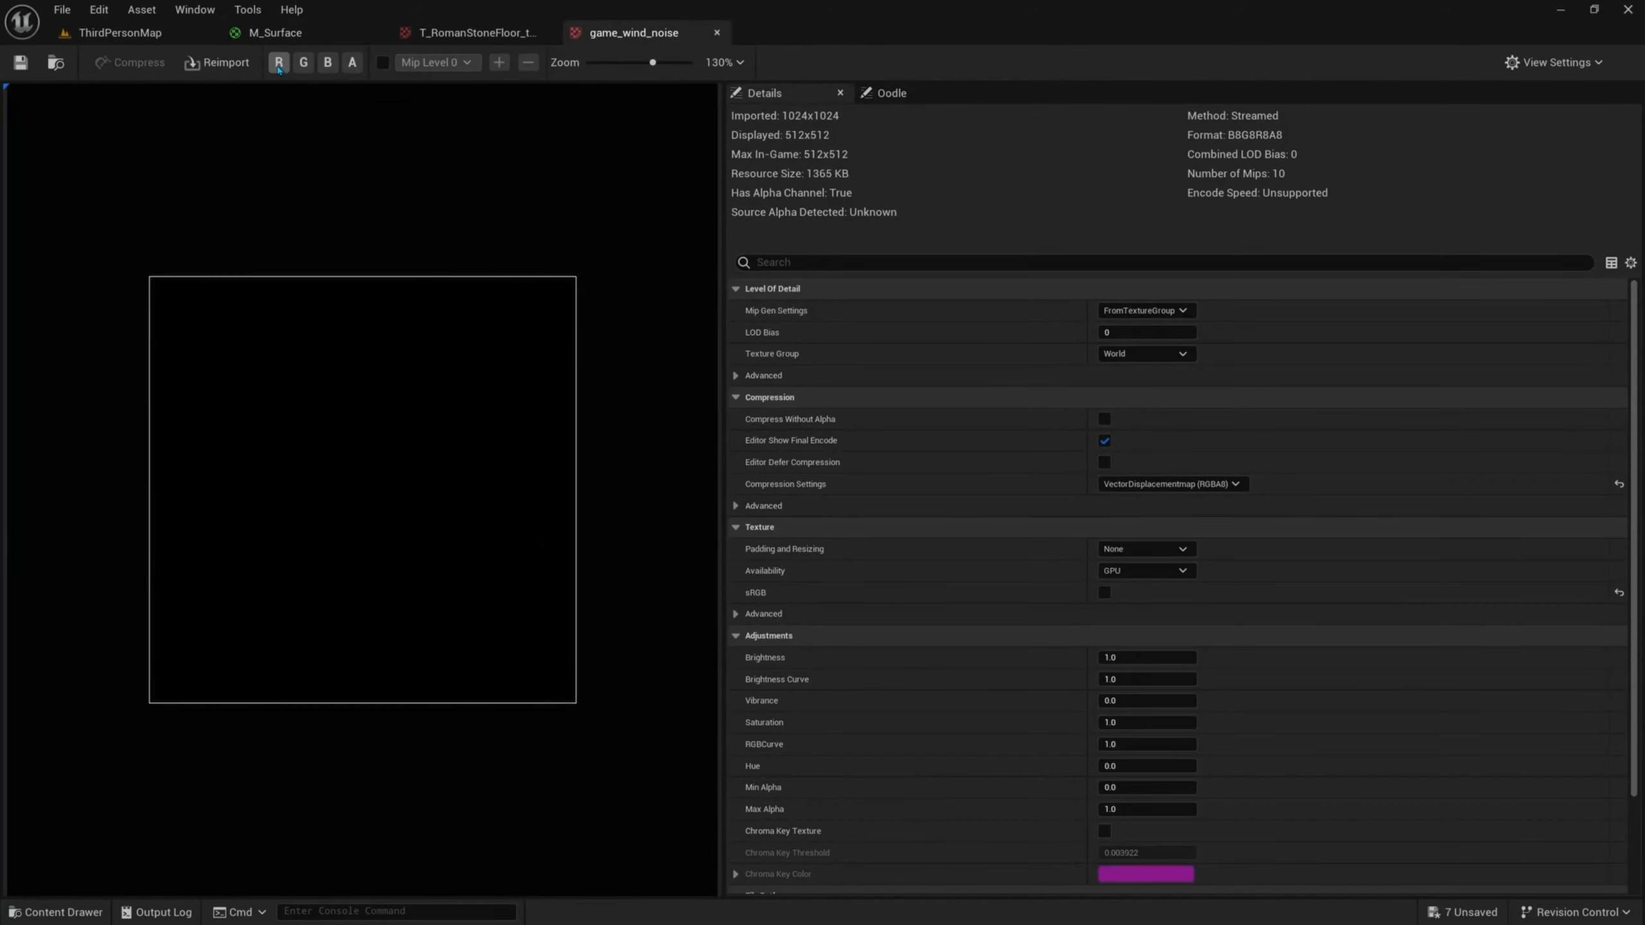
pyautogui.click(278, 62)
pyautogui.click(278, 62)
pyautogui.click(303, 62)
pyautogui.click(304, 62)
pyautogui.click(327, 62)
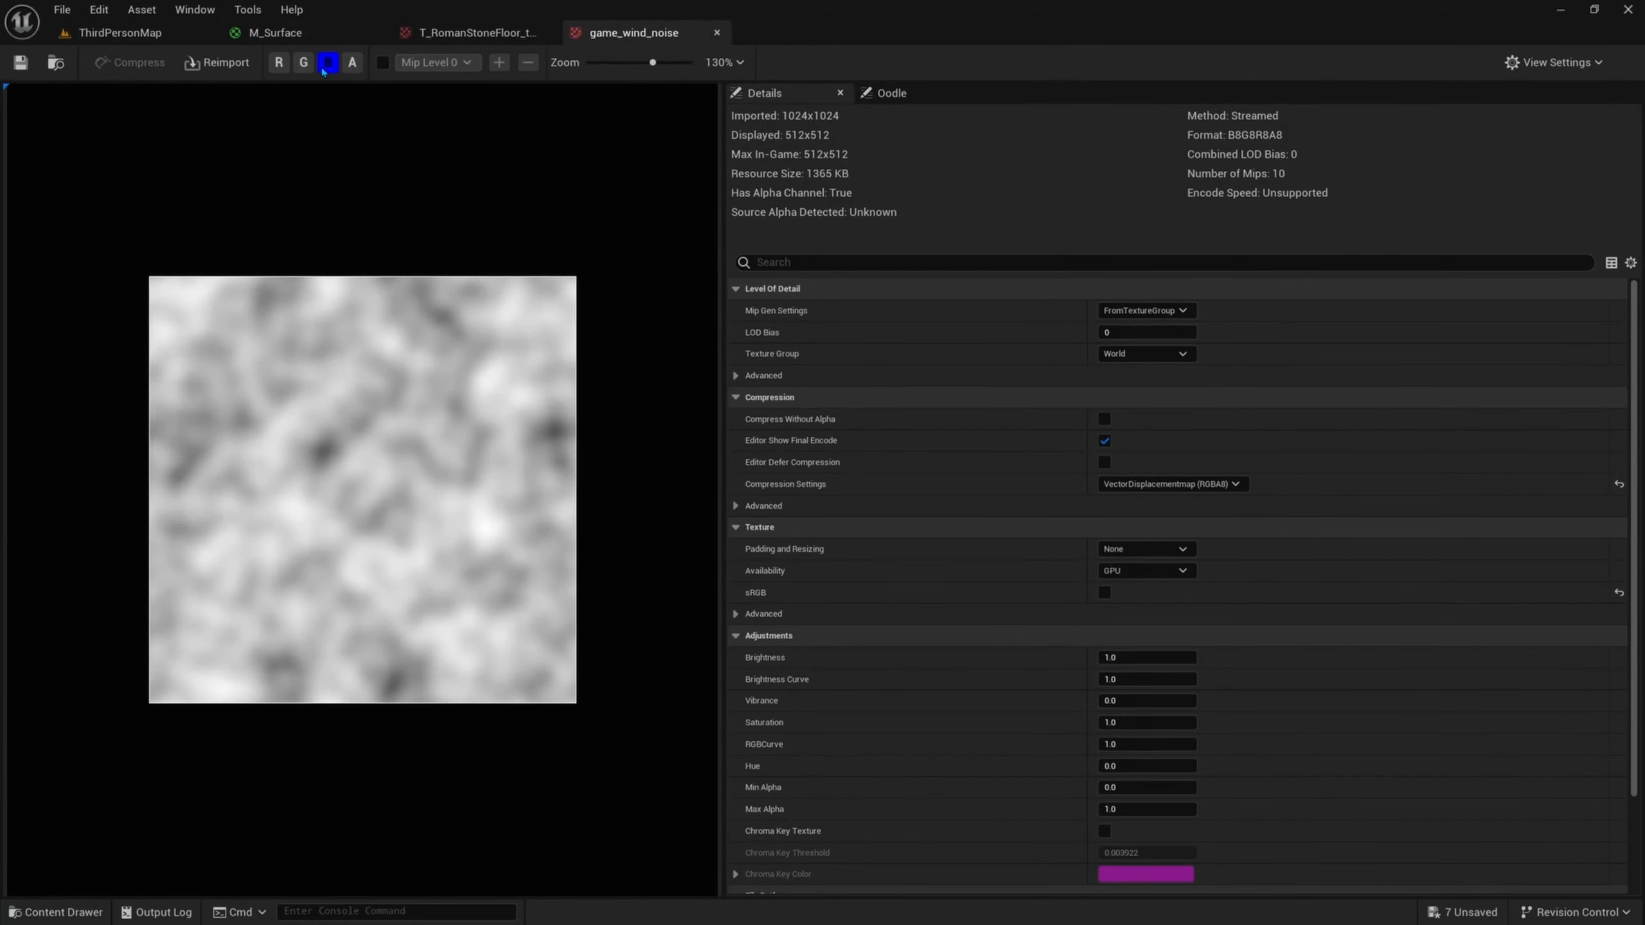
# - In M_Surface, connect the R output of SplitComponents to a new named reroute called Macro Noise 1 and place it beside the node
pyautogui.click(274, 32)
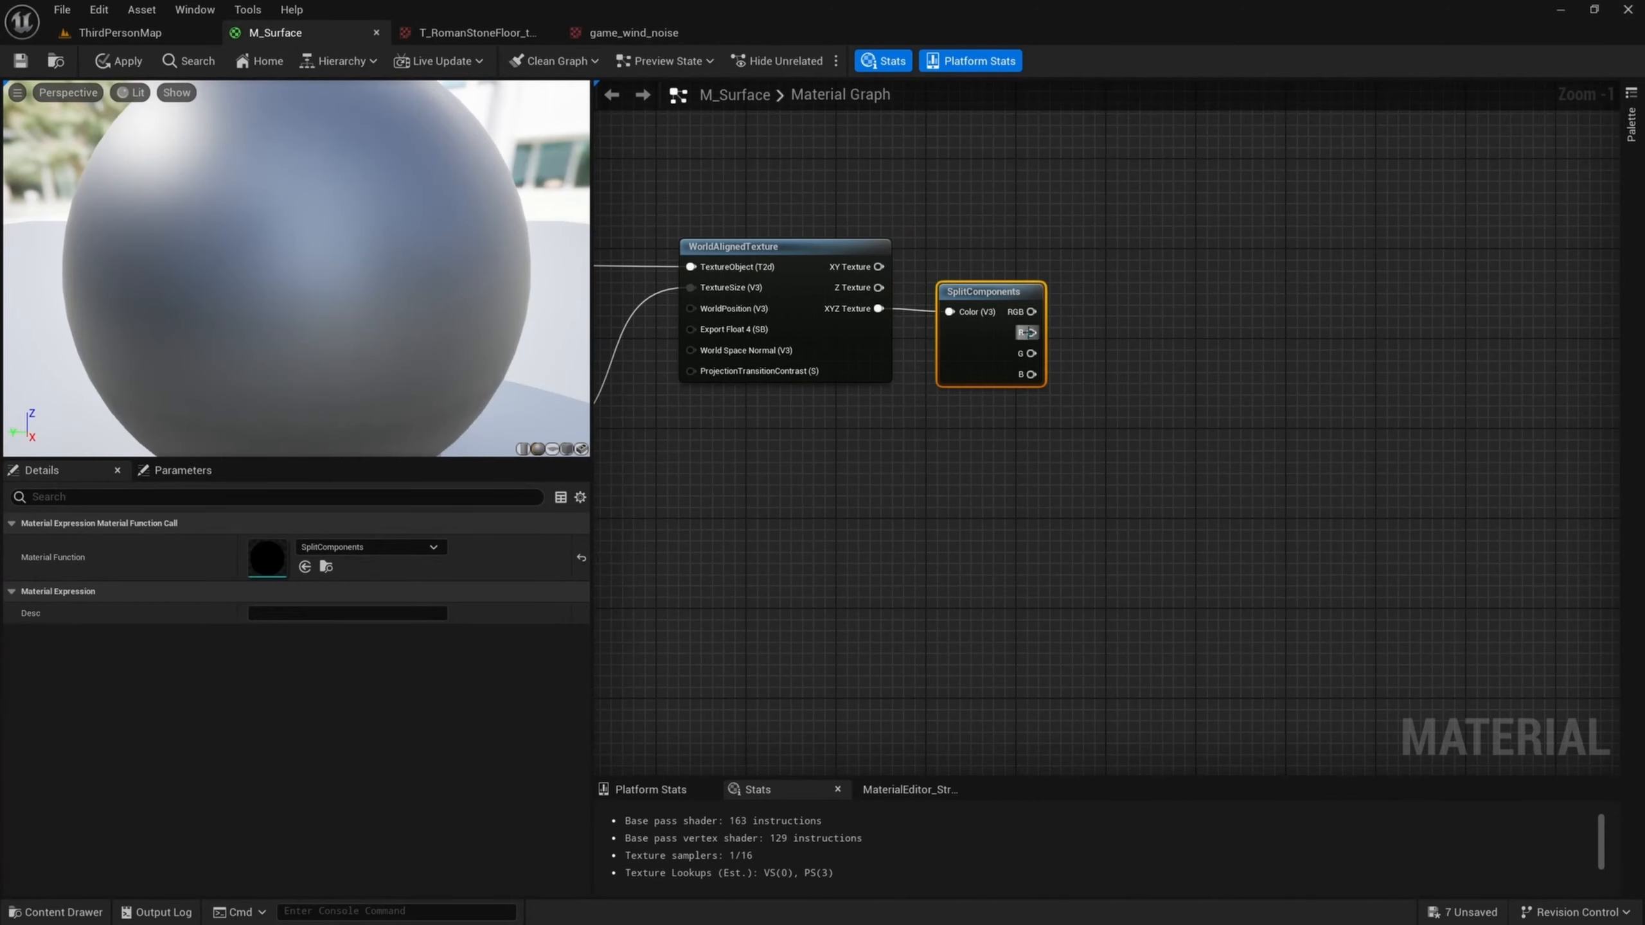
pyautogui.moveTo(1031, 332); pyautogui.dragTo(1128, 360)
pyautogui.write('ad')
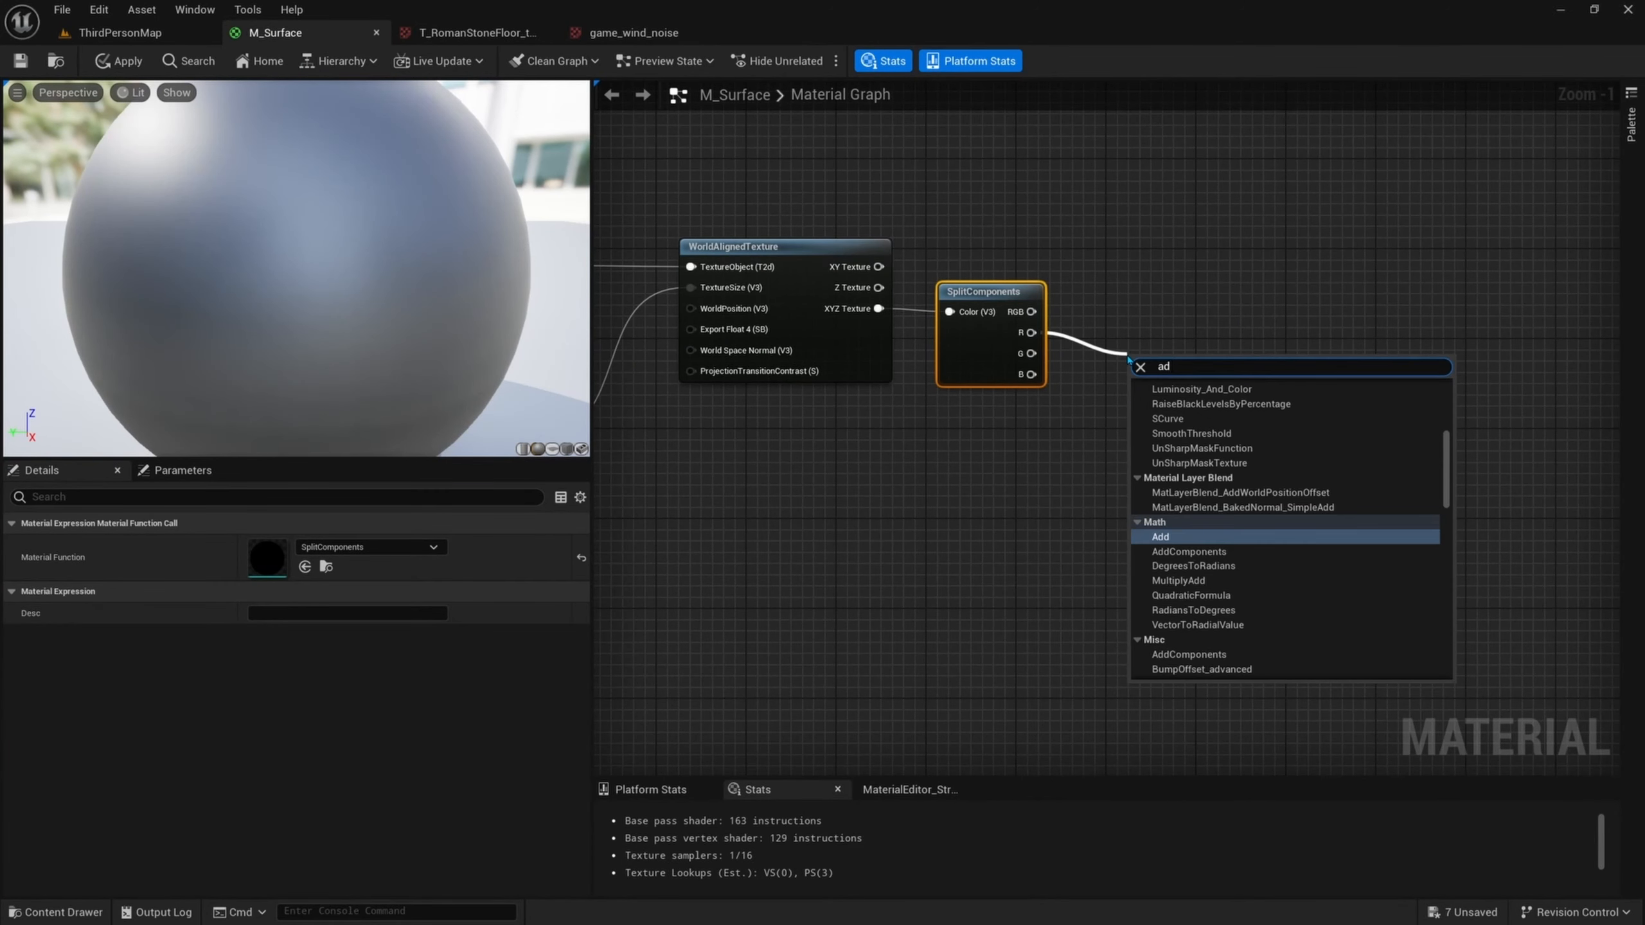
pyautogui.write('d named')
pyautogui.press('Return')
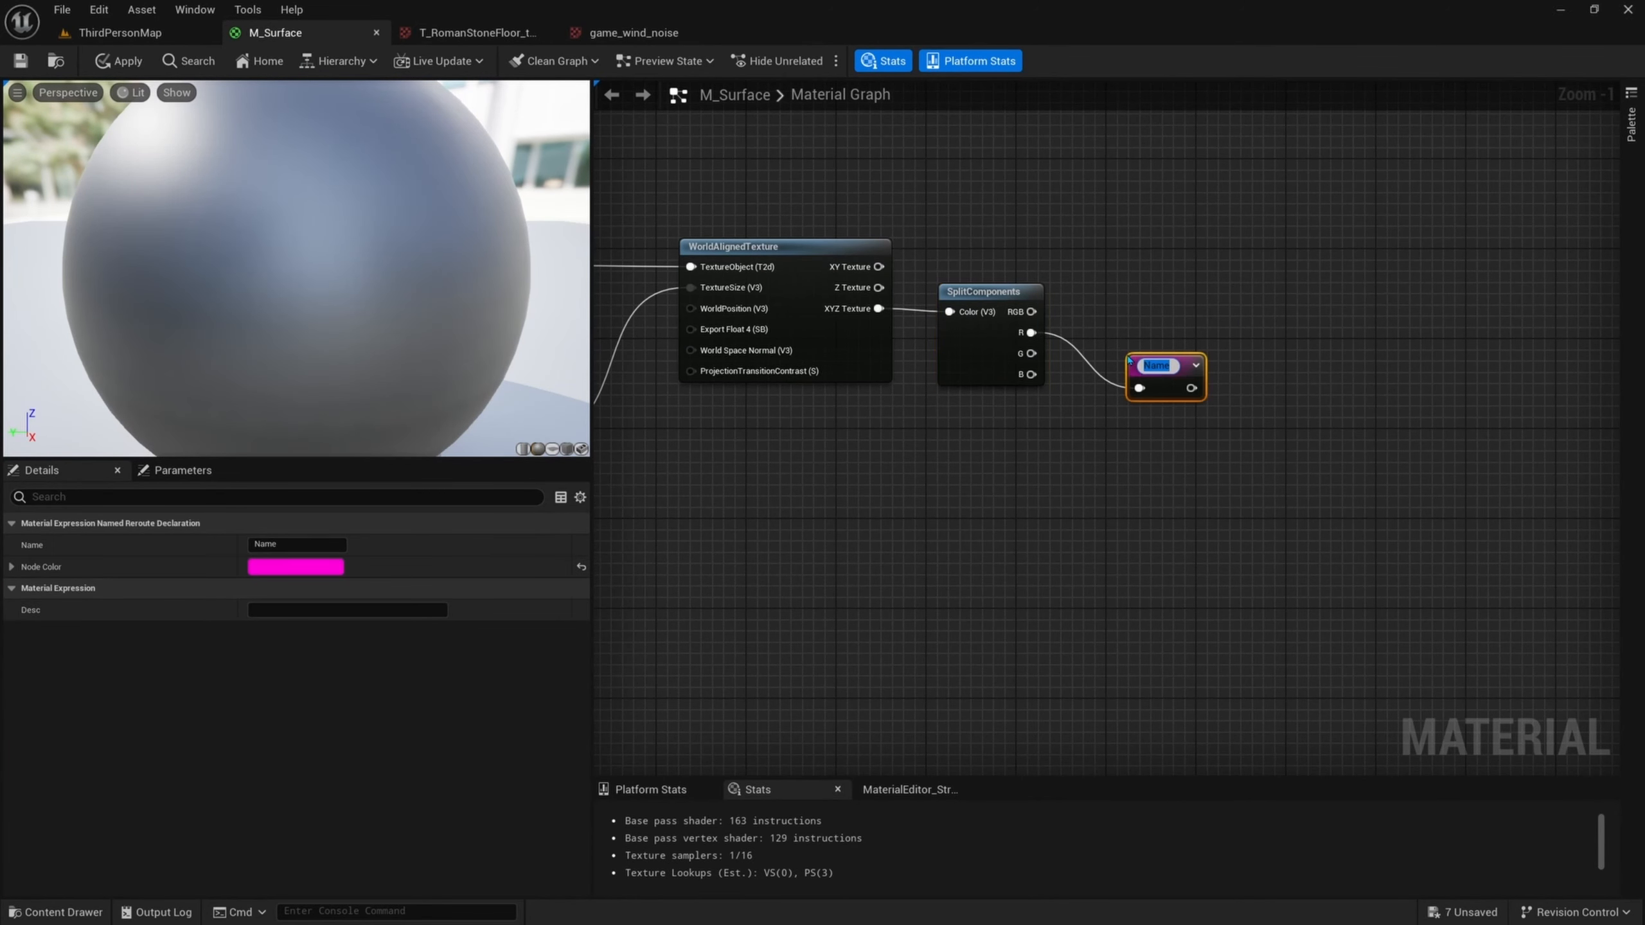
pyautogui.write('Macro Noise 1')
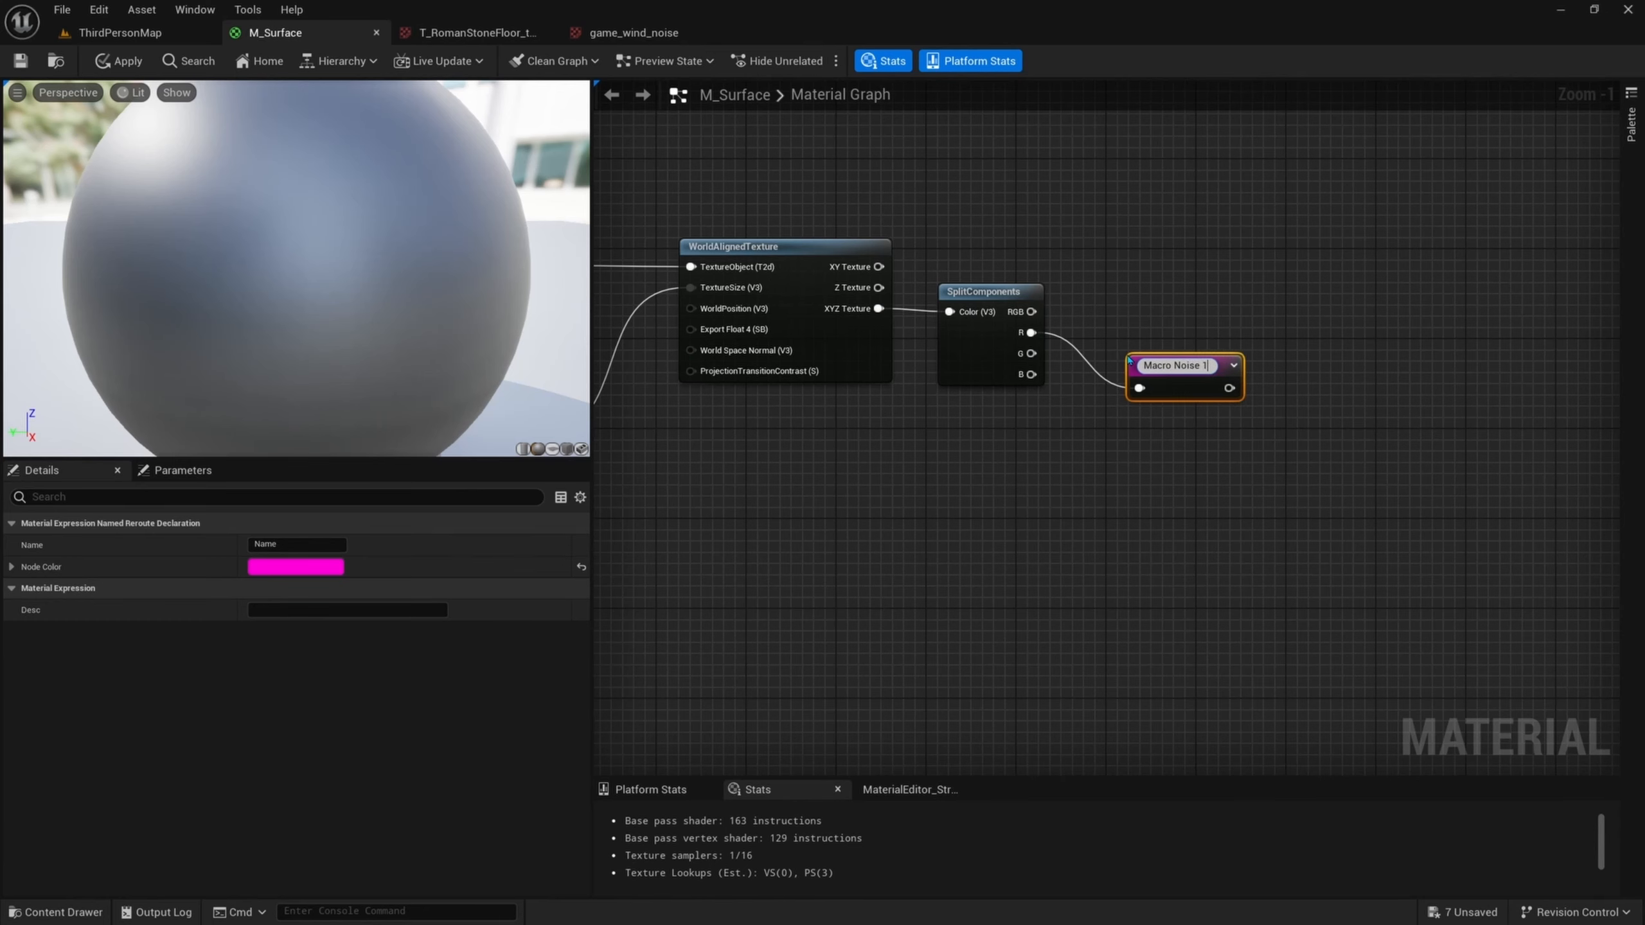
pyautogui.press('Return')
pyautogui.moveTo(1149, 366); pyautogui.dragTo(1139, 338)
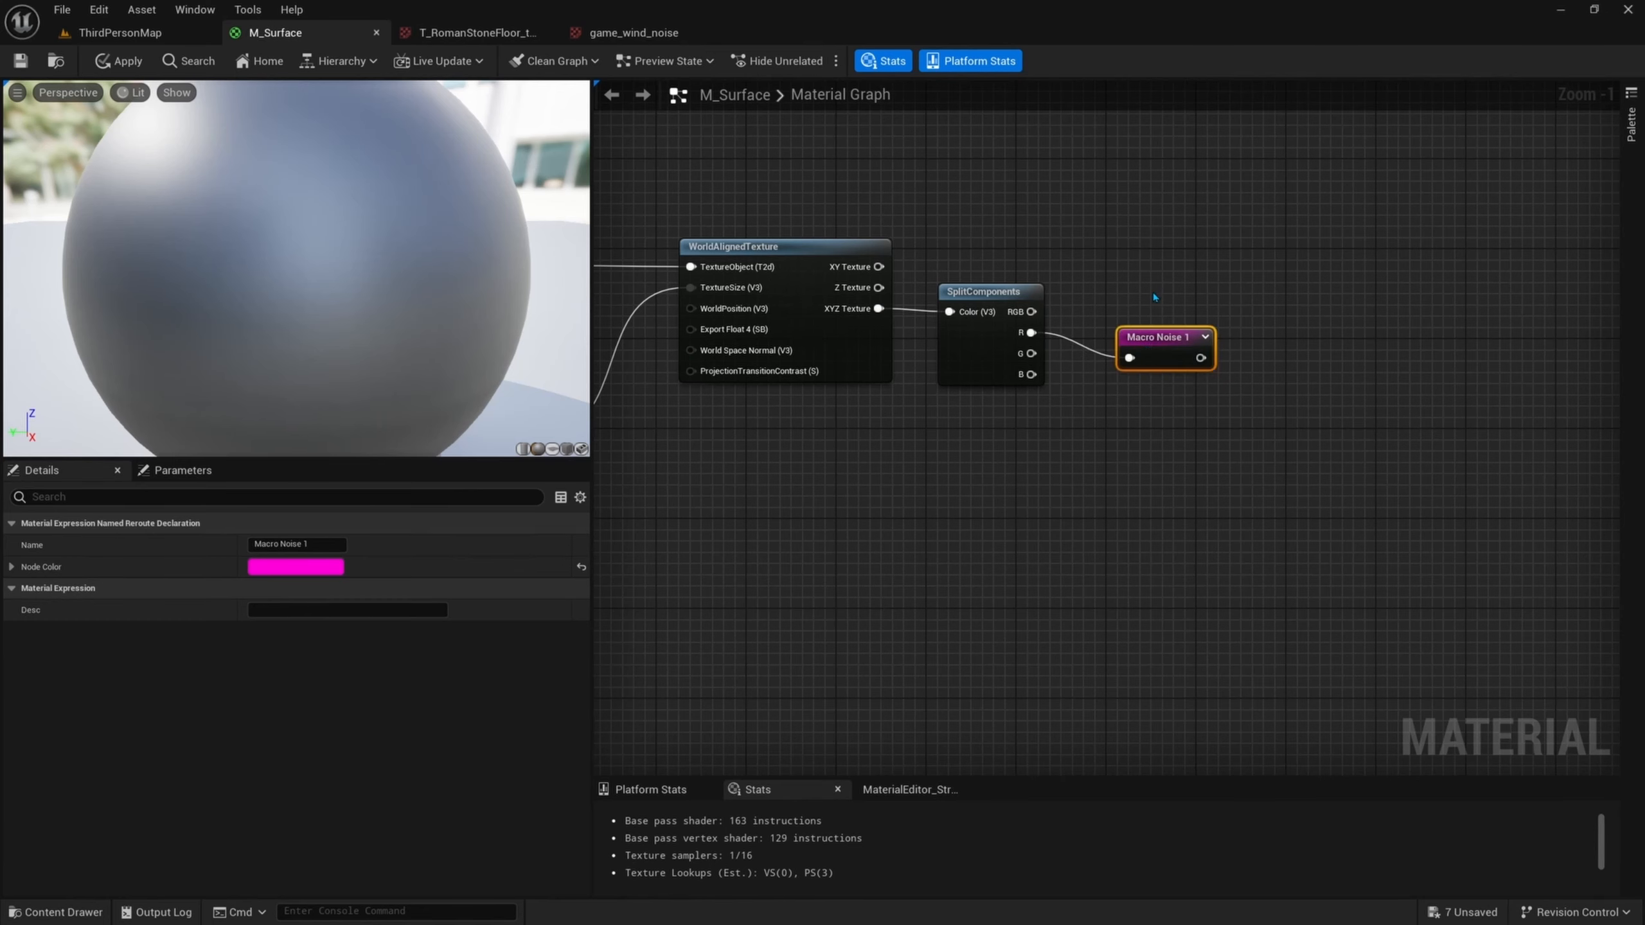
# - Duplicate the Macro Noise 1 reroute twice and connect the G and B outputs of SplitComponents to the copies
pyautogui.click(1156, 392)
pyautogui.hotkey('ctrl', 'v')
pyautogui.hotkey('ctrl', 'v')
pyautogui.click(1153, 395)
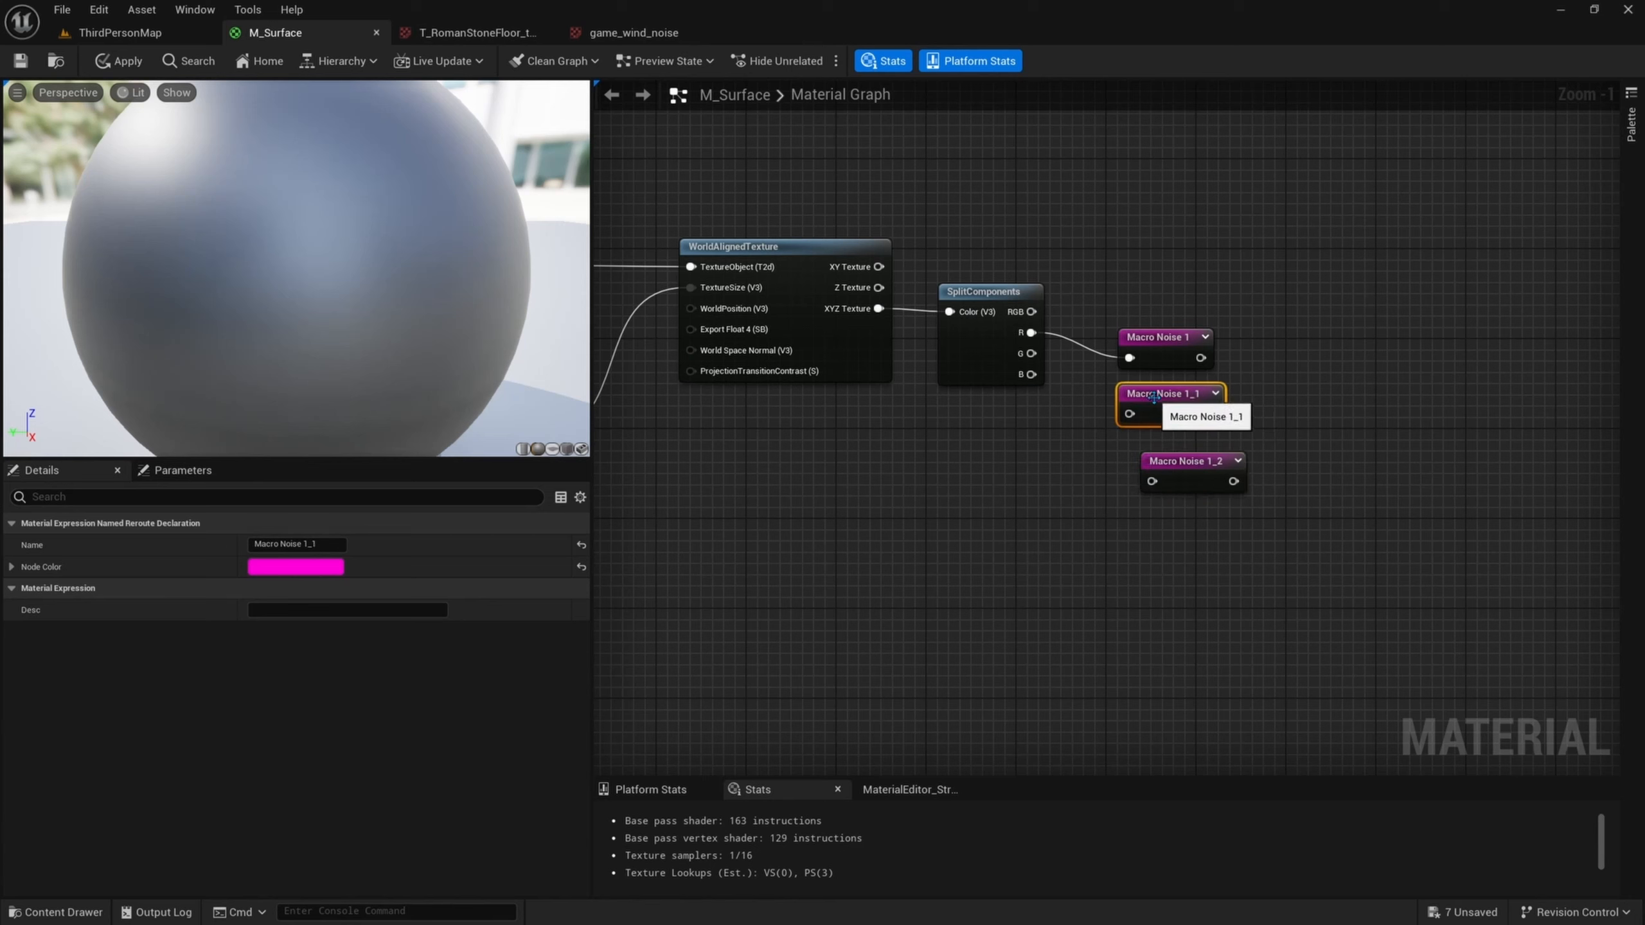
pyautogui.moveTo(1185, 468); pyautogui.dragTo(1163, 452)
pyautogui.moveTo(1032, 354); pyautogui.dragTo(1130, 459)
pyautogui.moveTo(1159, 393); pyautogui.dragTo(1159, 382)
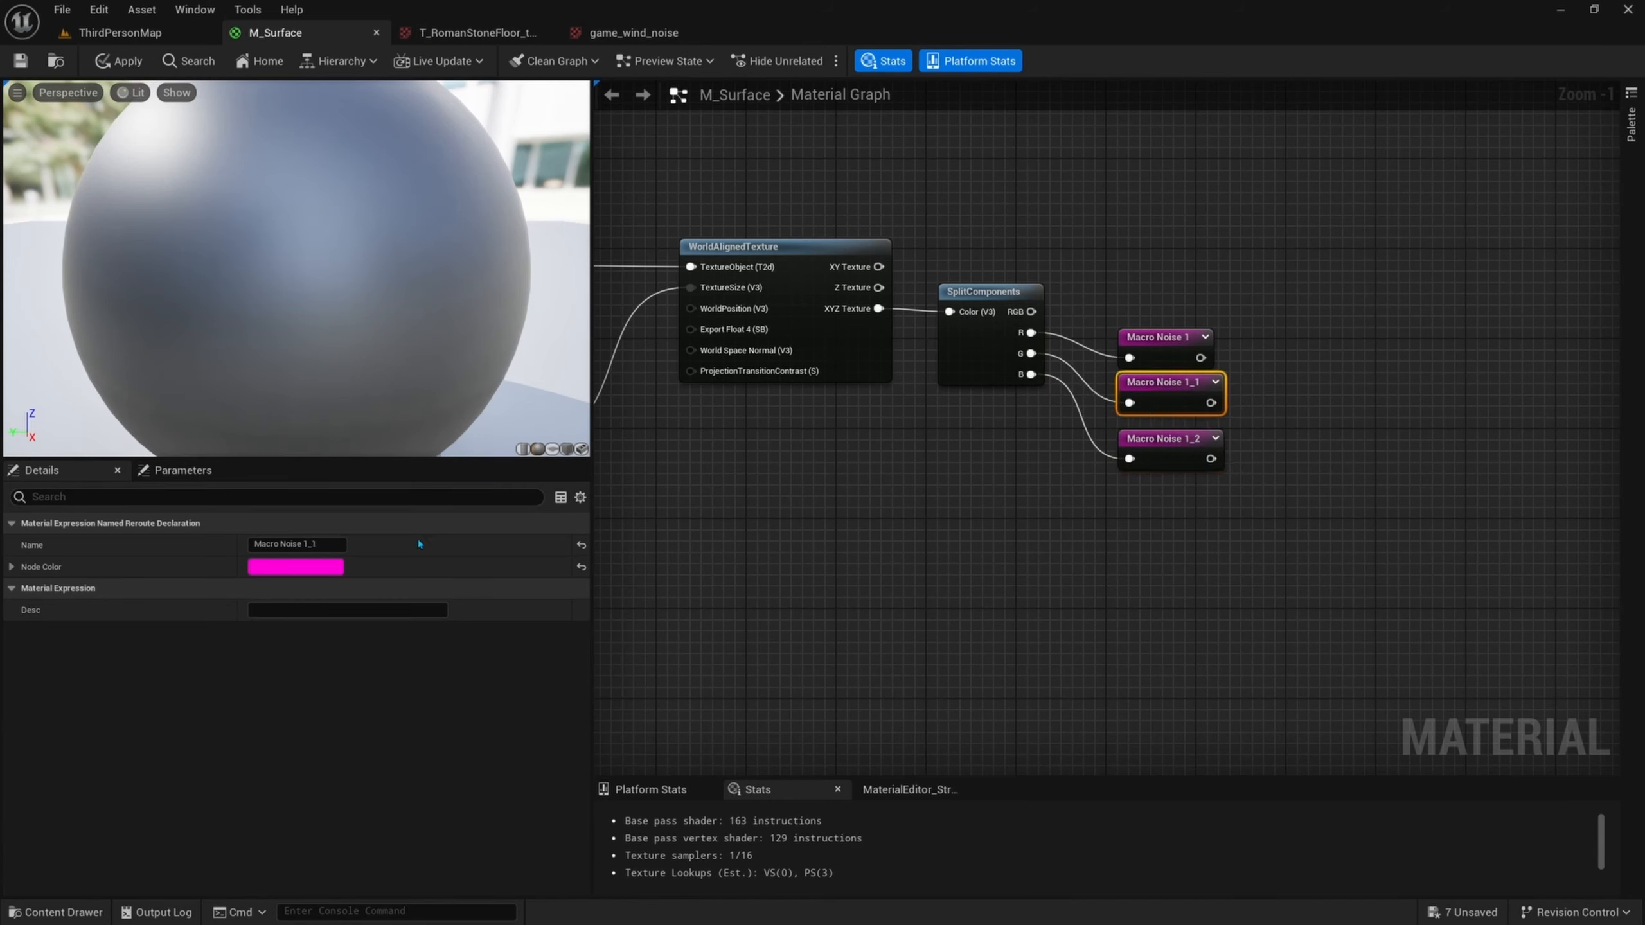
# - Rename the two reroute copies as Macro Noise 2 and Macro Noise 3
pyautogui.doubleClick(311, 545)
pyautogui.write('2')
pyautogui.press('Return')
pyautogui.click(1165, 447)
pyautogui.doubleClick(332, 544)
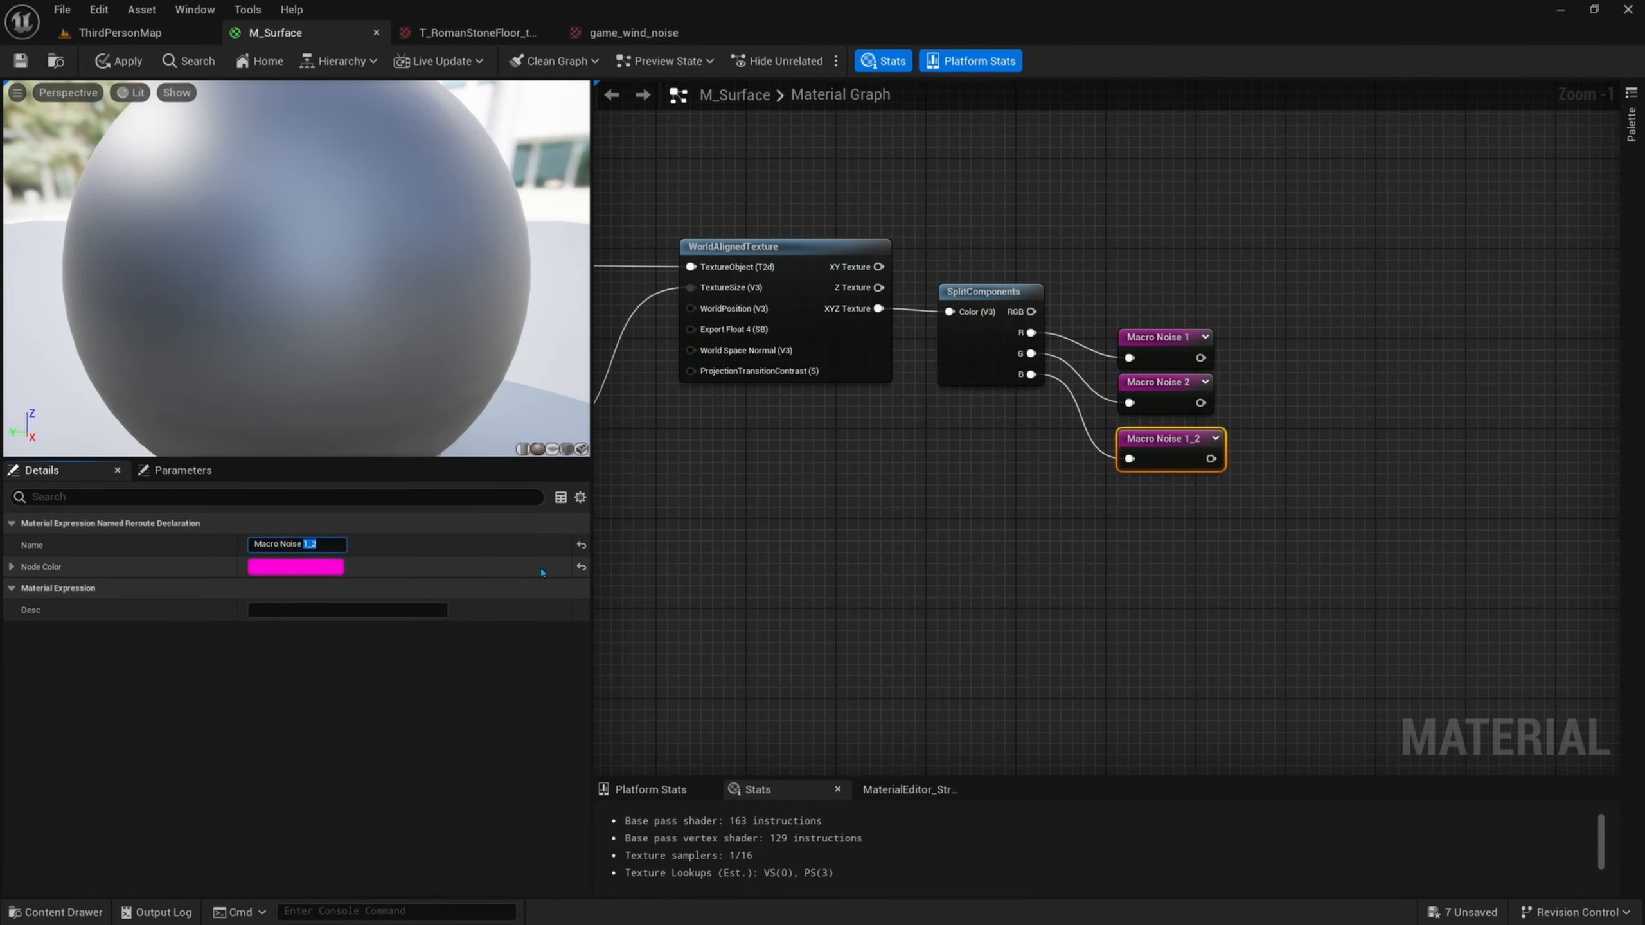
pyautogui.write('3')
pyautogui.press('Return')
pyautogui.click(932, 580)
# - Move the three Macro Noise reroutes up together so they line up with the SplitComponents outputs
pyautogui.moveTo(1083, 540); pyautogui.dragTo(1142, 602, button='right')
pyautogui.moveTo(1247, 547); pyautogui.dragTo(1224, 385)
pyautogui.moveTo(1226, 393); pyautogui.dragTo(1226, 370)
pyautogui.click(1185, 353)
pyautogui.moveTo(1135, 365); pyautogui.dragTo(1344, 376, button='right')
pyautogui.scroll(-1, 1345, 377)
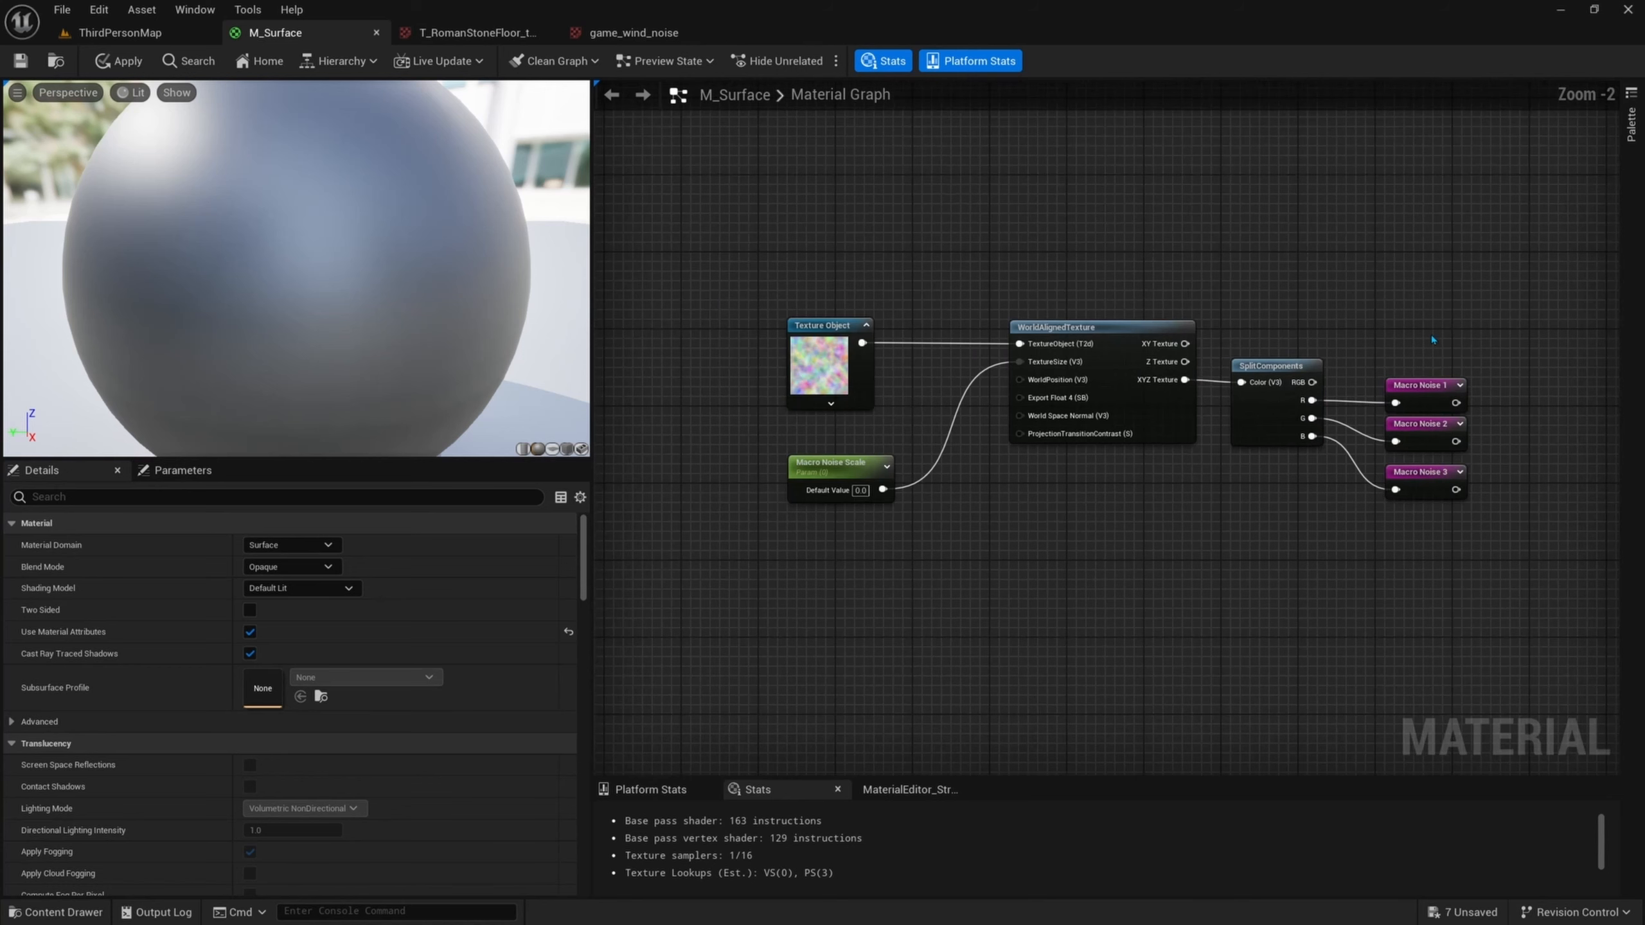
# - Duplicate the Texture Object, Macro Noise Scale, WorldAlignedTexture and SplitComponents nodes and place the copy below the original setup
pyautogui.moveTo(1379, 373); pyautogui.dragTo(1240, 475)
pyautogui.click(1008, 506)
pyautogui.moveTo(1006, 506); pyautogui.dragTo(1049, 426, button='right')
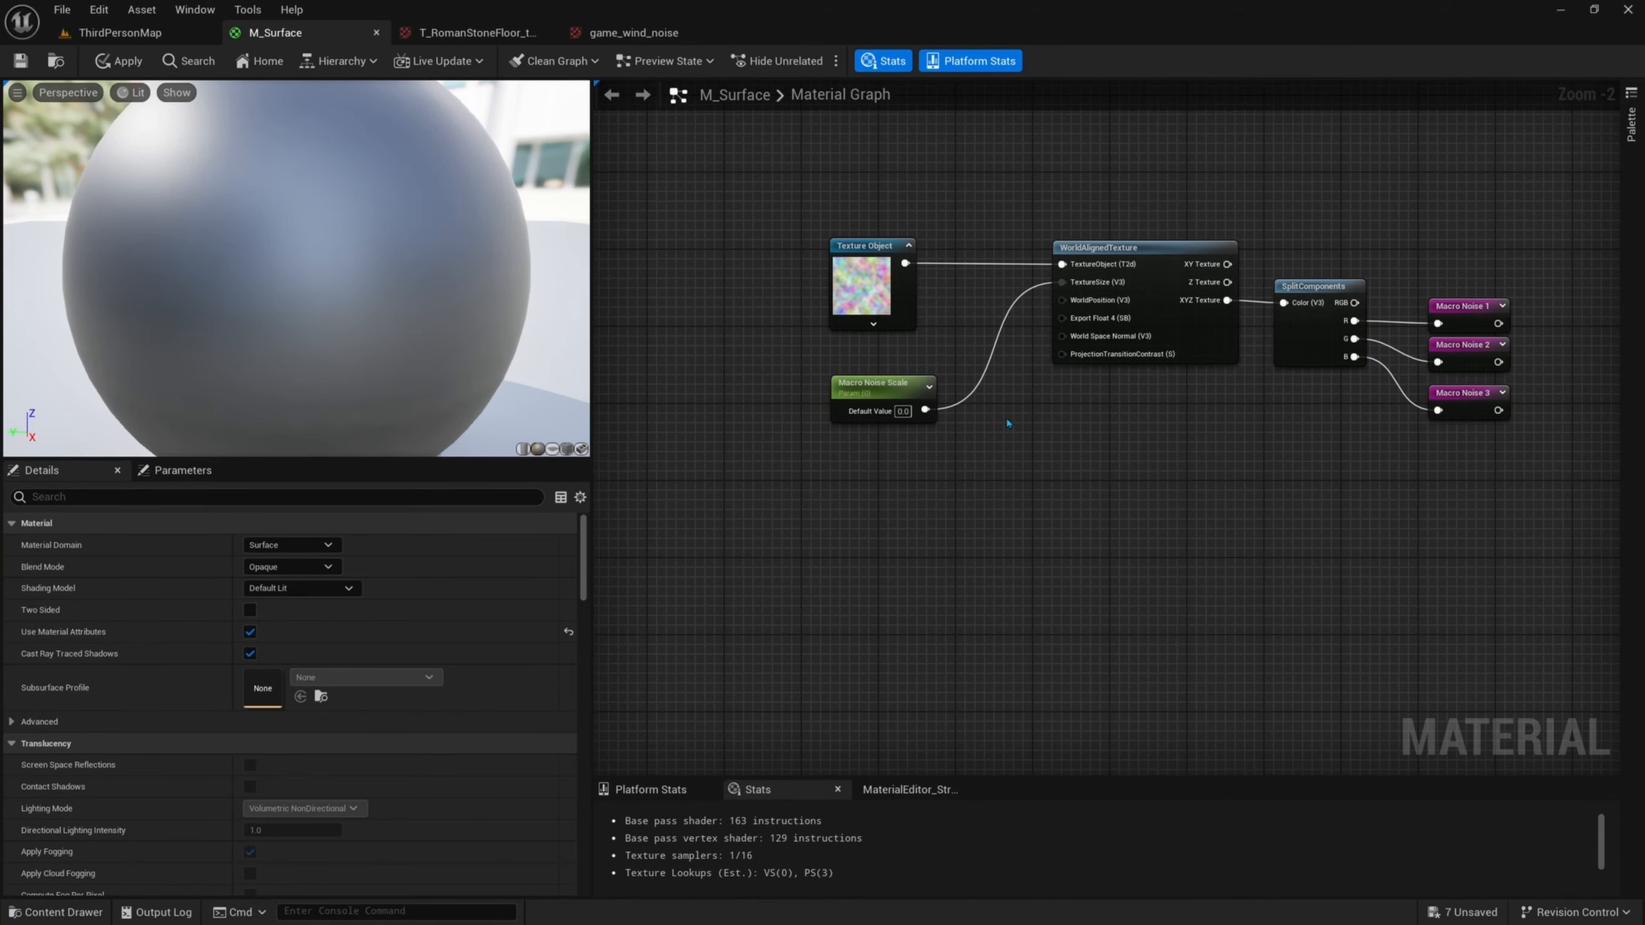
pyautogui.moveTo(1143, 196); pyautogui.dragTo(830, 456)
pyautogui.moveTo(830, 456); pyautogui.dragTo(857, 334, button='right')
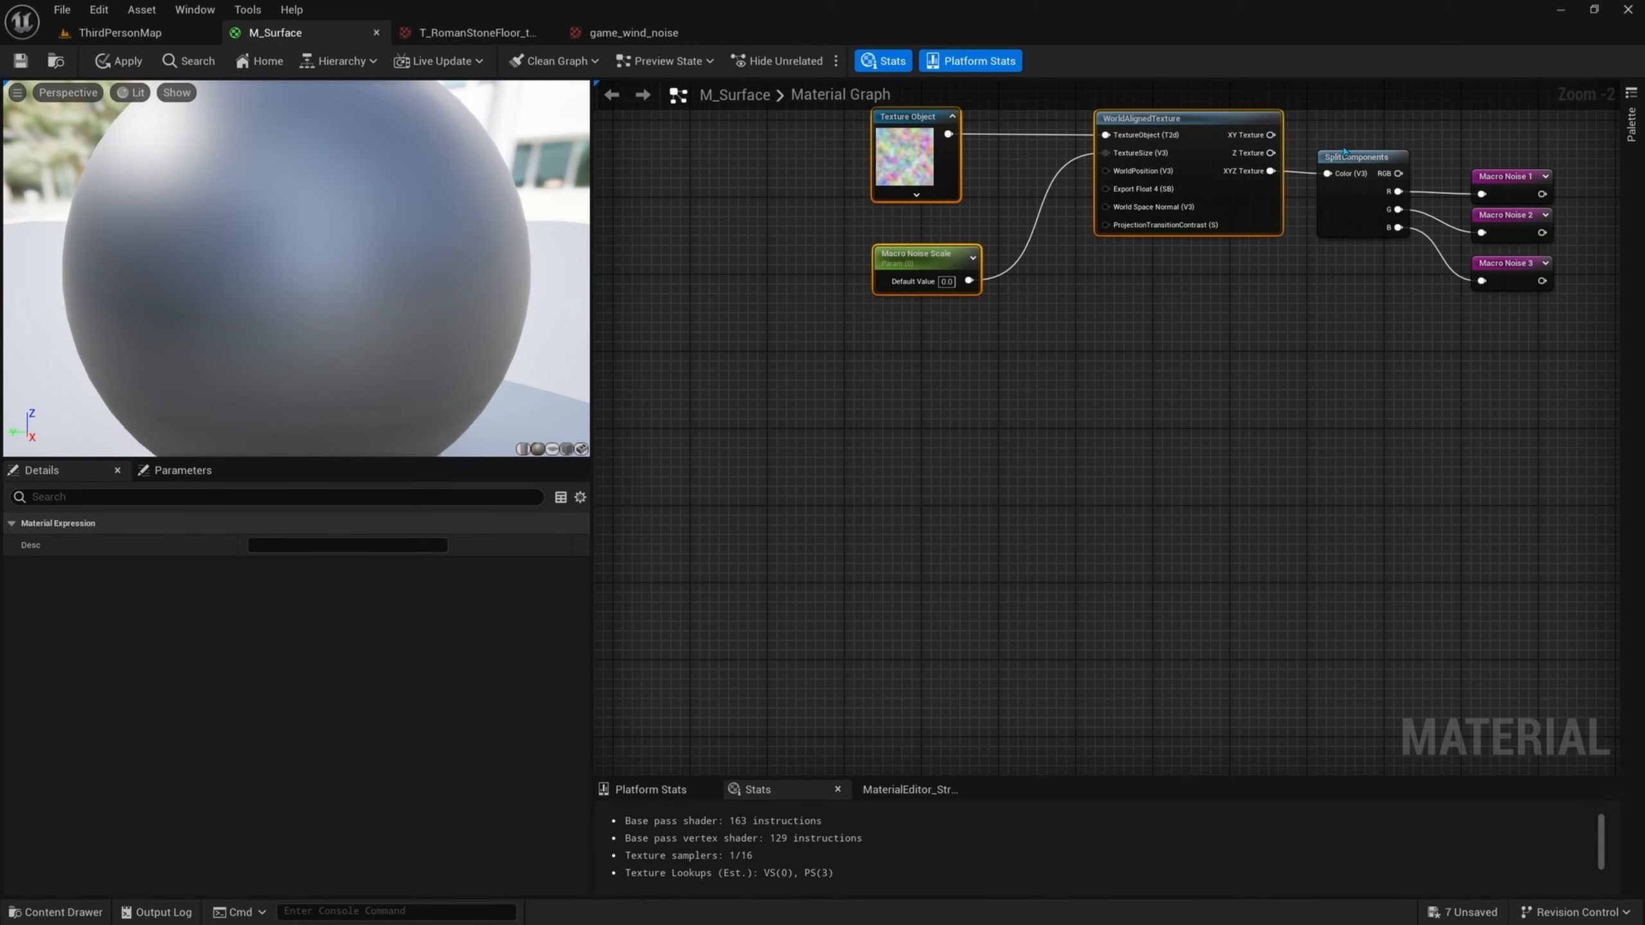
pyautogui.hotkey('ctrl', 'd')
pyautogui.moveTo(1026, 447); pyautogui.dragTo(1132, 409)
pyautogui.click(1010, 476)
# - Rename the duplicated scale parameter as Micro Noise Scale
pyautogui.click(912, 519)
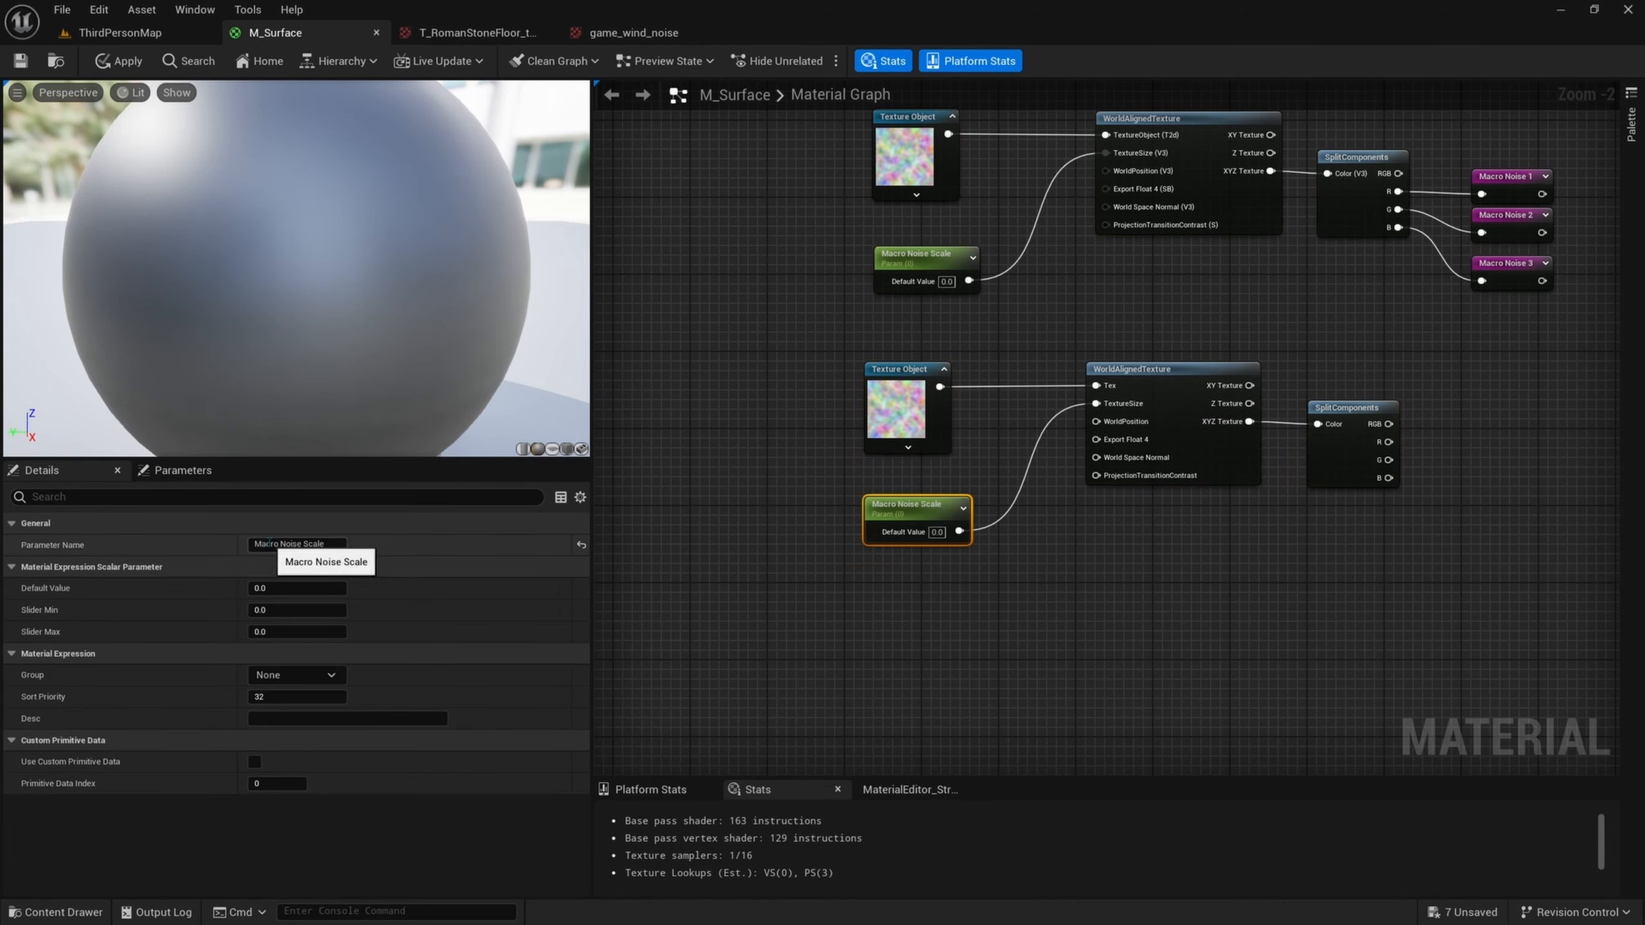
pyautogui.moveTo(279, 544); pyautogui.dragTo(252, 544)
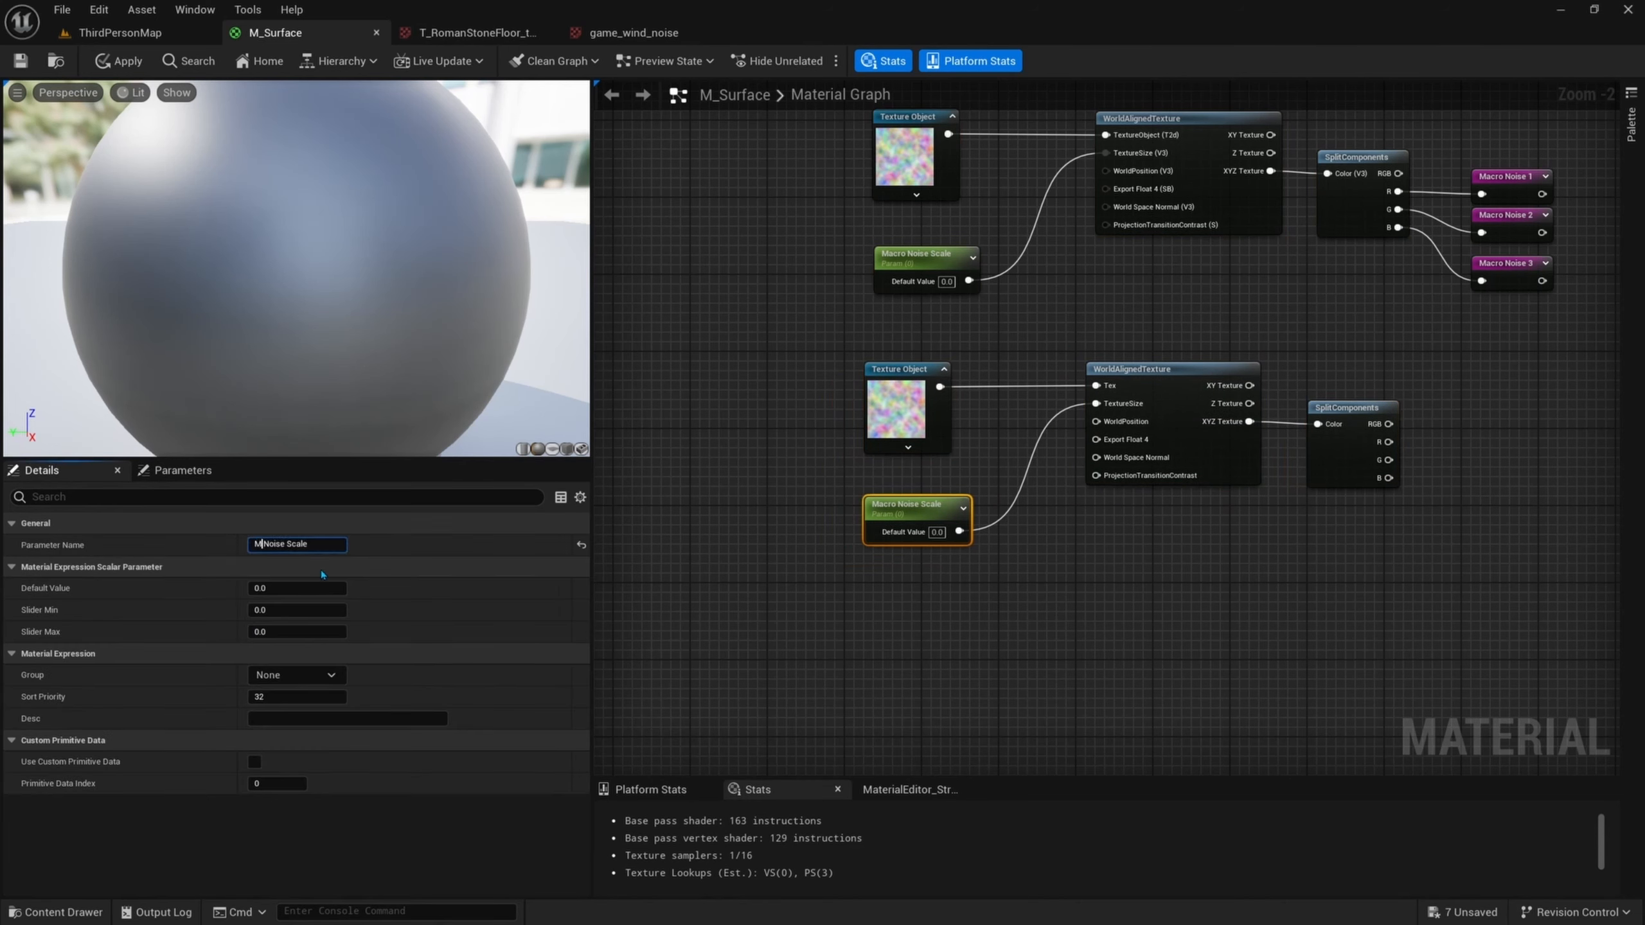
pyautogui.press('Return')
# - Connect the lower SplitComponents' R output to a new named reroute called Micro Noise 1 and place it beside the node
pyautogui.moveTo(1316, 512); pyautogui.dragTo(1103, 539, button='right')
pyautogui.moveTo(1173, 469); pyautogui.dragTo(1270, 500)
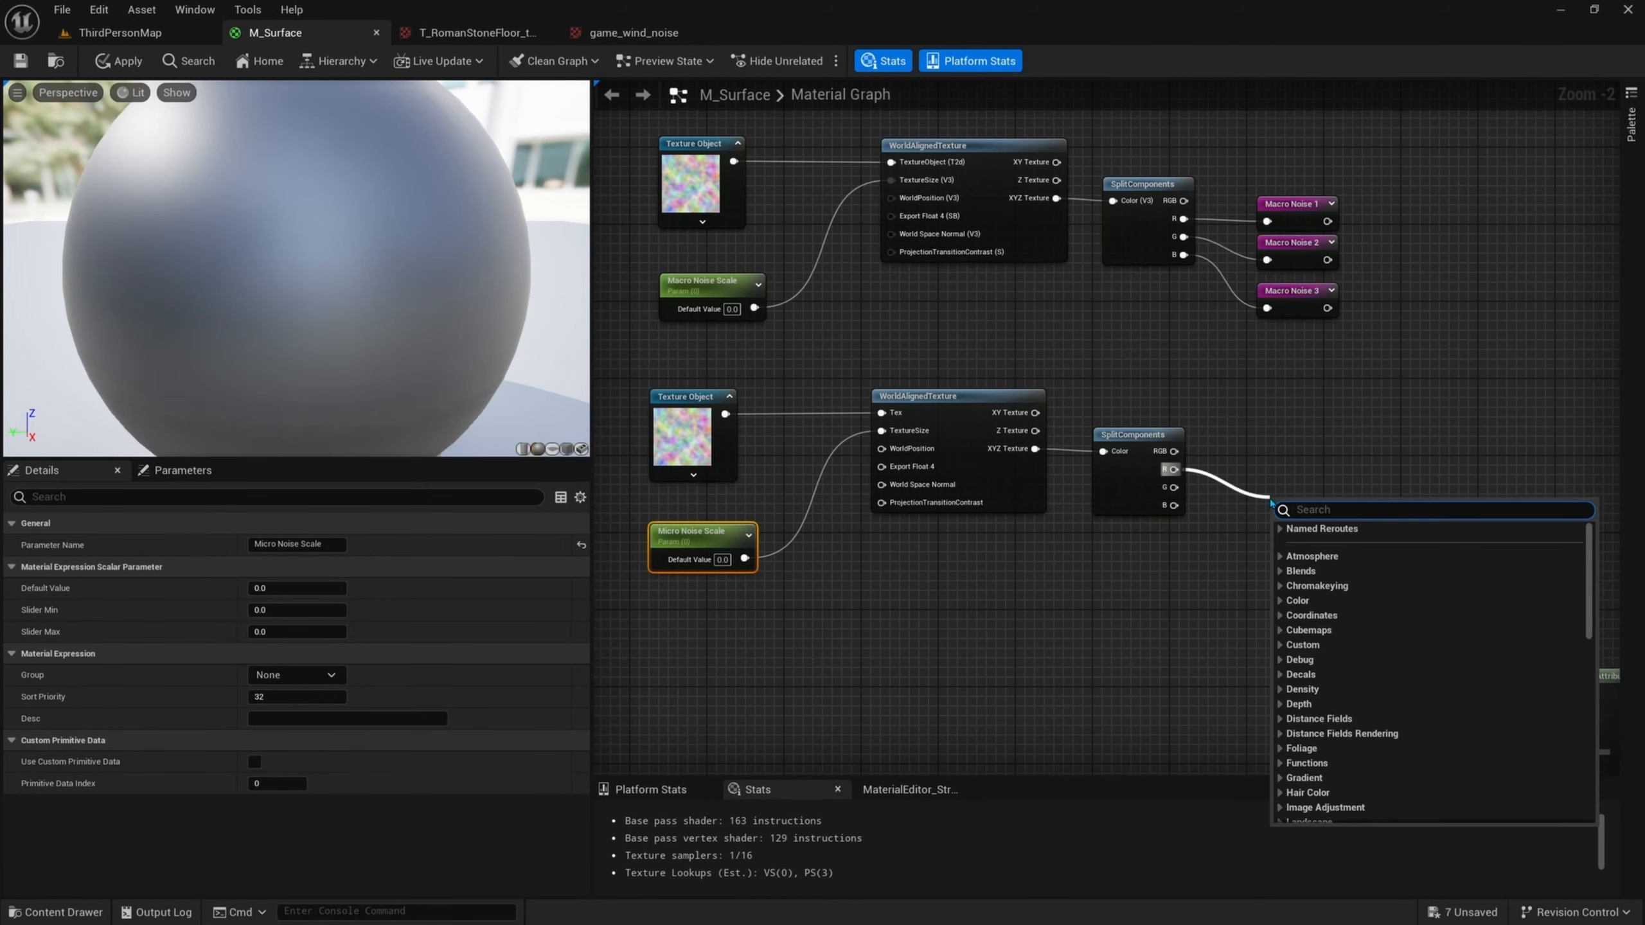
pyautogui.write('add named')
pyautogui.press('Return')
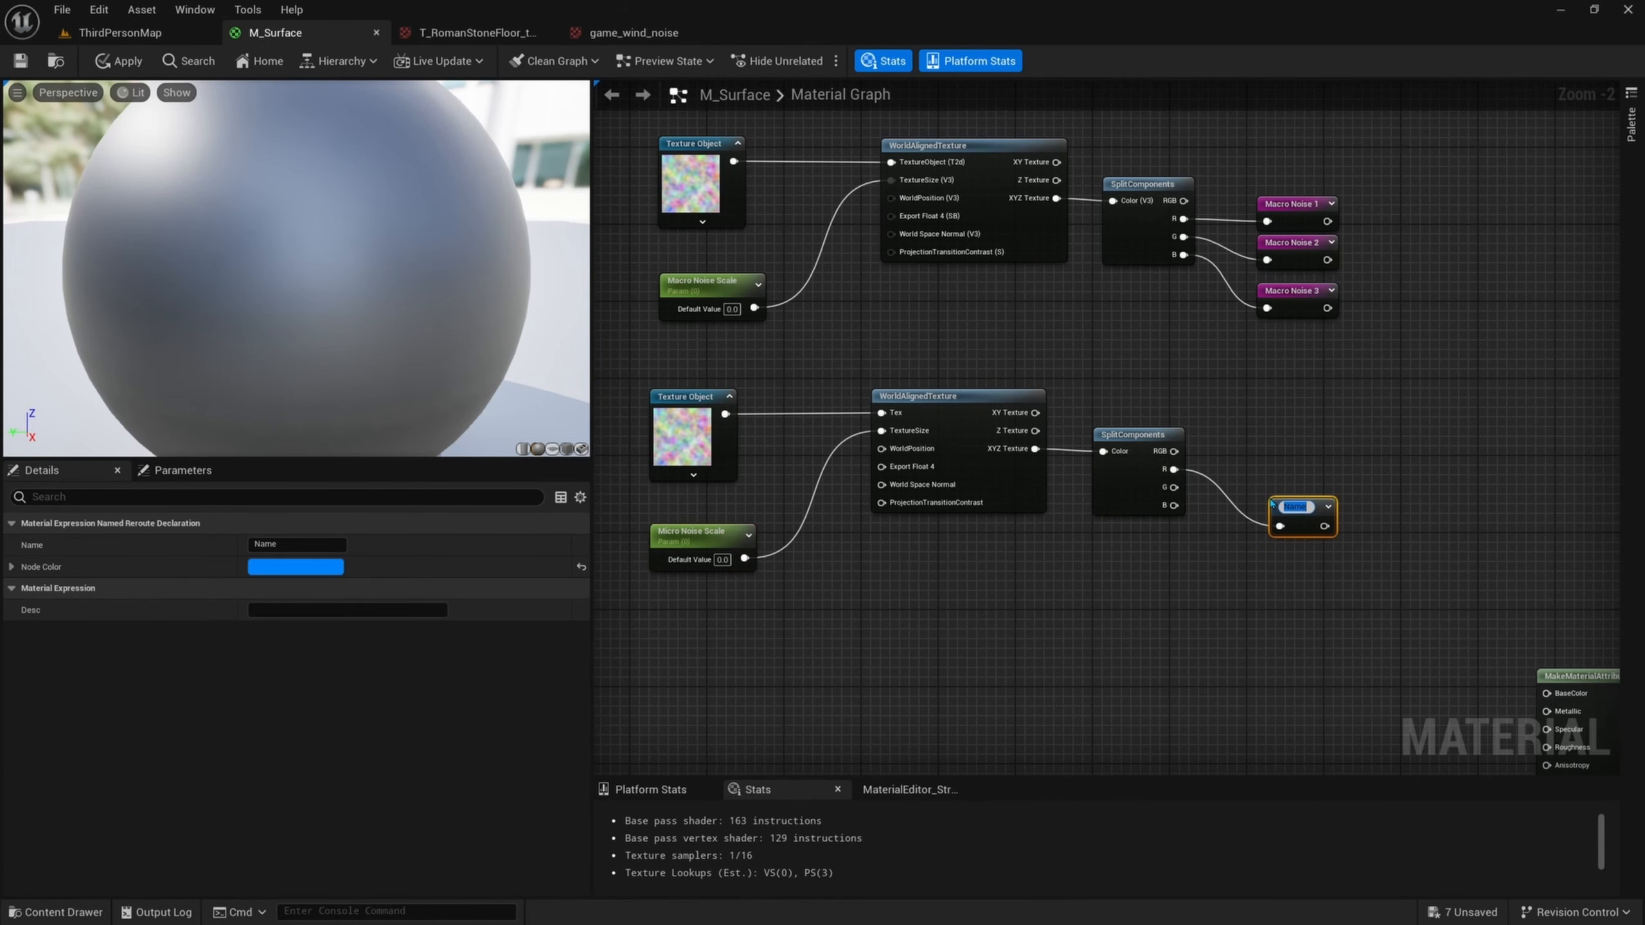
pyautogui.write('Micro Noise 1')
pyautogui.press('Return')
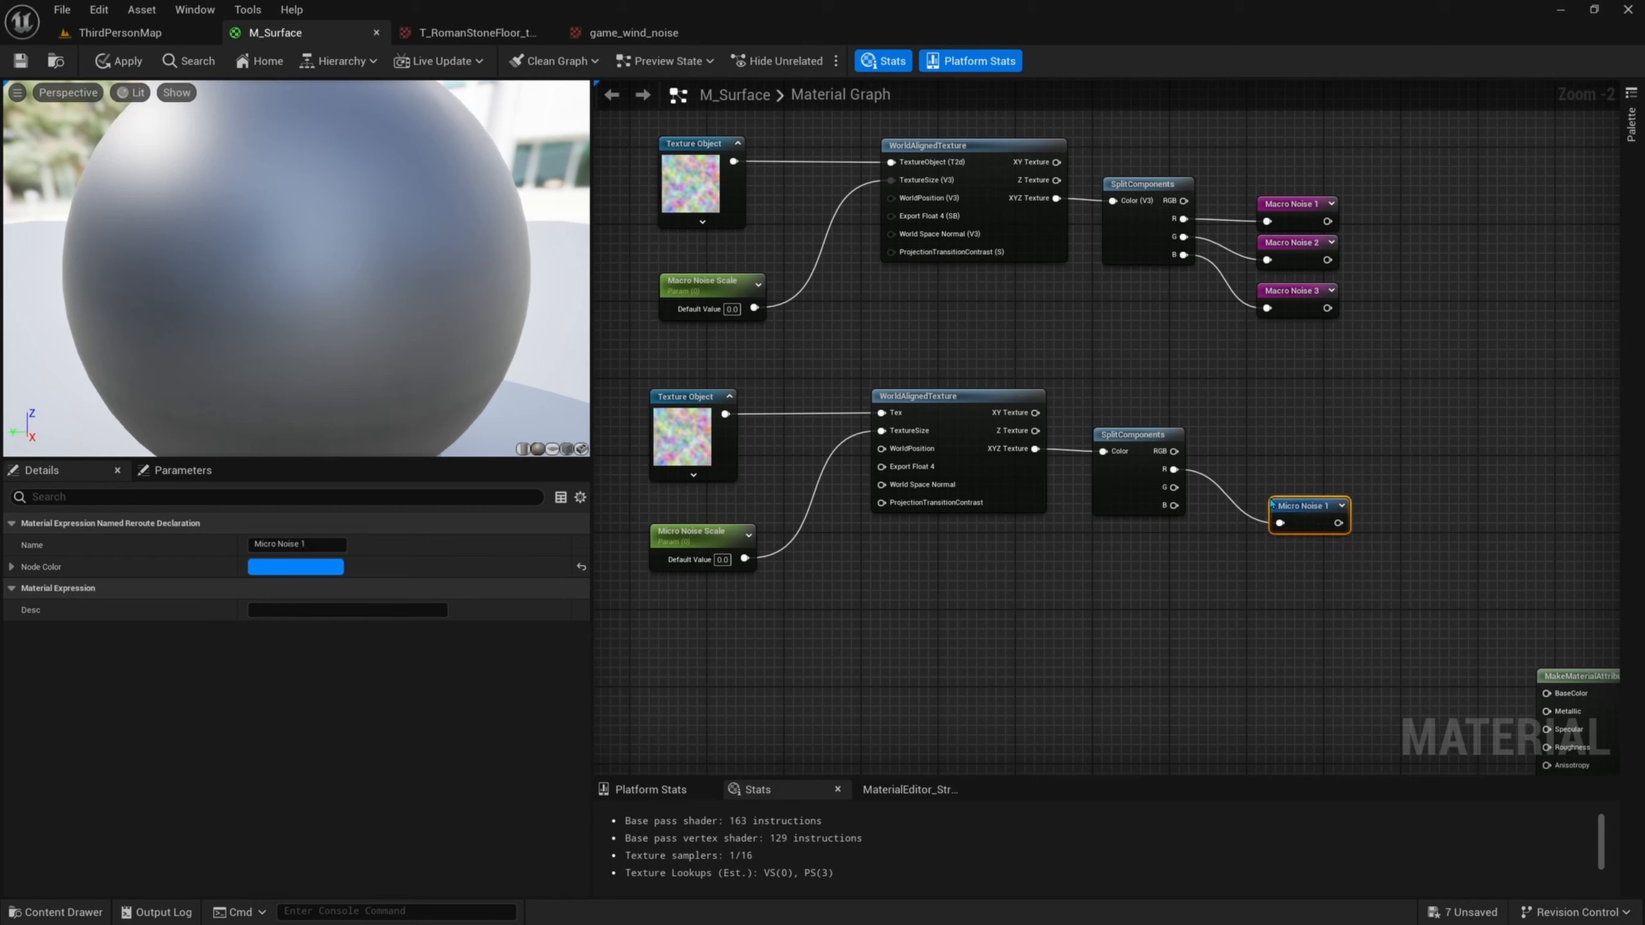
pyautogui.moveTo(1309, 500); pyautogui.dragTo(1287, 443)
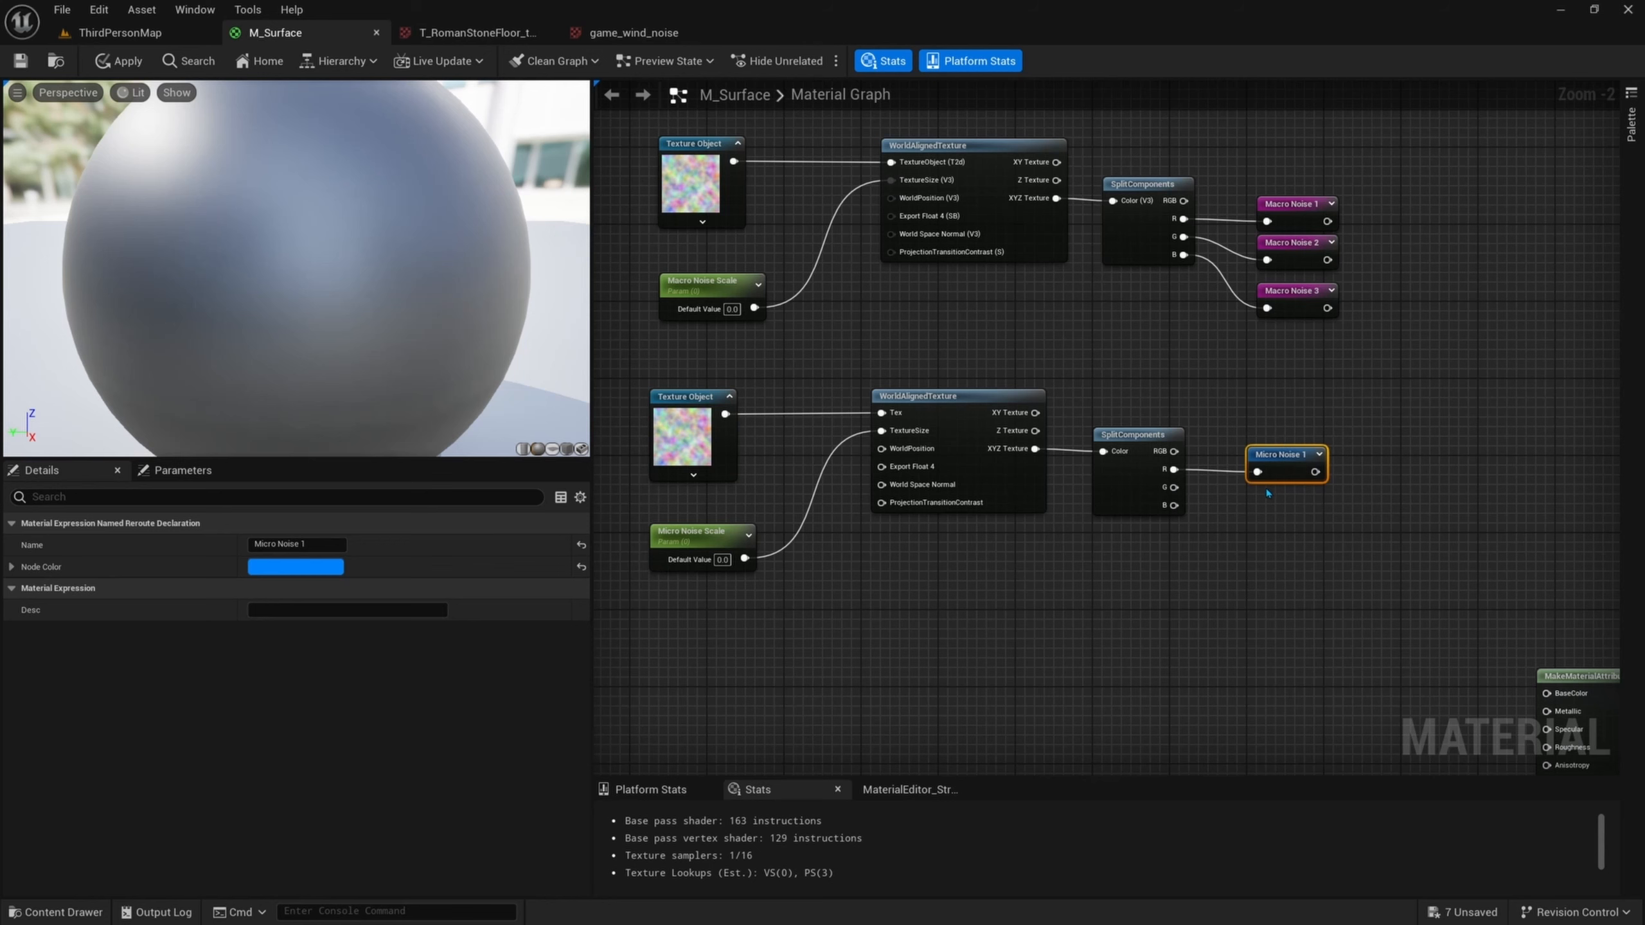
# - Duplicate the Micro Noise 1 reroute twice and rename the copies Micro Noise 2 and Micro Noise 3
pyautogui.hotkey('ctrl', 'd')
pyautogui.hotkey('ctrl', 'd')
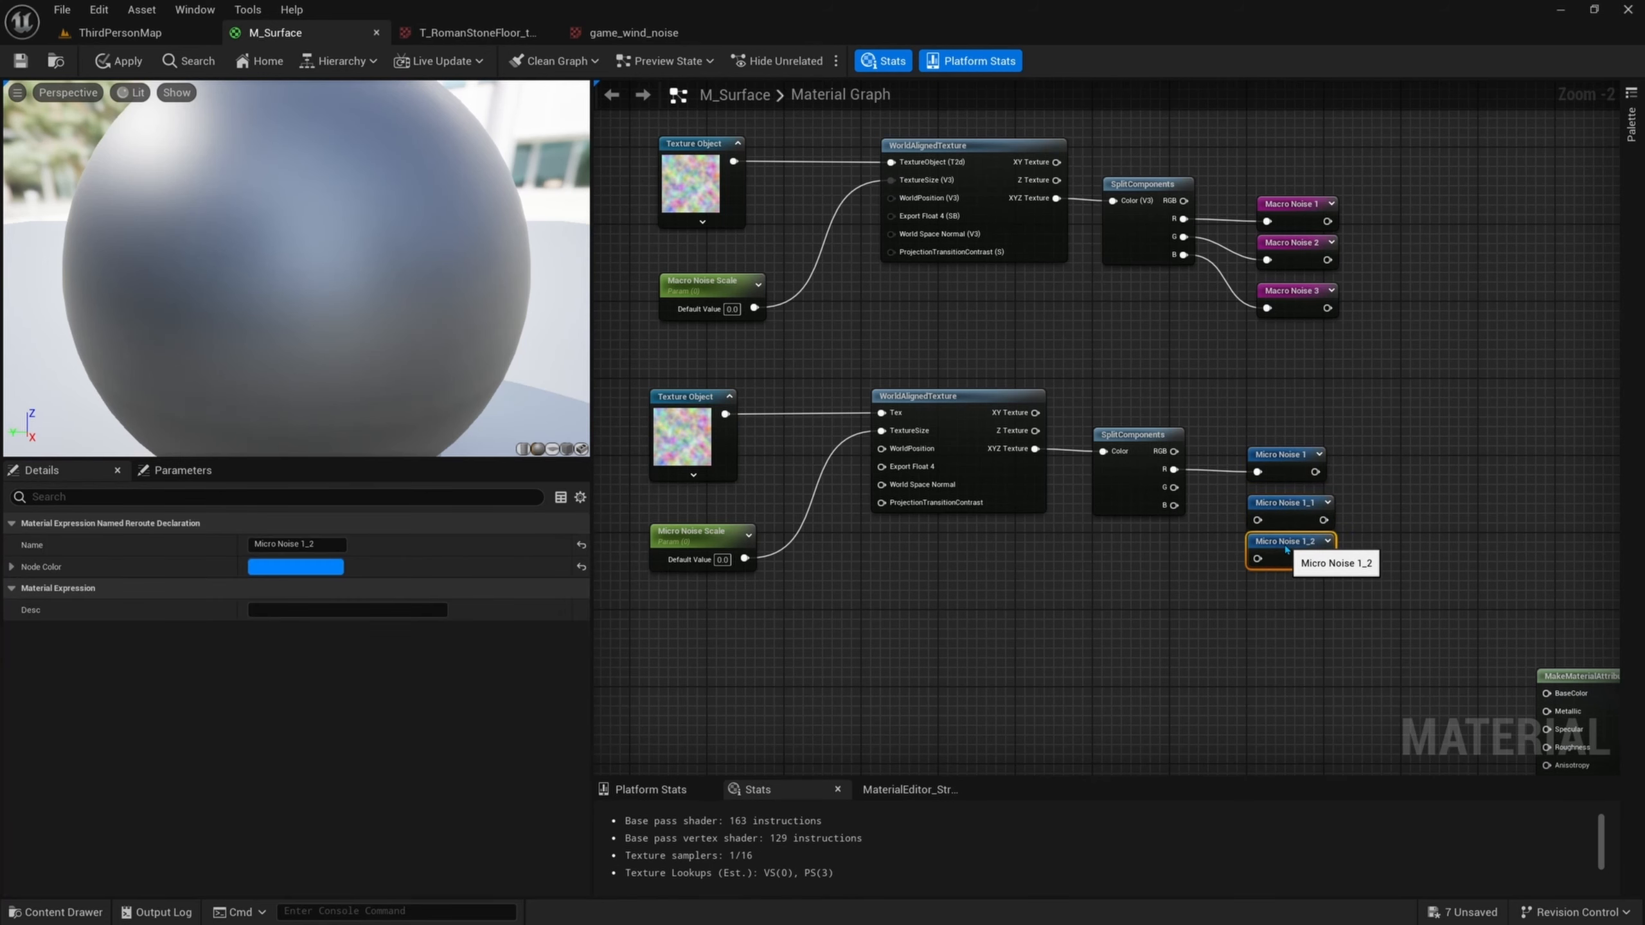
pyautogui.doubleClick(310, 544)
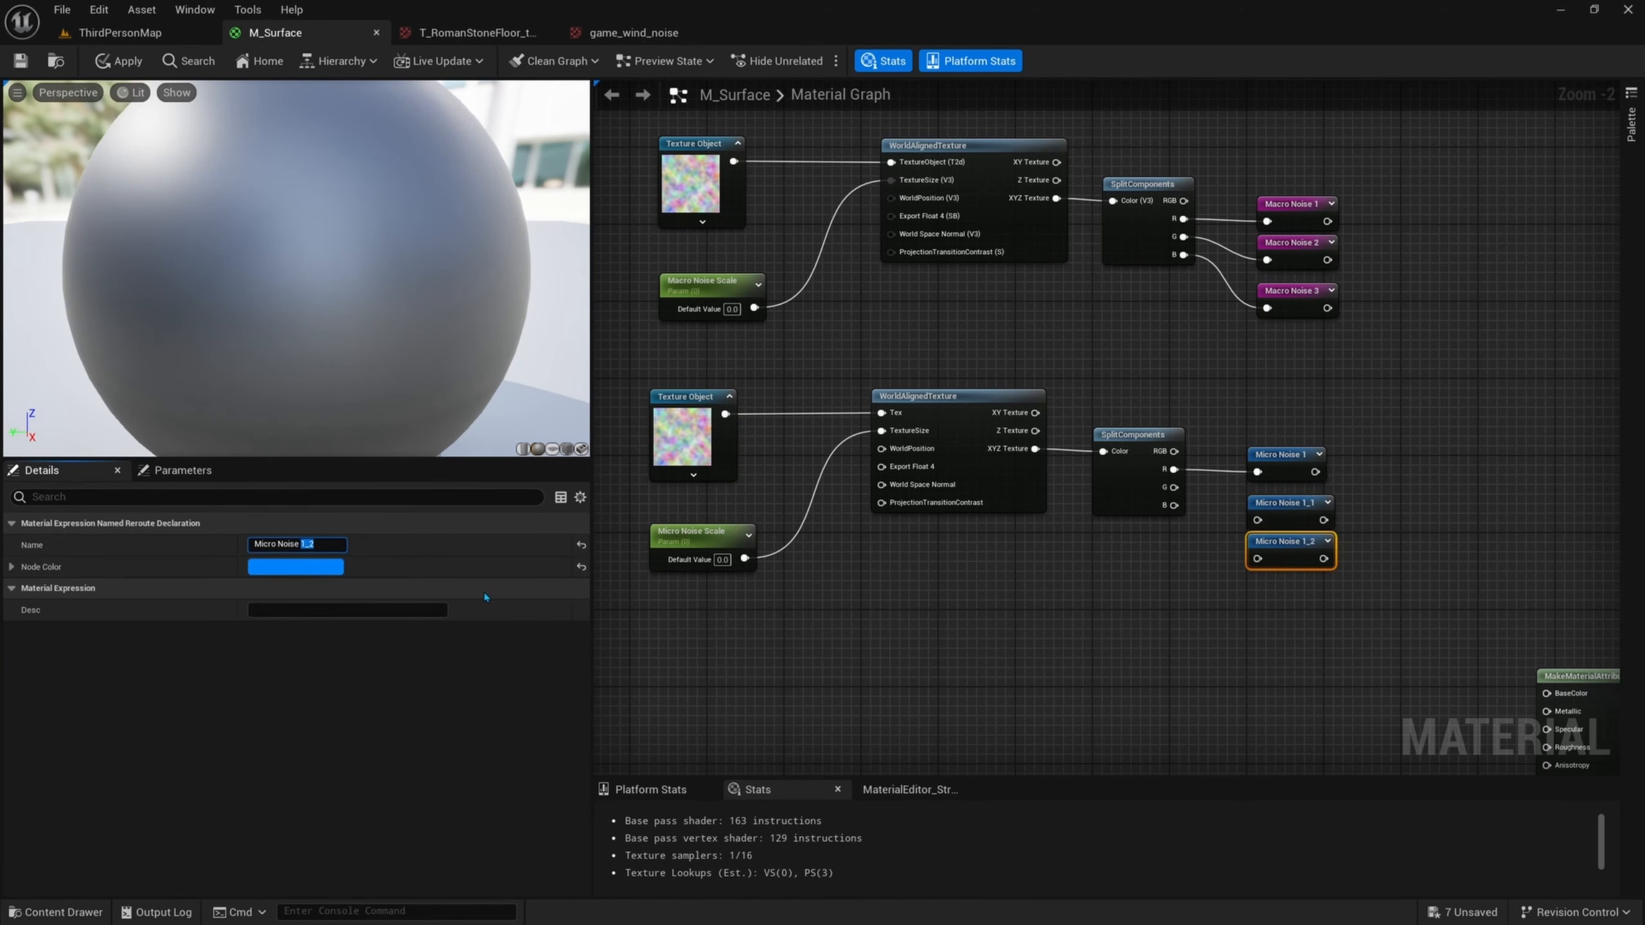
pyautogui.write('3')
pyautogui.press('Return')
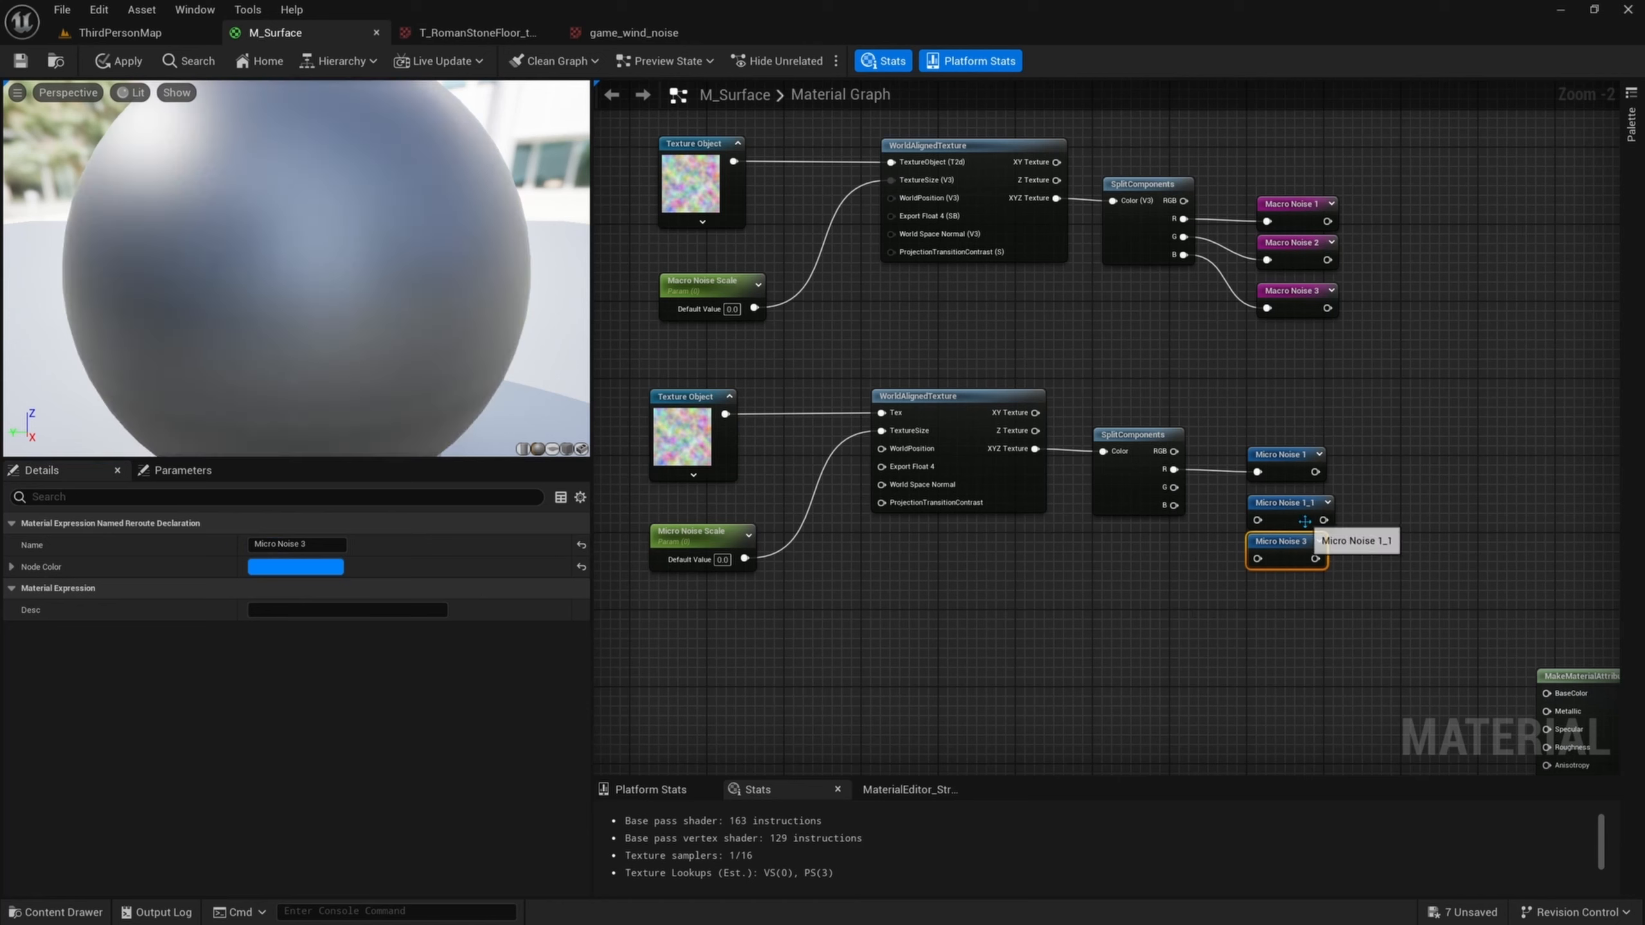
pyautogui.click(1285, 503)
pyautogui.doubleClick(309, 544)
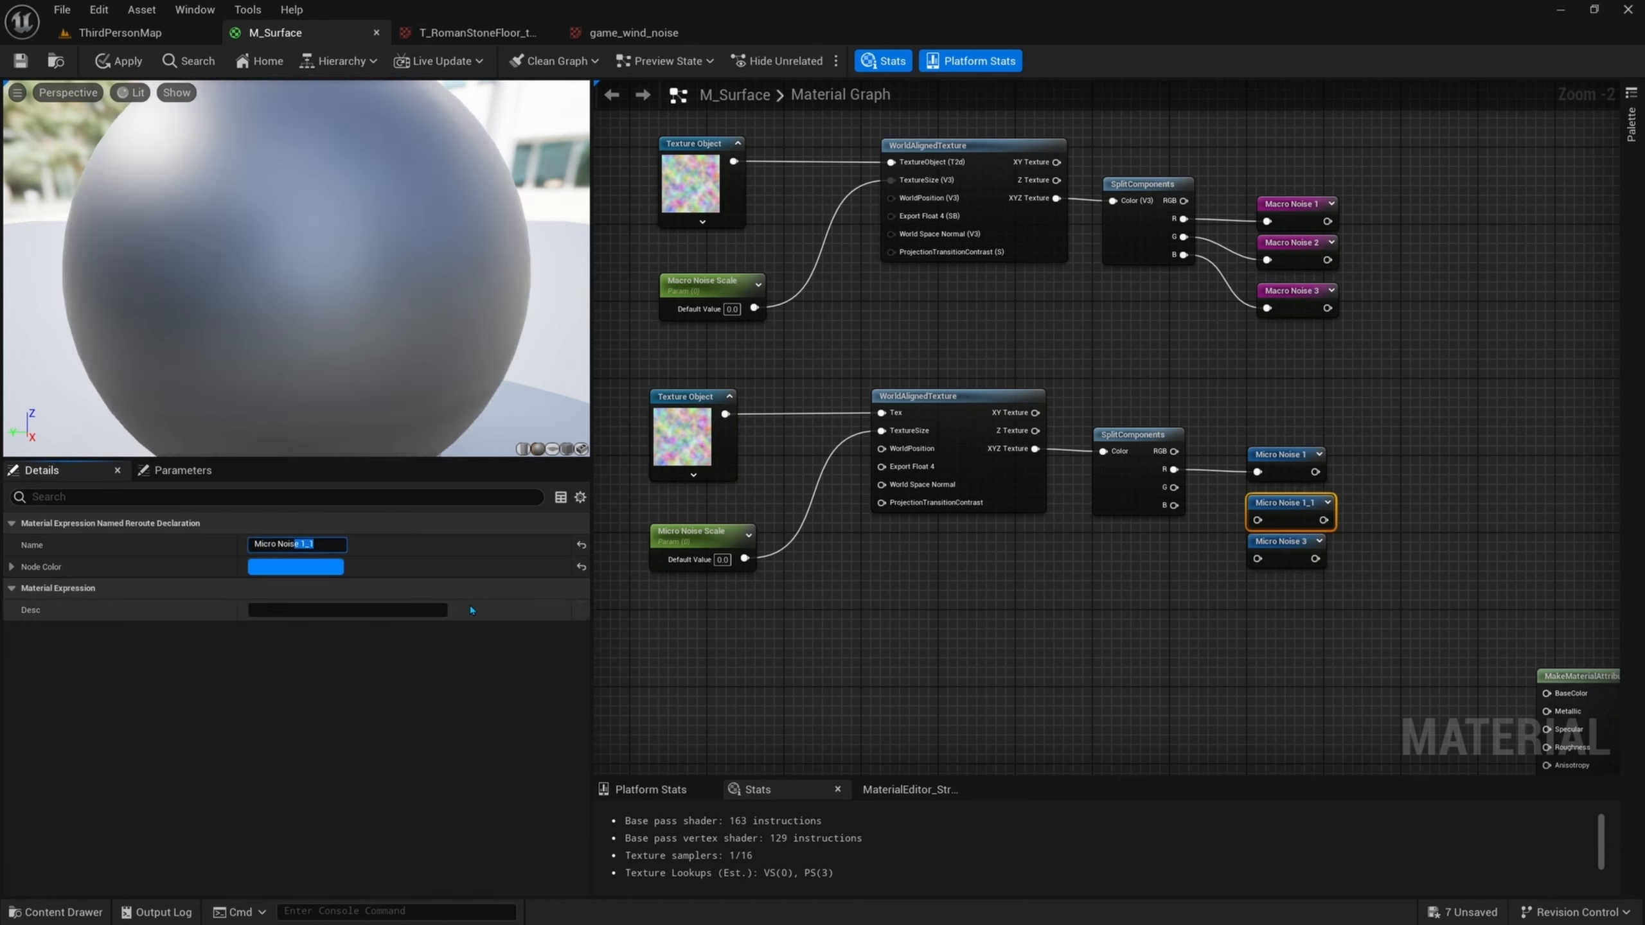
pyautogui.write('3')
pyautogui.press('Return')
pyautogui.press('Return')
# - Connect the lower SplitComponents' G and B outputs to Micro Noise 2 and Micro Noise 3, and move both reroutes up slightly
pyautogui.moveTo(1184, 487); pyautogui.dragTo(1289, 507)
pyautogui.click(1238, 516)
pyautogui.moveTo(1288, 504); pyautogui.dragTo(1288, 494)
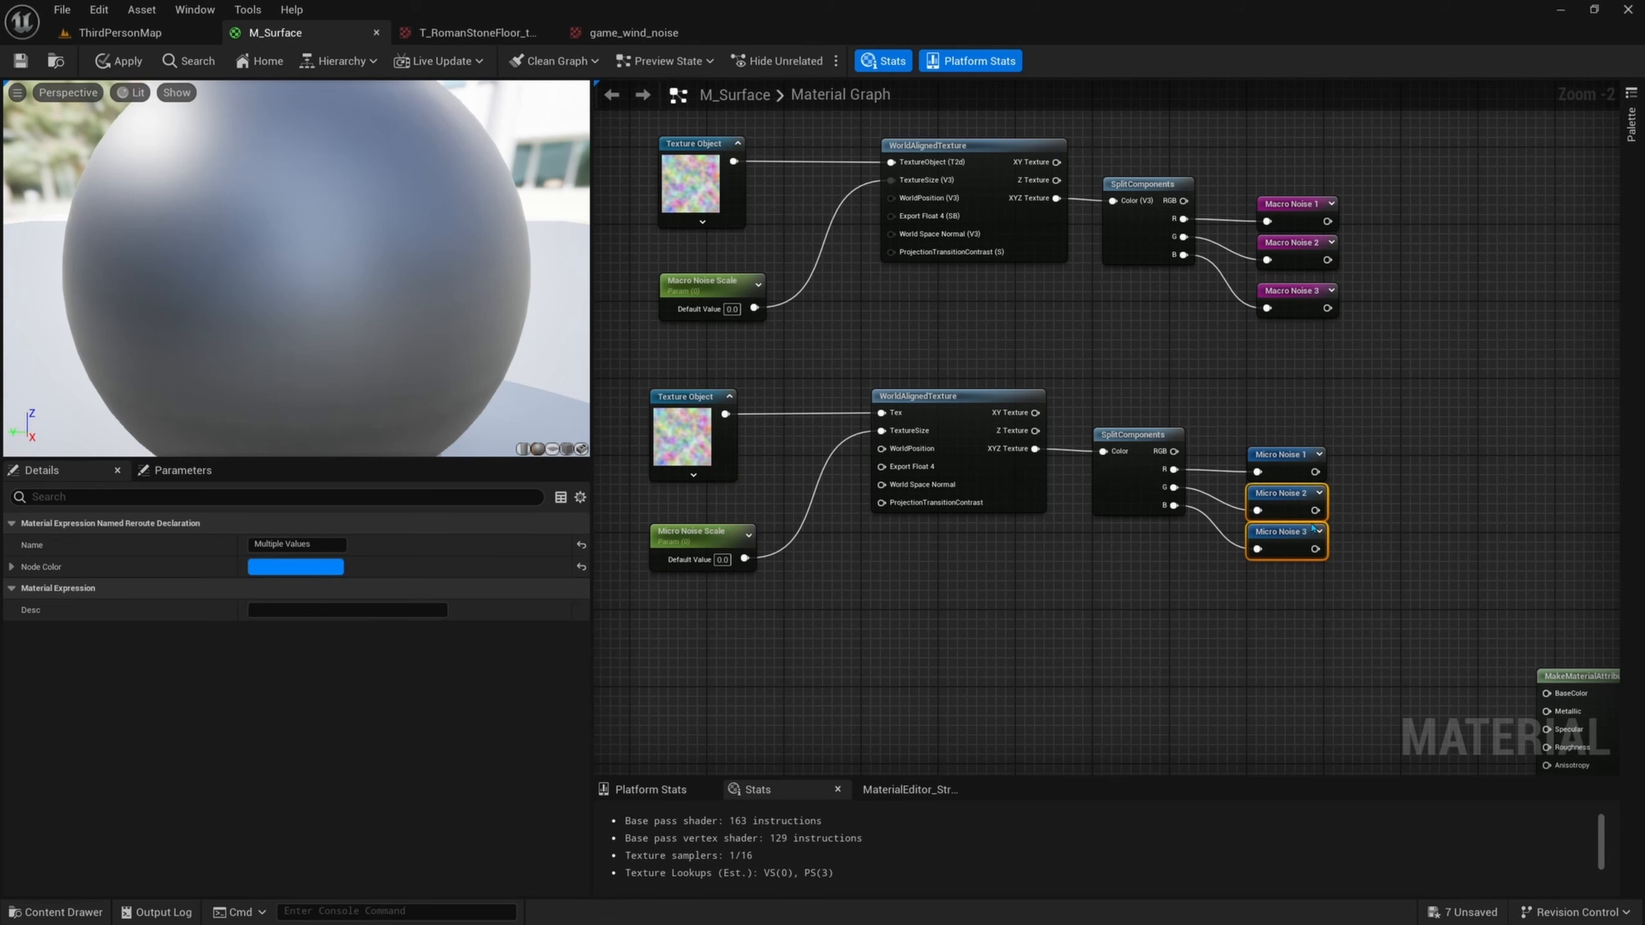
pyautogui.click(1395, 404)
# - Group both noise setups in a comment box named Noise Variation and shift it slightly upward
pyautogui.moveTo(1395, 404); pyautogui.dragTo(1332, 432, button='right')
pyautogui.scroll(-1, 1331, 431)
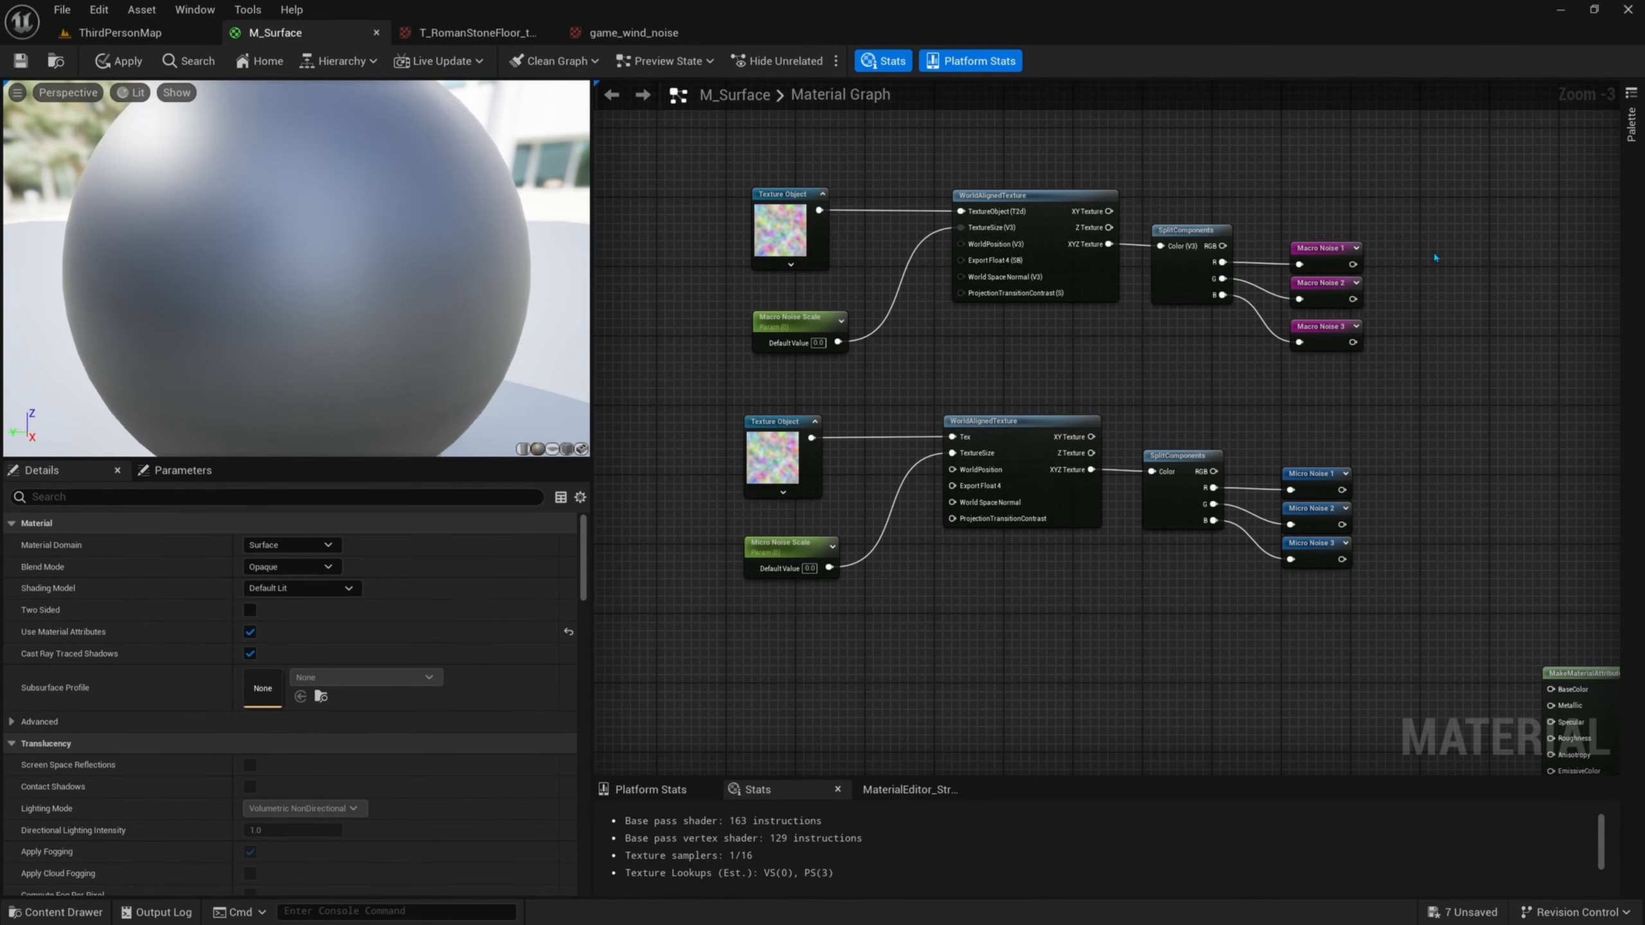
pyautogui.moveTo(1471, 305); pyautogui.dragTo(1288, 202, button='right')
pyautogui.scroll(-1, 1405, 282)
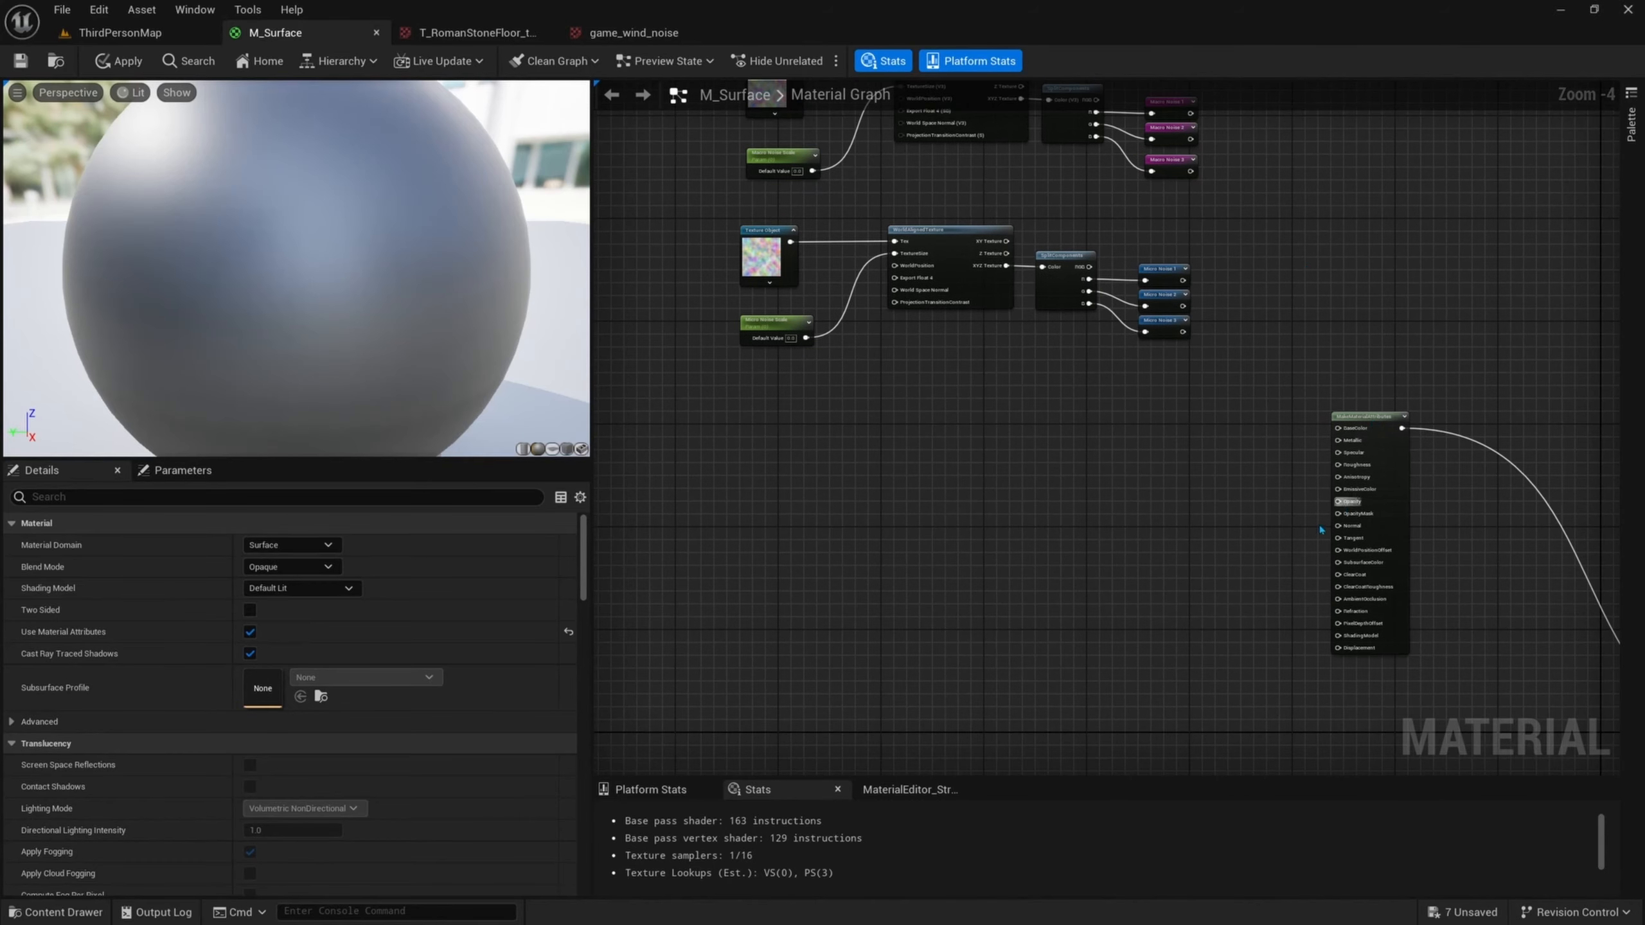
pyautogui.moveTo(1393, 490); pyautogui.dragTo(1314, 326, button='right')
pyautogui.moveTo(1223, 442); pyautogui.dragTo(1305, 541, button='right')
pyautogui.moveTo(1304, 541); pyautogui.dragTo(764, 238)
pyautogui.press('c')
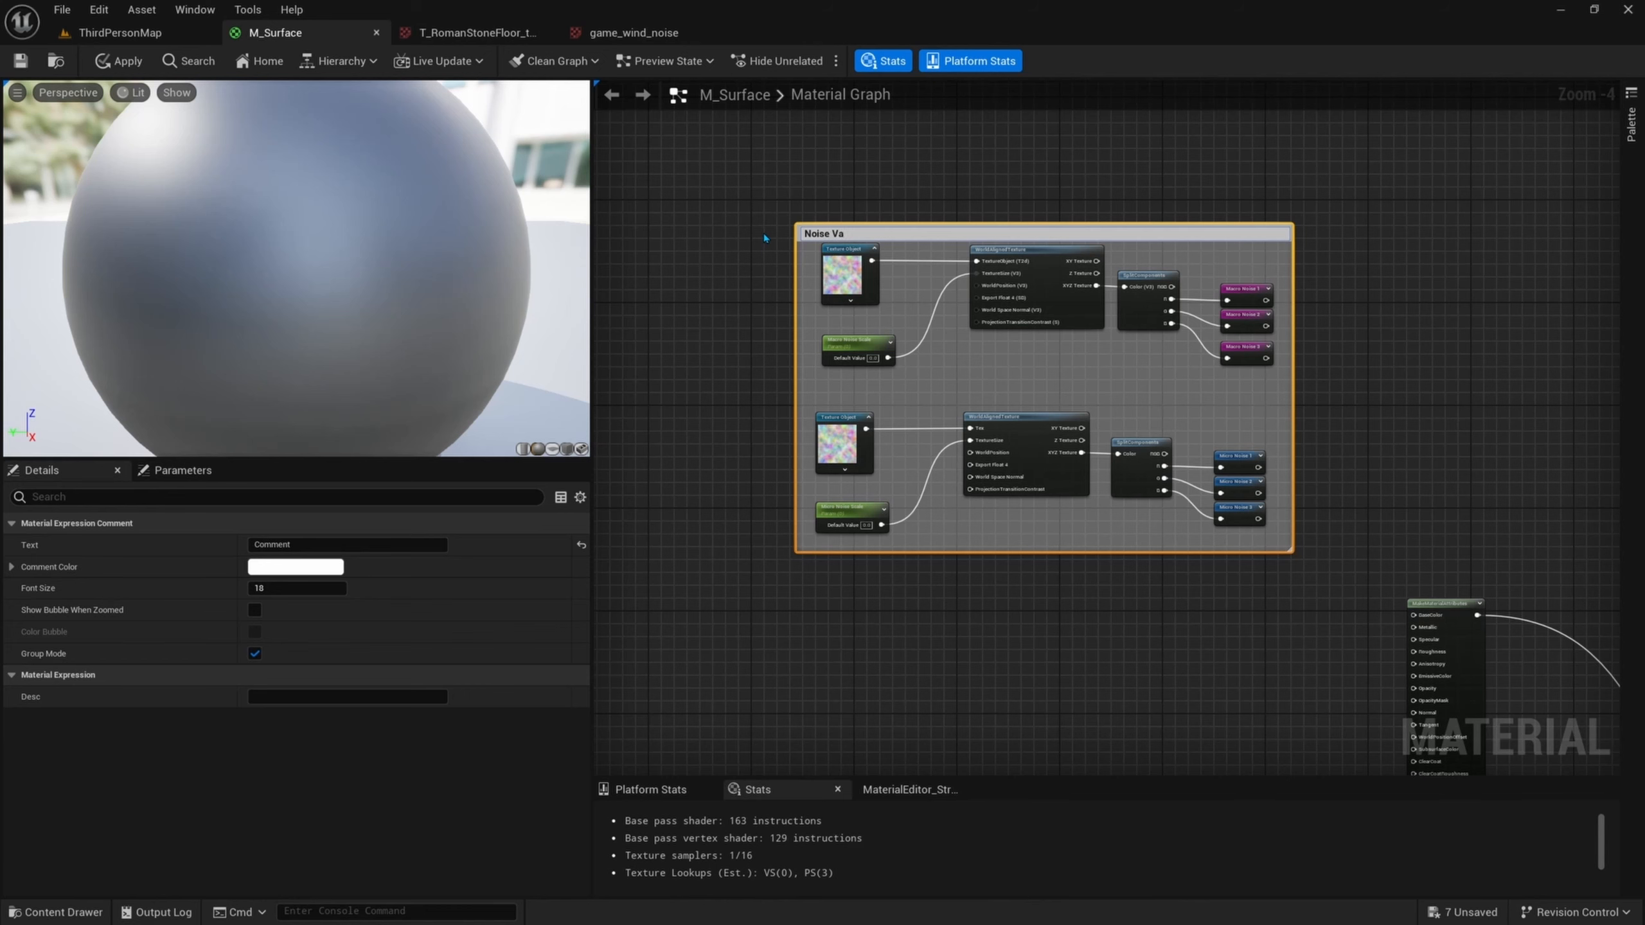
pyautogui.write('Noise Variation')
pyautogui.press('Return')
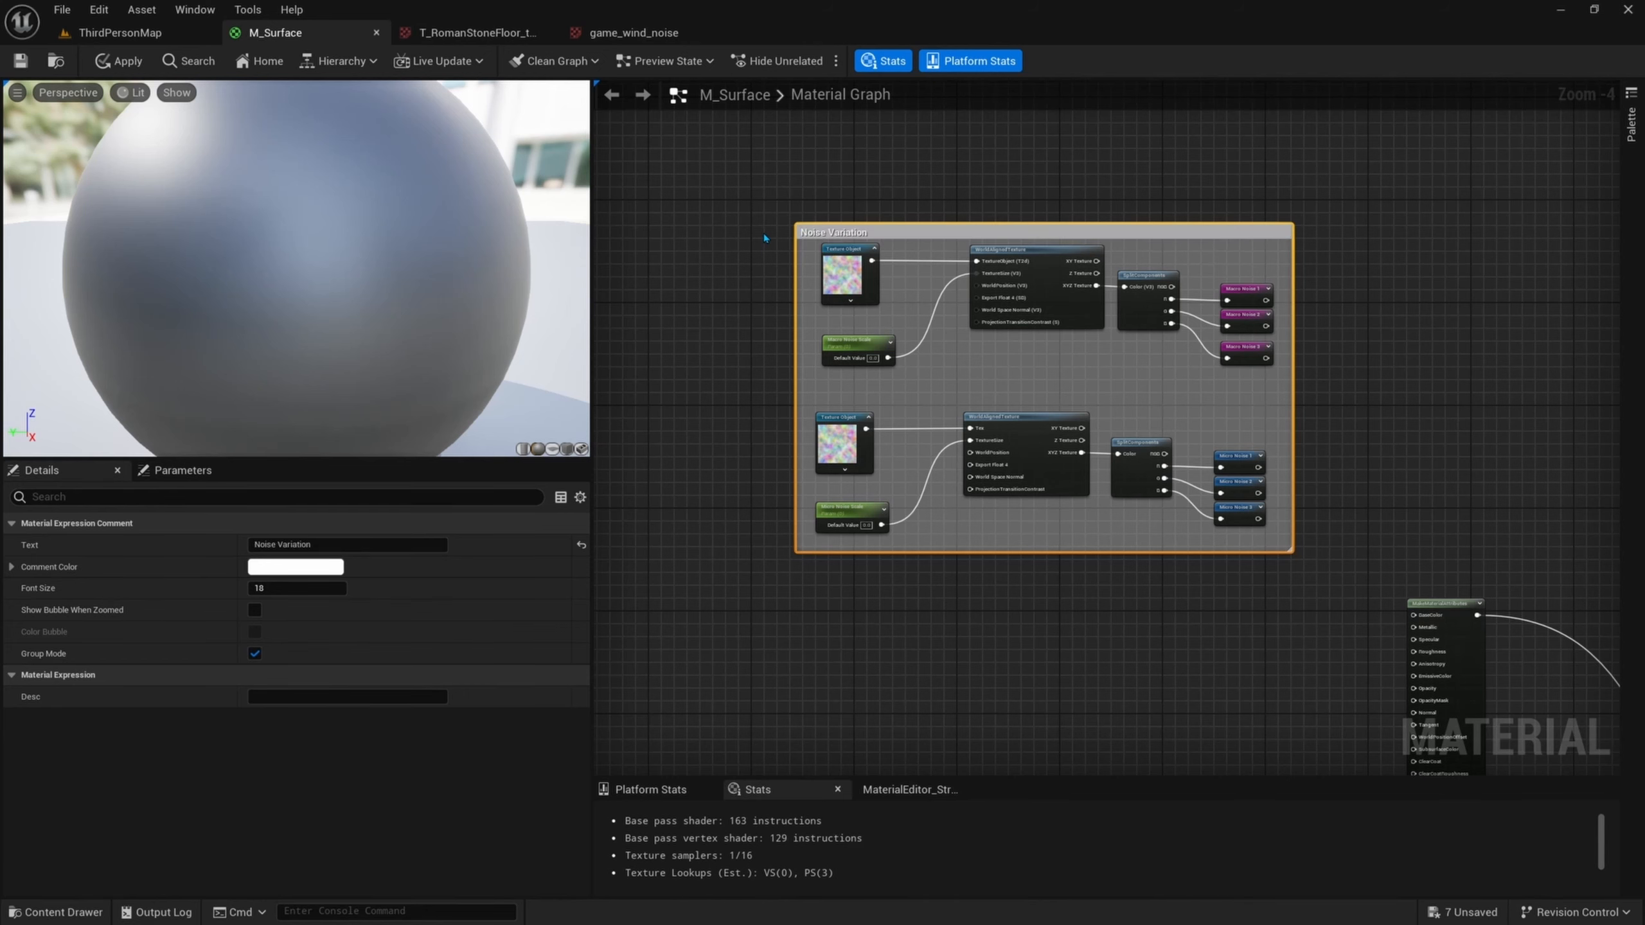
pyautogui.moveTo(1076, 248); pyautogui.dragTo(1073, 342, button='right')
pyautogui.moveTo(1141, 324); pyautogui.dragTo(1141, 273)
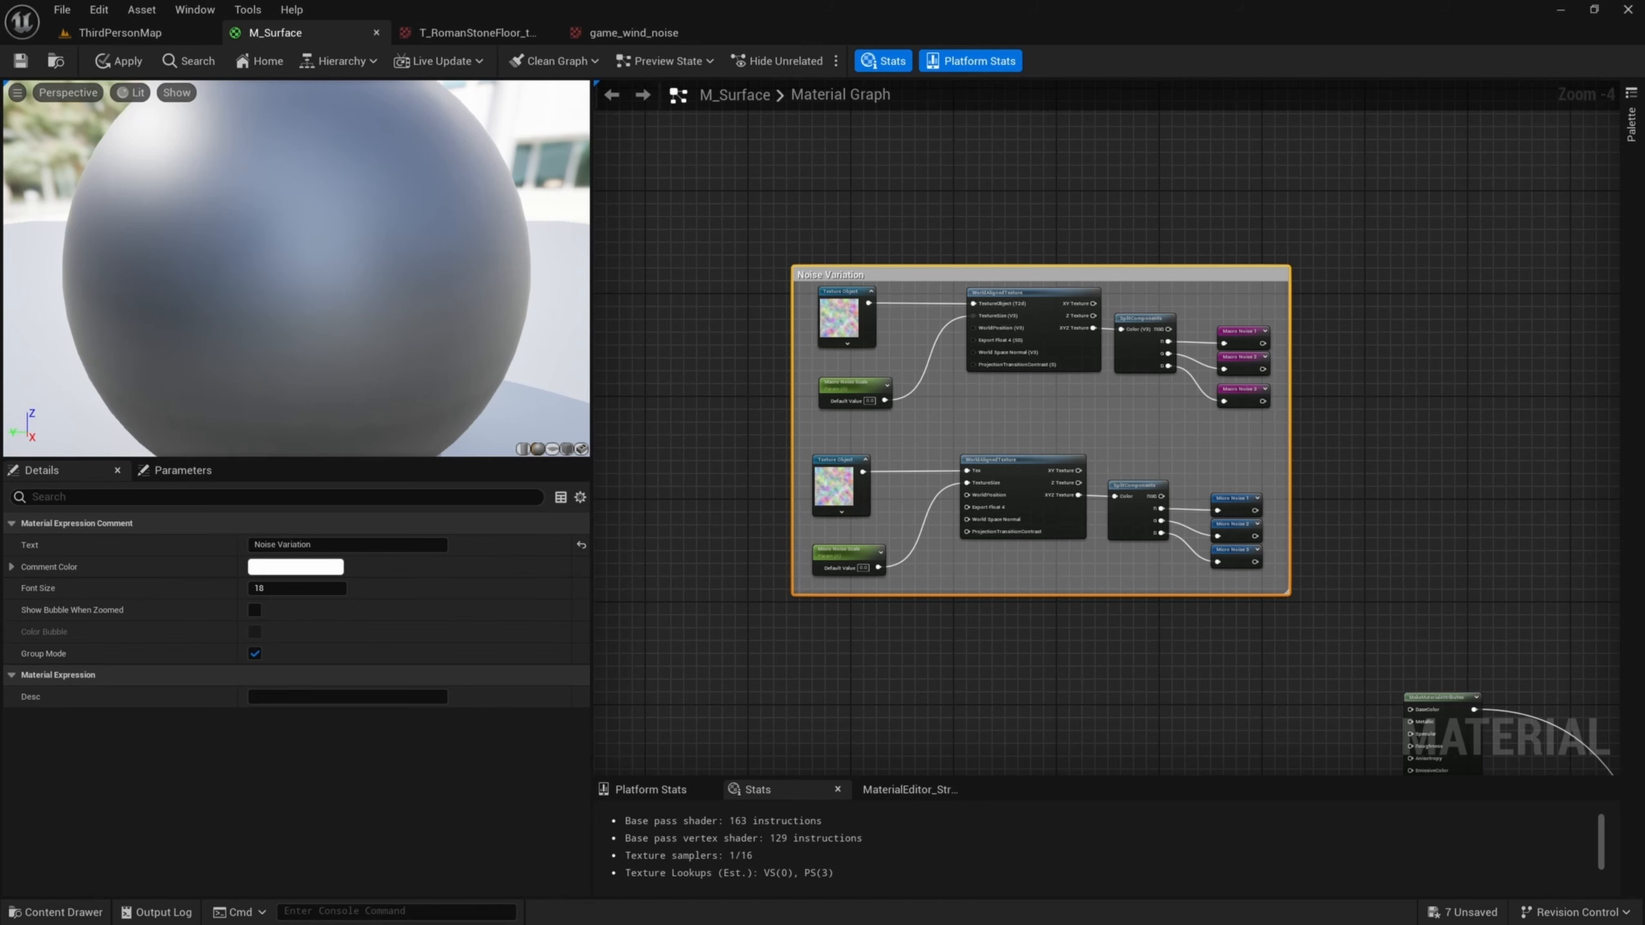
pyautogui.scroll(2, 1068, 450)
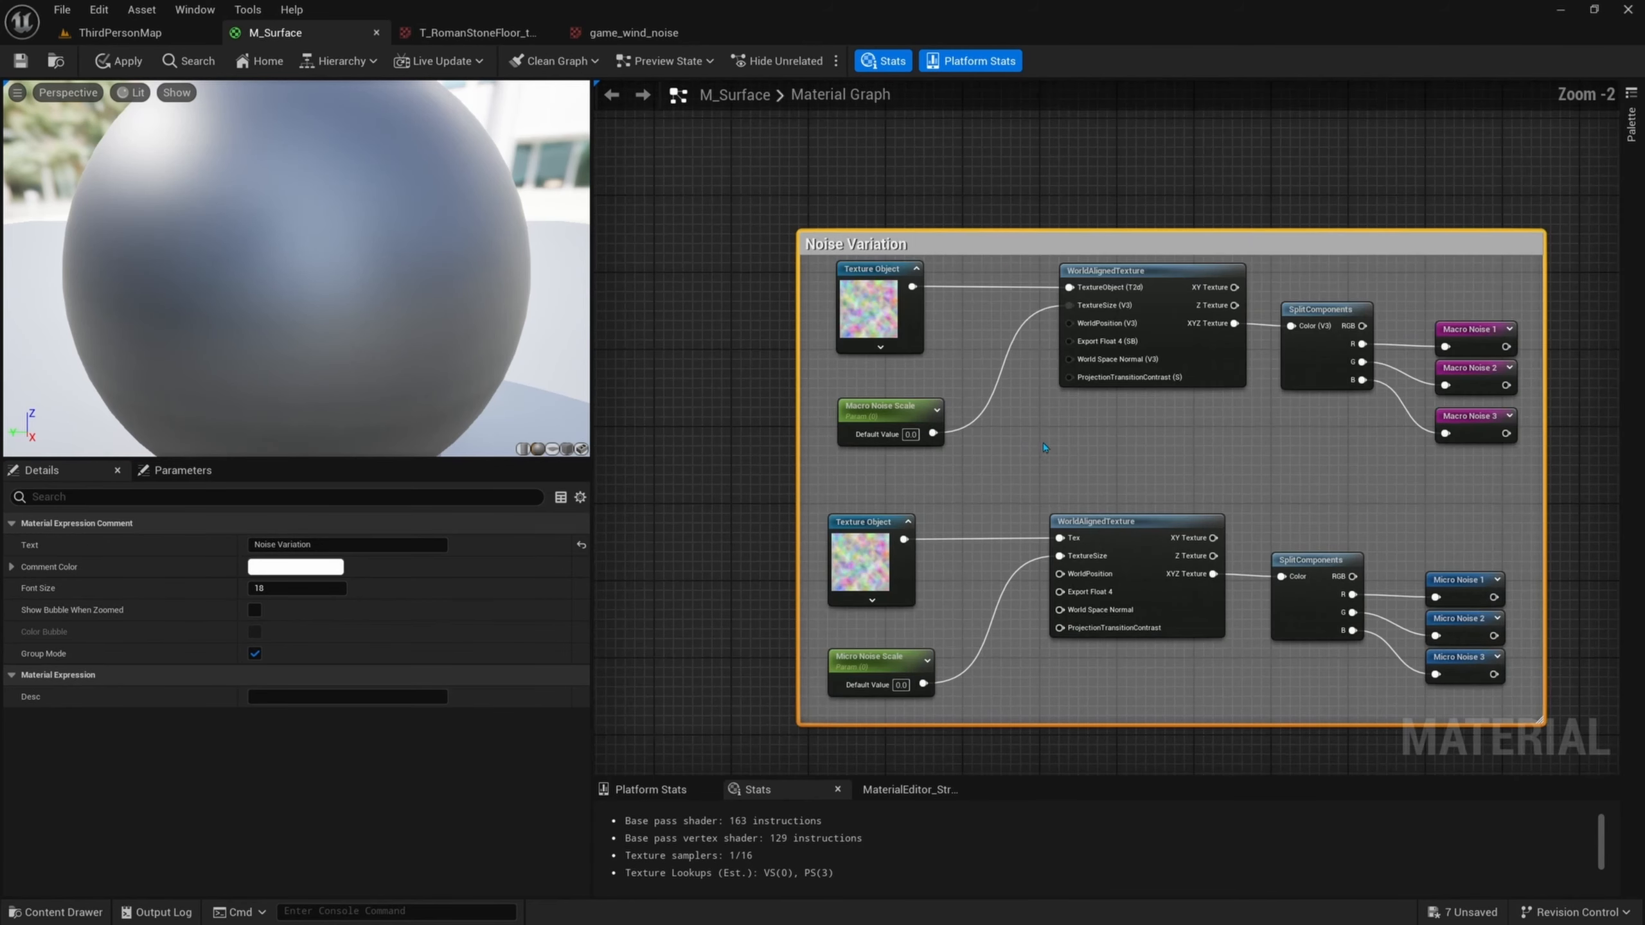
pyautogui.click(732, 389)
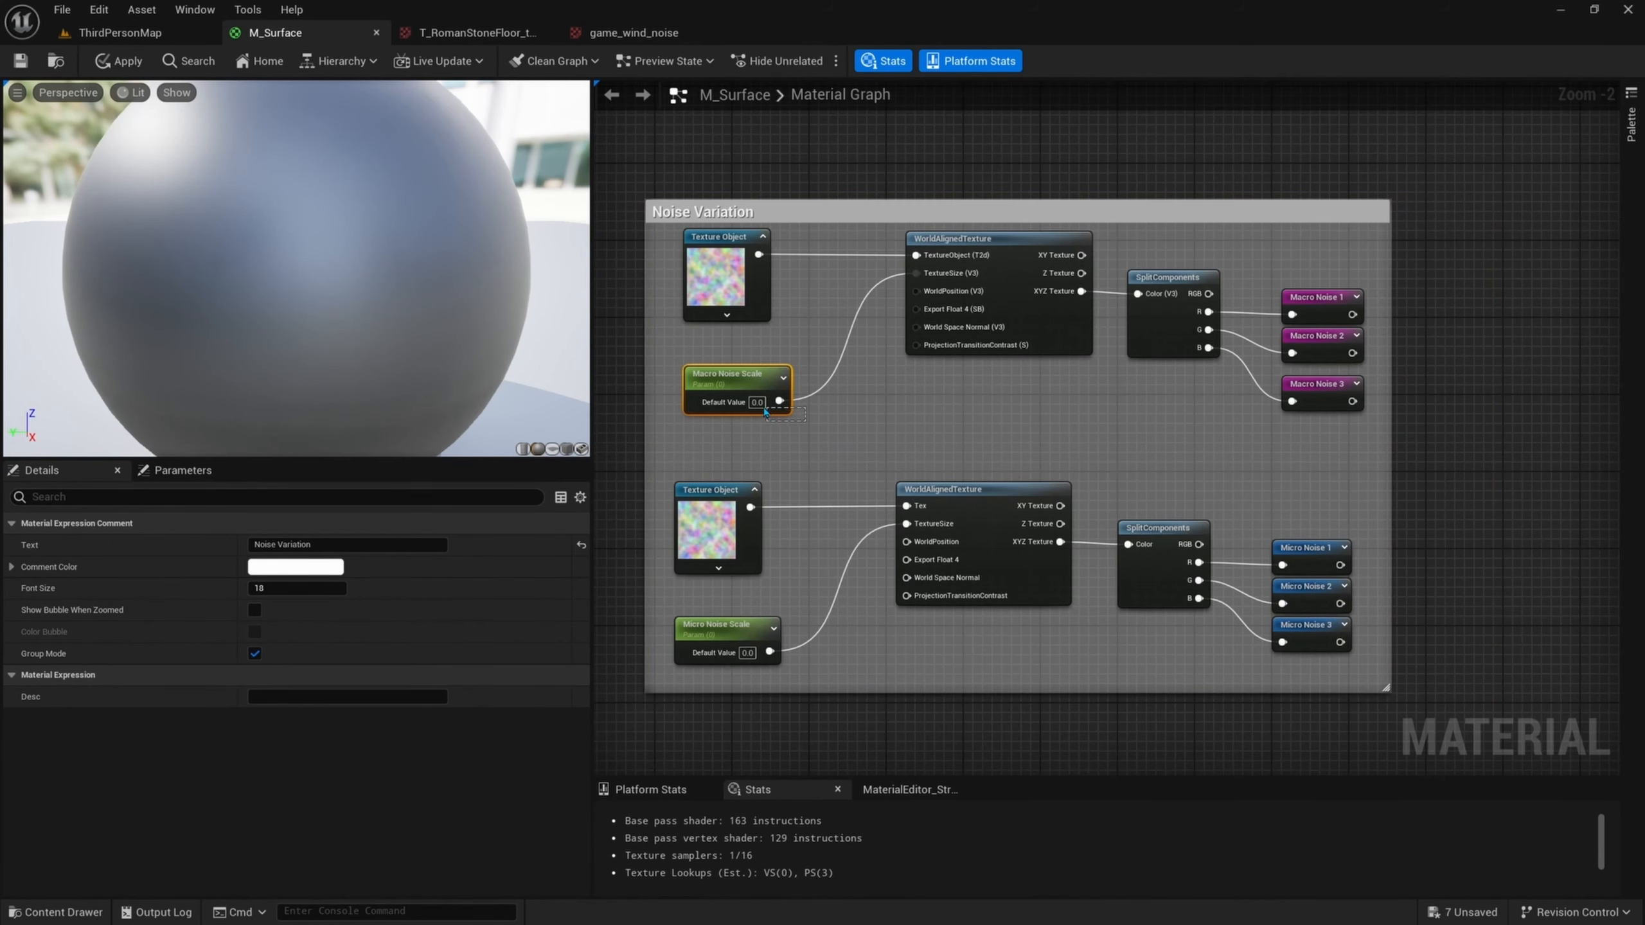
pyautogui.moveTo(769, 651); pyautogui.dragTo(820, 692)
pyautogui.click(819, 691)
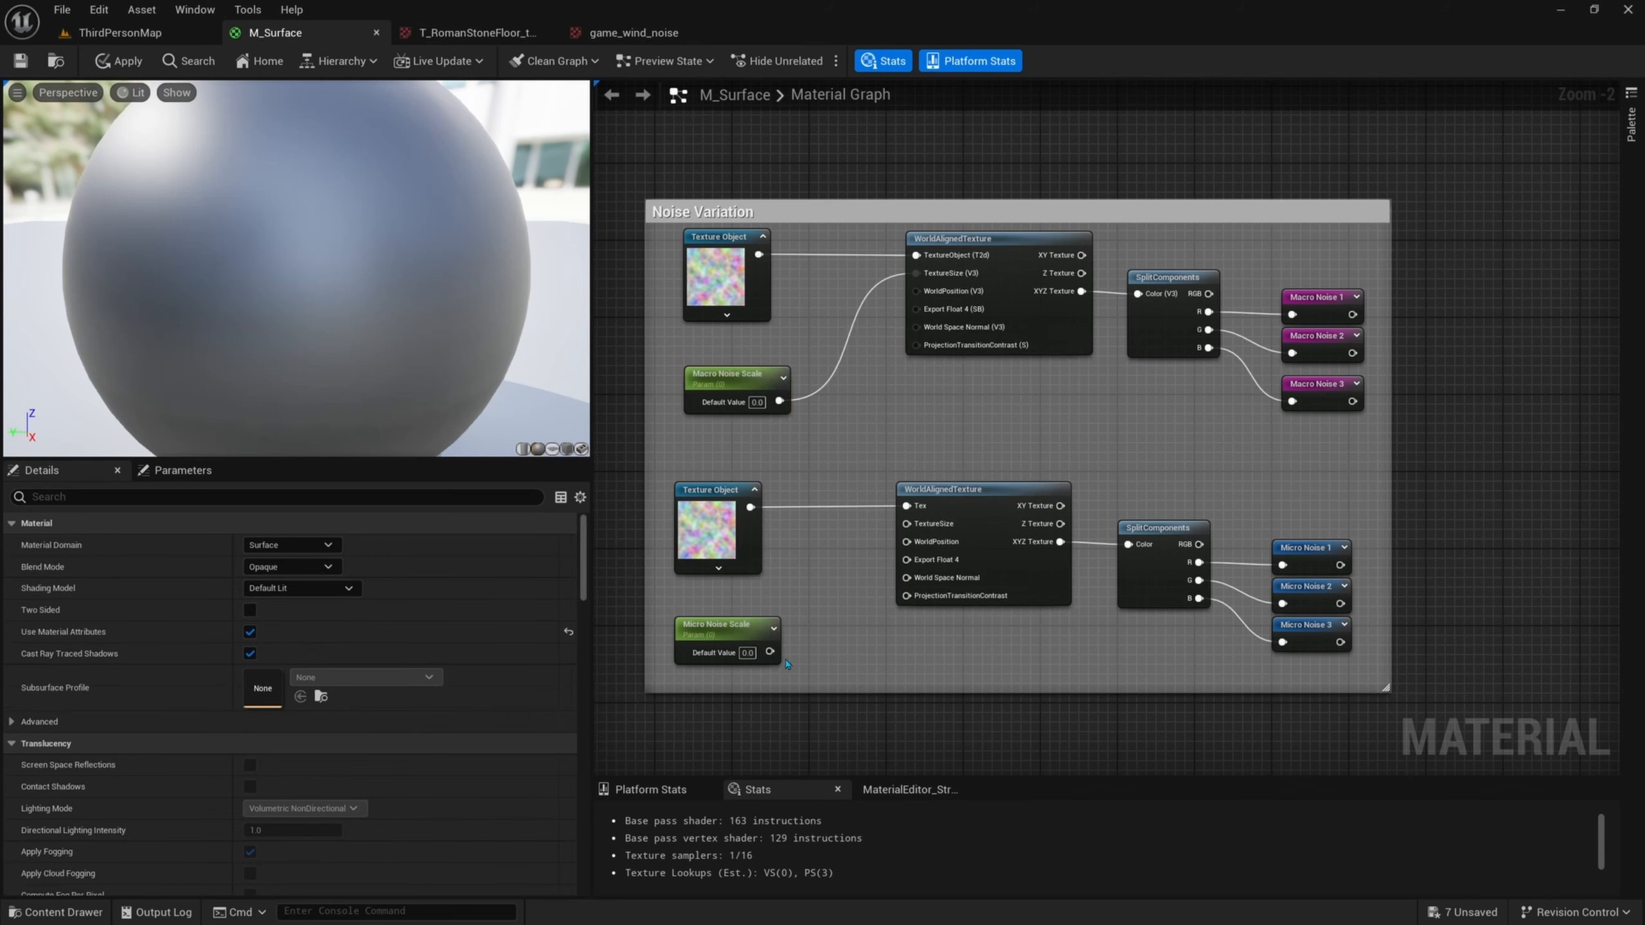
pyautogui.hotkey('ctrl', 'z')
# - Assign both the Macro Noise Scale and Micro Noise Scale parameters to the Noise group and check each one's group
pyautogui.click(732, 632)
pyautogui.keyDown('shift'); pyautogui.click(728, 376); pyautogui.keyUp('shift')
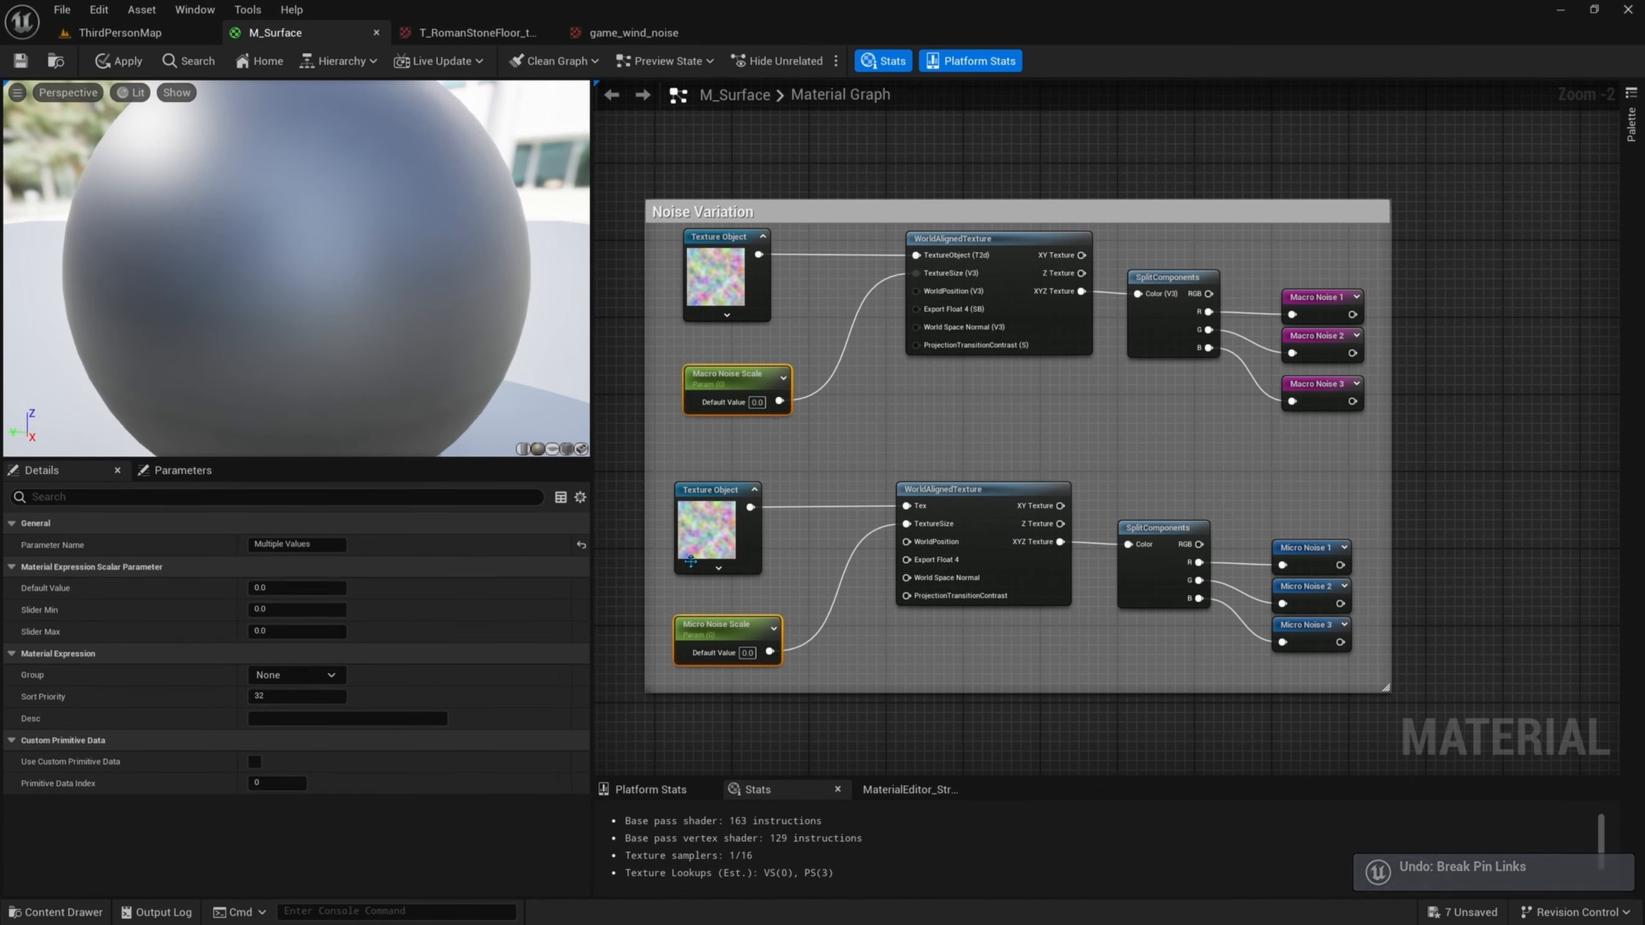
pyautogui.click(285, 676)
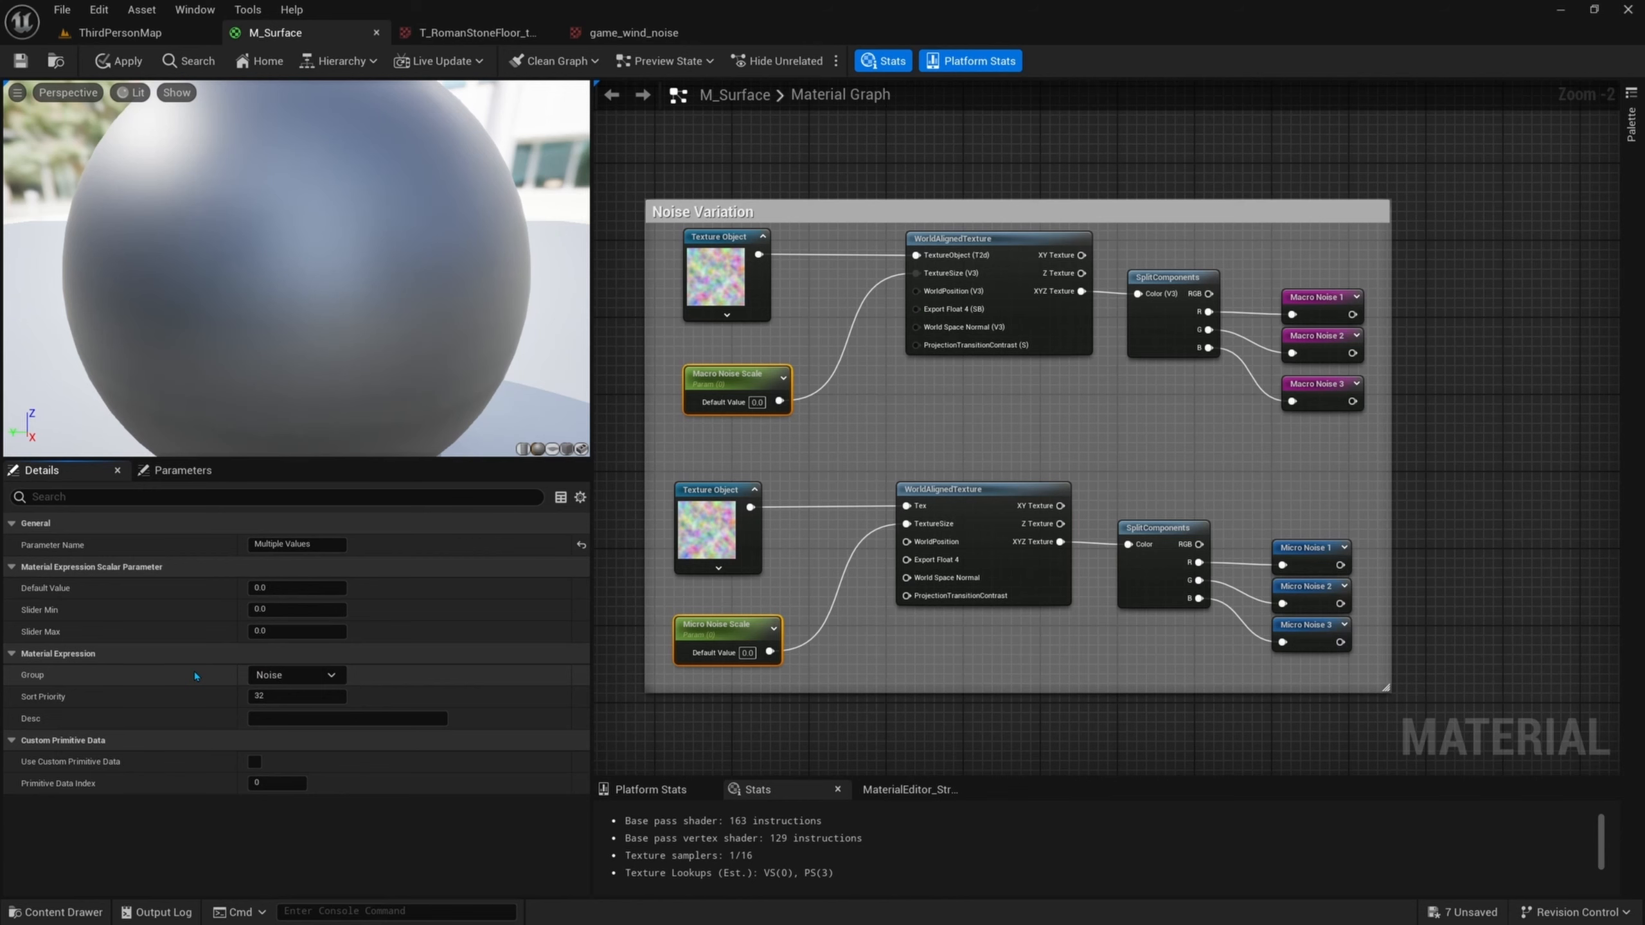
pyautogui.click(712, 374)
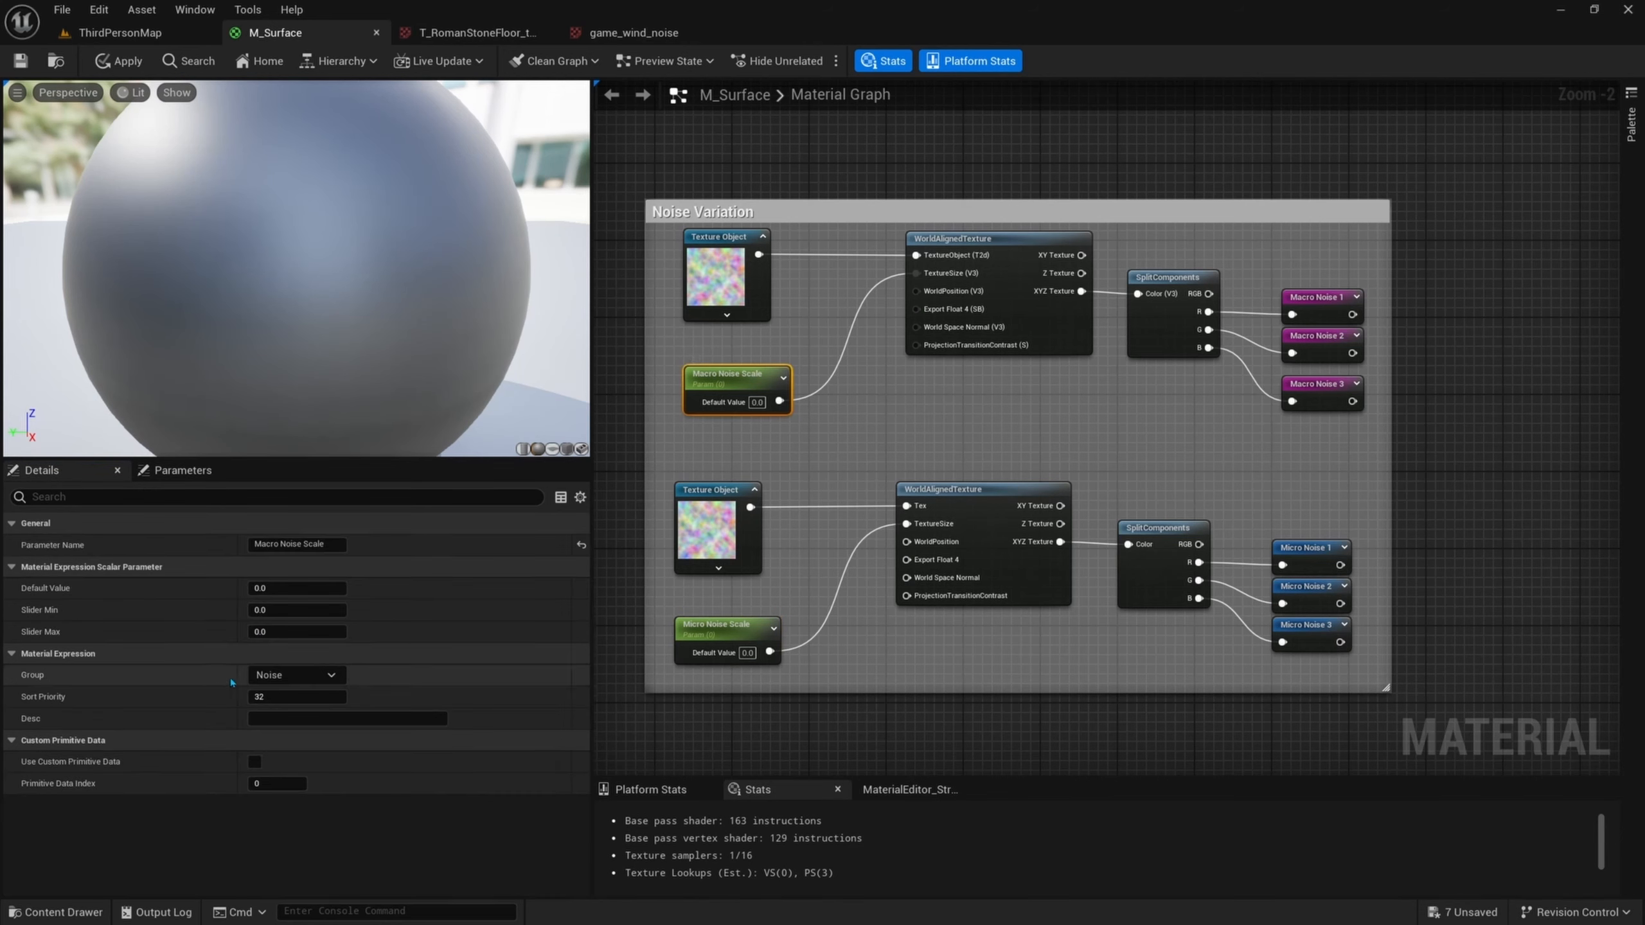
pyautogui.click(745, 623)
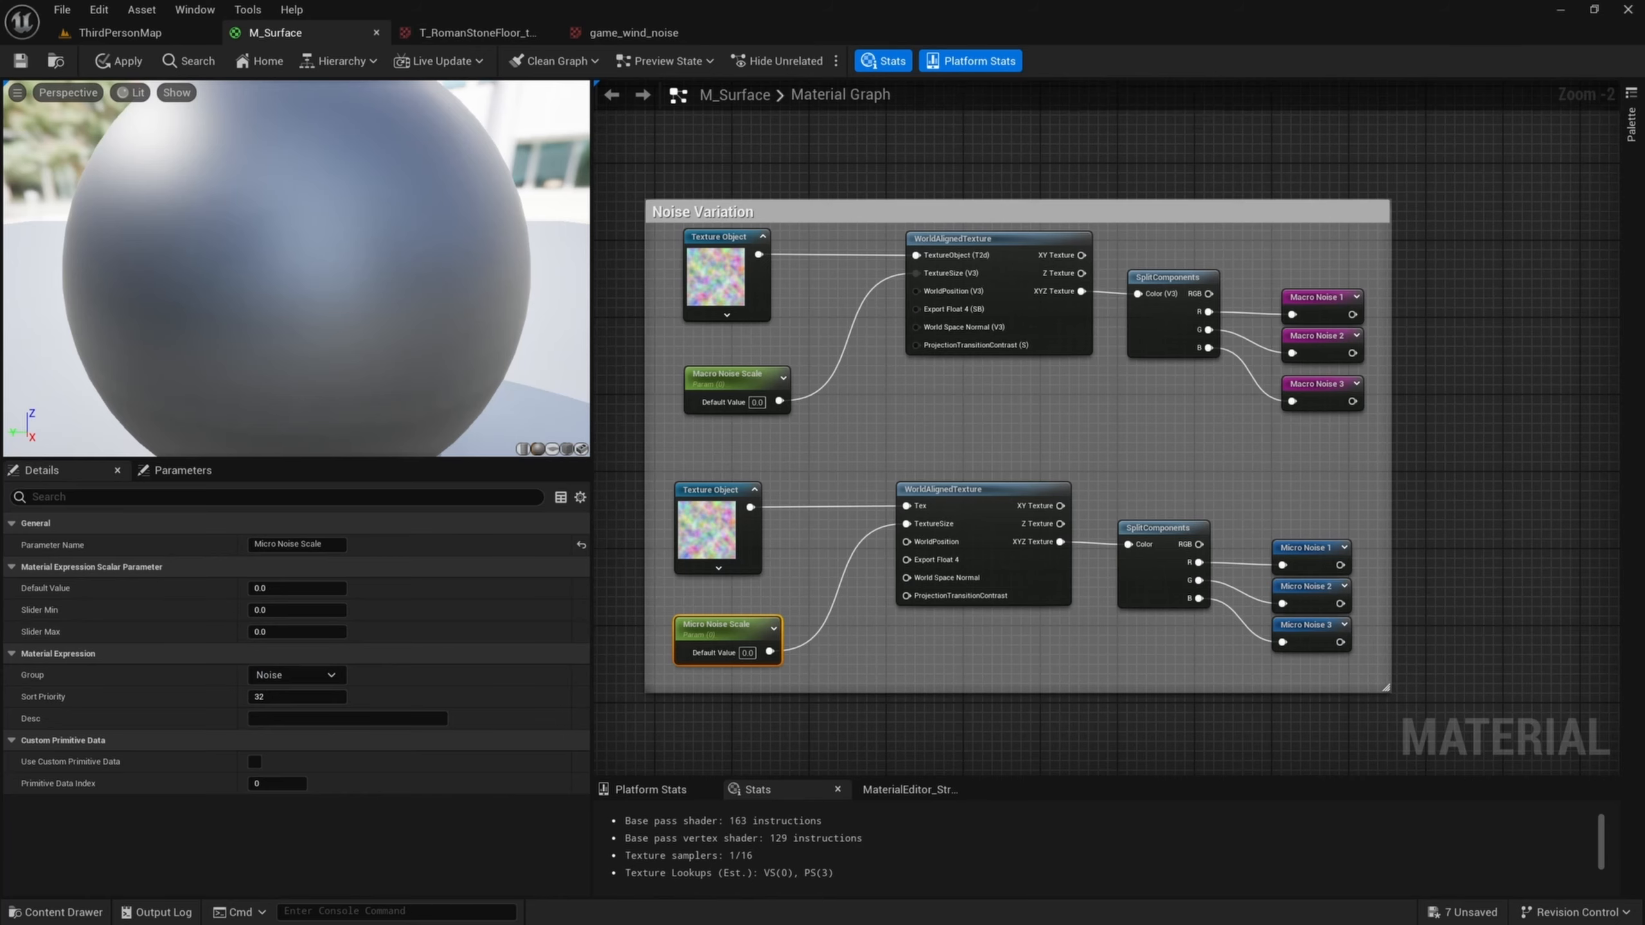
pyautogui.moveTo(1221, 259); pyautogui.dragTo(1236, 444, button='right')
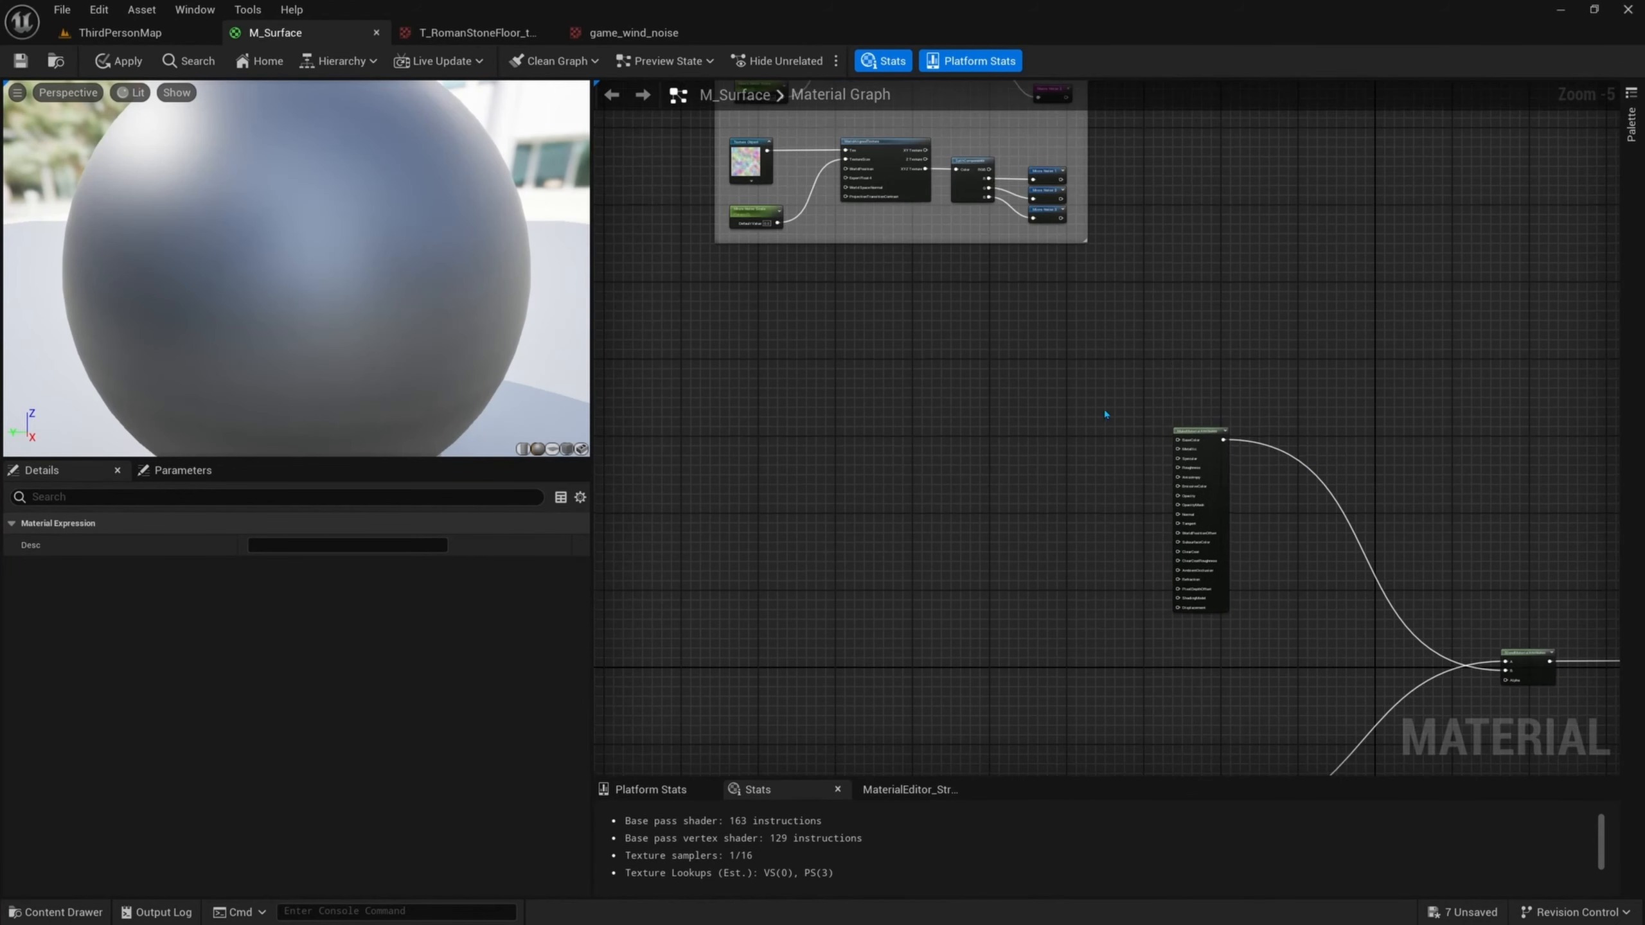
pyautogui.moveTo(1291, 390); pyautogui.dragTo(1339, 359, button='right')
pyautogui.moveTo(1339, 359); pyautogui.dragTo(1089, 590)
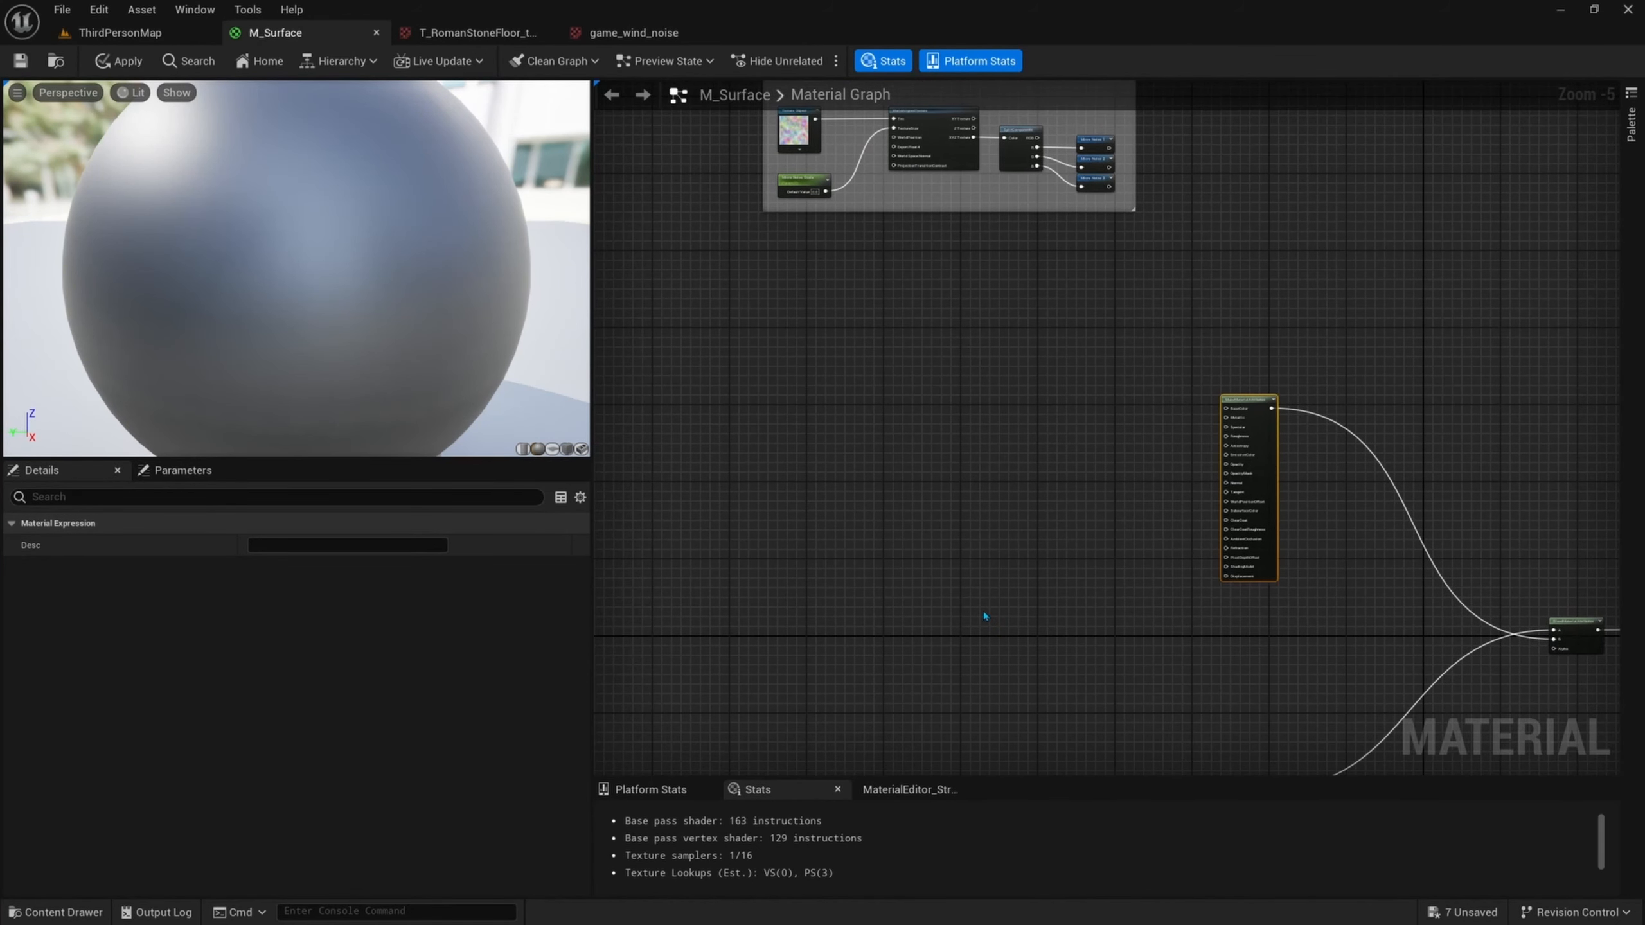
pyautogui.moveTo(953, 511); pyautogui.dragTo(1062, 544, button='right')
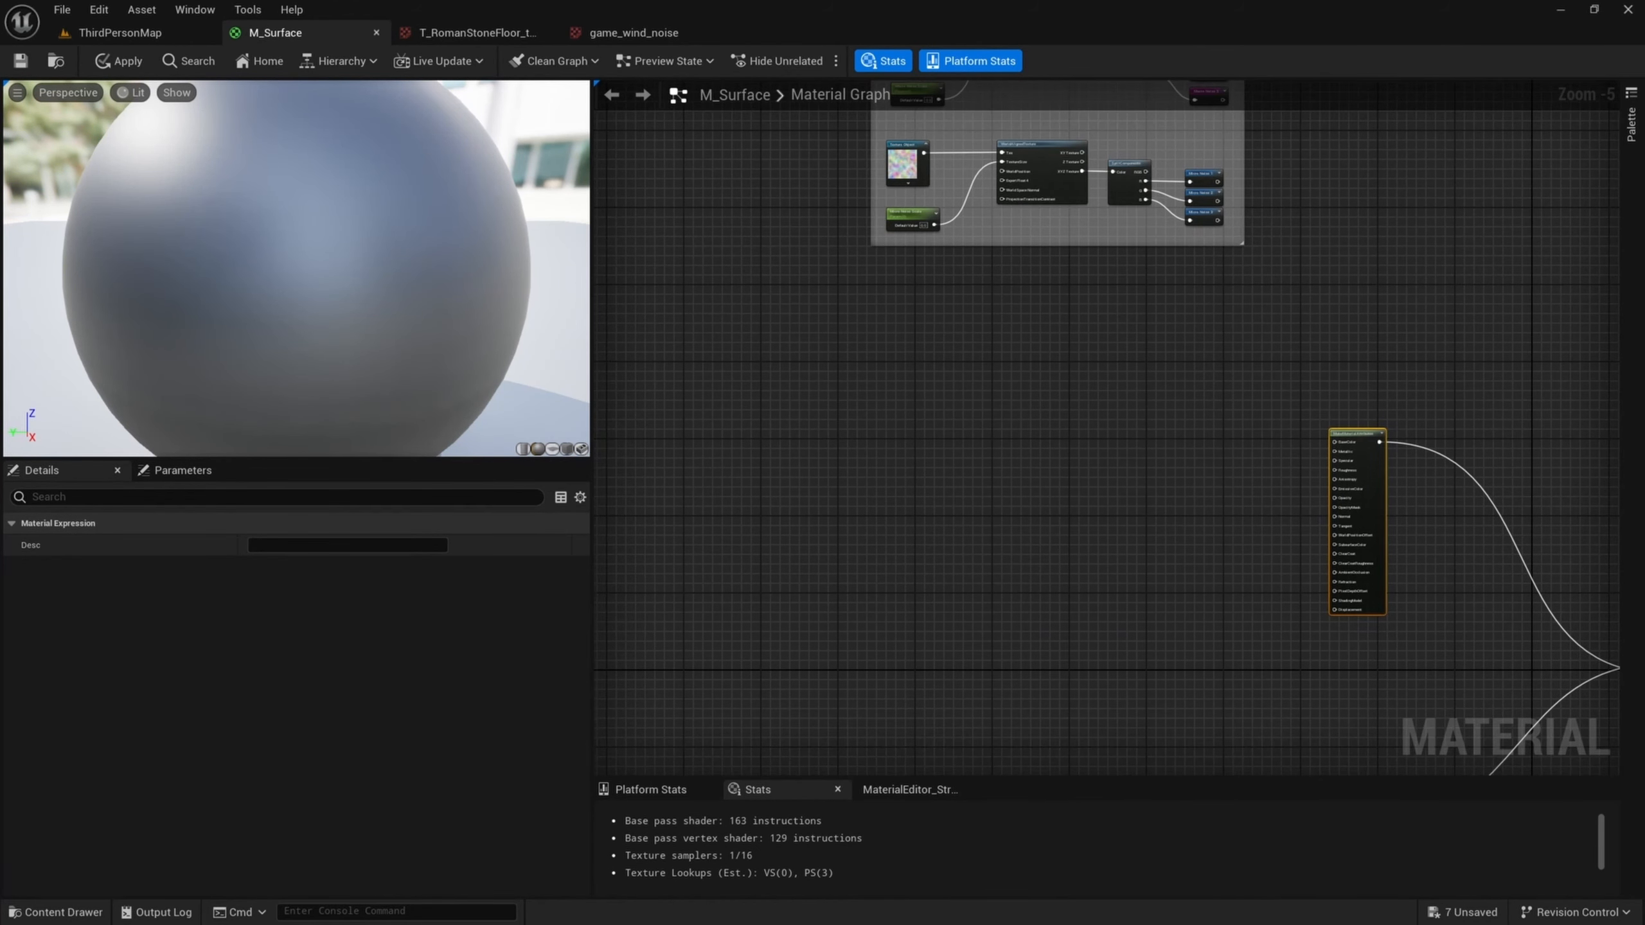
pyautogui.moveTo(1171, 417); pyautogui.dragTo(1148, 350, button='right')
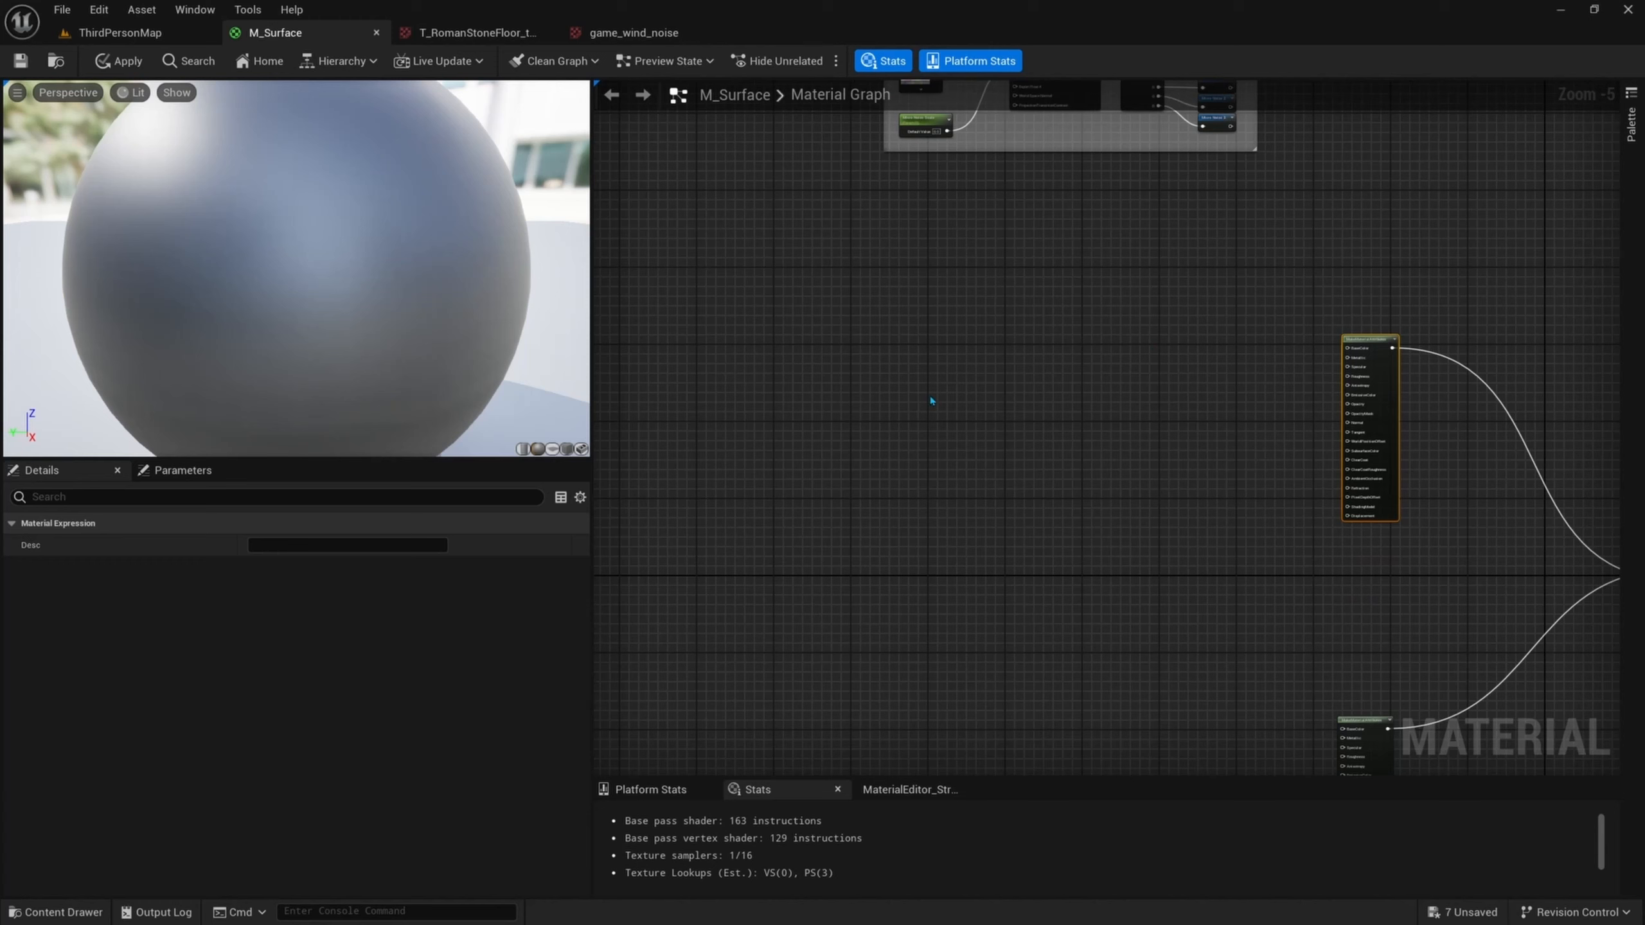
# - Bring the D, N and ORDp textures from the Megascans Roman_Stone_Floor_thsjdfxq folder into the M_Surface graph as texture samples
pyautogui.click(172, 33)
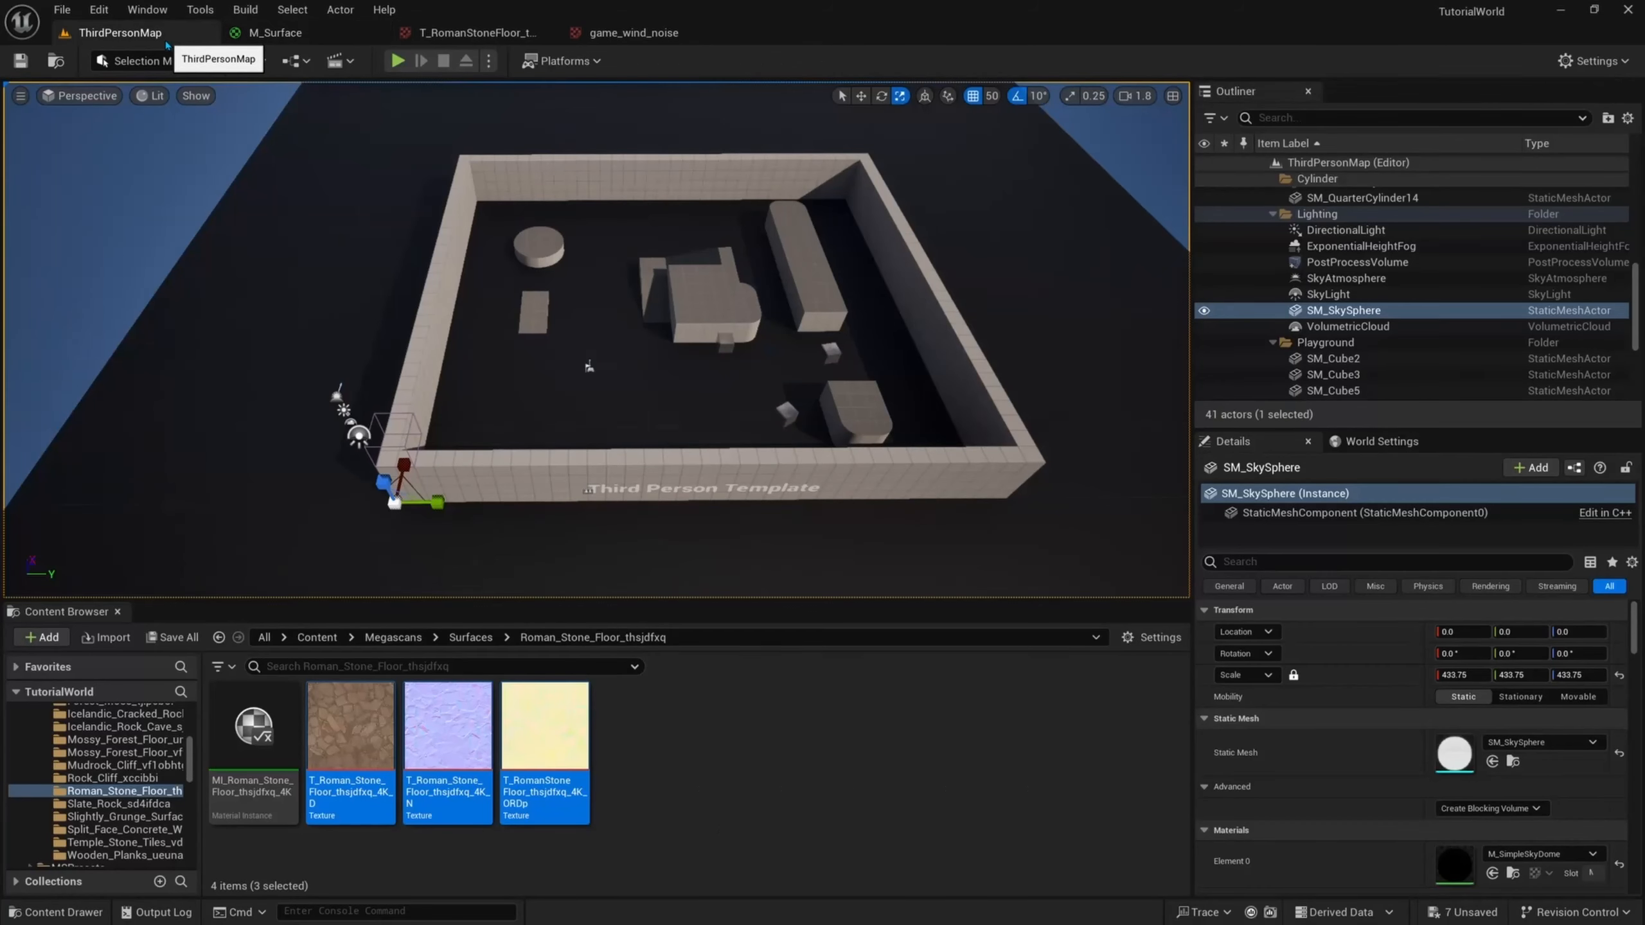
pyautogui.click(471, 637)
pyautogui.scroll(-3, 259, 771)
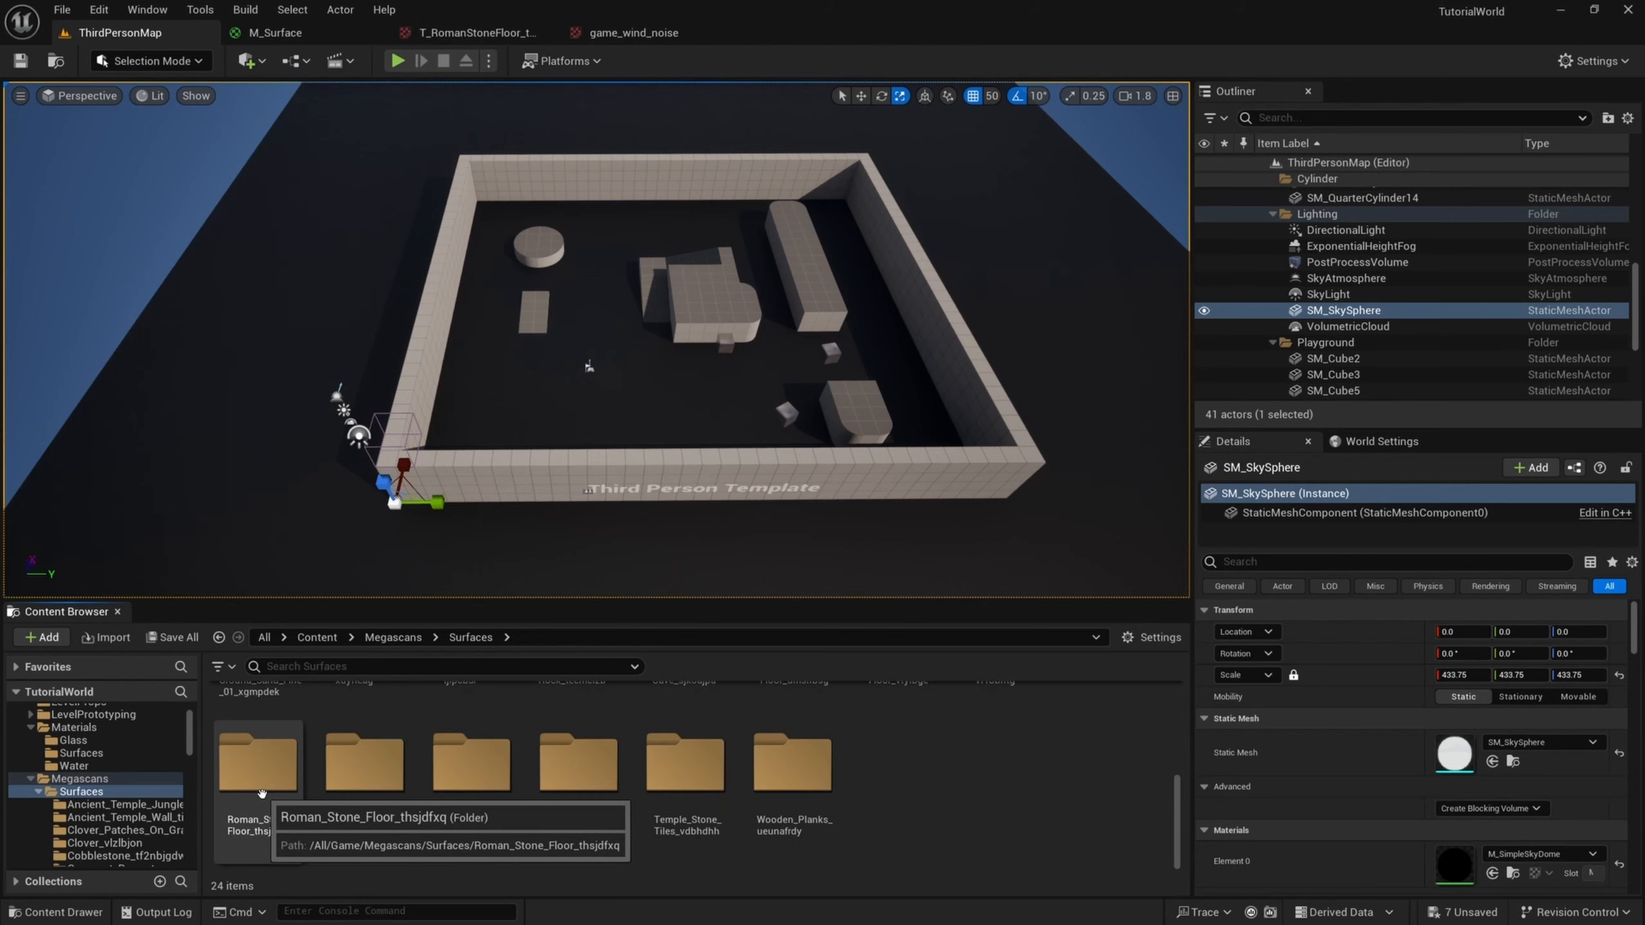
pyautogui.doubleClick(259, 753)
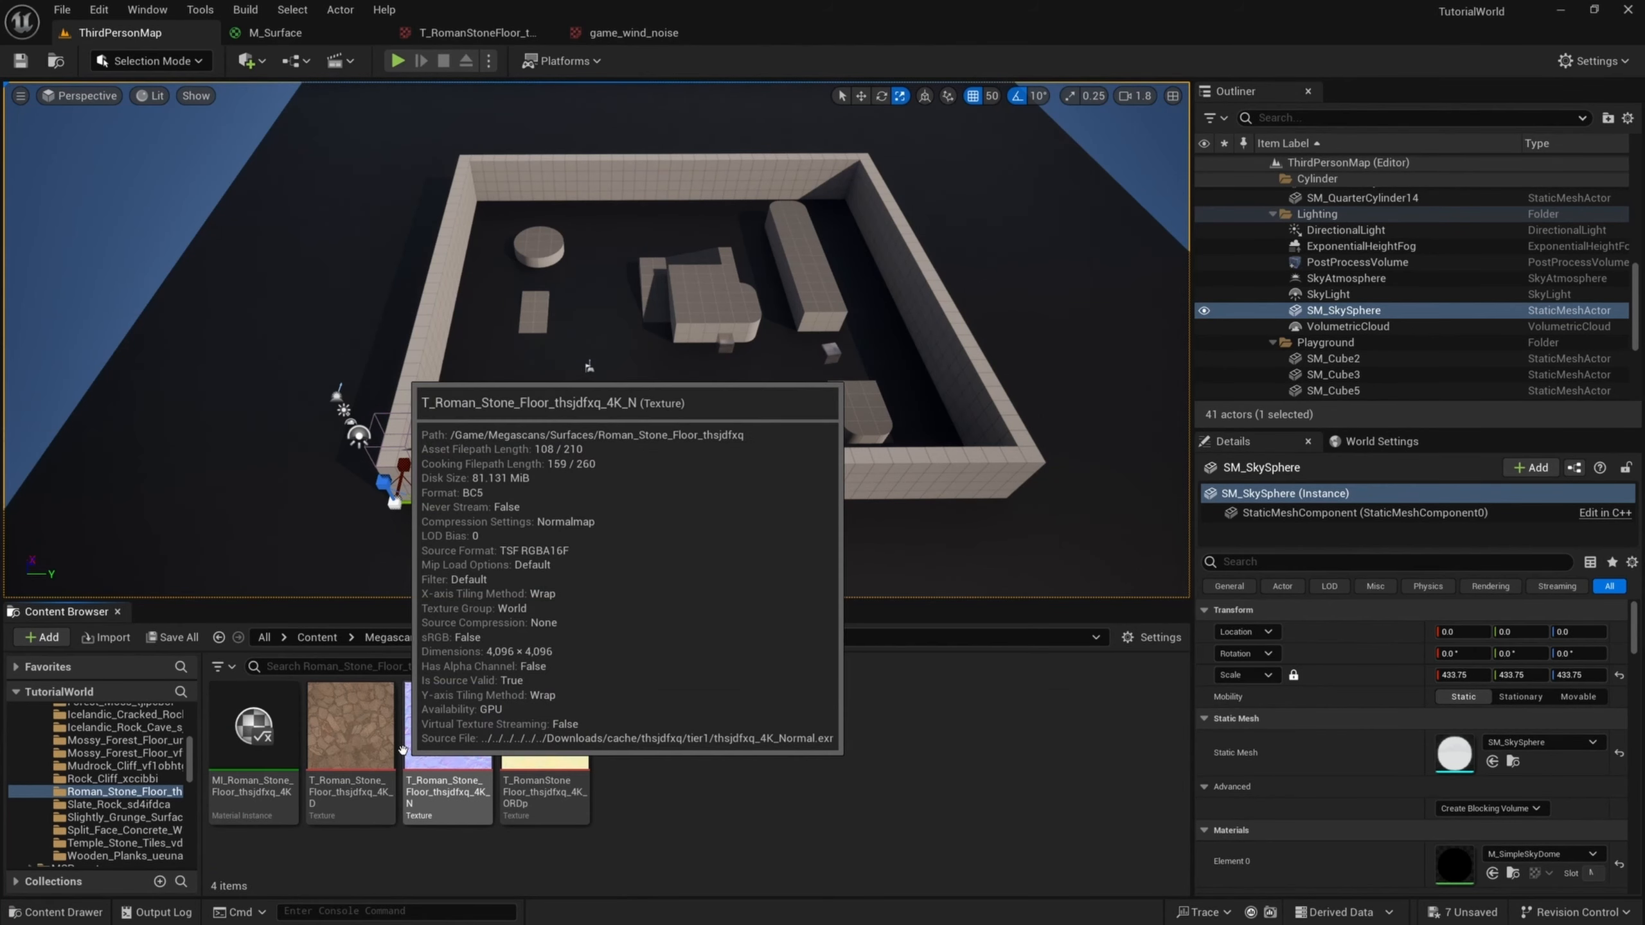
pyautogui.click(367, 722)
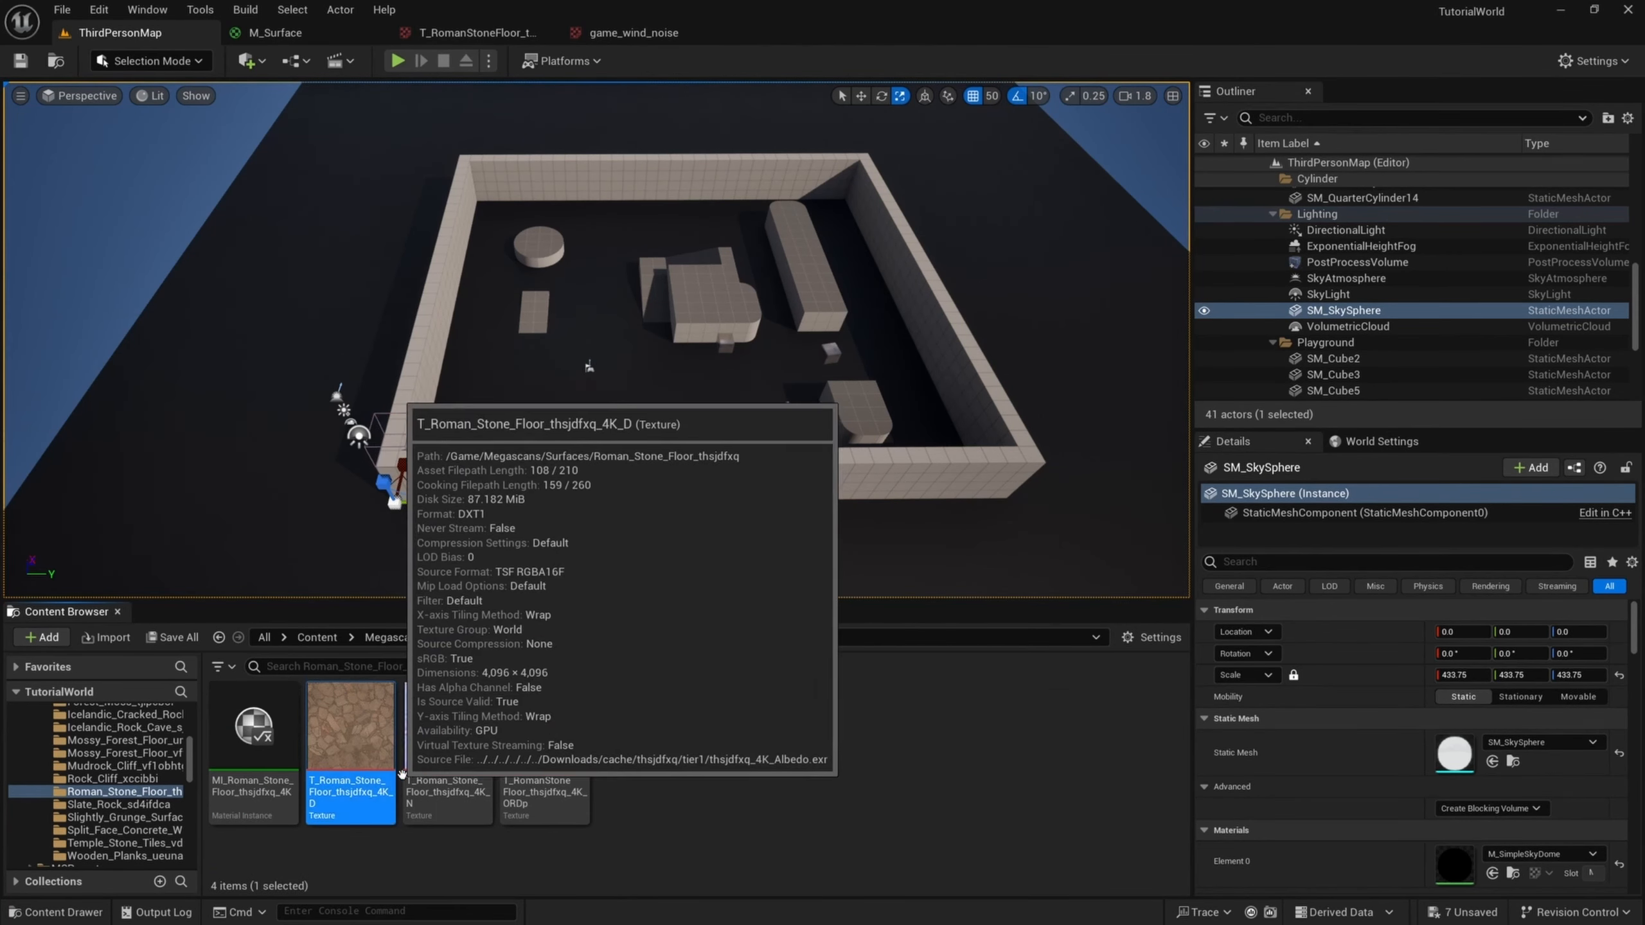
pyautogui.keyDown('ctrl'); pyautogui.click(447, 725); pyautogui.keyUp('ctrl')
pyautogui.keyDown('ctrl'); pyautogui.click(551, 726); pyautogui.keyUp('ctrl')
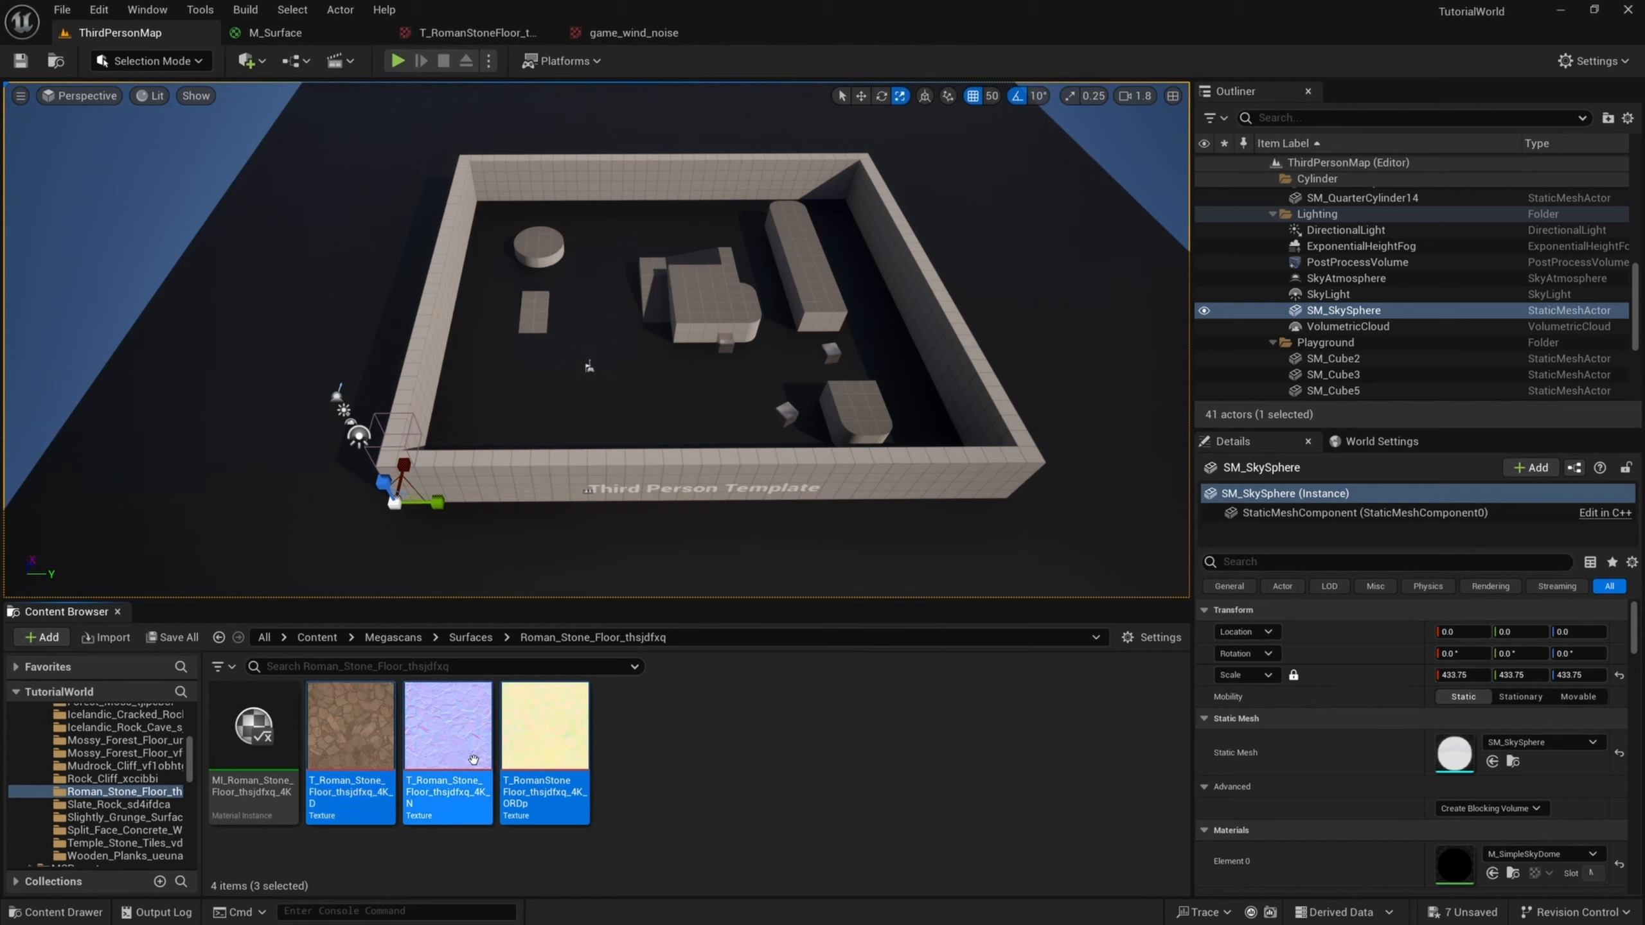
pyautogui.moveTo(359, 721); pyautogui.dragTo(900, 167)
# - Spread the three texture samples into a vertical column, with the base colour first, ORDp in the middle and the normal map last
pyautogui.scroll(3, 864, 382)
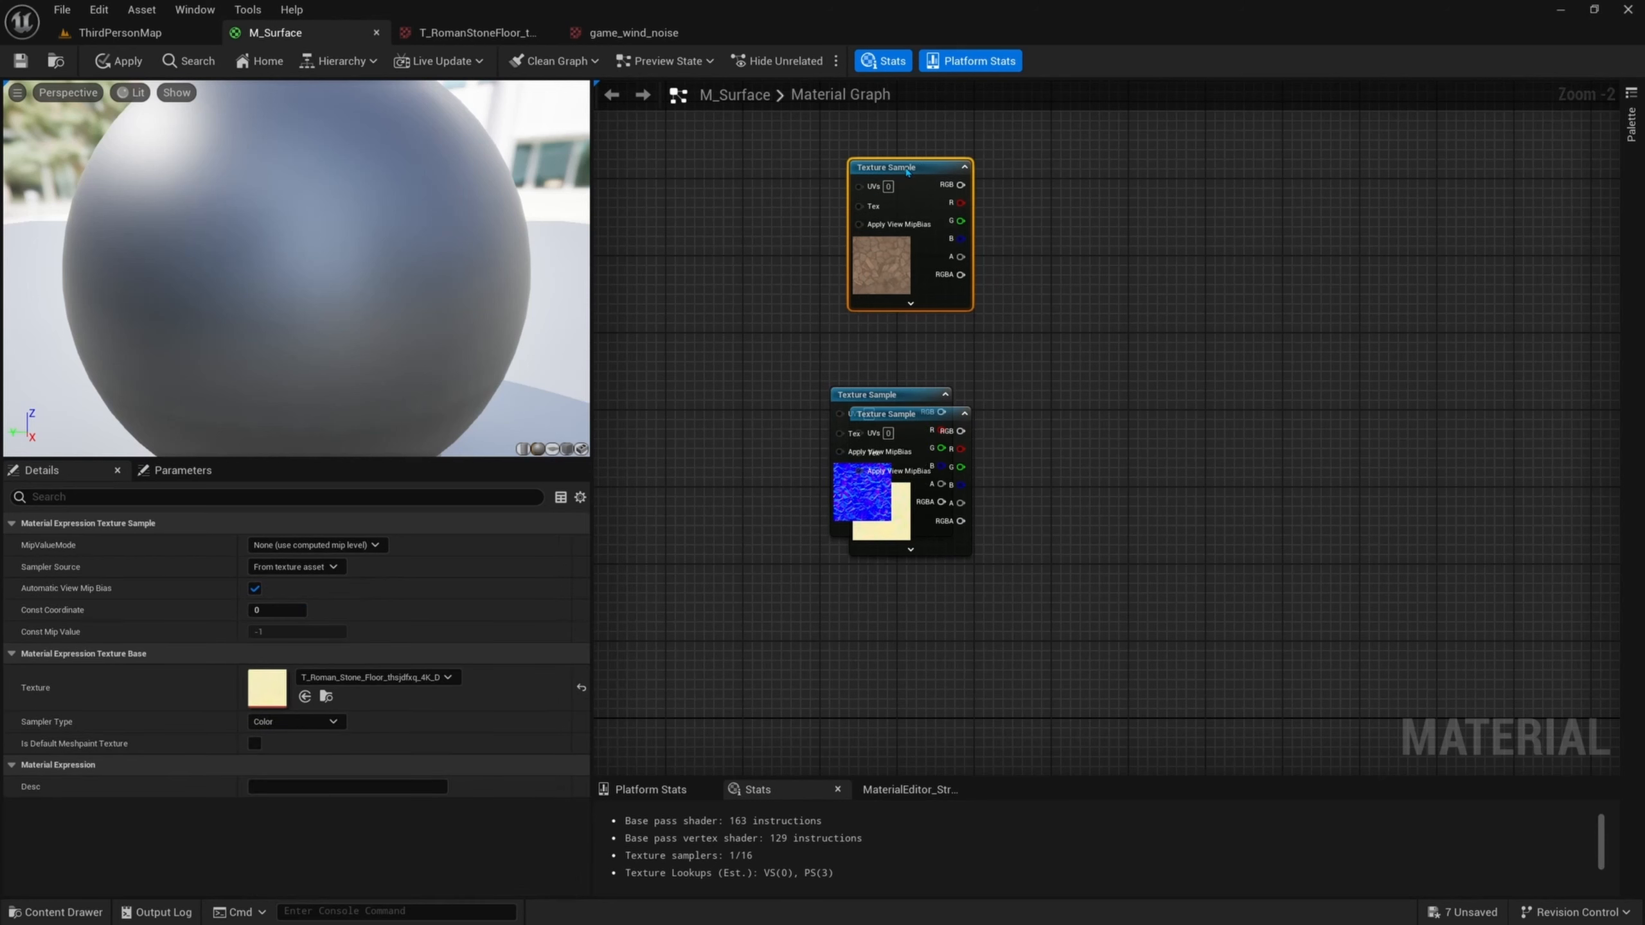
pyautogui.moveTo(945, 393); pyautogui.dragTo(957, 308, button='right')
pyautogui.click(868, 395)
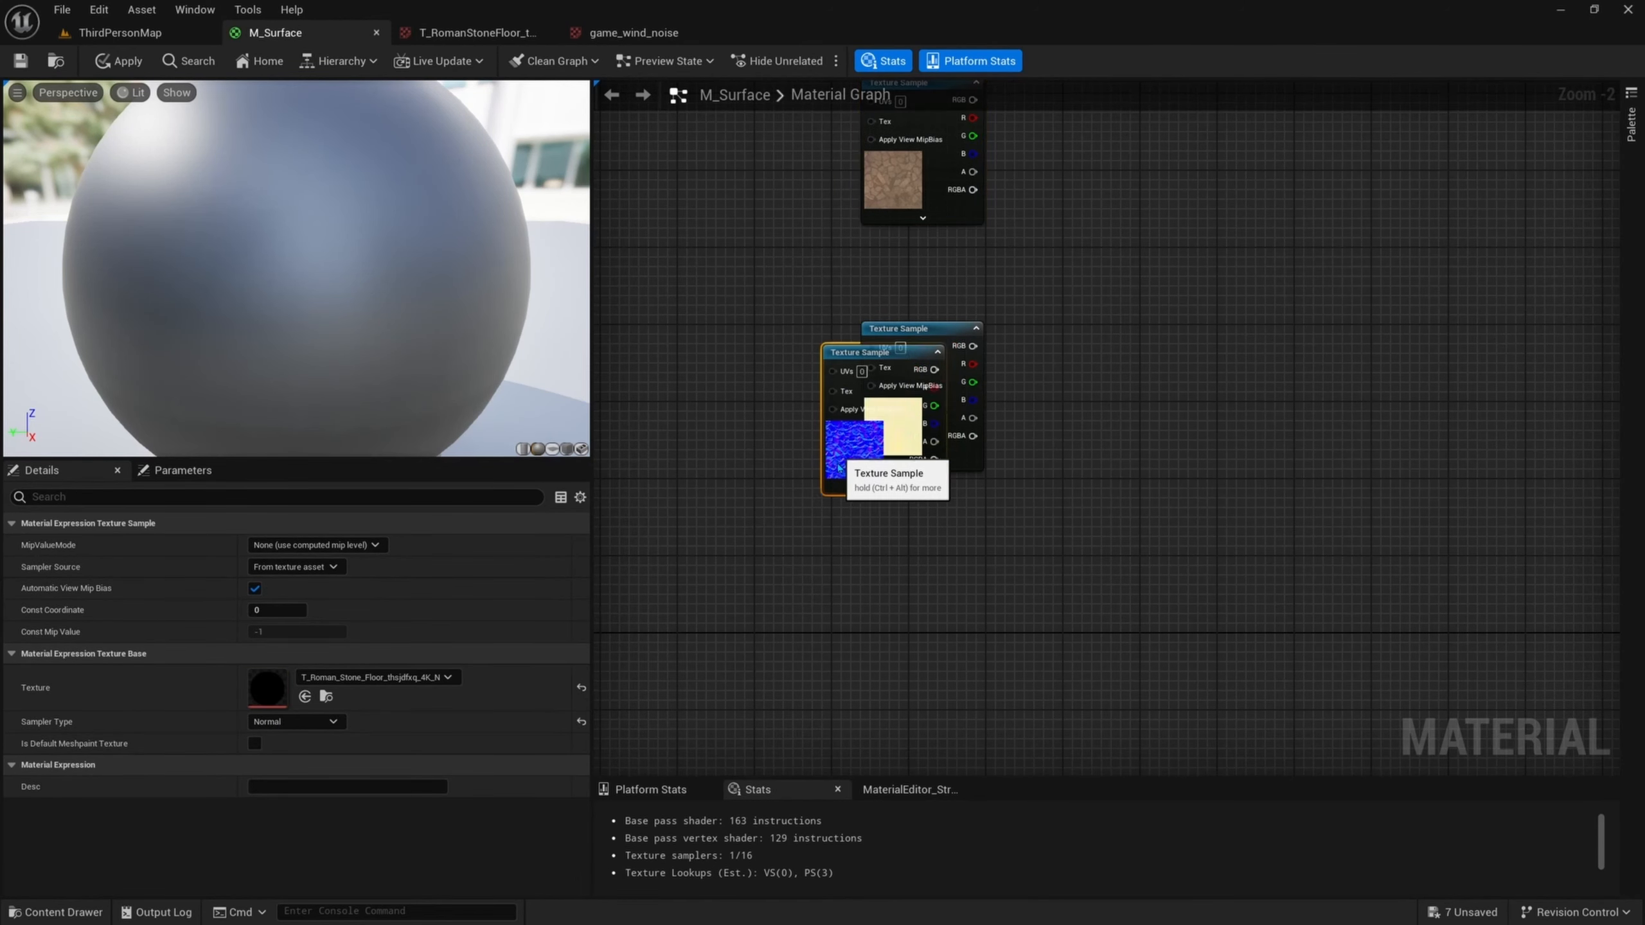
pyautogui.moveTo(869, 394); pyautogui.dragTo(862, 602)
pyautogui.click(892, 420)
pyautogui.moveTo(979, 498); pyautogui.dragTo(964, 446, button='right')
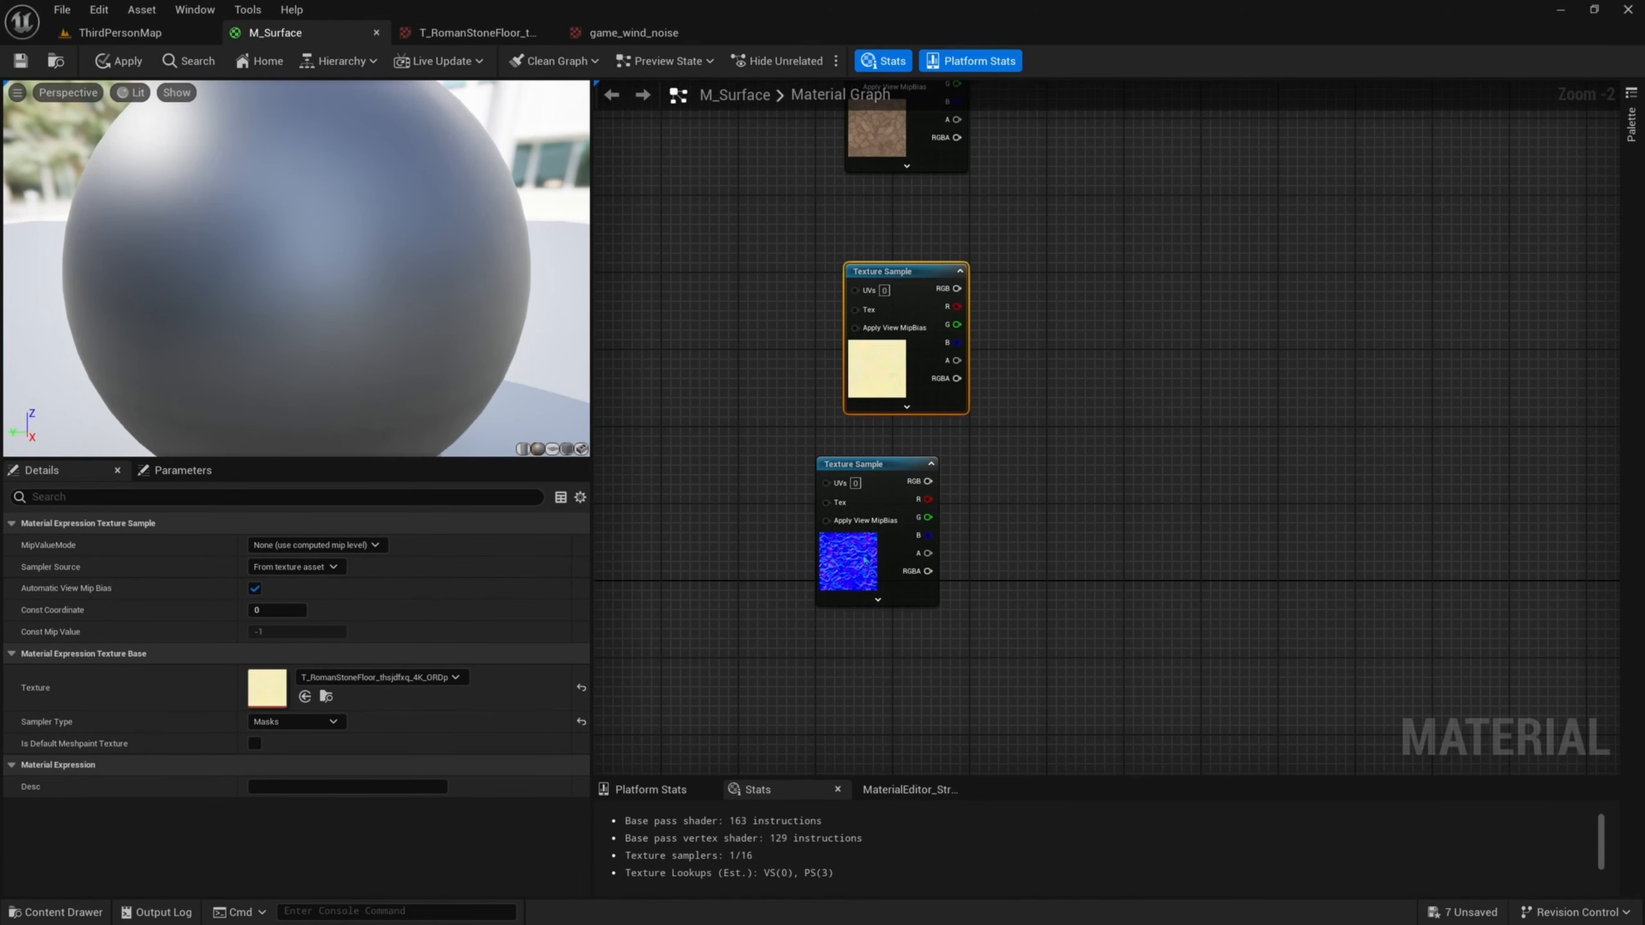
pyautogui.moveTo(868, 552); pyautogui.dragTo(897, 627)
# - Move the lower MakeMaterialAttributes node further down to widen the gap below the upper one
pyautogui.moveTo(995, 457); pyautogui.dragTo(952, 421, button='right')
pyautogui.scroll(-1, 974, 538)
pyautogui.scroll(-3, 974, 539)
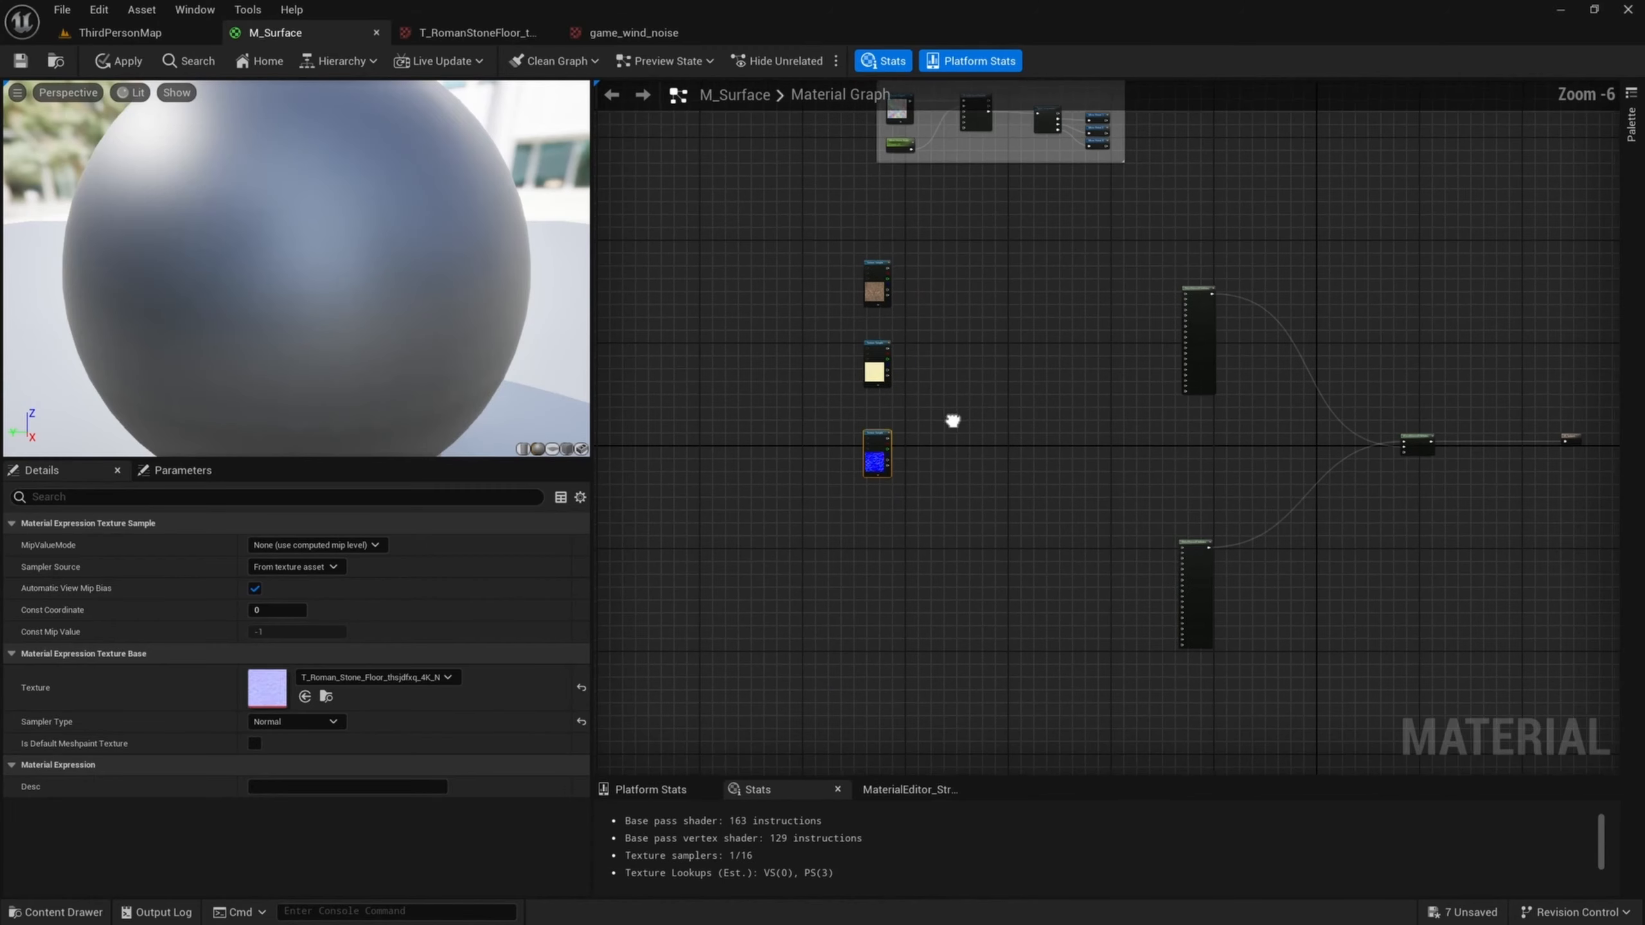
pyautogui.moveTo(1191, 570); pyautogui.dragTo(1192, 643)
pyautogui.click(1078, 544)
pyautogui.scroll(3, 878, 329)
pyautogui.moveTo(927, 208); pyautogui.dragTo(831, 258, button='right')
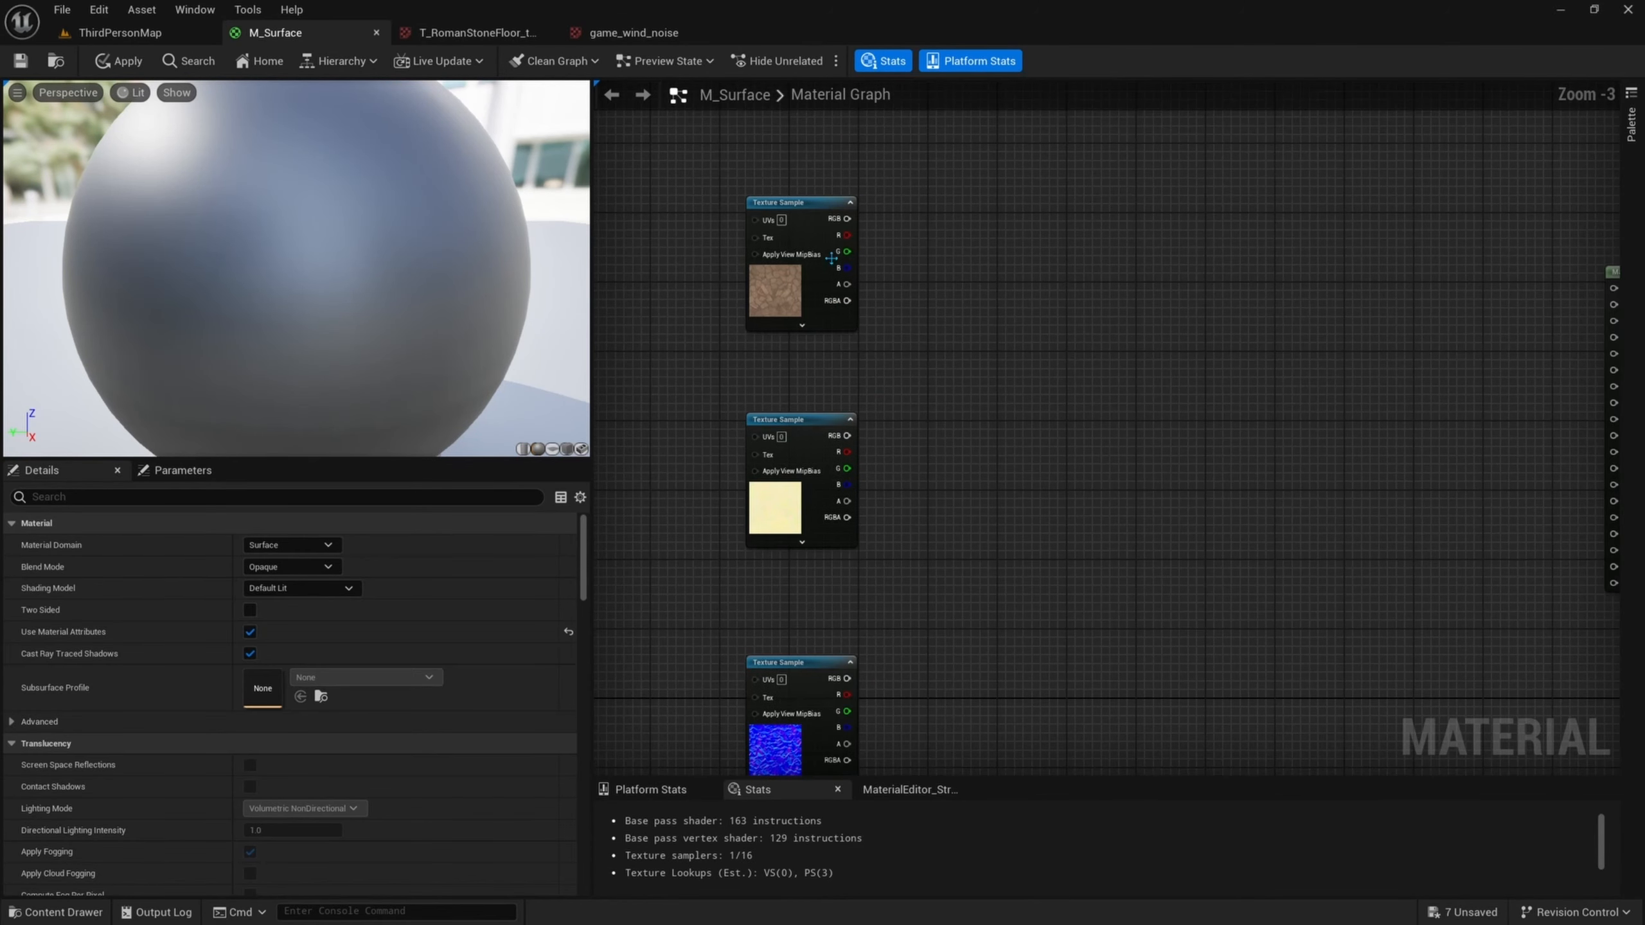
pyautogui.moveTo(1062, 289); pyautogui.dragTo(1033, 365, button='right')
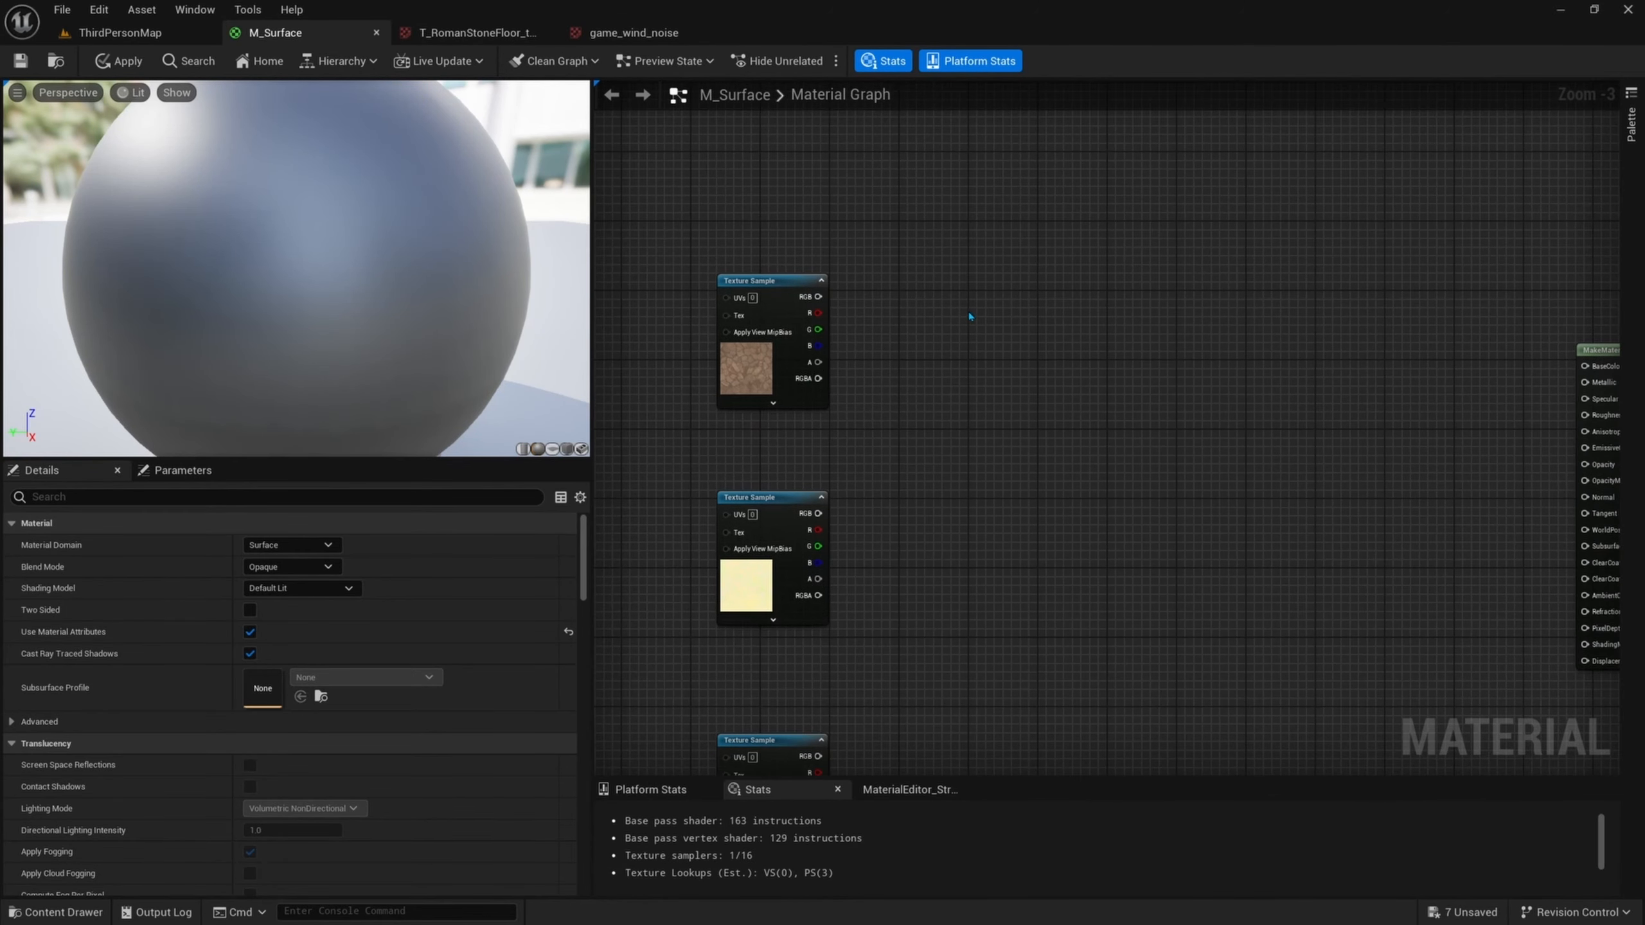
pyautogui.moveTo(969, 316); pyautogui.dragTo(1278, 264, button='right')
pyautogui.moveTo(1060, 371); pyautogui.dragTo(1314, 232, button='right')
pyautogui.scroll(-1, 1179, 294)
pyautogui.scroll(2, 1181, 291)
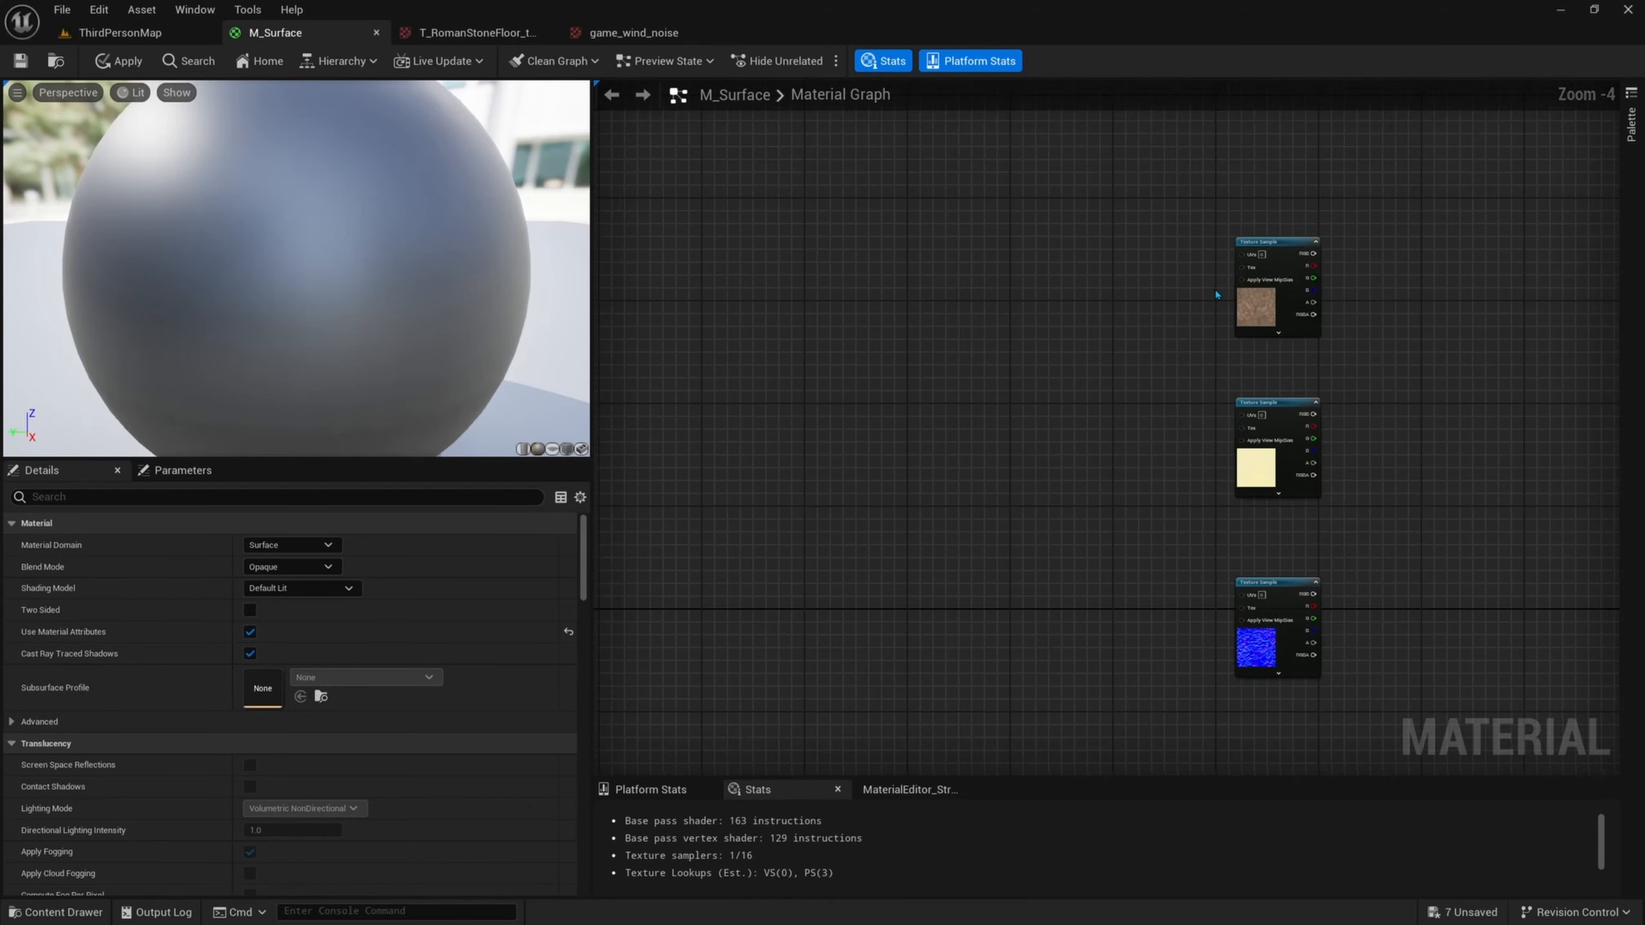
pyautogui.moveTo(1254, 237); pyautogui.dragTo(1179, 316)
pyautogui.click(1082, 465)
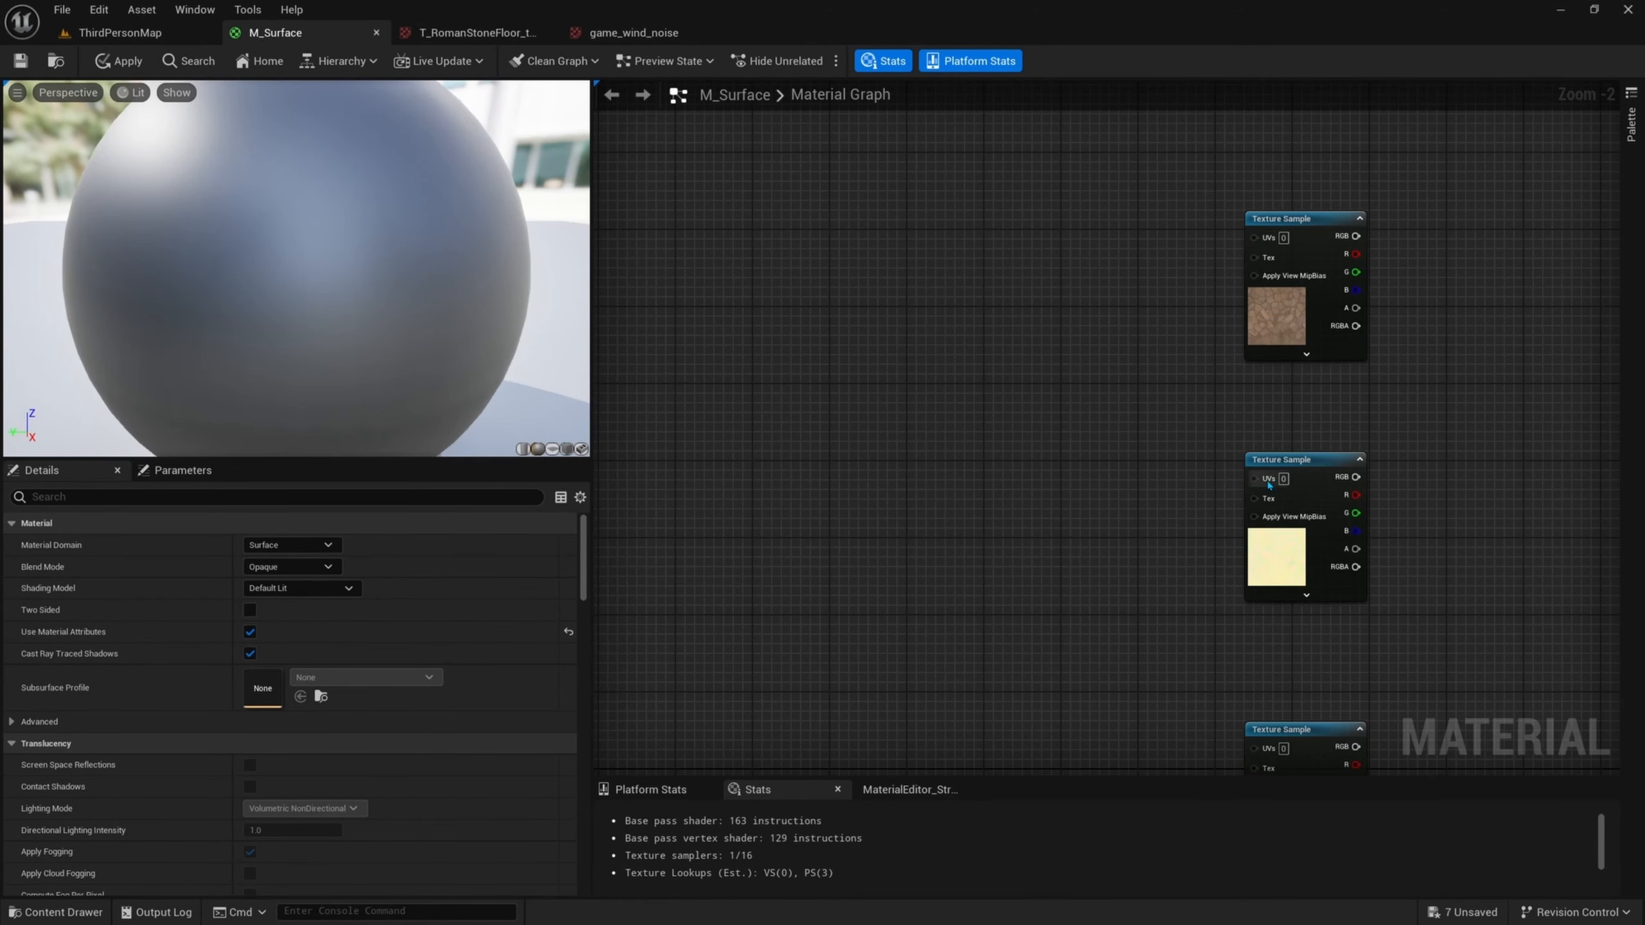
pyautogui.moveTo(1256, 479); pyautogui.dragTo(1165, 487)
pyautogui.click(1091, 558)
pyautogui.moveTo(1257, 747); pyautogui.dragTo(1268, 706, button='right')
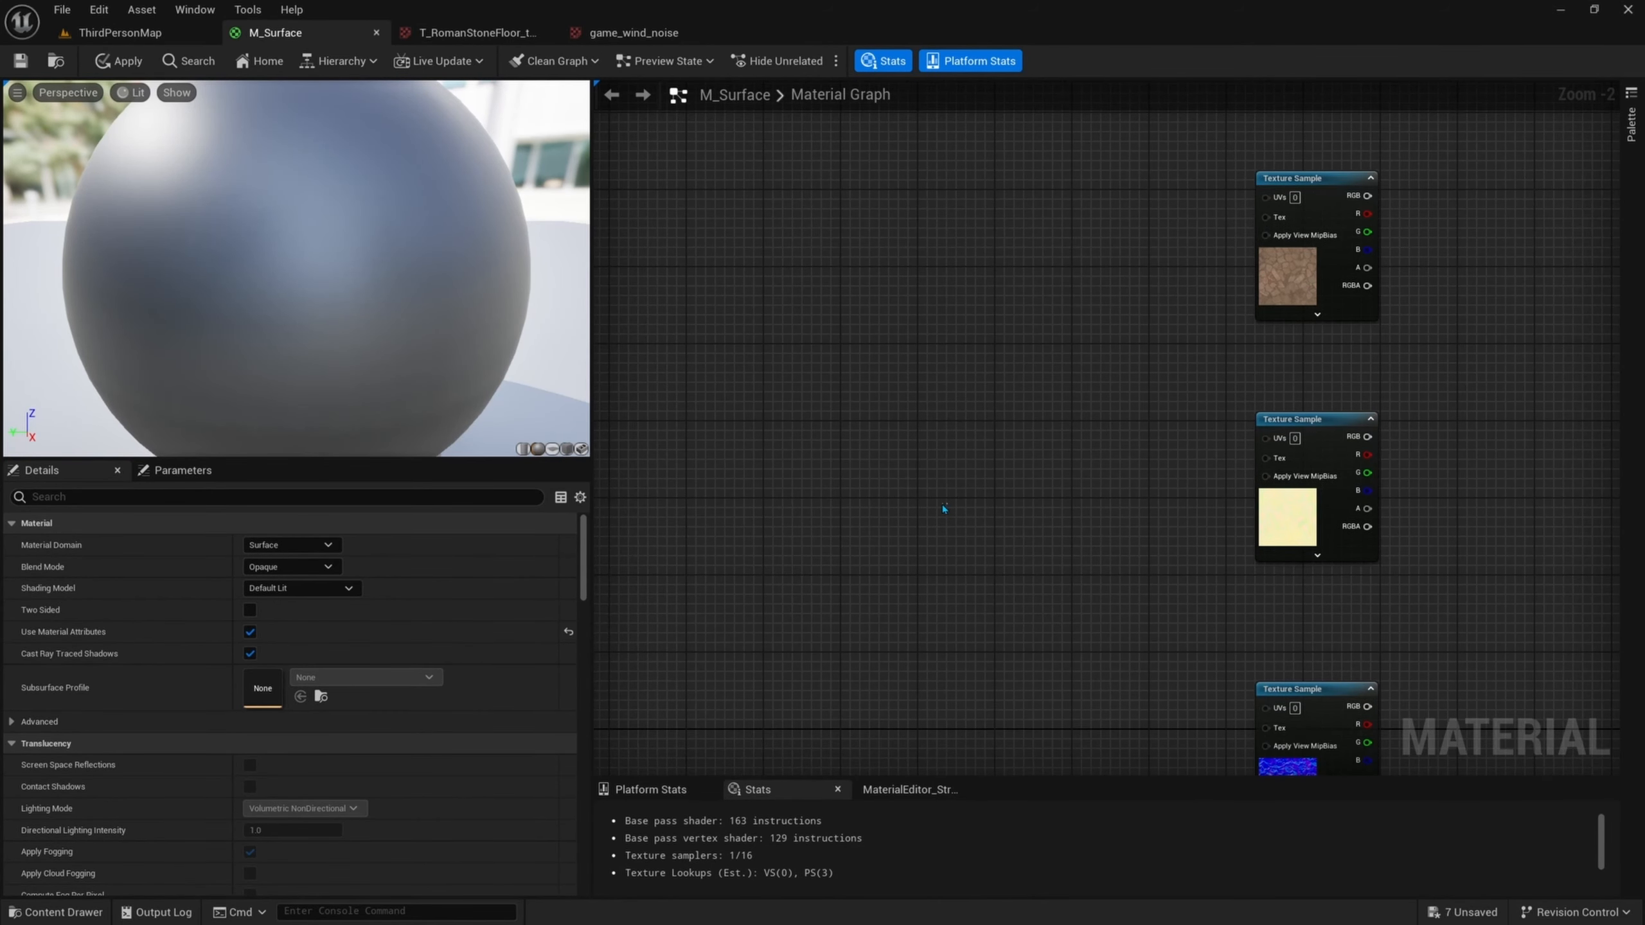
# - Add a WorldPosition-XY node in the empty graph area before the three texture samples, leaving a gap before them
pyautogui.moveTo(892, 437); pyautogui.dragTo(1001, 404, button='right')
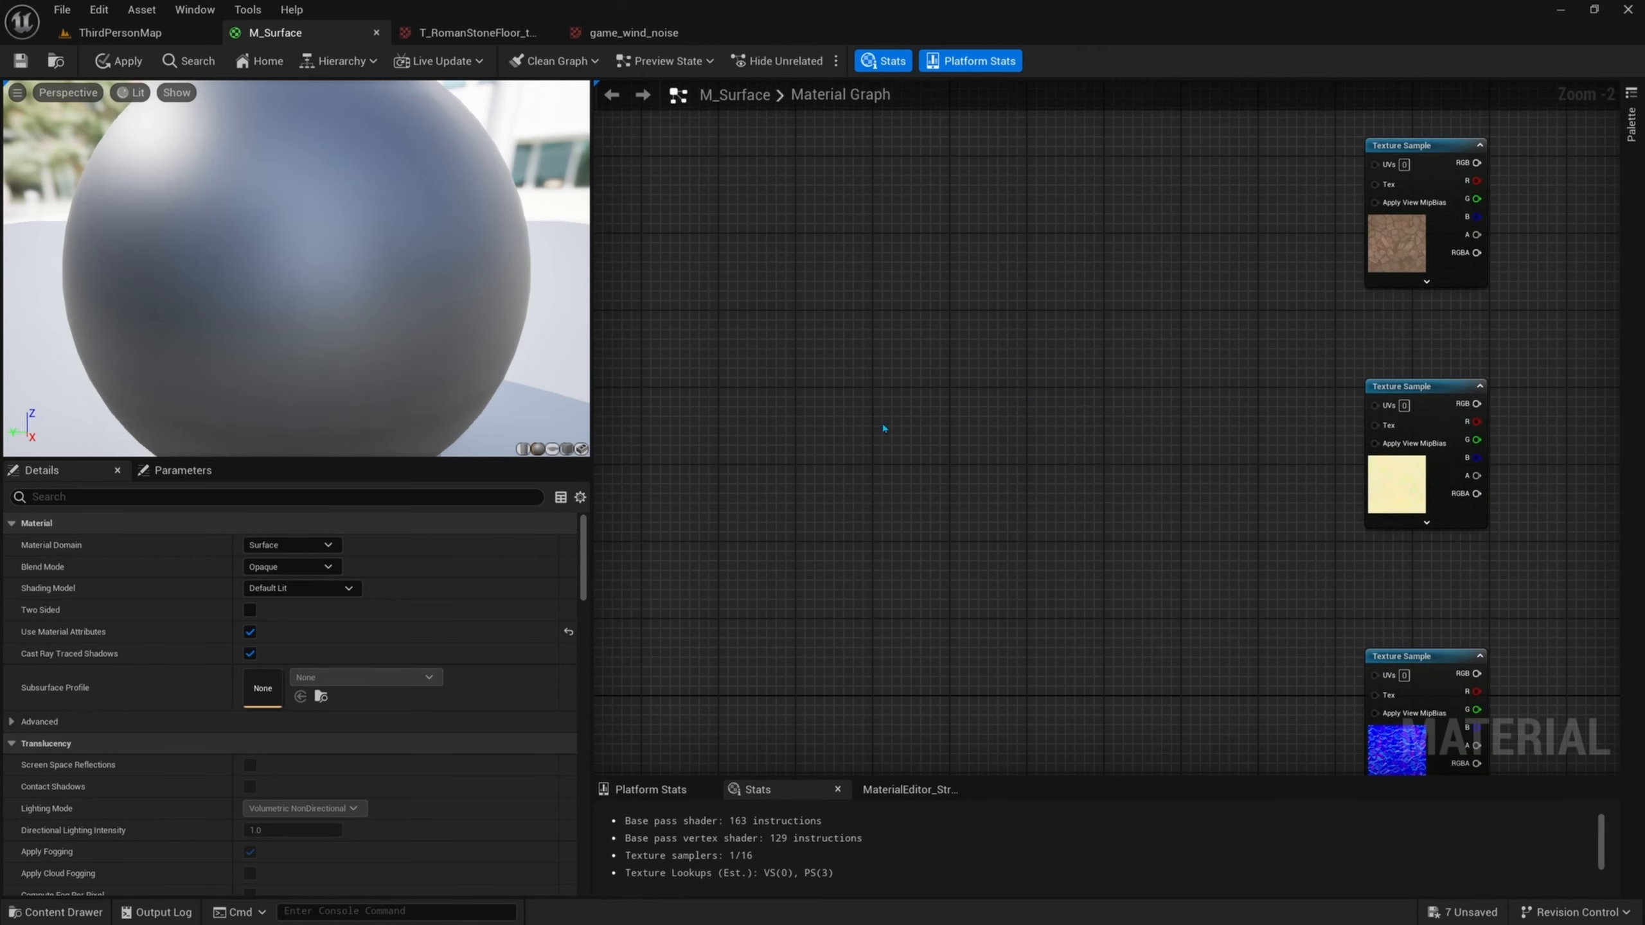
pyautogui.moveTo(853, 479); pyautogui.dragTo(998, 459, button='right')
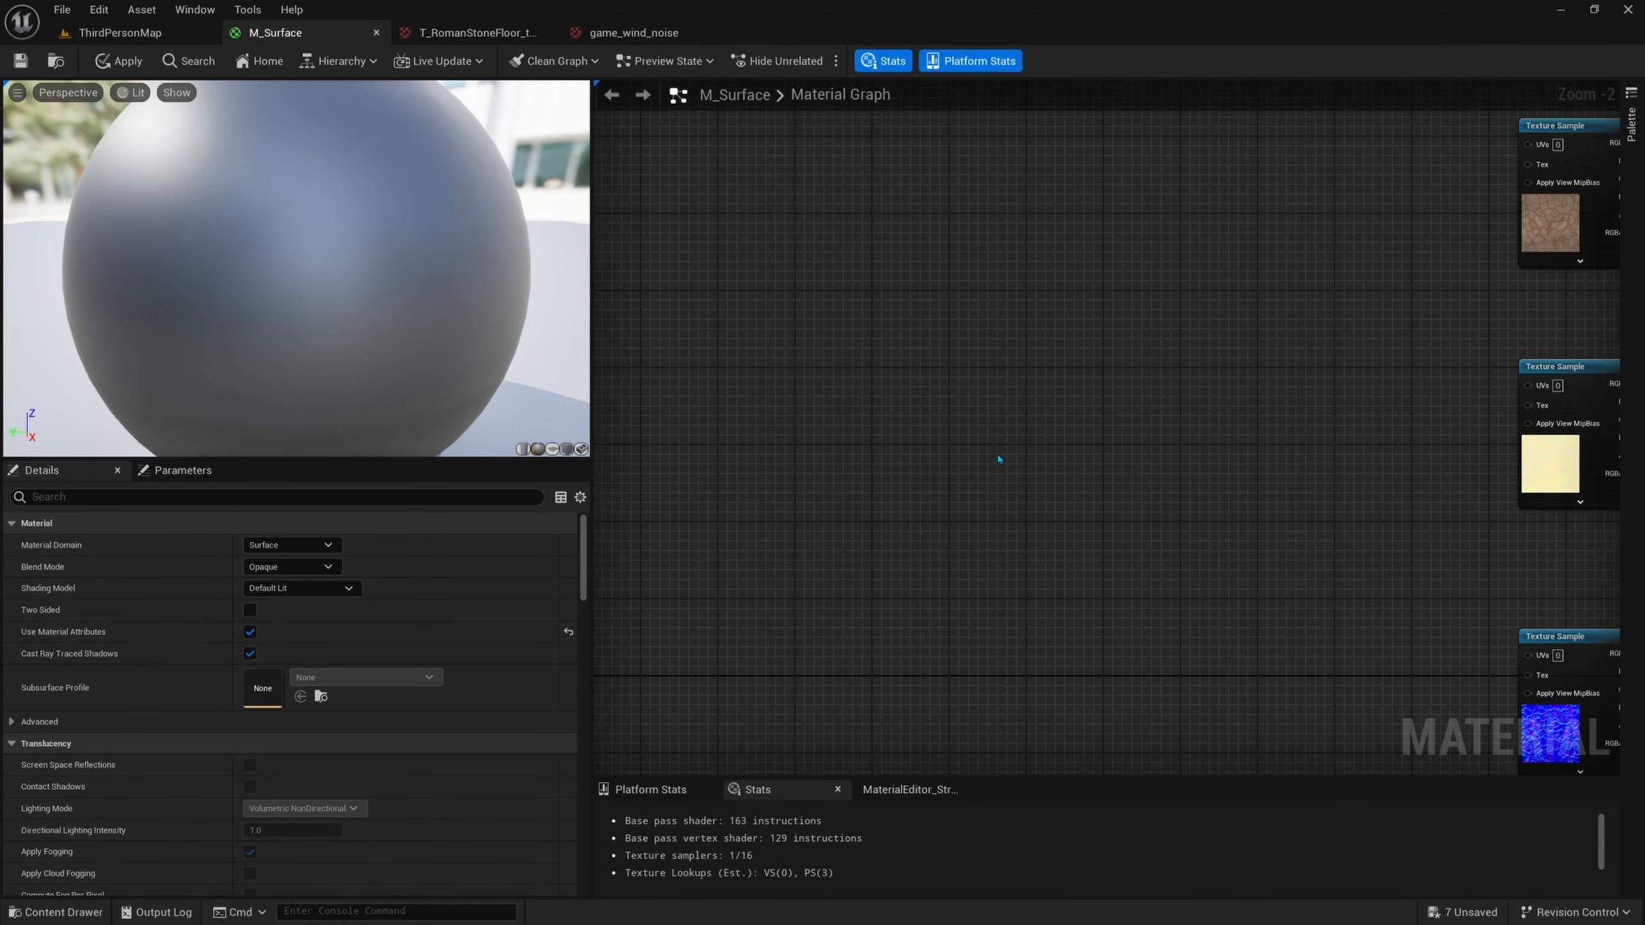
pyautogui.rightClick(999, 459)
pyautogui.write('xy')
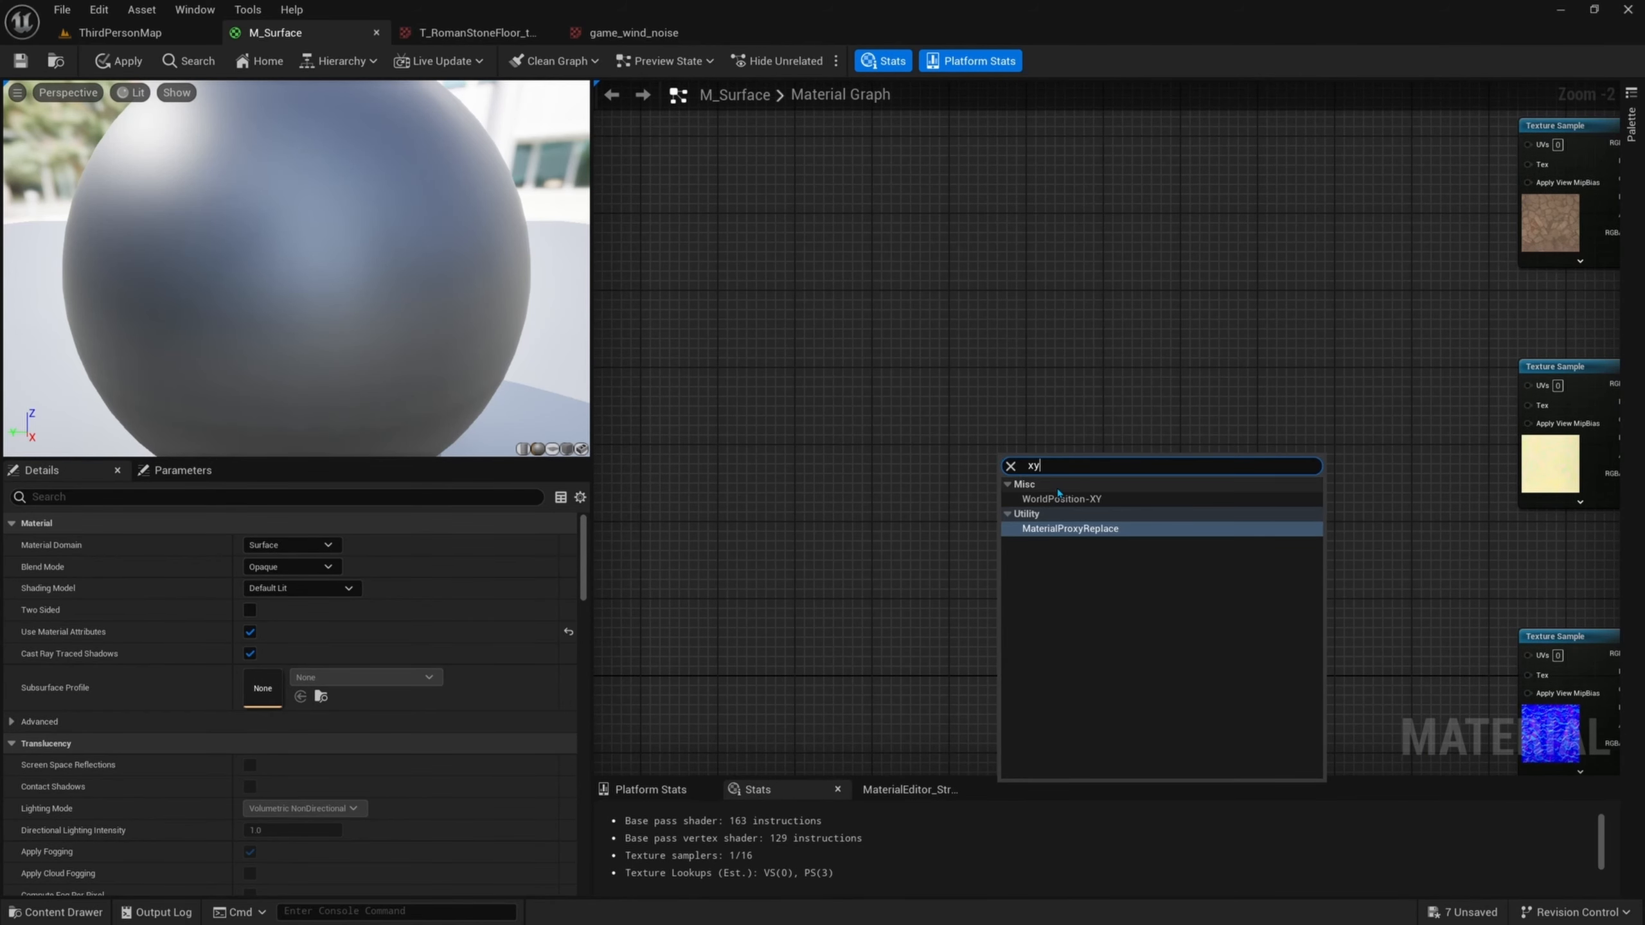
pyautogui.click(1037, 499)
pyautogui.moveTo(1088, 497); pyautogui.dragTo(1135, 504, button='right')
pyautogui.moveTo(1096, 467); pyautogui.dragTo(1075, 432)
pyautogui.moveTo(1171, 454); pyautogui.dragTo(1076, 432, button='right')
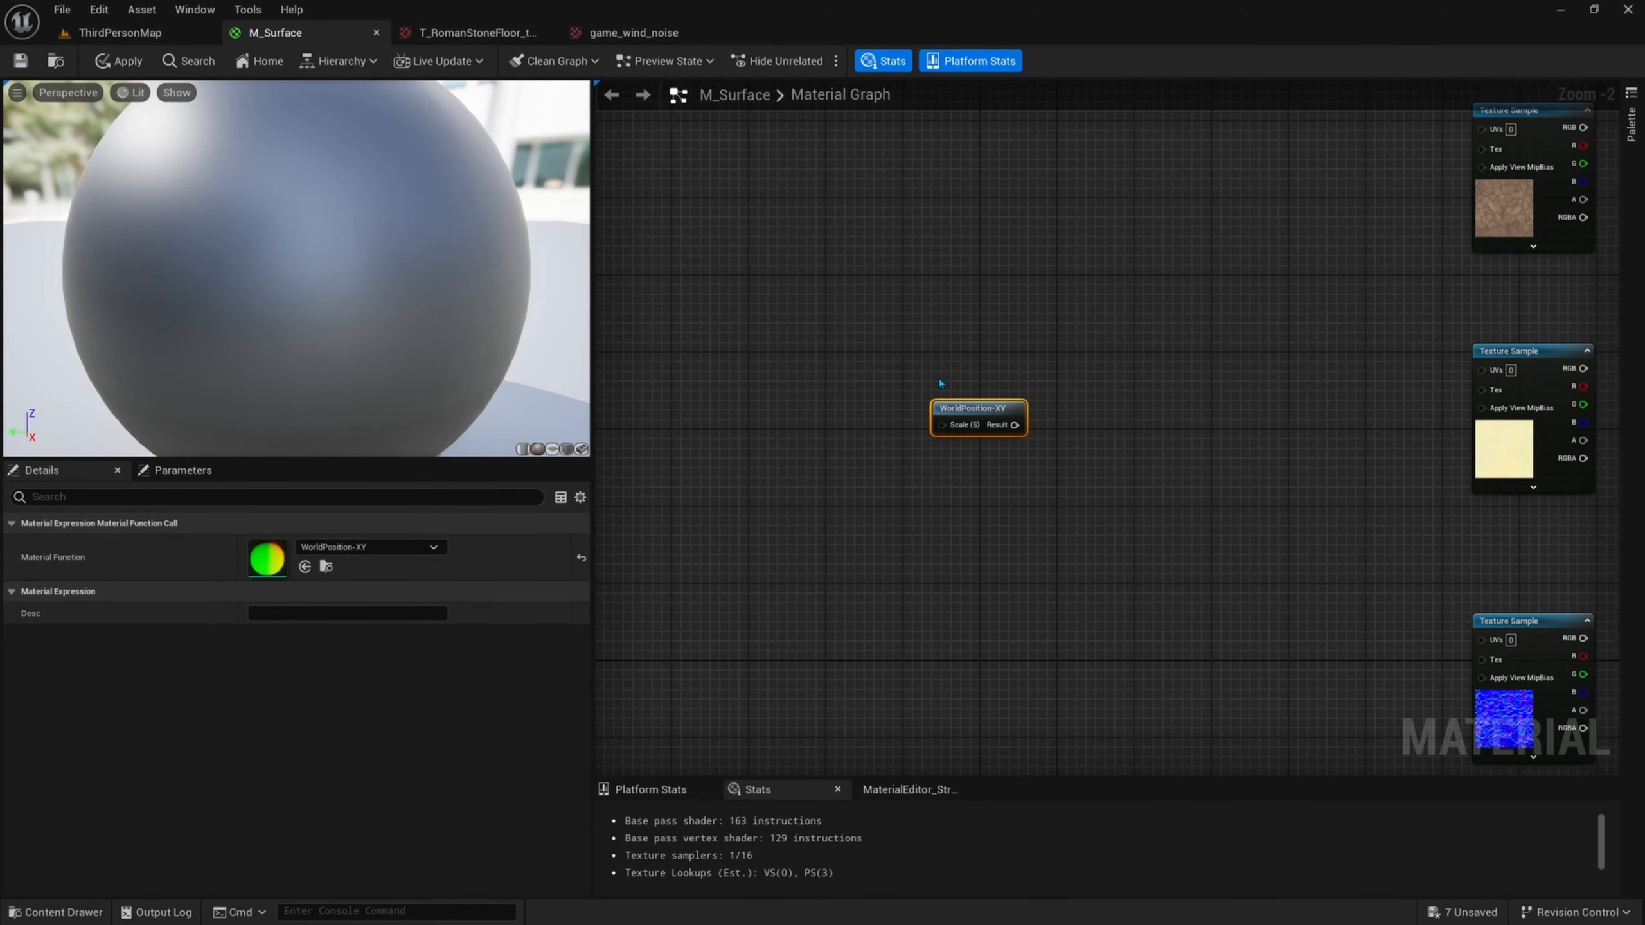
pyautogui.moveTo(1048, 435); pyautogui.dragTo(1090, 419, button='right')
pyautogui.moveTo(1042, 392); pyautogui.dragTo(1022, 383)
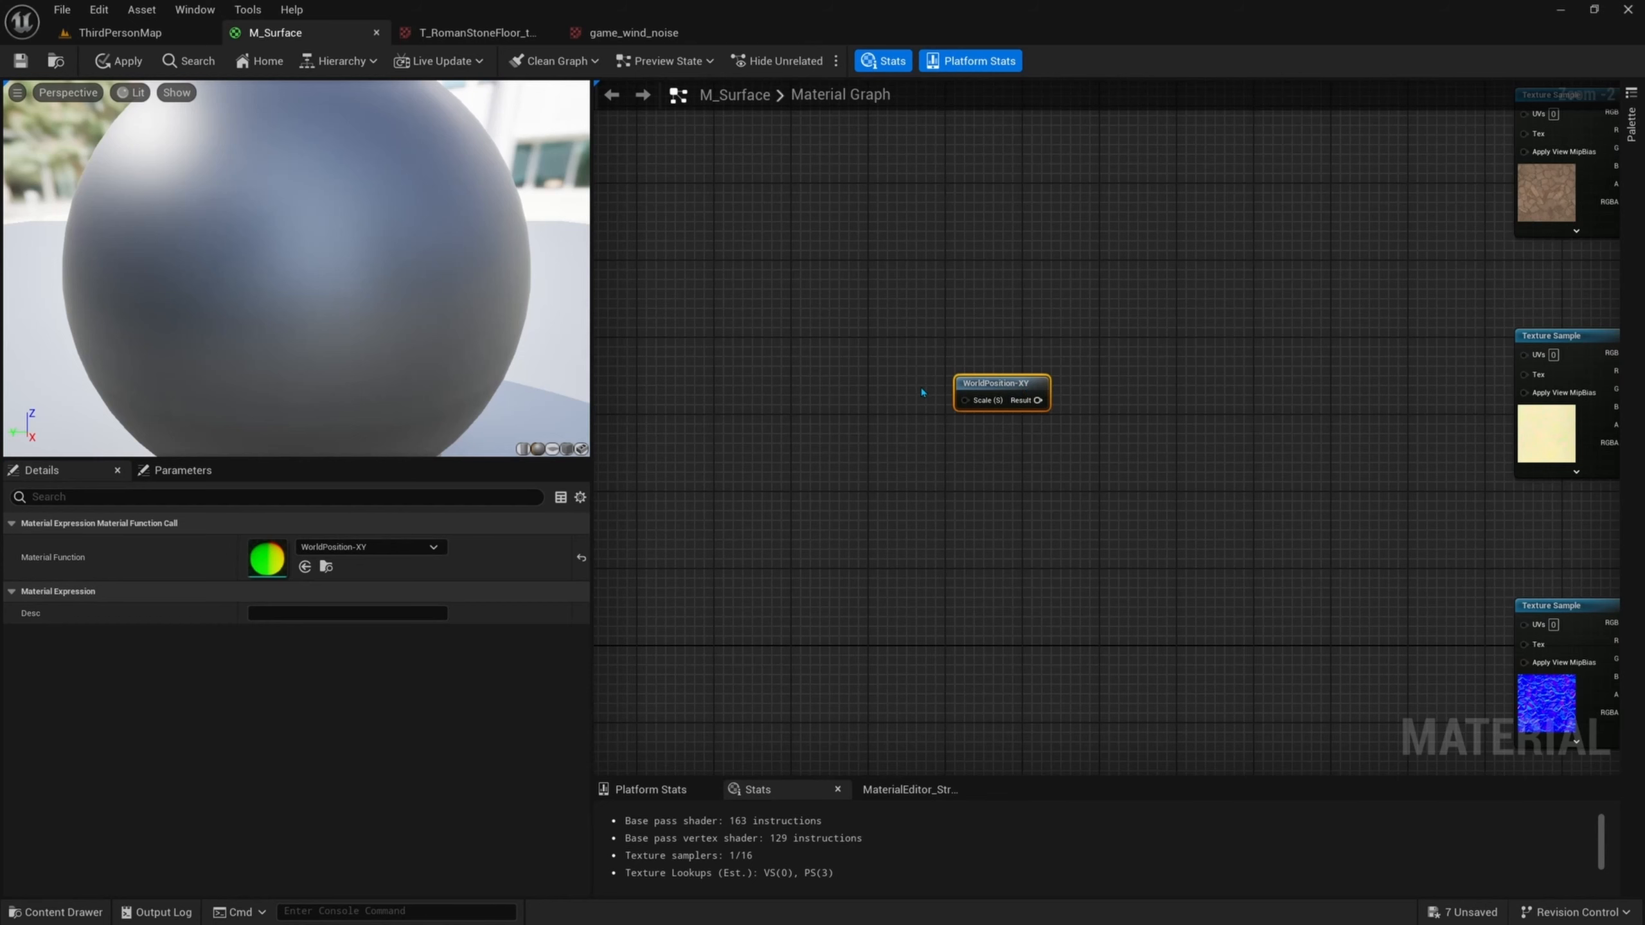
# - Add a scalar parameter named Base Scale and connect it to the Scale input of WorldPosition-XY
pyautogui.click(812, 394)
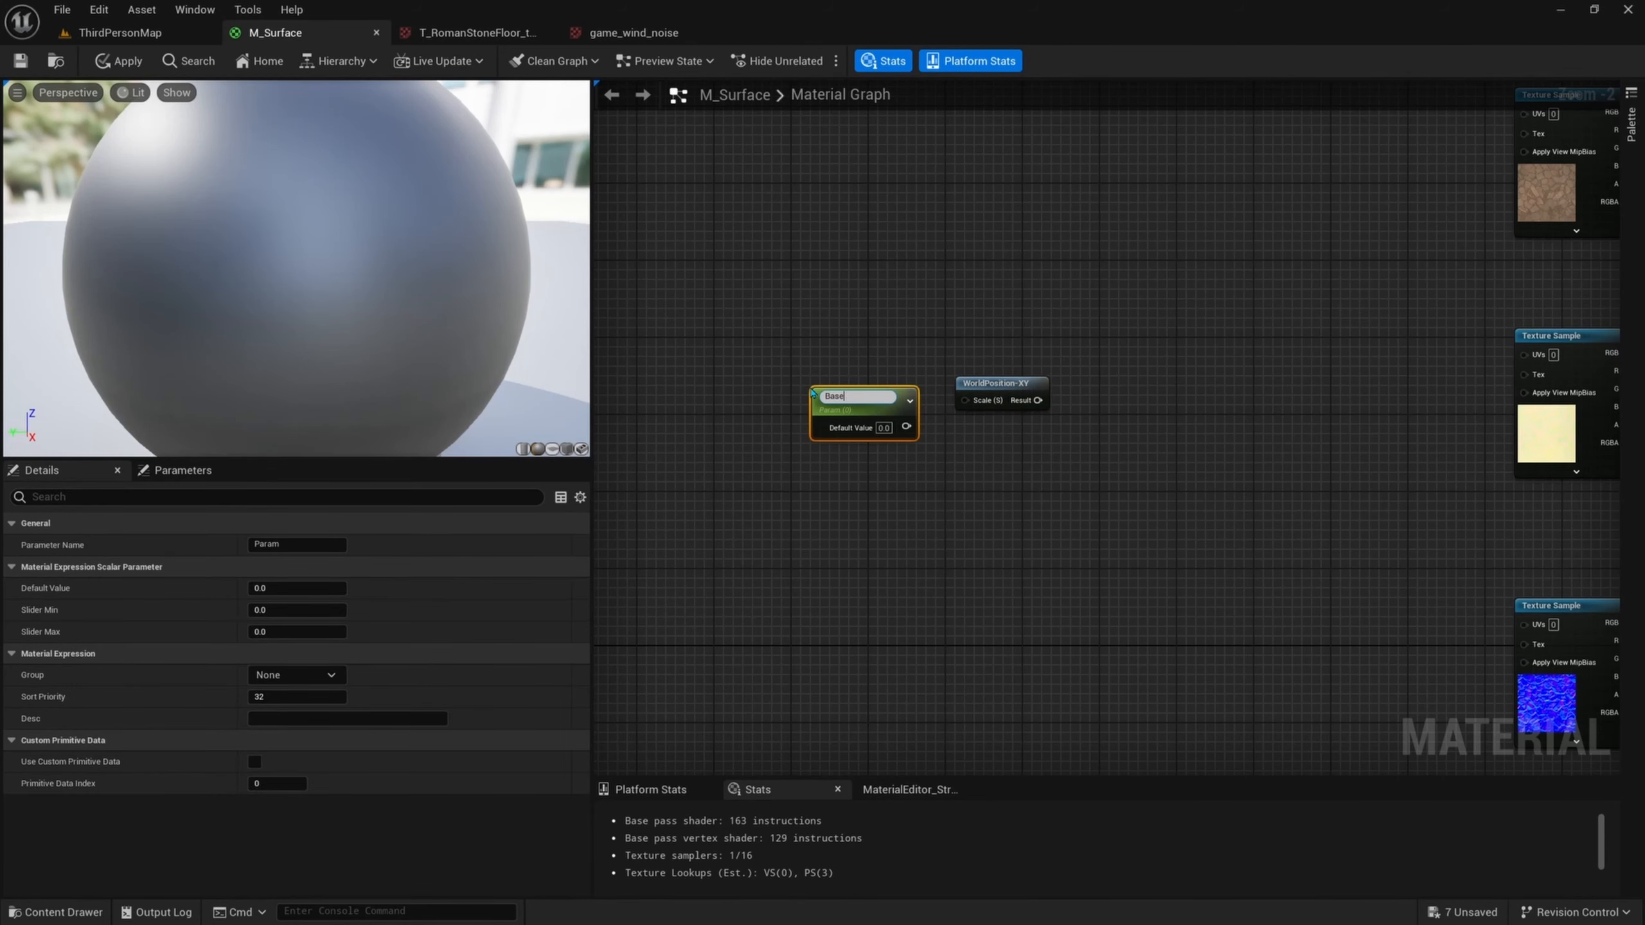
pyautogui.press('Return')
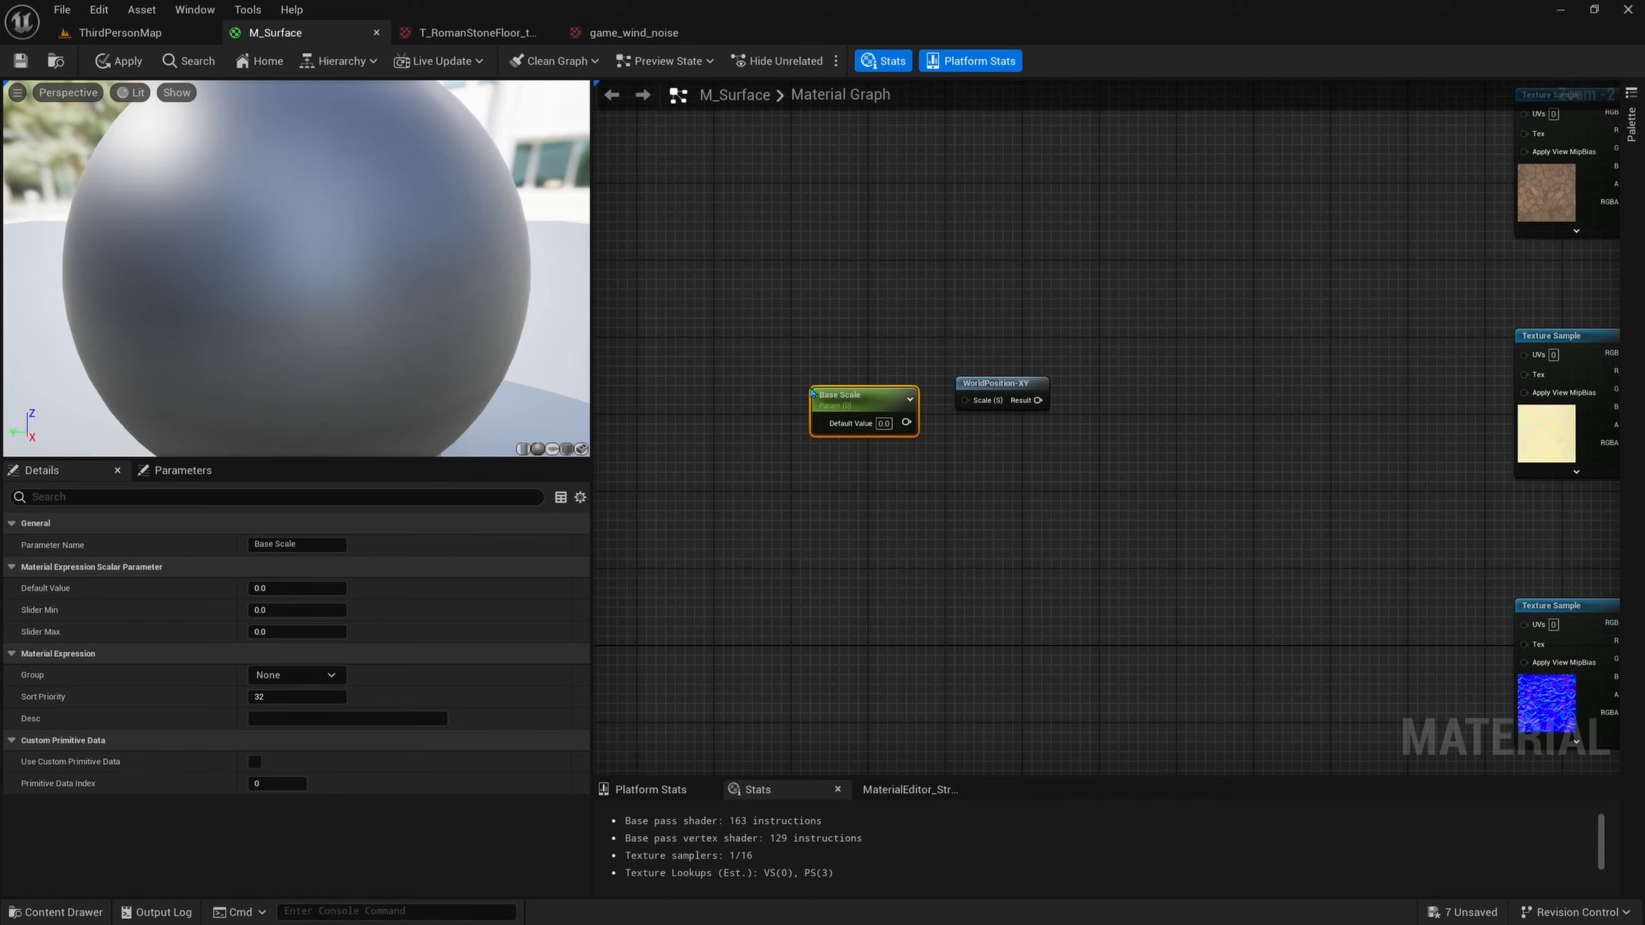
pyautogui.moveTo(812, 393); pyautogui.dragTo(782, 381)
pyautogui.moveTo(877, 410); pyautogui.dragTo(965, 400)
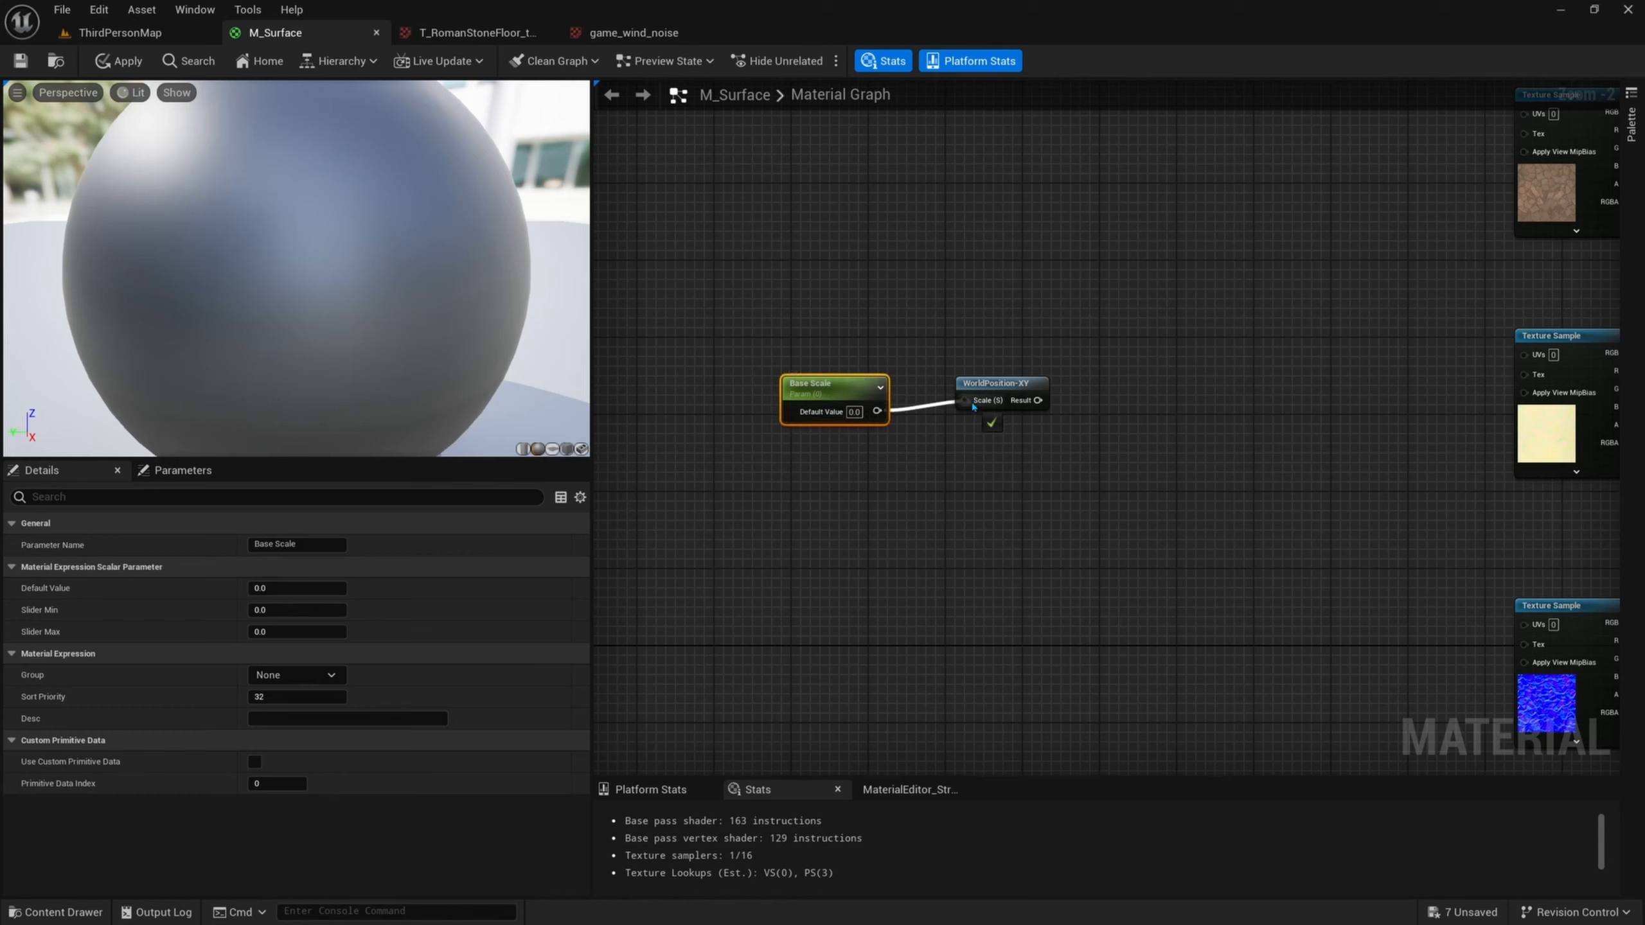
# - Set Base Scale's default value to 1000, line the node up with WorldPosition-XY and assign it to the Base group
pyautogui.click(854, 411)
pyautogui.write('300')
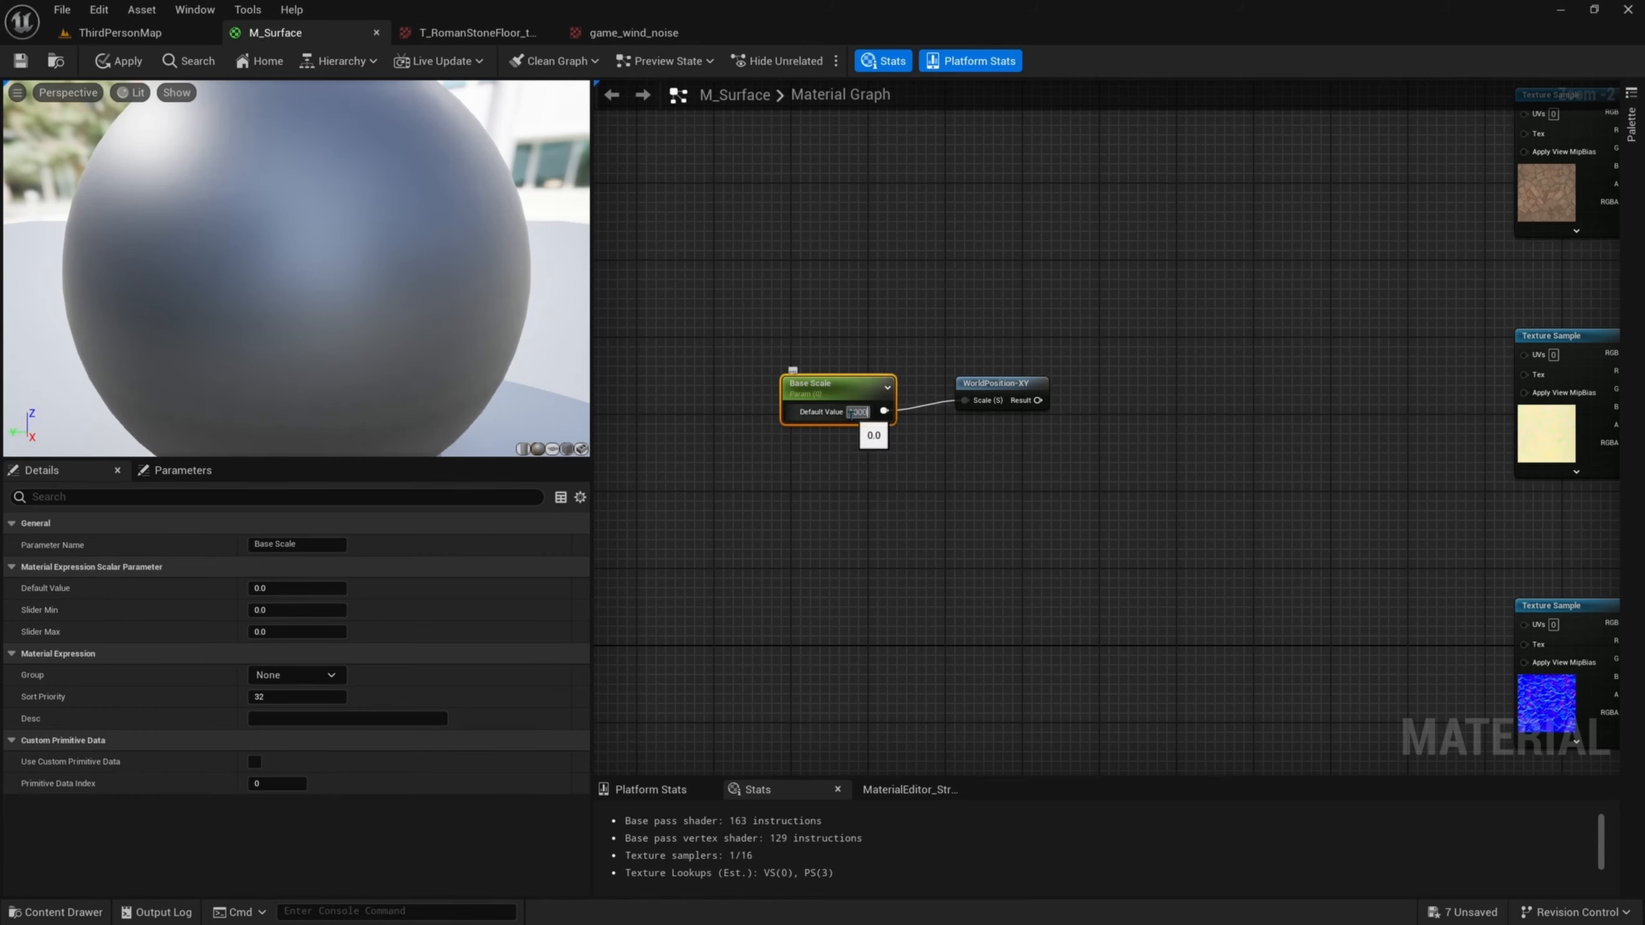
pyautogui.press('Return')
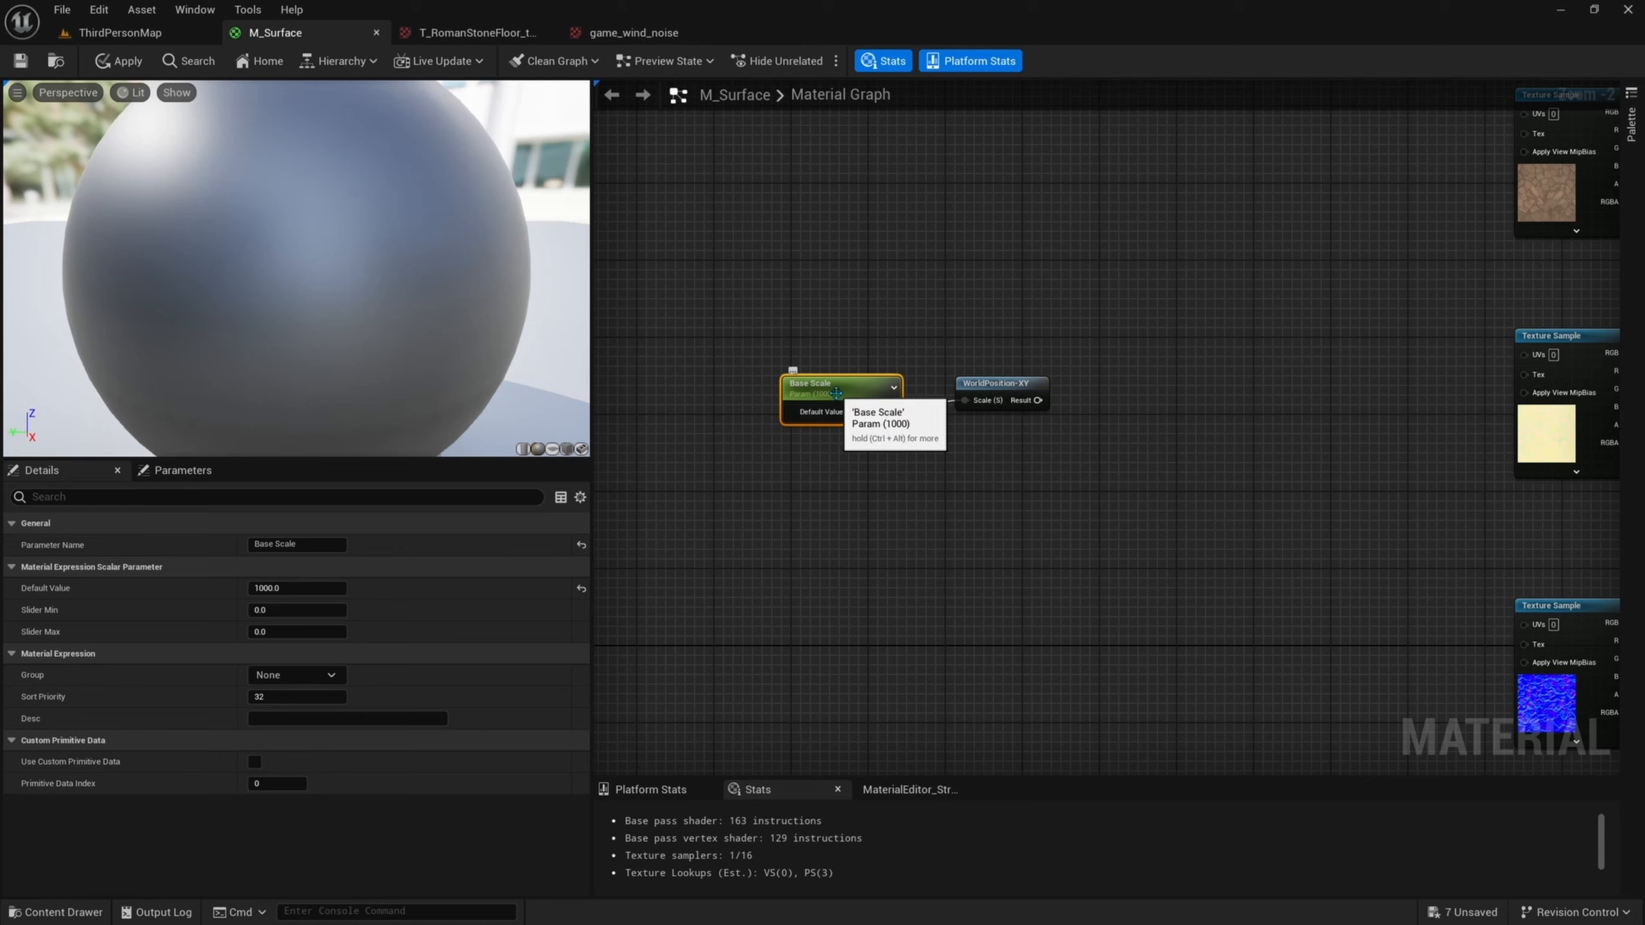
pyautogui.moveTo(835, 389); pyautogui.dragTo(837, 380)
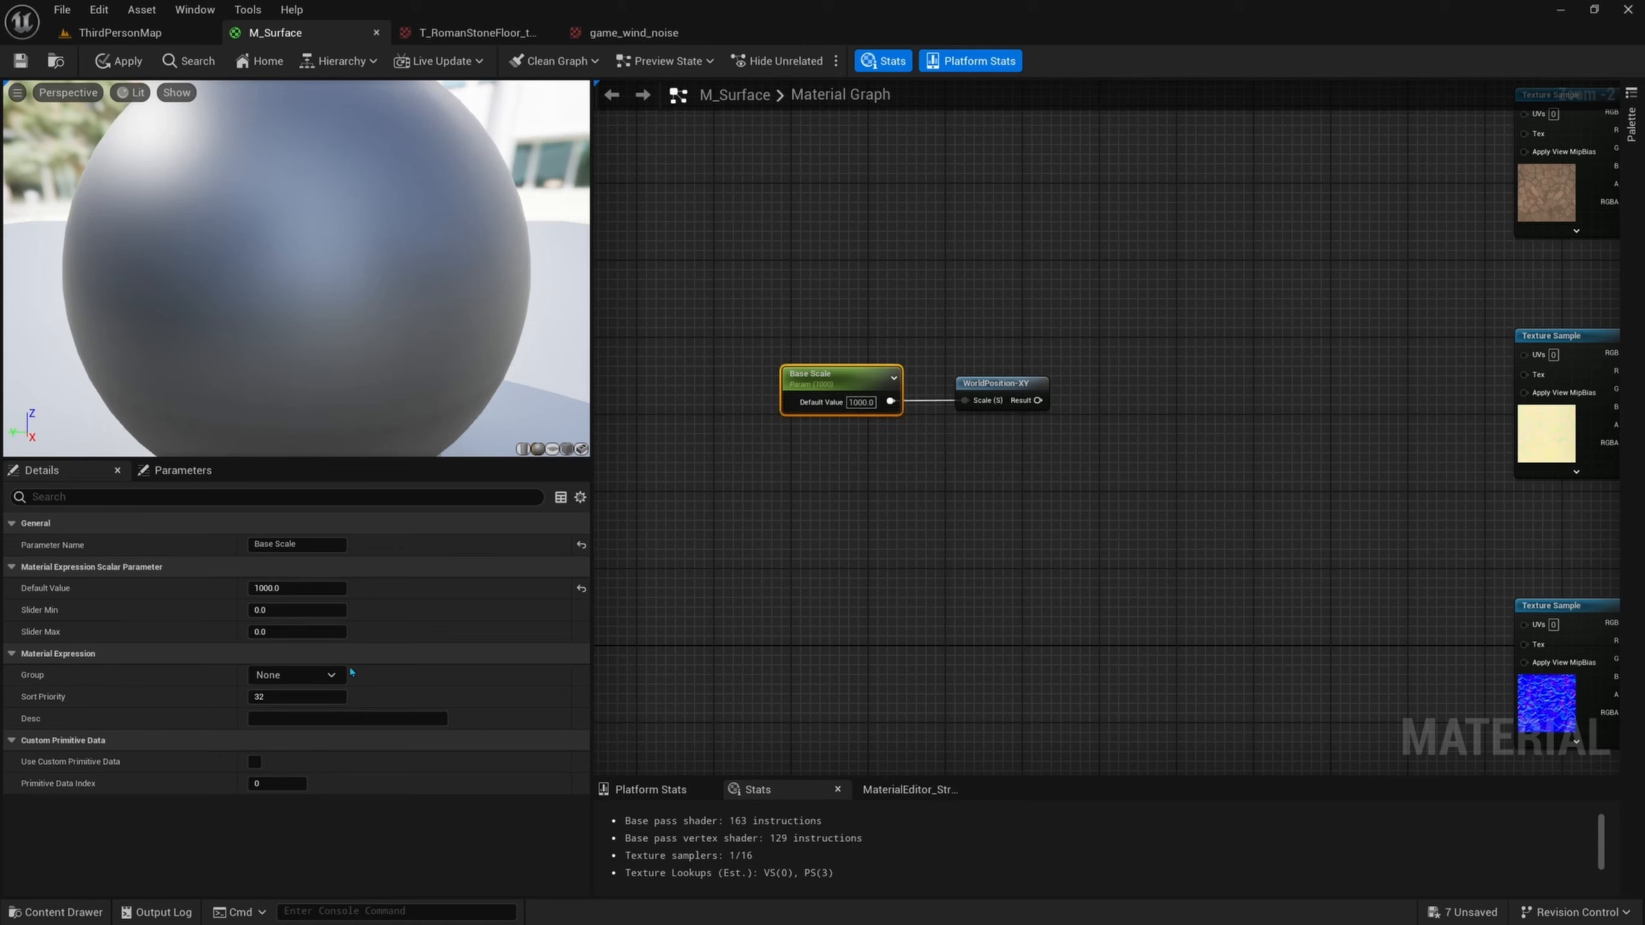
pyautogui.click(278, 674)
pyautogui.click(963, 494)
# - Feed the WorldPosition-XY result into the True input of a new static switch parameter named "Use World Space UVs?"
pyautogui.moveTo(963, 494); pyautogui.dragTo(863, 510, button='right')
pyautogui.moveTo(936, 415); pyautogui.dragTo(1051, 414)
pyautogui.write('switch')
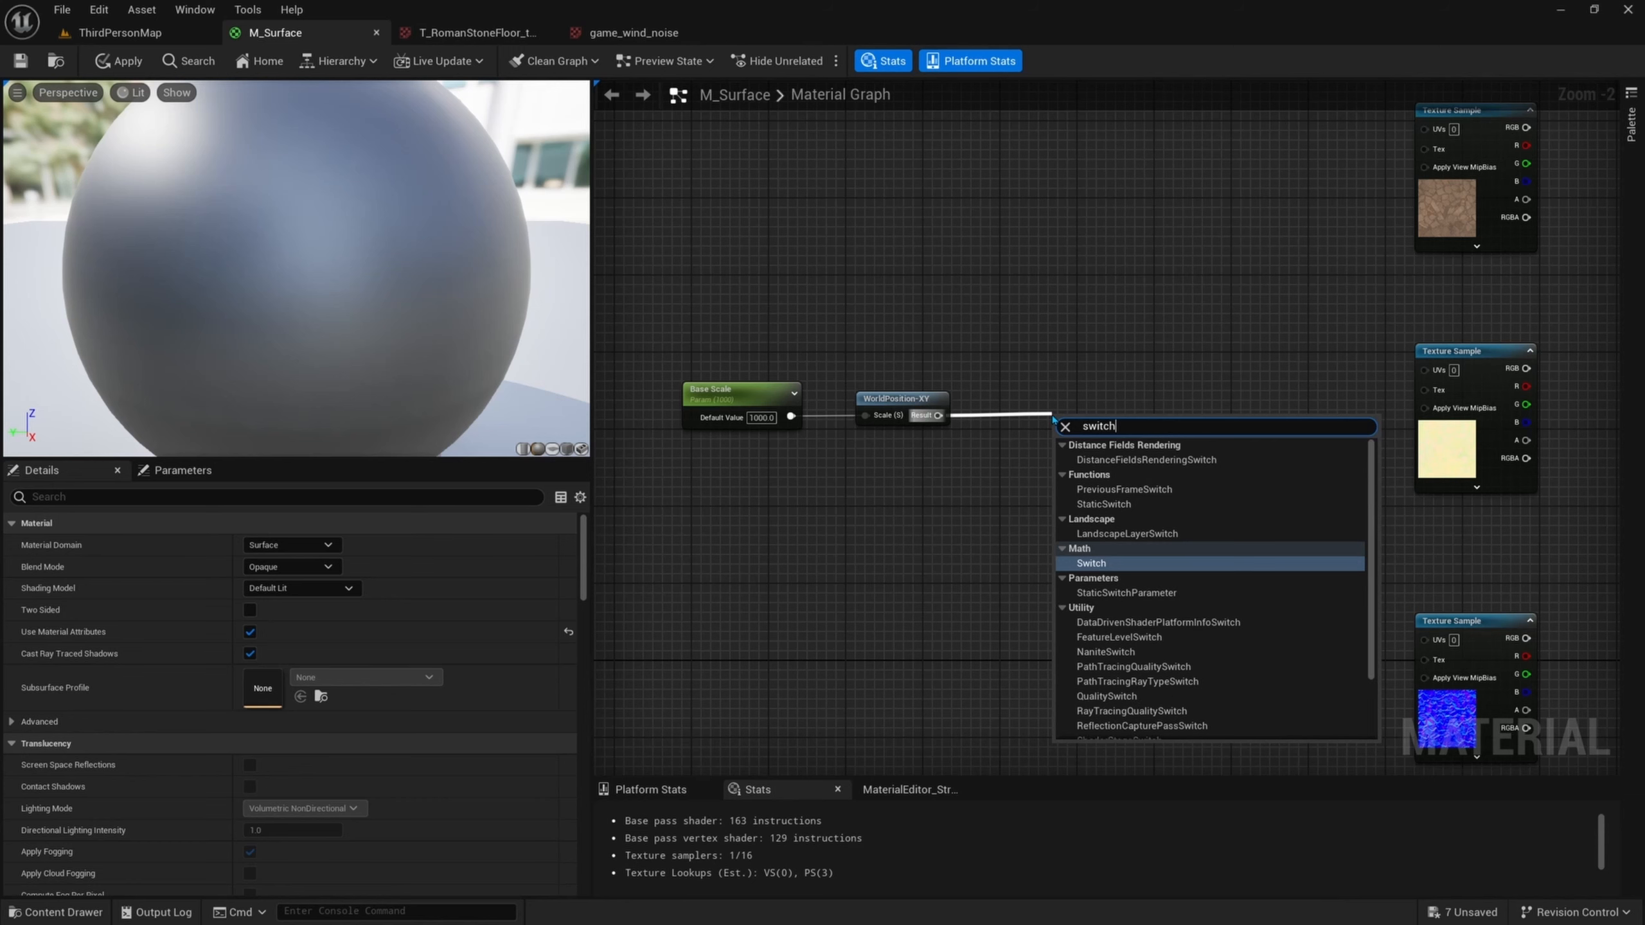
pyautogui.press('Down')
pyautogui.press('Return')
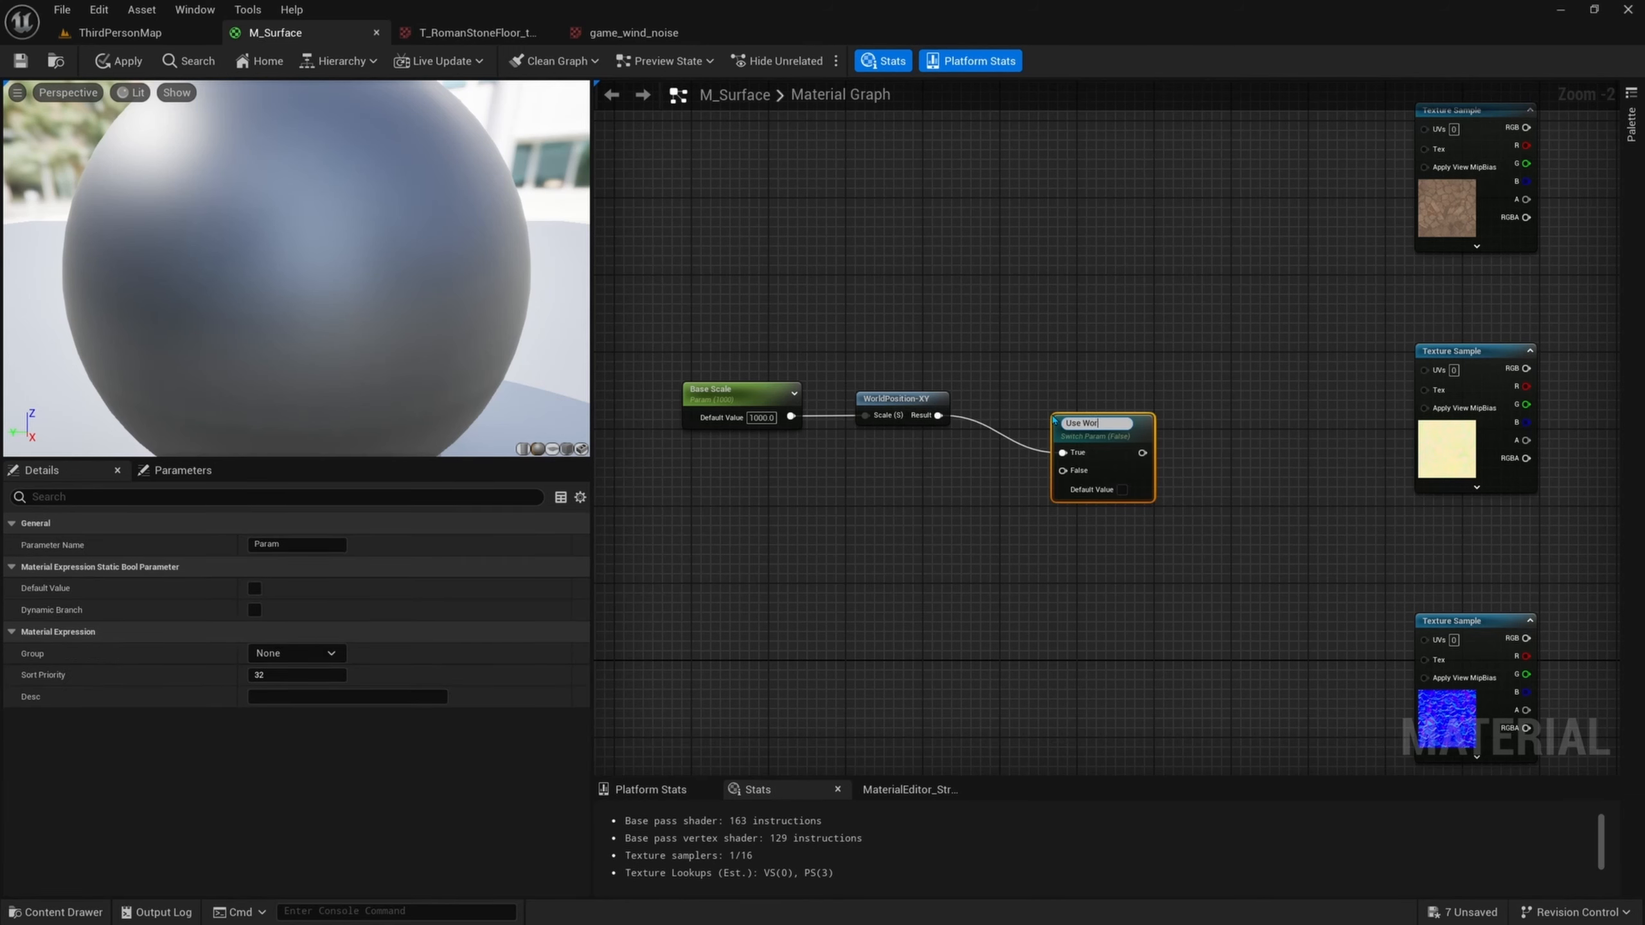
pyautogui.write('Use World Space UVs?')
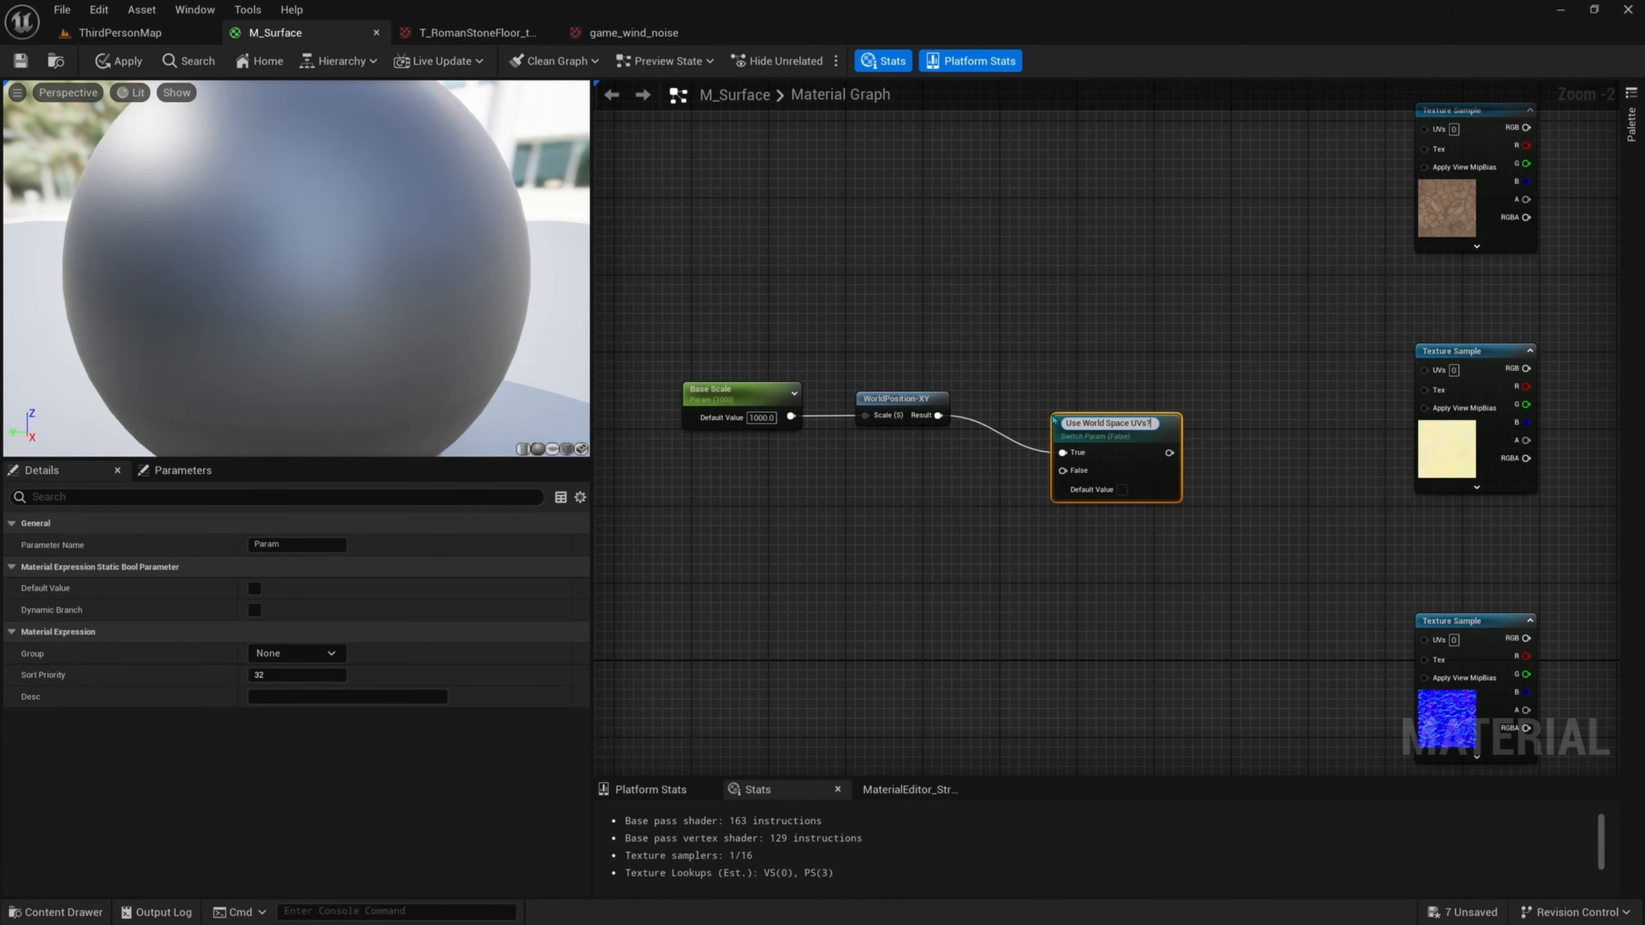
pyautogui.press('Return')
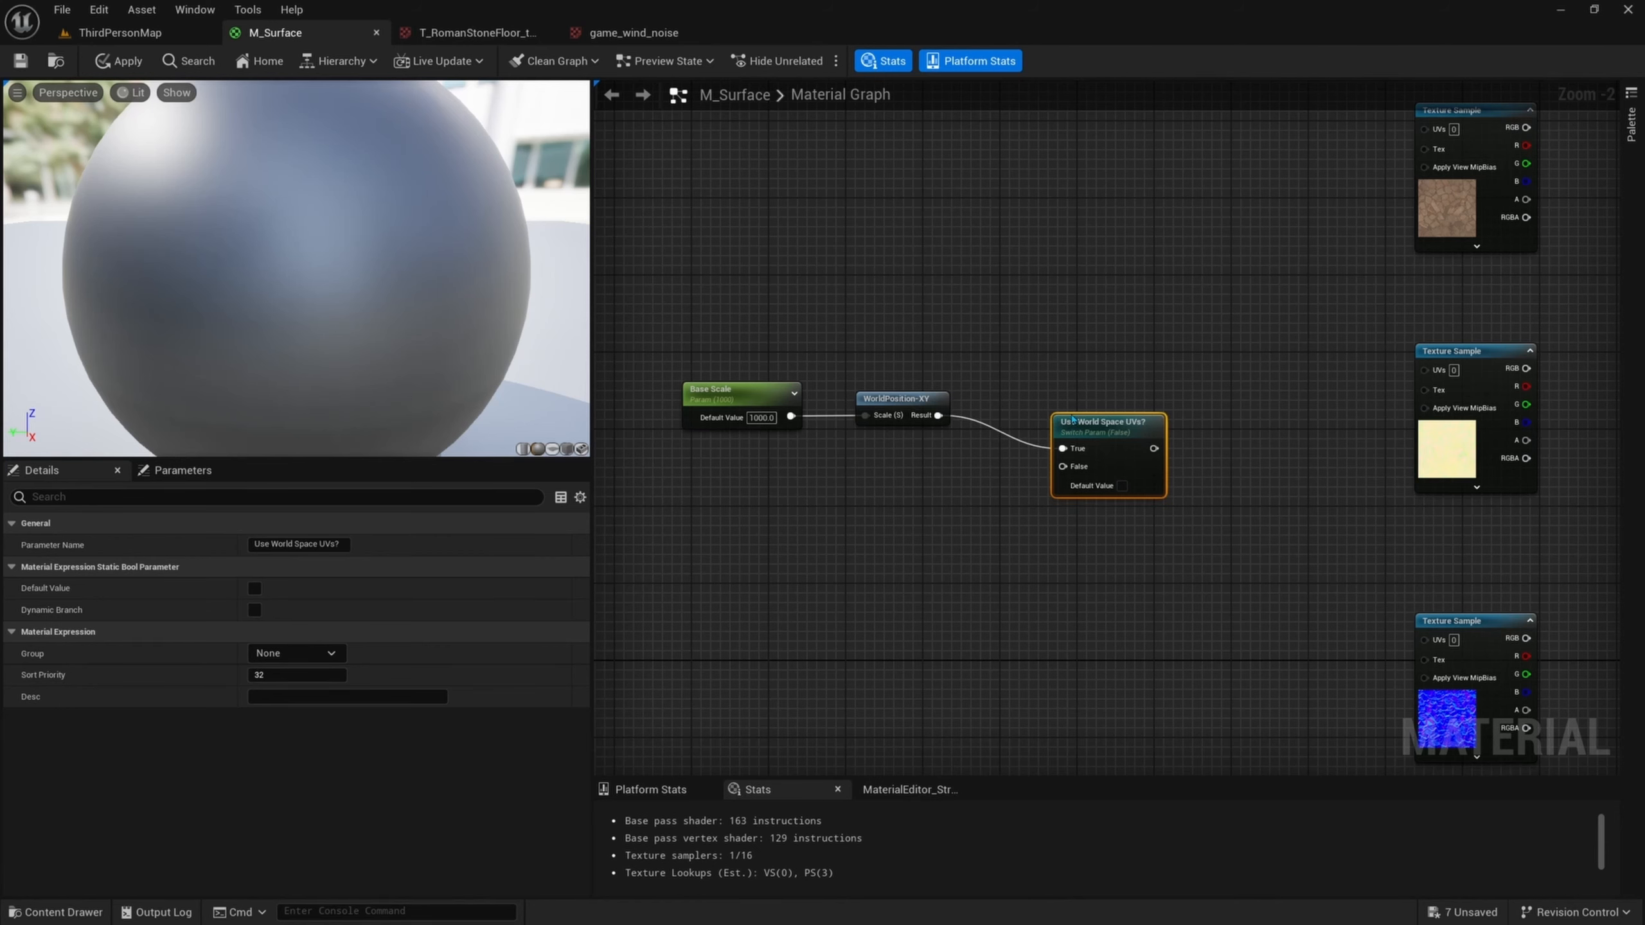
# - Align the Use World Space UVs? switch with WorldPosition-XY and set its default value to true
pyautogui.click(1097, 399)
pyautogui.moveTo(1102, 425); pyautogui.dragTo(1099, 392)
pyautogui.moveTo(1067, 455); pyautogui.dragTo(1121, 437, button='right')
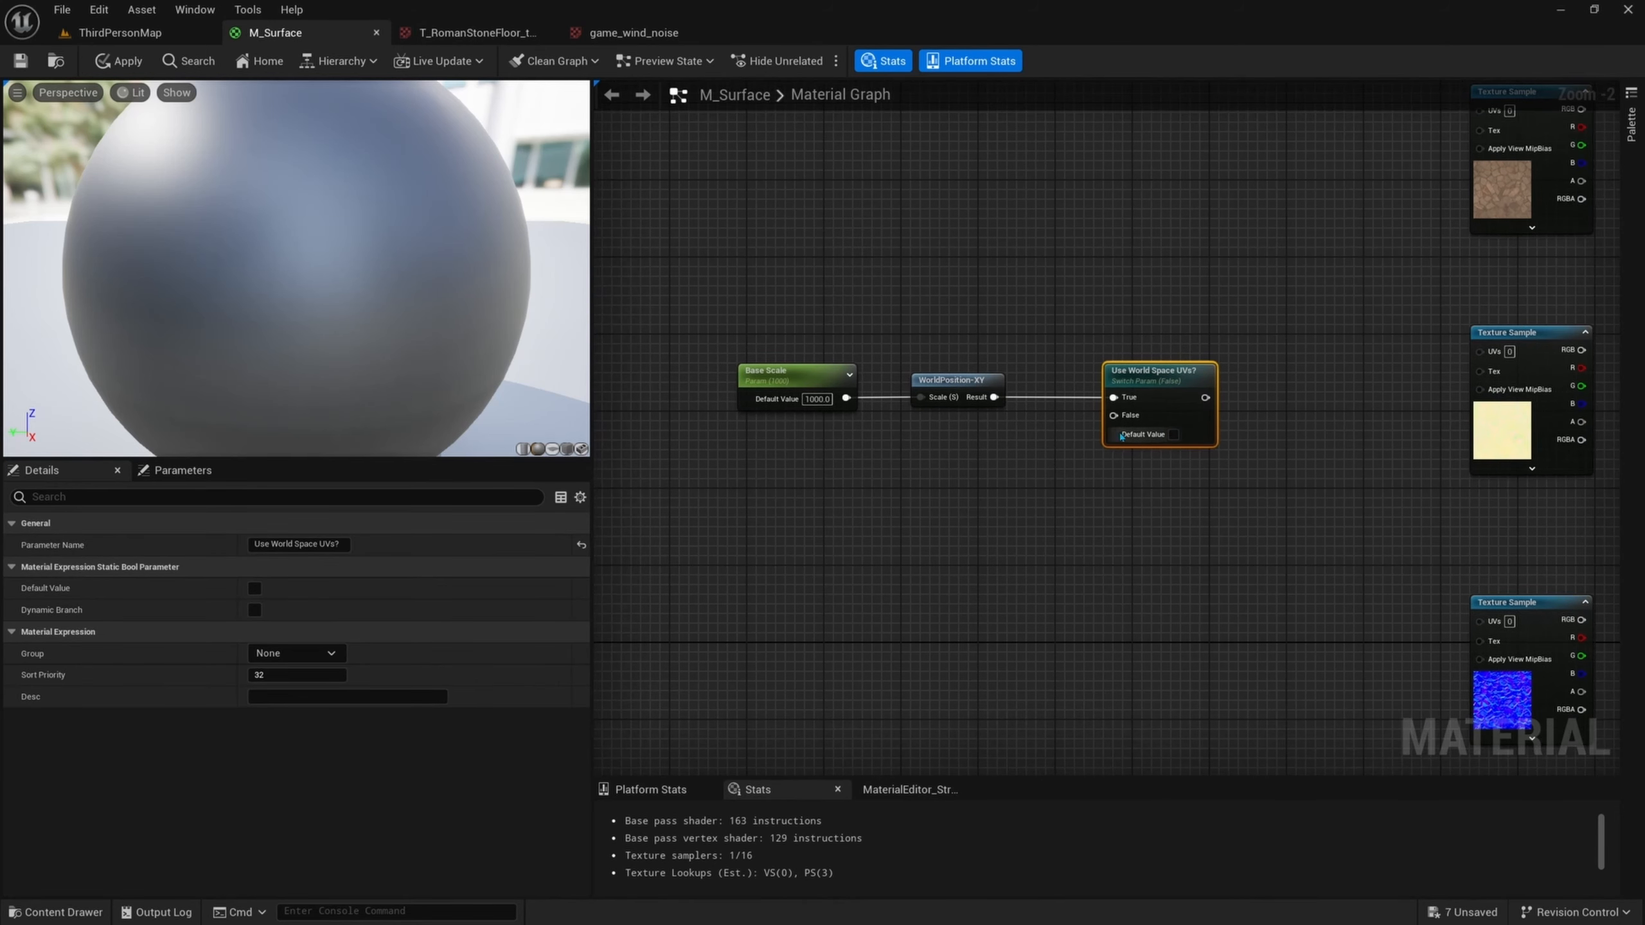
pyautogui.click(1173, 435)
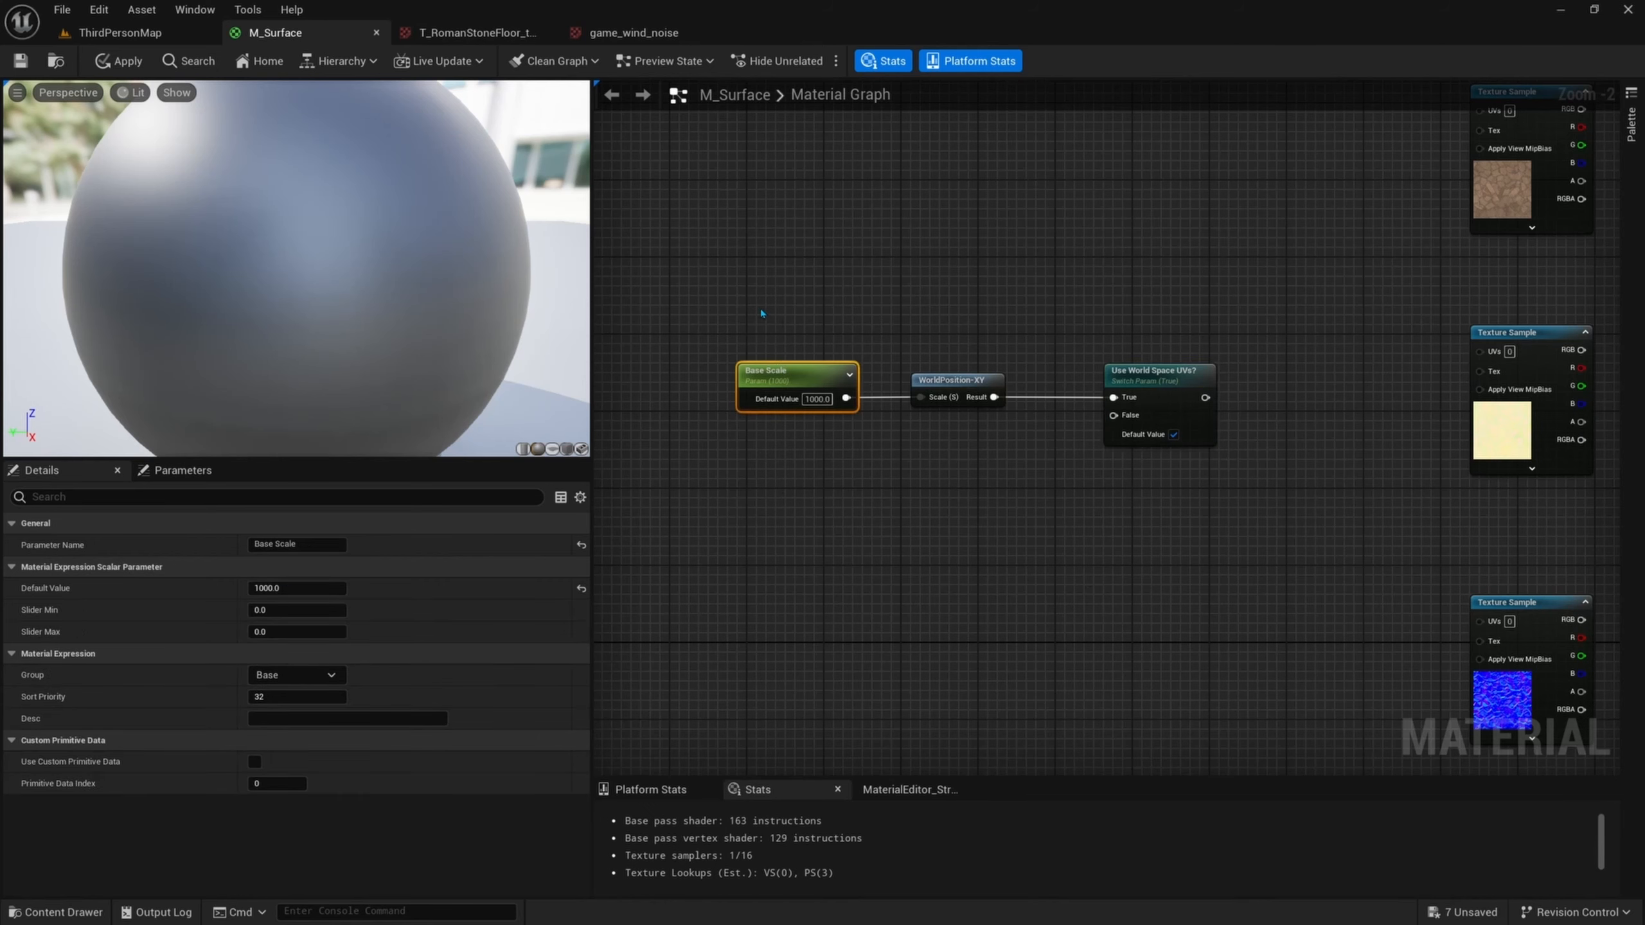
# - Add a texture coordinate node below the Base Scale parameter
pyautogui.moveTo(1095, 463); pyautogui.dragTo(1075, 438, button='right')
pyautogui.moveTo(931, 469); pyautogui.dragTo(1038, 460, button='right')
pyautogui.rightClick(823, 464)
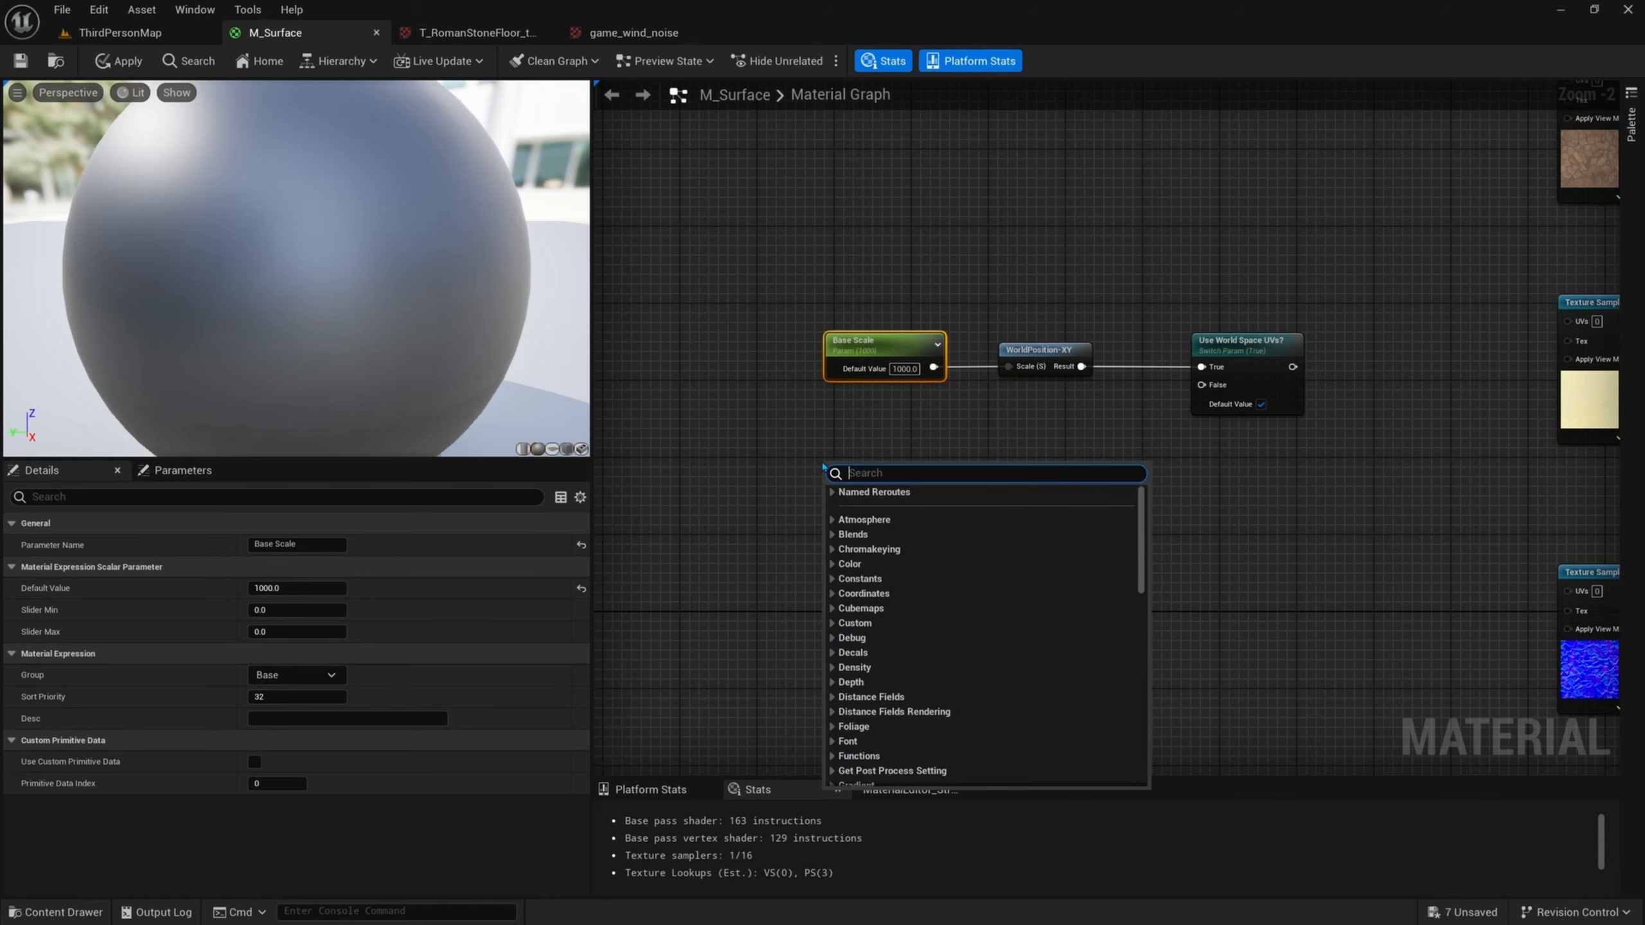
pyautogui.write('texture co')
pyautogui.press('Return')
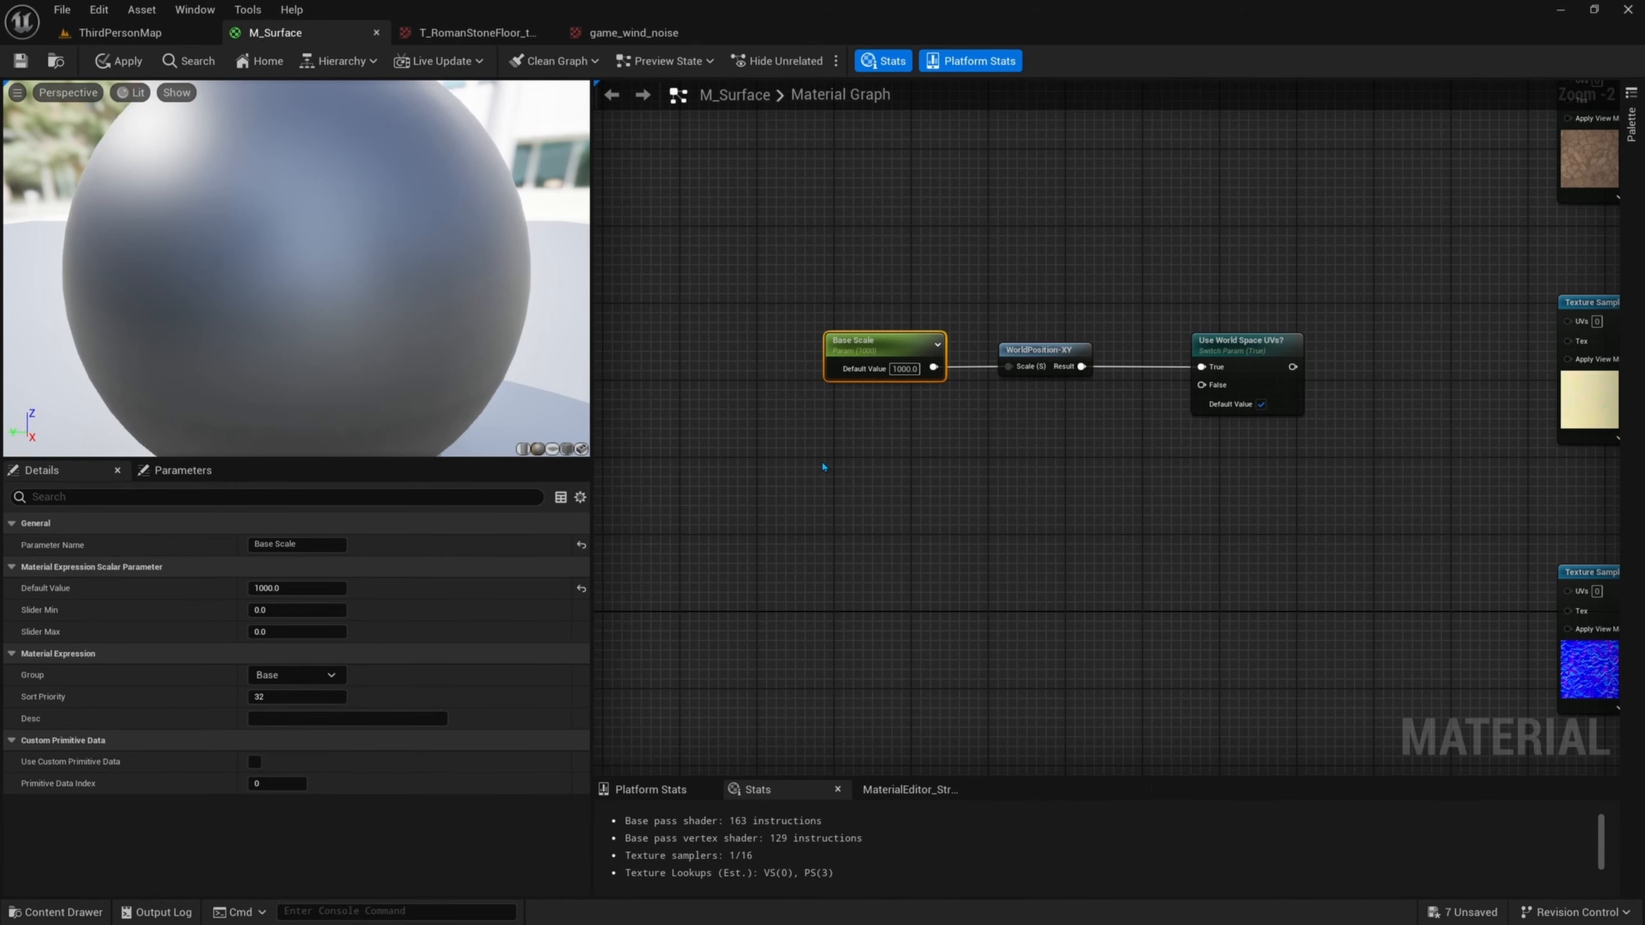
pyautogui.moveTo(995, 489); pyautogui.dragTo(962, 483, button='right')
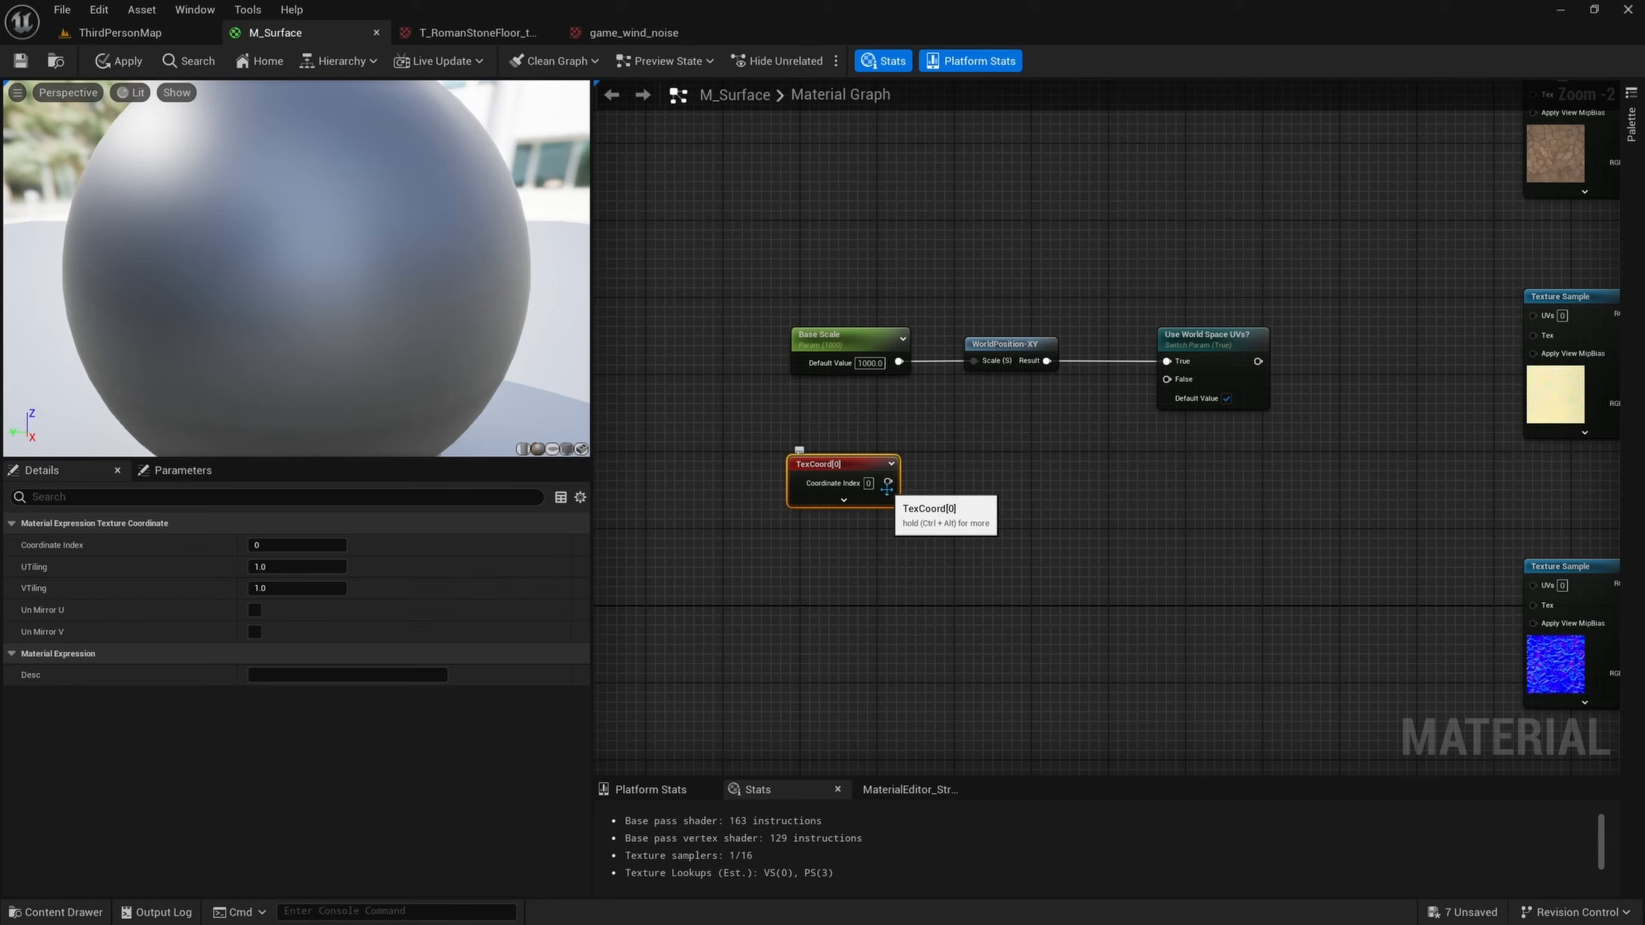
# - Connect the texture coordinate output to input A of a new Multiply node
pyautogui.moveTo(887, 487); pyautogui.dragTo(959, 516)
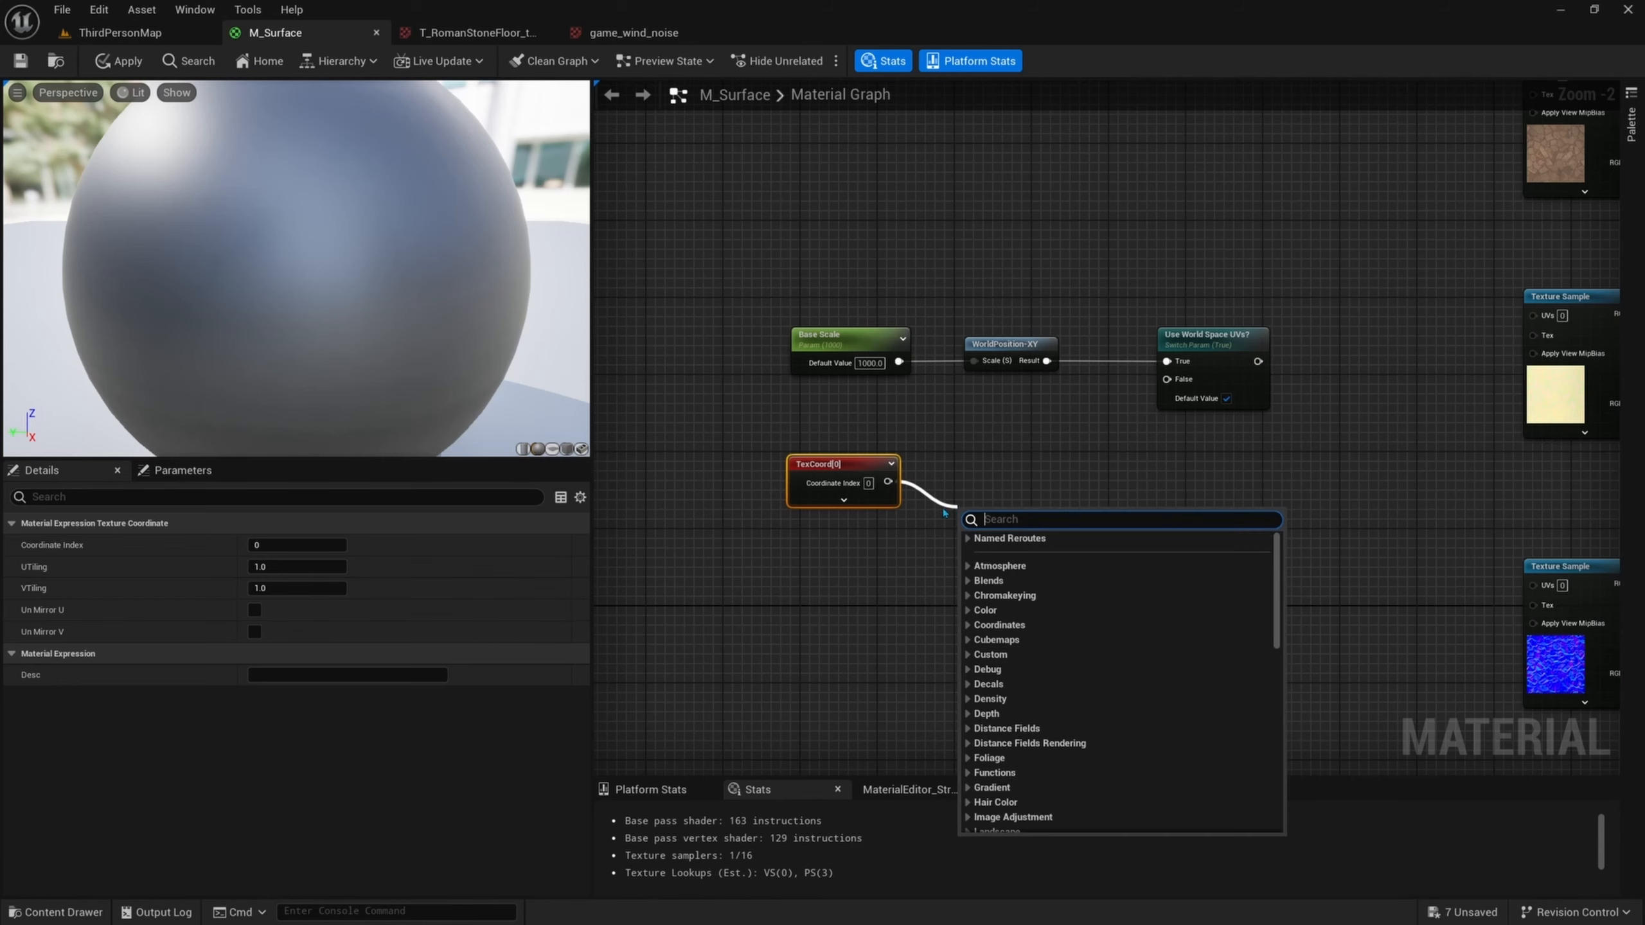
pyautogui.write('multiply')
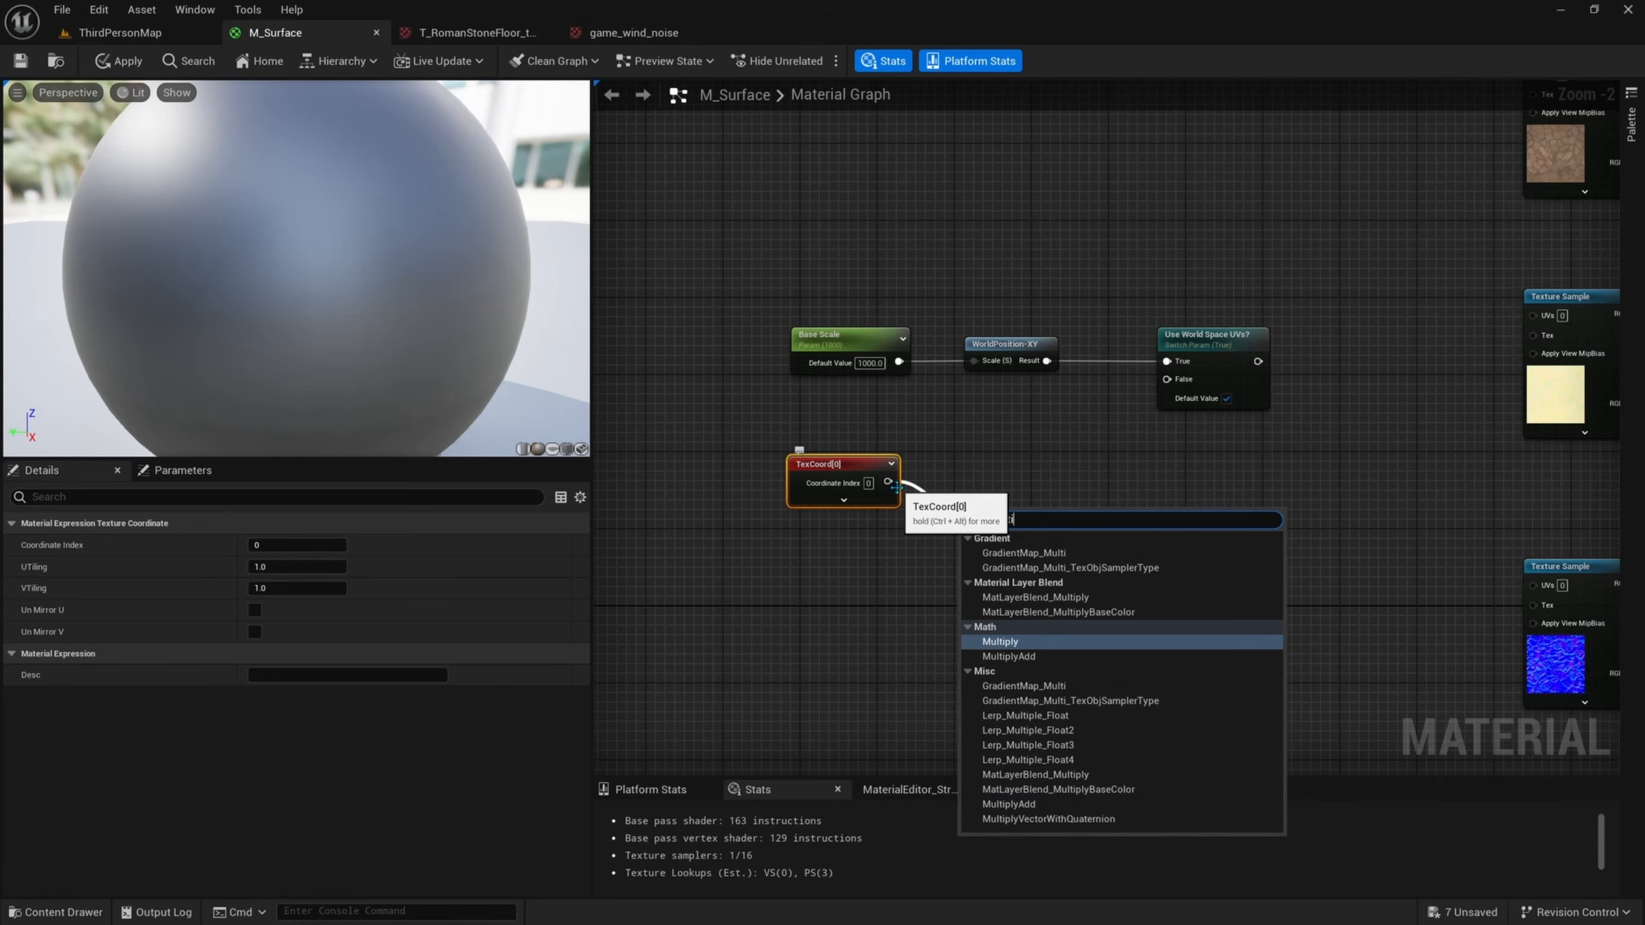
pyautogui.press('Return')
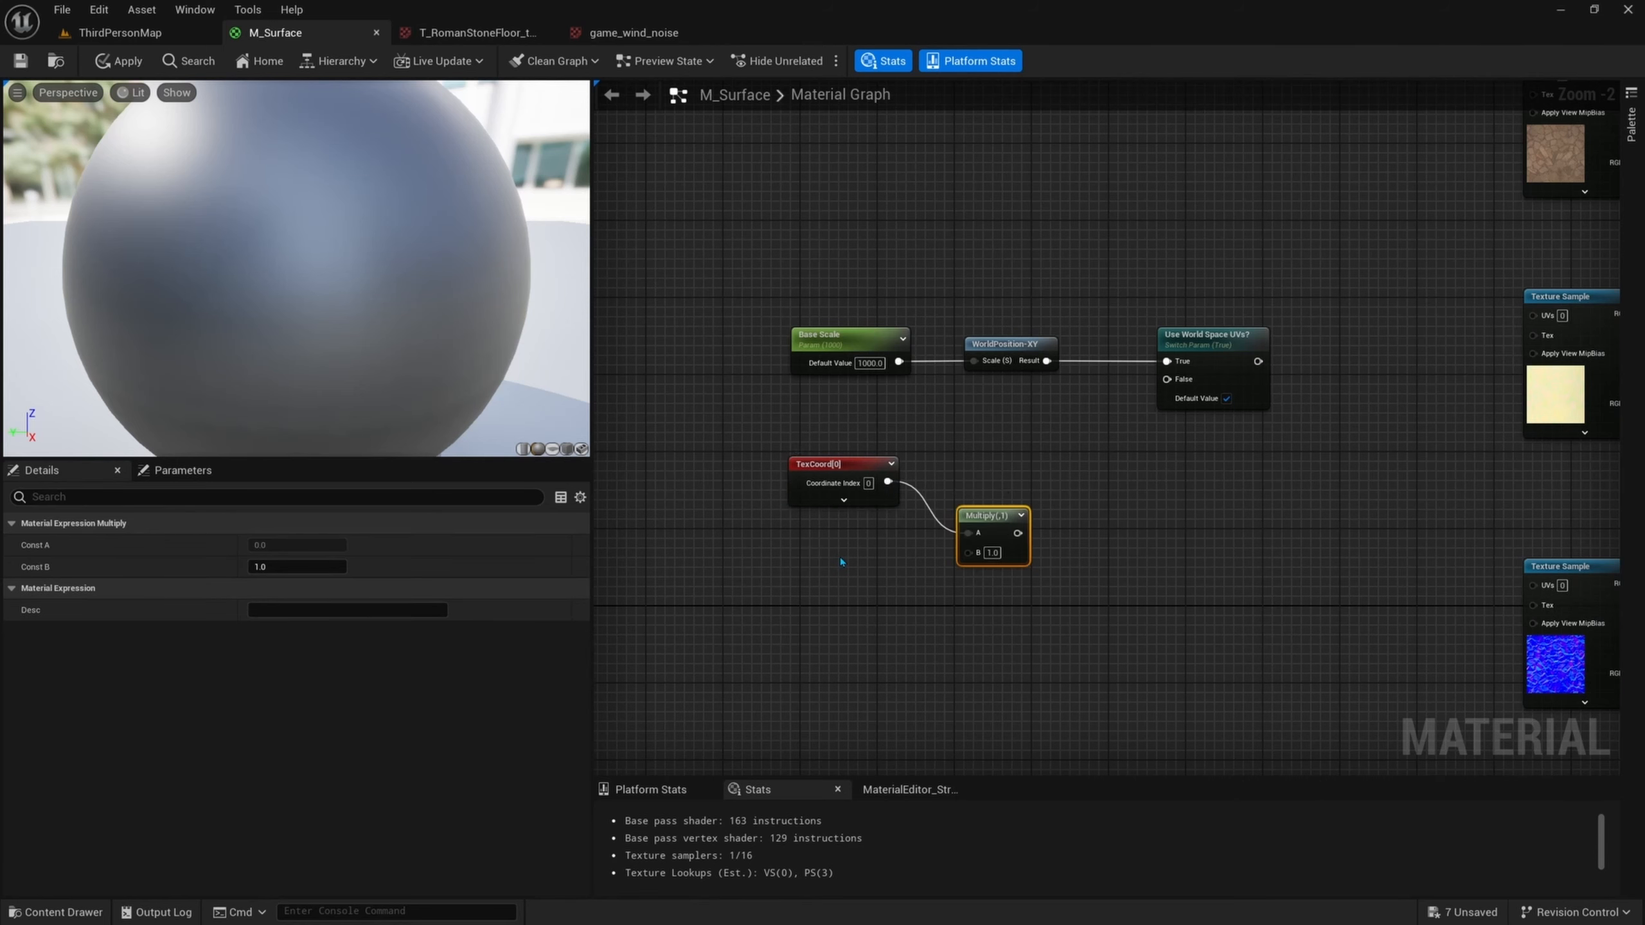
# - Add a scalar parameter named Base Scale UV below the texture coordinate node and choose Noise as its group
pyautogui.click(811, 553)
pyautogui.write('Base')
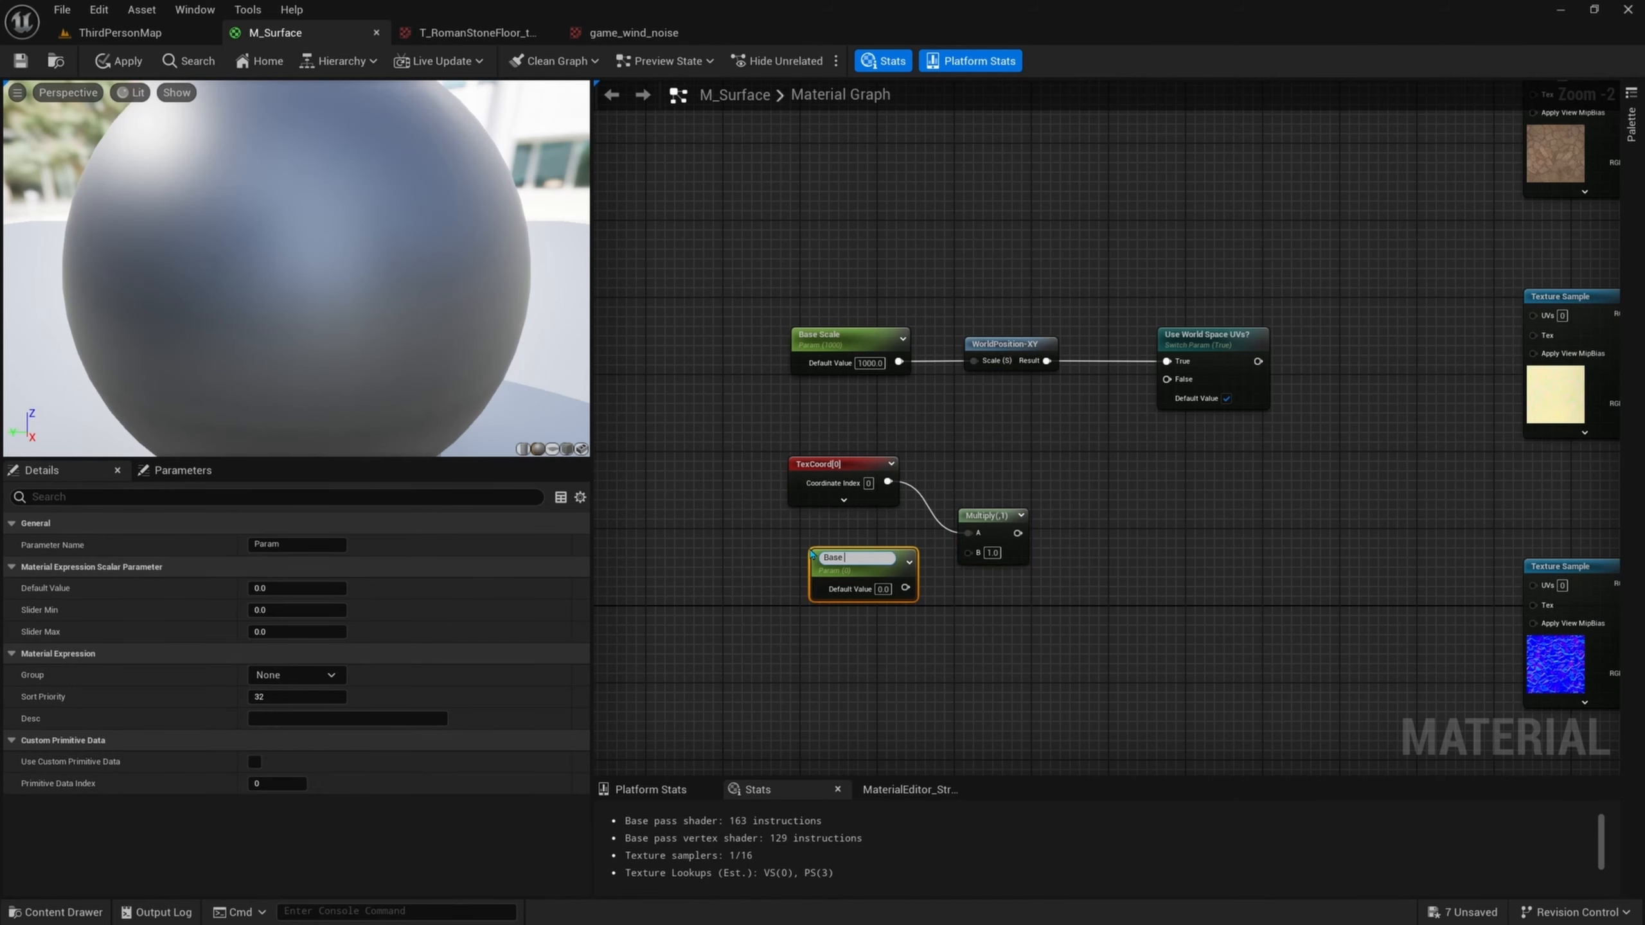
pyautogui.write(' Scale UV')
pyautogui.press('Return')
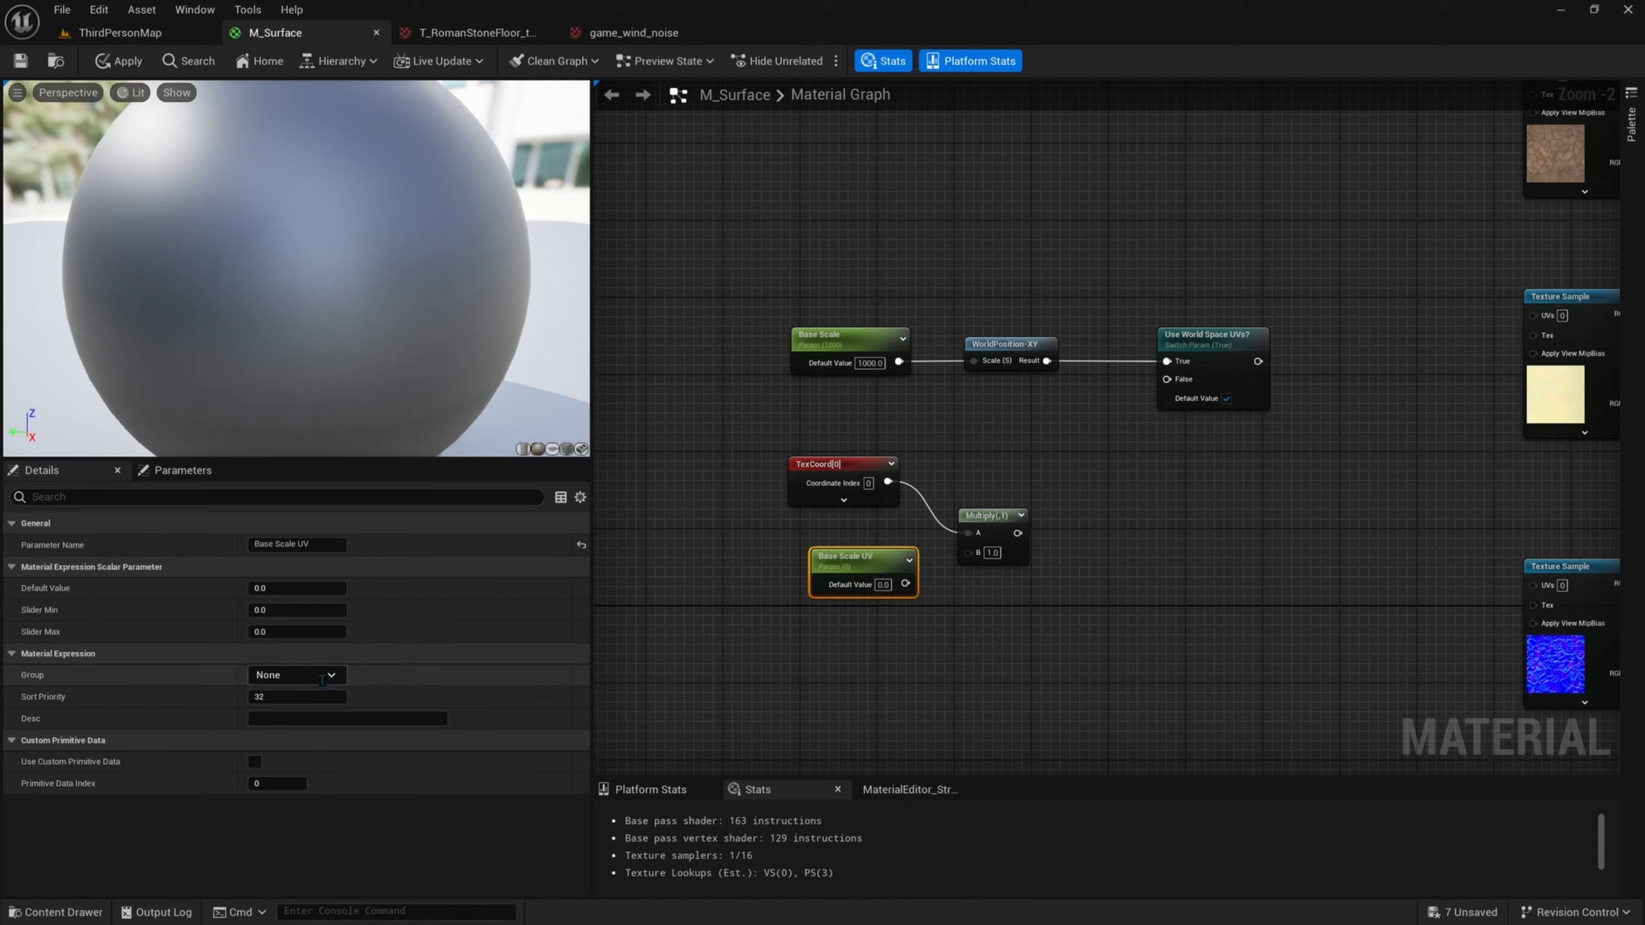
pyautogui.click(334, 677)
pyautogui.click(320, 708)
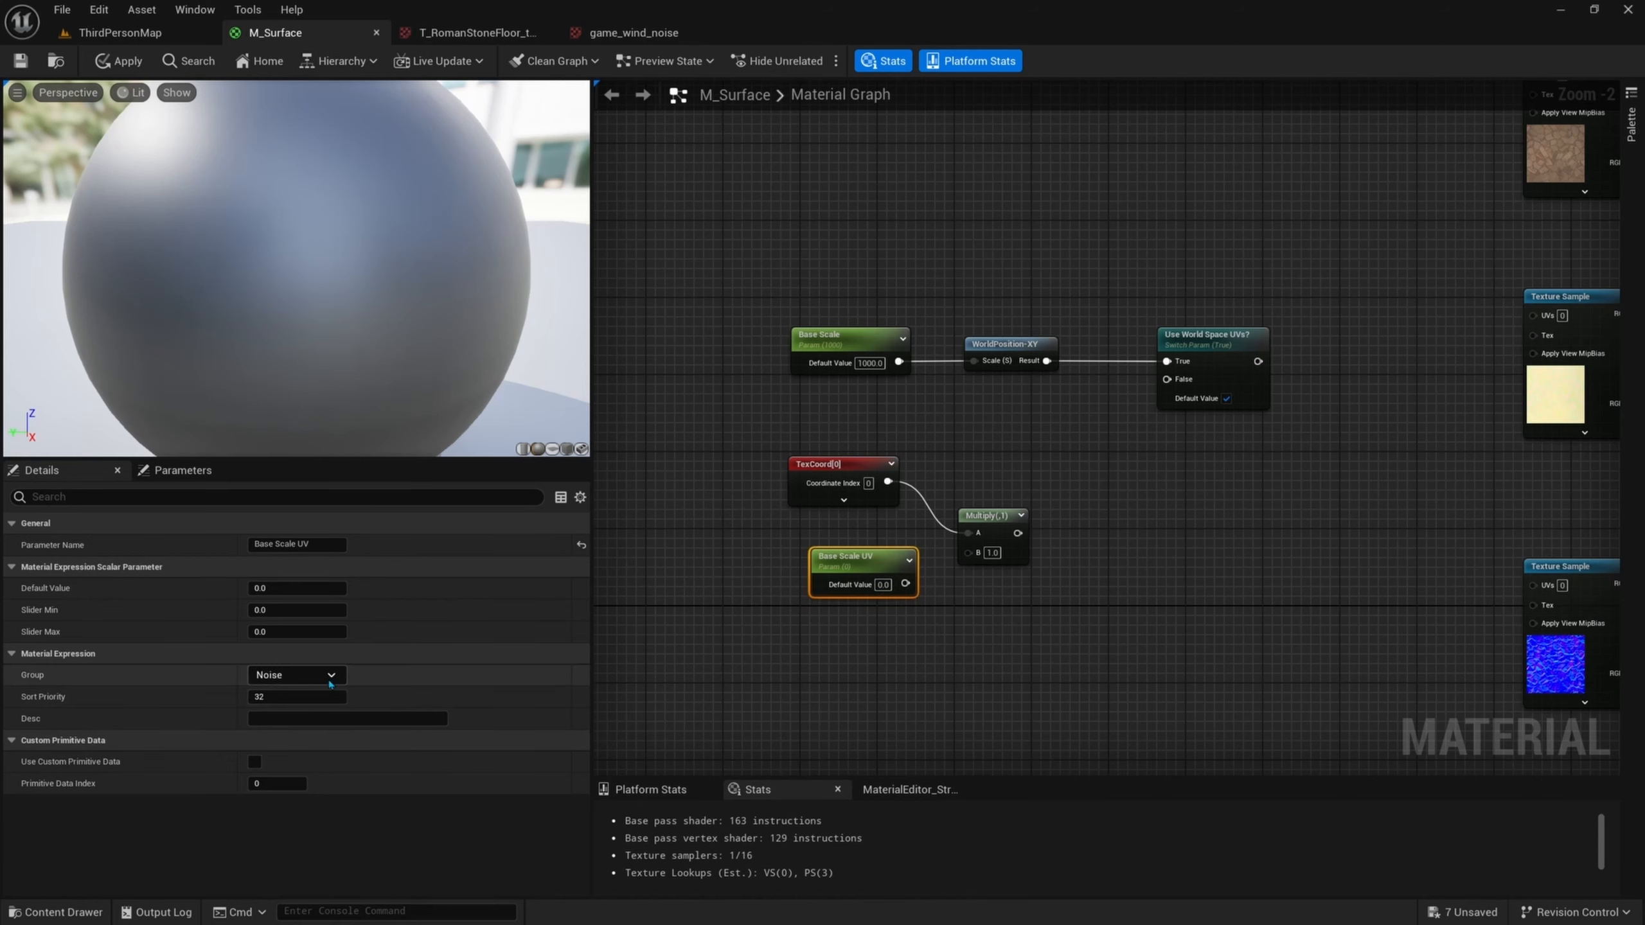
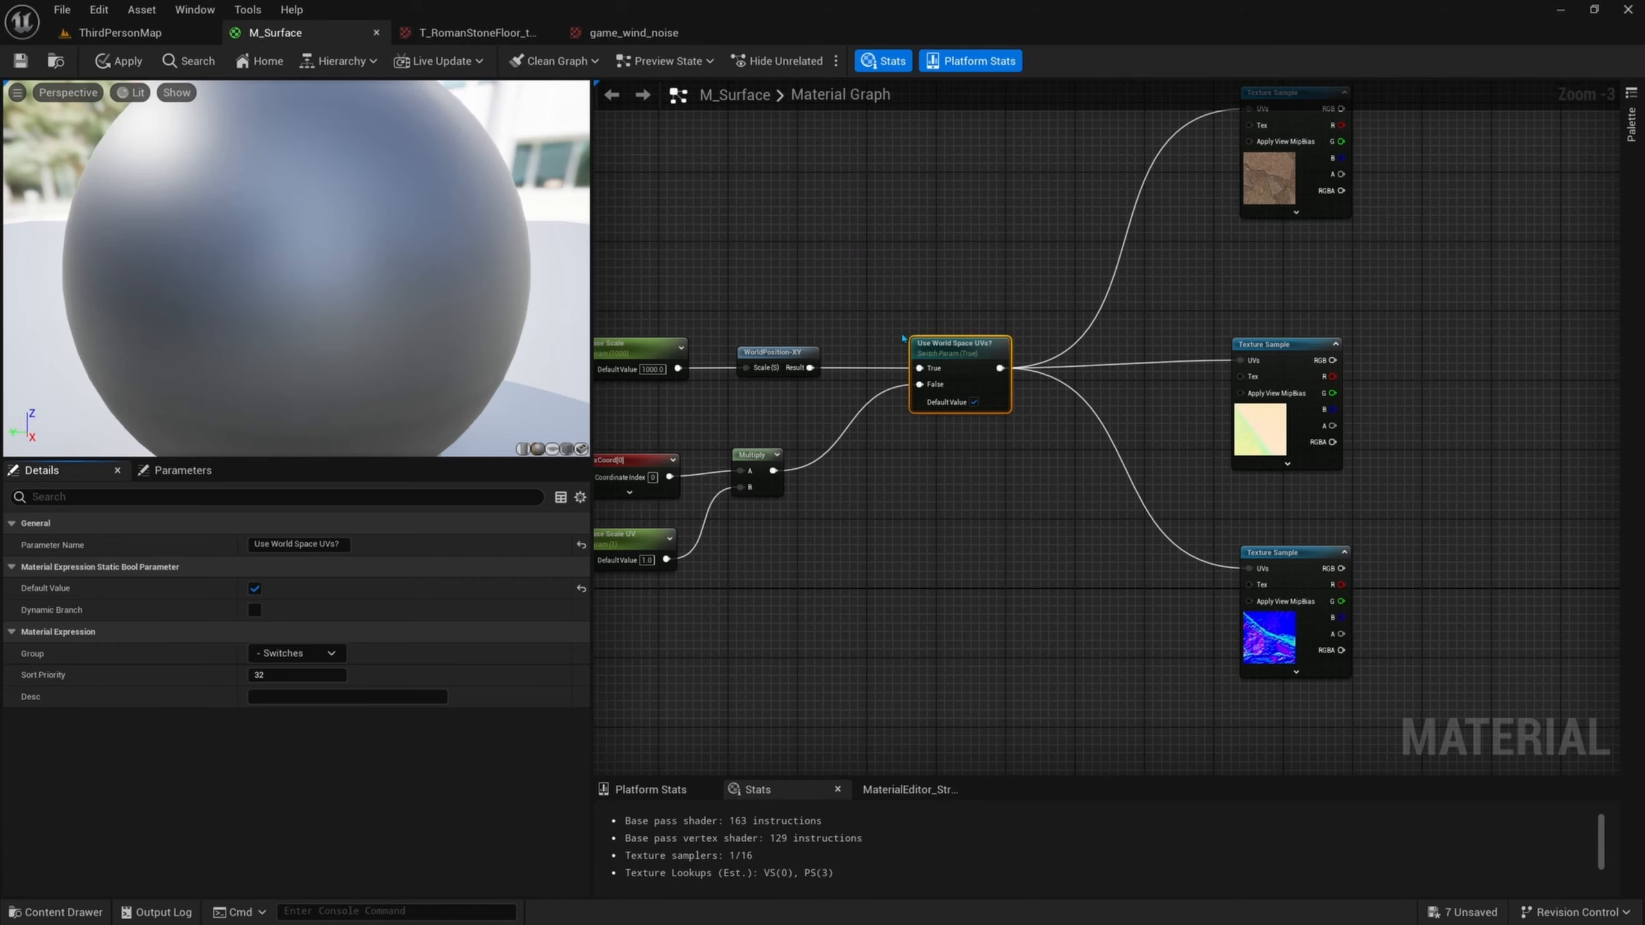
pyautogui.moveTo(913, 289); pyautogui.dragTo(1135, 365, button='right')
pyautogui.moveTo(1002, 450); pyautogui.dragTo(830, 583)
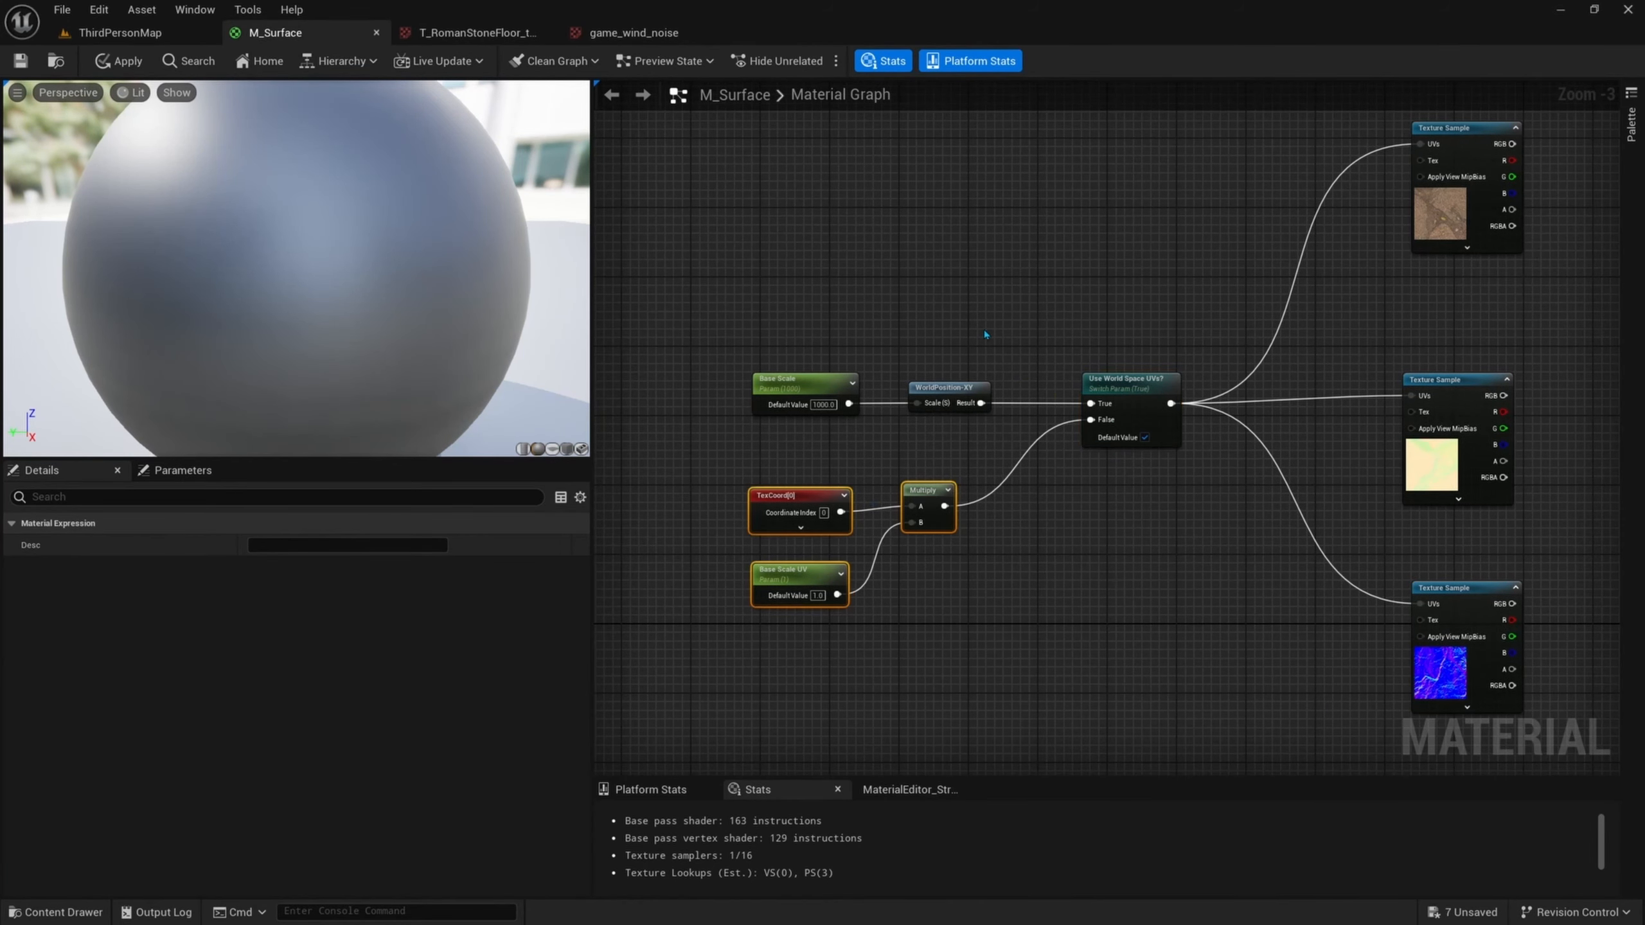
pyautogui.moveTo(983, 330); pyautogui.dragTo(829, 424)
# - Convert the base colour texture sample to a parameter named Base Albedo
pyautogui.moveTo(1606, 226); pyautogui.dragTo(1107, 332, button='right')
pyautogui.click(952, 241)
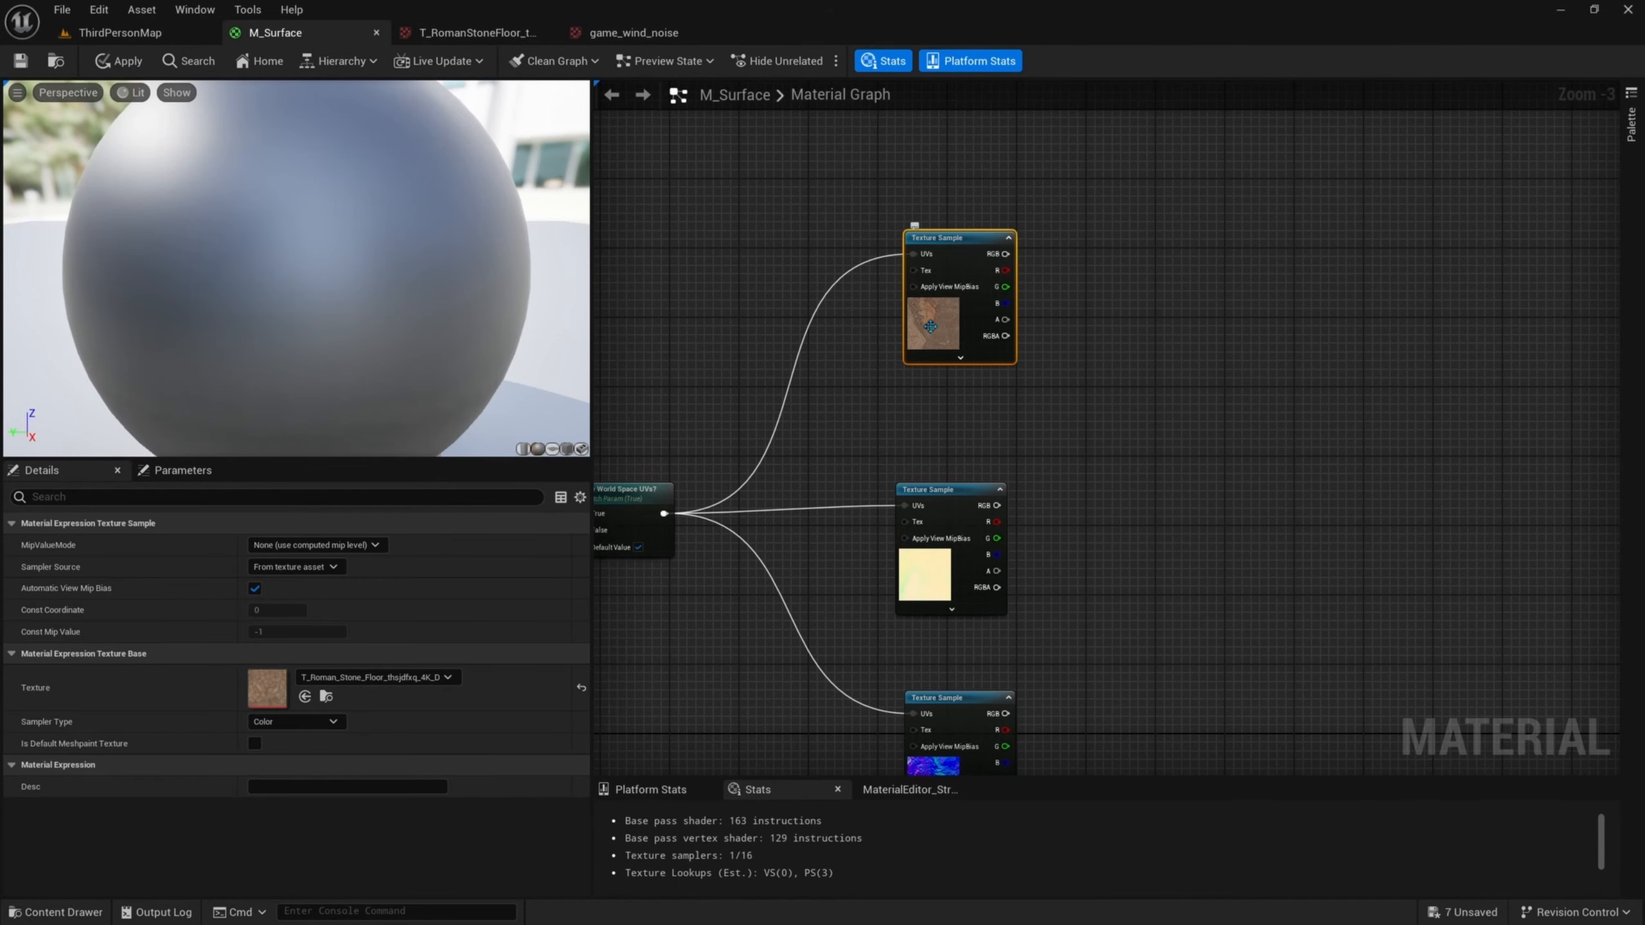
pyautogui.rightClick(945, 241)
pyautogui.click(1046, 326)
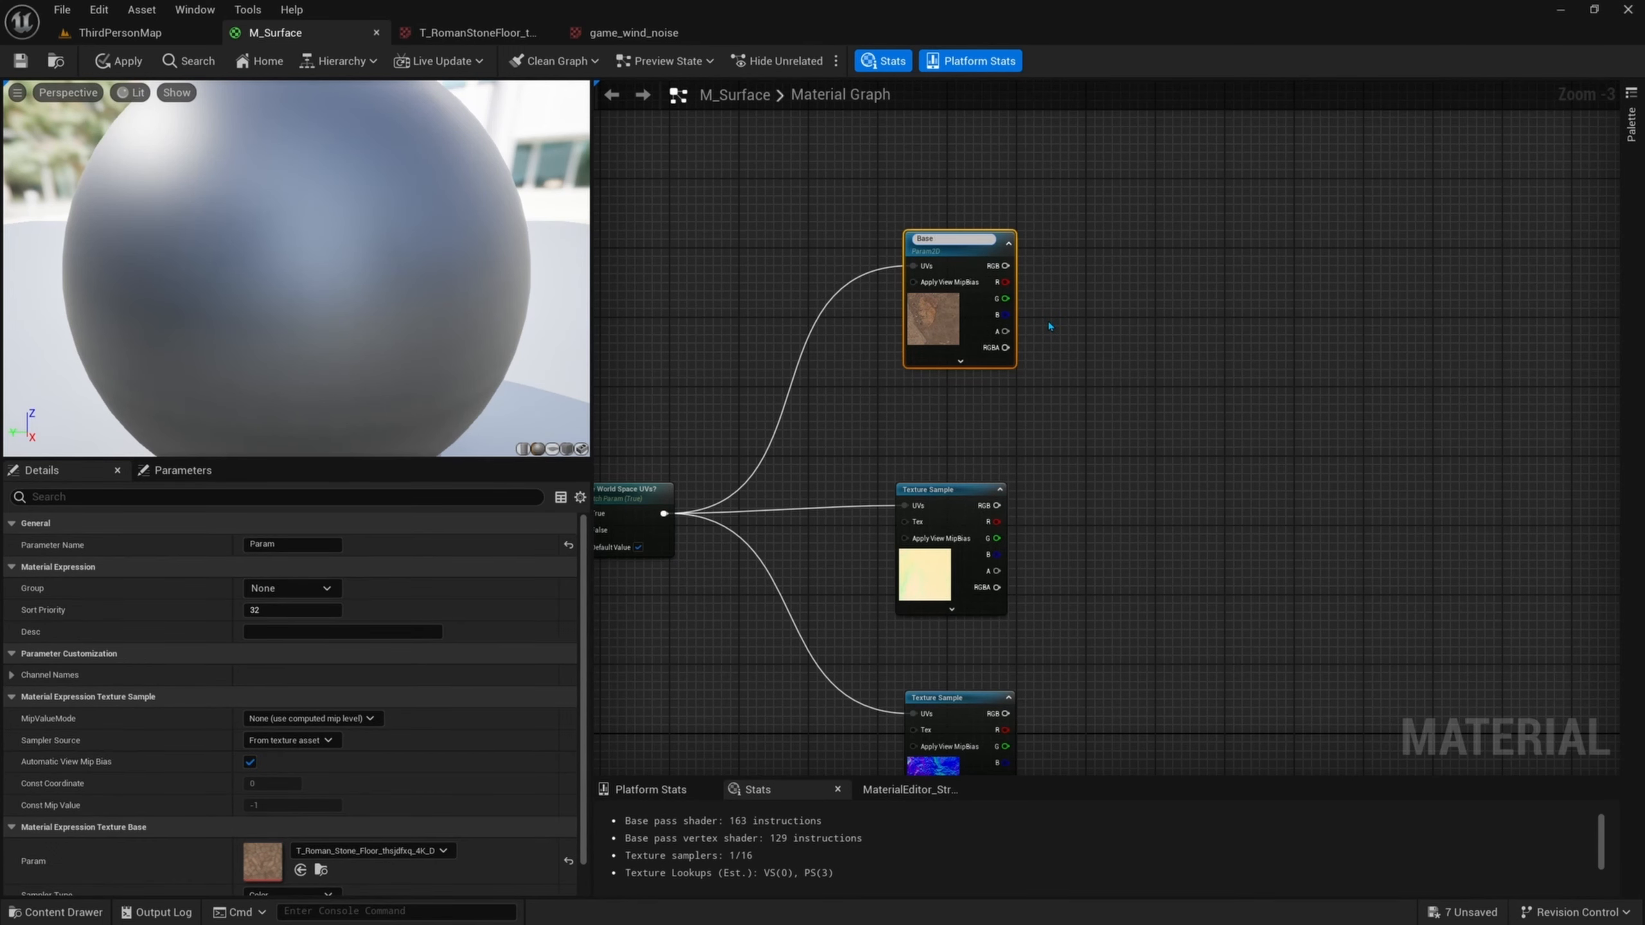
pyautogui.press('Return')
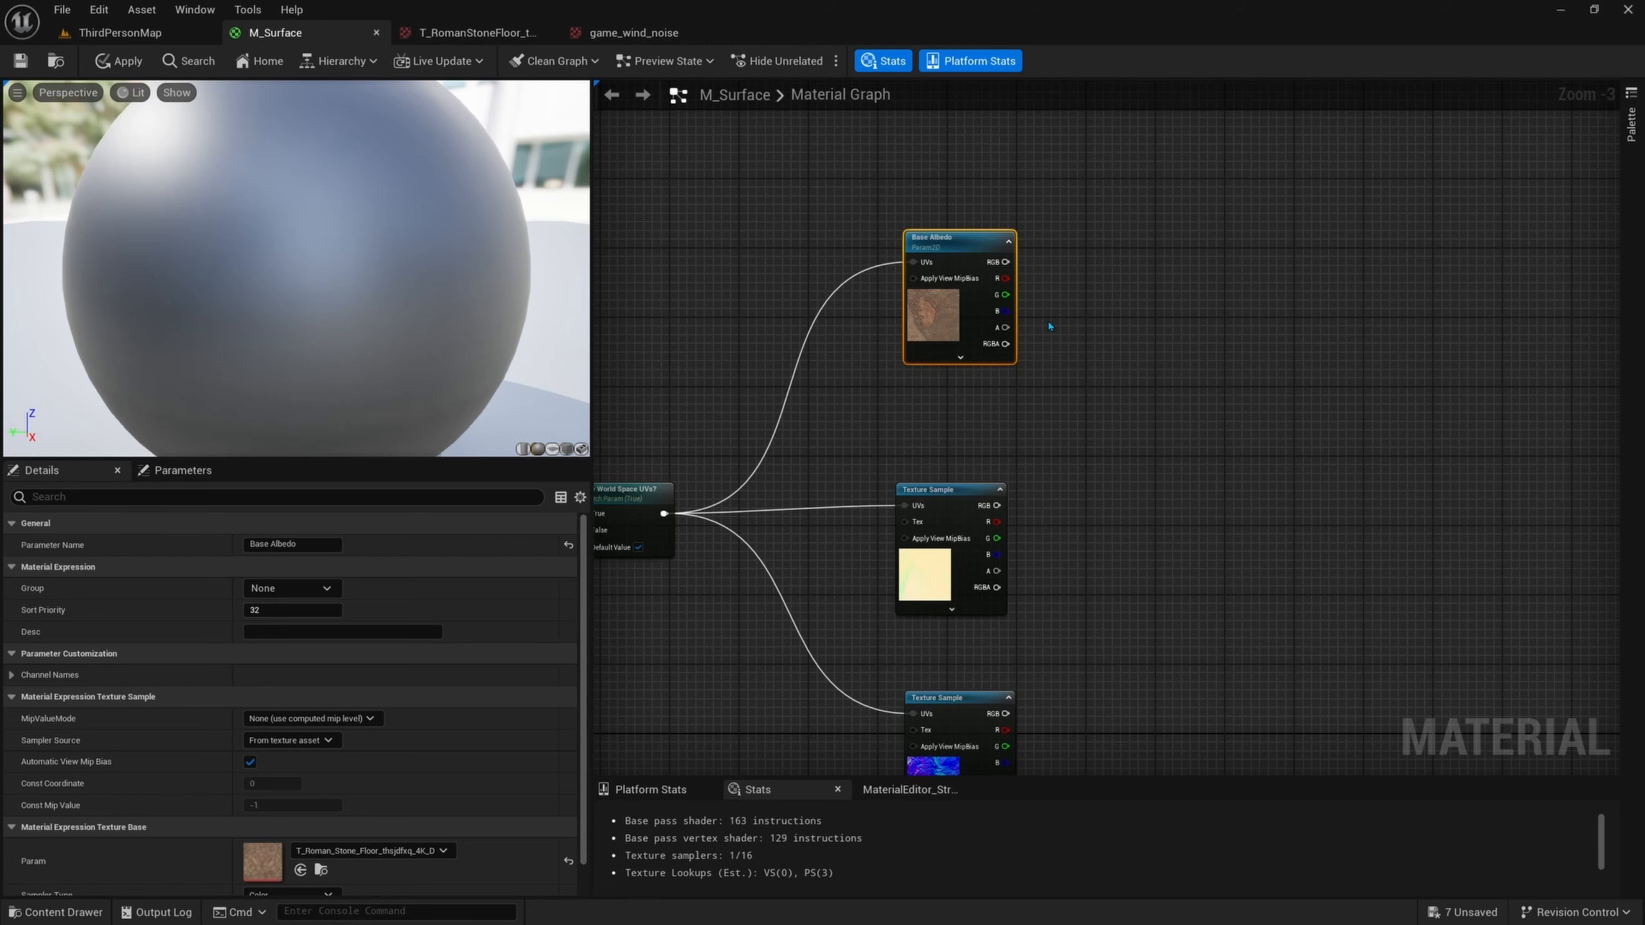
# - Convert the ORDp texture sample to a parameter named Base ORD
pyautogui.moveTo(1058, 447); pyautogui.dragTo(1041, 359, button='right')
pyautogui.rightClick(939, 405)
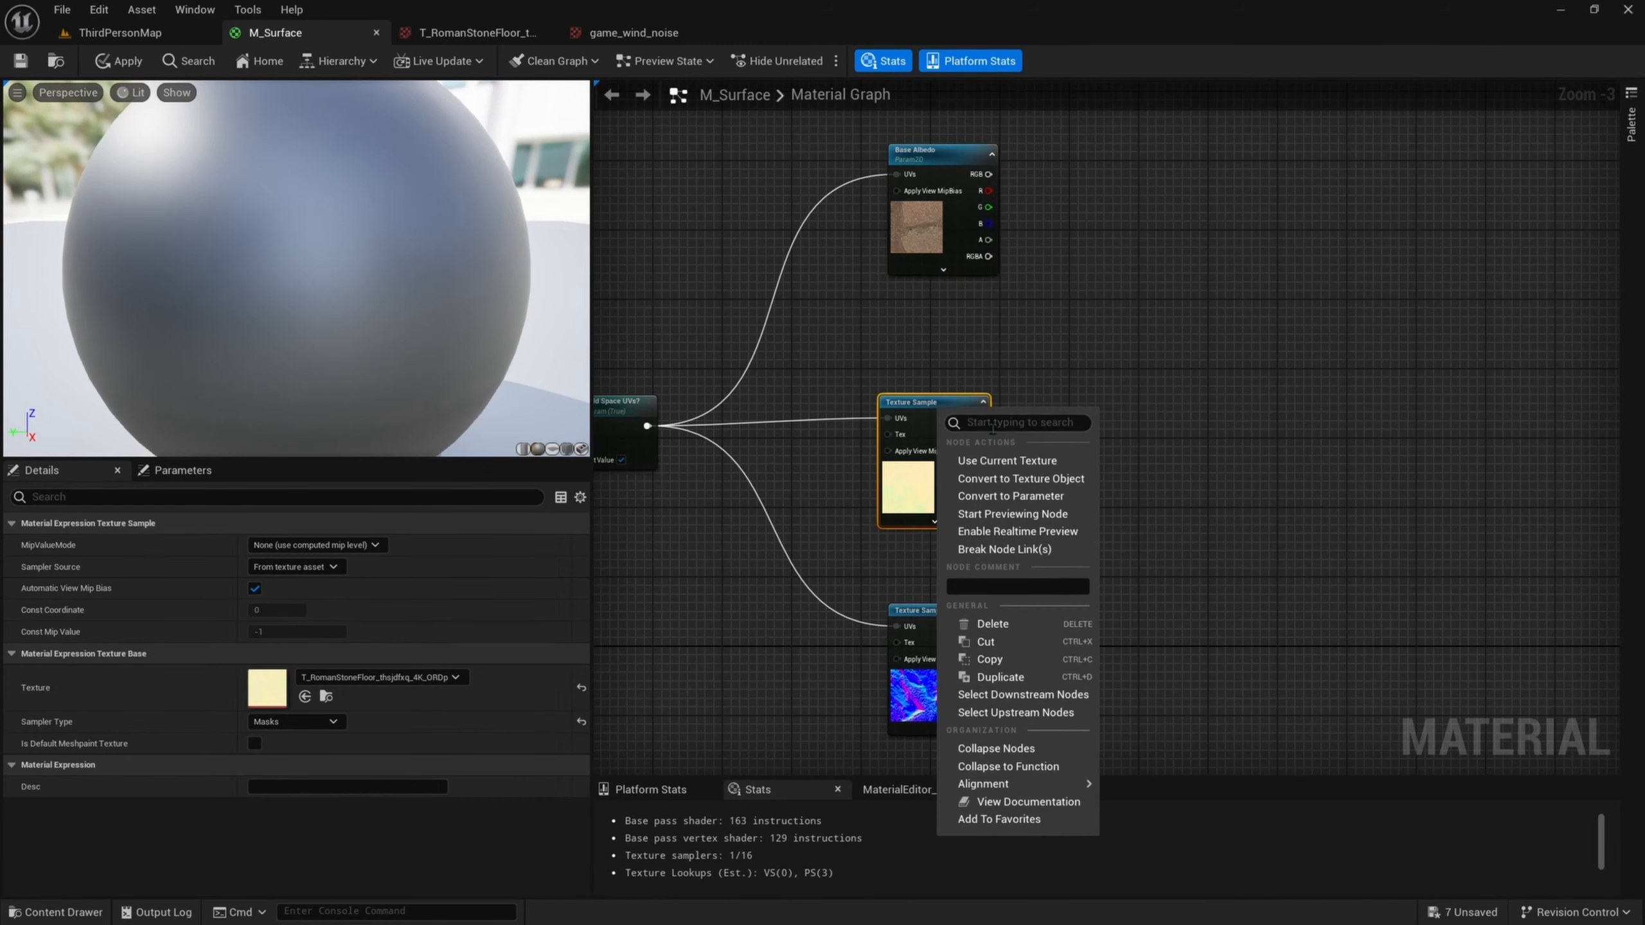
pyautogui.click(1014, 498)
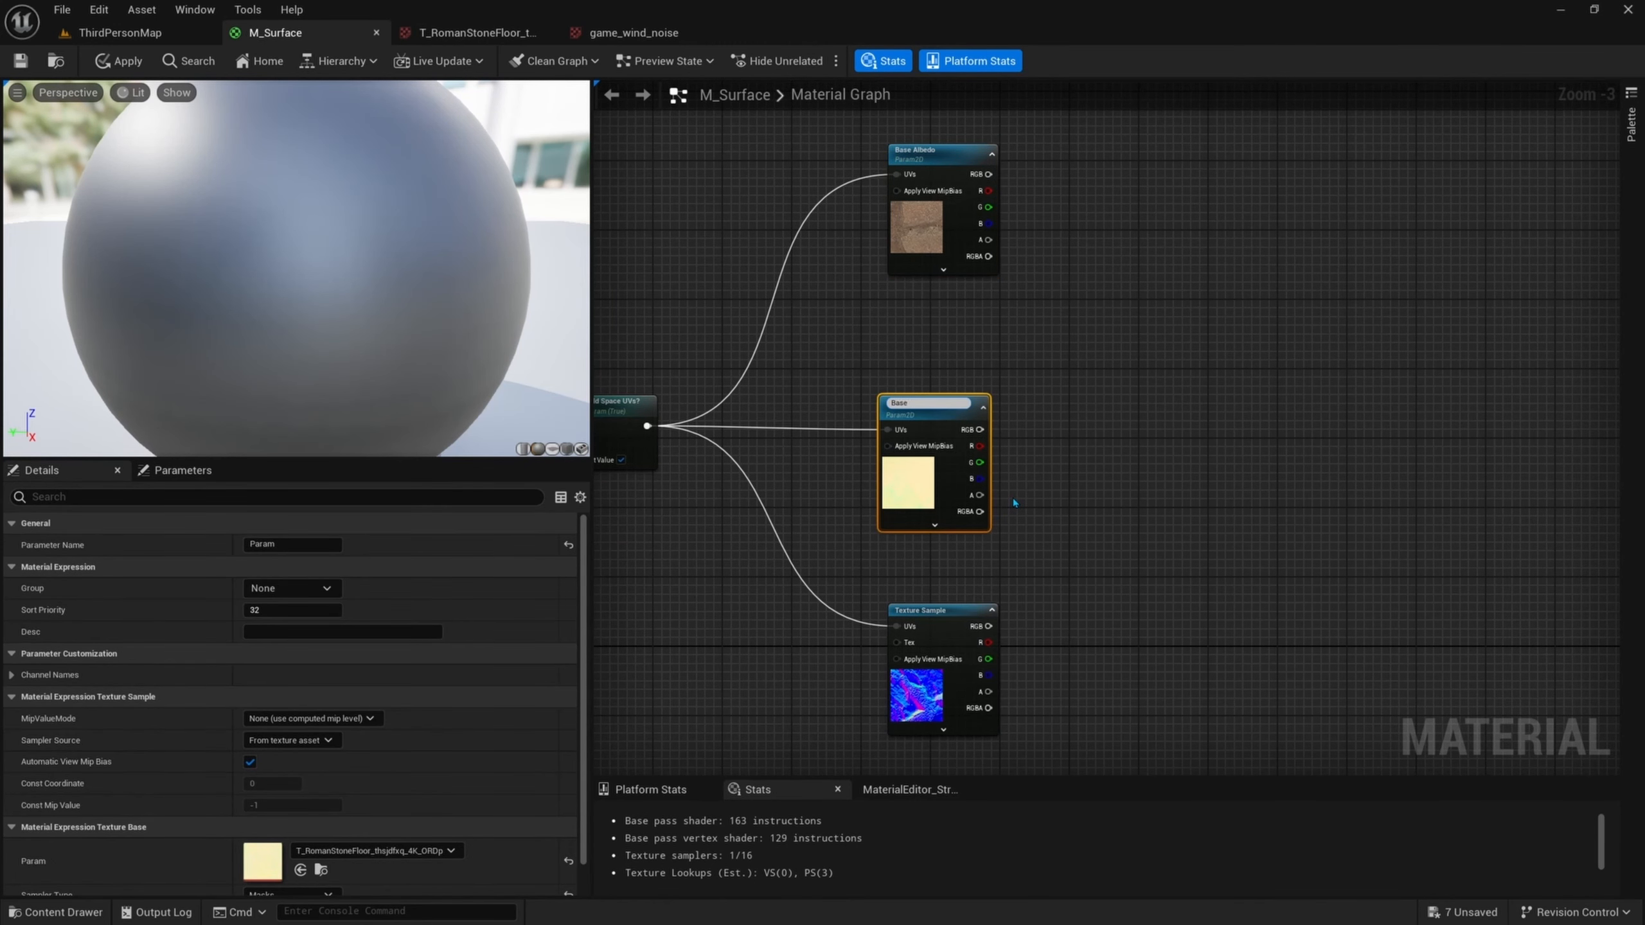
pyautogui.press('Return')
pyautogui.moveTo(1014, 503); pyautogui.dragTo(955, 471, button='right')
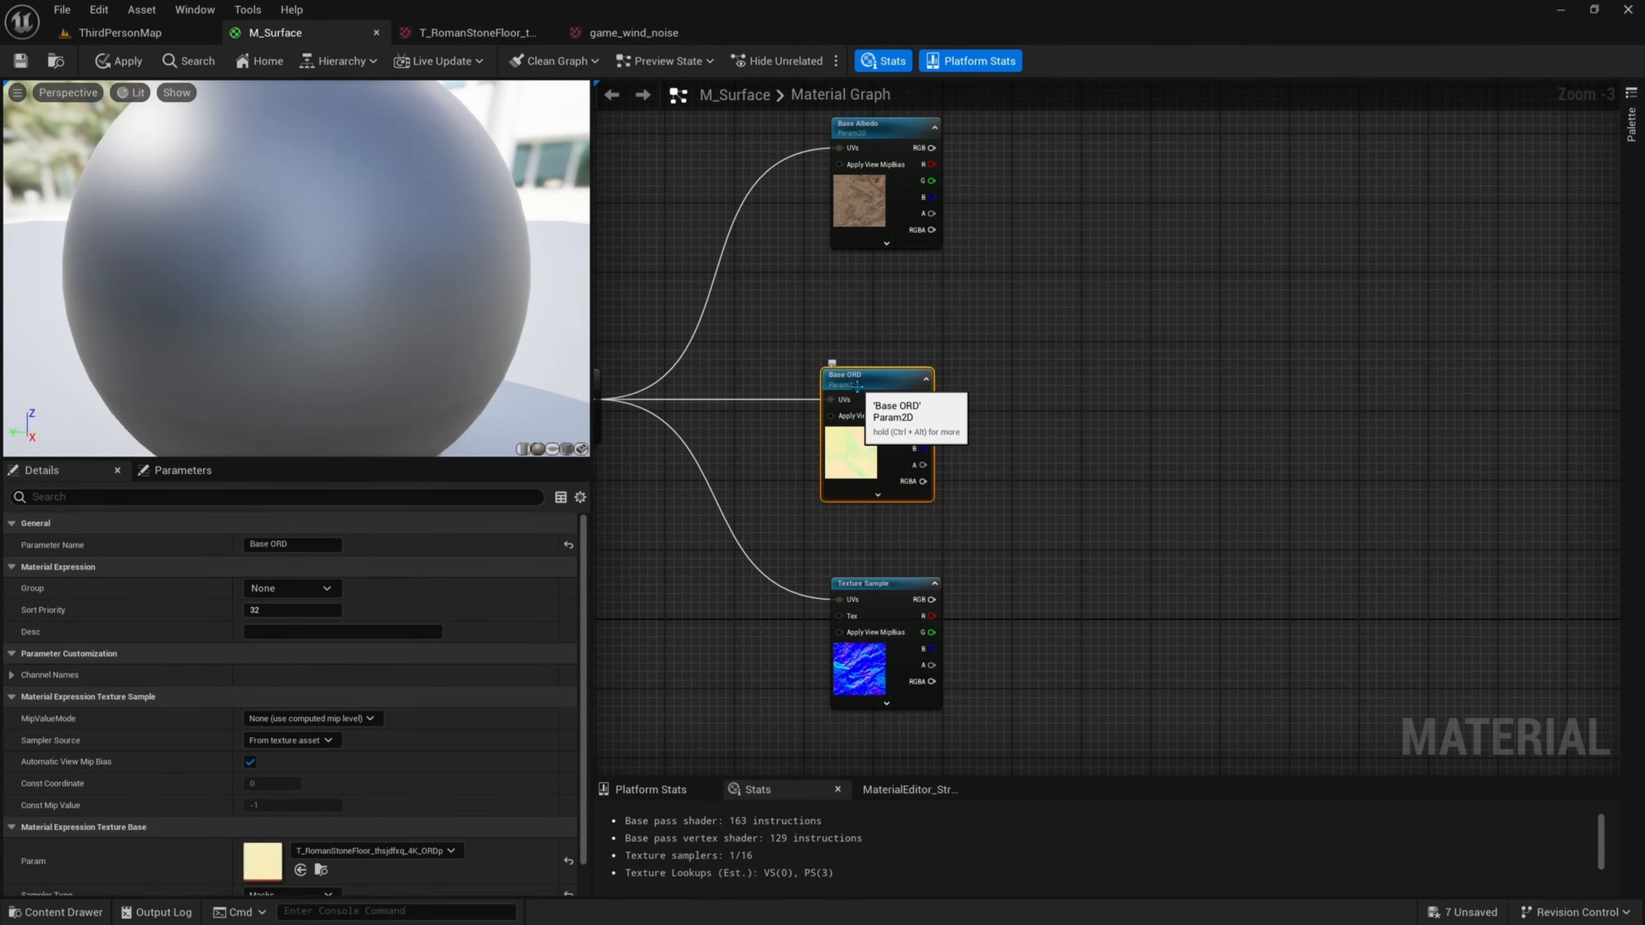
# - Convert the normal map texture sample to a parameter named Base Normal
pyautogui.moveTo(983, 474); pyautogui.dragTo(951, 455, button='right')
pyautogui.click(845, 538)
pyautogui.rightClick(836, 476)
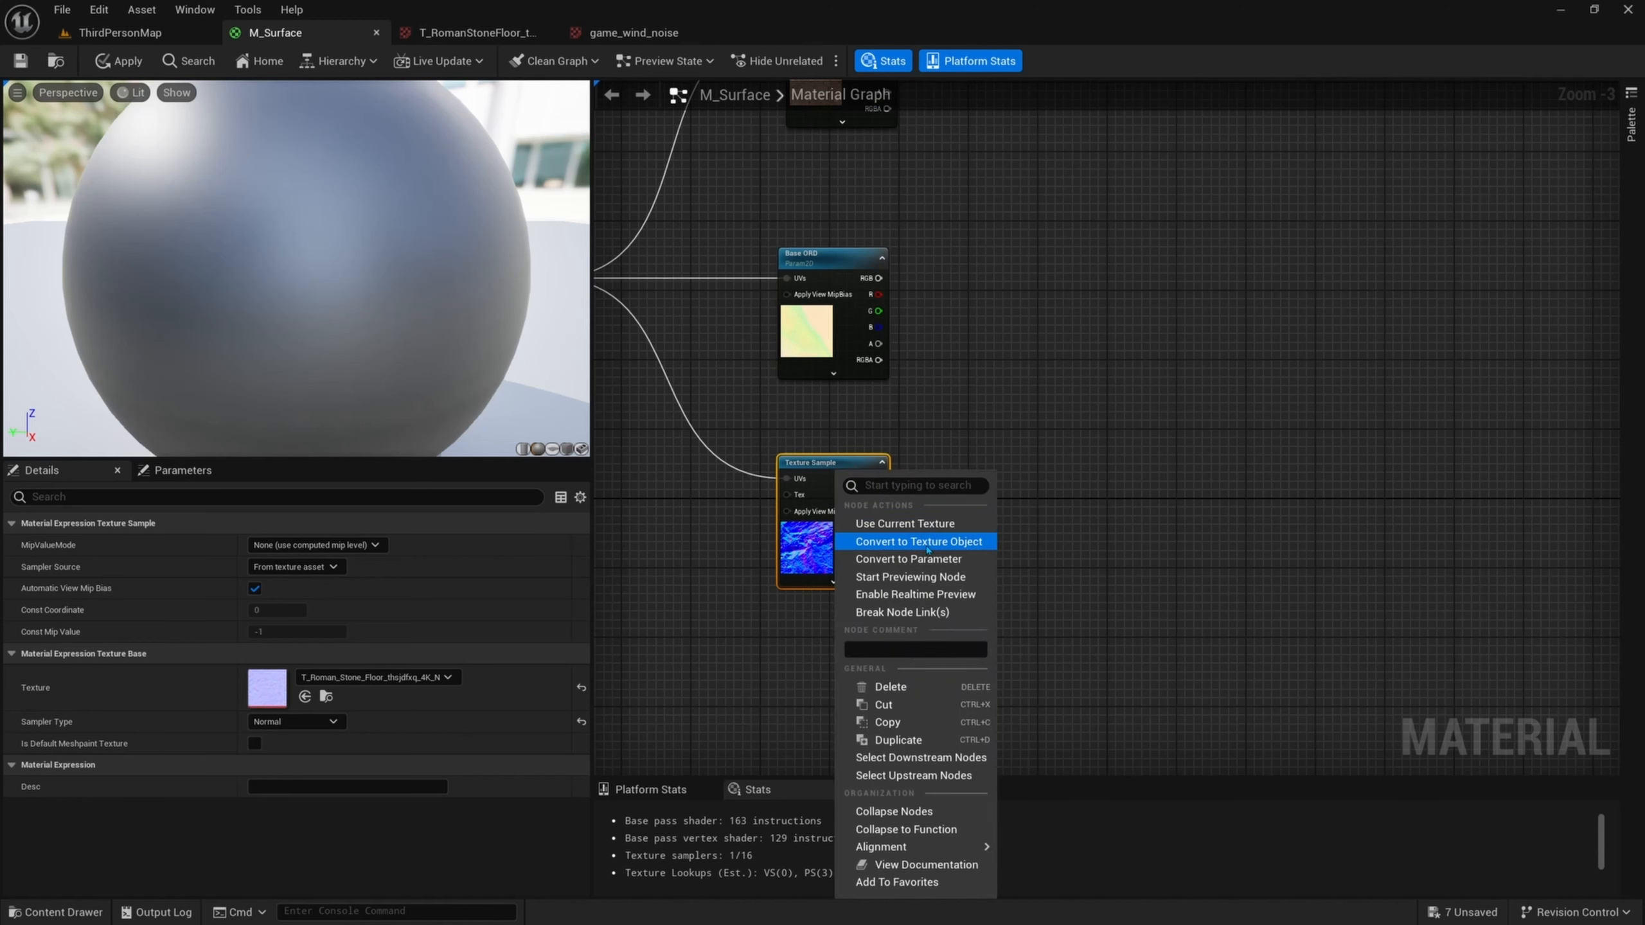
pyautogui.click(919, 503)
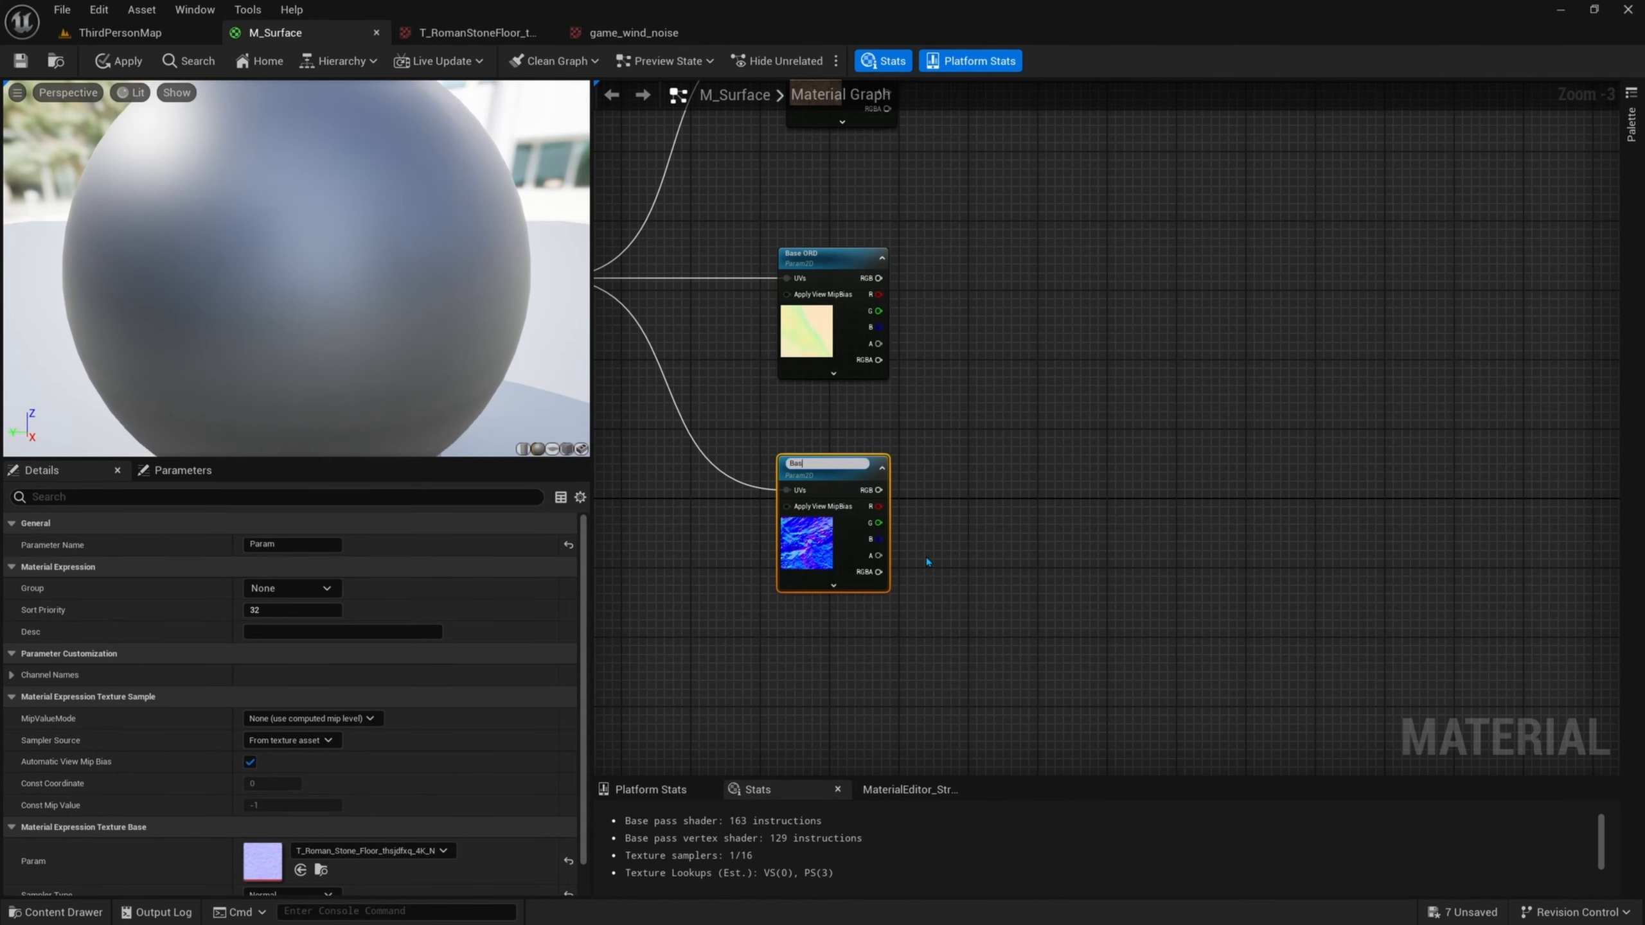
pyautogui.write('Base Normal')
pyautogui.press('Return')
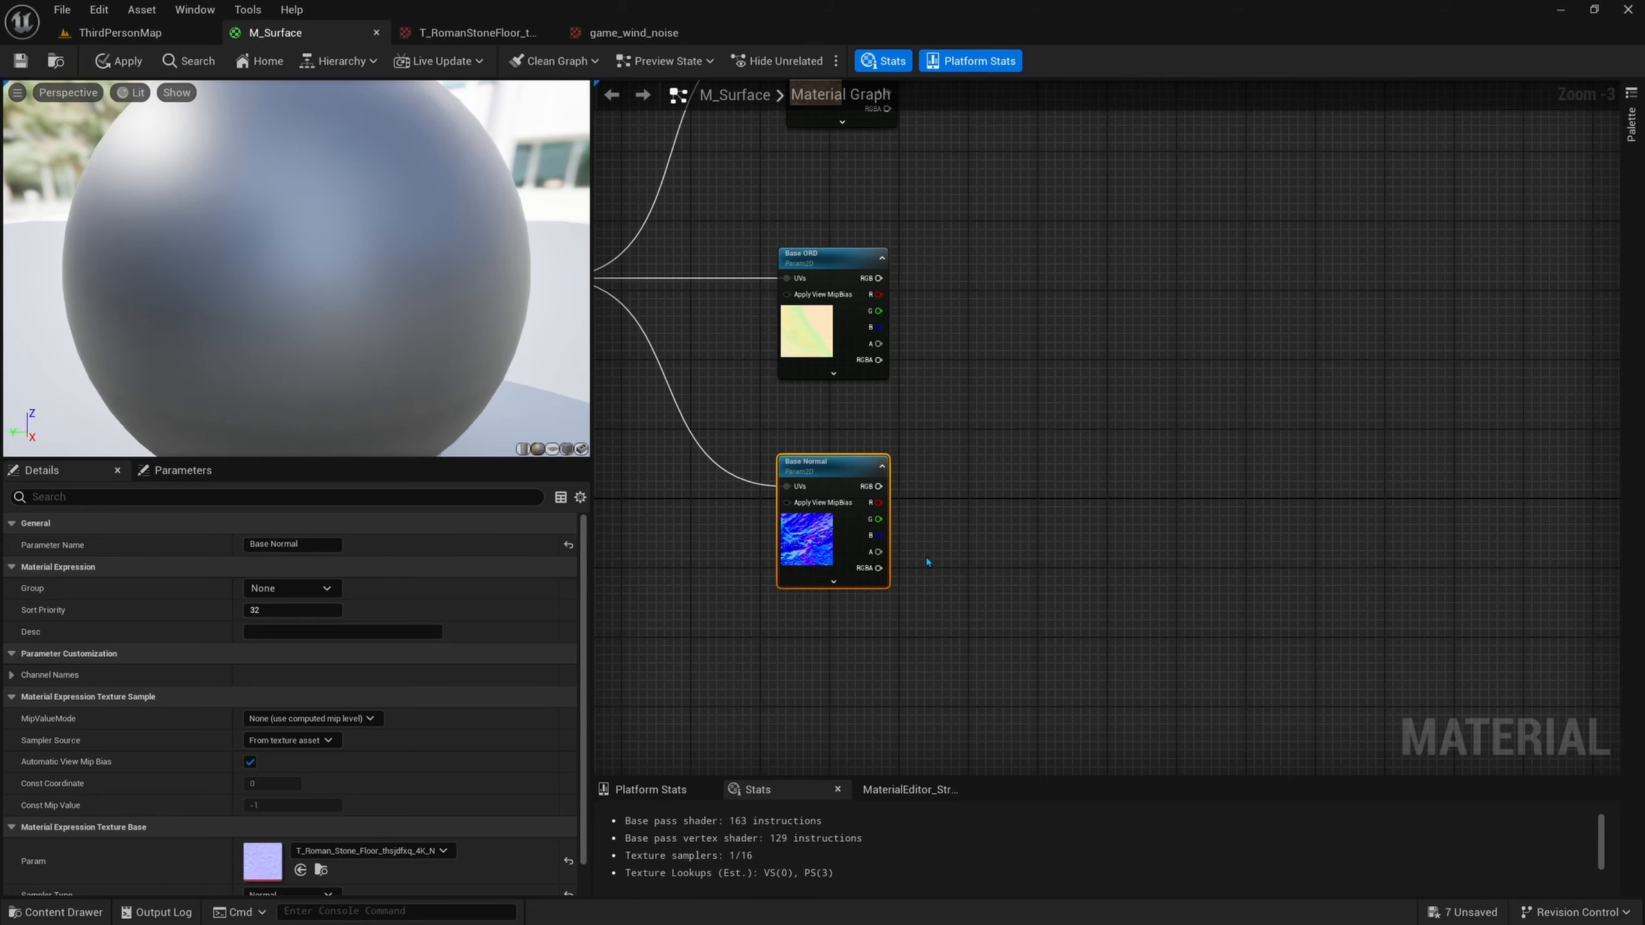
# - Assign the Base Albedo, Base ORD and Base Normal texture parameters together to the Base group
pyautogui.moveTo(927, 561); pyautogui.dragTo(974, 667, button='right')
pyautogui.moveTo(892, 556); pyautogui.dragTo(894, 214)
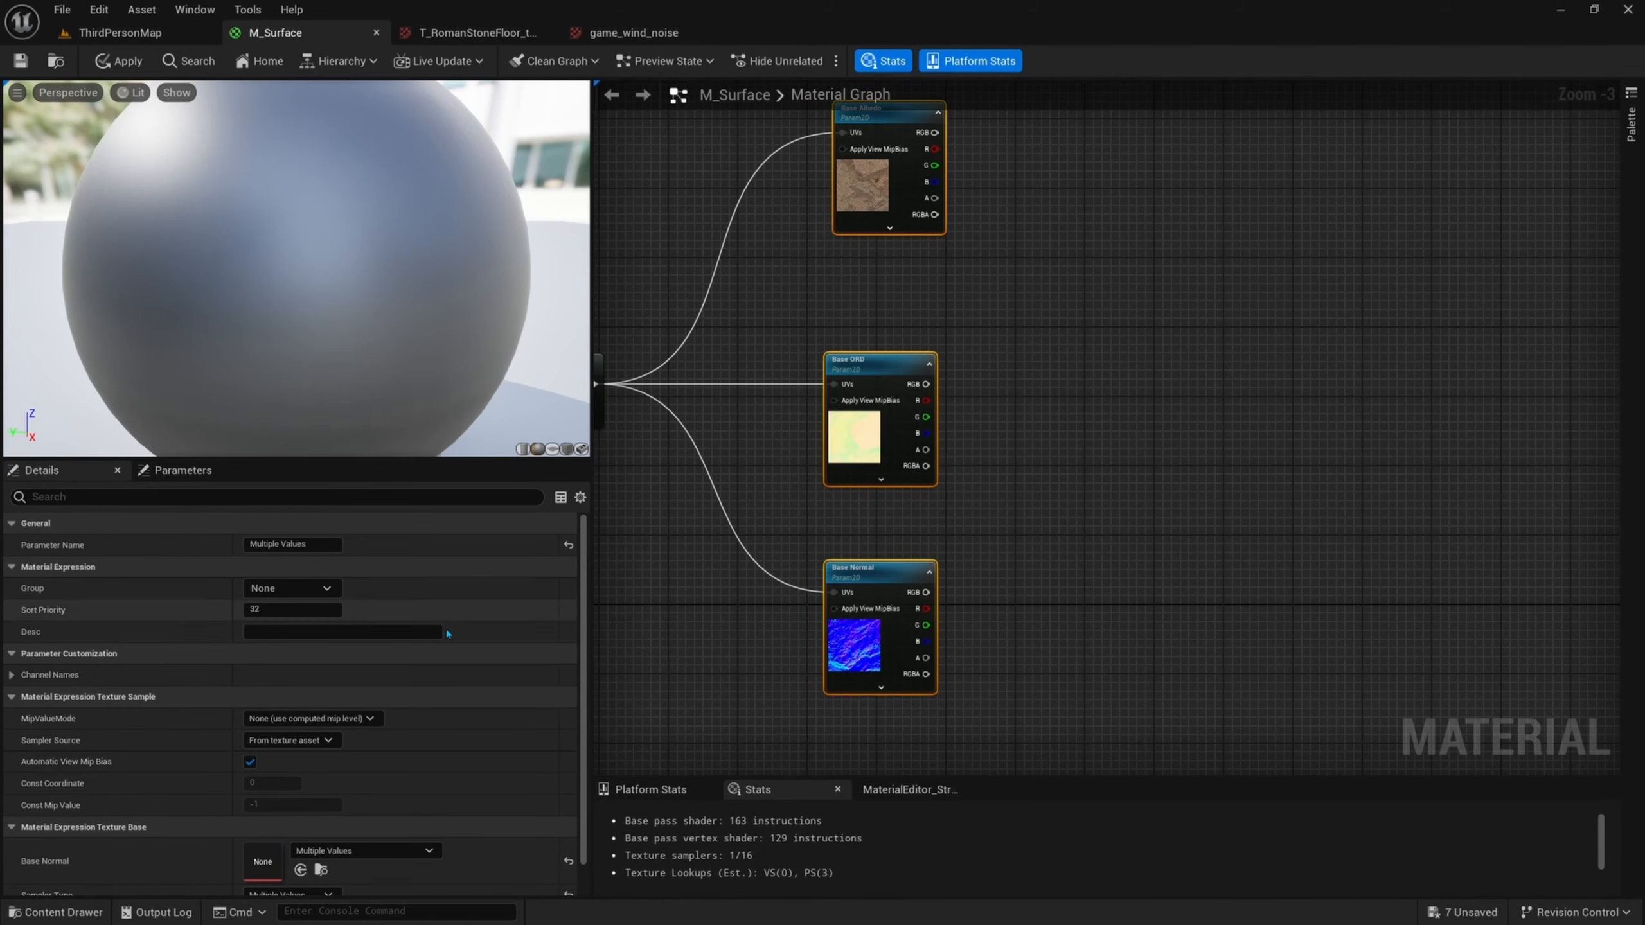
pyautogui.click(325, 589)
pyautogui.click(257, 618)
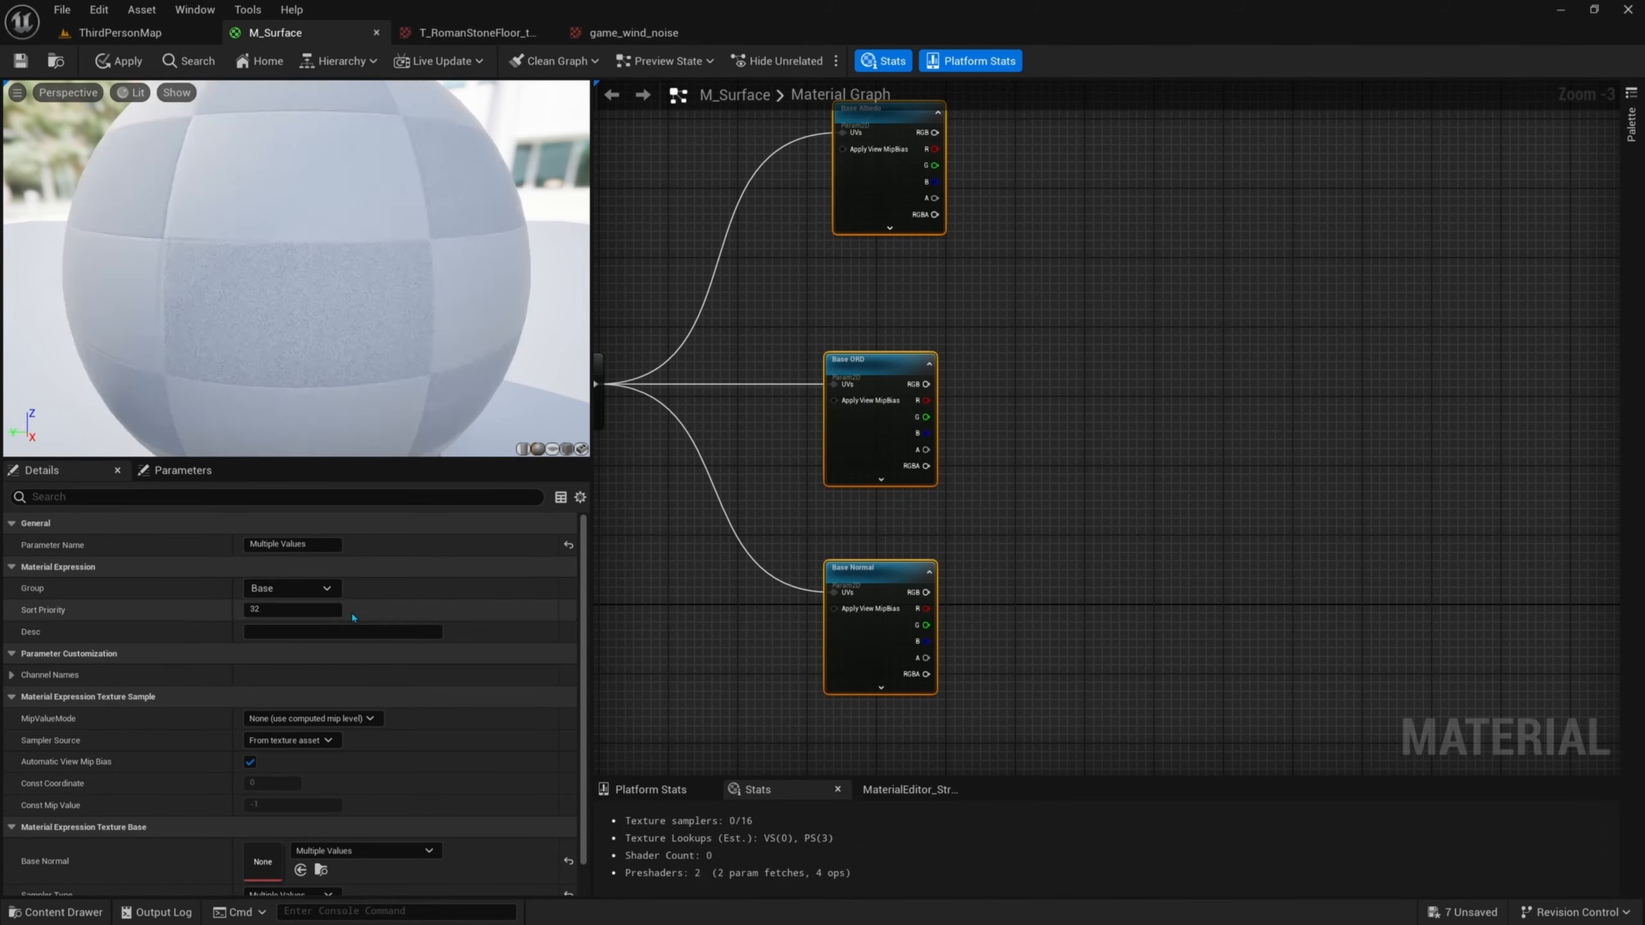
# - Feed Base Albedo's RGB output into the Base input of a new Blend_Overlay node and line the node up with the texture
pyautogui.scroll(-1, 947, 501)
pyautogui.moveTo(998, 423); pyautogui.dragTo(961, 403, button='right')
pyautogui.scroll(1, 855, 286)
pyautogui.moveTo(872, 287); pyautogui.dragTo(813, 322, button='right')
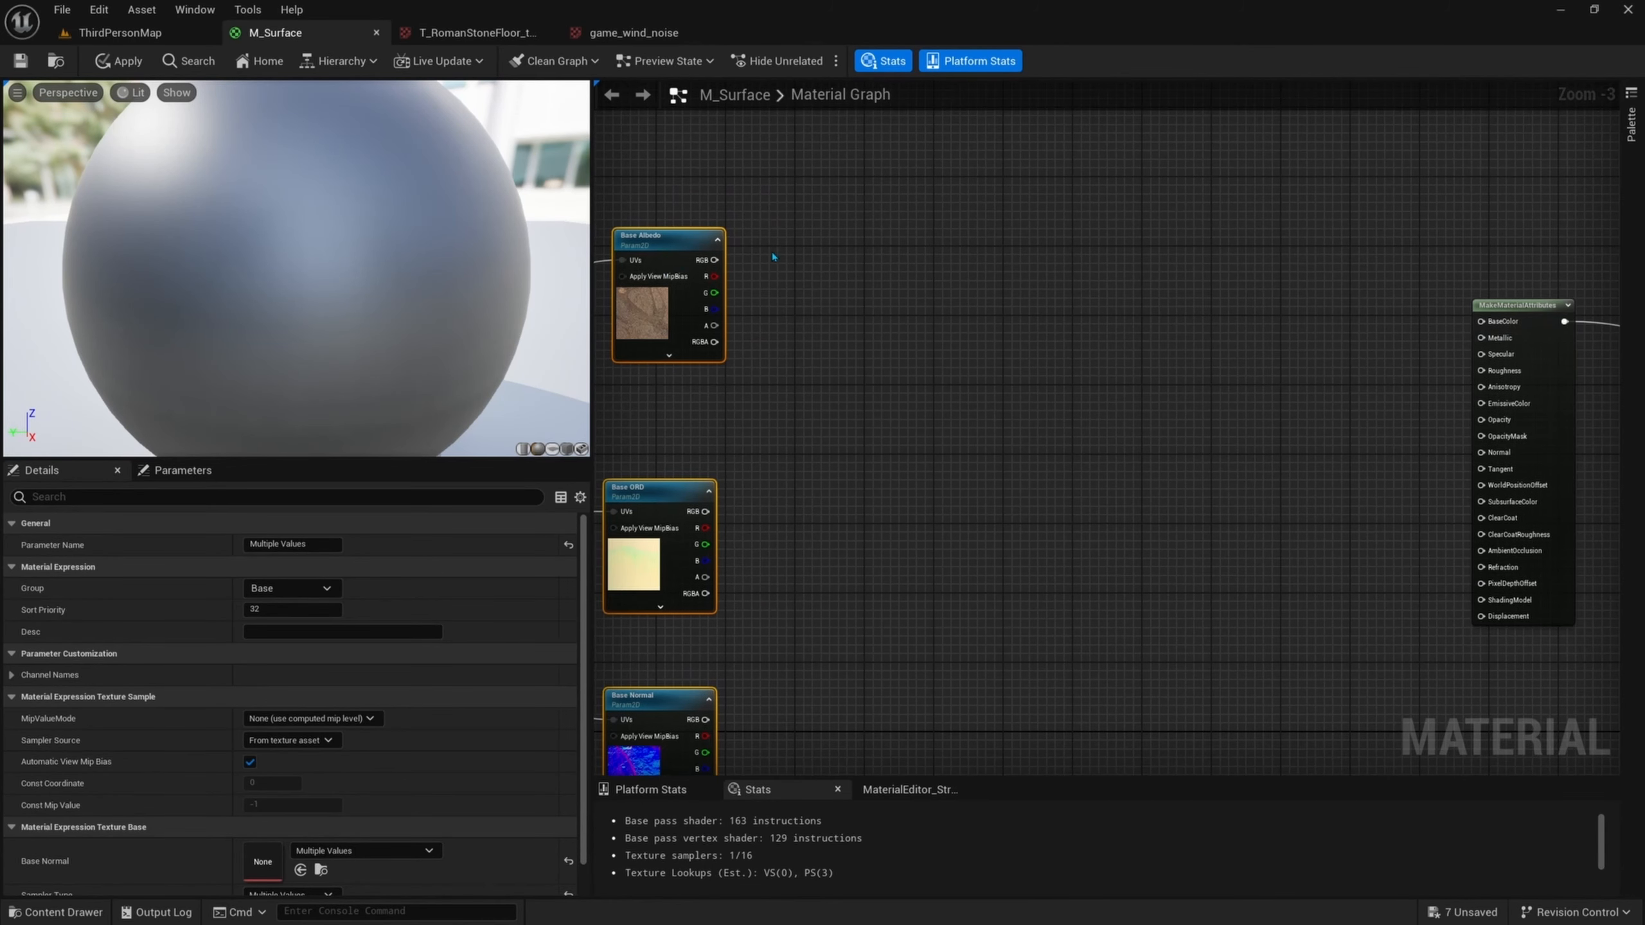
pyautogui.moveTo(748, 271); pyautogui.dragTo(752, 304, button='right')
pyautogui.click(752, 304)
pyautogui.moveTo(718, 293); pyautogui.dragTo(951, 302)
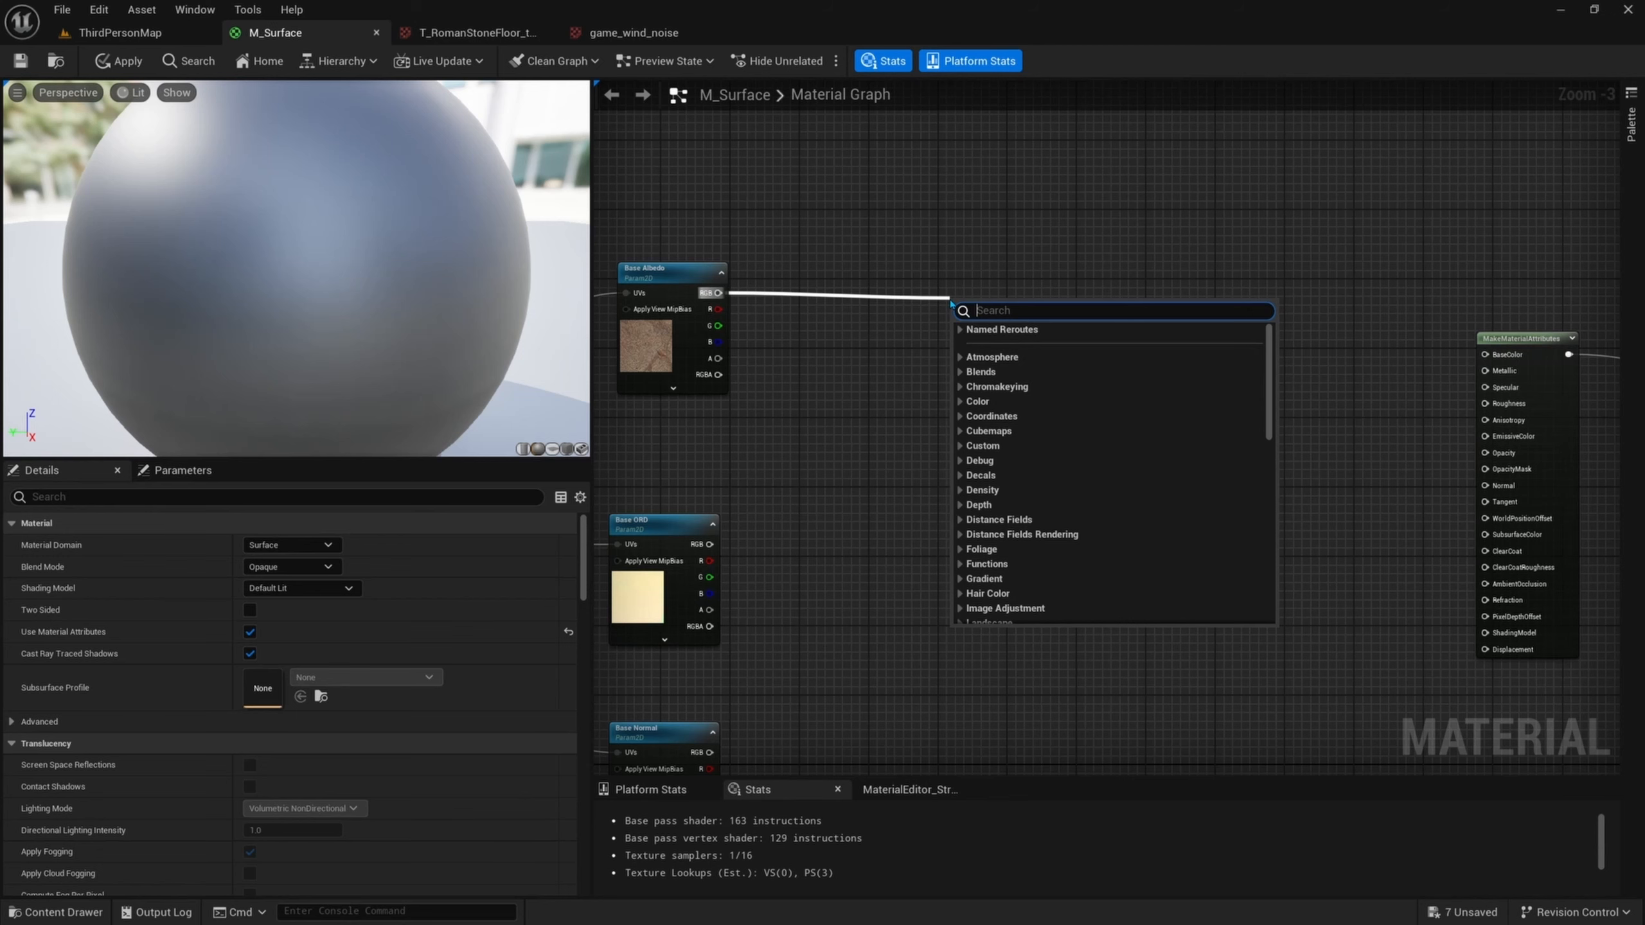
pyautogui.write('blne')
pyautogui.press('BackSpace')
pyautogui.write('e')
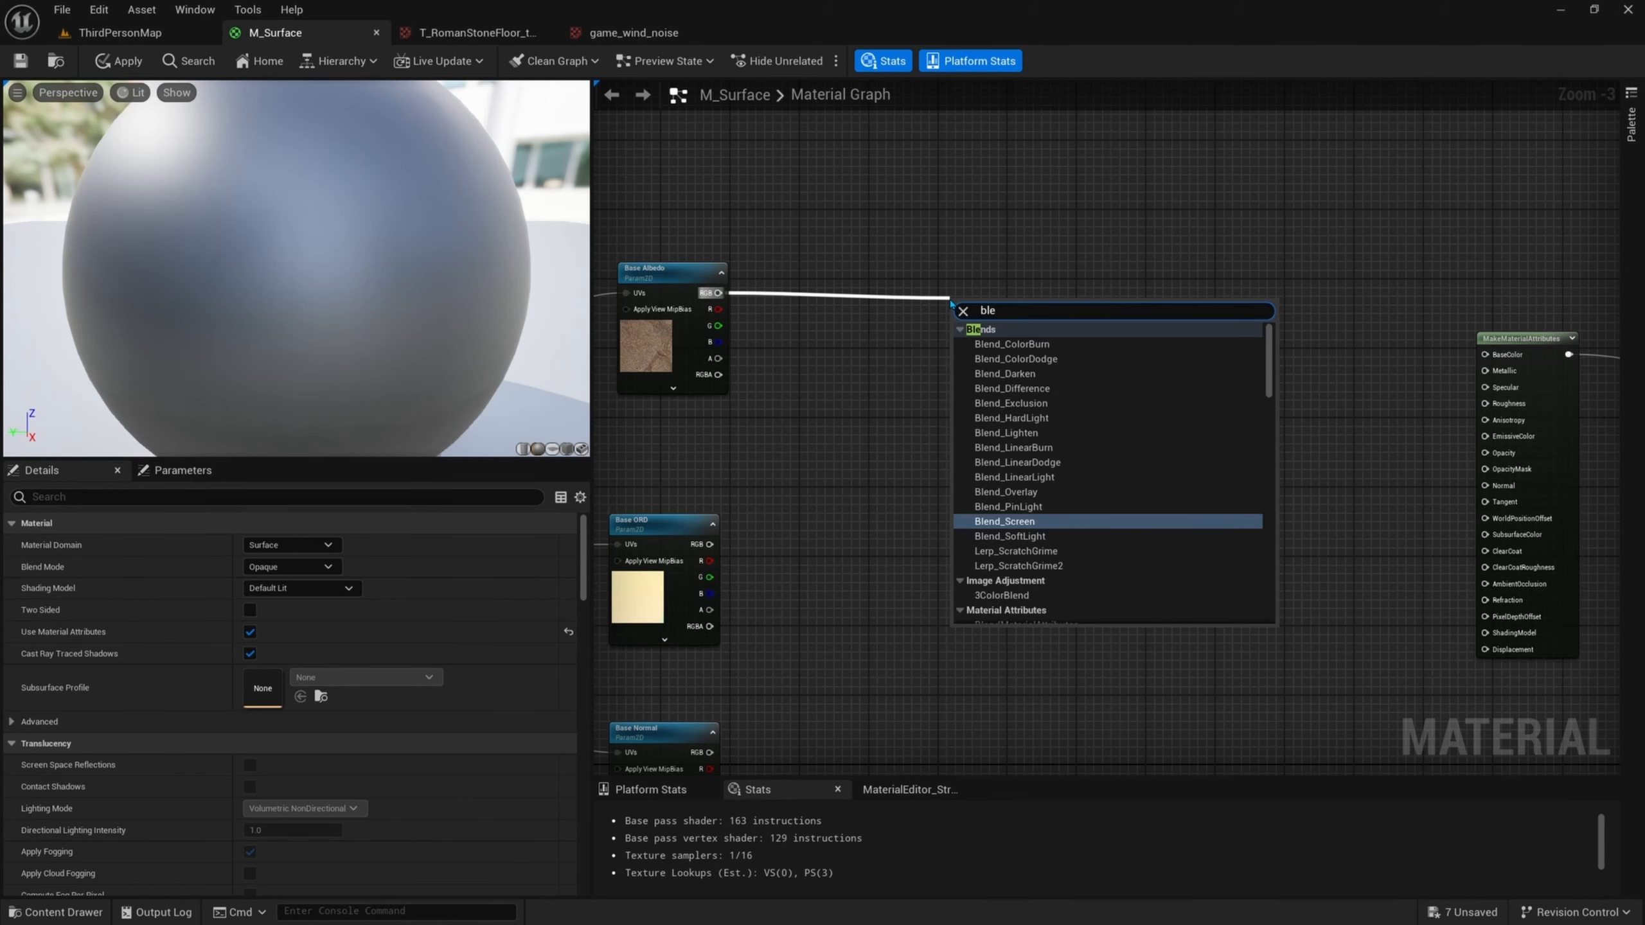
pyautogui.write('nd over')
pyautogui.press('Return')
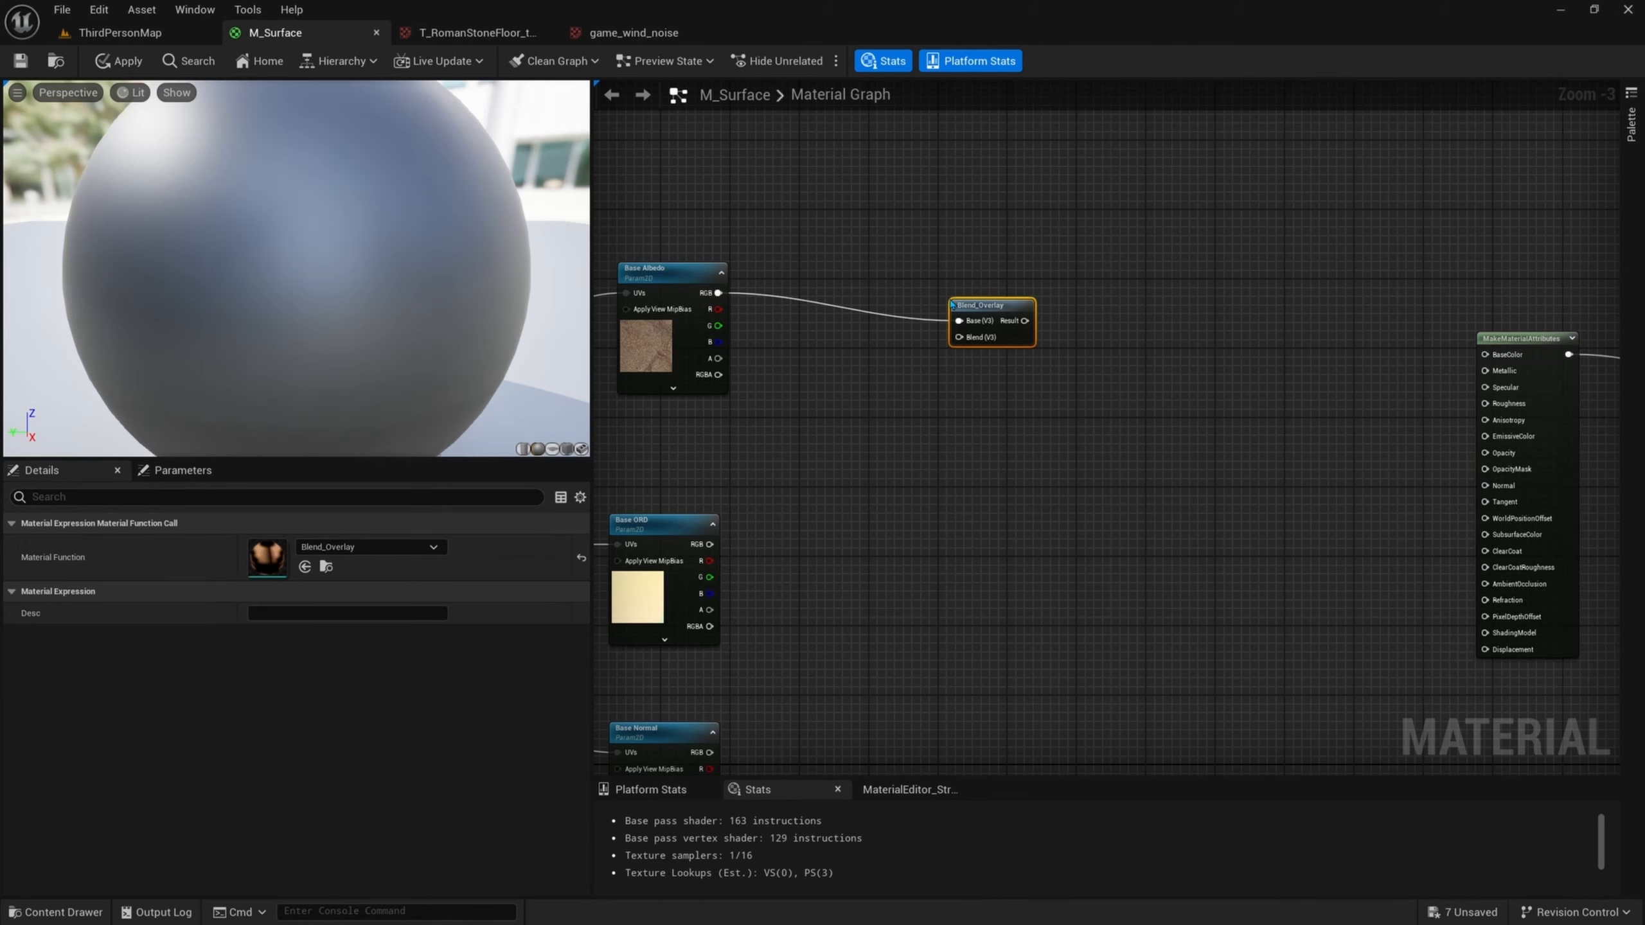
pyautogui.moveTo(953, 305); pyautogui.dragTo(1023, 268)
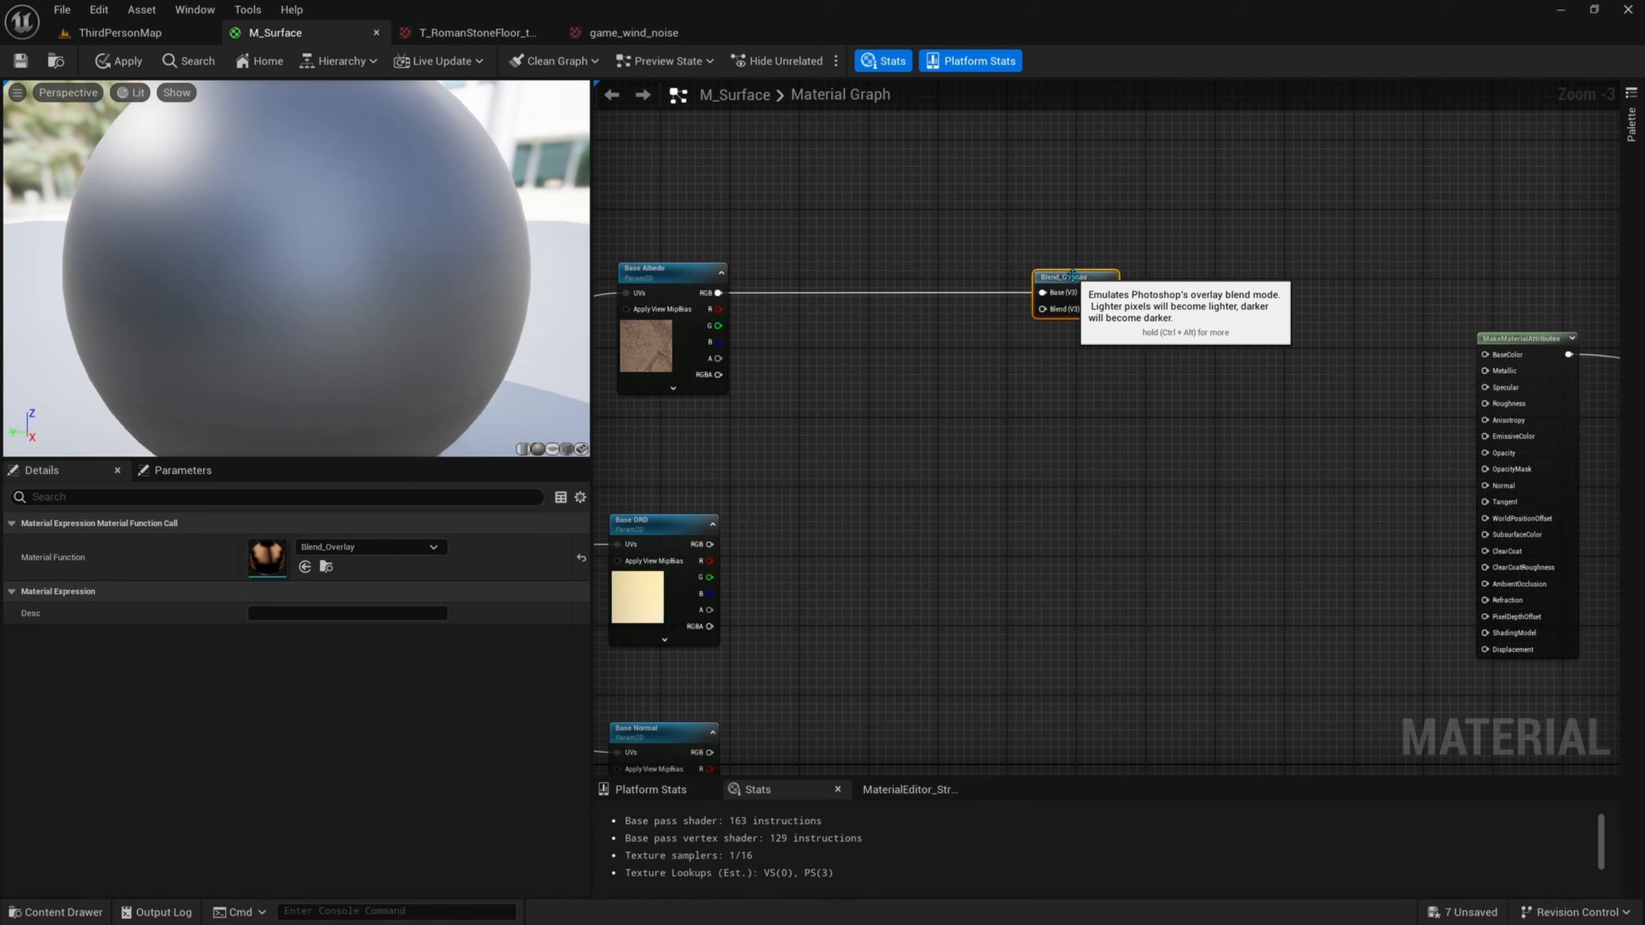
# - Add a three-component constant between Base Albedo and Blend_Overlay and convert it to a parameter named Base Color
pyautogui.scroll(1, 906, 338)
pyautogui.moveTo(907, 338); pyautogui.dragTo(953, 377, button='right')
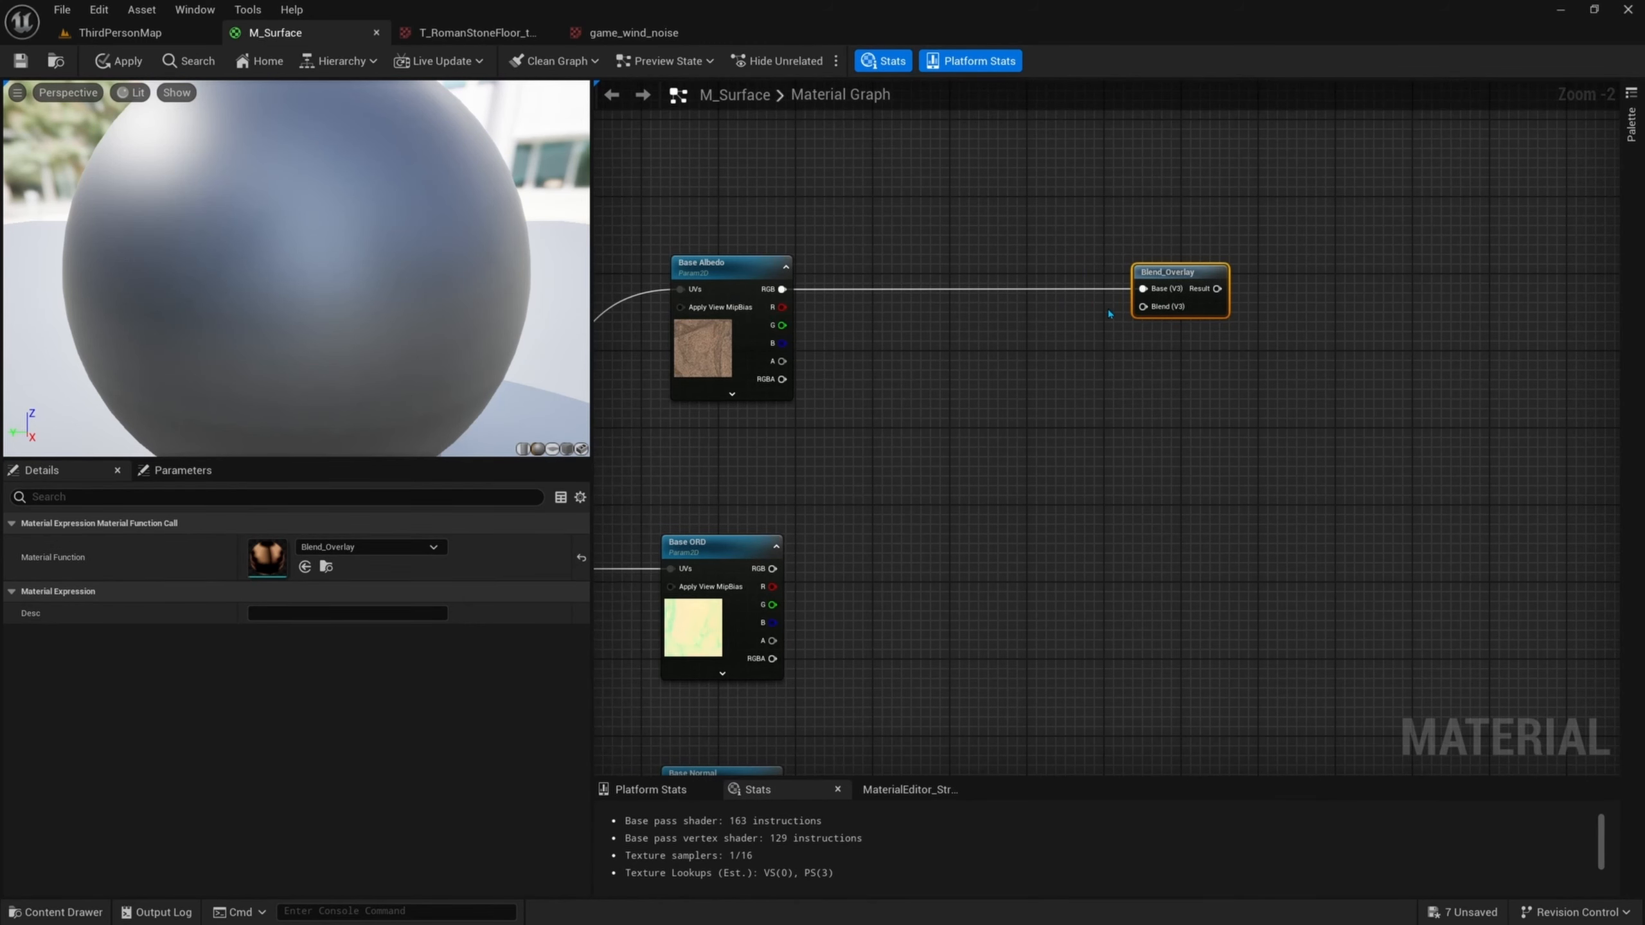
pyautogui.moveTo(1108, 314); pyautogui.dragTo(1046, 344, button='right')
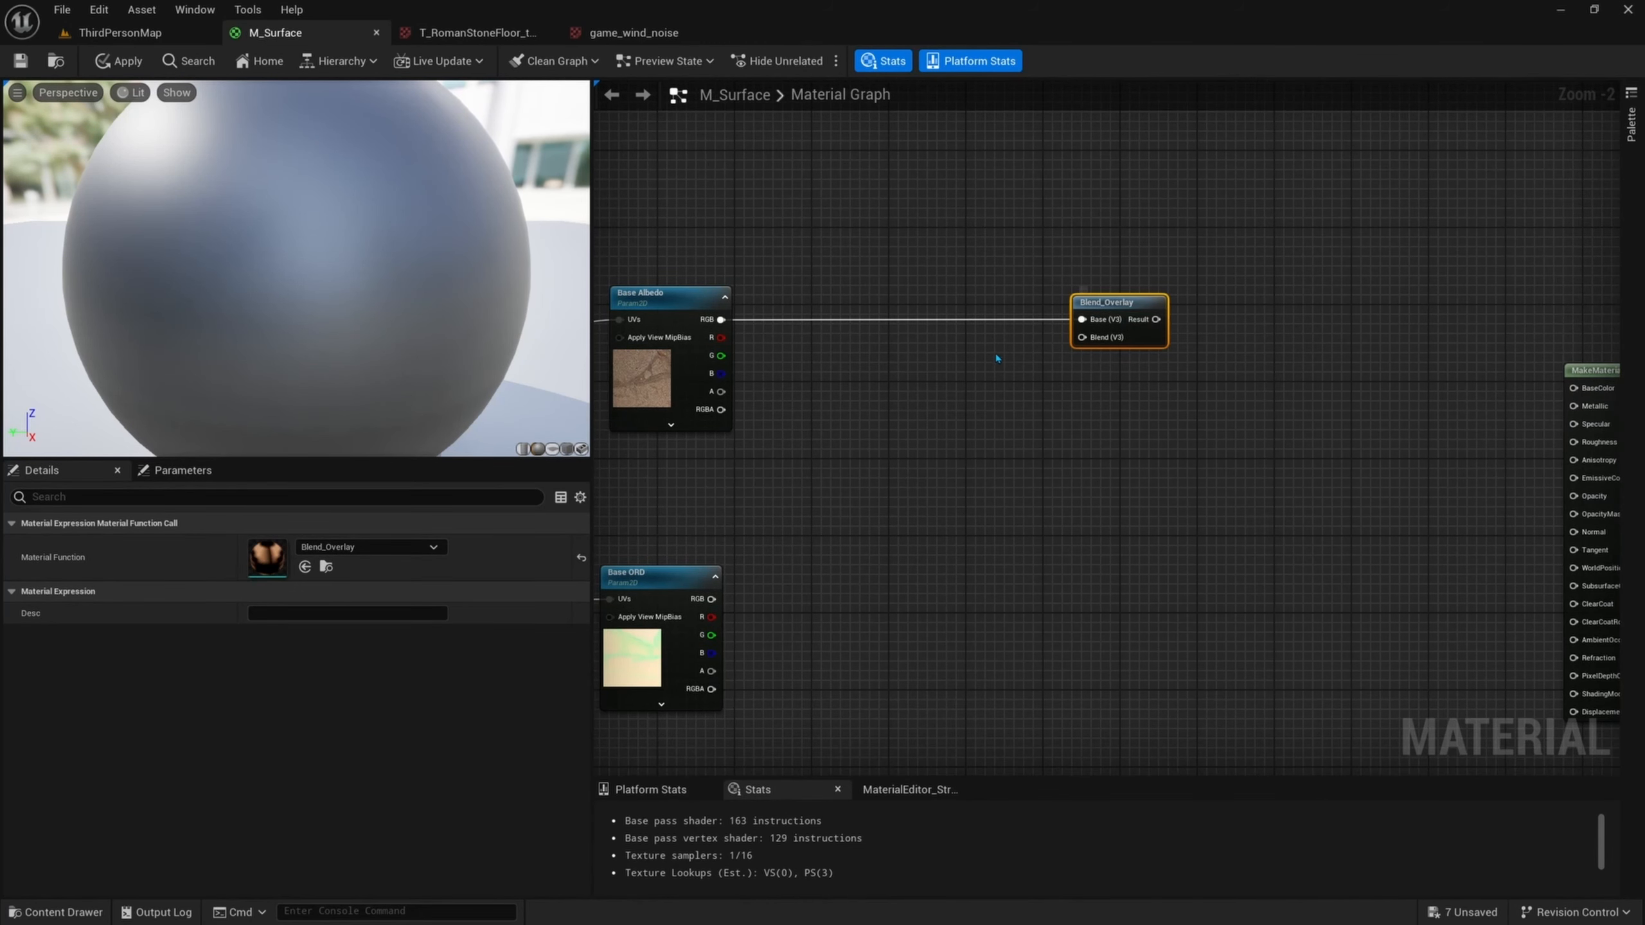
pyautogui.moveTo(928, 359); pyautogui.dragTo(1030, 360, button='right')
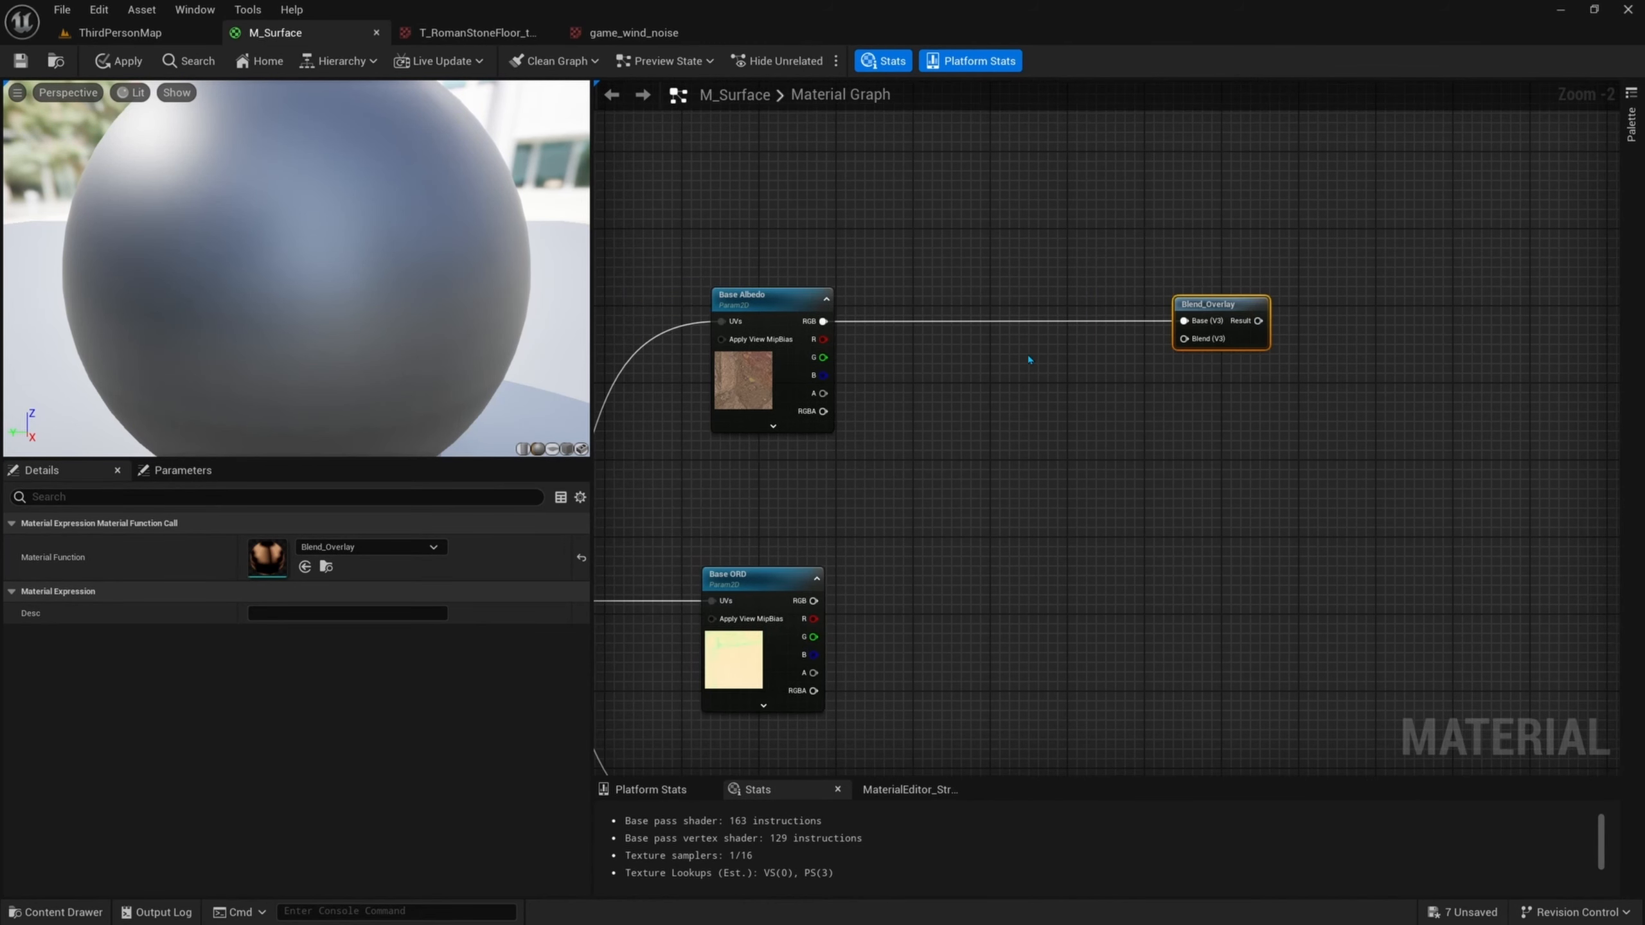
pyautogui.click(929, 379)
pyautogui.moveTo(929, 379); pyautogui.dragTo(916, 349, button='right')
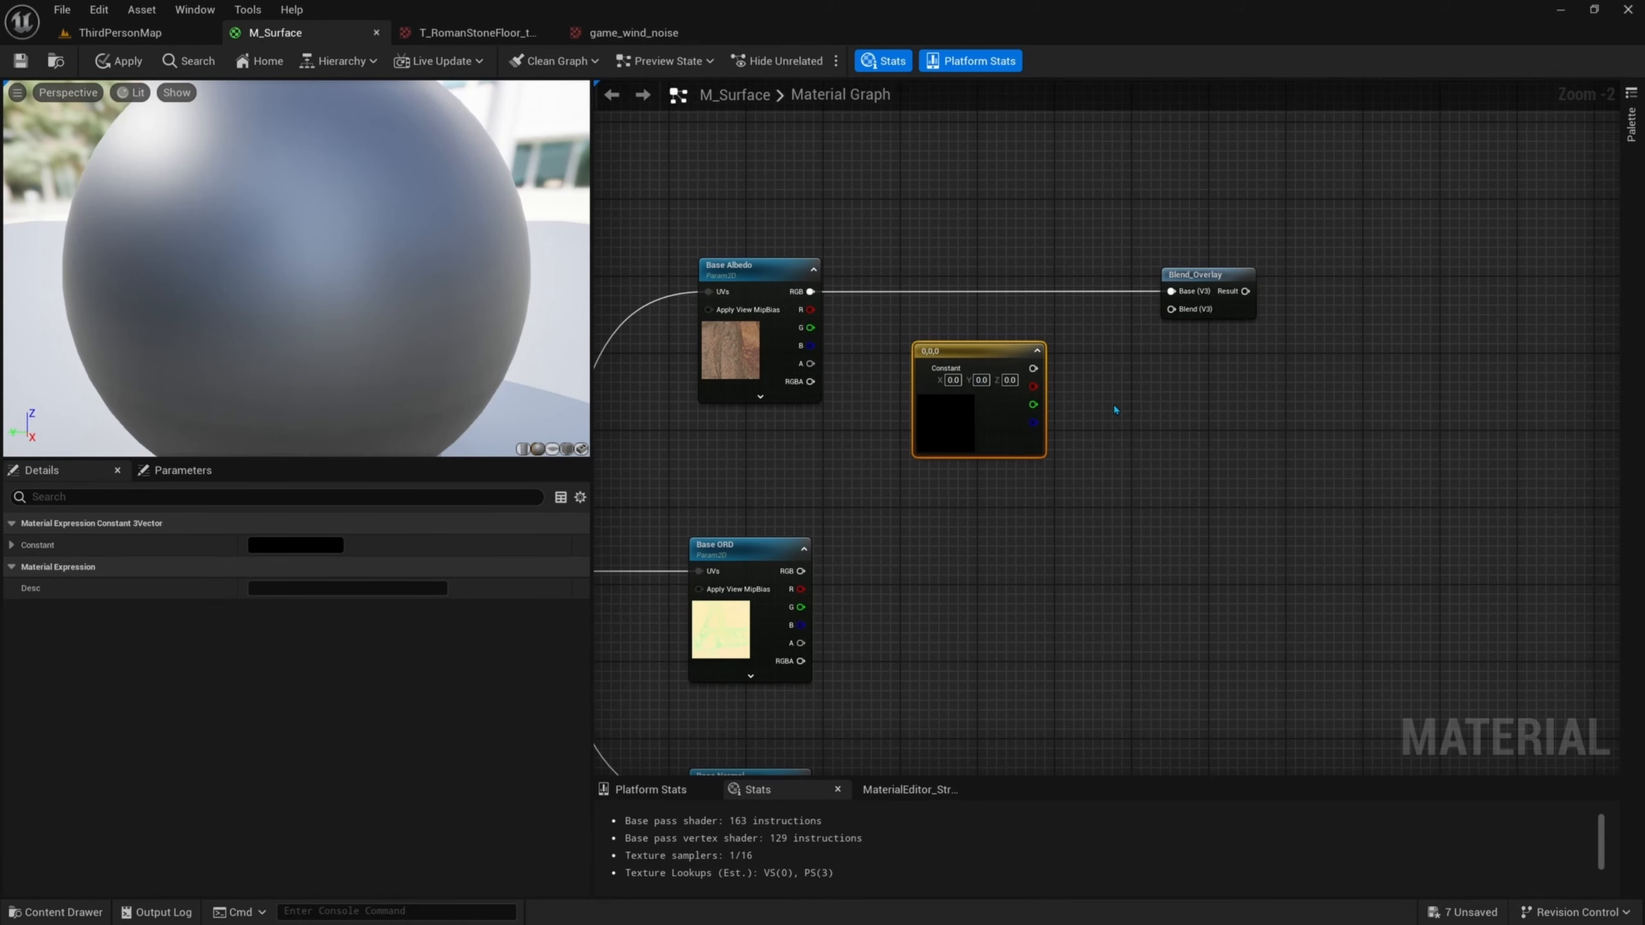
pyautogui.rightClick(958, 342)
pyautogui.click(1033, 396)
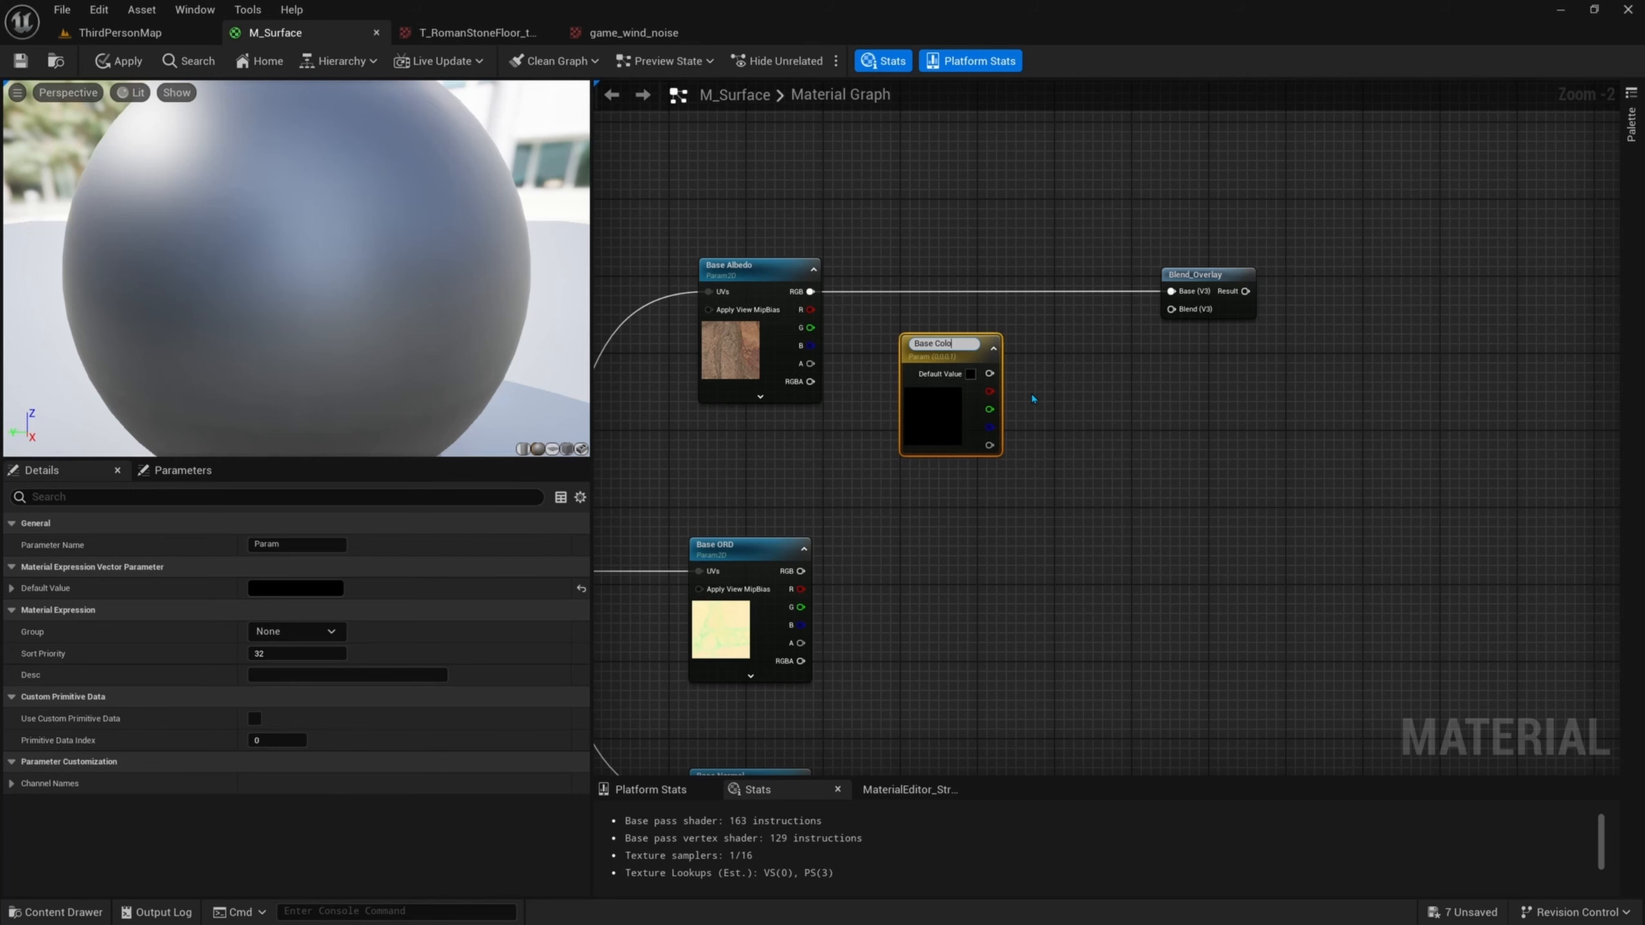
pyautogui.press('Return')
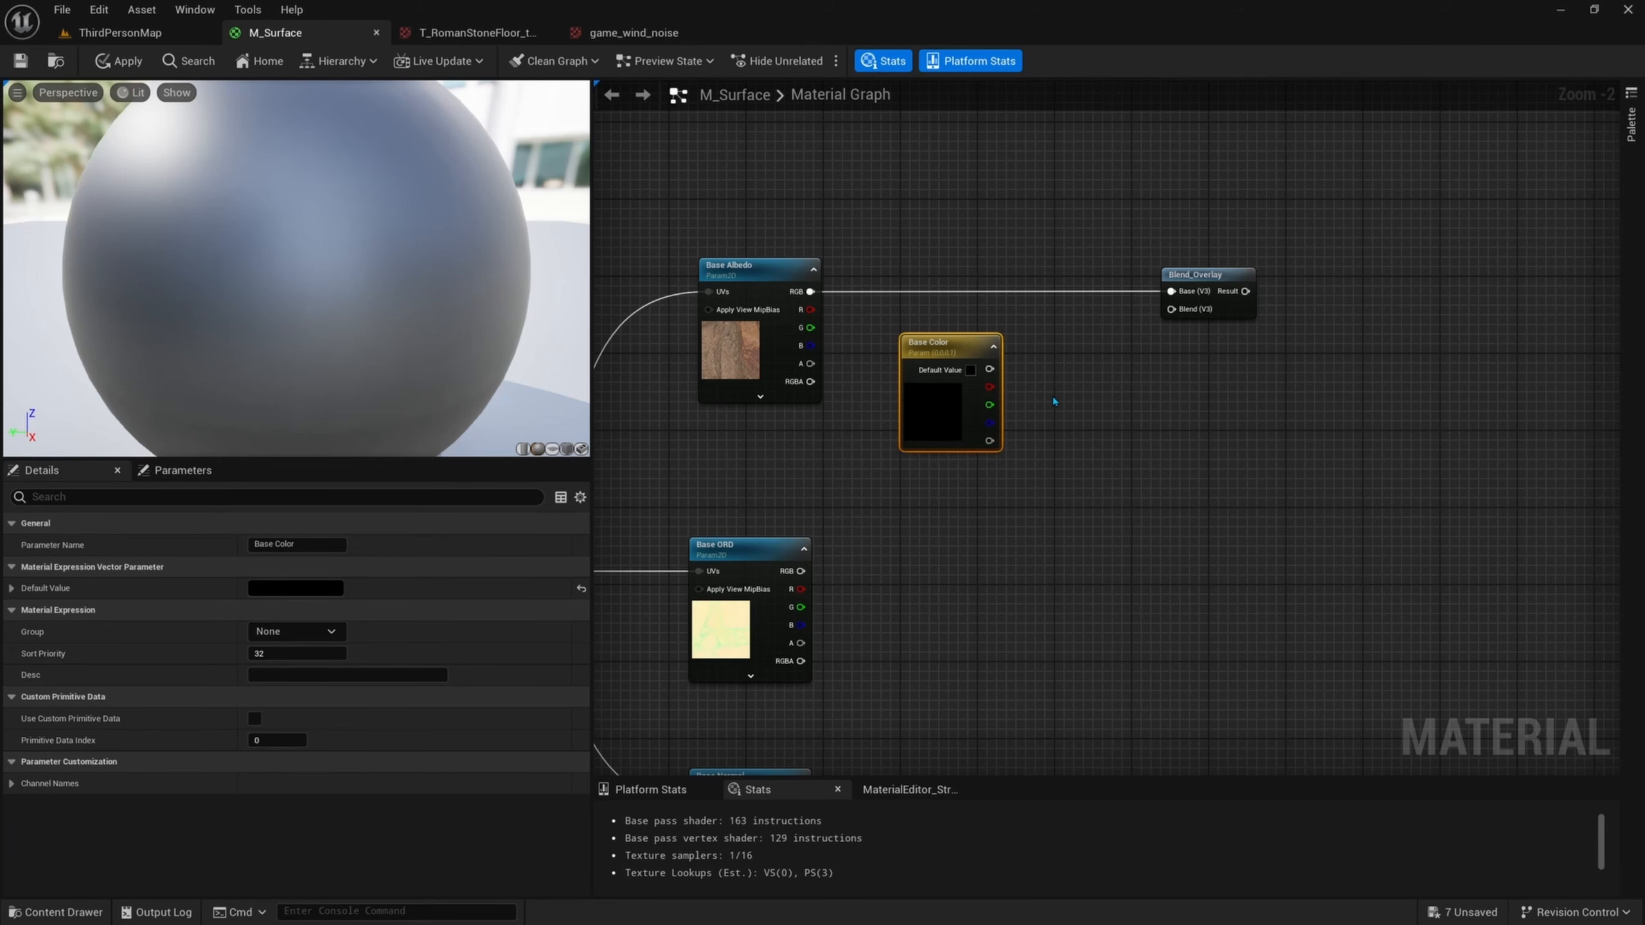
# - Duplicate the Base Color parameter below the original and name the copy Base Color Variation
pyautogui.hotkey('ctrl', 'c')
pyautogui.moveTo(926, 493); pyautogui.dragTo(914, 440, button='right')
pyautogui.click(915, 441)
pyautogui.hotkey('ctrl', 'v')
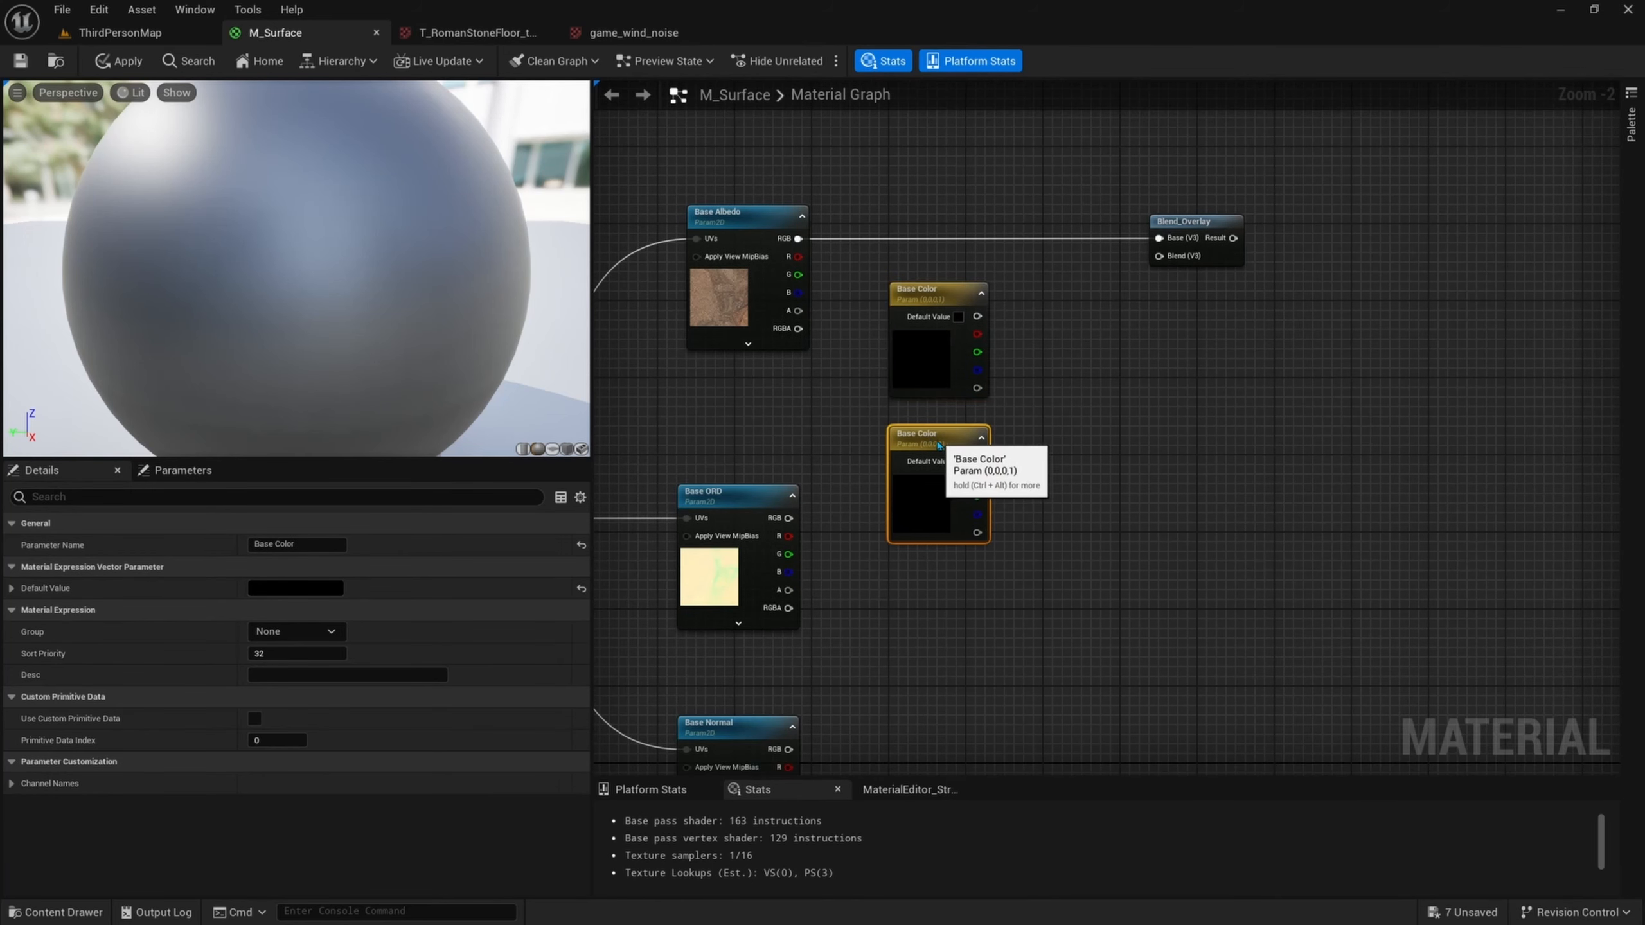
pyautogui.click(330, 544)
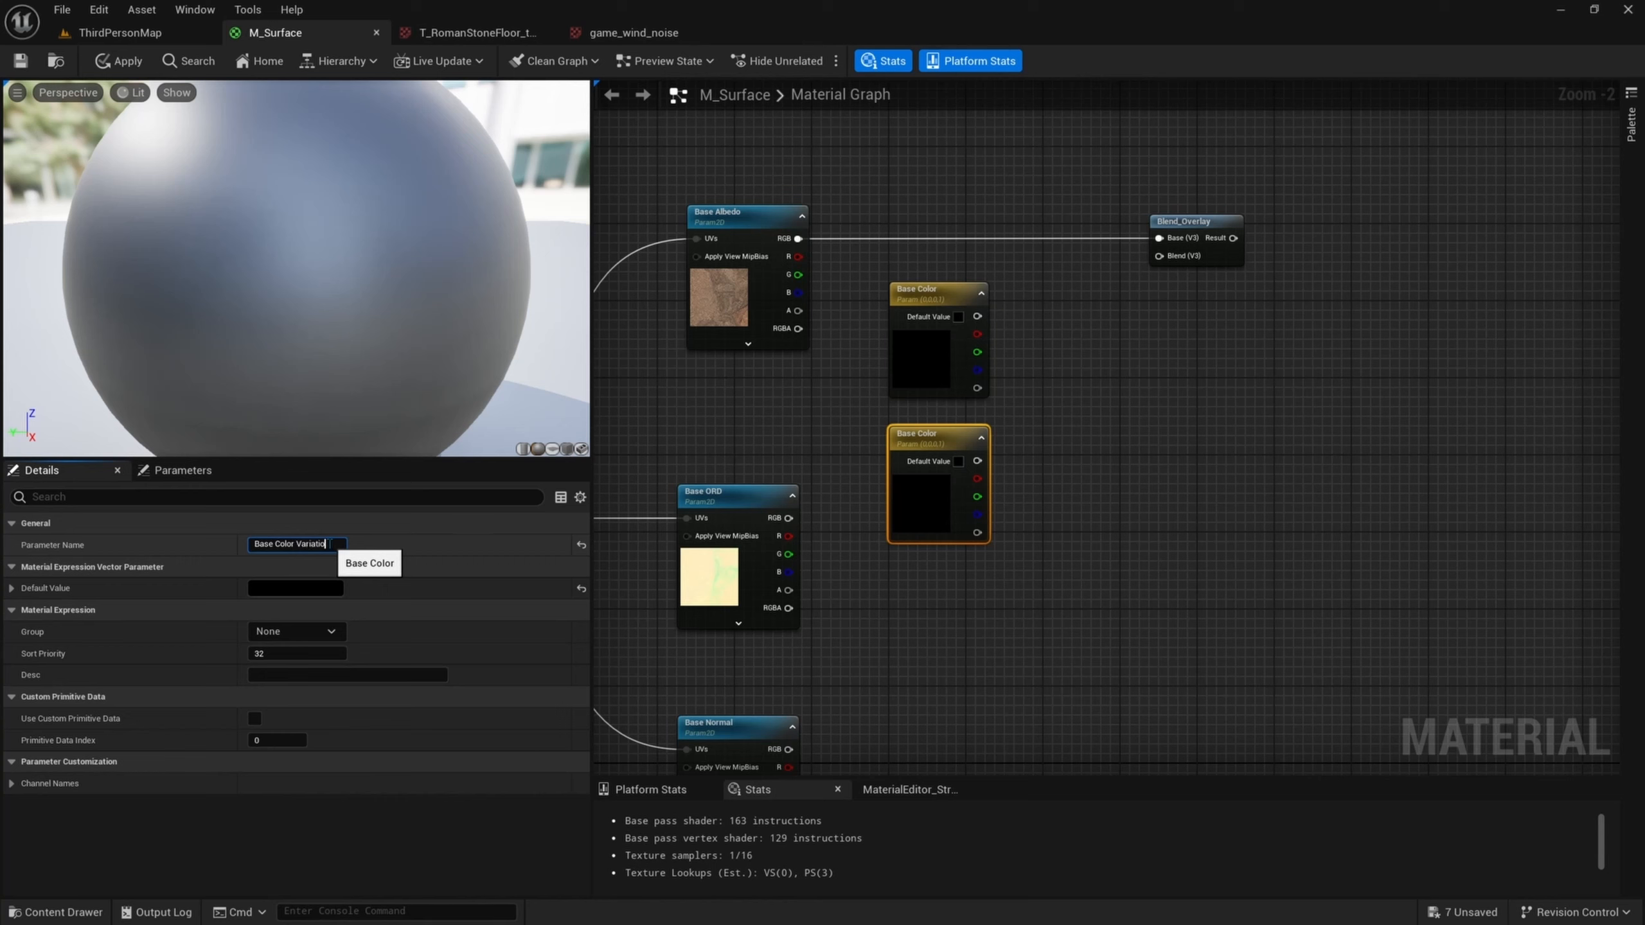
pyautogui.press('Return')
# - Assign Base Color and Base Color Variation to the Base group and move both nodes slightly up
pyautogui.moveTo(1014, 385); pyautogui.dragTo(958, 500)
pyautogui.click(327, 631)
pyautogui.click(295, 664)
pyautogui.moveTo(1068, 494); pyautogui.dragTo(1074, 602, button='right')
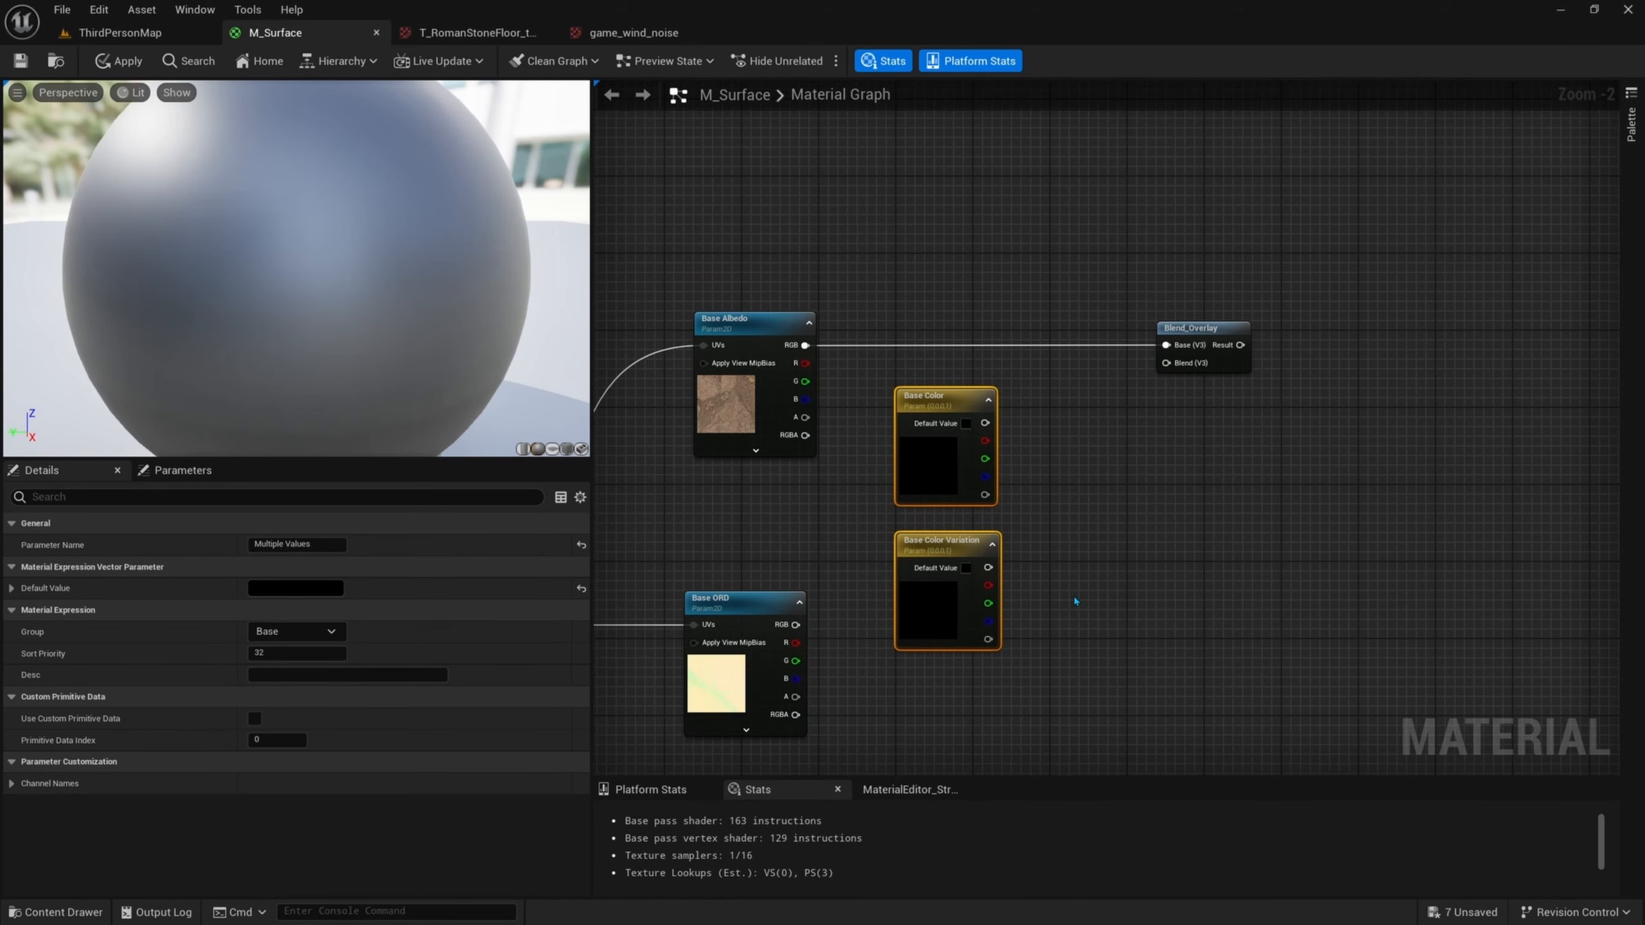
pyautogui.moveTo(948, 597); pyautogui.dragTo(939, 601)
pyautogui.moveTo(933, 602); pyautogui.dragTo(928, 574)
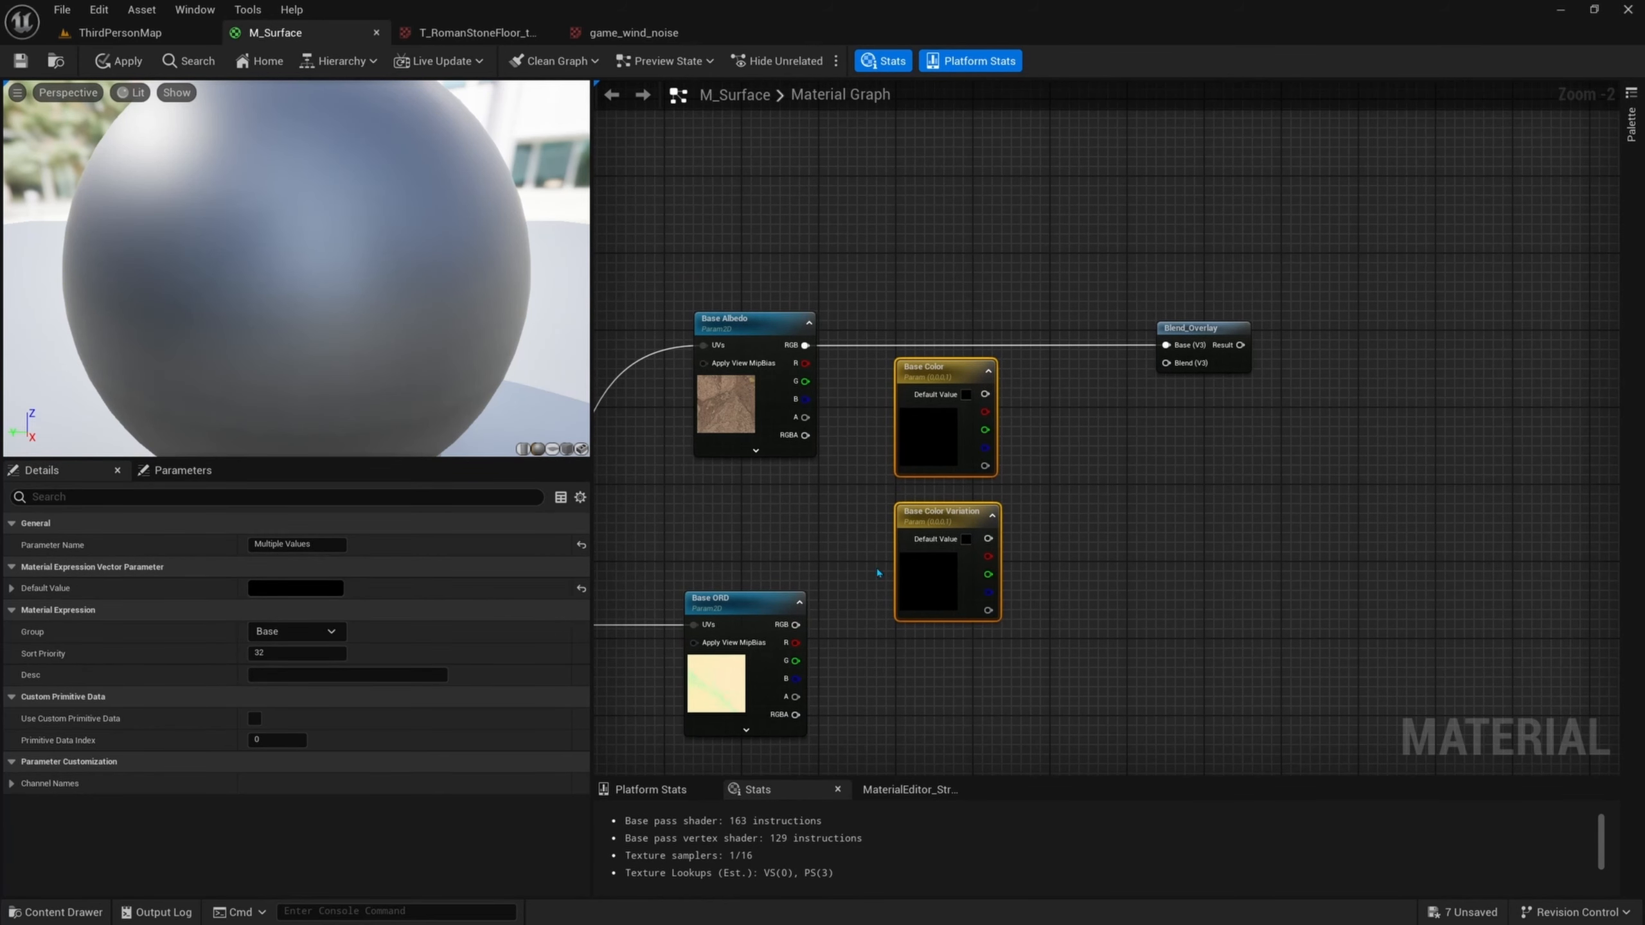
# - Set the Base Color parameter's default to a mid grey with a brightness value of 0.5
pyautogui.doubleClick(919, 467)
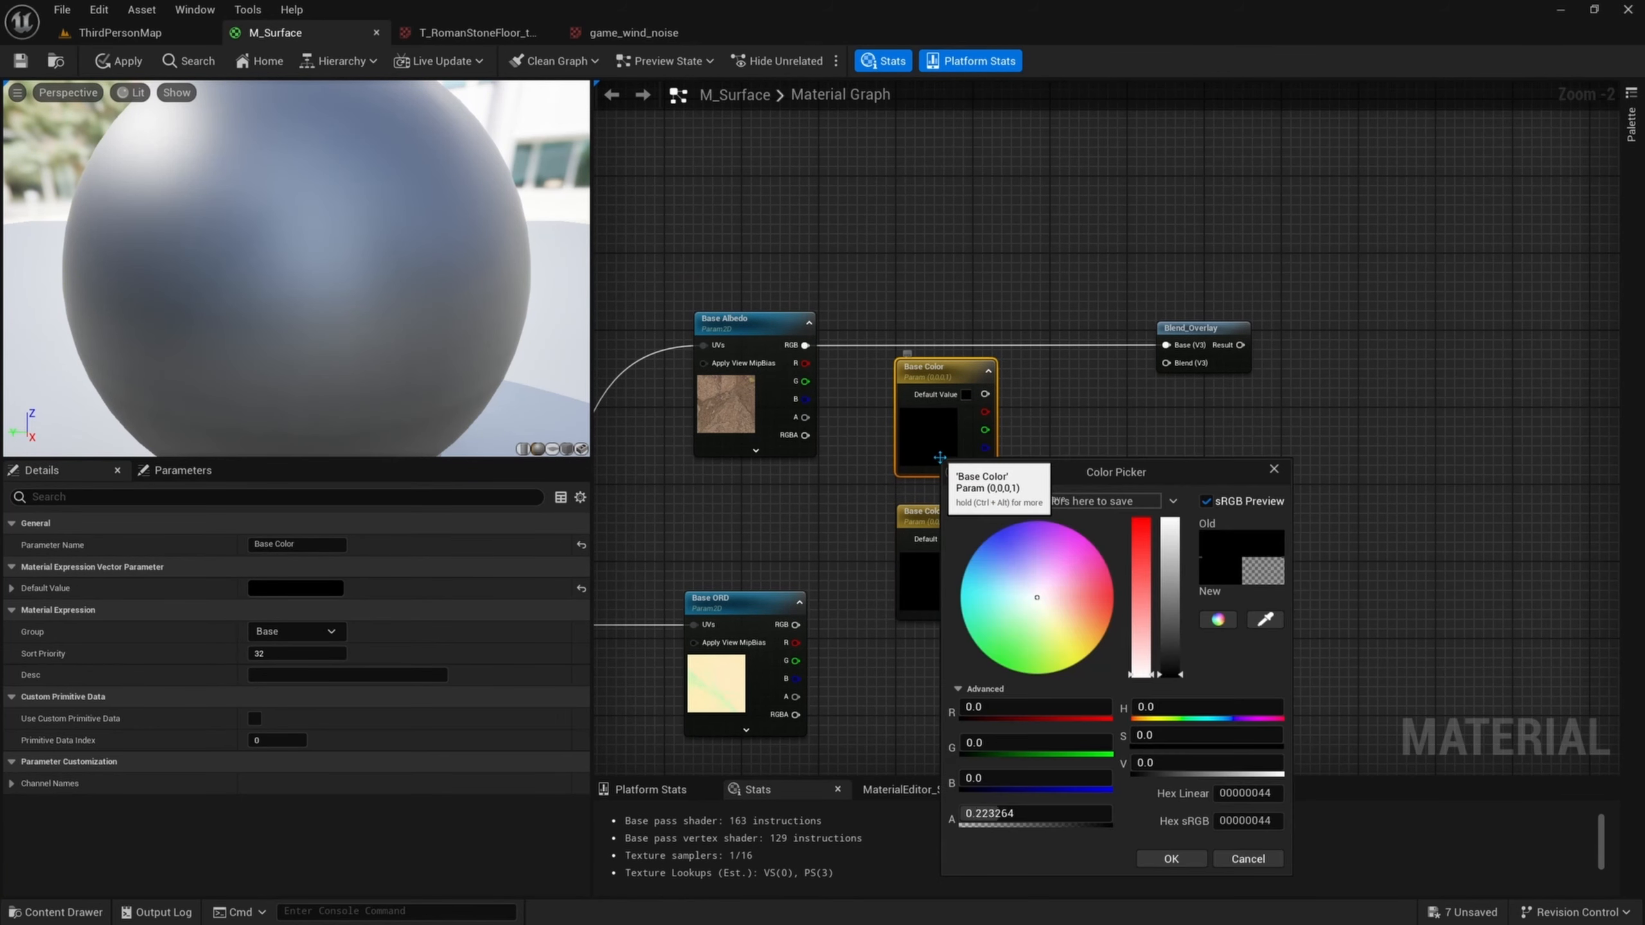
pyautogui.click(1181, 766)
pyautogui.write('.5')
pyautogui.press('Return')
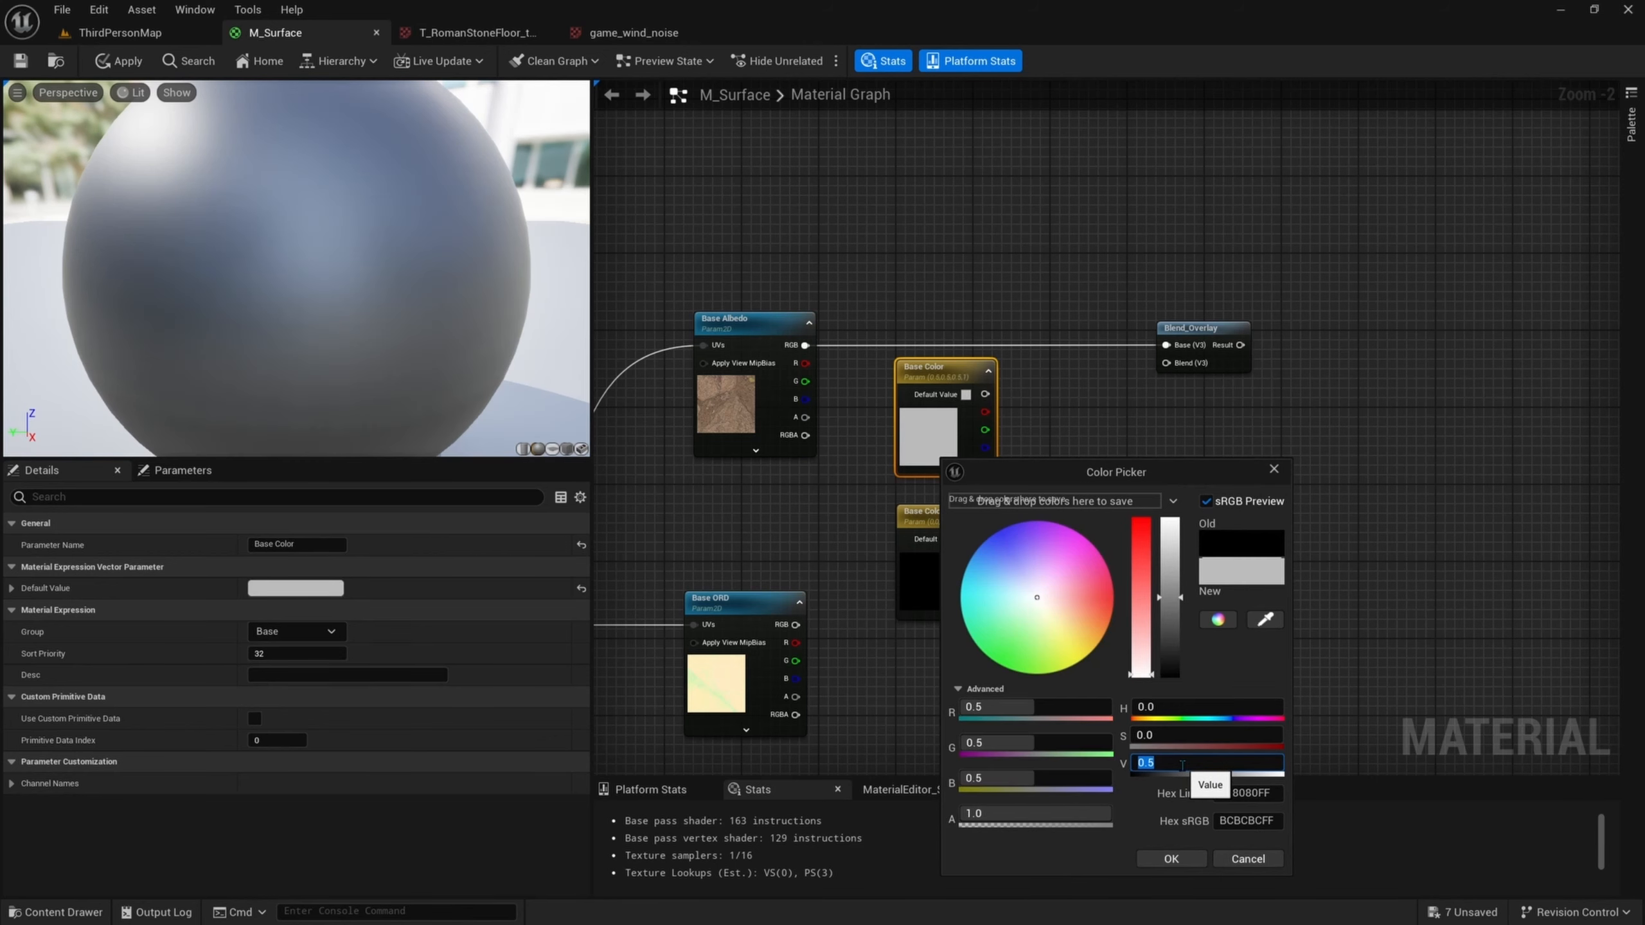
pyautogui.click(1184, 861)
# - Set the Base Color Variation default to a brightness value of 0.5 and place the node directly beneath Base Color
pyautogui.doubleClick(926, 576)
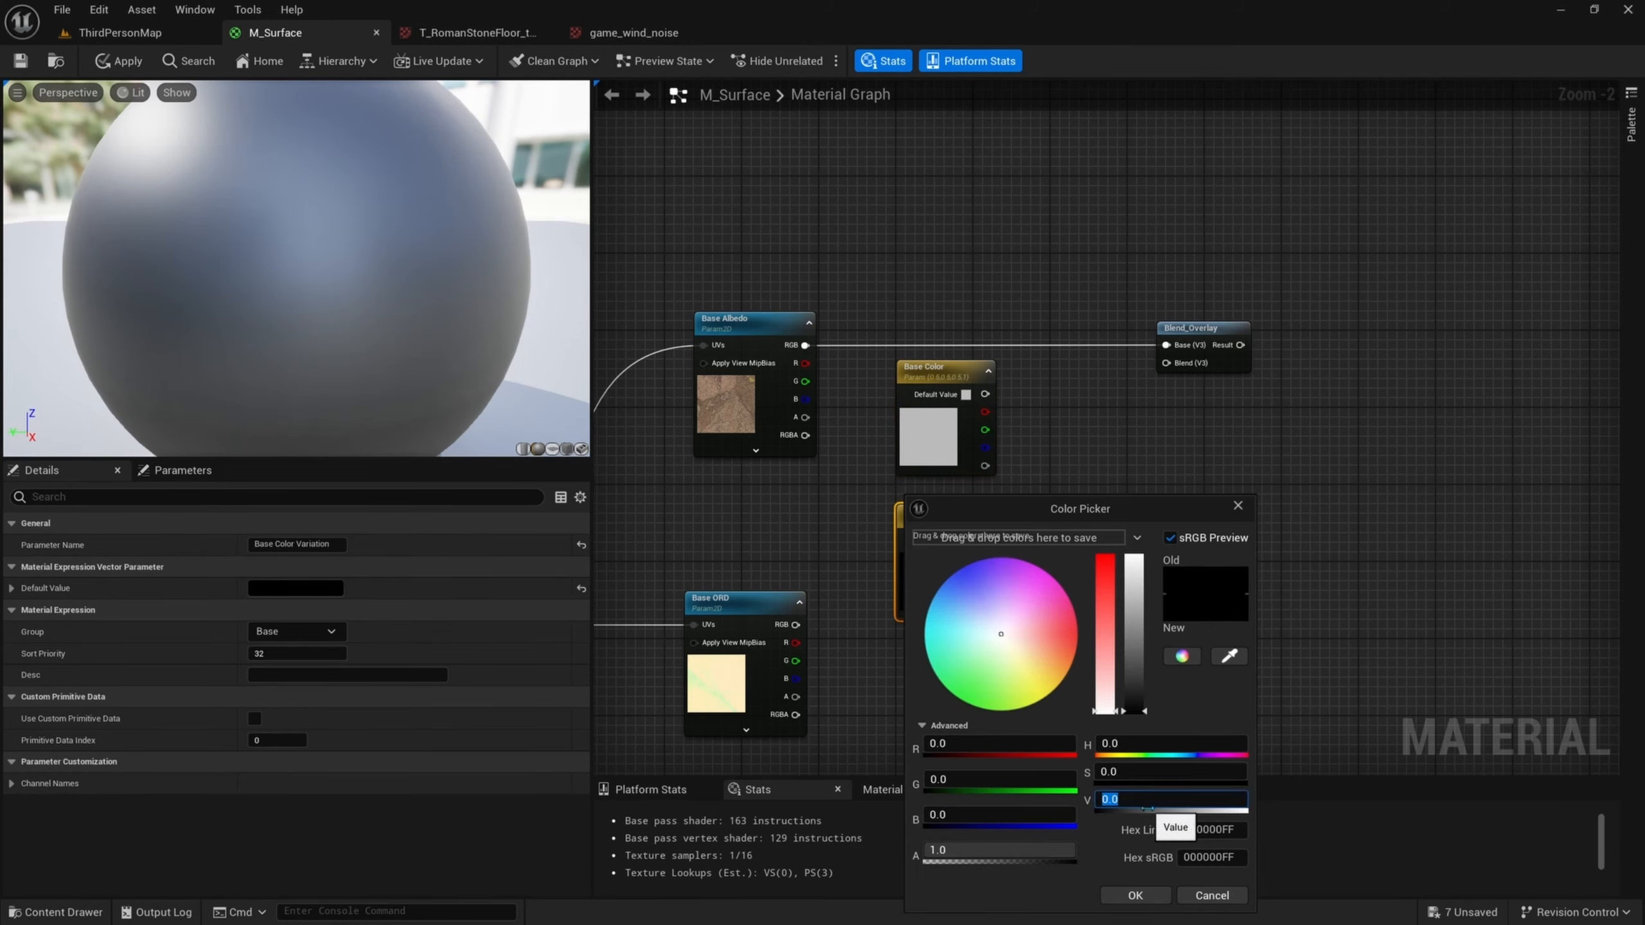
pyautogui.press('Return')
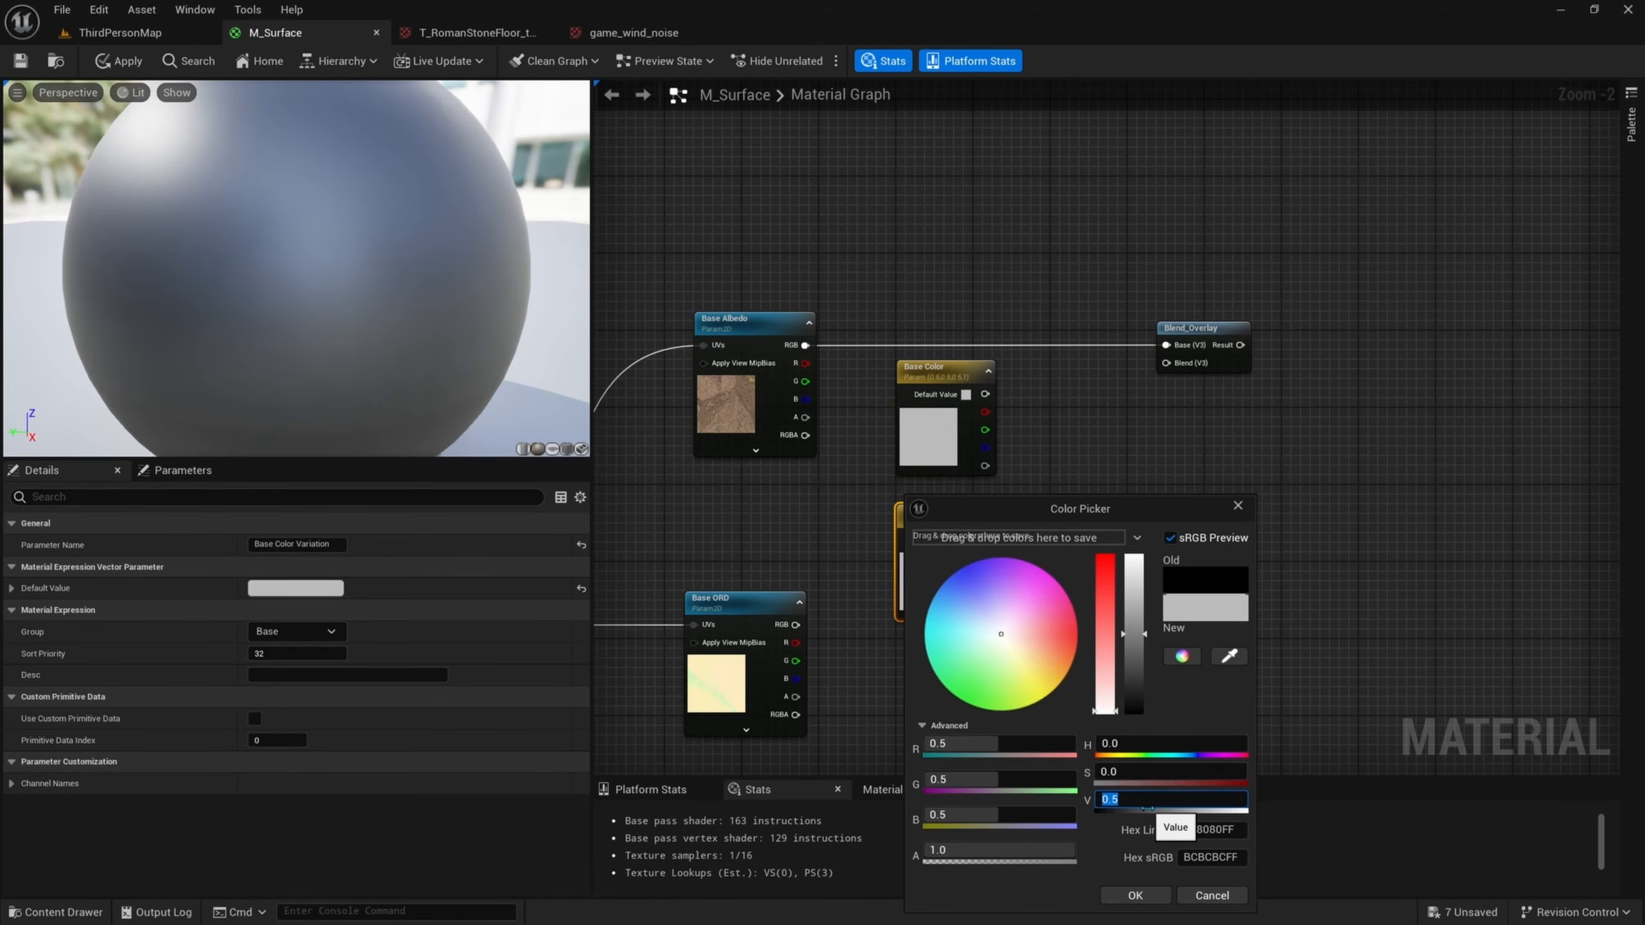
pyautogui.click(1114, 898)
pyautogui.moveTo(957, 576); pyautogui.dragTo(958, 558)
pyautogui.moveTo(1028, 454); pyautogui.dragTo(985, 502)
pyautogui.moveTo(1032, 413); pyautogui.dragTo(981, 522)
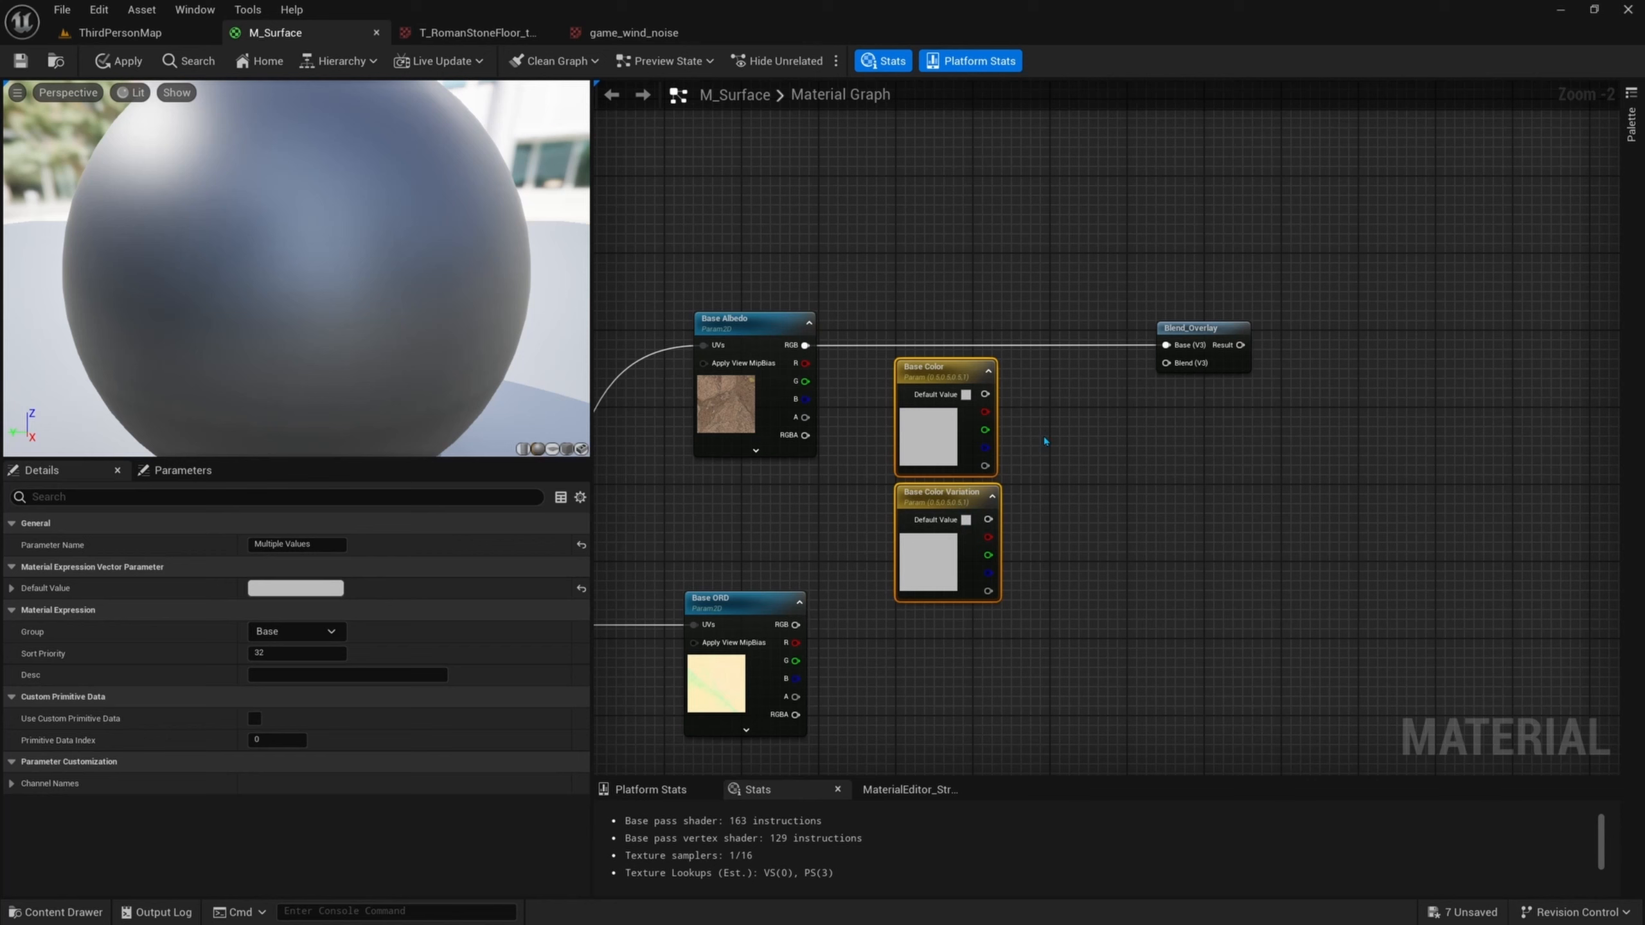
# - Add a Lerp node with Base Color connected to A and Base Color Variation to B
pyautogui.click(1075, 418)
pyautogui.moveTo(1104, 483); pyautogui.dragTo(1143, 489, button='right')
pyautogui.moveTo(1024, 399); pyautogui.dragTo(1130, 446)
pyautogui.moveTo(1029, 525); pyautogui.dragTo(1125, 466)
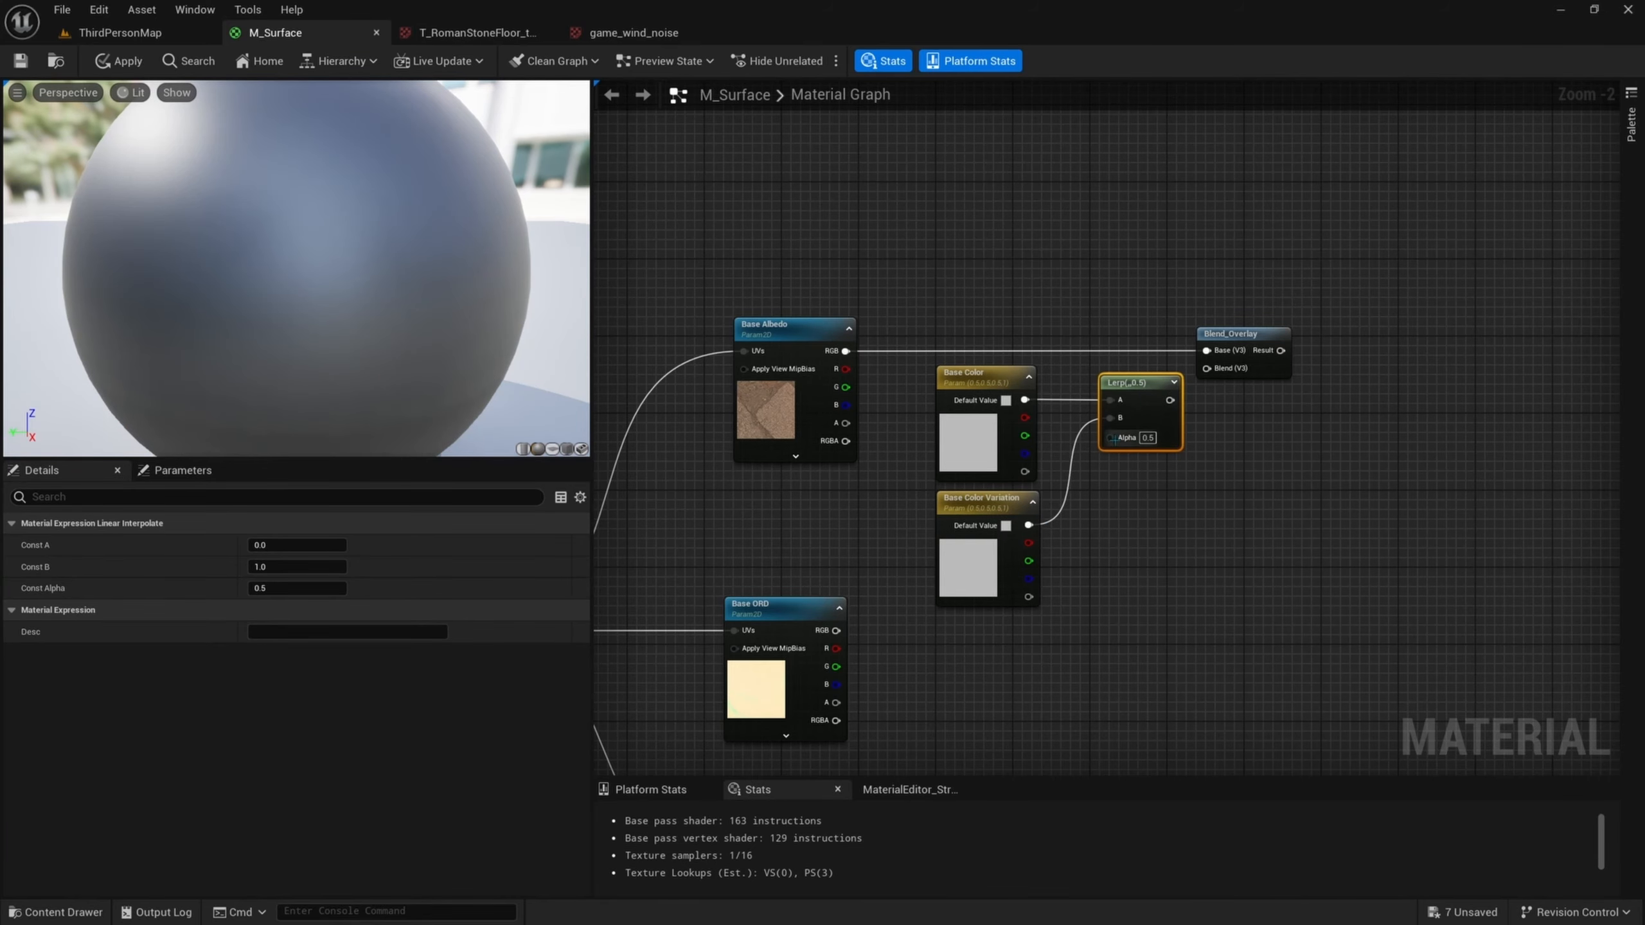
# - Add a Macro Noise 1 reroute below the Lerp node and connect it to the Lerp's Alpha
pyautogui.scroll(-1, 1121, 428)
pyautogui.moveTo(1117, 424); pyautogui.dragTo(1136, 575, button='right')
pyautogui.moveTo(1083, 396); pyautogui.dragTo(972, 529, button='right')
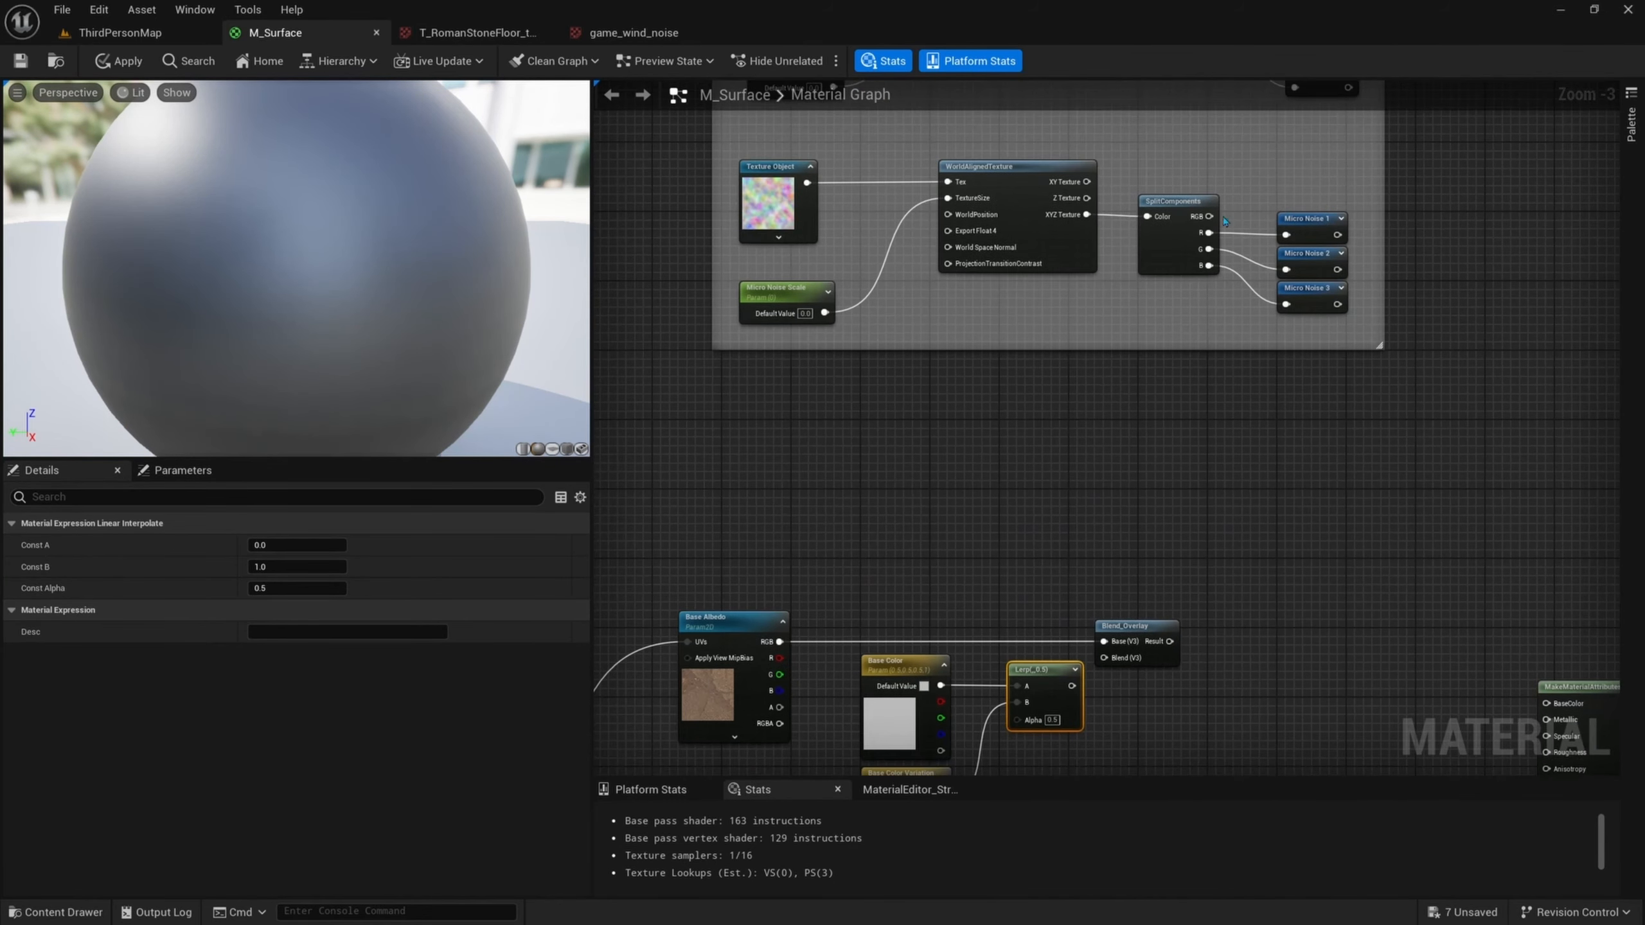
pyautogui.moveTo(1166, 214); pyautogui.dragTo(1094, 465, button='right')
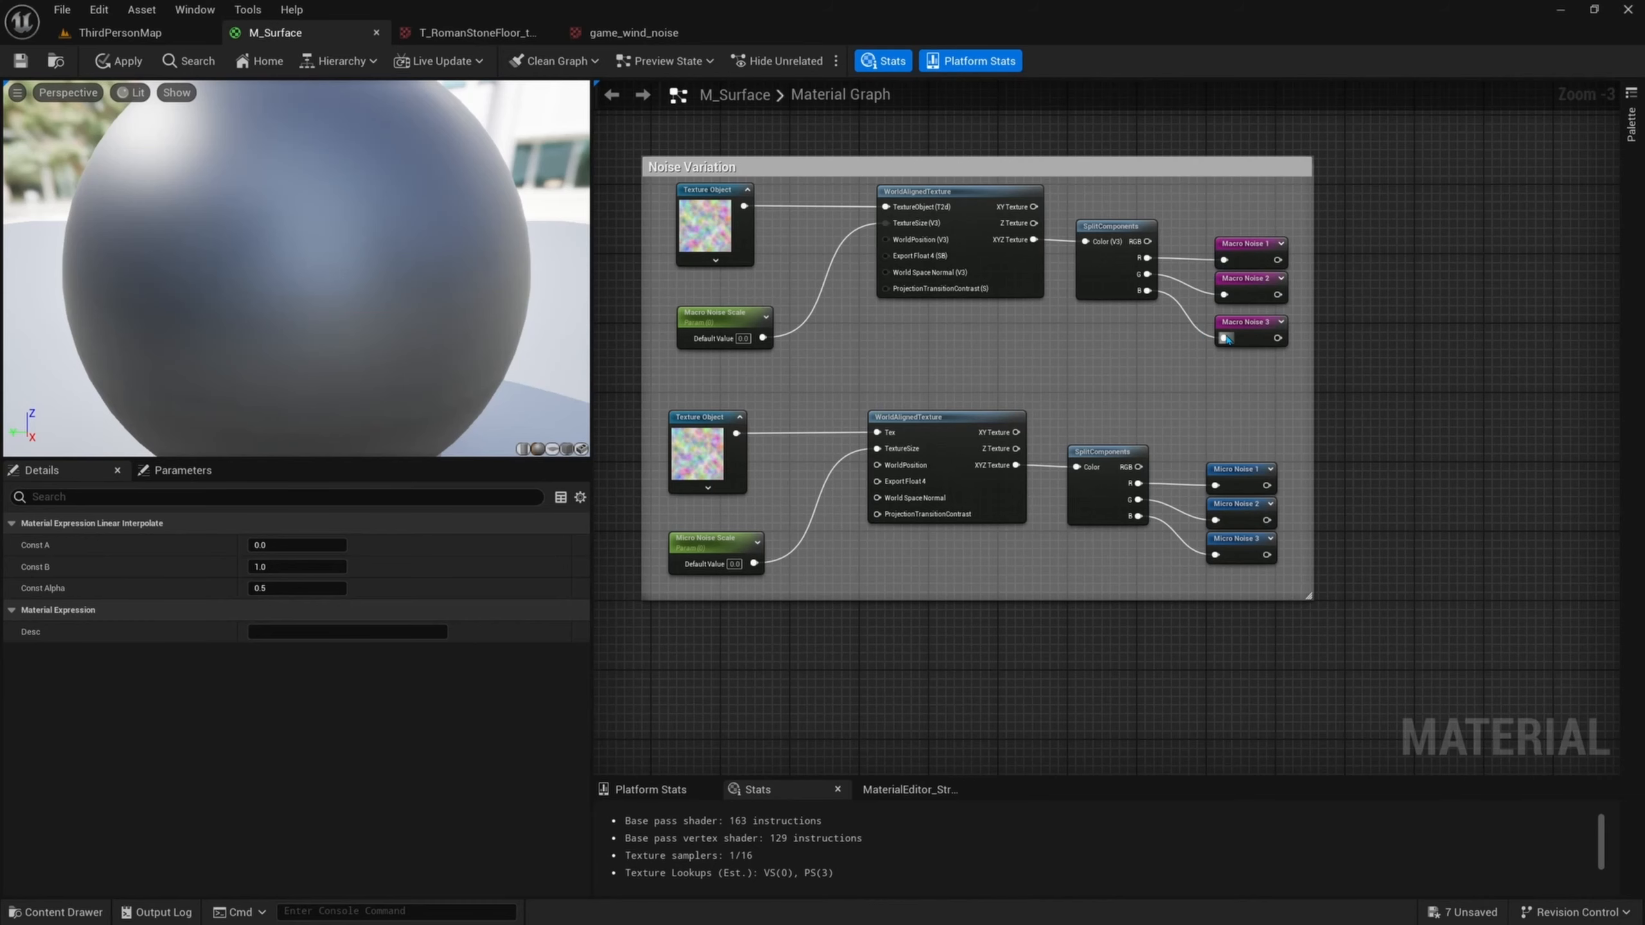
pyautogui.moveTo(1139, 684); pyautogui.dragTo(1113, 459, button='right')
pyautogui.moveTo(980, 749); pyautogui.dragTo(1089, 450, button='right')
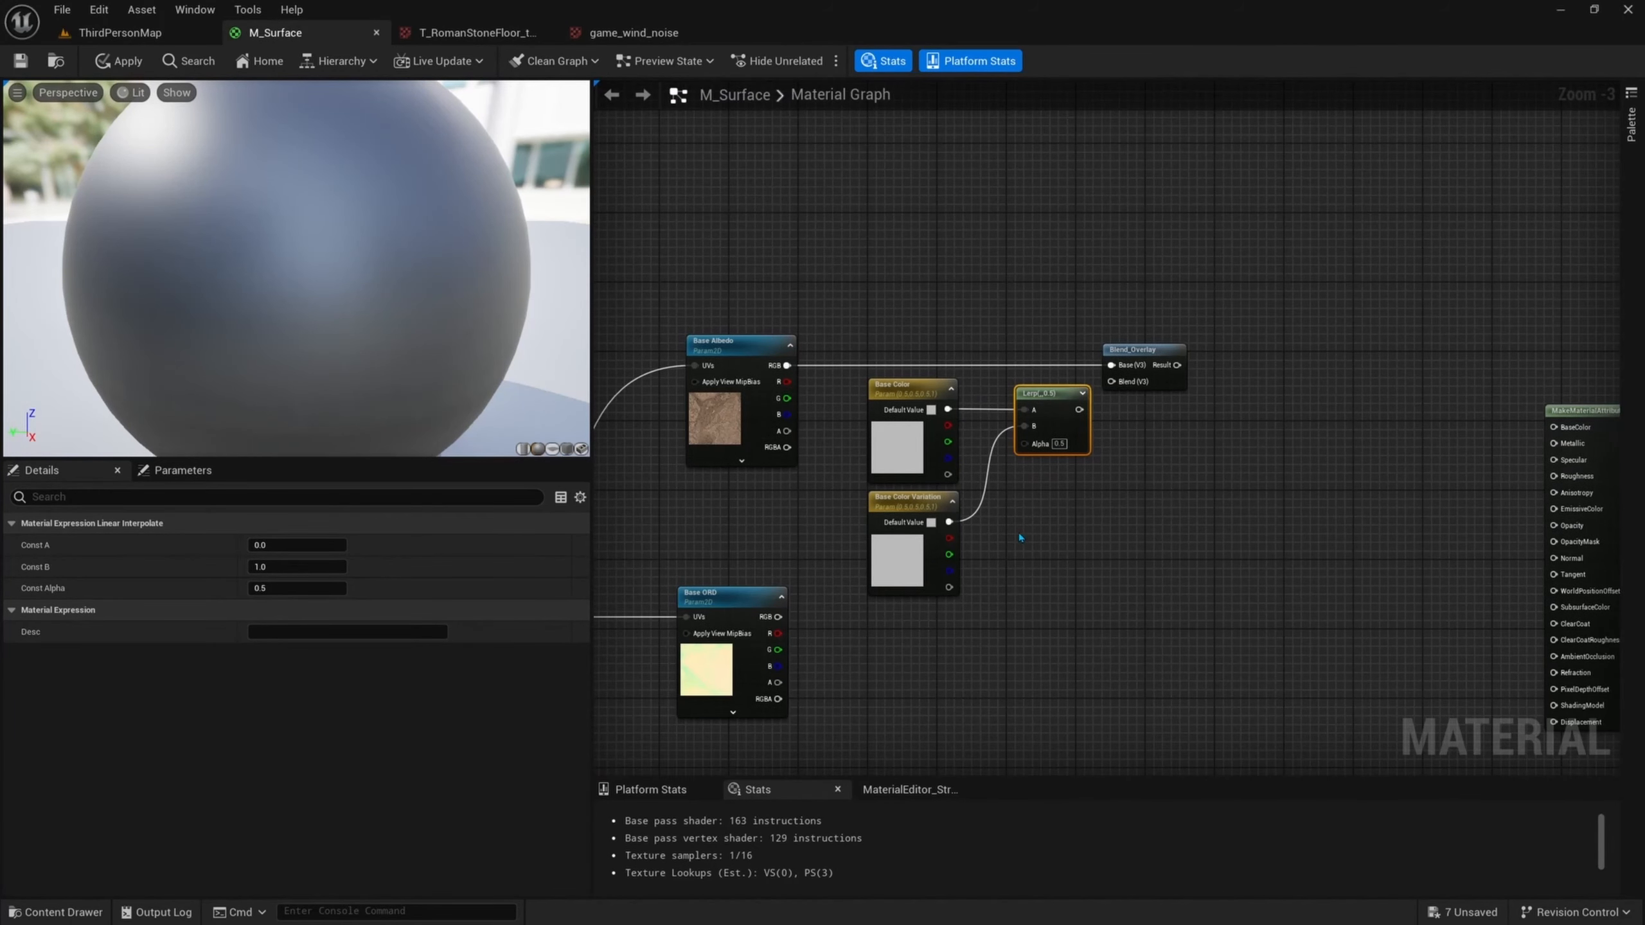
pyautogui.rightClick(1020, 538)
pyautogui.write('macro no')
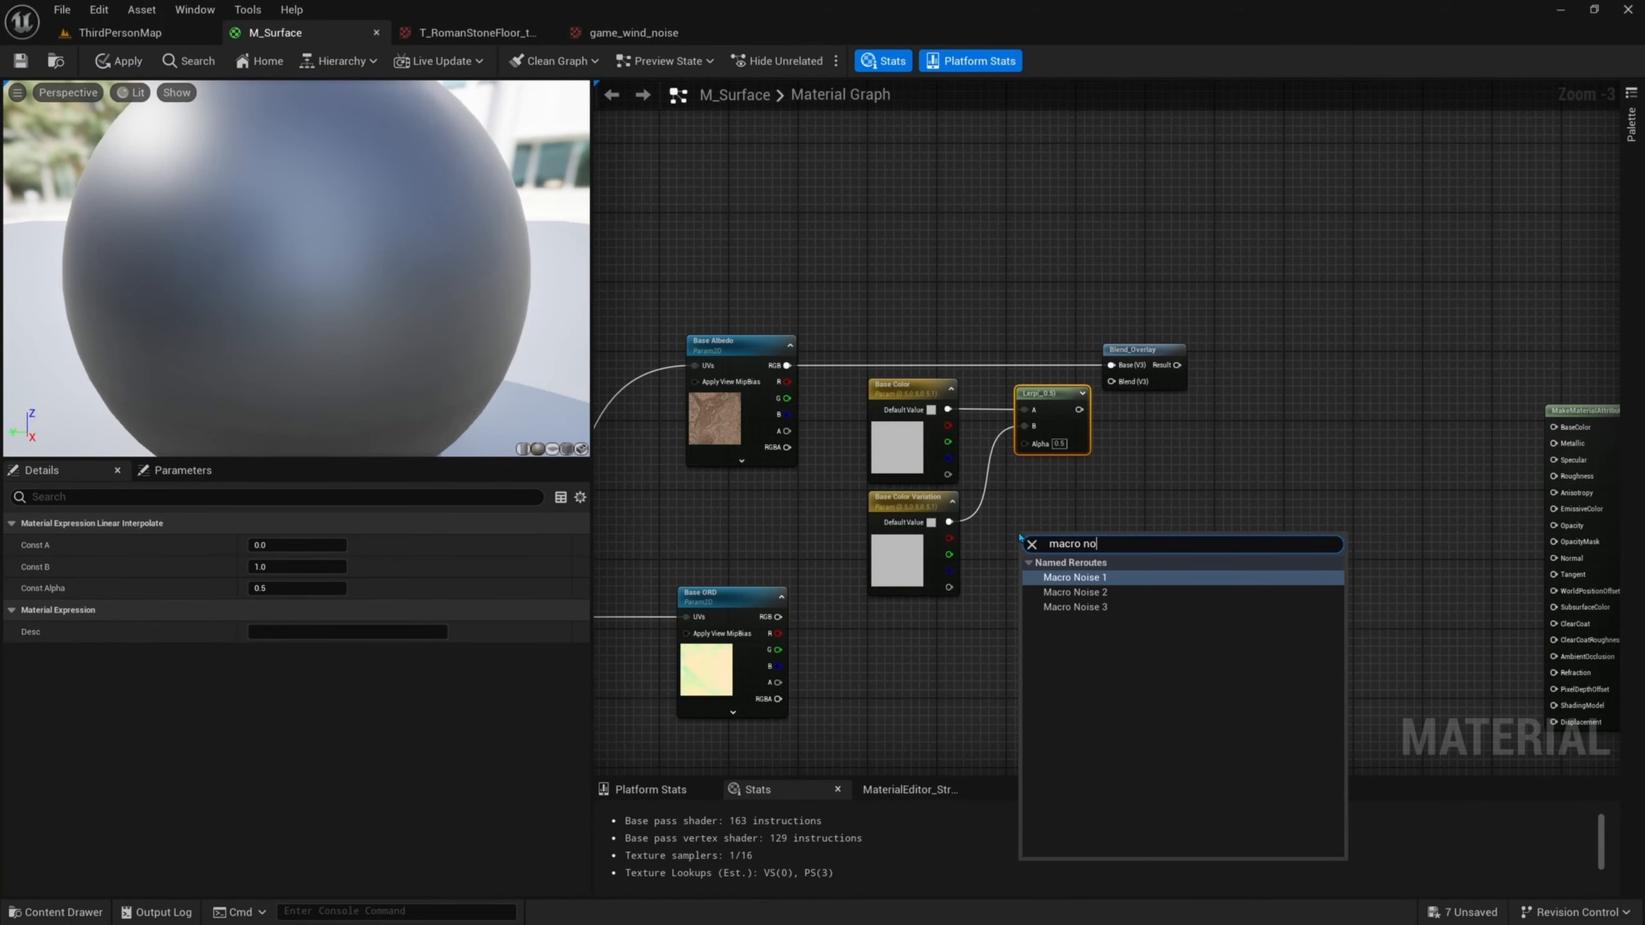
pyautogui.press('Return')
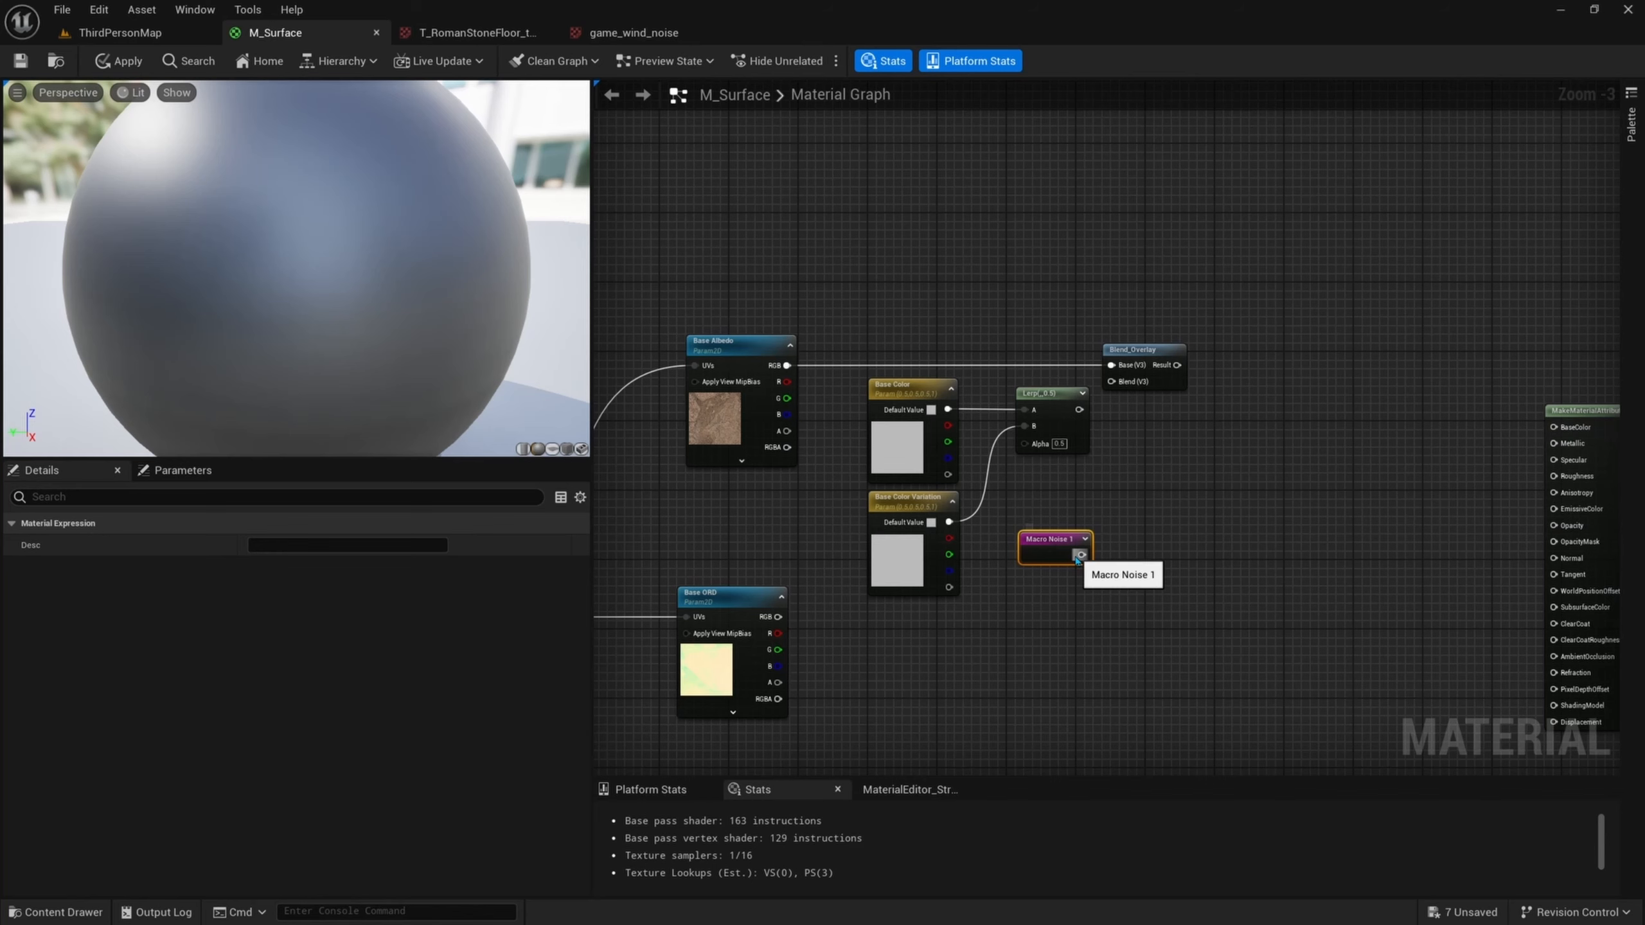
pyautogui.moveTo(1082, 554); pyautogui.dragTo(1043, 528)
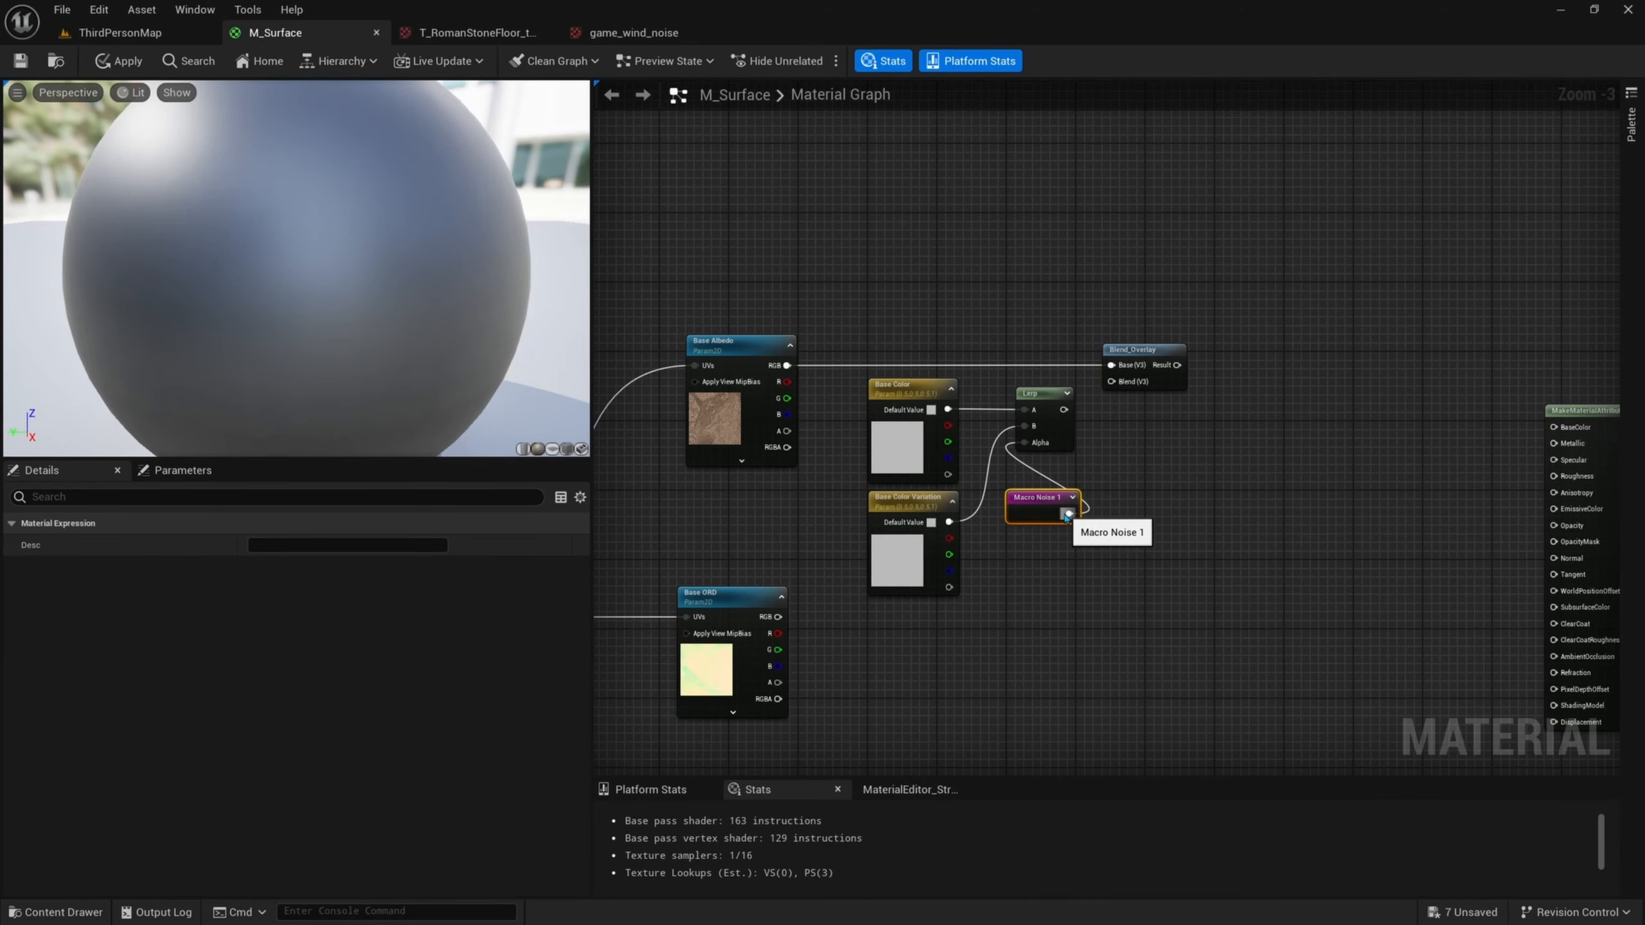
# - Examine the red channel of the game_wind_noise texture on its own and return to the M_Surface graph
pyautogui.click(634, 32)
pyautogui.click(278, 62)
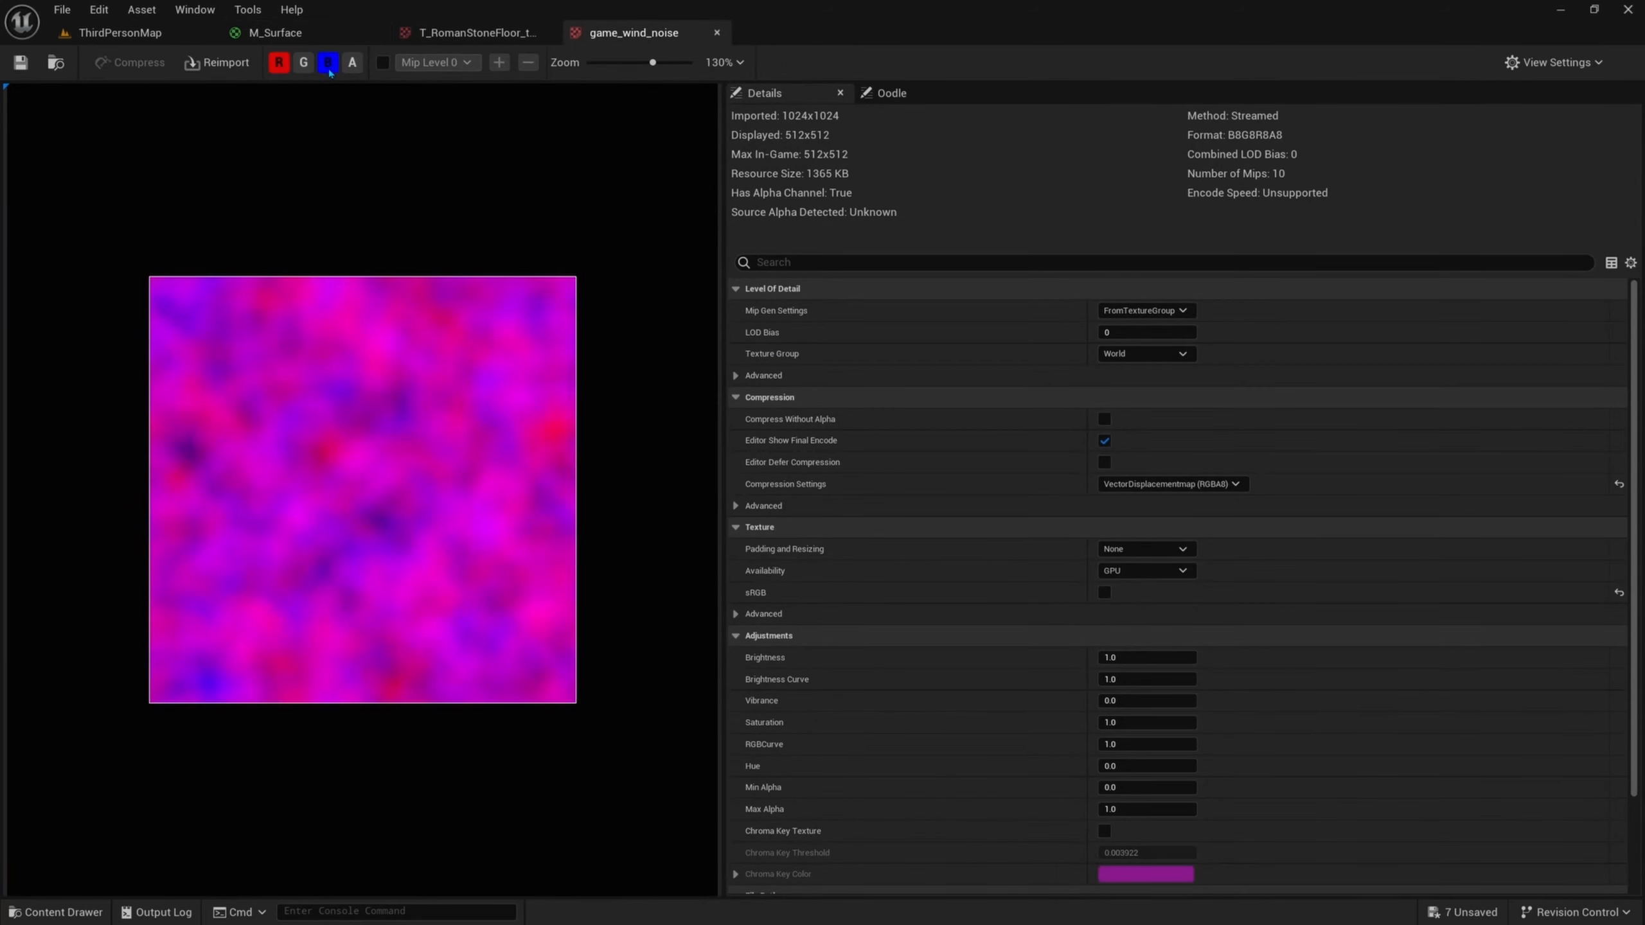
pyautogui.click(328, 62)
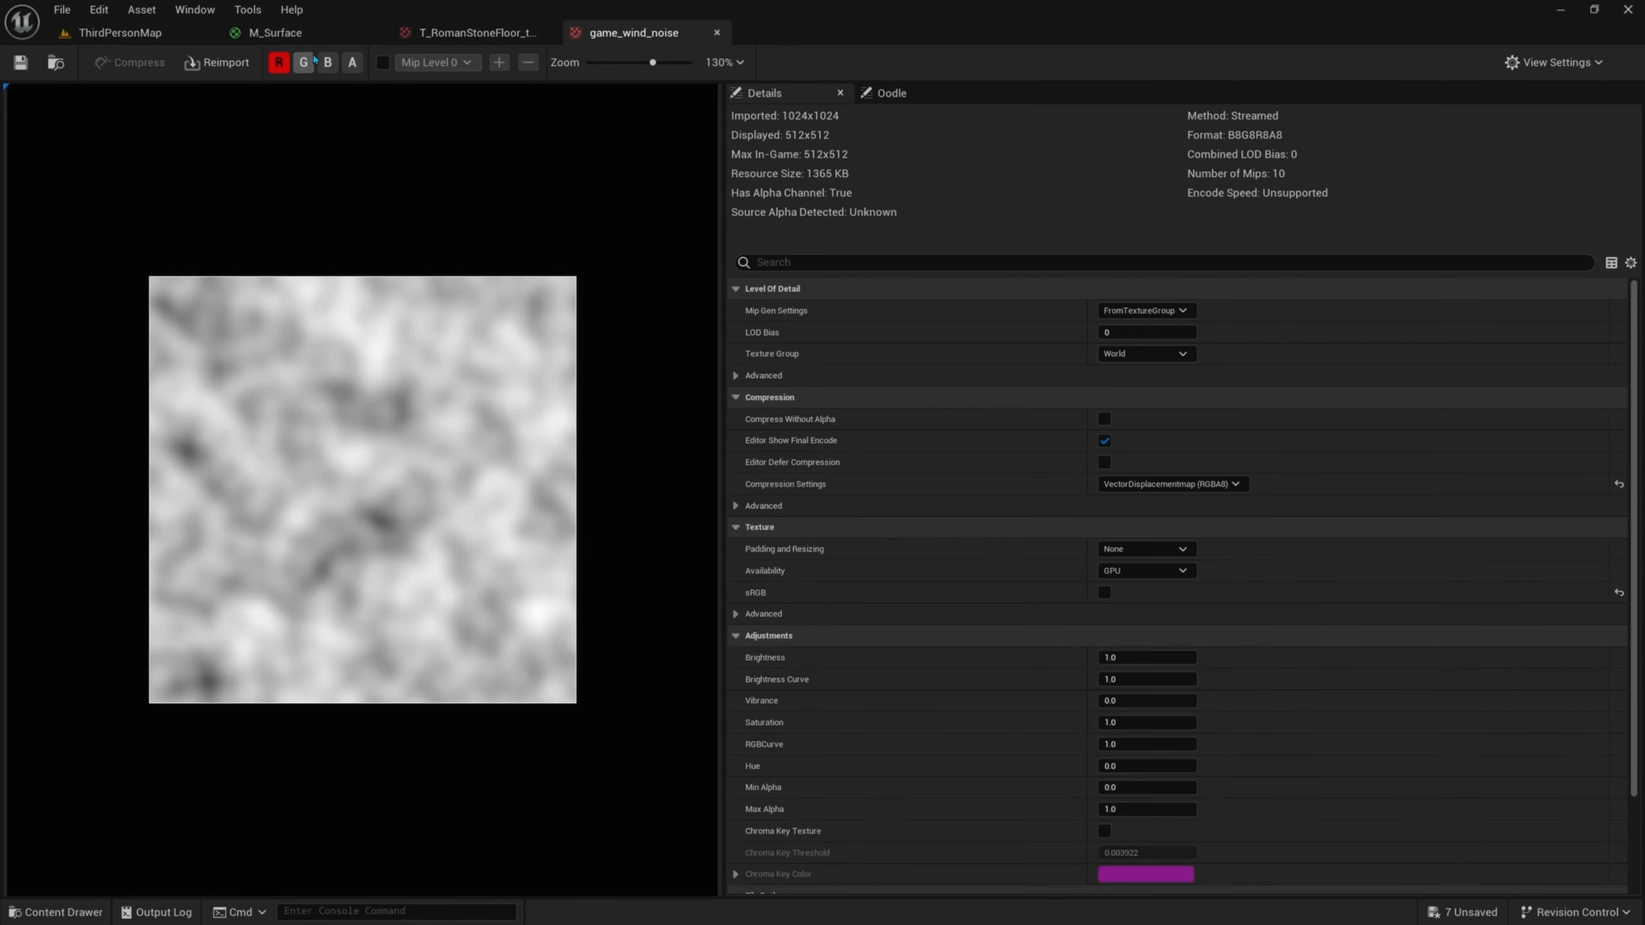
pyautogui.click(295, 33)
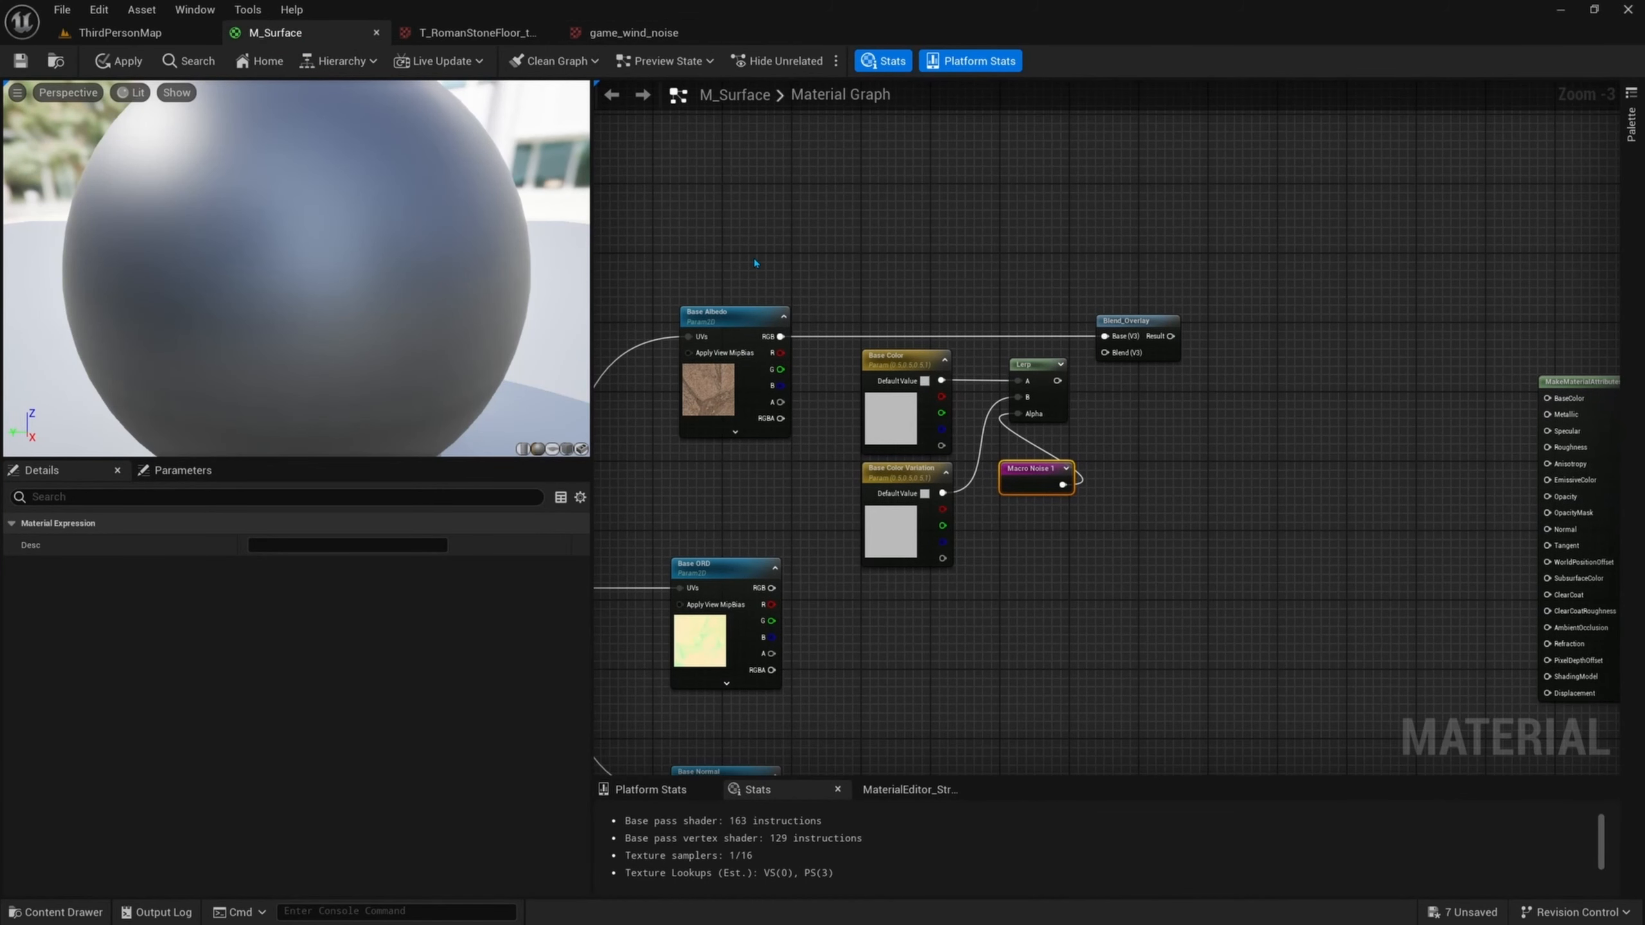
# - Connect the Lerp to the Blend input of Blend_Overlay and the Blend_Overlay Result to BaseColor
pyautogui.moveTo(755, 264); pyautogui.dragTo(698, 477)
pyautogui.moveTo(749, 266); pyautogui.dragTo(717, 466)
pyautogui.moveTo(918, 448); pyautogui.dragTo(801, 427, button='right')
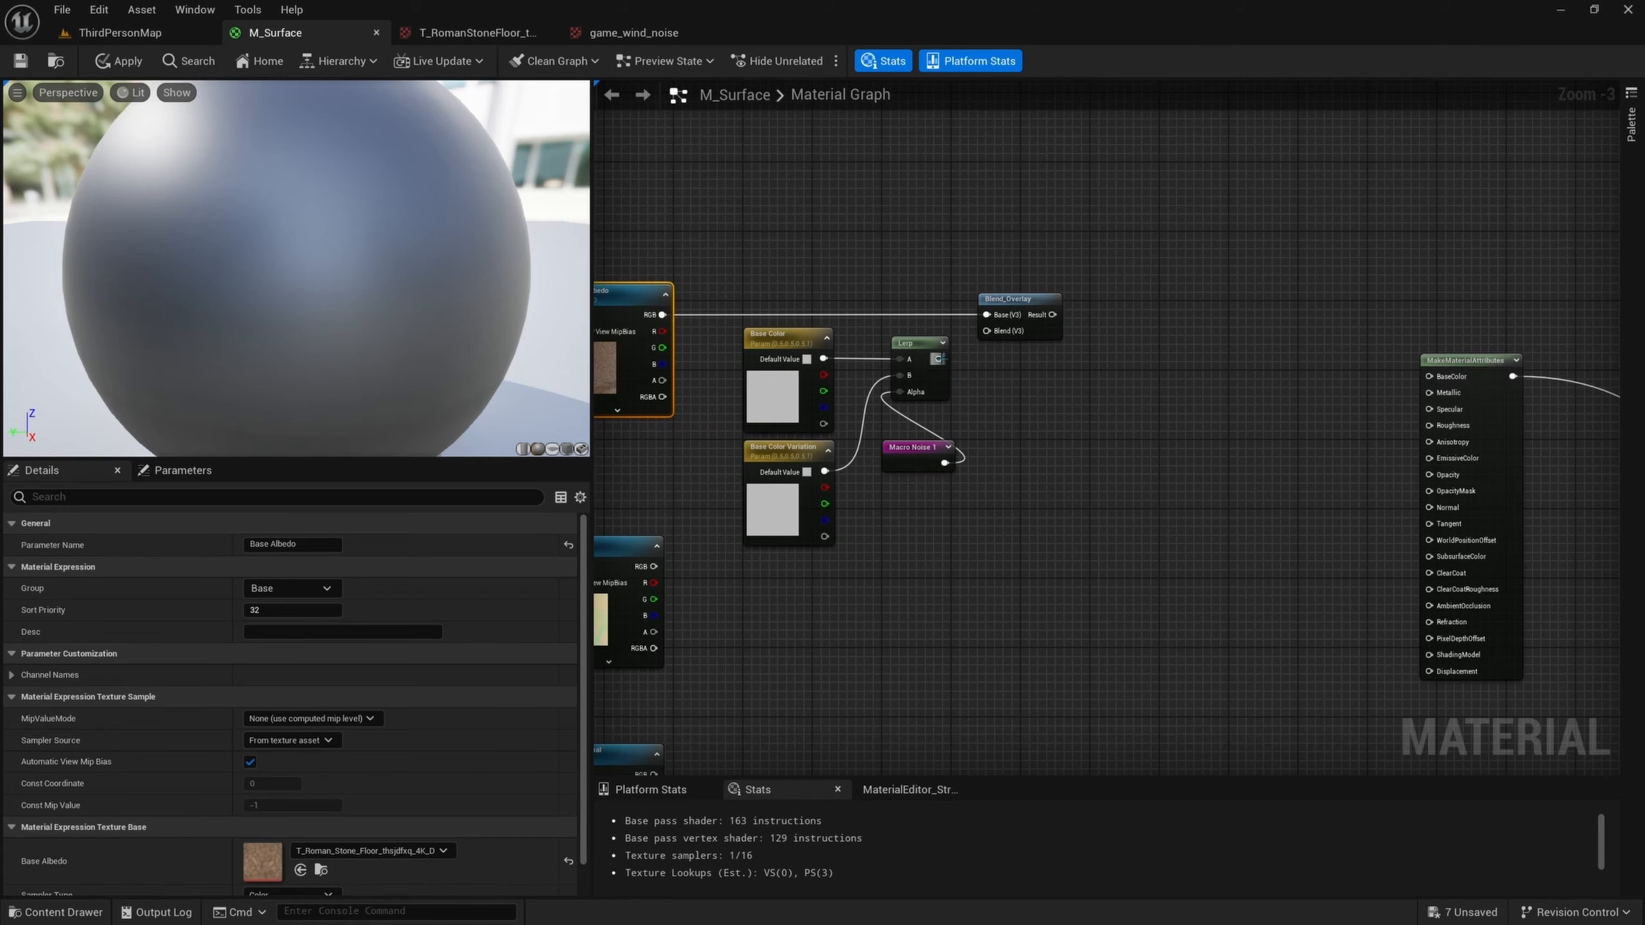
pyautogui.moveTo(938, 359); pyautogui.dragTo(1451, 383)
pyautogui.moveTo(1043, 414); pyautogui.dragTo(1260, 223, button='right')
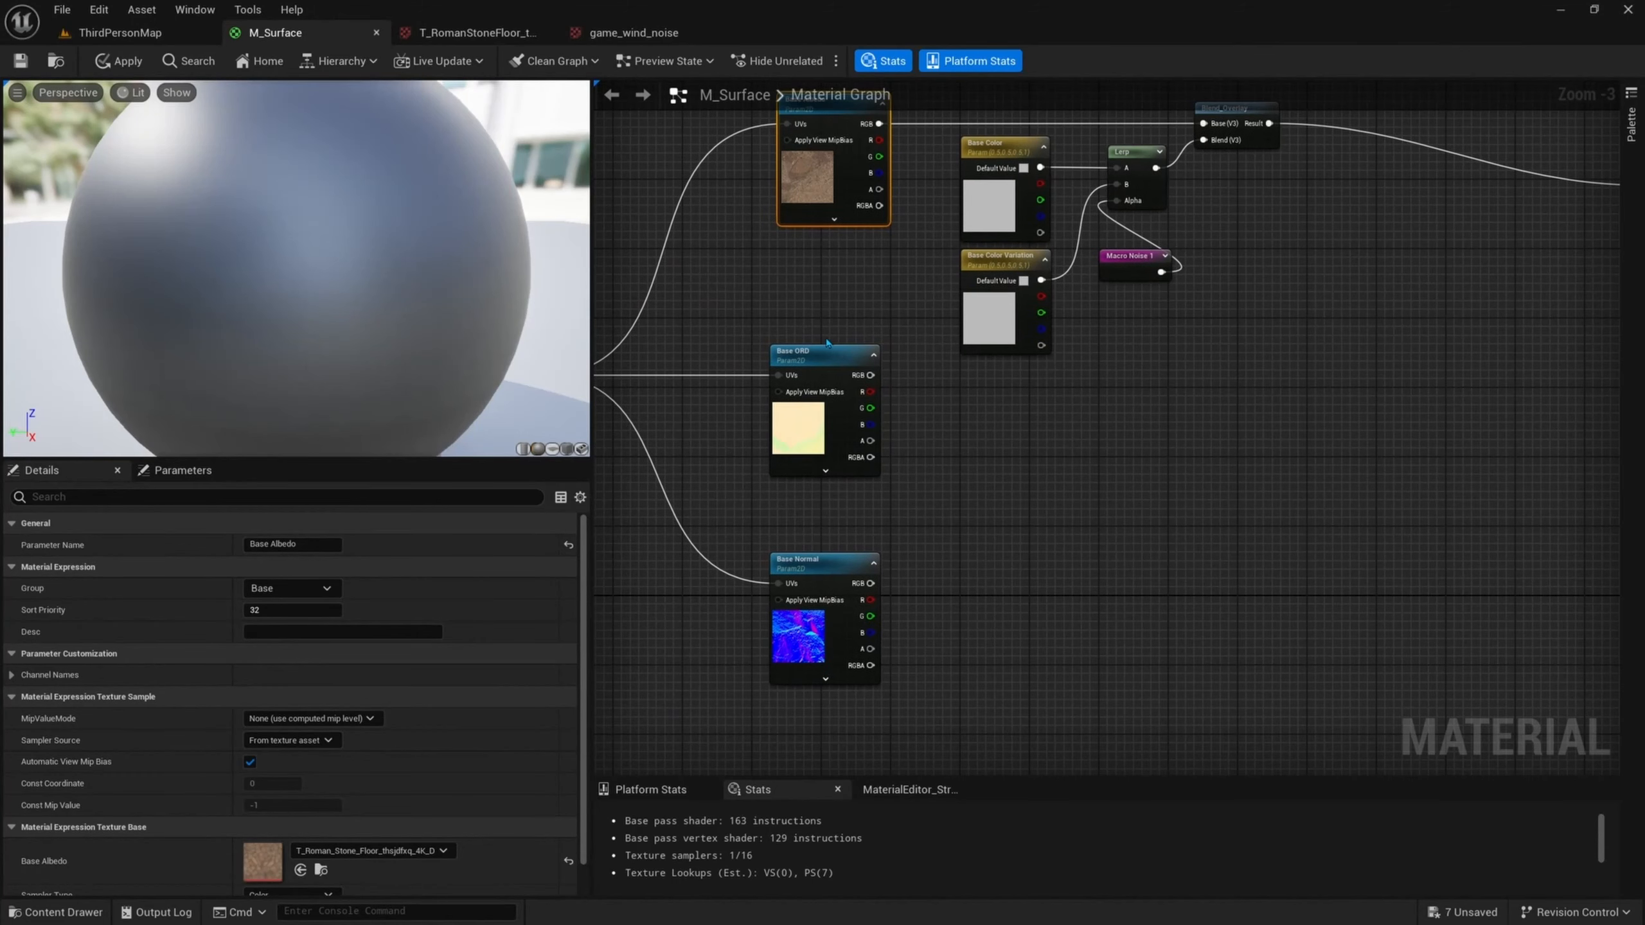
# - Connect the red channel of the Base ORD texture to the AmbientOcclusion input of MakeMaterialAttributes
pyautogui.click(823, 374)
pyautogui.moveTo(963, 406); pyautogui.dragTo(874, 374, button='right')
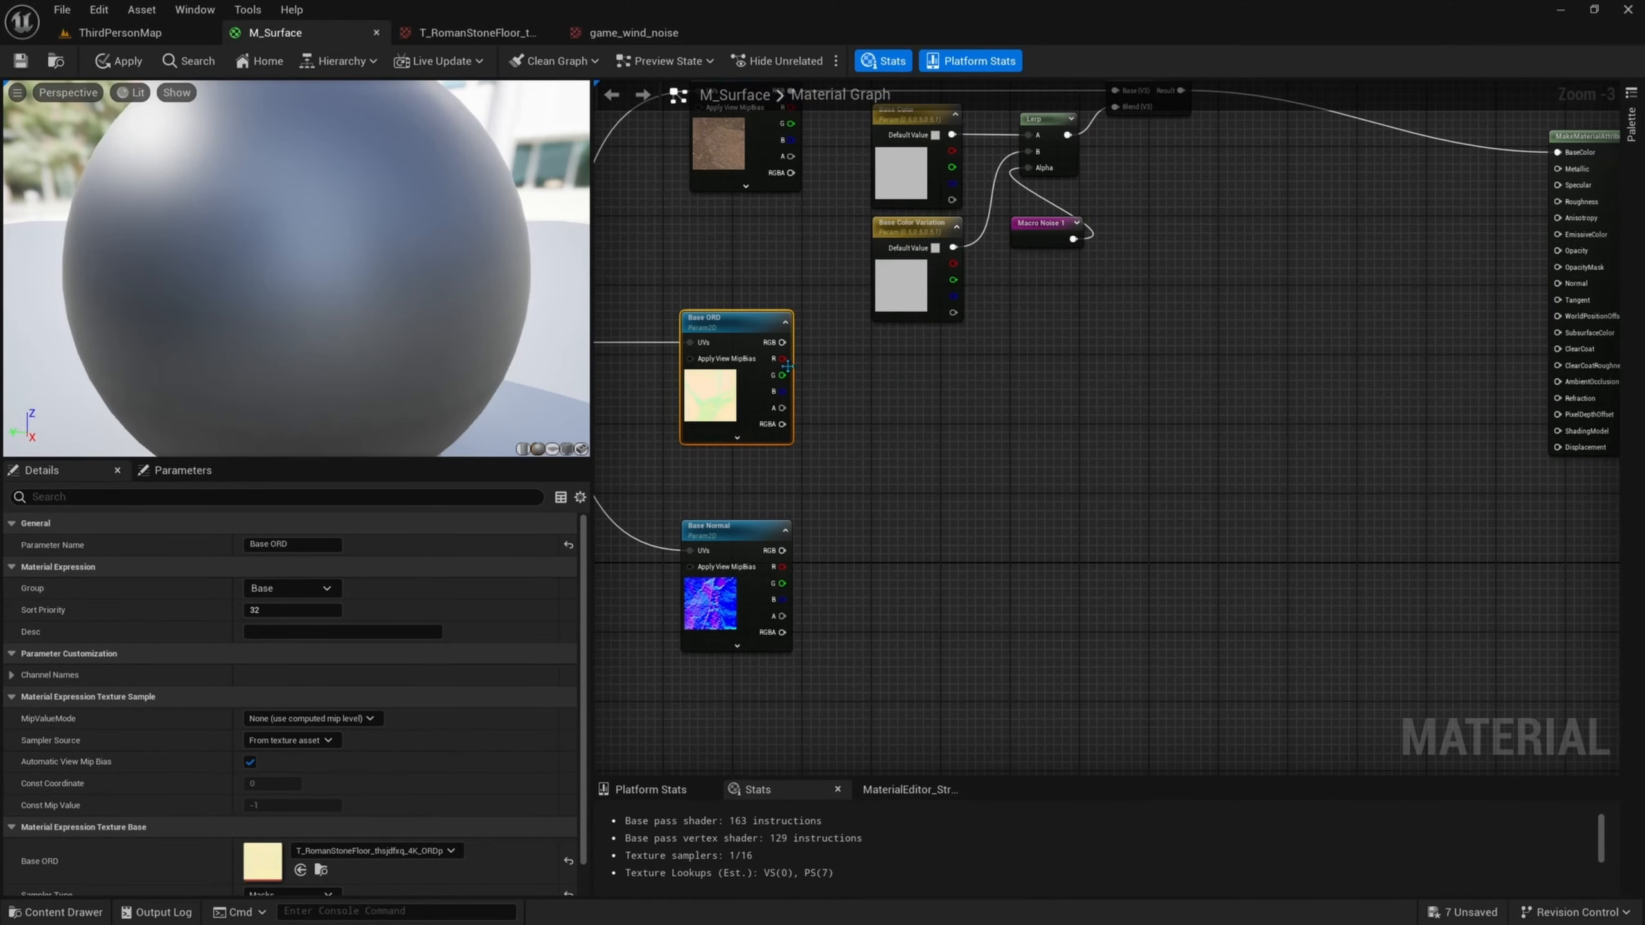
pyautogui.moveTo(785, 361); pyautogui.dragTo(1553, 381)
pyautogui.moveTo(1101, 378); pyautogui.dragTo(1077, 397, button='right')
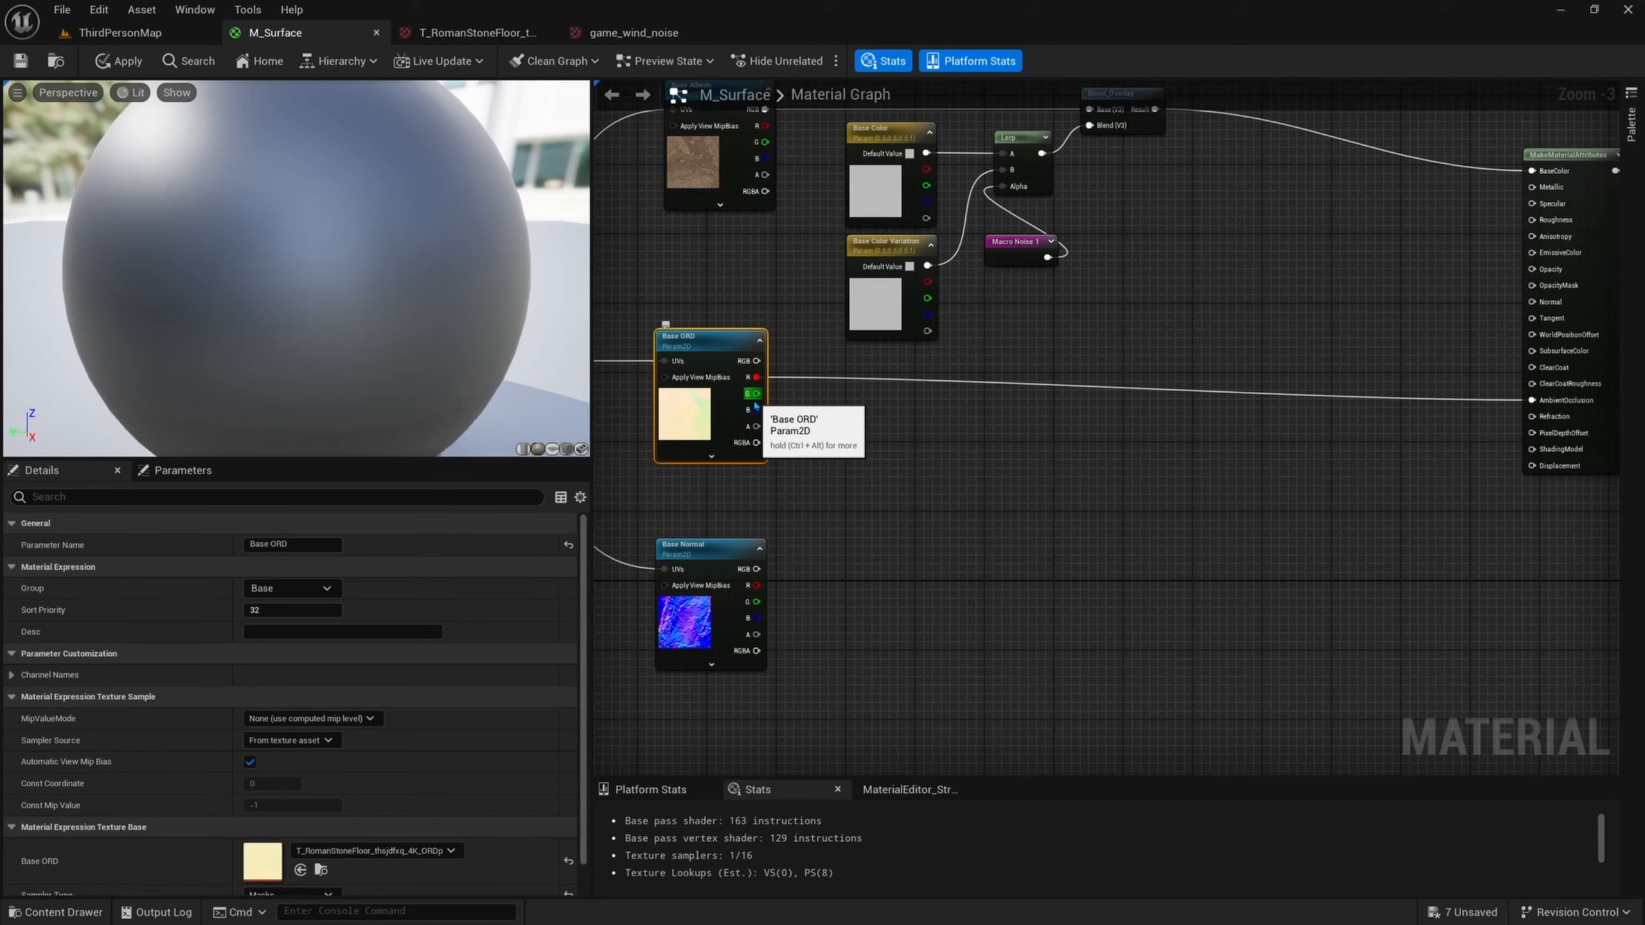
# - Add a Multiply node with the green channel of Base ORD connected to A
pyautogui.moveTo(755, 394); pyautogui.dragTo(927, 409)
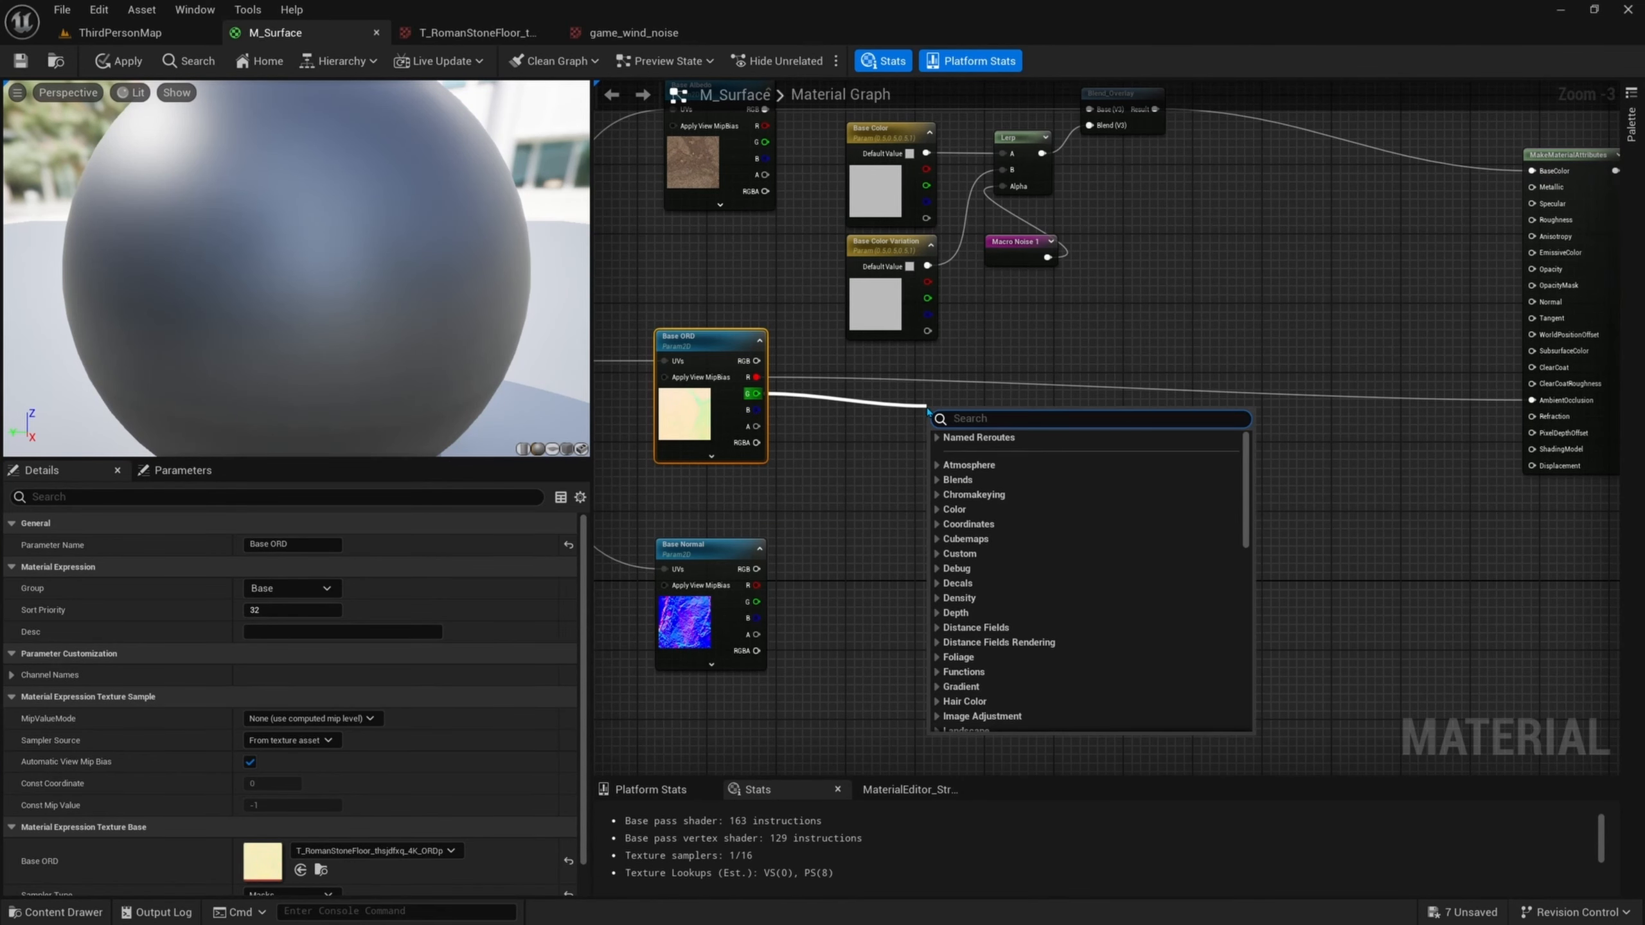
pyautogui.write('multiply')
pyautogui.press('Return')
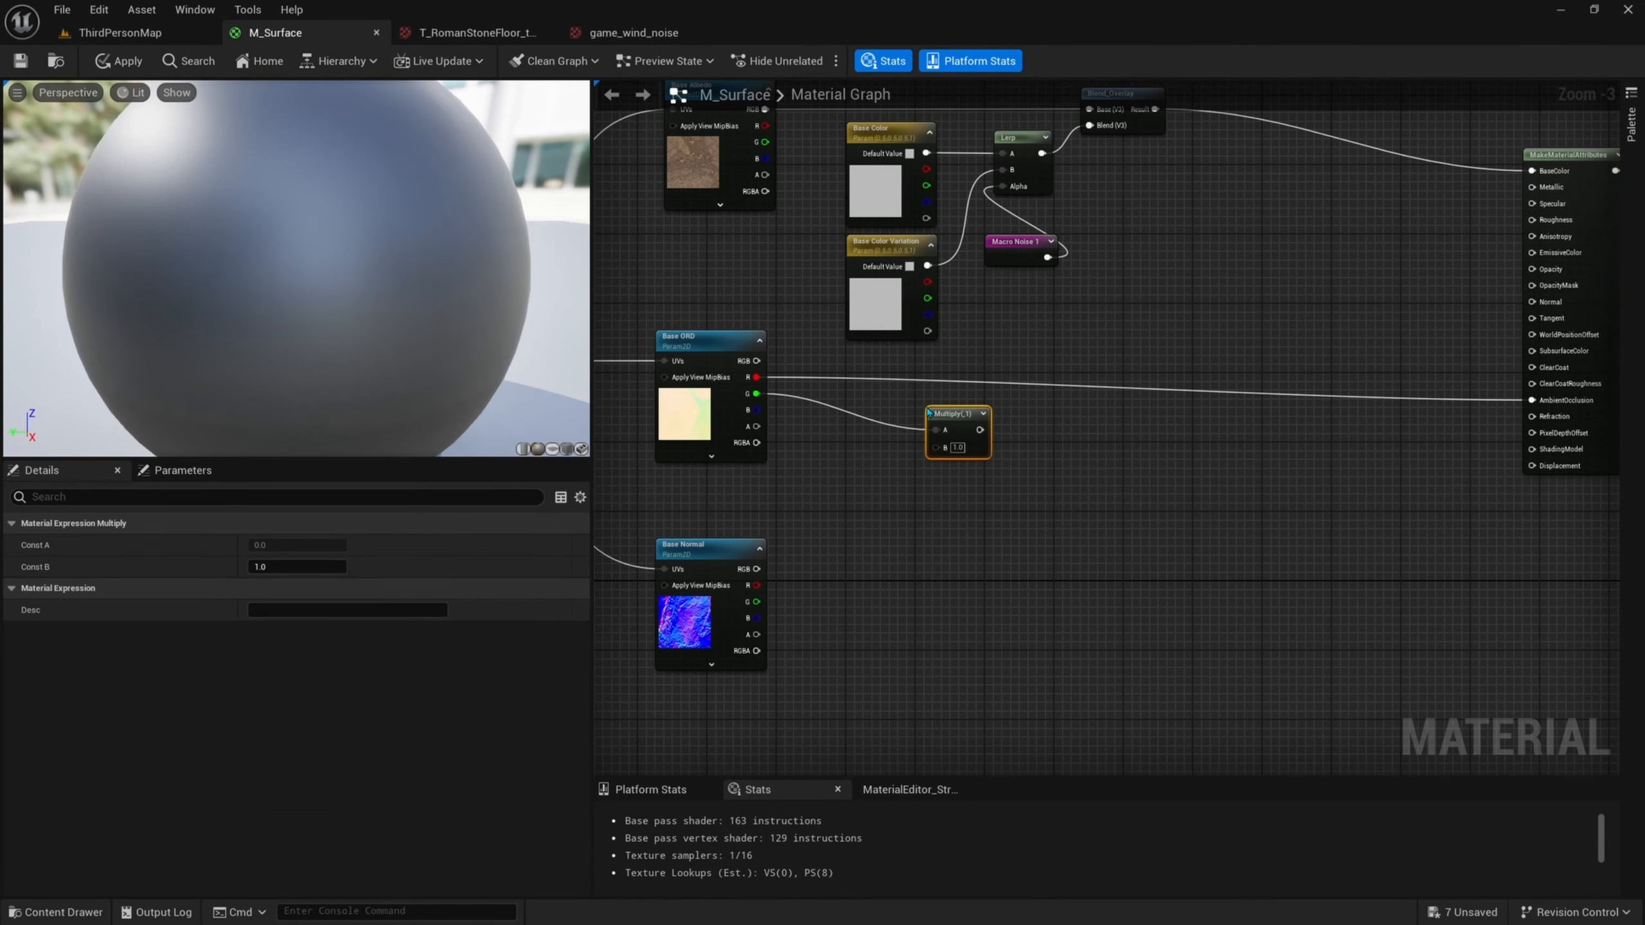
# - Add a scalar parameter named Base Roughness with default value 1 and assign it to the Base group
pyautogui.click(839, 458)
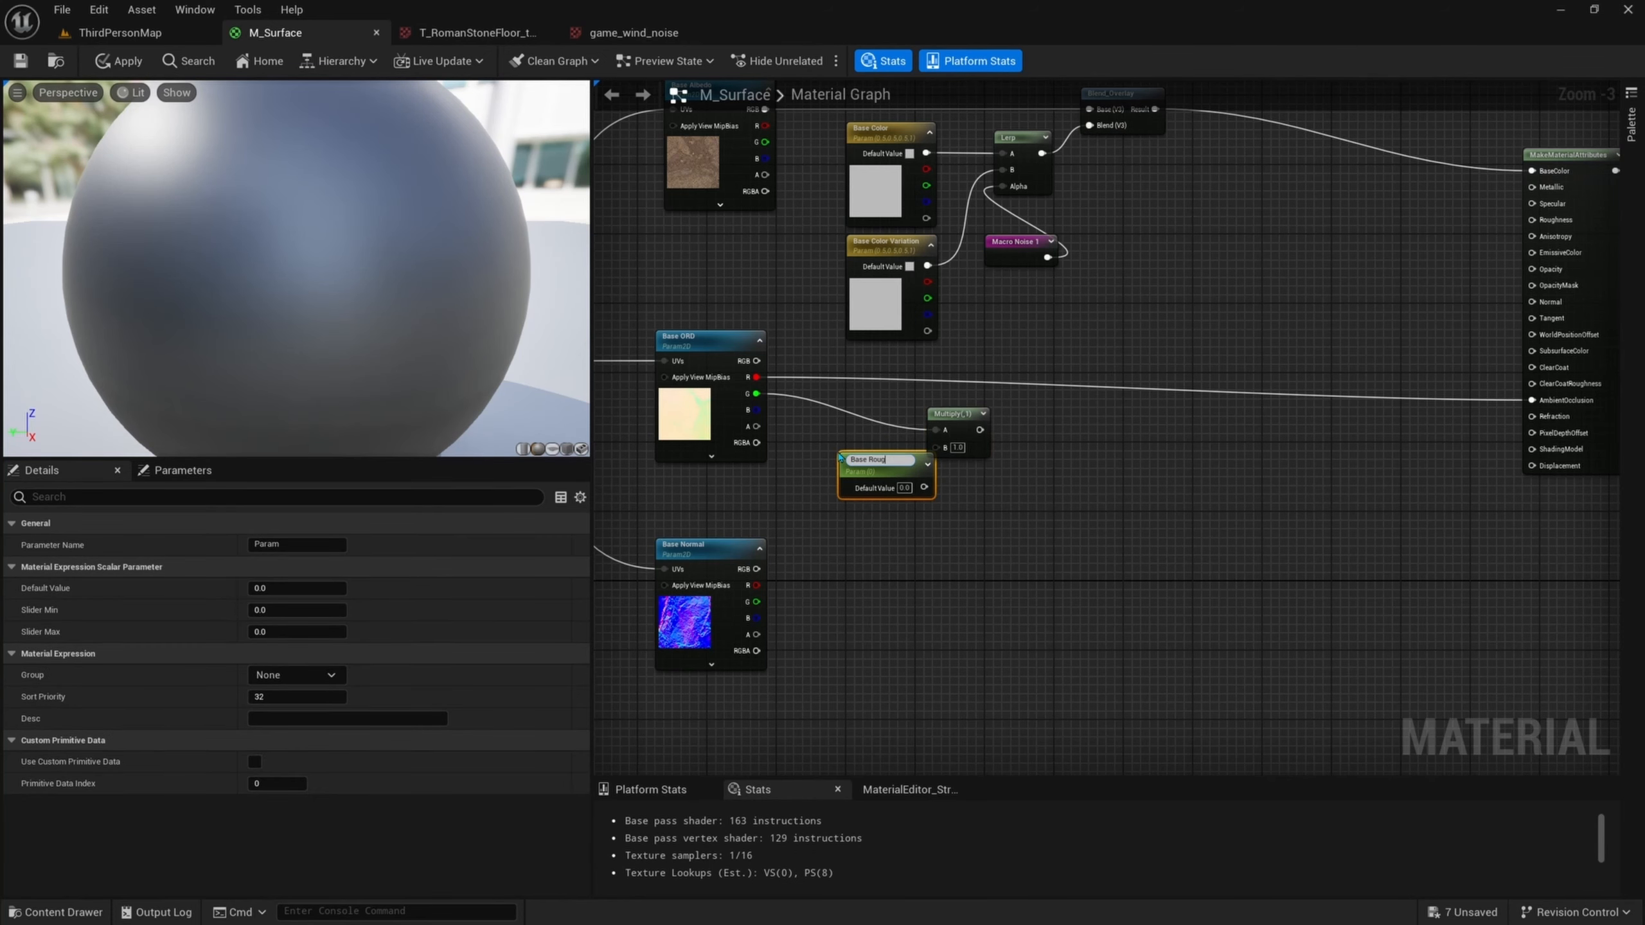
pyautogui.press('Return')
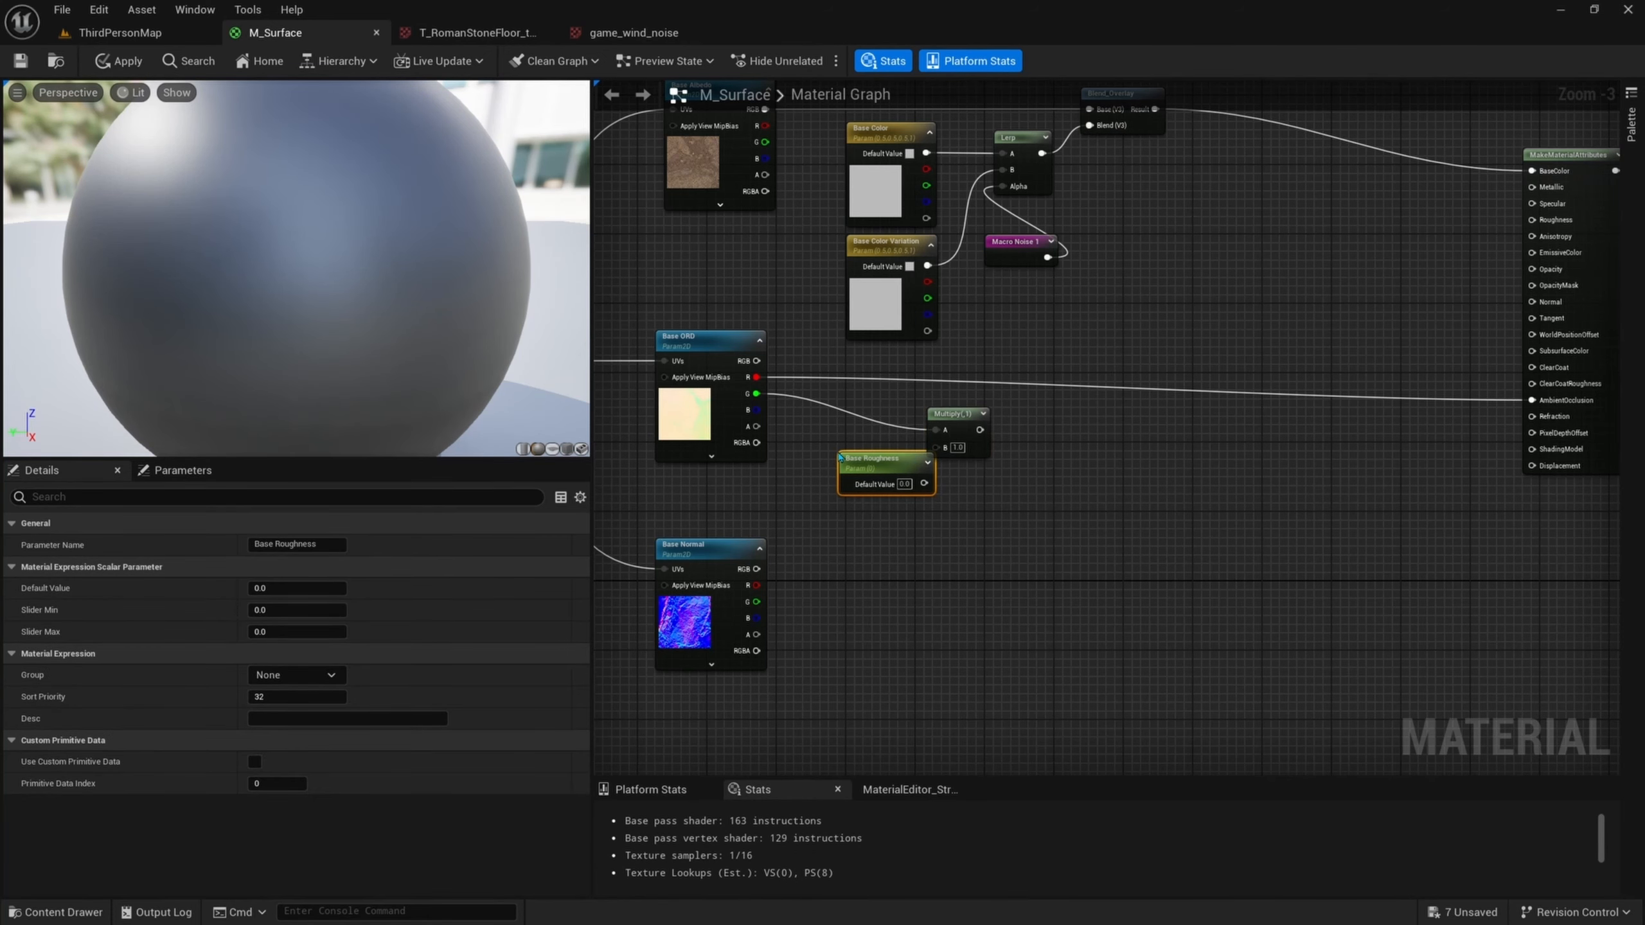
pyautogui.moveTo(839, 458); pyautogui.dragTo(821, 457)
pyautogui.click(329, 586)
pyautogui.write('1')
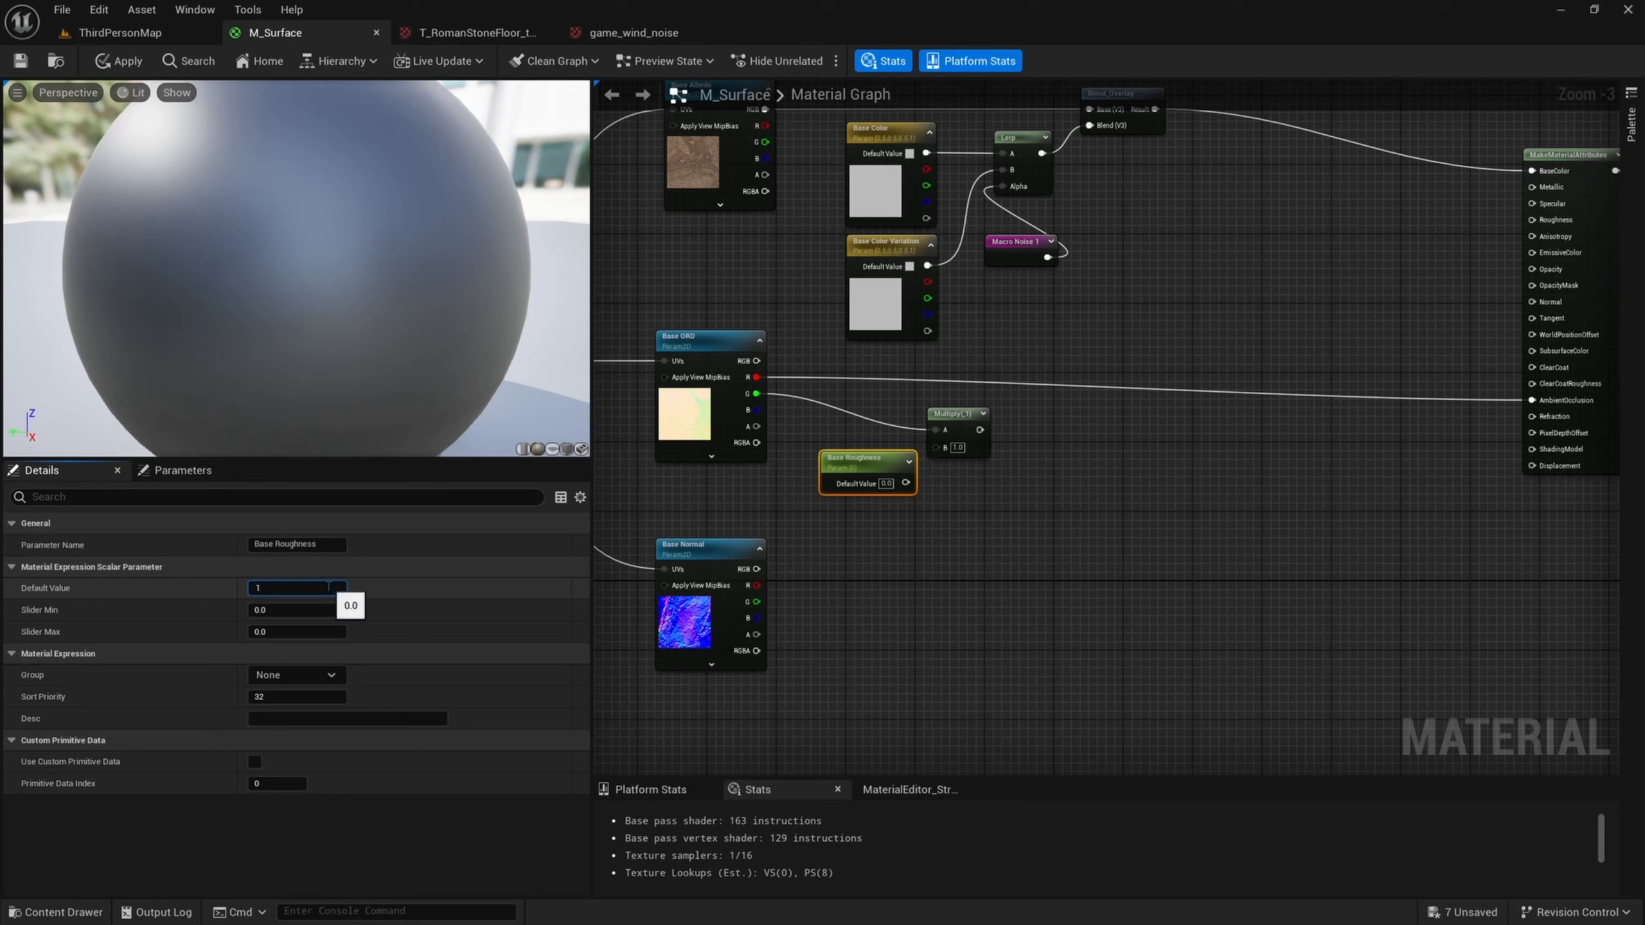
pyautogui.press('Return')
pyautogui.click(329, 675)
pyautogui.click(329, 709)
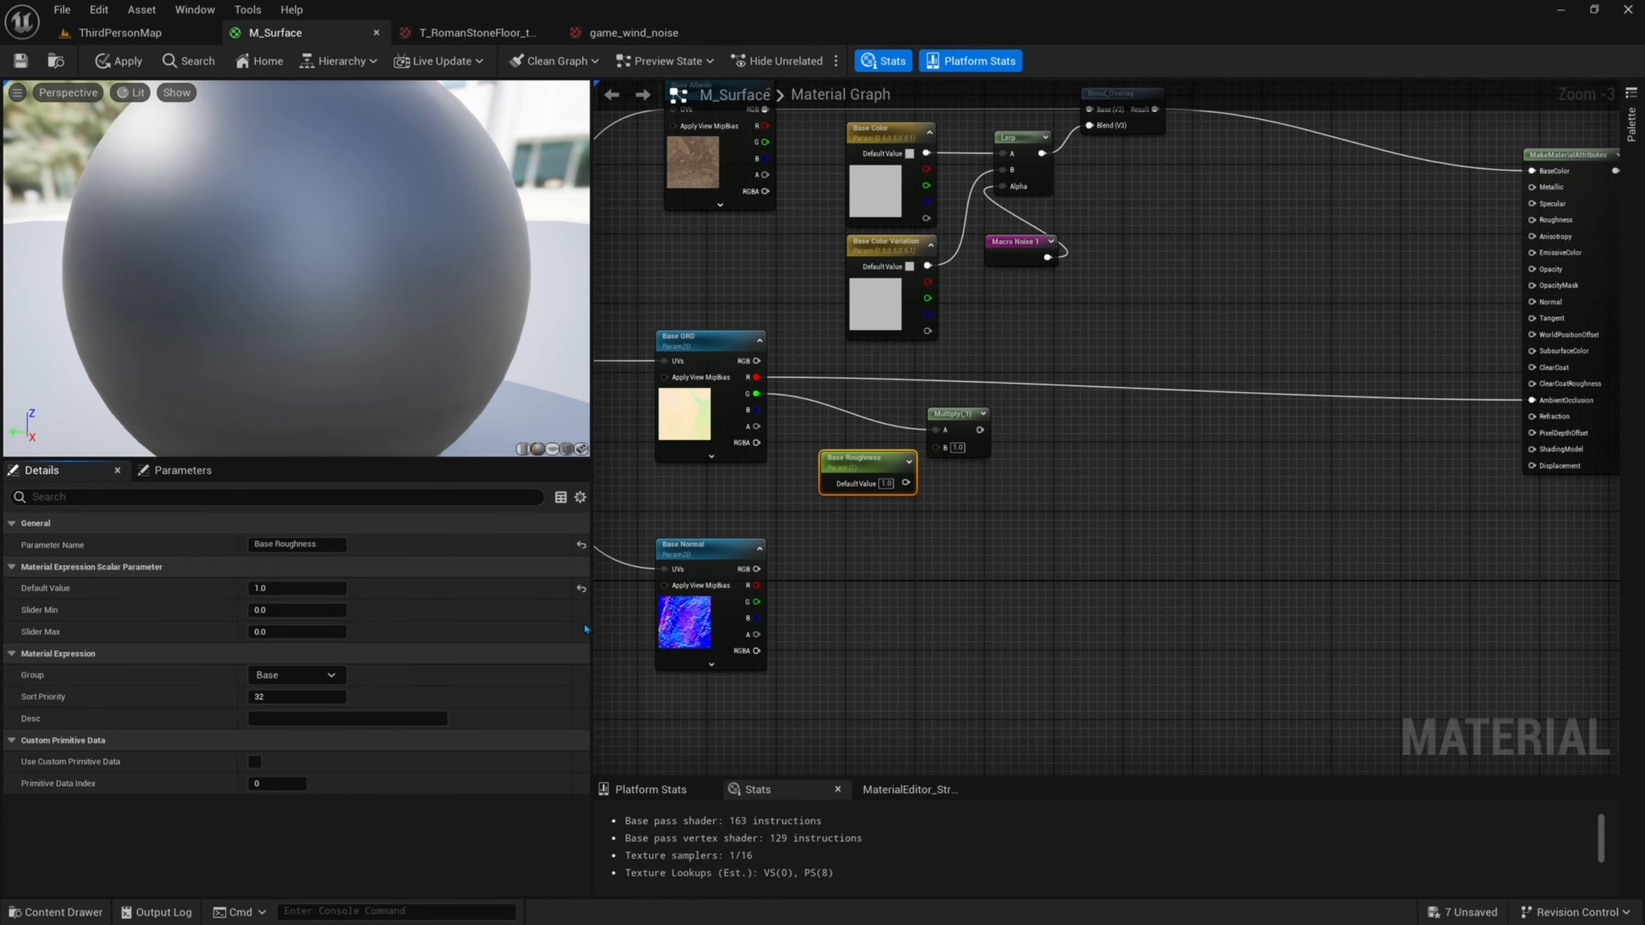
# - Connect Base Roughness to the Multiply's B input and the Multiply's output to Roughness
pyautogui.moveTo(905, 483); pyautogui.dragTo(936, 448)
pyautogui.moveTo(882, 469); pyautogui.dragTo(855, 452)
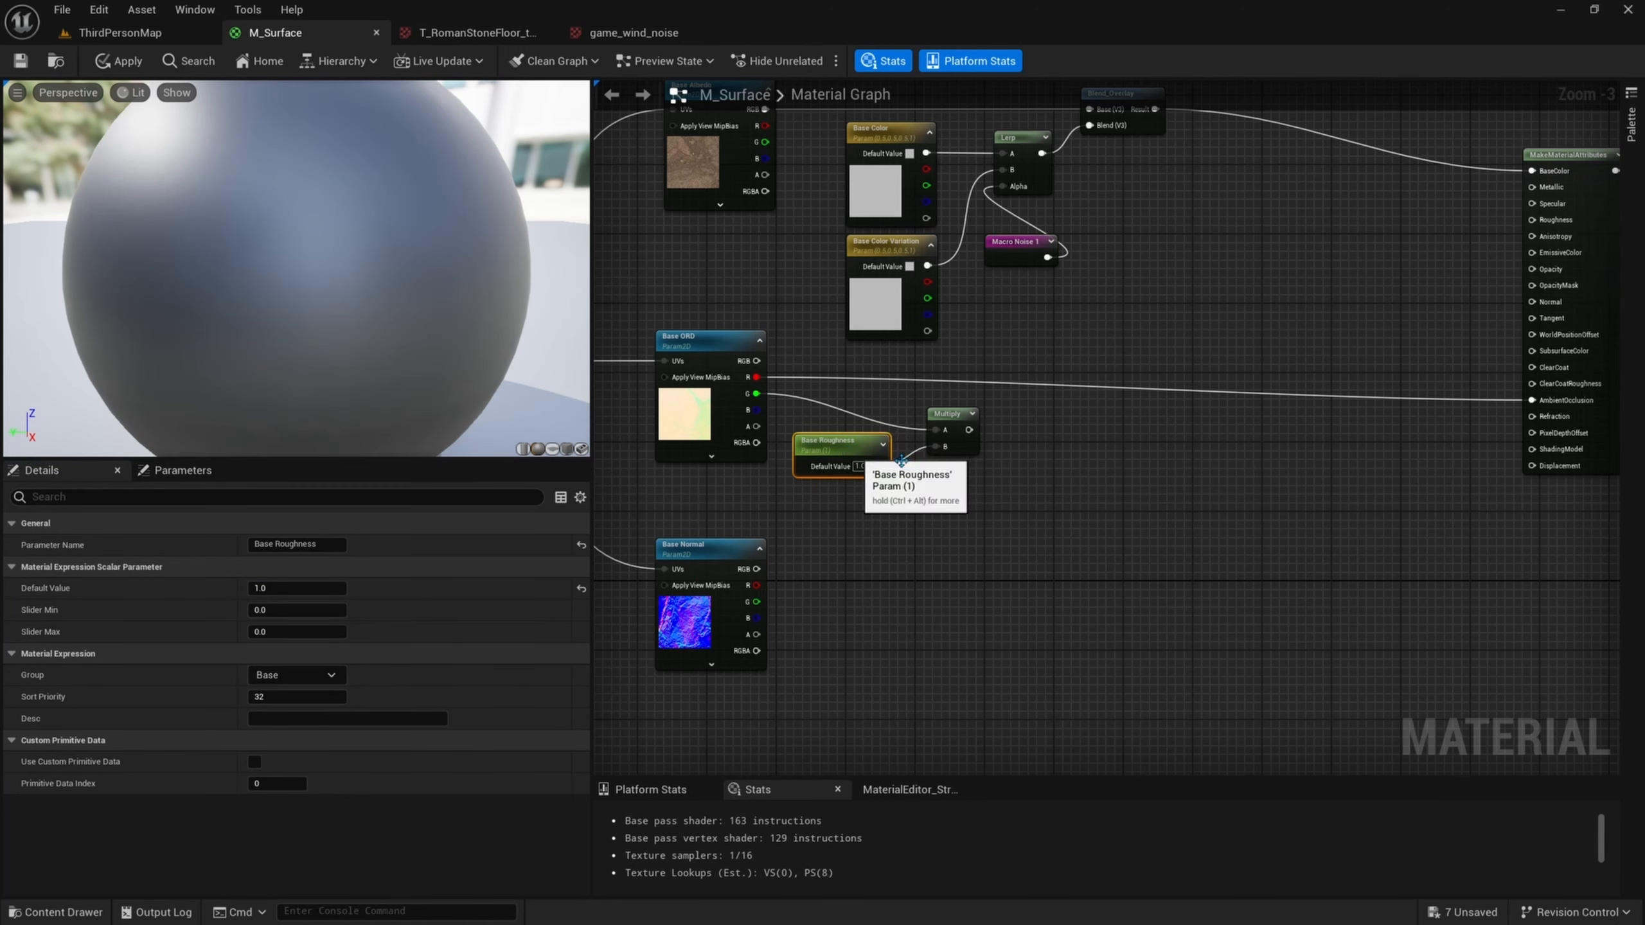
pyautogui.click(967, 443)
pyautogui.moveTo(969, 430); pyautogui.dragTo(1532, 219)
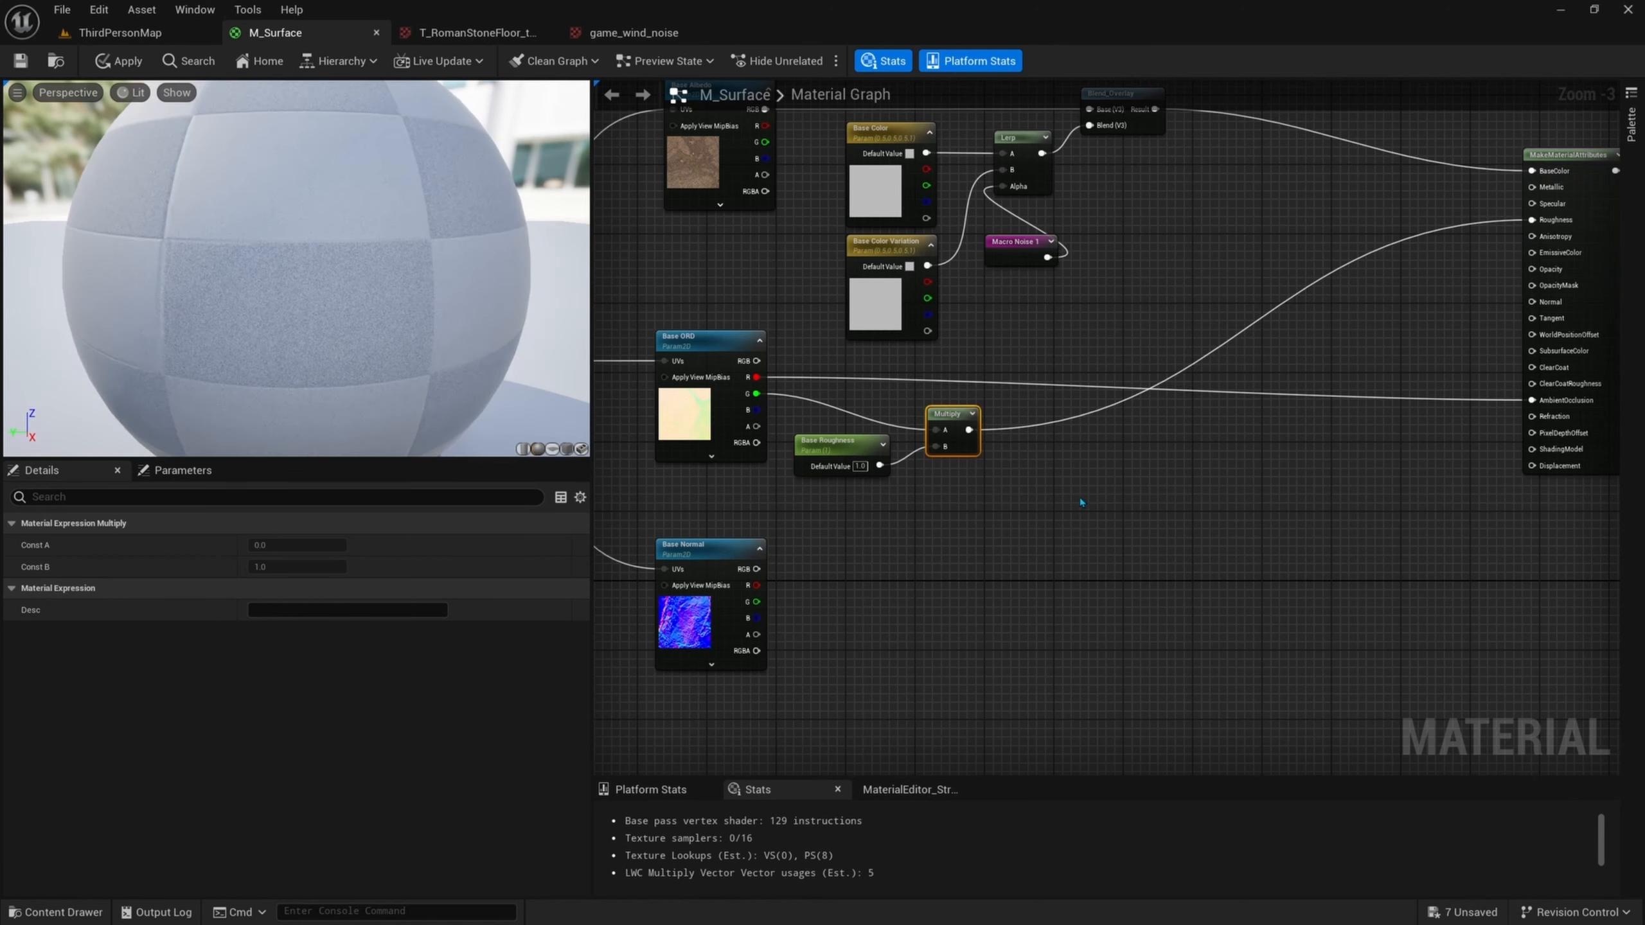
# - Move the Multiply and Base Roughness nodes together close to the Roughness input of MakeMaterialAttributes
pyautogui.keyDown('ctrl'); pyautogui.click(842, 447); pyautogui.keyUp('ctrl')
pyautogui.moveTo(842, 454); pyautogui.dragTo(1286, 256)
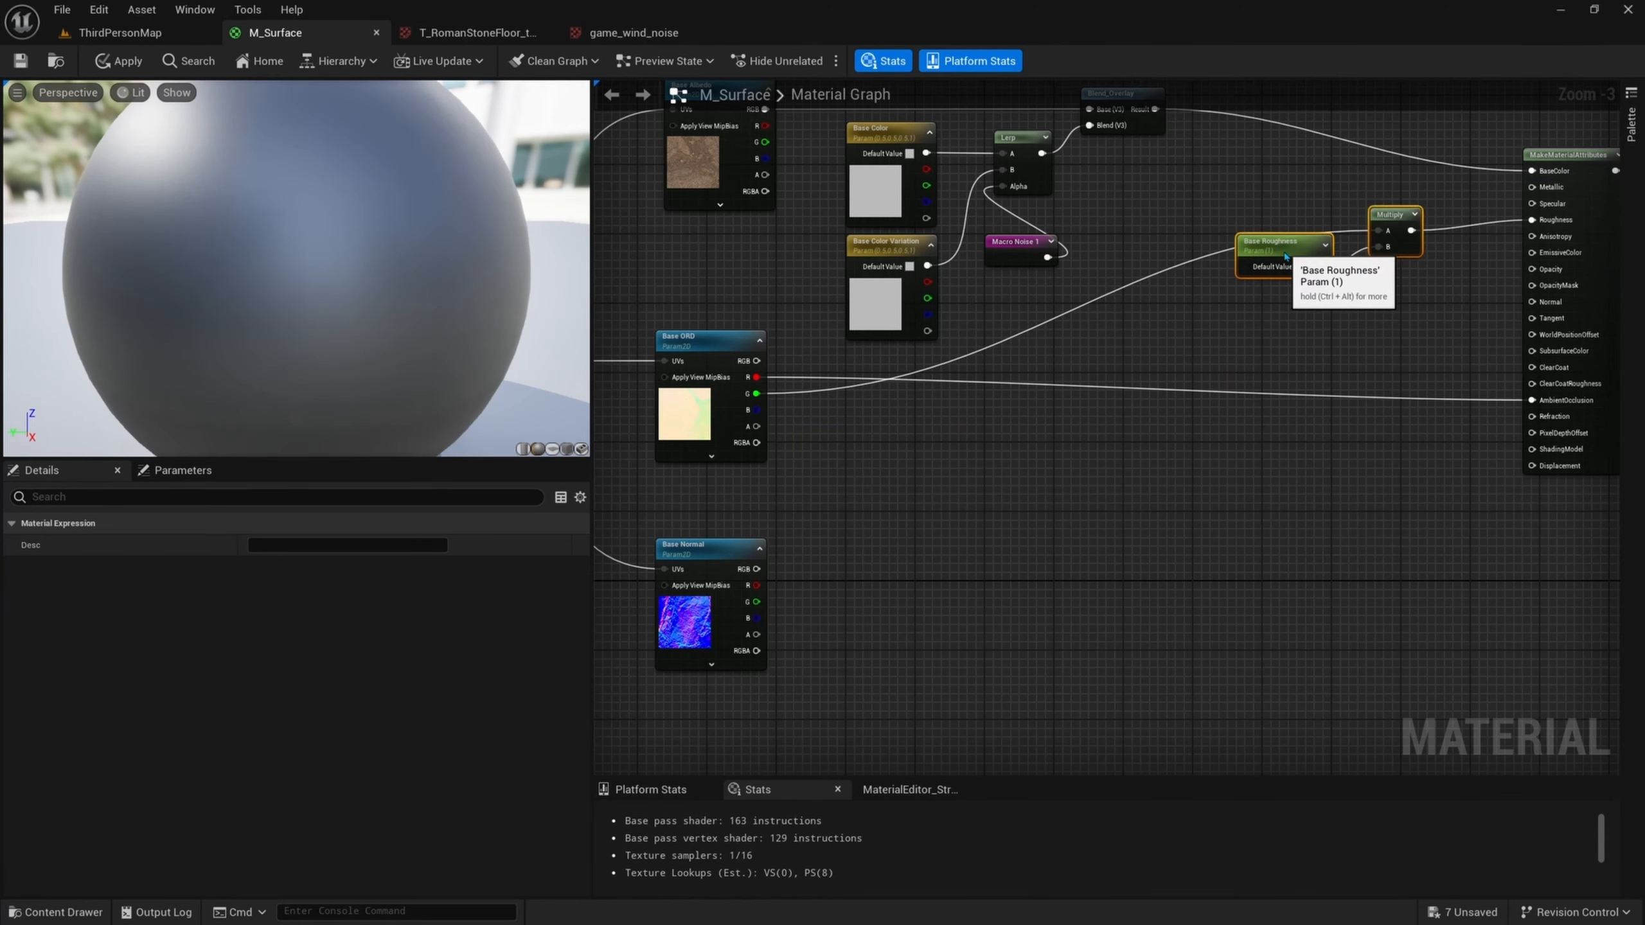
pyautogui.click(1286, 255)
# - Add a CheapContrast node with the blue channel of Base ORD connected to its In input
pyautogui.moveTo(1183, 413); pyautogui.dragTo(1151, 363, button='right')
pyautogui.moveTo(724, 361); pyautogui.dragTo(973, 404)
pyautogui.write('cheap con')
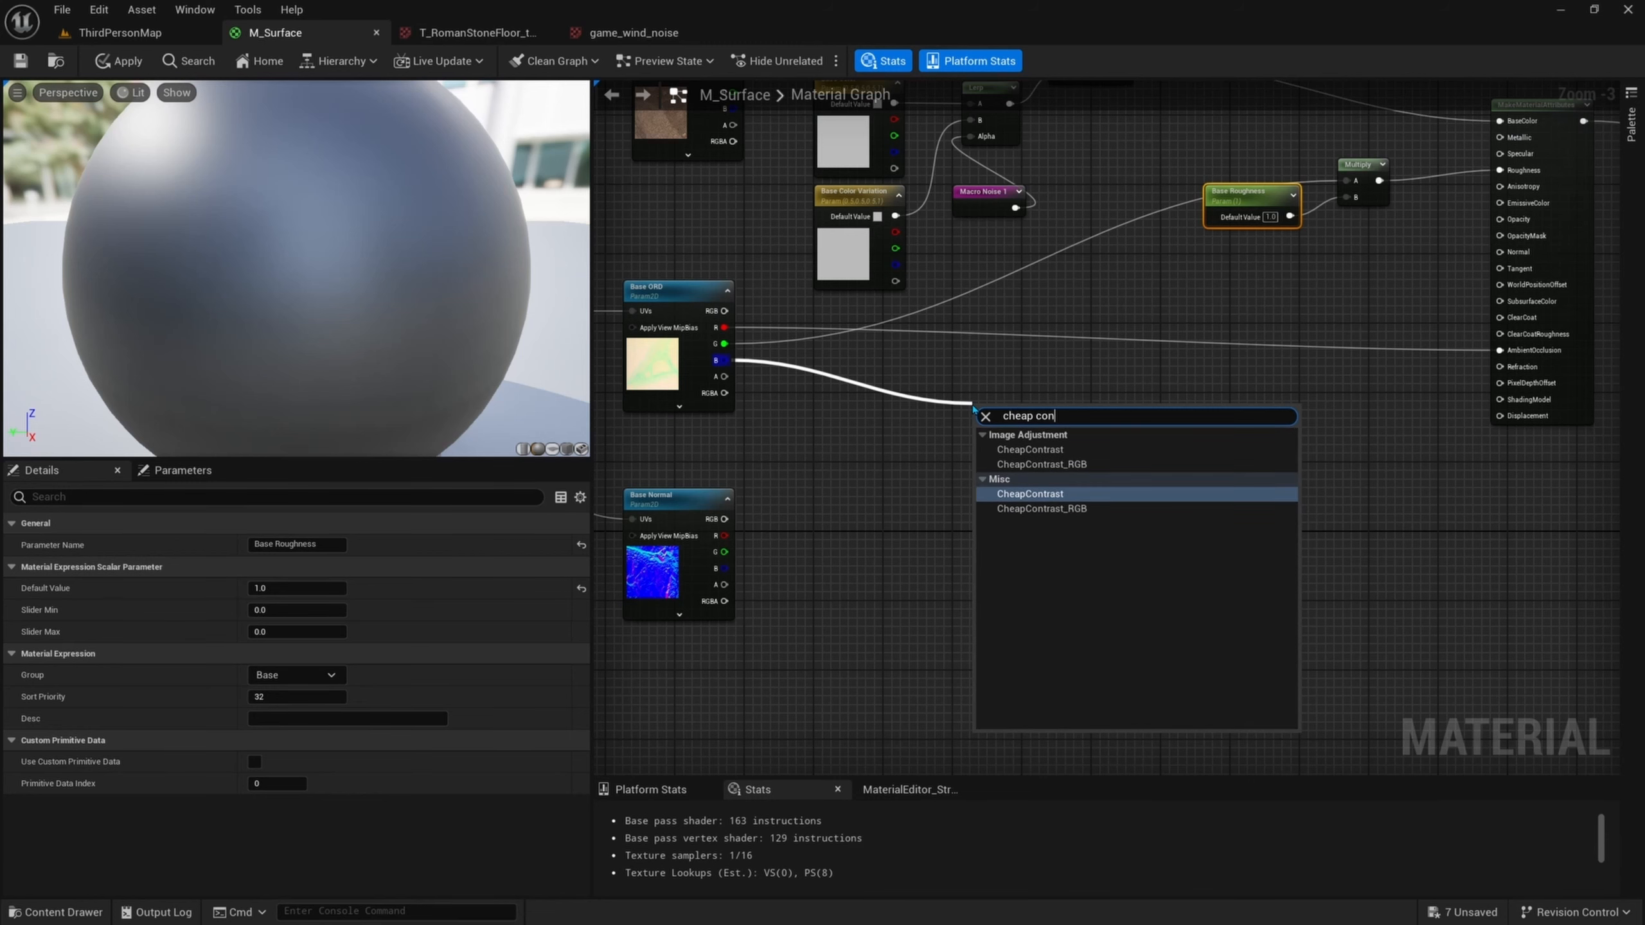
pyautogui.press('Return')
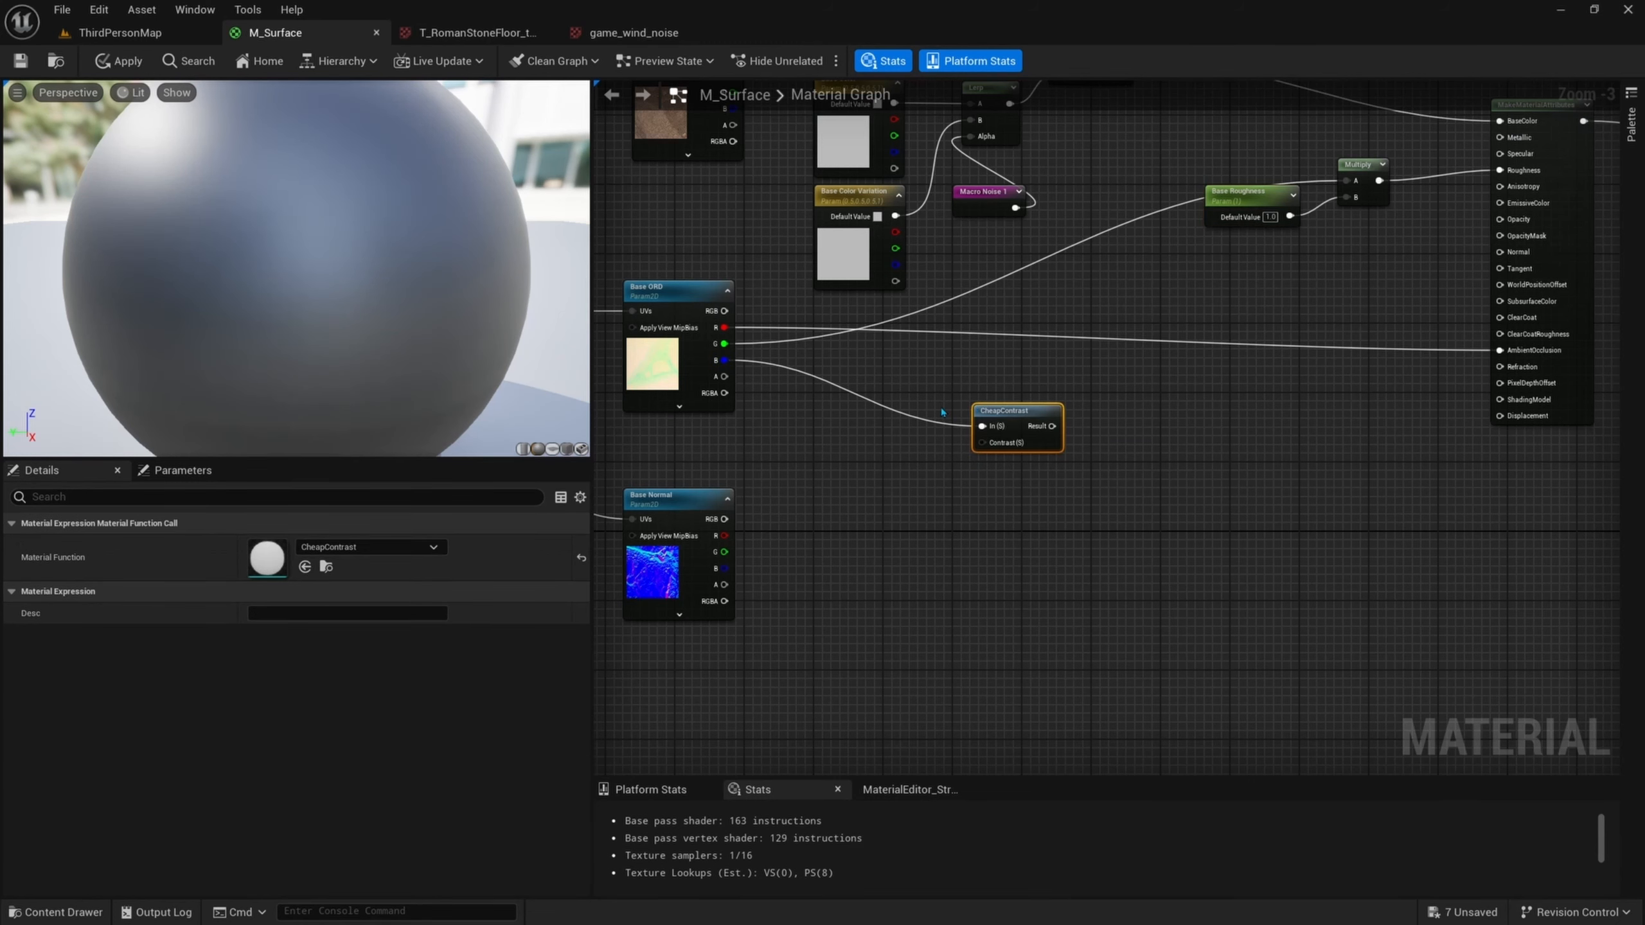
# - Add a Base Height Contrast scalar parameter with default value 2 and connect it to CheapContrast's Contrast input
pyautogui.click(839, 447)
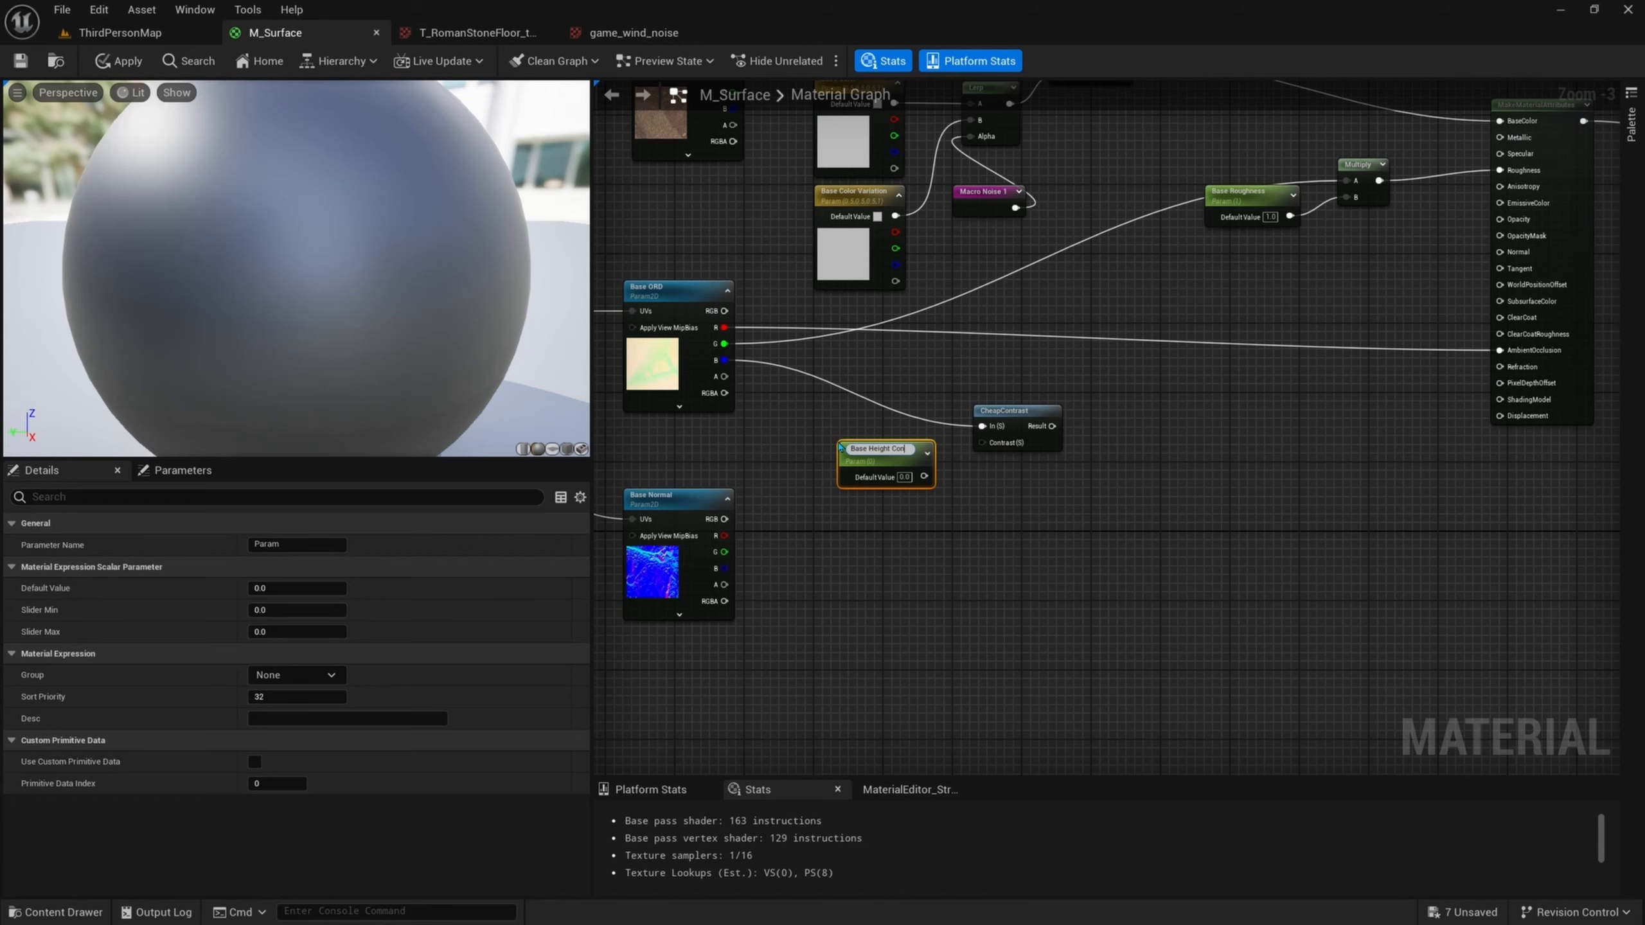
pyautogui.press('Return')
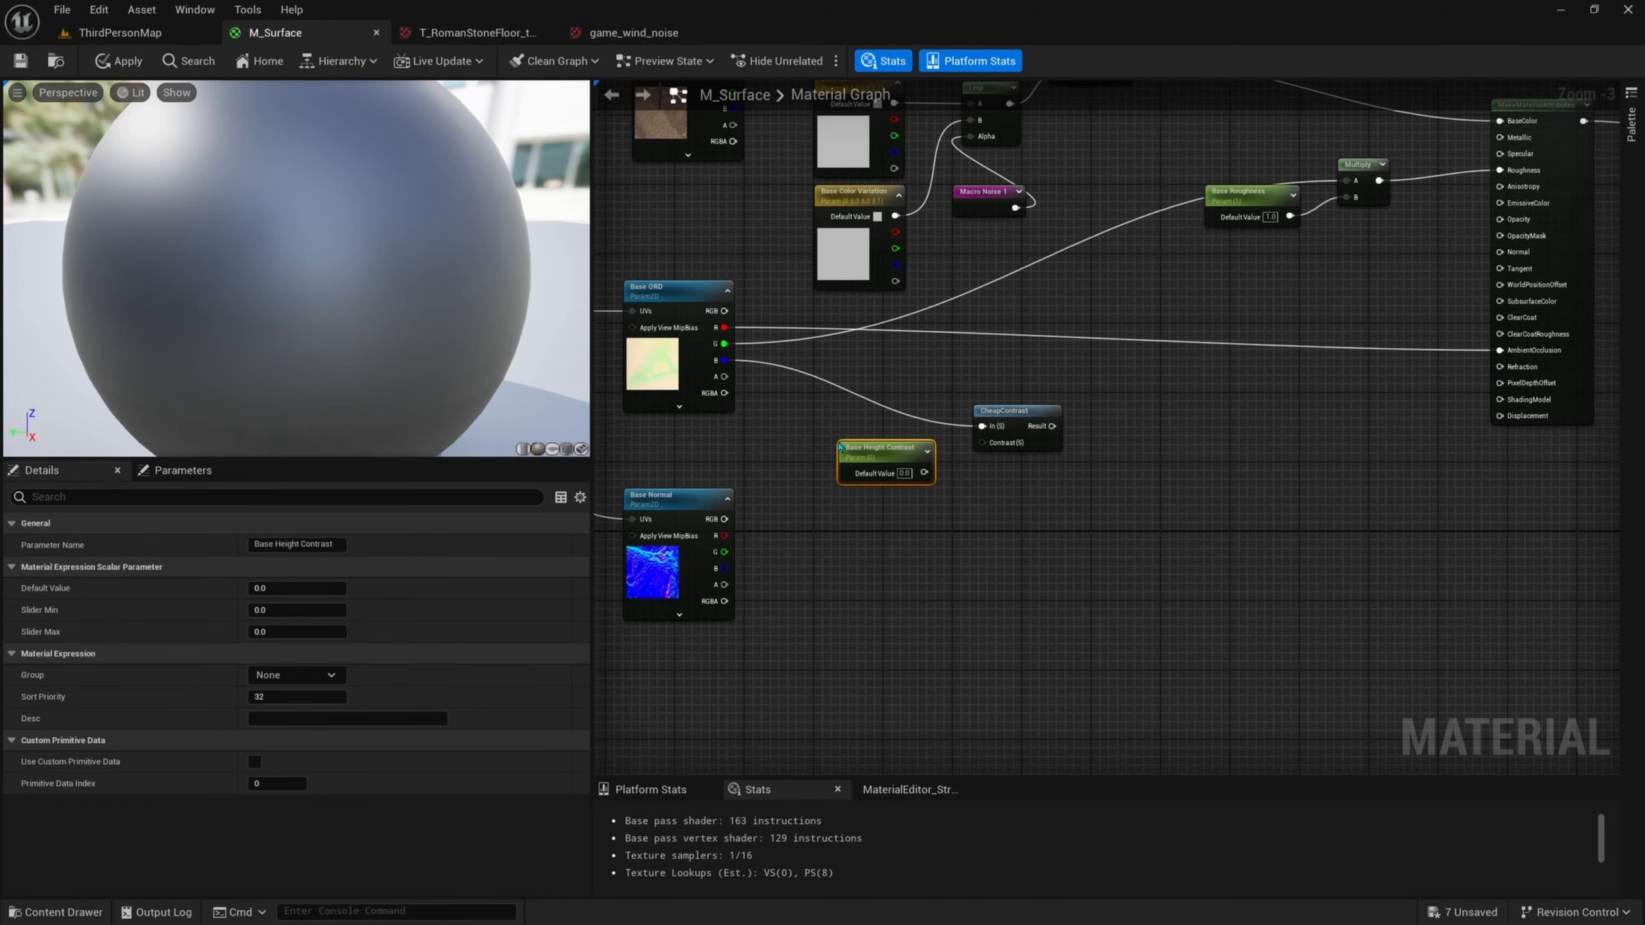
pyautogui.write('2')
pyautogui.moveTo(970, 482); pyautogui.dragTo(1000, 508, button='right')
pyautogui.moveTo(956, 497); pyautogui.dragTo(1013, 468)
pyautogui.moveTo(938, 476); pyautogui.dragTo(907, 463)
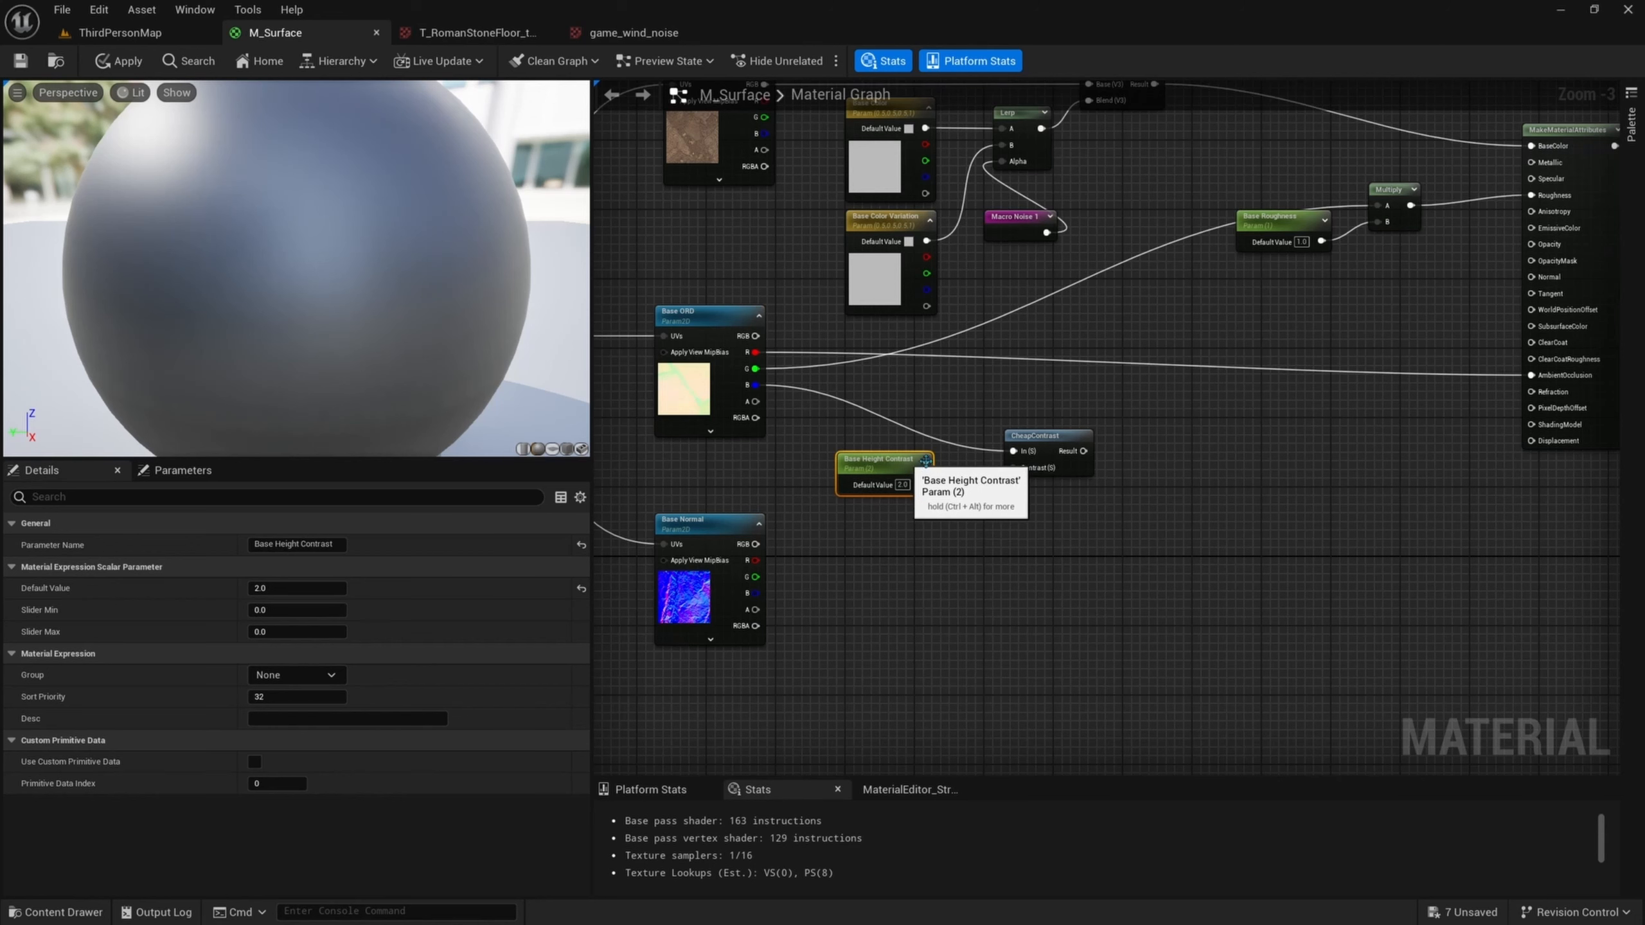
pyautogui.moveTo(1040, 435); pyautogui.dragTo(1047, 406)
# - Examine the blue height channel of the Base ORD texture on its own and return to the M_Surface graph
pyautogui.click(689, 390)
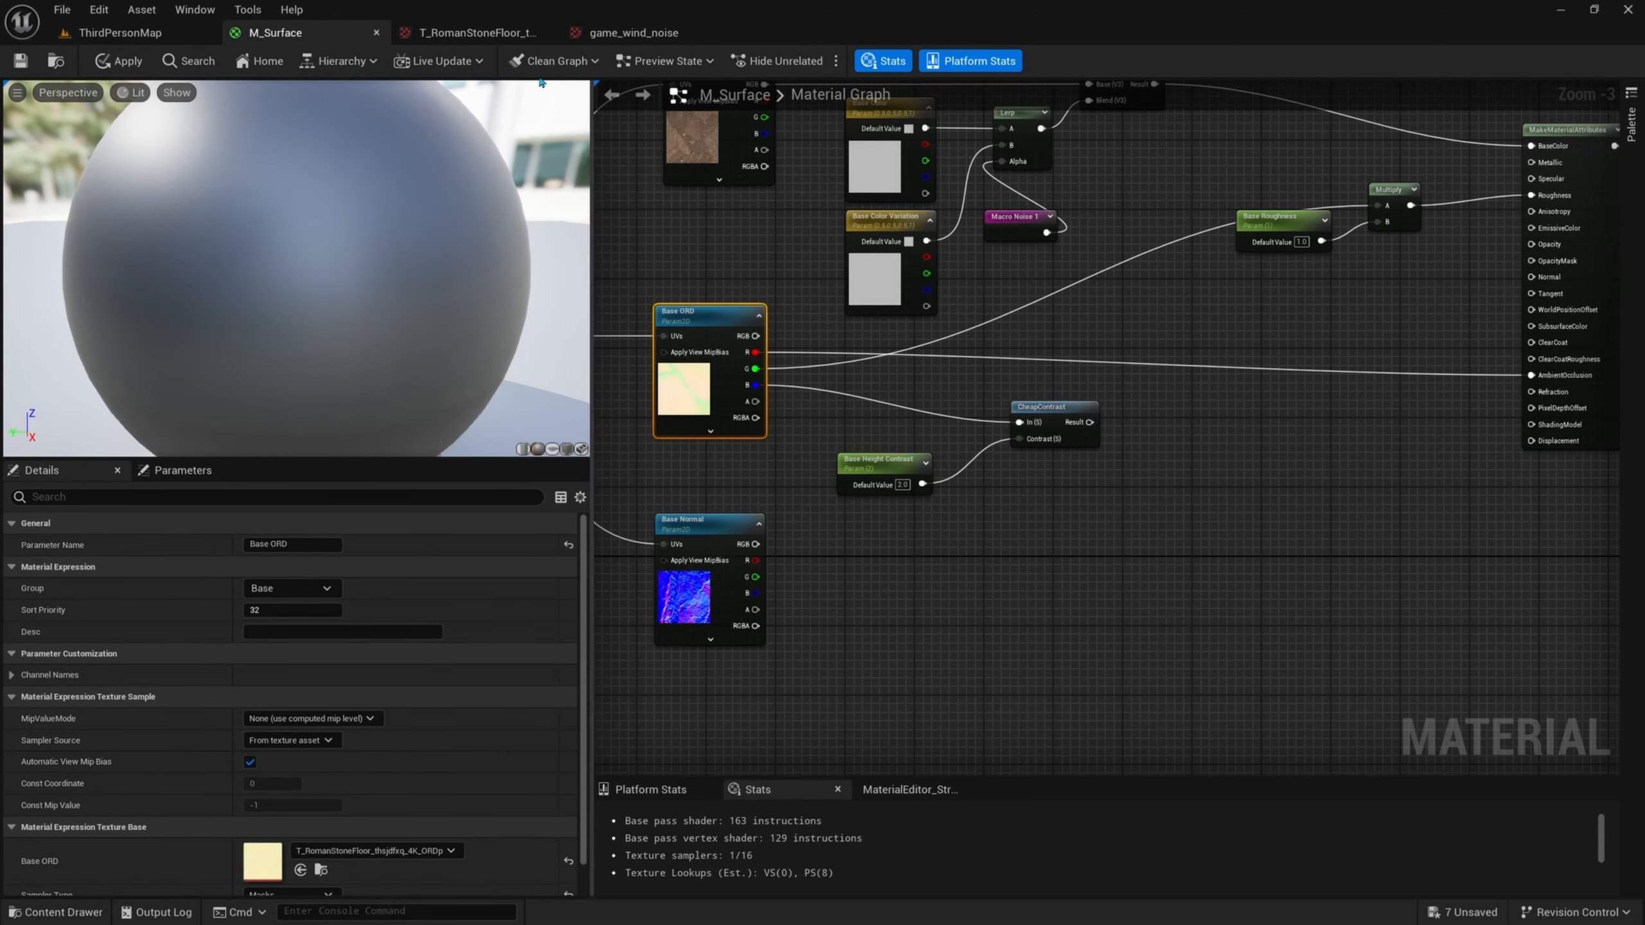
pyautogui.doubleClick(280, 849)
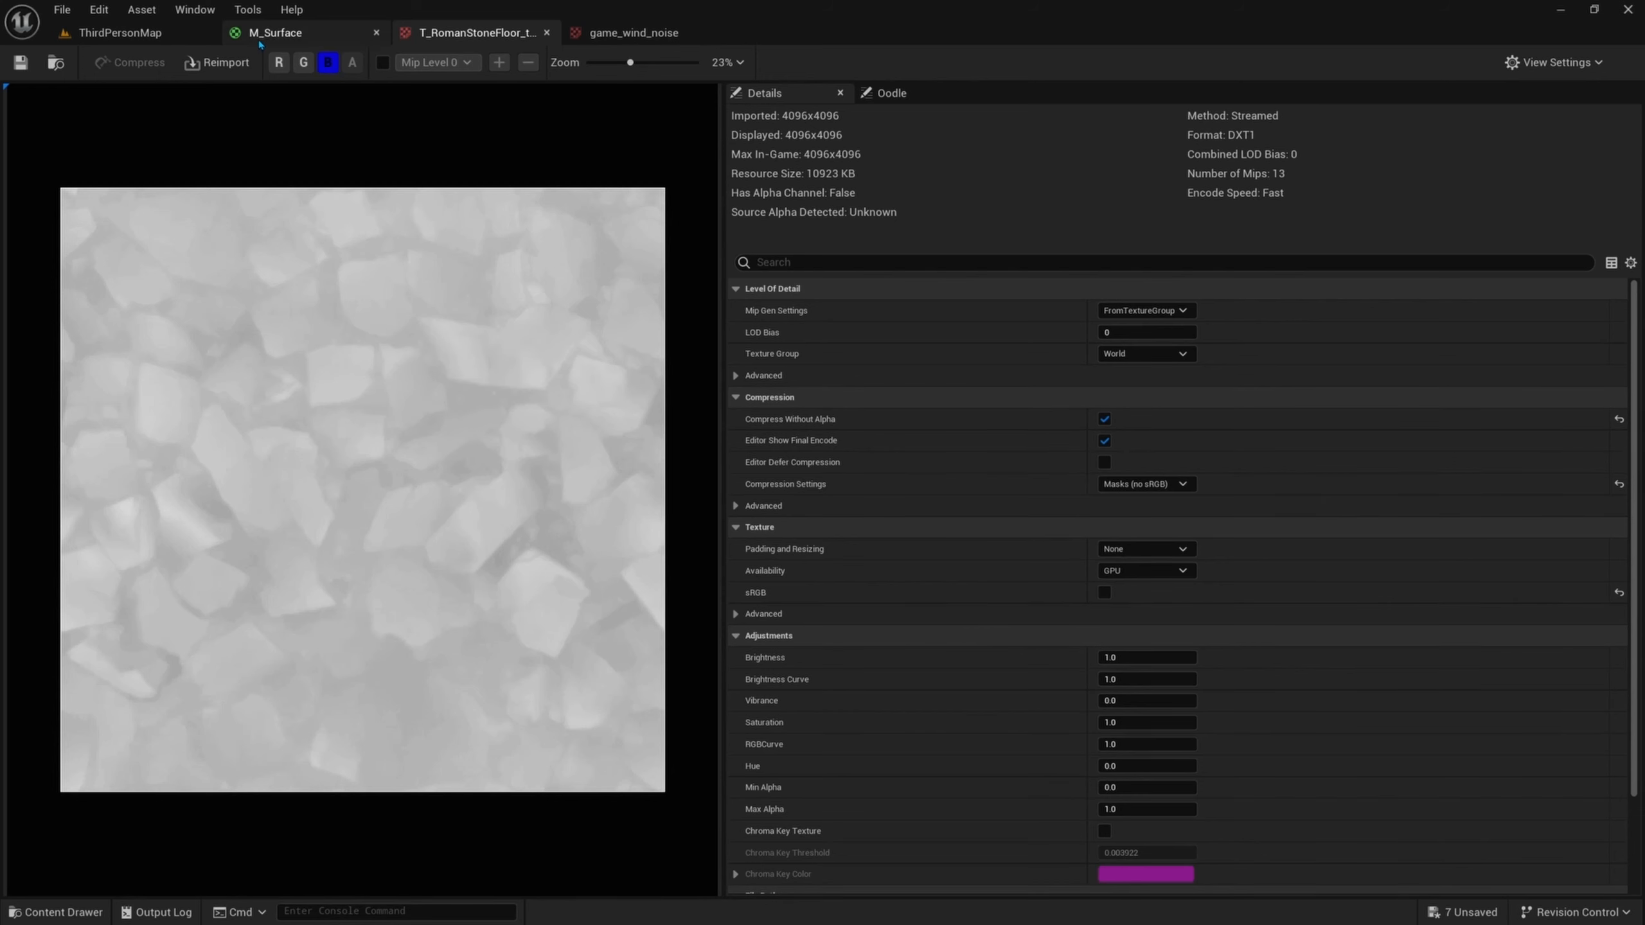
pyautogui.click(275, 32)
# - Place Base Height Contrast closer to CheapContrast's input level and assign the parameter to the Base group
pyautogui.moveTo(862, 509); pyautogui.dragTo(862, 473)
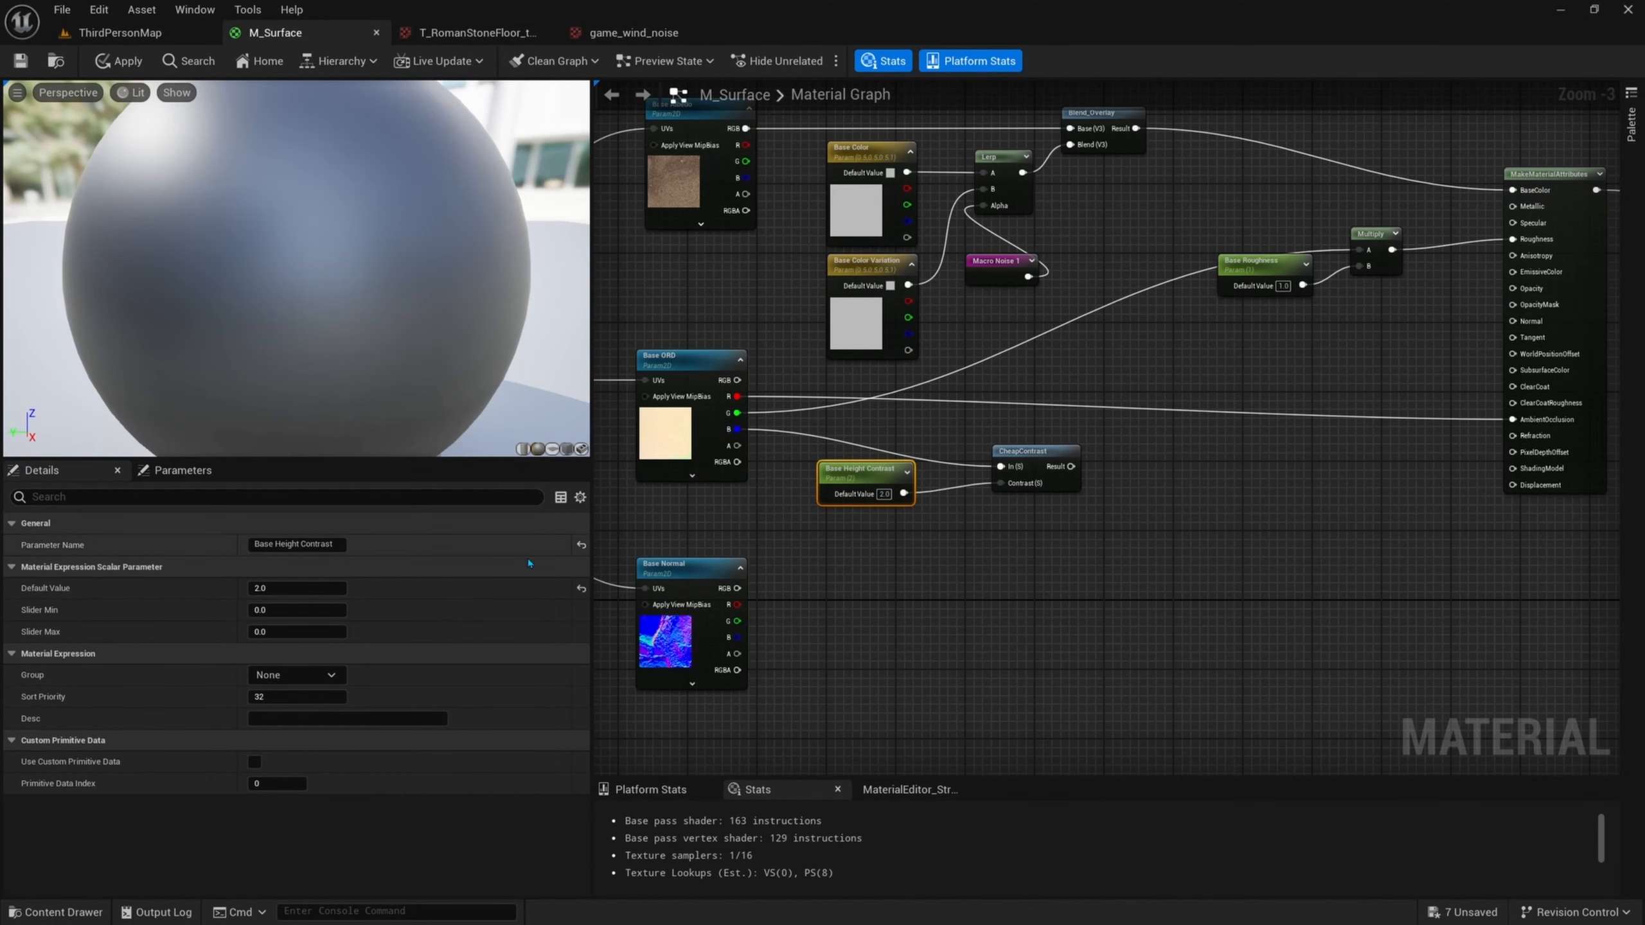
pyautogui.click(296, 675)
pyautogui.click(316, 705)
# - Add a named reroute called Base Height from the CheapContrast Result and place it directly beside that node
pyautogui.moveTo(1070, 467); pyautogui.dragTo(949, 514, button='right')
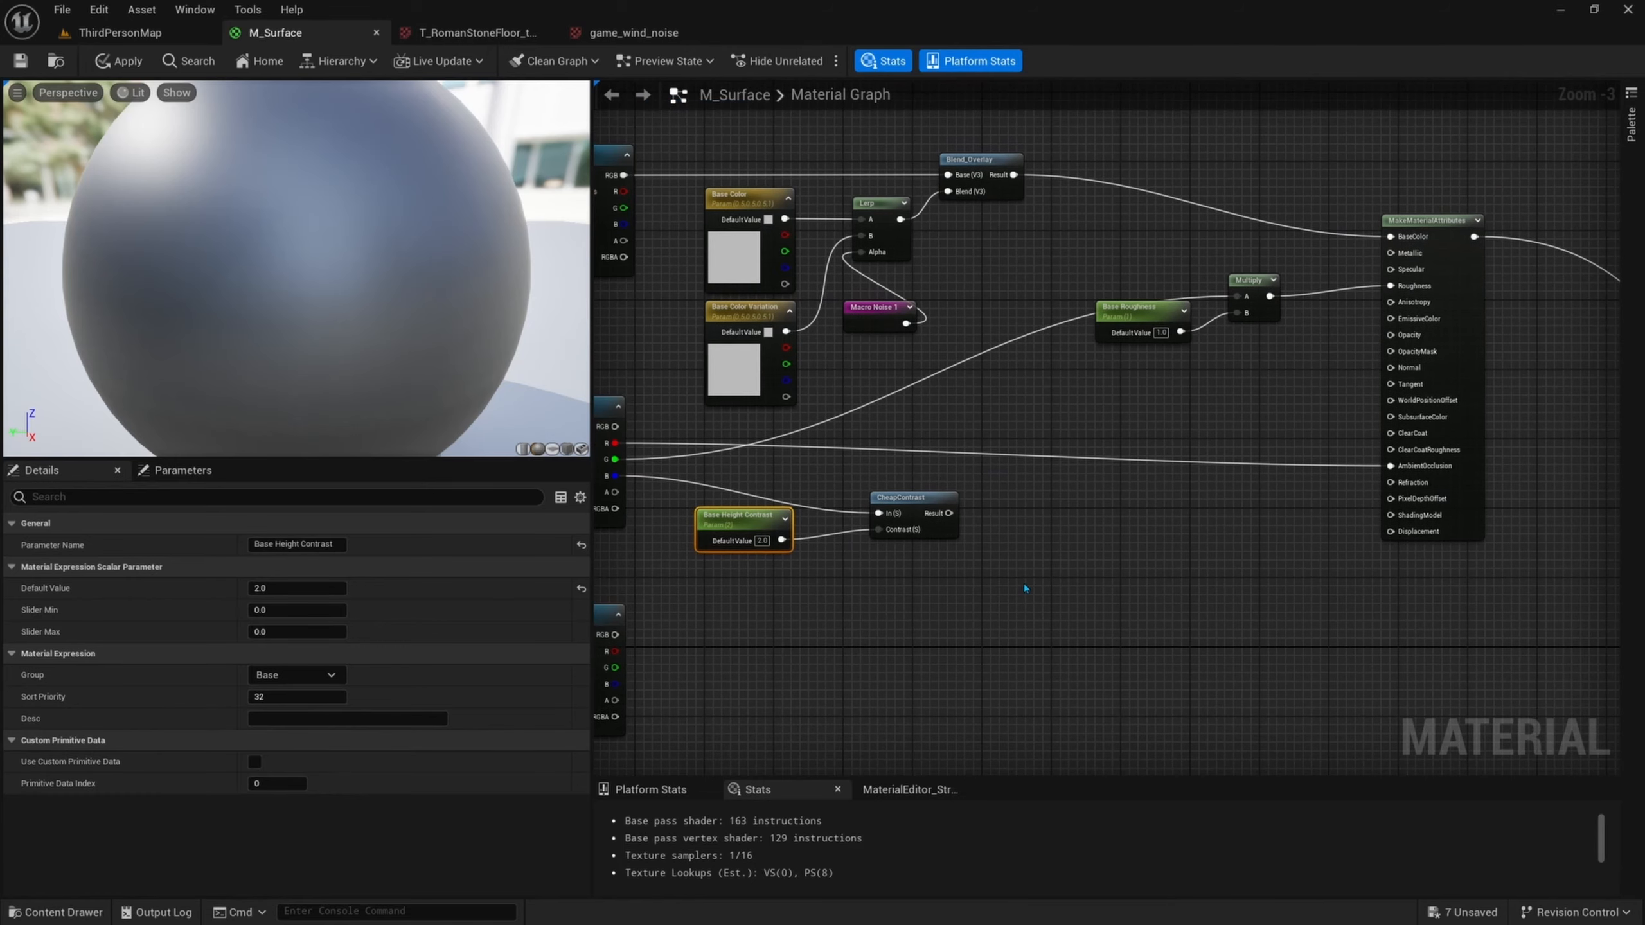
pyautogui.moveTo(948, 513); pyautogui.dragTo(1030, 511)
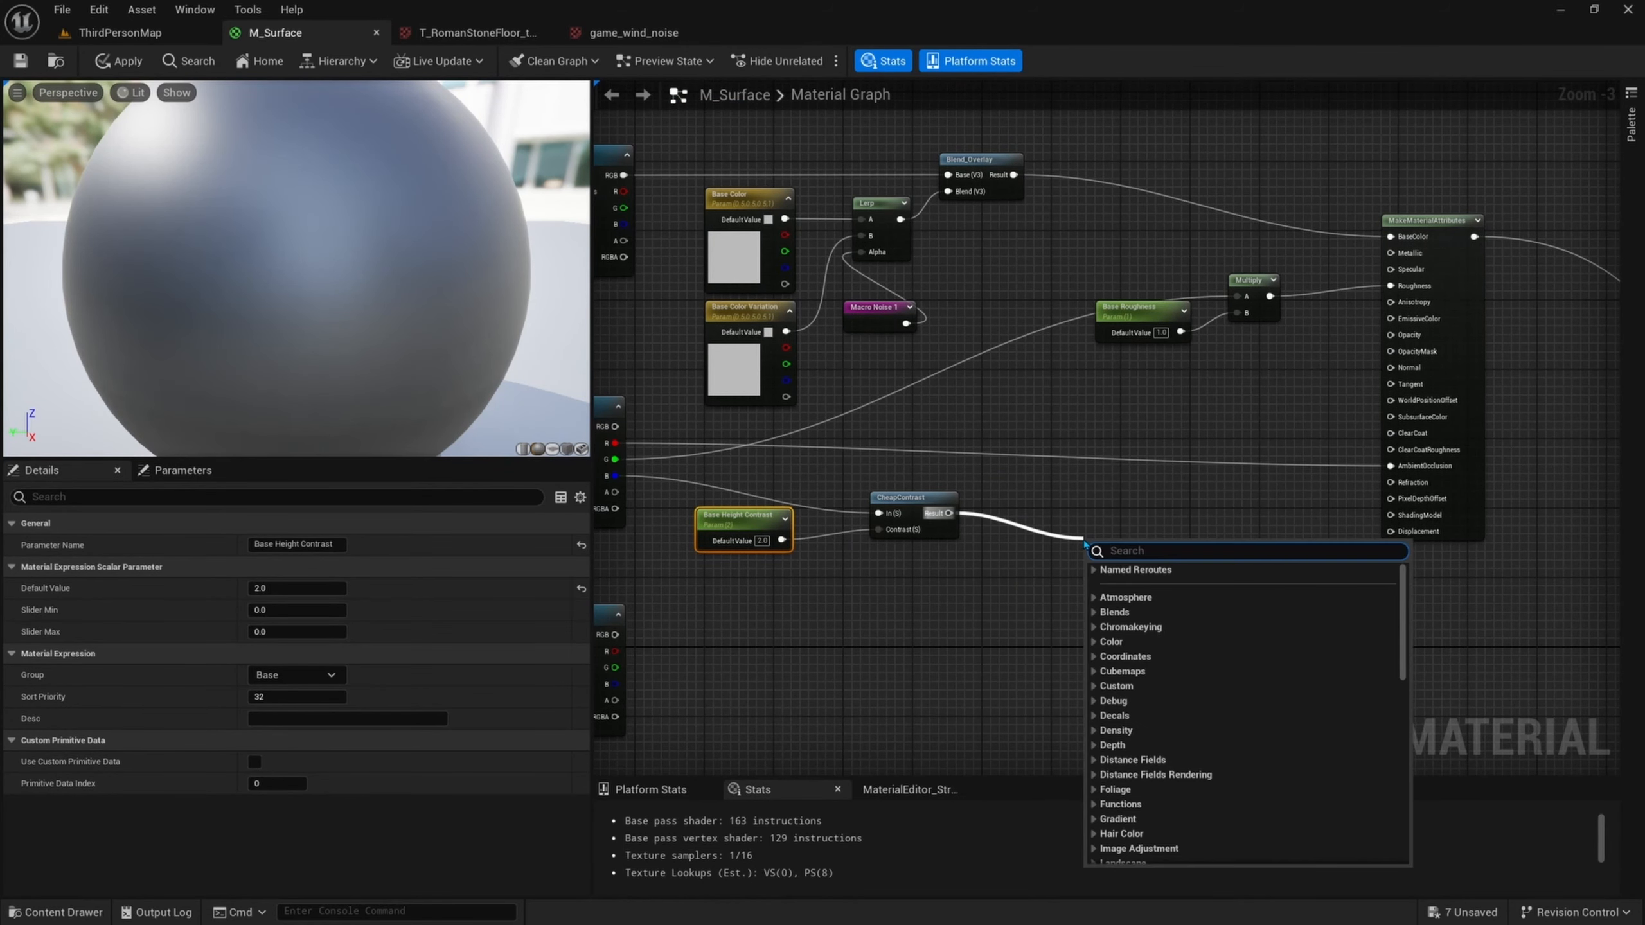
pyautogui.write('add named')
pyautogui.press('Return')
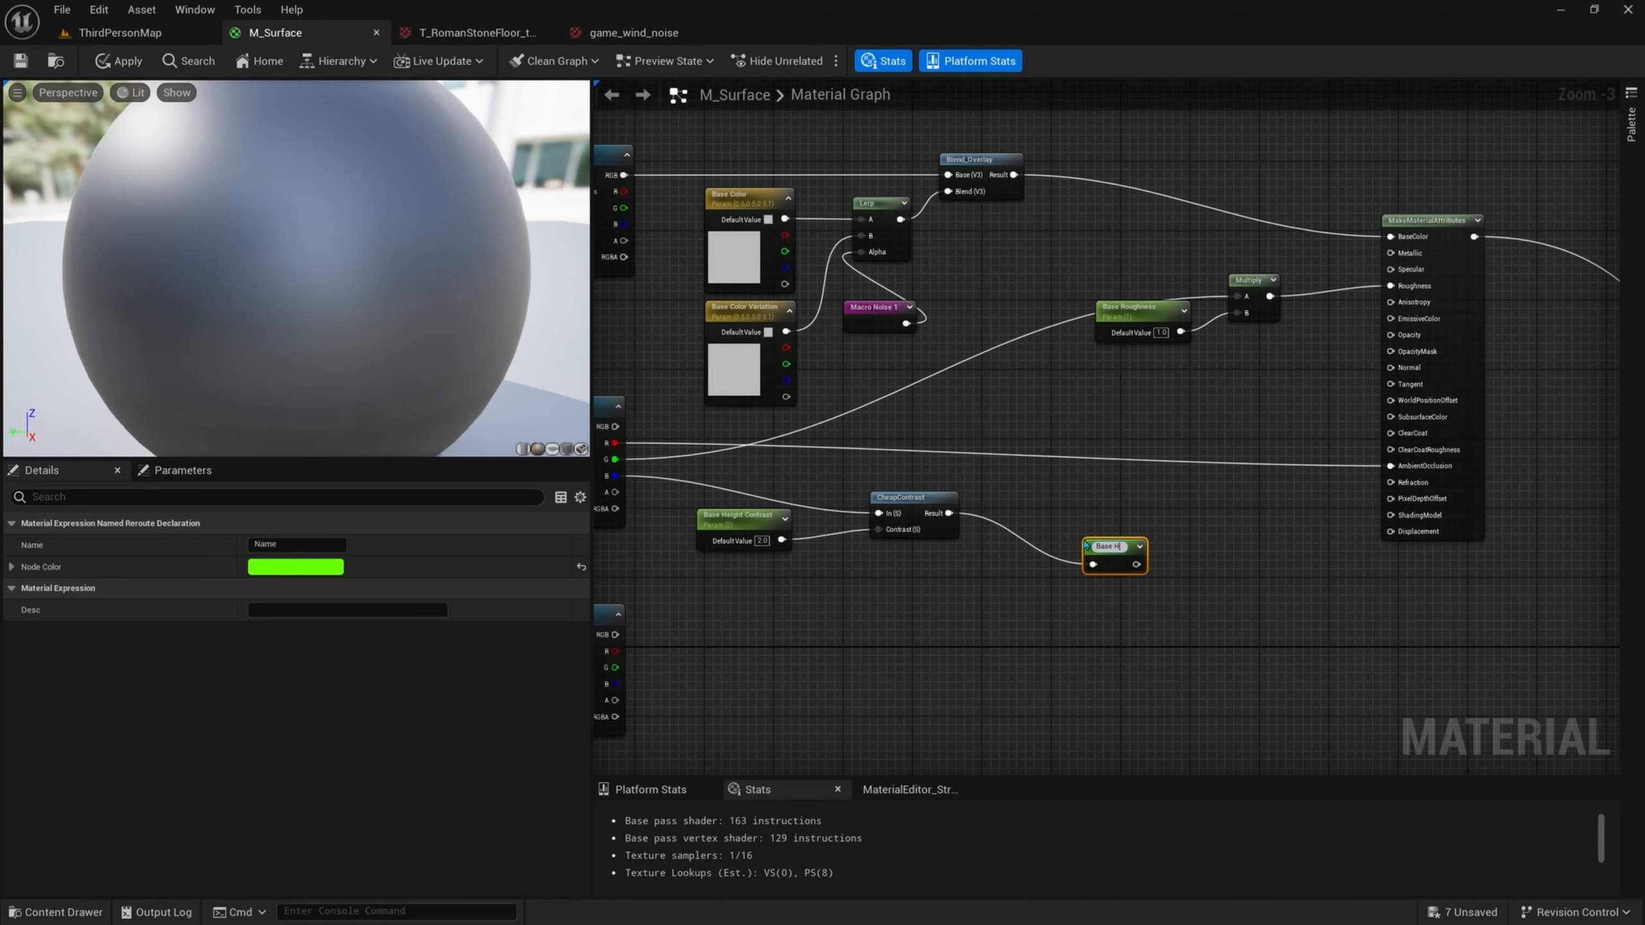
pyautogui.write('eight')
pyautogui.press('Return')
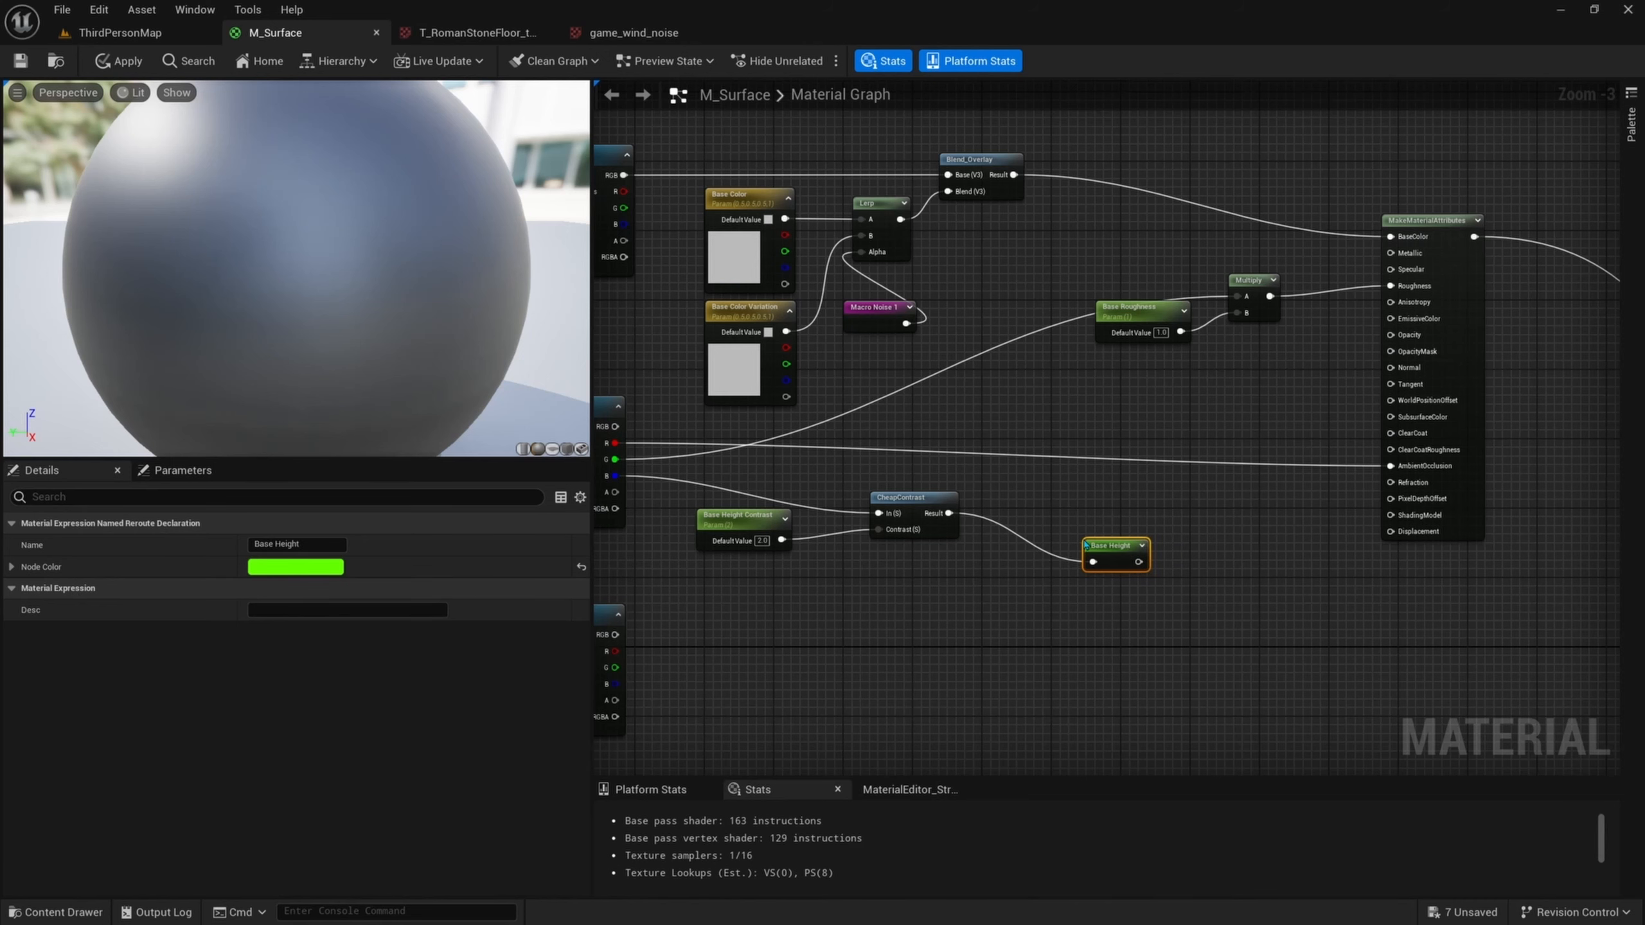
pyautogui.moveTo(1102, 543); pyautogui.dragTo(1028, 505)
pyautogui.moveTo(1049, 519); pyautogui.dragTo(1031, 529, button='right')
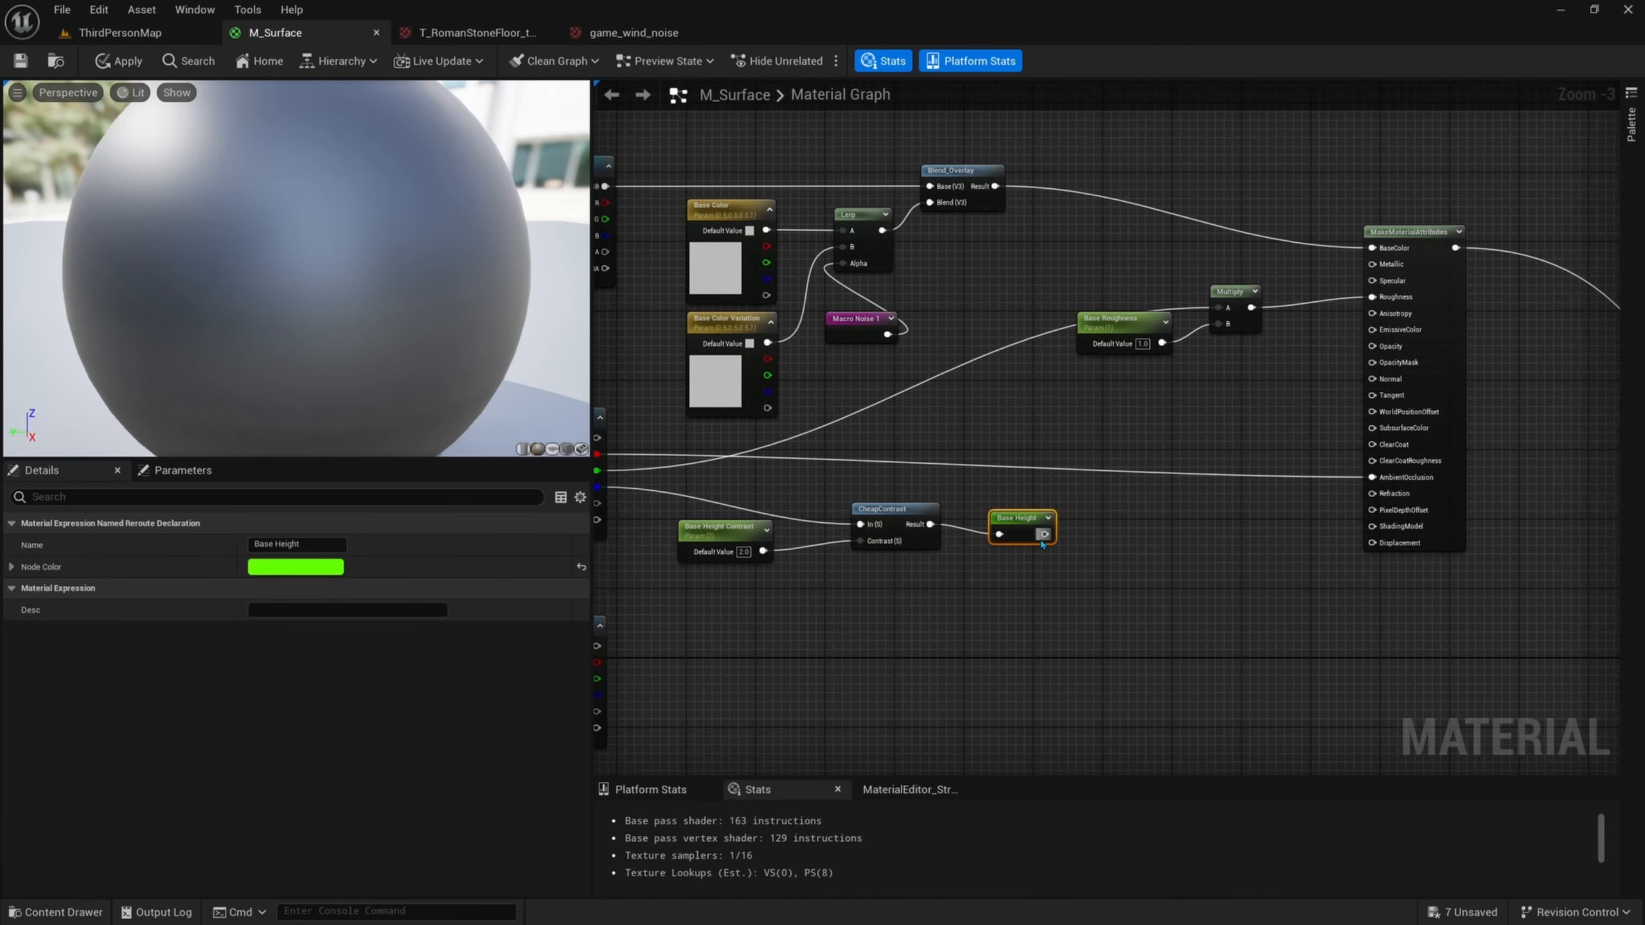
# - Connect the Base Height reroute to the Displacement input of MakeMaterialAttributes
pyautogui.moveTo(1044, 534); pyautogui.dragTo(1392, 543)
pyautogui.moveTo(1473, 565); pyautogui.dragTo(1402, 564, button='right')
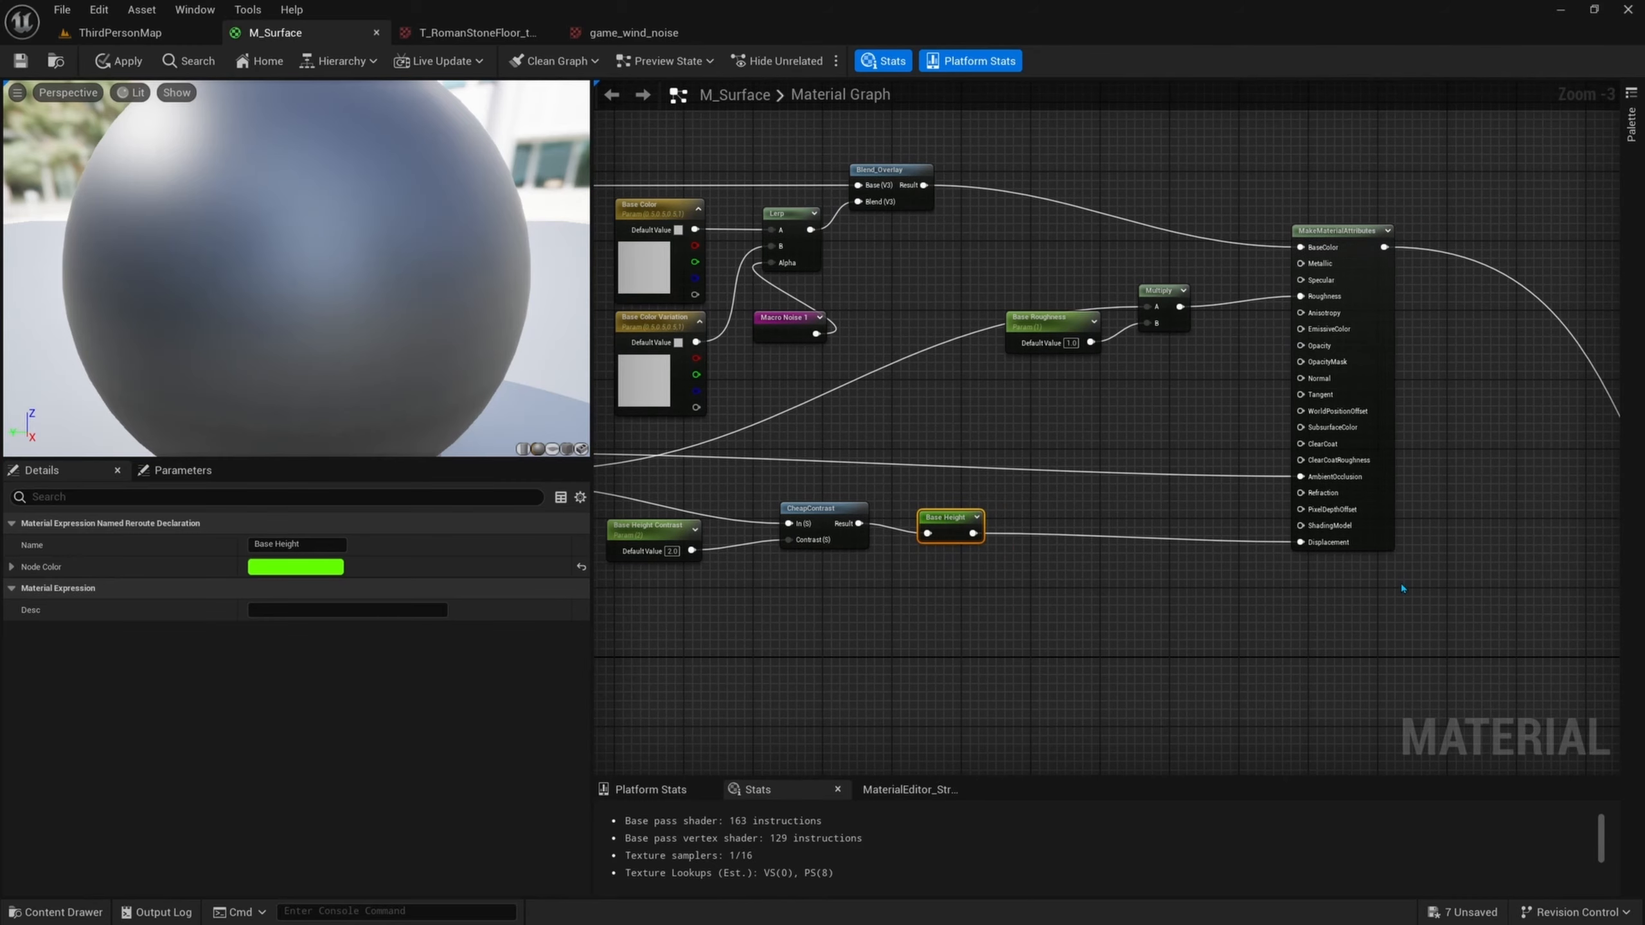
pyautogui.moveTo(1400, 582); pyautogui.dragTo(1272, 547)
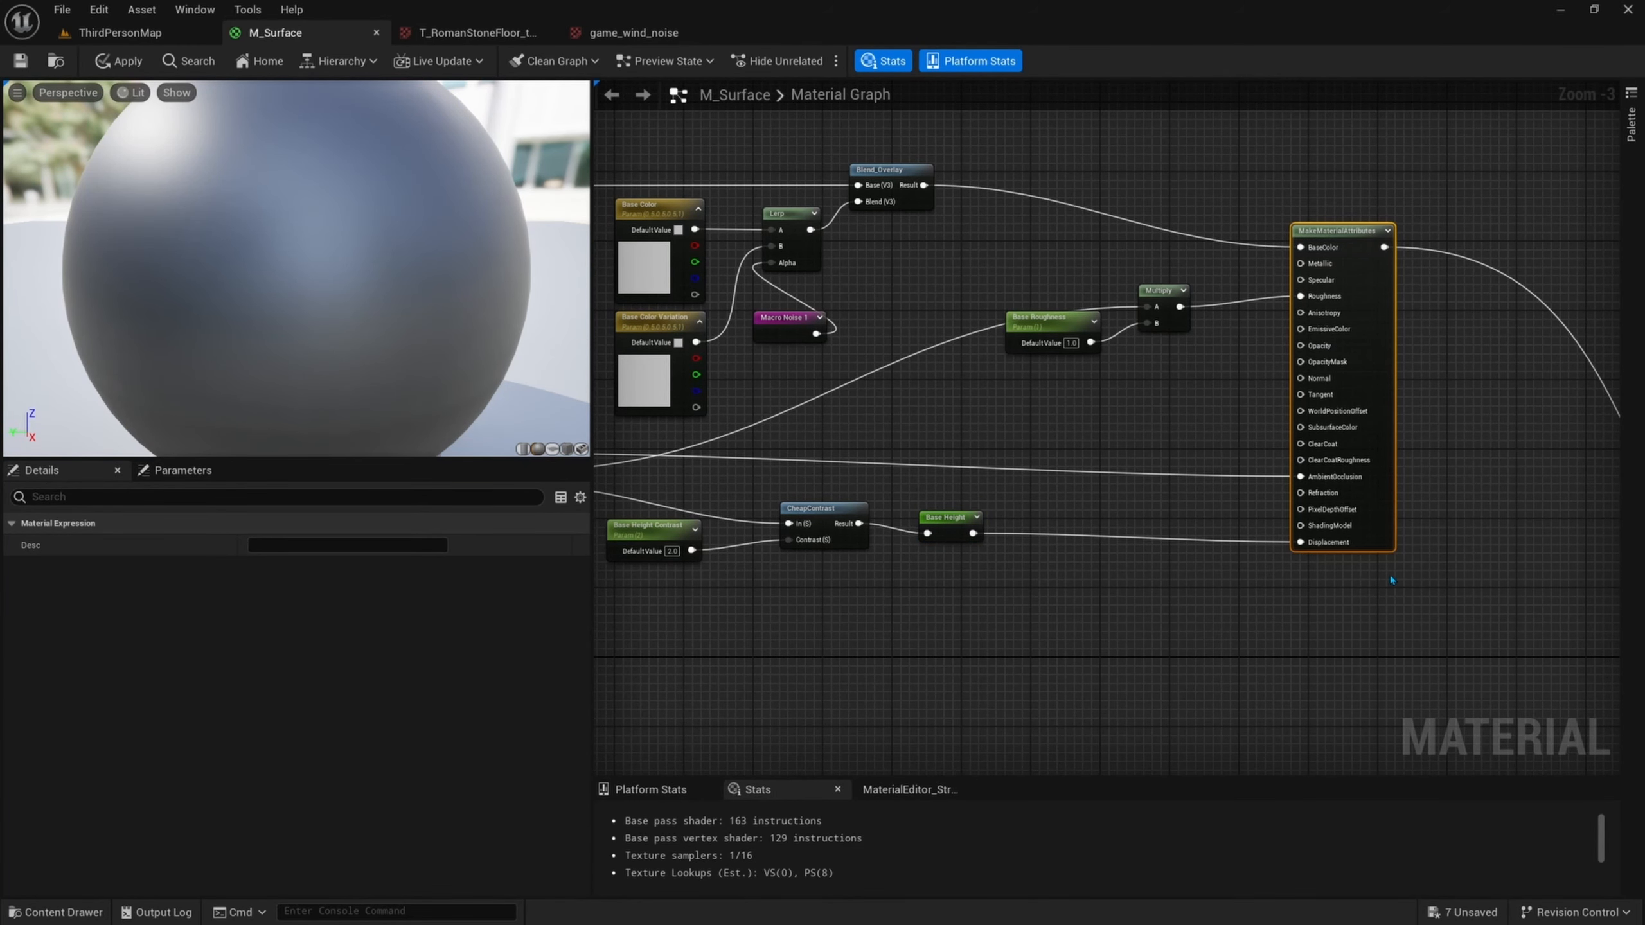
pyautogui.moveTo(1389, 573); pyautogui.dragTo(1272, 541)
# - Add a FlattenNormal node fed by Base Normal's RGB output and align it with that texture's RGB output
pyautogui.moveTo(1035, 542); pyautogui.dragTo(1128, 533, button='right')
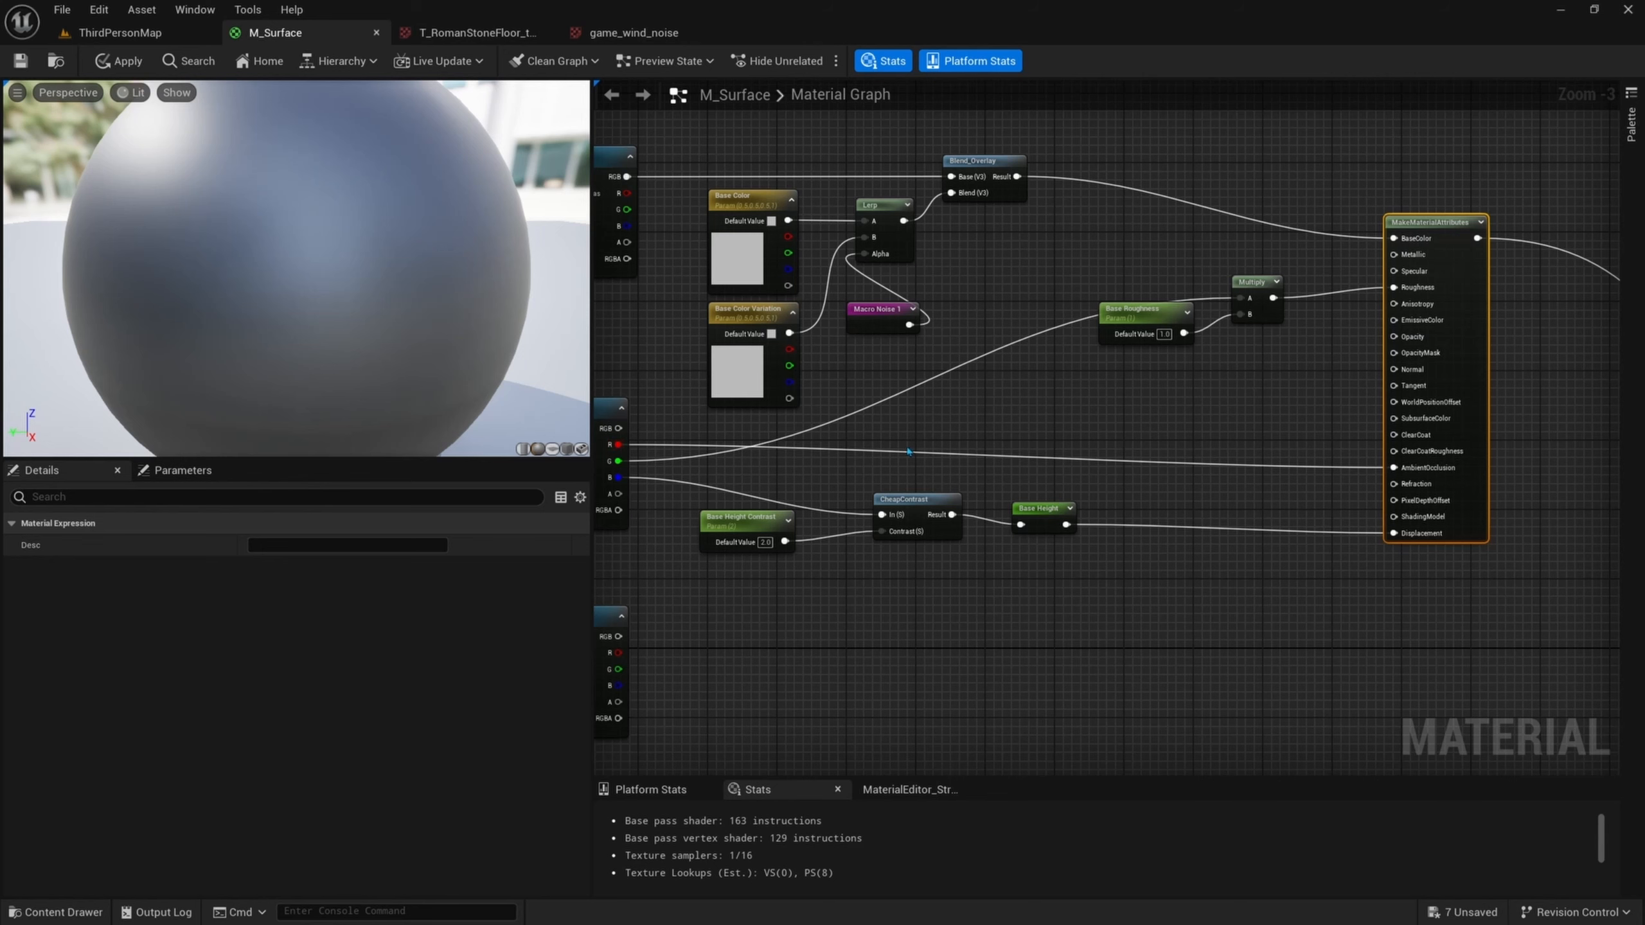
pyautogui.moveTo(932, 630); pyautogui.dragTo(1180, 500, button='right')
pyautogui.moveTo(892, 517); pyautogui.dragTo(840, 537, button='right')
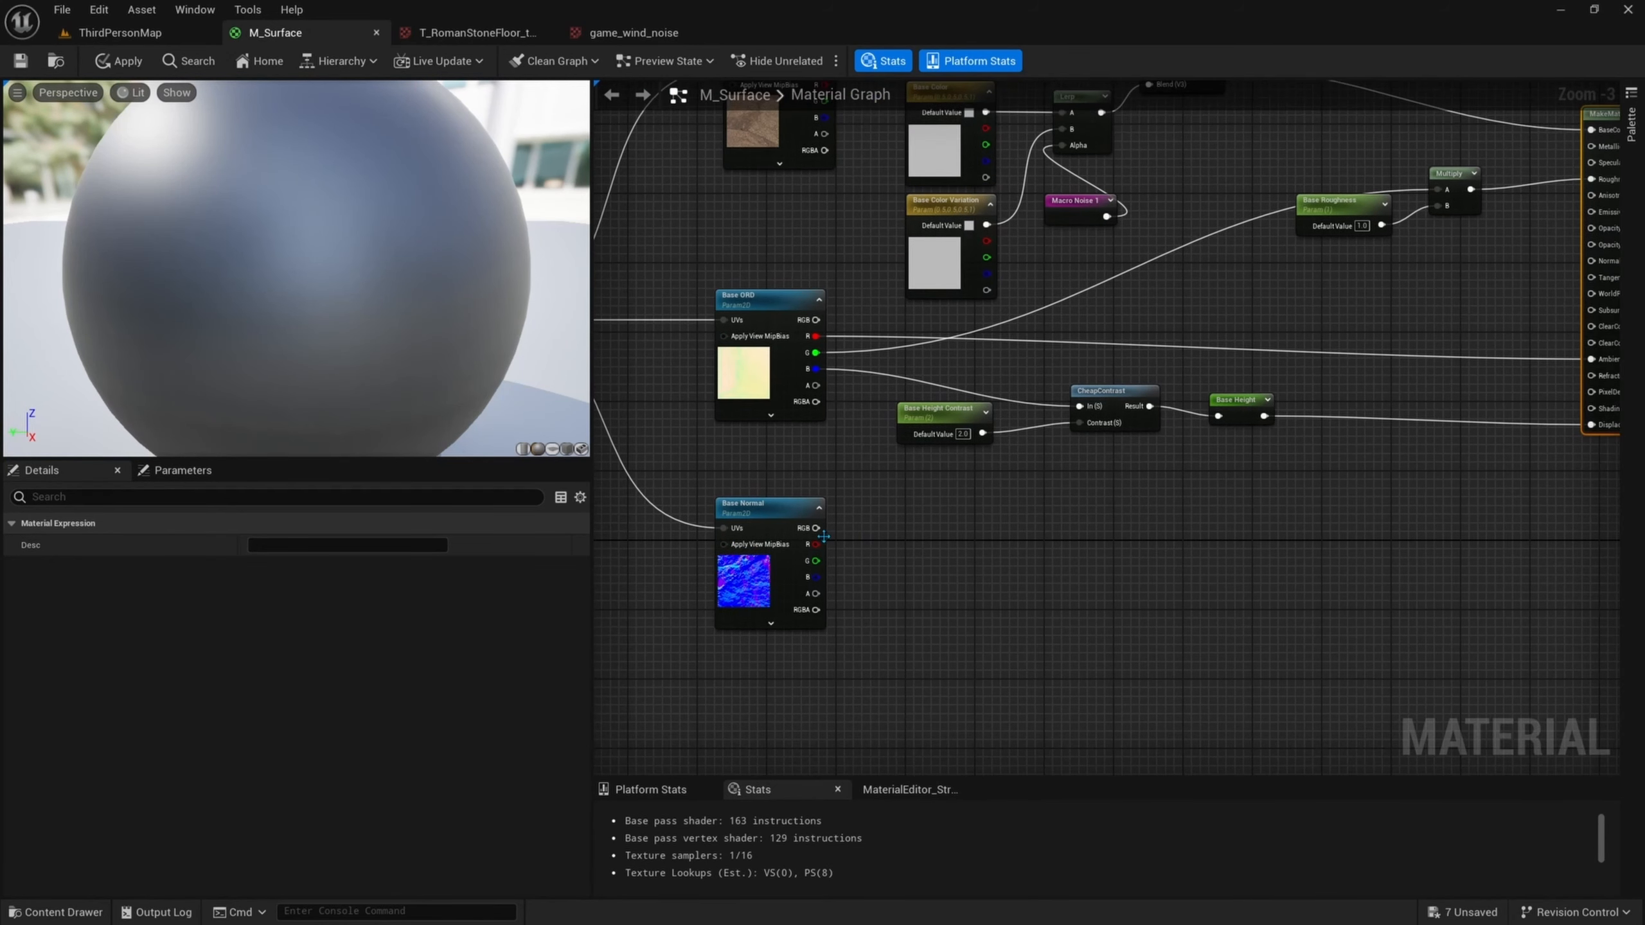
pyautogui.moveTo(816, 528); pyautogui.dragTo(941, 546)
pyautogui.write('flattenno')
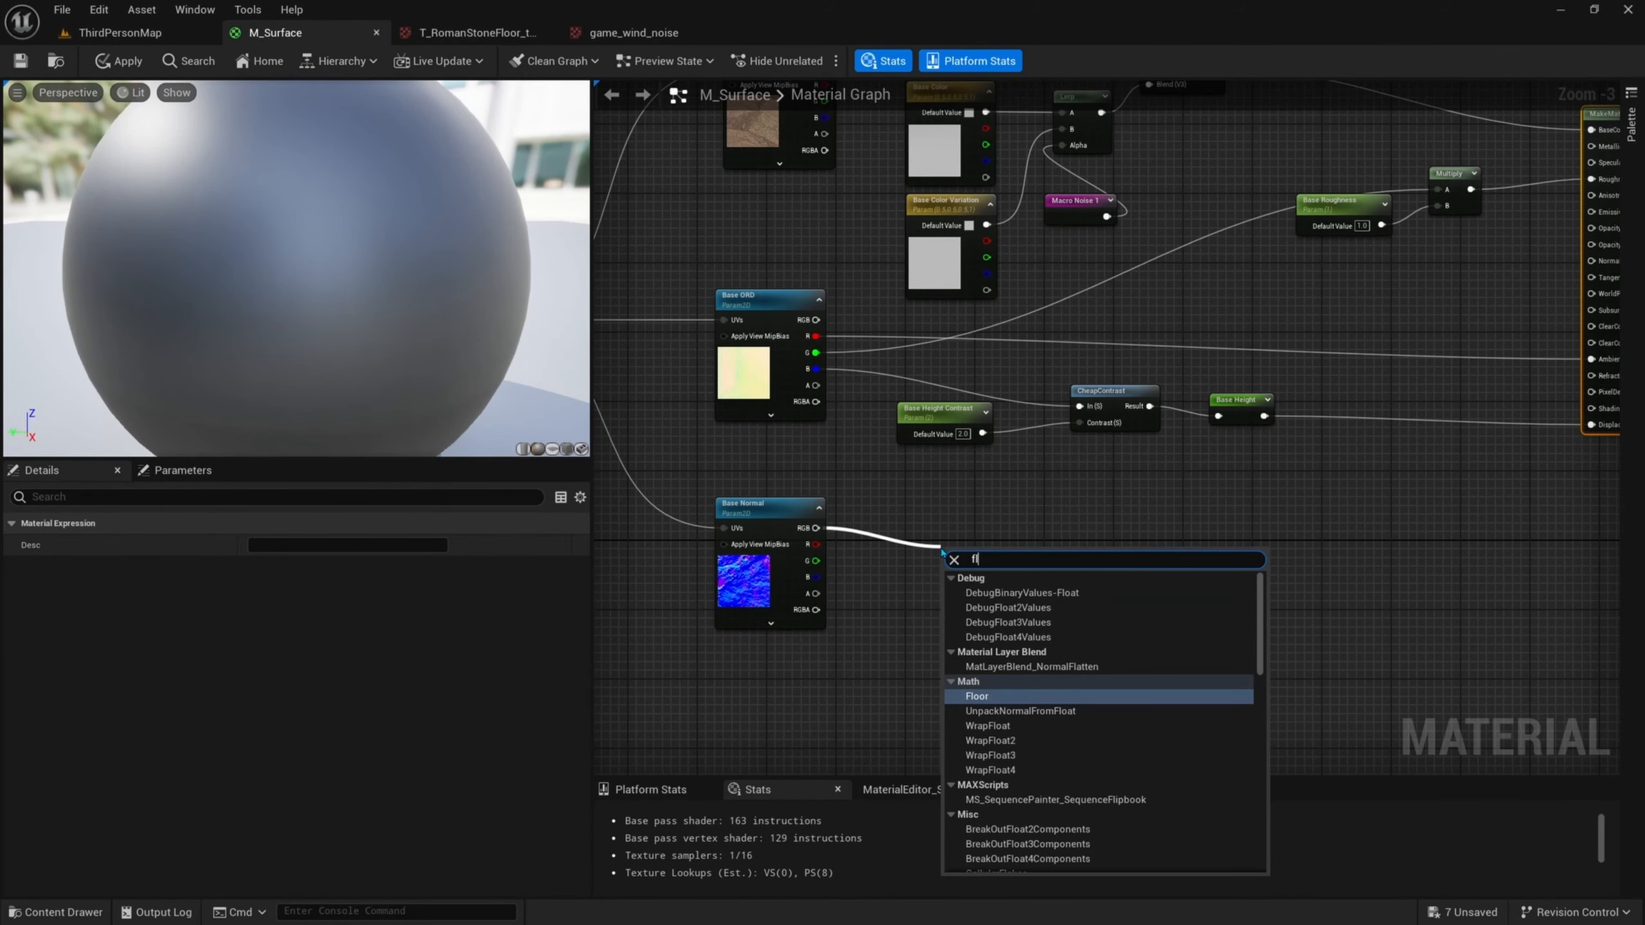
pyautogui.press('Return')
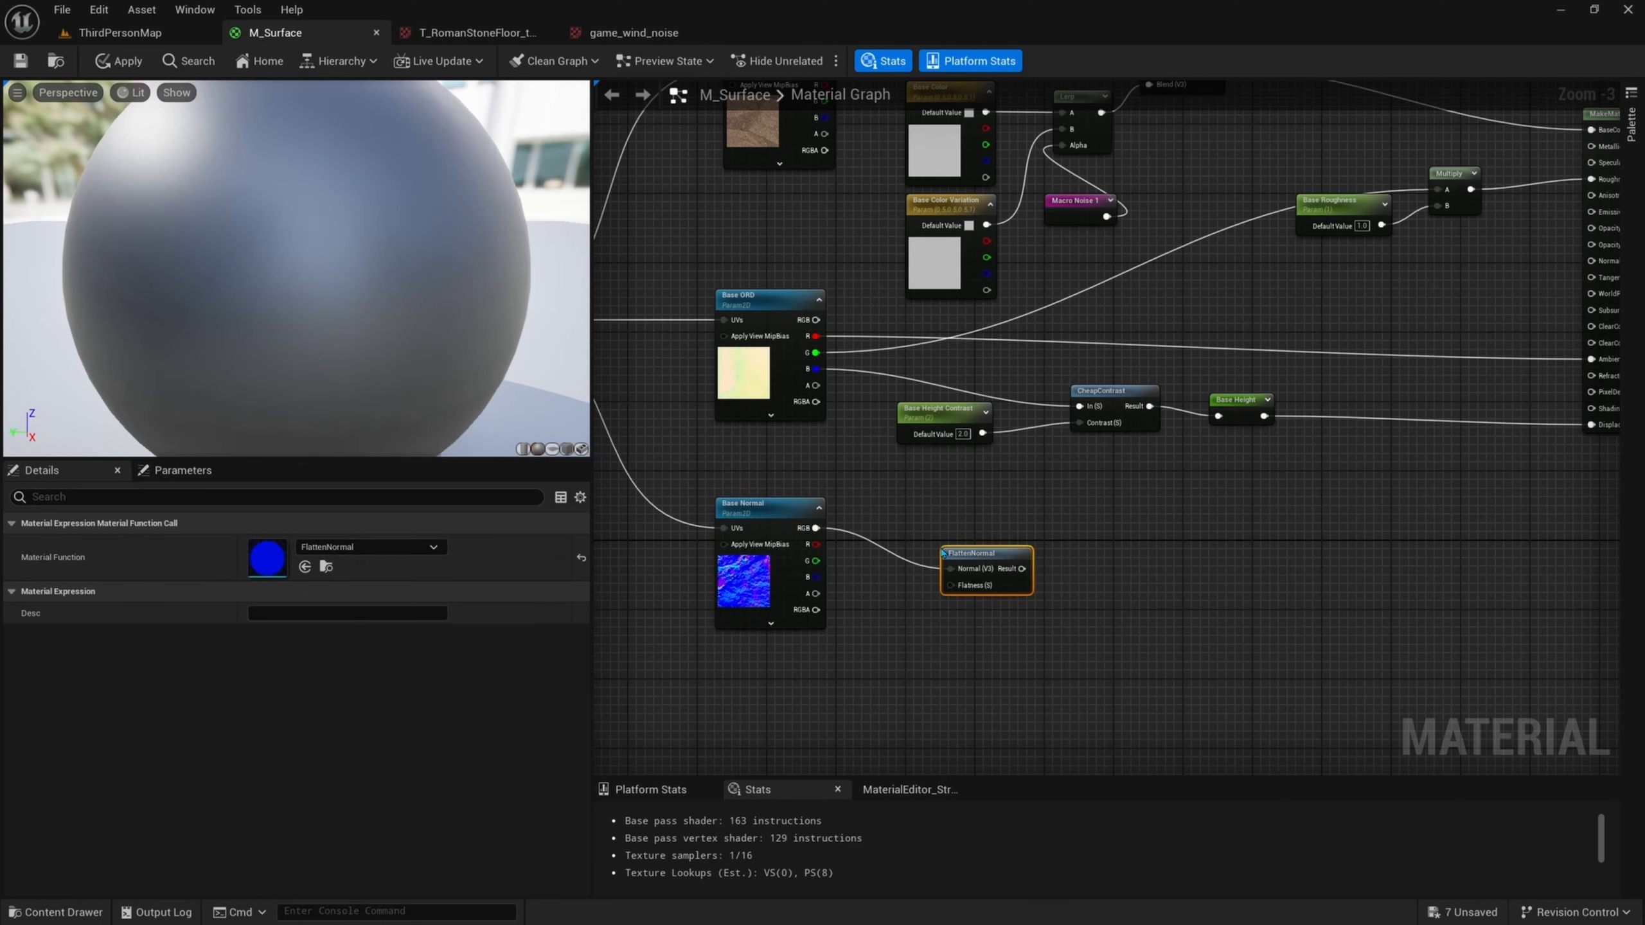
pyautogui.moveTo(951, 551); pyautogui.dragTo(1010, 511)
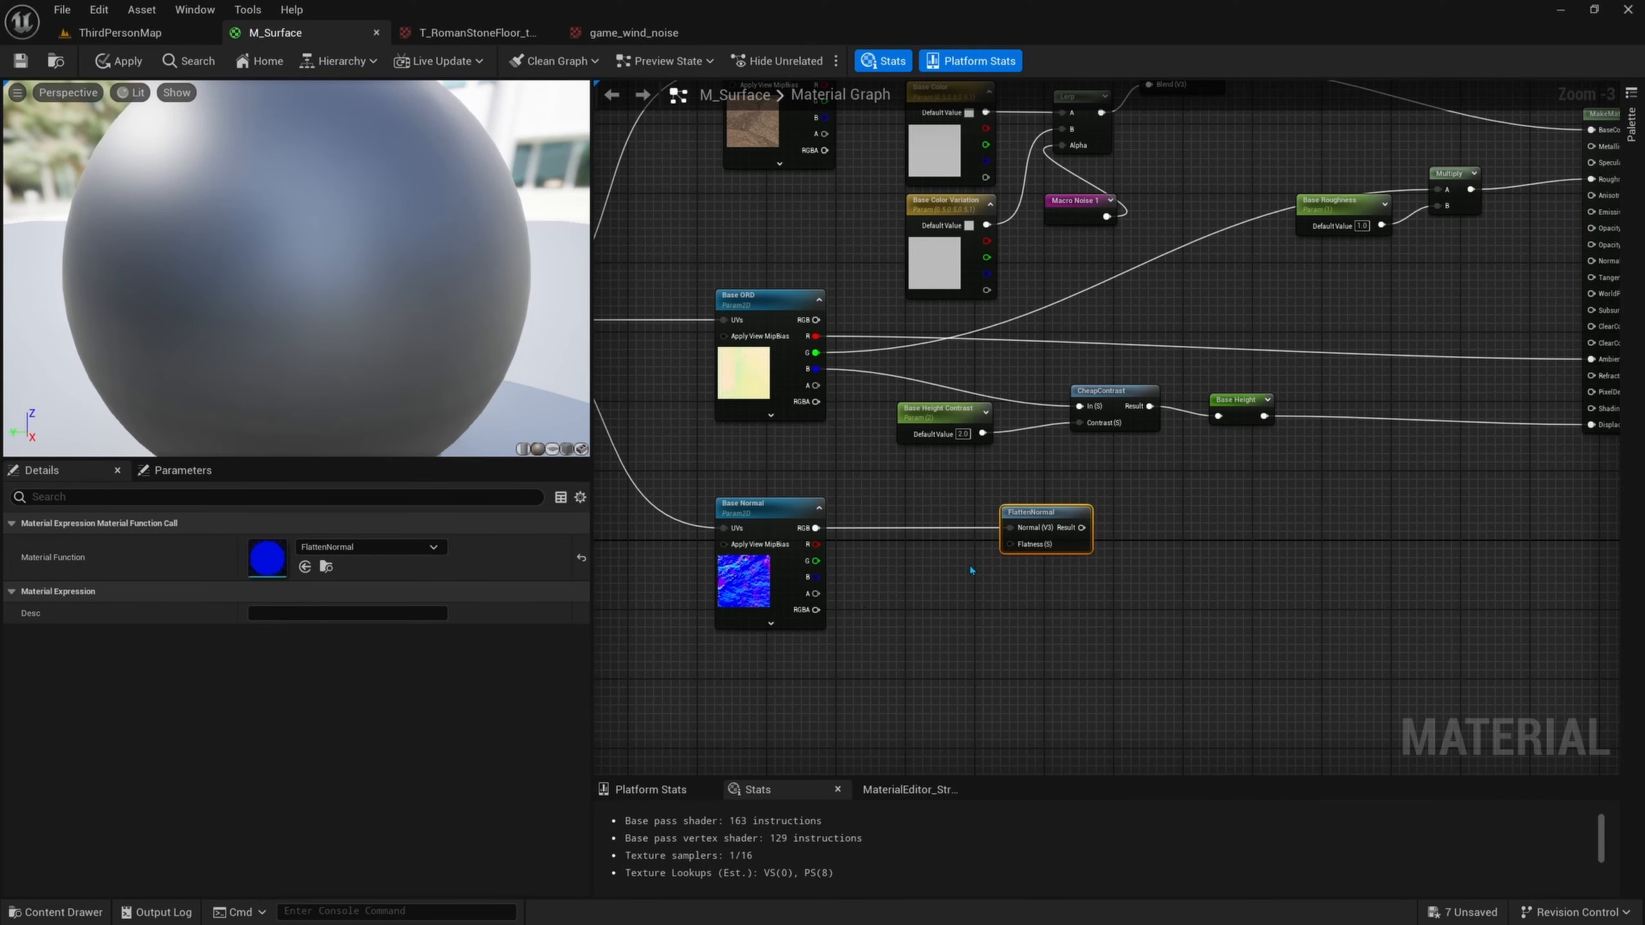
# - Add a scalar parameter named Base Normal Intesnity below the FlattenNormal node
pyautogui.moveTo(858, 586); pyautogui.dragTo(892, 586, button='right')
pyautogui.click(909, 606)
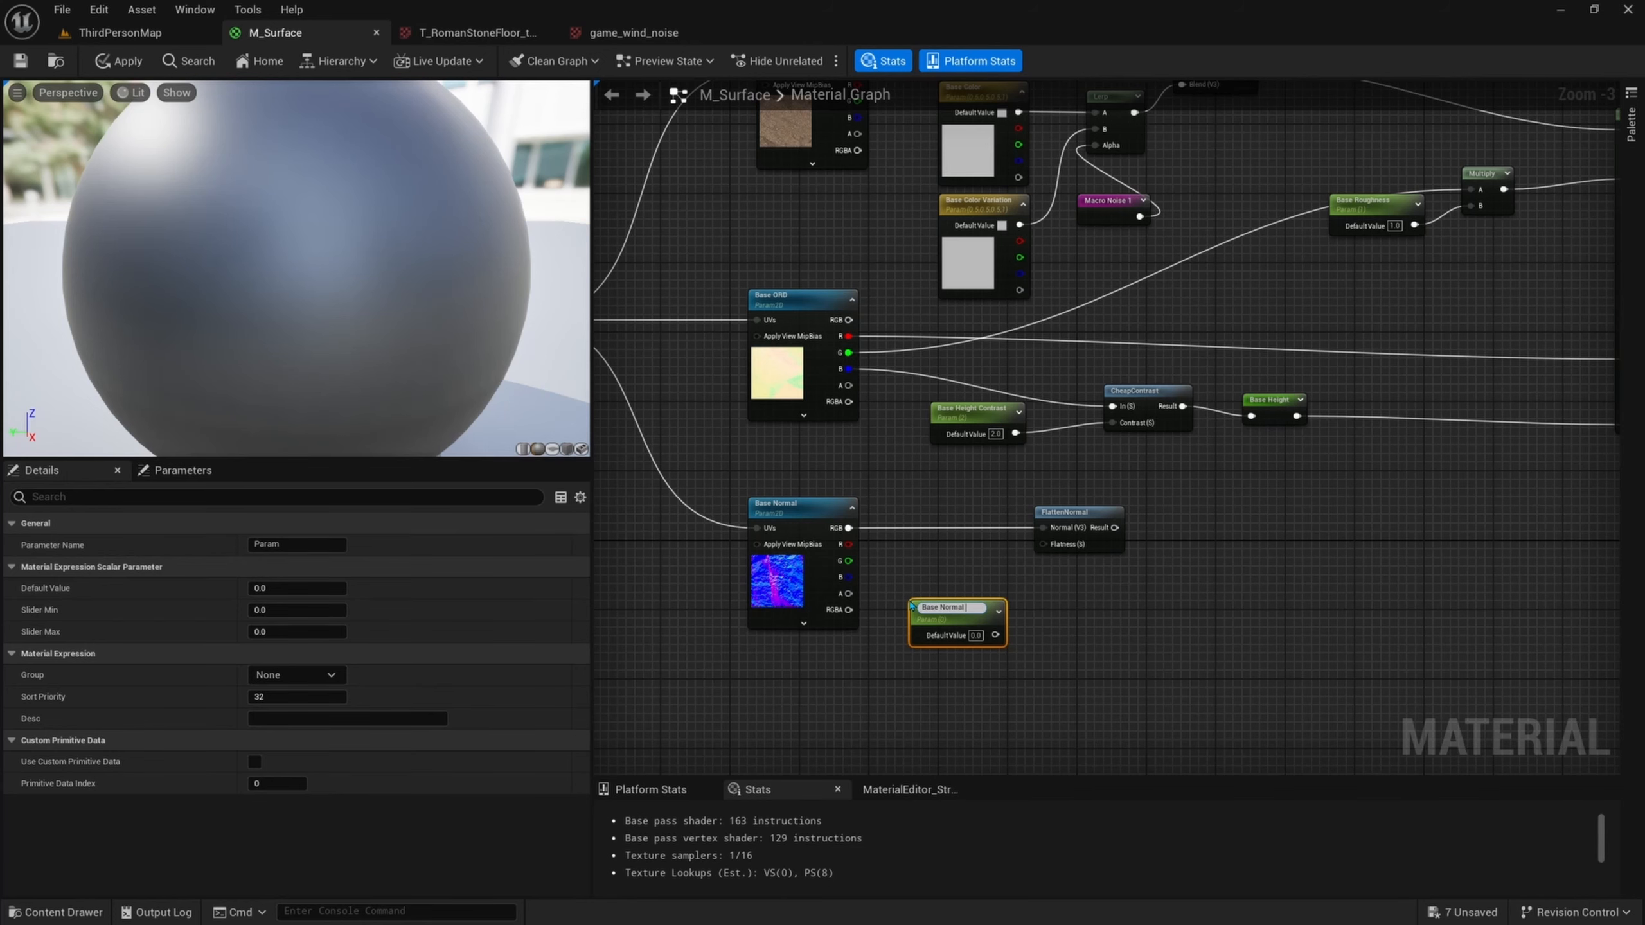
pyautogui.write('Base Normal Intesnity')
pyautogui.press('Return')
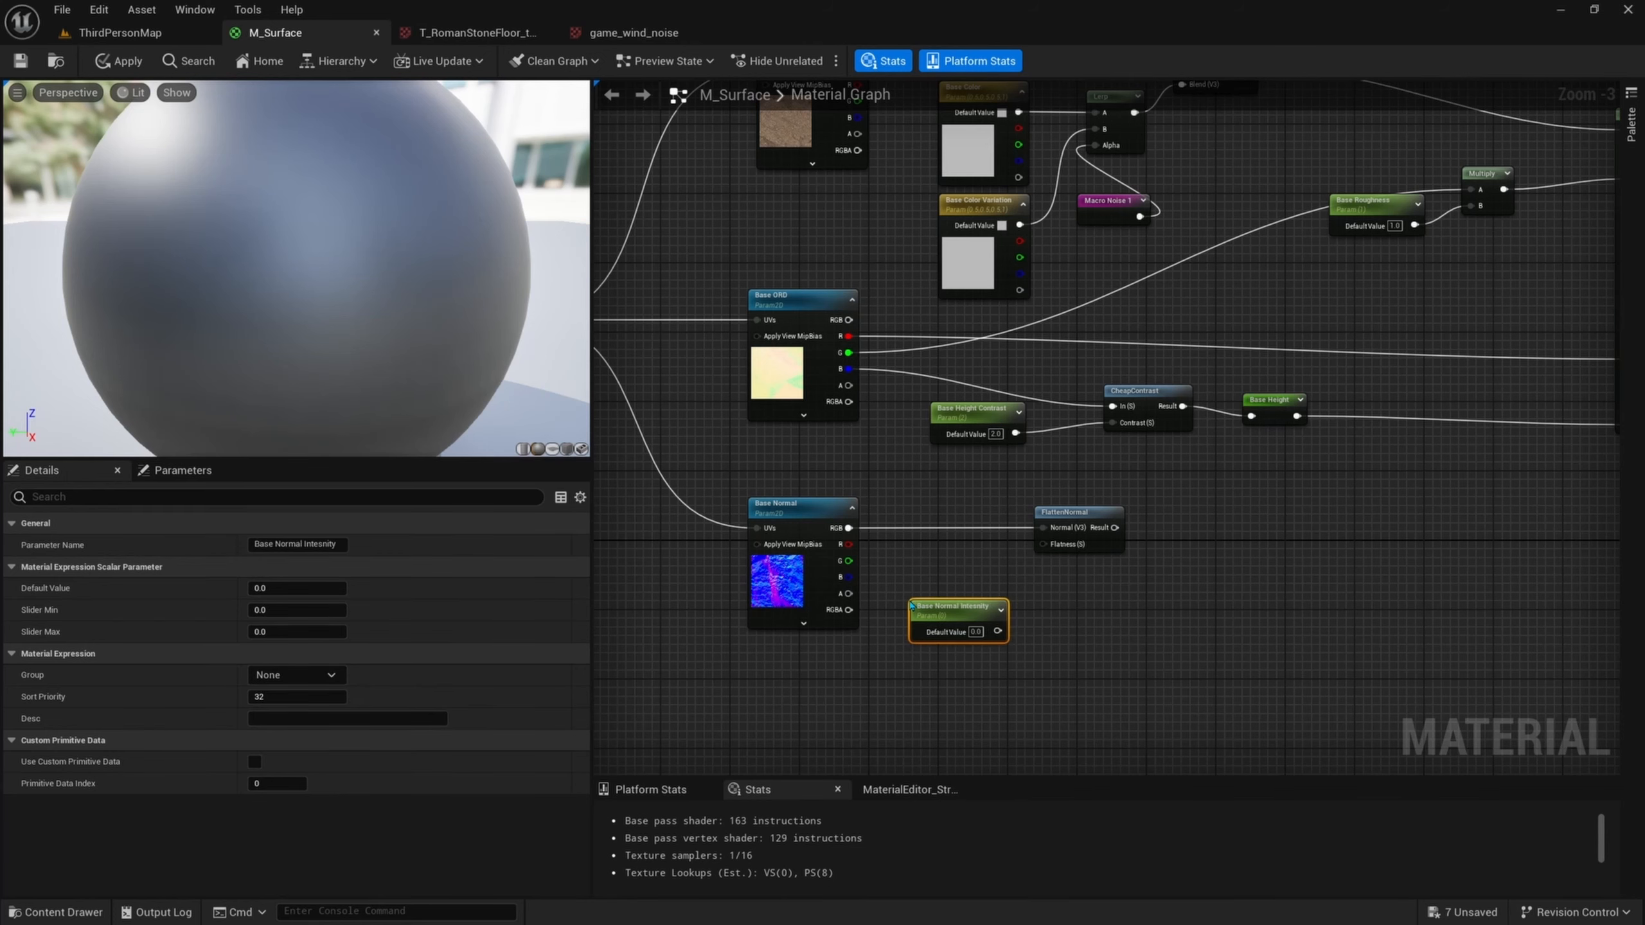
# - Correct the normal scalar parameter's name to Base Normal Intensity and set its default value to 2
pyautogui.scroll(1, 911, 606)
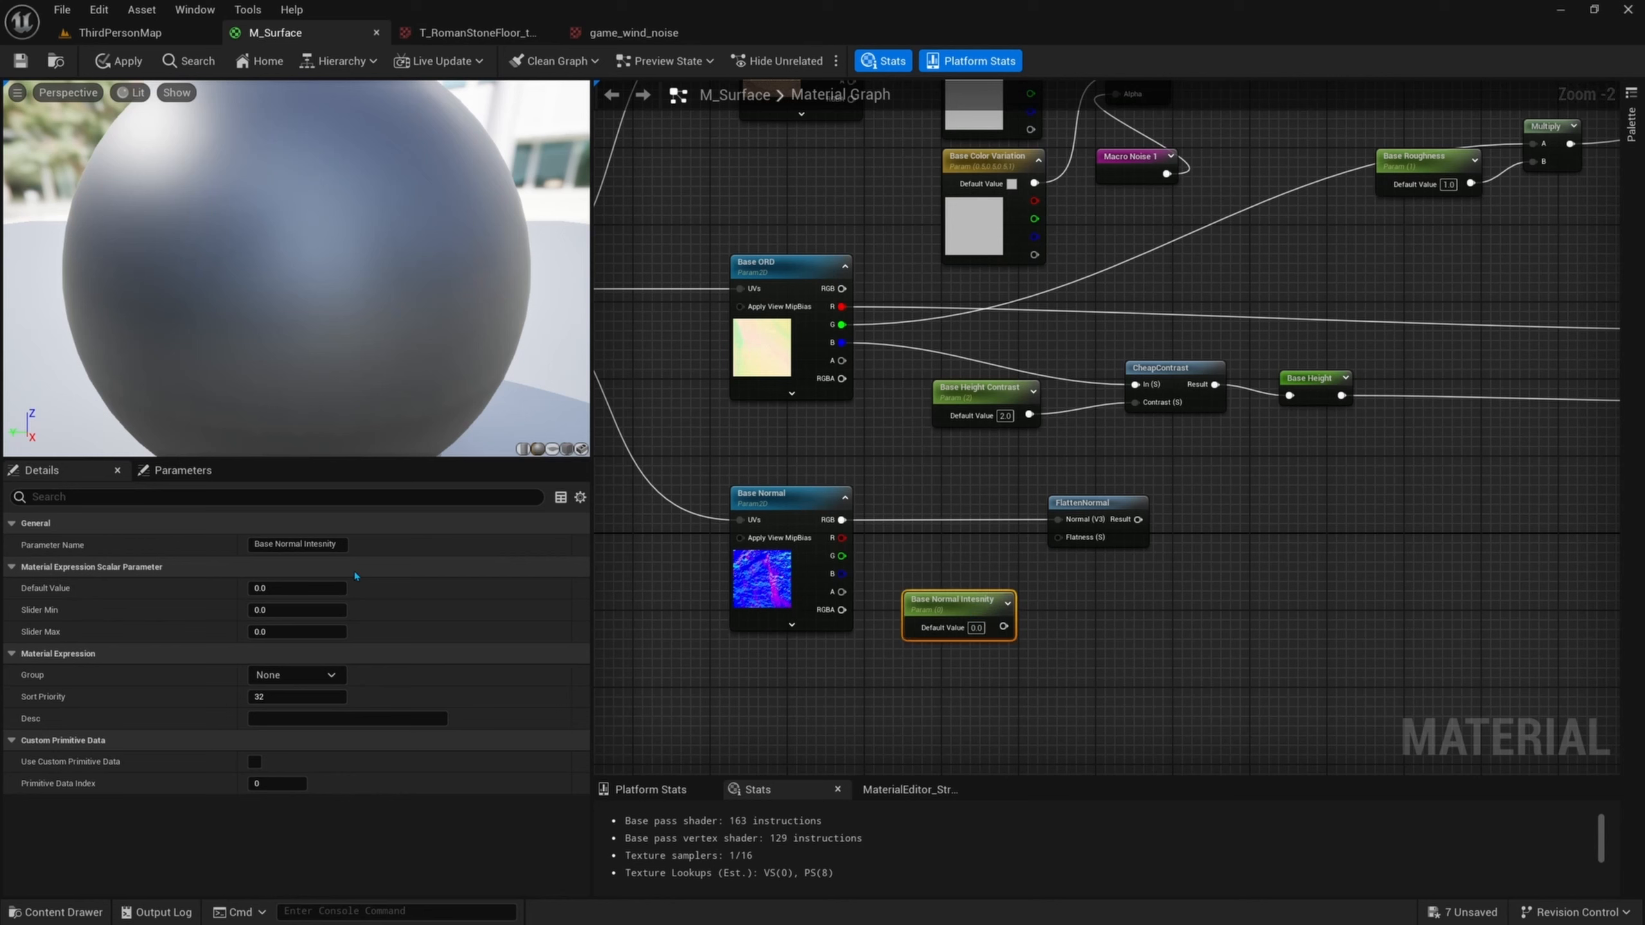
pyautogui.moveTo(316, 544); pyautogui.dragTo(326, 544)
pyautogui.press('Return')
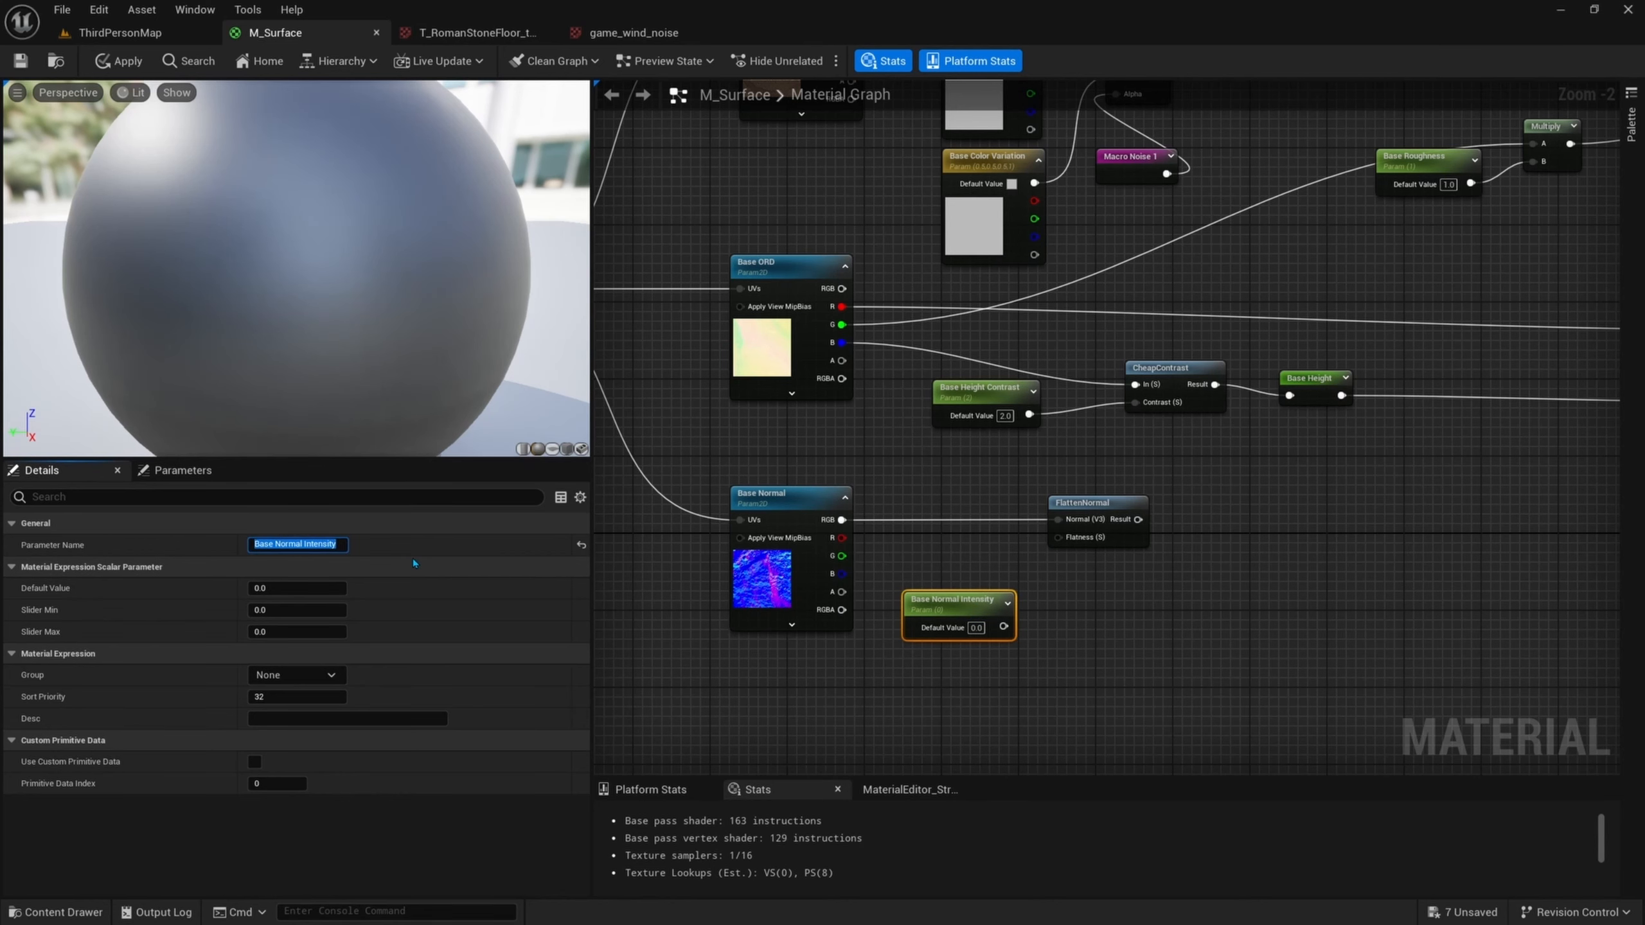
pyautogui.click(979, 628)
pyautogui.write('2')
pyautogui.click(1071, 642)
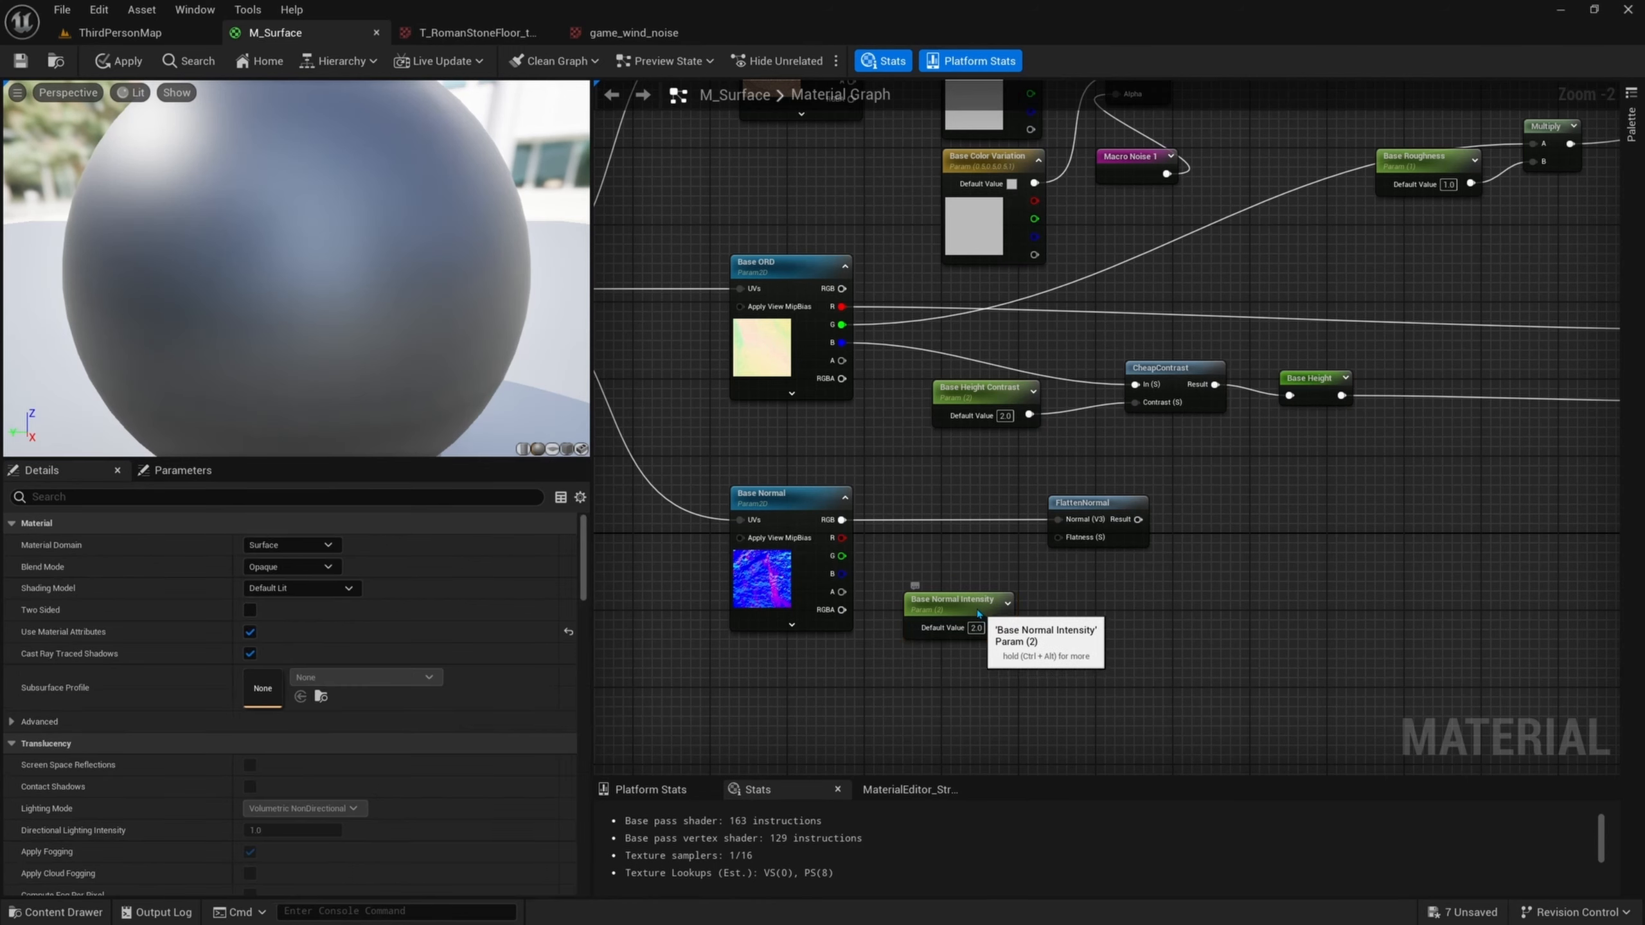
# - Feed Base Normal Intensity through a 1-x node into FlattenNormal's Flatness input and place both nodes beneath FlattenNormal
pyautogui.moveTo(947, 600); pyautogui.dragTo(1016, 609)
pyautogui.write('1')
pyautogui.press('Return')
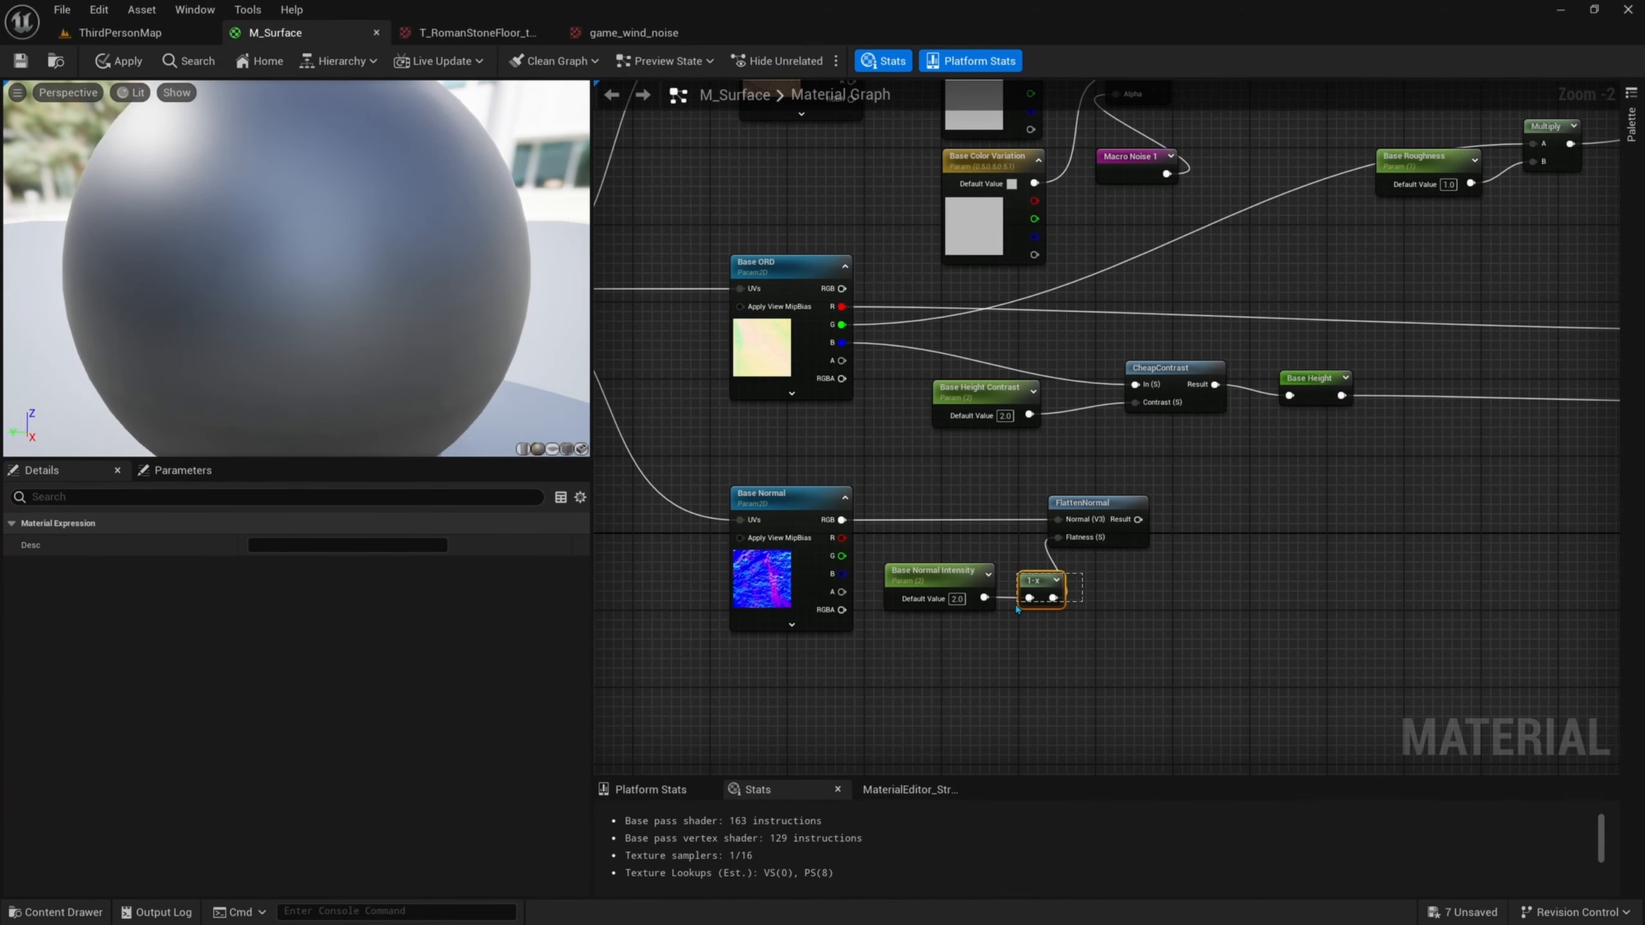
pyautogui.click(1093, 539)
pyautogui.click(1094, 571)
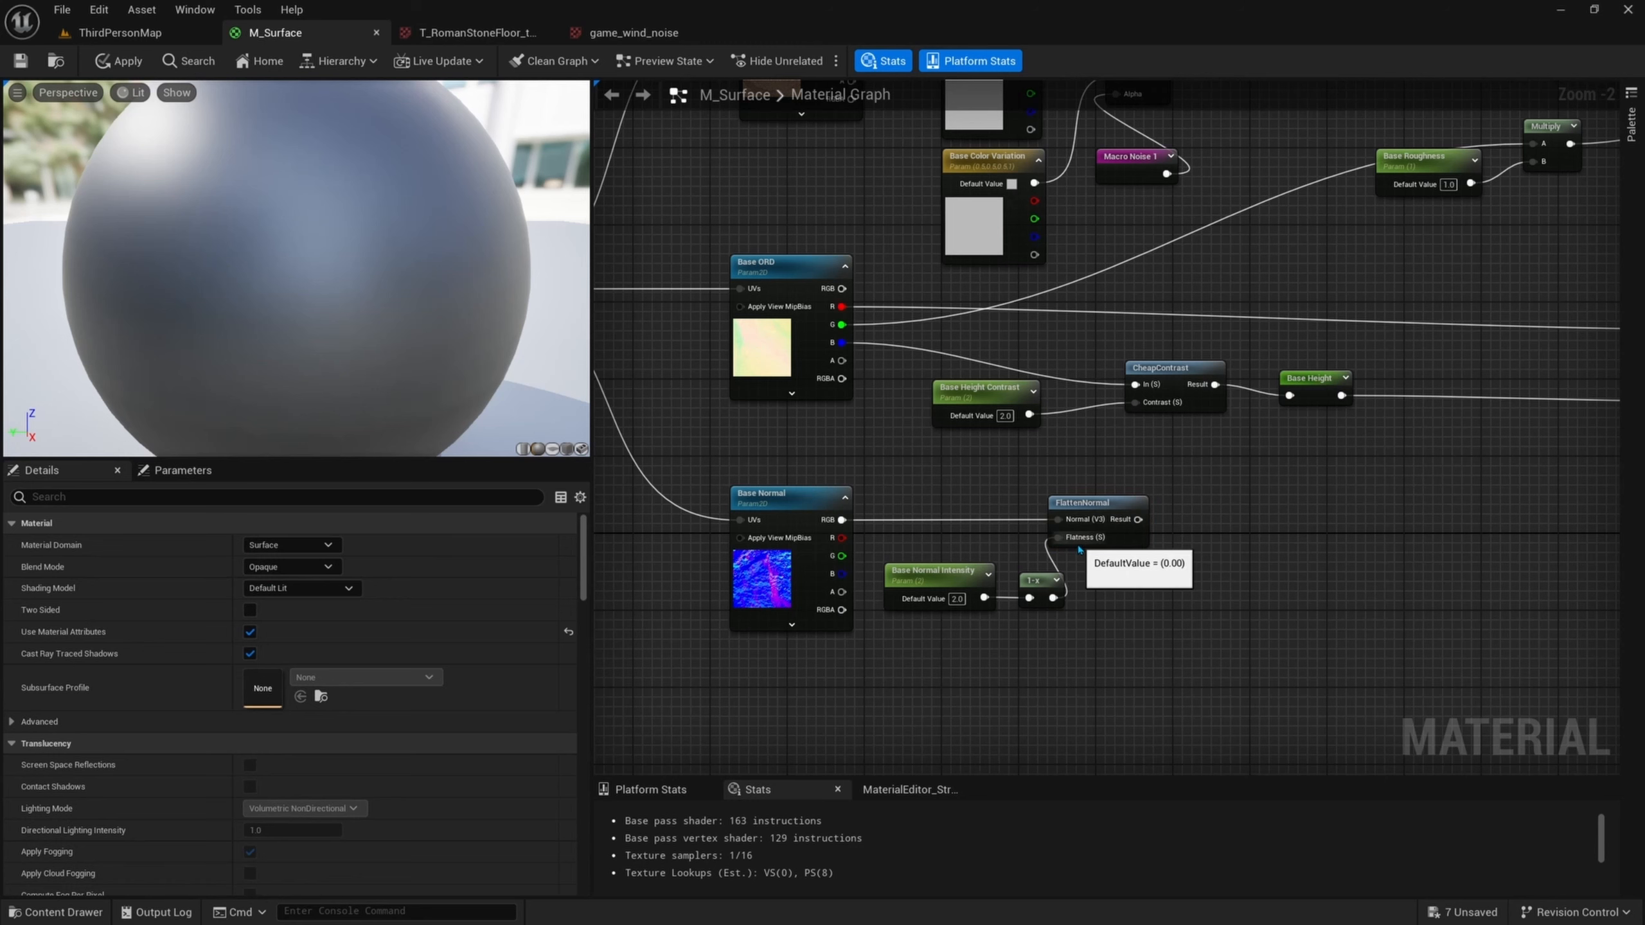
pyautogui.moveTo(1040, 580); pyautogui.dragTo(1030, 580)
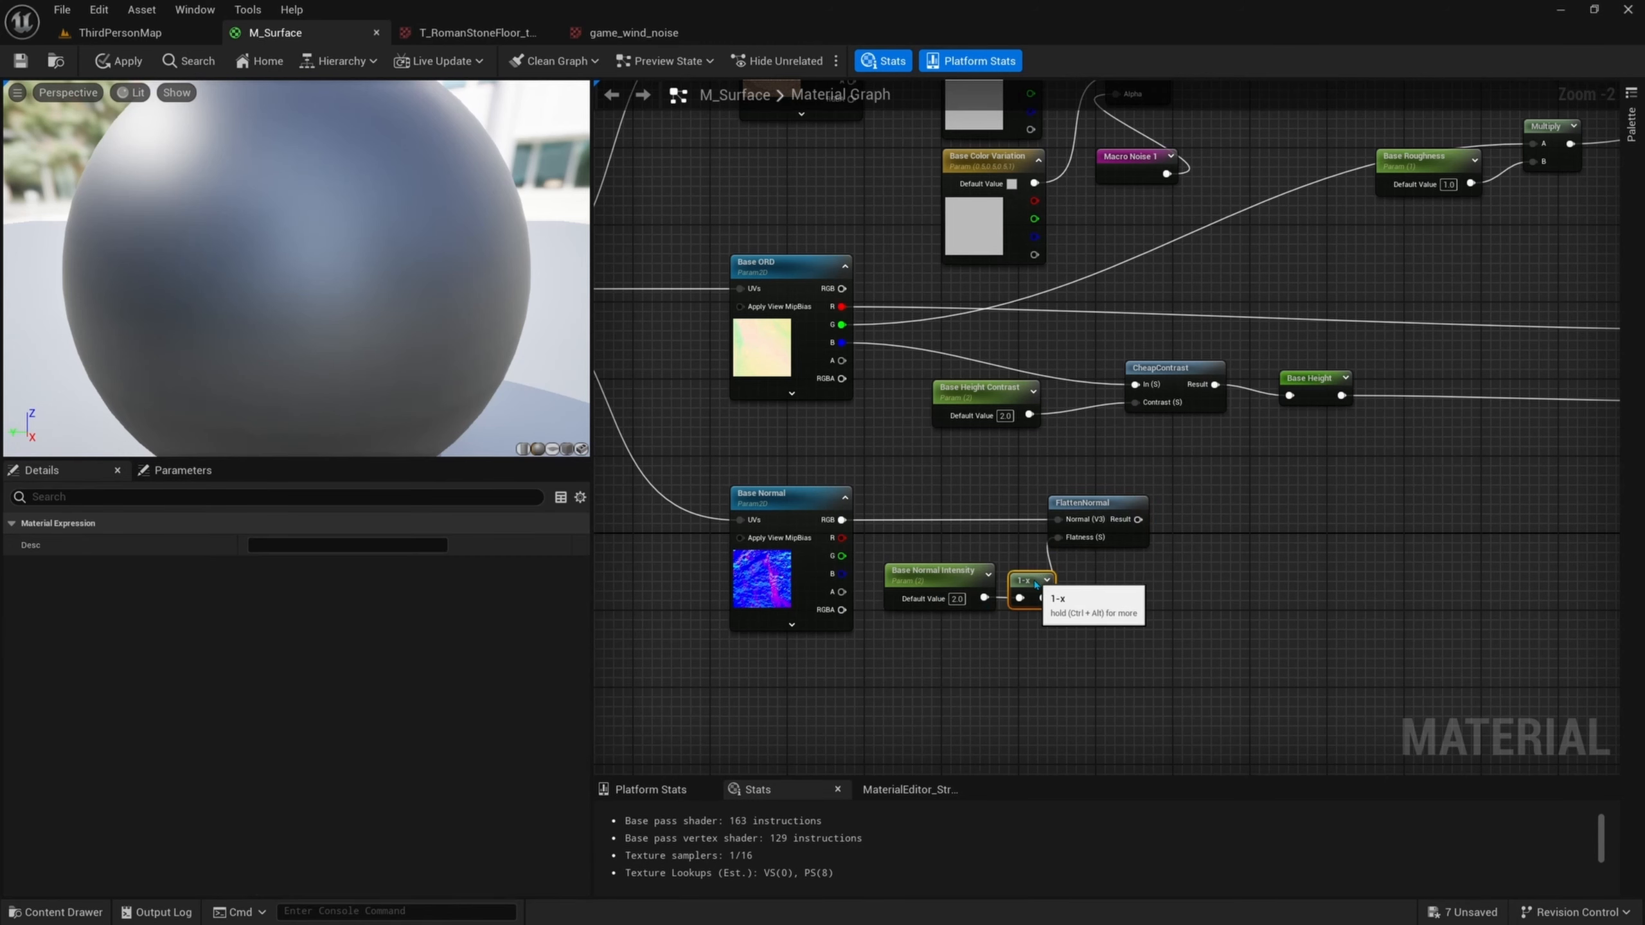
pyautogui.click(1224, 585)
# - Add a named reroute declaration called Base Normal from the FlattenNormal Result output
pyautogui.moveTo(1226, 586); pyautogui.dragTo(1131, 595, button='right')
pyautogui.moveTo(1042, 528); pyautogui.dragTo(1164, 525)
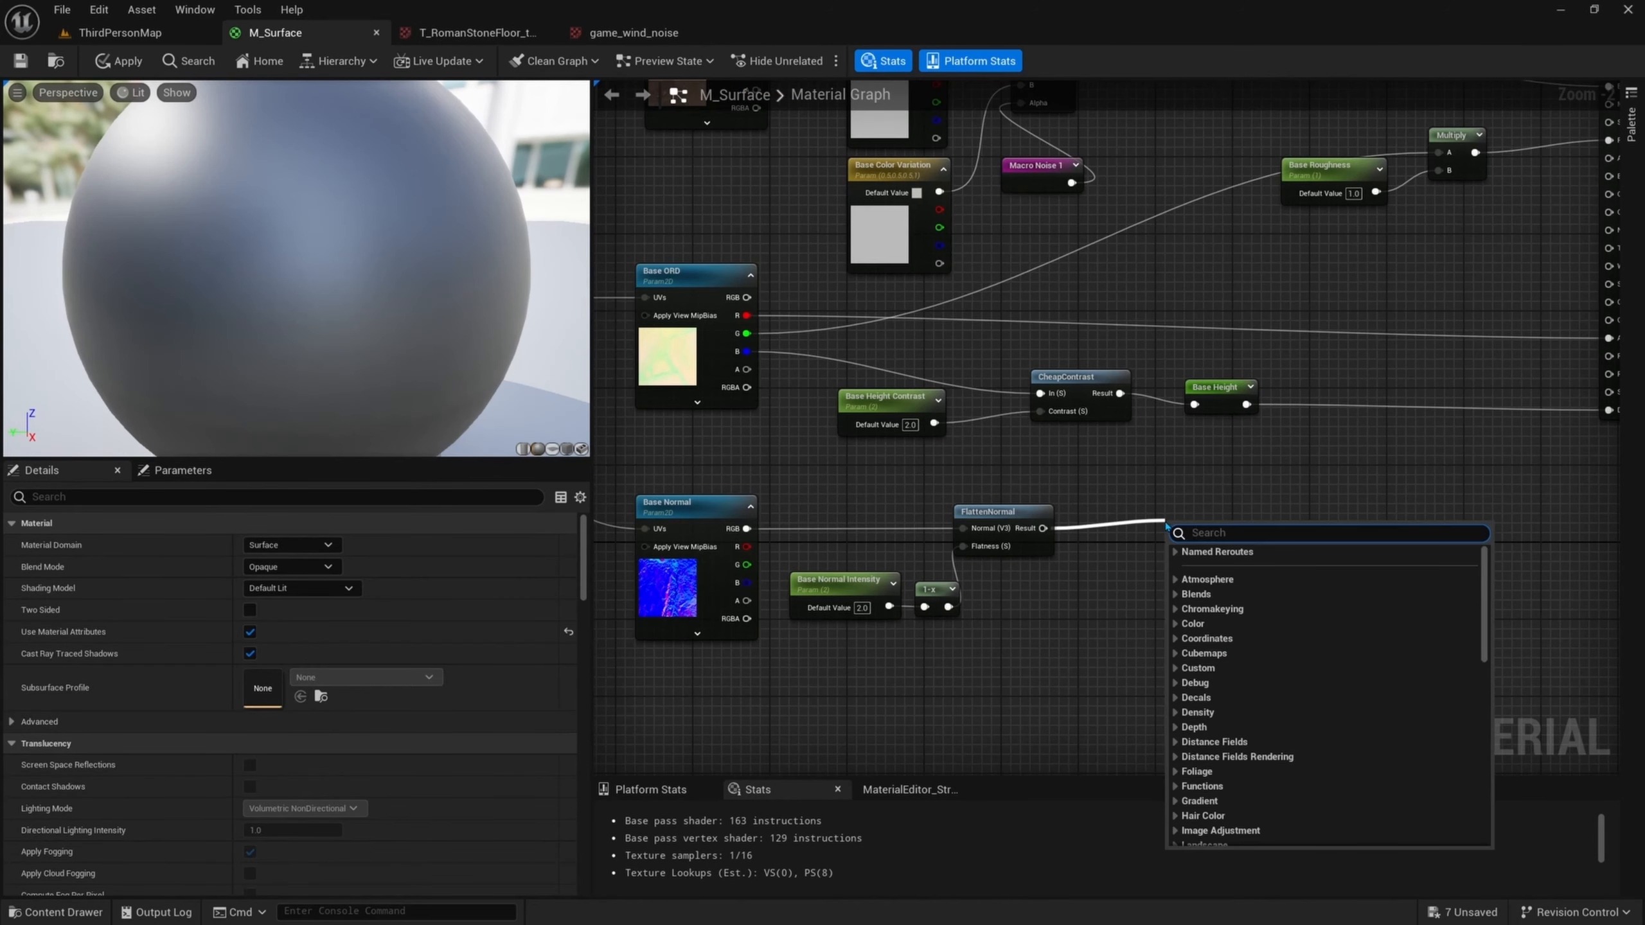
pyautogui.write('add named')
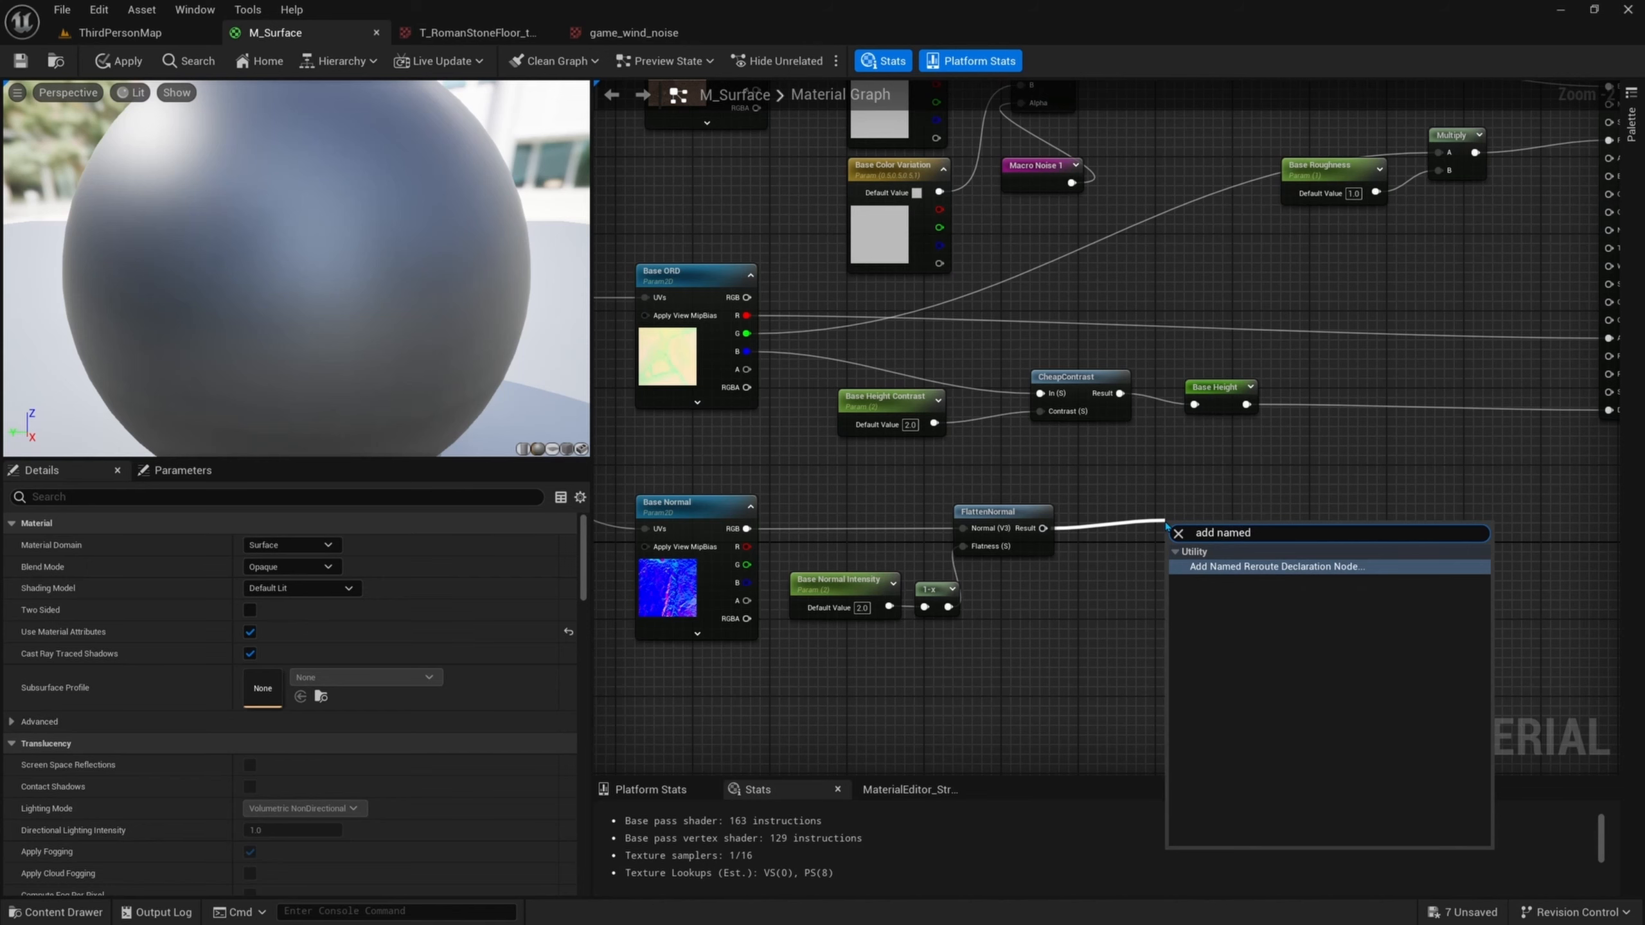
pyautogui.press('Return')
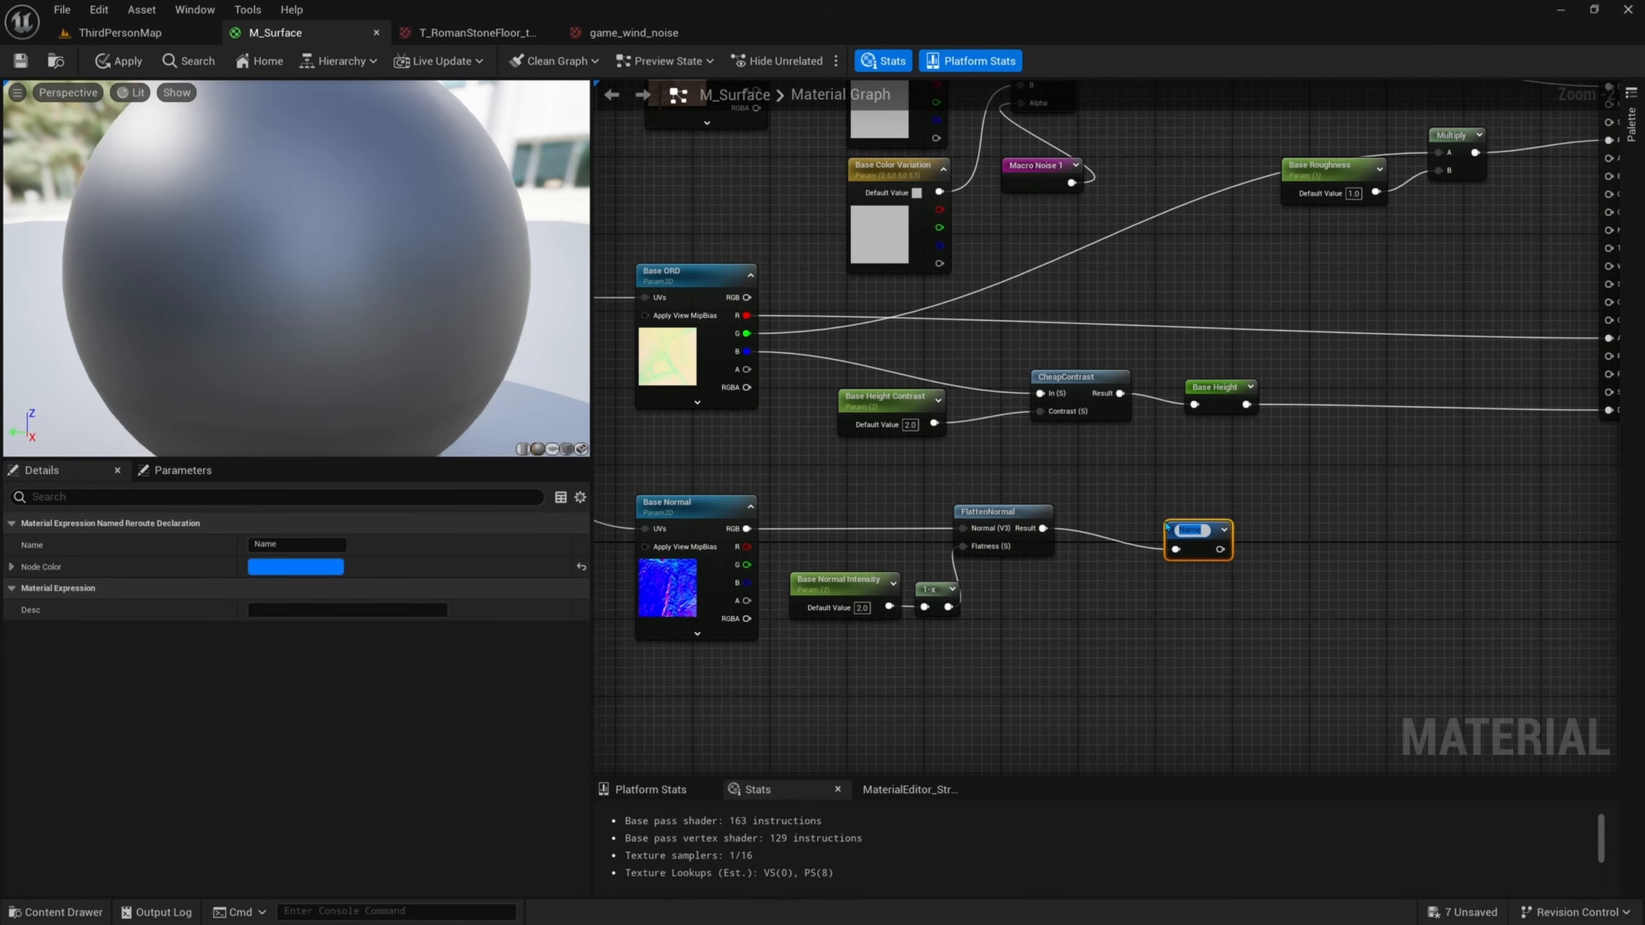
pyautogui.write('Base Normal')
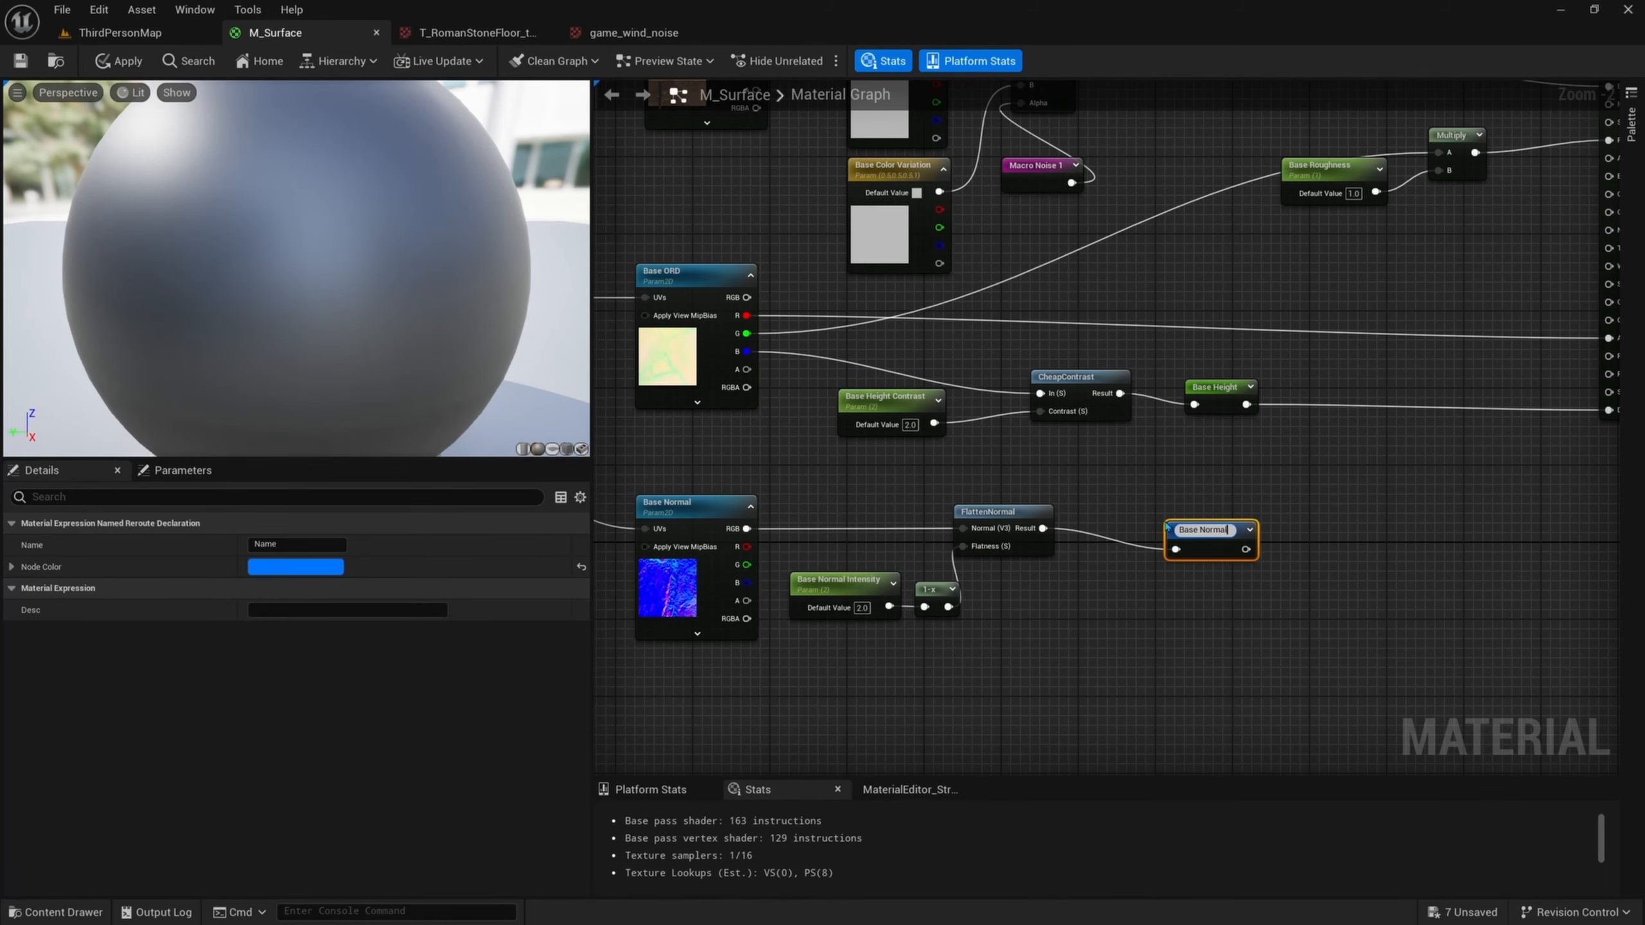
pyautogui.press('Return')
# - Connect the Base Normal reroute to the Normal input of MakeMaterialAttributes
pyautogui.moveTo(1255, 485); pyautogui.dragTo(1032, 535, button='right')
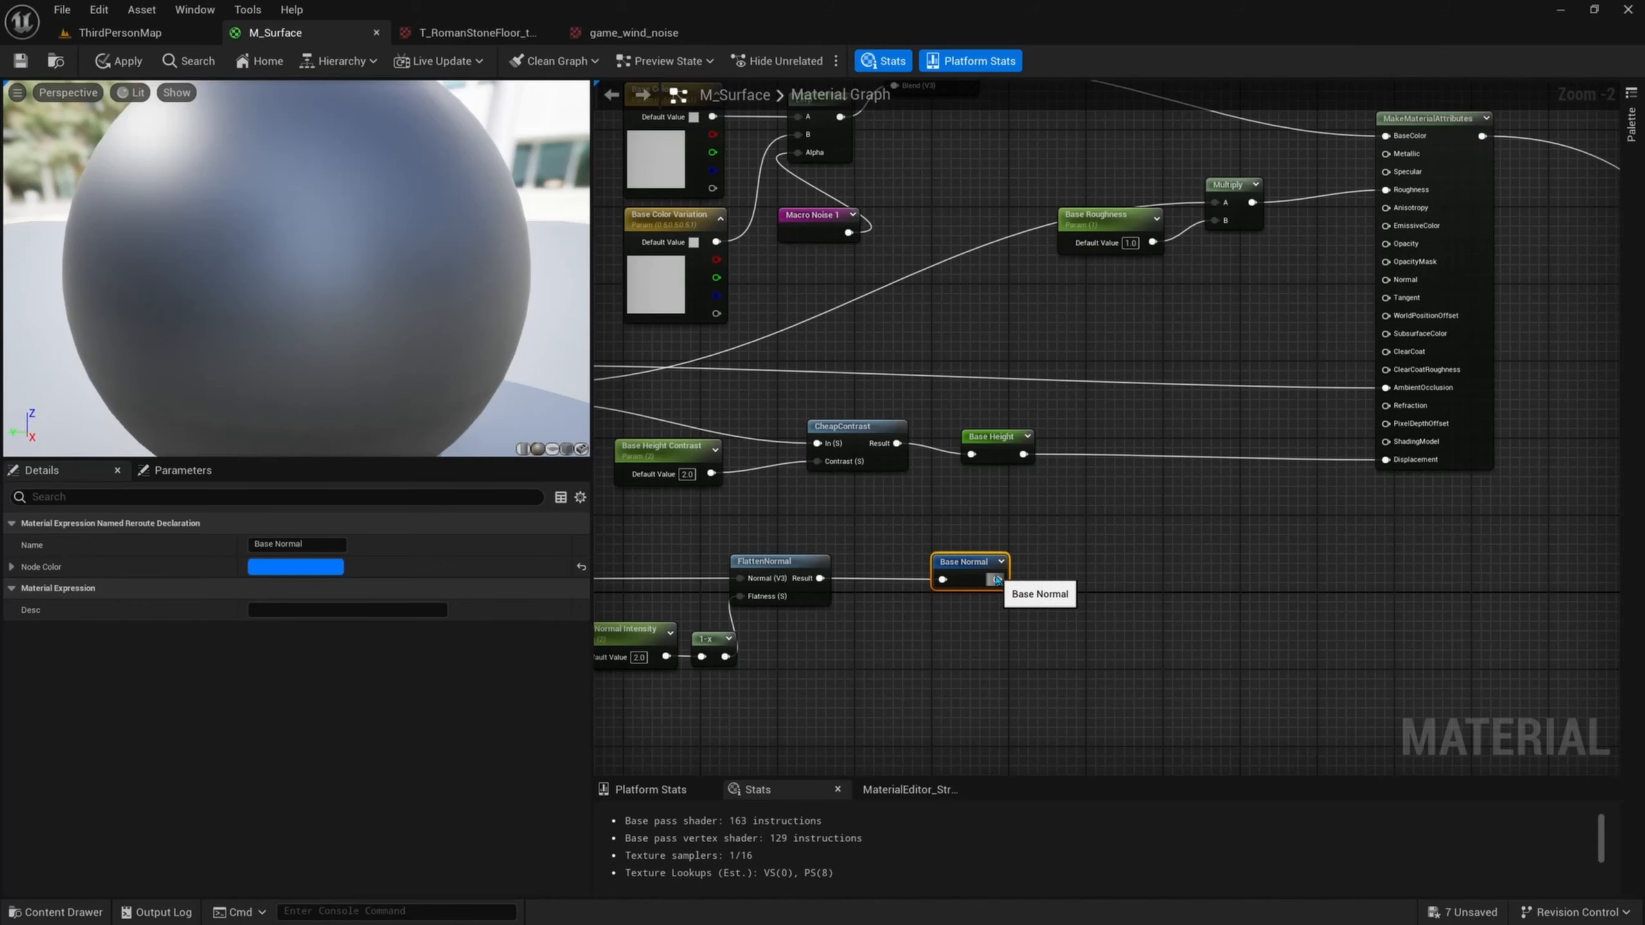
pyautogui.moveTo(997, 579); pyautogui.dragTo(1386, 280)
pyautogui.moveTo(1176, 488); pyautogui.dragTo(1406, 455, button='right')
pyautogui.scroll(-1, 1358, 460)
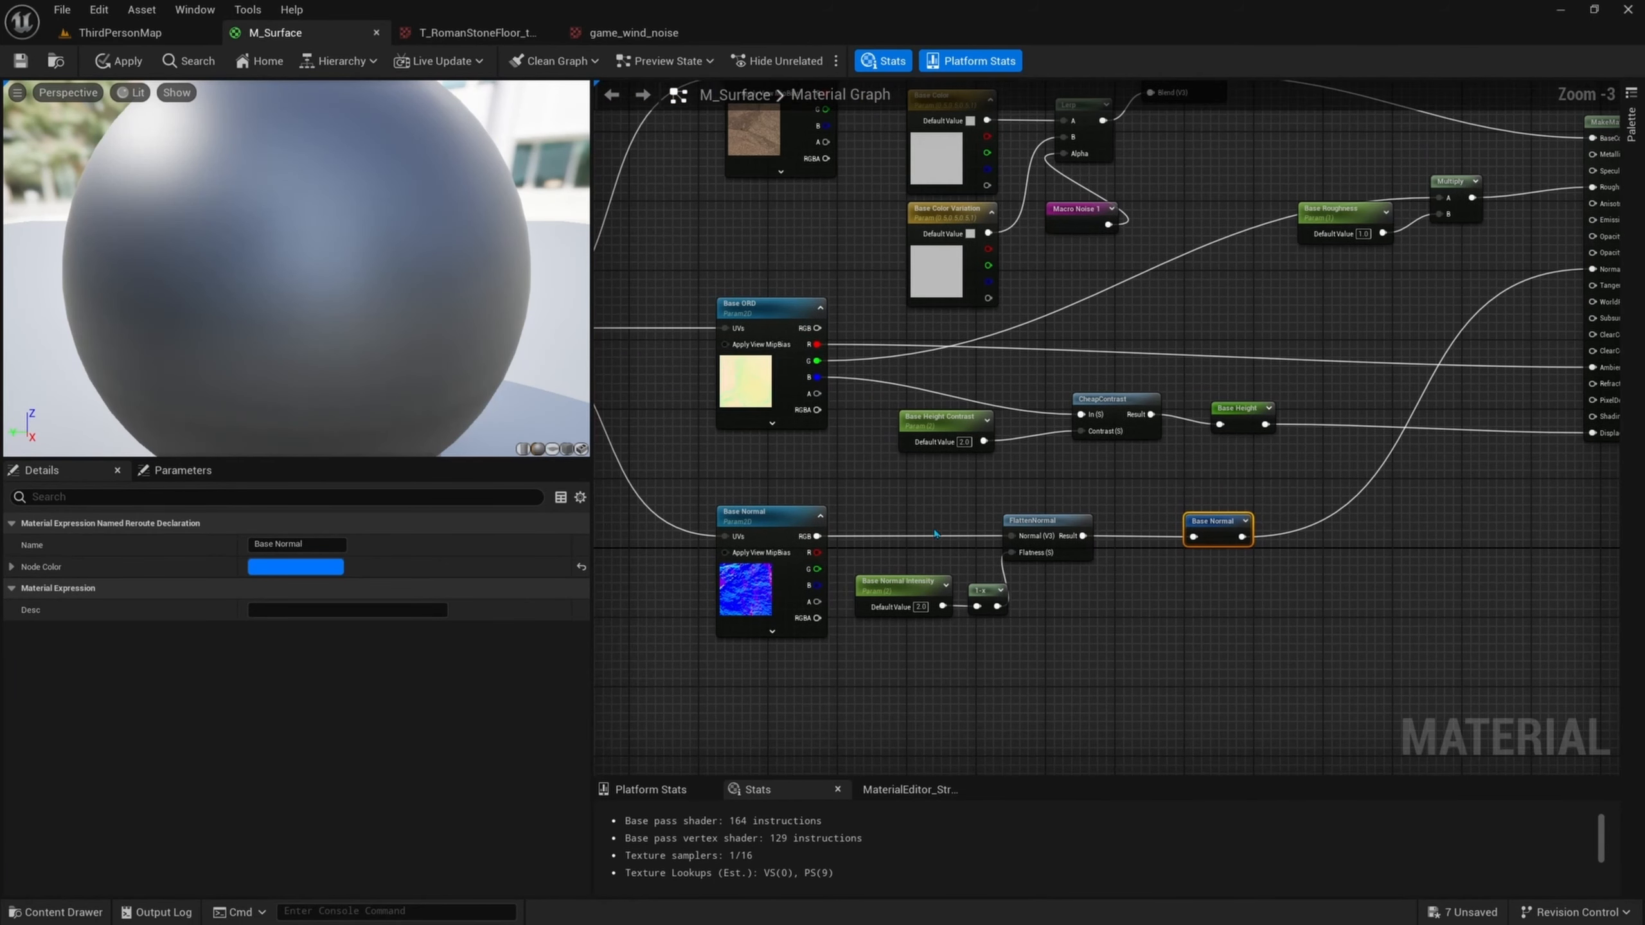
# - Assign the Base Normal Intensity parameter to the Base group
pyautogui.click(902, 586)
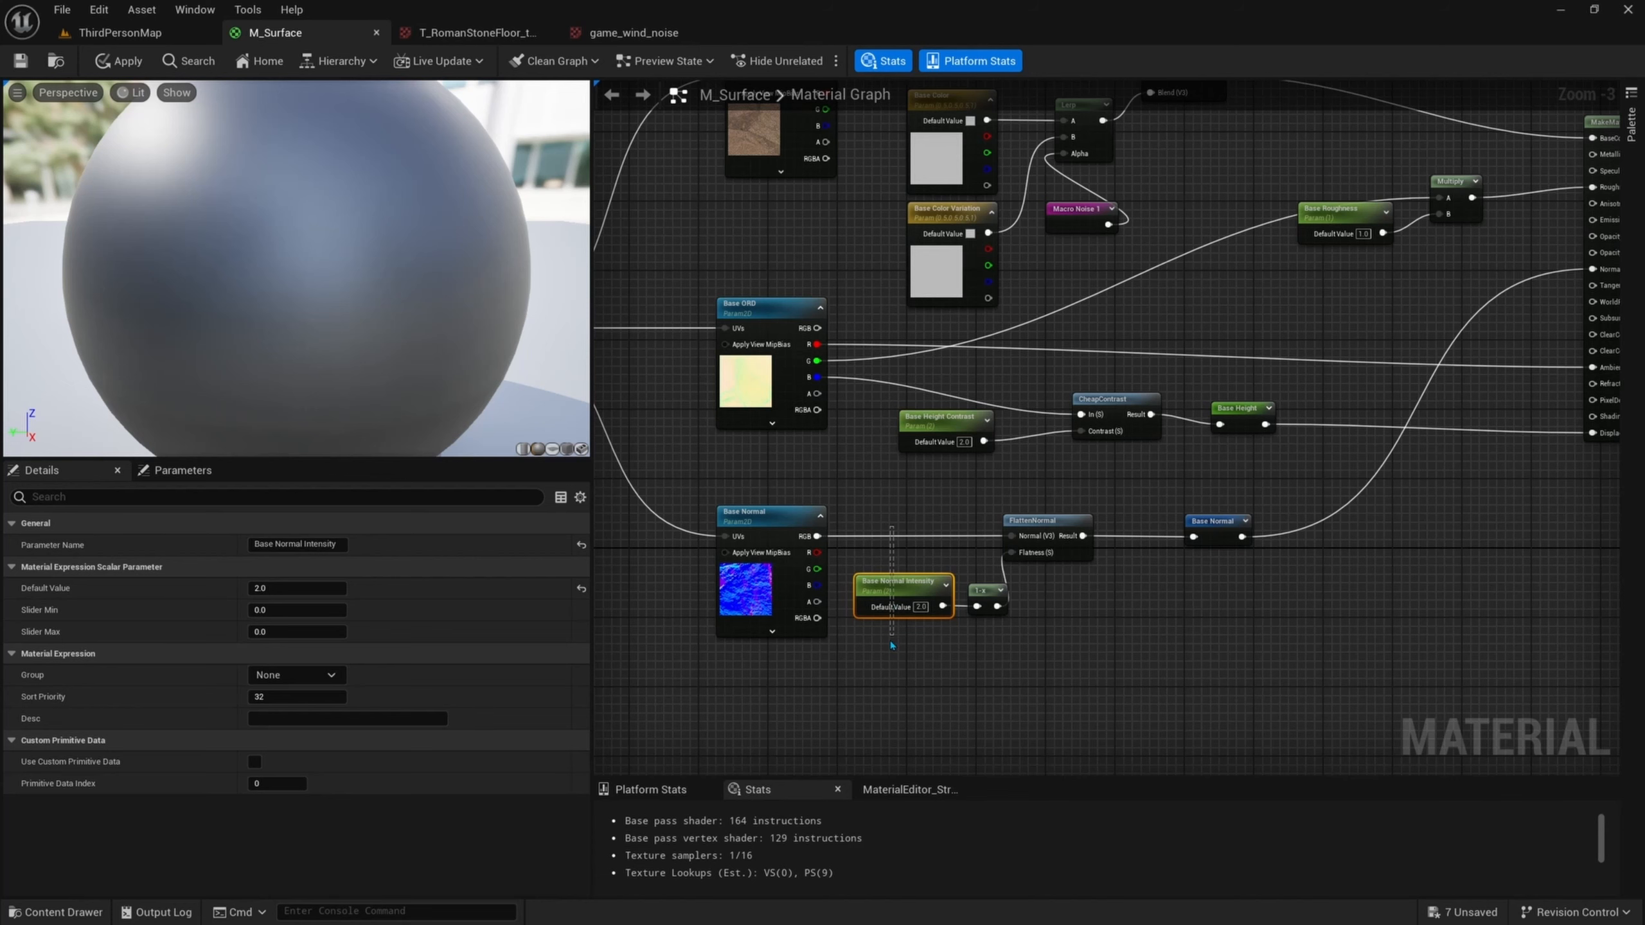
pyautogui.click(334, 676)
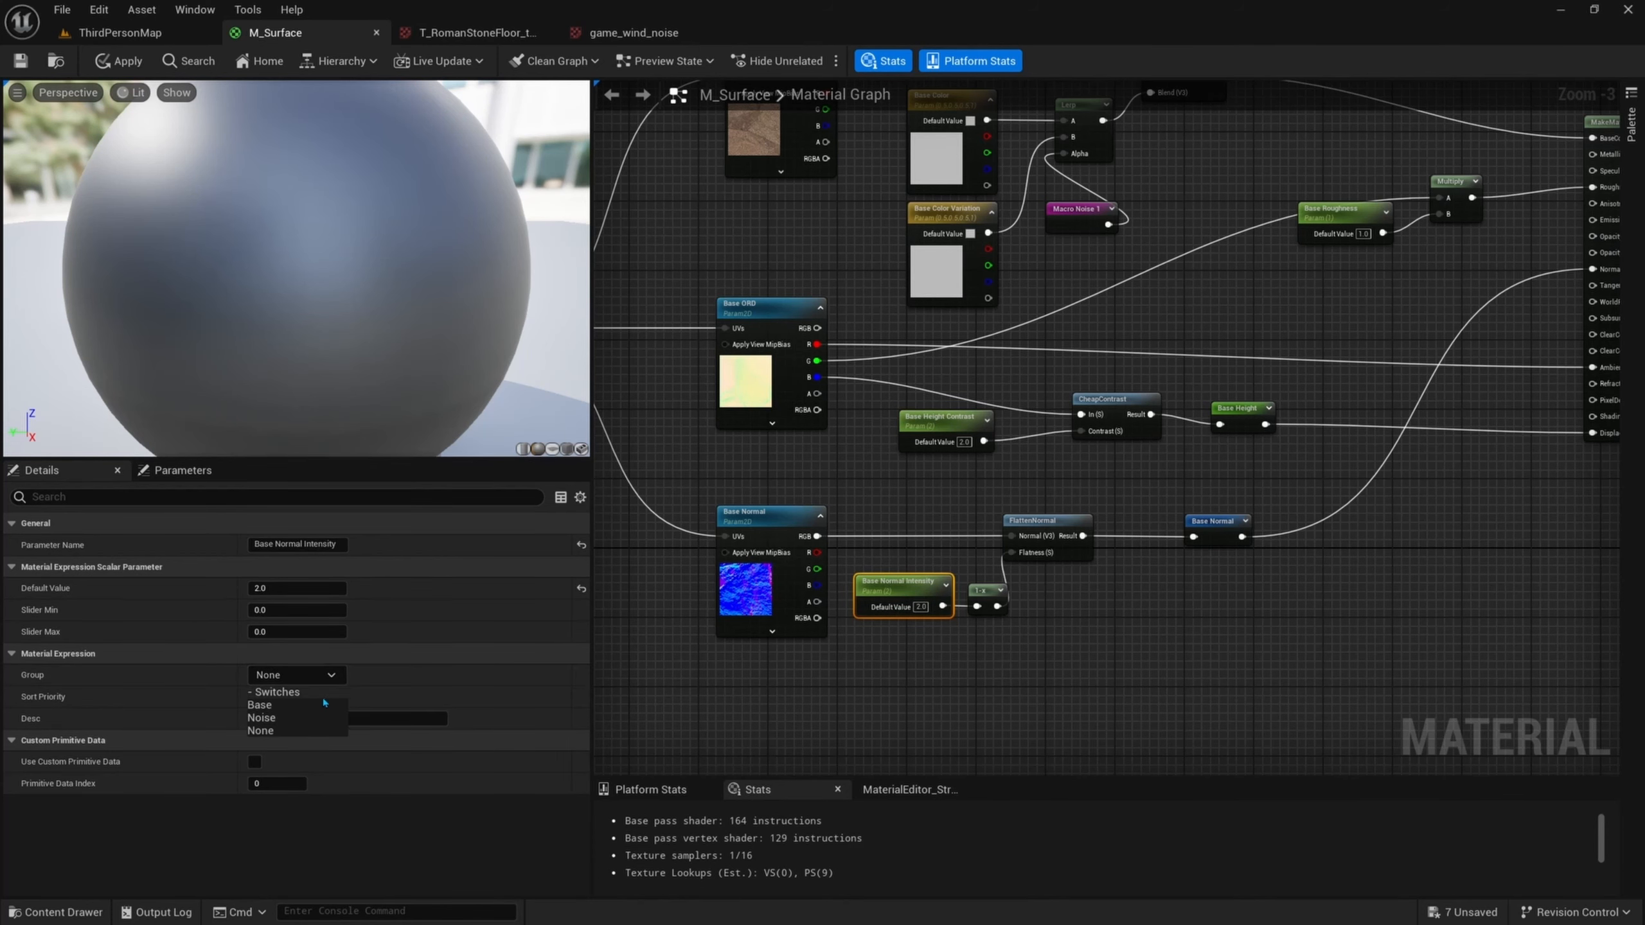
pyautogui.click(284, 704)
pyautogui.scroll(-1, 1033, 539)
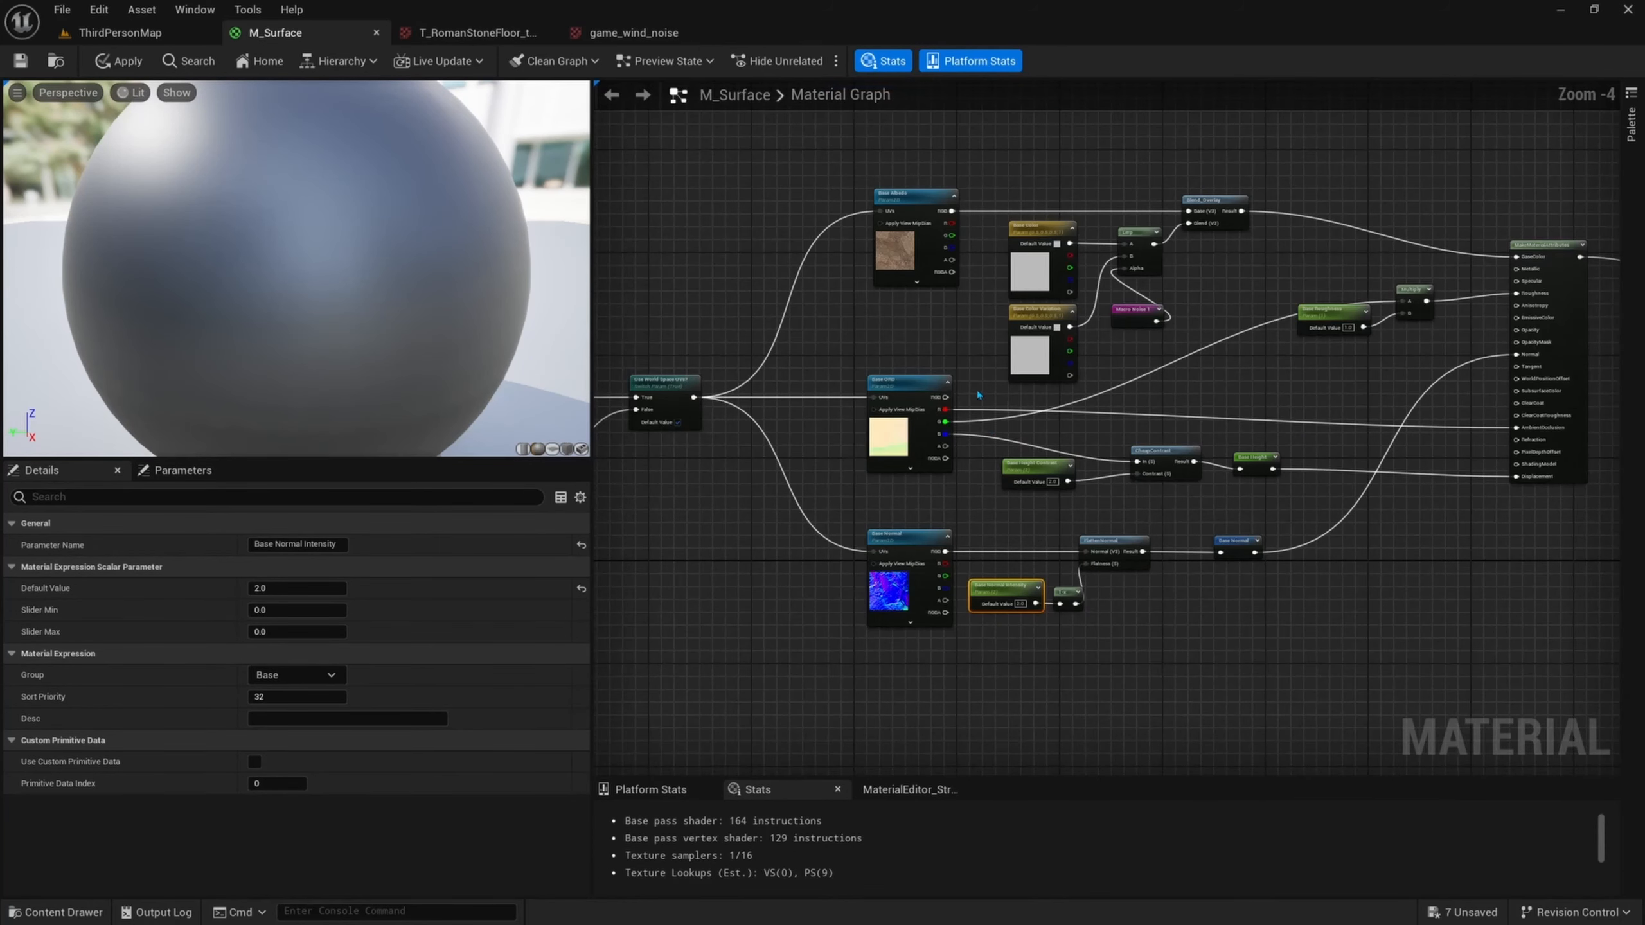
# - Check the group assignment of the base colour, height, normal, texture and UV scale parameters
pyautogui.moveTo(979, 395); pyautogui.dragTo(1049, 453, button='right')
pyautogui.moveTo(1127, 236); pyautogui.dragTo(1106, 407)
pyautogui.moveTo(1112, 481); pyautogui.dragTo(1079, 651)
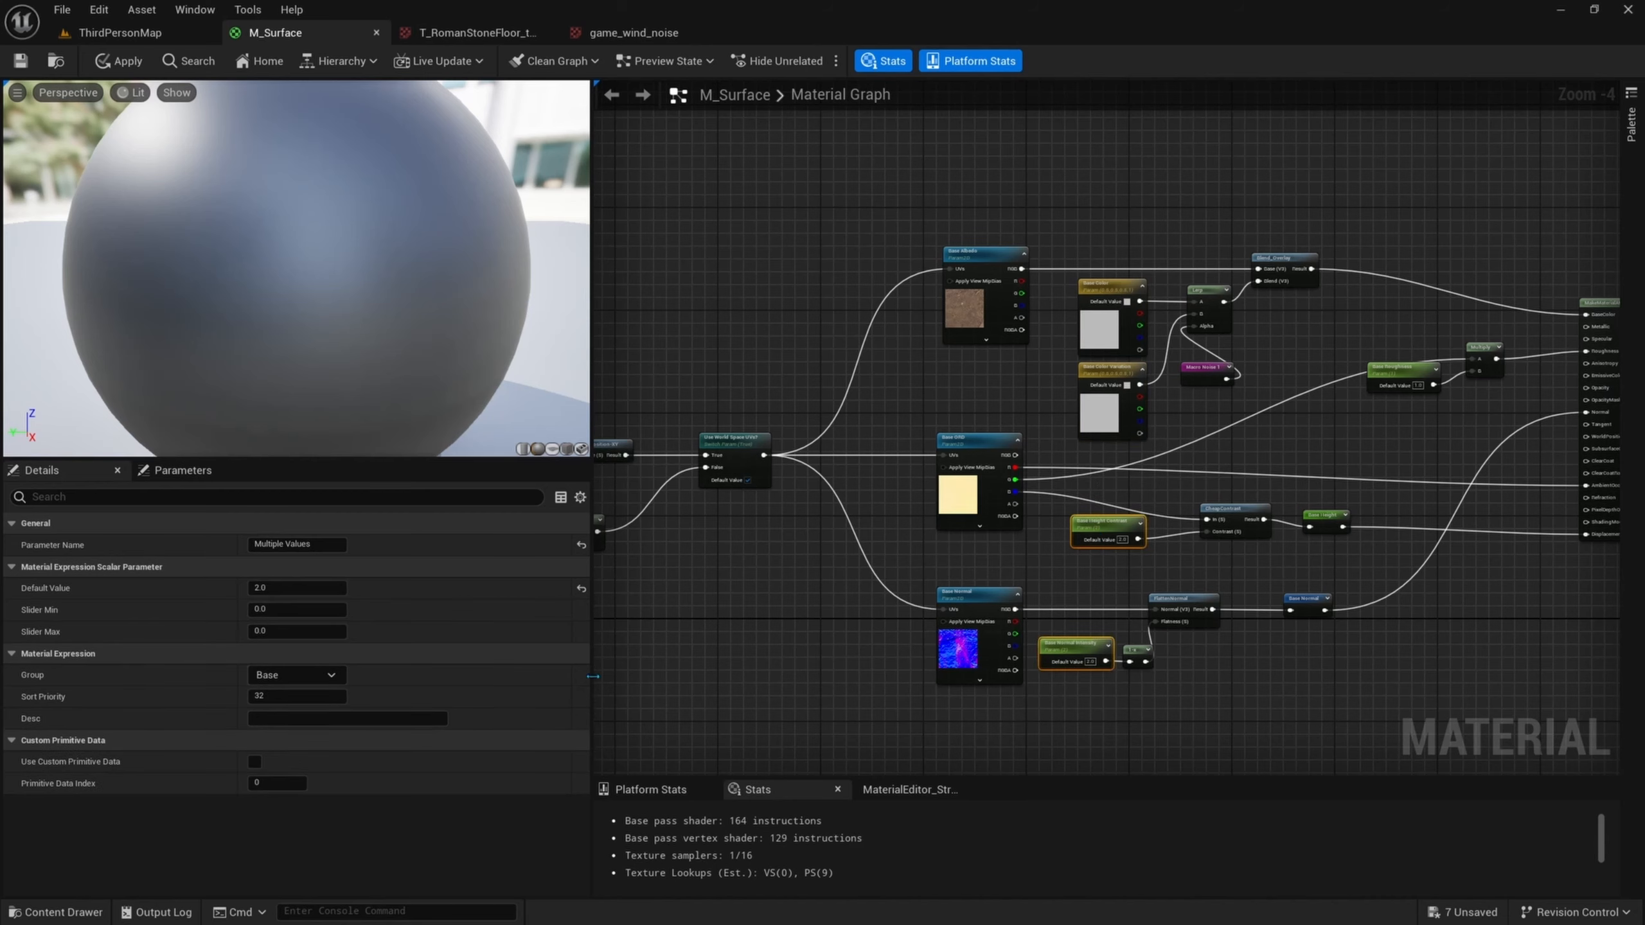
pyautogui.moveTo(931, 219); pyautogui.dragTo(951, 718)
pyautogui.moveTo(855, 217); pyautogui.dragTo(1165, 182, button='right')
pyautogui.click(801, 405)
pyautogui.moveTo(793, 644); pyautogui.dragTo(899, 554)
pyautogui.moveTo(1267, 419); pyautogui.dragTo(902, 428, button='right')
pyautogui.scroll(-1, 902, 428)
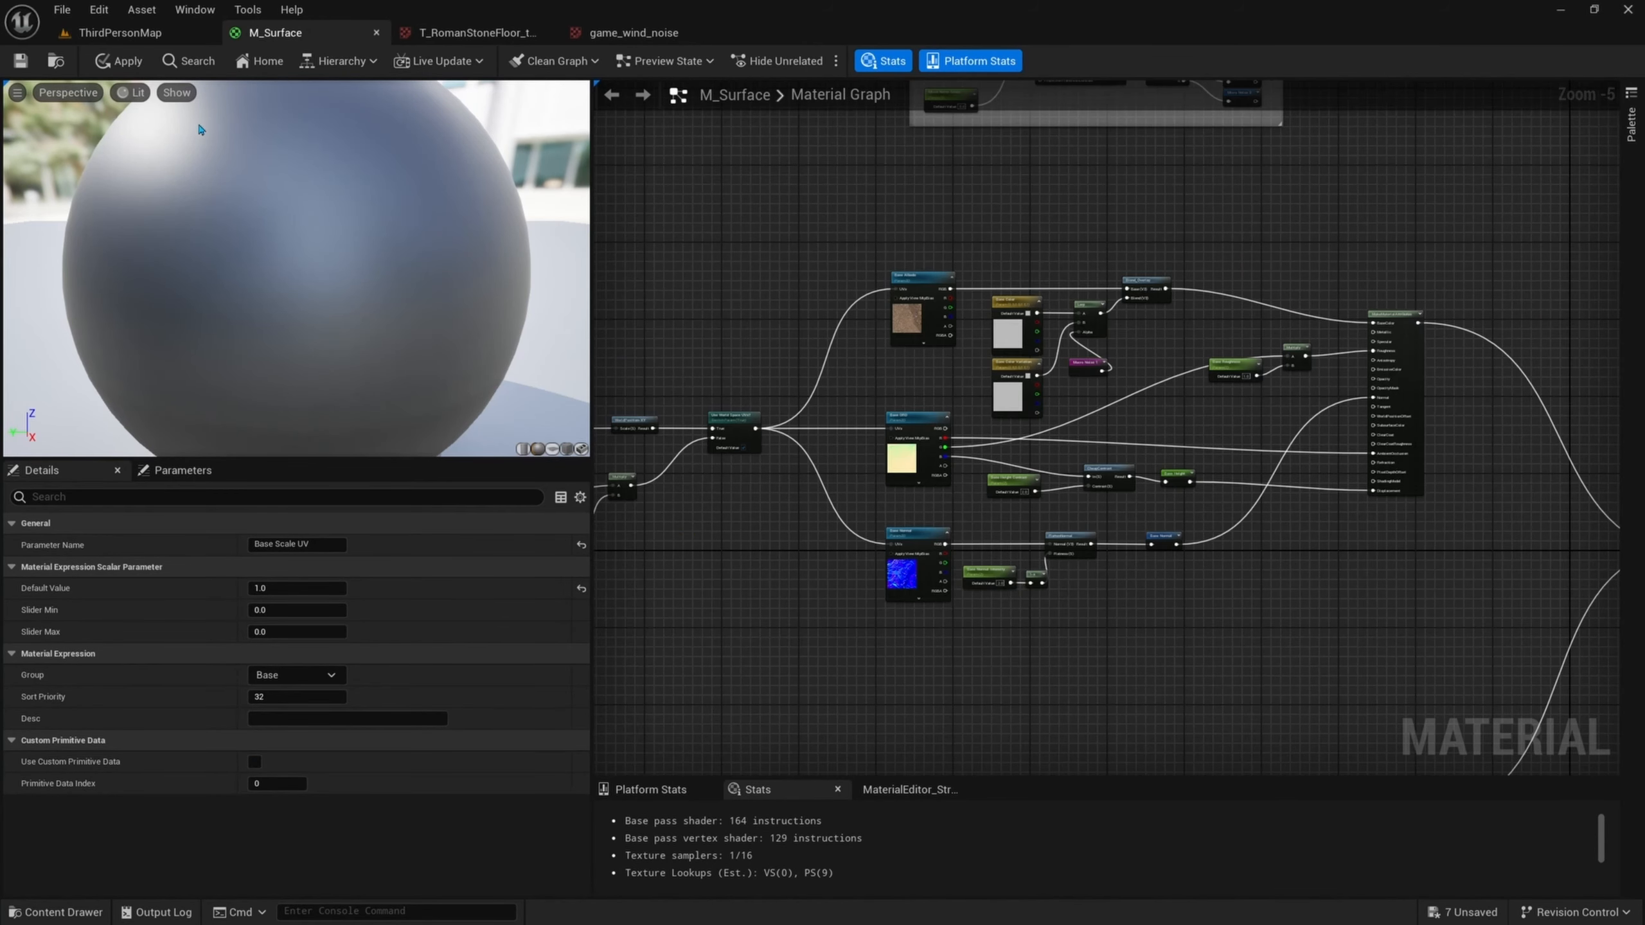
# - Switch to the ThirdPersonMap level and open the Mossy_Forest_Floor_vfylbge folder under Megascans Surfaces
pyautogui.moveTo(804, 348); pyautogui.dragTo(825, 262, button='right')
pyautogui.scroll(-1, 826, 262)
pyautogui.moveTo(1054, 536); pyautogui.dragTo(1004, 365, button='right')
pyautogui.scroll(2, 1004, 365)
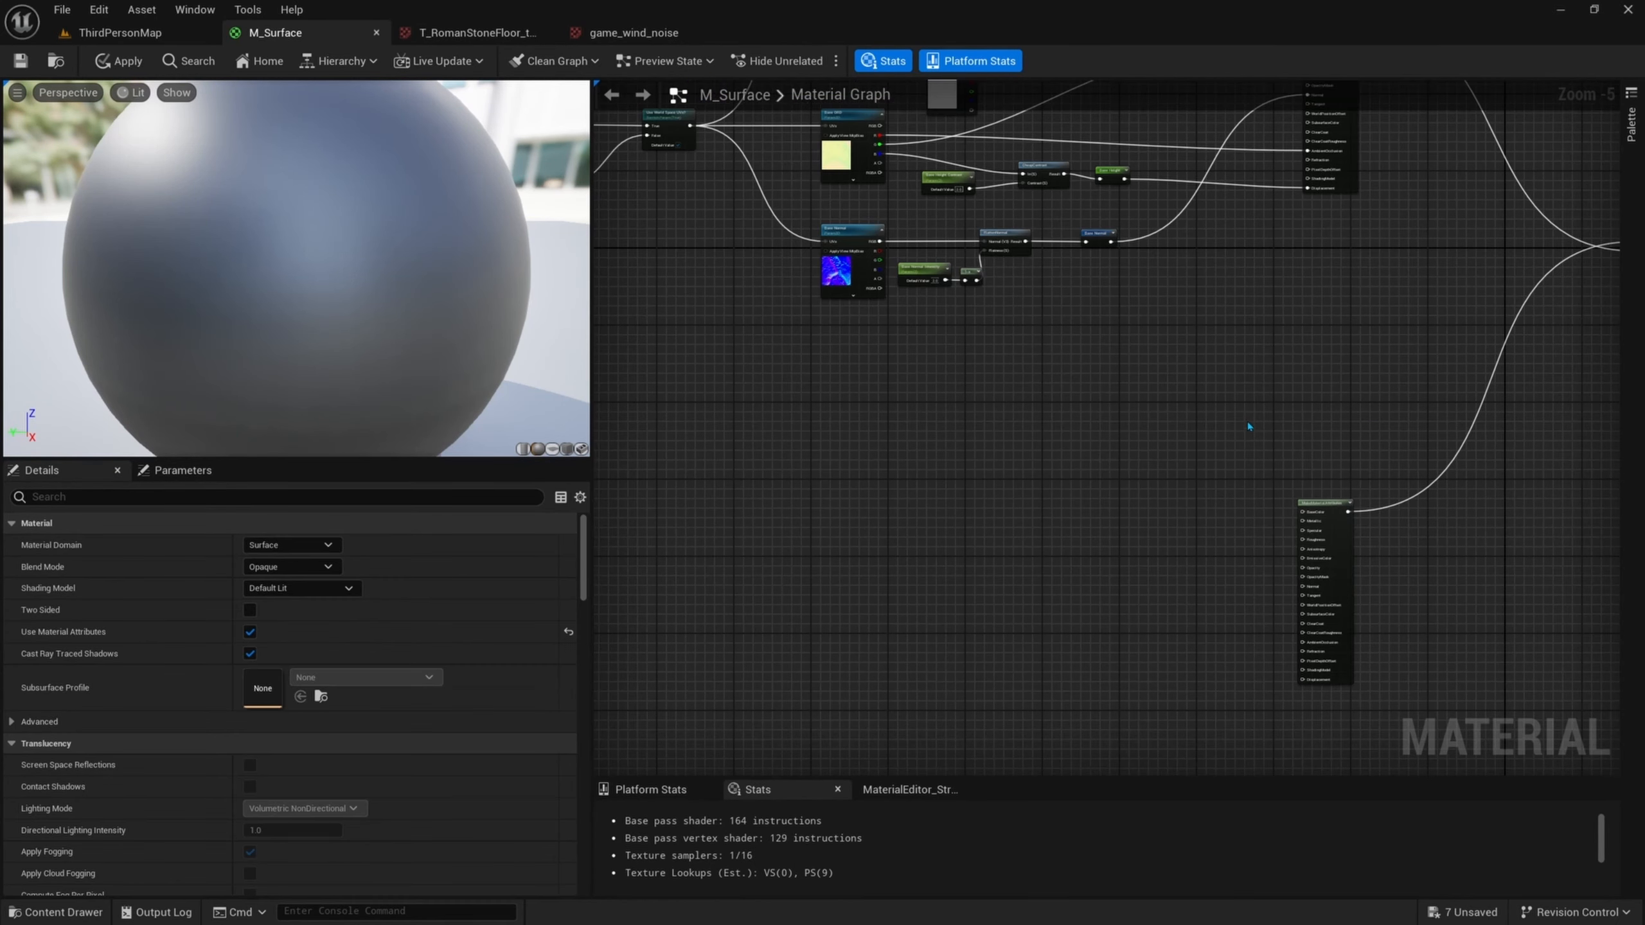
pyautogui.moveTo(1248, 427); pyautogui.dragTo(1246, 325, button='right')
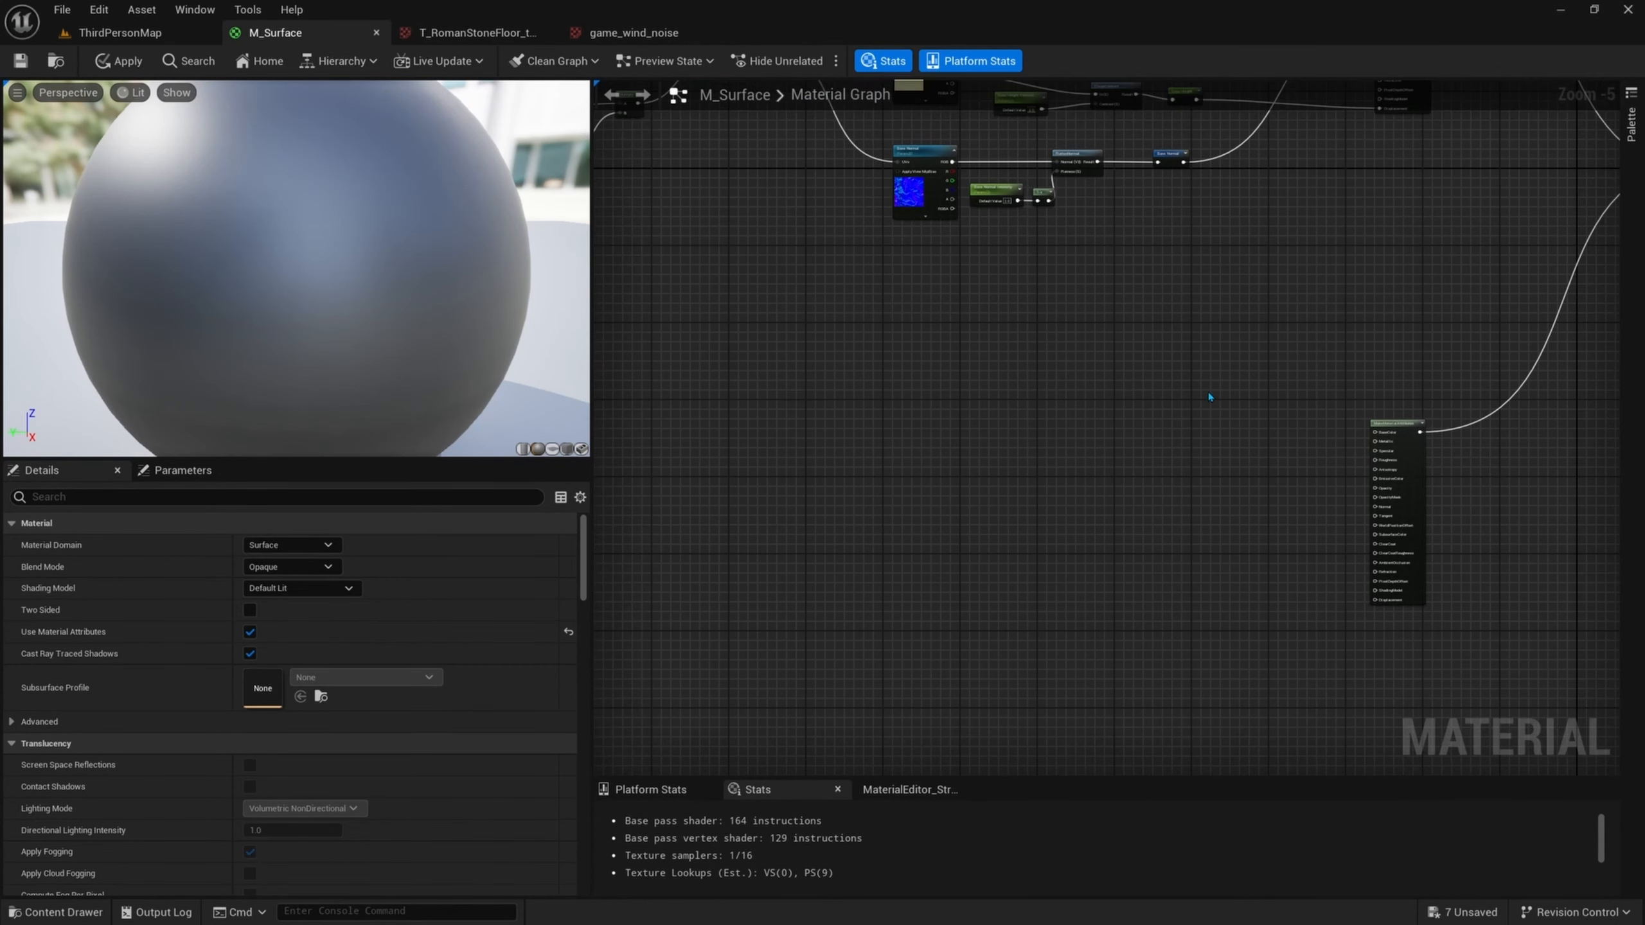
pyautogui.click(120, 32)
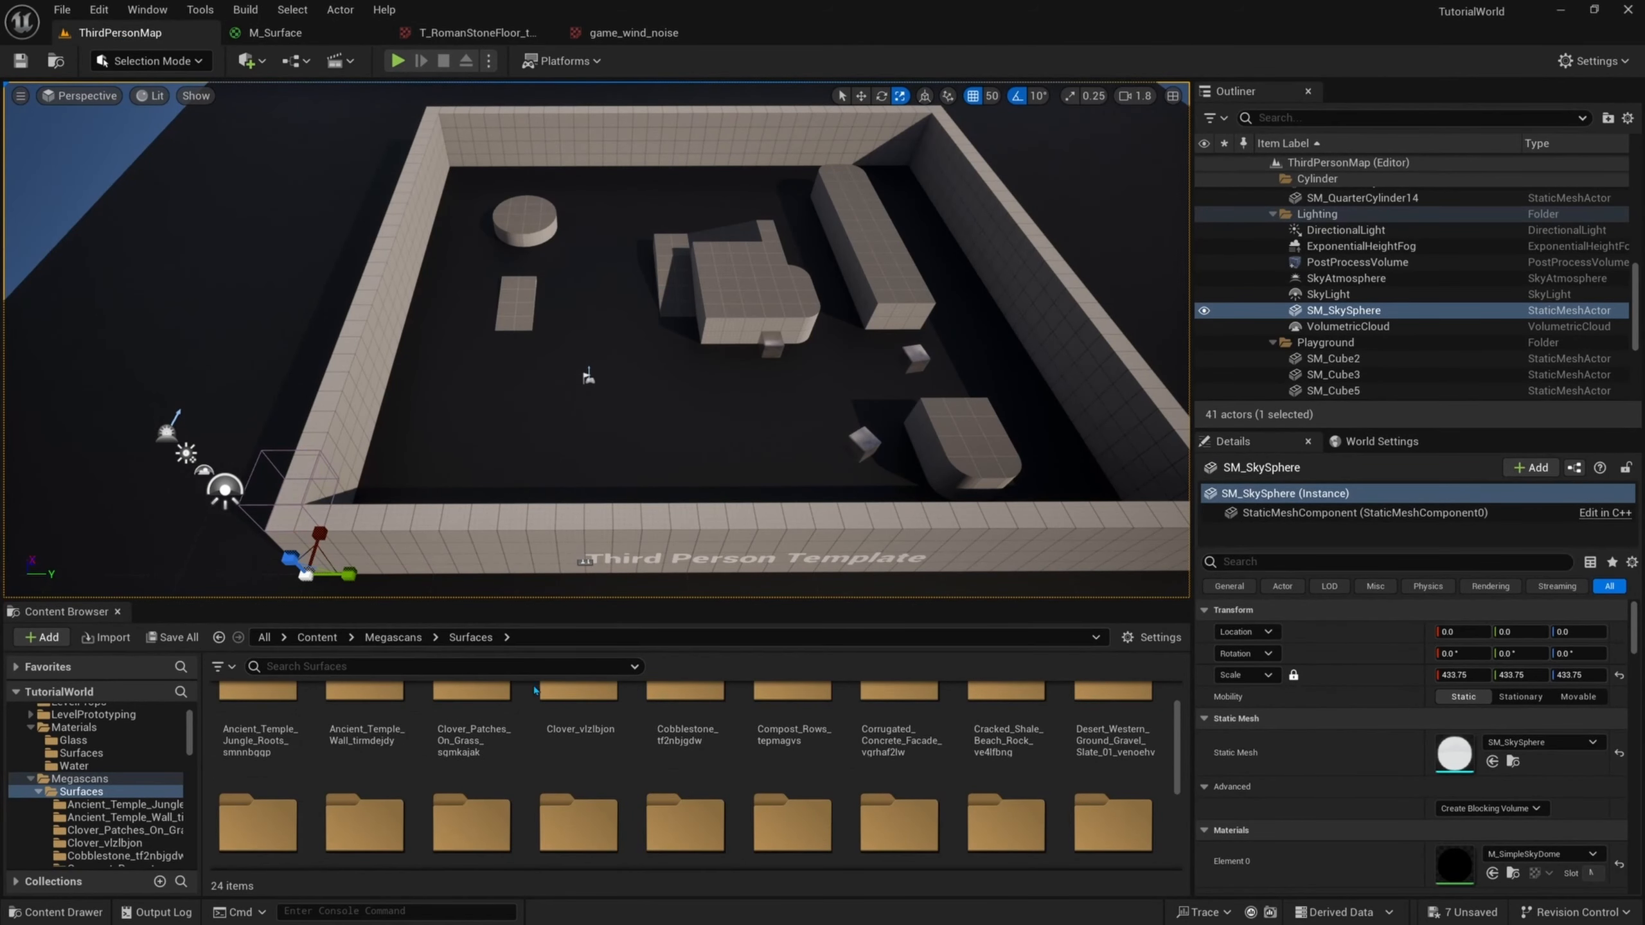
pyautogui.scroll(-1, 759, 744)
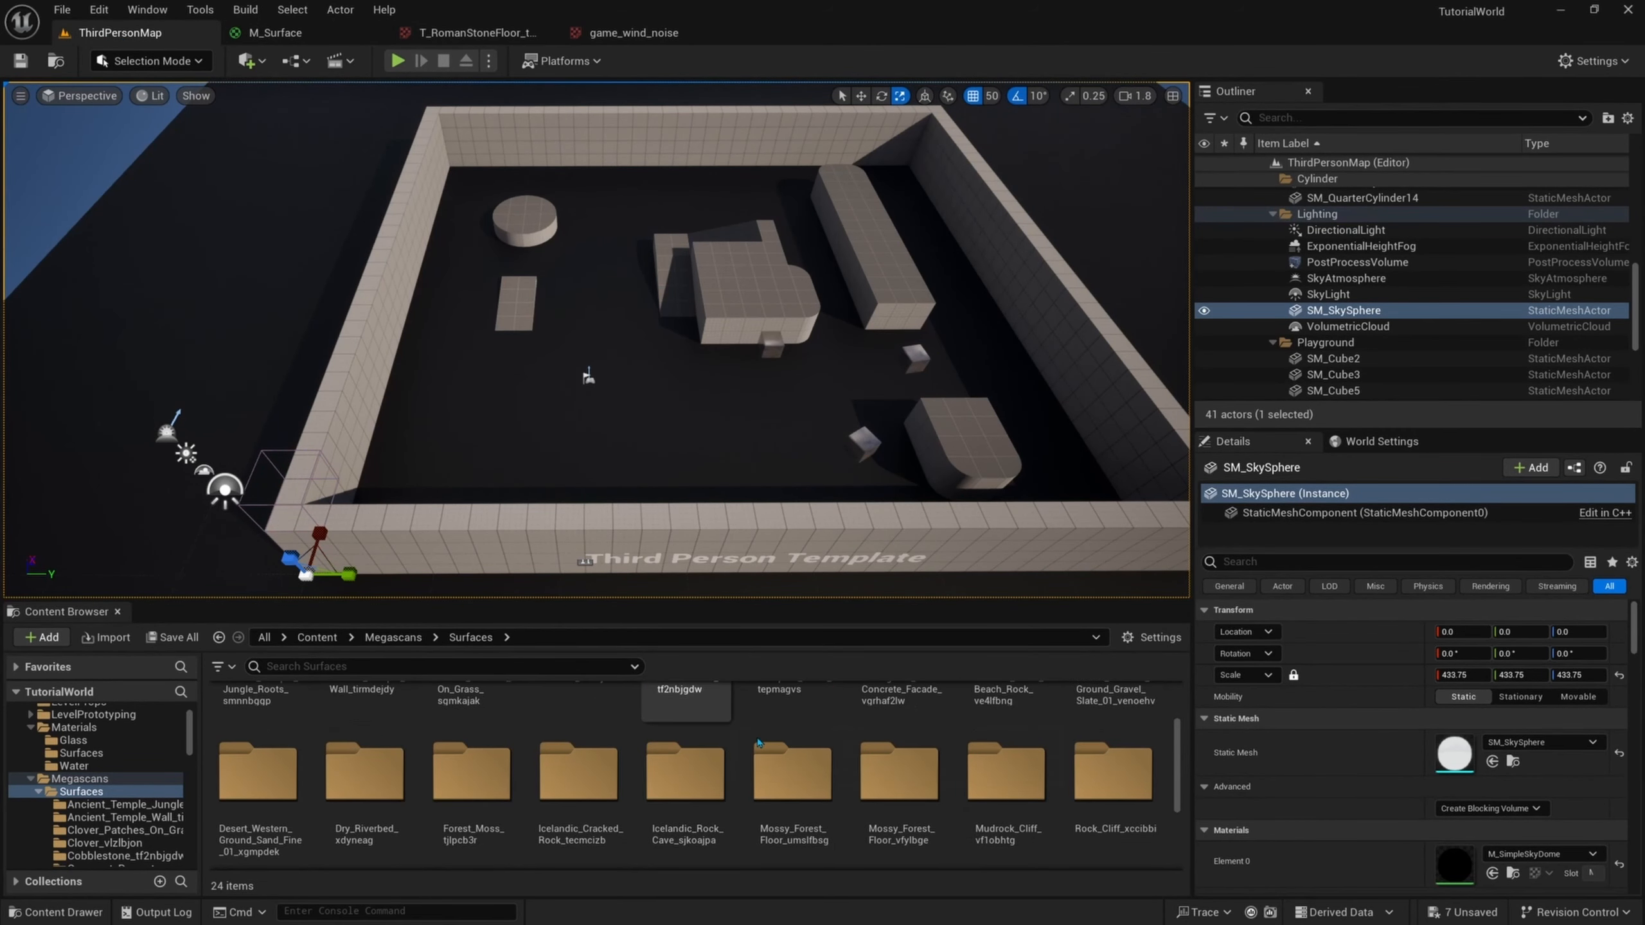
pyautogui.doubleClick(916, 769)
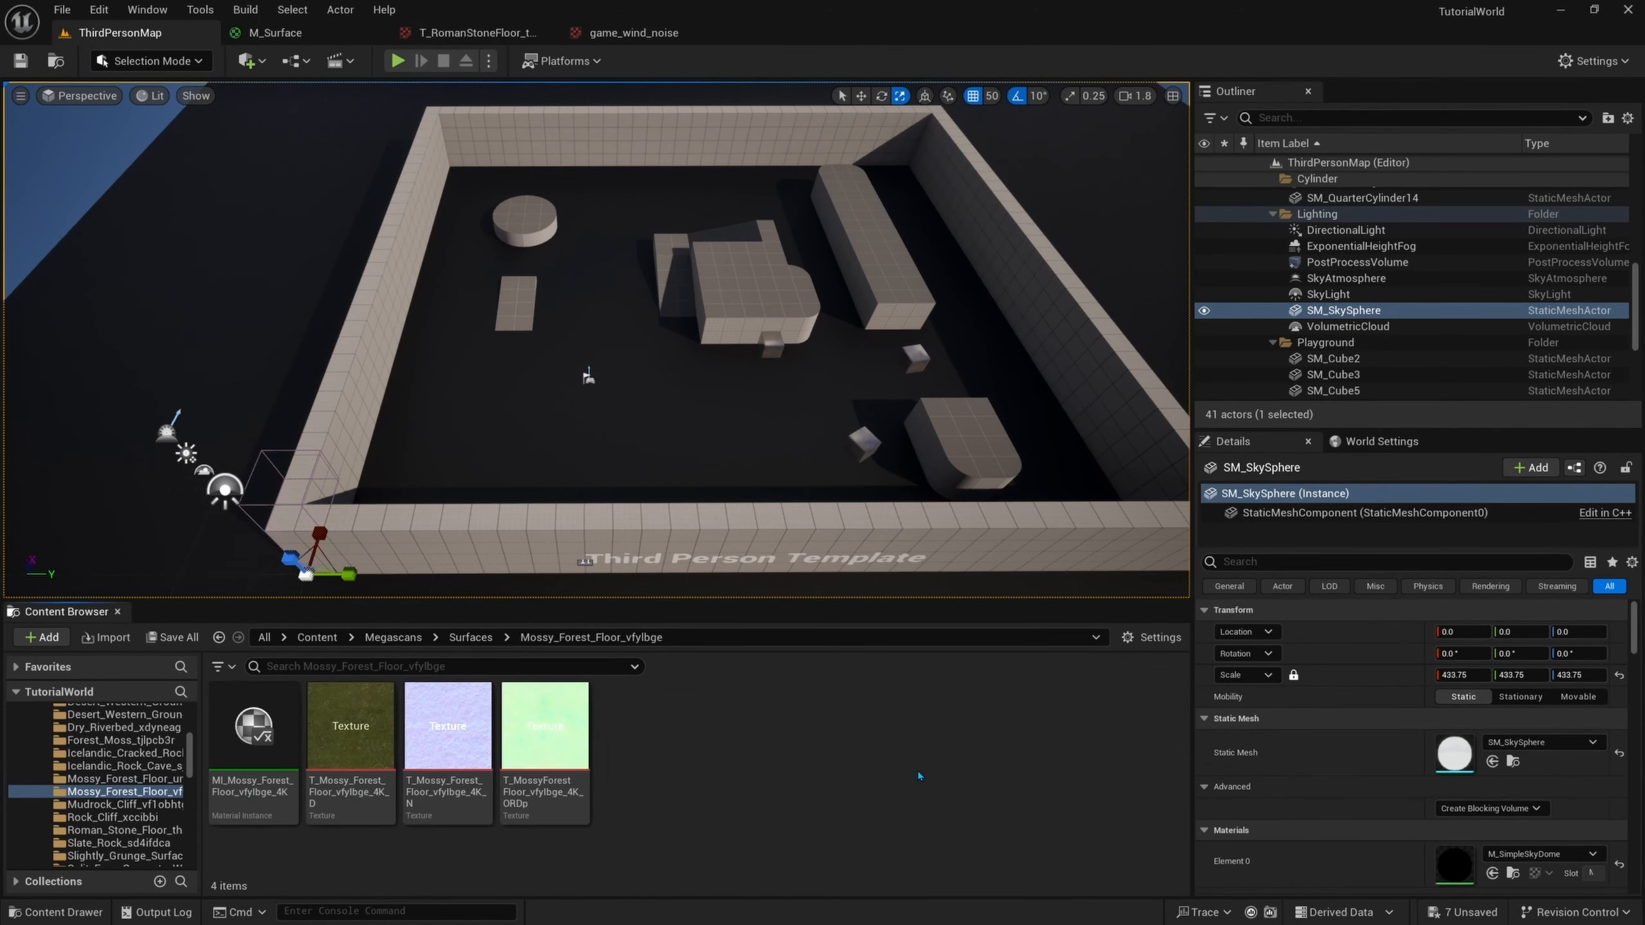
# - Add the Mossy Forest Floor D, N and ORDp textures to the M_Surface graph as texture samples
pyautogui.click(378, 712)
pyautogui.keyDown('ctrl'); pyautogui.click(447, 724); pyautogui.keyUp('ctrl')
pyautogui.keyDown('ctrl'); pyautogui.click(519, 732); pyautogui.keyUp('ctrl')
pyautogui.moveTo(520, 760); pyautogui.dragTo(797, 394)
pyautogui.scroll(2, 919, 454)
# - Arrange the three moss texture samples in a spaced column with D on top, ORDp in the middle and N below
pyautogui.moveTo(913, 483); pyautogui.dragTo(896, 789)
pyautogui.moveTo(1045, 571); pyautogui.dragTo(1069, 499, button='right')
pyautogui.moveTo(911, 297); pyautogui.dragTo(927, 757)
pyautogui.moveTo(897, 673); pyautogui.dragTo(949, 528)
pyautogui.moveTo(1070, 366); pyautogui.dragTo(942, 252)
pyautogui.moveTo(961, 562); pyautogui.dragTo(943, 530)
pyautogui.moveTo(1016, 606); pyautogui.dragTo(1008, 535, button='right')
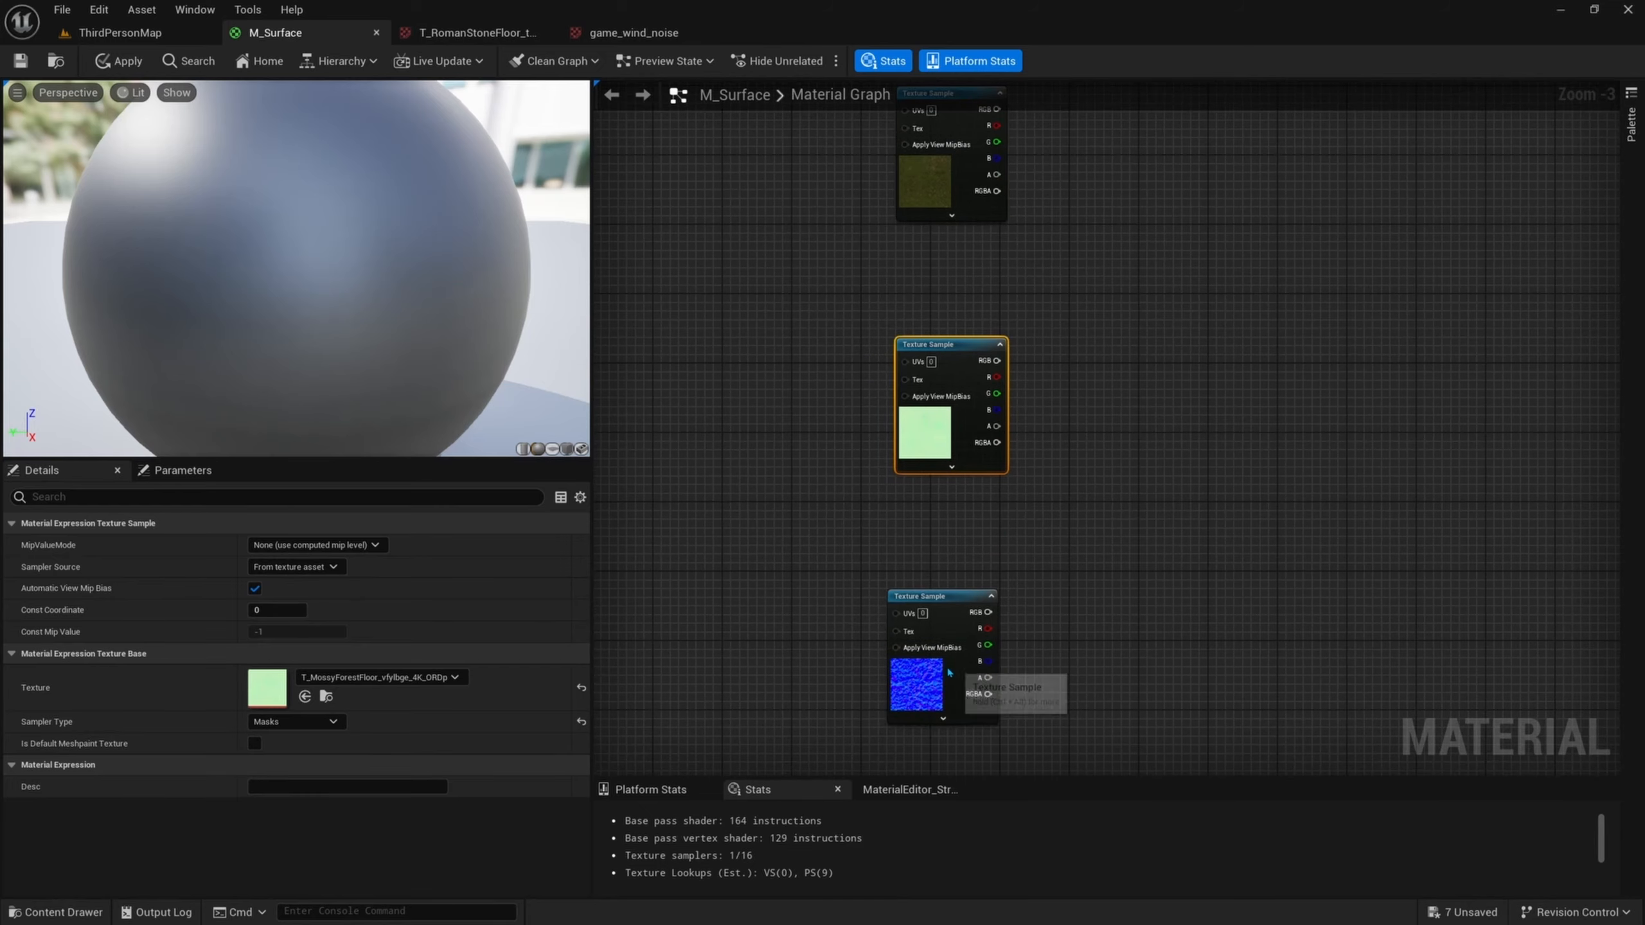
pyautogui.click(949, 673)
pyautogui.moveTo(1134, 534); pyautogui.dragTo(987, 595, button='right')
pyautogui.scroll(-3, 990, 591)
pyautogui.moveTo(1042, 506); pyautogui.dragTo(945, 506, button='right')
pyautogui.scroll(4, 809, 383)
pyautogui.moveTo(948, 351); pyautogui.dragTo(964, 322, button='right')
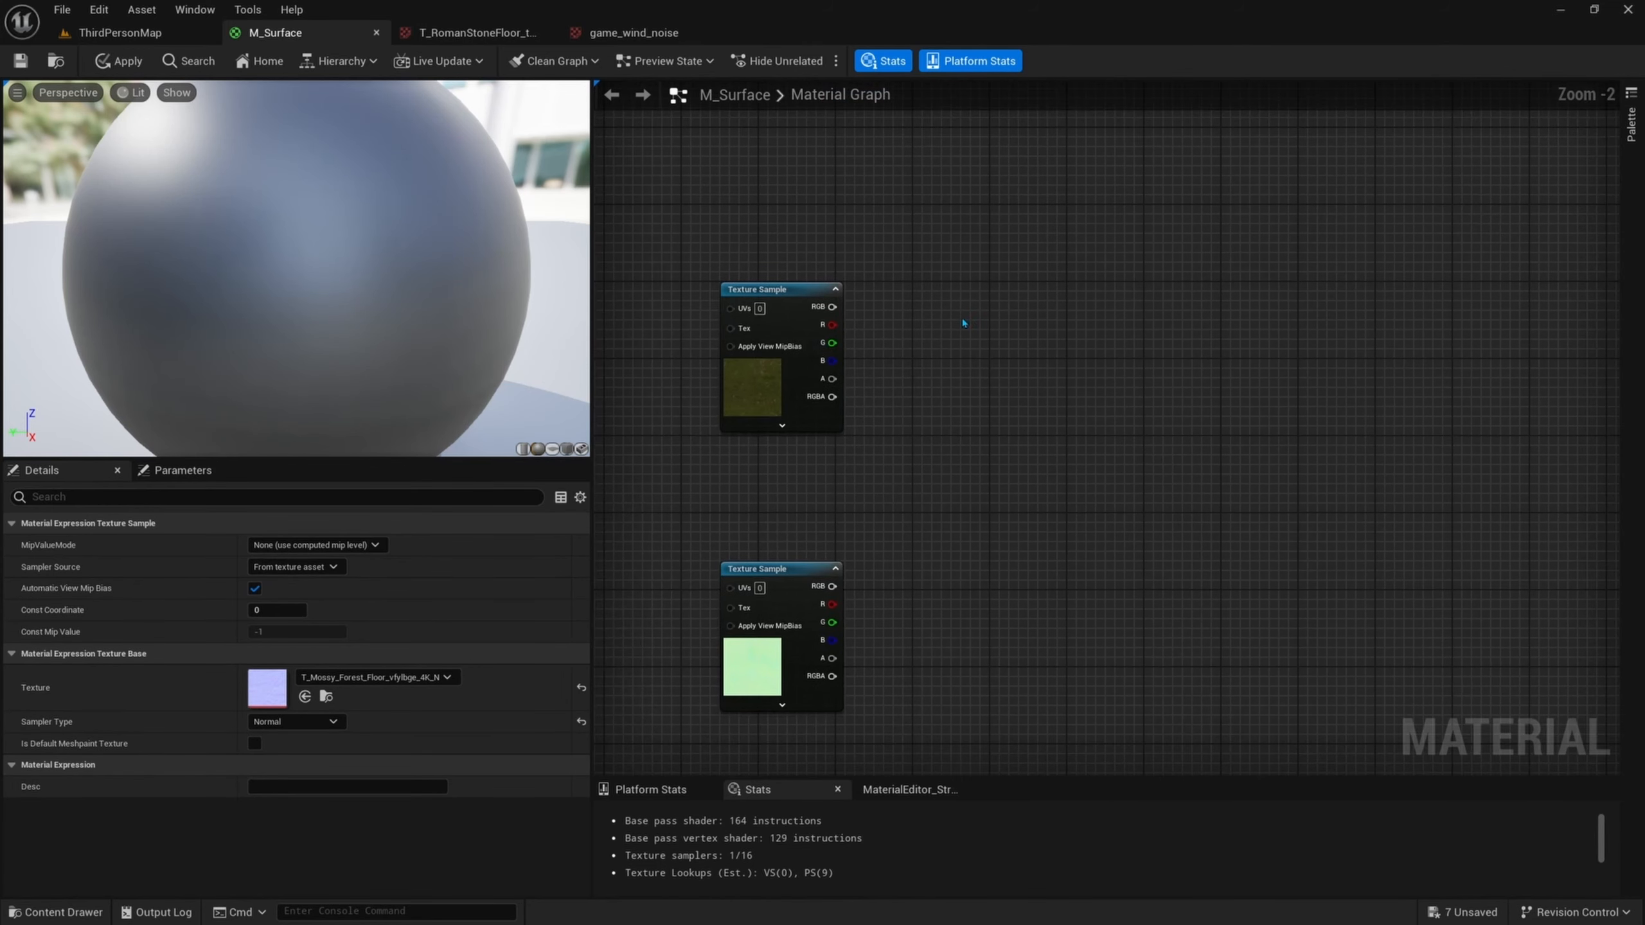
# - Duplicate the base UV nodes, from Base Scale and TexCoord through the Use World Space UVs? switch, beside the moss texture samples
pyautogui.moveTo(827, 363); pyautogui.dragTo(923, 432, button='right')
pyautogui.scroll(-3, 1043, 325)
pyautogui.moveTo(1145, 261); pyautogui.dragTo(1256, 462, button='right')
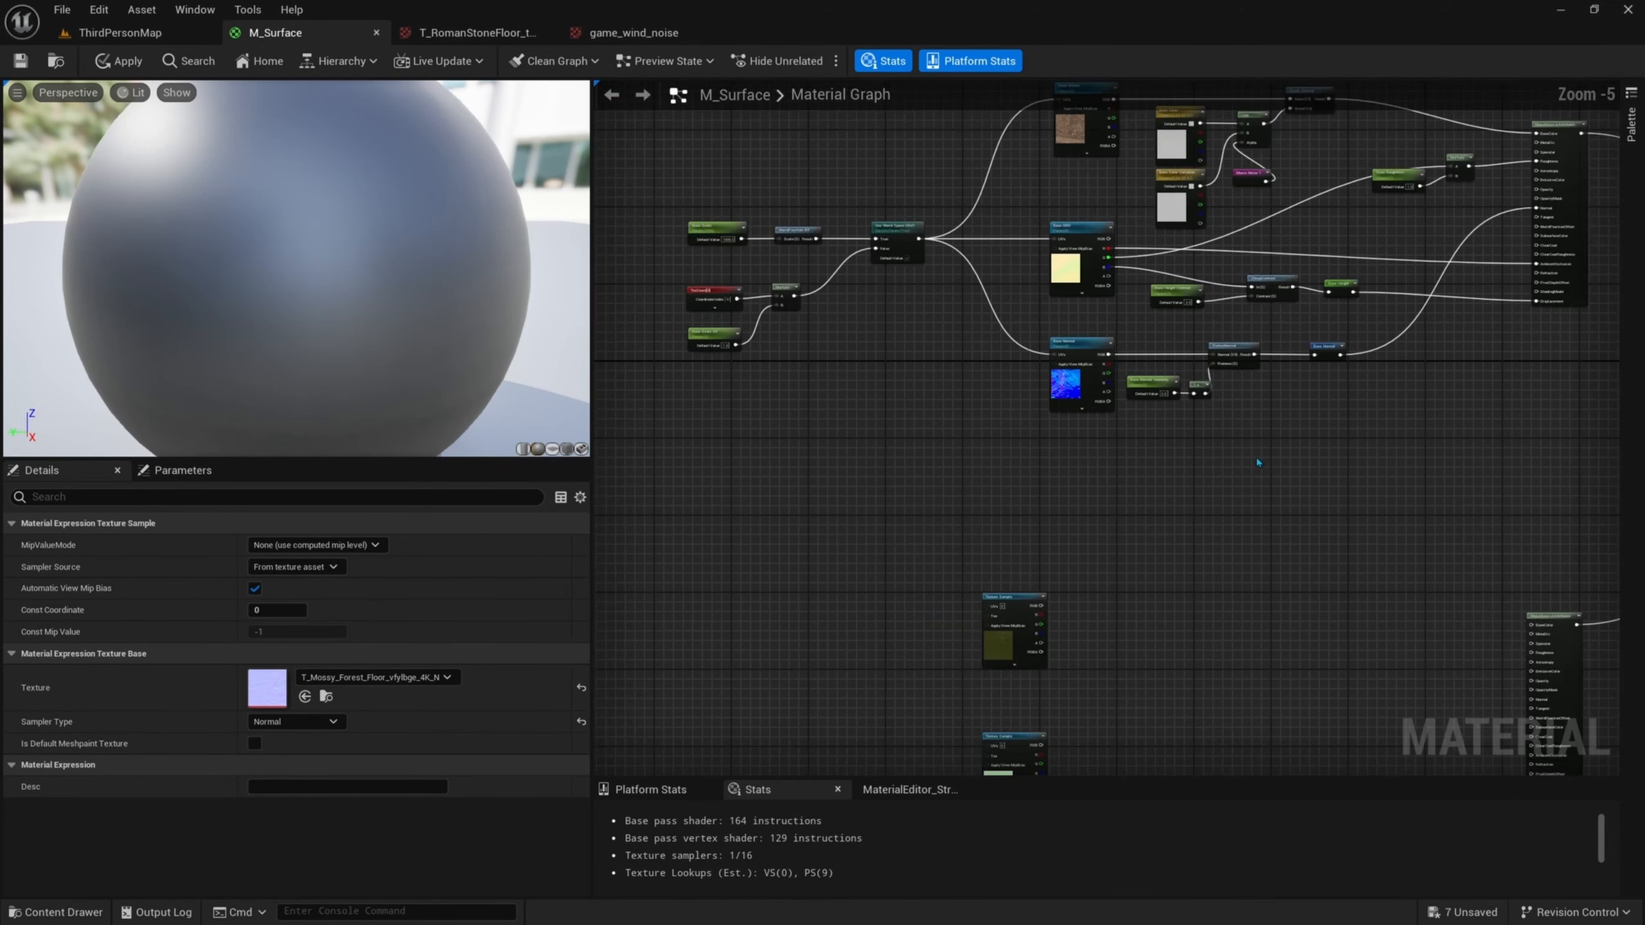
pyautogui.moveTo(934, 500); pyautogui.dragTo(1032, 356, button='right')
pyautogui.moveTo(879, 293); pyautogui.dragTo(889, 442, button='right')
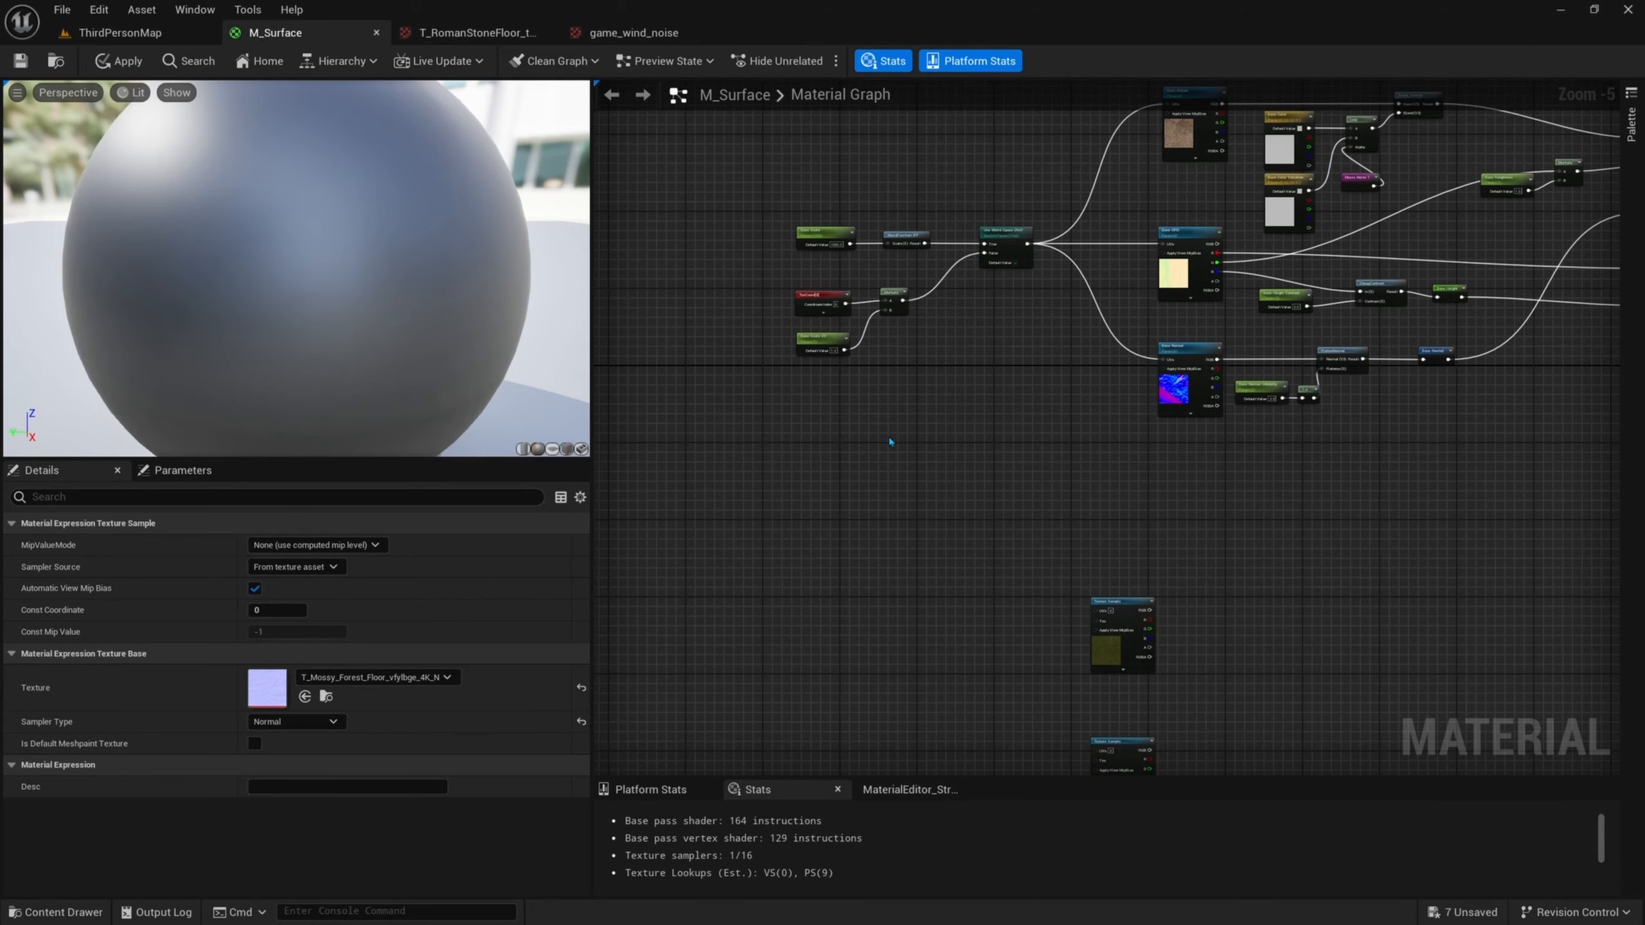
pyautogui.moveTo(1003, 367); pyautogui.dragTo(785, 259)
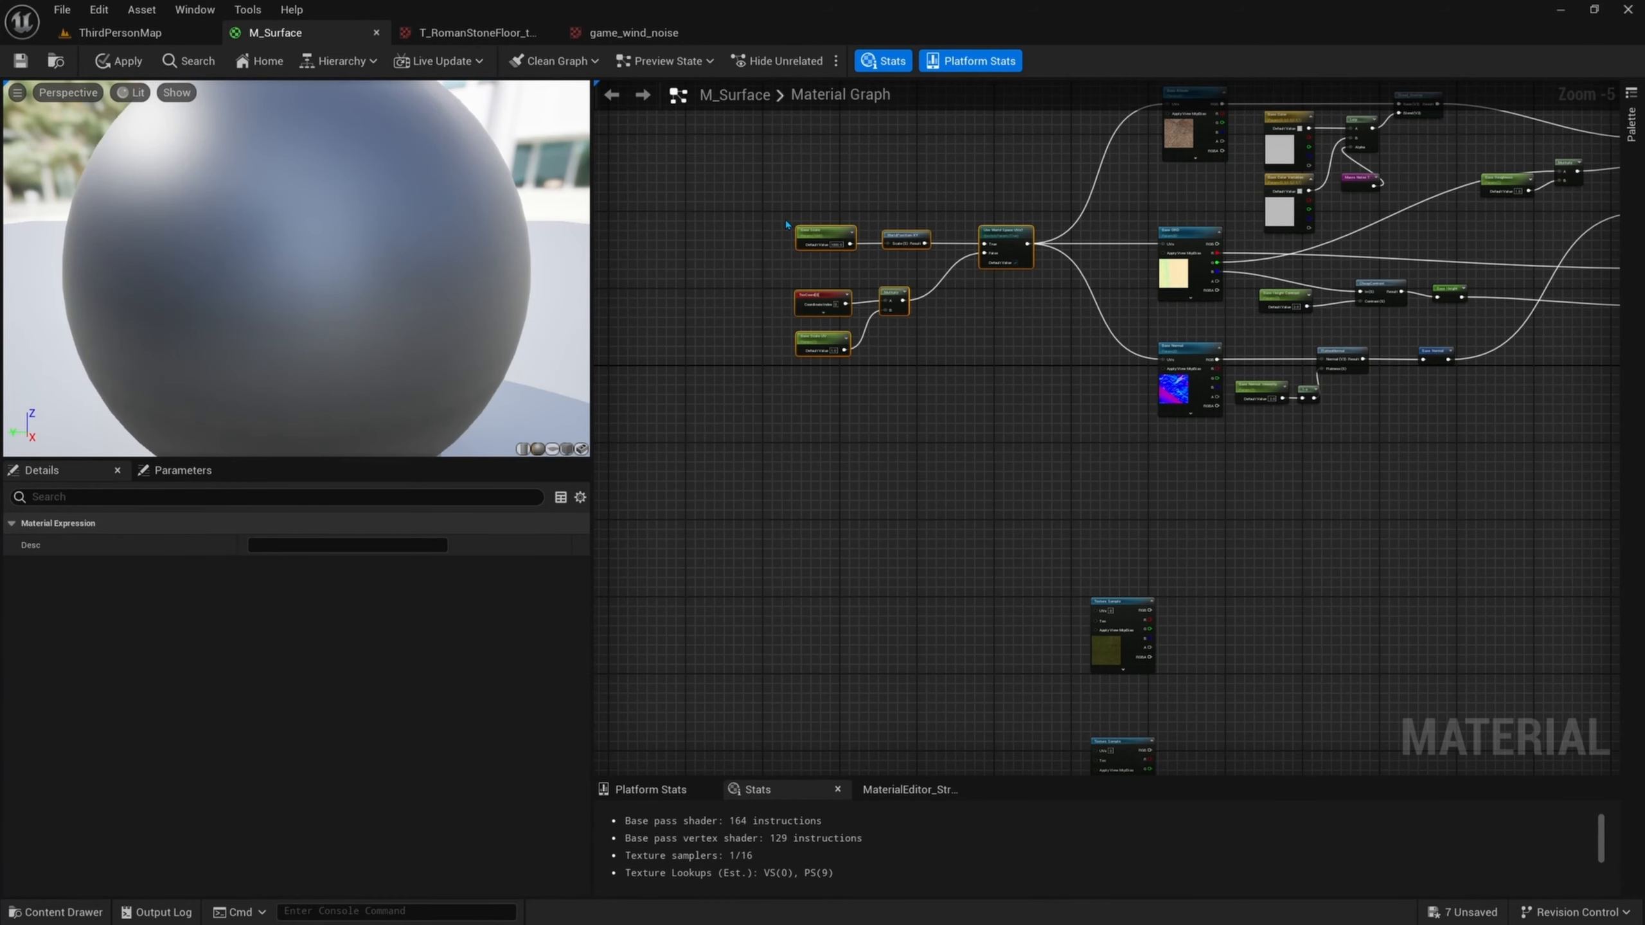
pyautogui.moveTo(938, 596); pyautogui.dragTo(922, 423, button='right')
pyautogui.scroll(2, 899, 479)
pyautogui.hotkey('ctrl', 'v')
pyautogui.moveTo(1019, 576); pyautogui.dragTo(1049, 440, button='right')
# - Connect the duplicated Use World Space UVs? switch to the UVs input of all three moss texture samples
pyautogui.moveTo(1083, 383); pyautogui.dragTo(1006, 430)
pyautogui.moveTo(1047, 446); pyautogui.dragTo(1255, 267)
pyautogui.moveTo(1089, 461); pyautogui.dragTo(1126, 383, button='right')
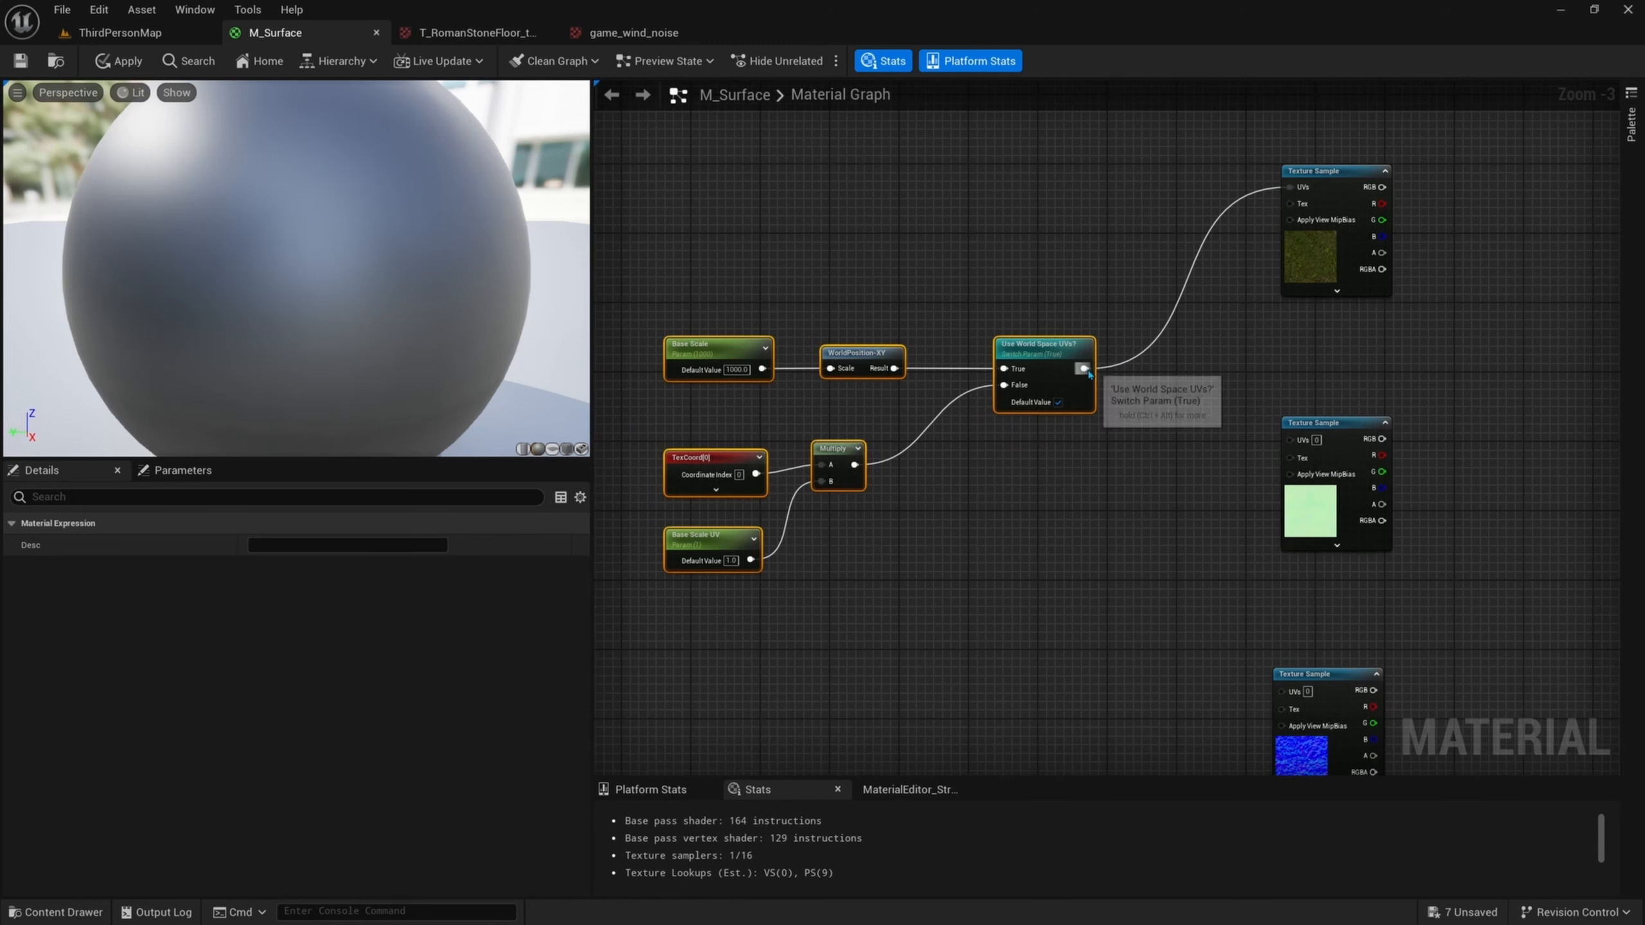
pyautogui.moveTo(1083, 369); pyautogui.dragTo(1282, 690)
# - Rename the duplicated Base Scale and Base Scale UV parameters to Coverage Scale and Coverage Scale UV
pyautogui.moveTo(760, 320); pyautogui.dragTo(955, 418, button='right')
pyautogui.click(914, 443)
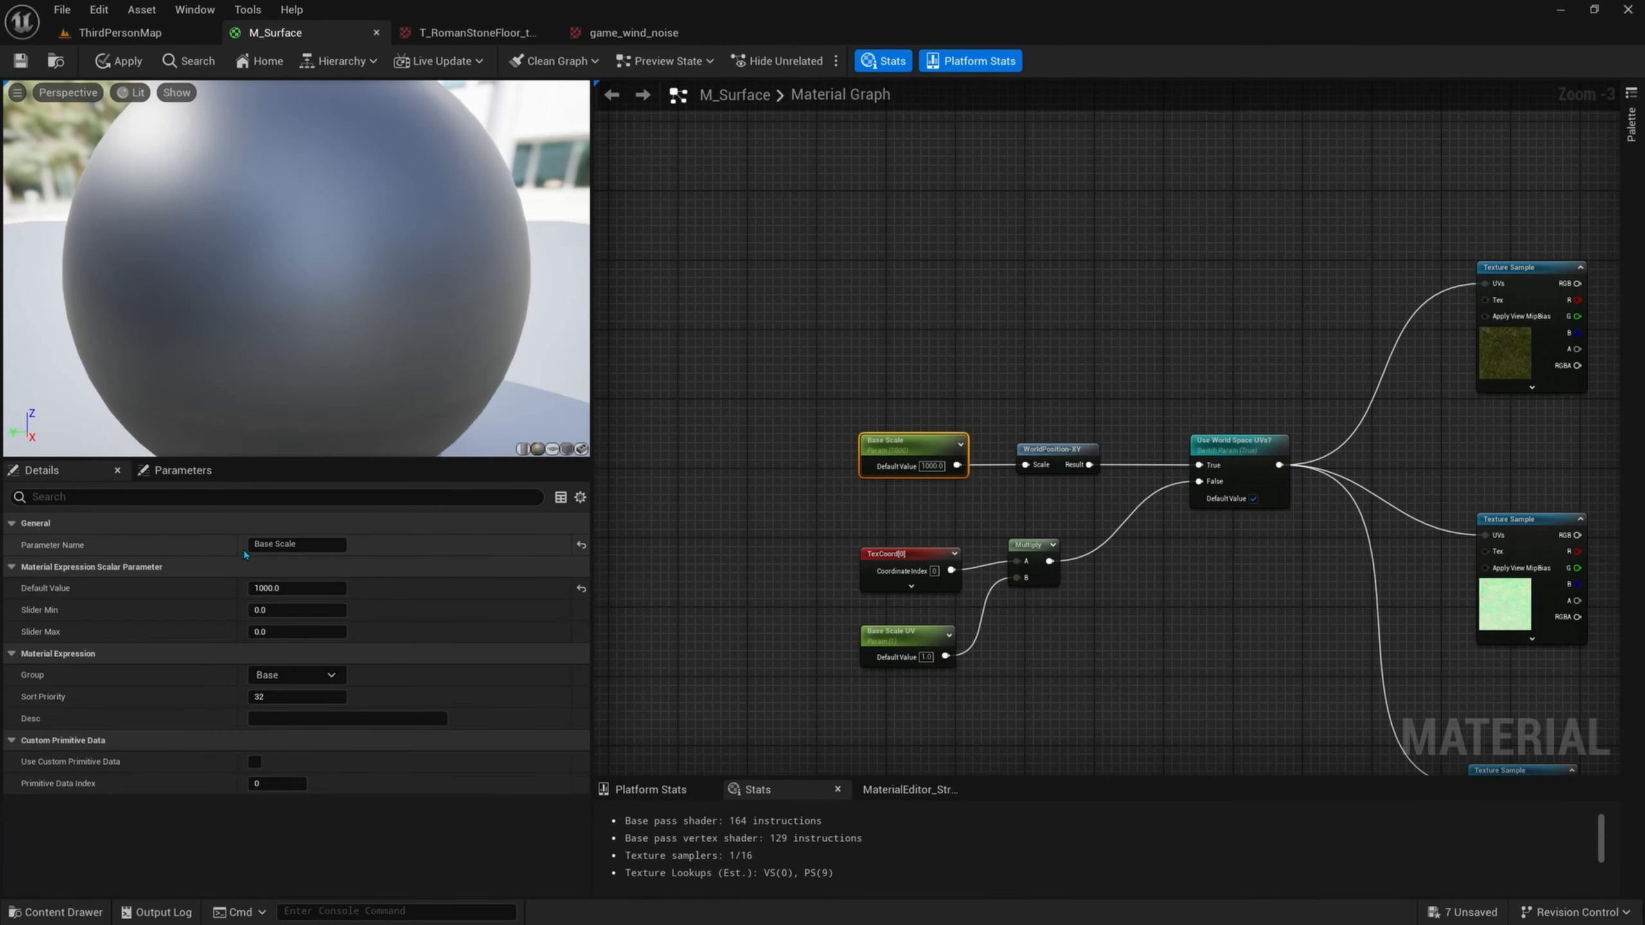
pyautogui.moveTo(273, 544); pyautogui.dragTo(211, 544)
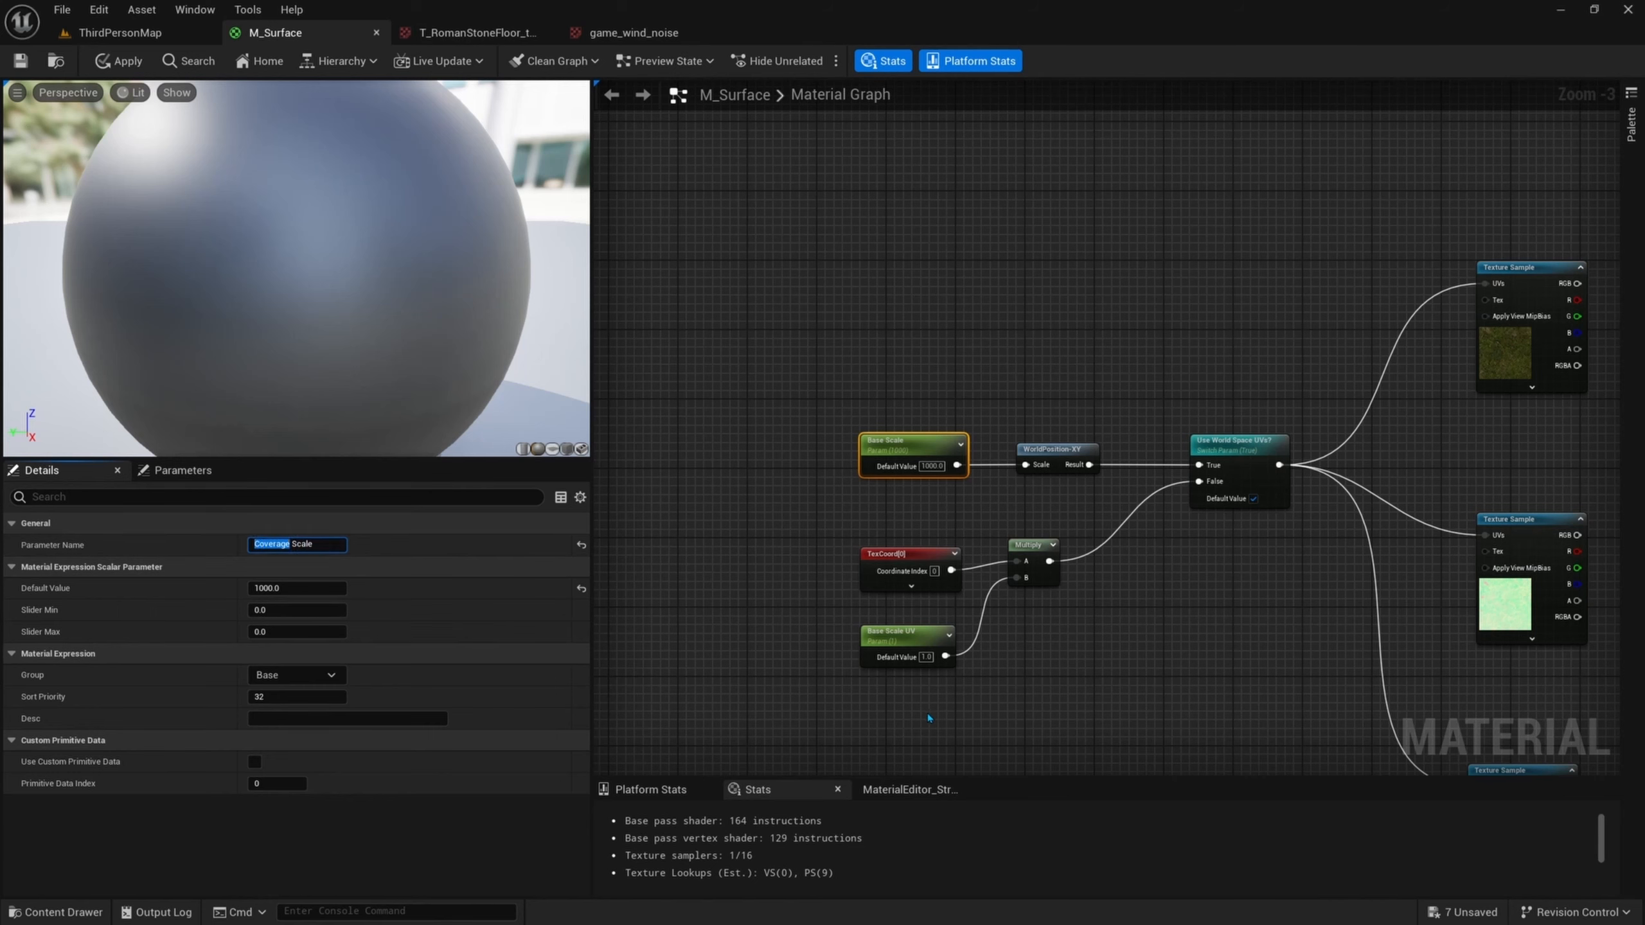
pyautogui.click(907, 638)
pyautogui.moveTo(274, 544); pyautogui.dragTo(252, 545)
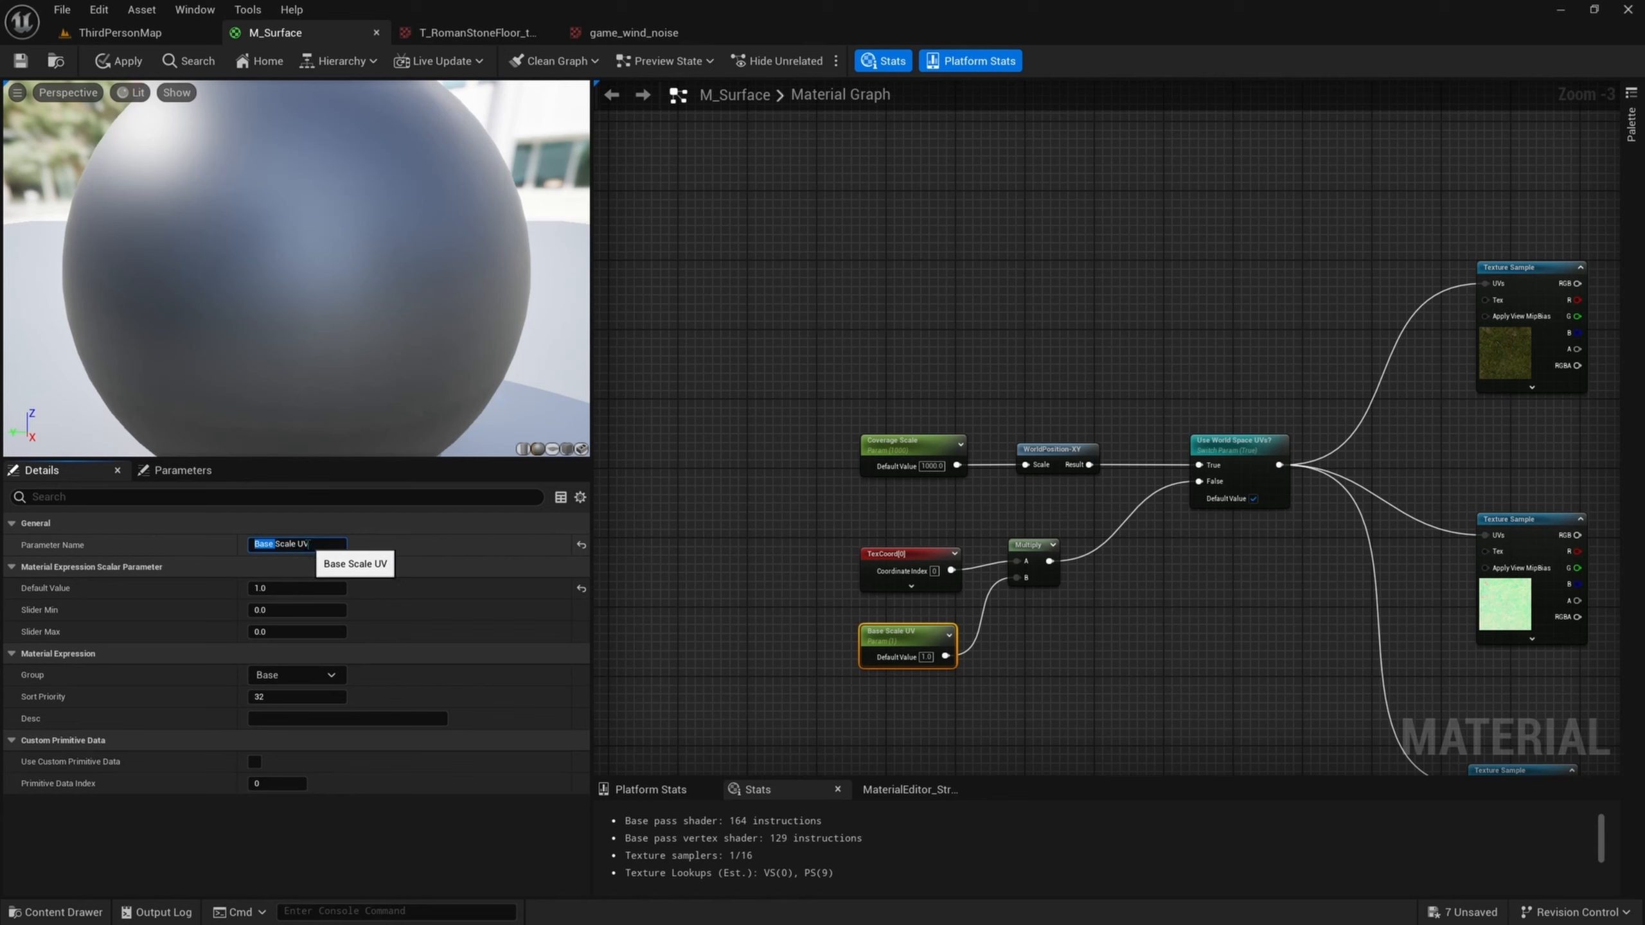
pyautogui.write('Coverage')
pyautogui.press('Return')
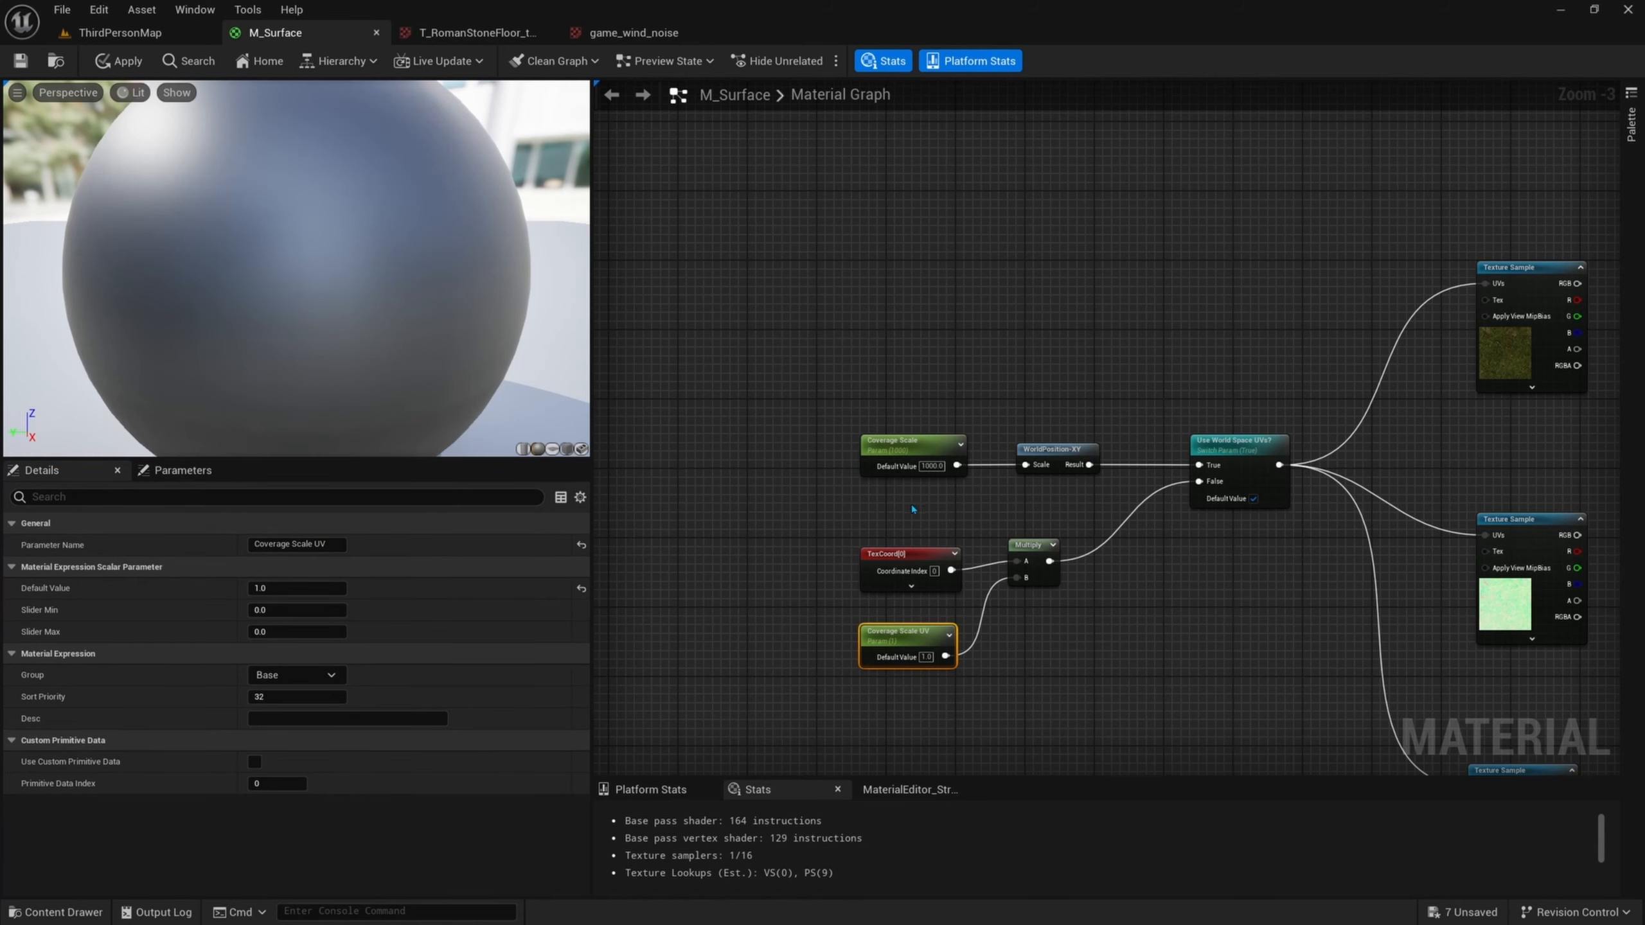
# - Assign the Coverage Scale and Coverage Scale UV parameters to a new group named Coverage
pyautogui.keyDown('shift'); pyautogui.click(907, 444); pyautogui.keyUp('shift')
pyautogui.moveTo(280, 674); pyautogui.dragTo(192, 680)
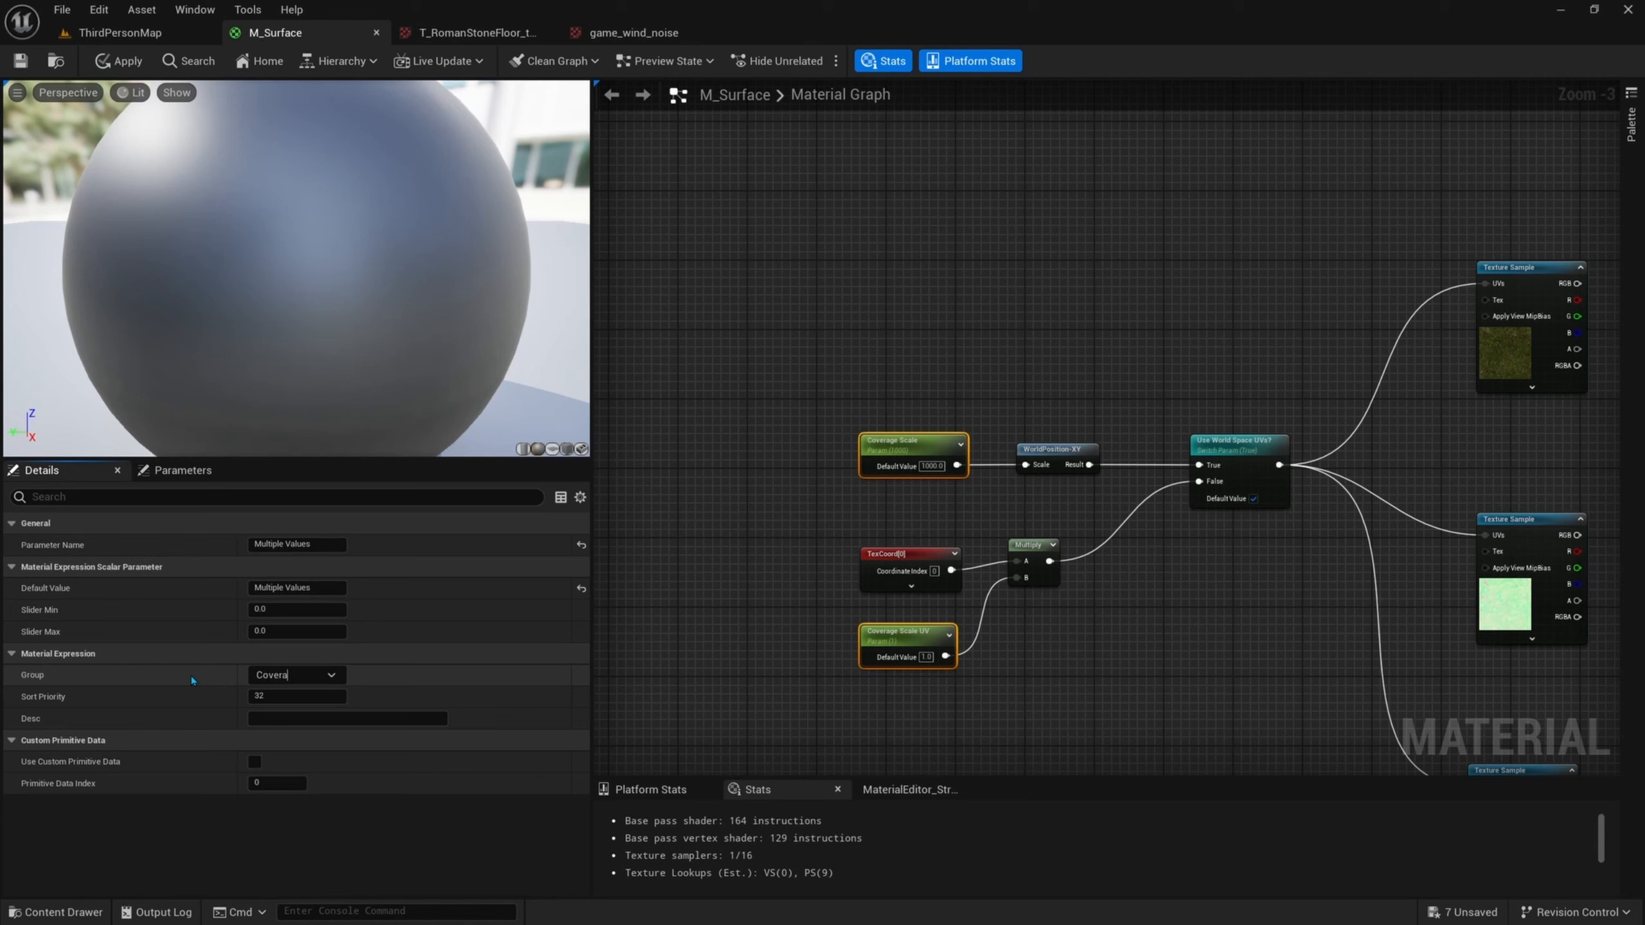
pyautogui.click(826, 393)
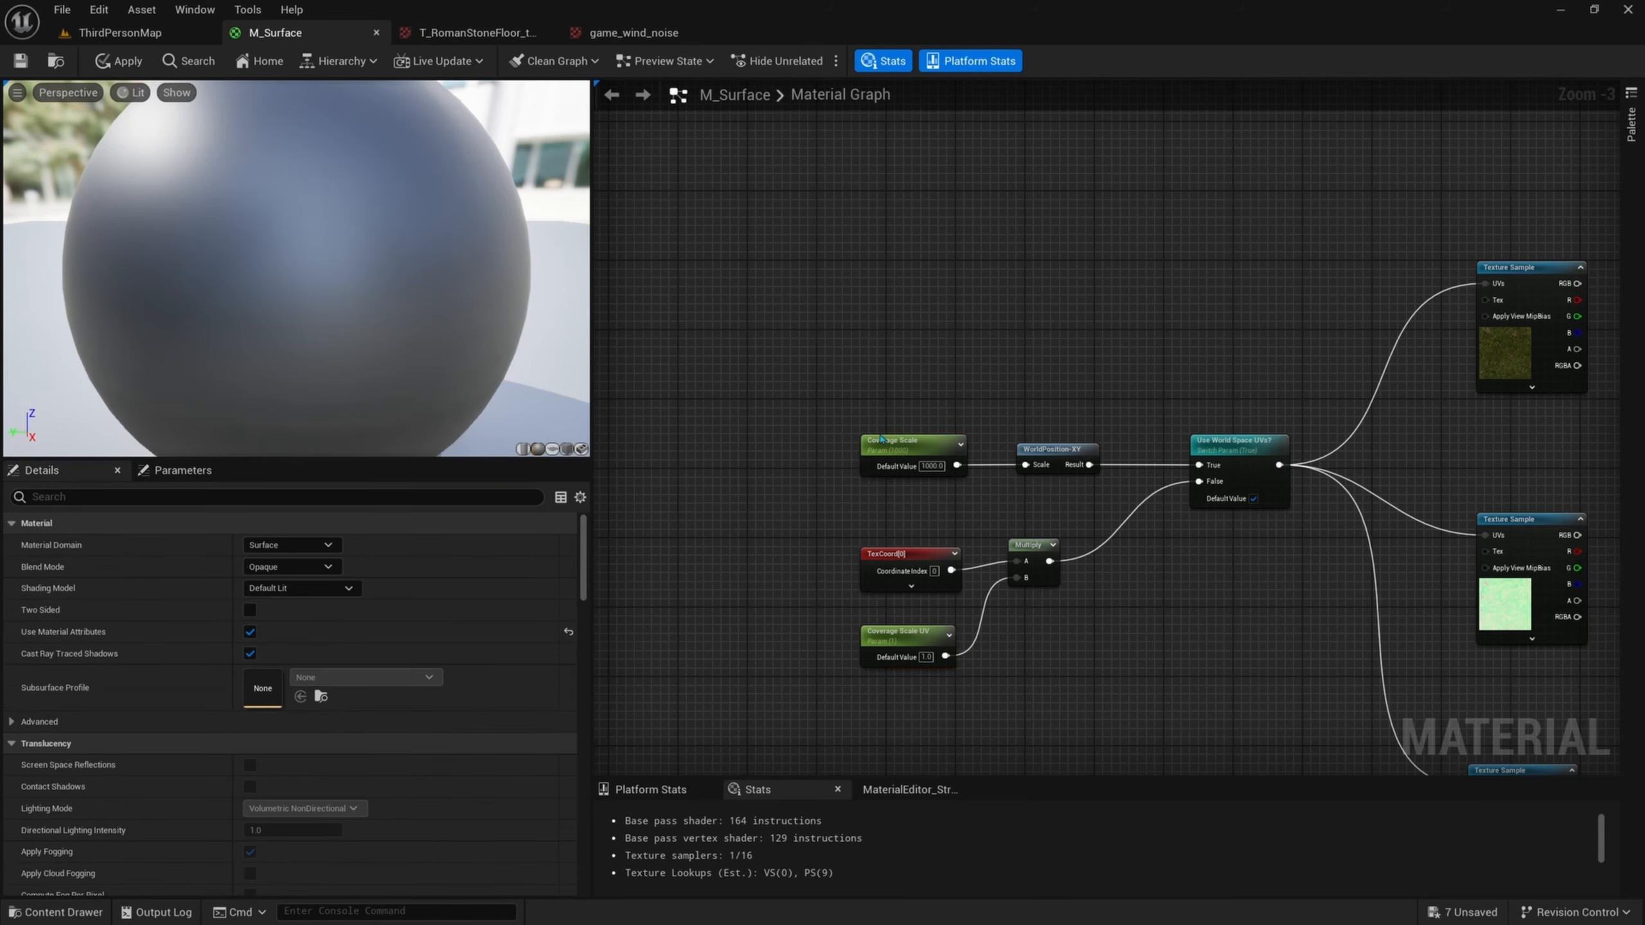
pyautogui.click(884, 441)
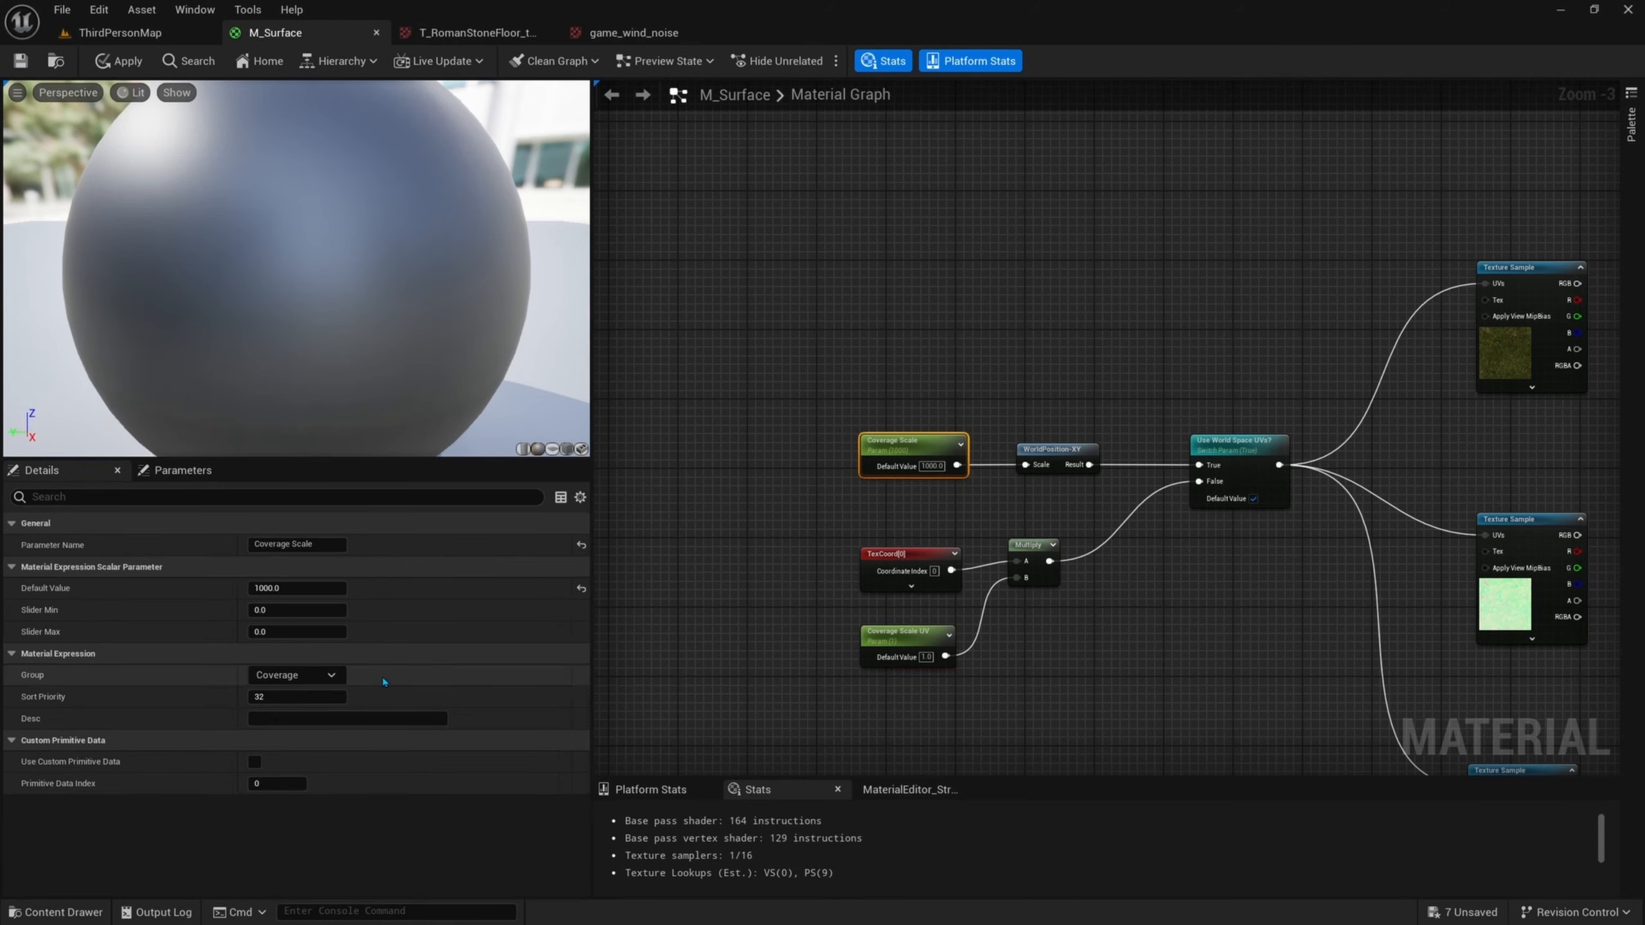
# - Check the group assignments of the Coverage Scale UV parameter and the duplicated Use World Space UVs? switch
pyautogui.moveTo(947, 708); pyautogui.dragTo(915, 641)
pyautogui.moveTo(1038, 607); pyautogui.dragTo(915, 509, button='right')
pyautogui.moveTo(1143, 370); pyautogui.dragTo(990, 424, button='right')
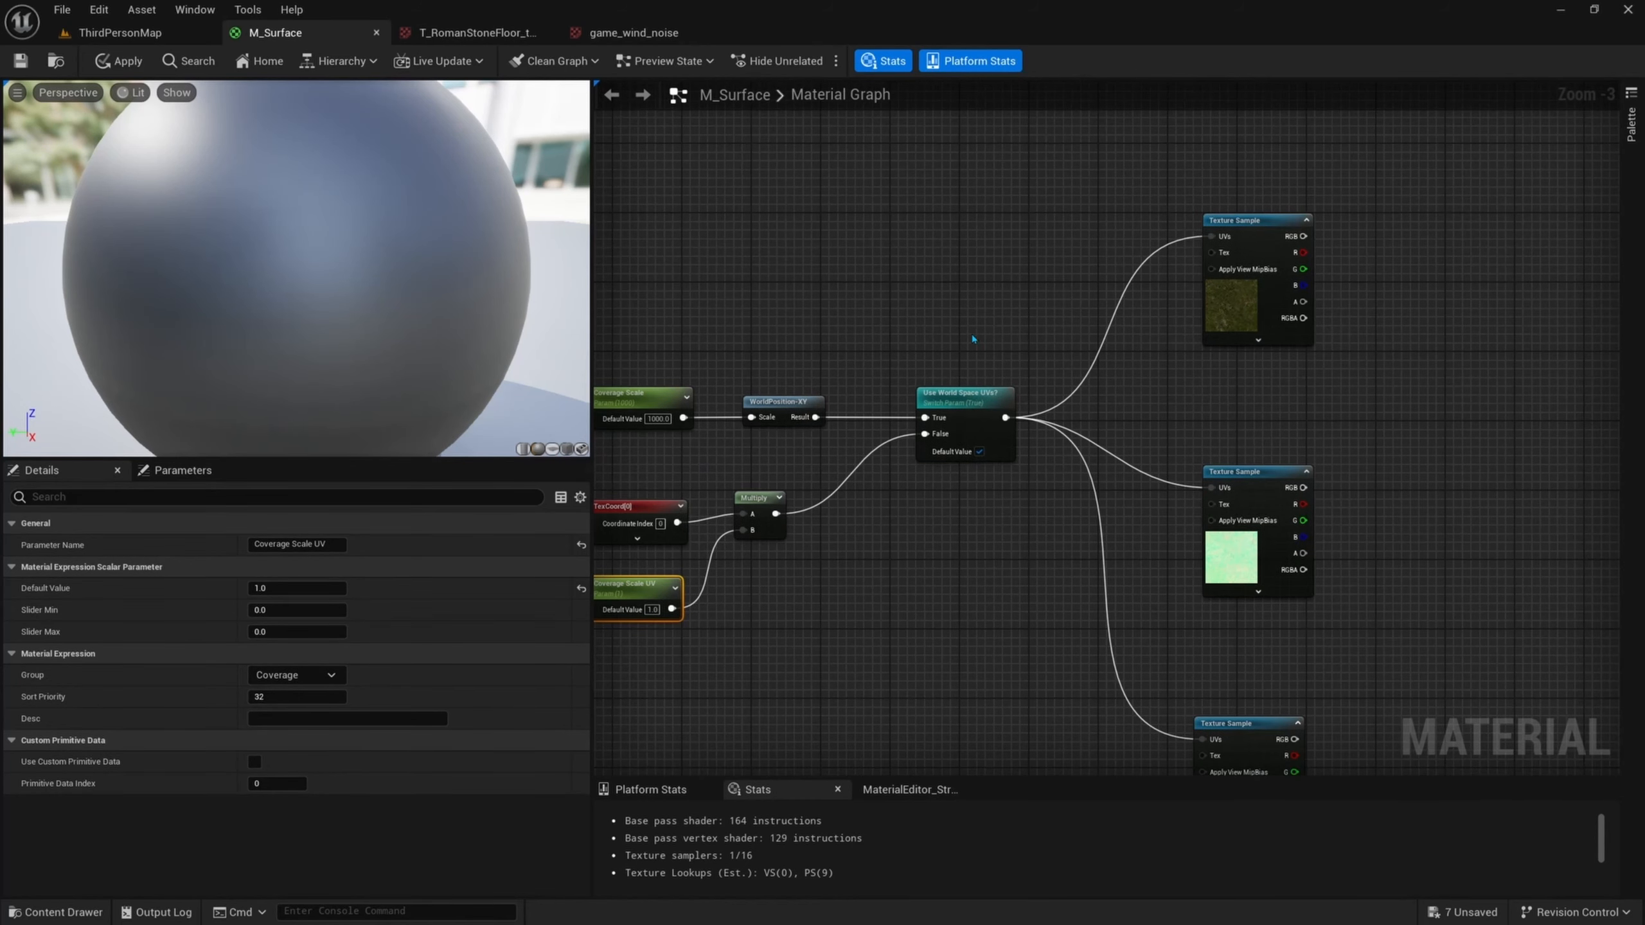
pyautogui.moveTo(973, 339); pyautogui.dragTo(931, 341, button='right')
pyautogui.moveTo(922, 353); pyautogui.dragTo(913, 515)
pyautogui.moveTo(1017, 521); pyautogui.dragTo(961, 546, button='right')
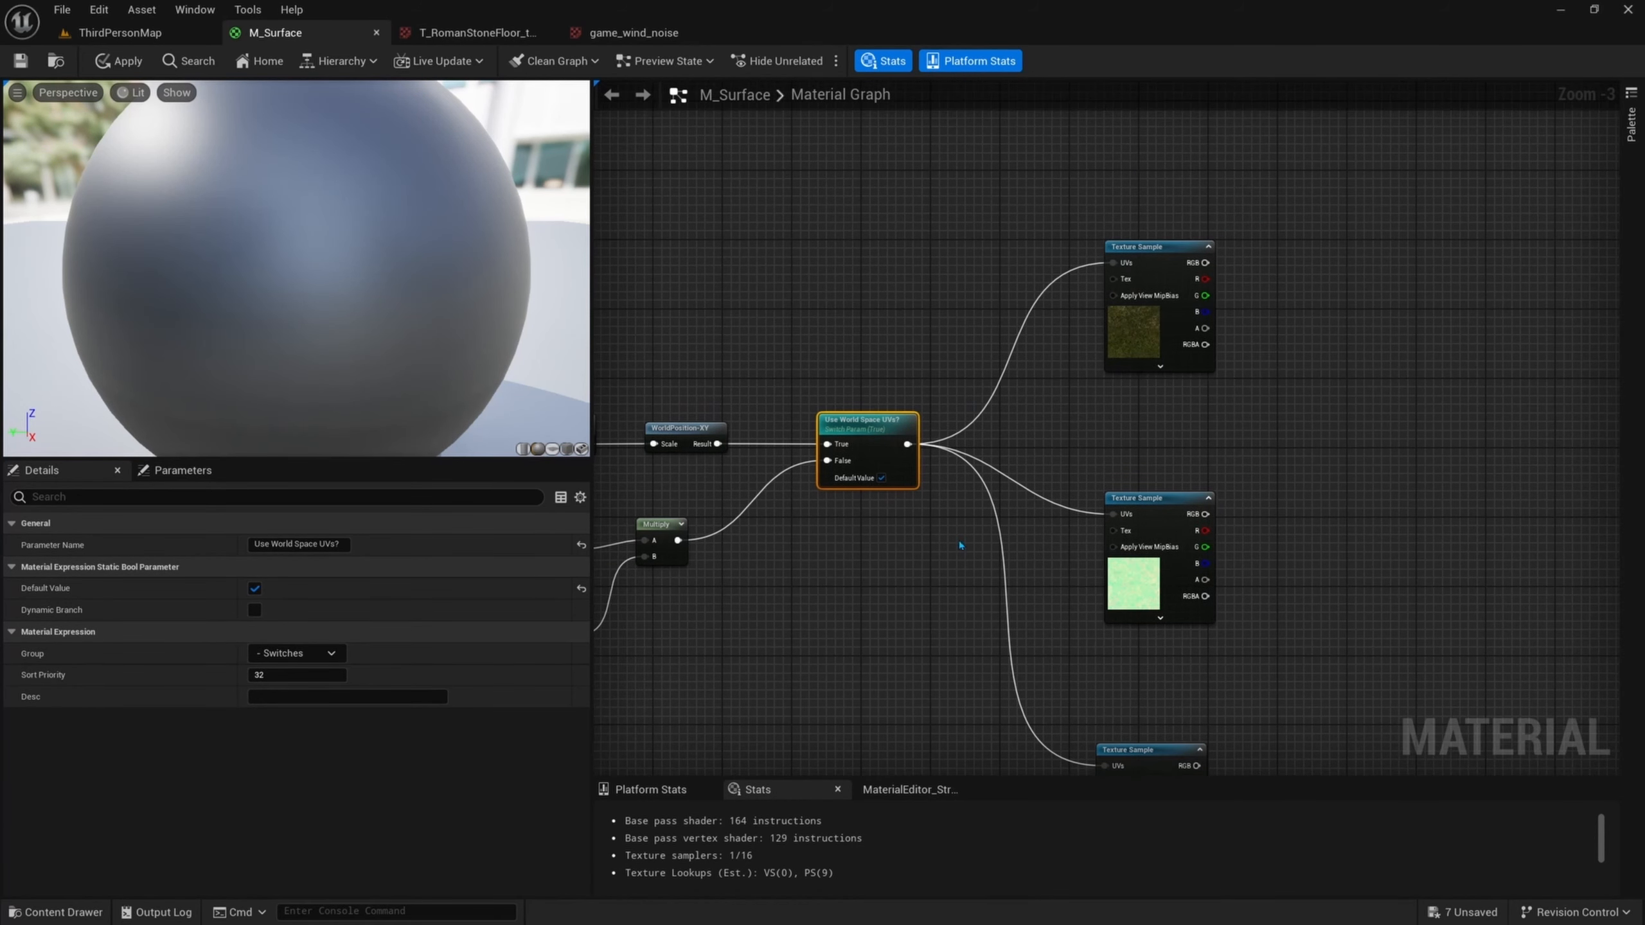
pyautogui.moveTo(1154, 591); pyautogui.dragTo(1083, 544, button='right')
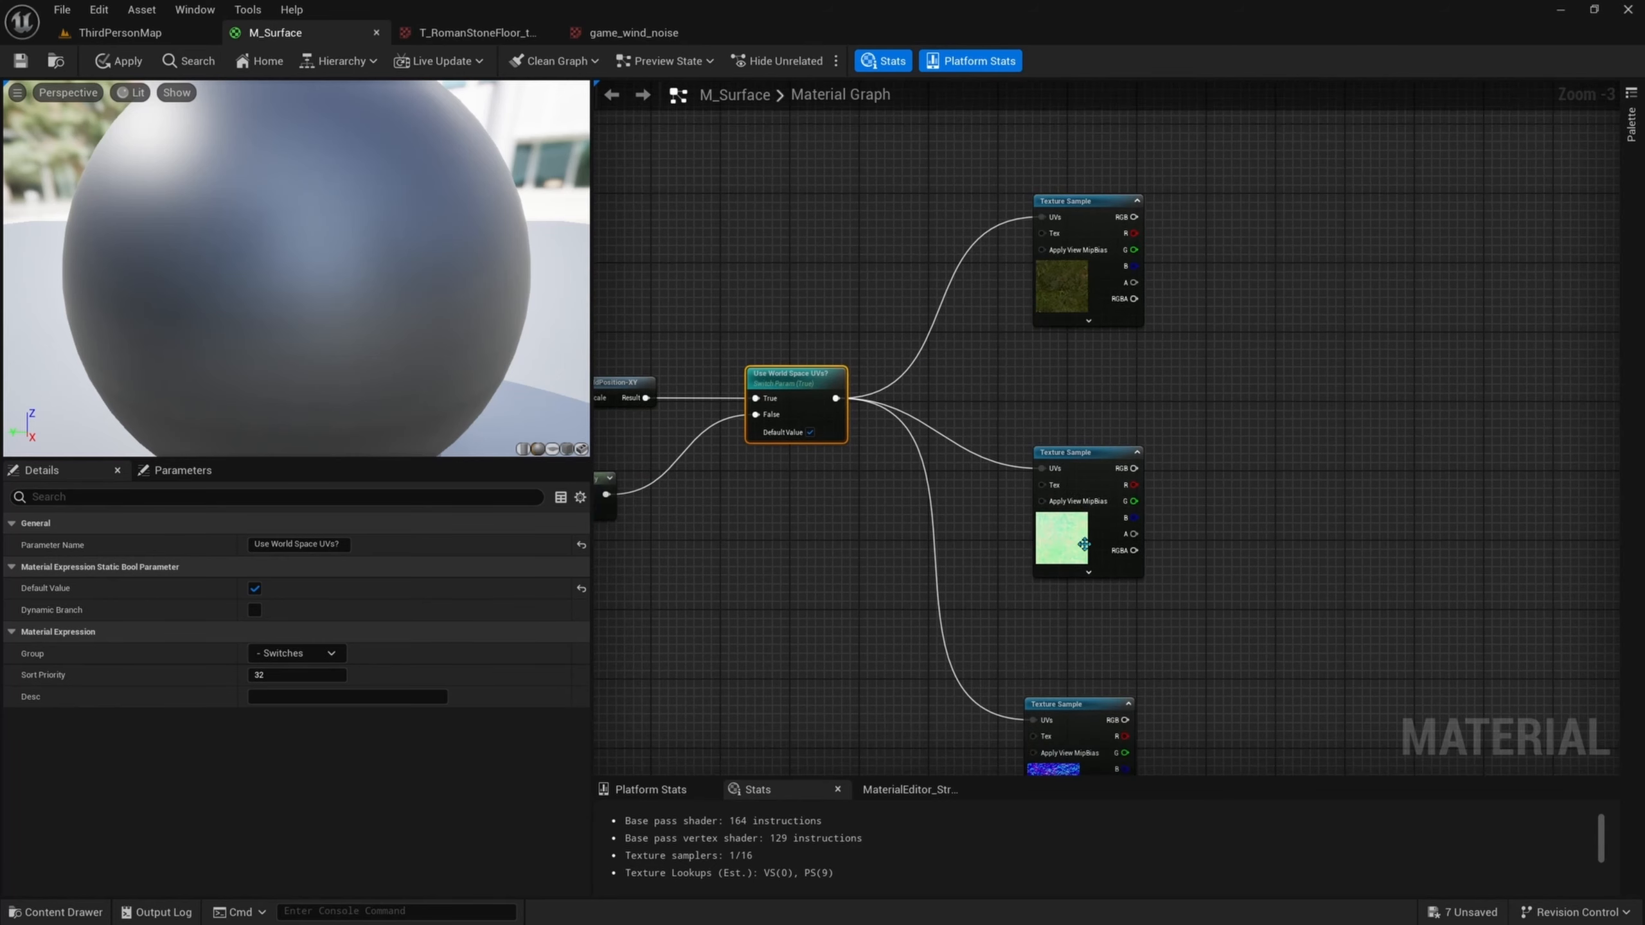
pyautogui.moveTo(1006, 376); pyautogui.dragTo(955, 377, button='right')
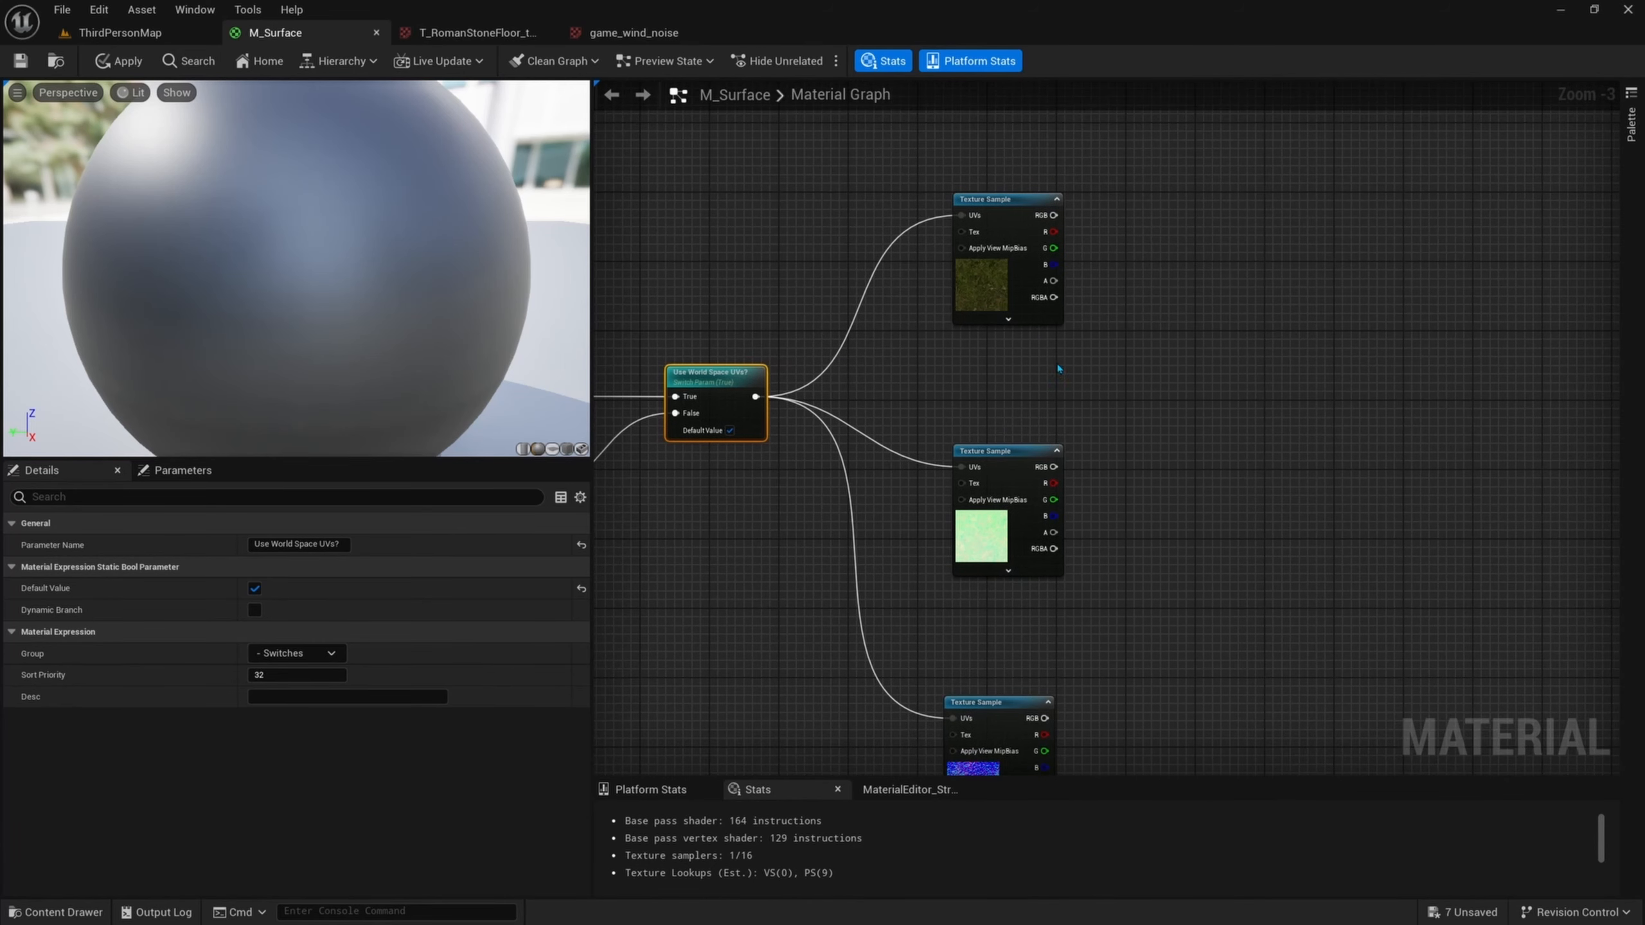
# - Convert the moss albedo texture sample to a parameter named Coverage Albedo
pyautogui.moveTo(1058, 369); pyautogui.dragTo(985, 311, button='right')
pyautogui.moveTo(901, 246); pyautogui.dragTo(932, 334, button='right')
pyautogui.rightClick(916, 319)
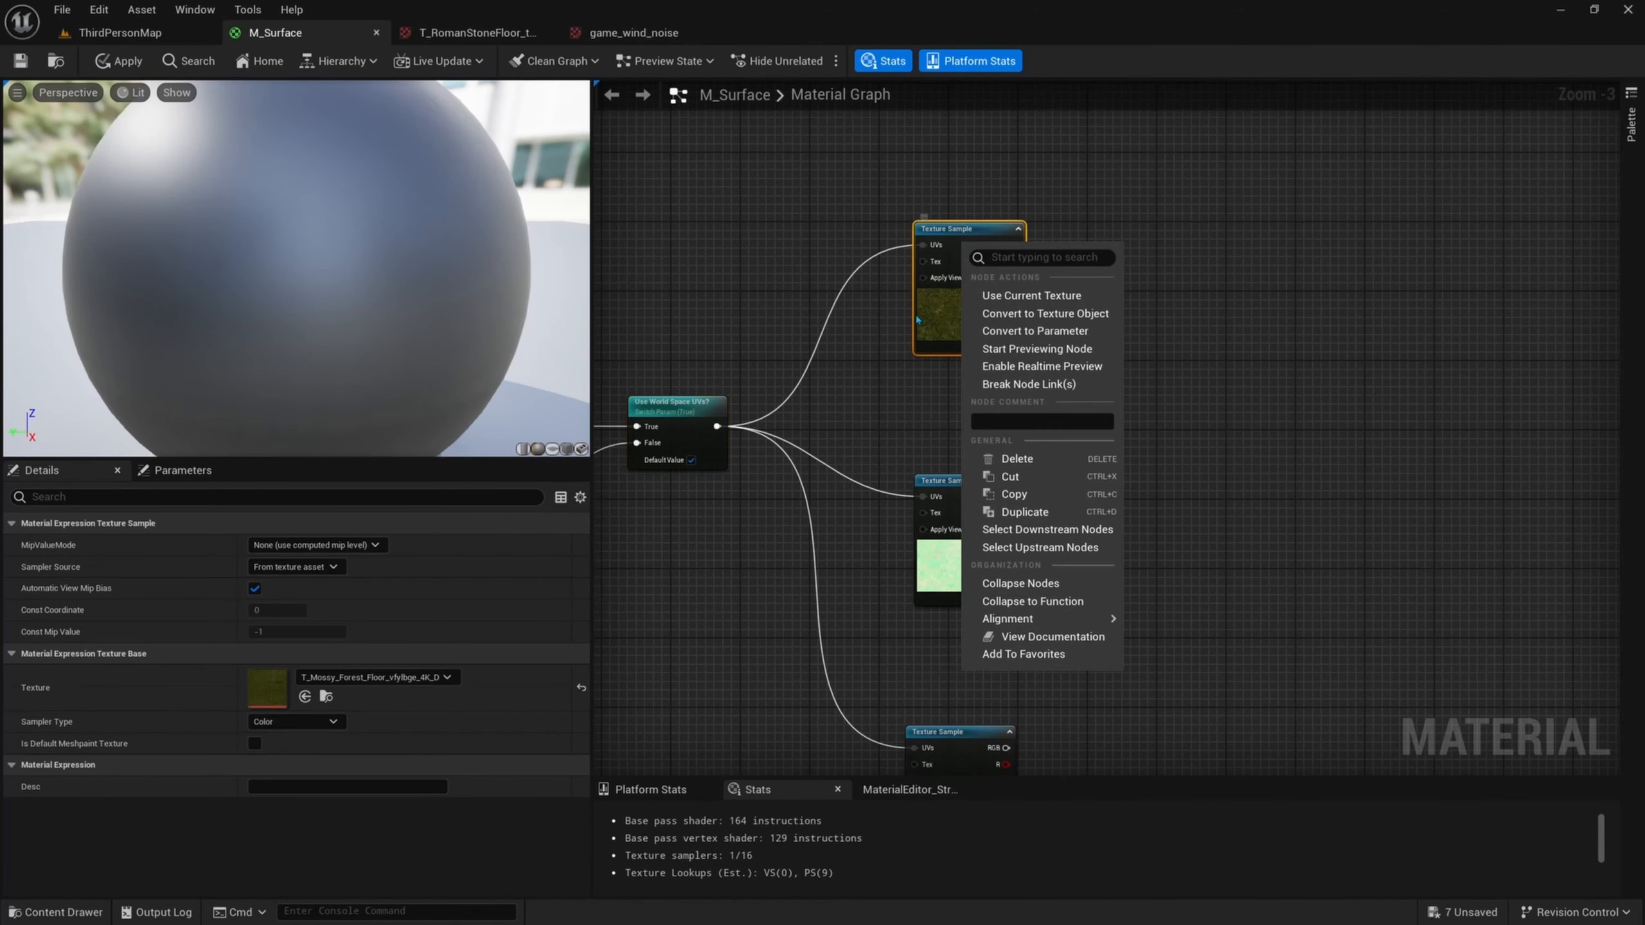
pyautogui.click(1031, 330)
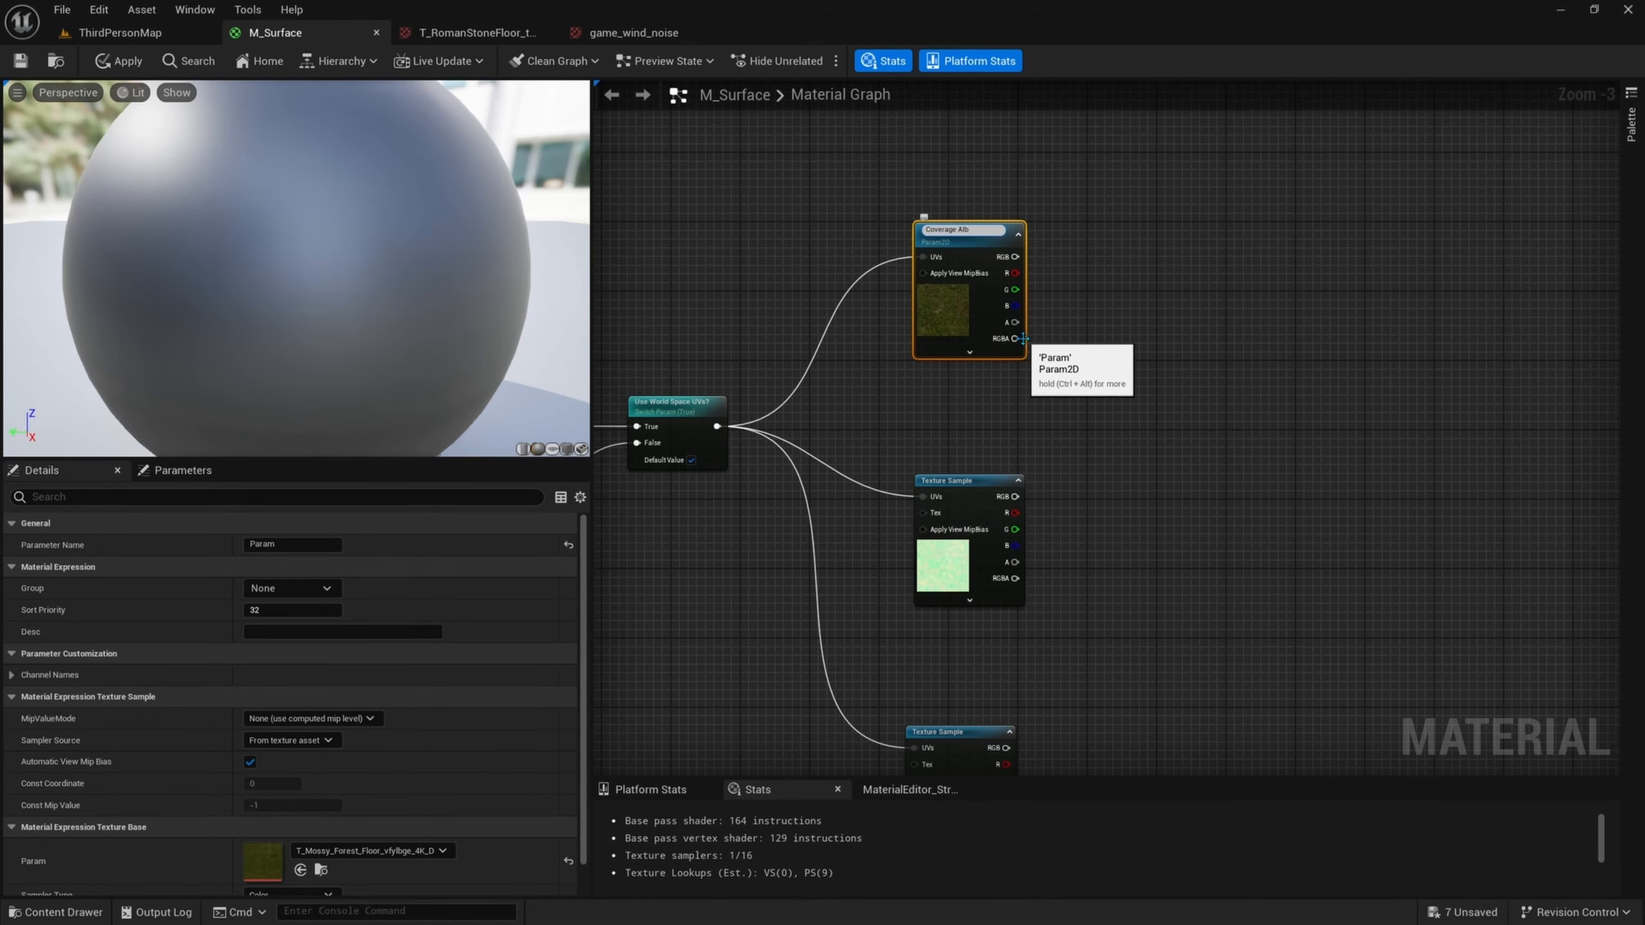
pyautogui.press('Return')
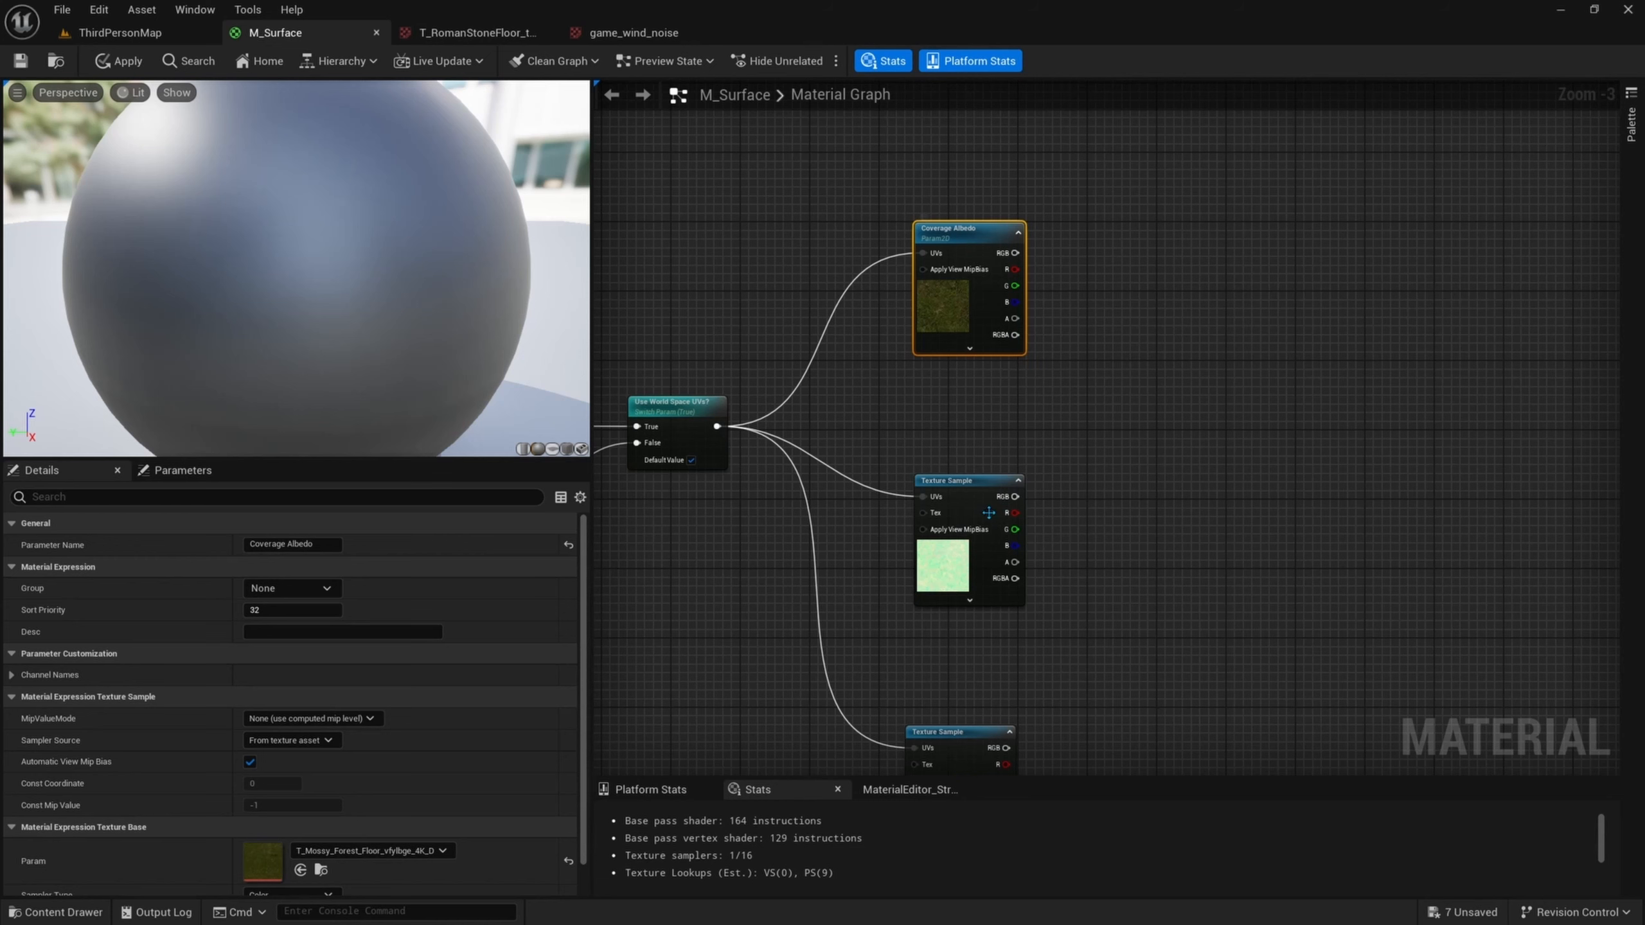
# - Convert the moss ORD texture sample to a parameter named Coverage ORD
pyautogui.rightClick(983, 512)
pyautogui.click(1077, 173)
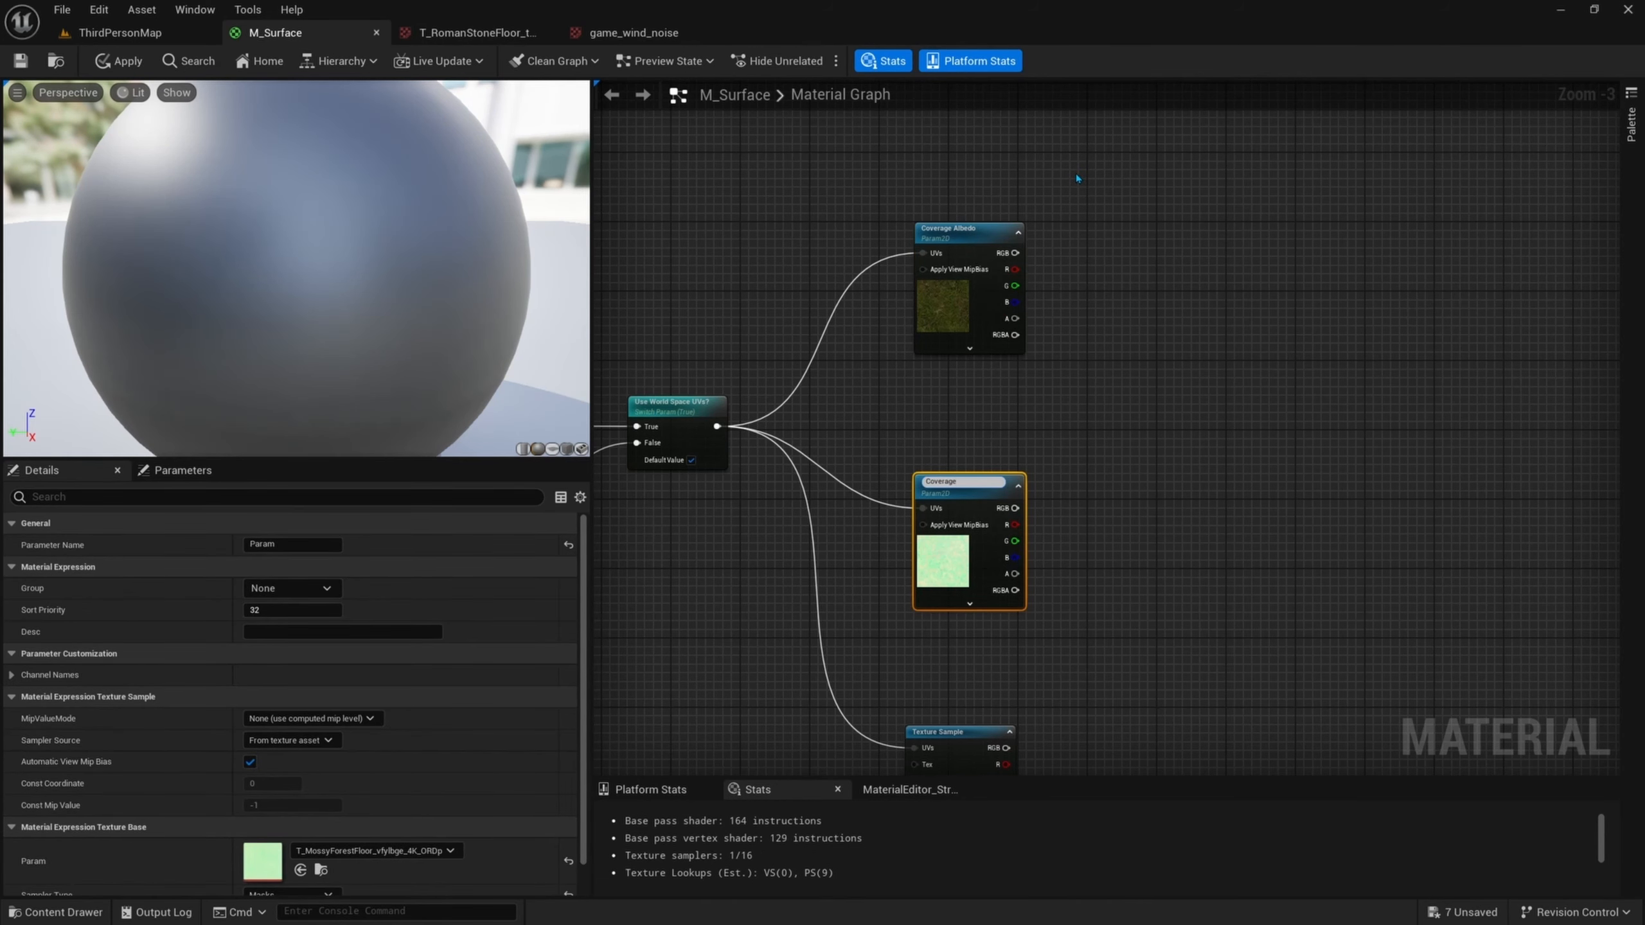
pyautogui.write('Coverage ORD')
pyautogui.press('Return')
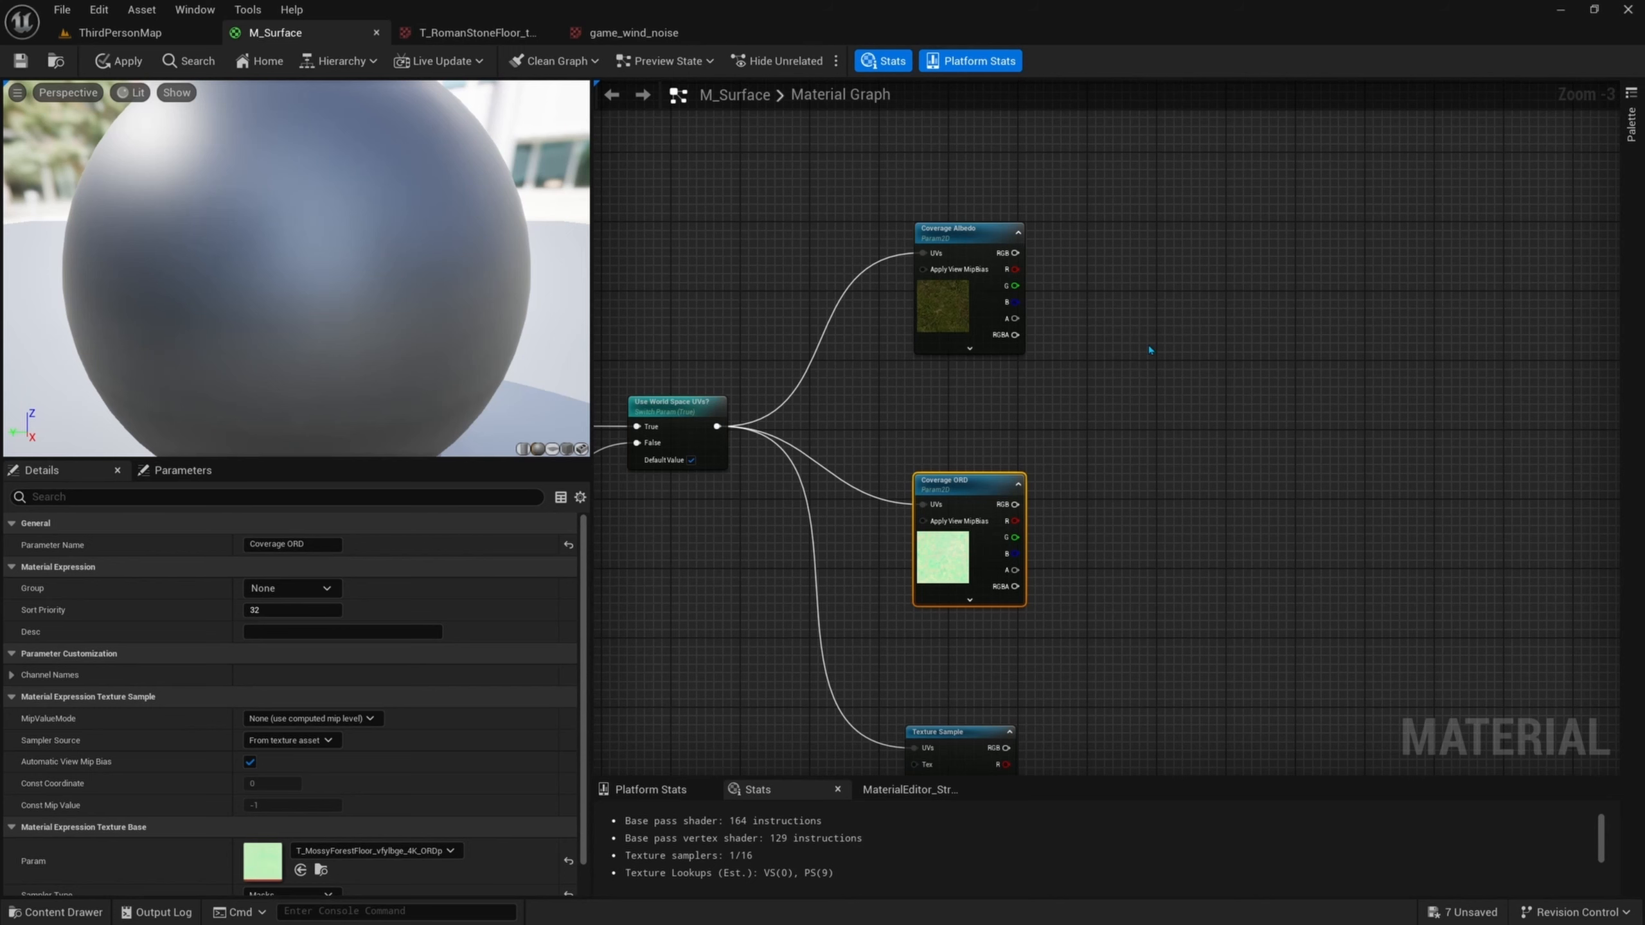
# - Convert the moss normal texture sample to a parameter named Coverage Normal
pyautogui.moveTo(1053, 646); pyautogui.dragTo(1016, 393, button='right')
pyautogui.rightClick(932, 525)
pyautogui.click(1029, 173)
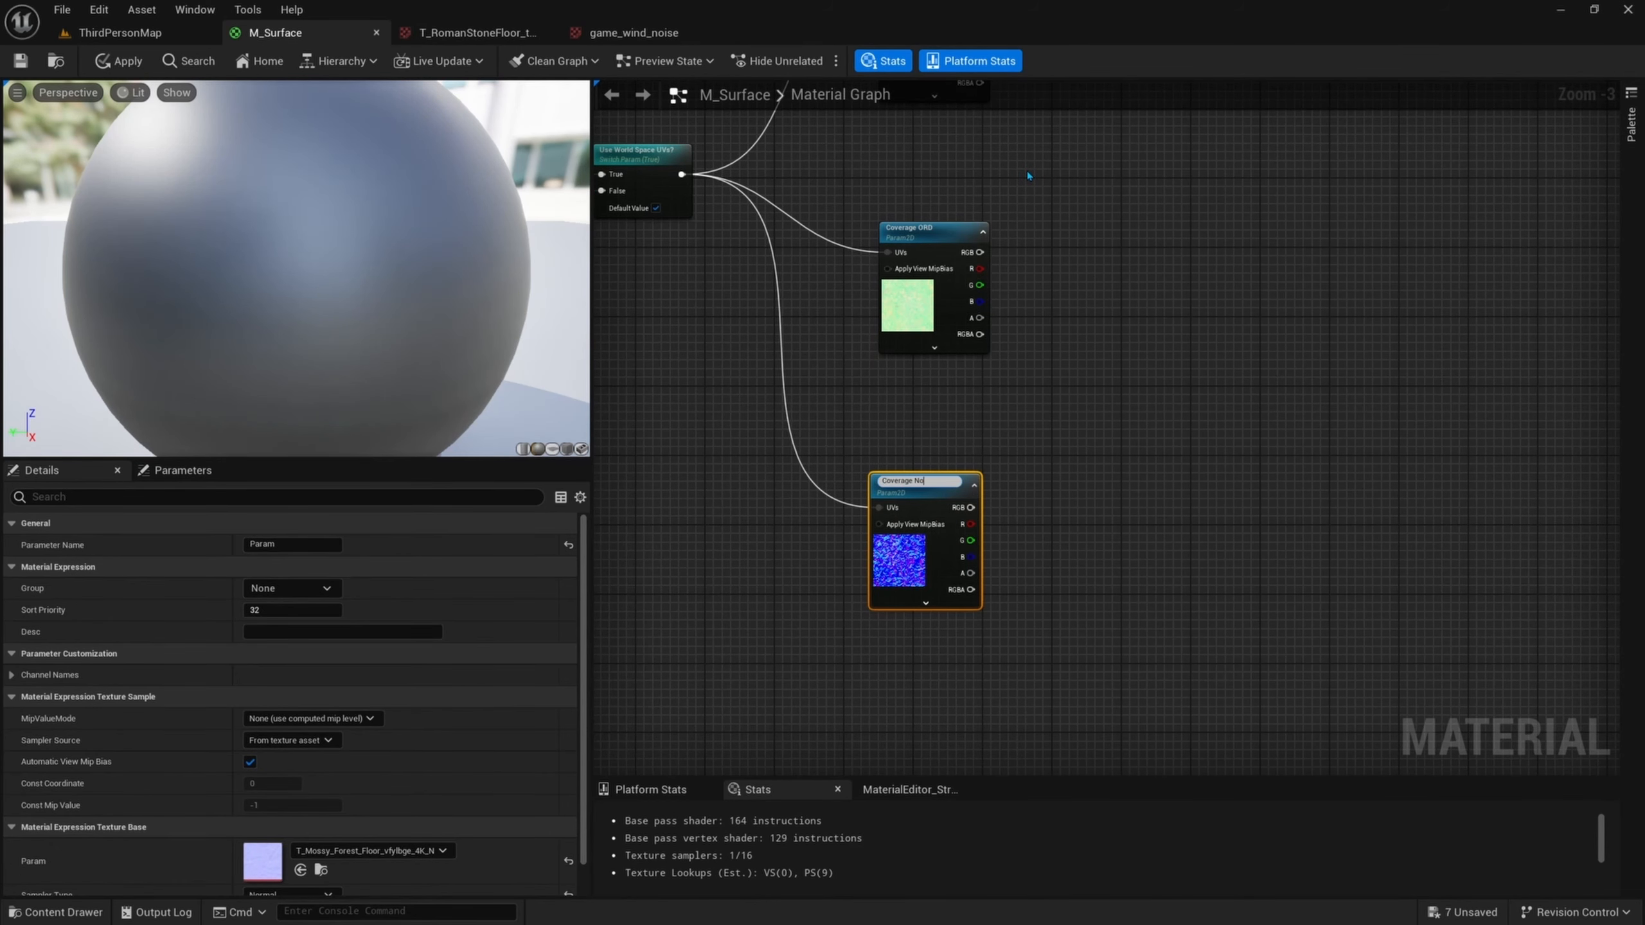
pyautogui.press('Return')
# - Assign the Coverage Albedo, Coverage ORD and Coverage Normal parameters together to the Coverage group
pyautogui.moveTo(1026, 182); pyautogui.dragTo(1017, 346, button='right')
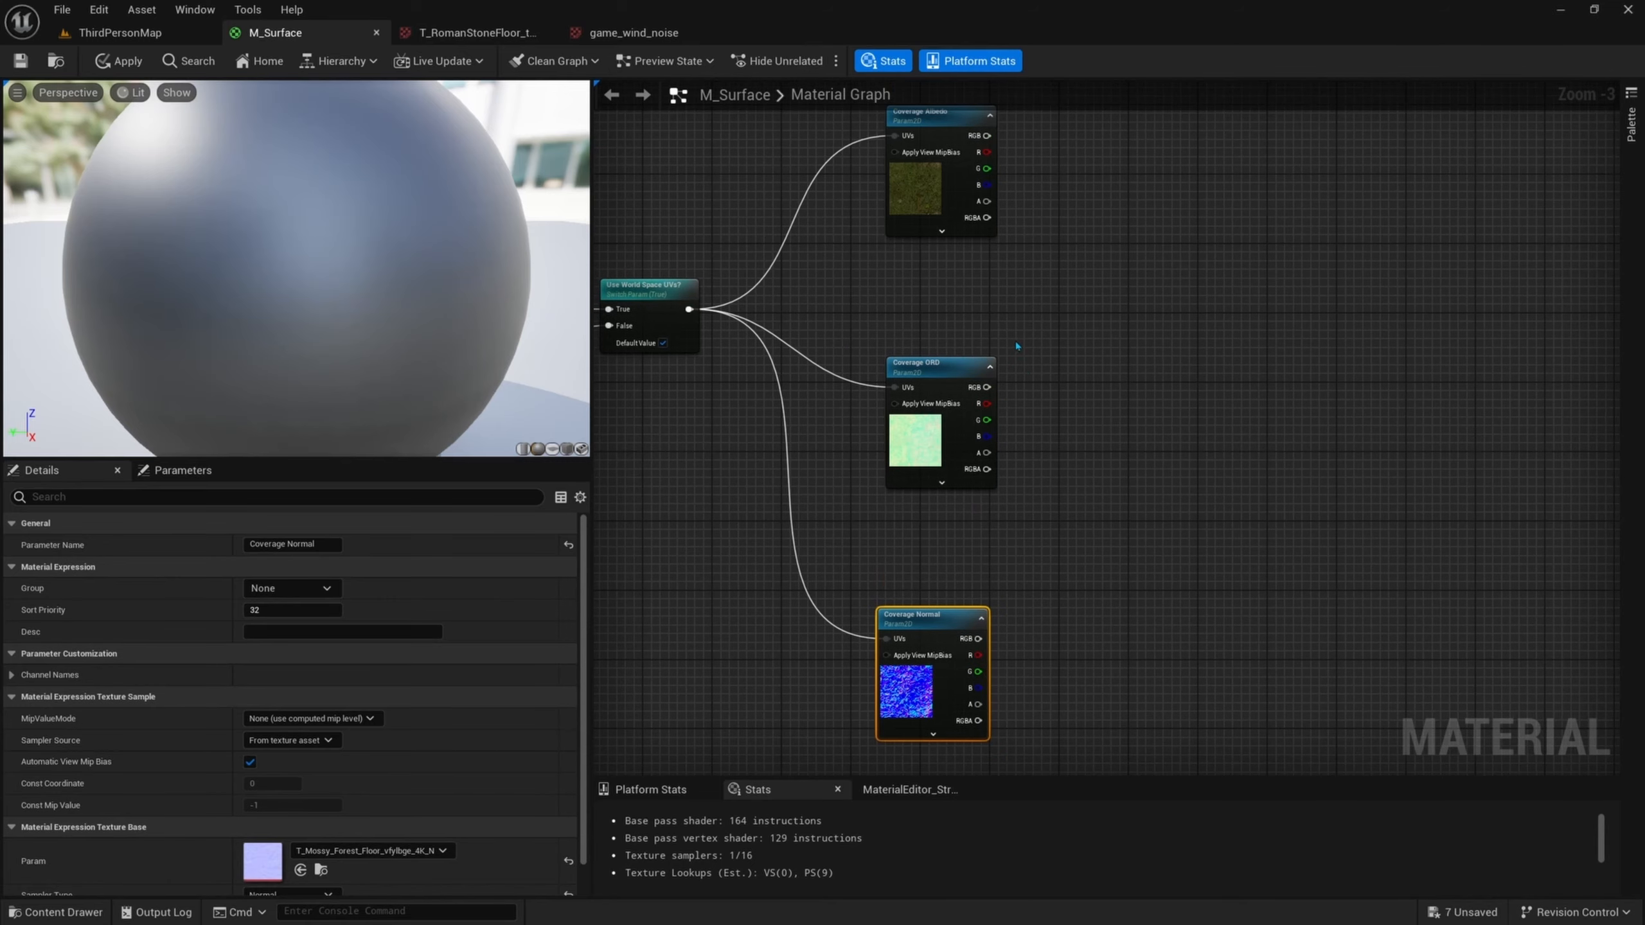
pyautogui.moveTo(1067, 703); pyautogui.dragTo(972, 123)
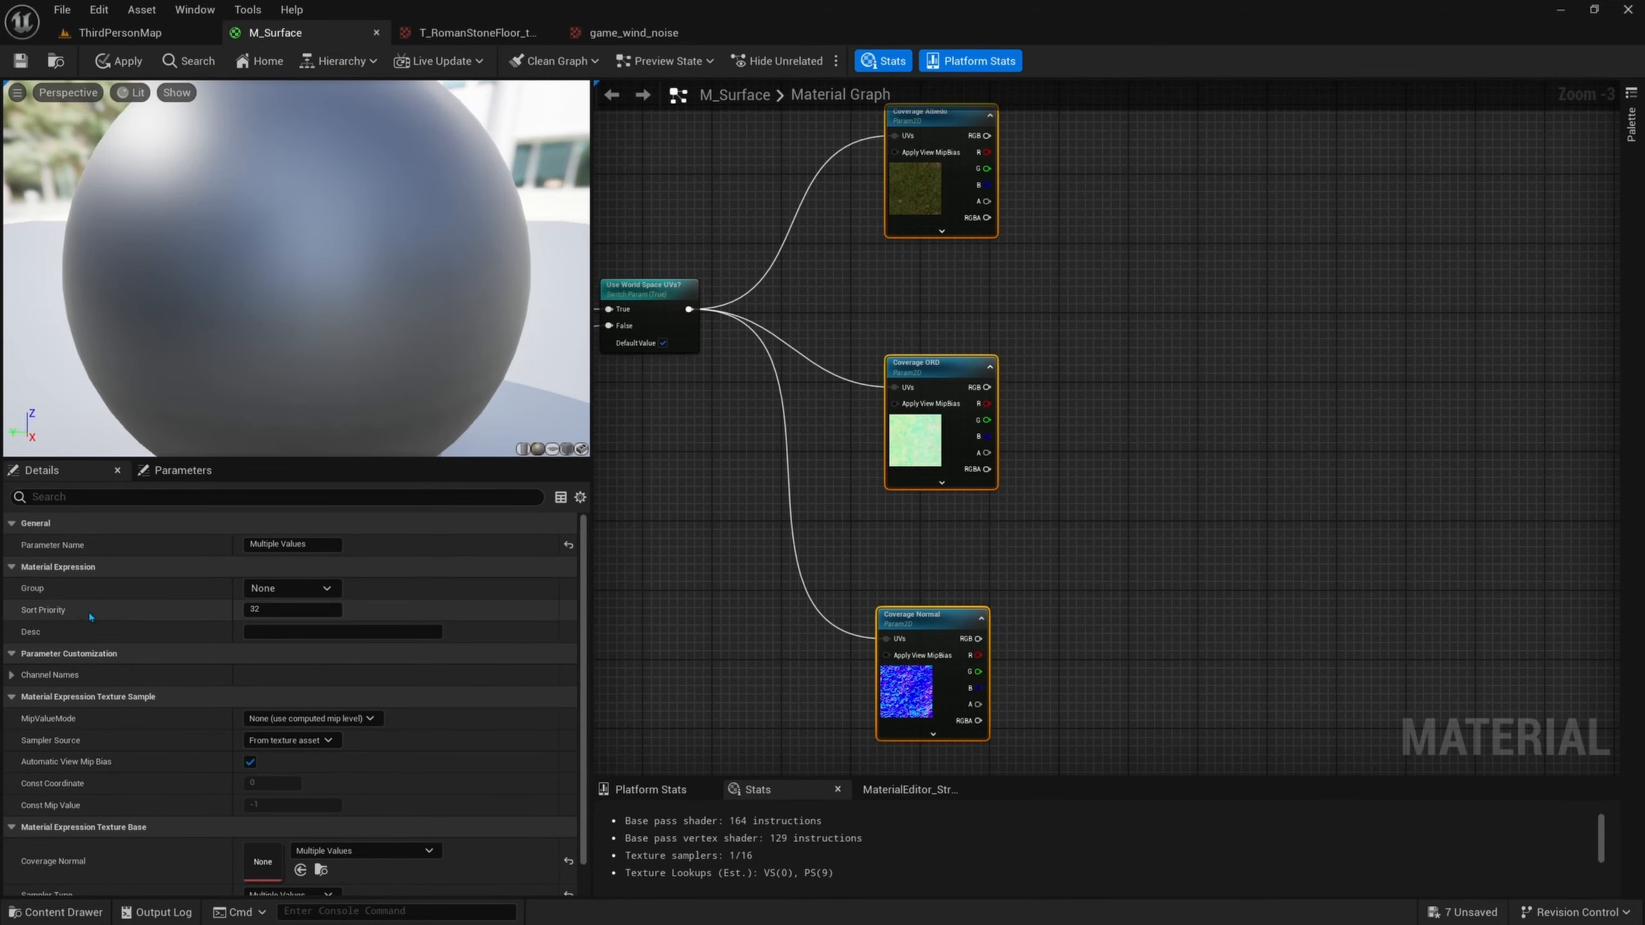
pyautogui.click(263, 588)
pyautogui.click(263, 589)
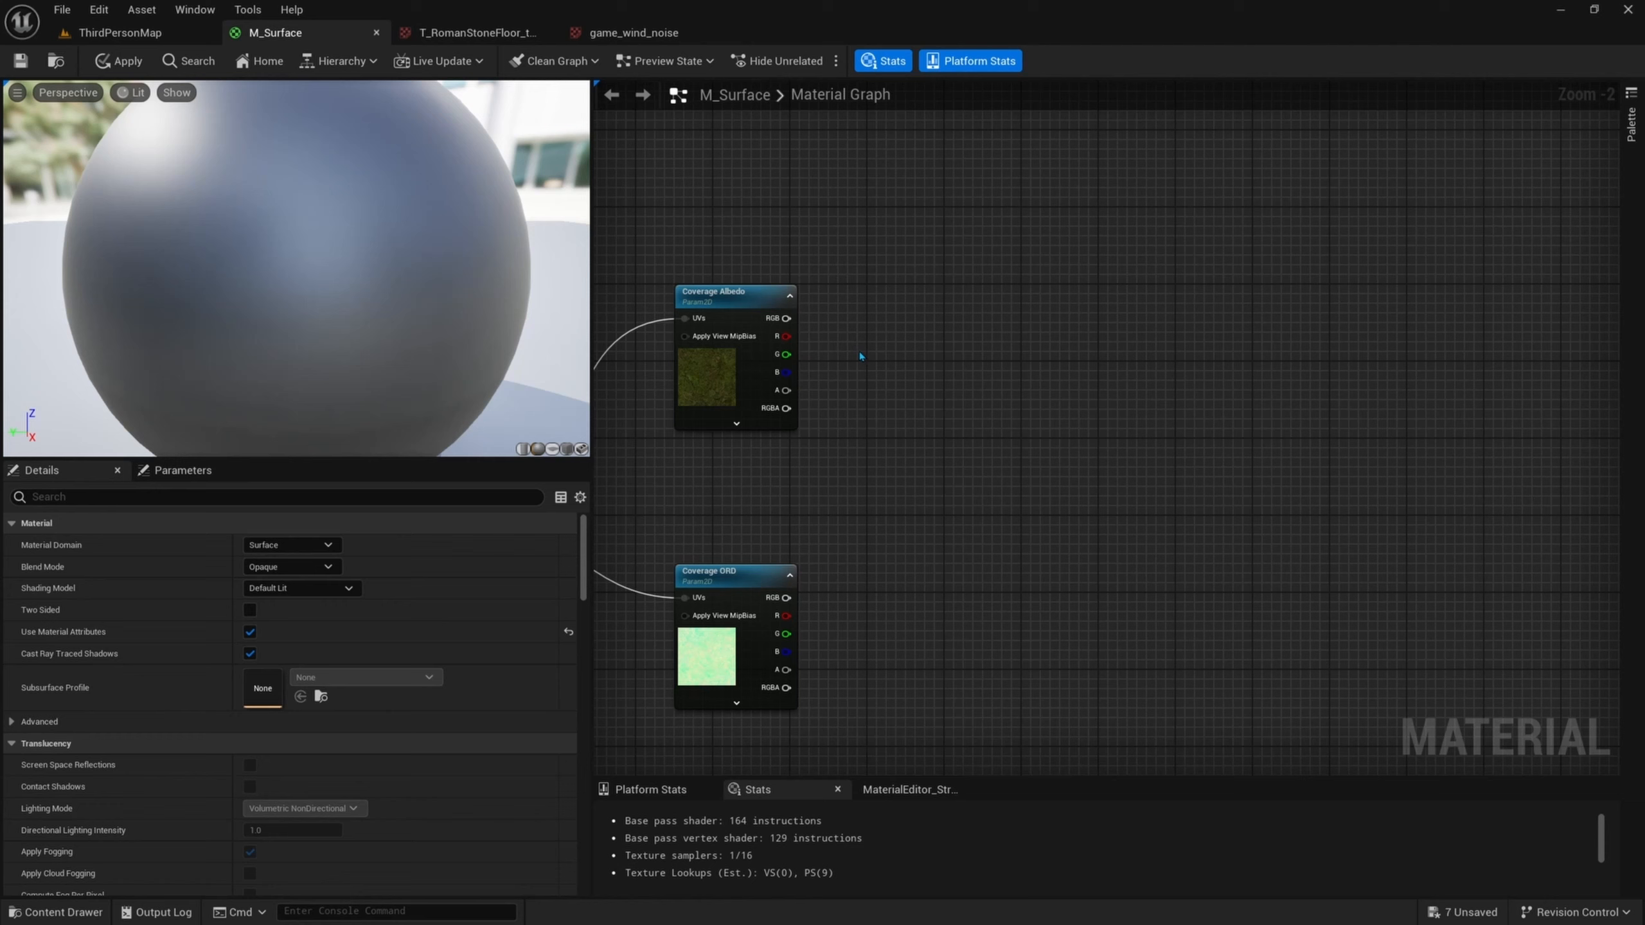
# - Add a Blend_Overlay node with its Base input fed by the RGB output of Coverage Albedo, level with that texture
pyautogui.moveTo(861, 357); pyautogui.dragTo(878, 385, button='right')
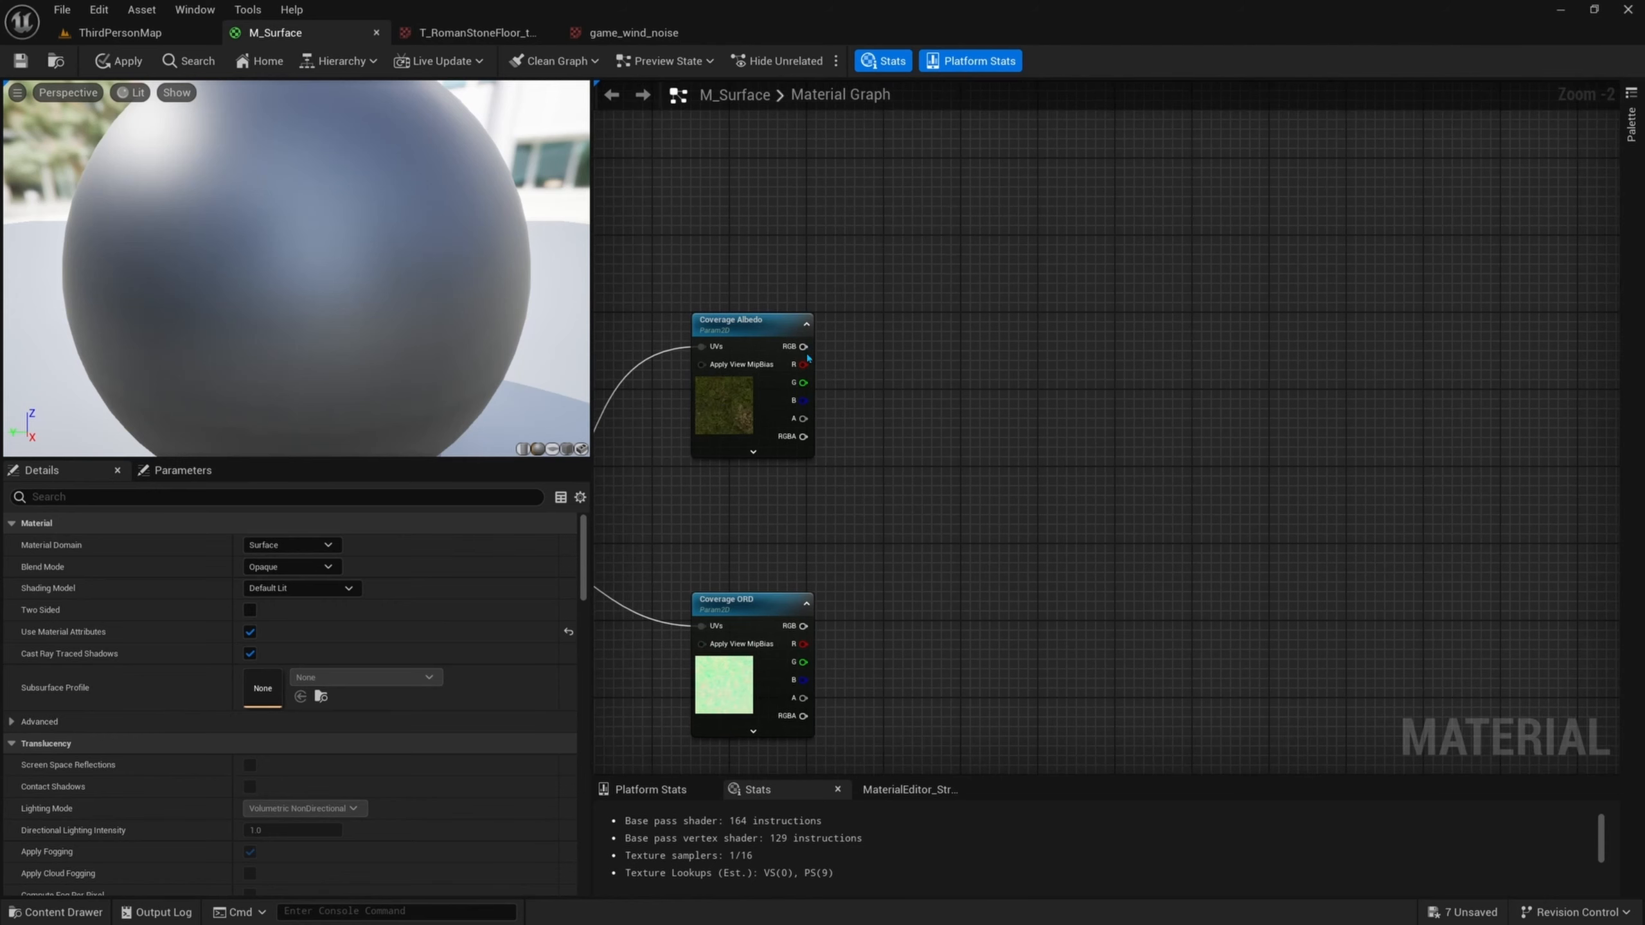
pyautogui.moveTo(1062, 395); pyautogui.dragTo(986, 375, button='right')
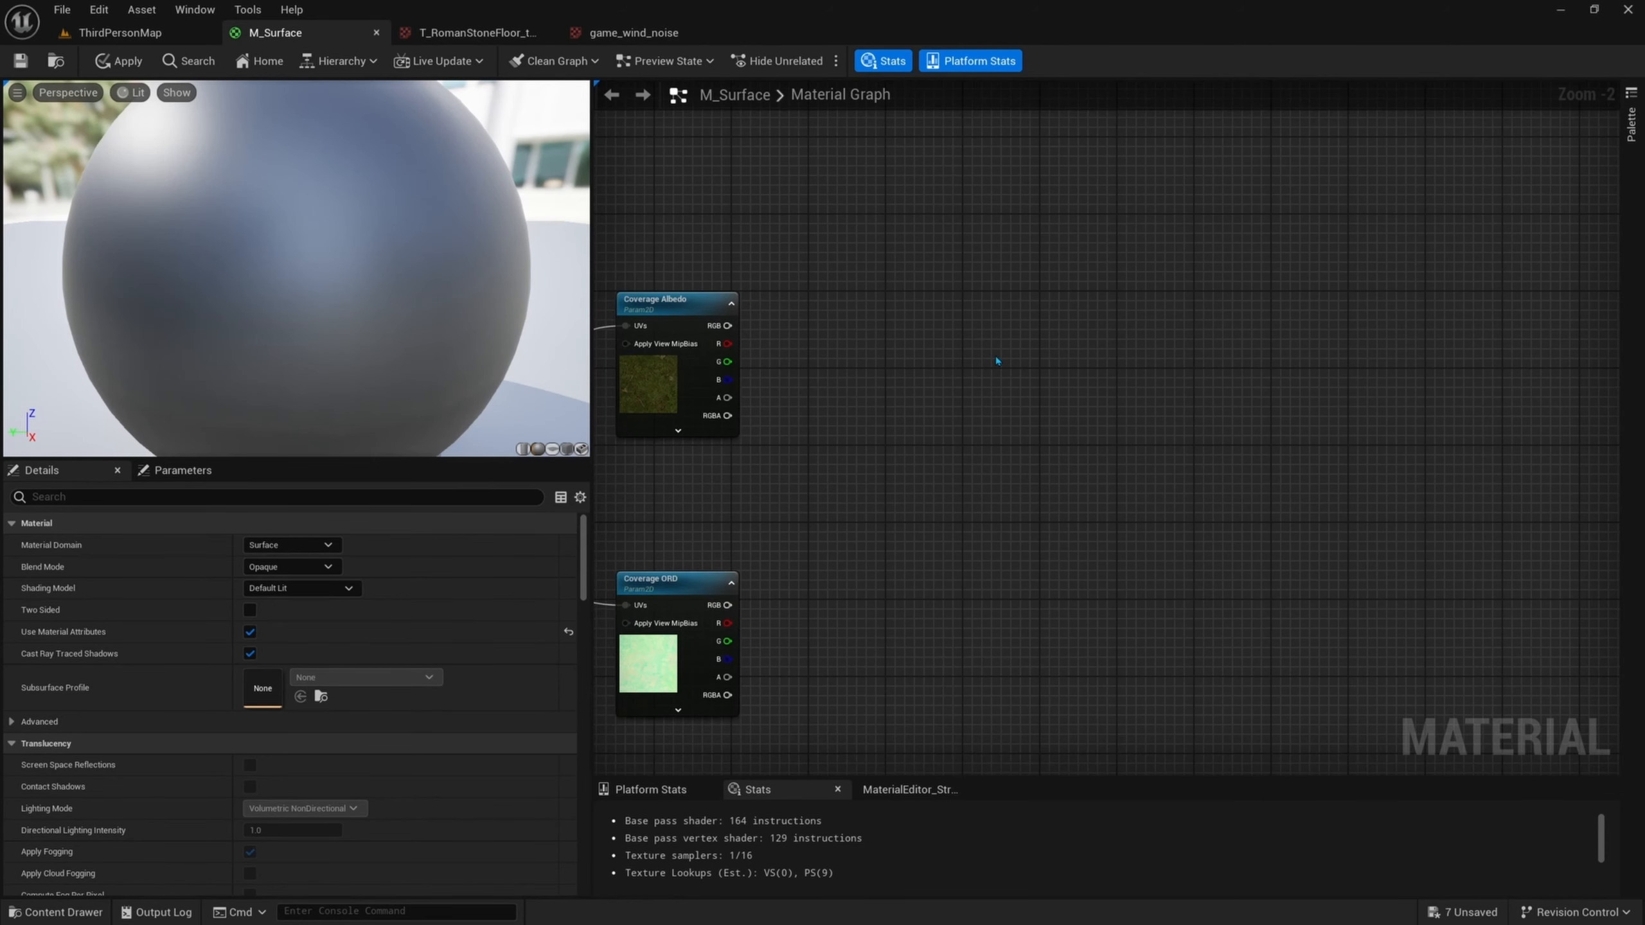
pyautogui.moveTo(886, 333); pyautogui.dragTo(913, 351, button='right')
pyautogui.moveTo(741, 345); pyautogui.dragTo(1026, 395)
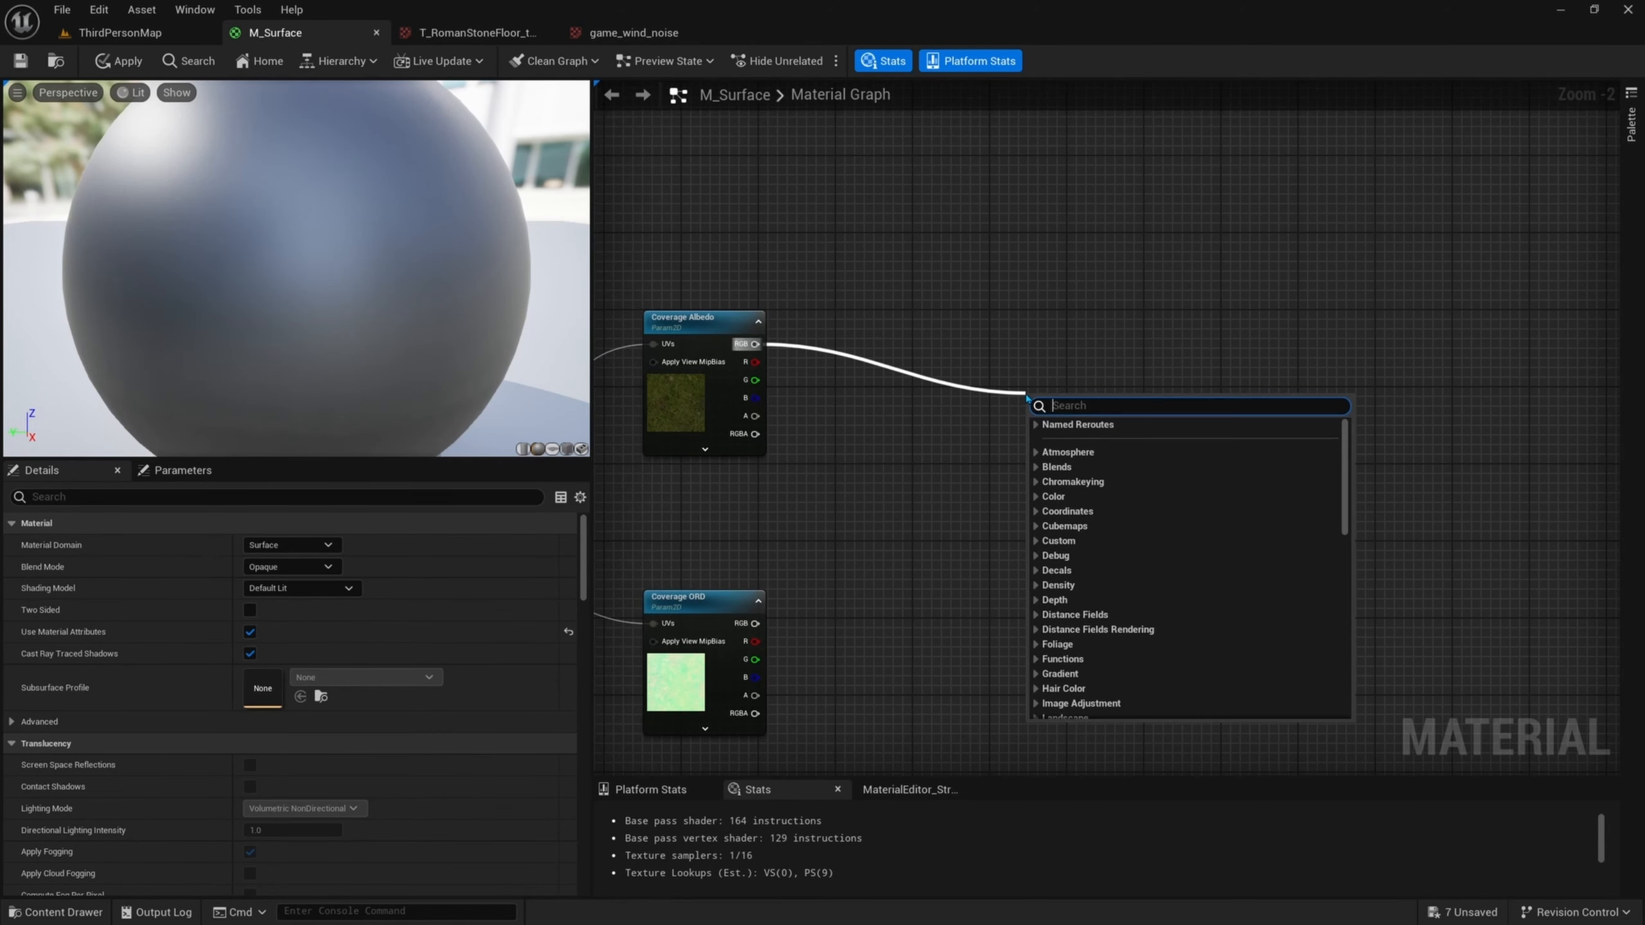
pyautogui.write('blend overlay')
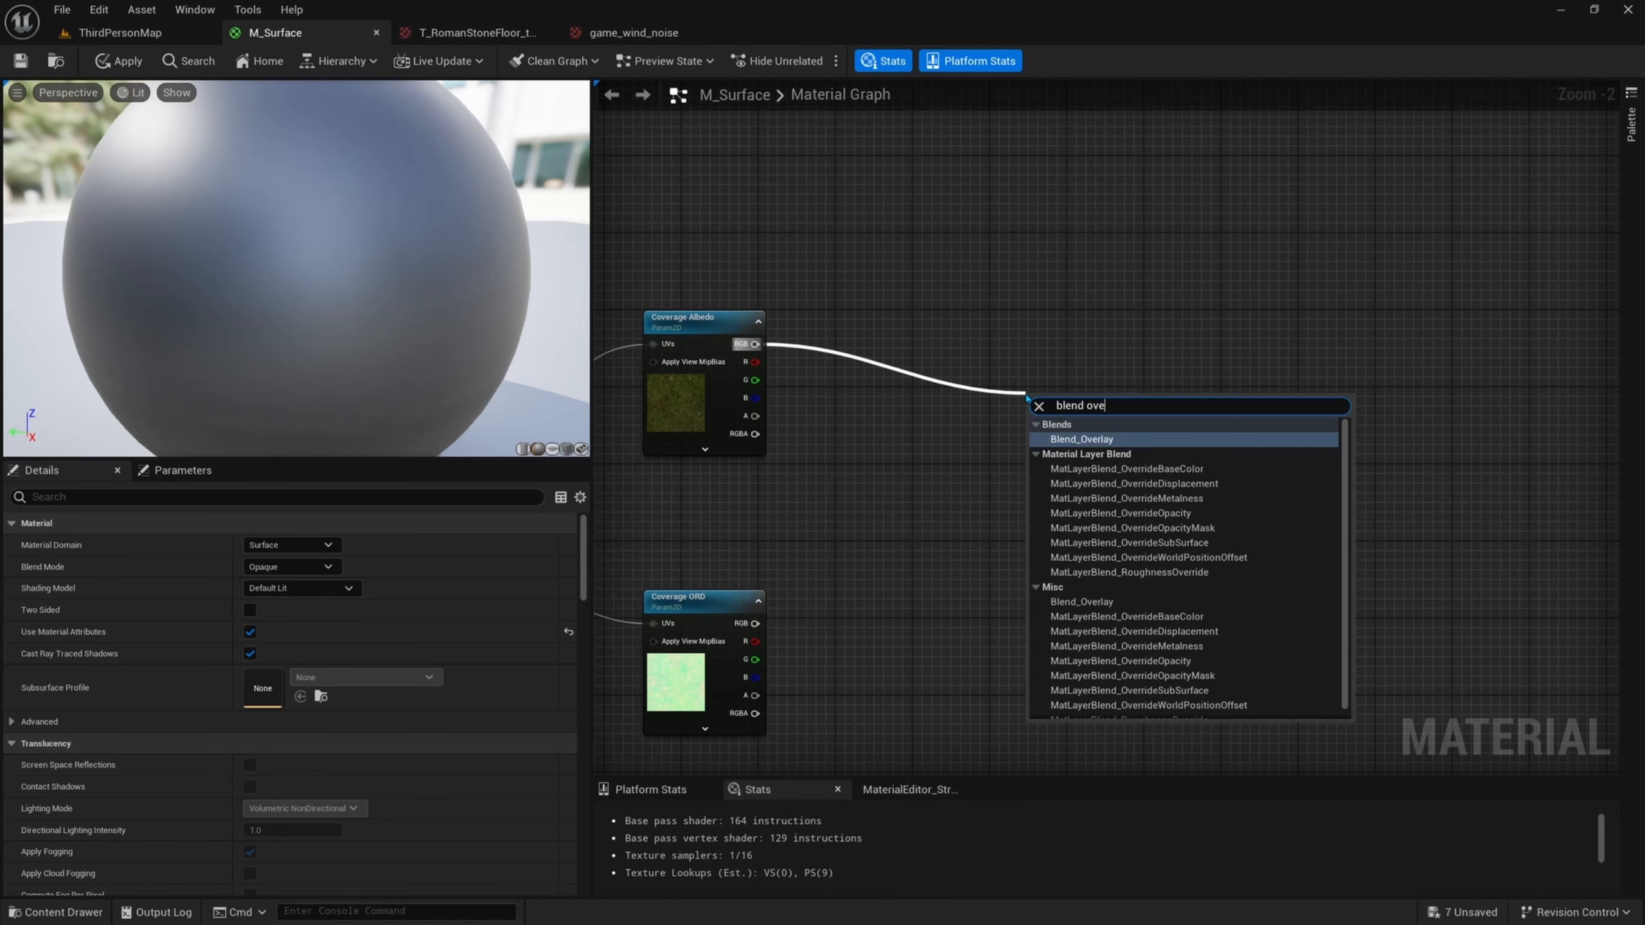
pyautogui.press('Return')
pyautogui.moveTo(1030, 400); pyautogui.dragTo(992, 326)
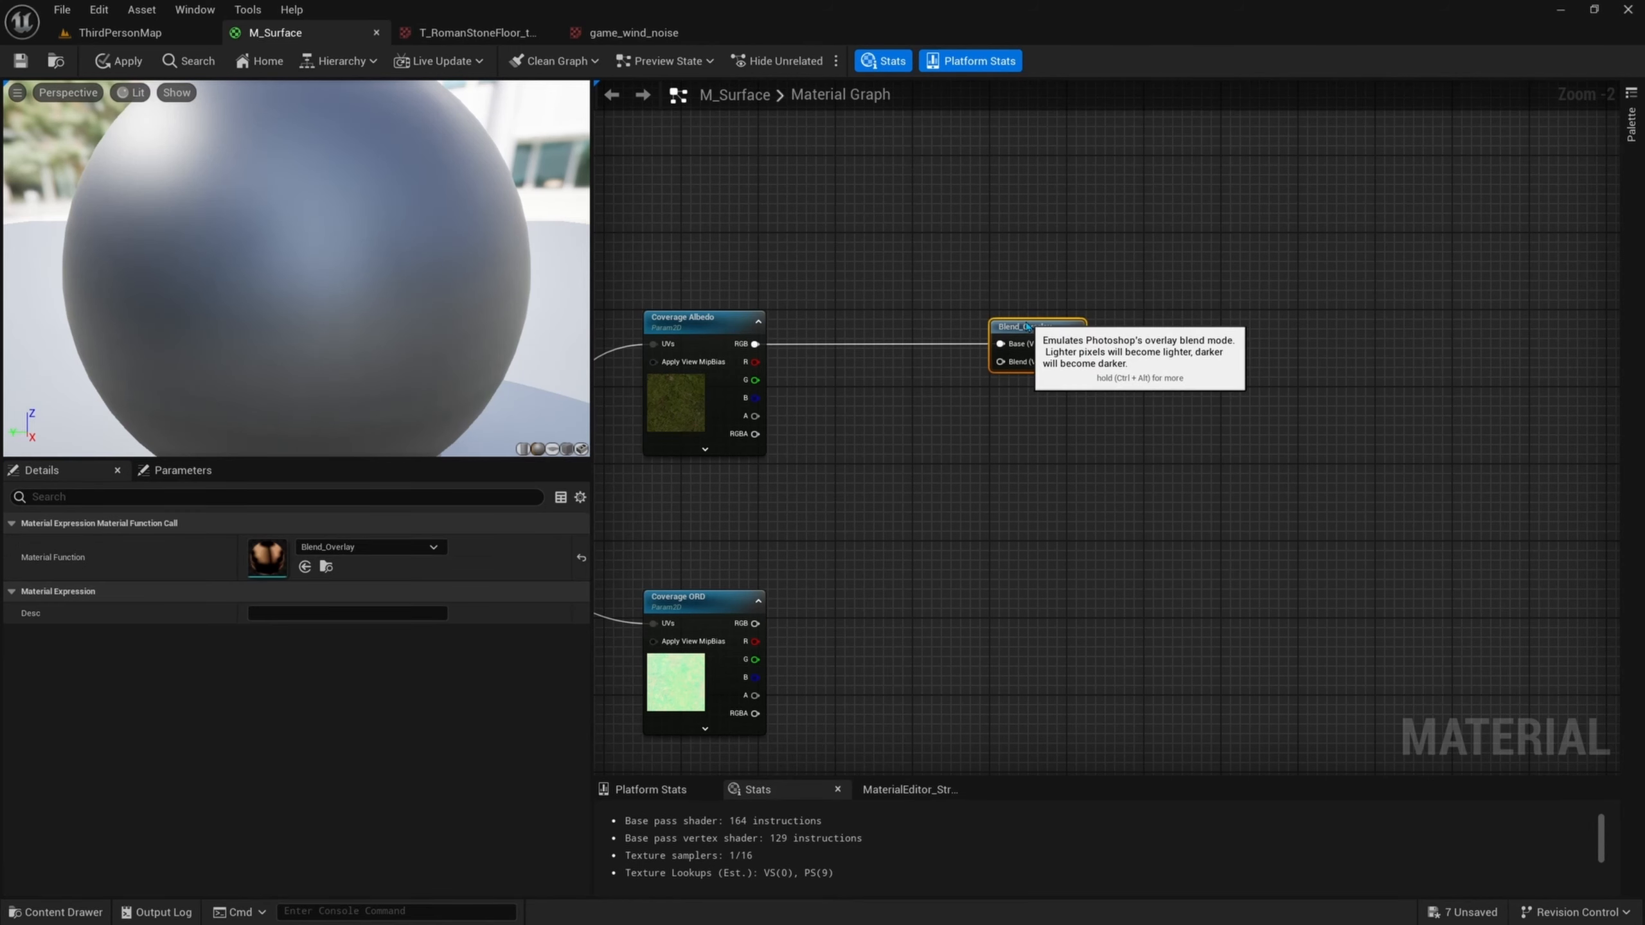
# - Add a Constant3Vector, convert it to a parameter named Coverage Color, and assign it to the Coverage group
pyautogui.click(864, 385)
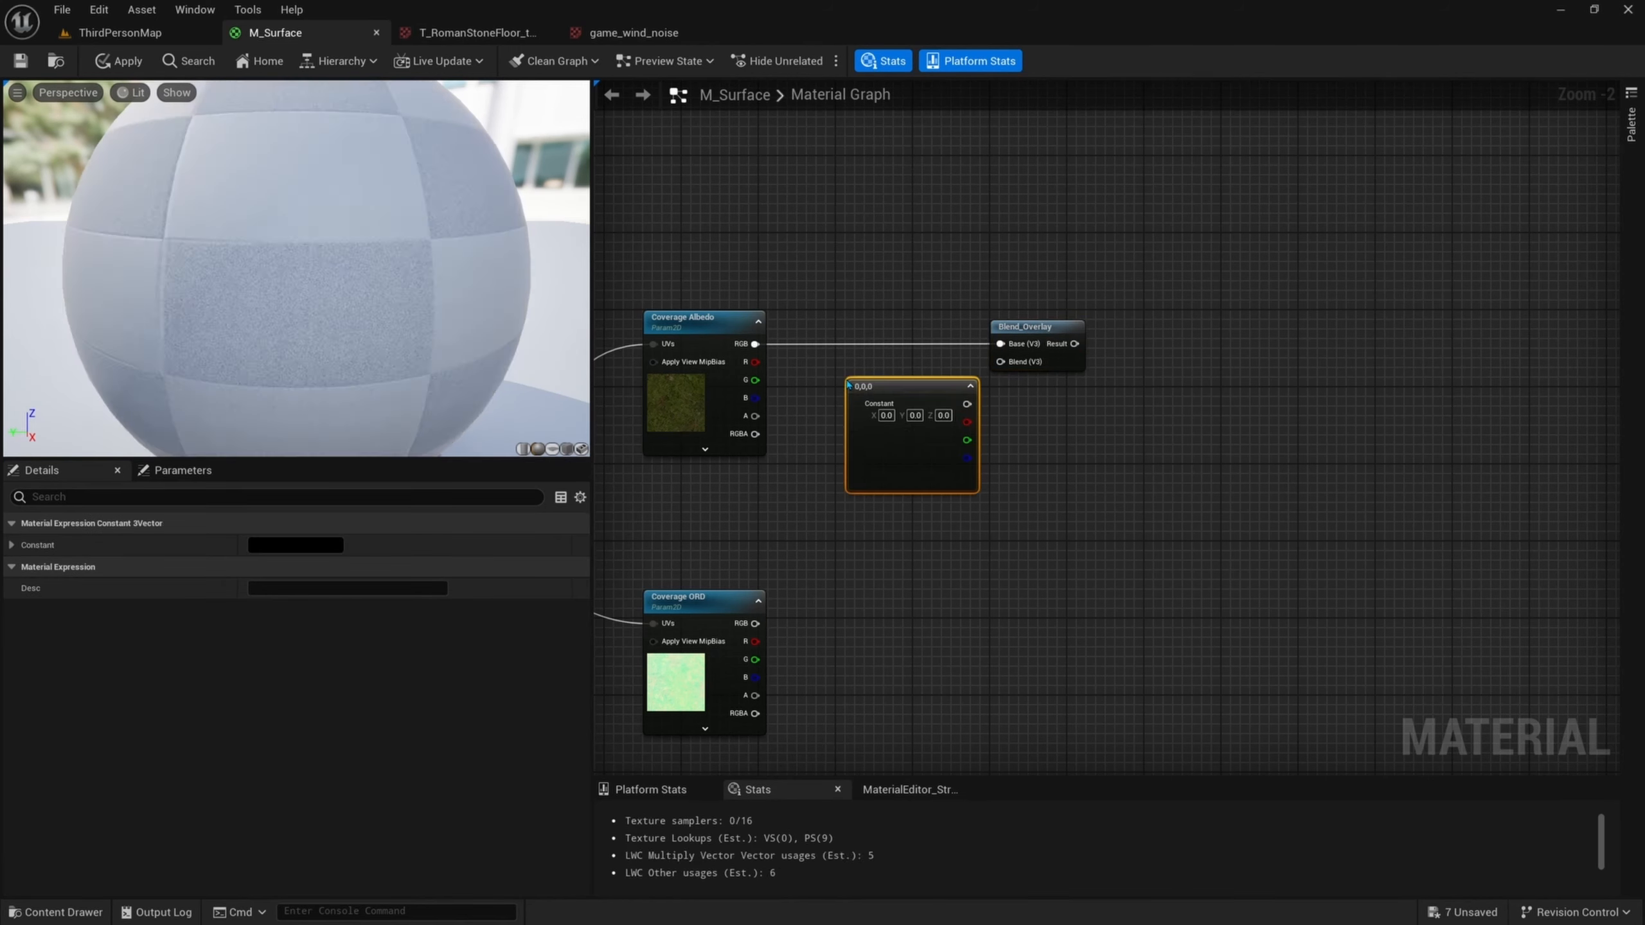
pyautogui.rightClick(903, 389)
pyautogui.click(975, 440)
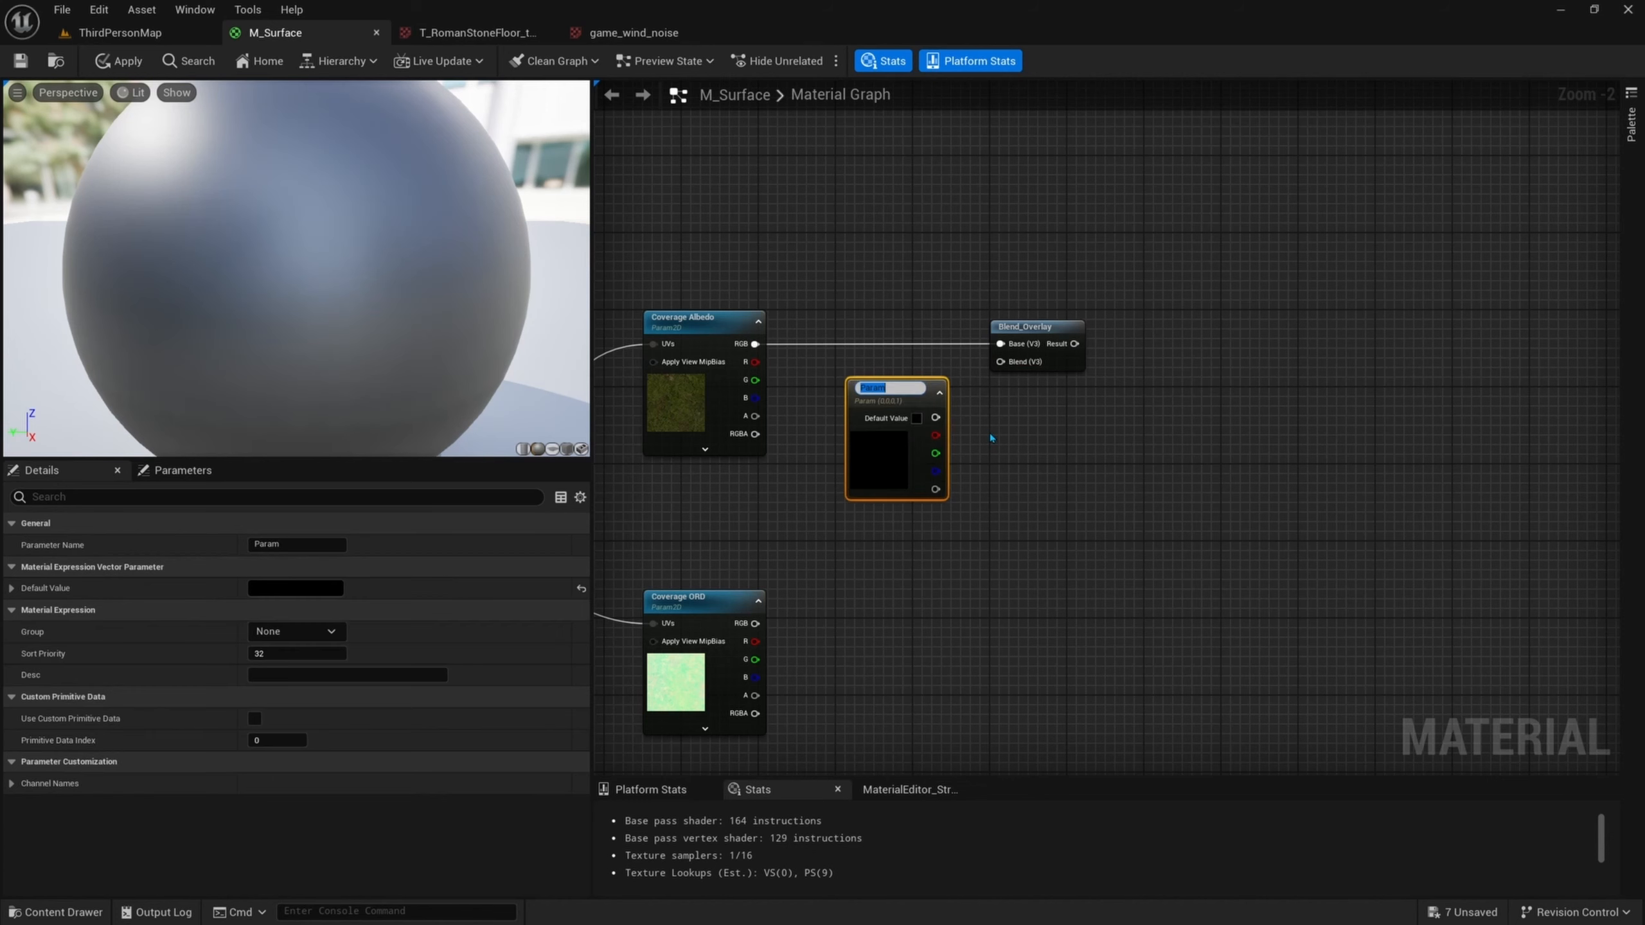
pyautogui.write('Coverage')
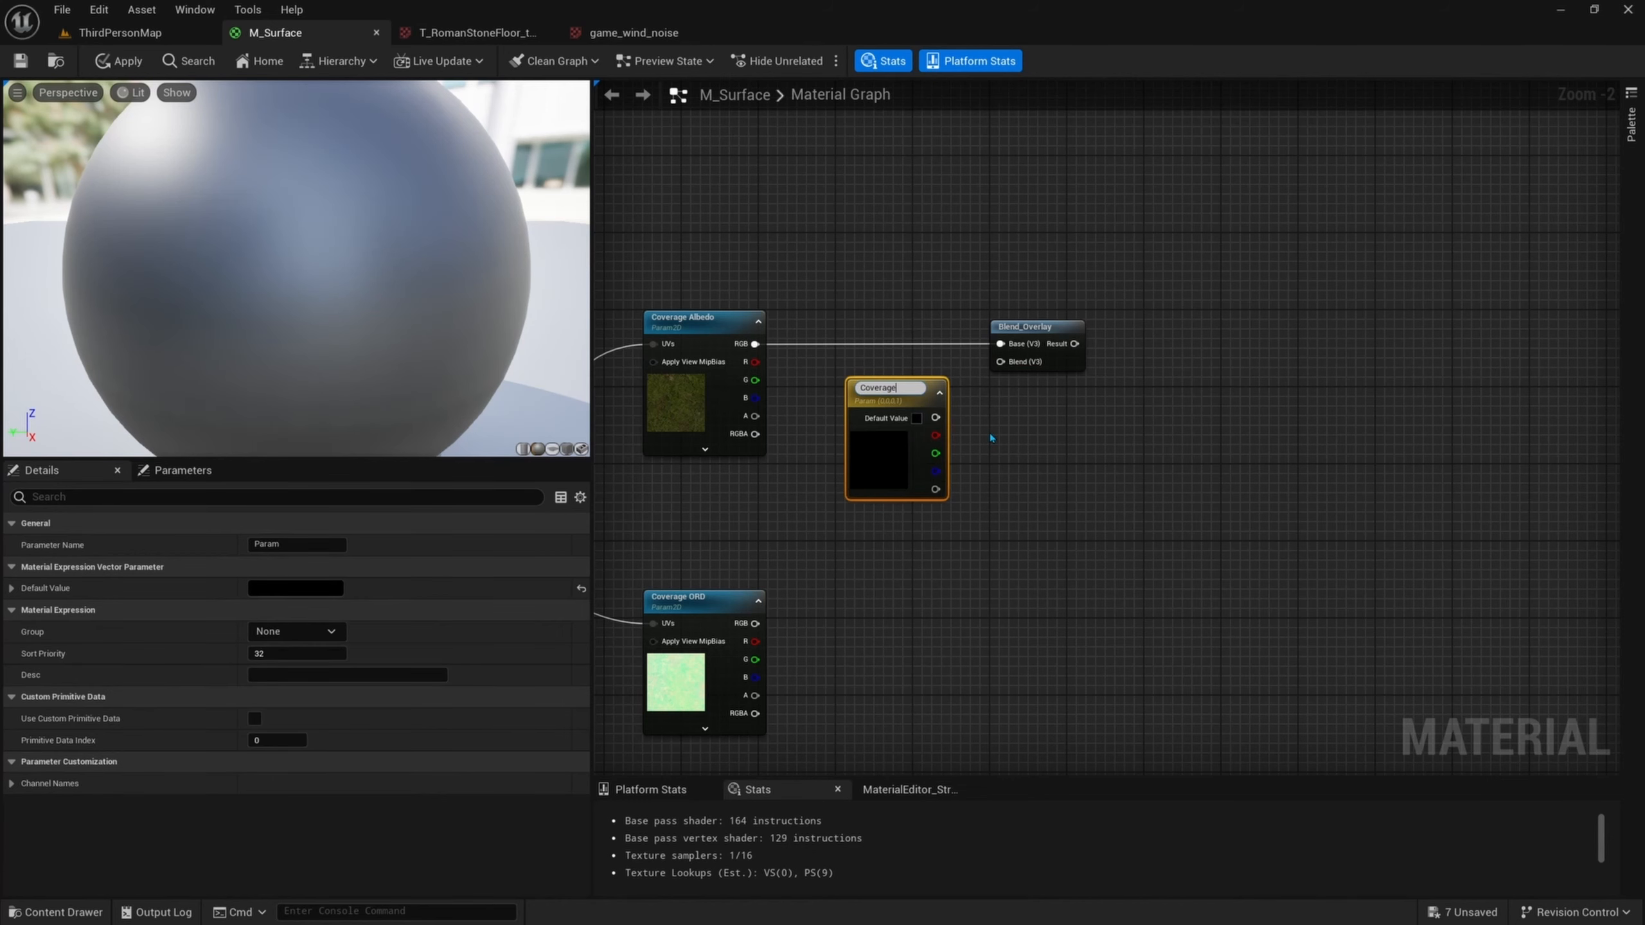
pyautogui.write(' Color')
pyautogui.press('Return')
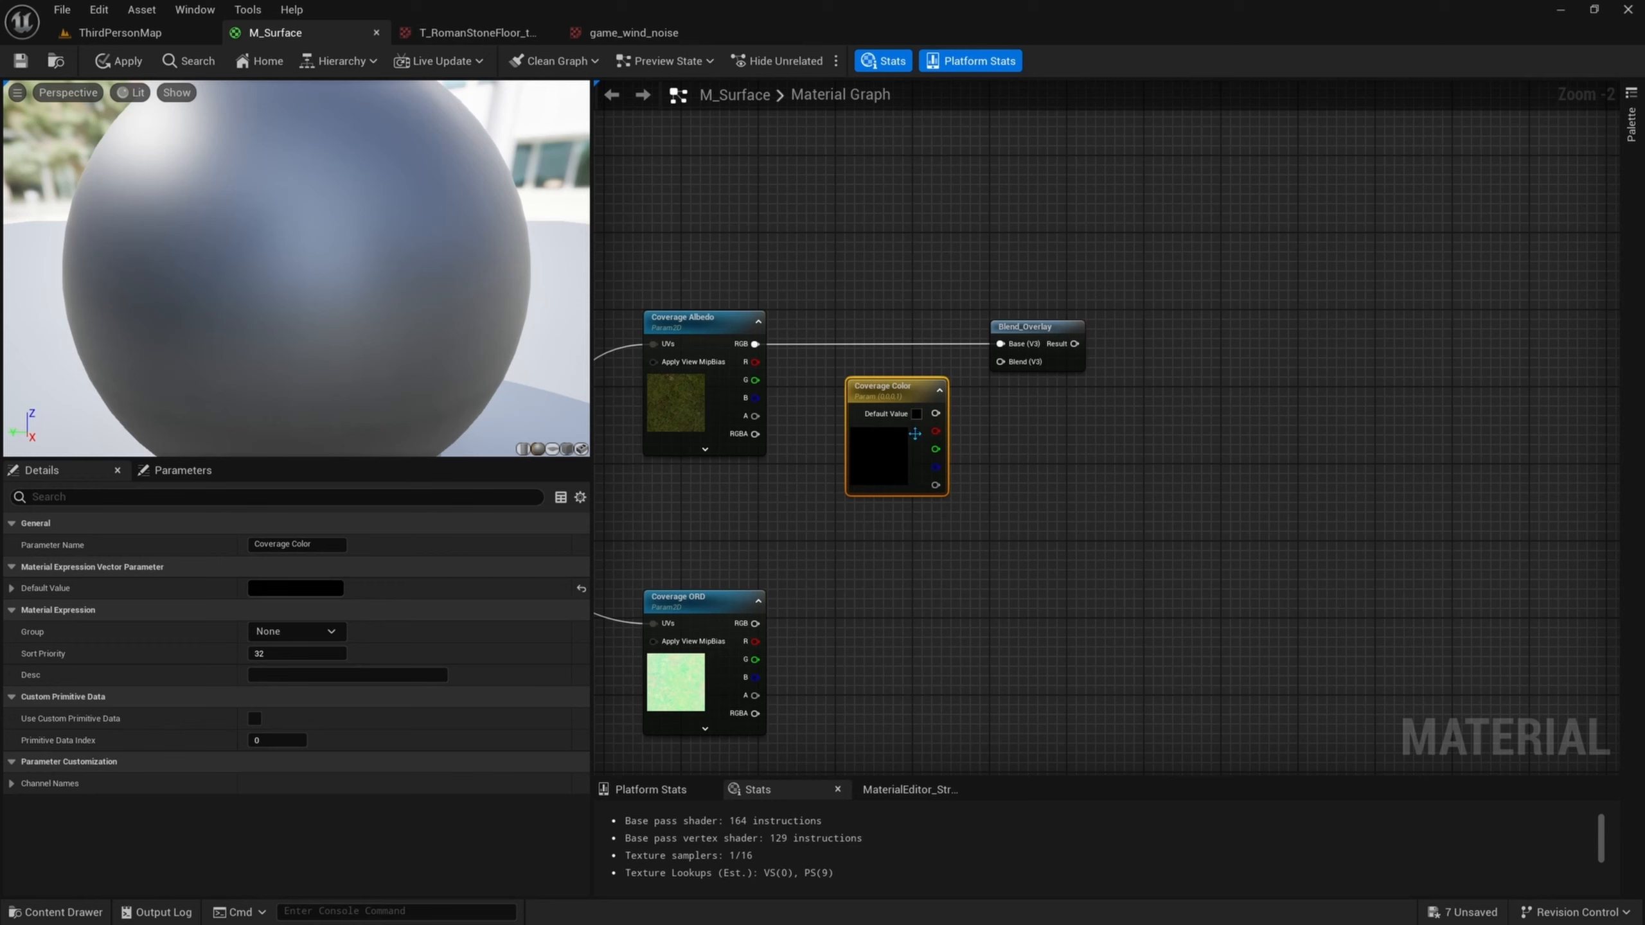
pyautogui.click(305, 632)
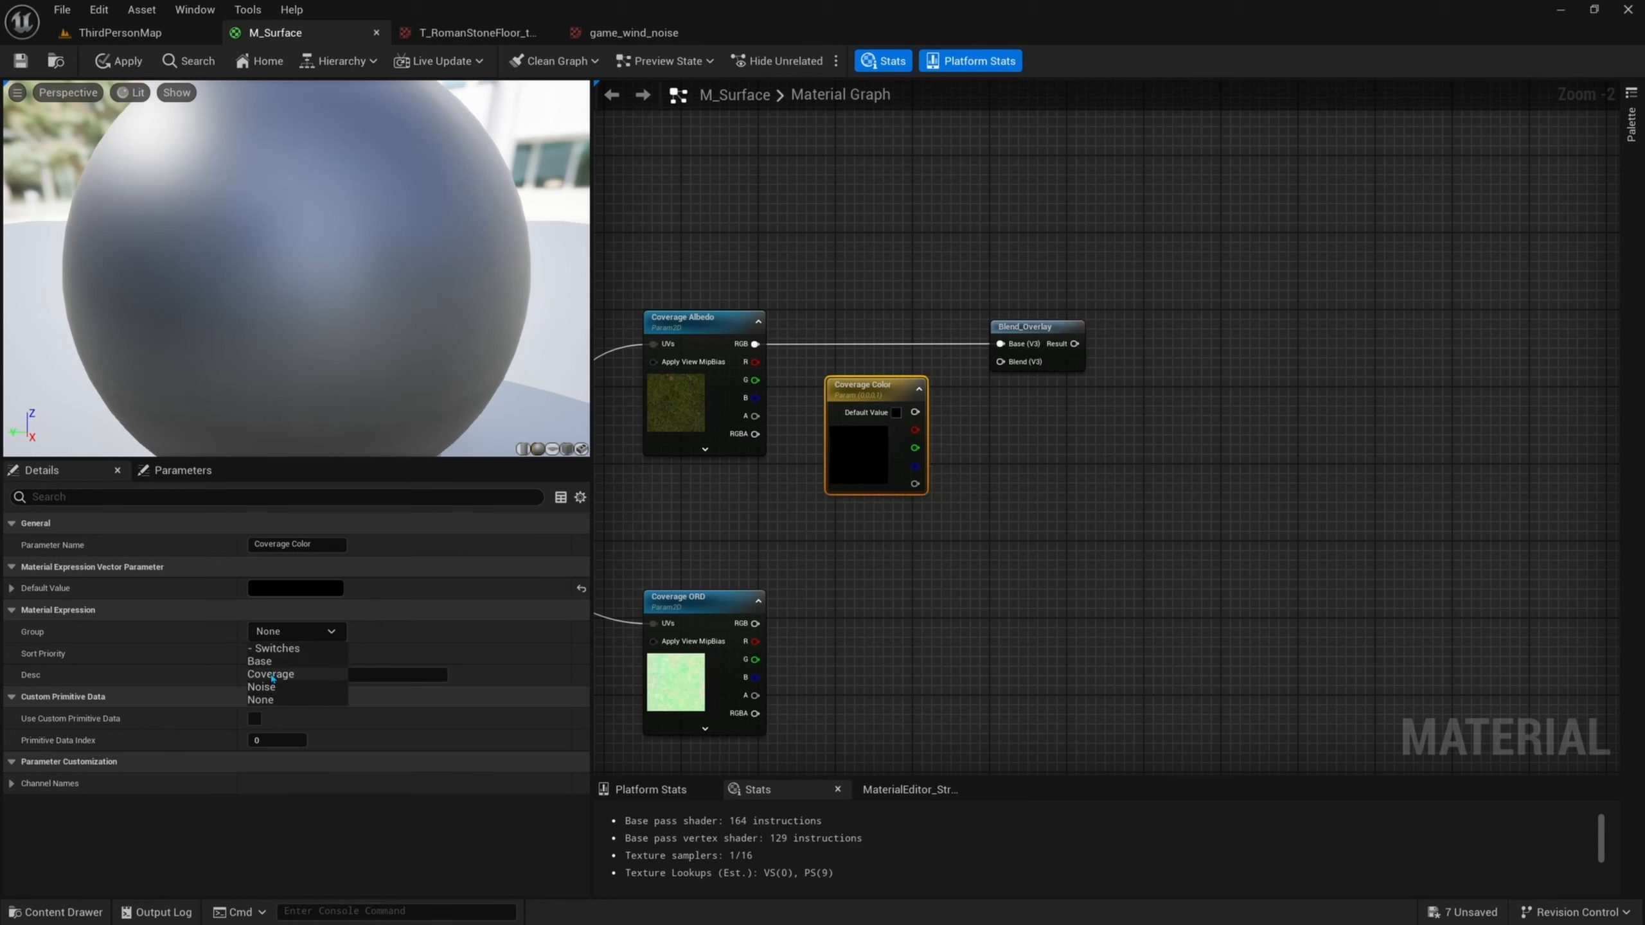
pyautogui.click(271, 674)
# - Set Coverage Color's default to grey with a V of 0.5 and connect it to the Blend input of Blend_Overlay
pyautogui.doubleClick(837, 373)
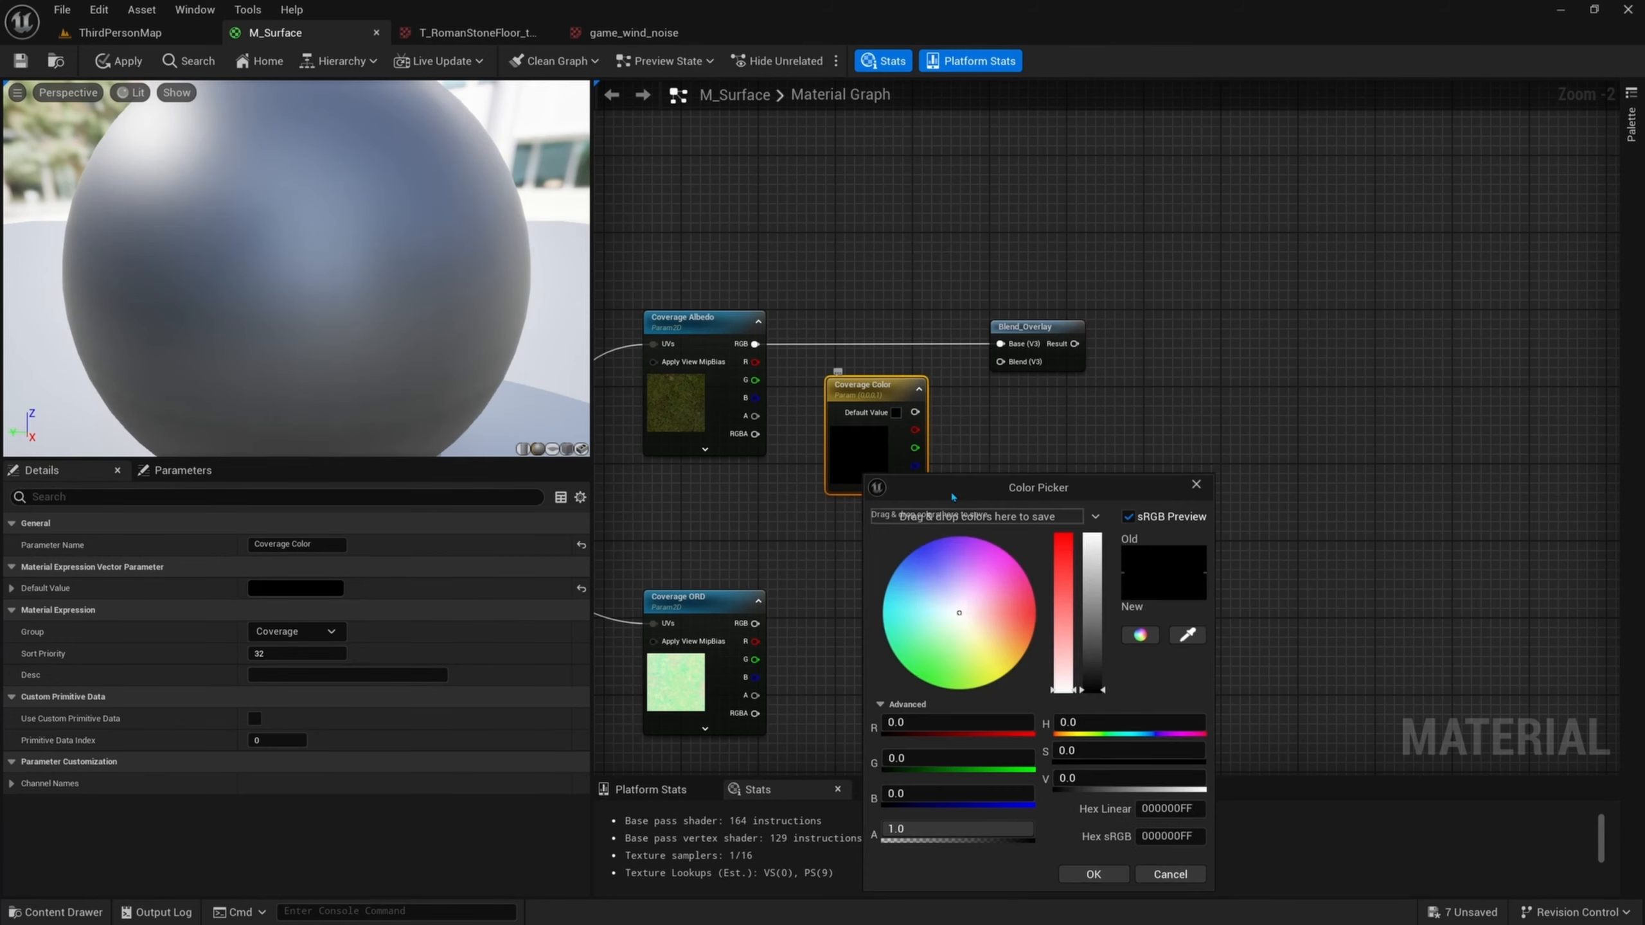
pyautogui.click(1134, 784)
pyautogui.write('0.5')
pyautogui.press('Return')
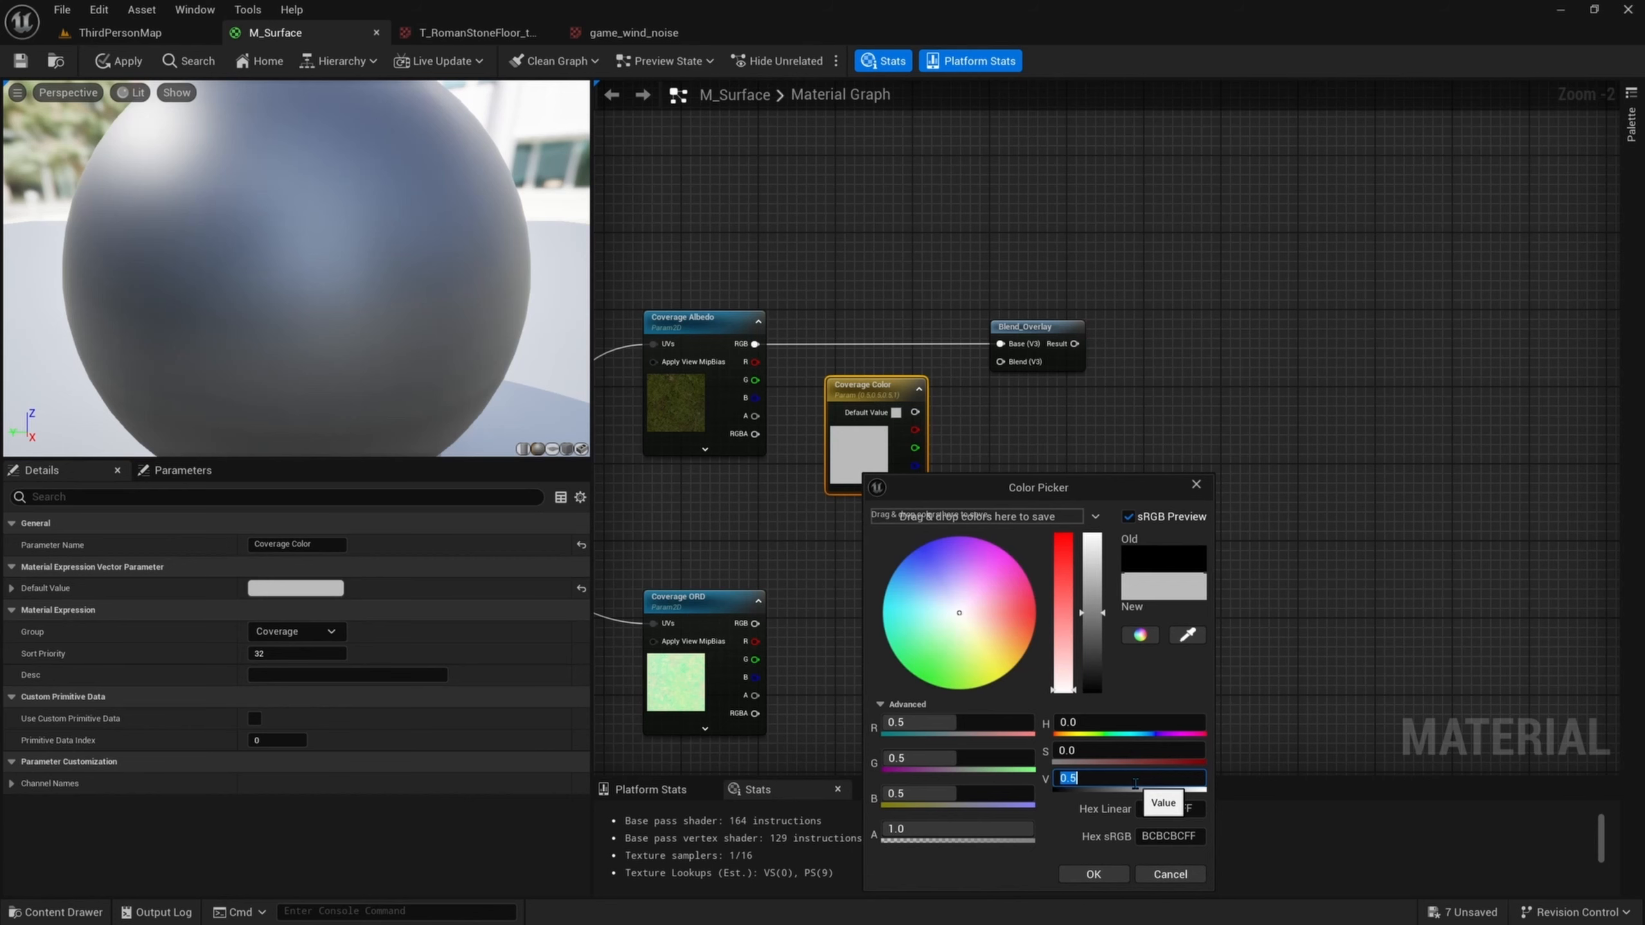
pyautogui.click(1093, 874)
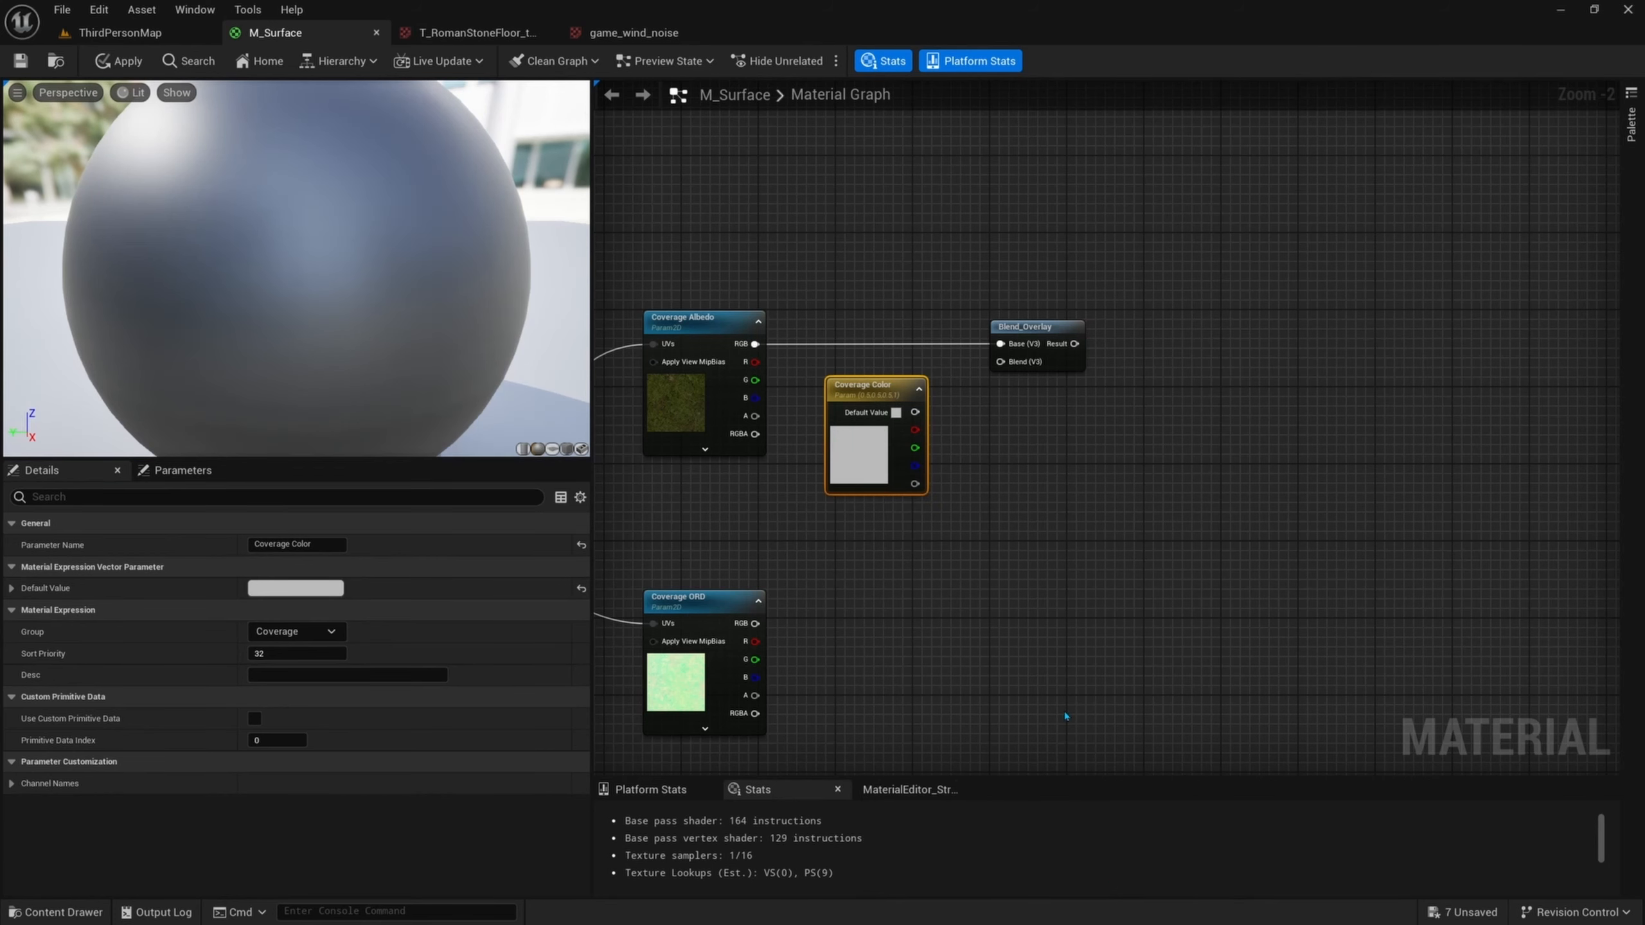
pyautogui.moveTo(914, 412); pyautogui.dragTo(1000, 362)
pyautogui.moveTo(1183, 366); pyautogui.dragTo(1076, 374, button='right')
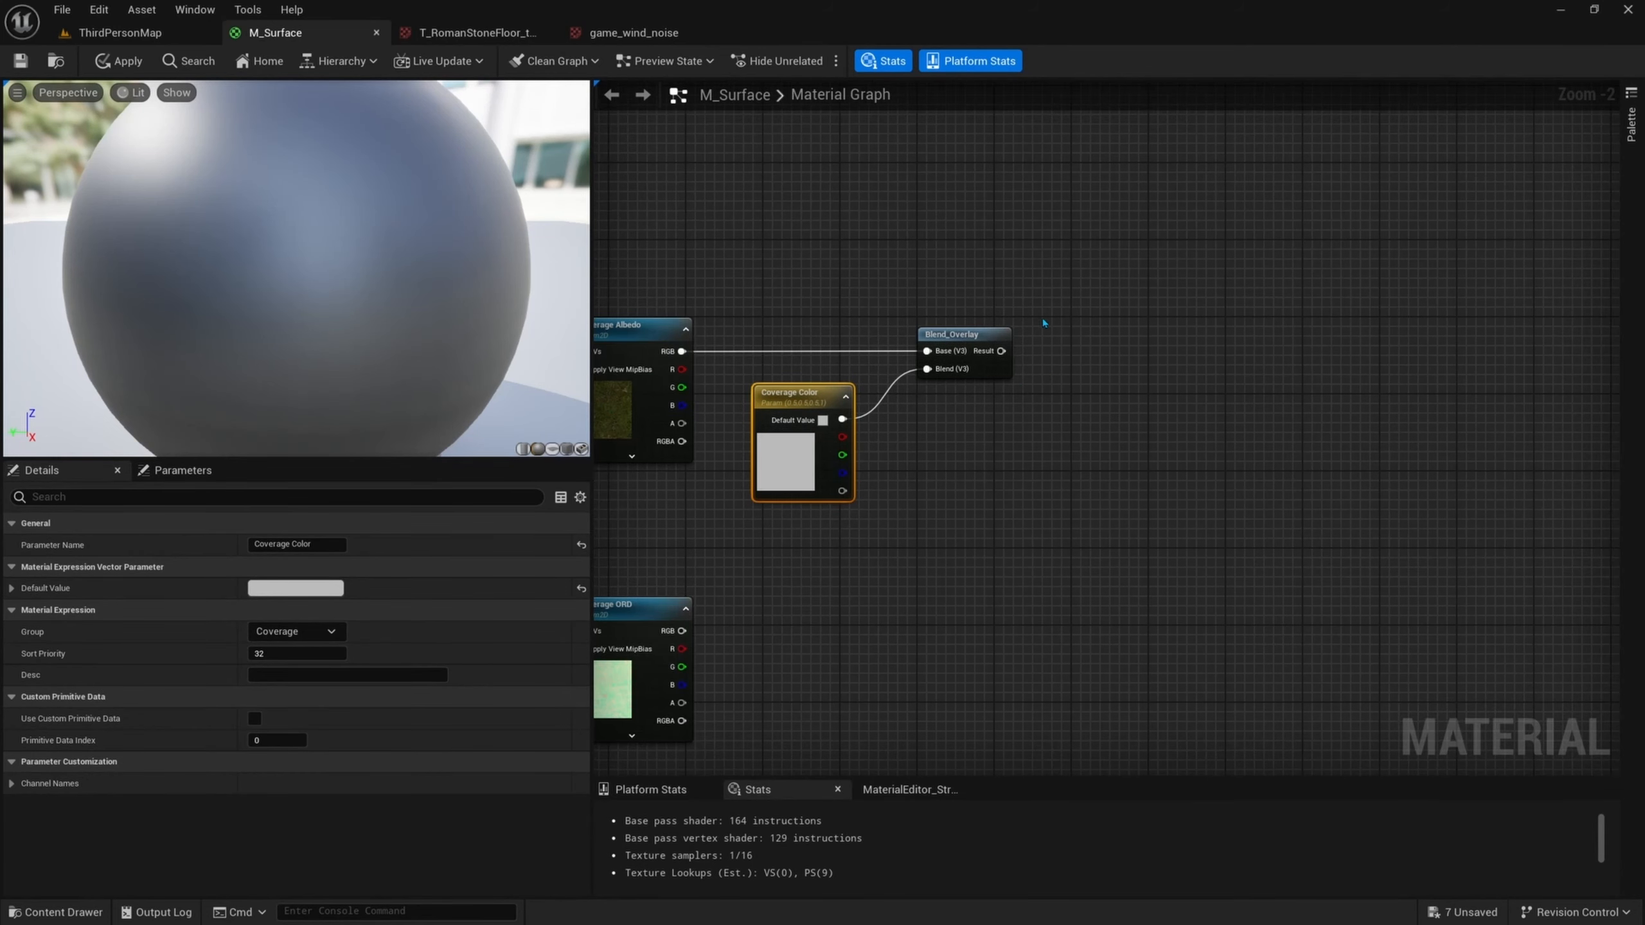
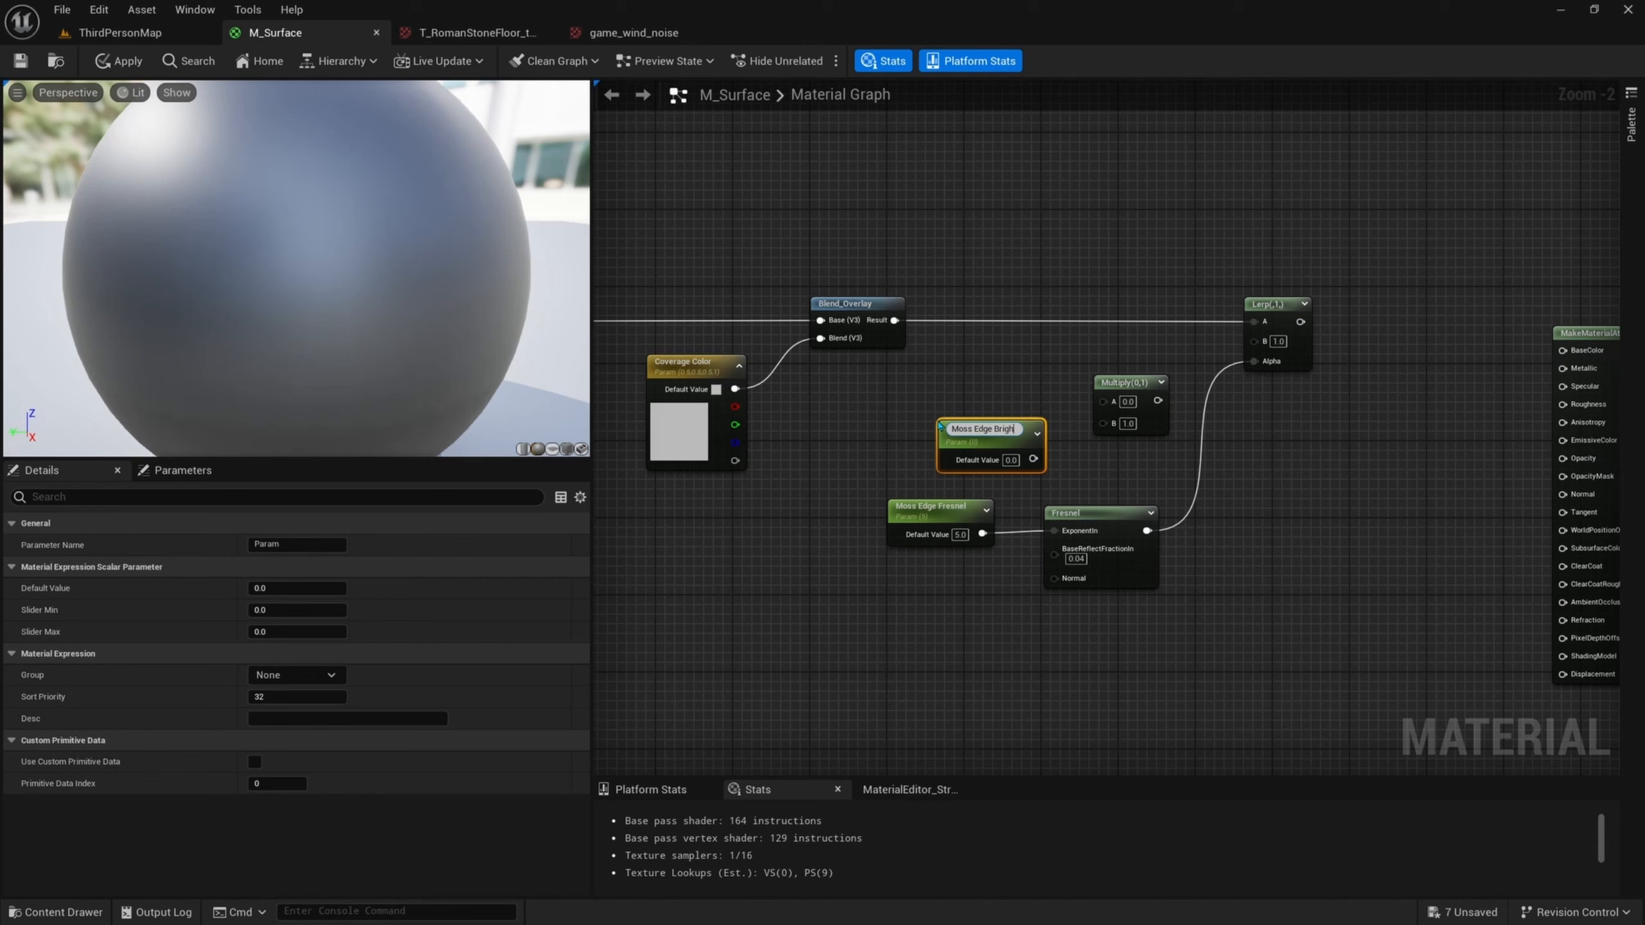
# - Name the new scalar parameter Moss Edge Brightness, set its default value to 1, and connect it to the Multiply node's B input
pyautogui.write('ness')
pyautogui.press('Return')
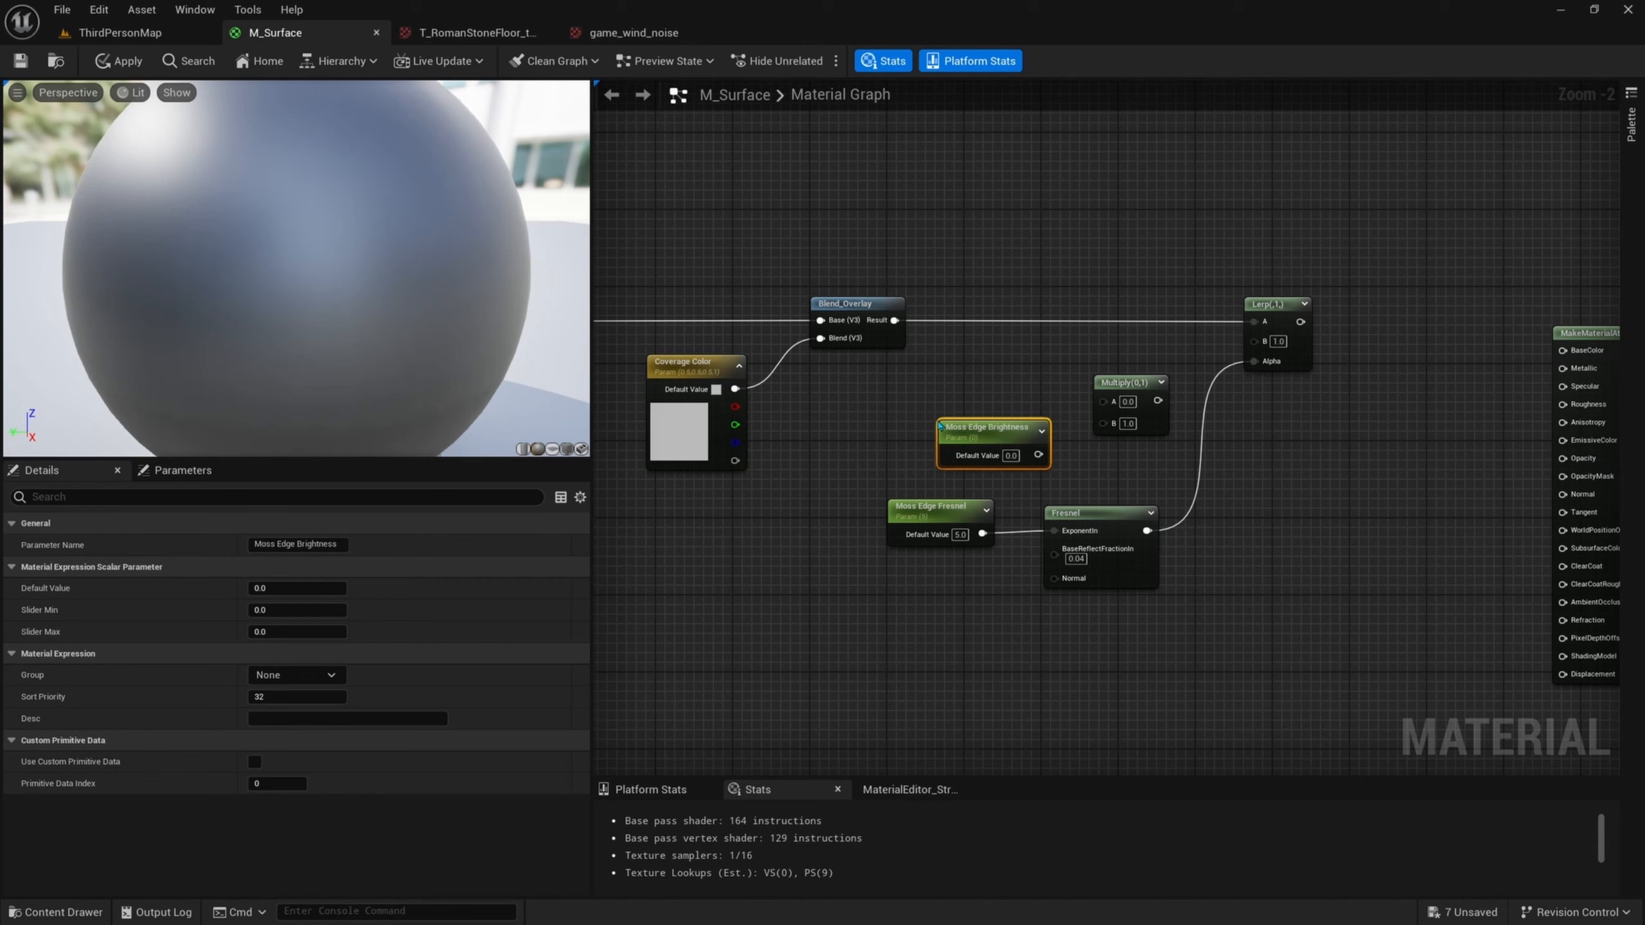
pyautogui.click(1010, 456)
pyautogui.write('1')
pyautogui.moveTo(1038, 455); pyautogui.dragTo(1102, 422)
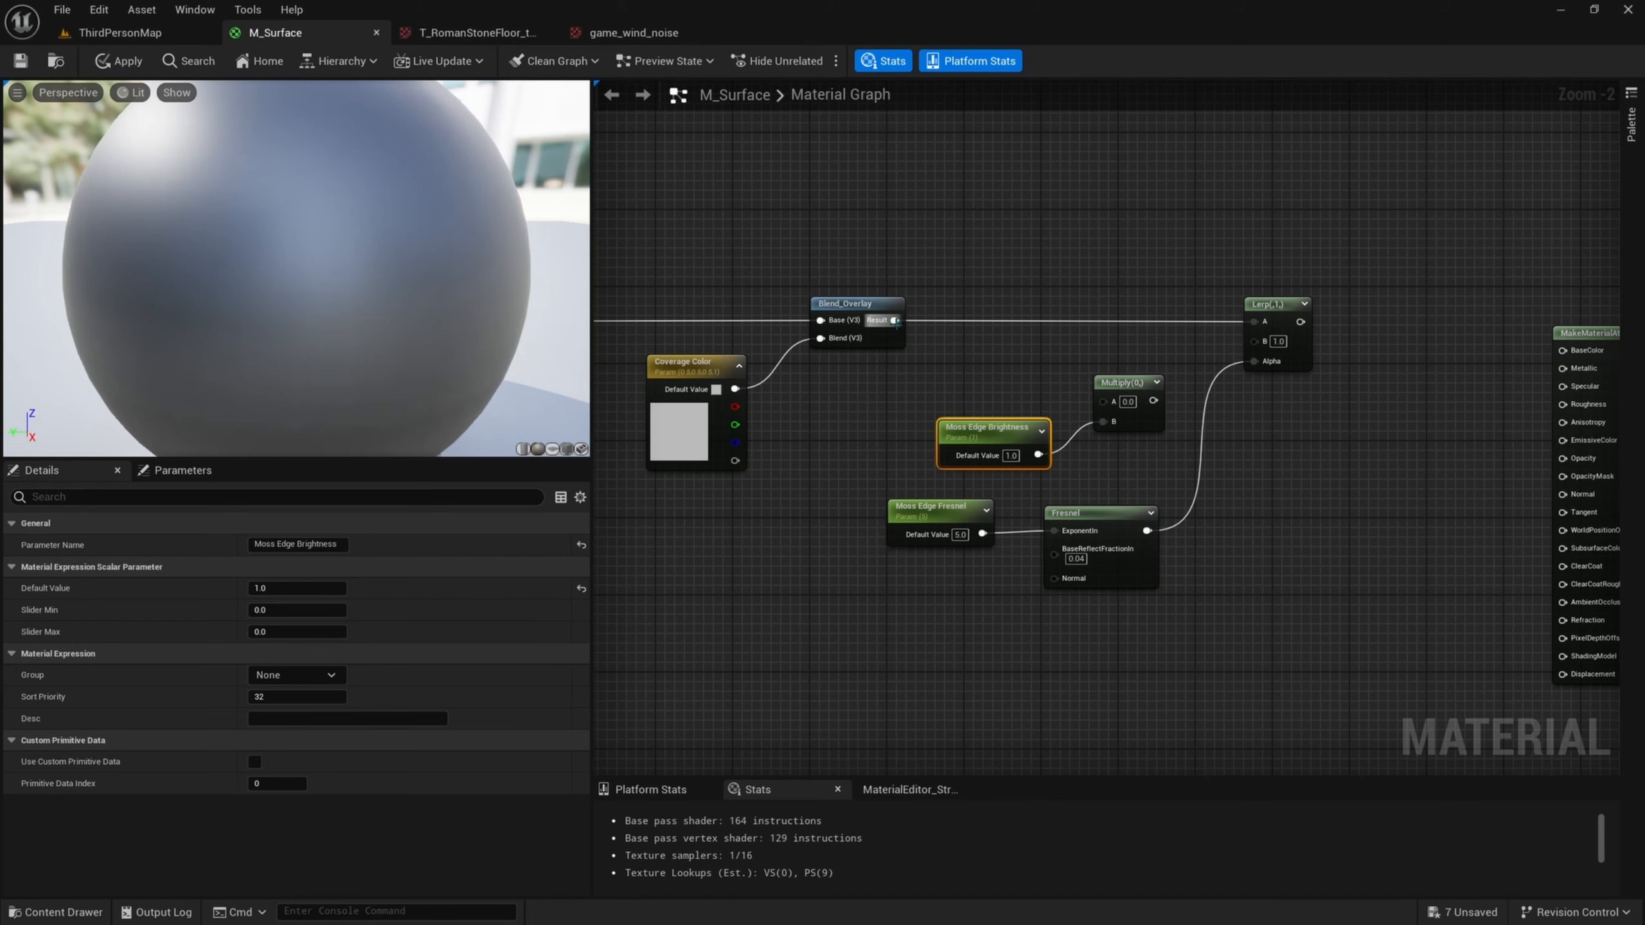
# - Wire the Blend_Overlay result through Multiply's A input into the Lerp's B input, and shift the Multiply and Moss Edge Brightness nodes slightly upward
pyautogui.moveTo(895, 321); pyautogui.dragTo(943, 339)
pyautogui.moveTo(955, 259)
pyautogui.mouseDown(button='right')
pyautogui.moveTo(1150, 242)
pyautogui.moveTo(962, 254)
pyautogui.mouseUp(button='right')
pyautogui.moveTo(901, 316); pyautogui.dragTo(1259, 335)
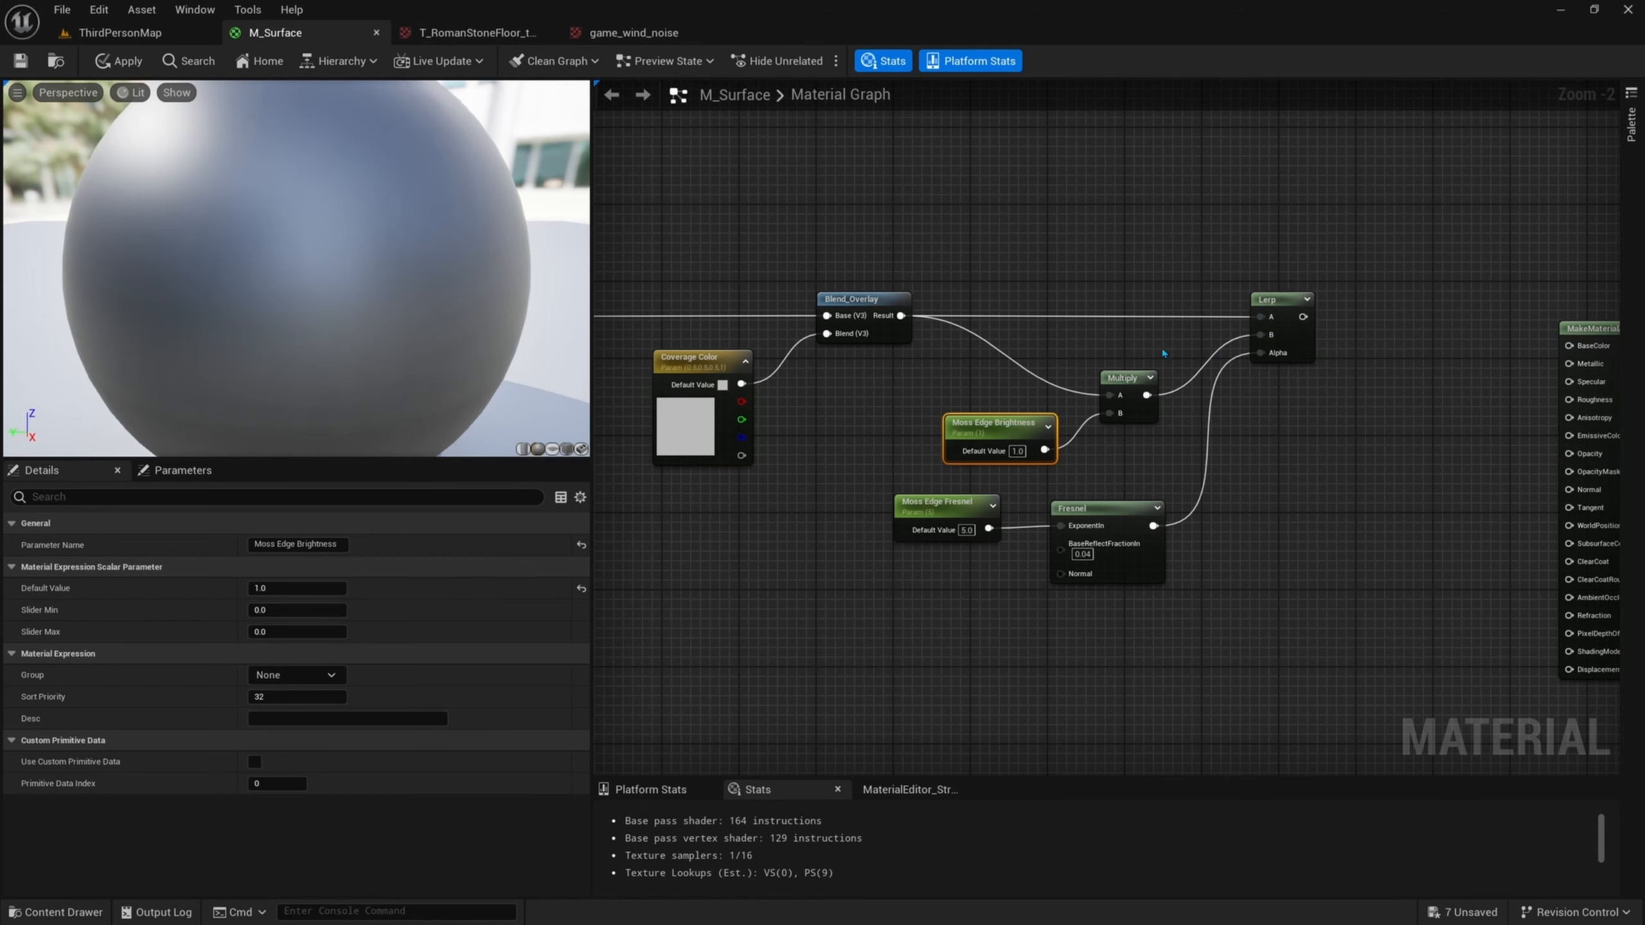
pyautogui.keyDown('ctrl'); pyautogui.click(1130, 383); pyautogui.keyUp('ctrl')
pyautogui.moveTo(1130, 382); pyautogui.dragTo(1120, 363)
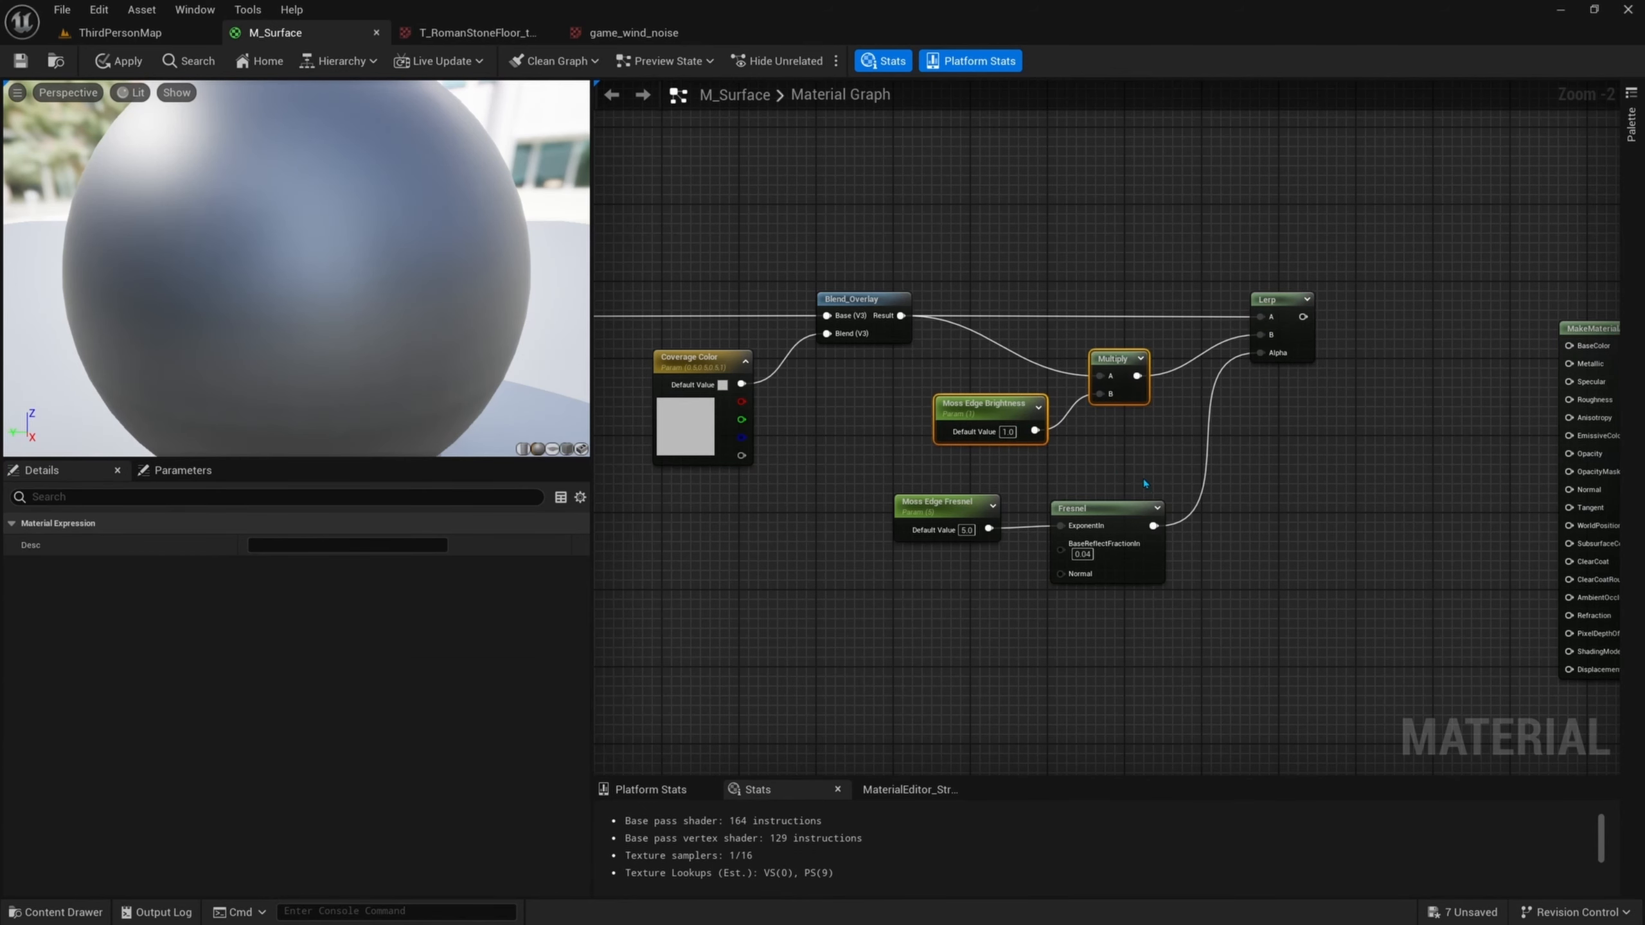
# - Examine the moss edge network from the Coverage Albedo and color blend through the brightness Multiply and Fresnel to the Lerp
pyautogui.click(1101, 515)
pyautogui.moveTo(1303, 390); pyautogui.dragTo(1277, 415, button='right')
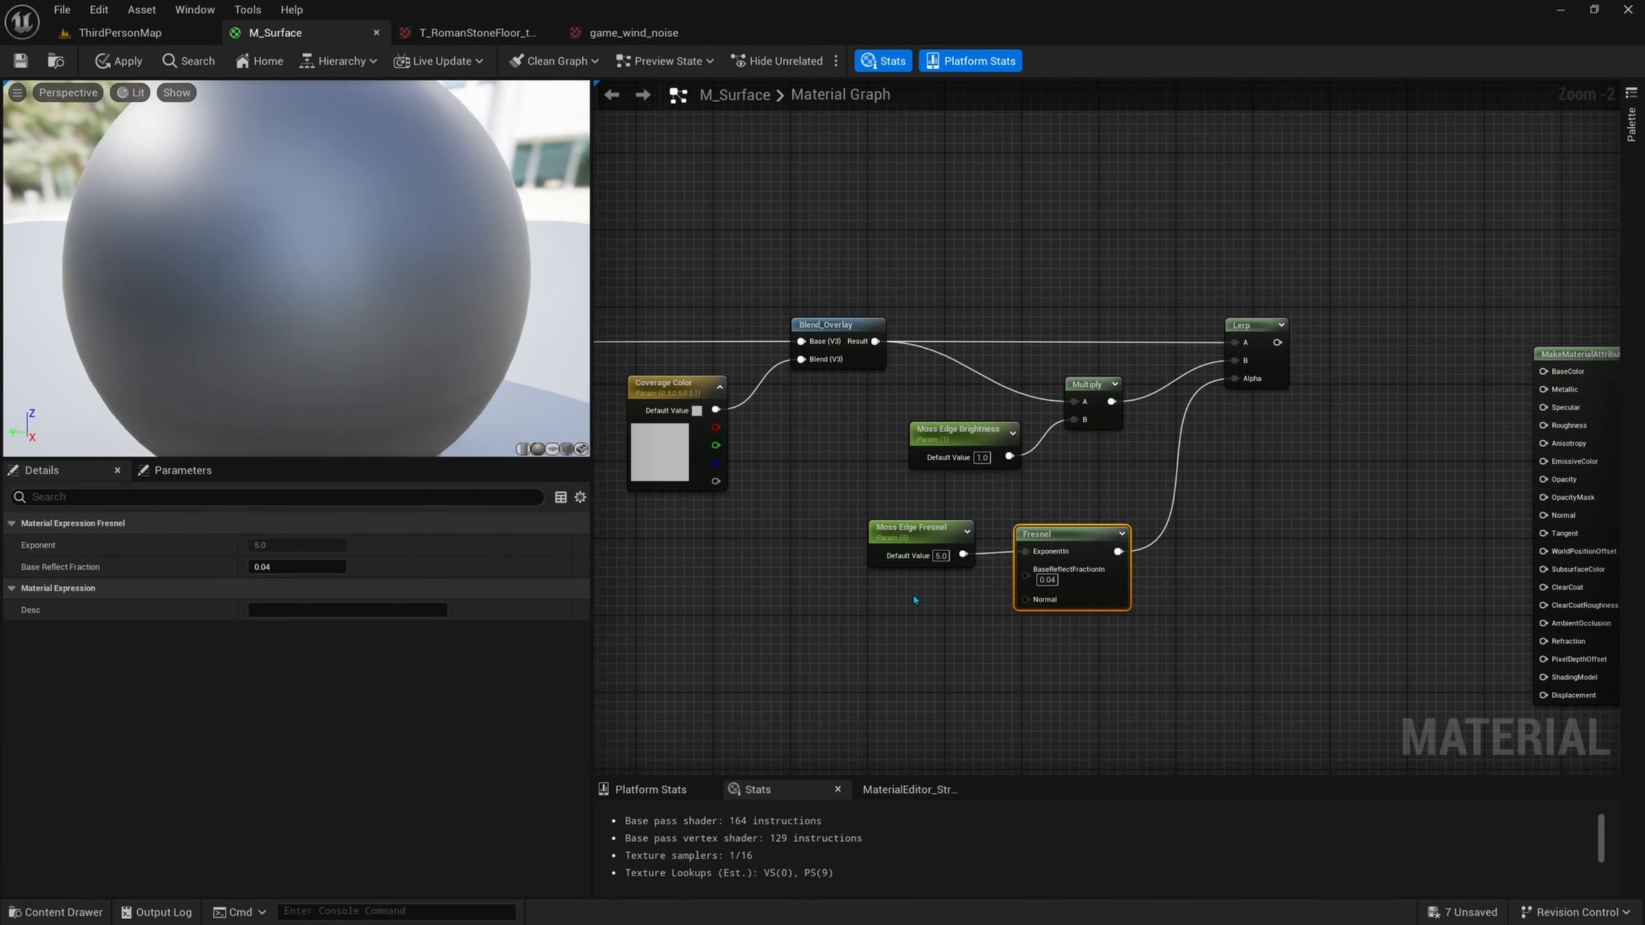
pyautogui.moveTo(810, 329); pyautogui.dragTo(993, 342, button='right')
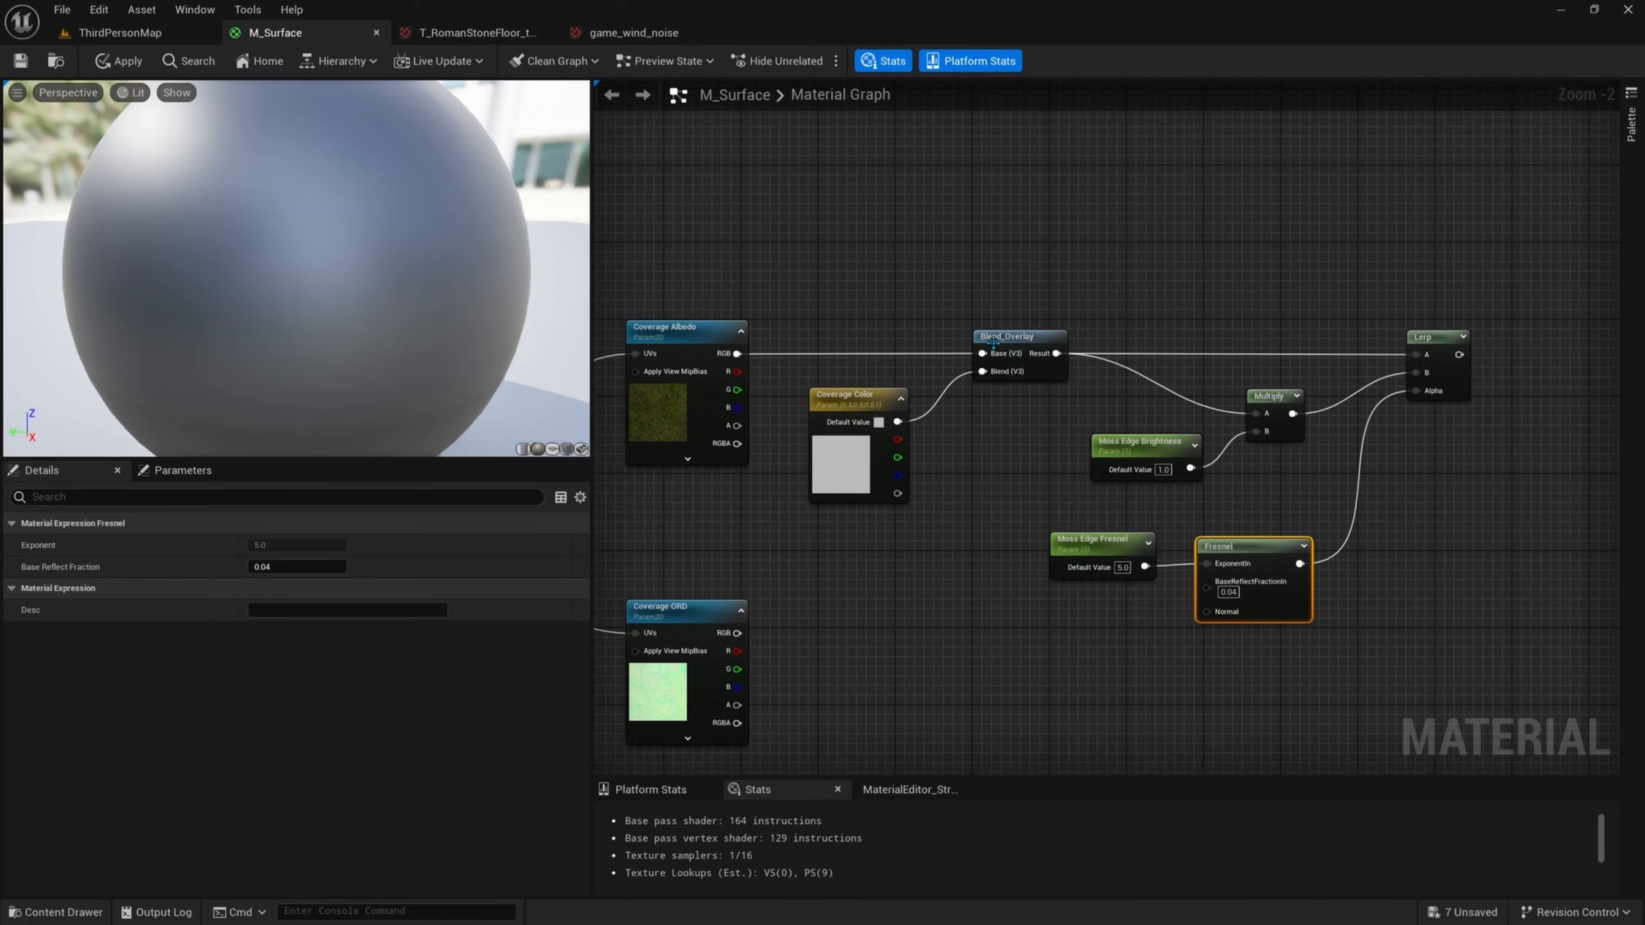
pyautogui.moveTo(1209, 363); pyautogui.dragTo(1053, 334, button='right')
pyautogui.scroll(1, 1108, 379)
pyautogui.click(1128, 362)
pyautogui.click(965, 415)
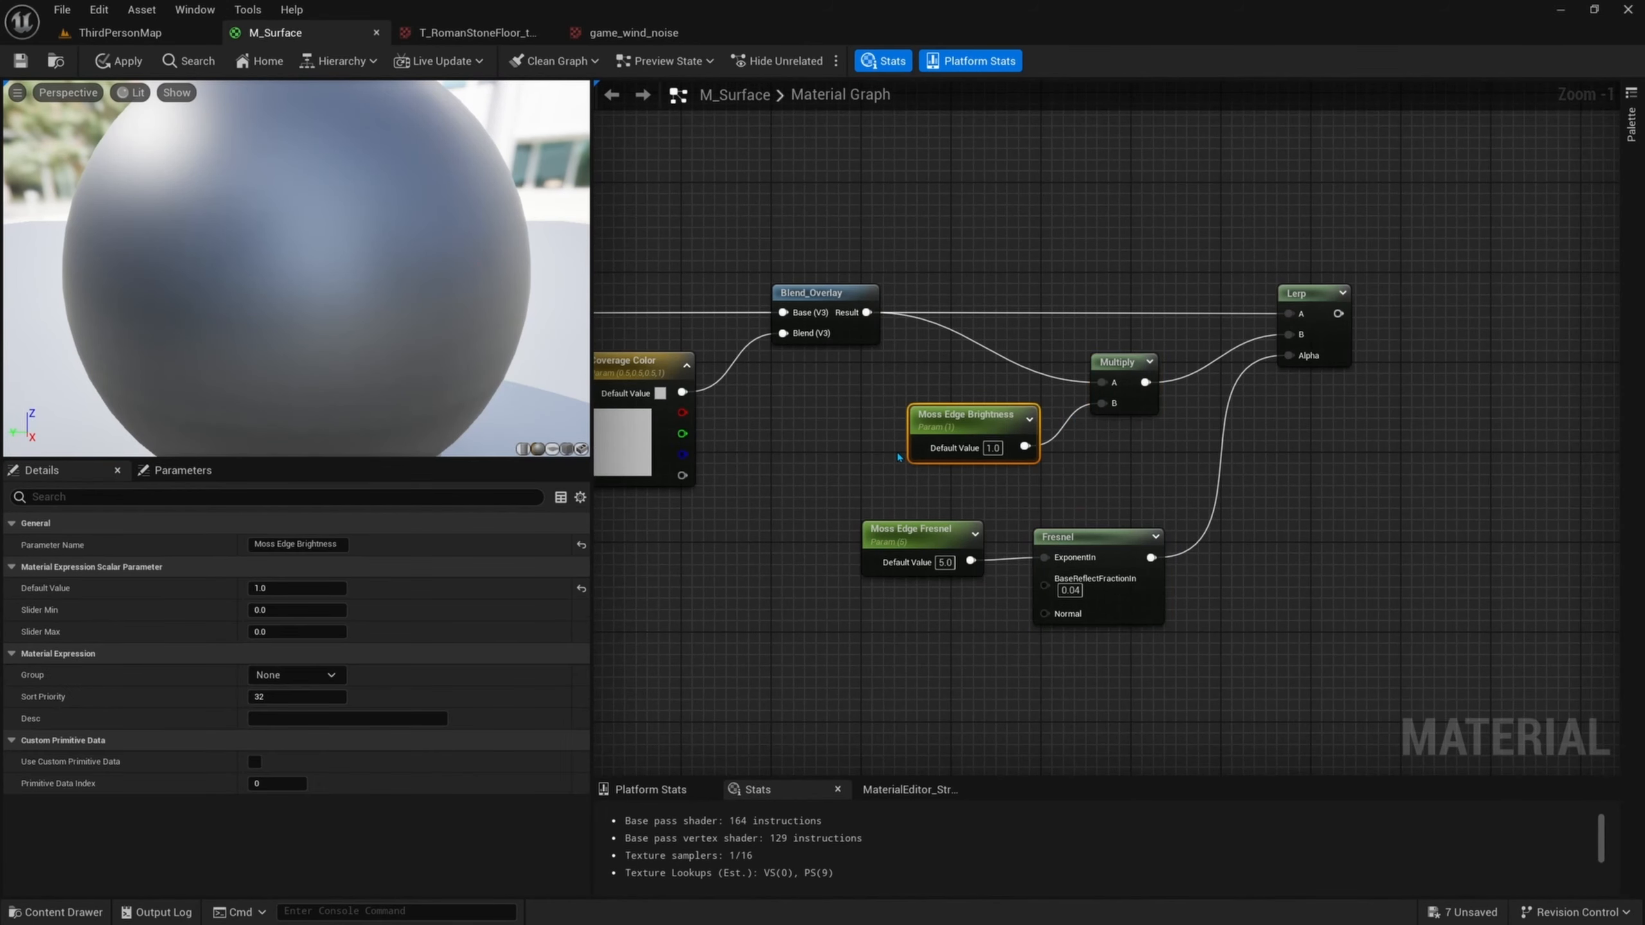
pyautogui.moveTo(1092, 451); pyautogui.dragTo(1014, 436, button='right')
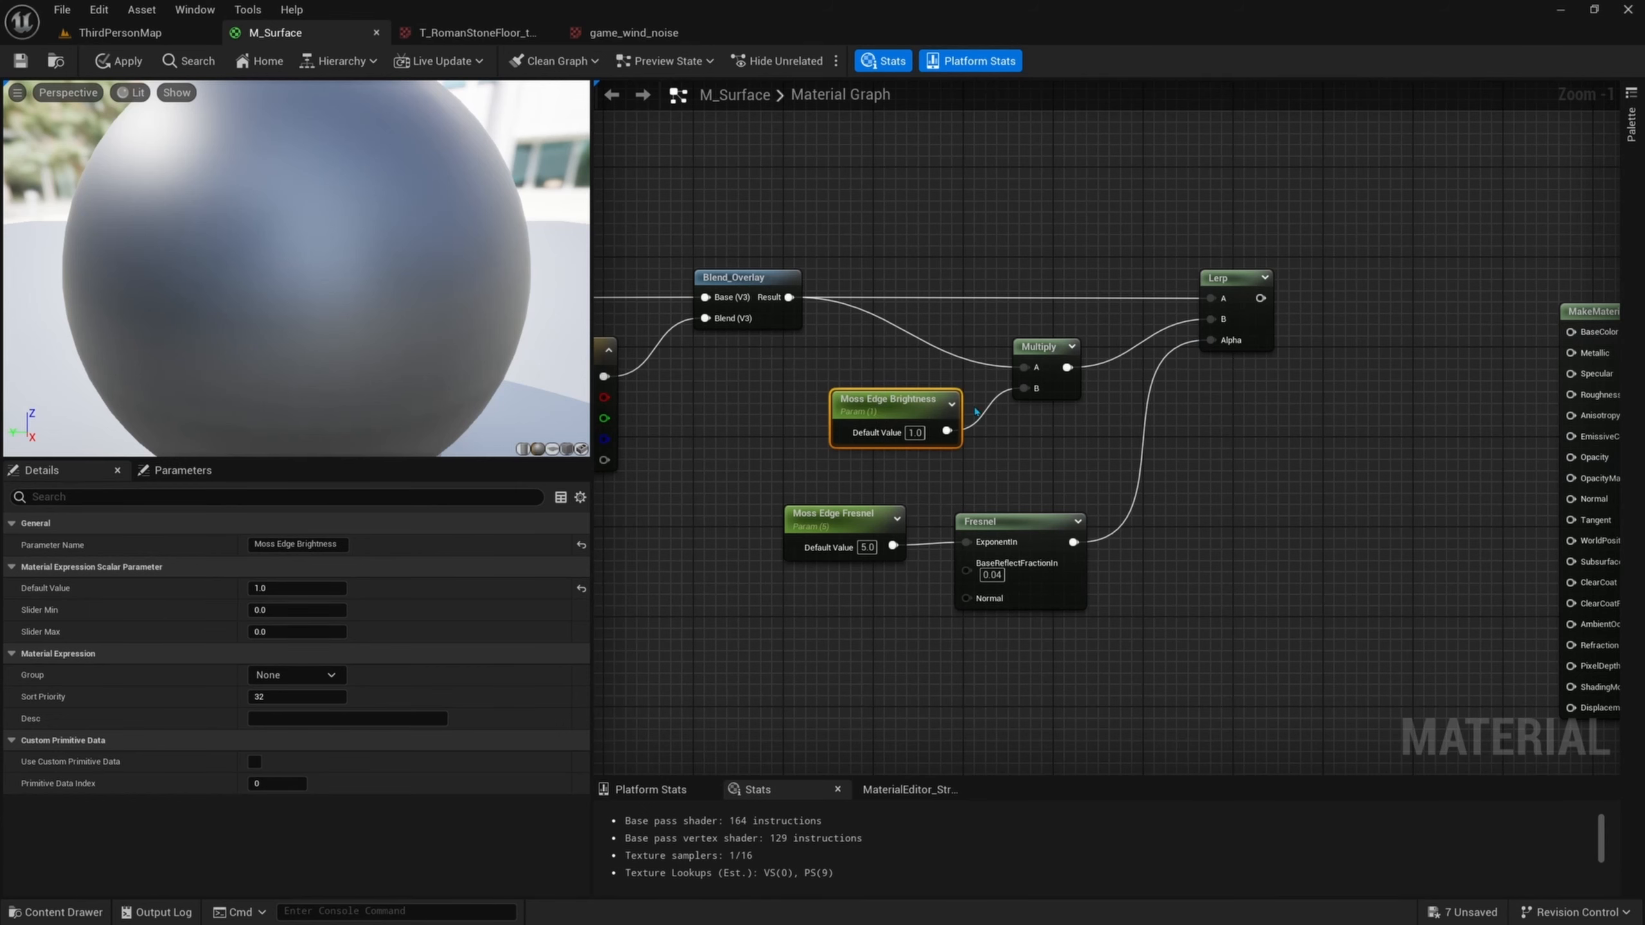
pyautogui.moveTo(908, 300); pyautogui.dragTo(1018, 334, button='right')
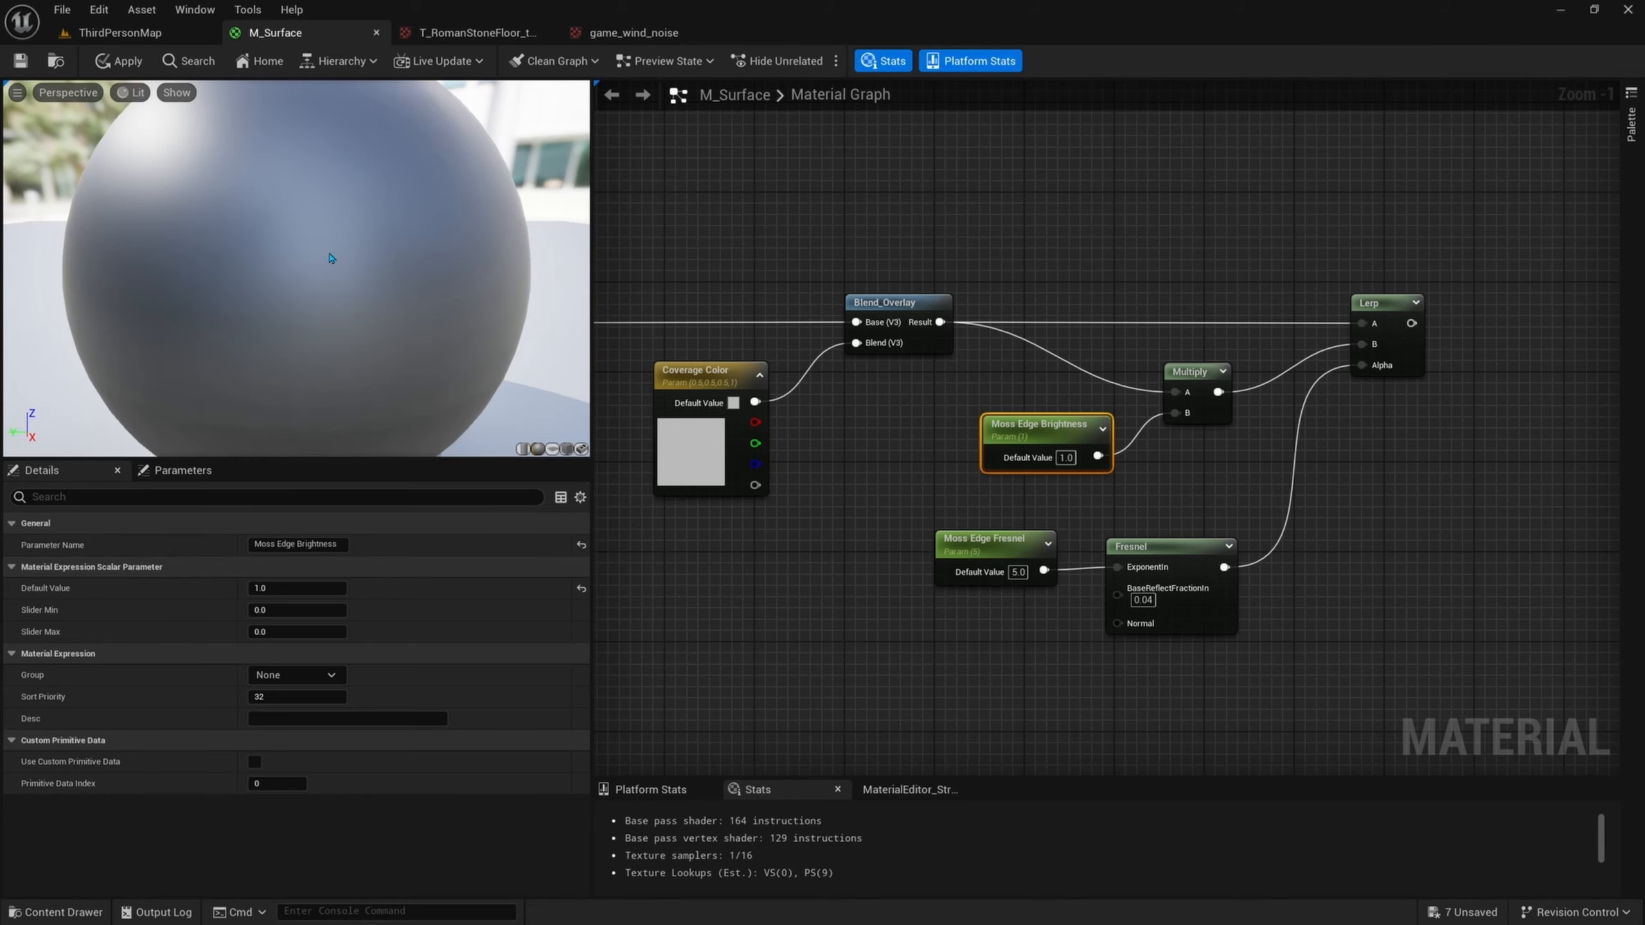
pyautogui.moveTo(819, 340); pyautogui.dragTo(979, 368, button='right')
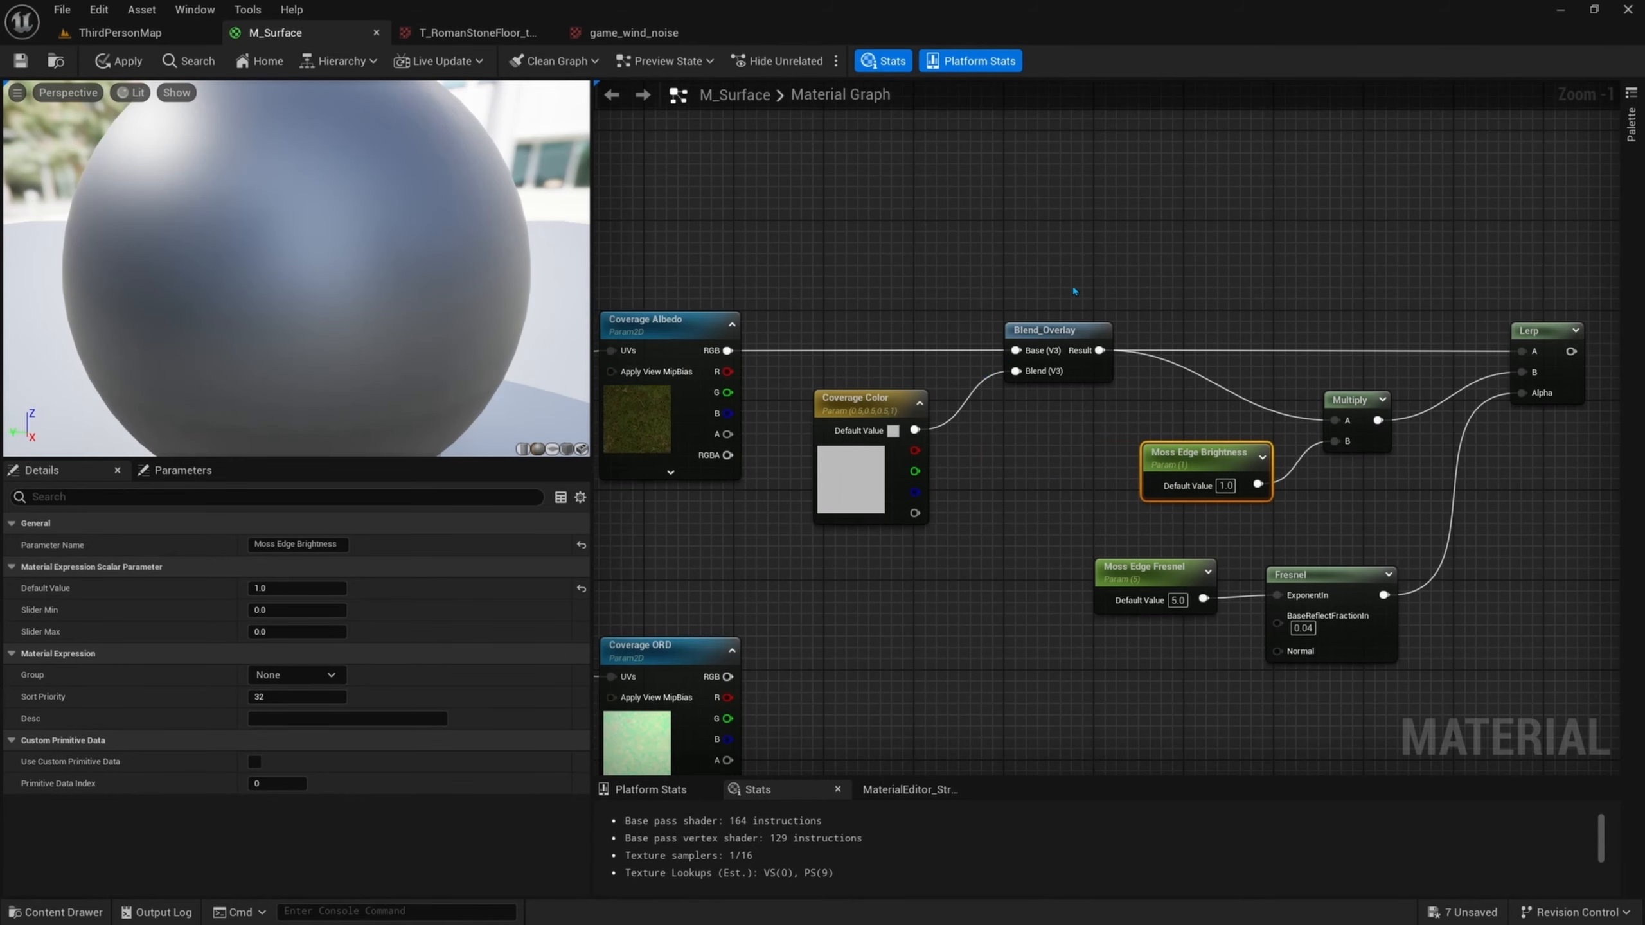
pyautogui.moveTo(1072, 285); pyautogui.dragTo(696, 472)
pyautogui.moveTo(1198, 411); pyautogui.dragTo(984, 397, button='right')
pyautogui.moveTo(854, 381); pyautogui.dragTo(1104, 374, button='right')
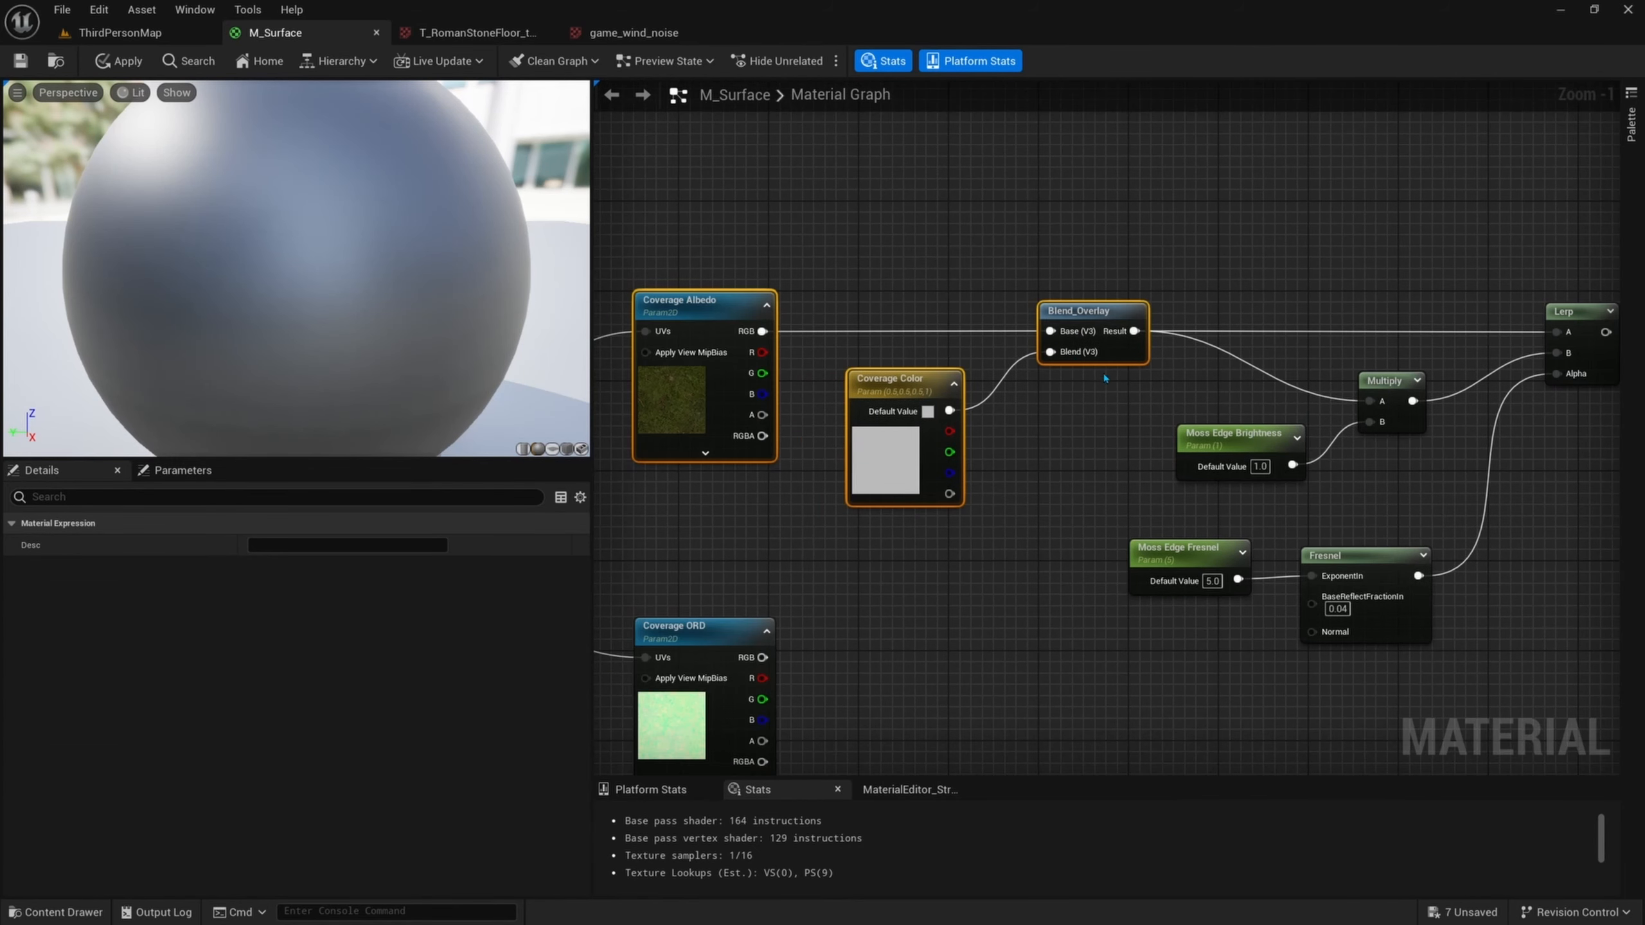
pyautogui.keyDown('ctrl'); pyautogui.click(1104, 353); pyautogui.keyUp('ctrl')
# - Connect the Lerp output to the BaseColor input of MakeMaterialAttributes
pyautogui.moveTo(1430, 362); pyautogui.dragTo(846, 358, button='right')
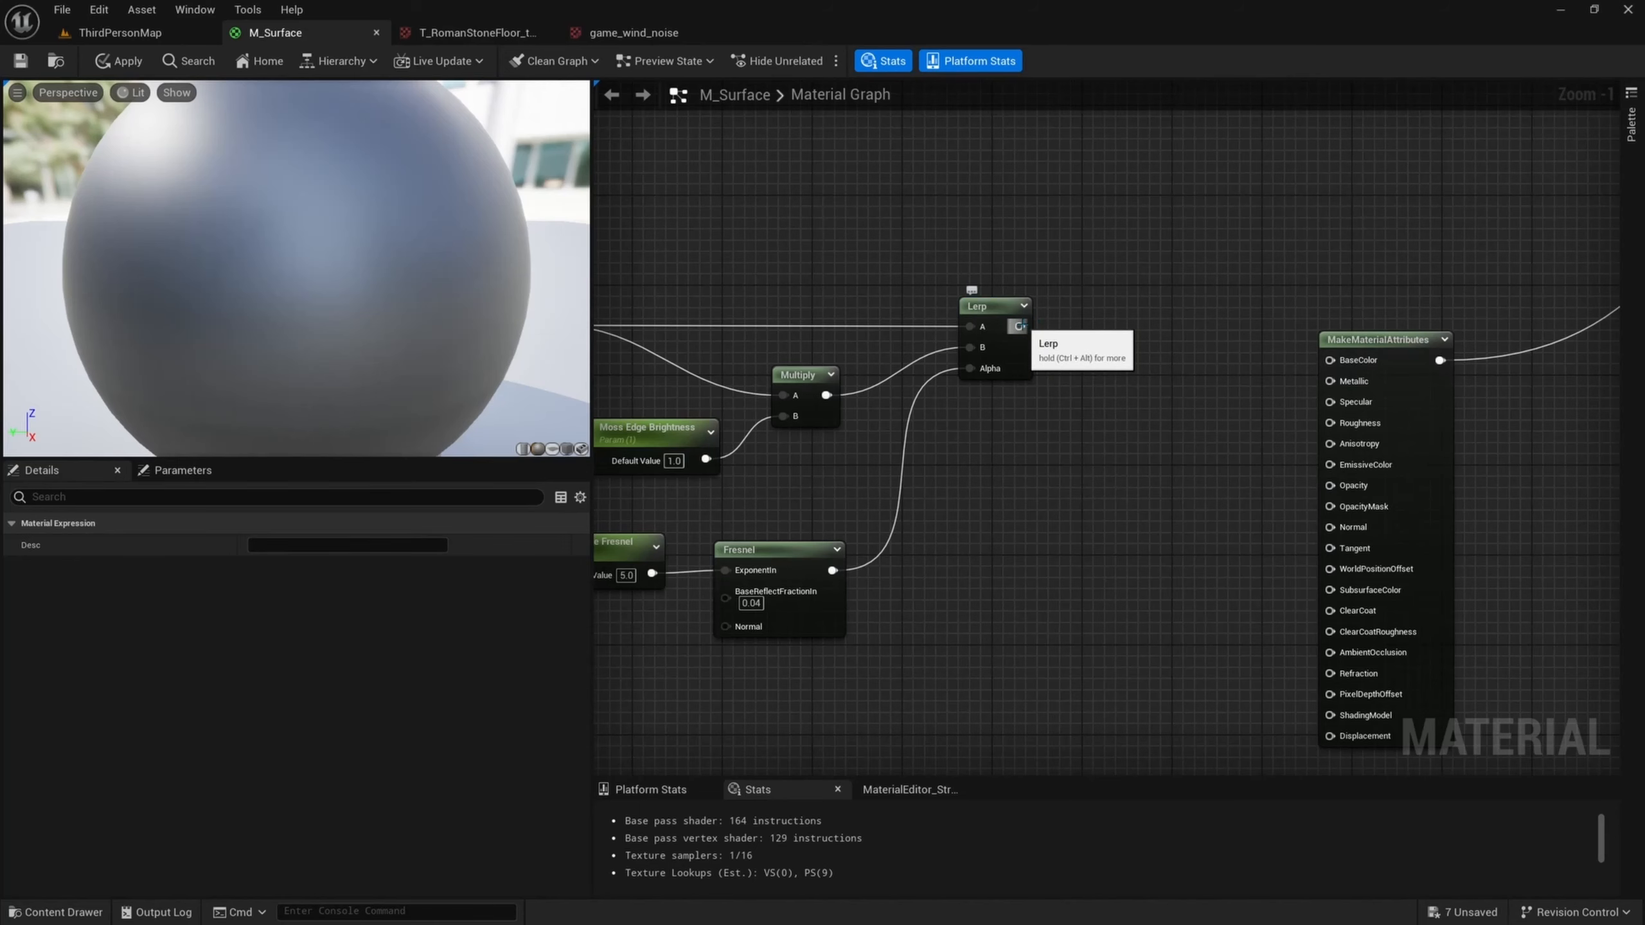
pyautogui.moveTo(1019, 326); pyautogui.dragTo(1329, 361)
pyautogui.moveTo(994, 470); pyautogui.dragTo(1251, 303, button='right')
pyautogui.moveTo(1240, 404); pyautogui.dragTo(1181, 421, button='right')
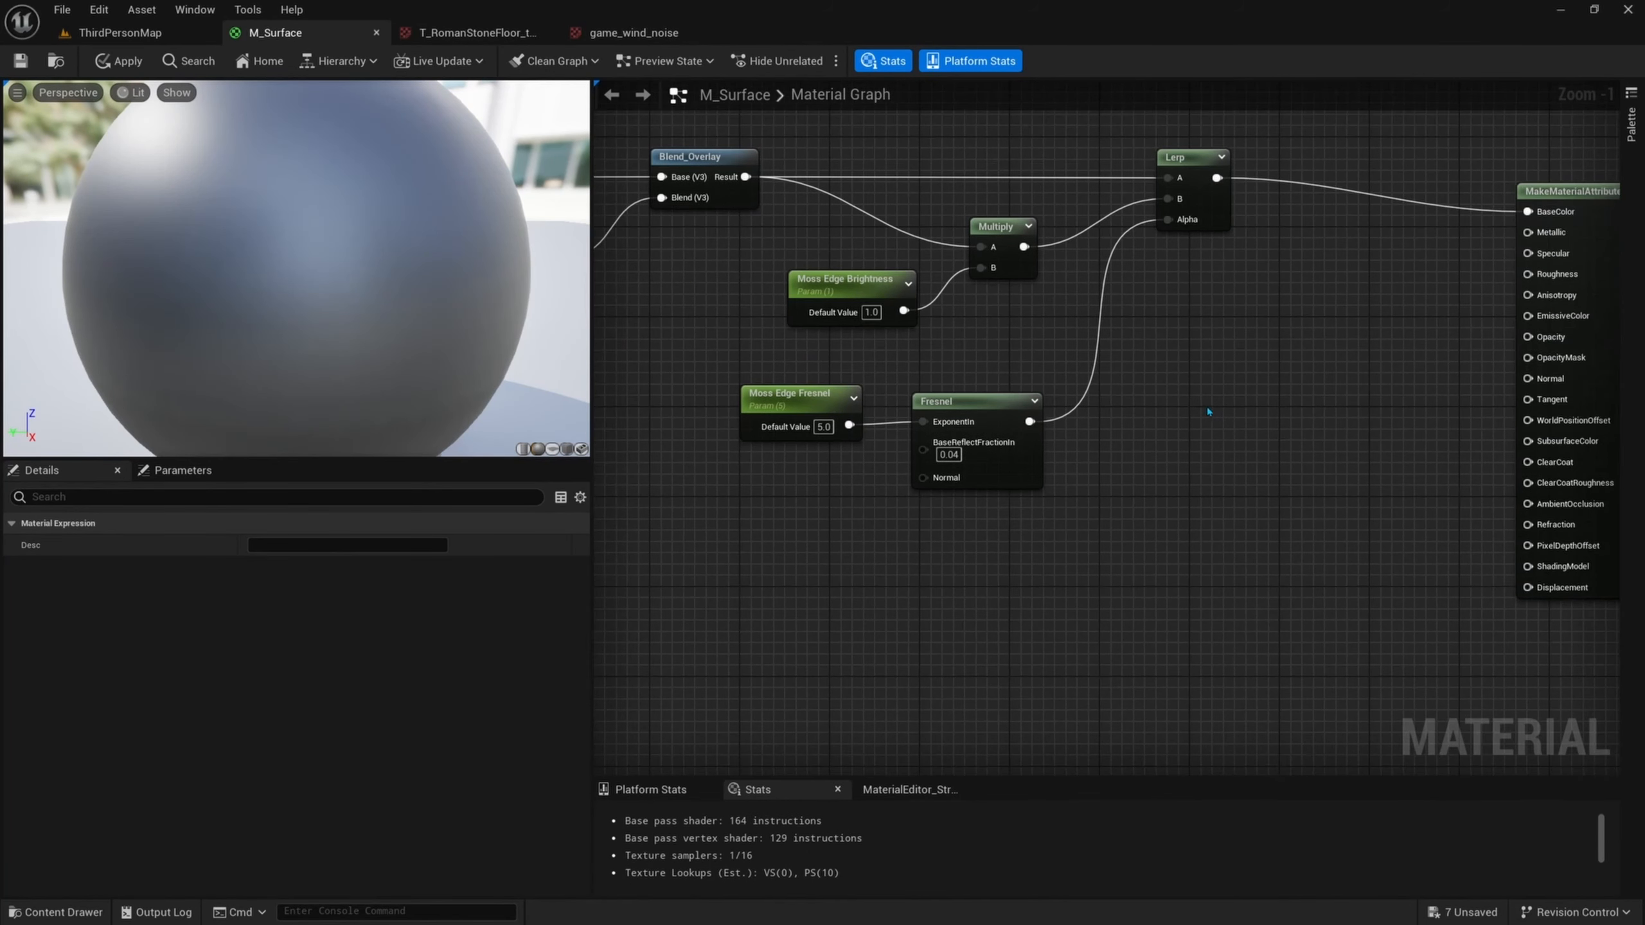
# - Move the Moss Edge Fresnel and Fresnel nodes up and right, closer beneath the Moss Edge Brightness node
pyautogui.moveTo(1212, 411); pyautogui.dragTo(848, 257)
pyautogui.press('Up')
pyautogui.press('Right')
pyautogui.press('Right')
pyautogui.press('Right')
pyautogui.press('Up')
pyautogui.press('Up')
pyautogui.press('Right')
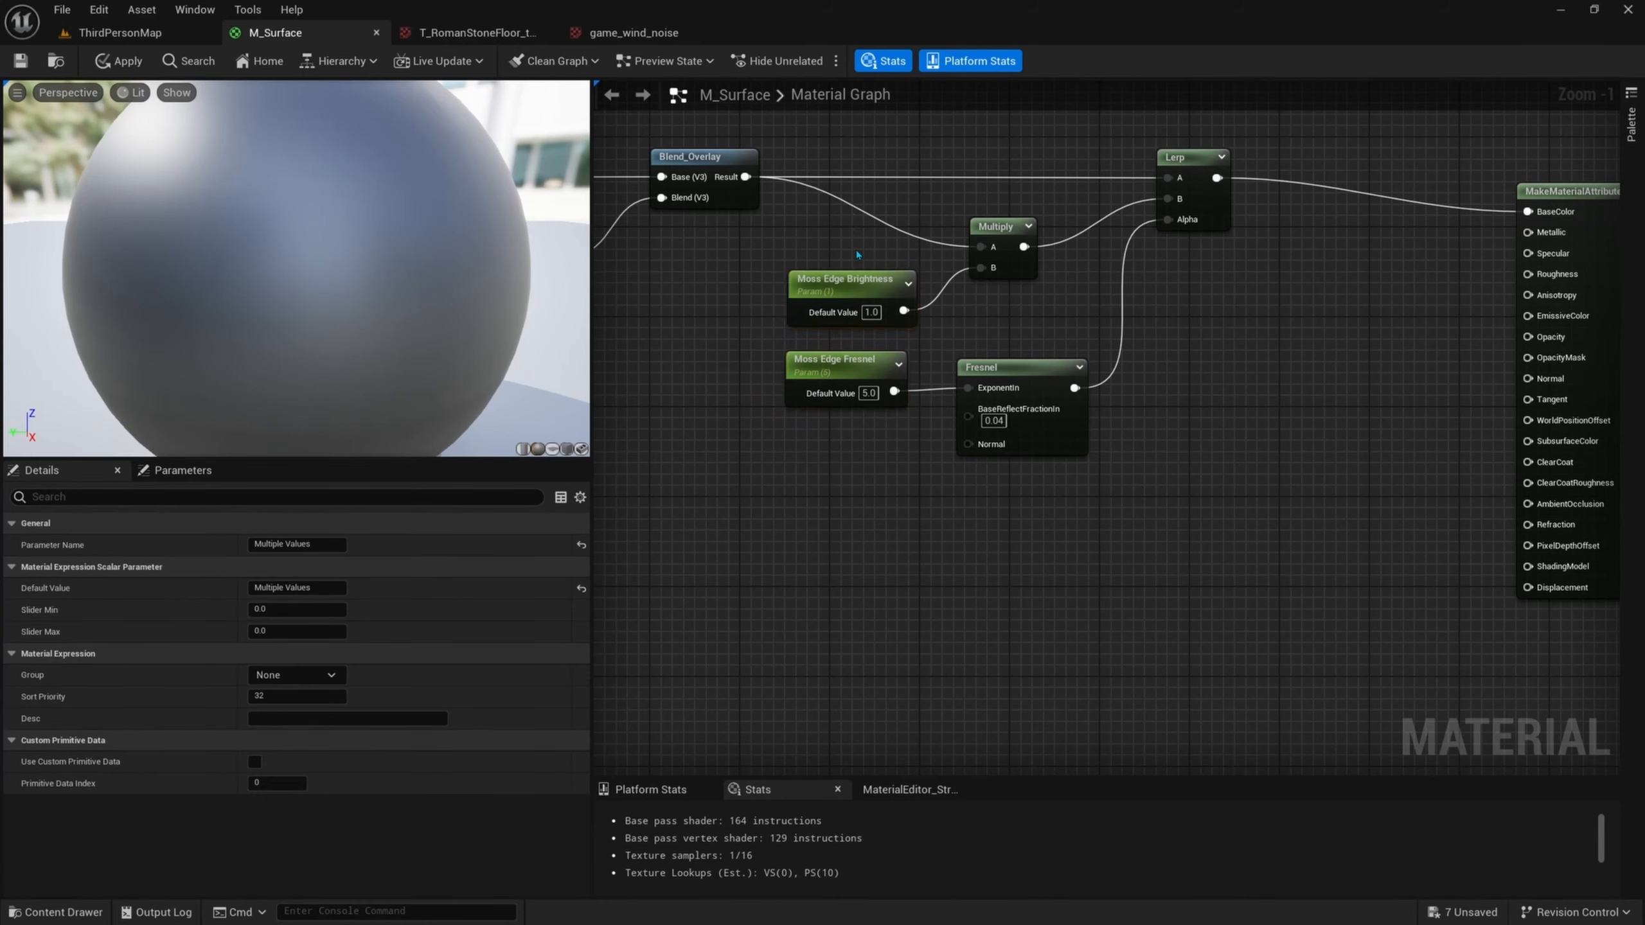
# - Assign the Moss Edge Brightness and Moss Edge Fresnel parameters to the Coverage group
pyautogui.click(333, 676)
pyautogui.click(293, 719)
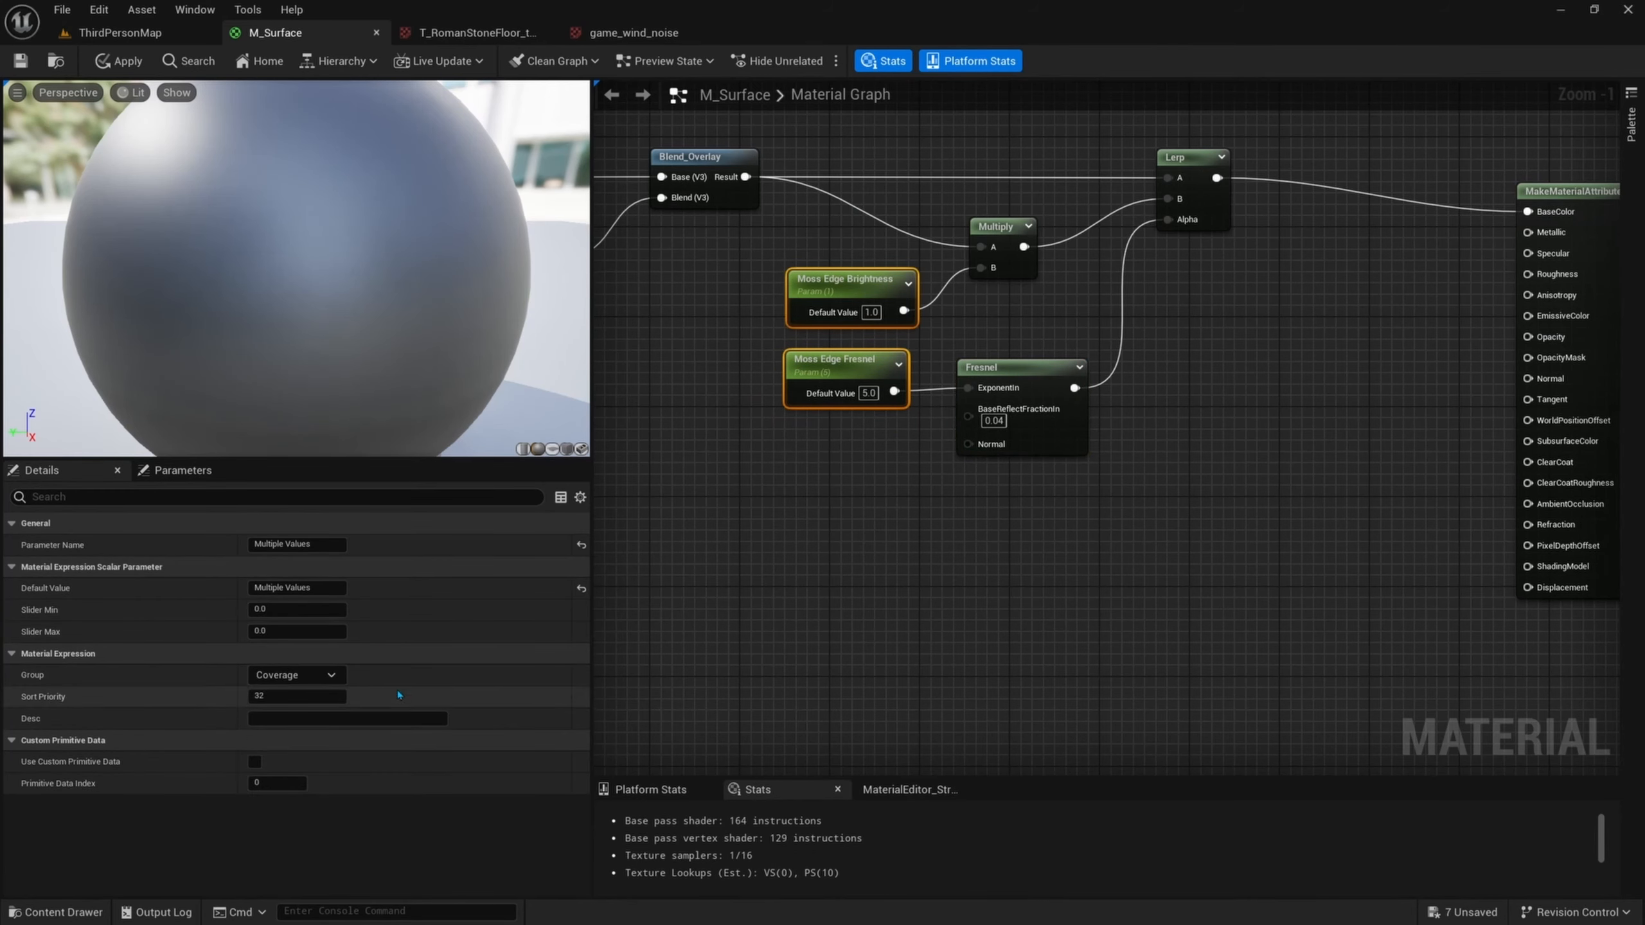
pyautogui.click(1030, 632)
# - Connect the red channel of the Coverage ORD texture to the AmbientOcclusion input of MakeMaterialAttributes
pyautogui.scroll(-3, 1030, 631)
pyautogui.moveTo(1030, 632); pyautogui.dragTo(1286, 437, button='right')
pyautogui.scroll(2, 956, 430)
pyautogui.moveTo(957, 430); pyautogui.dragTo(848, 343, button='right')
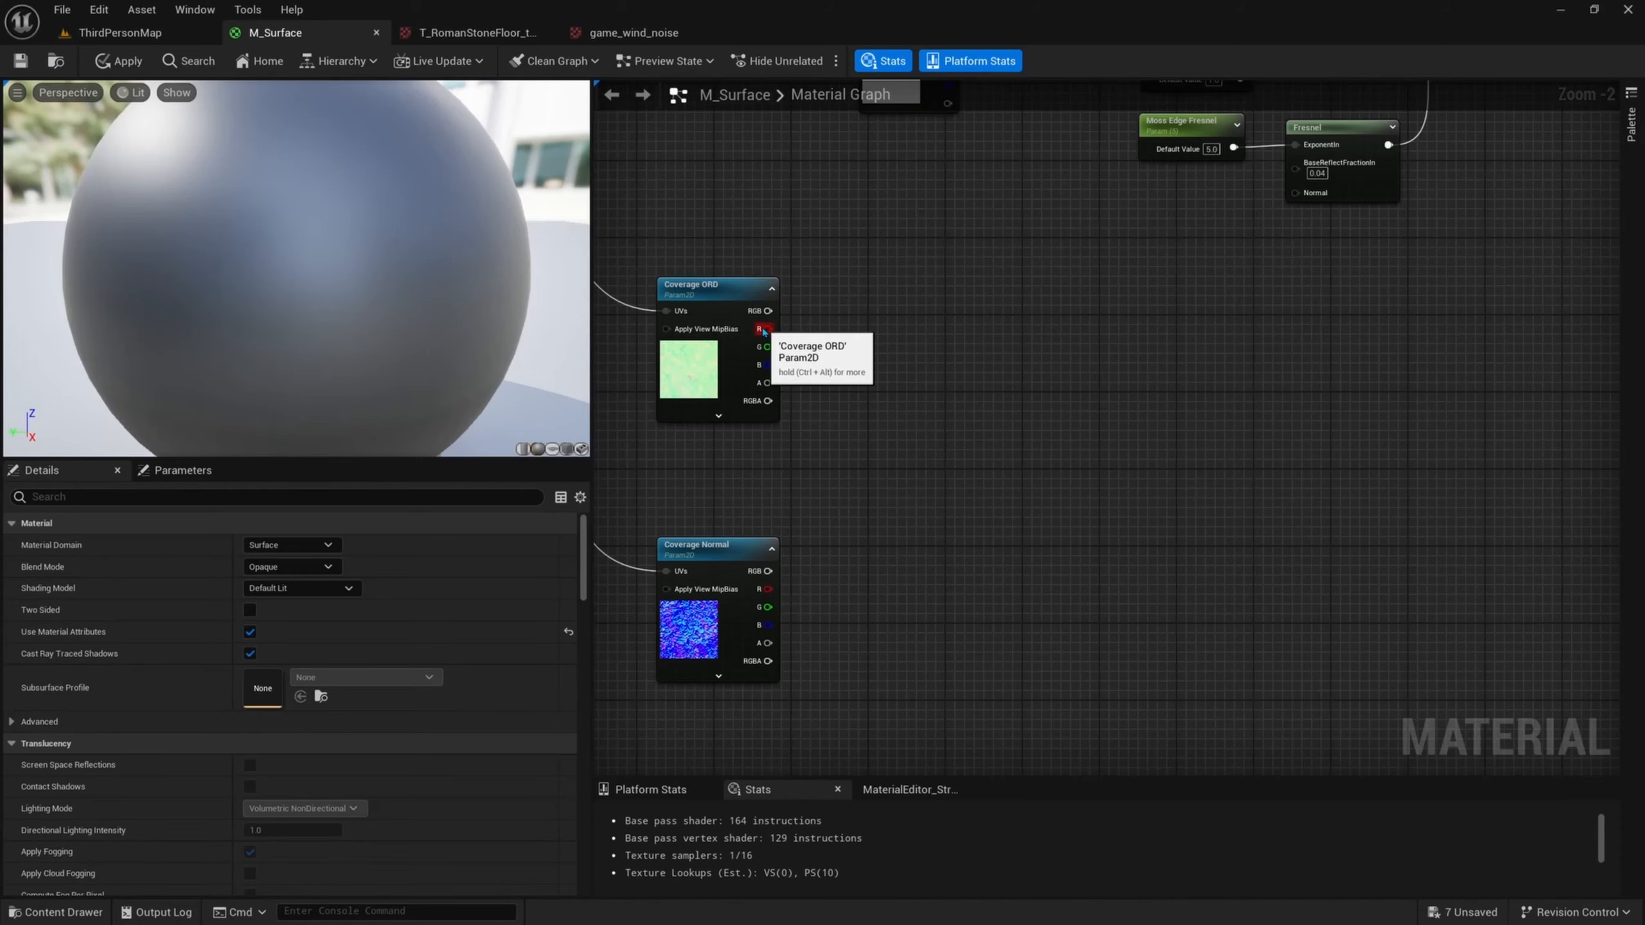
pyautogui.moveTo(764, 311); pyautogui.dragTo(1314, 222)
# - Add a Multiply node fed by the green channel of the Coverage ORD texture
pyautogui.moveTo(851, 261); pyautogui.dragTo(1458, 339, button='right')
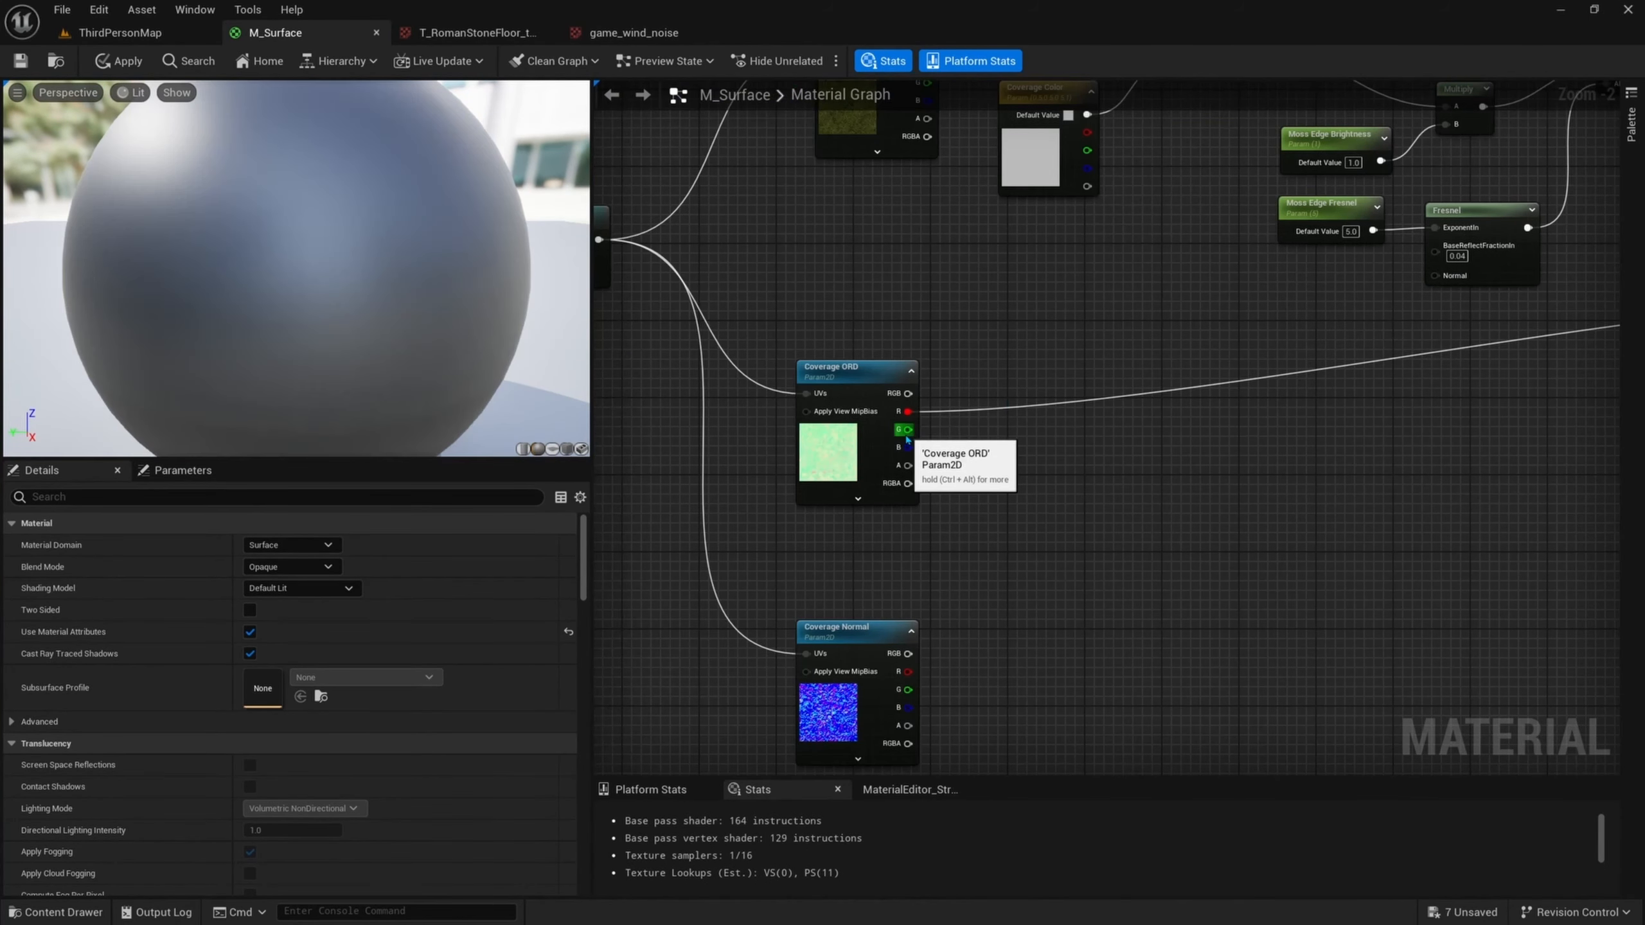
pyautogui.moveTo(908, 430); pyautogui.dragTo(1361, 434)
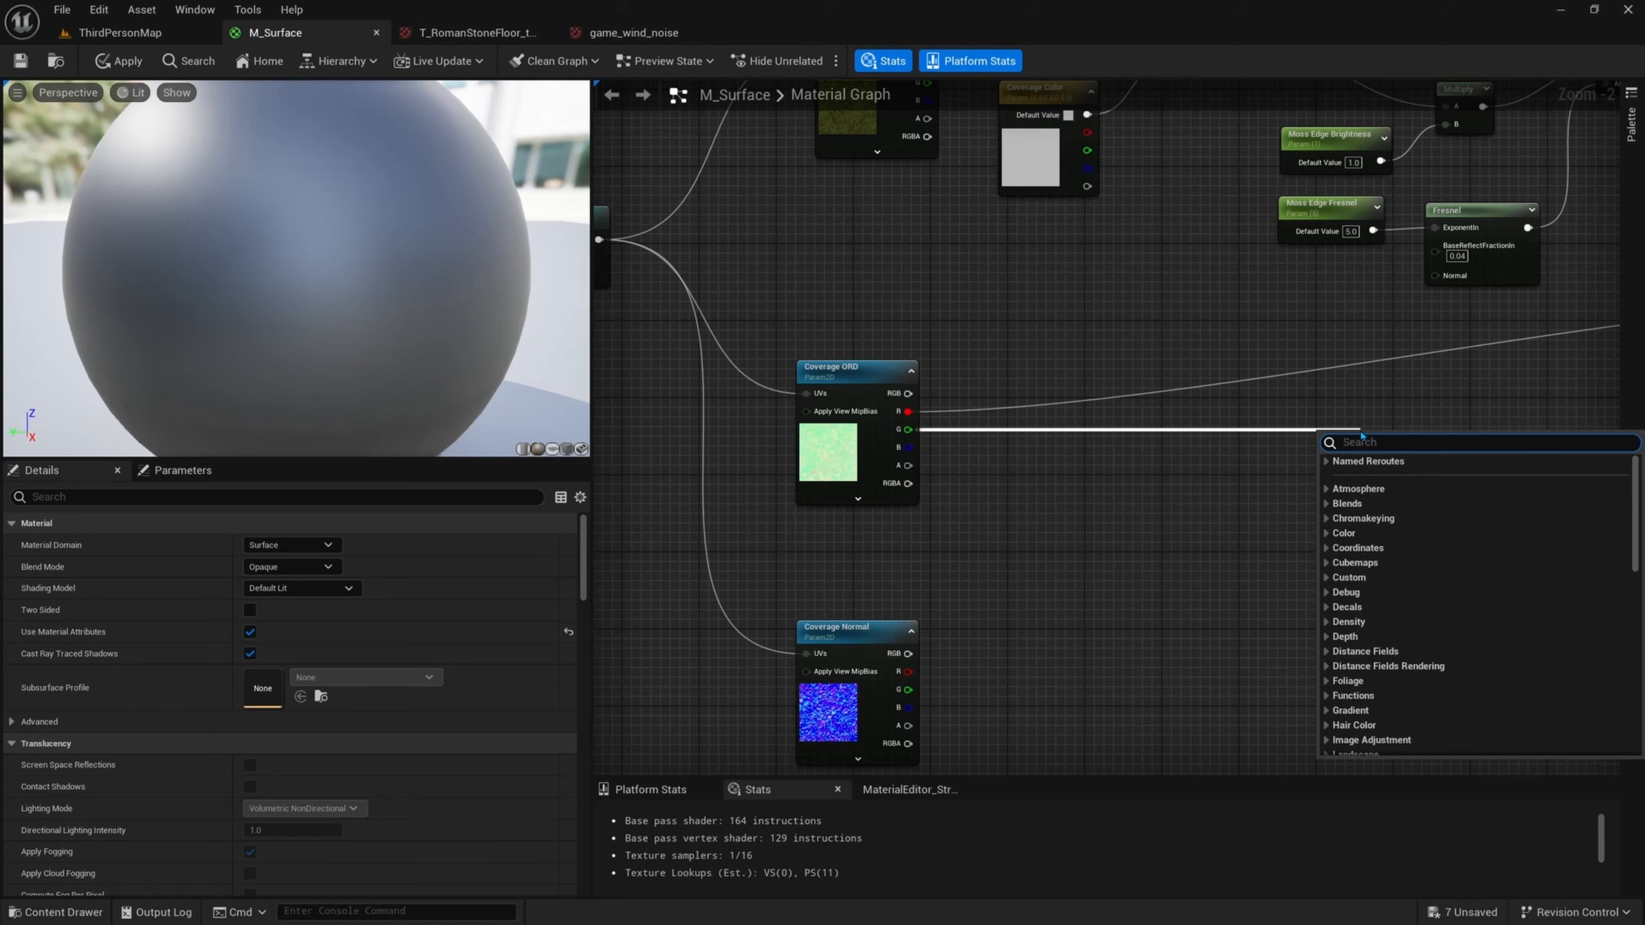
pyautogui.write('multiply')
pyautogui.press('Return')
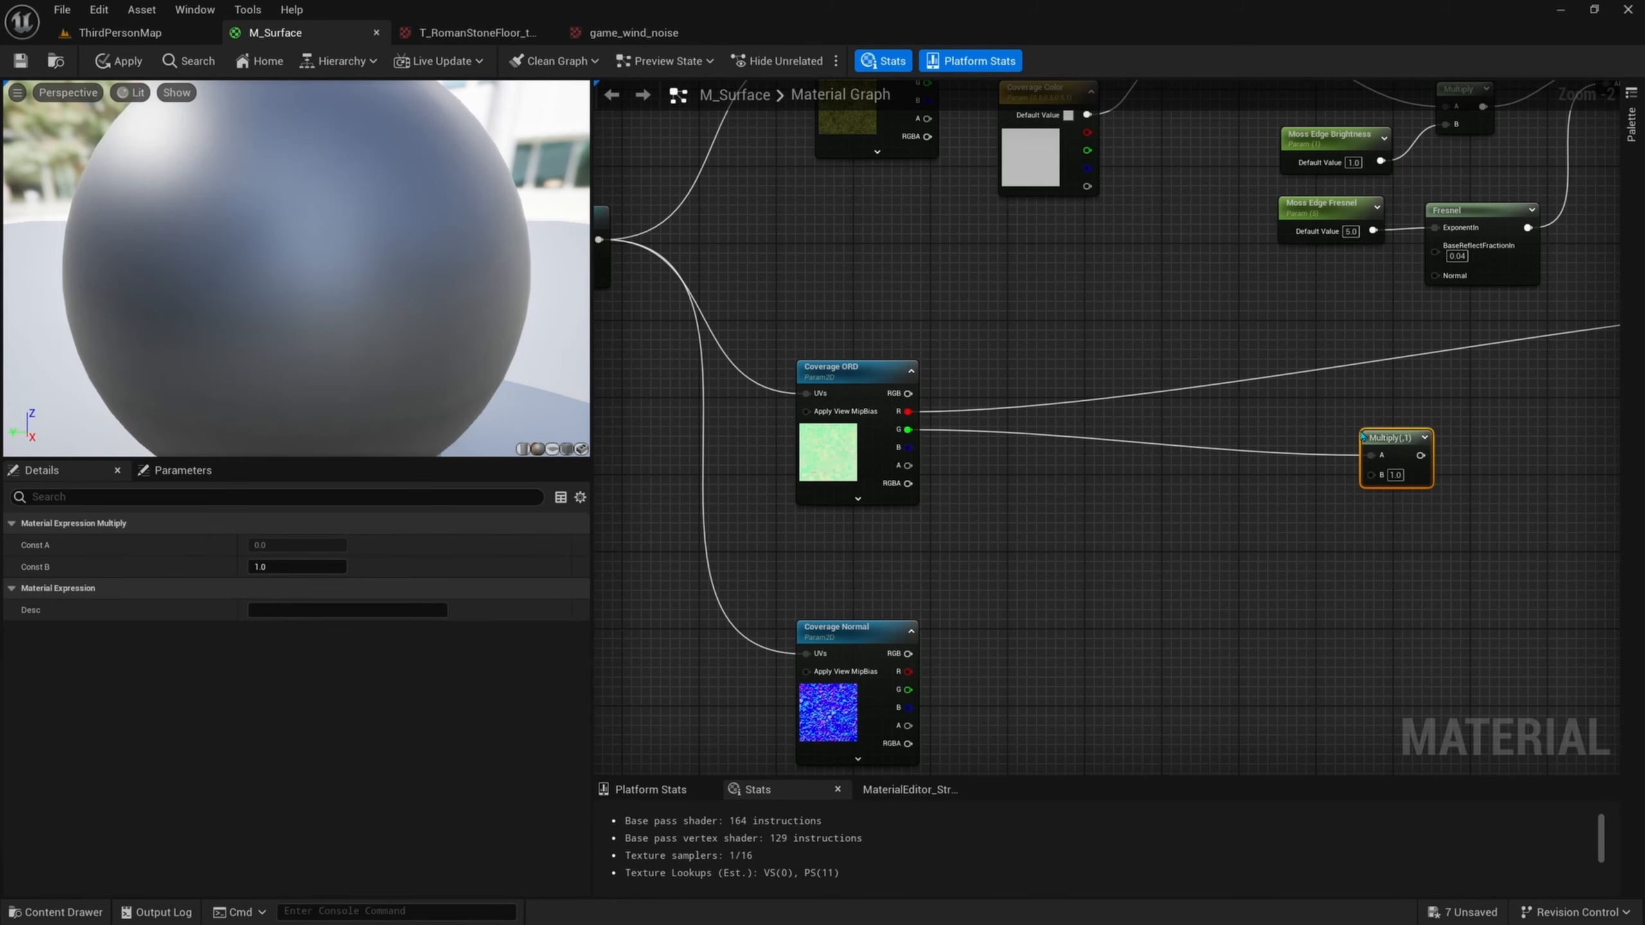
# - Create a scalar parameter named Coverage Roughness with default value 1 and connect it to the new Multiply node's B input
pyautogui.click(1222, 485)
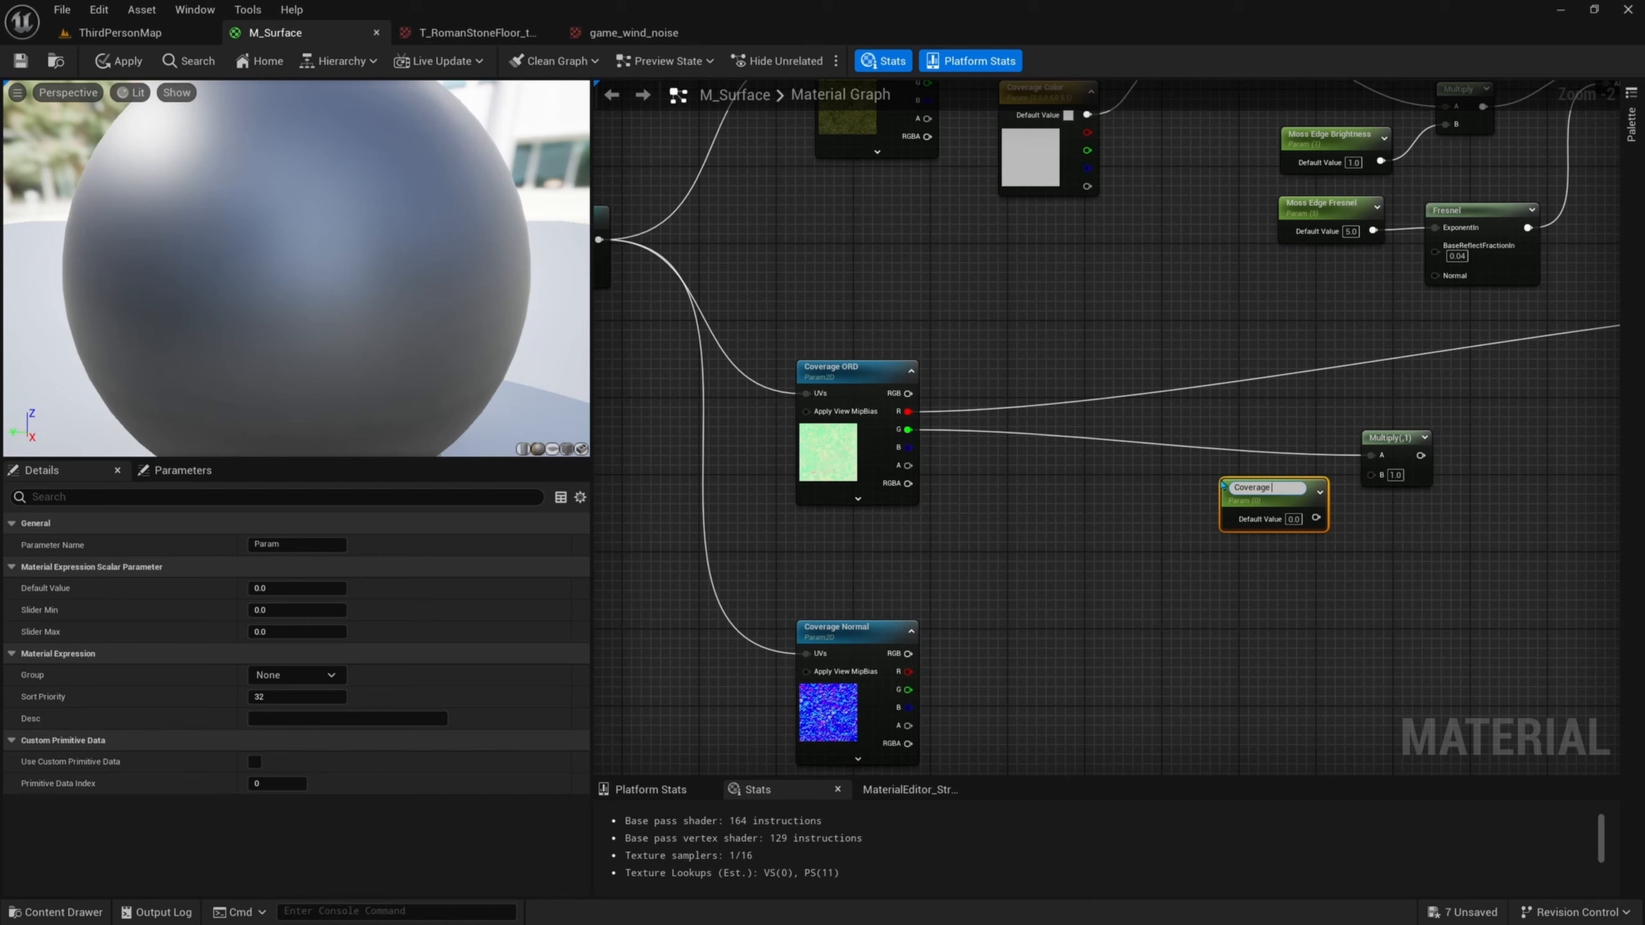
pyautogui.write('Coverage Roughness')
pyautogui.press('Return')
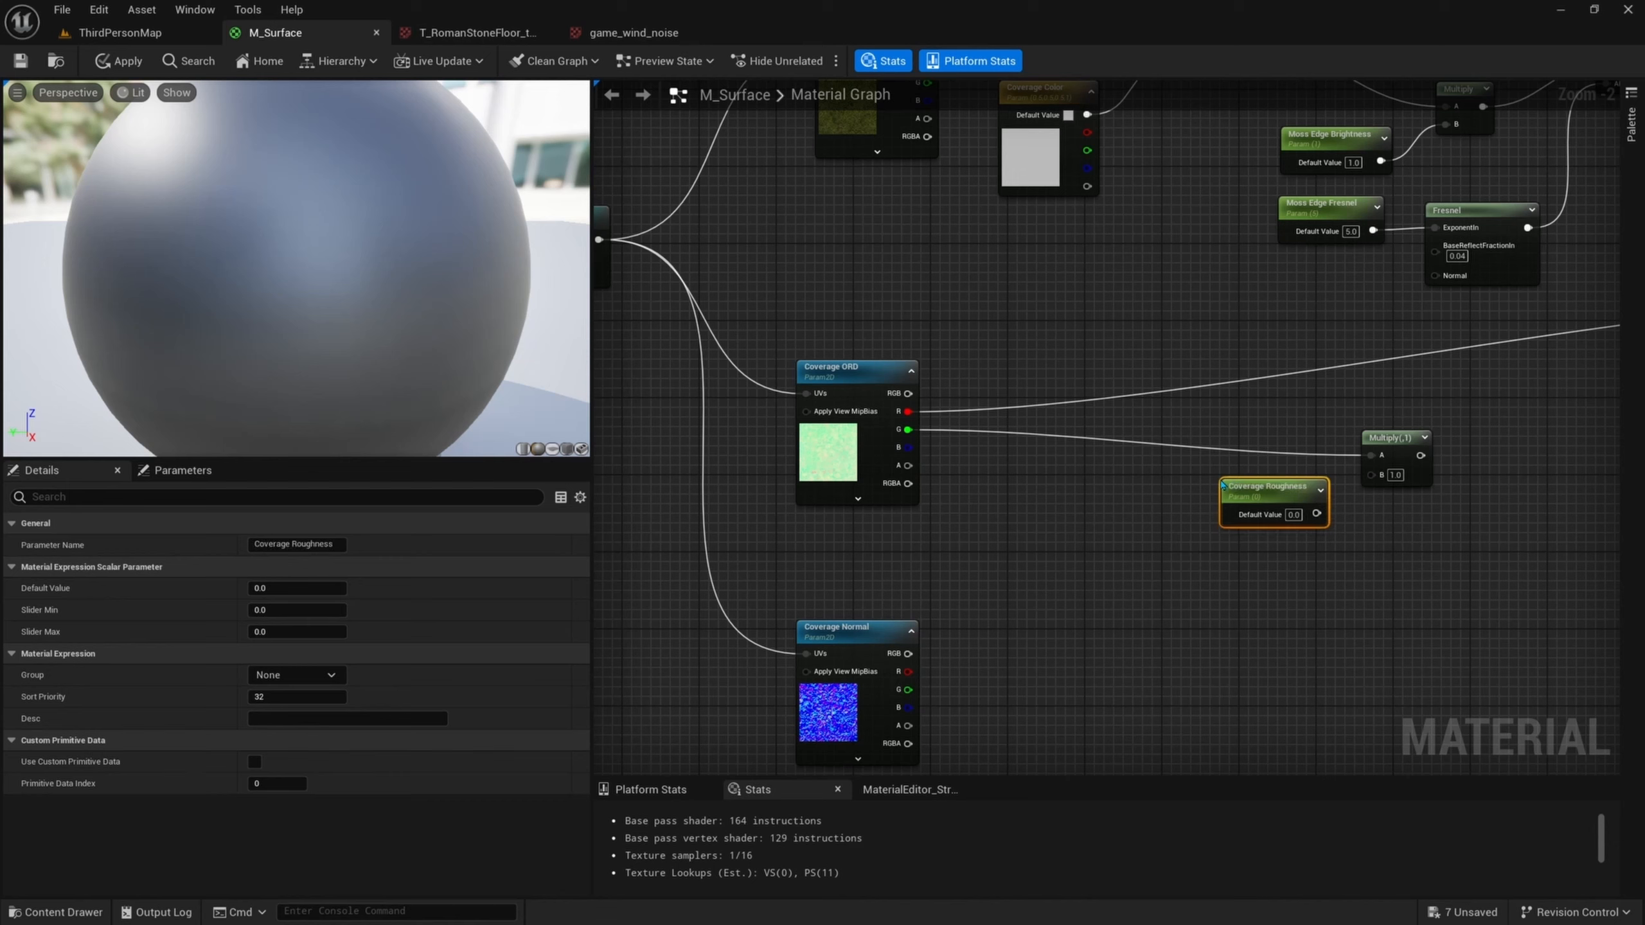
pyautogui.click(1294, 514)
pyautogui.write('1')
pyautogui.moveTo(1317, 513); pyautogui.dragTo(1371, 474)
pyautogui.moveTo(1268, 487); pyautogui.dragTo(1248, 474)
# - Assign the Coverage Roughness parameter to the Coverage group
pyautogui.click(843, 450)
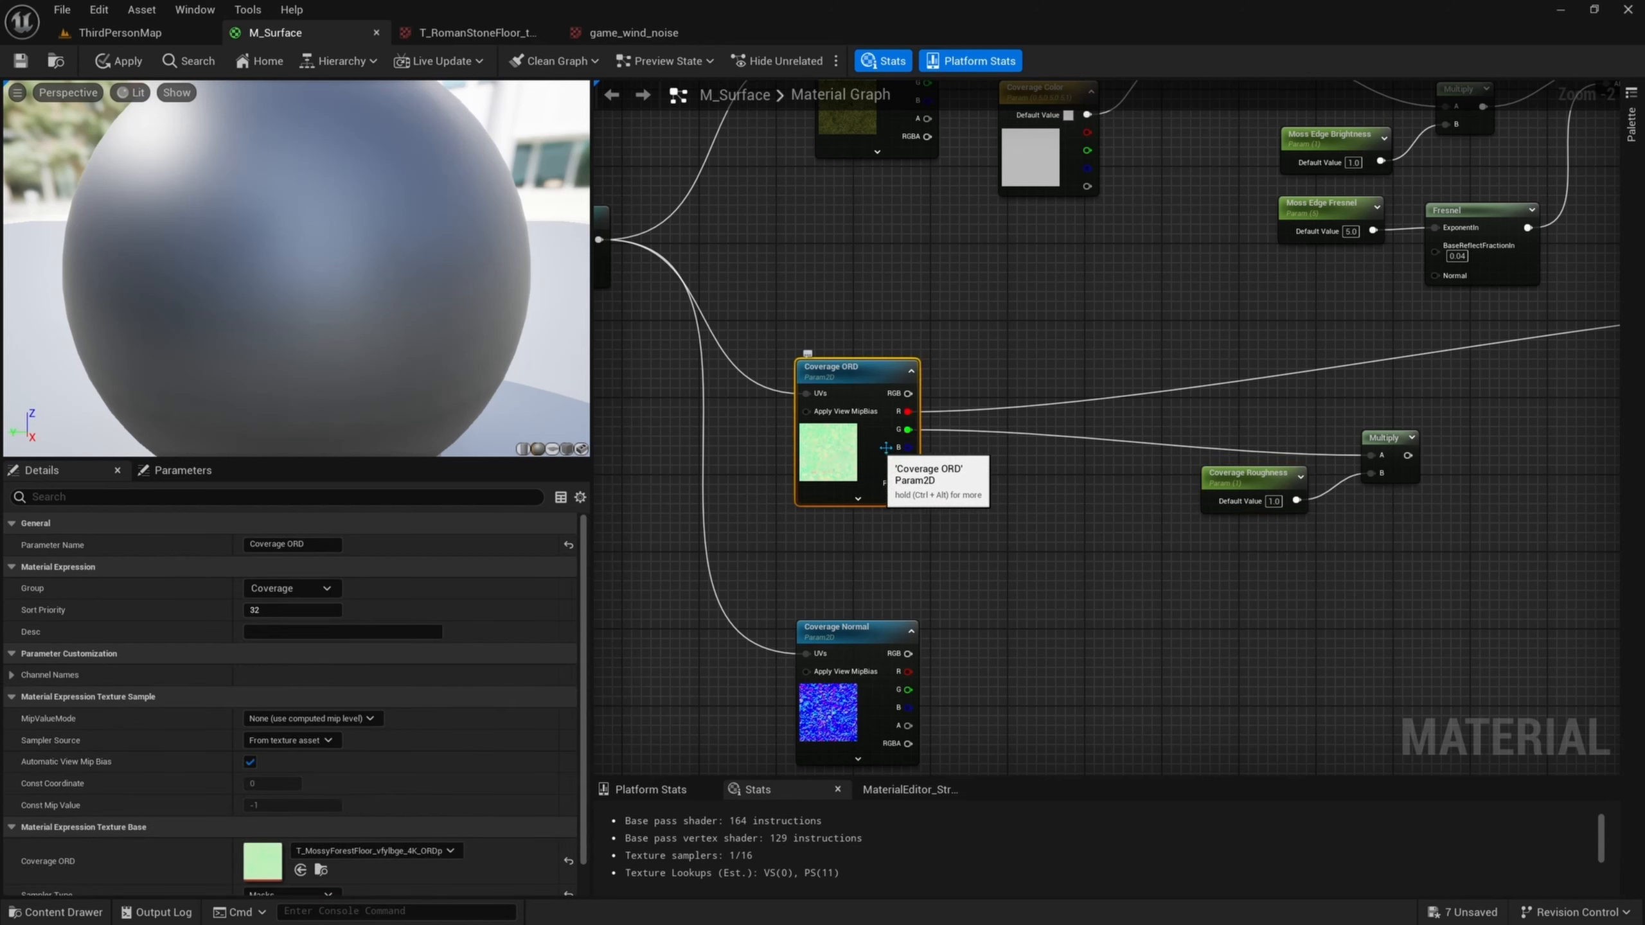
pyautogui.moveTo(1223, 358); pyautogui.dragTo(1248, 607)
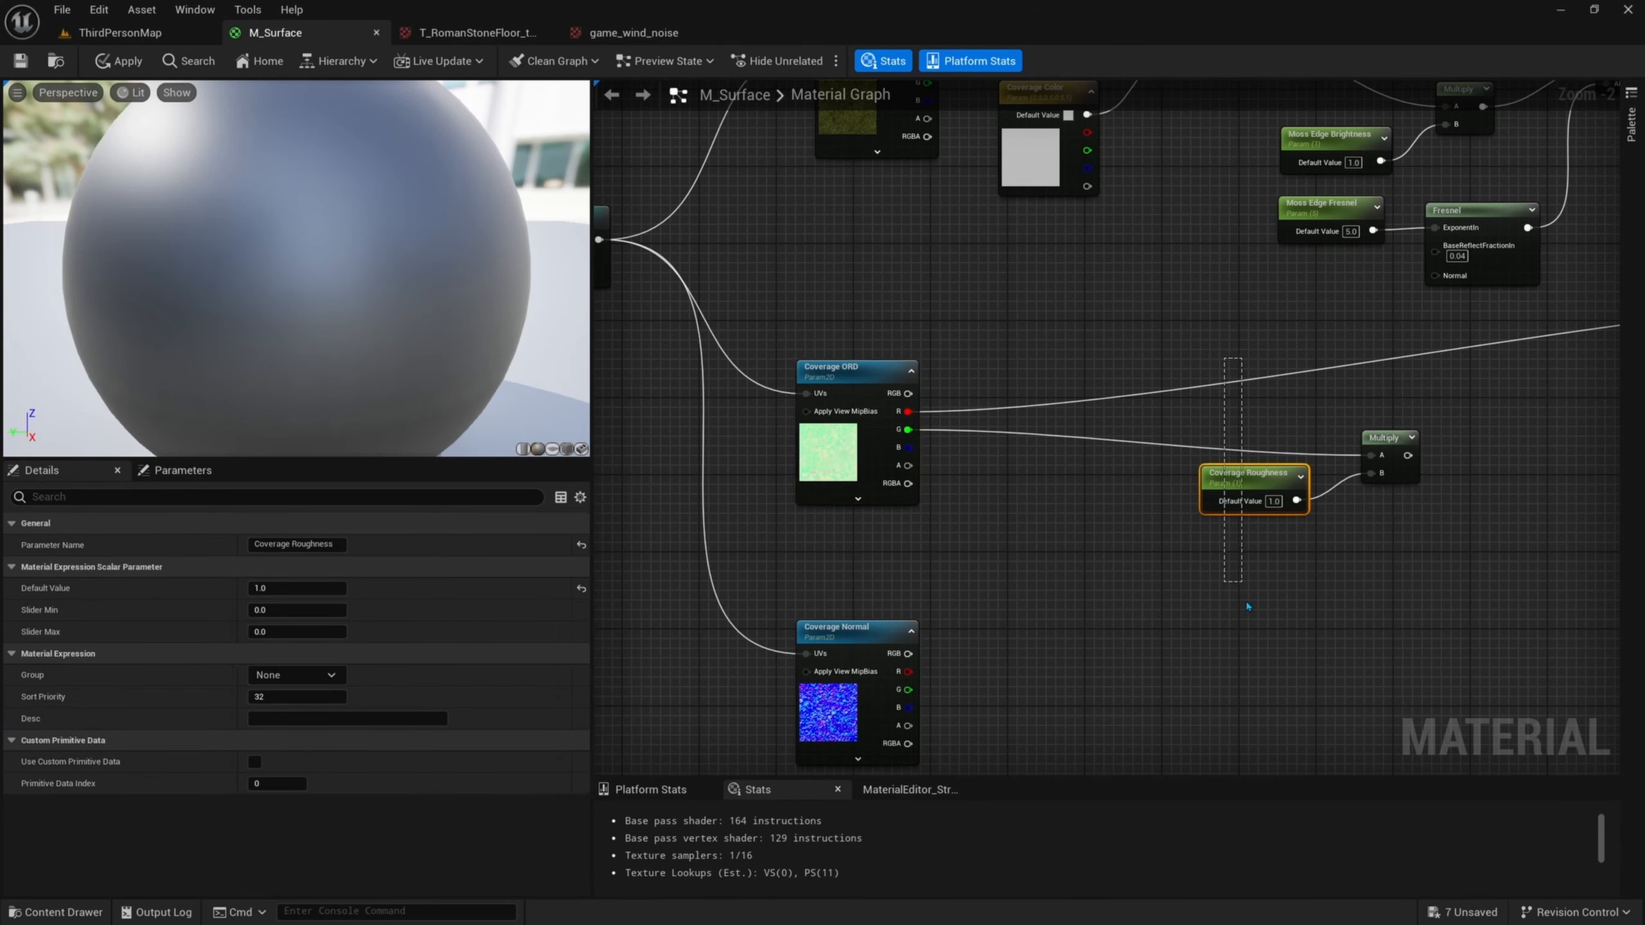
pyautogui.click(295, 674)
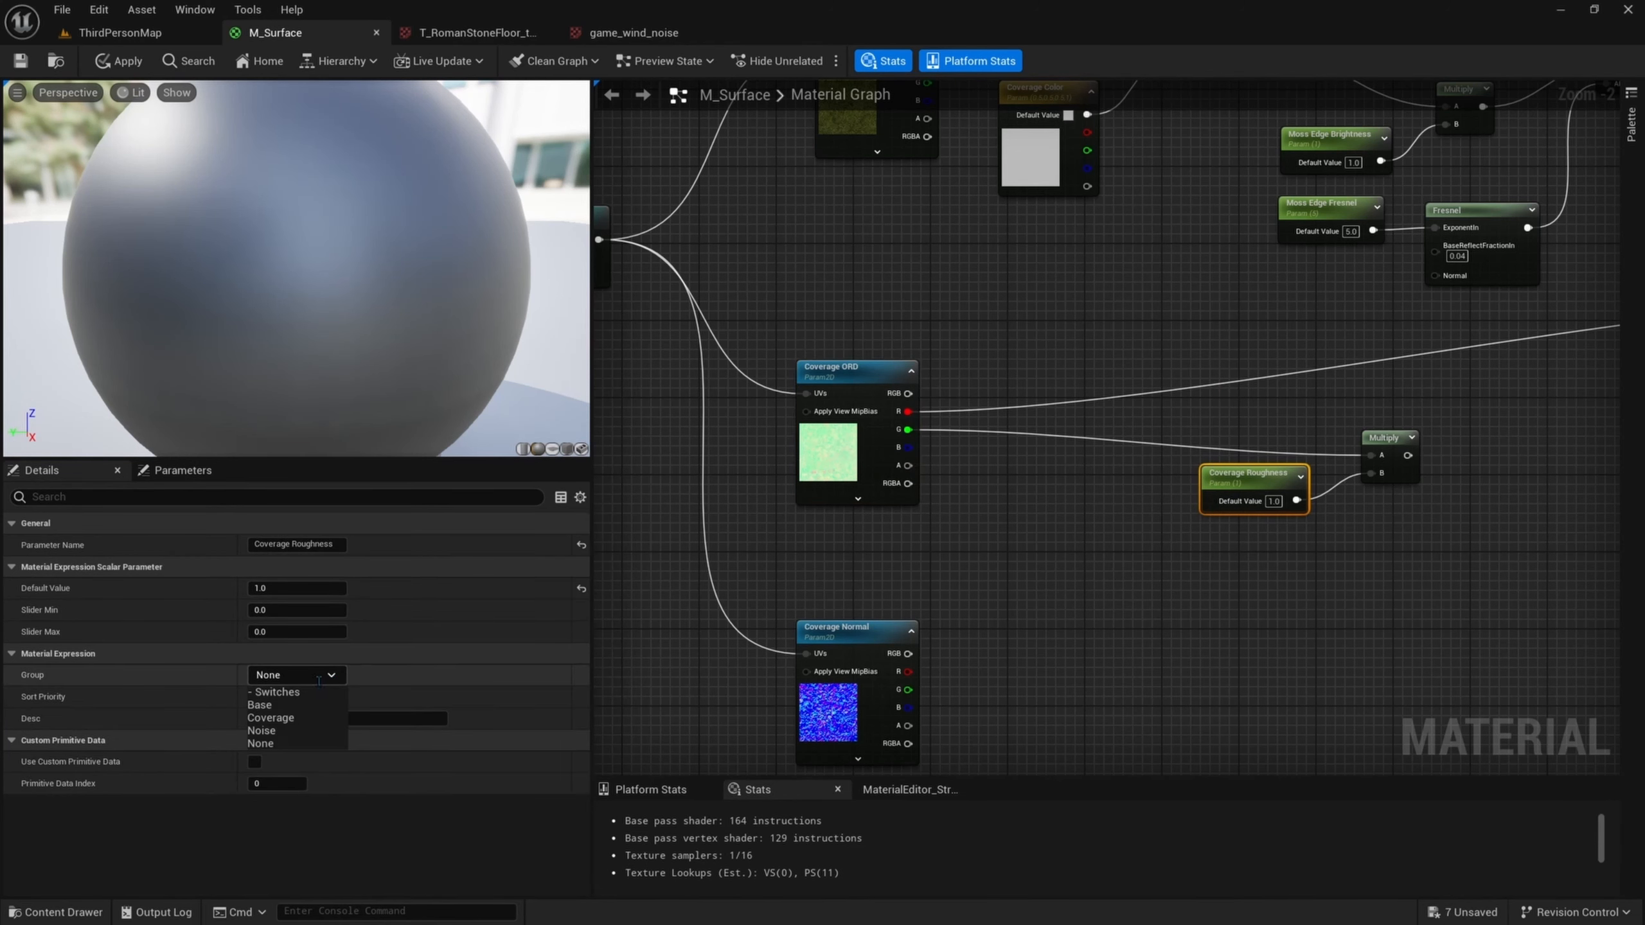
pyautogui.click(272, 714)
# - Connect the roughness Multiply to the Roughness input of MakeMaterialAttributes, and move it with Coverage Roughness closer to that node
pyautogui.moveTo(1338, 484); pyautogui.dragTo(979, 514, button='right')
pyautogui.moveTo(1048, 483); pyautogui.dragTo(1554, 130)
pyautogui.moveTo(1199, 393); pyautogui.dragTo(1271, 393, button='right')
pyautogui.moveTo(1208, 434); pyautogui.dragTo(919, 593)
pyautogui.moveTo(920, 593); pyautogui.dragTo(830, 640, button='right')
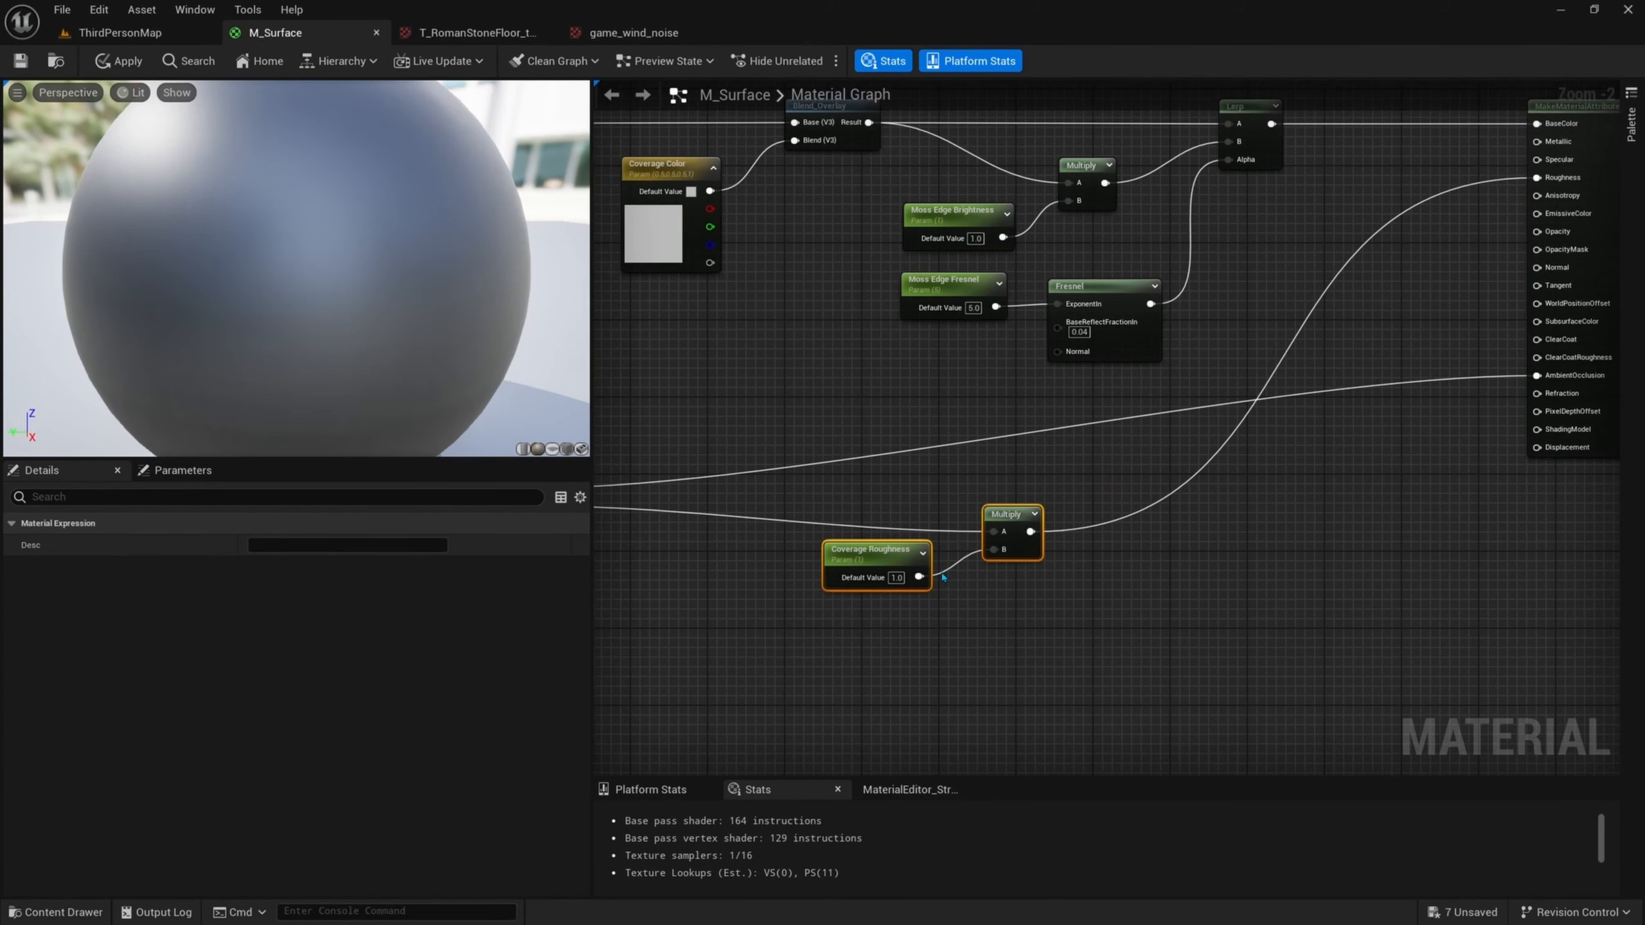
pyautogui.moveTo(879, 559); pyautogui.dragTo(1334, 319)
pyautogui.scroll(-3, 1372, 389)
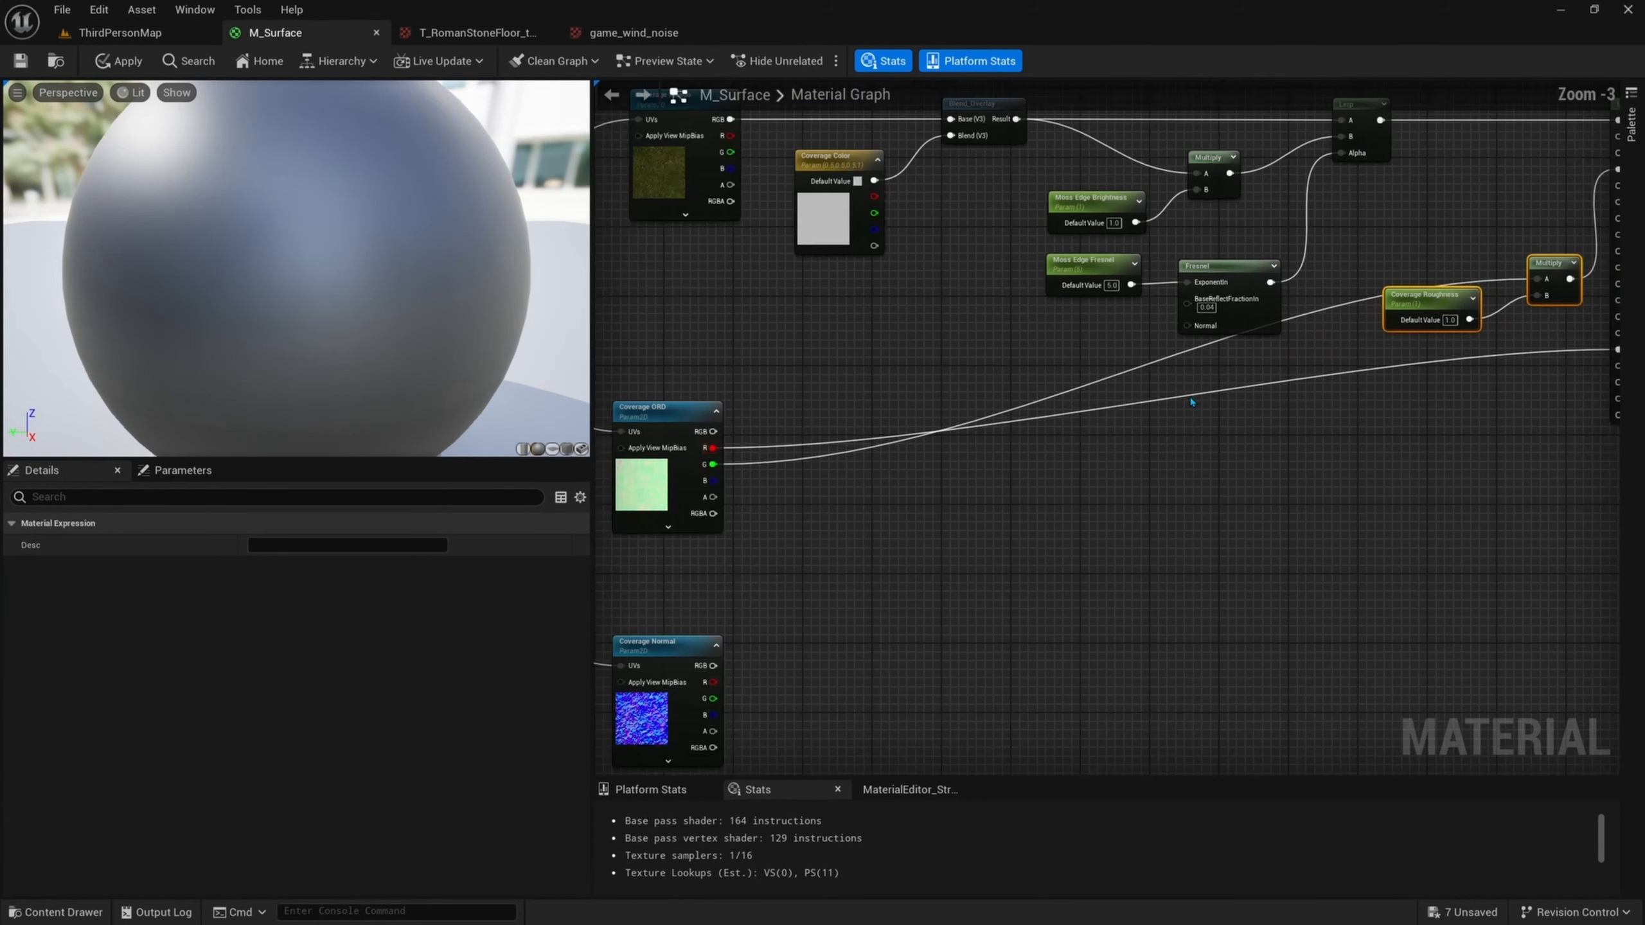
pyautogui.moveTo(1486, 305); pyautogui.dragTo(1343, 433)
pyautogui.click(1201, 525)
# - Connect the blue channel of the Coverage ORD texture to the Displacement input of MakeMaterialAttributes
pyautogui.scroll(2, 1086, 422)
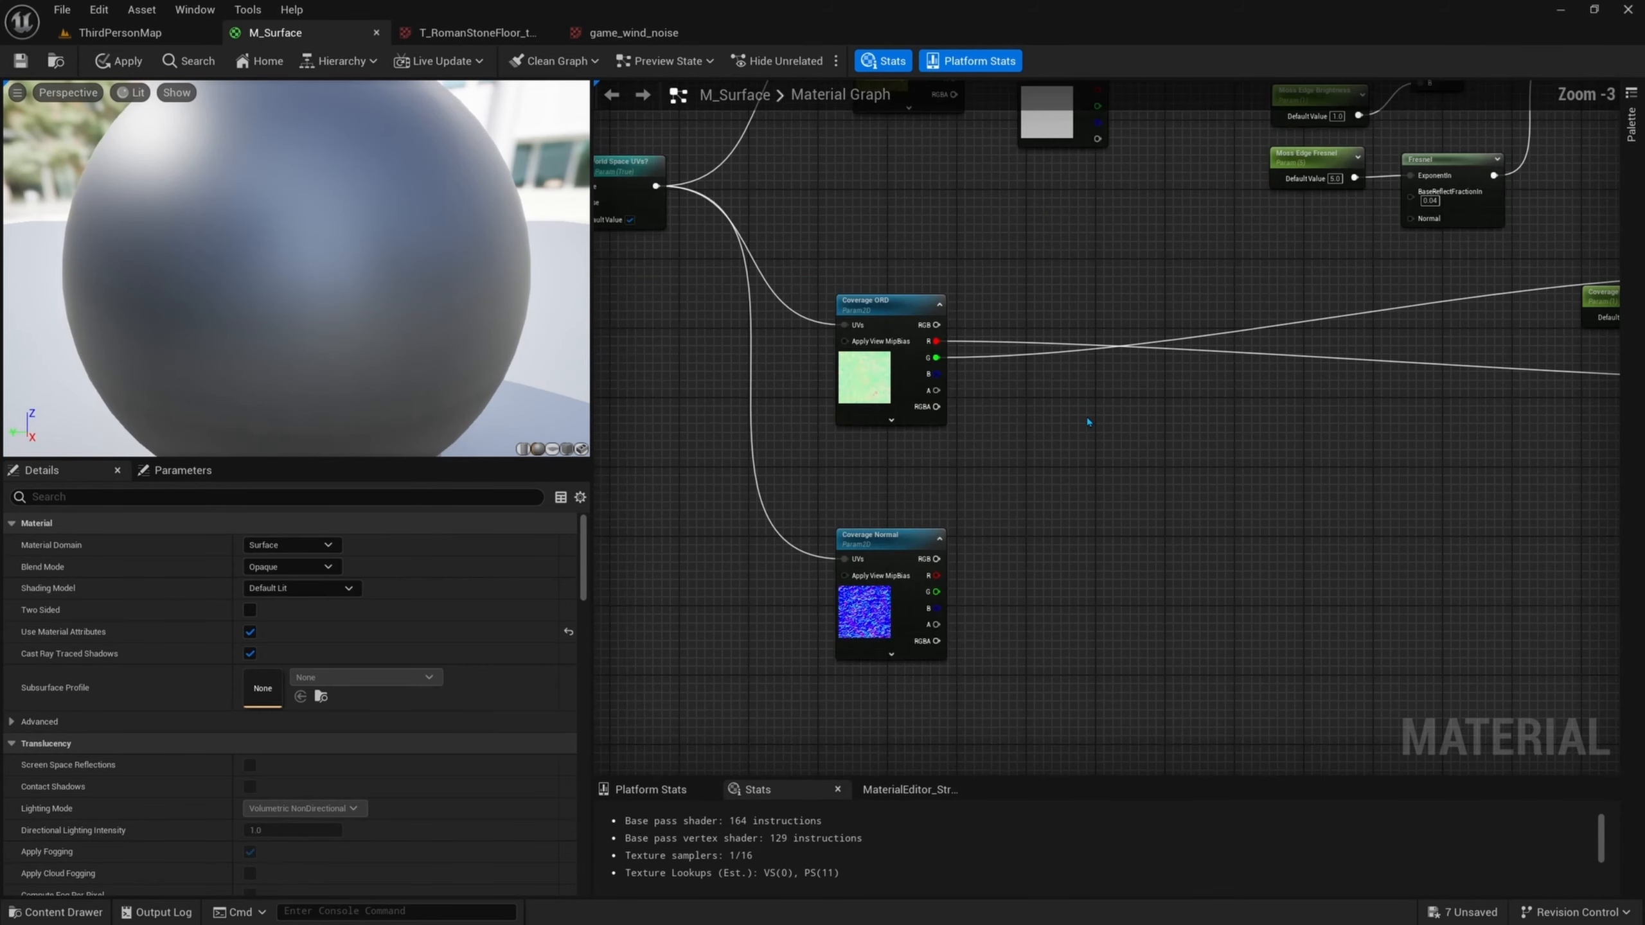
pyautogui.moveTo(832, 411); pyautogui.dragTo(1378, 475)
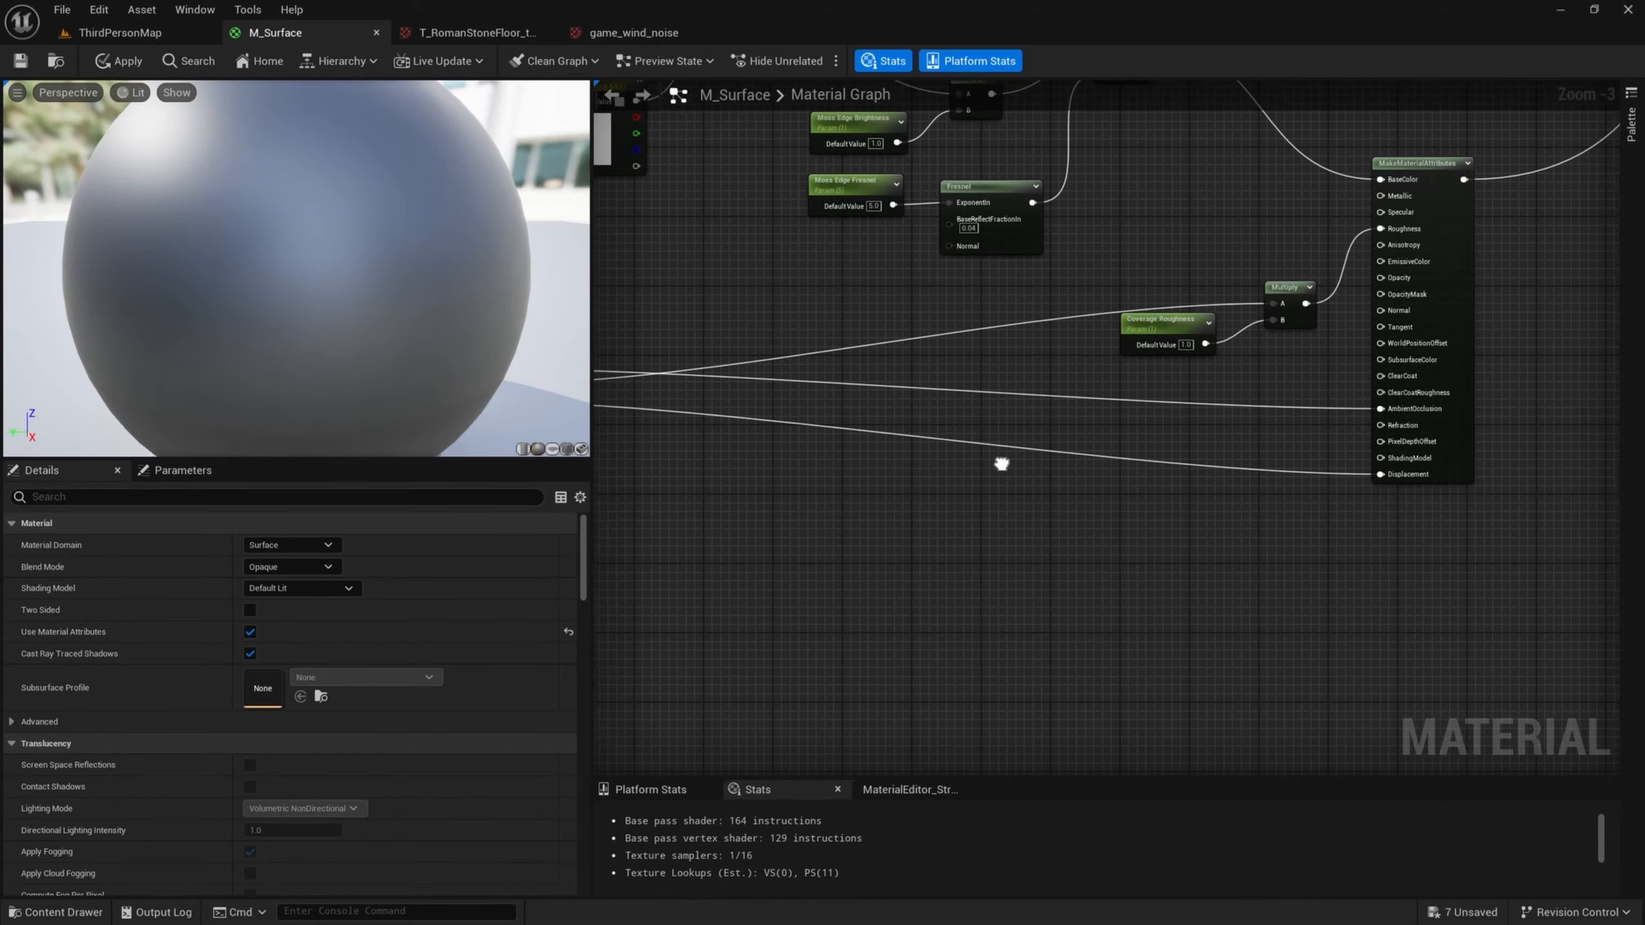
# - Add a FlattenNormal node fed by the Coverage Normal texture's RGB output and place it farther right, level with the texture
pyautogui.moveTo(998, 463); pyautogui.dragTo(1303, 428, button='right')
pyautogui.moveTo(1015, 429); pyautogui.dragTo(934, 393, button='right')
pyautogui.moveTo(818, 396); pyautogui.dragTo(801, 422, button='right')
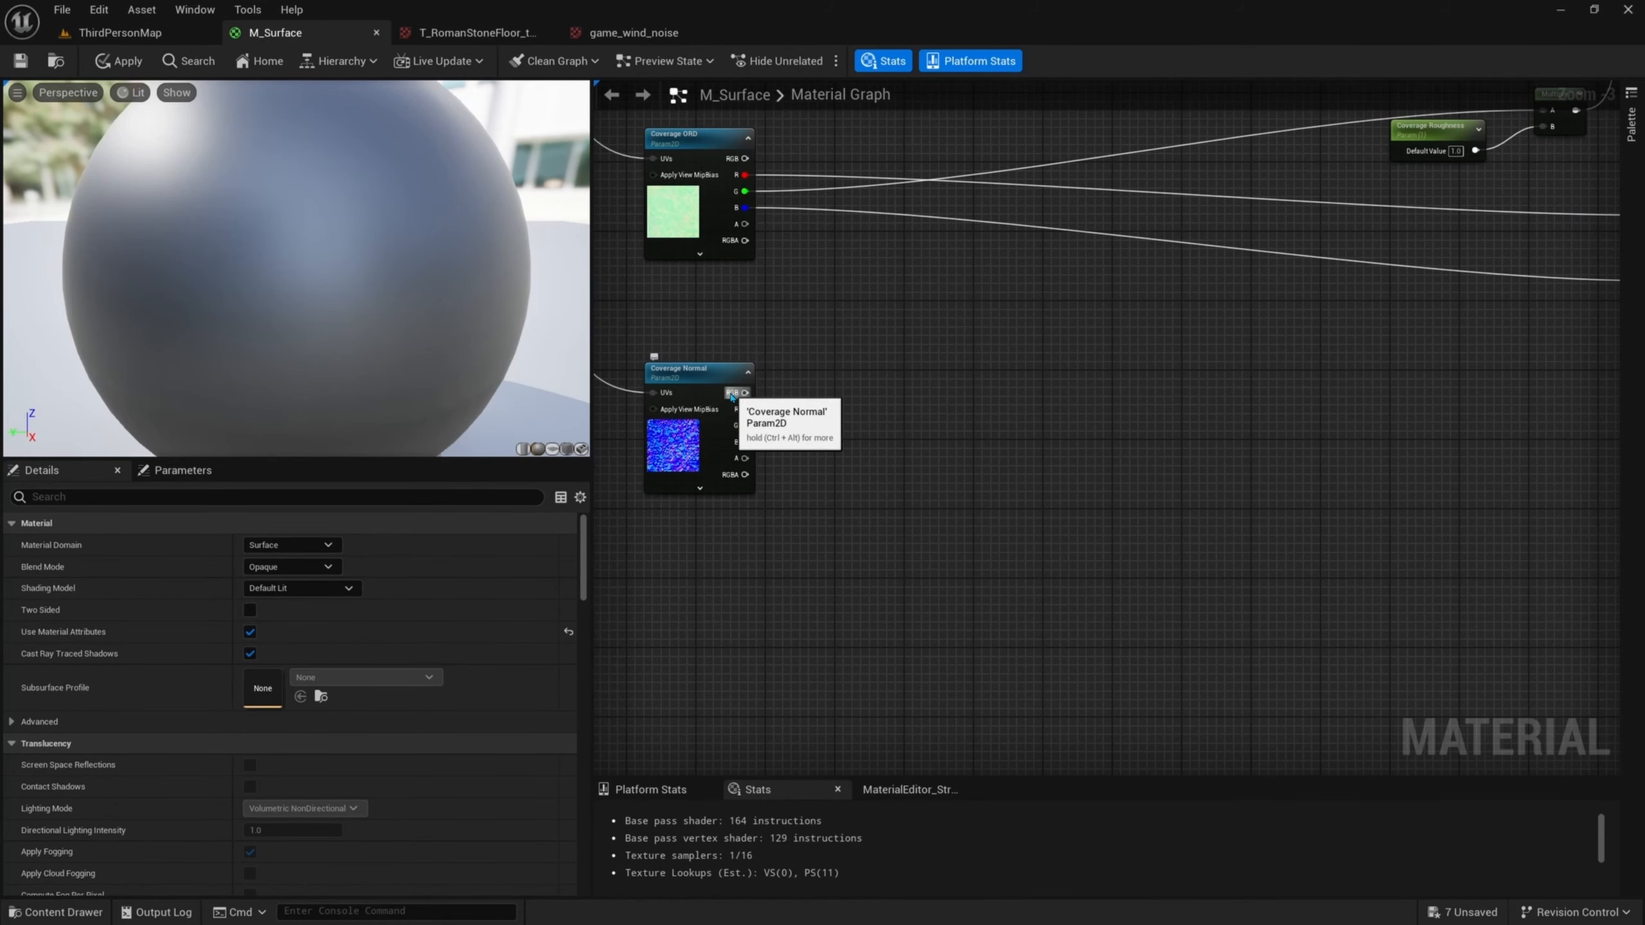
pyautogui.moveTo(731, 402); pyautogui.dragTo(961, 394)
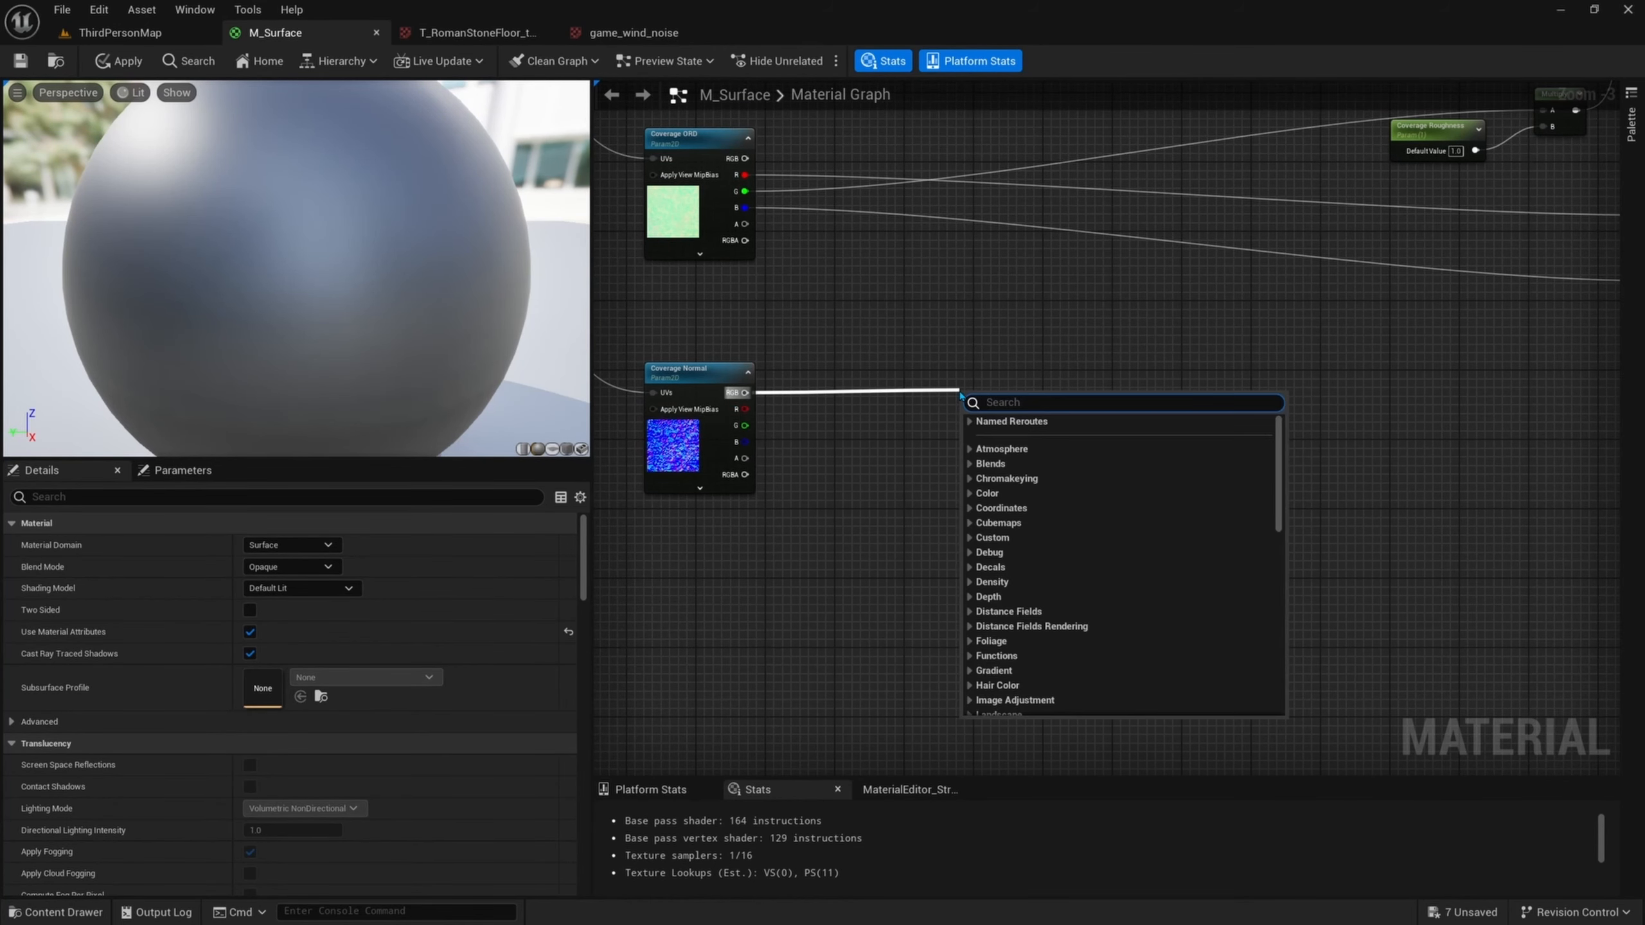
pyautogui.write('flatt')
pyautogui.press('Return')
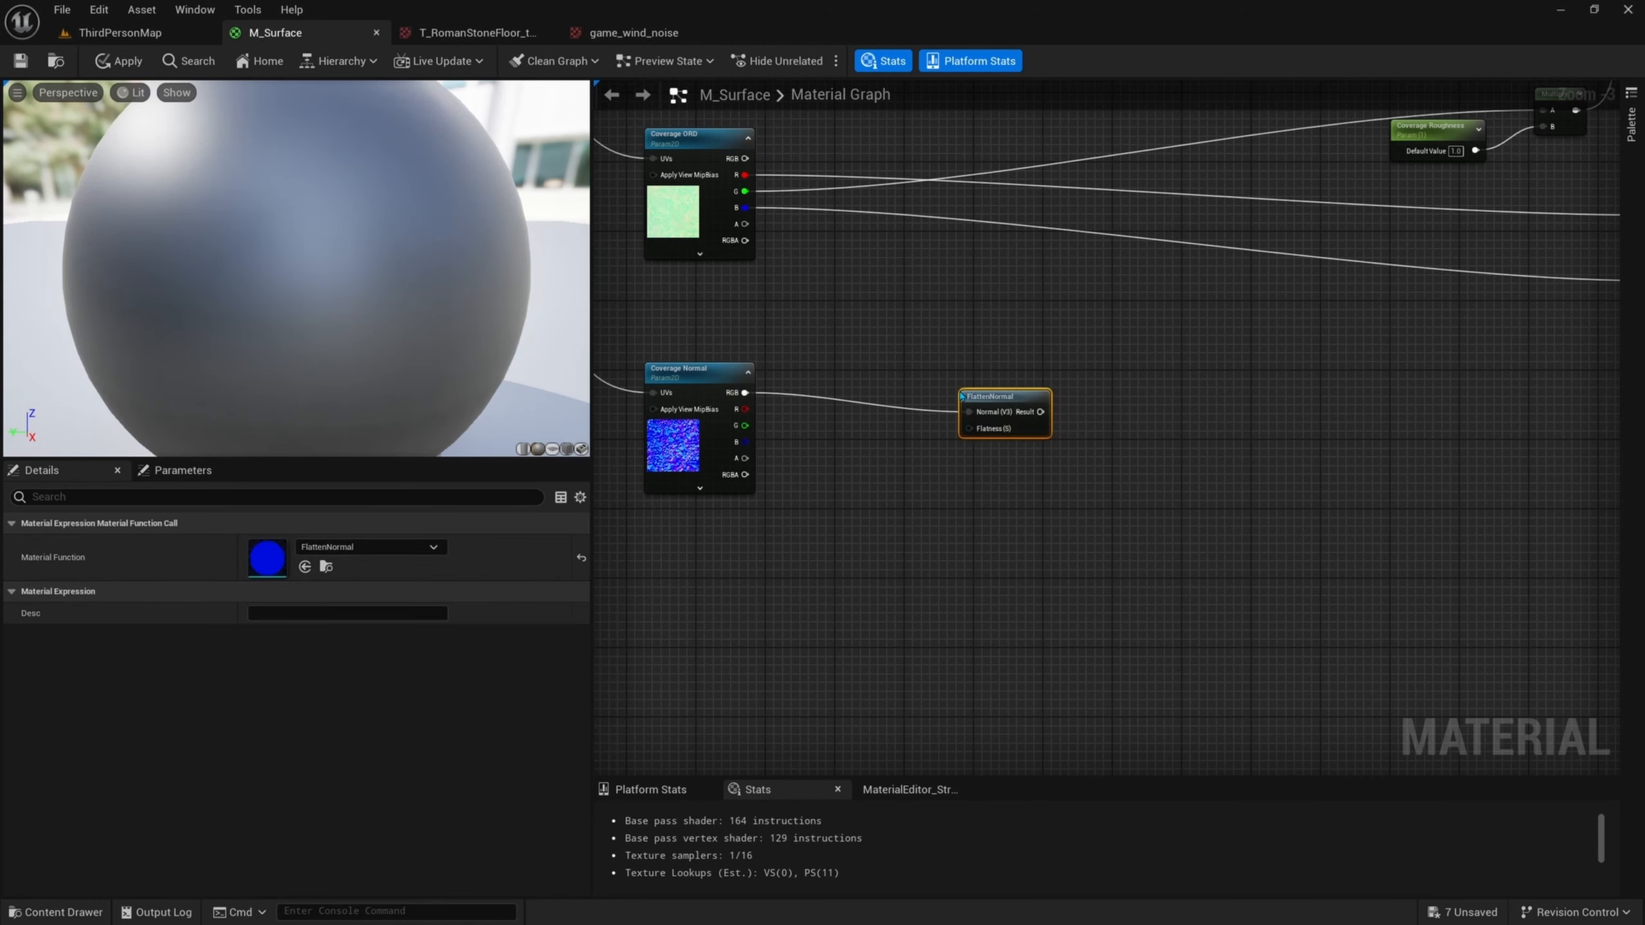
pyautogui.moveTo(968, 397); pyautogui.dragTo(1042, 370)
# - Create a scalar parameter named Coverage Normal Intensity below the Coverage Normal texture and set its default value to 1
pyautogui.moveTo(858, 470); pyautogui.dragTo(960, 454, button='right')
pyautogui.click(887, 459)
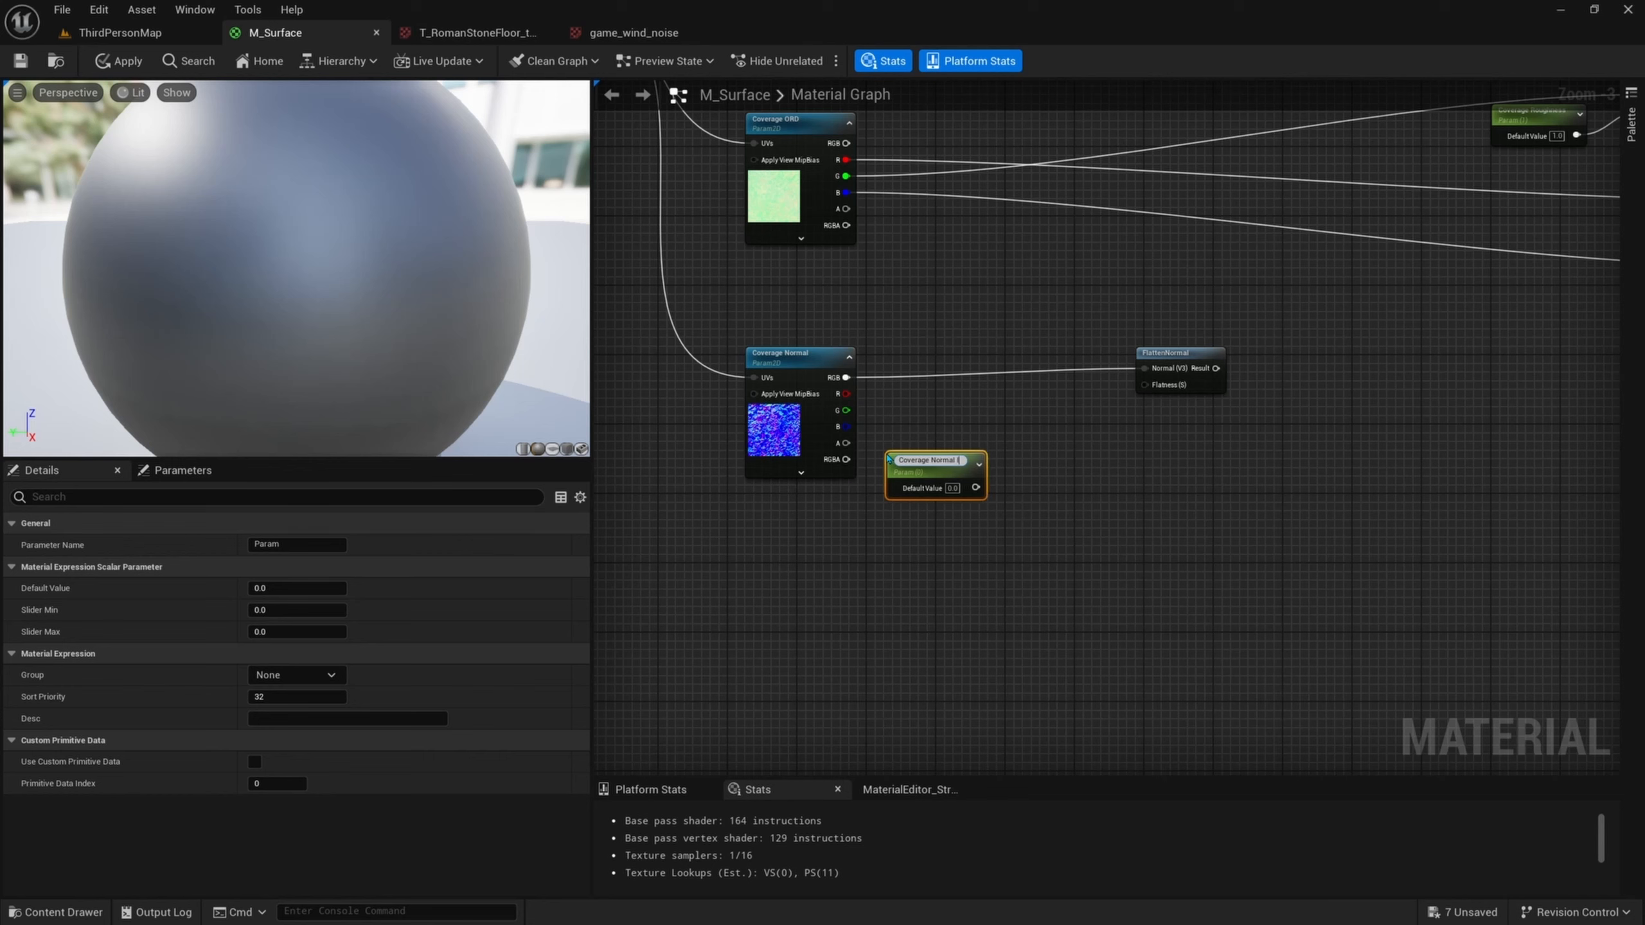
pyautogui.write('Coverage Normal Intensity')
pyautogui.press('Return')
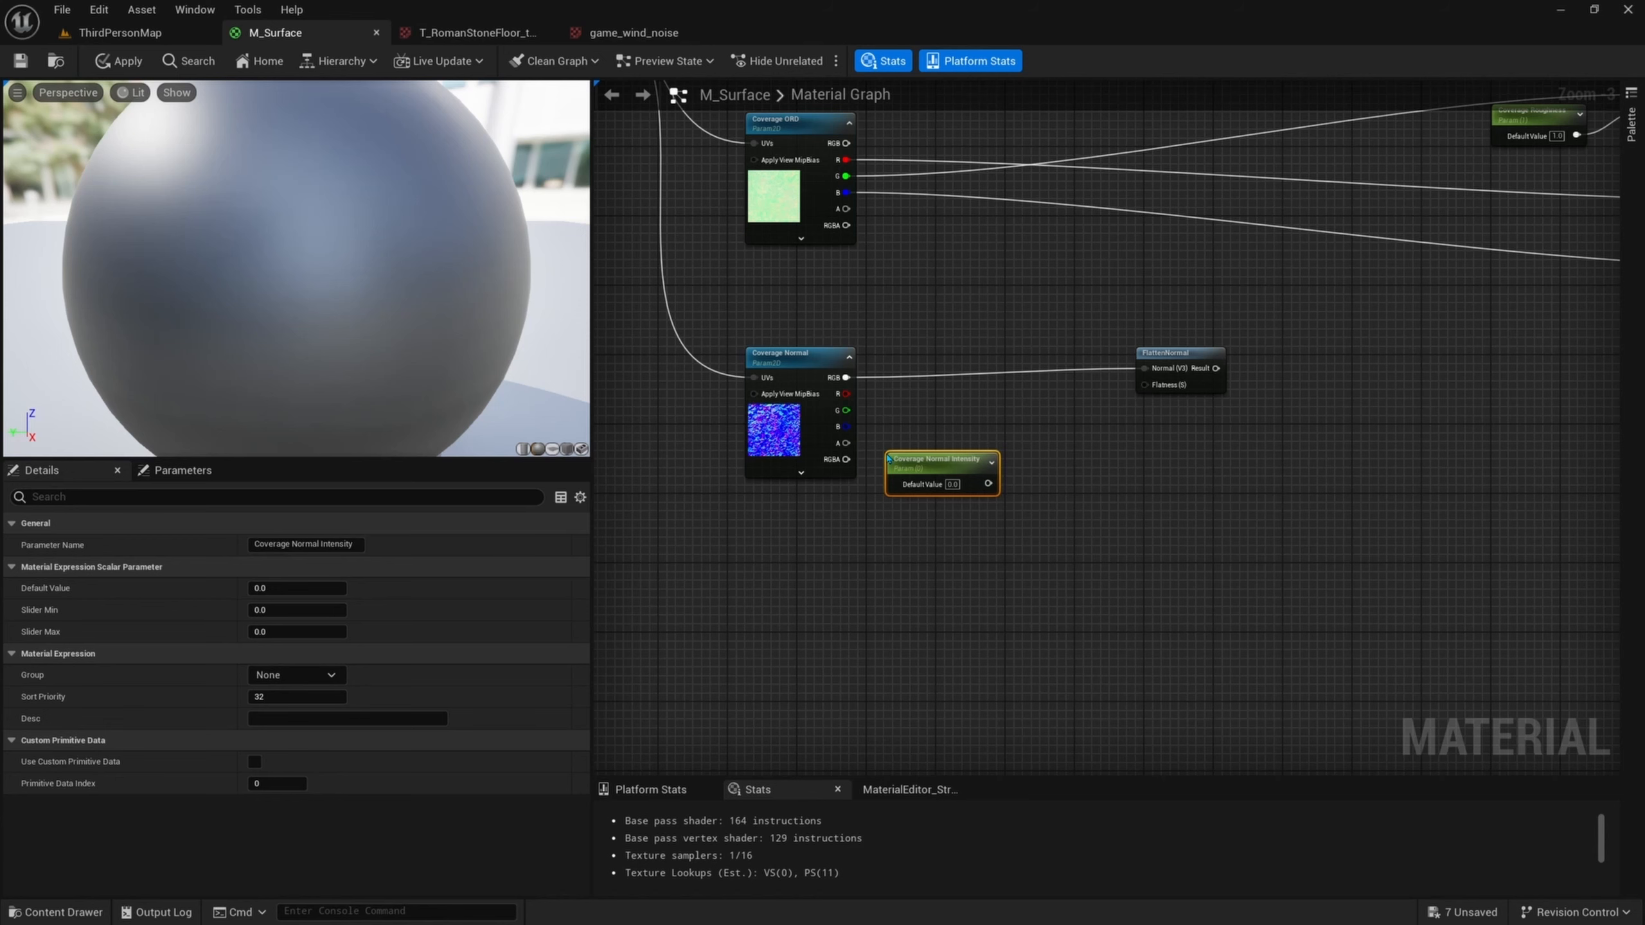
pyautogui.click(951, 484)
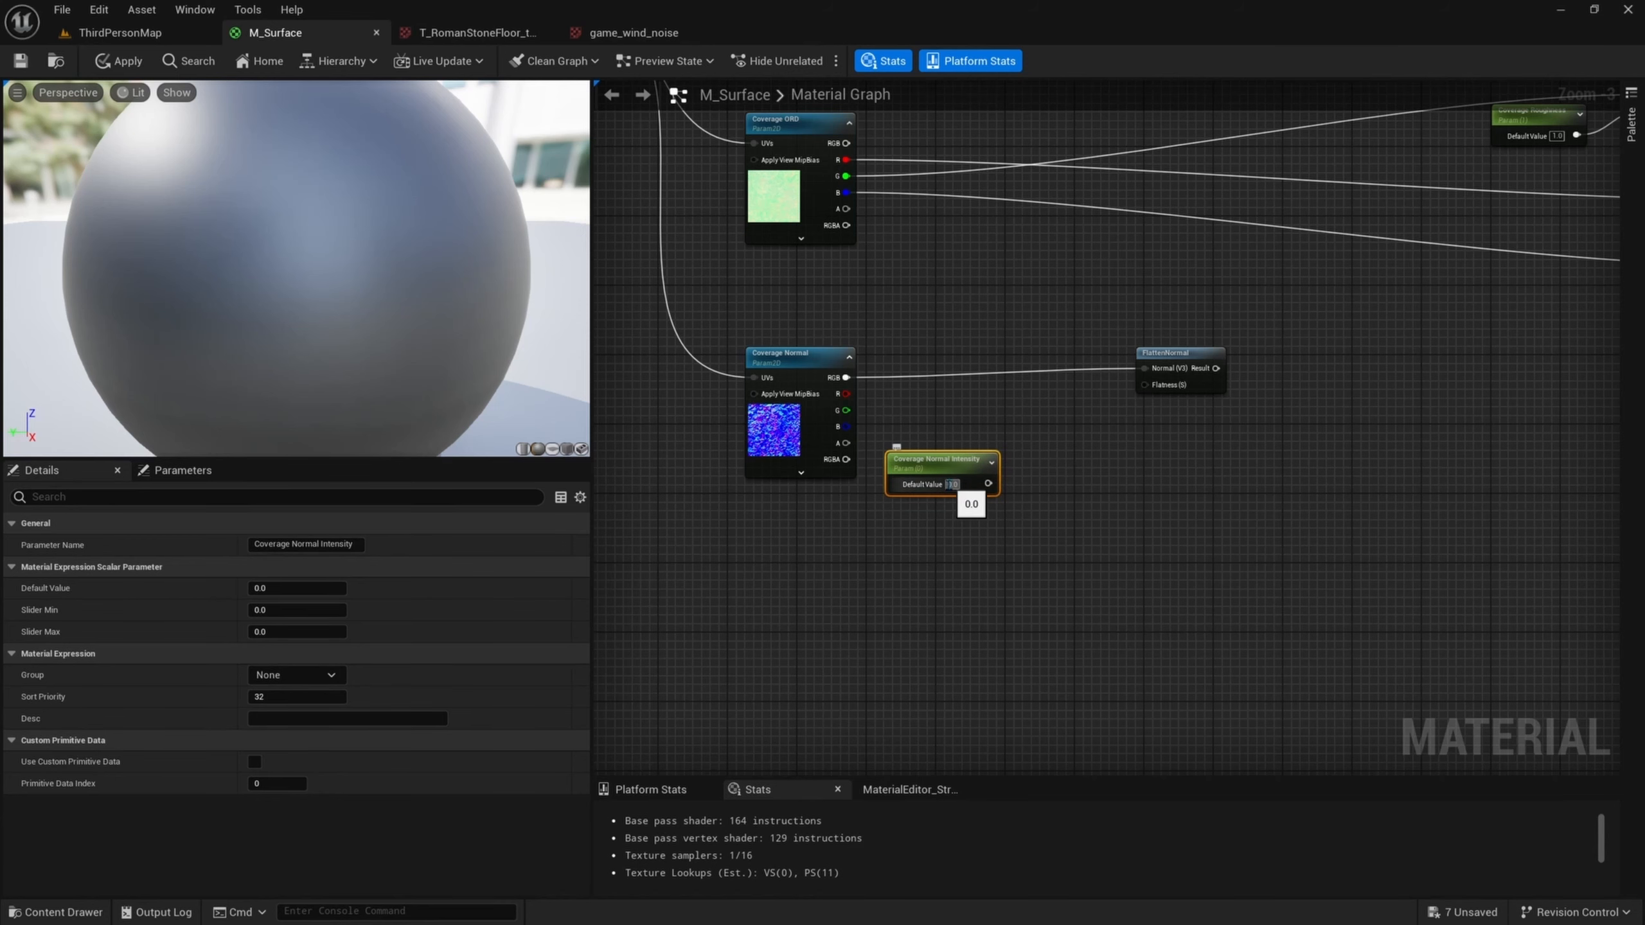
pyautogui.write('1')
# - Add a OneMinus (1-x) node fed by Coverage Normal Intensity and connect its output to the FlattenNormal Flatness input
pyautogui.moveTo(1044, 475); pyautogui.dragTo(1009, 519, button='right')
pyautogui.moveTo(955, 527); pyautogui.dragTo(1013, 506)
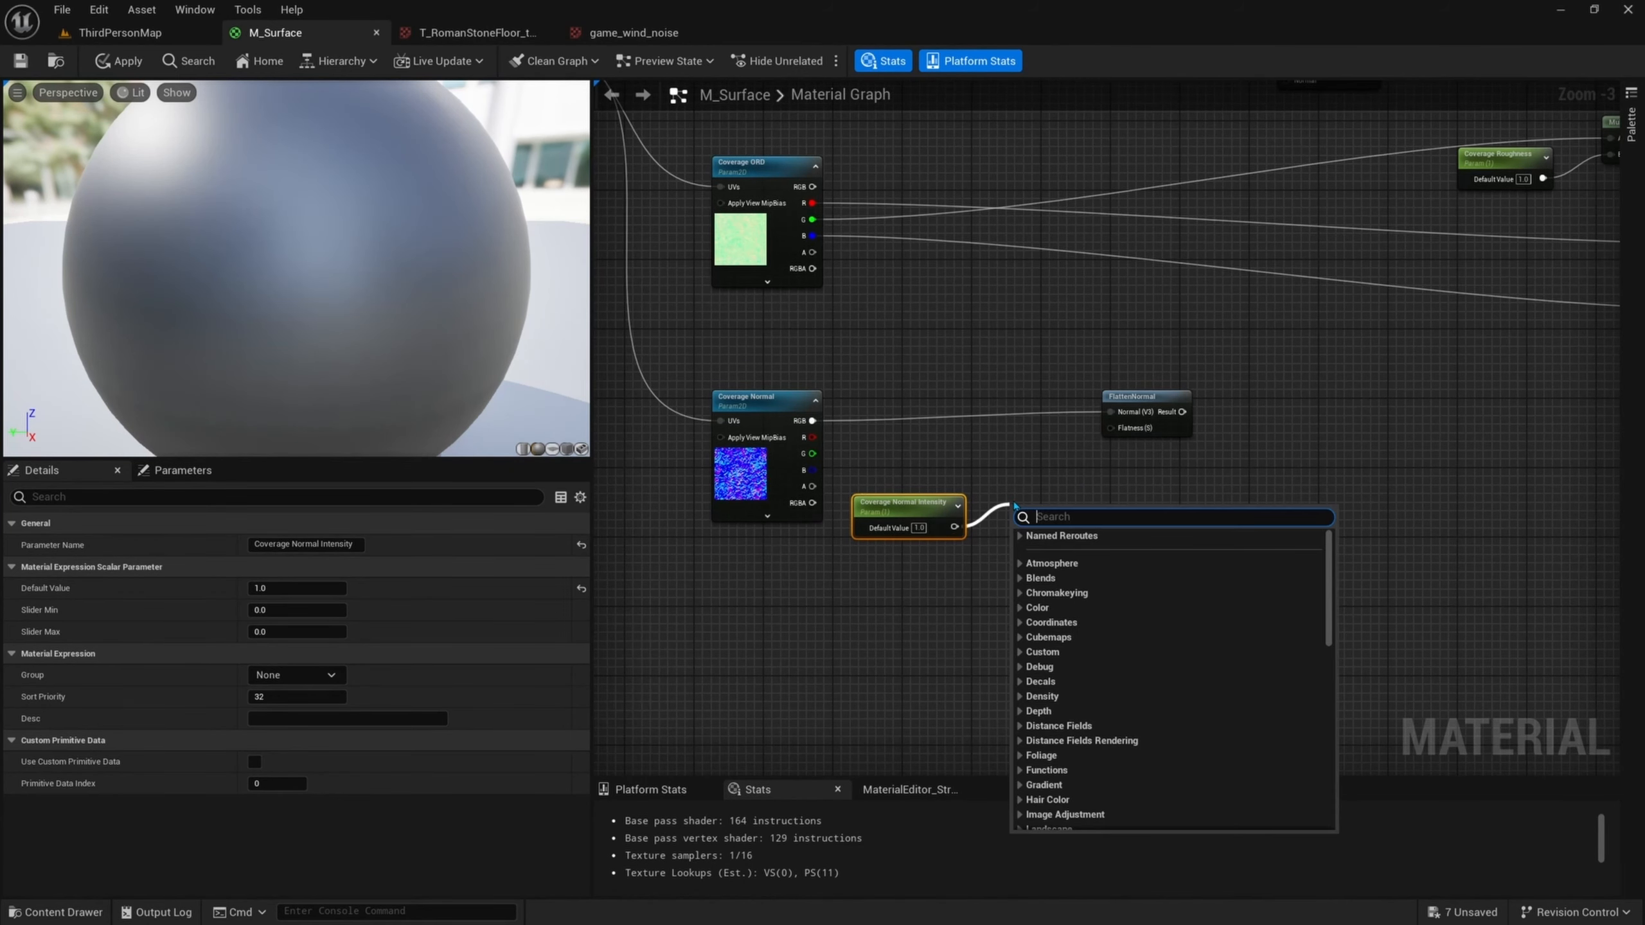
pyautogui.write('1-')
pyautogui.press('Return')
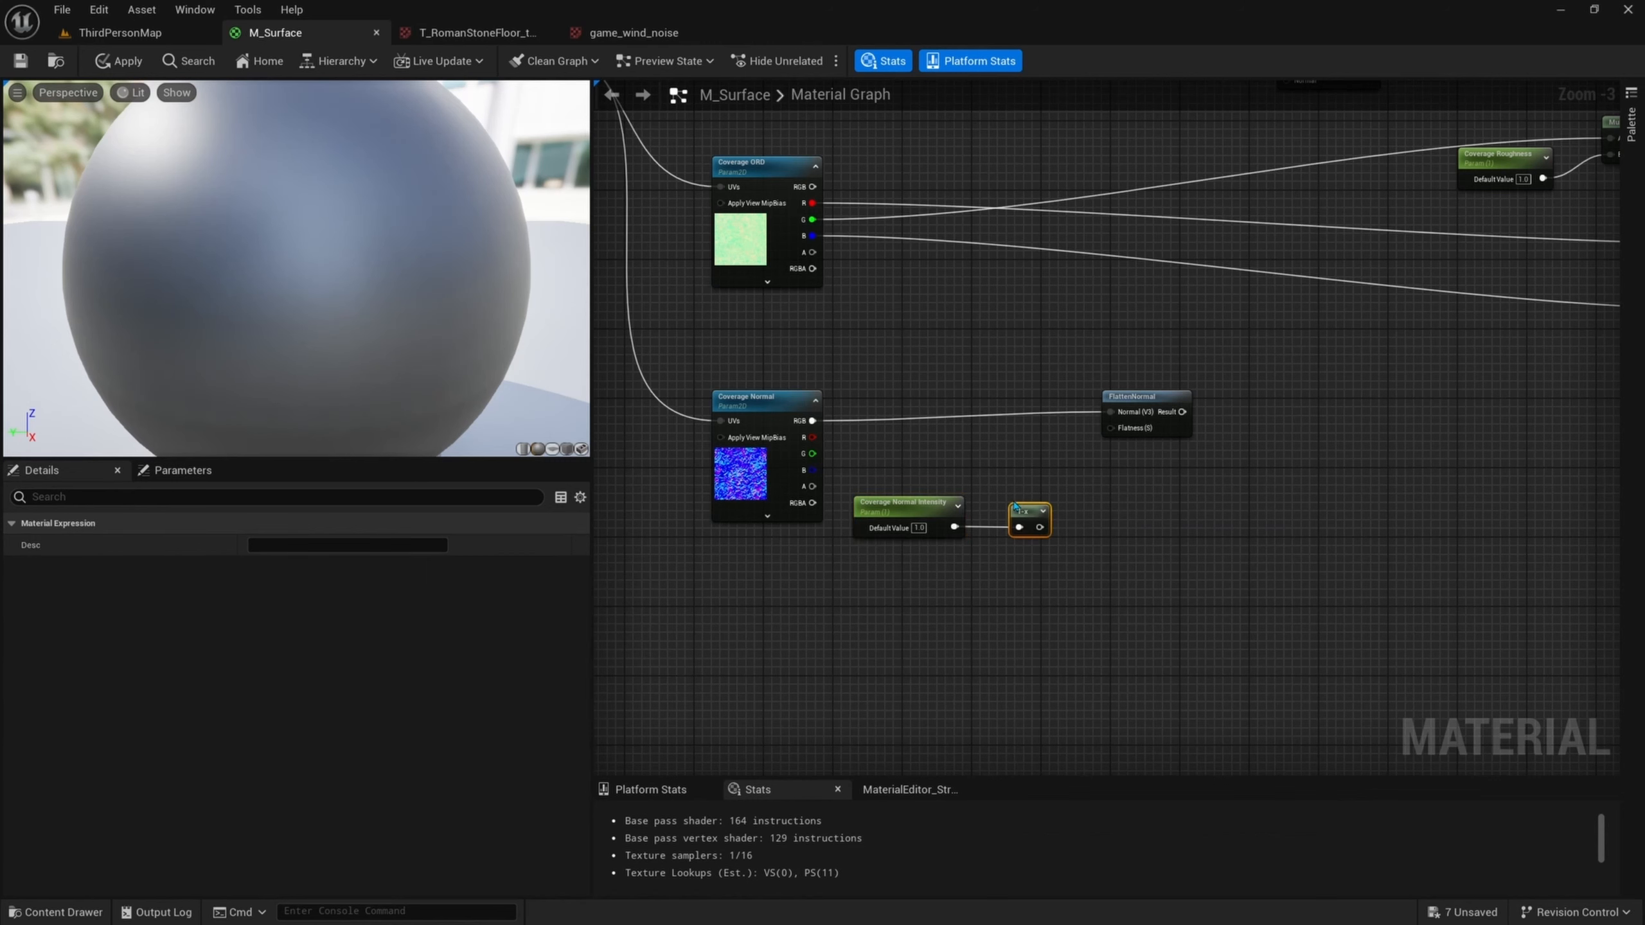
pyautogui.moveTo(1040, 527); pyautogui.dragTo(1114, 466)
# - Move FlattenNormal closer in line with the Coverage Normal texture, and move Coverage Normal Intensity and the 1-x node up beneath the wire
pyautogui.press('q')
pyautogui.press('Left')
pyautogui.press('Left')
pyautogui.press('Left')
pyautogui.press('Left')
pyautogui.moveTo(1087, 530); pyautogui.dragTo(975, 588)
pyautogui.press('Left')
pyautogui.press('Left')
pyautogui.press('Left')
pyautogui.moveTo(1055, 627); pyautogui.dragTo(899, 572)
pyautogui.press('Up')
pyautogui.press('Up')
pyautogui.press('Up')
pyautogui.press('Up')
pyautogui.press('Up')
pyautogui.press('Up')
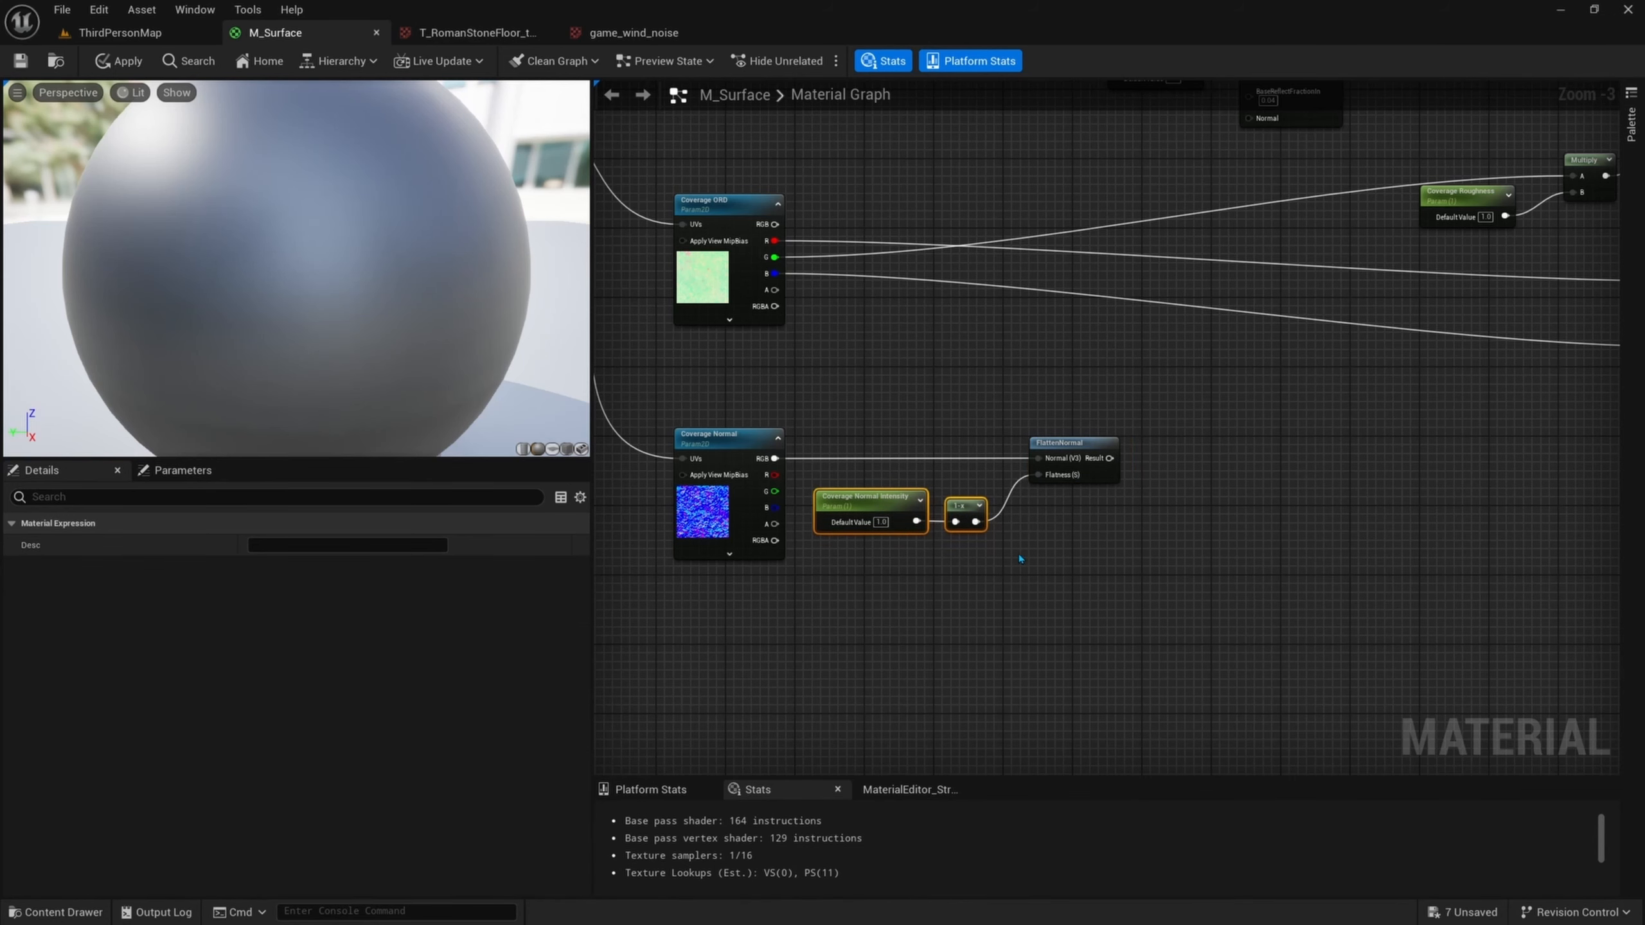
# - Compare the Coverage Normal texture branch with the Base Normal texture branch
pyautogui.moveTo(1142, 527)
pyautogui.mouseDown(button='right')
pyautogui.moveTo(1084, 512)
pyautogui.moveTo(1133, 543)
pyautogui.mouseUp(button='right')
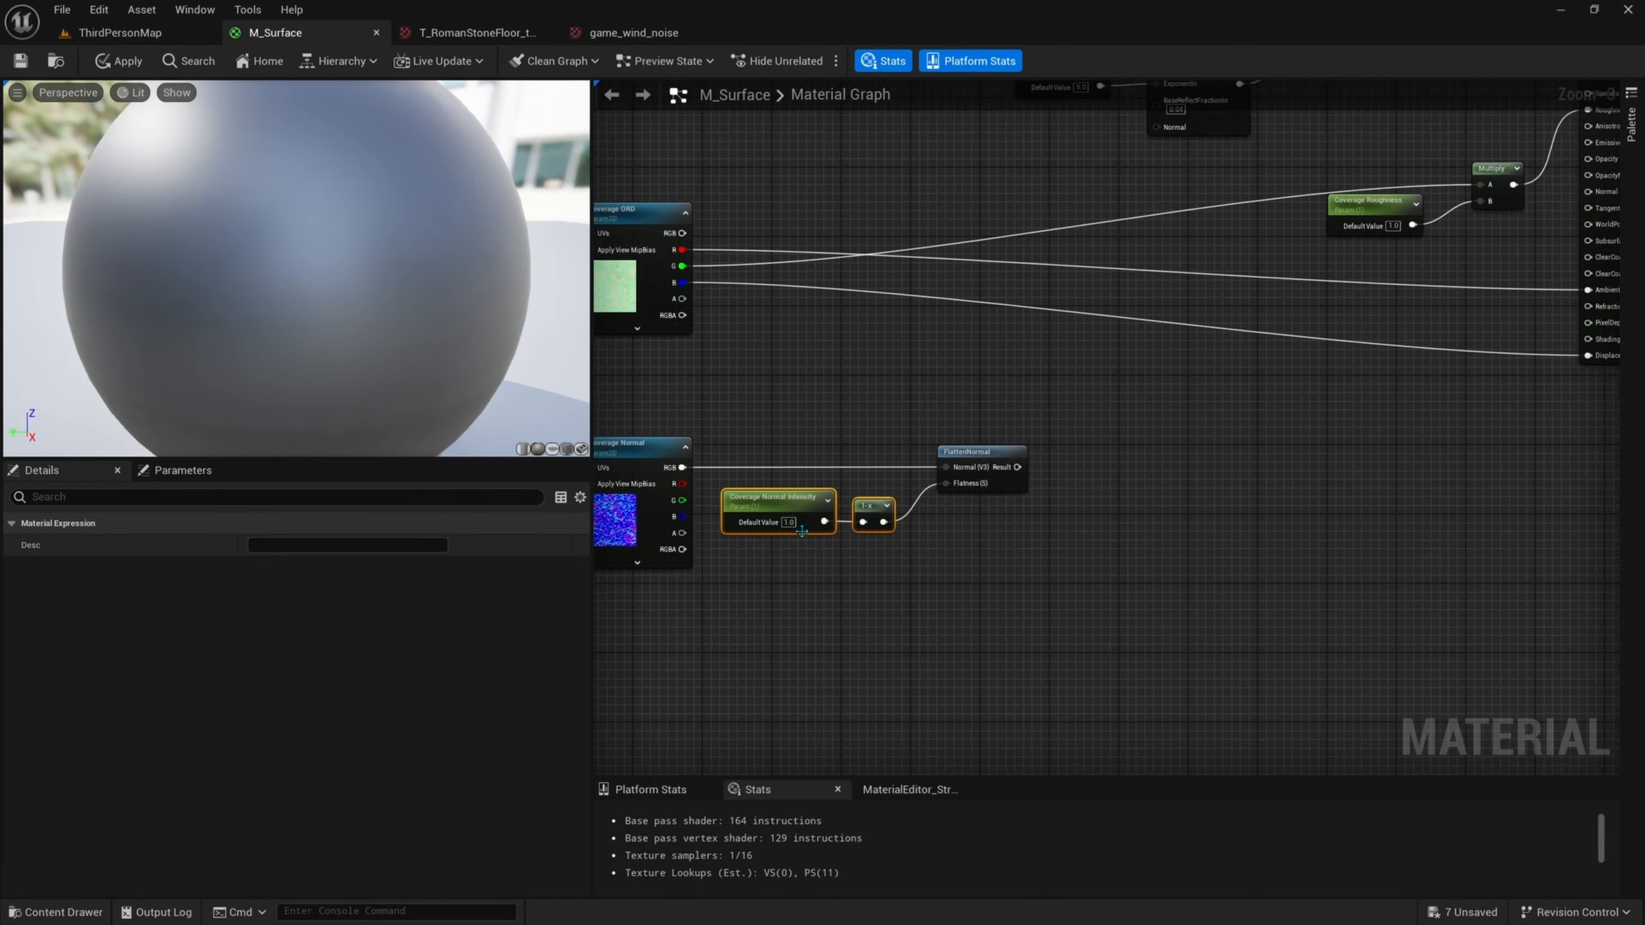
pyautogui.moveTo(1077, 471); pyautogui.dragTo(1079, 534, button='right')
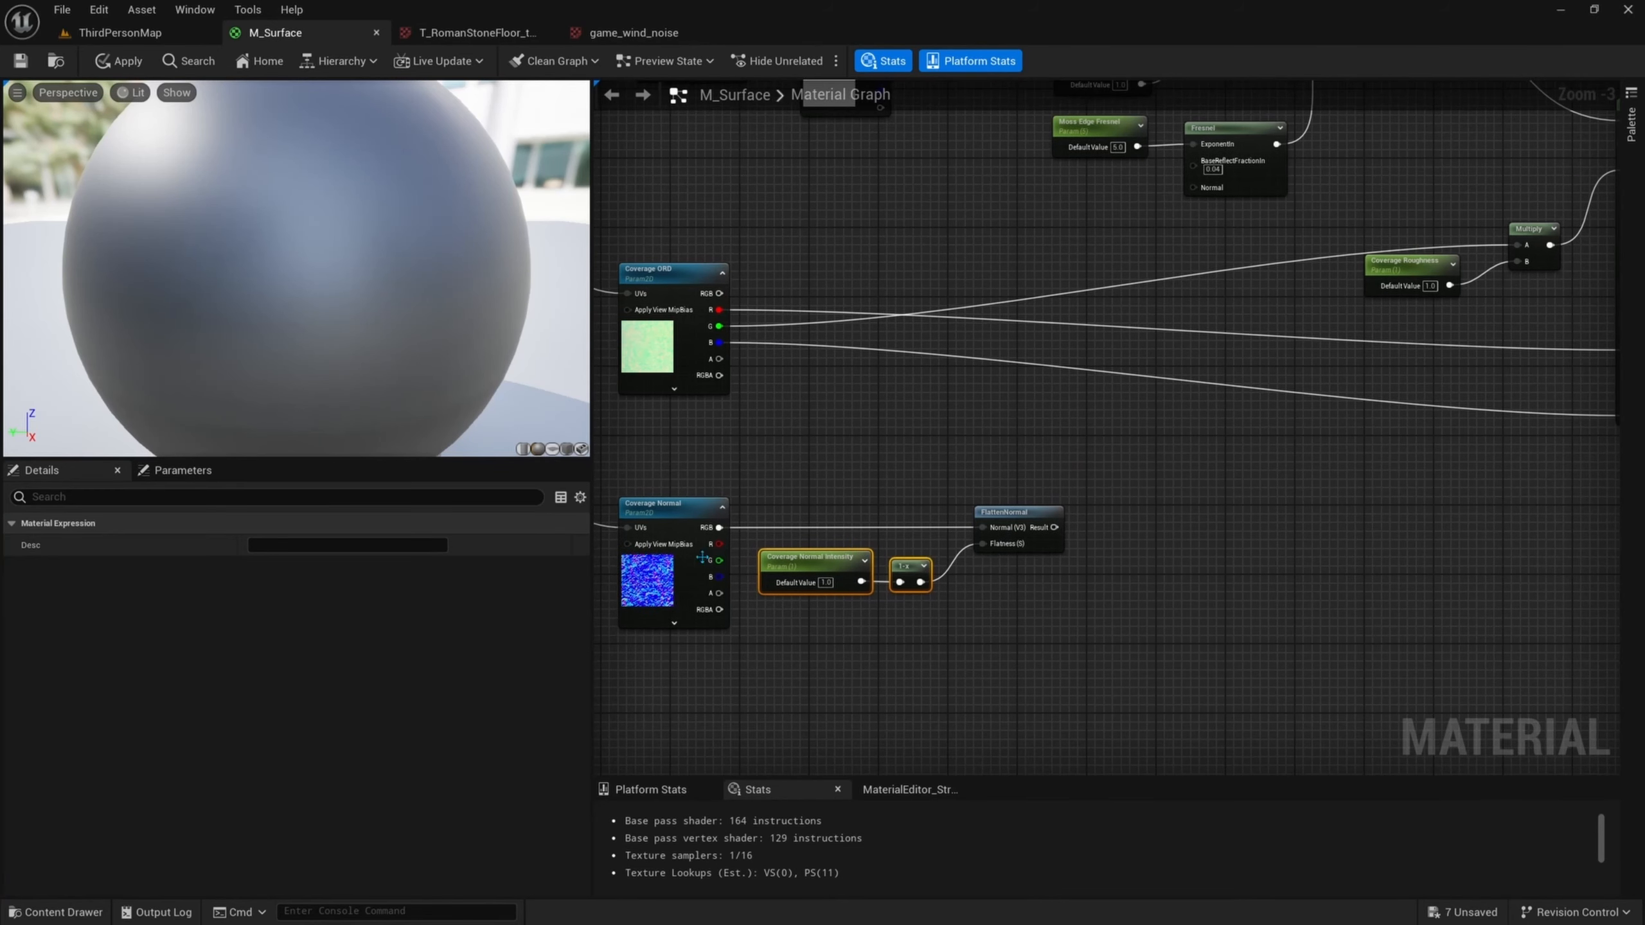
pyautogui.moveTo(701, 555); pyautogui.dragTo(818, 538, button='right')
pyautogui.moveTo(849, 449); pyautogui.dragTo(748, 647)
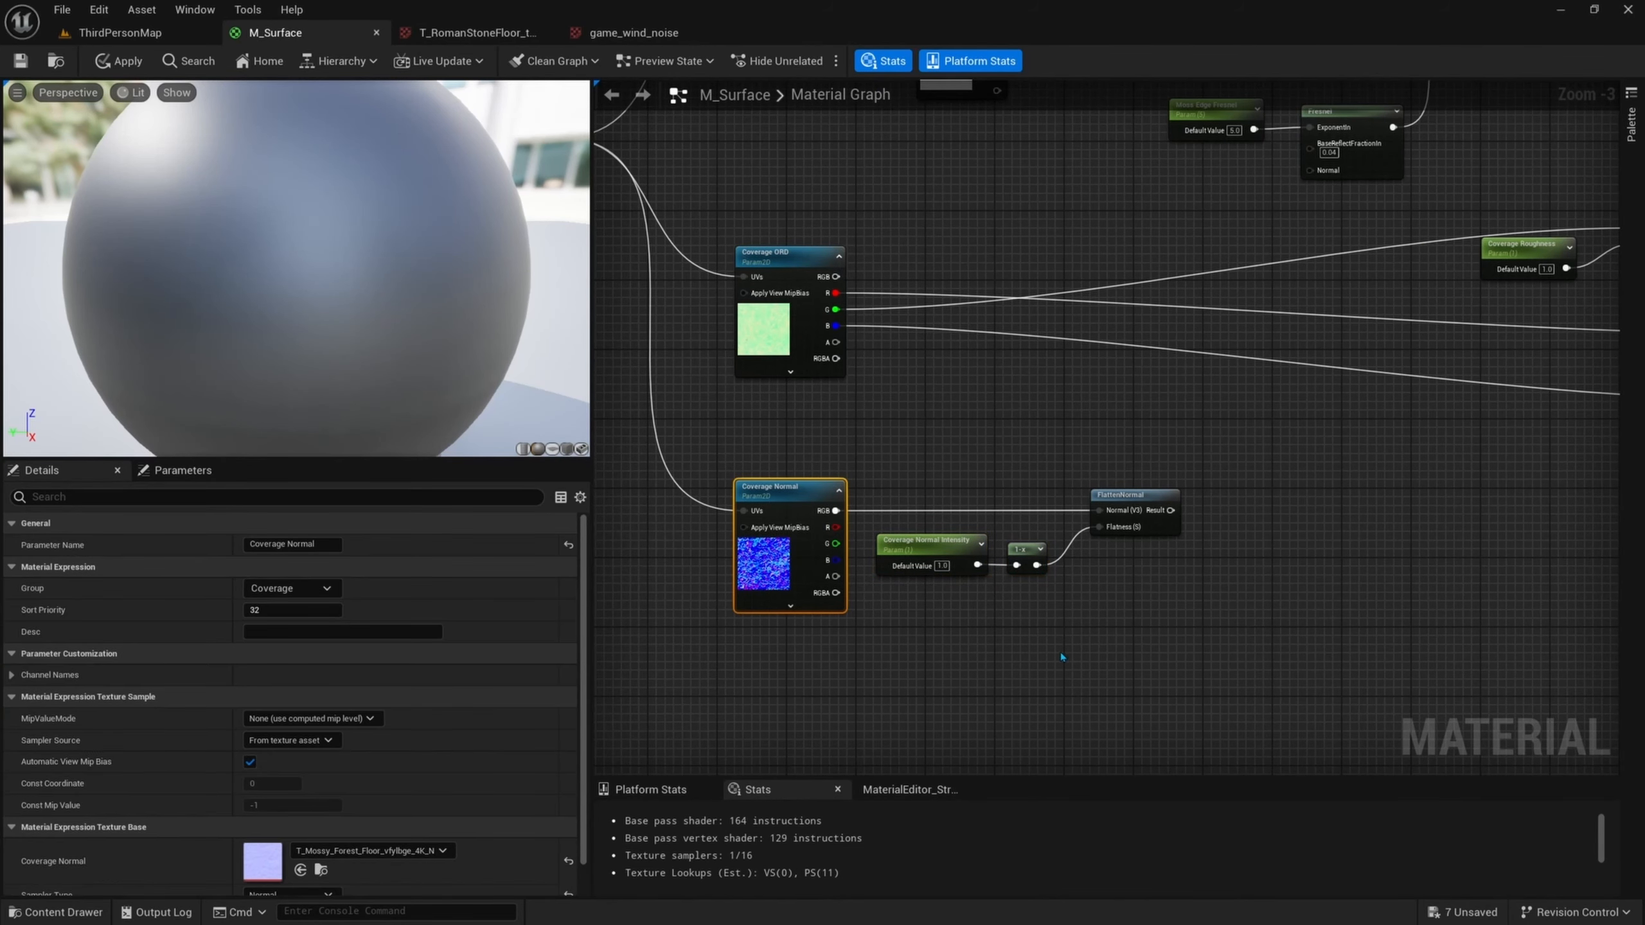
pyautogui.moveTo(1351, 583); pyautogui.dragTo(1223, 557, button='right')
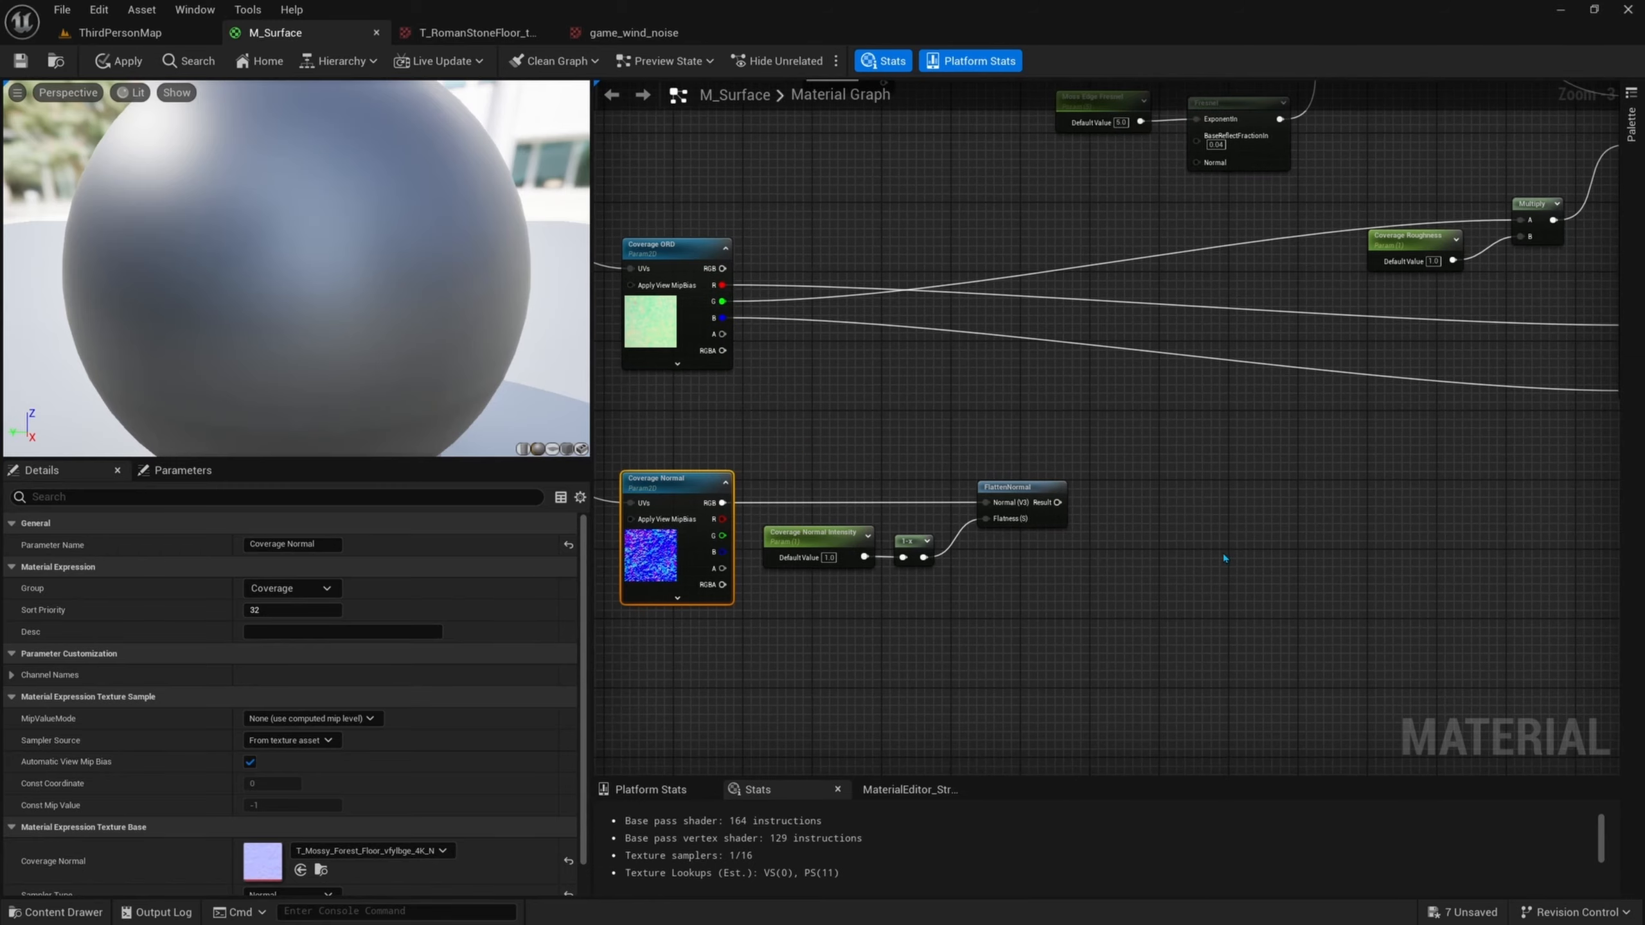
pyautogui.scroll(-5, 1188, 486)
pyautogui.scroll(8, 906, 415)
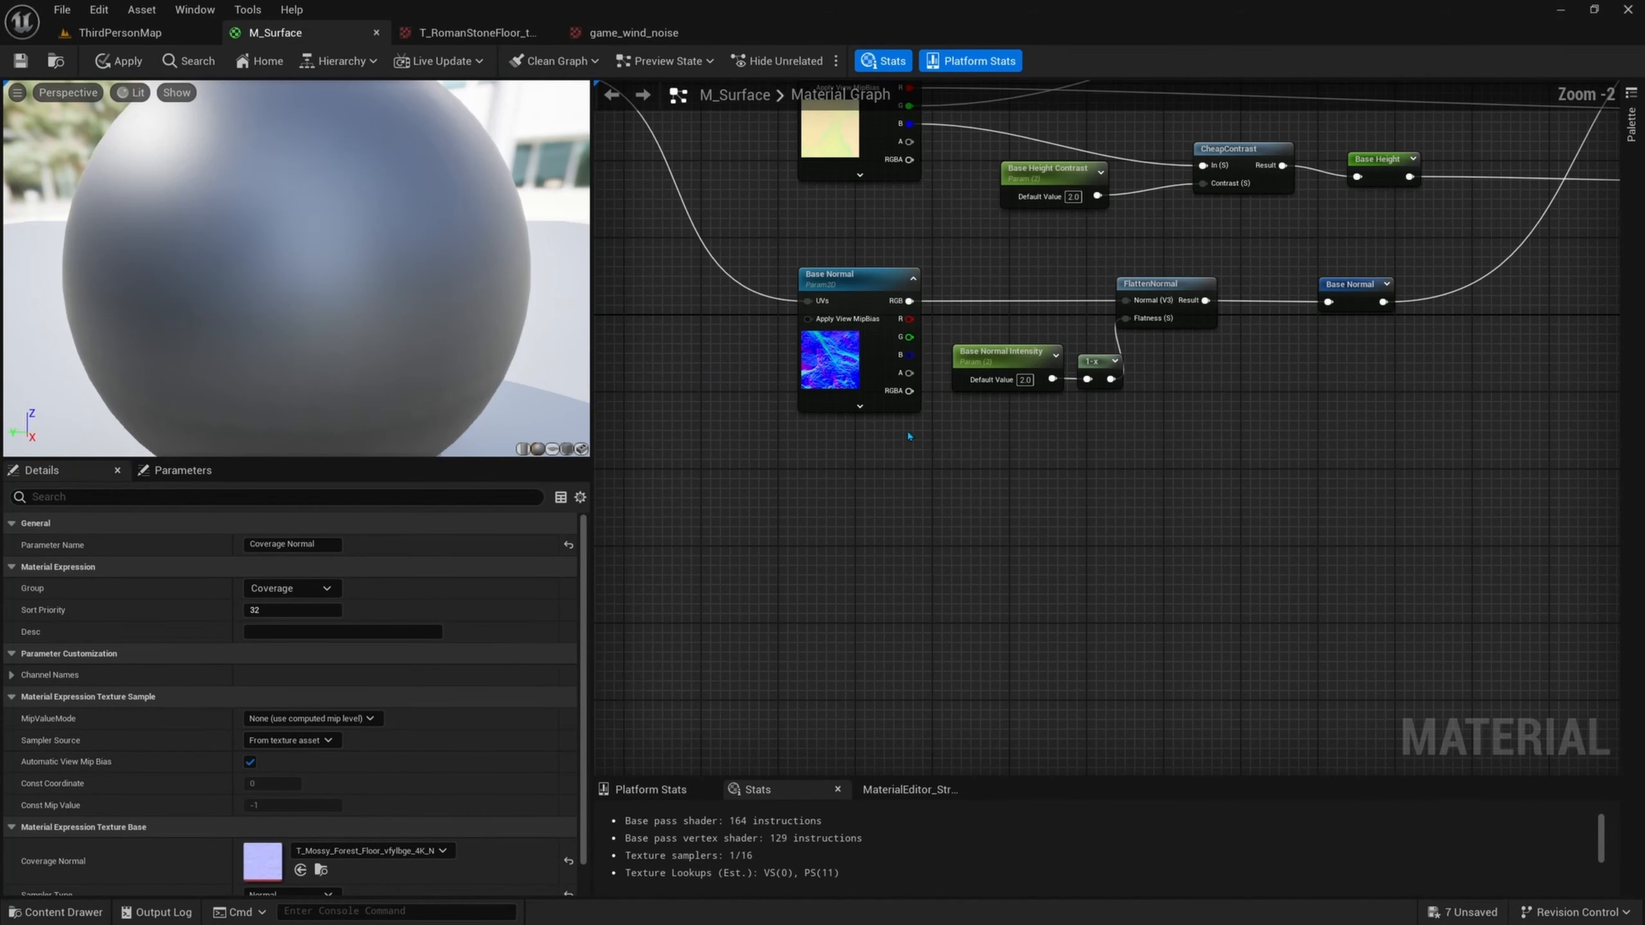
pyautogui.click(835, 367)
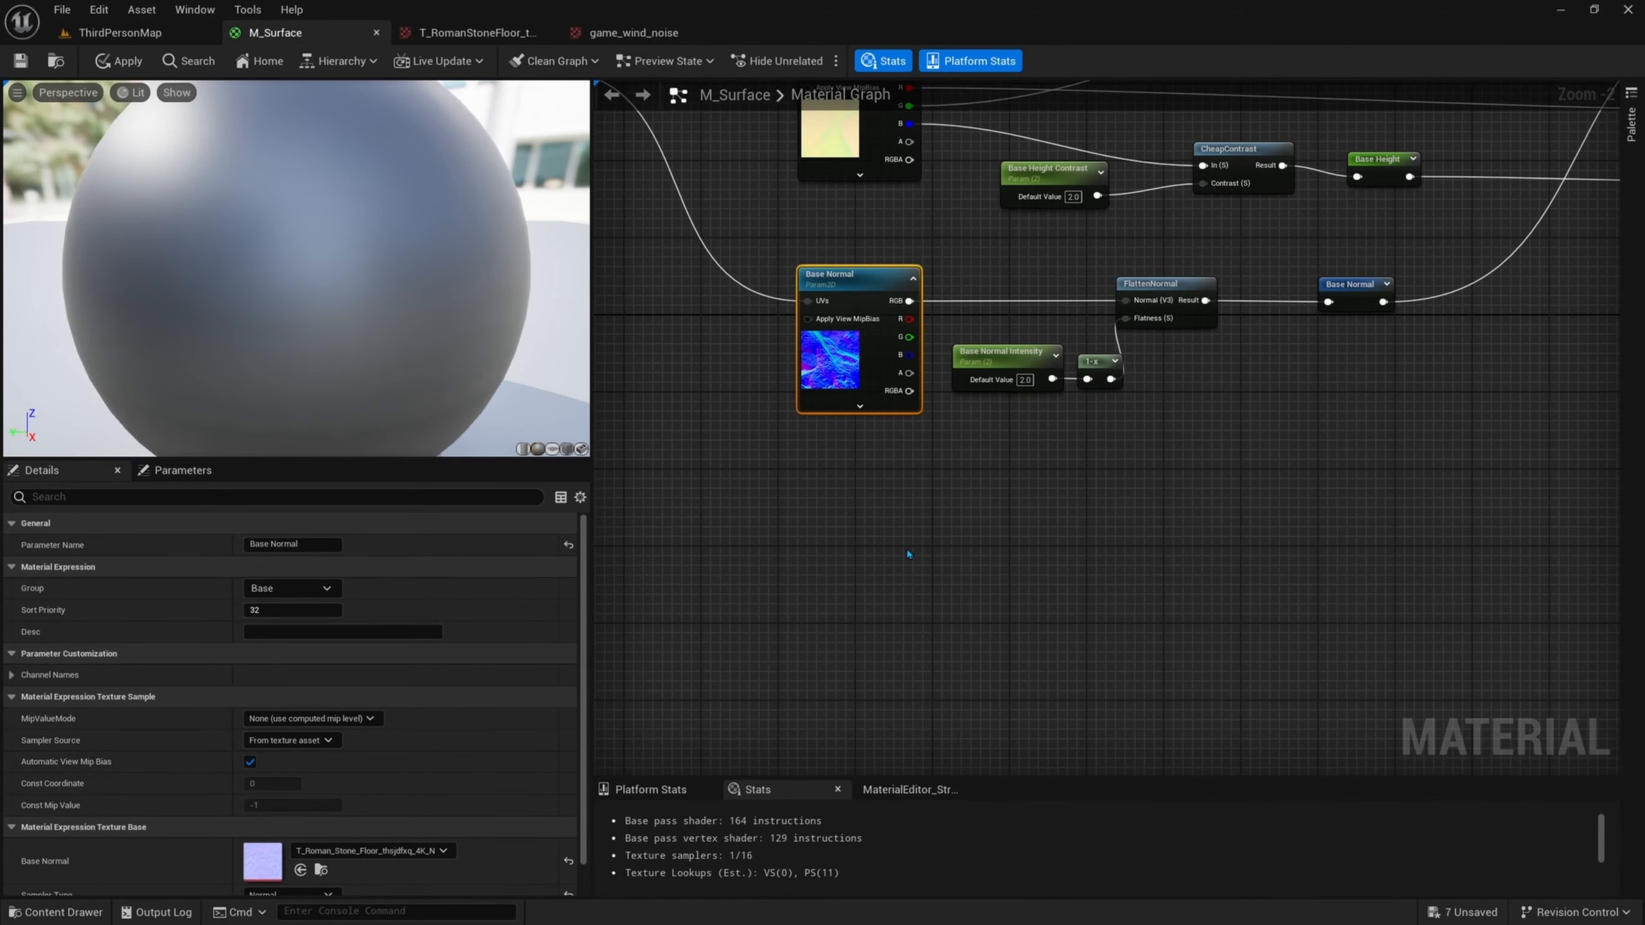
pyautogui.moveTo(1057, 636); pyautogui.dragTo(1036, 499, button='right')
pyautogui.scroll(-2, 1037, 504)
pyautogui.moveTo(1024, 768); pyautogui.dragTo(1063, 278, button='right')
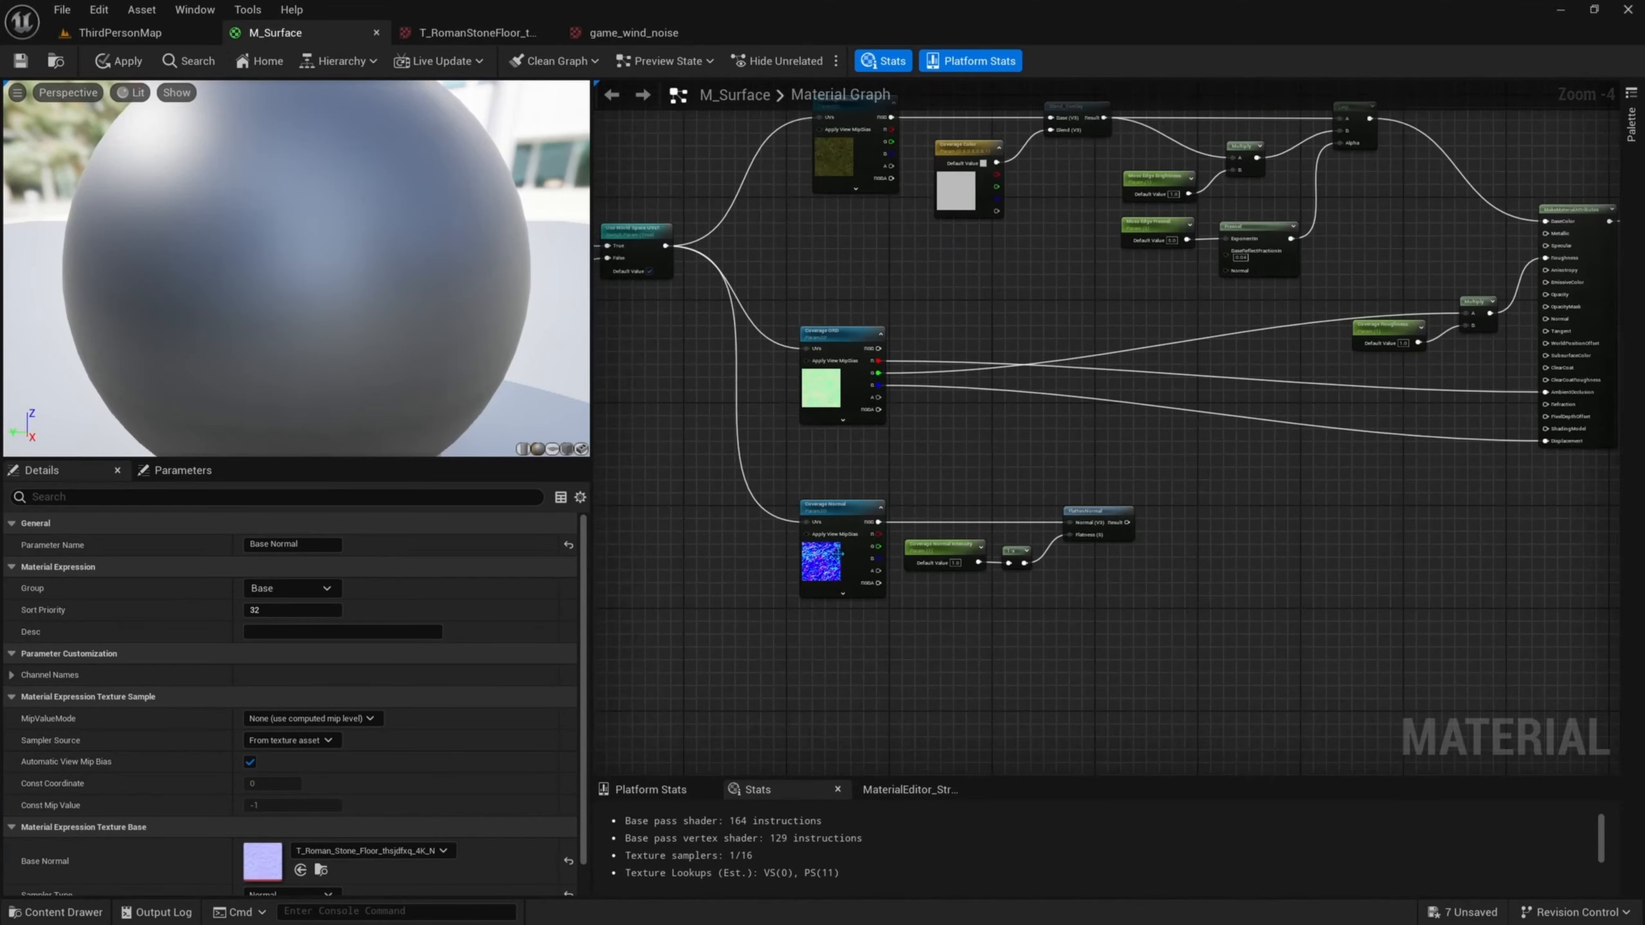
pyautogui.scroll(2, 829, 567)
pyautogui.click(828, 567)
pyautogui.moveTo(1251, 575); pyautogui.dragTo(1126, 590, button='right')
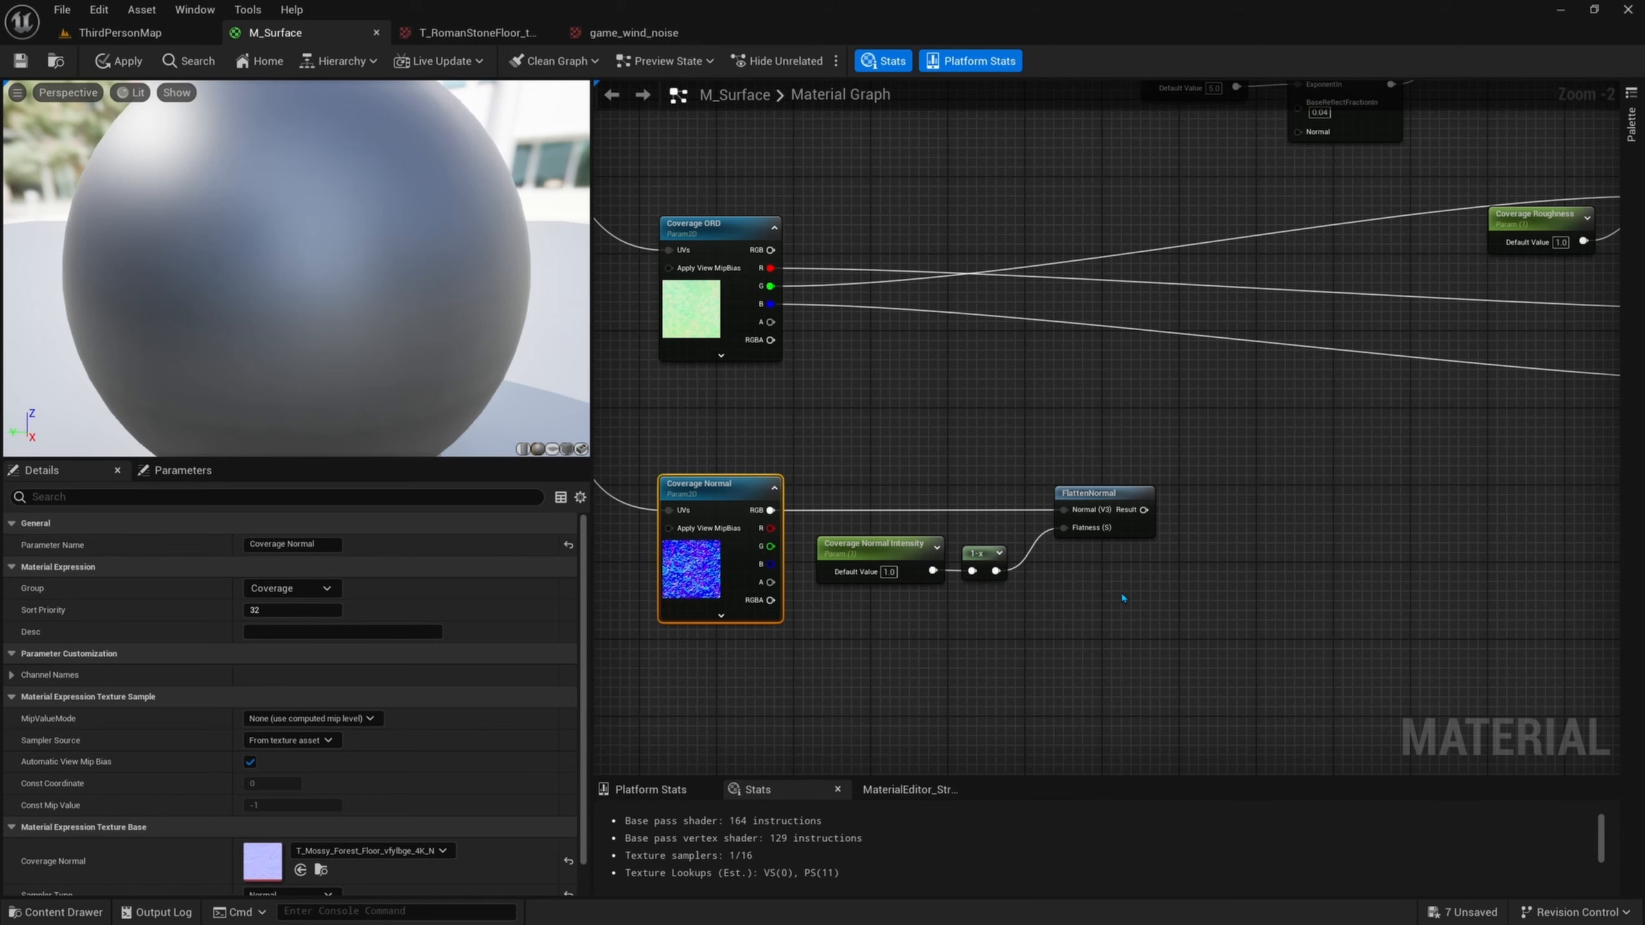
pyautogui.moveTo(1124, 598)
pyautogui.mouseDown(button='right')
pyautogui.moveTo(1058, 588)
pyautogui.moveTo(1095, 583)
pyautogui.mouseUp(button='right')
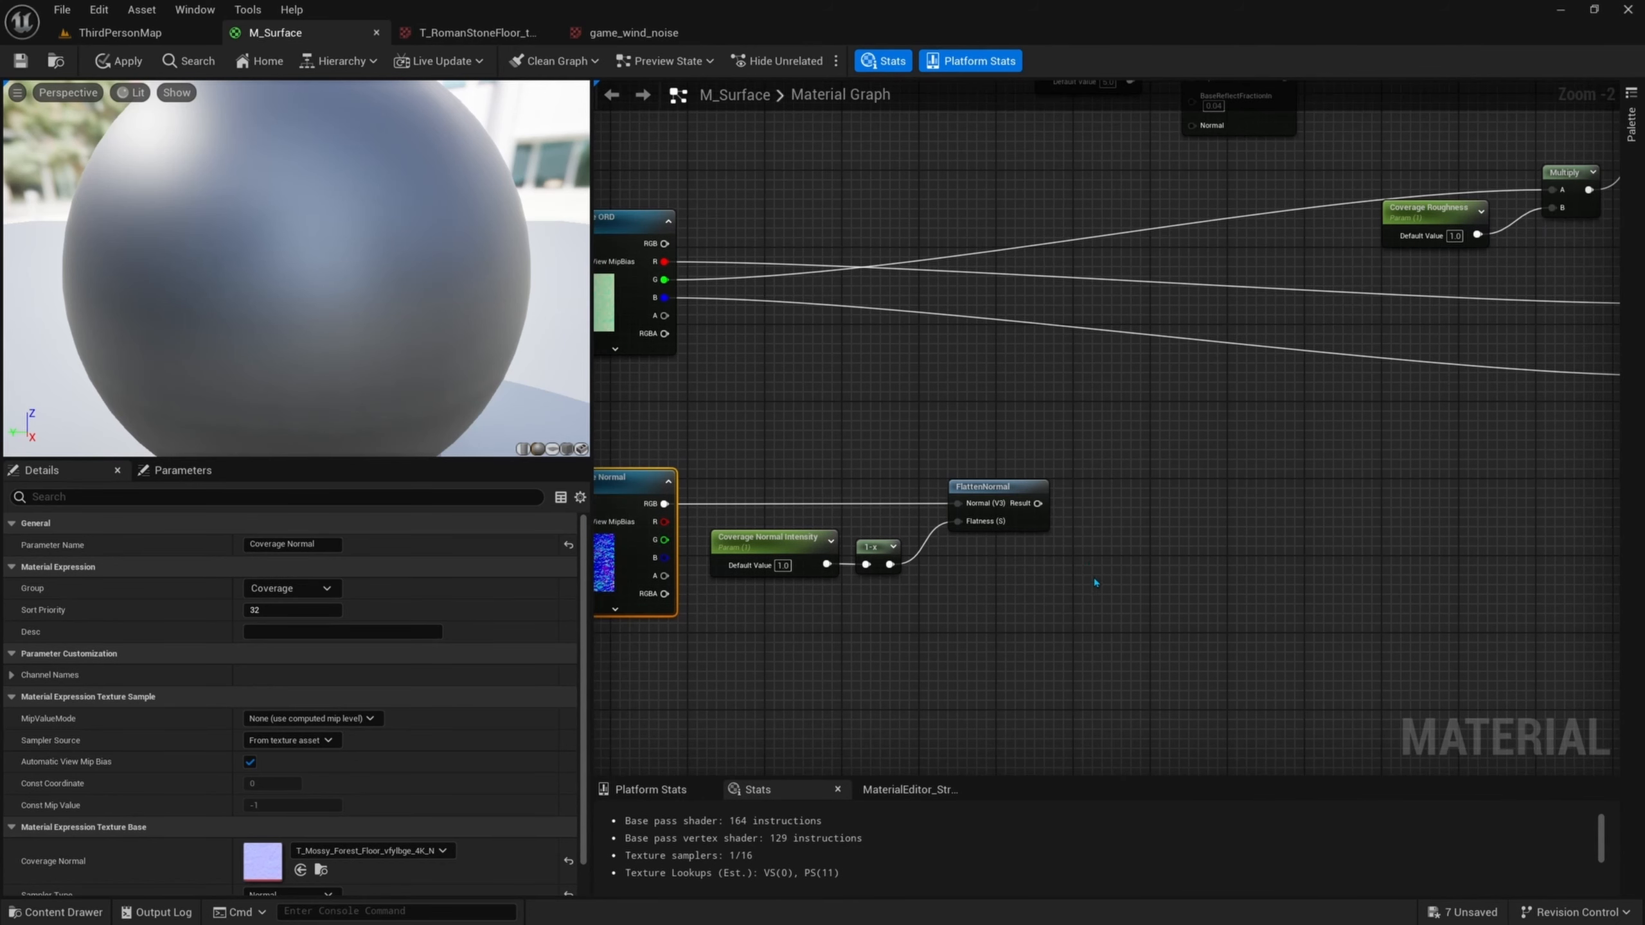
# - Add a Lerp node beyond FlattenNormal, connect the FlattenNormal Result to its B input and level the two
pyautogui.click(1189, 538)
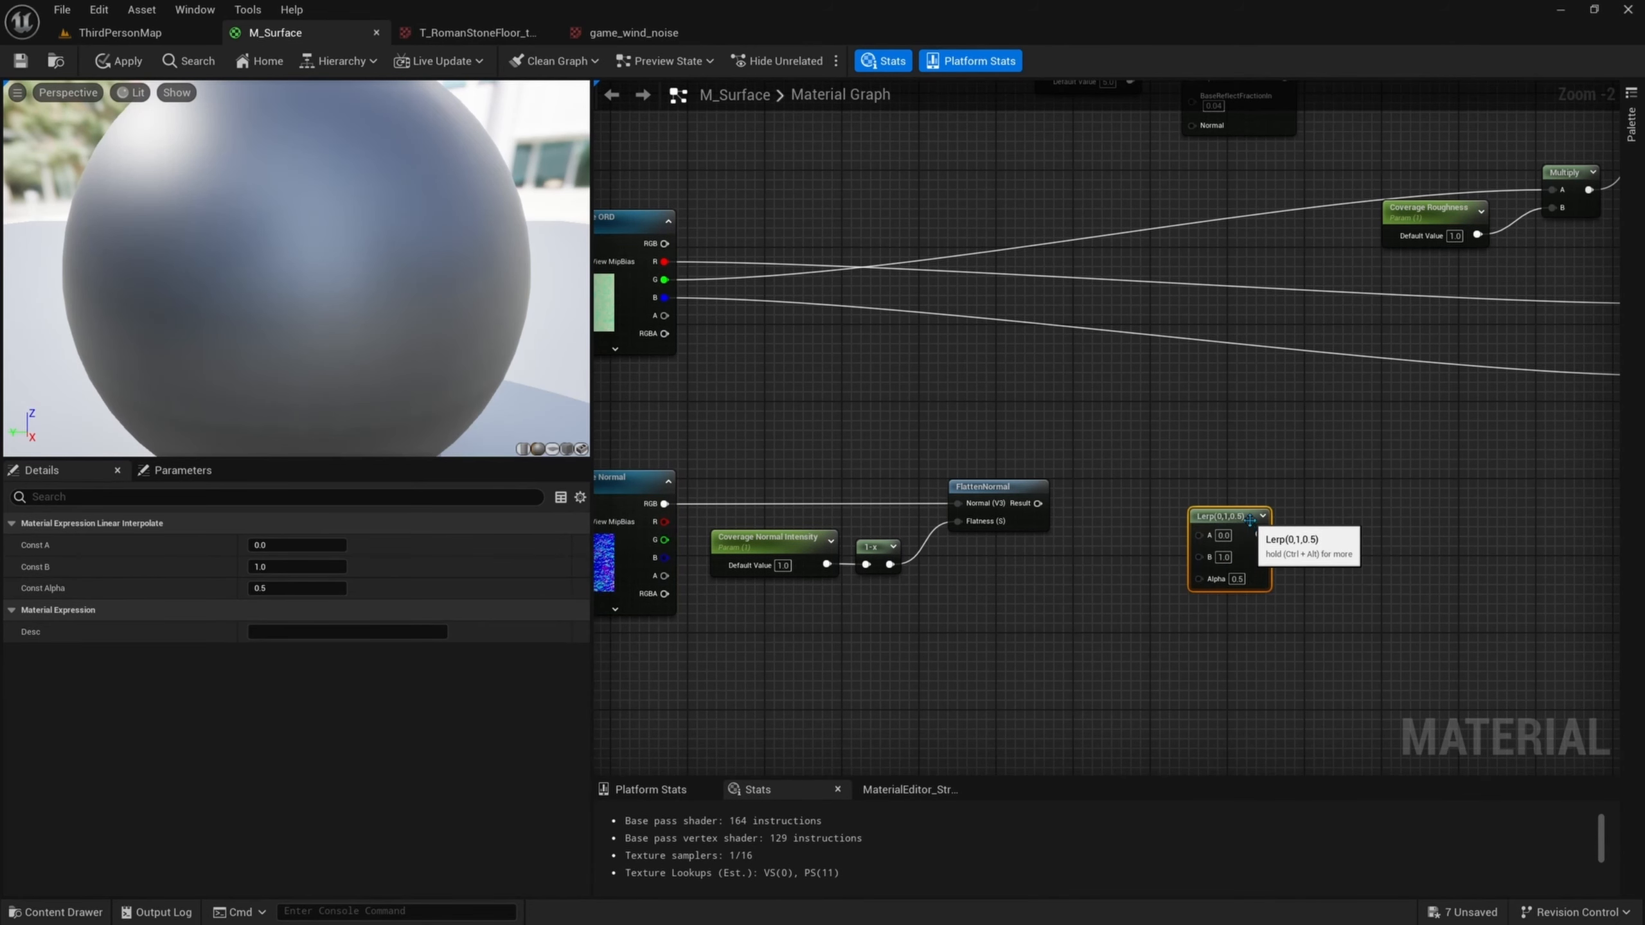
pyautogui.moveTo(1176, 555); pyautogui.dragTo(1165, 518, button='right')
pyautogui.moveTo(1027, 467); pyautogui.dragTo(1188, 519)
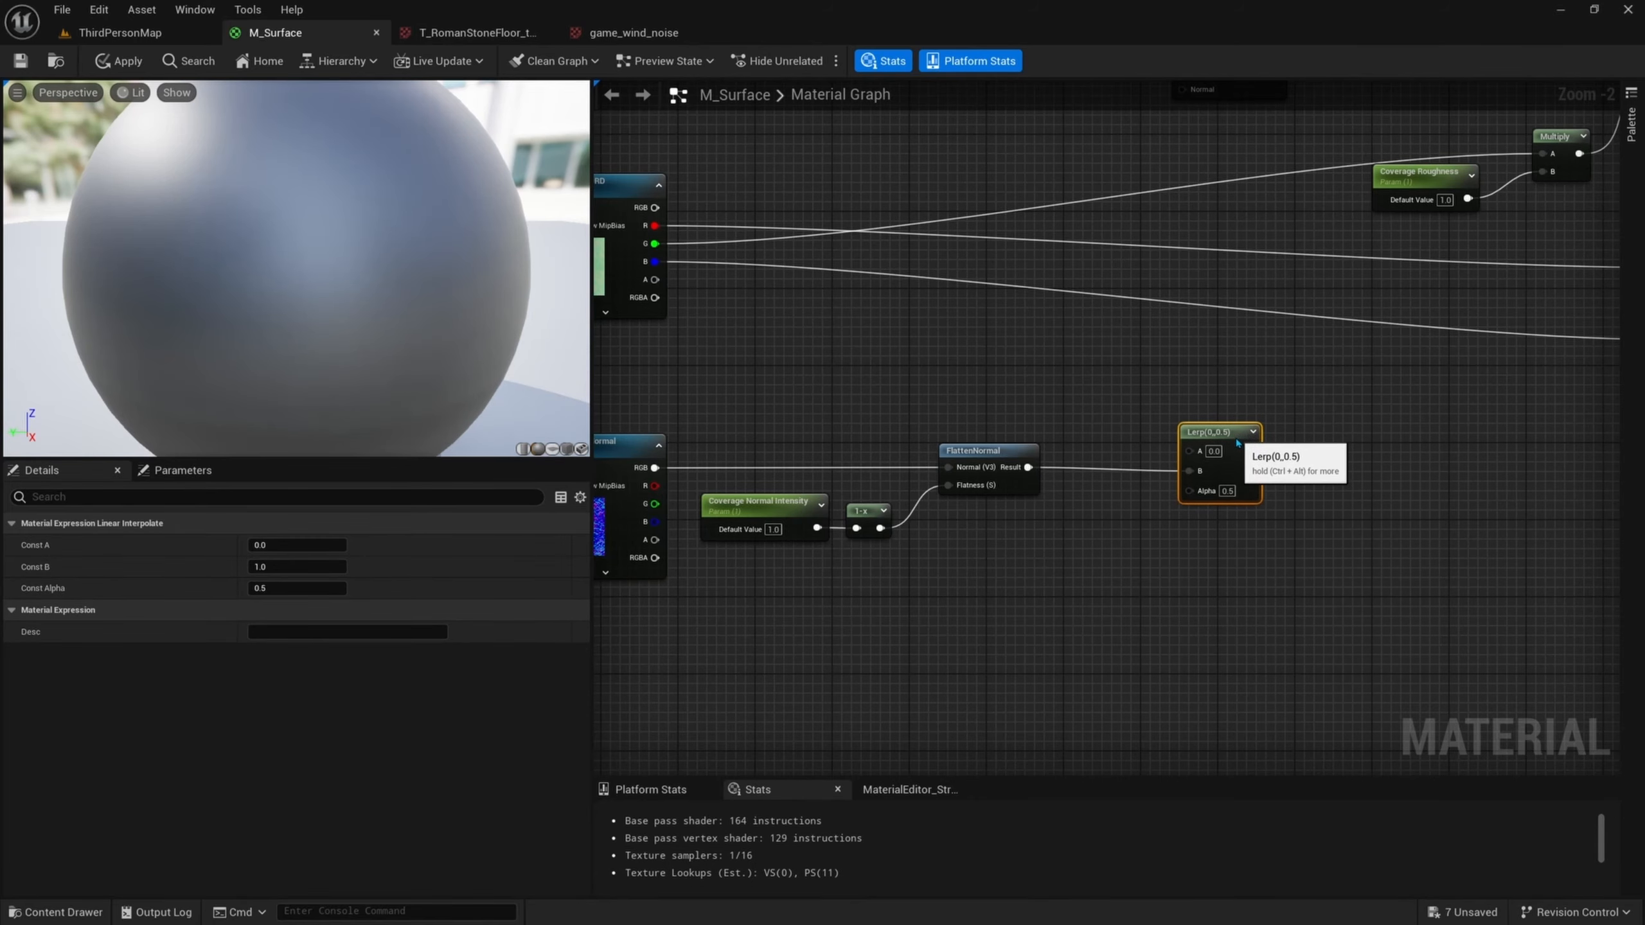
# - Check the Base Normal named reroute in the base layer and add a Base Normal reroute node beside the new Lerp
pyautogui.scroll(-4, 1245, 488)
pyautogui.scroll(4, 1154, 306)
pyautogui.moveTo(1165, 407); pyautogui.dragTo(1247, 416, button='right')
pyautogui.moveTo(1351, 496); pyautogui.dragTo(800, 348)
pyautogui.click(1285, 363)
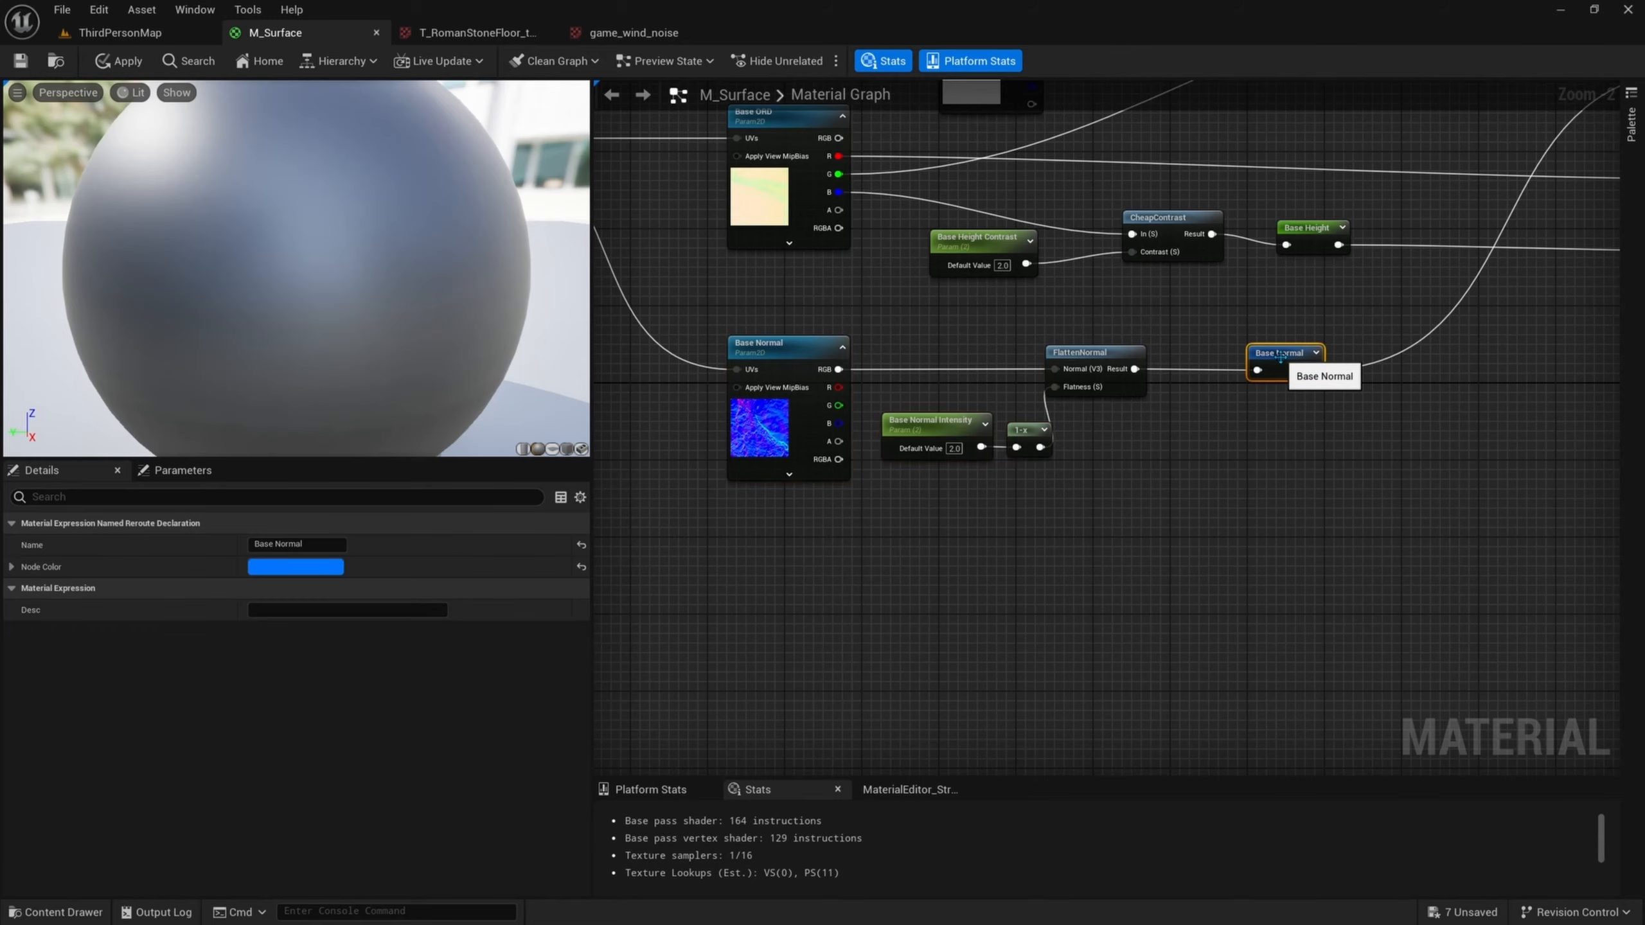
pyautogui.scroll(-2, 1283, 366)
pyautogui.moveTo(1253, 586); pyautogui.dragTo(1221, 160, button='right')
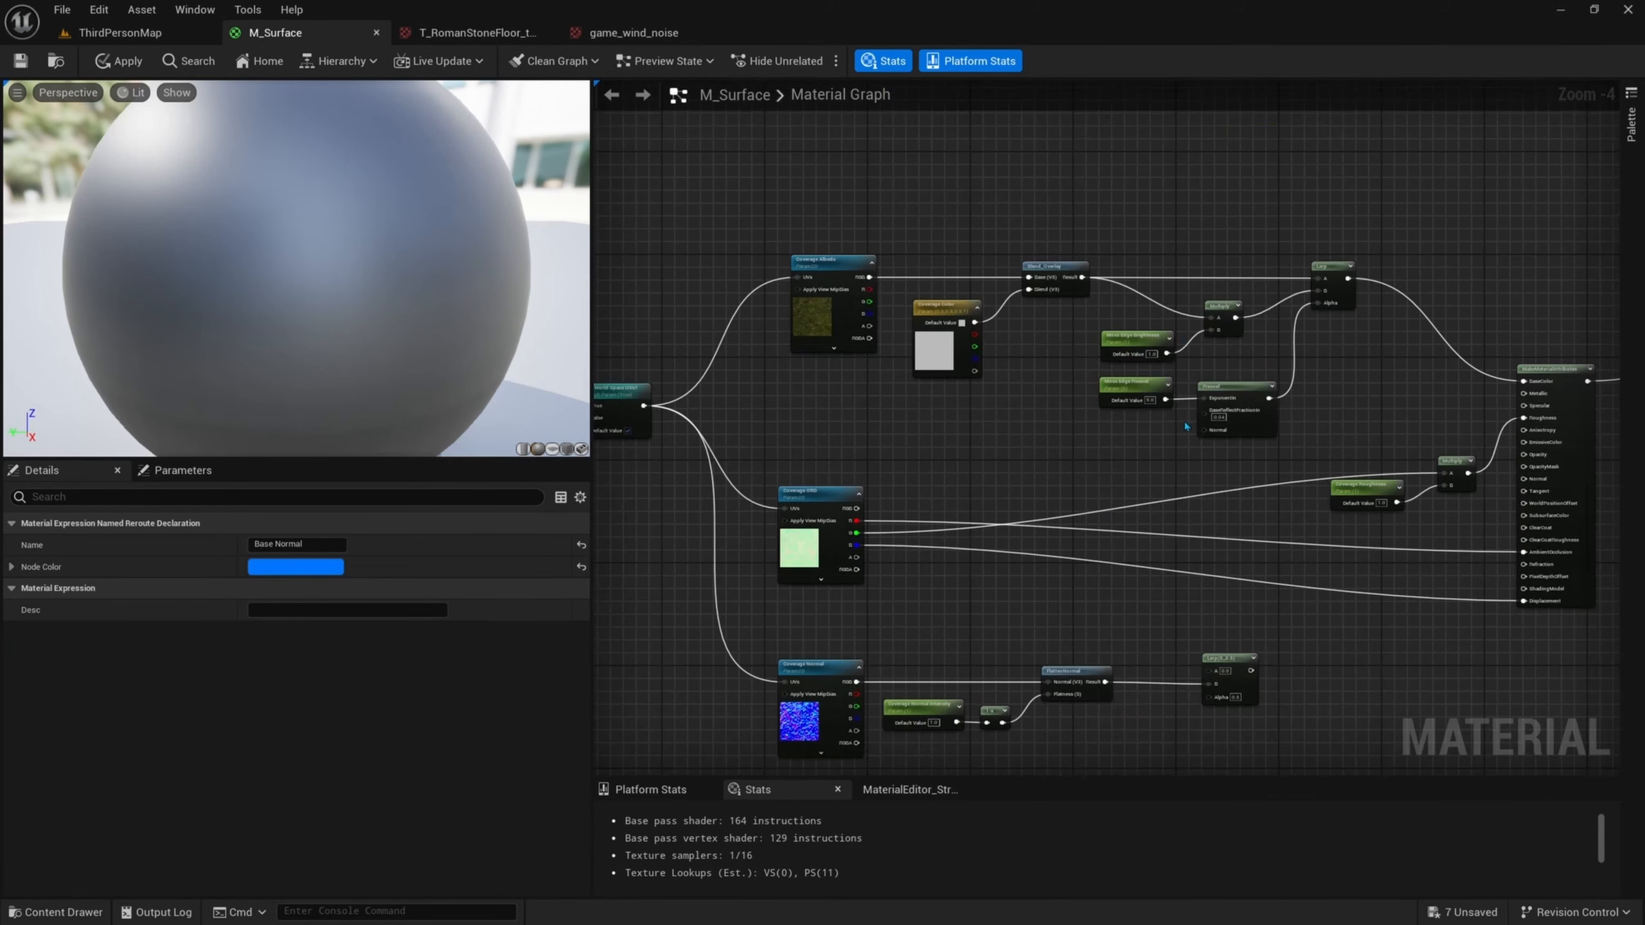
pyautogui.scroll(4, 1143, 666)
pyautogui.moveTo(1143, 666); pyautogui.dragTo(1119, 492, button='right')
pyautogui.rightClick(1116, 476)
pyautogui.write('base normal')
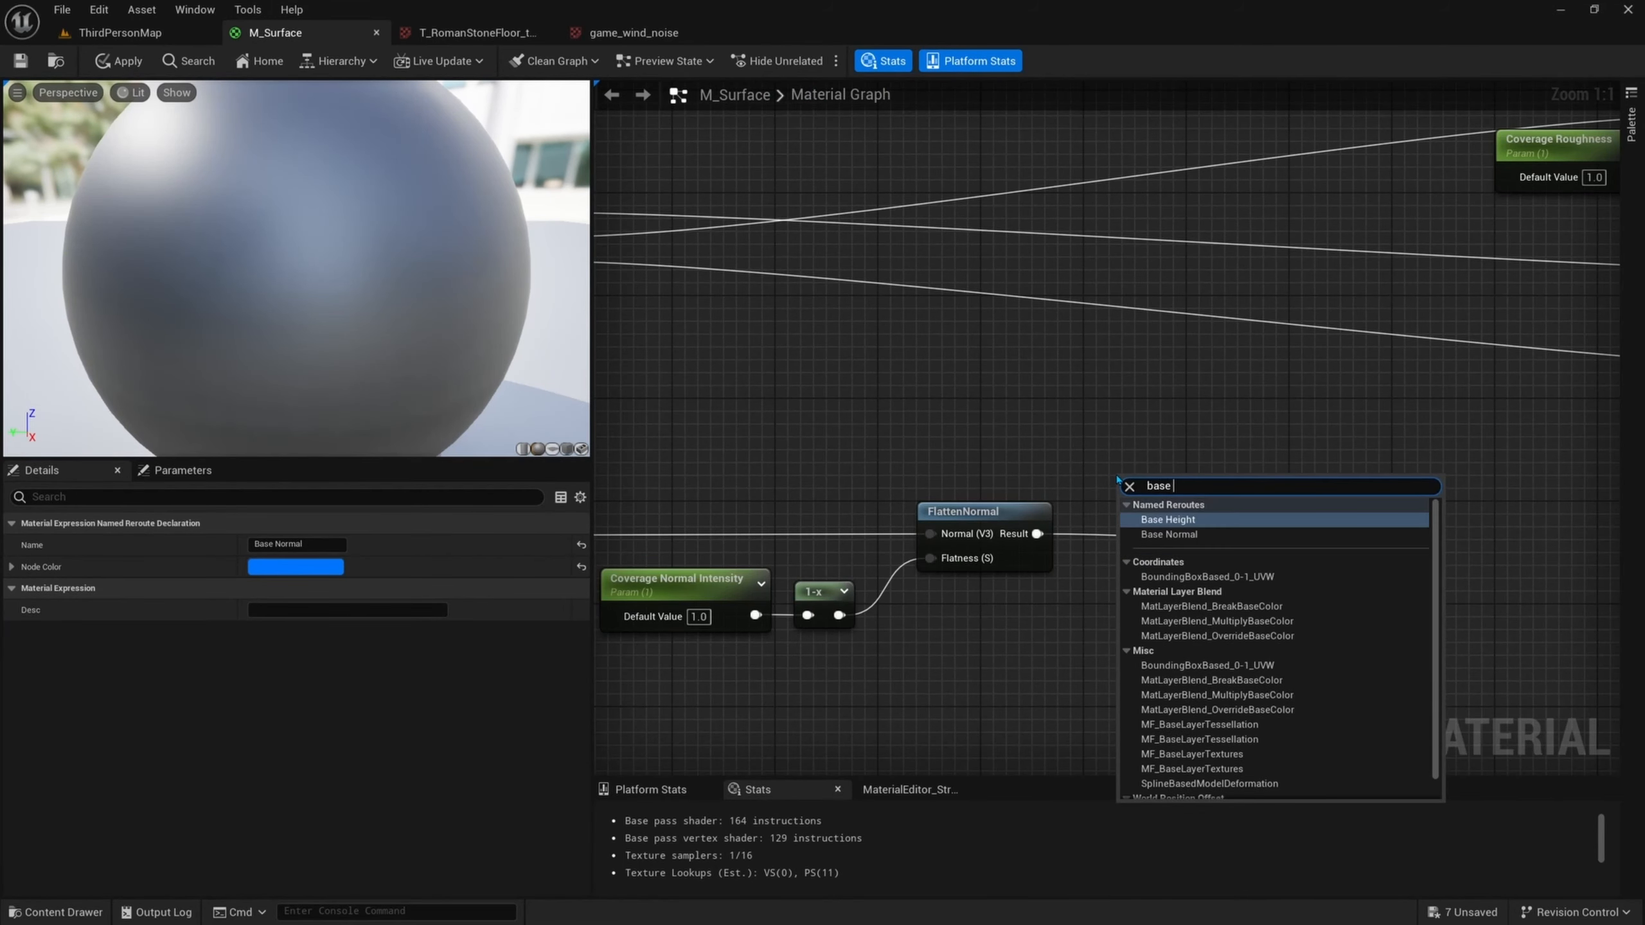
pyautogui.press('Return')
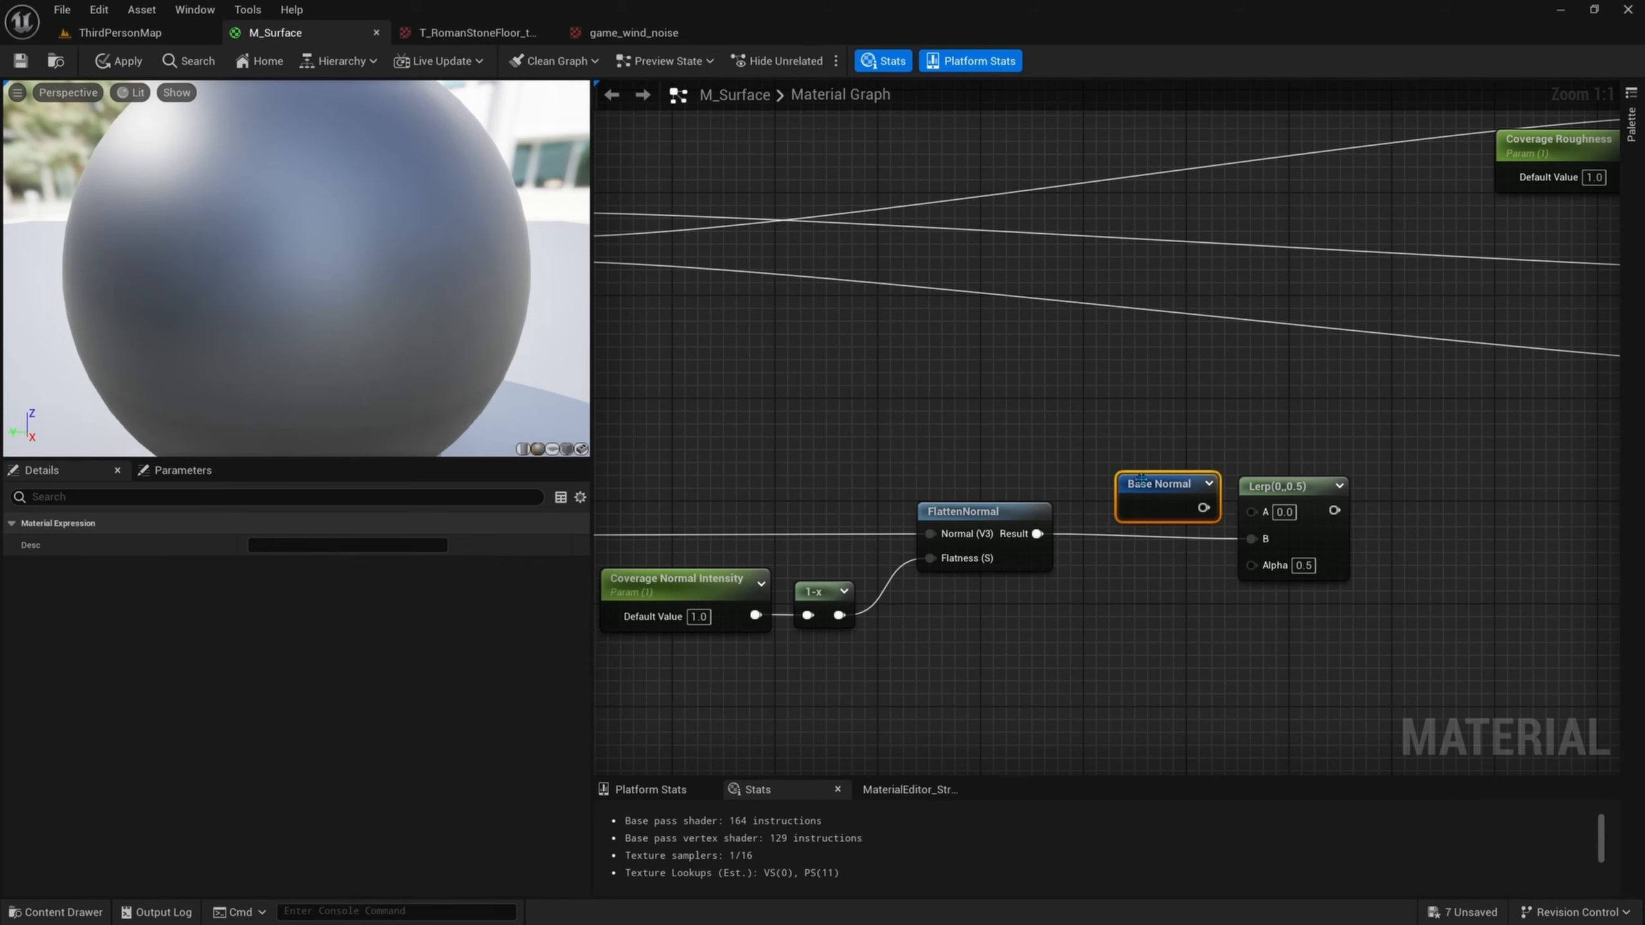
# - Connect the Base Normal reroute to the Lerp's A input and place it just above FlattenNormal
pyautogui.moveTo(1141, 479); pyautogui.dragTo(1249, 514)
pyautogui.moveTo(1100, 642); pyautogui.dragTo(1135, 518, button='right')
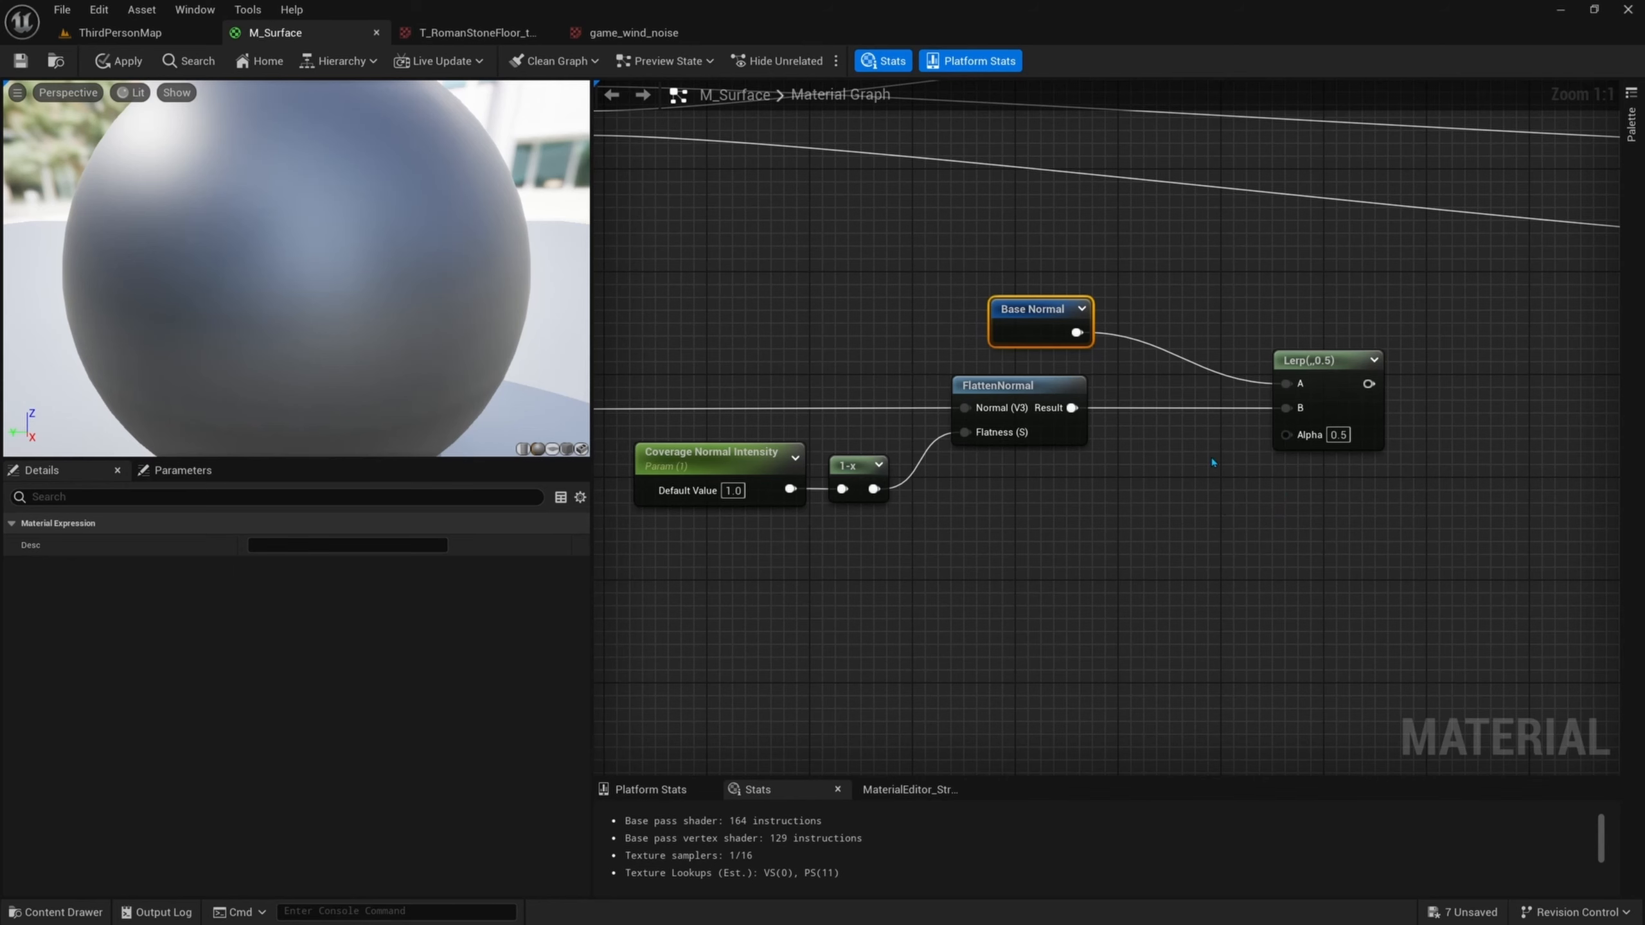
pyautogui.moveTo(1286, 435); pyautogui.dragTo(1261, 529)
pyautogui.click(1166, 499)
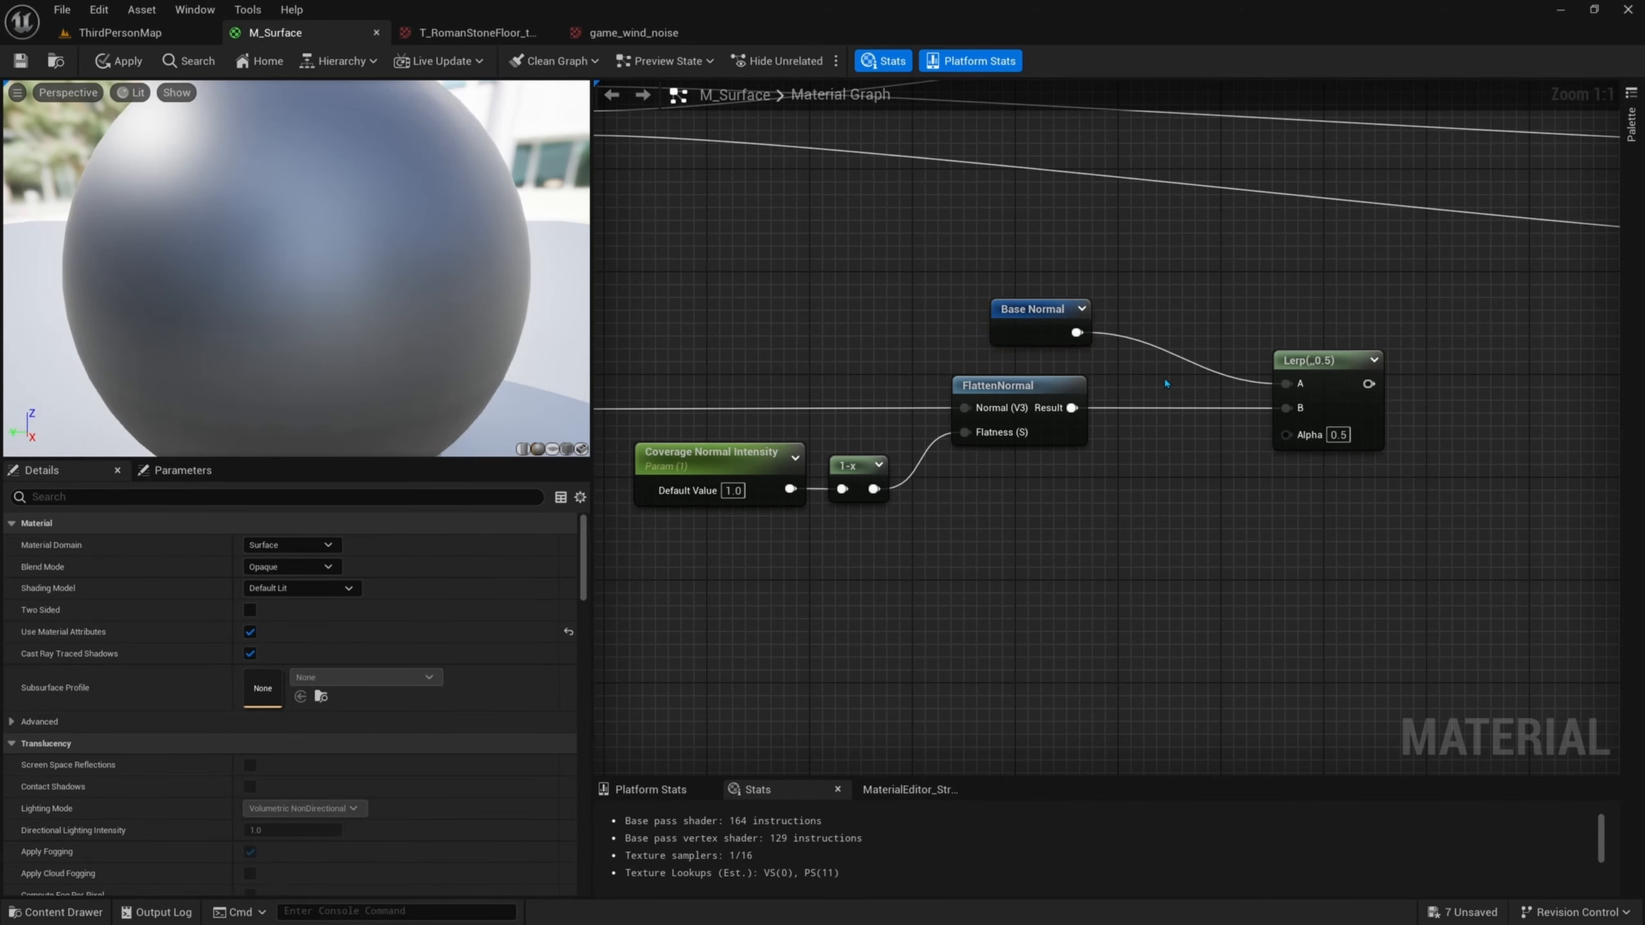
pyautogui.moveTo(1043, 310); pyautogui.dragTo(1016, 310)
pyautogui.moveTo(1225, 505); pyautogui.dragTo(1256, 454, button='right')
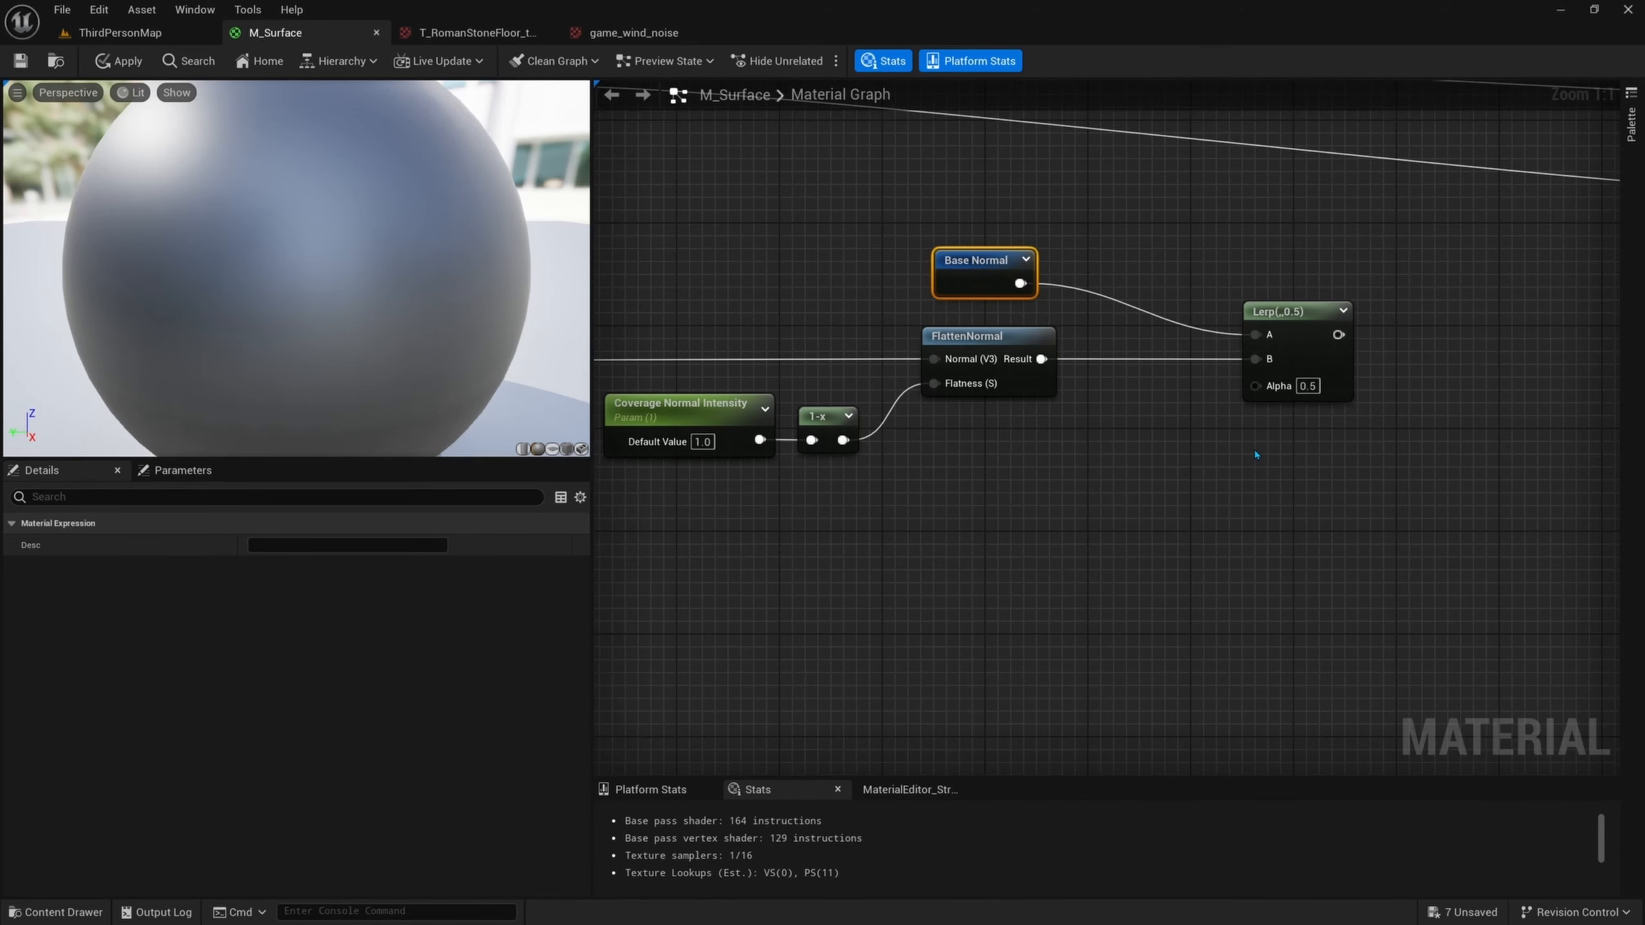
# - Create a scalar parameter named Base Normal Influence below FlattenNormal with a default value of 0.75
pyautogui.click(1149, 471)
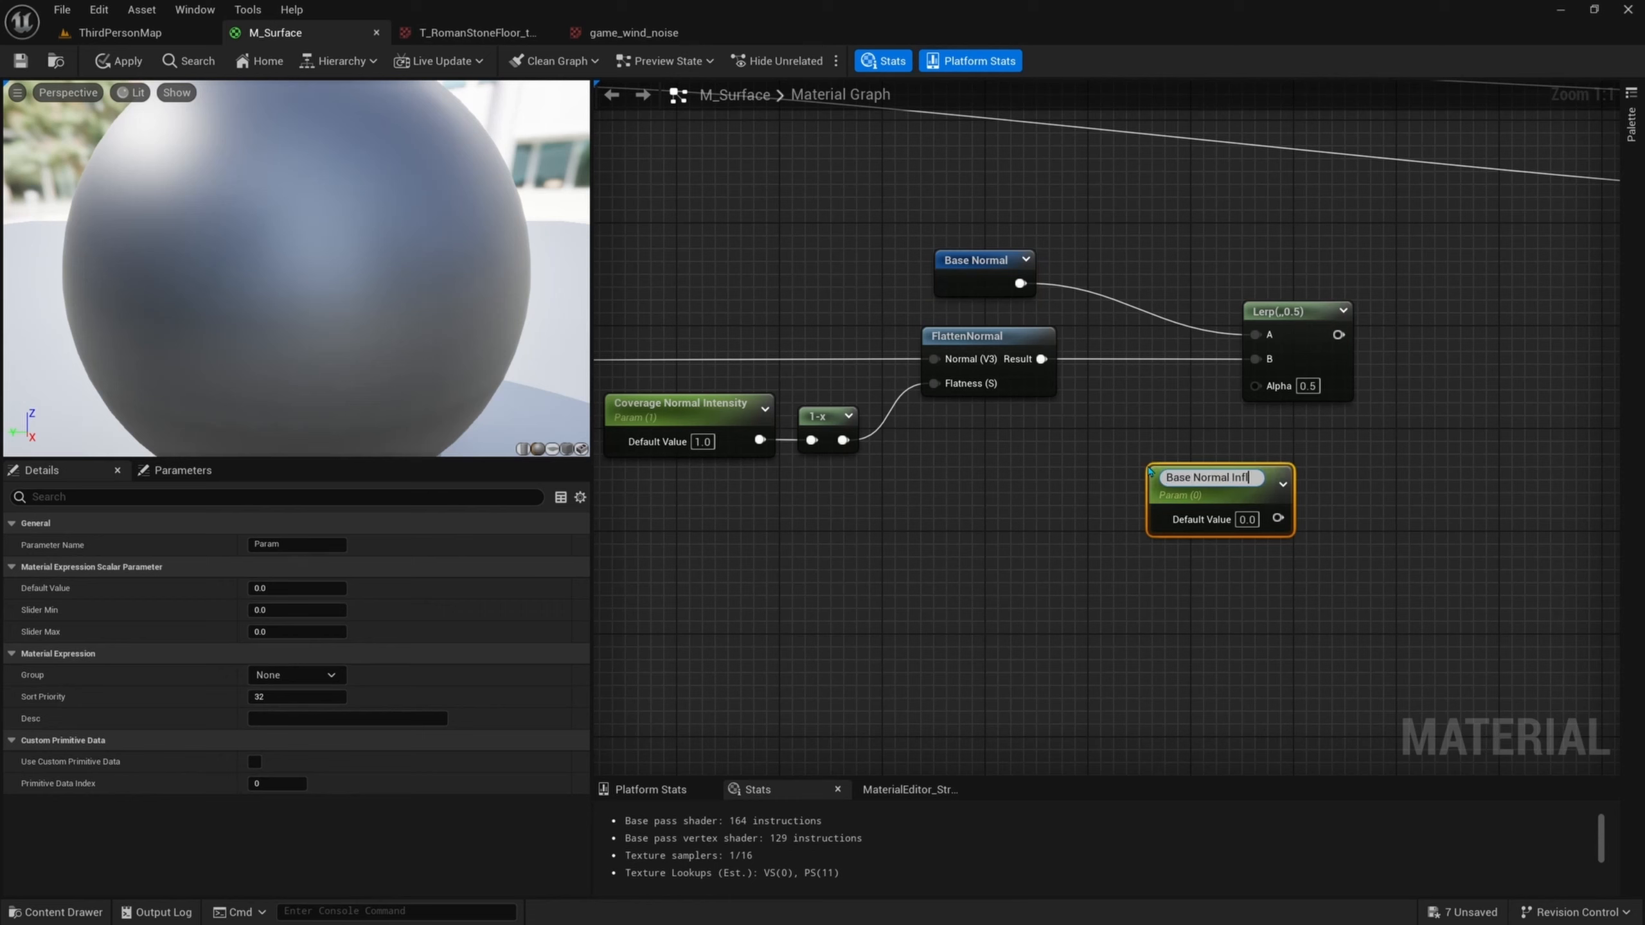
pyautogui.write('Base Normal Influence')
pyautogui.press('Return')
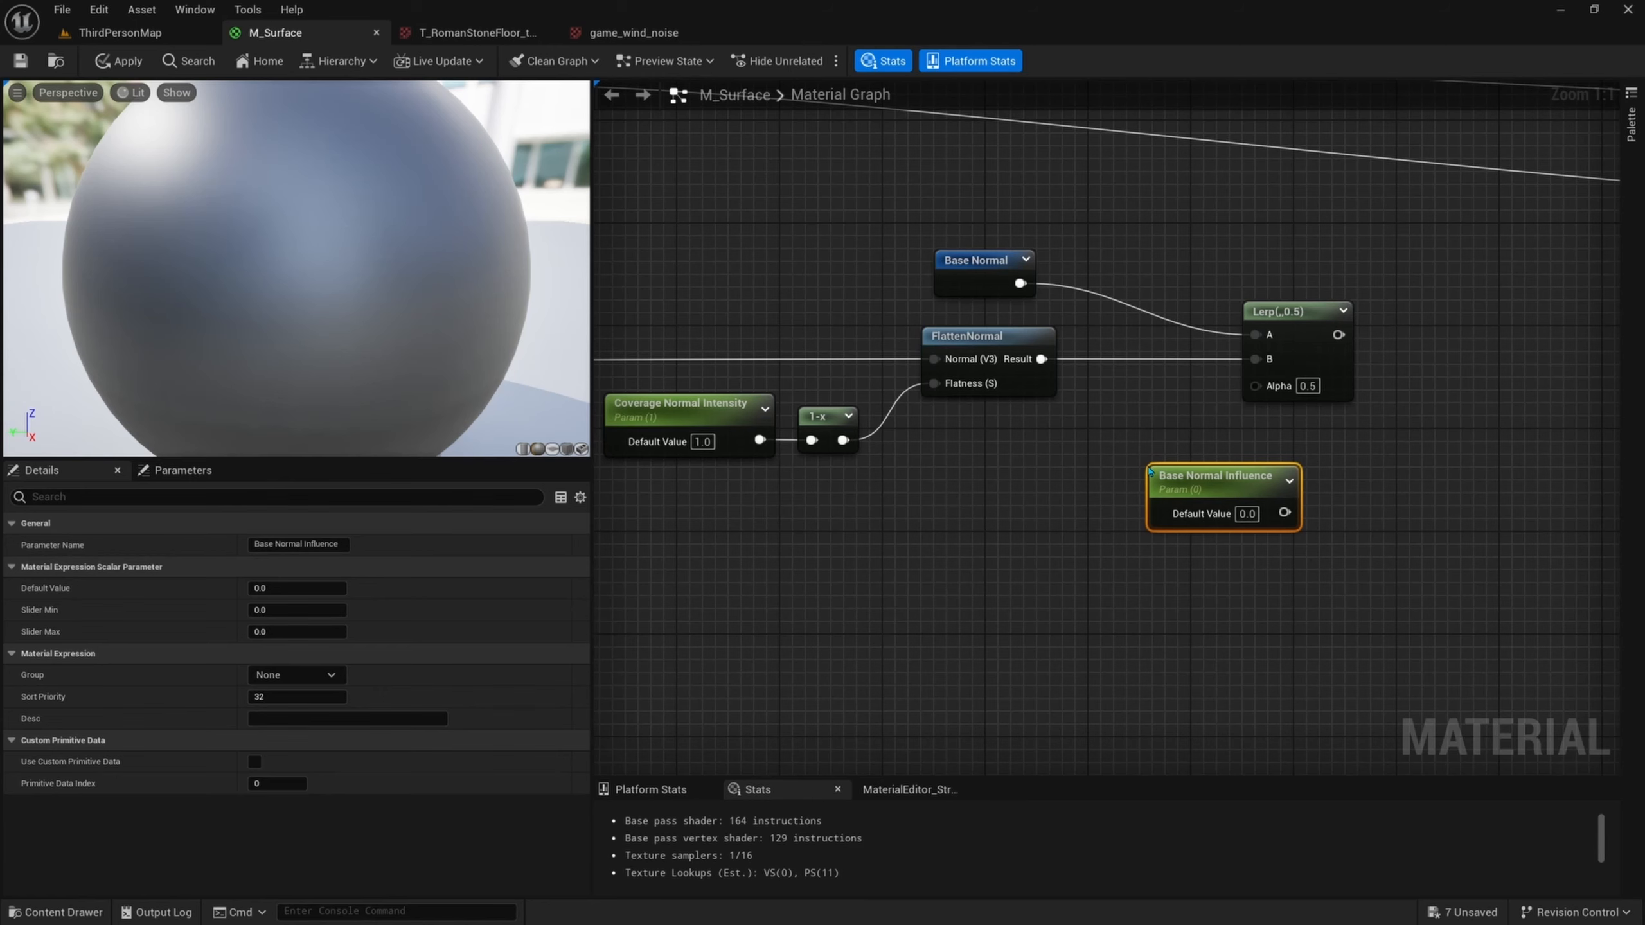
pyautogui.moveTo(1151, 472); pyautogui.dragTo(935, 513)
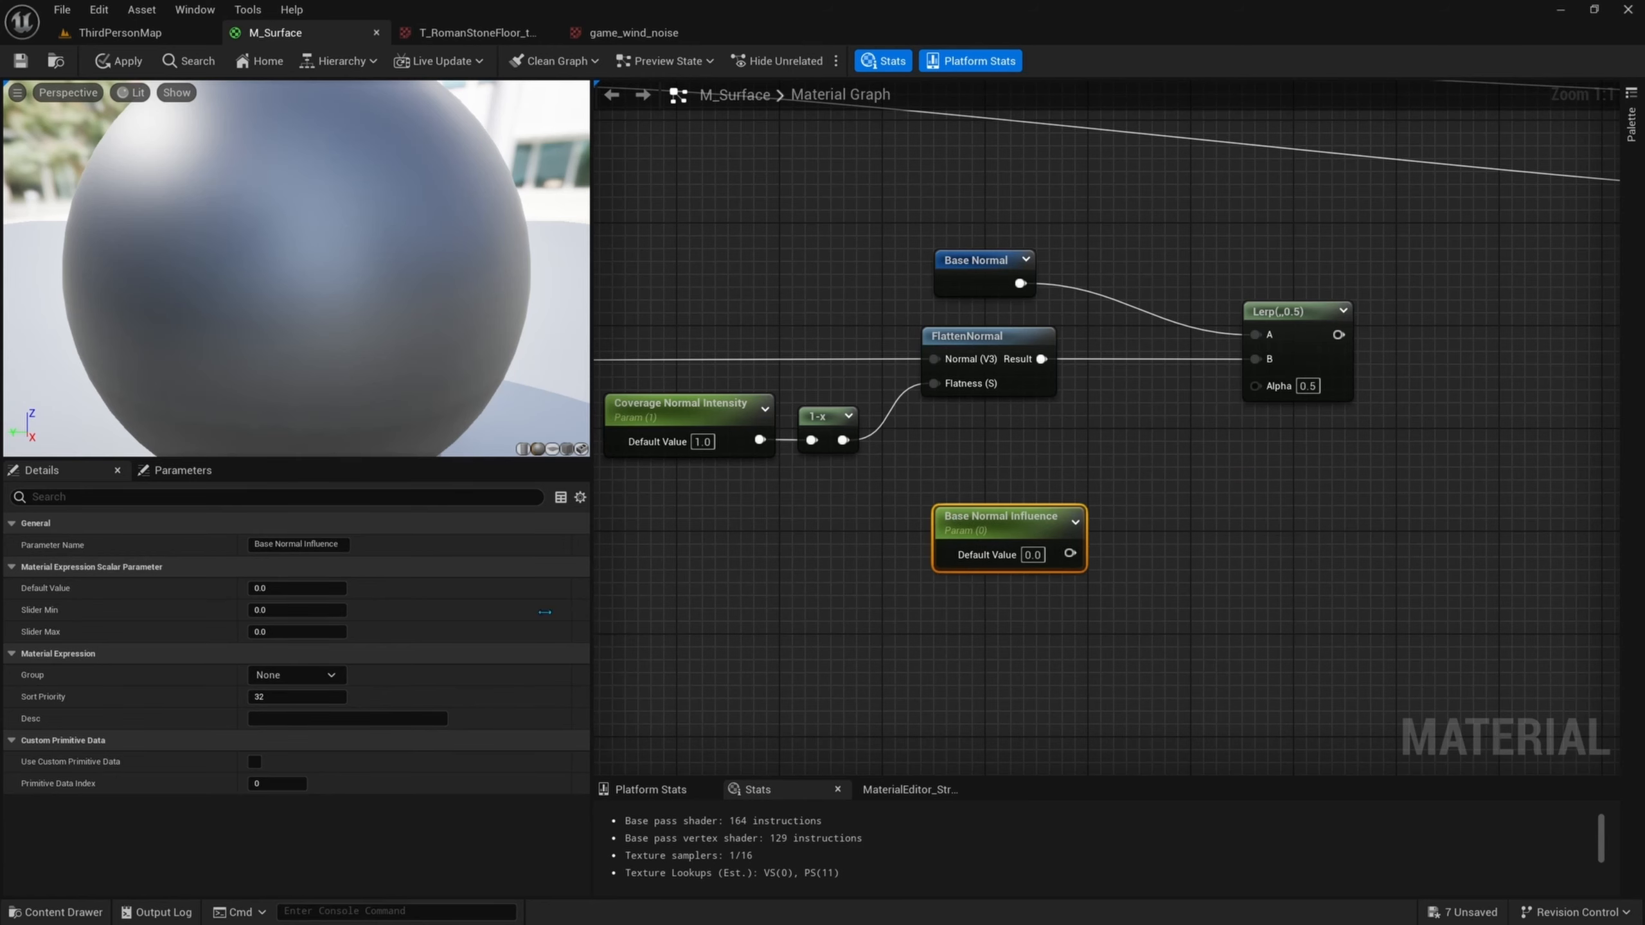
pyautogui.click(298, 591)
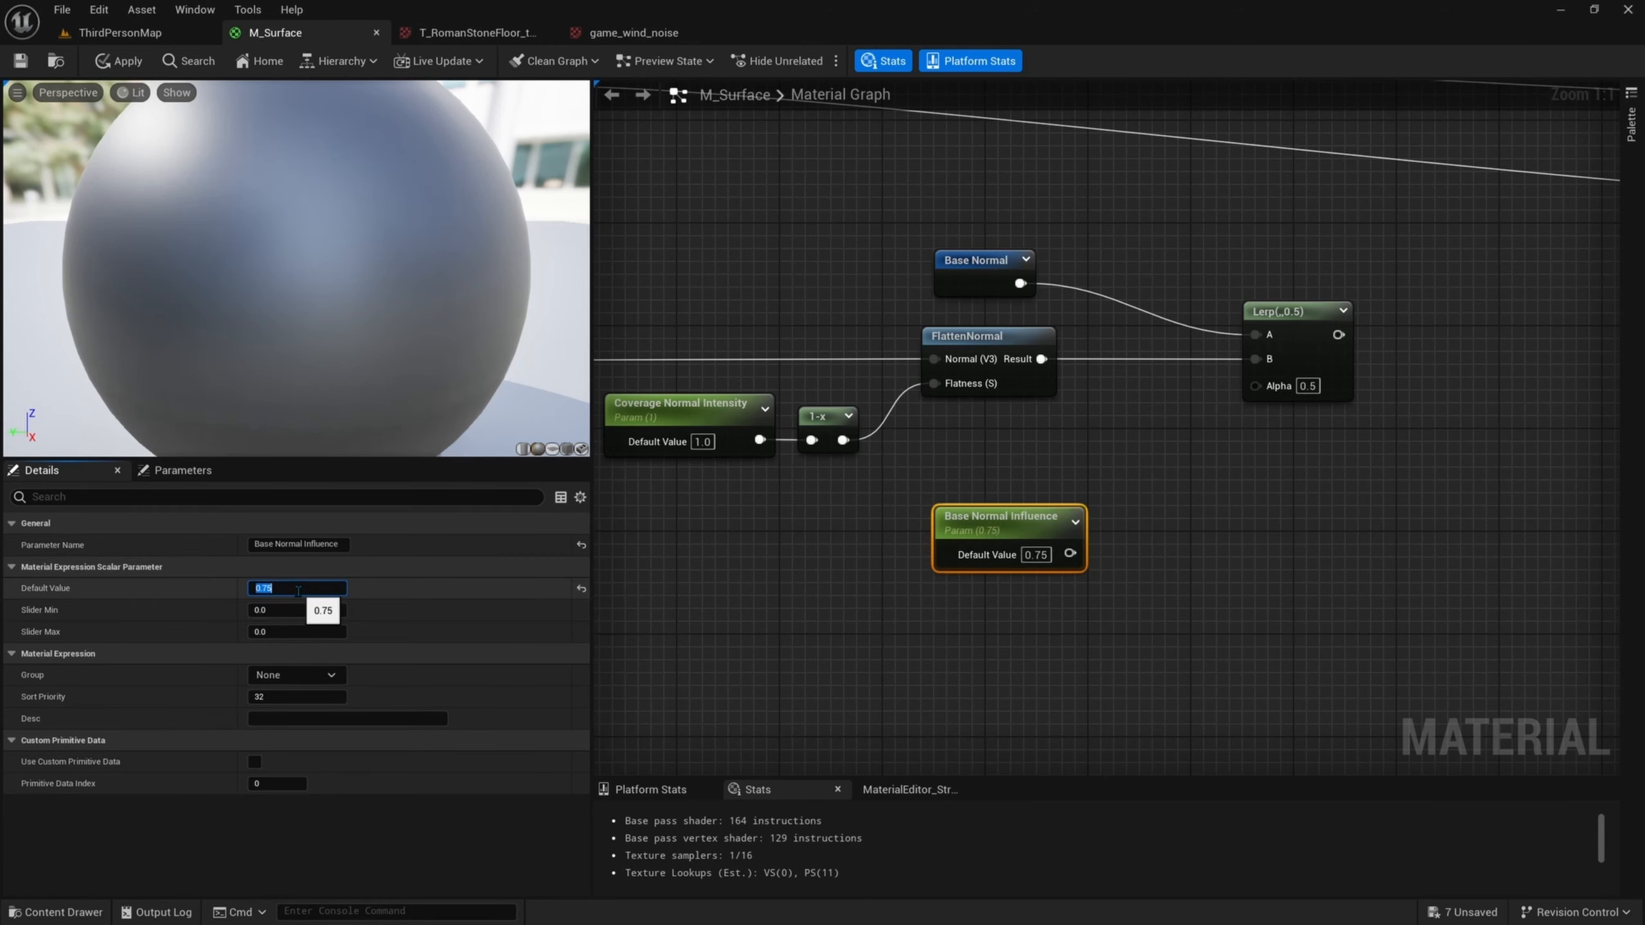
pyautogui.moveTo(1181, 459); pyautogui.dragTo(1148, 472, button='right')
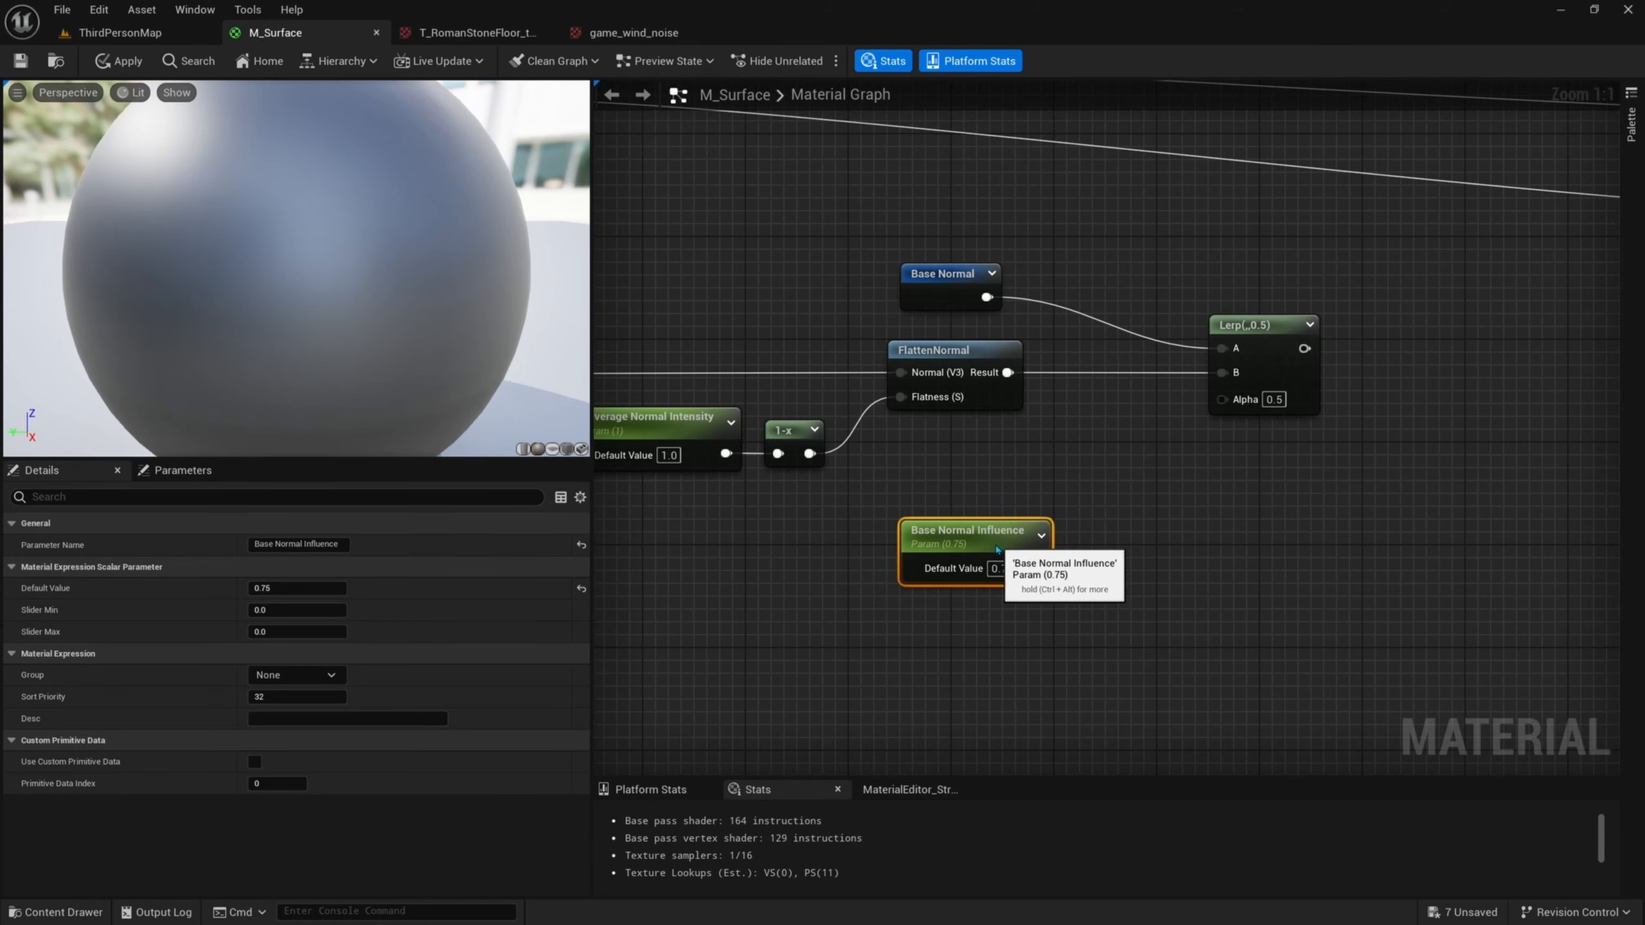
pyautogui.moveTo(998, 544); pyautogui.dragTo(981, 530)
pyautogui.moveTo(1085, 457); pyautogui.dragTo(1131, 488, button='right')
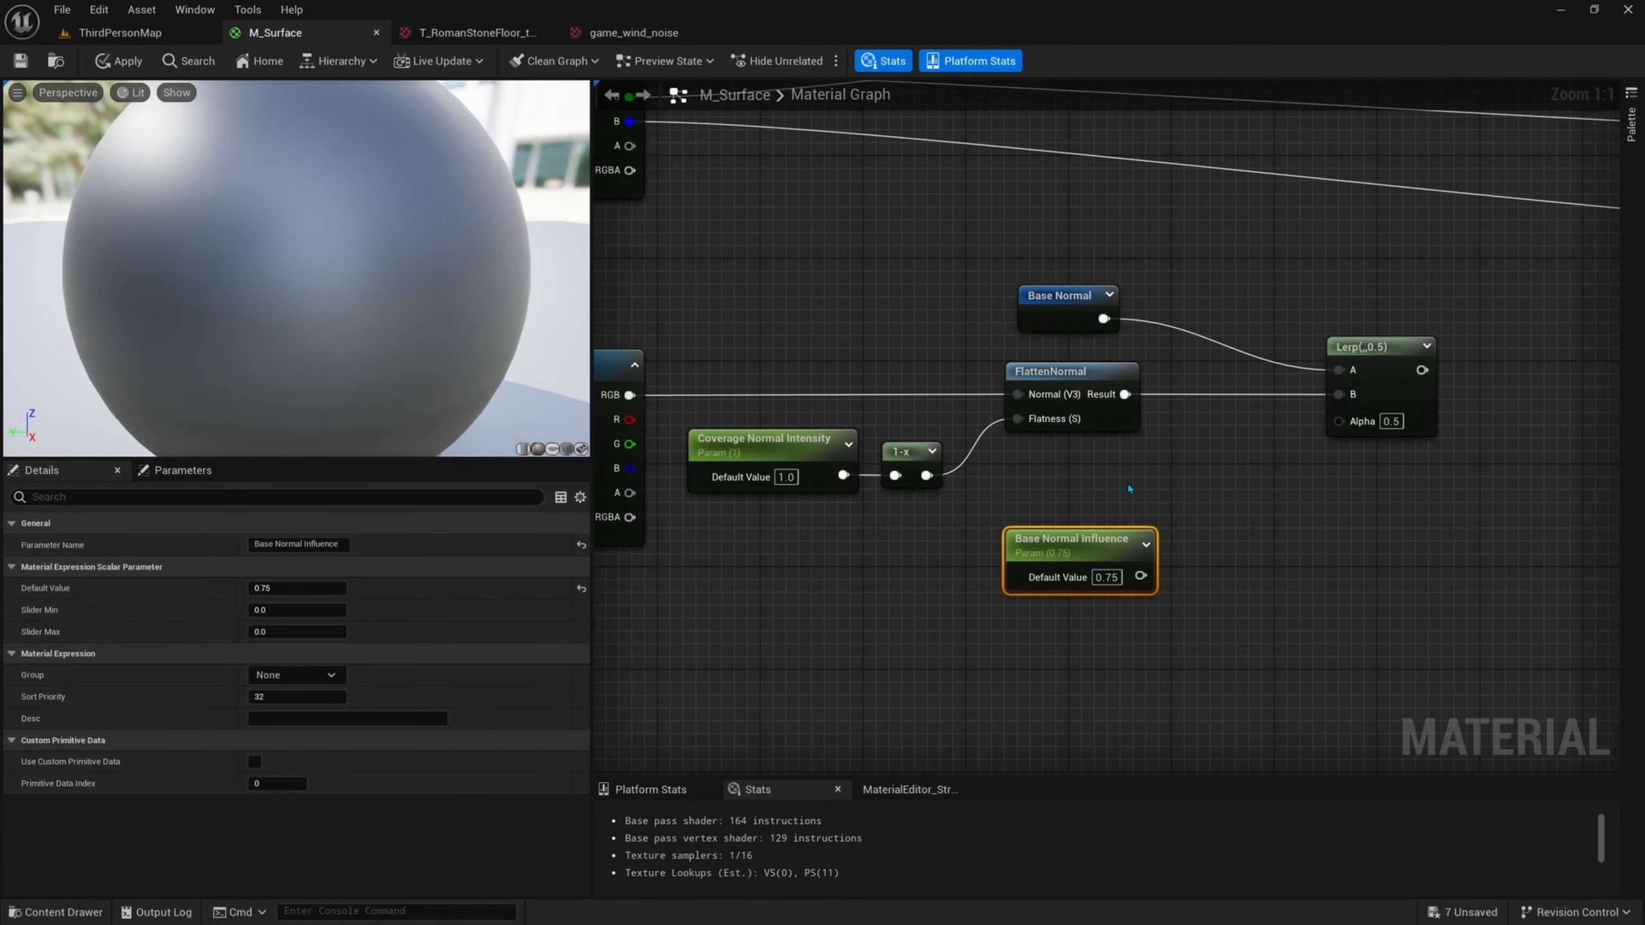
# - Connect Base Normal Influence to the Alpha input of the normal Lerp
pyautogui.moveTo(1105, 484); pyautogui.dragTo(1004, 478)
pyautogui.moveTo(677, 428); pyautogui.dragTo(852, 416, button='right')
pyautogui.moveTo(769, 262); pyautogui.dragTo(703, 562)
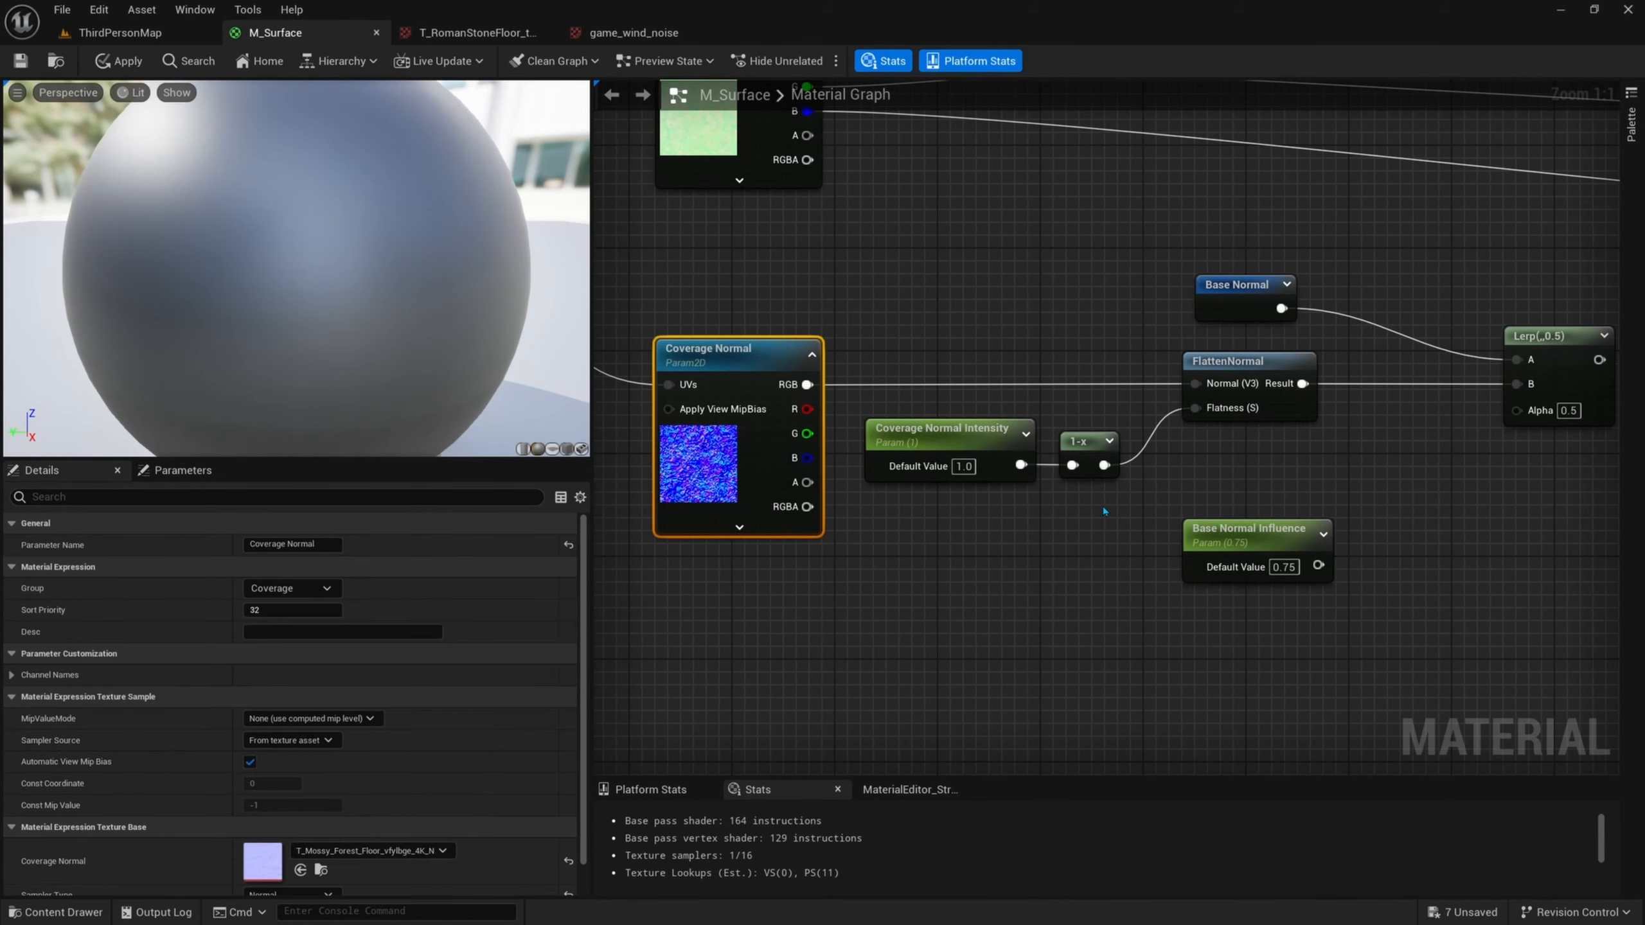
pyautogui.moveTo(1109, 511); pyautogui.dragTo(914, 517, button='right')
pyautogui.moveTo(1166, 559); pyautogui.dragTo(1062, 559, button='right')
pyautogui.moveTo(1019, 572); pyautogui.dragTo(1218, 416)
pyautogui.click(942, 311)
pyautogui.click(1012, 510)
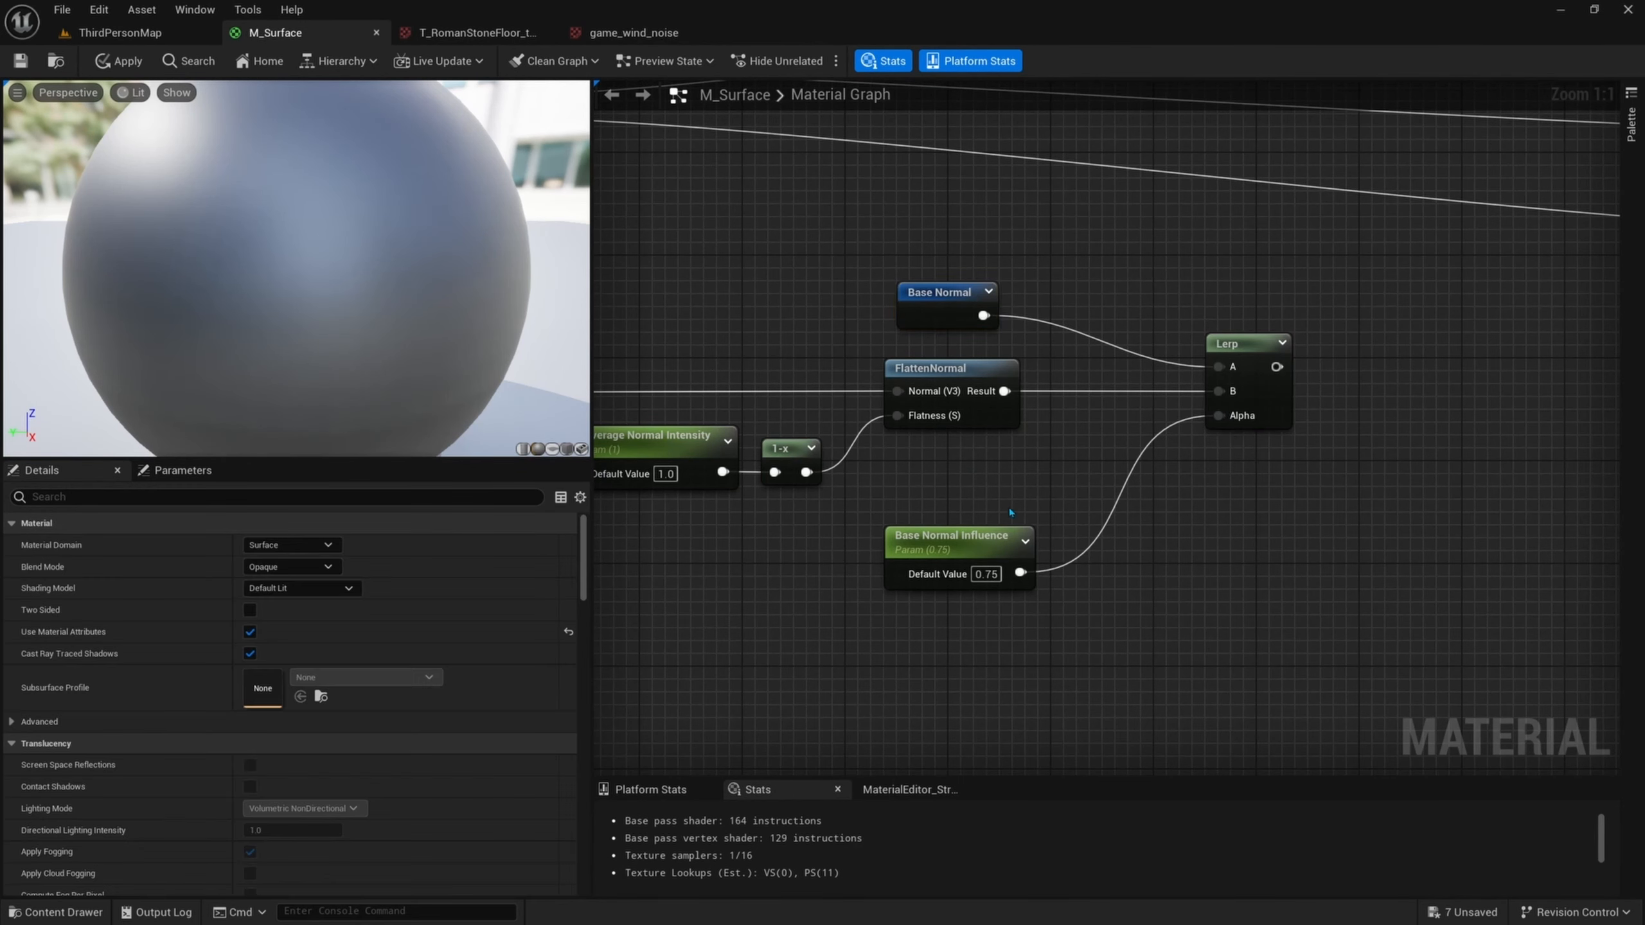
# - Try 0.5 as the default value of Base Normal Influence and return it to 0.75
pyautogui.moveTo(1013, 514); pyautogui.dragTo(970, 483, button='right')
pyautogui.moveTo(936, 515); pyautogui.dragTo(949, 503)
pyautogui.click(960, 531)
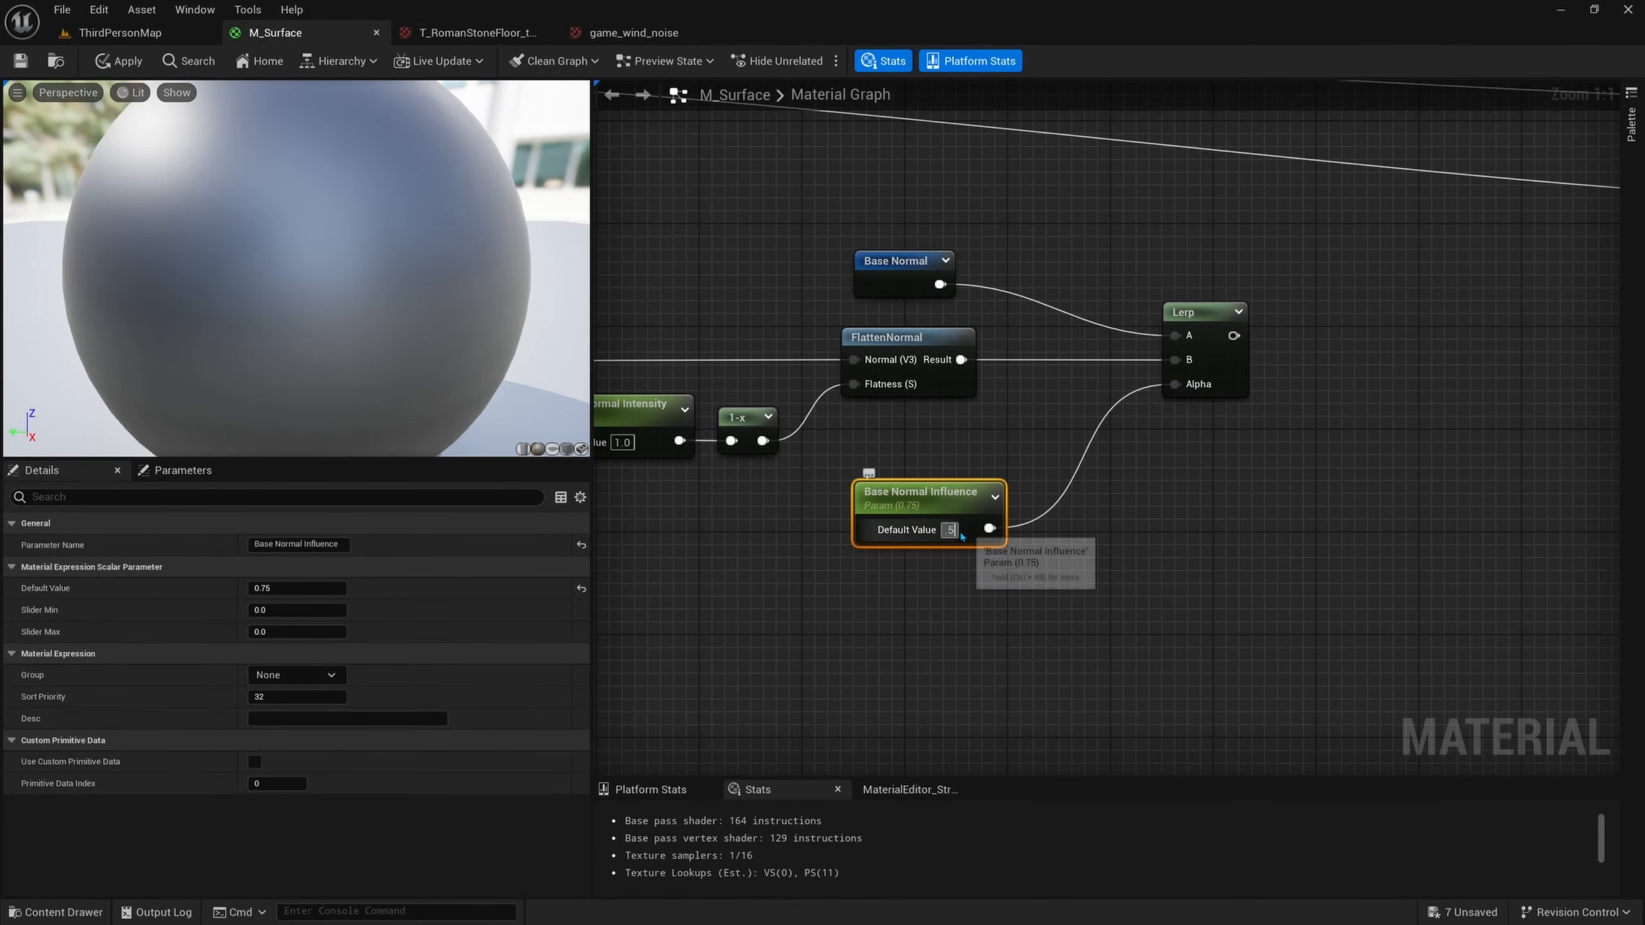
pyautogui.write('0.5')
pyautogui.press('Return')
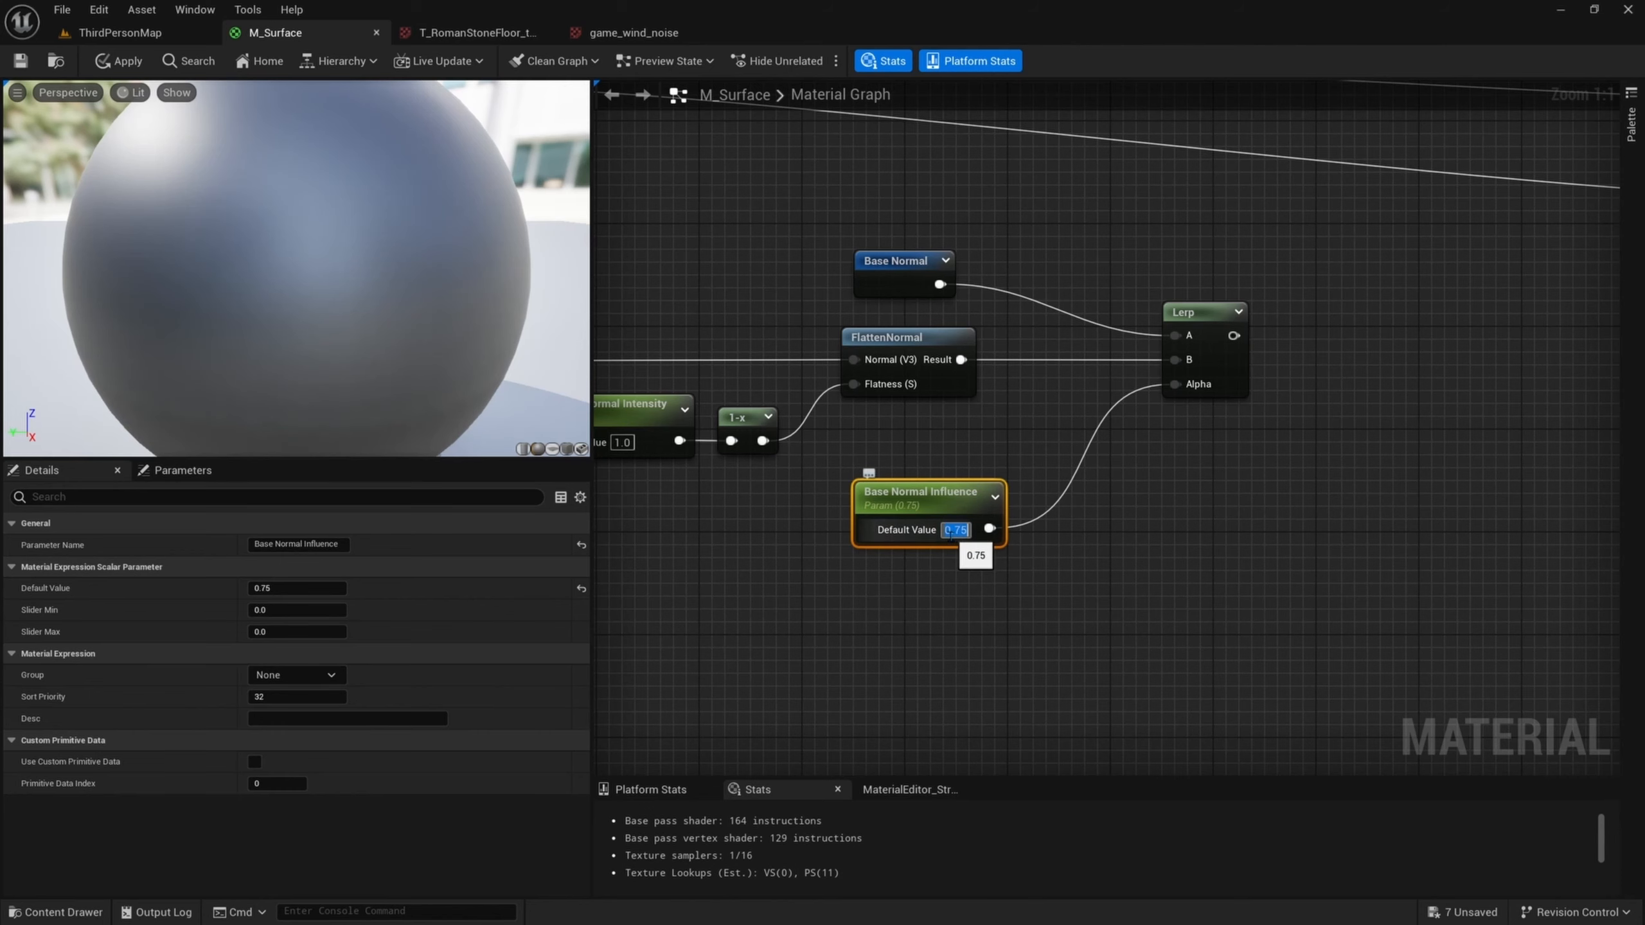
# - Move Base Normal Influence up under FlattenNormal and assign it and Coverage Normal Intensity to the Coverage group
pyautogui.moveTo(945, 499); pyautogui.dragTo(933, 474)
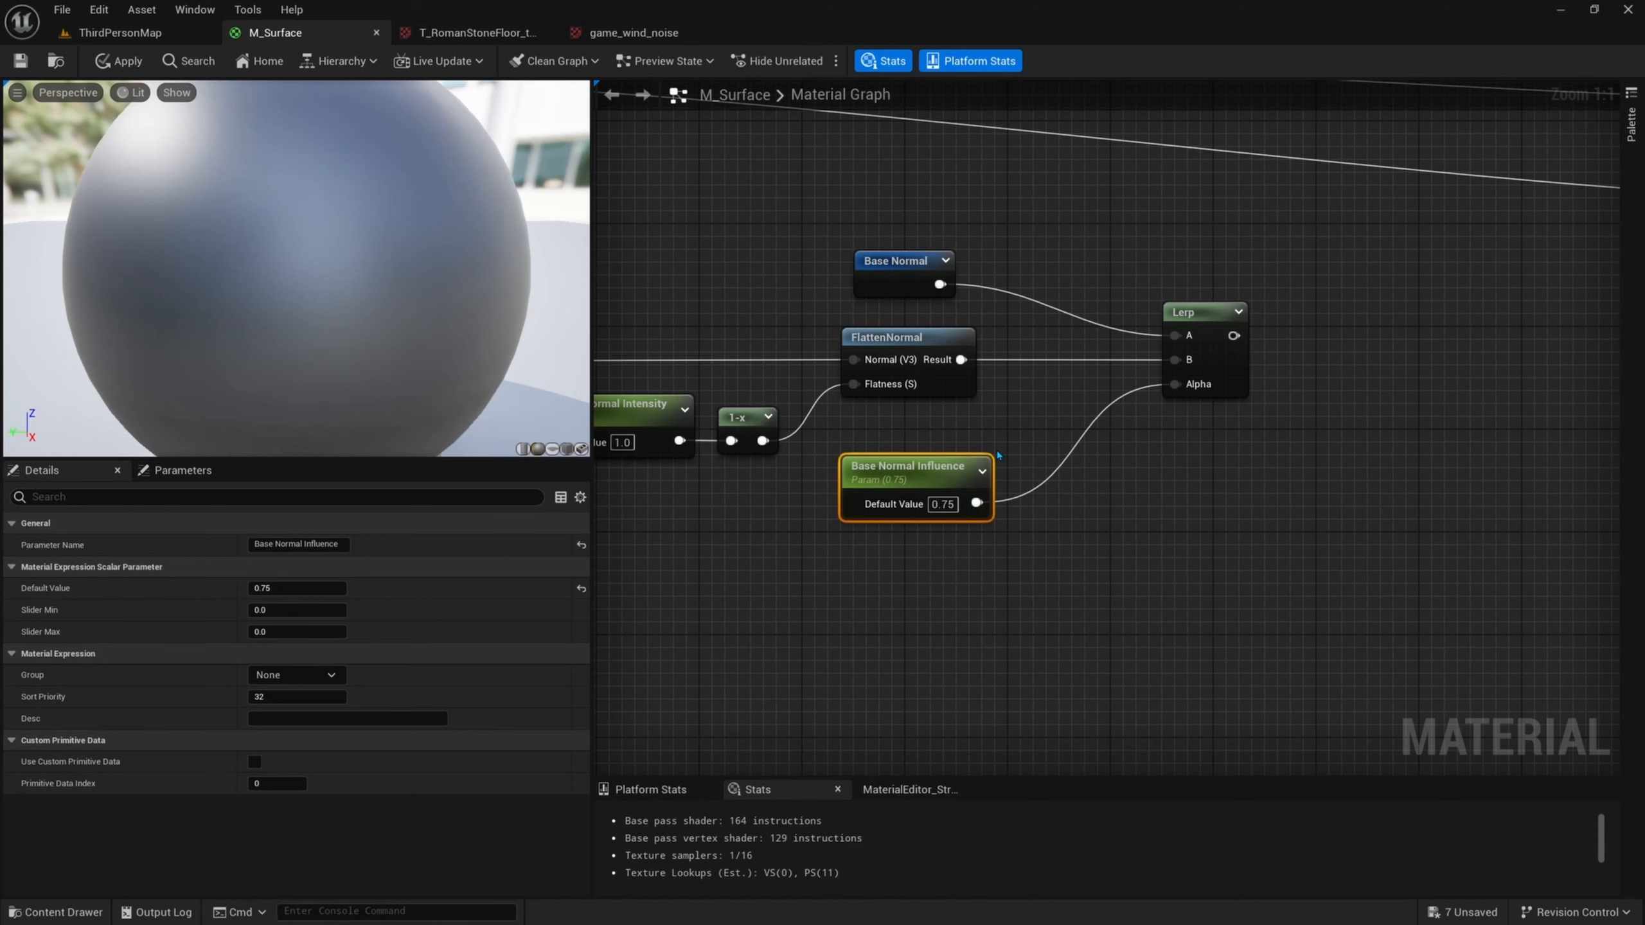
pyautogui.moveTo(899, 562); pyautogui.dragTo(897, 560)
pyautogui.moveTo(858, 560); pyautogui.dragTo(1064, 584, button='right')
pyautogui.keyDown('shift'); pyautogui.click(802, 447); pyautogui.keyUp('shift')
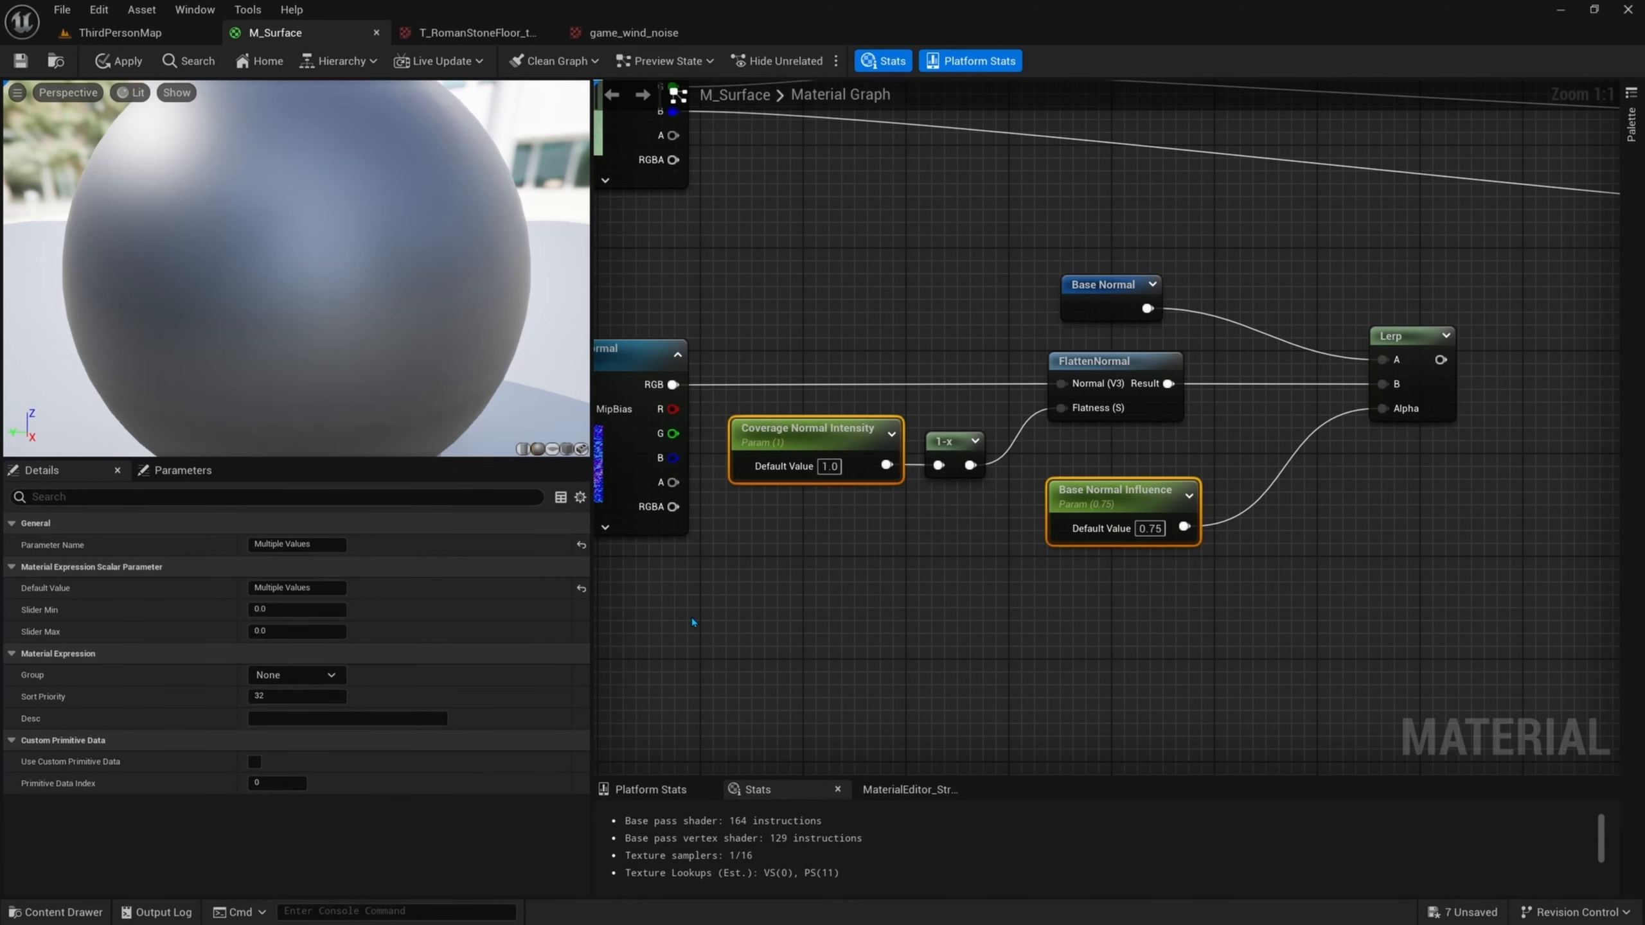
pyautogui.click(296, 675)
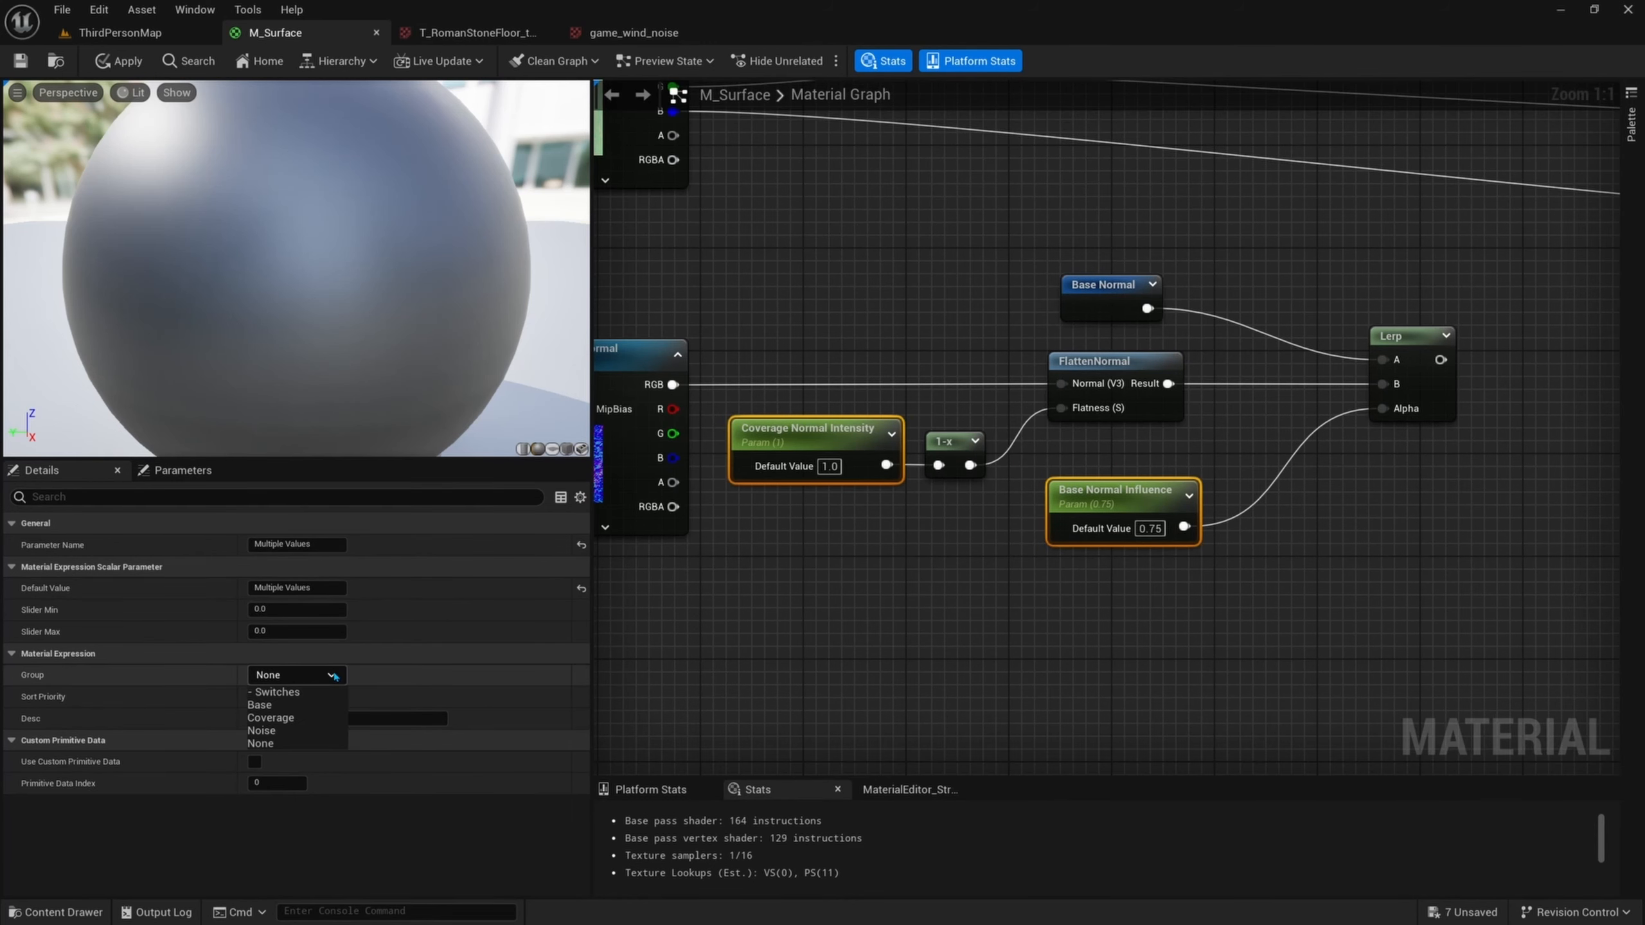
pyautogui.click(327, 717)
pyautogui.scroll(-1, 1103, 587)
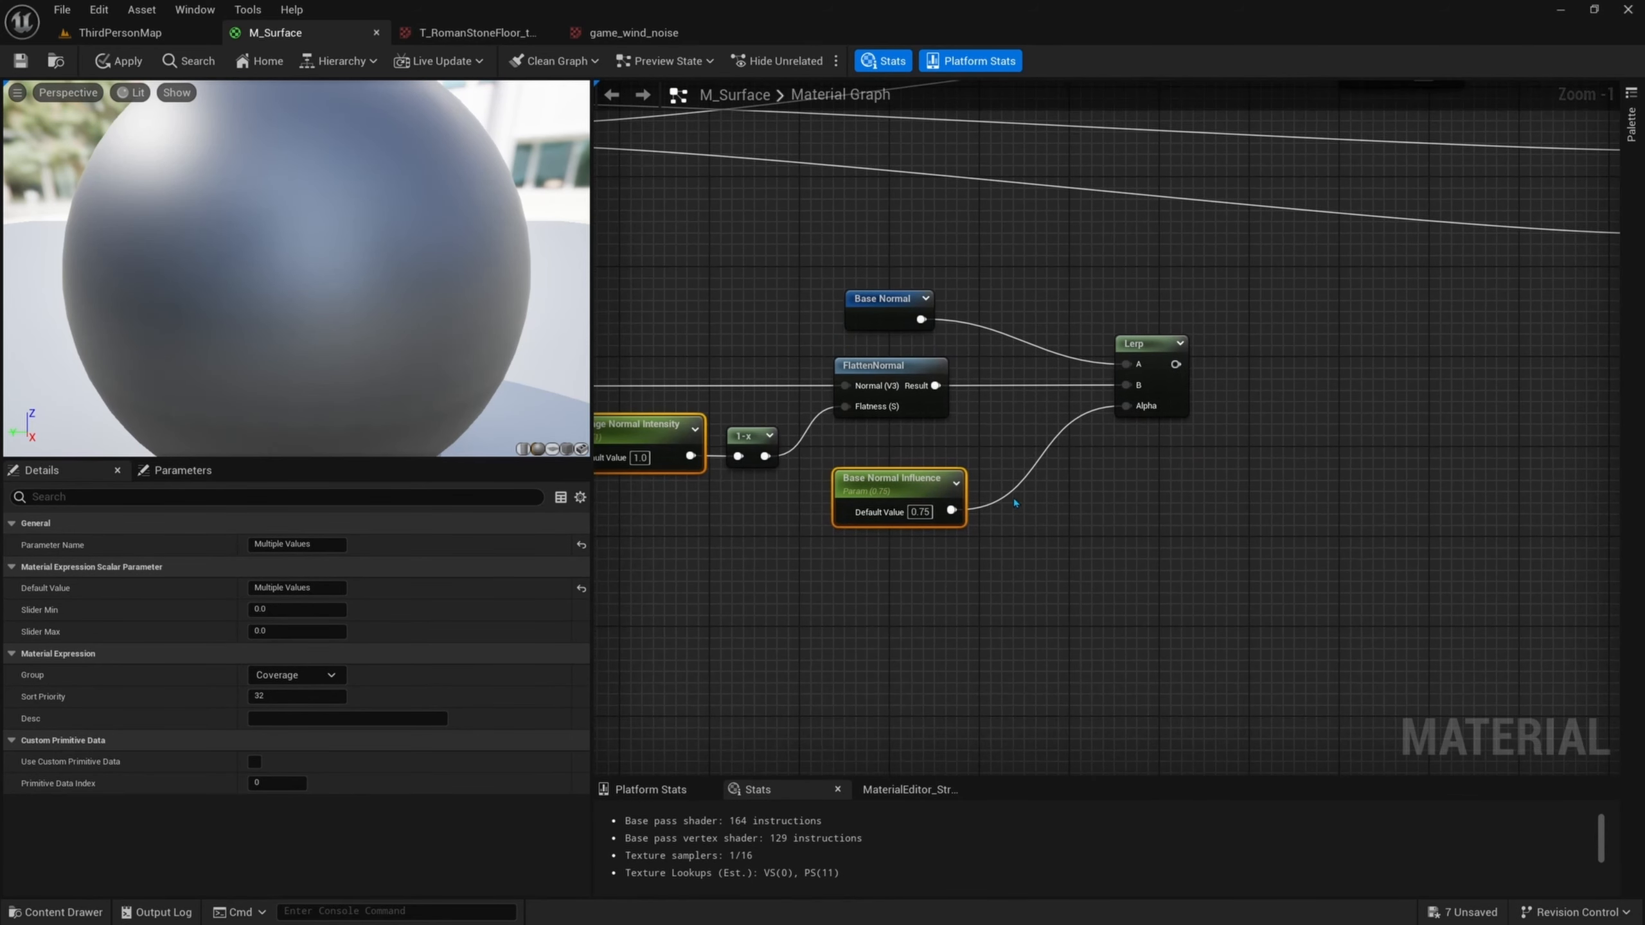
# - Insert a Saturate node between Base Normal Influence and the Alpha input of the normal Lerp
pyautogui.moveTo(952, 510); pyautogui.dragTo(1037, 522)
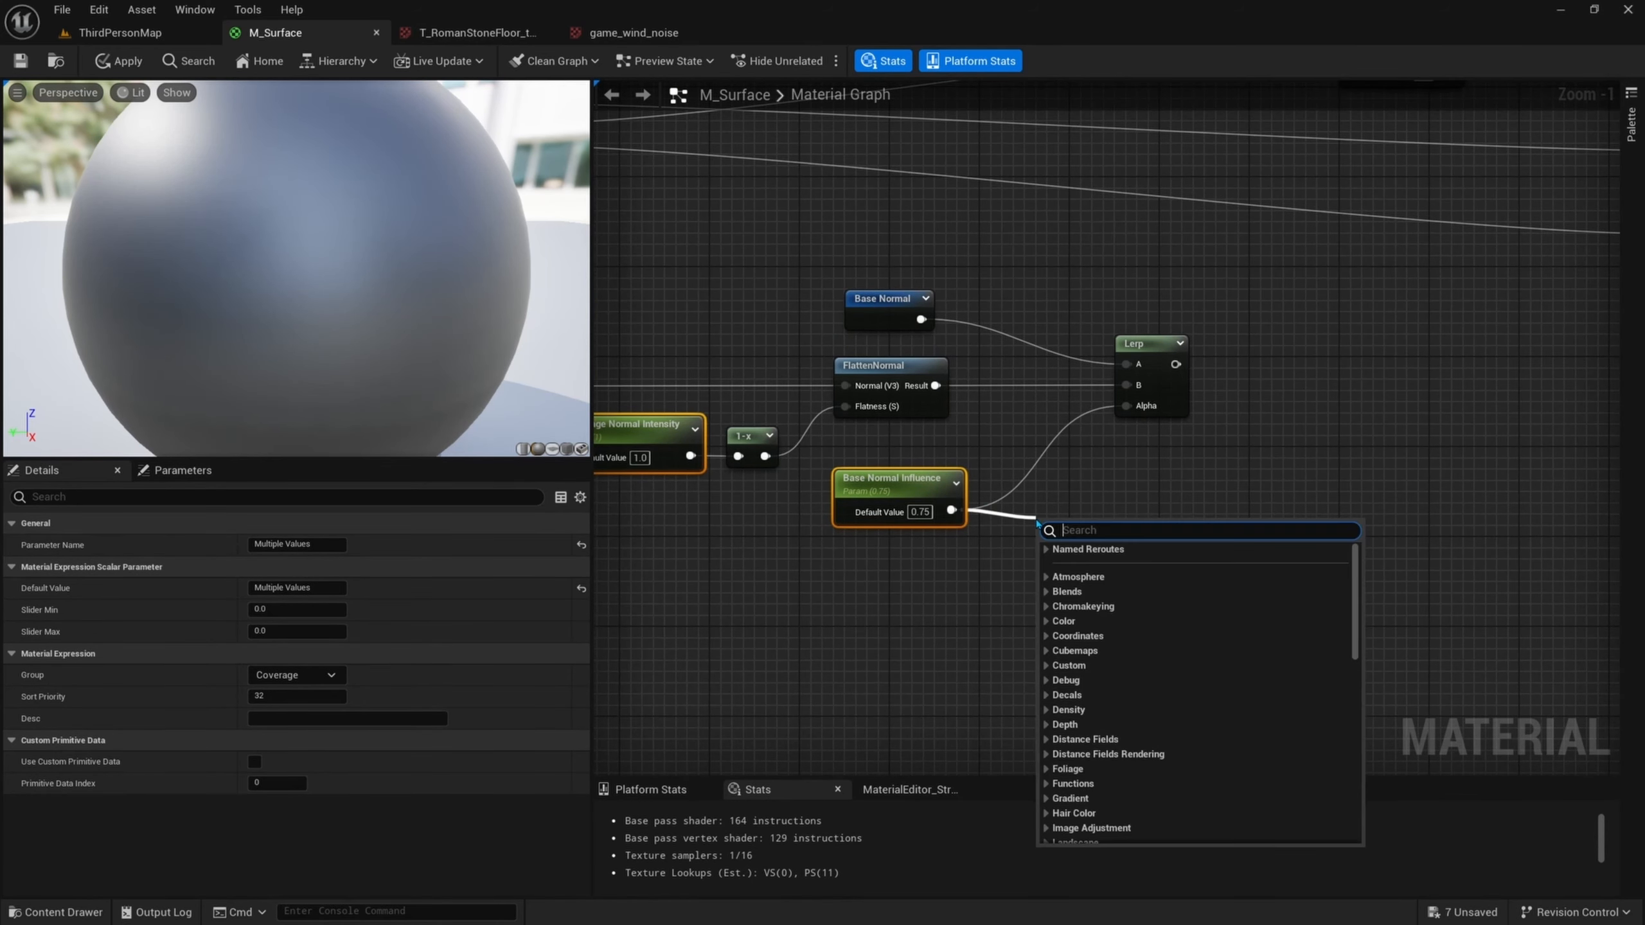
pyautogui.write('sat')
pyautogui.press('Return')
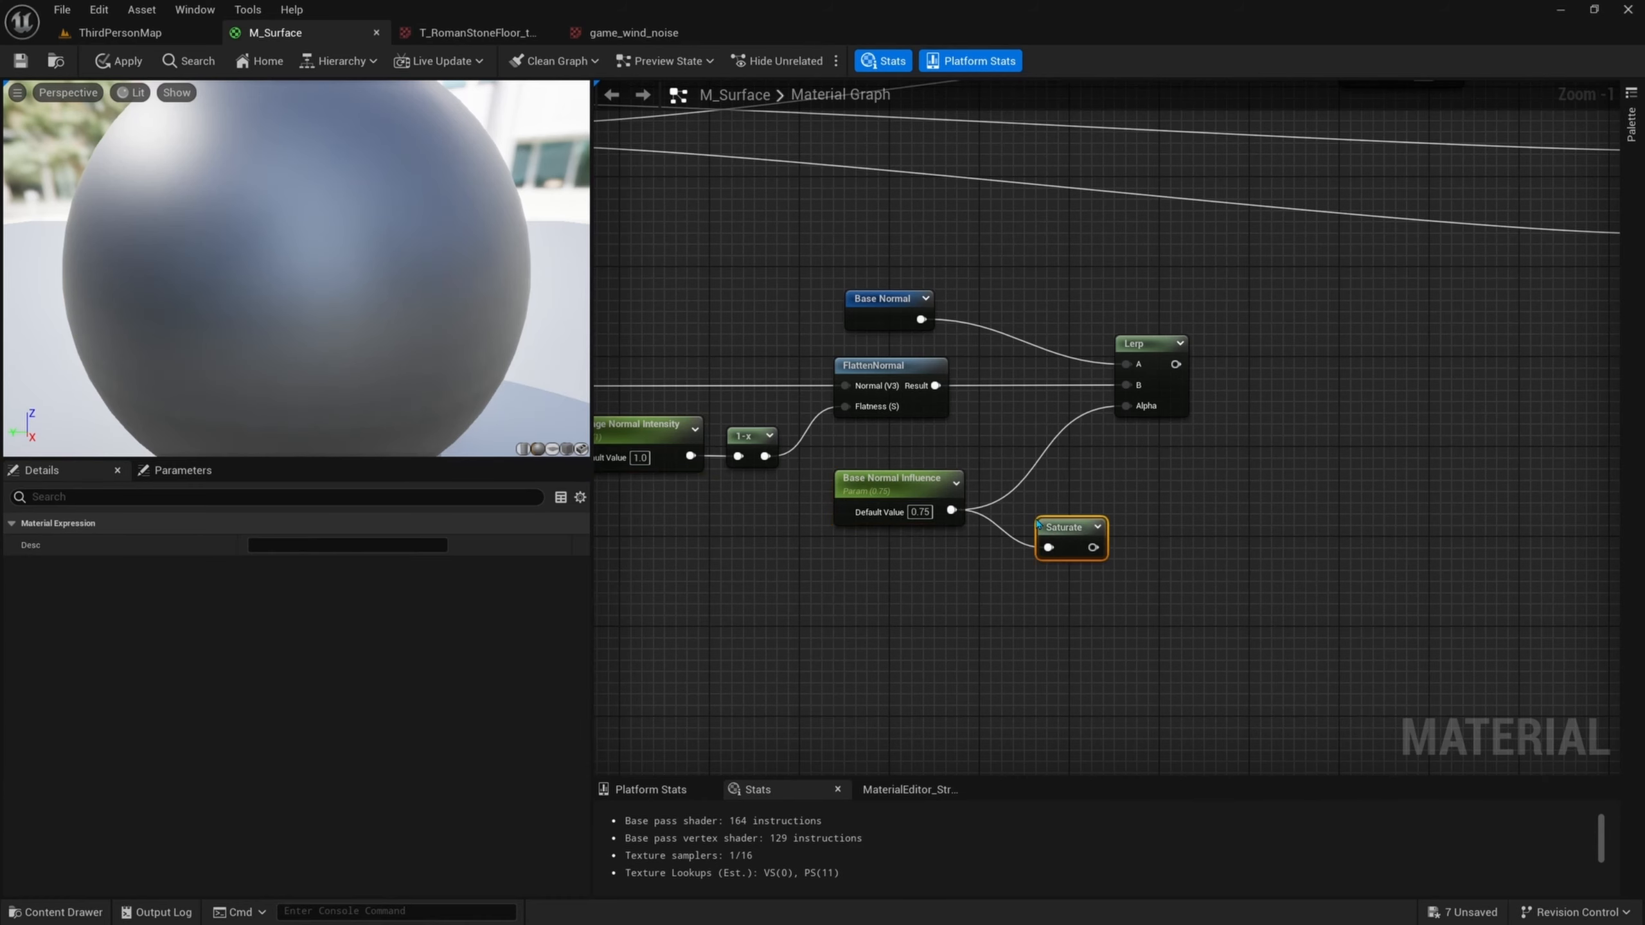
pyautogui.moveTo(1093, 547); pyautogui.dragTo(1127, 406)
pyautogui.moveTo(1067, 523); pyautogui.dragTo(1032, 494)
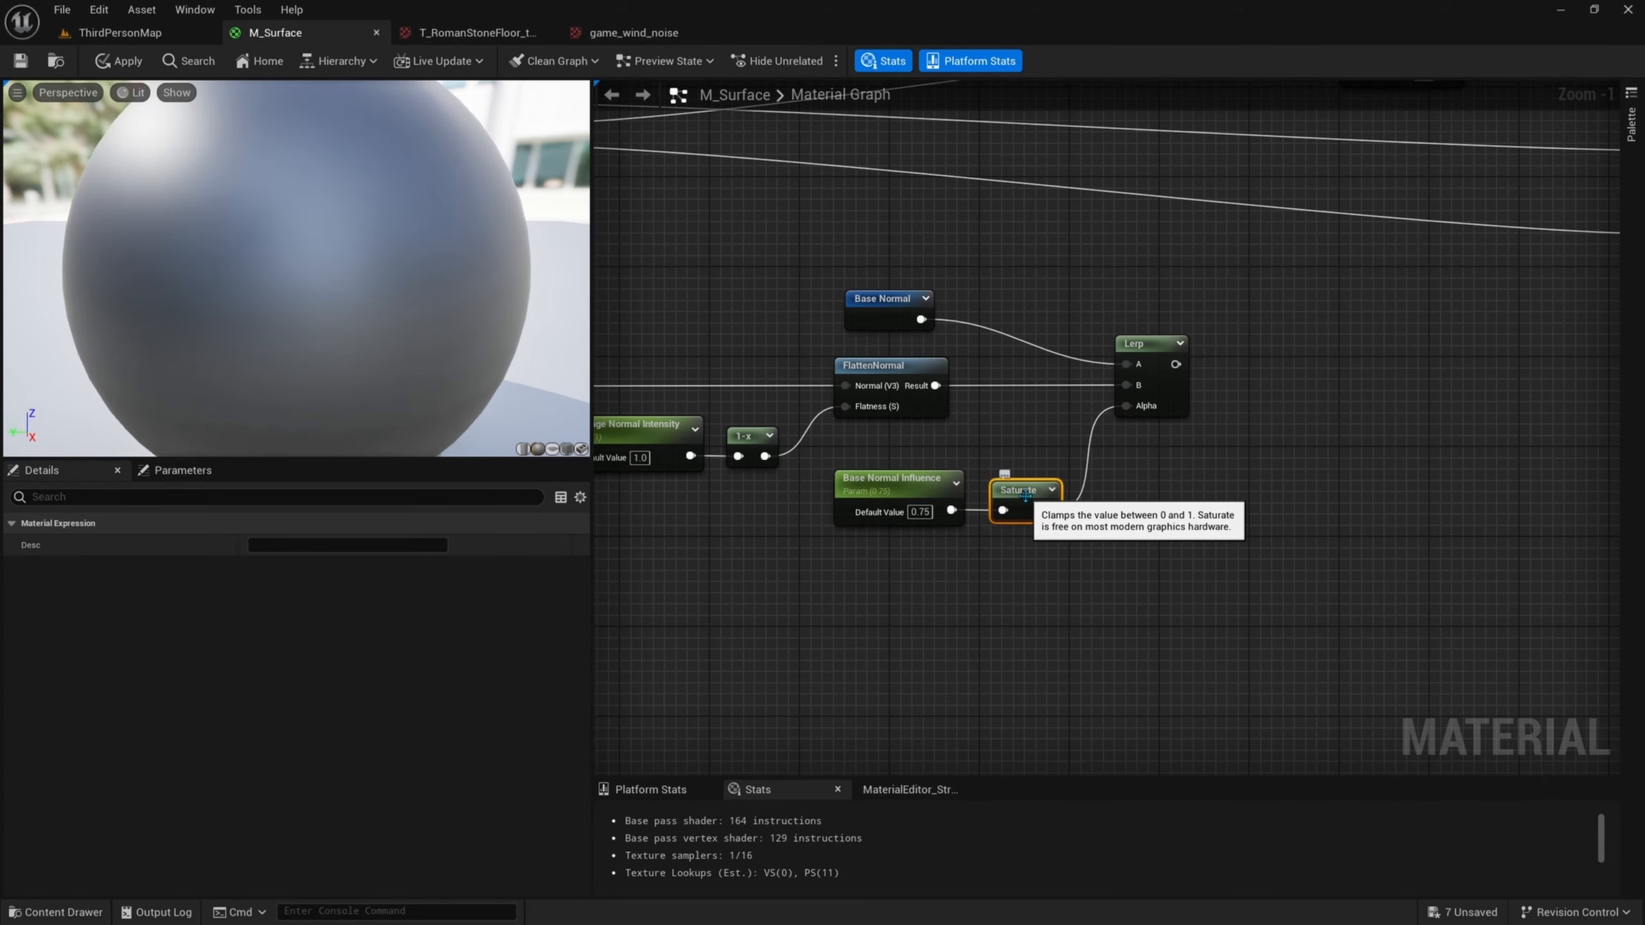
# - Connect the normal Lerp output to the Normal input of the coverage layer's material attributes node
pyautogui.moveTo(1032, 494); pyautogui.dragTo(945, 576, button='right')
pyautogui.scroll(-1, 944, 577)
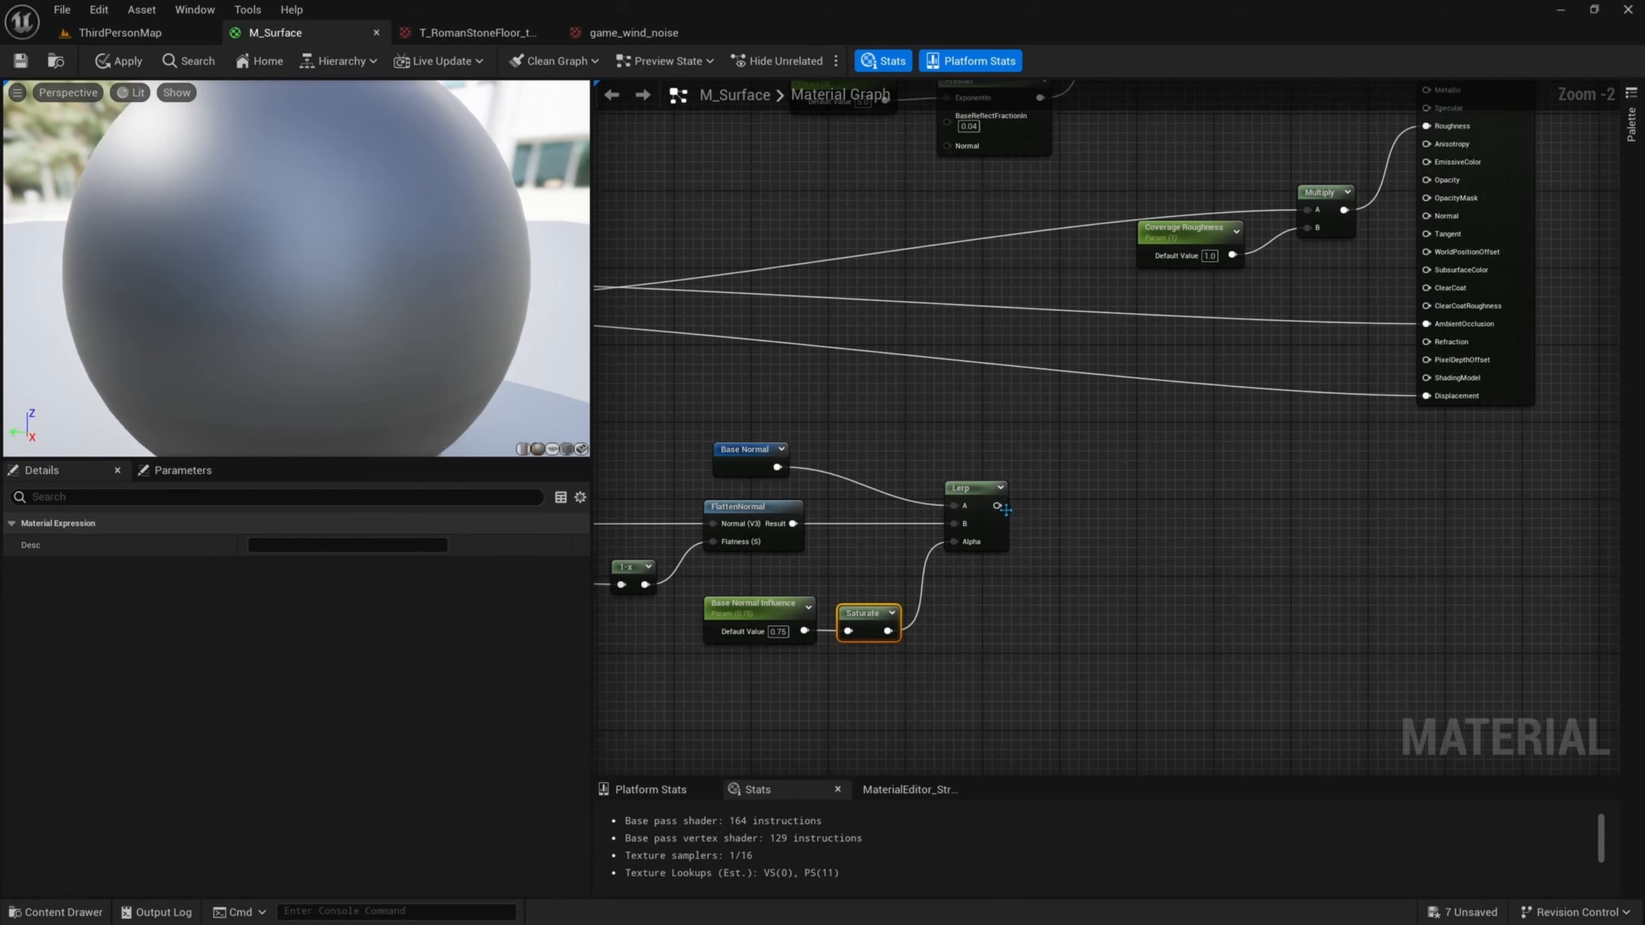
pyautogui.moveTo(997, 506); pyautogui.dragTo(1431, 221)
# - Group all the base layer nodes, up to their material attributes node, in a comment box titled Base Material
pyautogui.moveTo(1314, 284); pyautogui.dragTo(1340, 338, button='right')
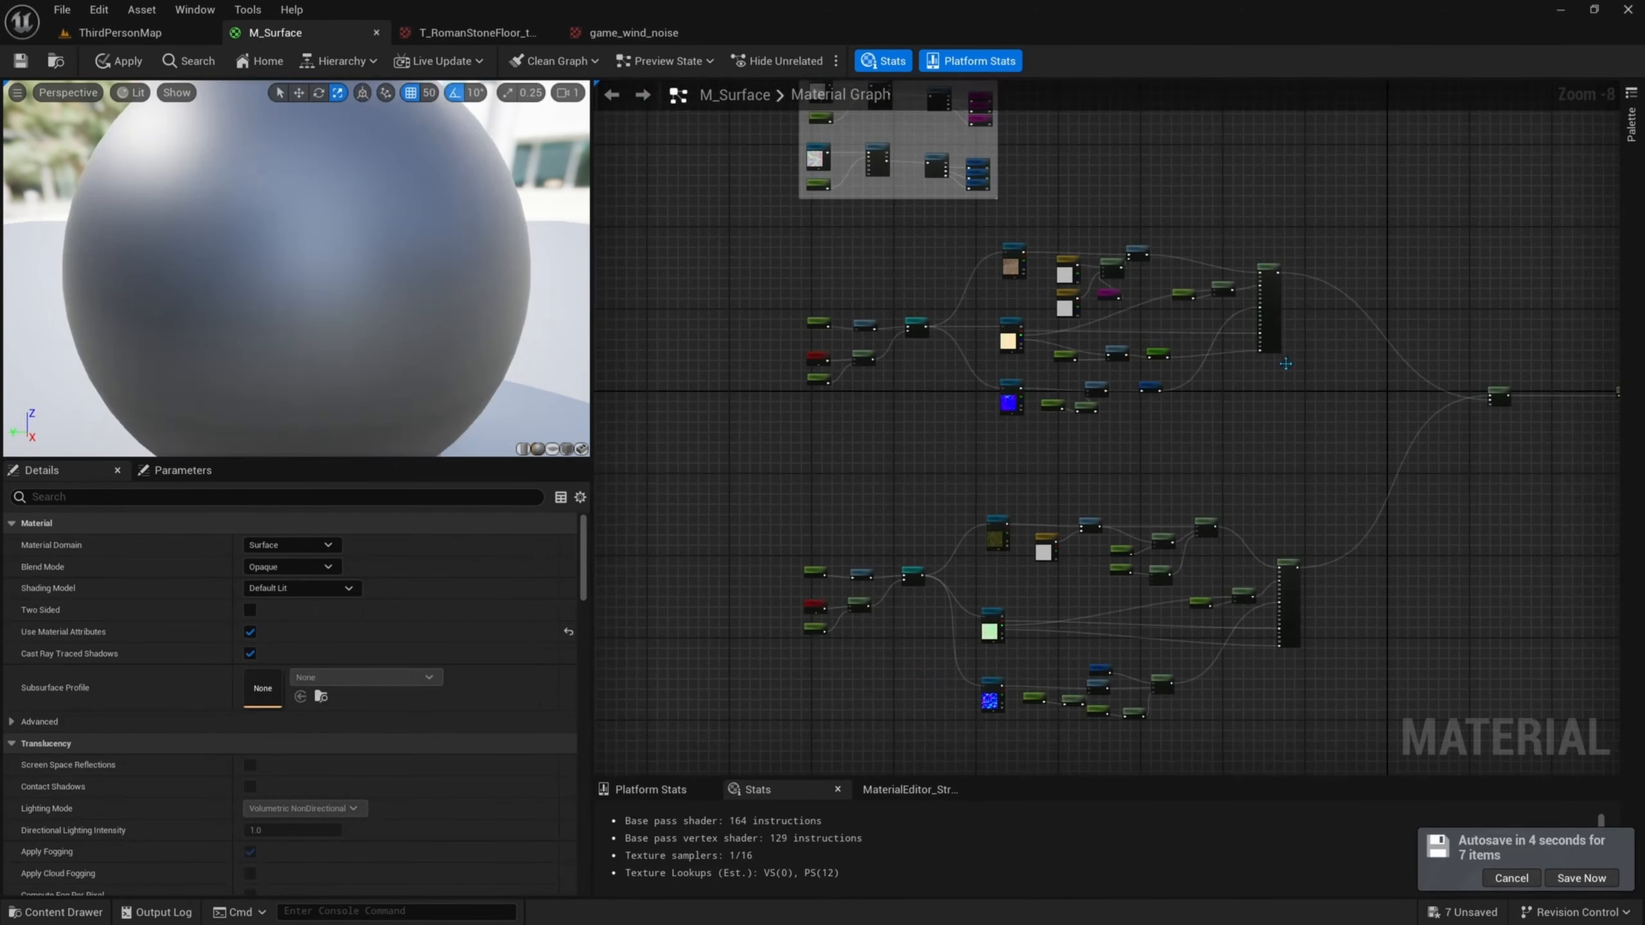
pyautogui.moveTo(1285, 363); pyautogui.dragTo(1314, 444, button='right')
pyautogui.moveTo(1385, 375); pyautogui.dragTo(1304, 360, button='right')
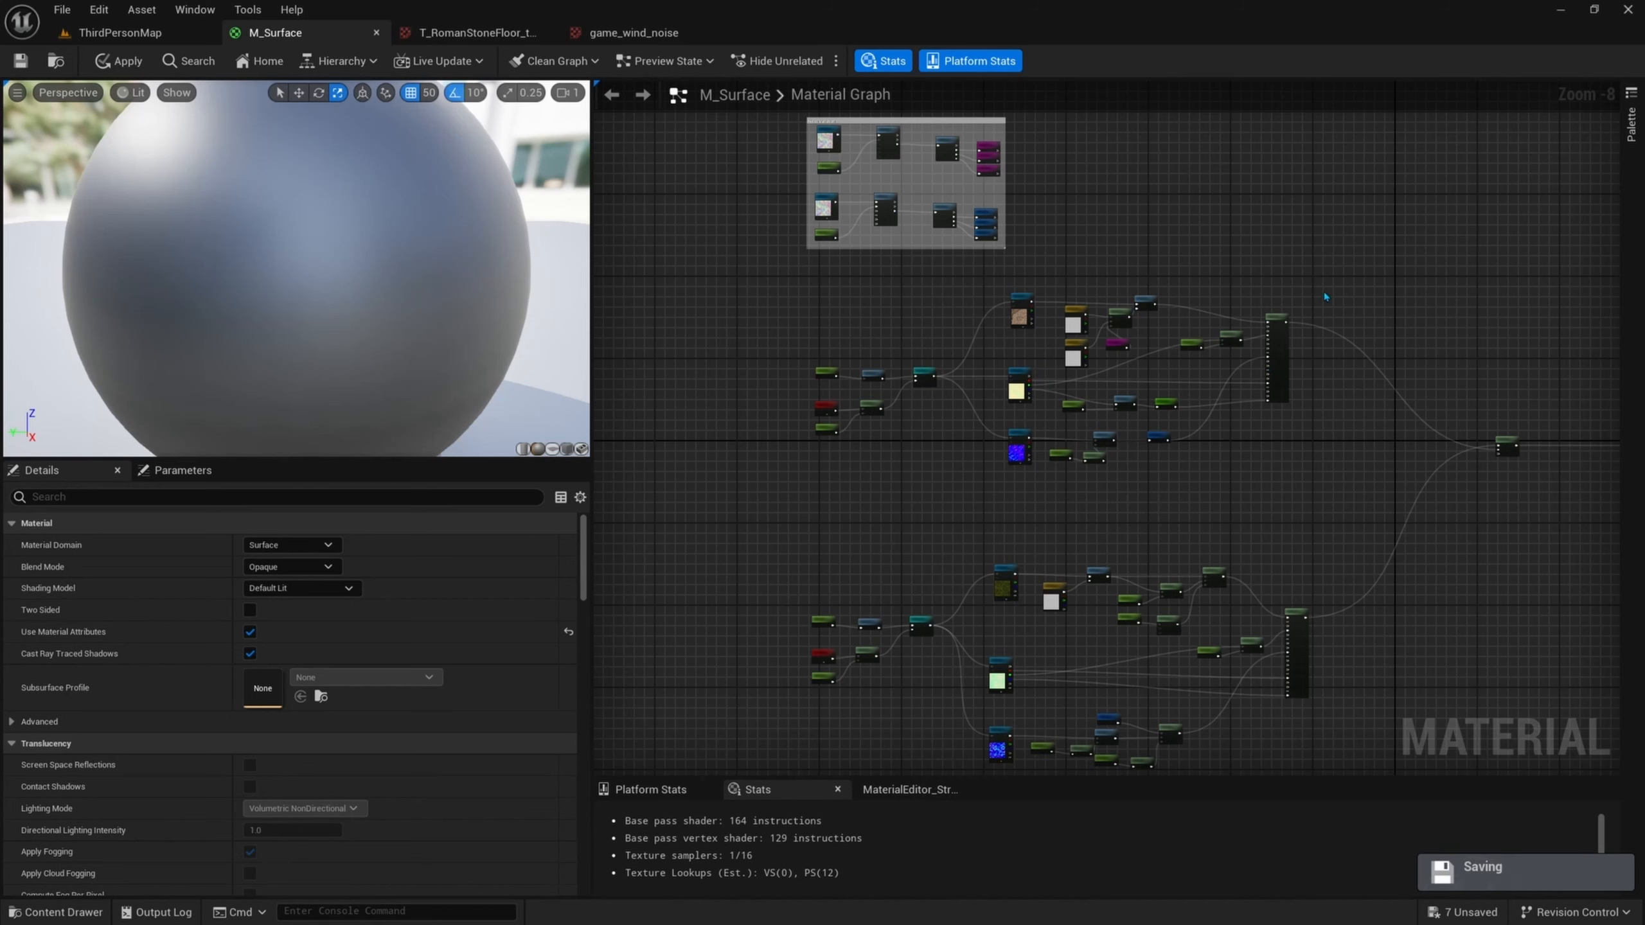
pyautogui.moveTo(1326, 289); pyautogui.dragTo(784, 492)
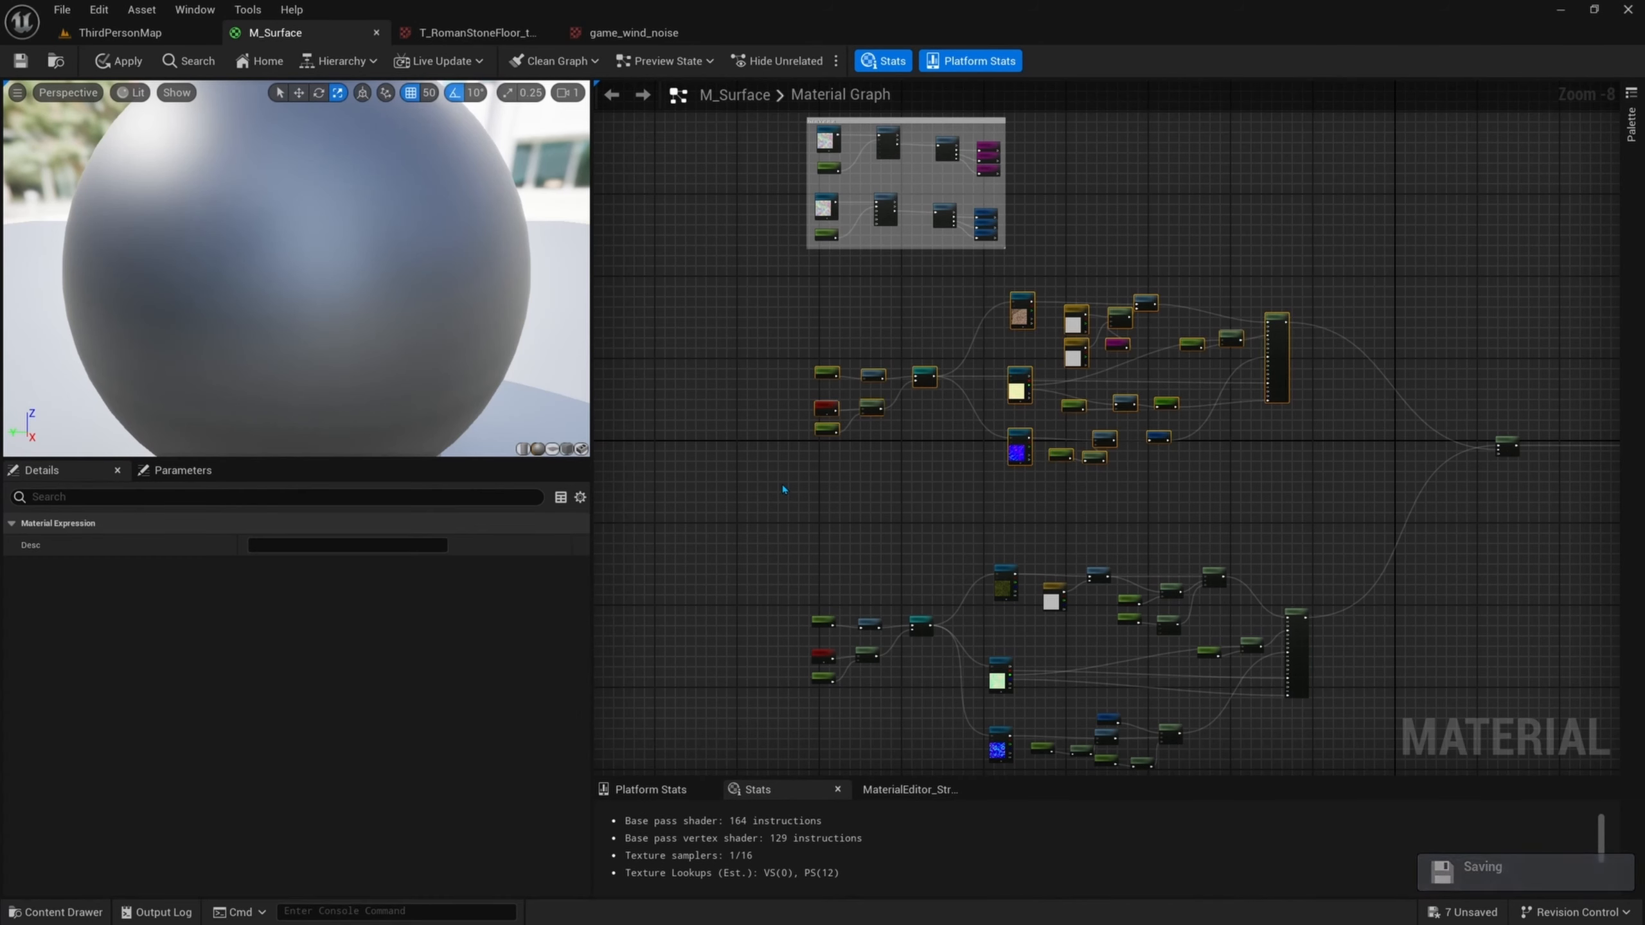
pyautogui.press('c')
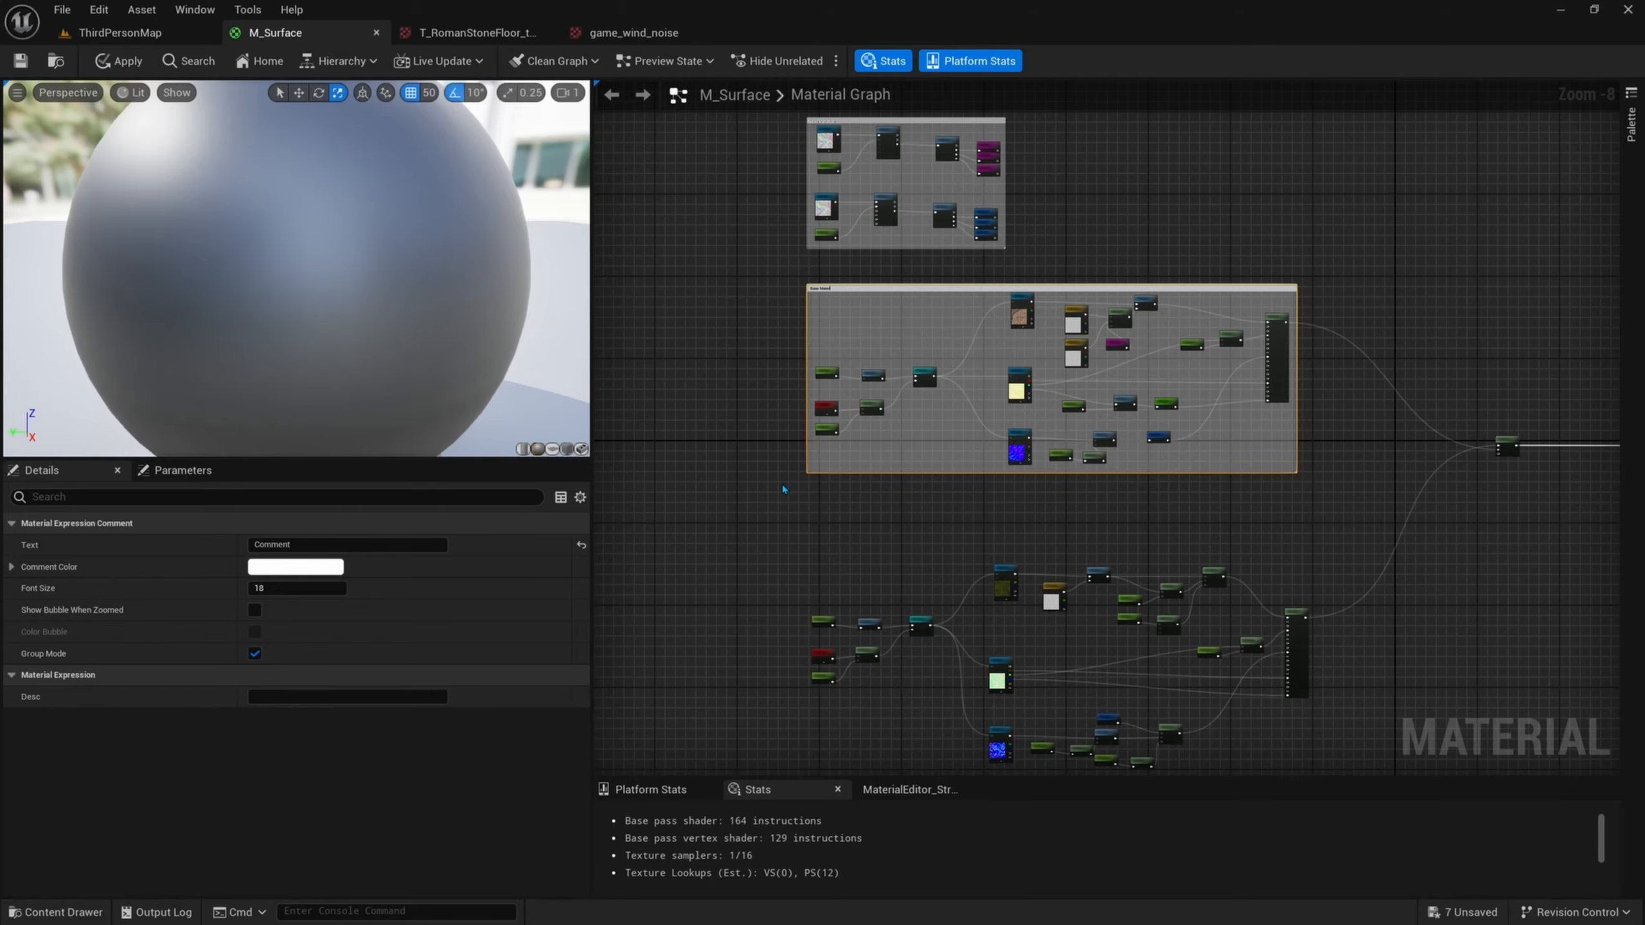
pyautogui.press('Return')
pyautogui.scroll(4, 803, 292)
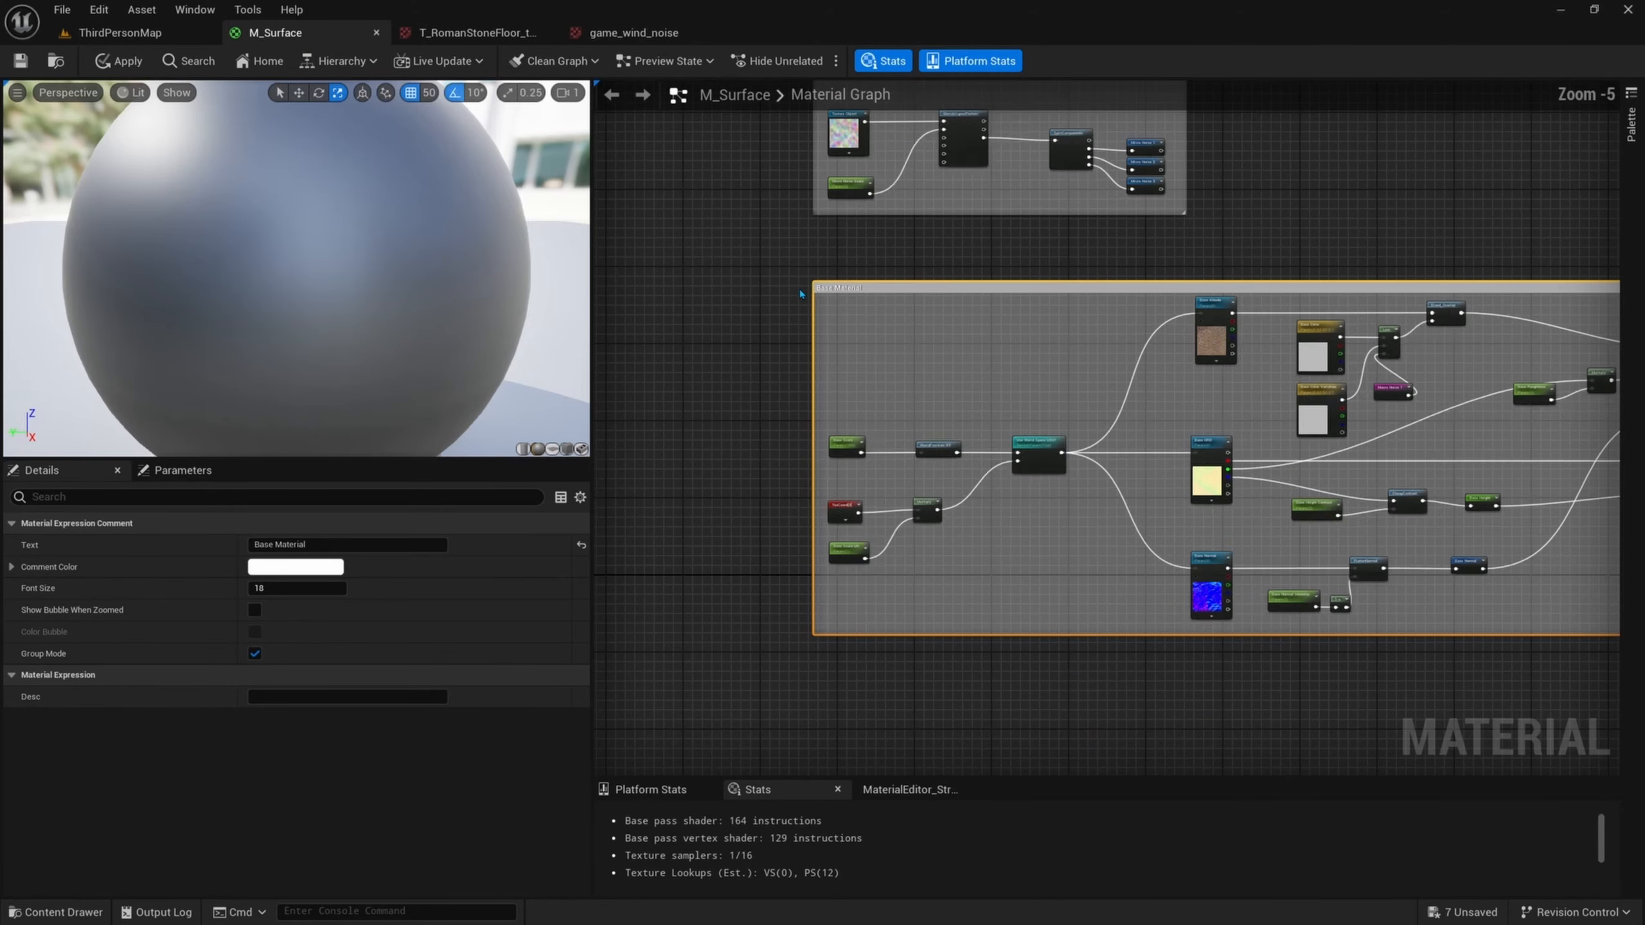
# - Group all the coverage layer nodes in a comment box titled Coverage Material
pyautogui.scroll(-3, 803, 292)
pyautogui.moveTo(1133, 672); pyautogui.dragTo(984, 428, button='right')
pyautogui.scroll(2, 984, 428)
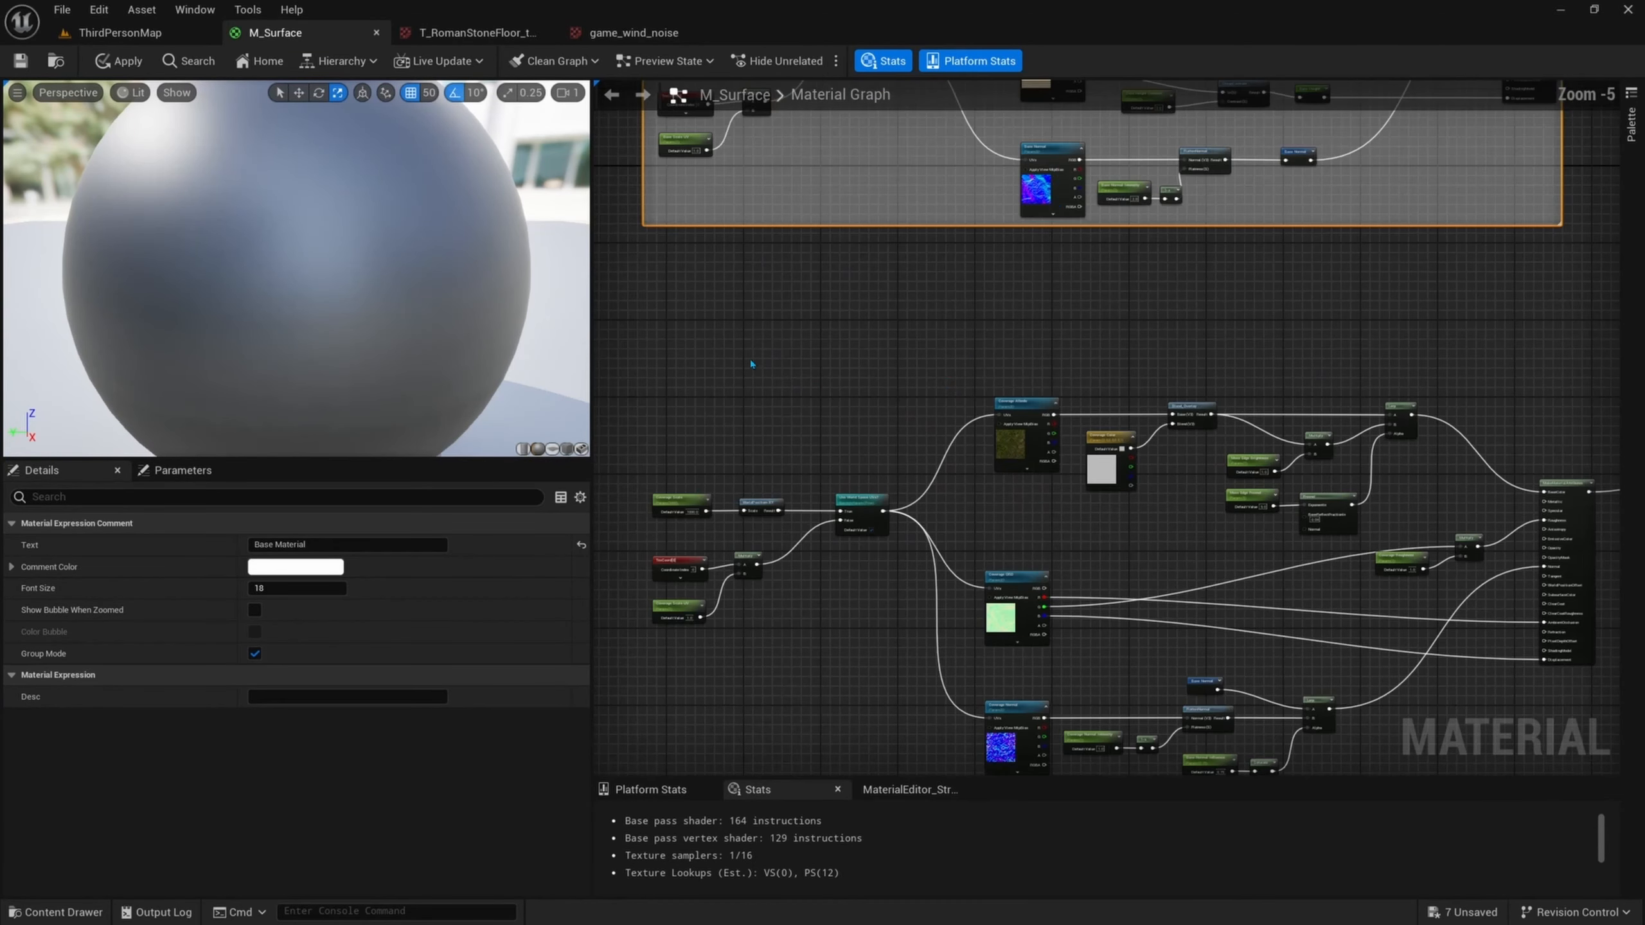
pyautogui.moveTo(632, 350); pyautogui.dragTo(1602, 742)
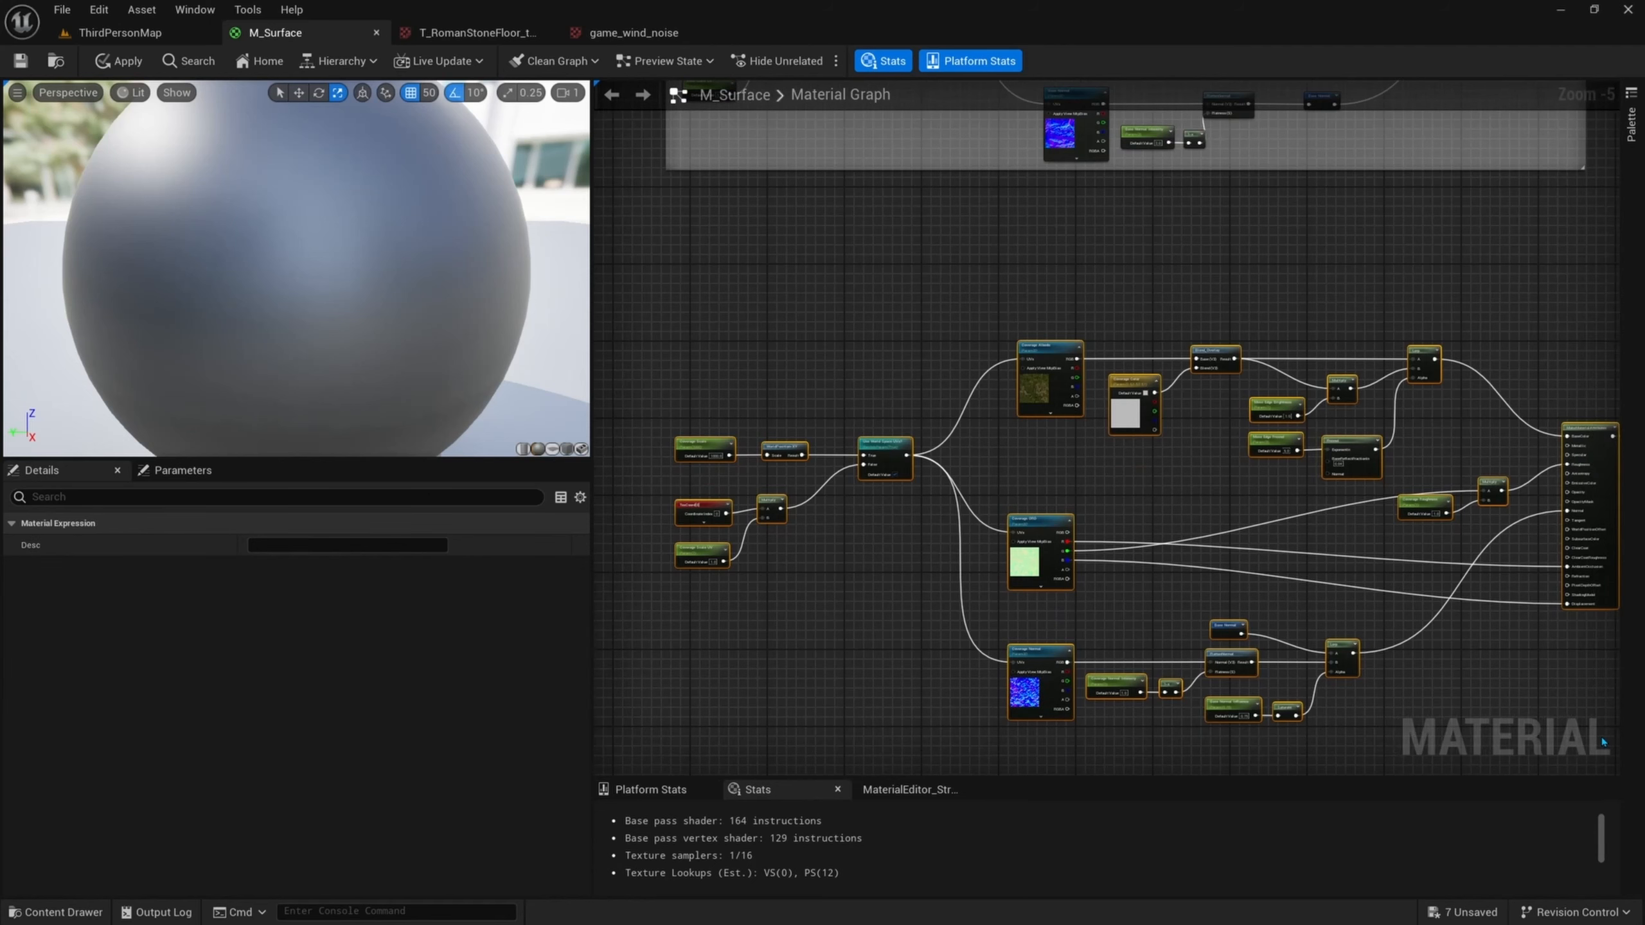
pyautogui.press('c')
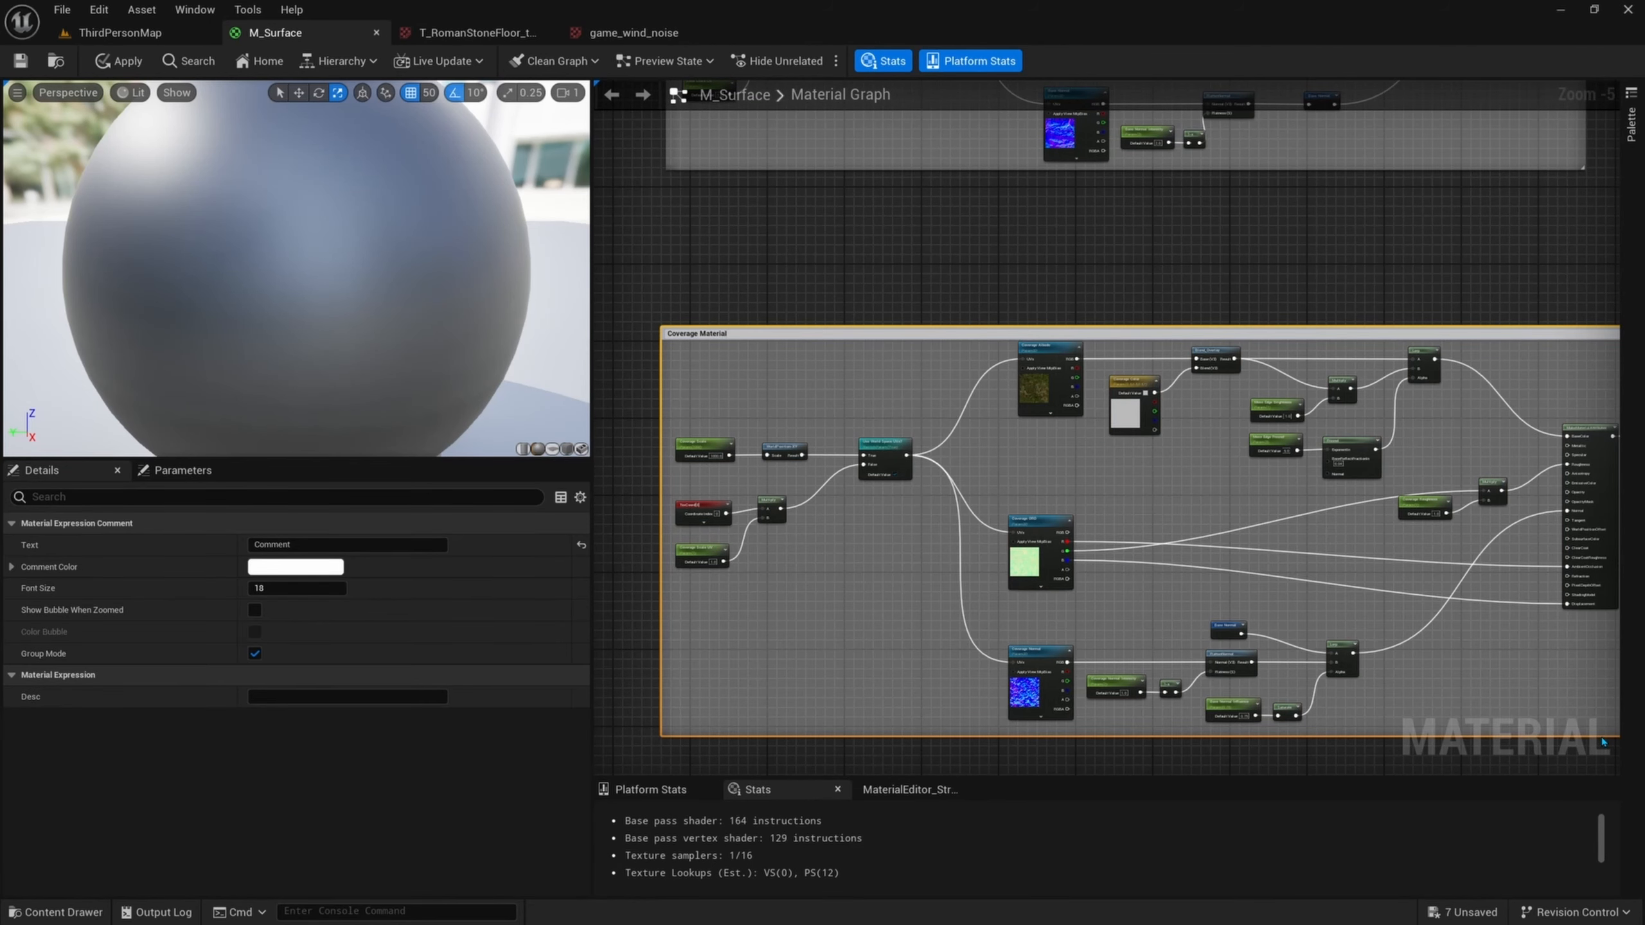
pyautogui.press('Return')
# - Move BlendMaterialAttributes and the material output node down and away from the groups, level with the coverage material attributes node
pyautogui.scroll(-2, 1252, 573)
pyautogui.moveTo(1248, 552); pyautogui.dragTo(867, 537, button='right')
pyautogui.moveTo(1307, 321); pyautogui.dragTo(1078, 355, button='right')
pyautogui.moveTo(1040, 290); pyautogui.dragTo(1276, 370)
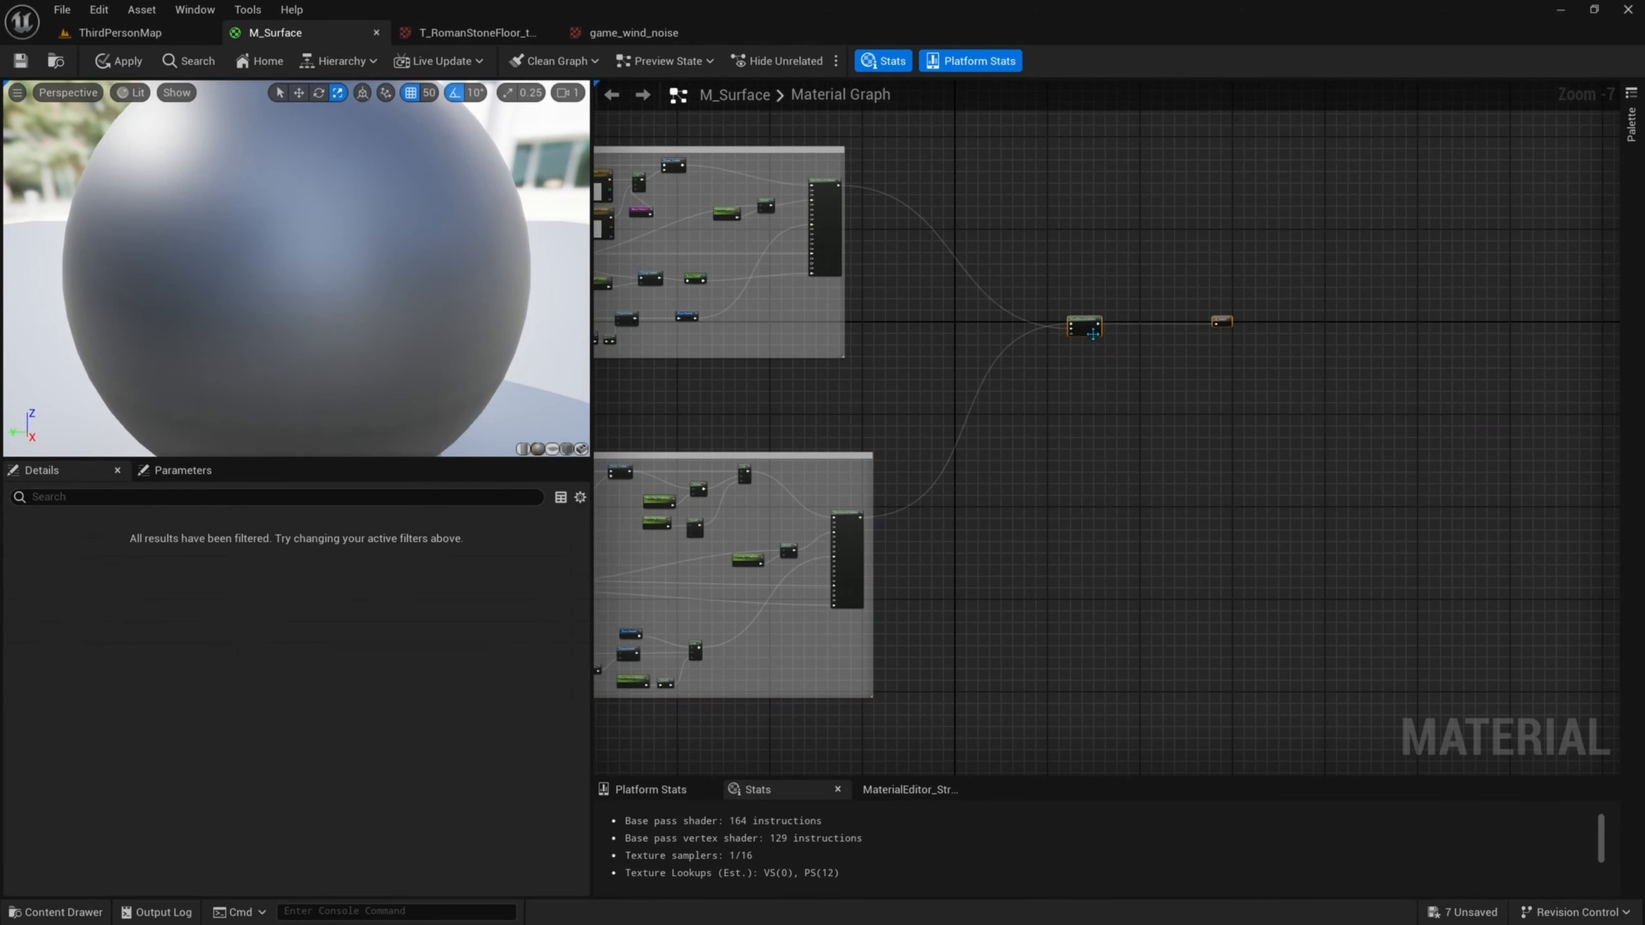
pyautogui.moveTo(1092, 332); pyautogui.dragTo(1270, 535)
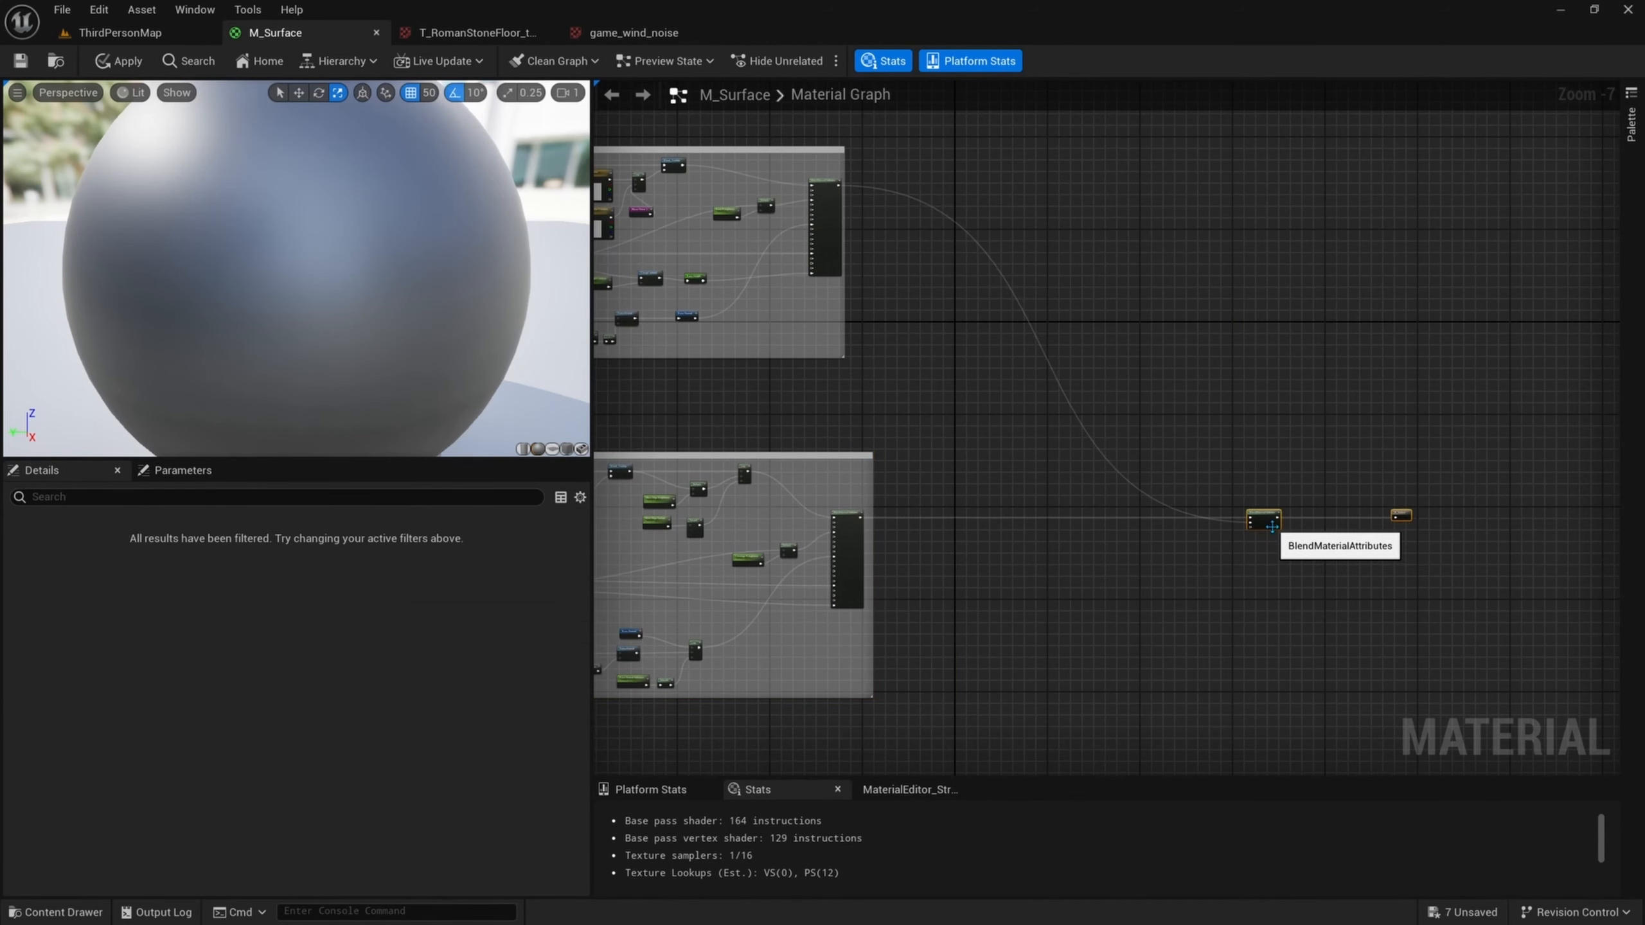
# - Examine the BlendMaterialAttributes node's Alpha input and the free graph area between it and the Coverage Material group
pyautogui.moveTo(1262, 559); pyautogui.dragTo(1552, 523, button='right')
pyautogui.scroll(3, 1313, 515)
pyautogui.click(1329, 469)
pyautogui.moveTo(1015, 571); pyautogui.dragTo(983, 426, button='right')
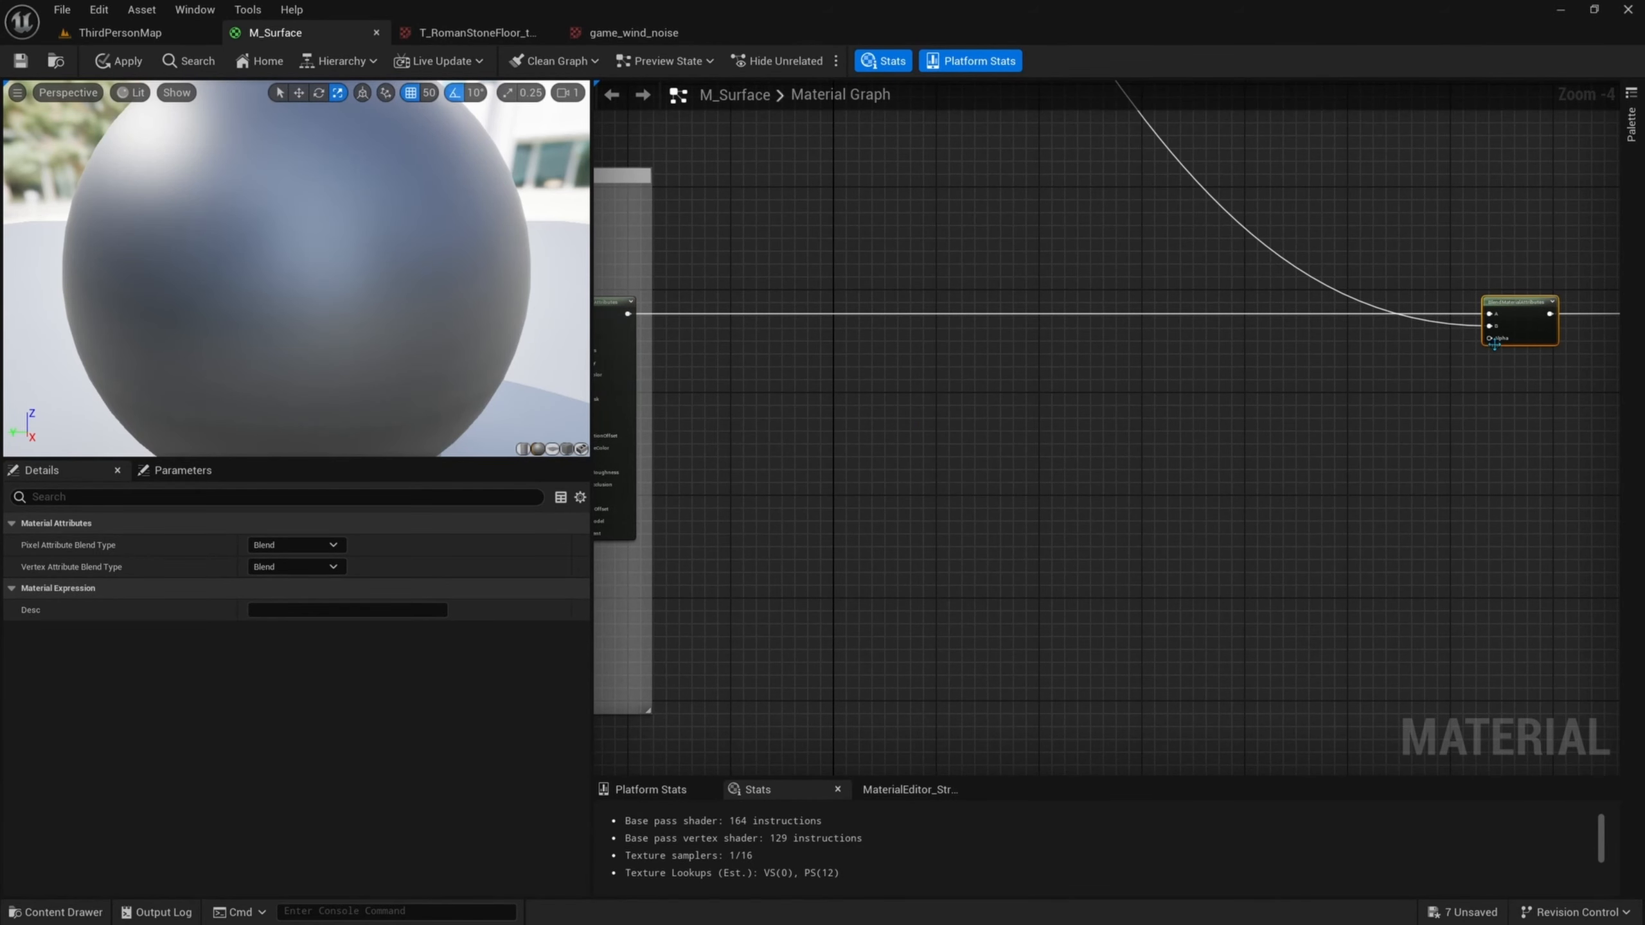
pyautogui.moveTo(1492, 340); pyautogui.dragTo(1411, 571)
pyautogui.moveTo(1152, 491); pyautogui.dragTo(1273, 512, button='right')
pyautogui.scroll(-3, 1273, 512)
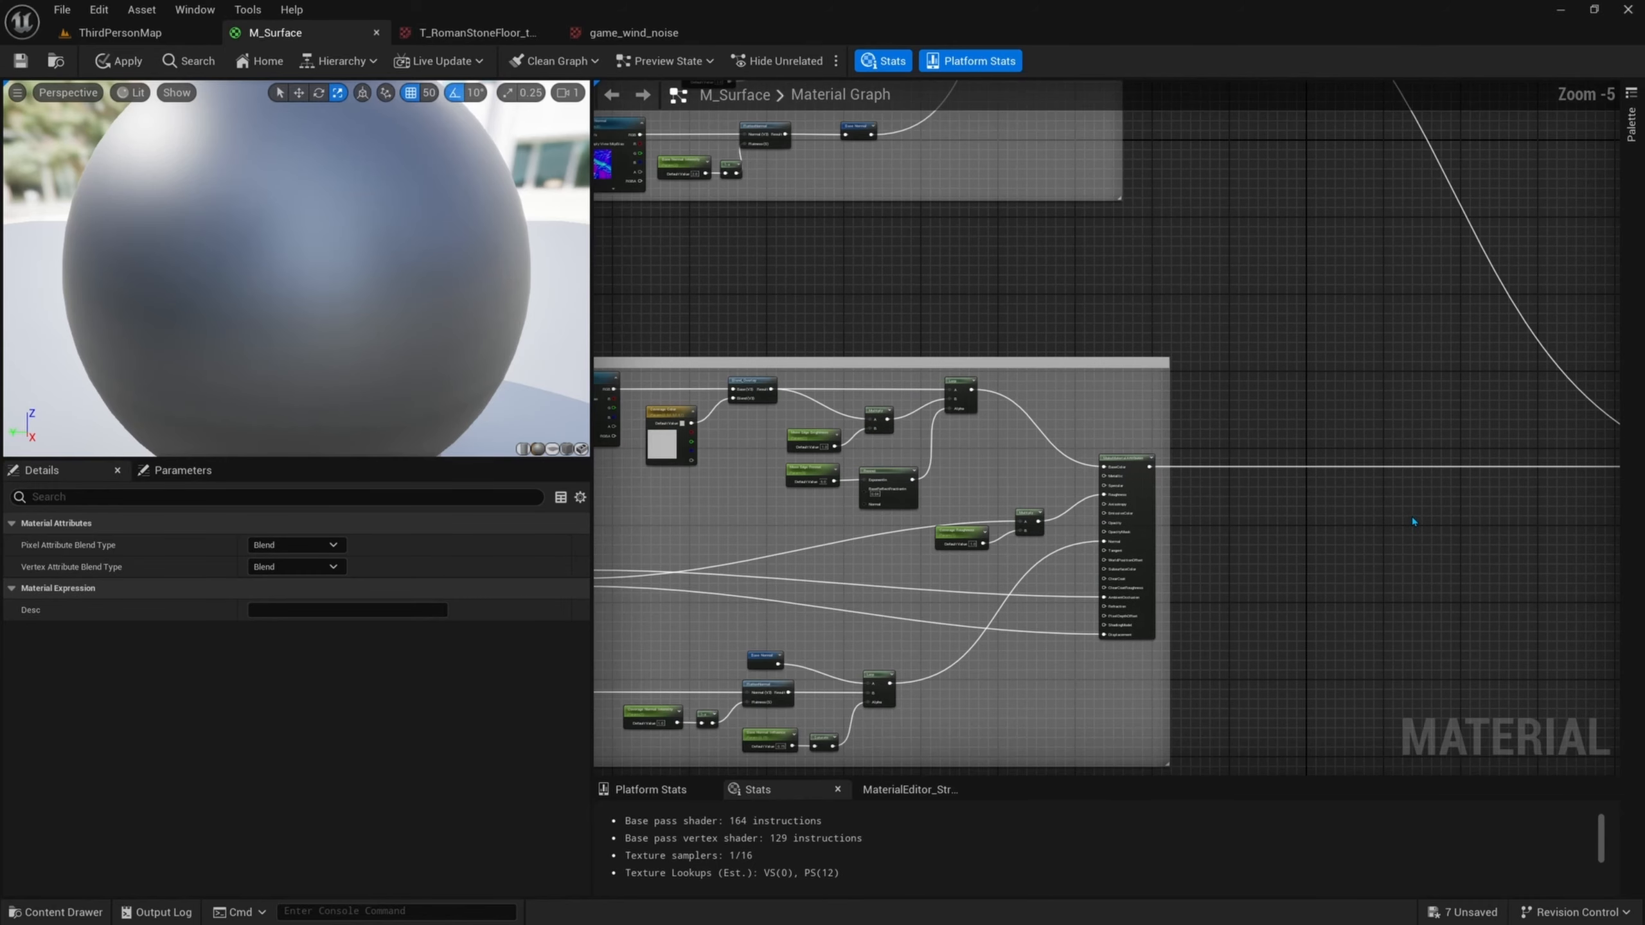
pyautogui.moveTo(797, 310); pyautogui.dragTo(732, 223)
pyautogui.moveTo(1276, 544); pyautogui.dragTo(1237, 345, button='right')
pyautogui.moveTo(1352, 311); pyautogui.dragTo(690, 609)
pyautogui.moveTo(1358, 599); pyautogui.dragTo(934, 566, button='right')
pyautogui.click(1238, 446)
pyautogui.scroll(3, 1242, 449)
pyautogui.moveTo(1242, 448); pyautogui.dragTo(1529, 459, button='right')
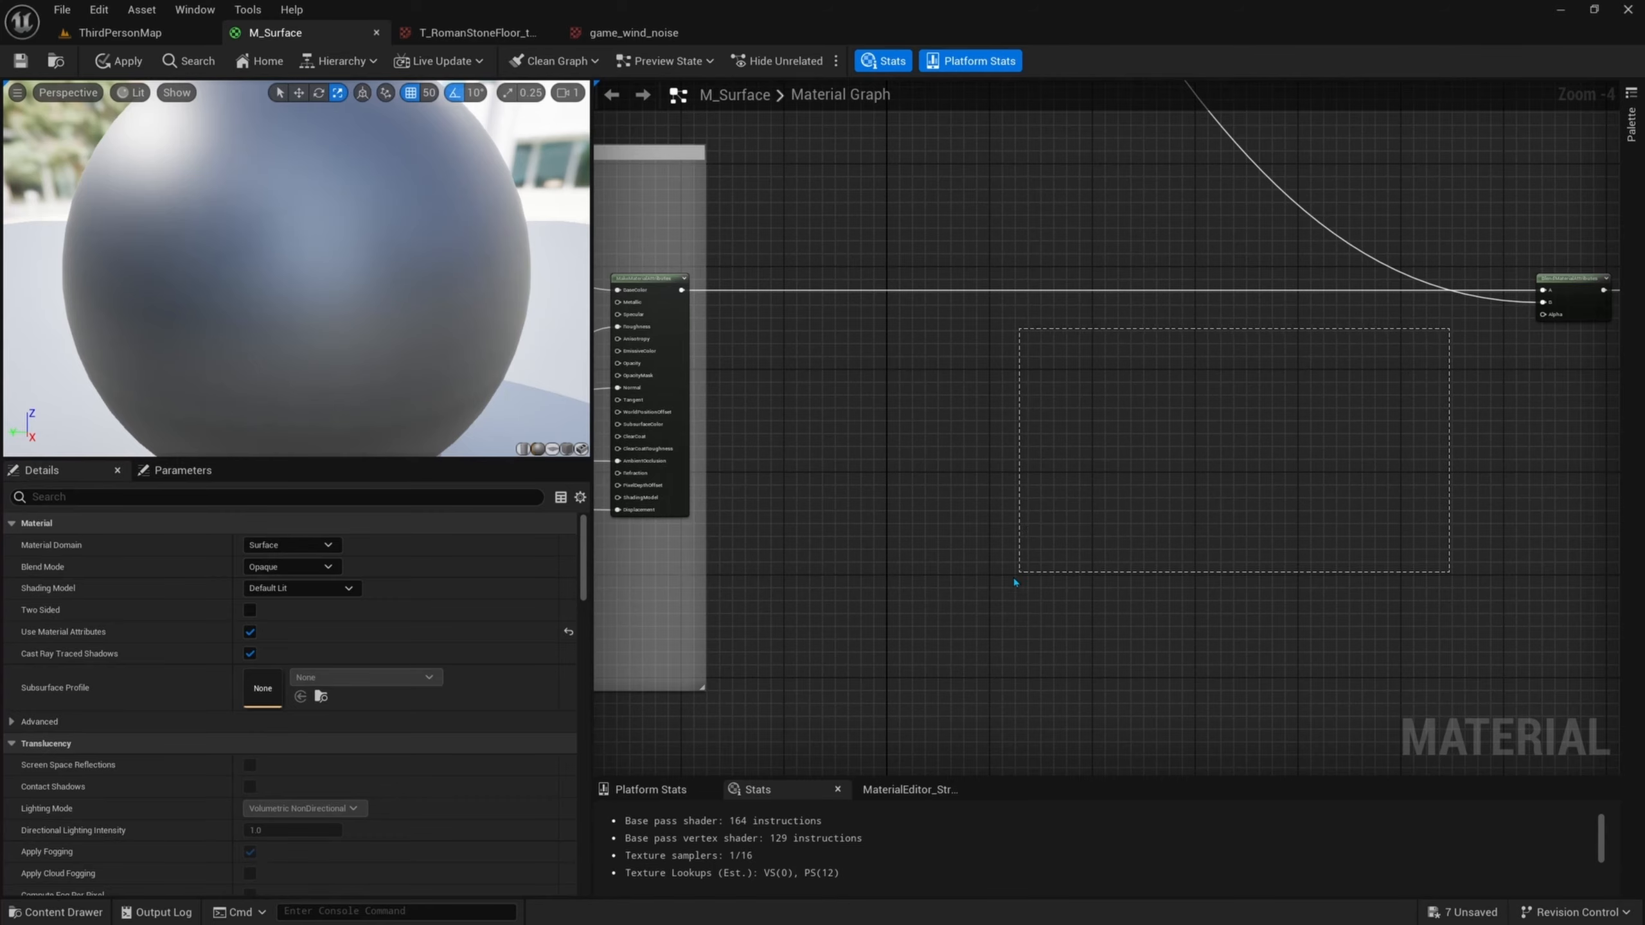
pyautogui.moveTo(882, 454); pyautogui.dragTo(945, 486, button='right')
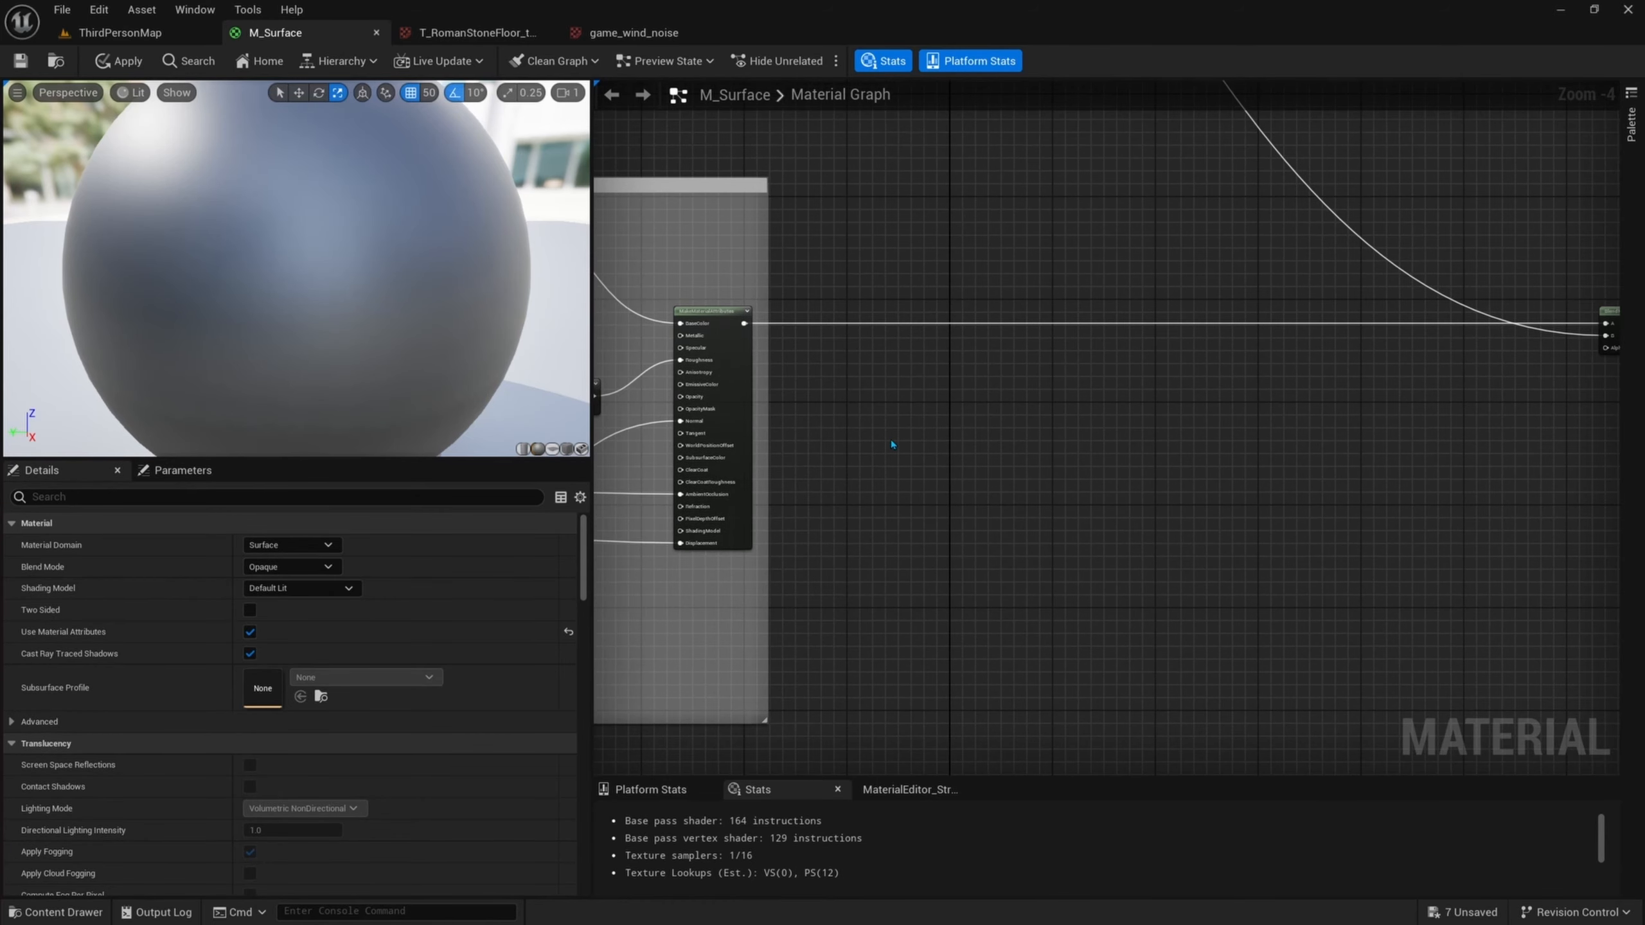
# - Inspect the blue channel of the Base ORD texture in the texture editor and return to the M_Surface graph
pyautogui.scroll(-1, 888, 444)
pyautogui.moveTo(845, 379); pyautogui.dragTo(1060, 498, button='right')
pyautogui.moveTo(817, 332); pyautogui.dragTo(917, 457, button='right')
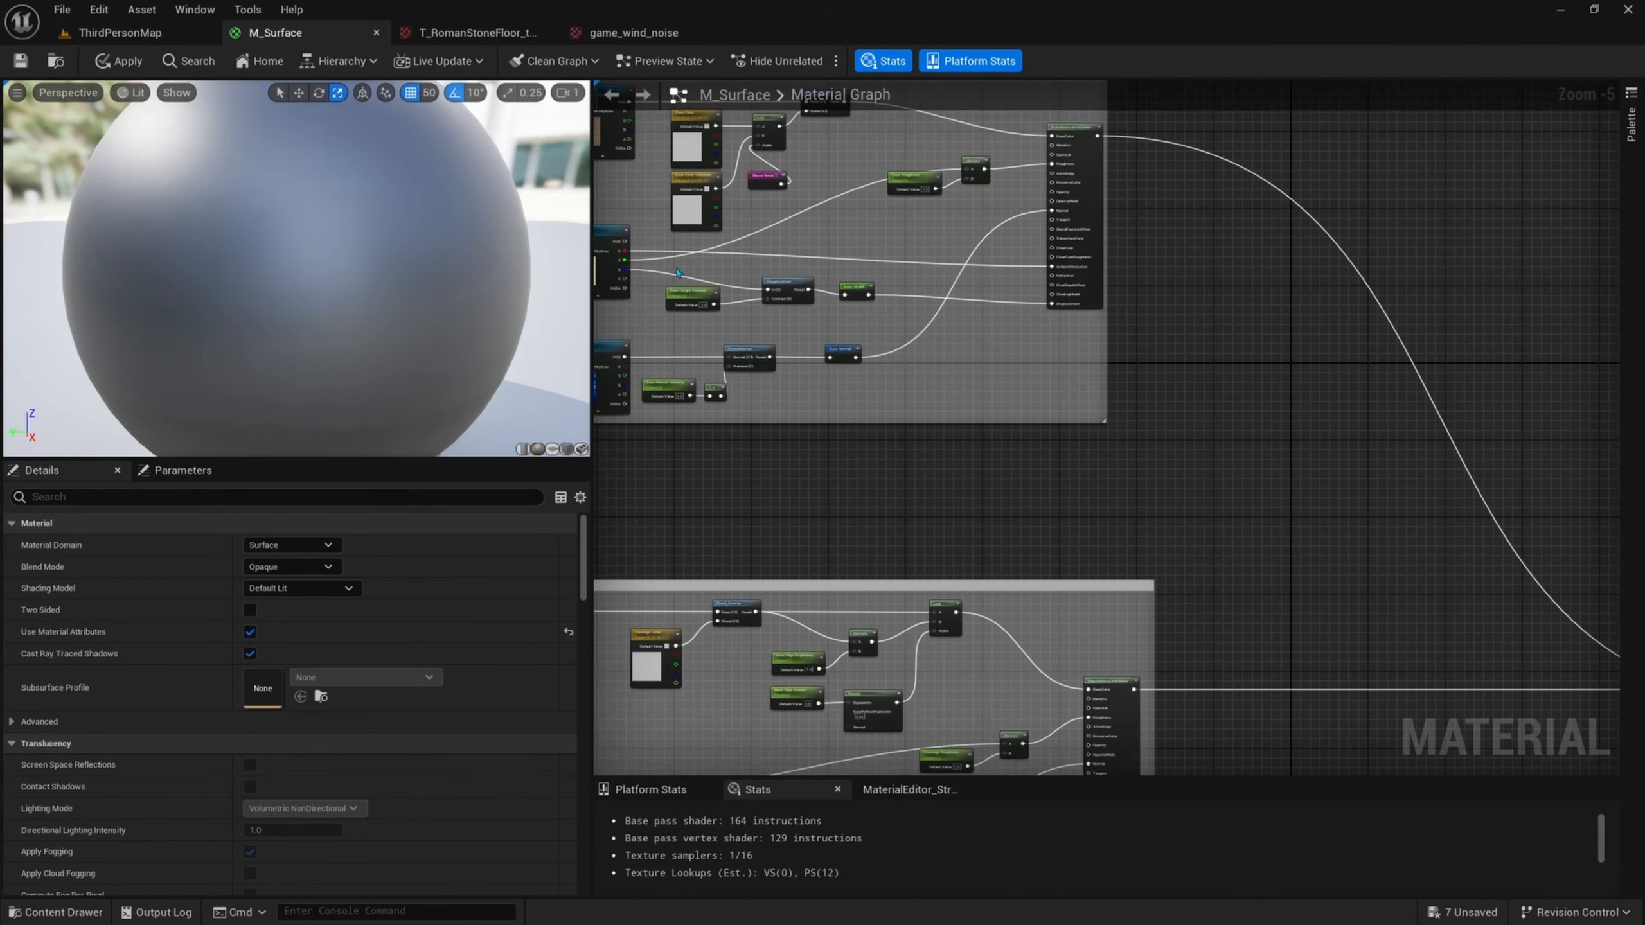
pyautogui.moveTo(673, 290); pyautogui.dragTo(932, 391, button='right')
pyautogui.scroll(3, 932, 392)
pyautogui.click(789, 363)
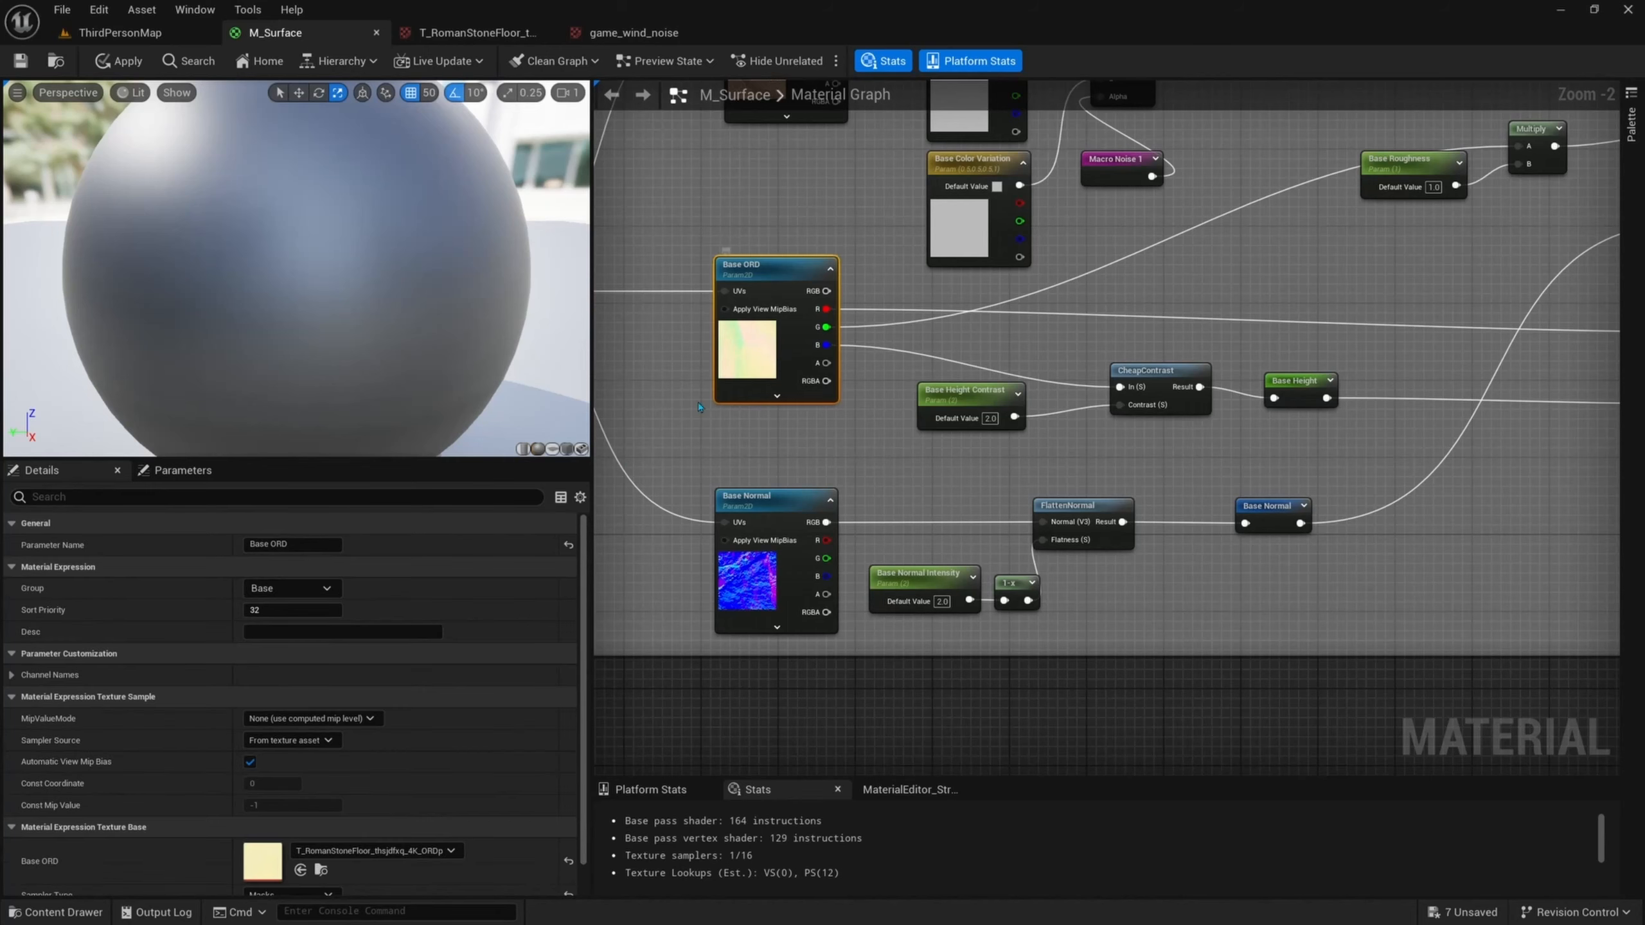
pyautogui.scroll(-1, 279, 769)
pyautogui.doubleClick(263, 829)
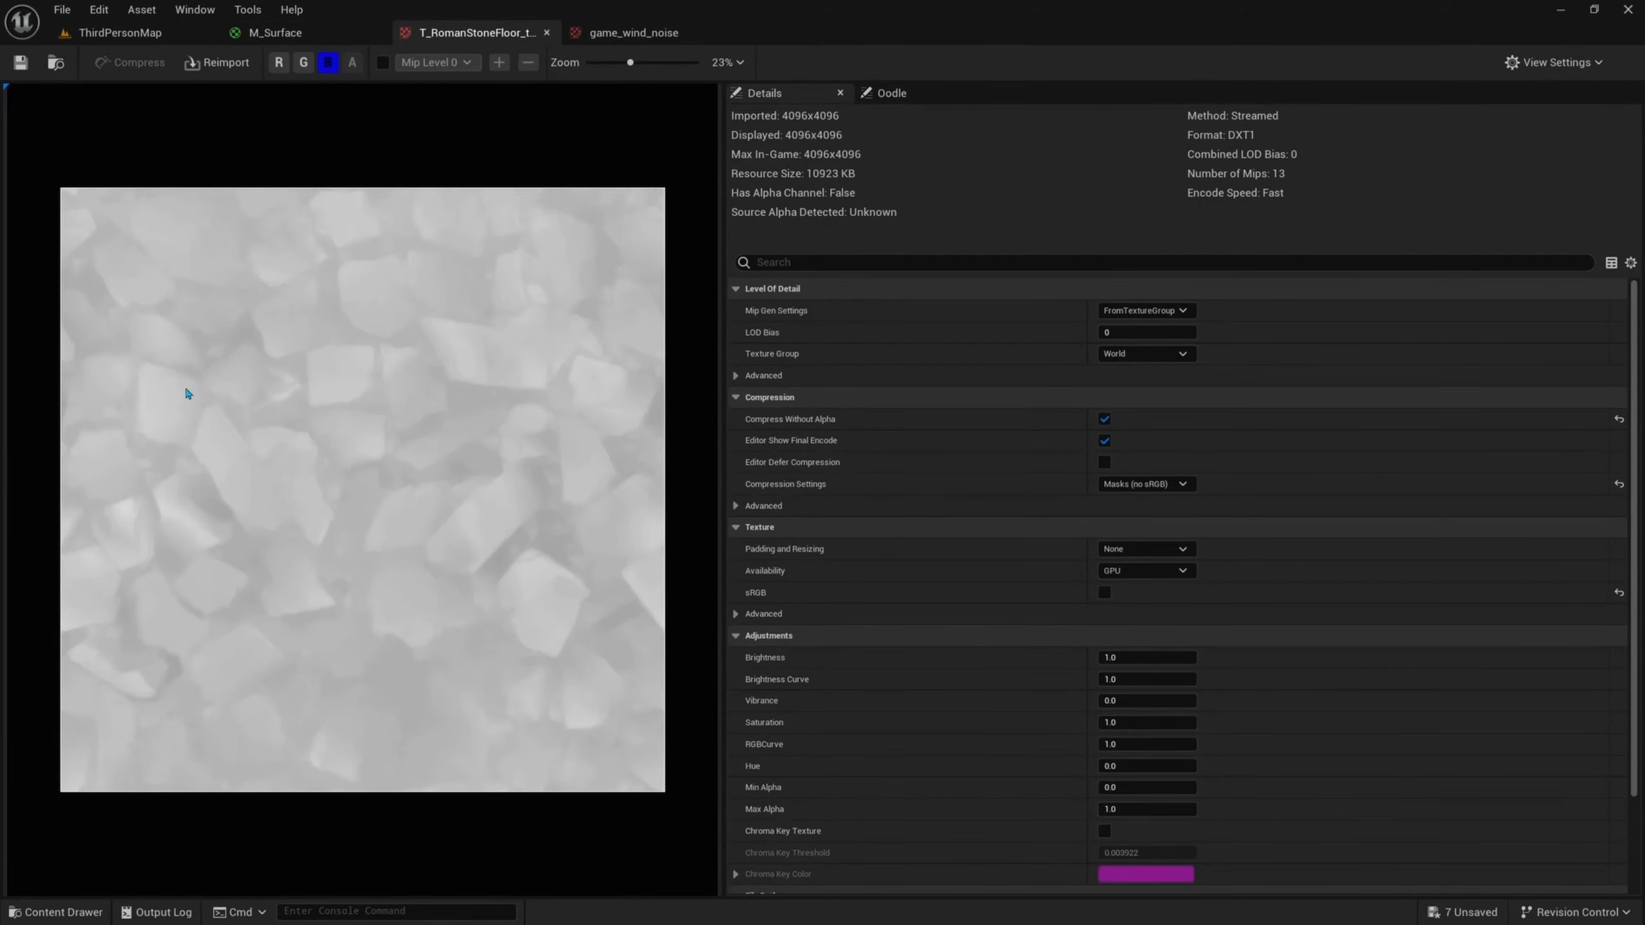
pyautogui.click(328, 63)
pyautogui.click(328, 63)
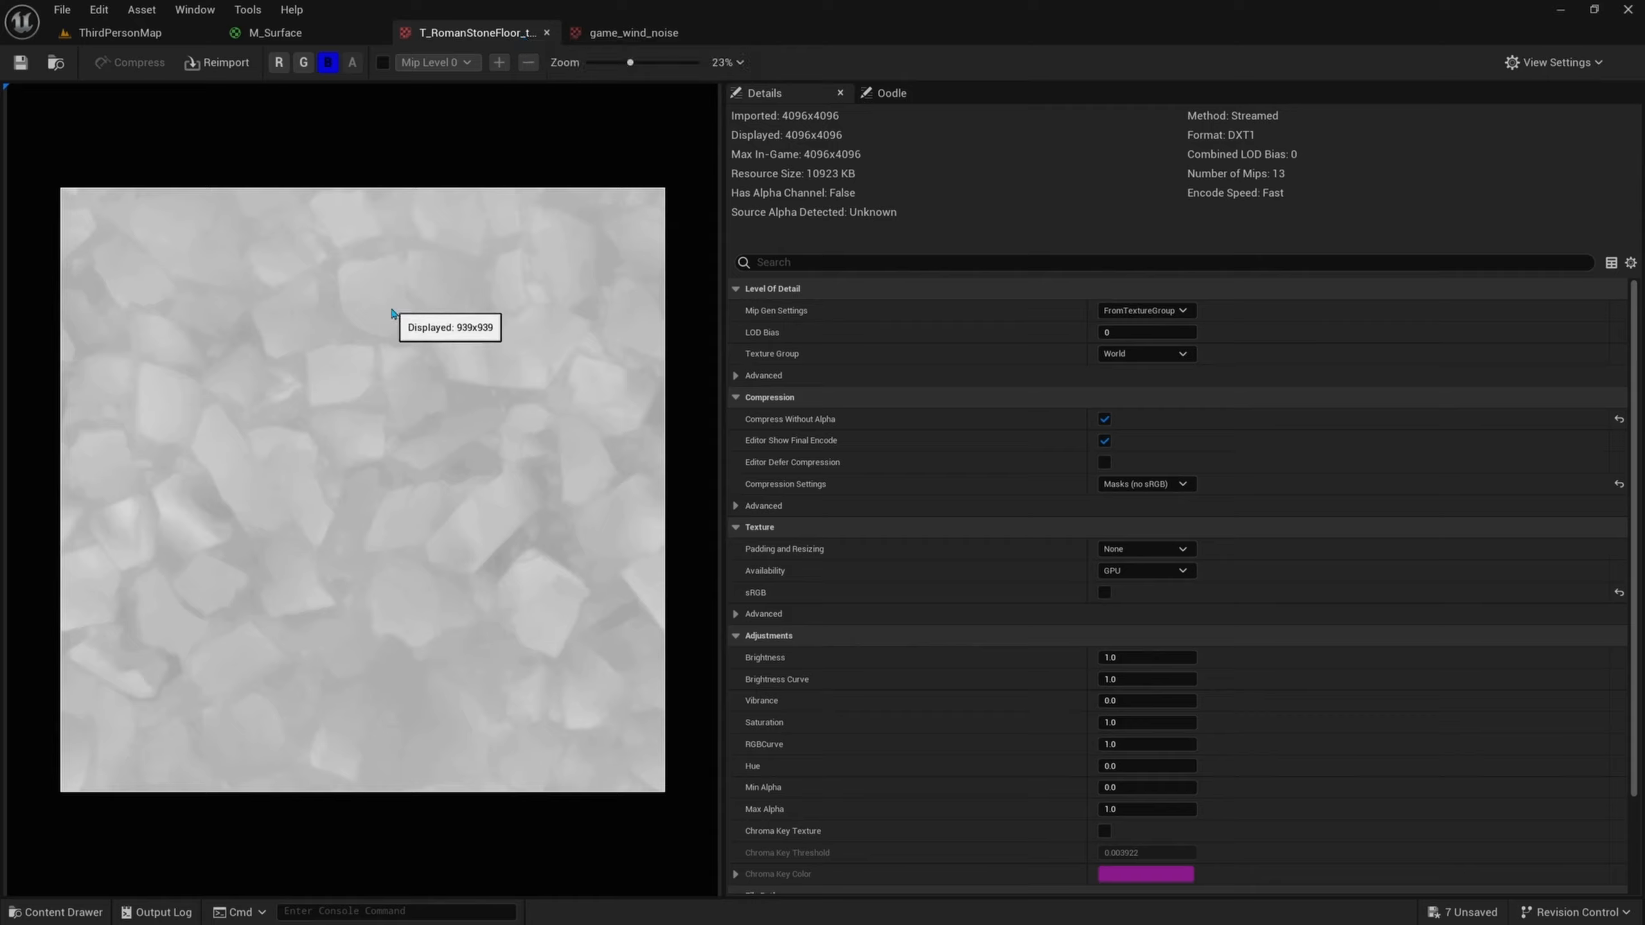
pyautogui.click(270, 38)
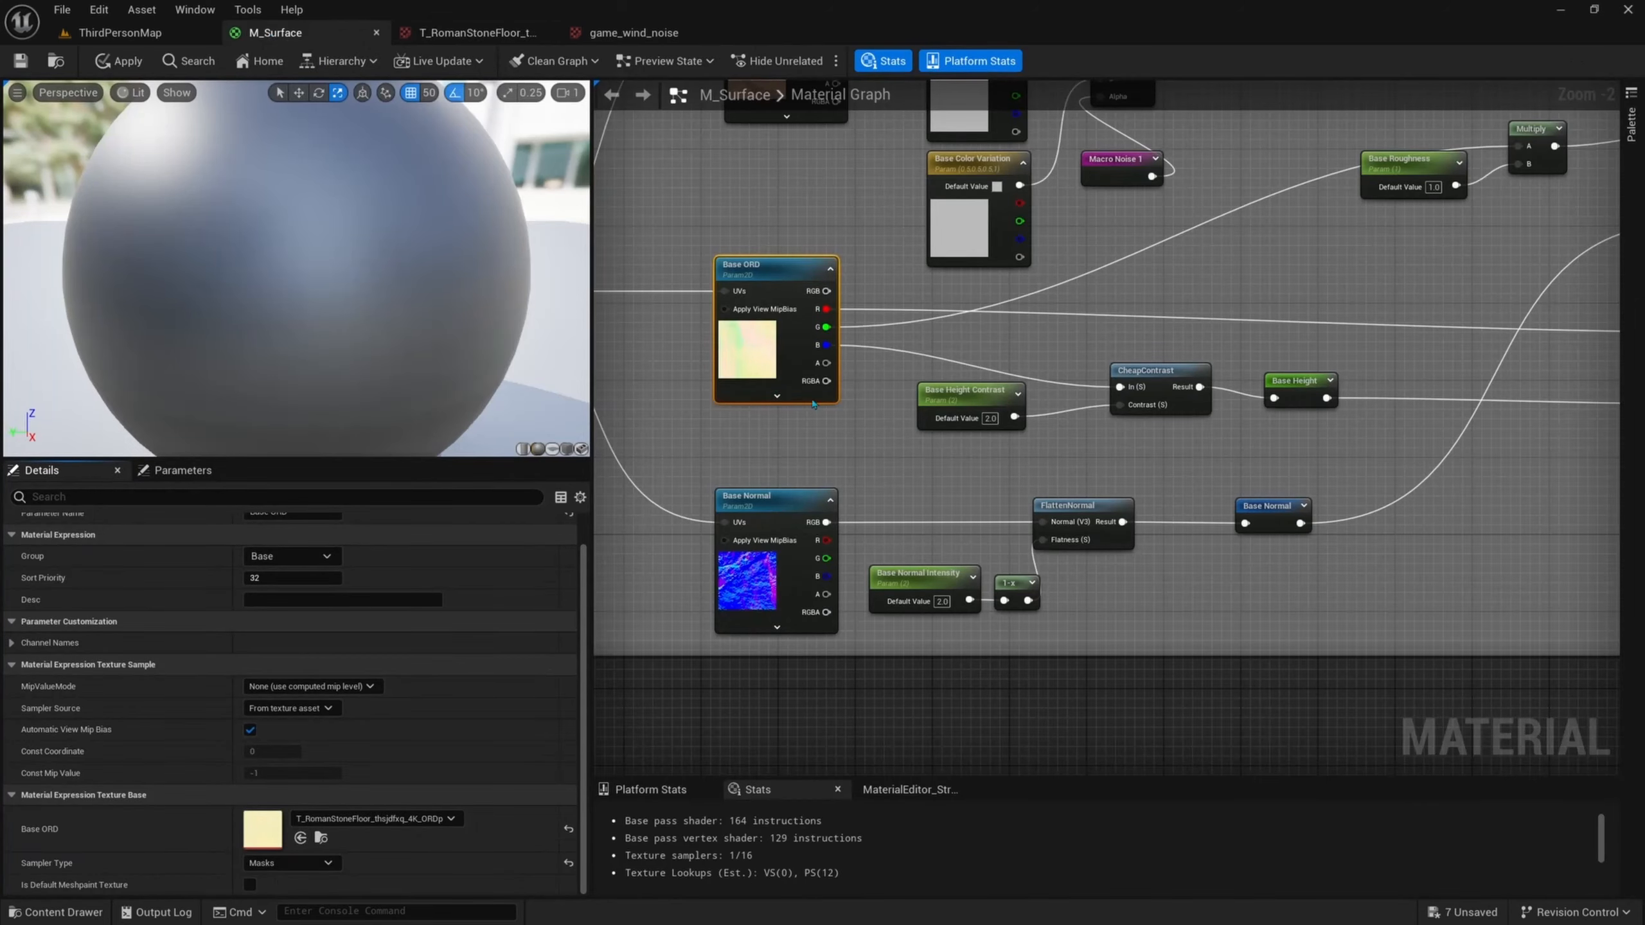
# - Add a Macro Noise 2 named reroute in the free area between the Coverage Material group and BlendMaterialAttributes
pyautogui.moveTo(1167, 390); pyautogui.dragTo(622, 357, button='right')
pyautogui.scroll(-3, 883, 363)
pyautogui.moveTo(1112, 638); pyautogui.dragTo(1101, 300, button='right')
pyautogui.moveTo(1208, 478); pyautogui.dragTo(984, 445, button='right')
pyautogui.scroll(1, 984, 445)
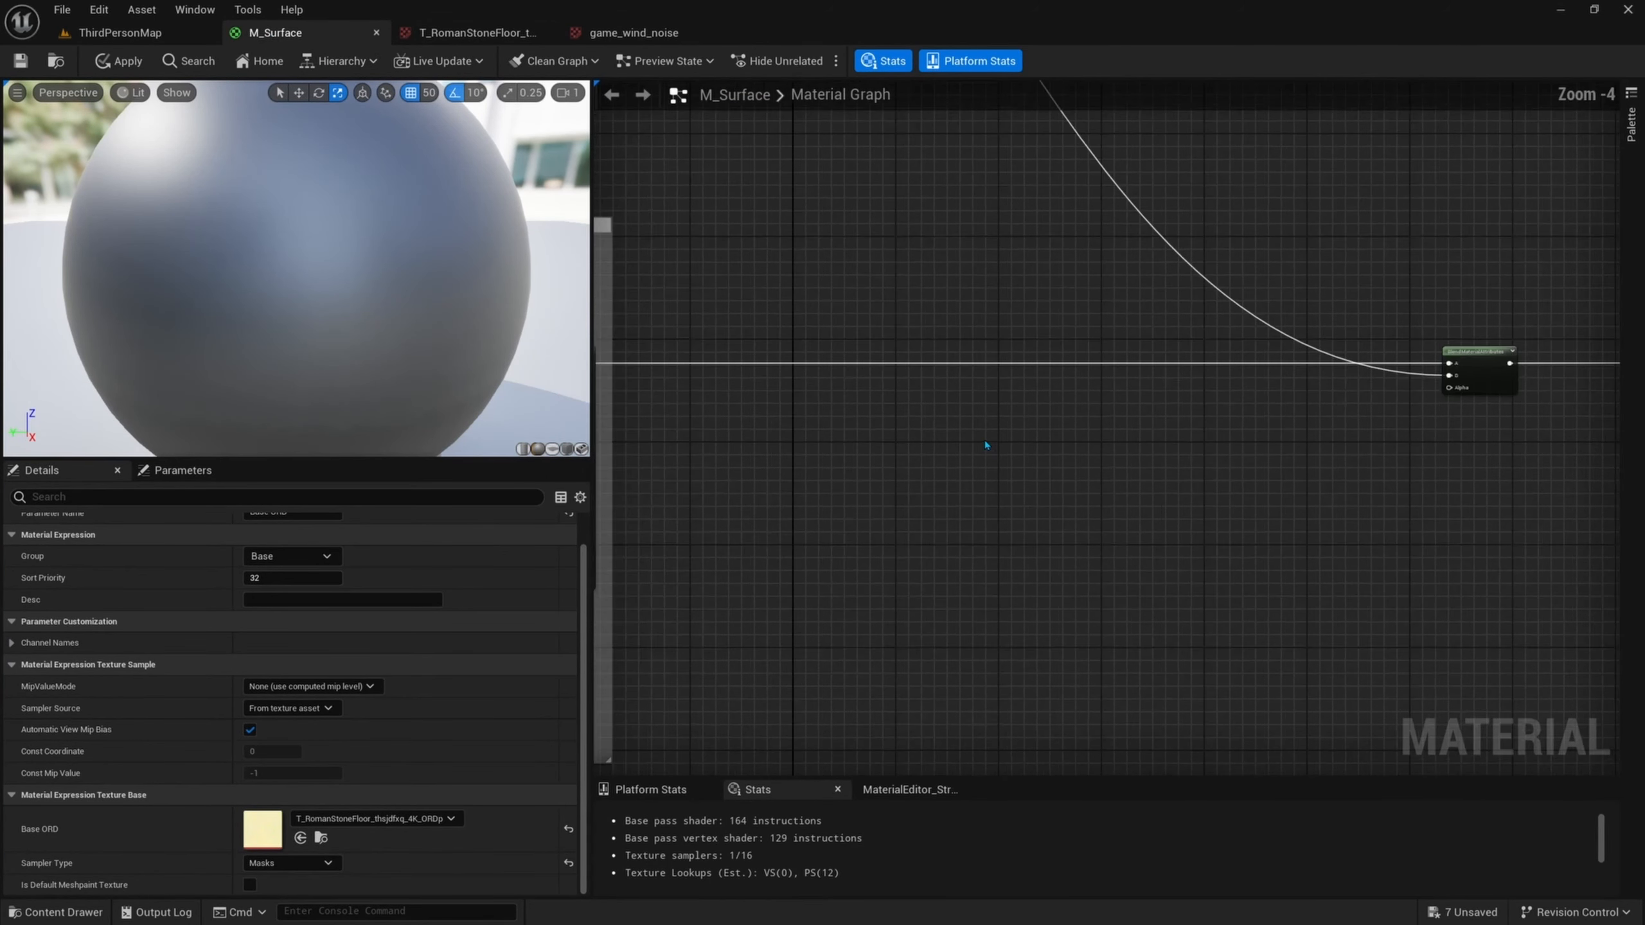
pyautogui.click(1023, 492)
pyautogui.scroll(1, 1048, 519)
pyautogui.moveTo(1048, 520); pyautogui.dragTo(1171, 487, button='right')
pyautogui.moveTo(917, 416); pyautogui.dragTo(971, 421, button='right')
pyautogui.rightClick(874, 459)
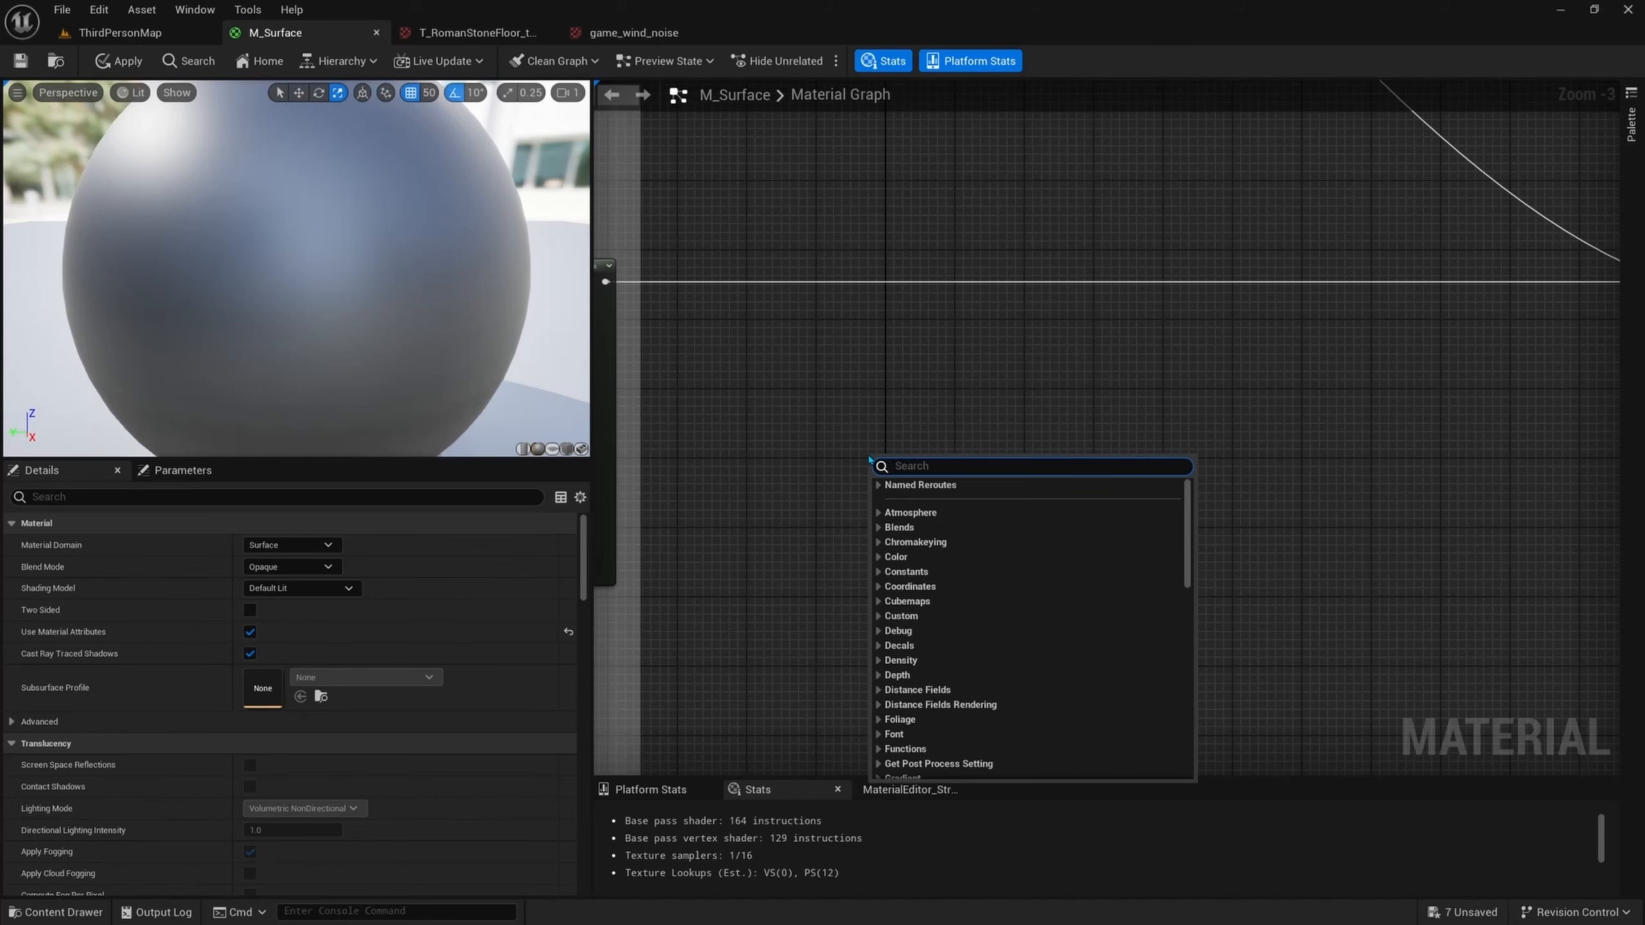
pyautogui.write('macro noise')
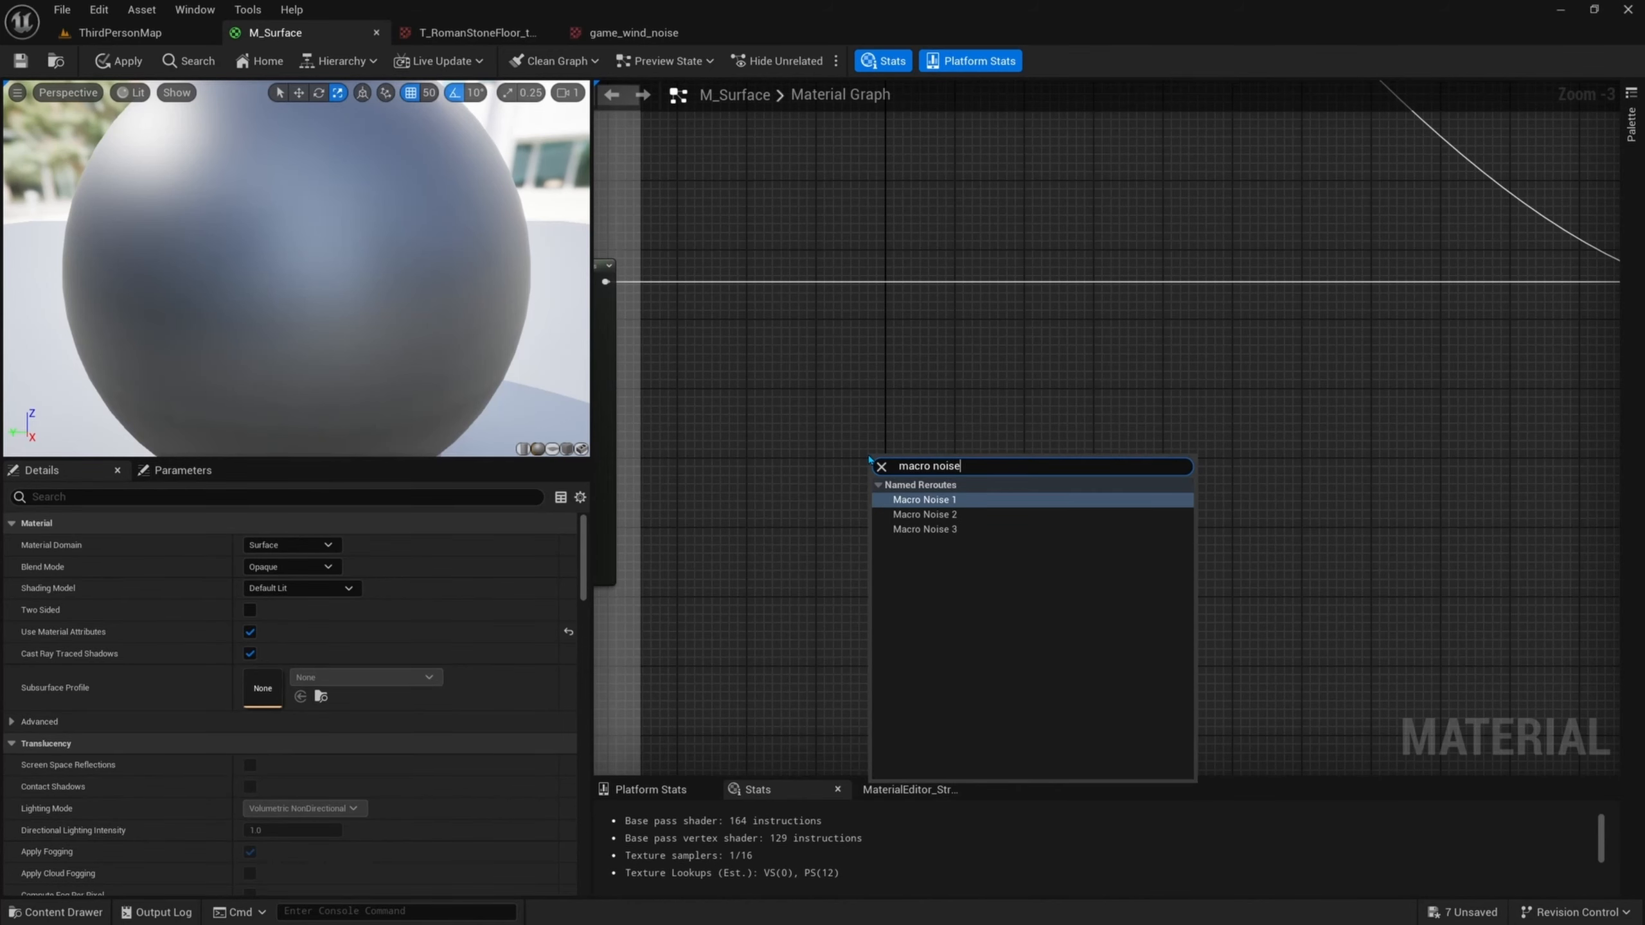
pyautogui.press('Down')
pyautogui.press('Return')
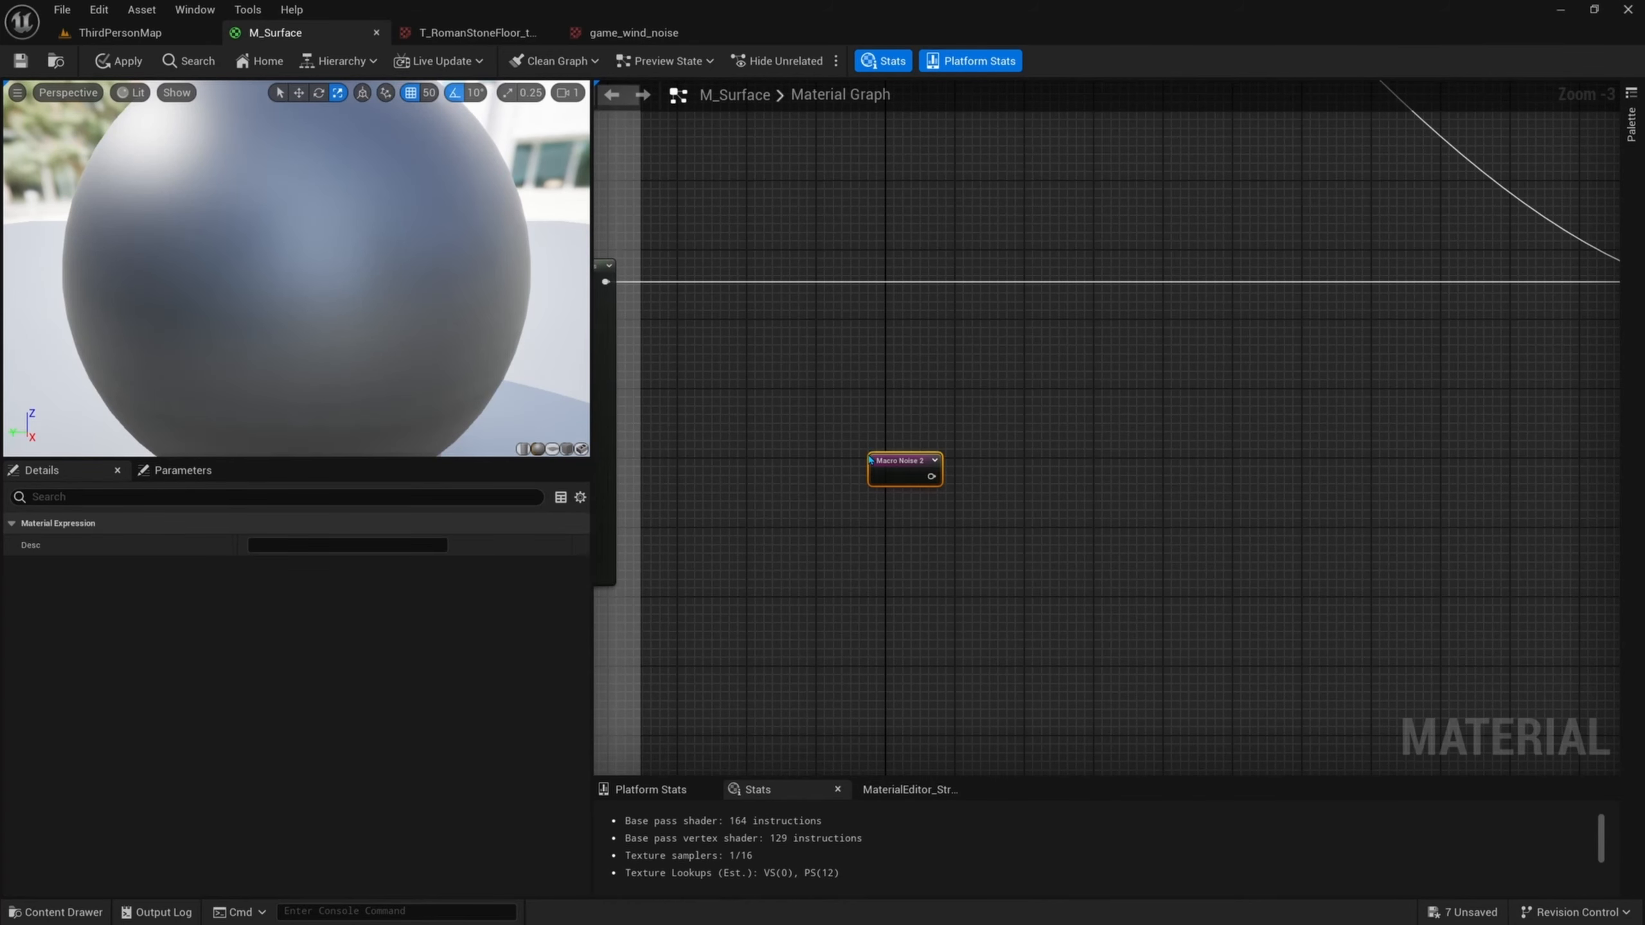
# - Create a Subtract node fed by Macro Noise 2 on its A input and align it beside the reroute
pyautogui.moveTo(947, 492); pyautogui.dragTo(853, 399, button='right')
pyautogui.moveTo(830, 384); pyautogui.dragTo(925, 389)
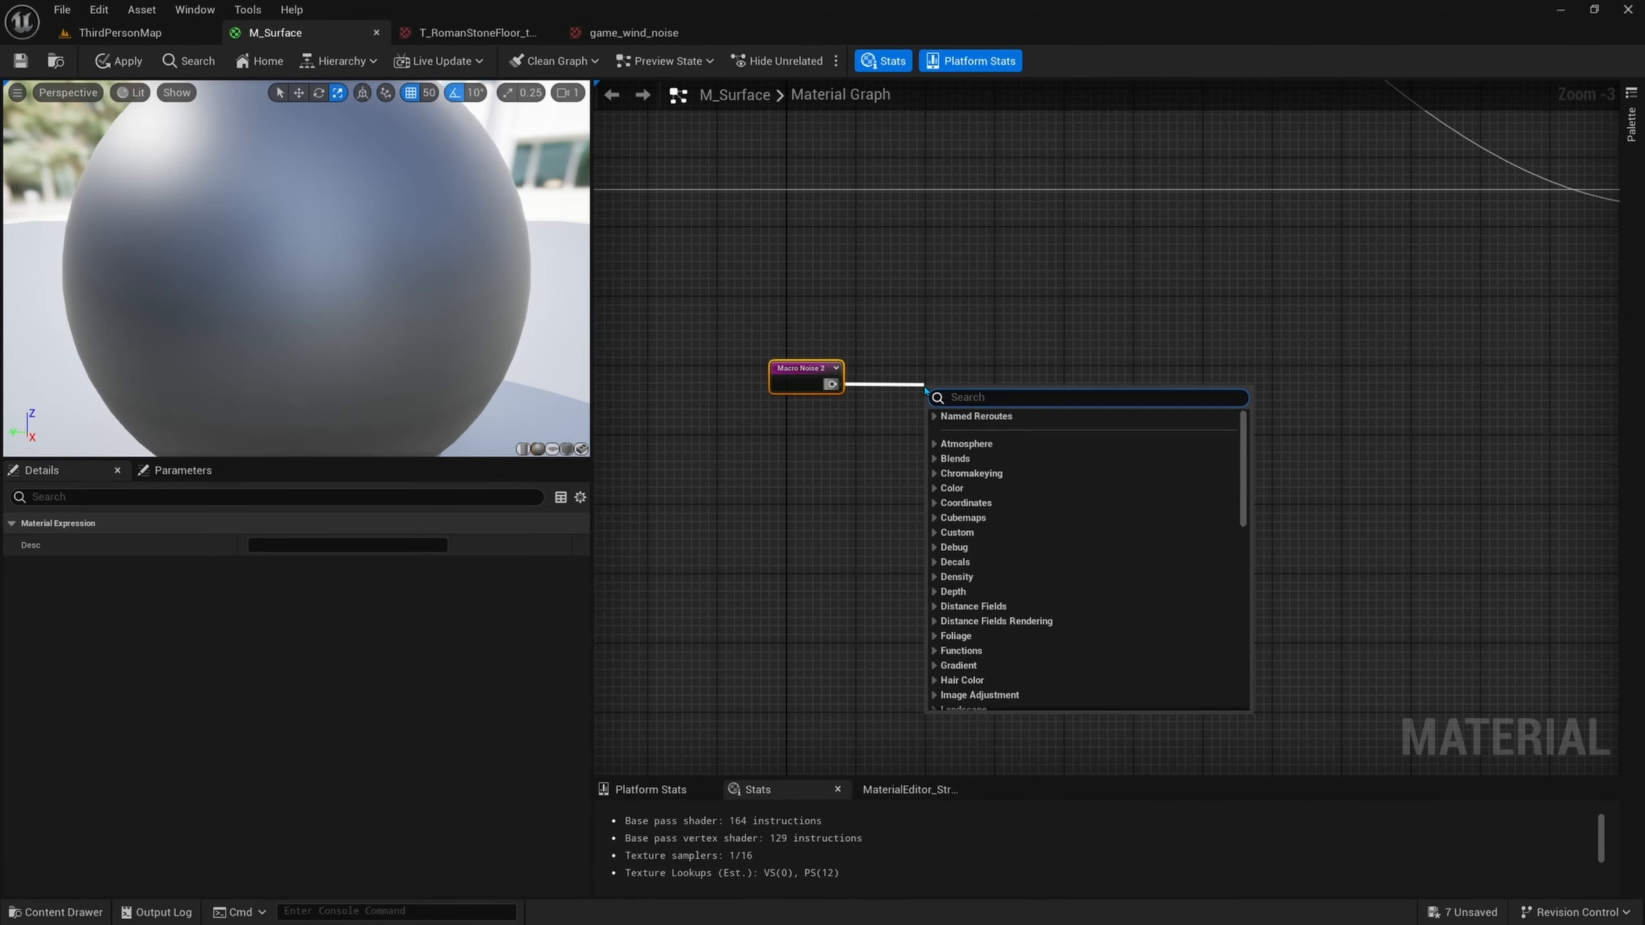
pyautogui.write('sub')
pyautogui.press('Return')
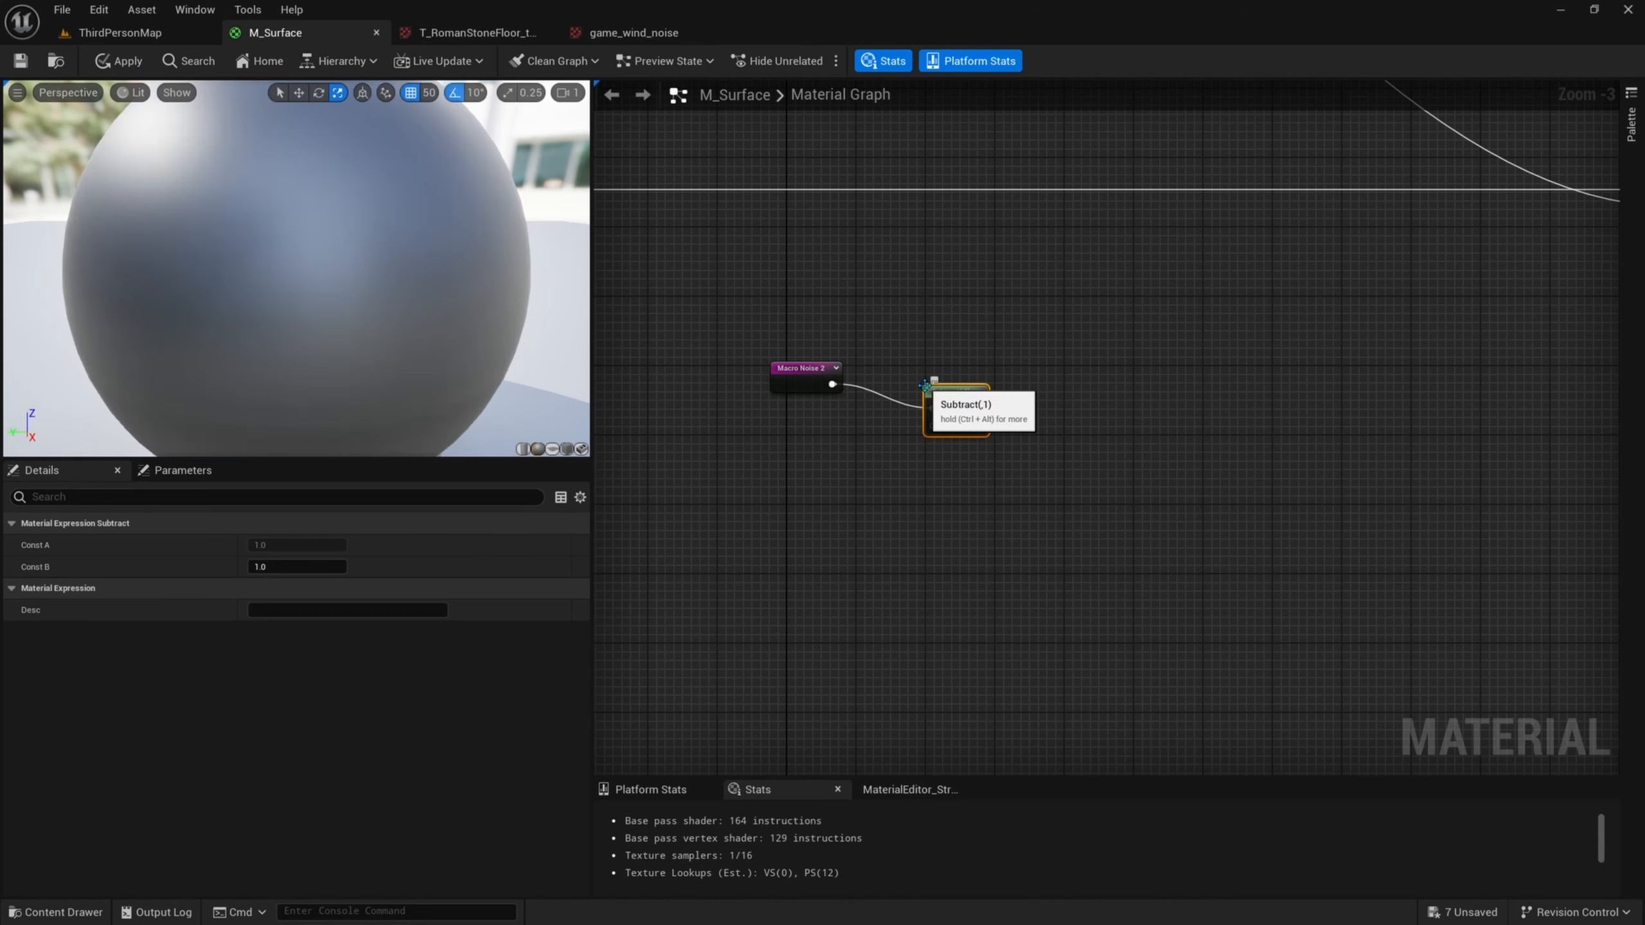
pyautogui.moveTo(978, 371); pyautogui.dragTo(978, 363)
# - Create a scalar parameter named Height 1 Bias below Macro Noise 2 and connect it to the Subtract node's B input
pyautogui.moveTo(760, 469); pyautogui.dragTo(820, 476, button='right')
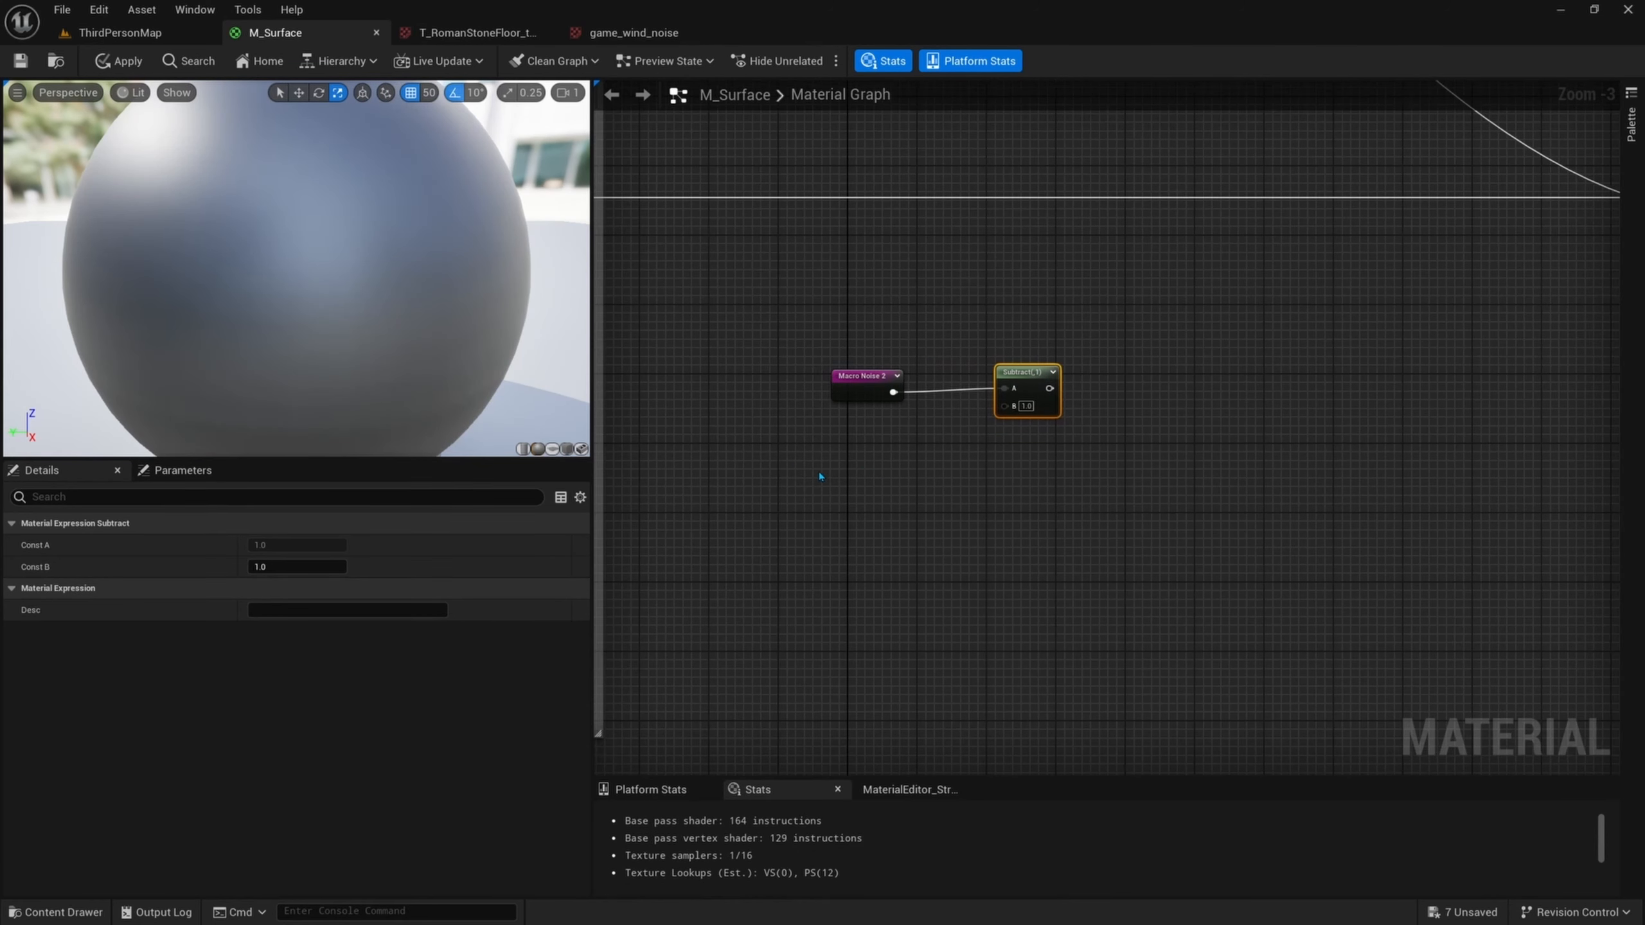
pyautogui.click(892, 431)
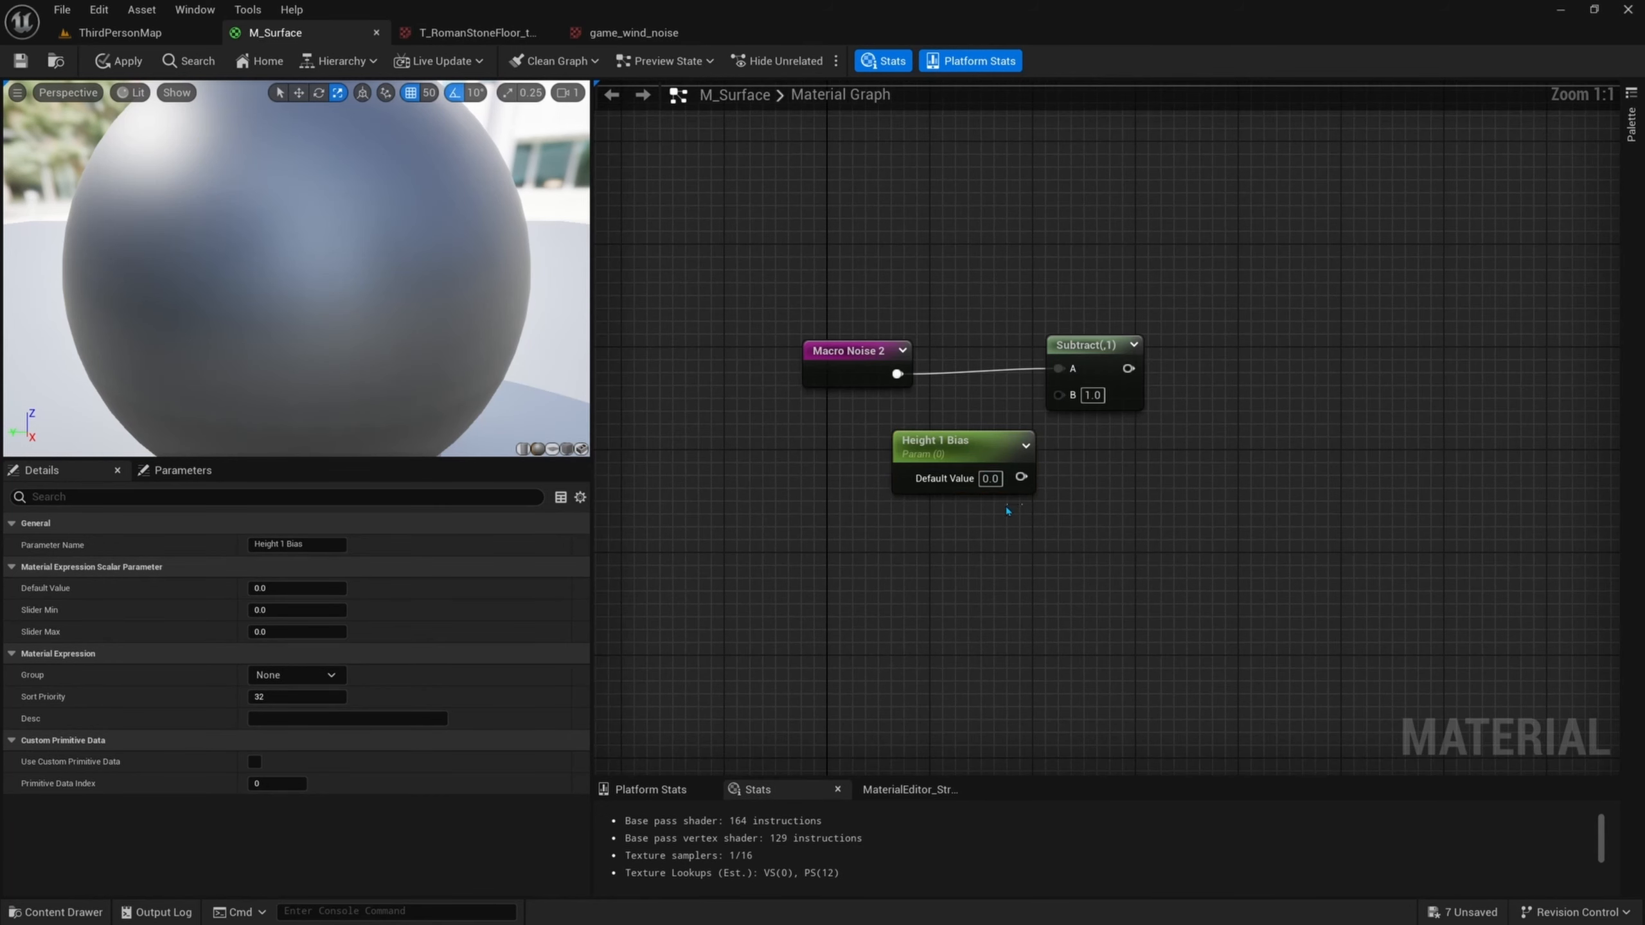
pyautogui.moveTo(892, 431); pyautogui.dragTo(817, 436)
pyautogui.scroll(3, 993, 526)
pyautogui.moveTo(916, 514); pyautogui.dragTo(1041, 431)
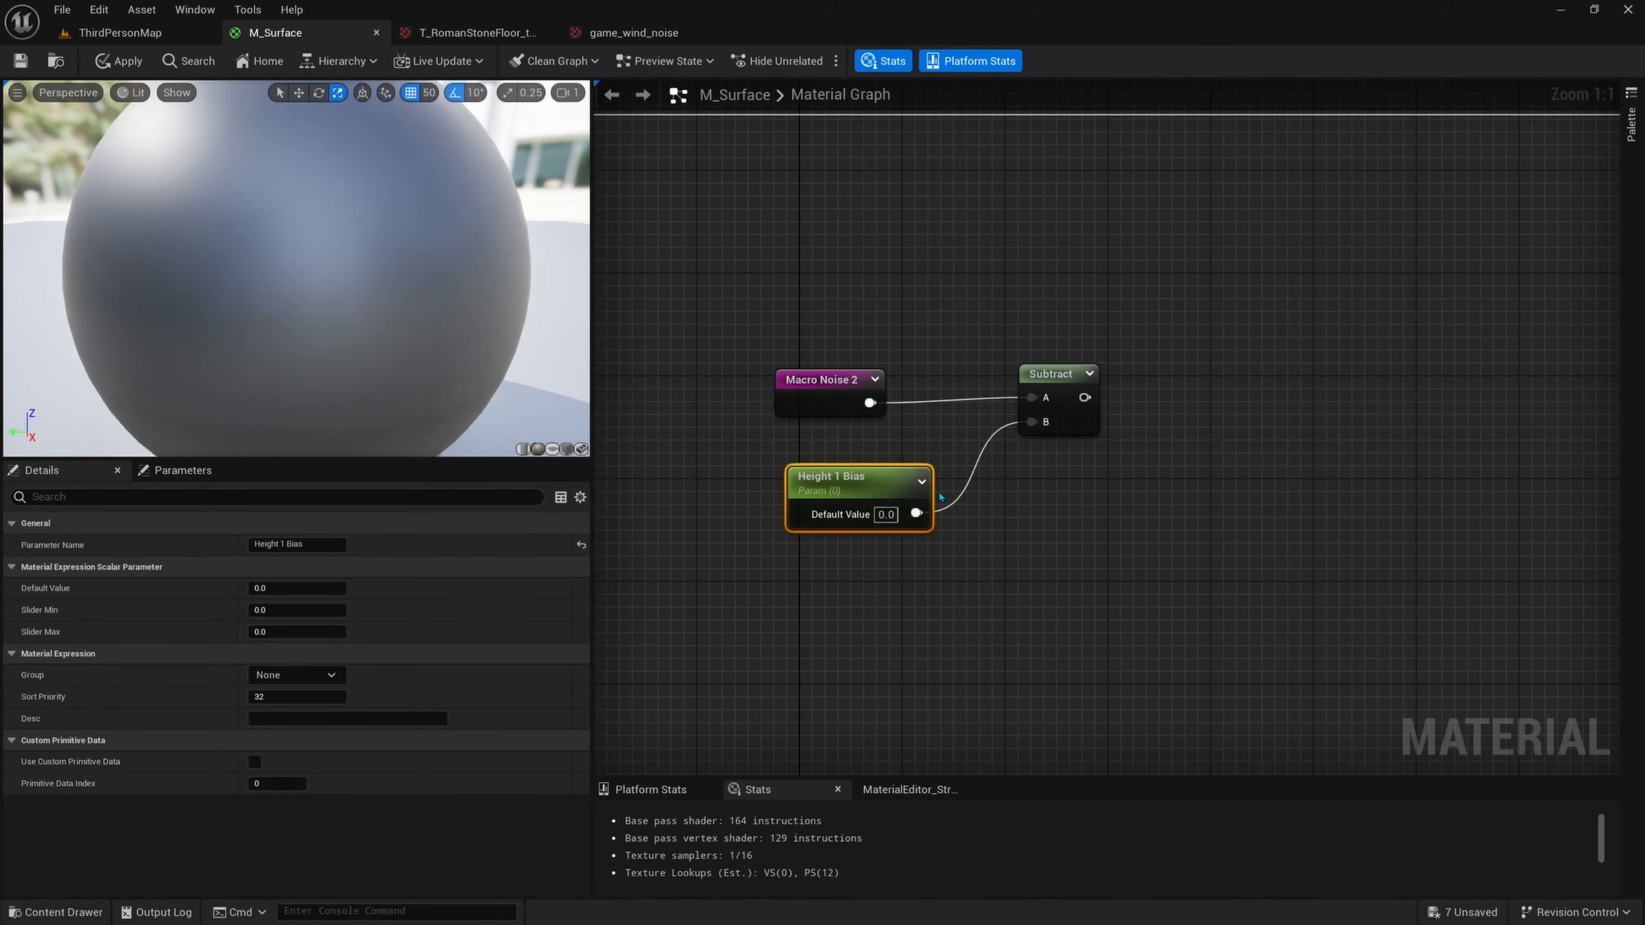
# - Set the default value of Height 1 Bias to -0.5
pyautogui.click(885, 514)
pyautogui.write('-.5')
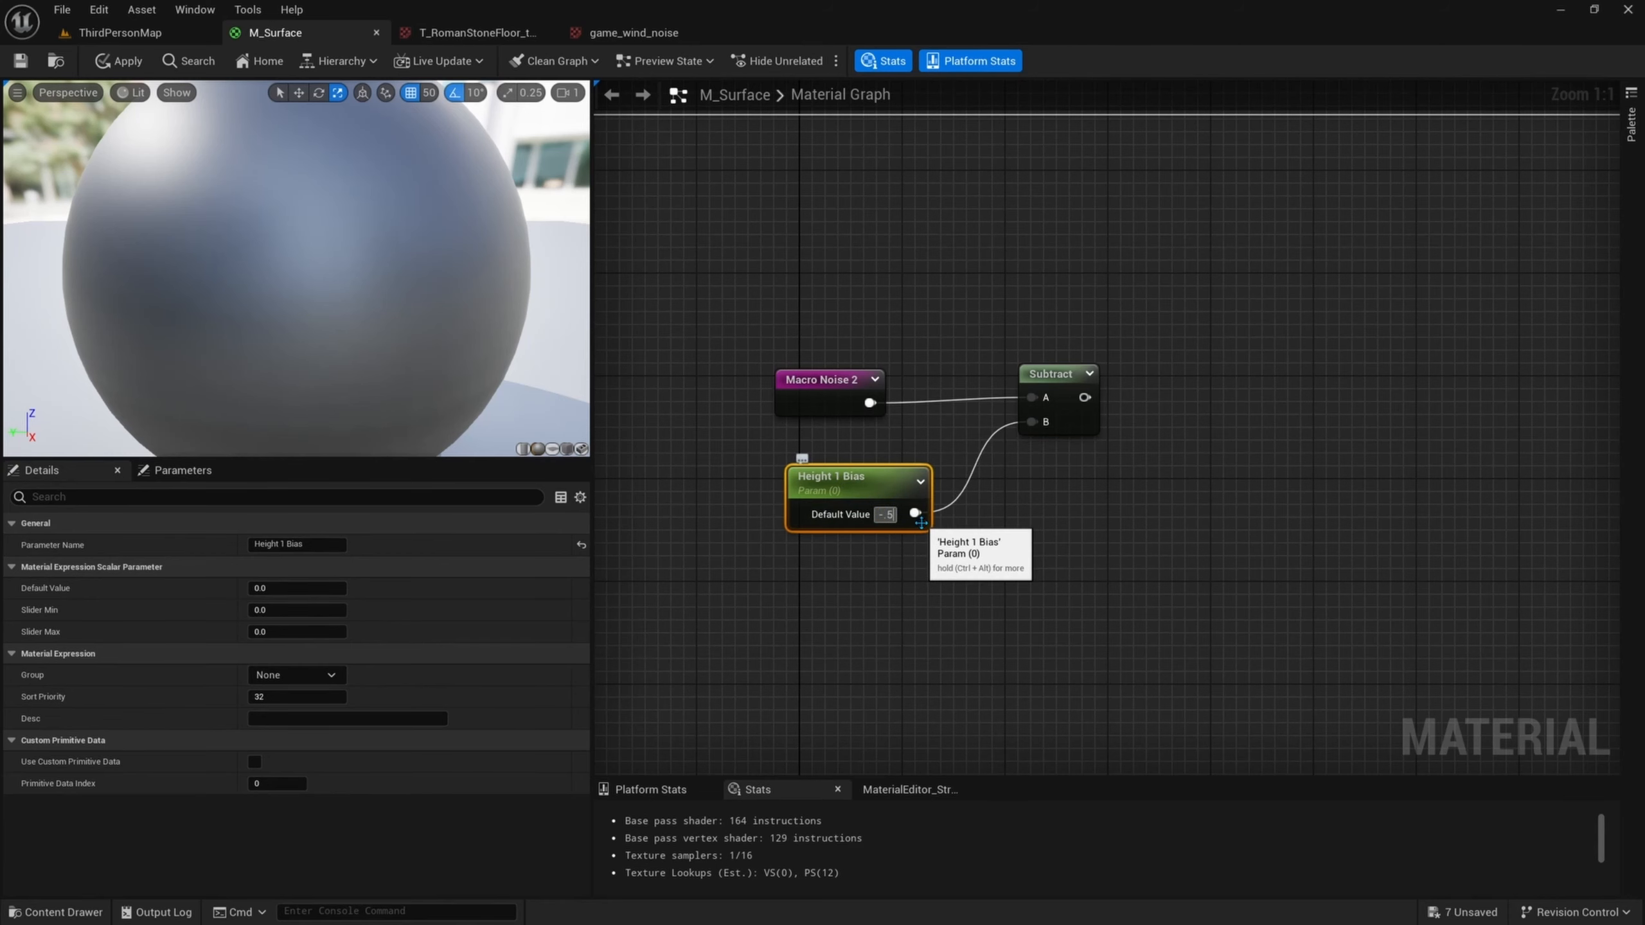
pyautogui.press('Return')
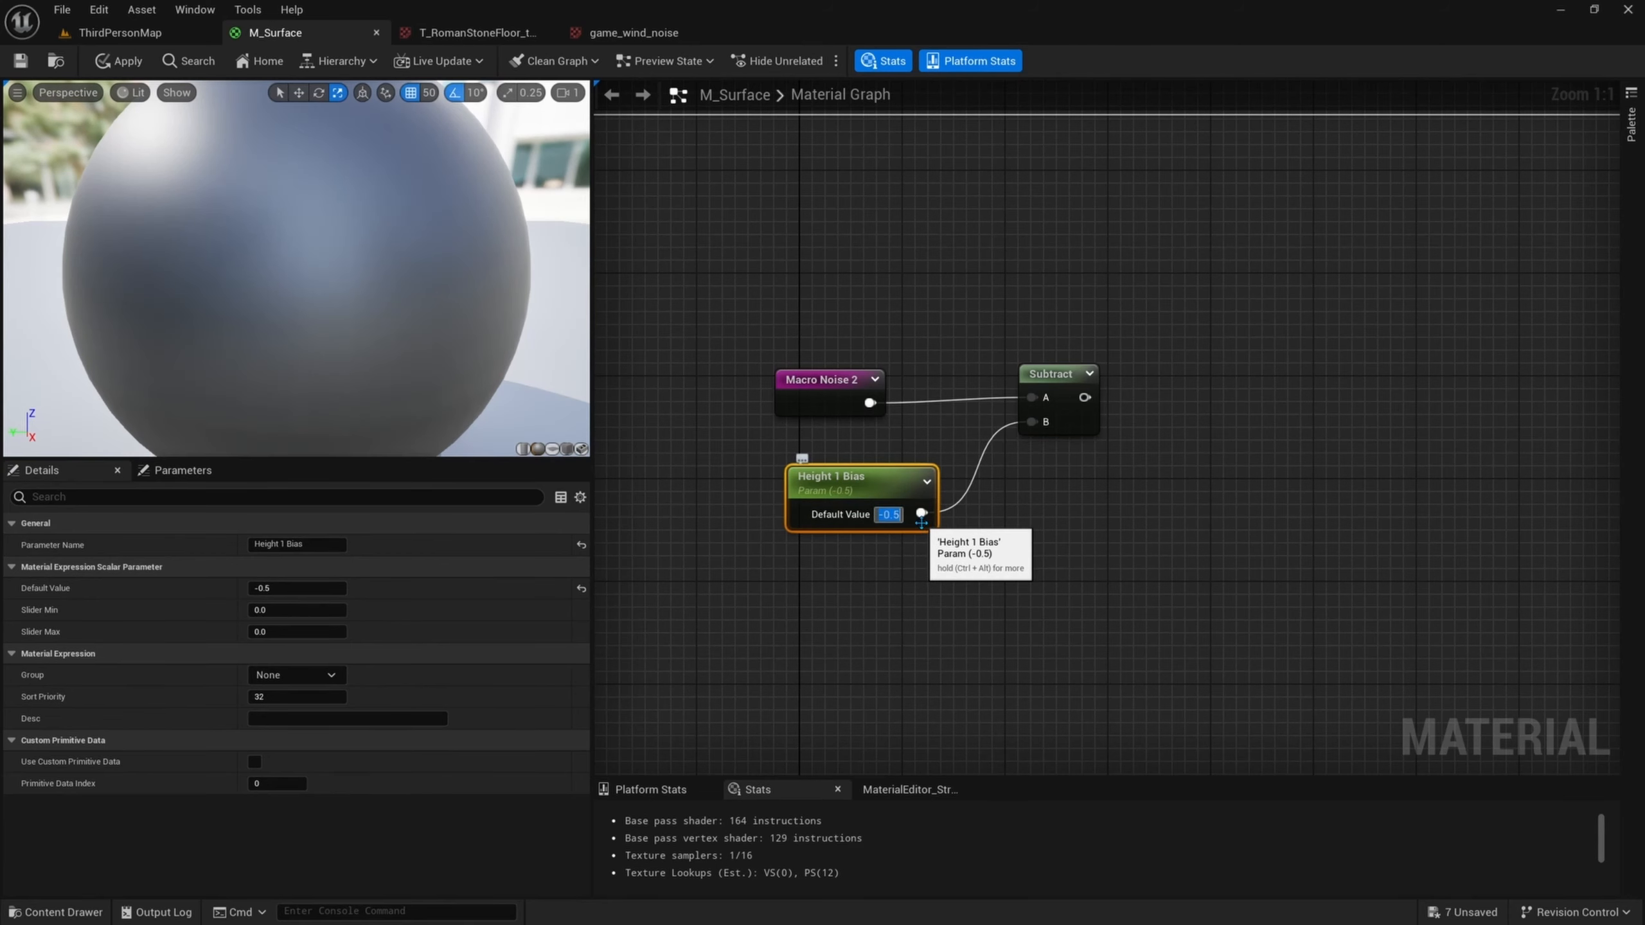
pyautogui.moveTo(976, 544); pyautogui.dragTo(768, 470)
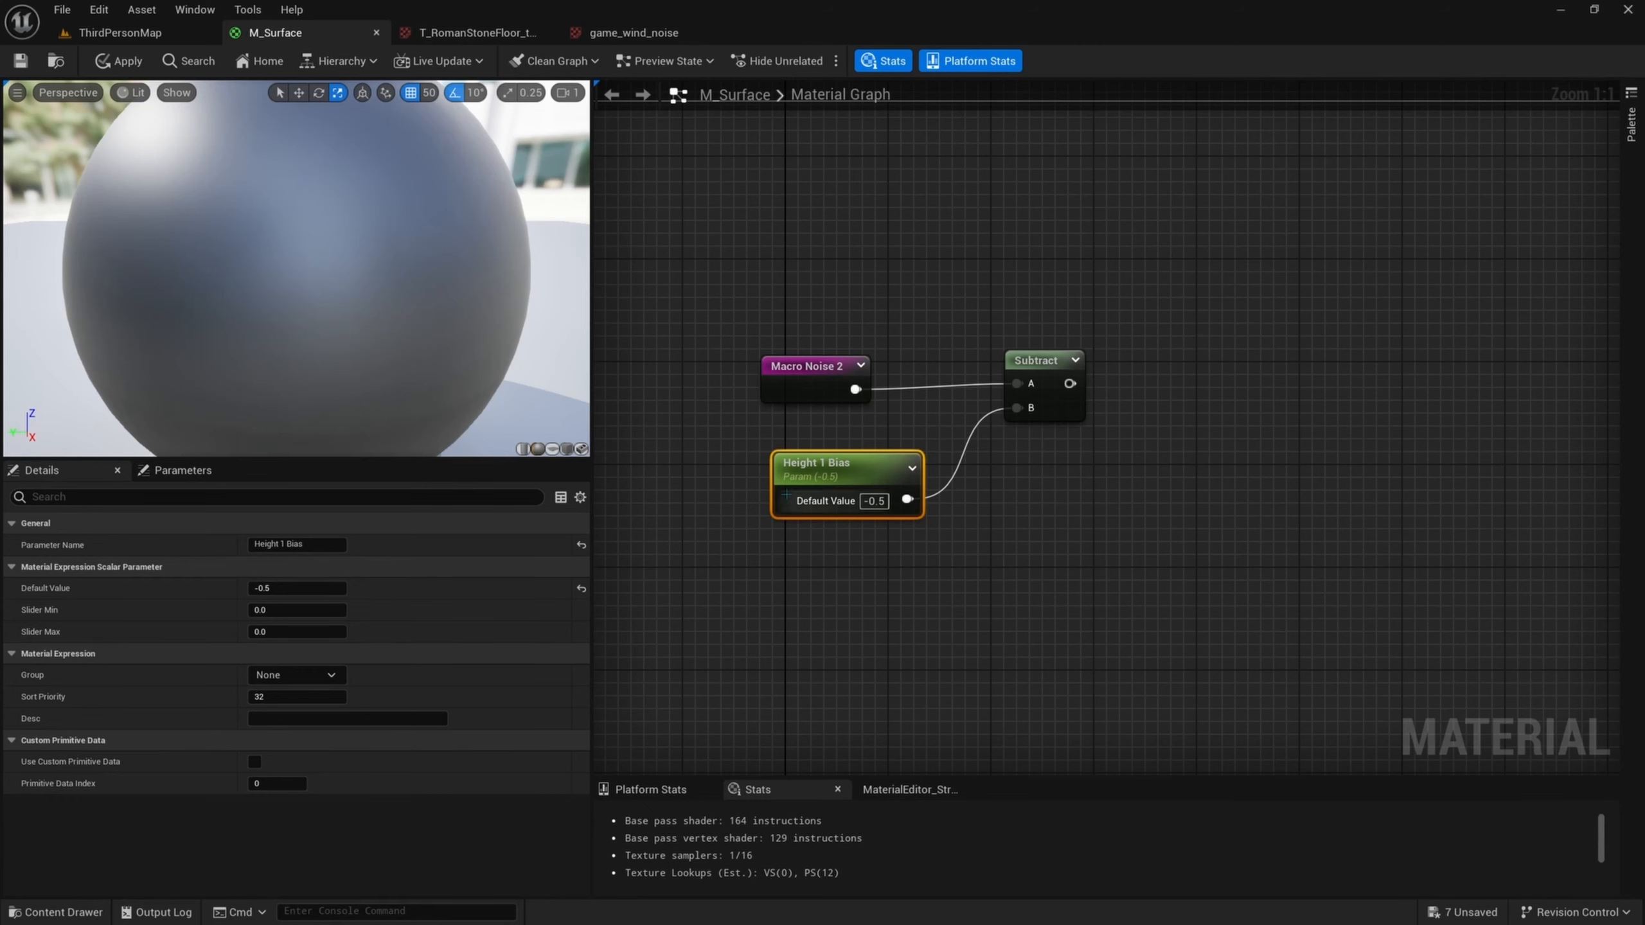
# - Create a Multiply node fed by the Subtract node's output on its A input and align it with Subtract
pyautogui.moveTo(1028, 527); pyautogui.dragTo(1007, 506, button='right')
pyautogui.moveTo(889, 494); pyautogui.dragTo(880, 426, button='right')
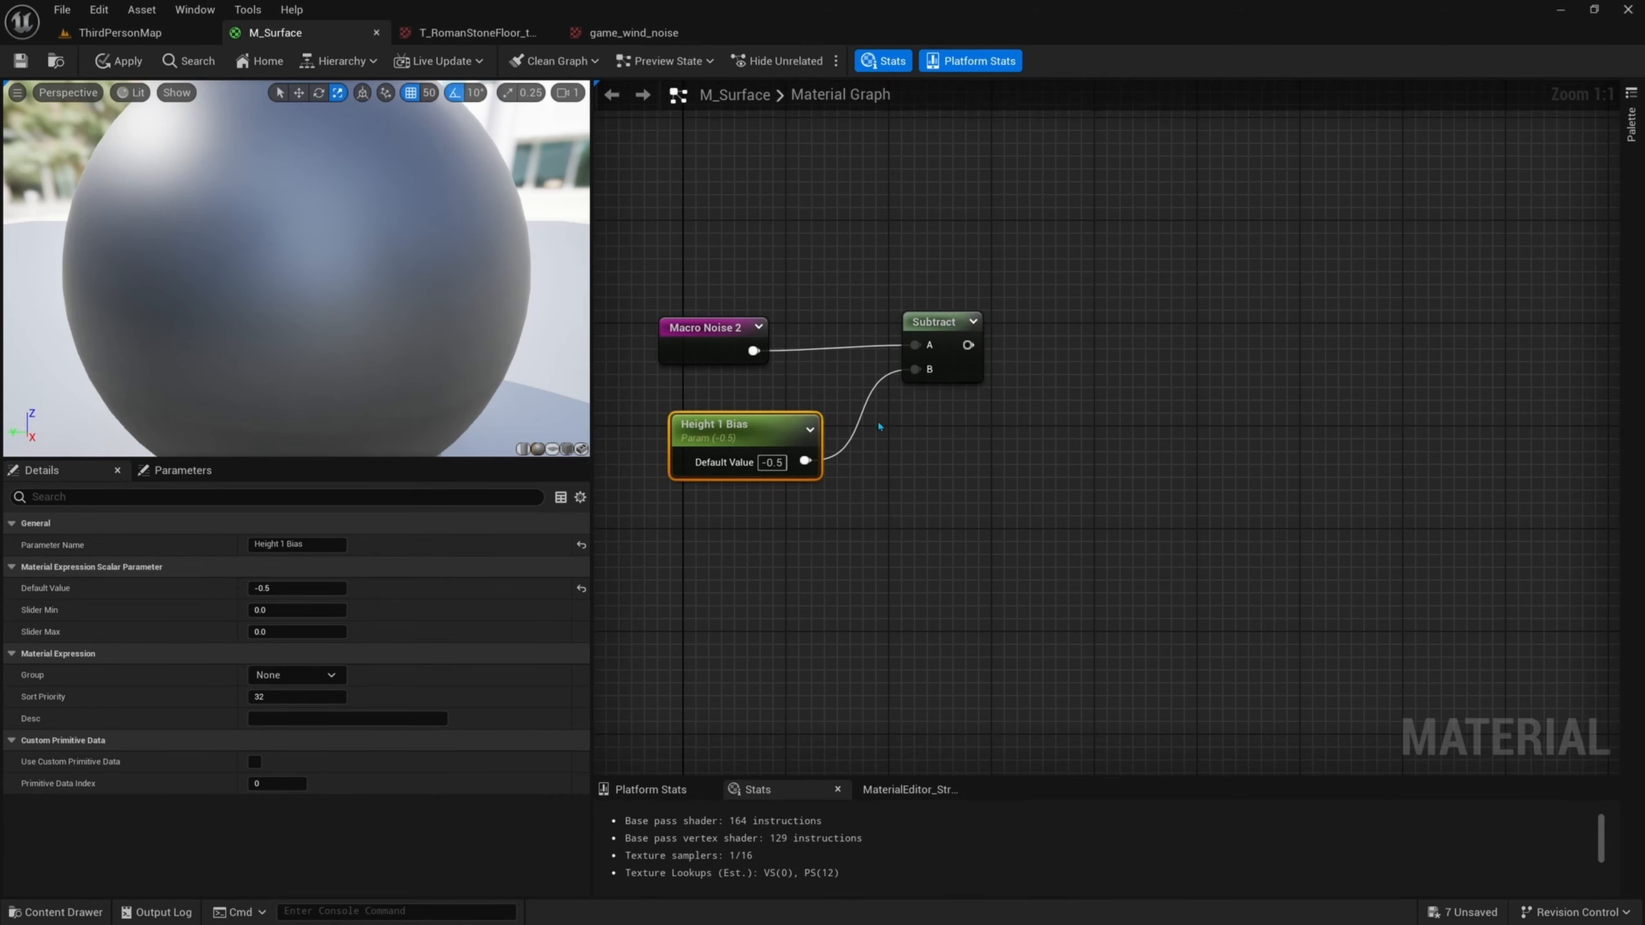
pyautogui.moveTo(874, 507); pyautogui.dragTo(948, 494, button='right')
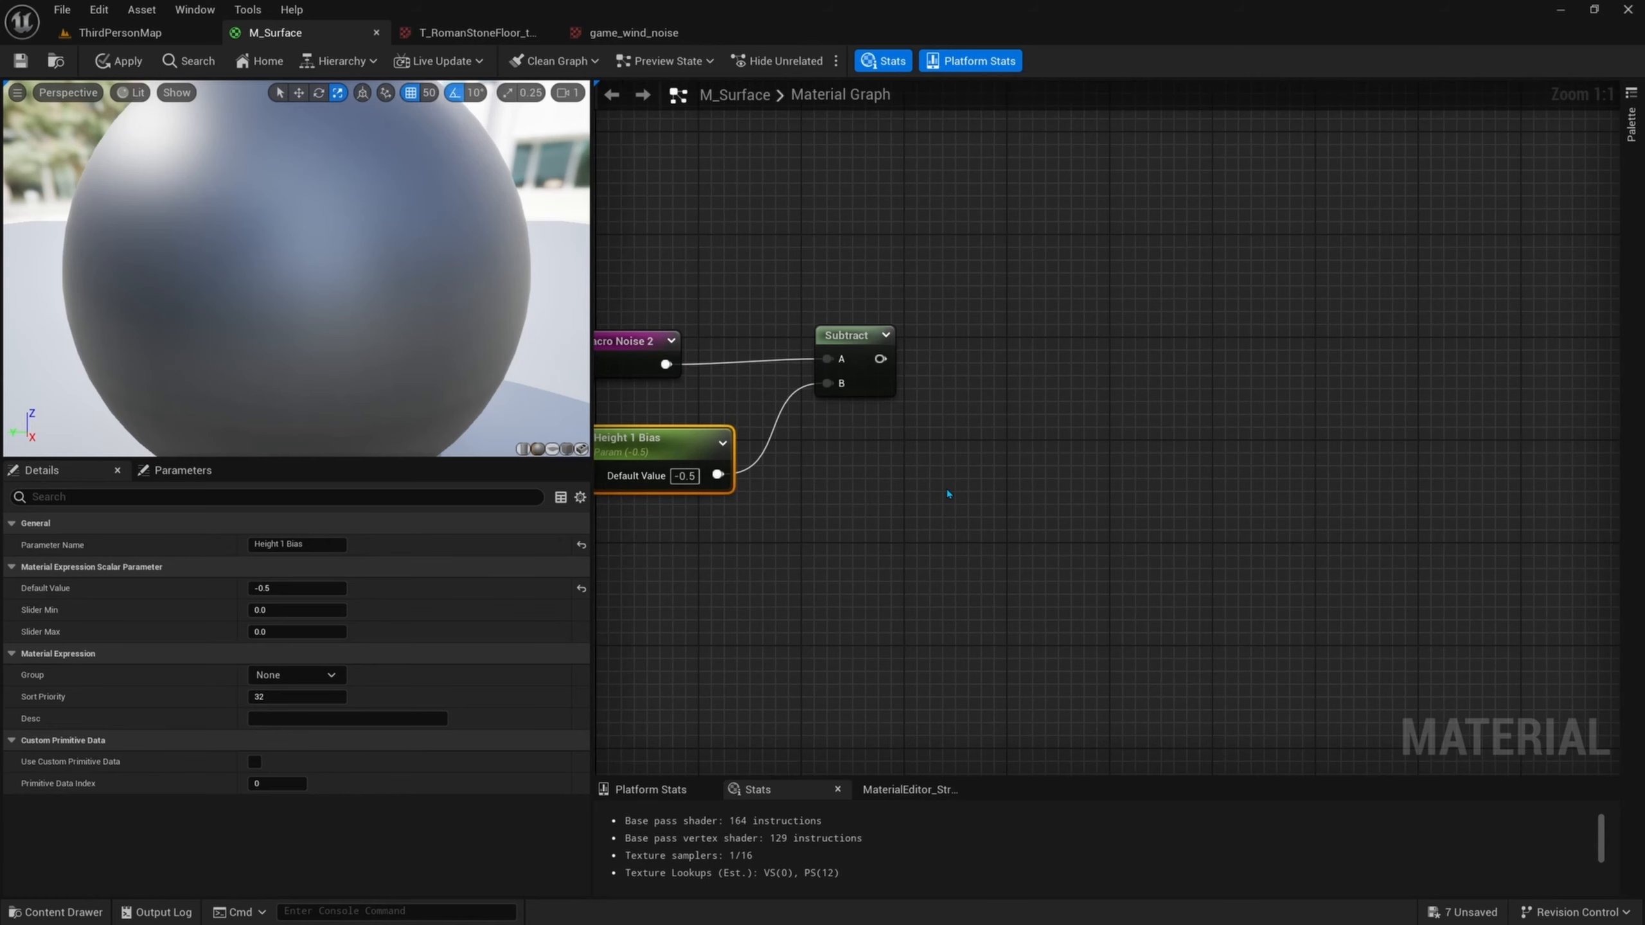
pyautogui.moveTo(881, 358); pyautogui.dragTo(1046, 364)
pyautogui.write('mu')
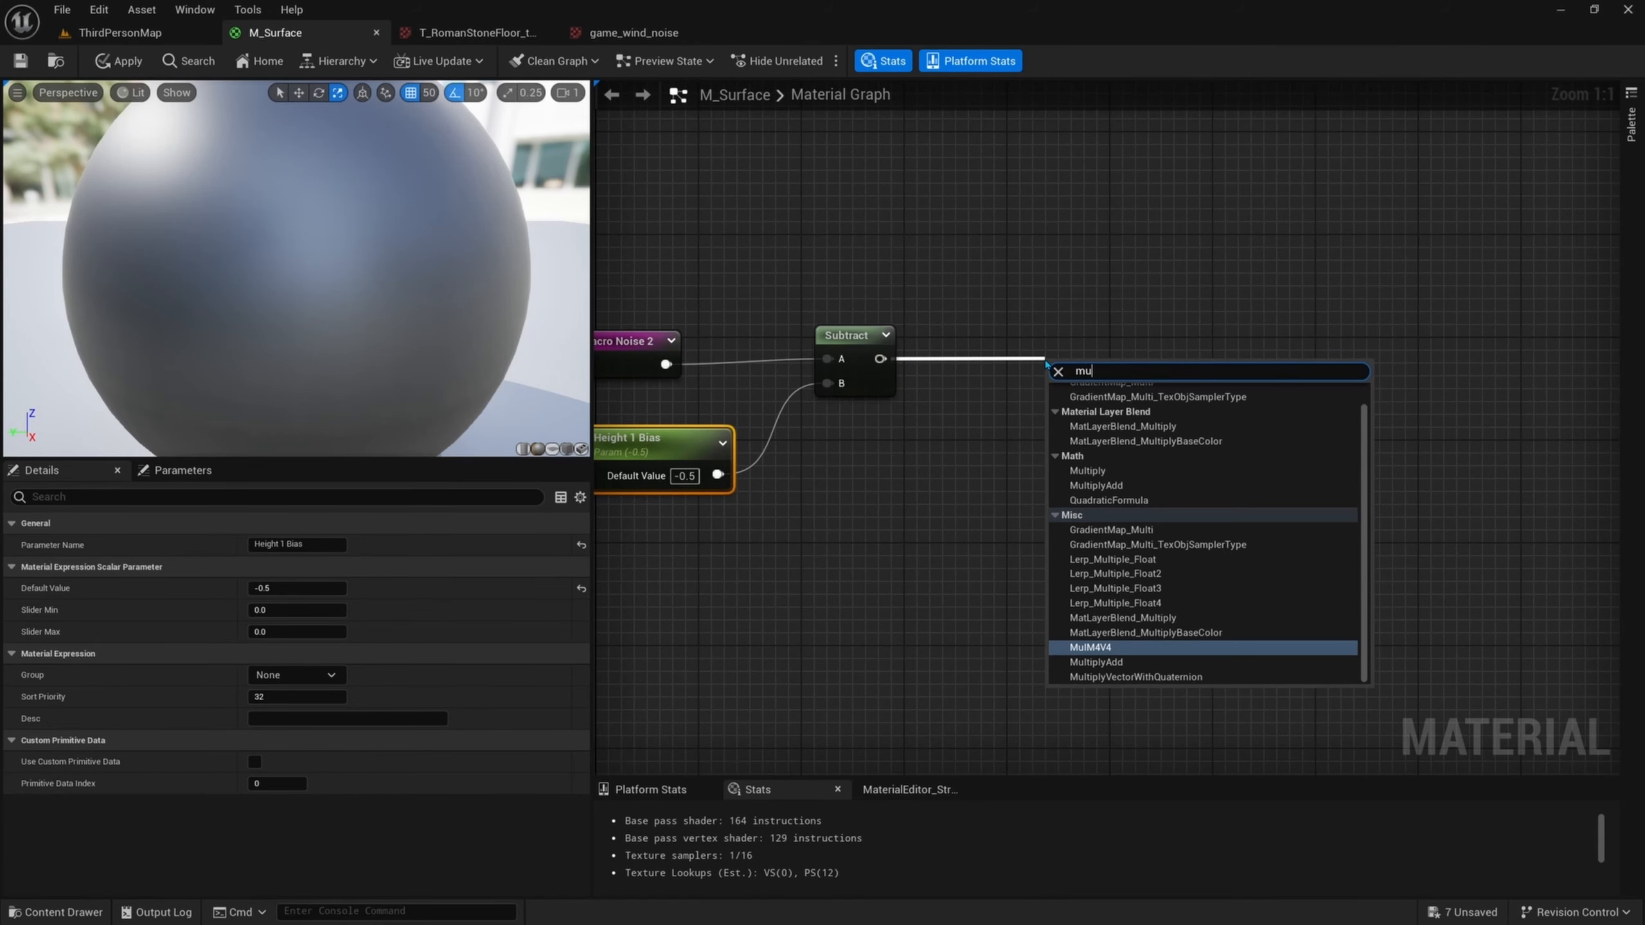
pyautogui.write('lti')
pyautogui.press('Return')
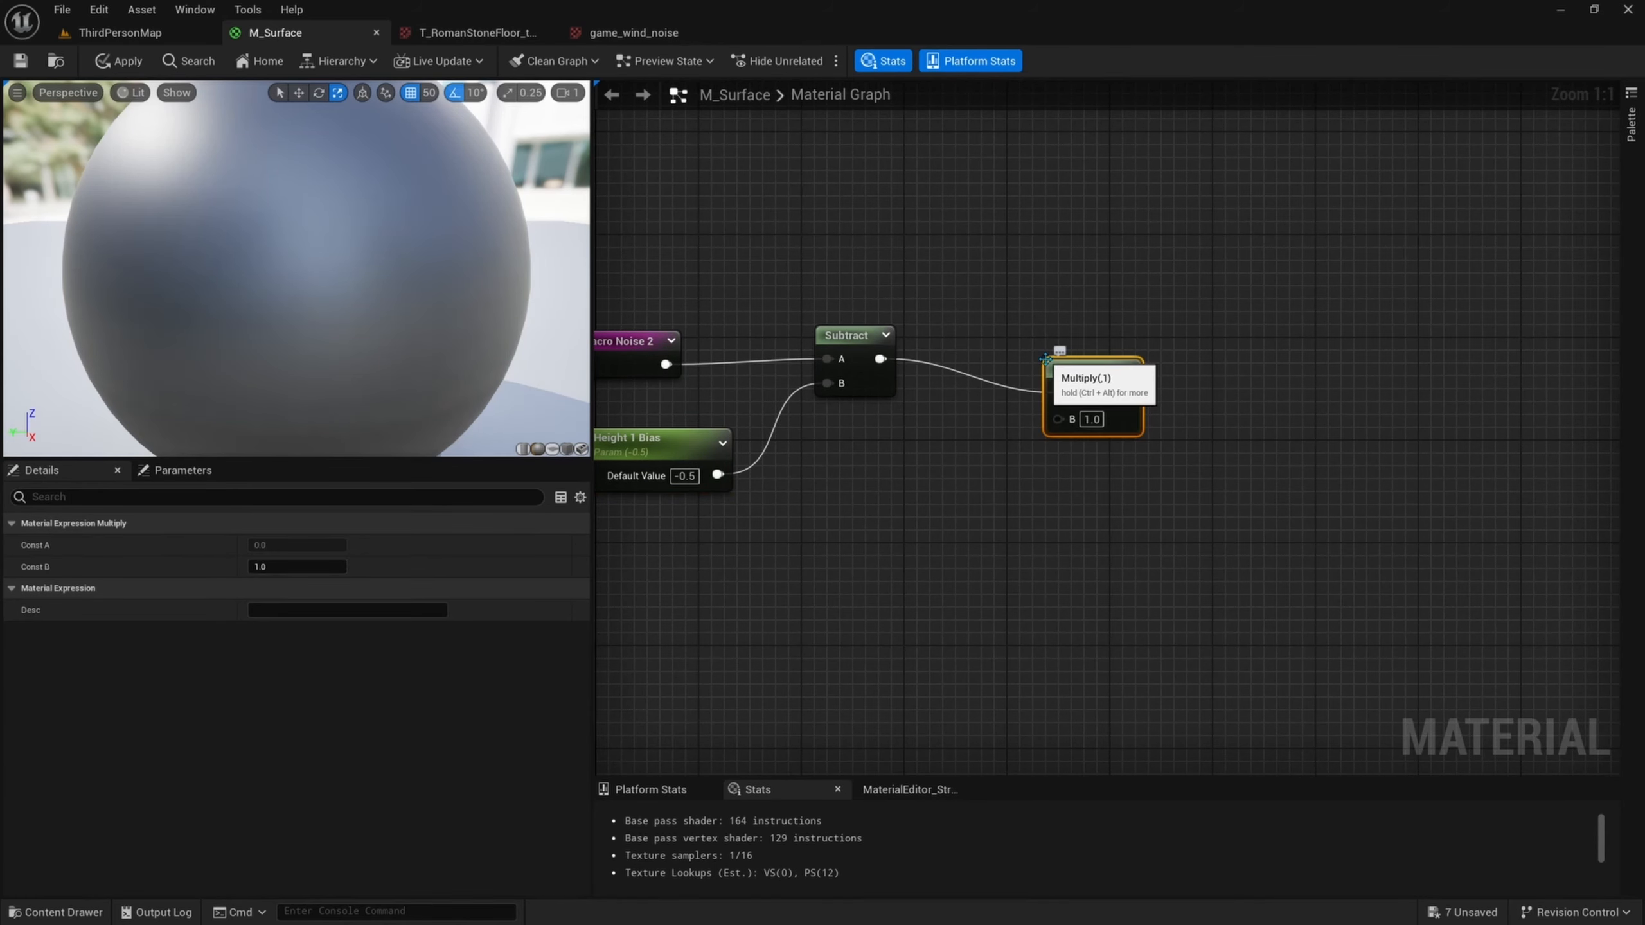
pyautogui.moveTo(1067, 371); pyautogui.dragTo(1081, 338)
# - Duplicate the Height 1 Bias parameter and rename the copy Height 1 Contrast
pyautogui.moveTo(880, 473); pyautogui.dragTo(959, 478, button='right')
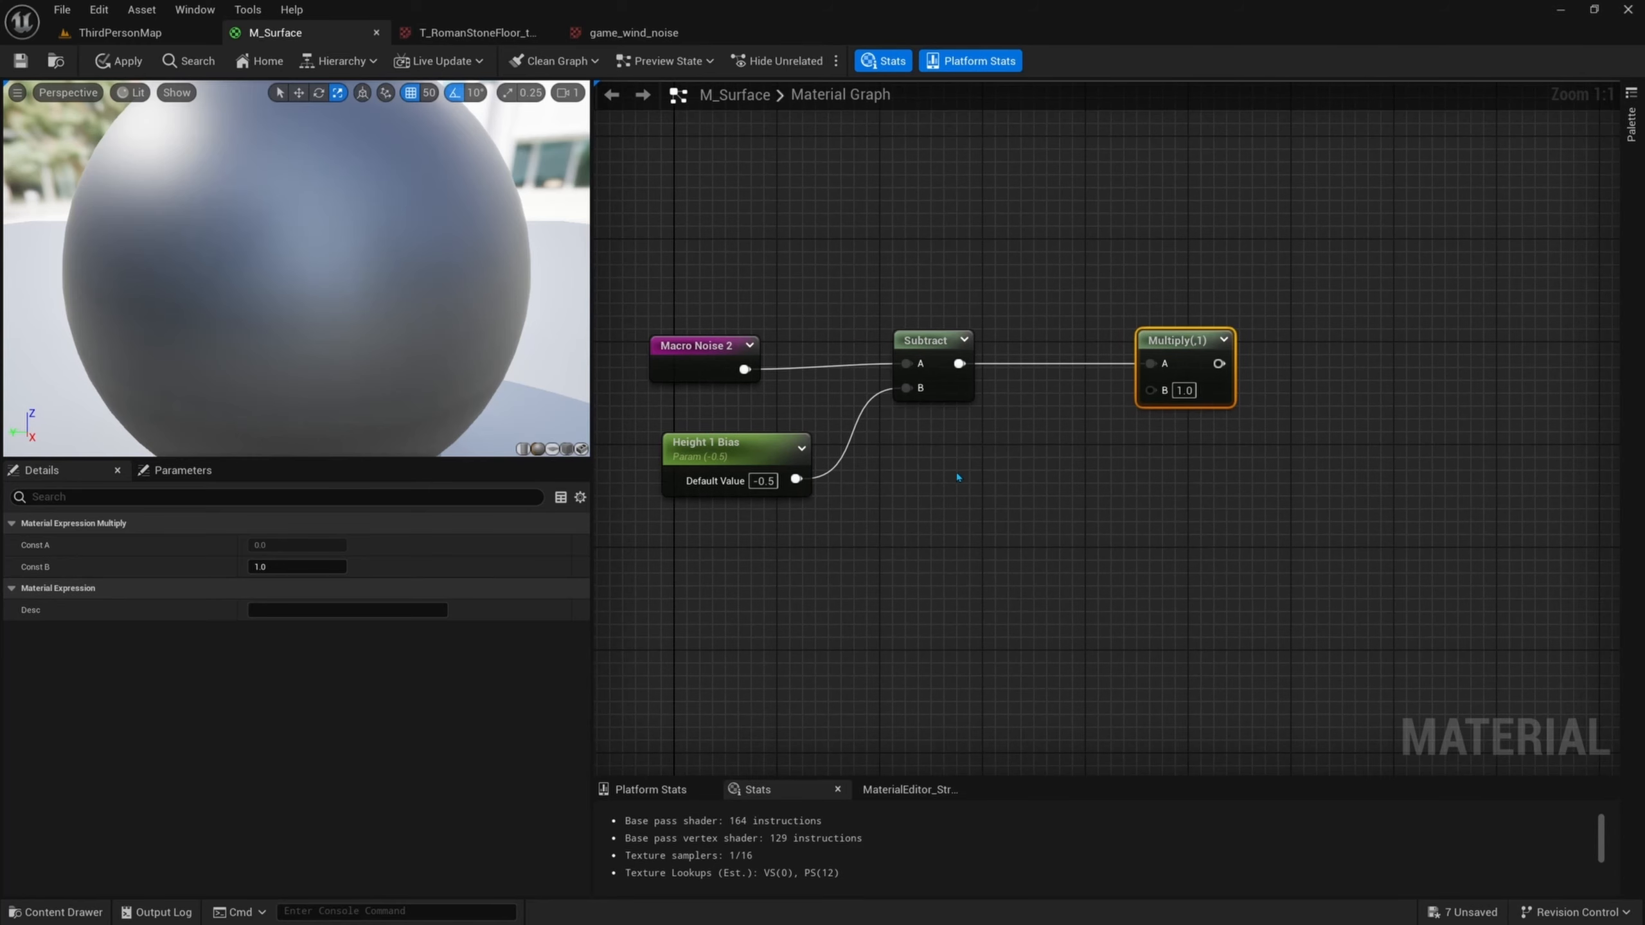
pyautogui.click(776, 457)
pyautogui.hotkey('ctrl', 'd')
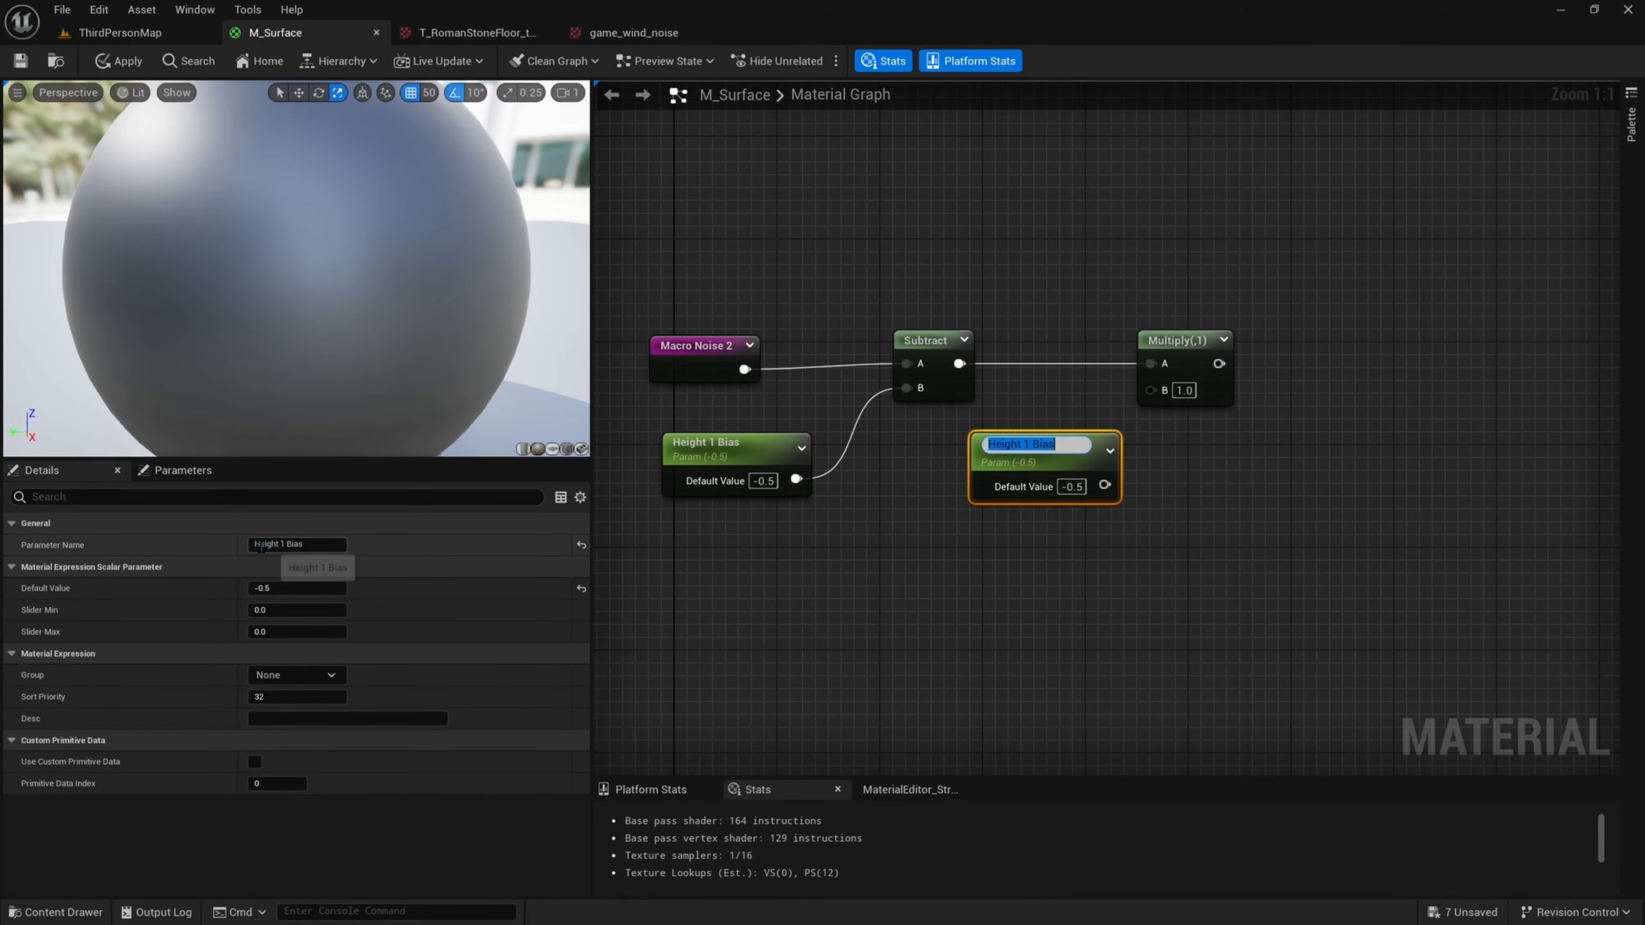
pyautogui.doubleClick(329, 545)
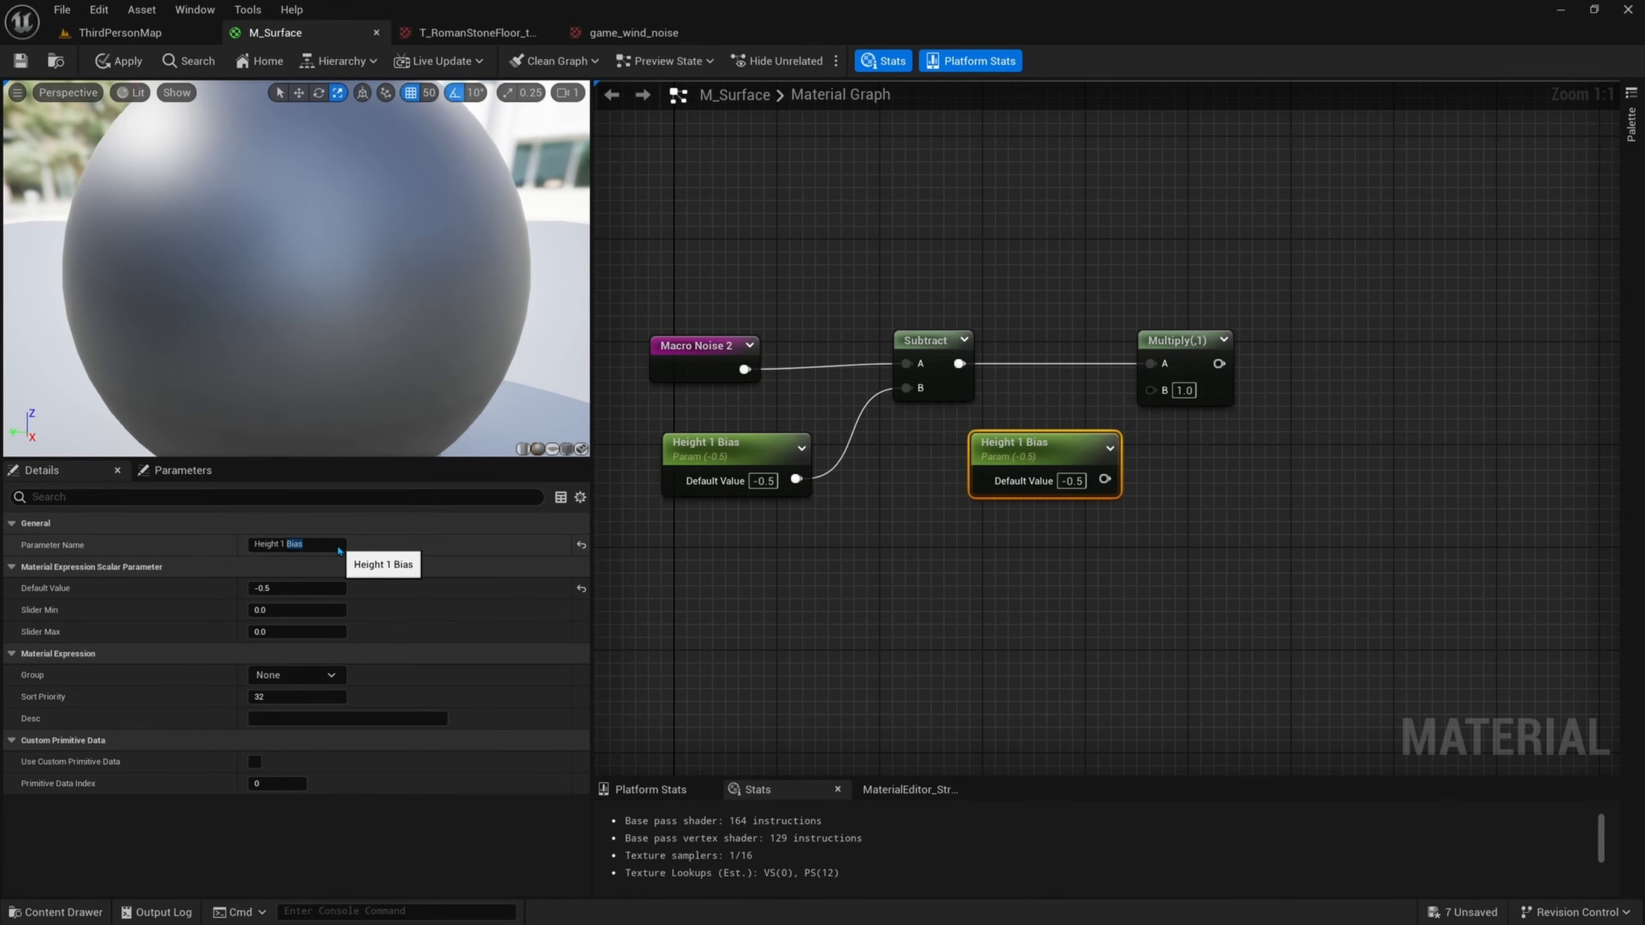
pyautogui.click(299, 544)
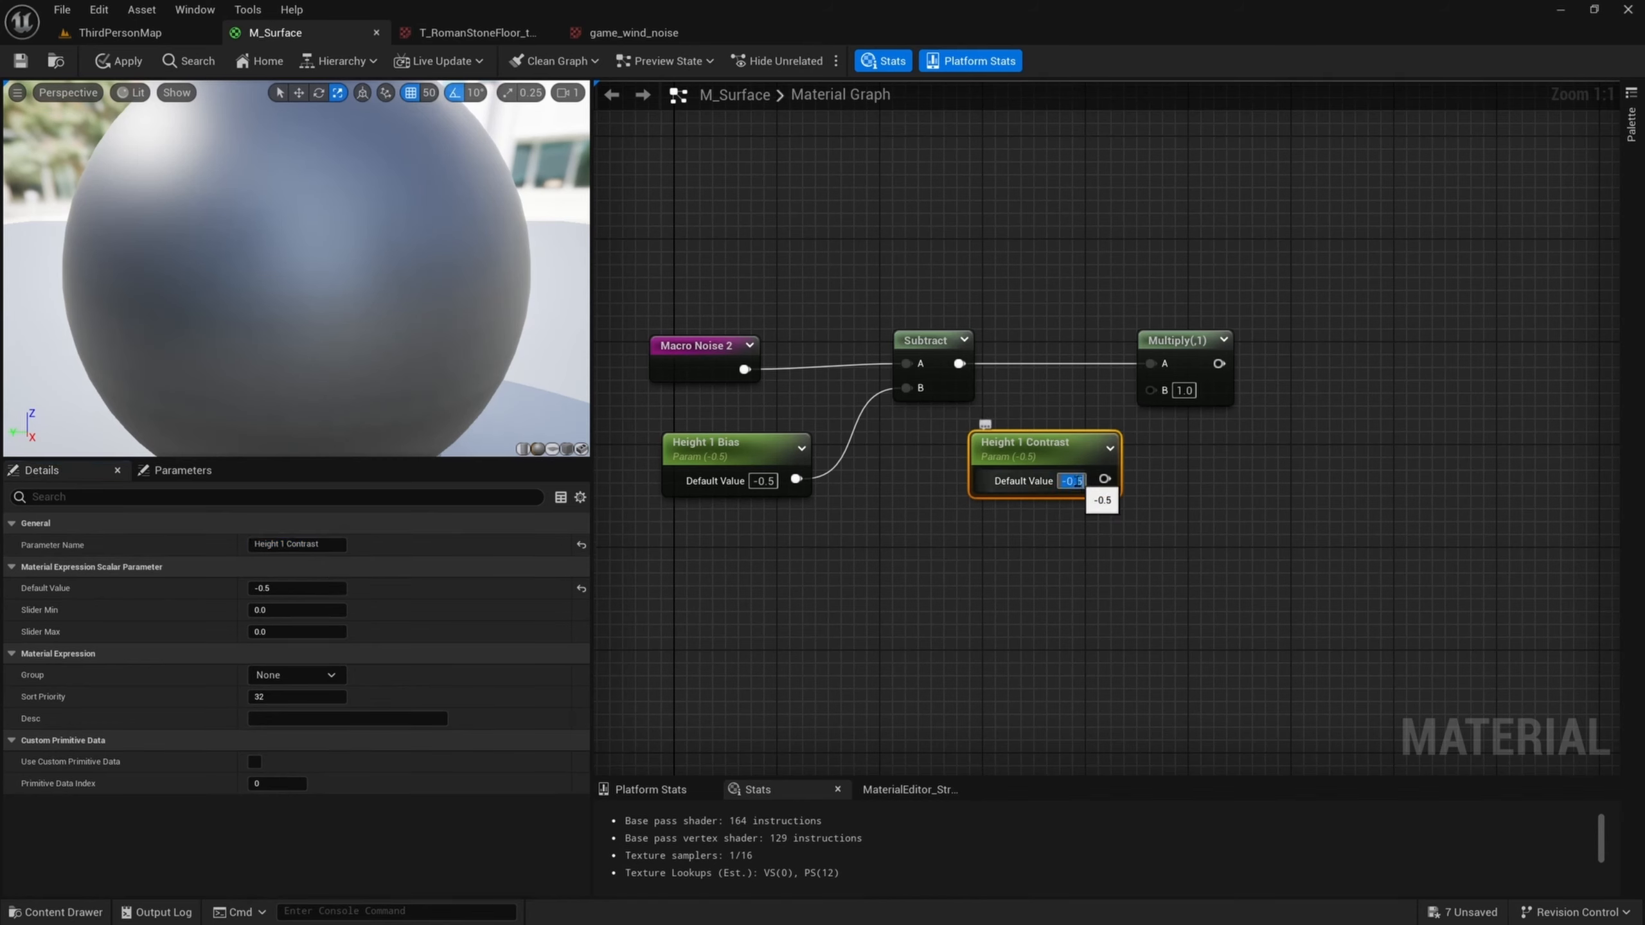
# - Set Height 1 Contrast's default value to 0.5 and connect it to the Multiply node's B input
pyautogui.write('0.5')
pyautogui.press('Return')
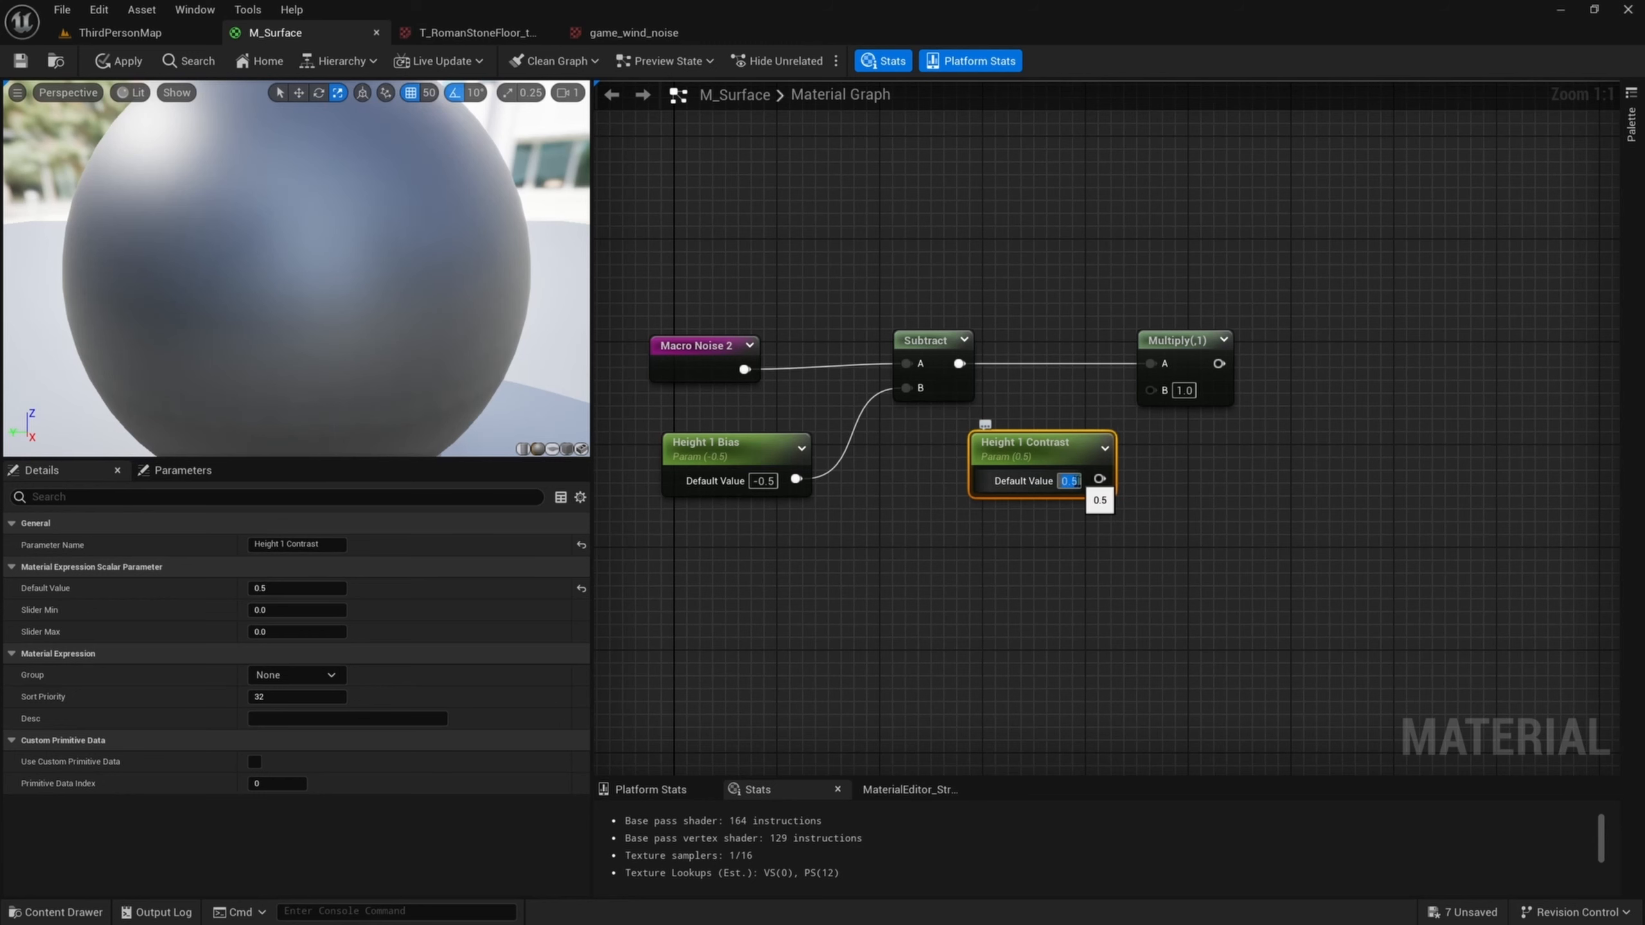
pyautogui.moveTo(1099, 478); pyautogui.dragTo(1150, 390)
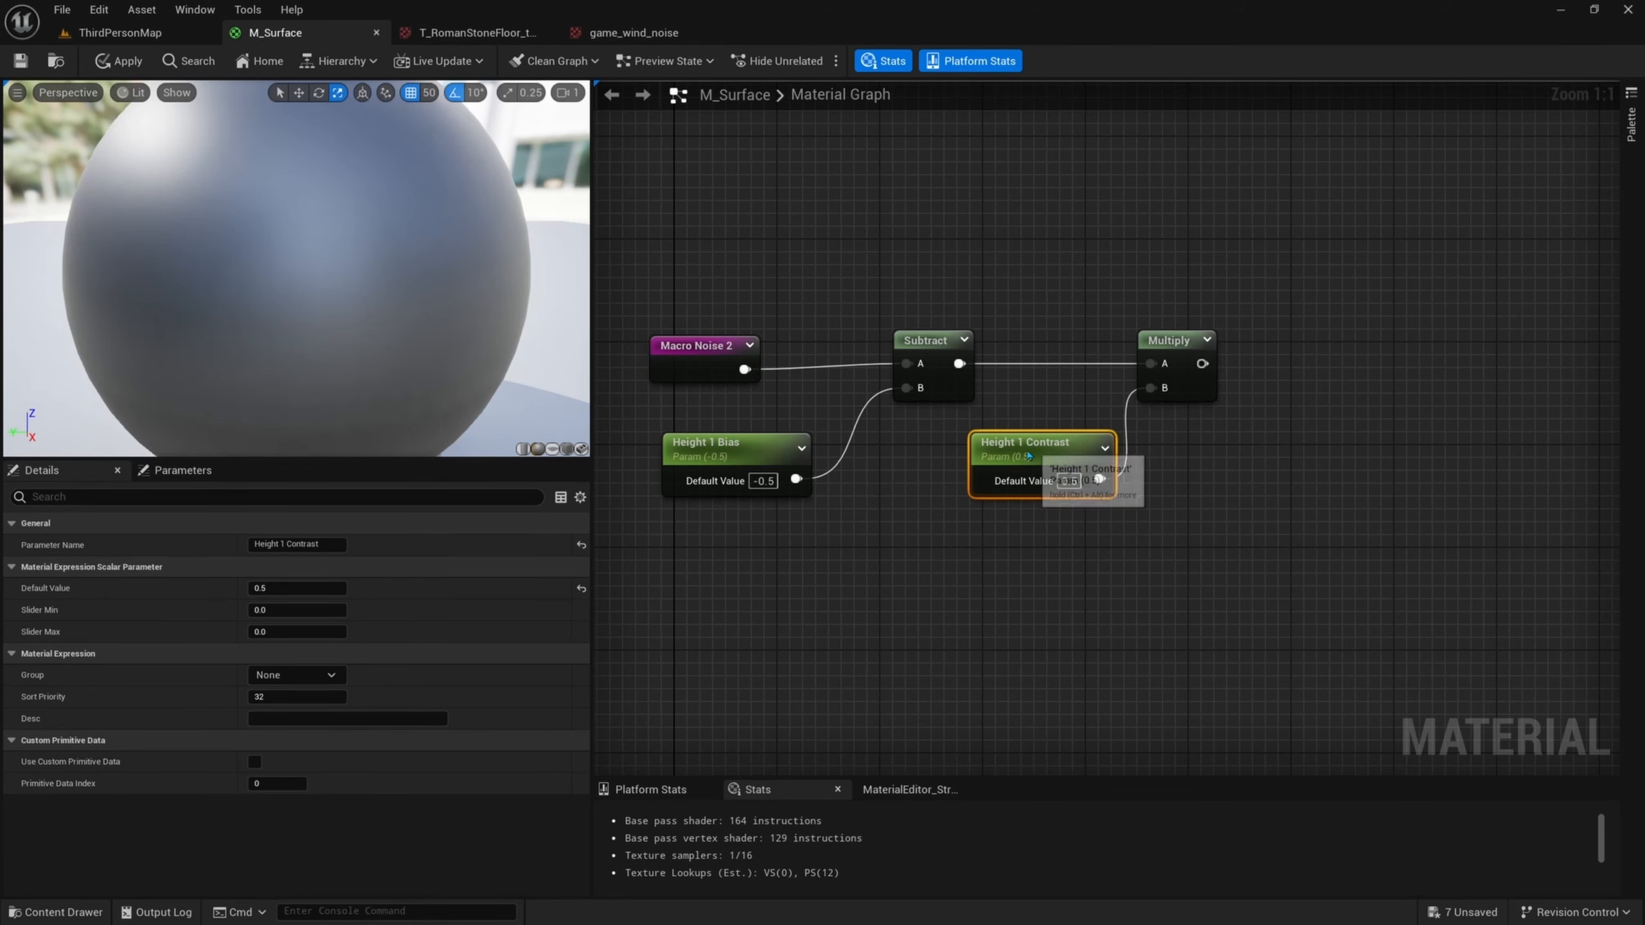
# - Create a Saturate node fed by the Multiply node's output and align it in the same row
pyautogui.moveTo(1200, 433); pyautogui.dragTo(1071, 479, button='right')
pyautogui.moveTo(1070, 411); pyautogui.dragTo(1154, 418)
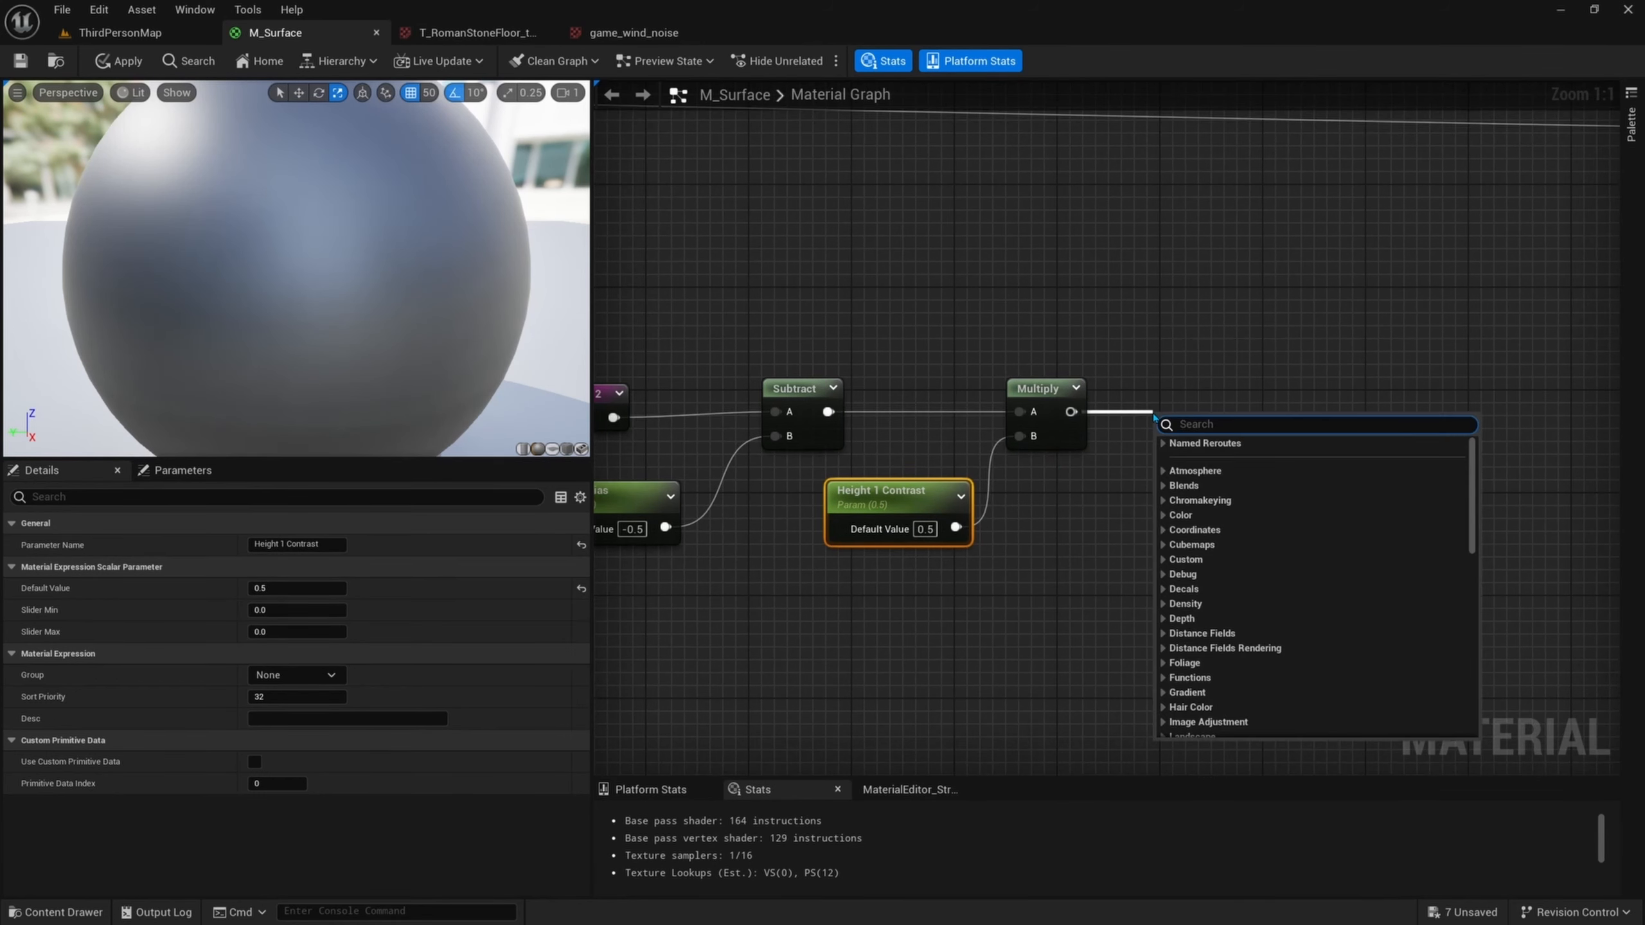
pyautogui.write('sat')
pyautogui.press('Return')
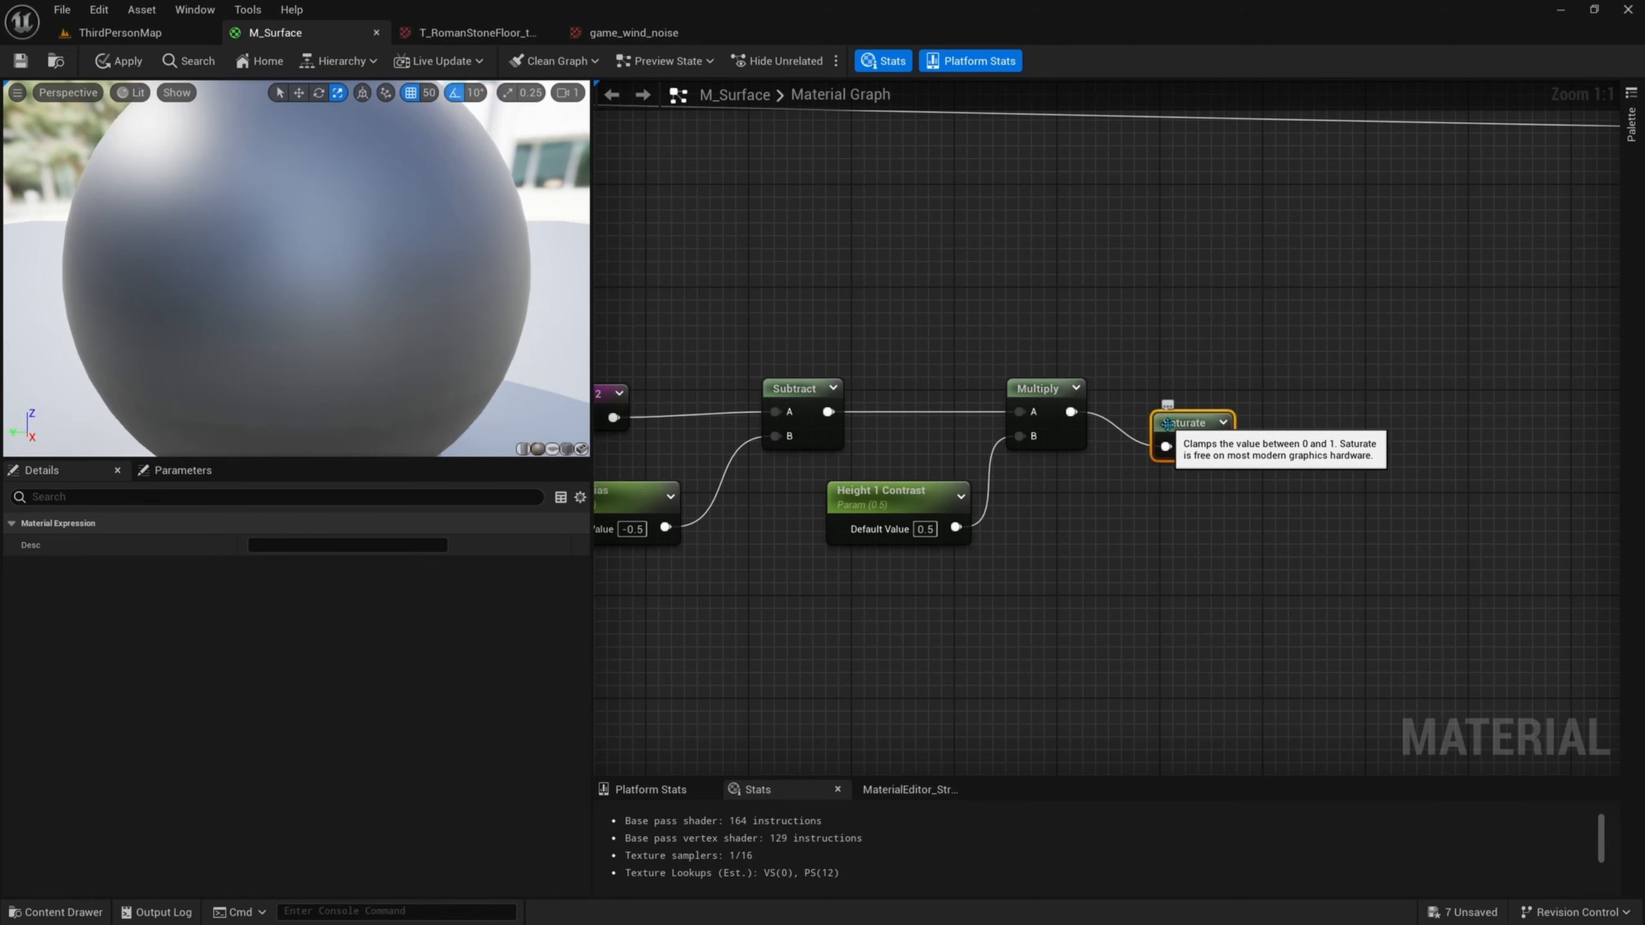
pyautogui.moveTo(1183, 404); pyautogui.dragTo(1195, 392)
pyautogui.click(1108, 430)
pyautogui.moveTo(1103, 429); pyautogui.dragTo(1220, 430, button='right')
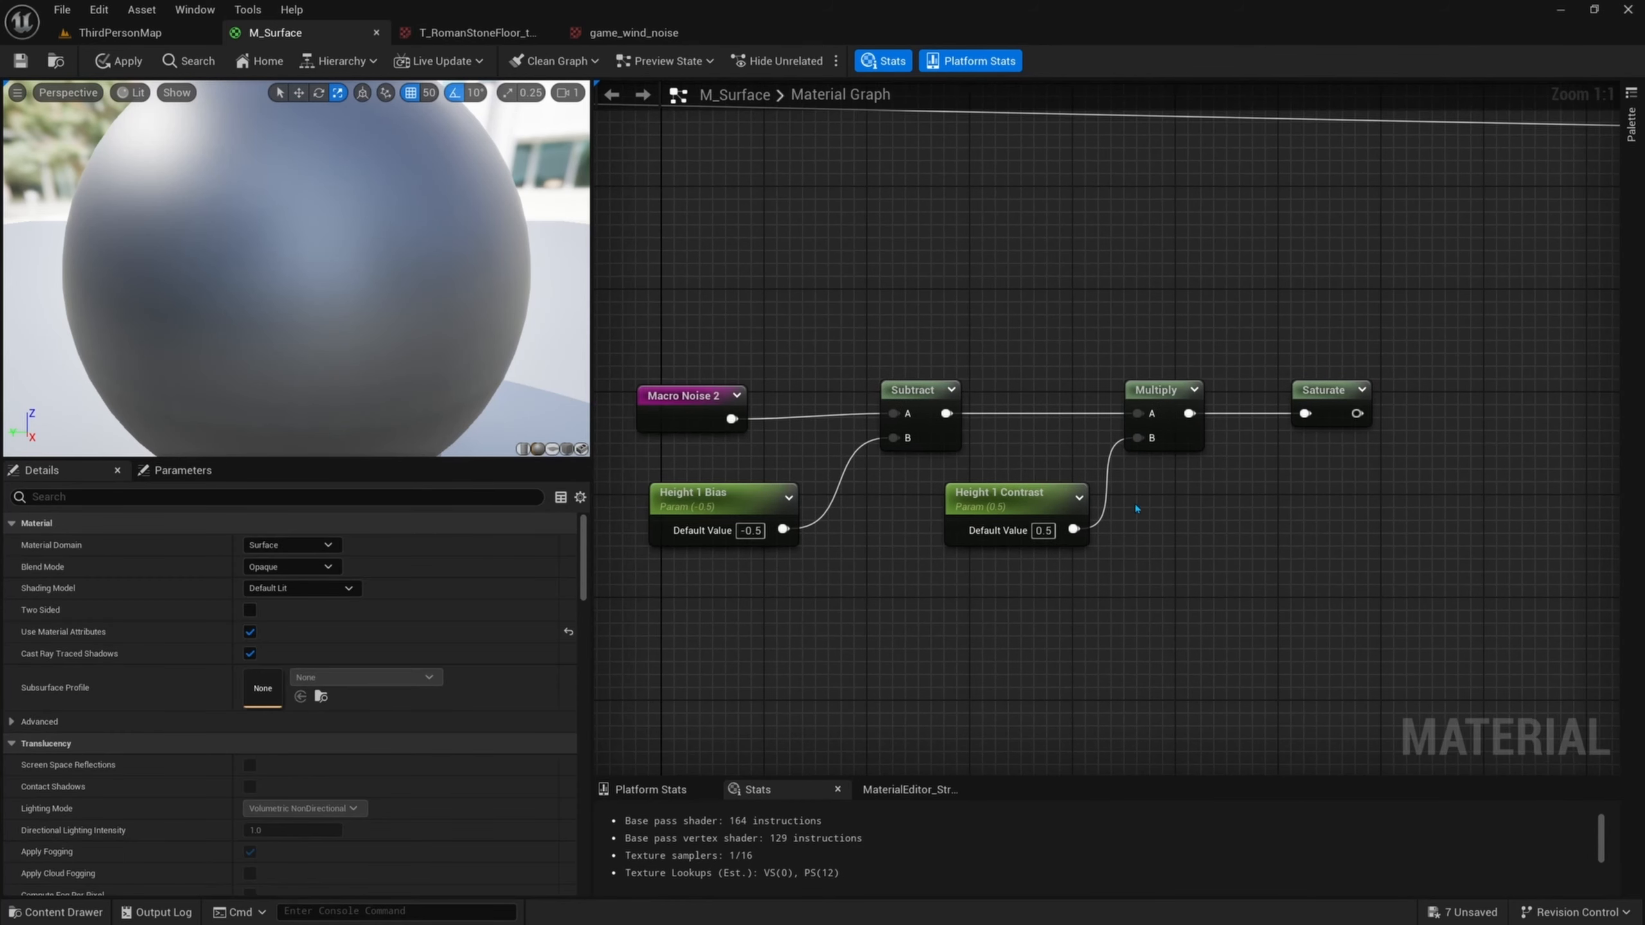
# - Add a HeightLerp function node in the free area between Saturate and BlendMaterialAttributes
pyautogui.moveTo(1235, 535); pyautogui.dragTo(1182, 427, button='right')
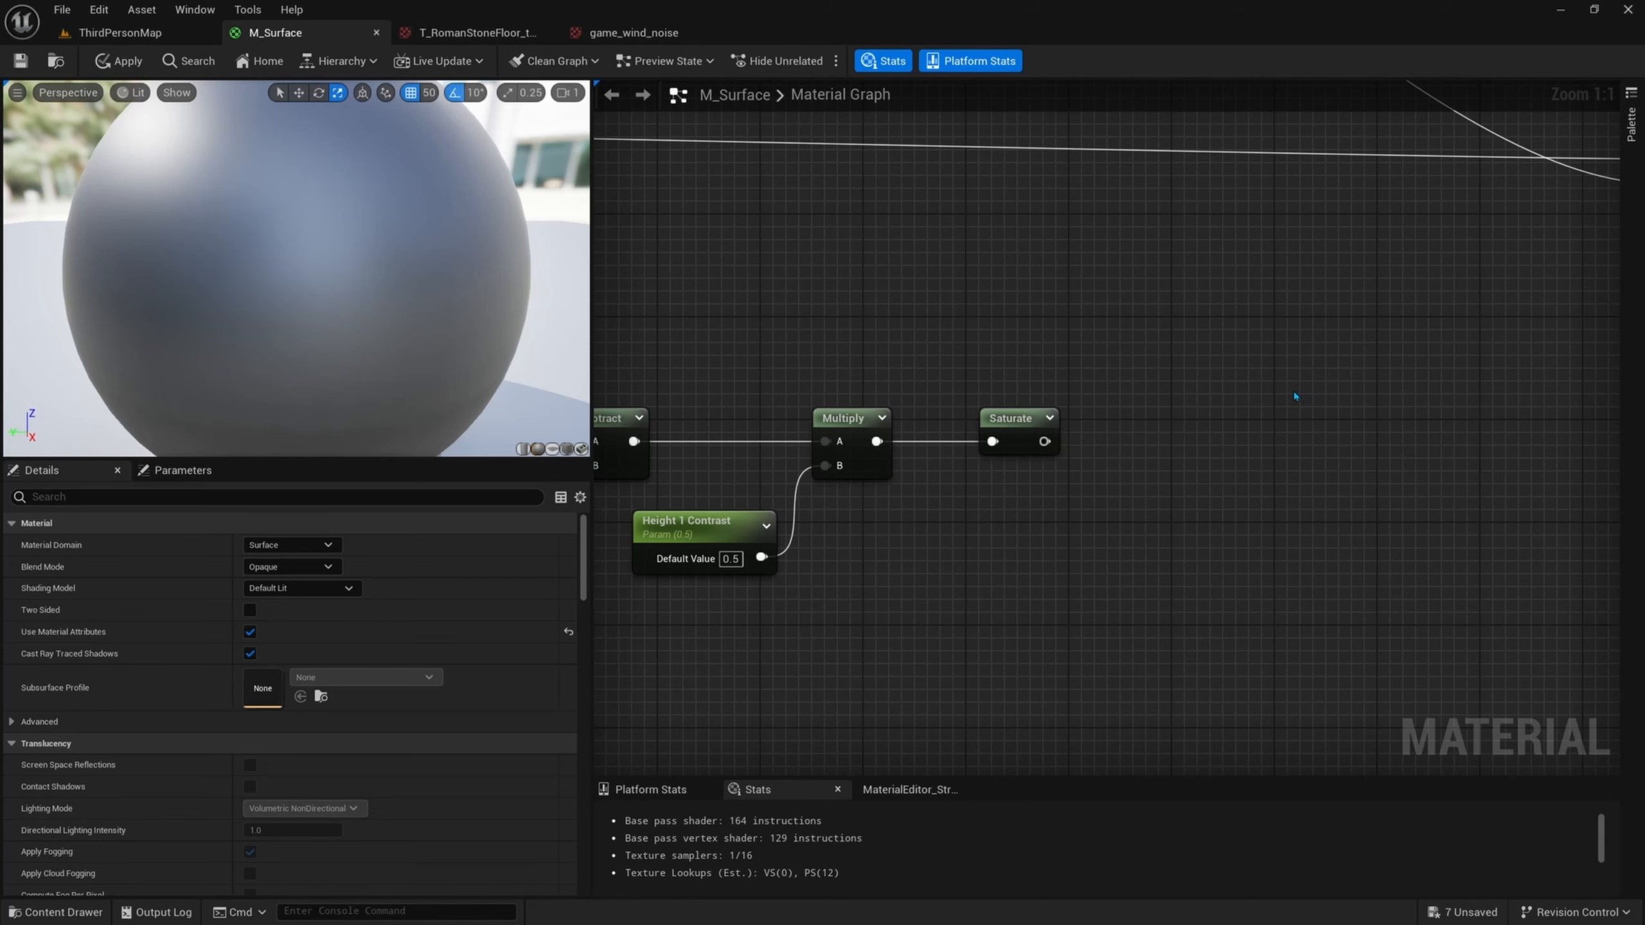
pyautogui.moveTo(1295, 396); pyautogui.dragTo(1197, 404, button='right')
pyautogui.write('height')
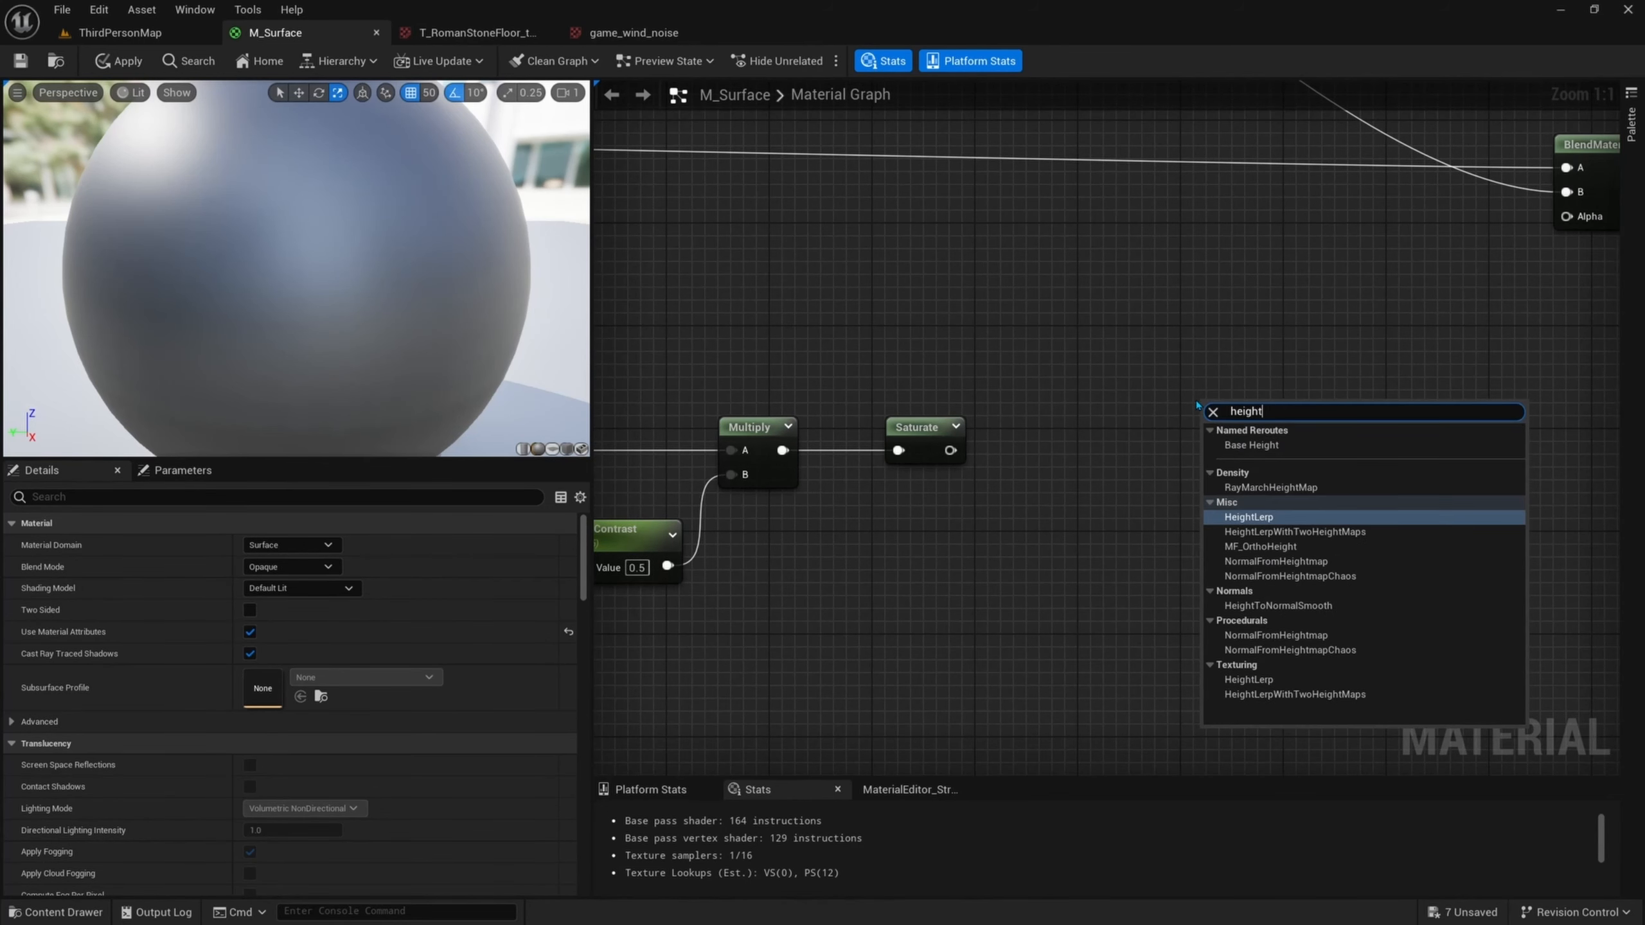
pyautogui.press('Return')
pyautogui.moveTo(1300, 442); pyautogui.dragTo(1252, 394)
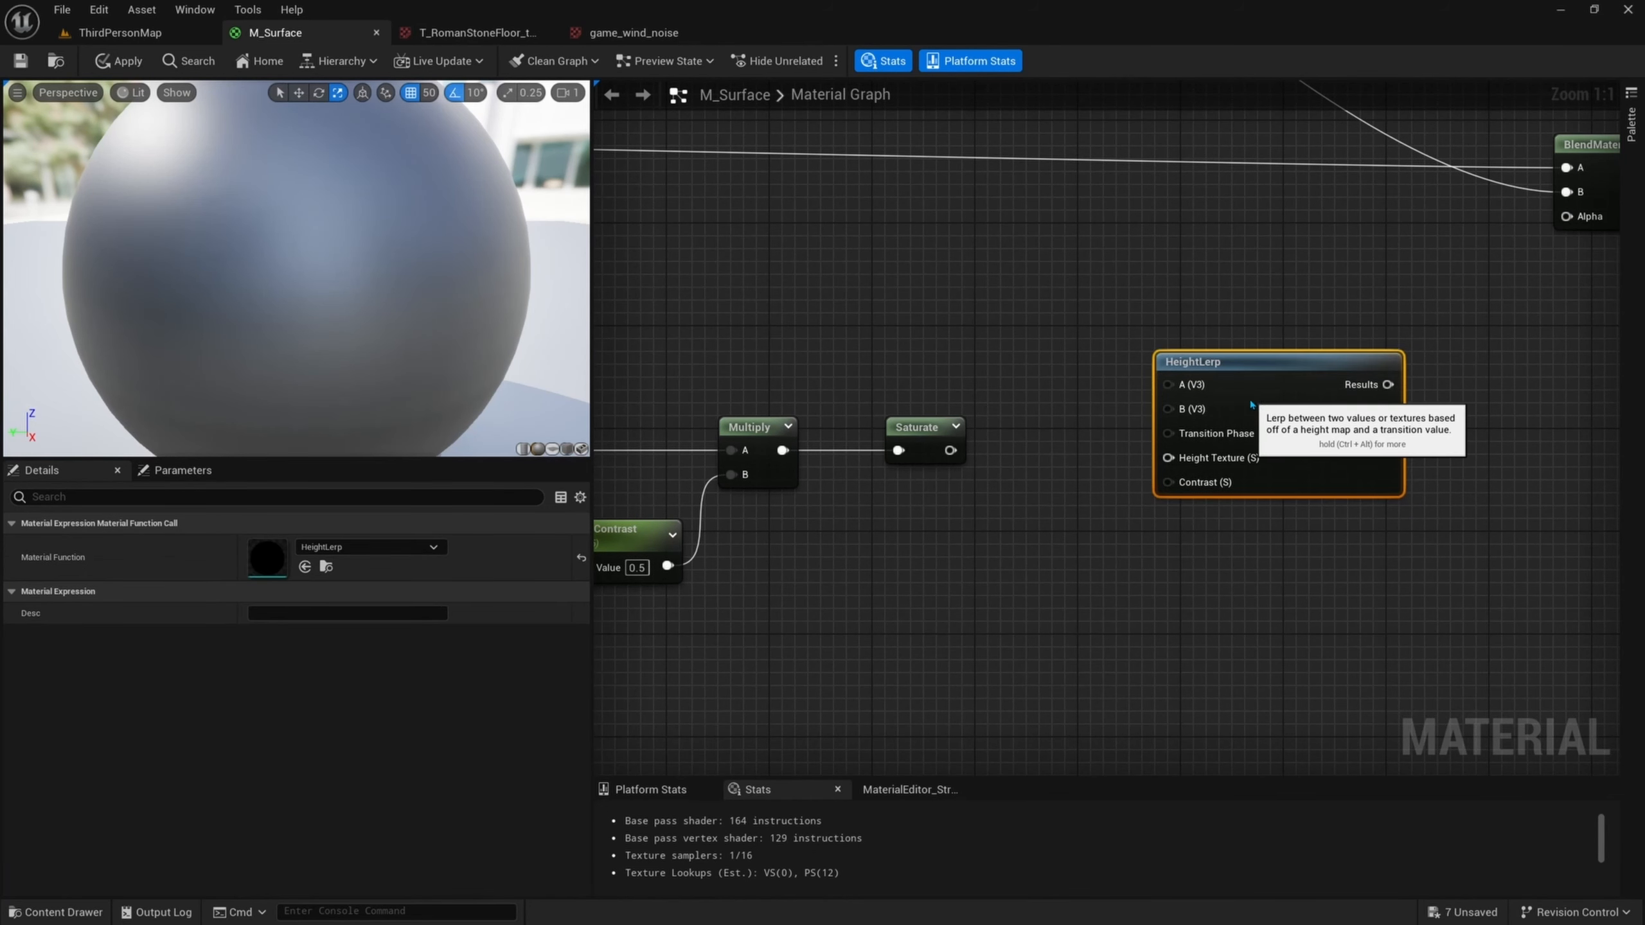
pyautogui.moveTo(1262, 443); pyautogui.dragTo(1299, 421, button='right')
pyautogui.moveTo(1306, 374); pyautogui.dragTo(1272, 383)
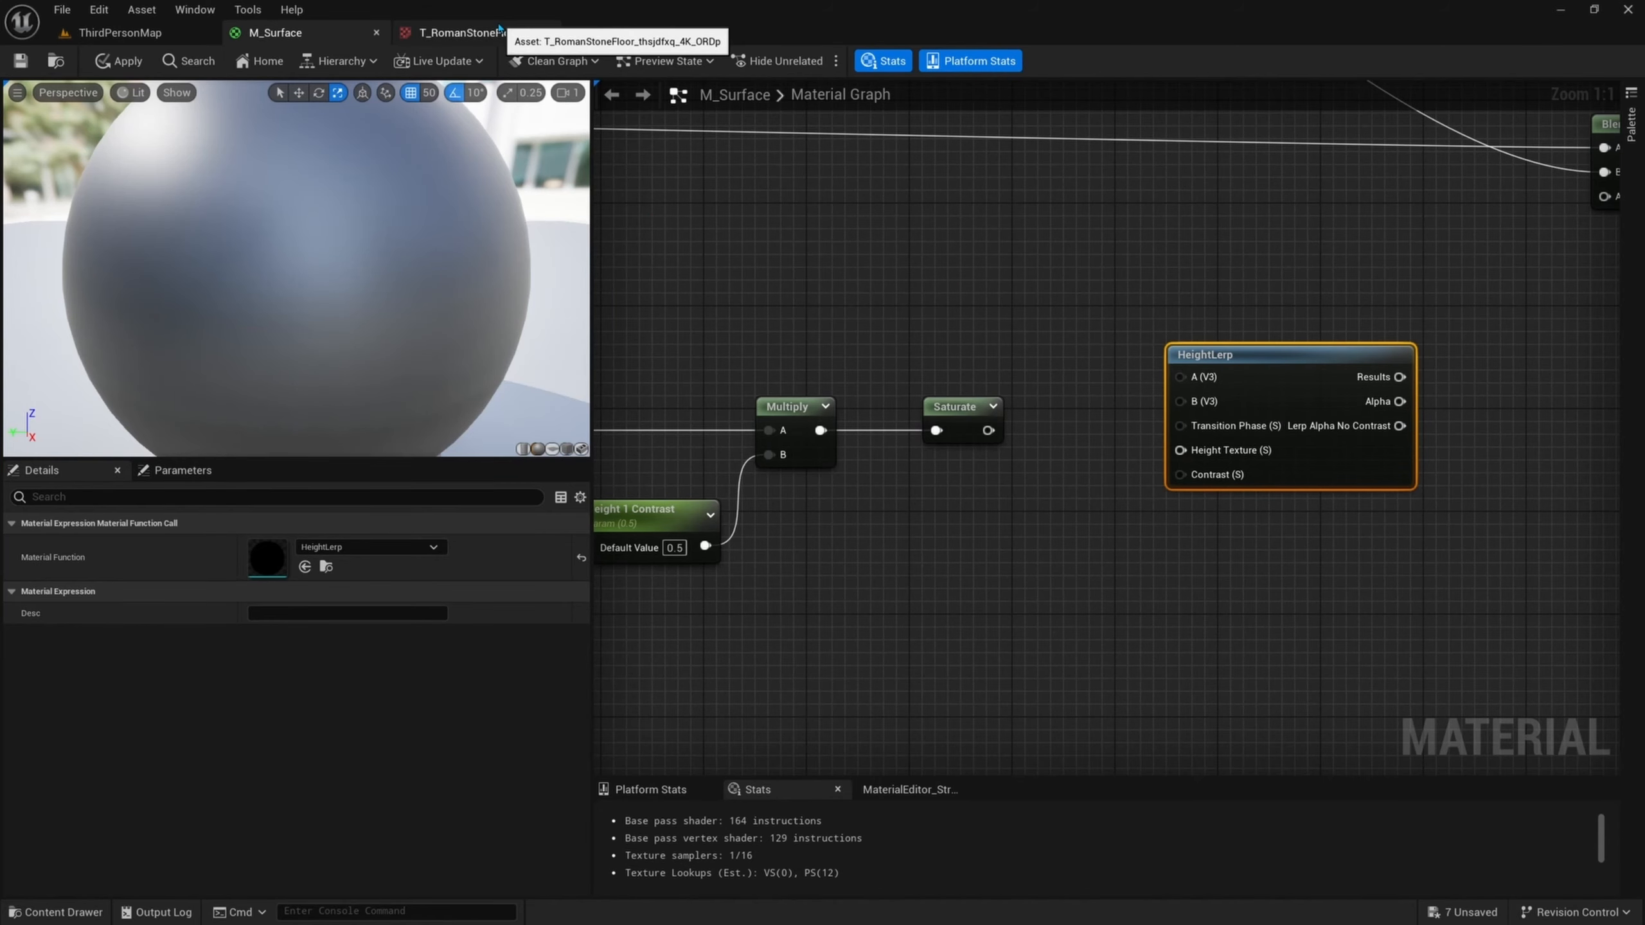
# - Connect Saturate's output to HeightLerp's Transition Phase input and align the Macro Noise 2 reroute beside Subtract
pyautogui.click(479, 32)
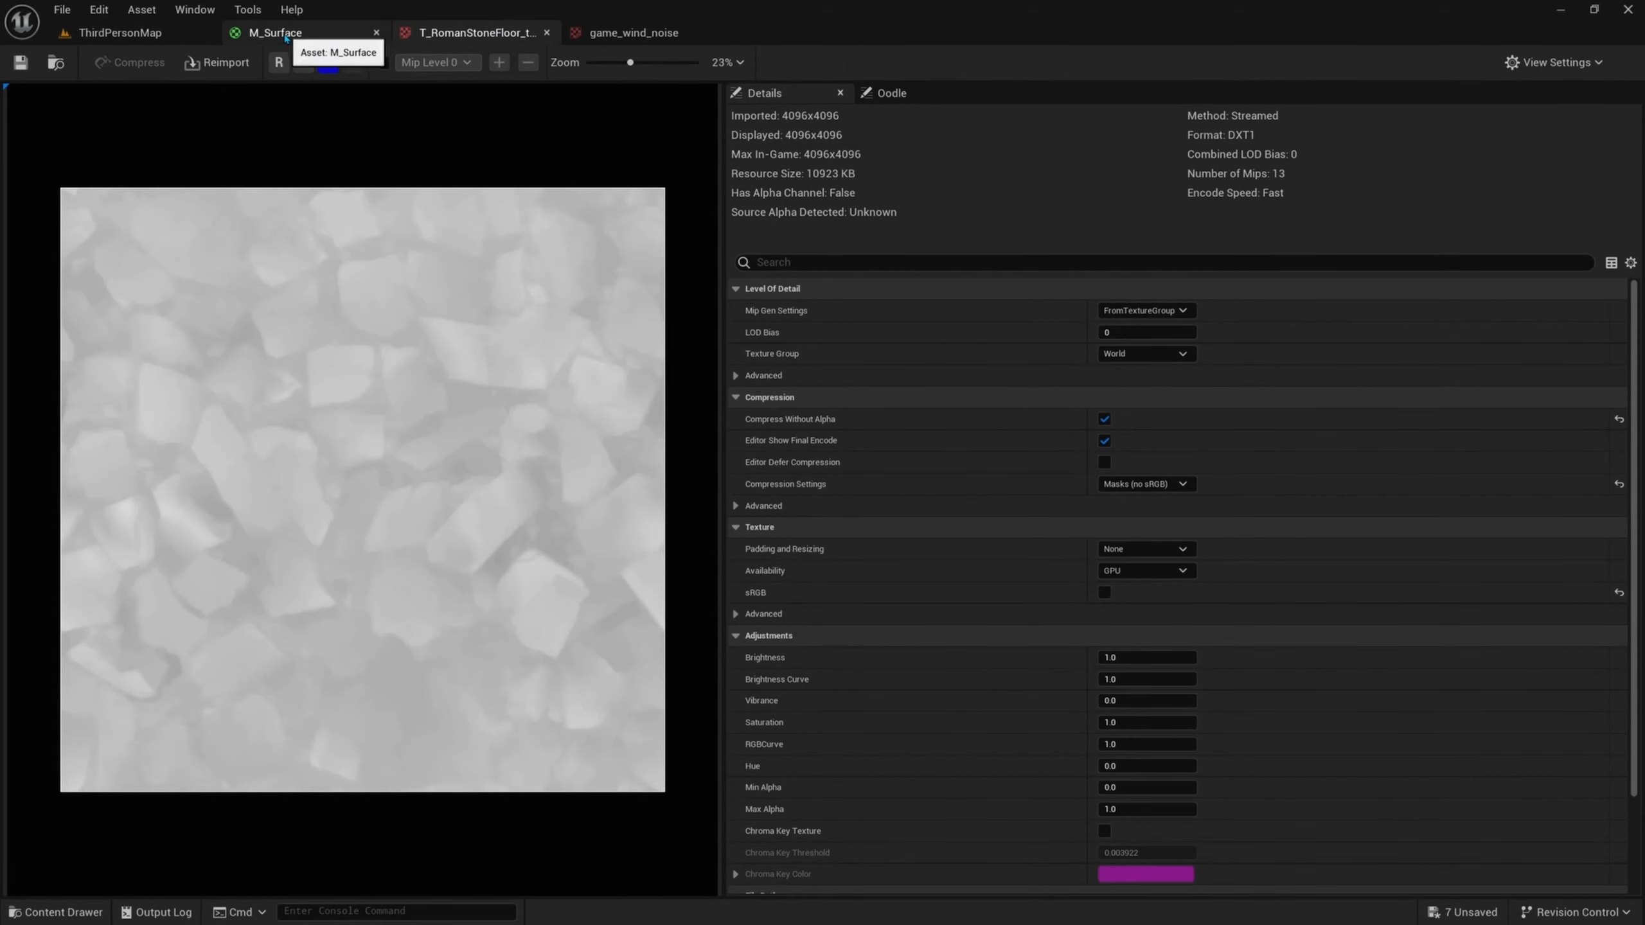
pyautogui.click(305, 33)
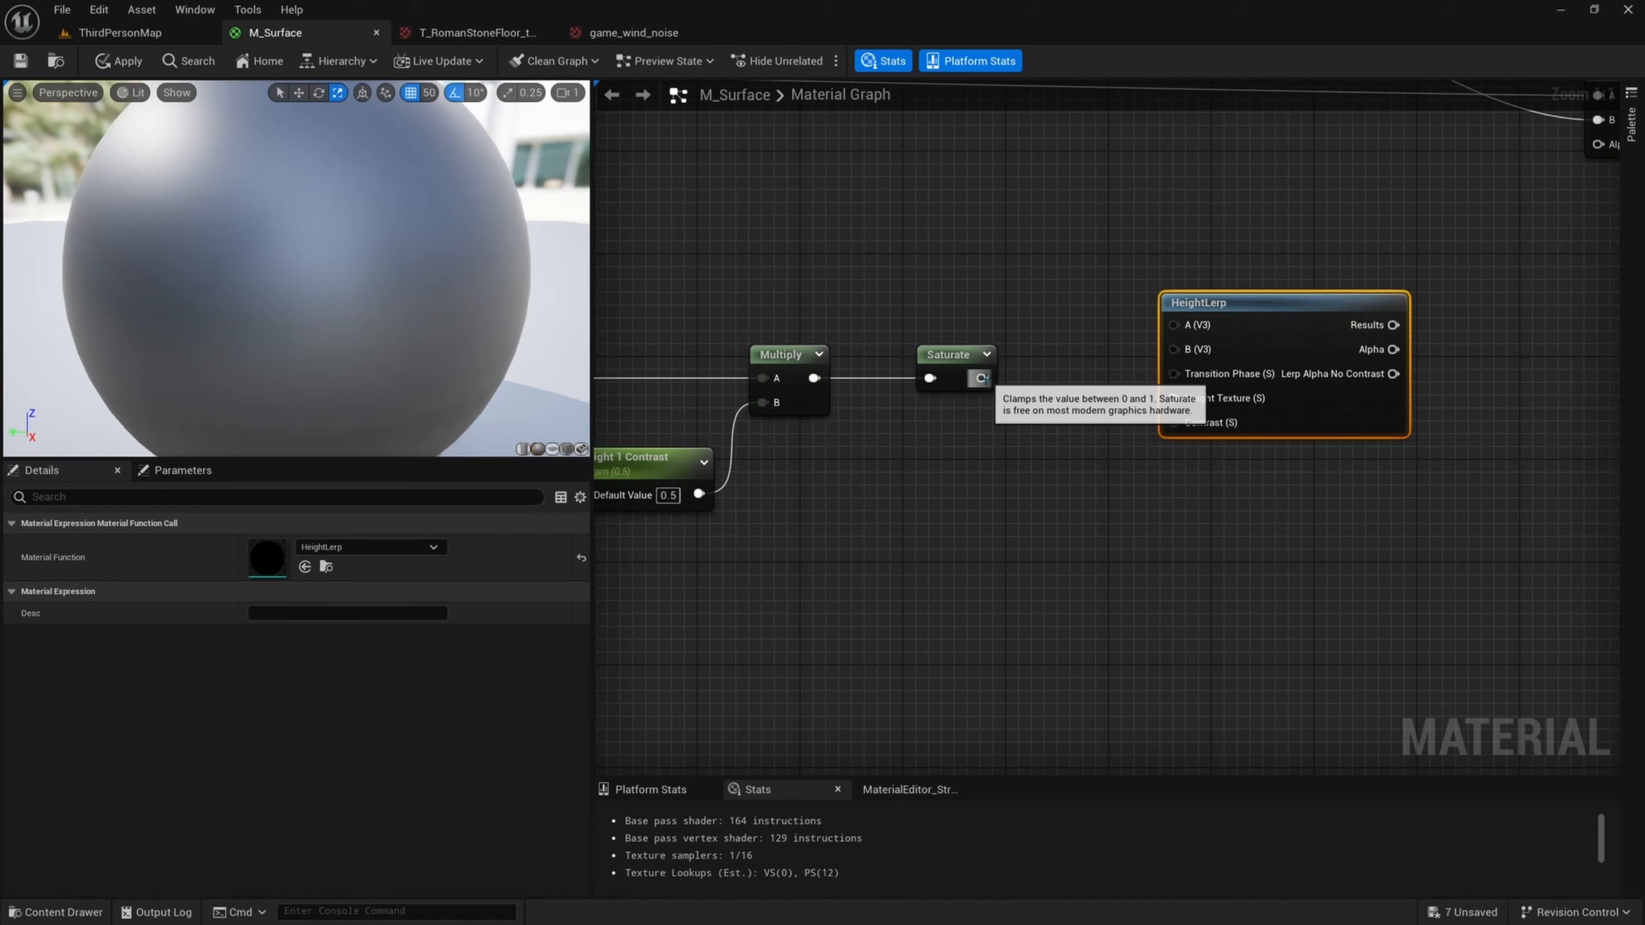
pyautogui.moveTo(981, 377); pyautogui.dragTo(1173, 374)
pyautogui.moveTo(1263, 320); pyautogui.dragTo(1277, 320)
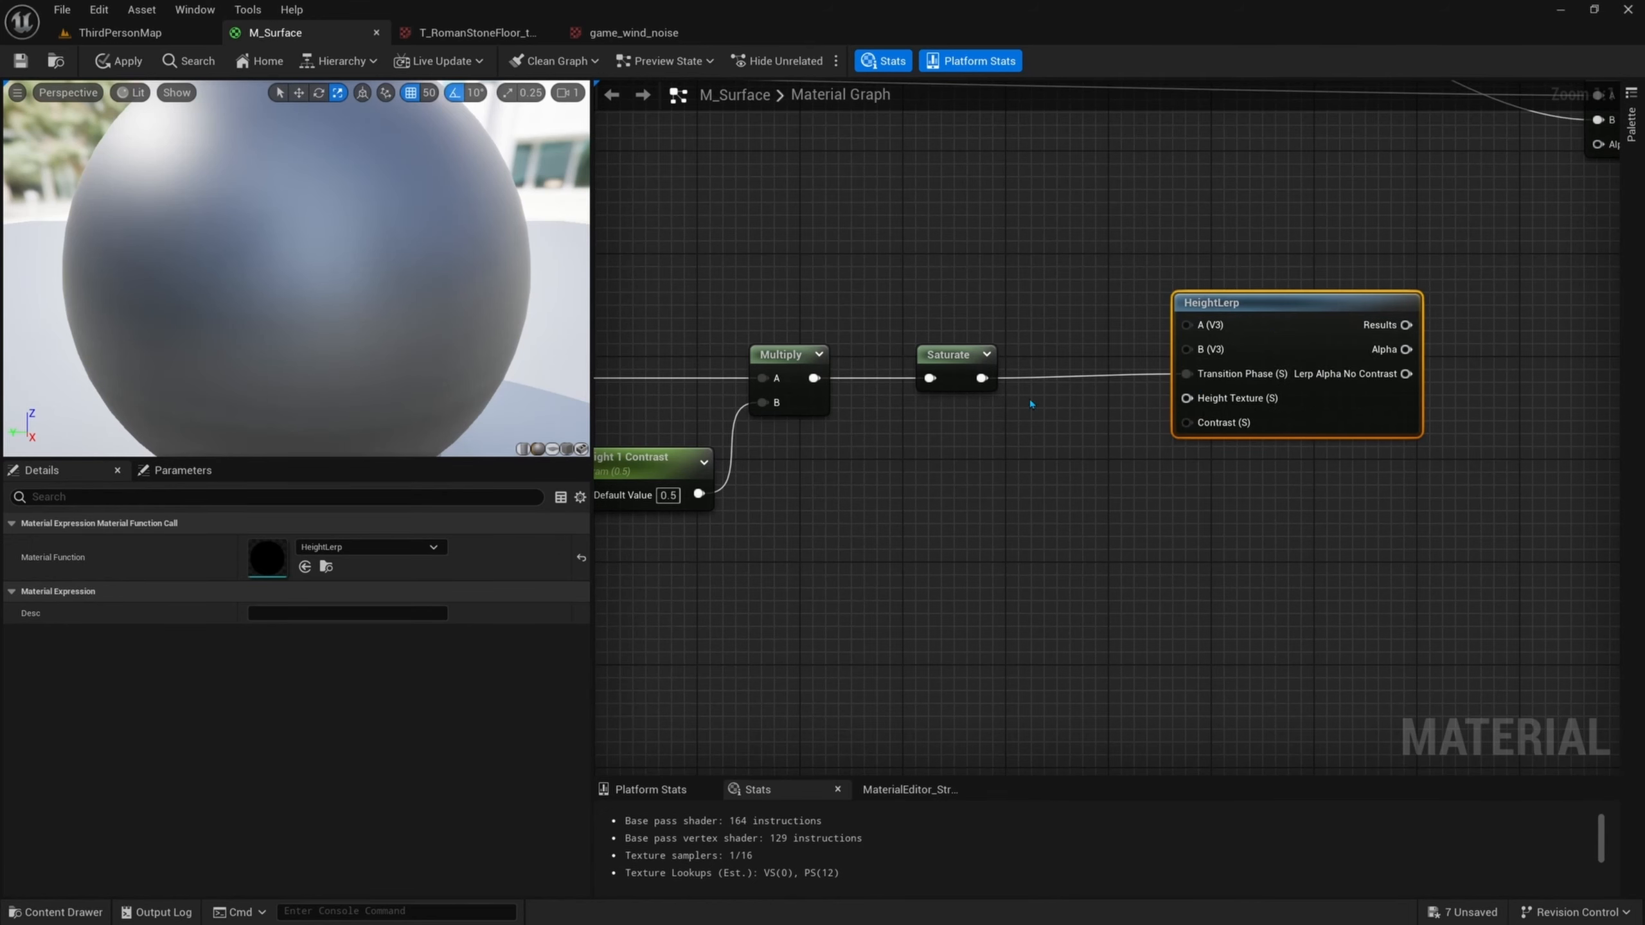
pyautogui.moveTo(1032, 404); pyautogui.dragTo(1479, 395, button='right')
pyautogui.moveTo(755, 309); pyautogui.dragTo(694, 387)
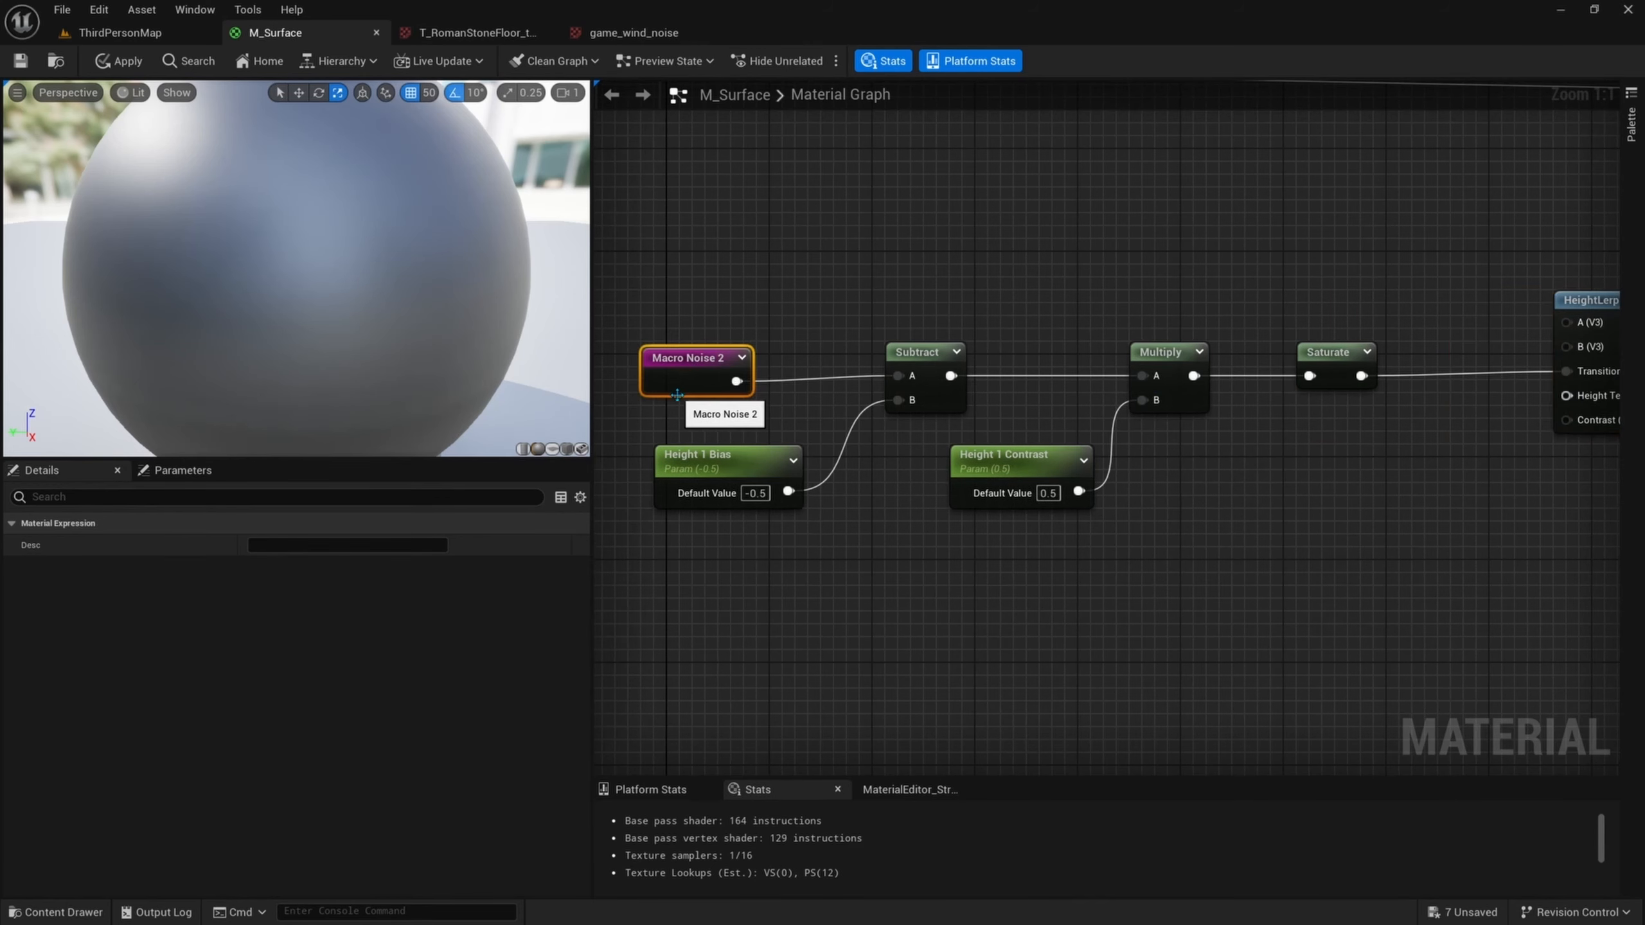
# - Add a Base Height named reroute in the free area below the Height 1 Bias parameter
pyautogui.moveTo(1218, 400); pyautogui.dragTo(924, 344, button='right')
pyautogui.moveTo(1374, 338); pyautogui.dragTo(1410, 315, button='right')
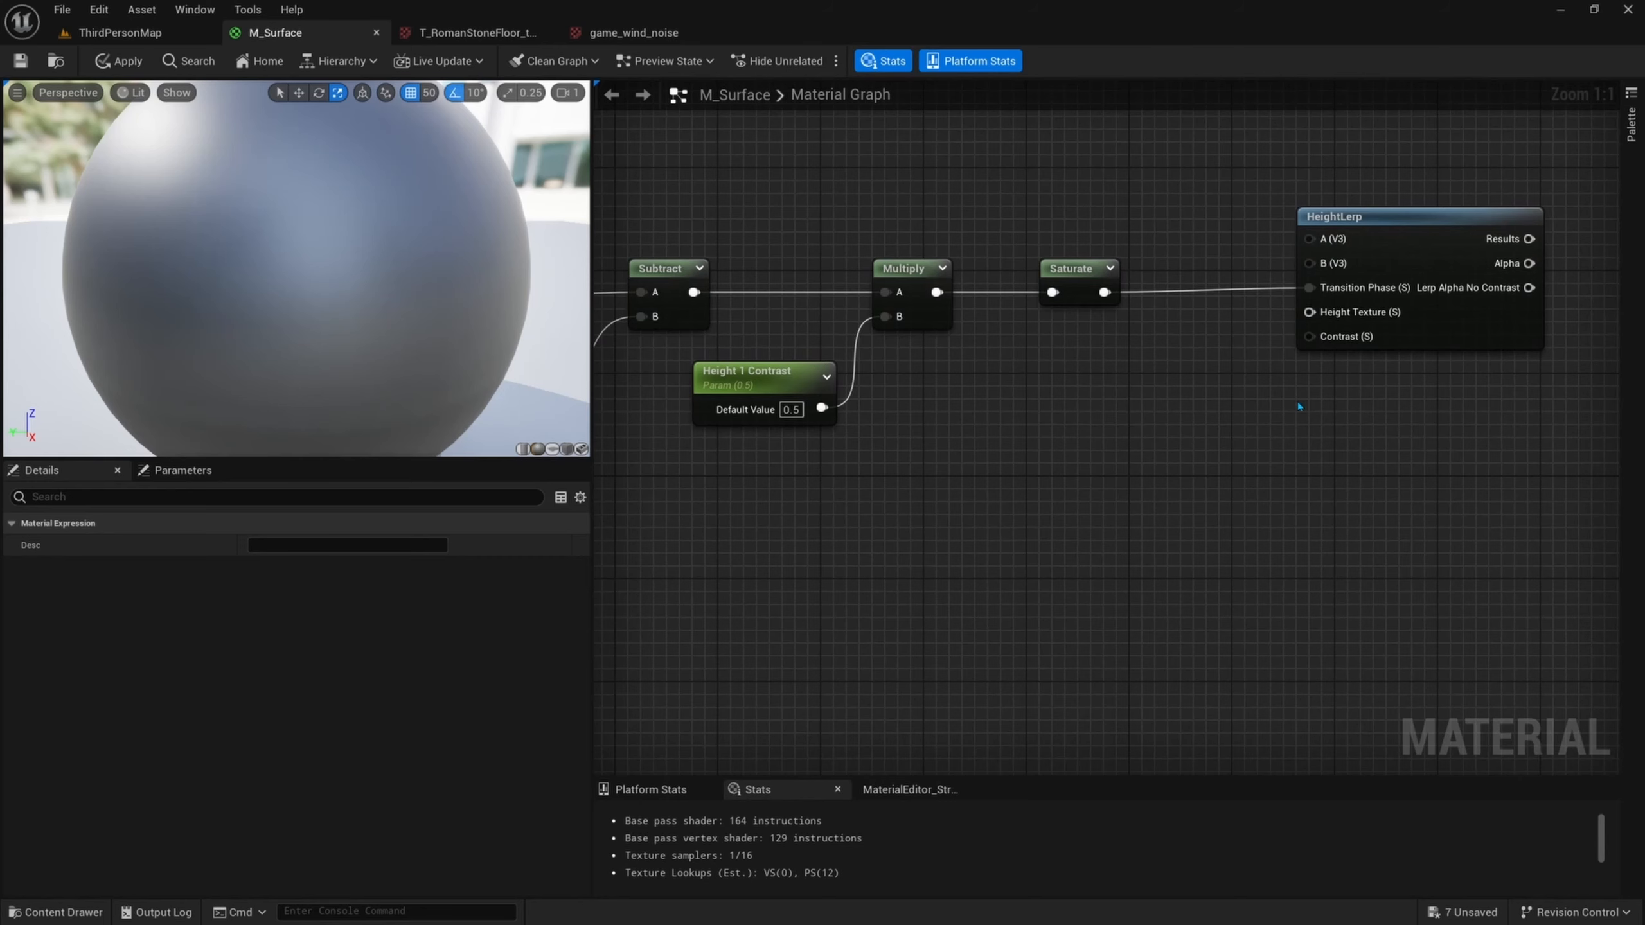
pyautogui.moveTo(1300, 407); pyautogui.dragTo(1350, 361, button='right')
pyautogui.moveTo(1361, 266); pyautogui.dragTo(1284, 313)
pyautogui.click(941, 394)
pyautogui.moveTo(940, 394); pyautogui.dragTo(1116, 360, button='right')
pyautogui.rightClick(956, 389)
pyautogui.write('ba')
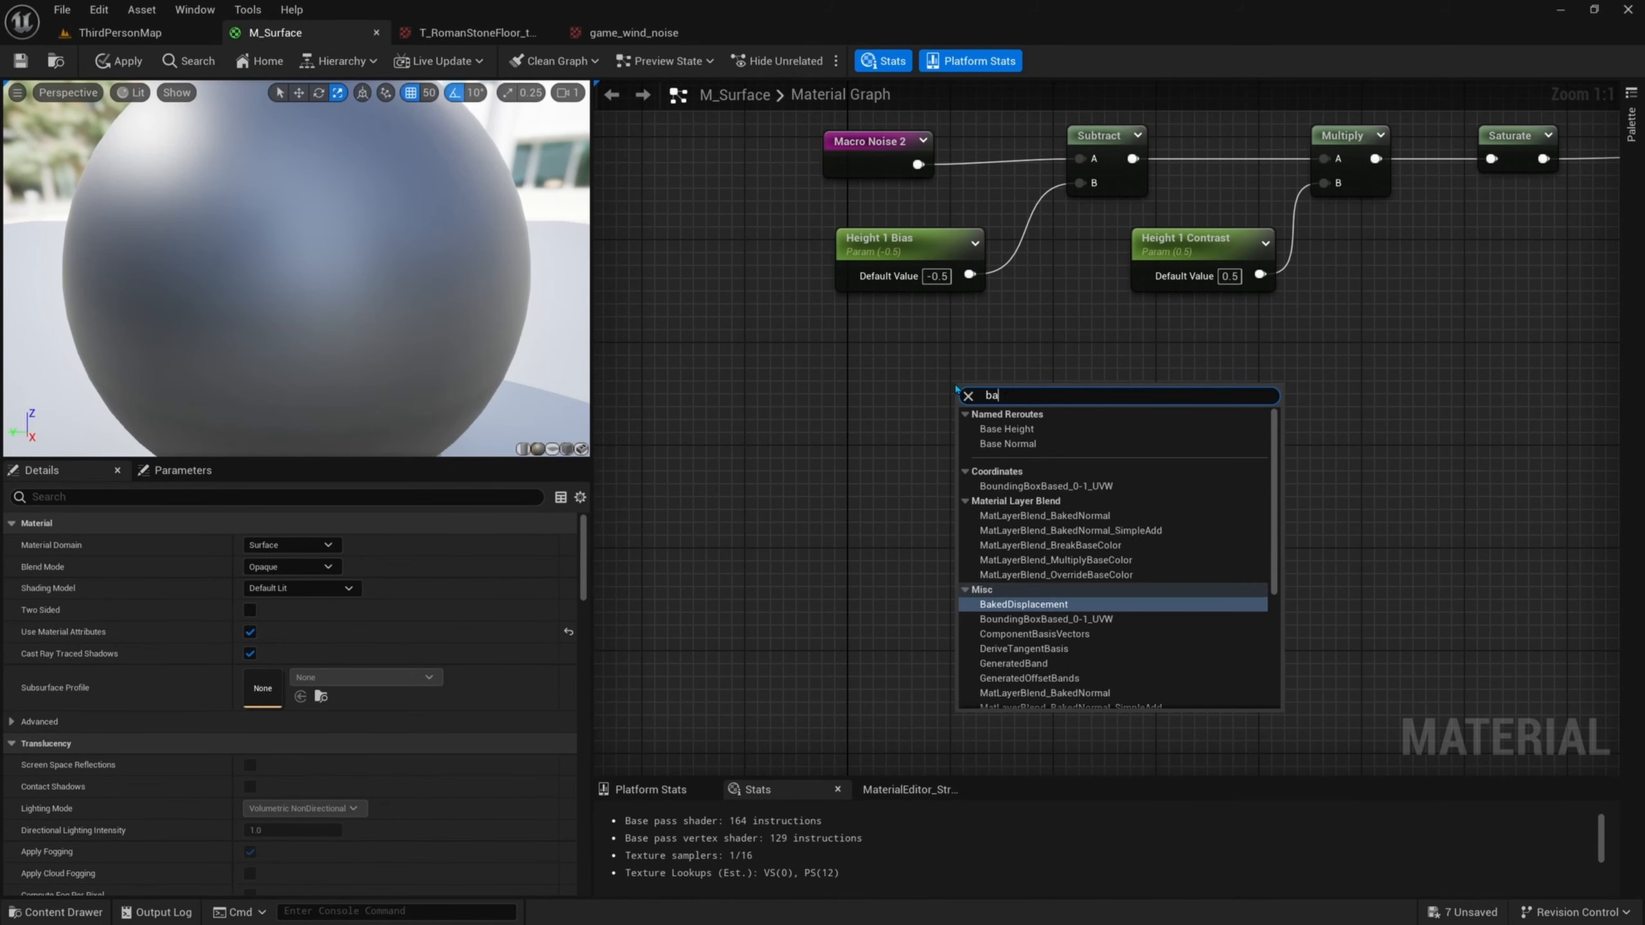
pyautogui.write('se height')
pyautogui.press('Return')
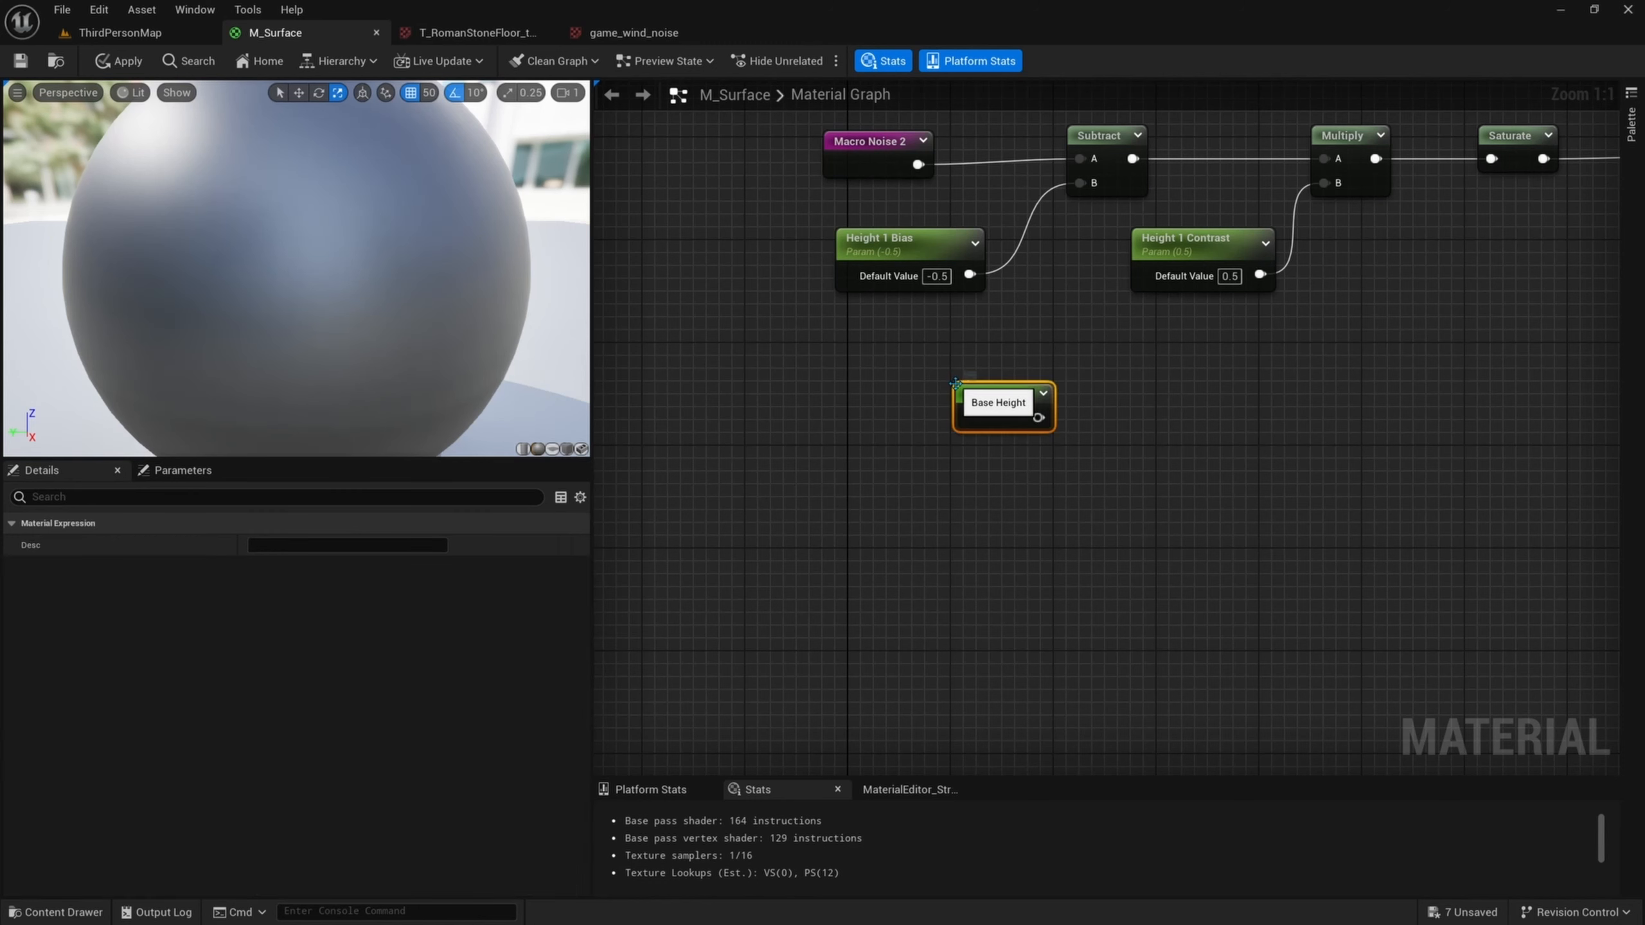
pyautogui.moveTo(1157, 390); pyautogui.dragTo(1061, 432, button='right')
pyautogui.moveTo(897, 434); pyautogui.dragTo(853, 420)
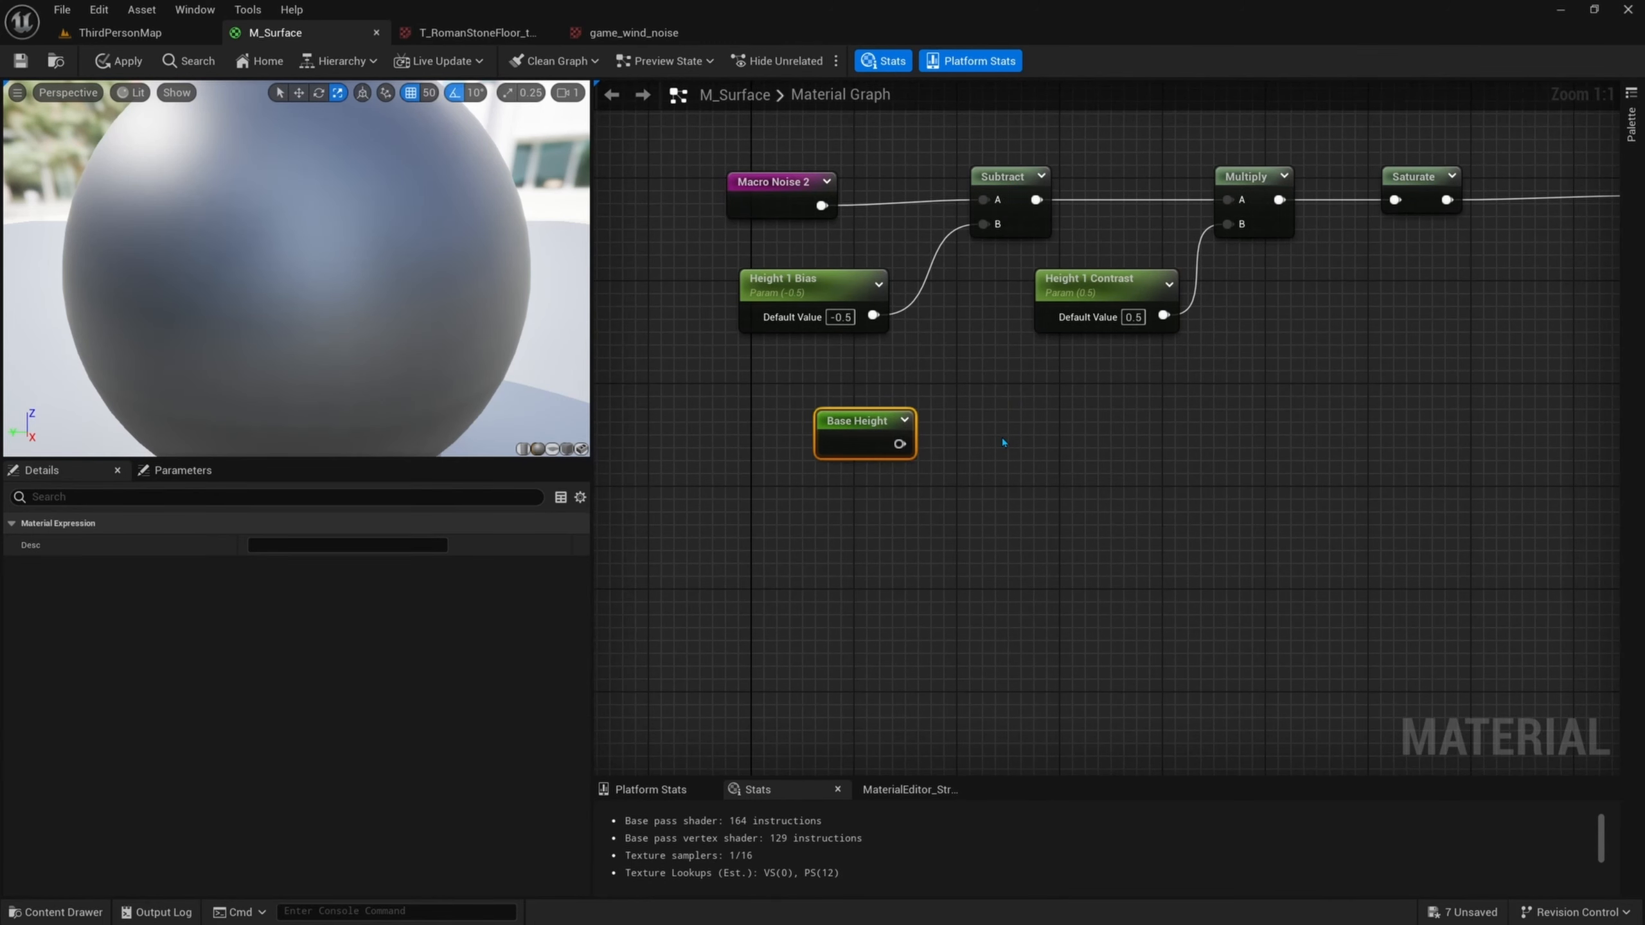
# - Add a Lerp node in the same row as the Base Height reroute
pyautogui.press('l')
pyautogui.click(1002, 441)
pyautogui.moveTo(1040, 443); pyautogui.dragTo(1050, 418)
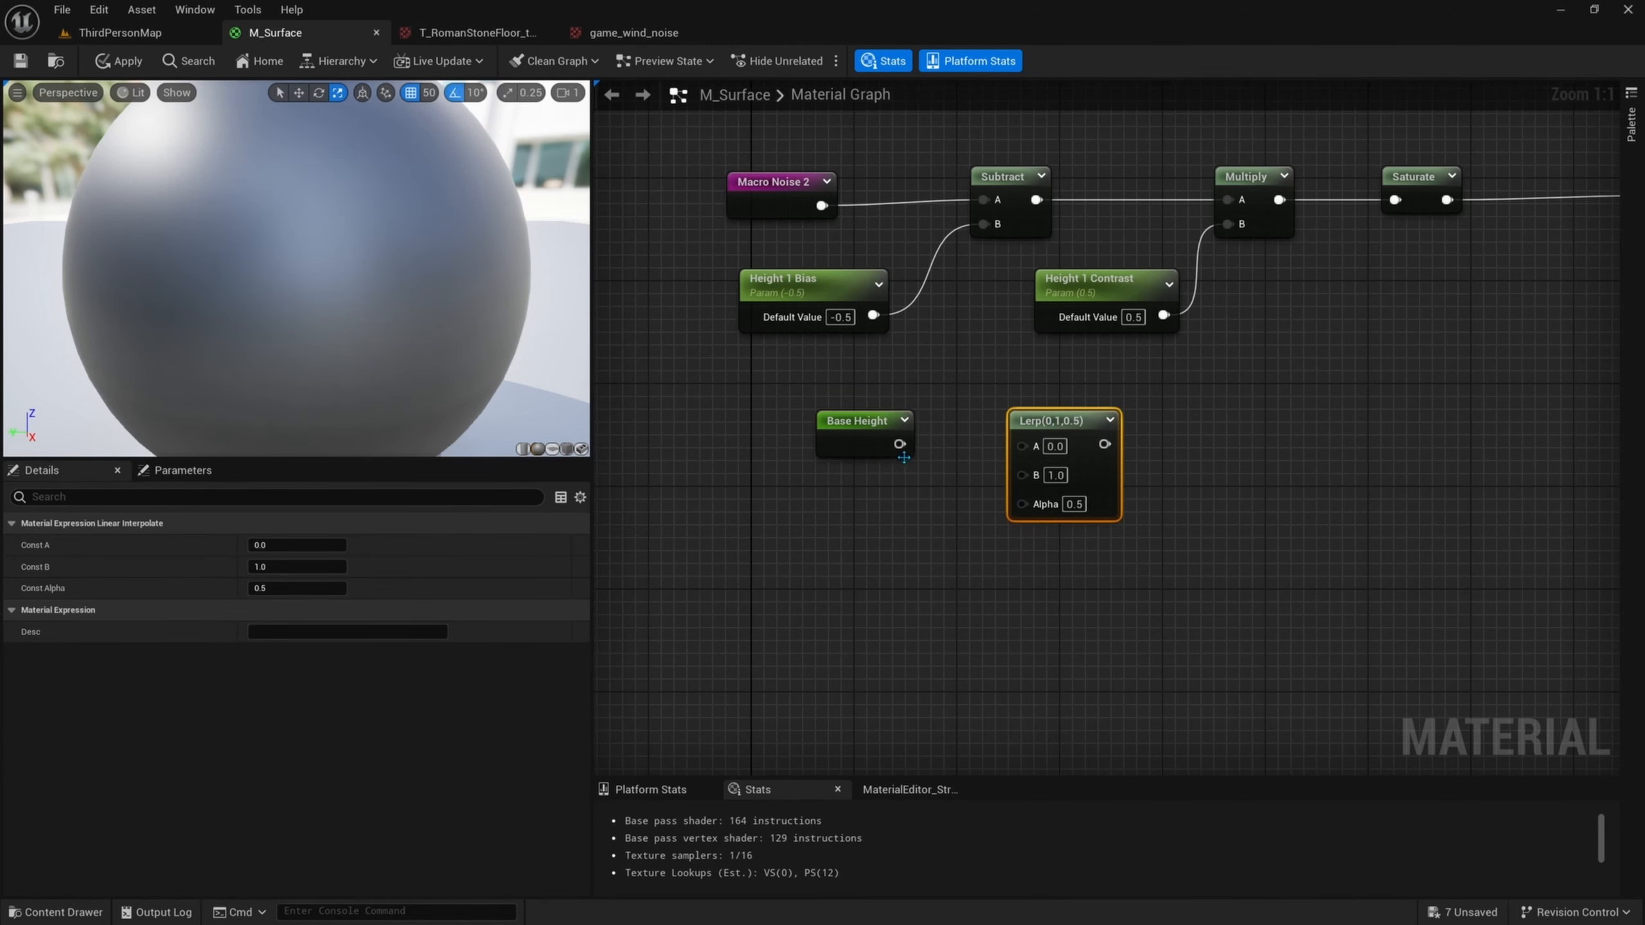
# - Connect Base Height directly to the Lerp's A input and through a 1-x node to its B input
pyautogui.moveTo(896, 444); pyautogui.dragTo(1198, 438)
pyautogui.write('1')
pyautogui.press('Return')
pyautogui.click(1171, 425)
pyautogui.moveTo(978, 497); pyautogui.dragTo(1004, 484)
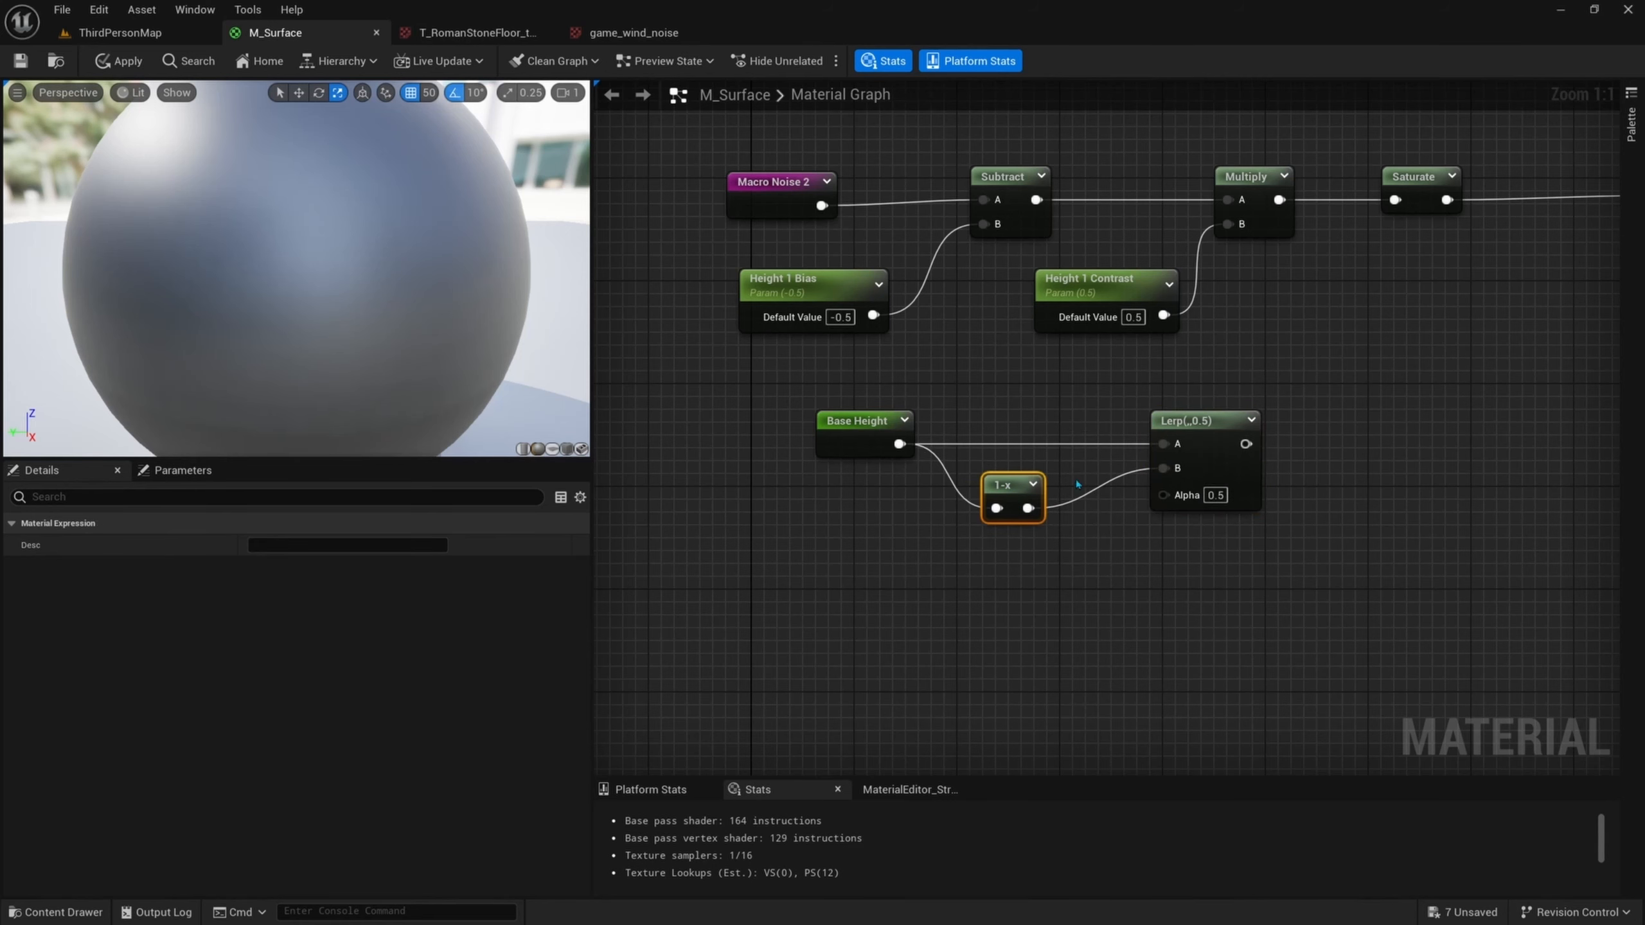
# - Add a Micro Noise 1 named reroute in the free area below Base Height
pyautogui.moveTo(1077, 485); pyautogui.dragTo(1082, 481, button='right')
pyautogui.moveTo(1116, 396); pyautogui.dragTo(904, 604)
pyautogui.click(780, 554)
pyautogui.moveTo(774, 553); pyautogui.dragTo(991, 507, button='right')
pyautogui.rightClick(939, 499)
pyautogui.write('micro noise')
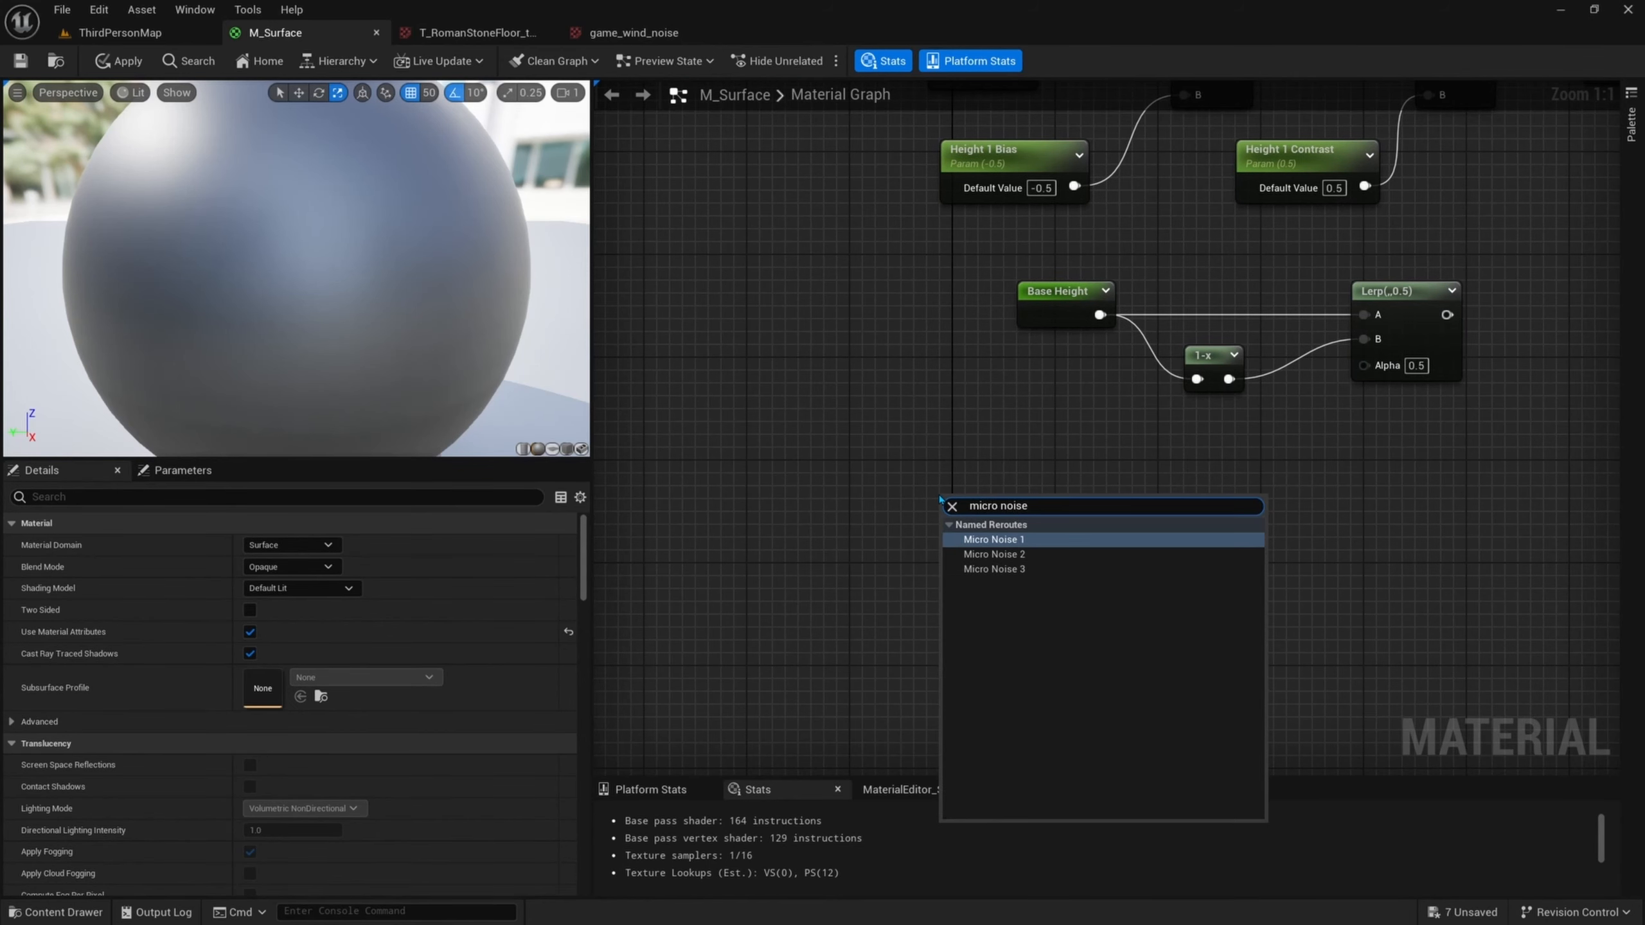
pyautogui.press('Return')
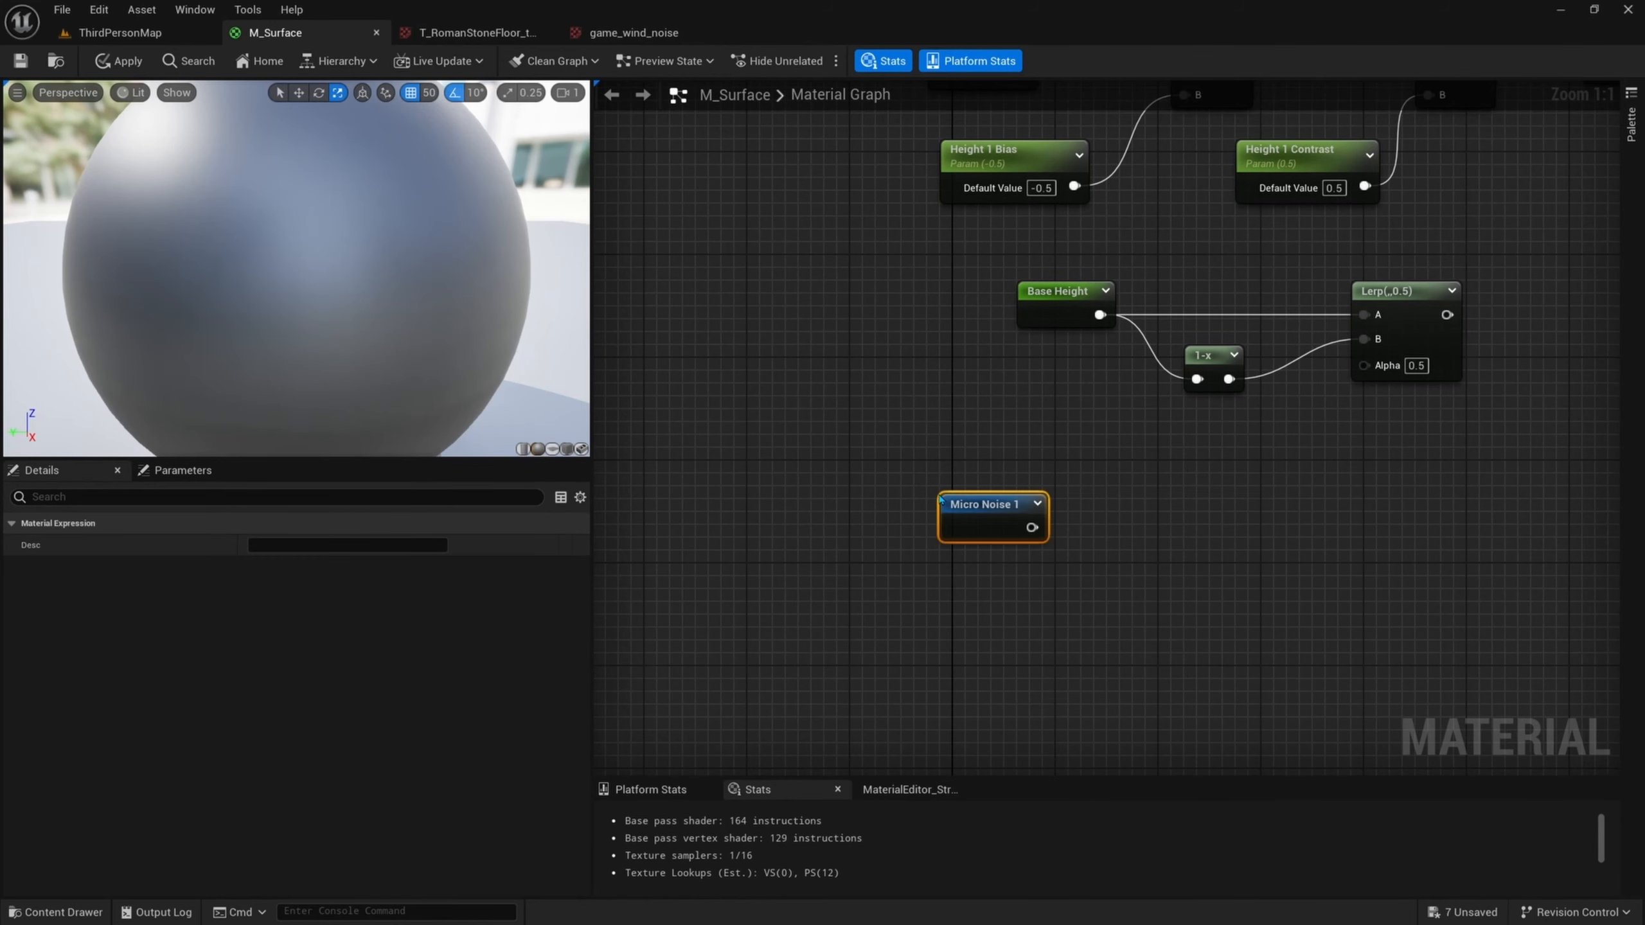
# - Create a Subtract node fed by Micro Noise 1 on its A input and align it beside the reroute
pyautogui.moveTo(1089, 545); pyautogui.dragTo(1106, 515, button='right')
pyautogui.moveTo(1007, 487); pyautogui.dragTo(1107, 477)
pyautogui.write('subtract')
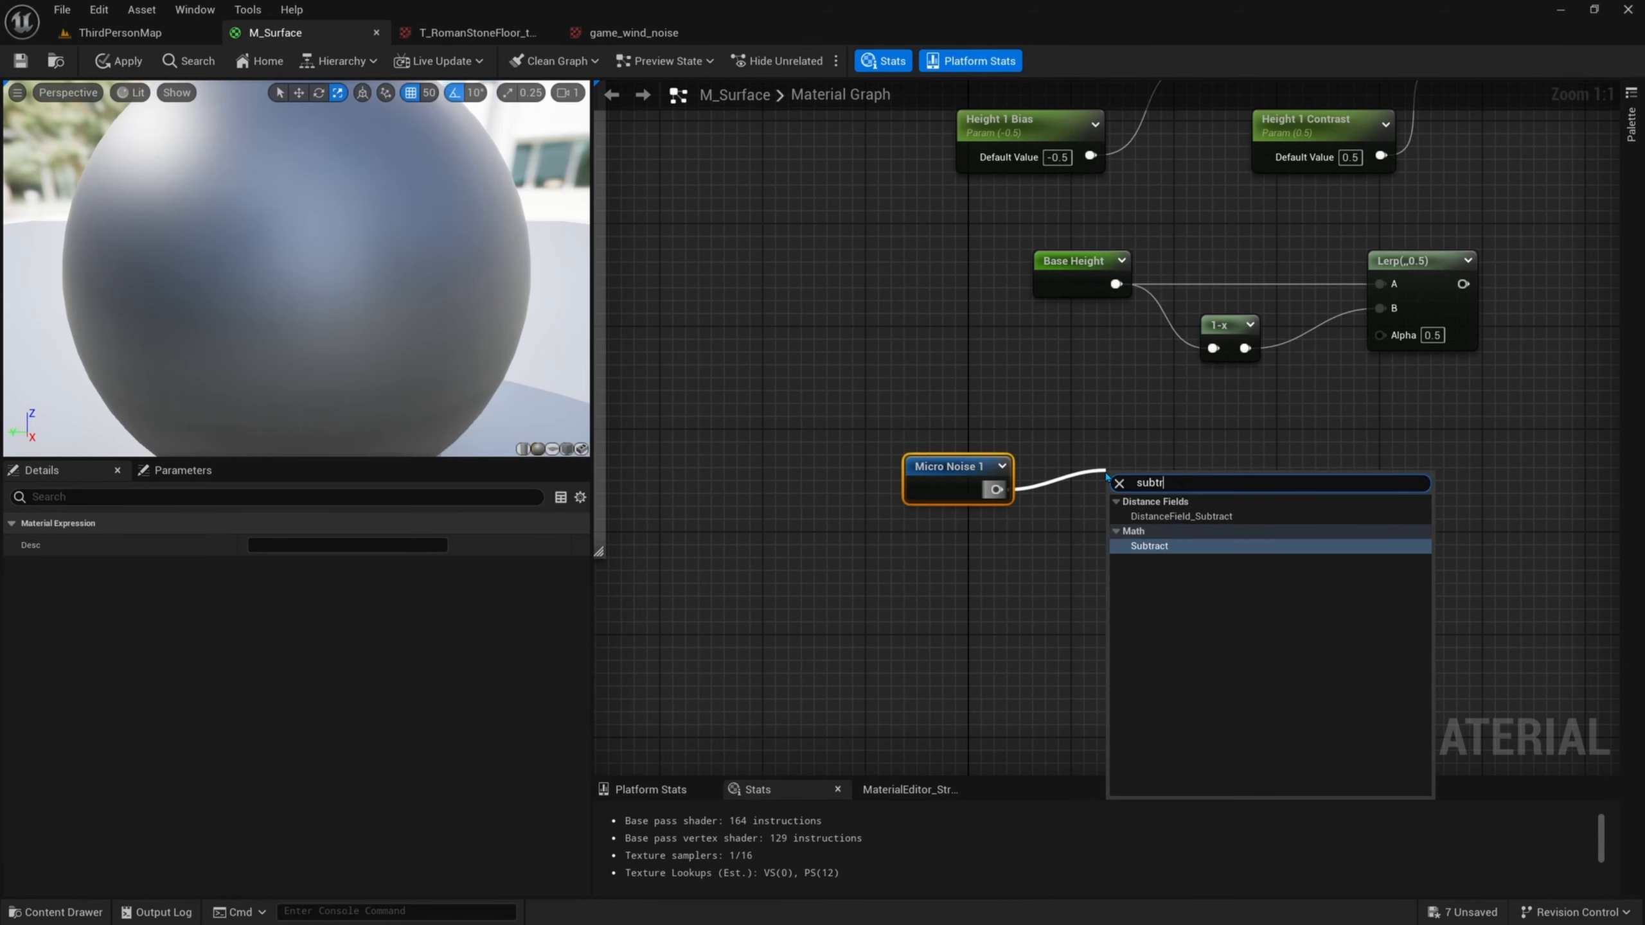
pyautogui.press('Return')
pyautogui.moveTo(1163, 489); pyautogui.dragTo(1180, 474)
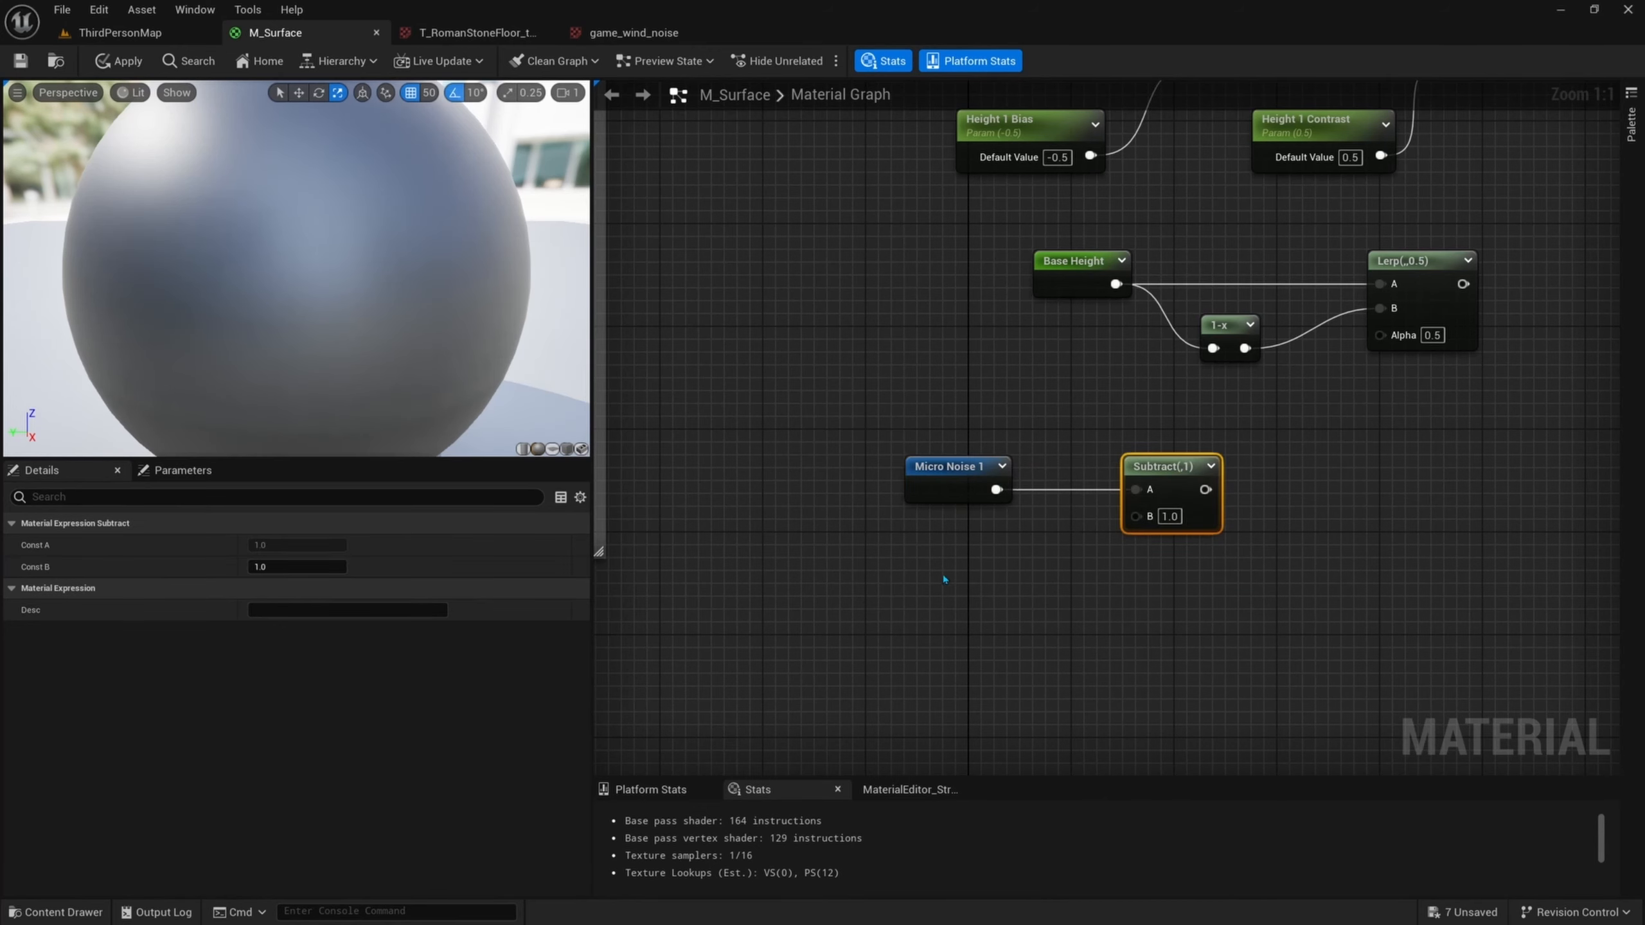
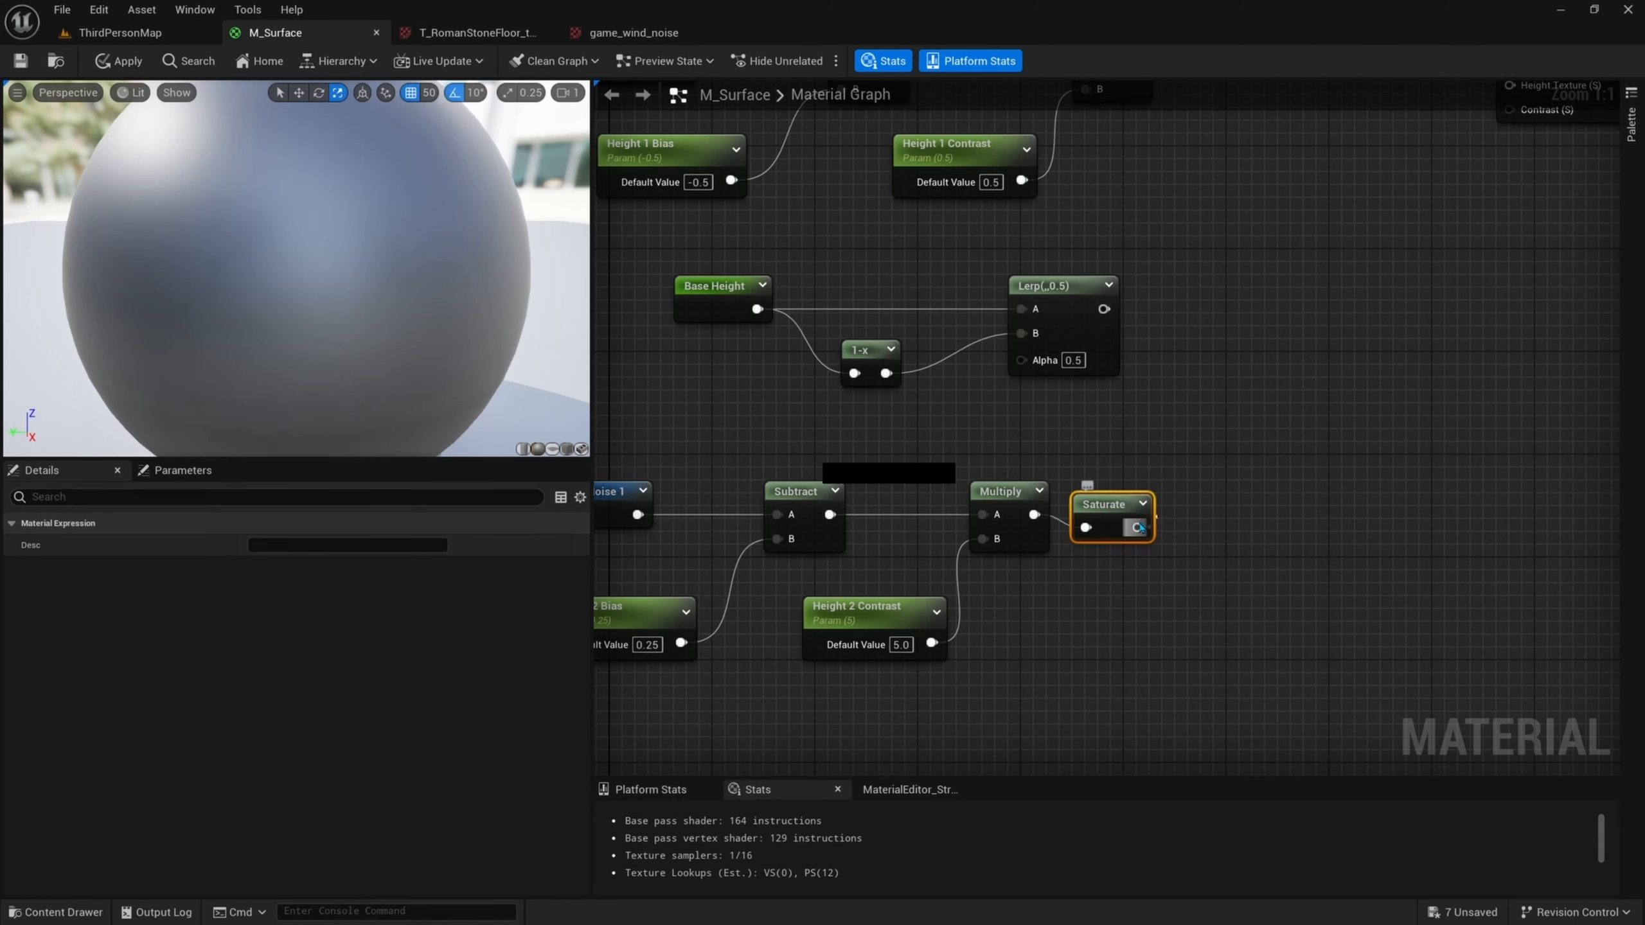
# - Connect the lower Saturate node's output to the Lerp's Alpha input and add a second Lerp below HeightLerp
pyautogui.moveTo(1142, 391); pyautogui.dragTo(1155, 437, button='right')
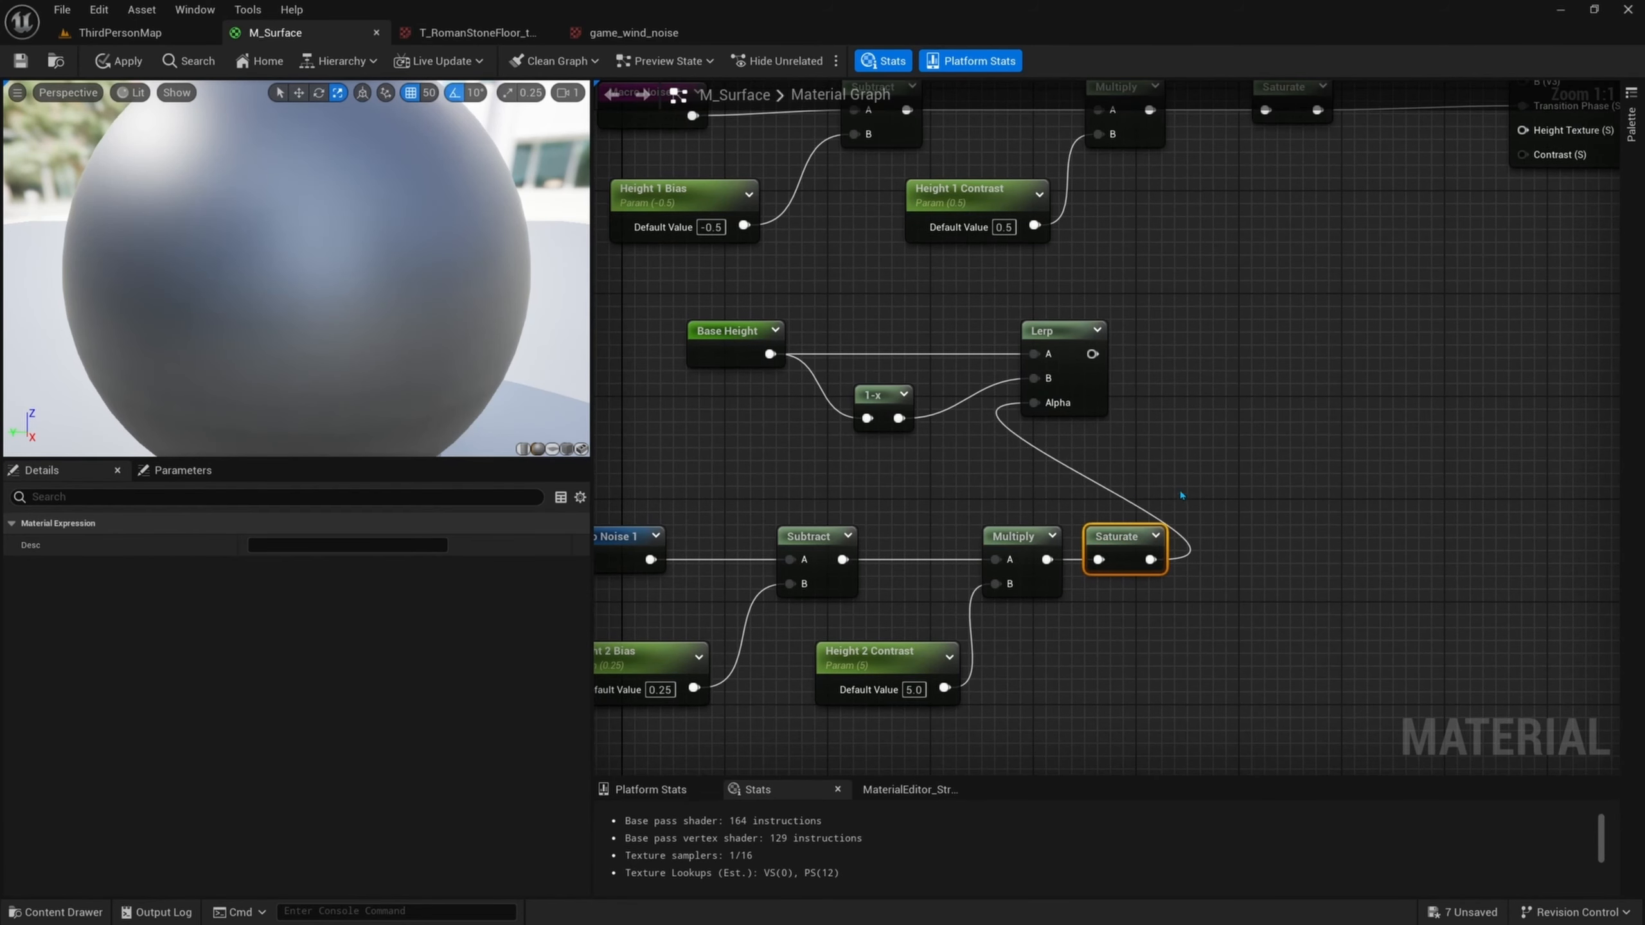
pyautogui.moveTo(1182, 519); pyautogui.dragTo(1050, 435, button='right')
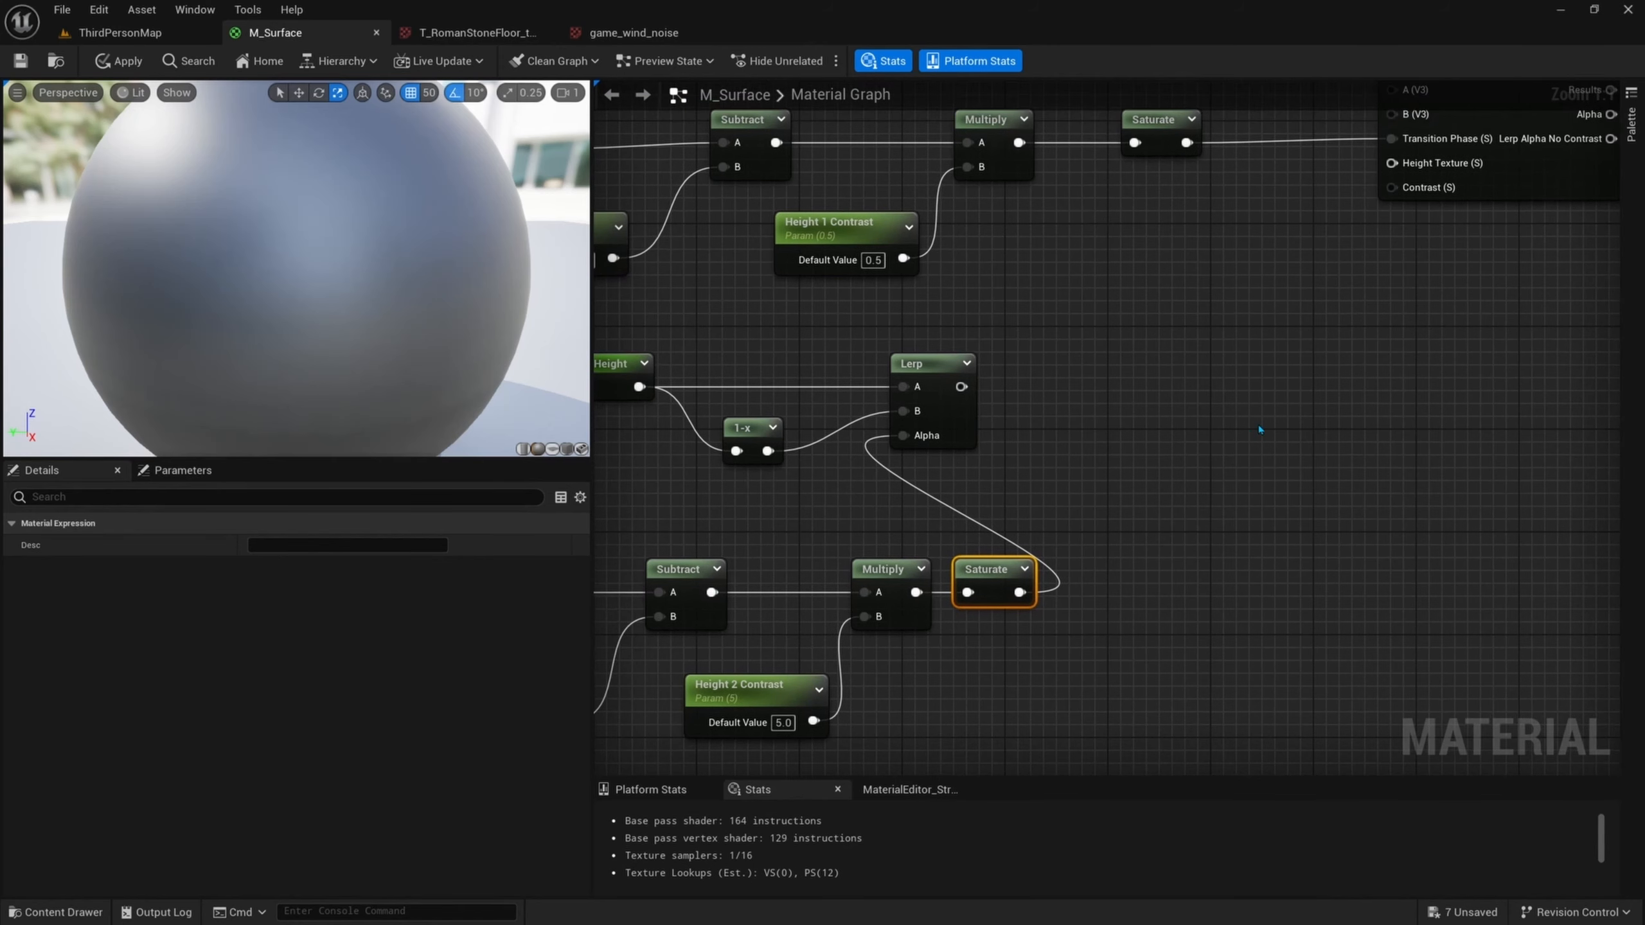
pyautogui.click(1259, 388)
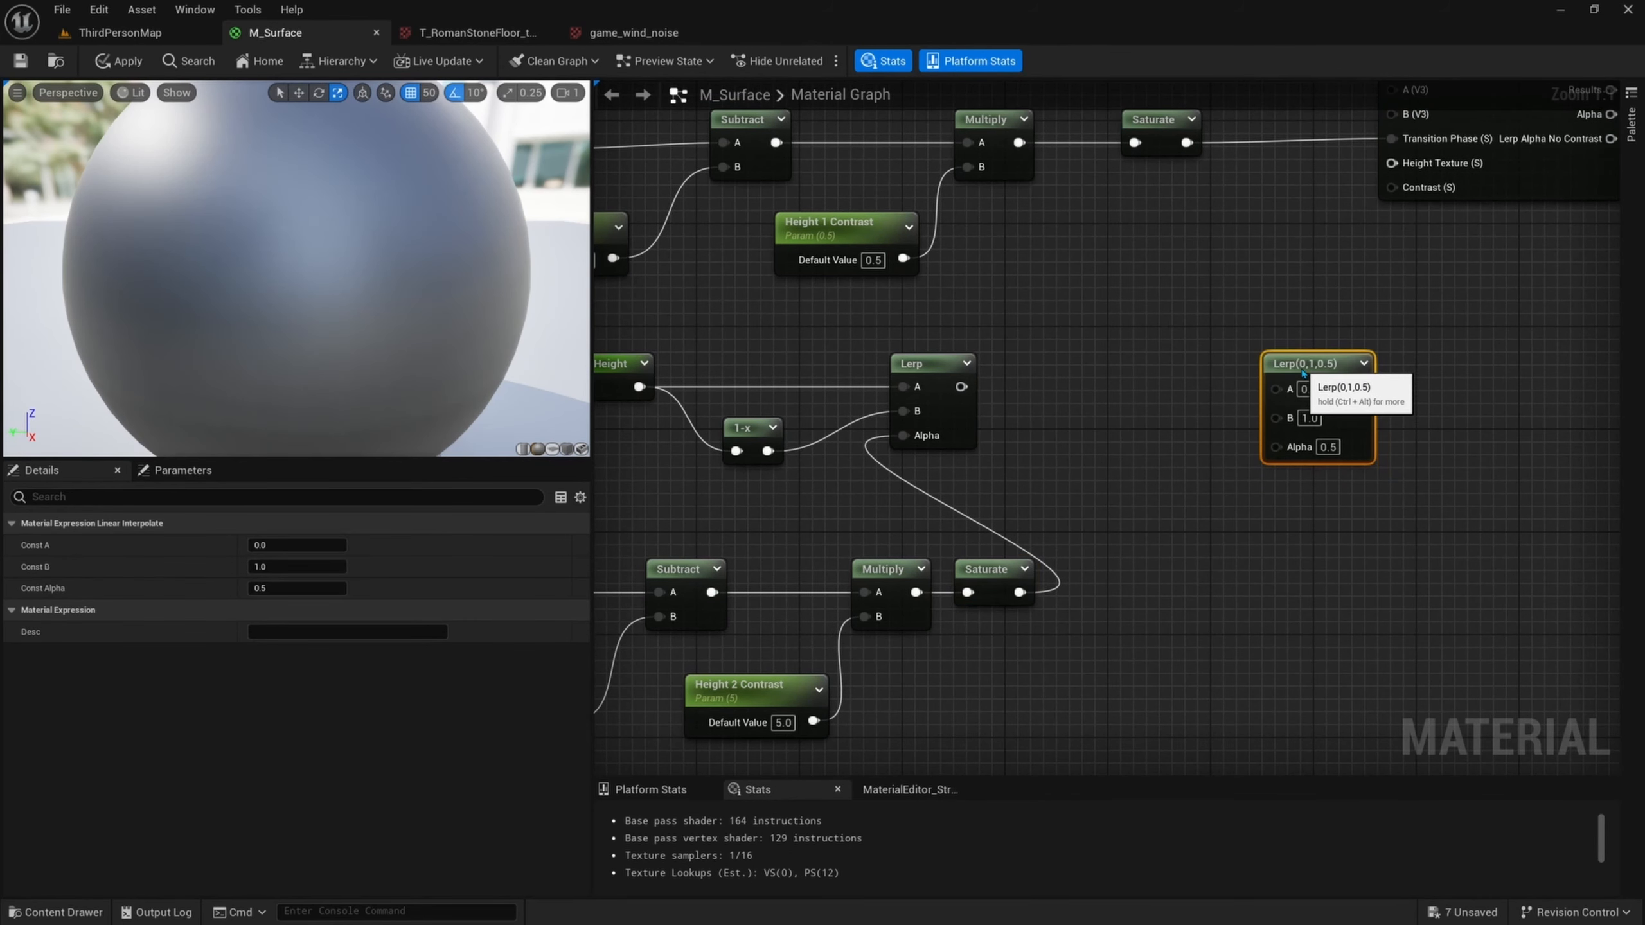
# - Connect the first Lerp's output directly to the second Lerp's A input and through a new 1-x node to its B input
pyautogui.moveTo(1218, 406); pyautogui.dragTo(1163, 413, button='right')
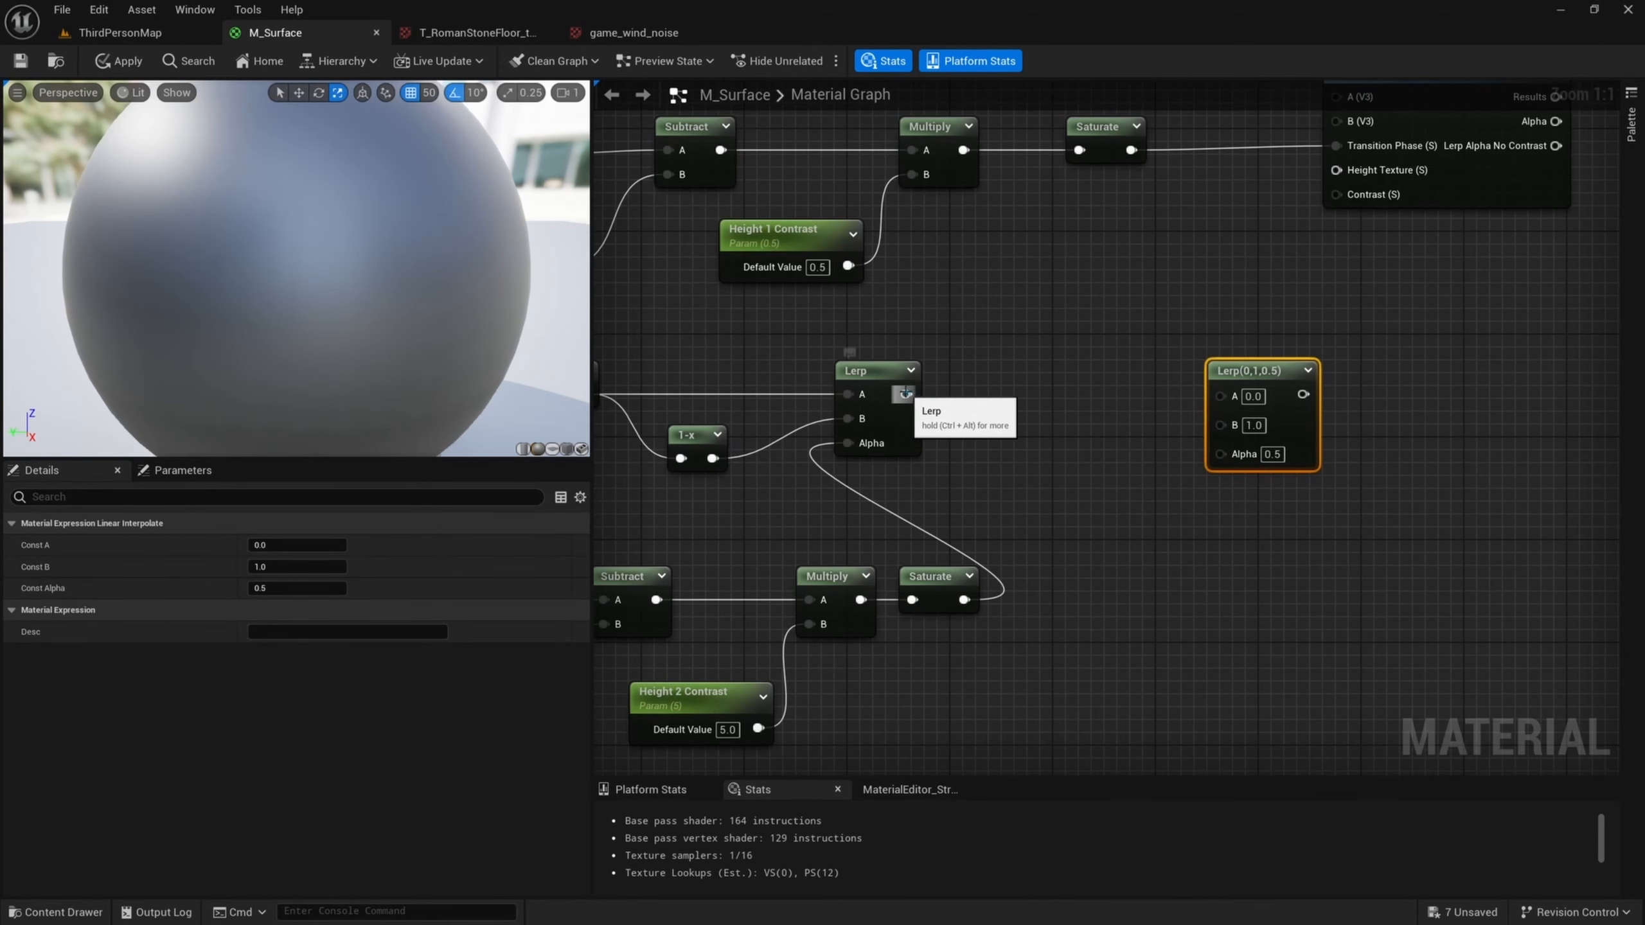
pyautogui.moveTo(906, 393); pyautogui.dragTo(1220, 394)
pyautogui.moveTo(1084, 406); pyautogui.dragTo(1163, 407, button='right')
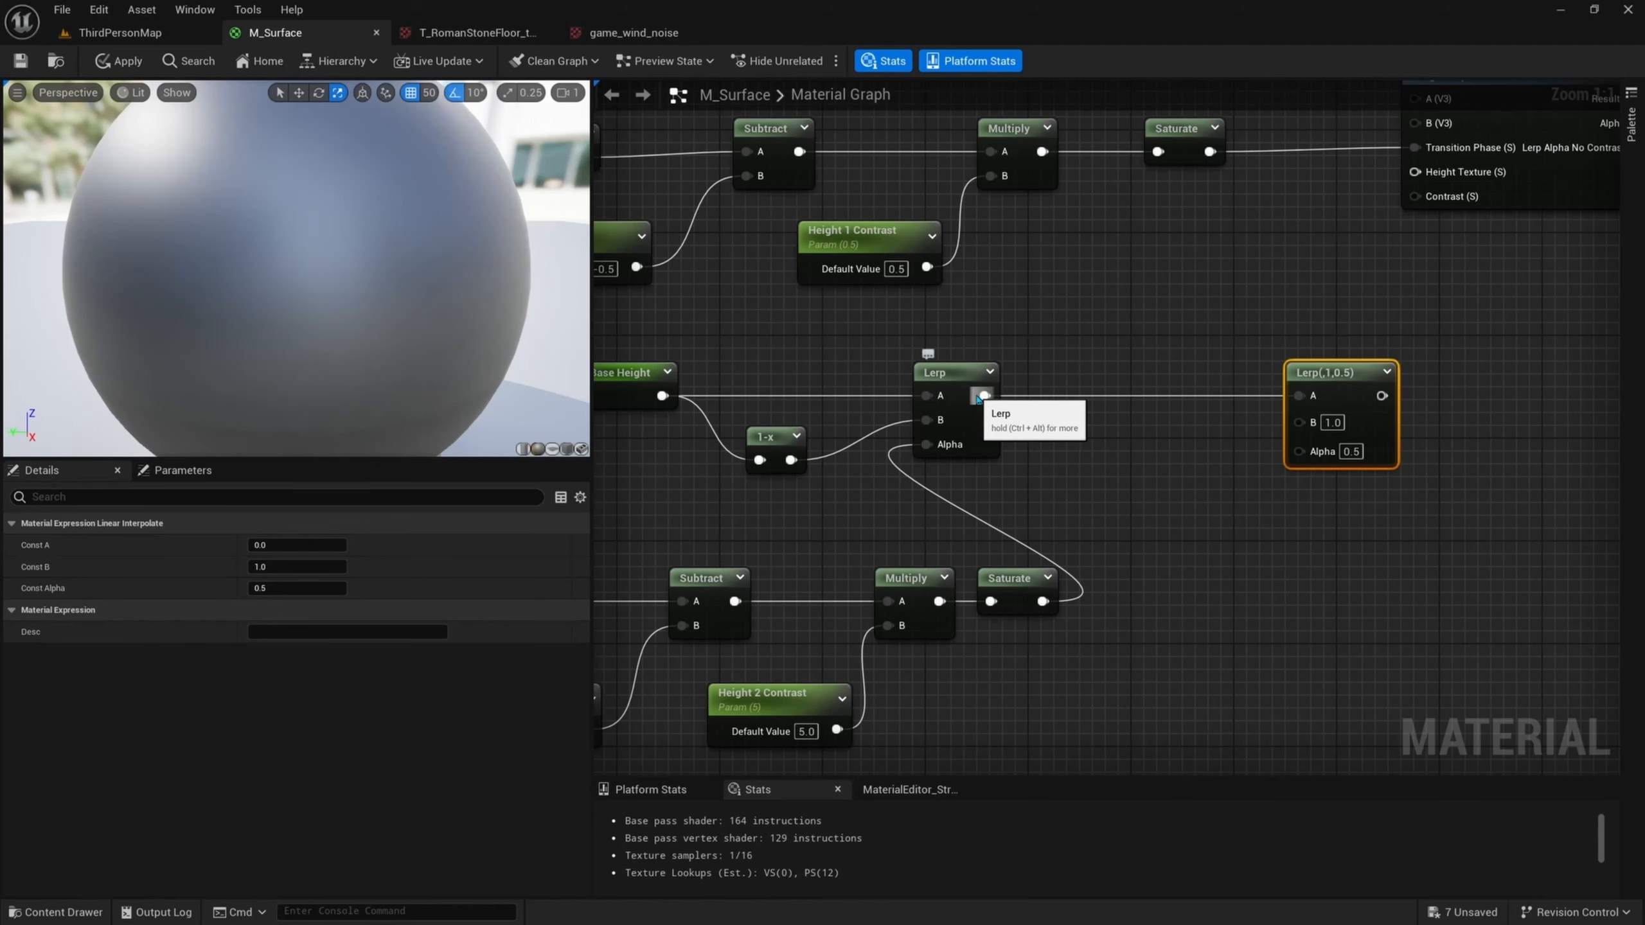
pyautogui.moveTo(984, 396); pyautogui.dragTo(1115, 476)
pyautogui.write('1-')
pyautogui.press('Return')
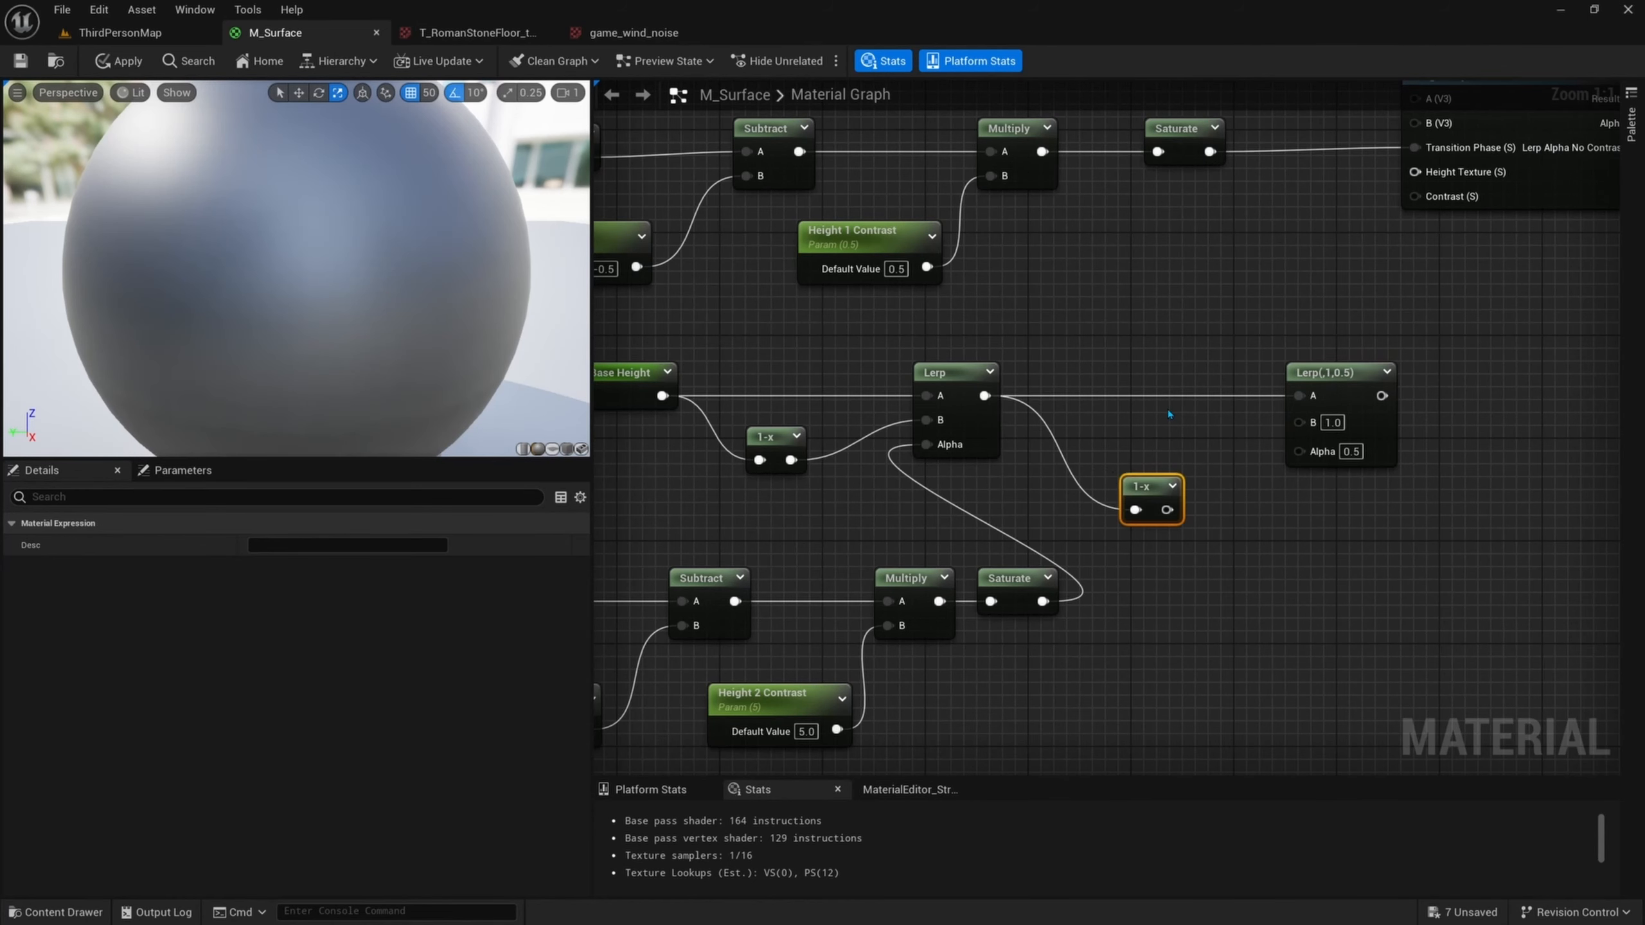
pyautogui.moveTo(919, 516); pyautogui.dragTo(984, 511, button='right')
pyautogui.moveTo(1230, 505); pyautogui.dragTo(1364, 416)
pyautogui.moveTo(1212, 492); pyautogui.dragTo(1209, 455)
pyautogui.moveTo(1305, 501); pyautogui.dragTo(1233, 378, button='right')
# - Add a Macro Noise 3 named reroute in the free area below the second Lerp
pyautogui.rightClick(1159, 476)
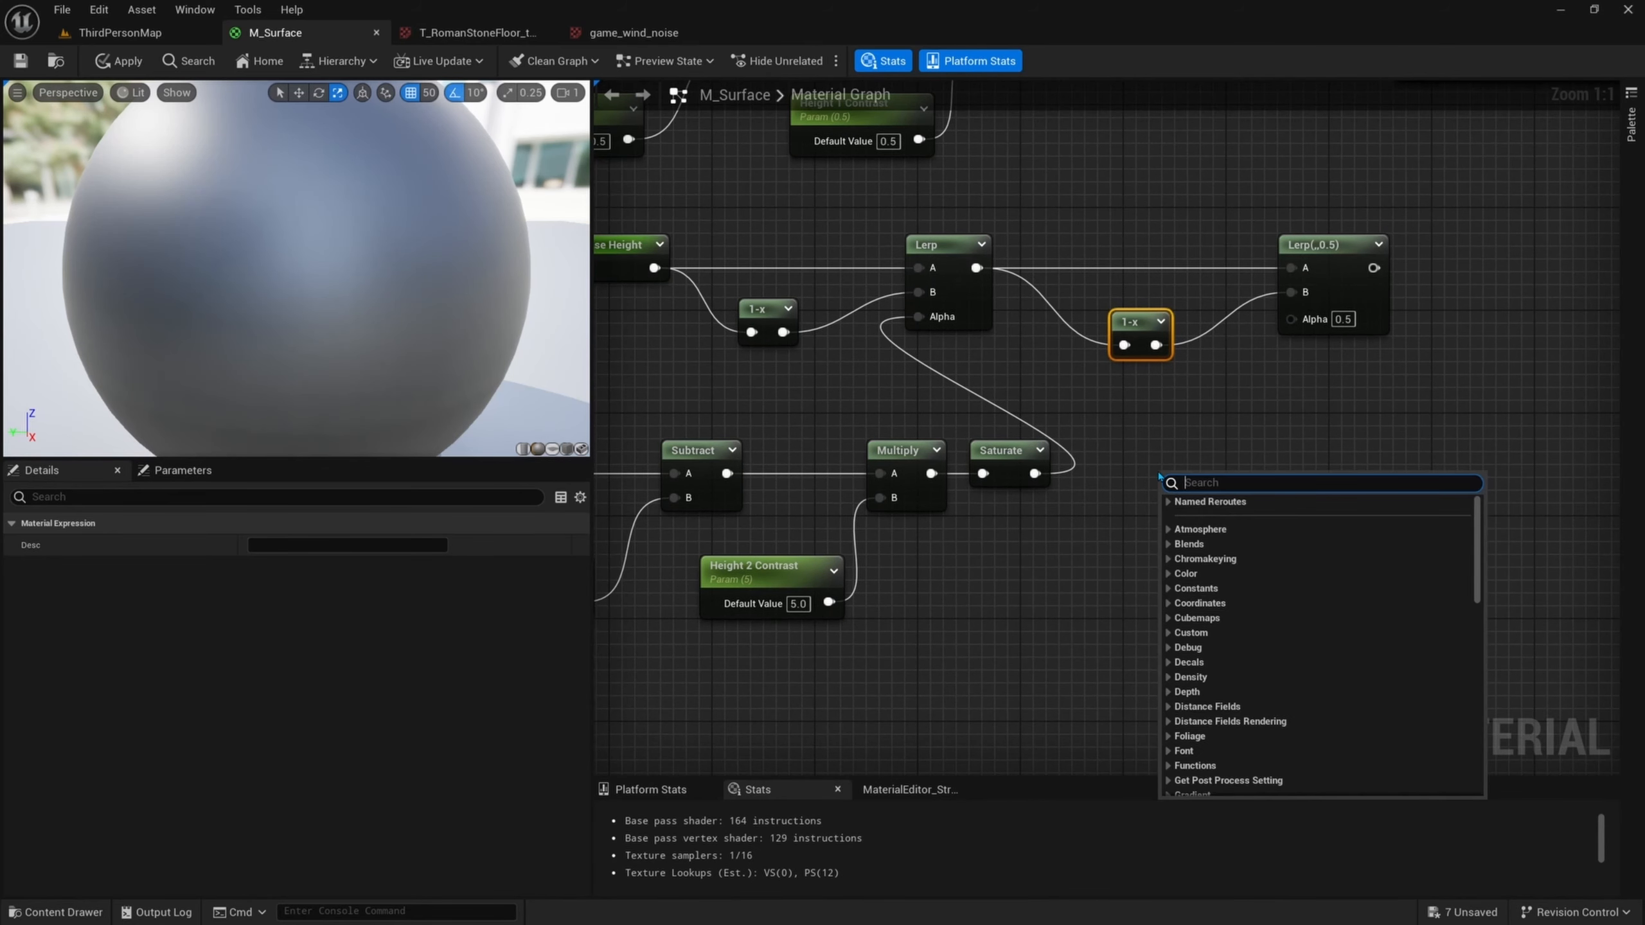
pyautogui.write('ma')
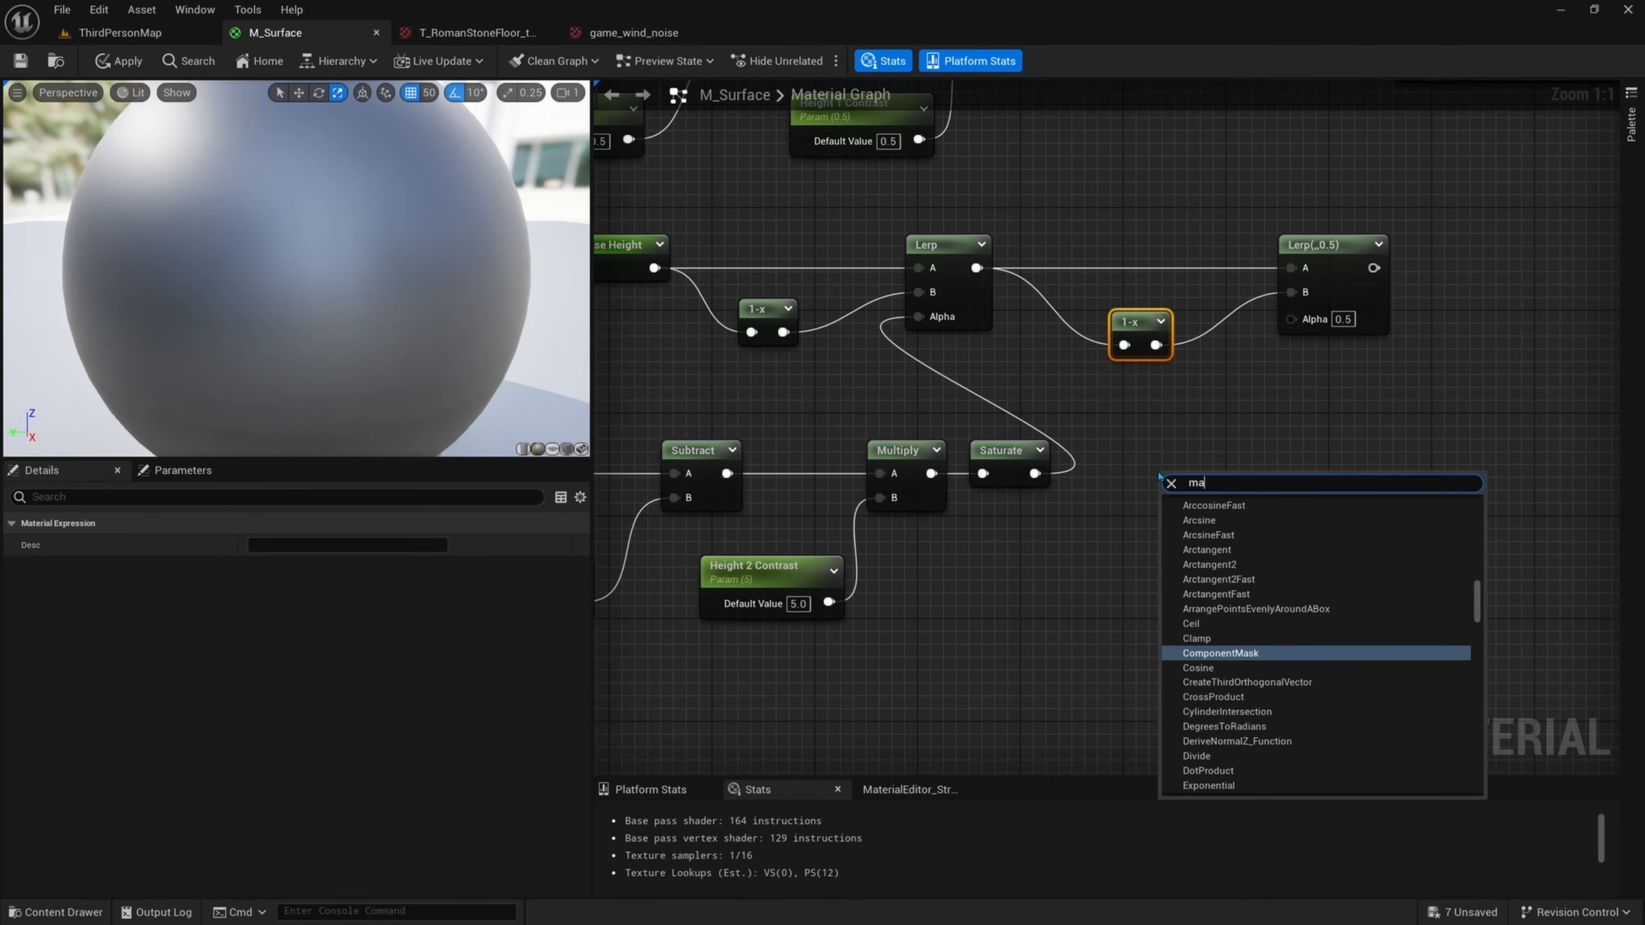
pyautogui.write('cro joi')
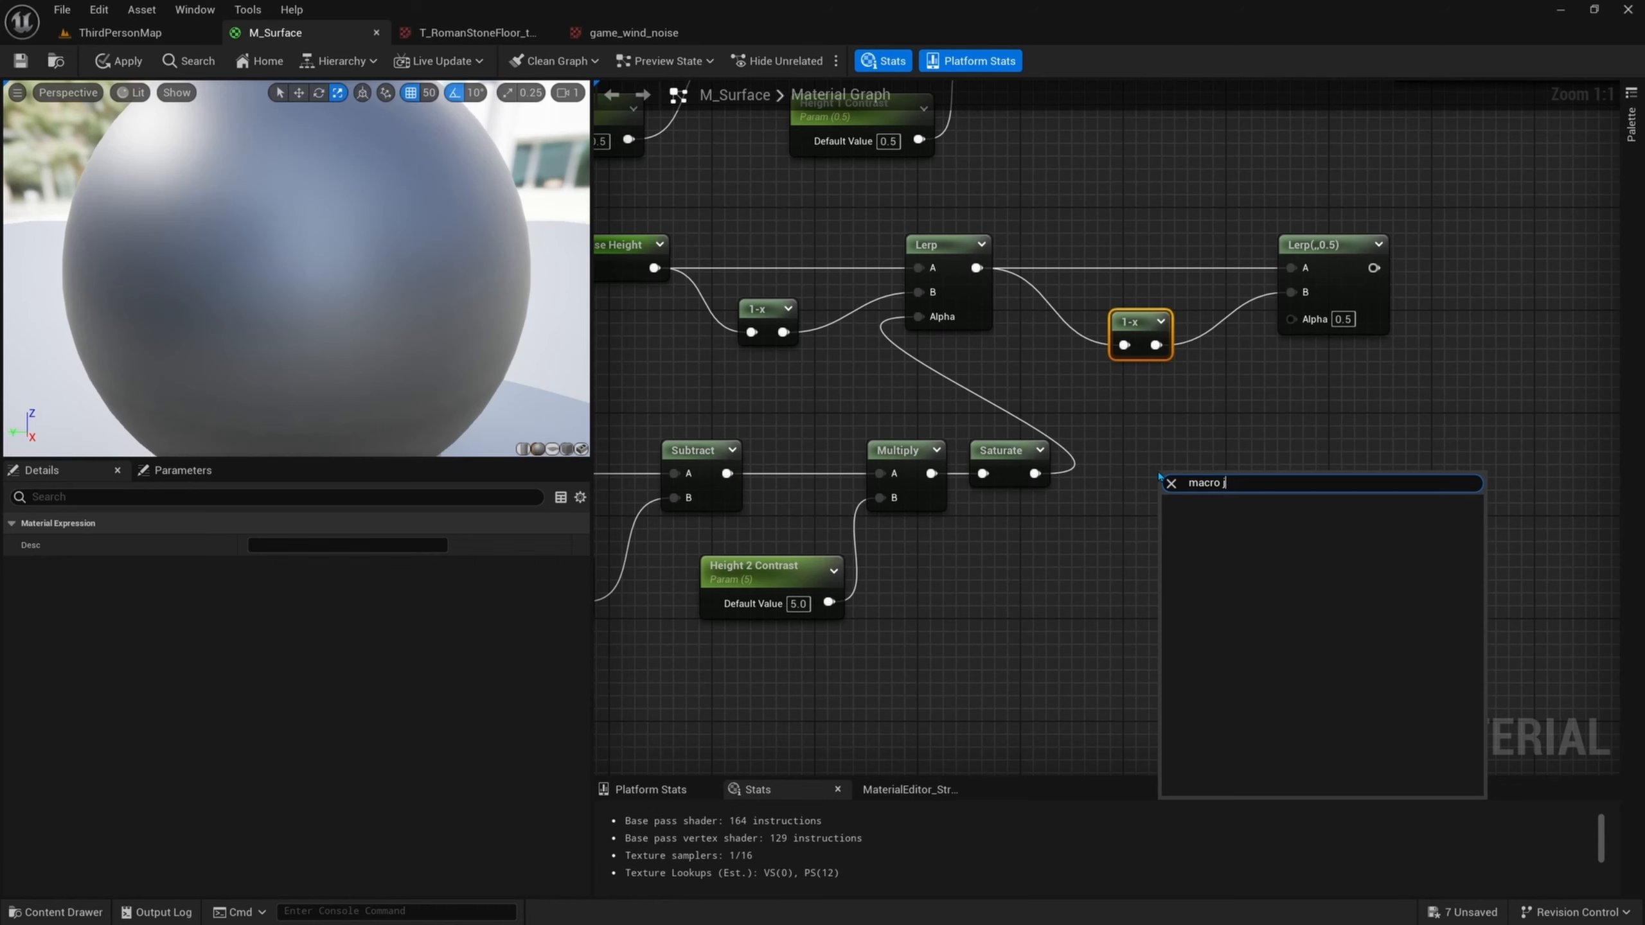
pyautogui.press('BackSpace')
pyautogui.write('n')
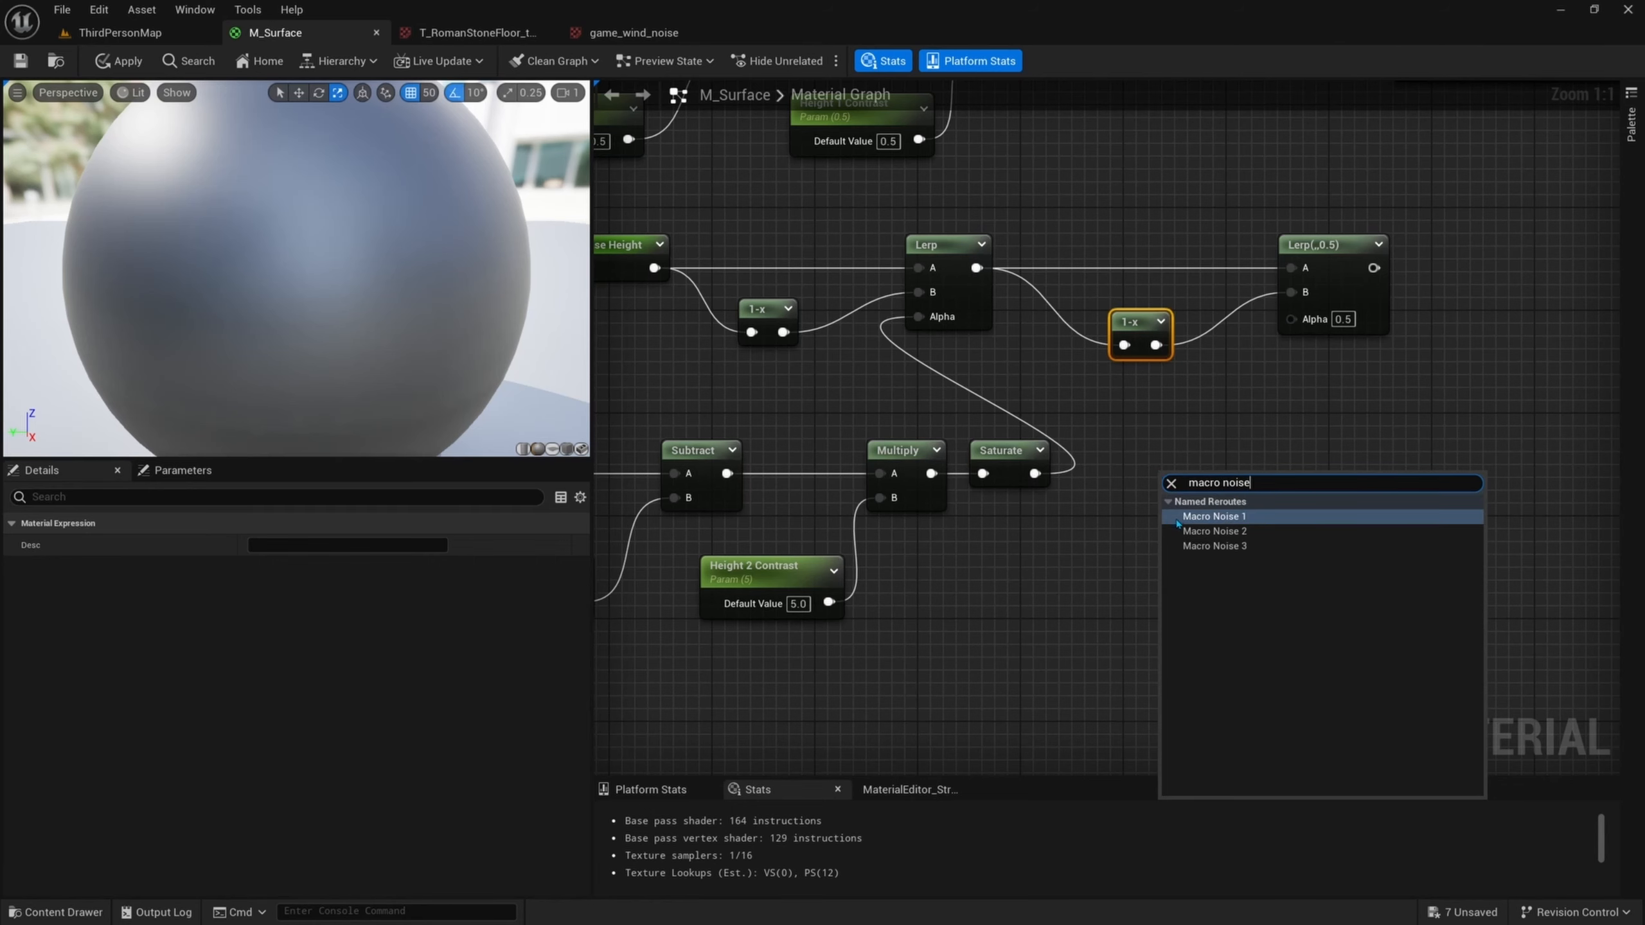
pyautogui.write('oise')
pyautogui.click(1206, 546)
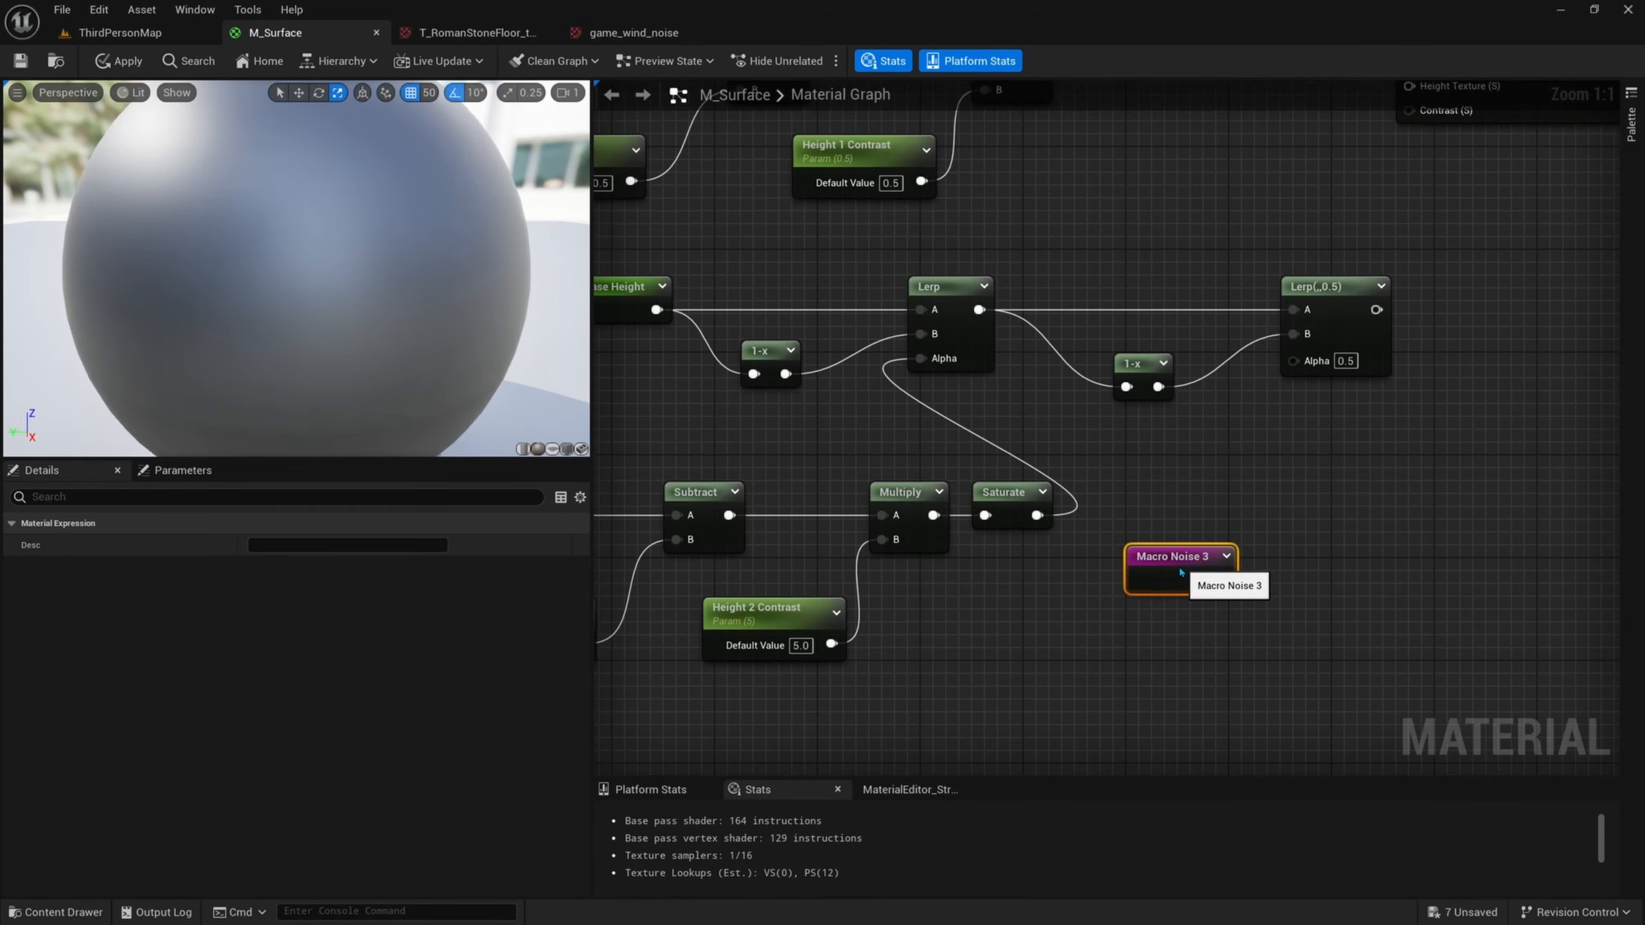
# - Feed Macro Noise 3 into a new CheapContrast node and drive its Contrast input with a constant of 1
pyautogui.moveTo(1206, 580); pyautogui.dragTo(1303, 563)
pyautogui.write('cheap')
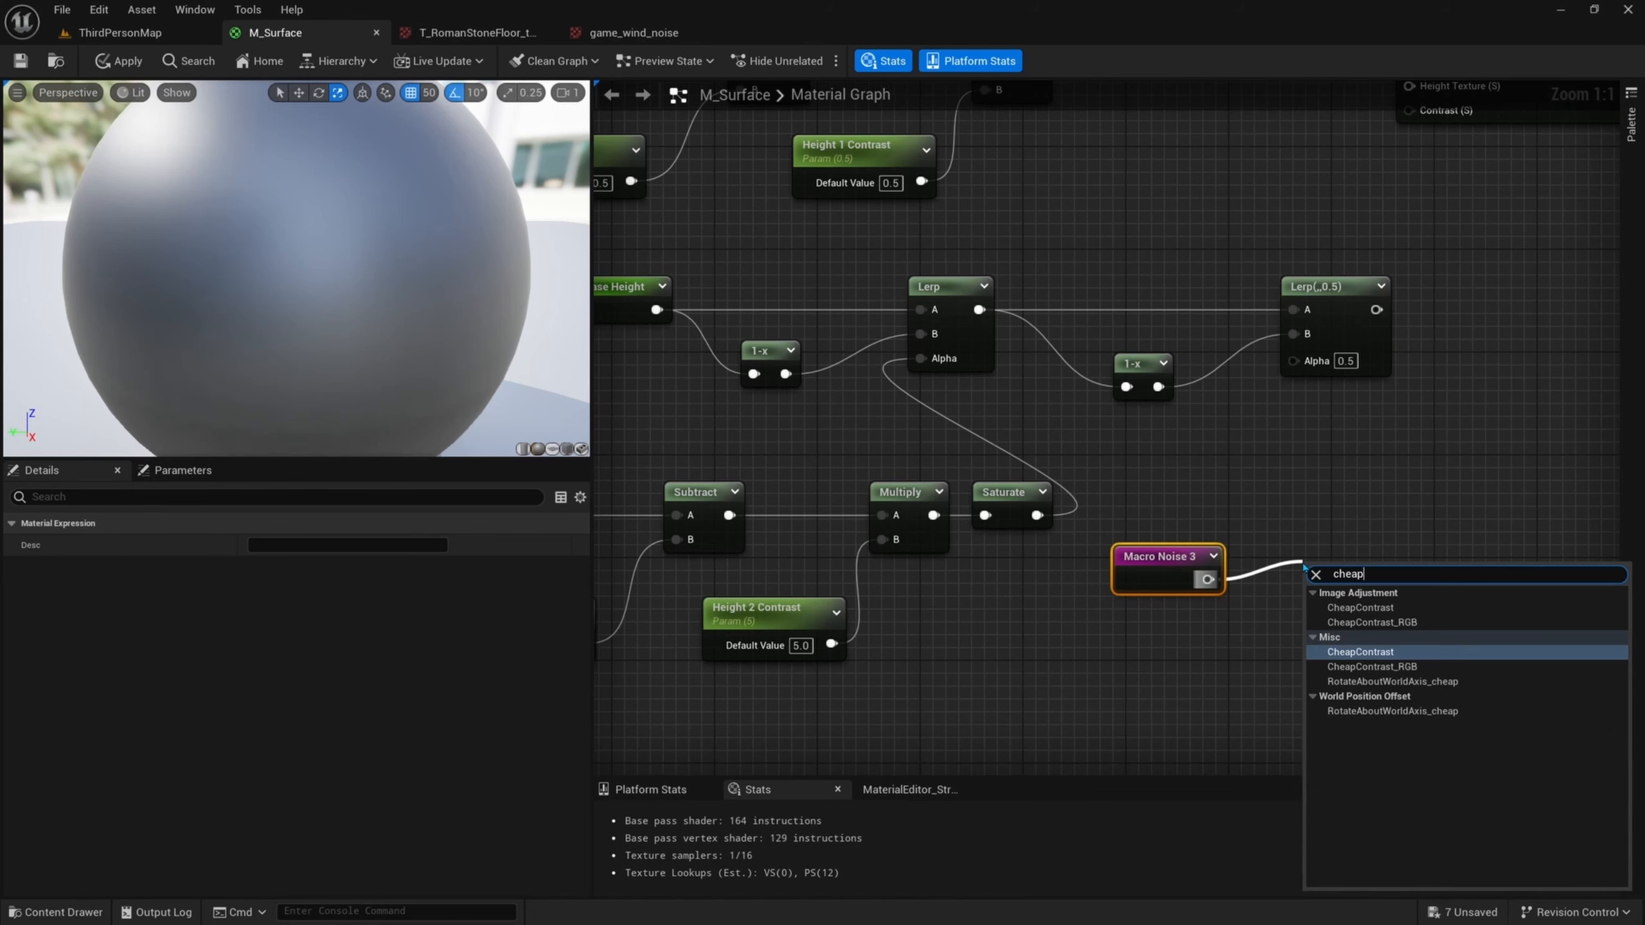
pyautogui.press('Return')
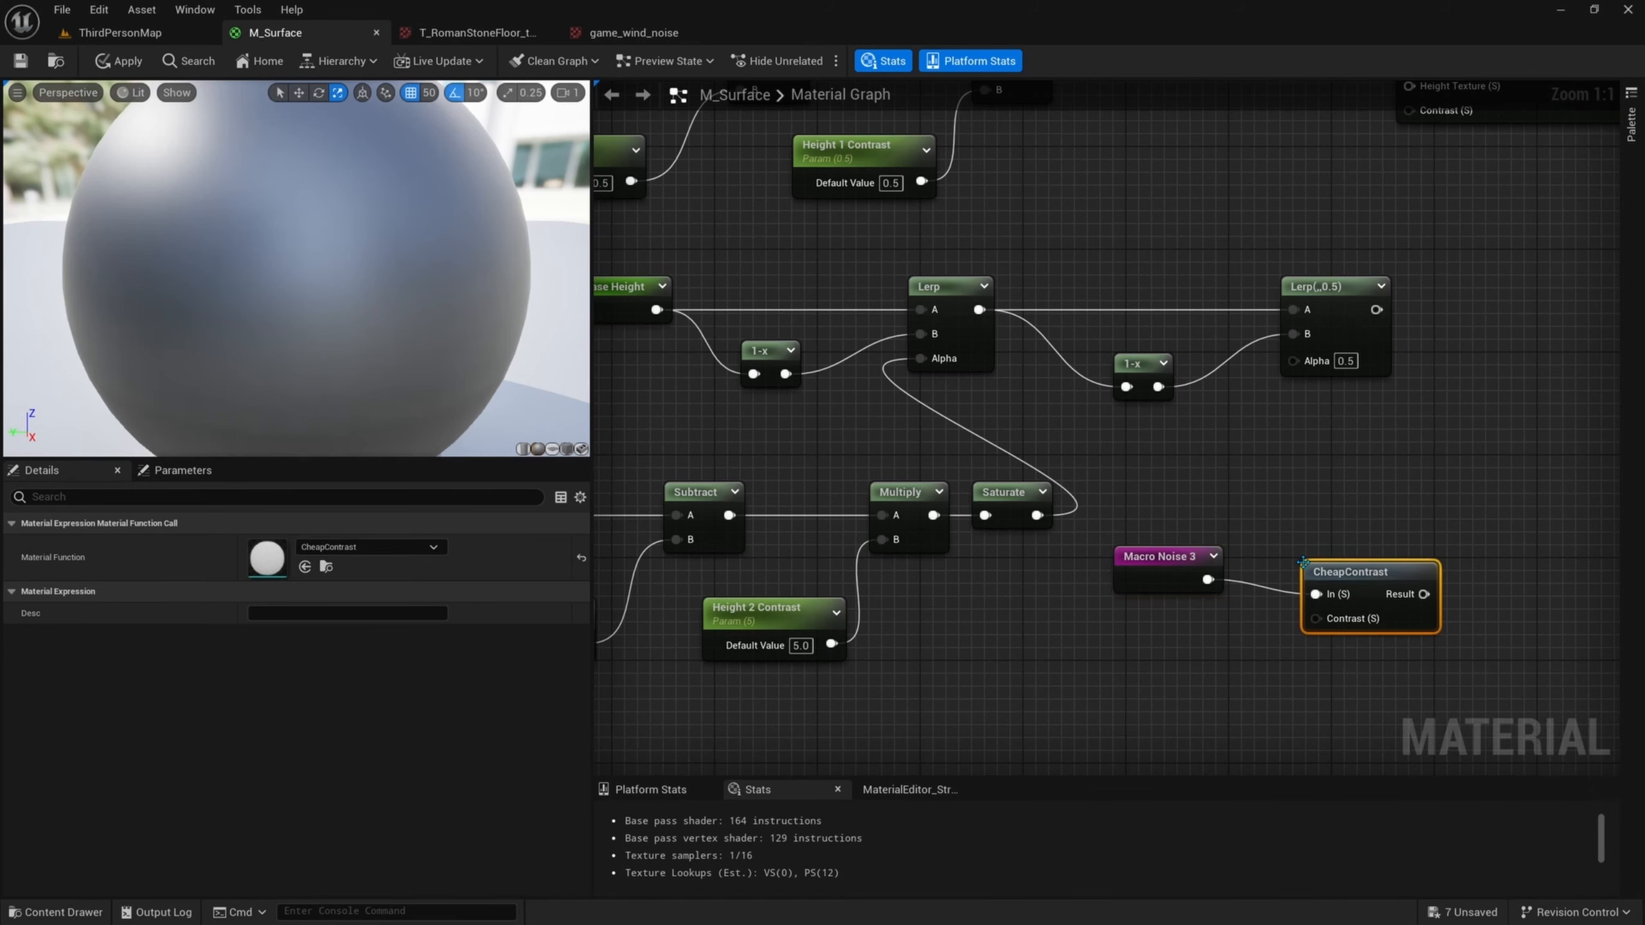
pyautogui.press('1')
pyautogui.click(1184, 648)
pyautogui.click(1217, 660)
pyautogui.moveTo(1199, 658); pyautogui.dragTo(1315, 631)
pyautogui.write('1')
pyautogui.write('1')
# - Delete the stray zero-value constant and align the constant of 1 directly beneath Macro Noise 3
pyautogui.click(1168, 652)
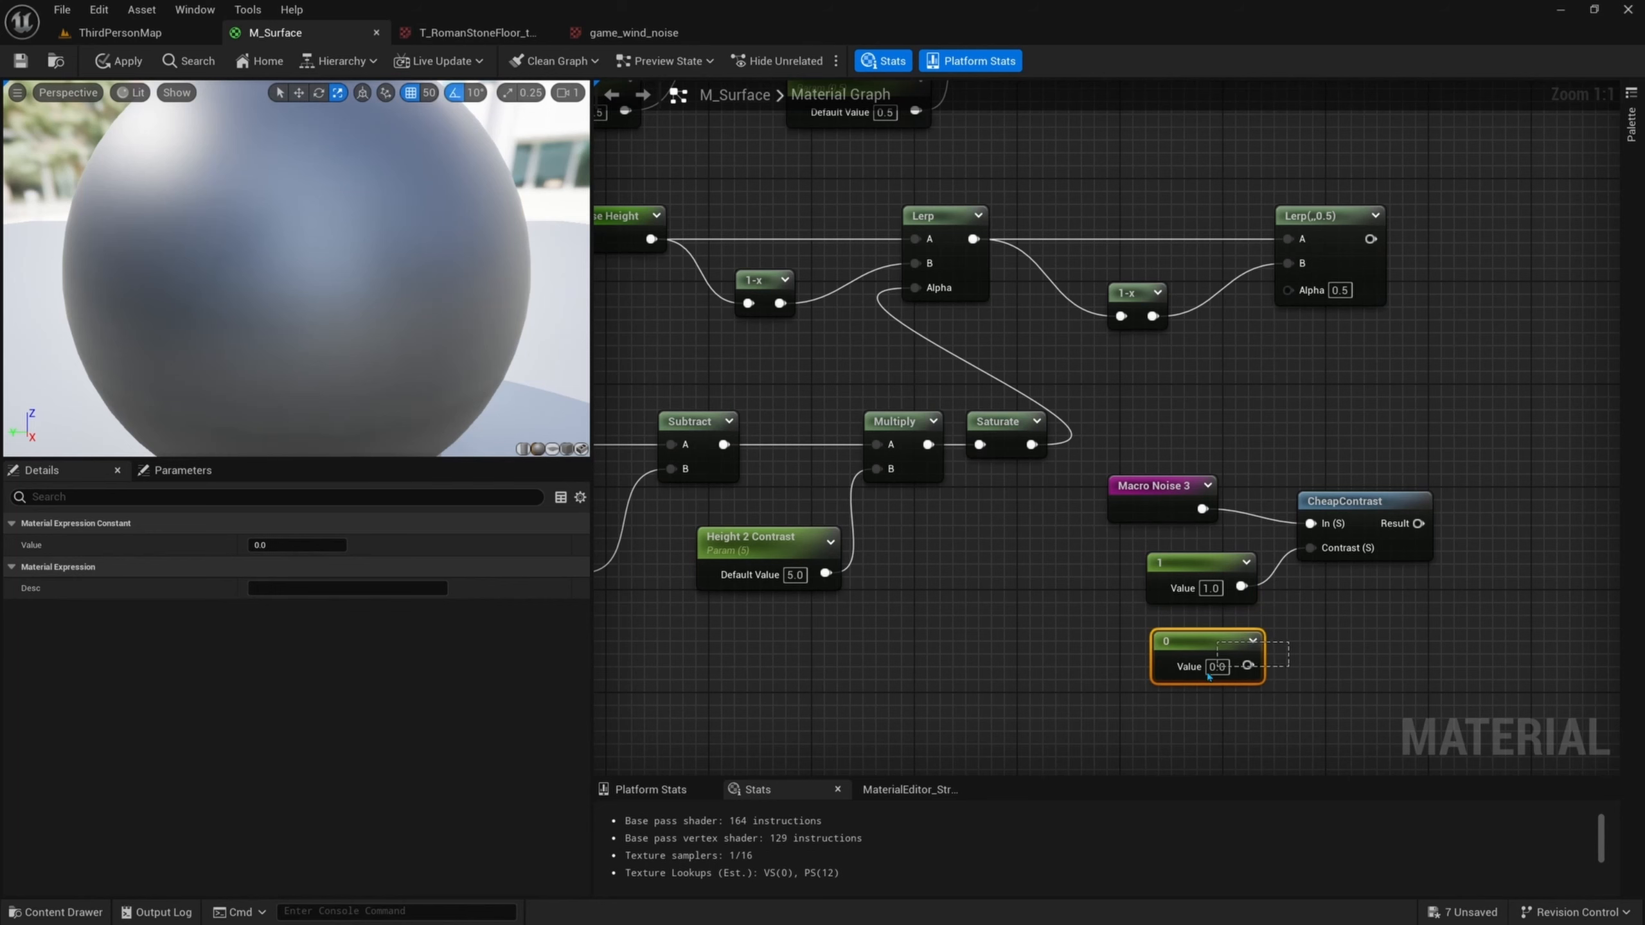
pyautogui.moveTo(1208, 676); pyautogui.dragTo(1245, 674)
pyautogui.press('Delete')
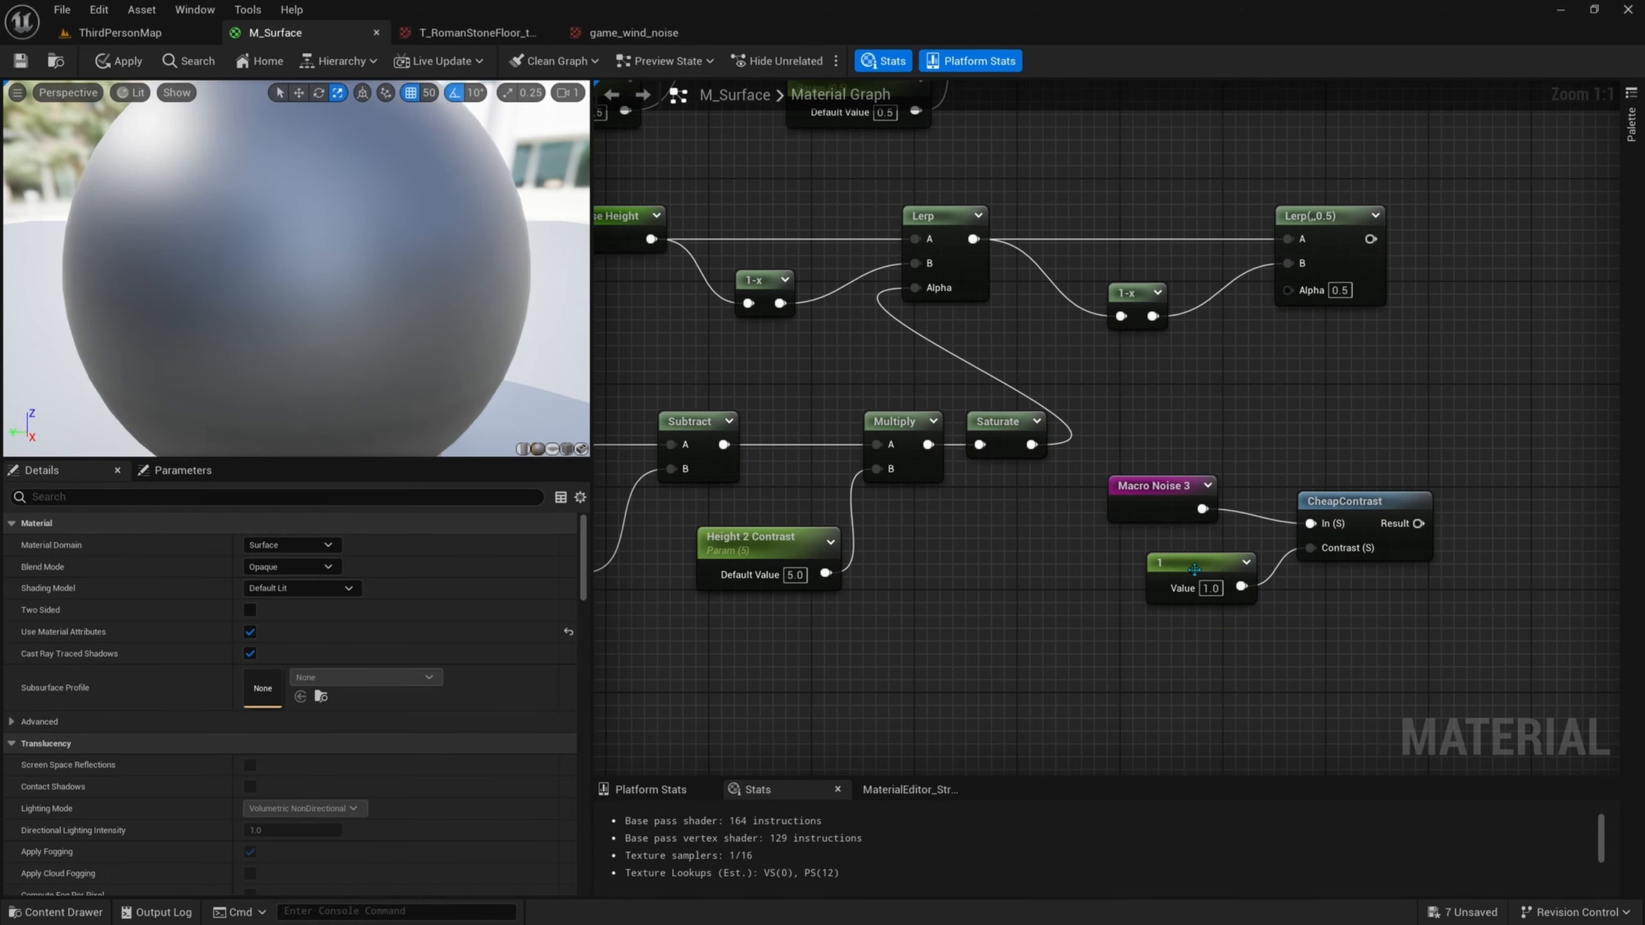
pyautogui.moveTo(1188, 563); pyautogui.dragTo(1150, 552)
pyautogui.moveTo(1177, 620); pyautogui.dragTo(1157, 562)
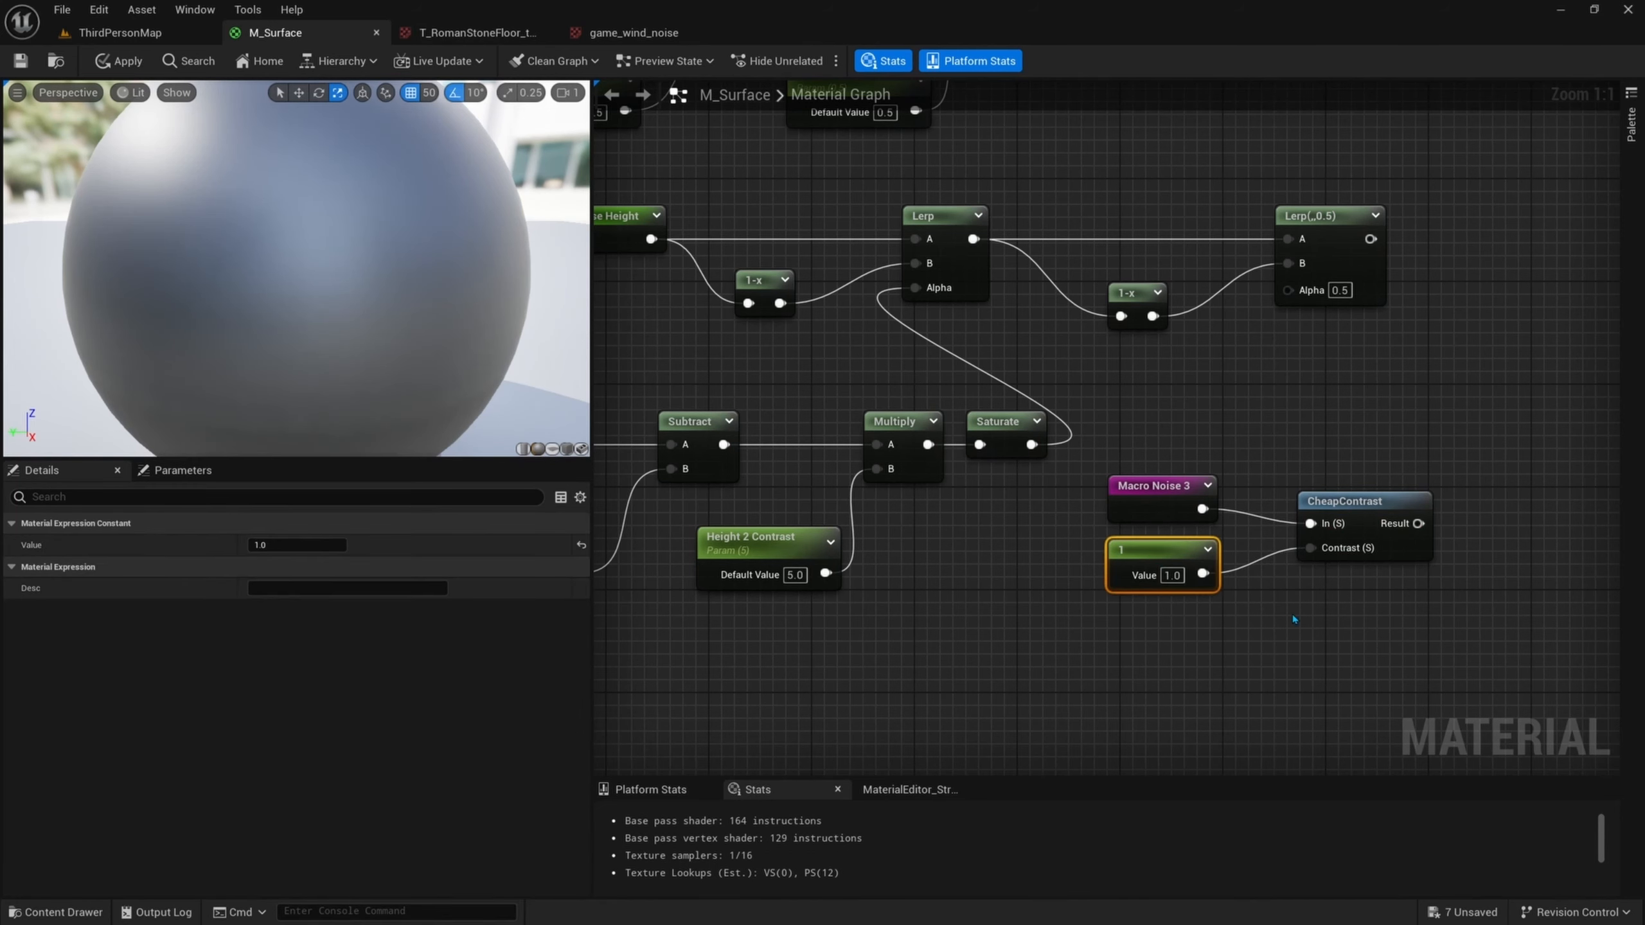
# - Align CheapContrast with Macro Noise 3 and connect its Result to the second Lerp's Alpha input
pyautogui.moveTo(1294, 619)
pyautogui.mouseDown(button='right')
pyautogui.moveTo(1218, 609)
pyautogui.moveTo(1299, 616)
pyautogui.mouseUp(button='right')
pyautogui.click(1249, 529)
pyautogui.moveTo(1342, 540); pyautogui.dragTo(1260, 332)
pyautogui.moveTo(1186, 415); pyautogui.dragTo(1319, 465, button='right')
pyautogui.scroll(-1, 1178, 424)
pyautogui.moveTo(1178, 424); pyautogui.dragTo(1292, 451, button='right')
# - Connect the second Lerp's output to HeightLerp's Height Texture input
pyautogui.moveTo(1219, 309); pyautogui.dragTo(1010, 344, button='right')
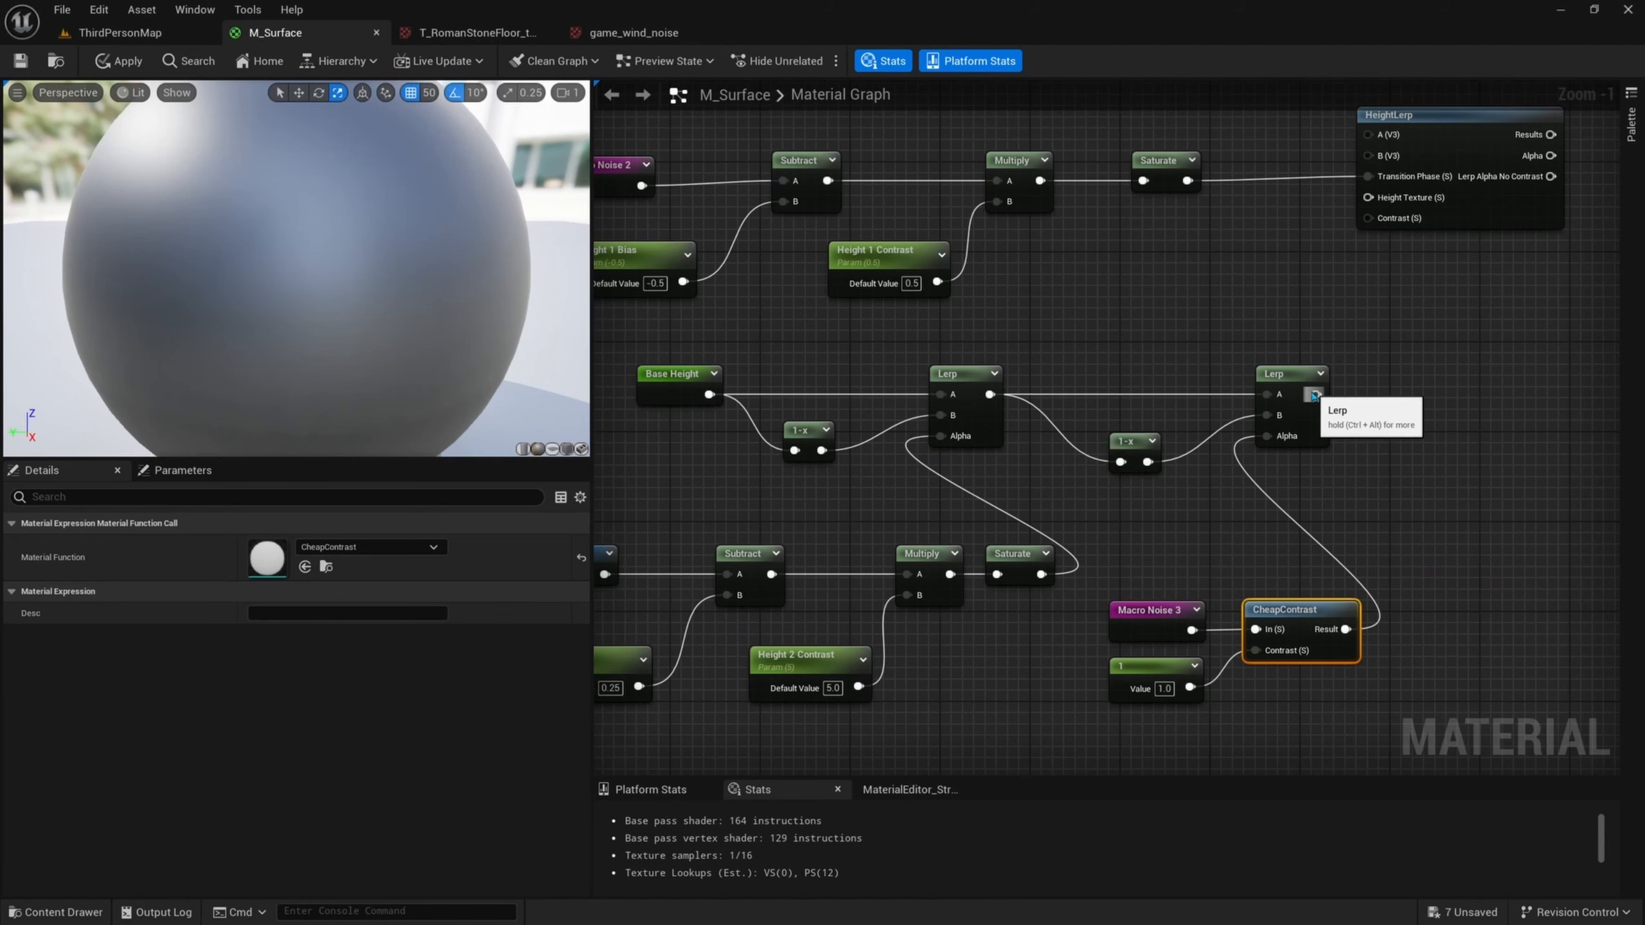
pyautogui.moveTo(1316, 394); pyautogui.dragTo(1375, 202)
pyautogui.moveTo(1141, 252); pyautogui.dragTo(1242, 255, button='right')
pyautogui.moveTo(1429, 264); pyautogui.dragTo(1309, 264, button='right')
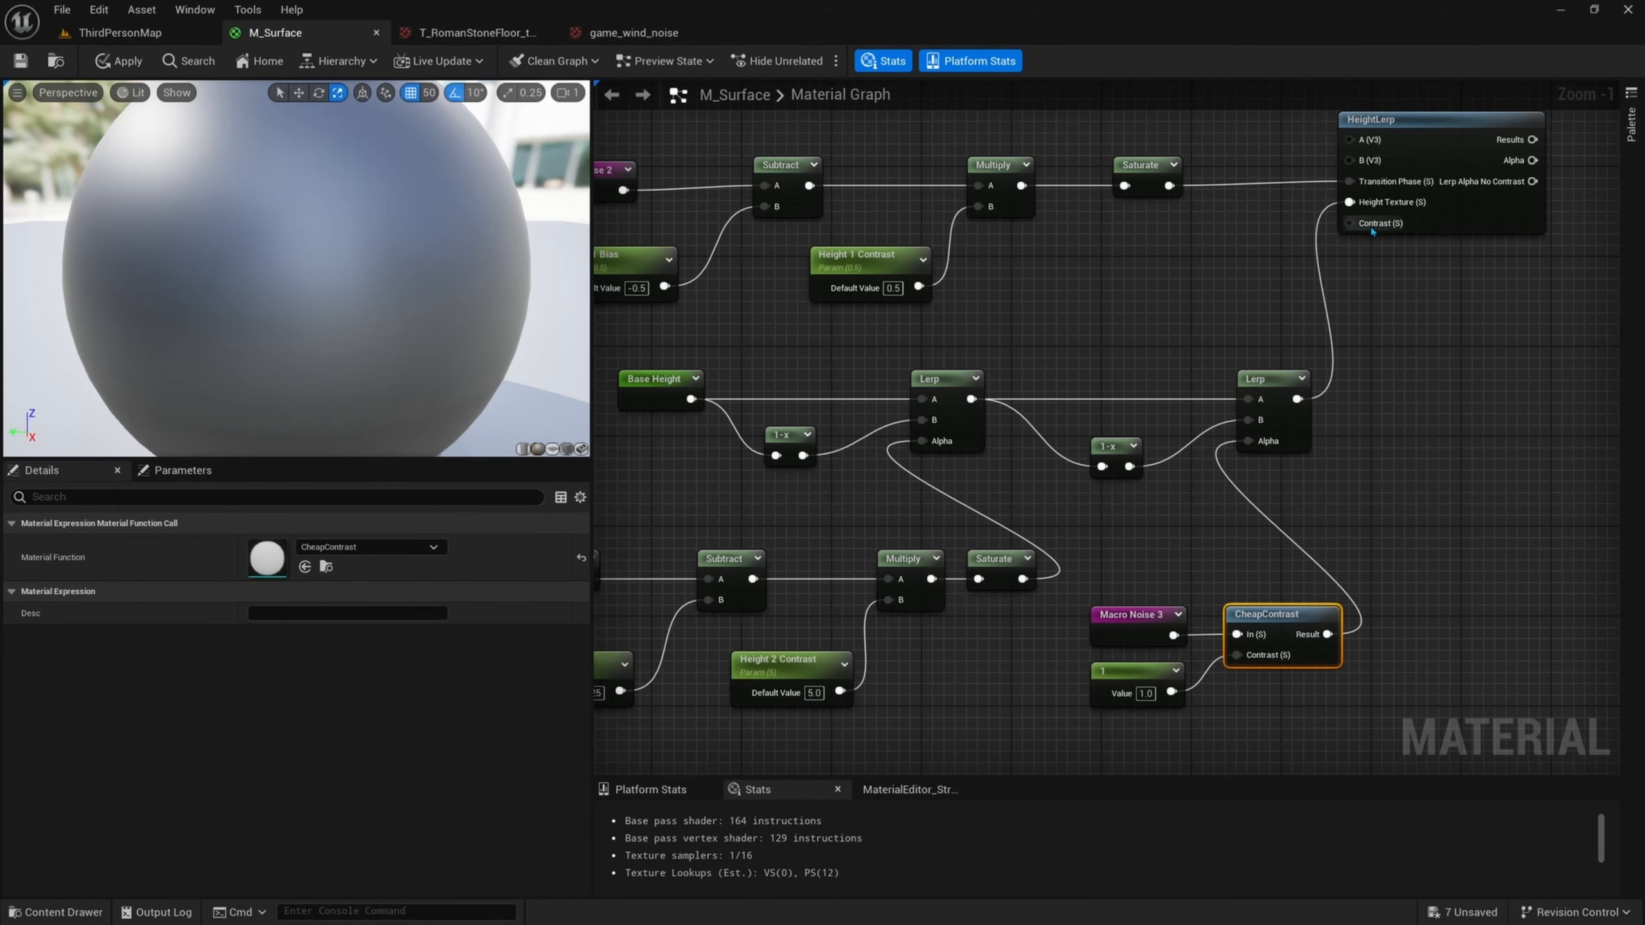
# - Create a scalar parameter named Height Contrast Overall below the HeightLerp node
pyautogui.moveTo(1372, 231); pyautogui.dragTo(1397, 317)
pyautogui.click(1398, 317)
pyautogui.click(1397, 318)
pyautogui.click(1397, 317)
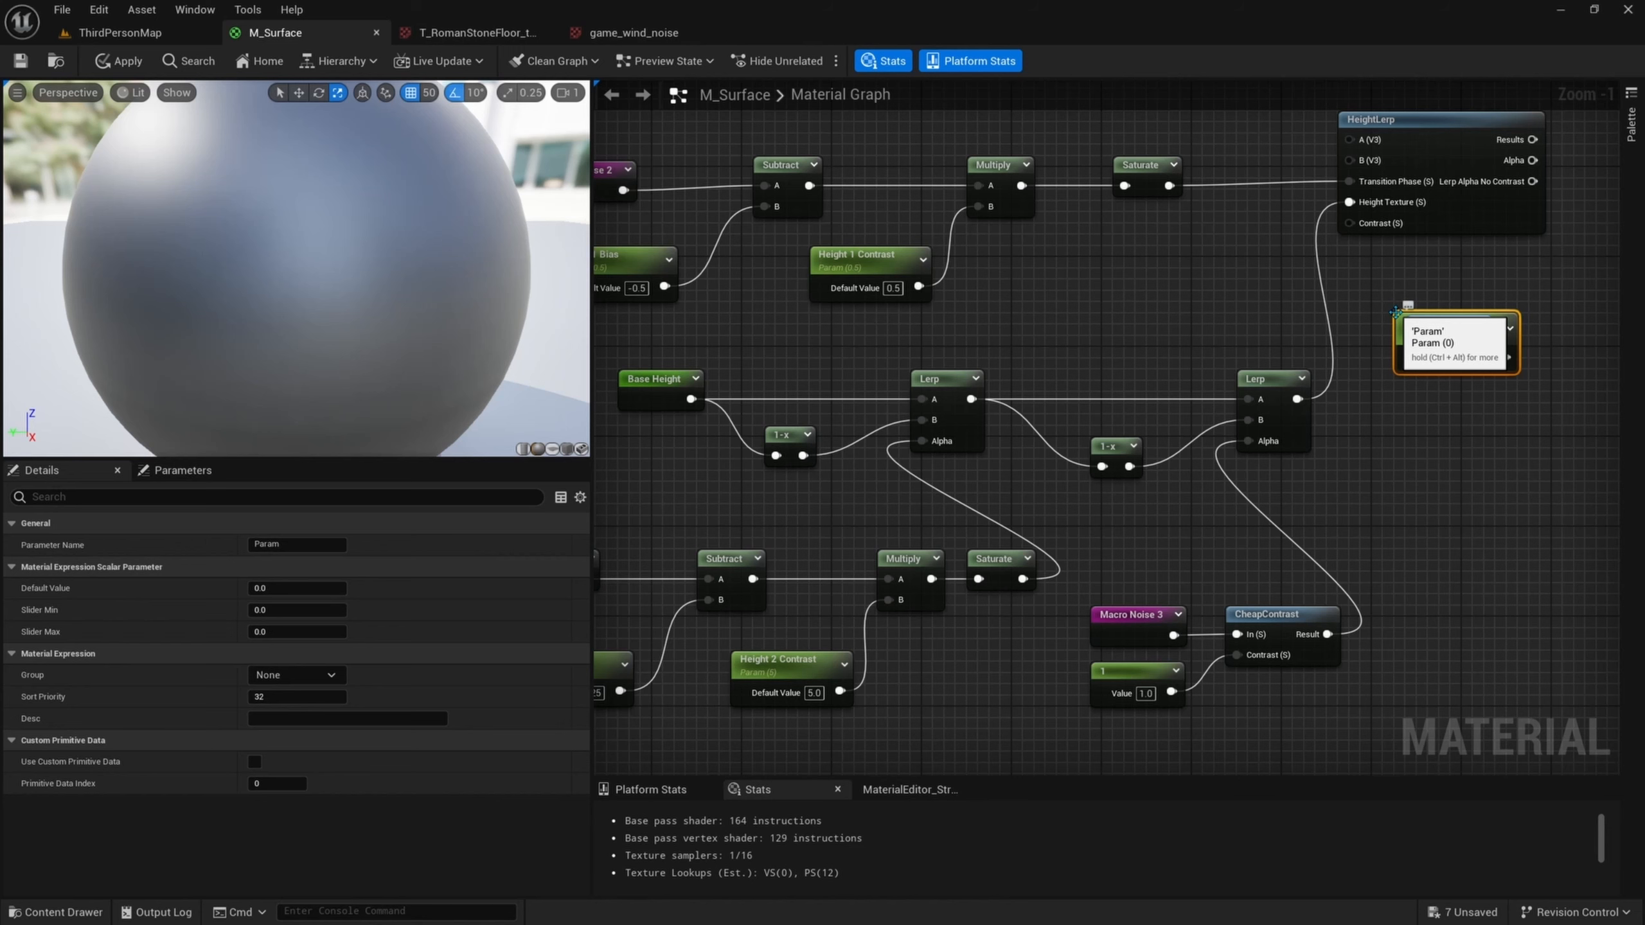
pyautogui.write('Height Contrast Overall')
pyautogui.press('Return')
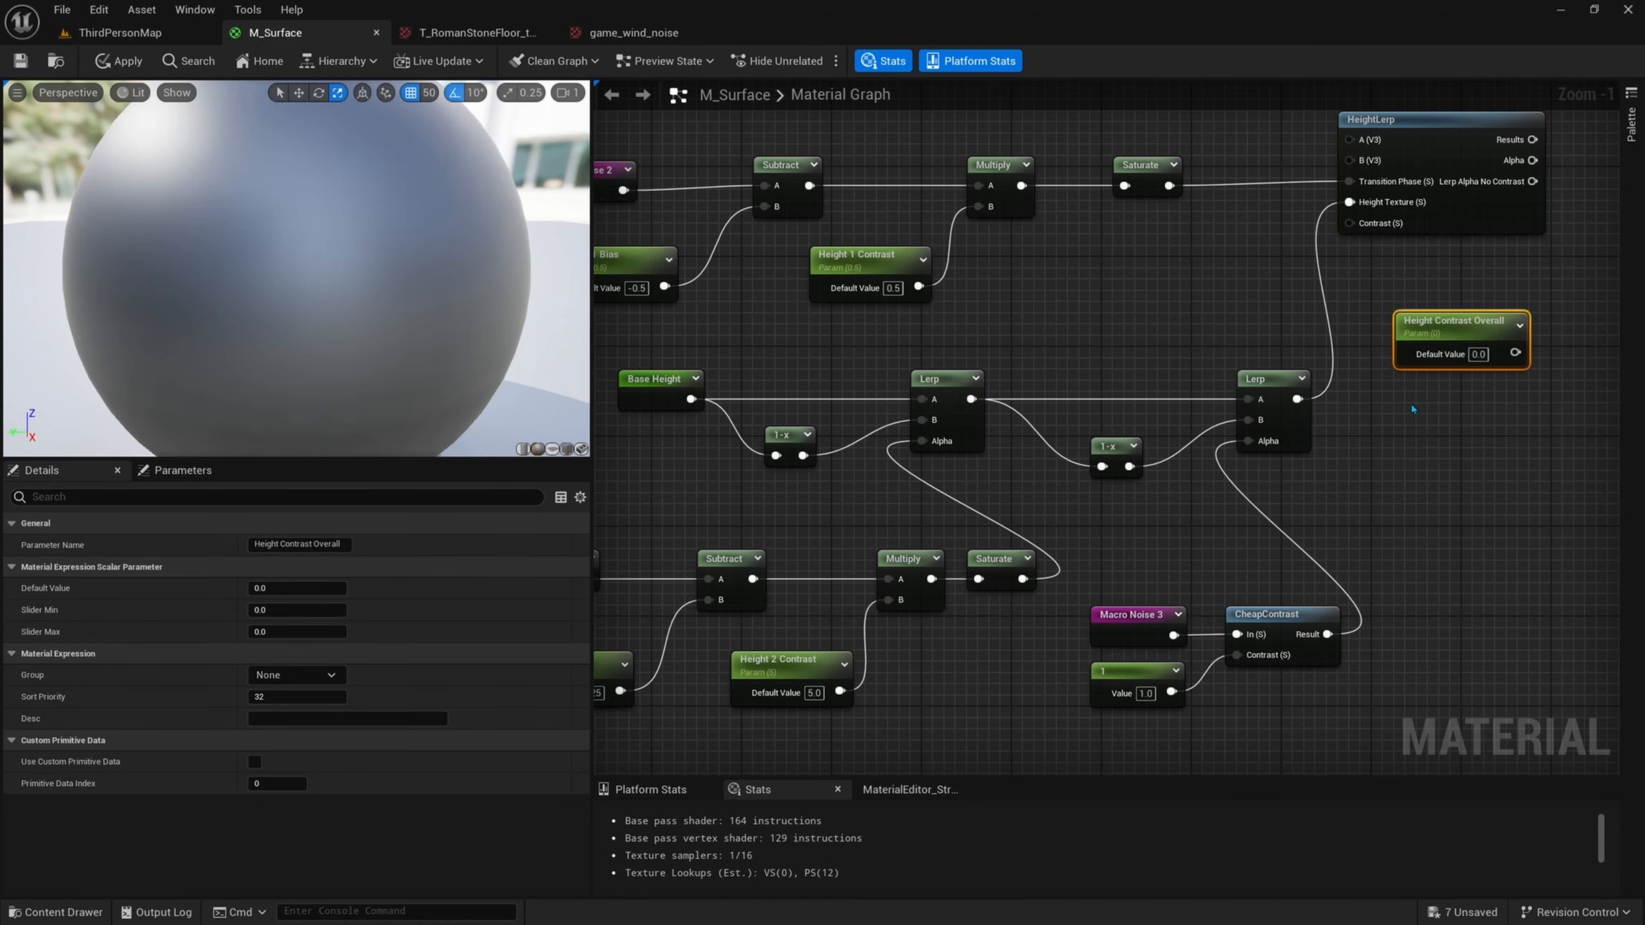
# - Connect Height Contrast Overall to HeightLerp's Contrast input and set its default value to 0.5
pyautogui.scroll(1, 1413, 409)
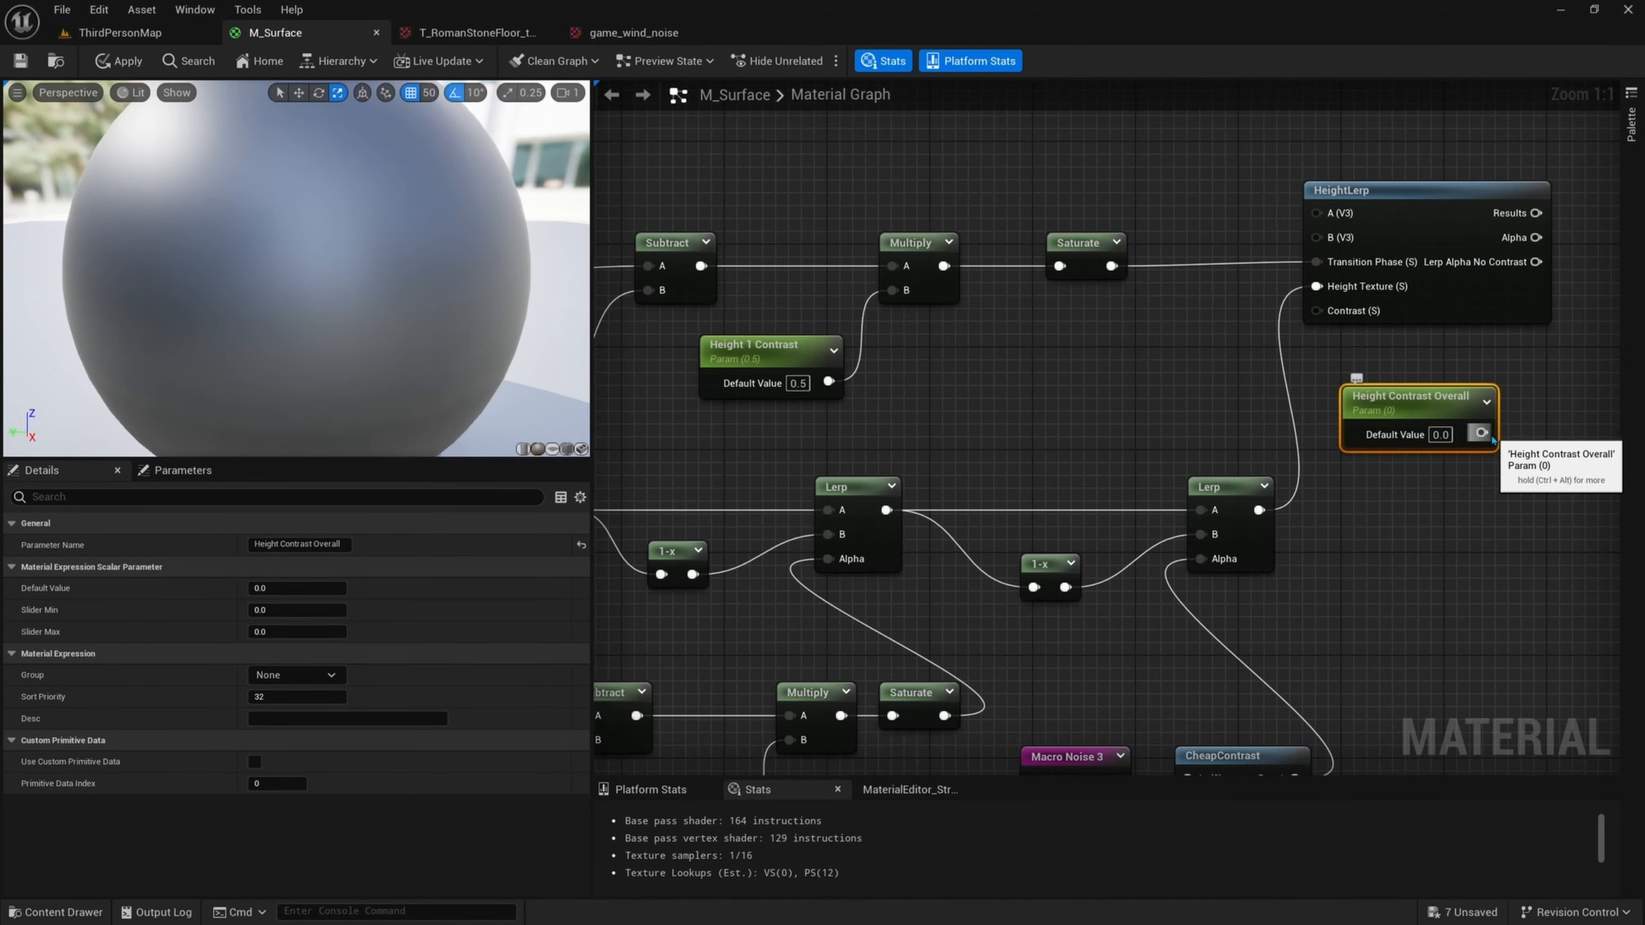
pyautogui.moveTo(1481, 433); pyautogui.dragTo(1317, 310)
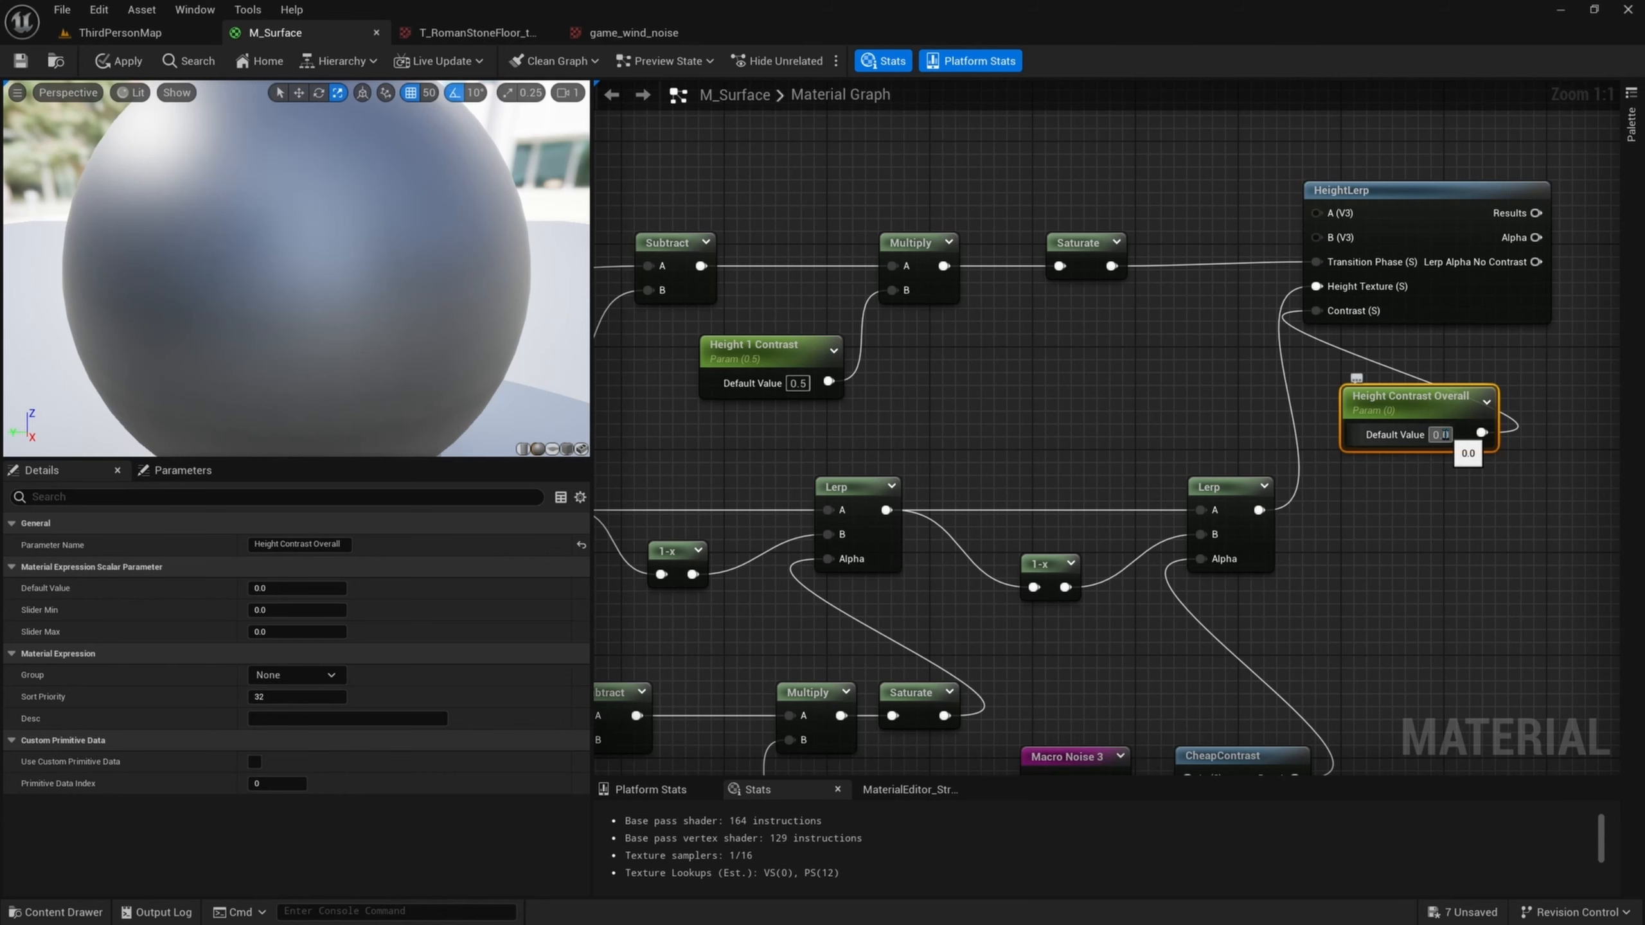
pyautogui.write('0.5')
pyautogui.press('Return')
pyautogui.moveTo(1353, 404); pyautogui.dragTo(1070, 353)
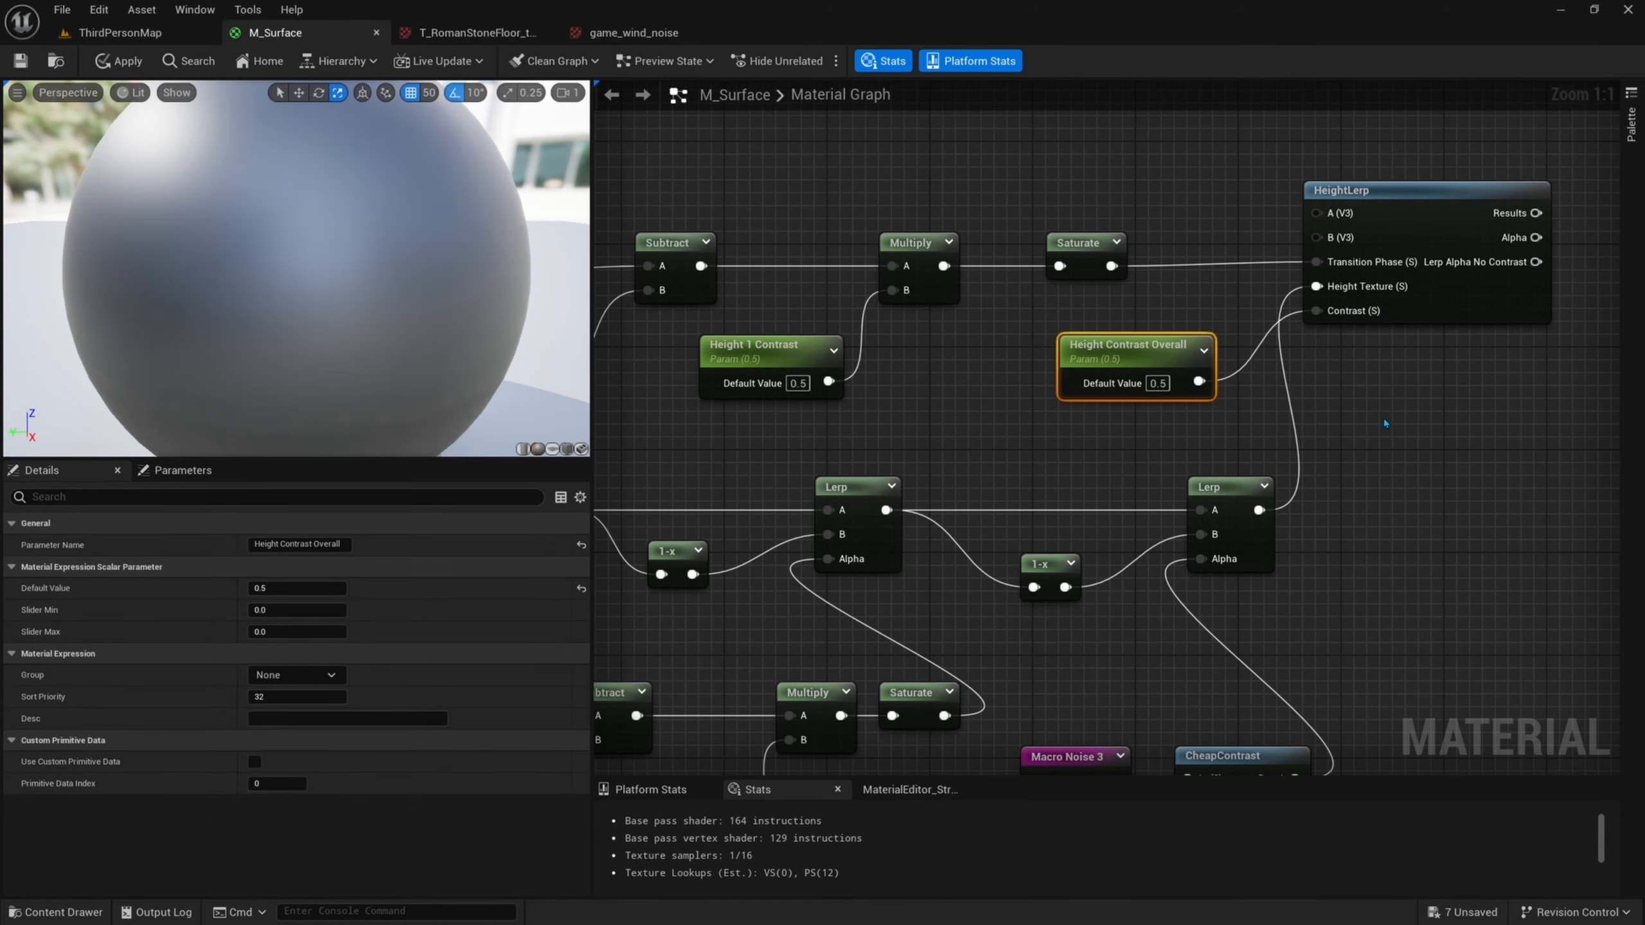
# - Assign the Height 1 Bias, Height 1 Contrast and Height Contrast Overall parameters to the Height group
pyautogui.scroll(-1, 1386, 424)
pyautogui.moveTo(1350, 420); pyautogui.dragTo(1373, 302, button='right')
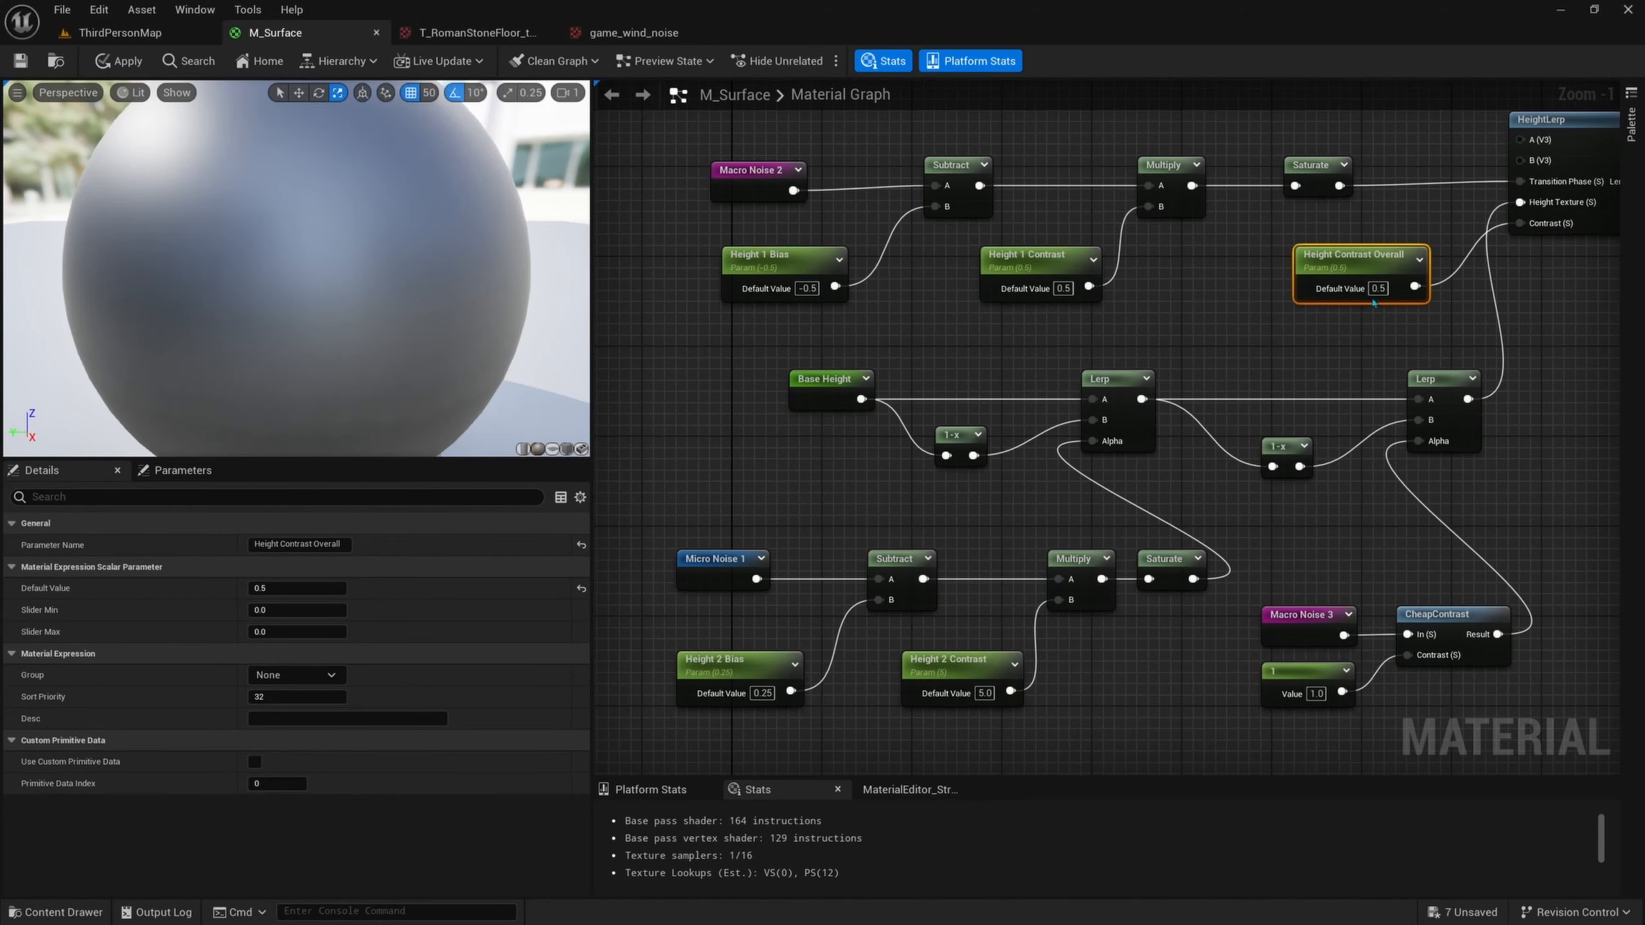
pyautogui.moveTo(1479, 286); pyautogui.dragTo(806, 275)
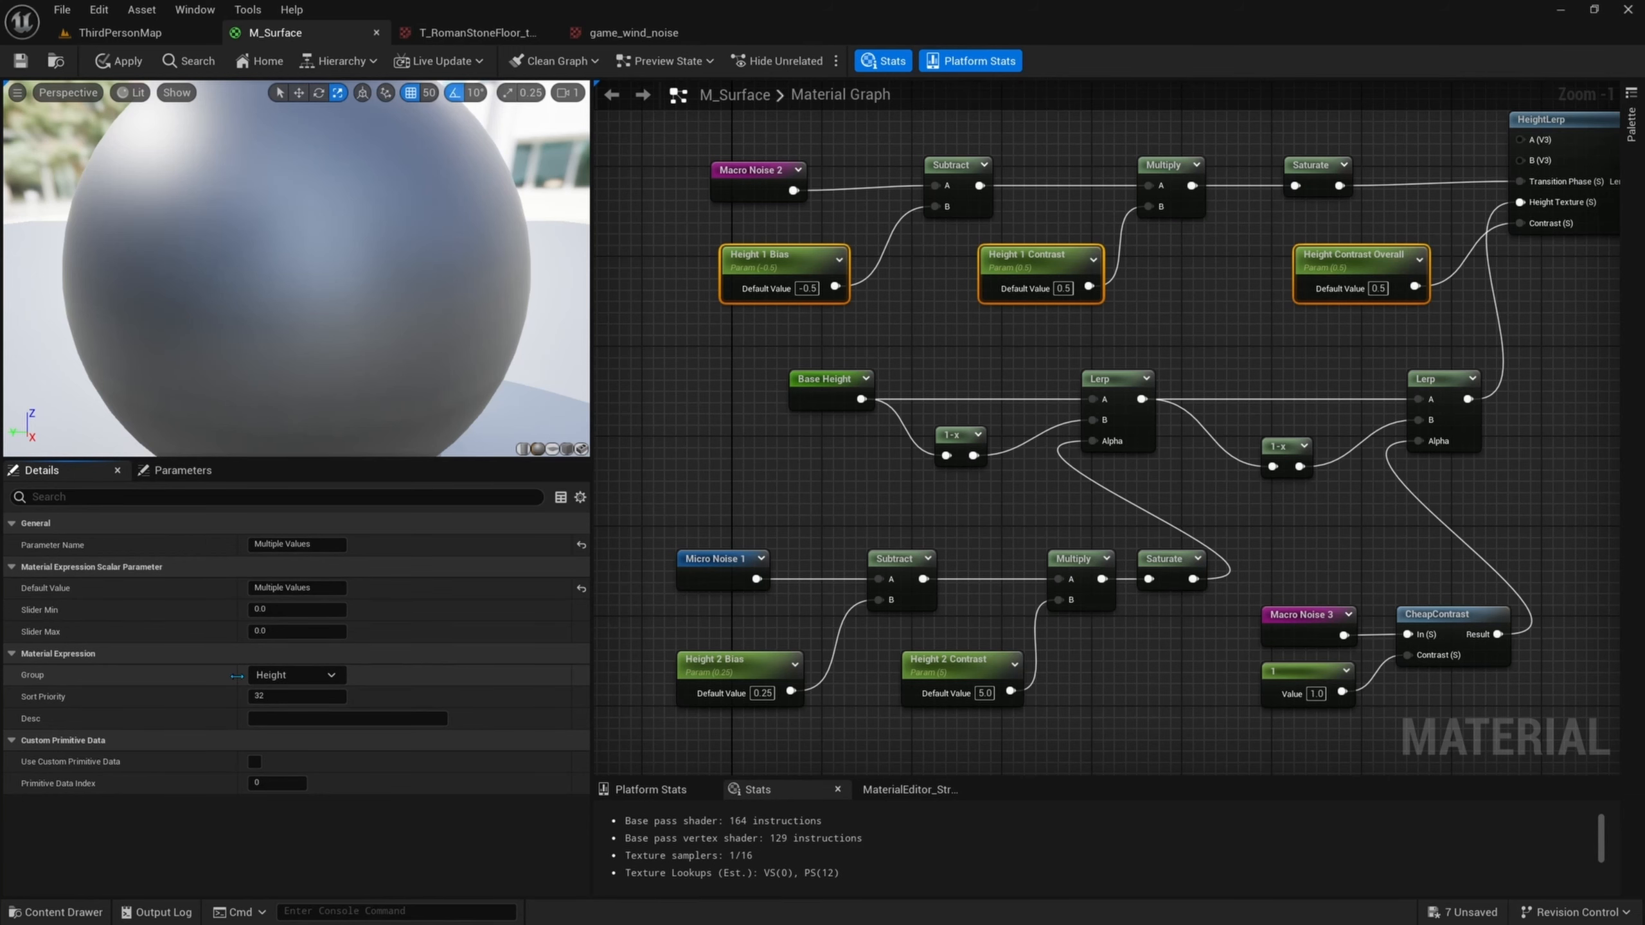
# - Assign the Height 2 Bias and Height 2 Contrast parameters to the Height group
pyautogui.moveTo(982, 657); pyautogui.dragTo(1006, 550, button='right')
pyautogui.click(991, 557)
pyautogui.keyDown('ctrl'); pyautogui.click(757, 557); pyautogui.keyUp('ctrl')
pyautogui.click(330, 675)
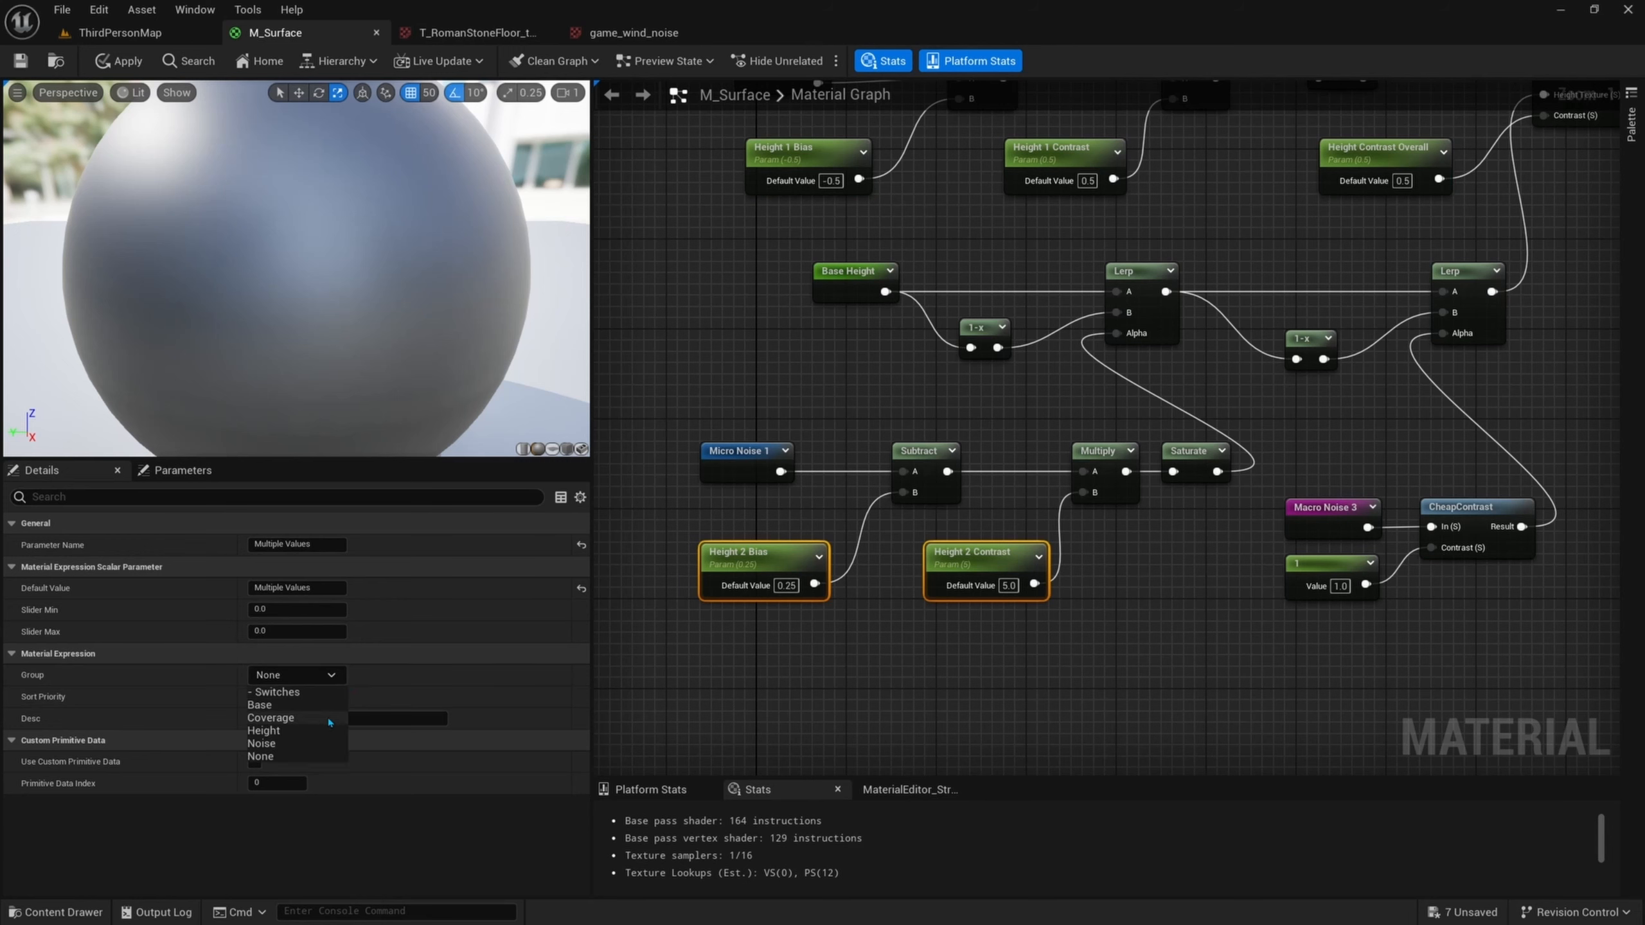
pyautogui.click(278, 735)
pyautogui.moveTo(1290, 359); pyautogui.dragTo(1272, 418, button='right')
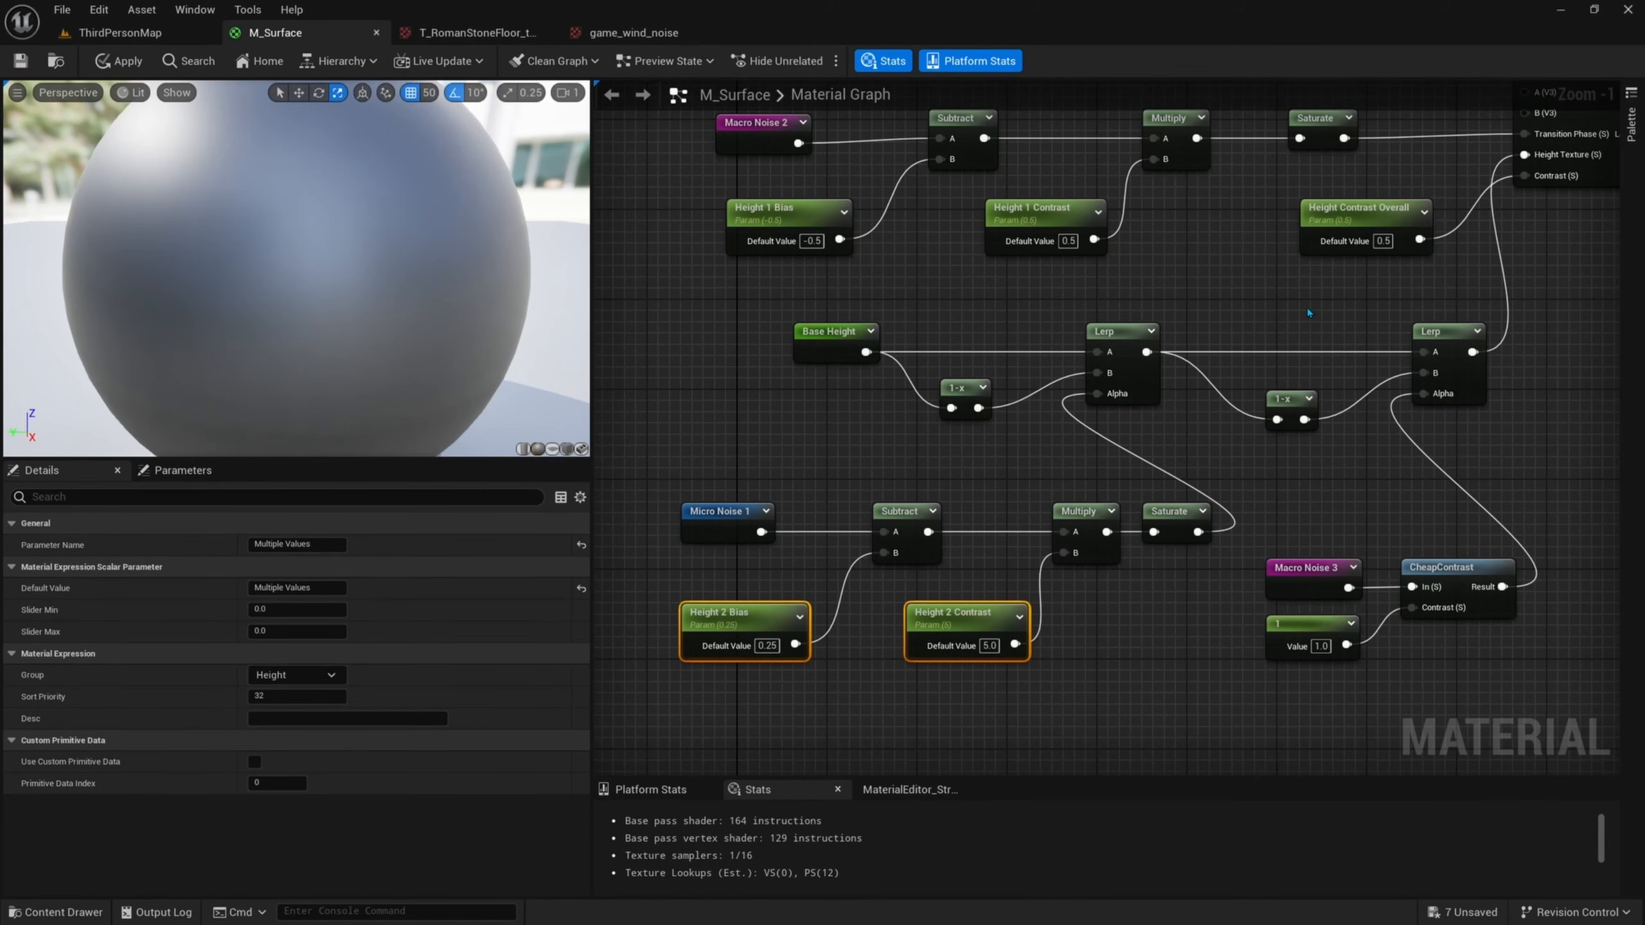
# - Check the group and default values of the Height 1, Height 2 and Height Contrast Overall parameters
pyautogui.moveTo(1457, 256); pyautogui.dragTo(831, 221)
pyautogui.moveTo(1127, 689); pyautogui.dragTo(751, 619)
pyautogui.click(1170, 574)
pyautogui.moveTo(1171, 574); pyautogui.dragTo(1145, 600, button='right')
pyautogui.moveTo(1314, 339); pyautogui.dragTo(1348, 375, button='right')
pyautogui.scroll(1, 827, 305)
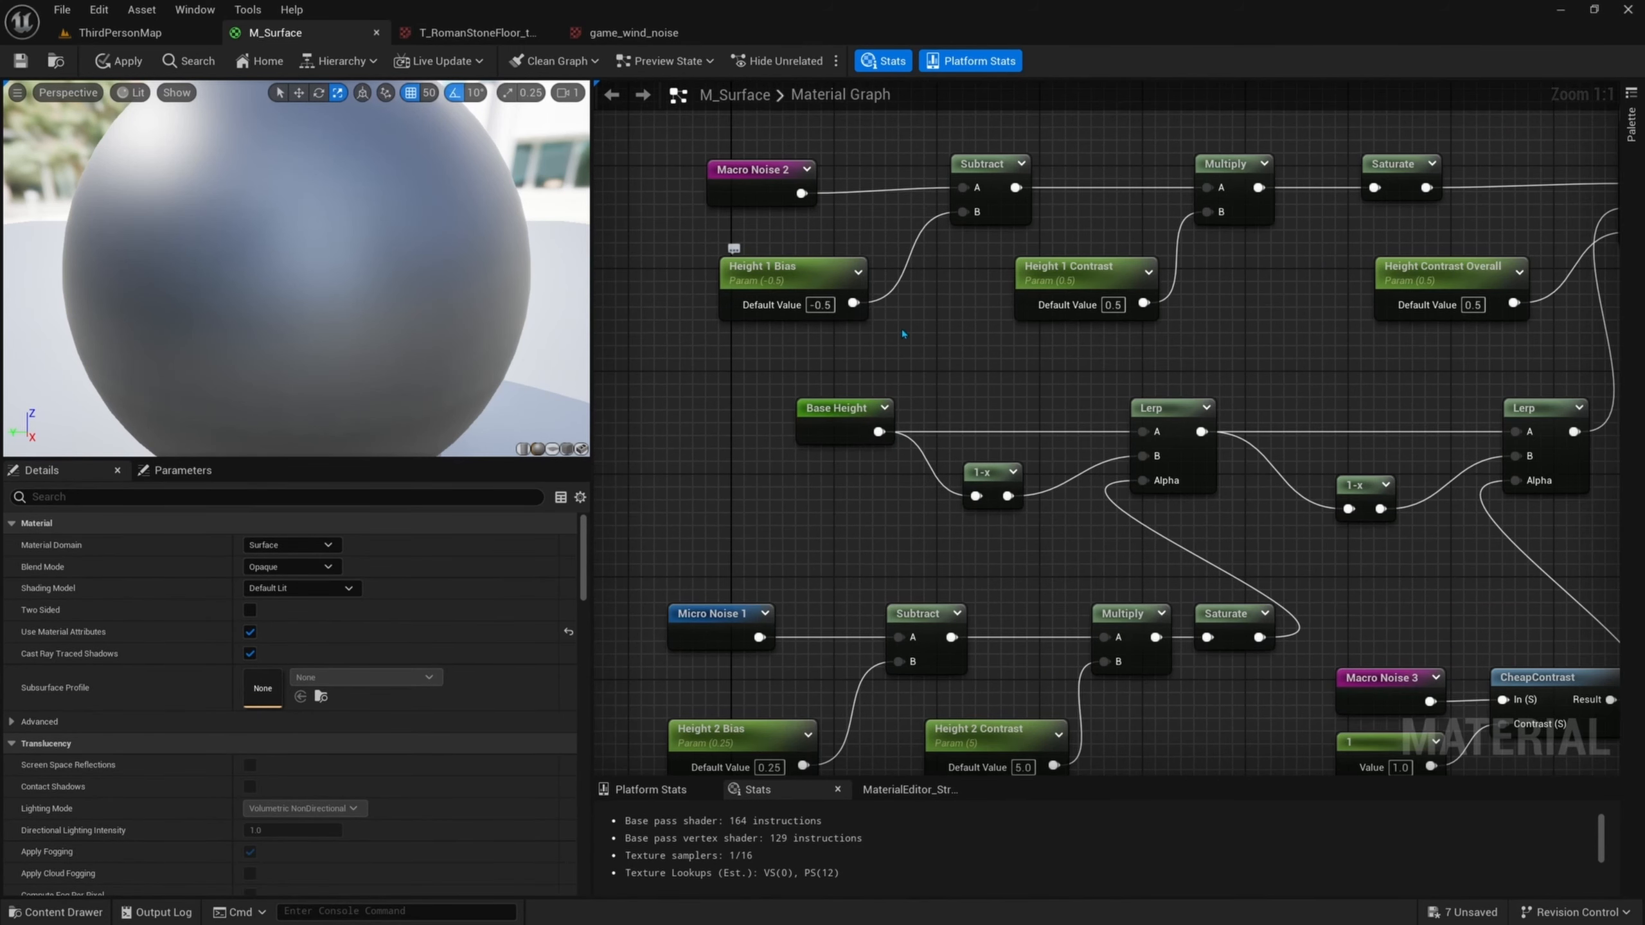
pyautogui.moveTo(798, 316); pyautogui.dragTo(723, 382, button='right')
pyautogui.click(745, 307)
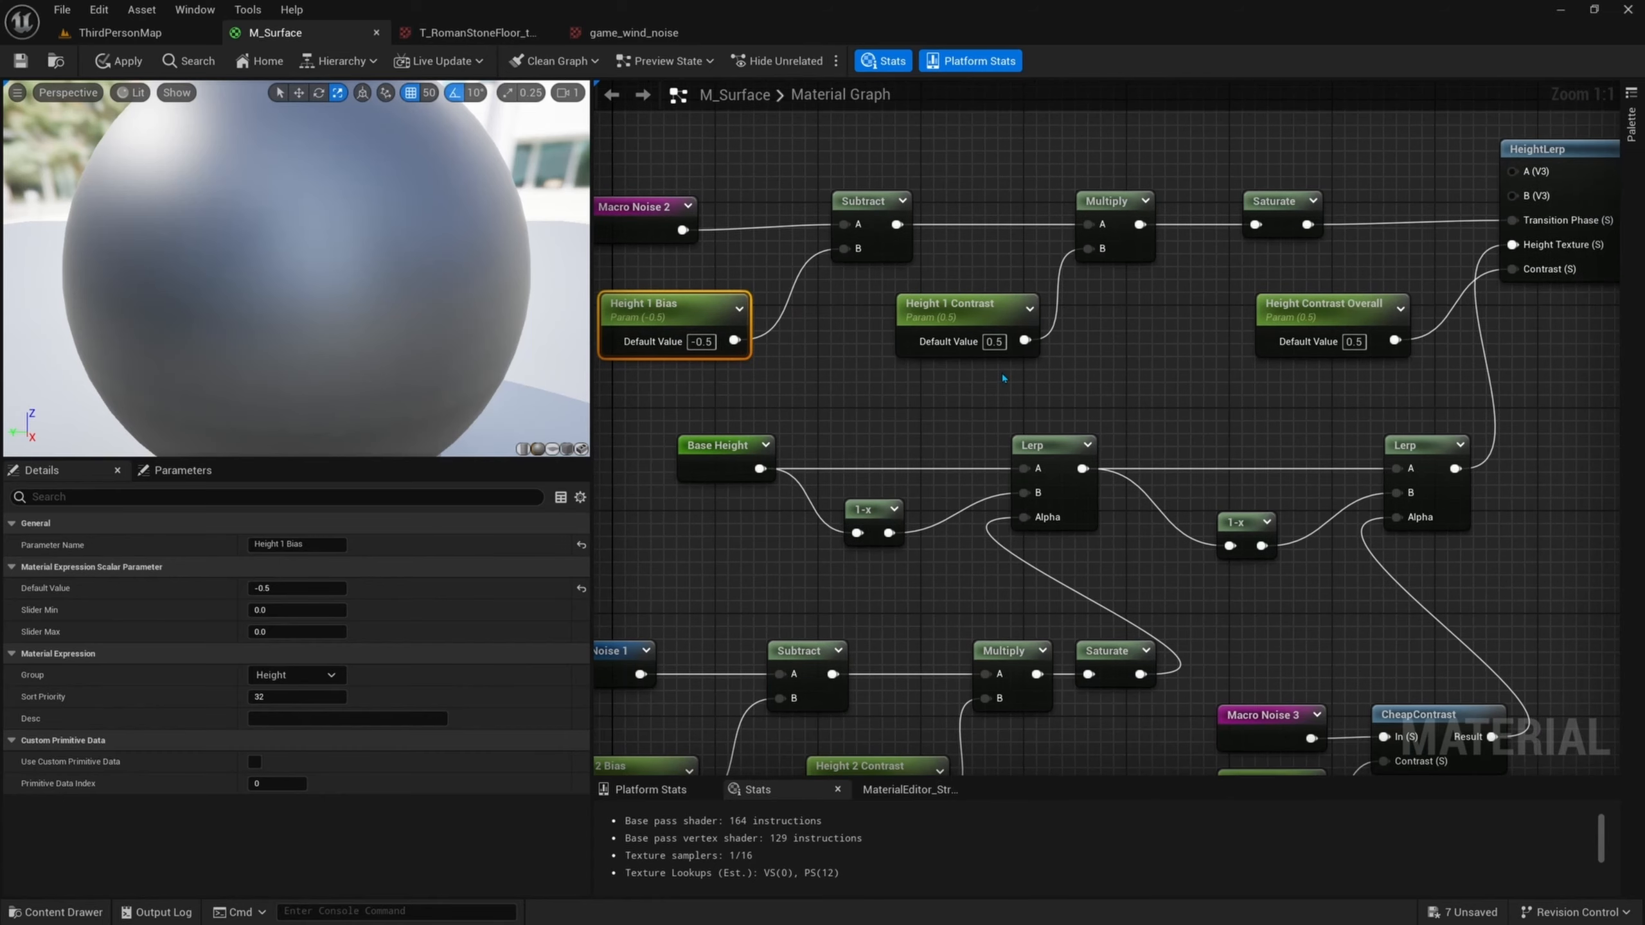
pyautogui.click(959, 304)
pyautogui.click(1360, 317)
pyautogui.moveTo(1010, 601); pyautogui.dragTo(1225, 351, button='right')
pyautogui.click(842, 524)
pyautogui.click(1094, 513)
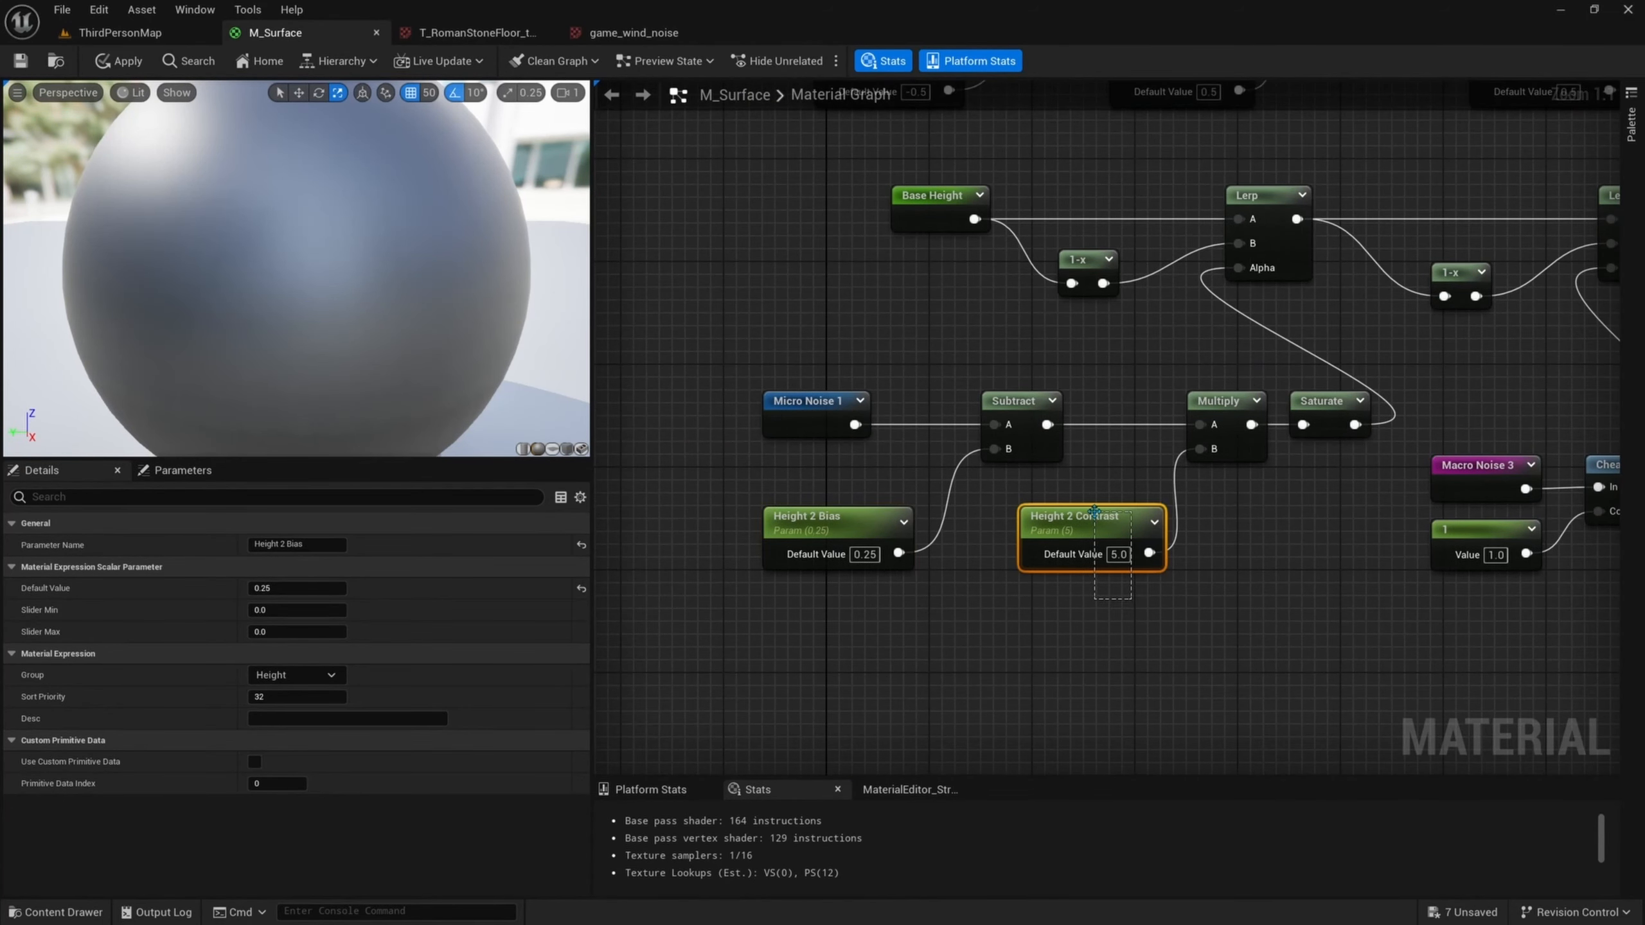
pyautogui.click(1096, 628)
# - Enclose all the HeightLerp mask nodes in a comment box titled Height Mask
pyautogui.scroll(-4, 1096, 629)
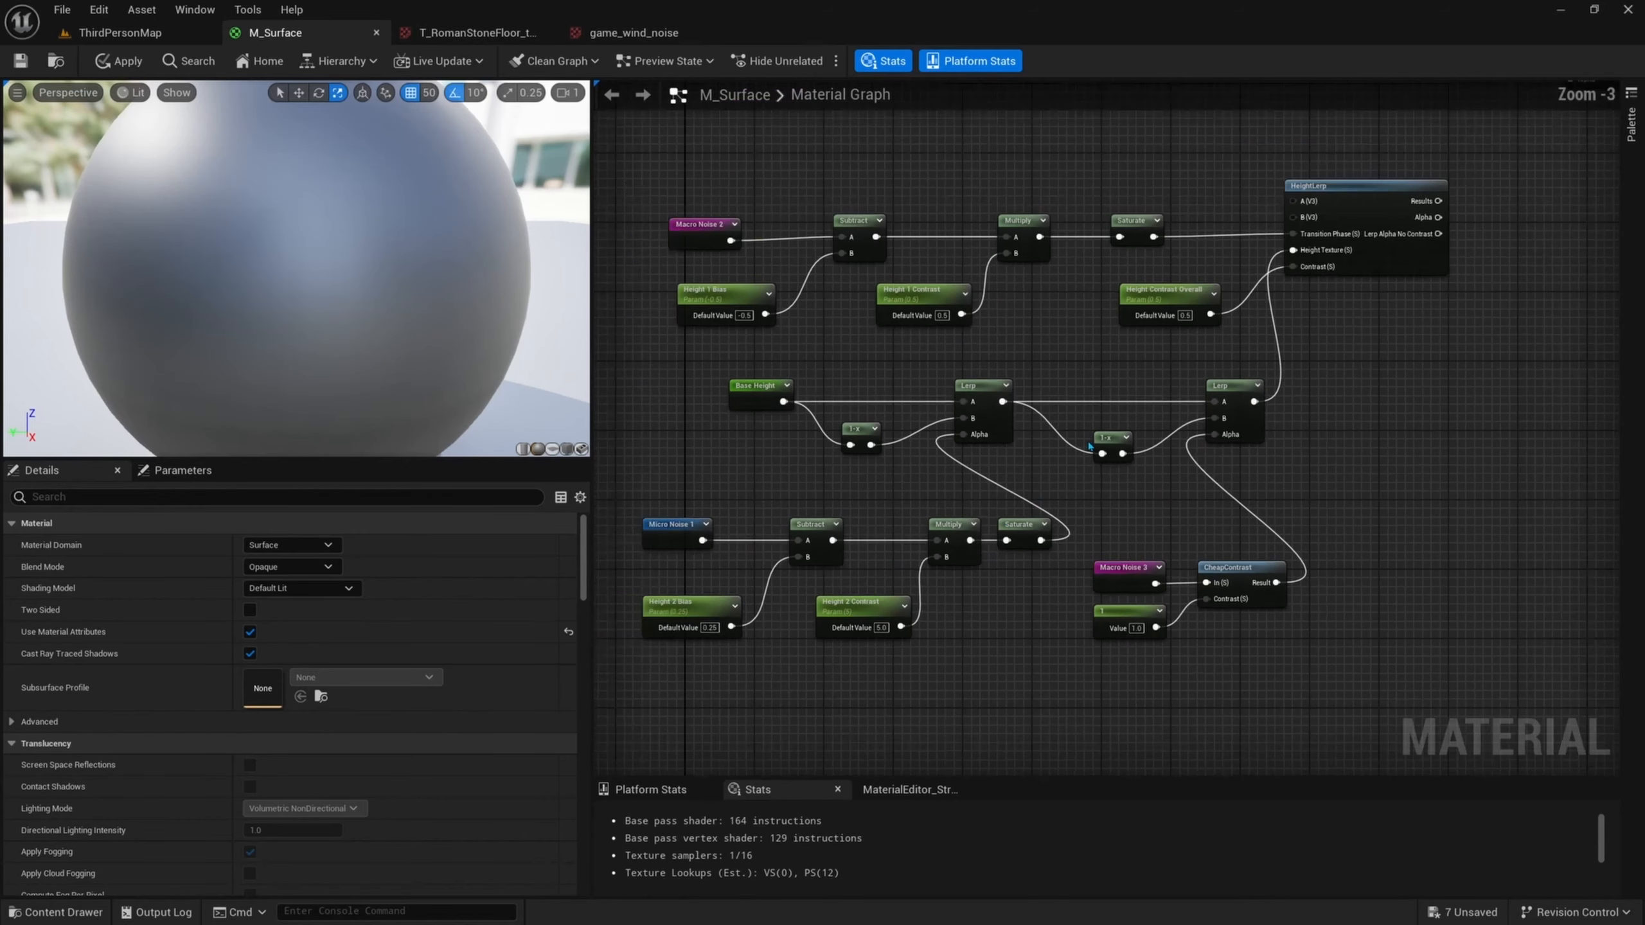
pyautogui.scroll(-1, 1402, 337)
pyautogui.moveTo(1510, 199); pyautogui.dragTo(827, 629)
pyautogui.press('c')
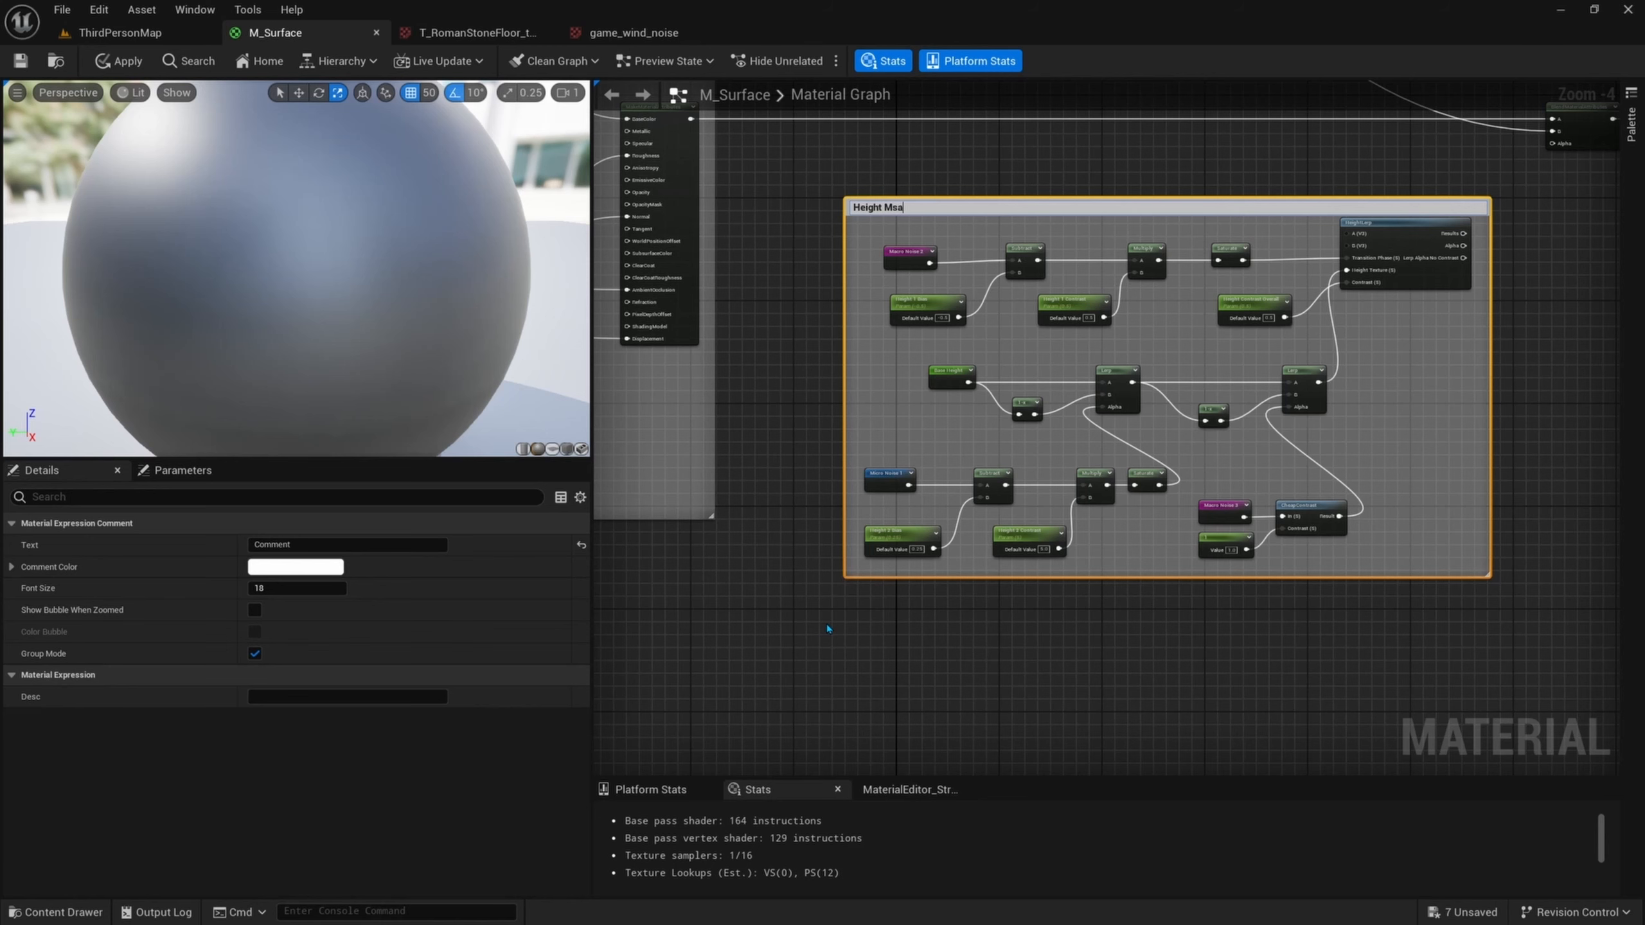
pyautogui.write('Height Mask')
pyautogui.press('Return')
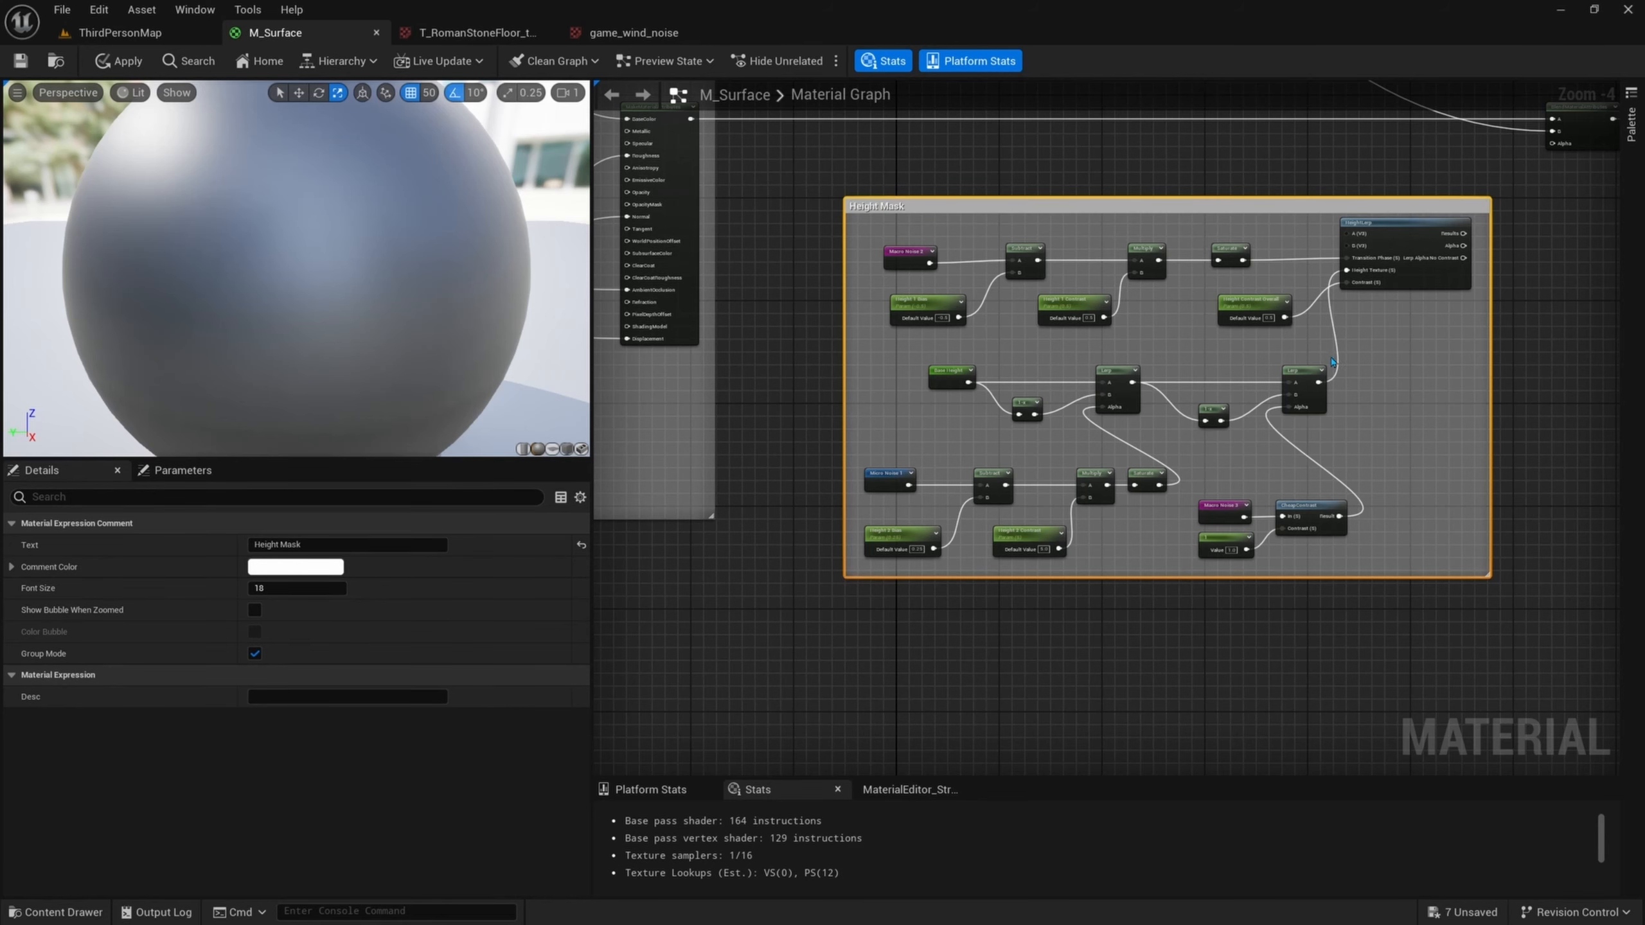
# - Connect HeightLerp's Alpha output to the Alpha input of the BlendMaterialAttributes node
pyautogui.moveTo(1450, 272); pyautogui.dragTo(1355, 389, button='right')
pyautogui.scroll(1, 1352, 392)
pyautogui.moveTo(1404, 331); pyautogui.dragTo(1346, 372, button='right')
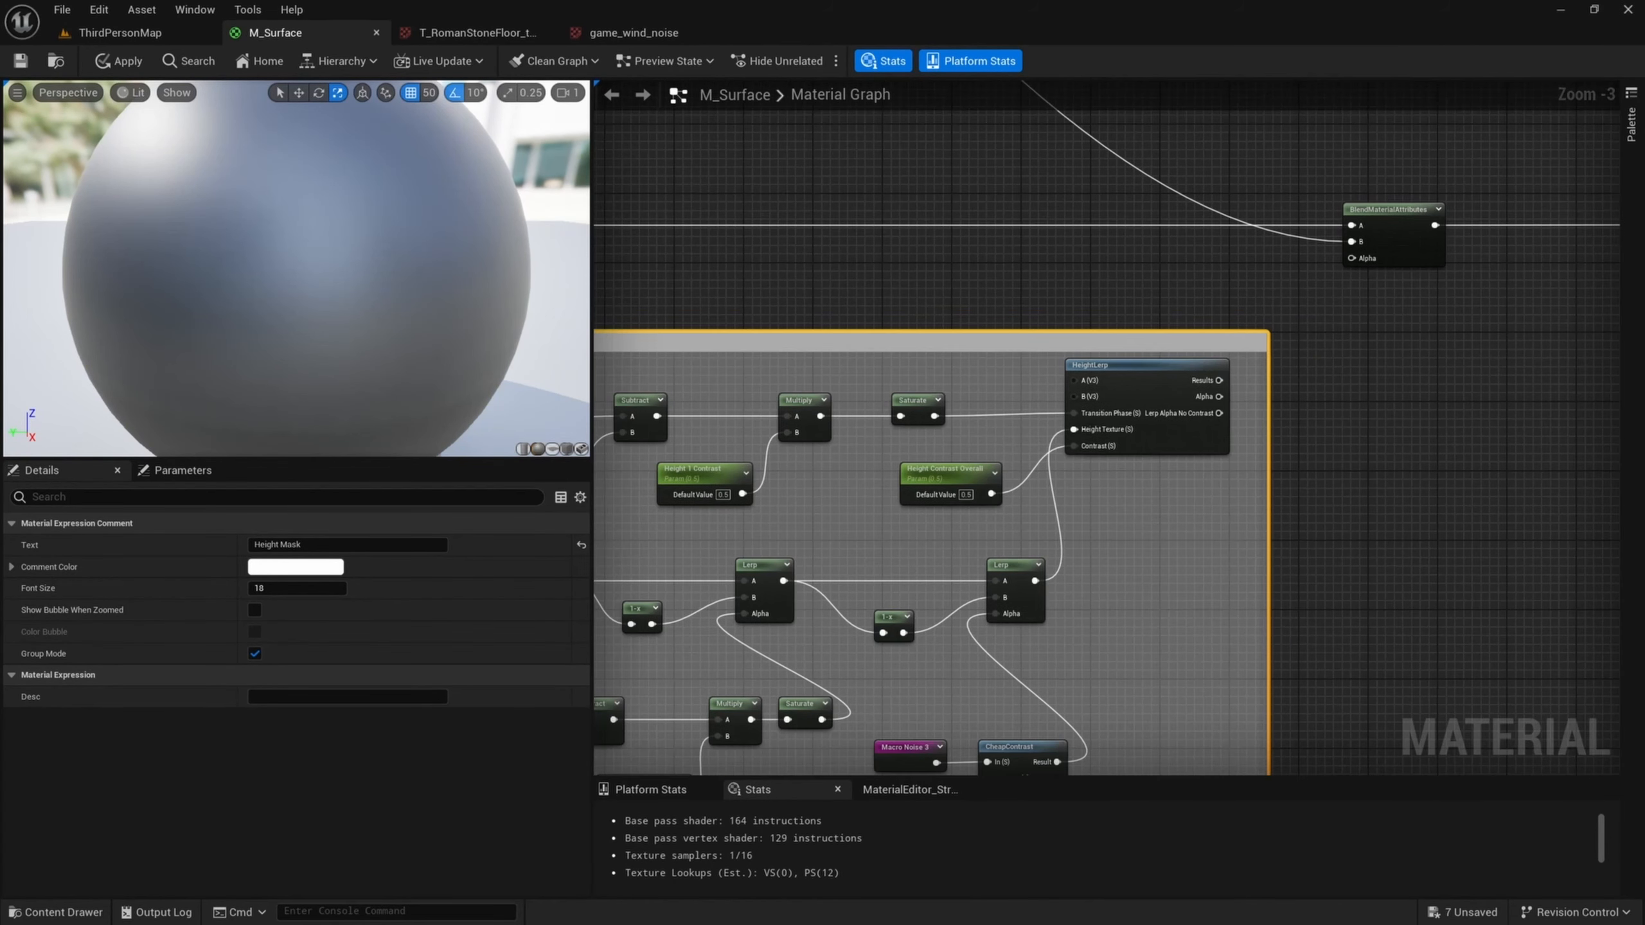
pyautogui.moveTo(1229, 403); pyautogui.dragTo(1351, 257)
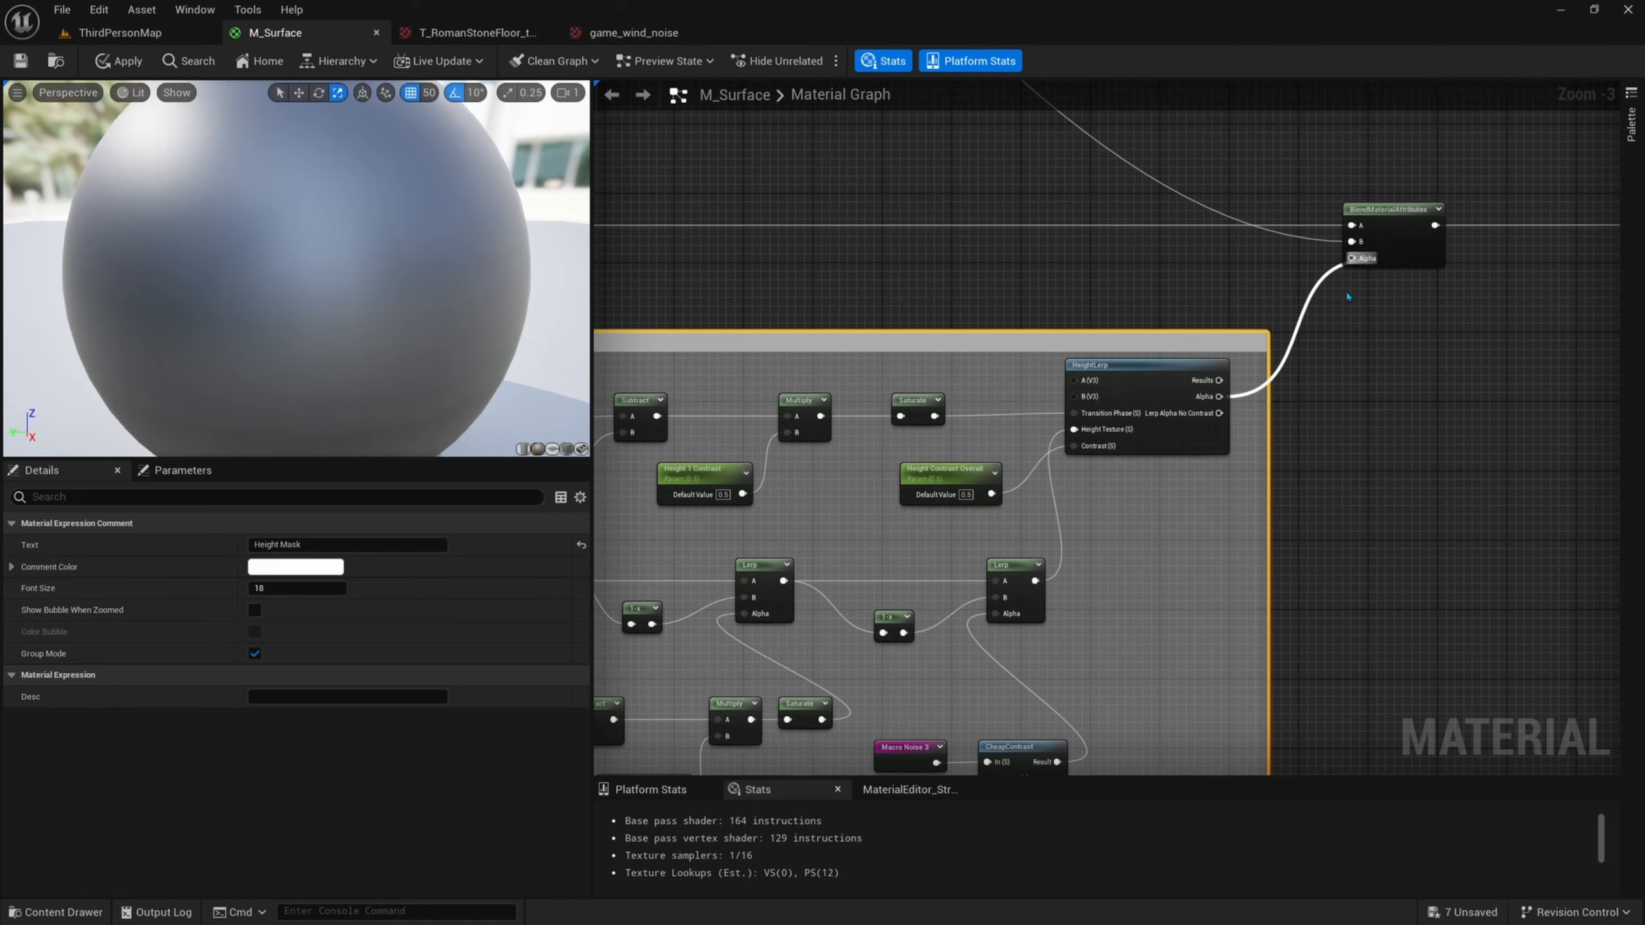
pyautogui.click(1391, 211)
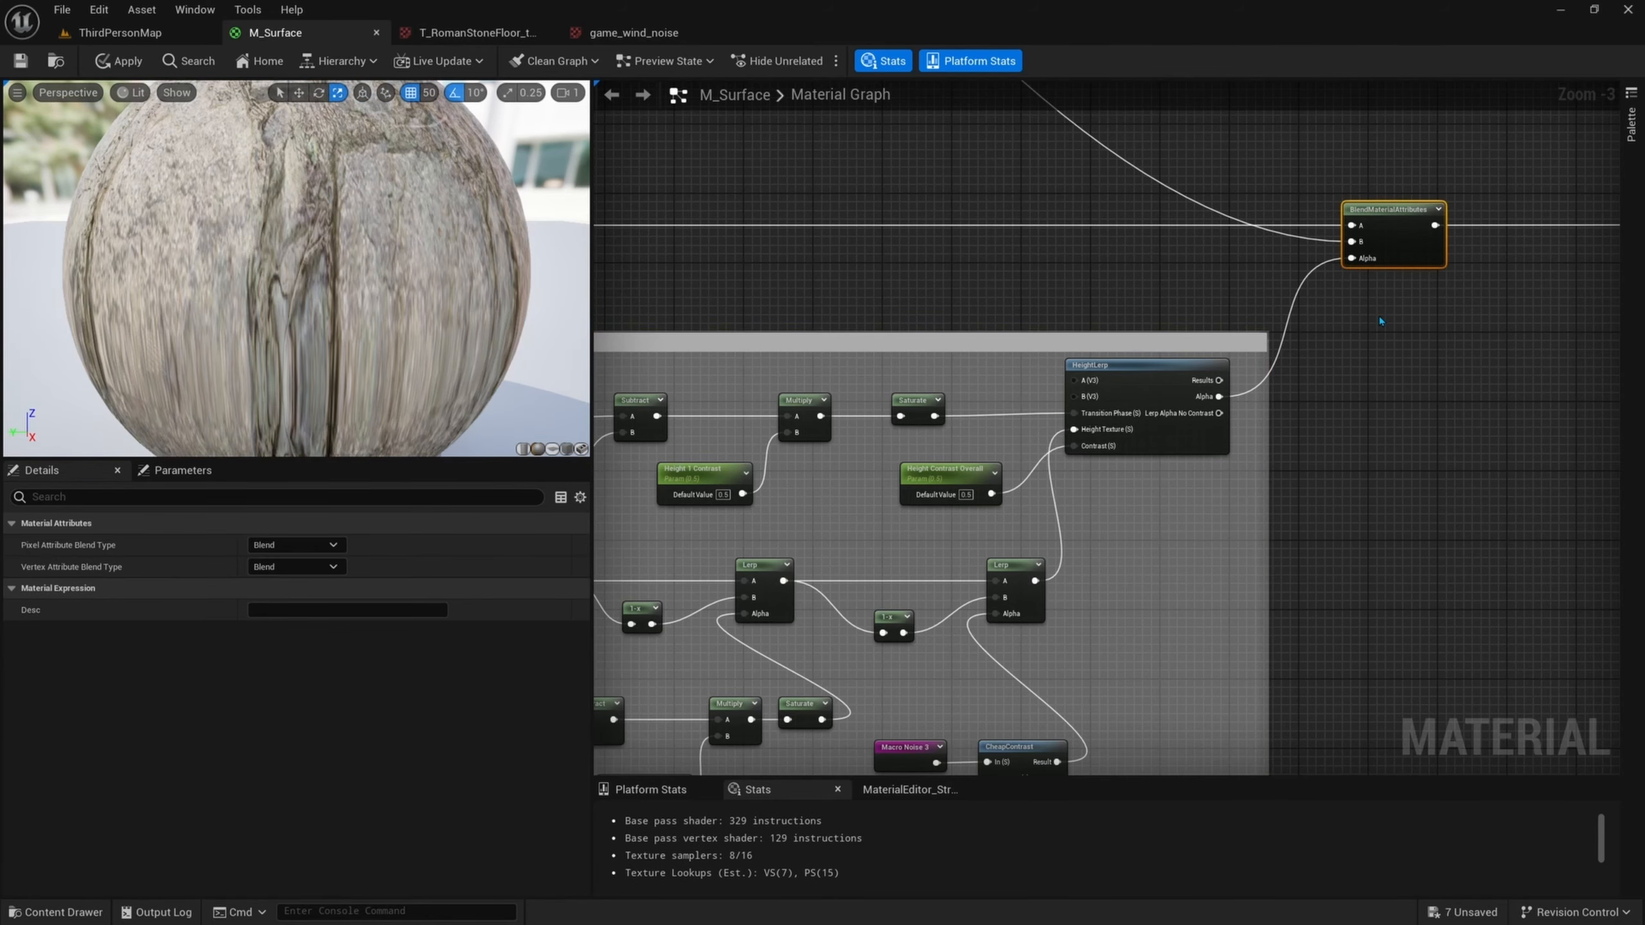
# - Set the default value of the Macro Noise Scale parameter in the Noise Variation section to 5000
pyautogui.moveTo(1100, 322); pyautogui.dragTo(1278, 242, button='right')
pyautogui.scroll(-1, 1284, 236)
pyautogui.moveTo(1174, 242); pyautogui.dragTo(1193, 271, button='right')
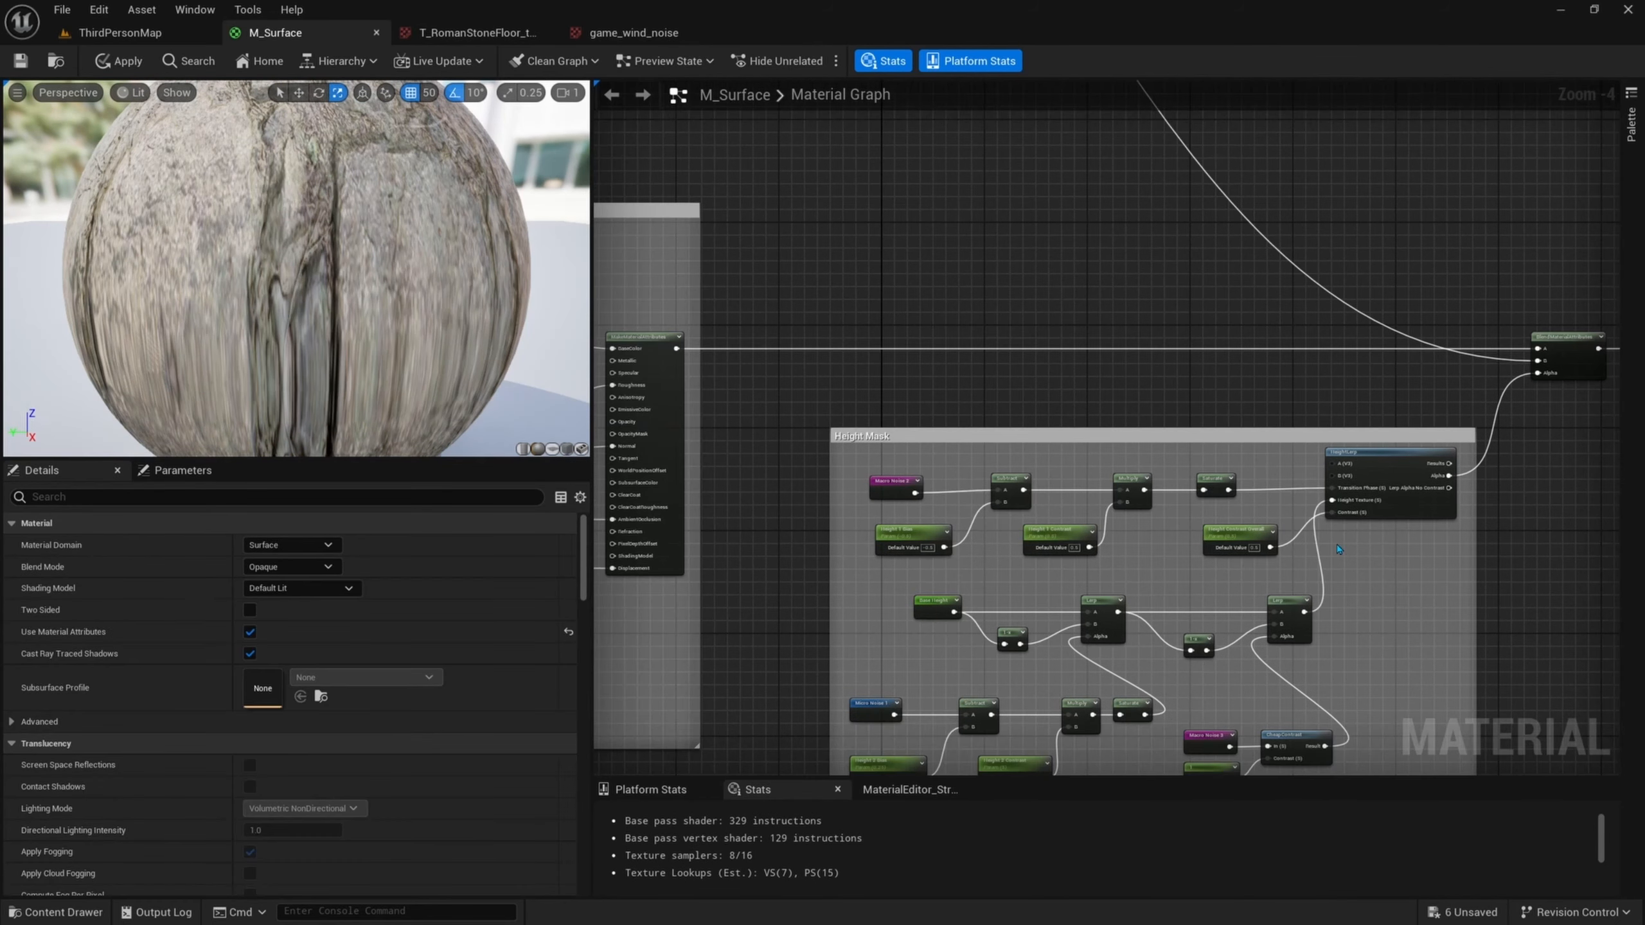
pyautogui.moveTo(1491, 430); pyautogui.dragTo(1475, 366, button='right')
pyautogui.moveTo(1474, 363); pyautogui.dragTo(842, 718)
pyautogui.scroll(-2, 696, 173)
pyautogui.moveTo(696, 172); pyautogui.dragTo(1014, 415, button='right')
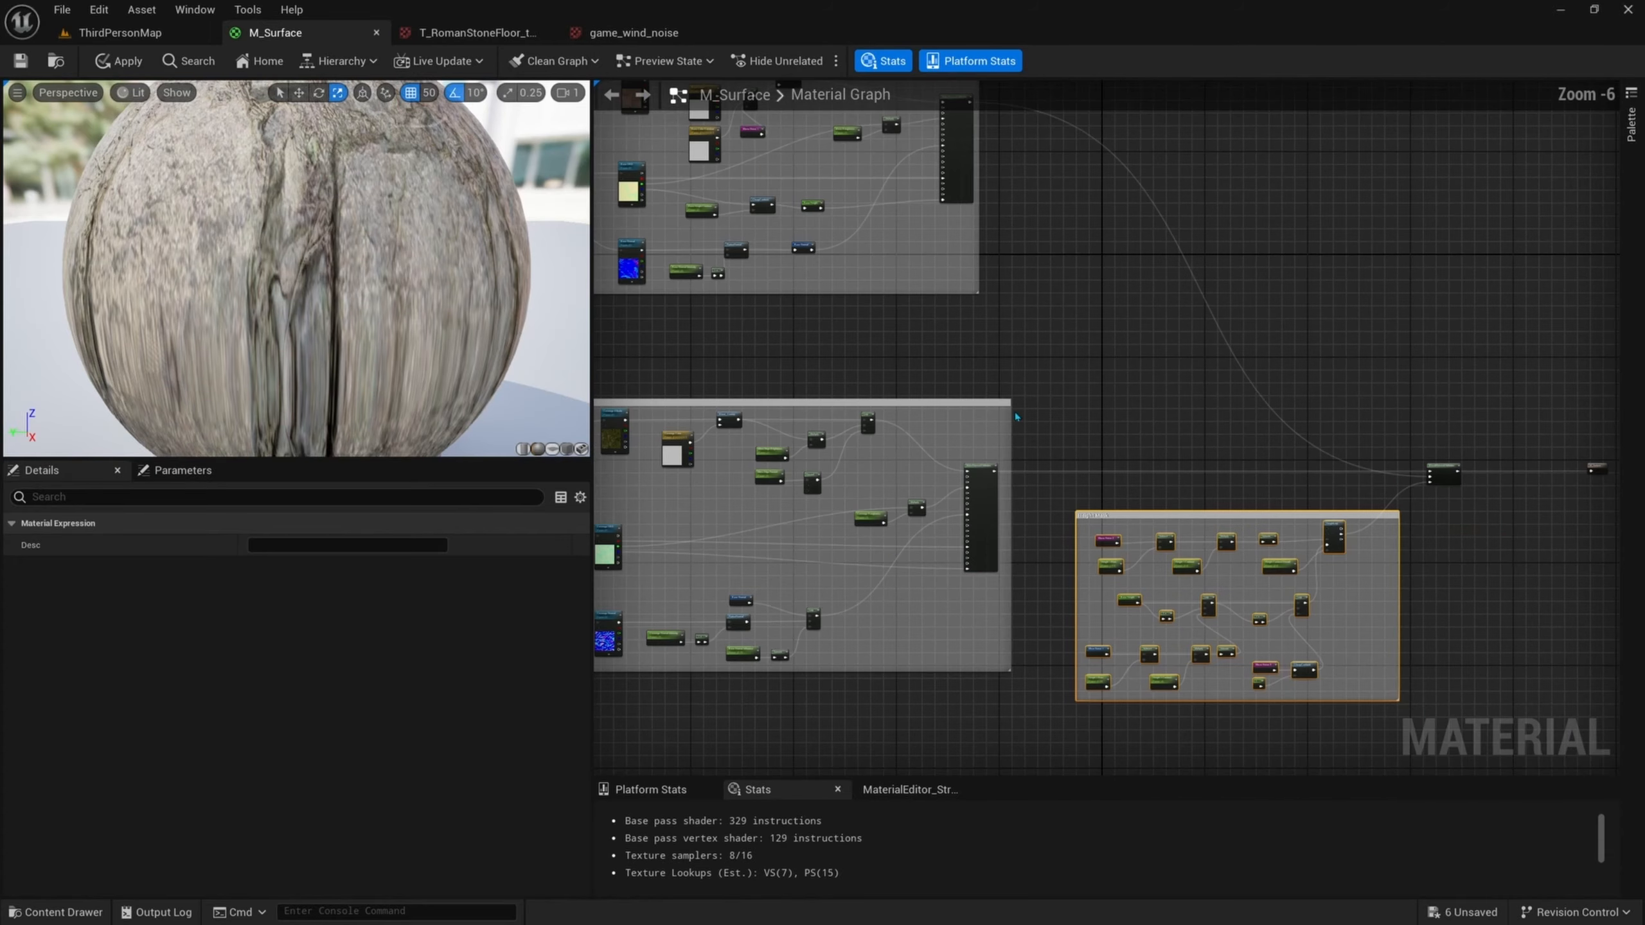
pyautogui.moveTo(772, 158); pyautogui.dragTo(1069, 466, button='right')
pyautogui.scroll(3, 673, 209)
pyautogui.moveTo(673, 233); pyautogui.dragTo(874, 318, button='right')
pyautogui.scroll(2, 874, 317)
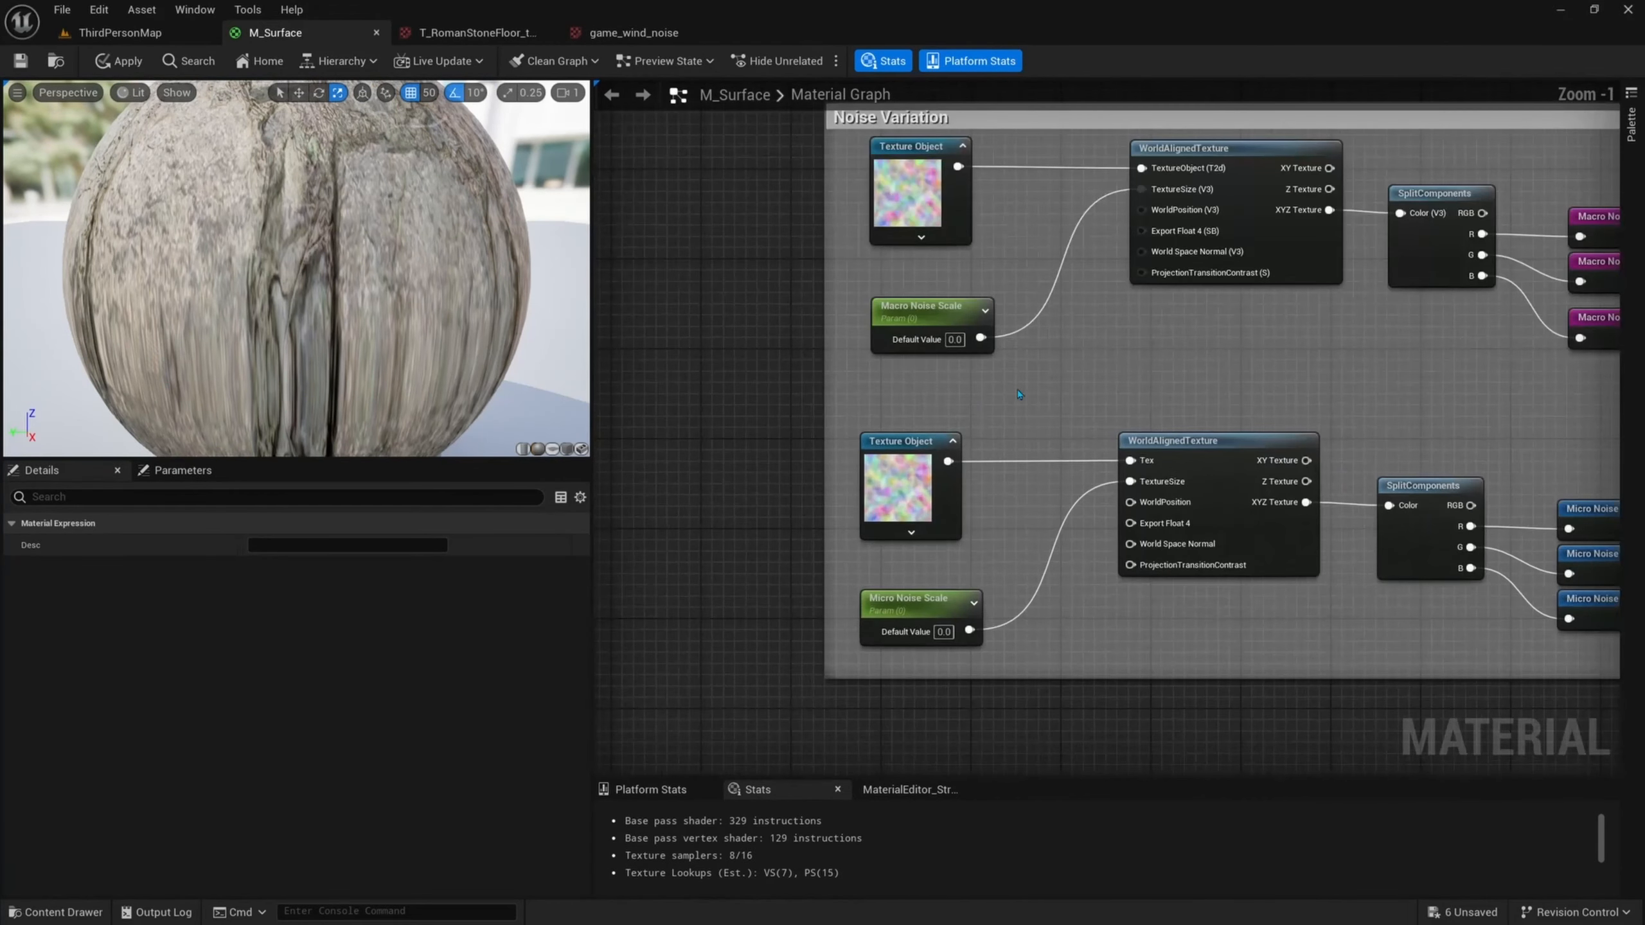
pyautogui.click(901, 317)
pyautogui.click(329, 588)
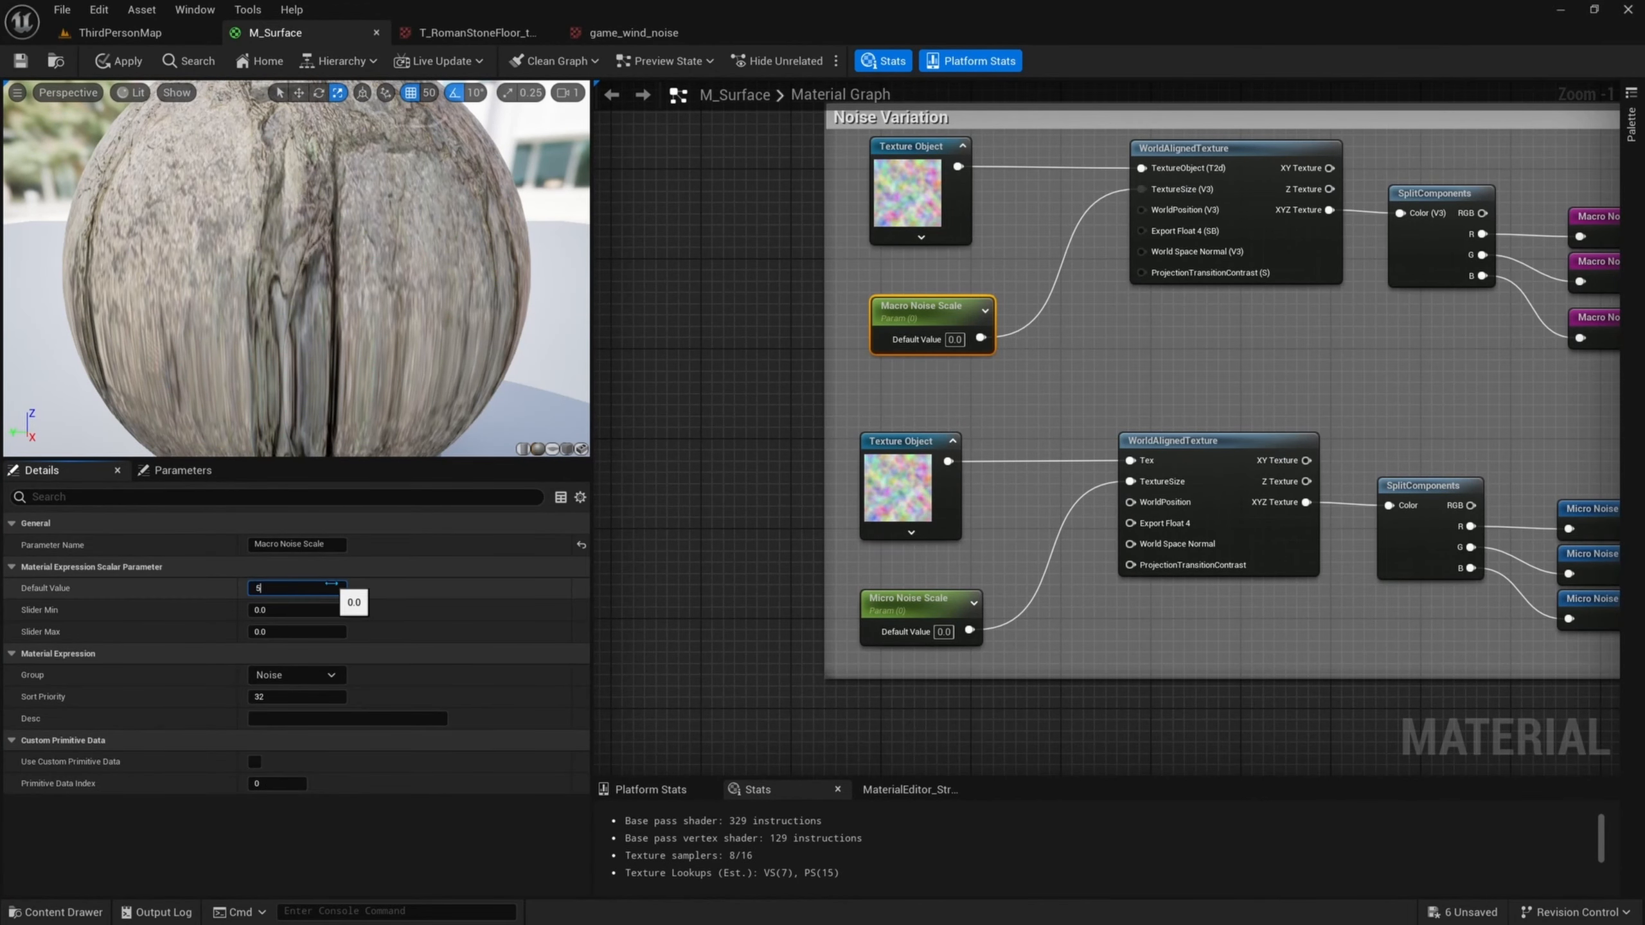
pyautogui.write('5000')
pyautogui.press('Return')
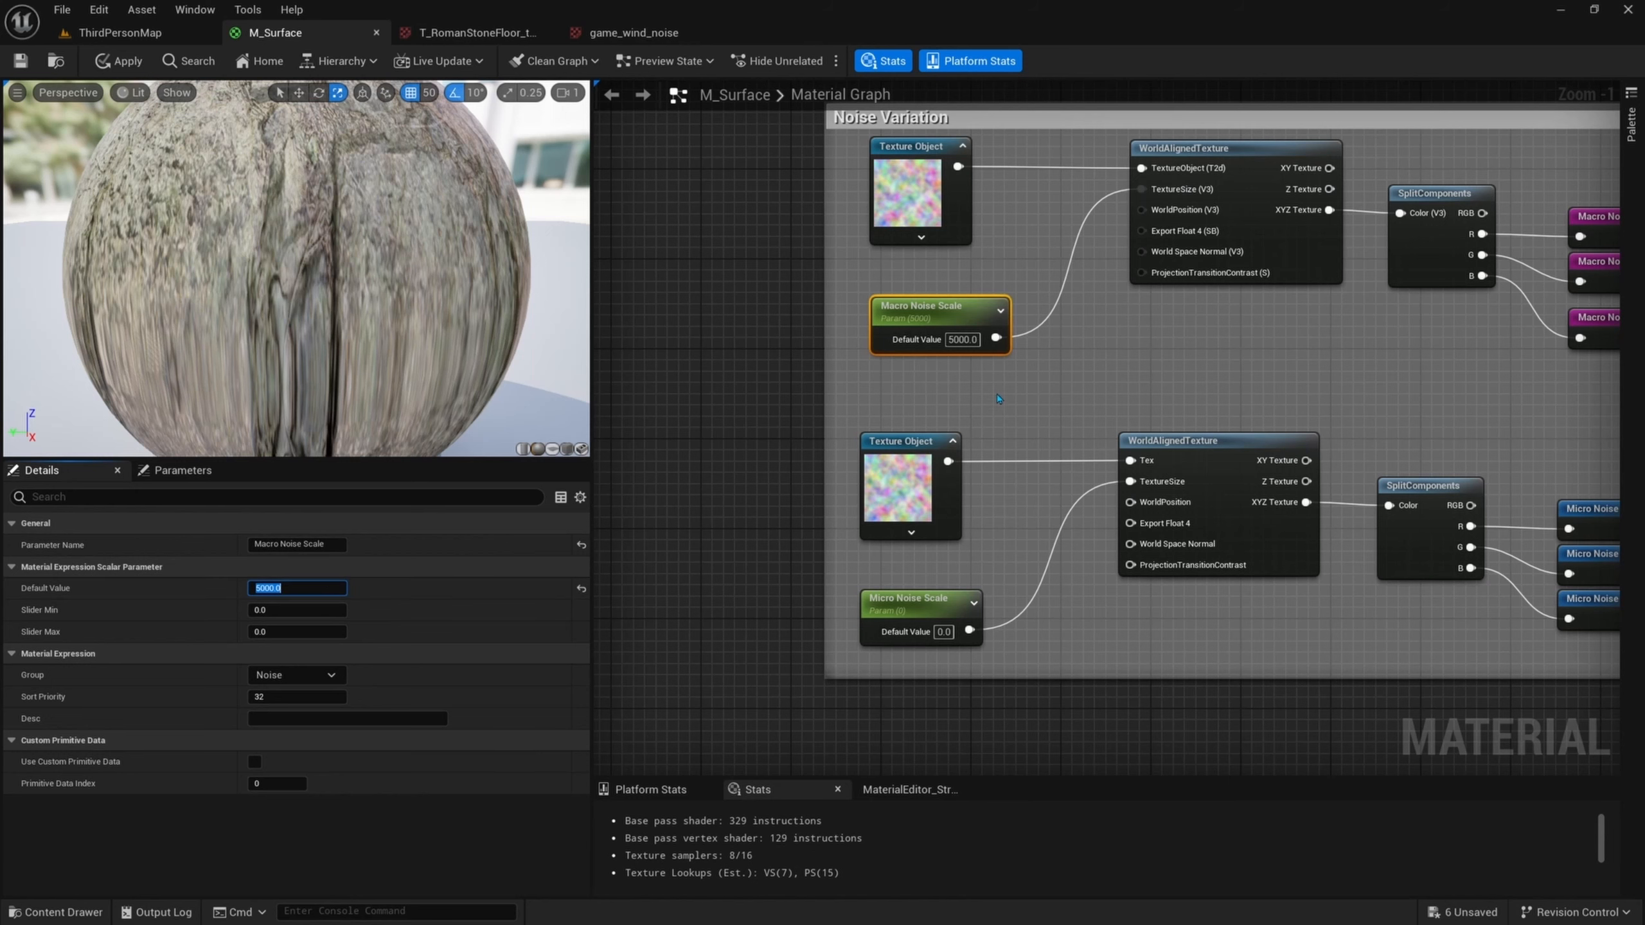
# - Set the default value of the Micro Noise Scale parameter to 4000 and save the material
pyautogui.click(900, 593)
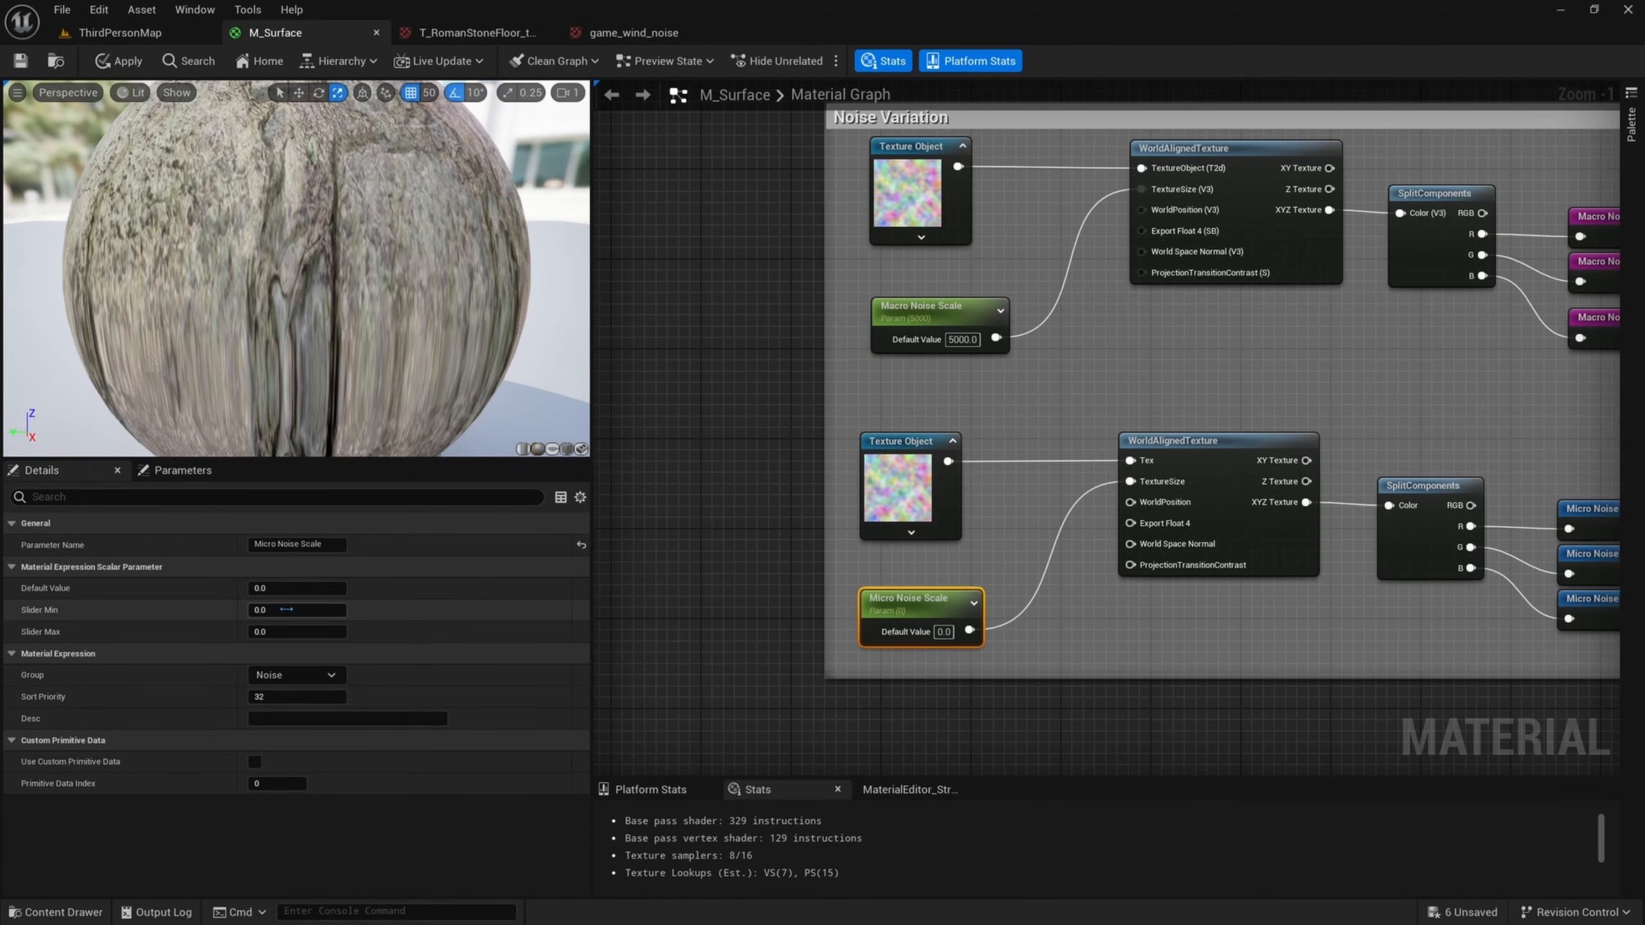
pyautogui.click(281, 588)
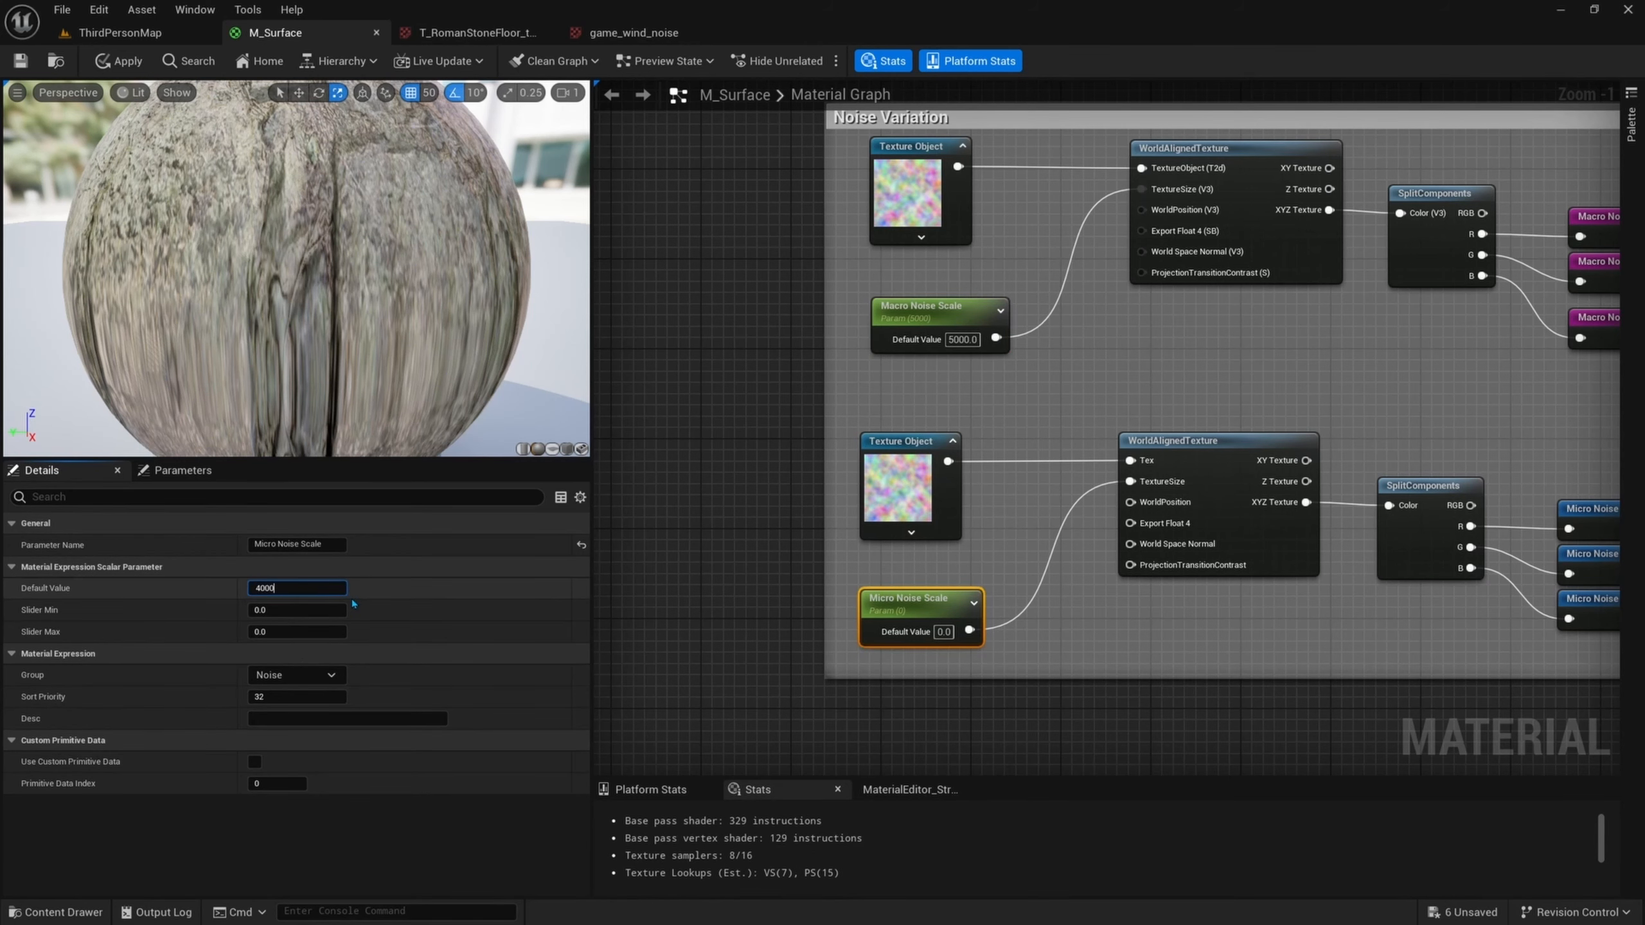
pyautogui.press('Return')
pyautogui.moveTo(832, 379); pyautogui.dragTo(812, 372, button='right')
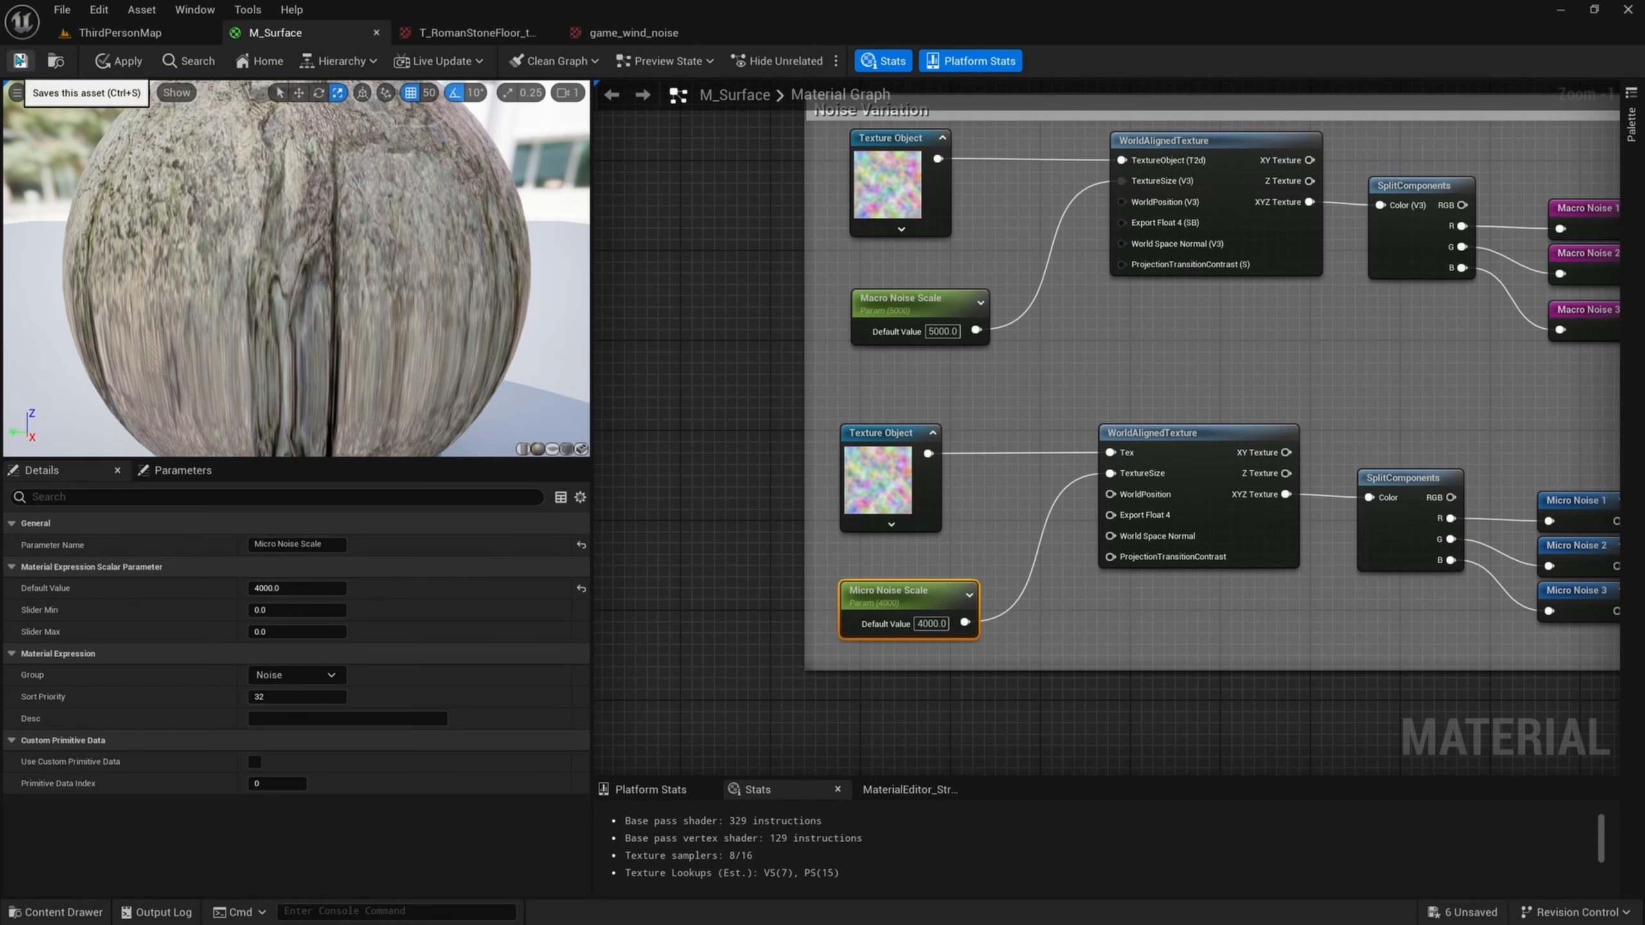
pyautogui.click(20, 61)
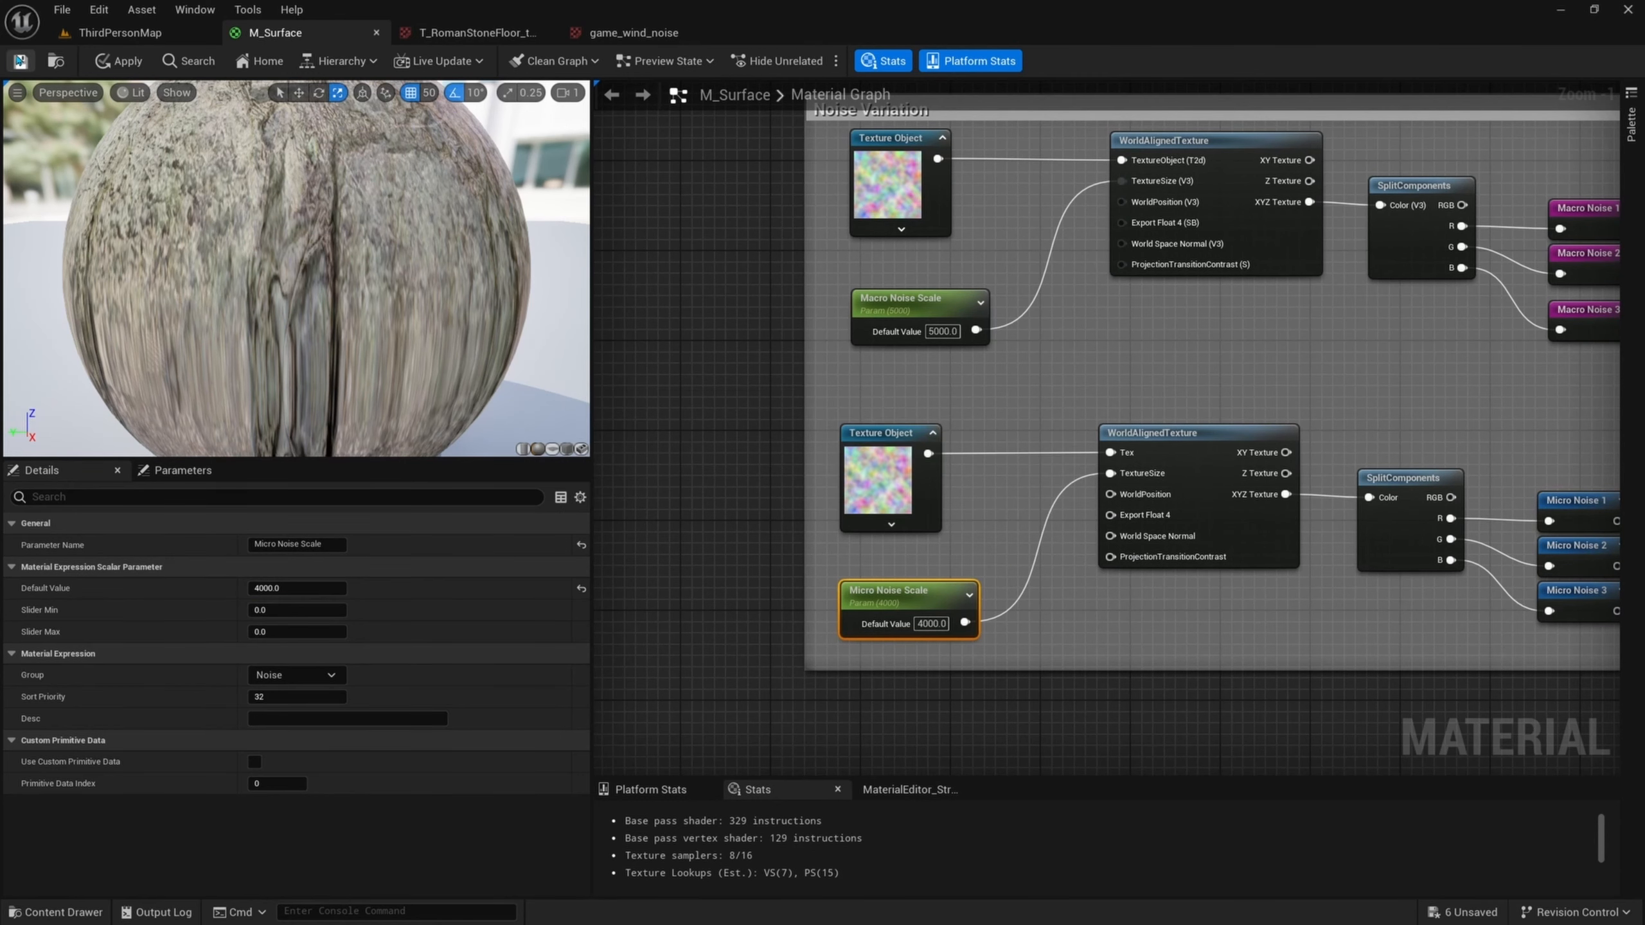
# - In the ThirdPersonMap level editor, create a material instance from M_Surface named MI_Ground
pyautogui.click(186, 33)
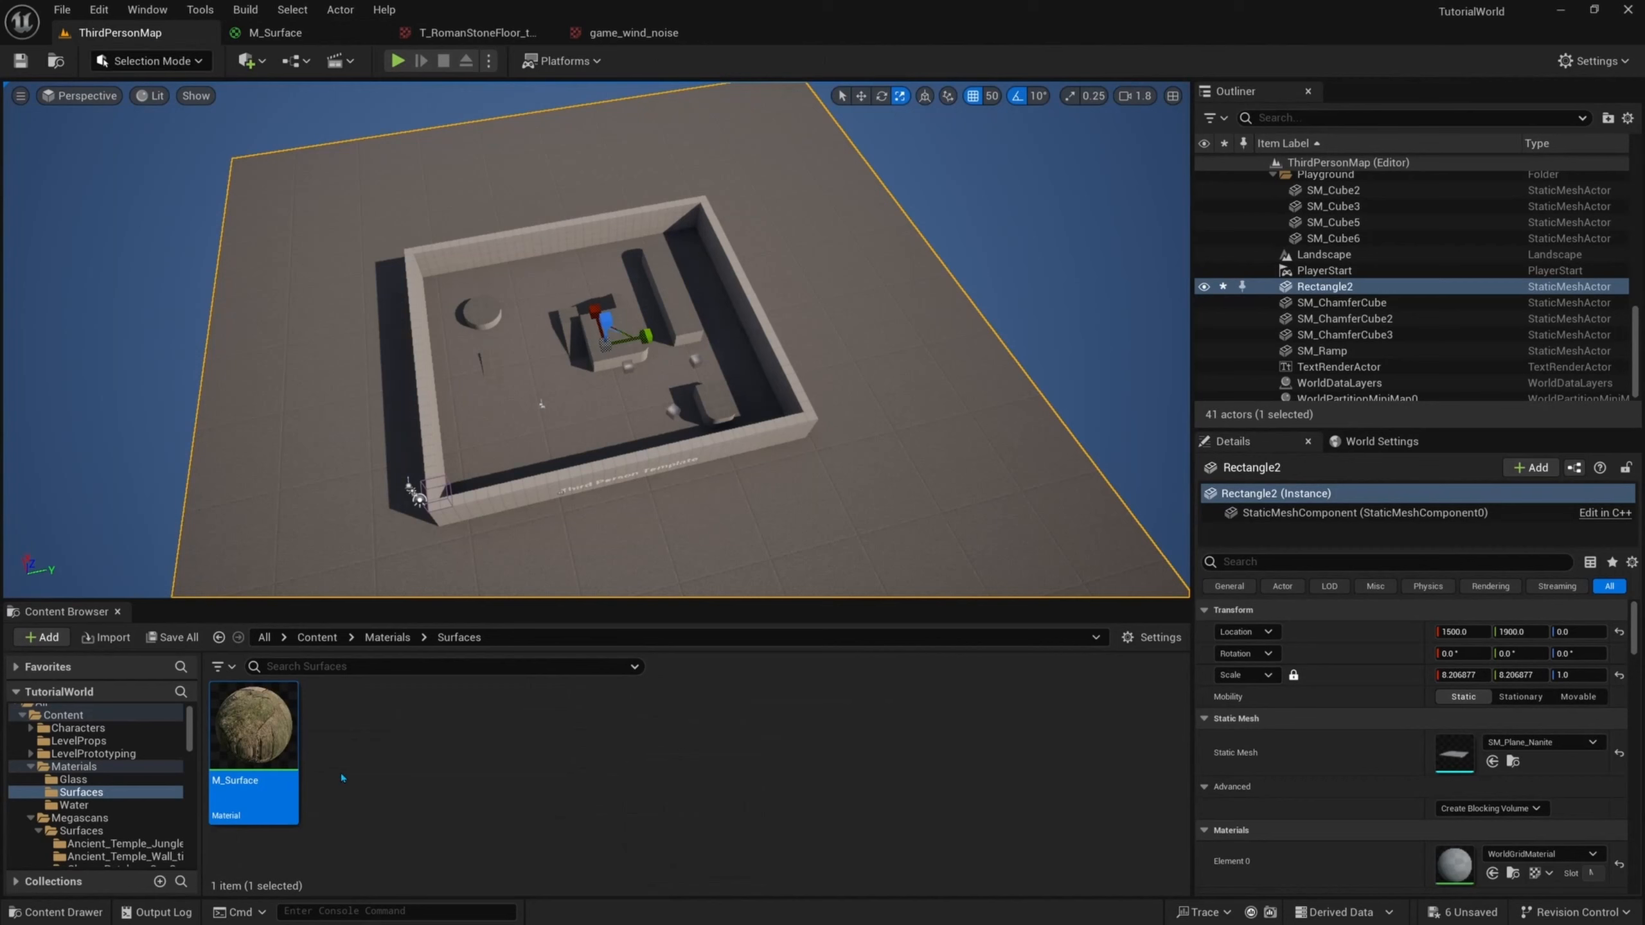
pyautogui.rightClick(275, 735)
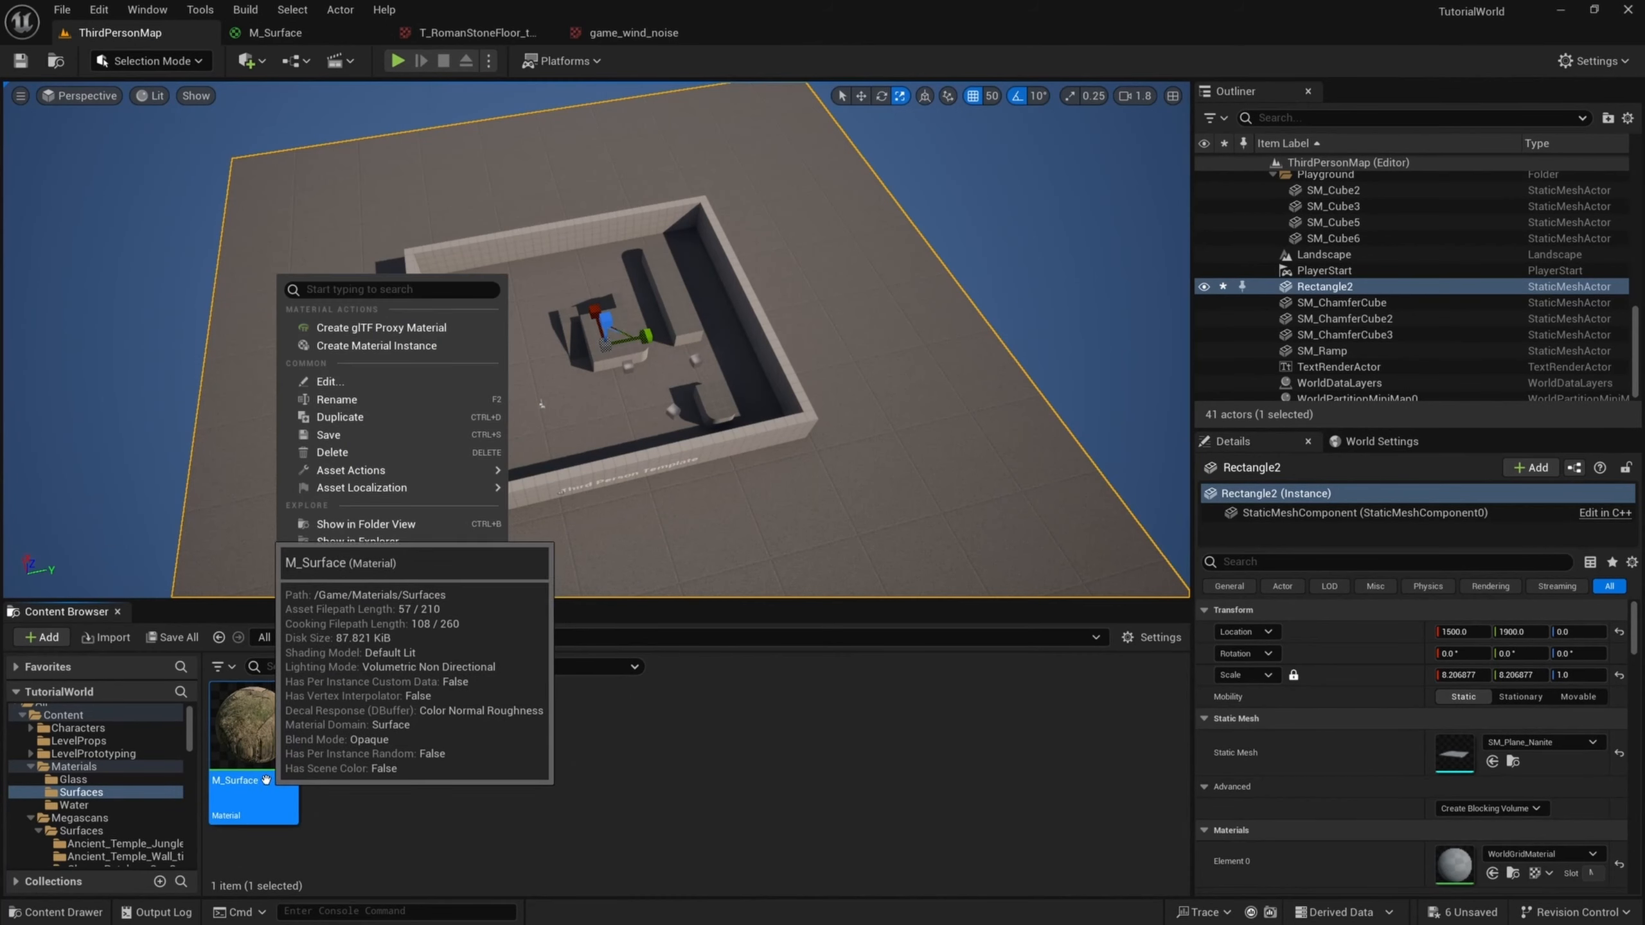
pyautogui.click(401, 348)
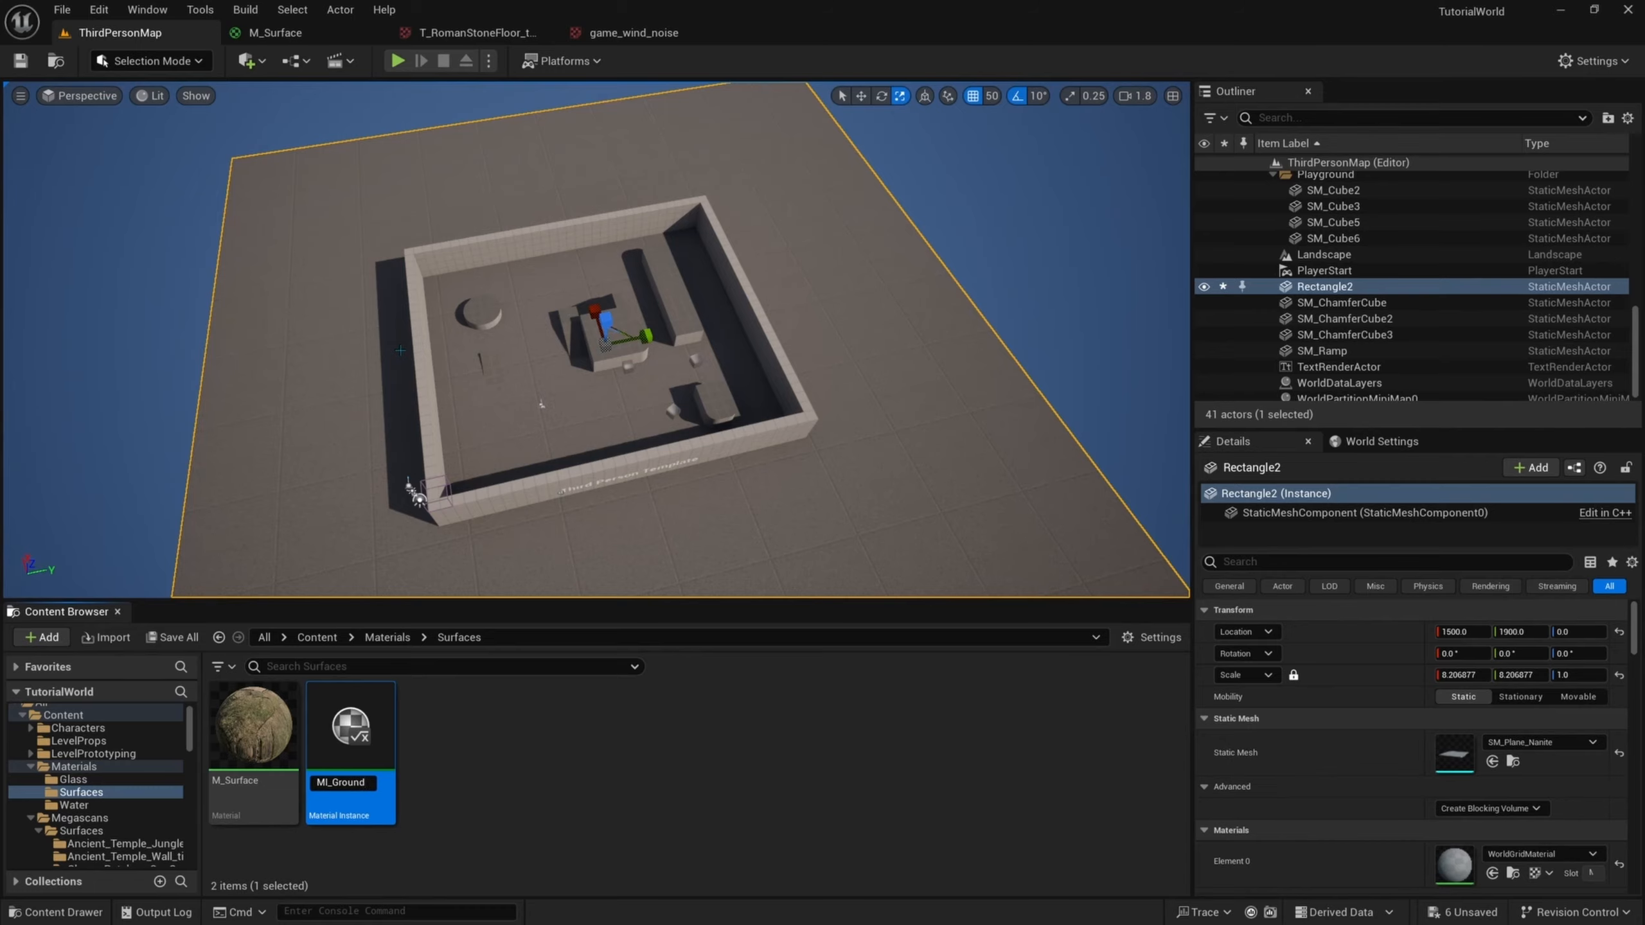
pyautogui.write('MI_Ground')
pyautogui.press('Return')
# - Apply the MI_Ground material instance to the large ground plane in the level
pyautogui.moveTo(596, 363); pyautogui.dragTo(541, 317, button='right')
pyautogui.press('w')
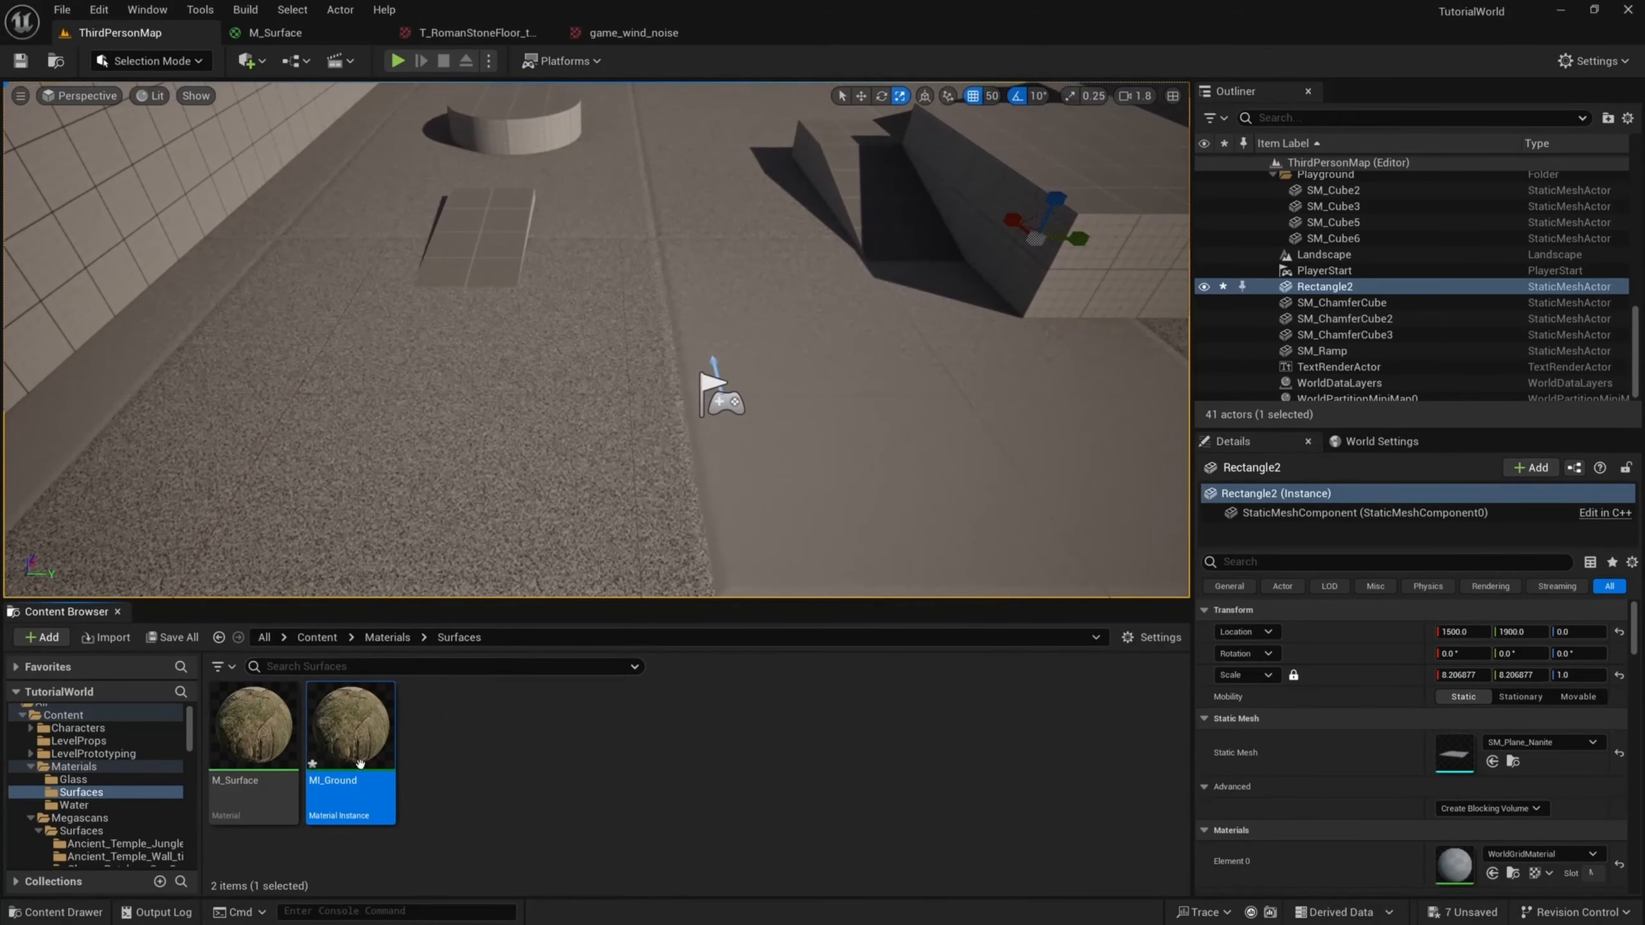
pyautogui.moveTo(357, 755); pyautogui.dragTo(690, 434)
pyautogui.press('w')
pyautogui.moveTo(690, 434); pyautogui.dragTo(829, 434, button='right')
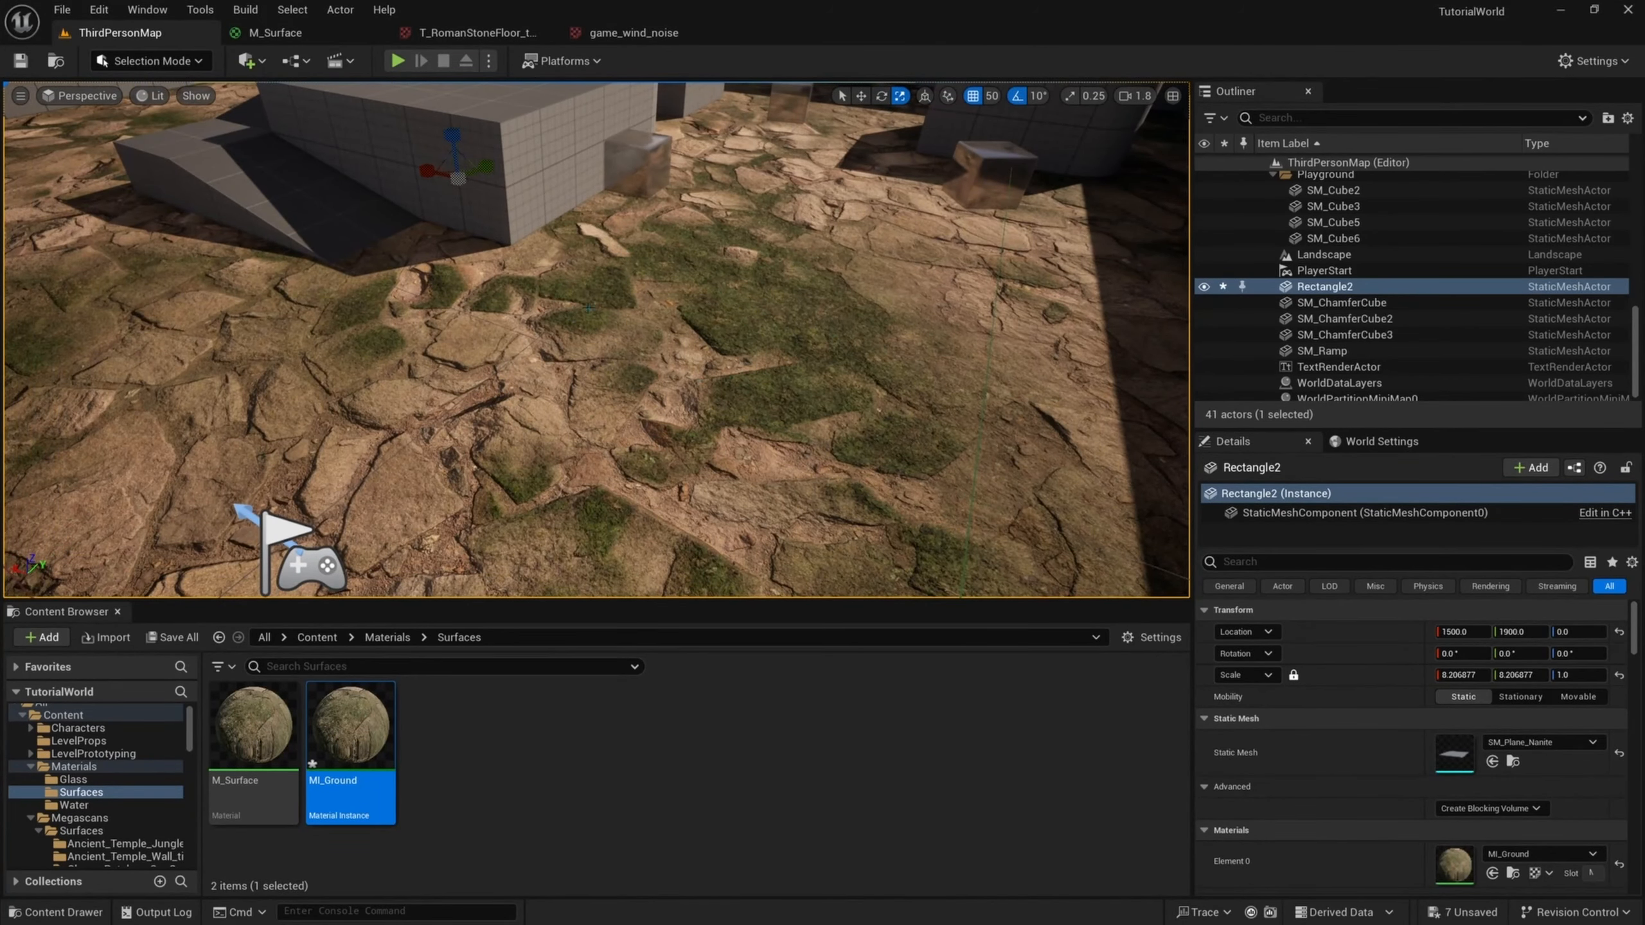
# - Examine the stone and moss blend on the ground plane up close near the wall
pyautogui.moveTo(582, 324); pyautogui.dragTo(395, 334, button='right')
pyautogui.press('w')
pyautogui.press('e')
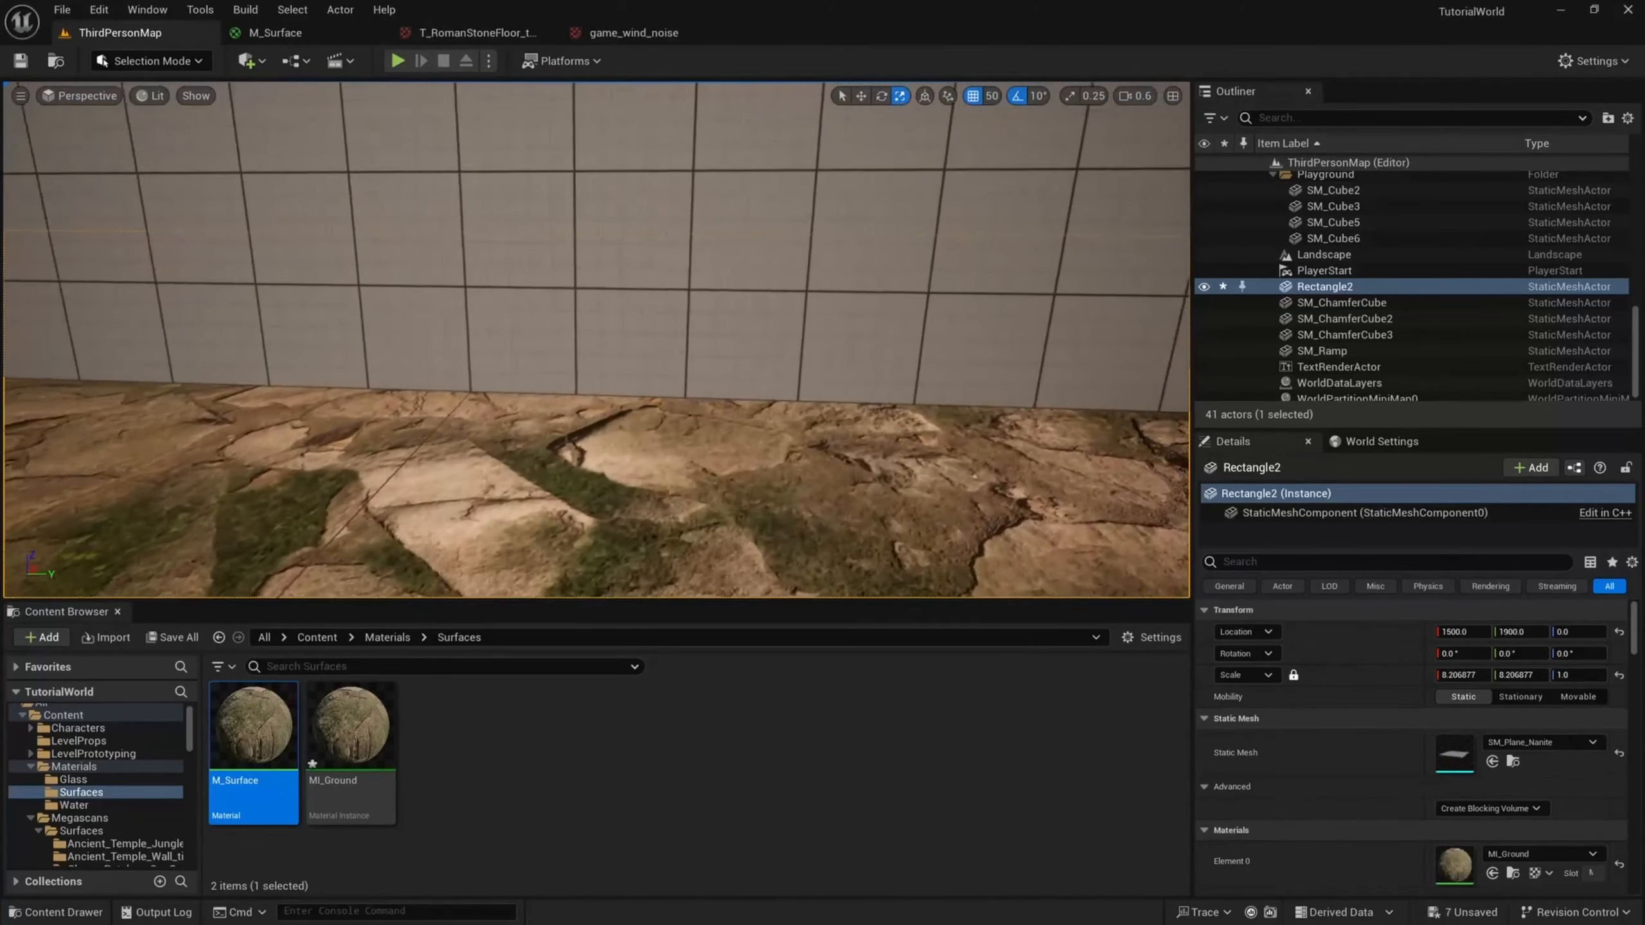
pyautogui.press('w')
pyautogui.moveTo(672, 316)
pyautogui.mouseDown(button='right')
pyautogui.moveTo(672, 350)
pyautogui.moveTo(671, 316)
pyautogui.mouseUp(button='right')
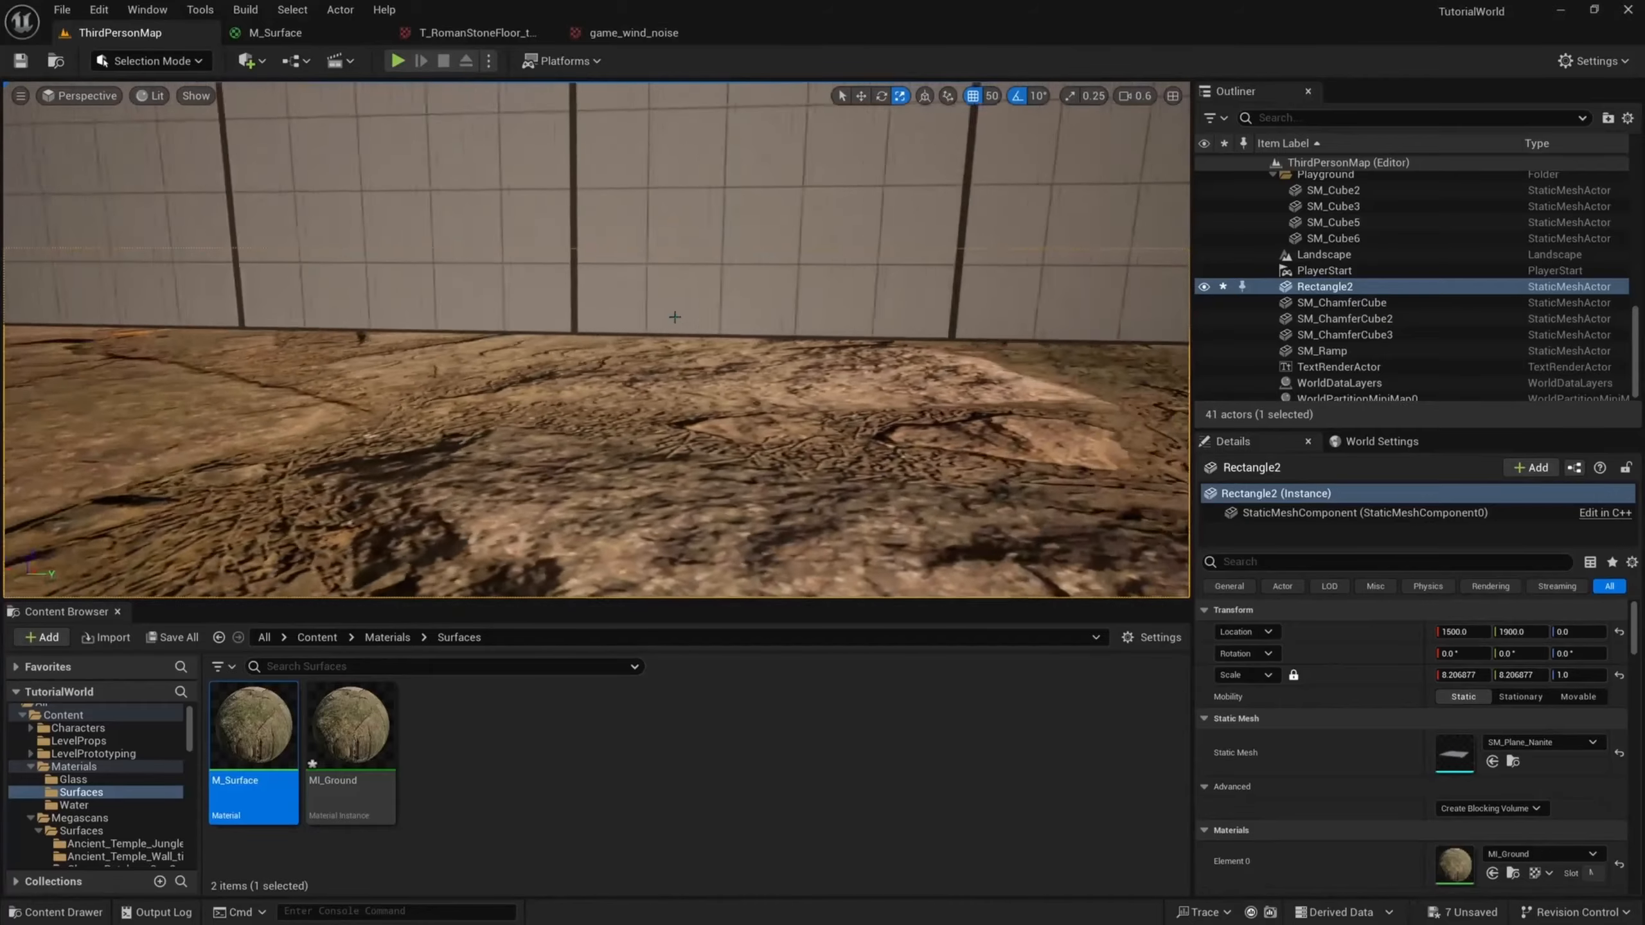
pyautogui.press('q')
pyautogui.moveTo(950, 358); pyautogui.dragTo(950, 358, button='right')
pyautogui.press('s')
pyautogui.scroll(-1, 950, 358)
pyautogui.press('e')
pyautogui.press('s')
pyautogui.moveTo(728, 325)
pyautogui.mouseDown(button='right')
pyautogui.moveTo(760, 341)
pyautogui.moveTo(717, 322)
pyautogui.mouseUp(button='right')
pyautogui.press('a')
pyautogui.press('w')
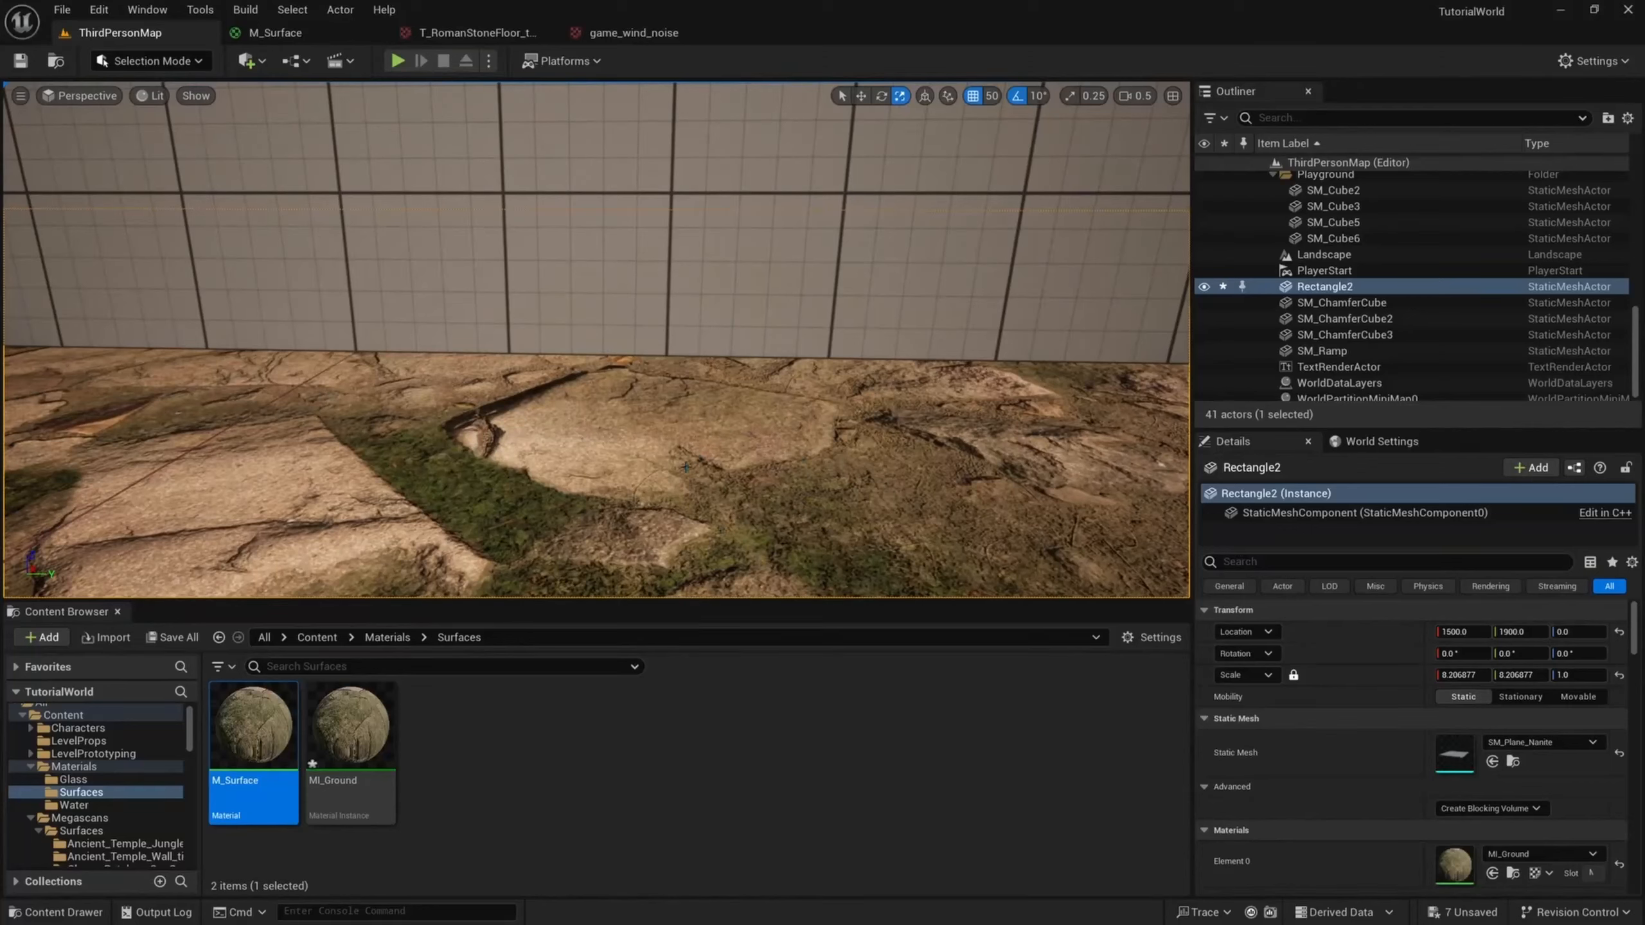
# - Enable tessellation in the Nanite settings of M_Surface and save the material
pyautogui.doubleClick(253, 729)
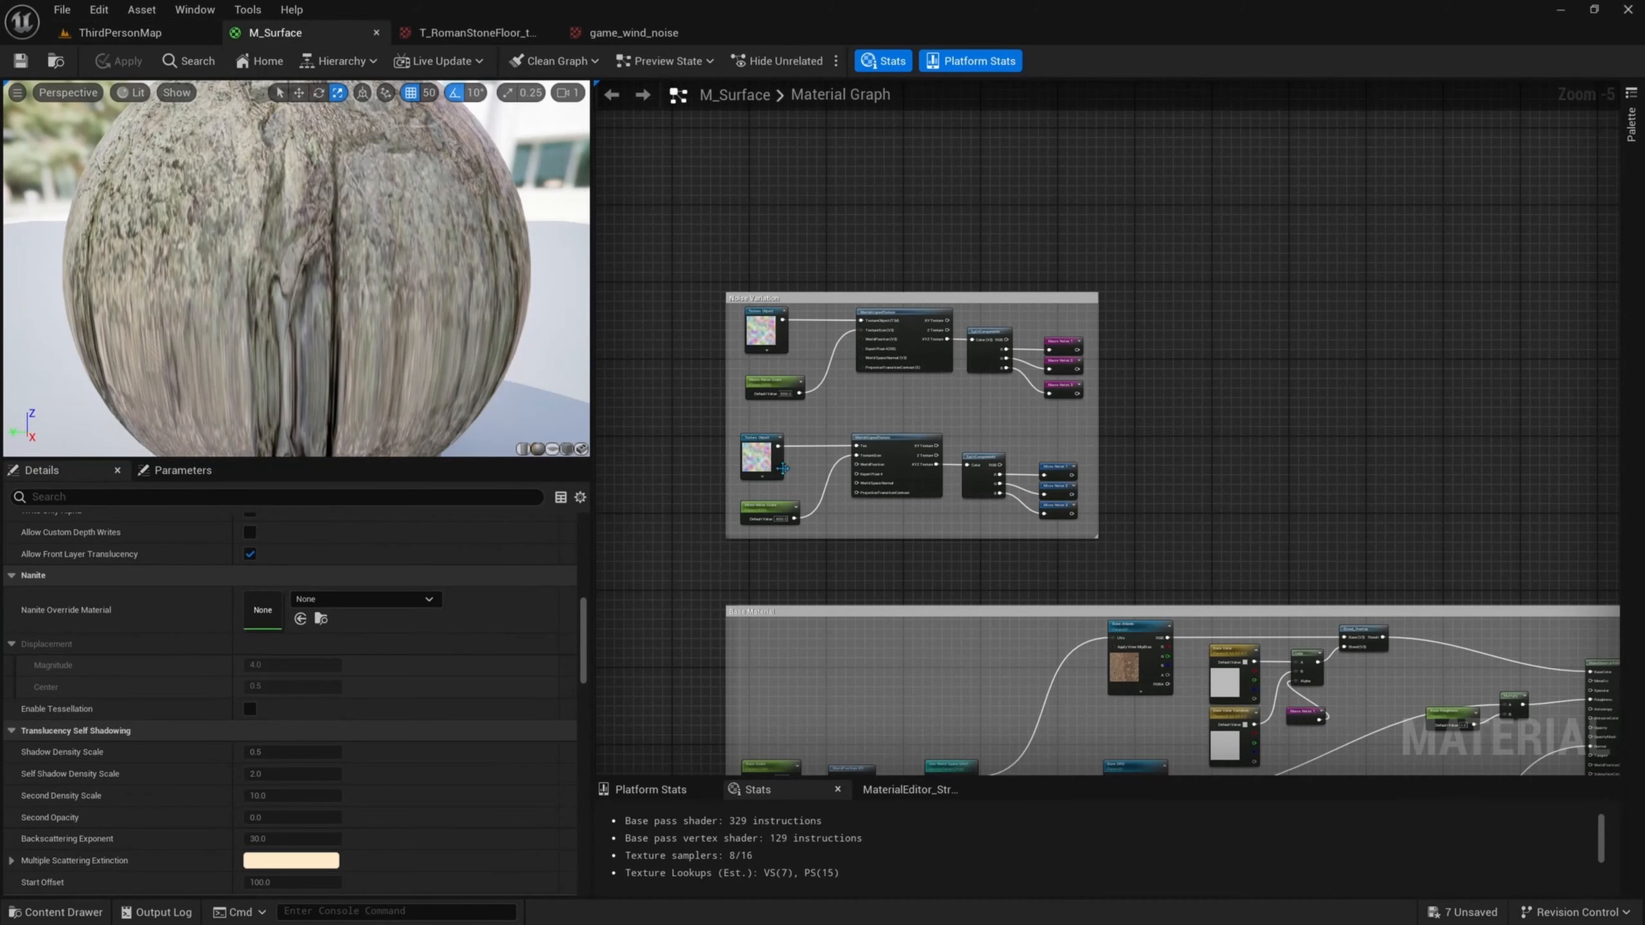
pyautogui.scroll(4, 453, 615)
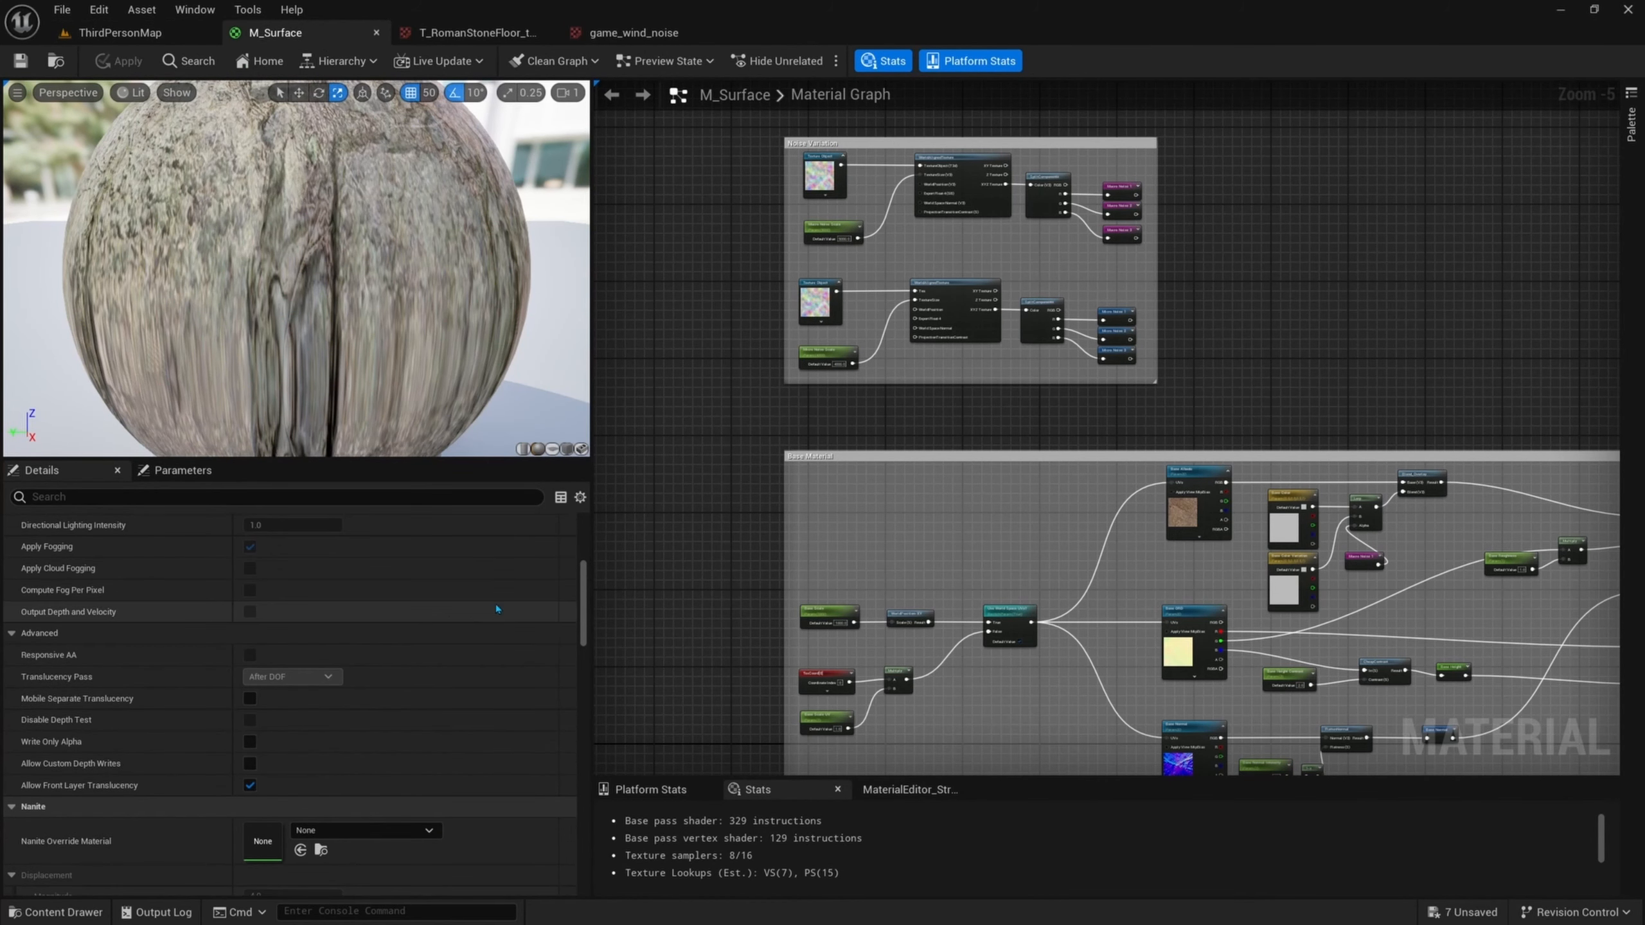
pyautogui.scroll(-4, 396, 637)
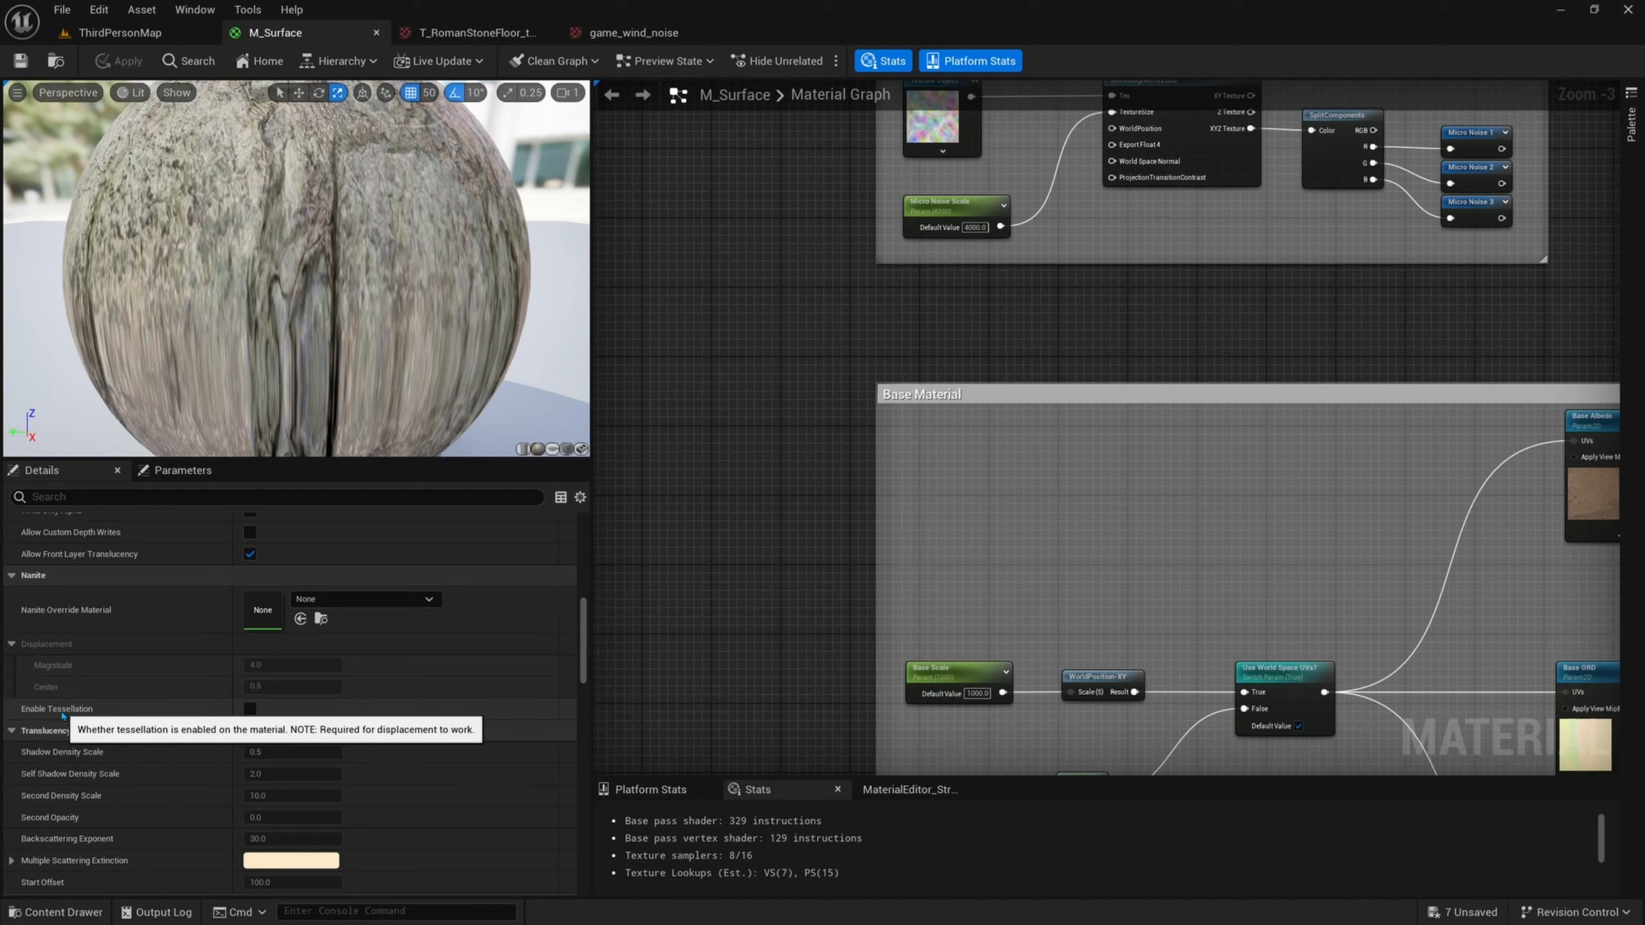
pyautogui.moveTo(583, 637)
pyautogui.mouseDown()
pyautogui.moveTo(583, 566)
pyautogui.moveTo(583, 637)
pyautogui.mouseUp()
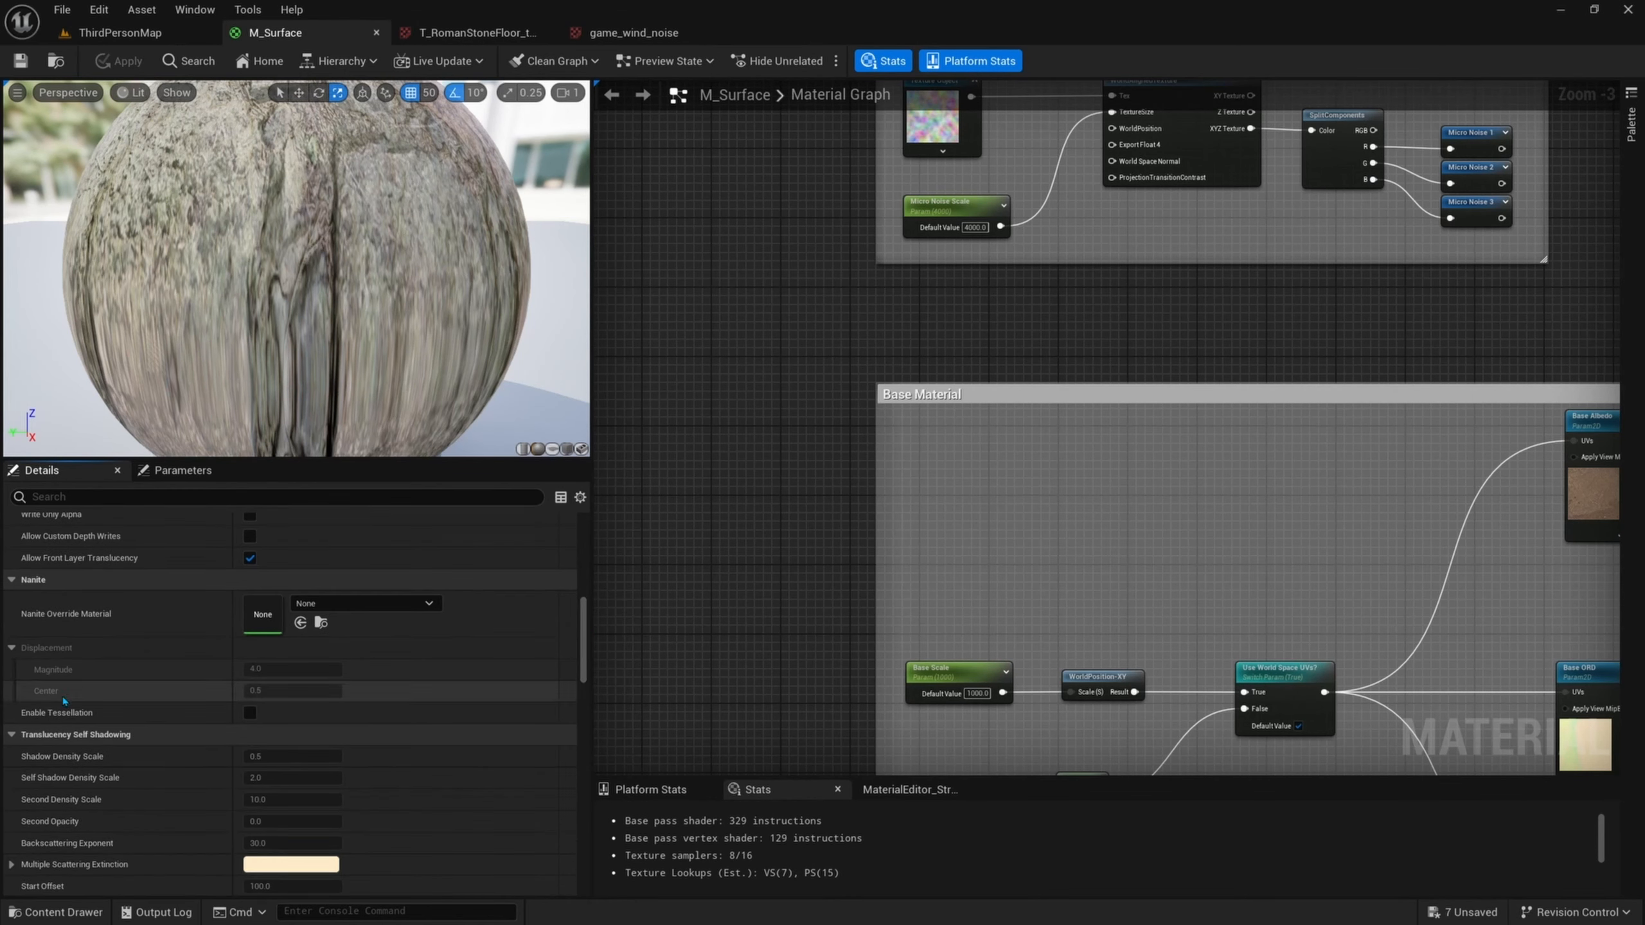
pyautogui.click(254, 715)
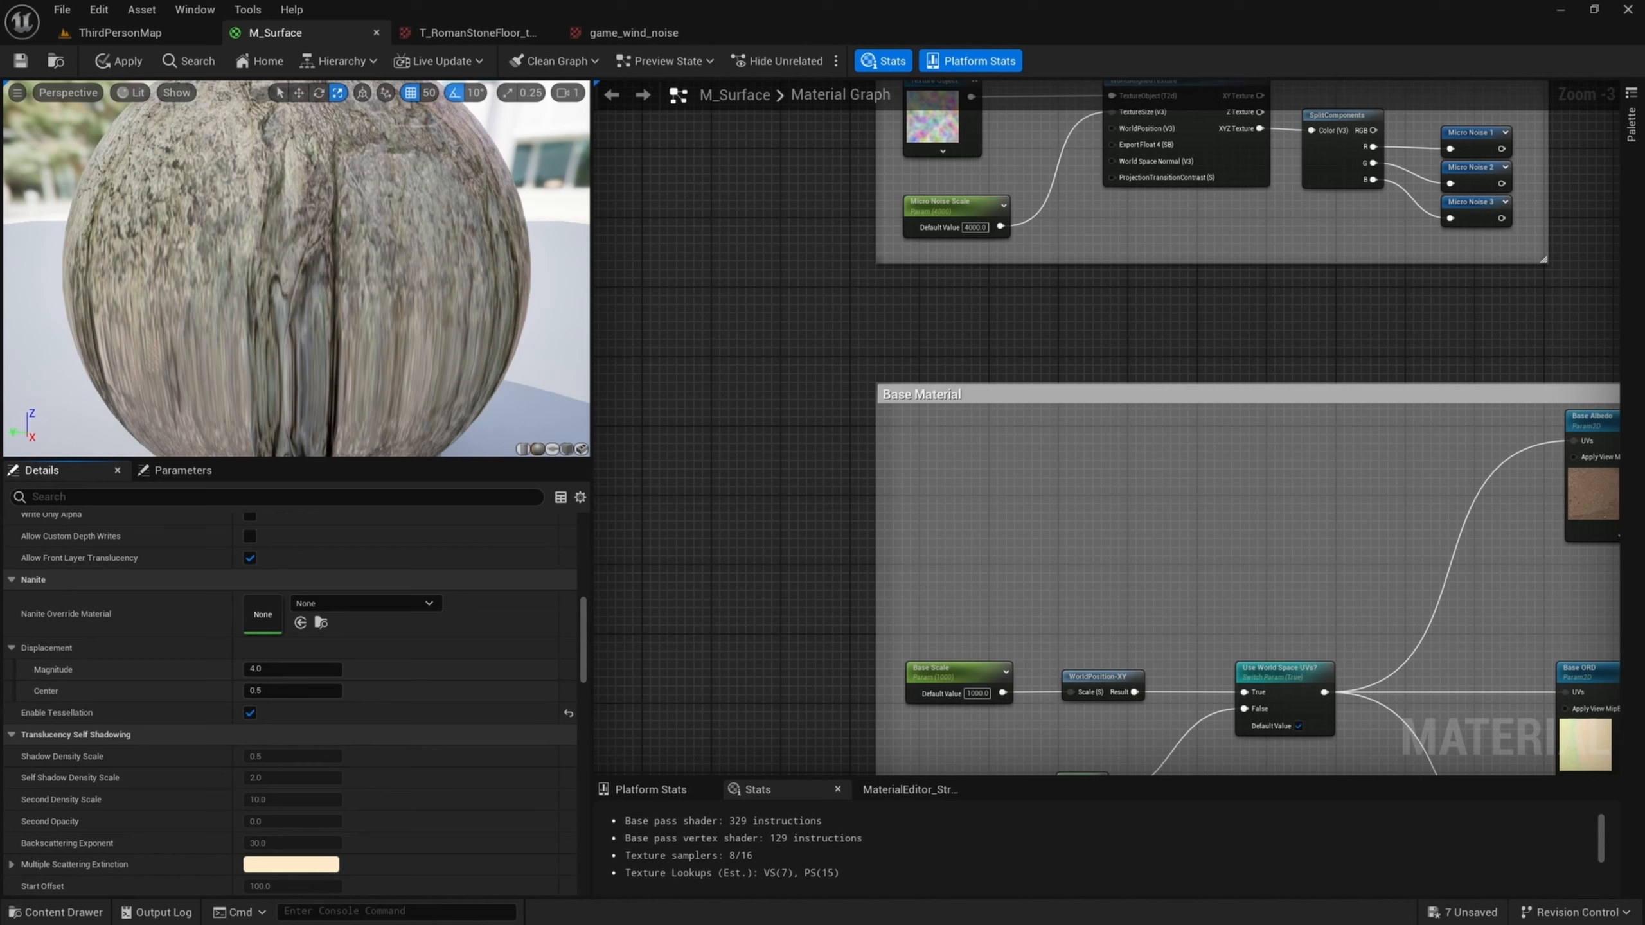
pyautogui.click(33, 60)
# - Set the displacement center of M_Surface to 0 and save the material
pyautogui.click(285, 691)
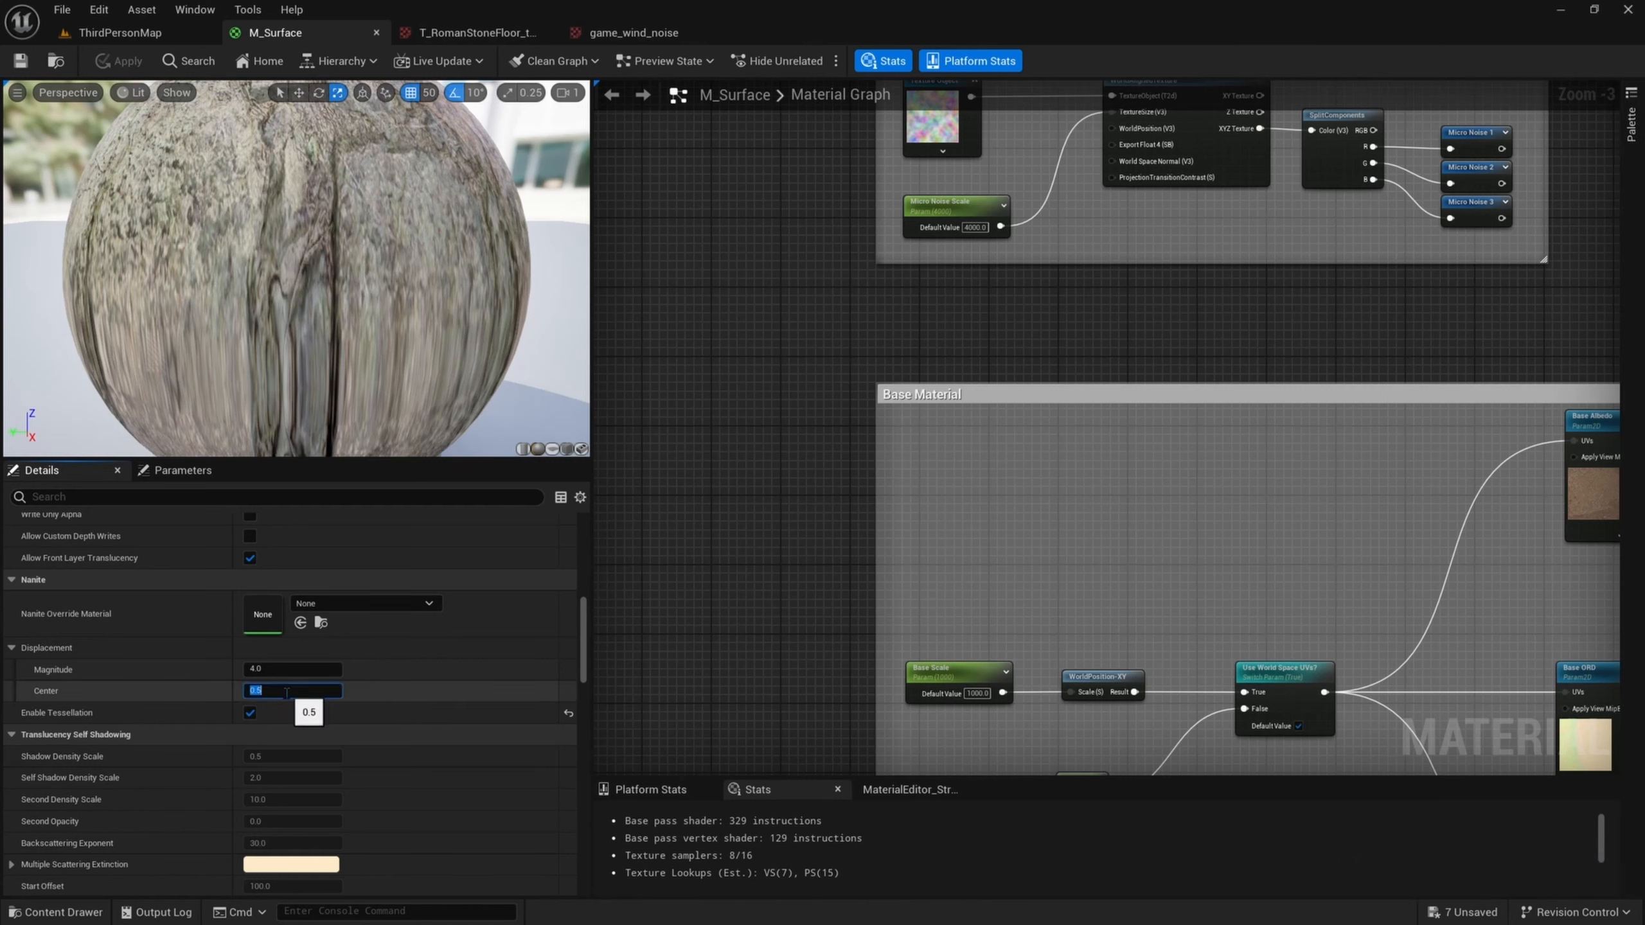
pyautogui.write('0')
pyautogui.press('Return')
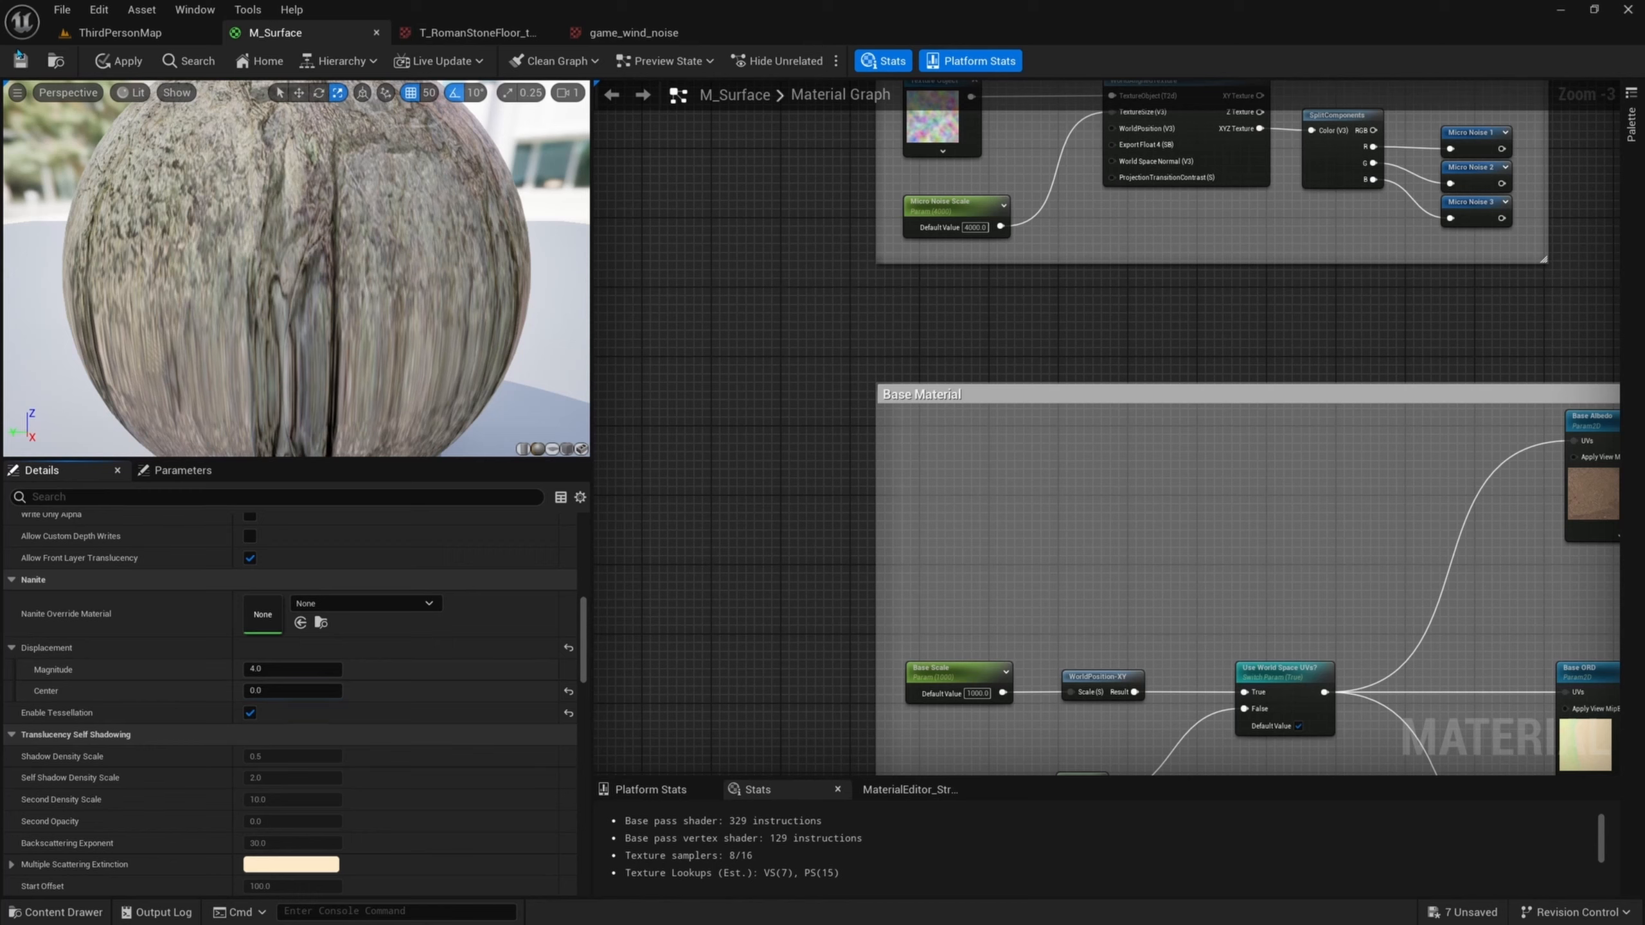
pyautogui.click(20, 61)
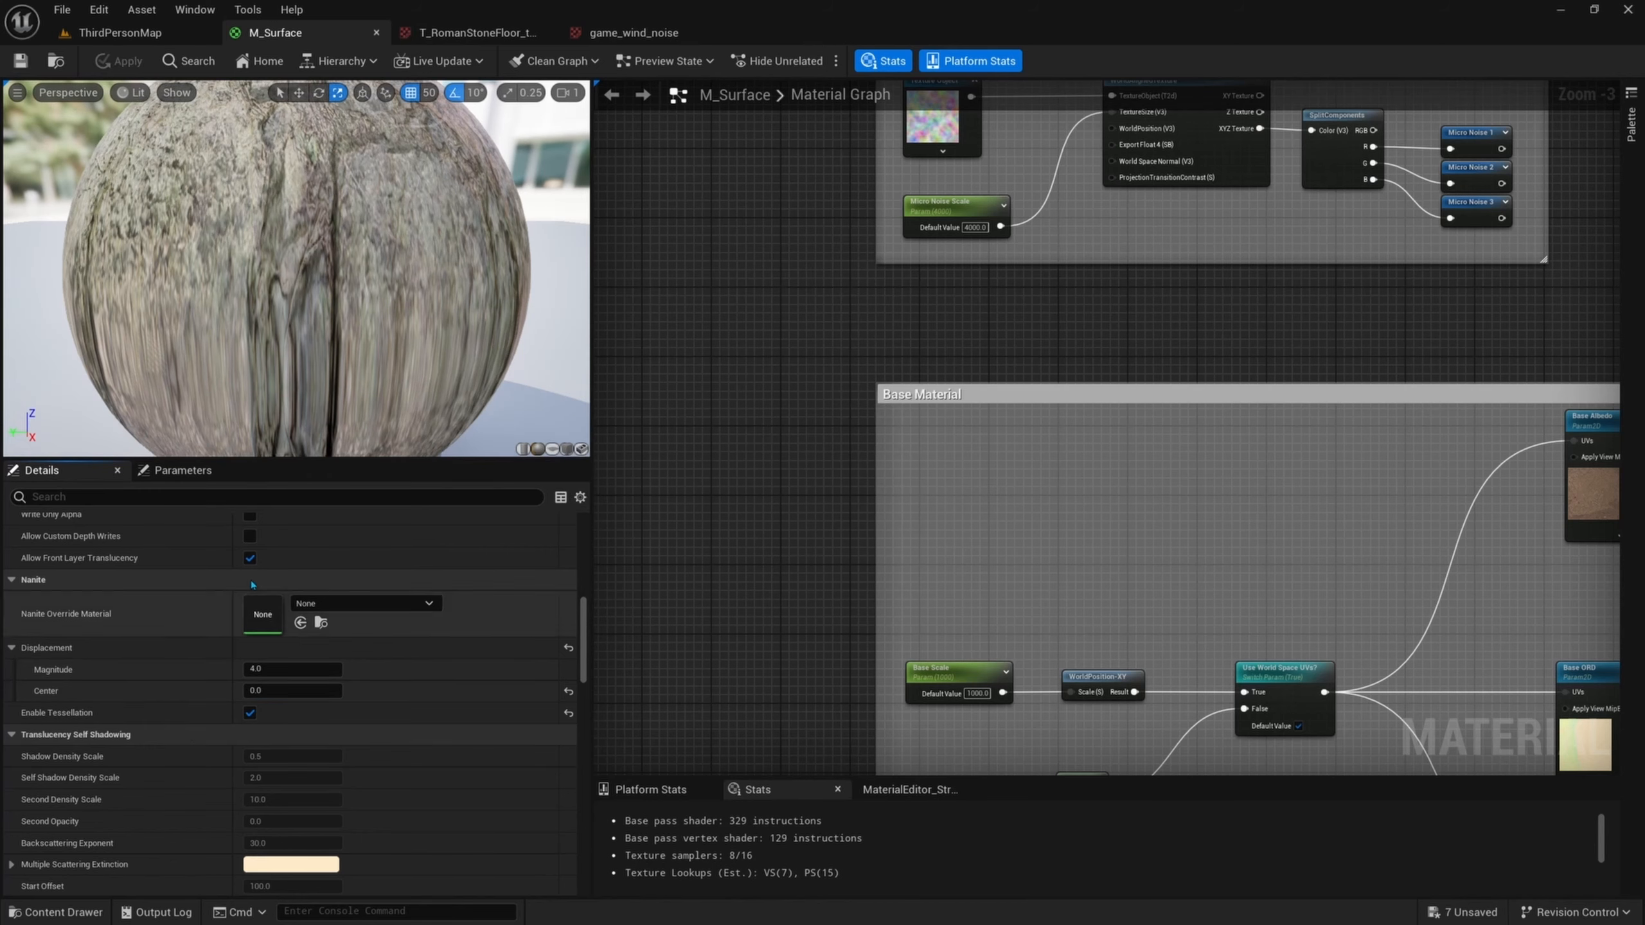
# - Examine the displaced ground in ThirdPersonMap, especially where it meets the low grey slab
pyautogui.click(118, 32)
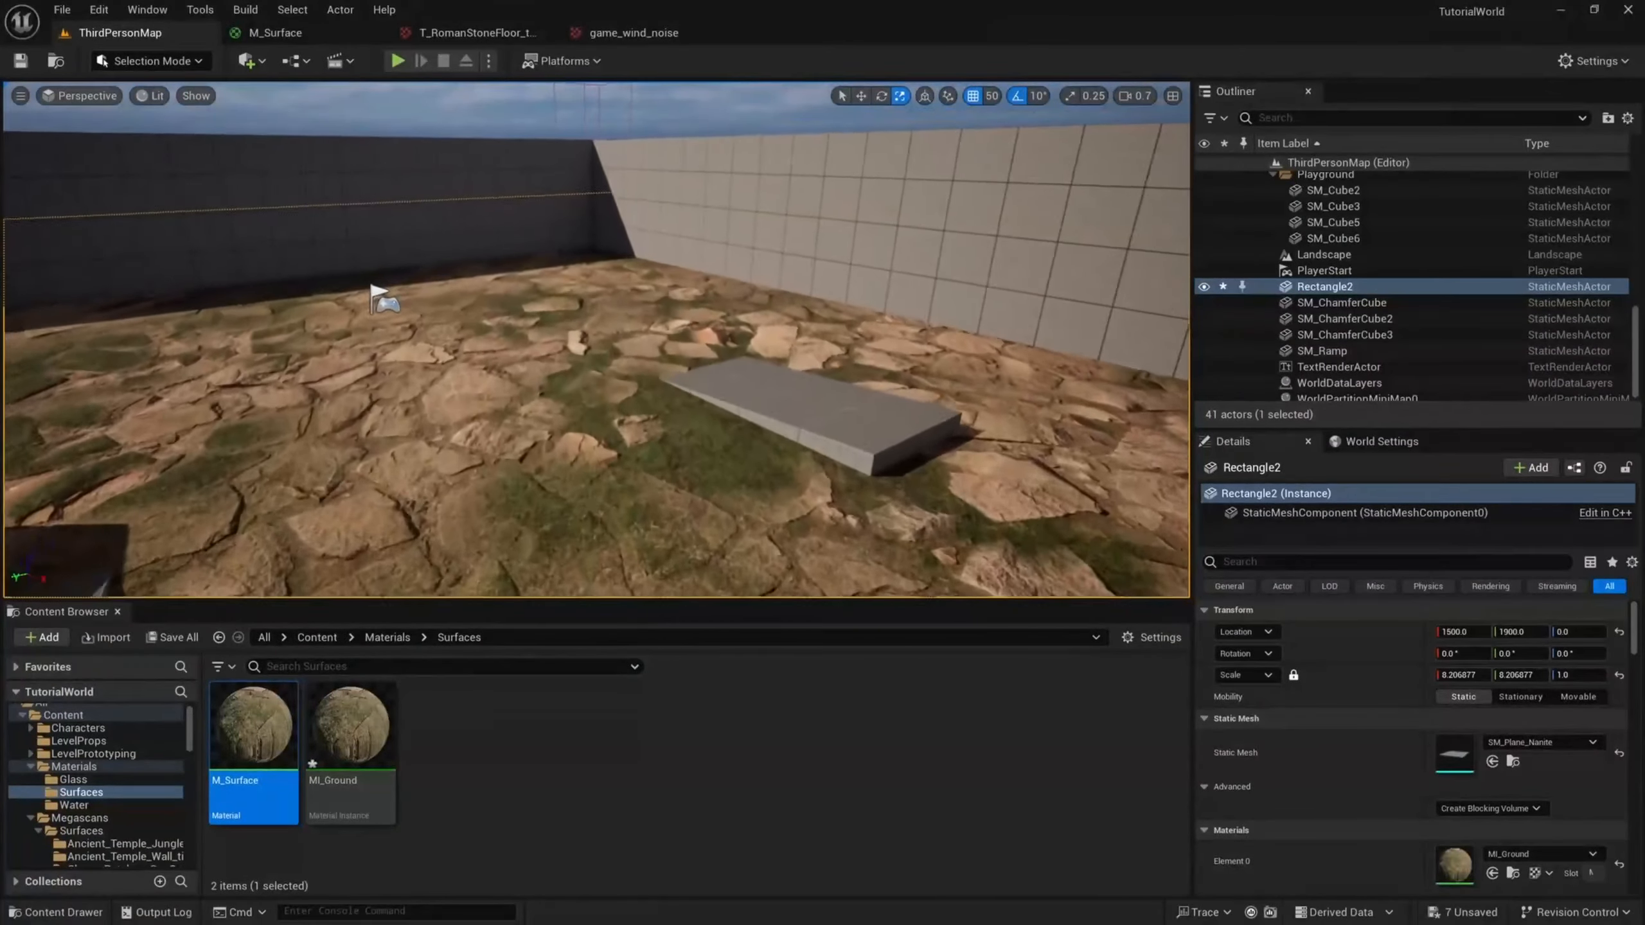
pyautogui.moveTo(596, 340); pyautogui.dragTo(764, 343, button='right')
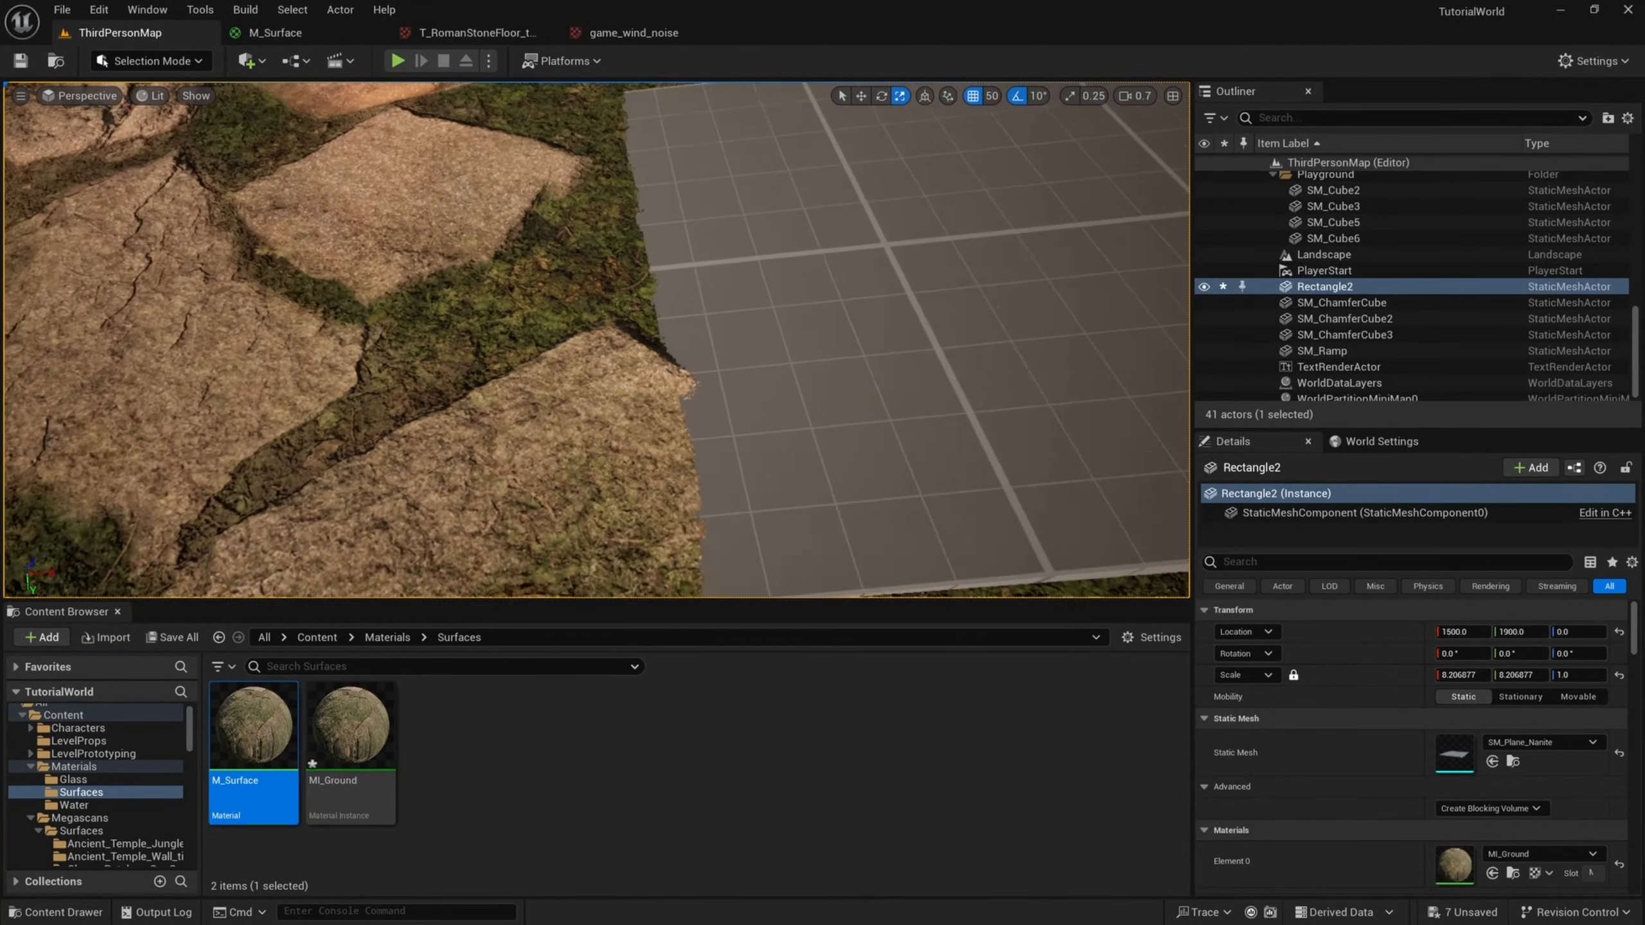
pyautogui.moveTo(596, 339); pyautogui.dragTo(595, 272, button='right')
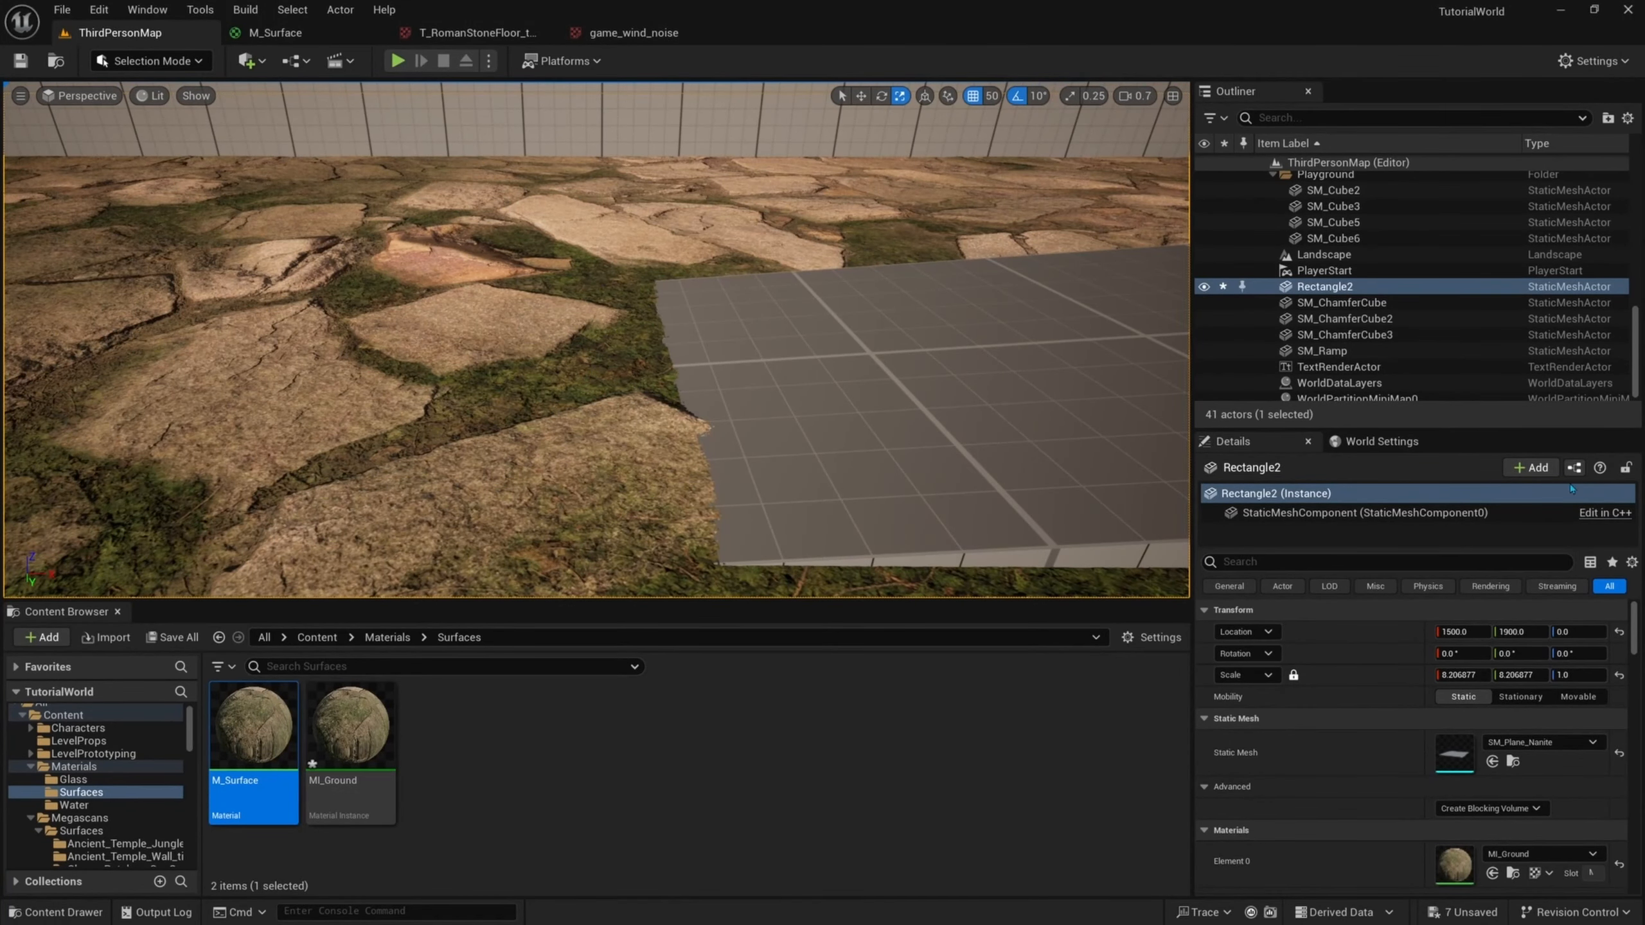
# - Set the displacement magnitude of M_Surface to 8
pyautogui.click(285, 33)
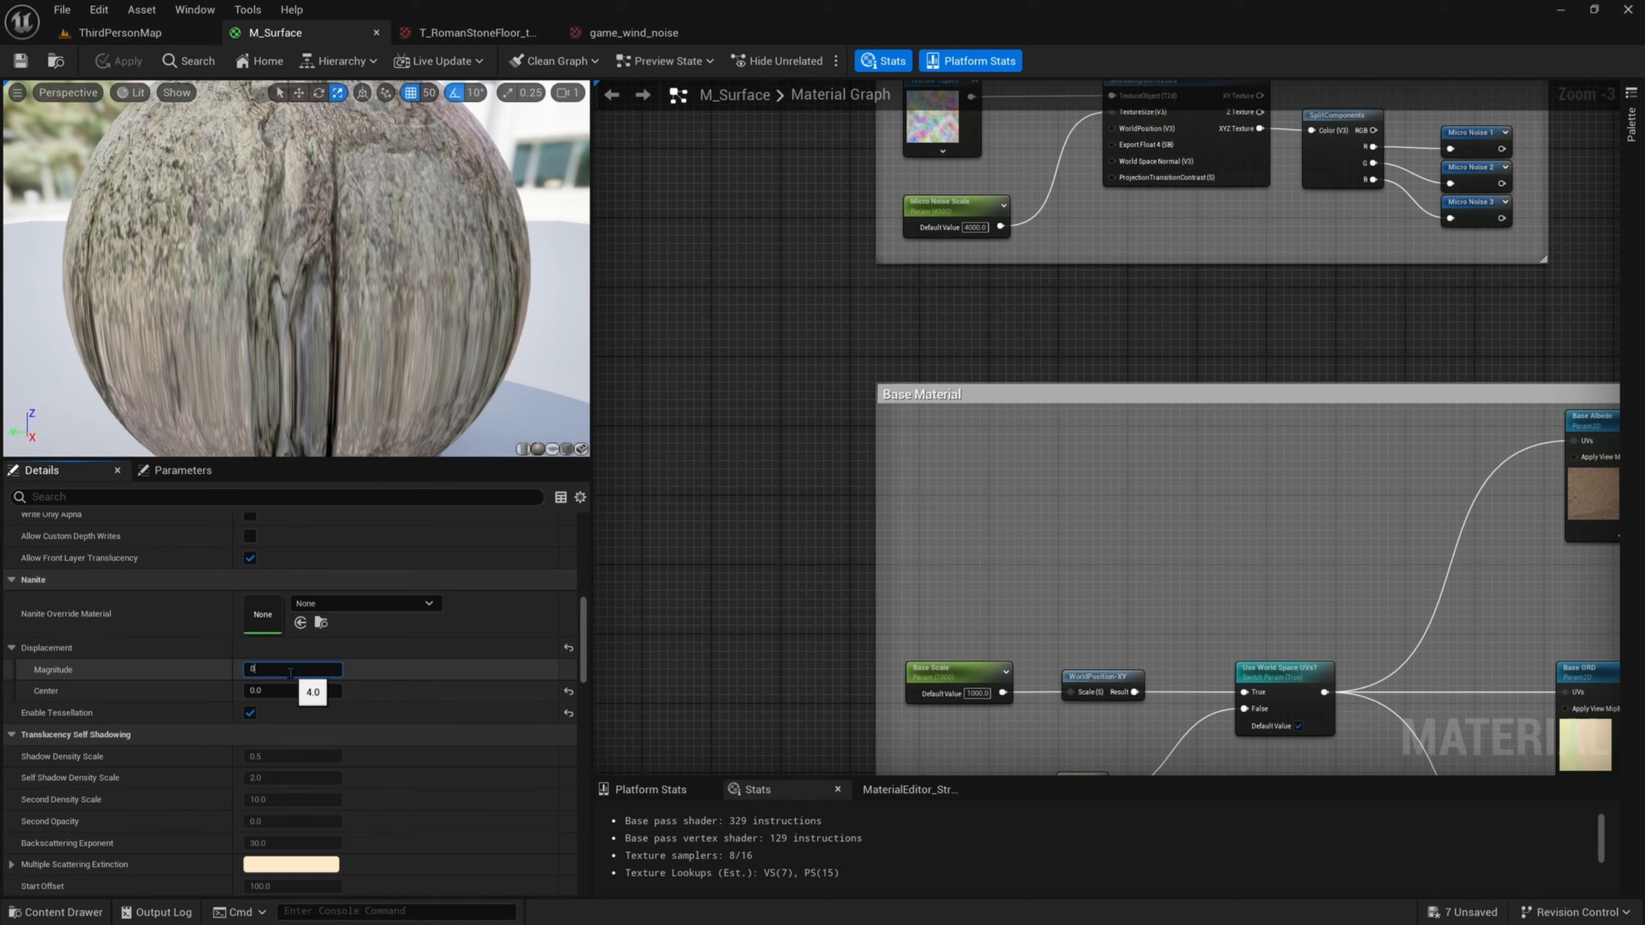
pyautogui.press('Return')
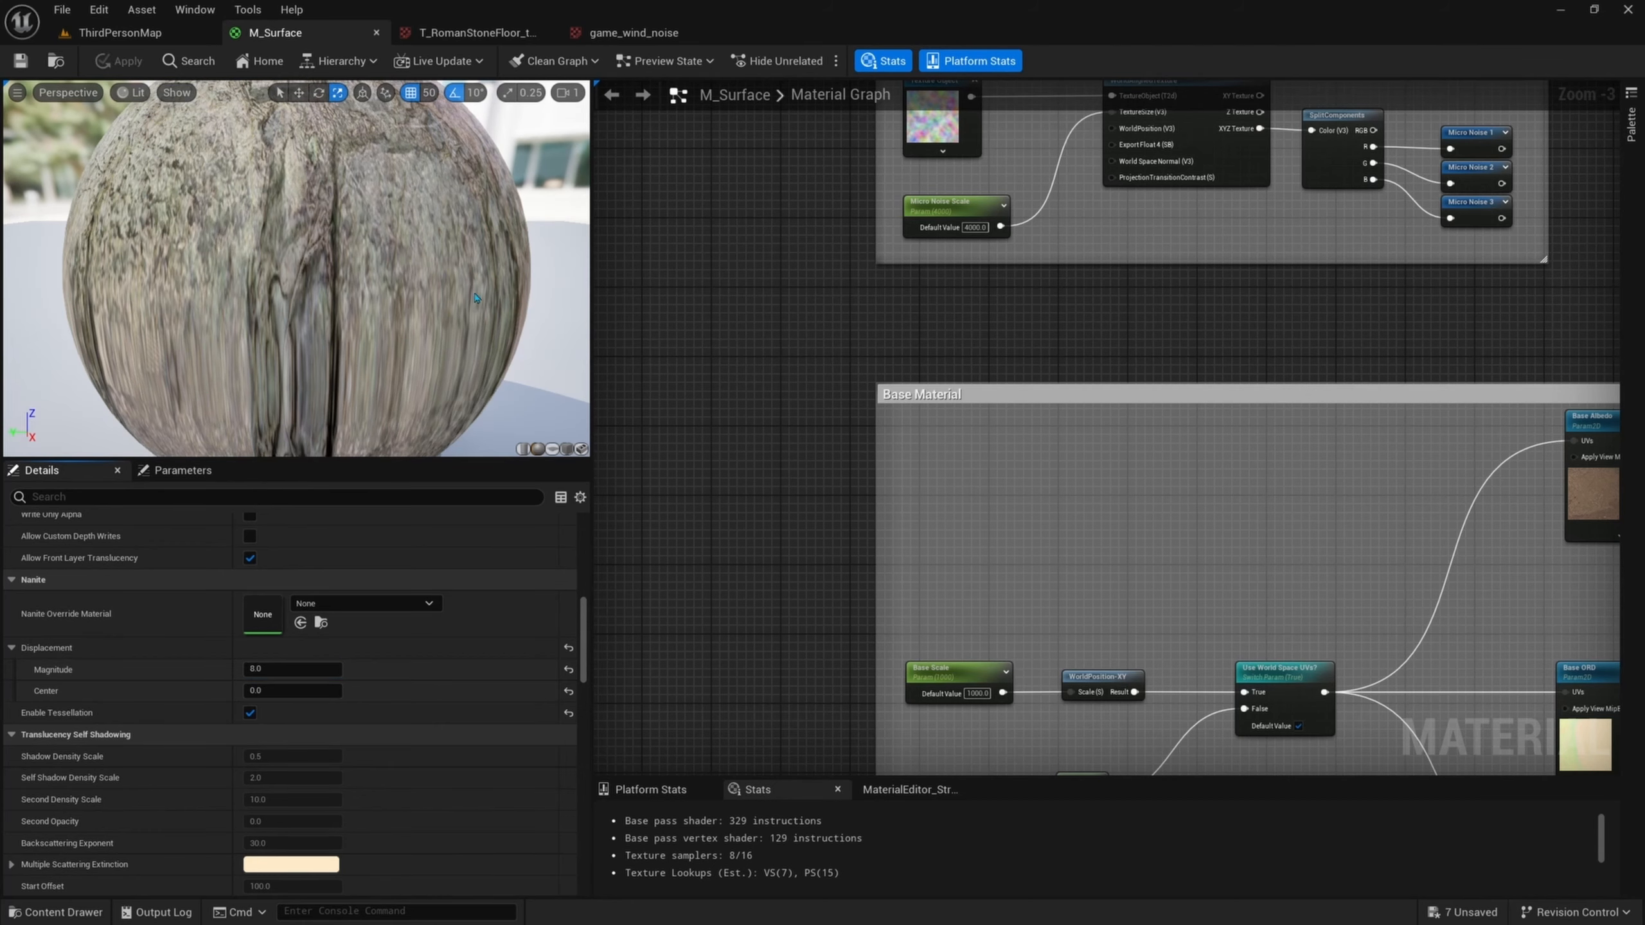
# - Inspect the ground's displacement at a low angle in ThirdPersonMap and play-test the level with the character
pyautogui.click(183, 37)
pyautogui.scroll(-4, 596, 340)
pyautogui.press('w')
pyautogui.moveTo(595, 339); pyautogui.dragTo(1094, 310, button='right')
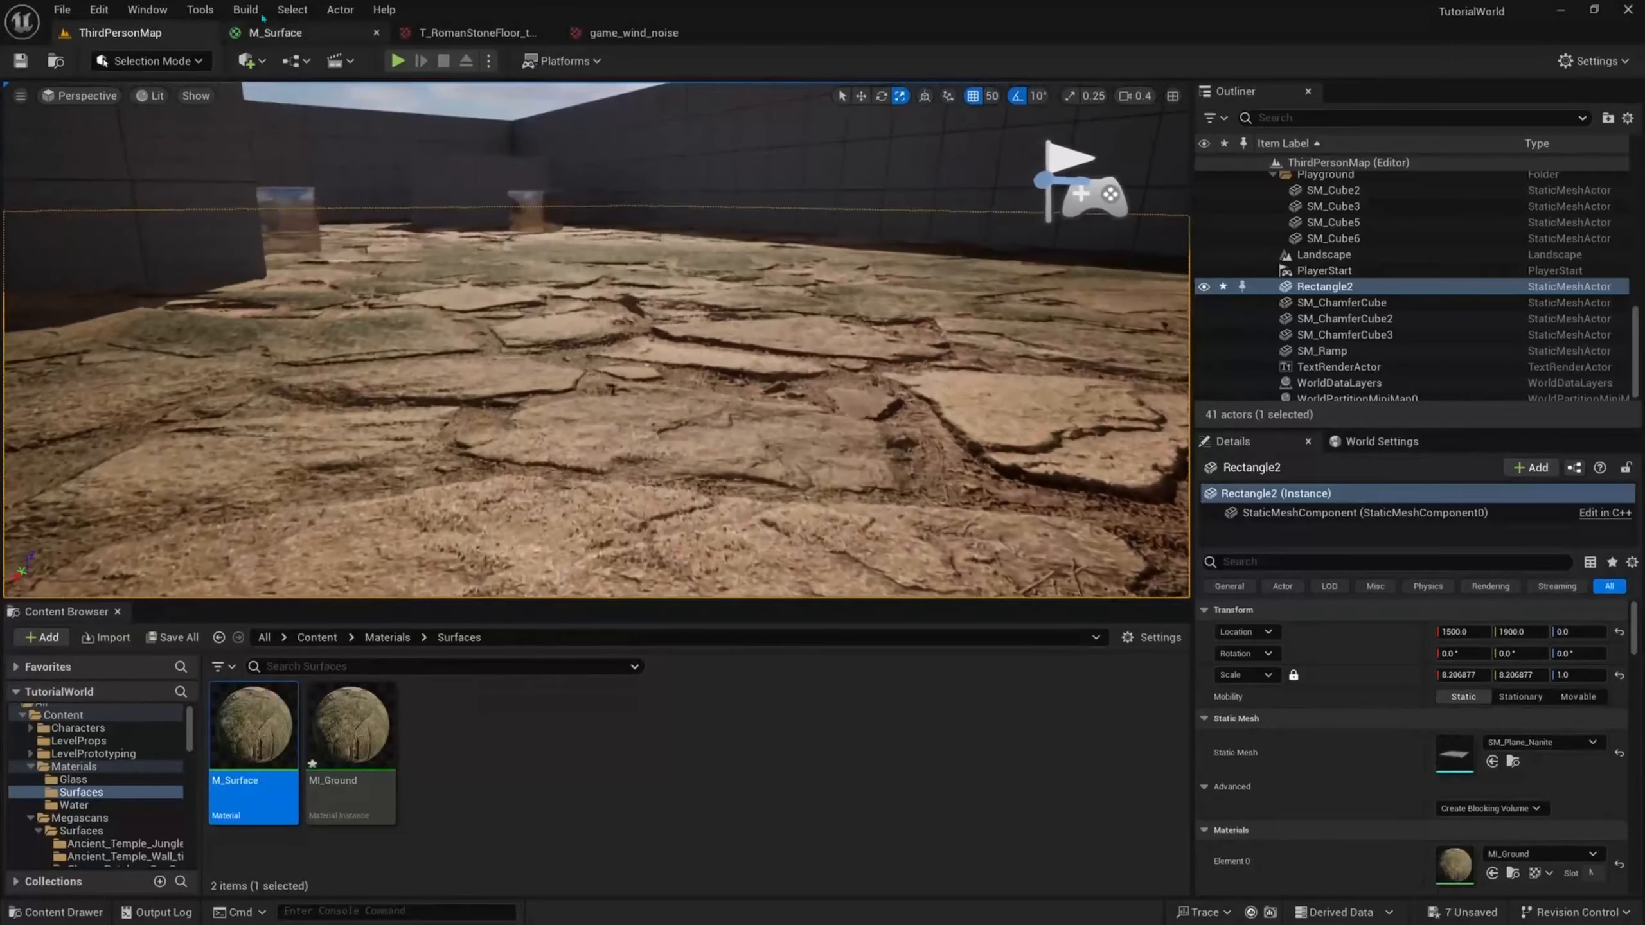
pyautogui.click(398, 61)
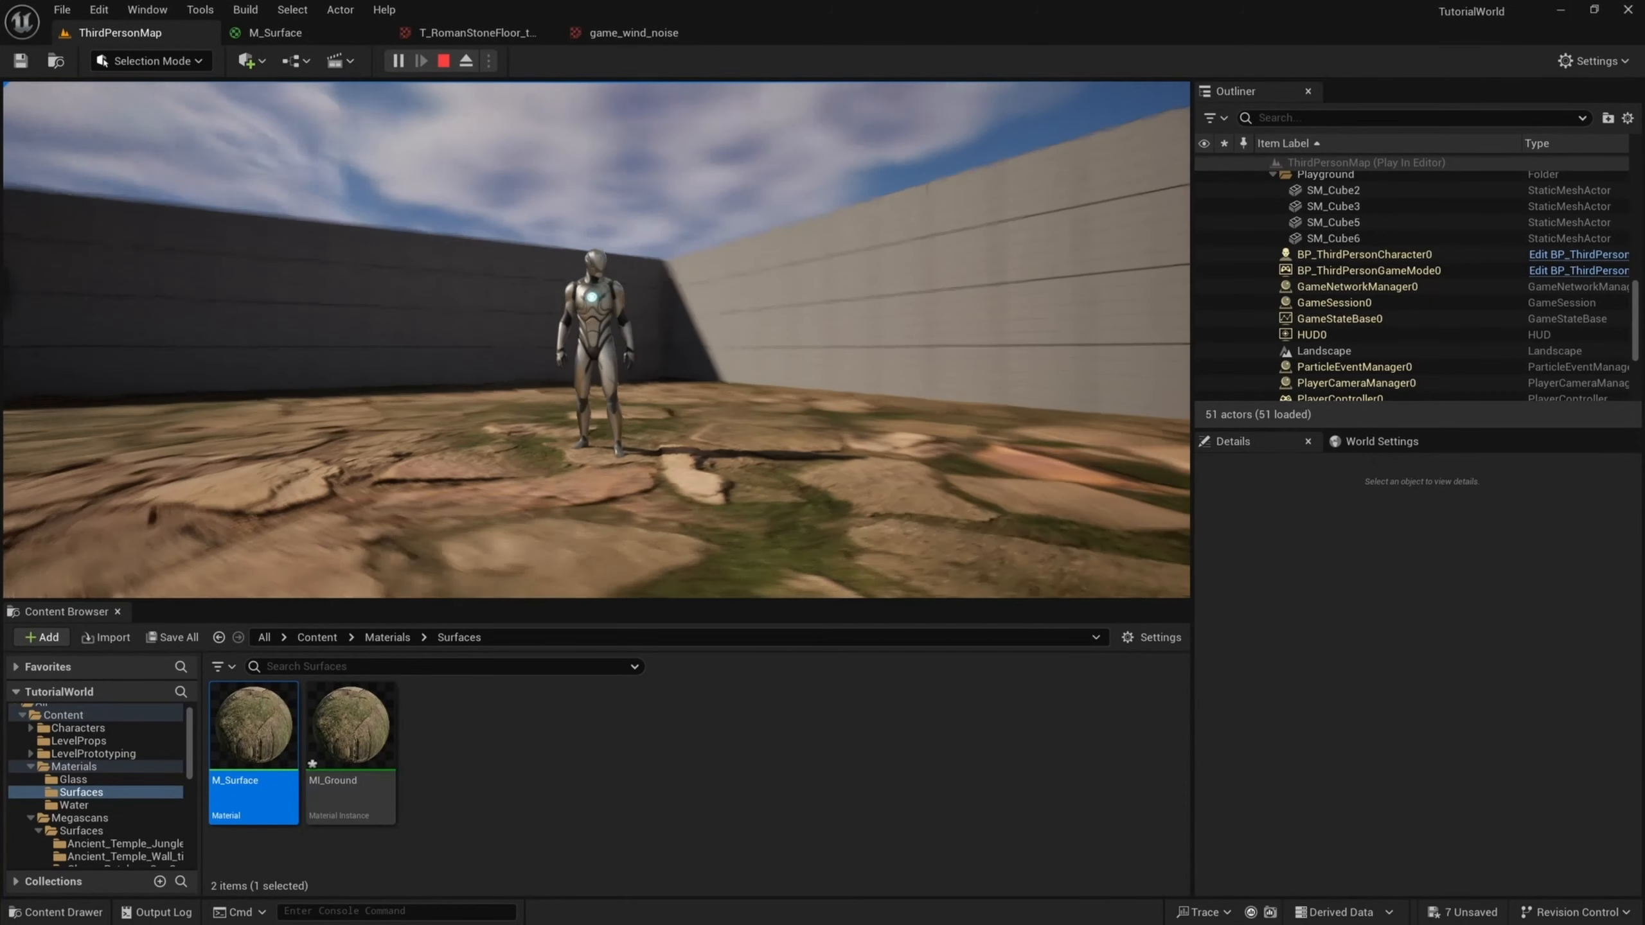
pyautogui.press('Escape')
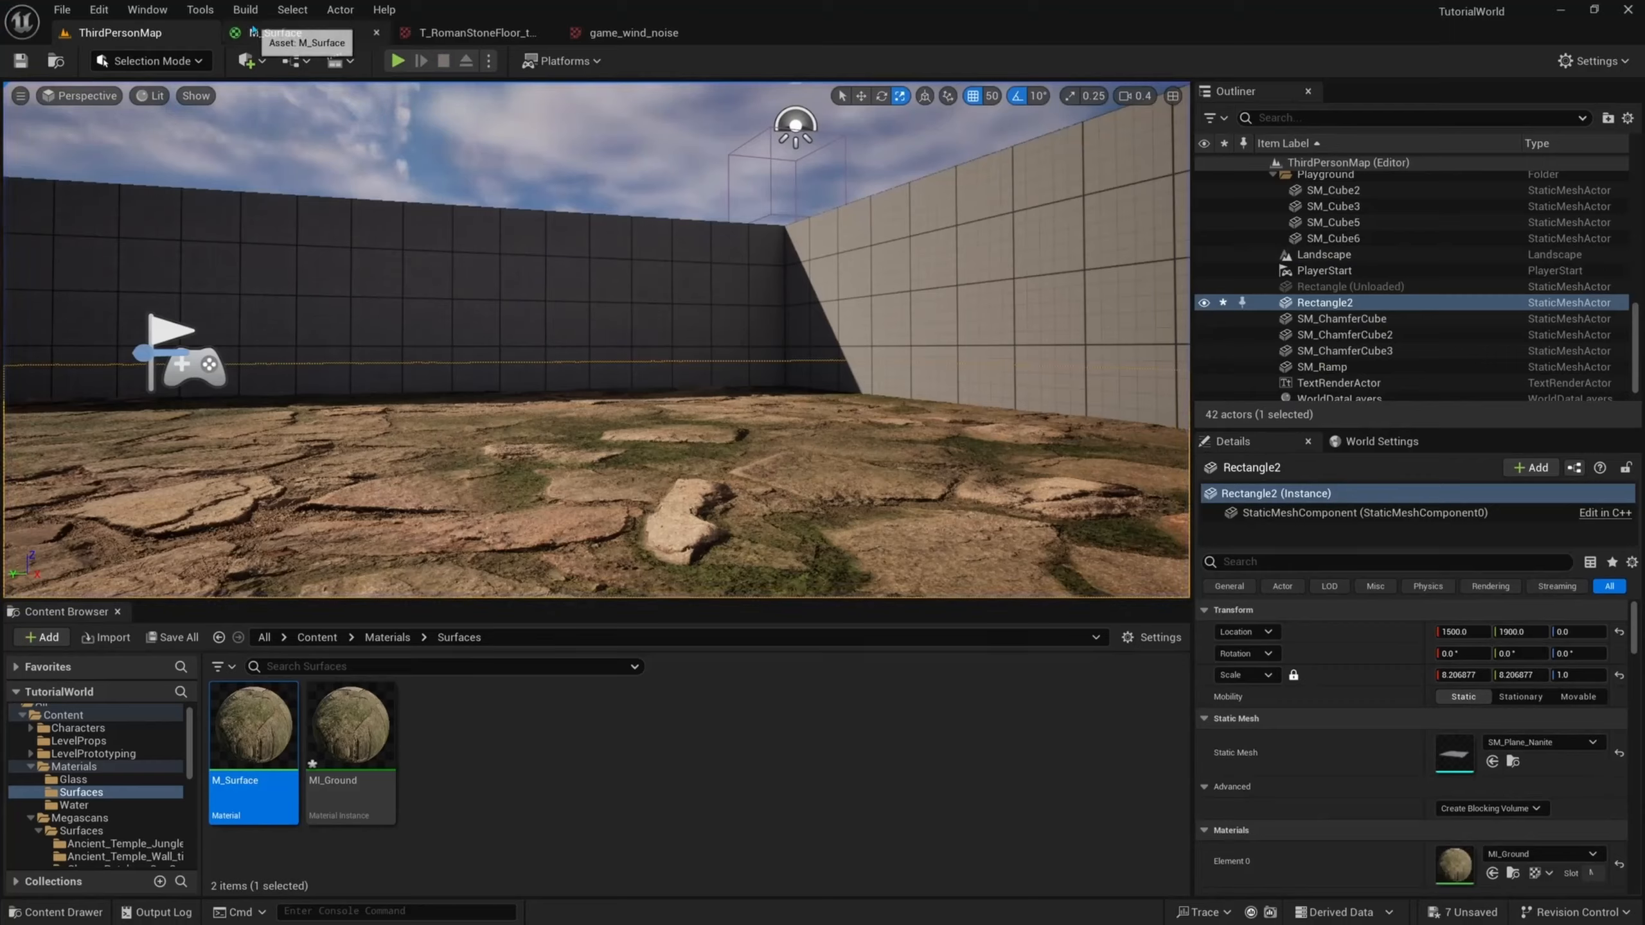
# - Set the displacement magnitude of M_Surface to 4 and save the material
pyautogui.click(275, 32)
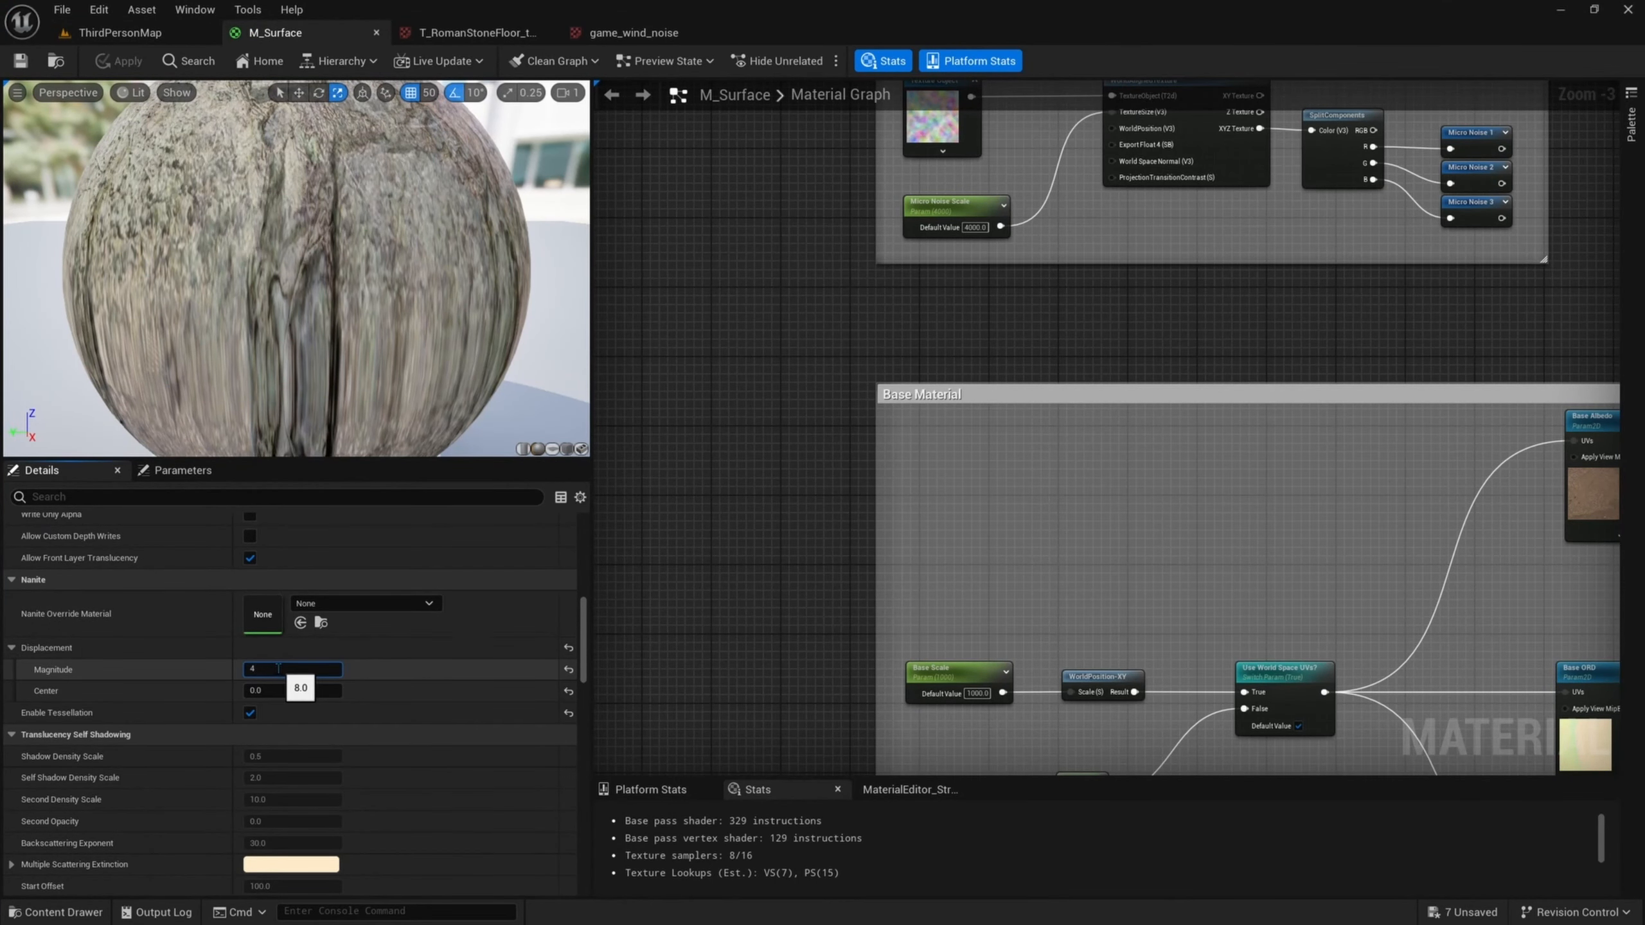
pyautogui.press('Return')
pyautogui.click(20, 60)
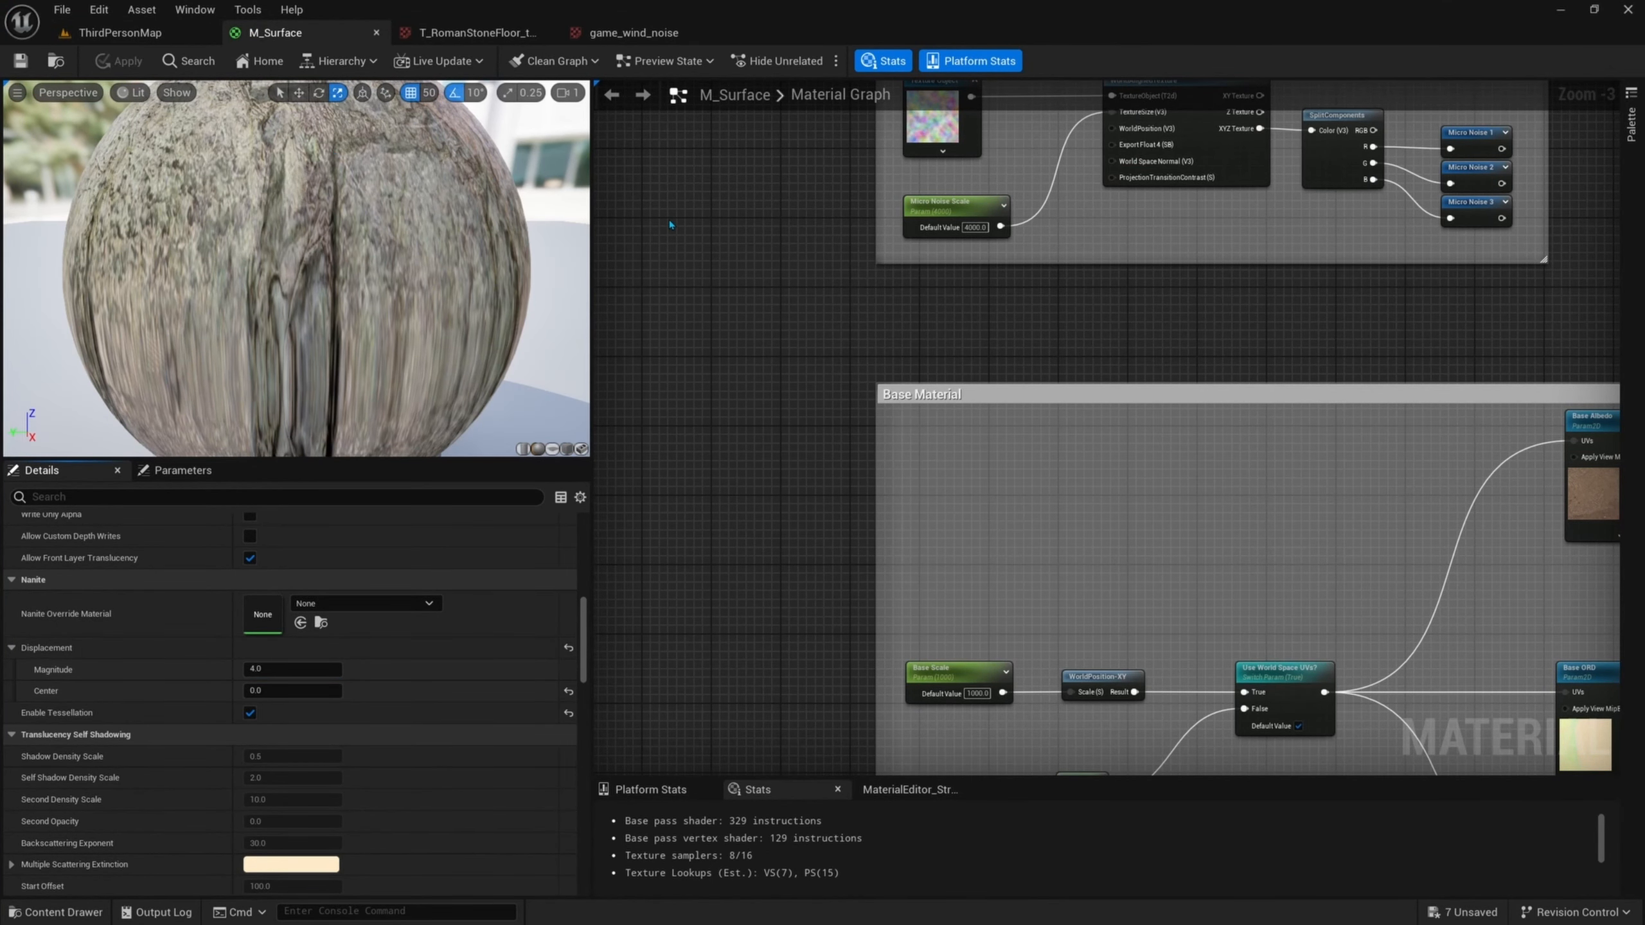
# - Open MI_Ground and enable the overrides for Use World Space UVs and every Base parameter from Base Albedo through Base Scale
pyautogui.click(119, 33)
pyautogui.moveTo(538, 279); pyautogui.dragTo(608, 324, button='right')
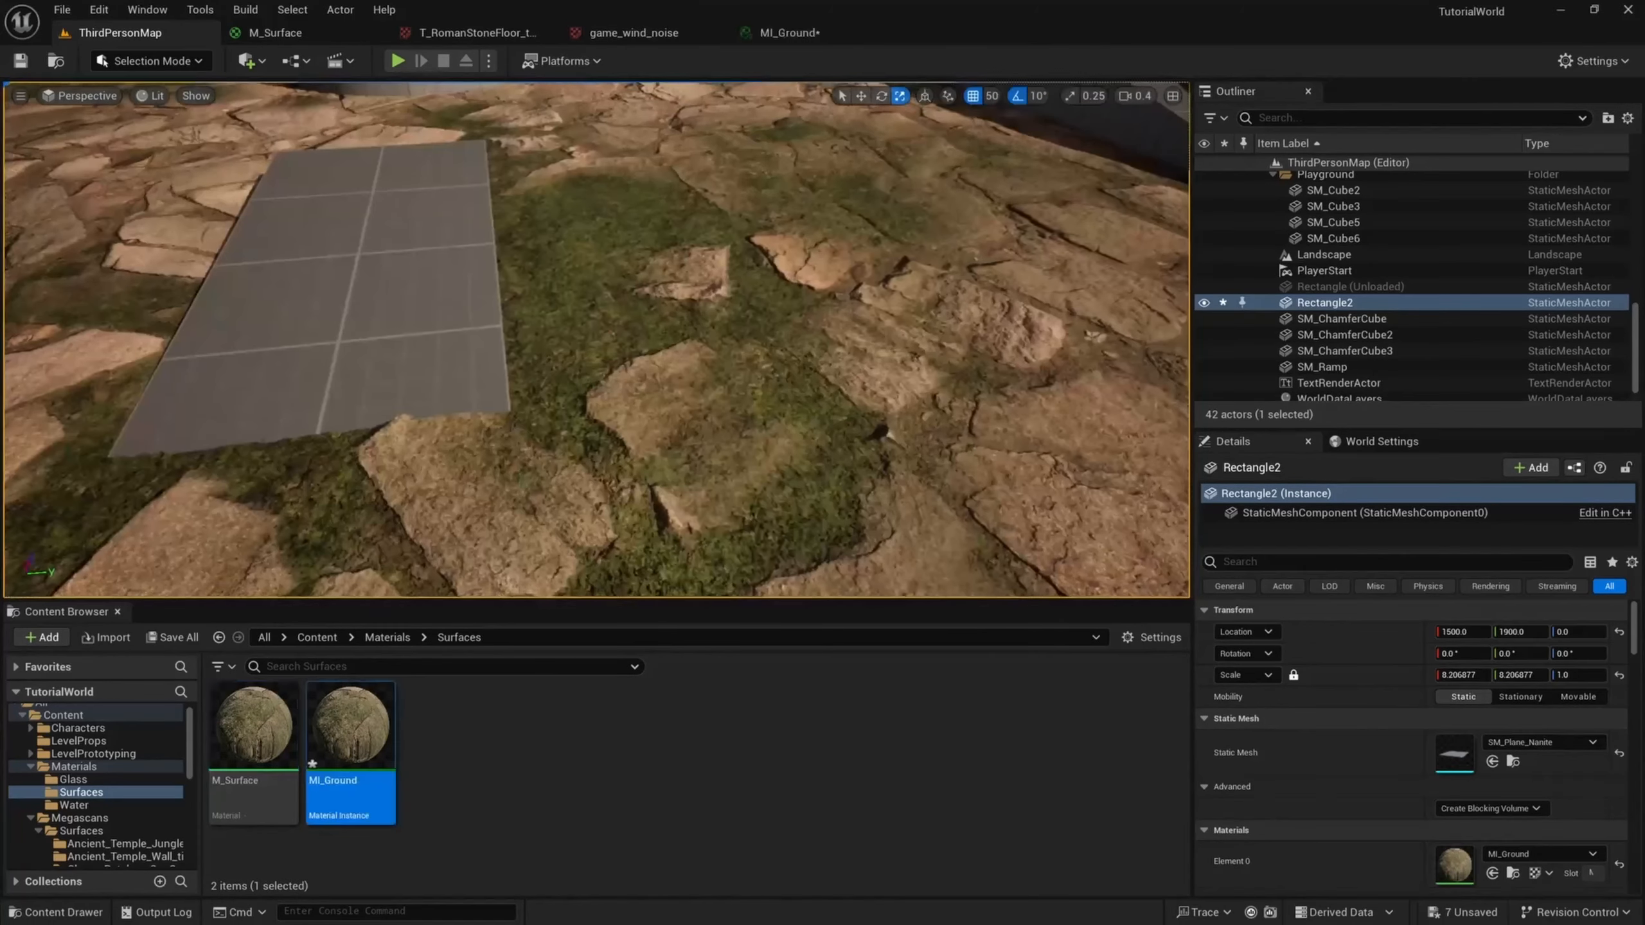
pyautogui.moveTo(595, 337); pyautogui.dragTo(596, 324, button='right')
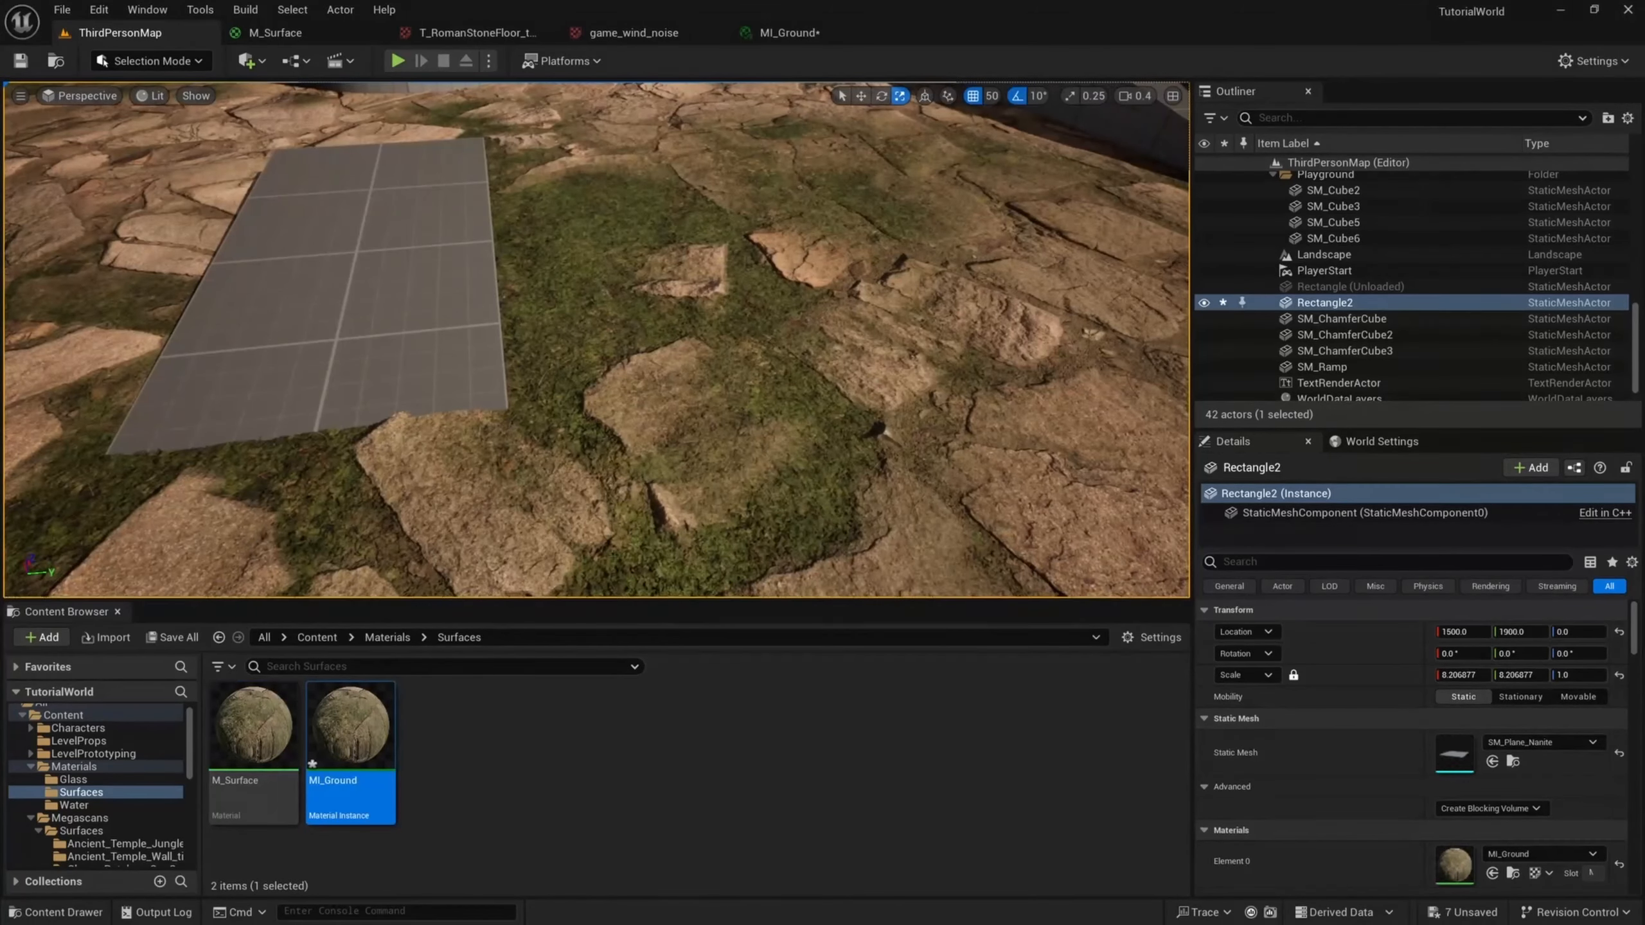
pyautogui.doubleClick(385, 750)
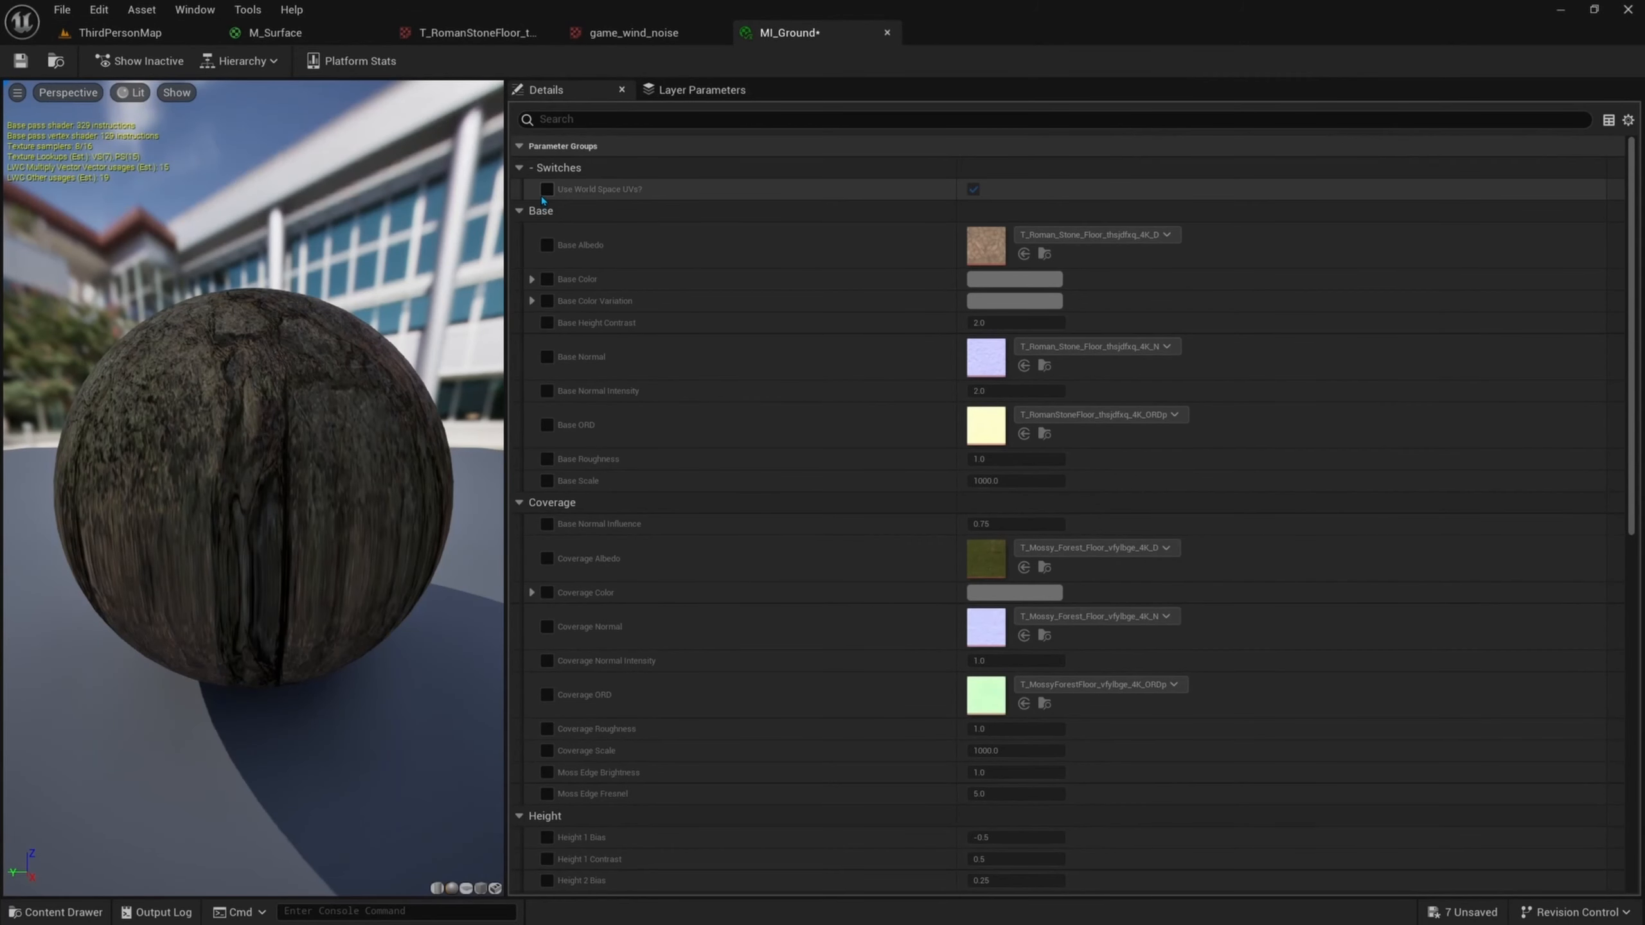
pyautogui.click(547, 244)
pyautogui.click(547, 278)
pyautogui.click(547, 300)
pyautogui.click(547, 323)
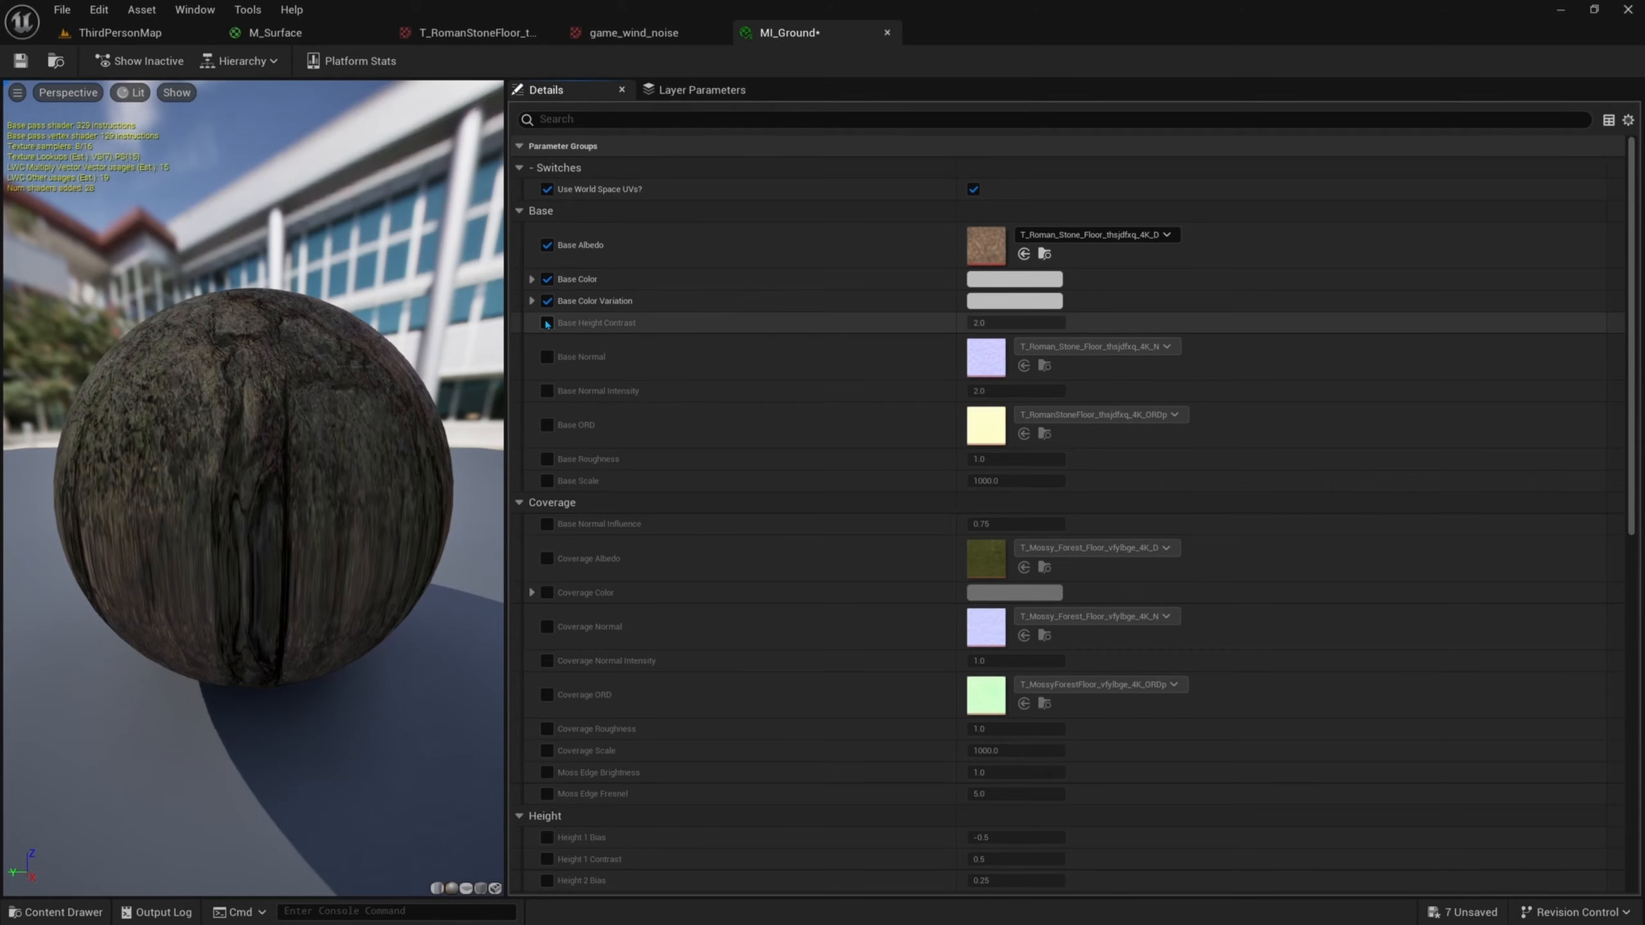
pyautogui.click(546, 356)
pyautogui.click(547, 391)
pyautogui.click(546, 425)
pyautogui.click(547, 459)
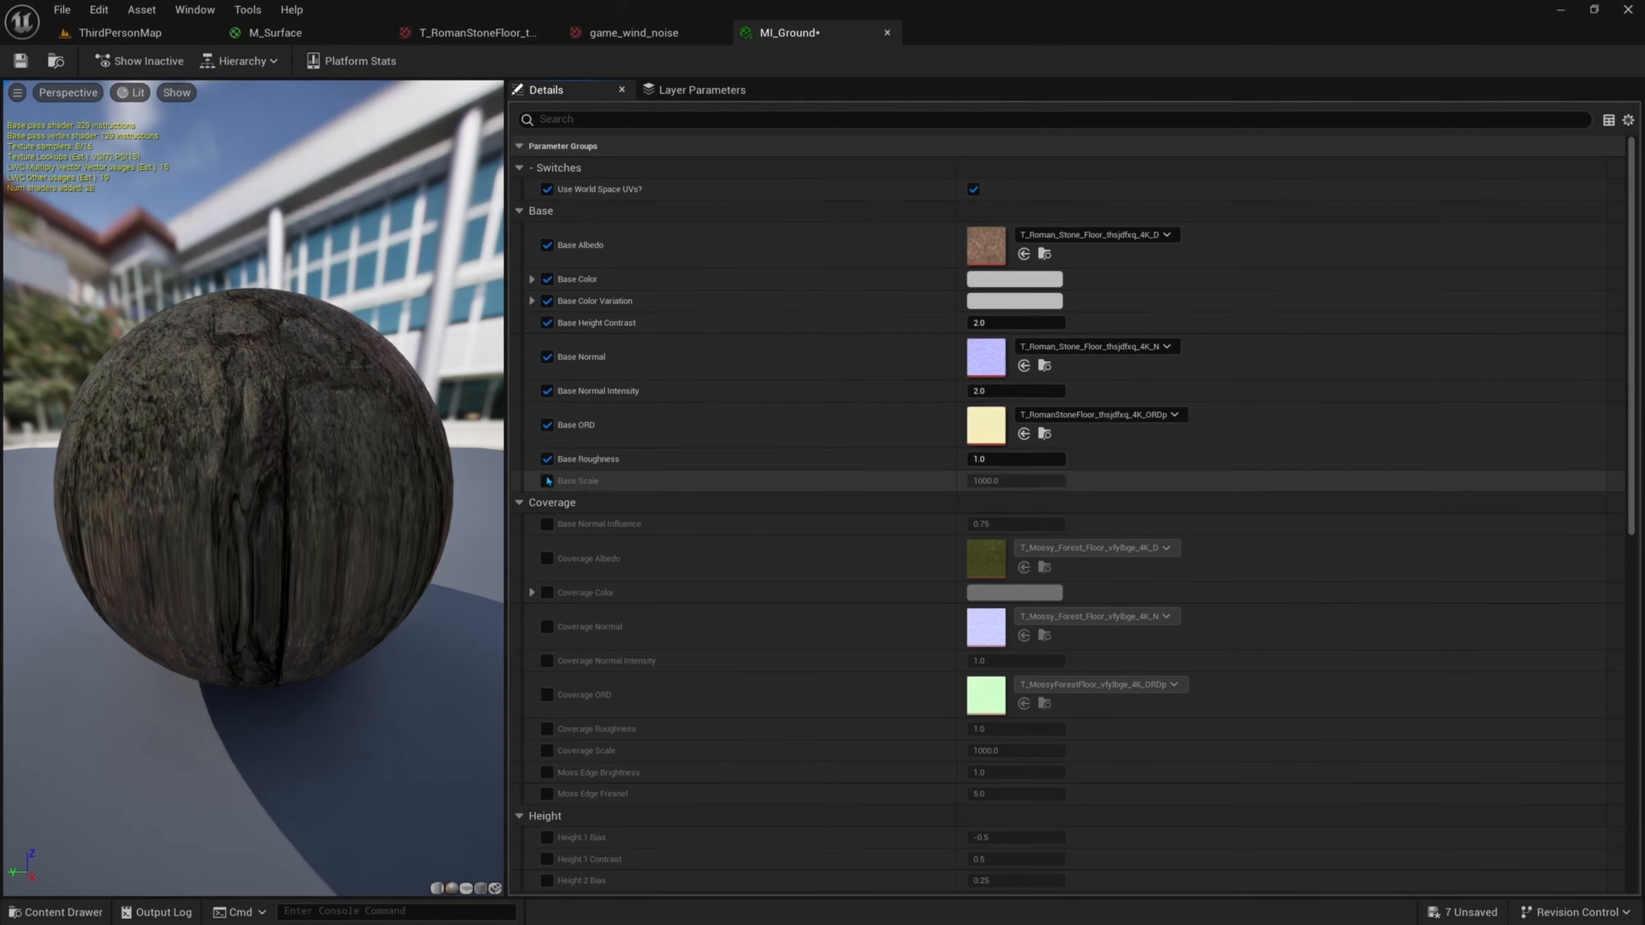
pyautogui.click(547, 481)
# - Enable the overrides for all Coverage parameters in MI_Ground, from Base Normal Influence through Moss Edge Fresnel
pyautogui.click(547, 525)
pyautogui.click(547, 559)
pyautogui.click(547, 592)
pyautogui.click(547, 626)
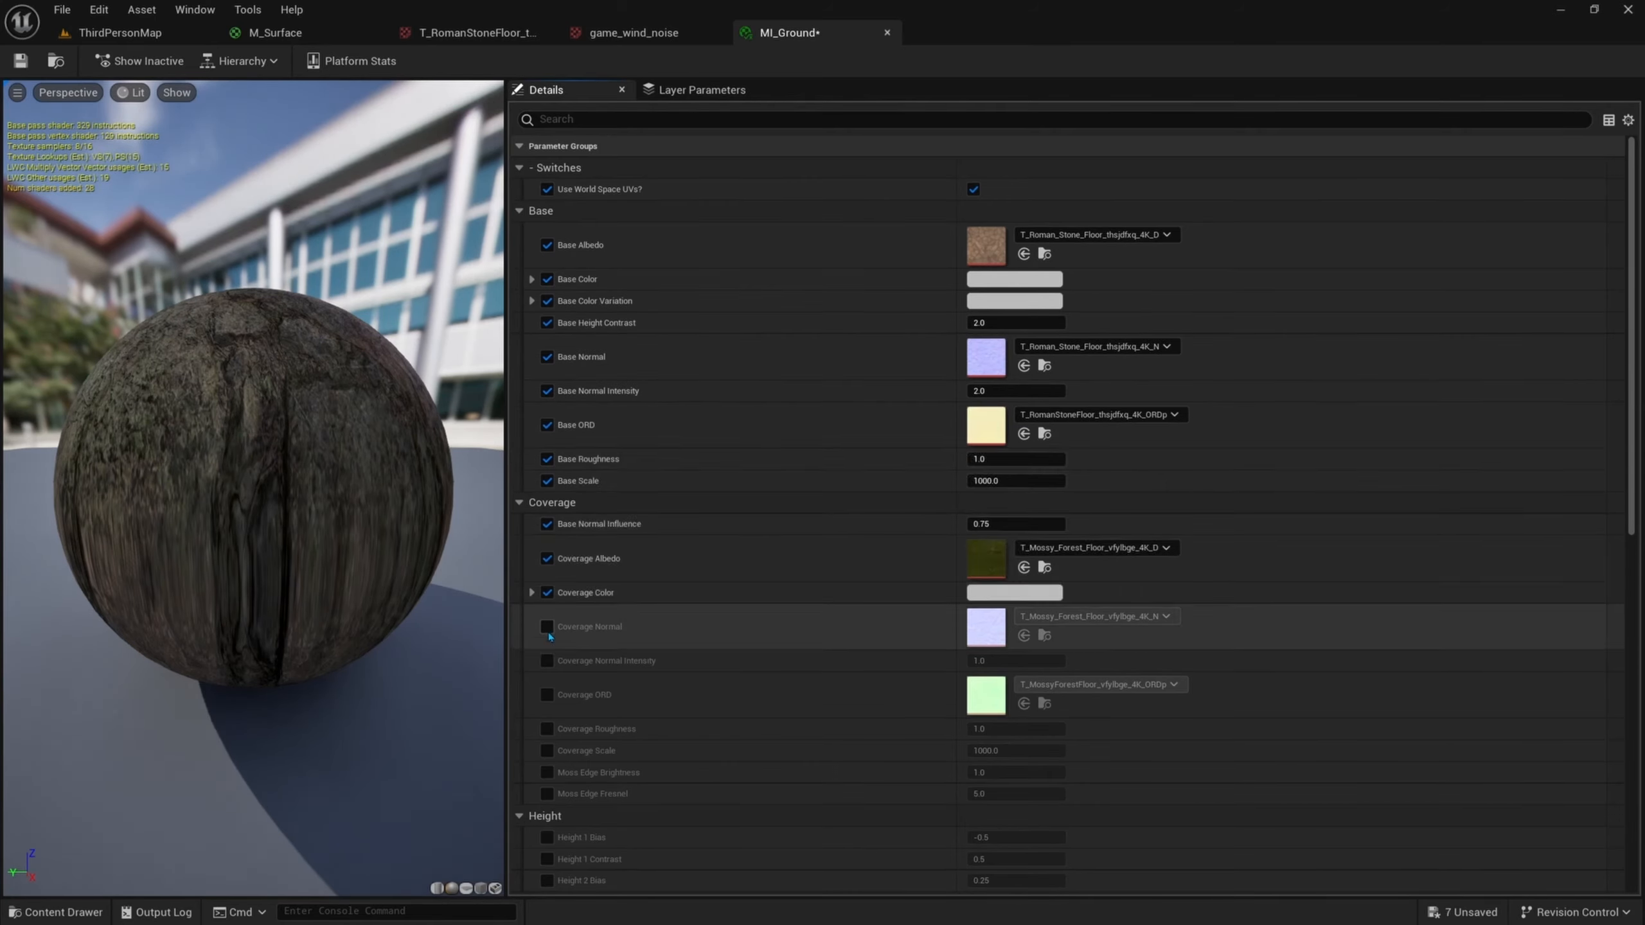
pyautogui.click(547, 660)
pyautogui.click(546, 694)
pyautogui.click(546, 729)
pyautogui.click(547, 750)
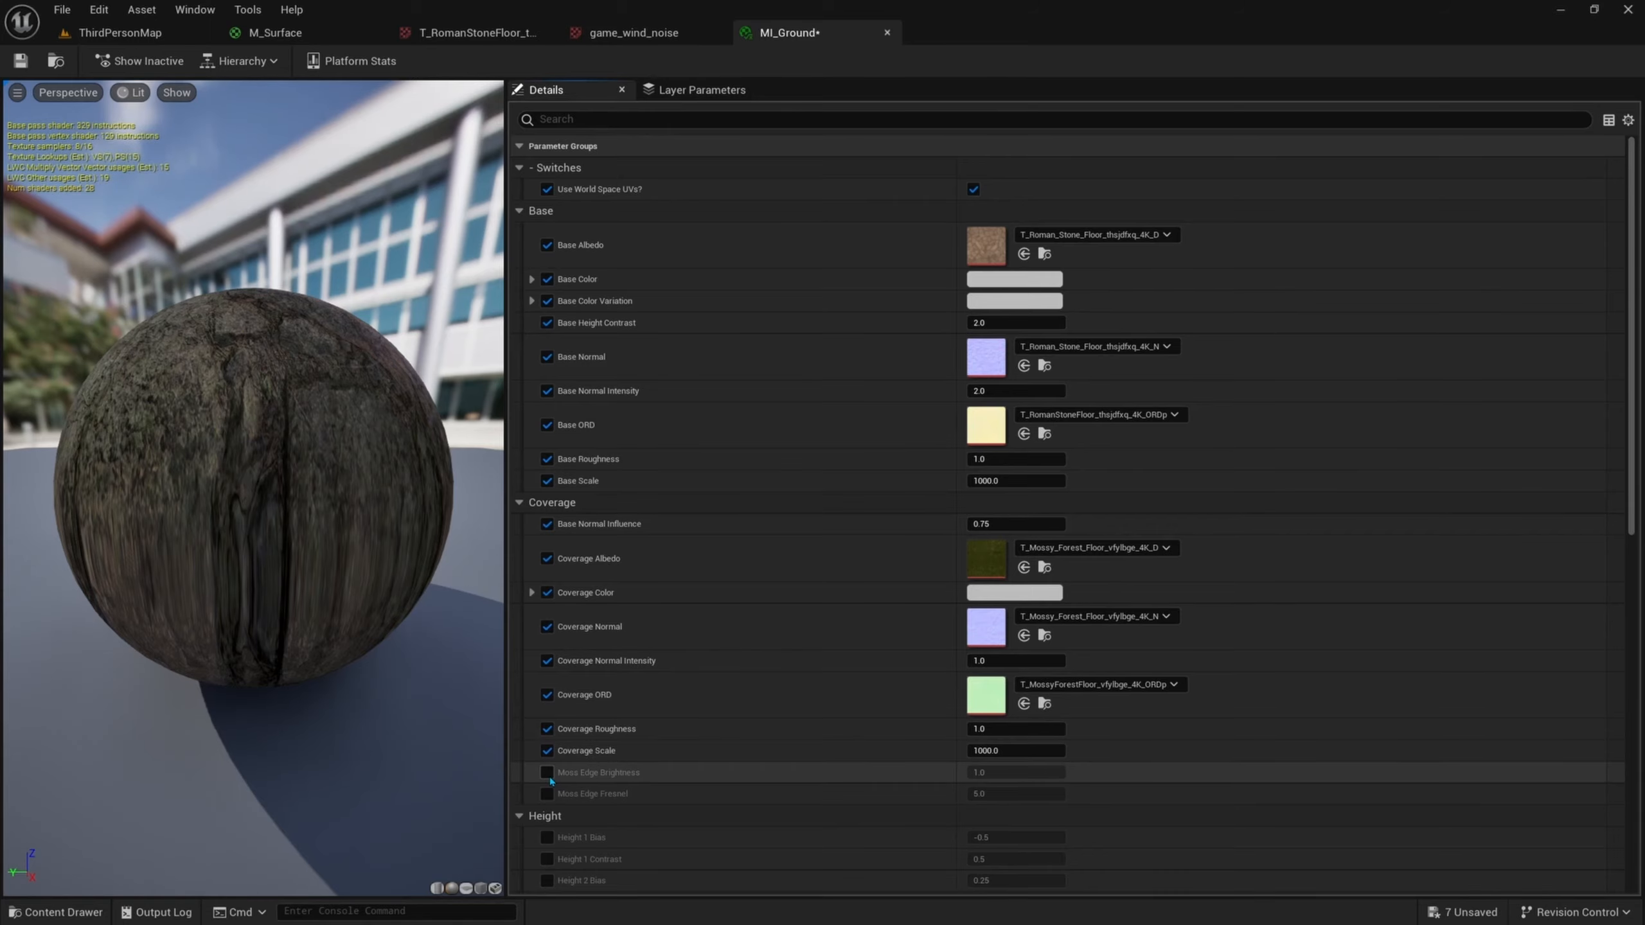
pyautogui.click(547, 772)
pyautogui.click(546, 794)
# - Enable the overrides for all Height parameters and for the Macro and Micro Noise Scale in MI_Ground
pyautogui.scroll(-3, 642, 757)
pyautogui.click(546, 683)
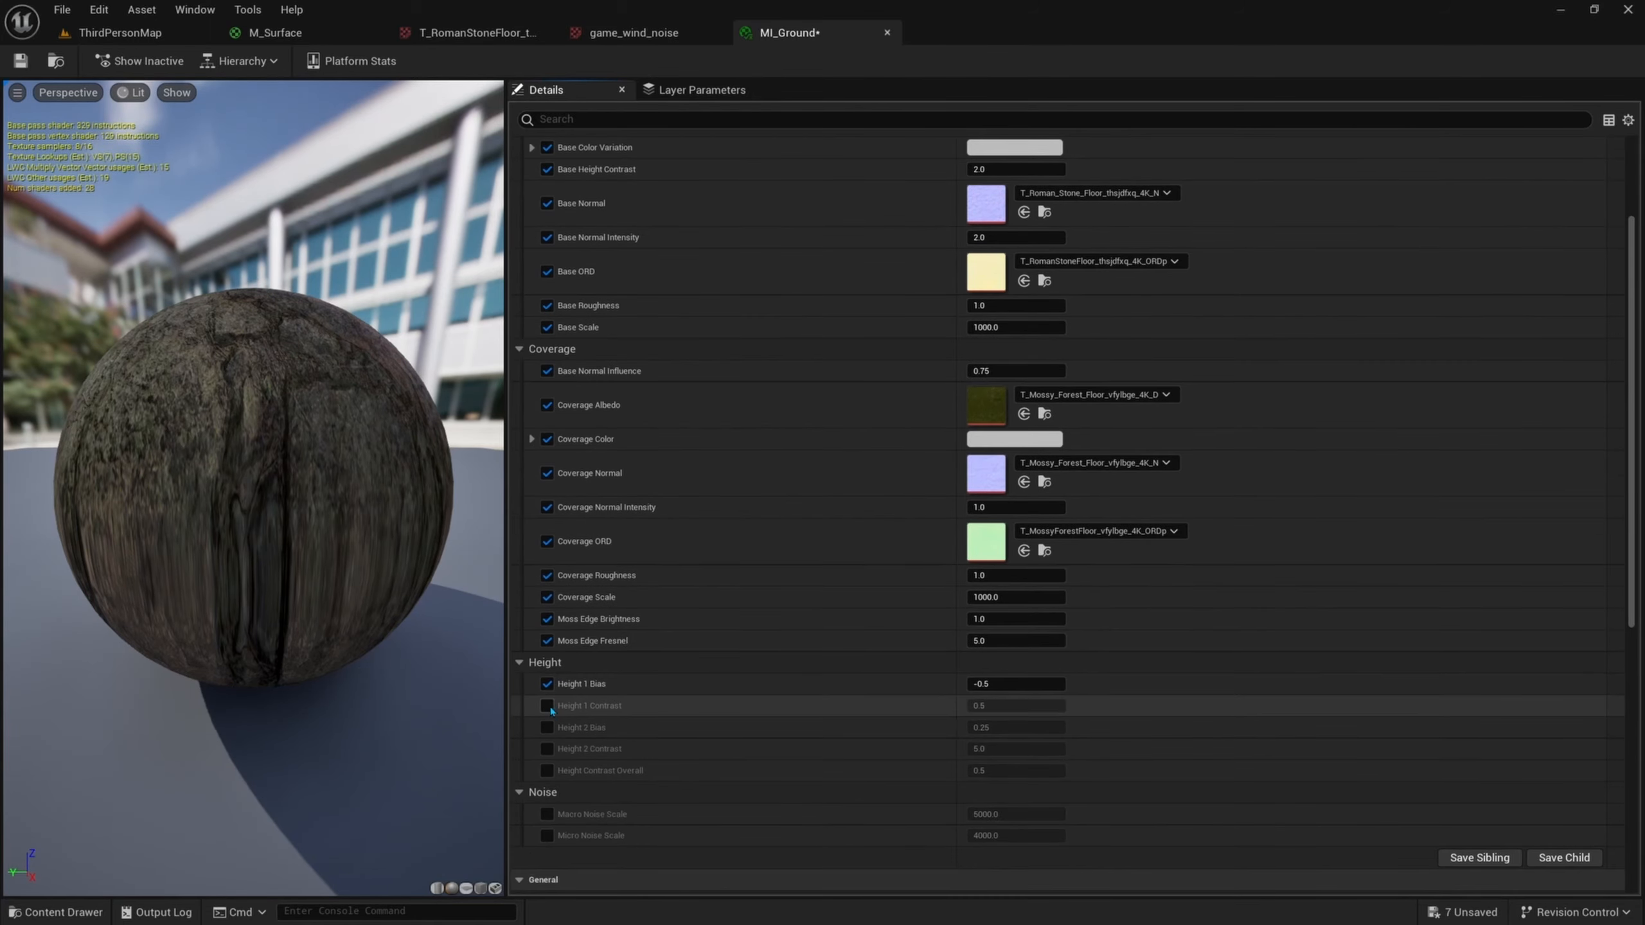
pyautogui.click(547, 706)
pyautogui.click(547, 726)
pyautogui.click(546, 749)
pyautogui.click(547, 770)
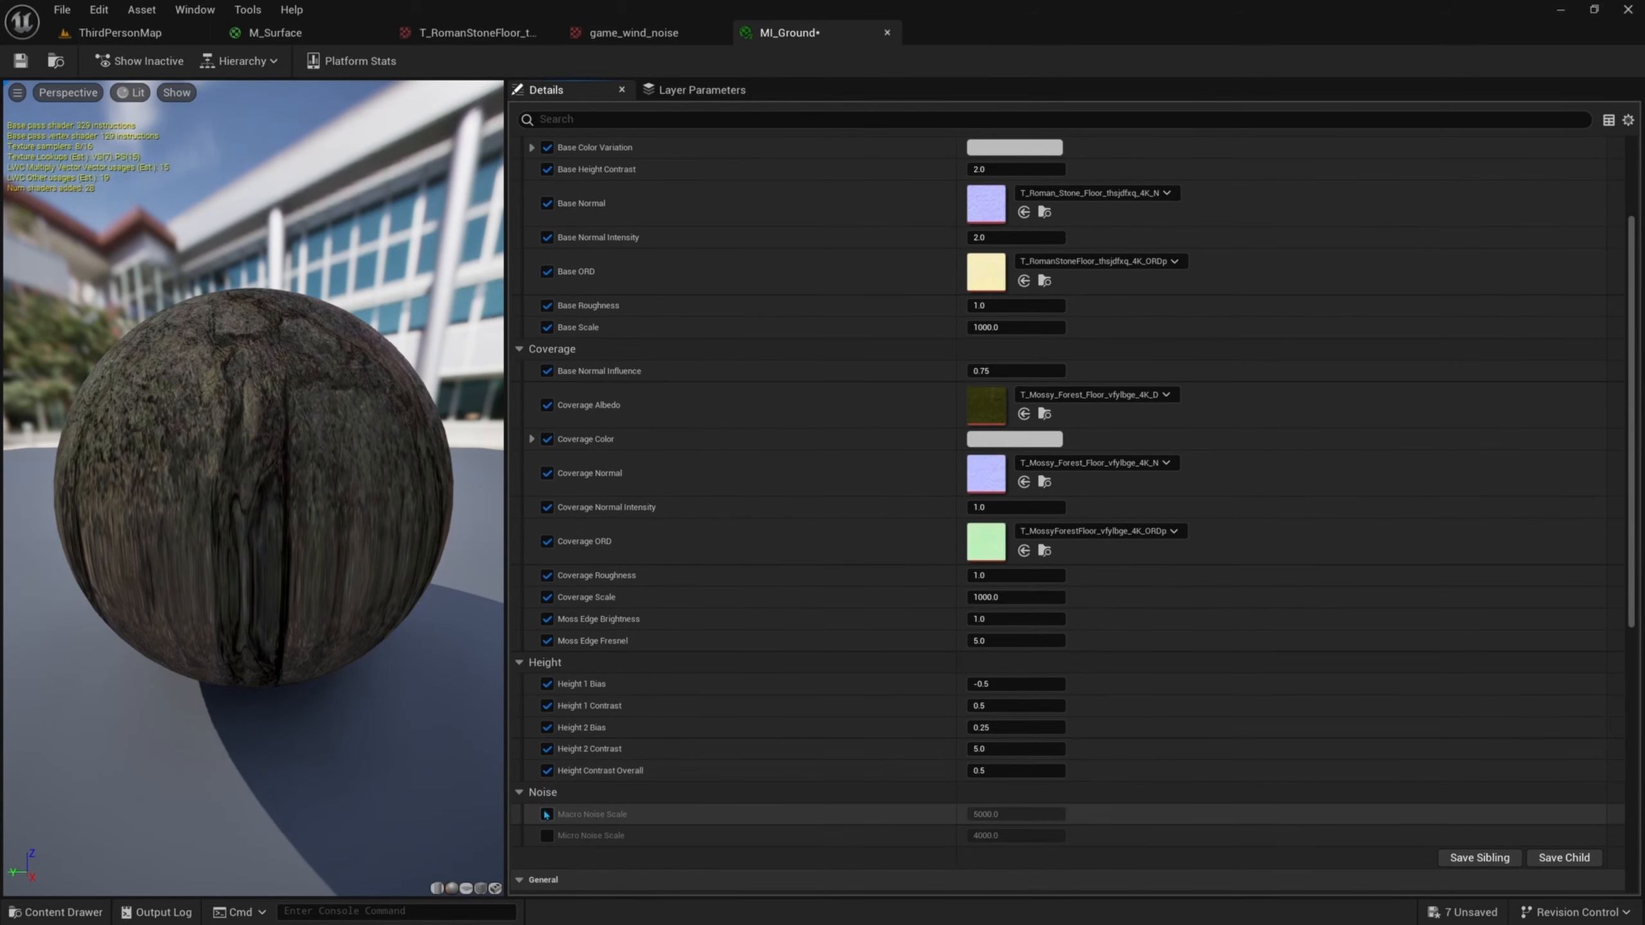
pyautogui.click(547, 814)
pyautogui.click(548, 836)
# - Detach the MI_Ground editor into a small floating window beside the ground in ThirdPersonMap
pyautogui.moveTo(801, 33); pyautogui.dragTo(1185, 137)
pyautogui.click(1555, 516)
pyautogui.moveTo(1550, 514); pyautogui.dragTo(1503, 860)
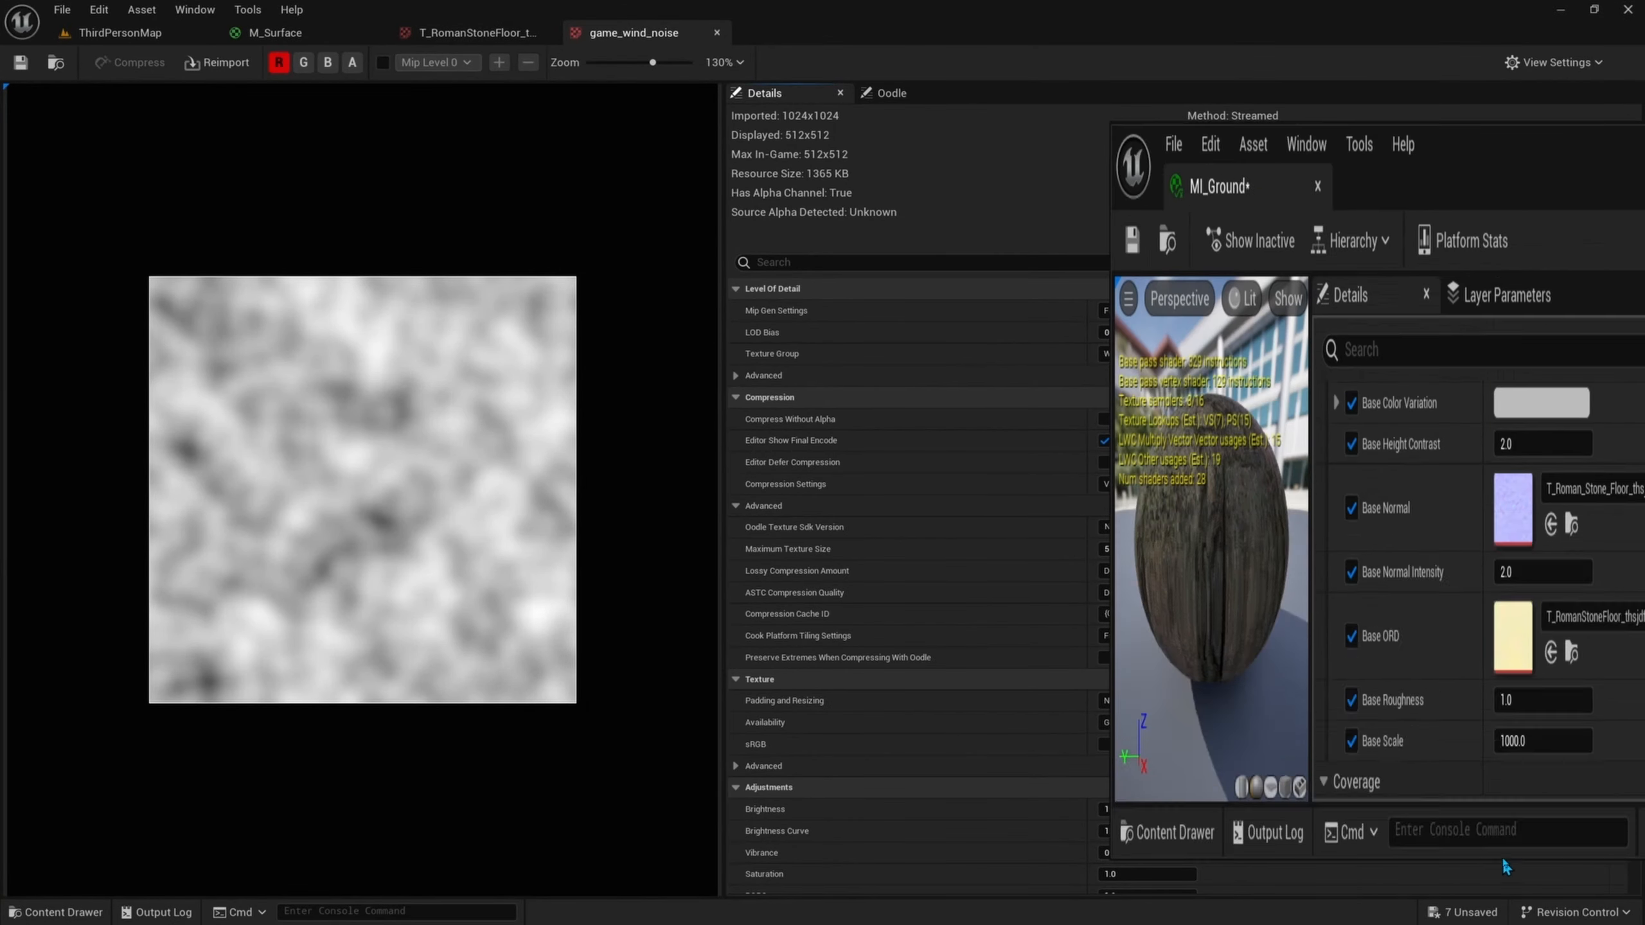
pyautogui.moveTo(1441, 175); pyautogui.dragTo(1277, 139)
pyautogui.click(115, 35)
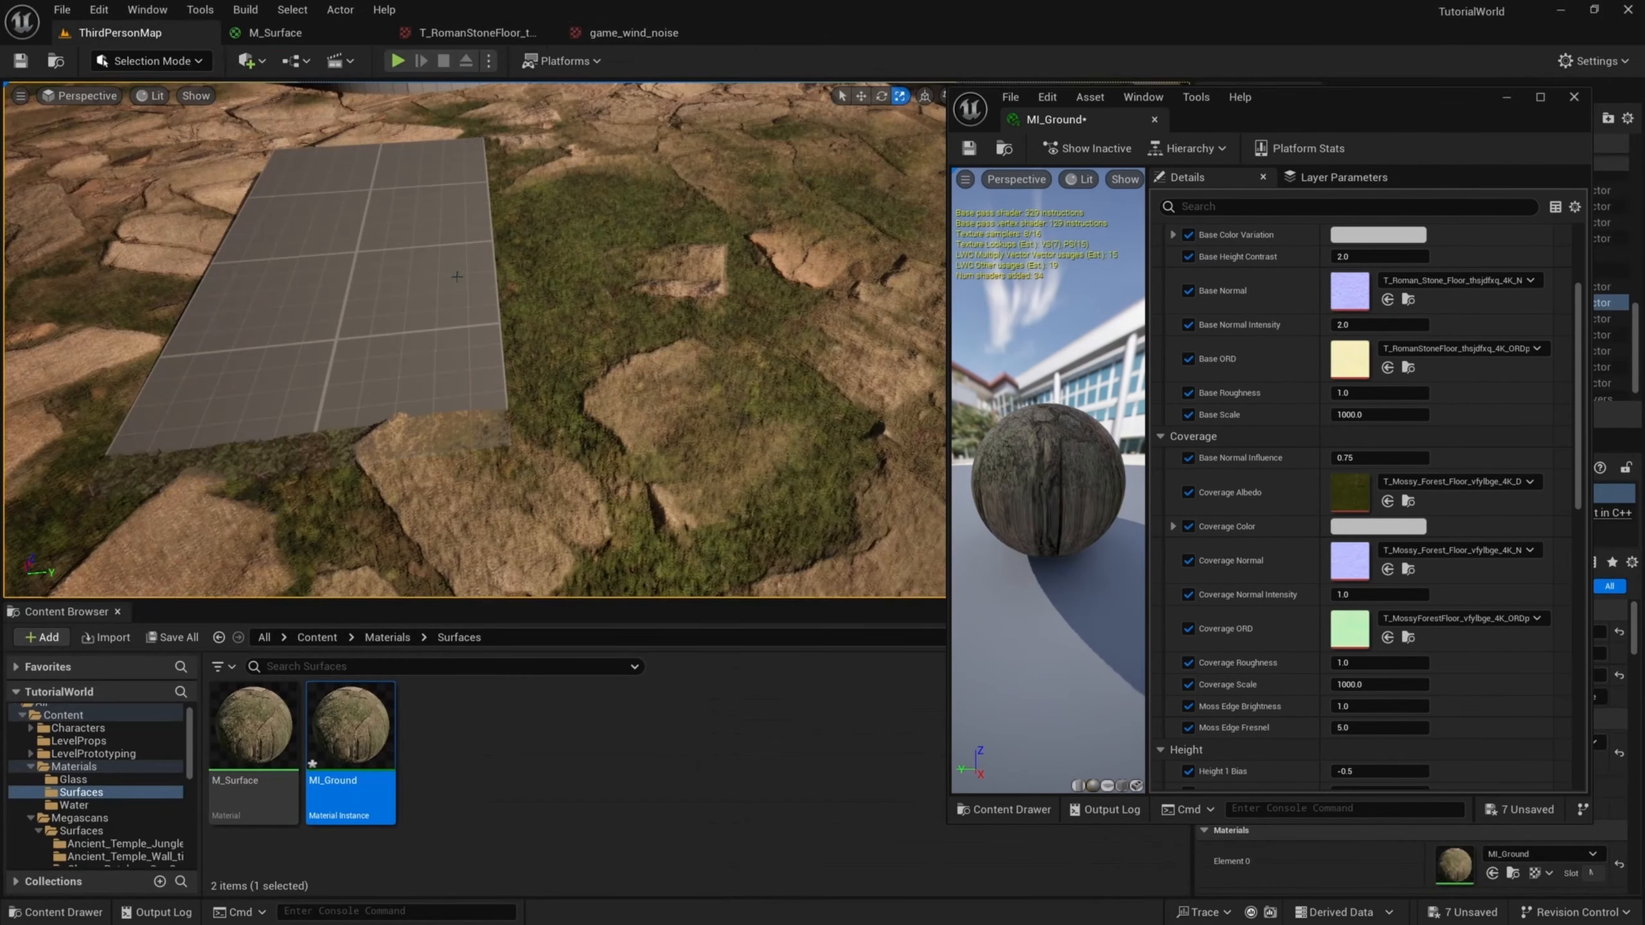
# - Try a Macro Noise Scale of 500 in MI_Ground with the whole ground in view, and return it to 5000
pyautogui.moveTo(456, 278); pyautogui.dragTo(764, 583, button='right')
pyautogui.press('s')
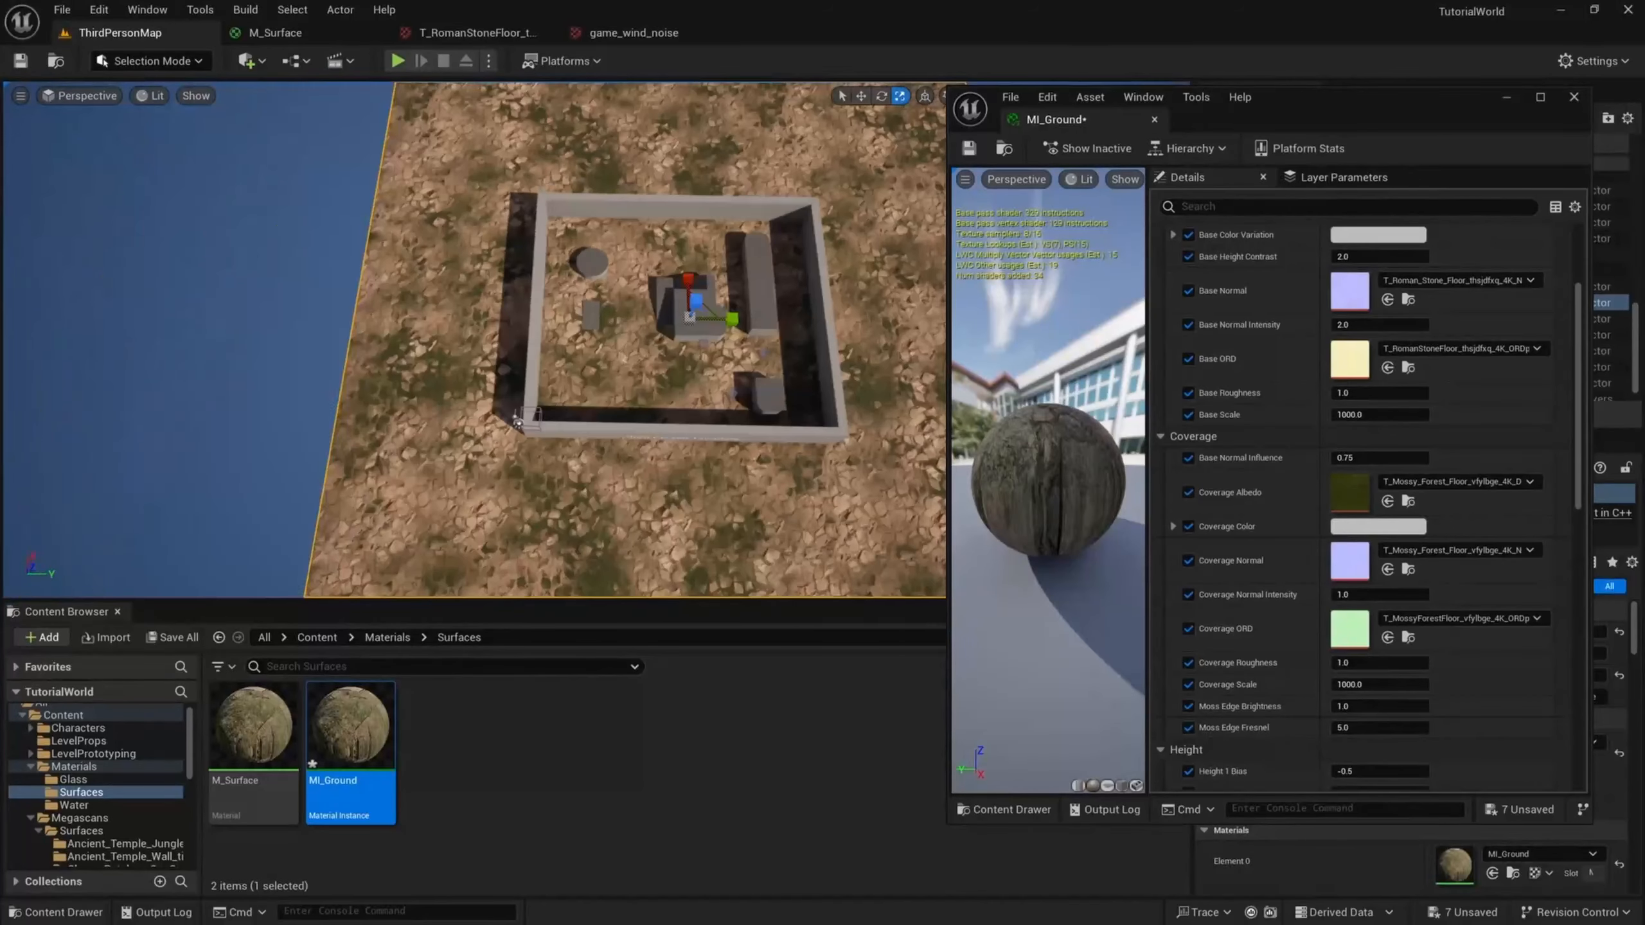
pyautogui.scroll(-10, 1264, 457)
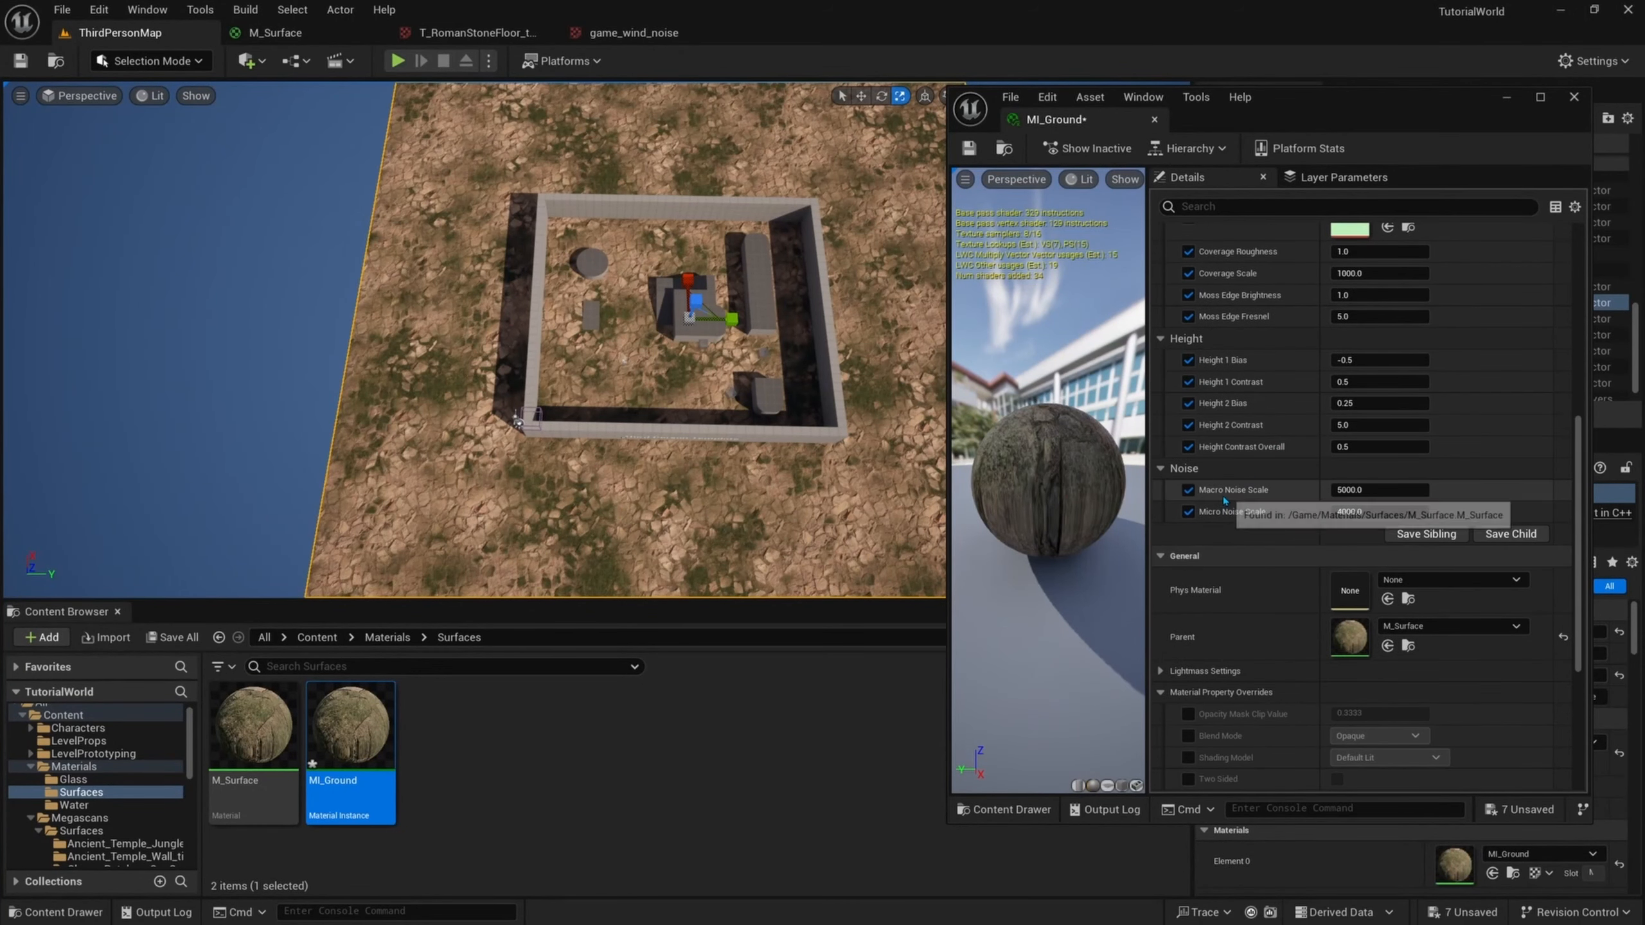
pyautogui.press('d')
pyautogui.moveTo(776, 453); pyautogui.dragTo(779, 454, button='right')
pyautogui.press('e')
pyautogui.moveTo(1379, 490)
pyautogui.mouseDown()
pyautogui.moveTo(1411, 490)
pyautogui.moveTo(1333, 496)
pyautogui.moveTo(1386, 493)
pyautogui.mouseUp()
pyautogui.write('5')
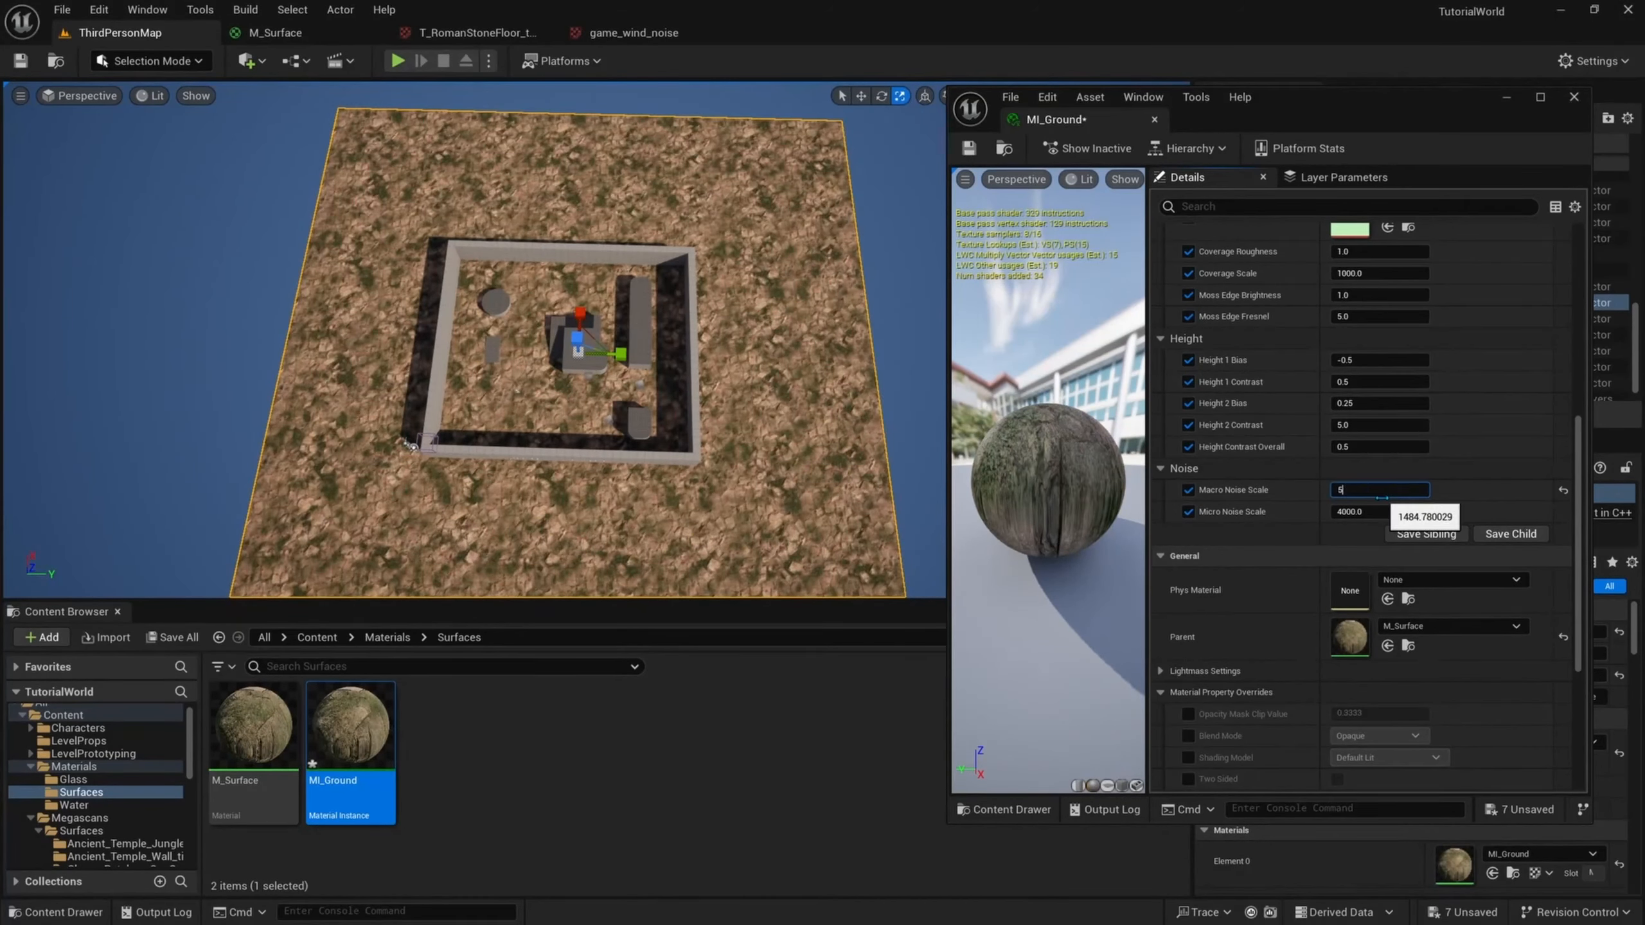
pyautogui.write('00')
pyautogui.press('Return')
pyautogui.write('500')
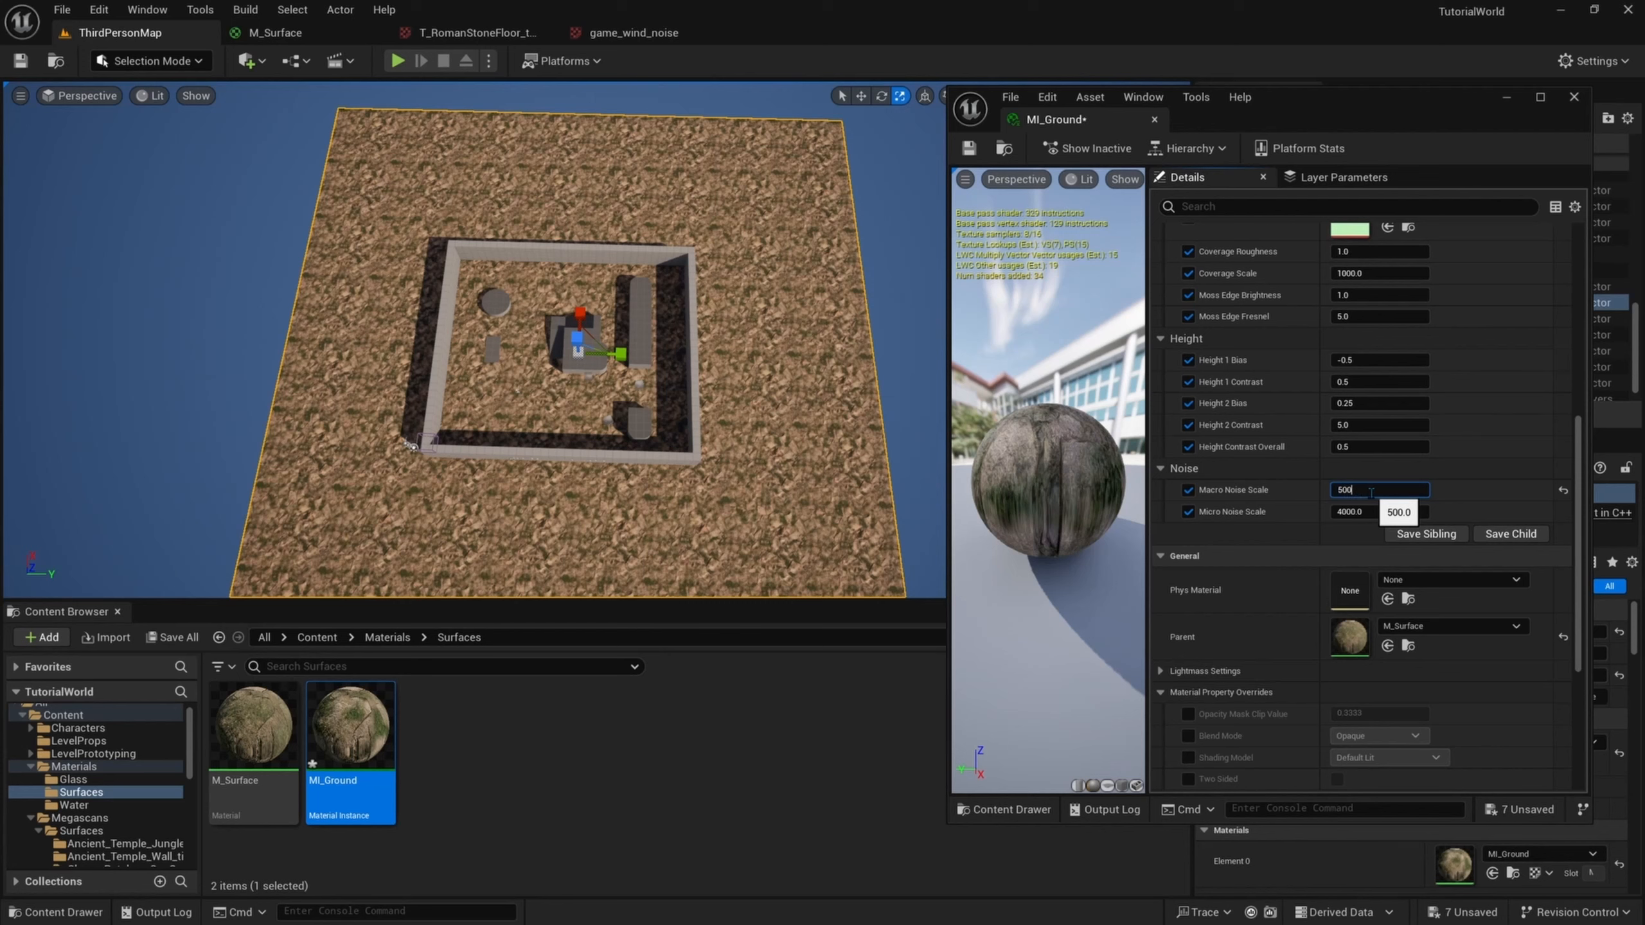
pyautogui.write('0')
pyautogui.press('Return')
# - Try a lower Micro Noise Scale in MI_Ground and return it to 4000
pyautogui.moveTo(1412, 511)
pyautogui.mouseDown()
pyautogui.moveTo(1321, 511)
pyautogui.moveTo(1381, 512)
pyautogui.mouseUp()
pyautogui.click(1413, 511)
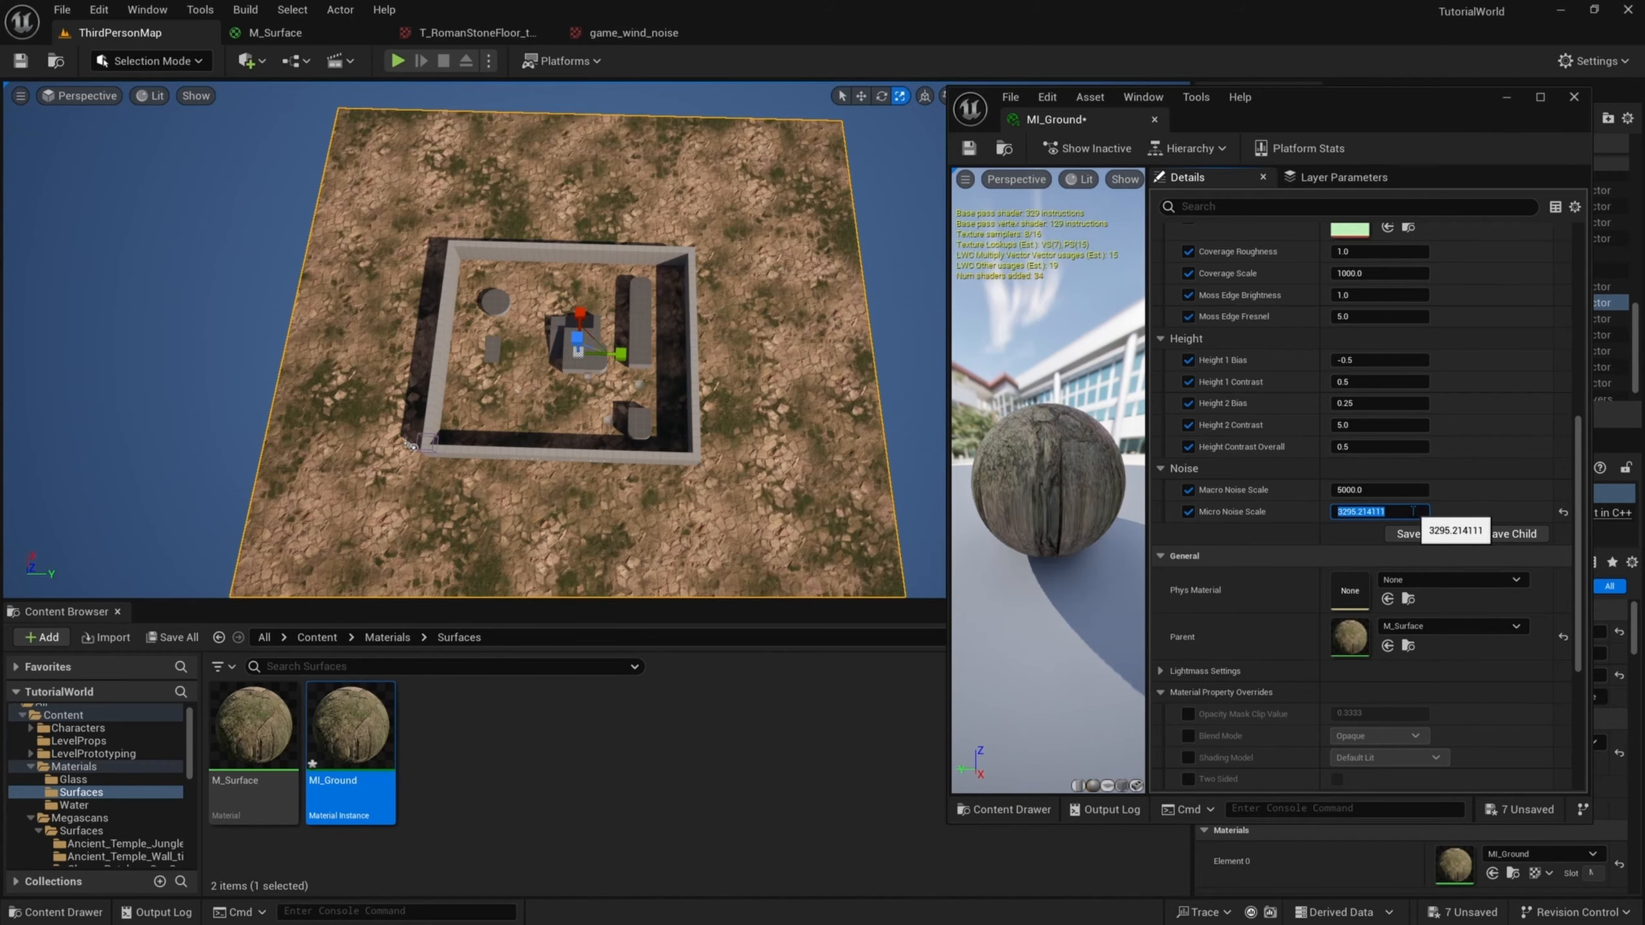
pyautogui.write('4000')
pyautogui.press('Return')
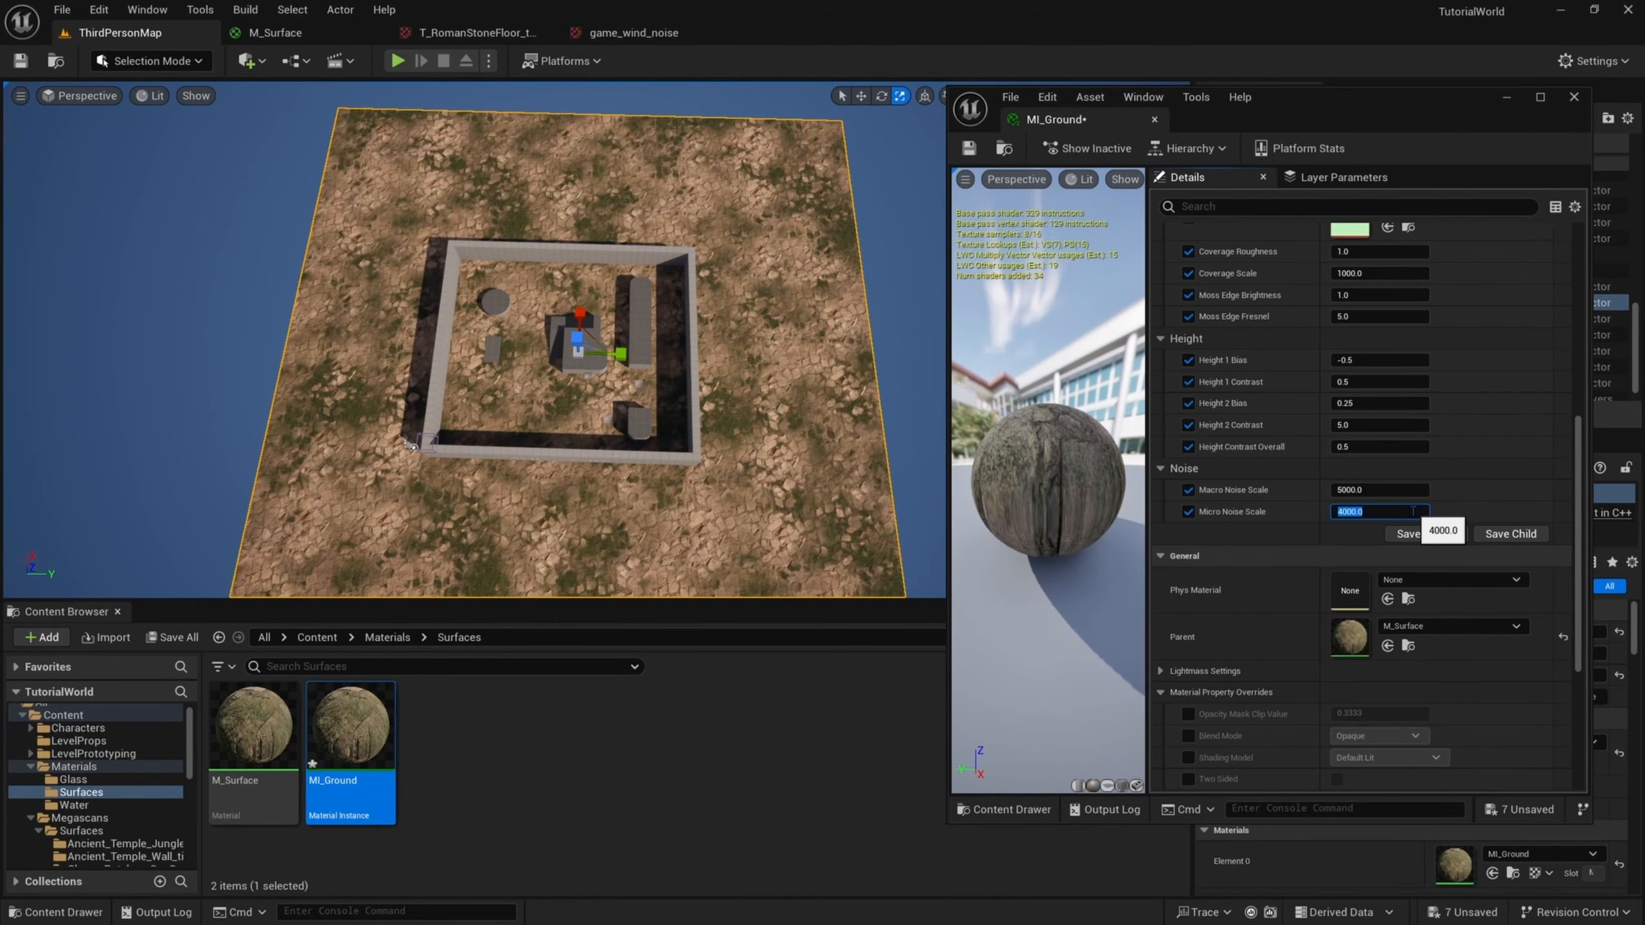
# - Set the Moss Edge Brightness of MI_Ground to 4 with the mossy ground in close view
pyautogui.scroll(3, 1250, 404)
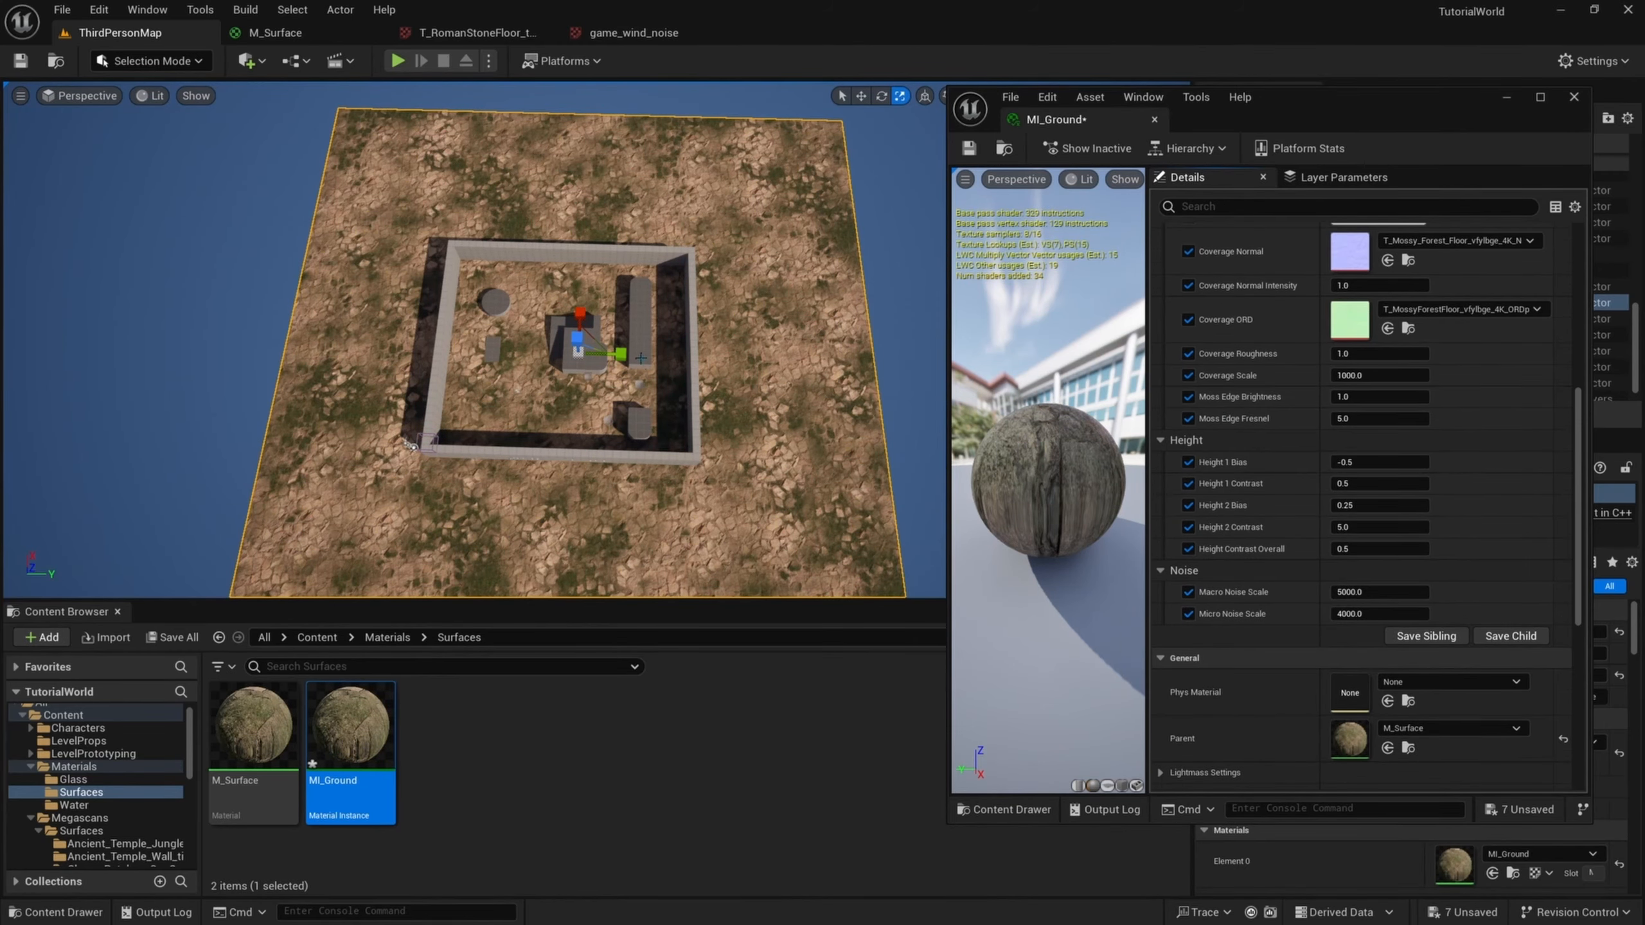
pyautogui.press('w')
pyautogui.moveTo(635, 533); pyautogui.dragTo(589, 402, button='right')
pyautogui.click(1341, 398)
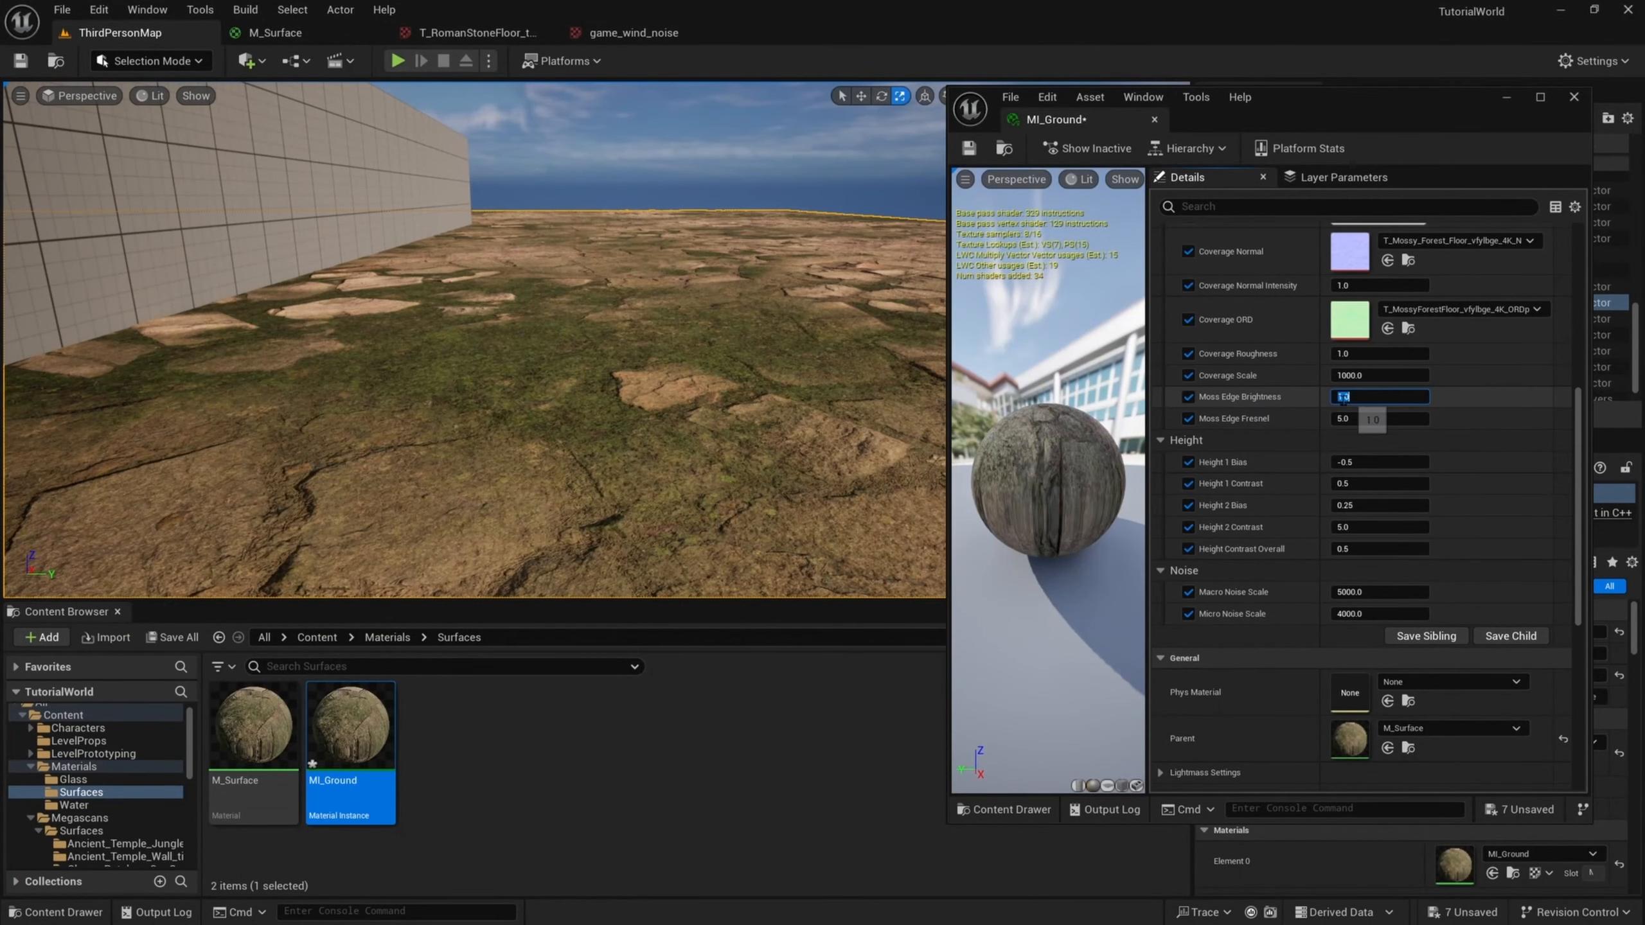
pyautogui.write('4')
pyautogui.press('Return')
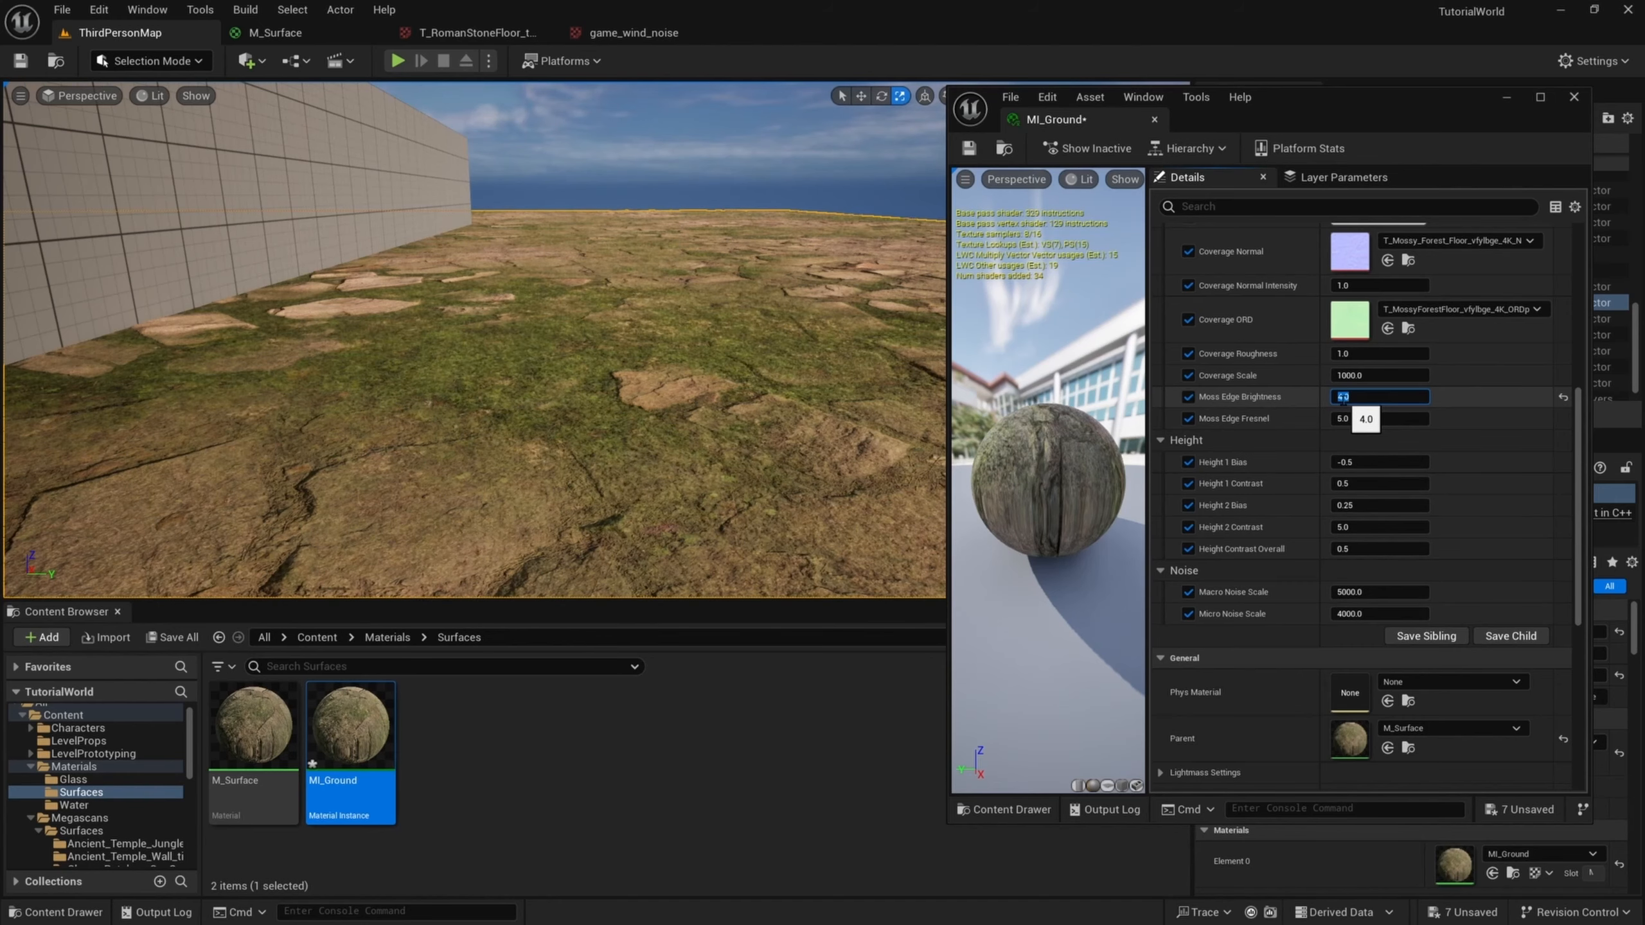
# - Compare lower Moss Edge Brightness values against 4 on the mossy ground and settle on 3
pyautogui.click(700, 162)
pyautogui.moveTo(687, 339); pyautogui.dragTo(710, 303, button='right')
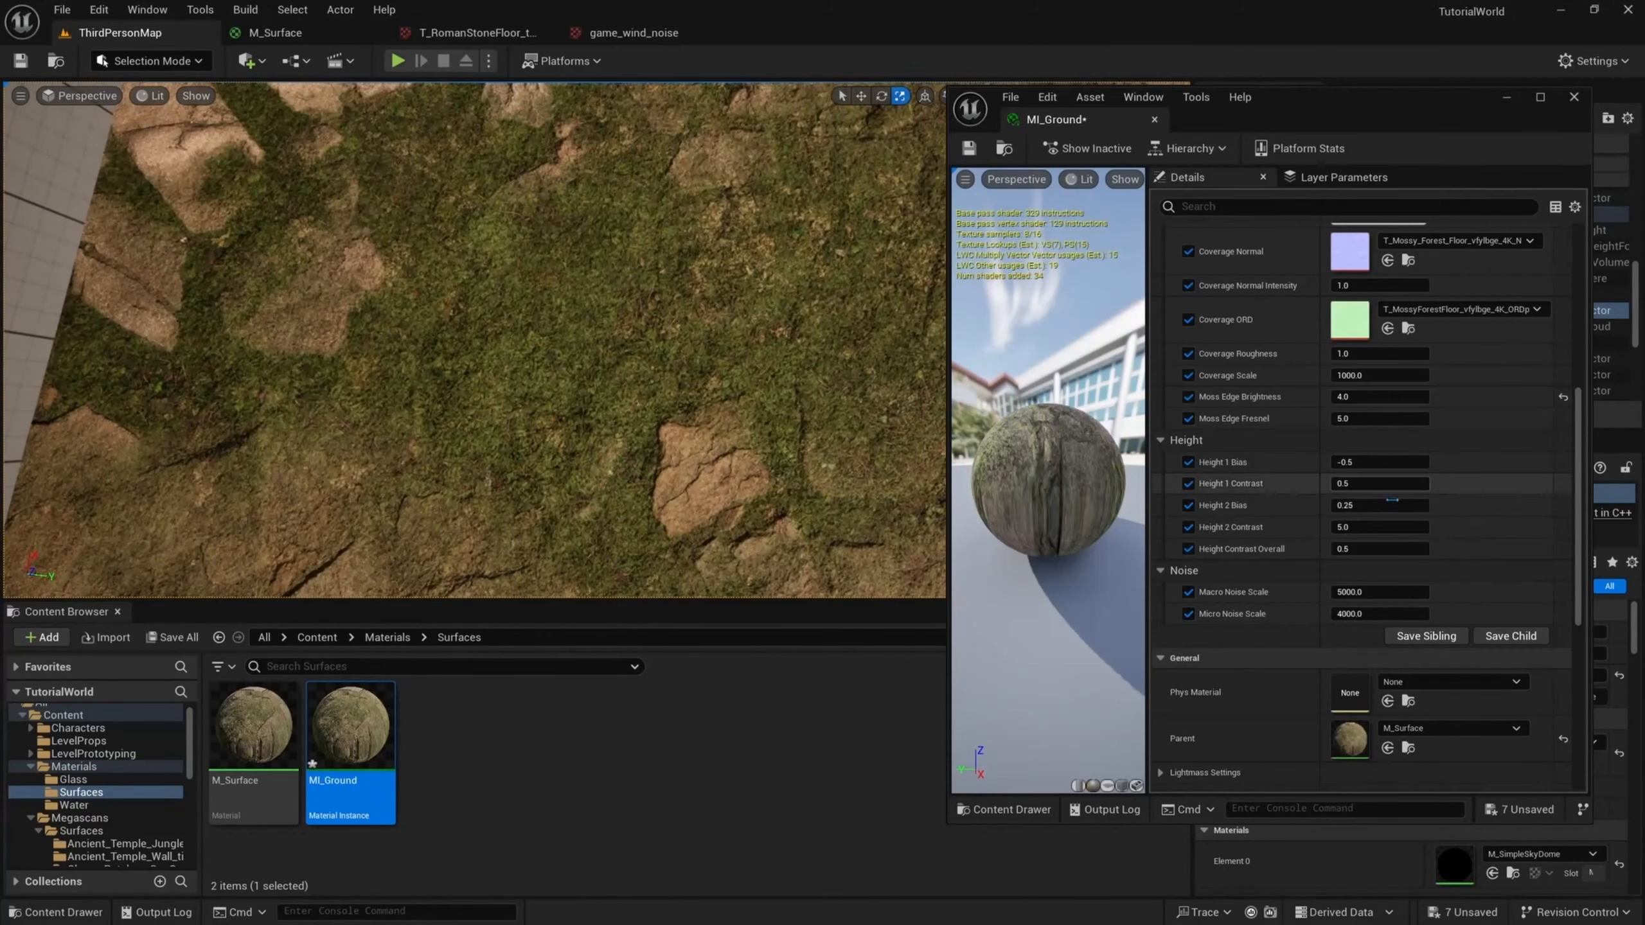
pyautogui.click(1347, 406)
pyautogui.moveTo(1344, 397); pyautogui.dragTo(1353, 396)
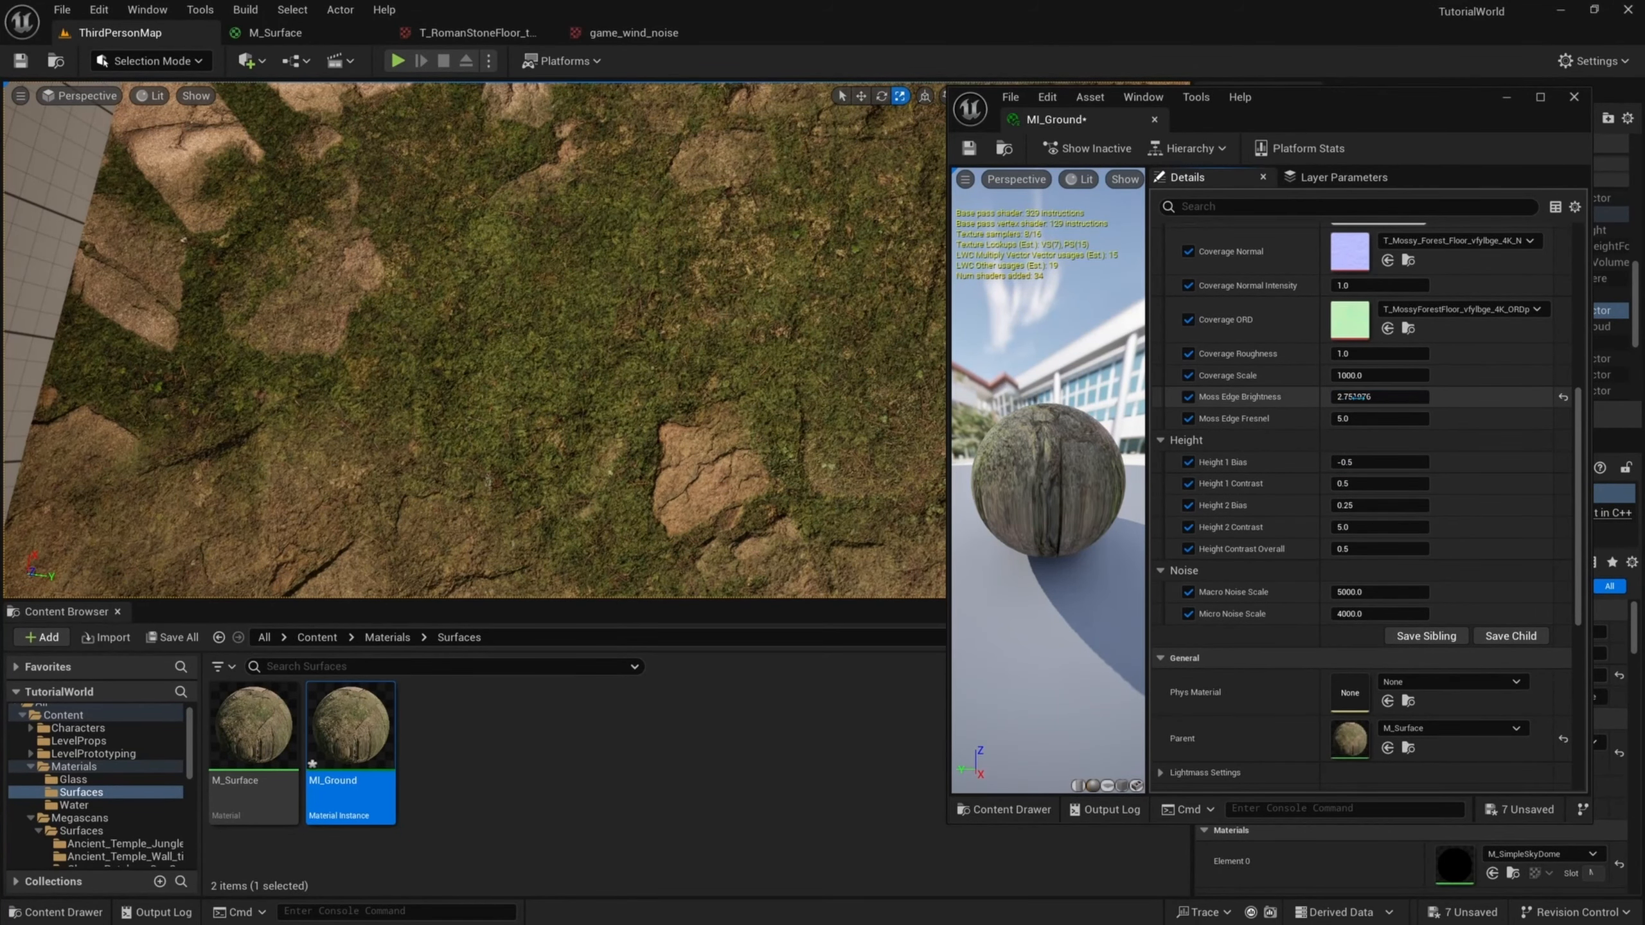
pyautogui.write('4')
pyautogui.press('Return')
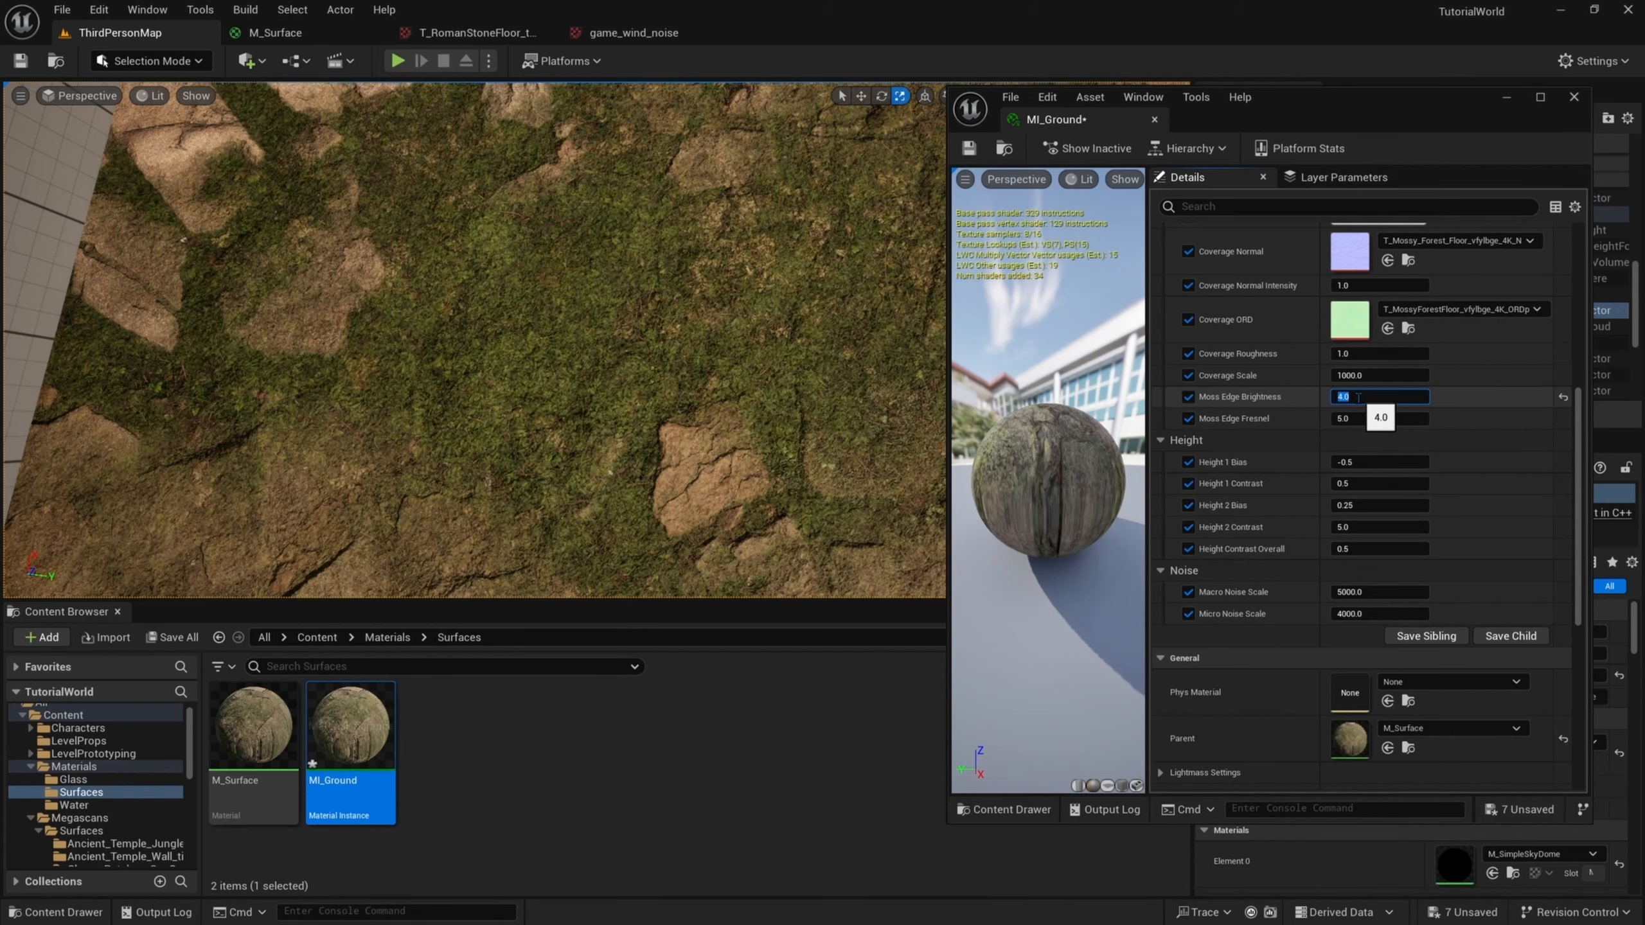
pyautogui.moveTo(776, 363); pyautogui.dragTo(770, 318, button='right')
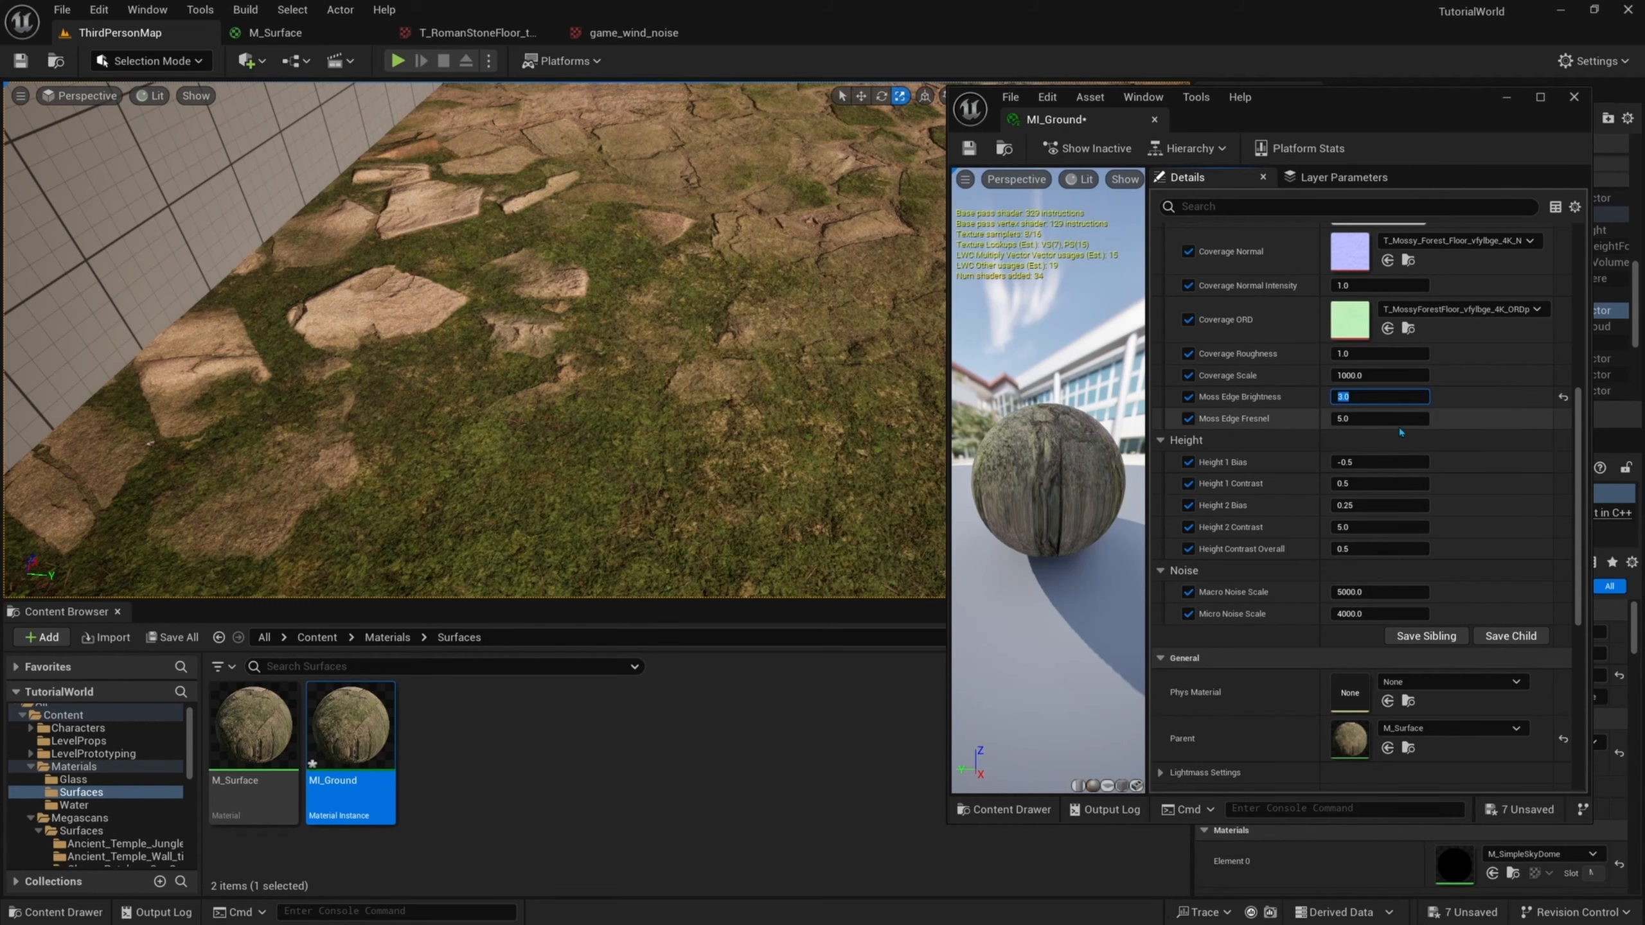
# - Set the Moss Edge Fresnel to 1 and compare the moss from low and steep angles
pyautogui.moveTo(809, 453); pyautogui.dragTo(806, 382, button='right')
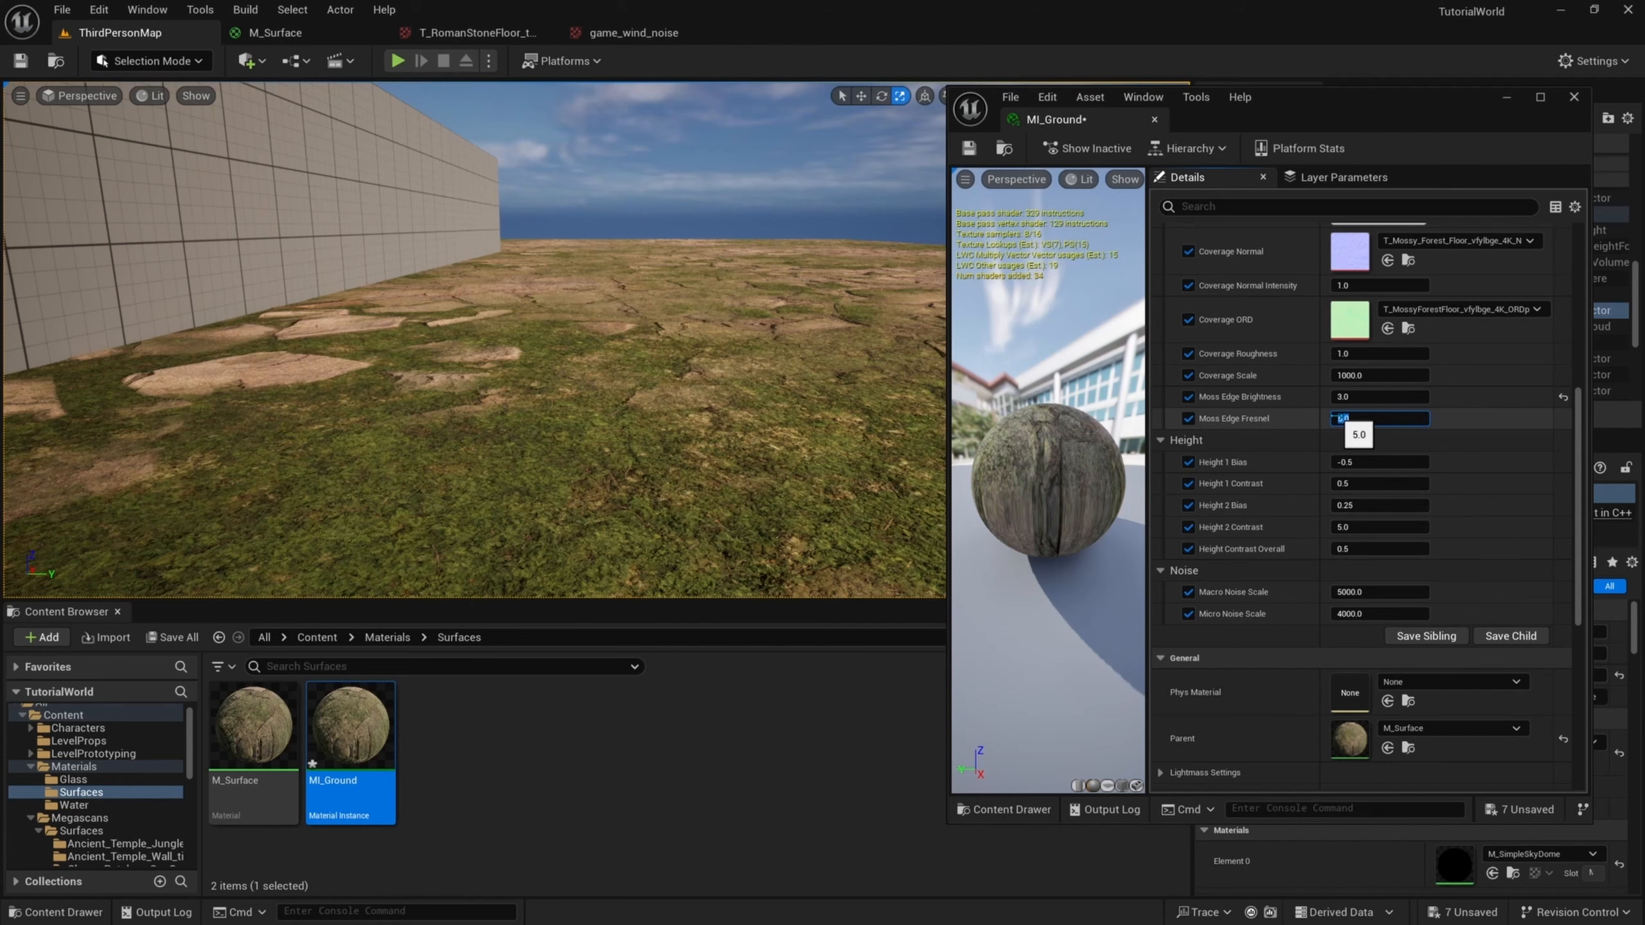
pyautogui.press('Return')
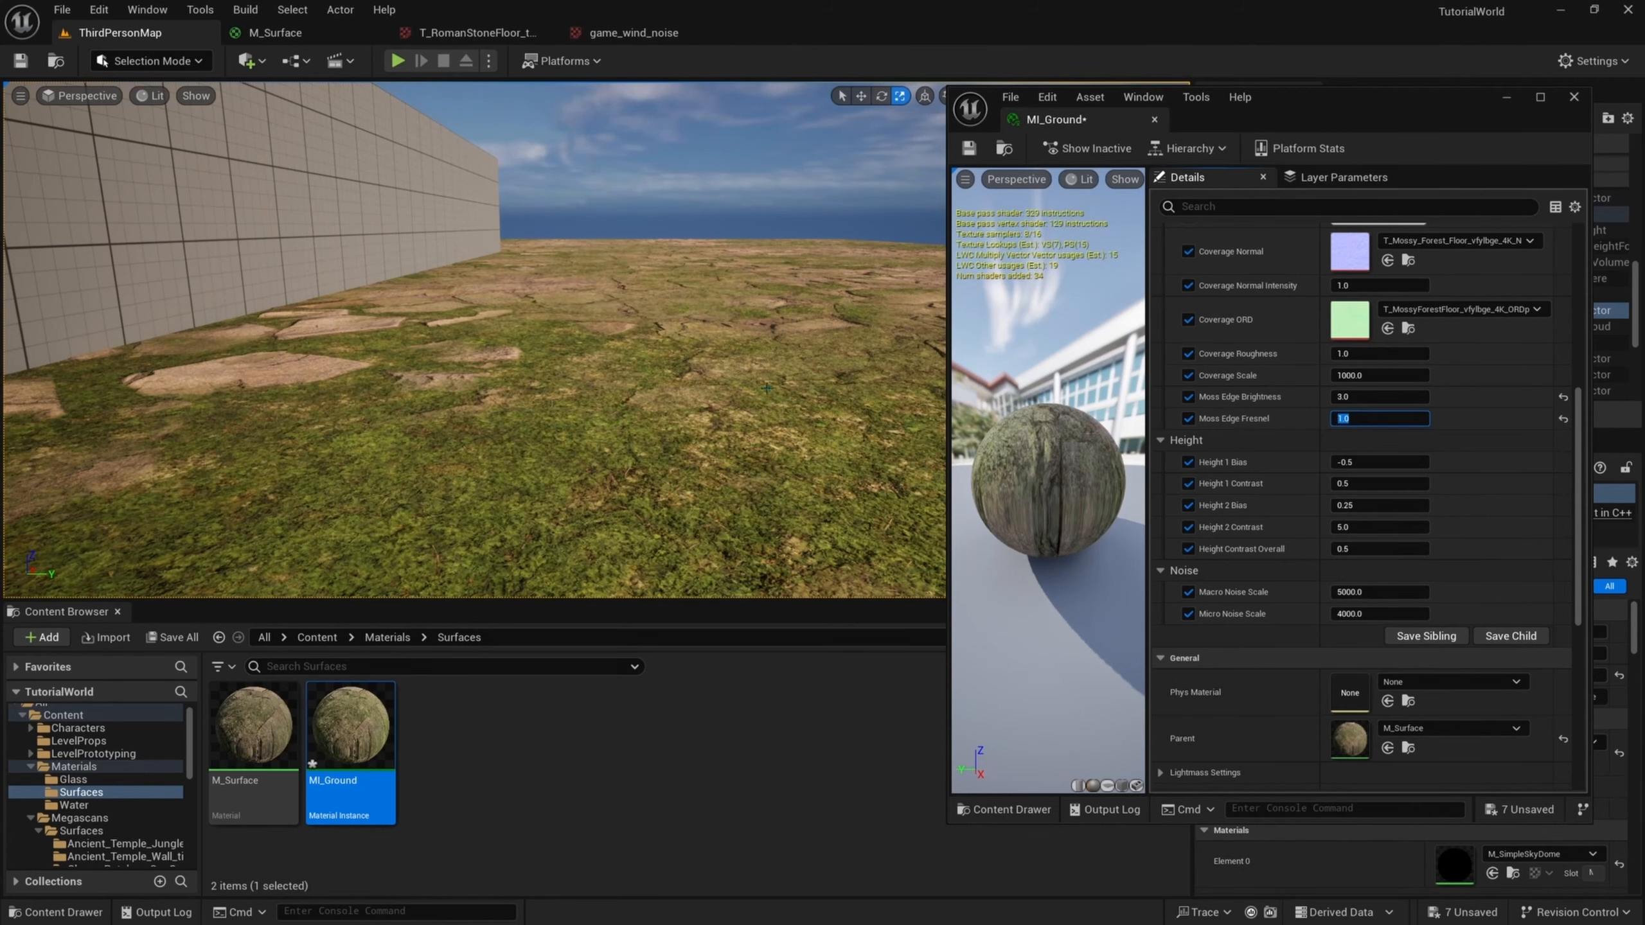
pyautogui.moveTo(829, 415); pyautogui.dragTo(829, 498, button='right')
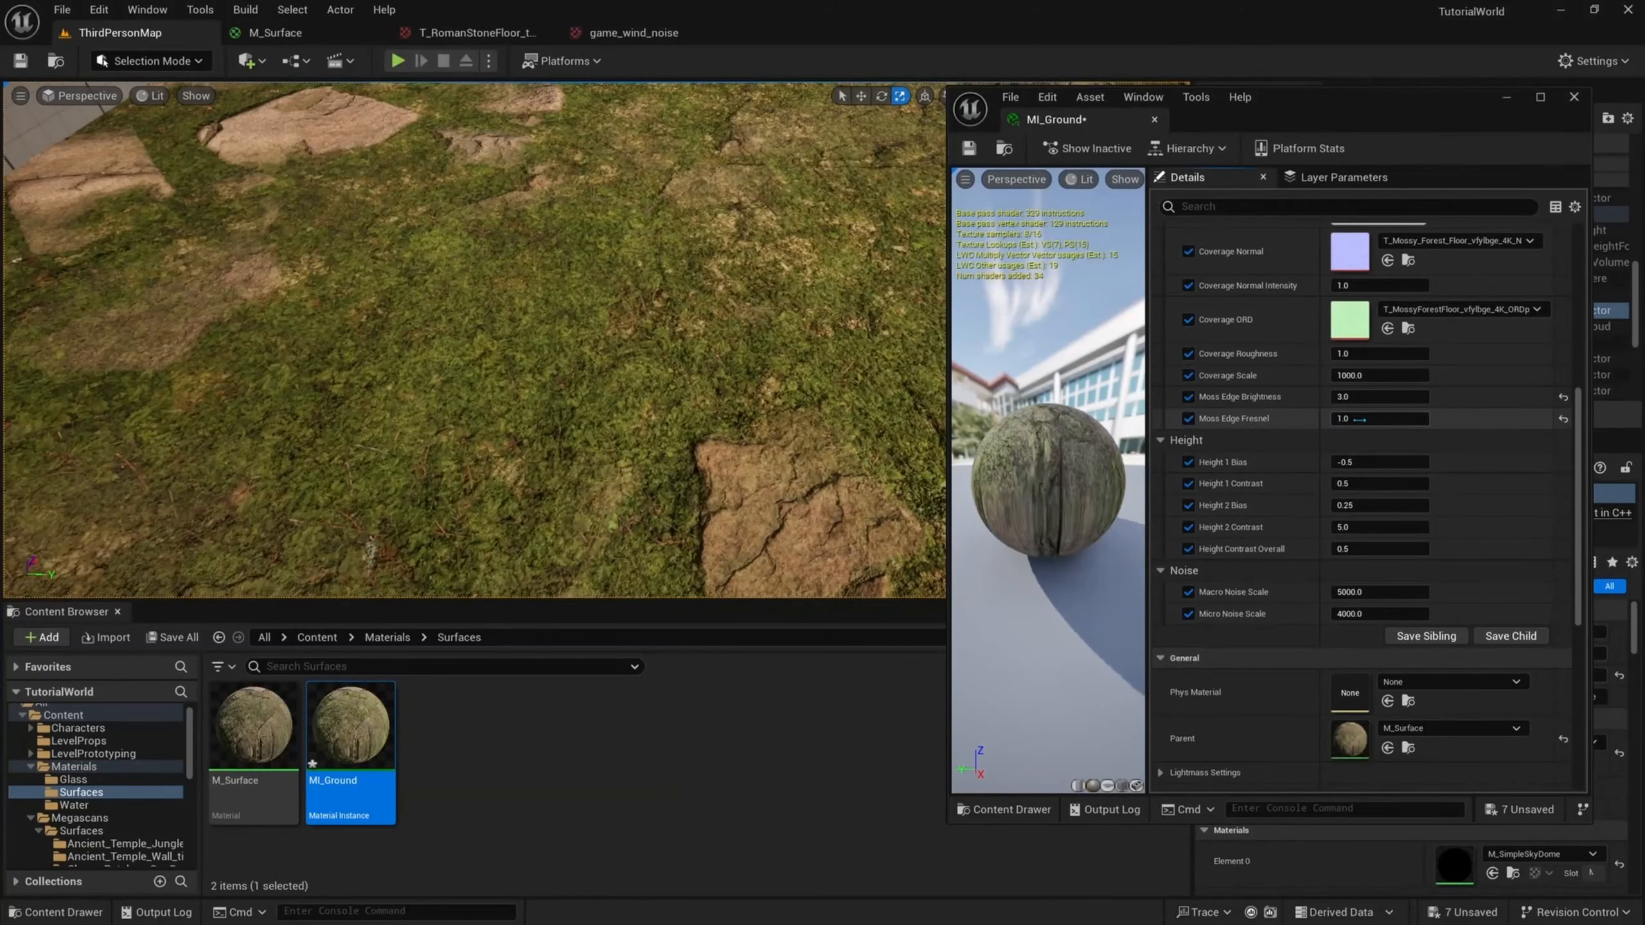
# - Raise the Moss Edge Fresnel to about 19.4, check the moss at a low angle, and return it to 5
pyautogui.moveTo(1367, 418); pyautogui.dragTo(1399, 419)
pyautogui.moveTo(803, 402); pyautogui.dragTo(803, 295, button='right')
pyautogui.press('q')
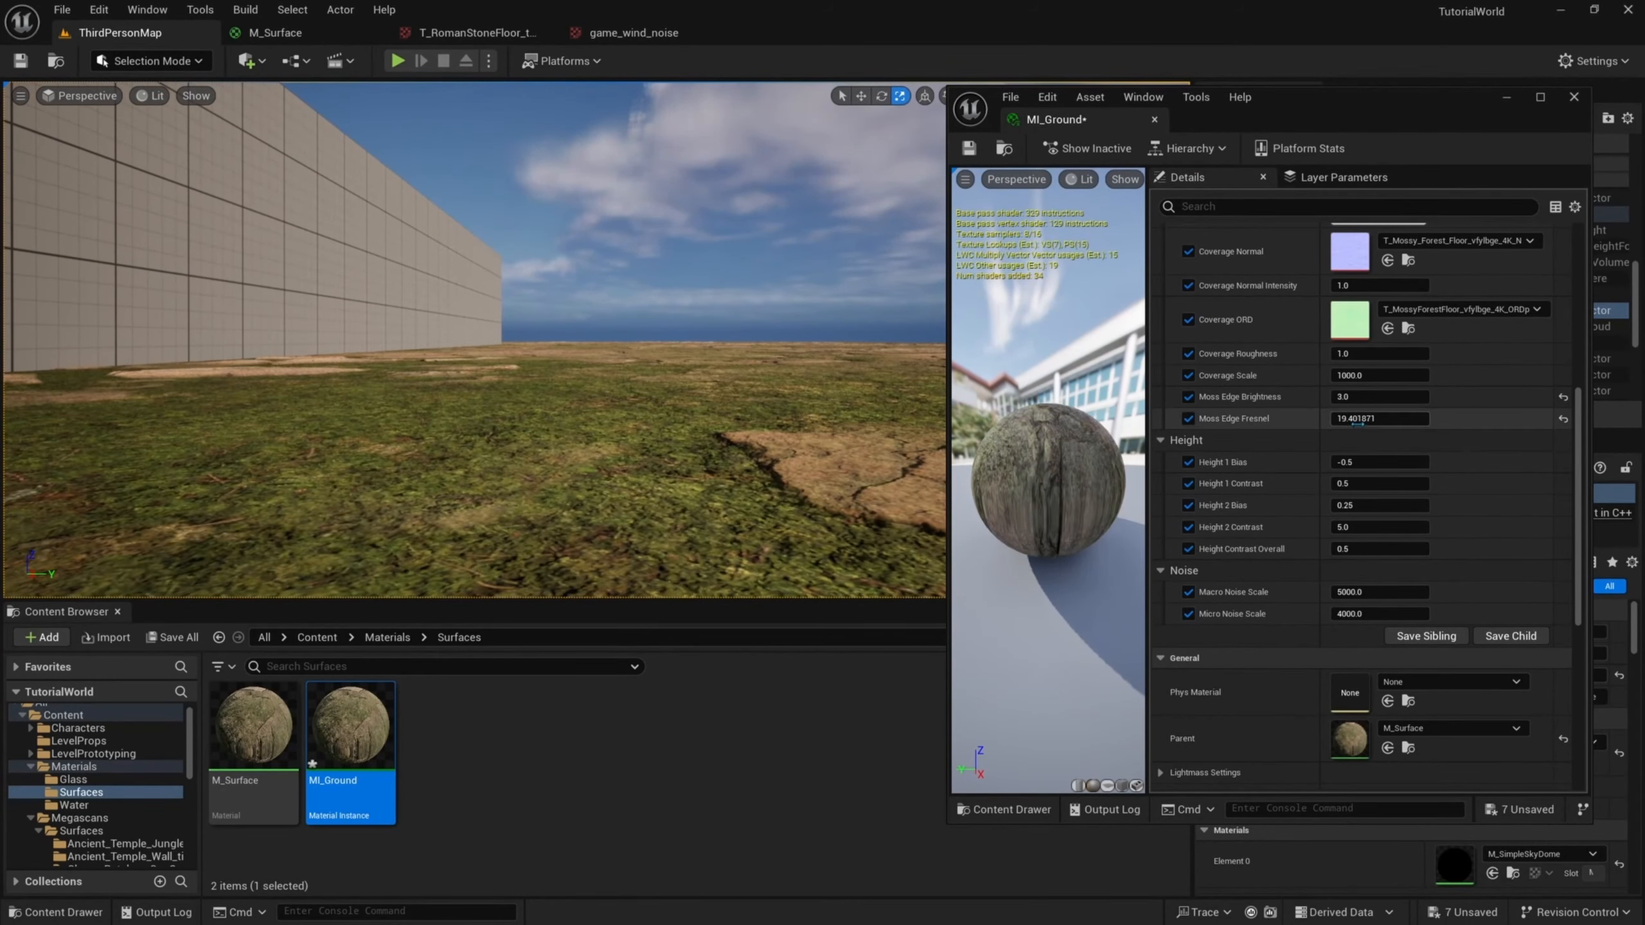
pyautogui.moveTo(1364, 418); pyautogui.dragTo(1352, 416)
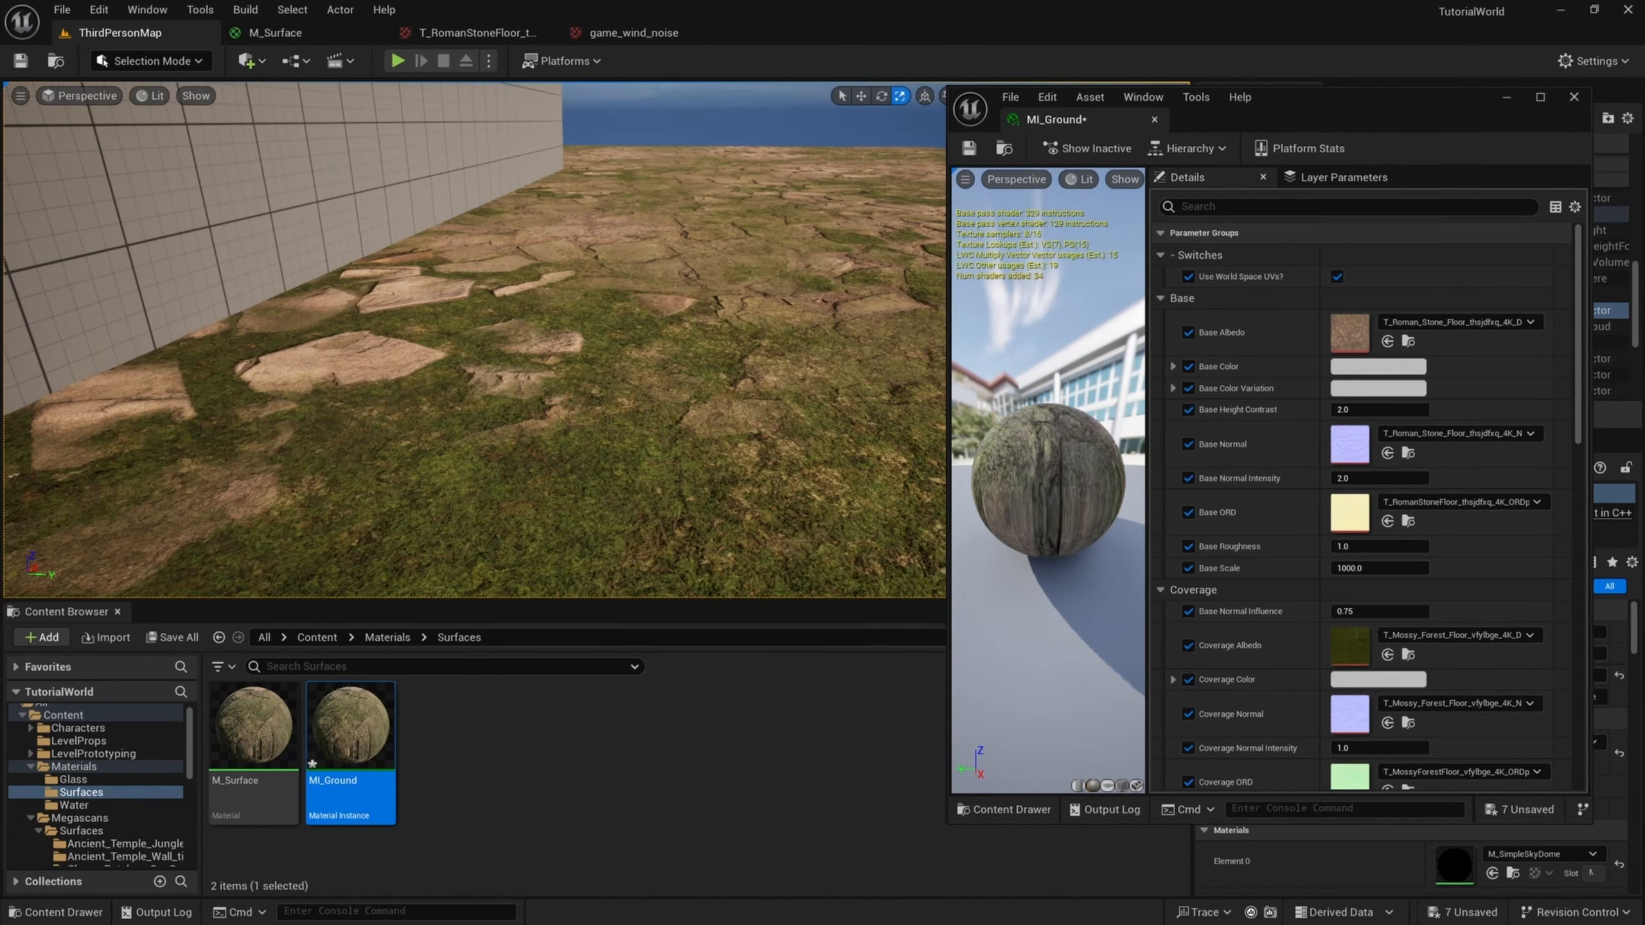
# - Lower the Height 1 Bias of MI_Ground to about -1.41 and view the whole ground from above
pyautogui.moveTo(492, 337); pyautogui.dragTo(392, 396, button='right')
pyautogui.scroll(-12, 1329, 403)
pyautogui.scroll(-3, 1217, 570)
pyautogui.moveTo(777, 466); pyautogui.dragTo(794, 463, button='right')
pyautogui.moveTo(1370, 540); pyautogui.dragTo(1331, 540)
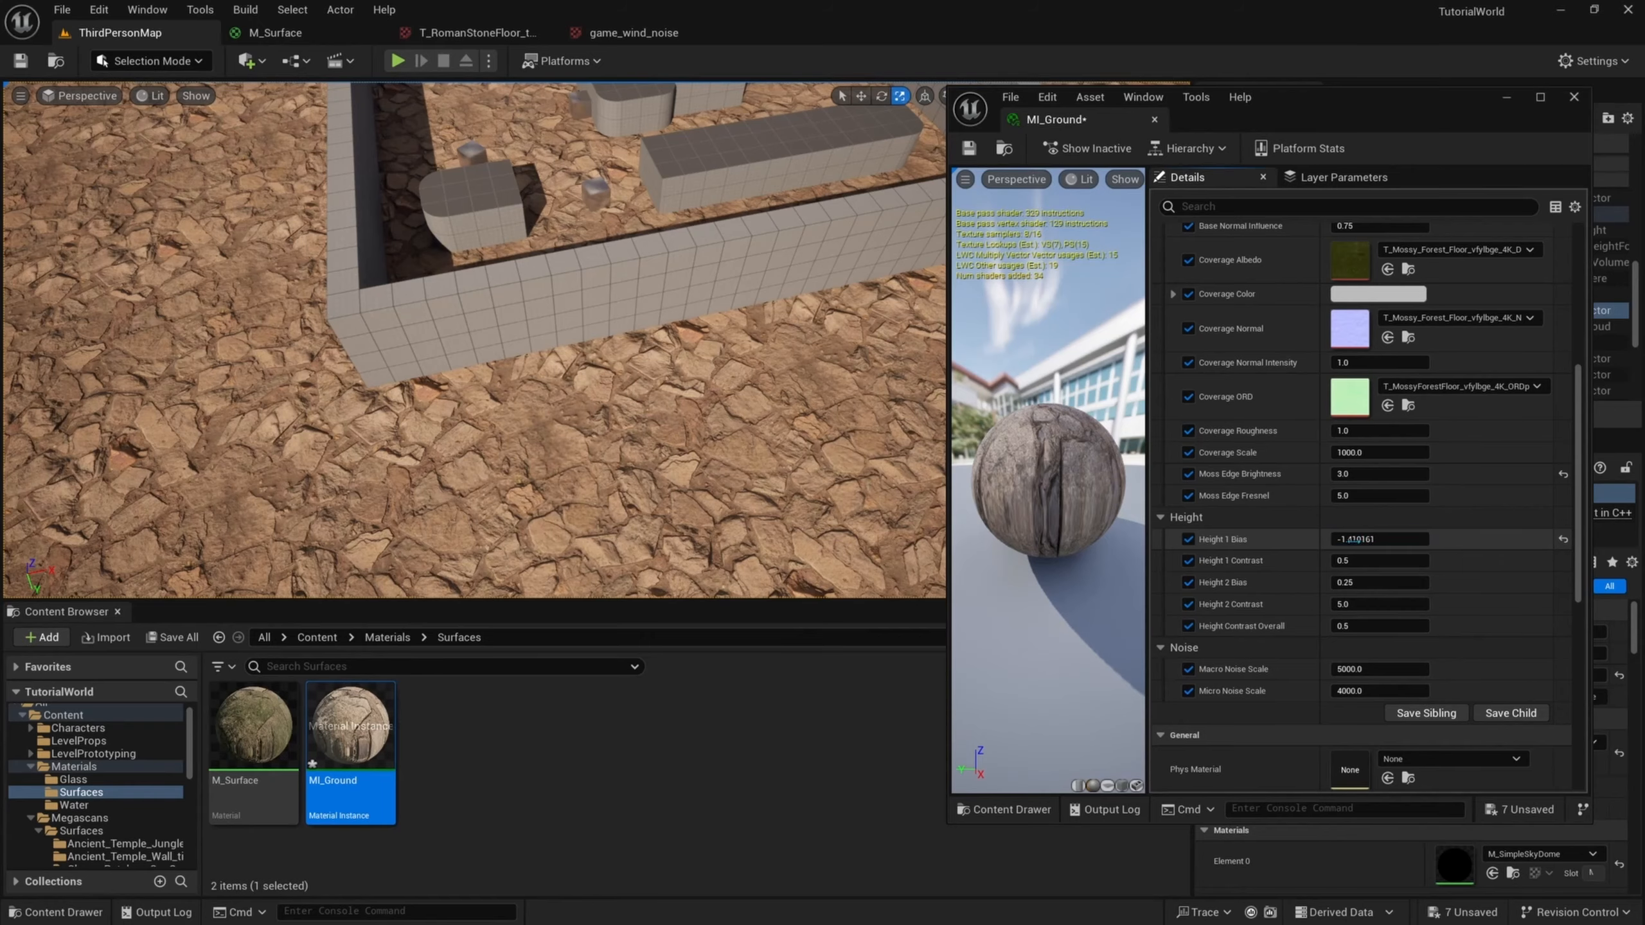
pyautogui.moveTo(776, 454); pyautogui.dragTo(767, 516, button='right')
pyautogui.moveTo(768, 385); pyautogui.dragTo(636, 388, button='right')
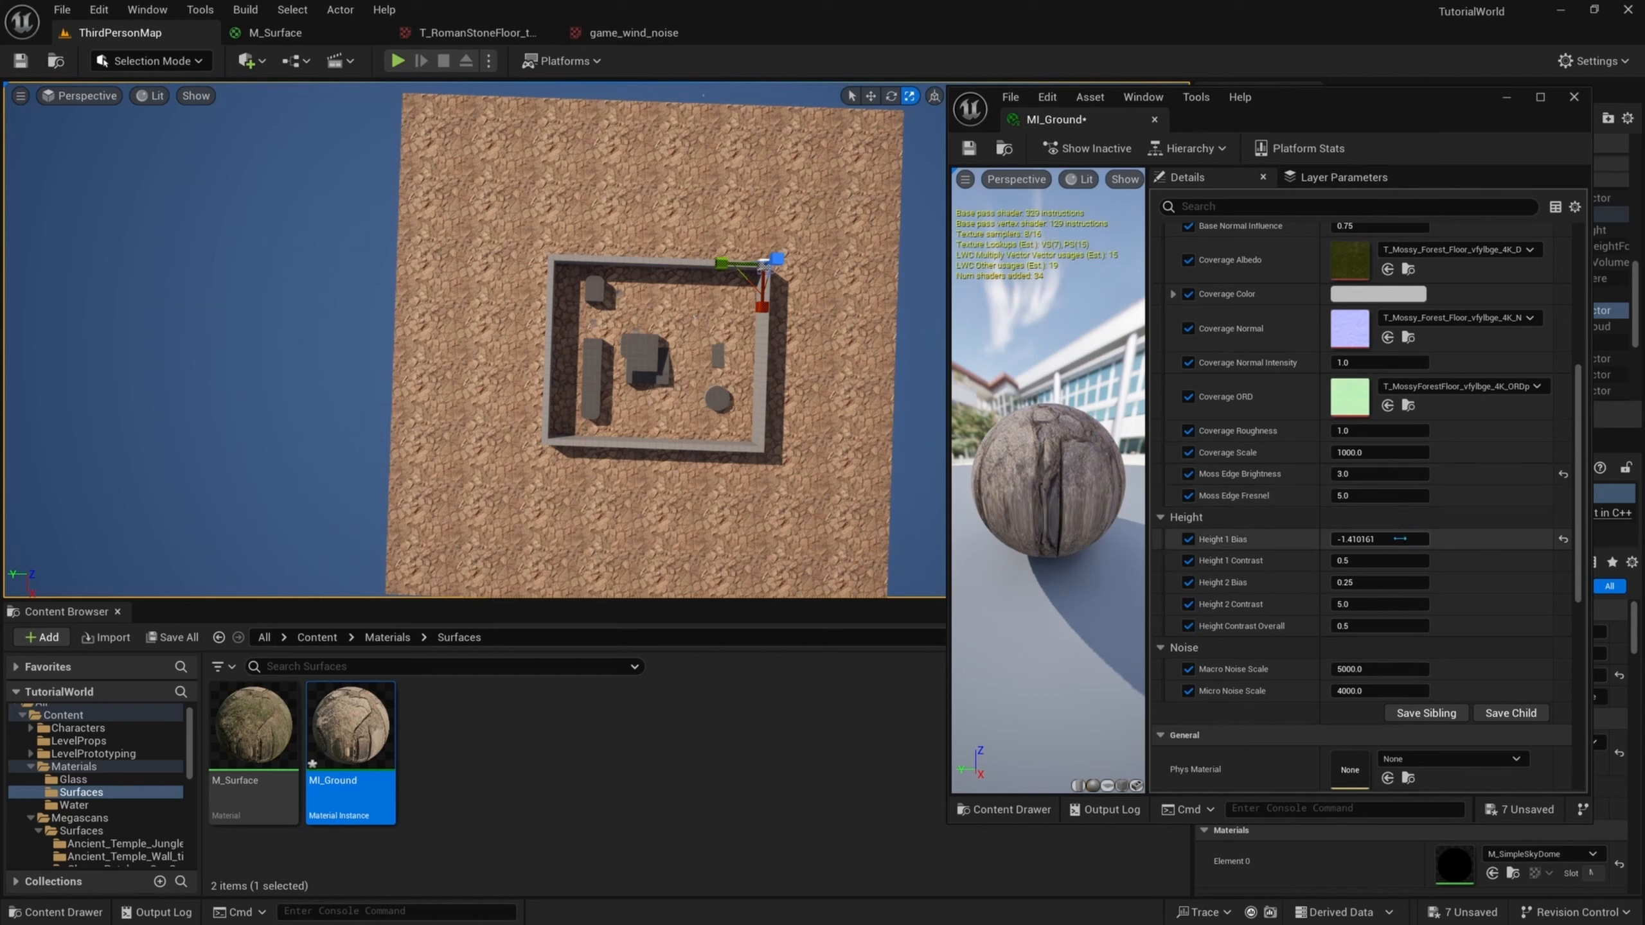
# - Raise the Height 1 Bias to about -0.12 and inspect the moss coverage up close
pyautogui.moveTo(1360, 539); pyautogui.dragTo(1412, 539)
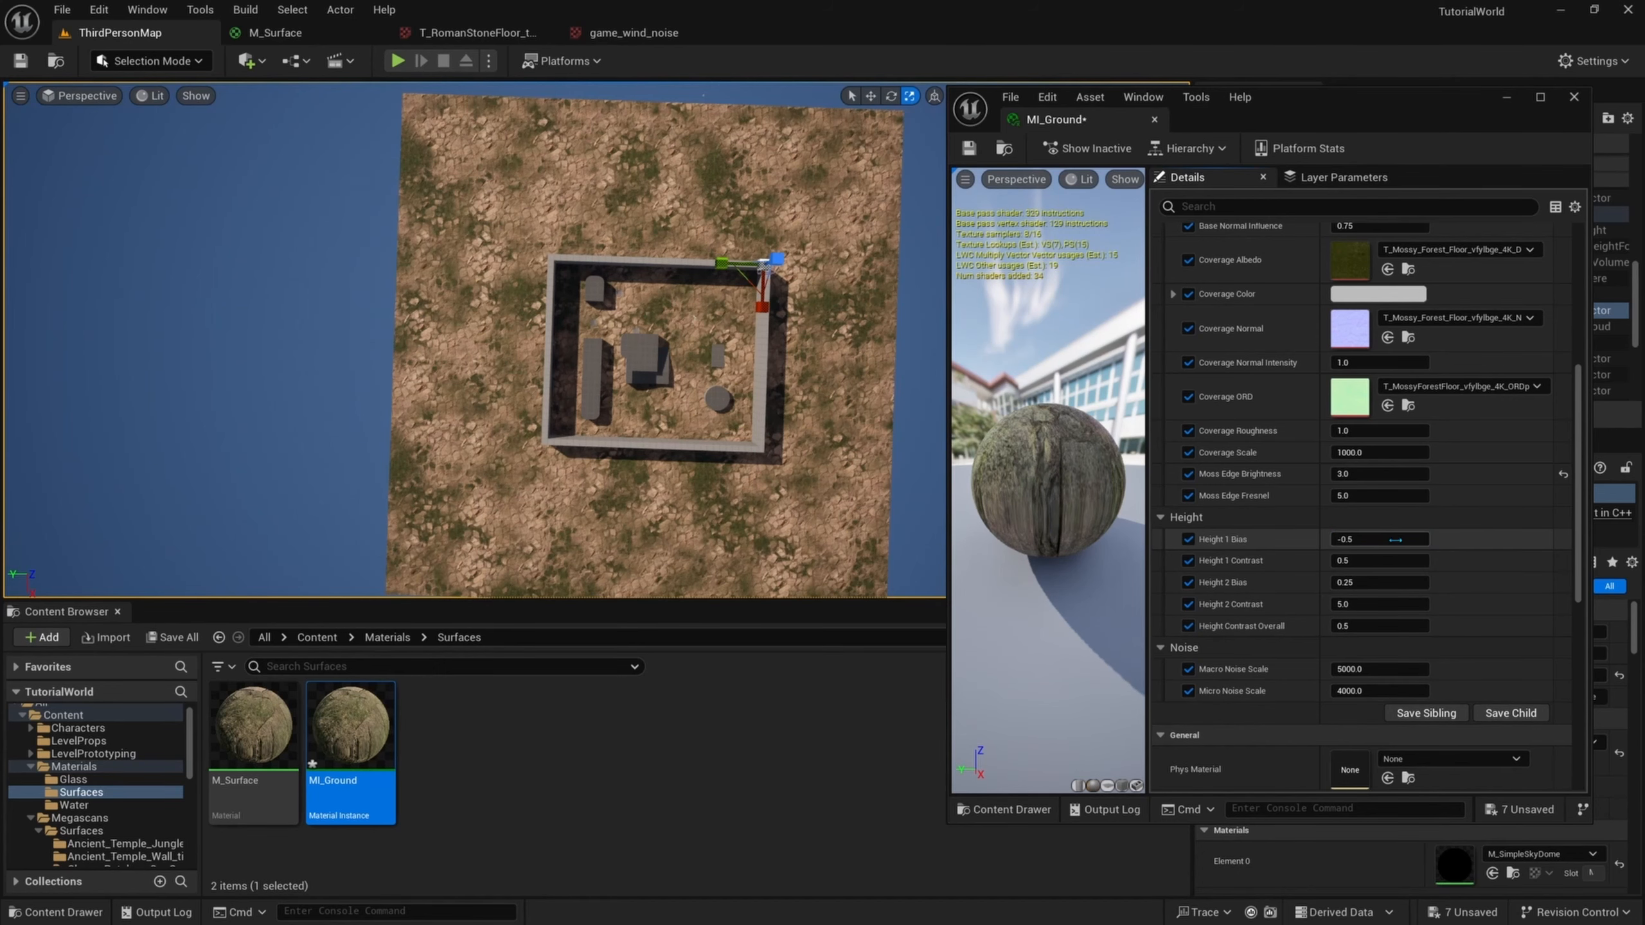
pyautogui.moveTo(1381, 538); pyautogui.dragTo(1403, 539)
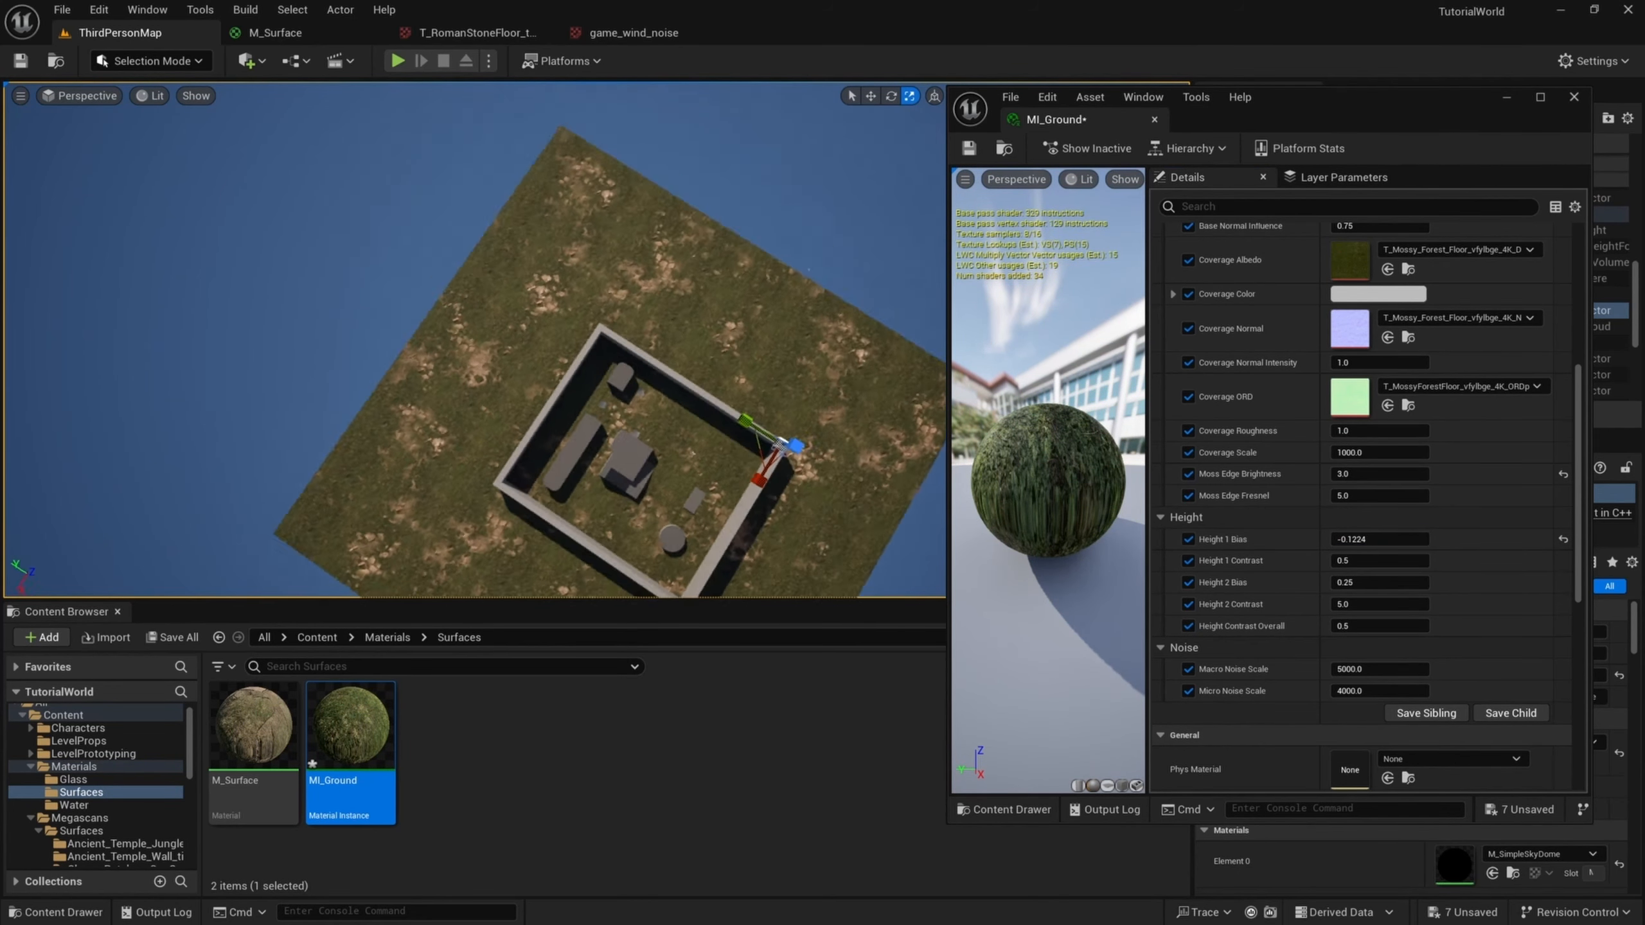
pyautogui.press('w')
pyautogui.moveTo(475, 340); pyautogui.dragTo(605, 331, button='right')
pyautogui.press('a')
# - Try another Height 1 Bias value and undo the recent Height 1 Bias edits
pyautogui.moveTo(1406, 538); pyautogui.dragTo(1391, 539)
pyautogui.hotkey('ctrl', 'z')
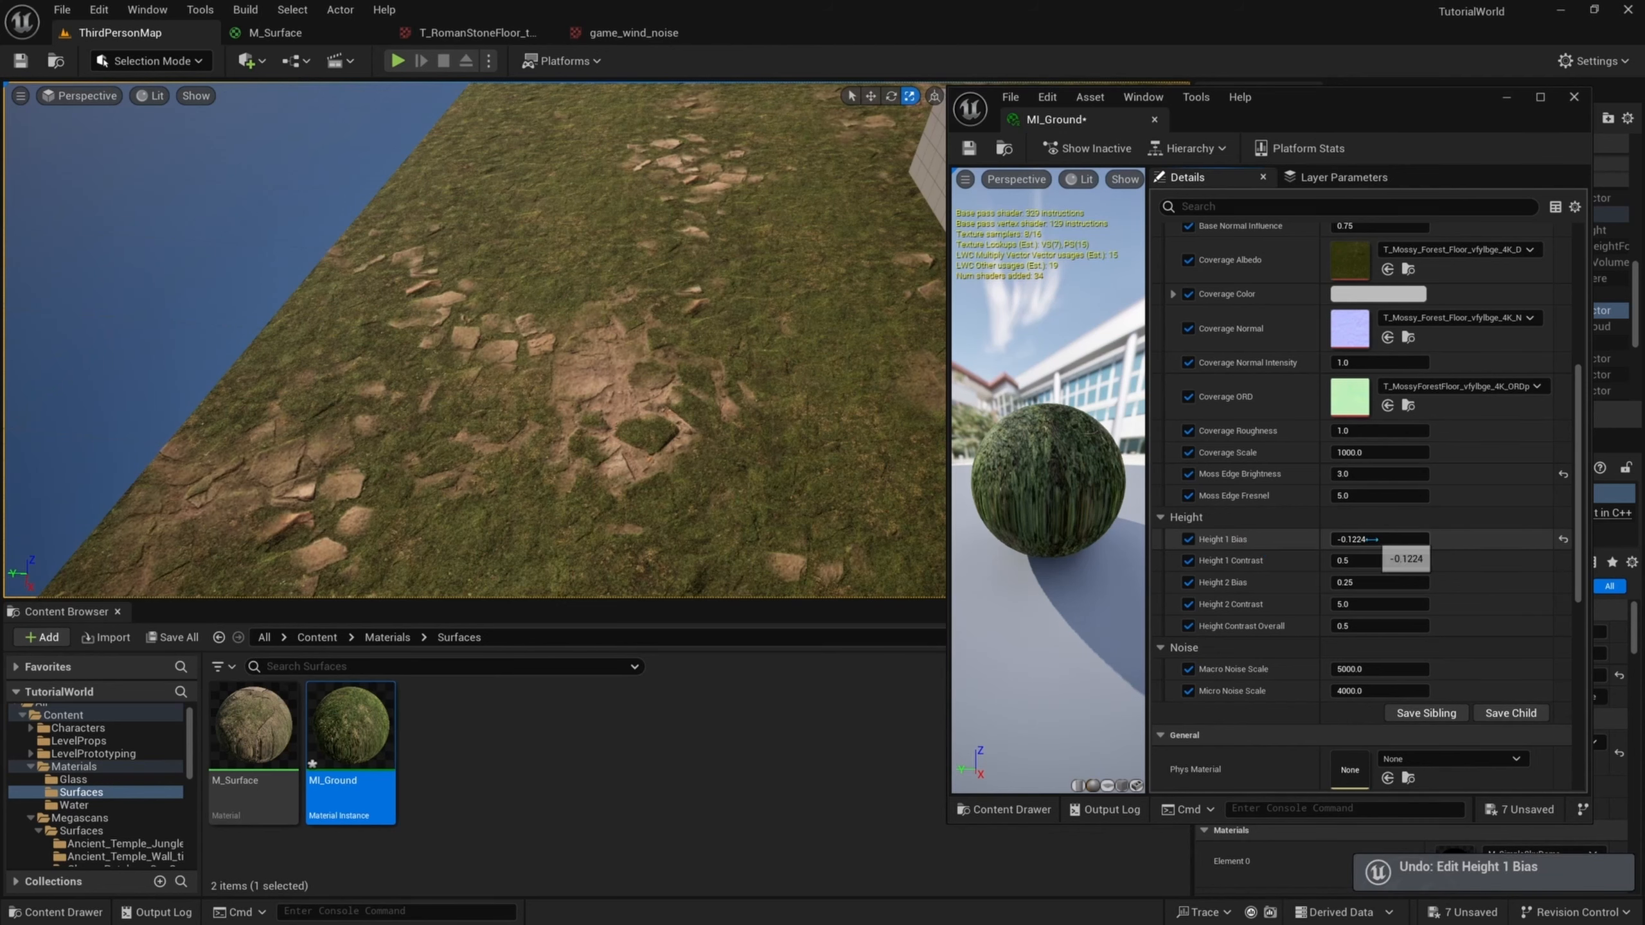
pyautogui.hotkey('ctrl', 'z')
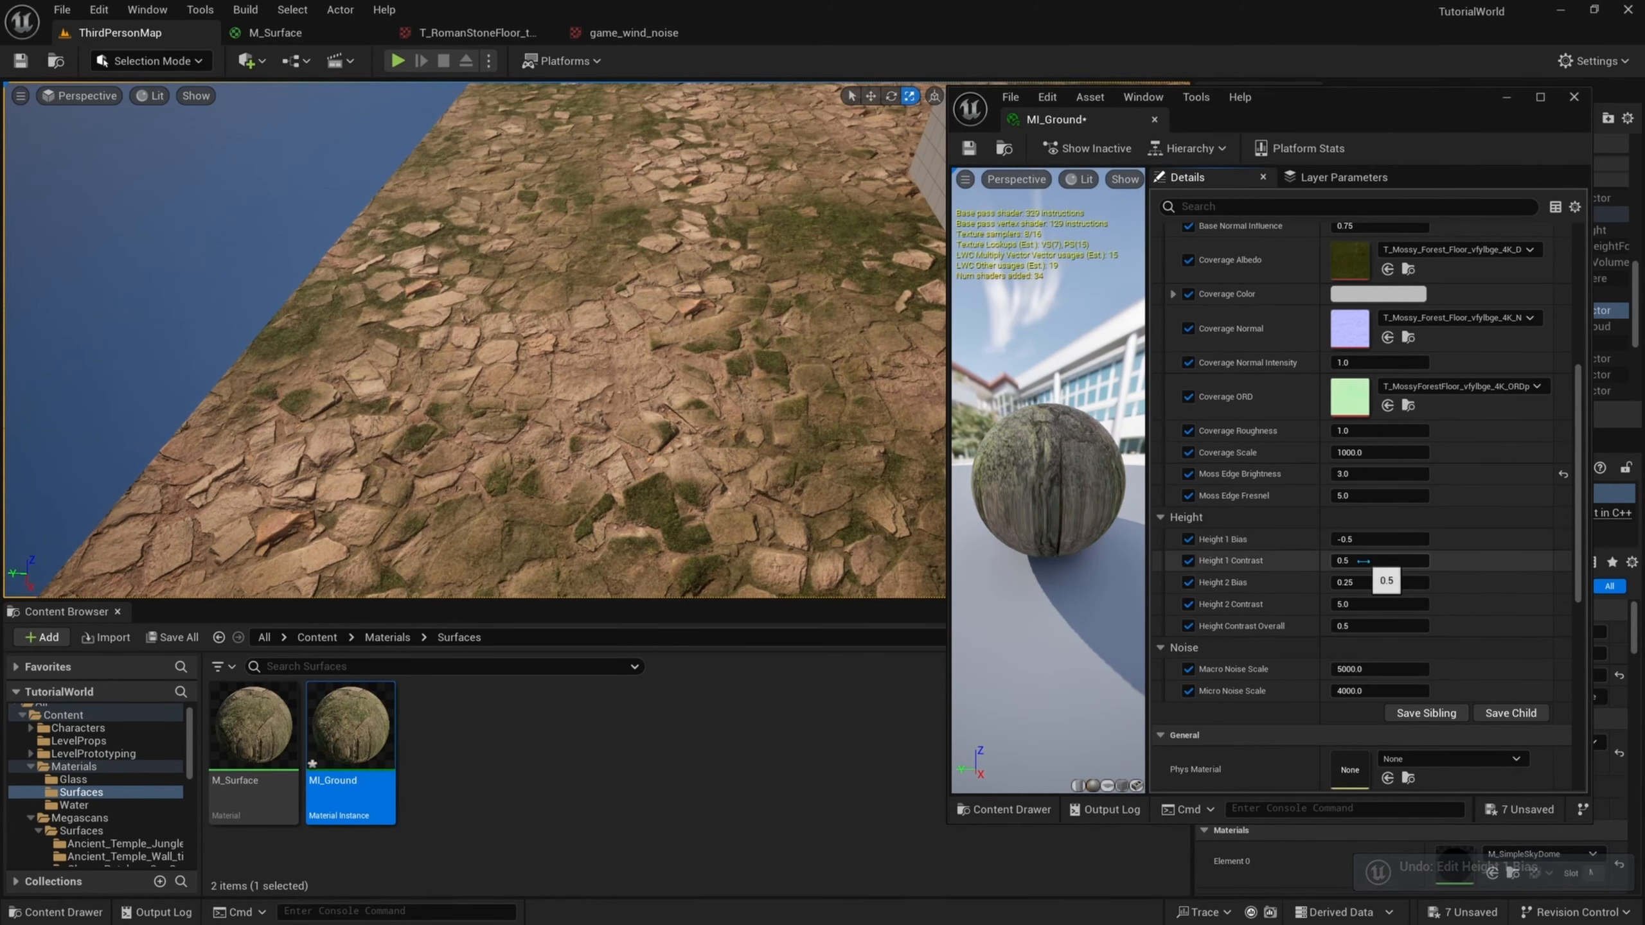
# - Try a Height 1 Contrast of about 0.91 on MI_Ground, undo it, and view the ground
pyautogui.moveTo(1364, 561); pyautogui.dragTo(1438, 565)
pyautogui.hotkey('ctrl', 'z')
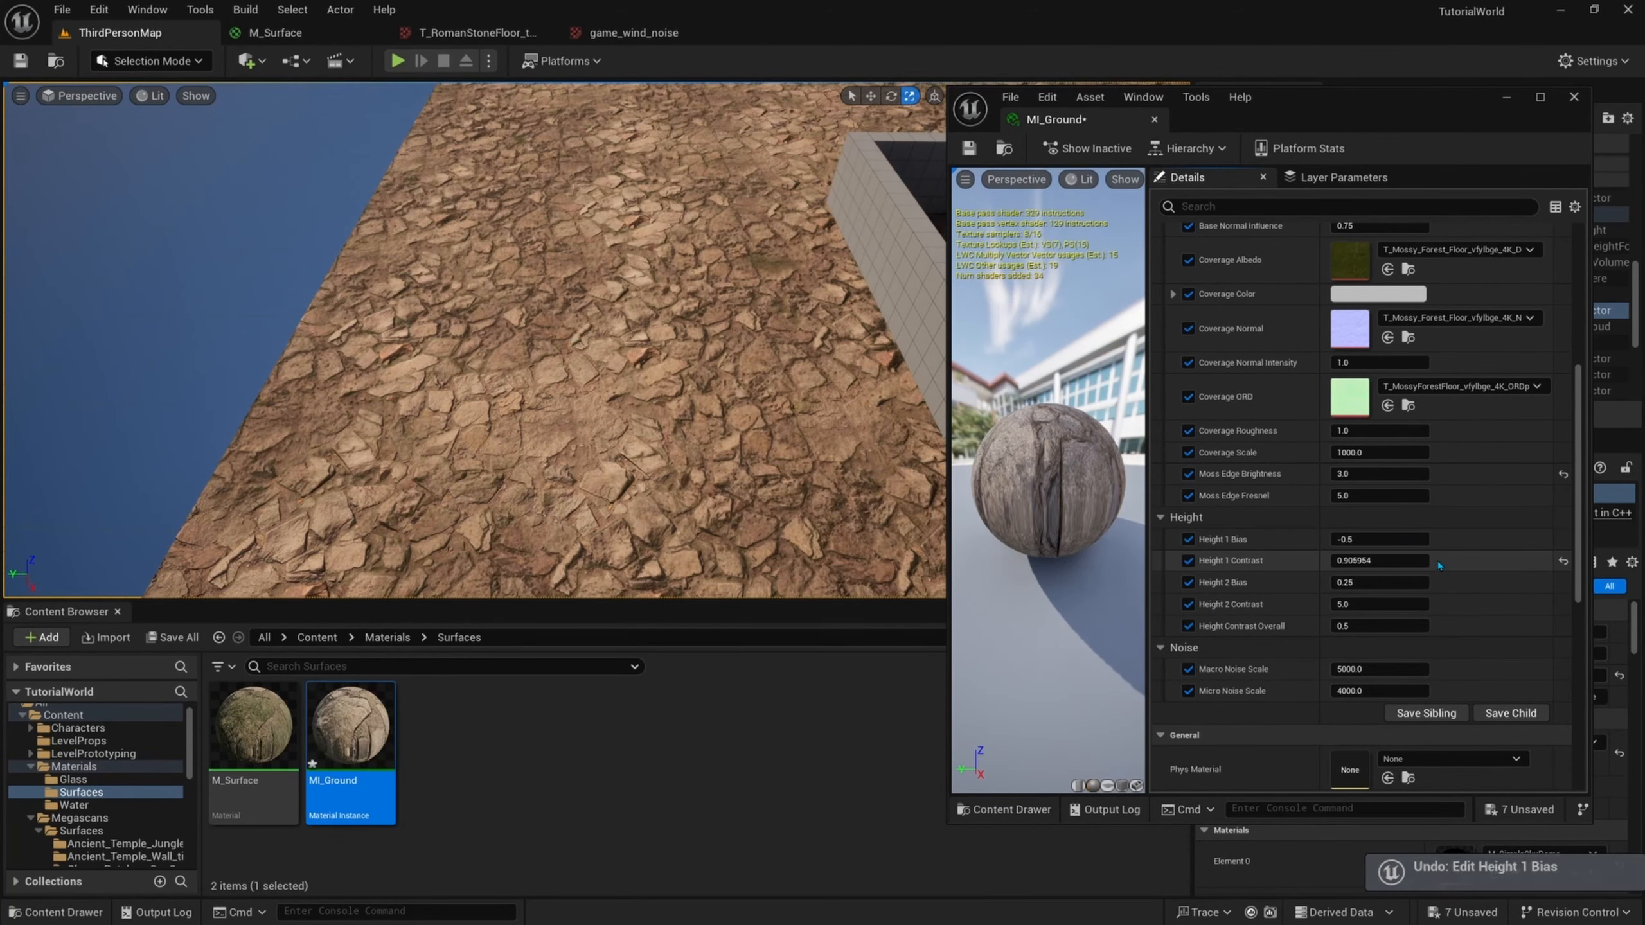
pyautogui.hotkey('ctrl', 'z')
pyautogui.hotkey('ctrl', 'z')
pyautogui.hotkey('ctrl', 'z')
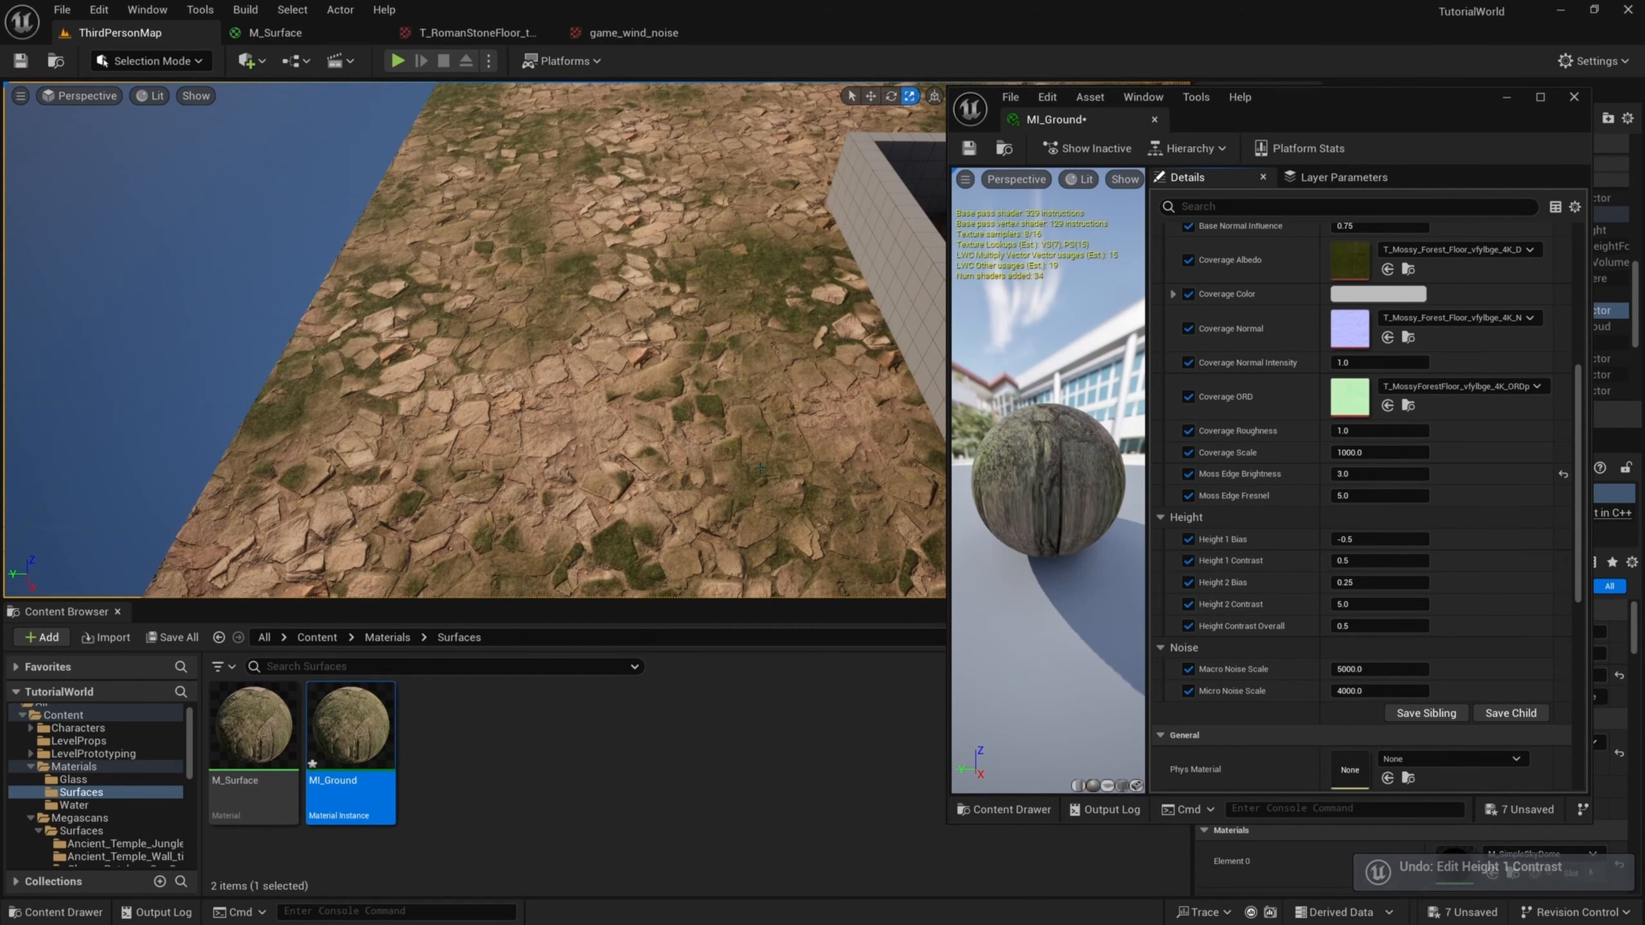
pyautogui.moveTo(760, 468); pyautogui.dragTo(900, 450, button='right')
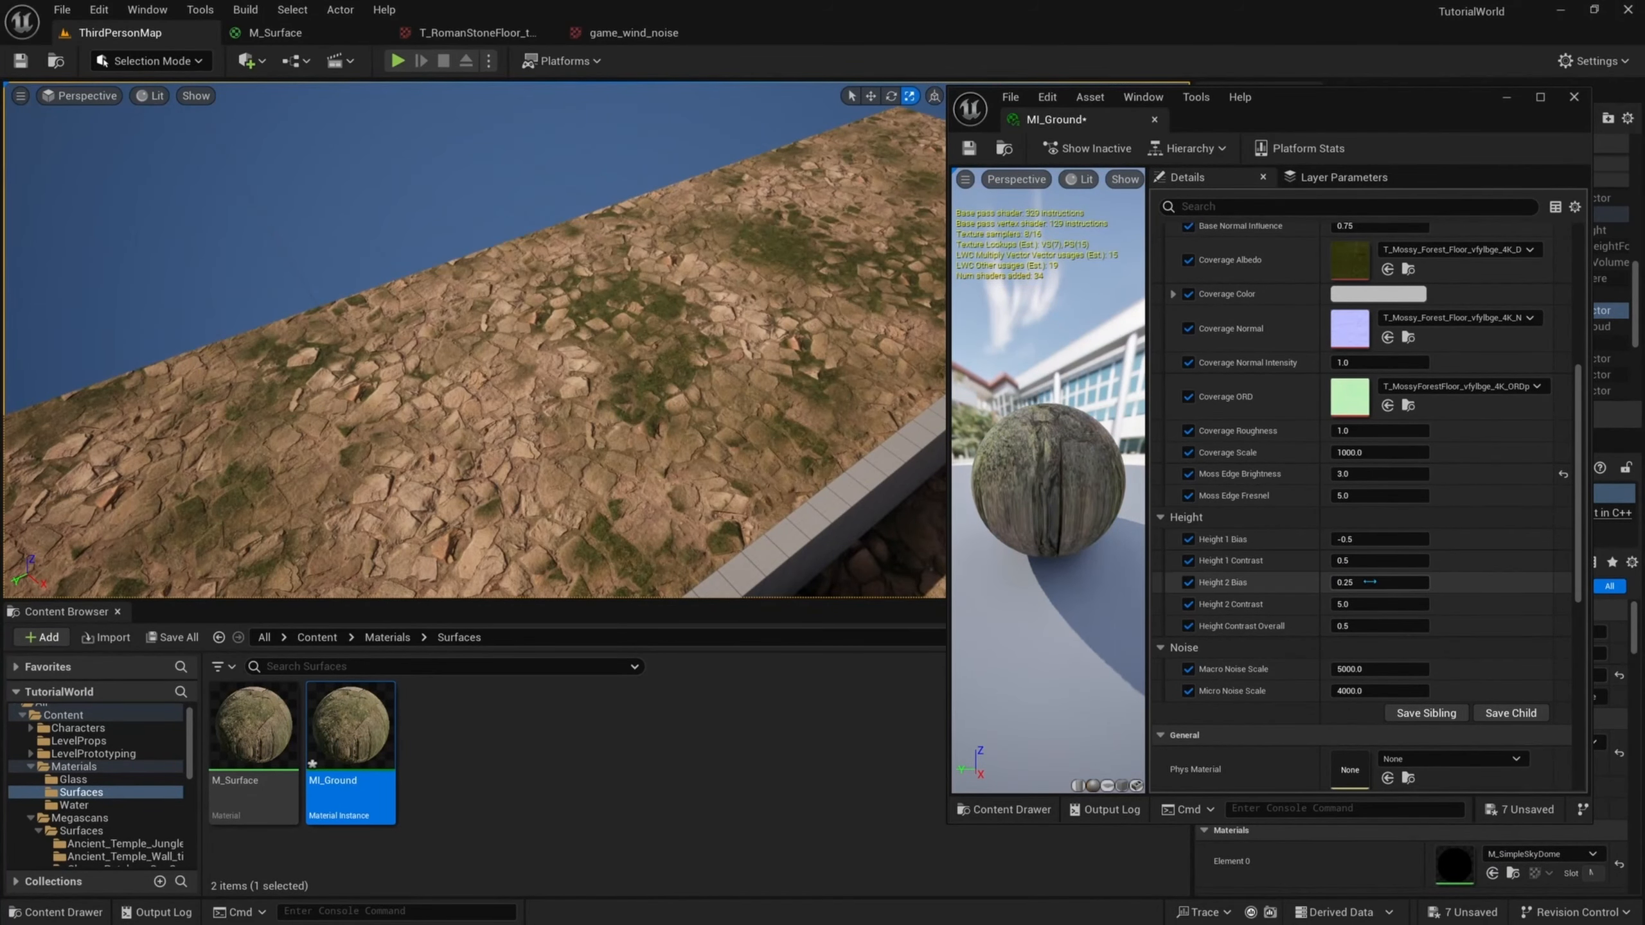
# - Try a Height 2 Bias of about 0.33, inspect the moss between the stones up close, and undo it
pyautogui.moveTo(1370, 582)
pyautogui.mouseDown()
pyautogui.moveTo(1434, 582)
pyautogui.moveTo(1379, 582)
pyautogui.mouseUp()
pyautogui.press('w')
pyautogui.moveTo(809, 454); pyautogui.dragTo(907, 492, button='right')
pyautogui.press('w')
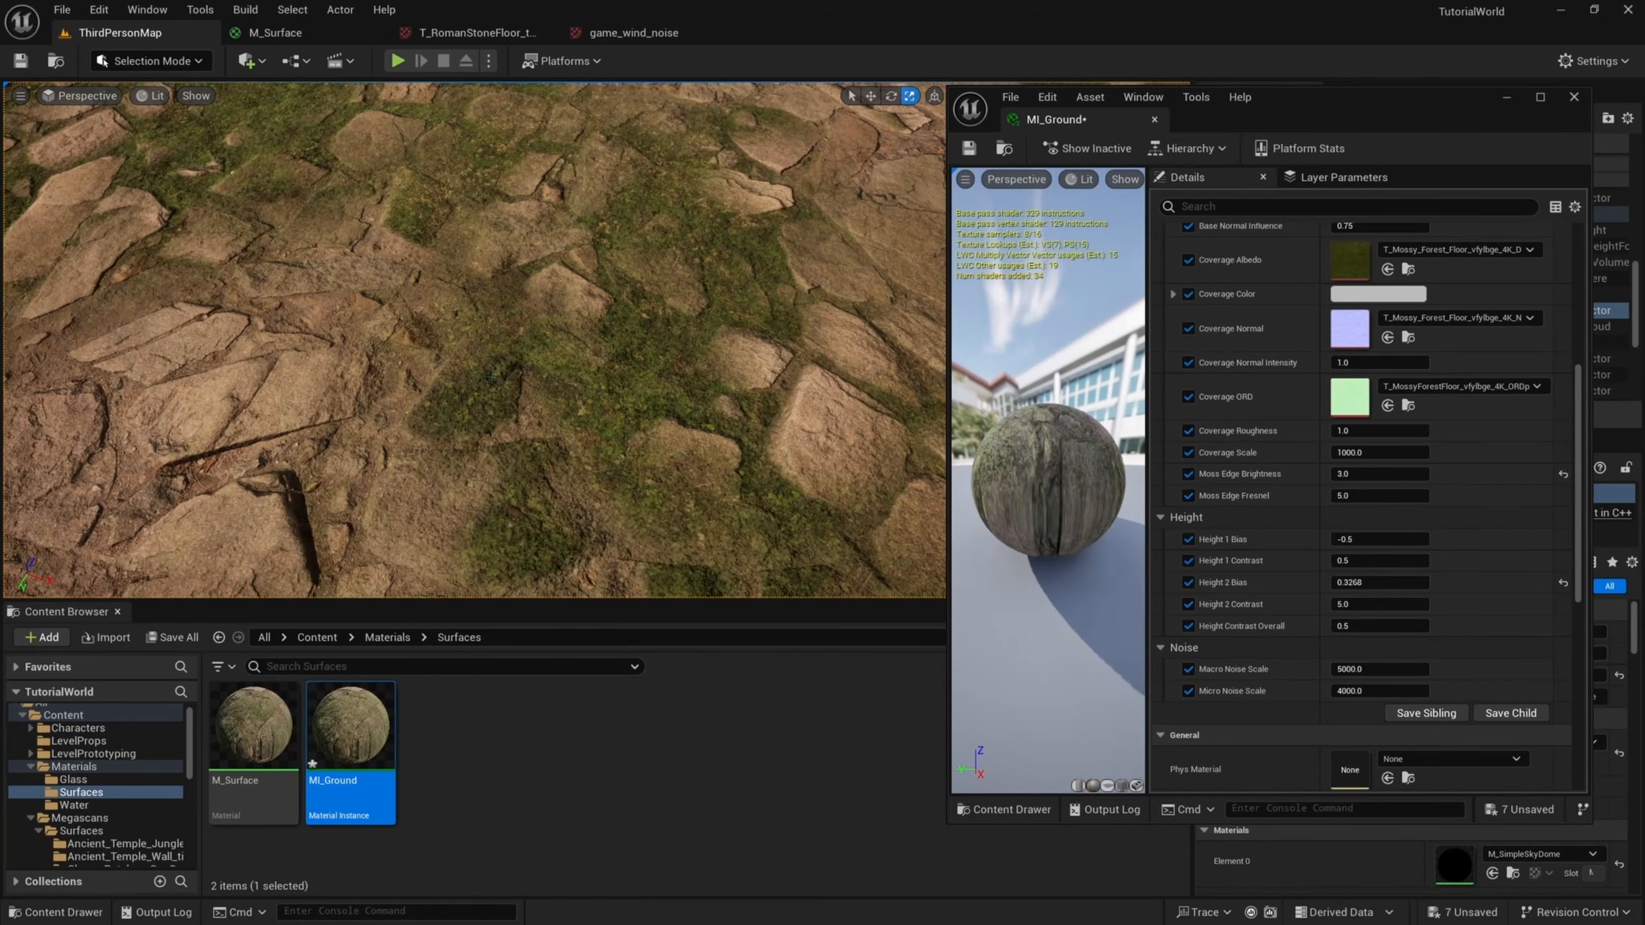
pyautogui.hotkey('ctrl', 'z')
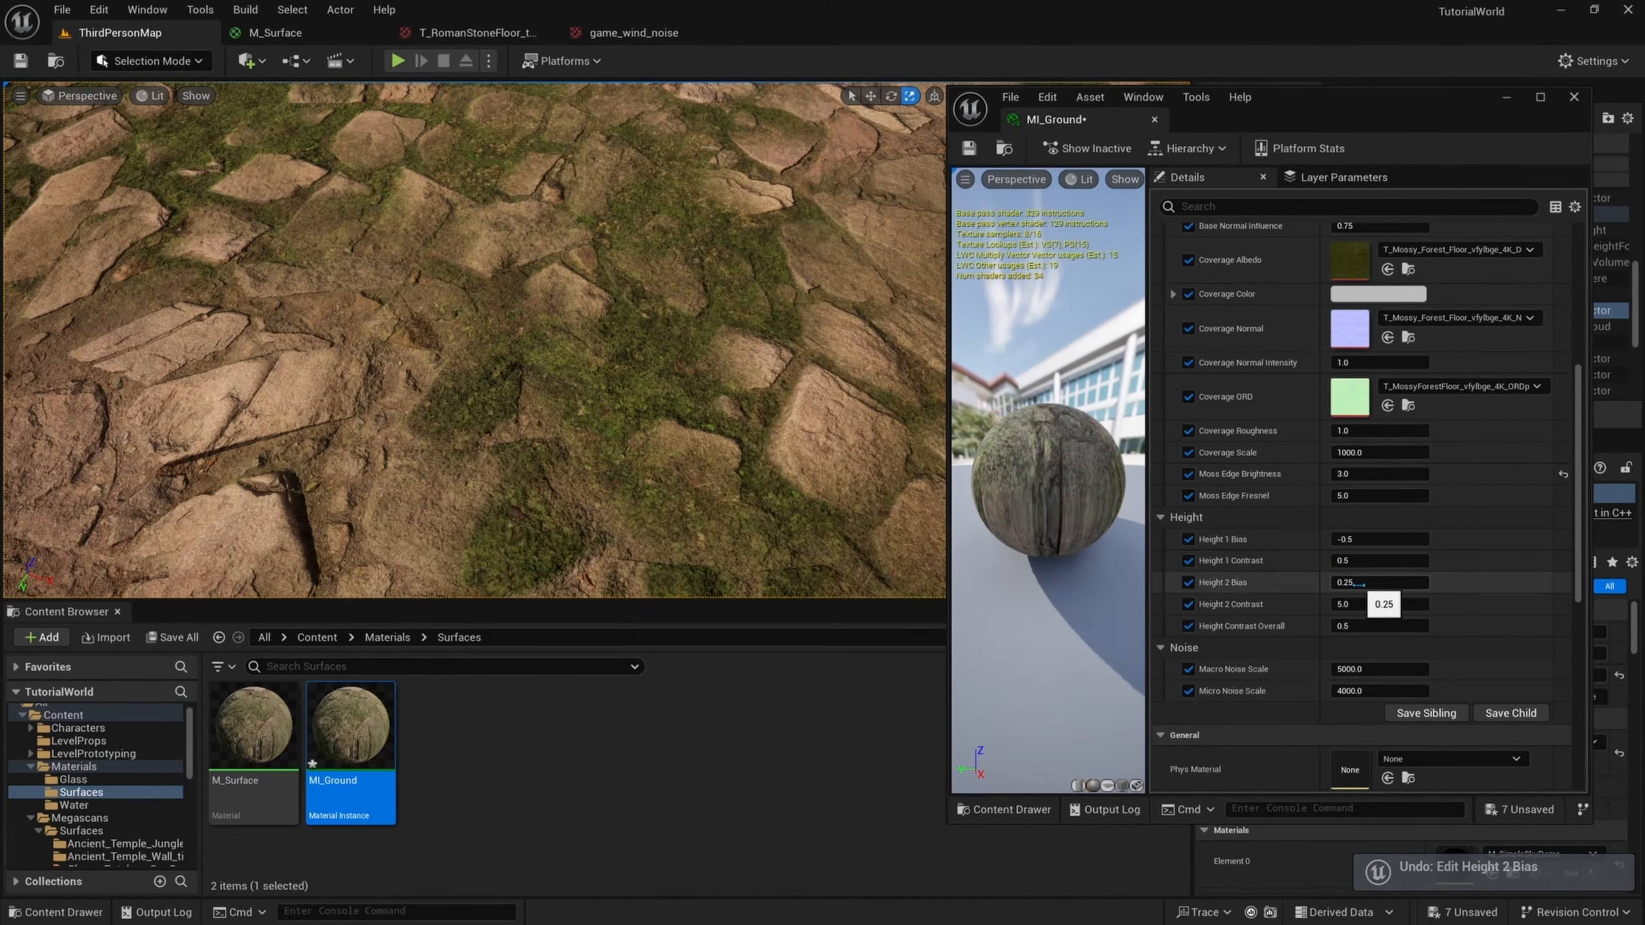
# - Try Height 2 Contrast values up to about 26.5, compare the ground from above, and return it to 5
pyautogui.scroll(-5, 887, 486)
pyautogui.moveTo(1363, 610); pyautogui.dragTo(1427, 610)
pyautogui.moveTo(842, 453); pyautogui.dragTo(841, 486, button='right')
pyautogui.press('s')
pyautogui.moveTo(1364, 607); pyautogui.dragTo(1379, 608)
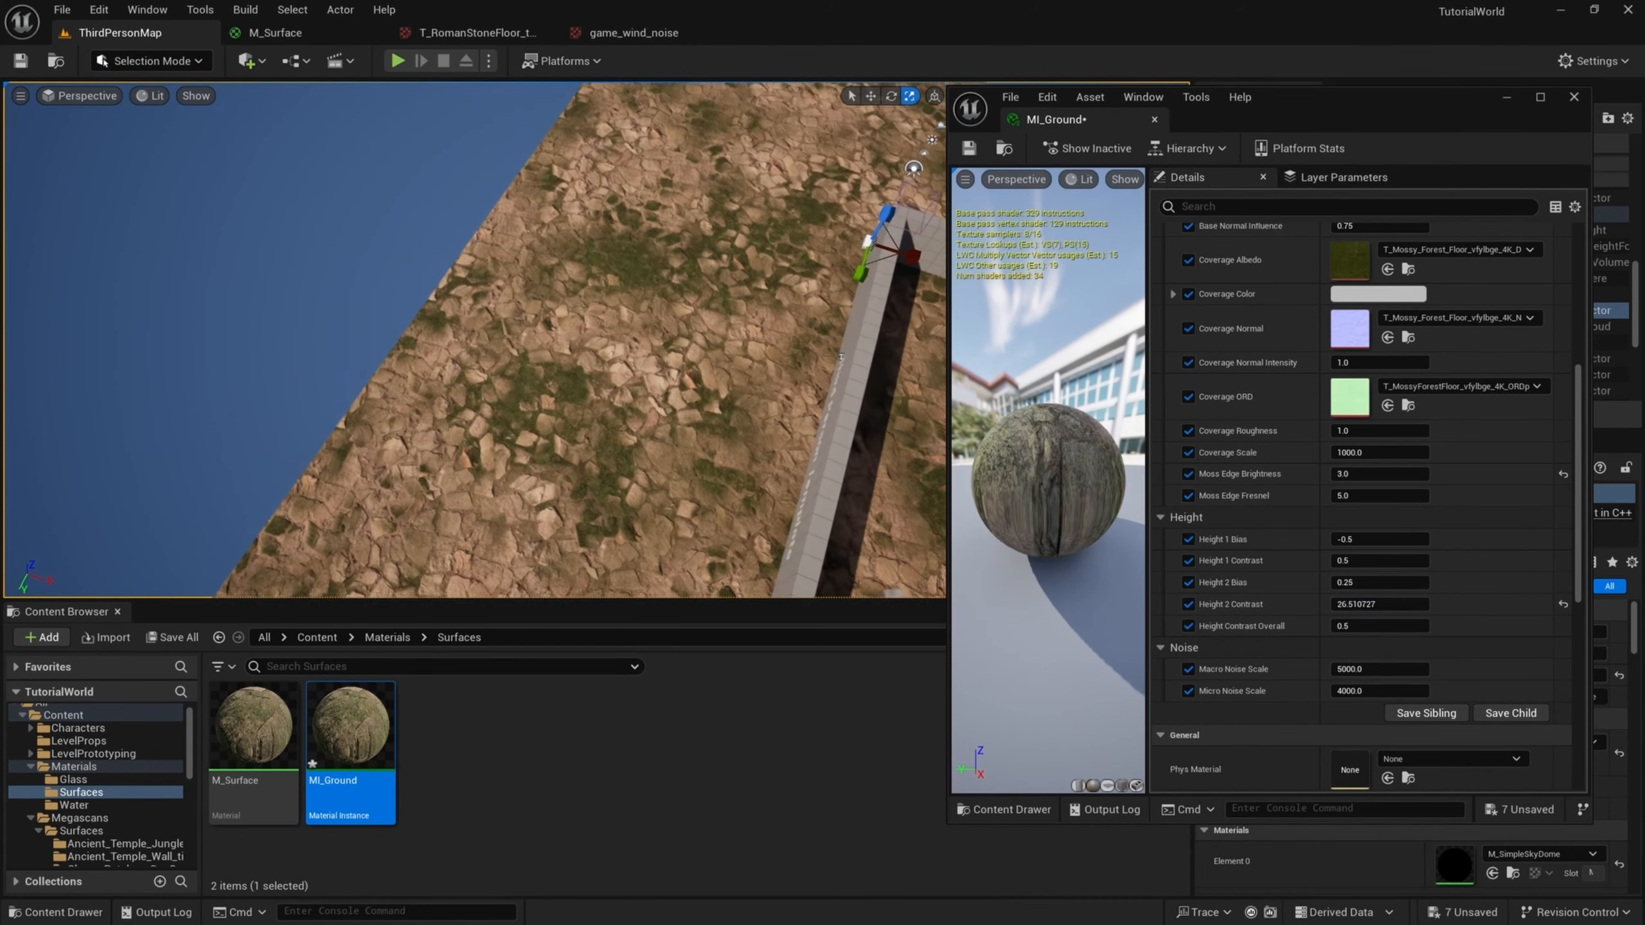
pyautogui.hotkey('ctrl', 'z')
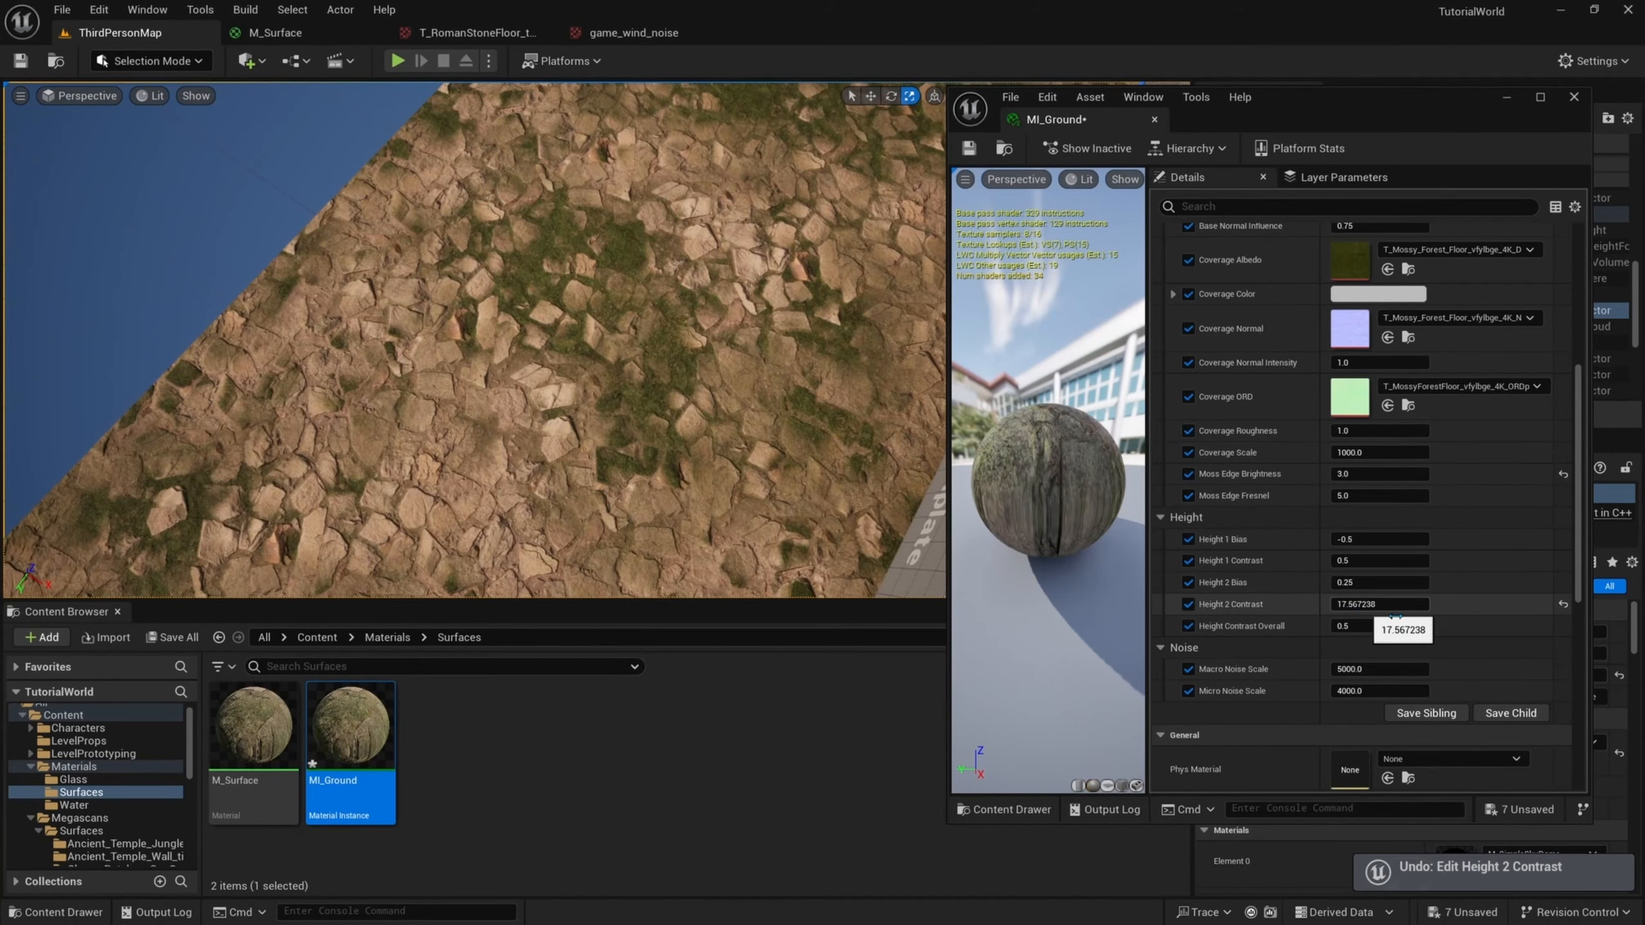
pyautogui.click(1380, 604)
pyautogui.write('5')
pyautogui.press('Return')
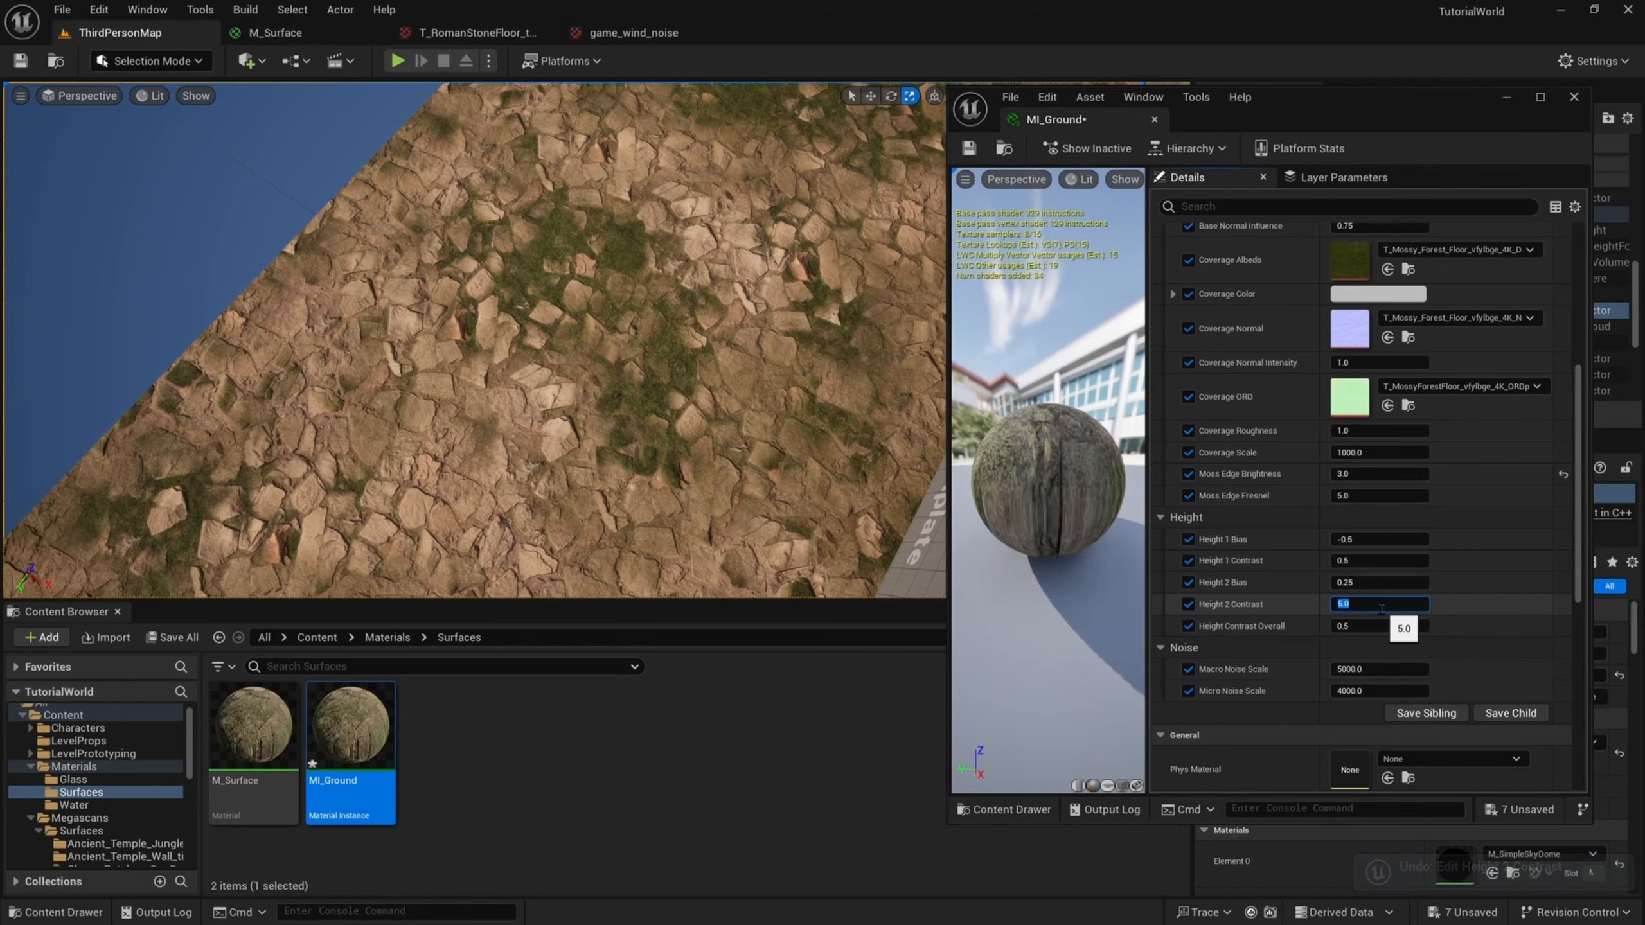
# - Try a Height Contrast Overall of about 17.45, inspect the moss edges on the ground, and return it to 0.5
pyautogui.moveTo(647, 363); pyautogui.dragTo(732, 401, button='right')
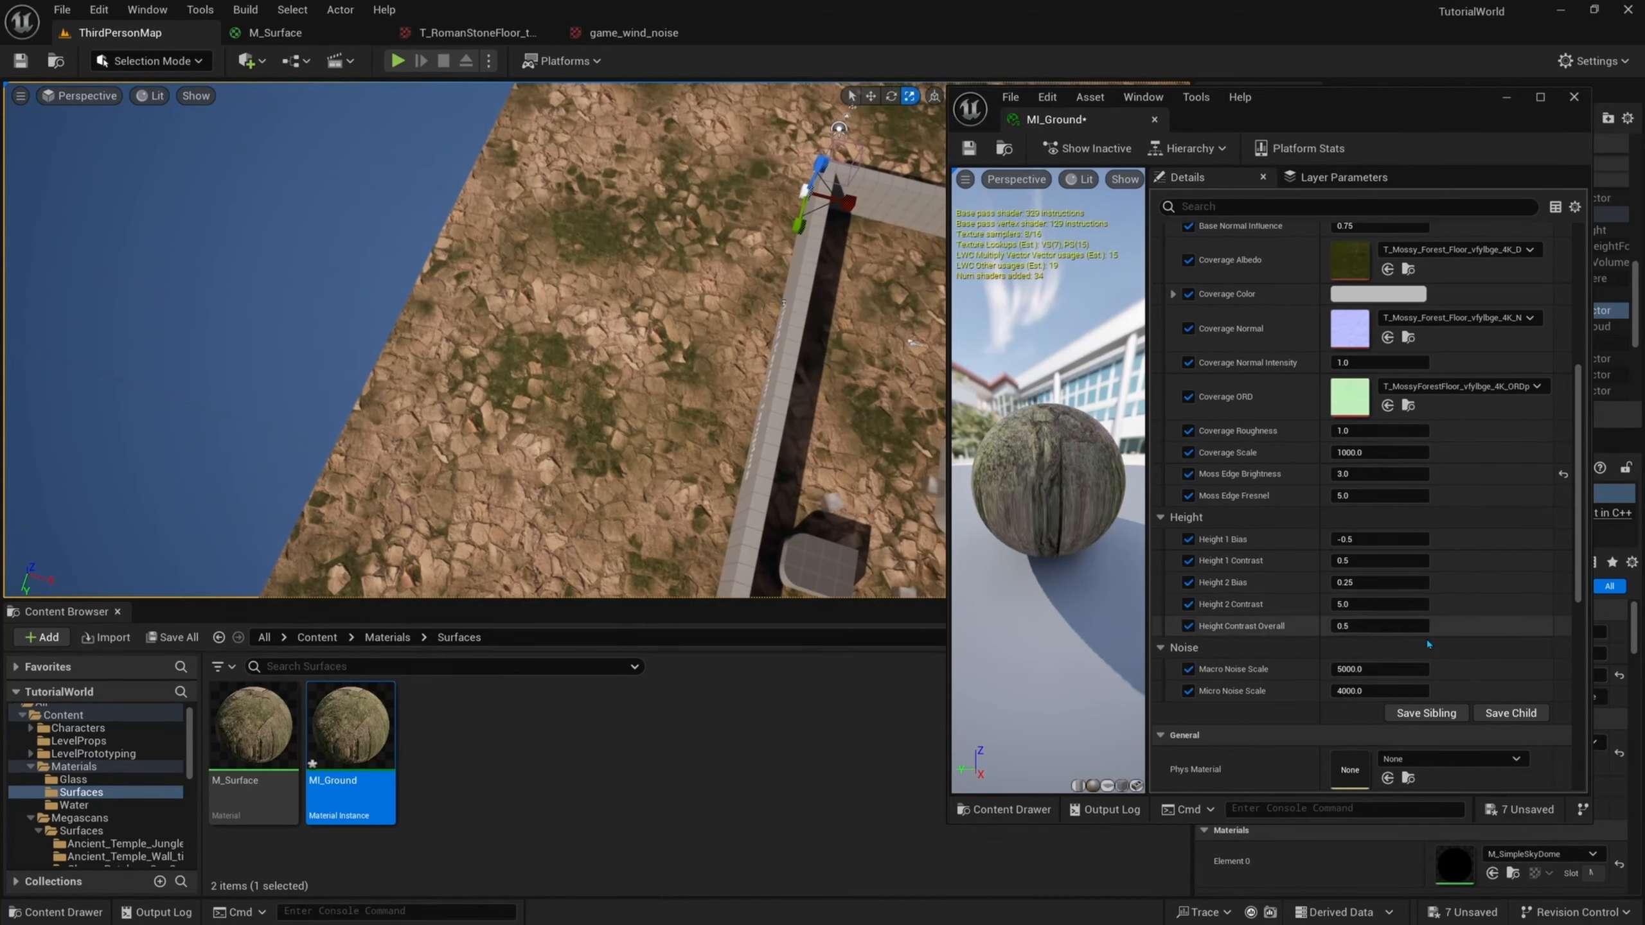
pyautogui.moveTo(1379, 625); pyautogui.dragTo(1419, 626)
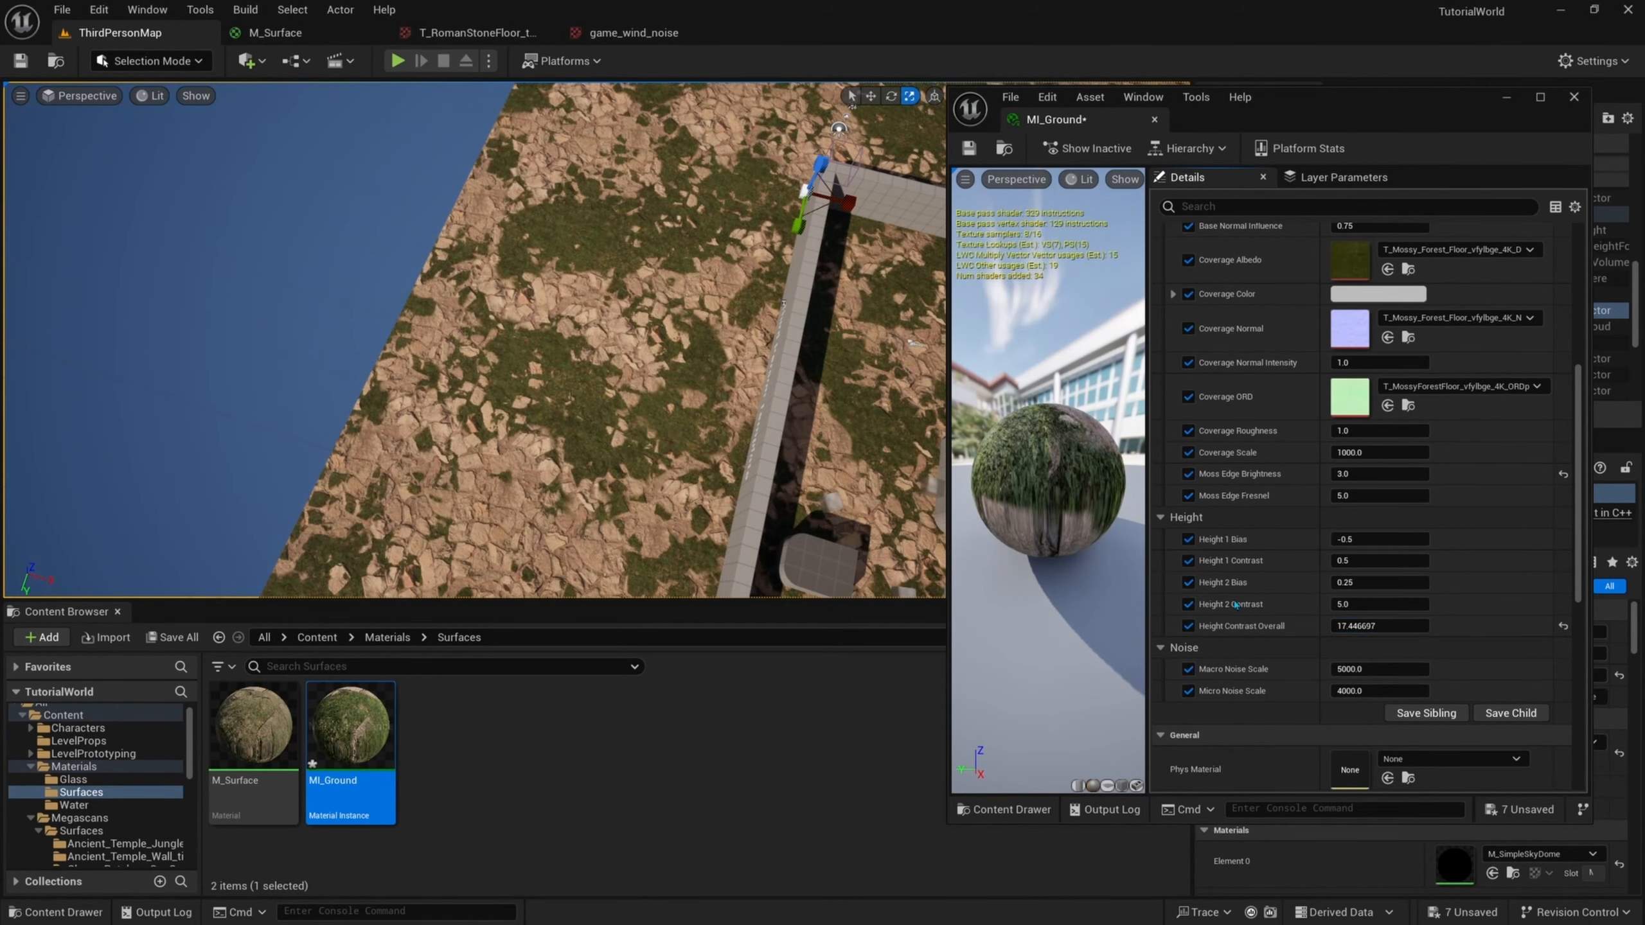
pyautogui.moveTo(648, 363); pyautogui.dragTo(706, 311, button='right')
pyautogui.press('w')
pyautogui.moveTo(667, 441)
pyautogui.mouseDown(button='right')
pyautogui.moveTo(667, 408)
pyautogui.moveTo(683, 431)
pyautogui.moveTo(667, 441)
pyautogui.mouseUp(button='right')
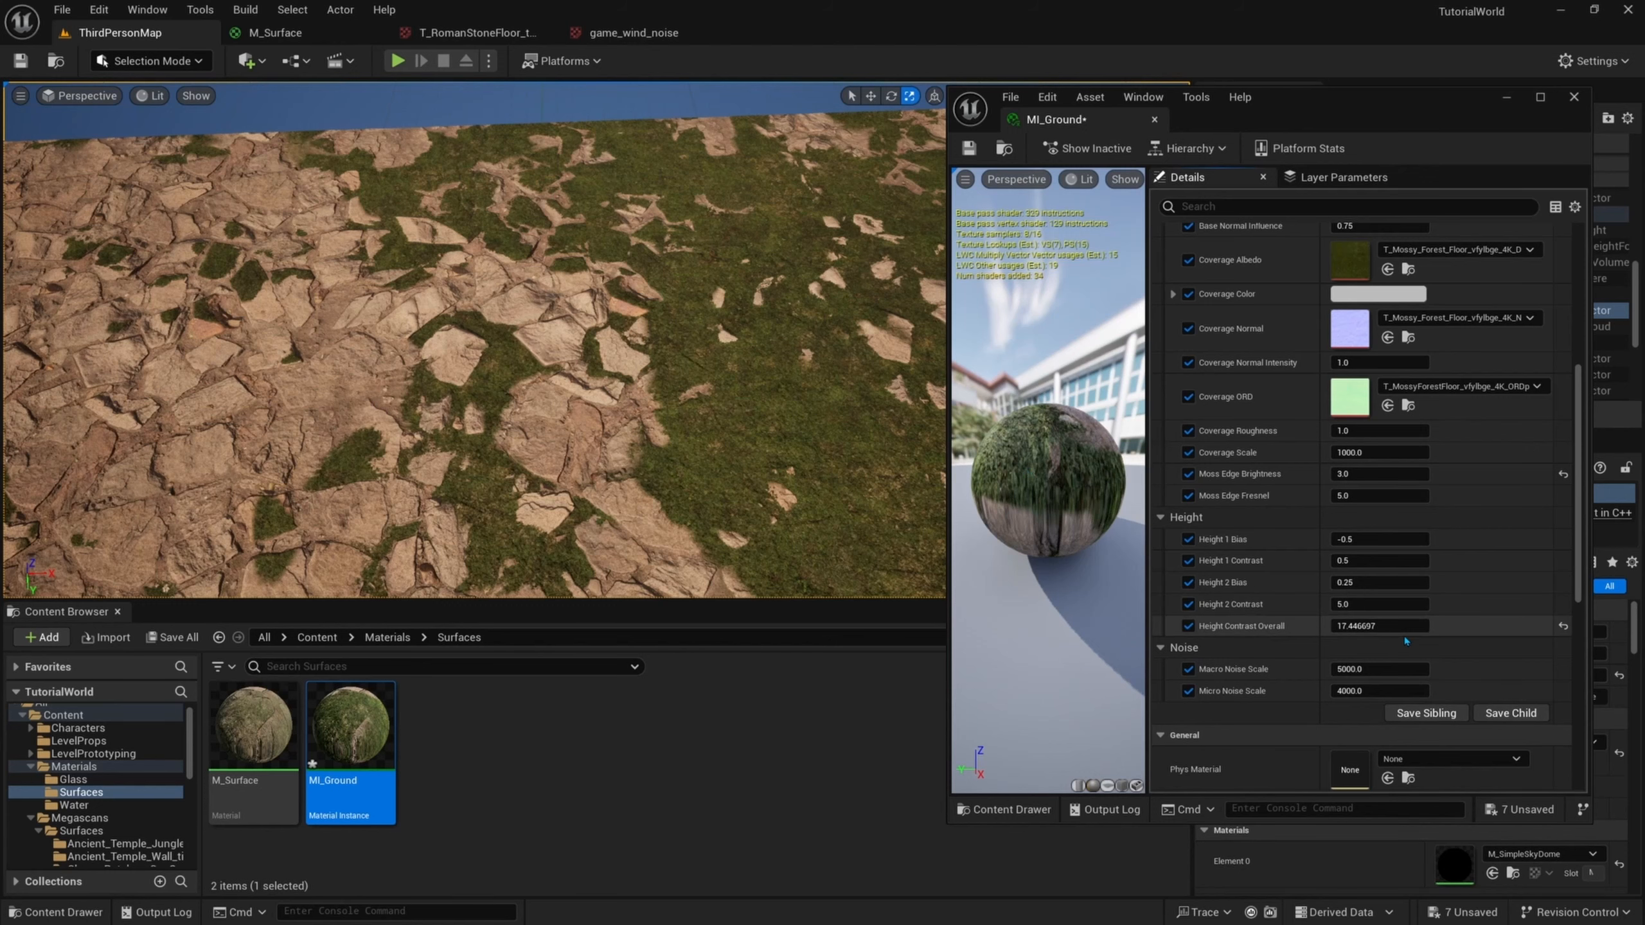
pyautogui.press('Return')
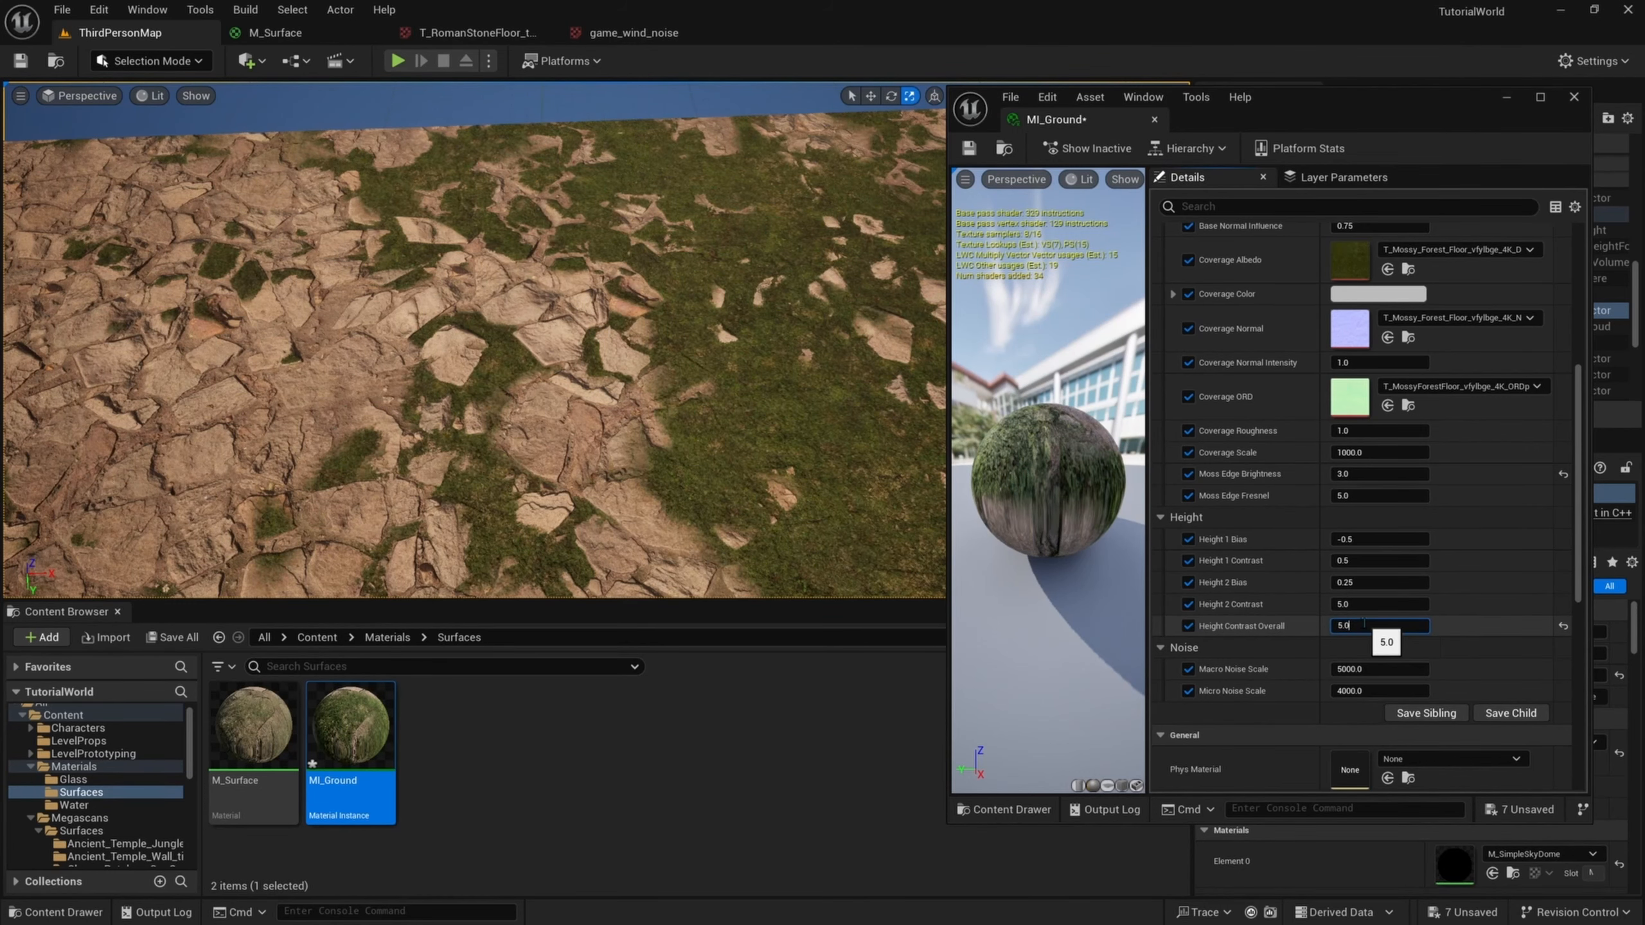
pyautogui.write('.5')
pyautogui.press('Return')
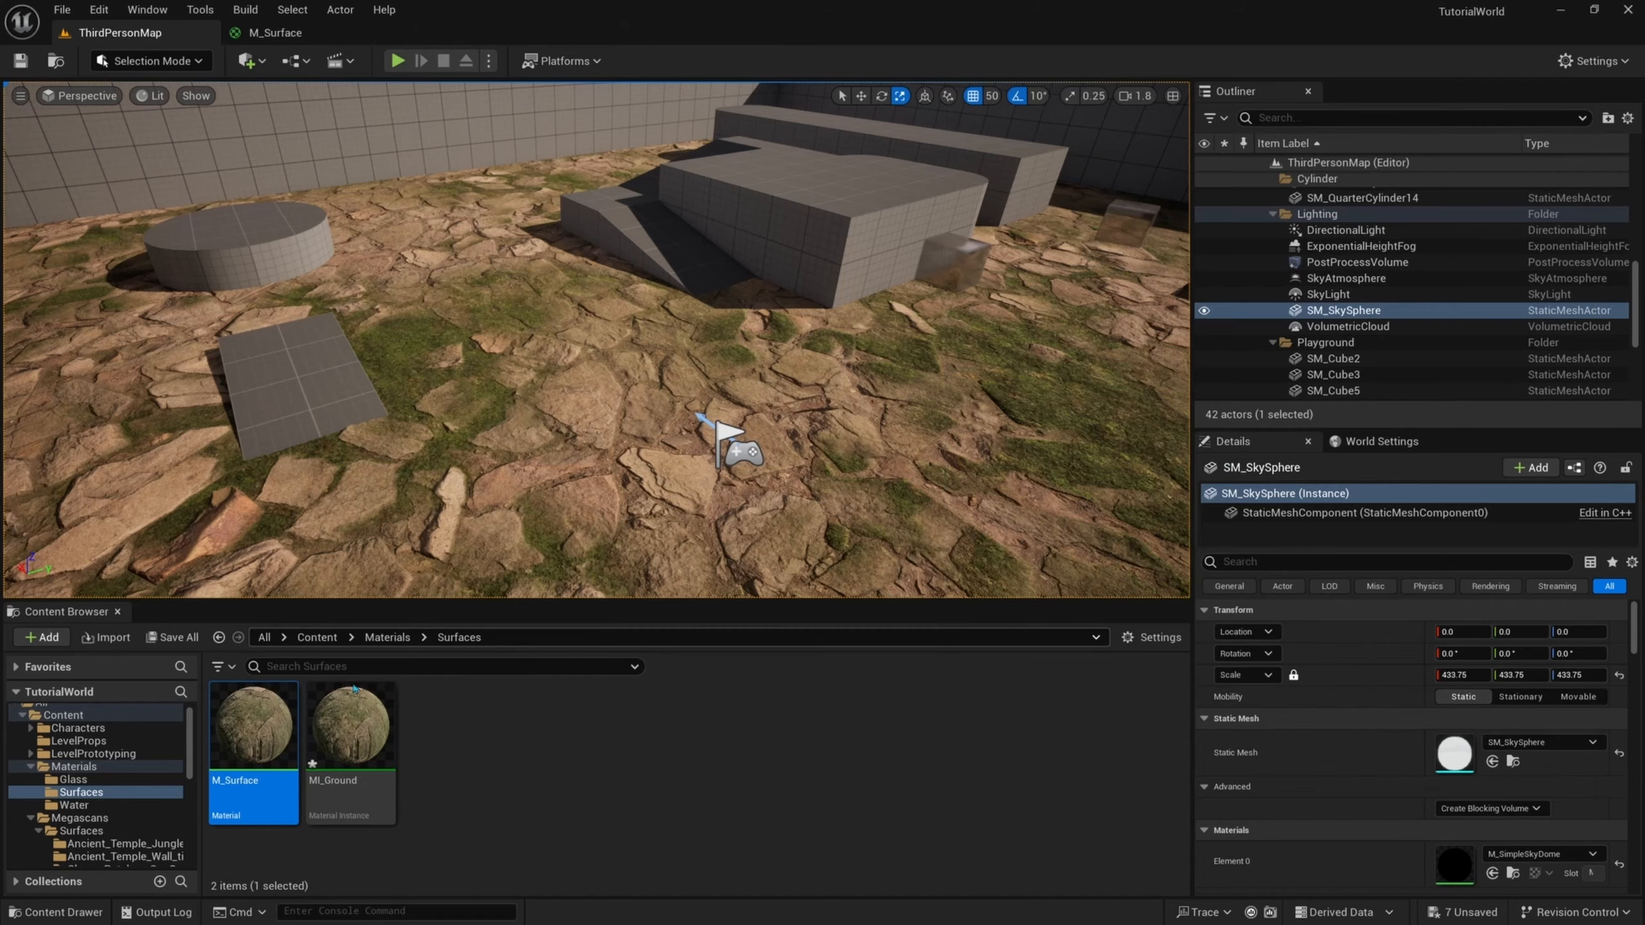
# - Open the M_Surface material graph and examine the layer outputs, the Height Mask group and the BlendMaterialAttributes node
pyautogui.click(282, 711)
pyautogui.doubleClick(282, 712)
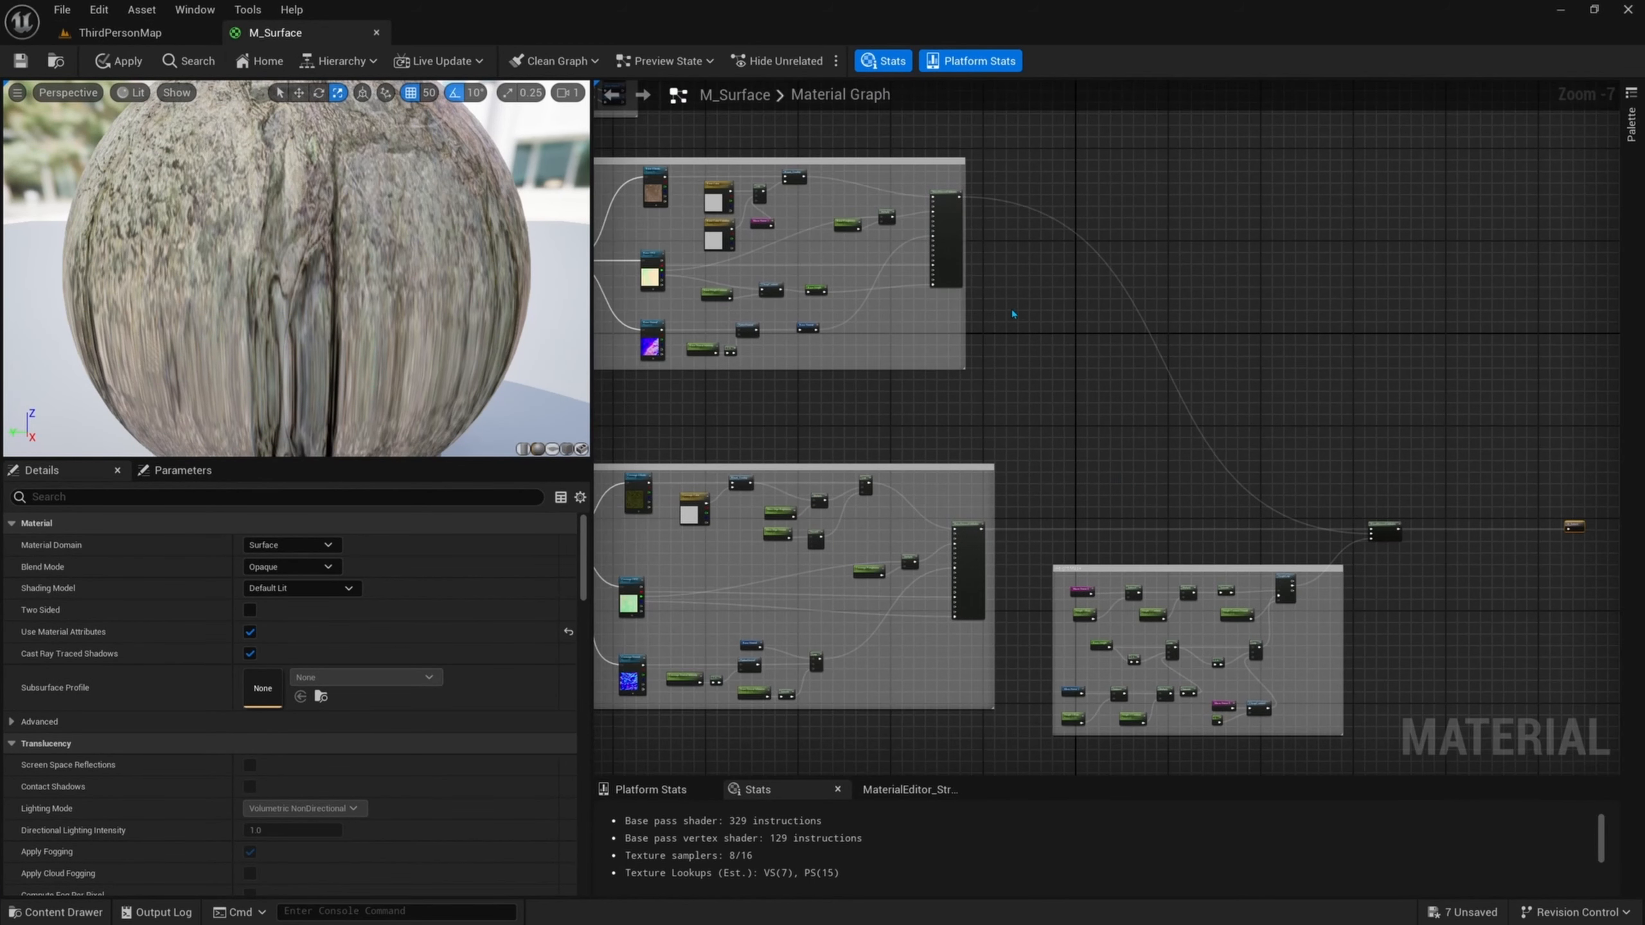
pyautogui.click(948, 273)
pyautogui.click(971, 535)
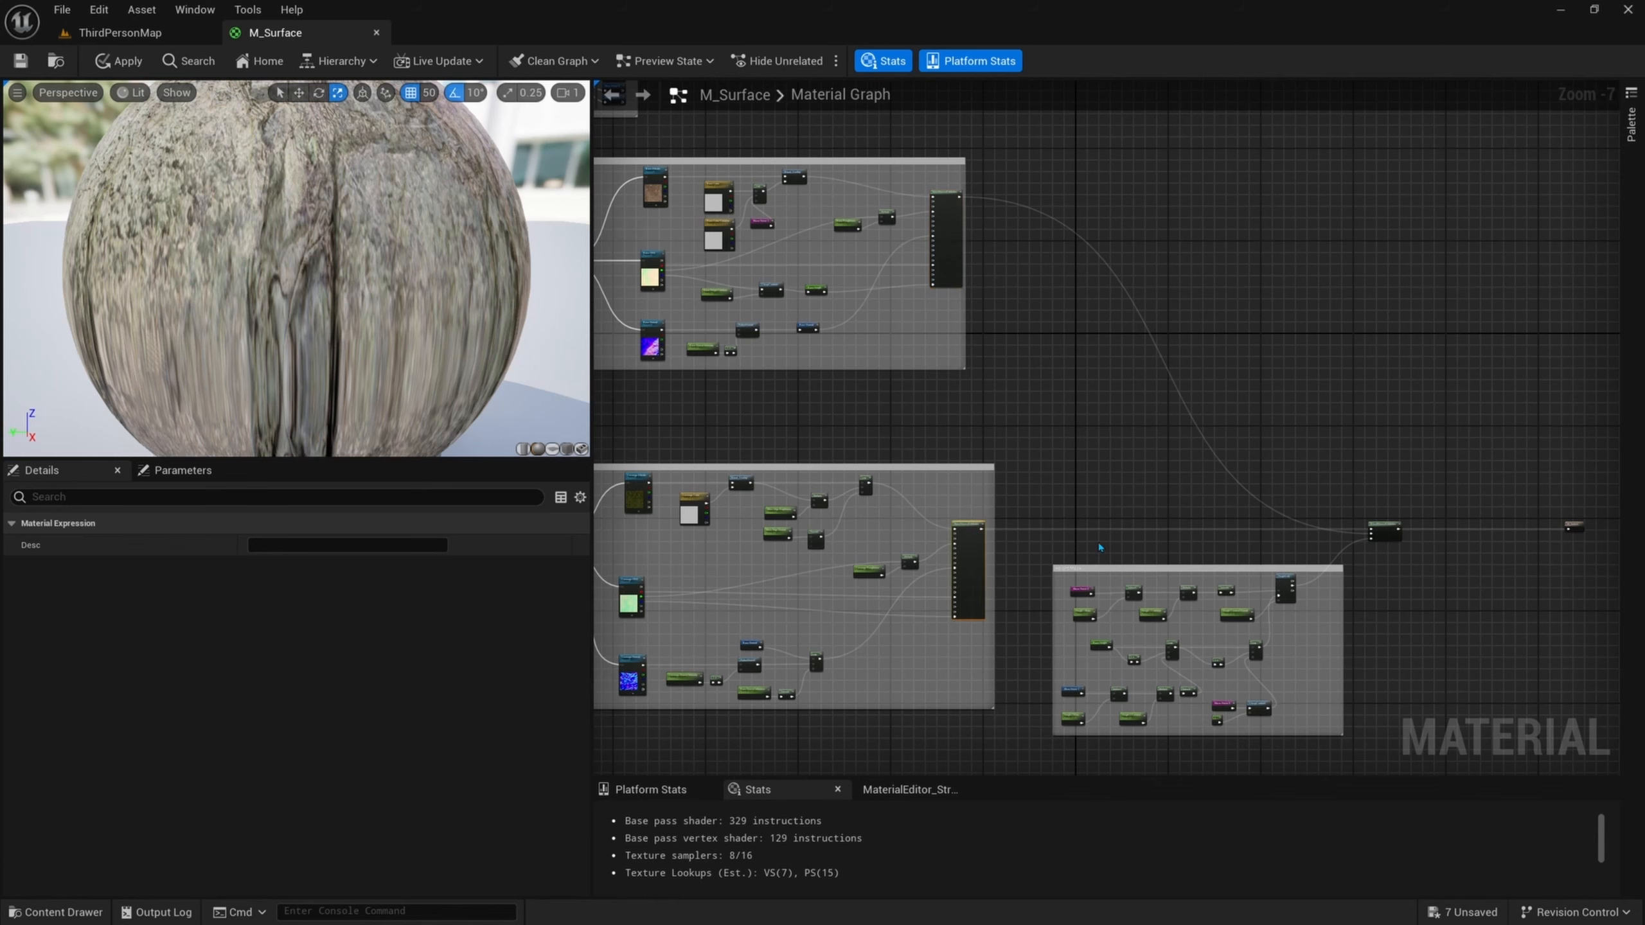
pyautogui.moveTo(1411, 480); pyautogui.dragTo(1327, 421, button='right')
pyautogui.click(1299, 472)
pyautogui.scroll(3, 1314, 422)
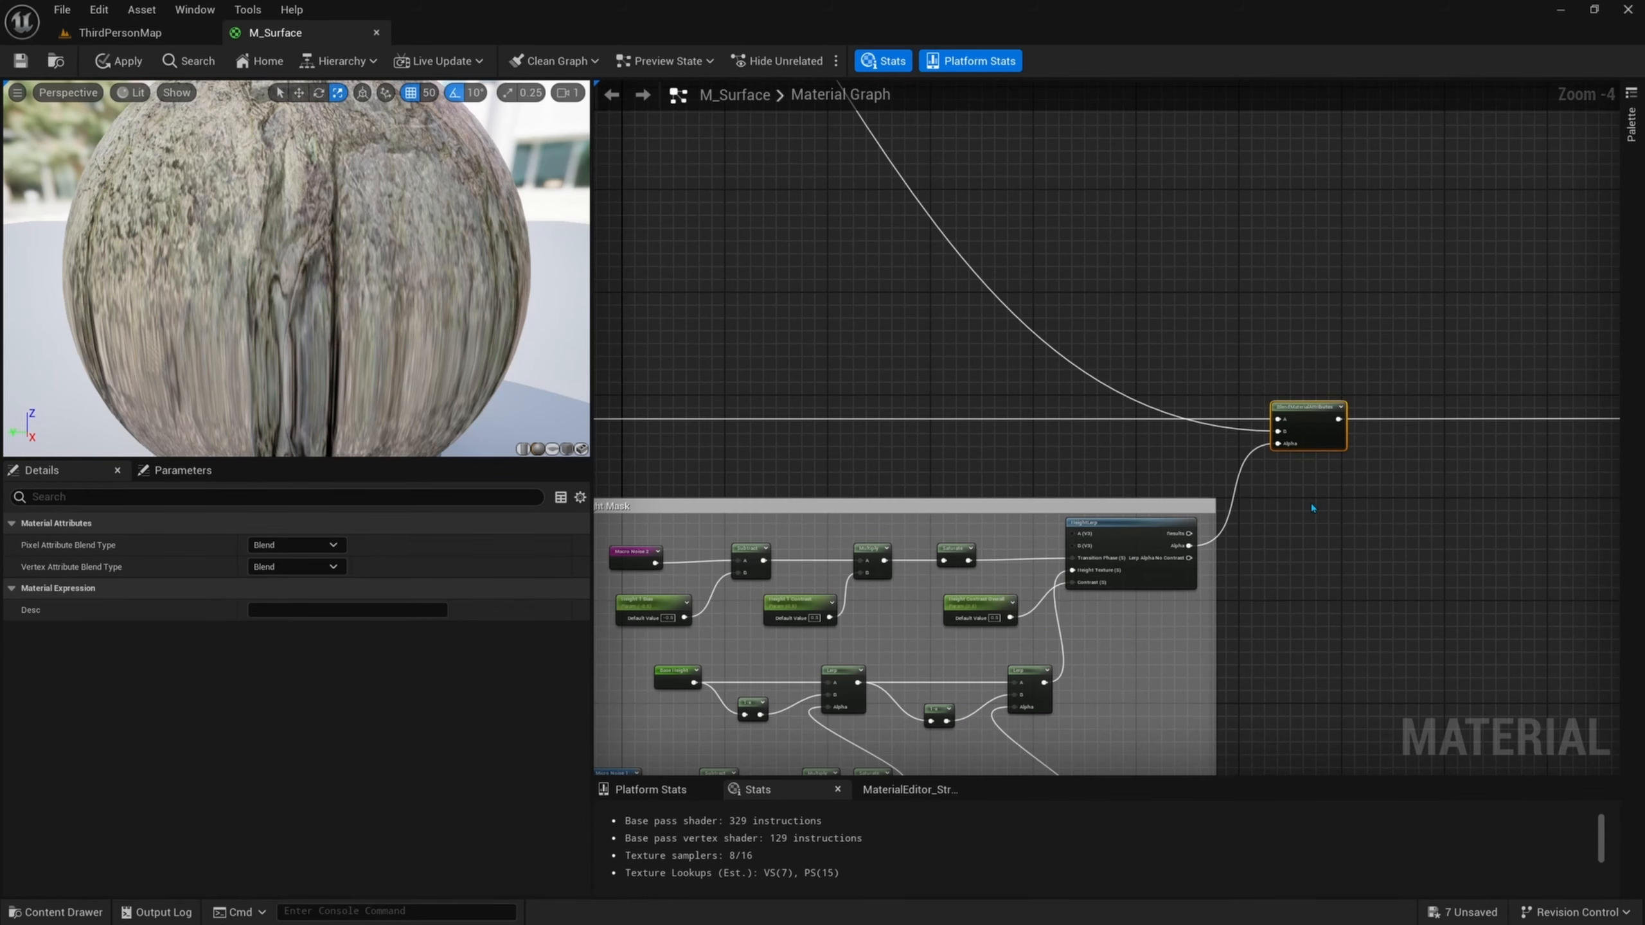
pyautogui.moveTo(1215, 558); pyautogui.dragTo(1273, 464, button='right')
pyautogui.moveTo(1289, 535); pyautogui.dragTo(1296, 490, button='right')
pyautogui.moveTo(1278, 339); pyautogui.dragTo(660, 753)
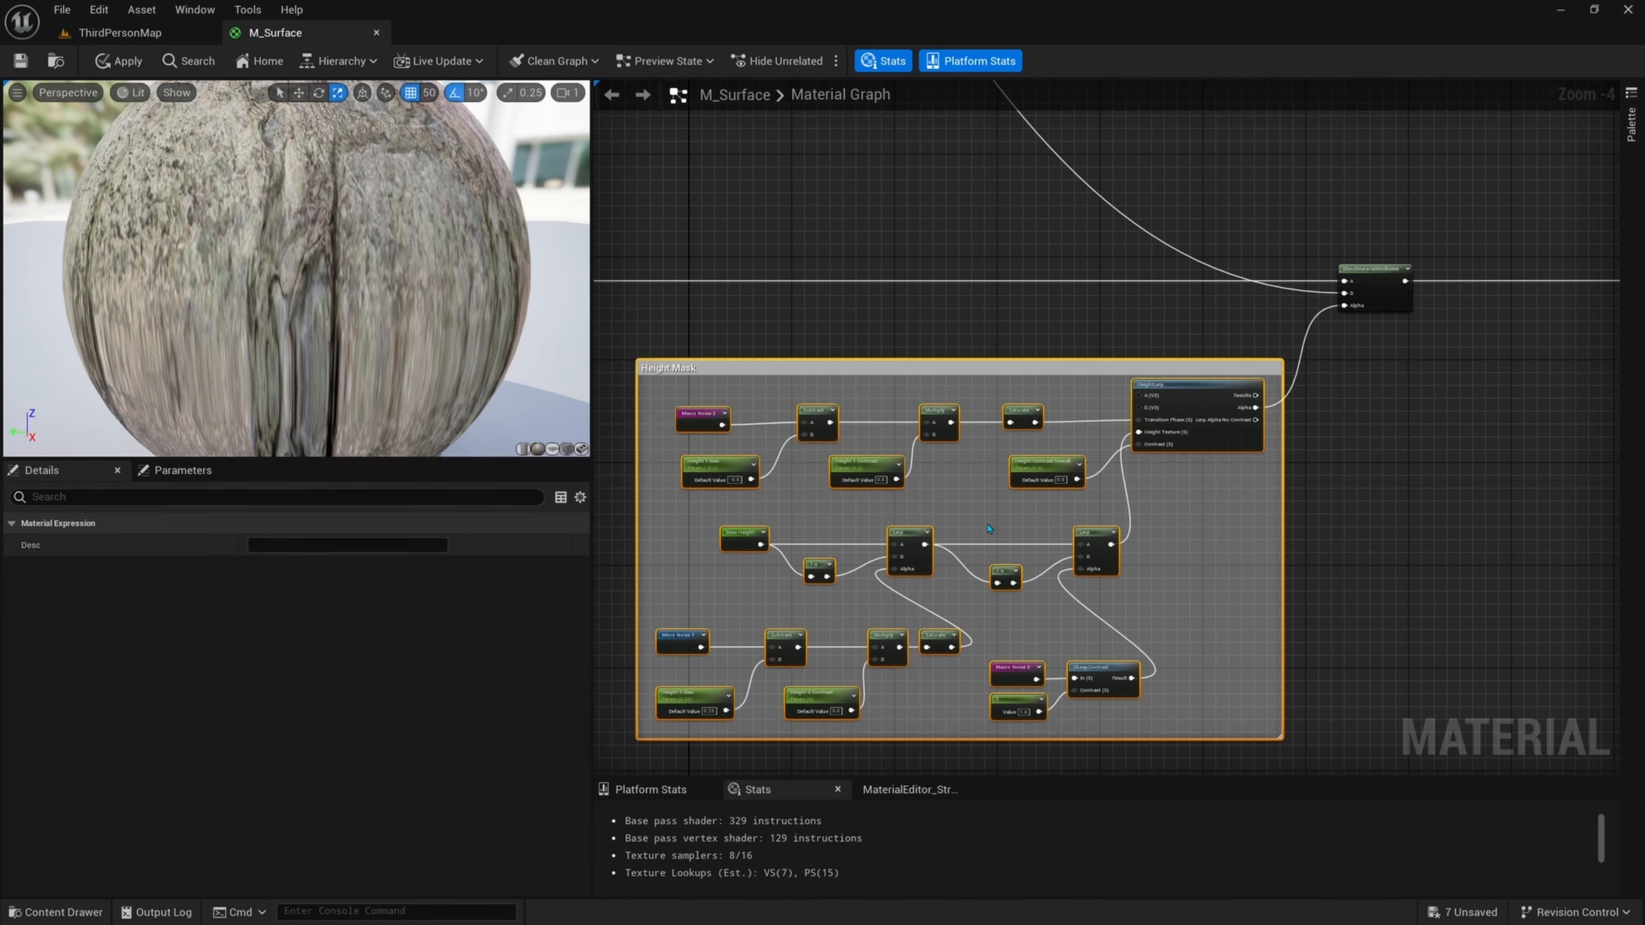
pyautogui.moveTo(1335, 461); pyautogui.dragTo(932, 470, button='right')
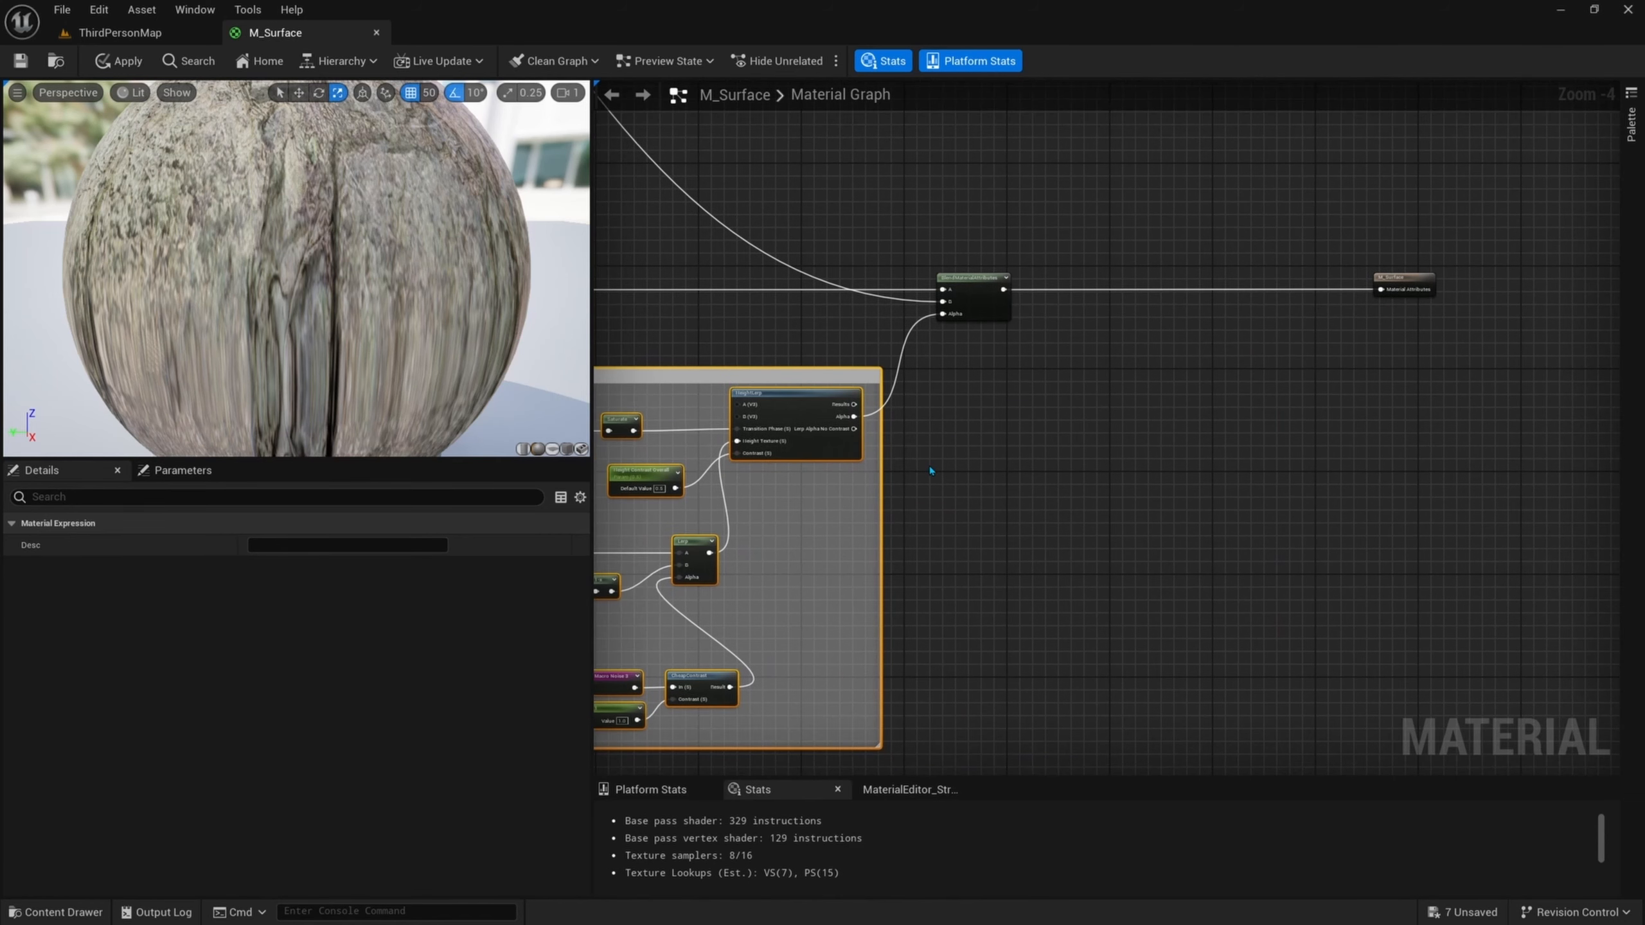
pyautogui.moveTo(1182, 399); pyautogui.dragTo(1023, 449, button='right')
pyautogui.scroll(2, 965, 369)
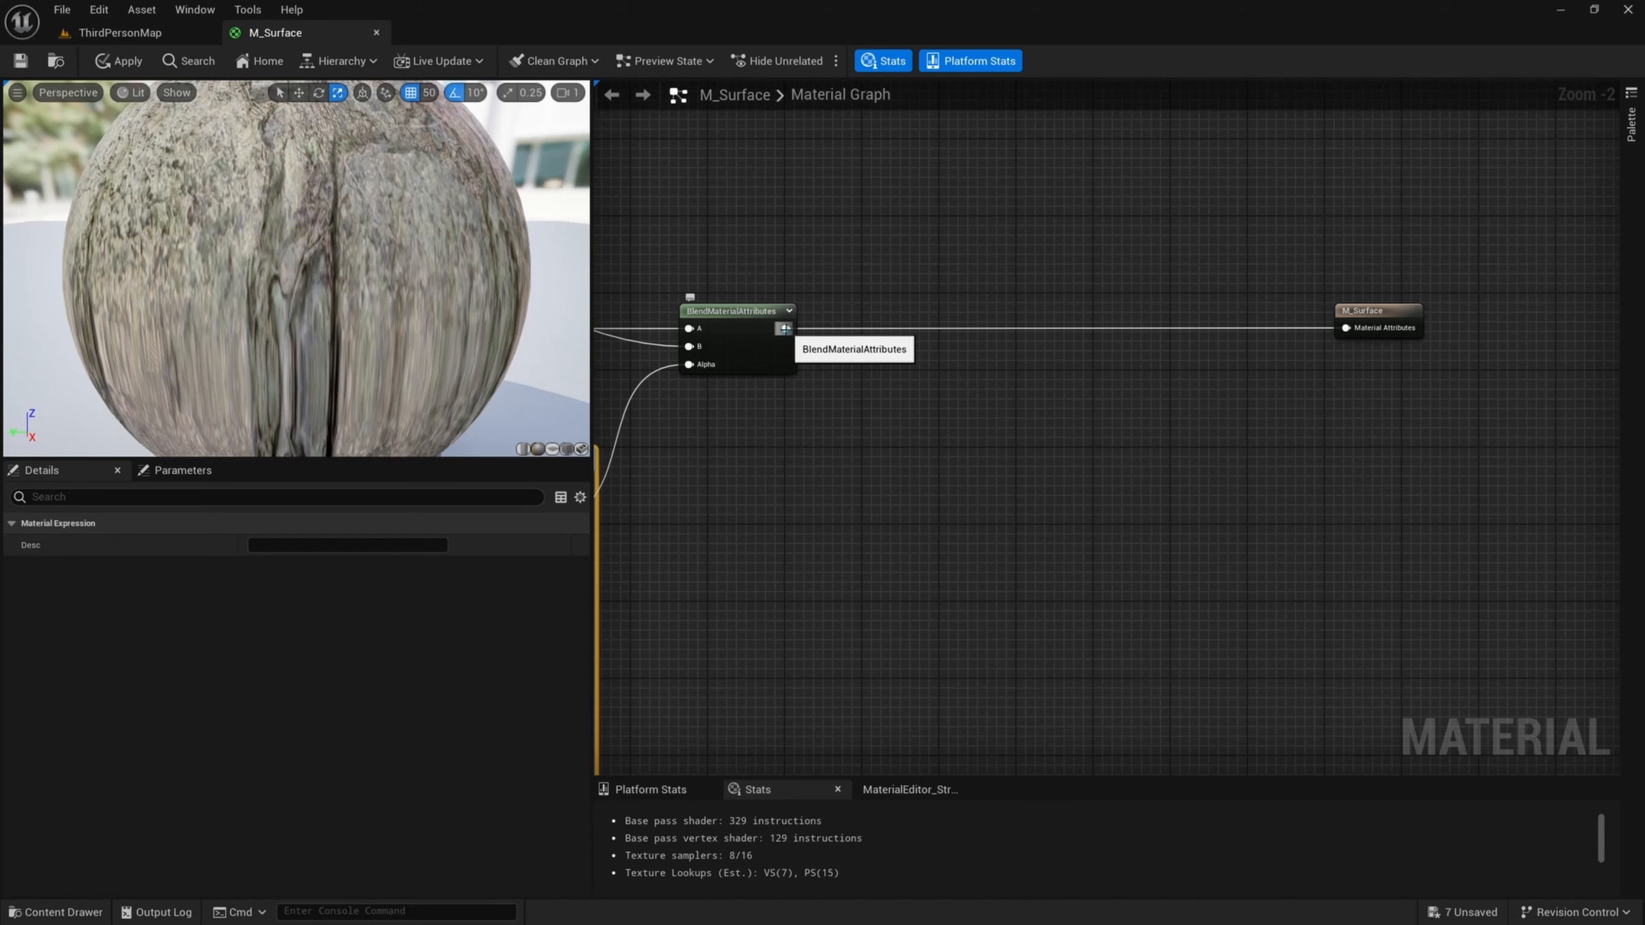
# - Move the M_Surface output node farther away from the BlendMaterialAttributes node to make room for more nodes
pyautogui.moveTo(786, 329); pyautogui.dragTo(1443, 261)
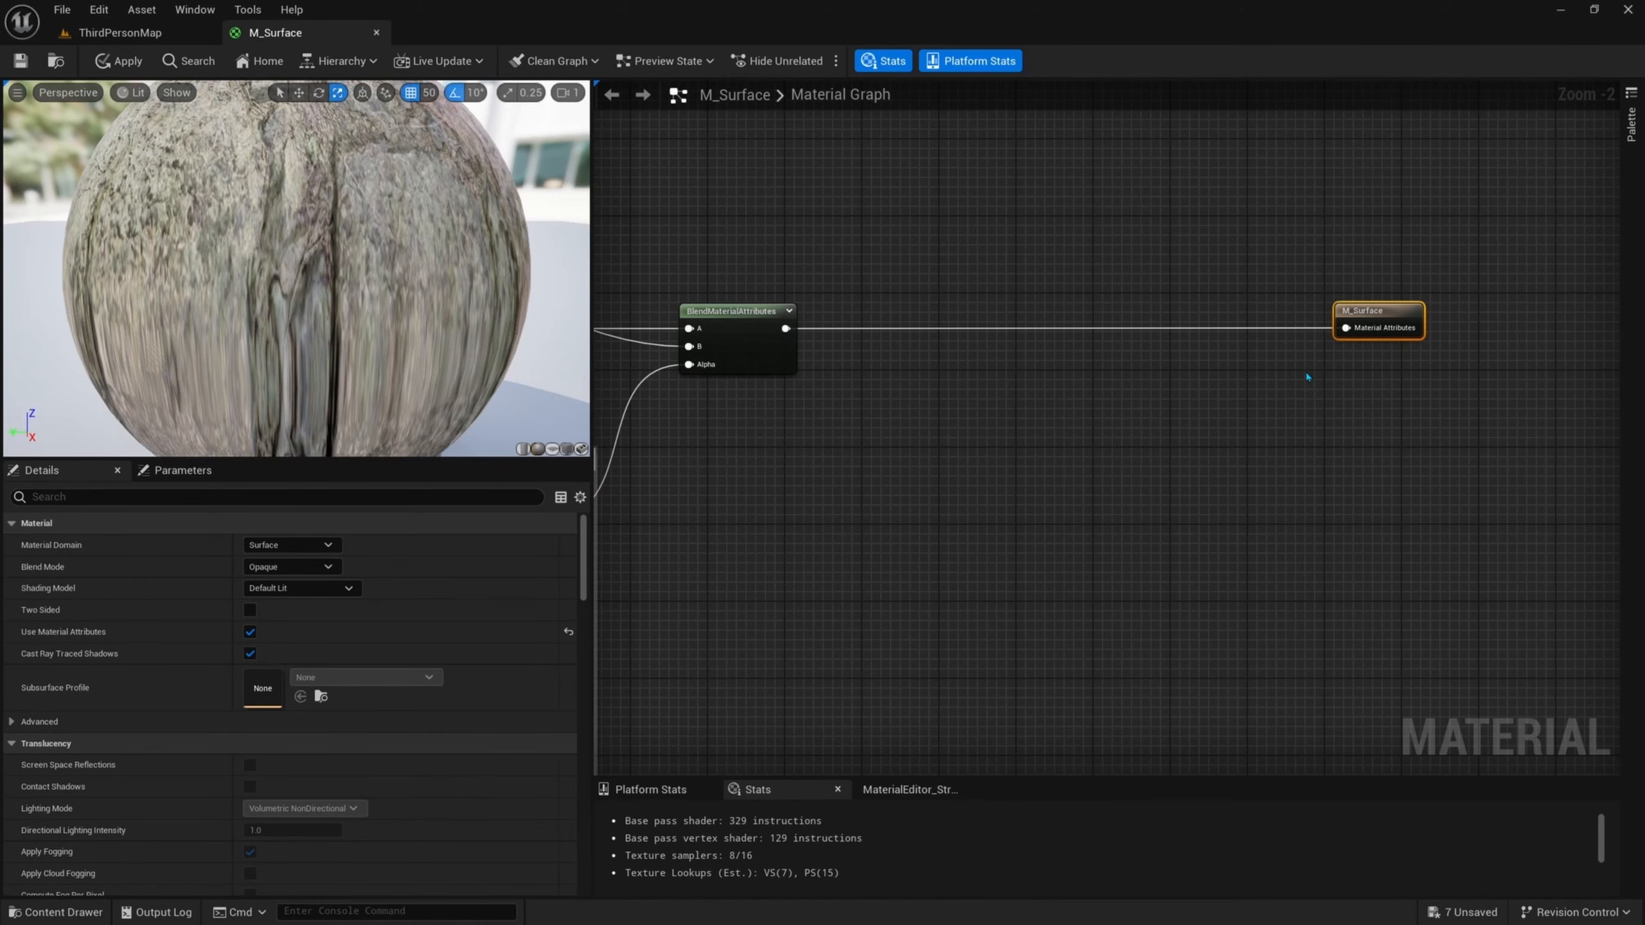
pyautogui.moveTo(1305, 378); pyautogui.dragTo(1116, 397, button='right')
pyautogui.scroll(-1, 1205, 389)
pyautogui.moveTo(1164, 361); pyautogui.dragTo(1592, 363)
pyautogui.moveTo(1516, 366); pyautogui.dragTo(1289, 372, button='right')
pyautogui.moveTo(1369, 361); pyautogui.dragTo(1438, 361)
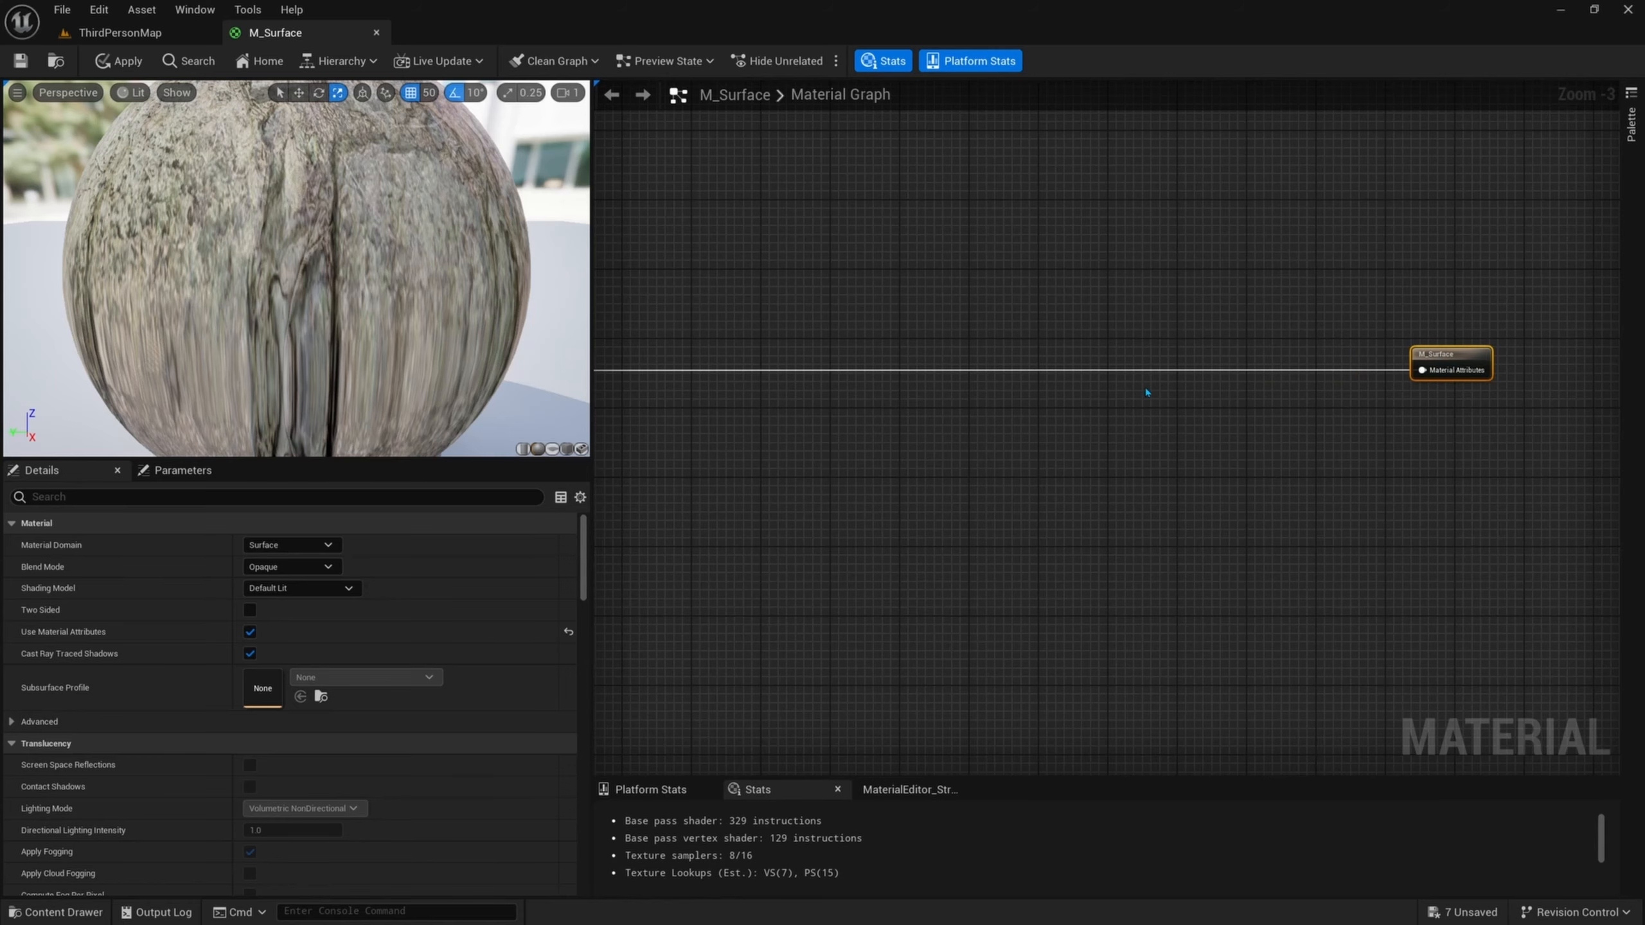
# - Examine how the two material layers and the Height Mask group feed the BlendMaterialAttributes node
pyautogui.moveTo(1114, 393); pyautogui.dragTo(1327, 398, button='right')
pyautogui.moveTo(974, 406); pyautogui.dragTo(1165, 401, button='right')
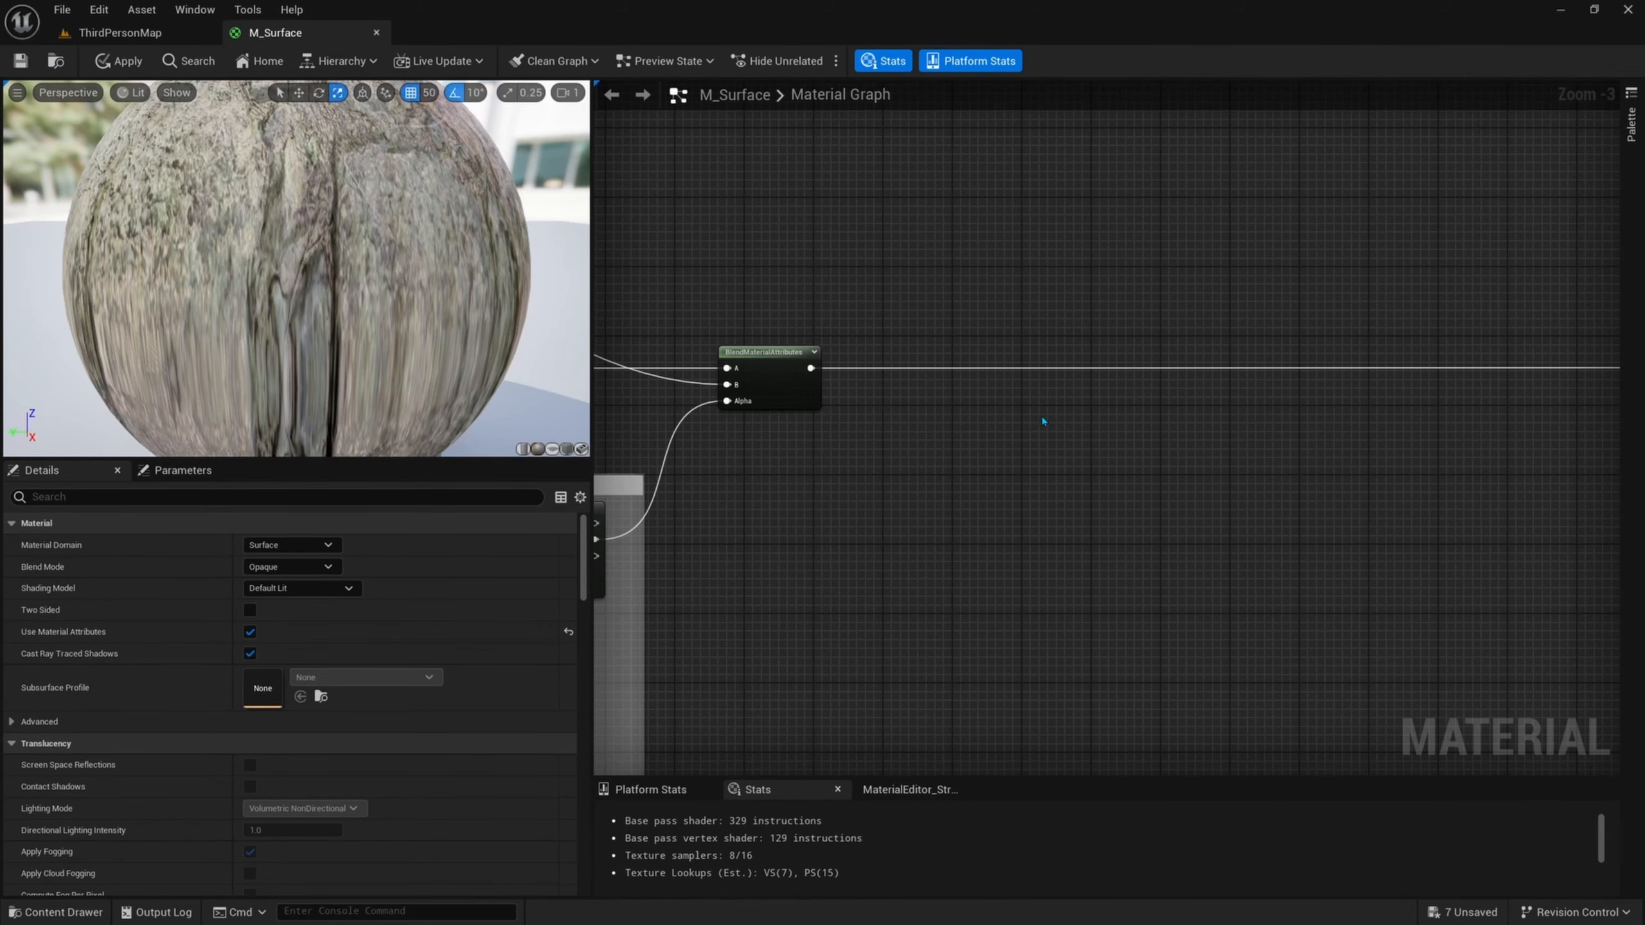
pyautogui.moveTo(869, 406); pyautogui.dragTo(1212, 422, button='right')
pyautogui.moveTo(841, 323); pyautogui.dragTo(1157, 408, button='right')
pyautogui.scroll(-3, 1157, 408)
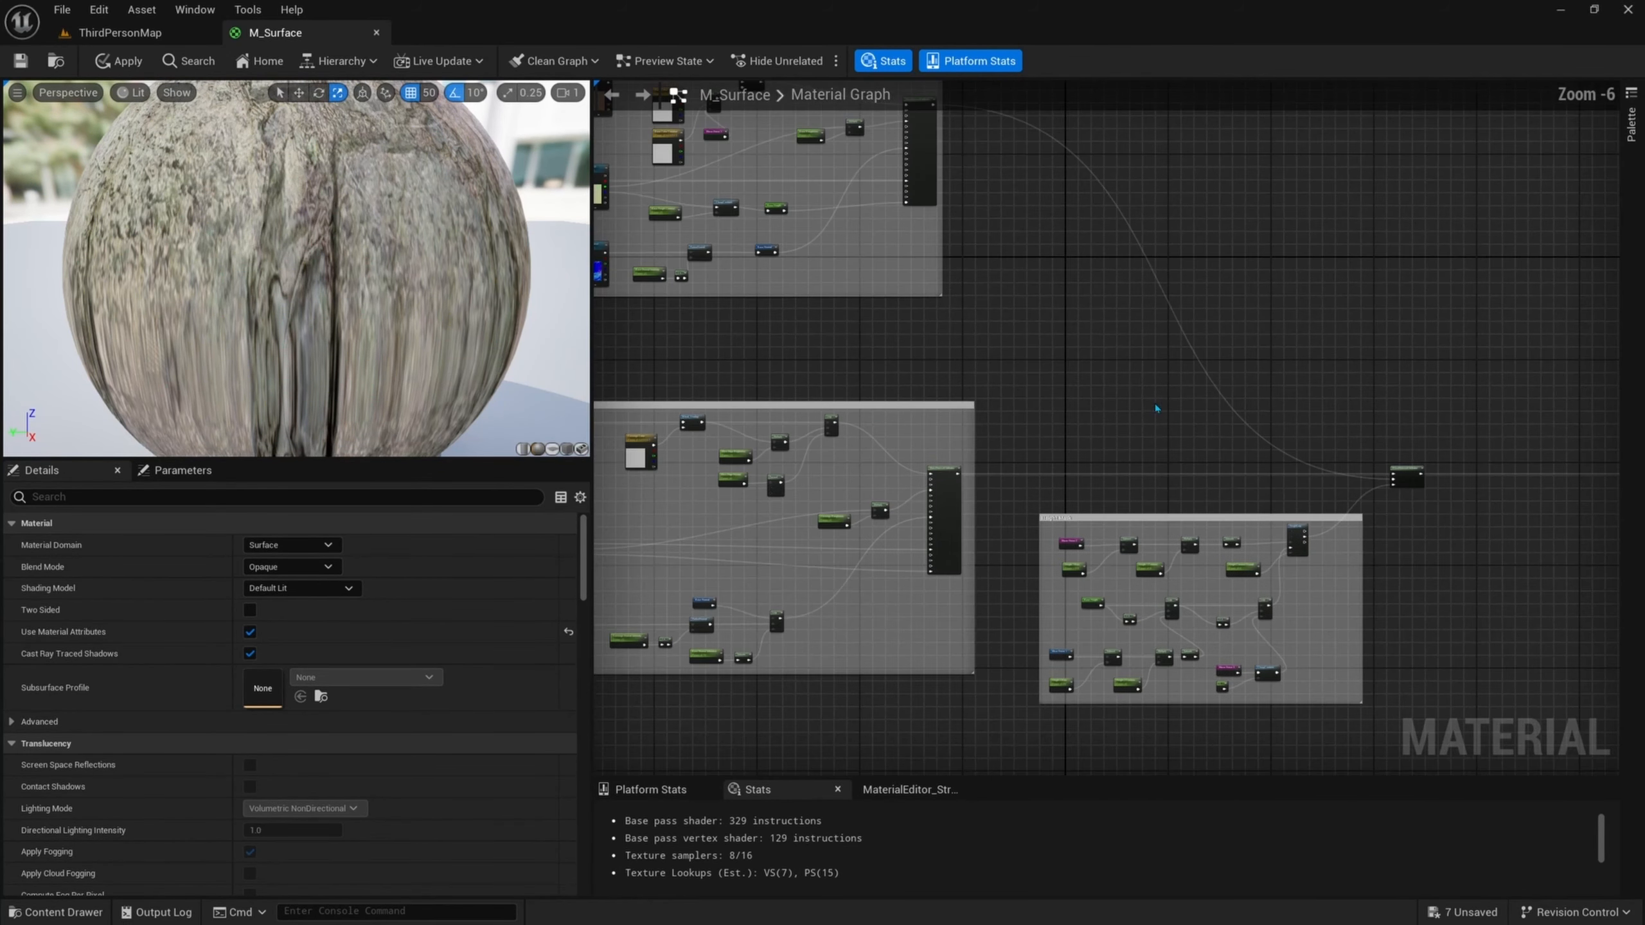
pyautogui.moveTo(1173, 500); pyautogui.dragTo(847, 387, button='right')
pyautogui.scroll(2, 1273, 407)
pyautogui.moveTo(1270, 389); pyautogui.dragTo(1063, 375, button='right')
pyautogui.moveTo(908, 372); pyautogui.dragTo(1068, 258, button='right')
pyautogui.moveTo(788, 421); pyautogui.dragTo(790, 422)
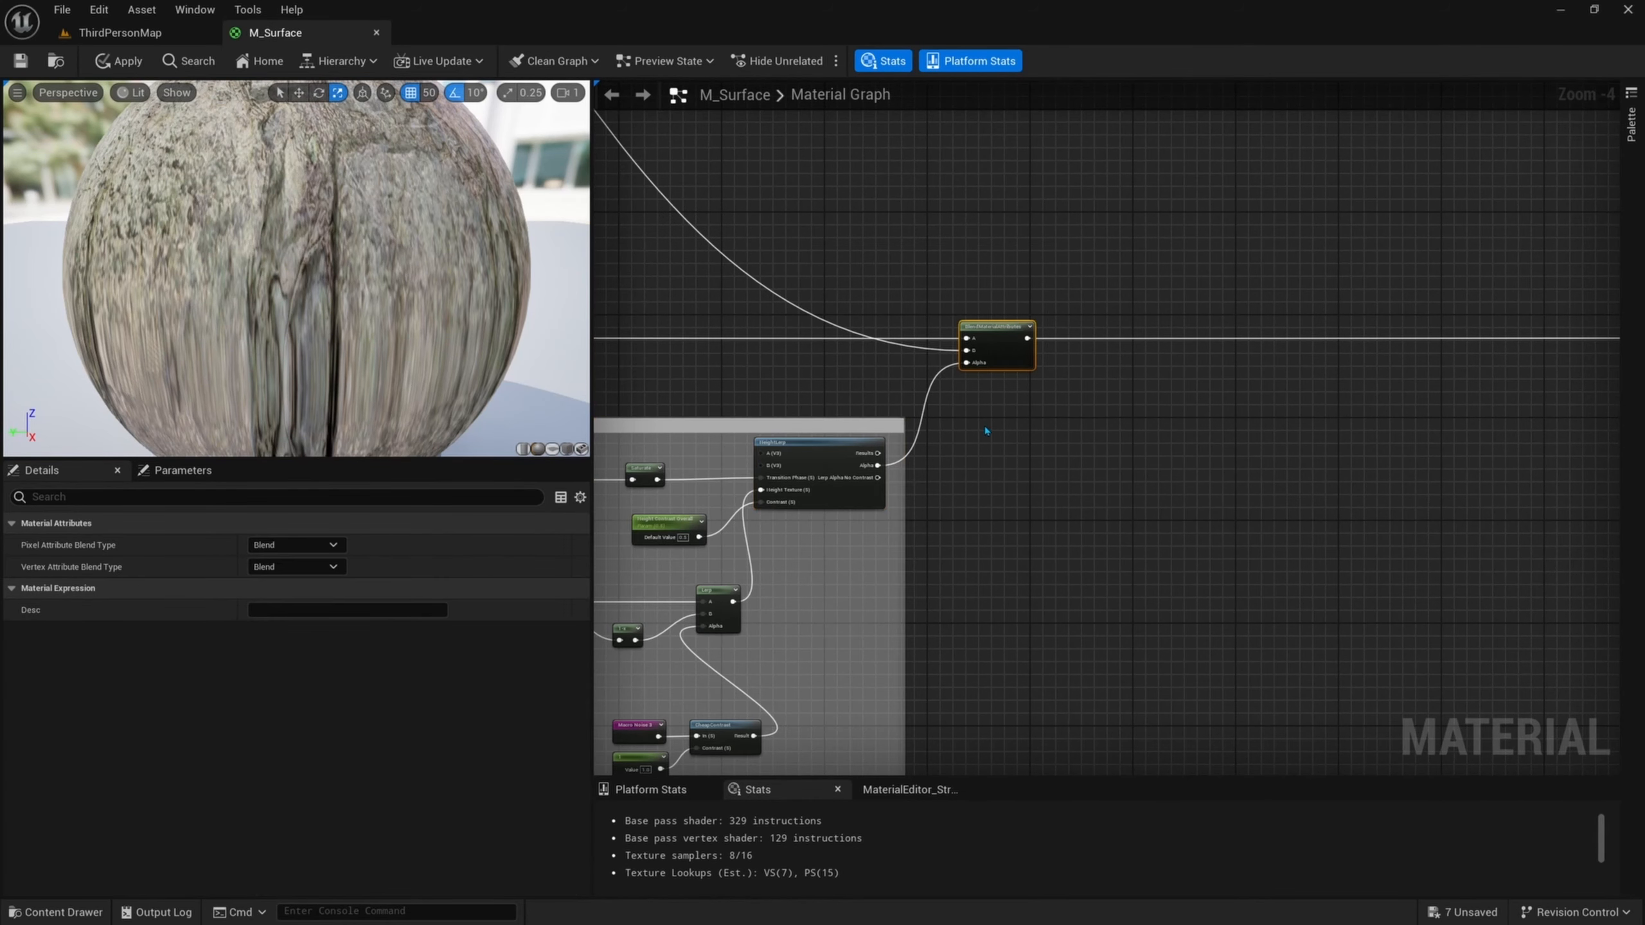
# - Add a BreakMaterialAttributes node fed by the BlendMaterialAttributes output and place it just below the wire to M_Surface
pyautogui.moveTo(1188, 424); pyautogui.dragTo(974, 421, button='right')
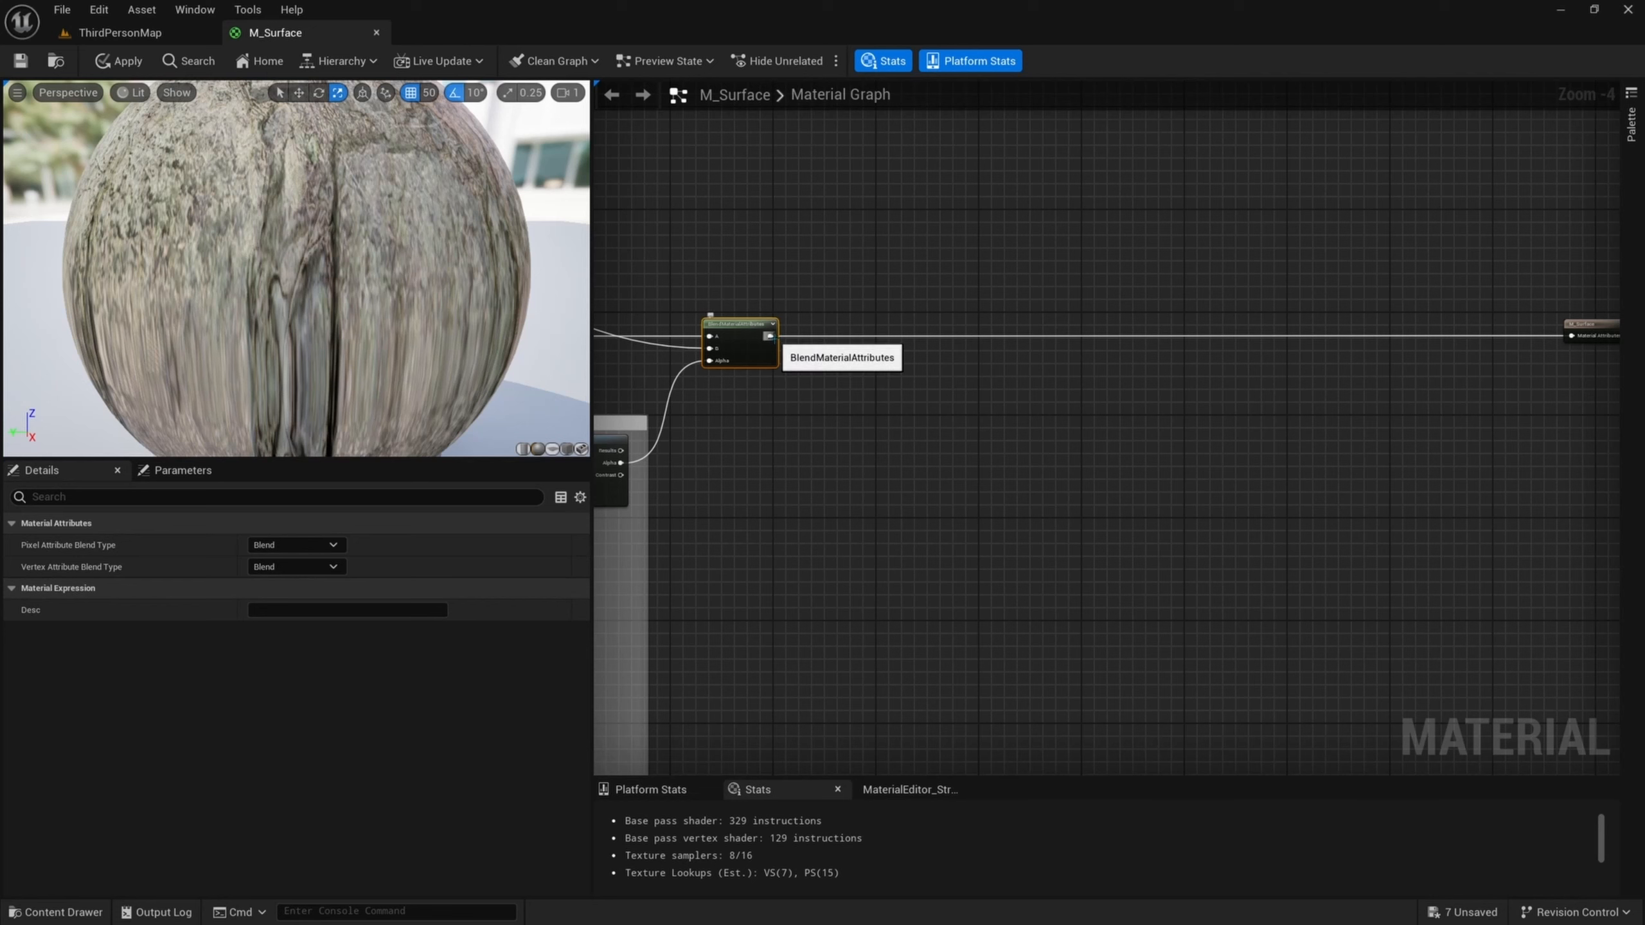
pyautogui.moveTo(777, 338); pyautogui.dragTo(913, 463)
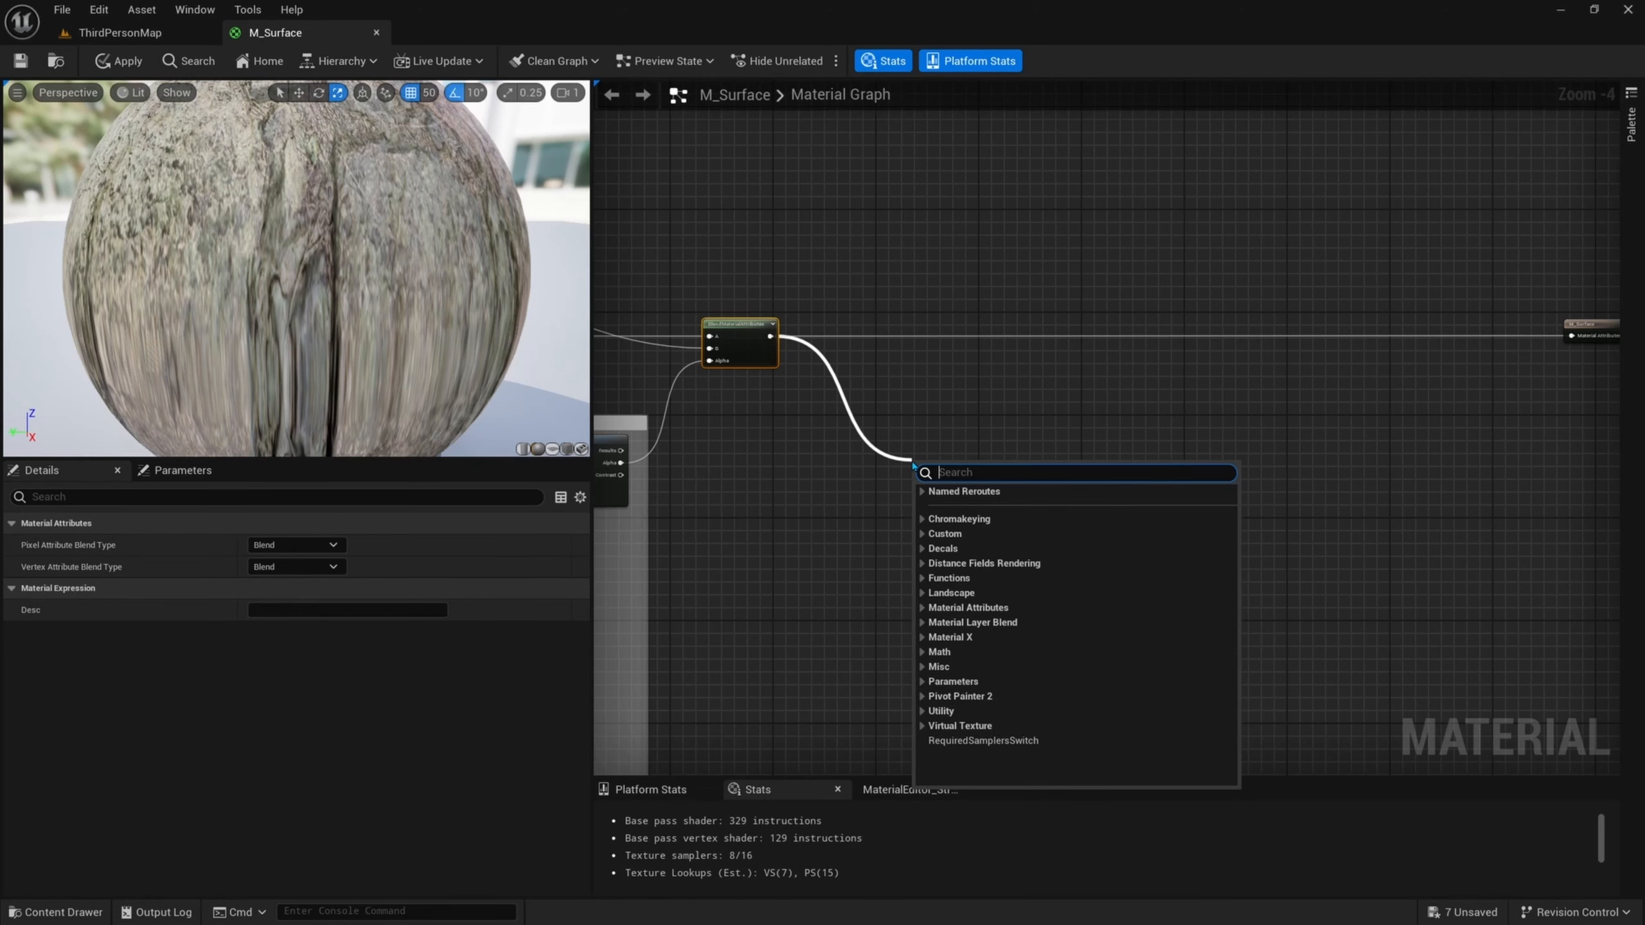
pyautogui.write('b')
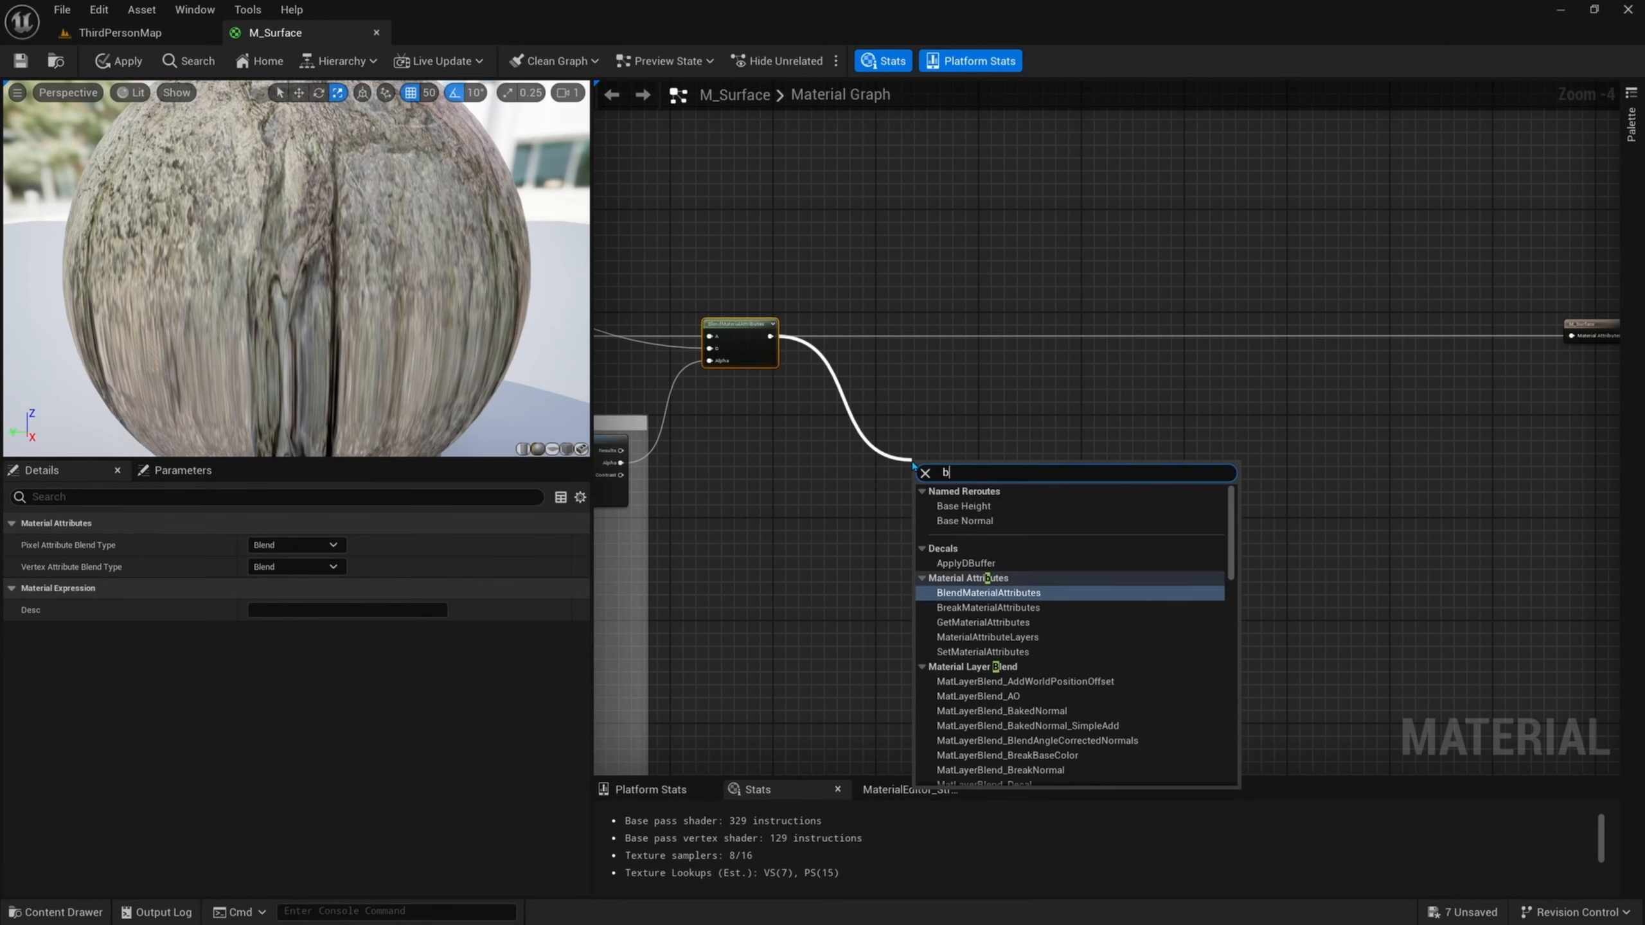
pyautogui.write('reak')
pyautogui.press('Return')
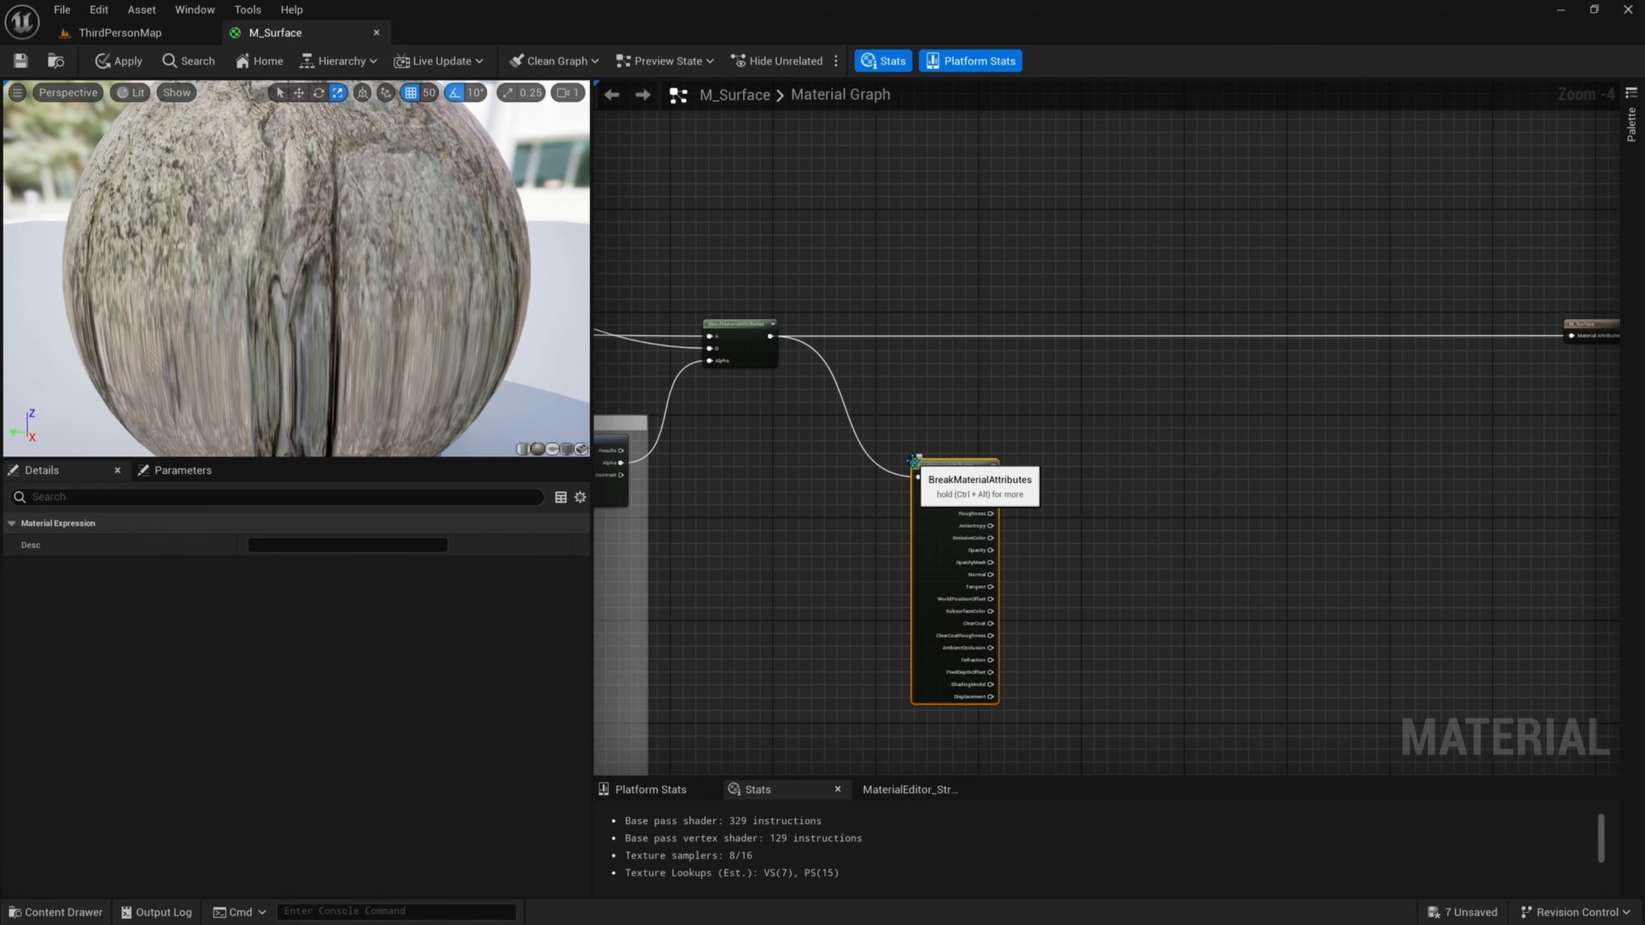
pyautogui.moveTo(913, 461); pyautogui.dragTo(839, 382)
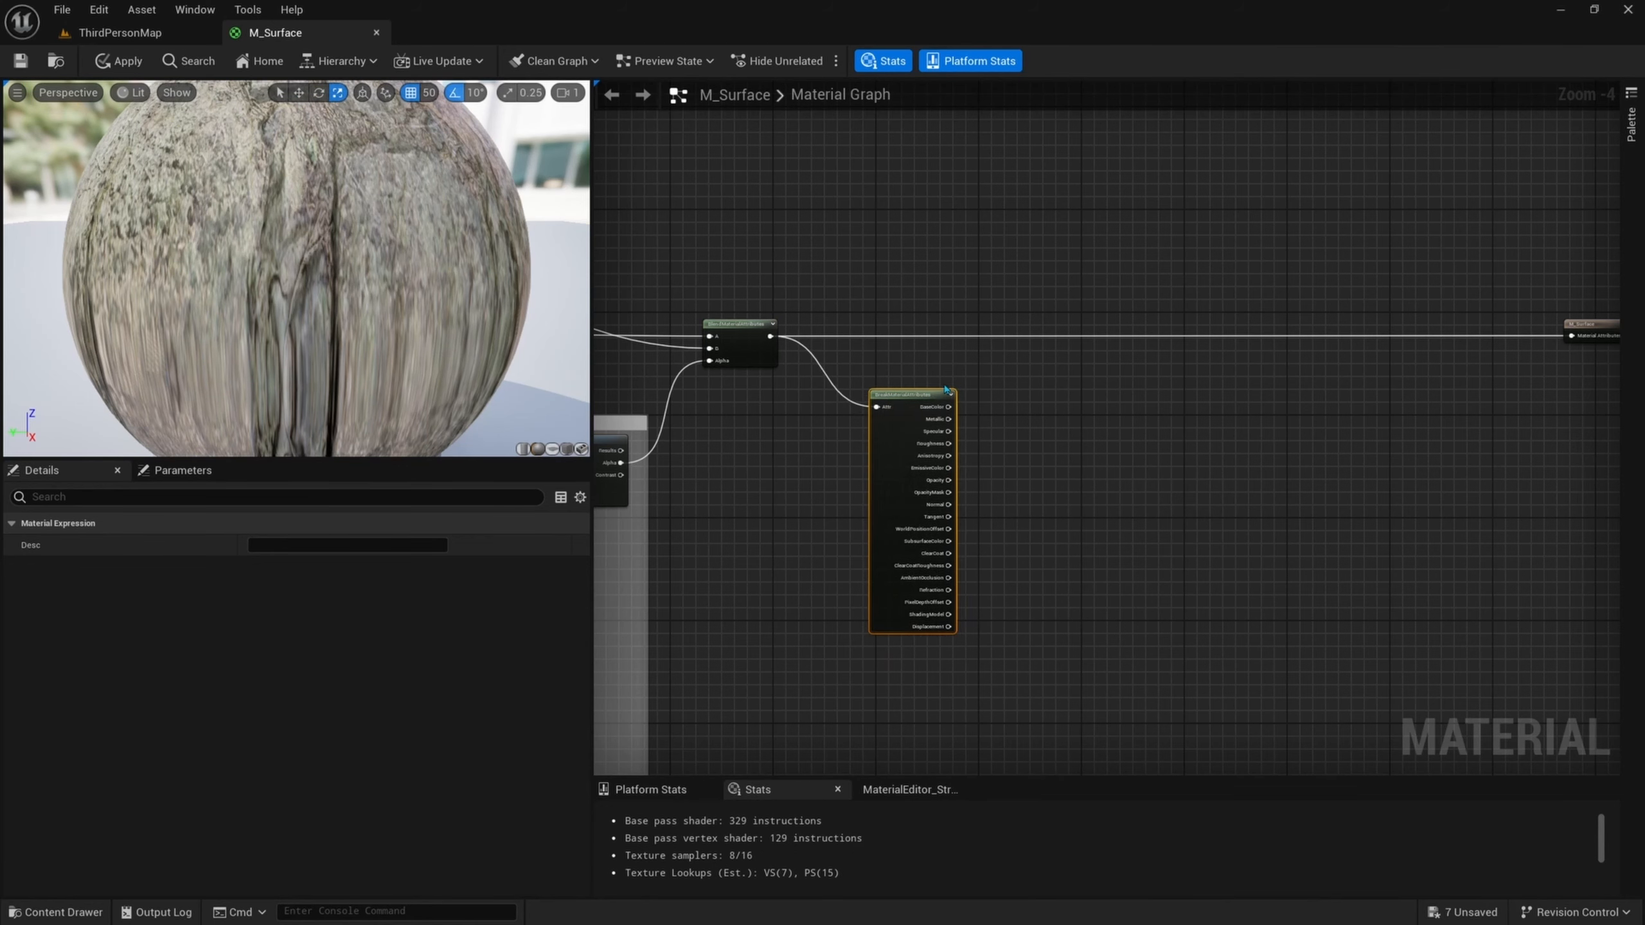
# - Add a MakeMaterialAttributes node and place it just before and below the M_Surface output node
pyautogui.moveTo(1081, 477); pyautogui.dragTo(1017, 464, button='right')
pyautogui.moveTo(1181, 450); pyautogui.dragTo(1104, 447, button='right')
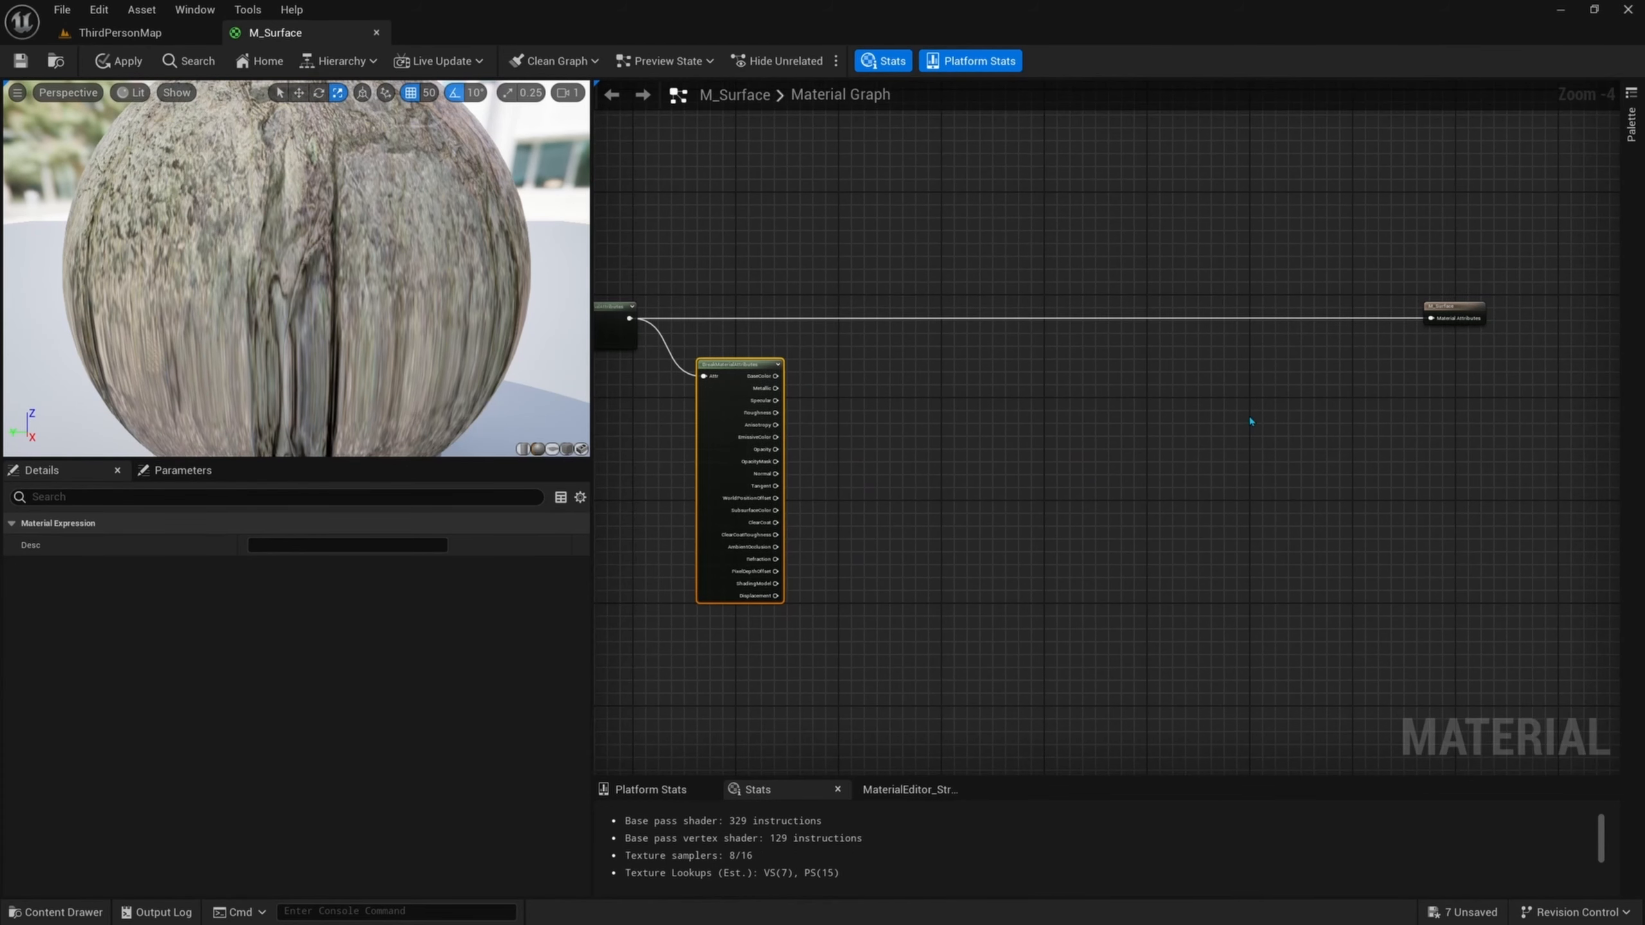
pyautogui.rightClick(1226, 402)
pyautogui.write('make mat')
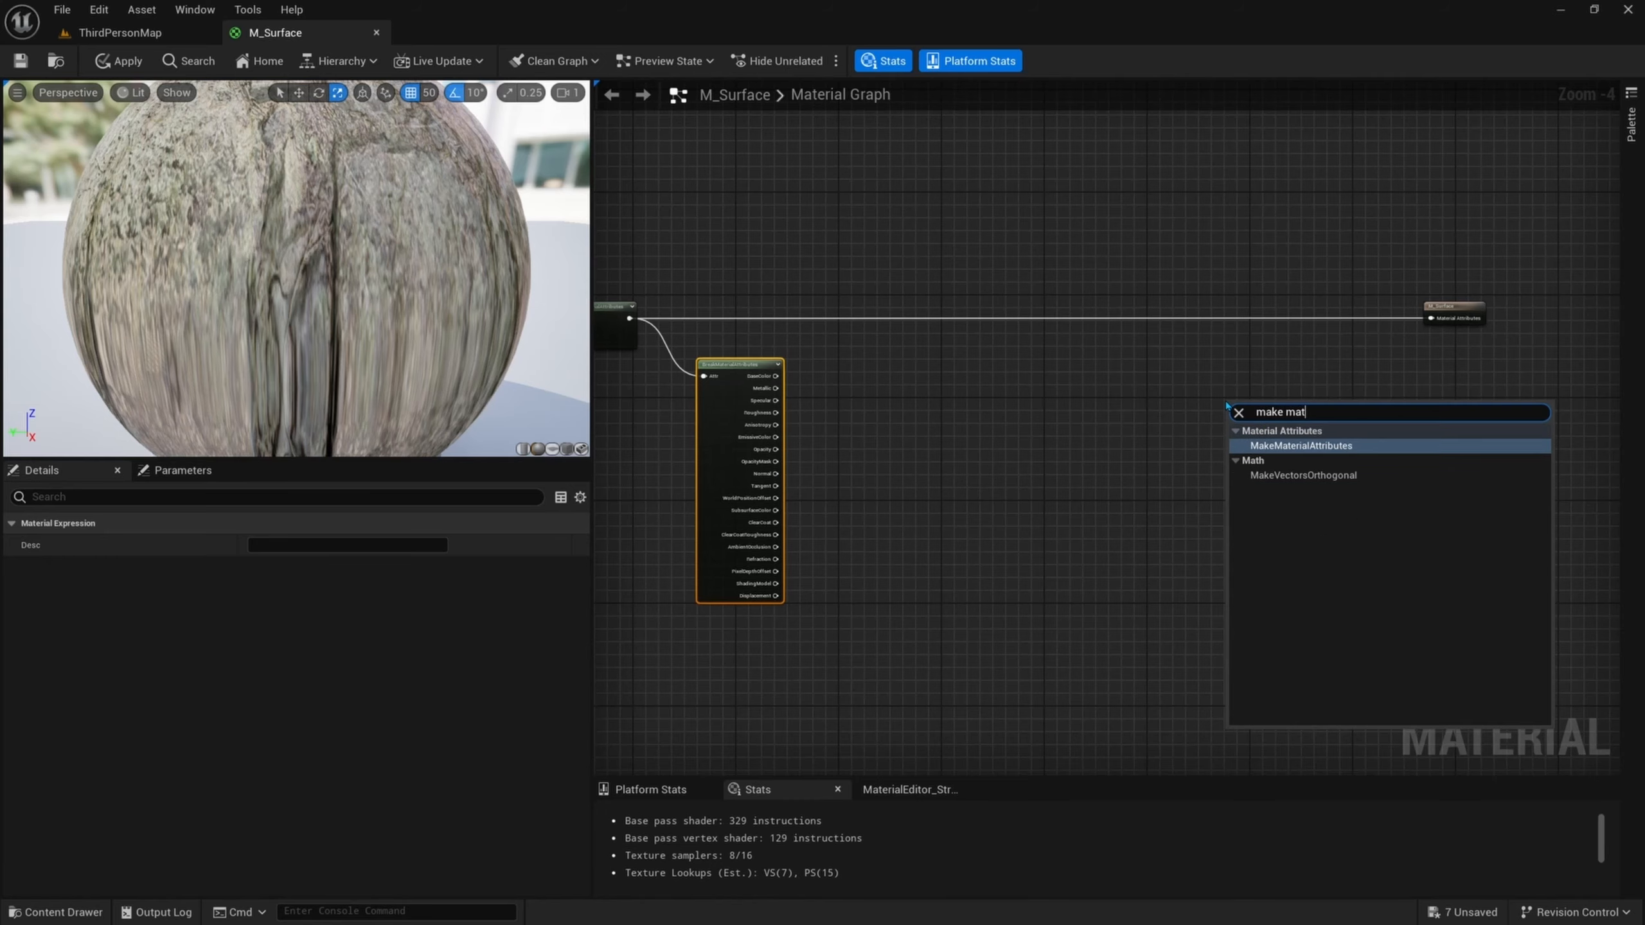
pyautogui.press('Return')
pyautogui.moveTo(1253, 408); pyautogui.dragTo(1285, 373)
# - Reposition the MakeMaterialAttributes node so it is level with the BreakMaterialAttributes node, with open space between them
pyautogui.moveTo(1057, 400); pyautogui.dragTo(1555, 577, button='right')
pyautogui.scroll(-2, 1548, 570)
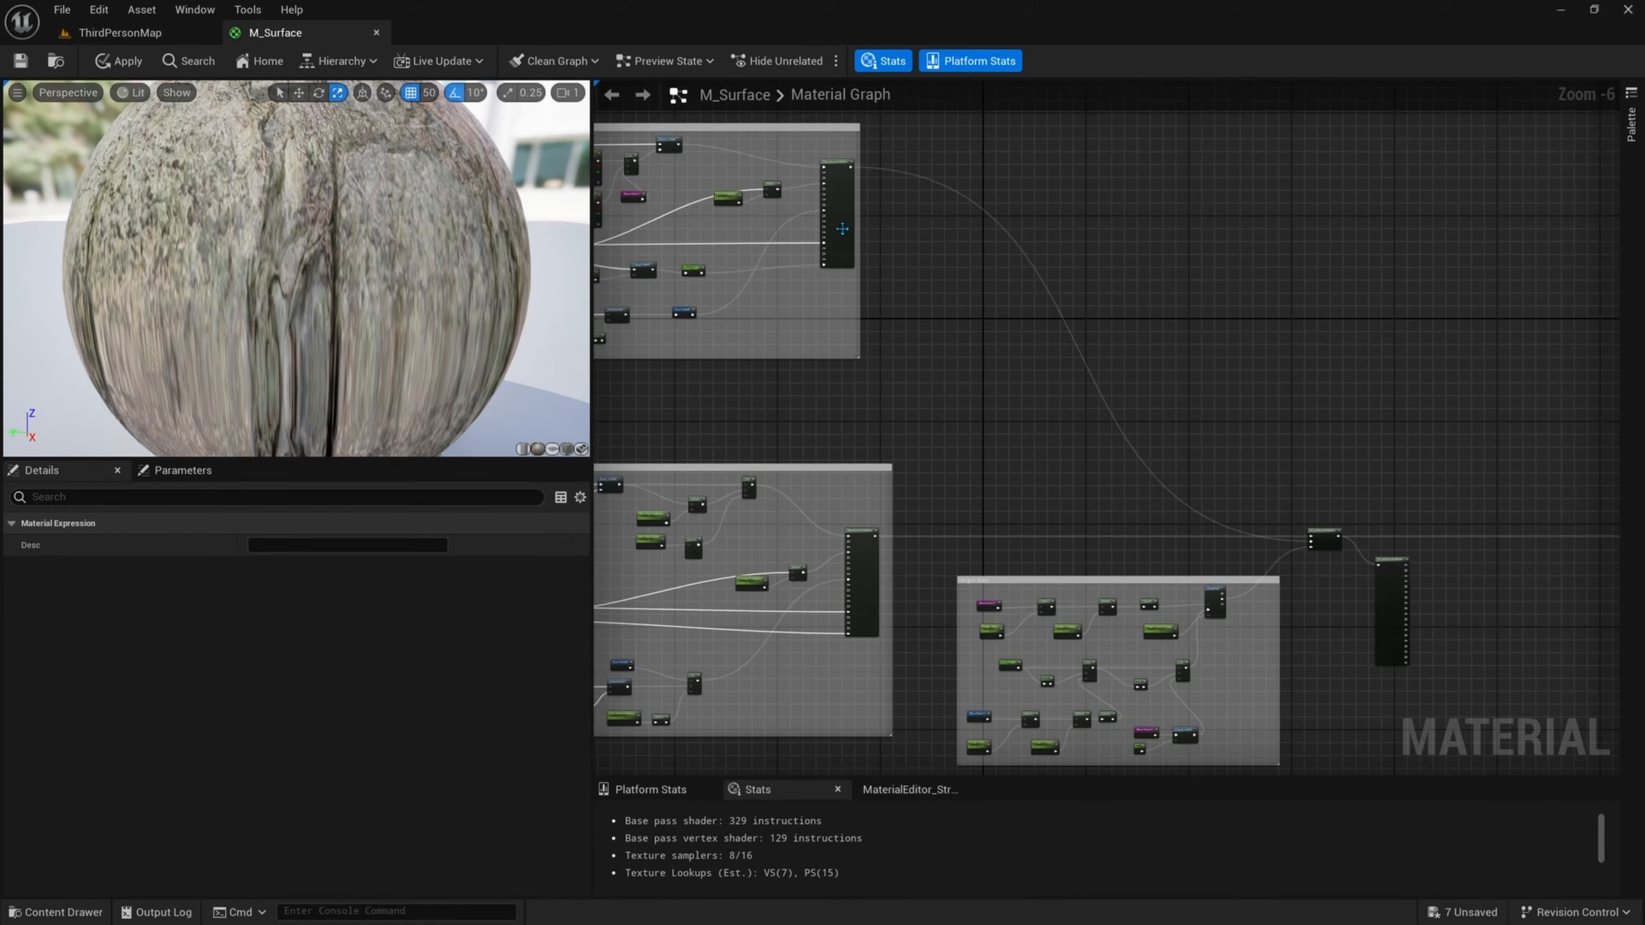
pyautogui.click(1102, 356)
pyautogui.scroll(3, 1250, 415)
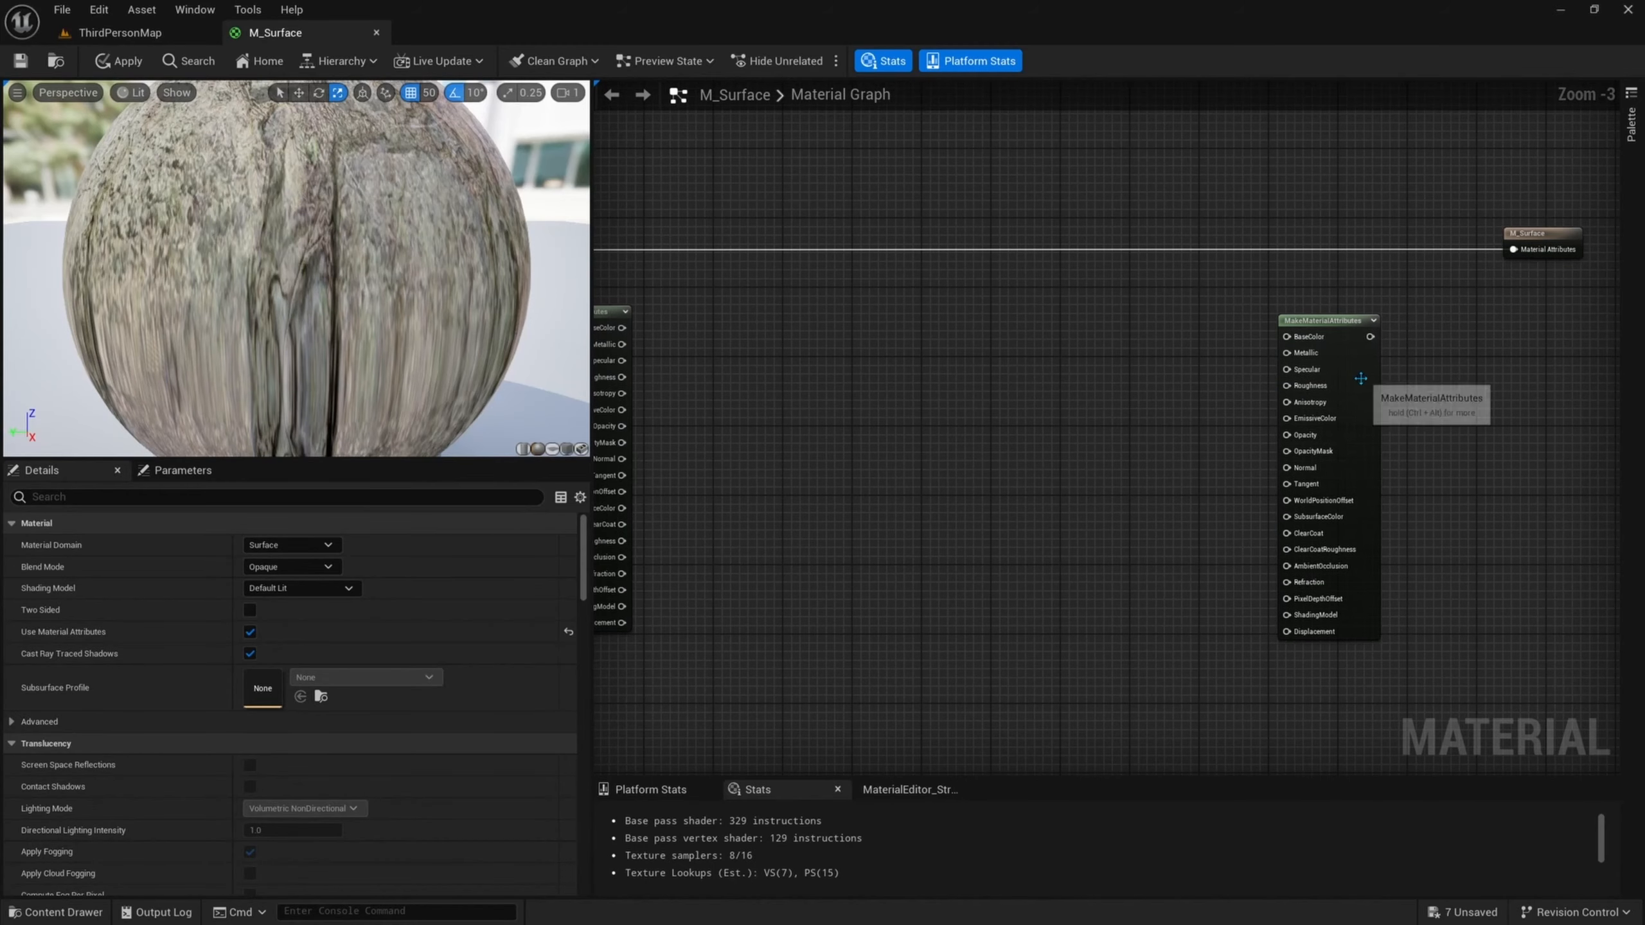
pyautogui.moveTo(1361, 378); pyautogui.dragTo(1404, 361)
pyautogui.moveTo(1121, 380); pyautogui.dragTo(1219, 393, button='right')
pyautogui.moveTo(1011, 354); pyautogui.dragTo(1060, 366, button='right')
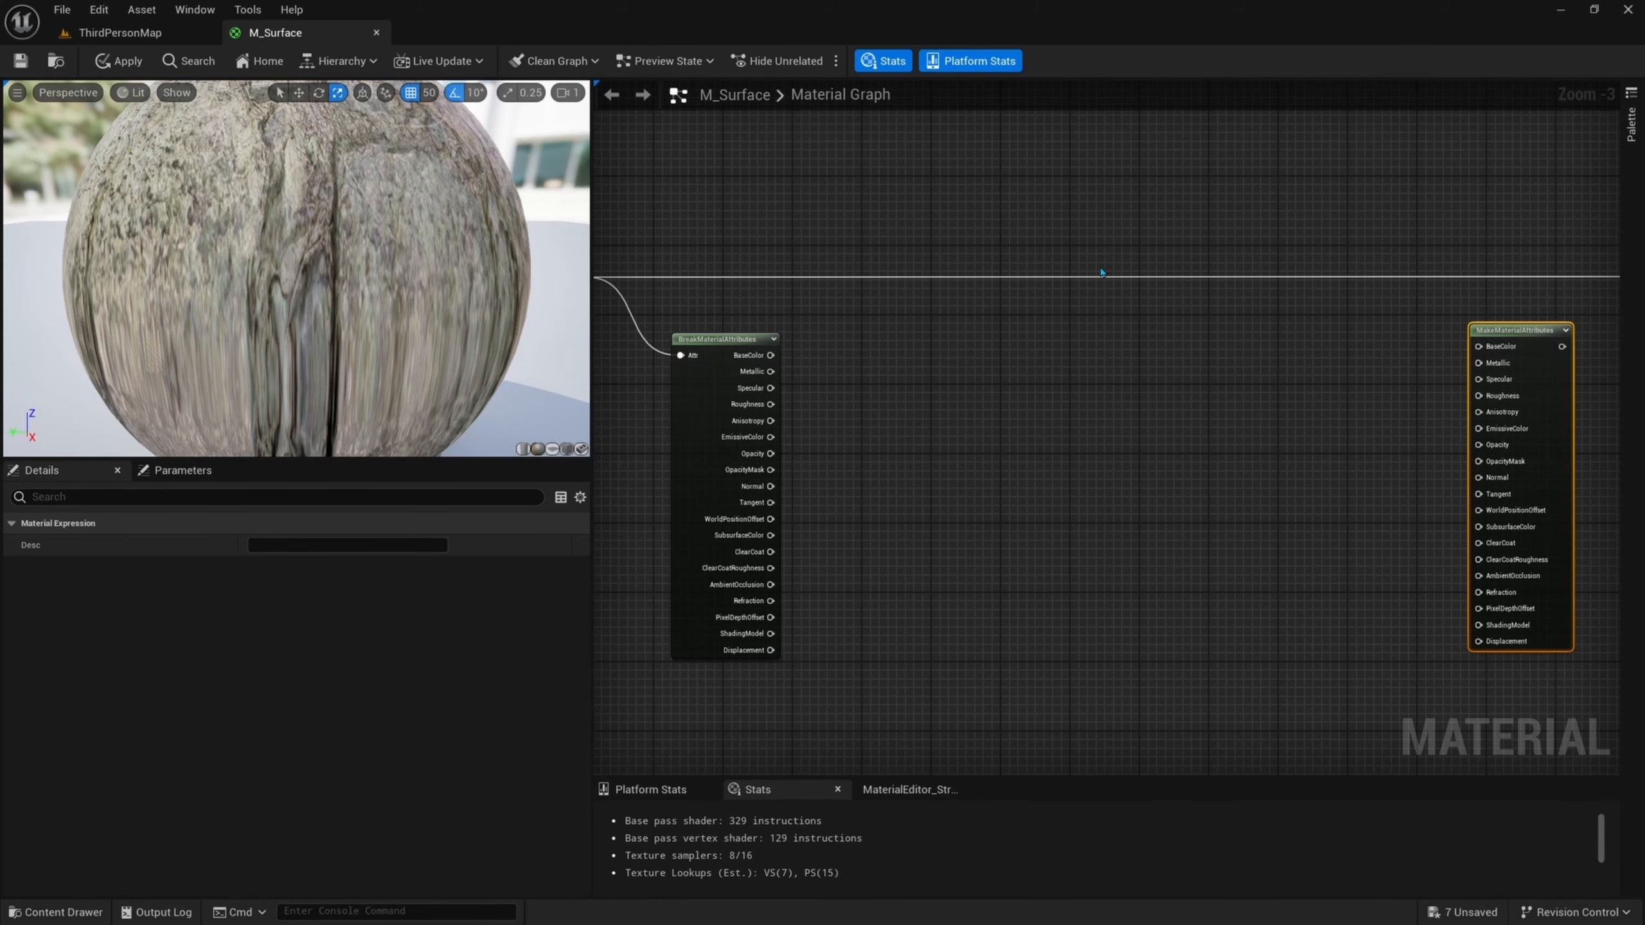
pyautogui.moveTo(1176, 355); pyautogui.dragTo(1105, 371, button='right')
pyautogui.moveTo(1456, 382); pyautogui.dragTo(902, 376)
pyautogui.click(861, 381)
pyautogui.moveTo(699, 372); pyautogui.dragTo(899, 373)
pyautogui.moveTo(844, 404); pyautogui.dragTo(888, 375, button='right')
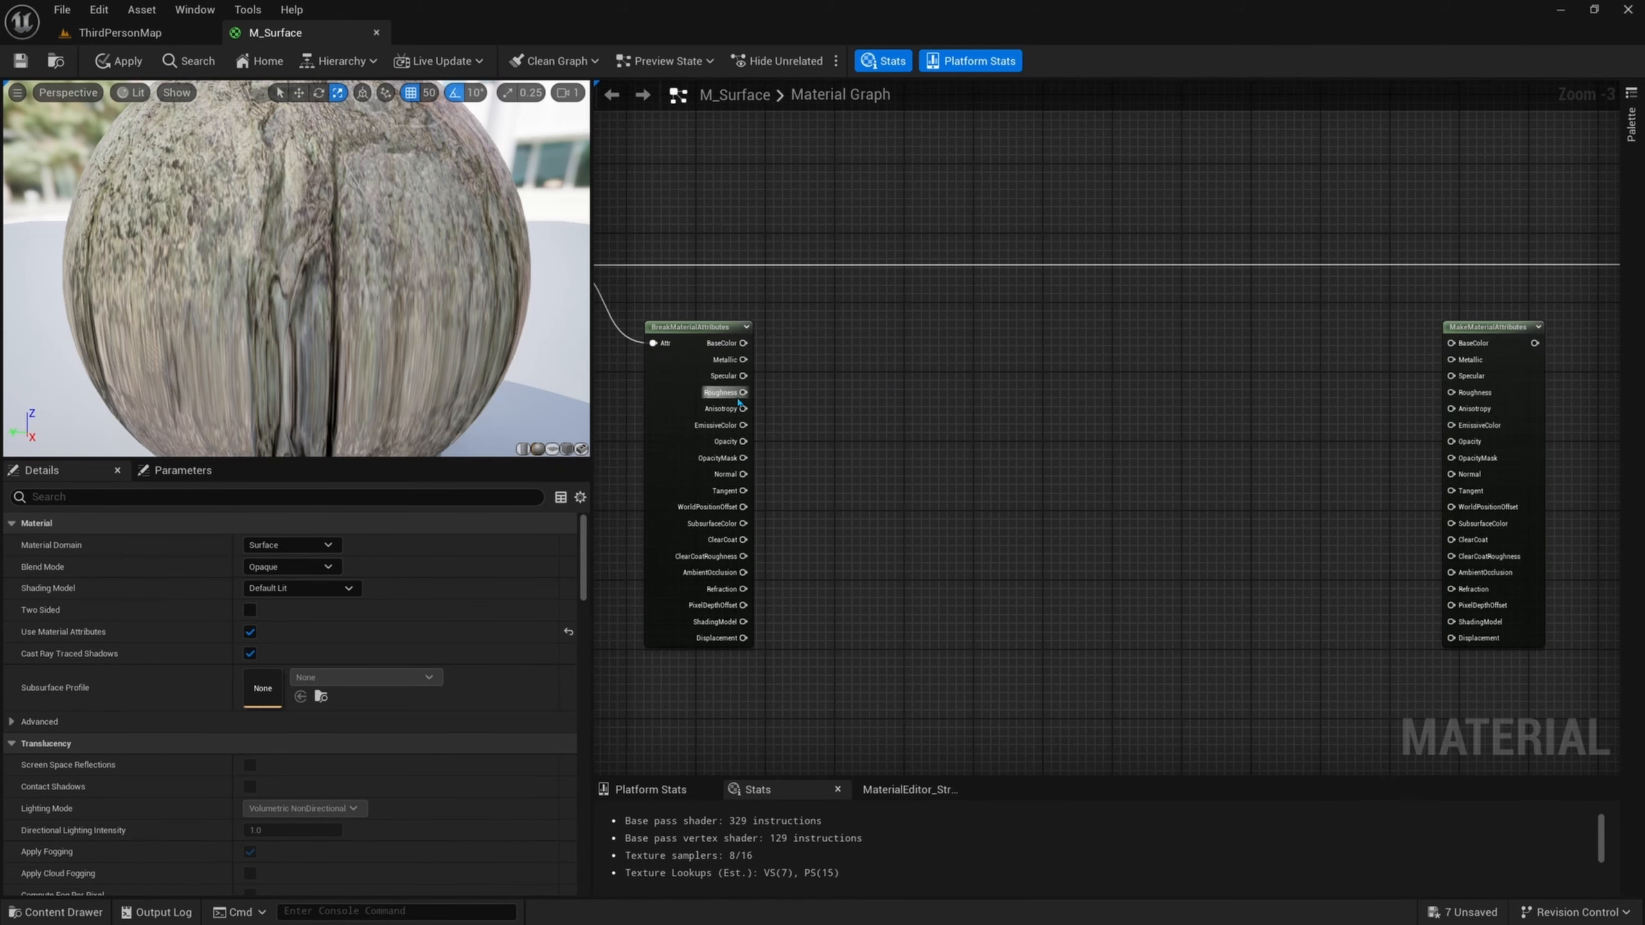
pyautogui.moveTo(742, 392); pyautogui.dragTo(1069, 394)
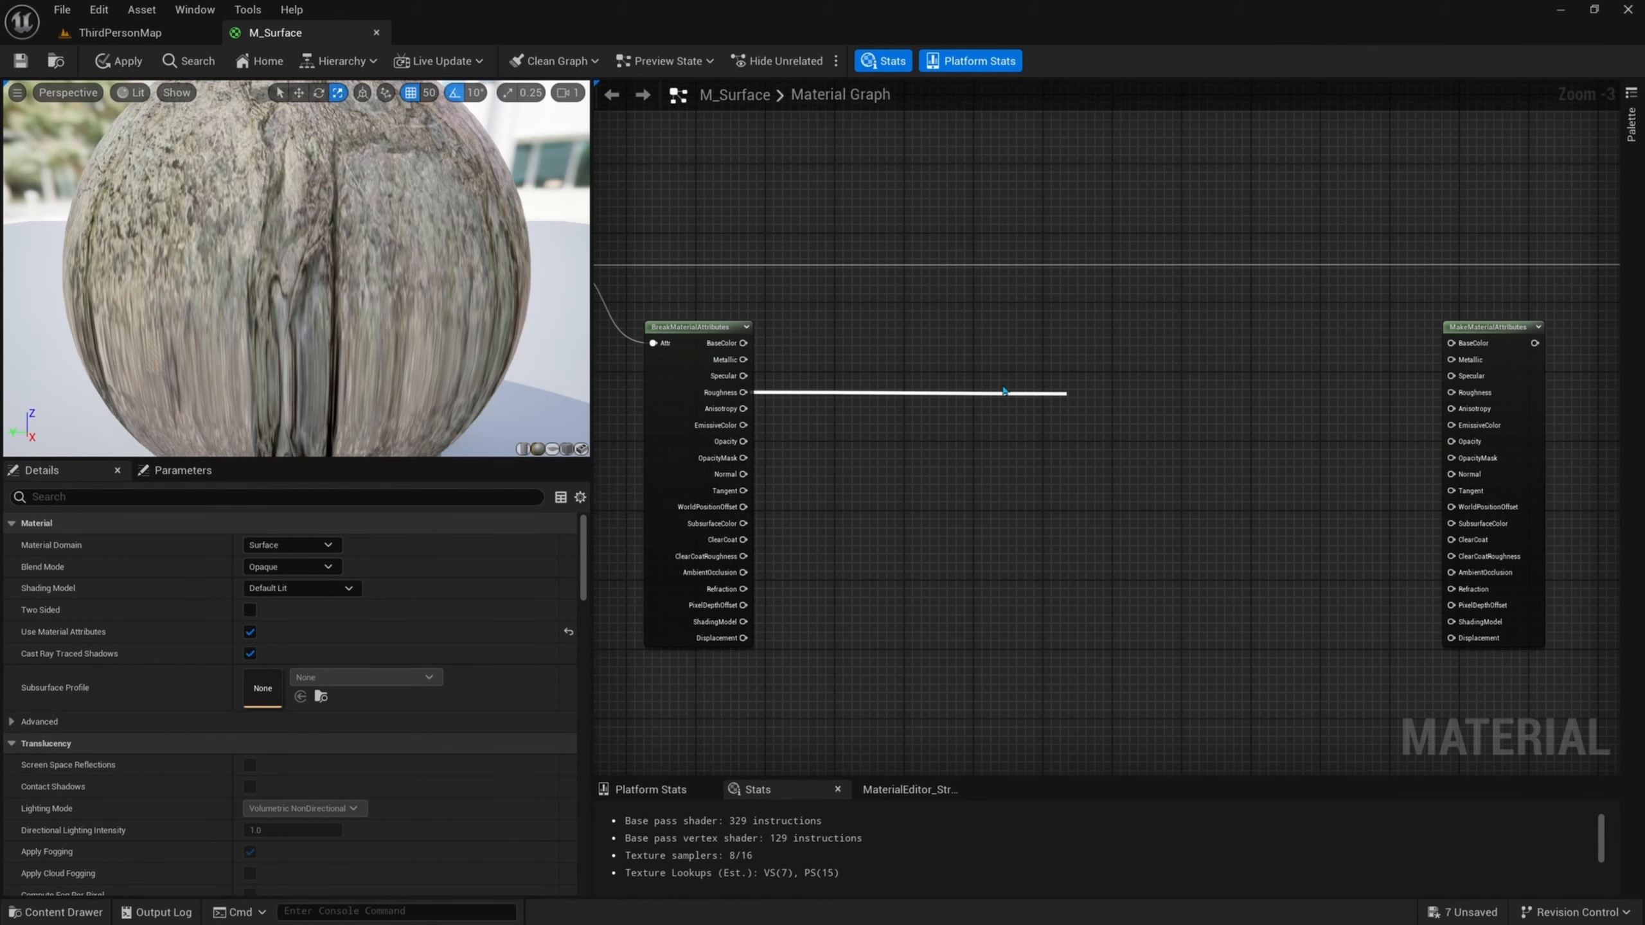
pyautogui.click(1008, 394)
pyautogui.moveTo(743, 474); pyautogui.dragTo(983, 469)
pyautogui.click(974, 471)
pyautogui.moveTo(742, 637); pyautogui.dragTo(890, 668)
pyautogui.click(835, 669)
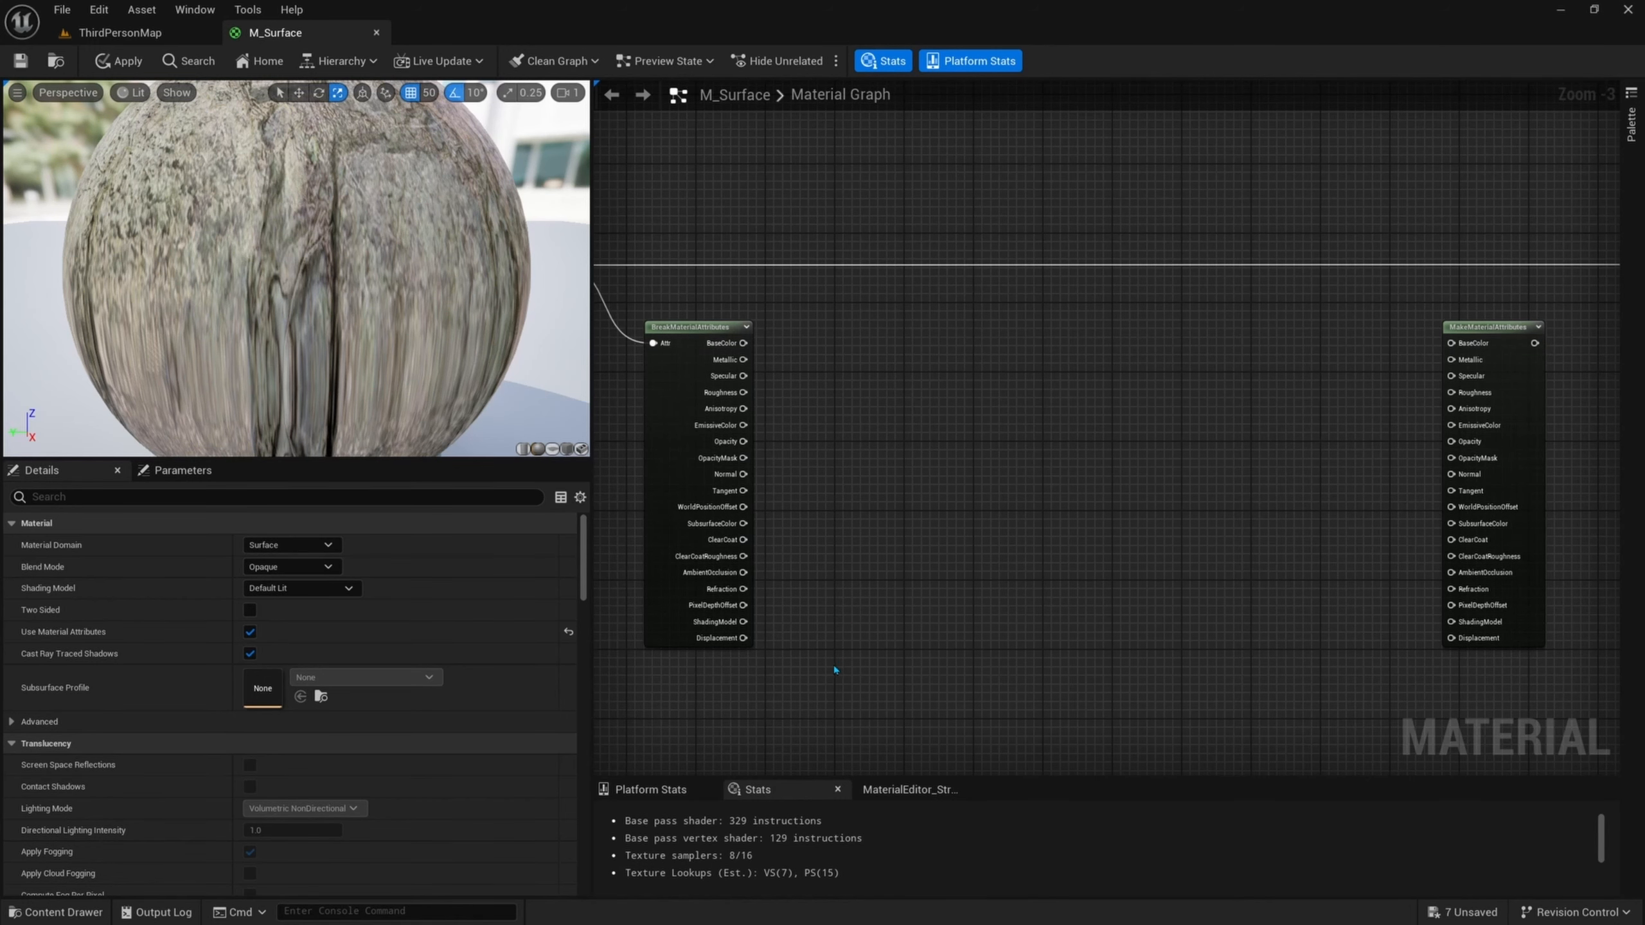
# - Connect the Metallic, Specular, EmissiveColor and AmbientOcclusion outputs of BreakMaterialAttributes to the matching inputs of MakeMaterialAttributes
pyautogui.moveTo(889, 517); pyautogui.dragTo(916, 531, button='right')
pyautogui.moveTo(1046, 353); pyautogui.dragTo(1002, 350, button='right')
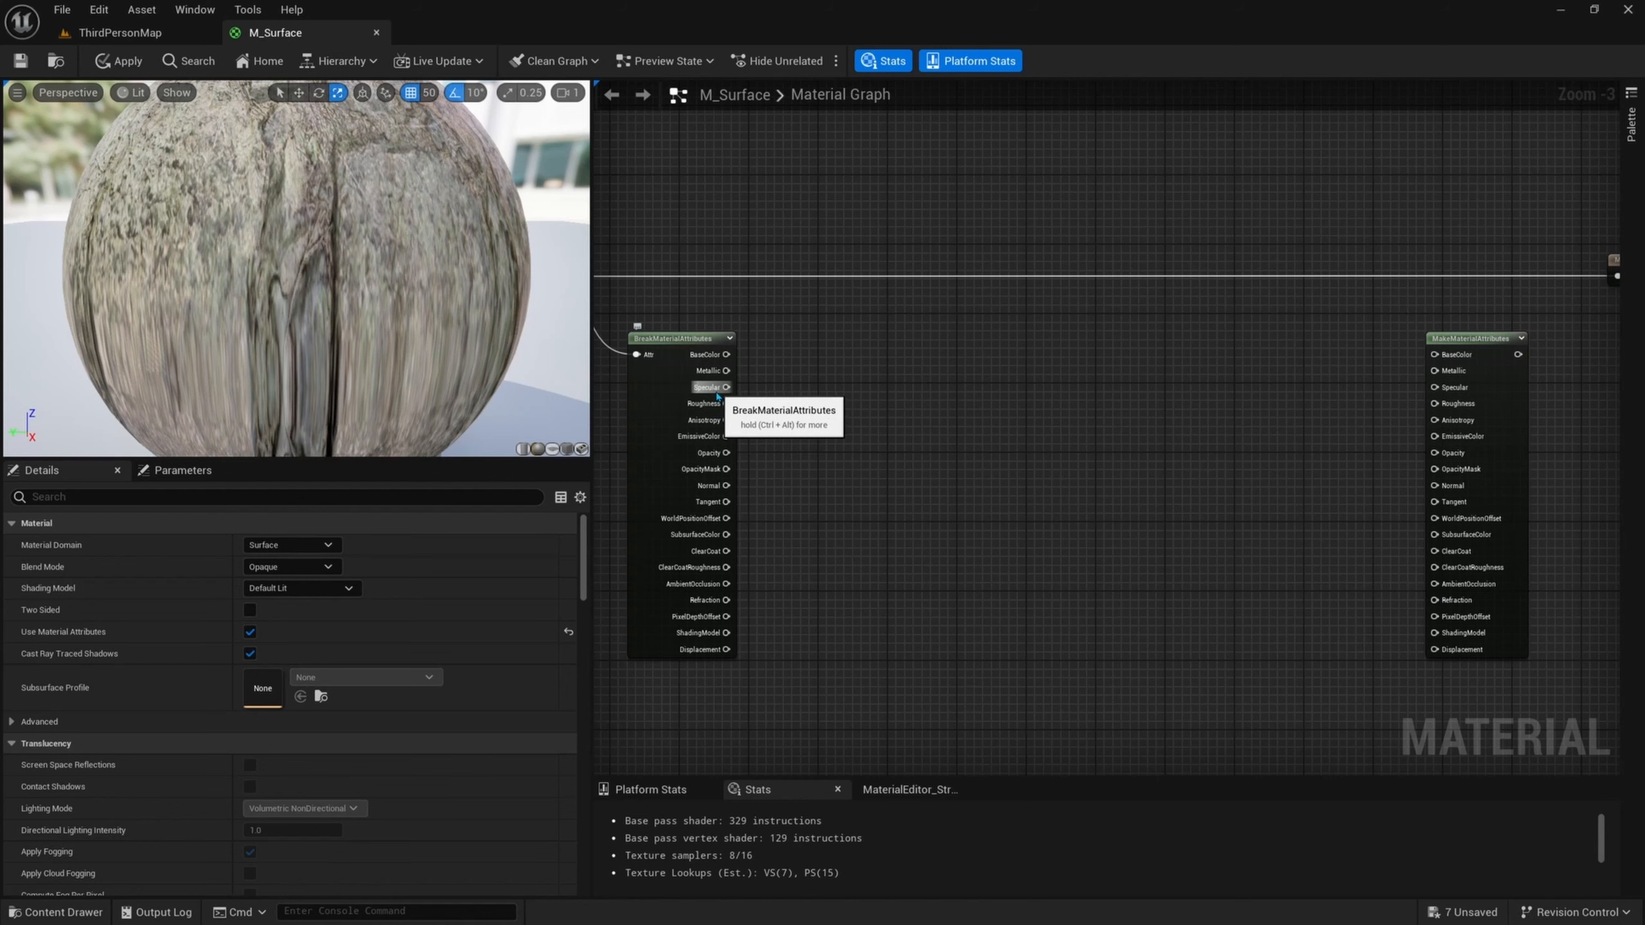
pyautogui.moveTo(726, 387)
pyautogui.mouseDown()
pyautogui.moveTo(1453, 398)
pyautogui.moveTo(712, 372)
pyautogui.mouseUp()
pyautogui.moveTo(900, 469); pyautogui.dragTo(872, 454, button='right')
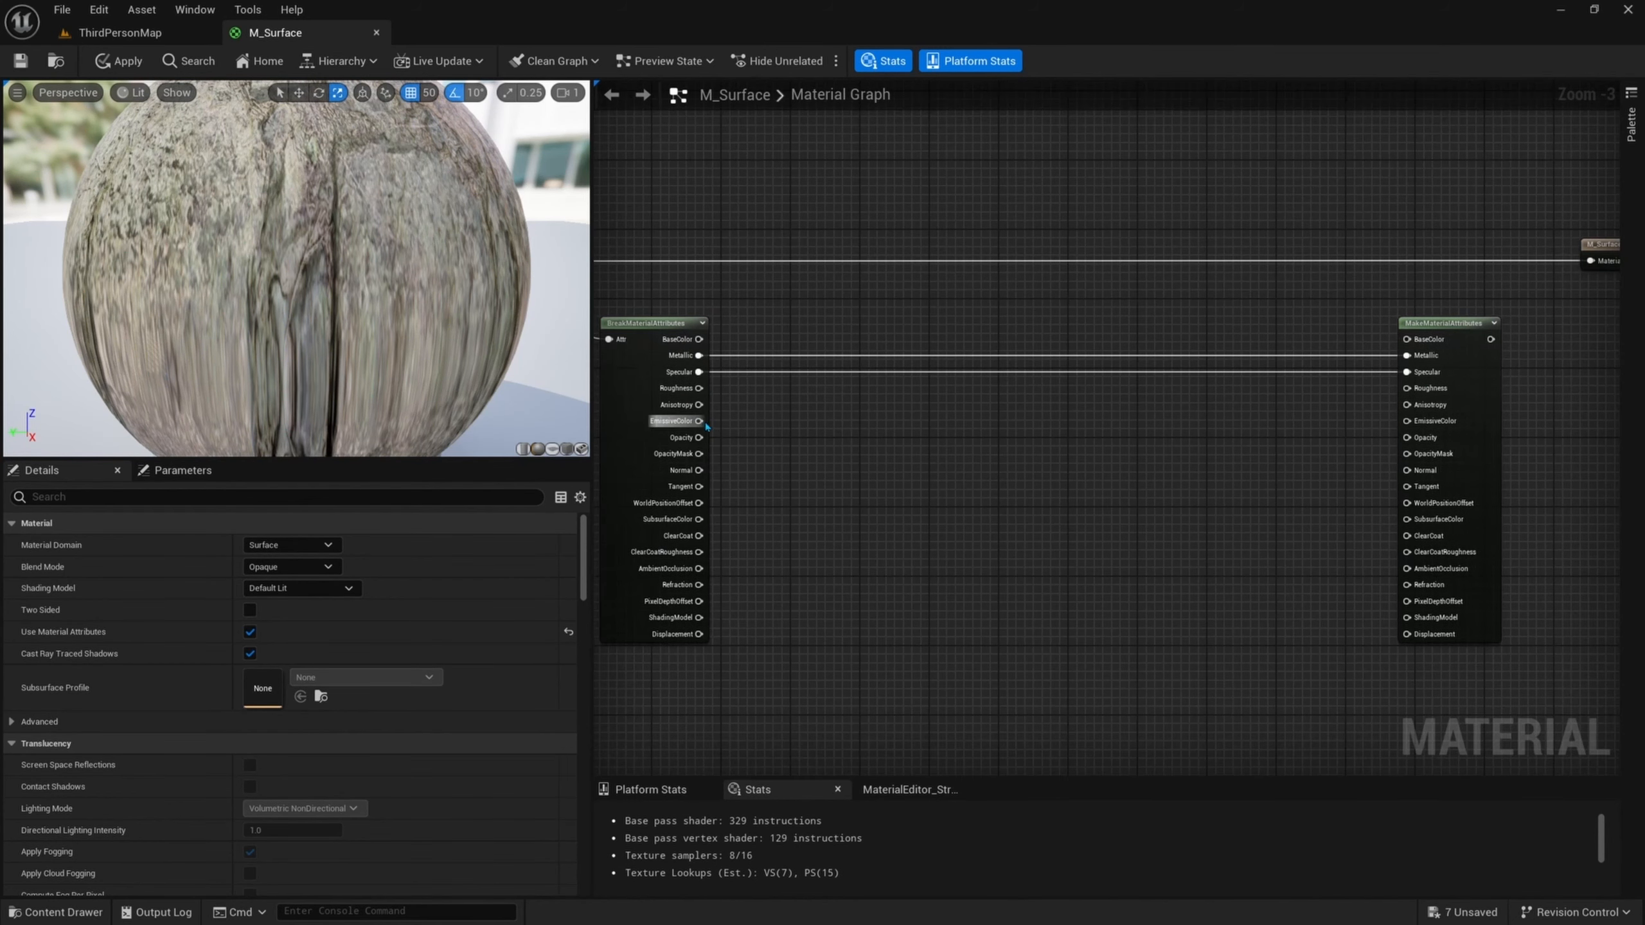
pyautogui.moveTo(706, 426); pyautogui.dragTo(1407, 421)
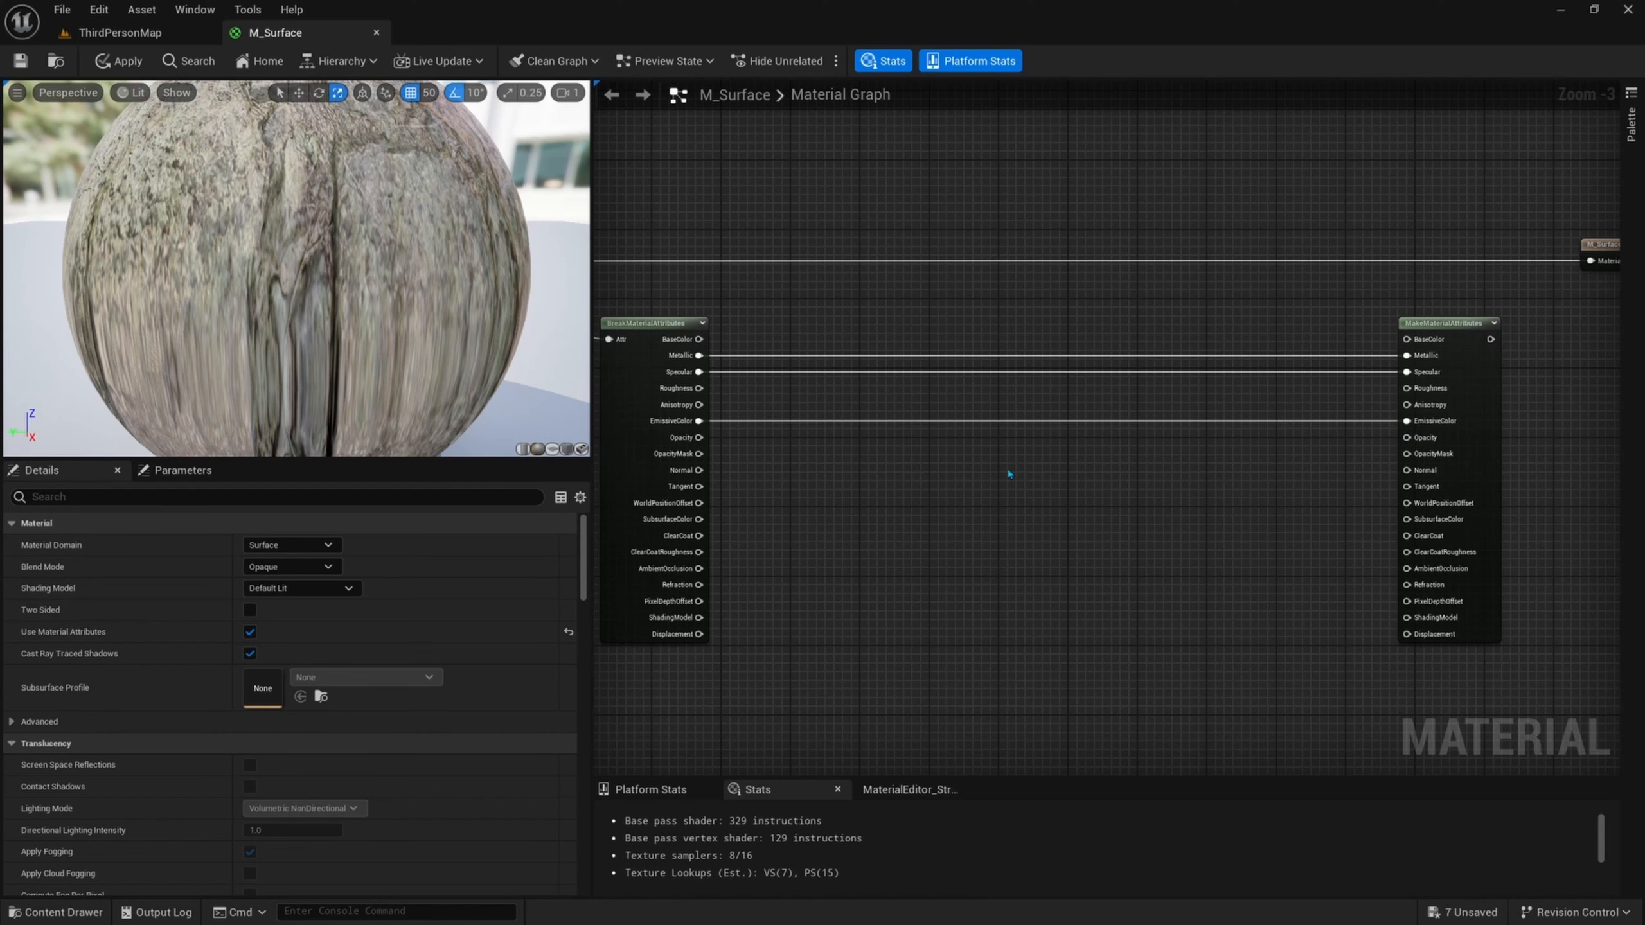
pyautogui.moveTo(717, 483); pyautogui.dragTo(720, 471, button='right')
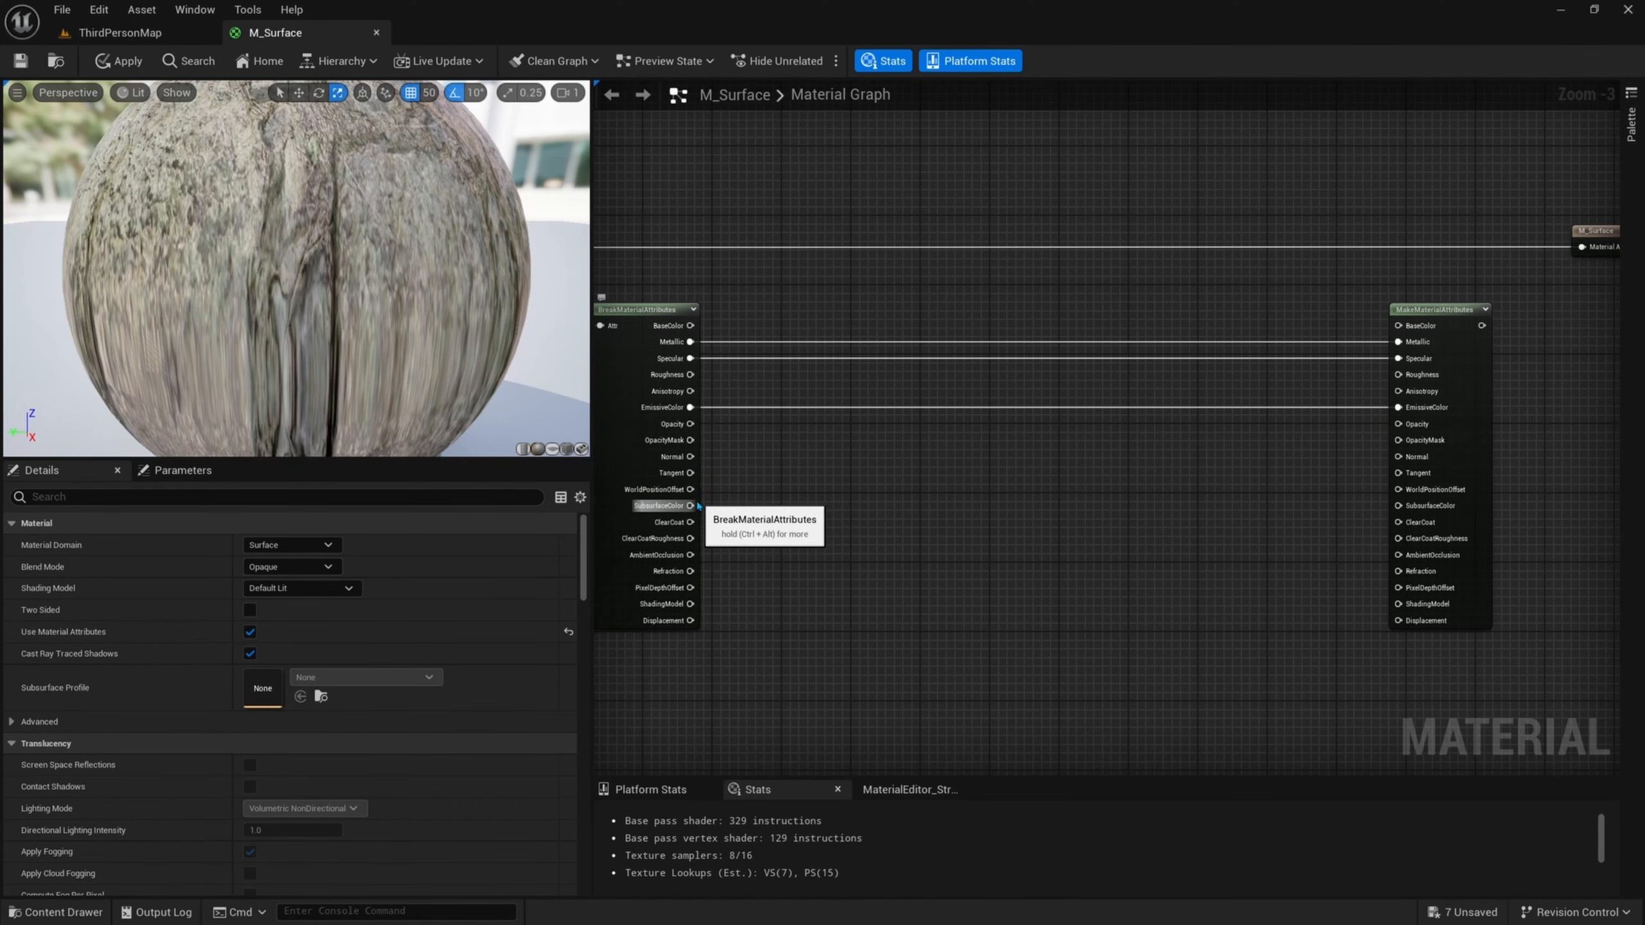
pyautogui.moveTo(690, 554); pyautogui.dragTo(1397, 555)
pyautogui.moveTo(1044, 433); pyautogui.dragTo(1095, 475, button='right')
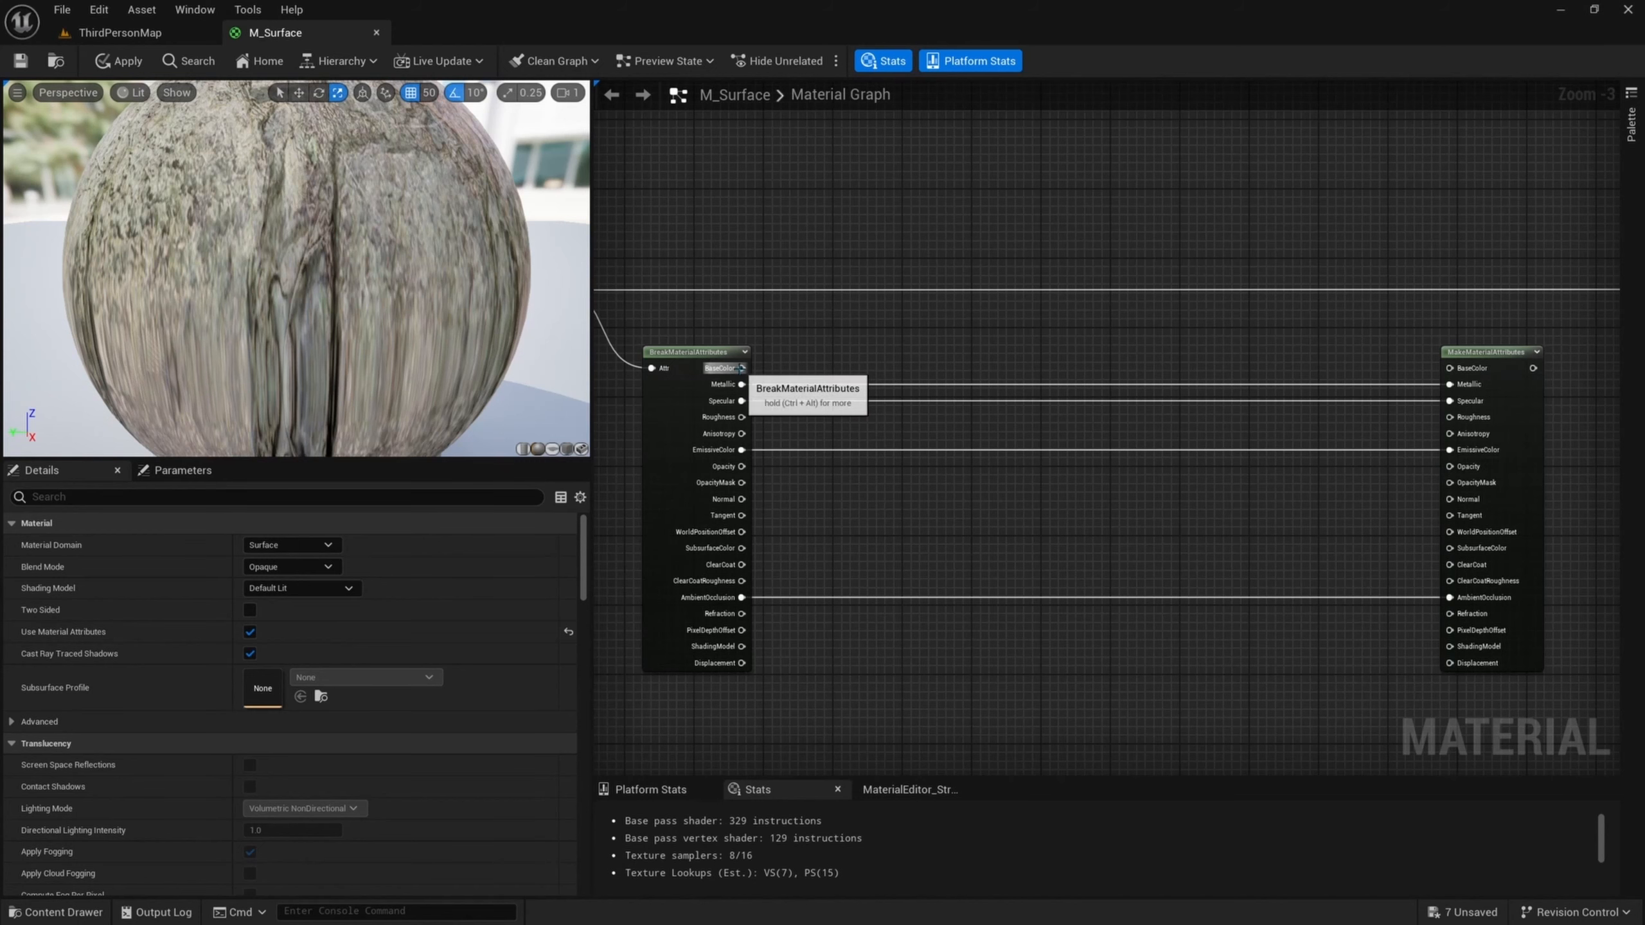
pyautogui.moveTo(740, 368); pyautogui.dragTo(899, 325)
pyautogui.click(1279, 350)
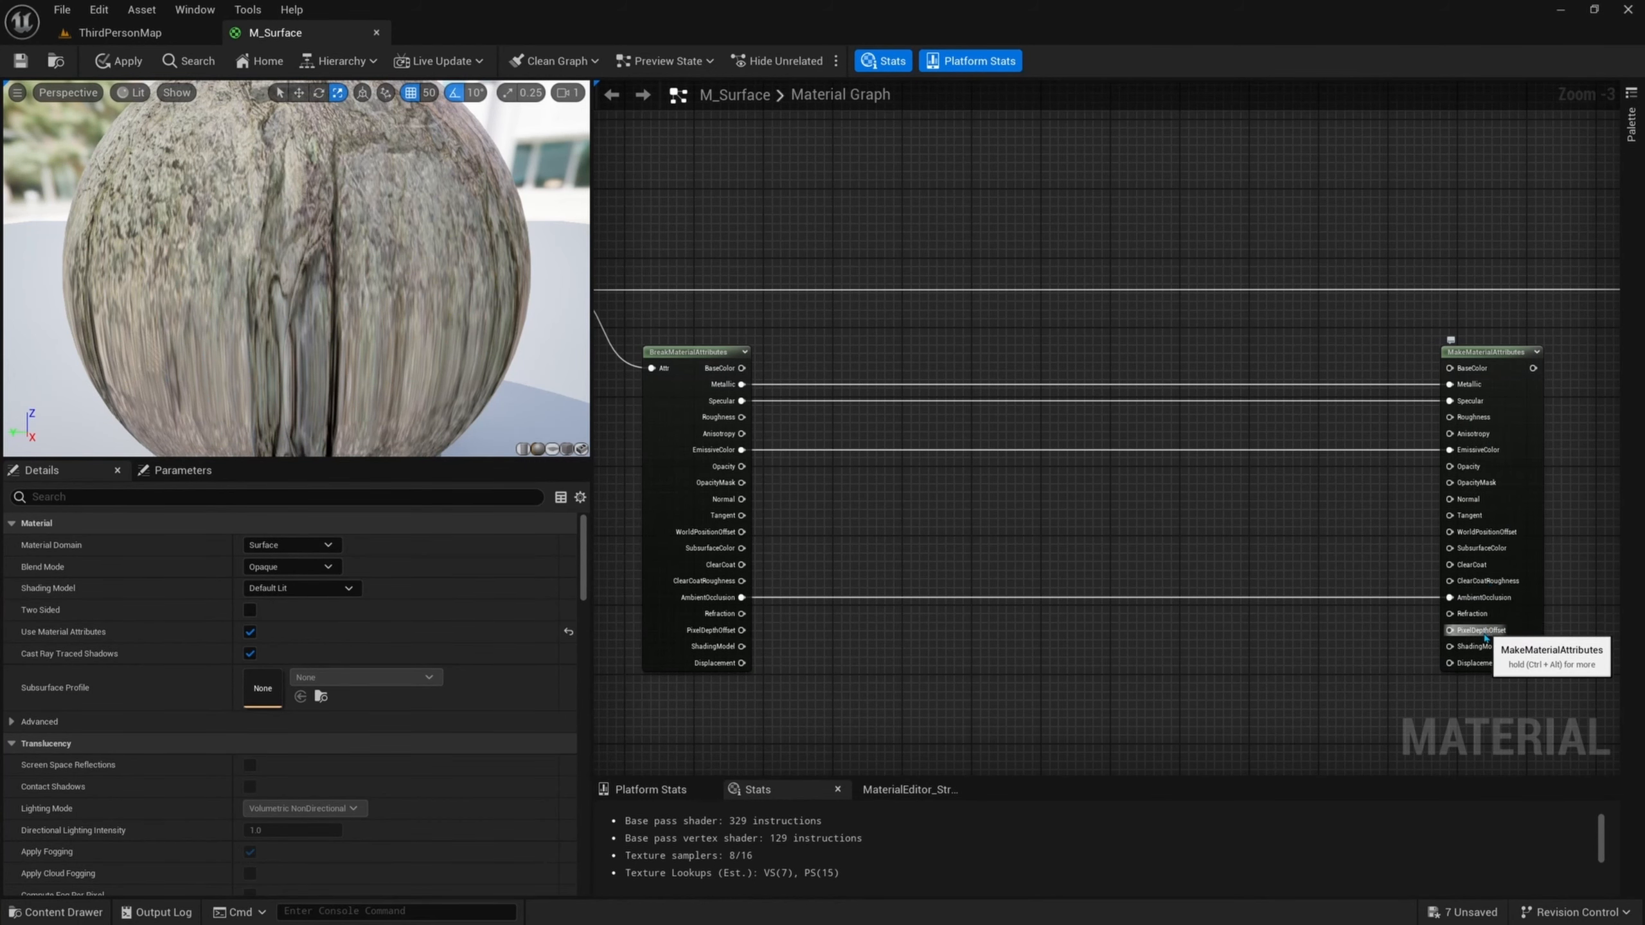
# - Add the Micro Noise 2 named reroute in the empty space below the BreakMaterialAttributes node
pyautogui.moveTo(1178, 601); pyautogui.dragTo(1130, 434, button='right')
pyautogui.scroll(-1, 1131, 437)
pyautogui.moveTo(1026, 444); pyautogui.dragTo(1044, 344, button='right')
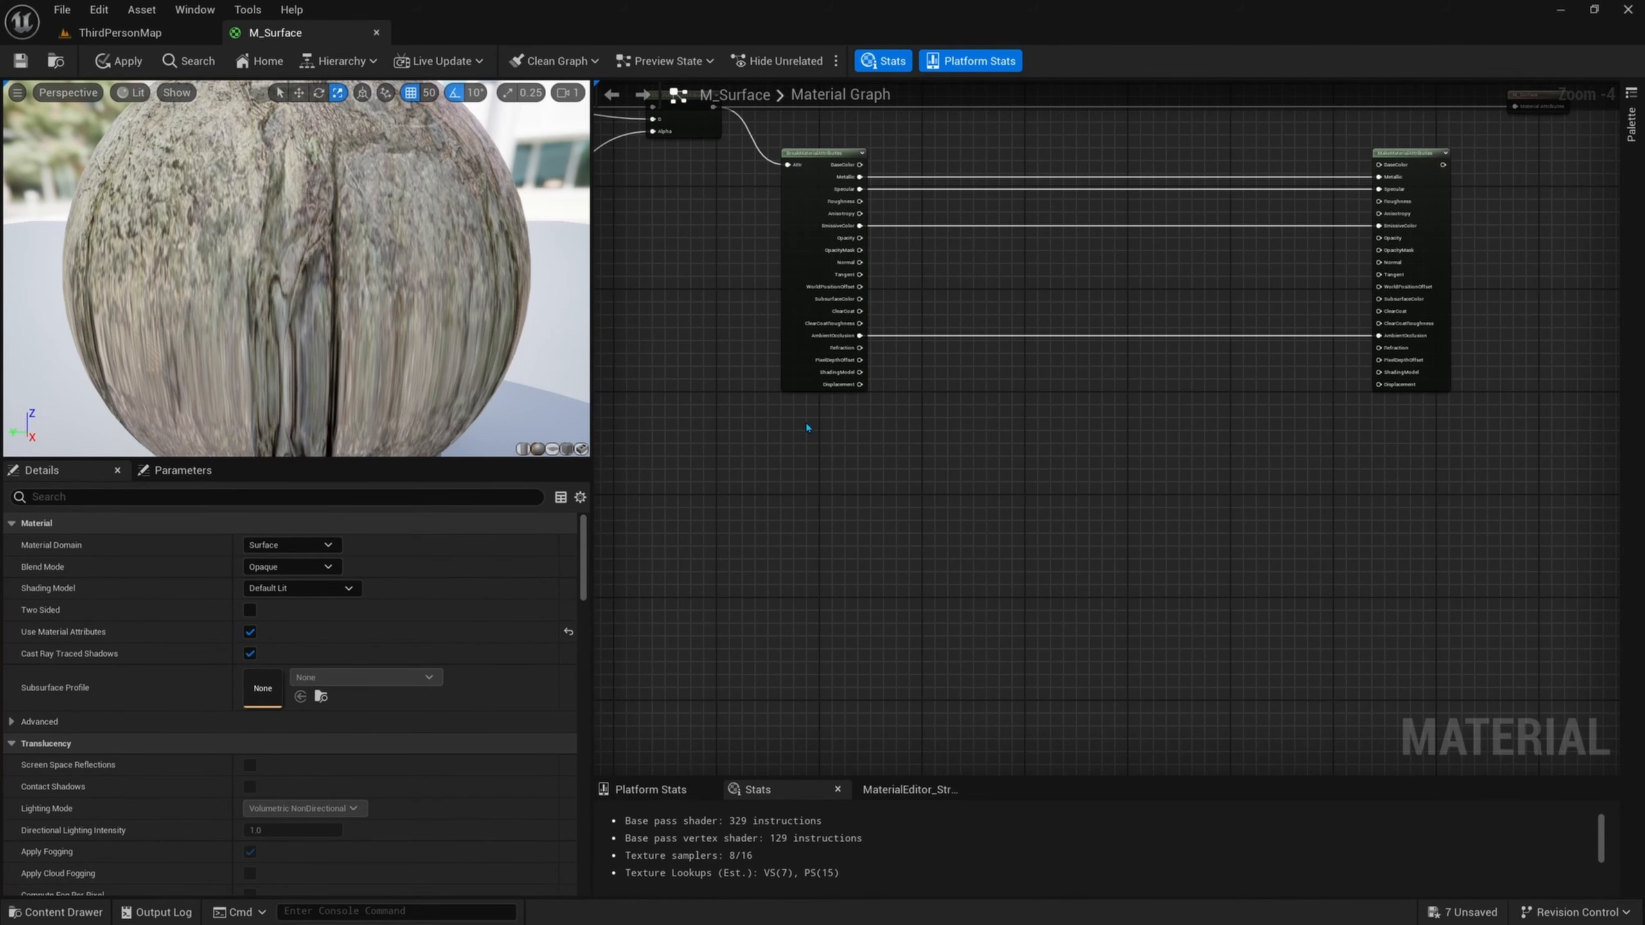
pyautogui.moveTo(806, 428); pyautogui.dragTo(805, 394, button='right')
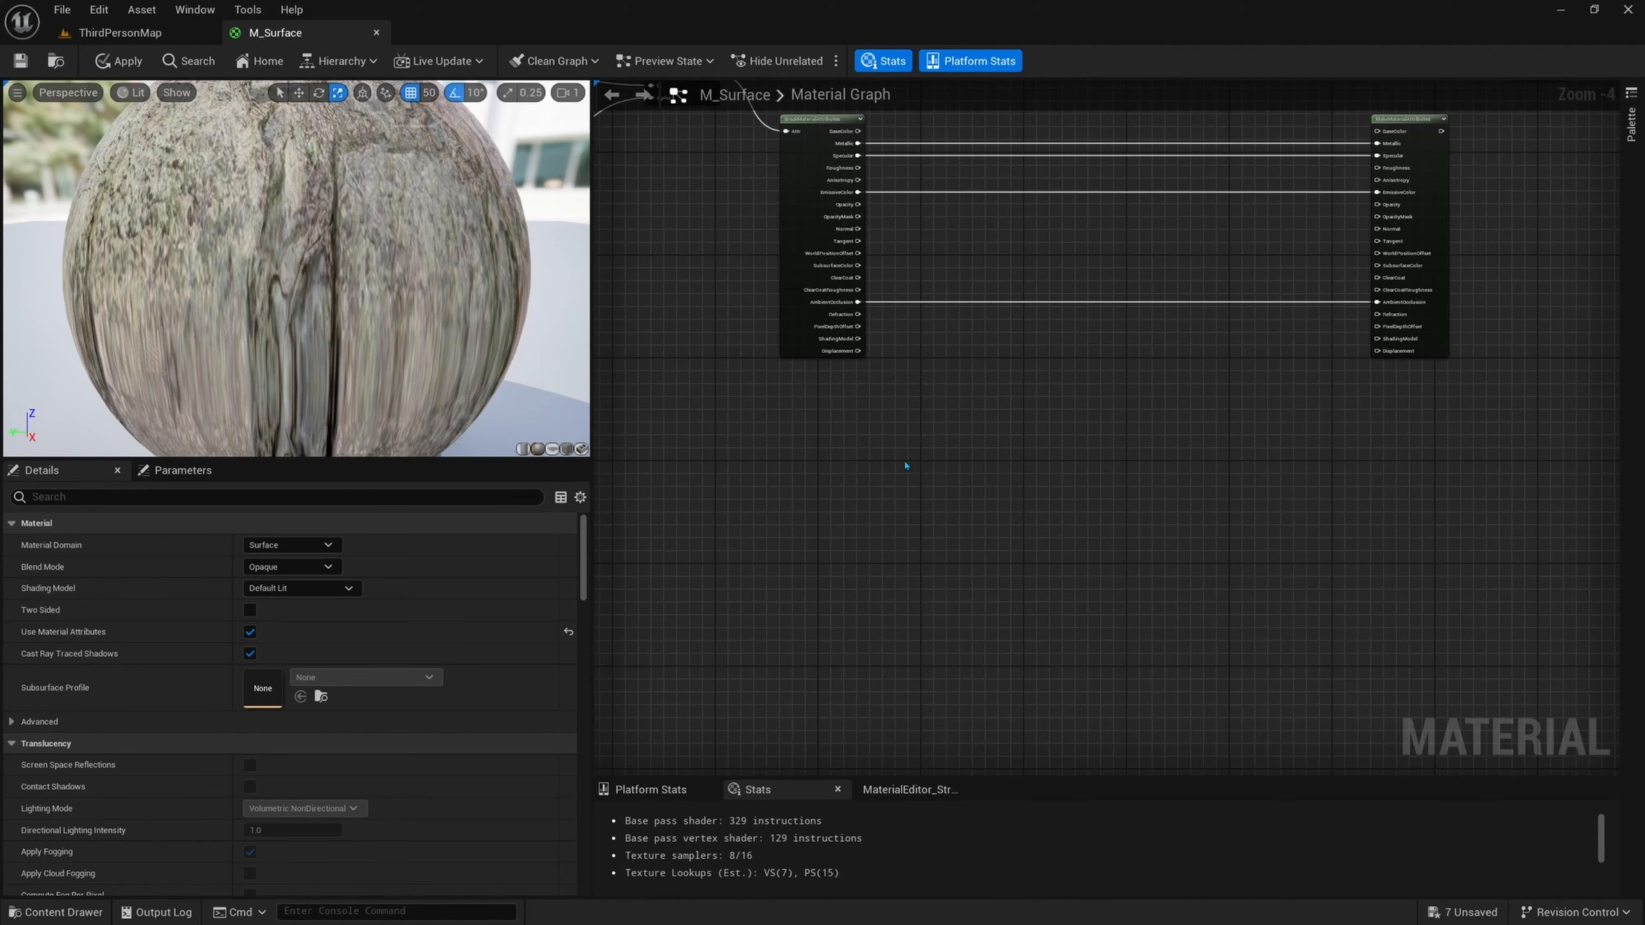
pyautogui.moveTo(905, 465); pyautogui.dragTo(1105, 510, button='right')
pyautogui.rightClick(1049, 509)
pyautogui.write('micro ')
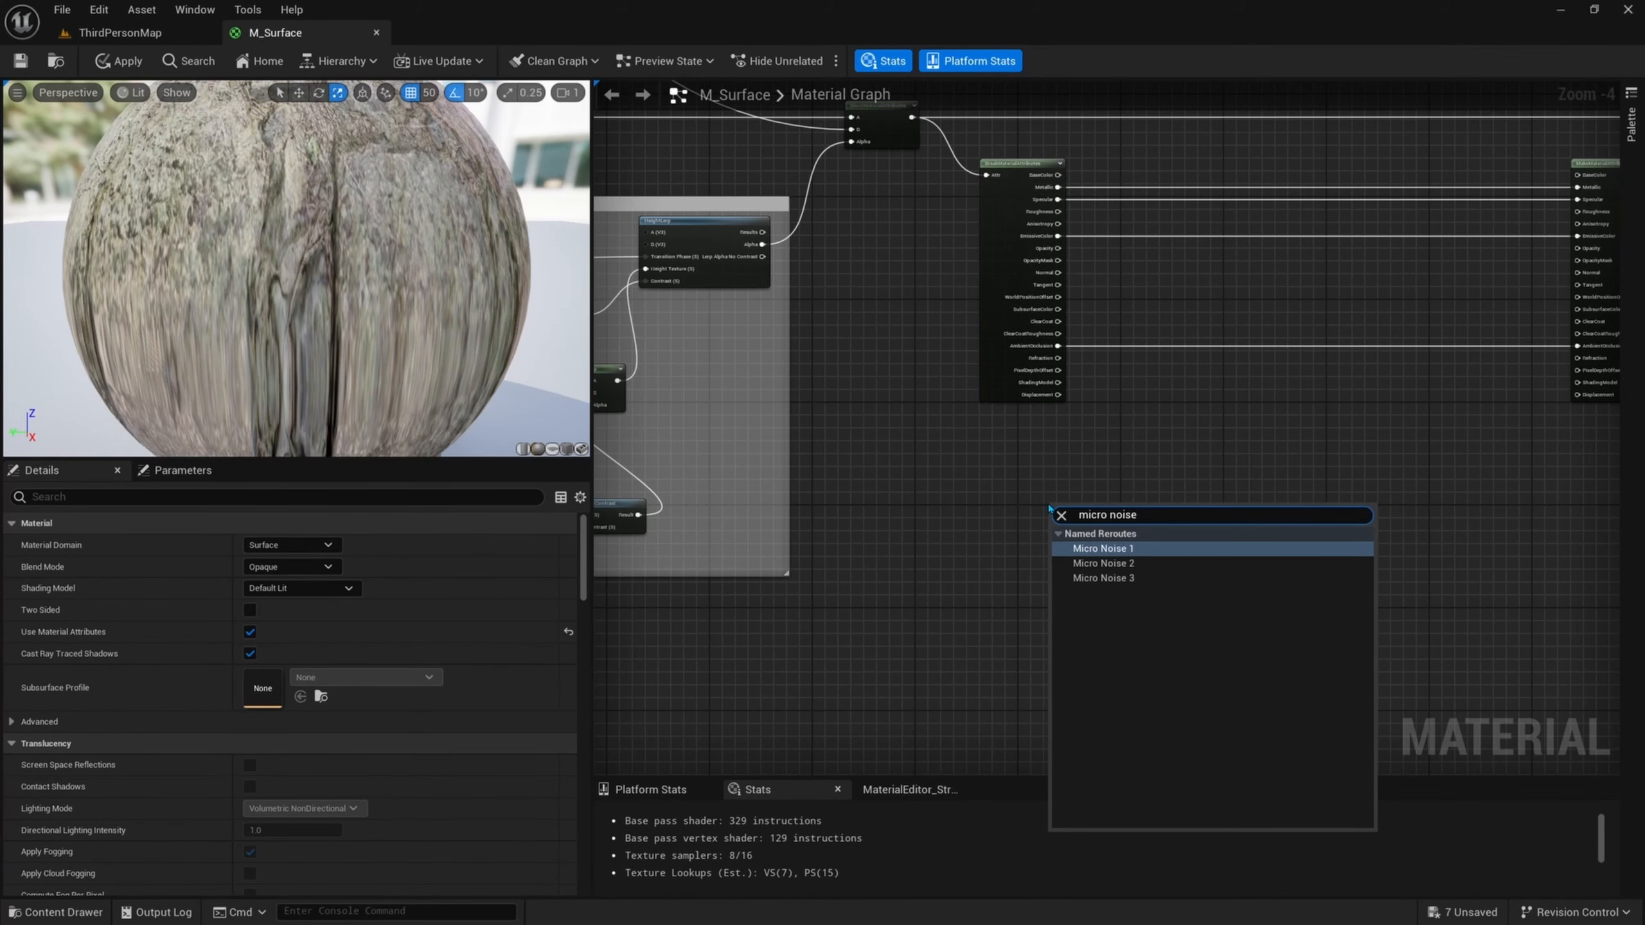
pyautogui.write('noise')
pyautogui.press('Down')
pyautogui.press('Return')
pyautogui.scroll(3, 1049, 503)
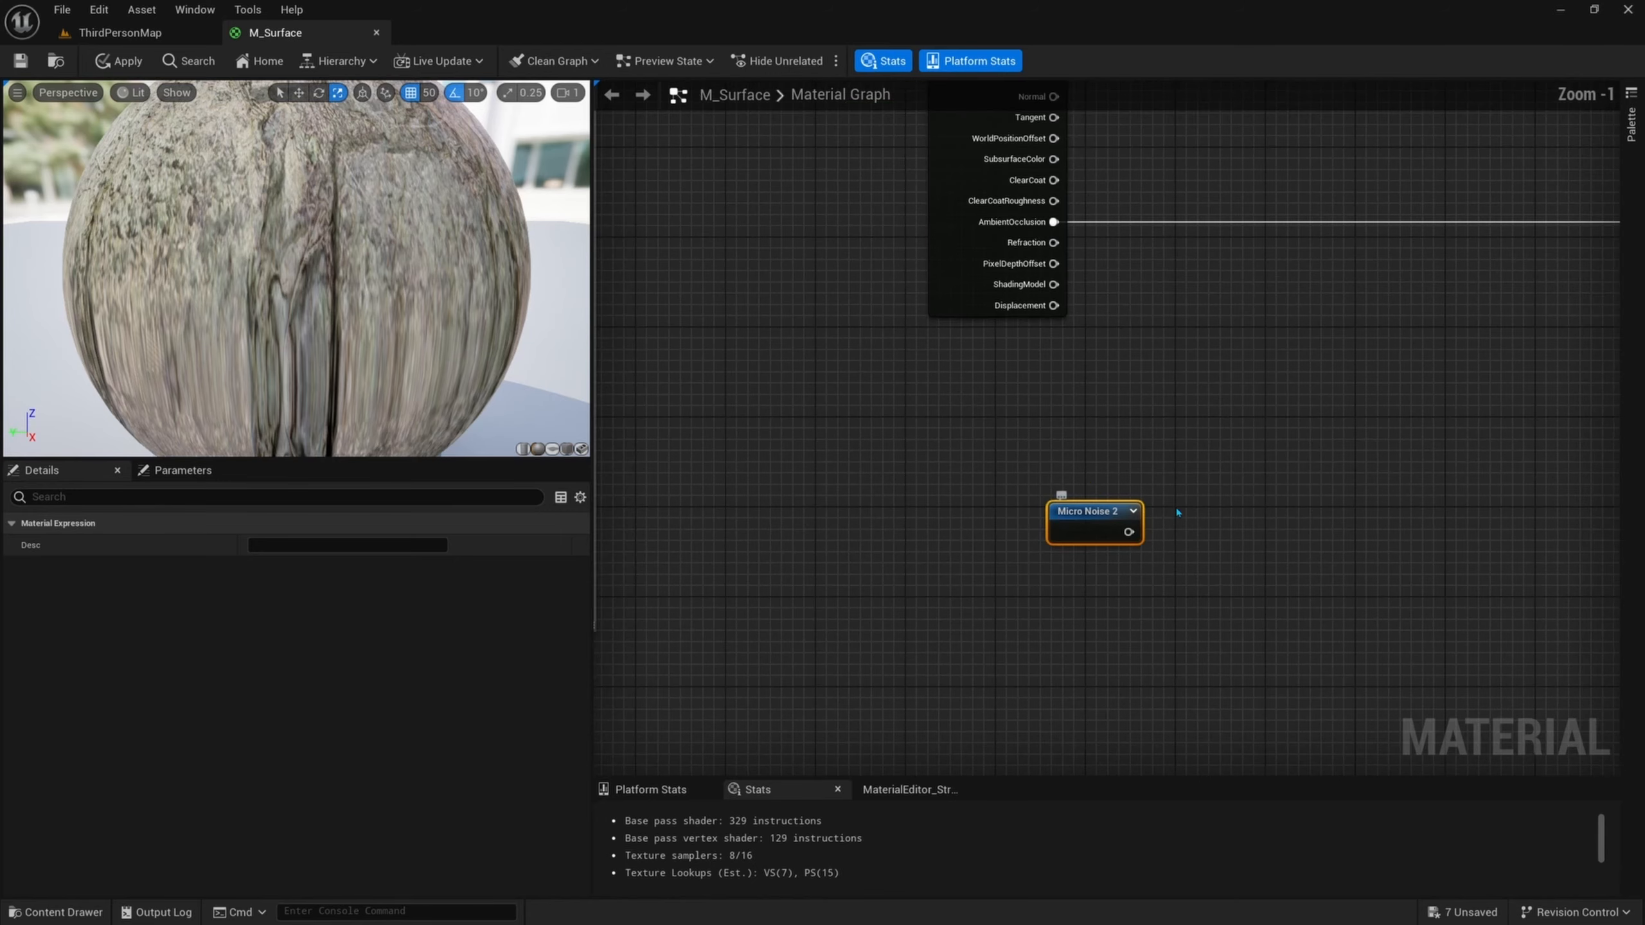
# - Add a Subtract node with Micro Noise 2 feeding its A input and line it up beside the reroute
pyautogui.moveTo(949, 479); pyautogui.dragTo(1044, 465)
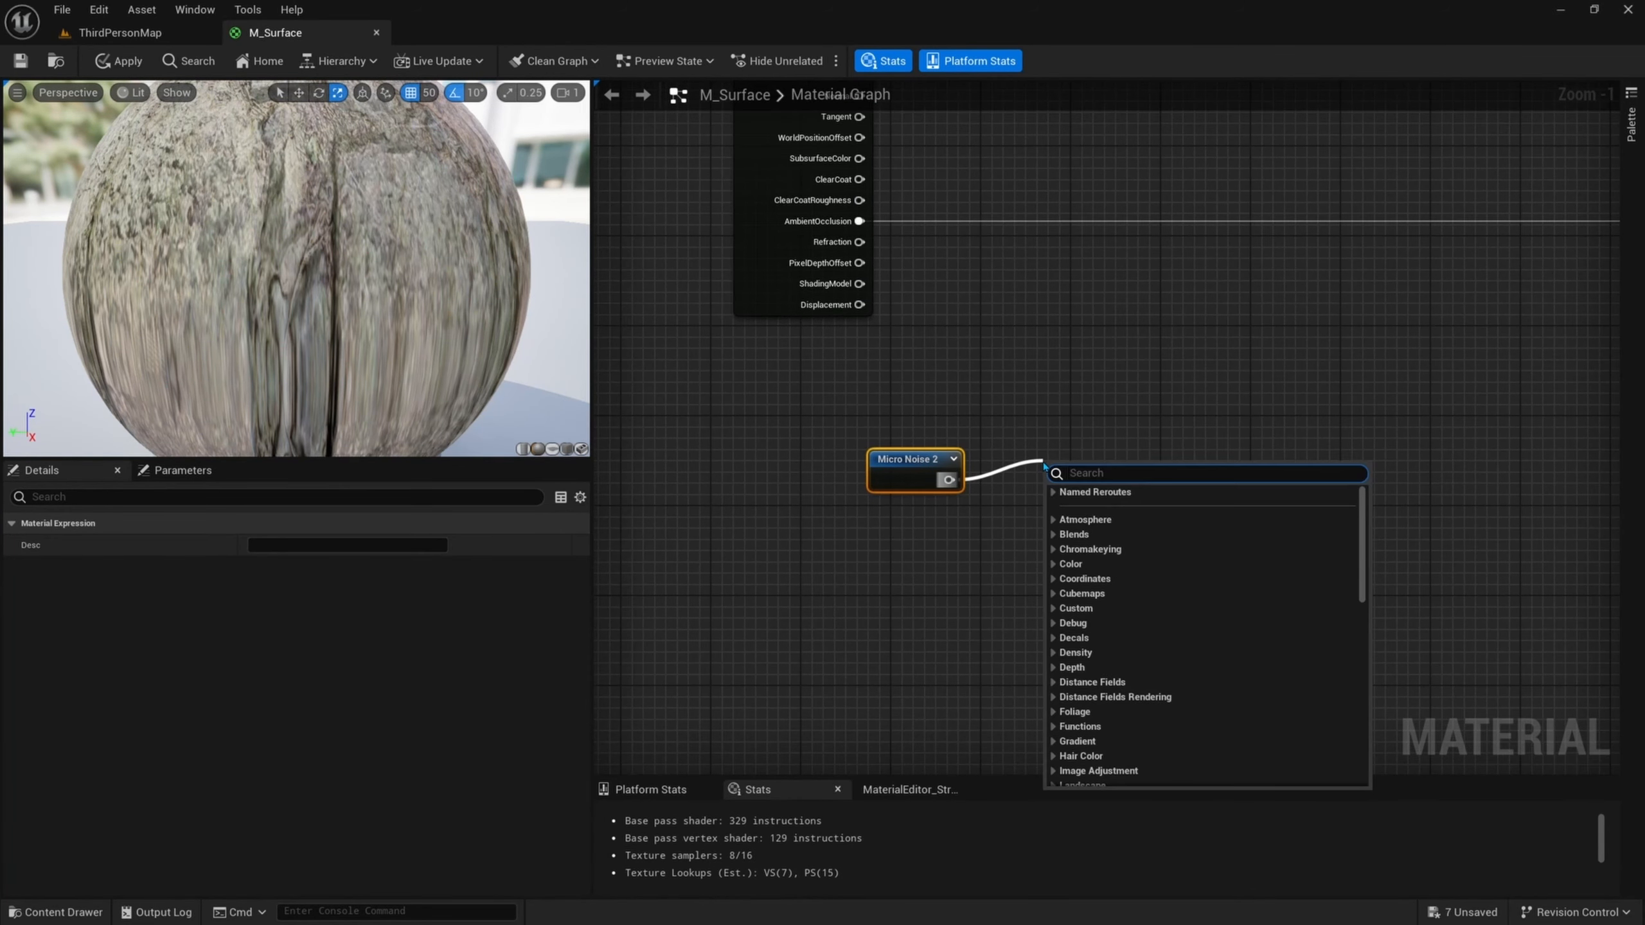
pyautogui.write('subtract')
pyautogui.press('Return')
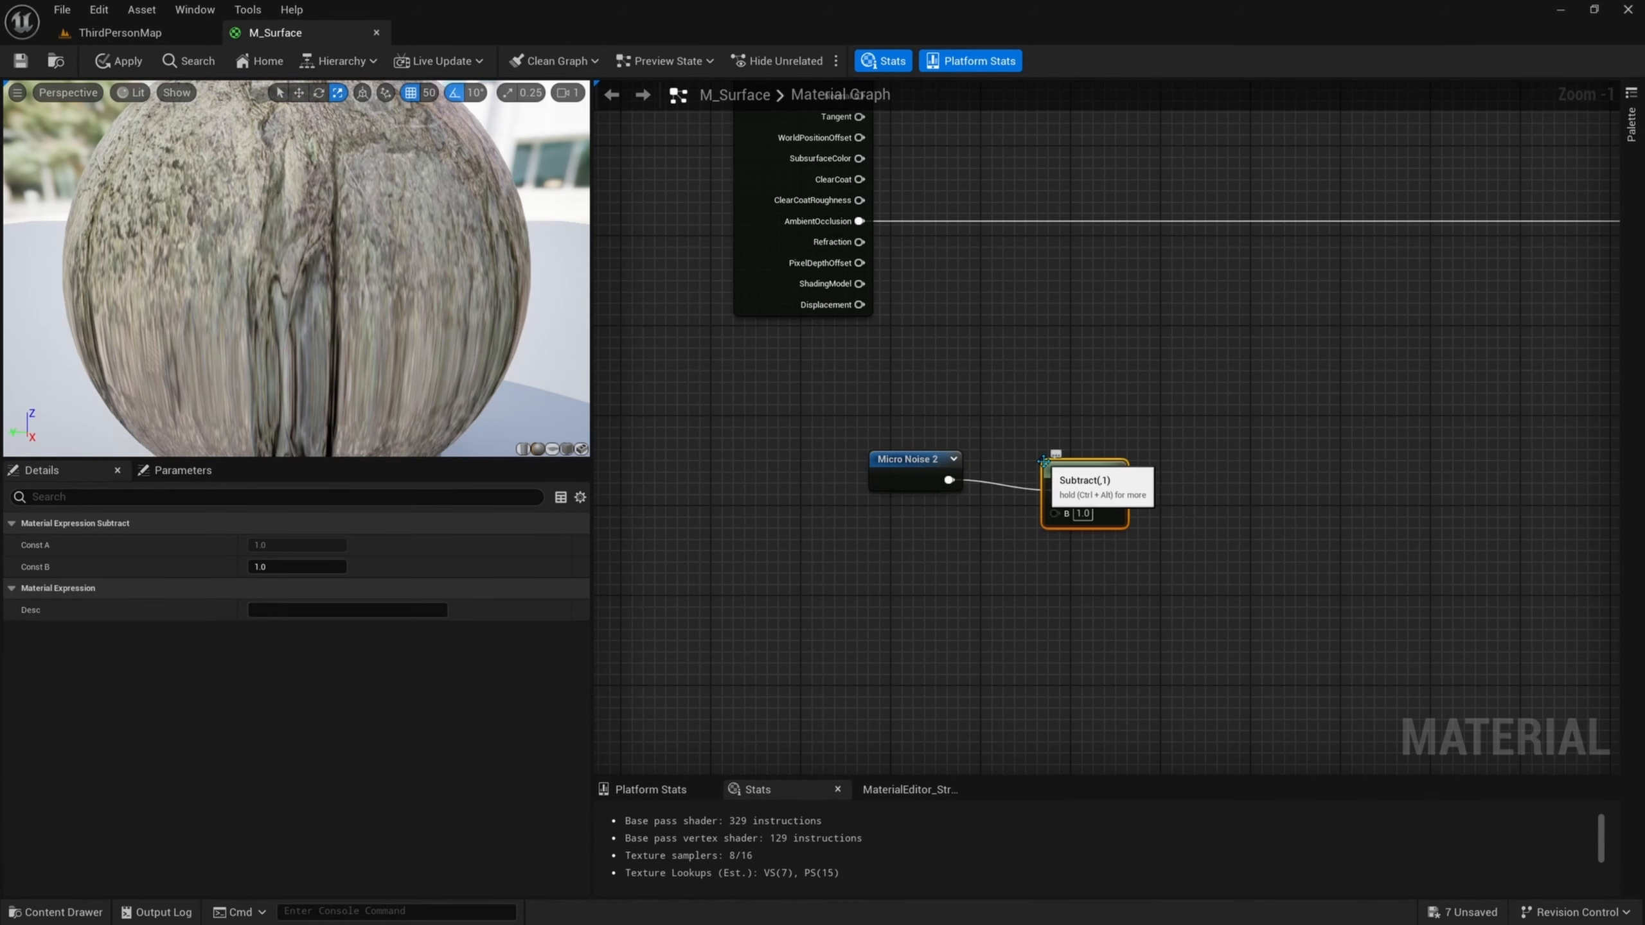
pyautogui.moveTo(1044, 461); pyautogui.dragTo(1062, 451)
pyautogui.moveTo(1289, 492); pyautogui.dragTo(1244, 447, button='right')
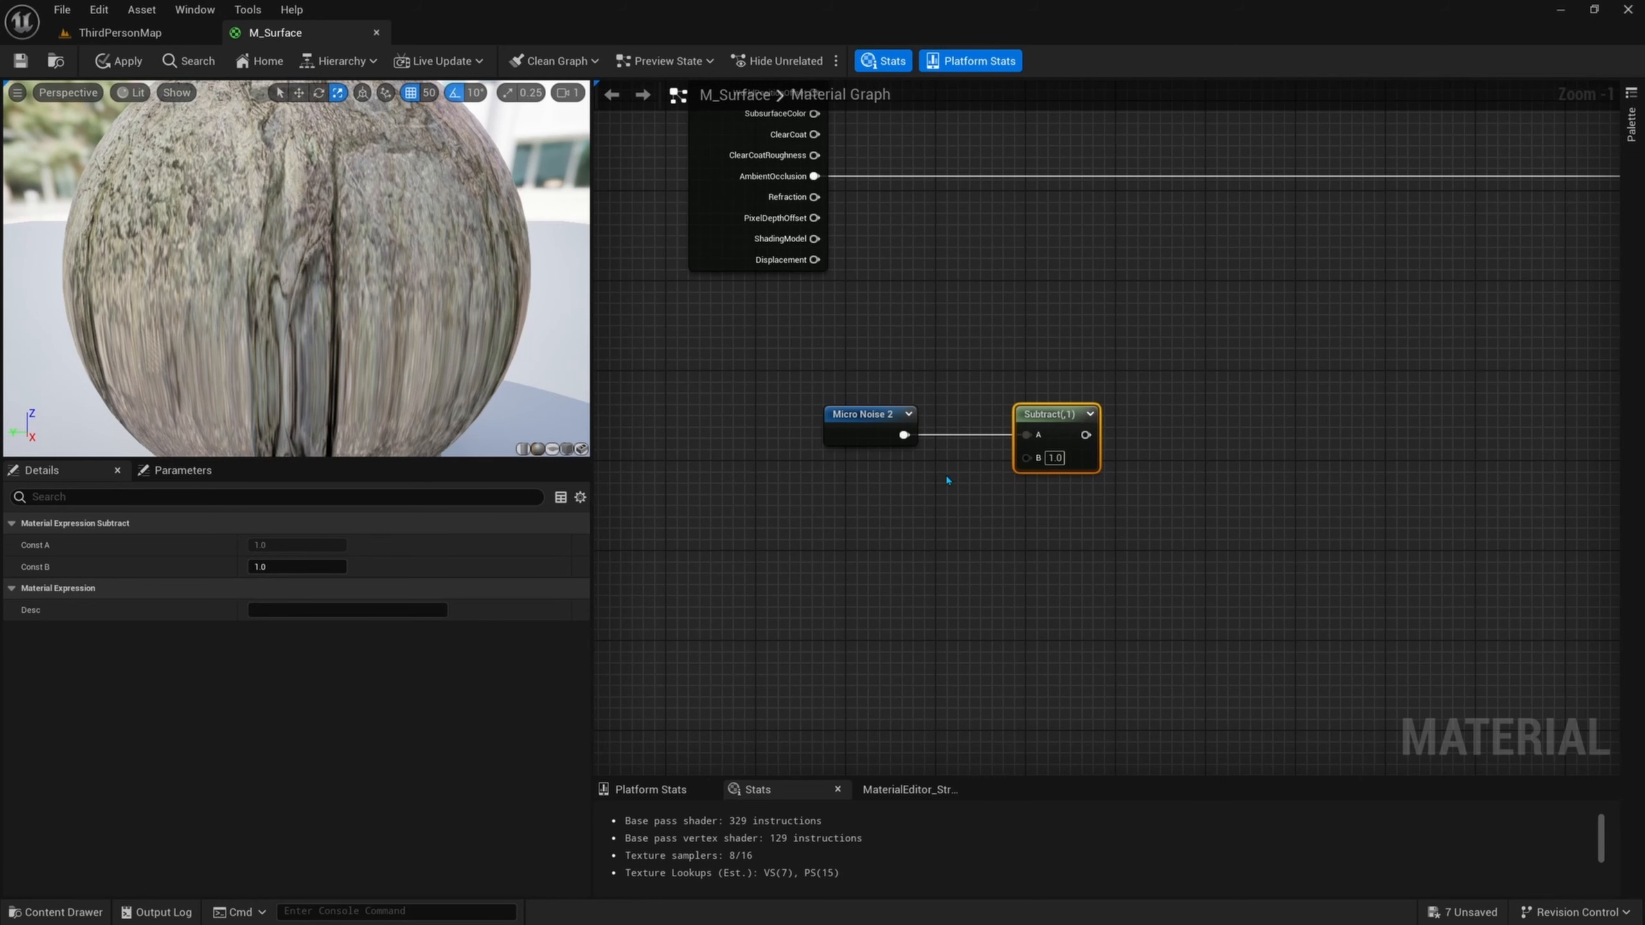
# - Add a scalar parameter named Puddle Noise Bias below Micro Noise 2 and connect it to the Subtract node's B input
pyautogui.click(920, 487)
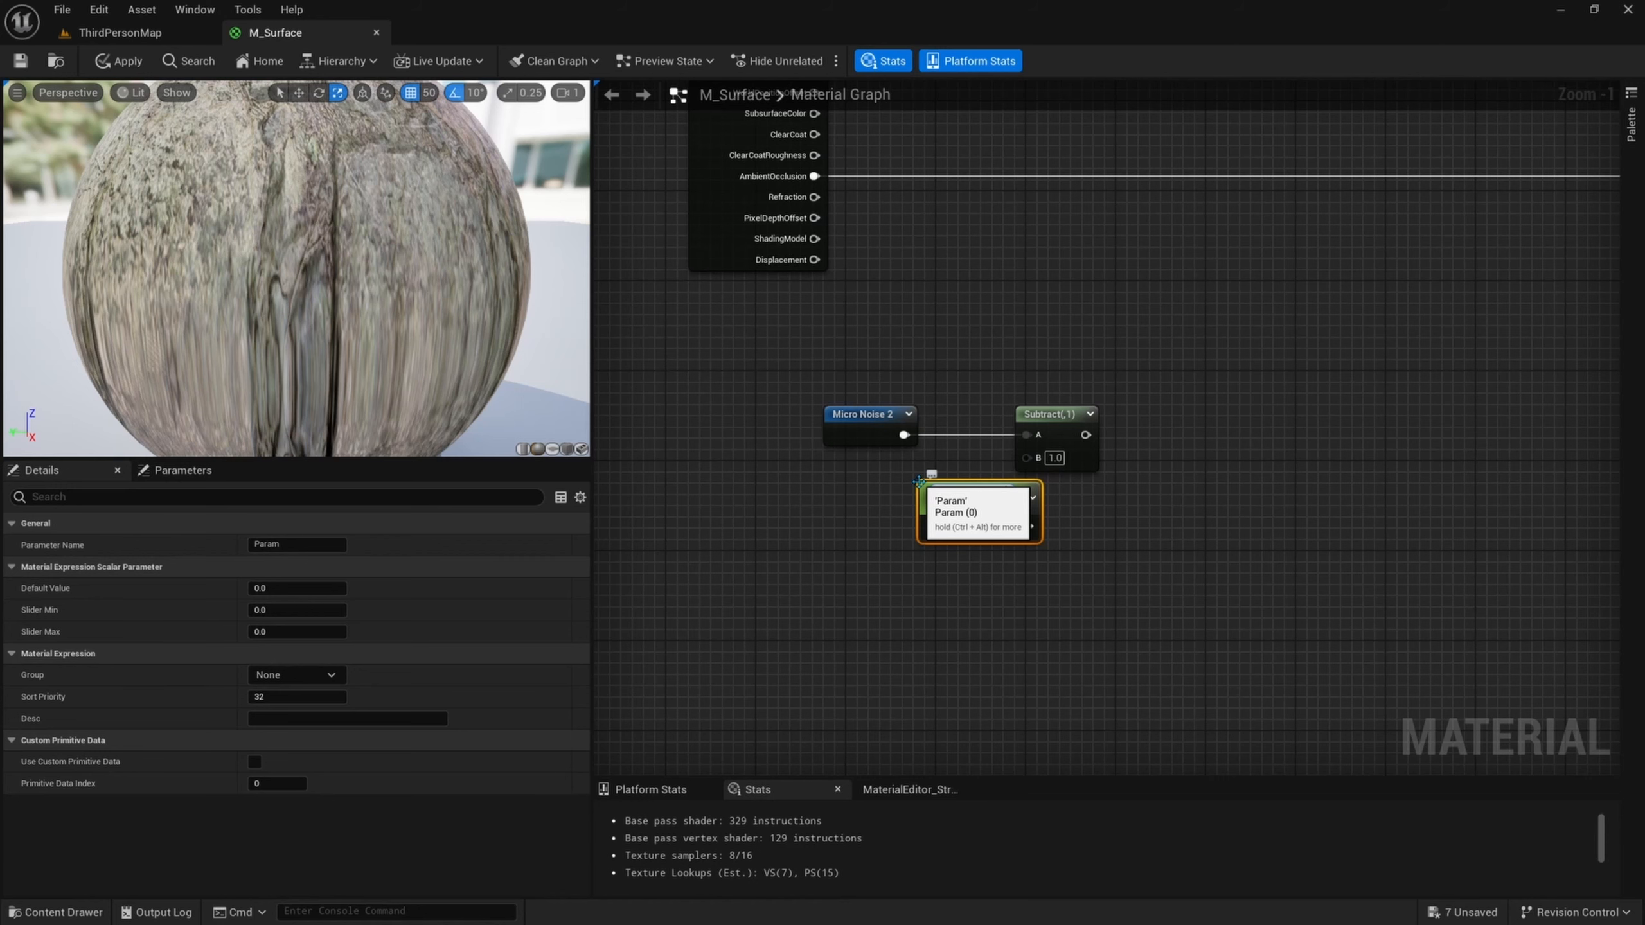
pyautogui.write('as')
pyautogui.press('Return')
pyautogui.moveTo(1182, 548); pyautogui.dragTo(1218, 530, button='right')
pyautogui.moveTo(1029, 482); pyautogui.dragTo(945, 486)
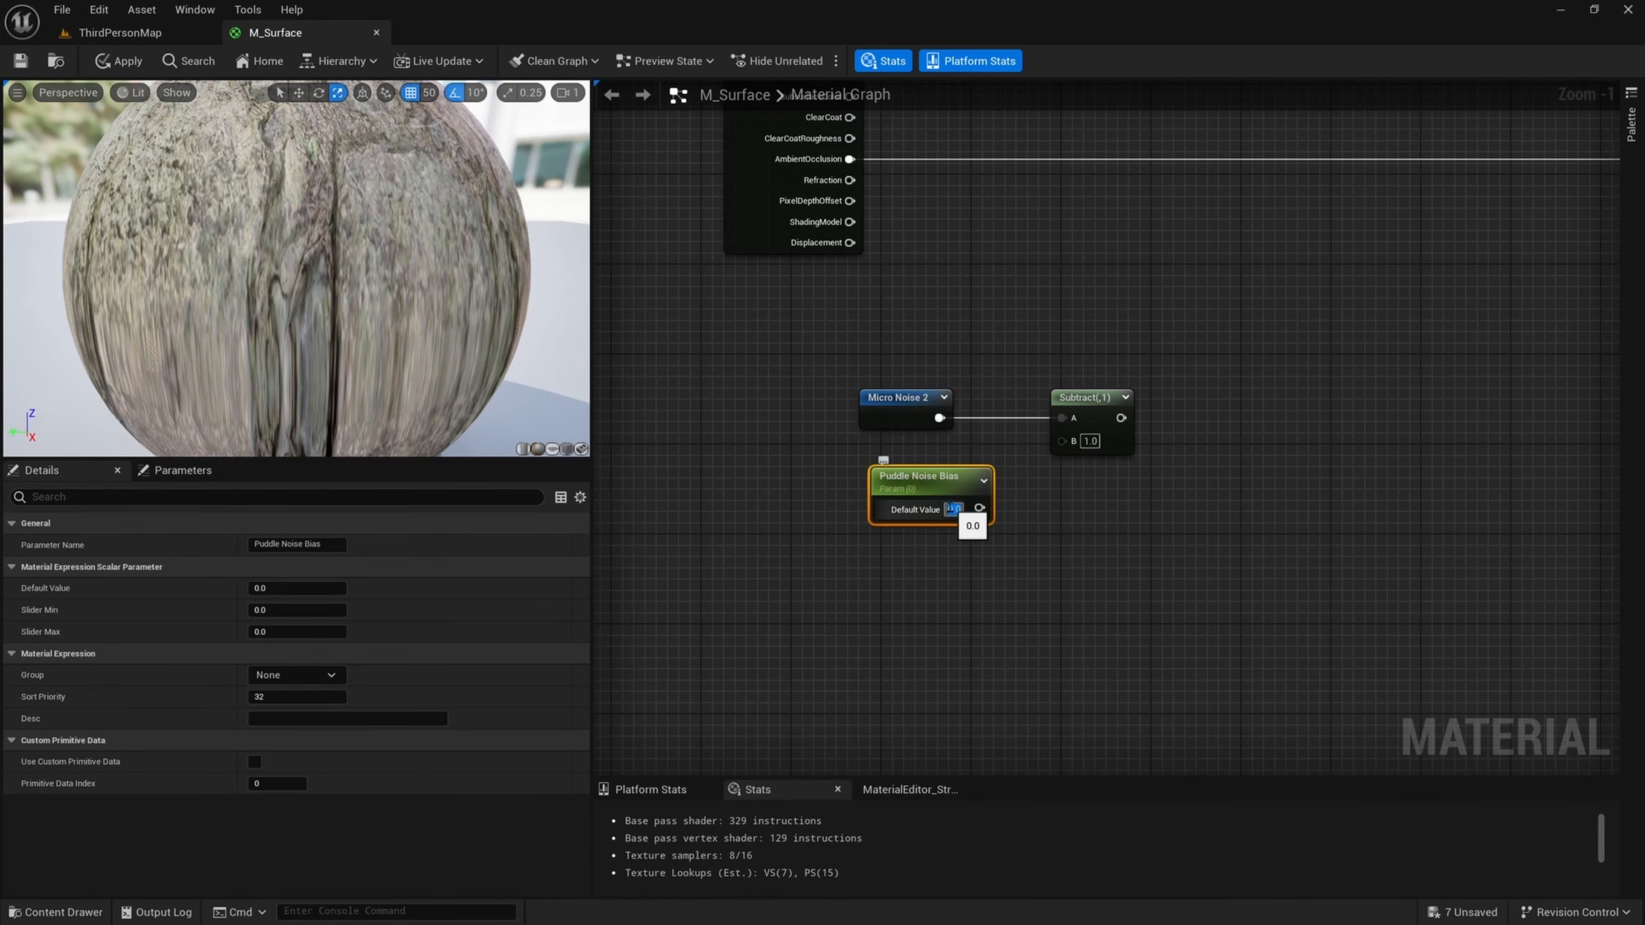
pyautogui.moveTo(1037, 464); pyautogui.dragTo(1060, 441)
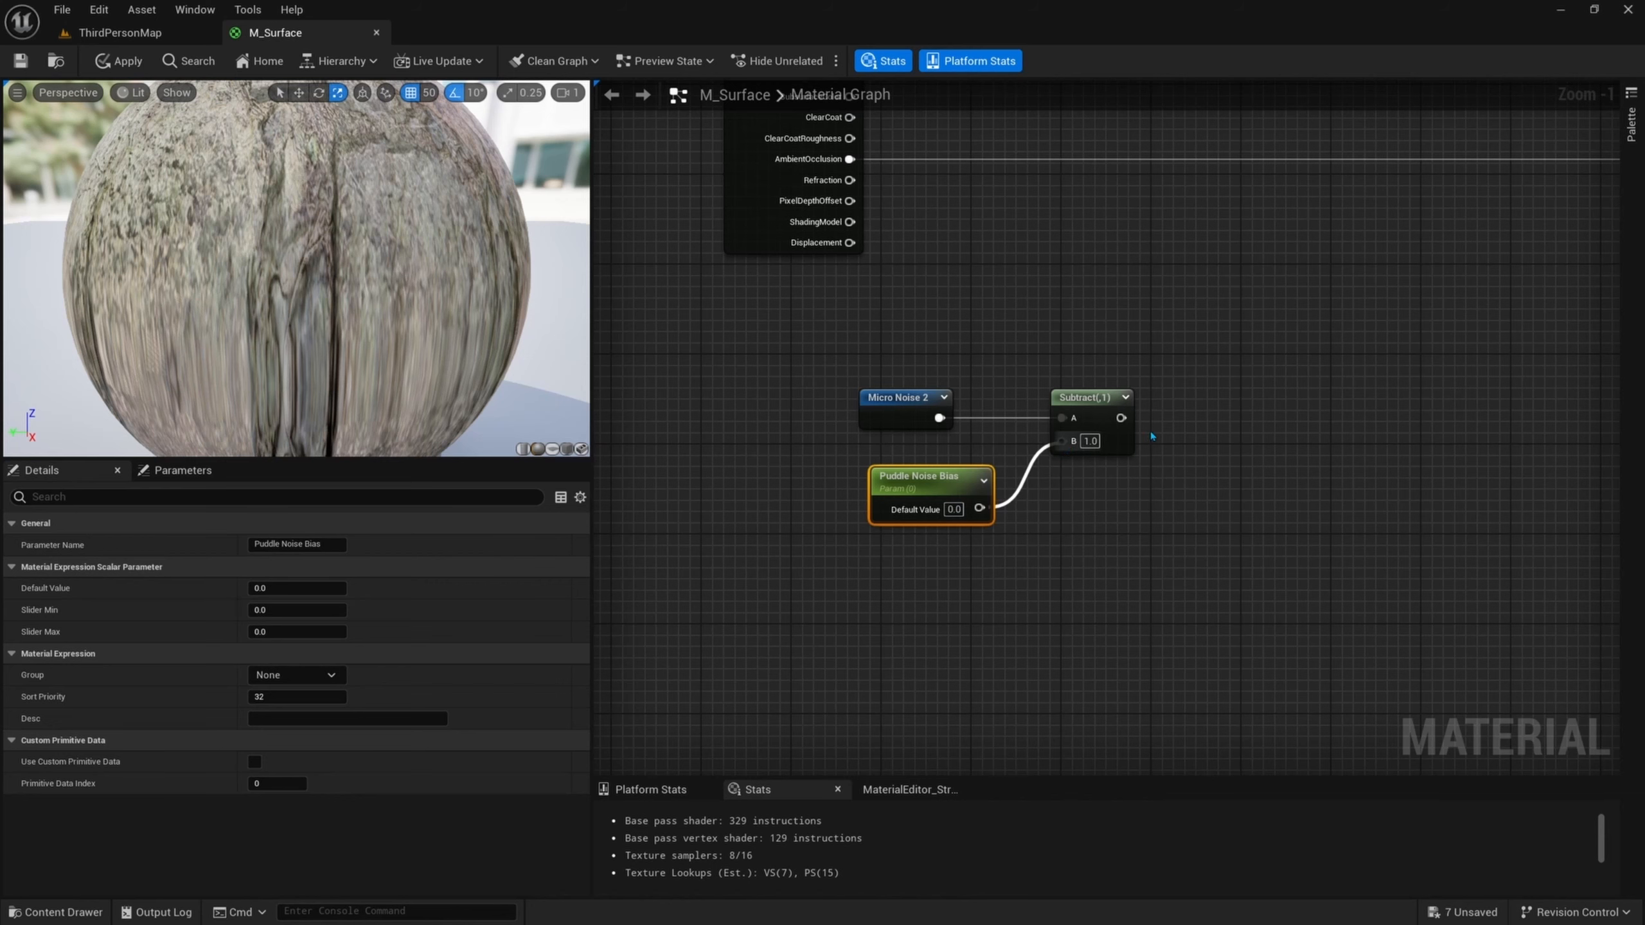
# - Add a Multiply node with the Subtract output feeding its A input and align it with the Subtract node
pyautogui.moveTo(1060, 441); pyautogui.dragTo(965, 471, button='right')
pyautogui.moveTo(1010, 449); pyautogui.dragTo(1158, 464)
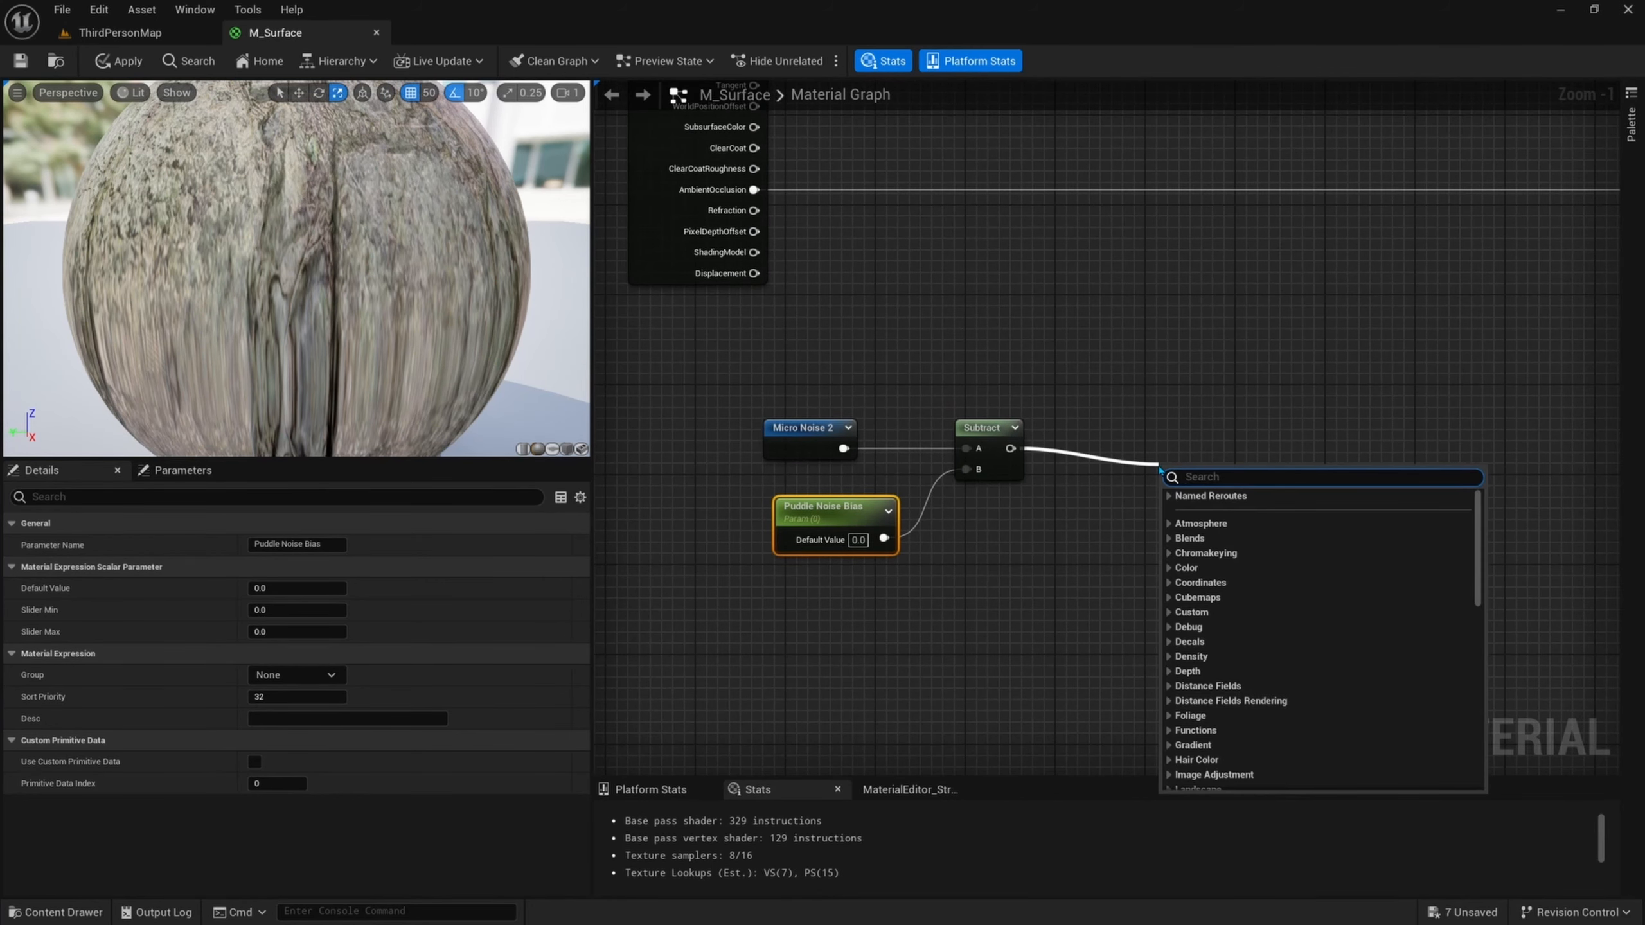
pyautogui.write('muly')
pyautogui.press('BackSpace')
pyautogui.write('t')
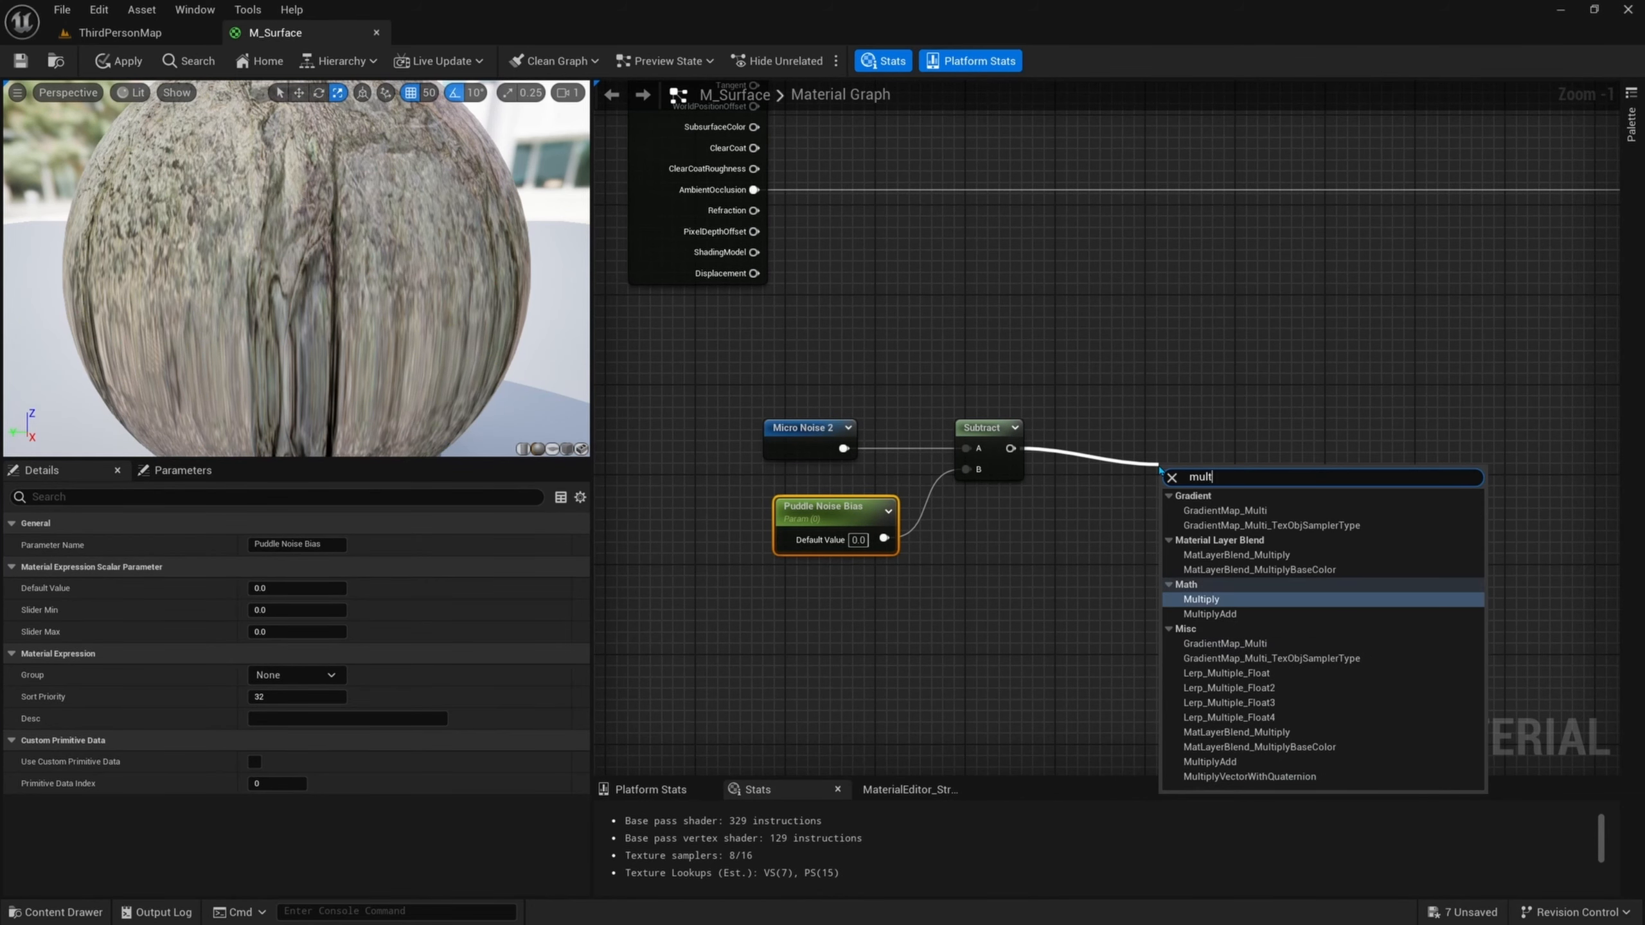
pyautogui.press('Return')
pyautogui.moveTo(1195, 474); pyautogui.dragTo(1216, 428)
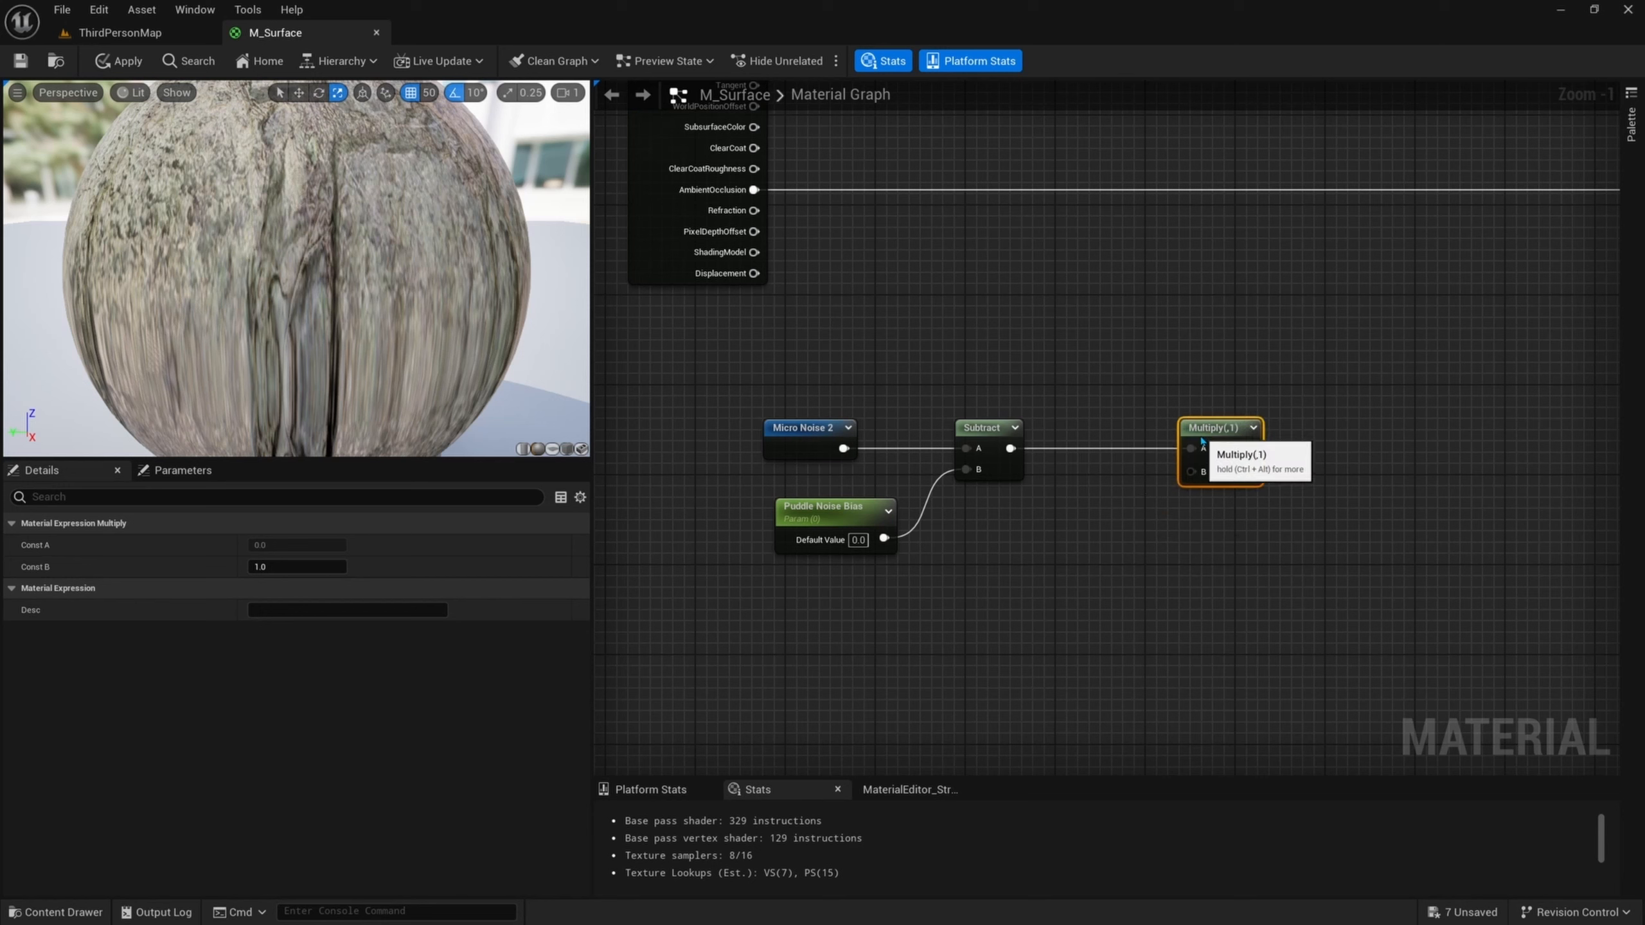
# - Duplicate the Puddle Noise Bias parameter, place the copy below the Subtract-to-Multiply wire and rename it Puddle Noise Contrast
pyautogui.click(822, 506)
pyautogui.hotkey('ctrl', 'd')
pyautogui.moveTo(1041, 533); pyautogui.dragTo(1052, 510)
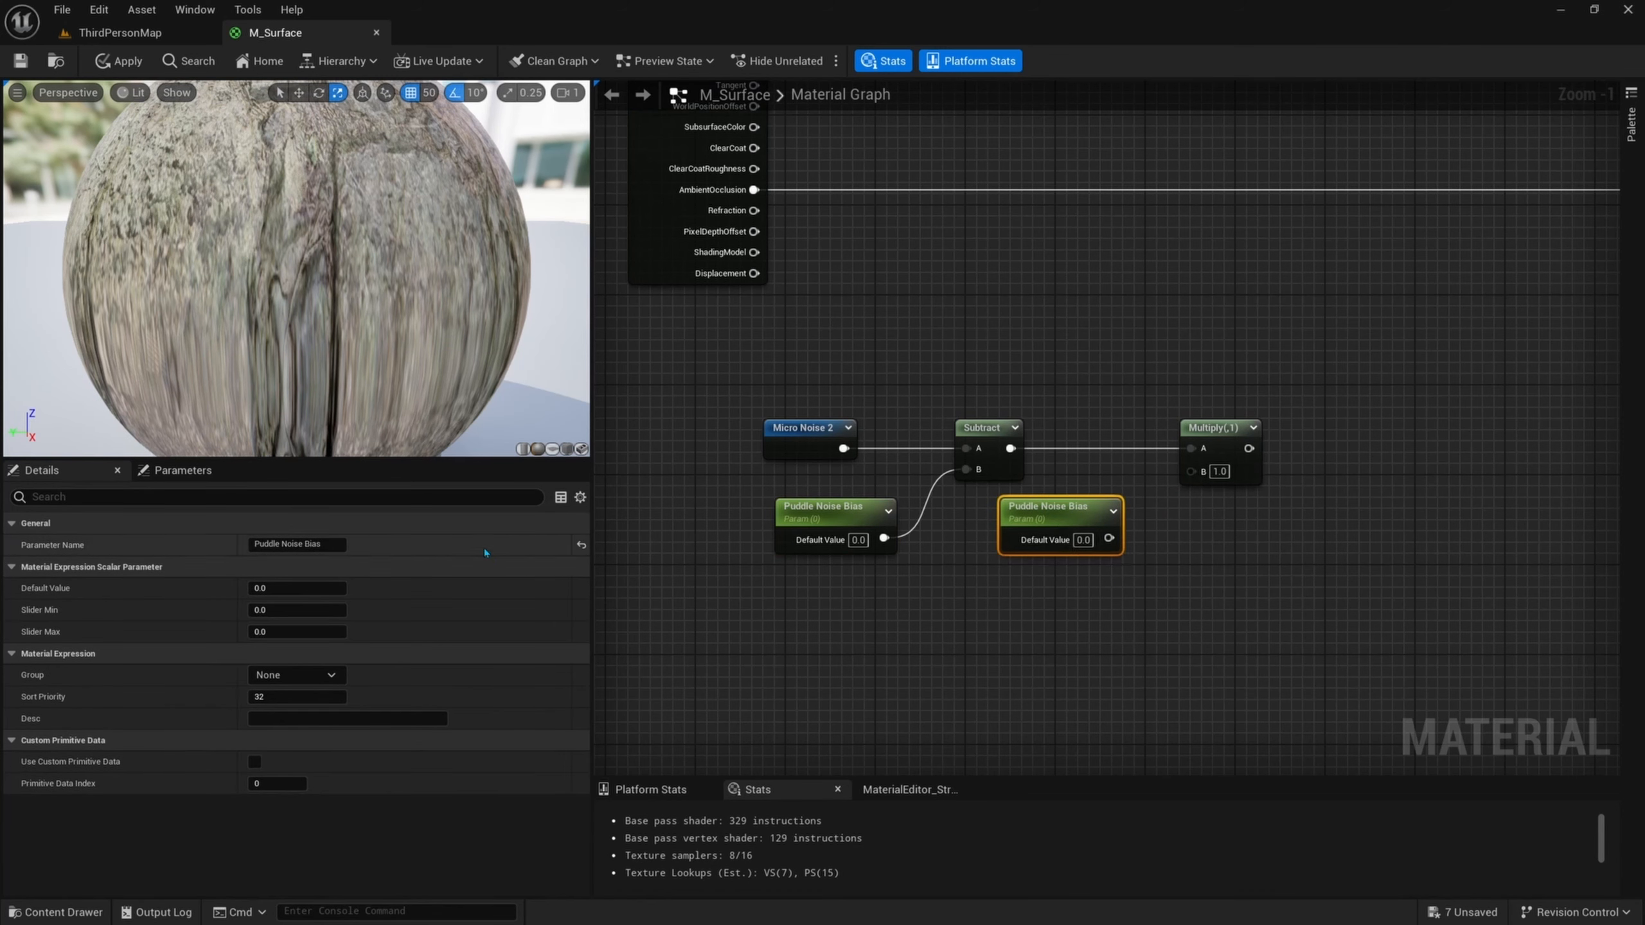
pyautogui.doubleClick(335, 546)
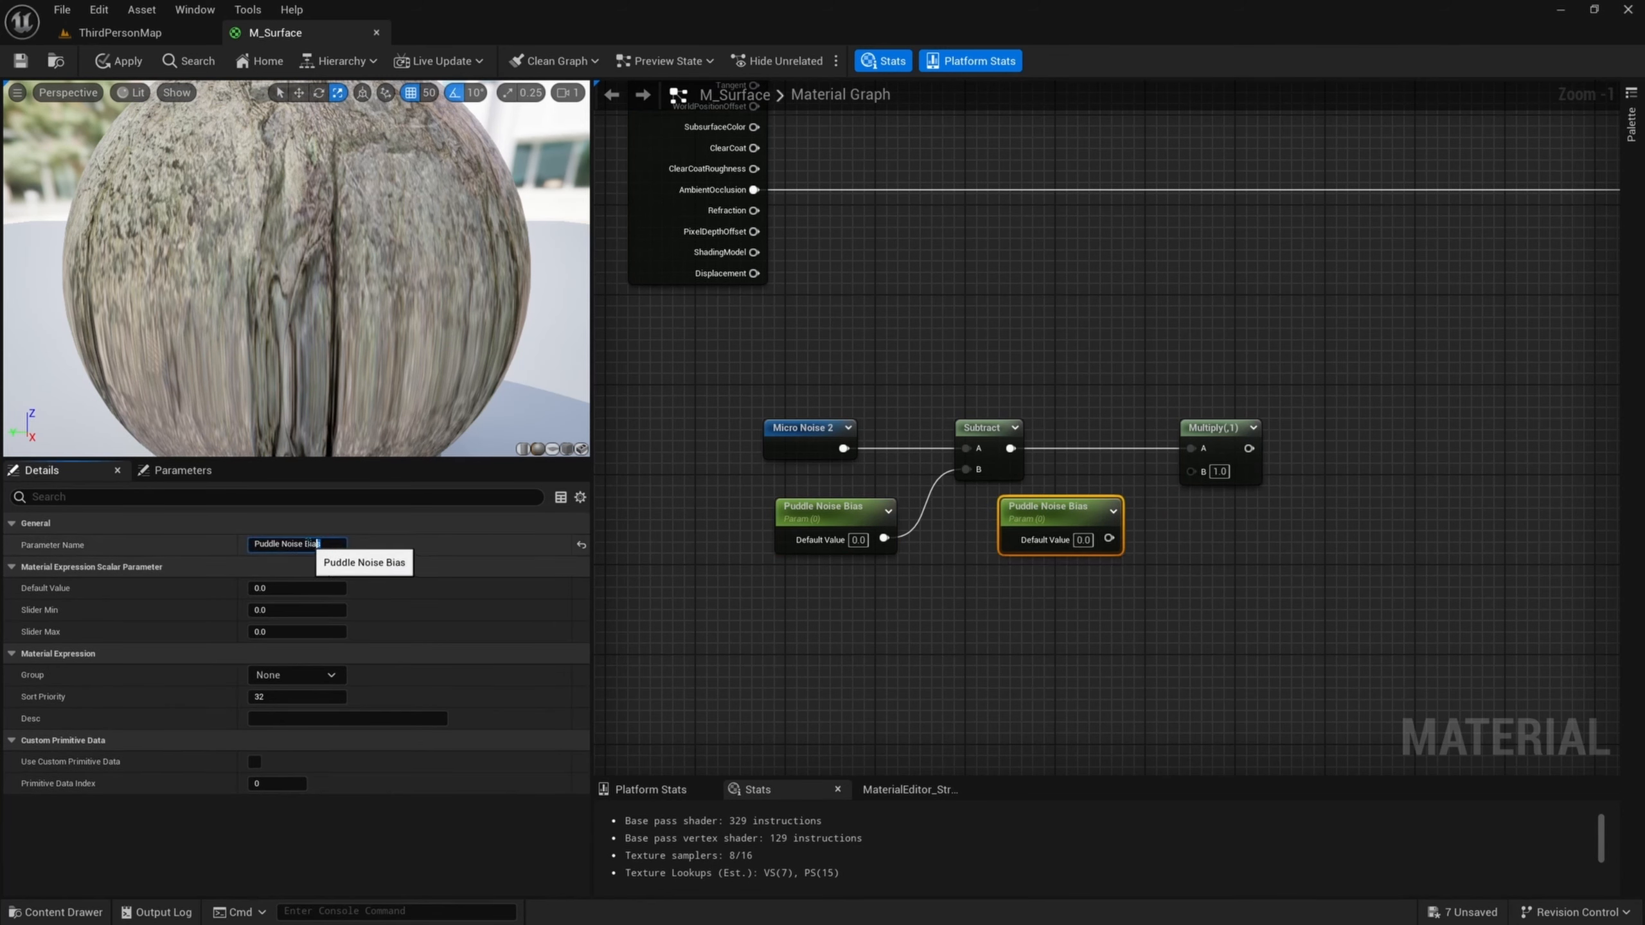
pyautogui.press('BackSpace')
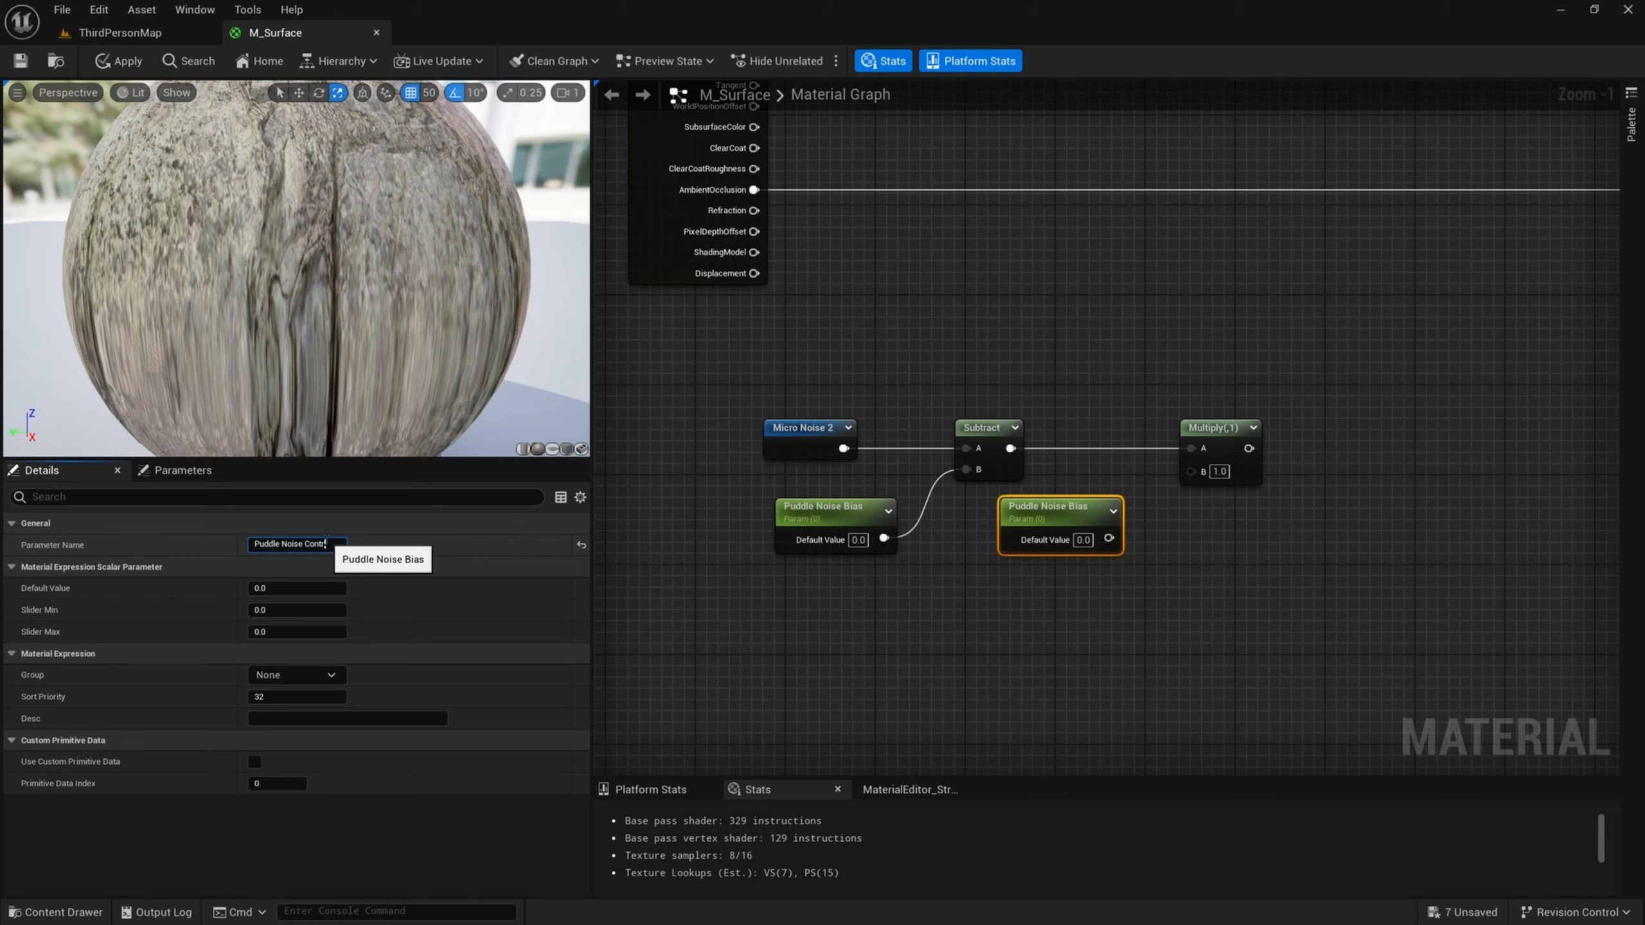
pyautogui.write('Contrast')
pyautogui.press('Return')
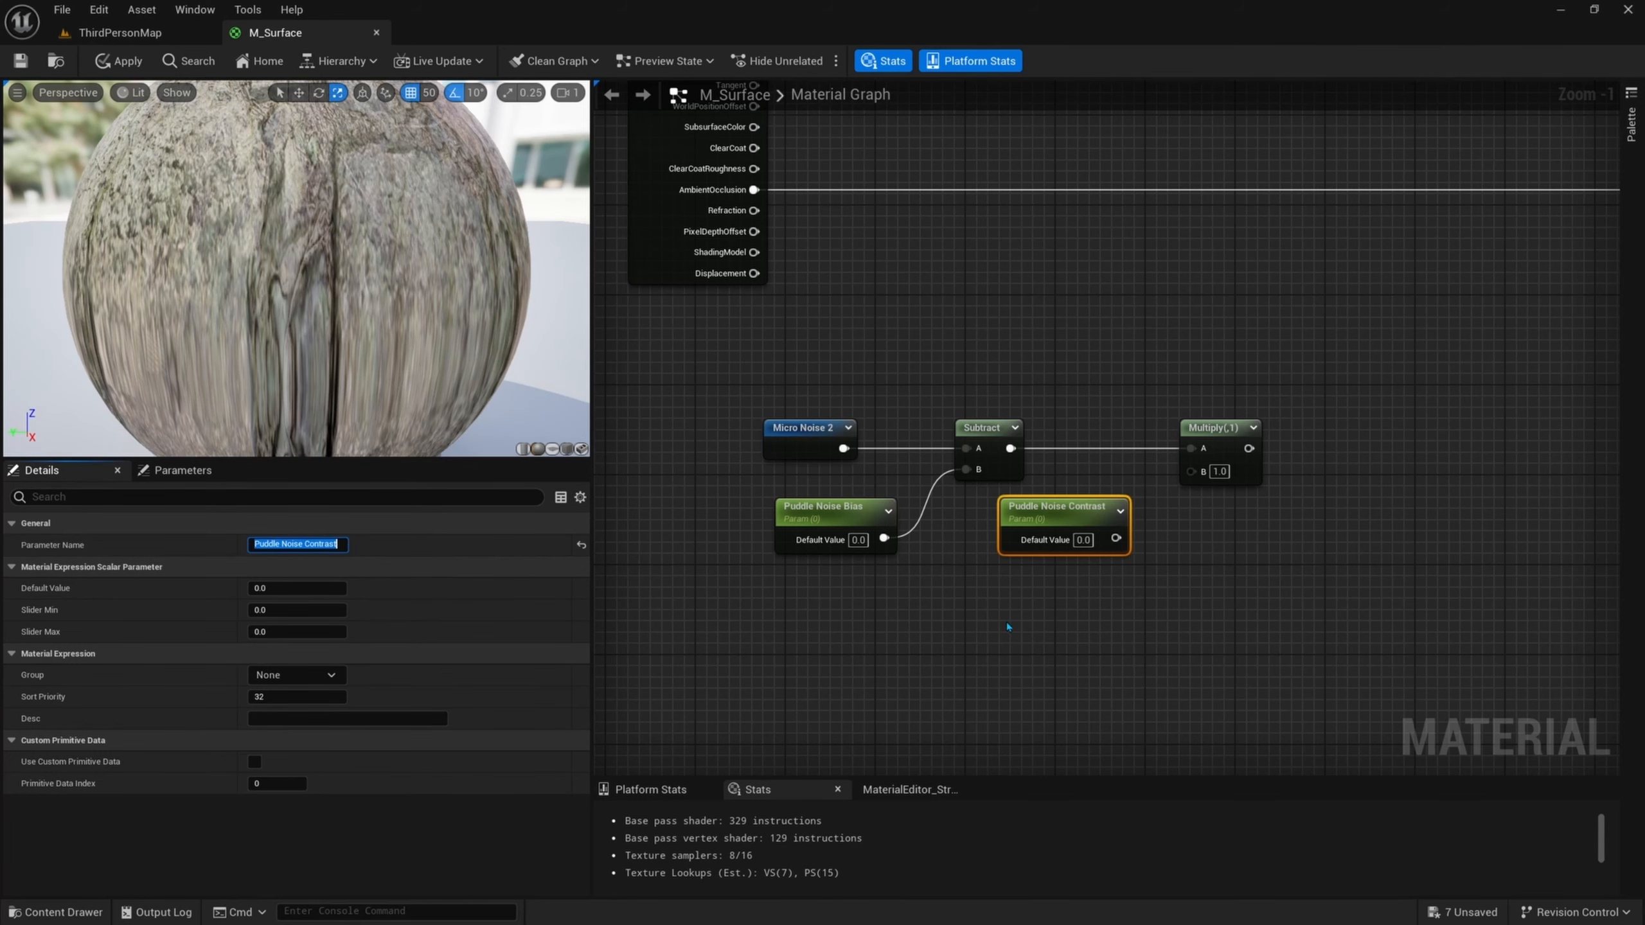
# - Set Puddle Noise Contrast's default value to 1 and connect it to the Multiply node's B input
pyautogui.moveTo(1076, 565); pyautogui.dragTo(1039, 580, button='right')
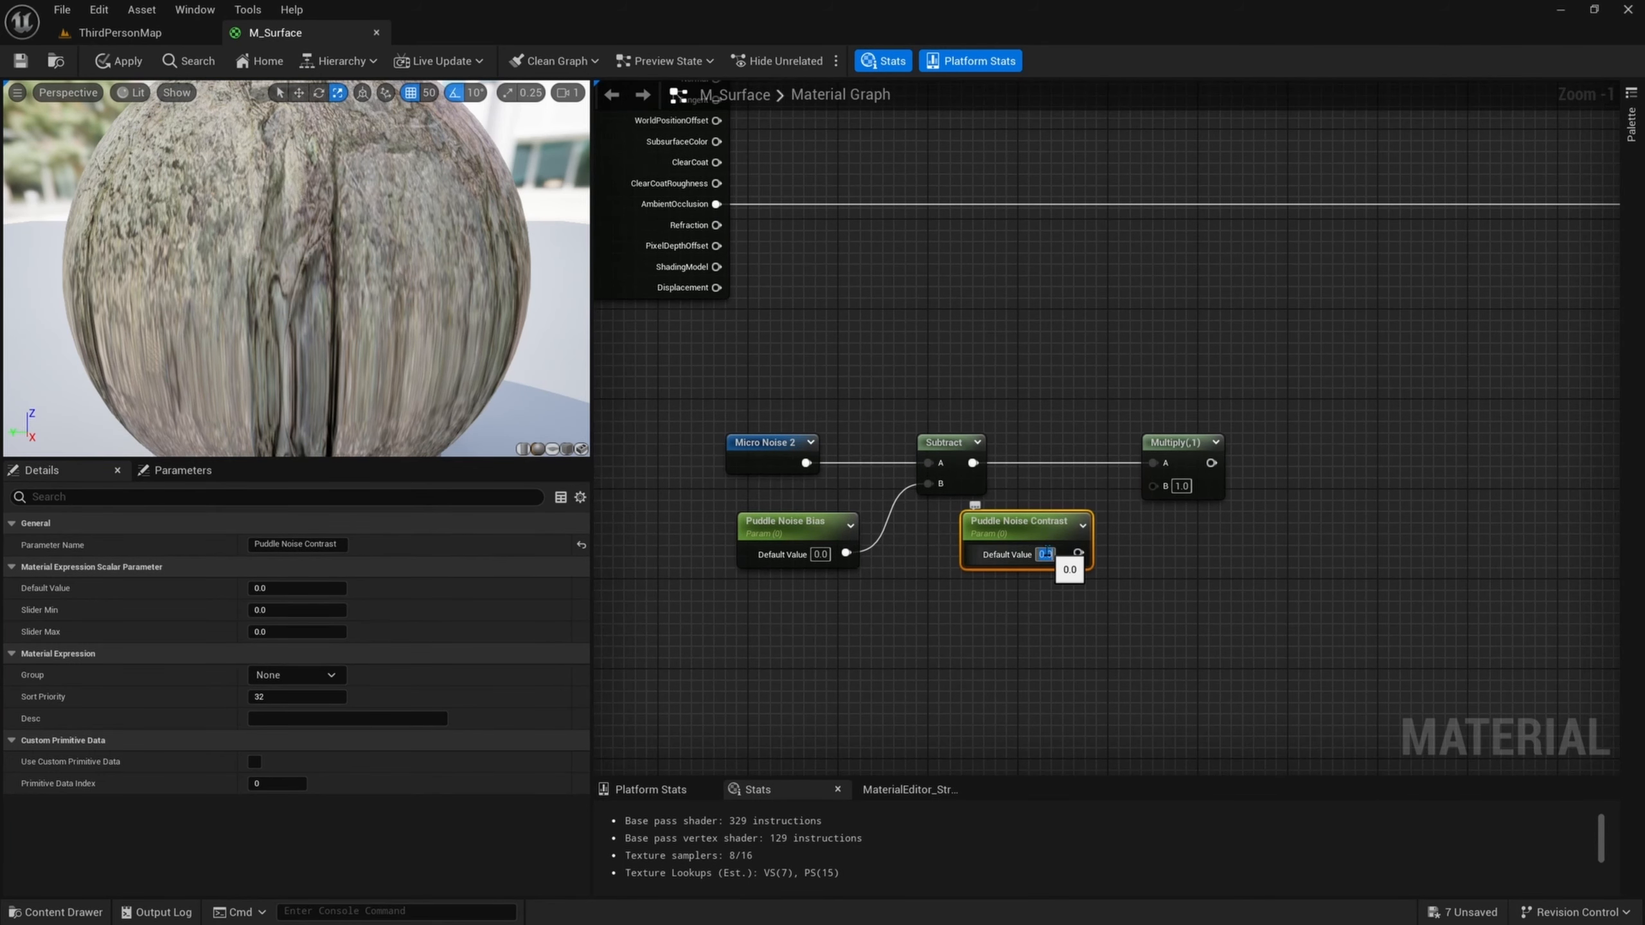
pyautogui.write('1')
pyautogui.moveTo(1078, 552); pyautogui.dragTo(1154, 484)
pyautogui.moveTo(1197, 522); pyautogui.dragTo(1151, 487, button='right')
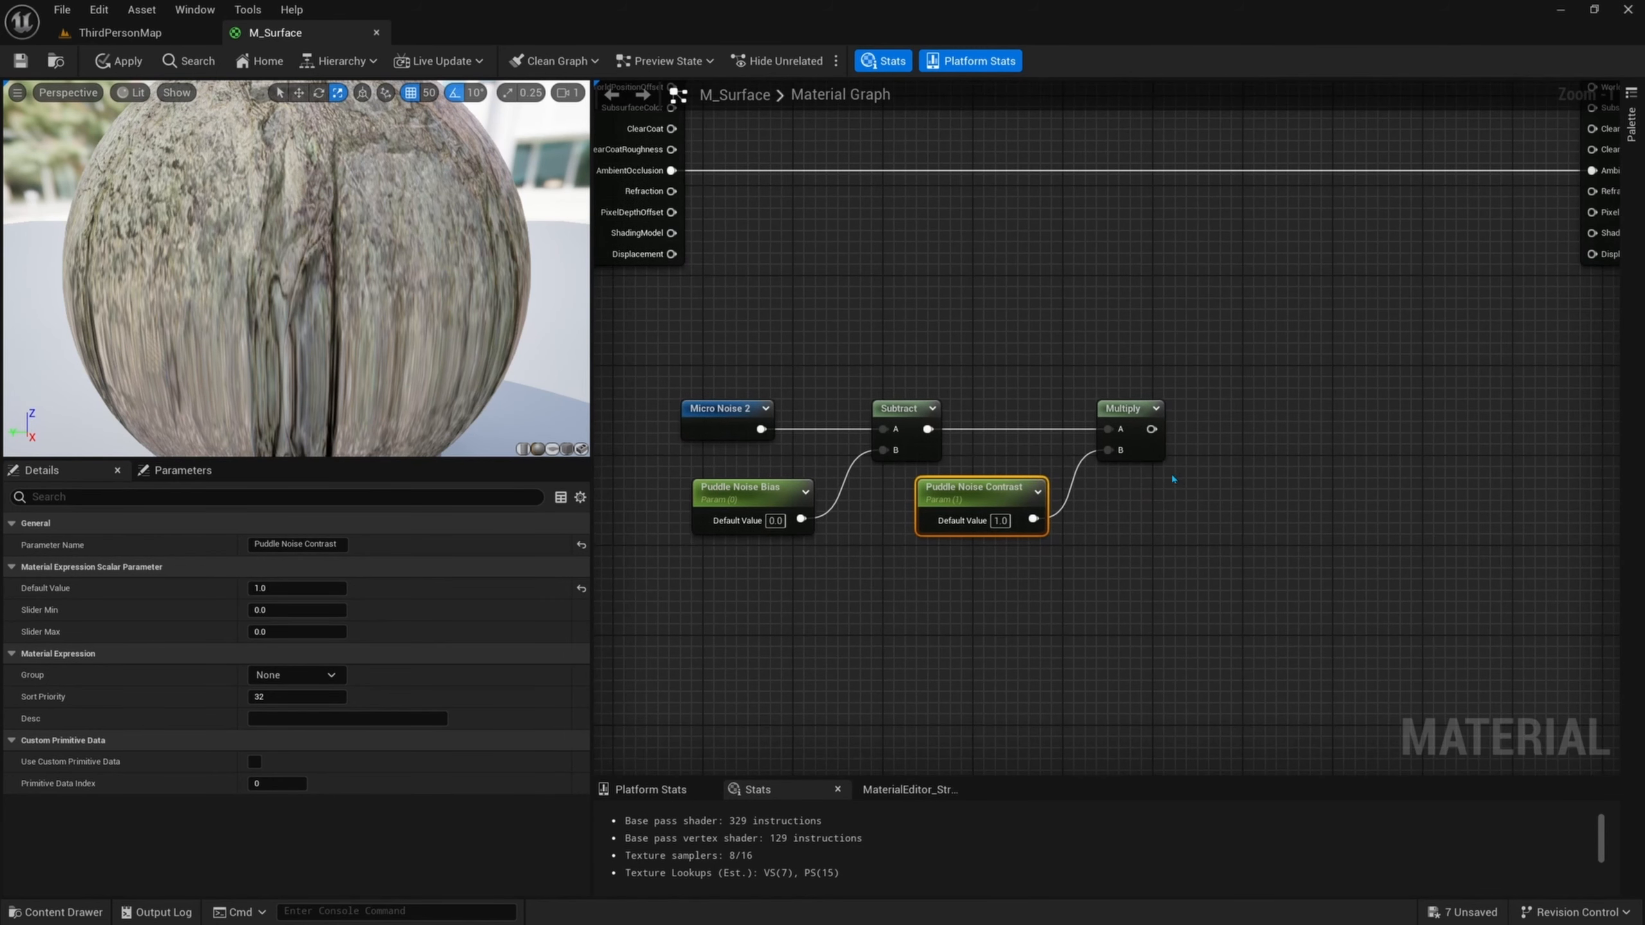
# - Assign both the Puddle Noise Bias and Puddle Noise Contrast parameters to a new parameter group named Puddle Height
pyautogui.keyDown('shift'); pyautogui.click(727, 503); pyautogui.keyUp('shift')
pyautogui.moveTo(289, 676); pyautogui.dragTo(246, 677)
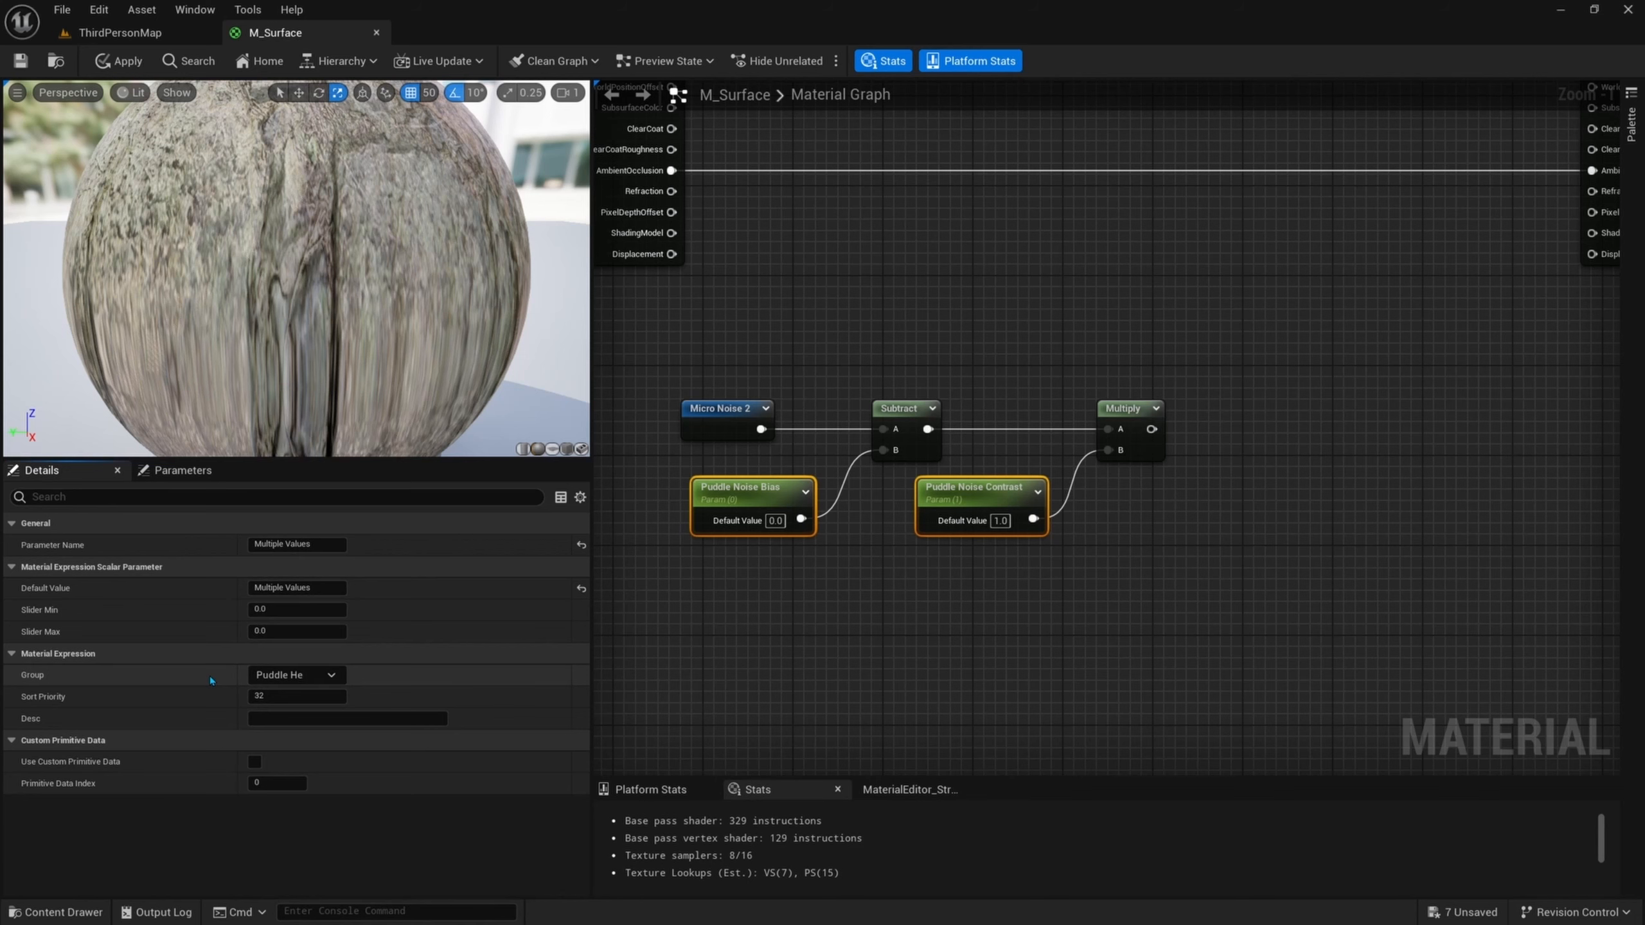
pyautogui.write('t')
pyautogui.press('Return')
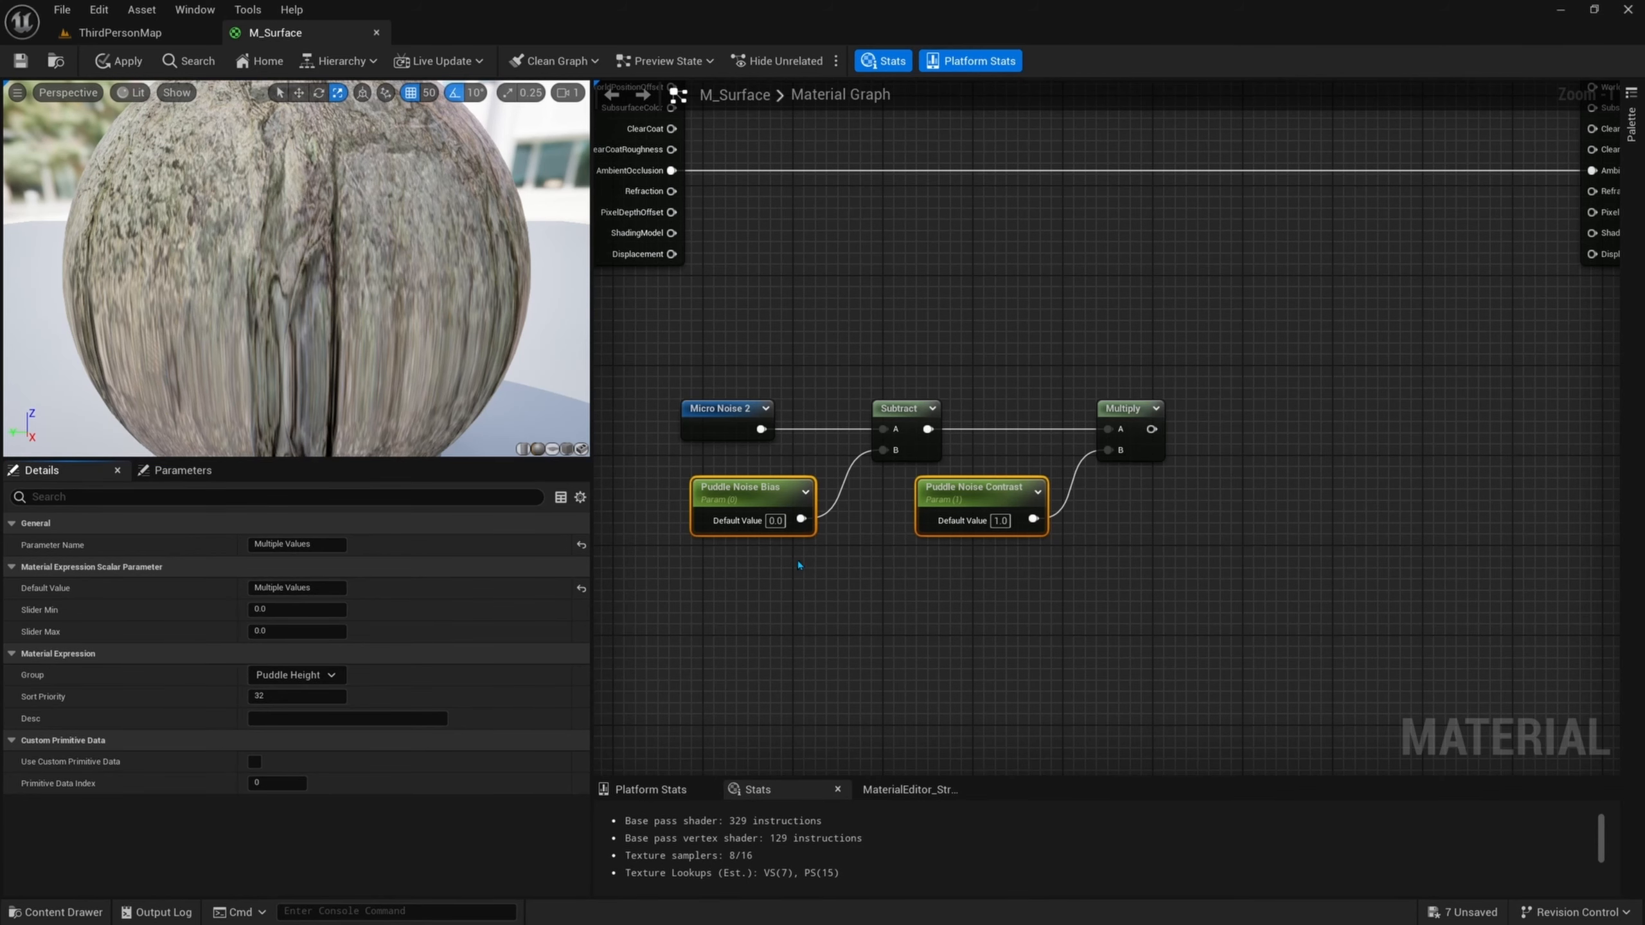
# - Add a HeightLerp node and position it just after the Multiply node, slightly higher than it
pyautogui.moveTo(1134, 581); pyautogui.dragTo(1086, 539, button='right')
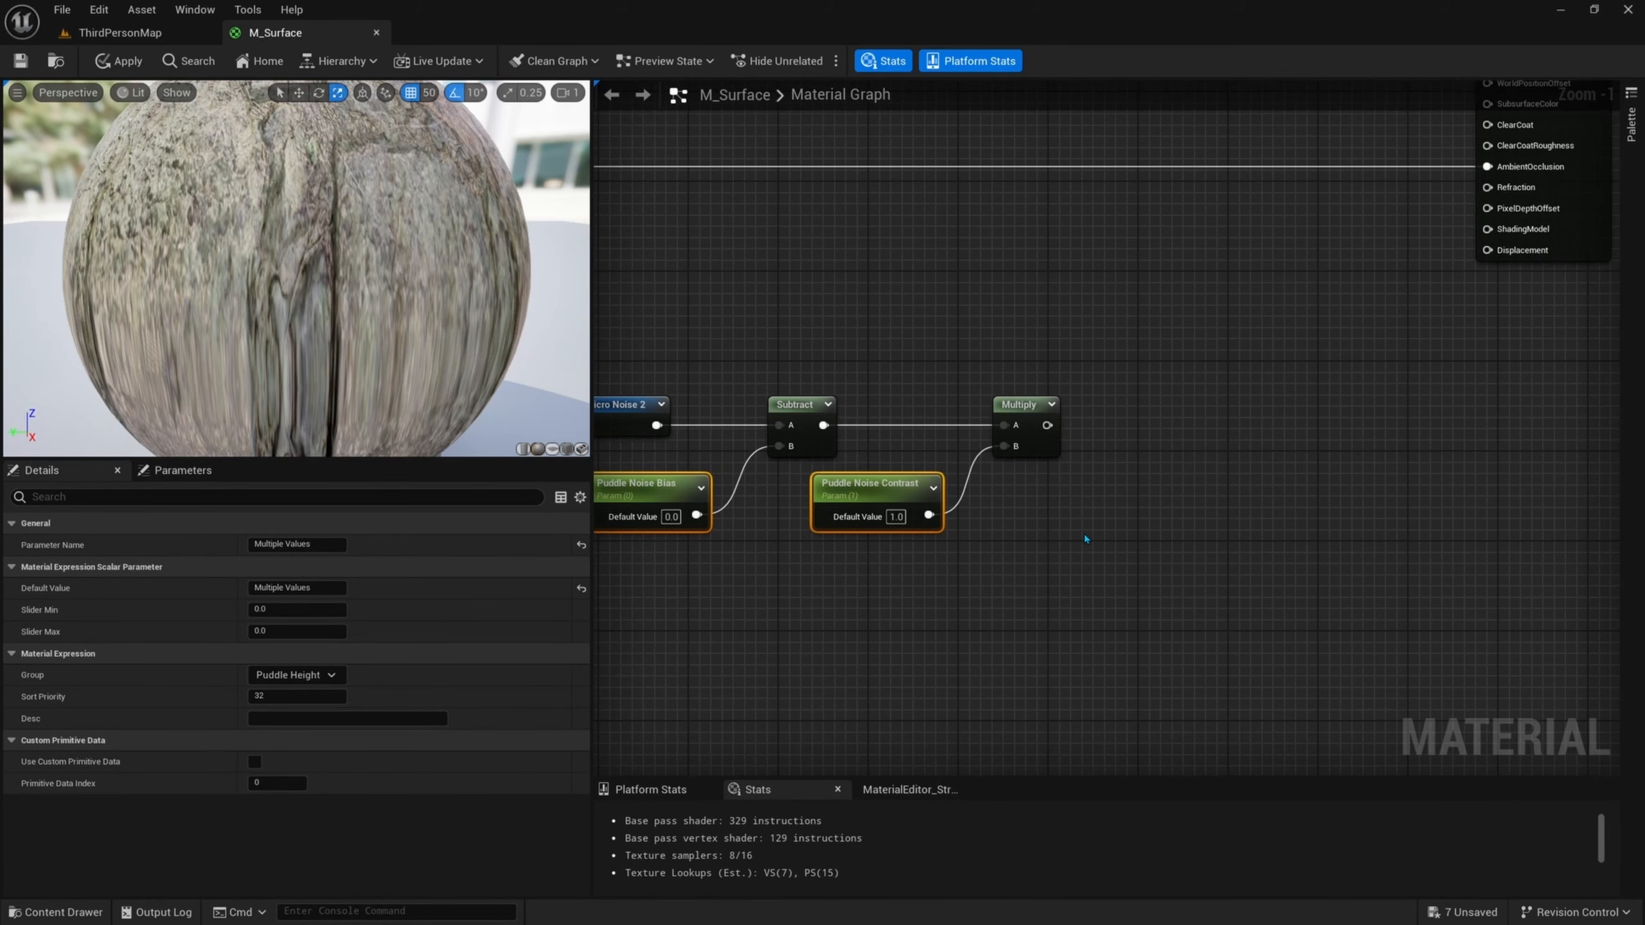
pyautogui.rightClick(1227, 401)
pyautogui.write('heig')
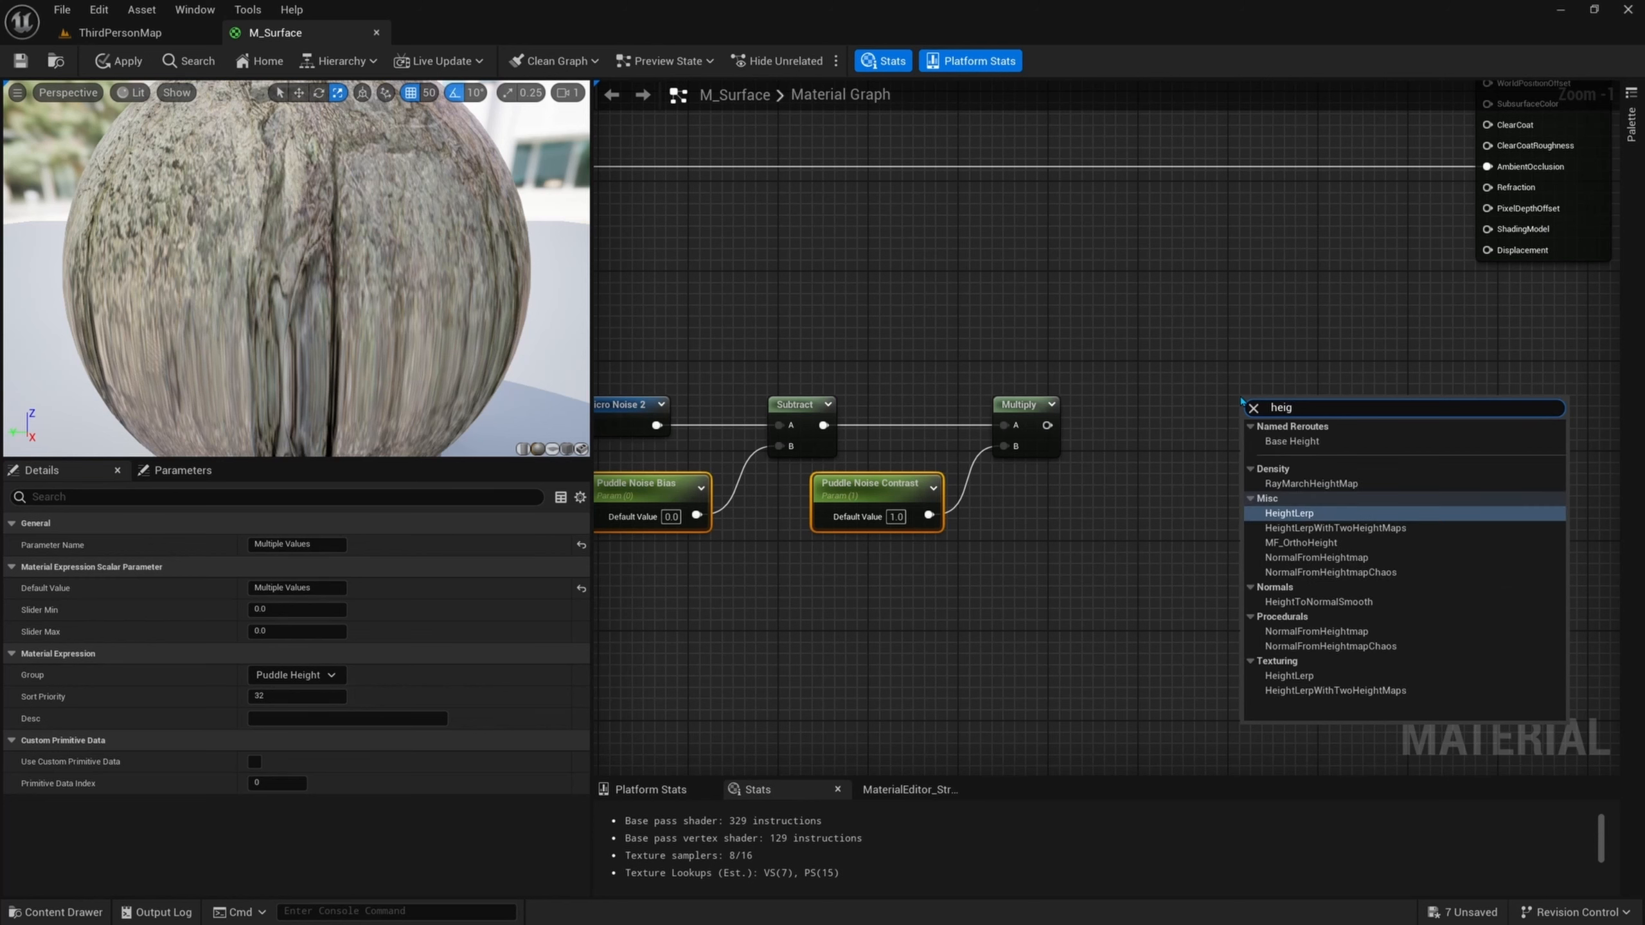
pyautogui.press('Return')
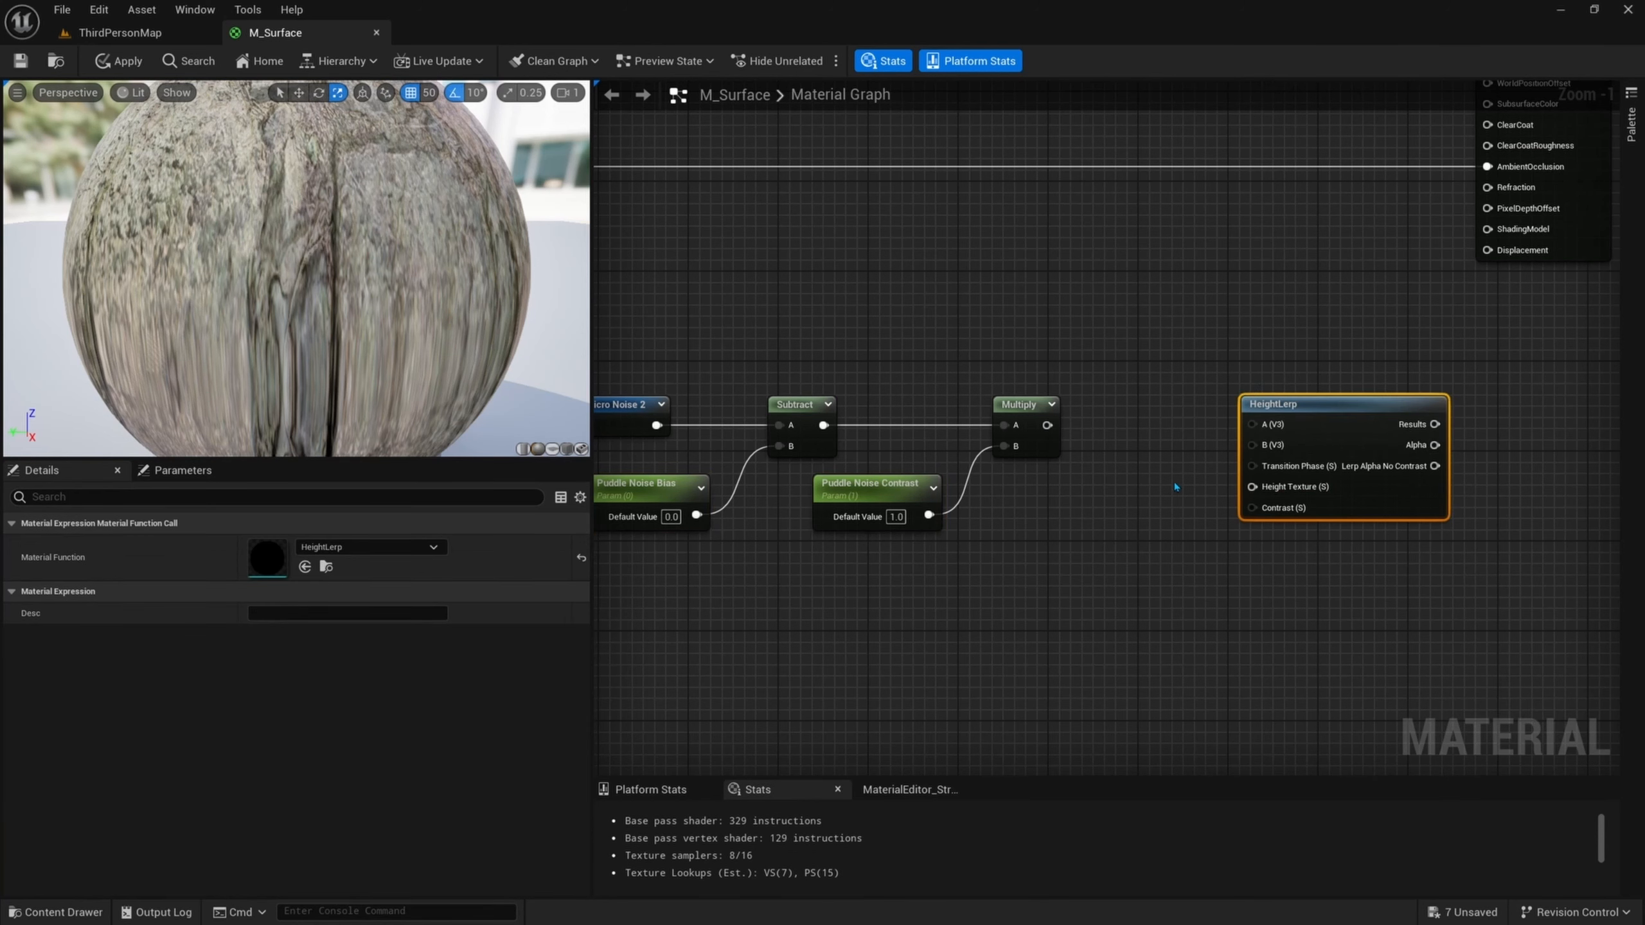
pyautogui.moveTo(1137, 420); pyautogui.dragTo(1106, 441, button='right')
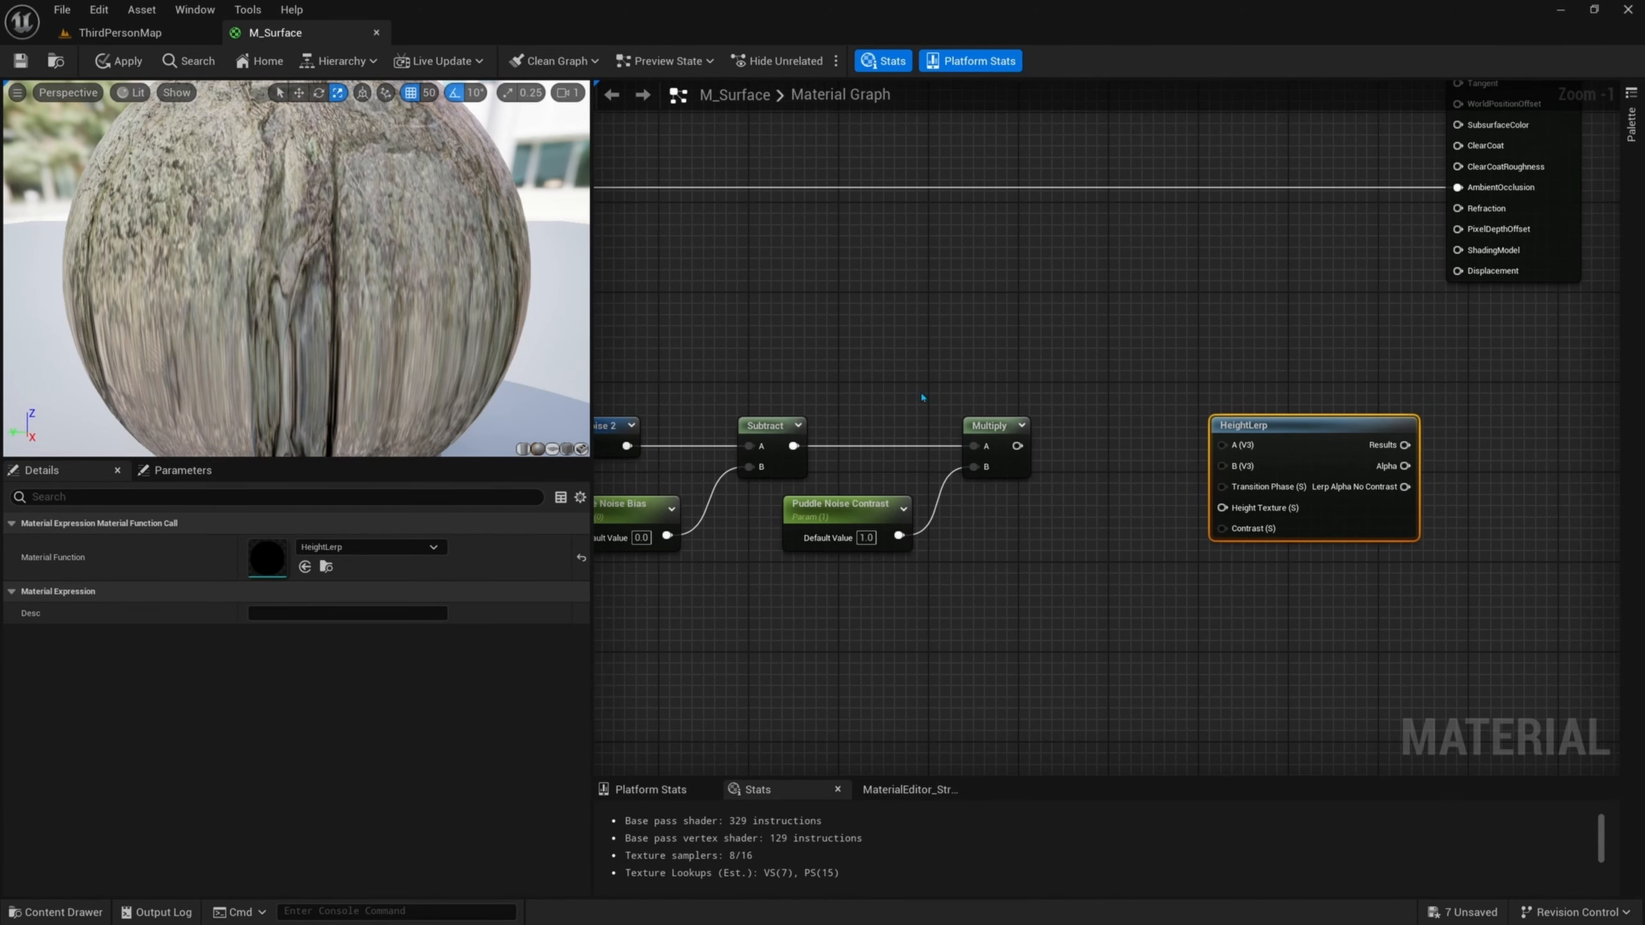
pyautogui.moveTo(1328, 425); pyautogui.dragTo(1298, 403)
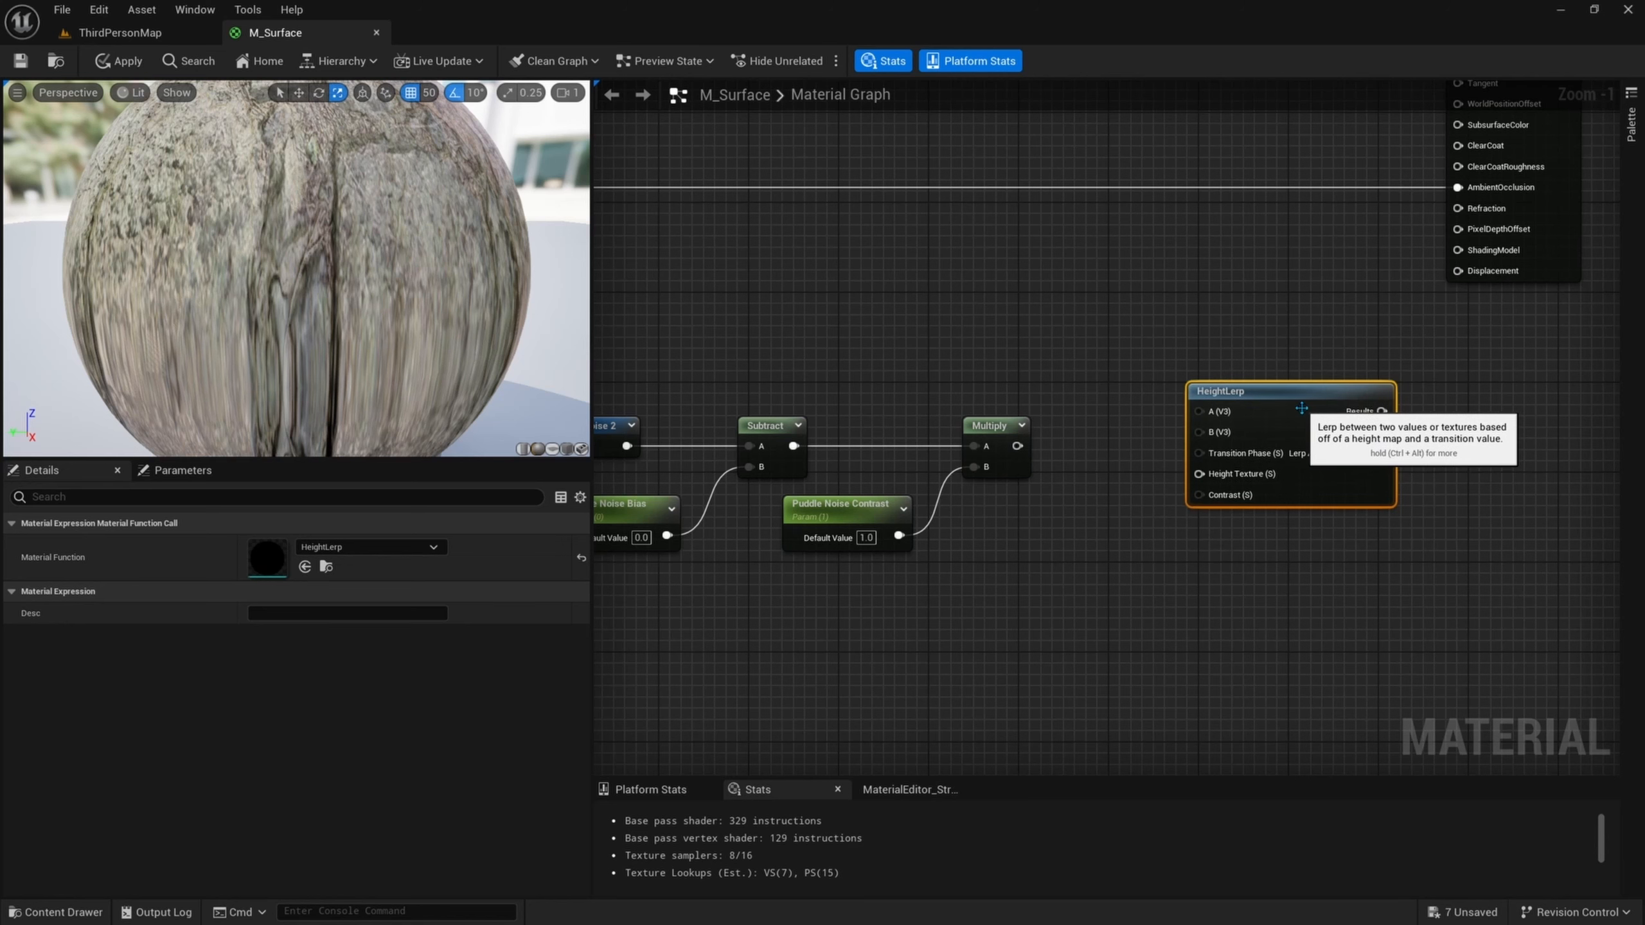
pyautogui.moveTo(1118, 360); pyautogui.dragTo(1064, 342, button='right')
pyautogui.moveTo(1243, 397); pyautogui.dragTo(1208, 391)
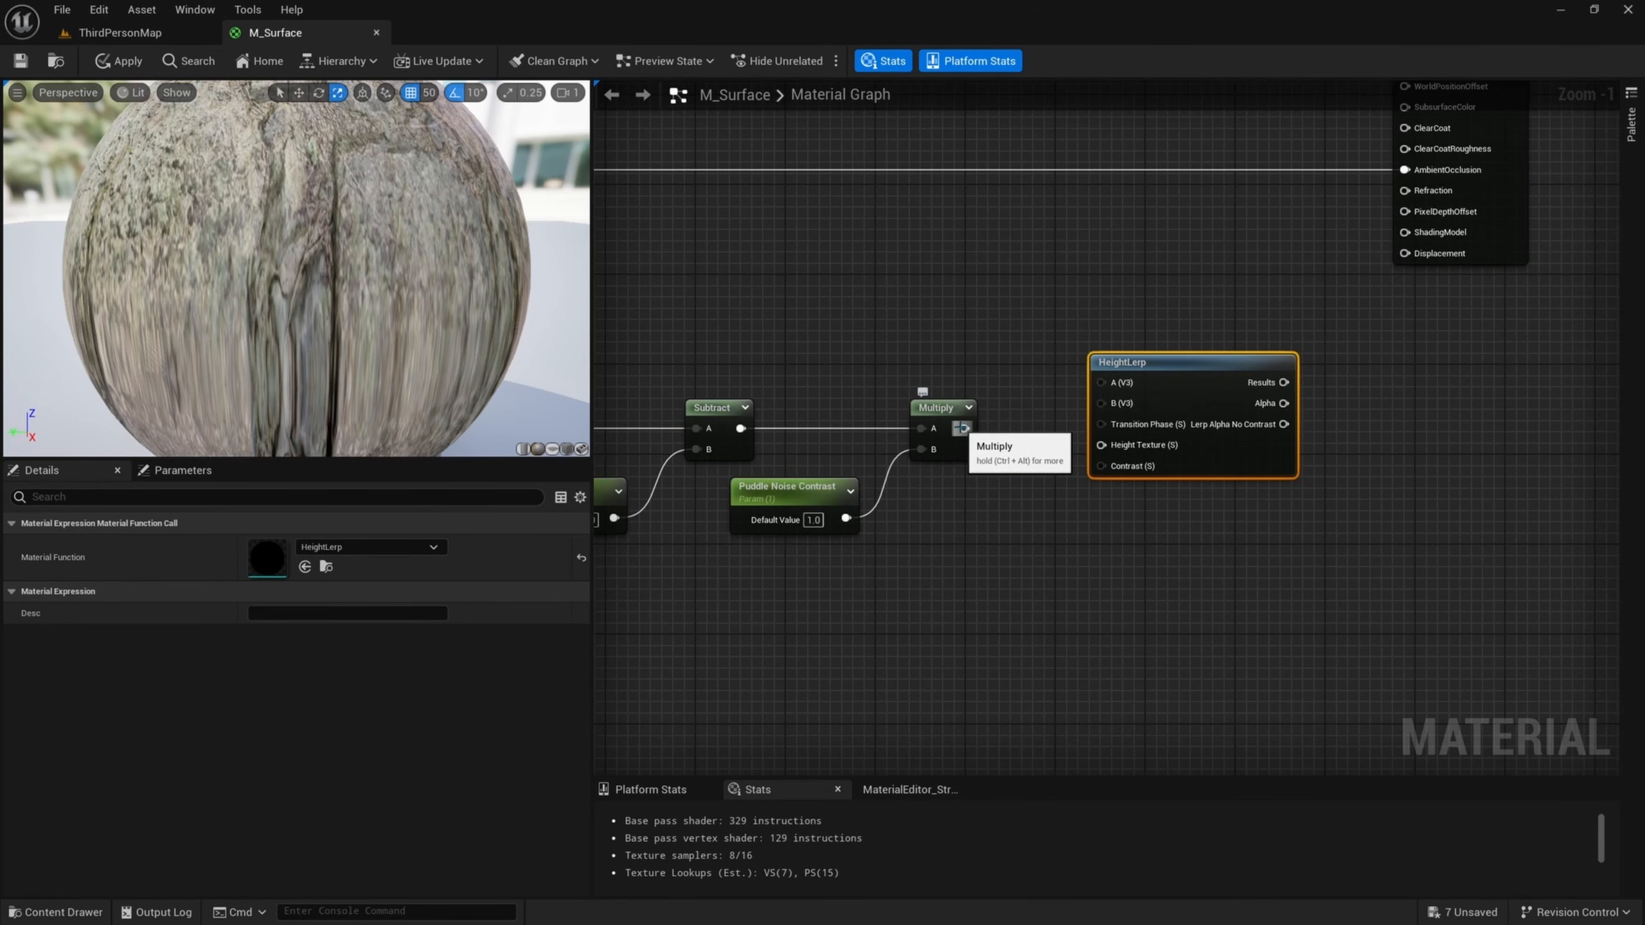
# - Add a Saturate node after the Multiply and connect its output to the HeightLerp's Transition Phase input
pyautogui.moveTo(963, 428); pyautogui.dragTo(1010, 428)
pyautogui.write('saturate')
pyautogui.press('Return')
pyautogui.moveTo(1066, 450); pyautogui.dragTo(1109, 430)
pyautogui.moveTo(1108, 413); pyautogui.dragTo(1176, 424)
pyautogui.moveTo(1047, 437); pyautogui.dragTo(1066, 413)
pyautogui.moveTo(1234, 380); pyautogui.dragTo(1233, 368)
pyautogui.click(1266, 485)
pyautogui.moveTo(1263, 469); pyautogui.dragTo(1353, 410, button='right')
pyautogui.moveTo(1203, 439); pyautogui.dragTo(1322, 422, button='right')
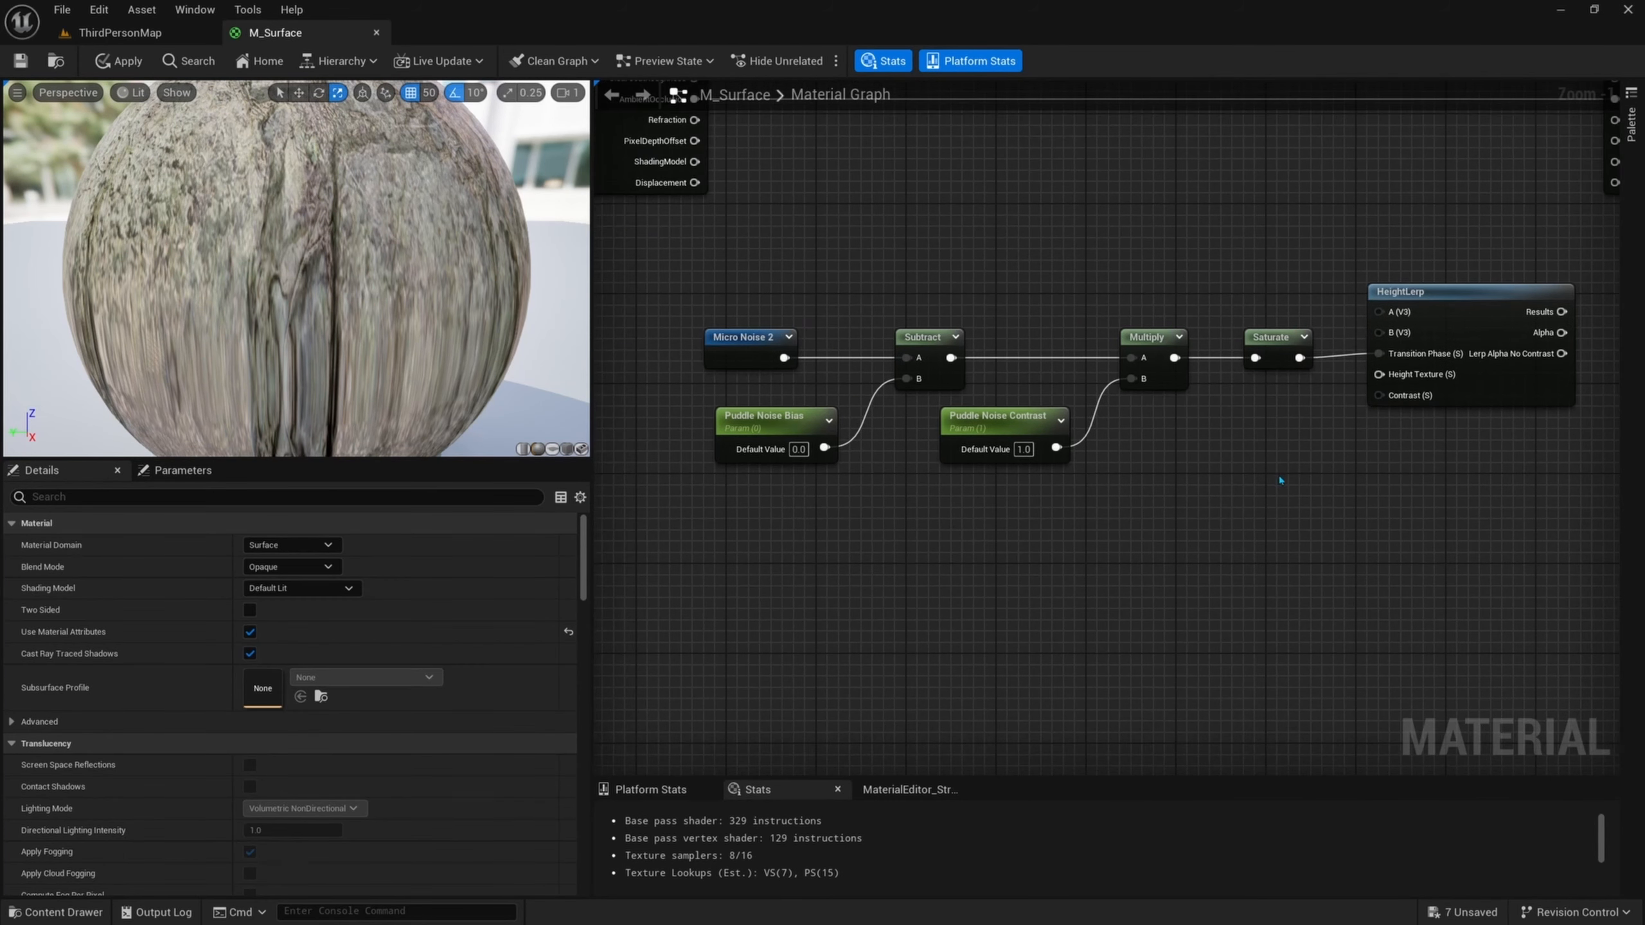
# - Add a Macro Noise 2 named reroute below the Puddle Noise Bias parameter and align it there
pyautogui.moveTo(1281, 481); pyautogui.dragTo(1281, 438, button='right')
pyautogui.moveTo(849, 503); pyautogui.dragTo(932, 511, button='right')
pyautogui.moveTo(1464, 340); pyautogui.dragTo(1345, 480)
pyautogui.click(931, 542)
pyautogui.rightClick(836, 512)
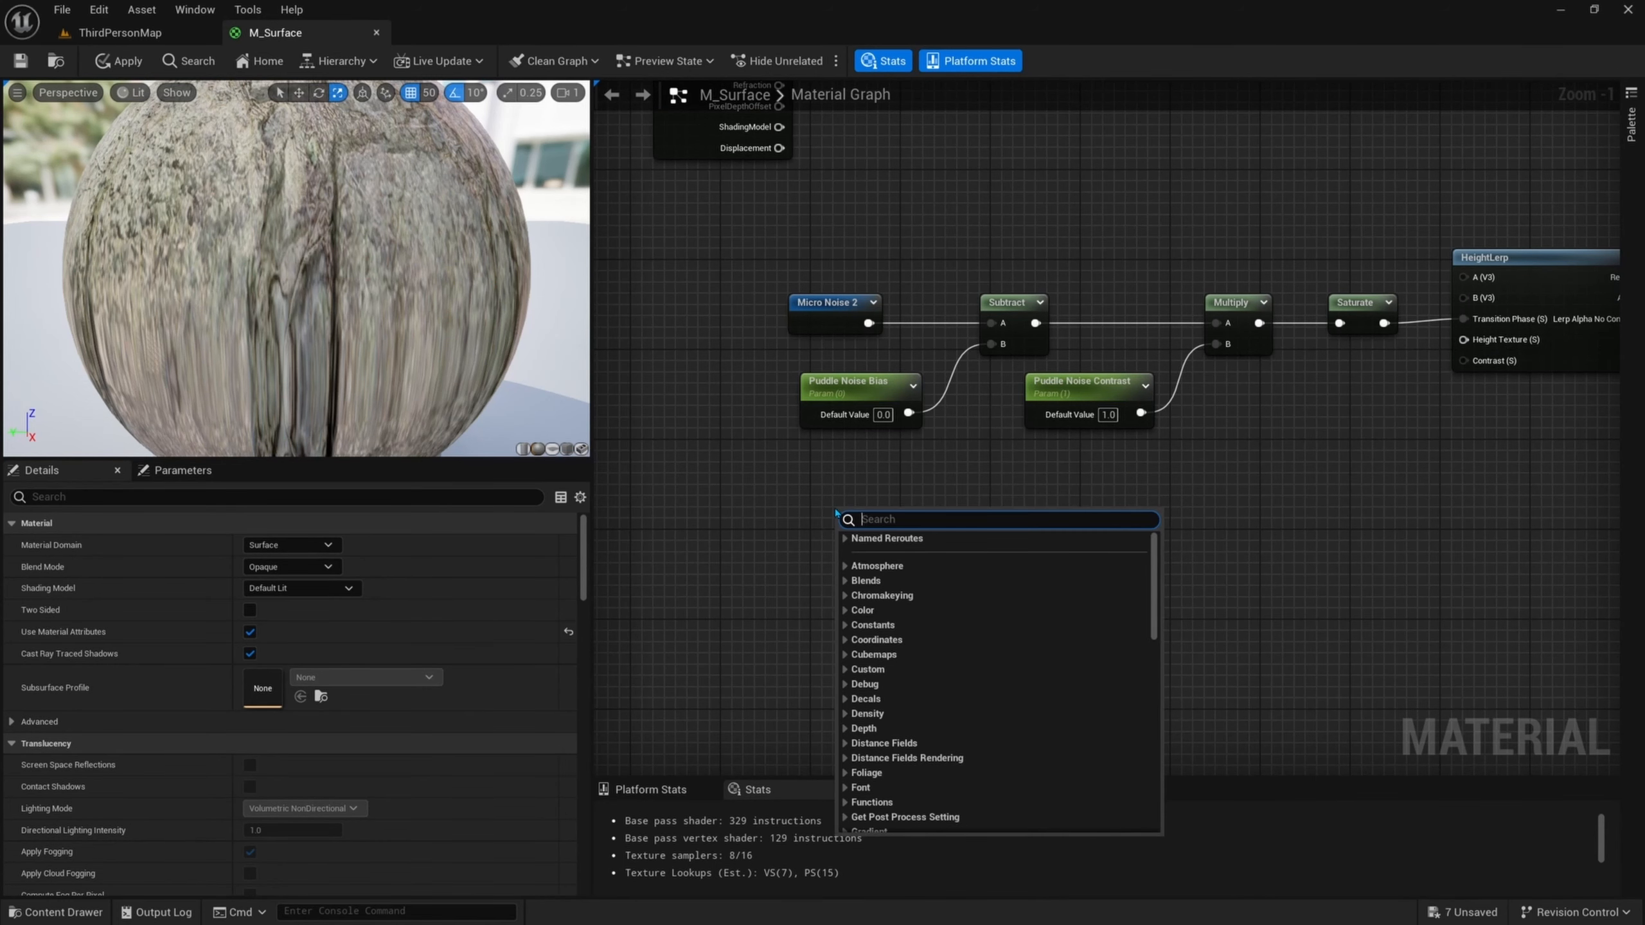
pyautogui.write('macro noise')
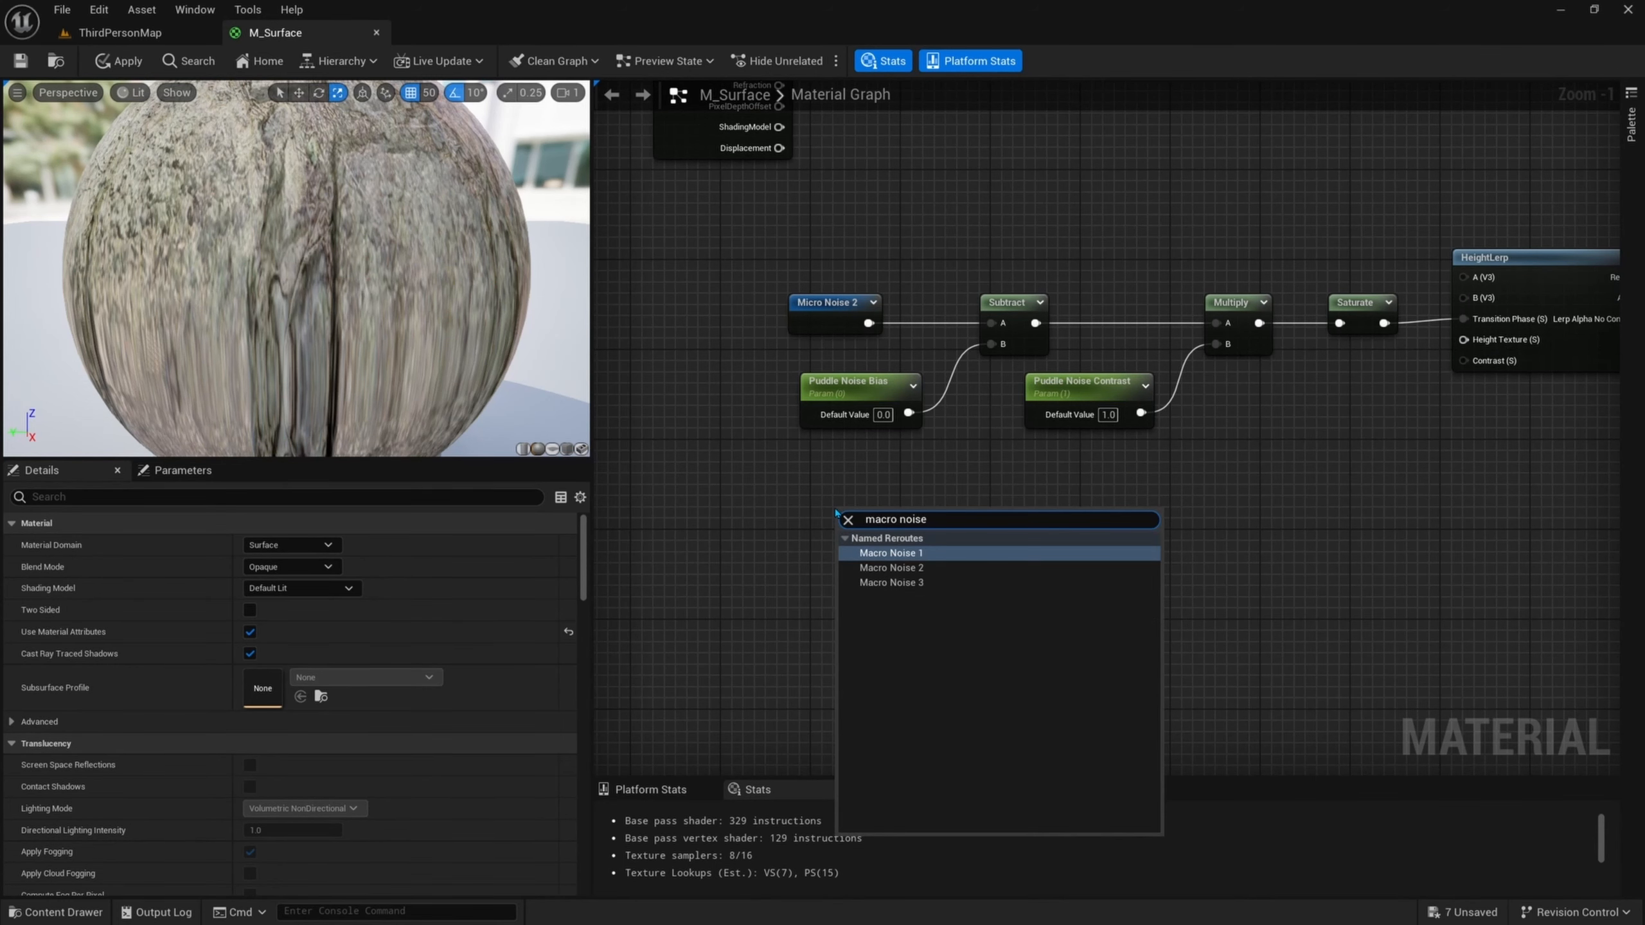
pyautogui.press('Down')
pyautogui.press('Return')
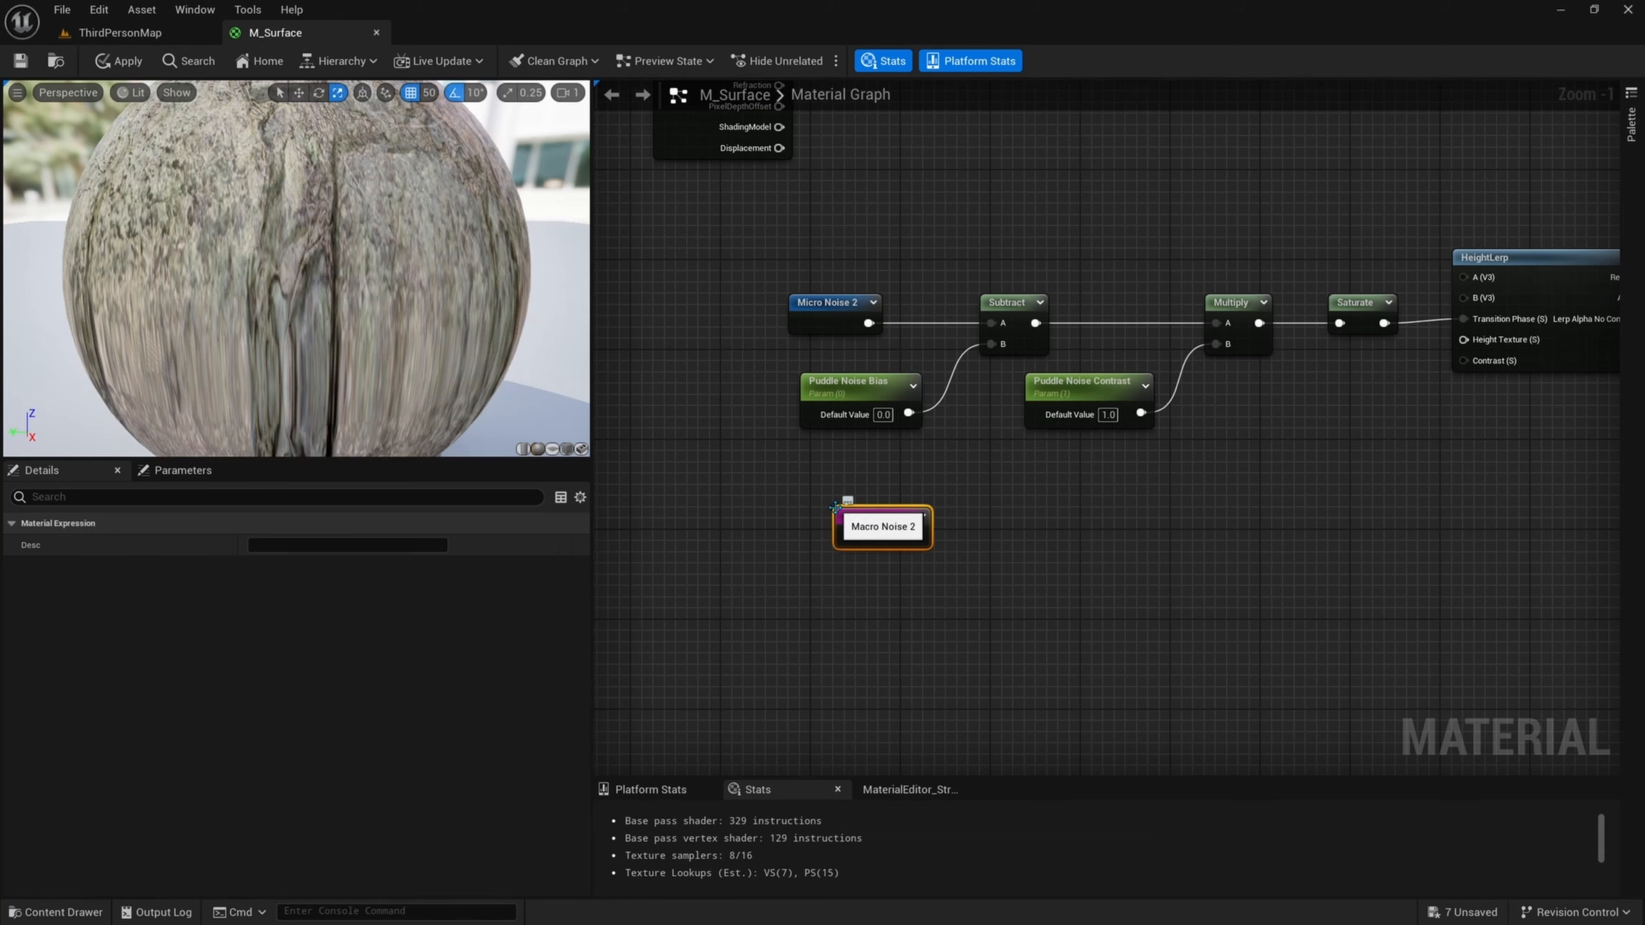
pyautogui.scroll(1, 931, 512)
pyautogui.moveTo(930, 512); pyautogui.dragTo(970, 514, button='right')
pyautogui.moveTo(949, 549); pyautogui.dragTo(921, 549)
pyautogui.moveTo(912, 184); pyautogui.dragTo(874, 292)
pyautogui.moveTo(904, 549); pyautogui.dragTo(892, 549)
pyautogui.moveTo(991, 495); pyautogui.dragTo(910, 592)
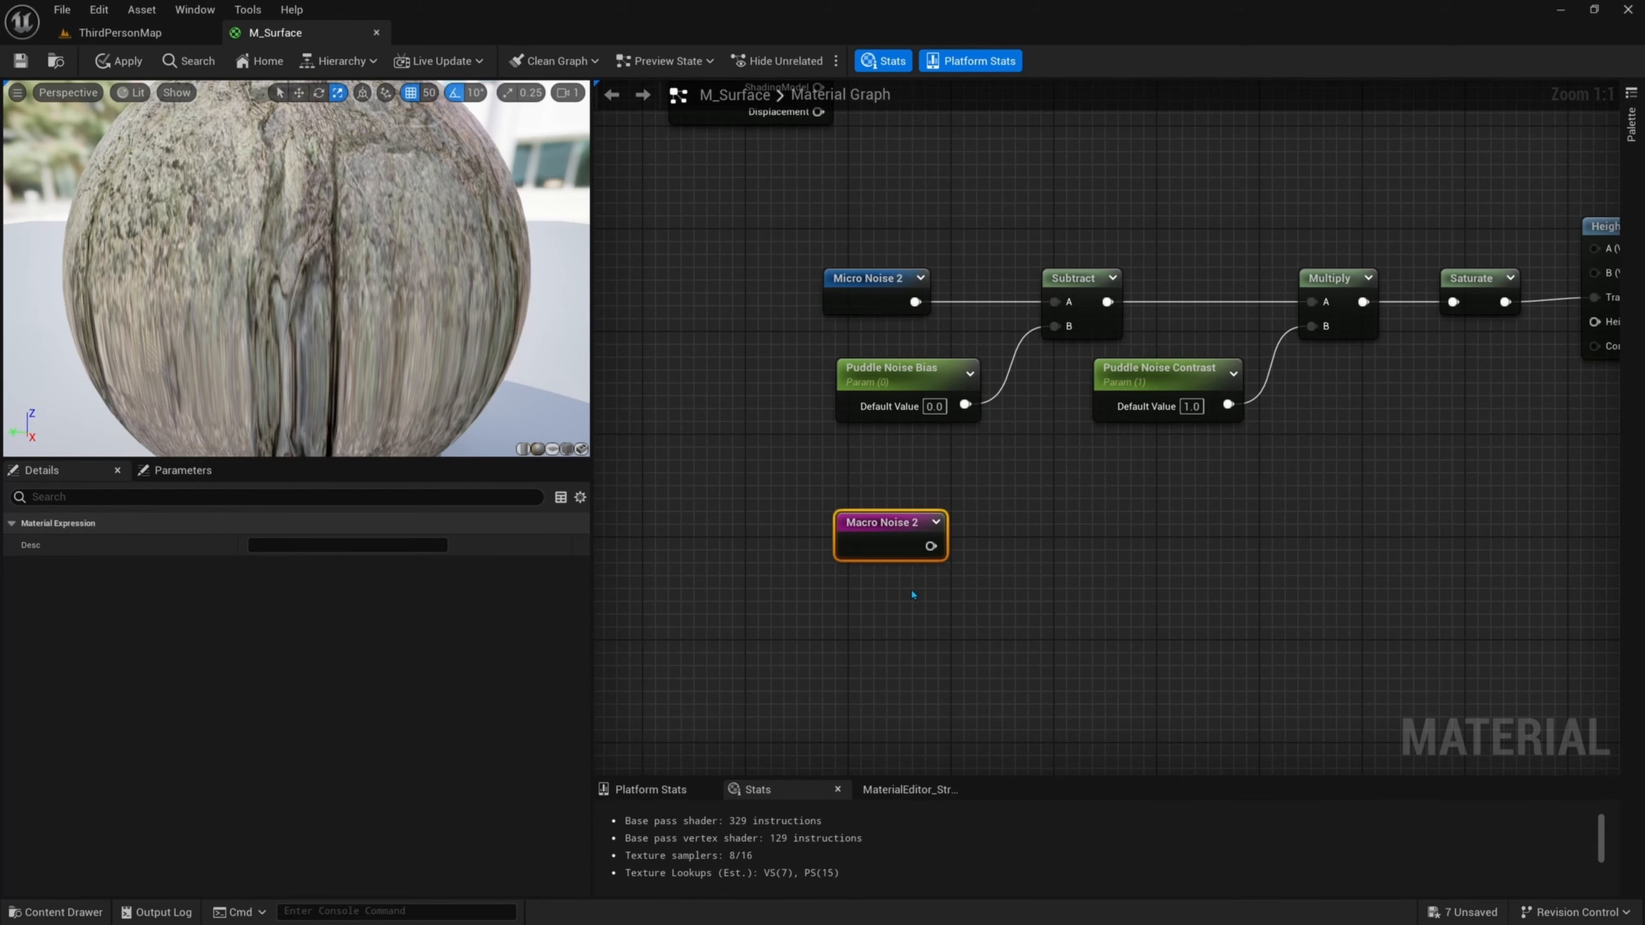
# - Feed Macro Noise 2 into the A input of a new Subtract node and line the node up with it
pyautogui.moveTo(910, 592); pyautogui.dragTo(833, 530, button='right')
pyautogui.moveTo(970, 514); pyautogui.dragTo(943, 530, button='right')
pyautogui.moveTo(838, 512); pyautogui.dragTo(982, 507)
pyautogui.write('subtract')
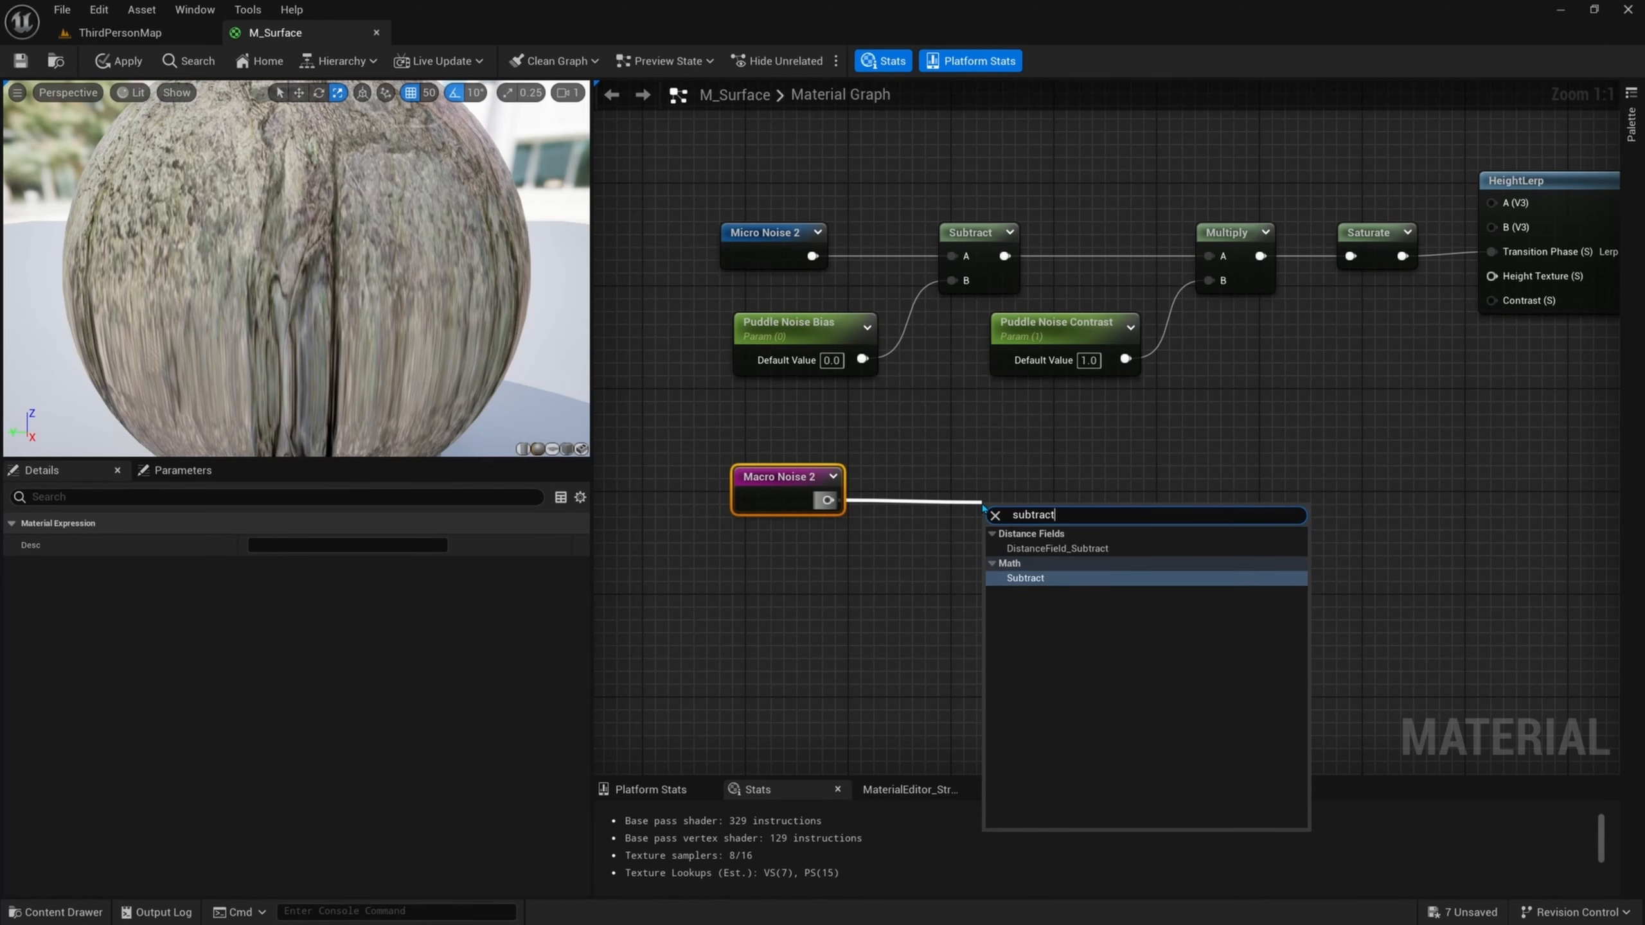
pyautogui.press('Return')
pyautogui.moveTo(1028, 521); pyautogui.dragTo(1014, 484)
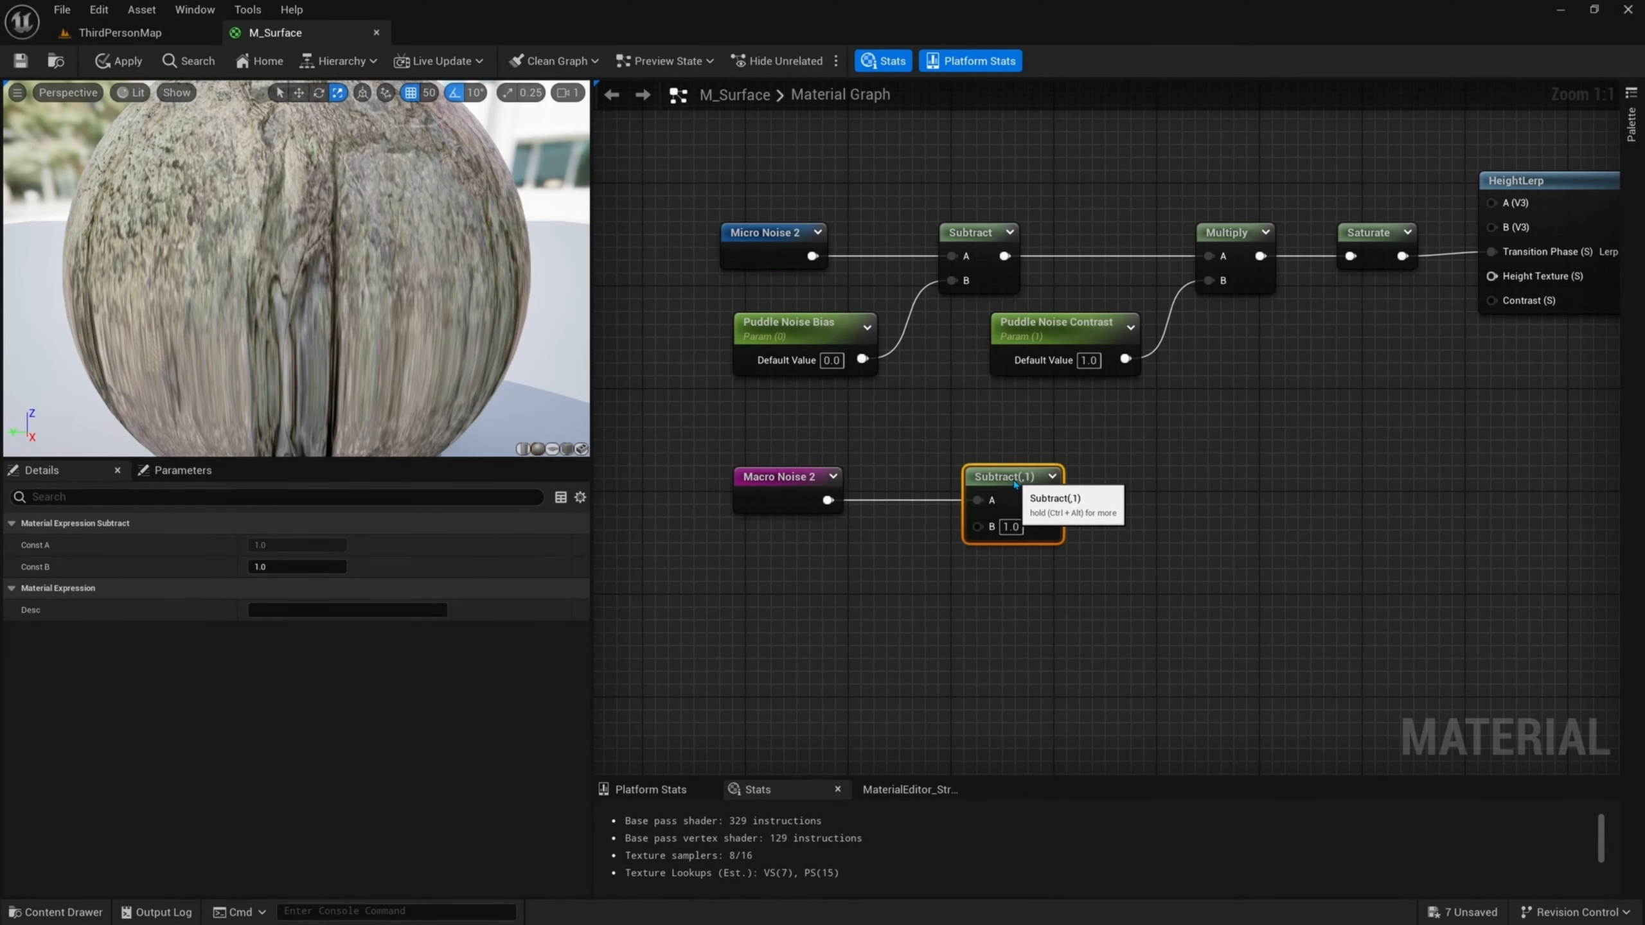
# - Create a scalar parameter named Puddle Height Bias with default value 0.25 below Macro Noise 2 and connect it to the new Subtract's B input
pyautogui.moveTo(1048, 582); pyautogui.dragTo(991, 602)
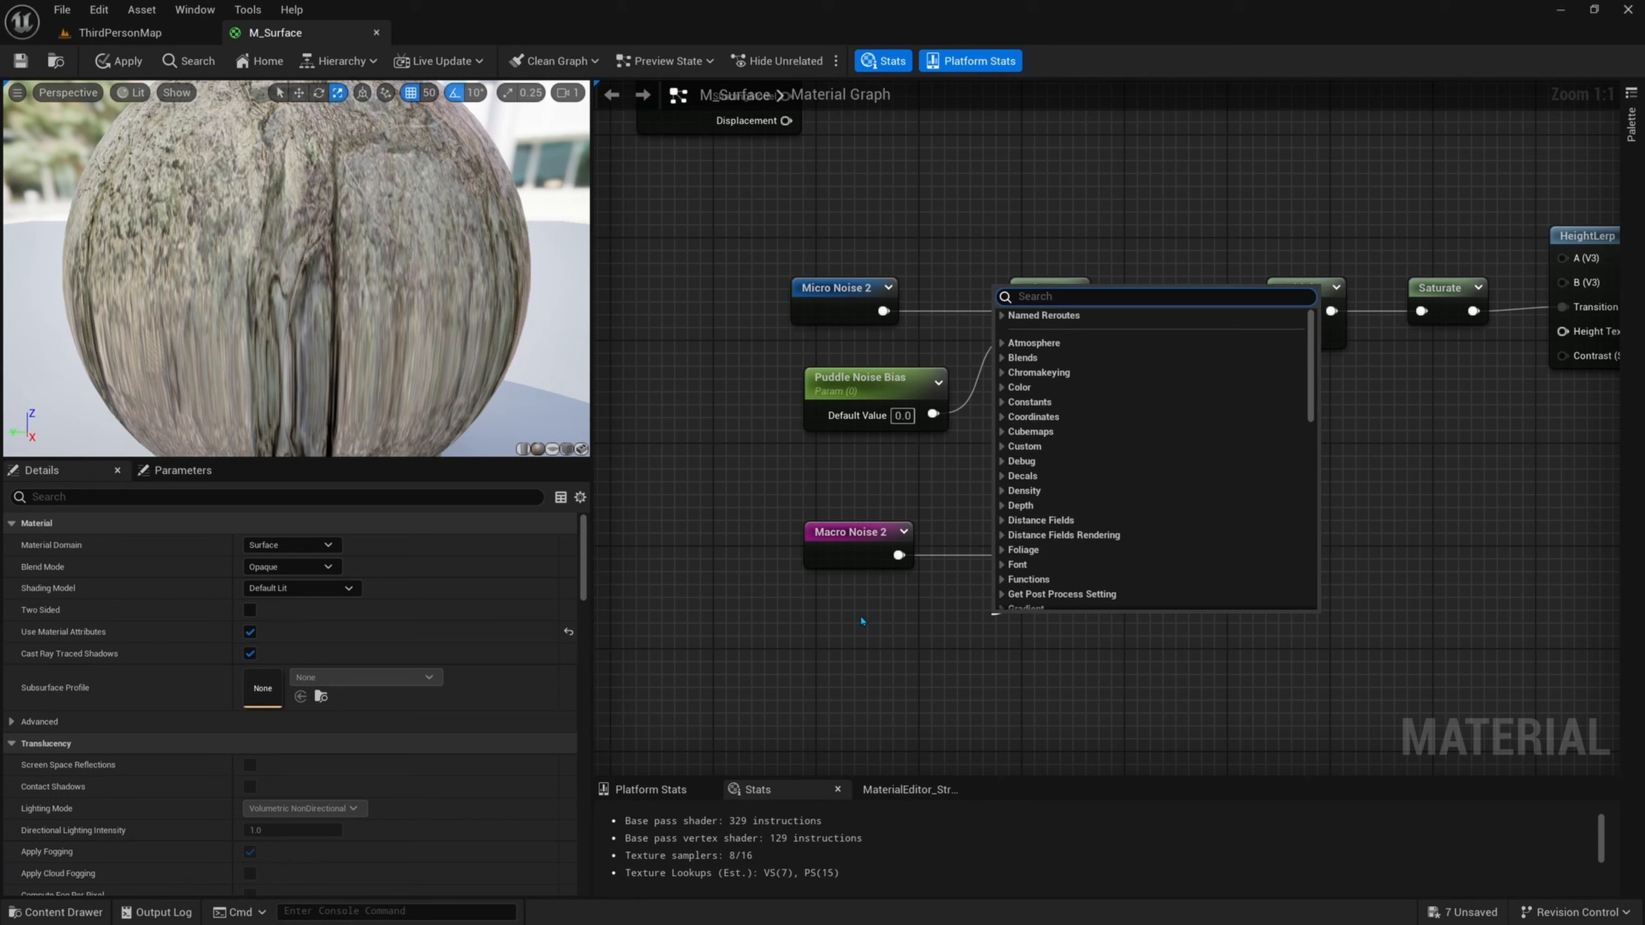
pyautogui.click(860, 641)
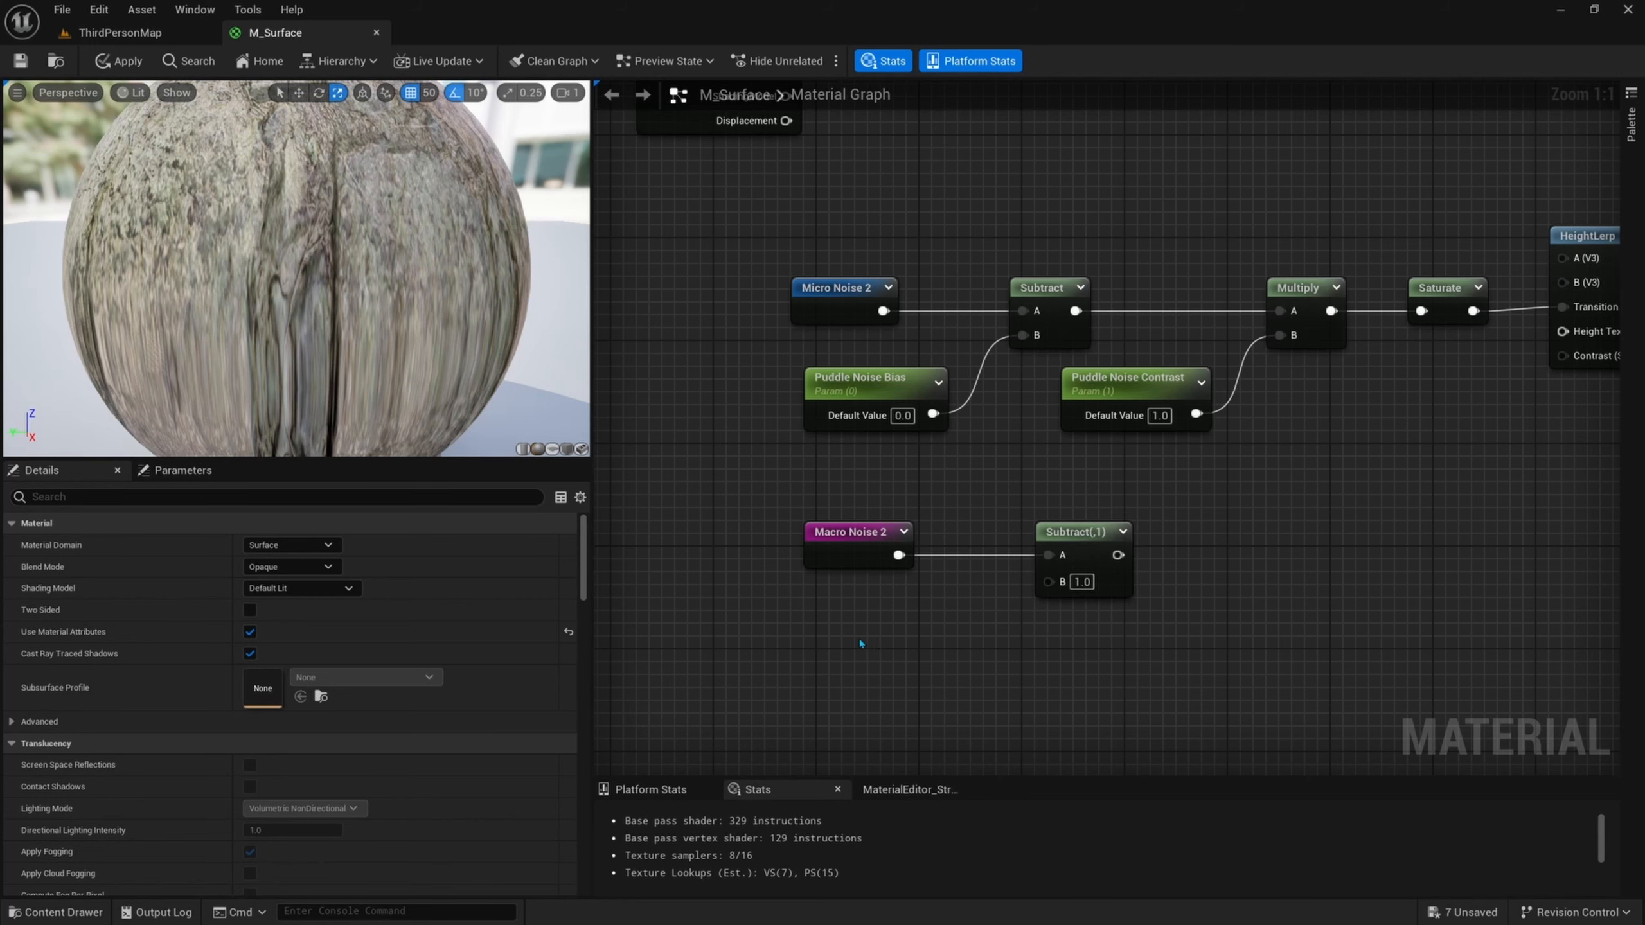
pyautogui.click(861, 643)
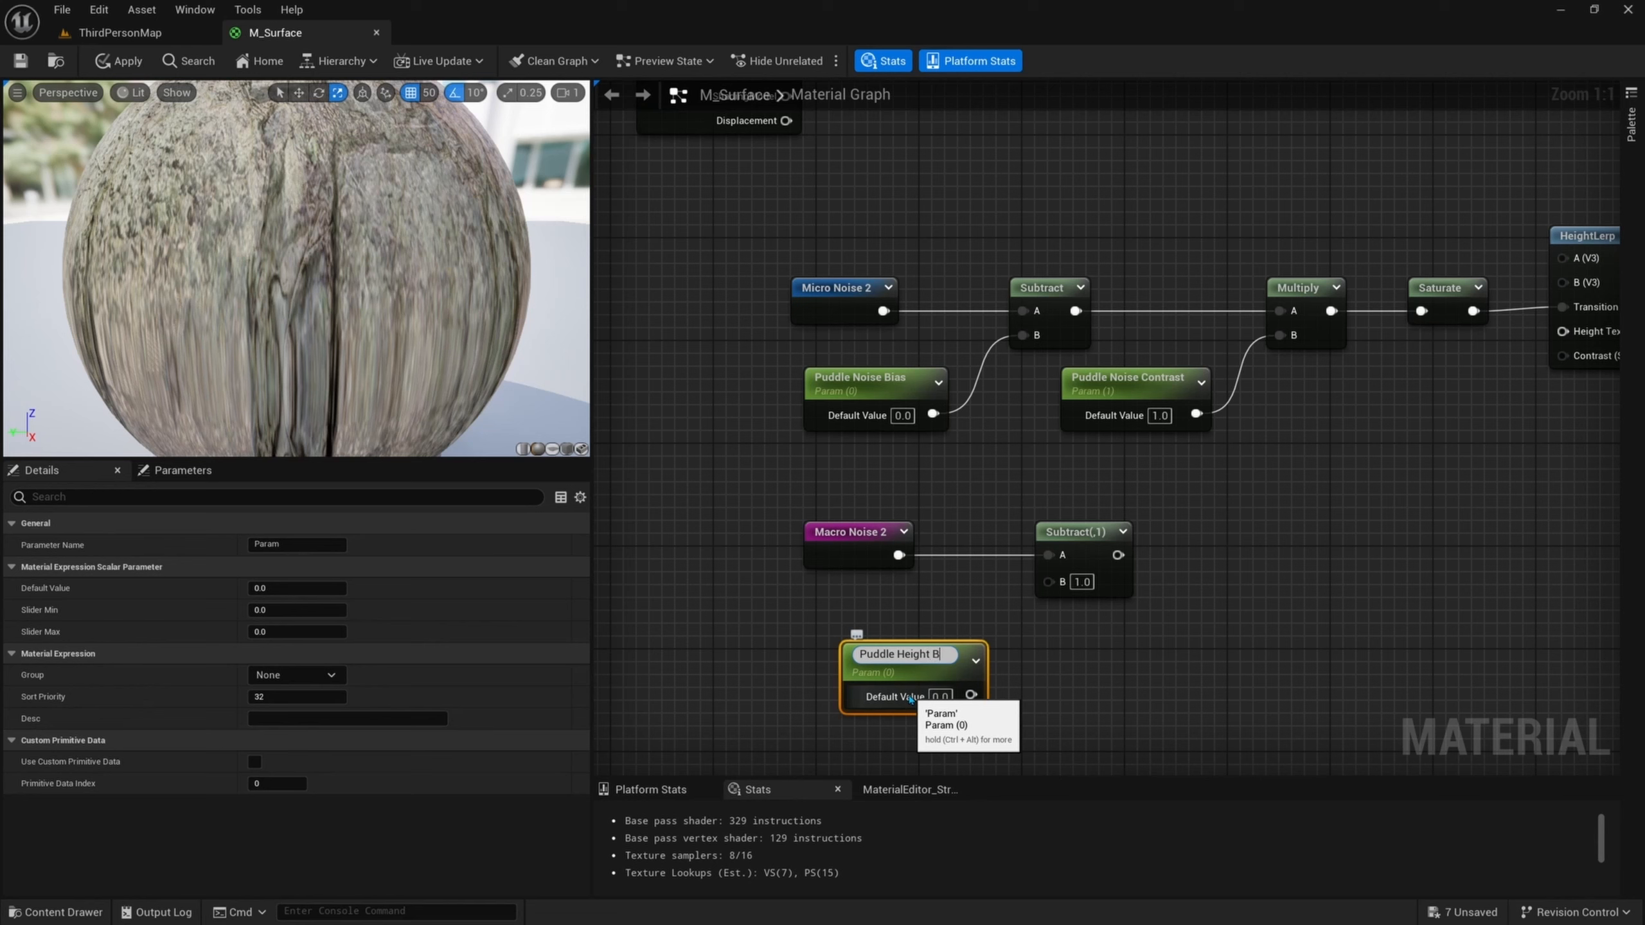
pyautogui.press('Return')
pyautogui.moveTo(904, 660); pyautogui.dragTo(868, 654)
pyautogui.press('Tab')
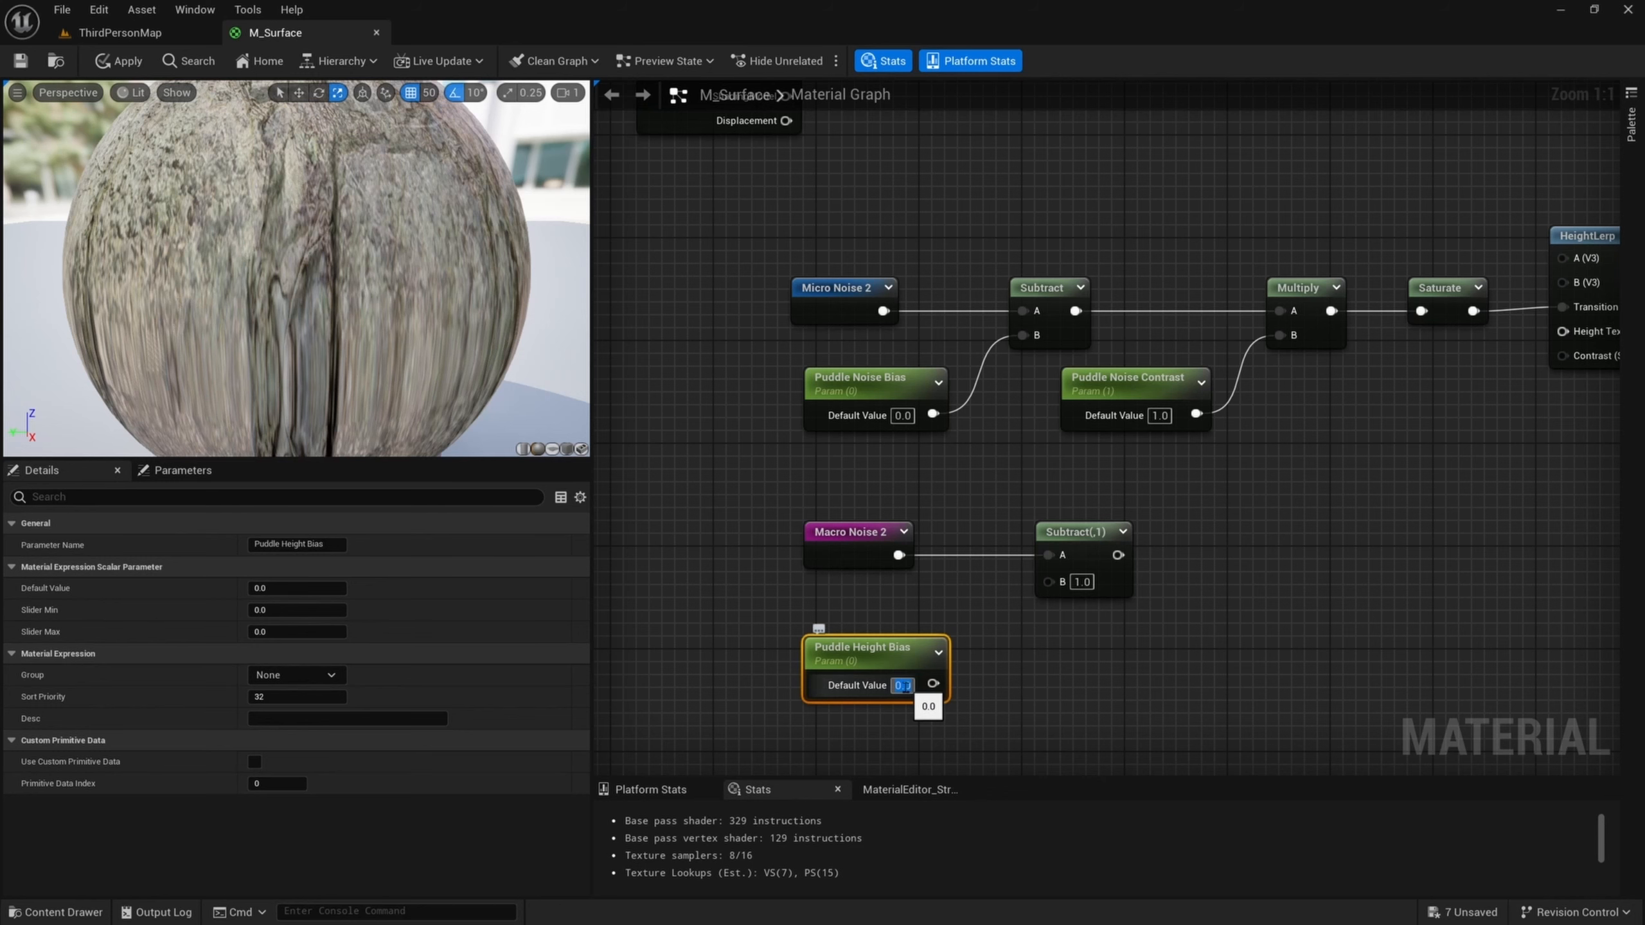
pyautogui.write('0.25')
pyautogui.press('Return')
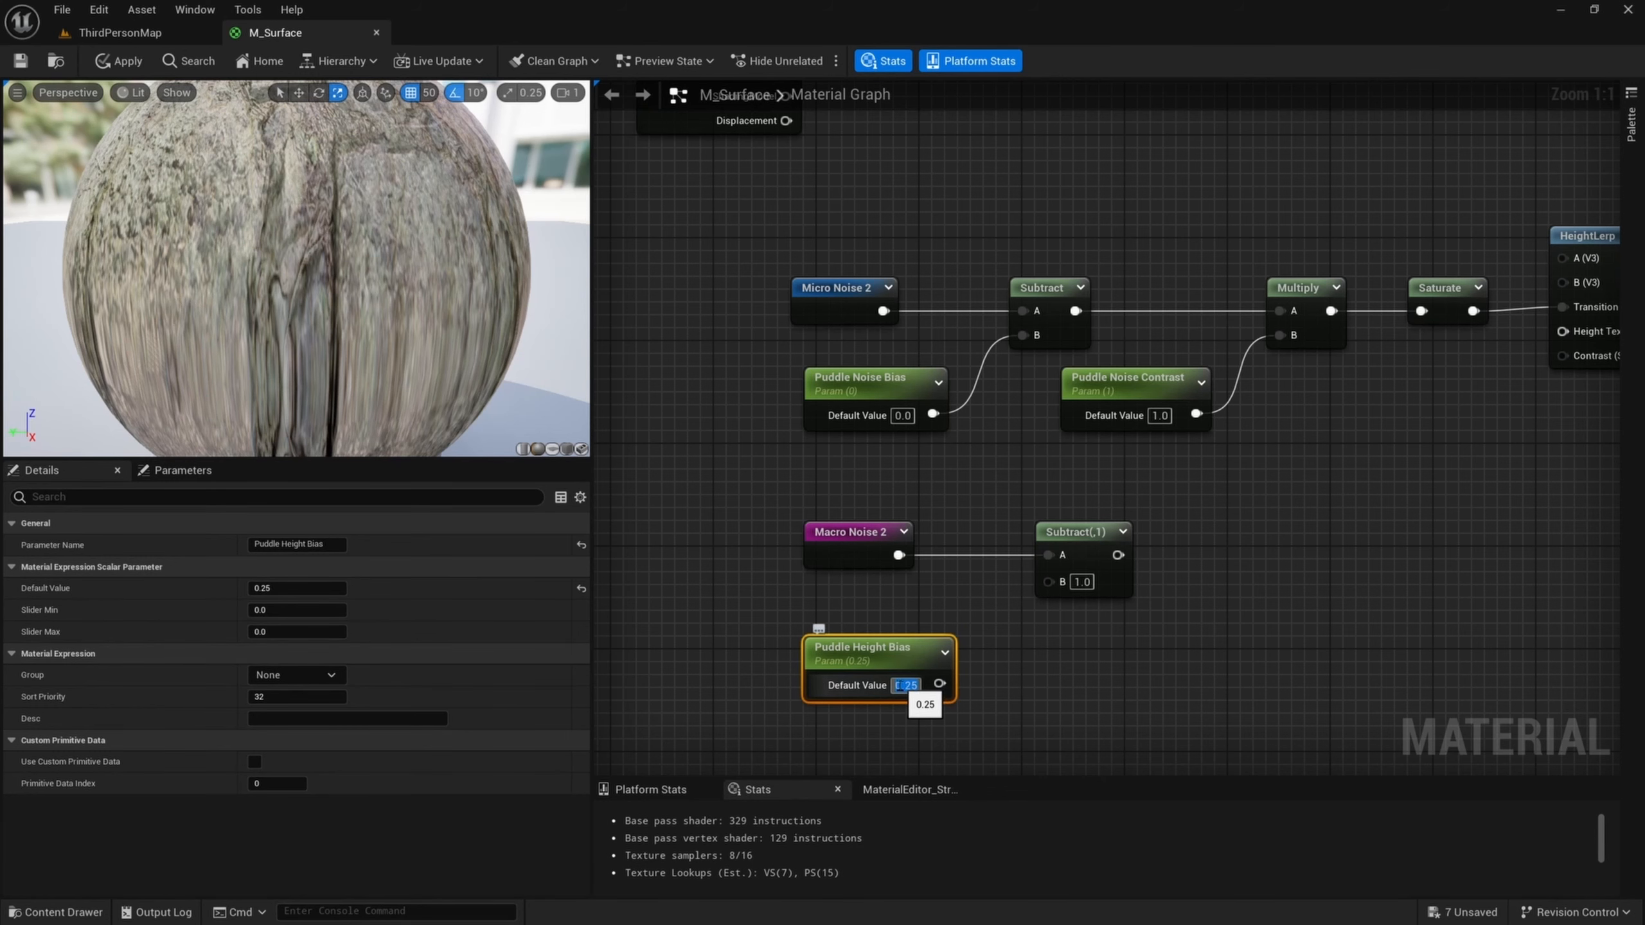
pyautogui.moveTo(939, 683); pyautogui.dragTo(1055, 586)
# - Feed the lower Subtract's output into the A input of a new Multiply node
pyautogui.moveTo(1172, 605); pyautogui.dragTo(1056, 612, button='right')
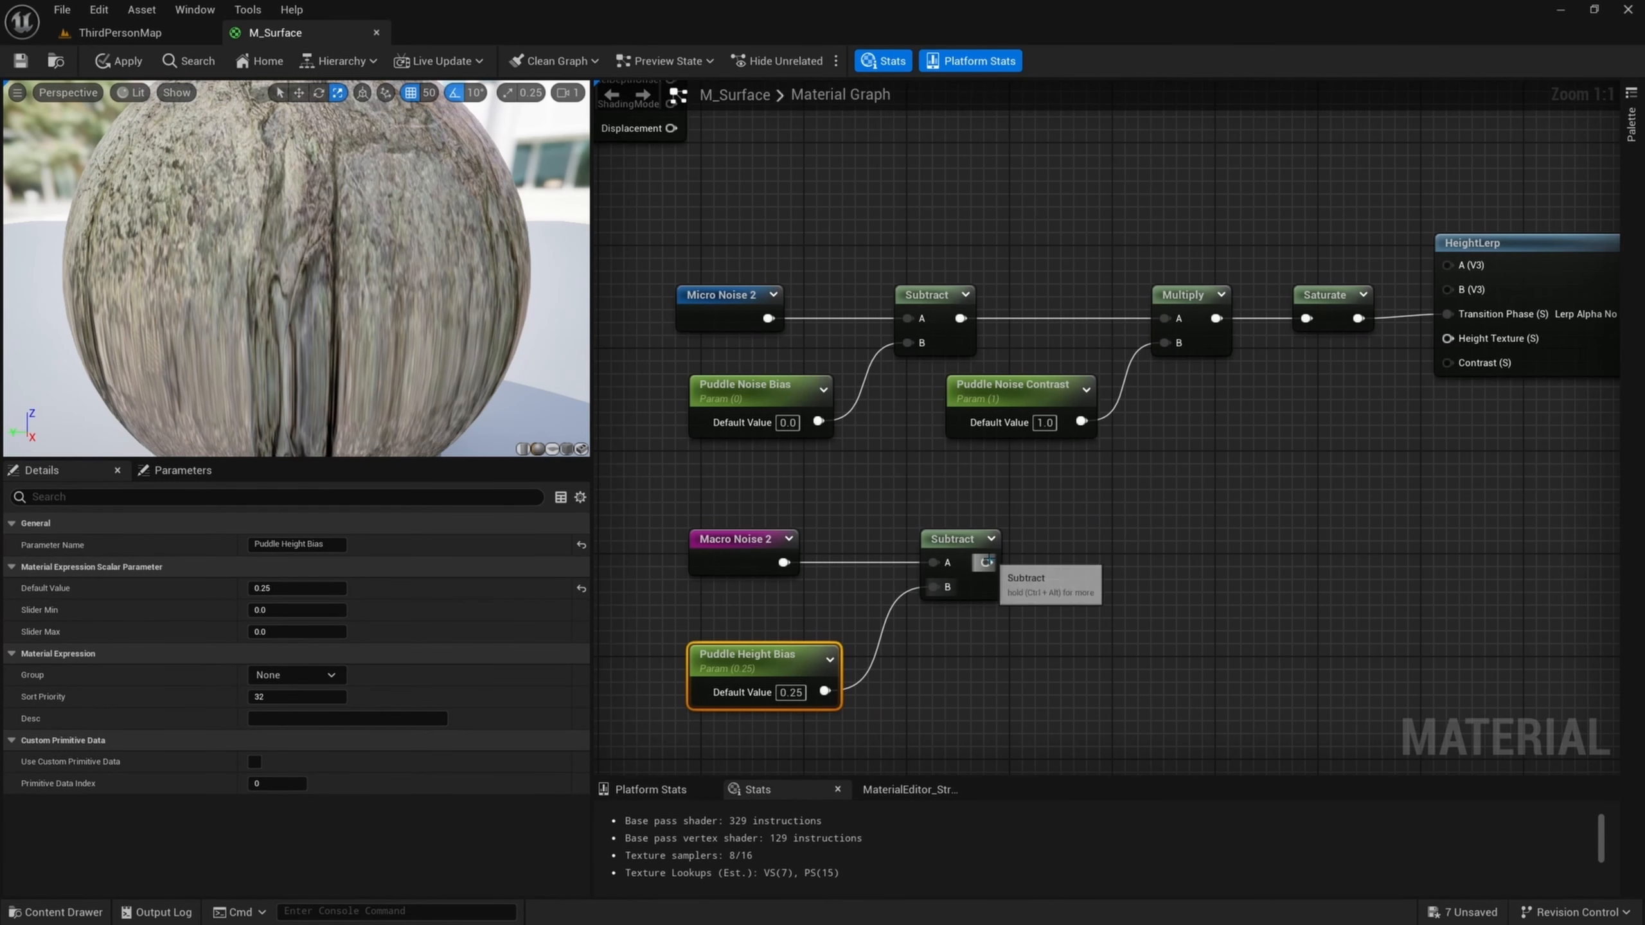
pyautogui.moveTo(984, 562); pyautogui.dragTo(1111, 561)
pyautogui.write('mult')
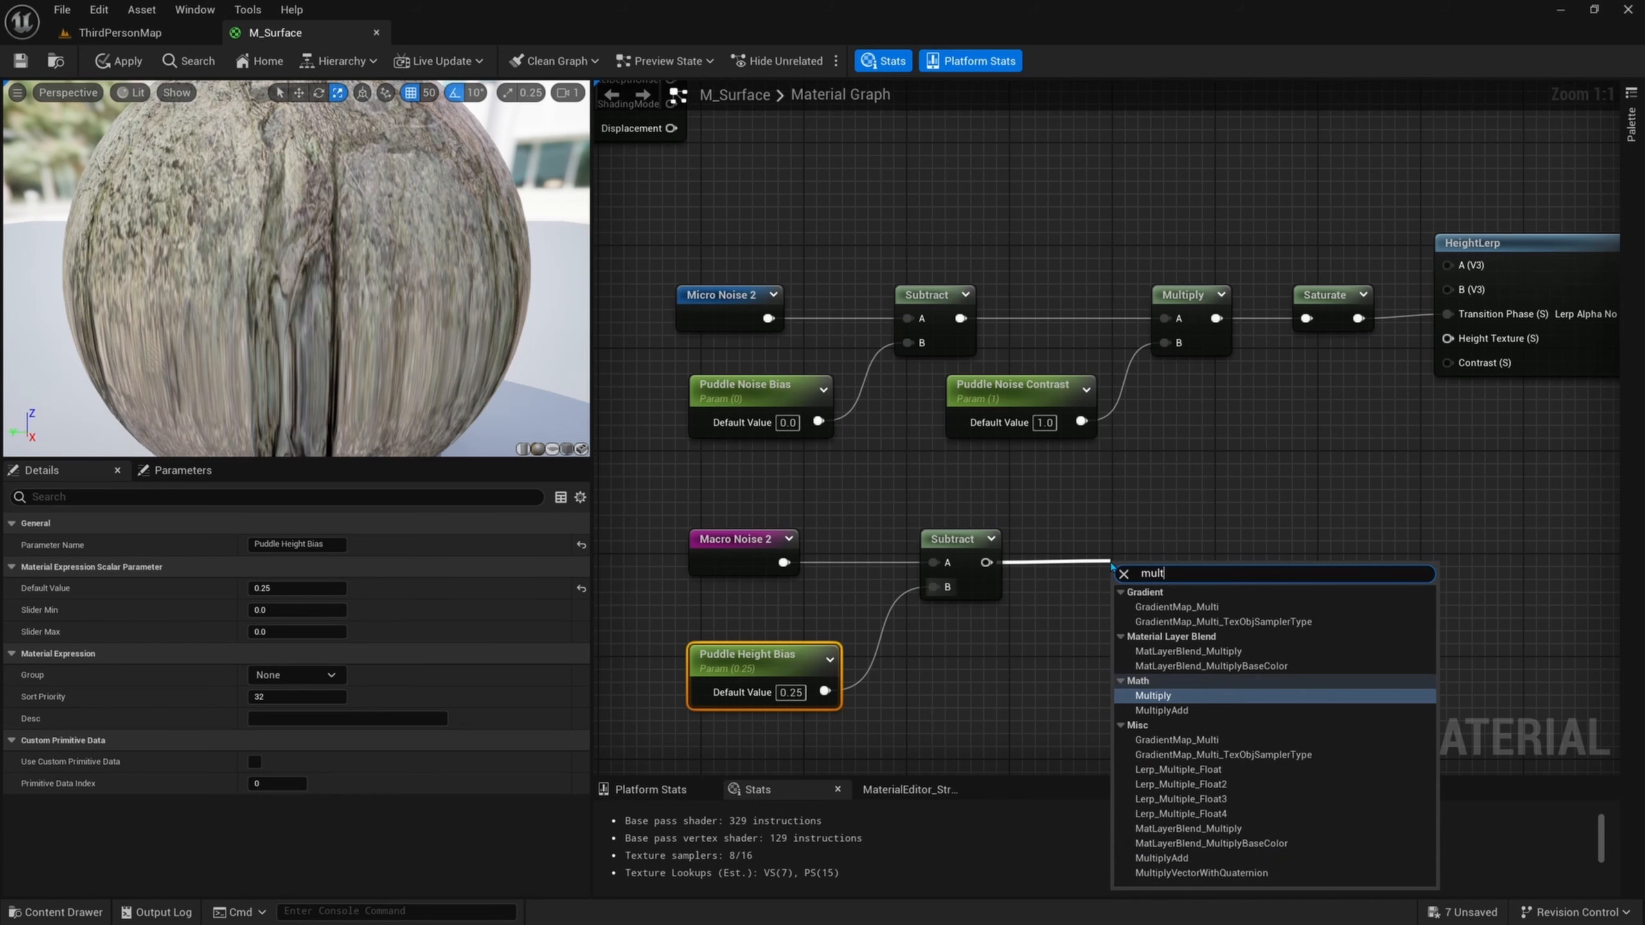
pyautogui.press('Return')
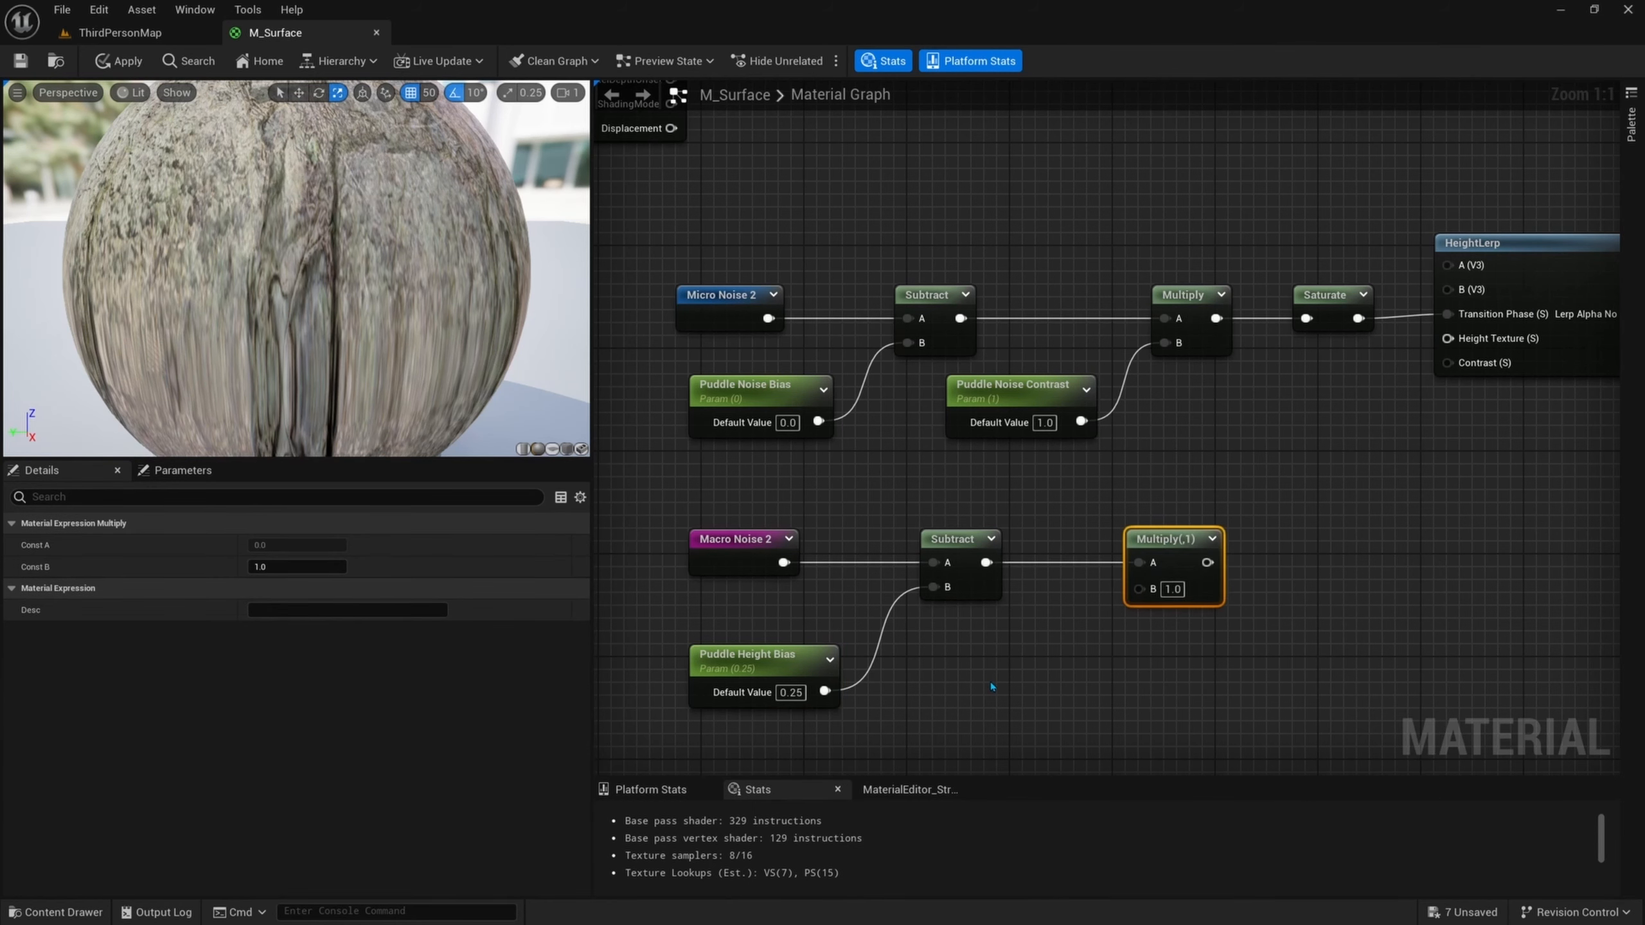
# - Duplicate Puddle Height Bias beside the original, rename the copy Puddle Height Contrast and set its default value to 1
pyautogui.click(744, 662)
pyautogui.hotkey('ctrl', 'd')
pyautogui.moveTo(989, 670); pyautogui.dragTo(989, 657)
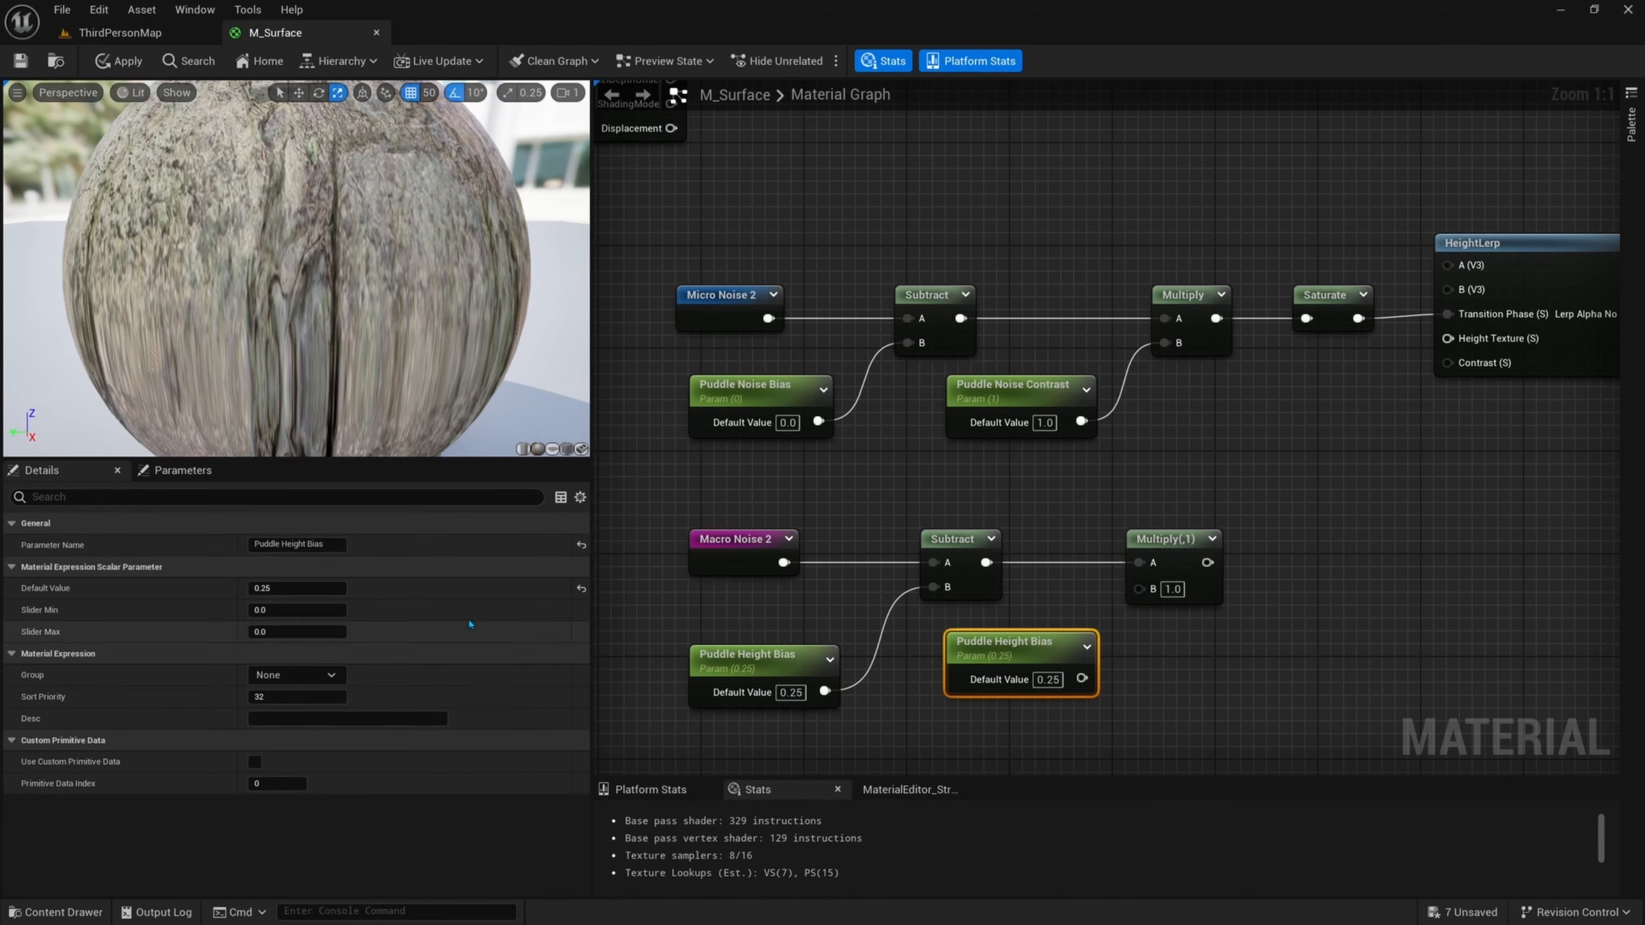
pyautogui.doubleClick(316, 544)
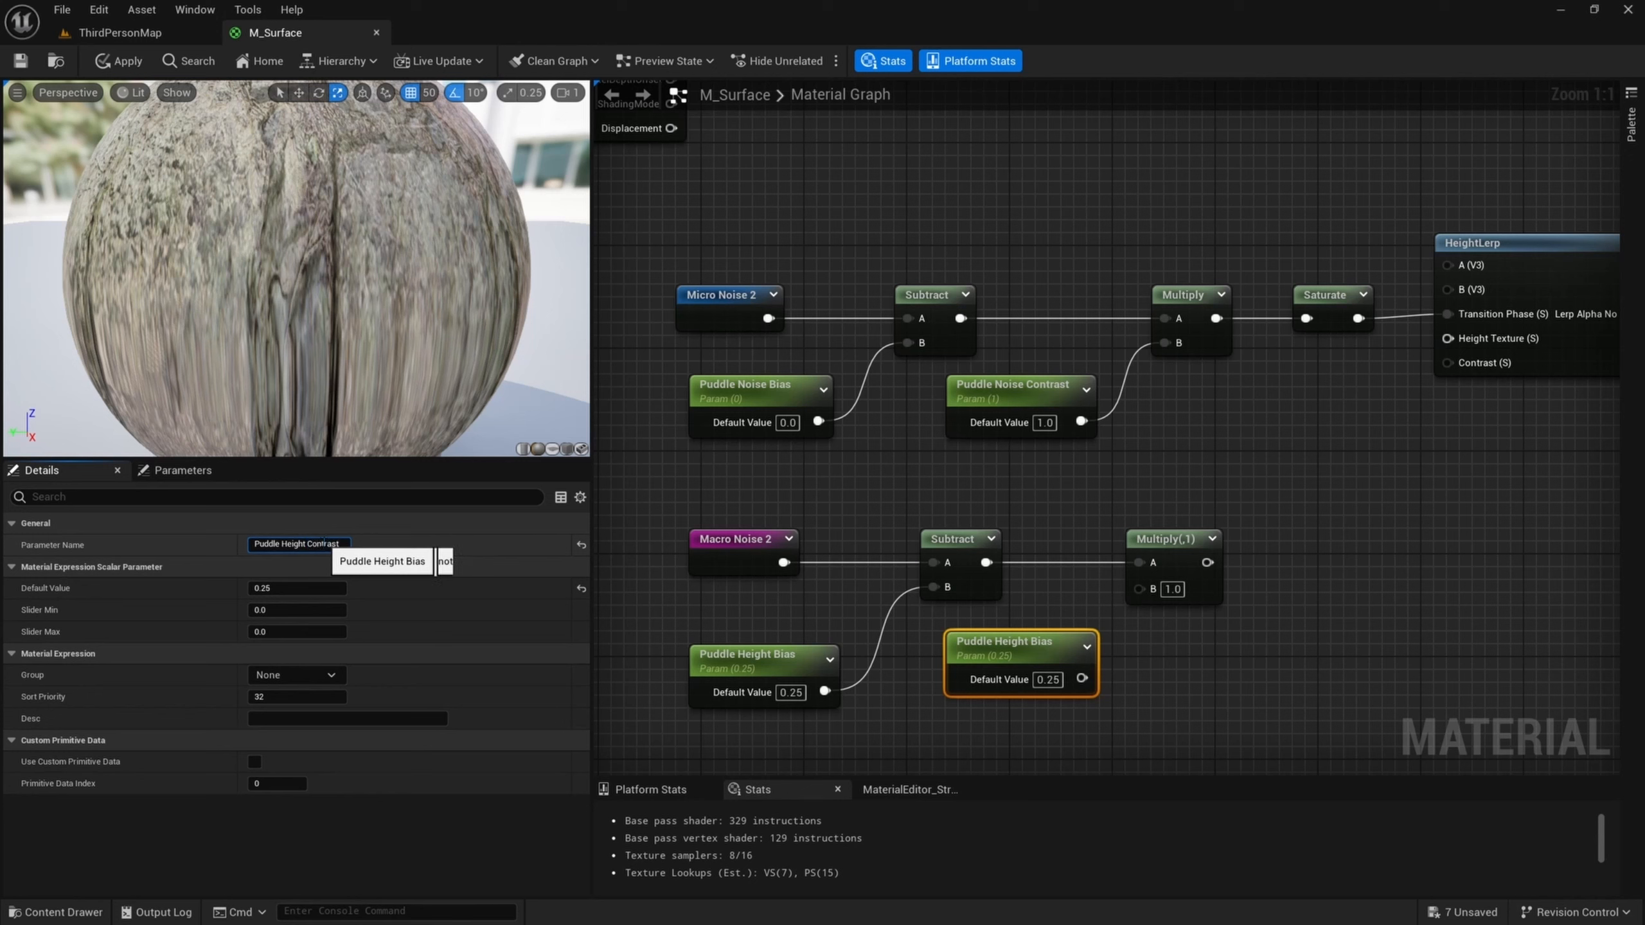
pyautogui.press('Return')
pyautogui.moveTo(1036, 645); pyautogui.dragTo(1023, 659)
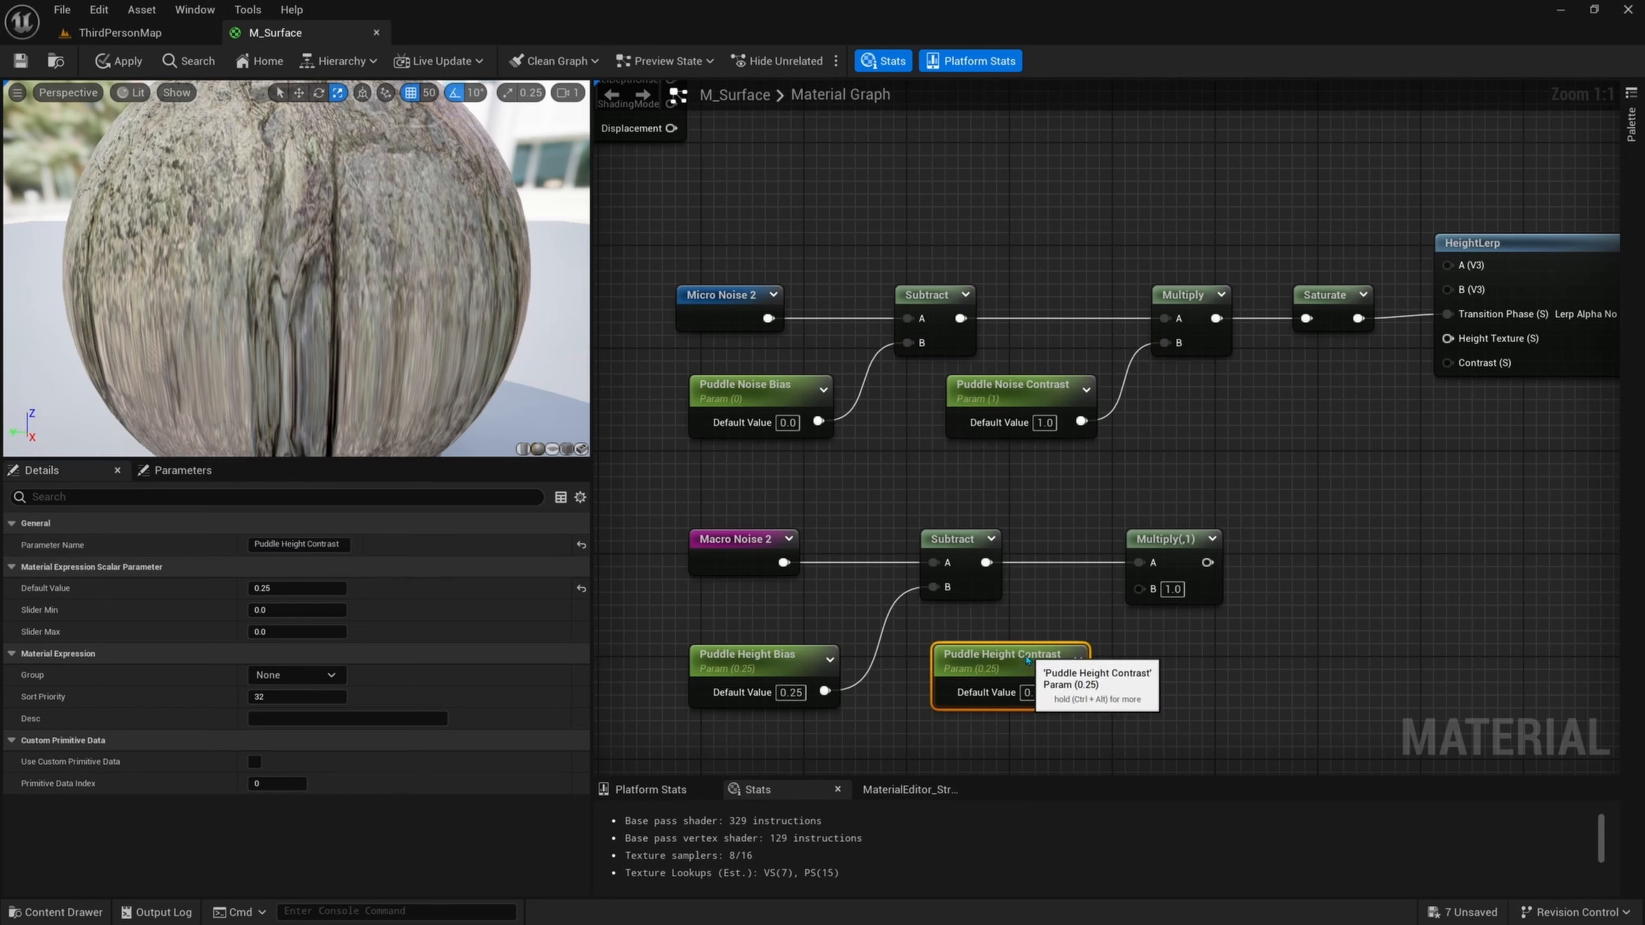
pyautogui.click(1026, 691)
pyautogui.write('1')
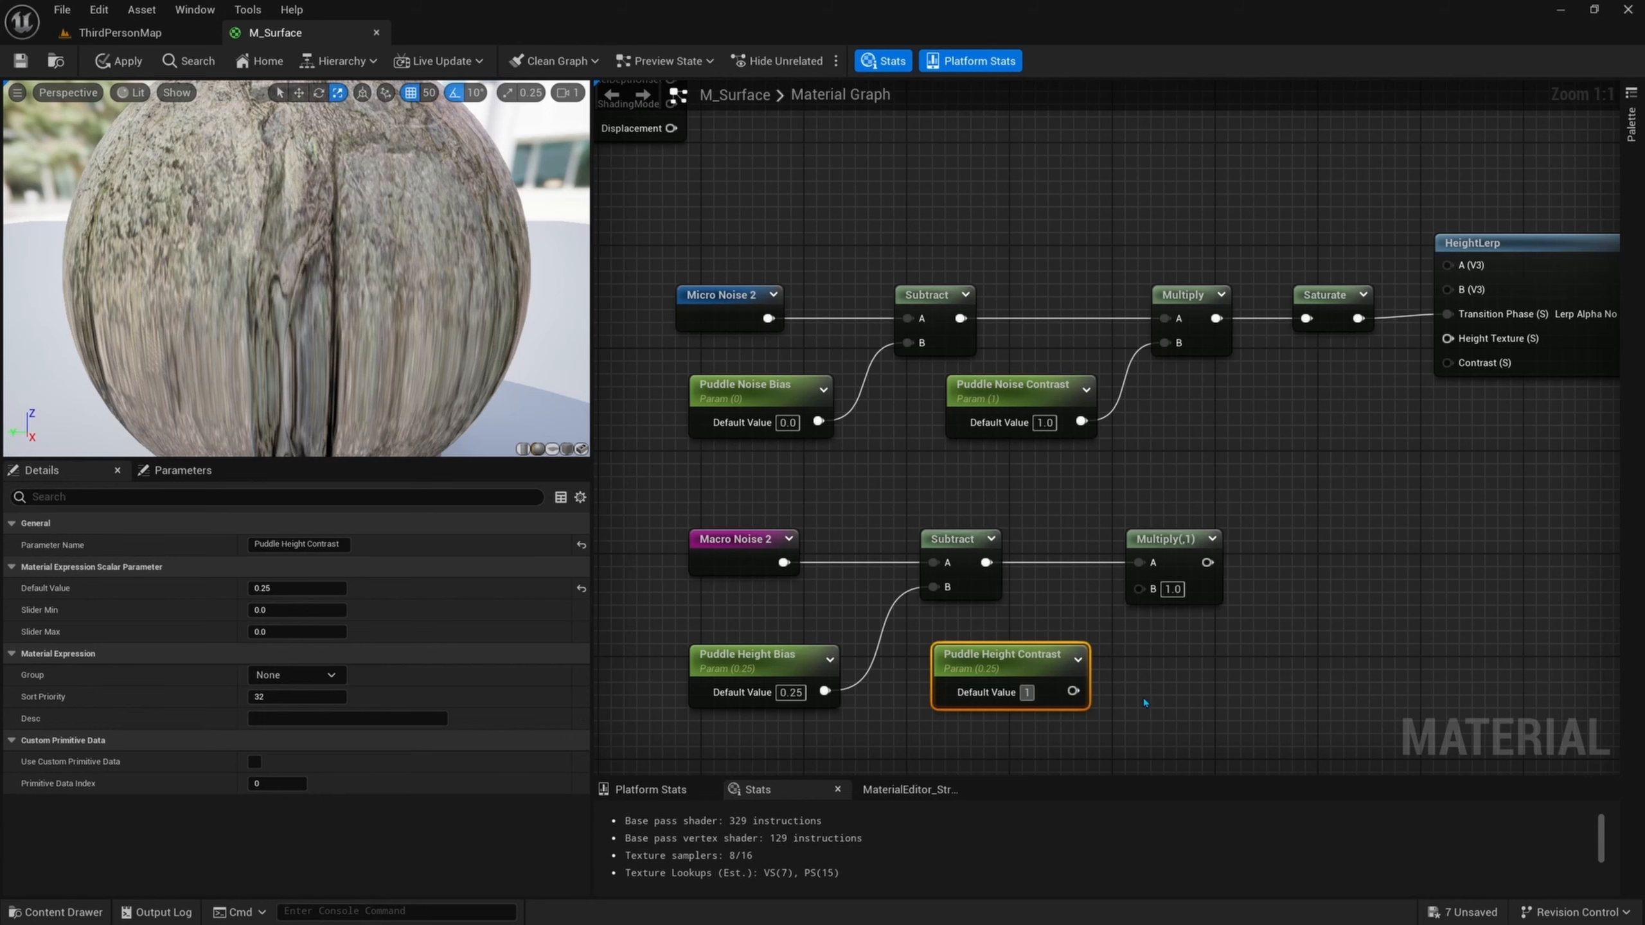
pyautogui.moveTo(1177, 690); pyautogui.dragTo(1234, 688, button='right')
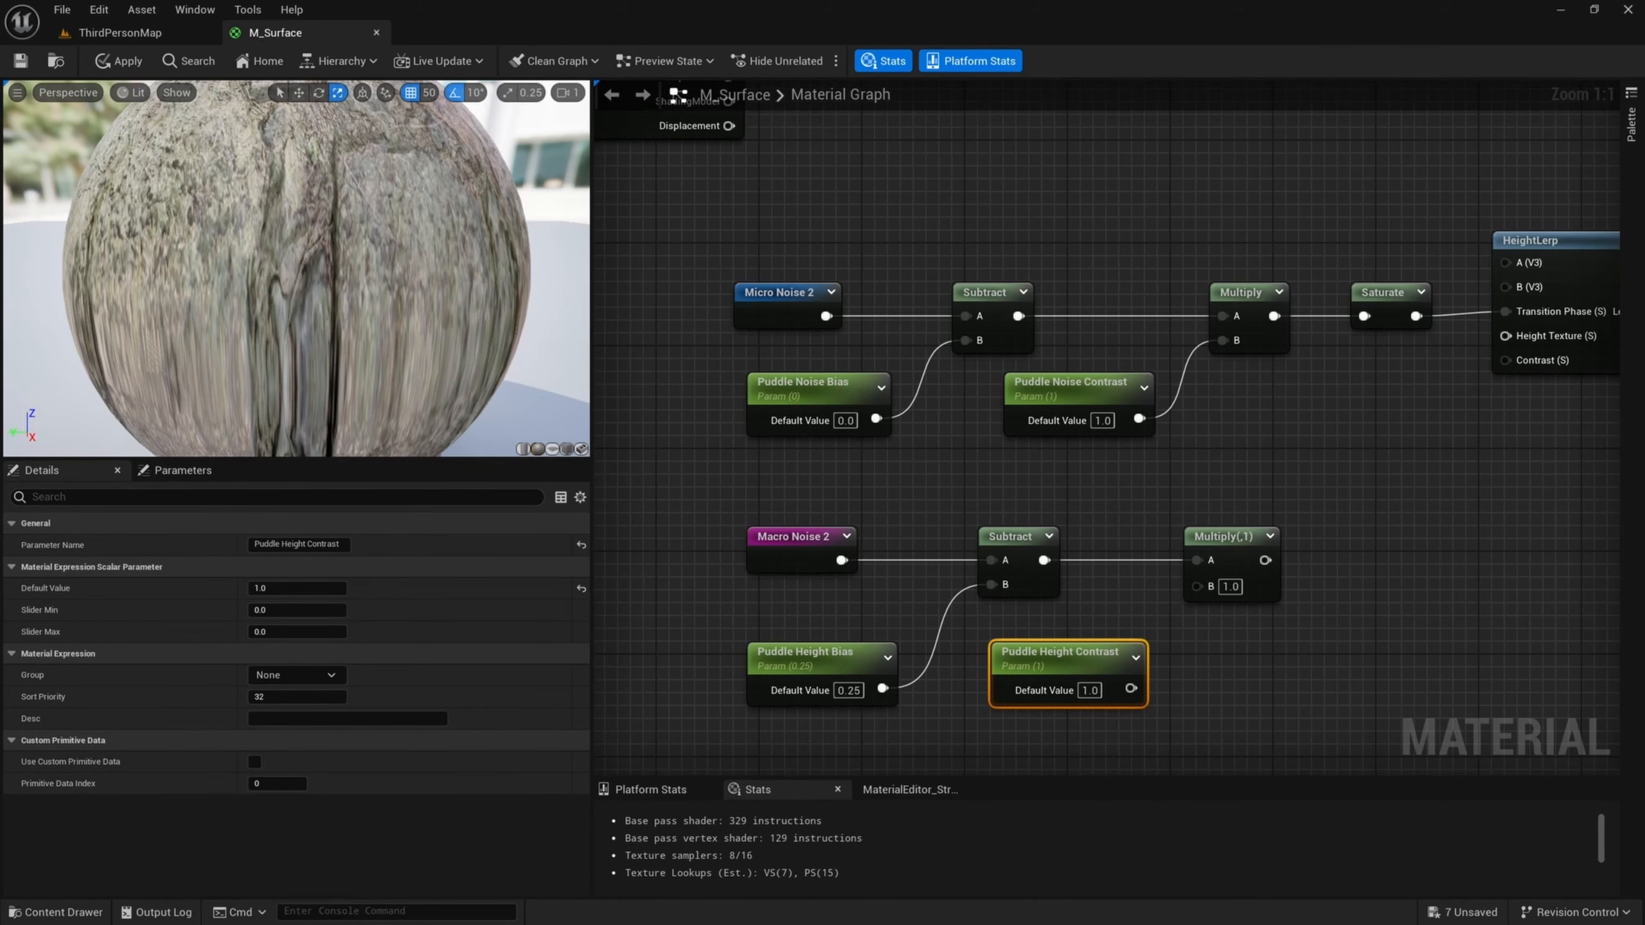
# - Assign the Puddle Height Bias and Puddle Height Contrast parameters to the existing Puddle Height group
pyautogui.keyDown('ctrl'); pyautogui.click(787, 687); pyautogui.keyUp('ctrl')
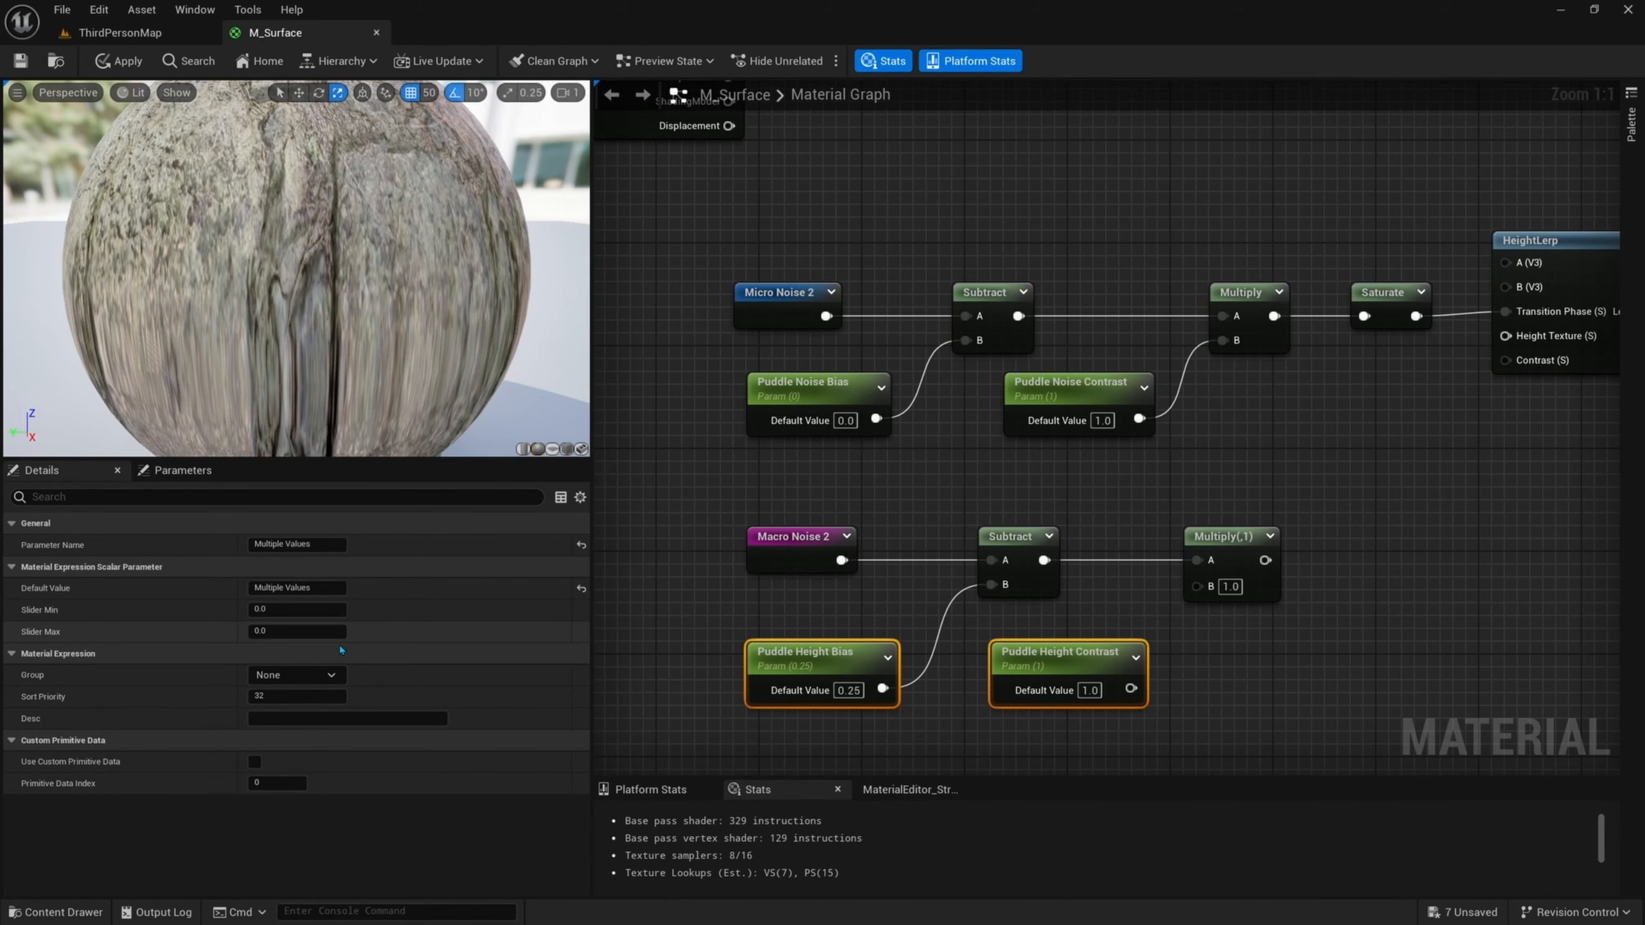
pyautogui.click(296, 675)
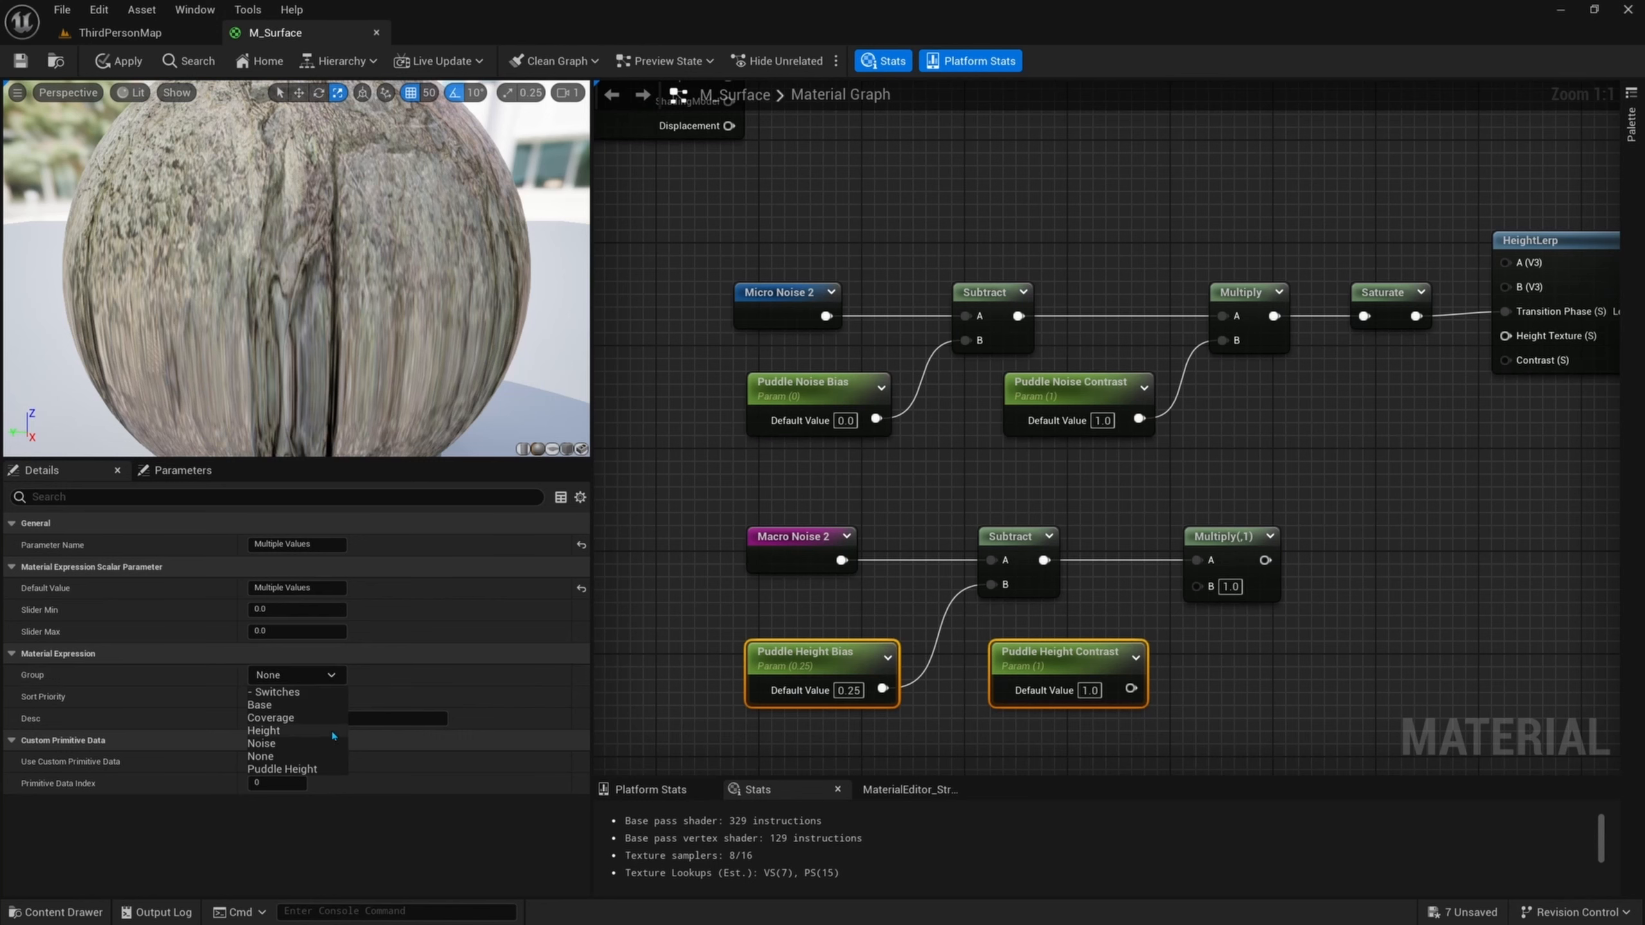
pyautogui.click(301, 761)
pyautogui.moveTo(1205, 702); pyautogui.dragTo(816, 678)
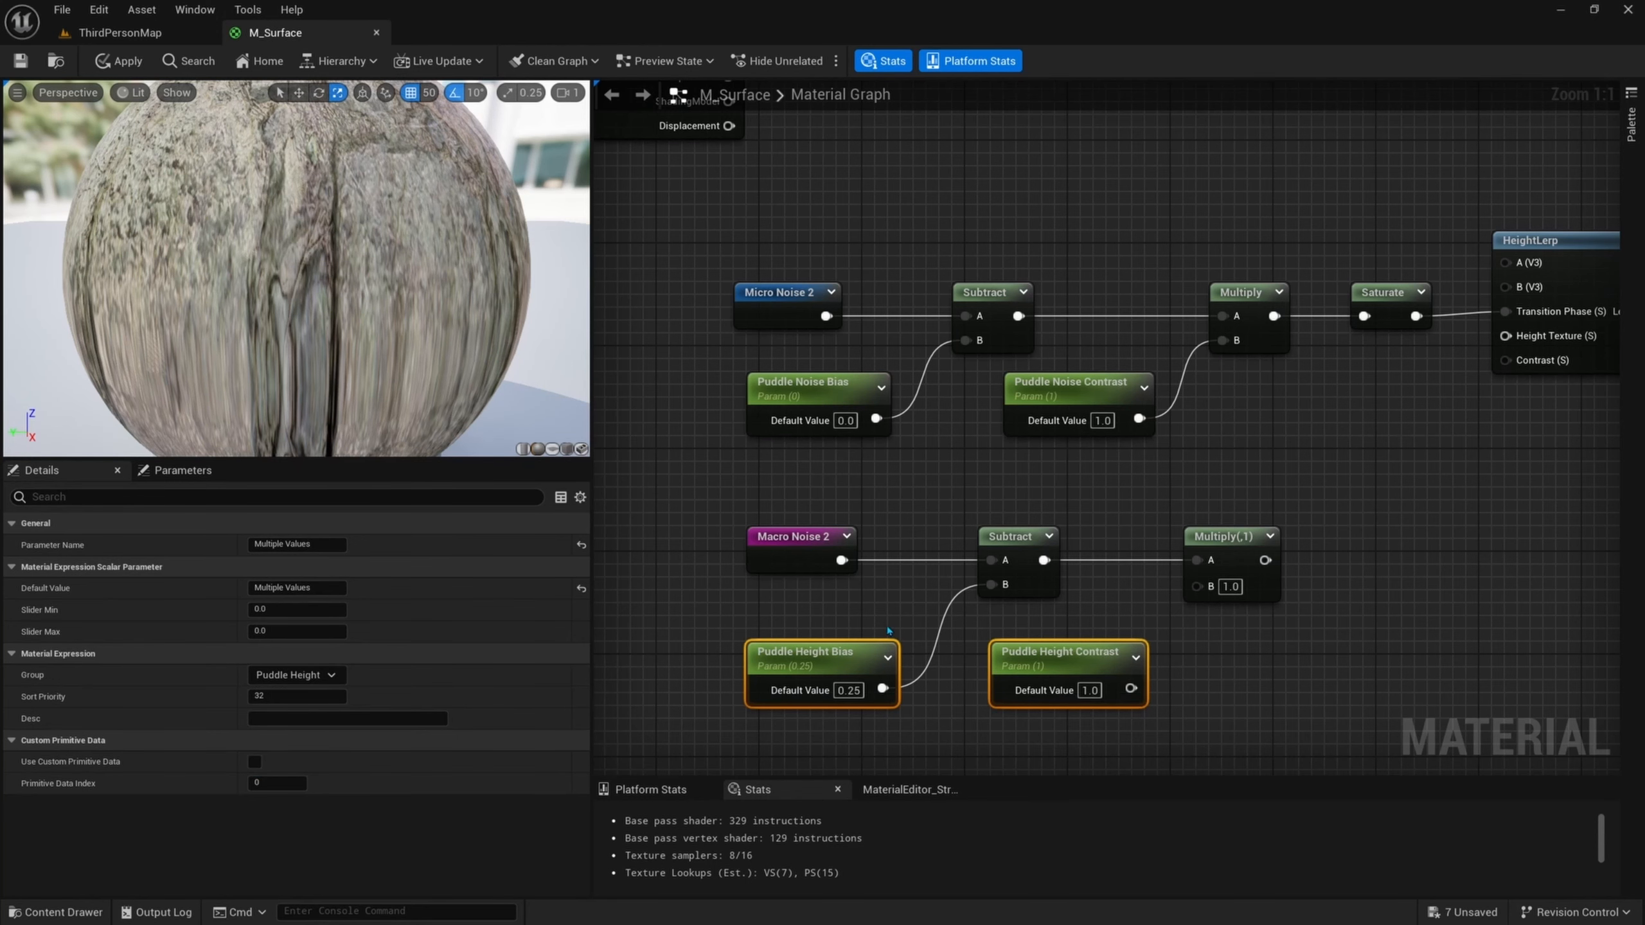
pyautogui.moveTo(1150, 476); pyautogui.dragTo(754, 411)
pyautogui.moveTo(1164, 646); pyautogui.dragTo(806, 661)
pyautogui.moveTo(1270, 549); pyautogui.dragTo(1182, 527, button='right')
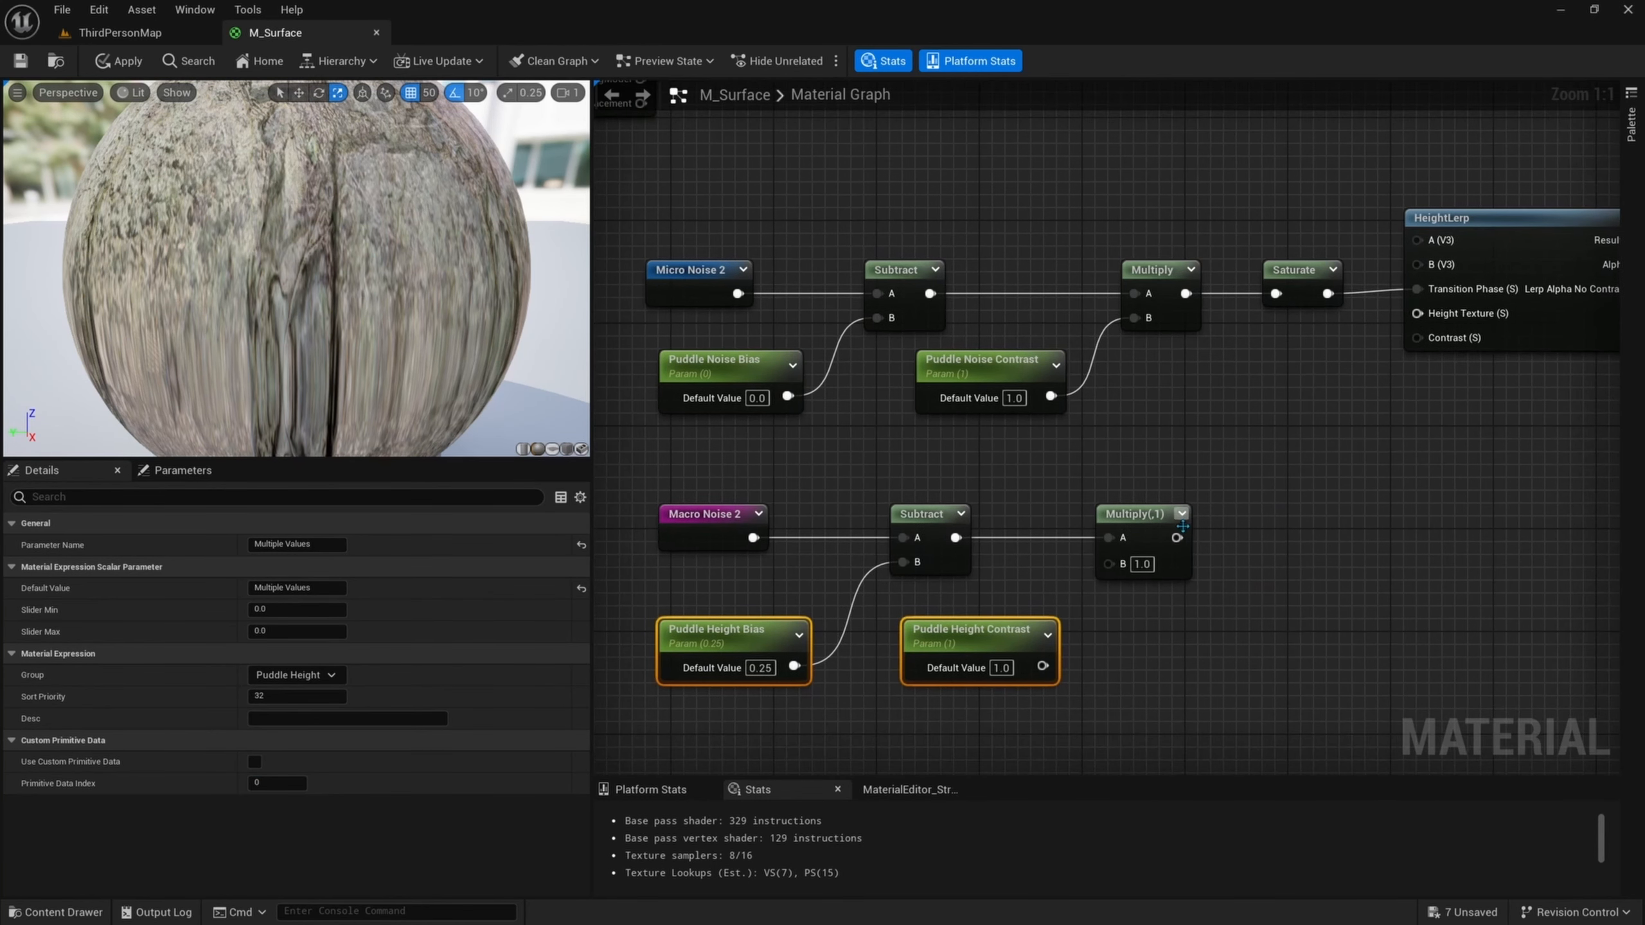
# - Connect Puddle Height Contrast to the lower Multiply's B input and feed that Multiply's output into a new Add node
pyautogui.moveTo(1053, 664); pyautogui.dragTo(1108, 563)
pyautogui.moveTo(1111, 460); pyautogui.dragTo(1143, 481, button='right')
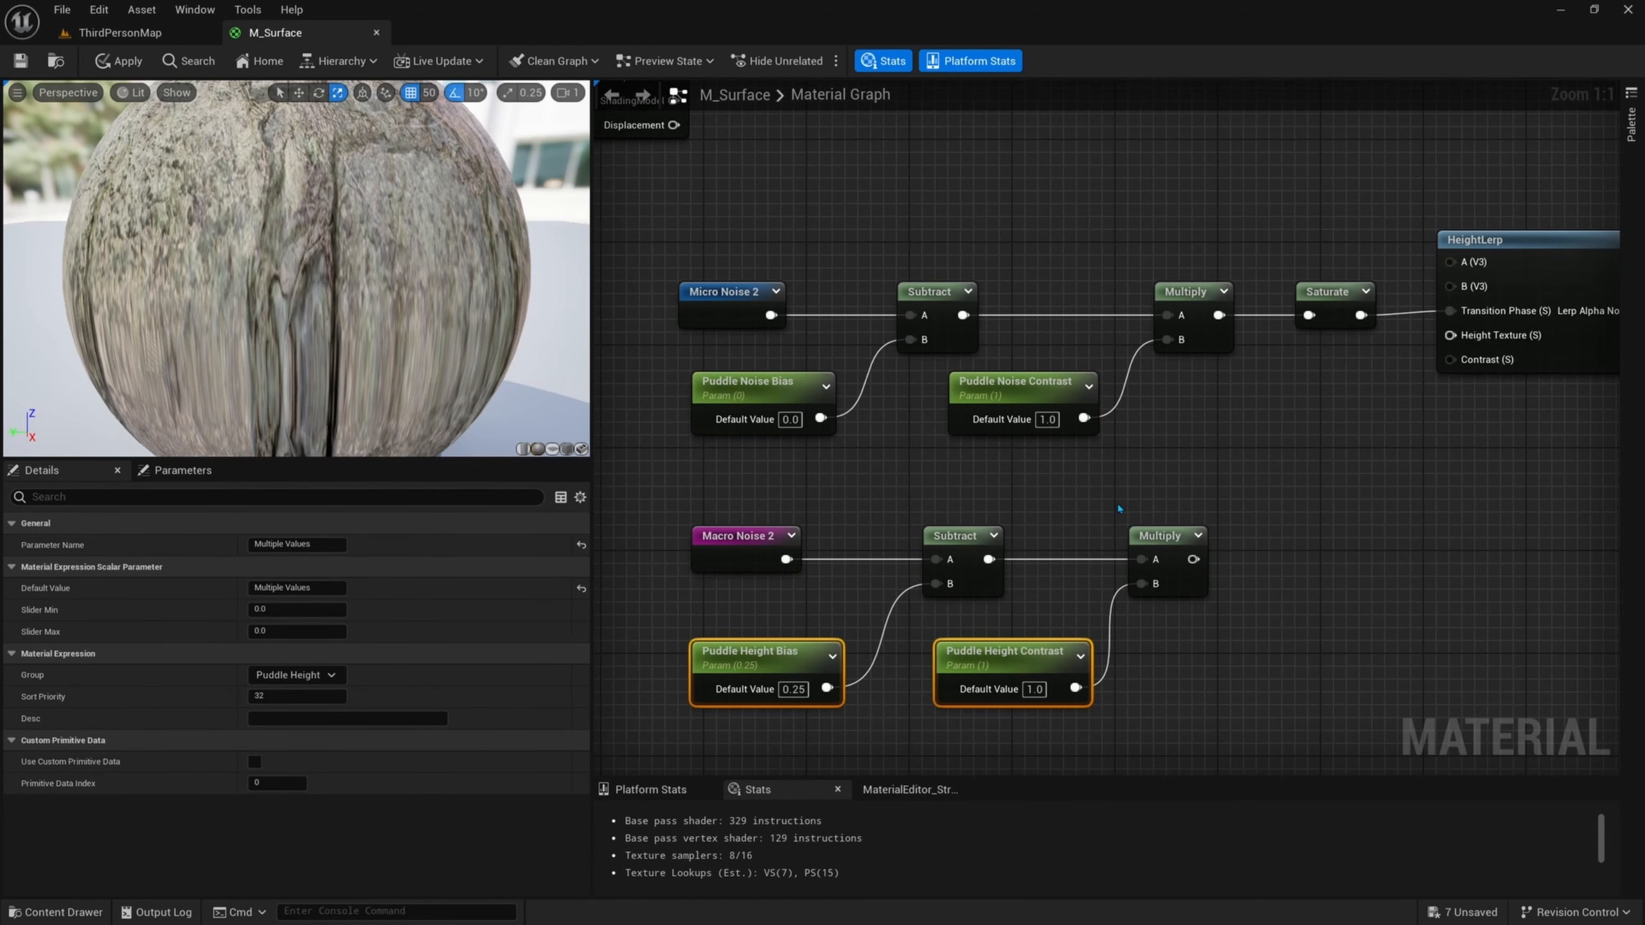
pyautogui.moveTo(1199, 525); pyautogui.dragTo(1136, 579, button='right')
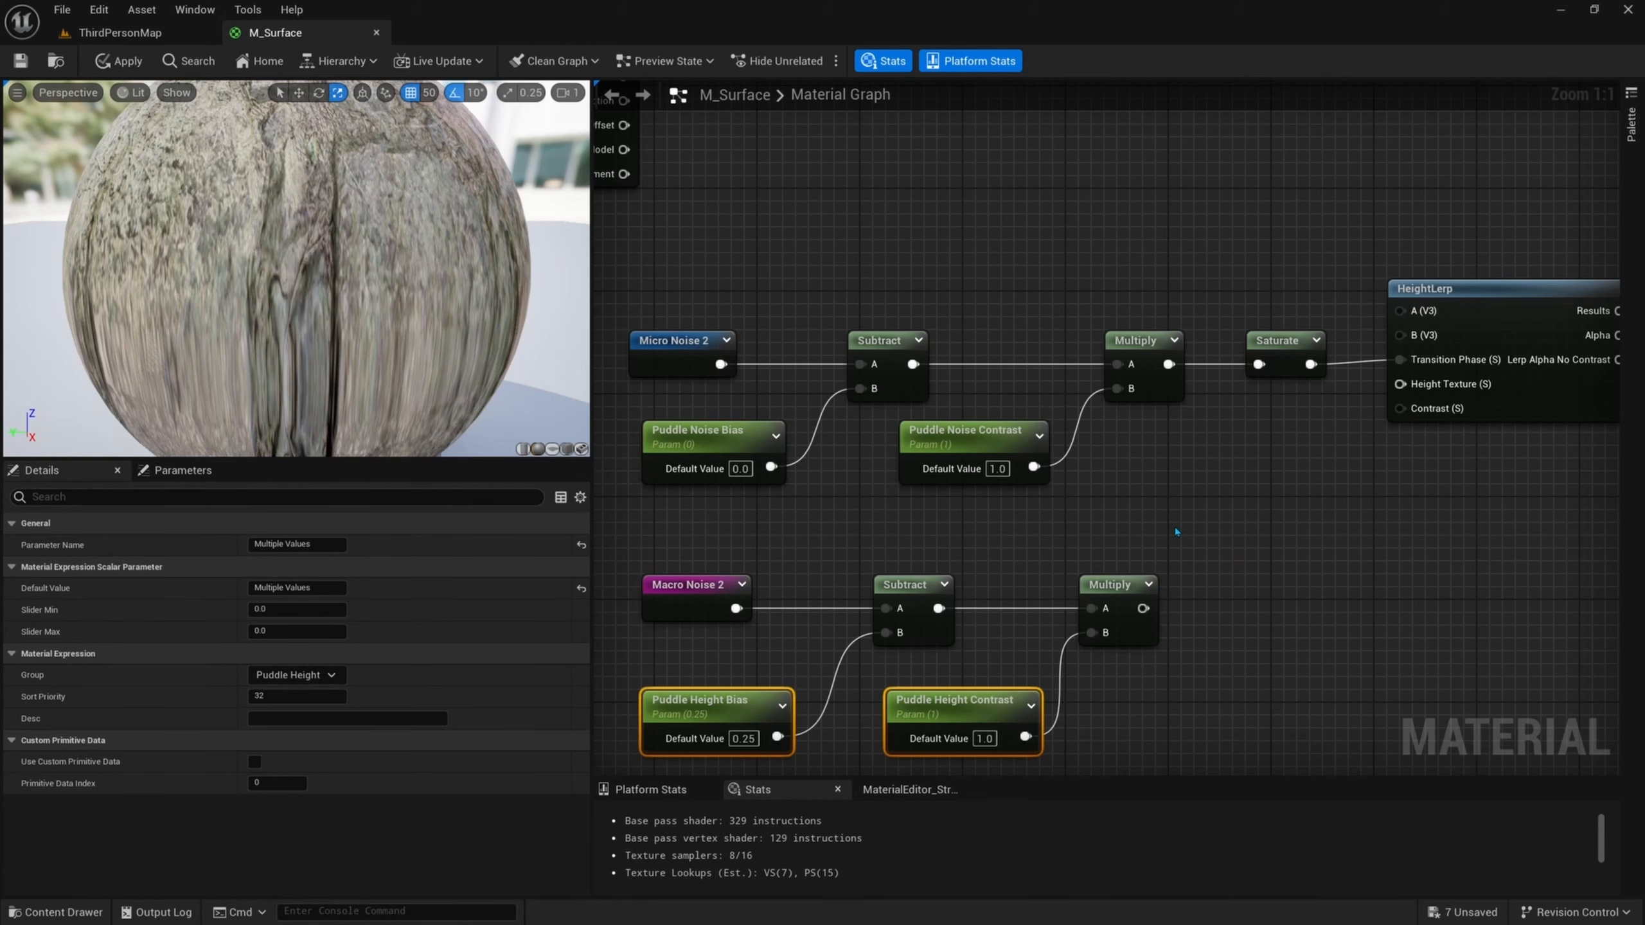
pyautogui.moveTo(1177, 531); pyautogui.dragTo(1147, 538, button='right')
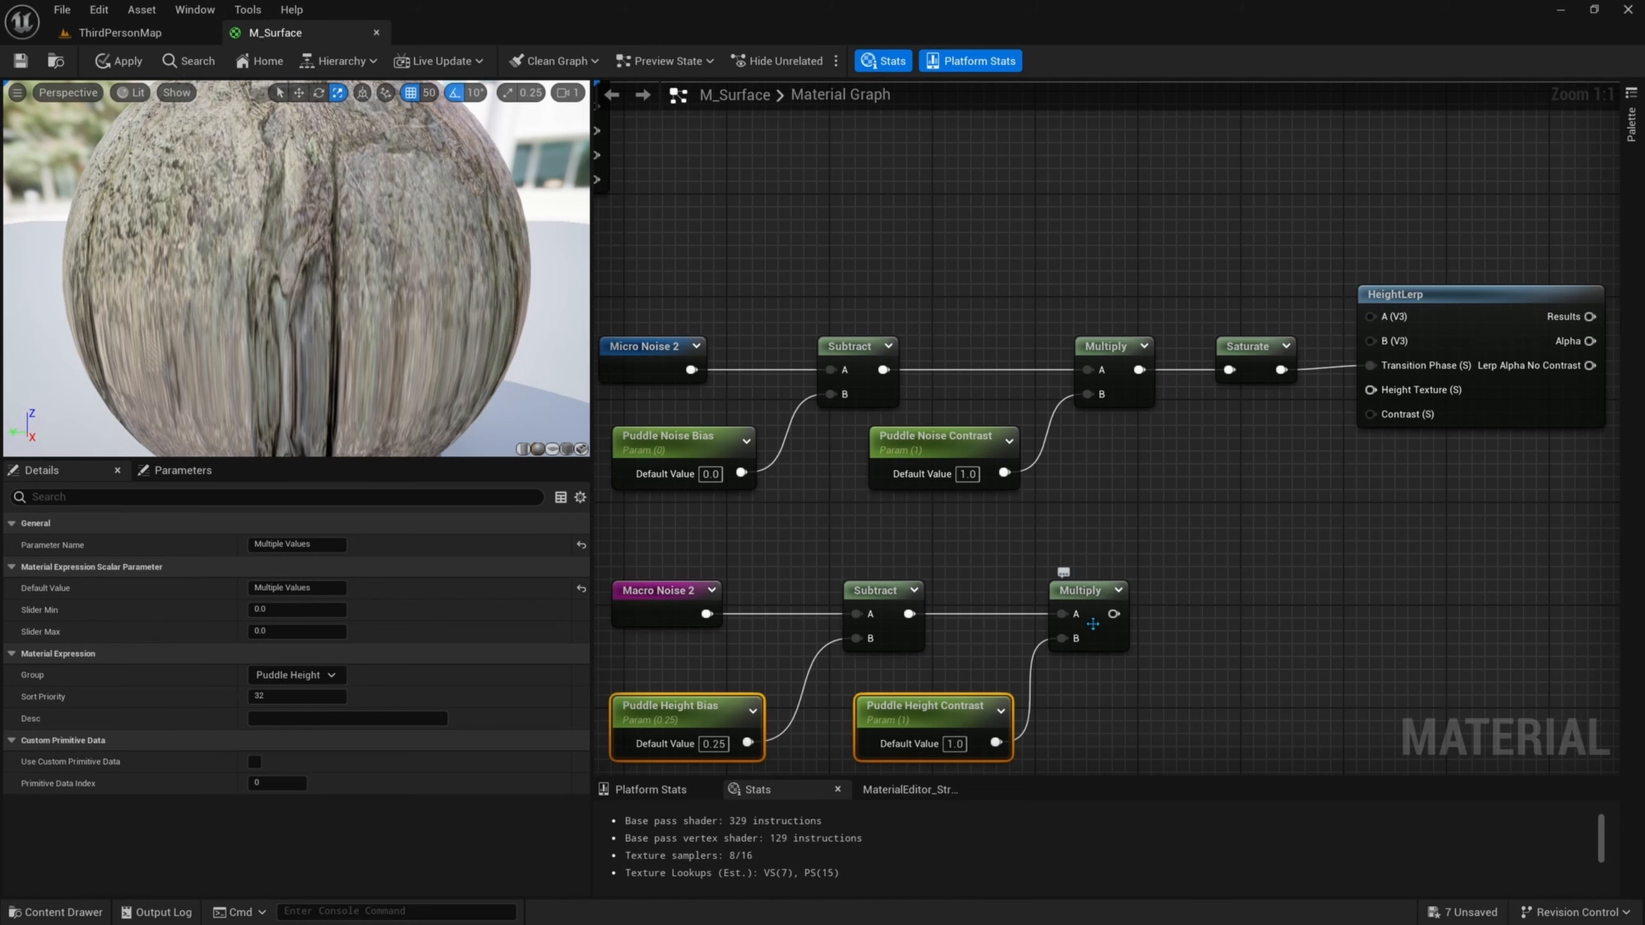
pyautogui.moveTo(1113, 614); pyautogui.dragTo(1237, 599)
pyautogui.write('add')
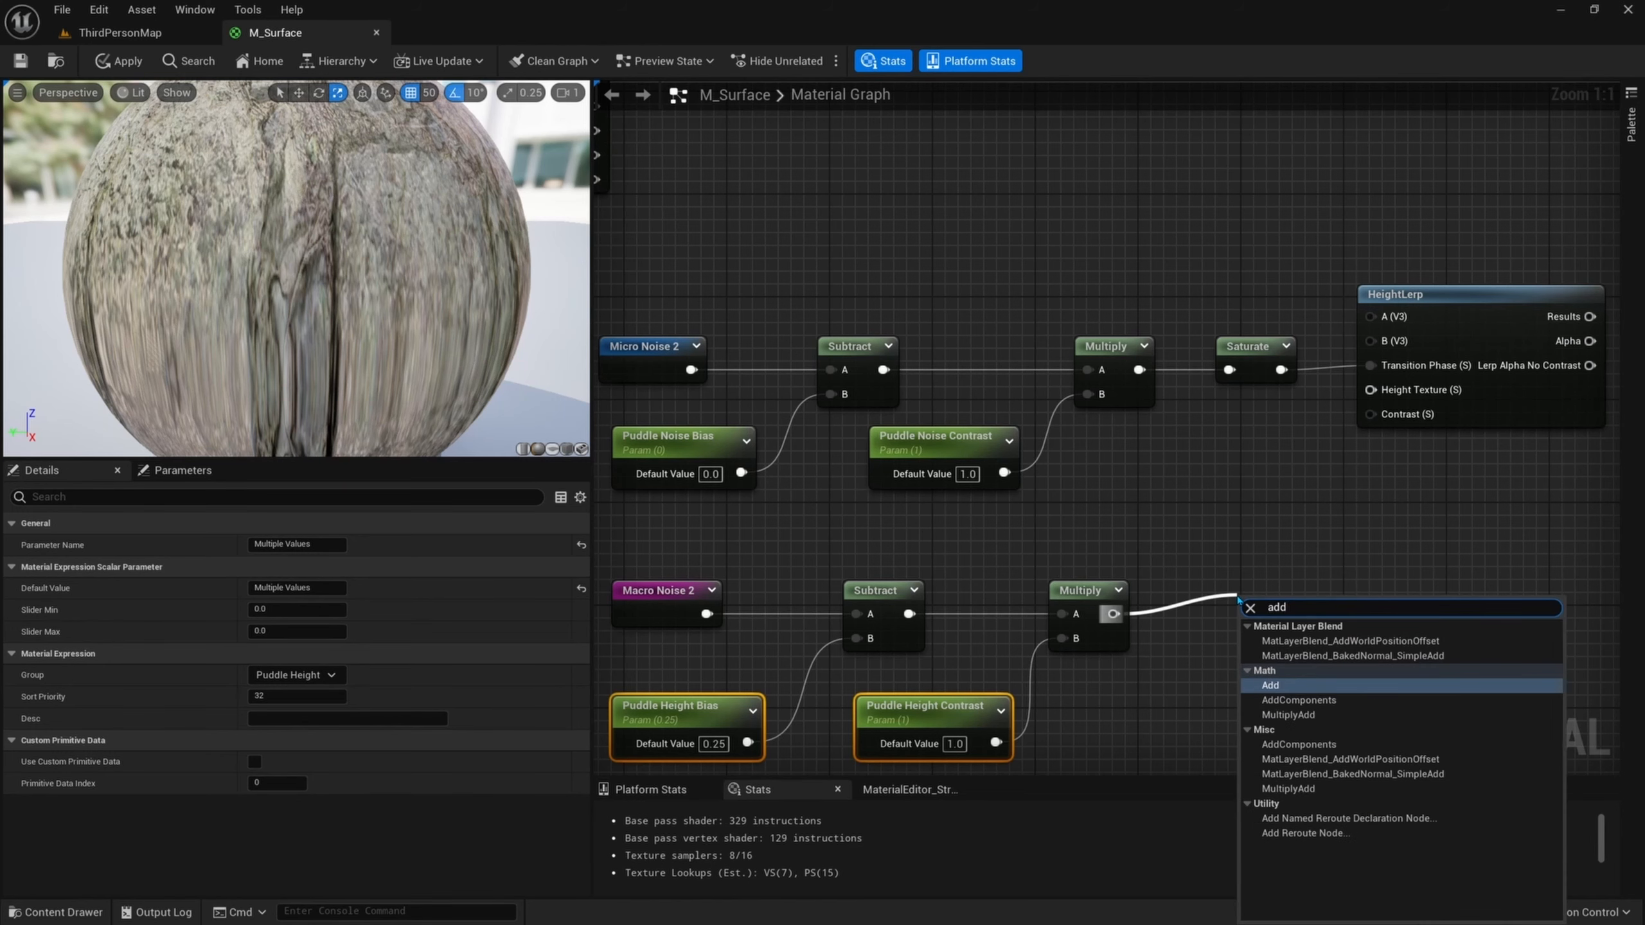
pyautogui.press('Return')
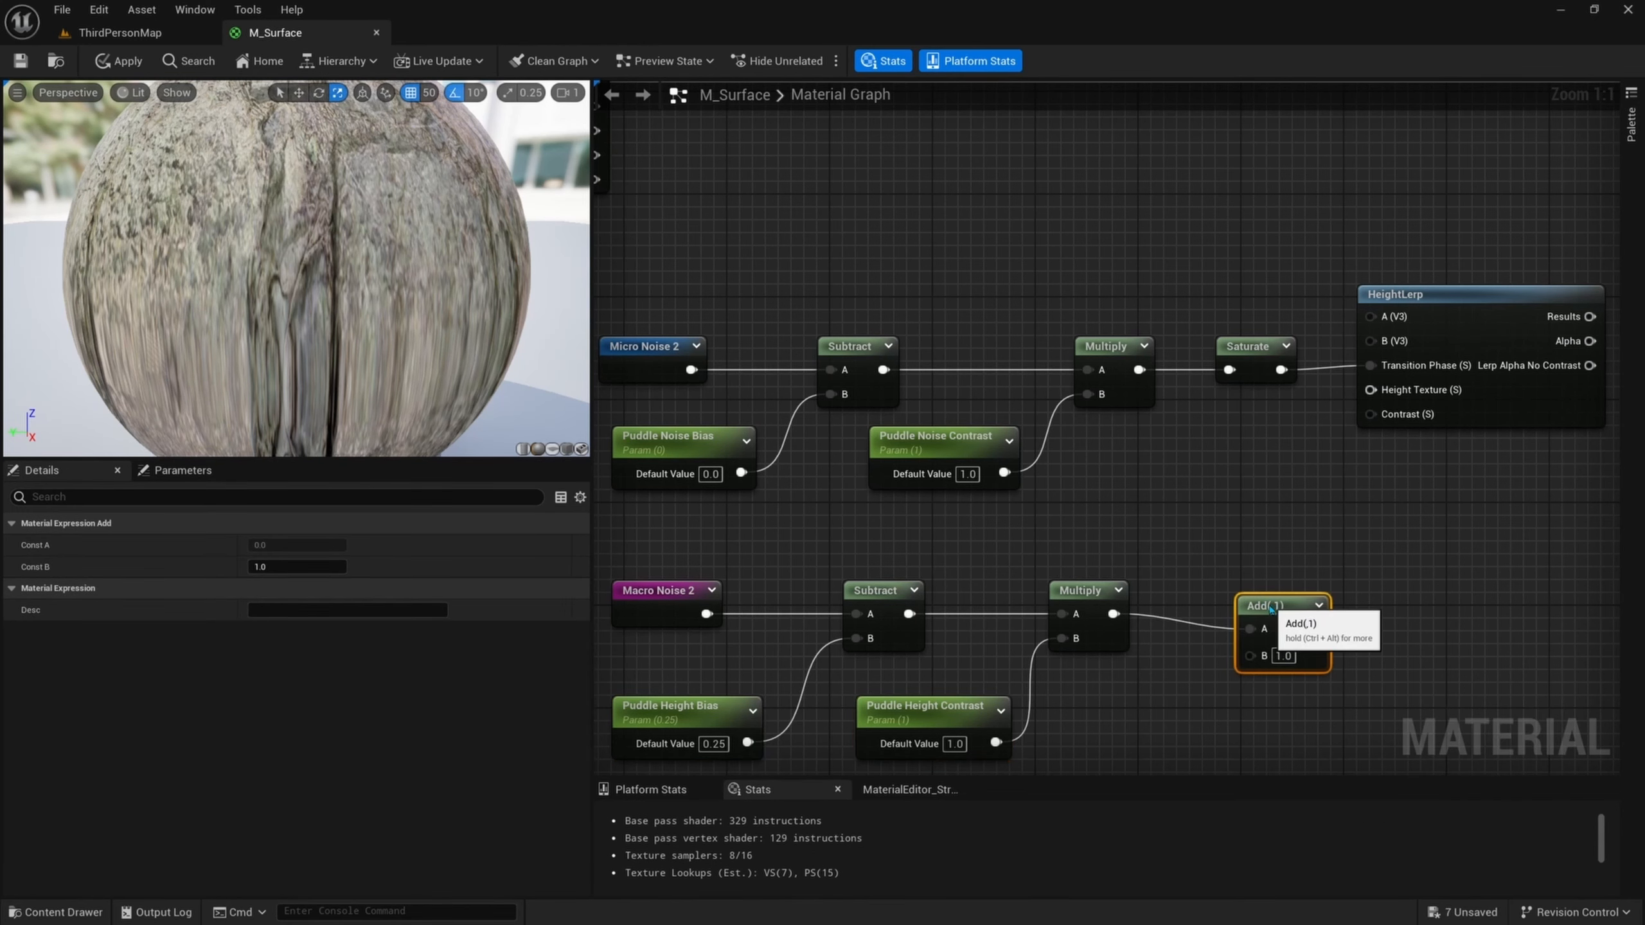
# - Add a Base Height named reroute below the Add node and connect it to the Add's B input
pyautogui.moveTo(1176, 713); pyautogui.dragTo(1218, 666, button='right')
pyautogui.rightClick(1218, 666)
pyautogui.write('base height')
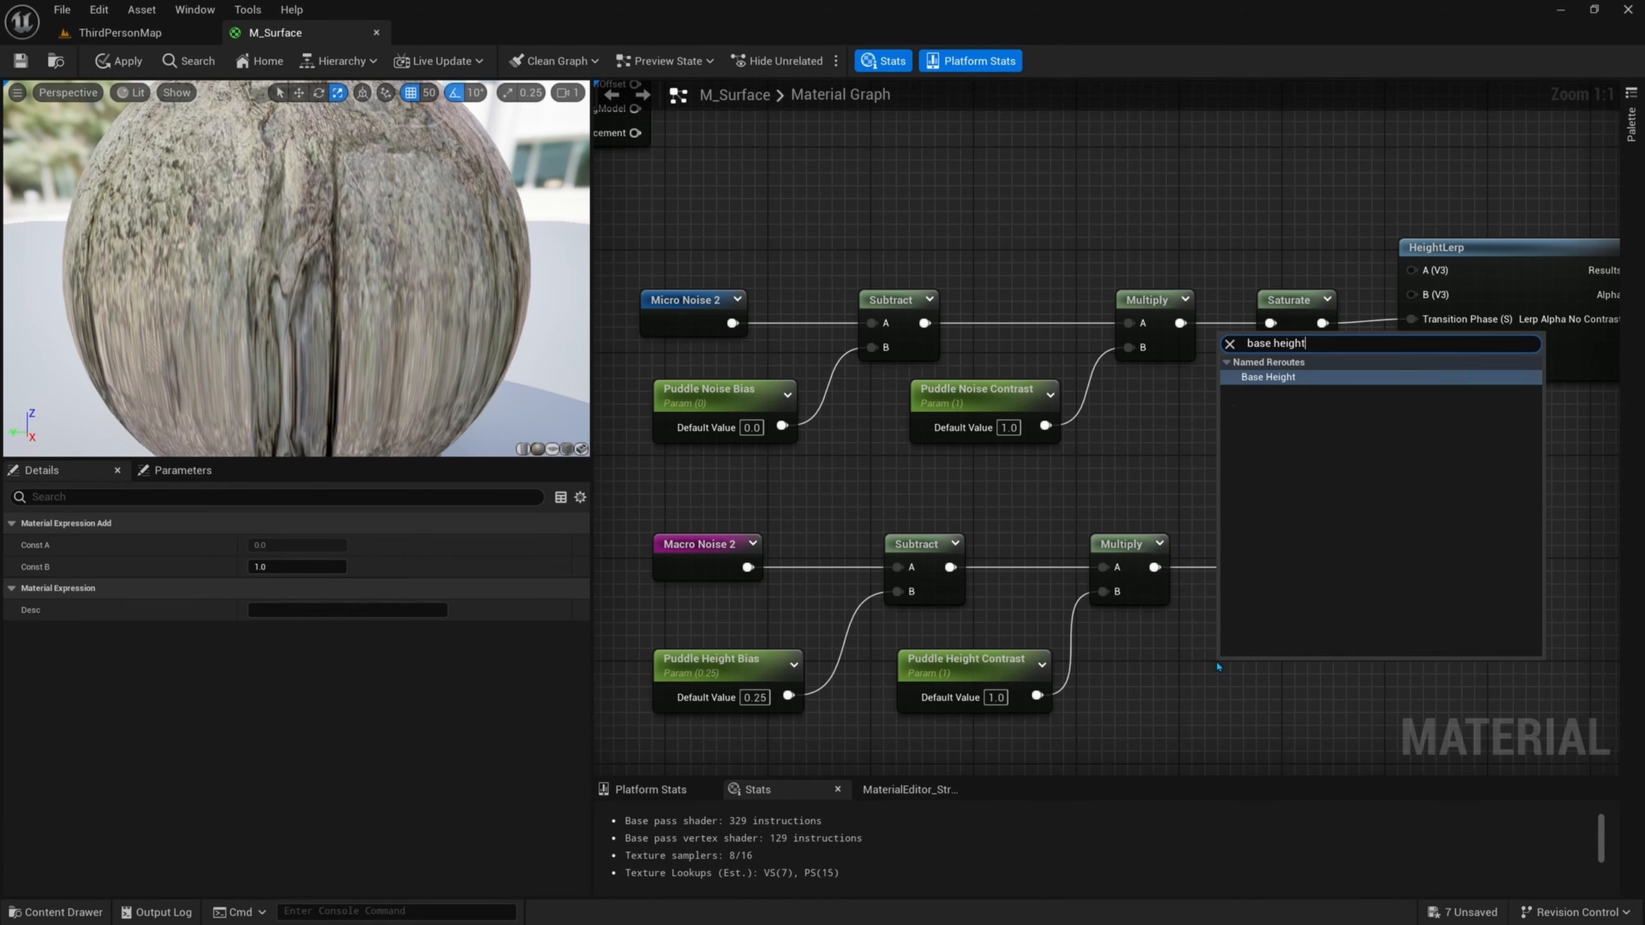
pyautogui.press('Return')
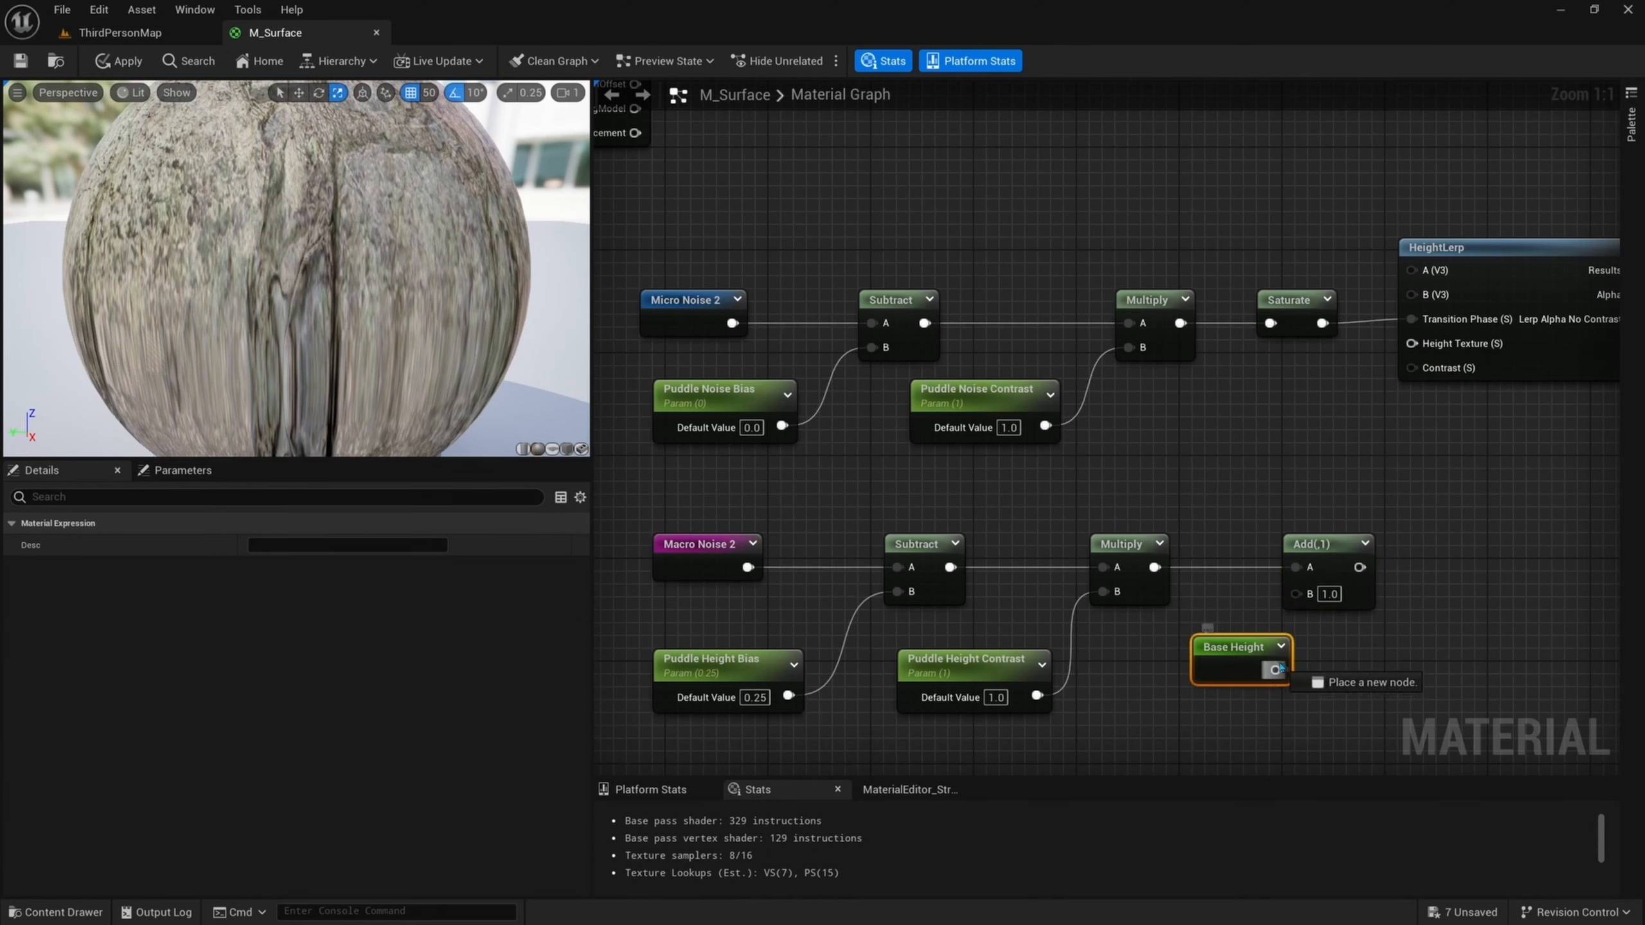
pyautogui.moveTo(1280, 668); pyautogui.dragTo(1295, 595)
pyautogui.moveTo(1235, 665); pyautogui.dragTo(1210, 676)
# - Trace Base Height to the Base ORD texture and examine only its blue channel in the texture editor
pyautogui.doubleClick(1208, 666)
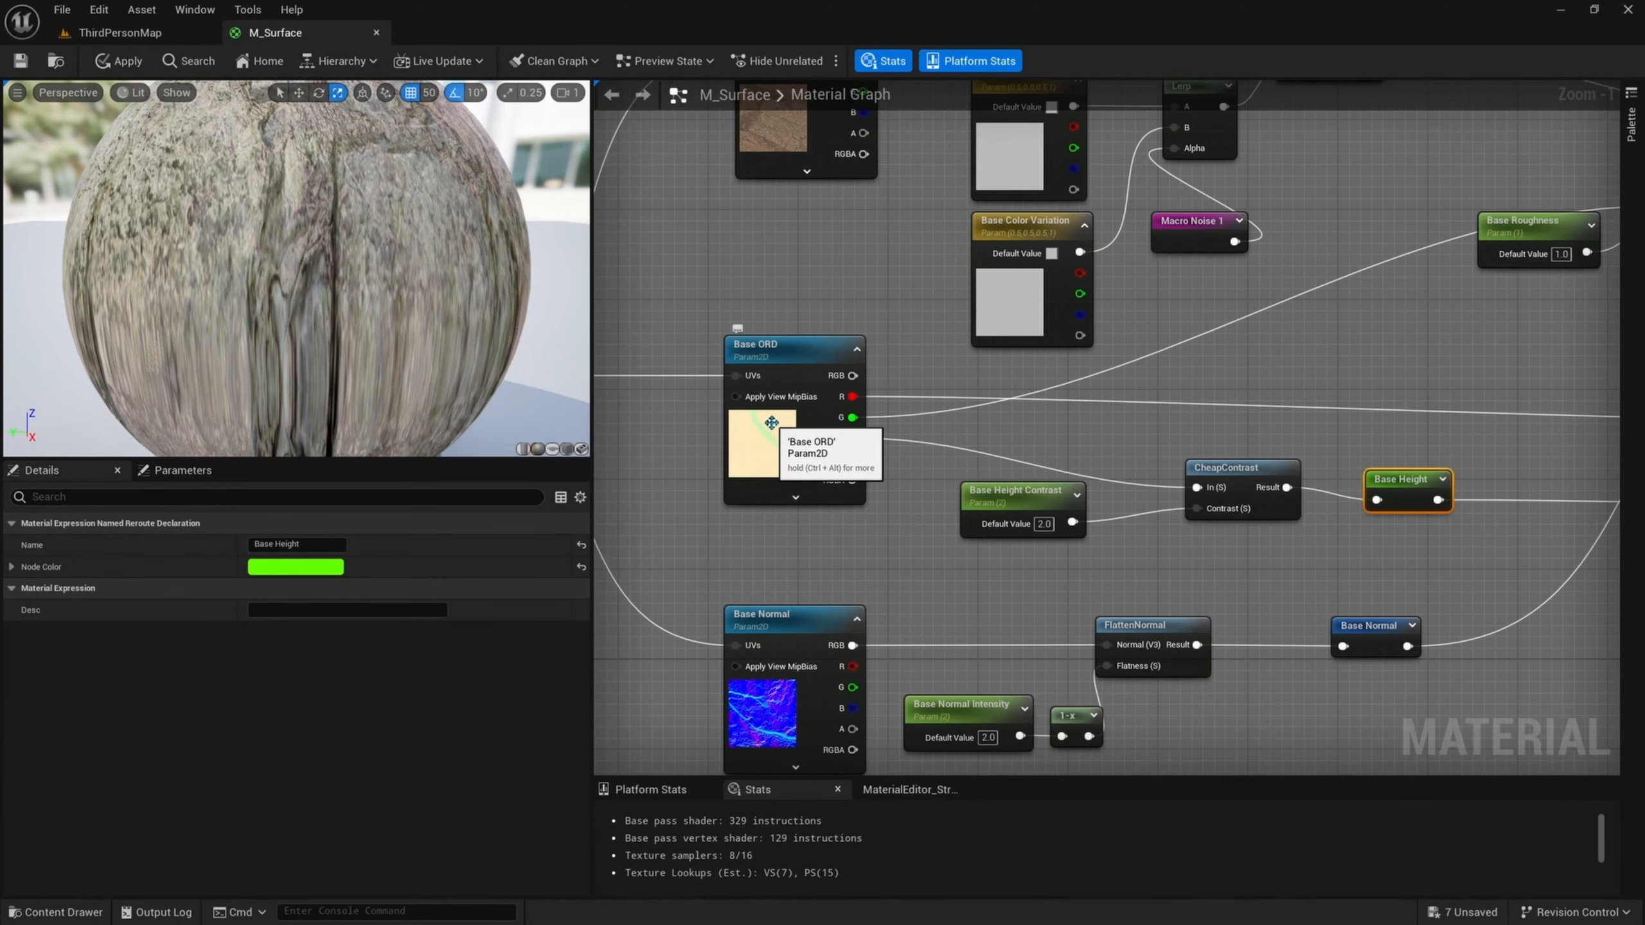
pyautogui.click(767, 367)
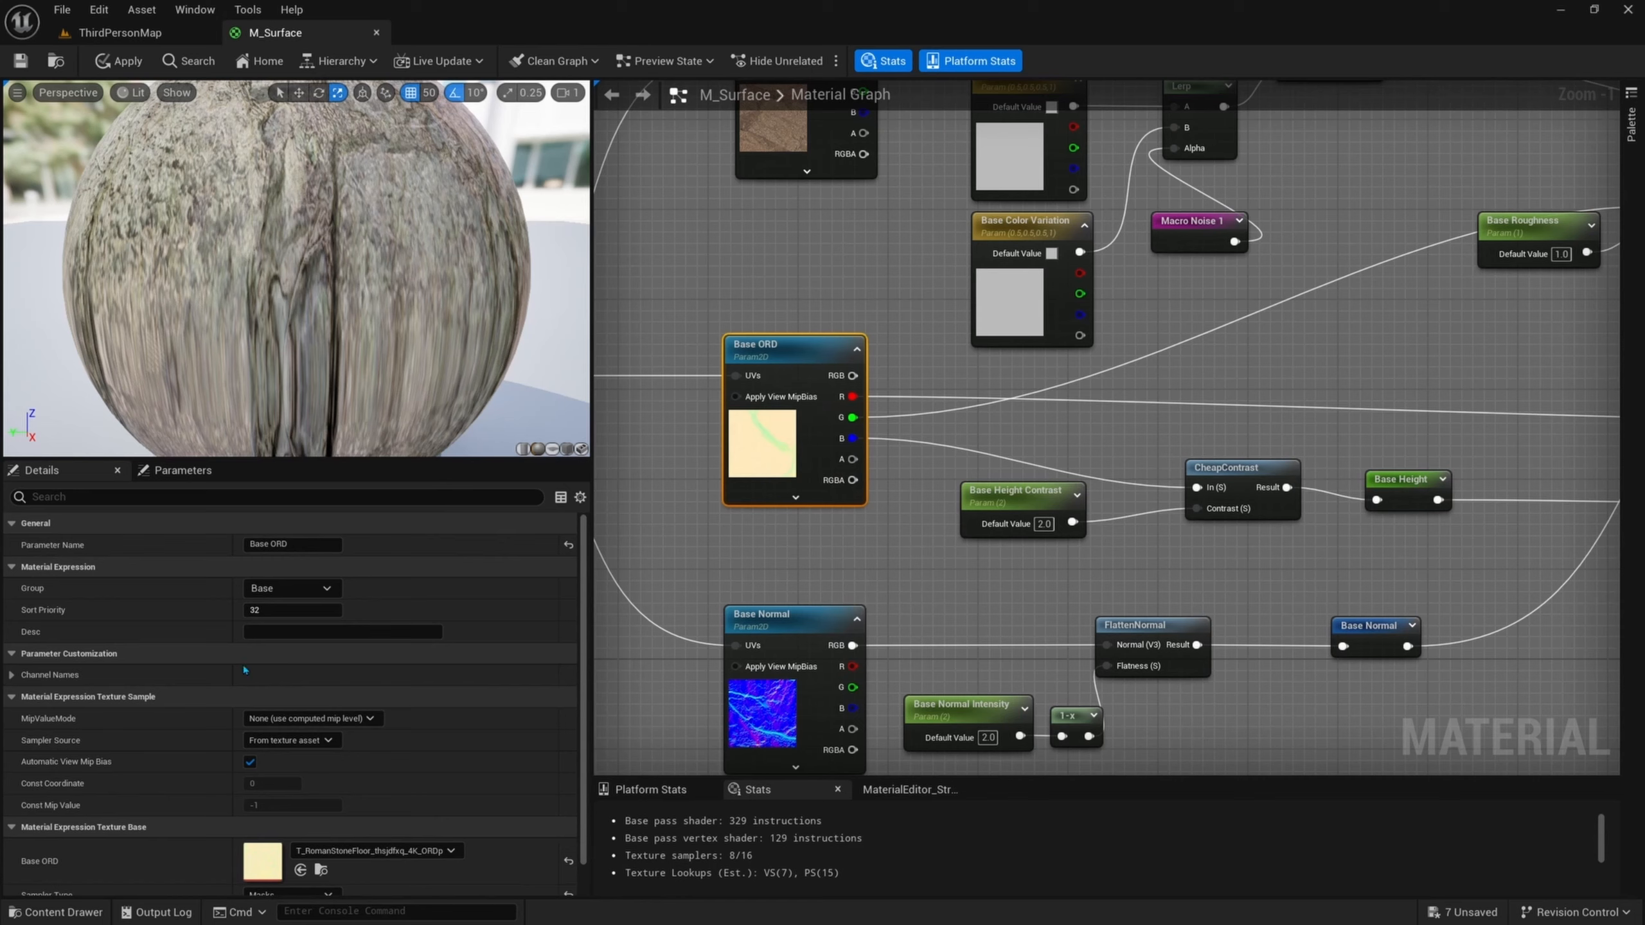
pyautogui.doubleClick(262, 861)
pyautogui.scroll(-10, 441, 248)
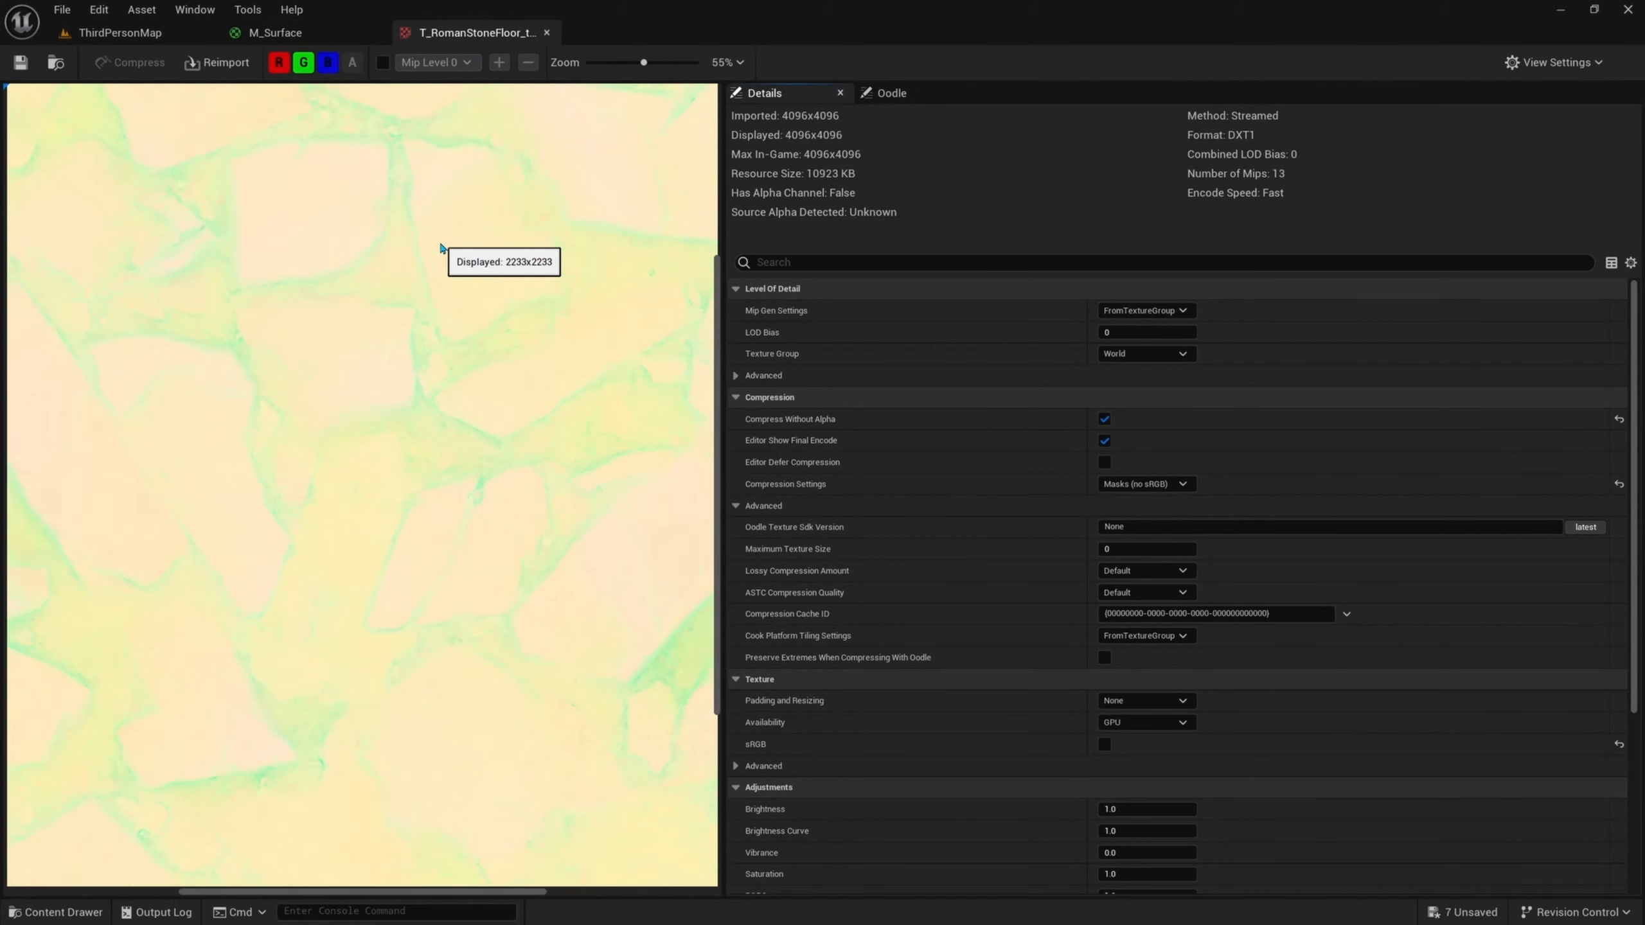
pyautogui.click(304, 63)
pyautogui.click(279, 63)
pyautogui.scroll(-3, 319, 209)
pyautogui.scroll(-1, 320, 209)
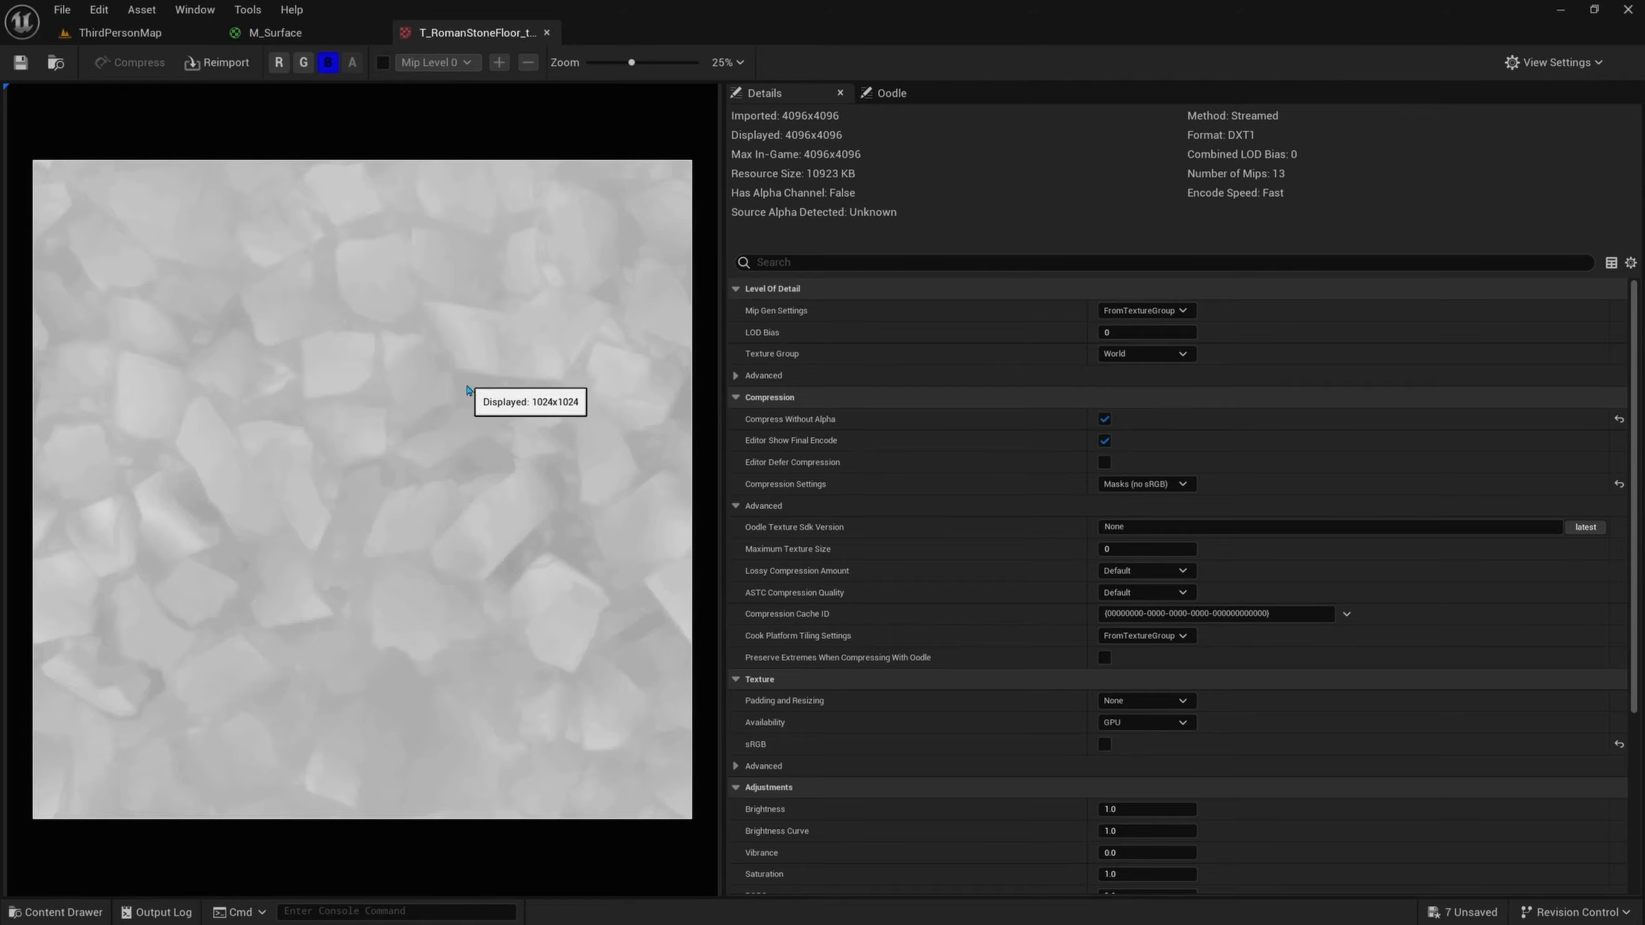
# - Return to the M_Surface graph and examine the Base Height chain and the height-blend section that uses Micro Noise 1 and Macro Noise 3
pyautogui.click(275, 33)
pyautogui.scroll(-1, 688, 326)
pyautogui.moveTo(687, 326); pyautogui.dragTo(711, 242, button='right')
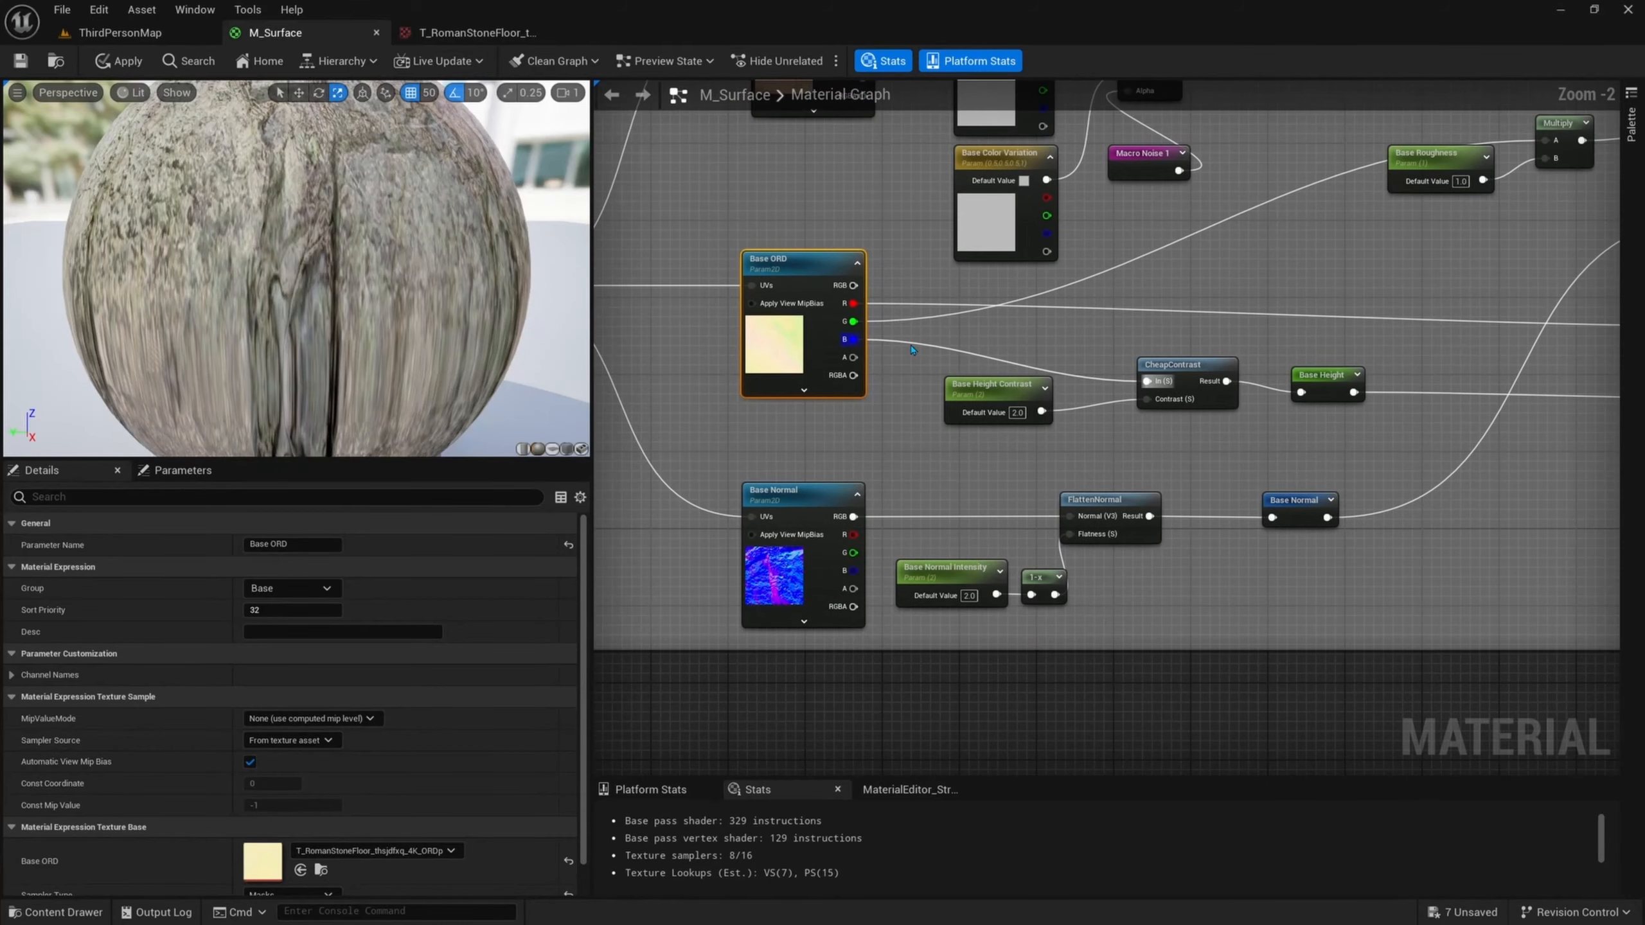
pyautogui.scroll(-2, 830, 298)
pyautogui.moveTo(1230, 324); pyautogui.dragTo(599, 235, button='right')
pyautogui.scroll(-4, 777, 324)
pyautogui.scroll(4, 858, 587)
pyautogui.moveTo(859, 588); pyautogui.dragTo(896, 454, button='right')
pyautogui.scroll(3, 896, 454)
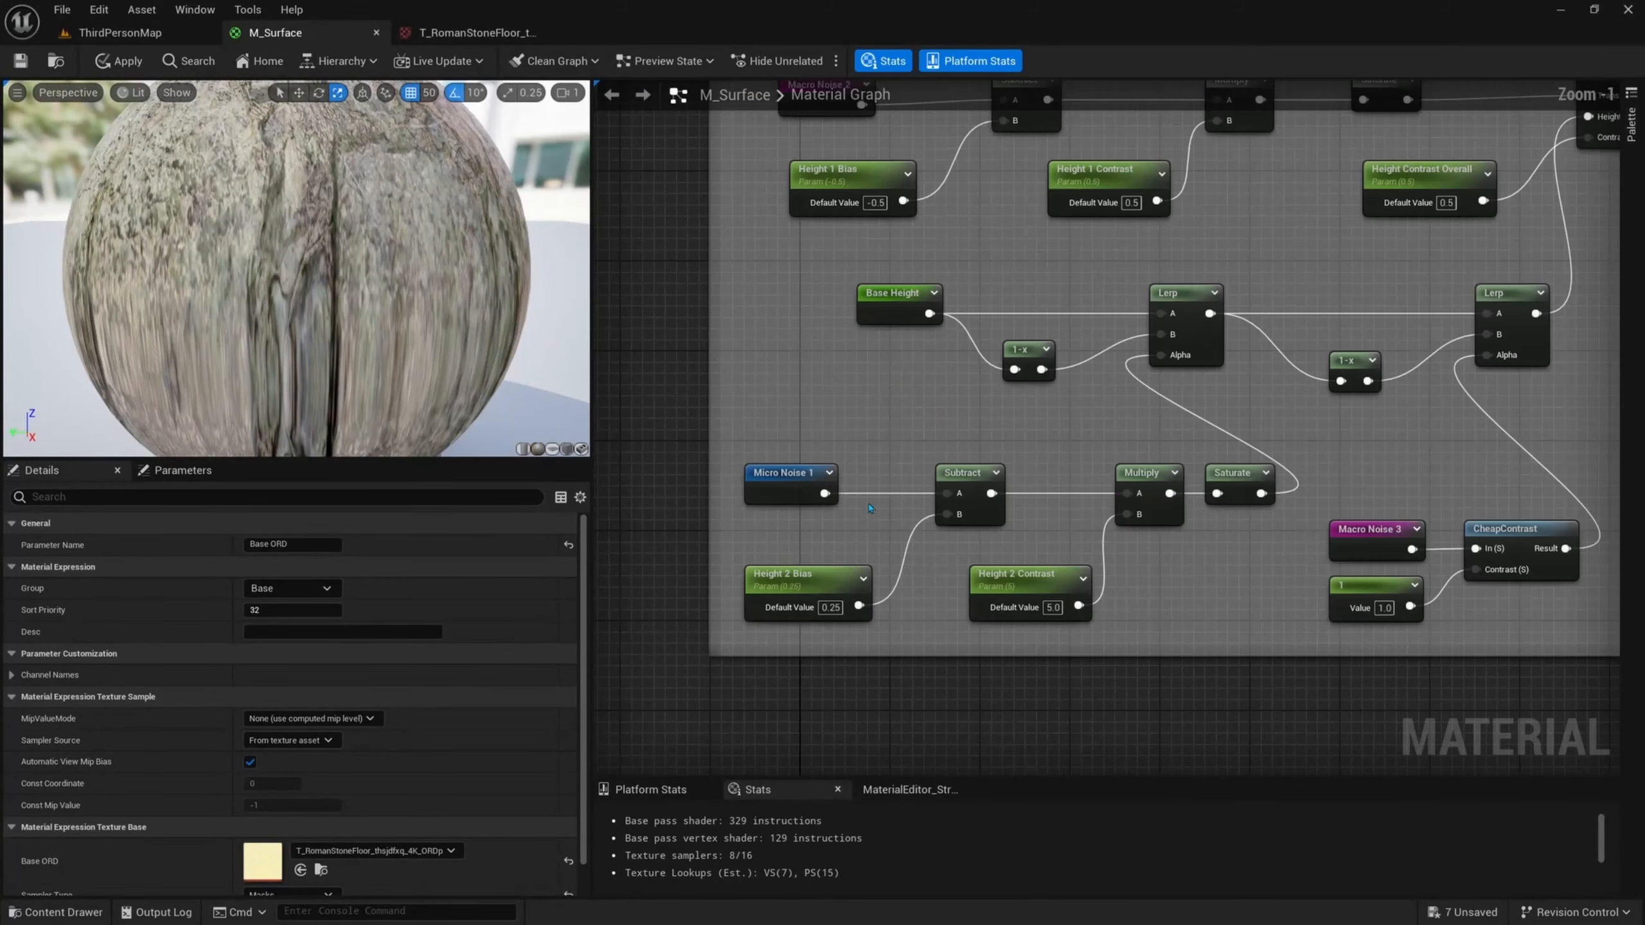
pyautogui.click(827, 542)
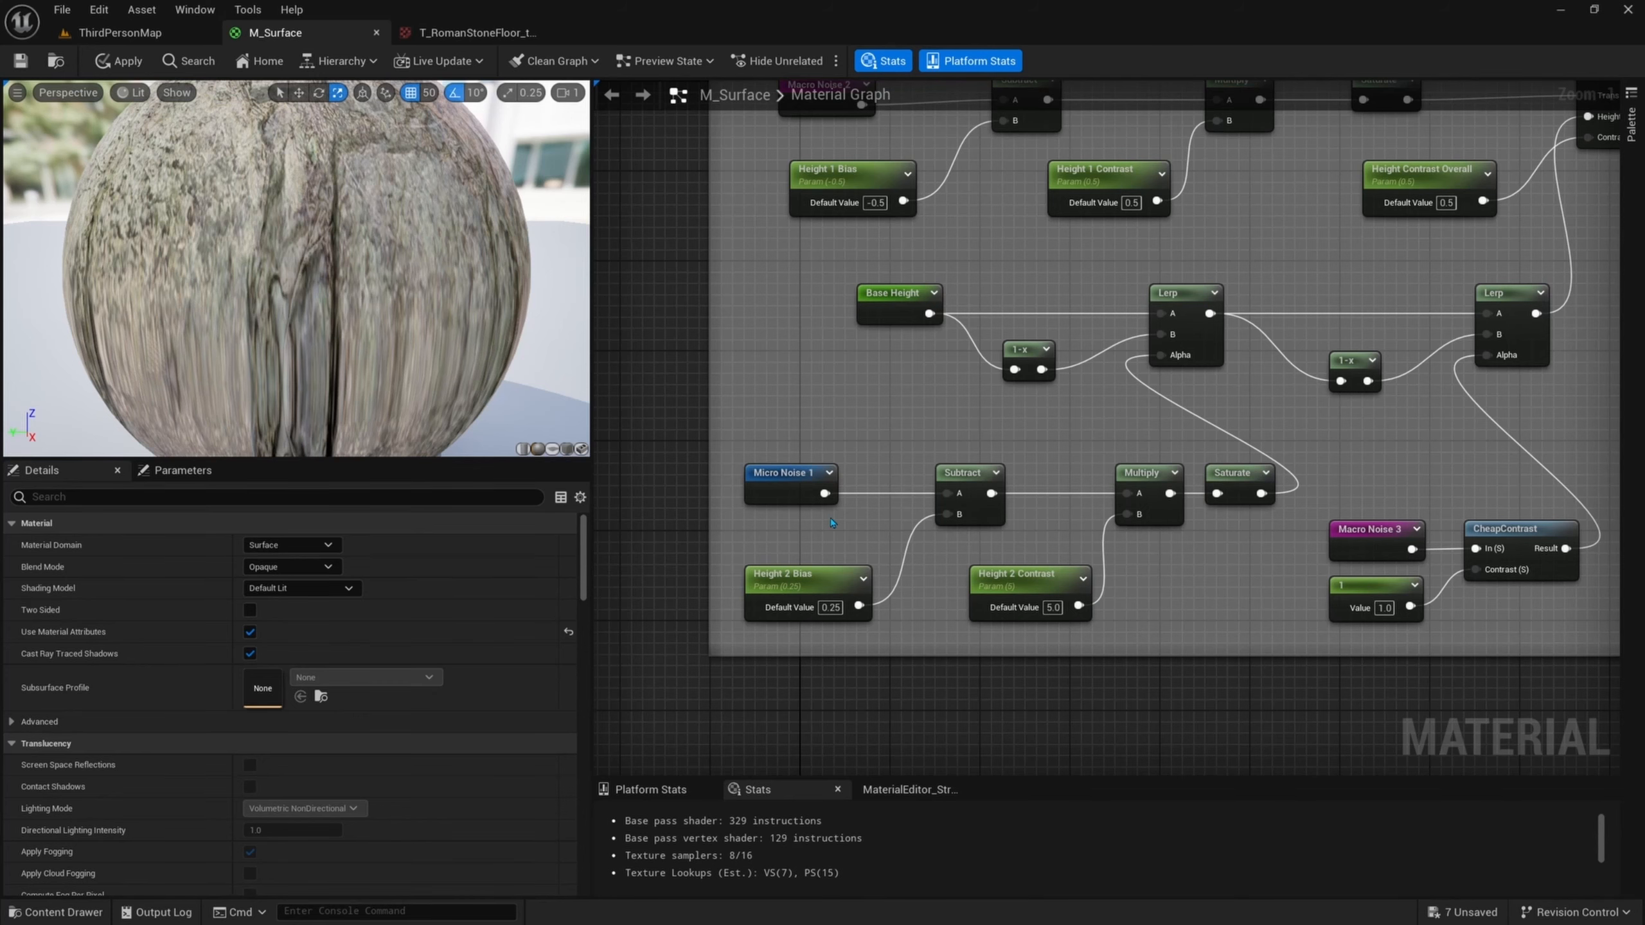
# - Connect the puddle network's Add output to the HeightLerp's Height Texture input
pyautogui.moveTo(1225, 491); pyautogui.dragTo(965, 531, button='right')
pyautogui.scroll(-3, 1353, 700)
pyautogui.moveTo(1358, 703); pyautogui.dragTo(364, 438, button='right')
pyautogui.scroll(2, 837, 412)
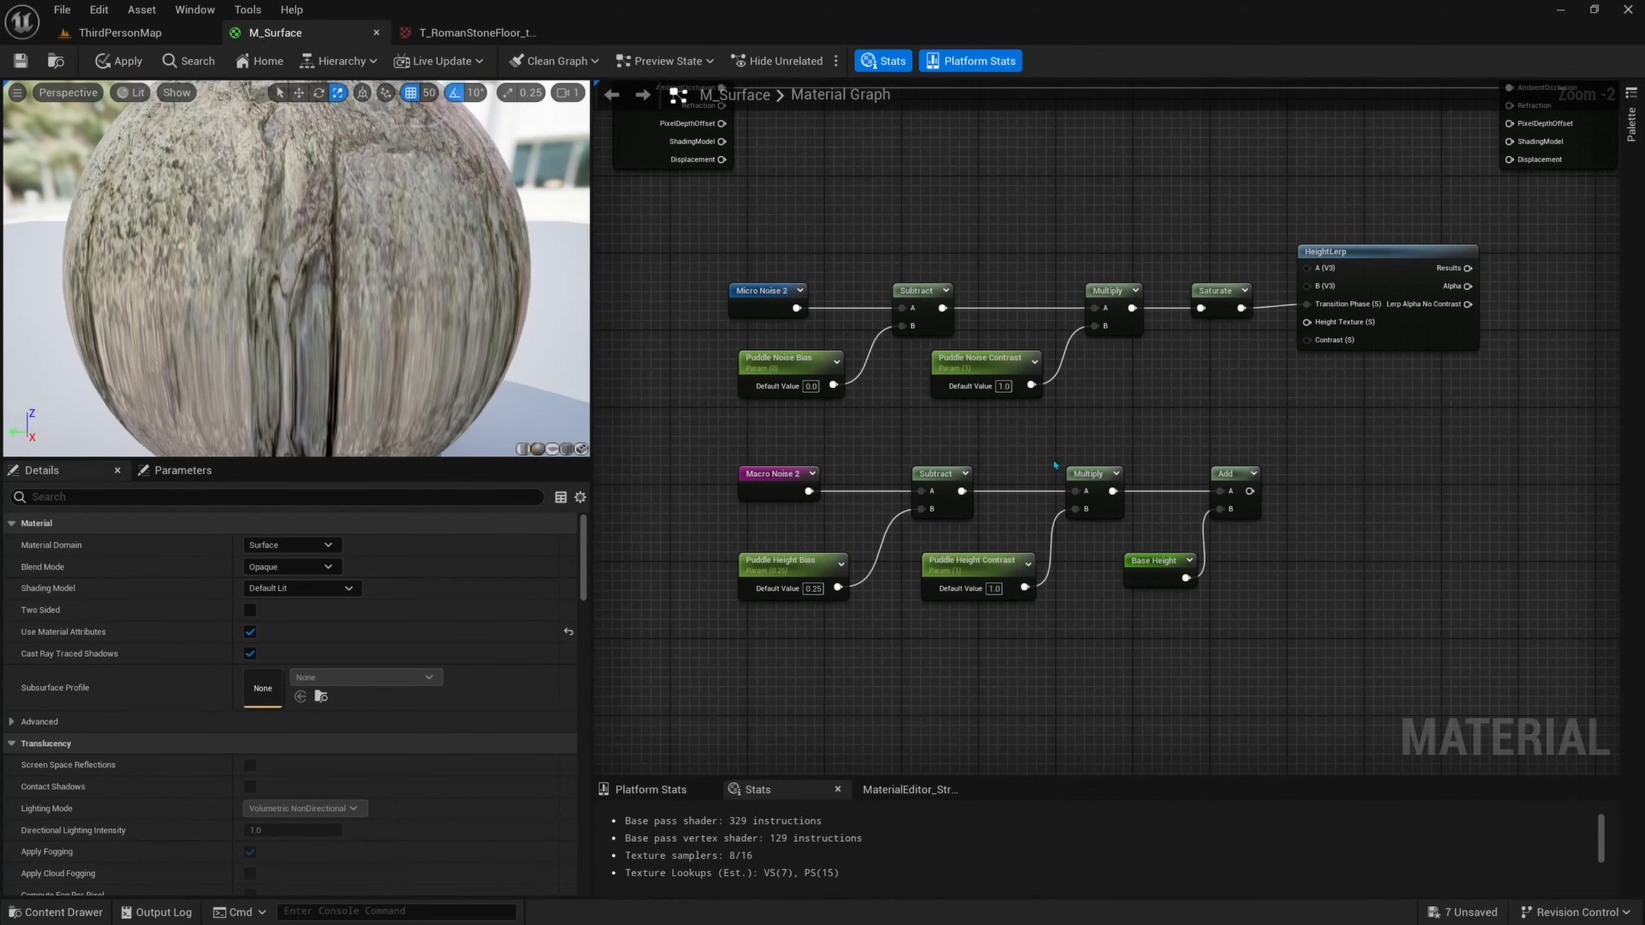
pyautogui.moveTo(1054, 465); pyautogui.dragTo(1085, 491, button='right')
pyautogui.moveTo(719, 261); pyautogui.dragTo(1395, 595)
pyautogui.scroll(-1, 1373, 583)
pyautogui.moveTo(1371, 582); pyautogui.dragTo(1284, 531, button='right')
pyautogui.scroll(1, 1243, 516)
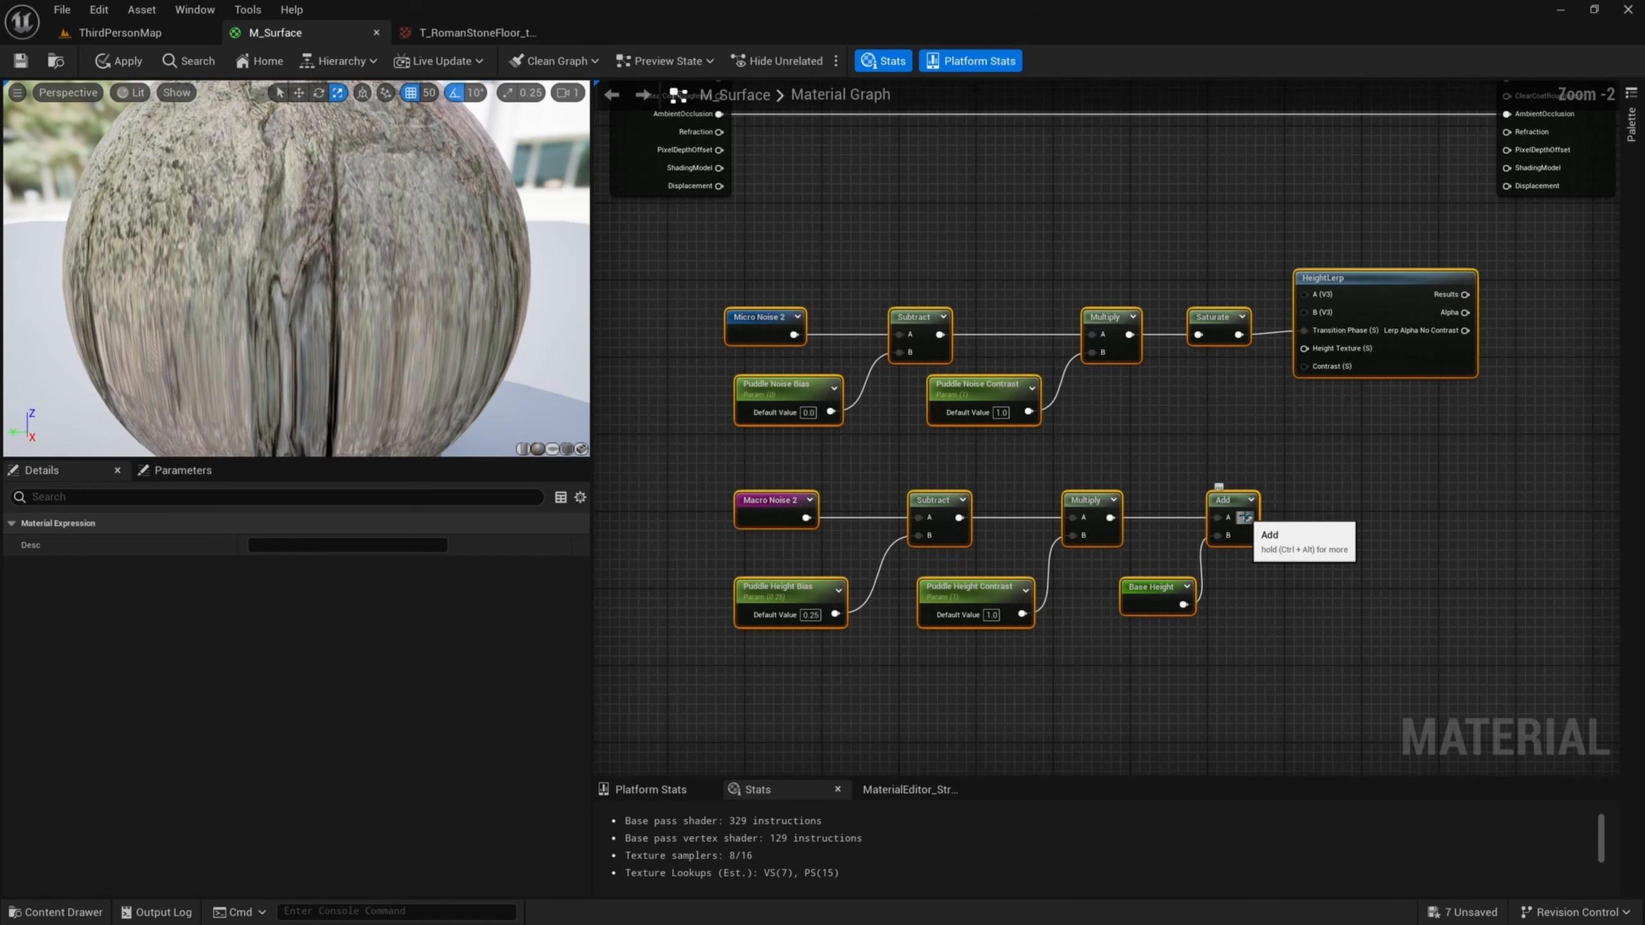
pyautogui.moveTo(1243, 517); pyautogui.dragTo(1304, 349)
pyautogui.moveTo(1315, 542); pyautogui.dragTo(1310, 506, button='right')
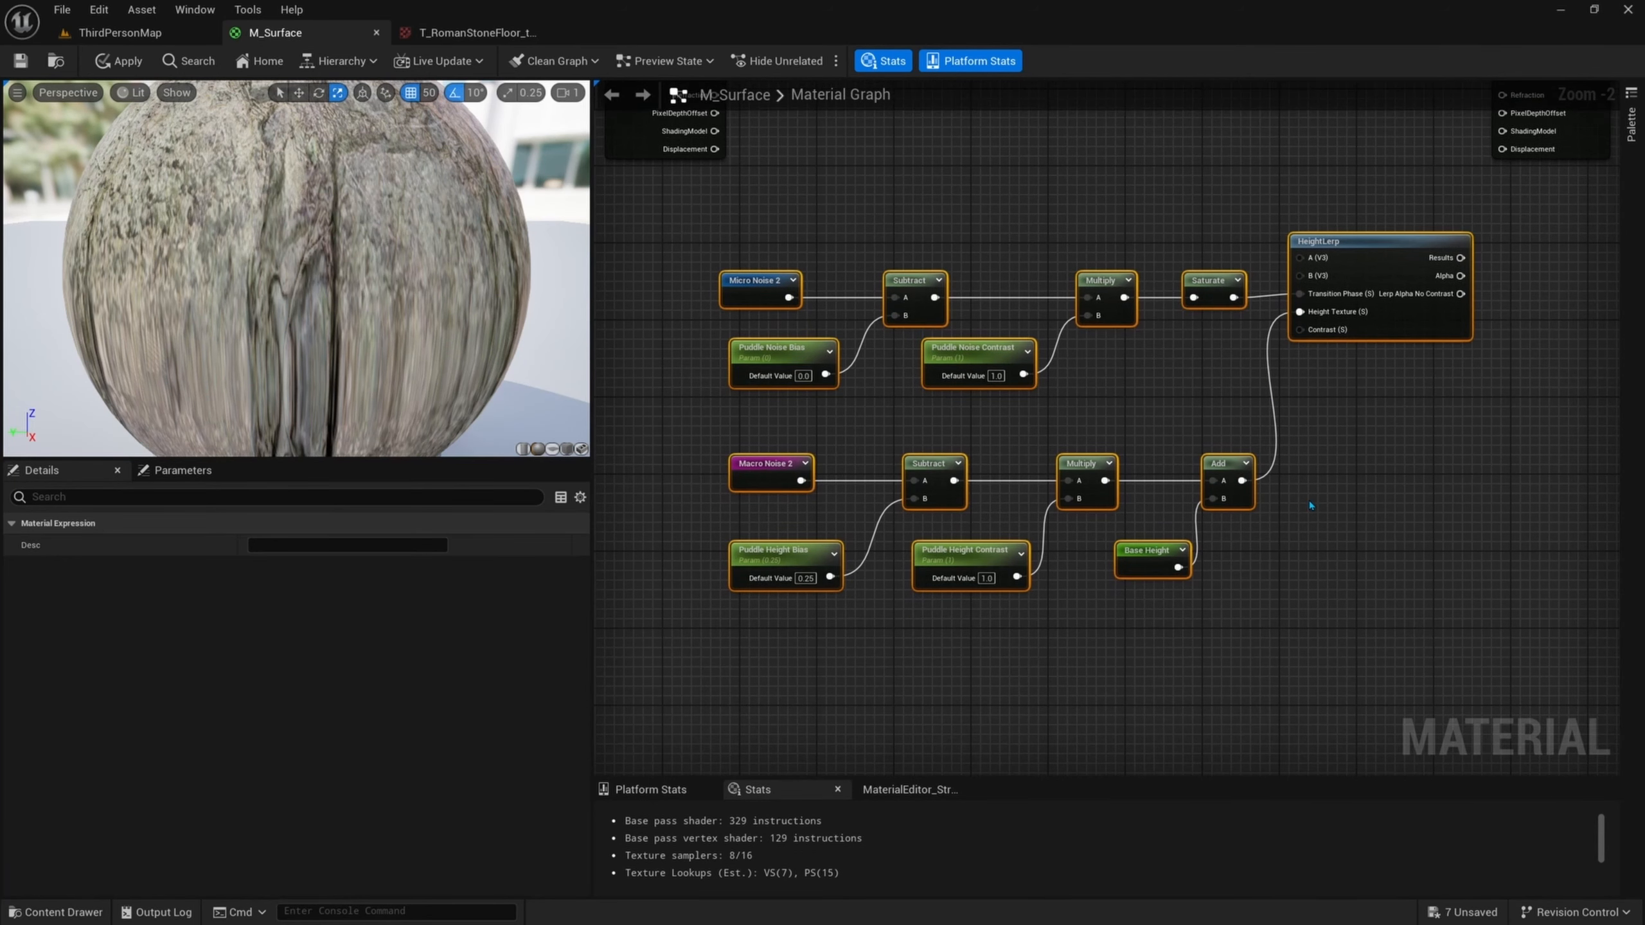
# - Add a scalar parameter named Puddle Contrast Overall below the Saturate node with a default value of 0.5
pyautogui.moveTo(1326, 350); pyautogui.dragTo(1307, 449, button='right')
pyautogui.scroll(2, 1307, 449)
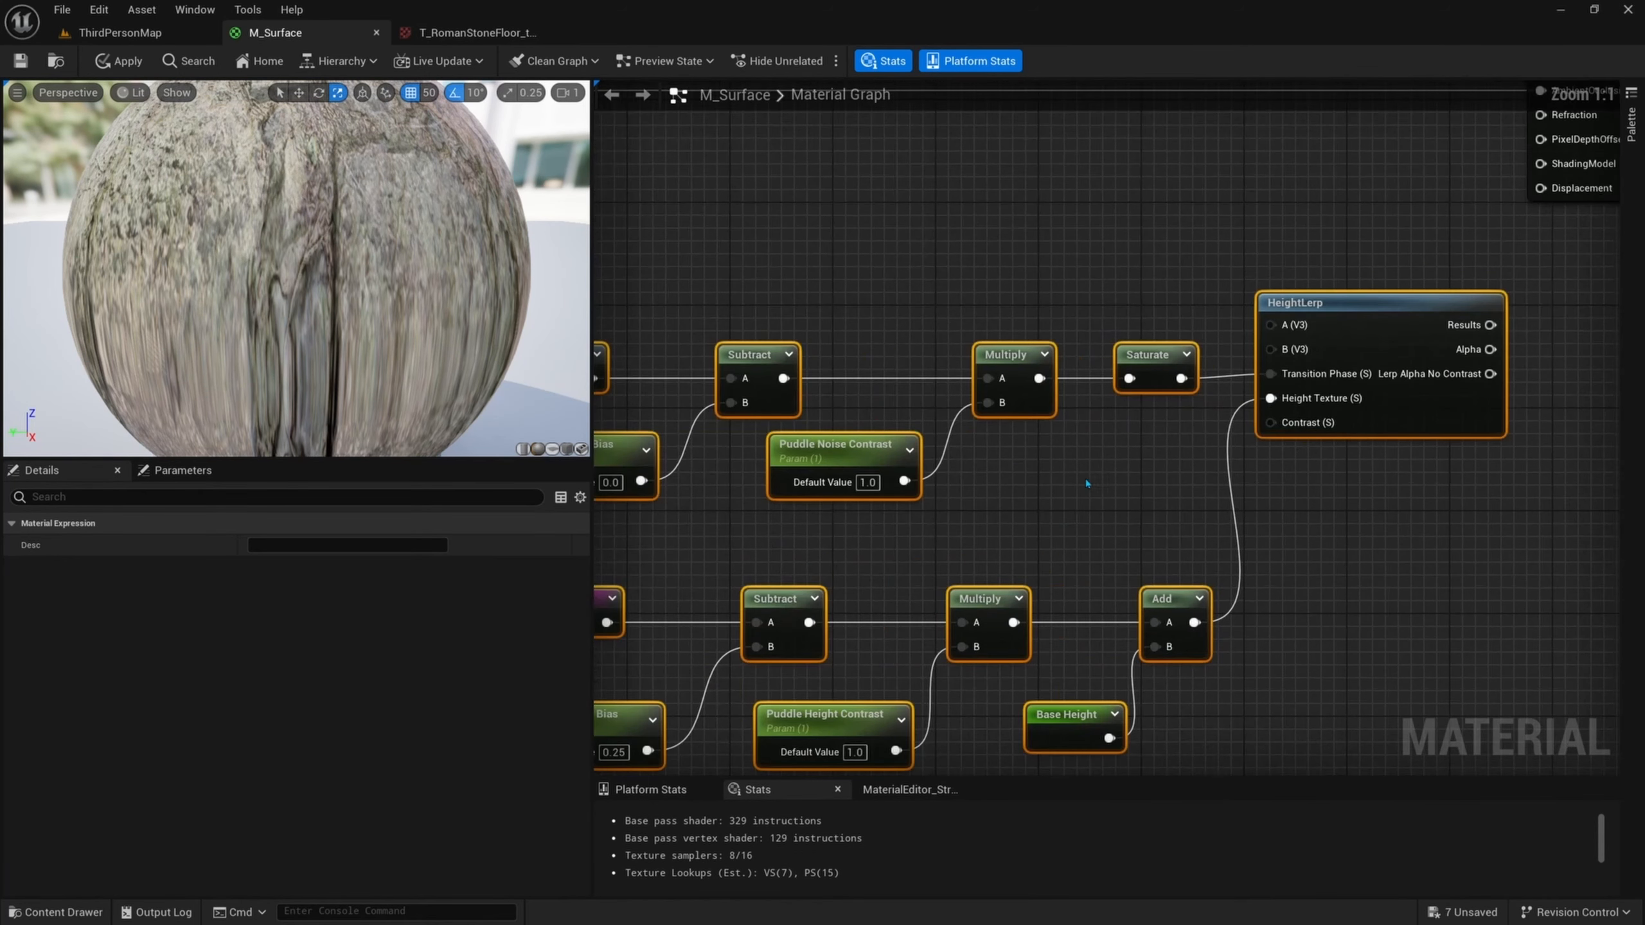
pyautogui.click(1047, 482)
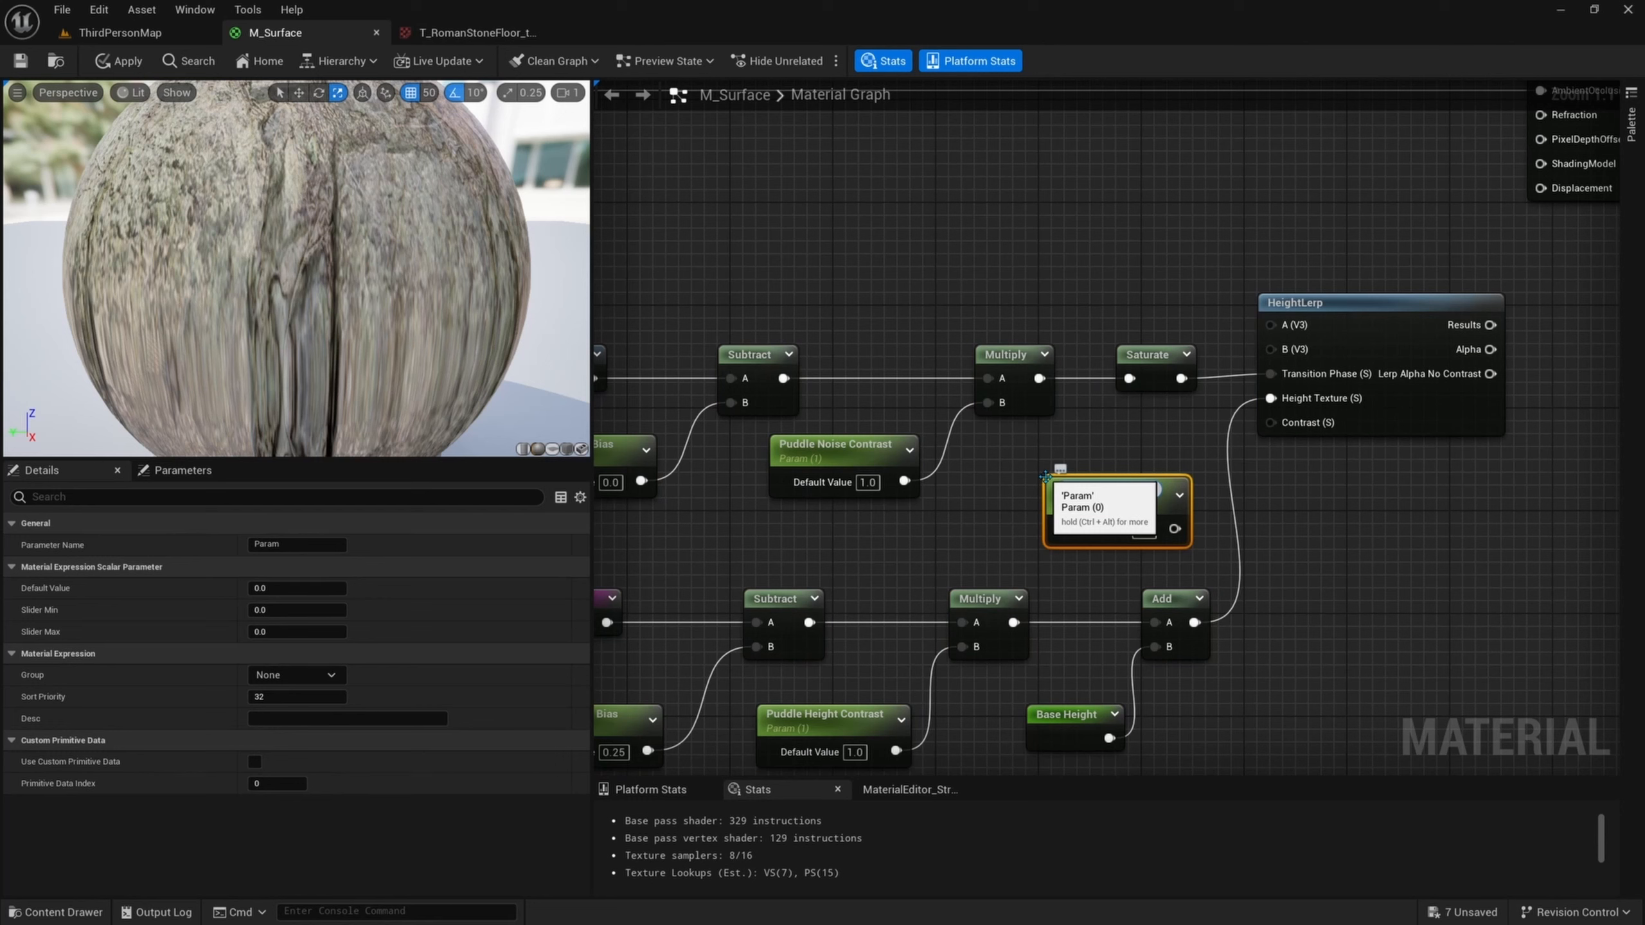
pyautogui.write('Puddle Height')
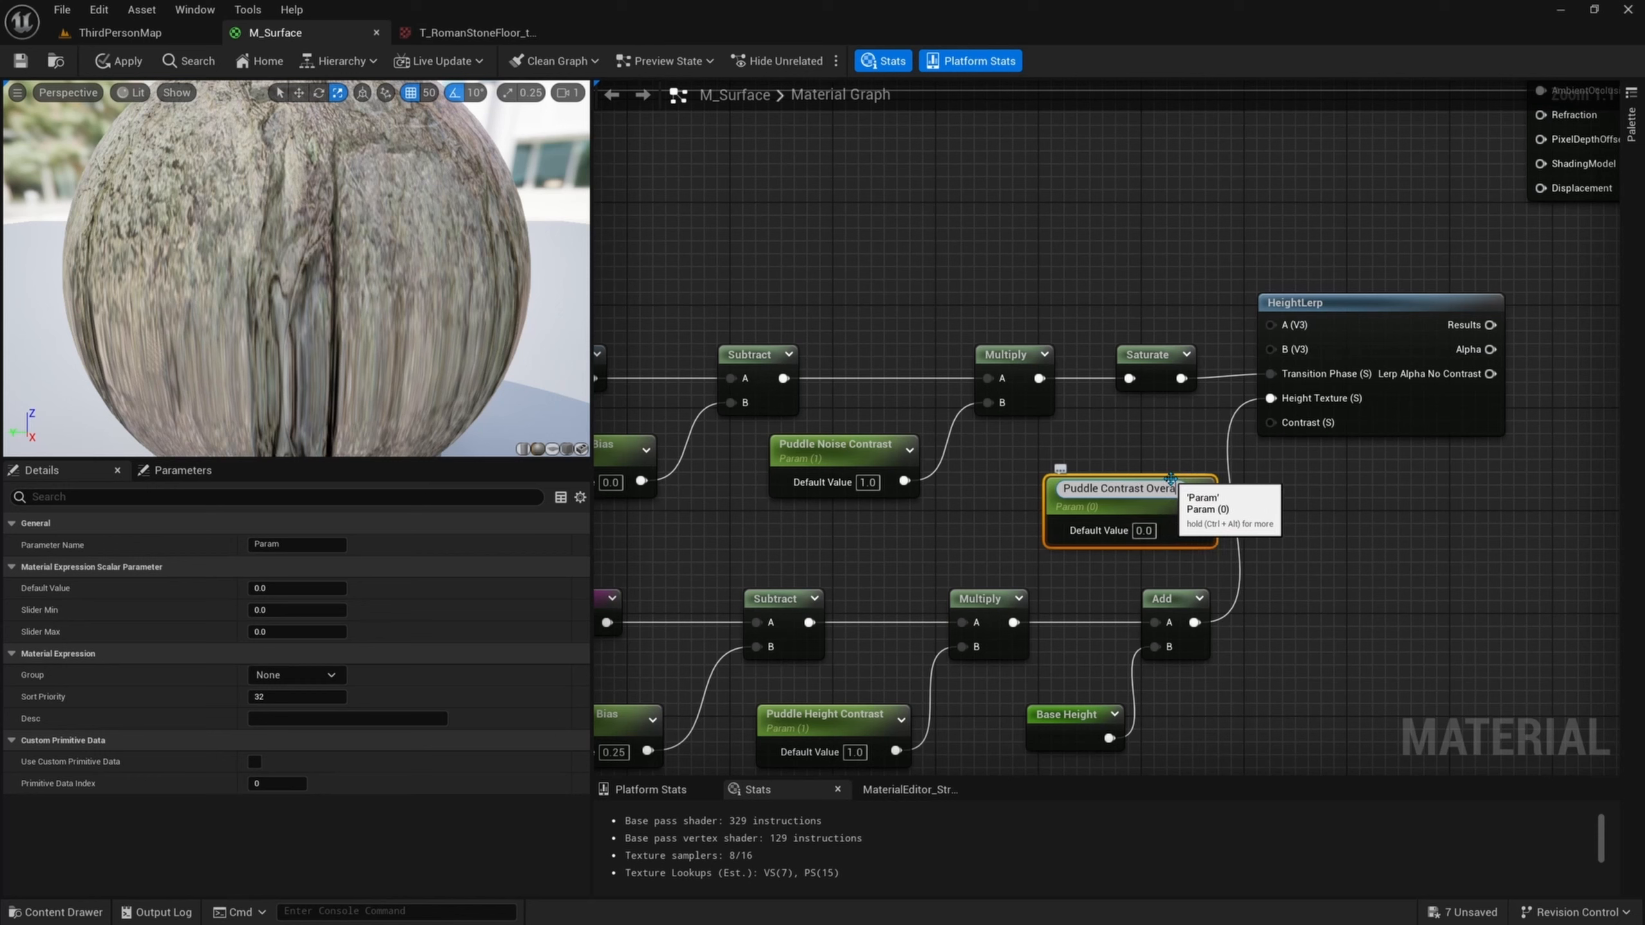
pyautogui.press('Return')
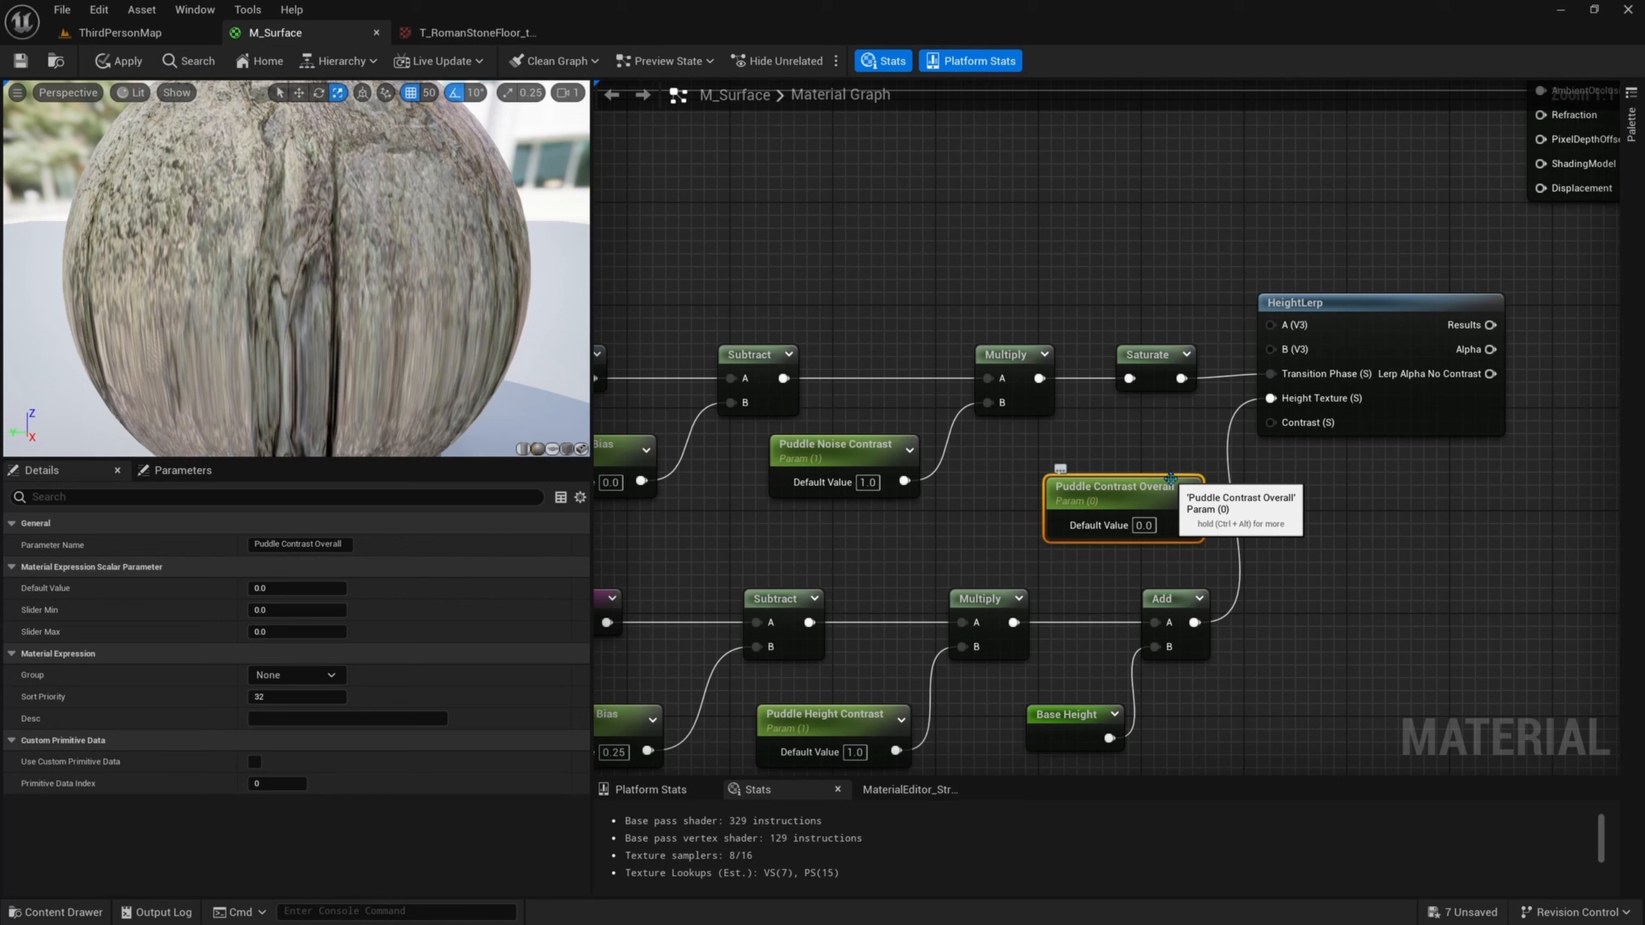
pyautogui.click(1145, 525)
pyautogui.write('0.5')
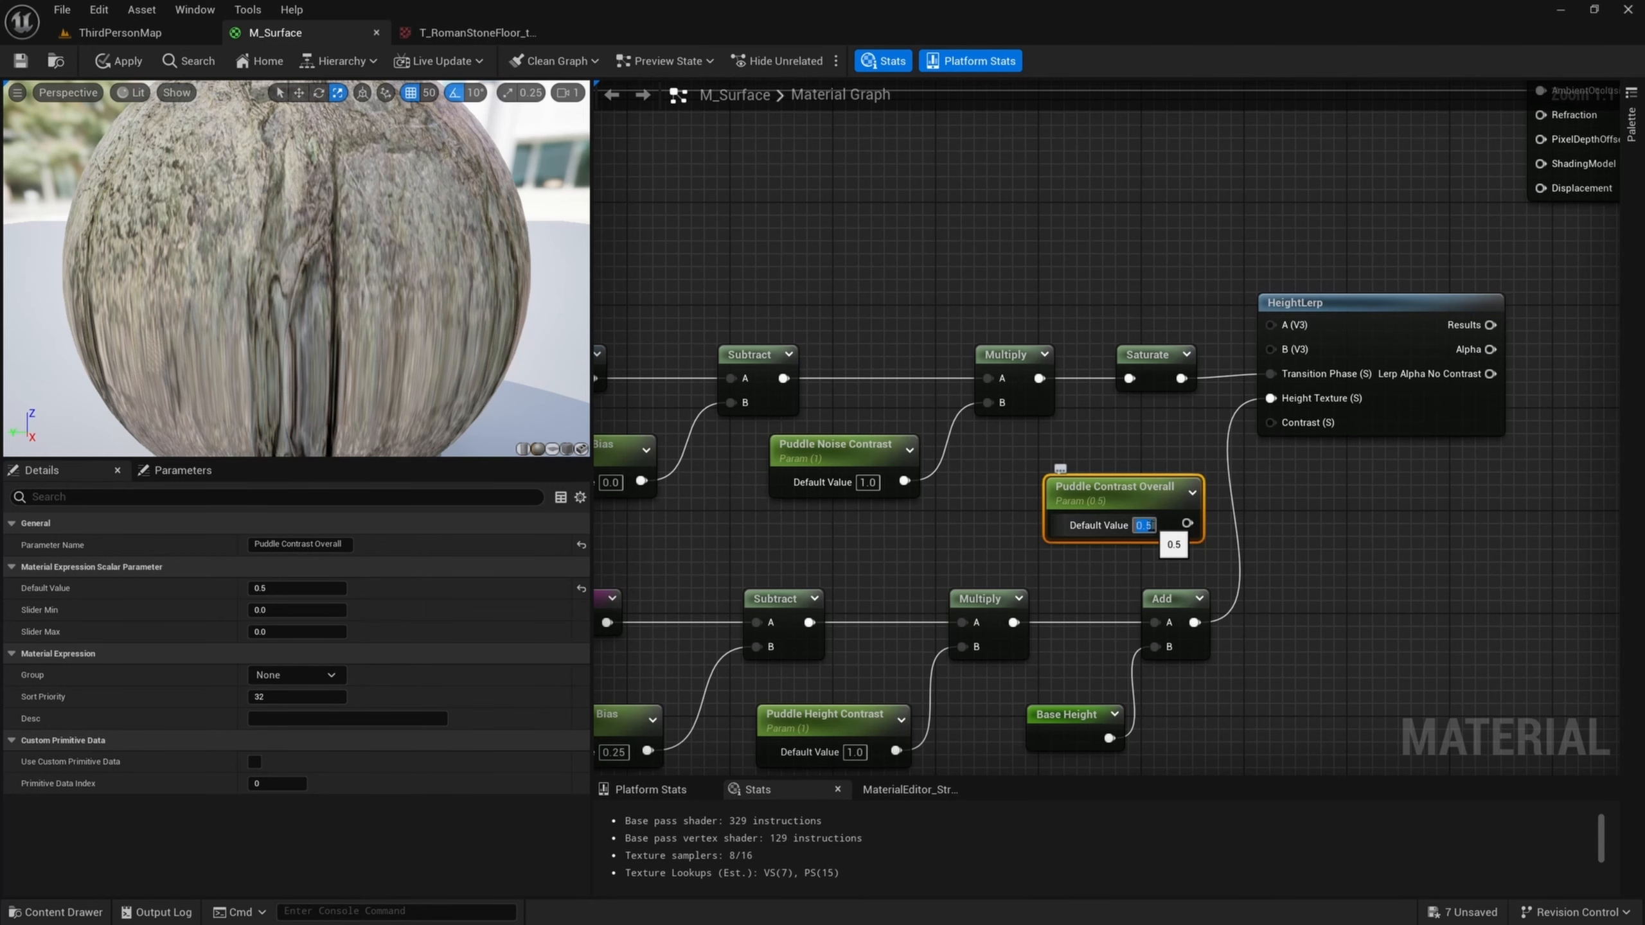
pyautogui.press('Return')
# - Connect Puddle Contrast Overall to the HeightLerp's Contrast input and assign it to the Puddle Height group
pyautogui.moveTo(1186, 524); pyautogui.dragTo(1271, 422)
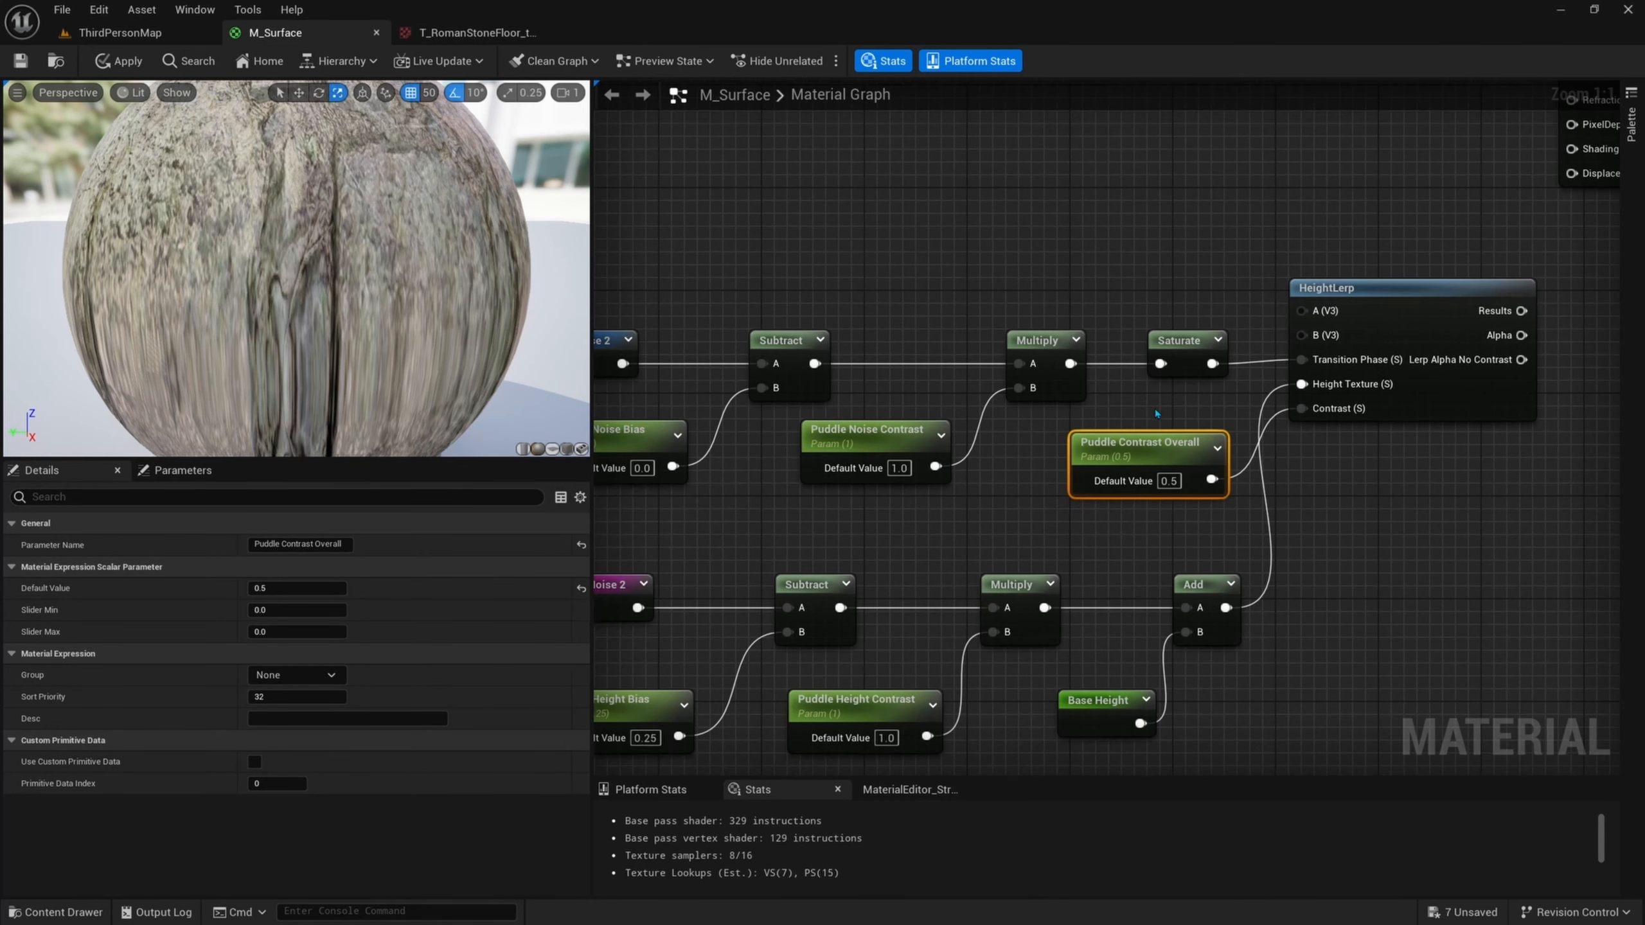
pyautogui.click(330, 676)
pyautogui.click(281, 769)
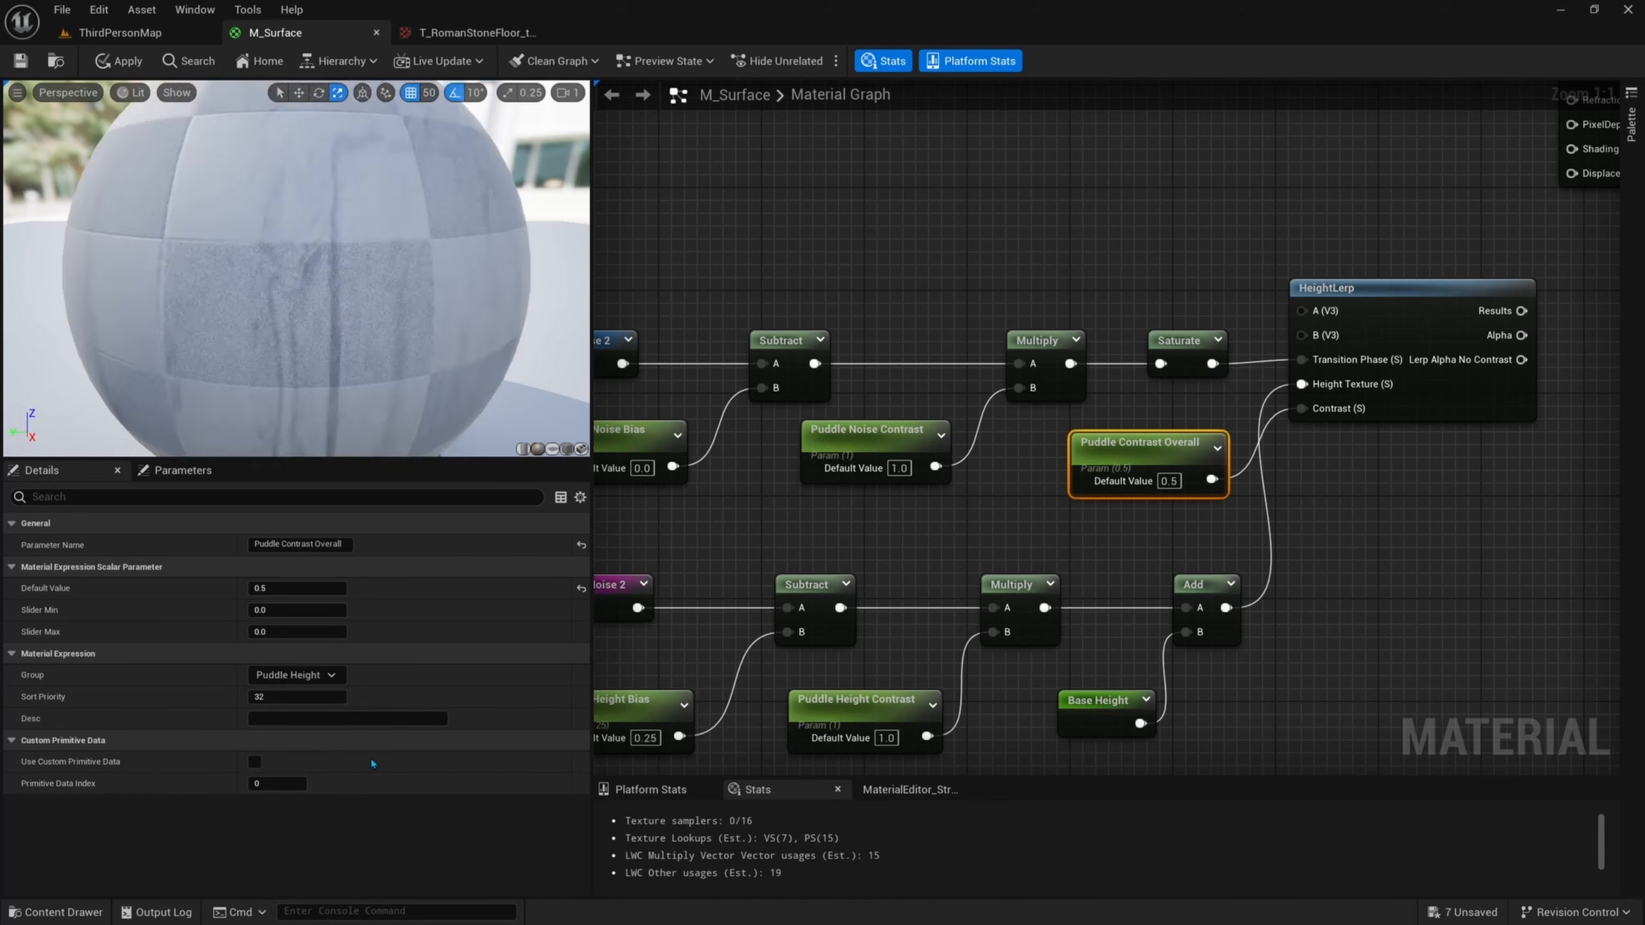
# - Create a named reroute declaration called Puddle Mask from the HeightLerp's Alpha output
pyautogui.moveTo(1190, 468); pyautogui.dragTo(1277, 466)
pyautogui.write('AD')
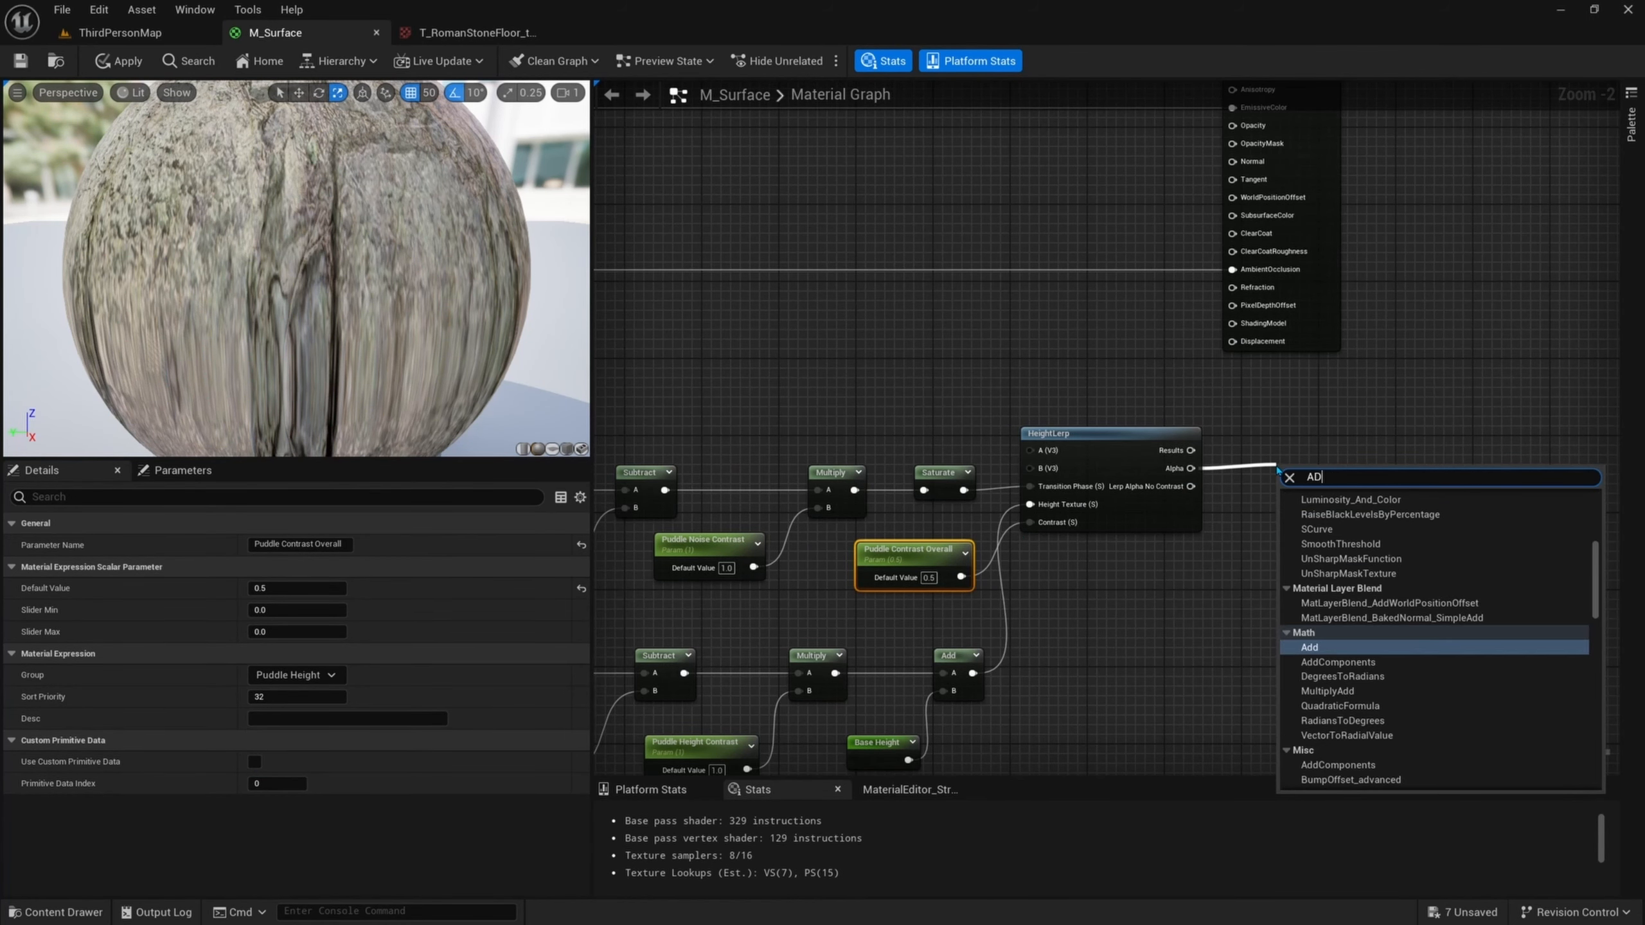
pyautogui.write('D na')
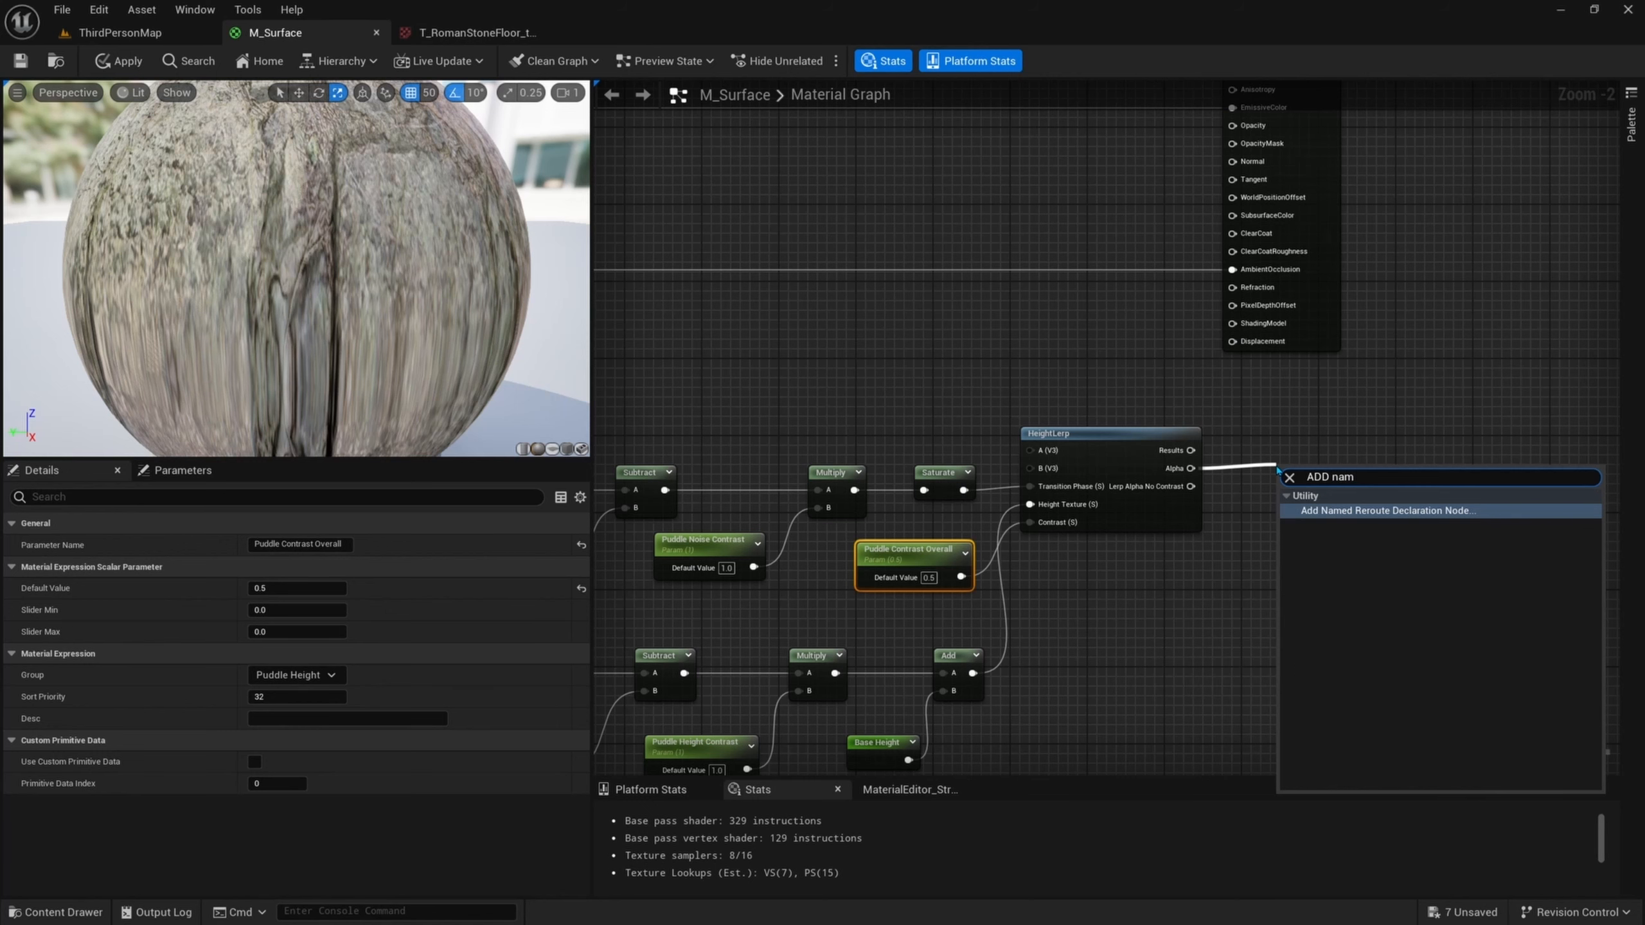
pyautogui.write('m')
pyautogui.press('Return')
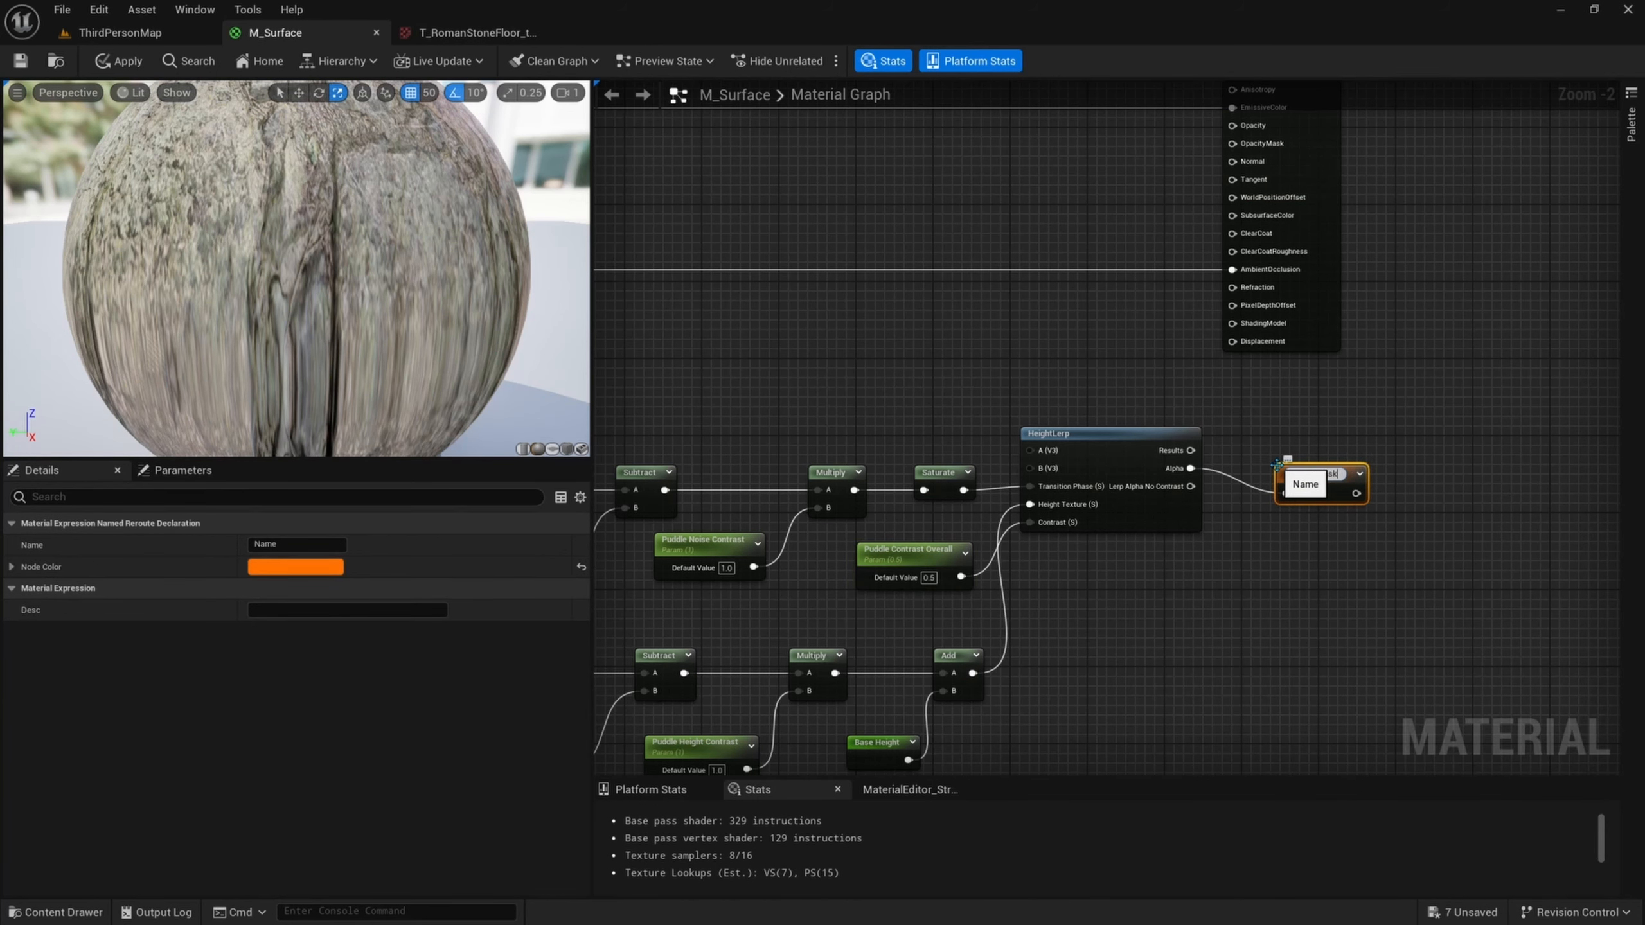
pyautogui.write('Puddle Mask')
pyautogui.press('Return')
pyautogui.scroll(2, 1273, 535)
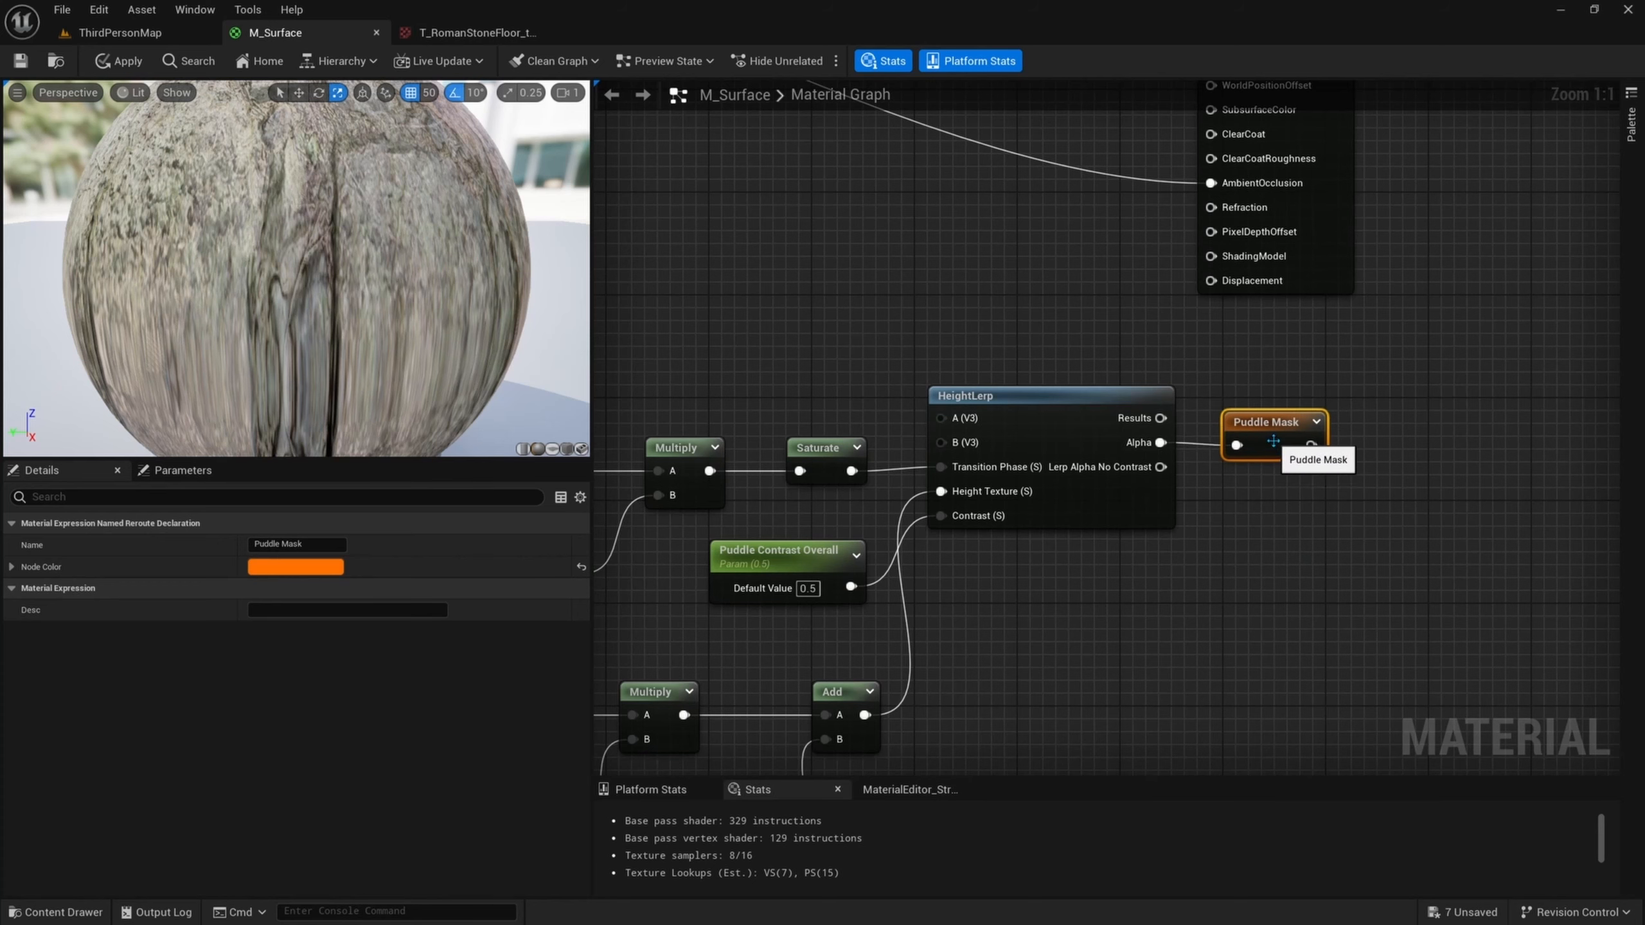
# - Wrap all the puddle mask nodes in a comment box titled Puddle Mask
pyautogui.scroll(-5, 1370, 515)
pyautogui.moveTo(1514, 602); pyautogui.dragTo(887, 361)
pyautogui.press('c')
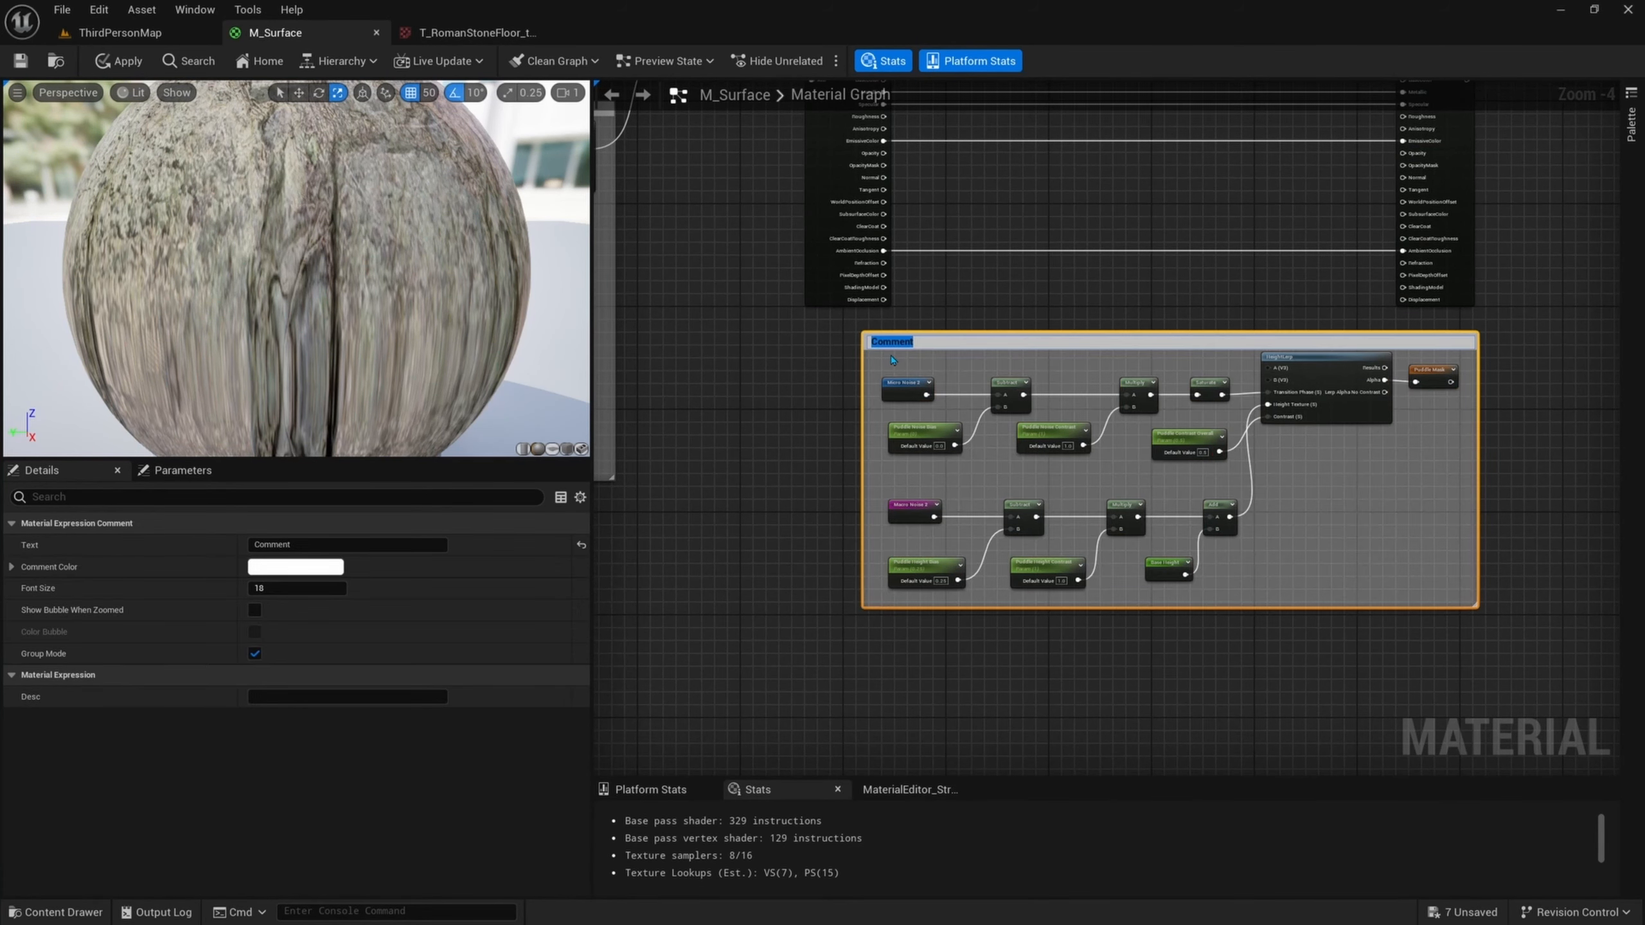
pyautogui.write('Puddle Mask')
pyautogui.press('Return')
# - Move the Puddle Mask comment box further down to leave free space below the material attribute nodes
pyautogui.scroll(-2, 938, 366)
pyautogui.scroll(1, 1003, 383)
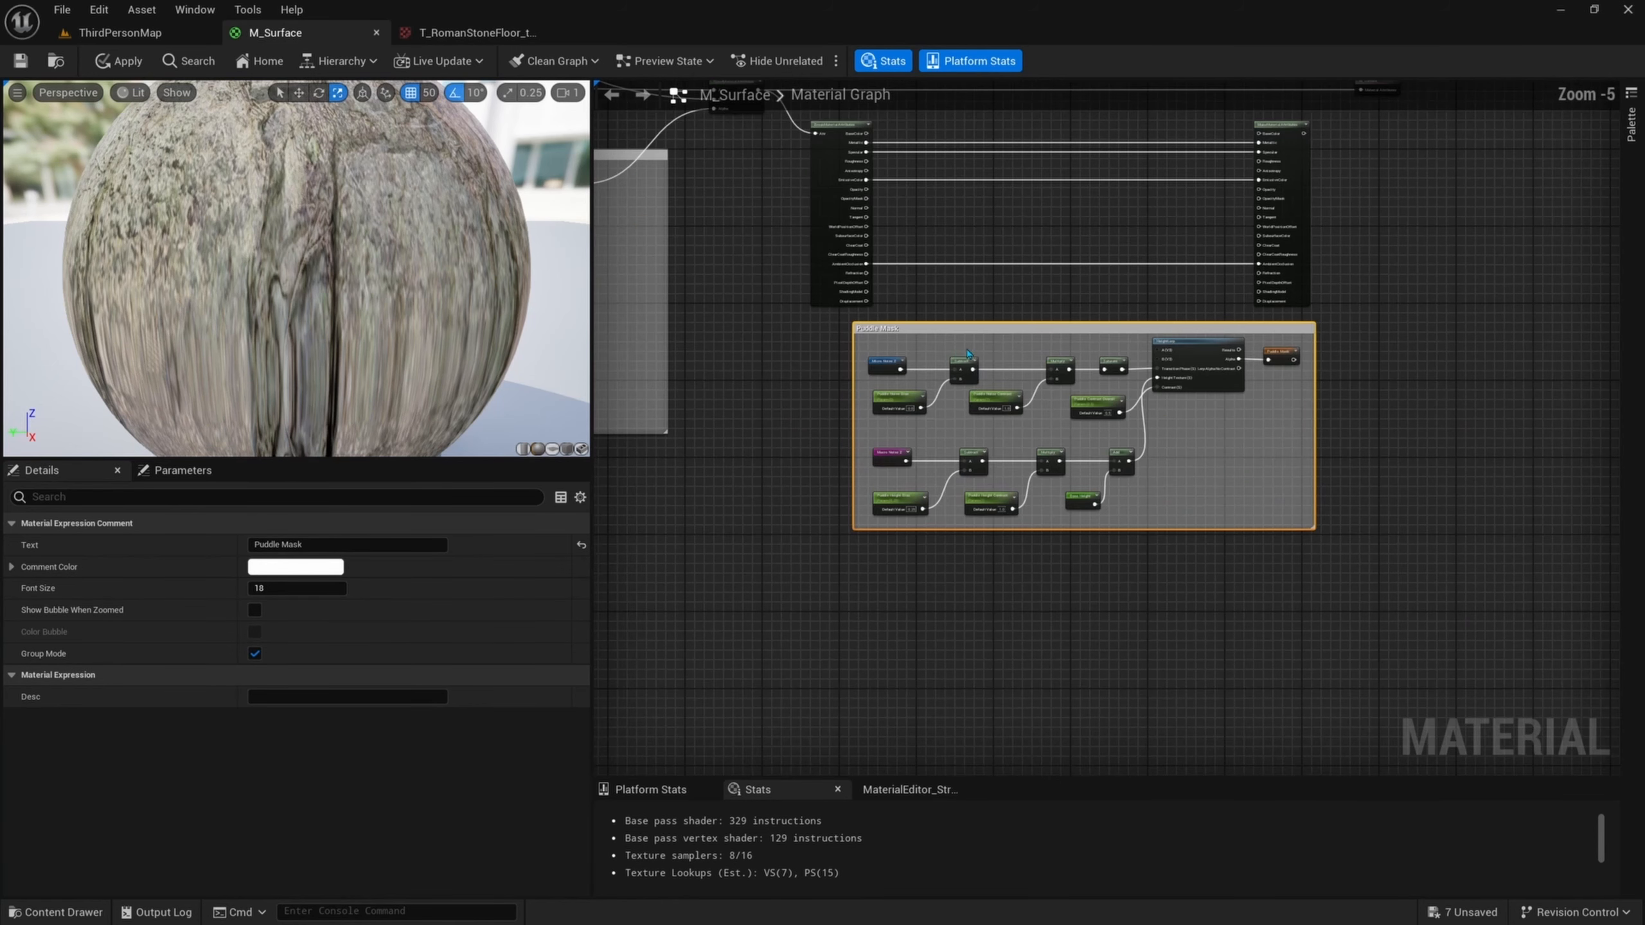
pyautogui.moveTo(965, 333); pyautogui.dragTo(934, 551)
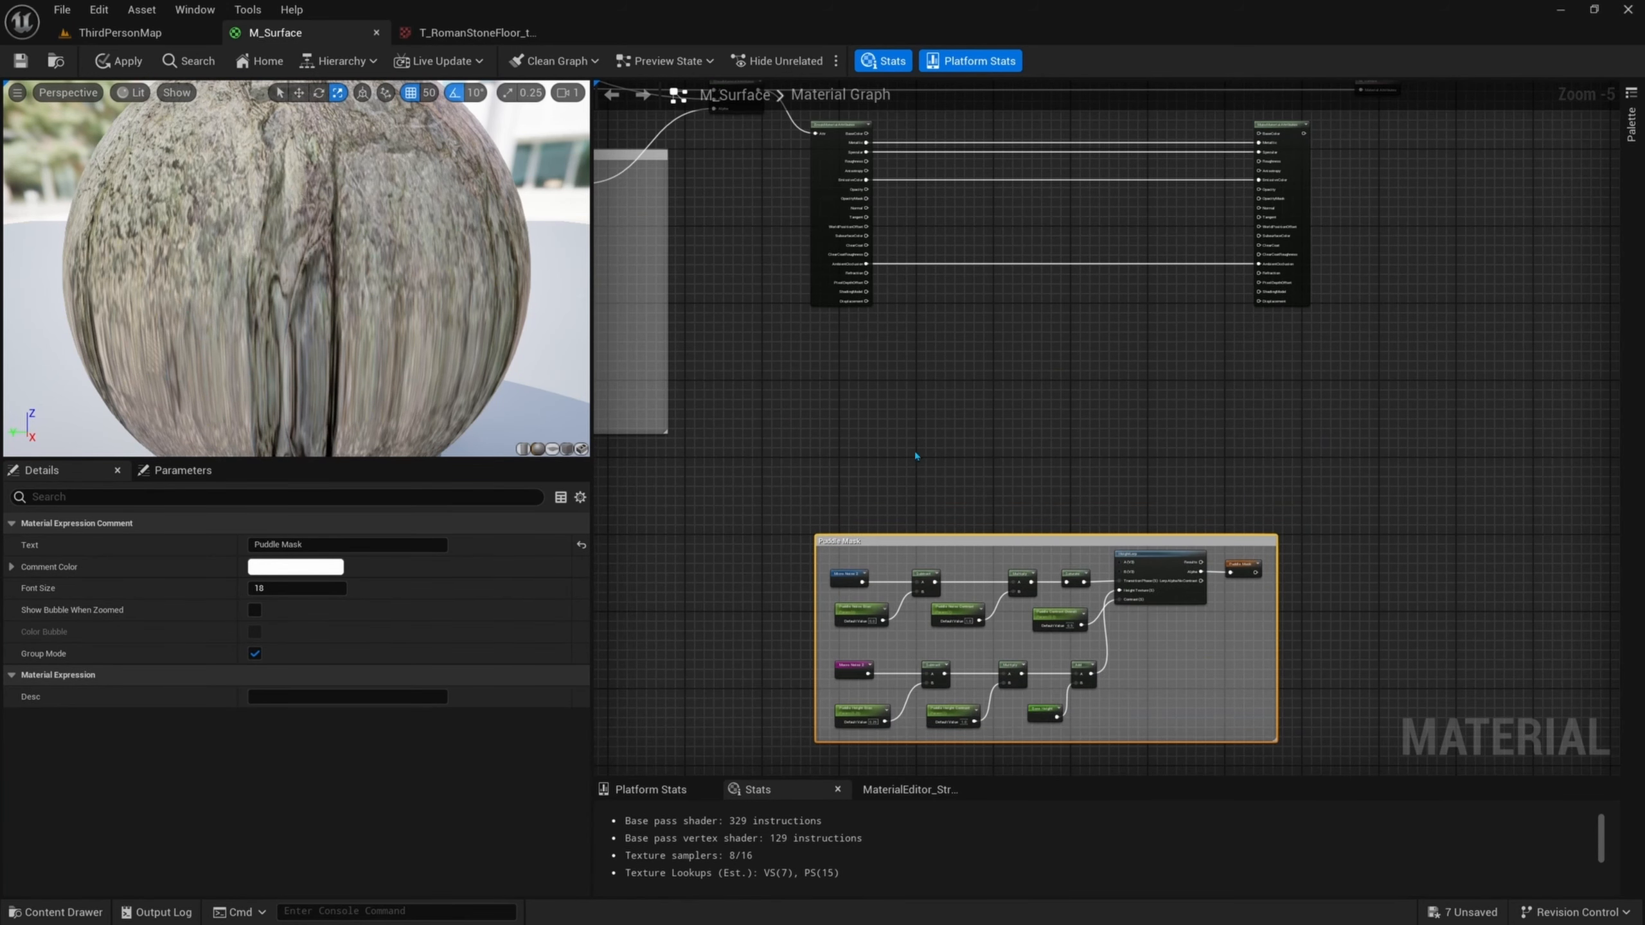
pyautogui.moveTo(845, 325); pyautogui.dragTo(1332, 507)
pyautogui.moveTo(1332, 507); pyautogui.dragTo(1098, 470)
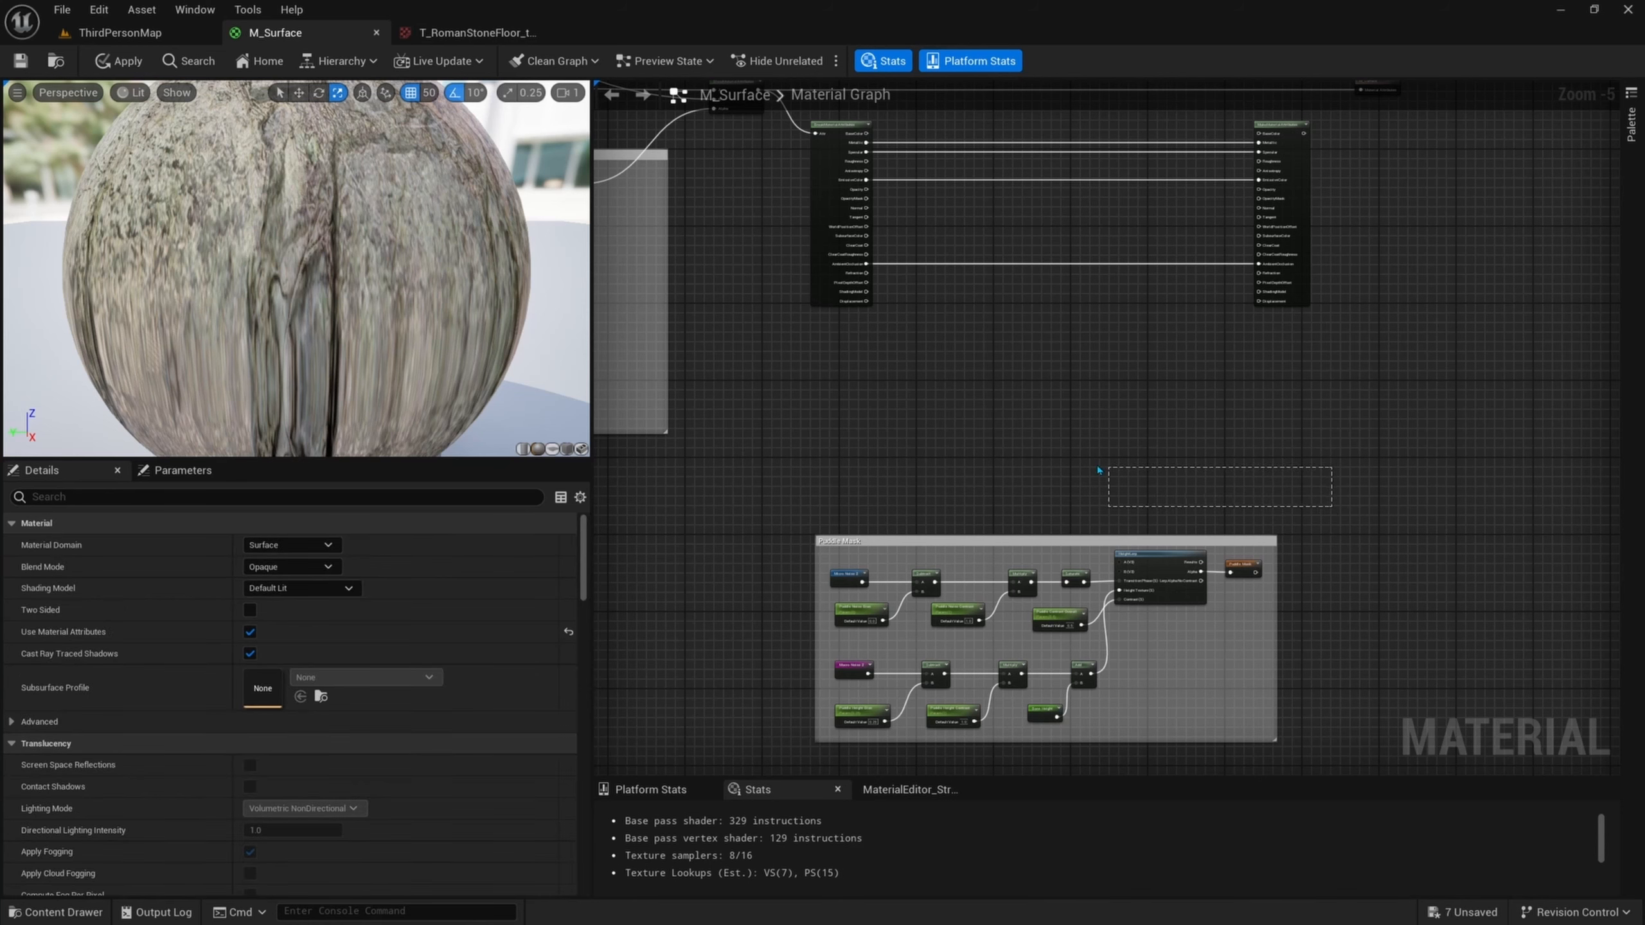
pyautogui.moveTo(798, 337); pyautogui.dragTo(797, 362)
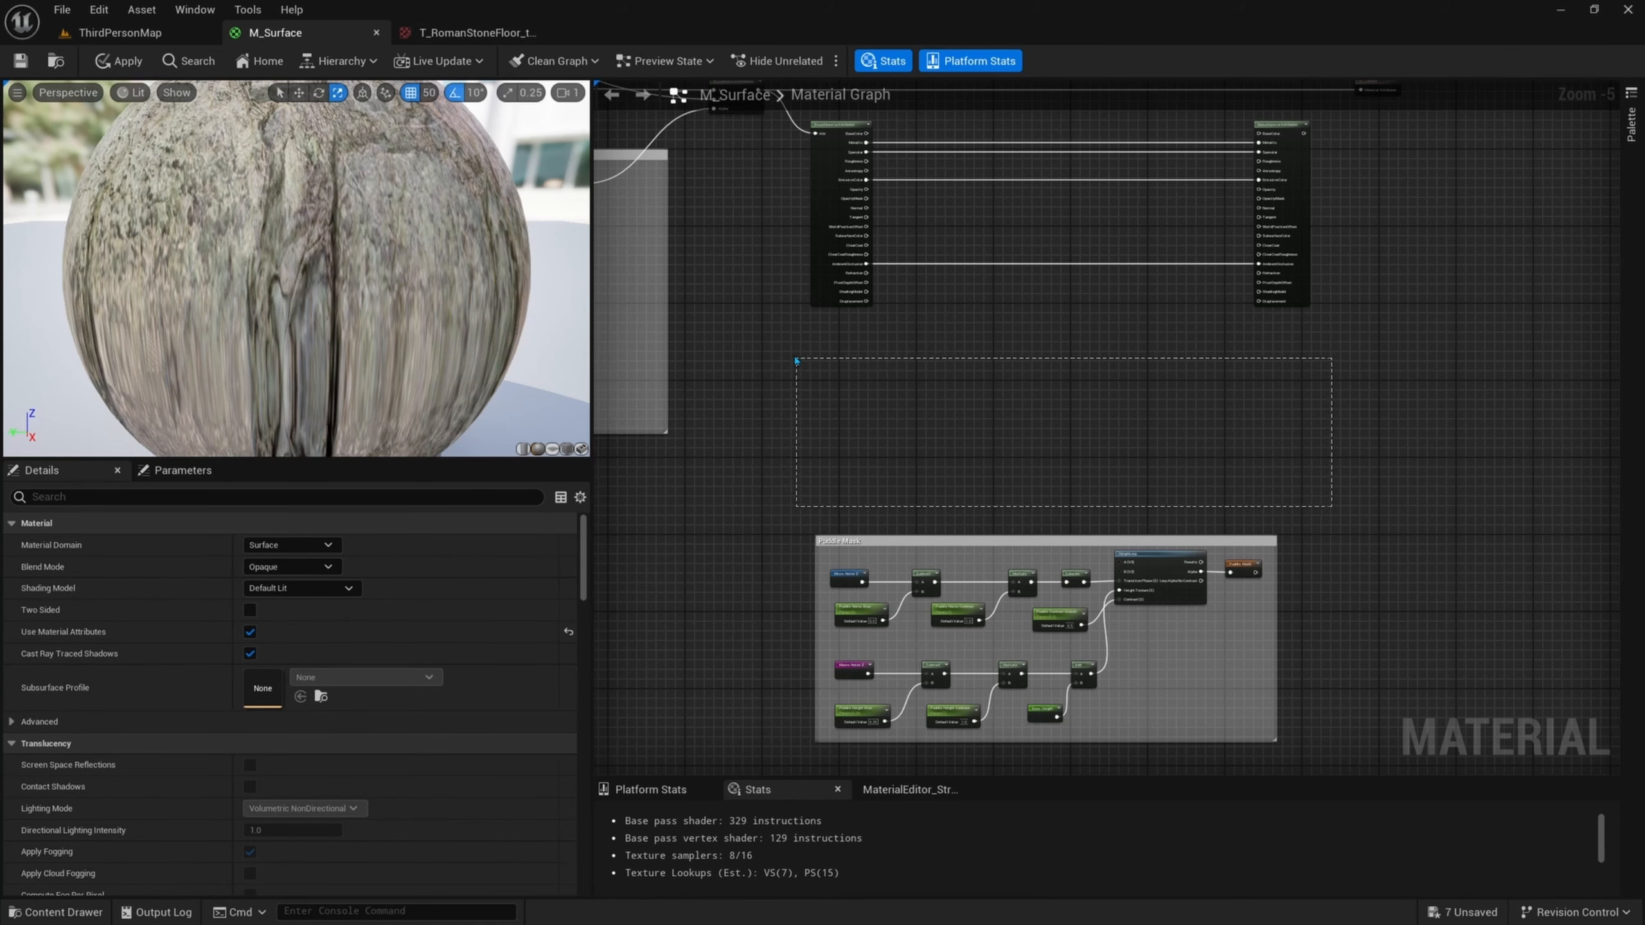
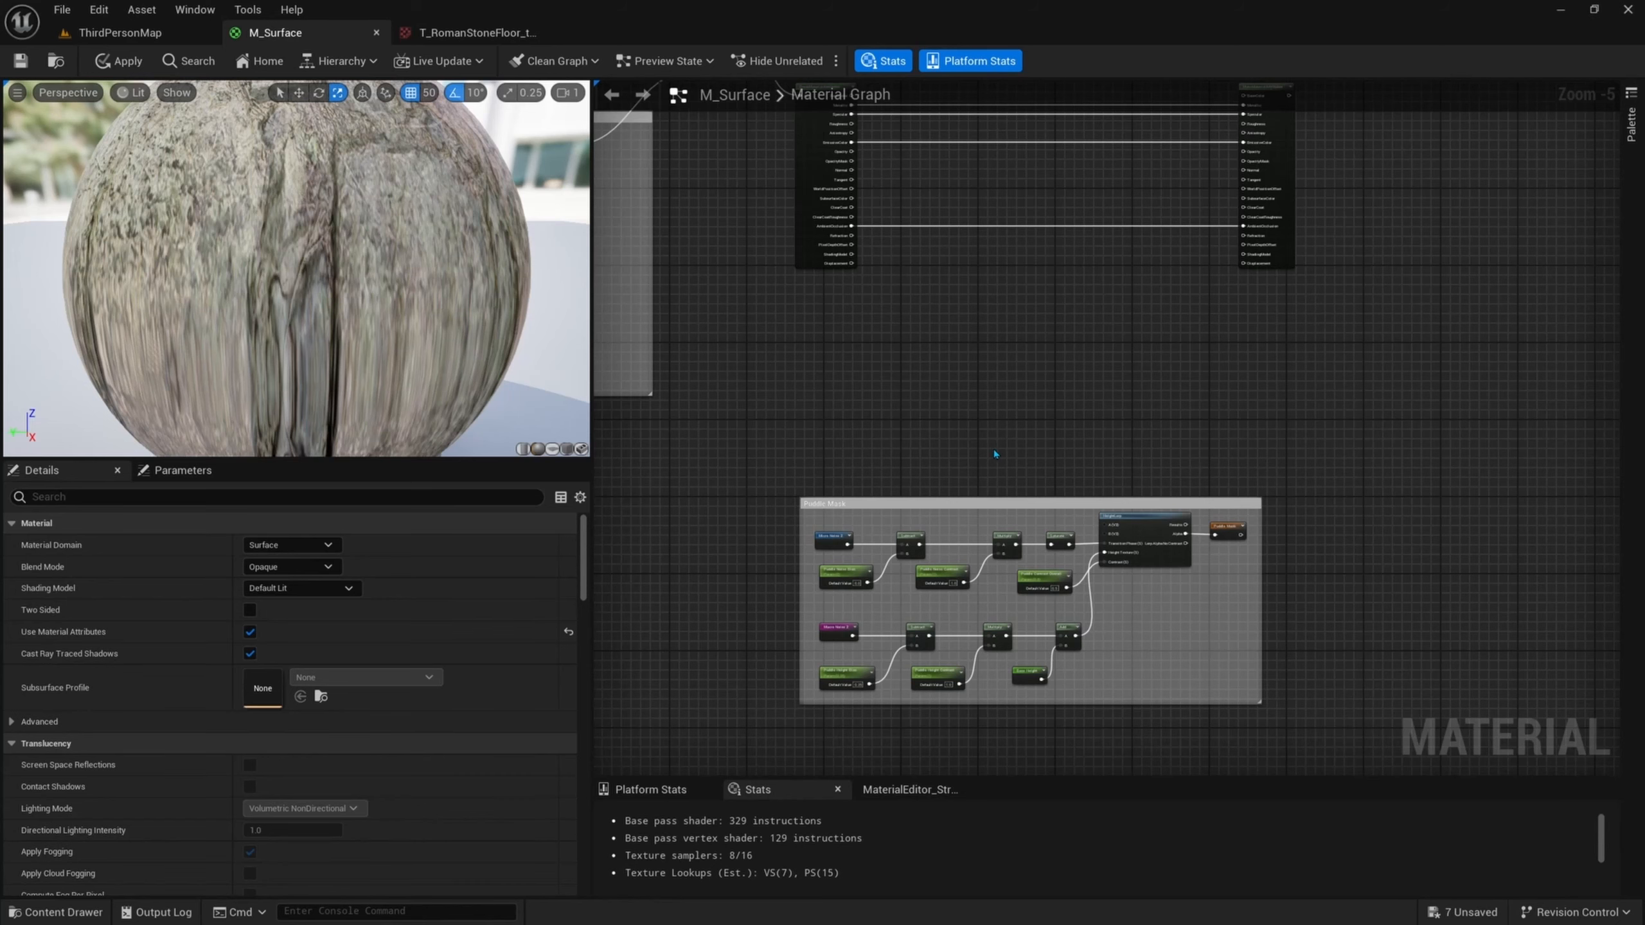
# - Add a TextureSampleParameter2D node named Puddle Ripple Normal in the empty graph area above the Puddle Mask group
pyautogui.scroll(1, 995, 454)
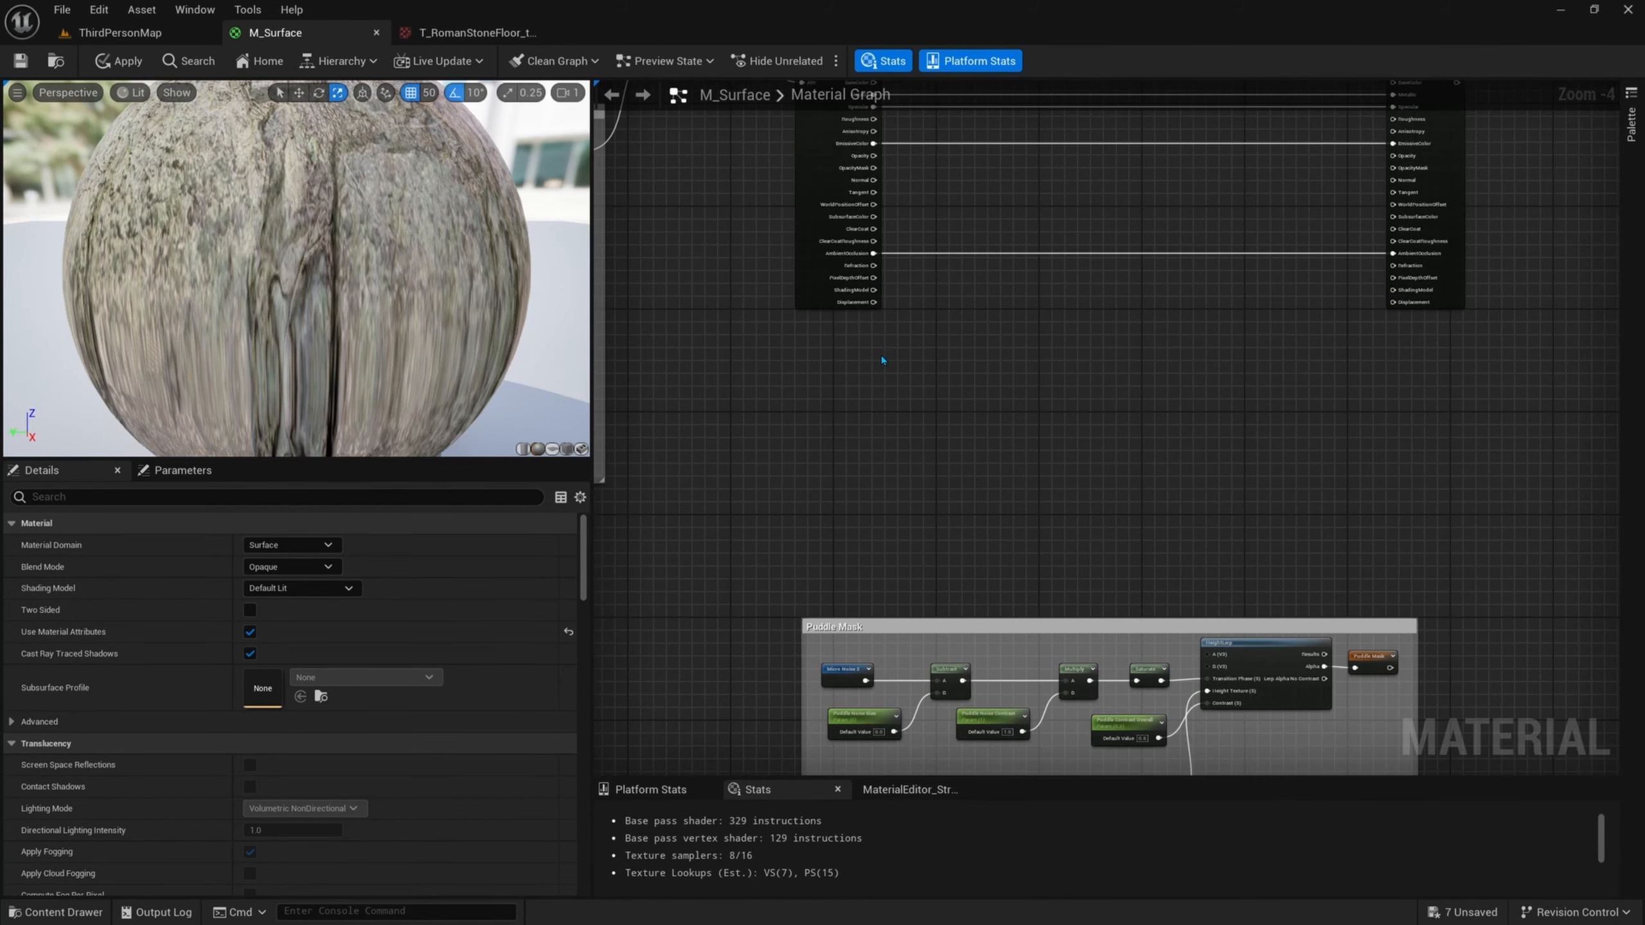
pyautogui.rightClick(1149, 380)
pyautogui.write('texture')
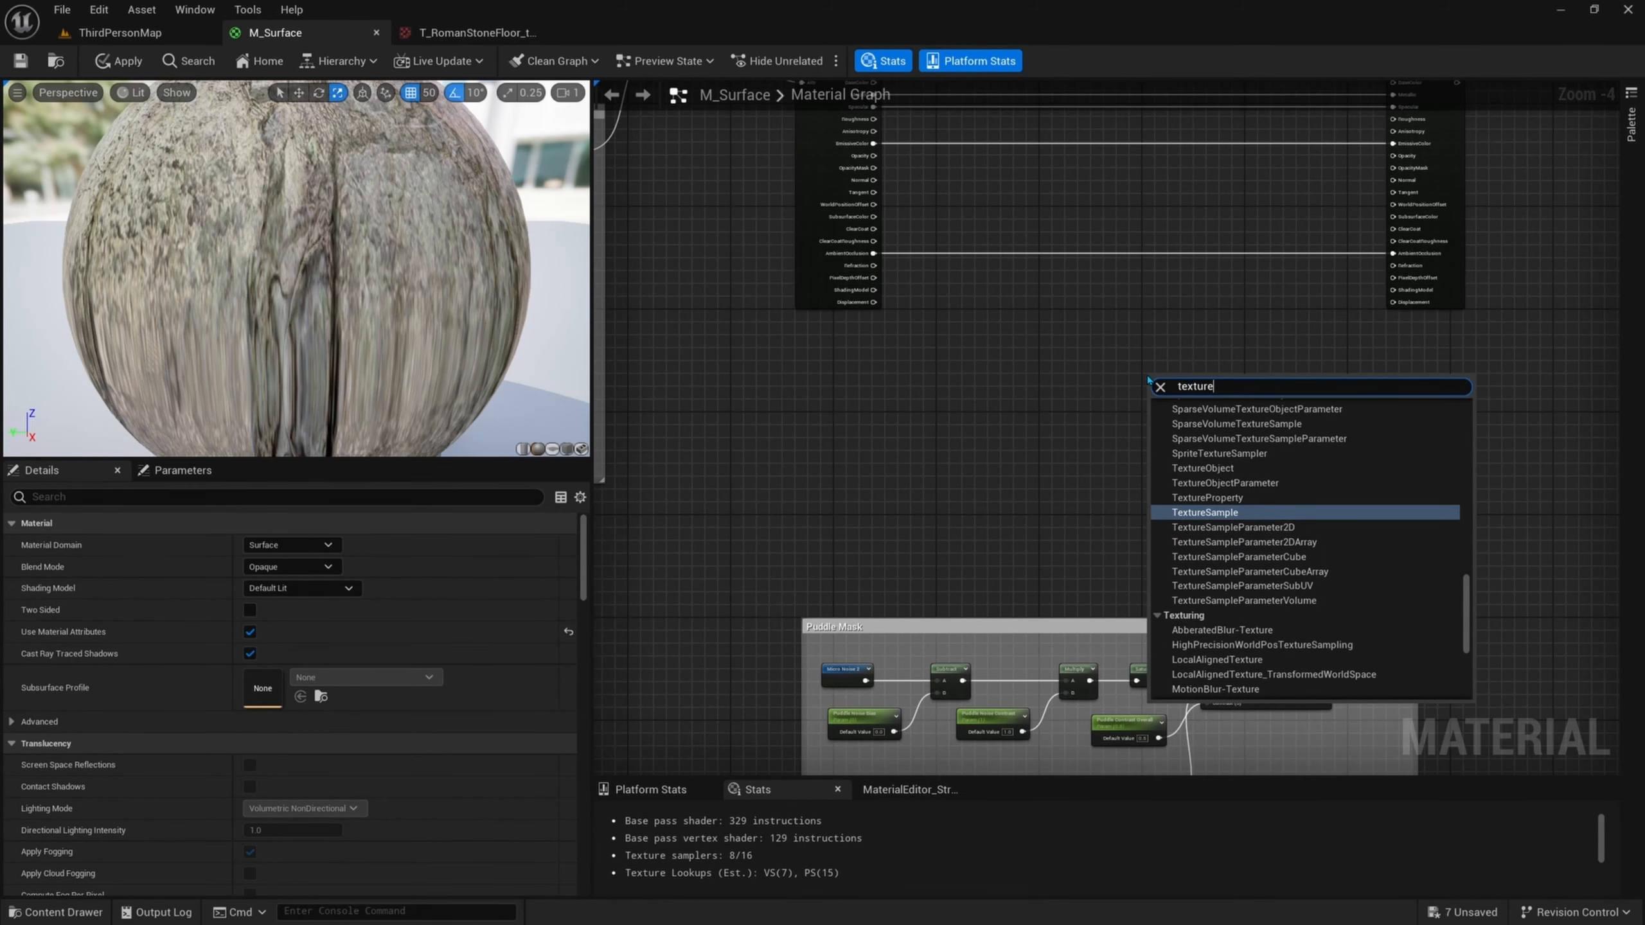
pyautogui.press('Down')
pyautogui.press('Return')
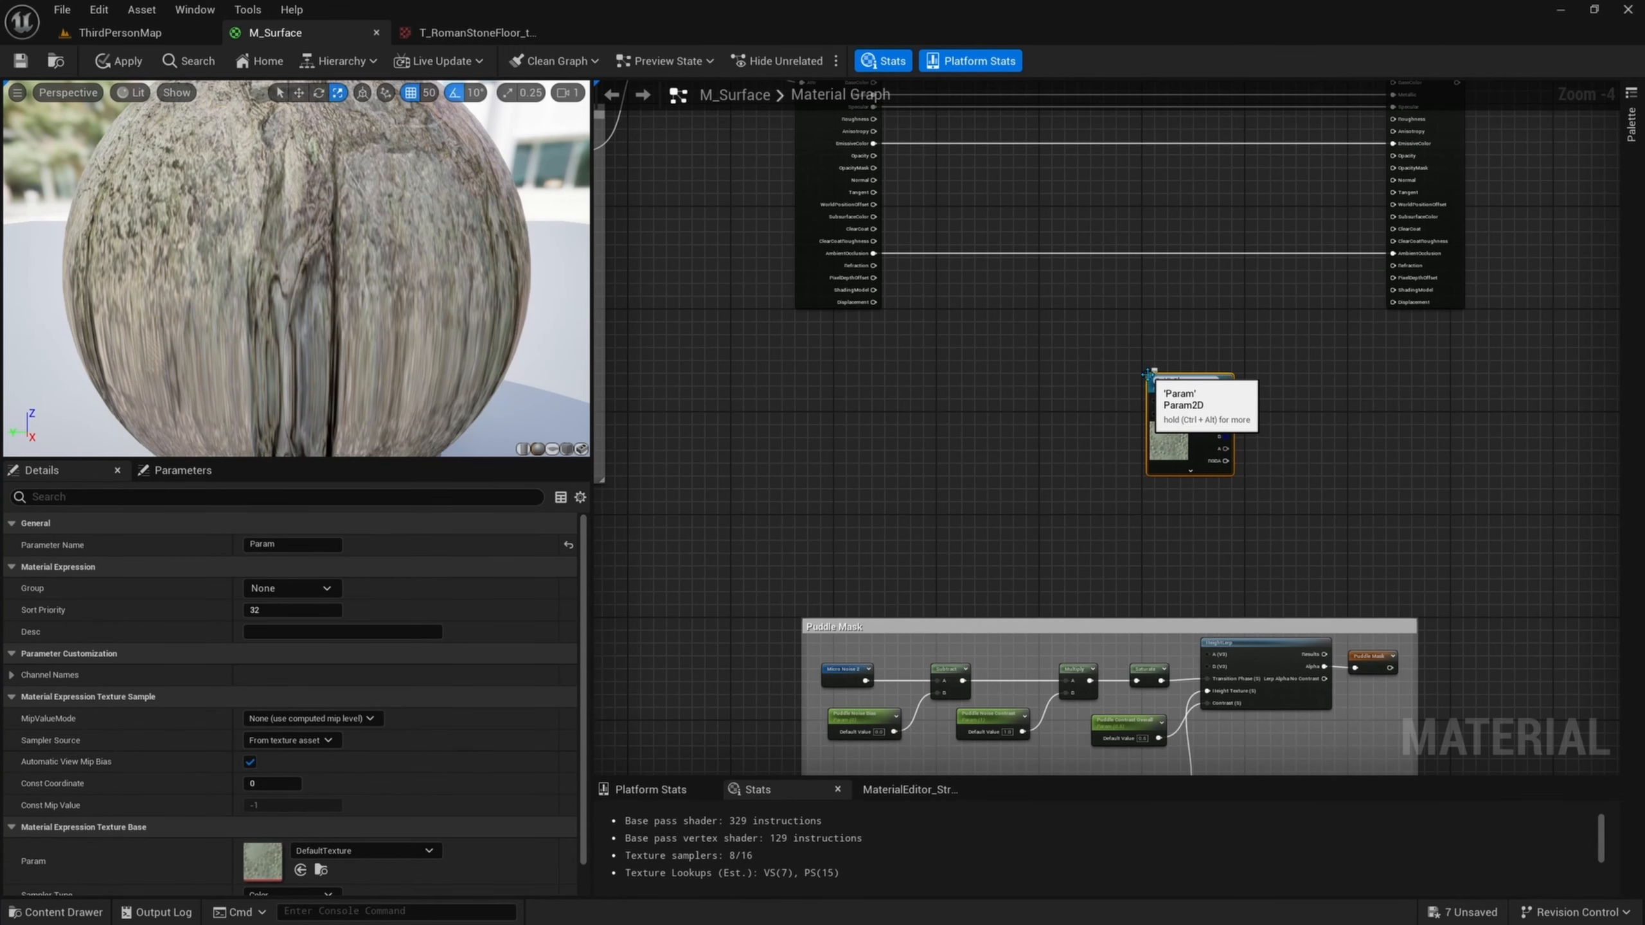
pyautogui.write('Puddle Ripple Normal')
pyautogui.press('Return')
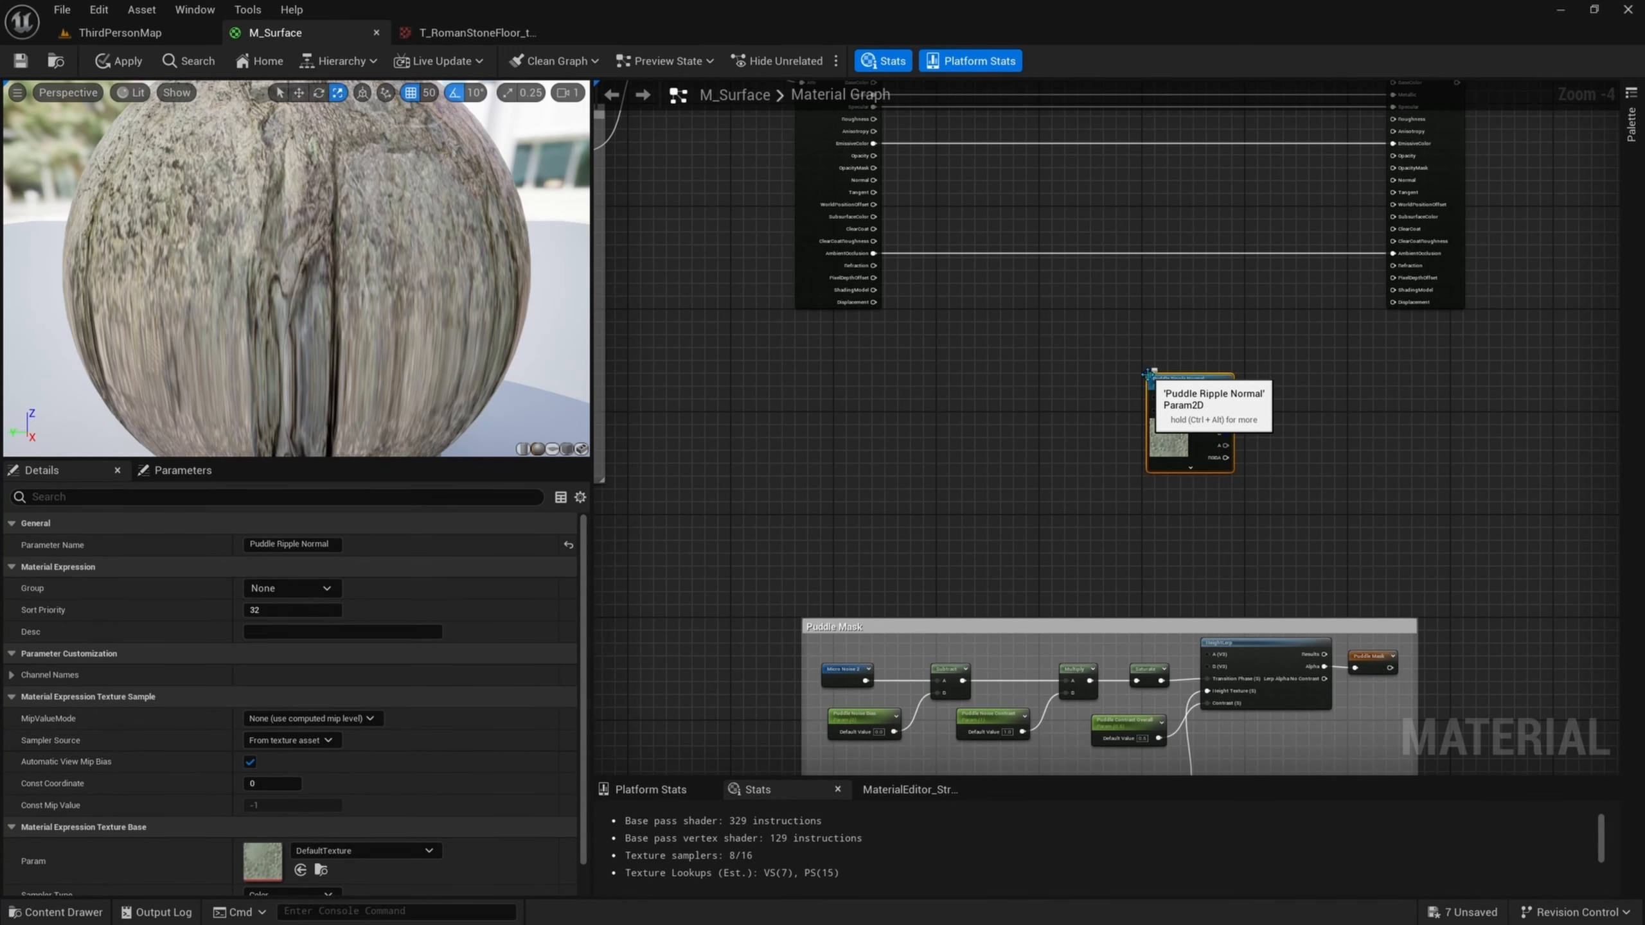
# - Assign the T_WaterNormal01_N texture to the Puddle Ripple Normal parameter
pyautogui.scroll(1, 1151, 392)
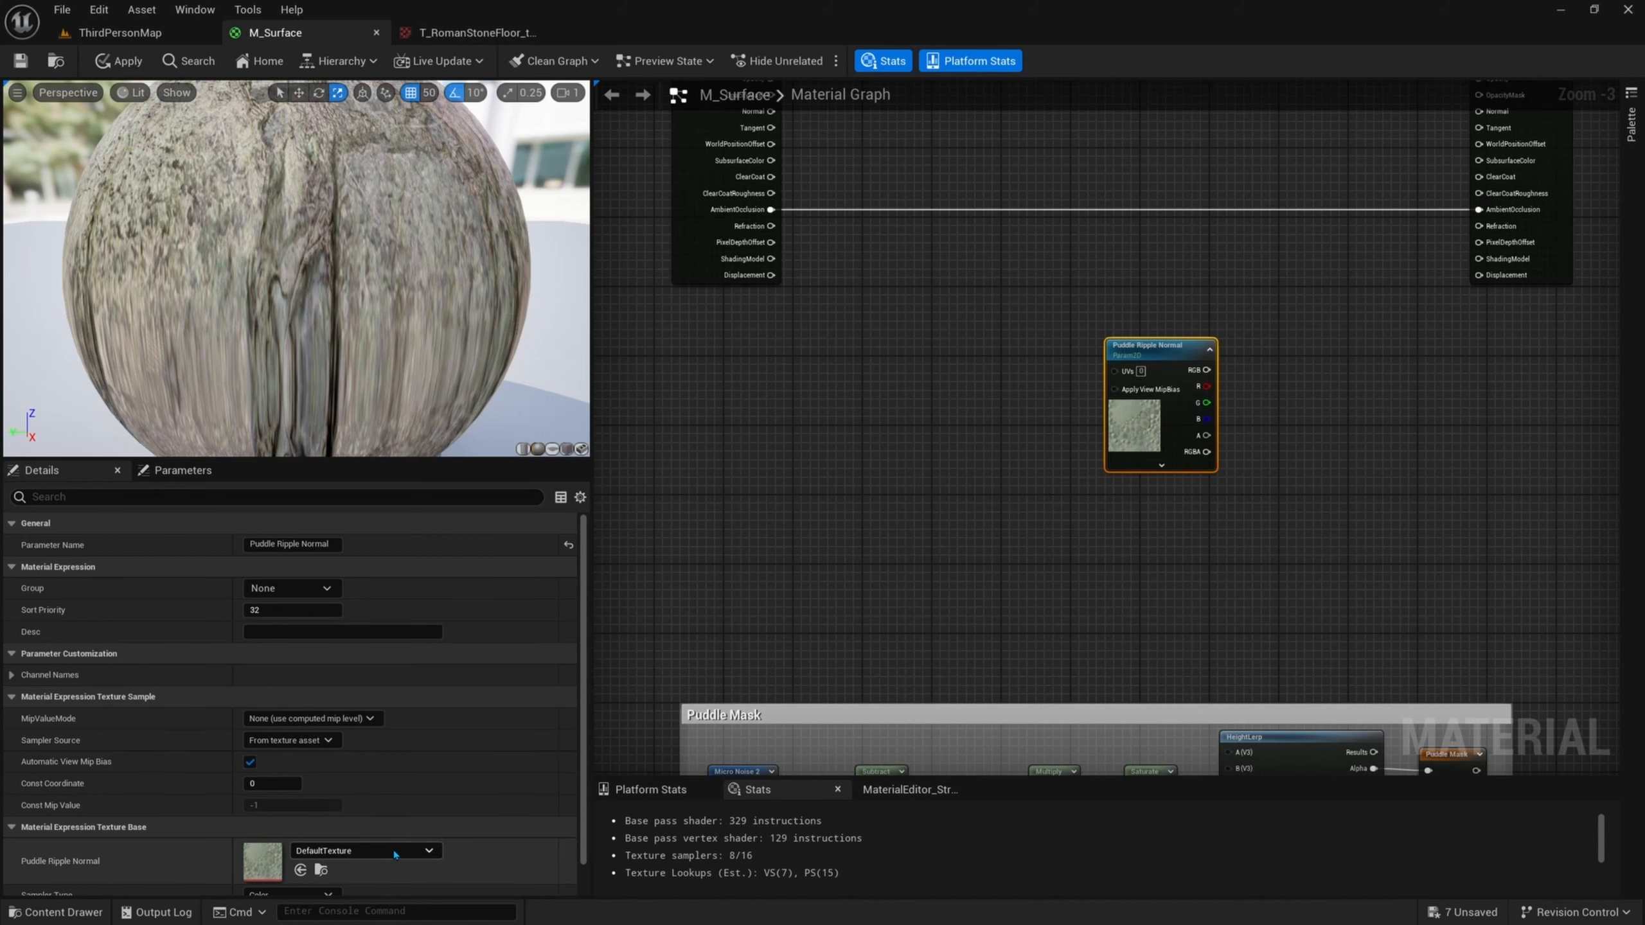
pyautogui.click(375, 849)
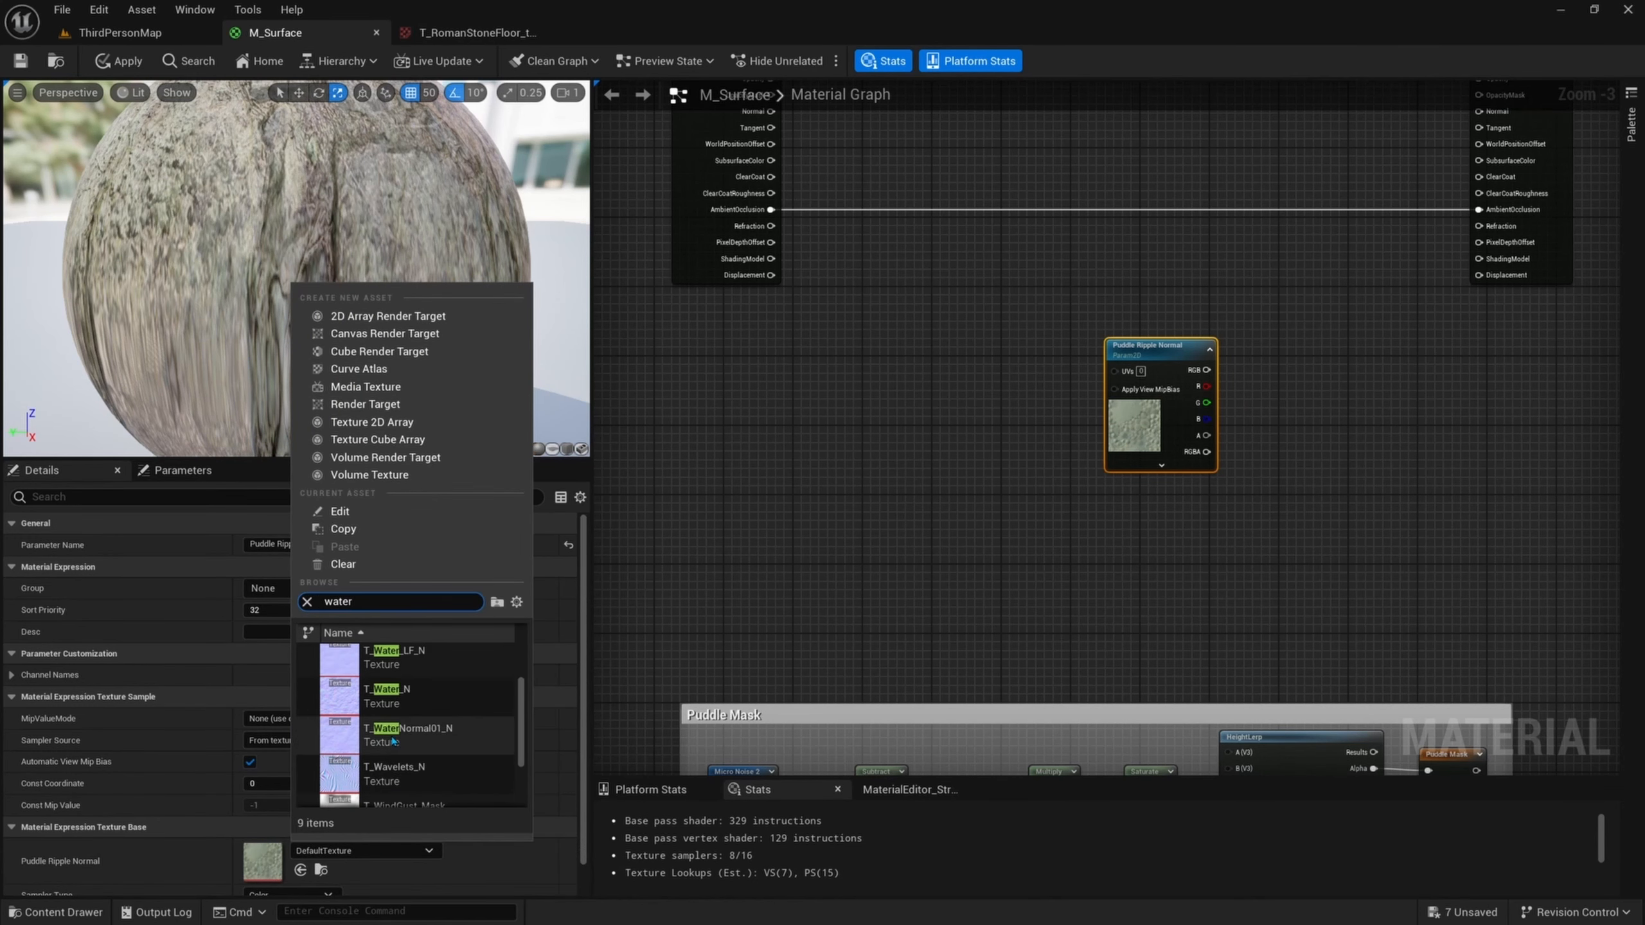
pyautogui.click(392, 740)
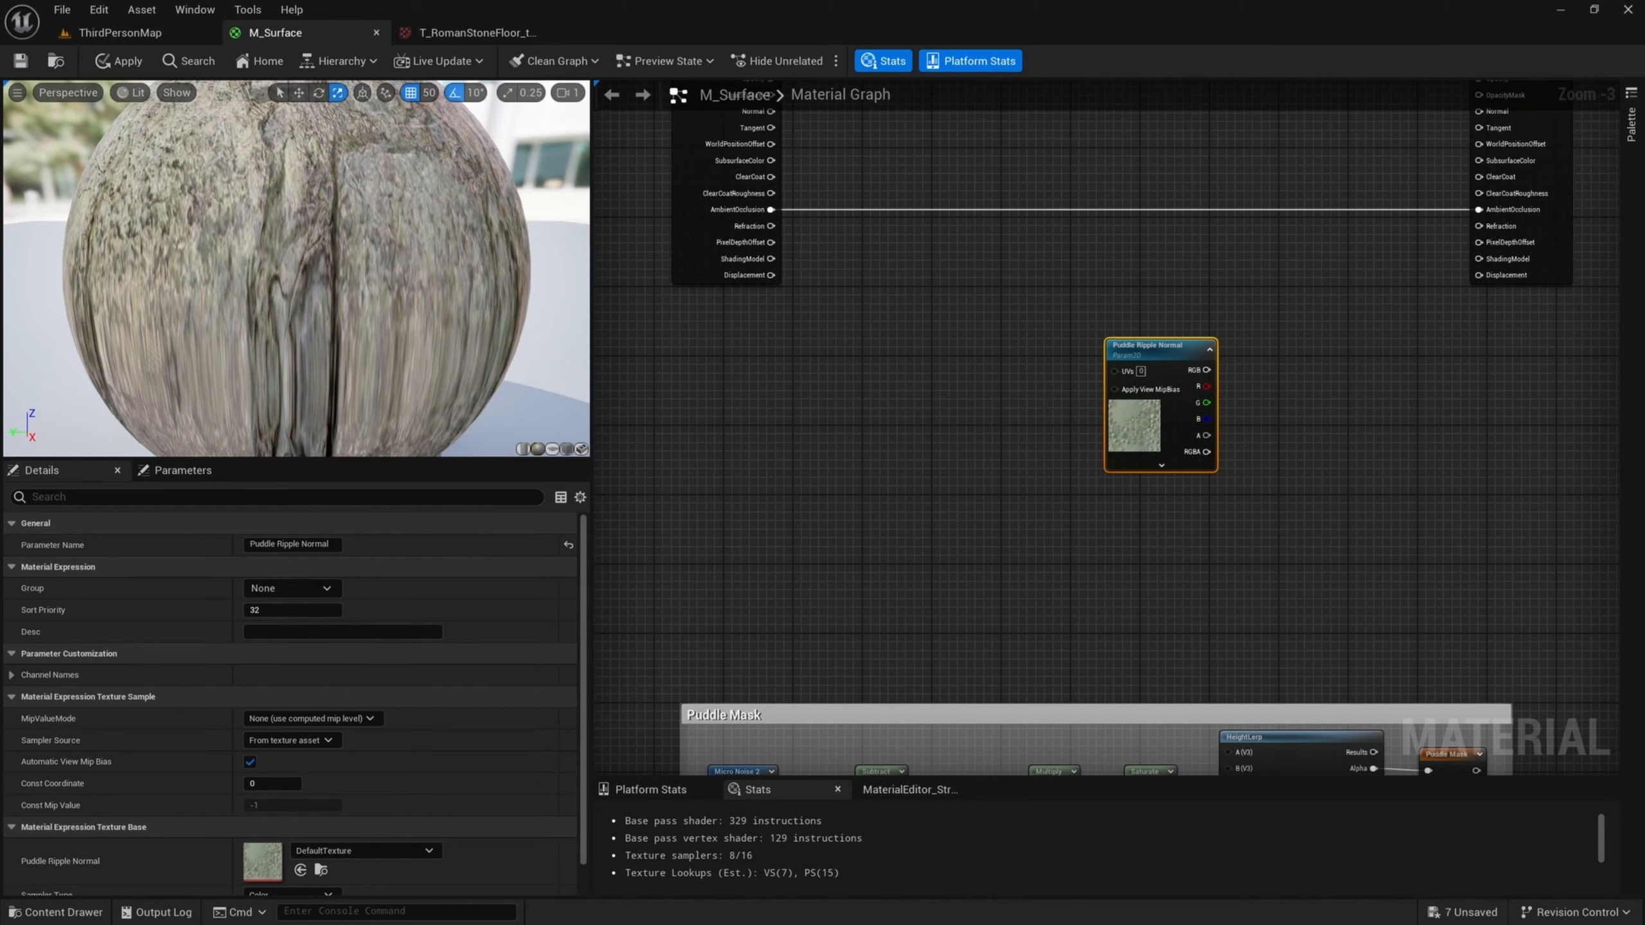
pyautogui.click(324, 850)
pyautogui.write('wa')
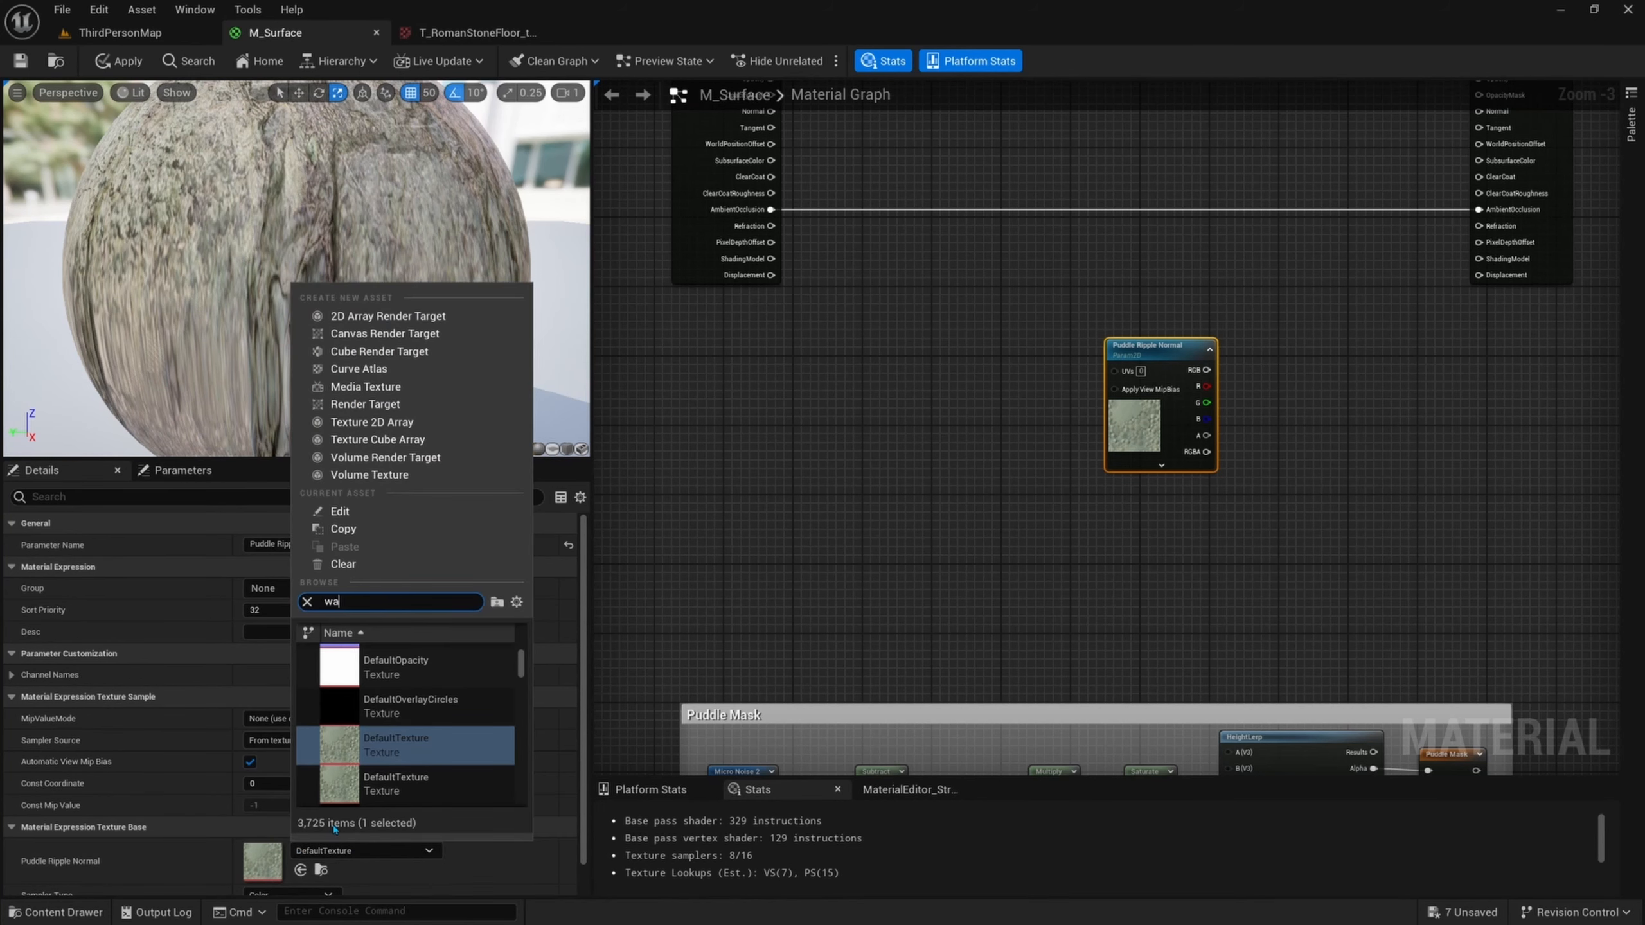
pyautogui.write('ter')
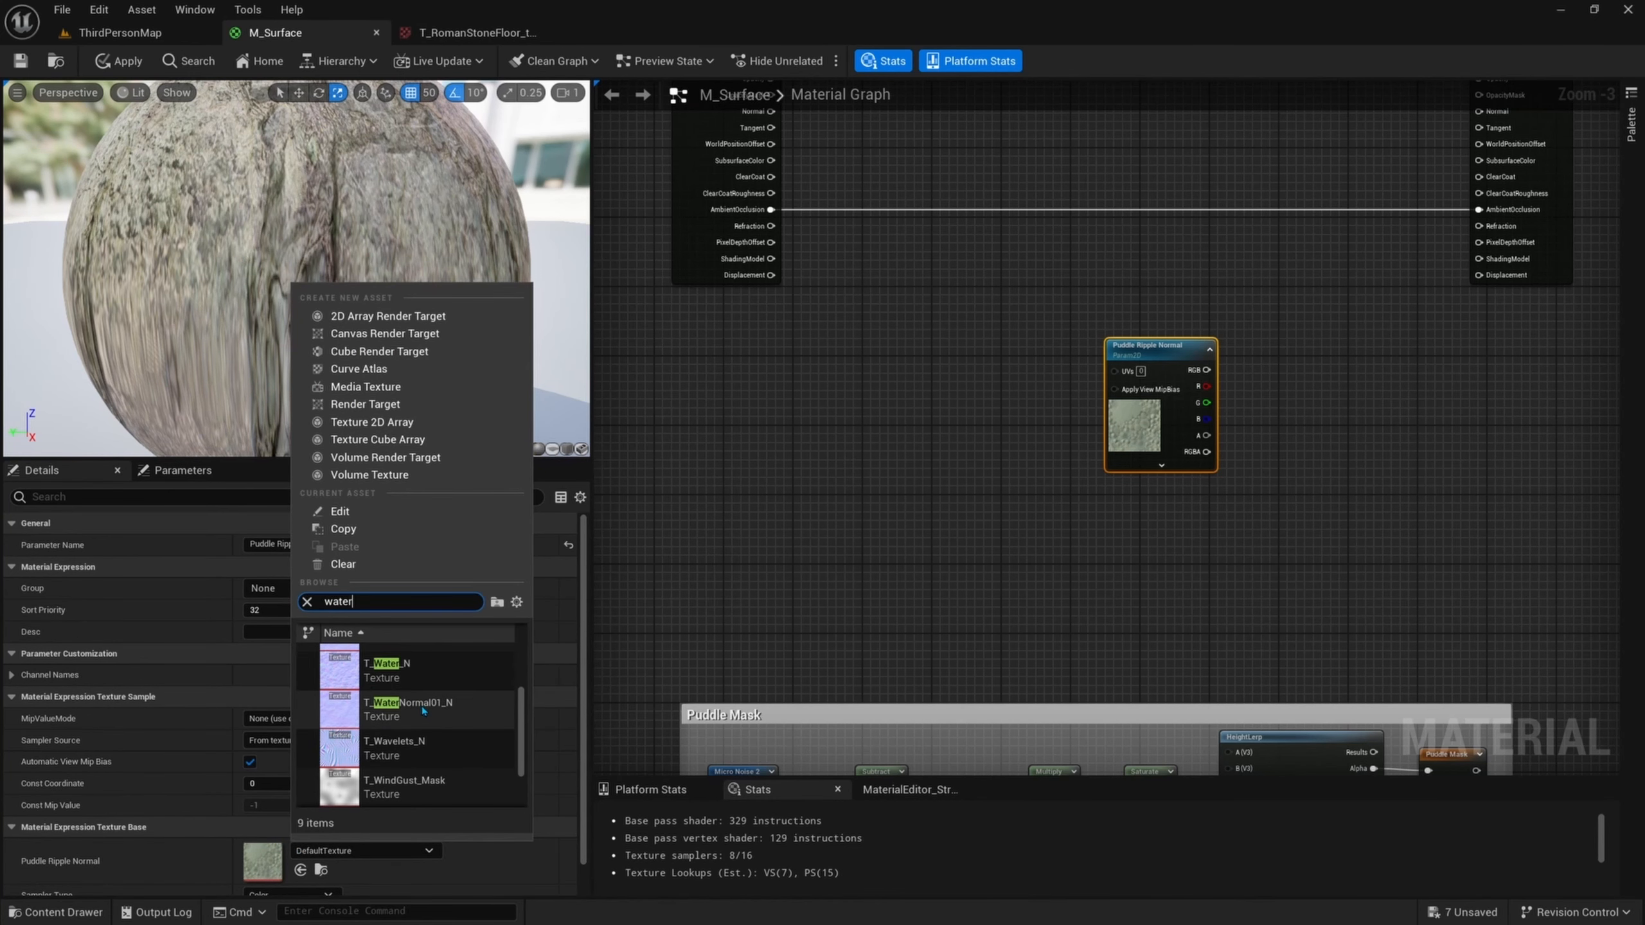
pyautogui.moveTo(427, 711)
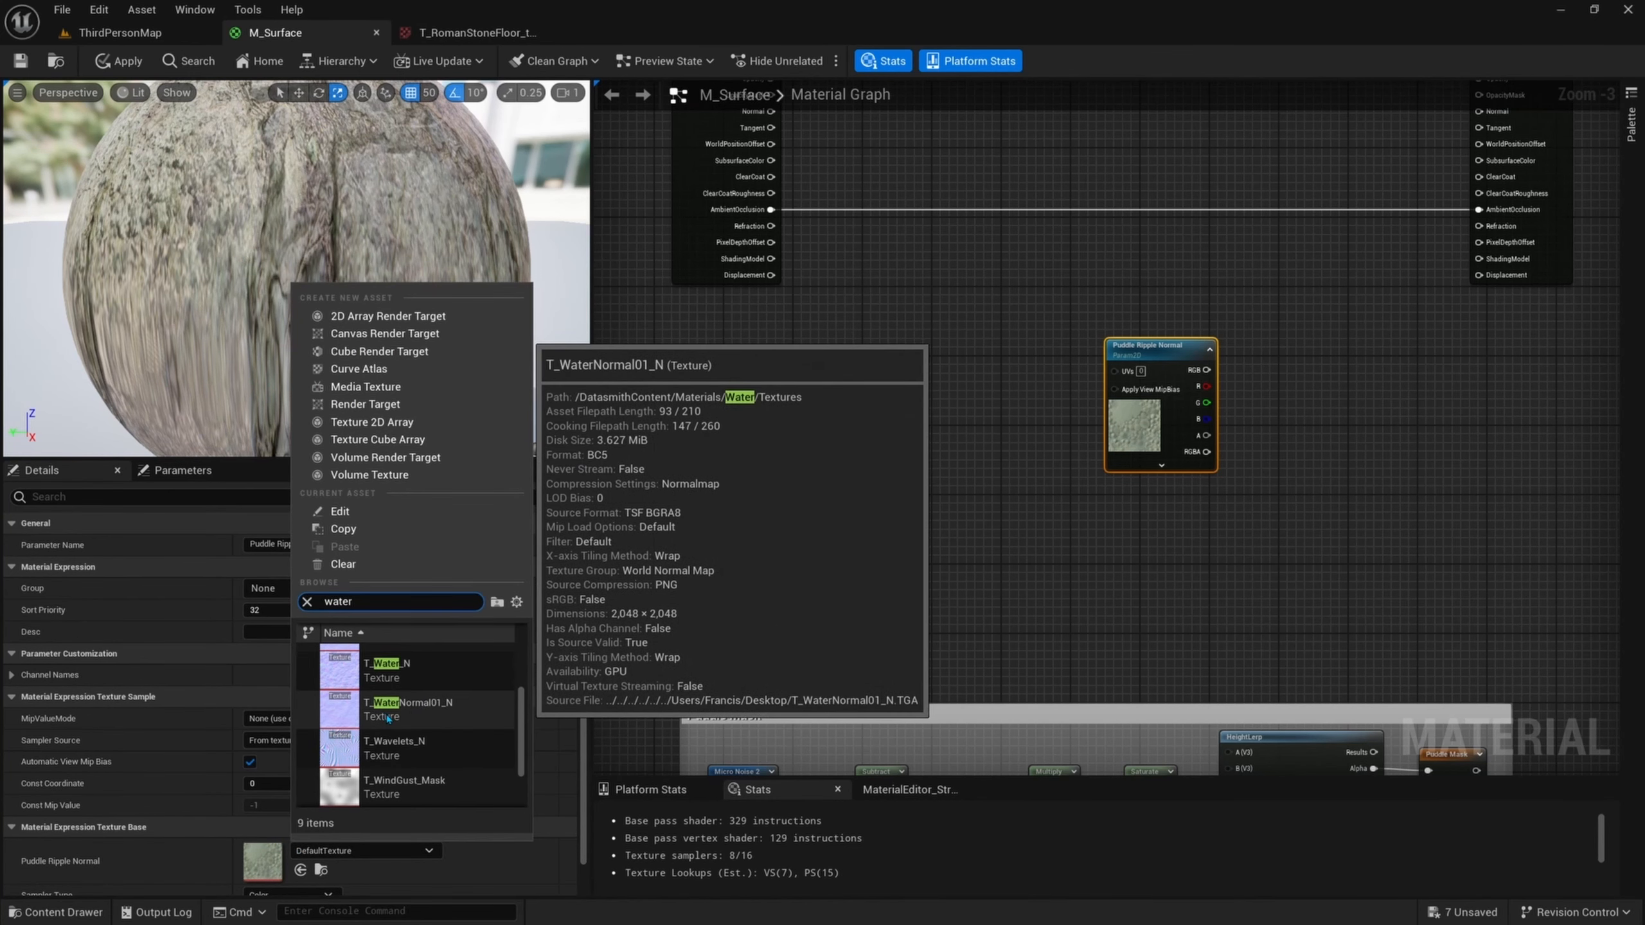
pyautogui.click(439, 712)
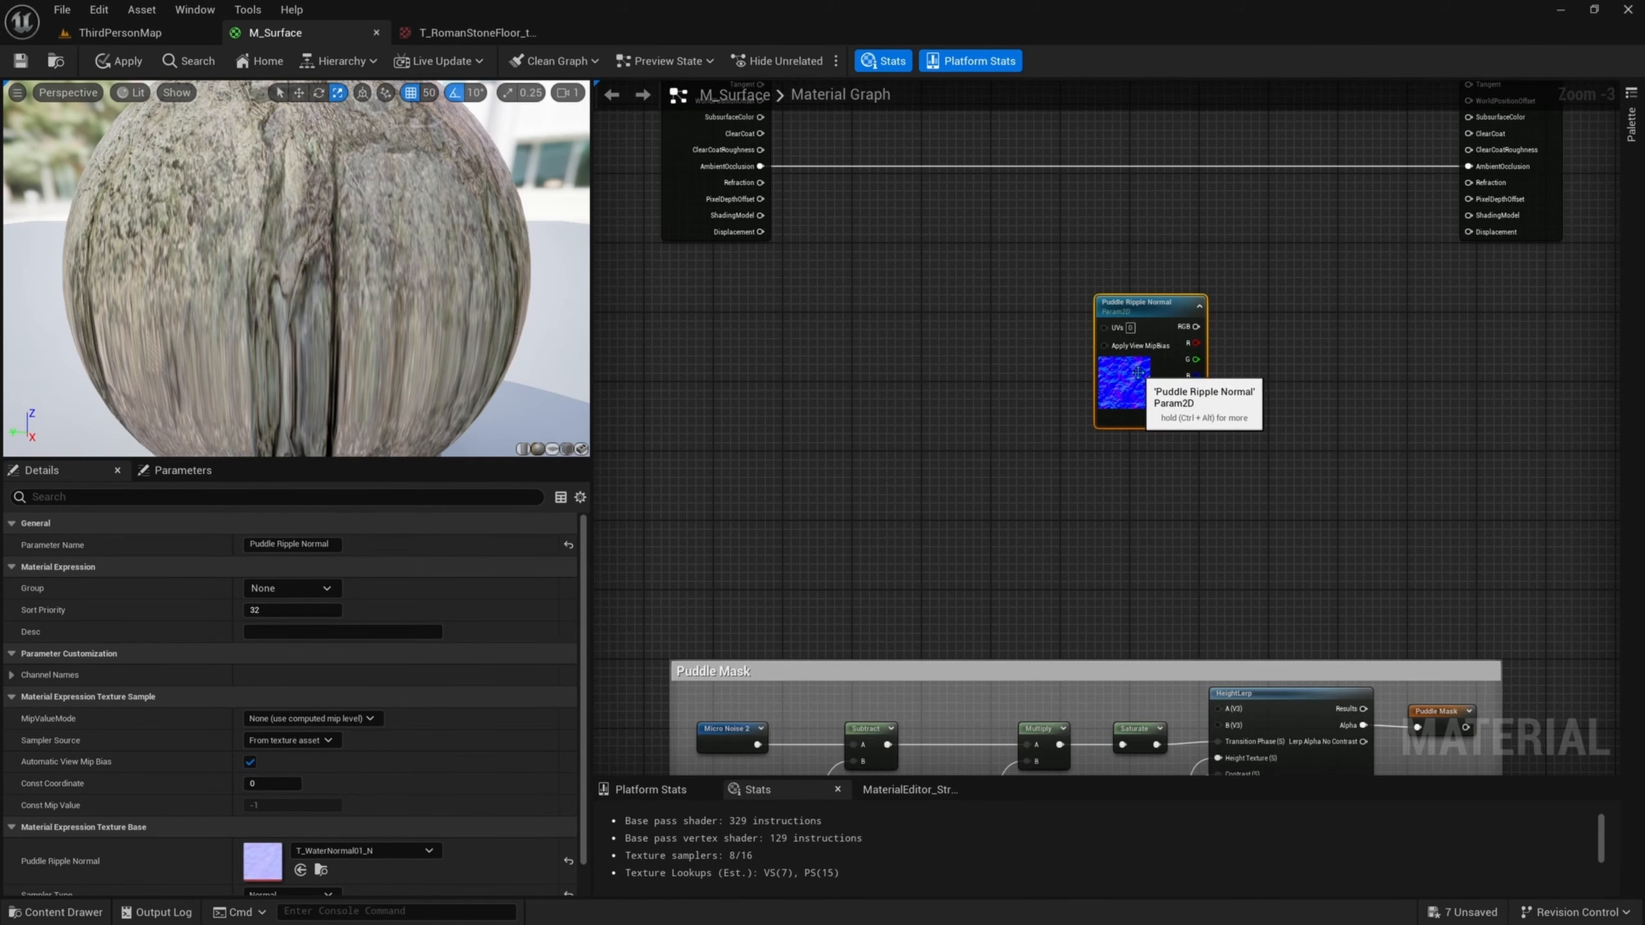
# - Duplicate the Puddle Ripple Normal node and stack the copy directly below the original
pyautogui.click(1131, 460)
pyautogui.hotkey('ctrl', 'v')
pyautogui.moveTo(1150, 511); pyautogui.dragTo(1086, 528)
pyautogui.keyDown('shift'); pyautogui.click(1157, 392); pyautogui.keyUp('shift')
pyautogui.click(1270, 470)
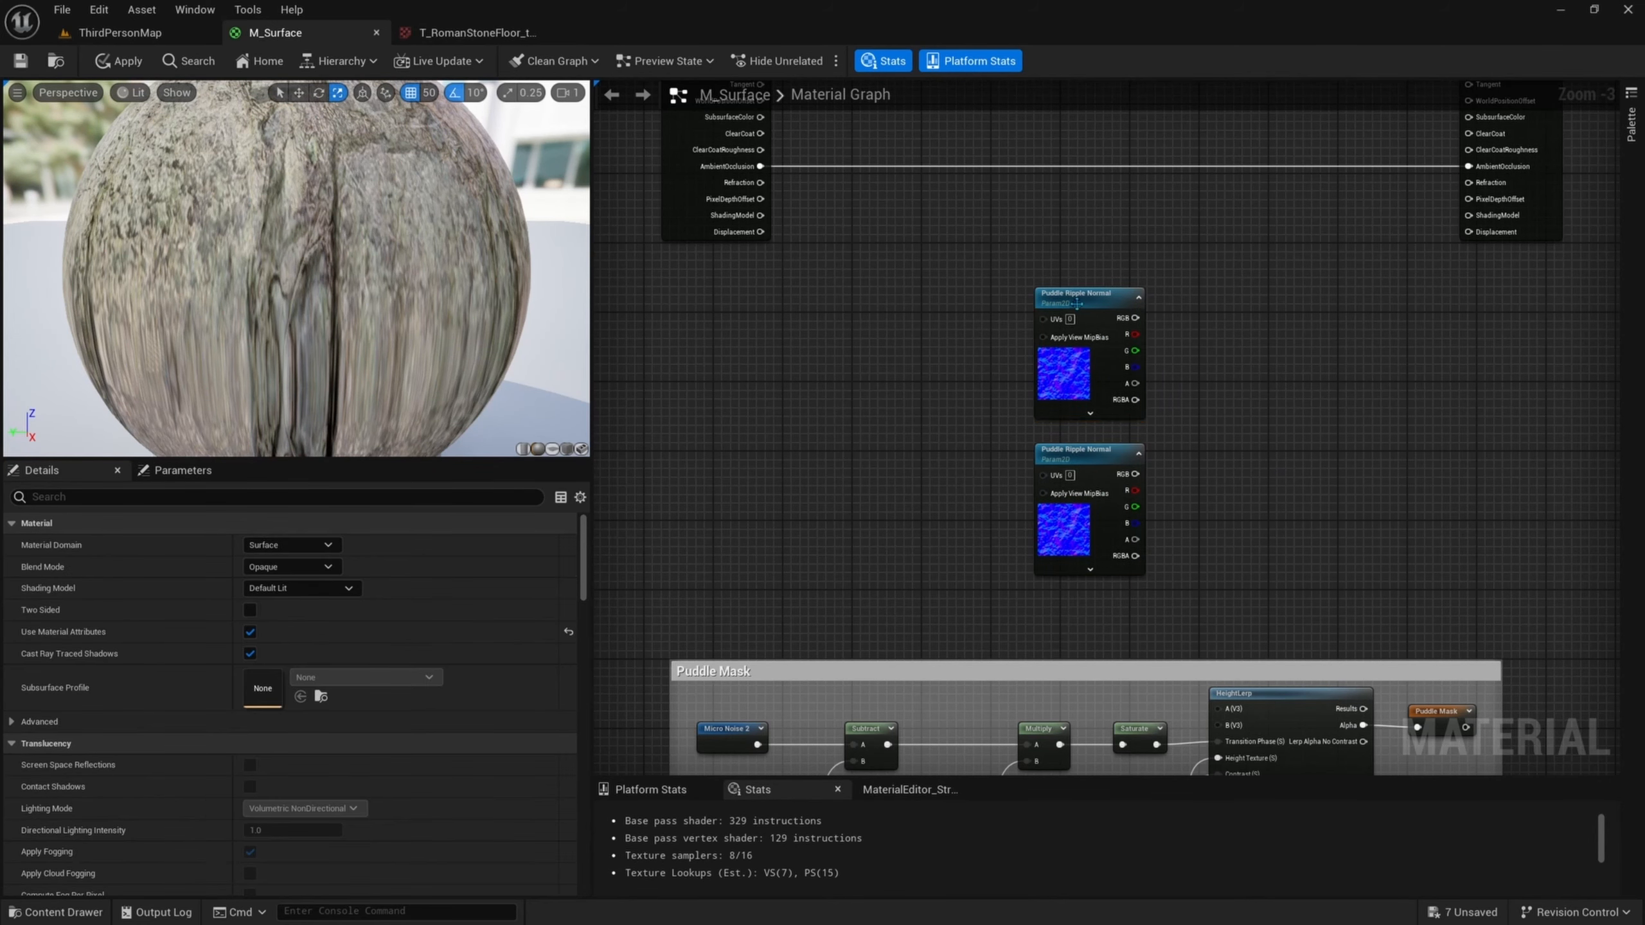
# - Add a scalar parameter named Puddle Ripple Scale well before the two normal samplers, with a default value of 1000
pyautogui.moveTo(715, 333); pyautogui.dragTo(915, 403, button='right')
pyautogui.scroll(2, 914, 403)
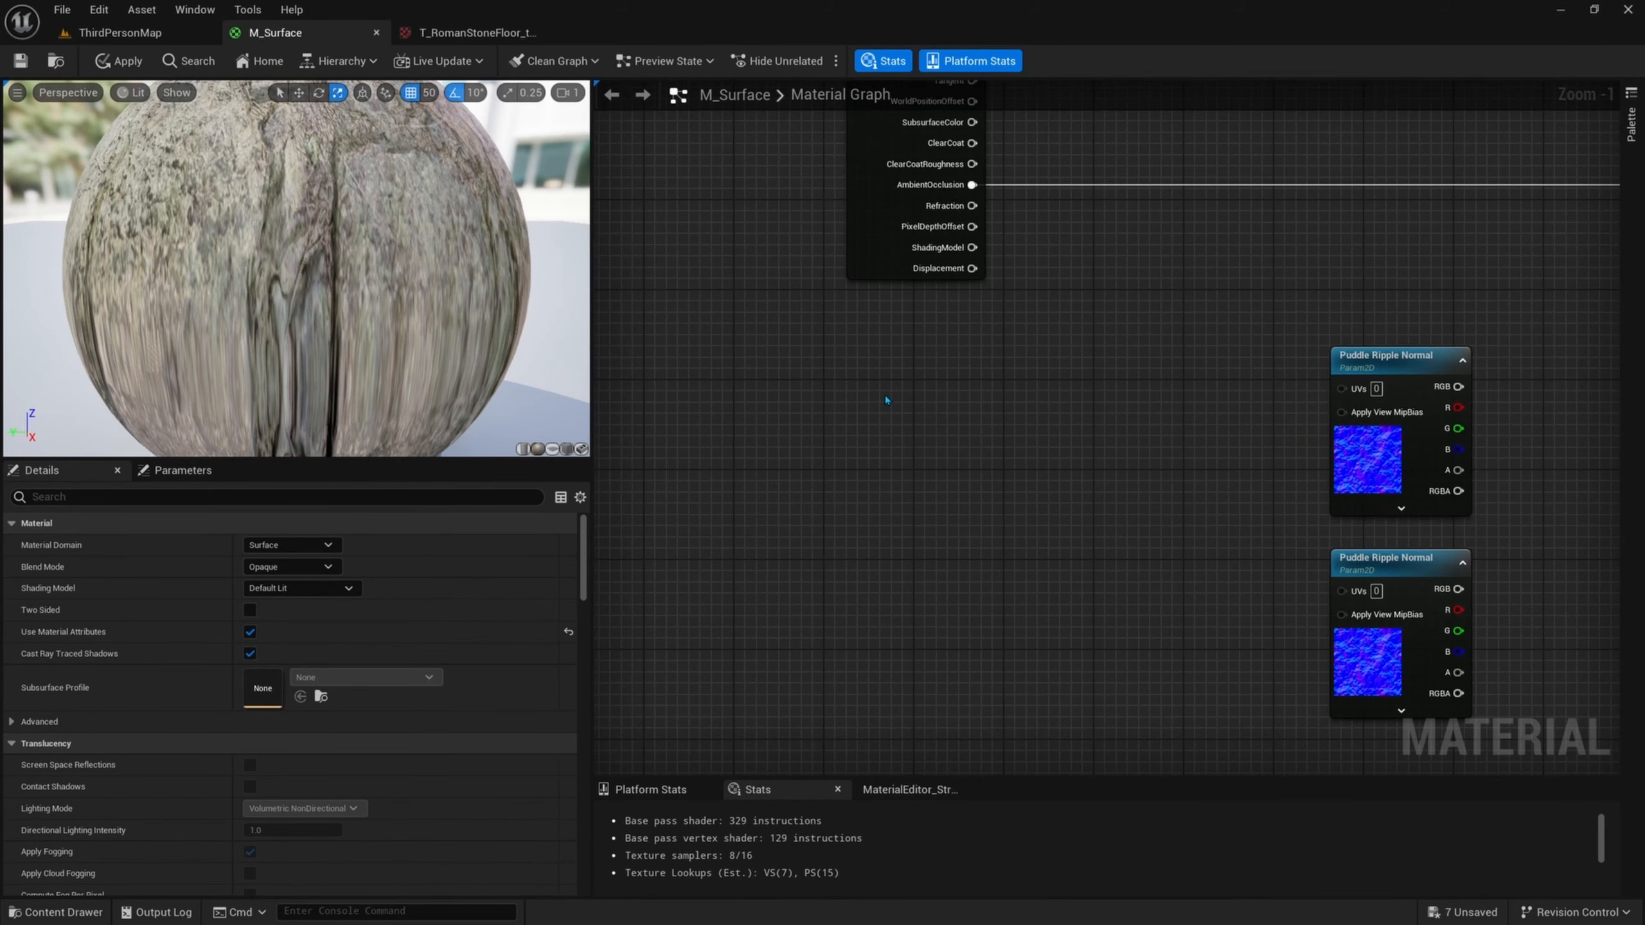
pyautogui.click(887, 393)
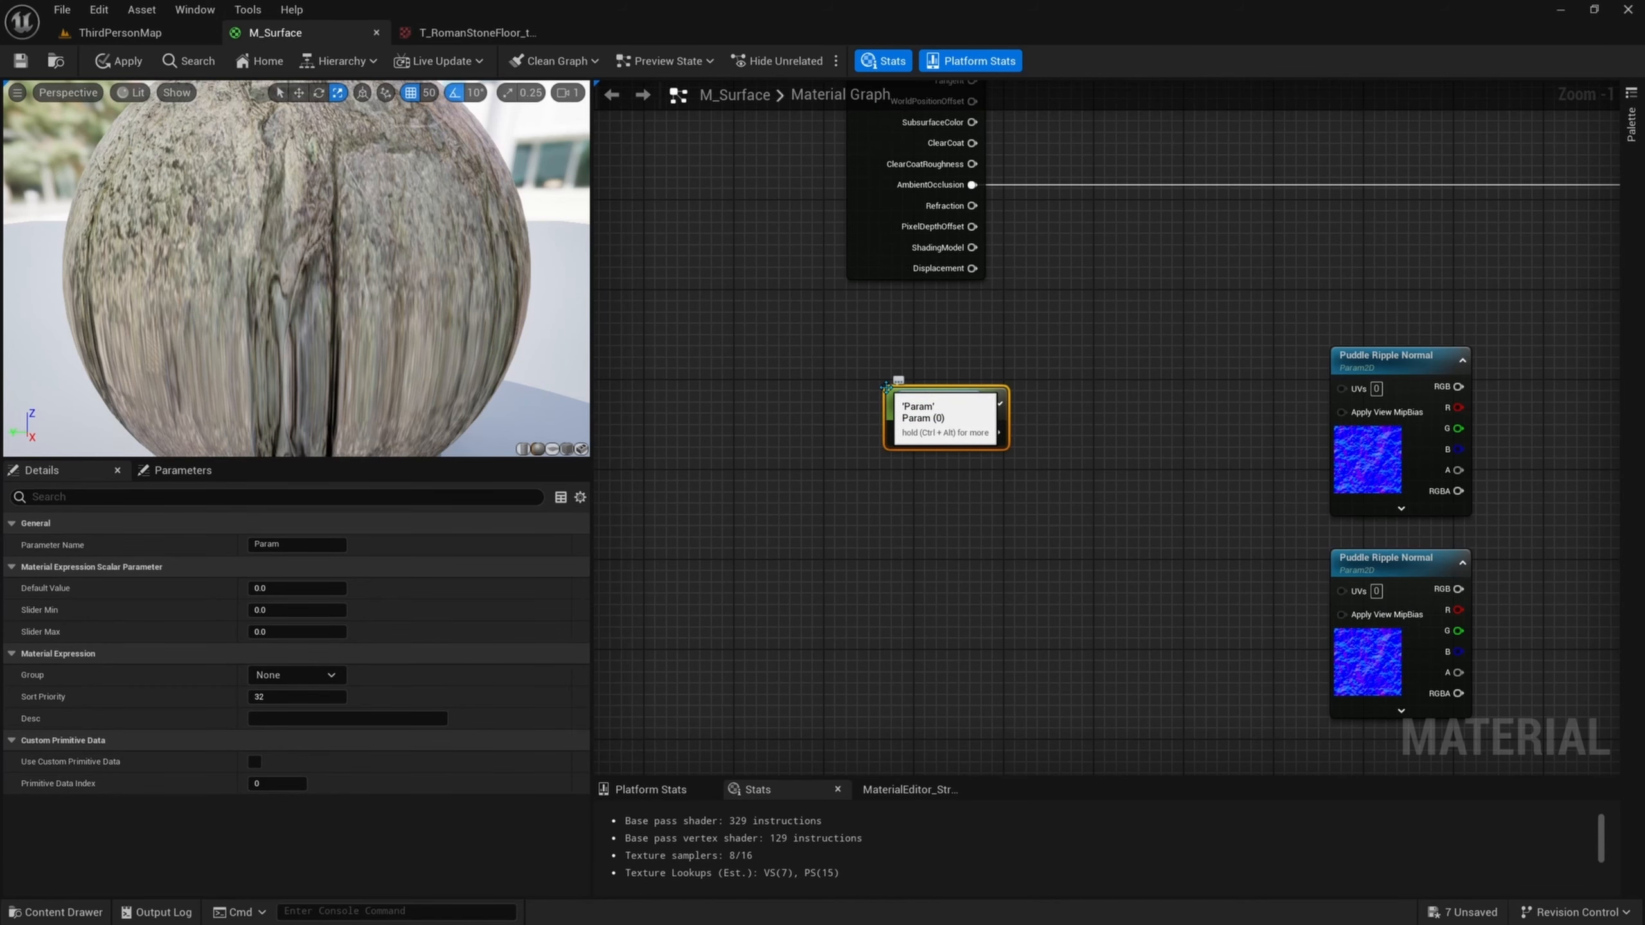
pyautogui.write('Puddle Ripple Scale')
pyautogui.press('Return')
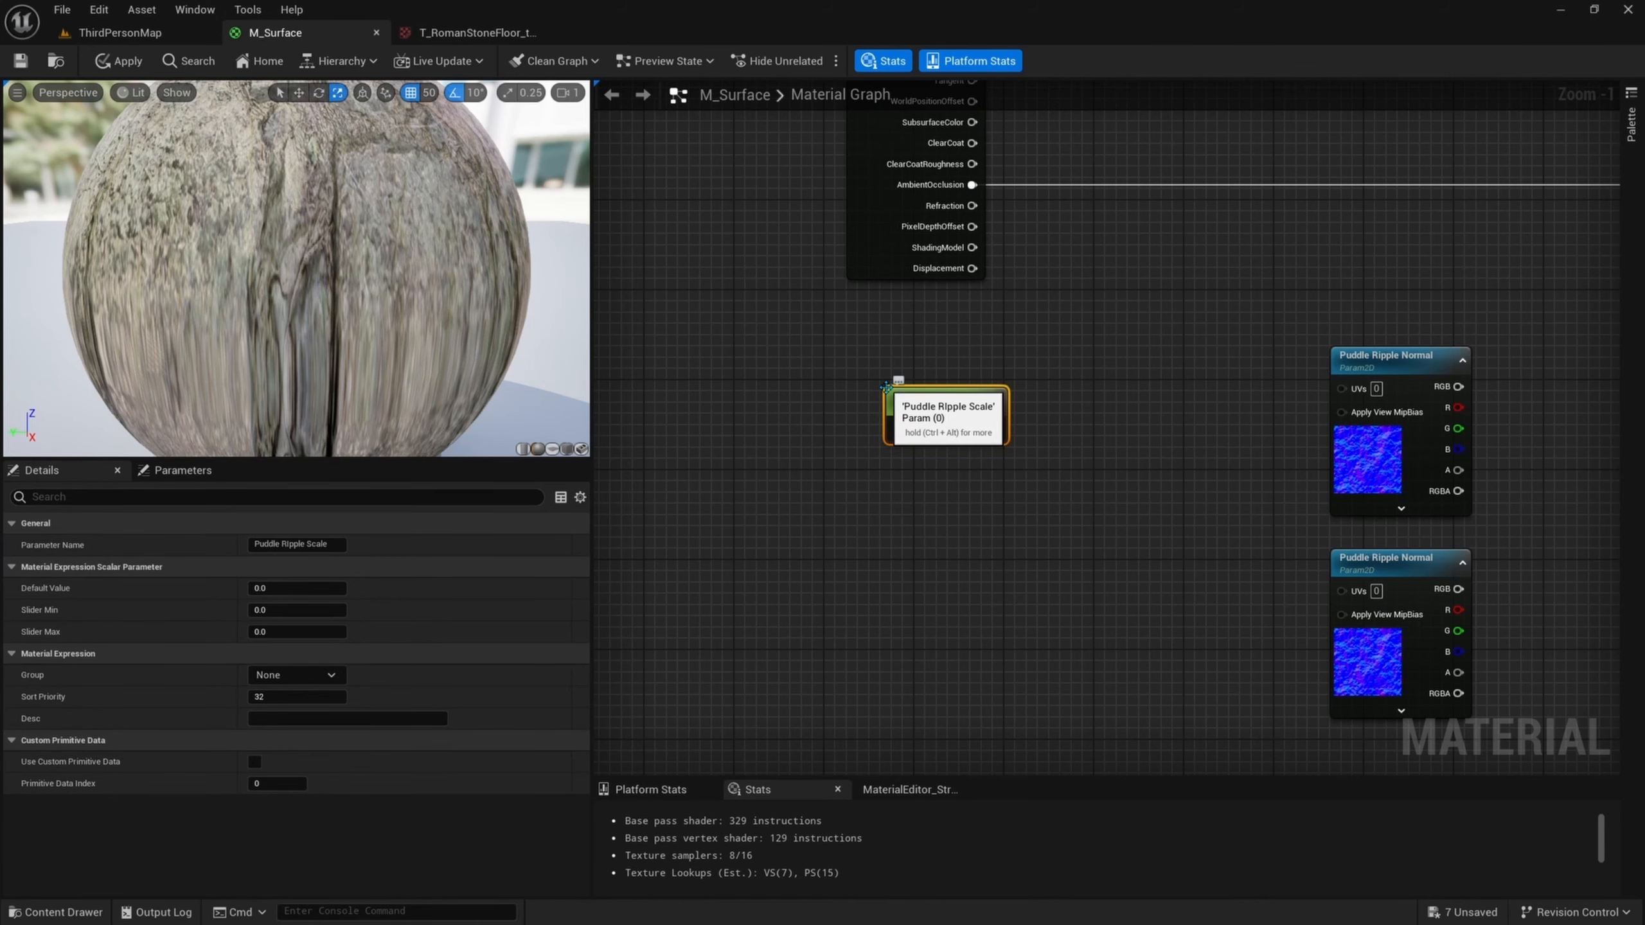
pyautogui.moveTo(1052, 416); pyautogui.dragTo(1020, 427, button='right')
pyautogui.click(942, 445)
pyautogui.write('1')
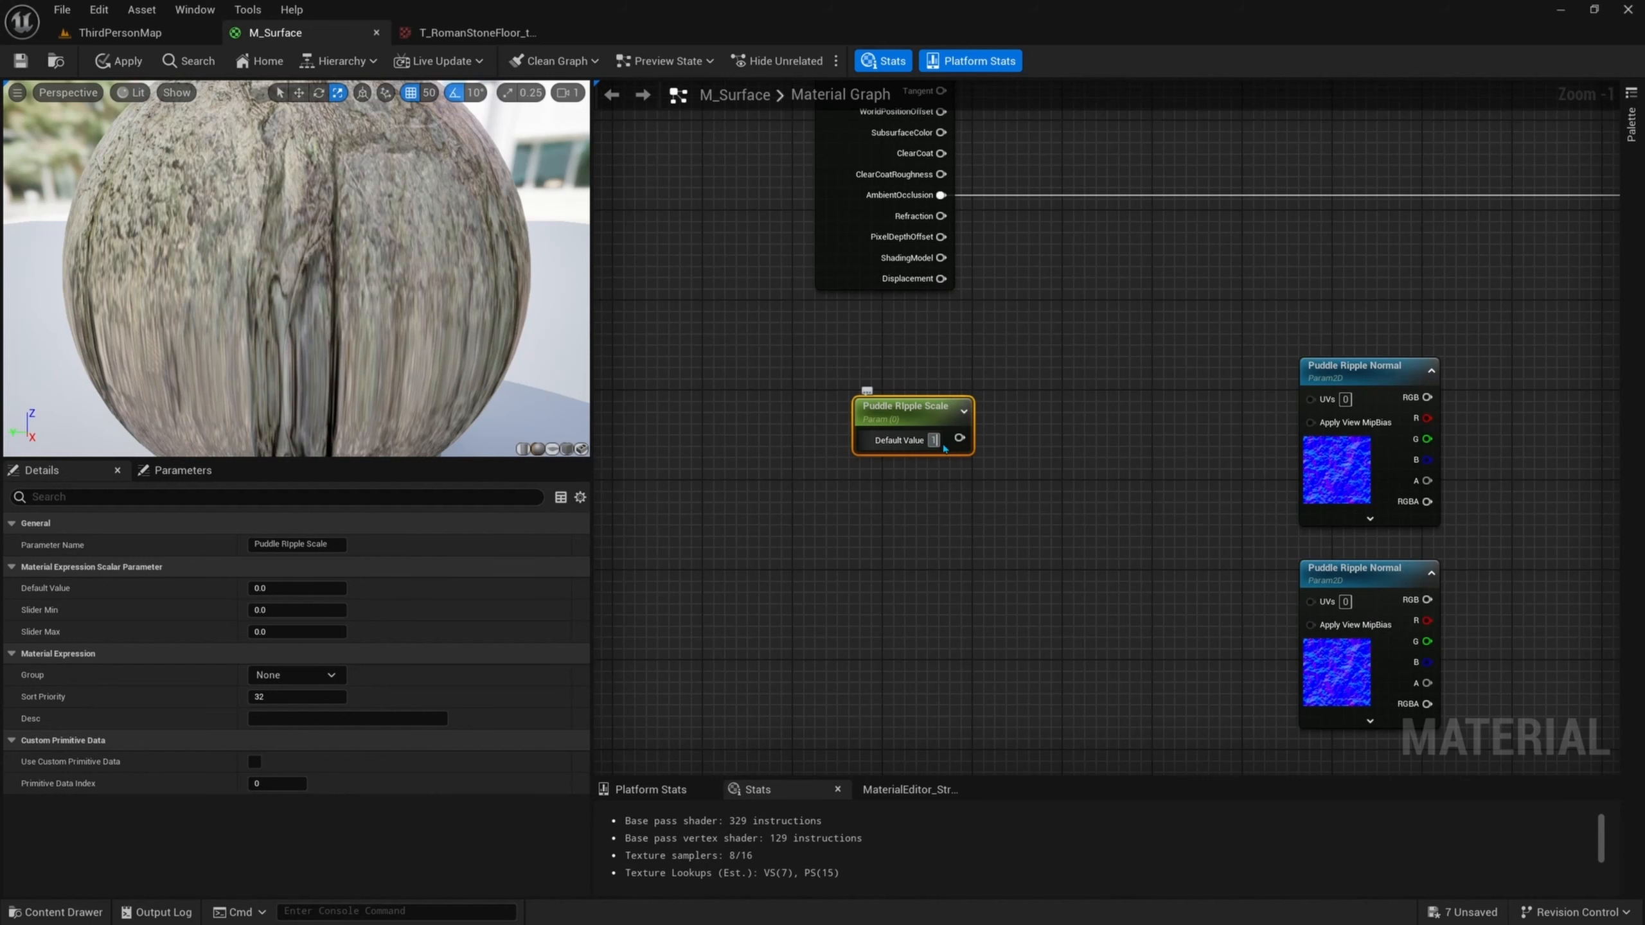
pyautogui.write('000')
pyautogui.press('Return')
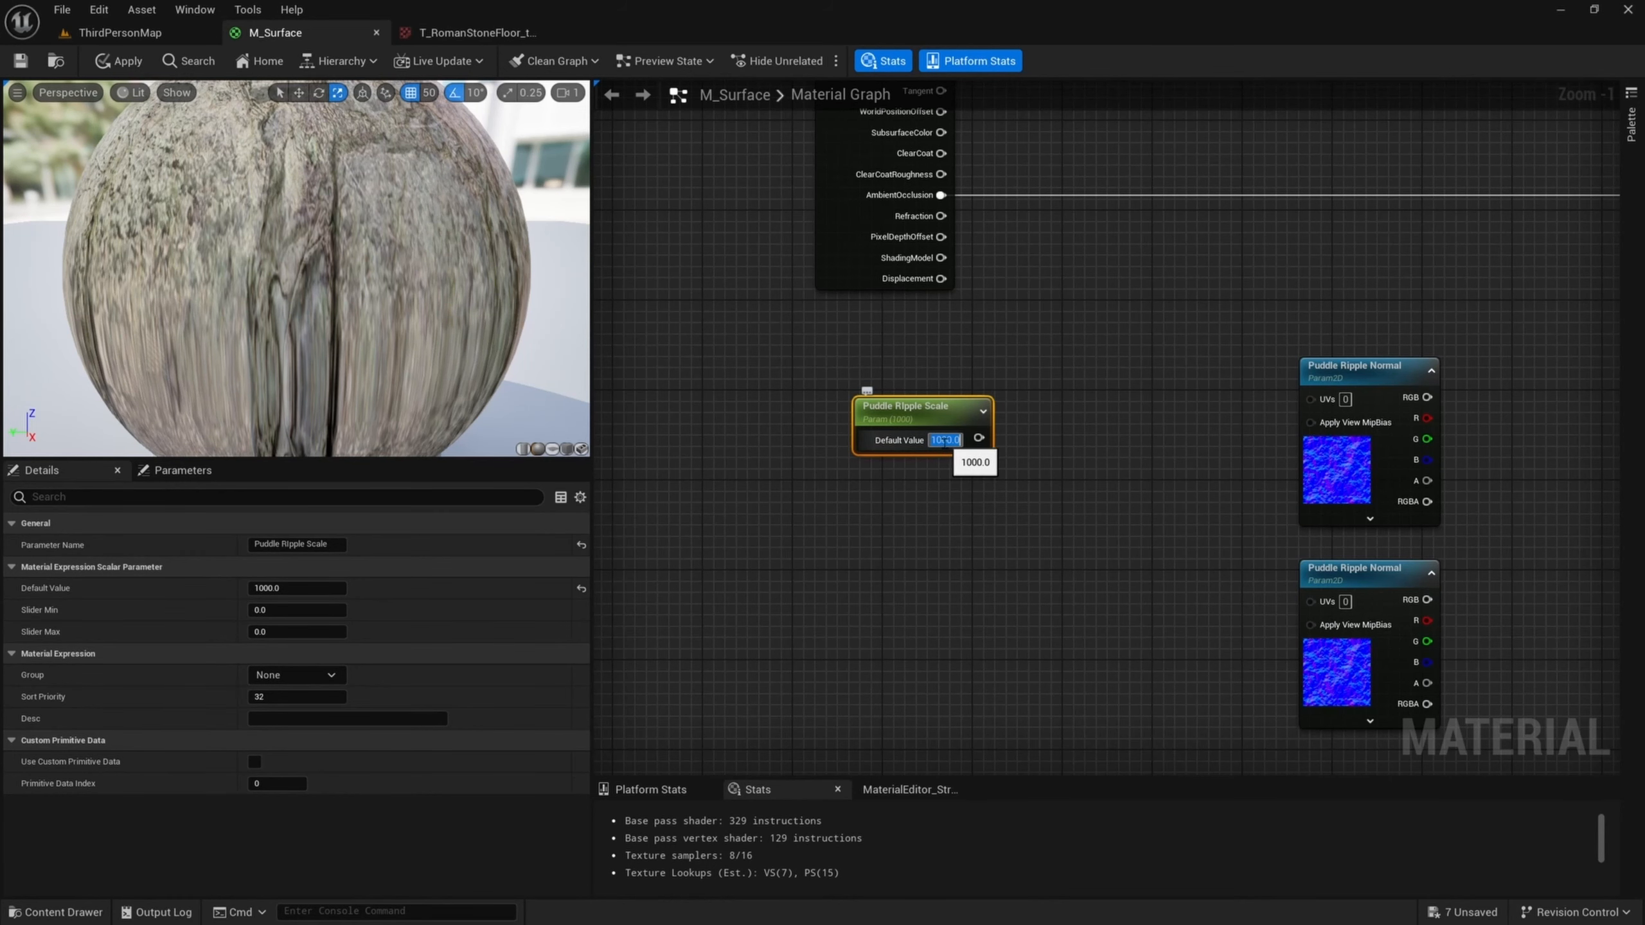
# - Feed Puddle Ripple Scale into the Scale input of a new WorldPosition-XY node and align it beside the parameter
pyautogui.moveTo(978, 438); pyautogui.dragTo(1053, 430)
pyautogui.write('xy')
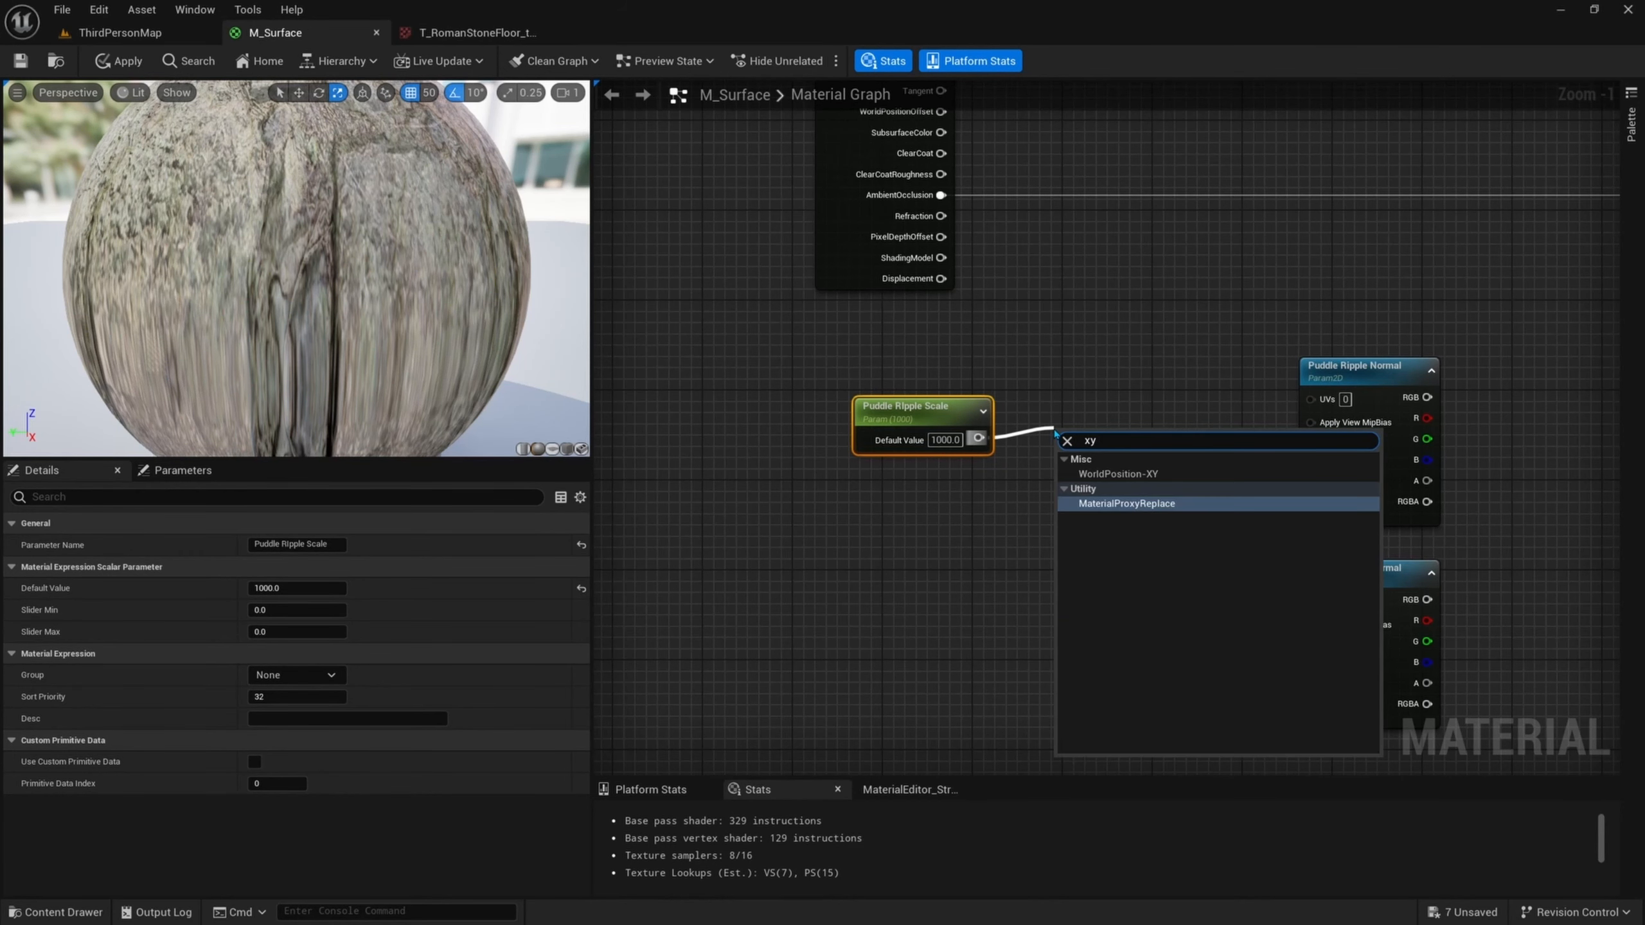
pyautogui.press('Return')
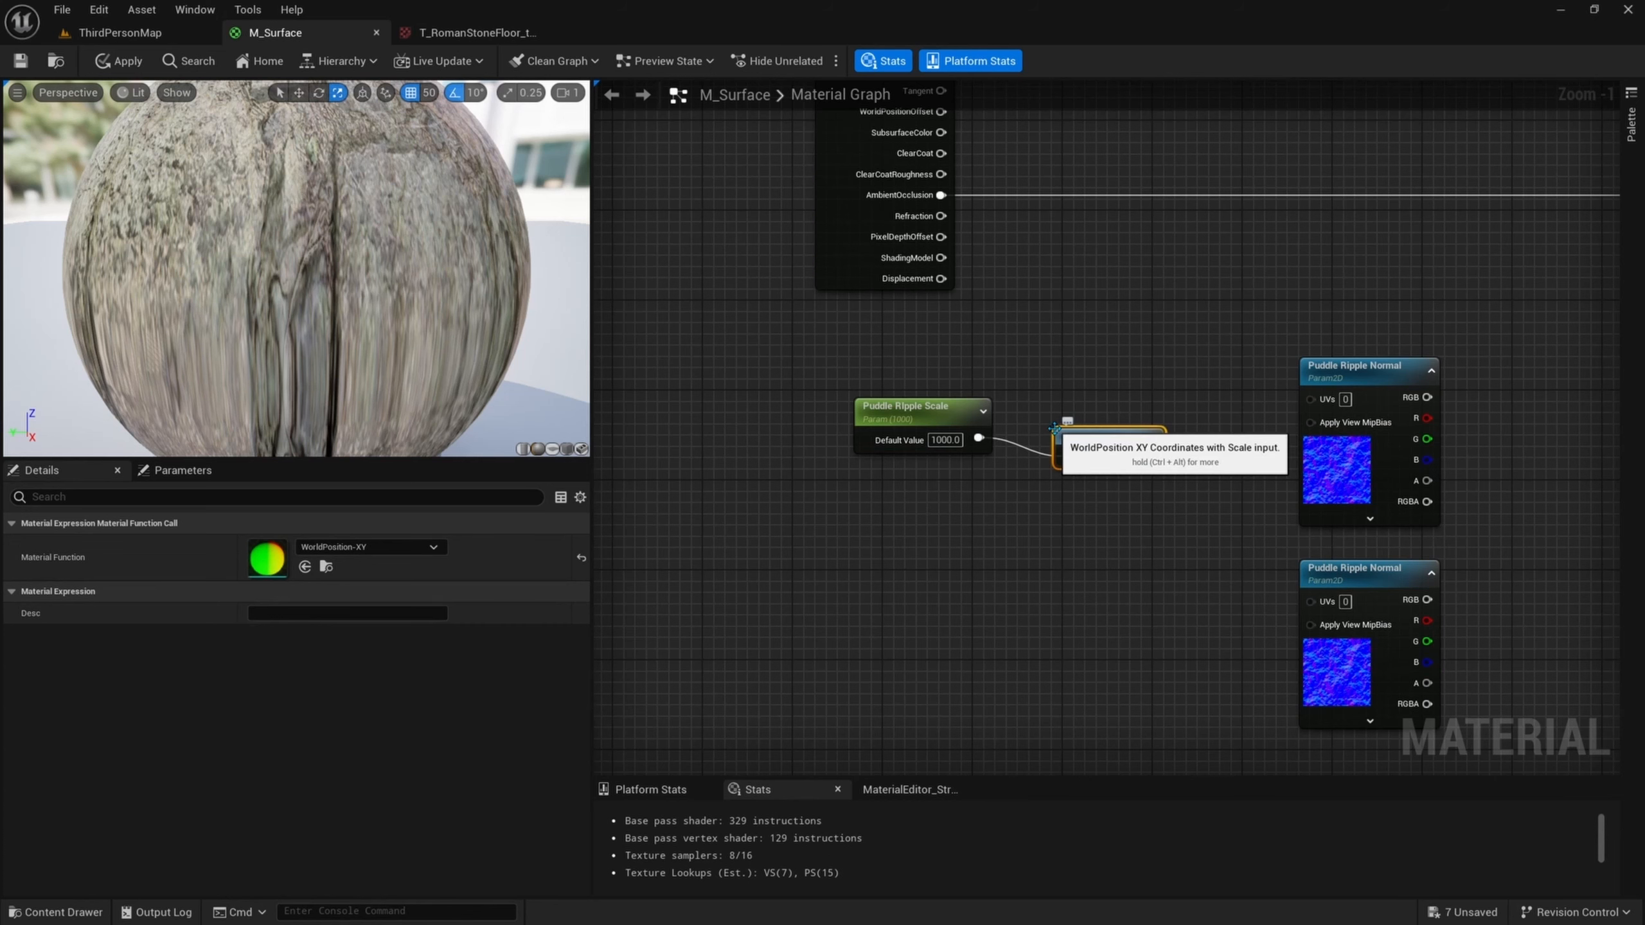
pyautogui.moveTo(1074, 455); pyautogui.dragTo(1049, 438)
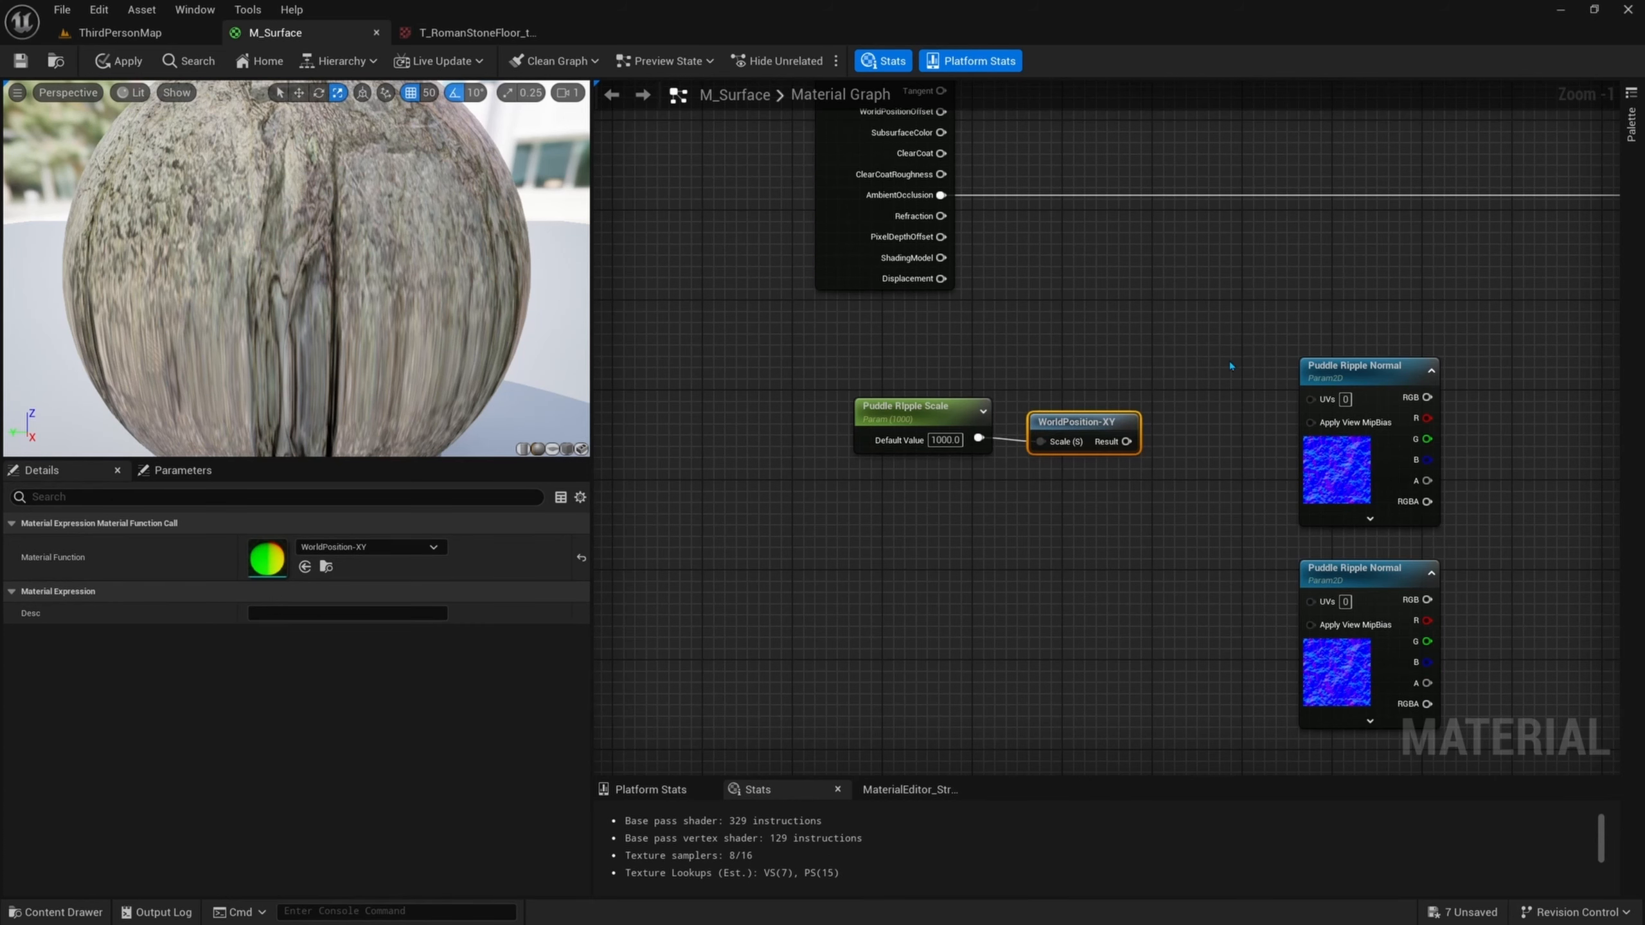
# - Shift the scale and WorldPosition-XY nodes away from the samplers and connect the WorldPosition-XY result to a new Panner node's Coordinate input
pyautogui.moveTo(1168, 417); pyautogui.dragTo(1123, 415, button='right')
pyautogui.moveTo(1094, 369); pyautogui.dragTo(935, 446)
pyautogui.moveTo(919, 428); pyautogui.dragTo(1041, 413)
pyautogui.write('panner')
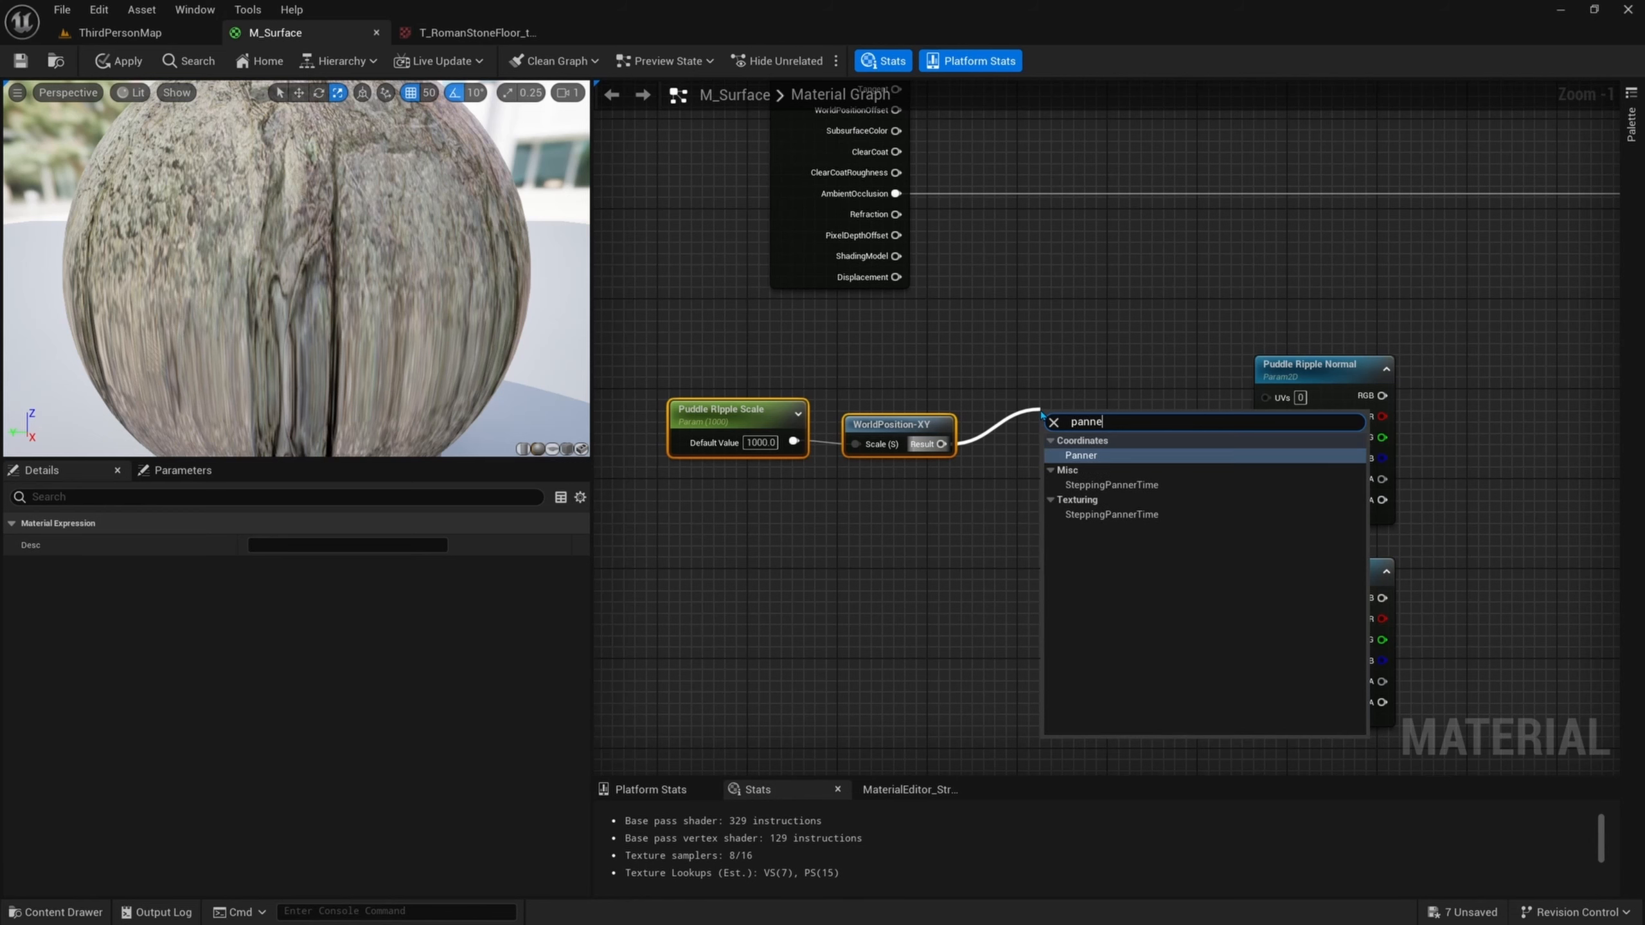
pyautogui.press('Return')
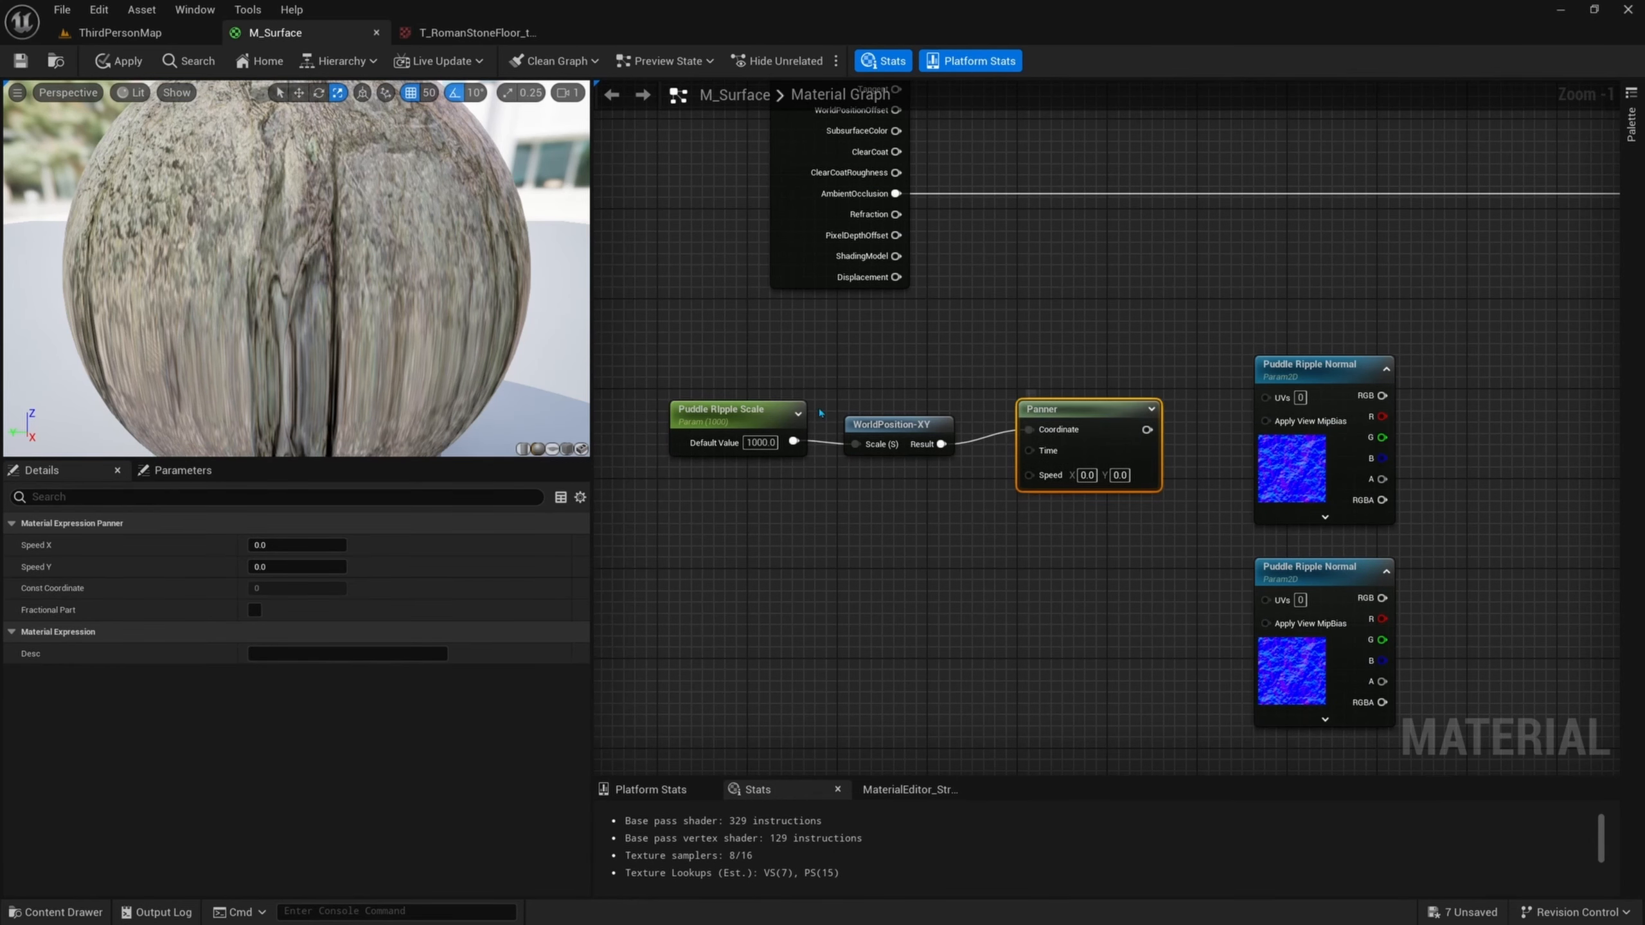
# - Connect the Panner output to the upper Puddle Ripple Normal's UVs and move both normal samplers slightly away from the Panner
pyautogui.moveTo(1279, 419); pyautogui.dragTo(1228, 462, button='right')
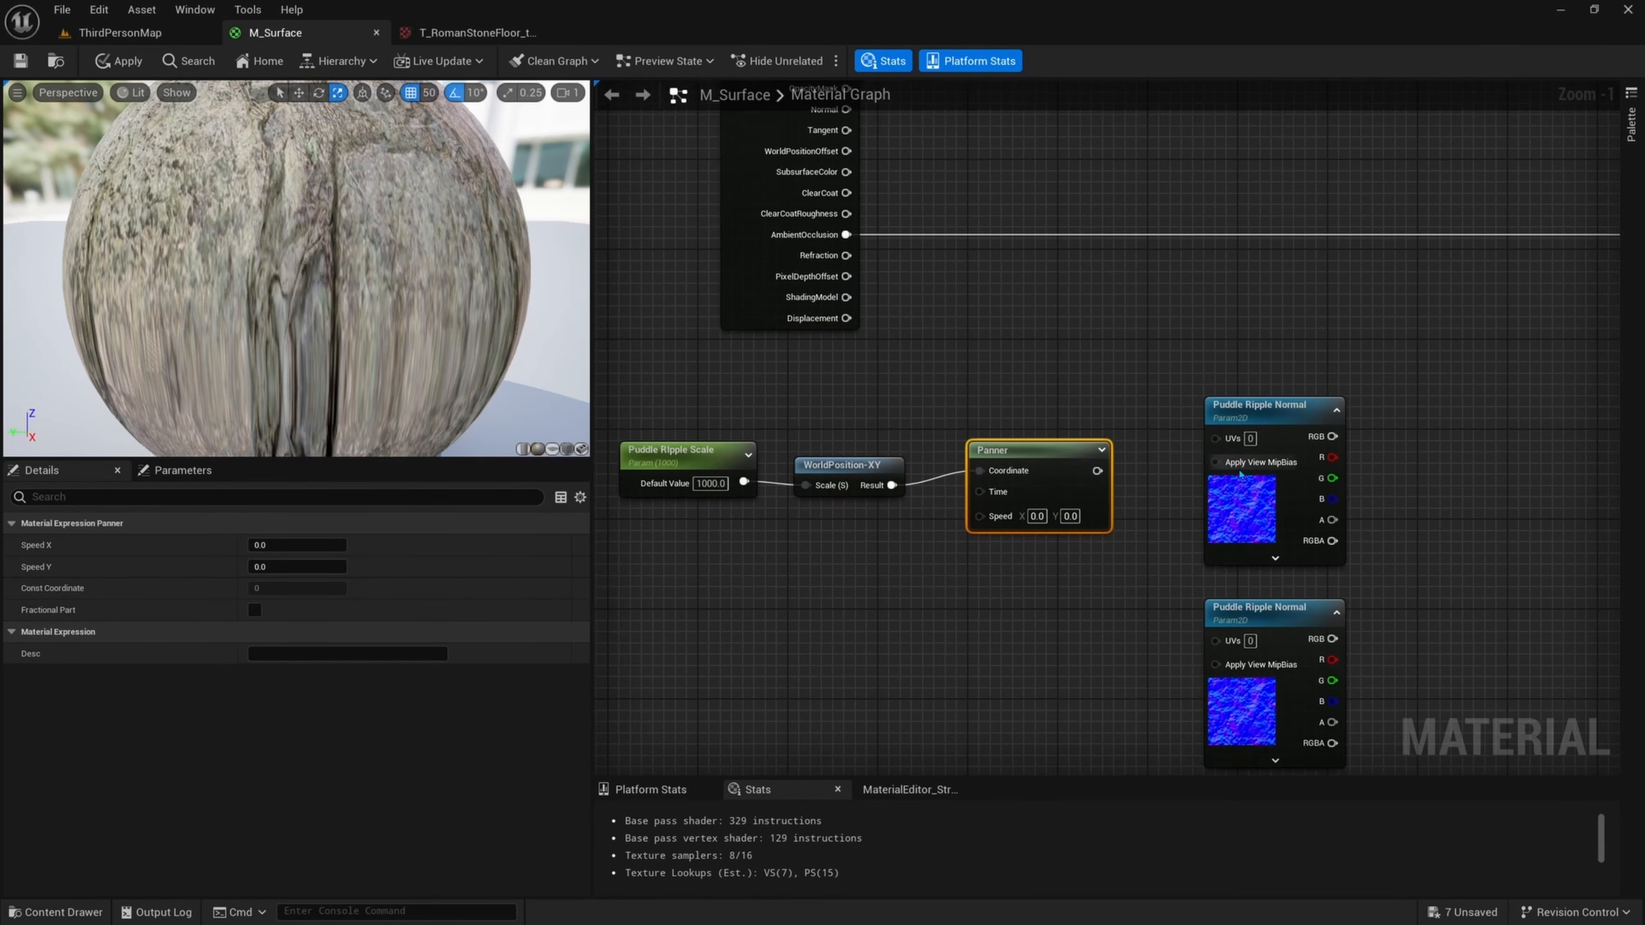
pyautogui.moveTo(1355, 546); pyautogui.dragTo(1352, 449, button='right')
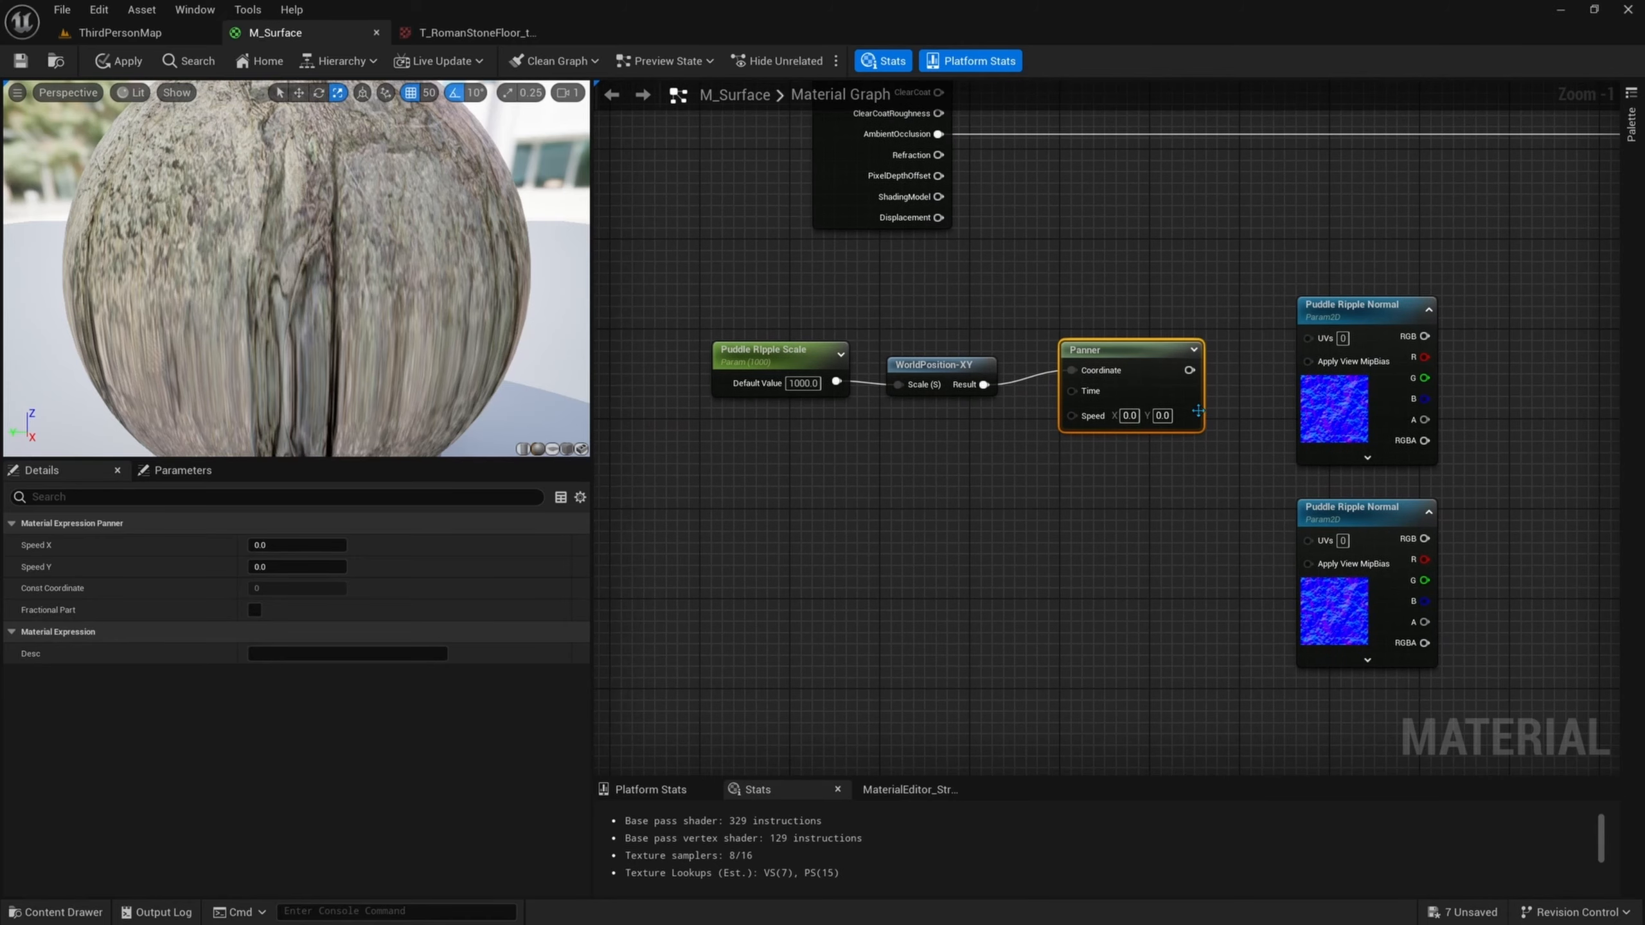
pyautogui.moveTo(1307, 345); pyautogui.dragTo(1404, 343, button='right')
pyautogui.moveTo(1187, 370); pyautogui.dragTo(1315, 340)
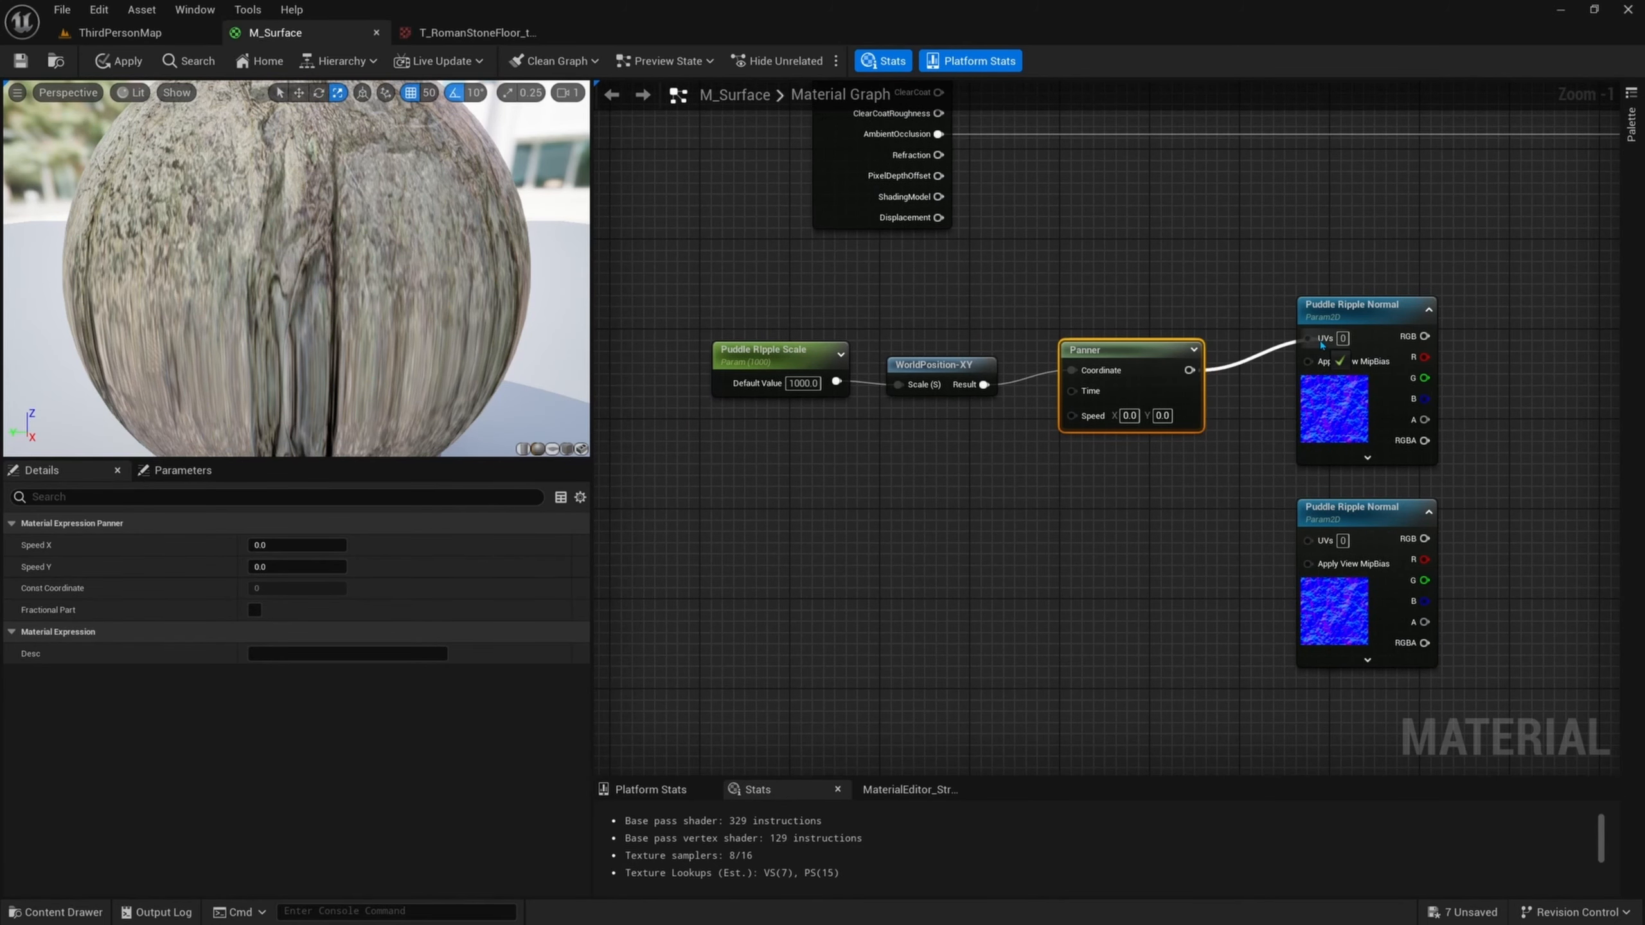
pyautogui.click(1379, 389)
pyautogui.keyDown('shift'); pyautogui.click(1383, 593); pyautogui.keyUp('shift')
pyautogui.moveTo(1383, 593); pyautogui.dragTo(1417, 615)
pyautogui.moveTo(1149, 597); pyautogui.dragTo(1267, 600, button='right')
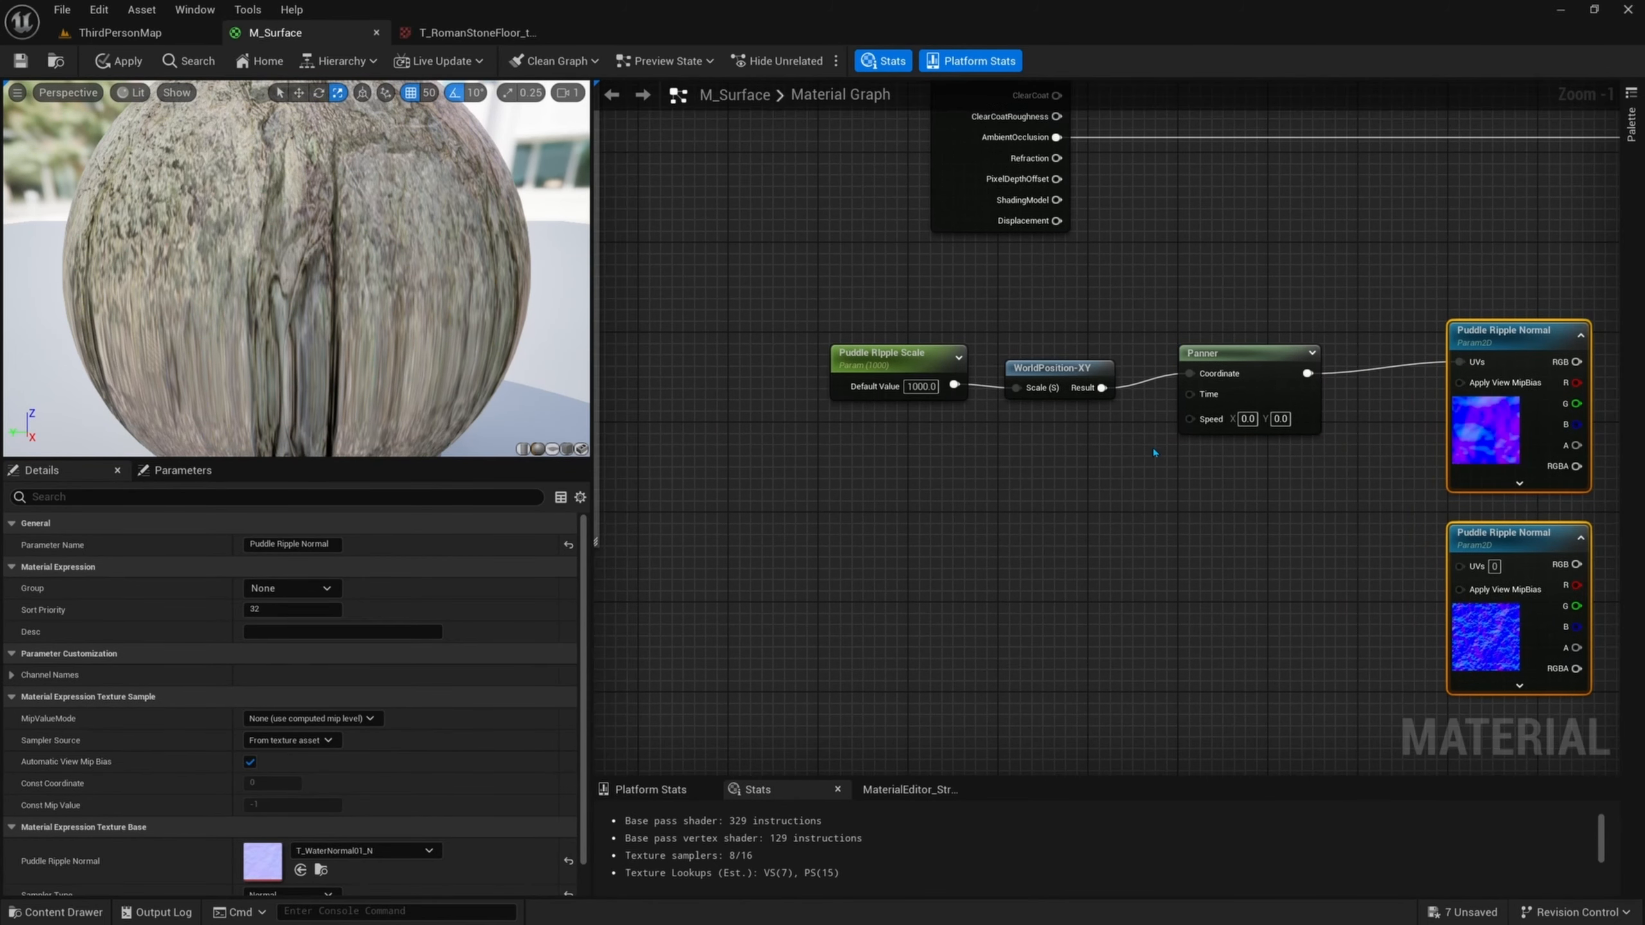
# - Add an AppendVector node below the WorldPosition-XY node
pyautogui.moveTo(1154, 452); pyautogui.dragTo(1206, 418, button='right')
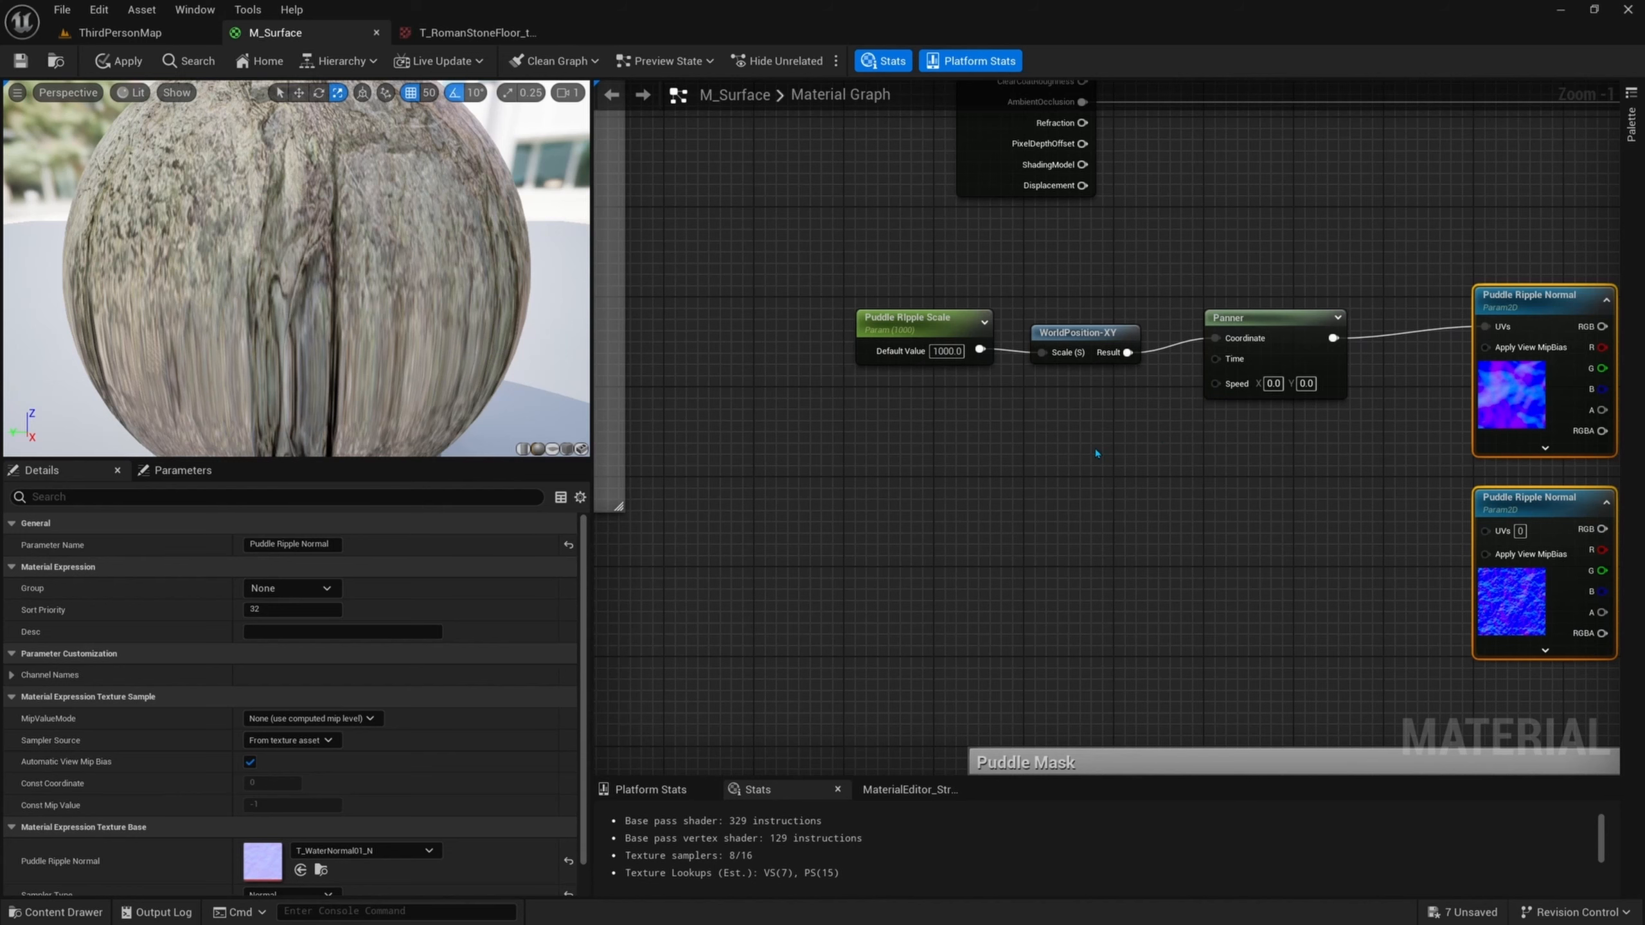
pyautogui.moveTo(1077, 413); pyautogui.dragTo(1056, 409, button='right')
pyautogui.rightClick(1014, 419)
pyautogui.write('ap')
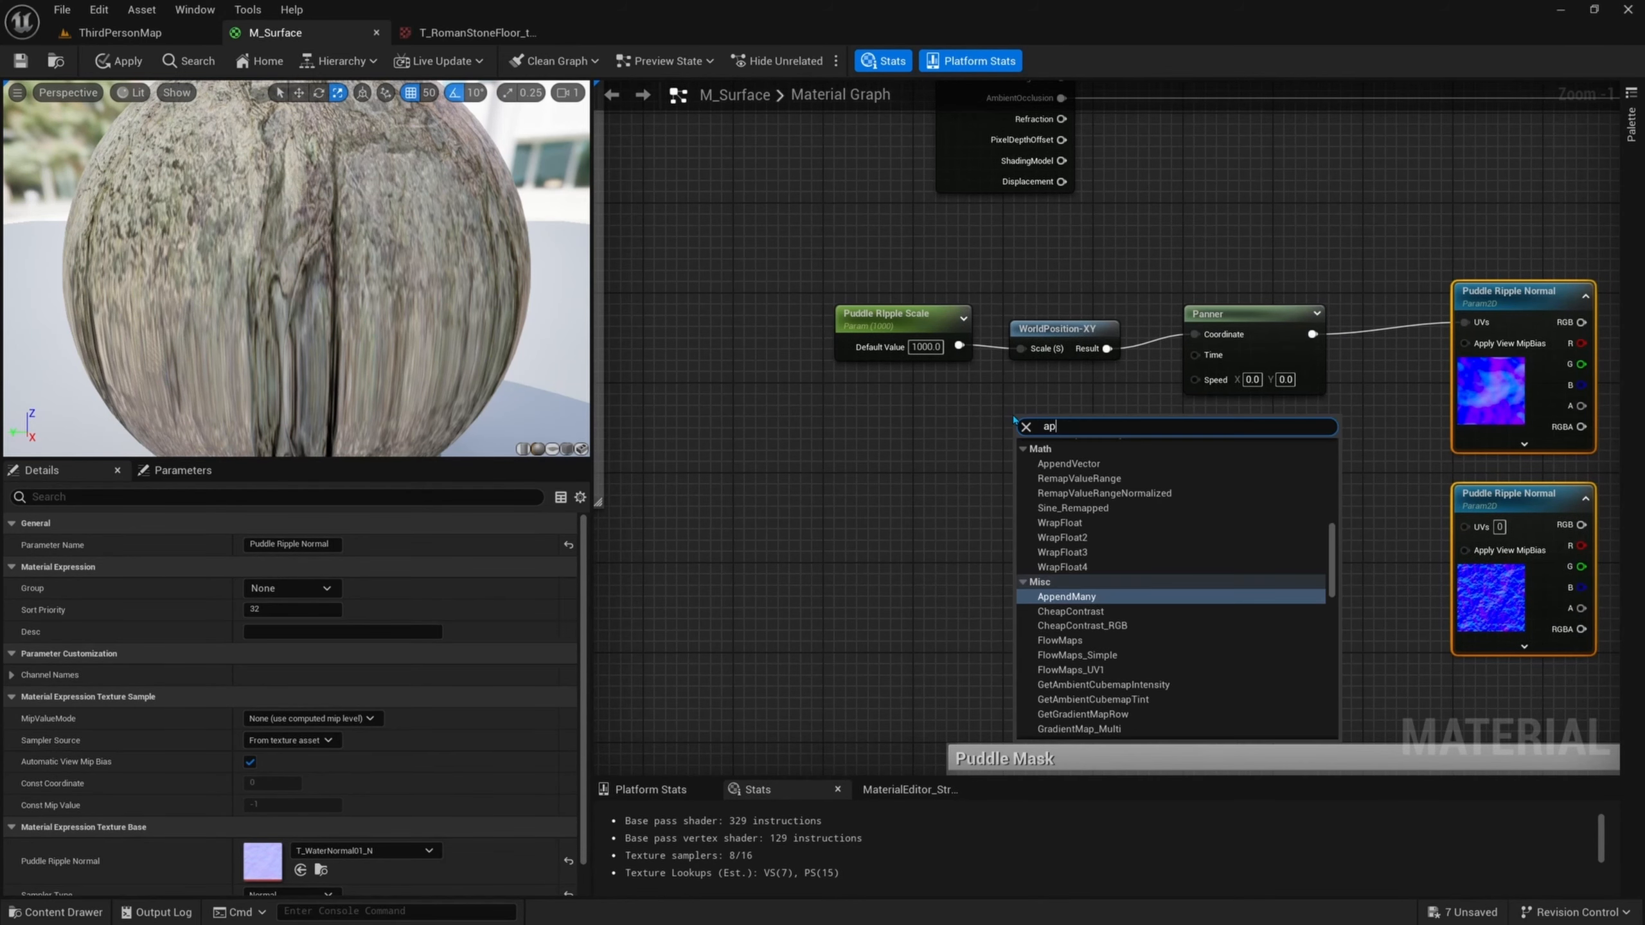
pyautogui.write('pe')
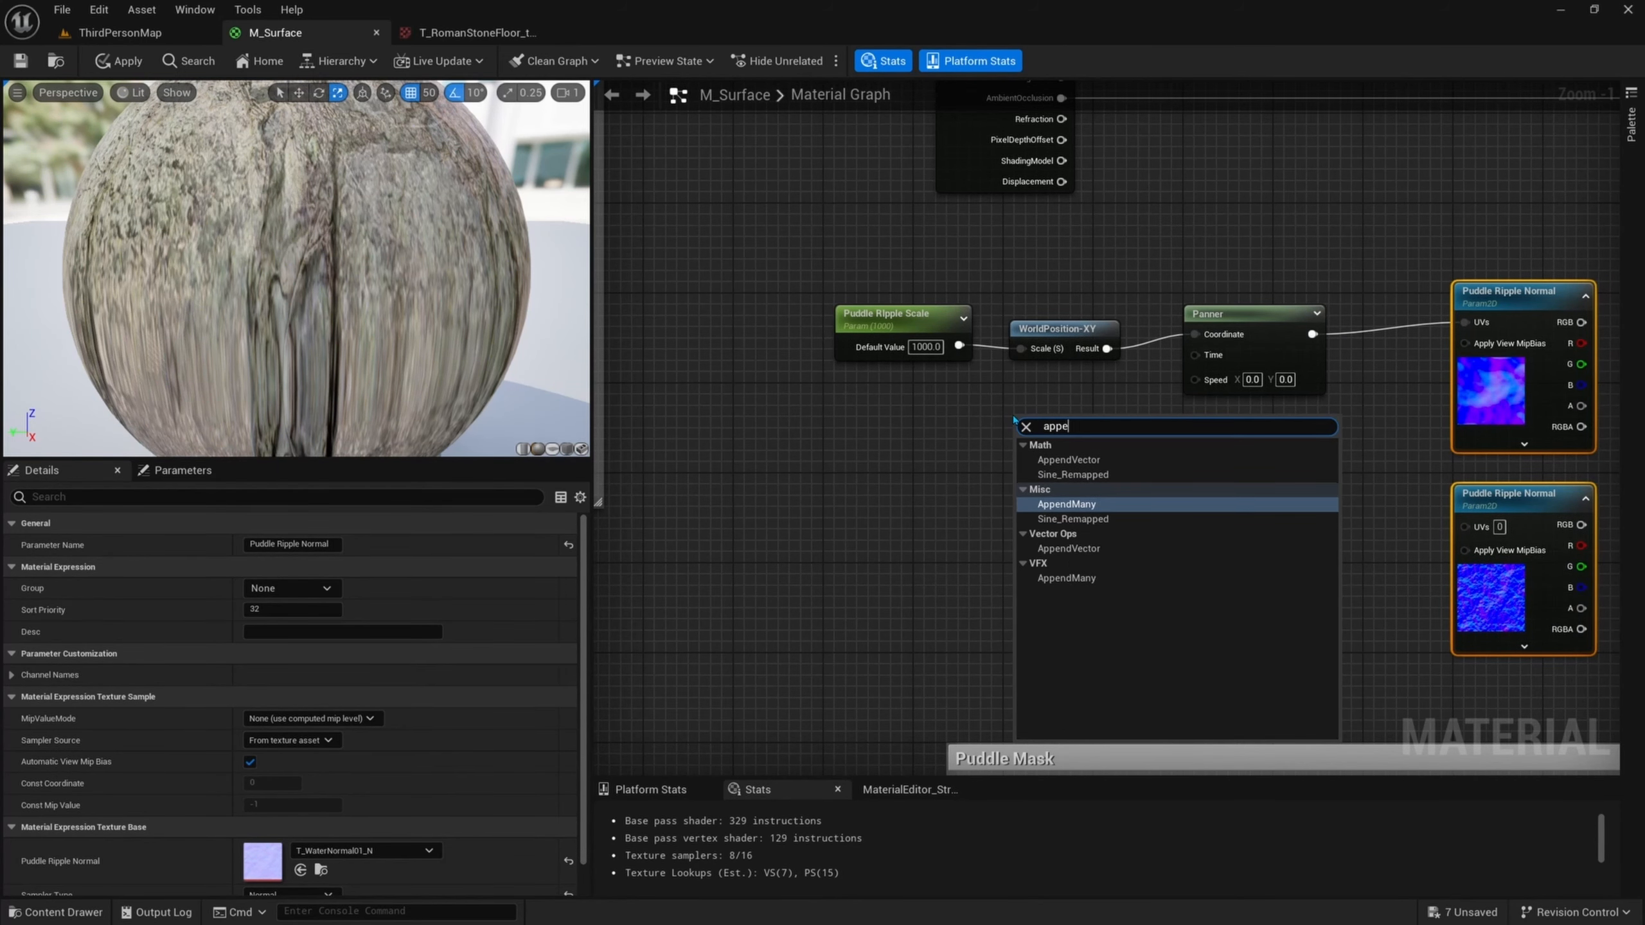
pyautogui.press('Up')
pyautogui.press('Up')
pyautogui.press('Return')
pyautogui.moveTo(1008, 461); pyautogui.dragTo(1075, 483, button='right')
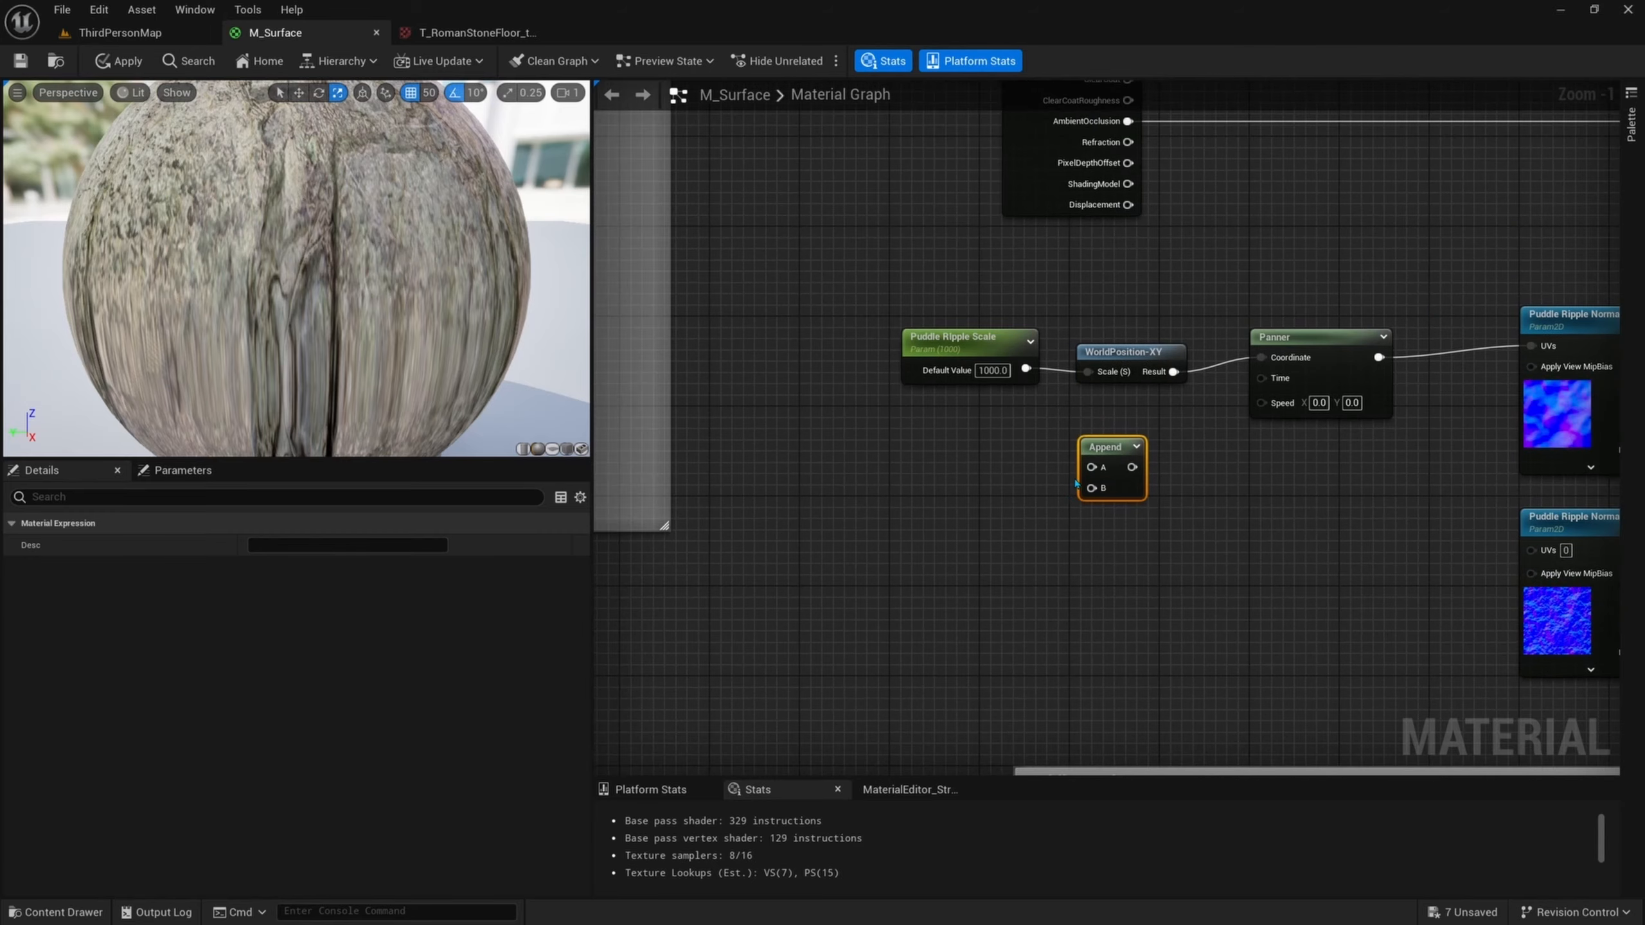
# - Add a scalar parameter named Ripple Speed and place it beside the Append node, below Puddle Ripple Scale
pyautogui.click(945, 466)
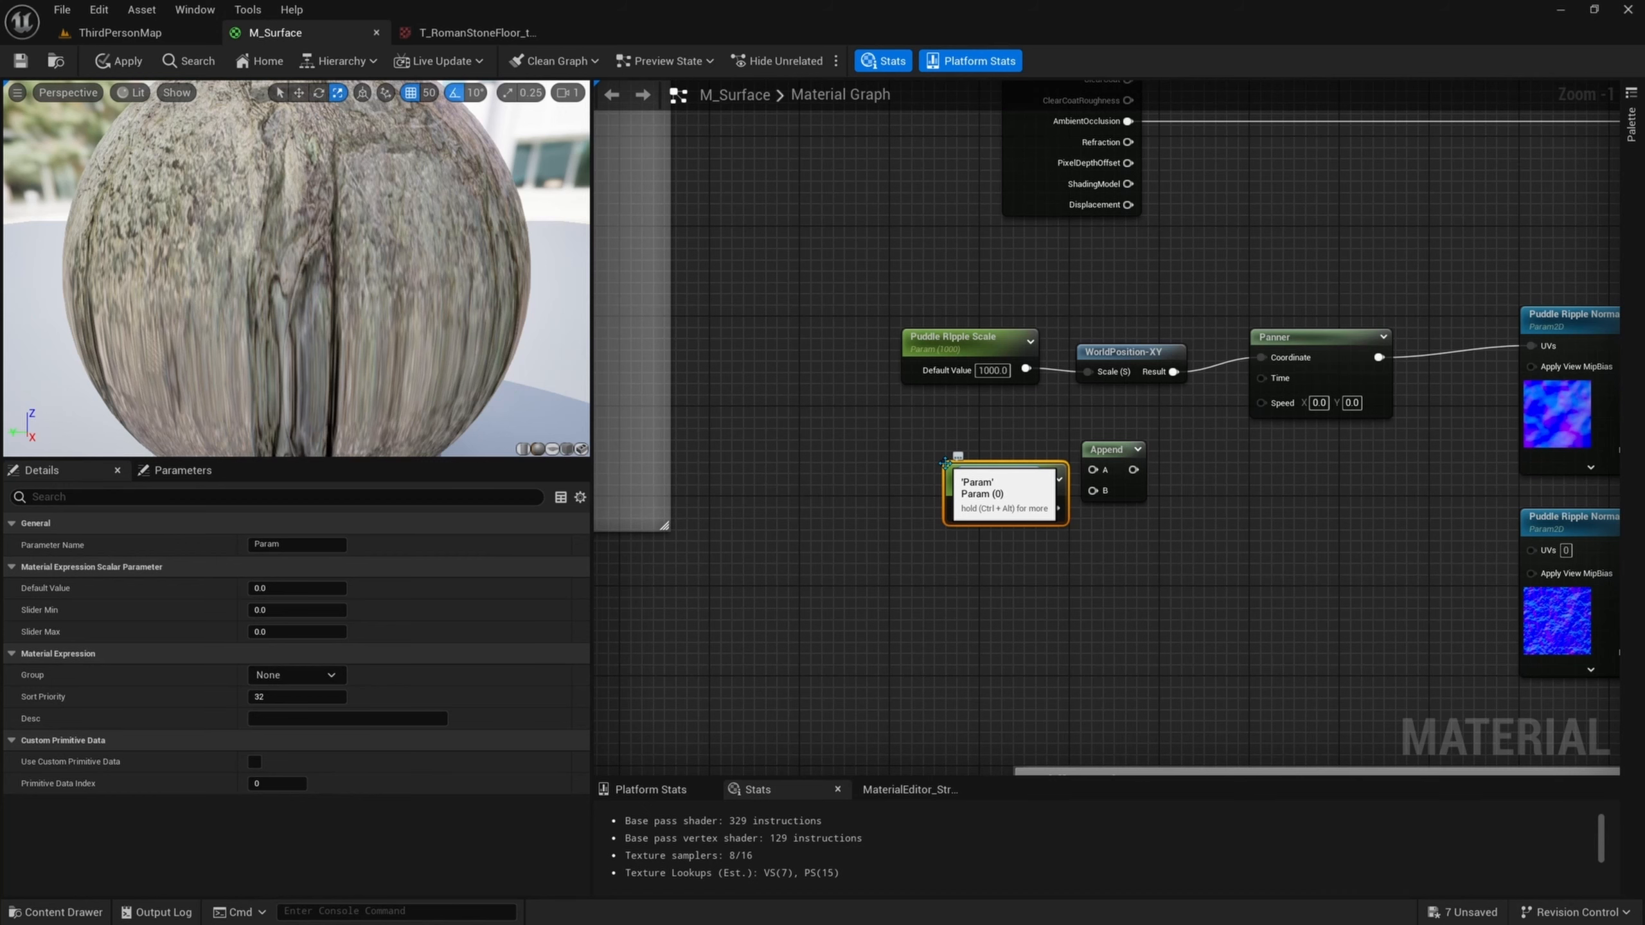
pyautogui.press('Return')
pyautogui.scroll(1, 972, 479)
pyautogui.click(285, 544)
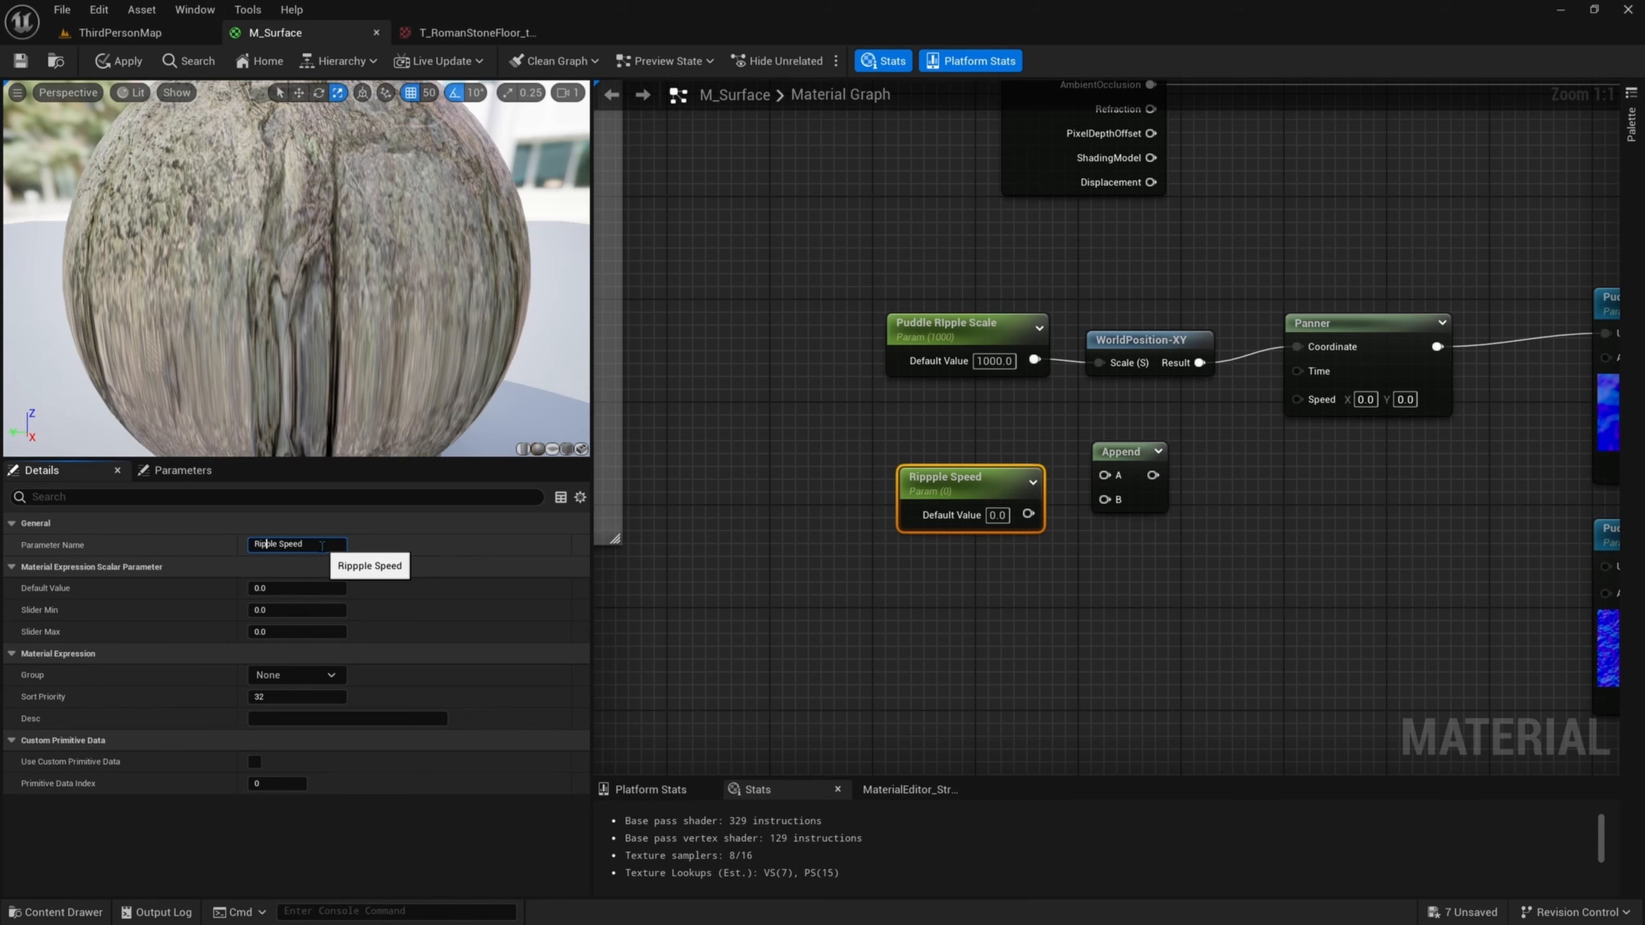
pyautogui.press('Return')
pyautogui.moveTo(932, 490); pyautogui.dragTo(895, 473, button='right')
pyautogui.moveTo(897, 471); pyautogui.dragTo(872, 446)
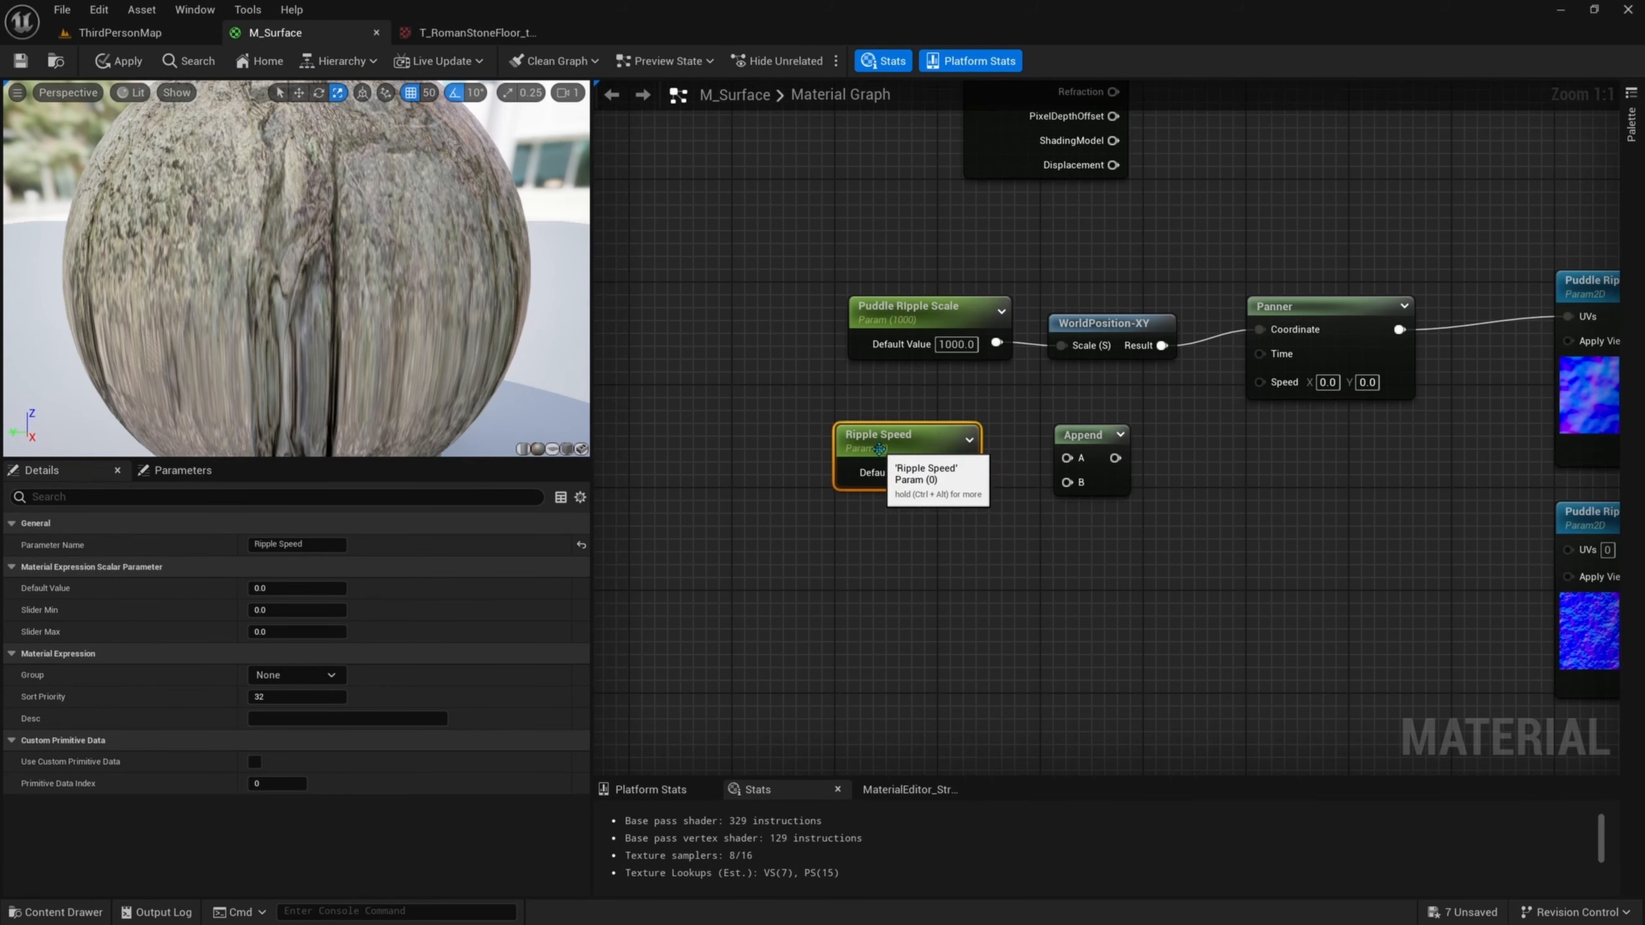
# - Set the Ripple Speed parameter's default value to 0.0075
pyautogui.click(934, 472)
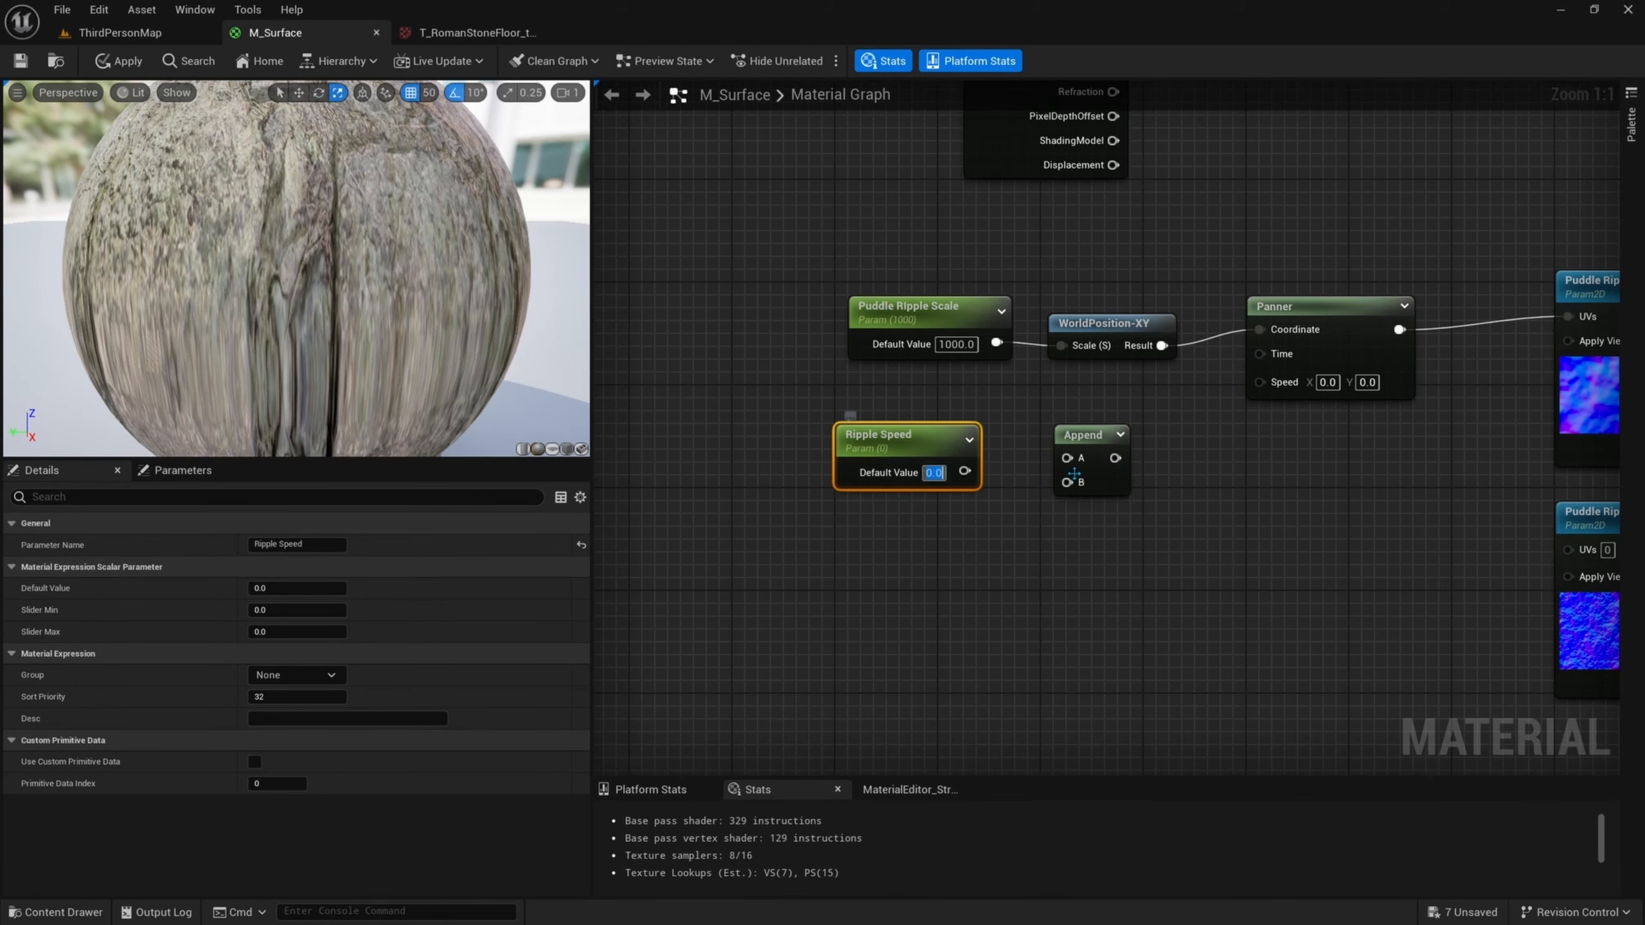
pyautogui.press('BackSpace')
pyautogui.write('.0')
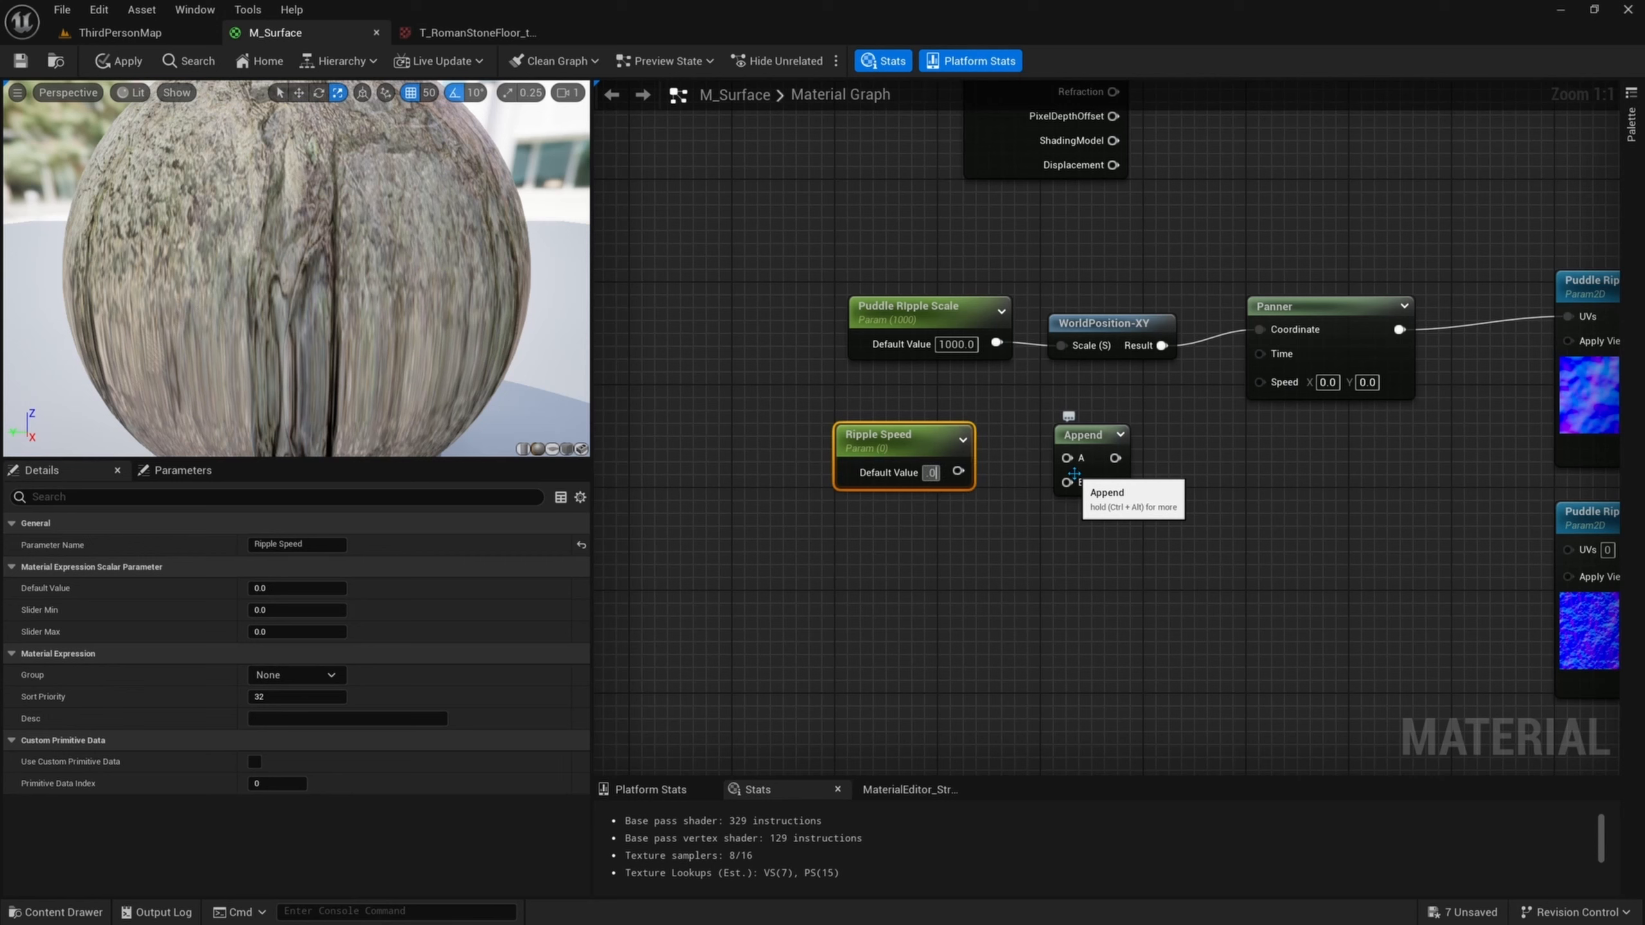
pyautogui.write('075')
pyautogui.press('Return')
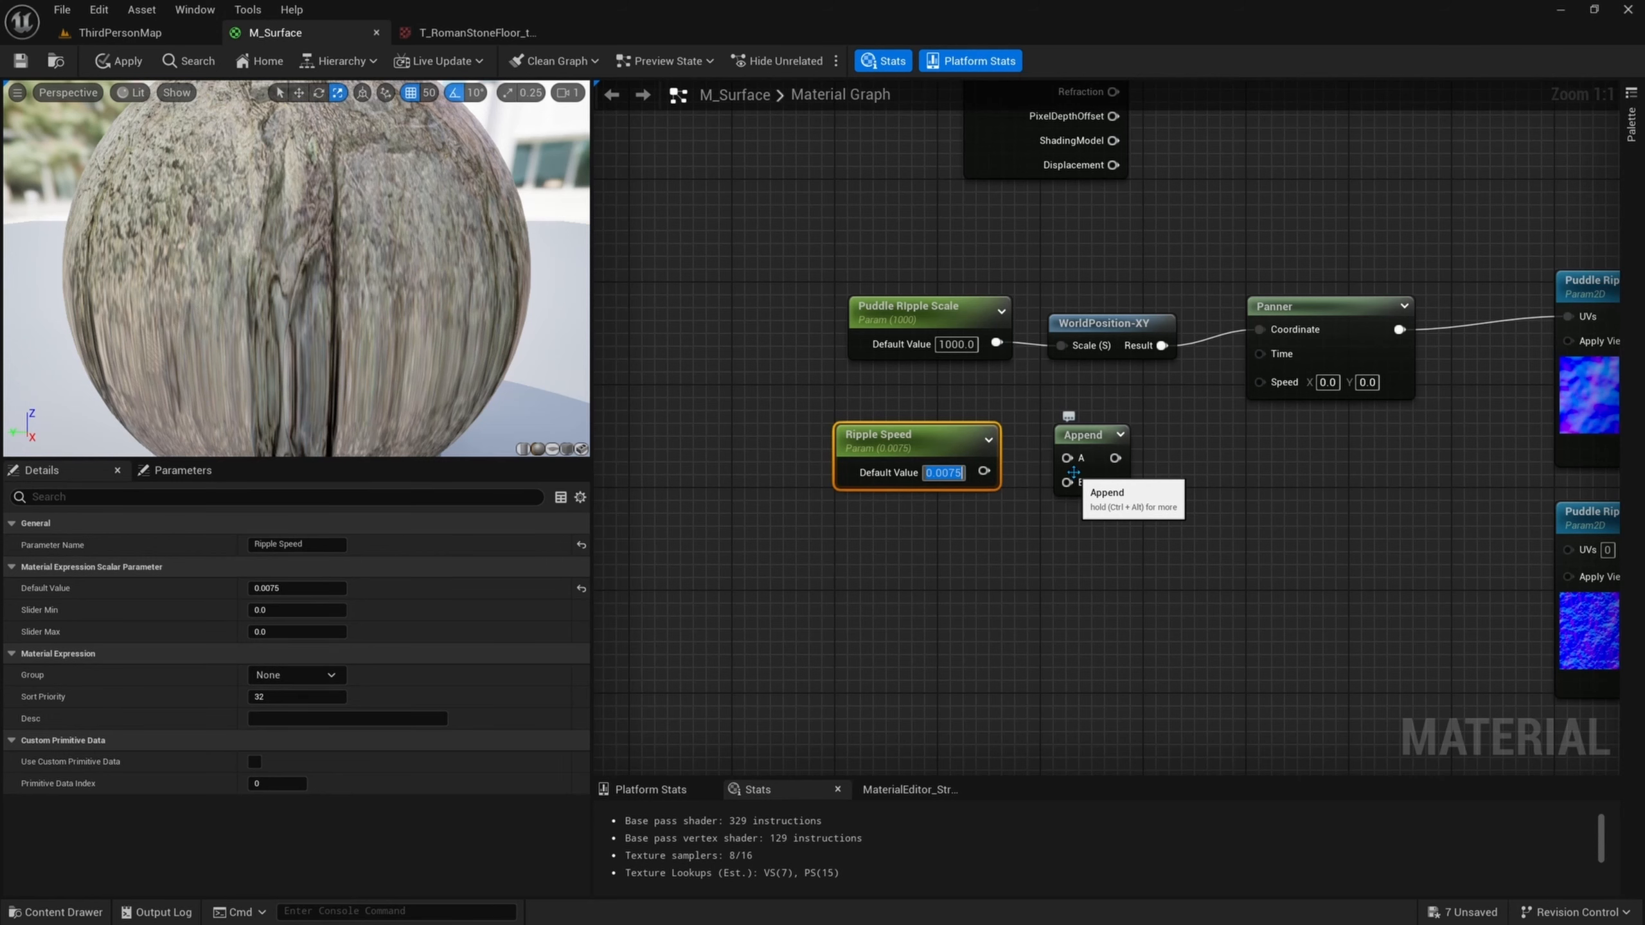
pyautogui.click(973, 527)
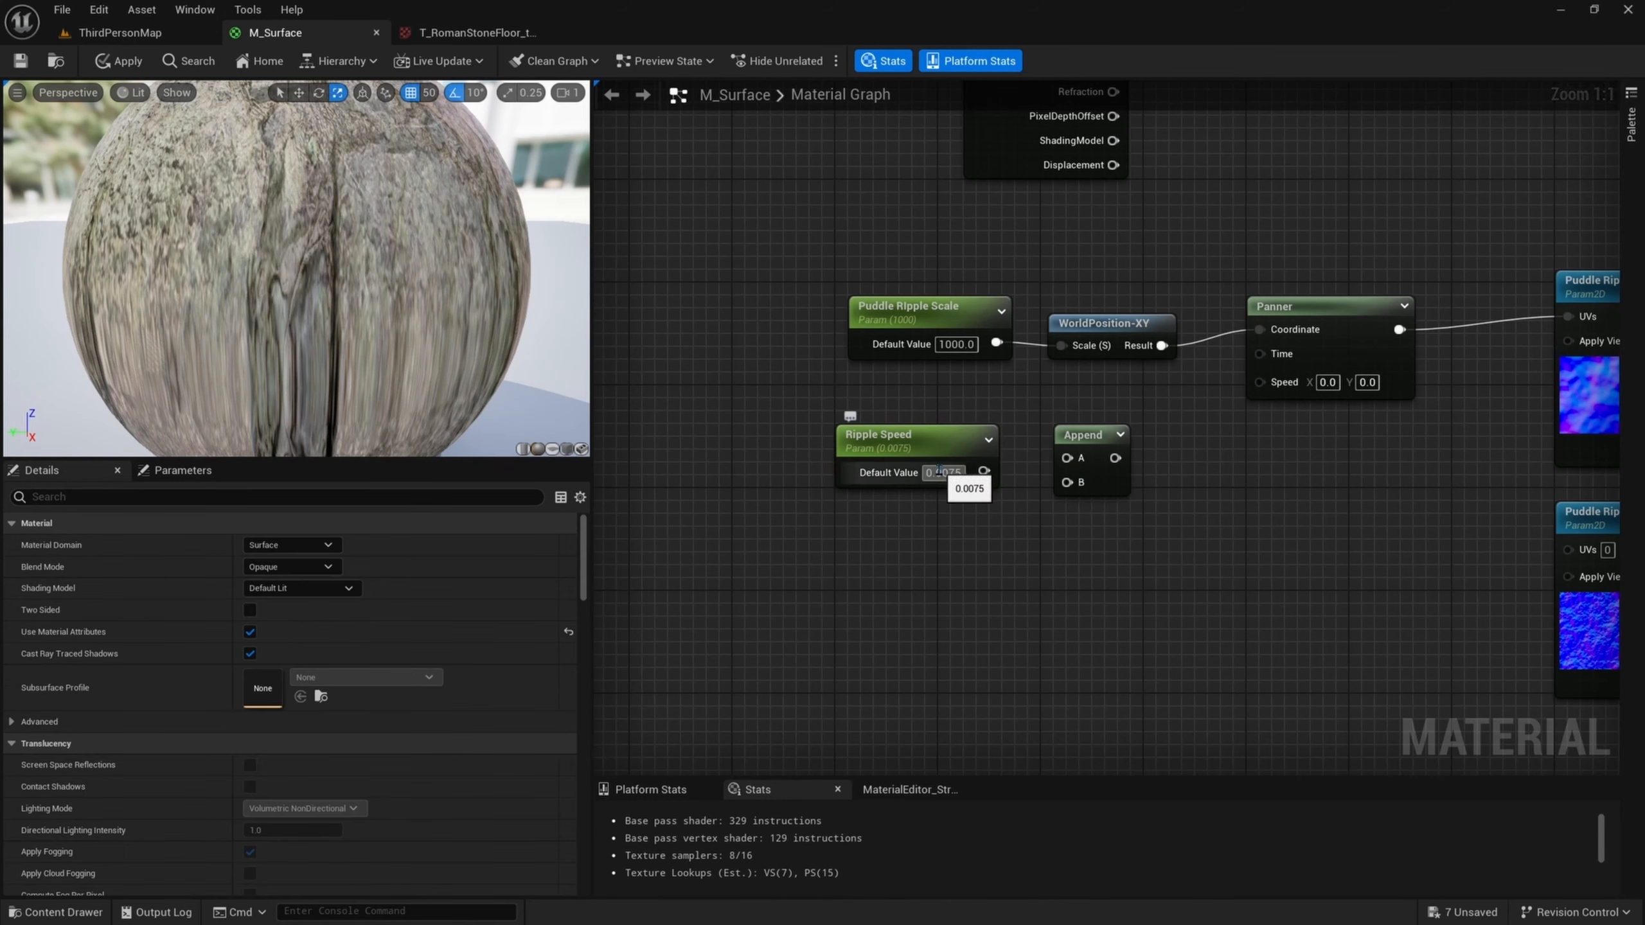
# - Connect Ripple Speed to both the A and B inputs of the Append node and feed its output into the Panner's Speed
pyautogui.moveTo(984, 470)
pyautogui.mouseDown()
pyautogui.moveTo(1036, 478)
pyautogui.moveTo(1068, 459)
pyautogui.moveTo(985, 471)
pyautogui.mouseUp()
pyautogui.moveTo(1093, 463); pyautogui.dragTo(1037, 519, button='right')
pyautogui.moveTo(1038, 520); pyautogui.dragTo(1206, 449)
pyautogui.moveTo(1181, 559); pyautogui.dragTo(1179, 495, button='right')
pyautogui.moveTo(1014, 350); pyautogui.dragTo(996, 307, button='right')
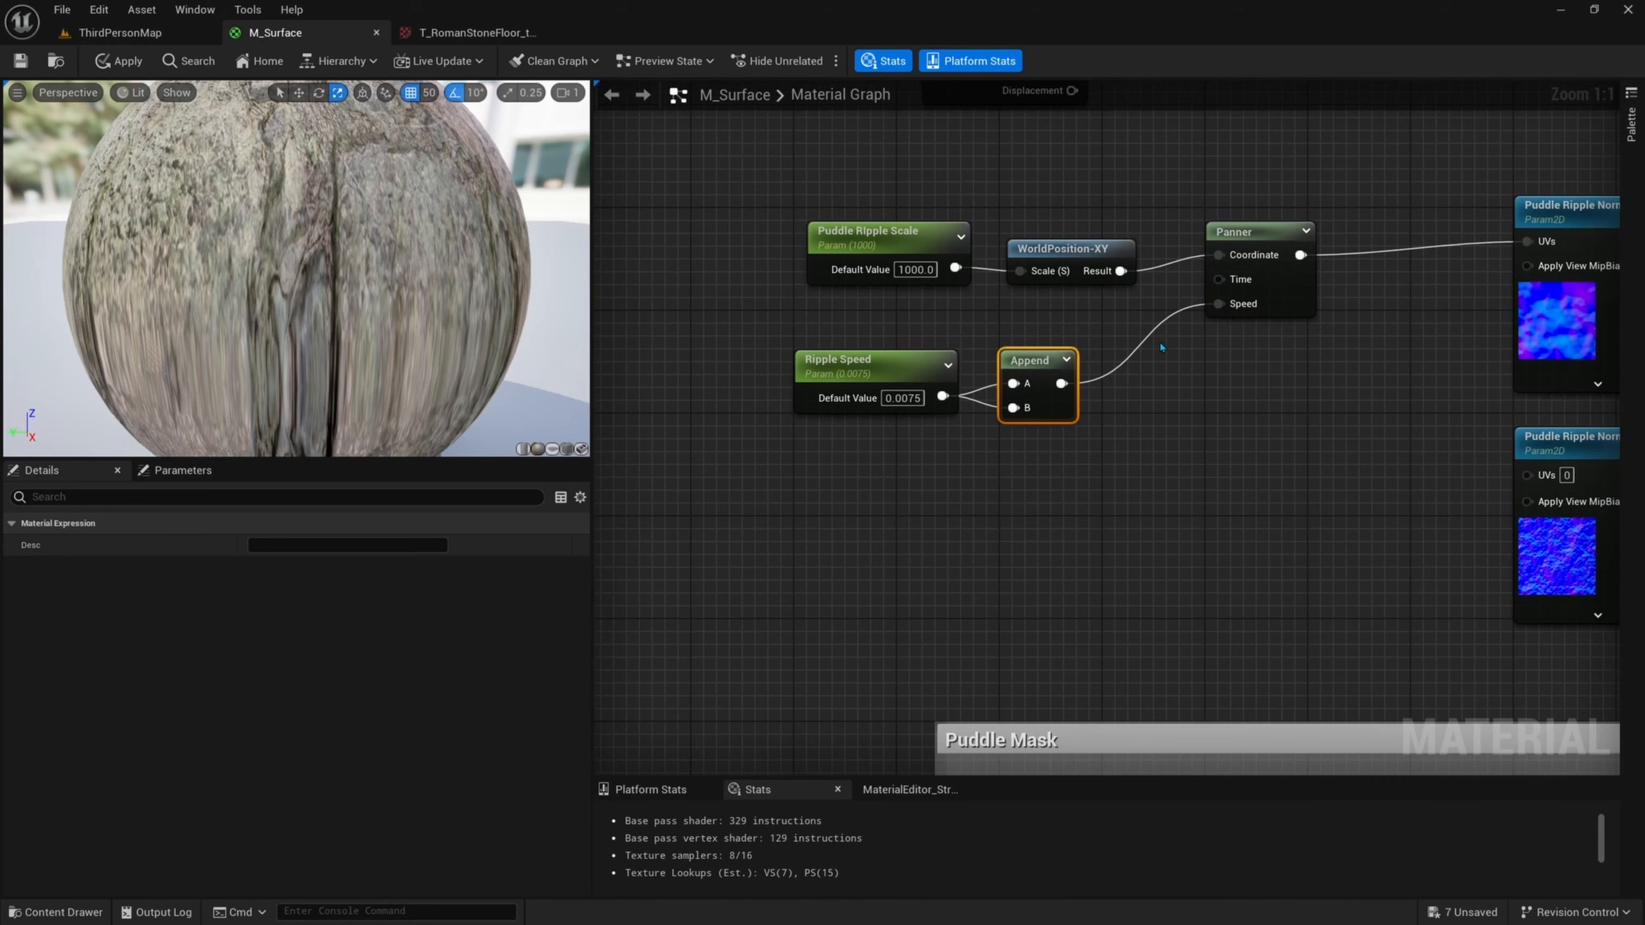
pyautogui.moveTo(1160, 359); pyautogui.dragTo(1118, 295, button='right')
# - Duplicate the Panner below the original and connect the copy's output to the lower Puddle Ripple Normal's UVs
pyautogui.click(1249, 195)
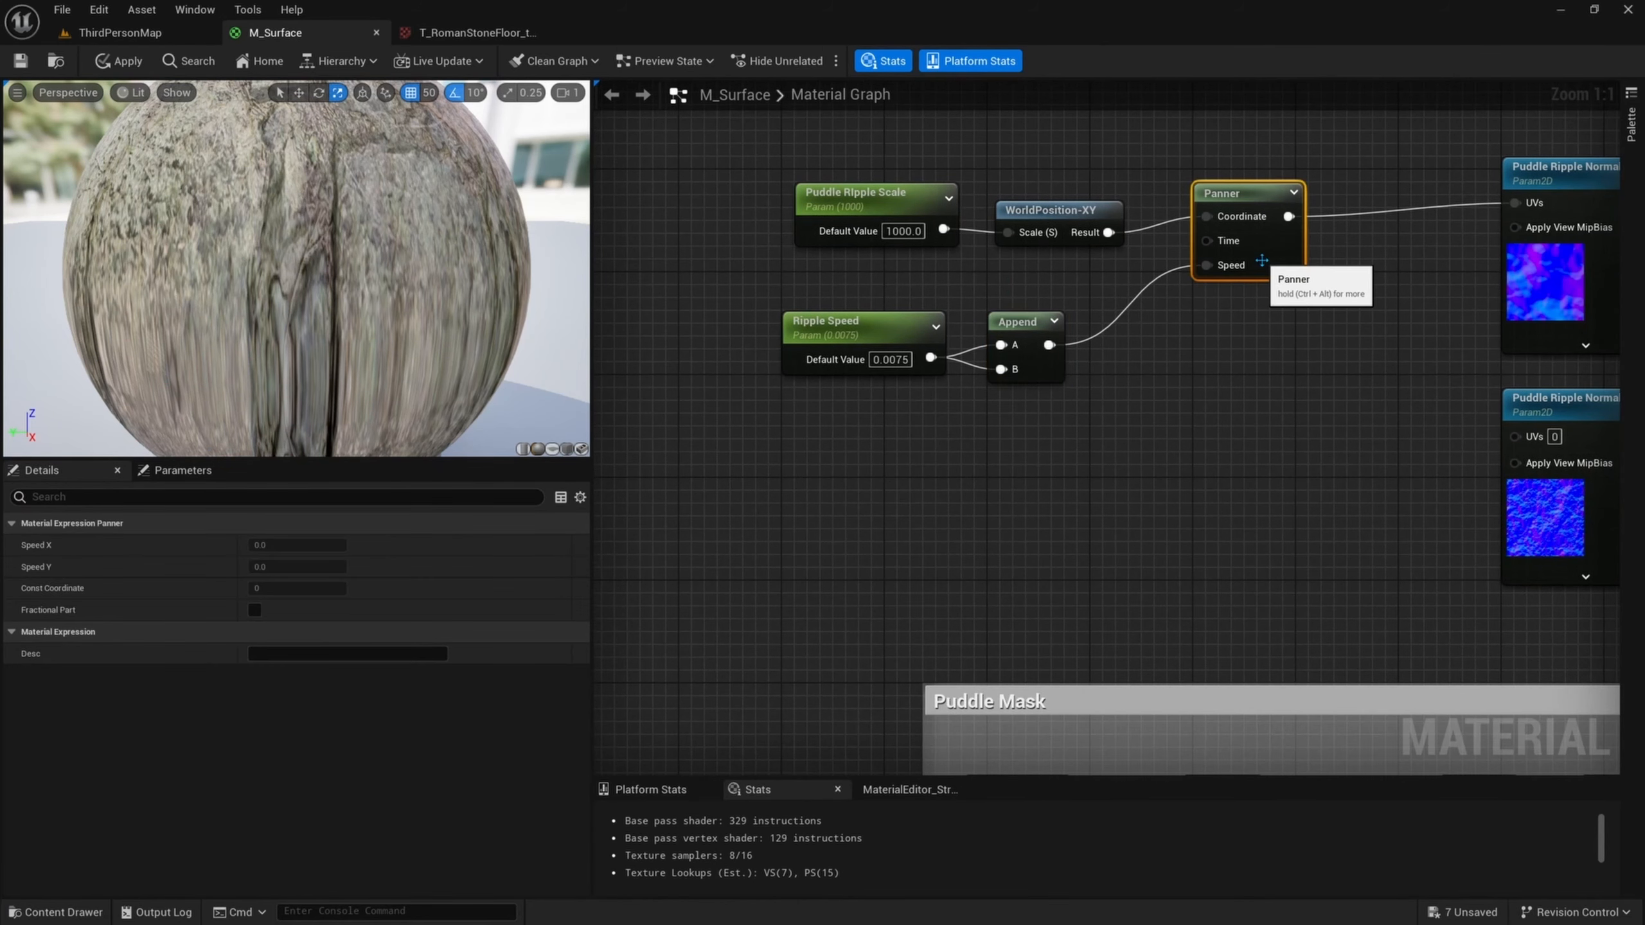
pyautogui.hotkey('ctrl', 'c')
pyautogui.hotkey('ctrl', 'v')
pyautogui.moveTo(1253, 380); pyautogui.dragTo(1222, 438)
pyautogui.moveTo(1221, 437); pyautogui.dragTo(1073, 451, button='right')
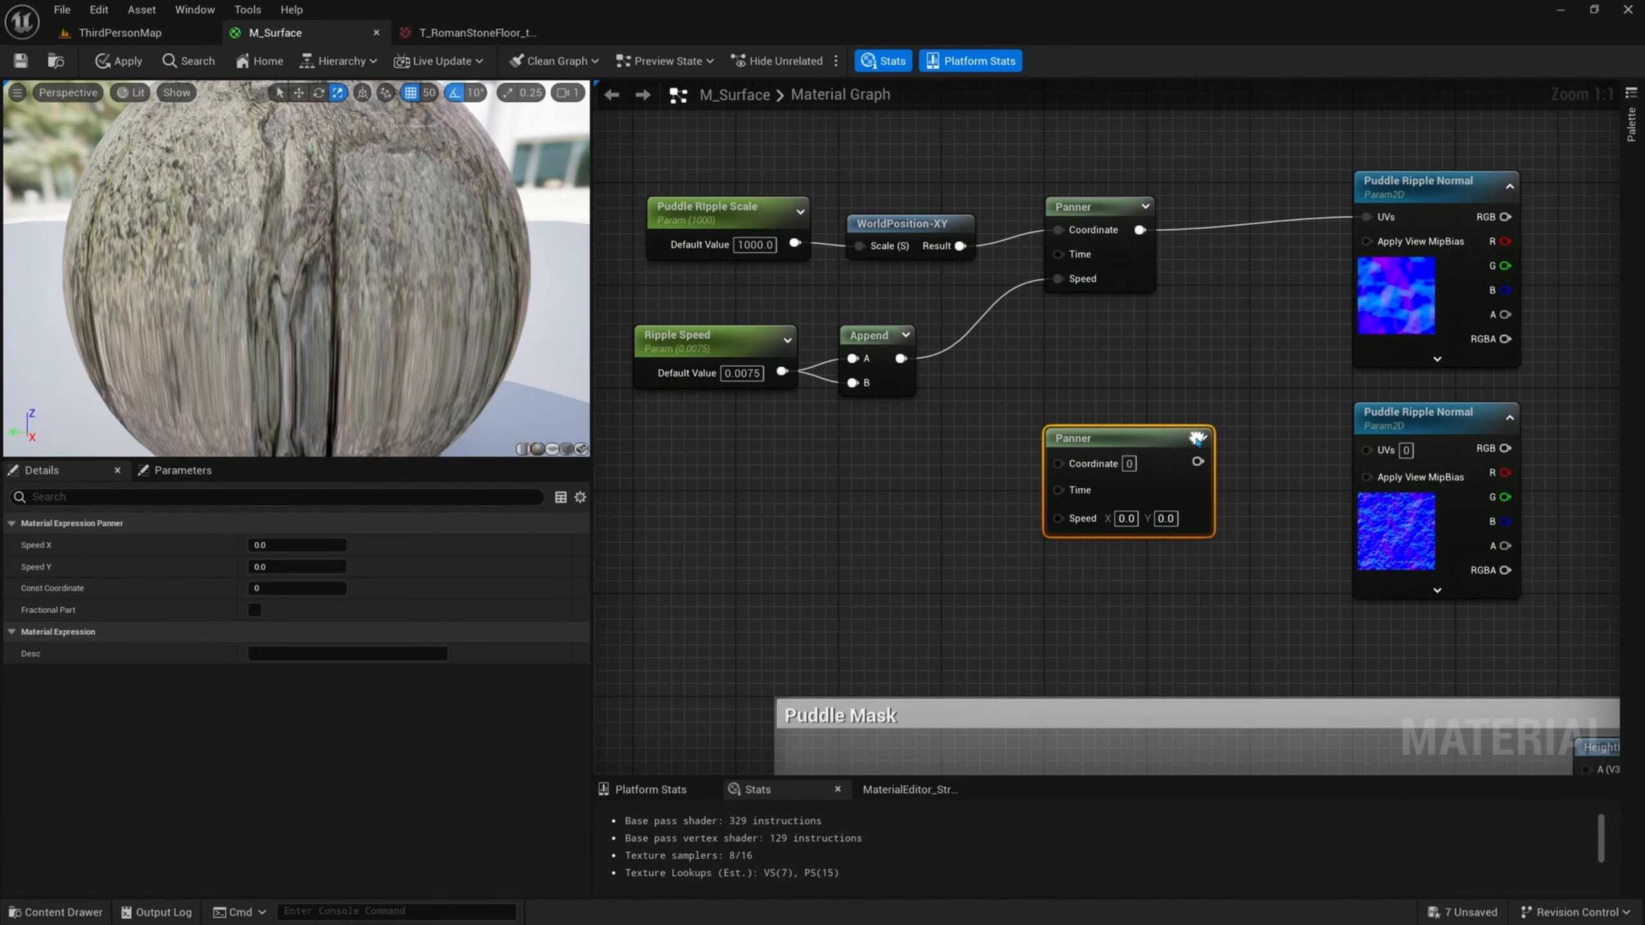
pyautogui.moveTo(1198, 462); pyautogui.dragTo(1381, 457)
pyautogui.moveTo(1315, 448); pyautogui.dragTo(1423, 471, button='right')
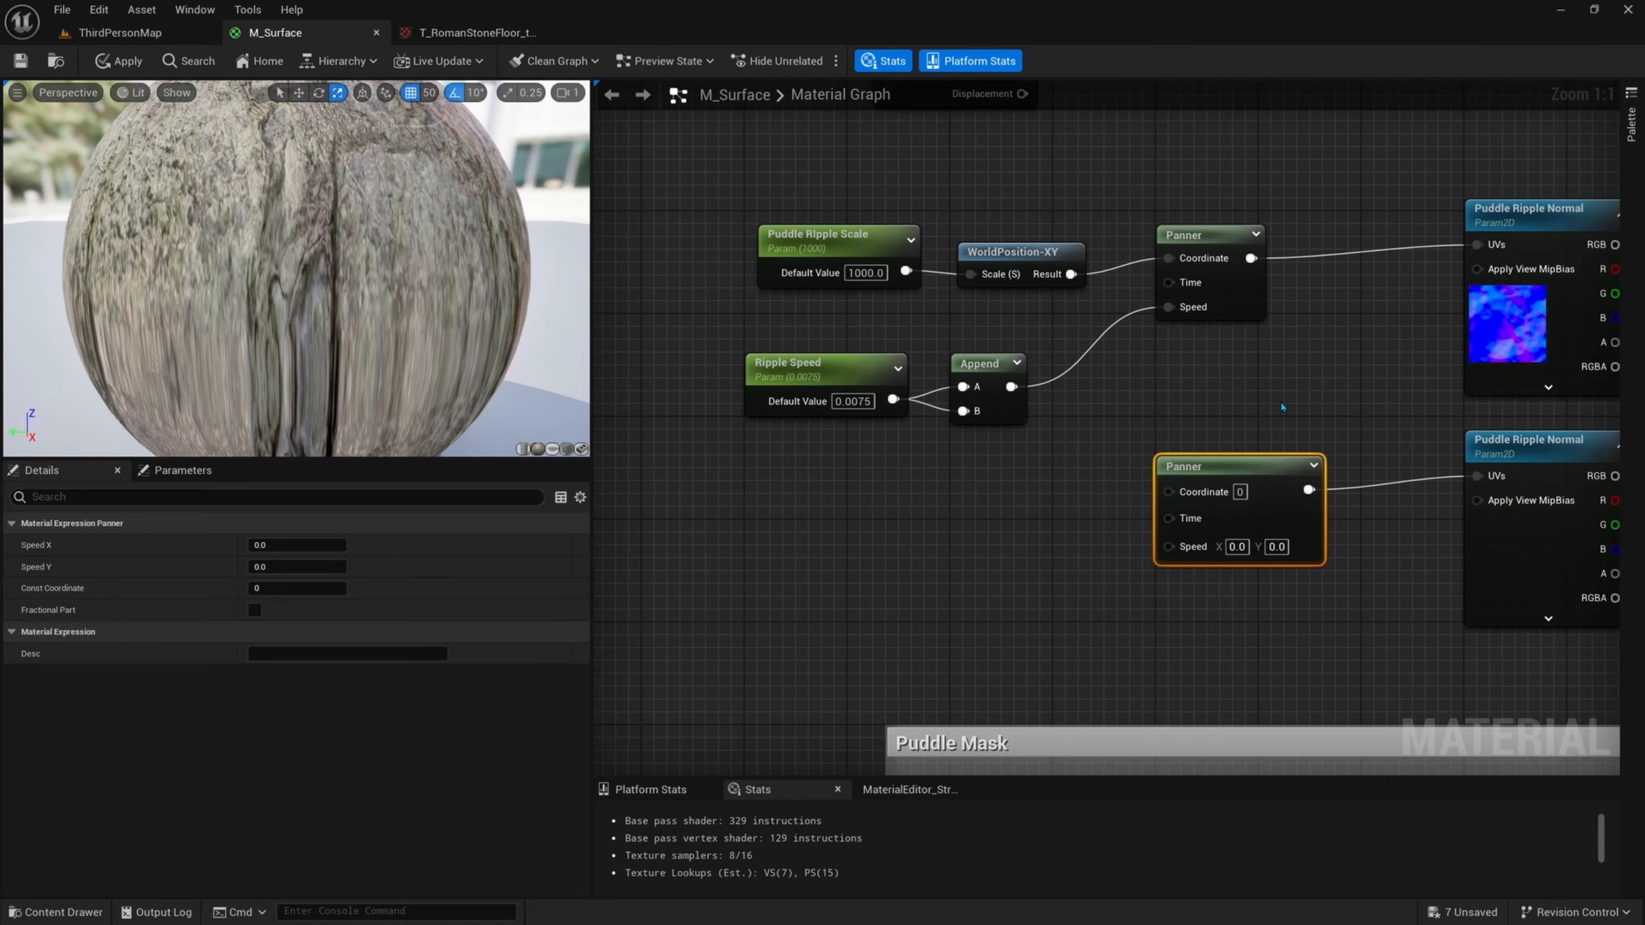
pyautogui.moveTo(1231, 378); pyautogui.dragTo(1227, 336, button='right')
pyautogui.moveTo(1250, 432); pyautogui.dragTo(1250, 445)
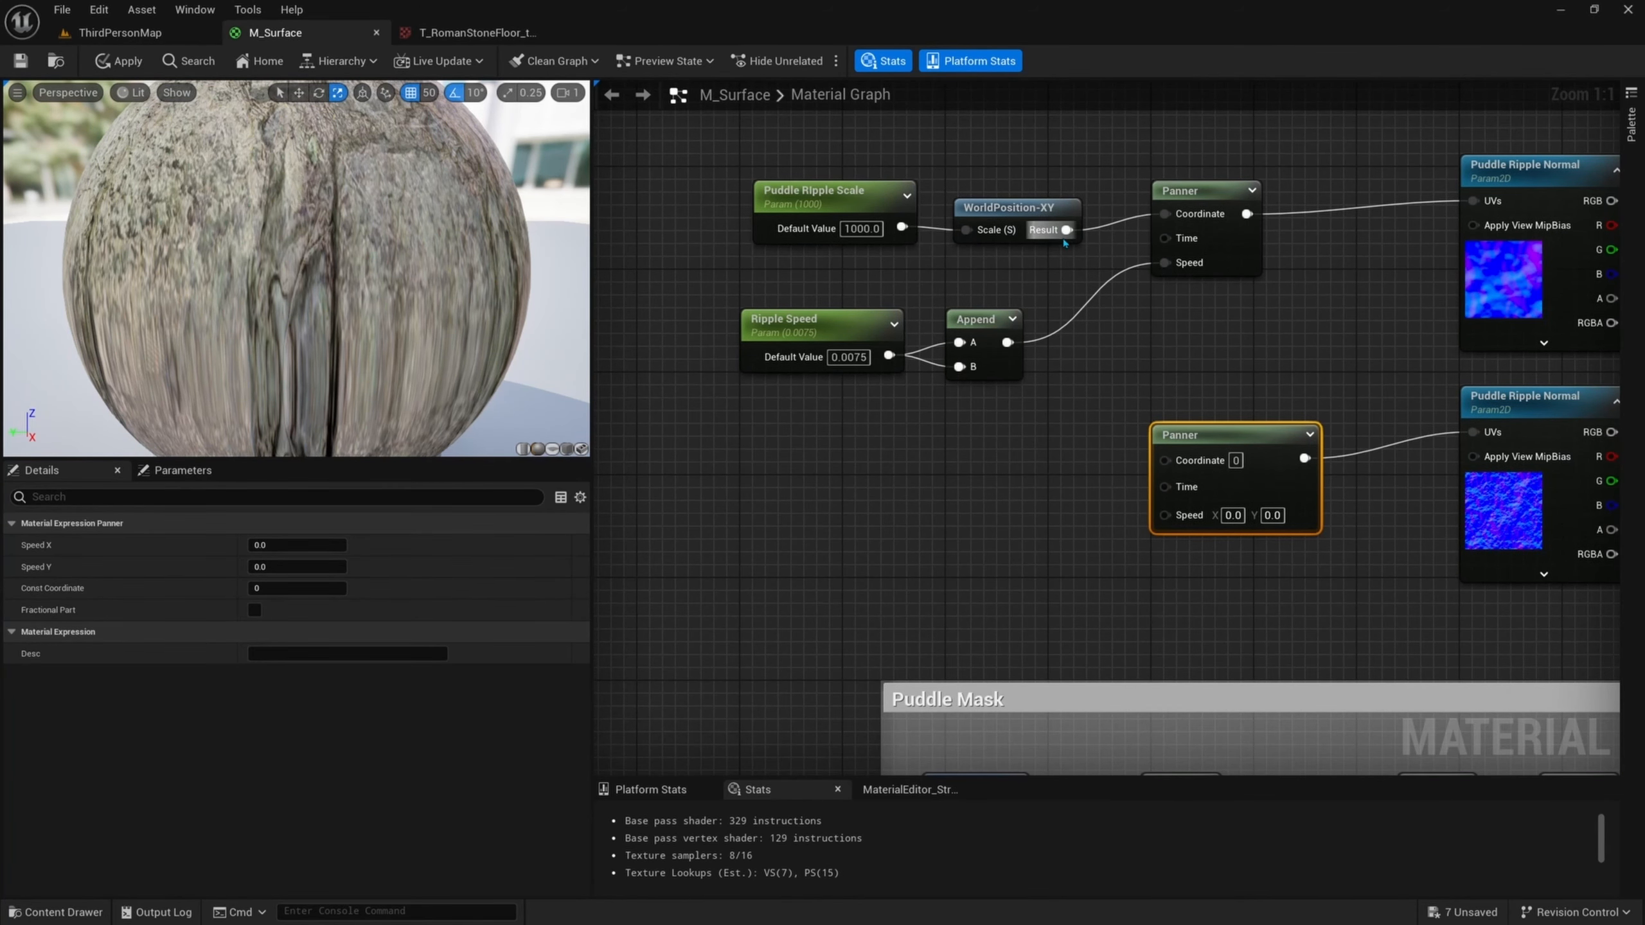
pyautogui.click(968, 208)
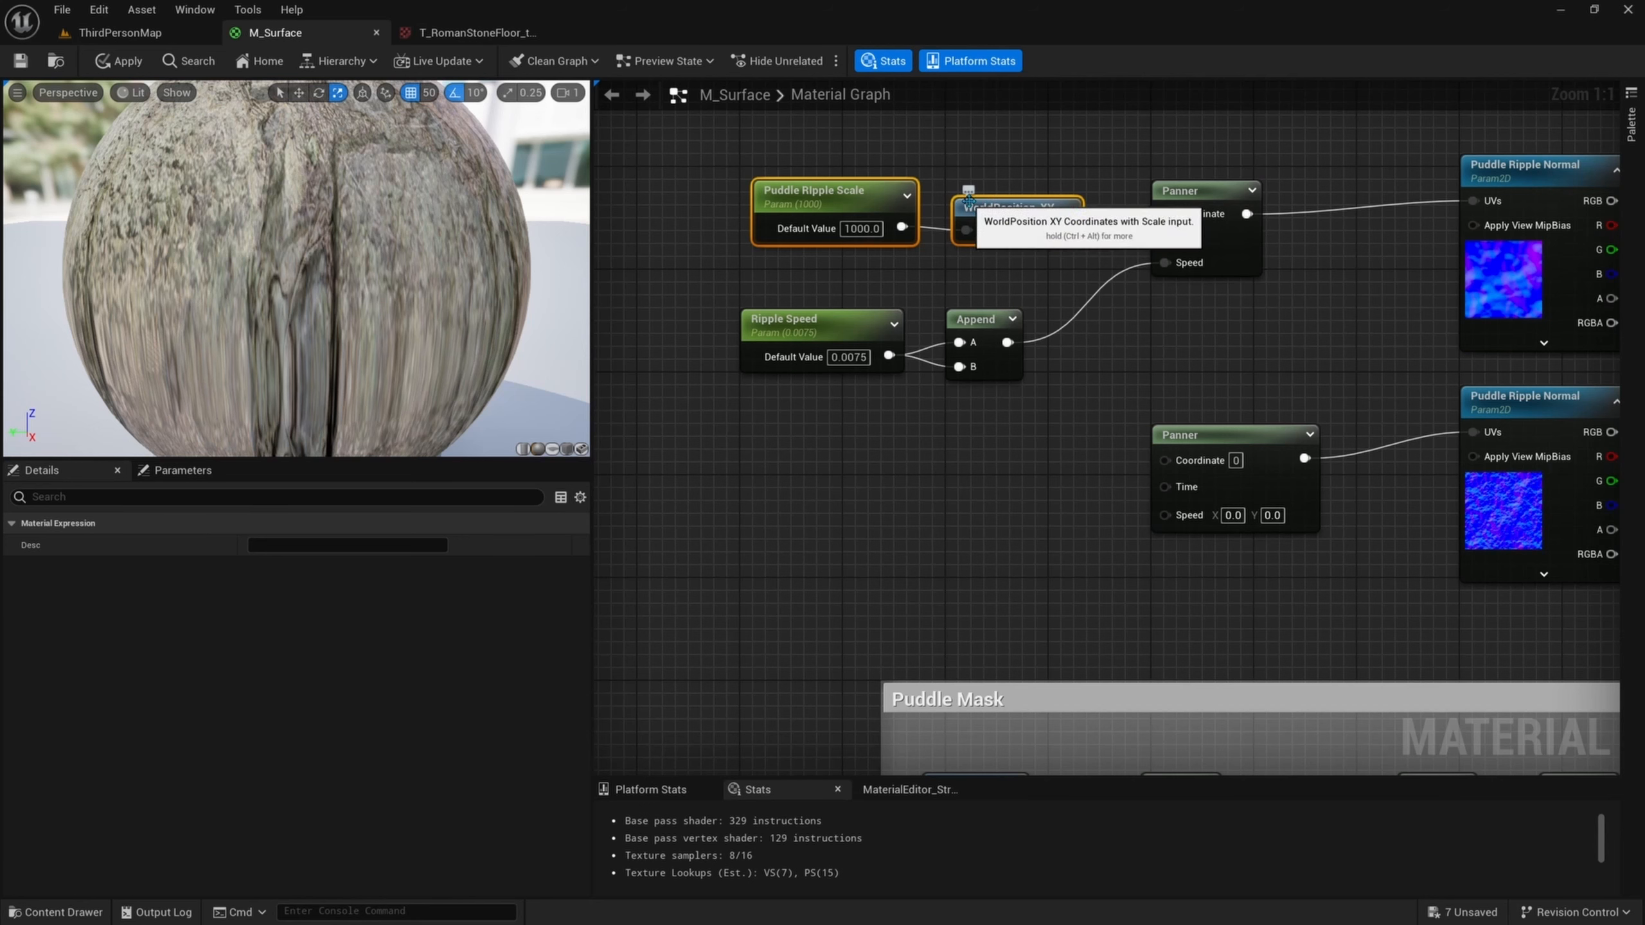
pyautogui.moveTo(1083, 230); pyautogui.dragTo(1094, 369)
pyautogui.click(1493, 255)
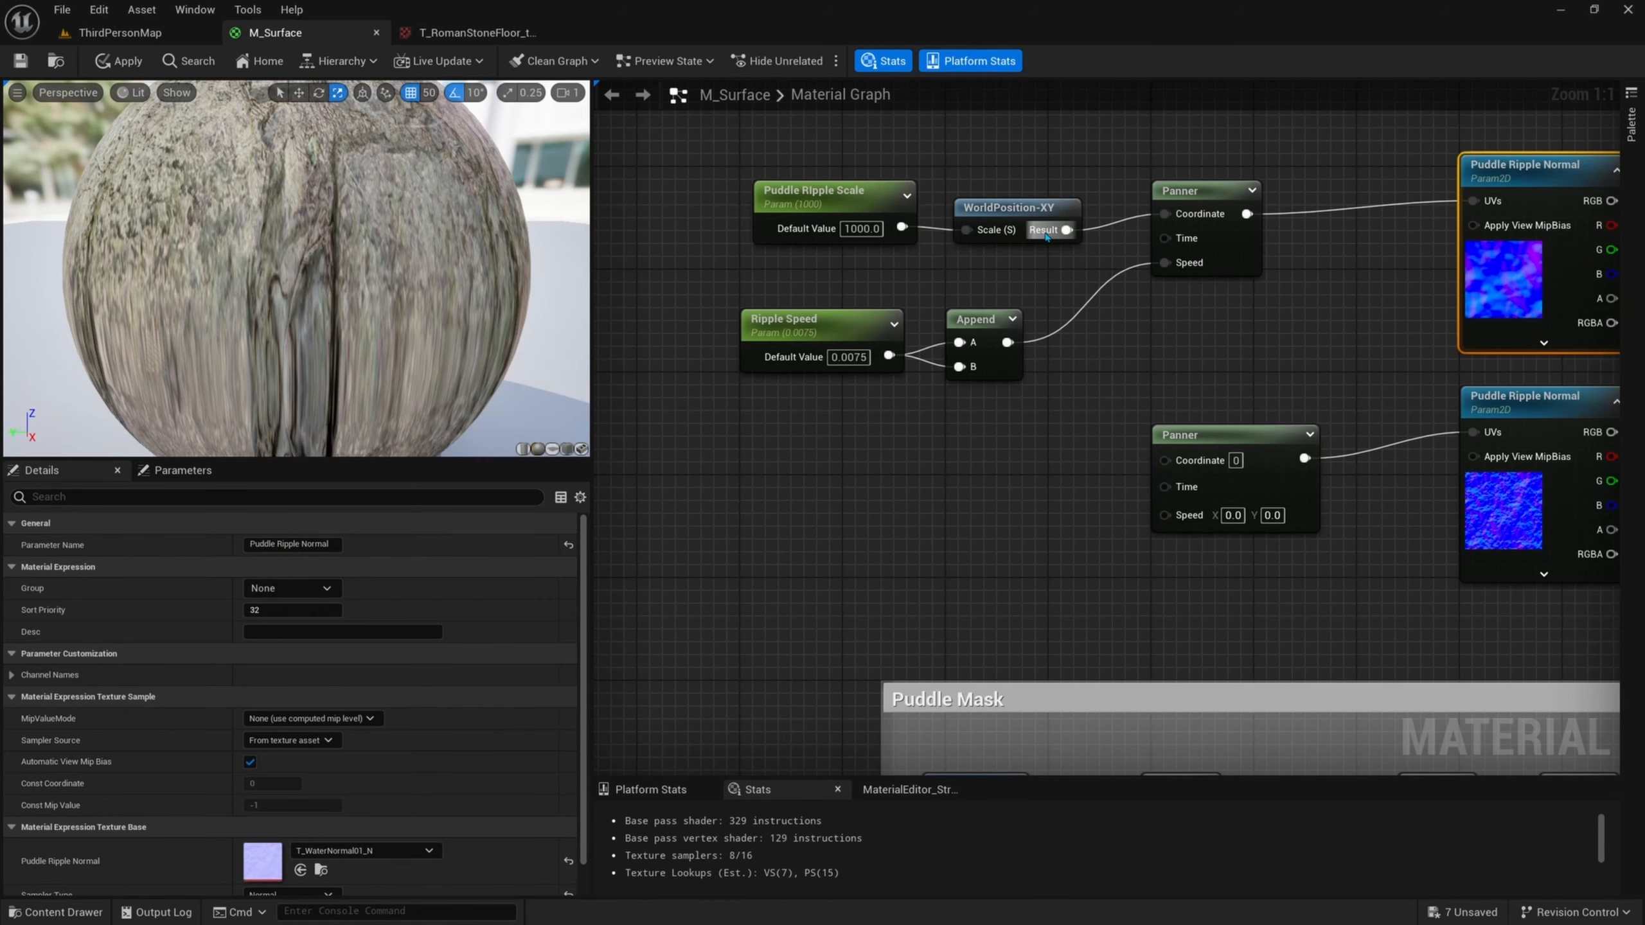
# - Branch the WorldPosition-XY result into the A input of a new Multiply node just above the lower Panner
pyautogui.moveTo(1050, 232); pyautogui.dragTo(1162, 329)
pyautogui.write('mu;')
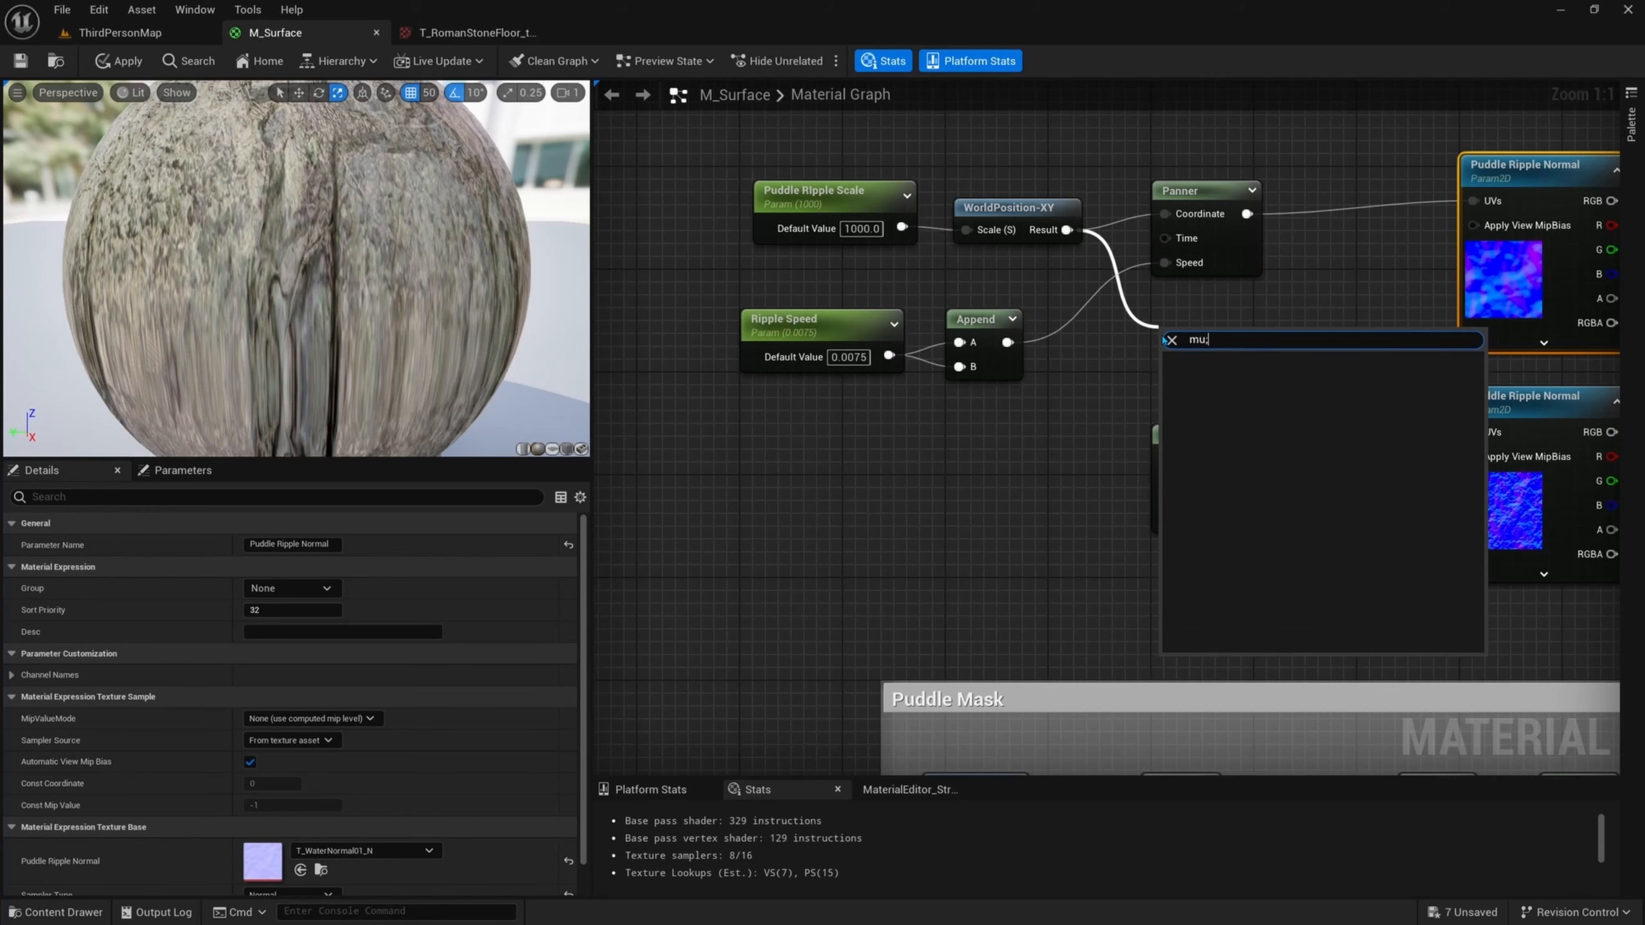
pyautogui.press('BackSpace')
pyautogui.write('lt')
pyautogui.press('Return')
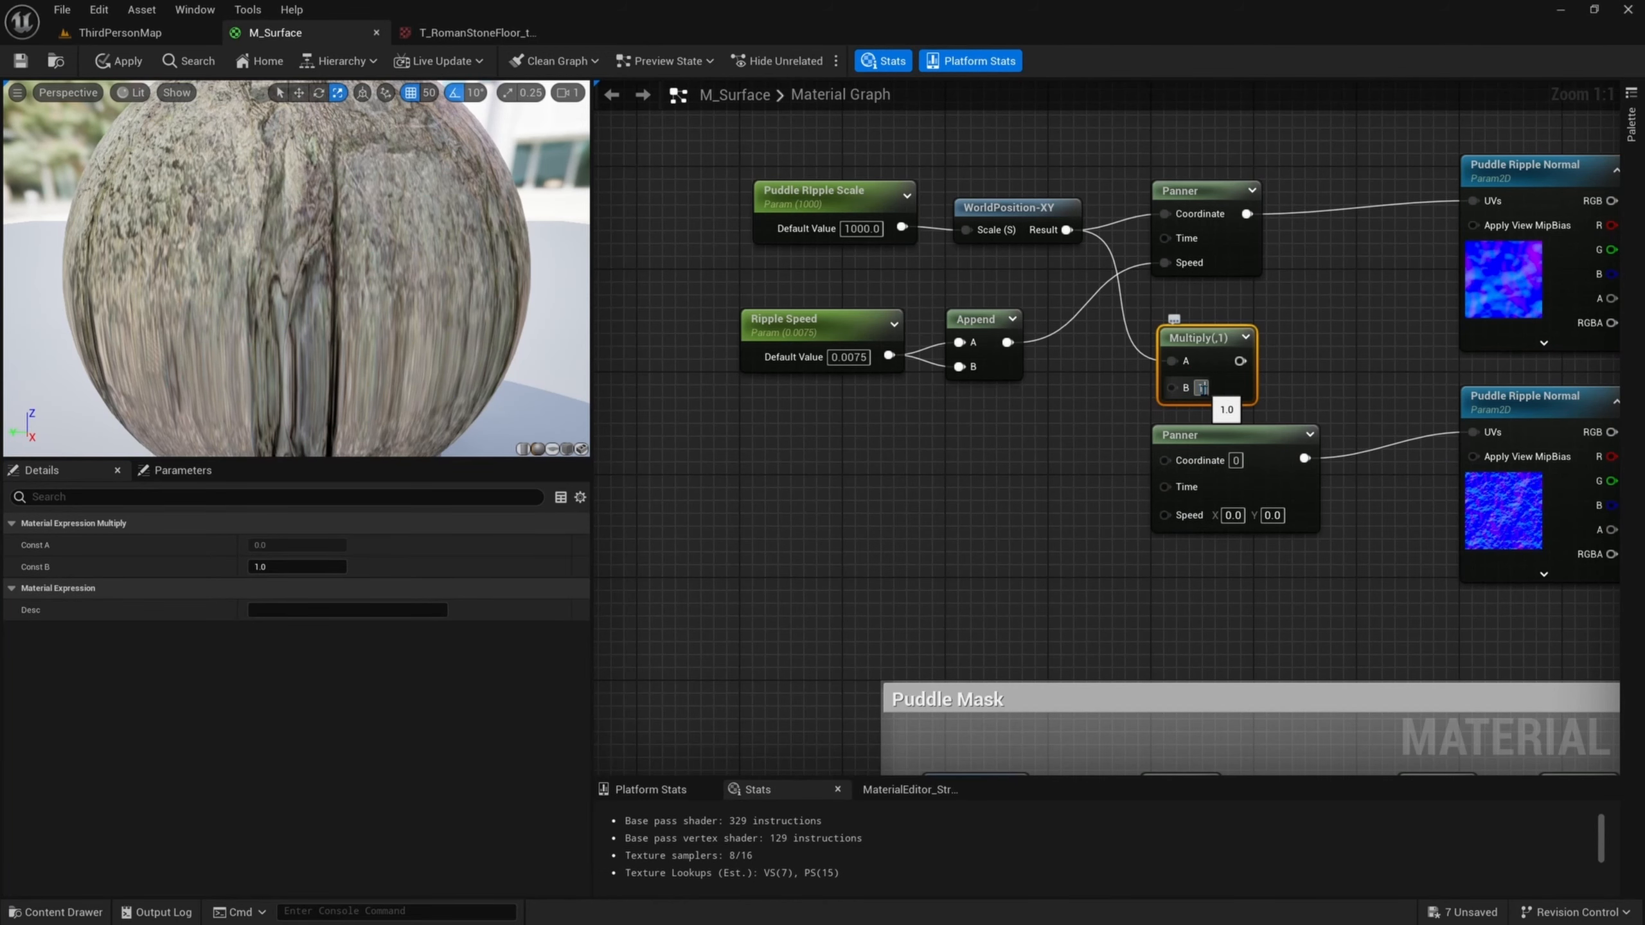
# - Set the new Multiply node's B value to 1.25 and connect its output to the lower Panner's Coordinate input
pyautogui.click(1203, 389)
pyautogui.write('1.25')
pyautogui.press('Return')
pyautogui.moveTo(1240, 377); pyautogui.dragTo(1215, 370, button='right')
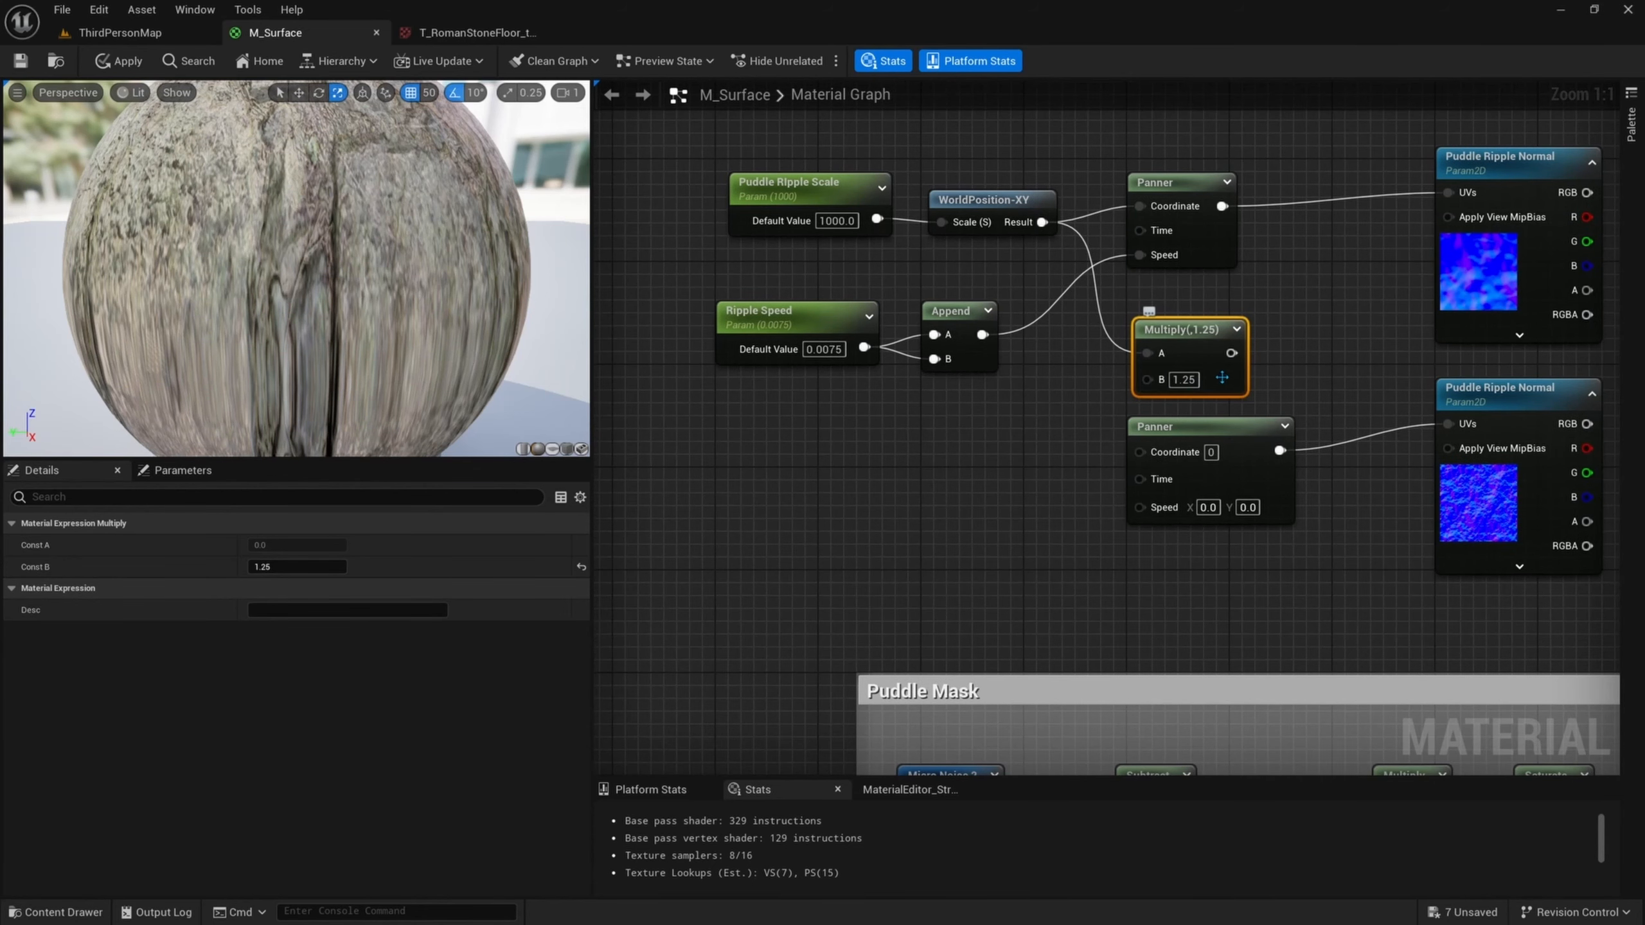
pyautogui.moveTo(1230, 354); pyautogui.dragTo(1252, 460)
pyautogui.moveTo(1252, 460); pyautogui.dragTo(1302, 433, button='right')
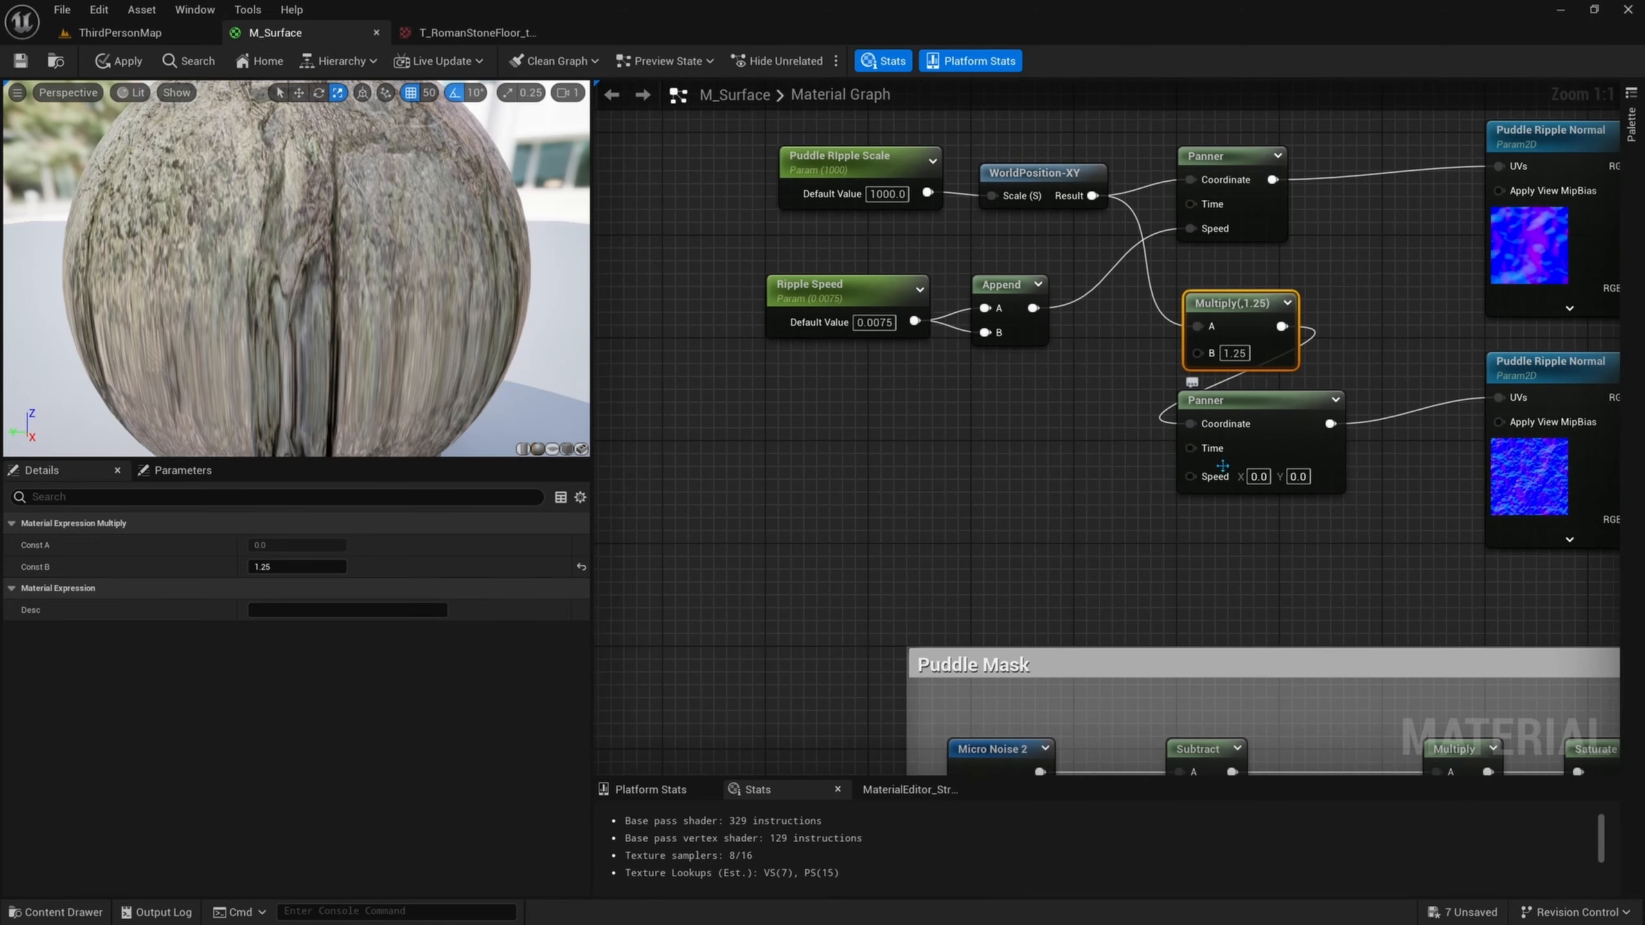
# - Branch the Append output into a second Multiply node beside the lower Panner and set its B value to -1
pyautogui.moveTo(1033, 308); pyautogui.dragTo(1009, 469)
pyautogui.write('multiply')
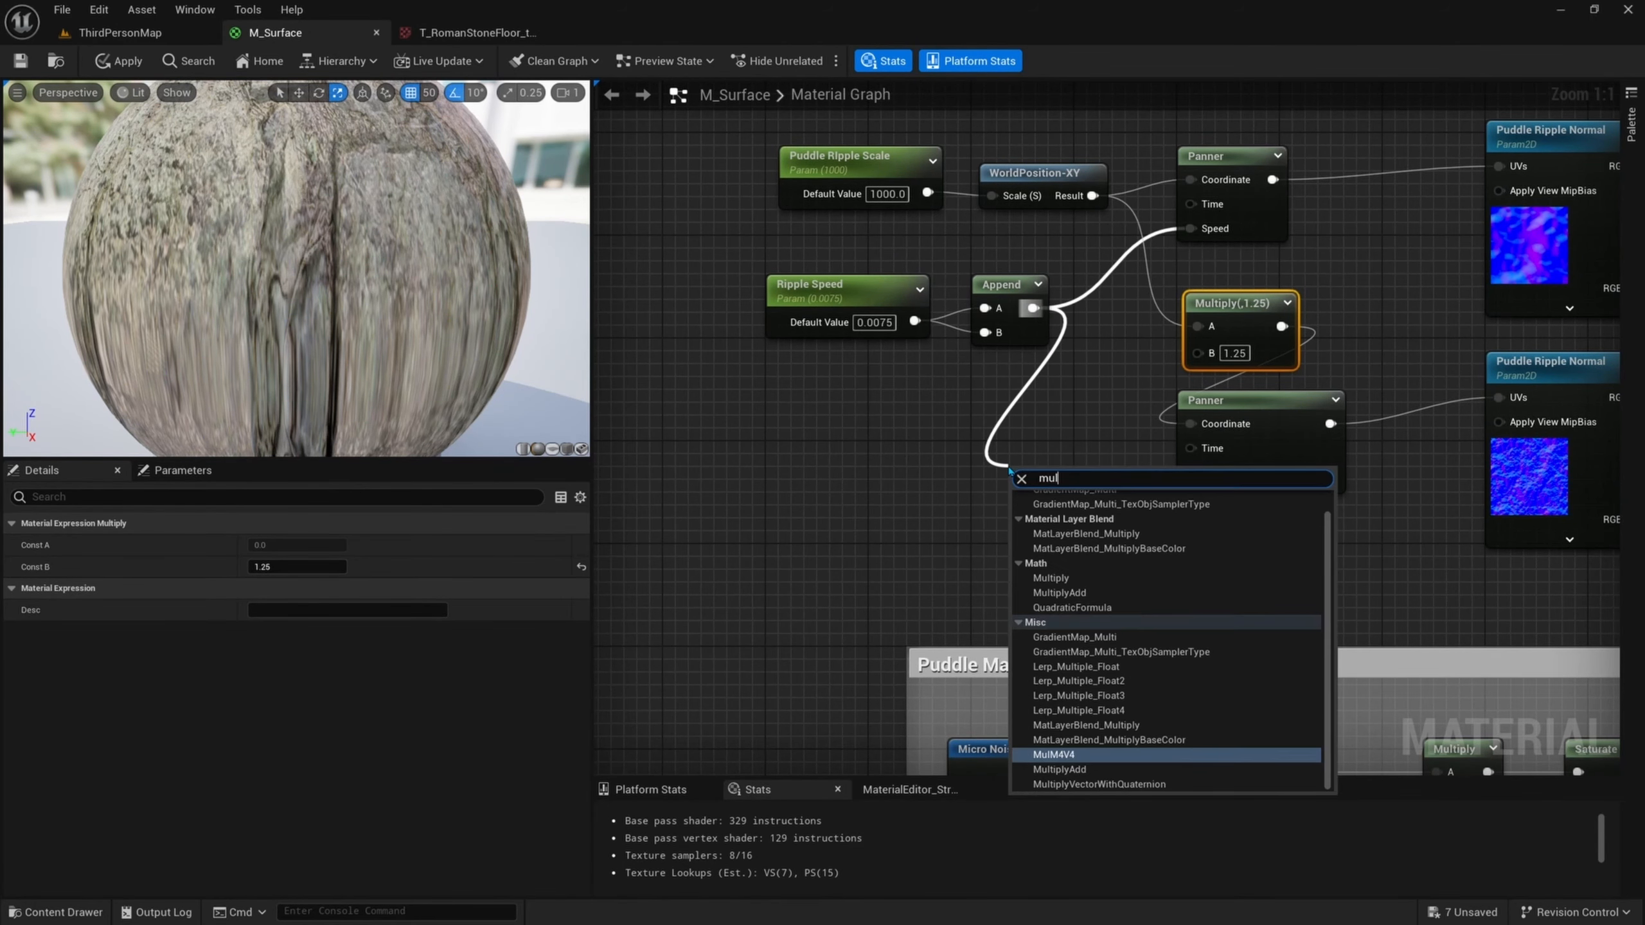
pyautogui.press('Return')
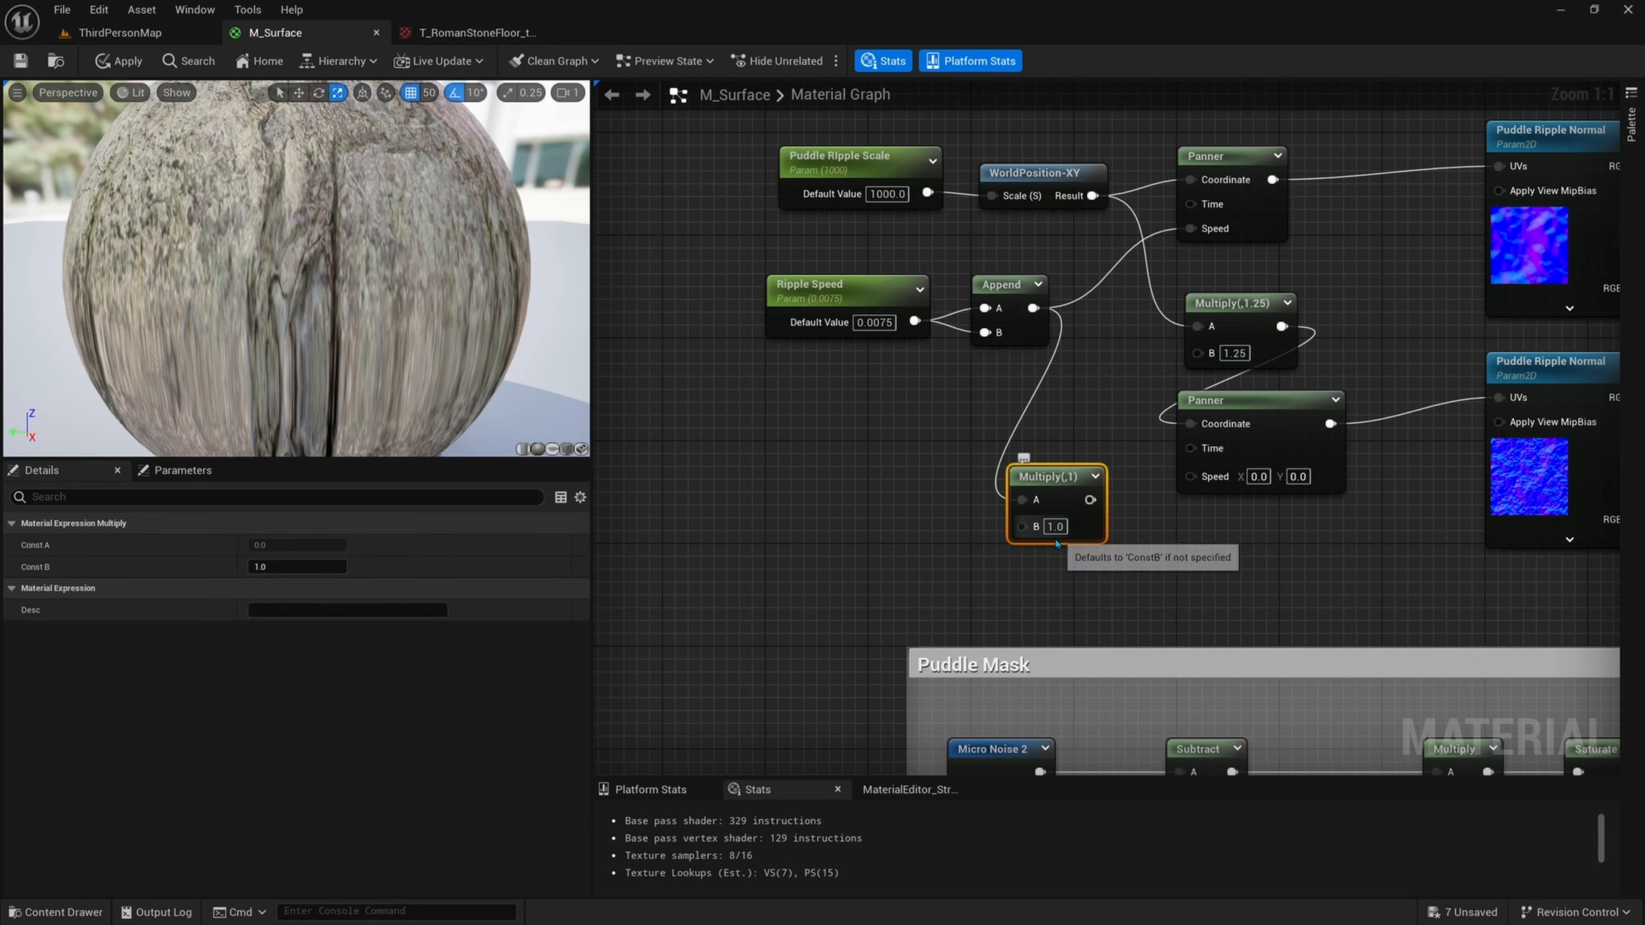
pyautogui.click(1055, 527)
pyautogui.write('-1')
pyautogui.press('Return')
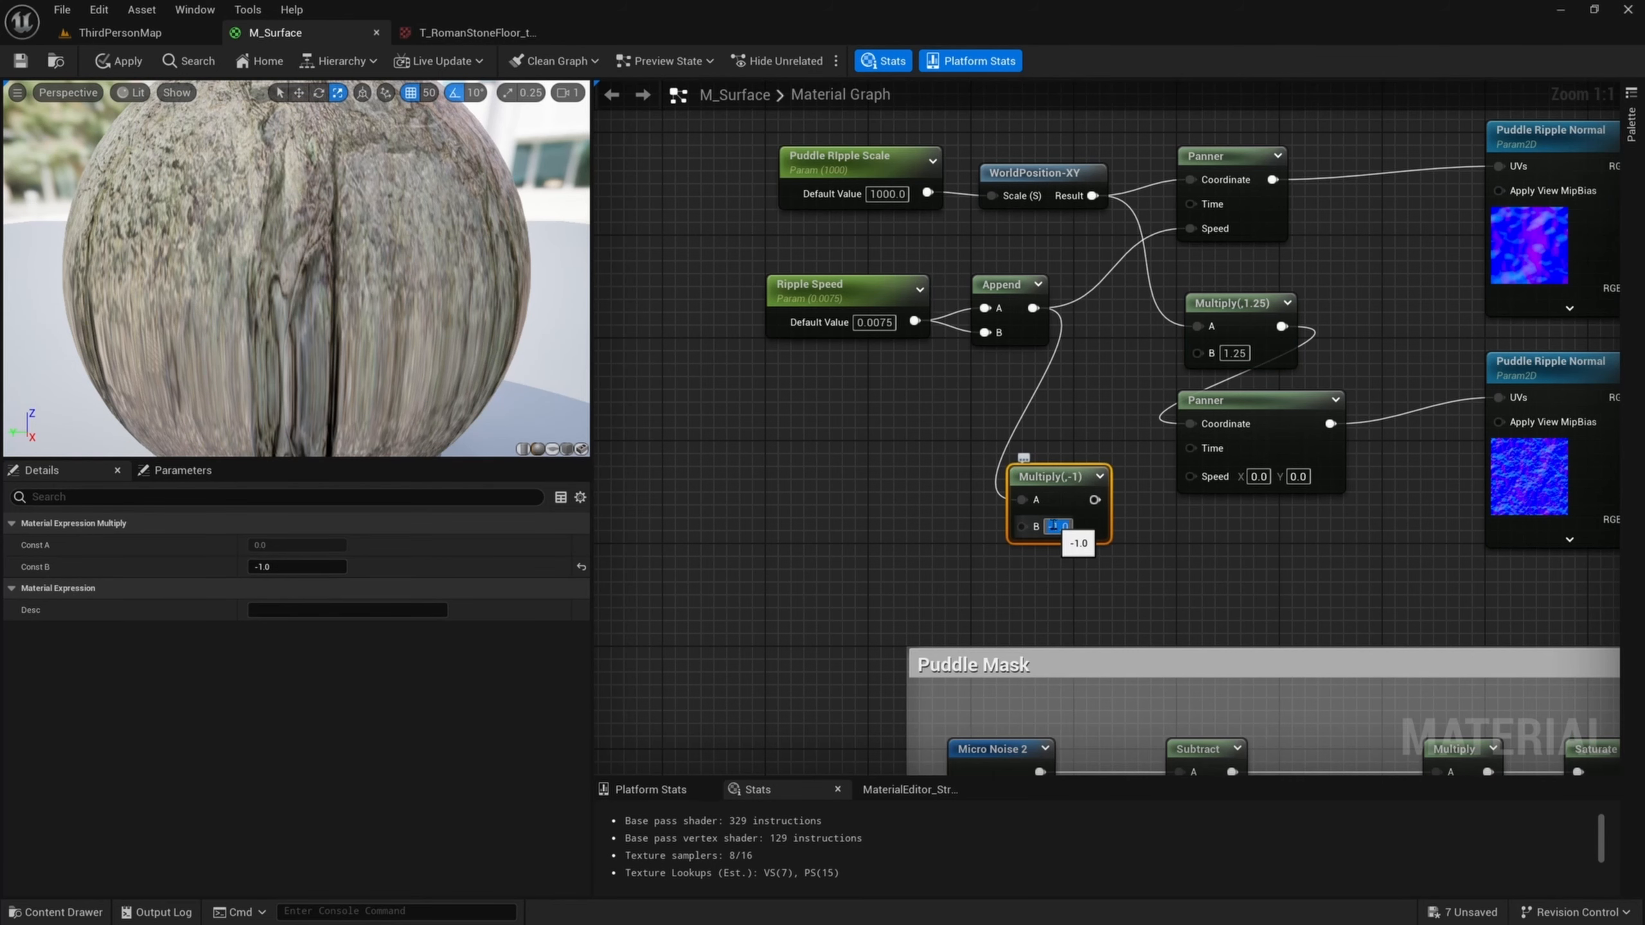
# - Connect the Multiply by -1 to the lower Panner's Speed input and position the node beside that Panner
pyautogui.moveTo(1066, 488); pyautogui.dragTo(1195, 476)
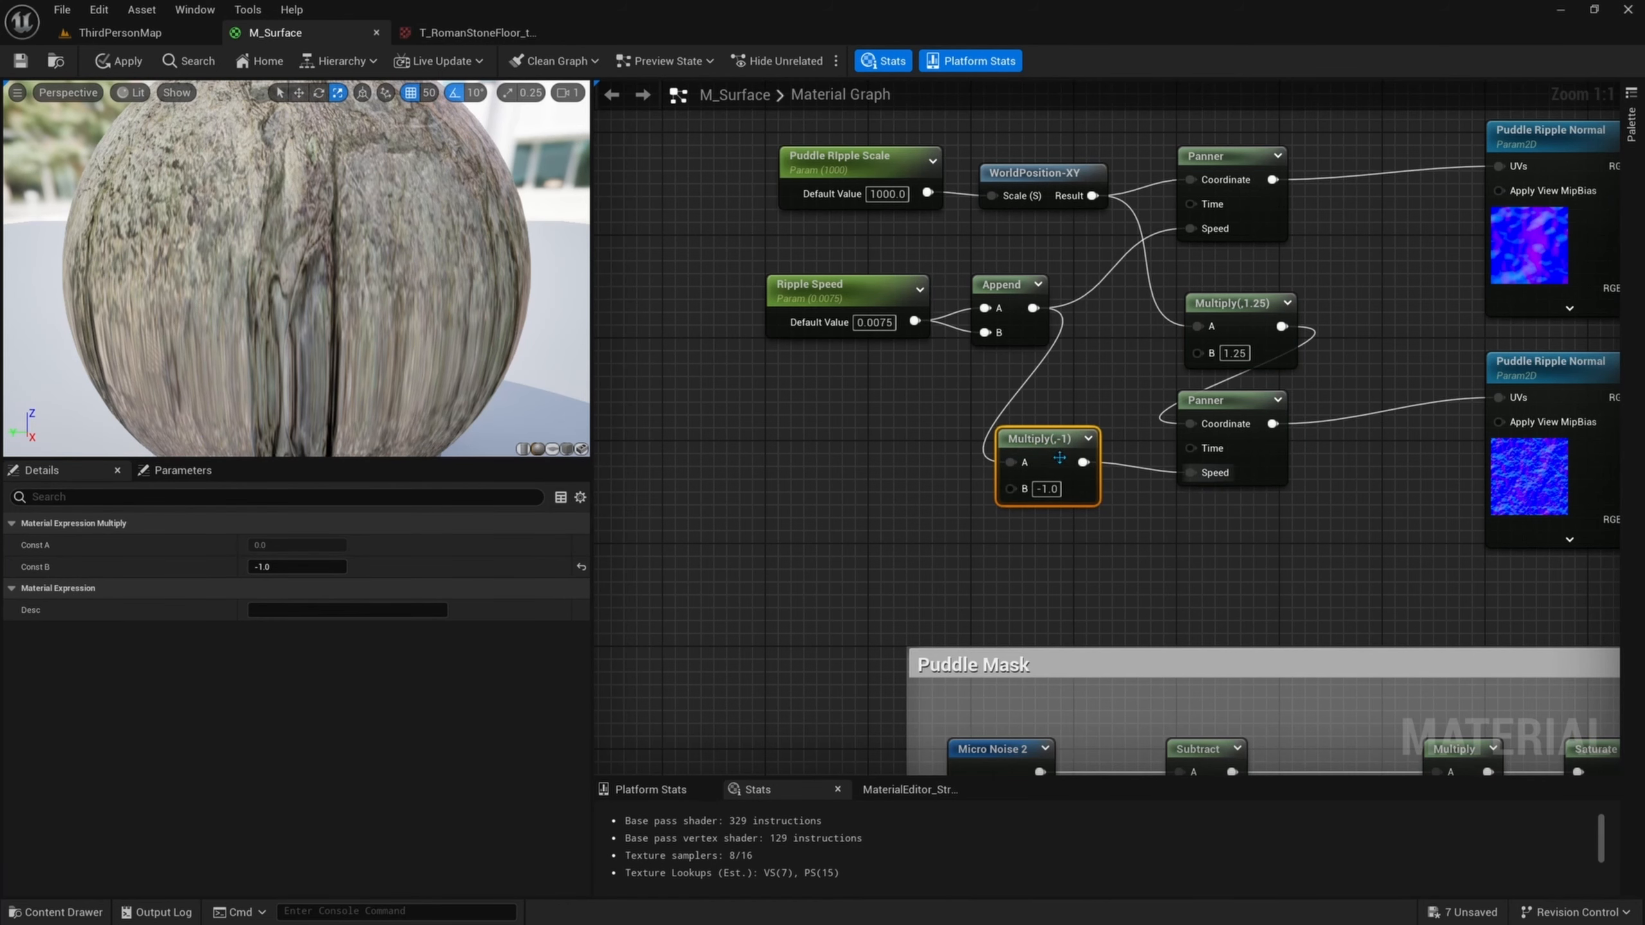
pyautogui.moveTo(1059, 458); pyautogui.dragTo(1064, 453)
pyautogui.moveTo(1083, 390); pyautogui.dragTo(1056, 423, button='right')
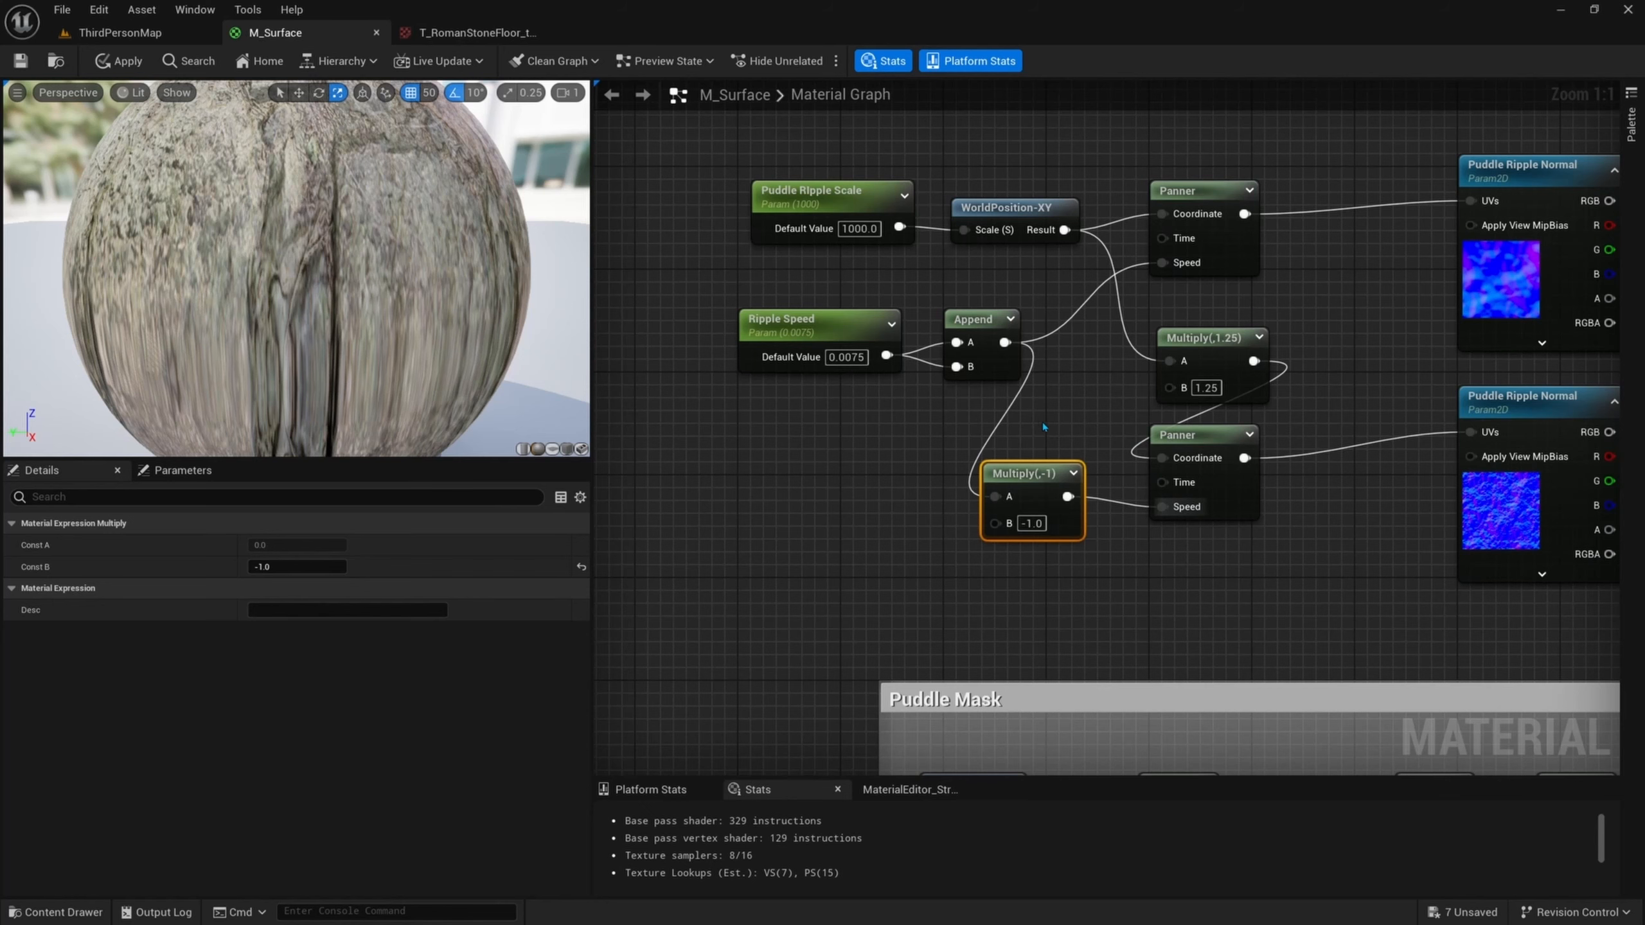
pyautogui.moveTo(753, 294); pyautogui.dragTo(975, 385)
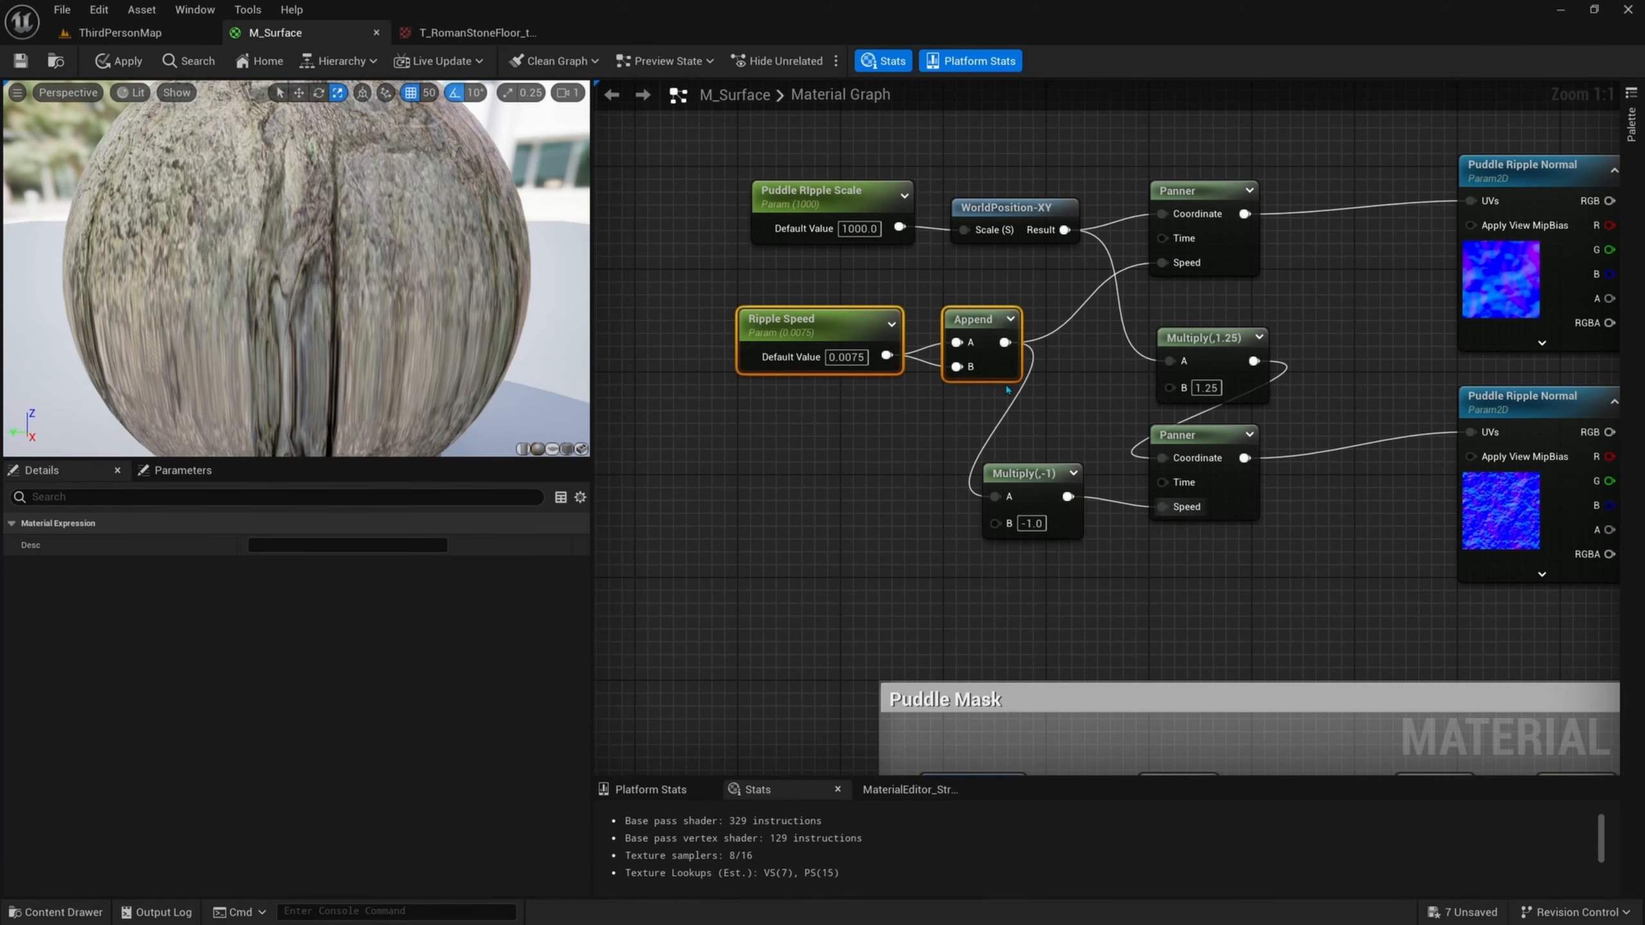
pyautogui.moveTo(1403, 273); pyautogui.dragTo(1448, 260, button='right')
pyautogui.click(1379, 294)
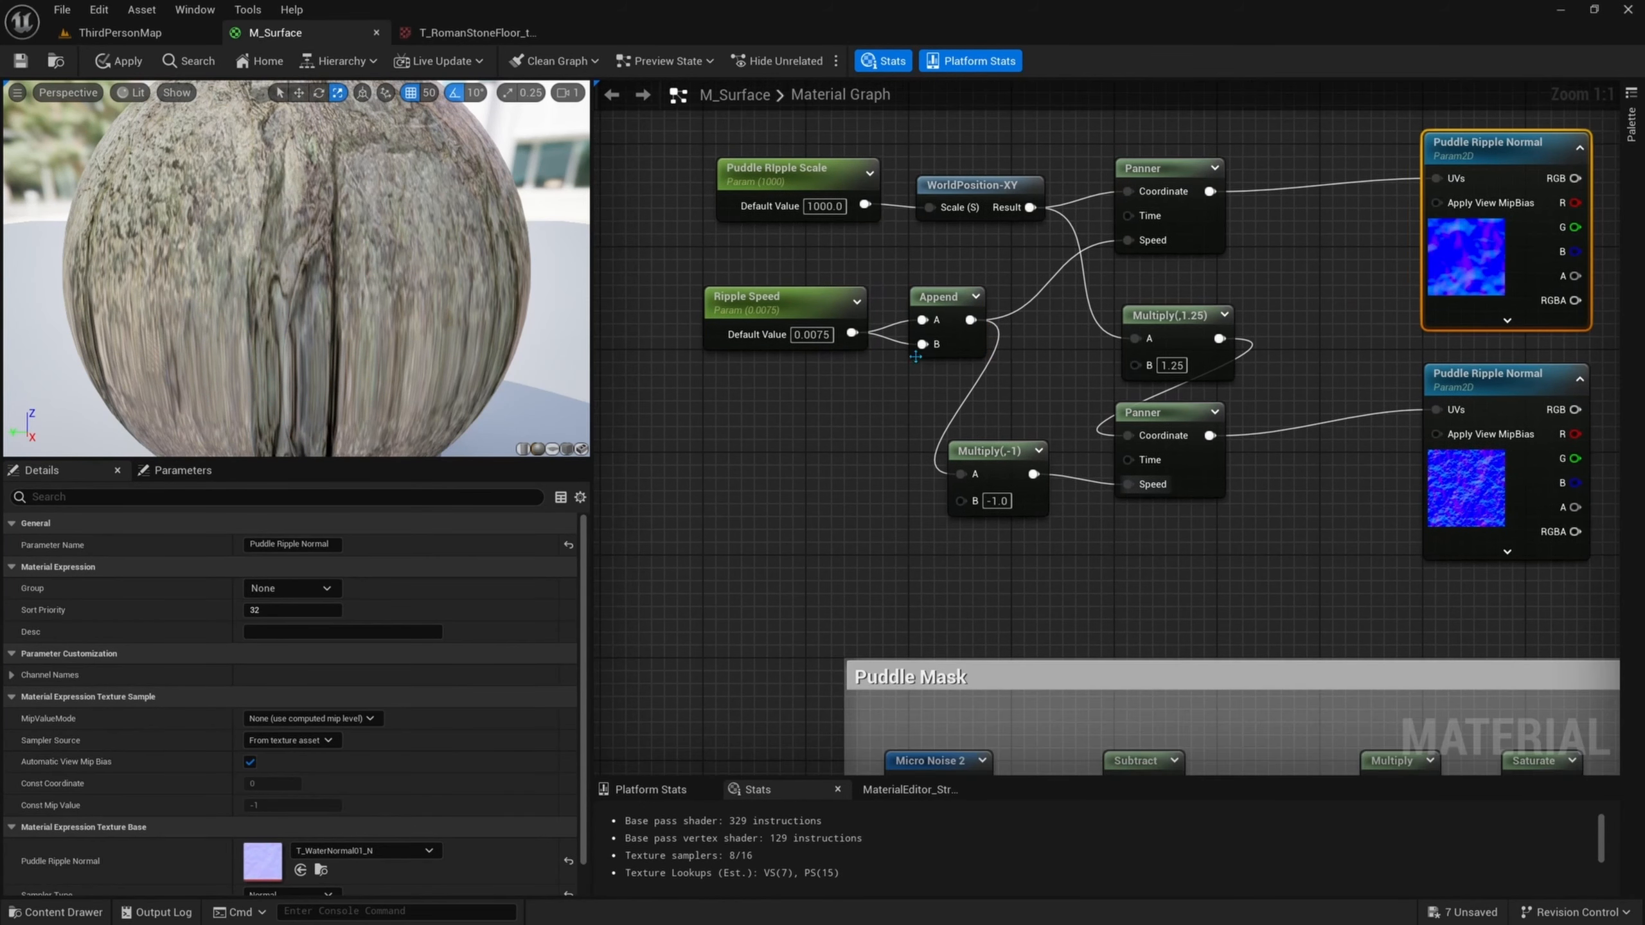
pyautogui.click(999, 455)
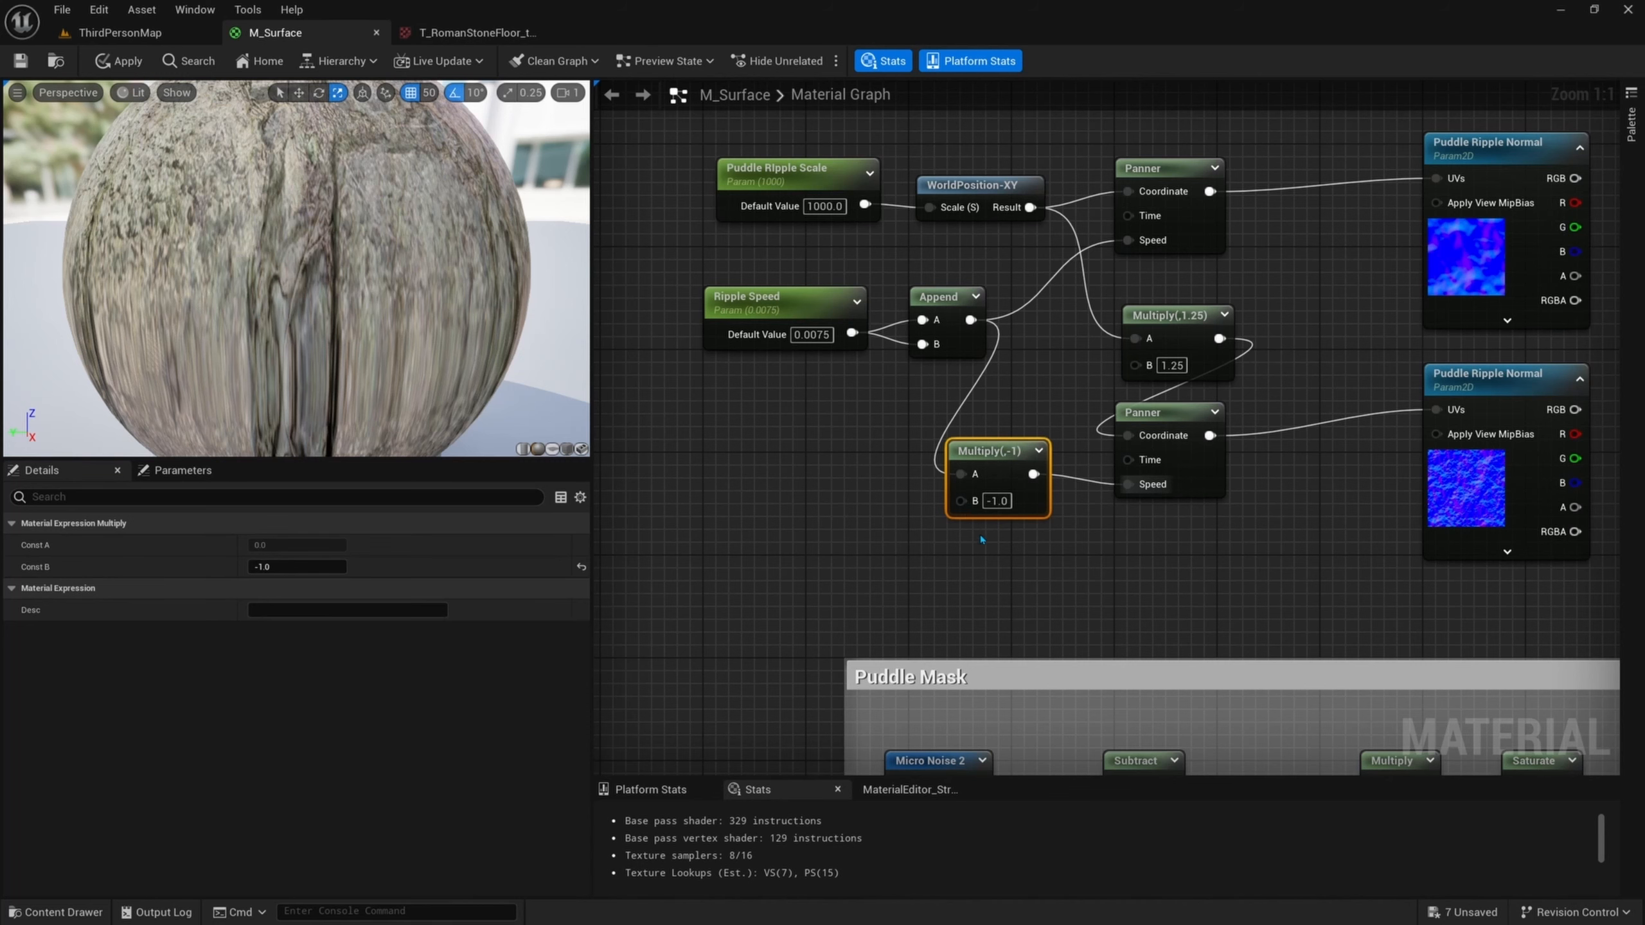
# - Move the lower Puddle Ripple Normal sampler slightly down, away from the upper sampler
pyautogui.moveTo(981, 539); pyautogui.dragTo(766, 531, button='right')
pyautogui.click(1262, 498)
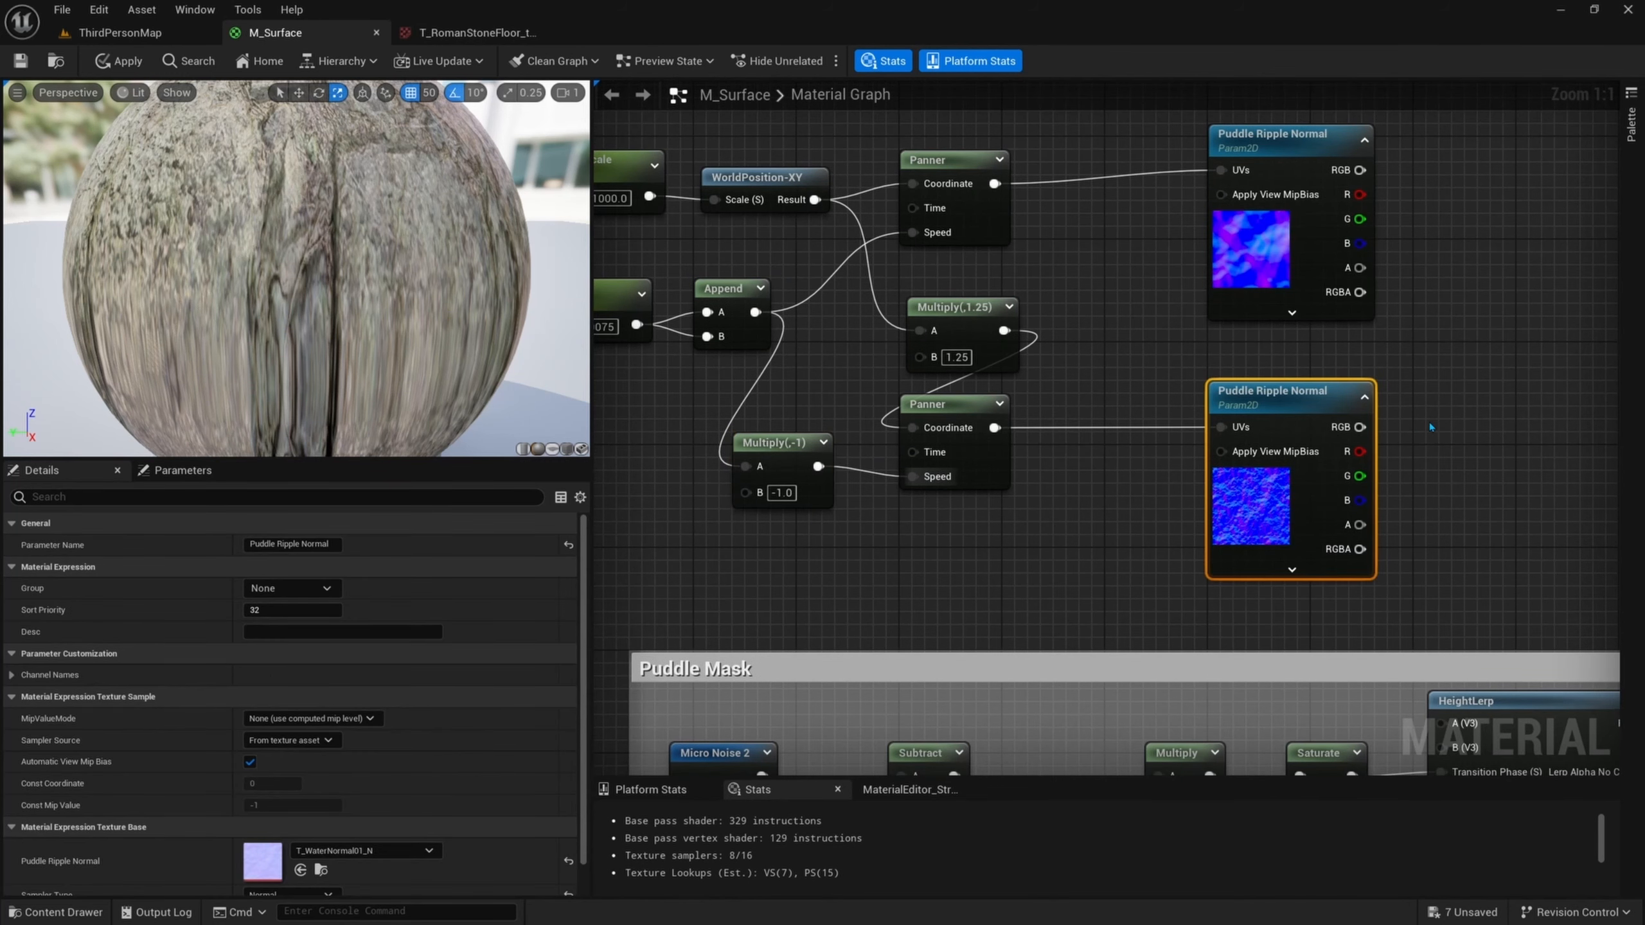
pyautogui.click(1257, 245)
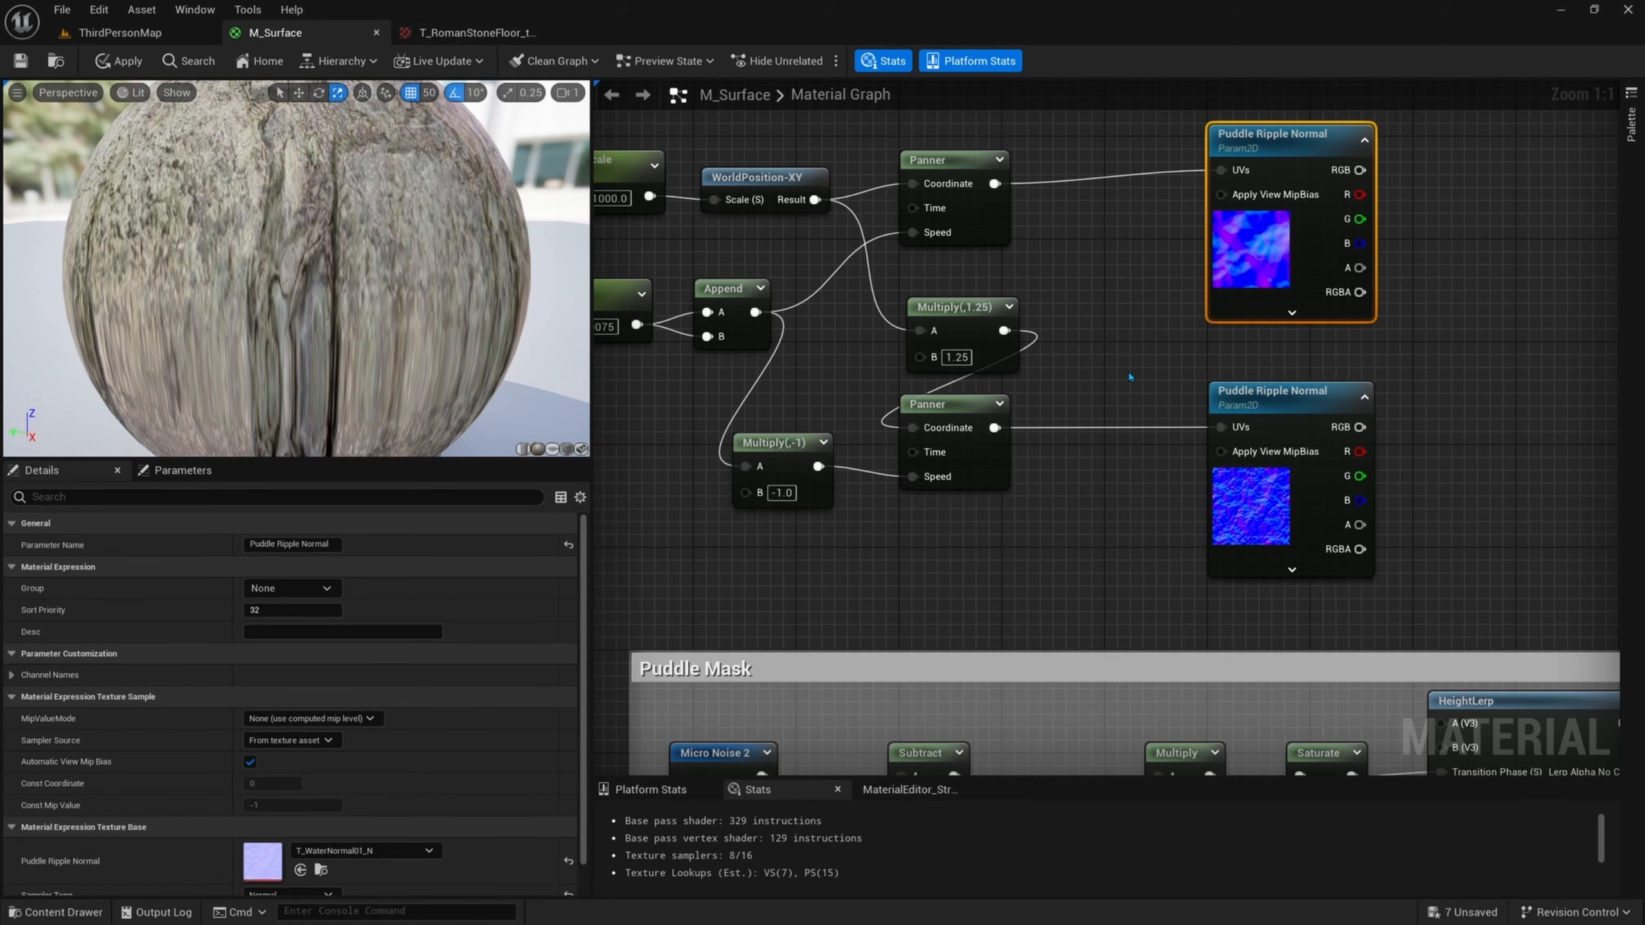
# - Add a BlendAngleCorrectedNormals node beyond the output side of the two Puddle Ripple Normal samplers
pyautogui.moveTo(1116, 416); pyautogui.dragTo(1173, 390, button='right')
pyautogui.scroll(-1, 1083, 415)
pyautogui.moveTo(1381, 414); pyautogui.dragTo(1098, 454, button='right')
pyautogui.rightClick(1247, 316)
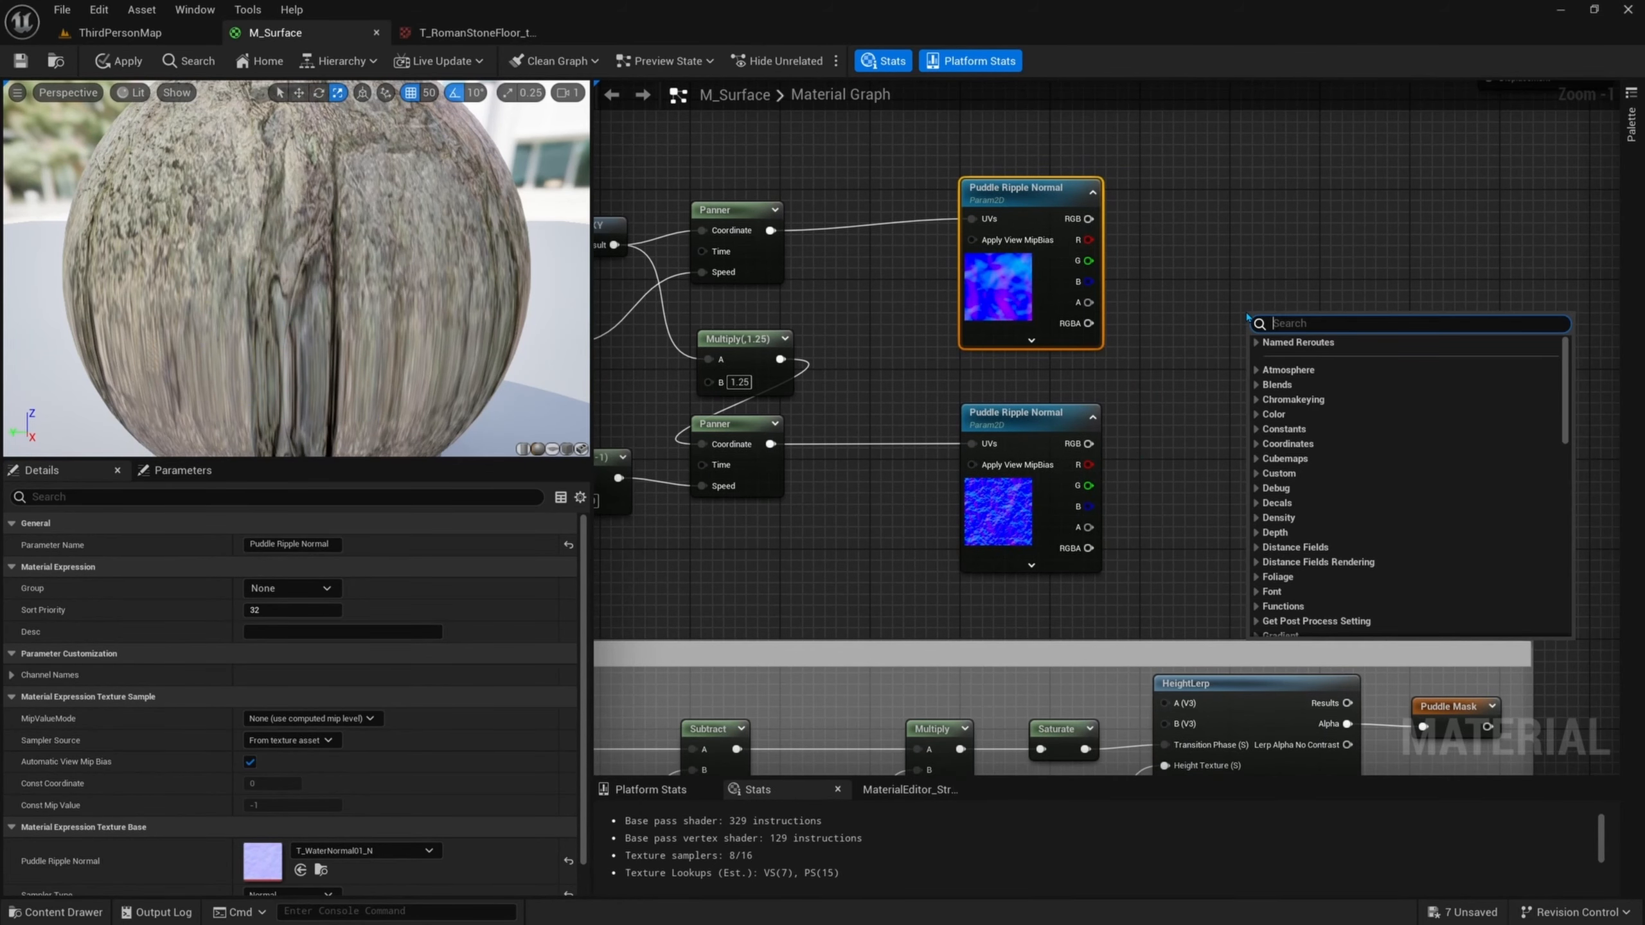
pyautogui.write('blend angle')
pyautogui.press('Return')
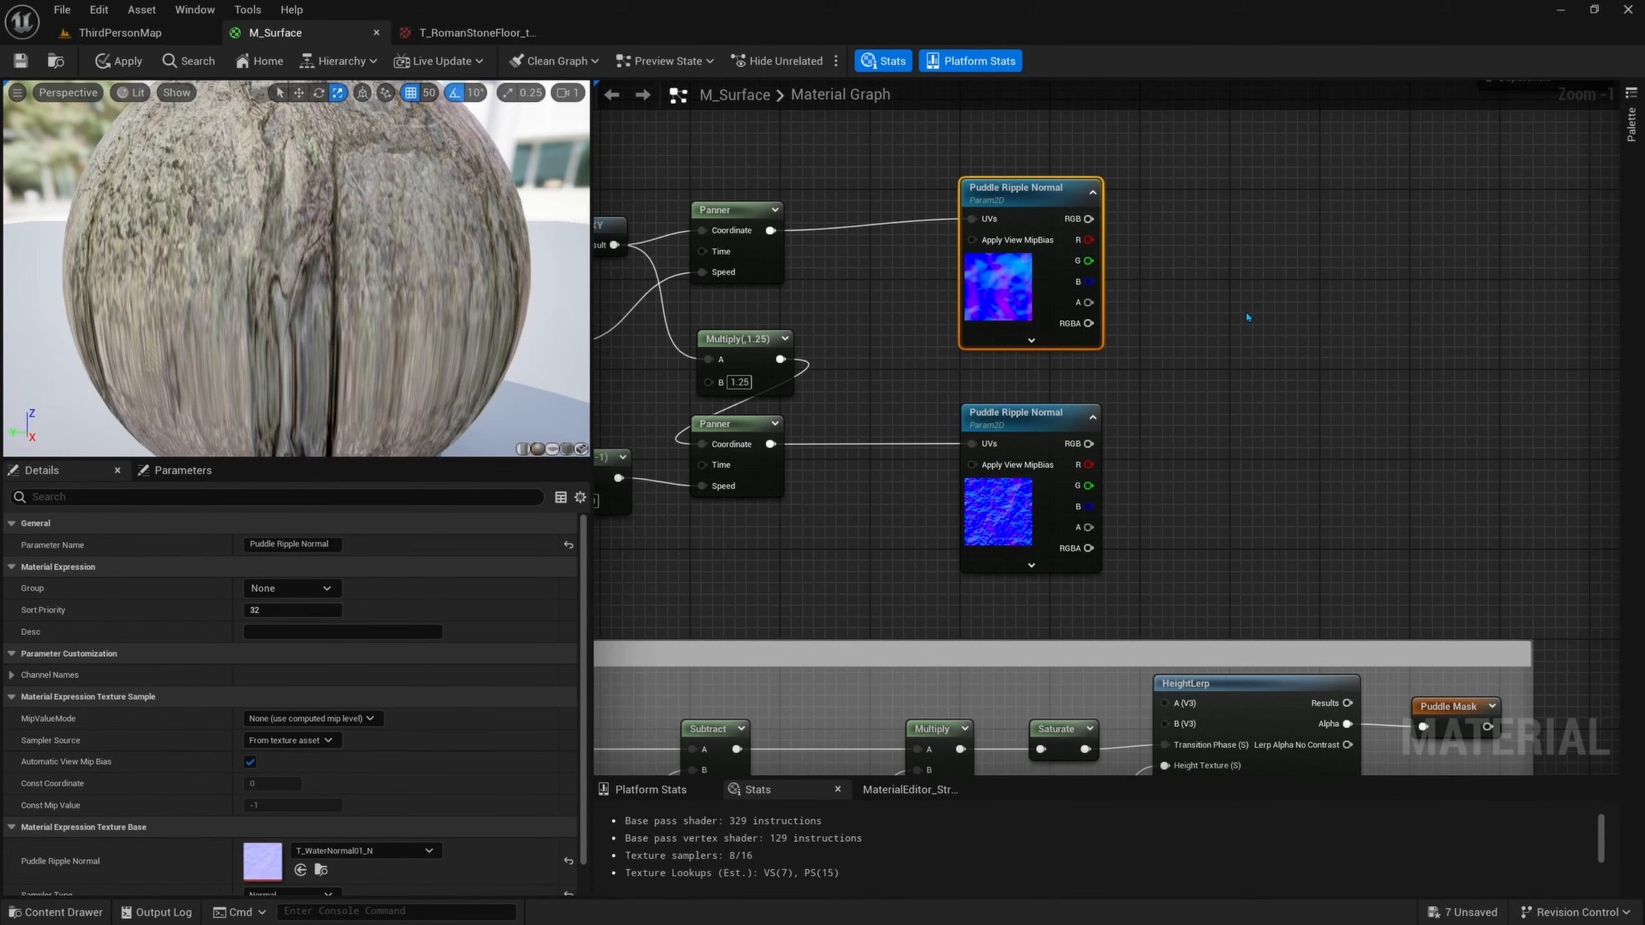
pyautogui.moveTo(1279, 280); pyautogui.dragTo(1168, 316, button='right')
# - Connect the upper normal sampler's RGB to BaseNormal and the lower sampler's RGB to AdditionalNormal on the blend node
pyautogui.moveTo(981, 255); pyautogui.dragTo(1149, 377)
pyautogui.moveTo(981, 480); pyautogui.dragTo(1146, 397)
pyautogui.moveTo(1277, 403); pyautogui.dragTo(1159, 421, button='right')
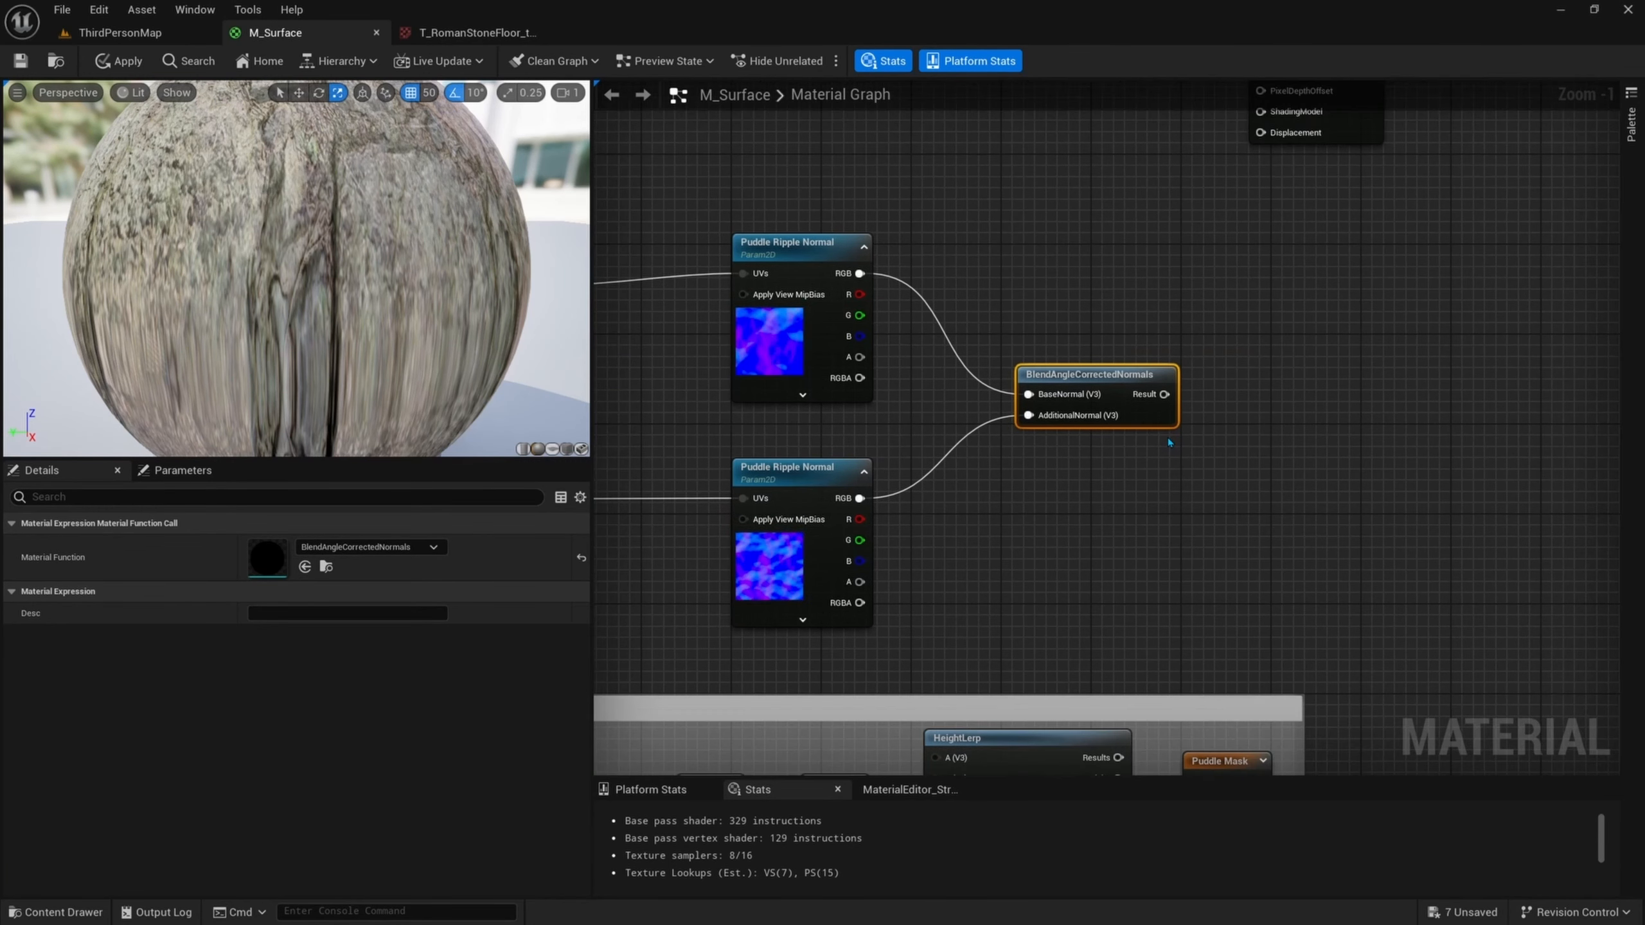
# - Feed the BlendAngleCorrectedNormals result into a new FlattenNormal node and move that node a little farther away
pyautogui.moveTo(1163, 394); pyautogui.dragTo(1249, 395)
pyautogui.write('latten')
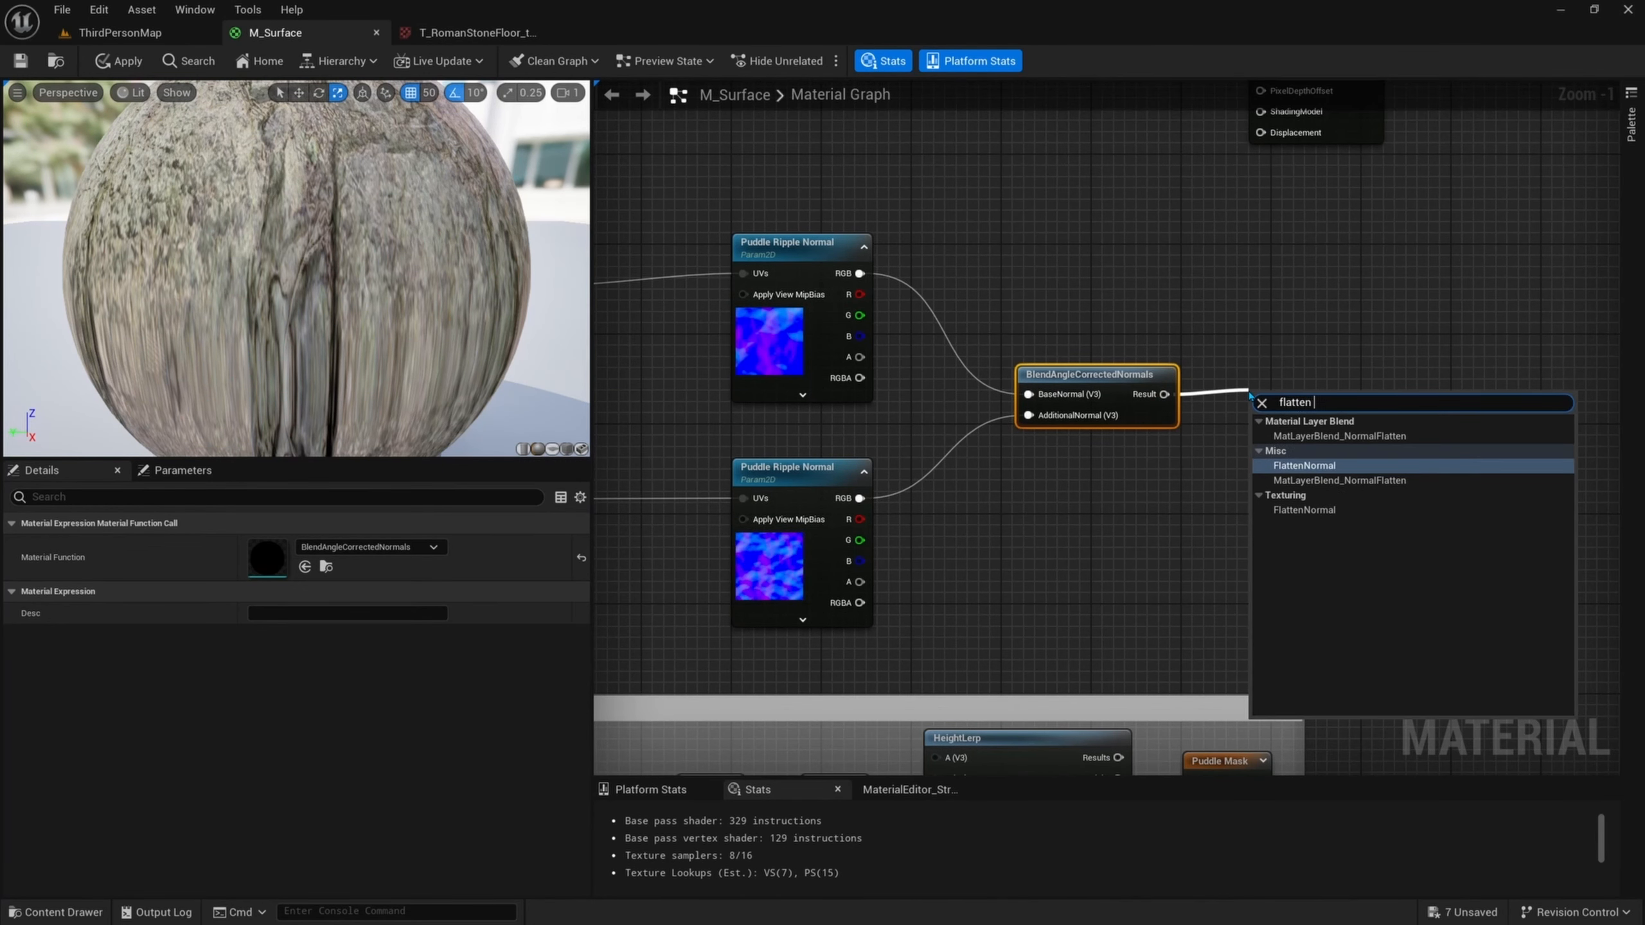
pyautogui.press('Return')
pyautogui.moveTo(1265, 387); pyautogui.dragTo(1308, 385)
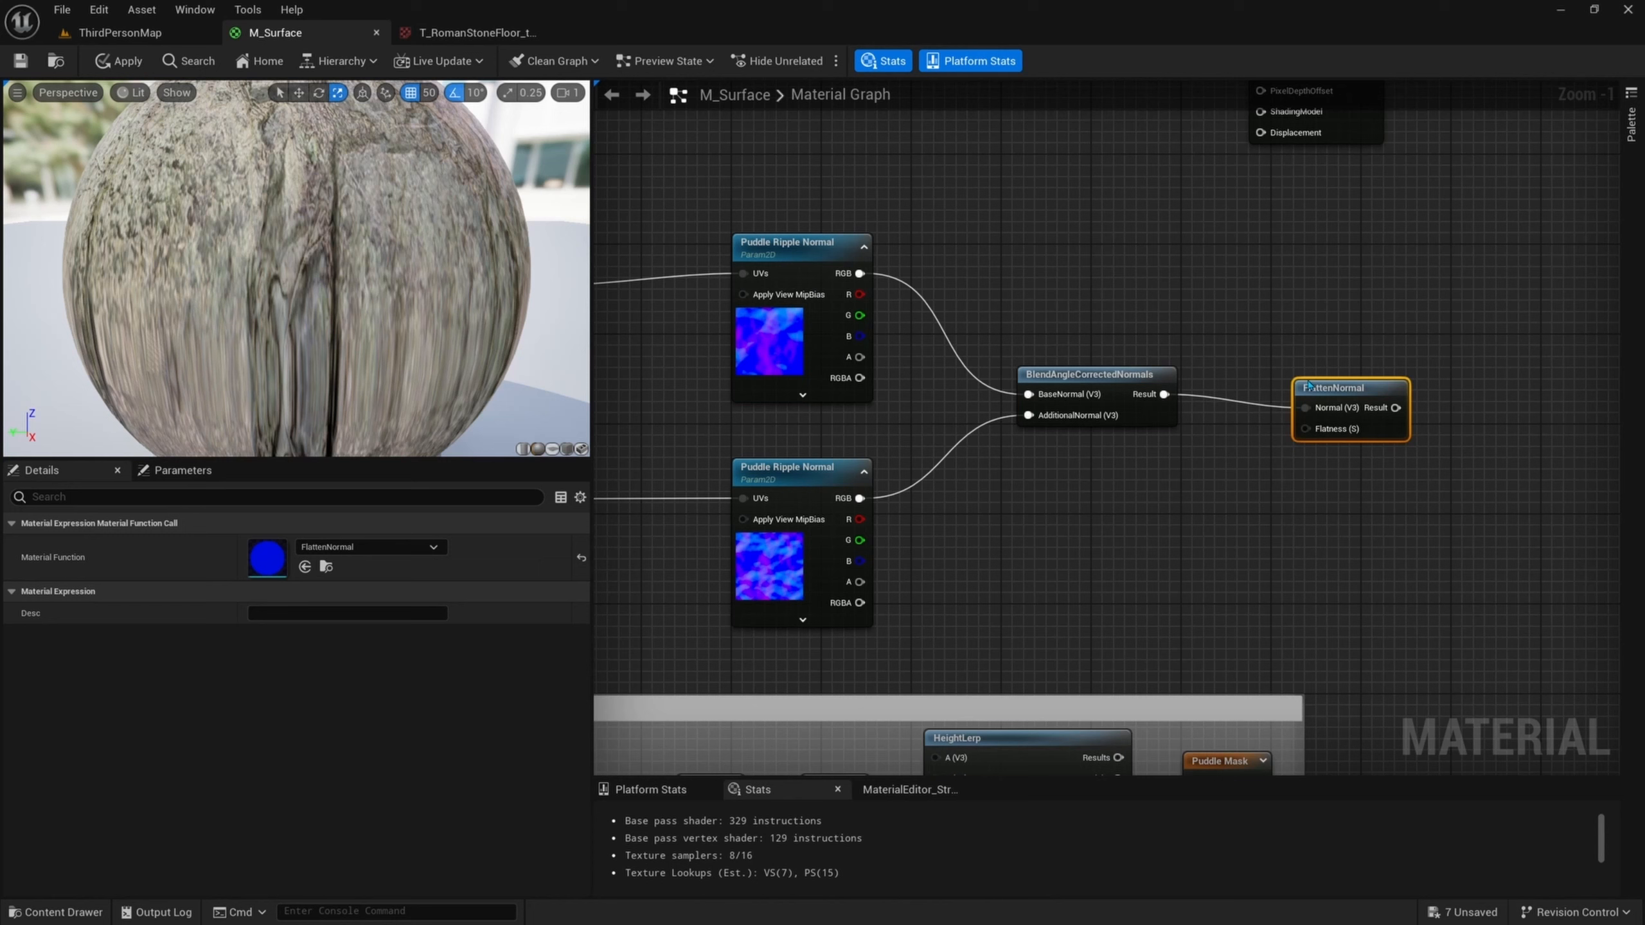
# - Add a scalar parameter named Ripple Intensity and place it below the BlendAngleCorrectedNormals node
pyautogui.click(1111, 492)
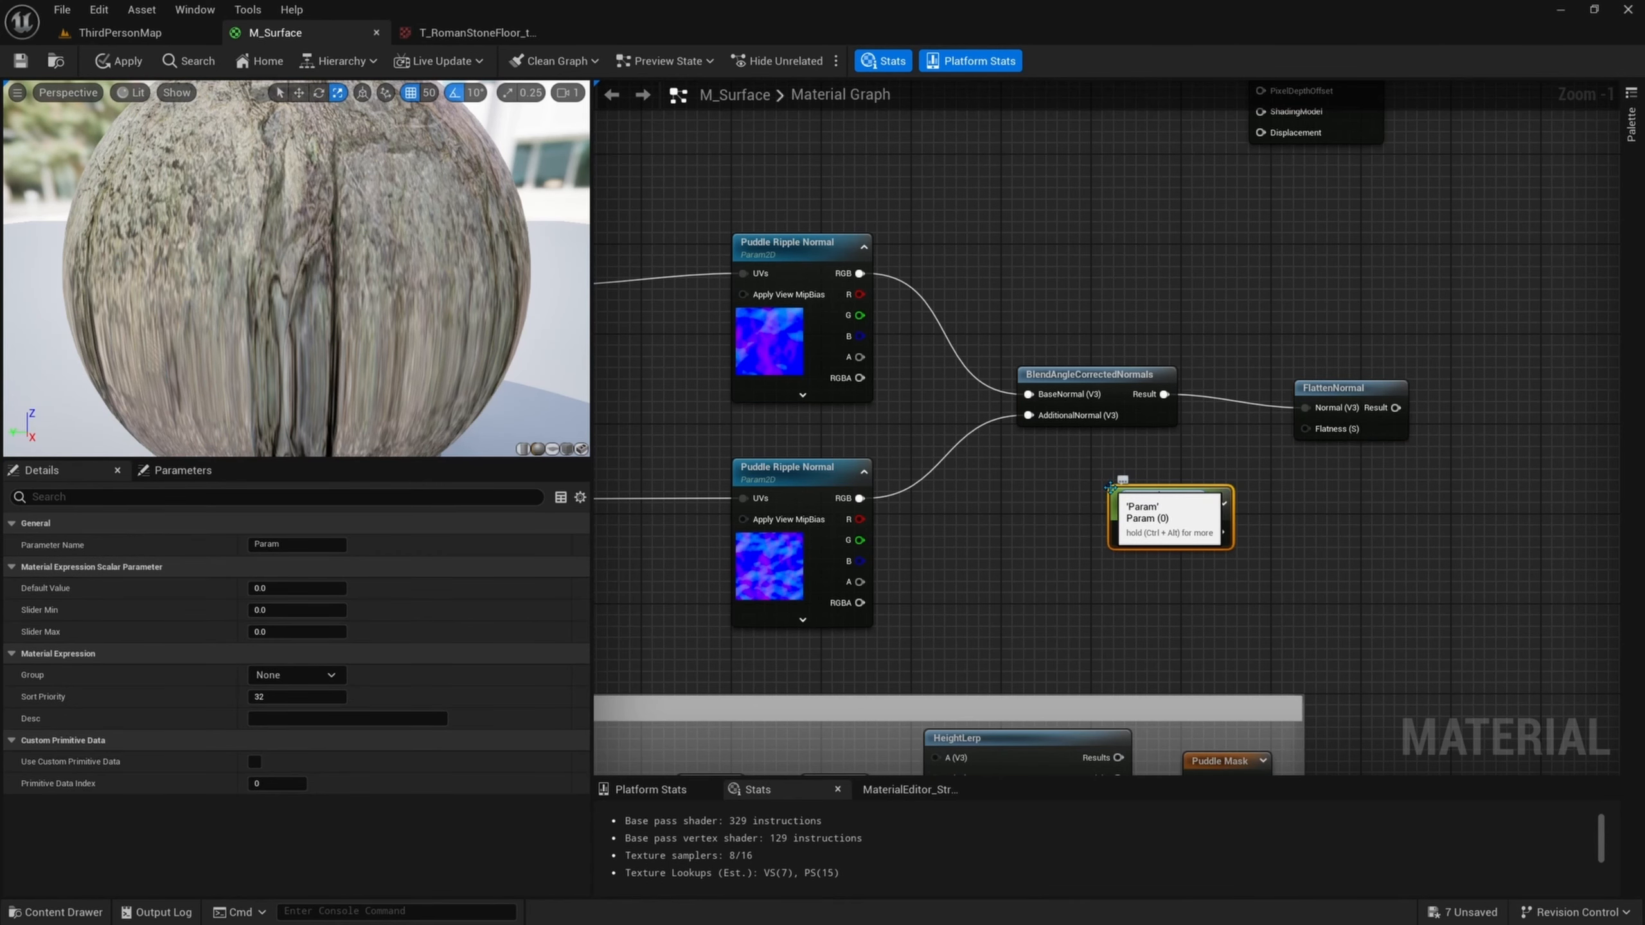
pyautogui.press('Return')
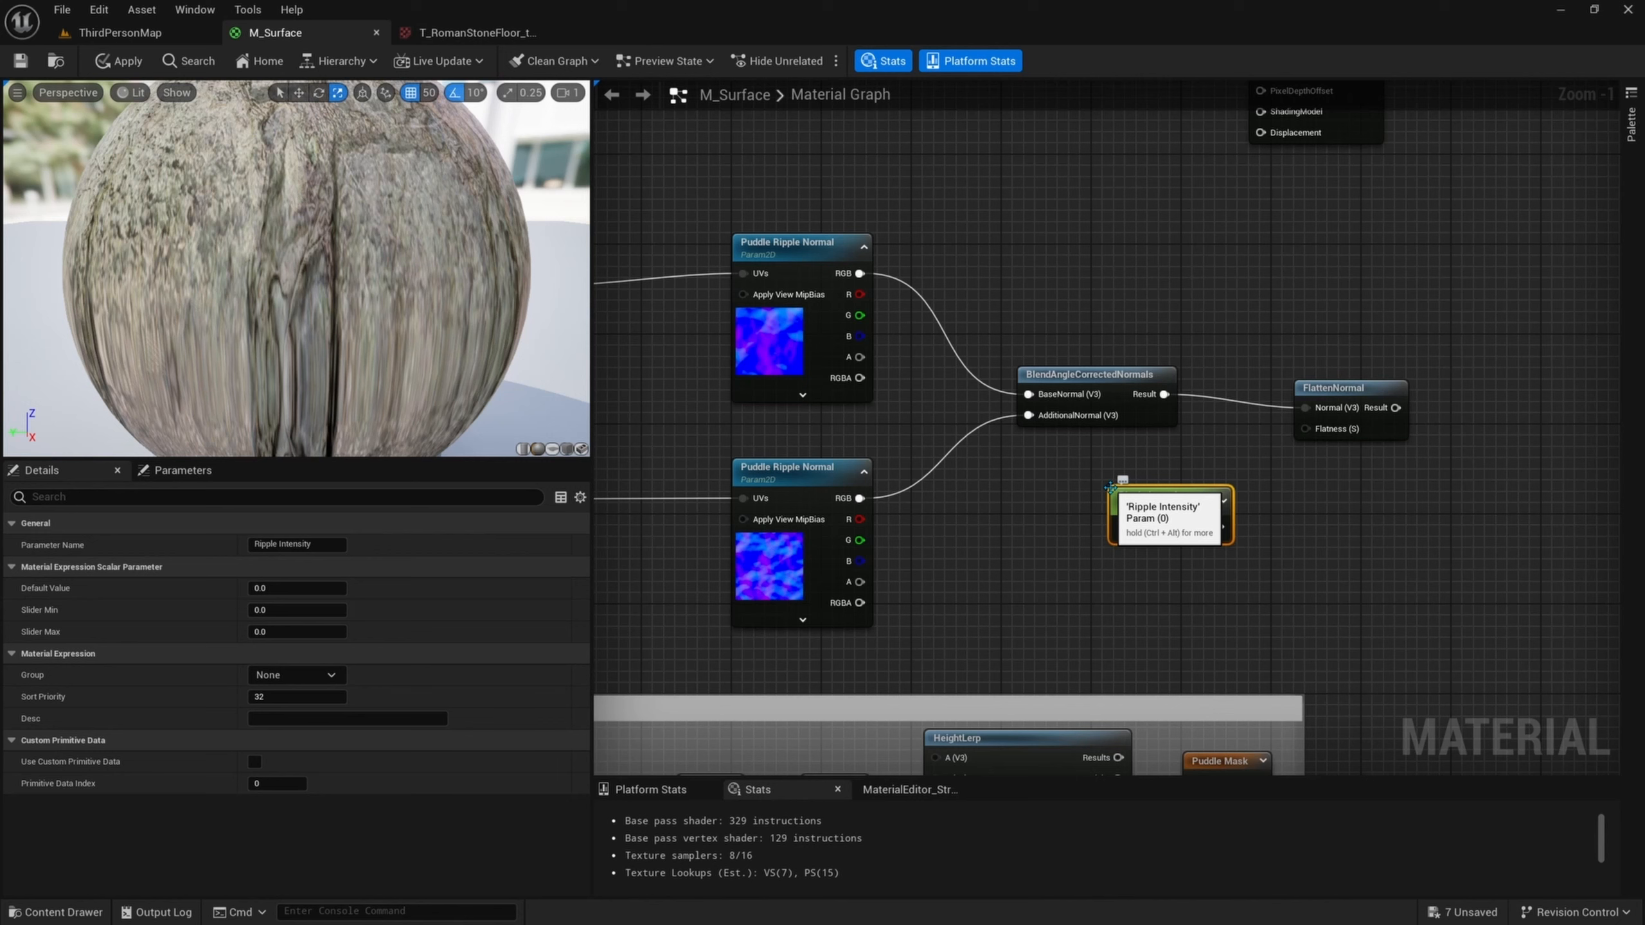
pyautogui.moveTo(1189, 532); pyautogui.dragTo(1171, 515)
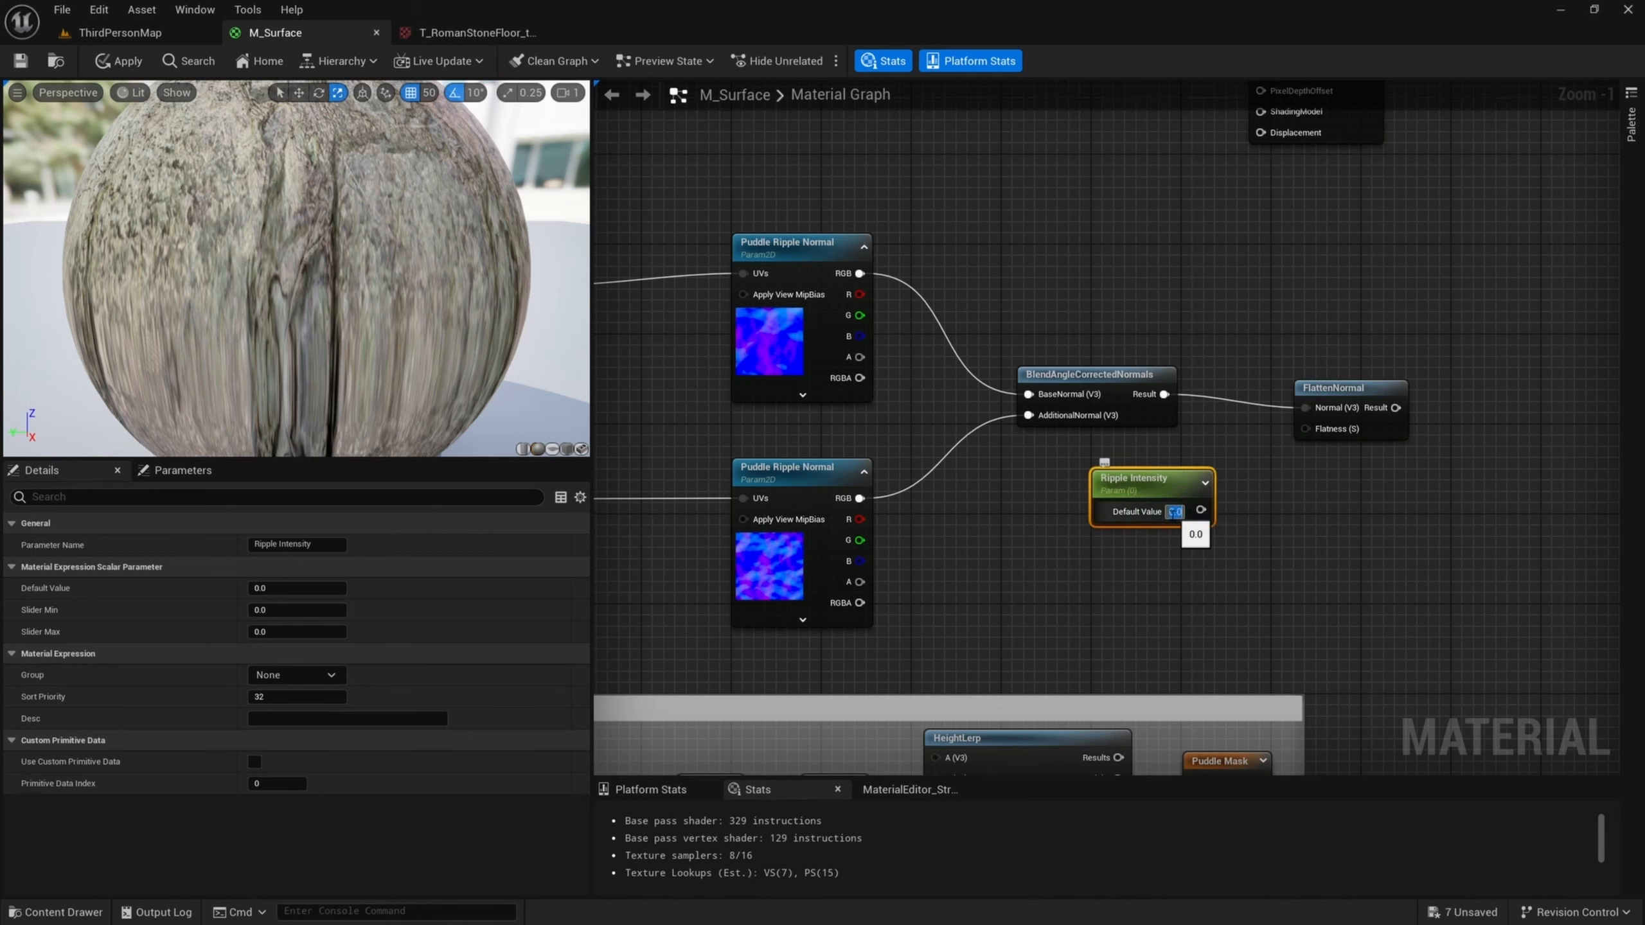
# - Set the Ripple Intensity parameter's default value to 0.05
pyautogui.write('0')
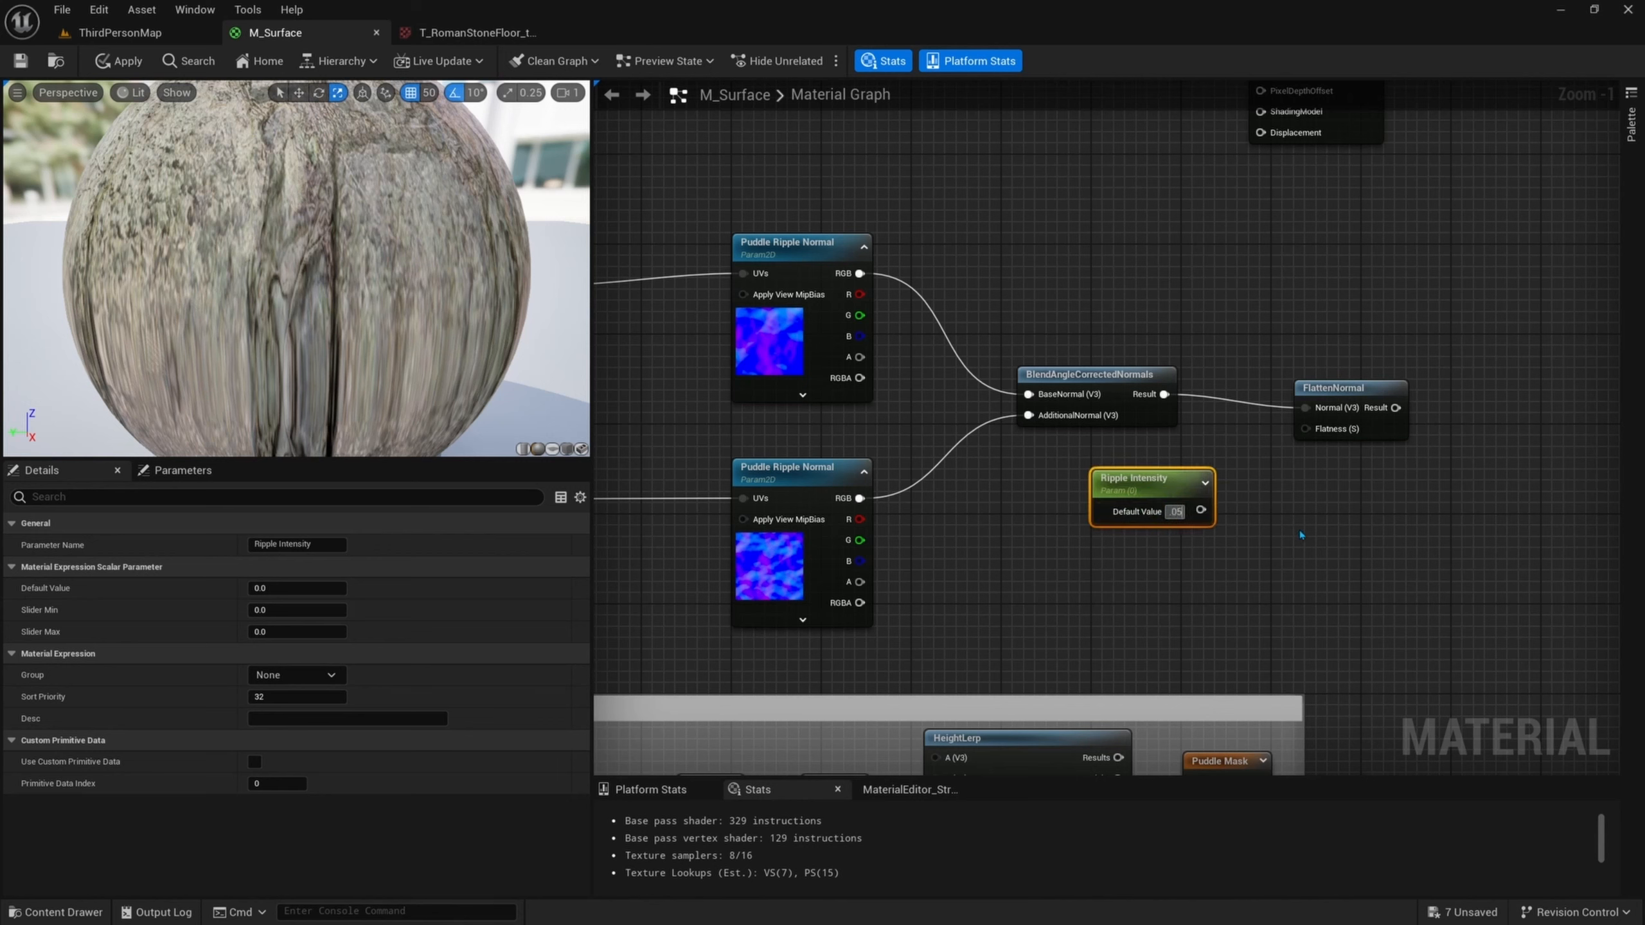
pyautogui.write('.05')
pyautogui.press('Return')
pyautogui.moveTo(1168, 548); pyautogui.dragTo(1080, 575, button='right')
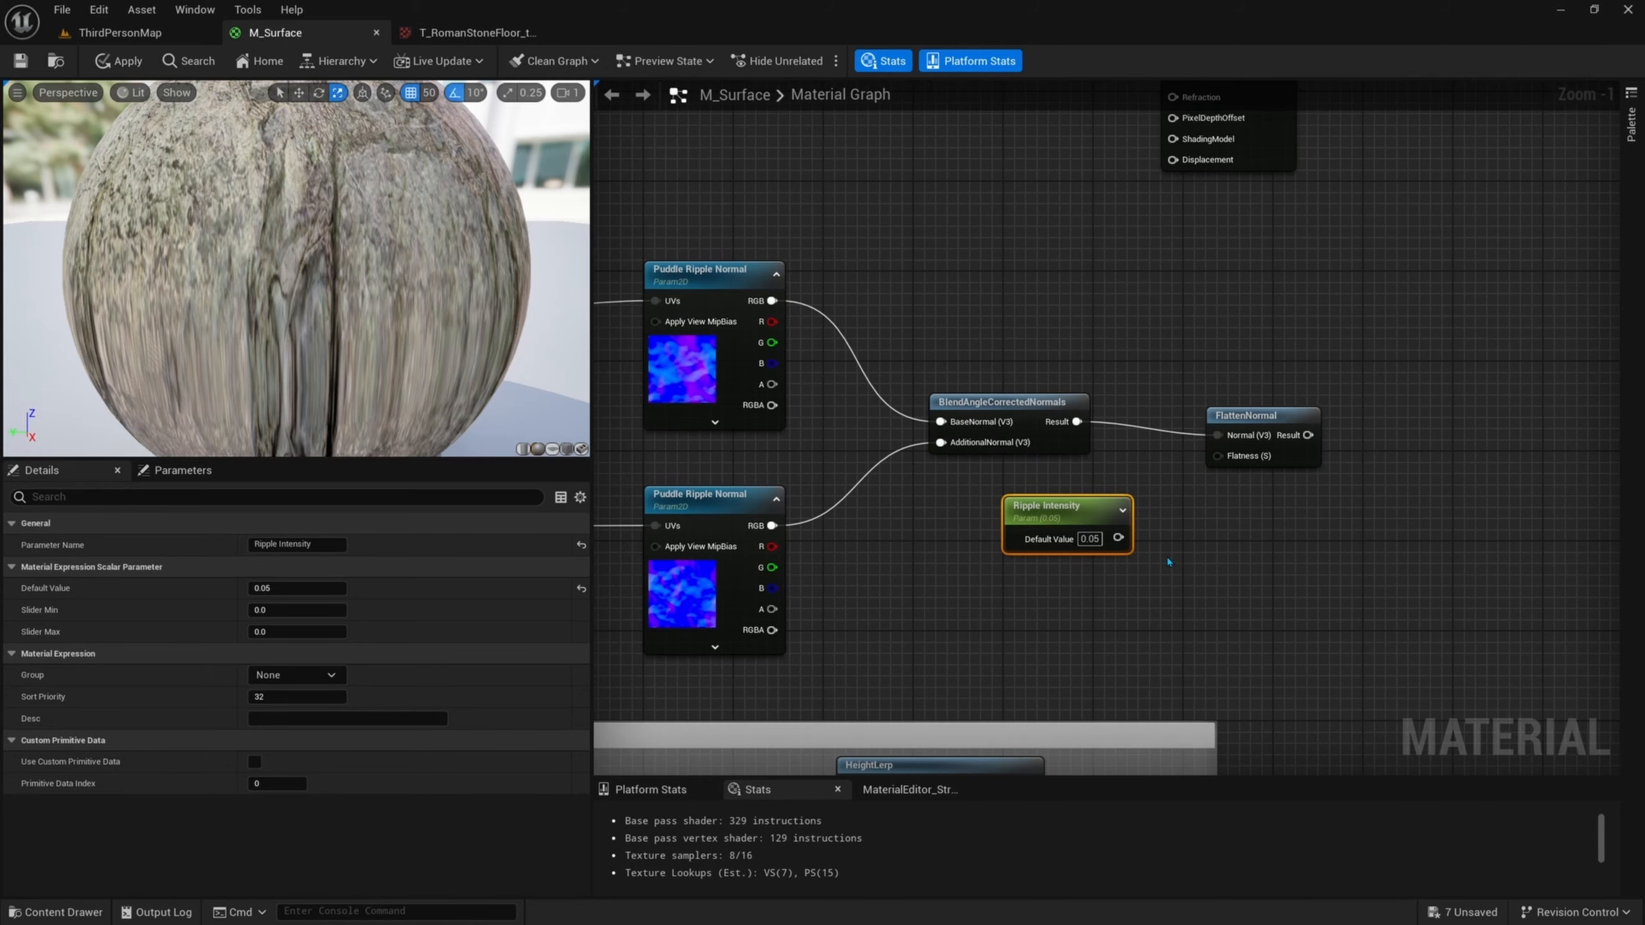
# - Connect the Ripple Intensity parameter to FlattenNormal's Flatness input and tidy the positions of both nodes
pyautogui.moveTo(1119, 537); pyautogui.dragTo(1230, 463)
pyautogui.moveTo(1253, 447); pyautogui.dragTo(1245, 505, button='right')
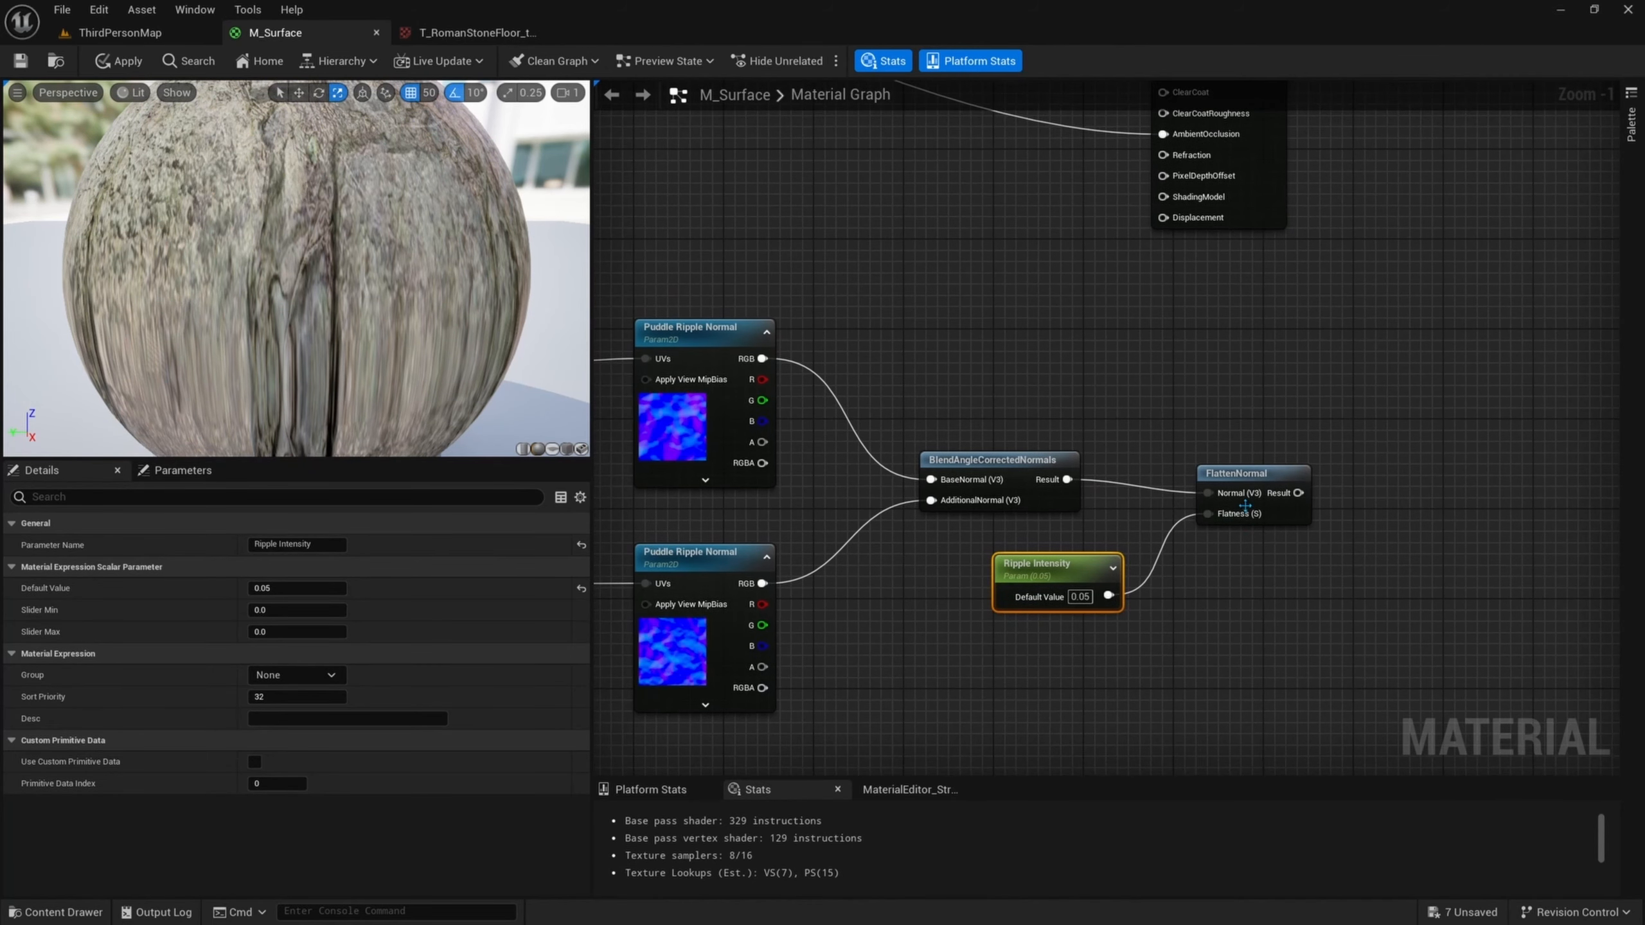
pyautogui.moveTo(1231, 477); pyautogui.dragTo(1221, 465)
pyautogui.moveTo(1059, 576); pyautogui.dragTo(1094, 580, button='right')
pyautogui.moveTo(1094, 580); pyautogui.dragTo(1059, 558)
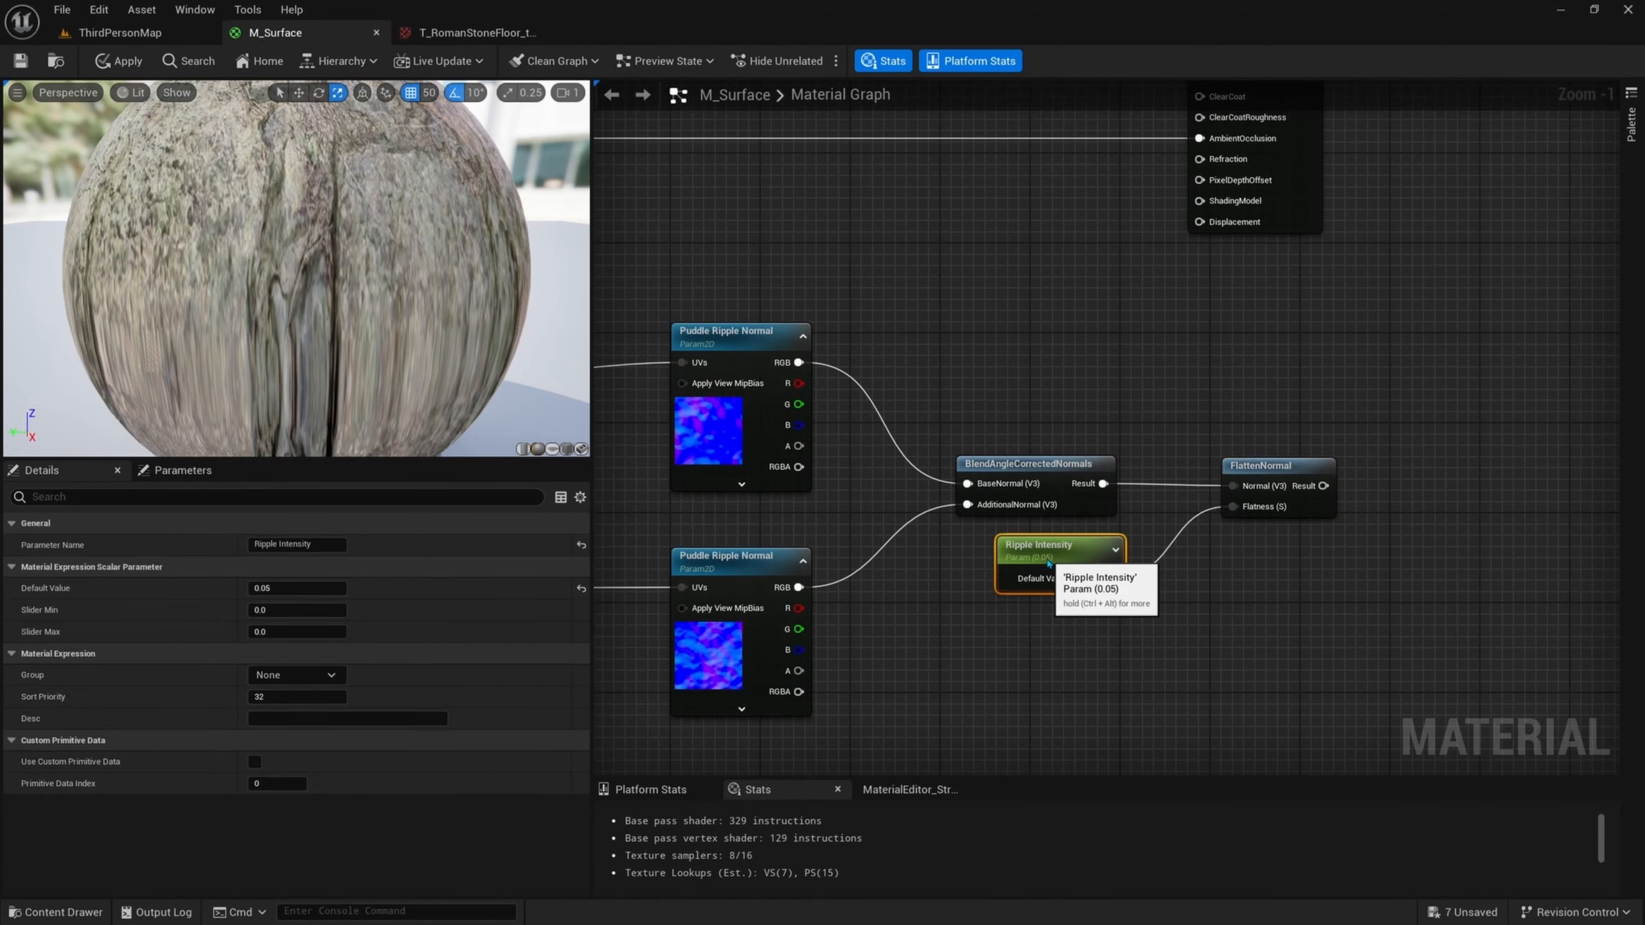
# - Assign the Ripple Intensity parameter to the Puddle Ripples parameter group
pyautogui.moveTo(1174, 603)
pyautogui.mouseDown(button='right')
pyautogui.moveTo(1173, 634)
pyautogui.moveTo(1172, 607)
pyautogui.mouseUp(button='right')
pyautogui.moveTo(1328, 598); pyautogui.dragTo(1413, 614, button='right')
pyautogui.scroll(-1, 1292, 642)
pyautogui.scroll(-1, 1435, 549)
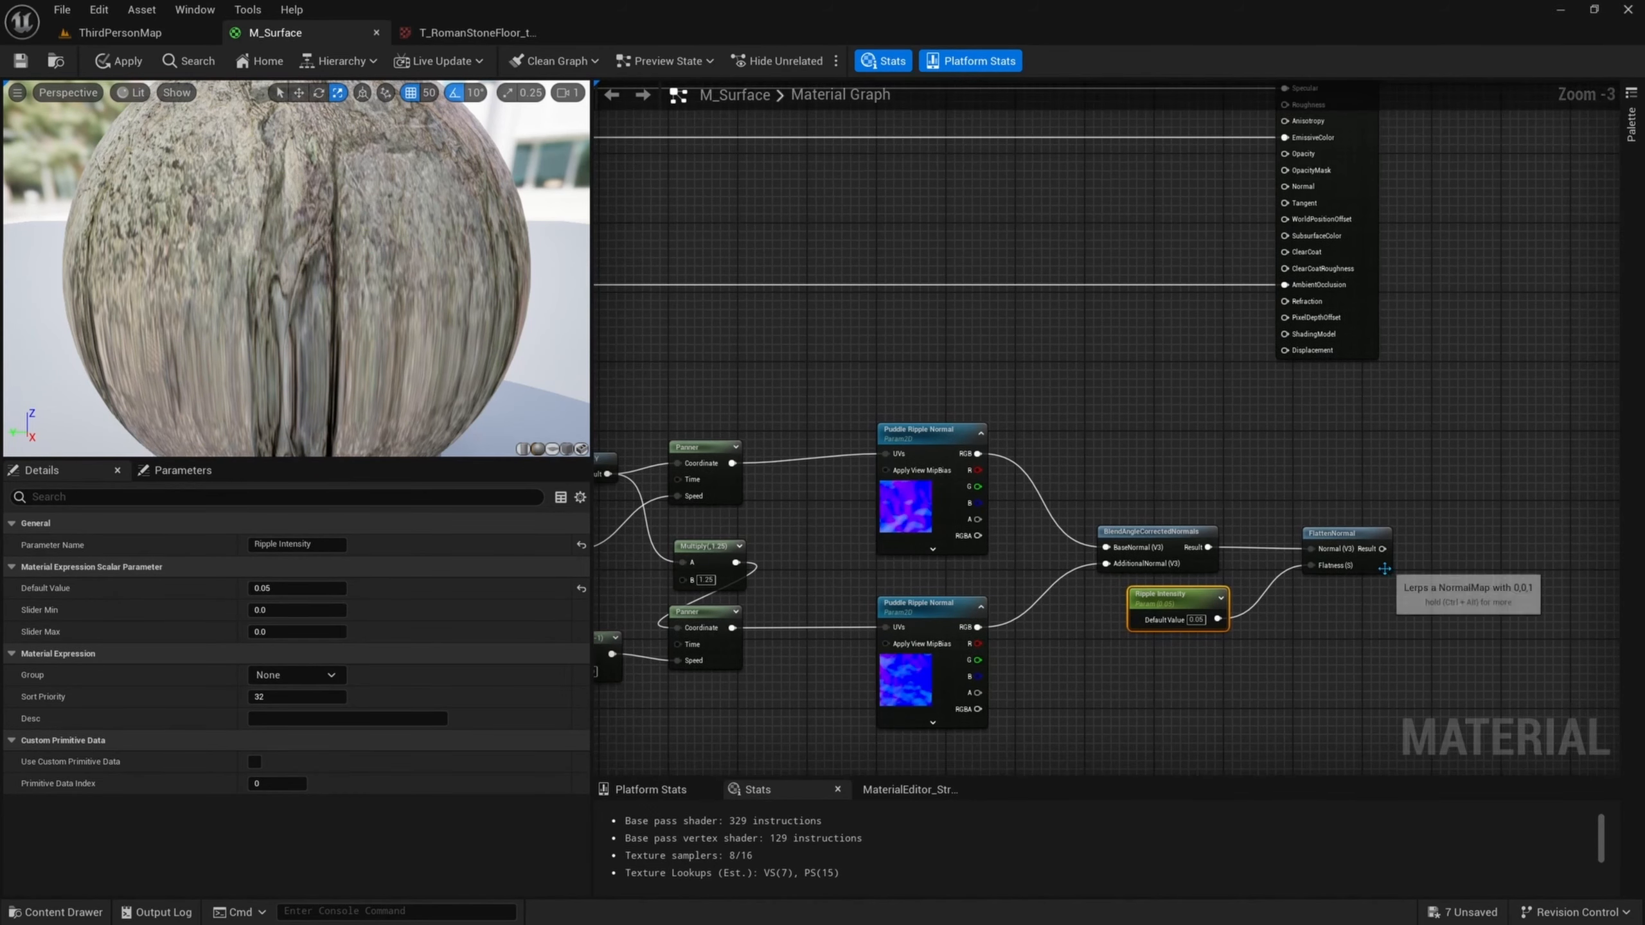
pyautogui.moveTo(1310, 523); pyautogui.dragTo(1392, 446, button='right')
pyautogui.scroll(-1, 1370, 570)
pyautogui.moveTo(1370, 570); pyautogui.dragTo(1413, 486, button='right')
pyautogui.scroll(2, 1412, 486)
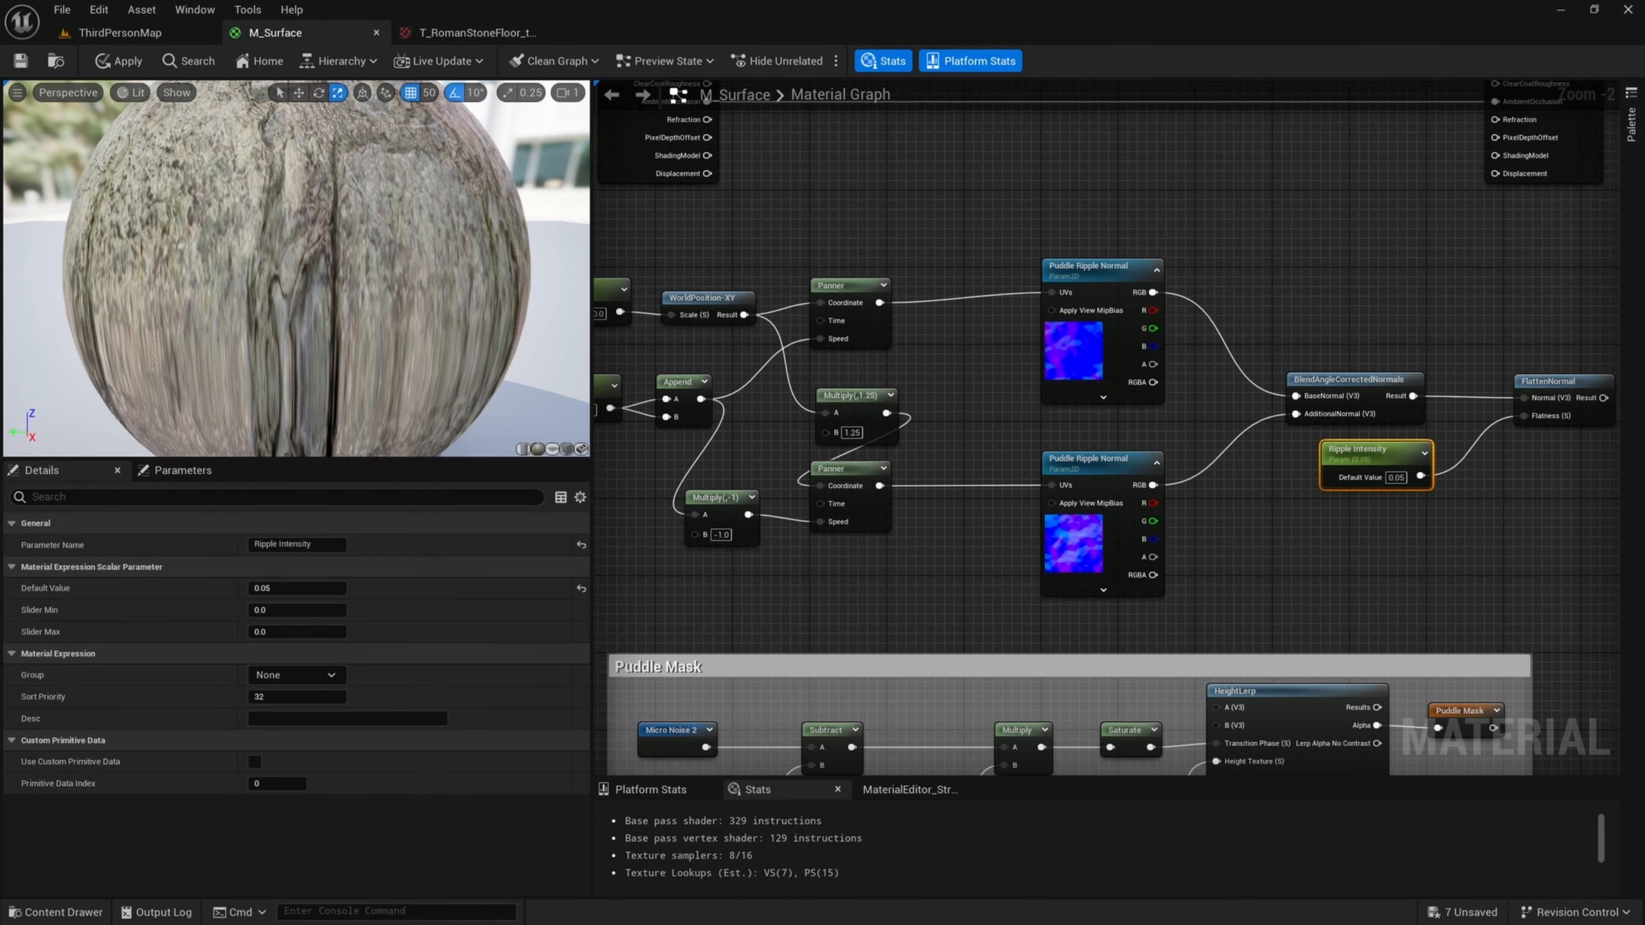
pyautogui.moveTo(881, 667); pyautogui.dragTo(934, 651, button='right')
pyautogui.moveTo(1434, 505); pyautogui.dragTo(1417, 464)
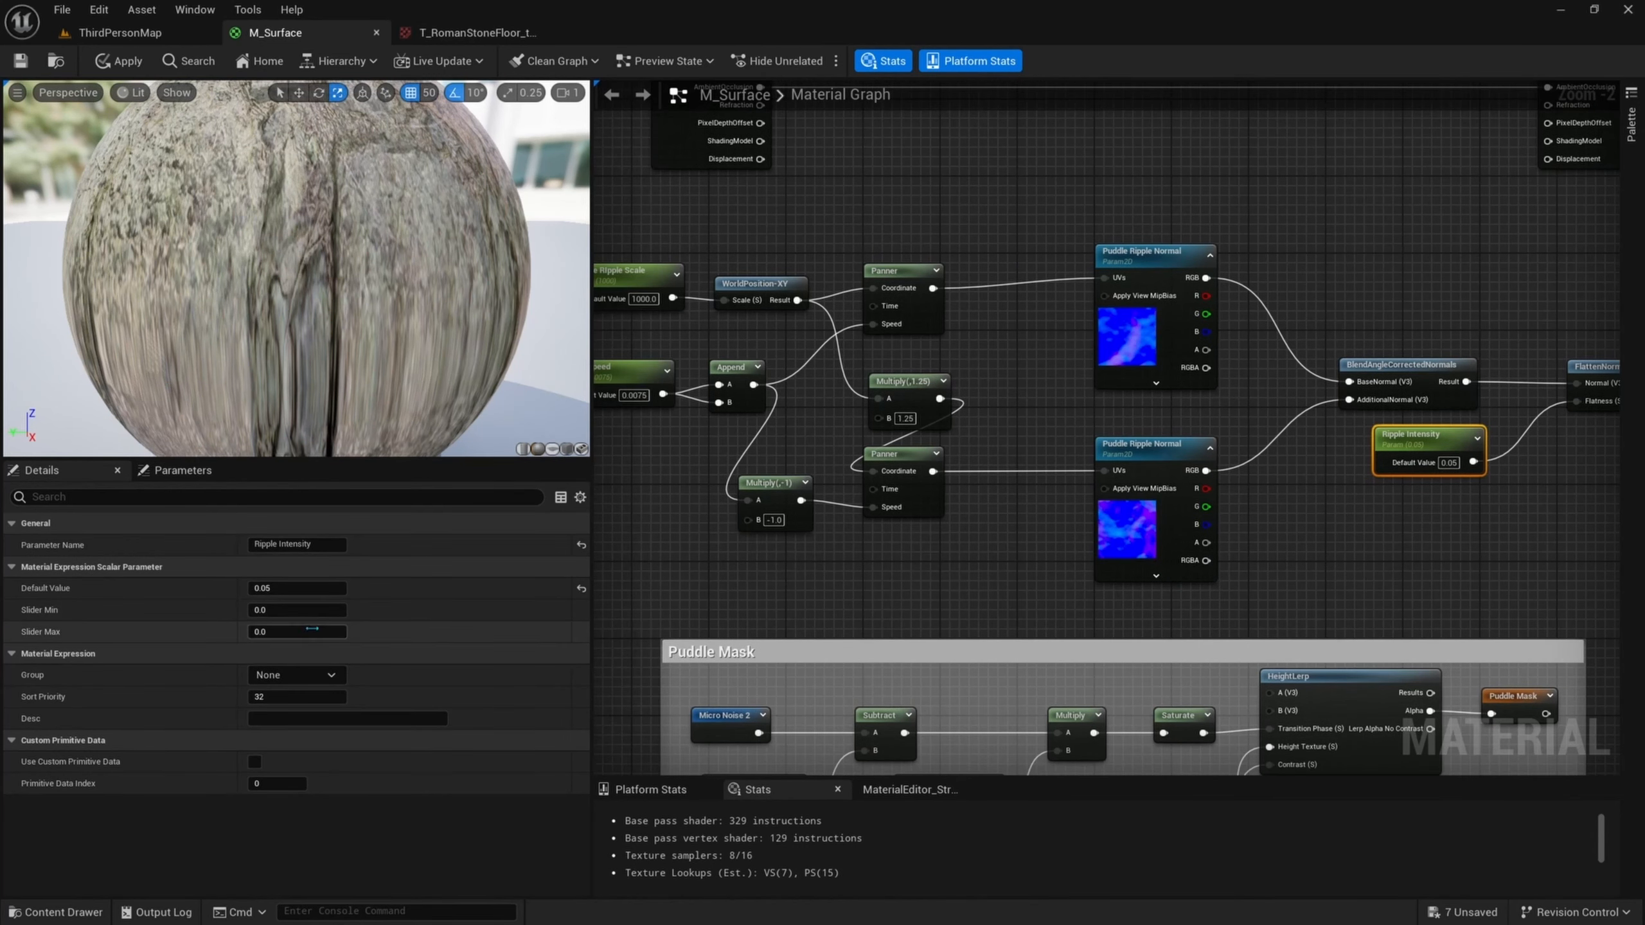
pyautogui.click(298, 674)
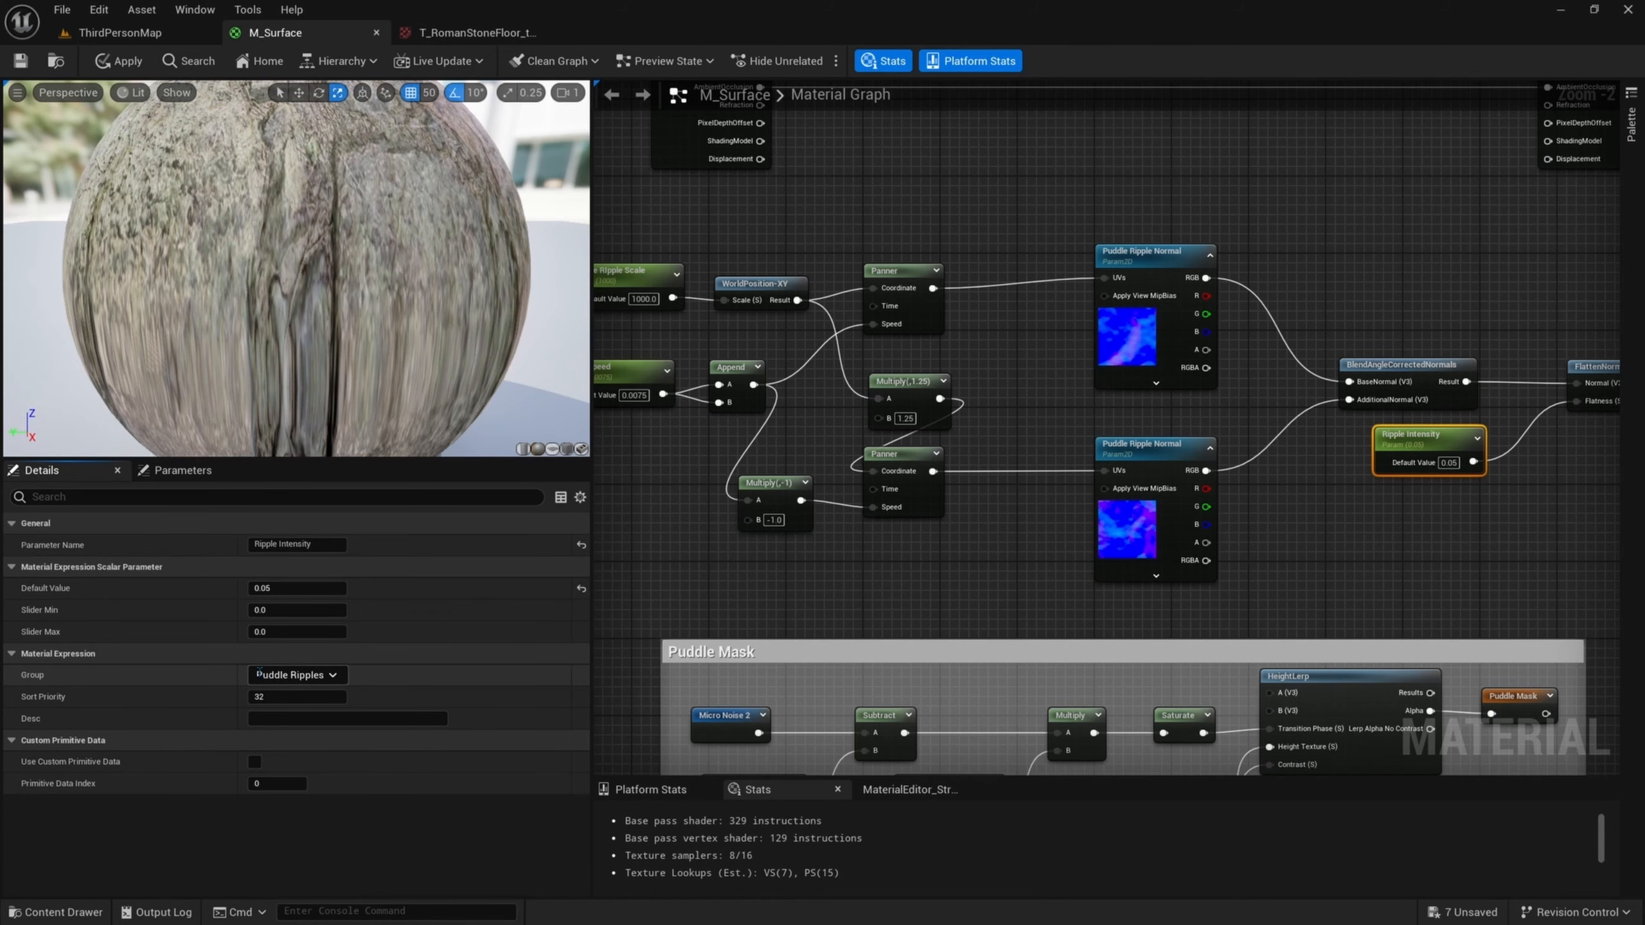
# - Assign the Puddle Ripple Scale and Ripple Speed parameters together to the Puddle Ripples group
pyautogui.moveTo(622, 476); pyautogui.dragTo(862, 575, button='right')
pyautogui.click(817, 489)
pyautogui.keyDown('shift'); pyautogui.click(832, 392); pyautogui.keyUp('shift')
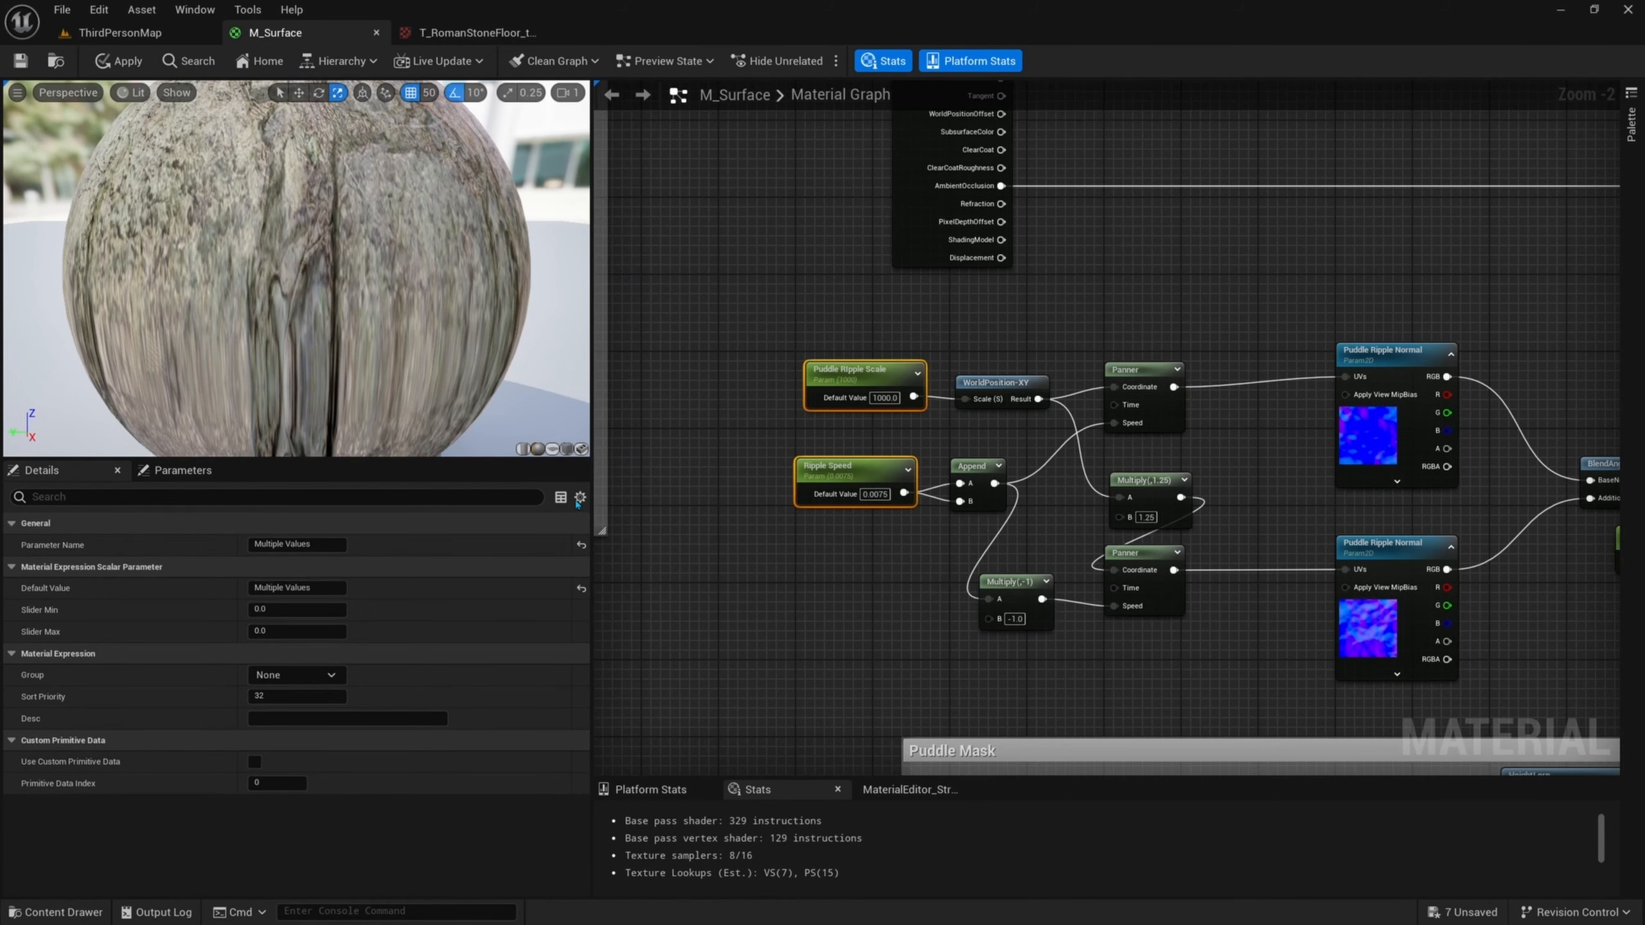
pyautogui.click(295, 674)
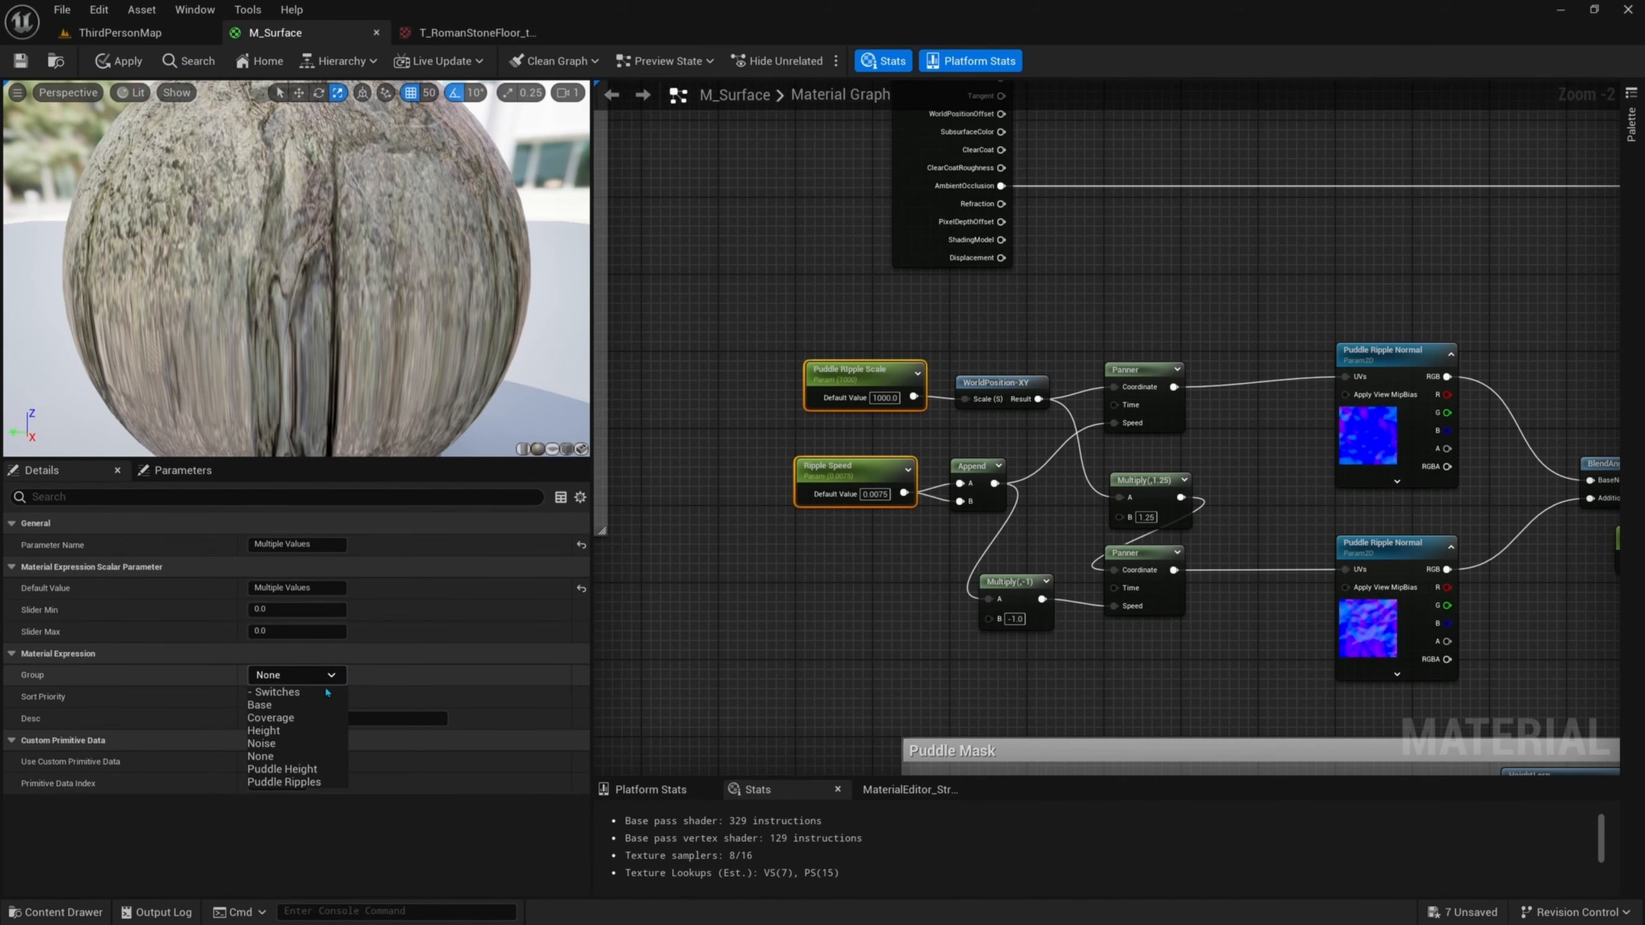
pyautogui.click(292, 786)
# - Assign both Puddle Ripple Normal texture samplers to the Puddle Ripples group
pyautogui.moveTo(1462, 259); pyautogui.dragTo(1204, 264, button='right')
pyautogui.moveTo(1149, 293); pyautogui.dragTo(1072, 615)
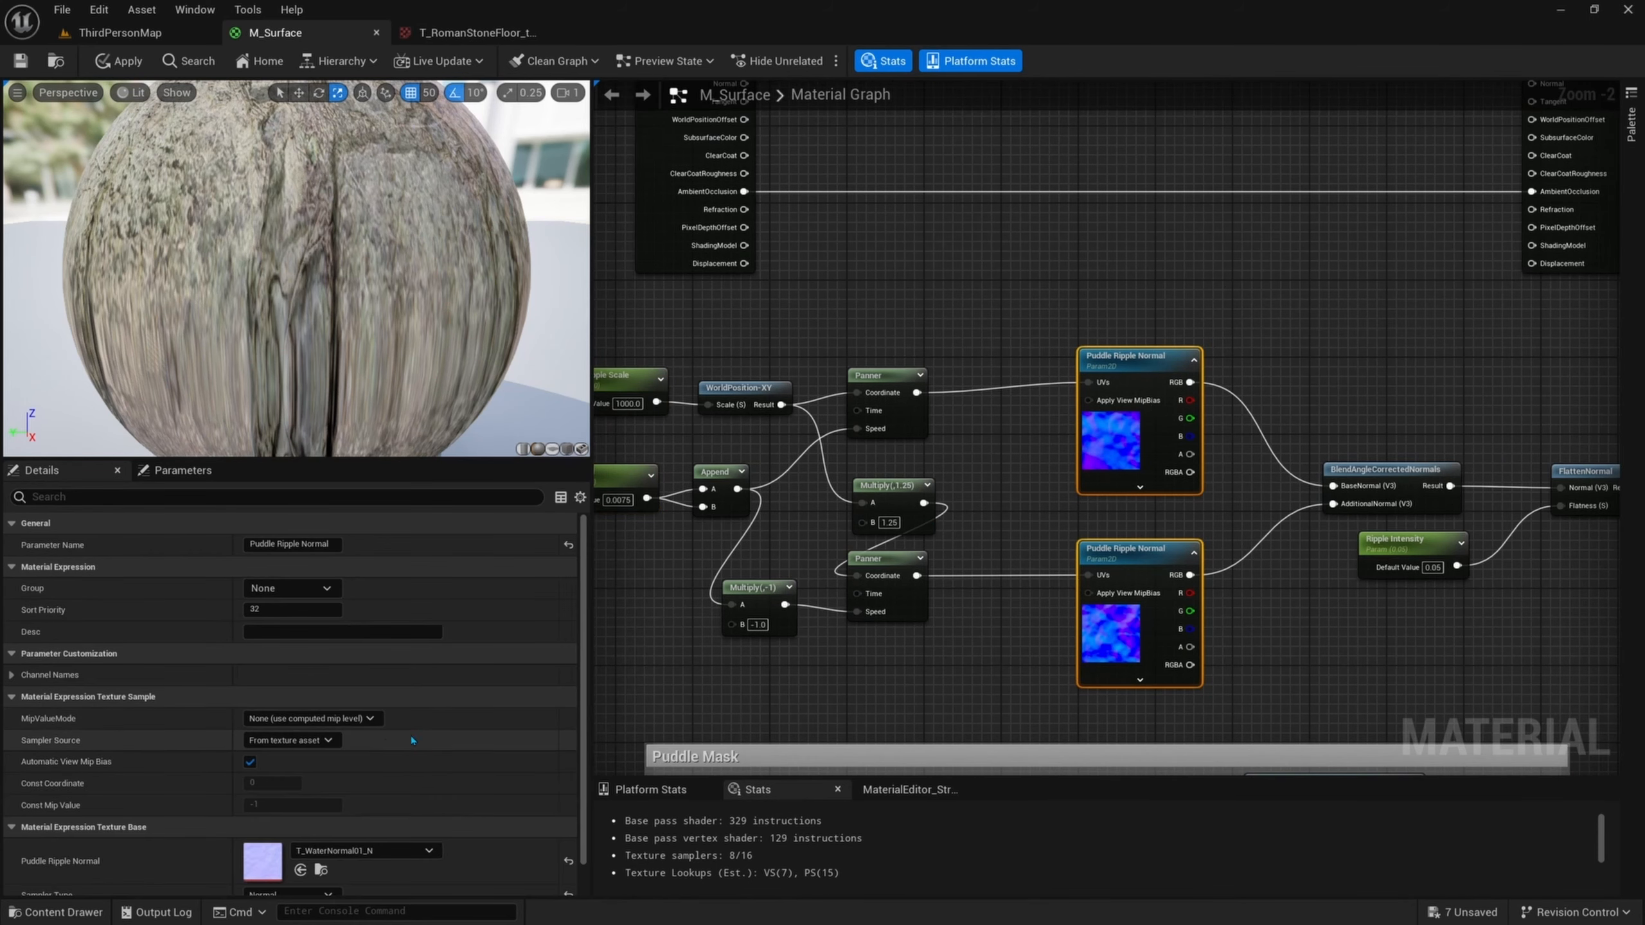
pyautogui.click(303, 591)
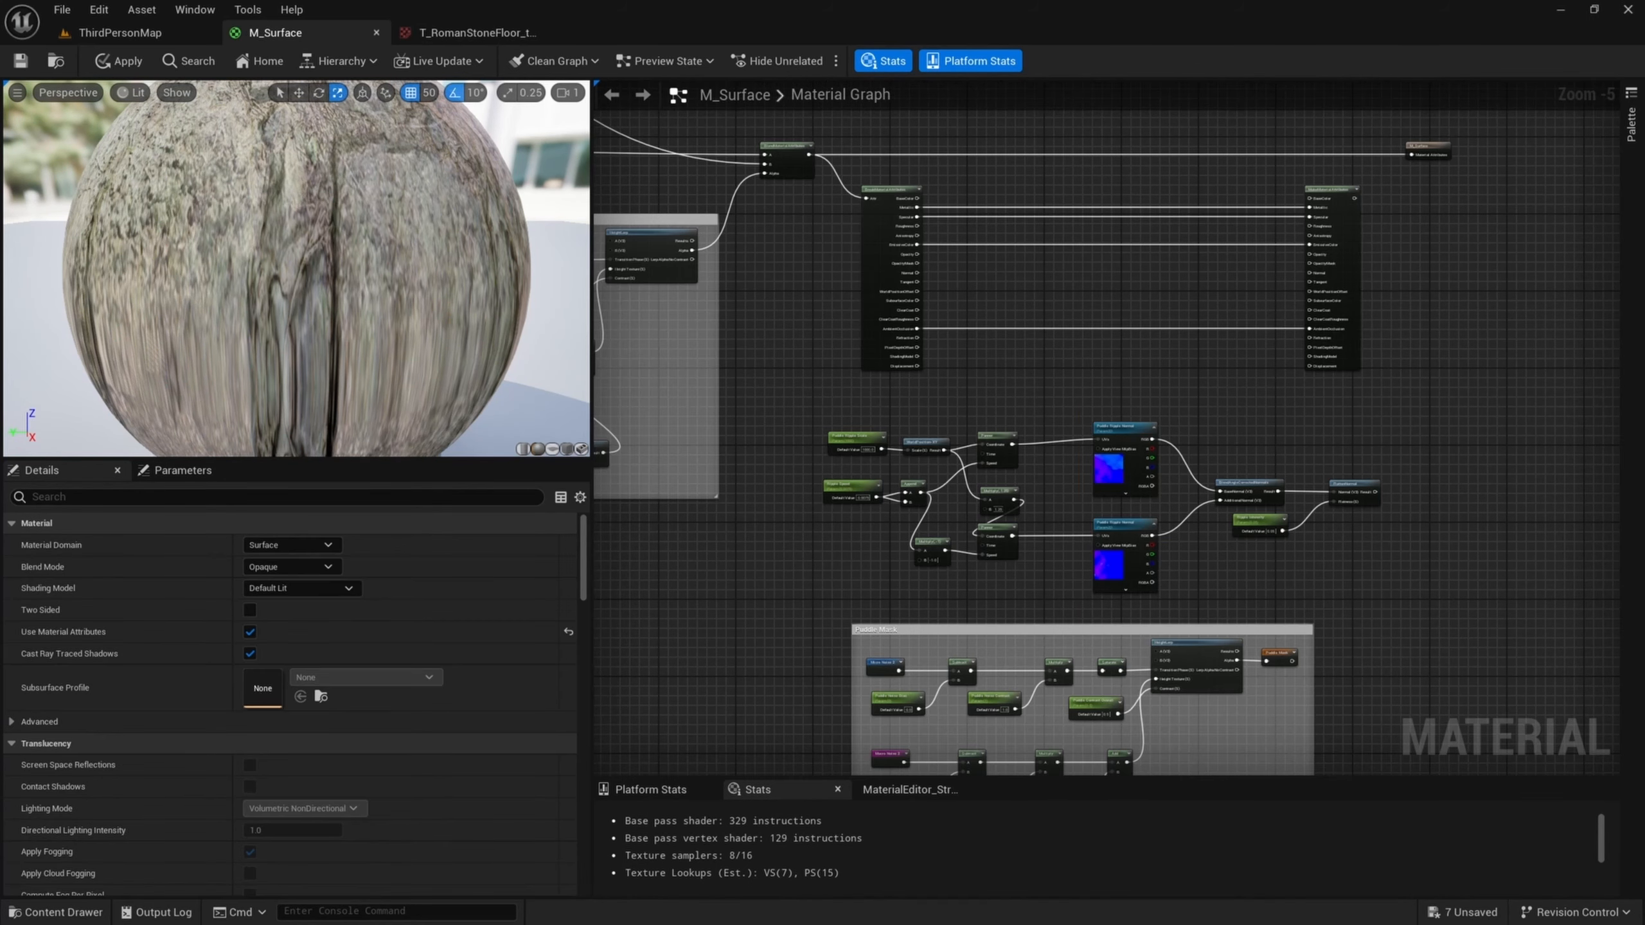
# - Enclose all the ripple nodes, from the scale and speed parameters to FlattenNormal, in a comment box titled Puddle Ripples
pyautogui.moveTo(1295, 512); pyautogui.dragTo(1343, 509, button='right')
pyautogui.moveTo(1444, 405); pyautogui.dragTo(875, 561)
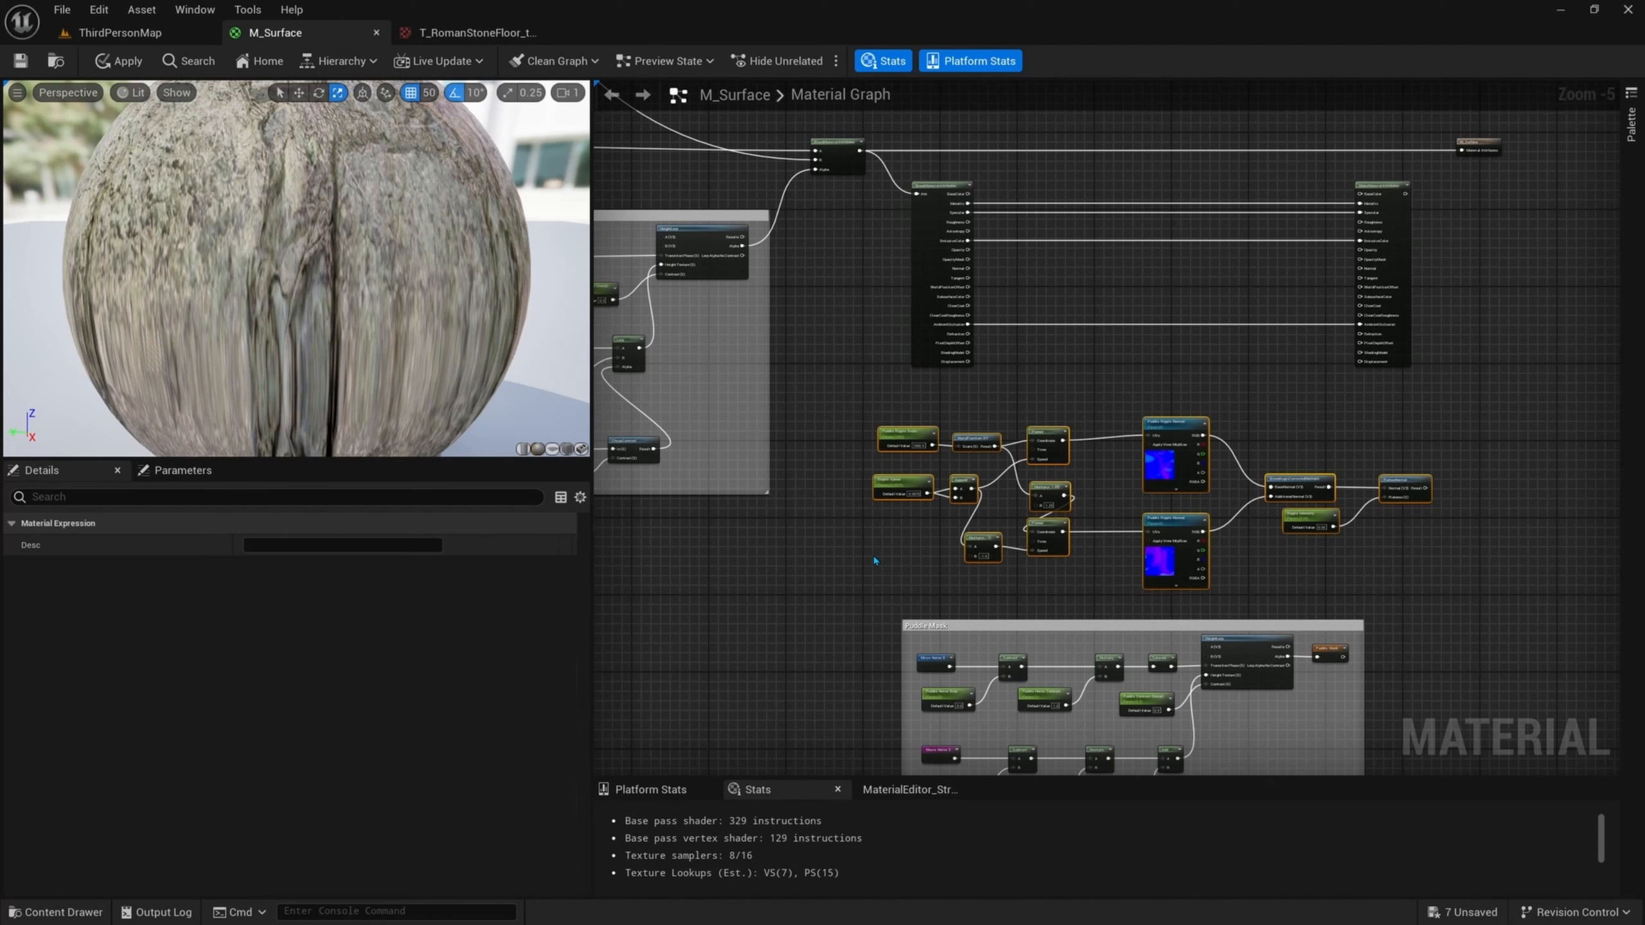
pyautogui.press('c')
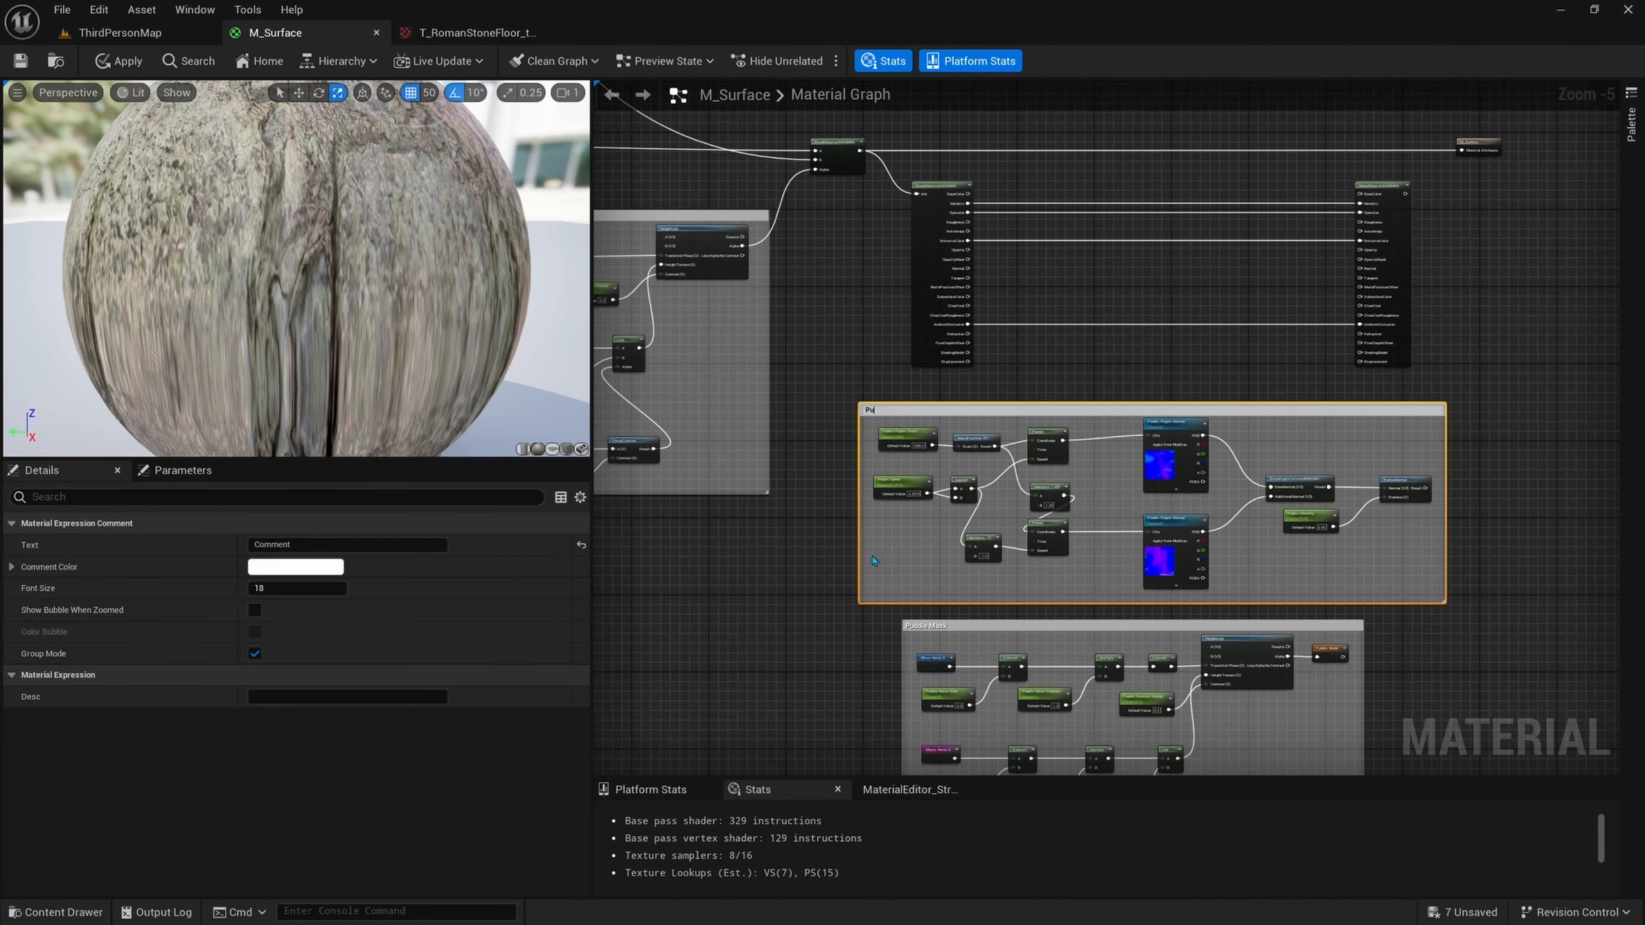
pyautogui.write('Puddle Ripples')
pyautogui.press('Return')
pyautogui.click(902, 483)
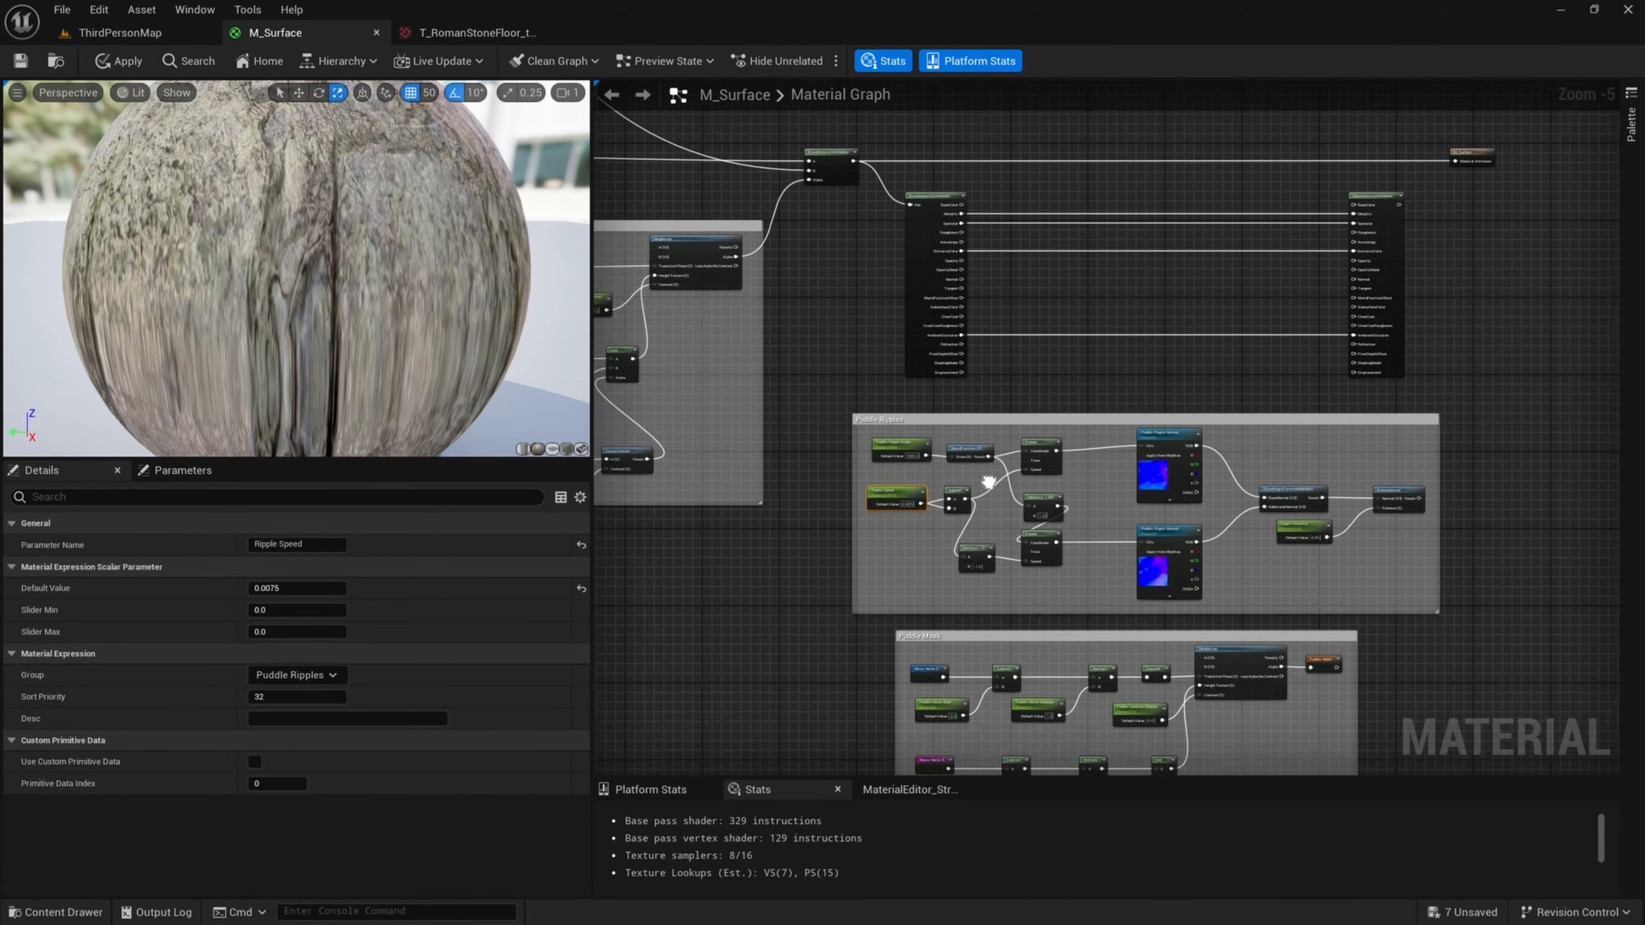
pyautogui.moveTo(1169, 402); pyautogui.dragTo(1094, 449, button='right')
pyautogui.scroll(1, 1349, 538)
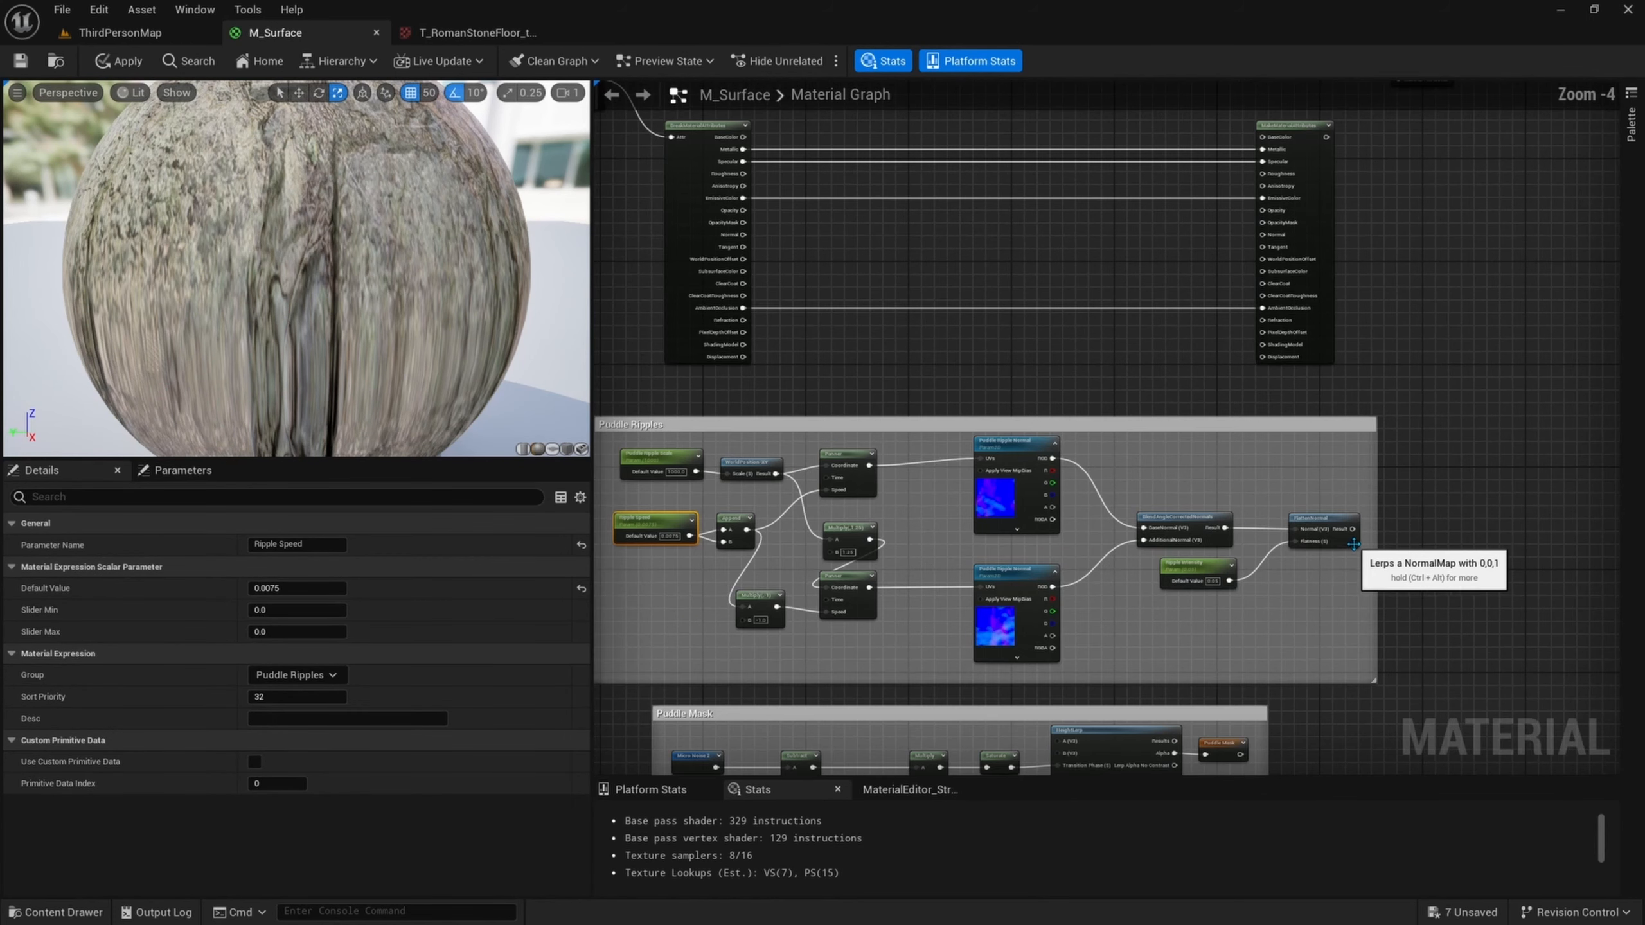
pyautogui.moveTo(1352, 528); pyautogui.dragTo(1407, 523)
pyautogui.click(1193, 390)
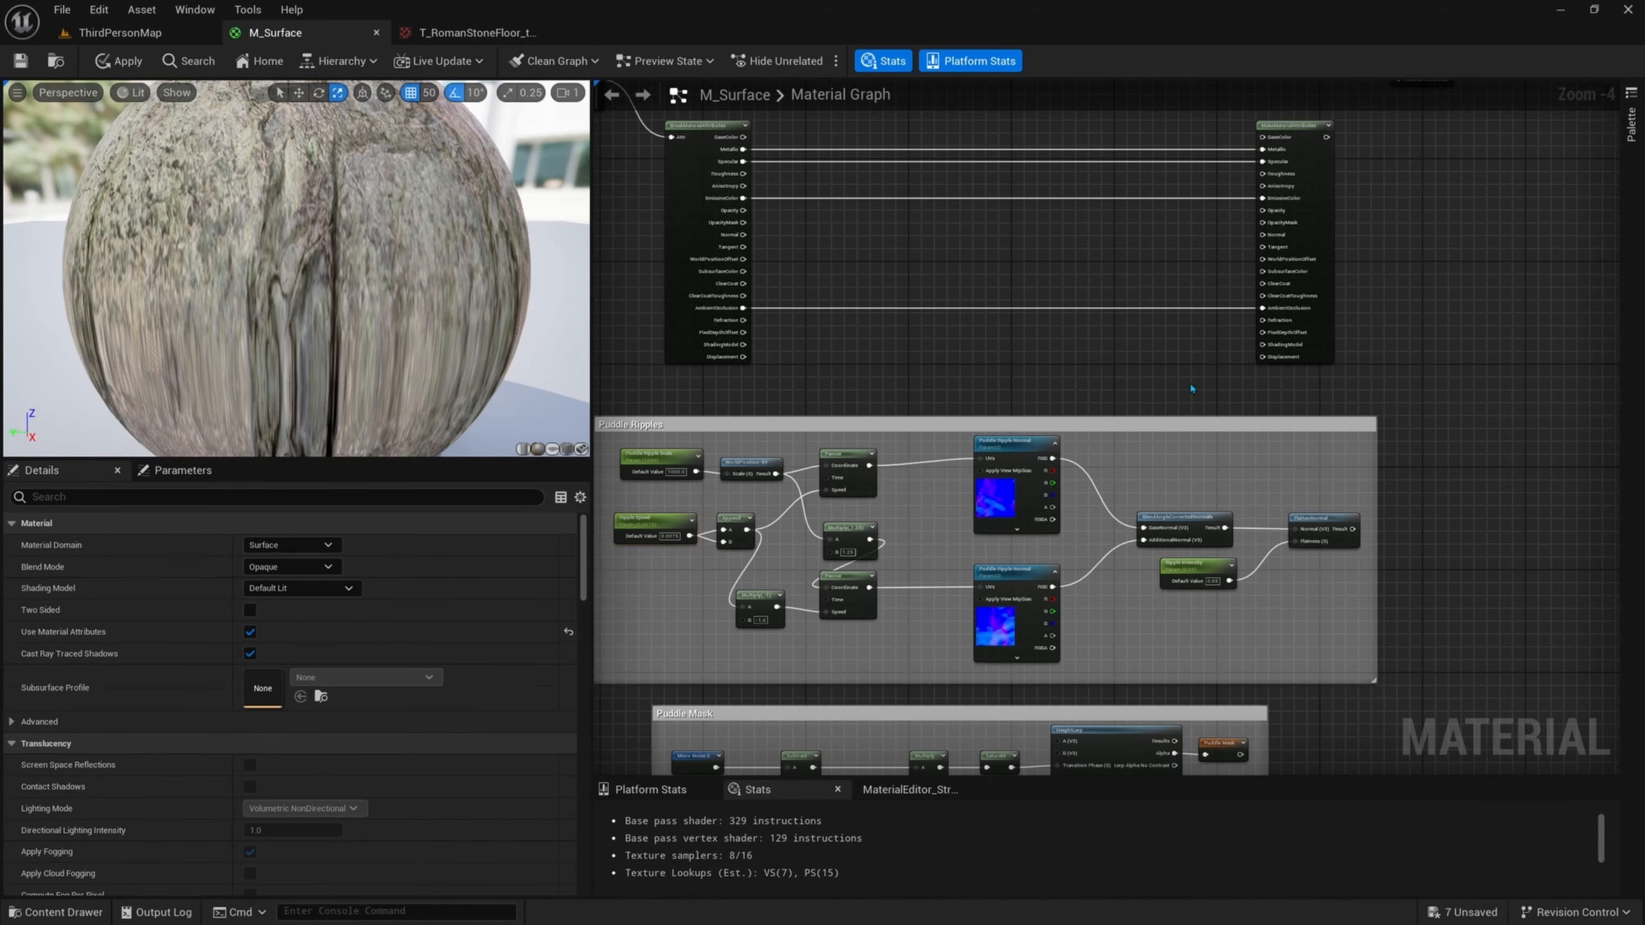
pyautogui.moveTo(1194, 389); pyautogui.dragTo(1246, 491, button='right')
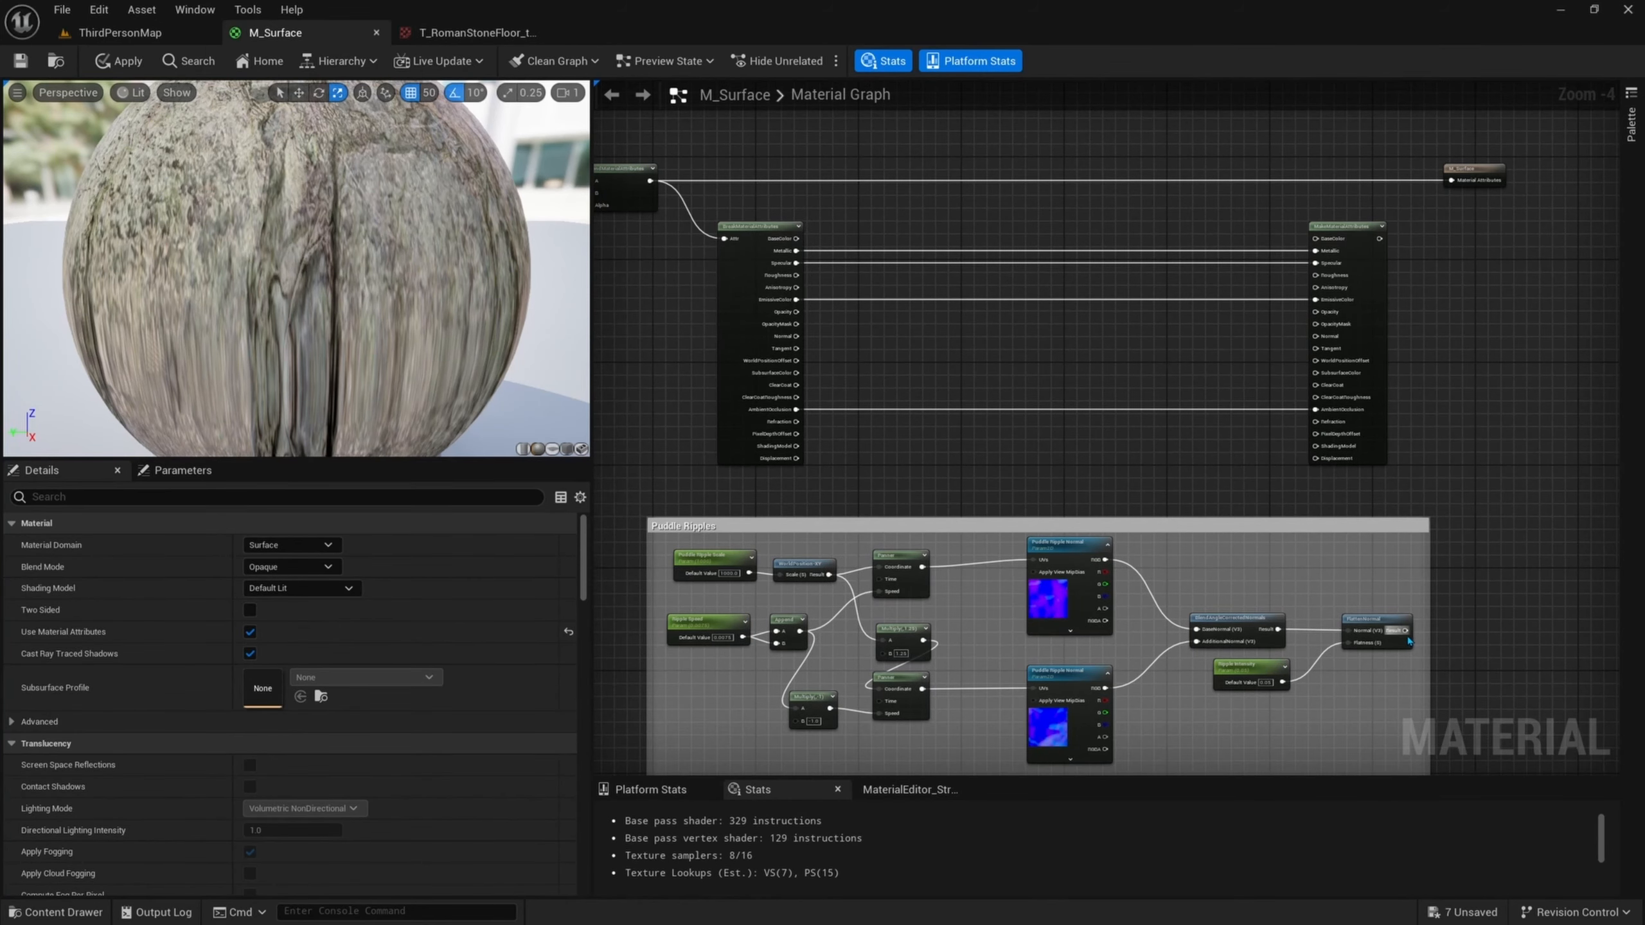
pyautogui.moveTo(1405, 630); pyautogui.dragTo(1010, 396)
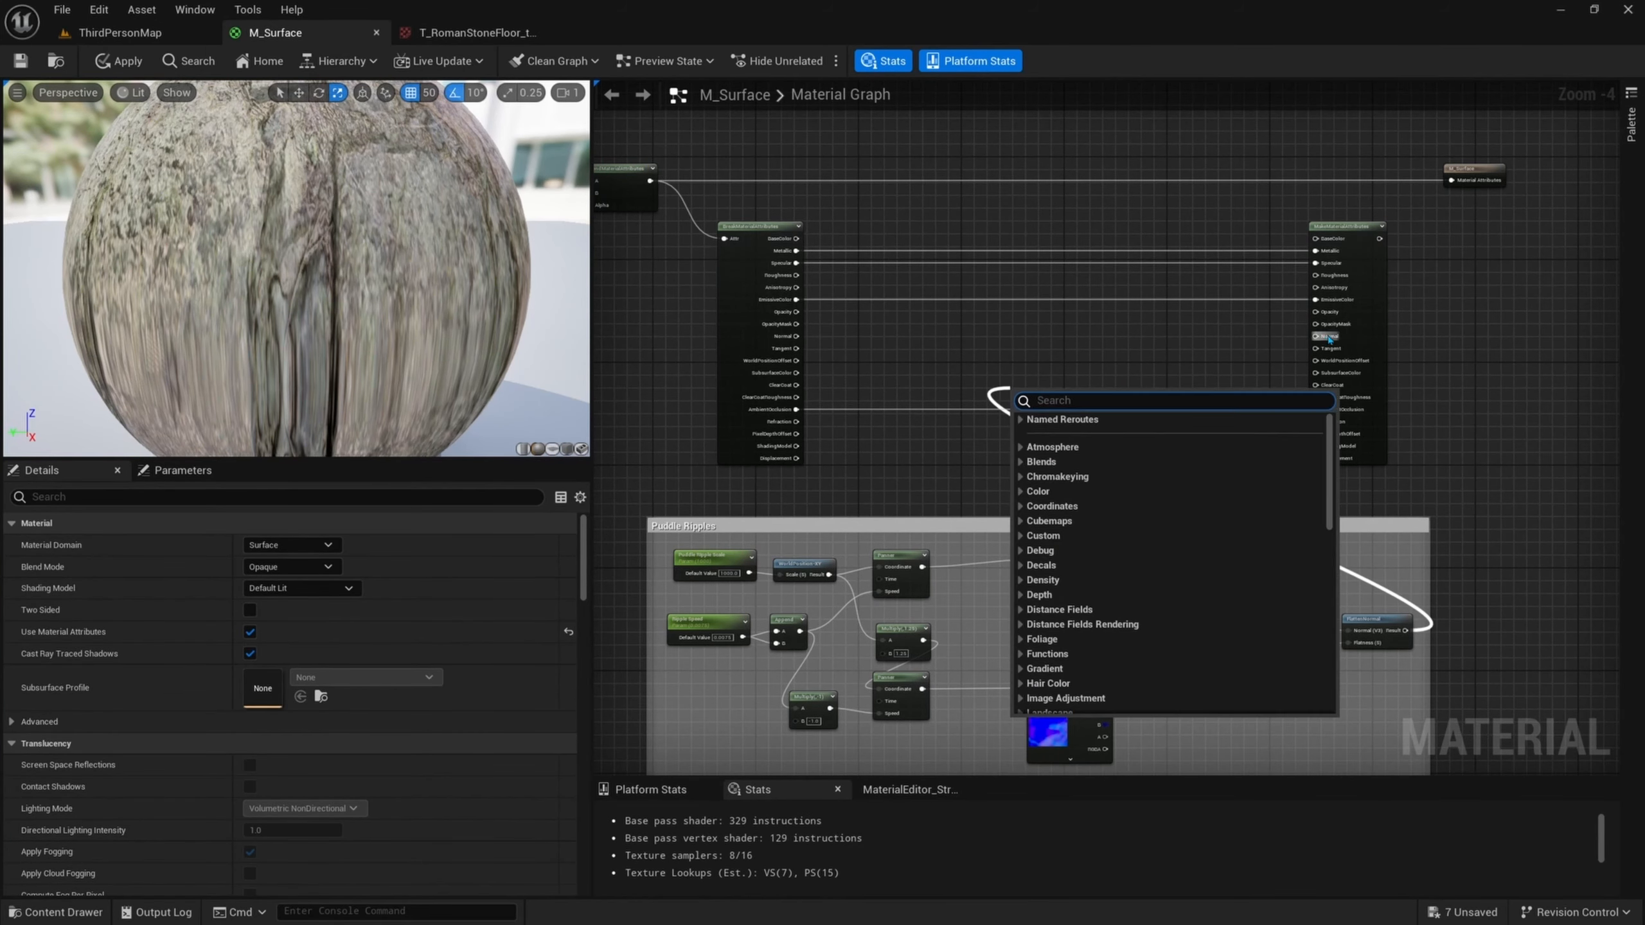
pyautogui.click(1306, 341)
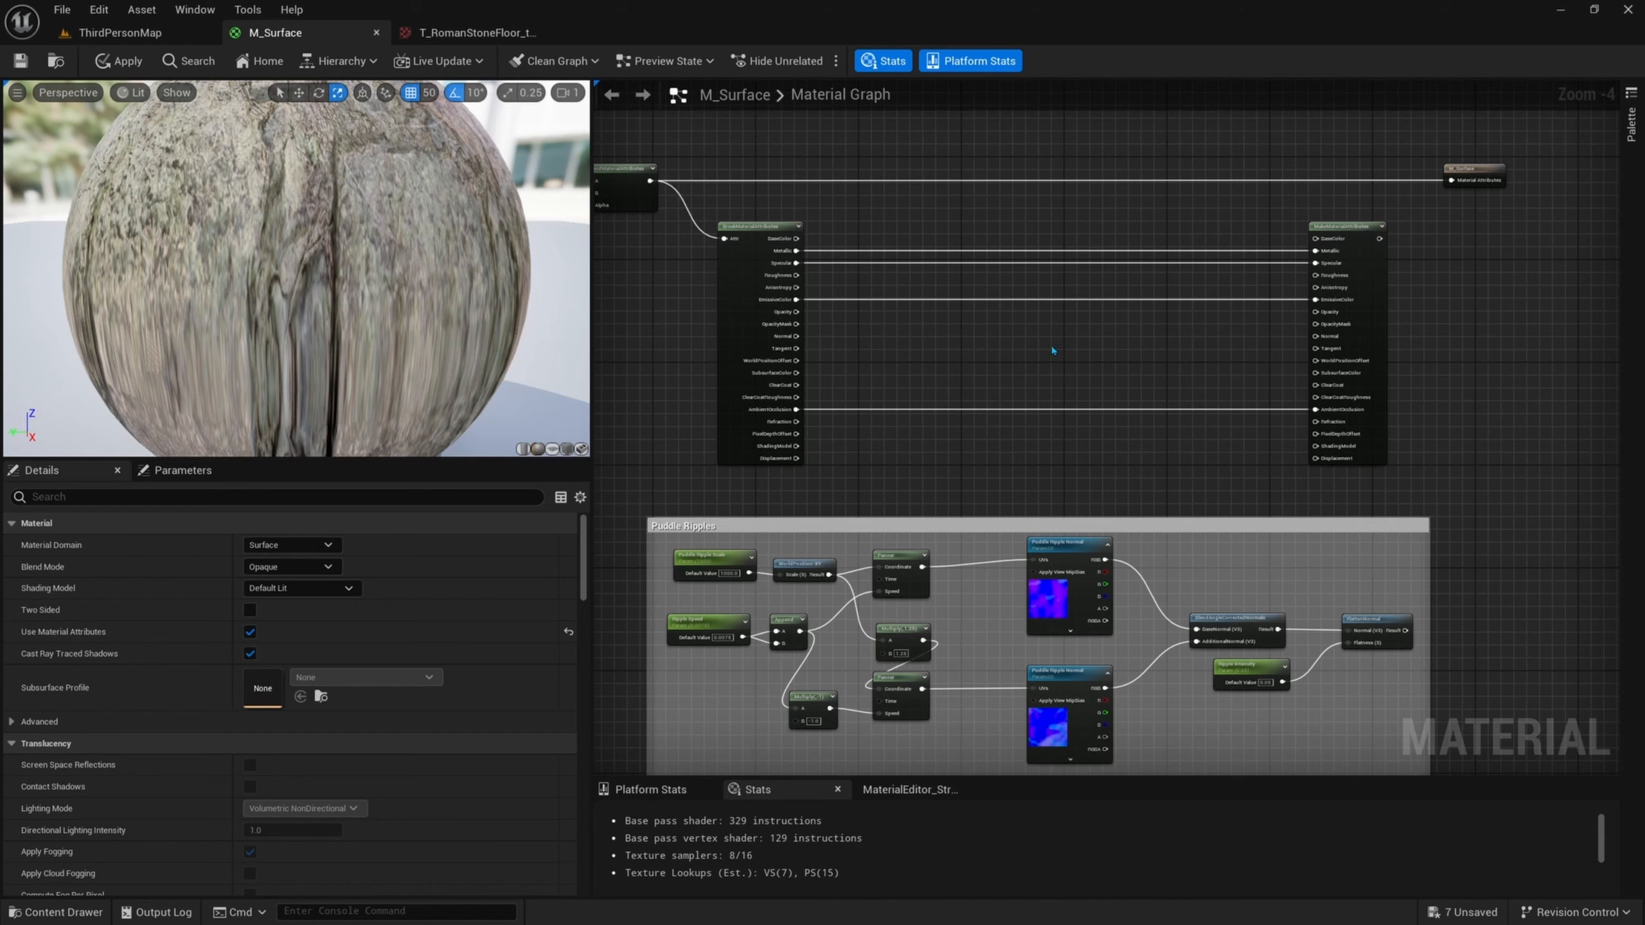
# - Feed BreakMaterialAttributes' BaseColor into the Base input of a new Blend_Overlay node placed above the attribute wires
pyautogui.moveTo(1068, 363); pyautogui.dragTo(1131, 399, button='right')
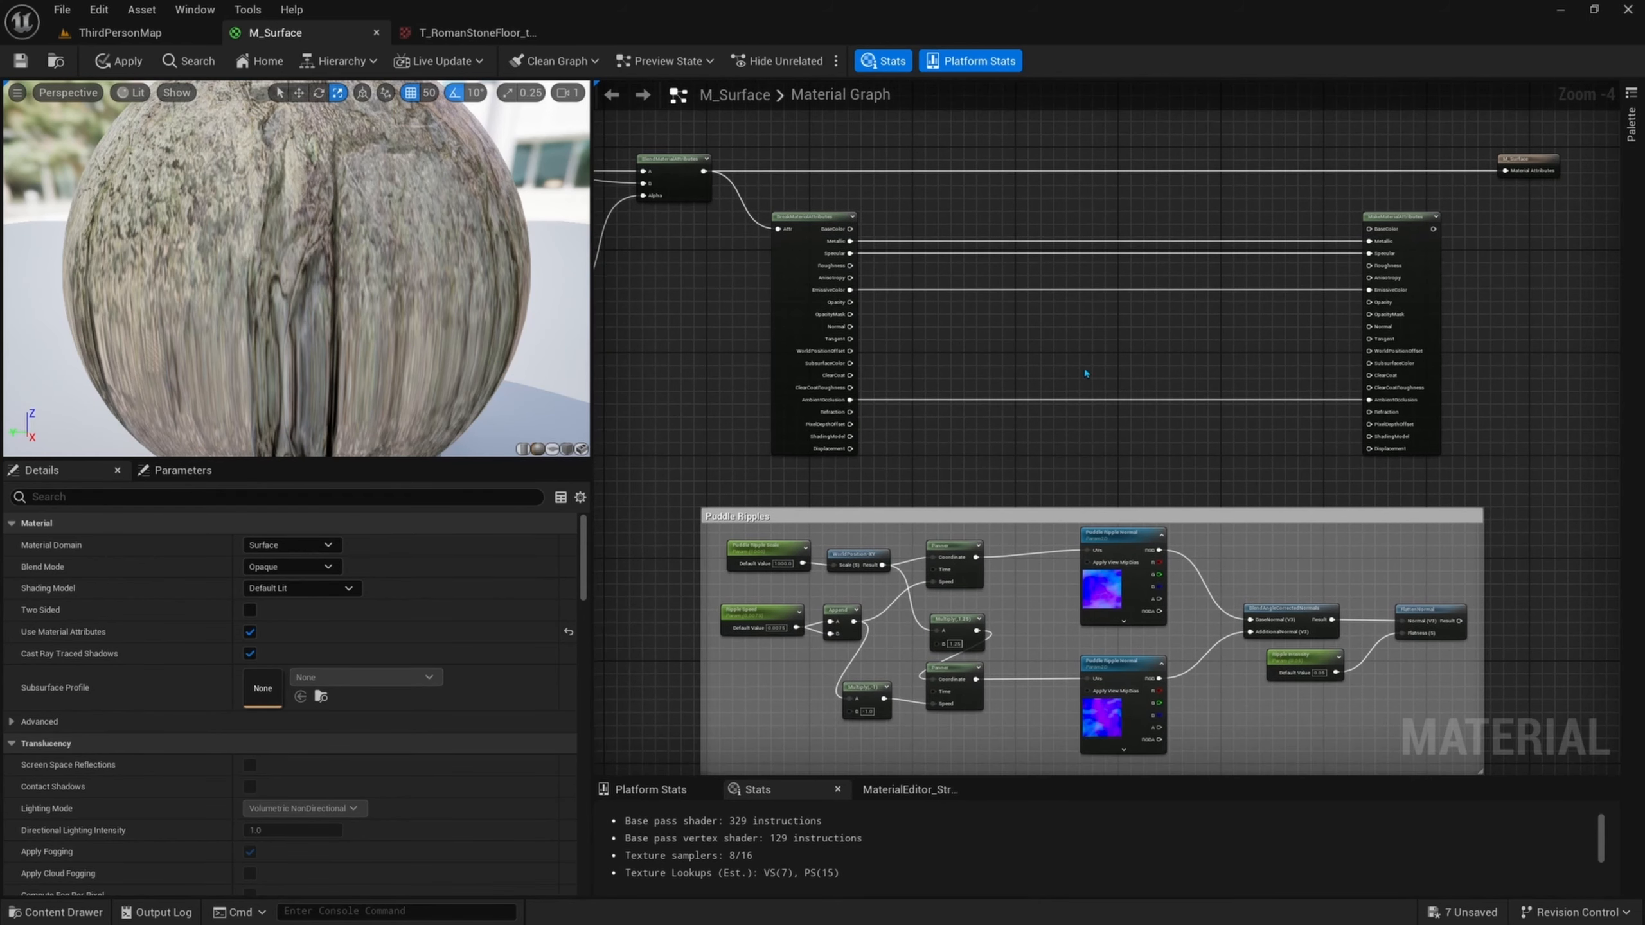
pyautogui.moveTo(917, 232); pyautogui.dragTo(905, 341, button='right')
pyautogui.scroll(2, 905, 341)
pyautogui.moveTo(835, 408); pyautogui.dragTo(1023, 256)
pyautogui.write('blend o')
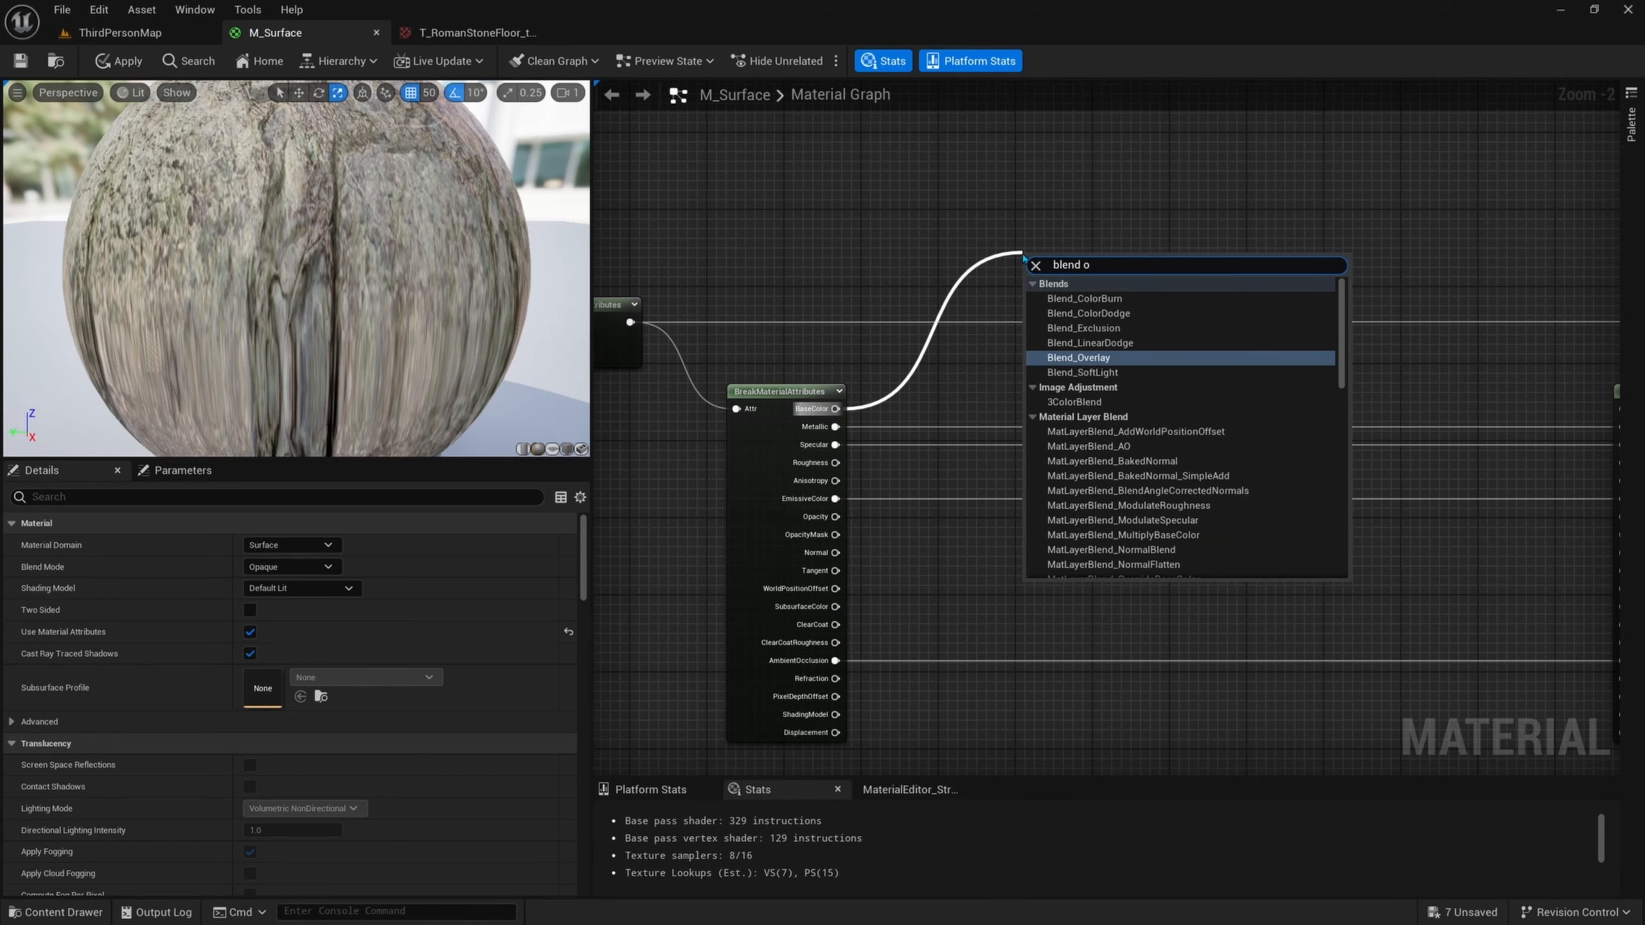
pyautogui.press('Return')
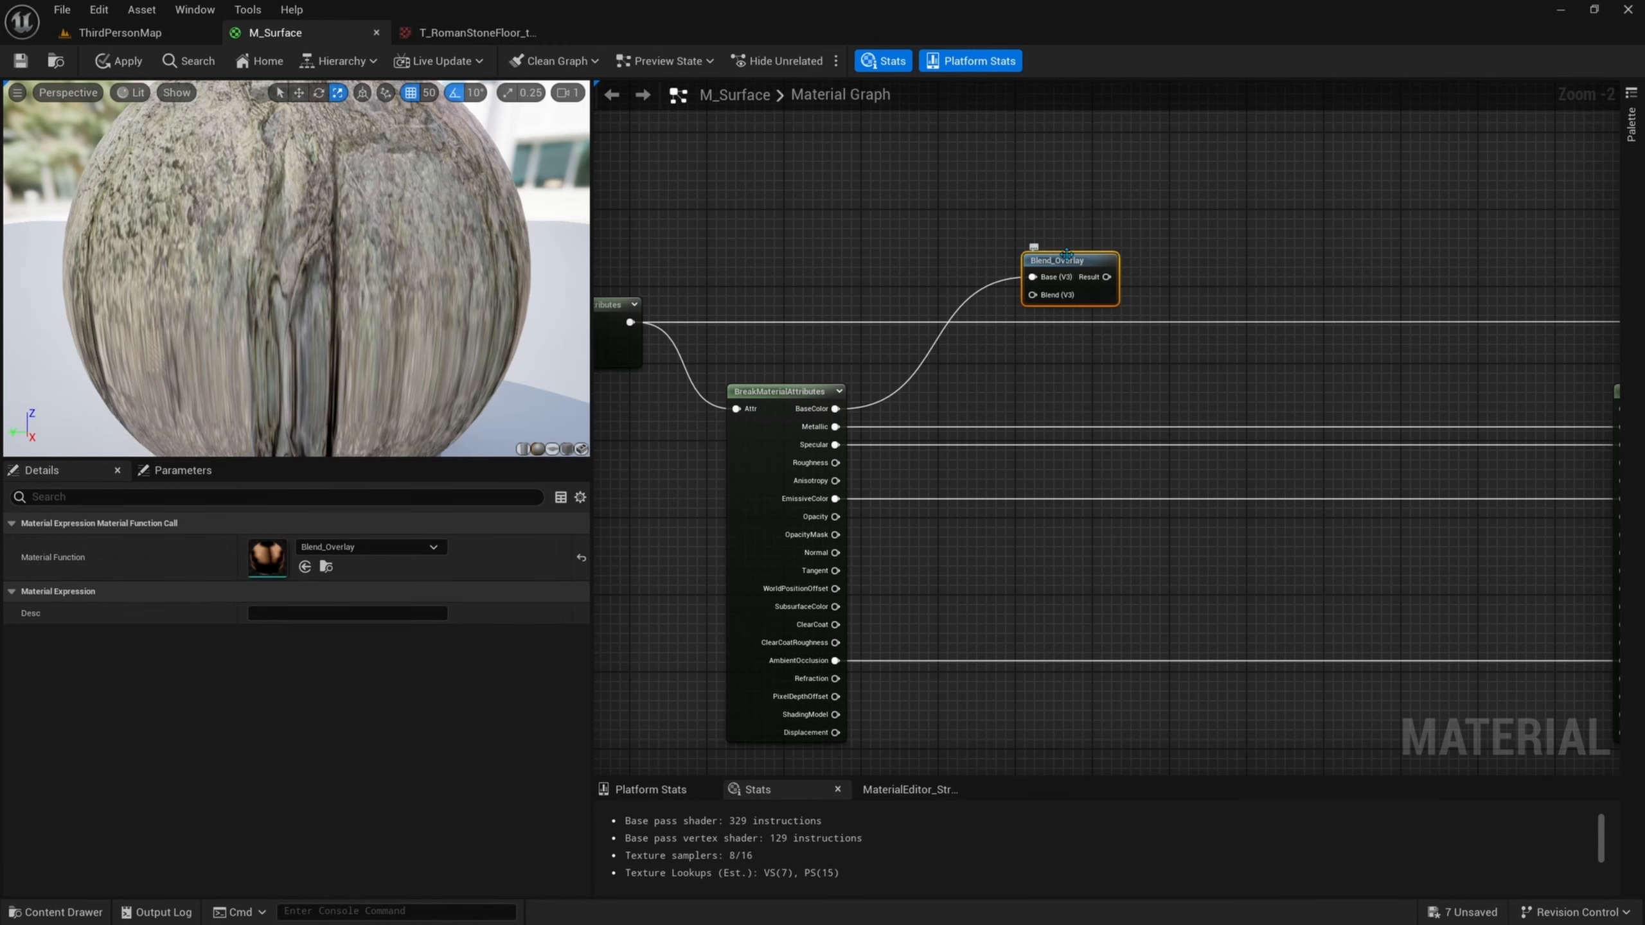
pyautogui.moveTo(1089, 275); pyautogui.dragTo(1146, 224)
pyautogui.moveTo(1109, 274); pyautogui.dragTo(1209, 283, button='right')
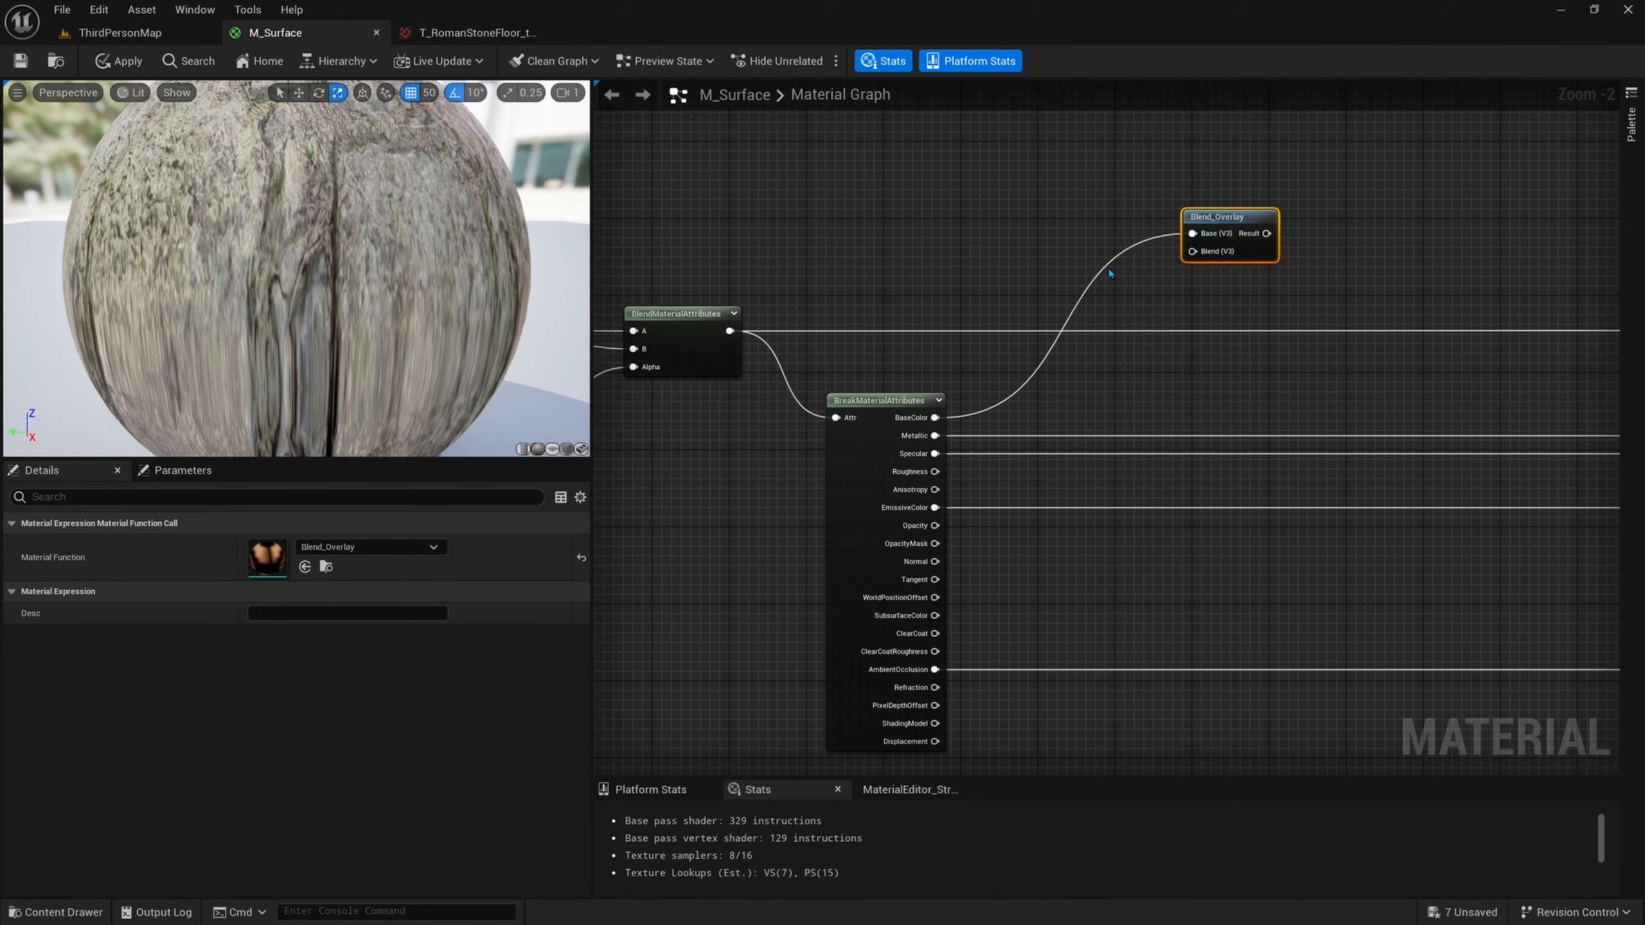
# - Add a color constant near the Blend_Overlay node and convert it to a parameter named Puddle Tint
pyautogui.press('3')
pyautogui.click(1018, 253)
pyautogui.rightClick(1055, 262)
pyautogui.click(1208, 321)
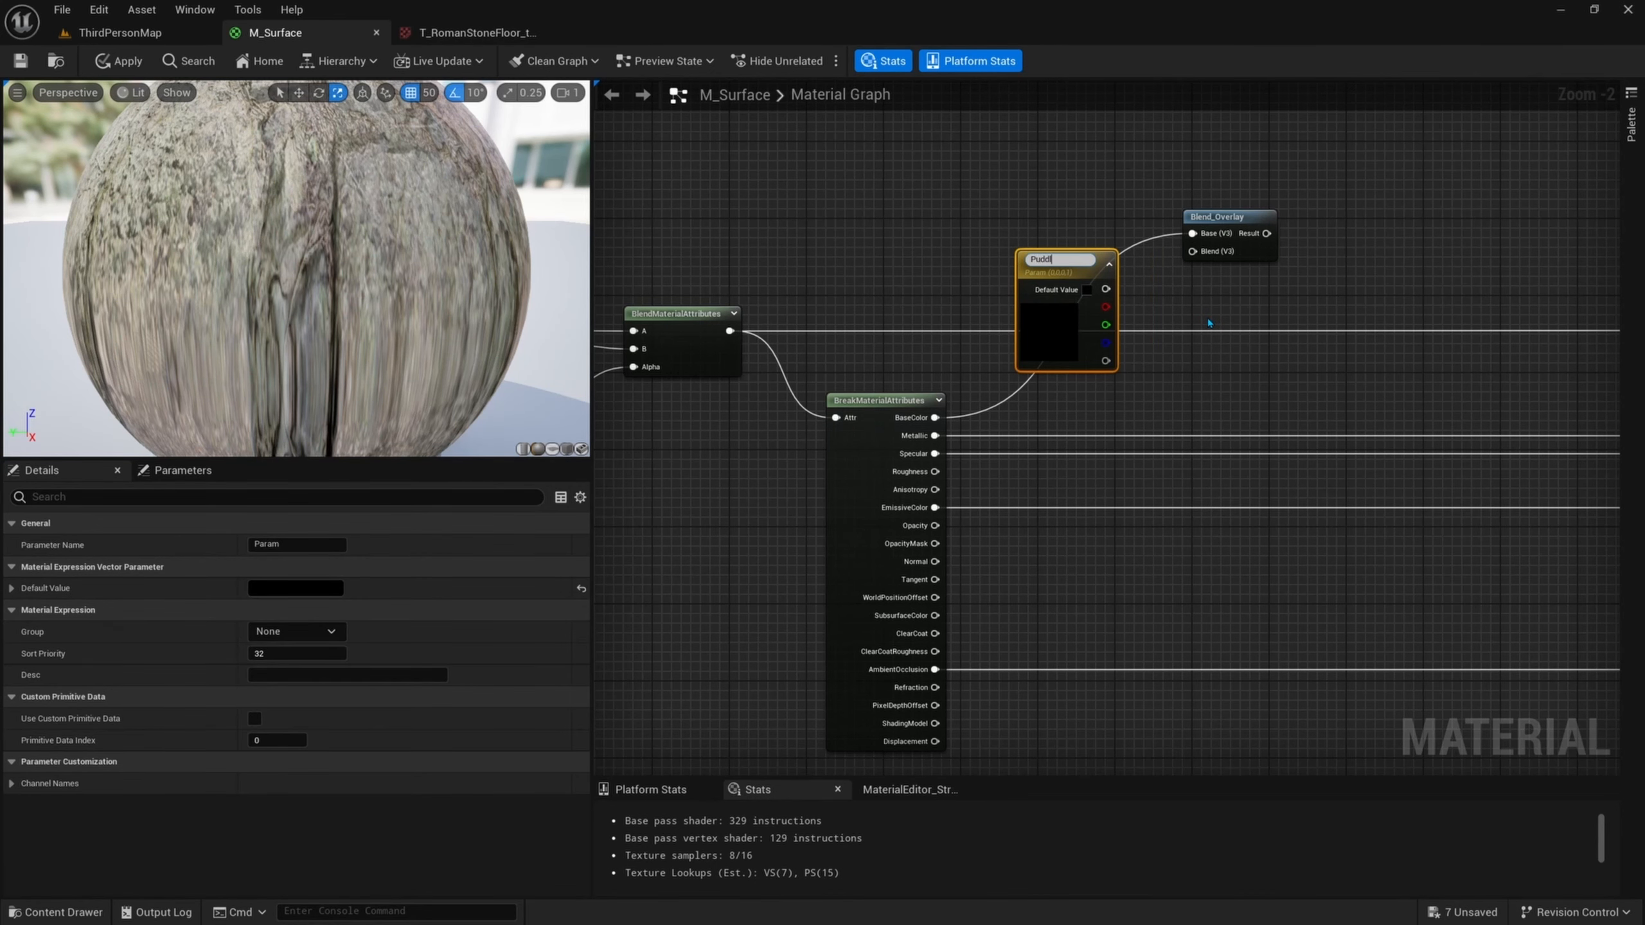
pyautogui.press('Return')
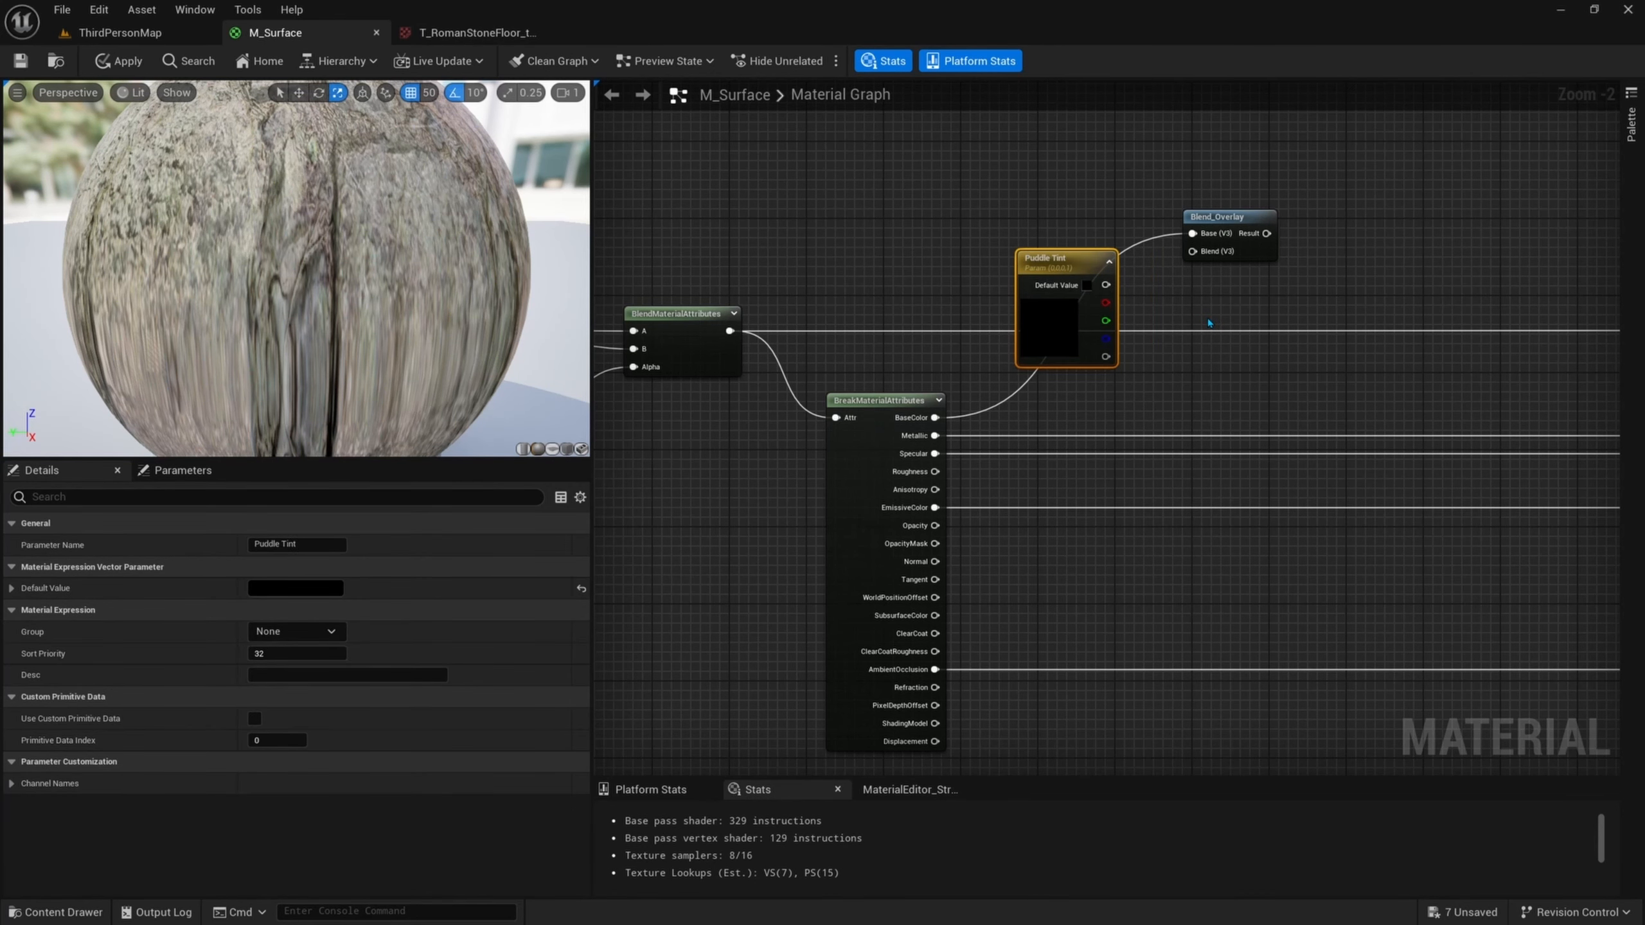
# - Set Puddle Tint's default color to grey with a value of 0.5 and connect it to Blend_Overlay's Blend input
pyautogui.doubleClick(1097, 298)
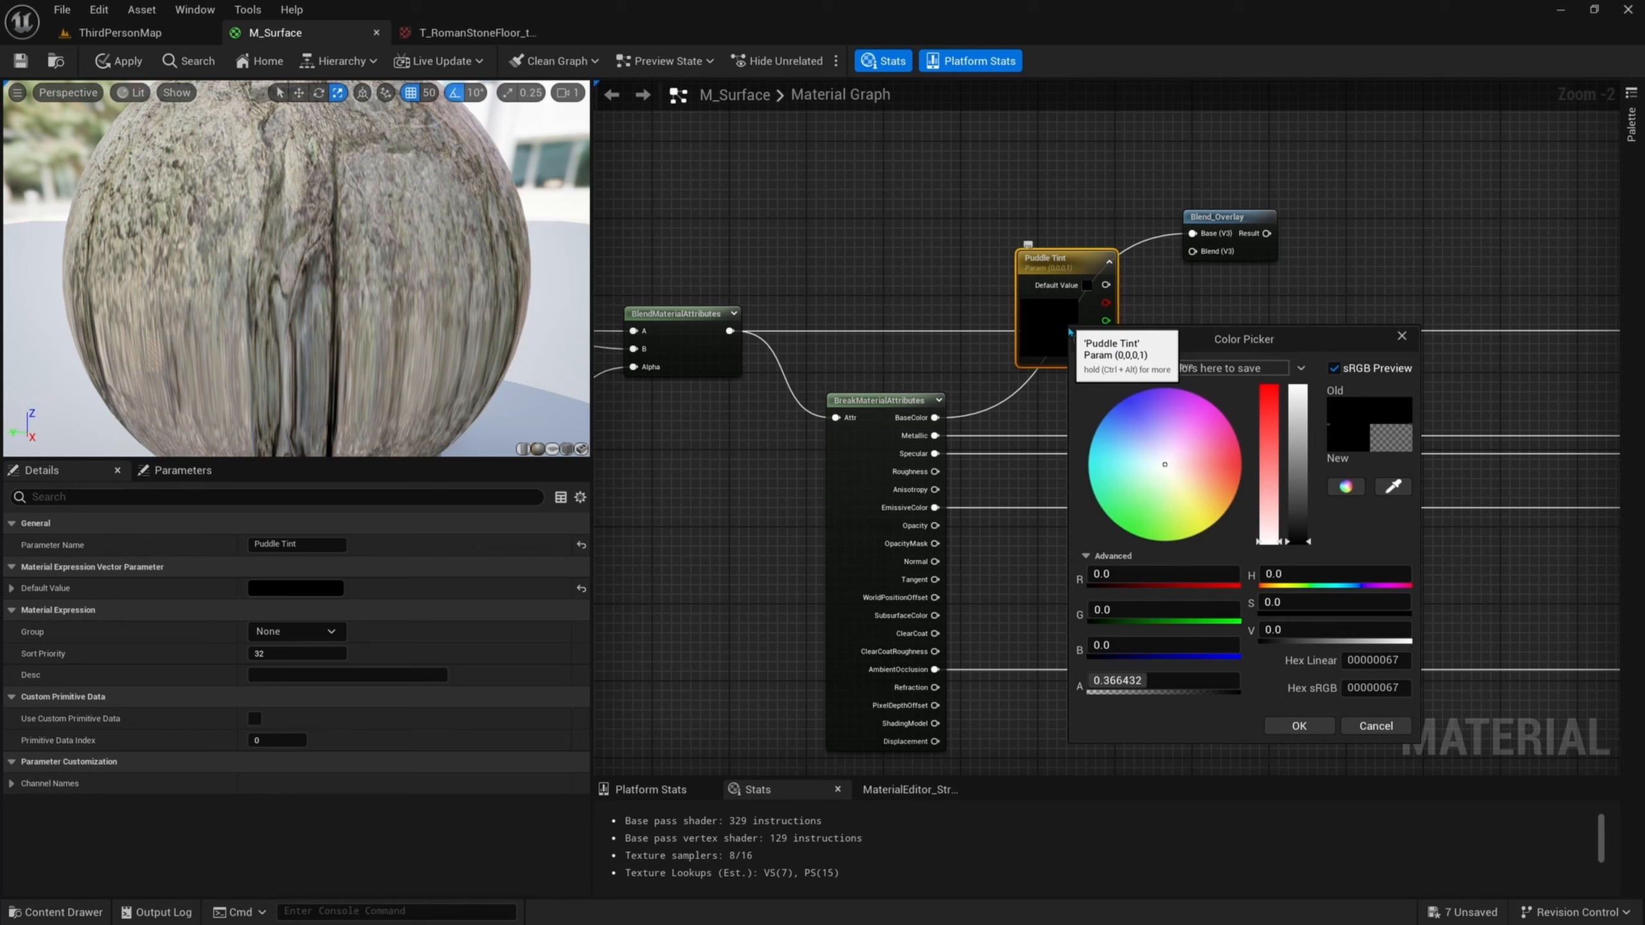
pyautogui.click(1351, 627)
pyautogui.press('Return')
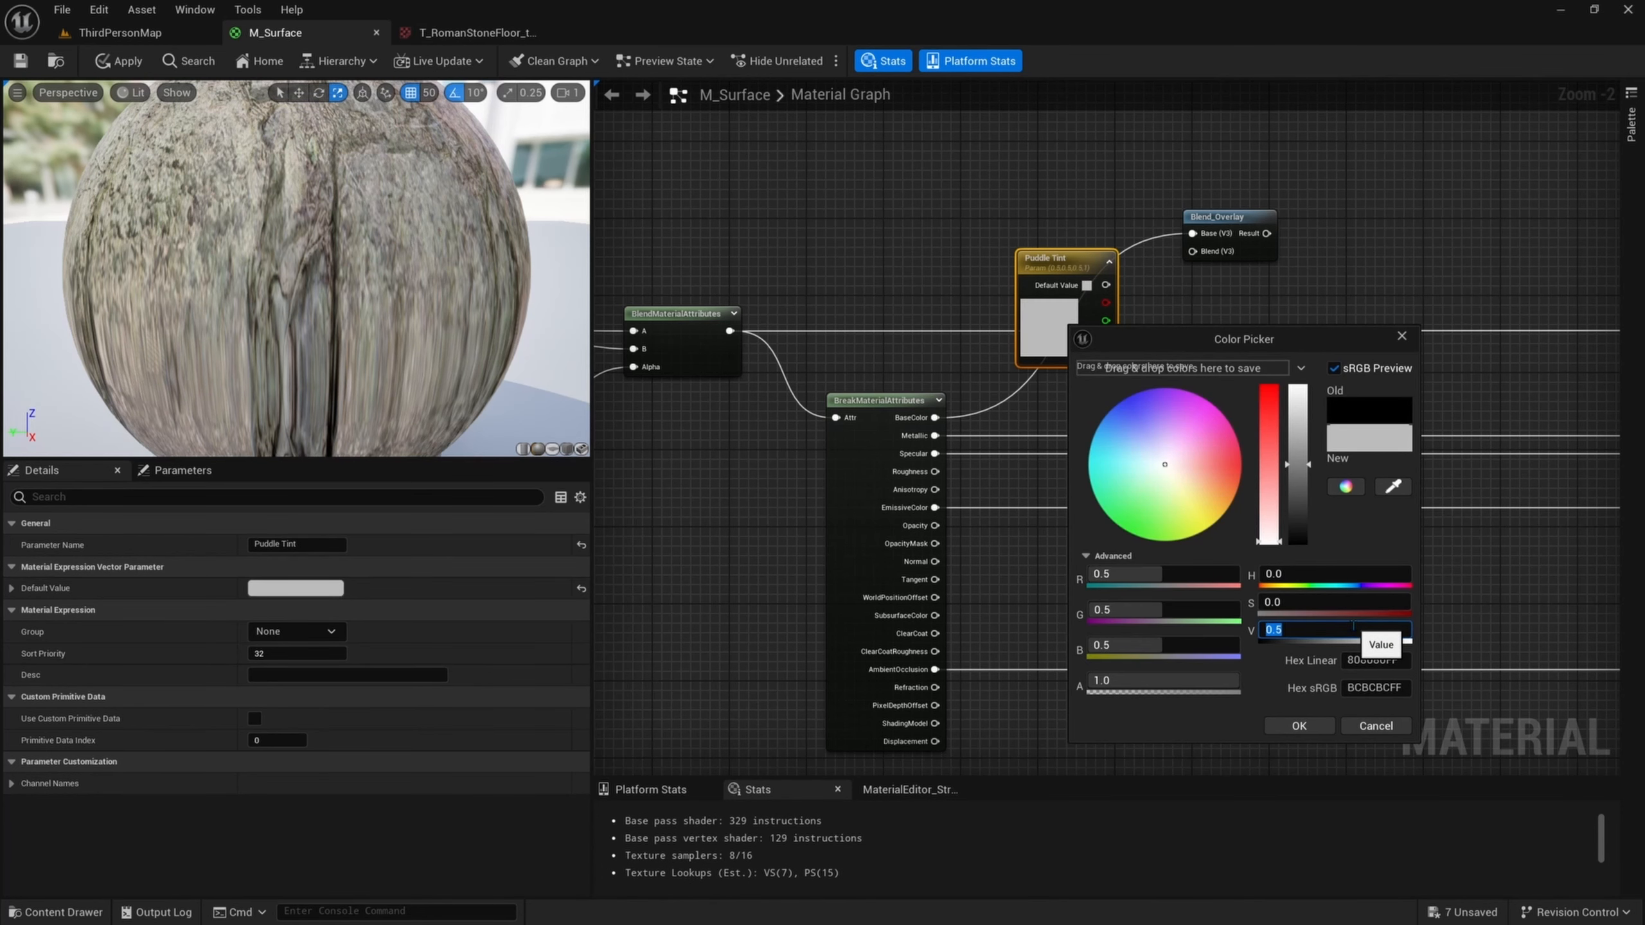
pyautogui.click(1298, 726)
pyautogui.moveTo(1105, 284); pyautogui.dragTo(1191, 250)
pyautogui.moveTo(1048, 349); pyautogui.dragTo(1033, 319)
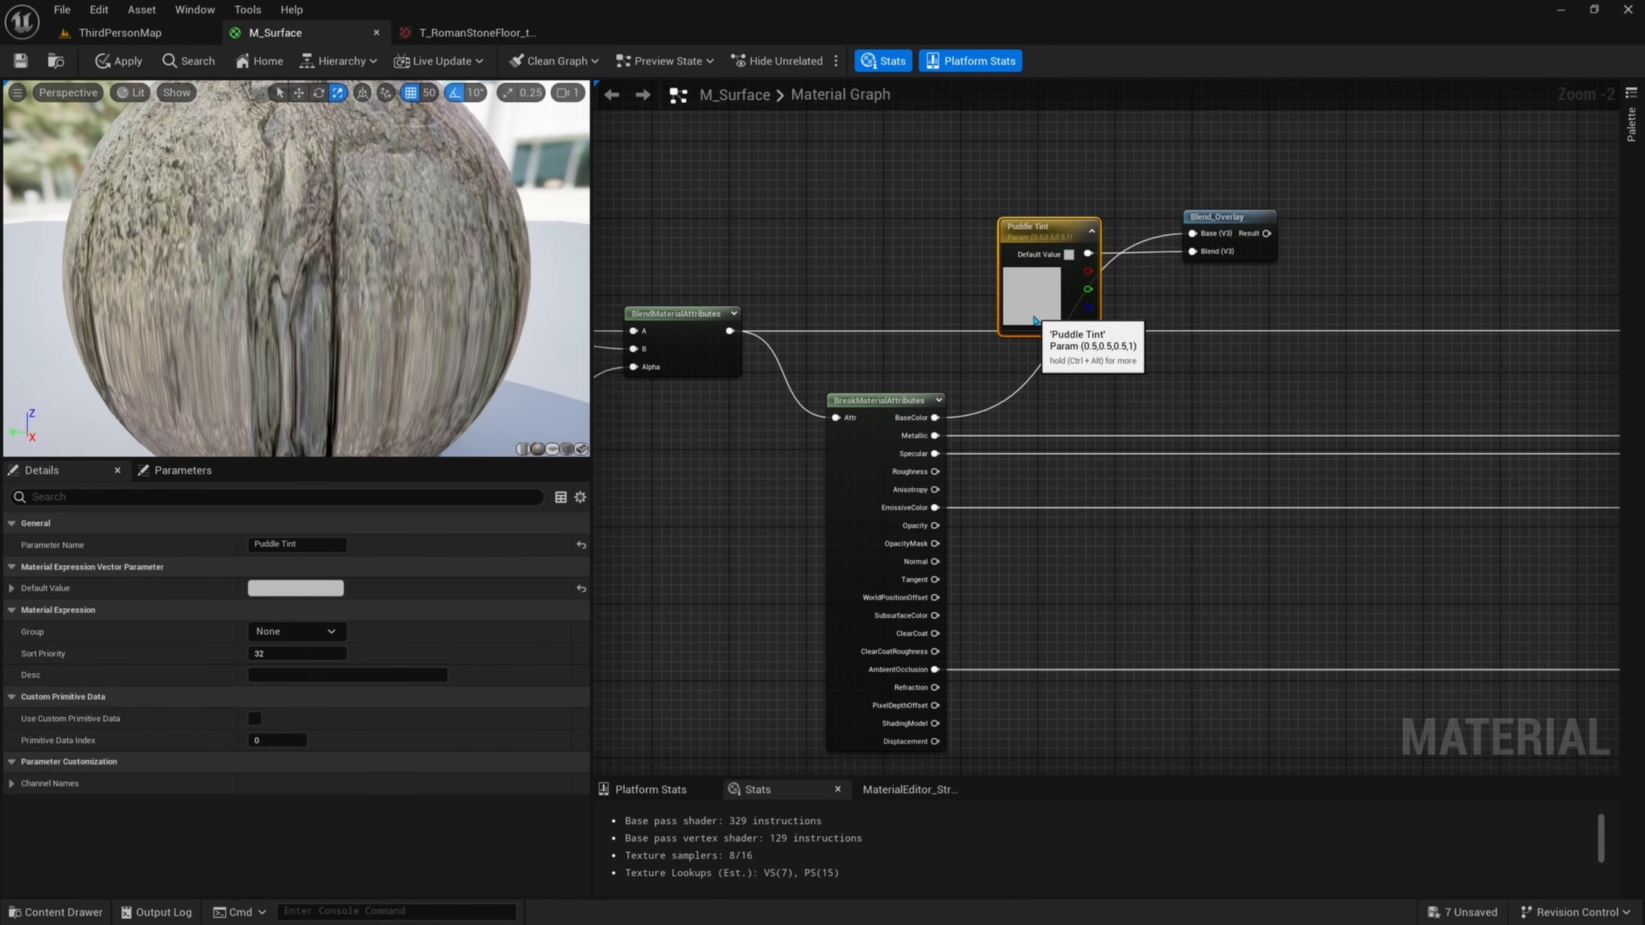
# - Feed the Blend_Overlay result into input A of a new Multiply node
pyautogui.moveTo(1278, 335); pyautogui.dragTo(1193, 310, button='right')
pyautogui.moveTo(1310, 311); pyautogui.dragTo(1174, 317, button='right')
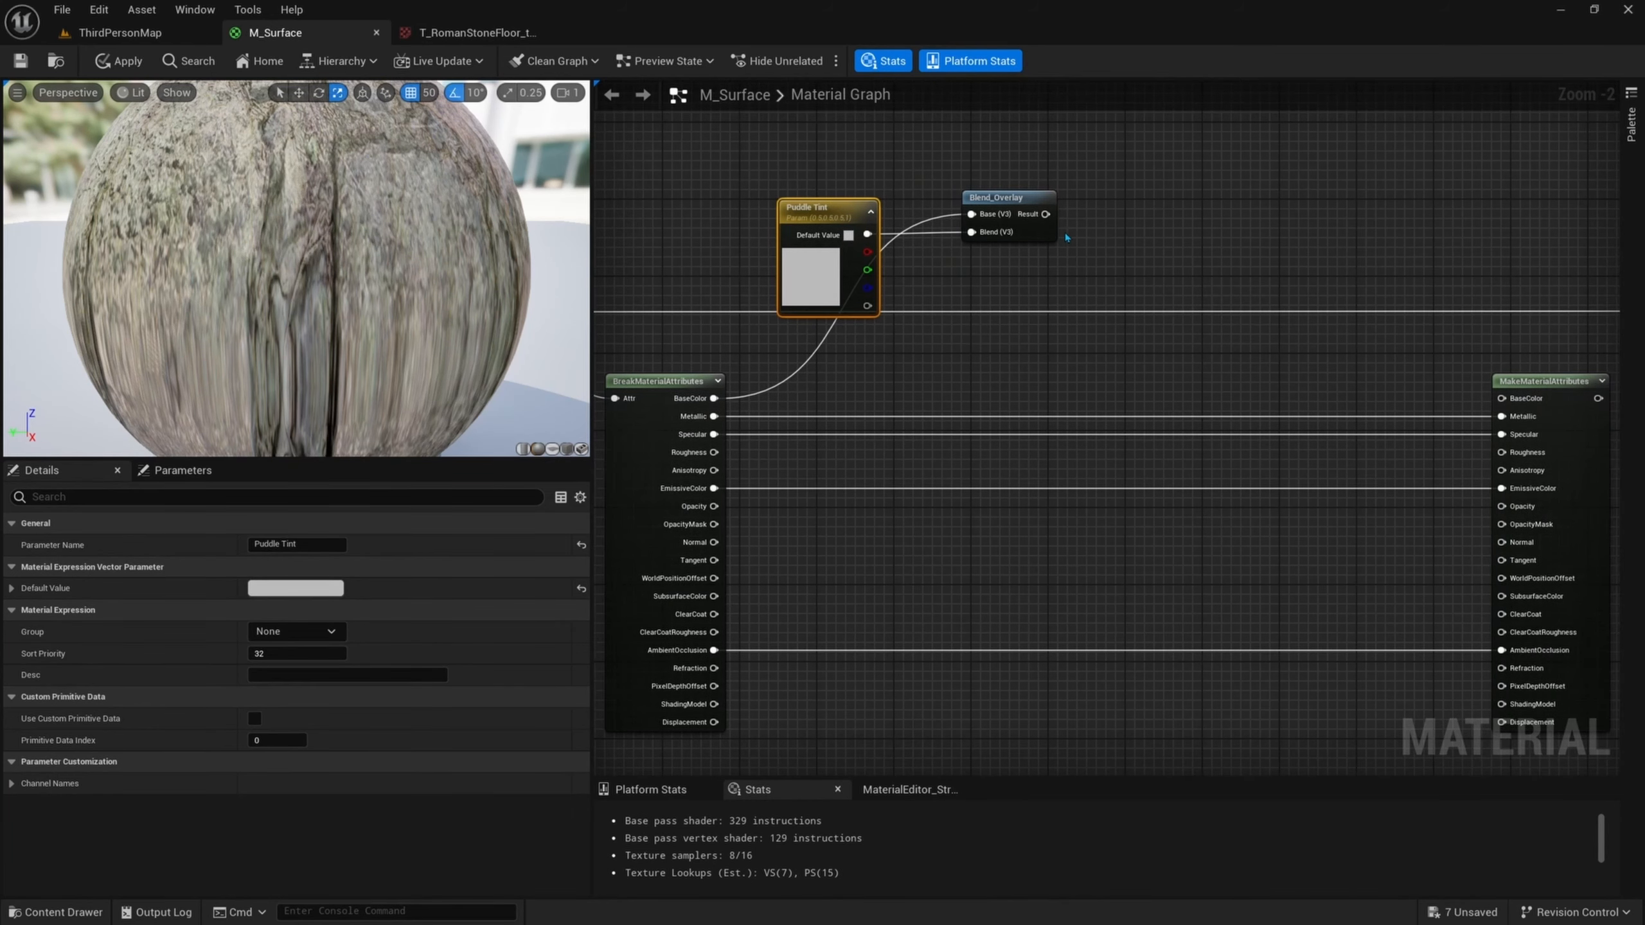
pyautogui.moveTo(1045, 214); pyautogui.dragTo(1186, 196)
pyautogui.write('multi')
pyautogui.press('Return')
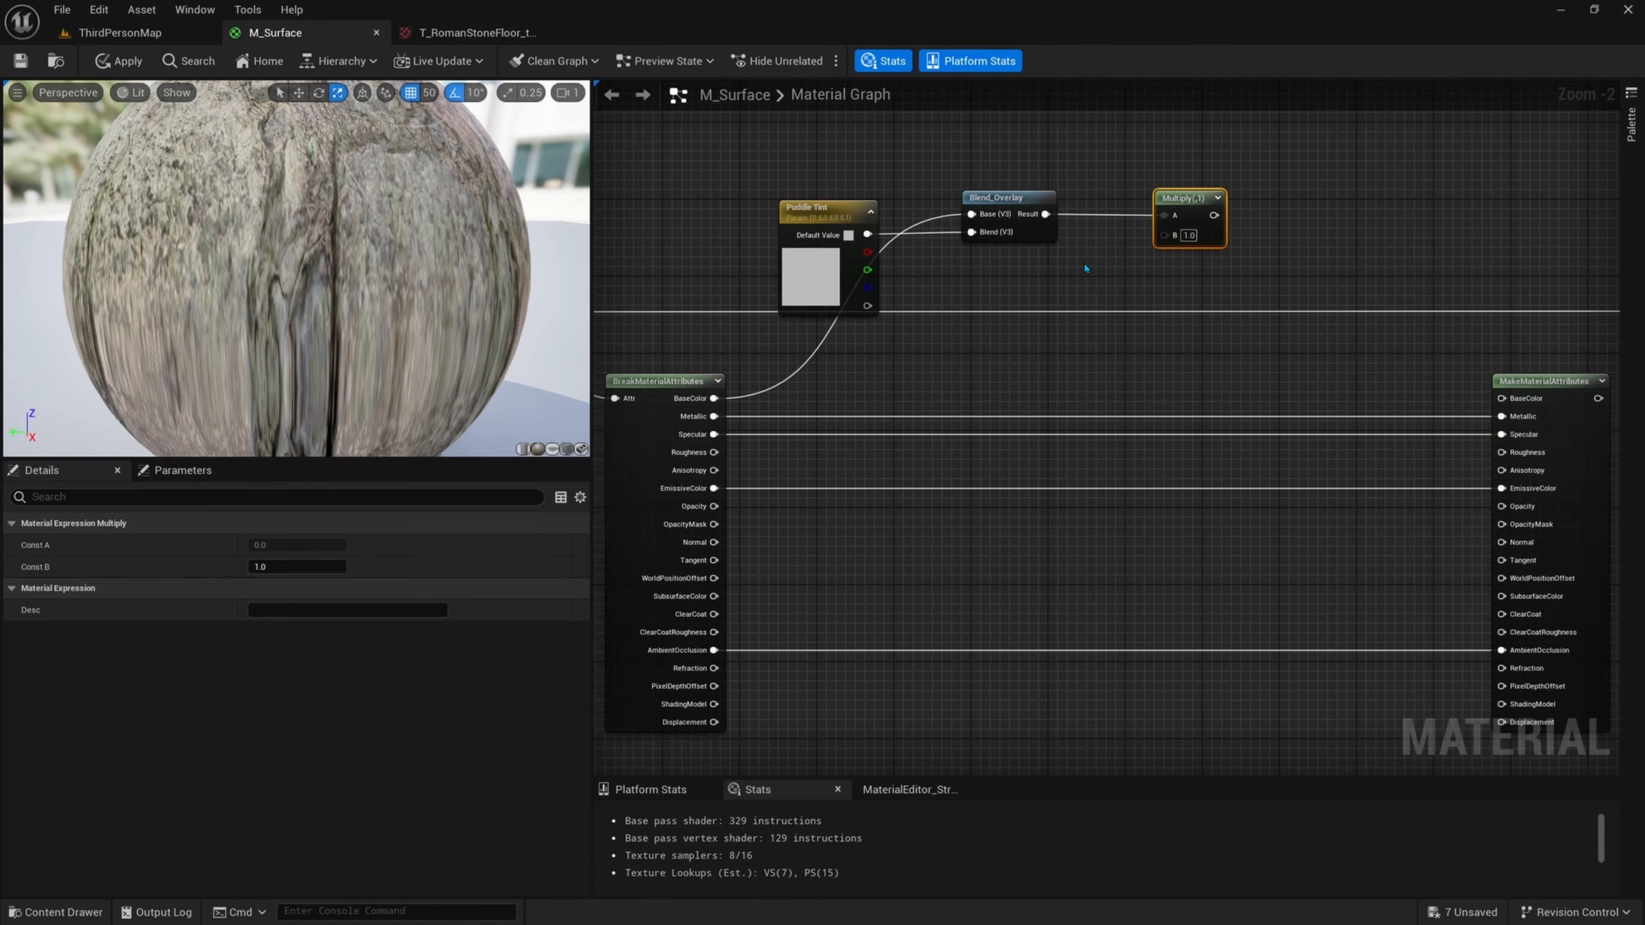
# - Add a scalar parameter named Puddle Darkness below Blend_Overlay with a default value of 0.25
pyautogui.click(1015, 281)
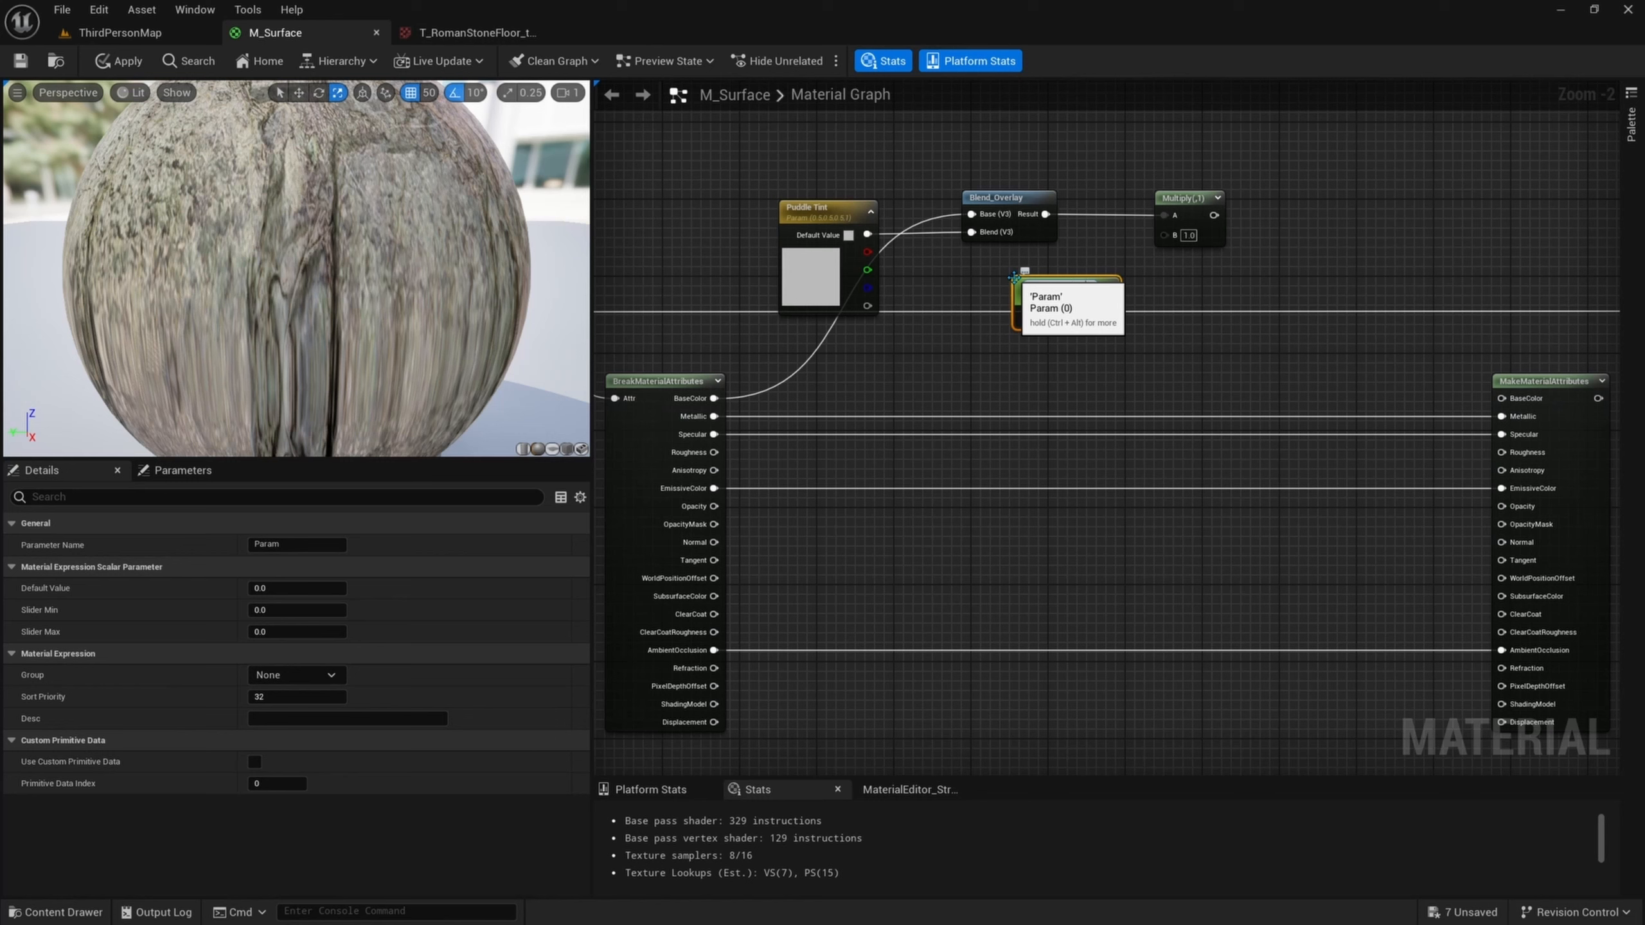
pyautogui.moveTo(1049, 290); pyautogui.dragTo(1023, 278)
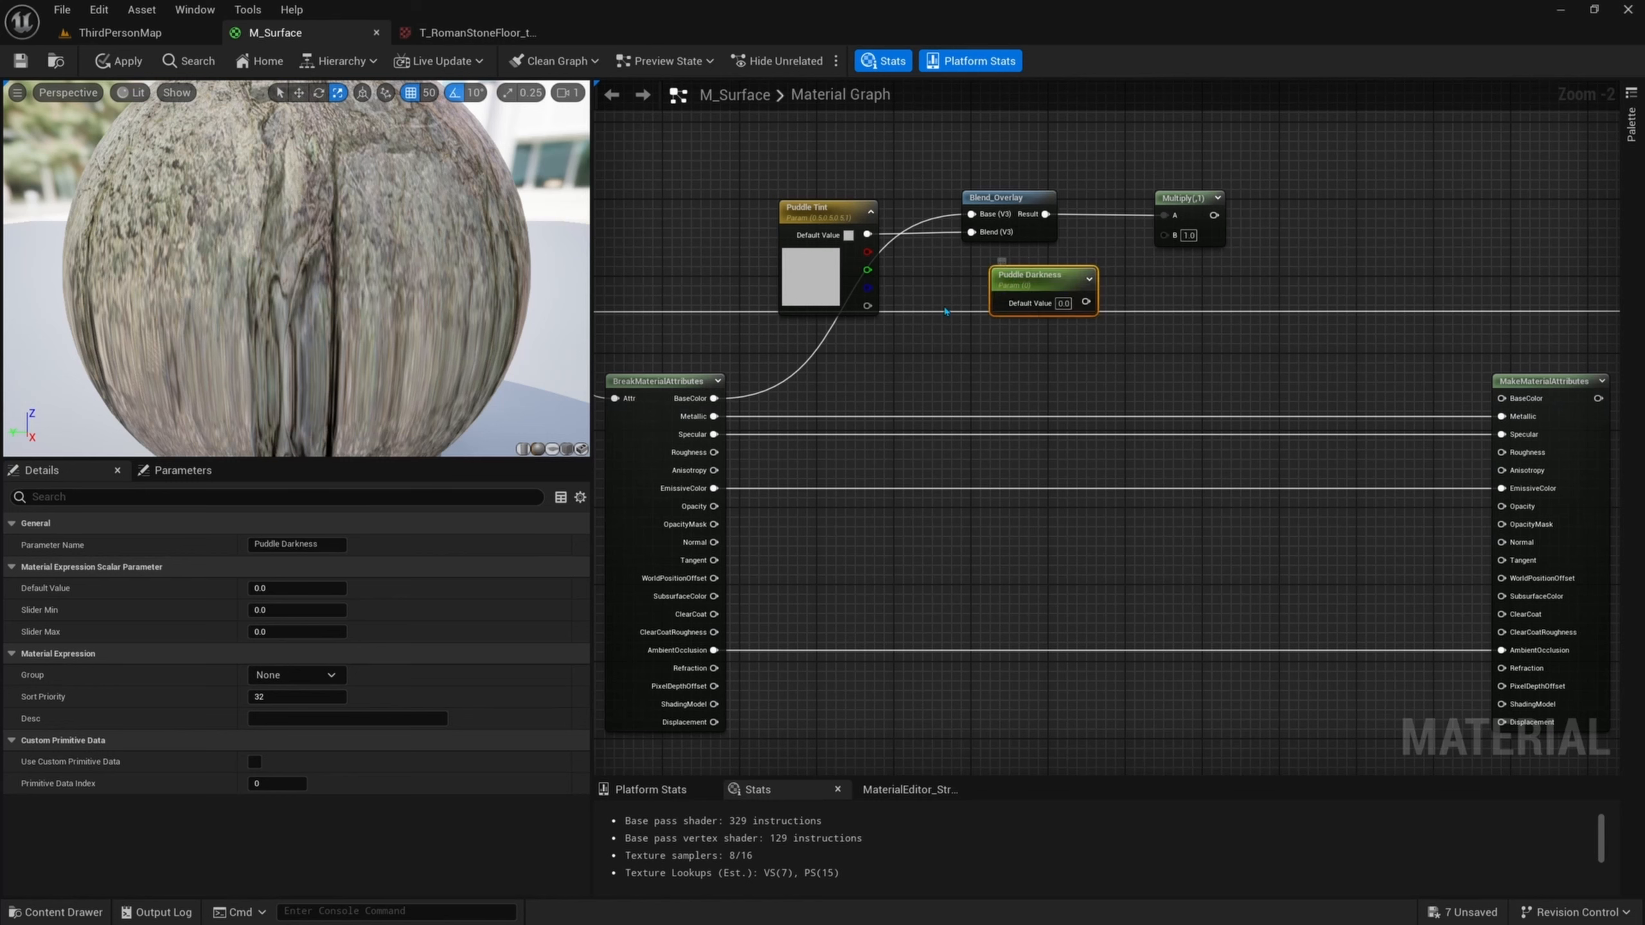
pyautogui.click(310, 588)
pyautogui.write('.2')
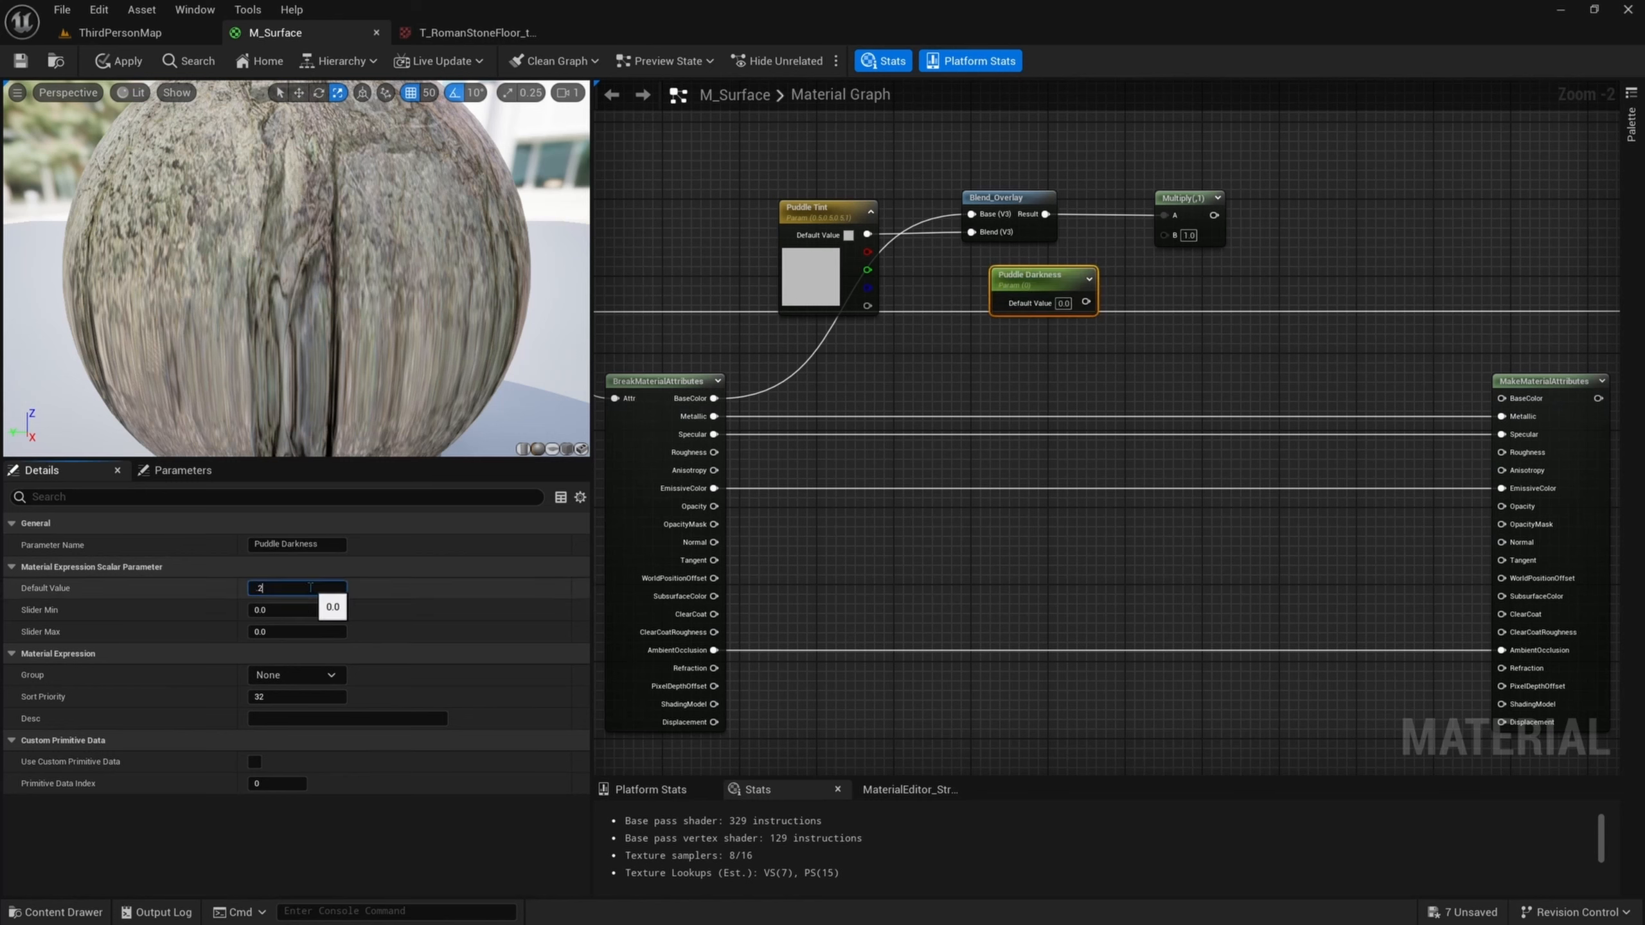
pyautogui.write('5')
pyautogui.press('Return')
# - Move Puddle Darkness closer under Blend_Overlay and connect it to the Multiply node's B input
pyautogui.moveTo(998, 345); pyautogui.dragTo(975, 393, button='right')
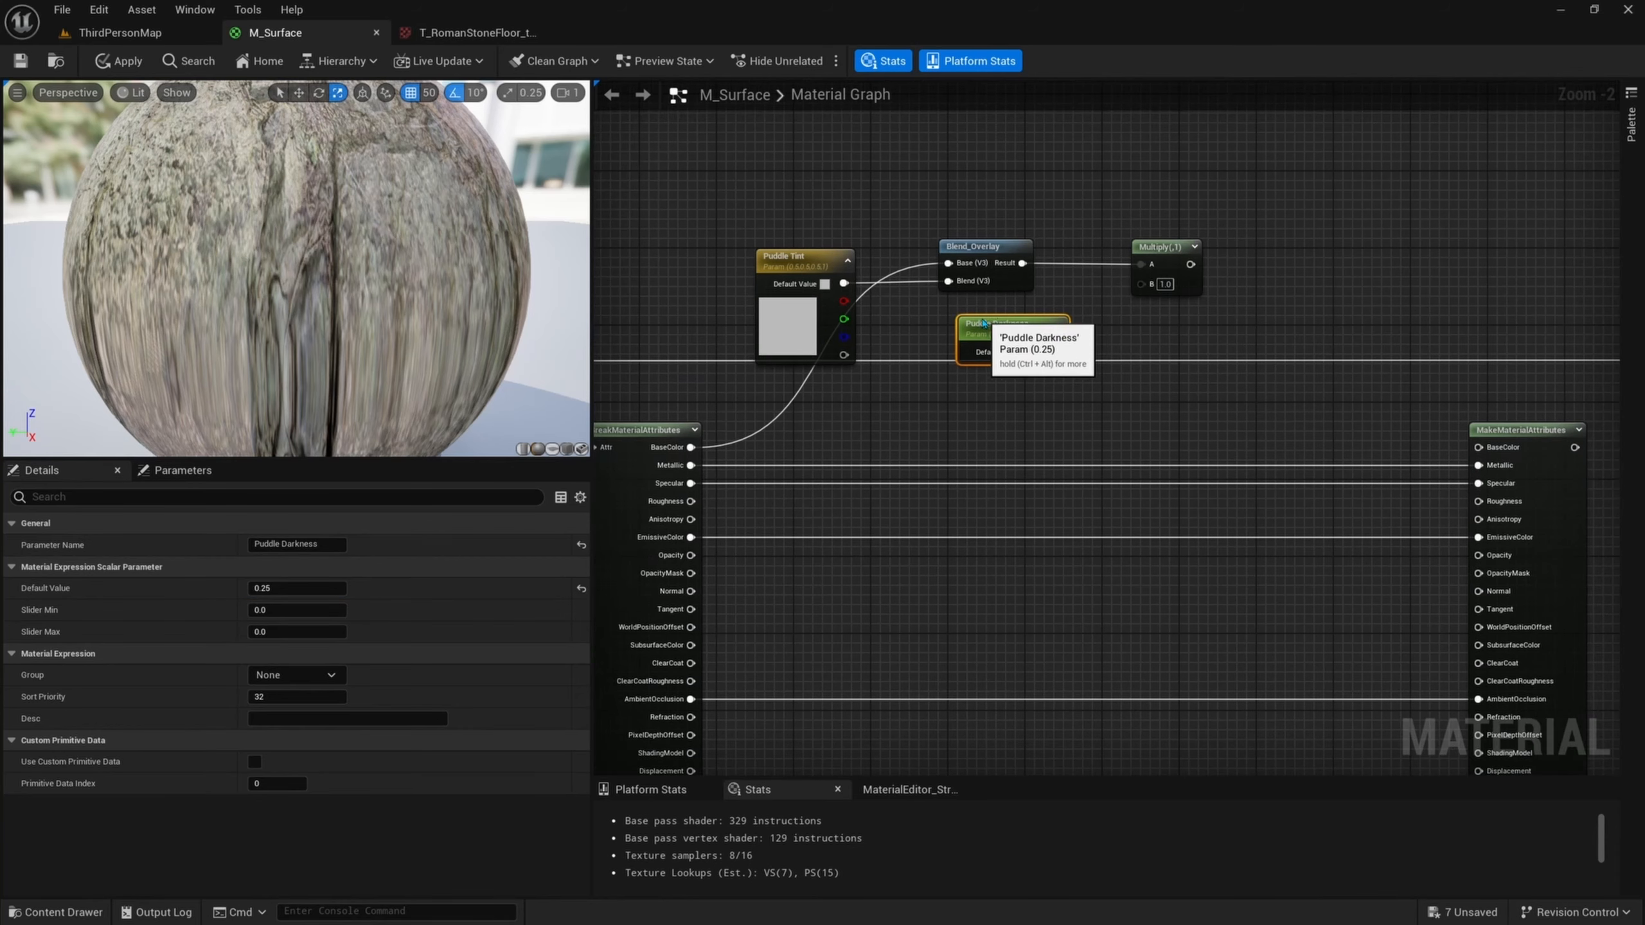
pyautogui.moveTo(983, 319); pyautogui.dragTo(965, 310)
pyautogui.moveTo(1046, 350); pyautogui.dragTo(1141, 284)
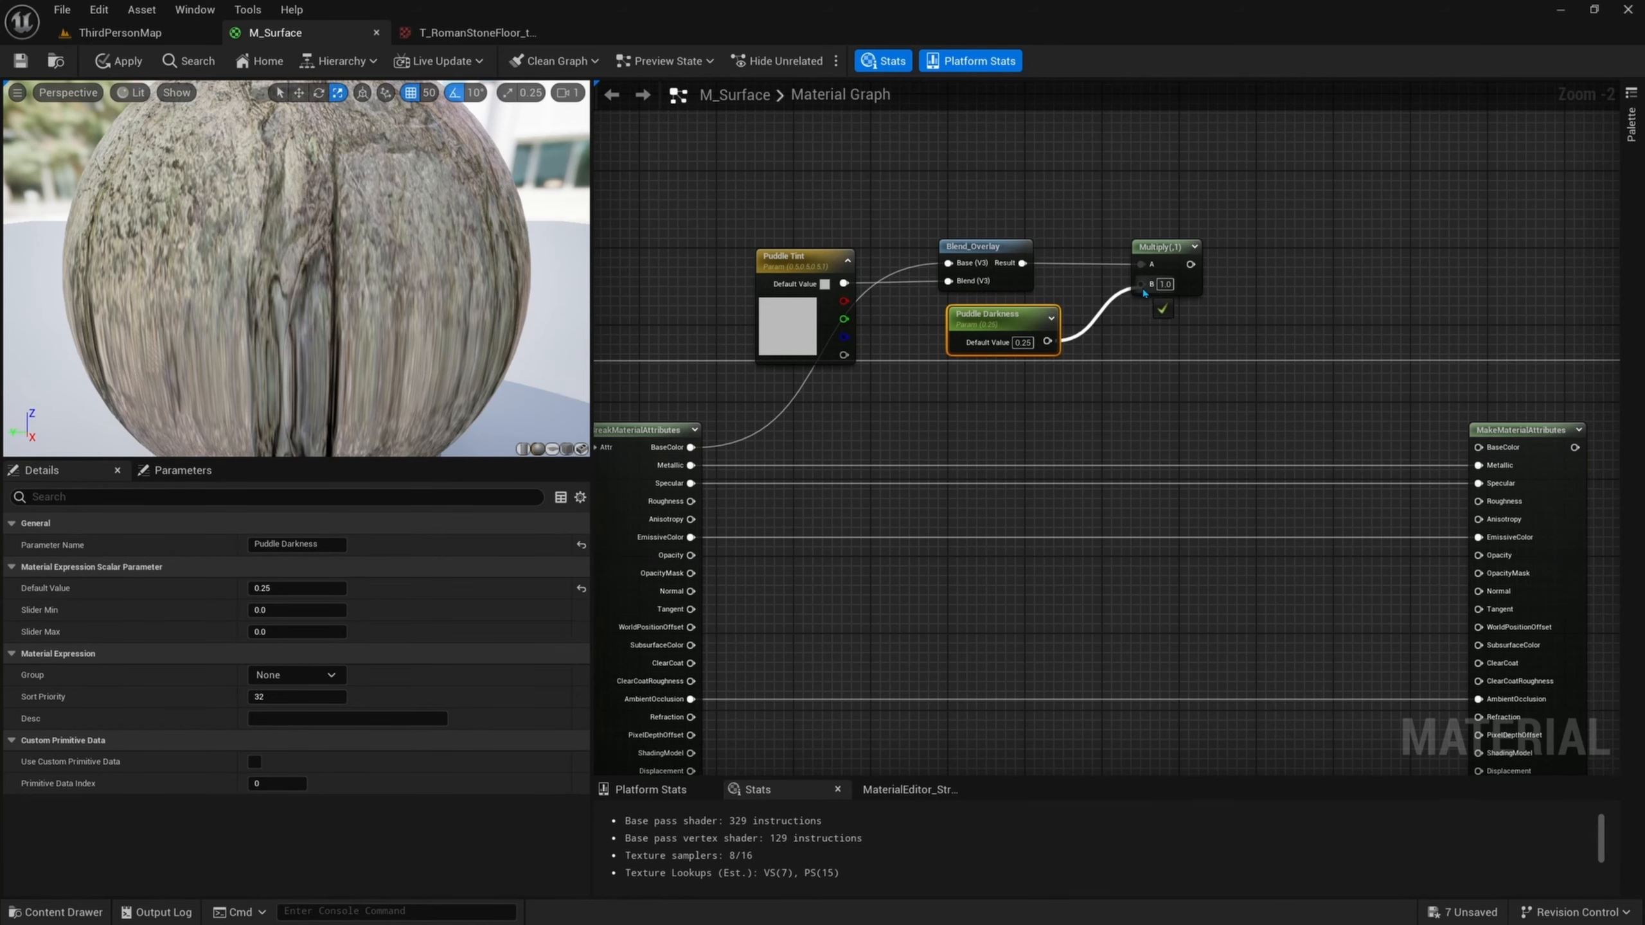
# - Assign the Puddle Tint and Puddle Darkness parameters to the Puddle group
pyautogui.moveTo(1129, 362); pyautogui.dragTo(1169, 370, button='right')
pyautogui.keyDown('ctrl'); pyautogui.click(835, 265); pyautogui.keyUp('ctrl')
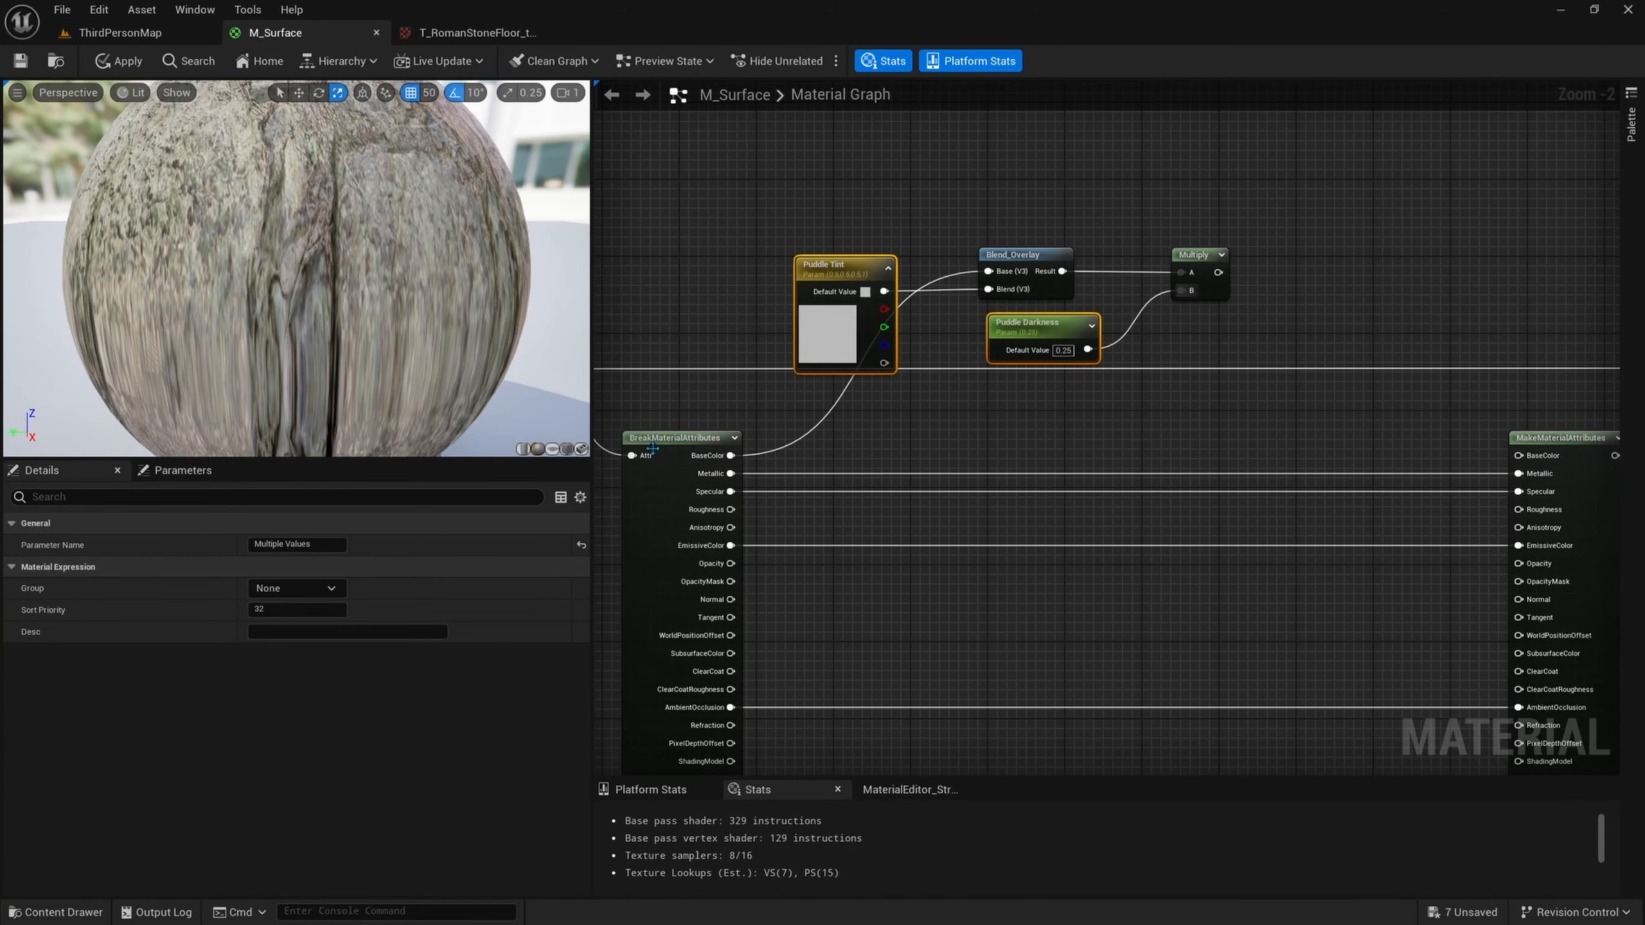
pyautogui.click(243, 590)
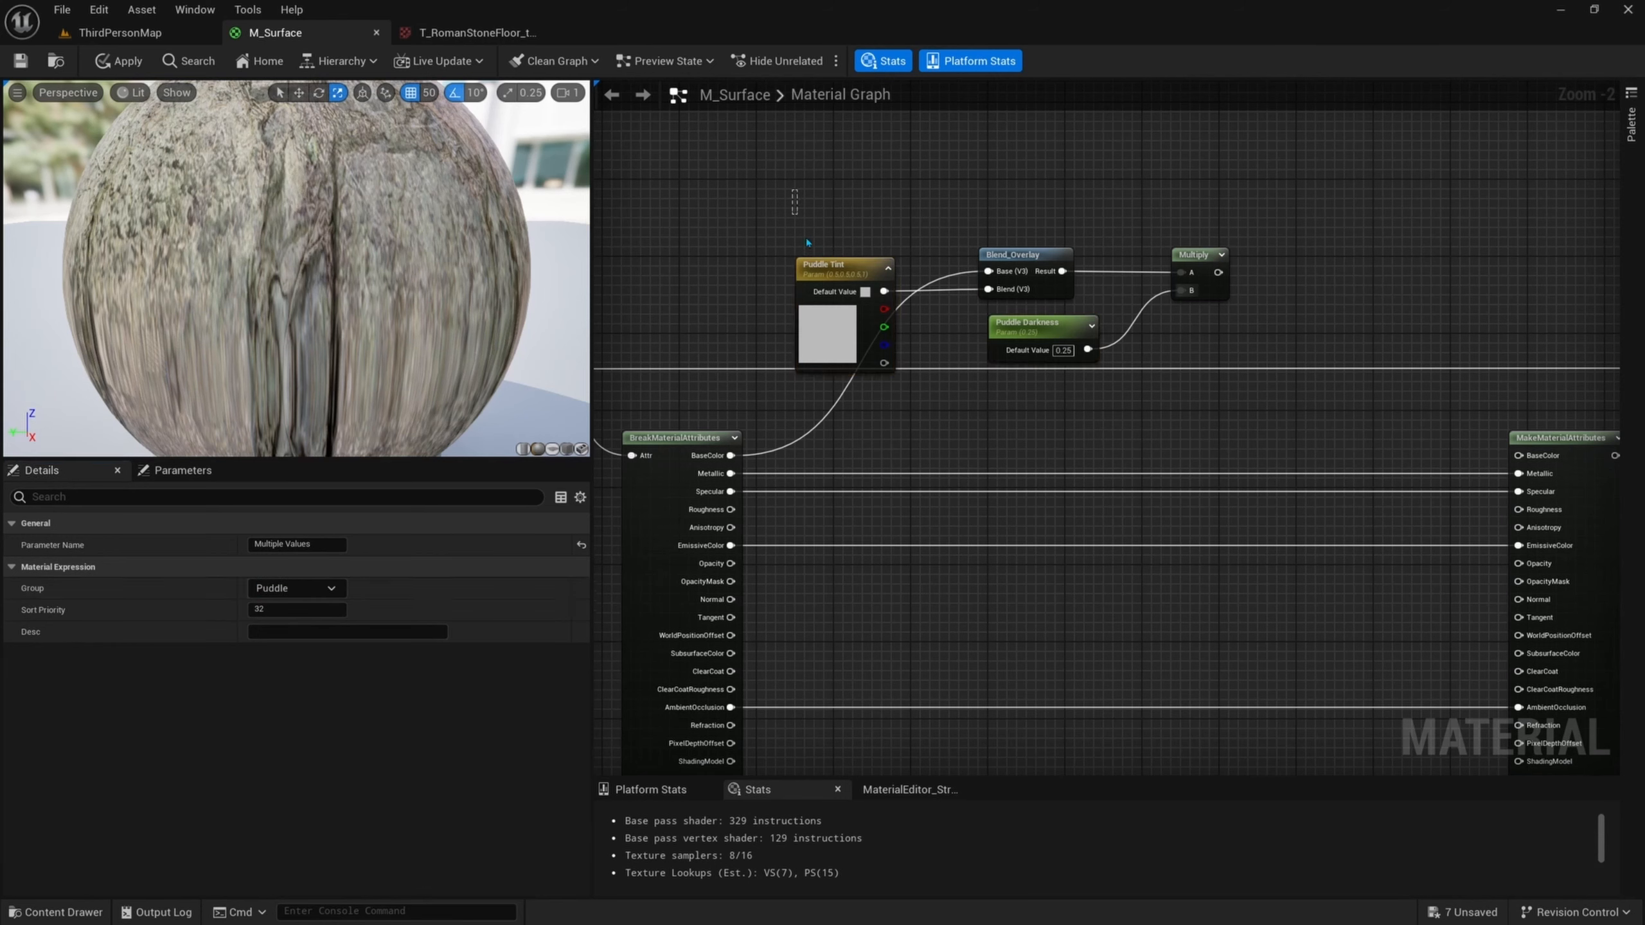
pyautogui.click(1031, 336)
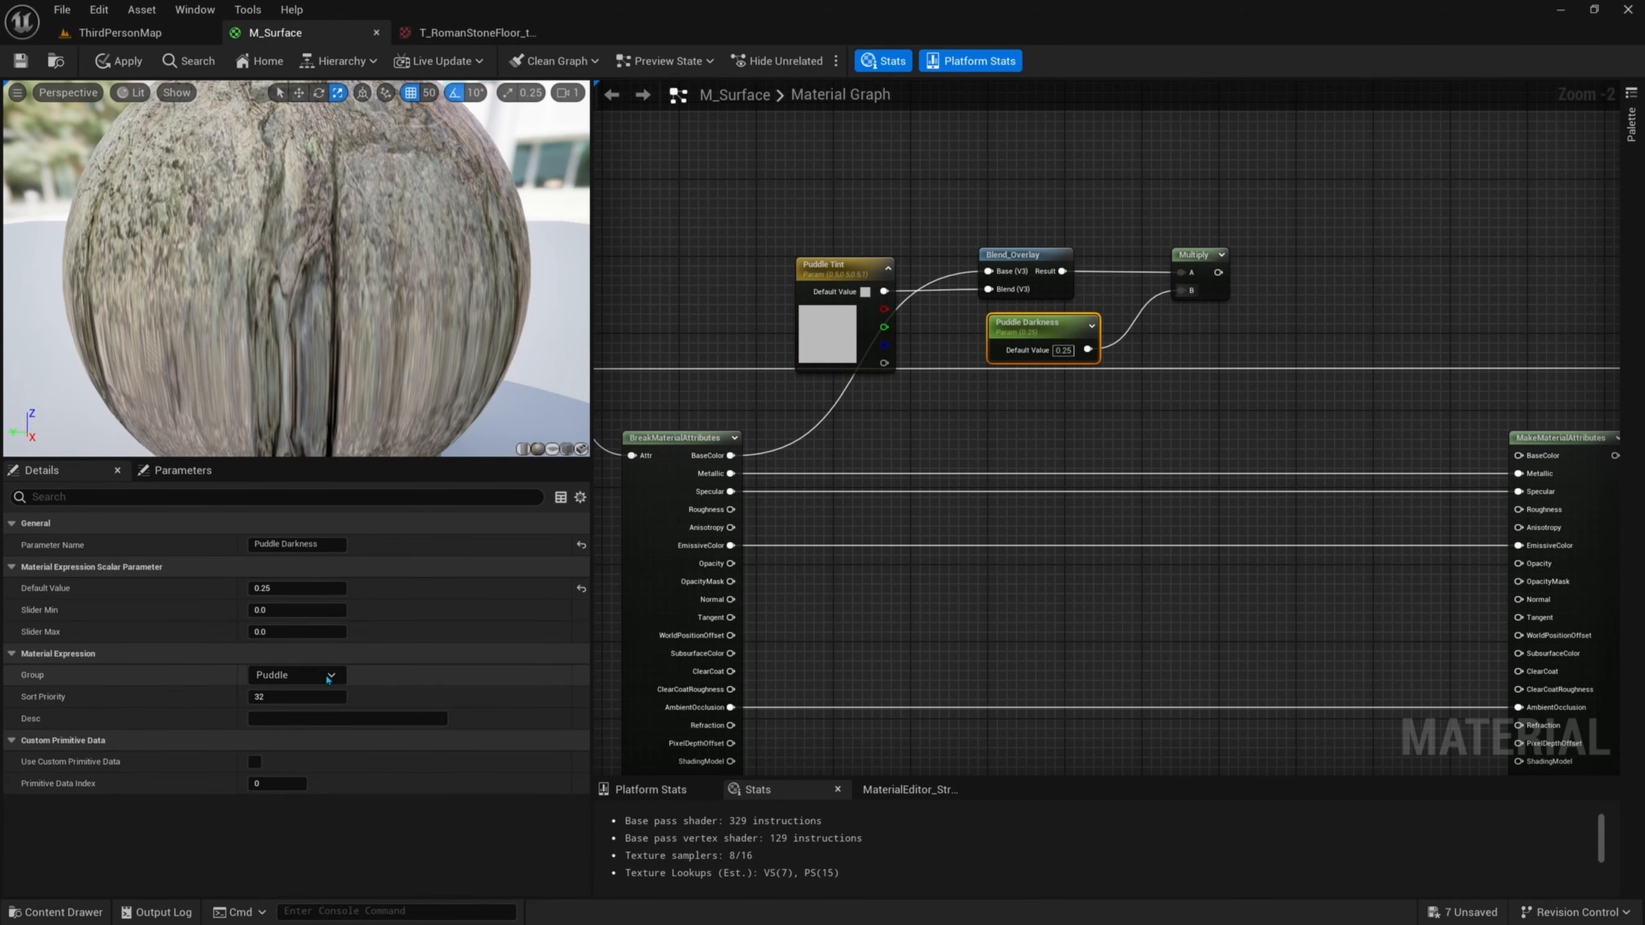
pyautogui.click(341, 680)
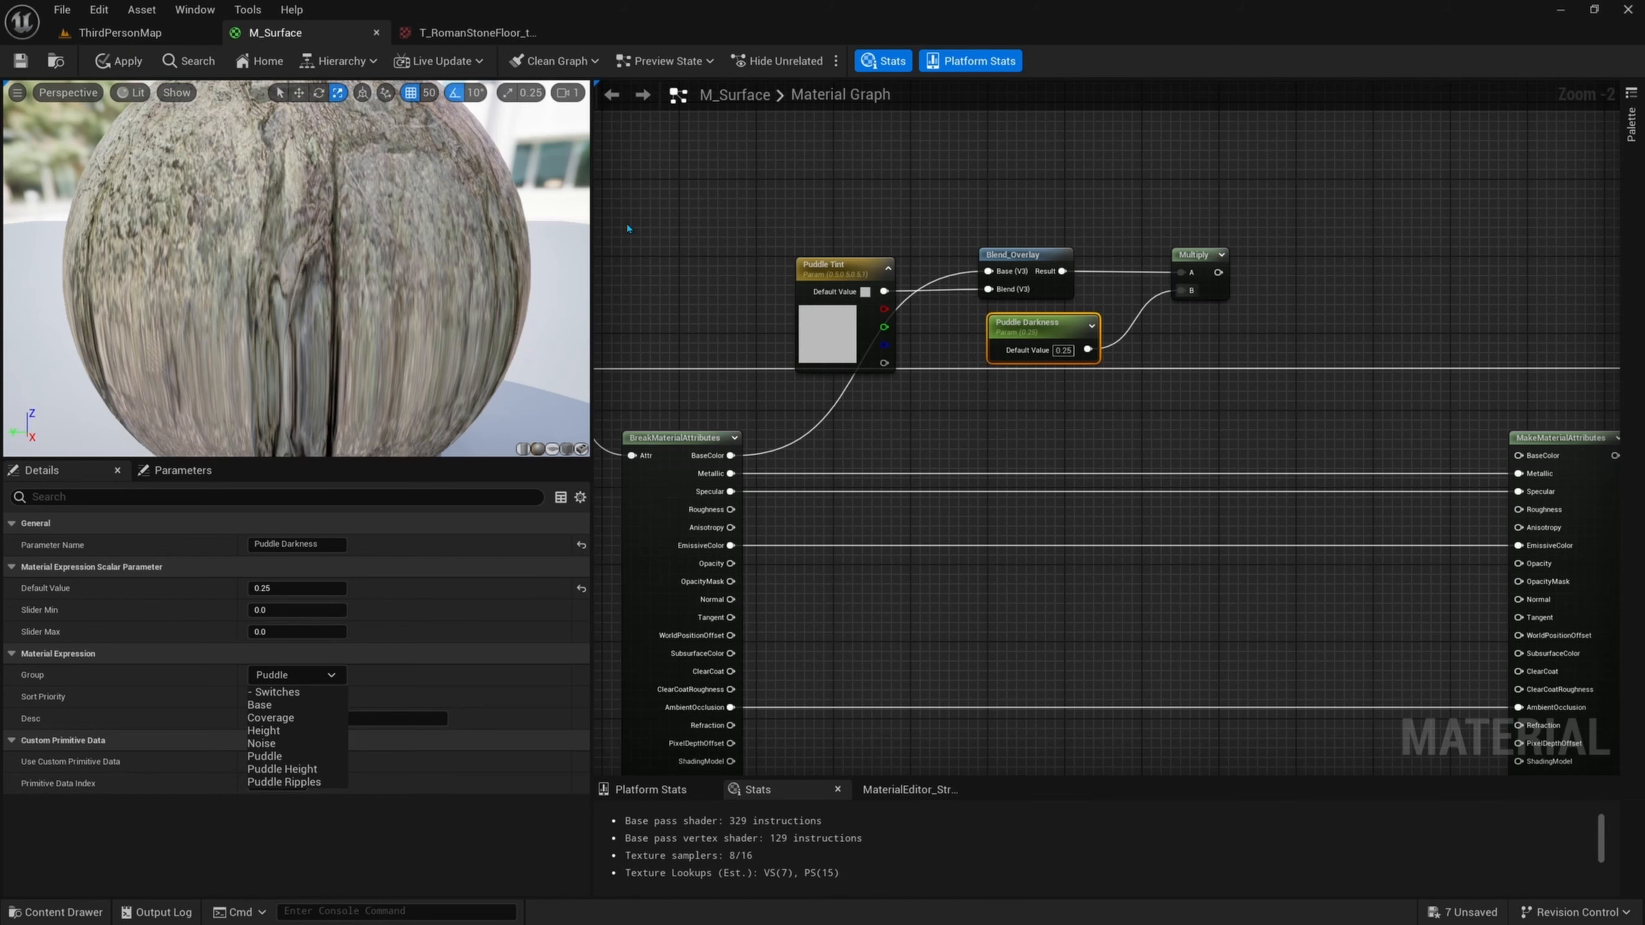
# - Add a Lerp node with the Multiply result in input A and BreakMaterialAttributes' BaseColor in input B
pyautogui.moveTo(1015, 456); pyautogui.dragTo(1024, 501, button='right')
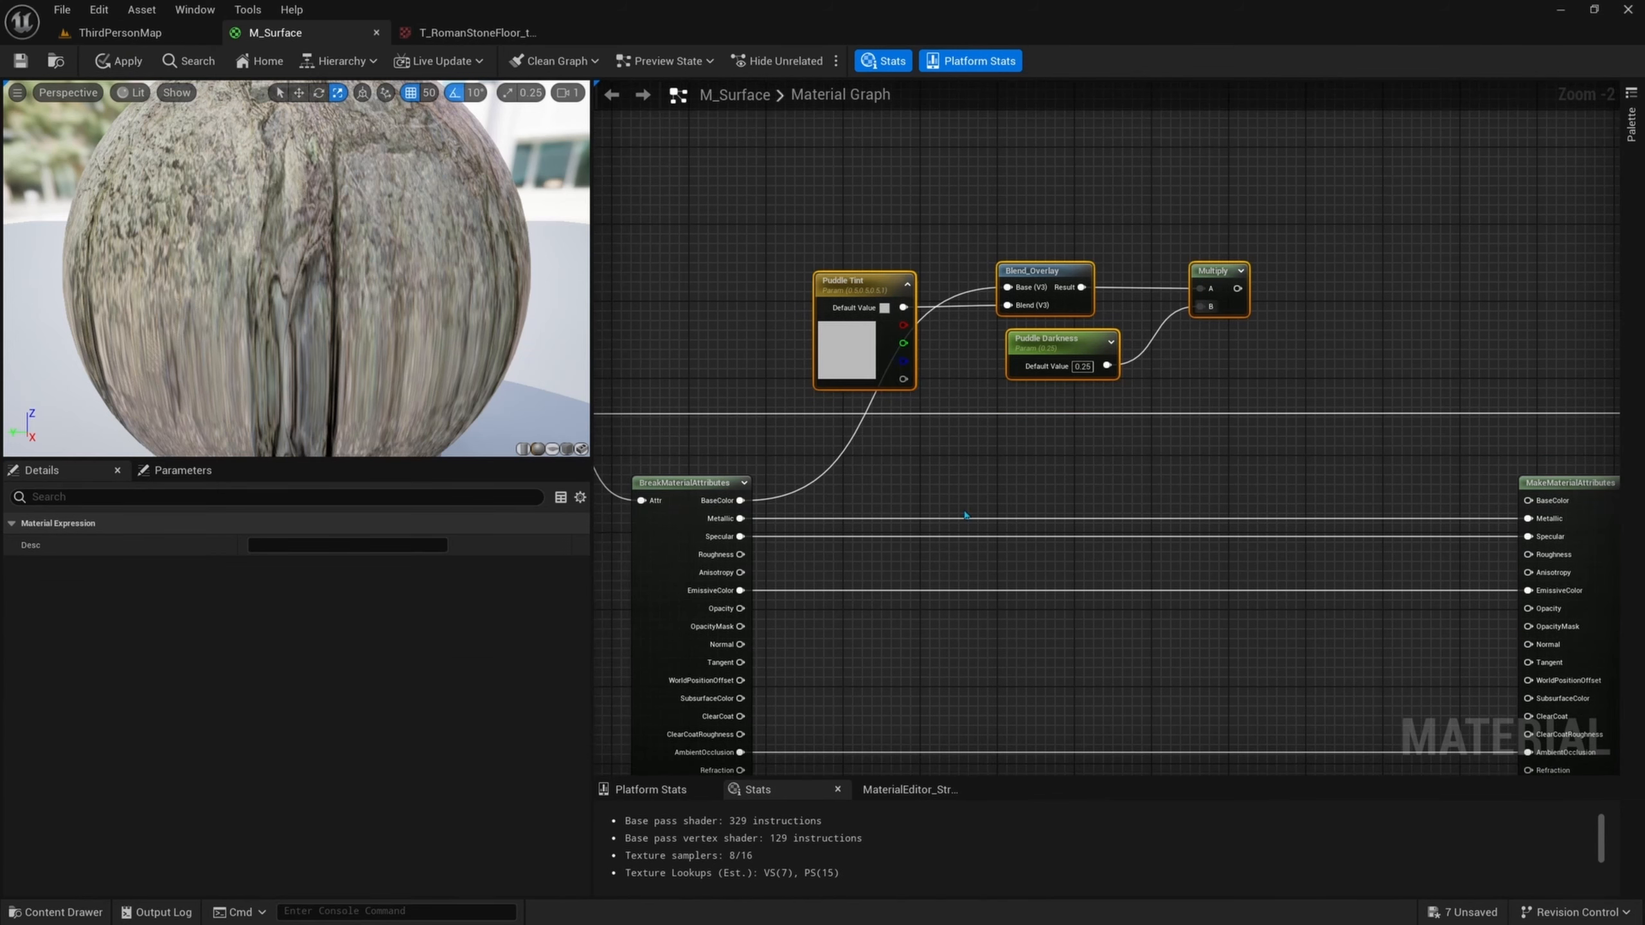
pyautogui.moveTo(1128, 484); pyautogui.dragTo(1093, 489, button='right')
pyautogui.moveTo(940, 512); pyautogui.dragTo(1127, 399, button='right')
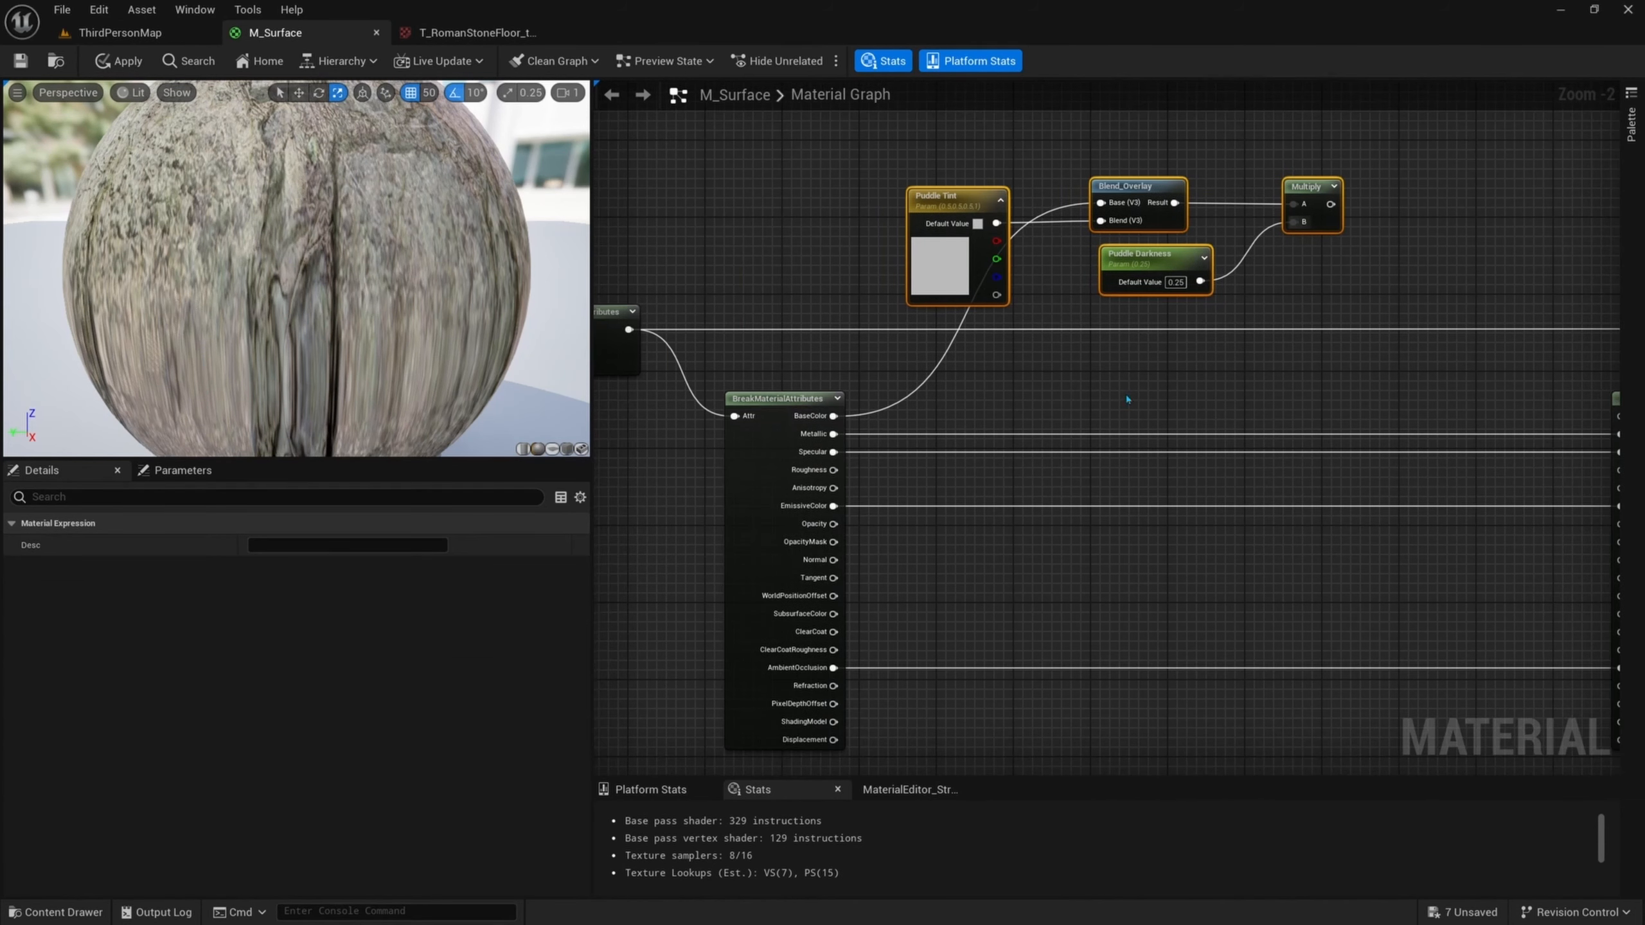
pyautogui.moveTo(1105, 459); pyautogui.dragTo(923, 493, button='right')
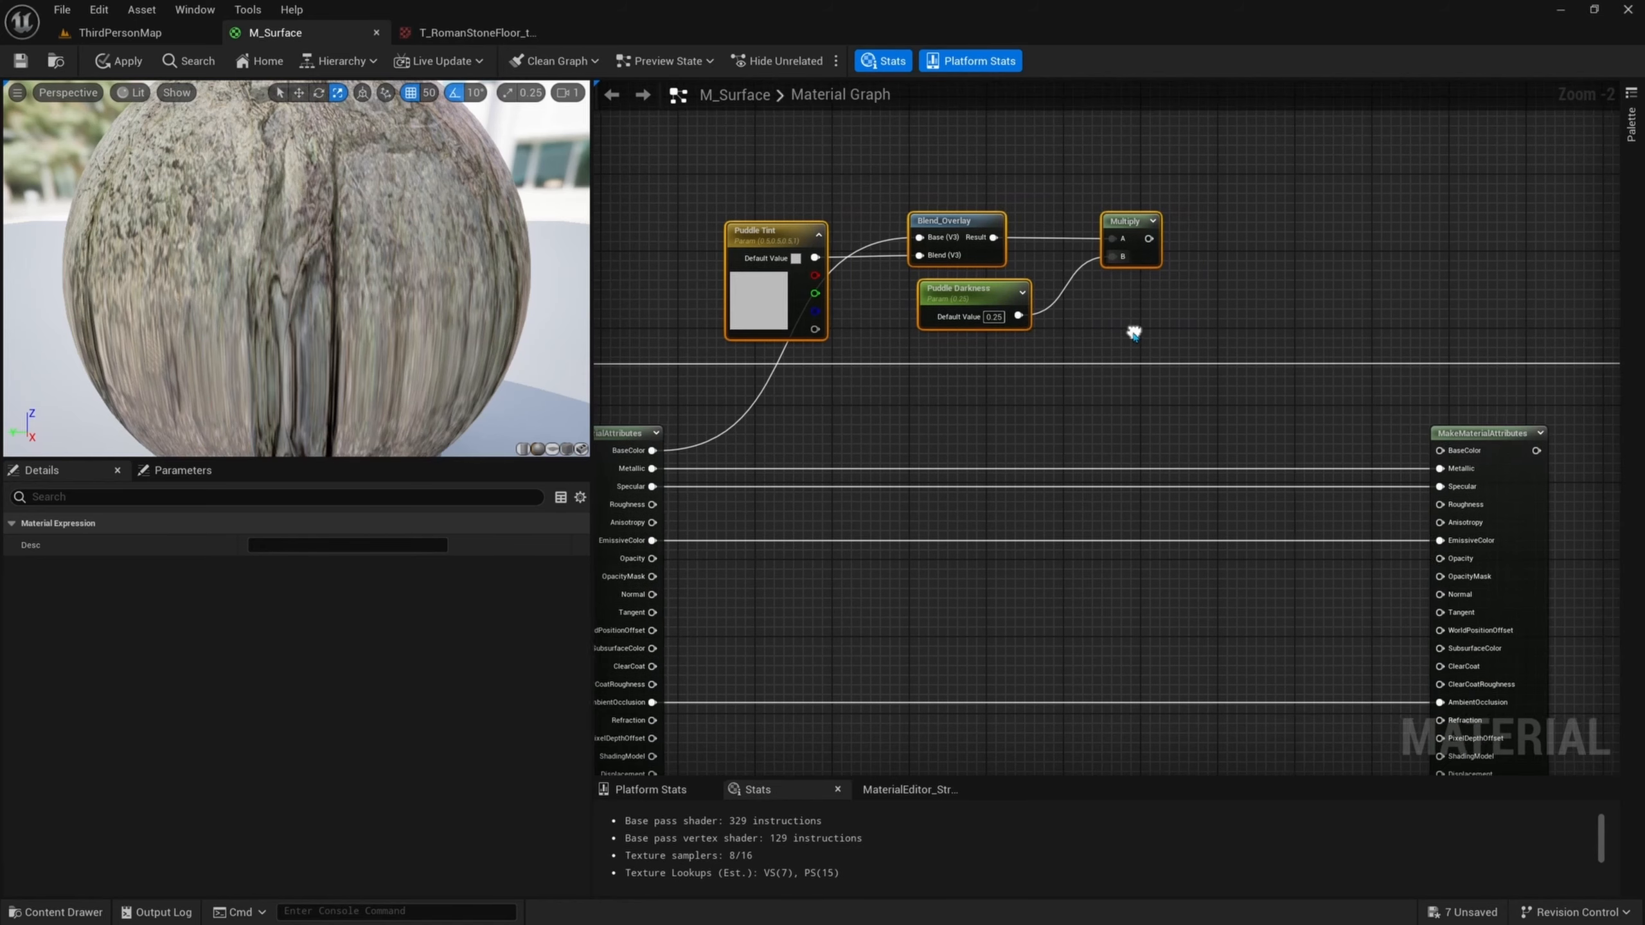
pyautogui.moveTo(1146, 239); pyautogui.dragTo(1141, 393)
pyautogui.write('lerp')
pyautogui.press('Return')
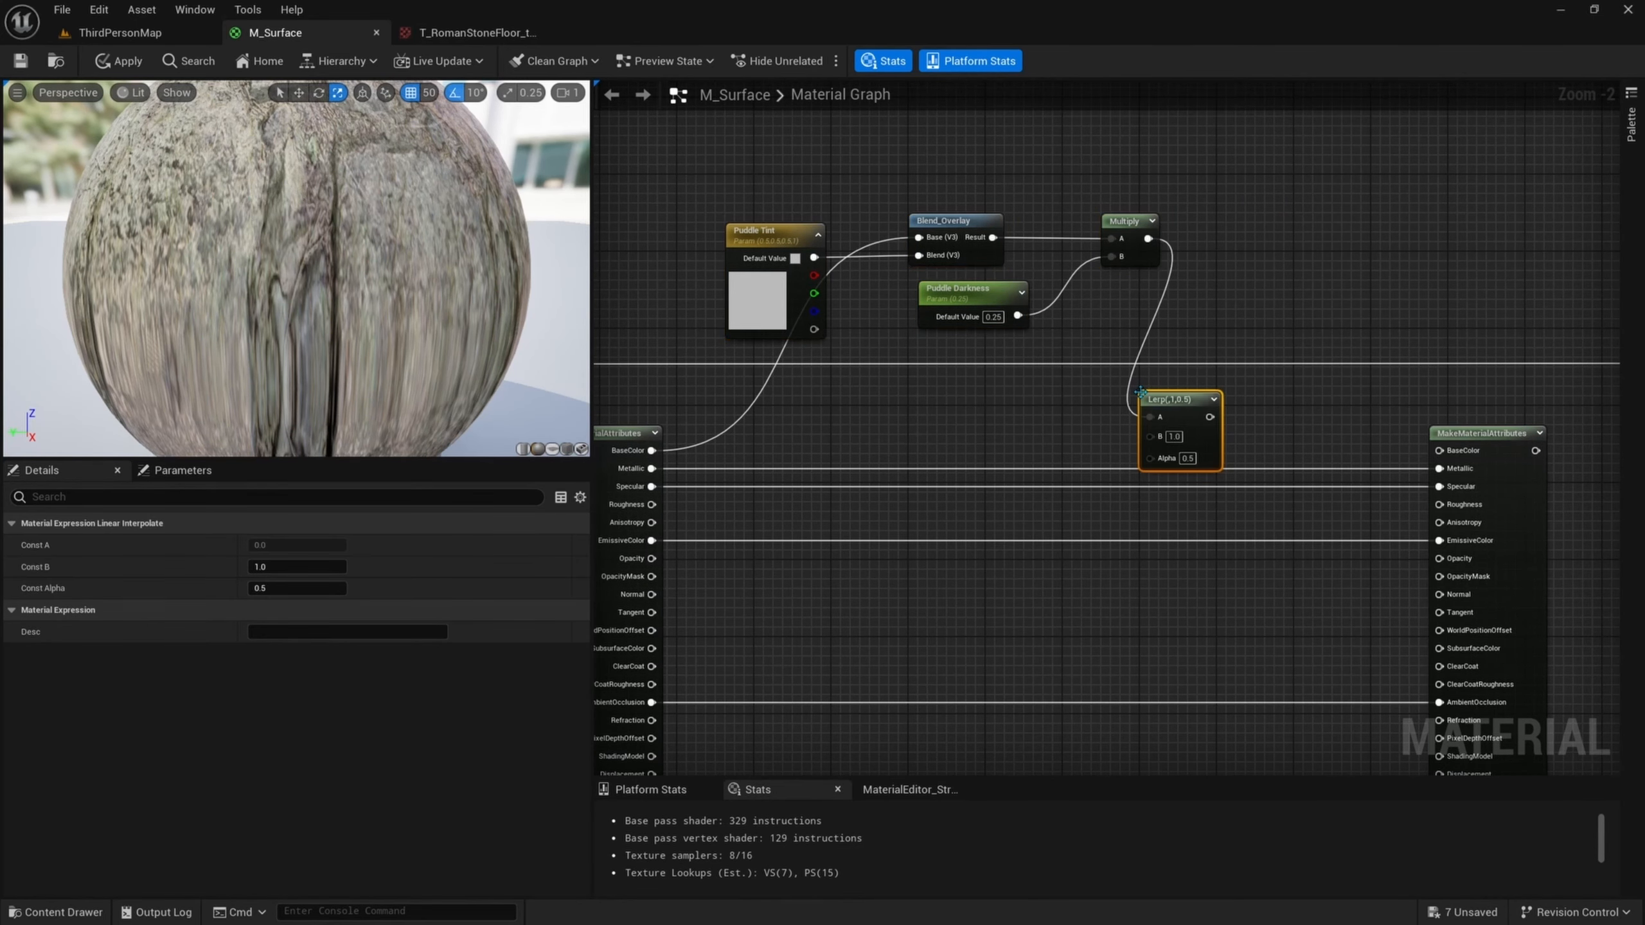
pyautogui.moveTo(1194, 313); pyautogui.dragTo(1220, 303, button='right')
pyautogui.moveTo(1217, 393); pyautogui.dragTo(1242, 371)
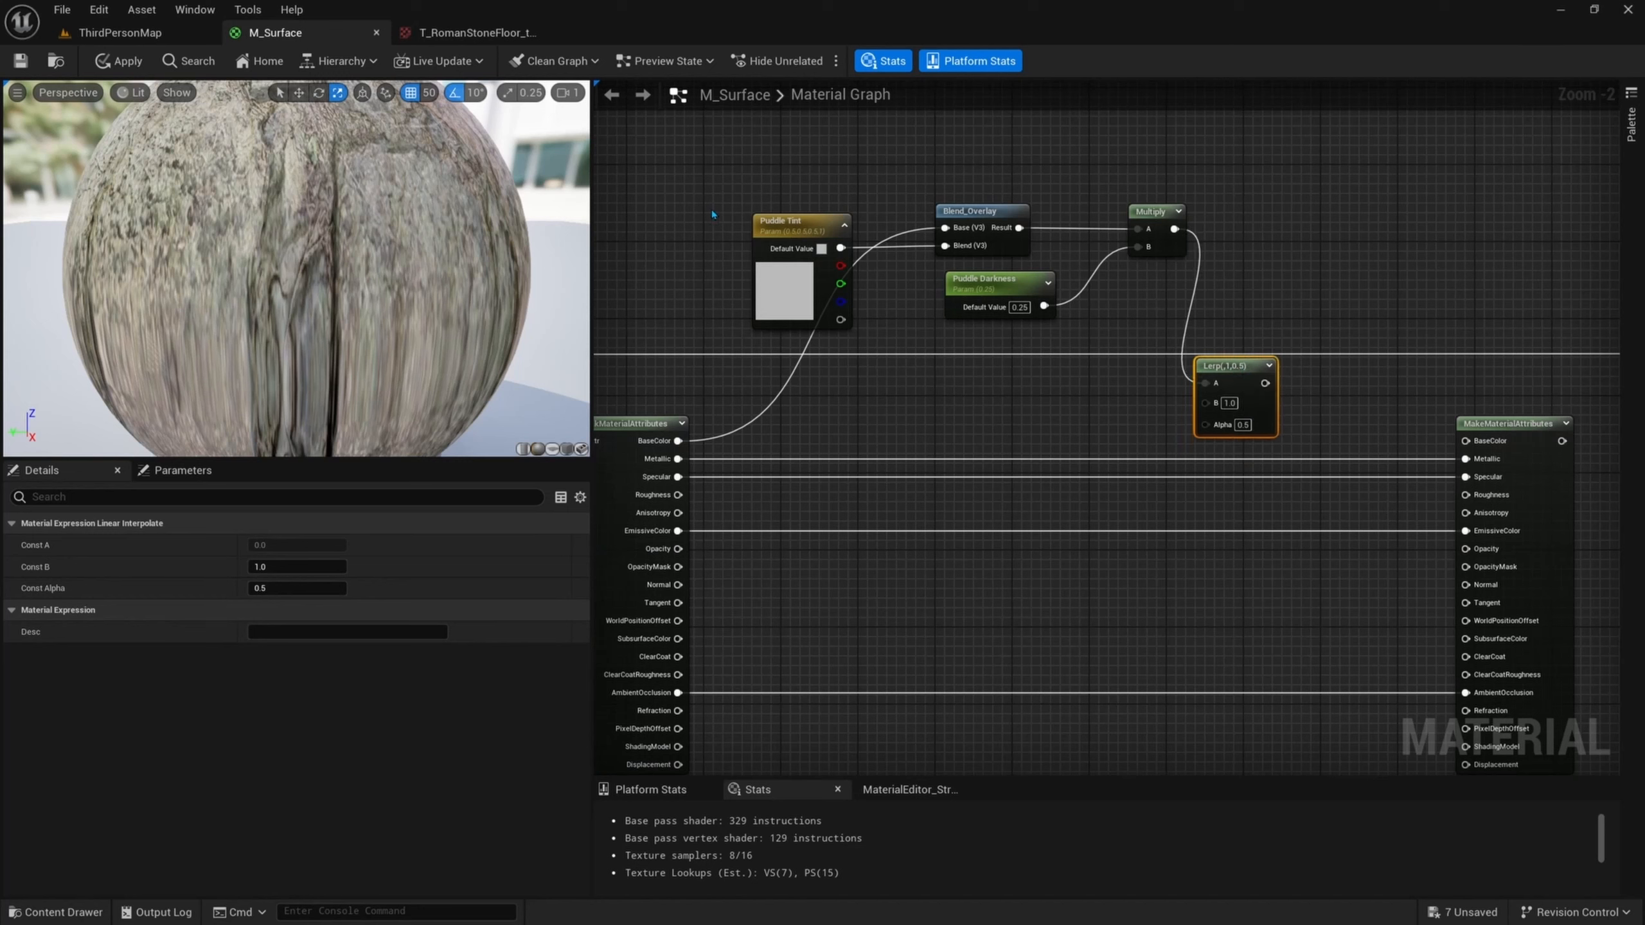
pyautogui.moveTo(711, 181); pyautogui.dragTo(1147, 302)
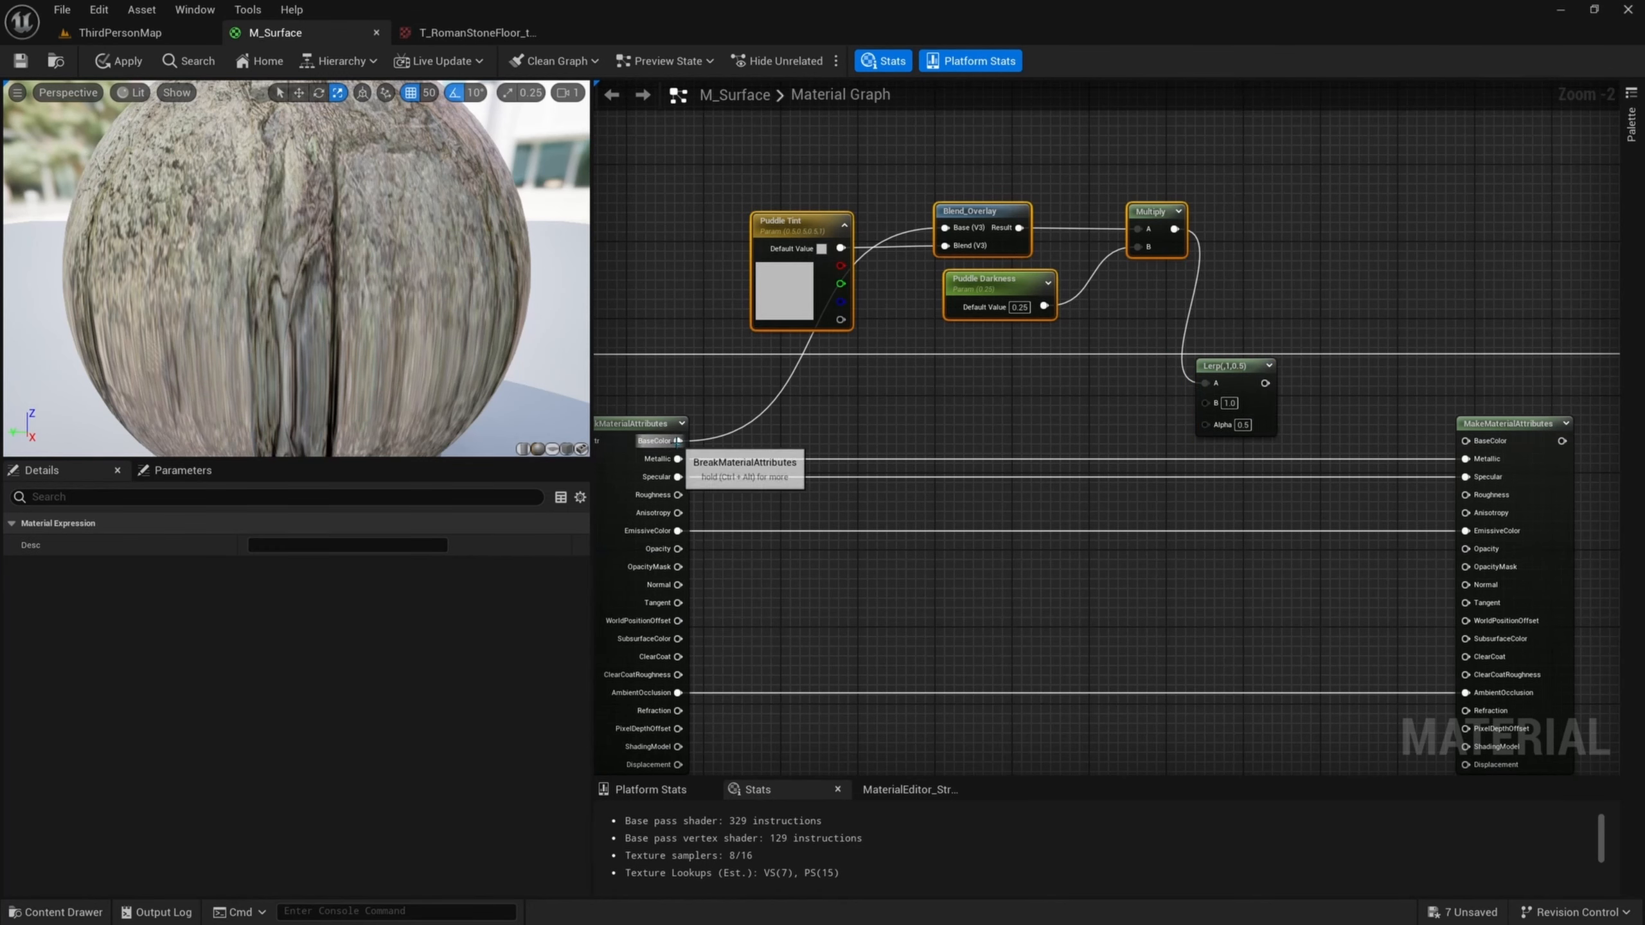
pyautogui.moveTo(678, 441); pyautogui.dragTo(1205, 403)
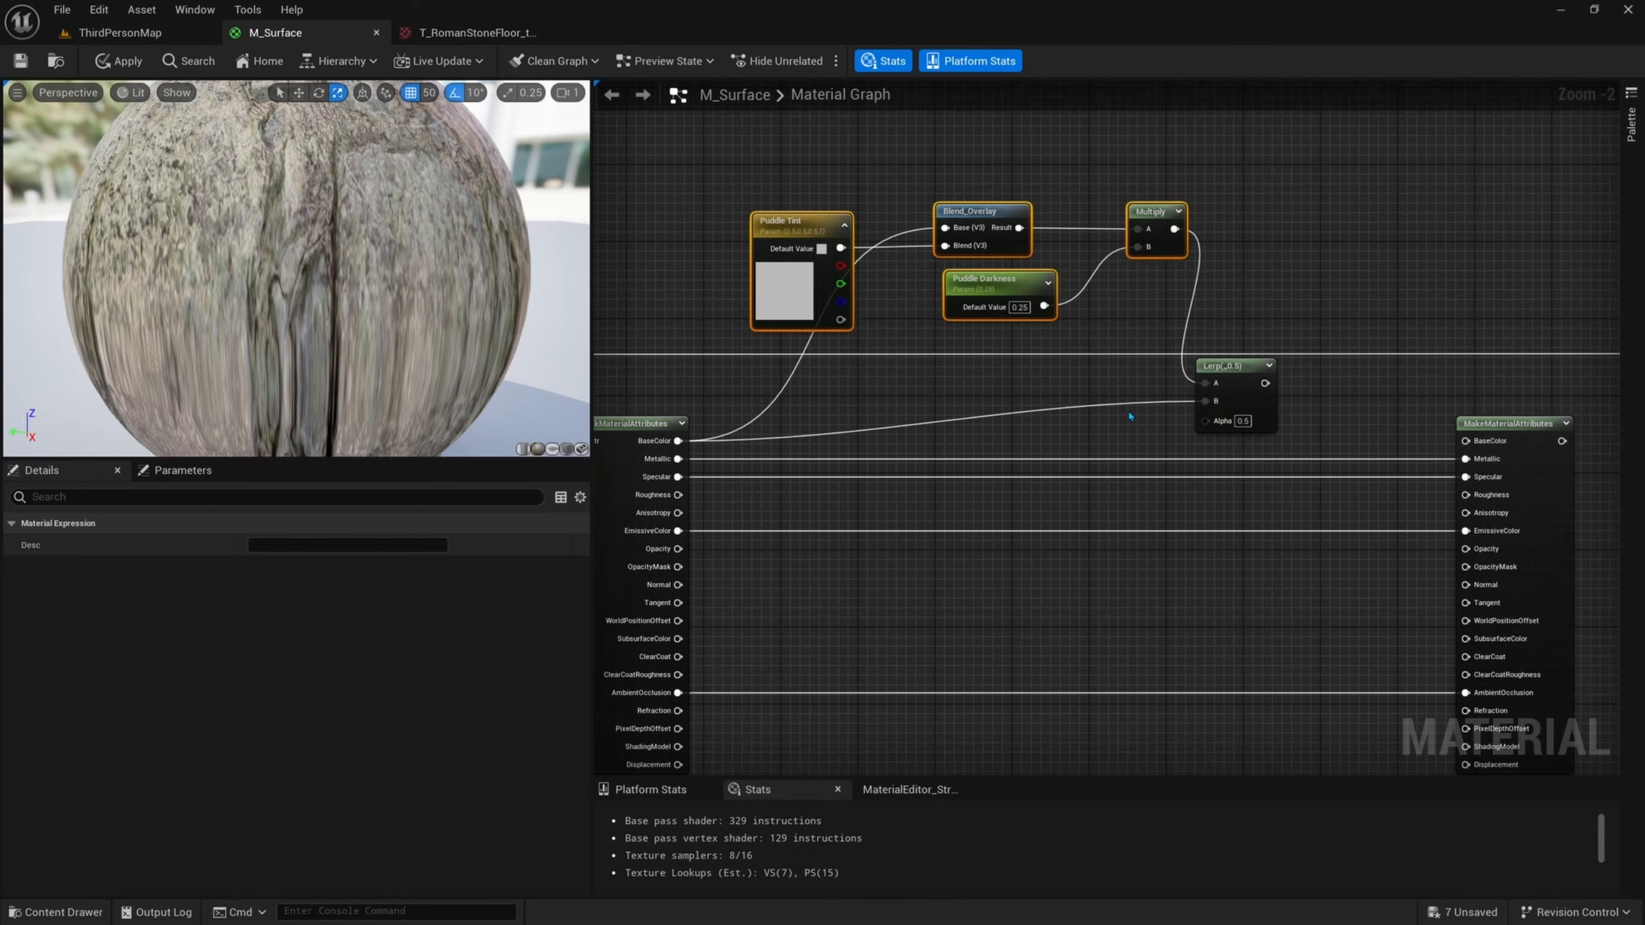
# - Add a Puddle Mask named reroute beside the Lerp node and connect it to the Lerp's Alpha input
pyautogui.scroll(-2, 1198, 412)
pyautogui.moveTo(1199, 413); pyautogui.dragTo(1510, 443, button='right')
pyautogui.scroll(-3, 1448, 453)
pyautogui.moveTo(1287, 523); pyautogui.dragTo(779, 318)
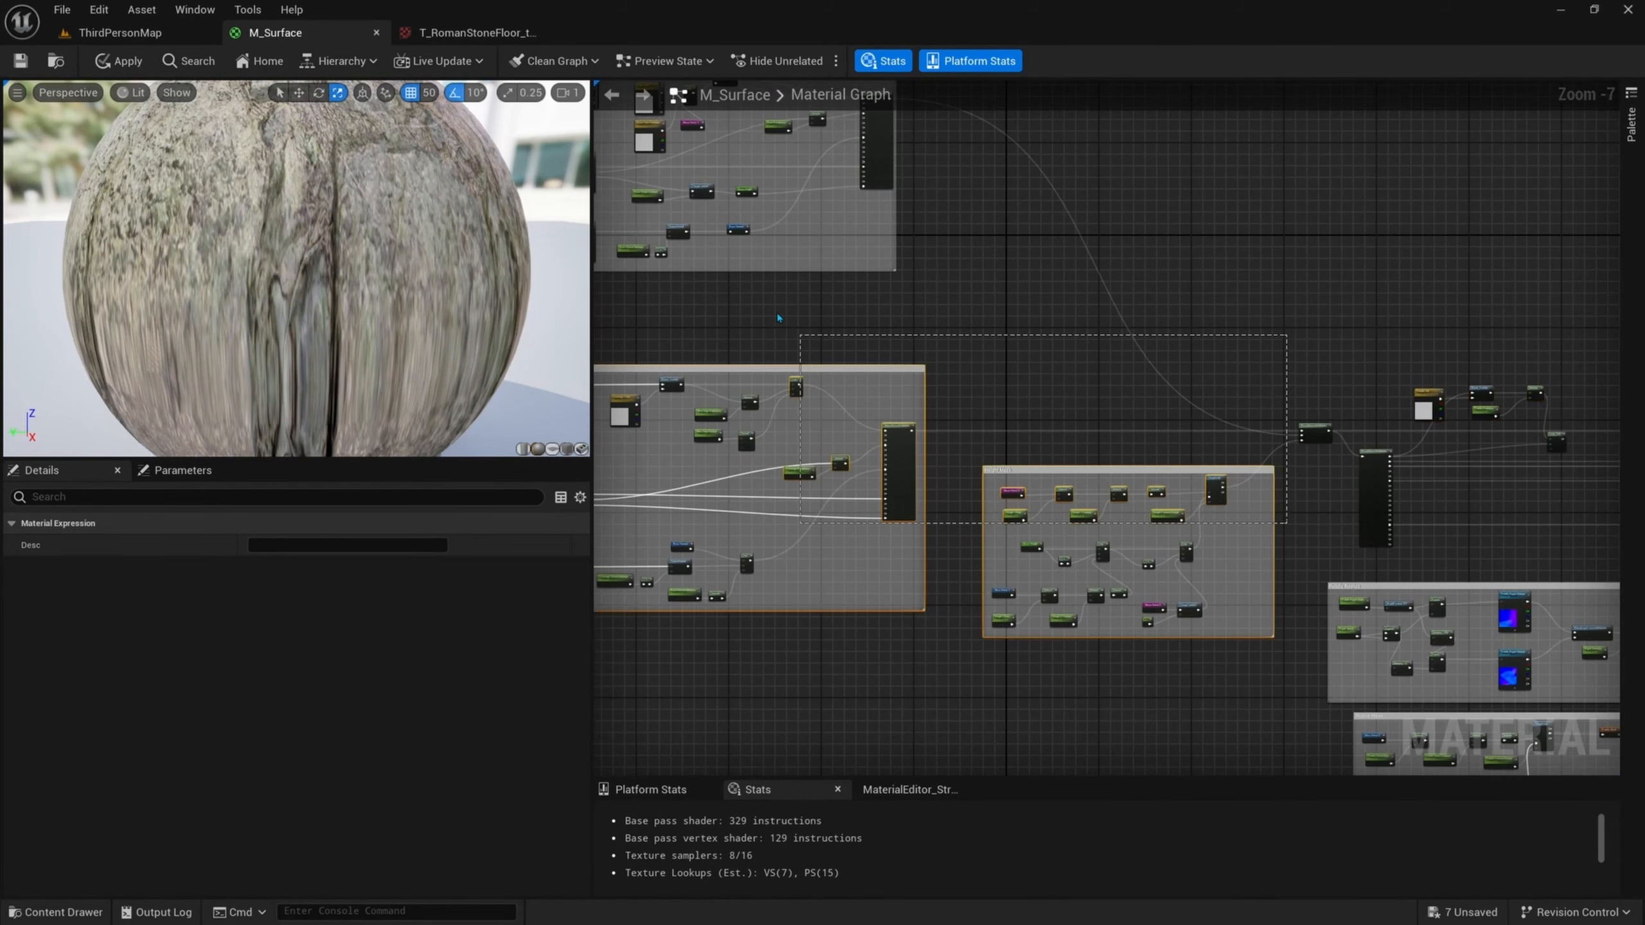
pyautogui.moveTo(1292, 287); pyautogui.dragTo(888, 233, button='right')
pyautogui.scroll(4, 1146, 373)
pyautogui.moveTo(1149, 371); pyautogui.dragTo(992, 318, button='right')
pyautogui.scroll(1, 1097, 372)
pyautogui.rightClick(899, 401)
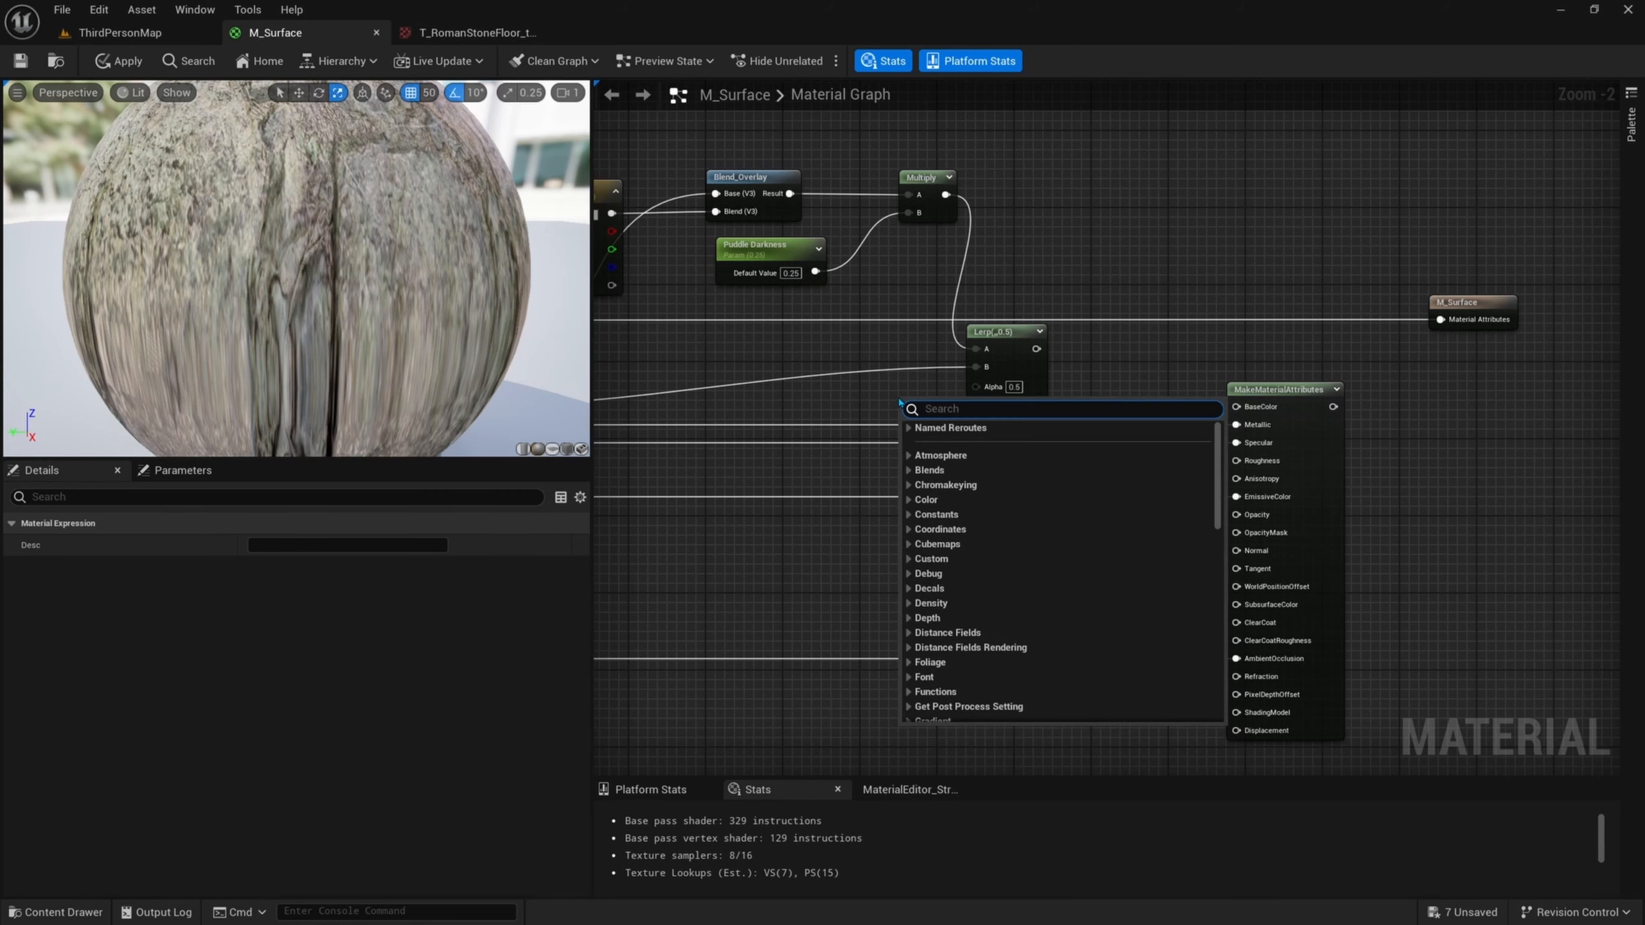
pyautogui.write('puddle m')
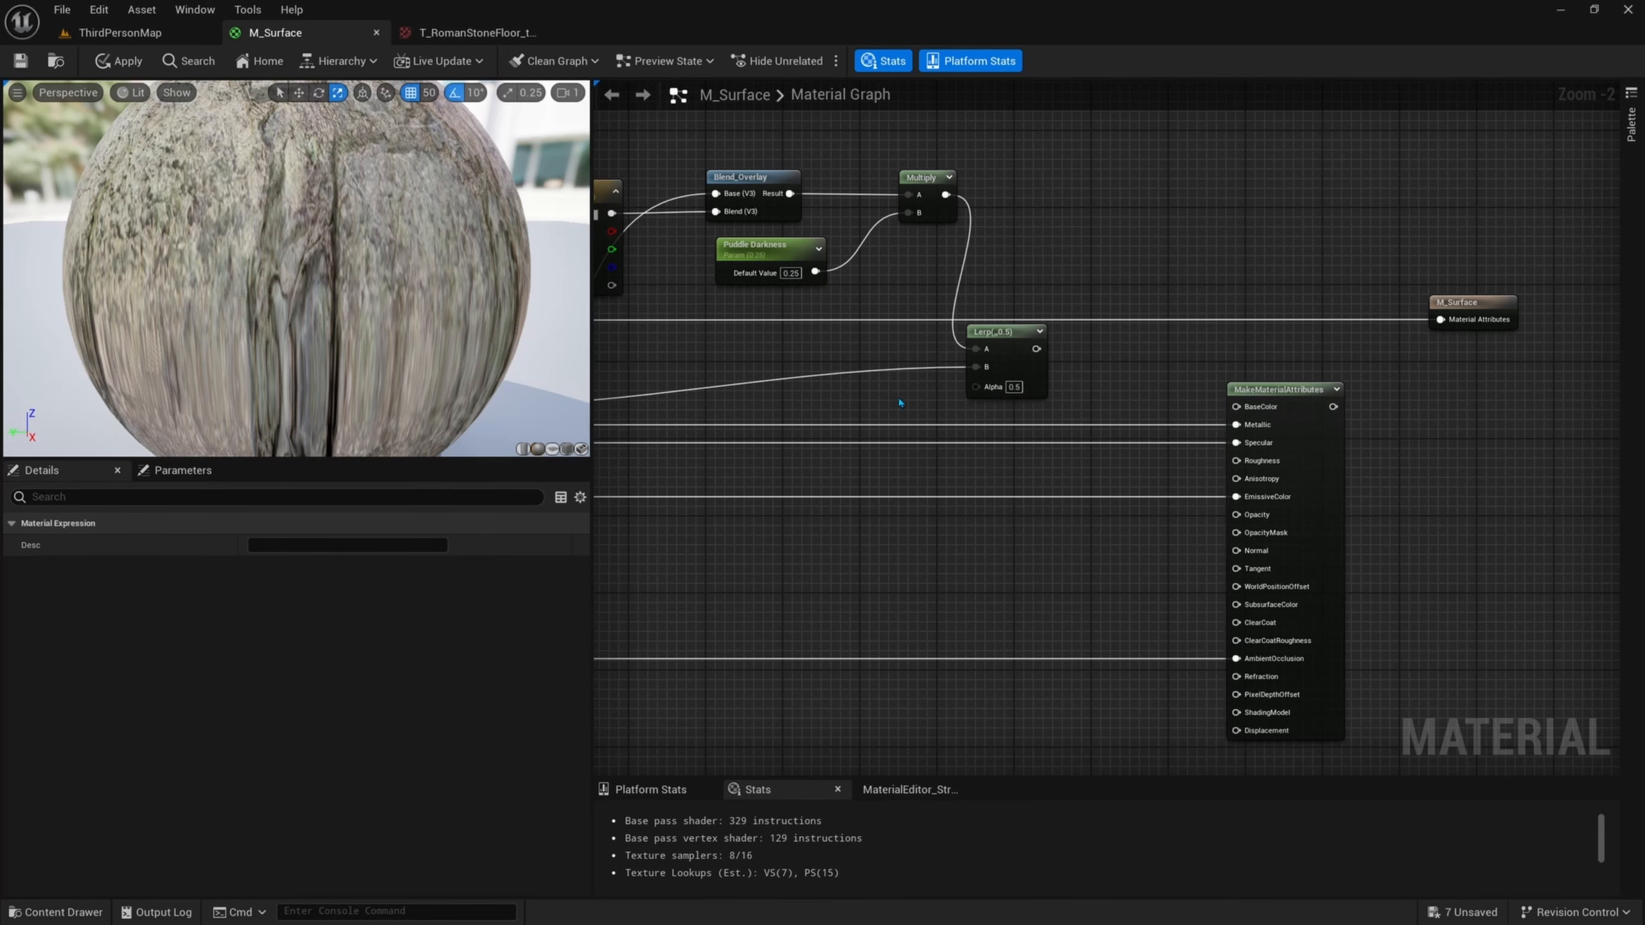
pyautogui.press('Return')
pyautogui.moveTo(900, 397)
pyautogui.mouseDown()
pyautogui.moveTo(844, 381)
pyautogui.moveTo(1000, 393)
pyautogui.moveTo(880, 372)
pyautogui.mouseUp()
# - Connect the Lerp output to the BaseColor input of MakeMaterialAttributes
pyautogui.scroll(2, 922, 407)
pyautogui.moveTo(1052, 328); pyautogui.dragTo(1341, 404)
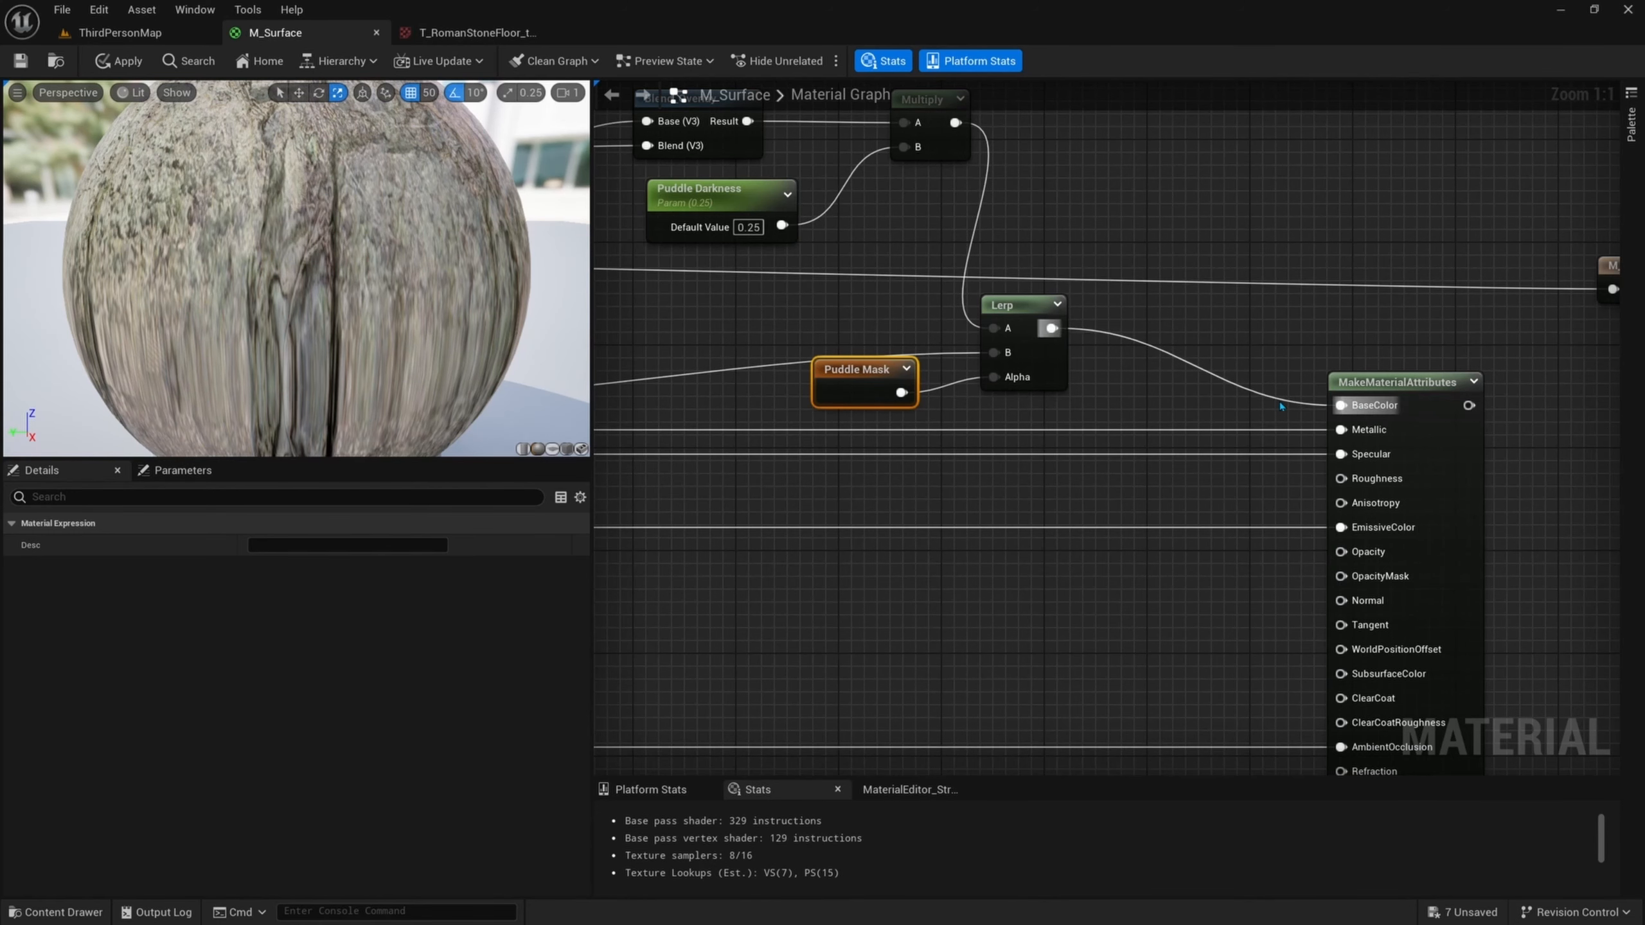
pyautogui.scroll(-3, 1100, 388)
pyautogui.scroll(2, 1199, 353)
pyautogui.scroll(-1, 1179, 368)
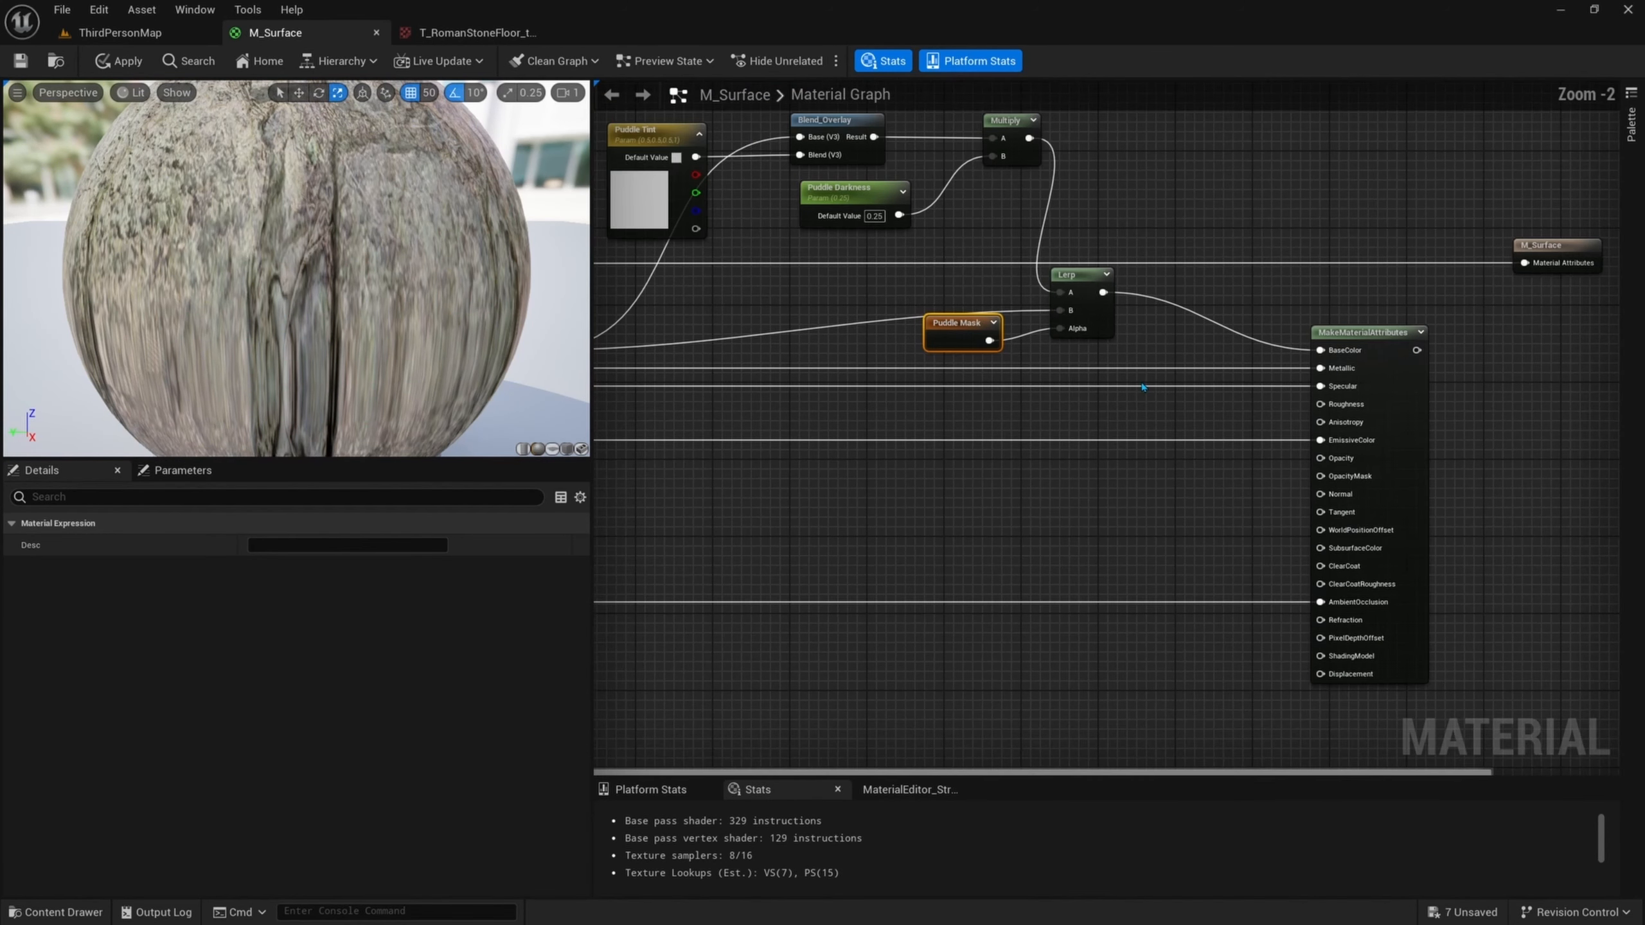
# - Duplicate the Lerp and Puddle Mask nodes and place the copies below the base color Lerp
pyautogui.moveTo(1143, 386); pyautogui.dragTo(1216, 331, button='right')
pyautogui.moveTo(1271, 296); pyautogui.dragTo(1156, 251)
pyautogui.keyDown('shift'); pyautogui.click(1040, 285); pyautogui.keyUp('shift')
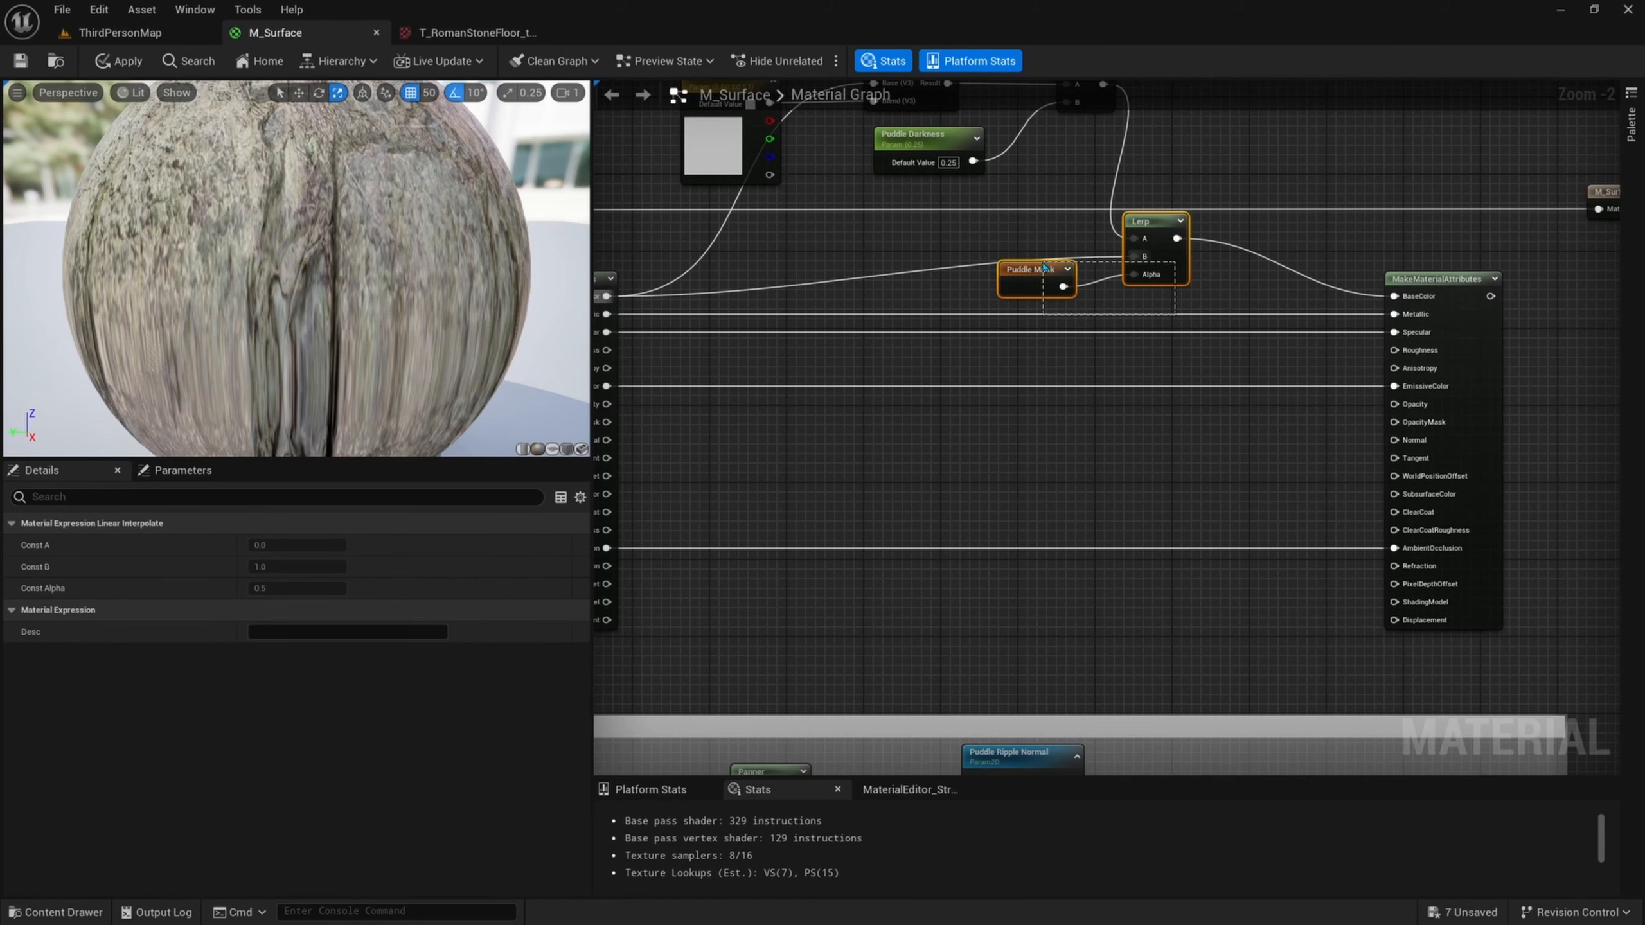
pyautogui.click(1098, 377)
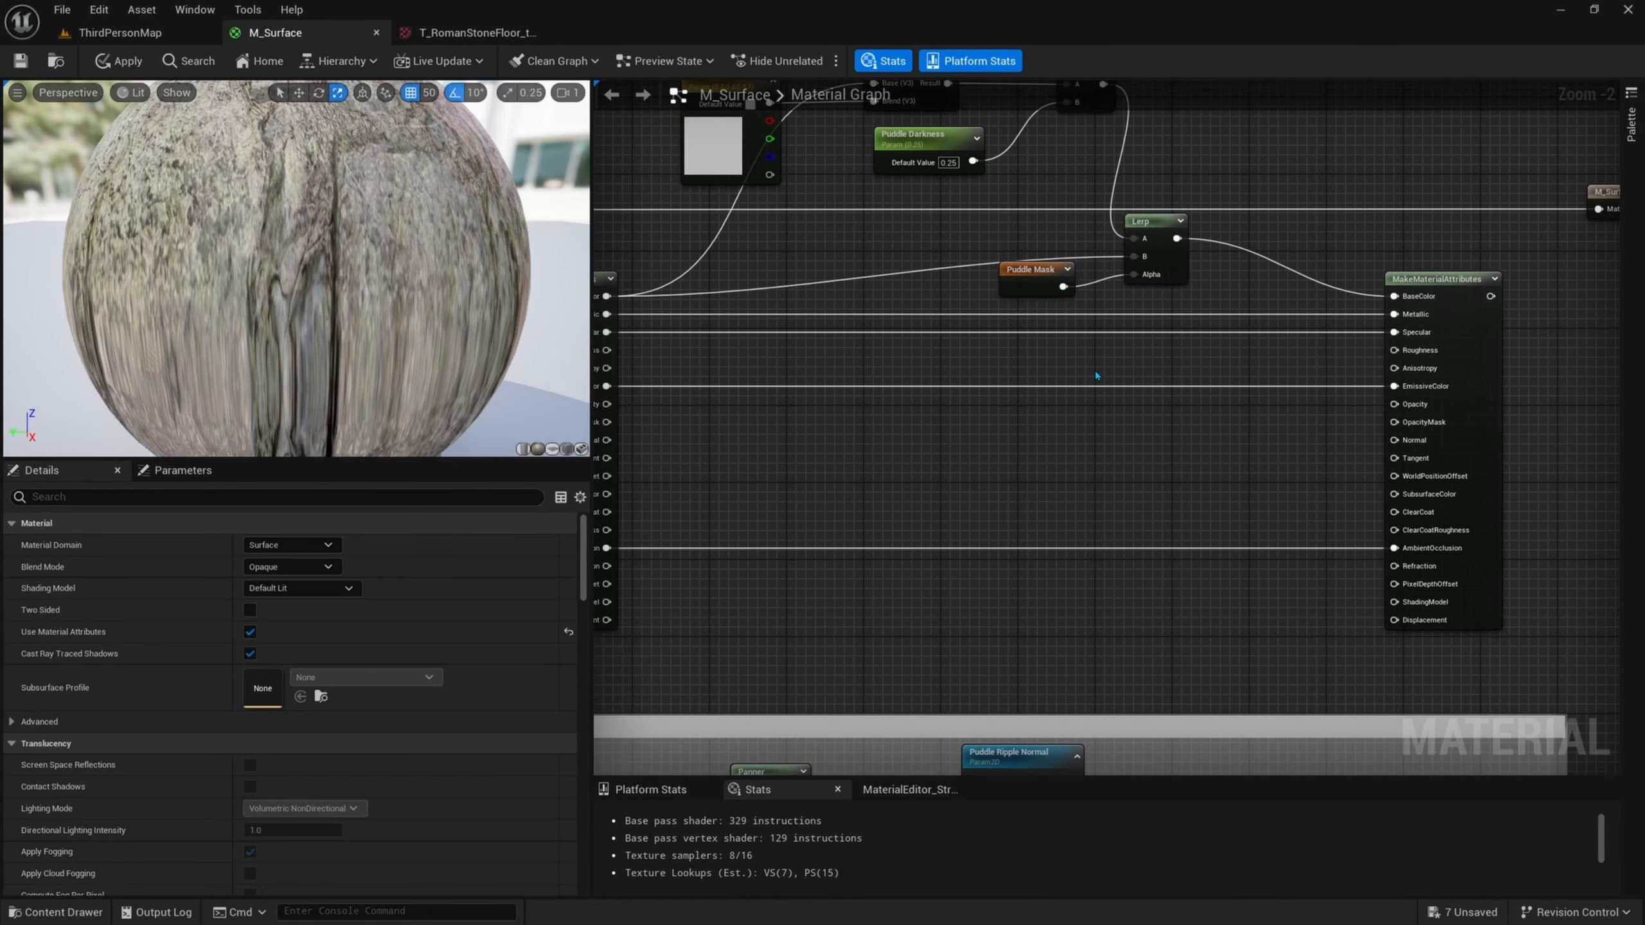
pyautogui.hotkey('ctrl', 'v')
pyautogui.moveTo(1164, 354); pyautogui.dragTo(1147, 372)
pyautogui.moveTo(1205, 383); pyautogui.dragTo(1282, 362, button='right')
pyautogui.moveTo(1202, 354); pyautogui.dragTo(1191, 343)
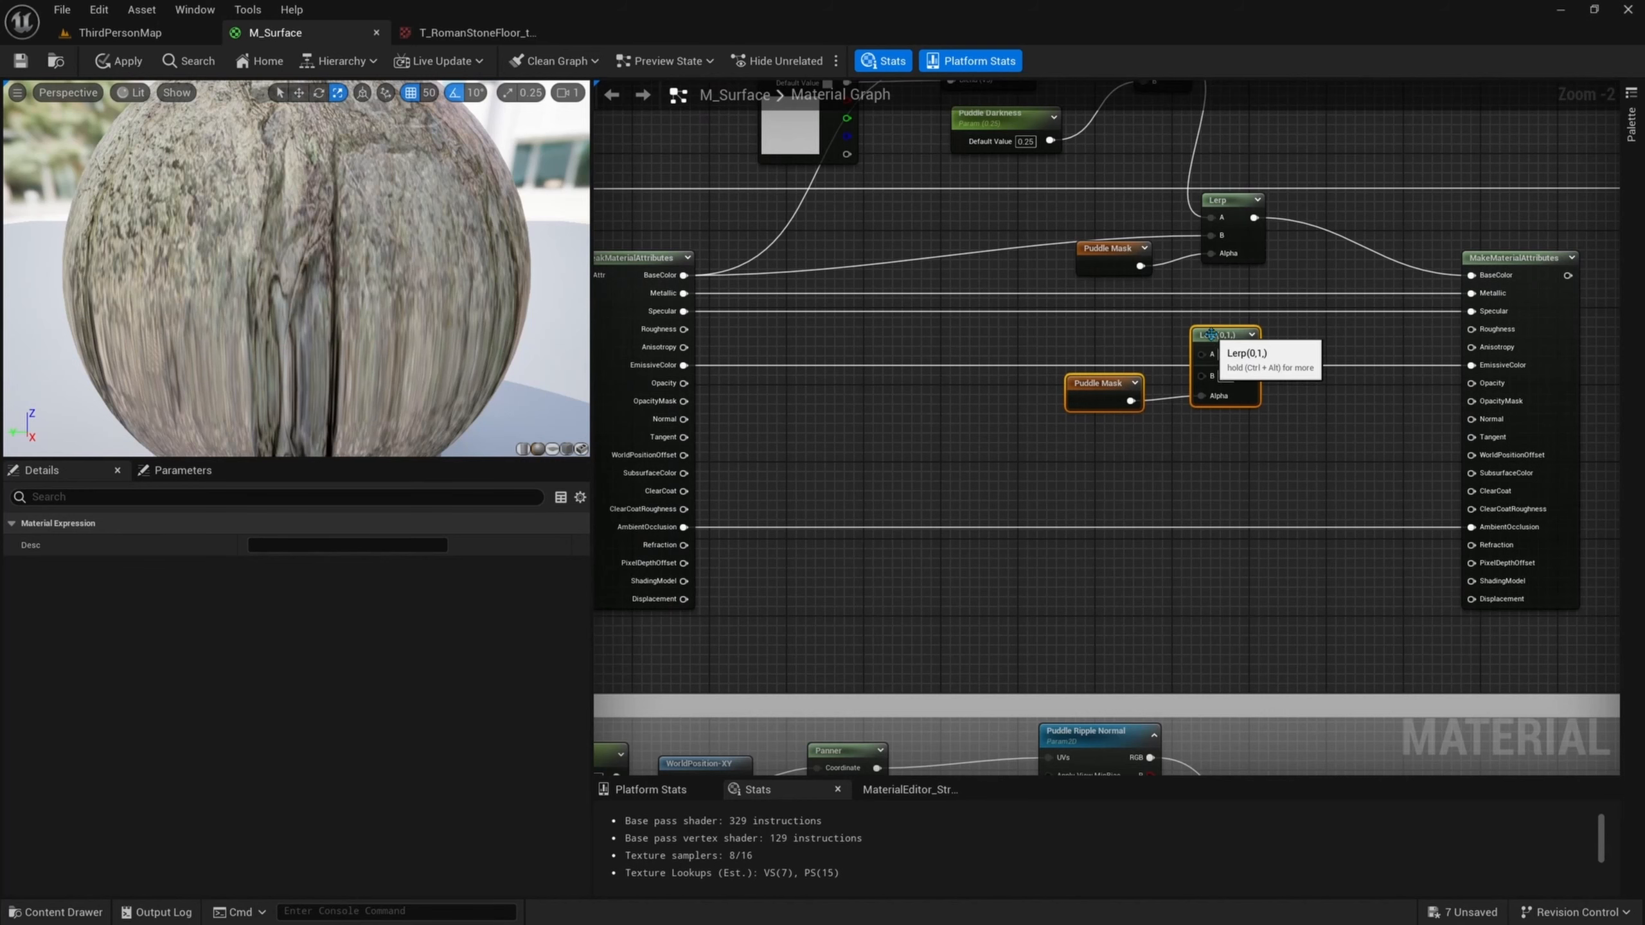
# - Wire the copied Lerp between the two Roughness pins, with BreakMaterialAttributes' Roughness feeding input B
pyautogui.moveTo(1471, 329); pyautogui.dragTo(1247, 354)
pyautogui.moveTo(683, 329); pyautogui.dragTo(1205, 375)
pyautogui.scroll(2, 1159, 375)
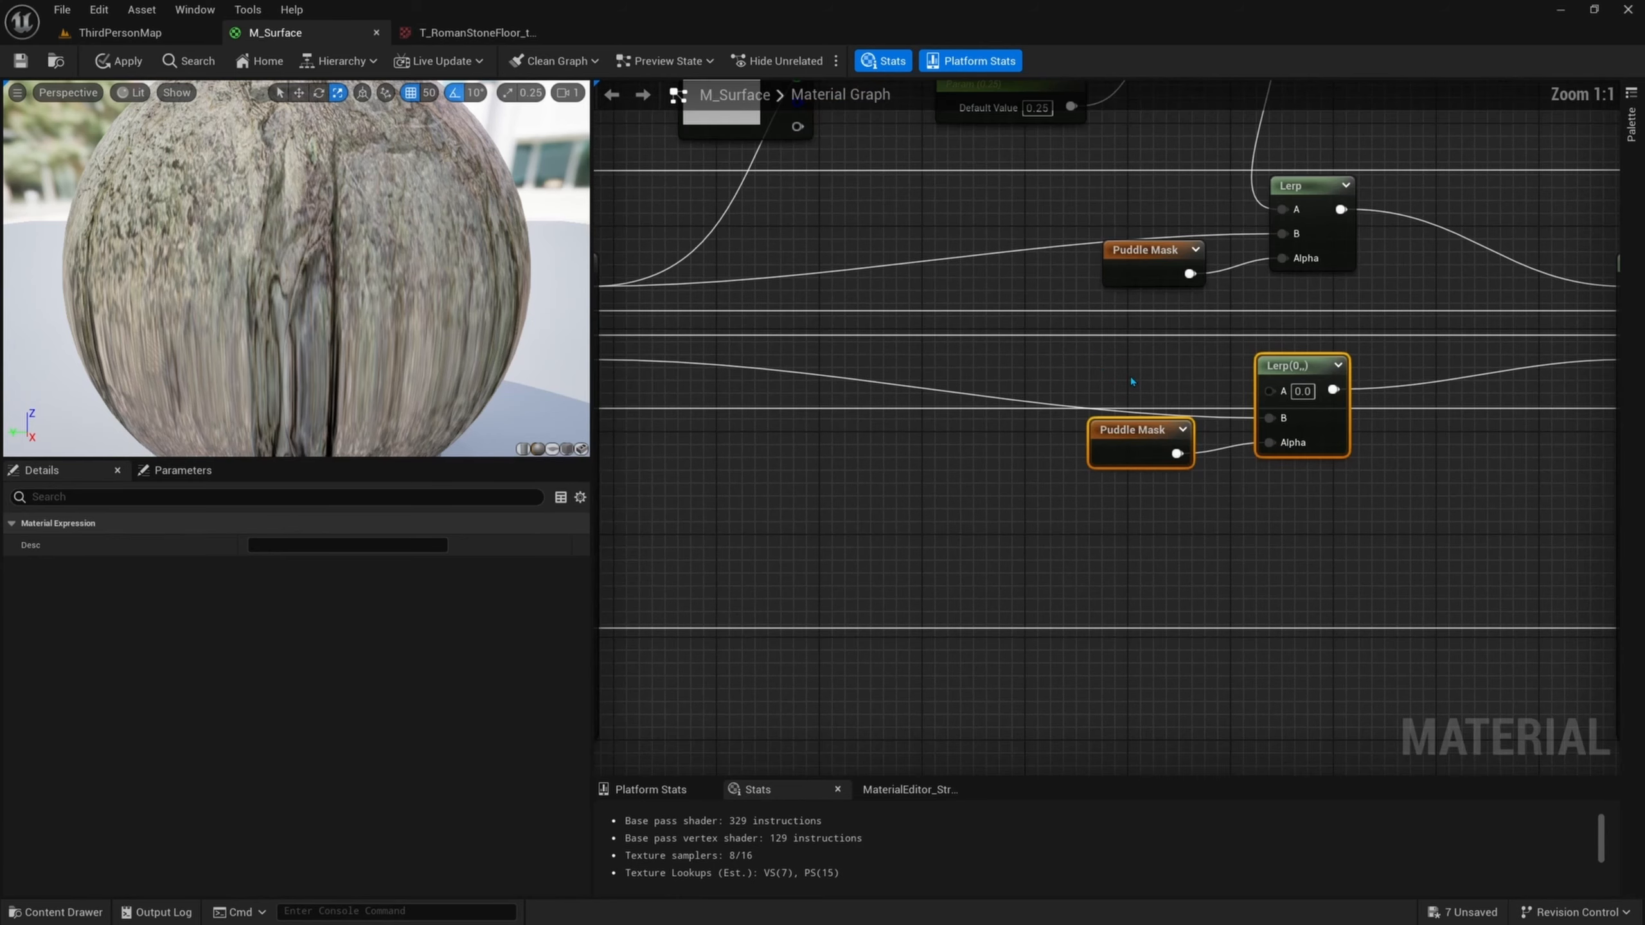
# - Add a scalar parameter named Puddle Roughness beside the roughness Lerp
pyautogui.click(1132, 382)
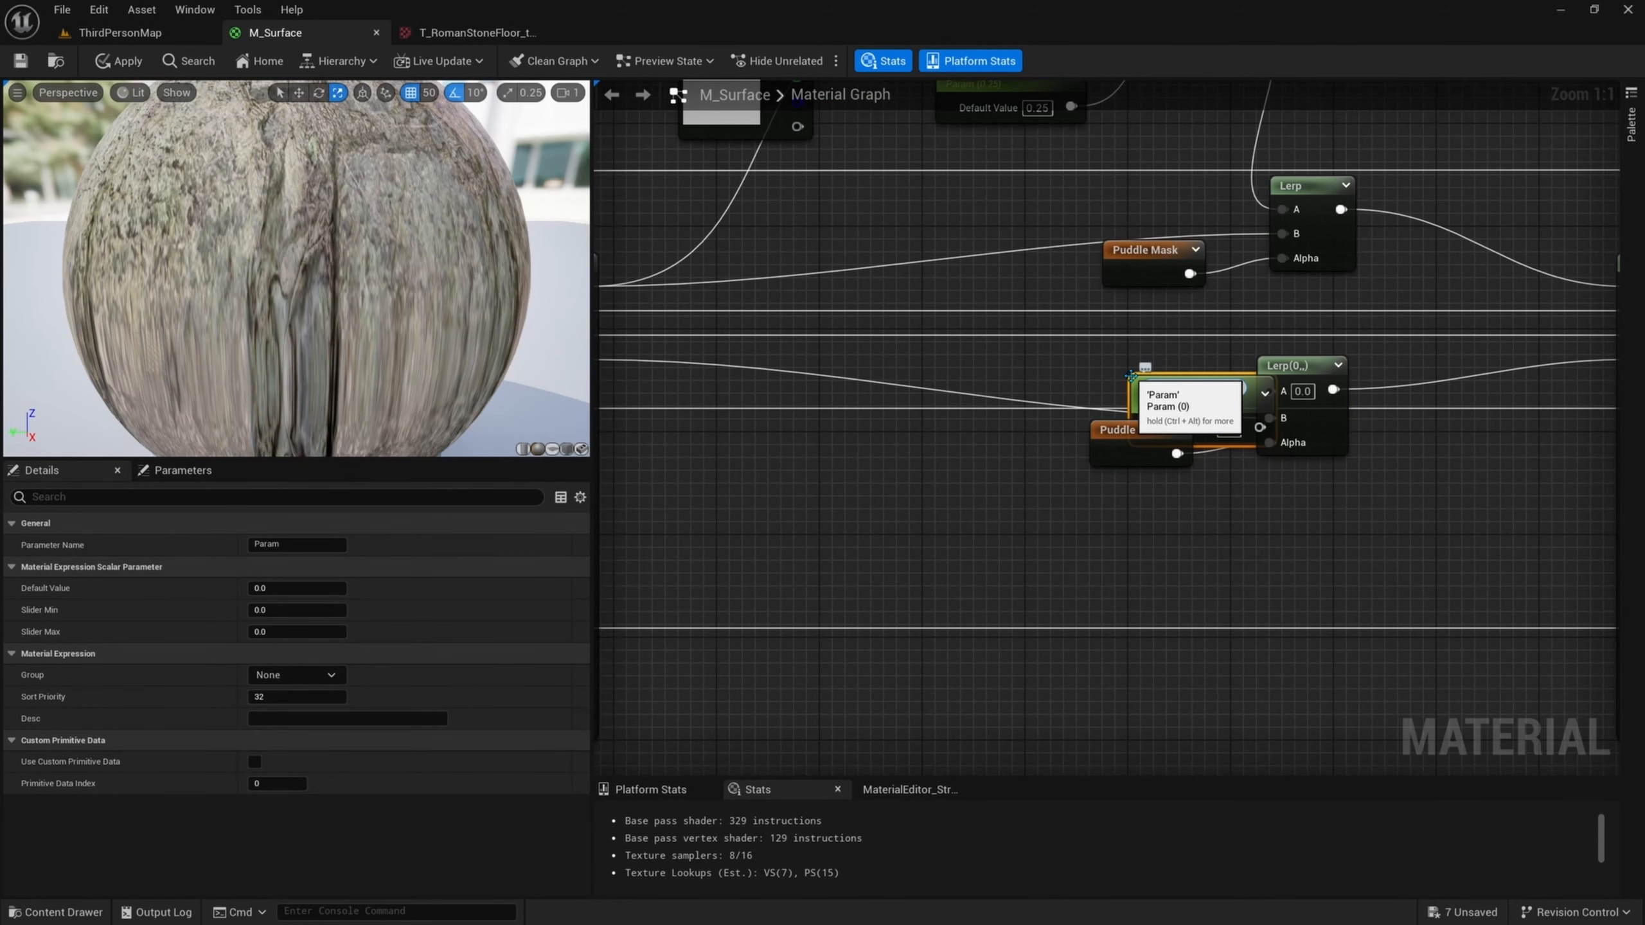
pyautogui.write('Puddle ROughness')
pyautogui.press('Return')
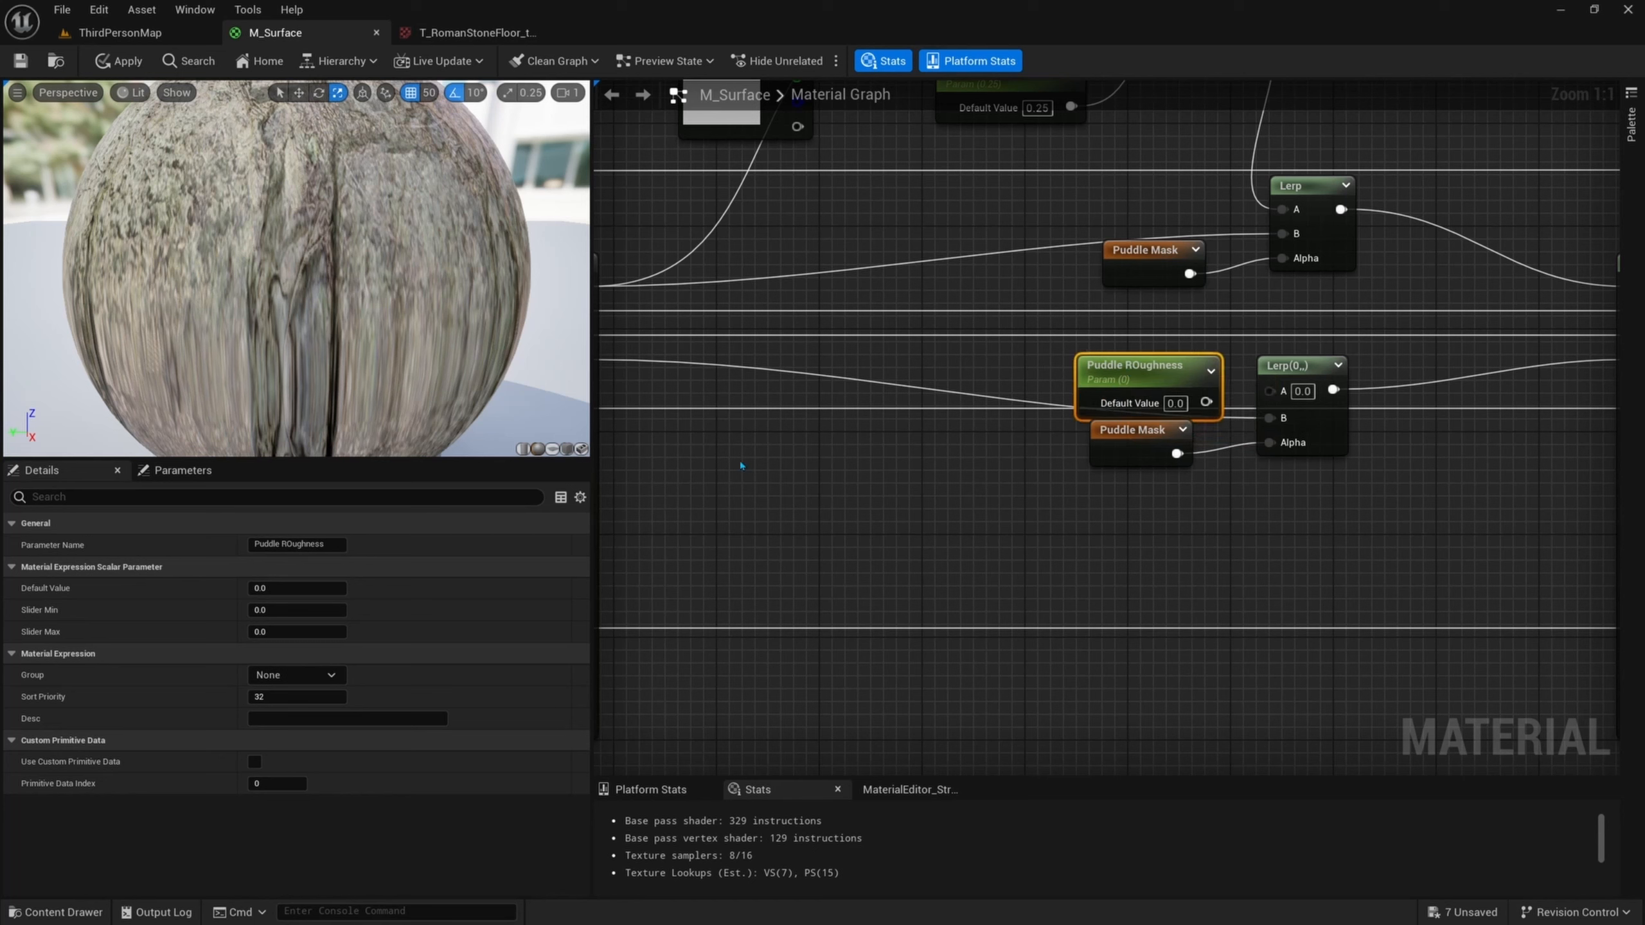
pyautogui.click(304, 523)
pyautogui.click(300, 528)
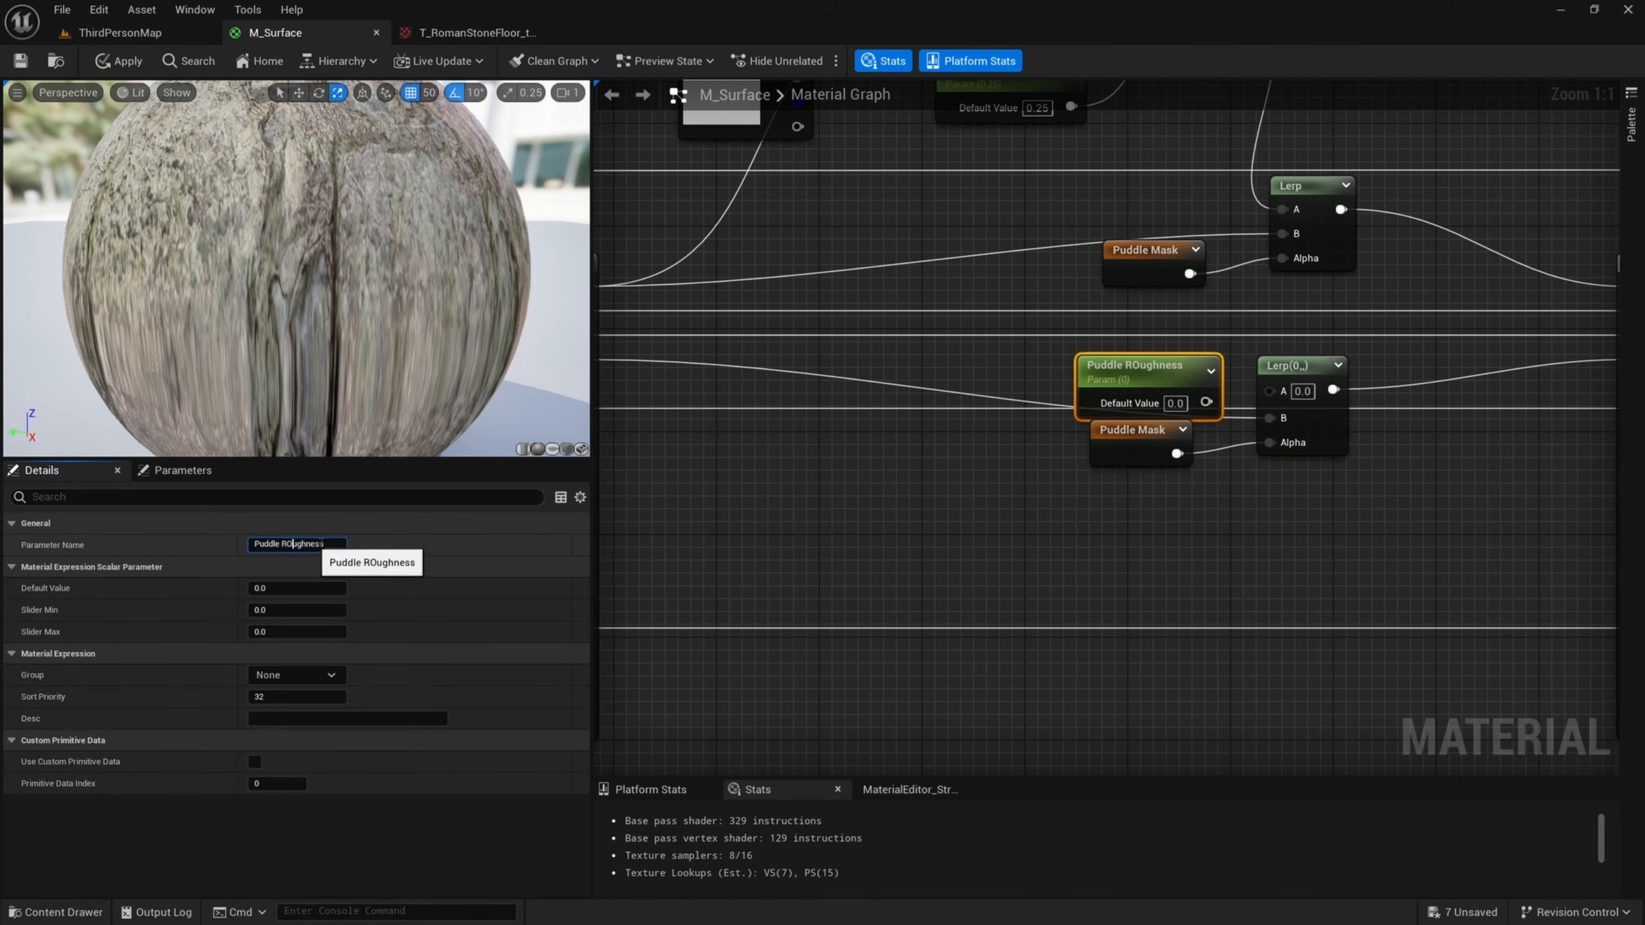
pyautogui.press('Return')
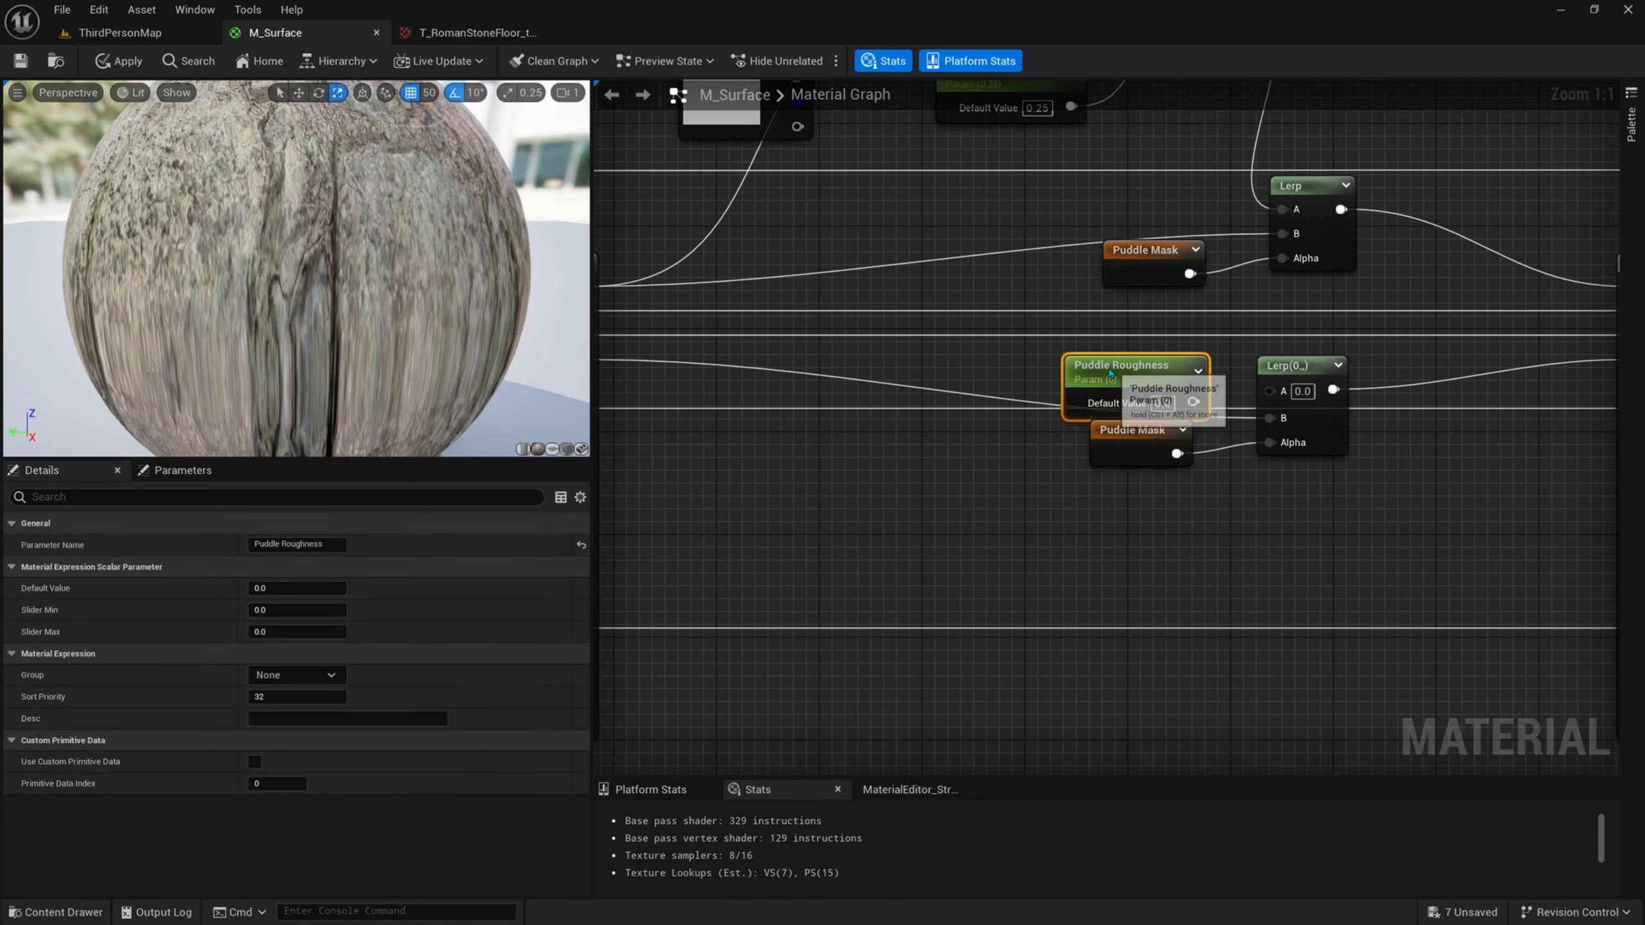
# - Connect Puddle Roughness to input A of the roughness Lerp and align it just above Puddle Mask
pyautogui.moveTo(1140, 367); pyautogui.dragTo(1267, 390)
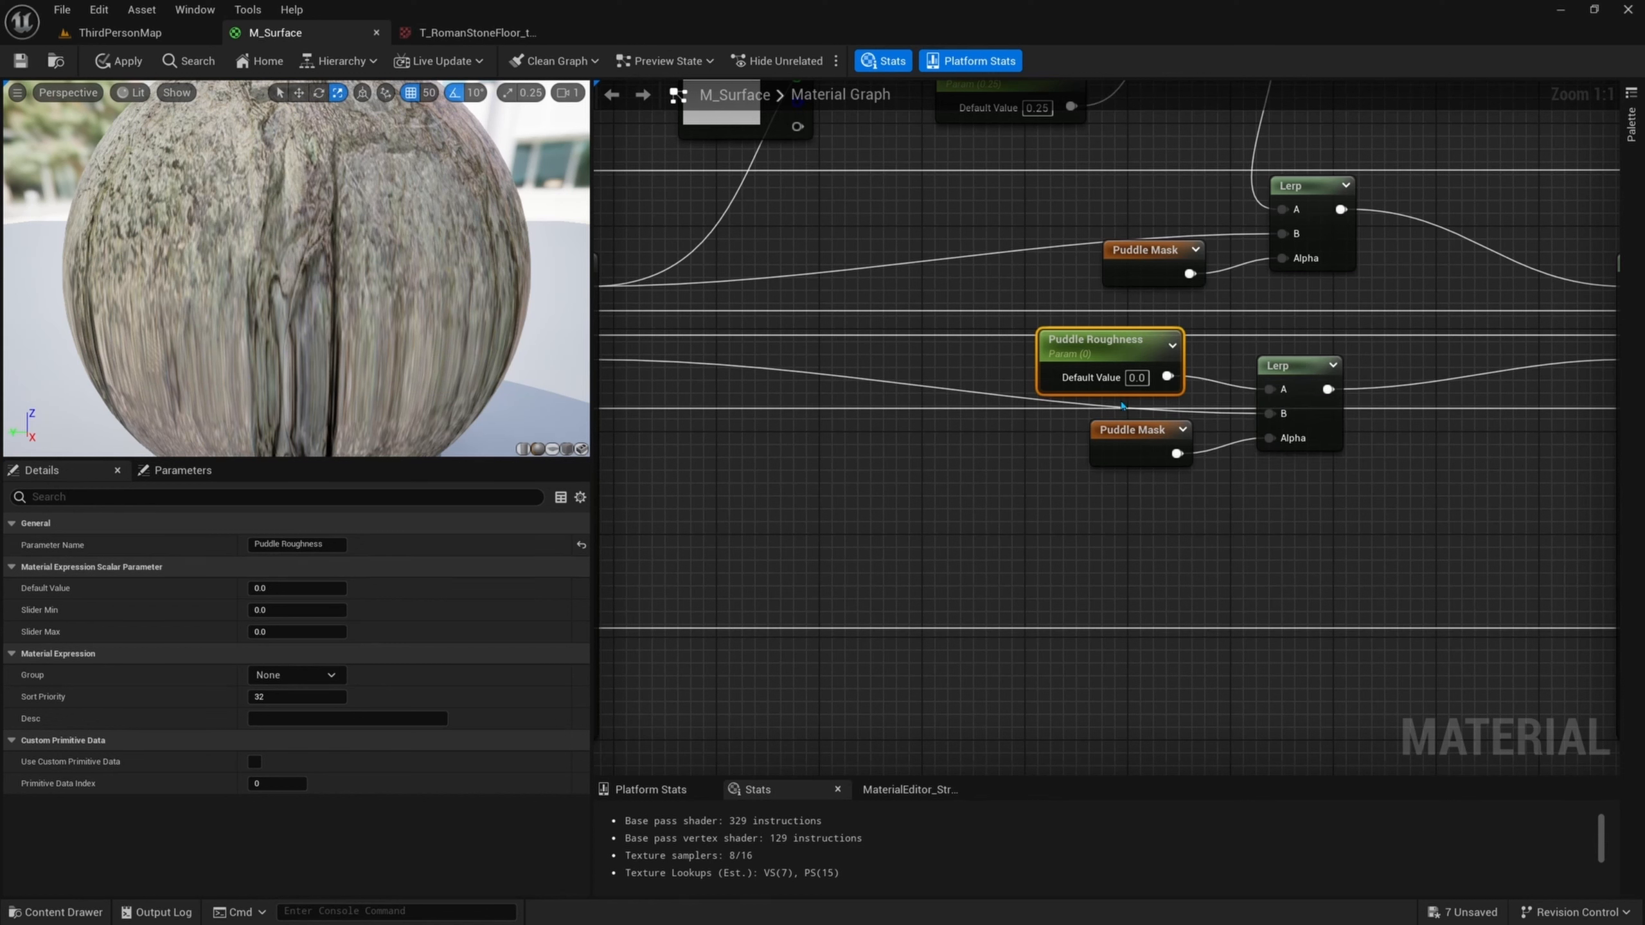
pyautogui.moveTo(1095, 355); pyautogui.dragTo(1108, 368)
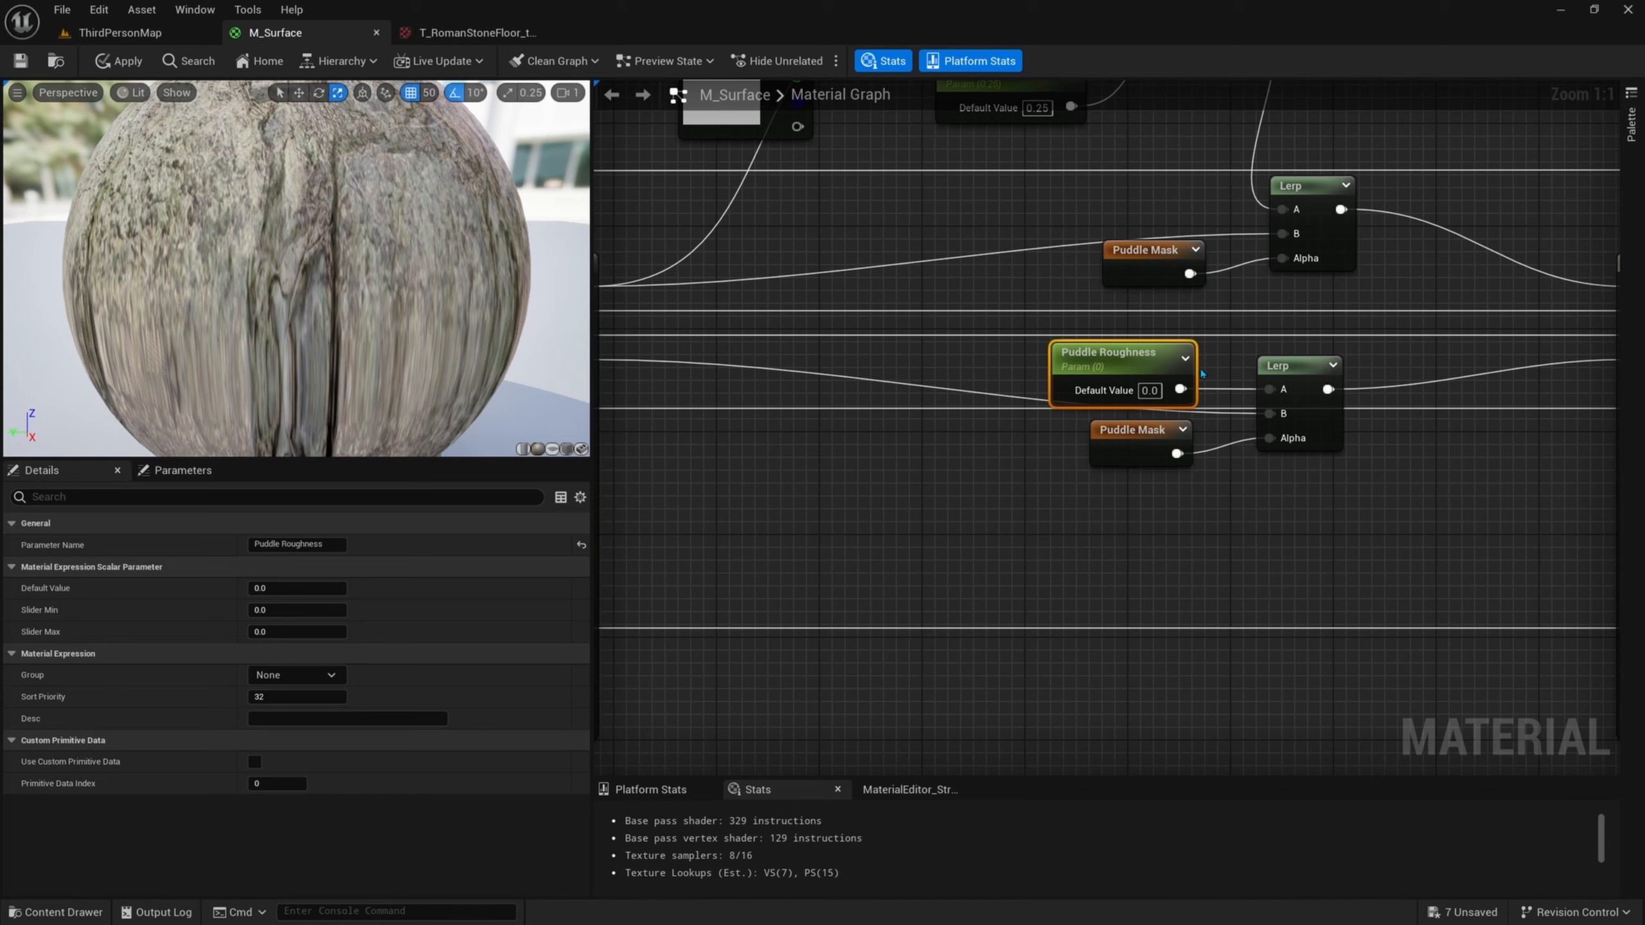
pyautogui.moveTo(1120, 371); pyautogui.dragTo(1105, 362, button='right')
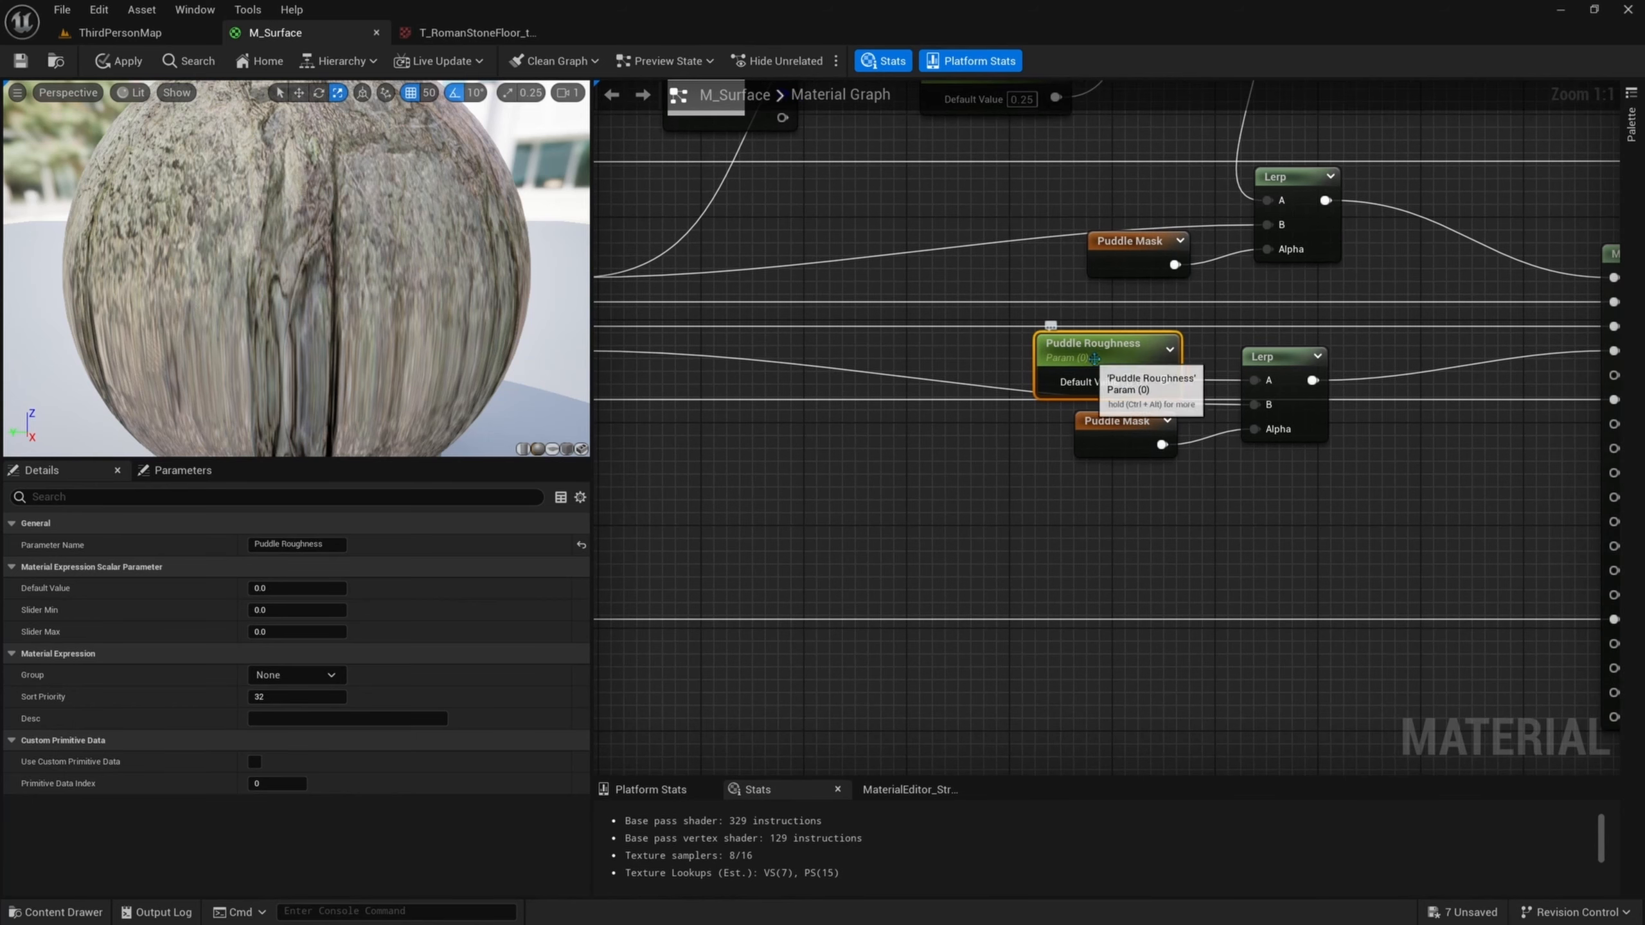
pyautogui.moveTo(1089, 357)
pyautogui.mouseDown()
pyautogui.moveTo(1068, 343)
pyautogui.moveTo(1089, 361)
pyautogui.mouseUp()
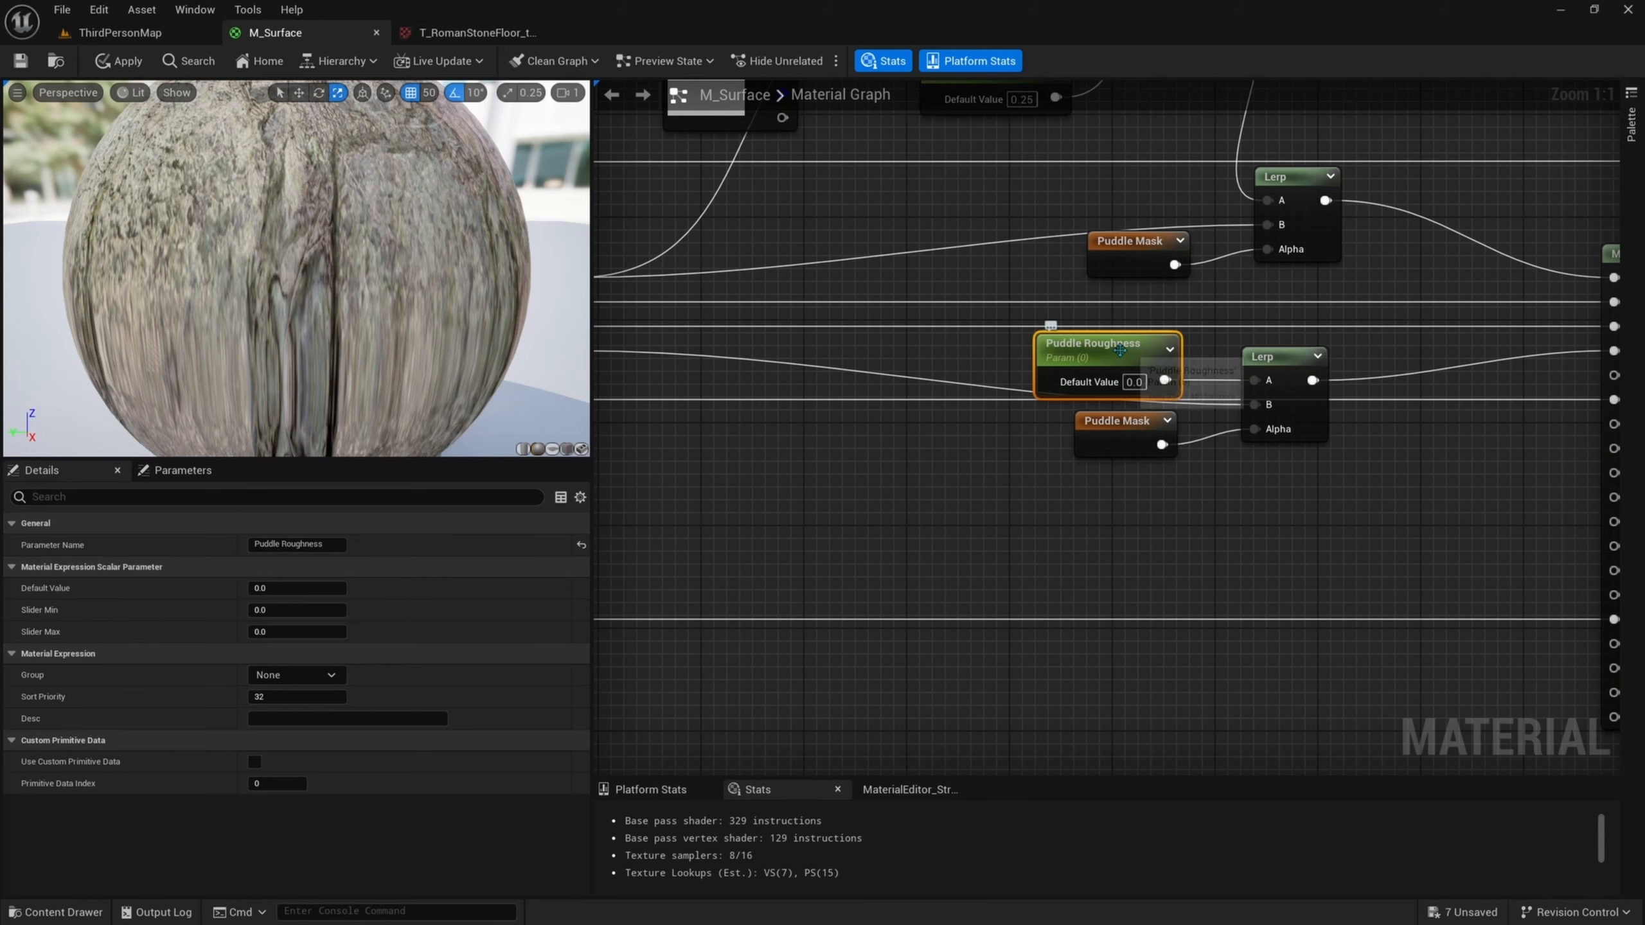
pyautogui.moveTo(1032, 392)
pyautogui.mouseDown(button='right')
pyautogui.moveTo(1005, 370)
pyautogui.moveTo(1038, 371)
pyautogui.mouseUp(button='right')
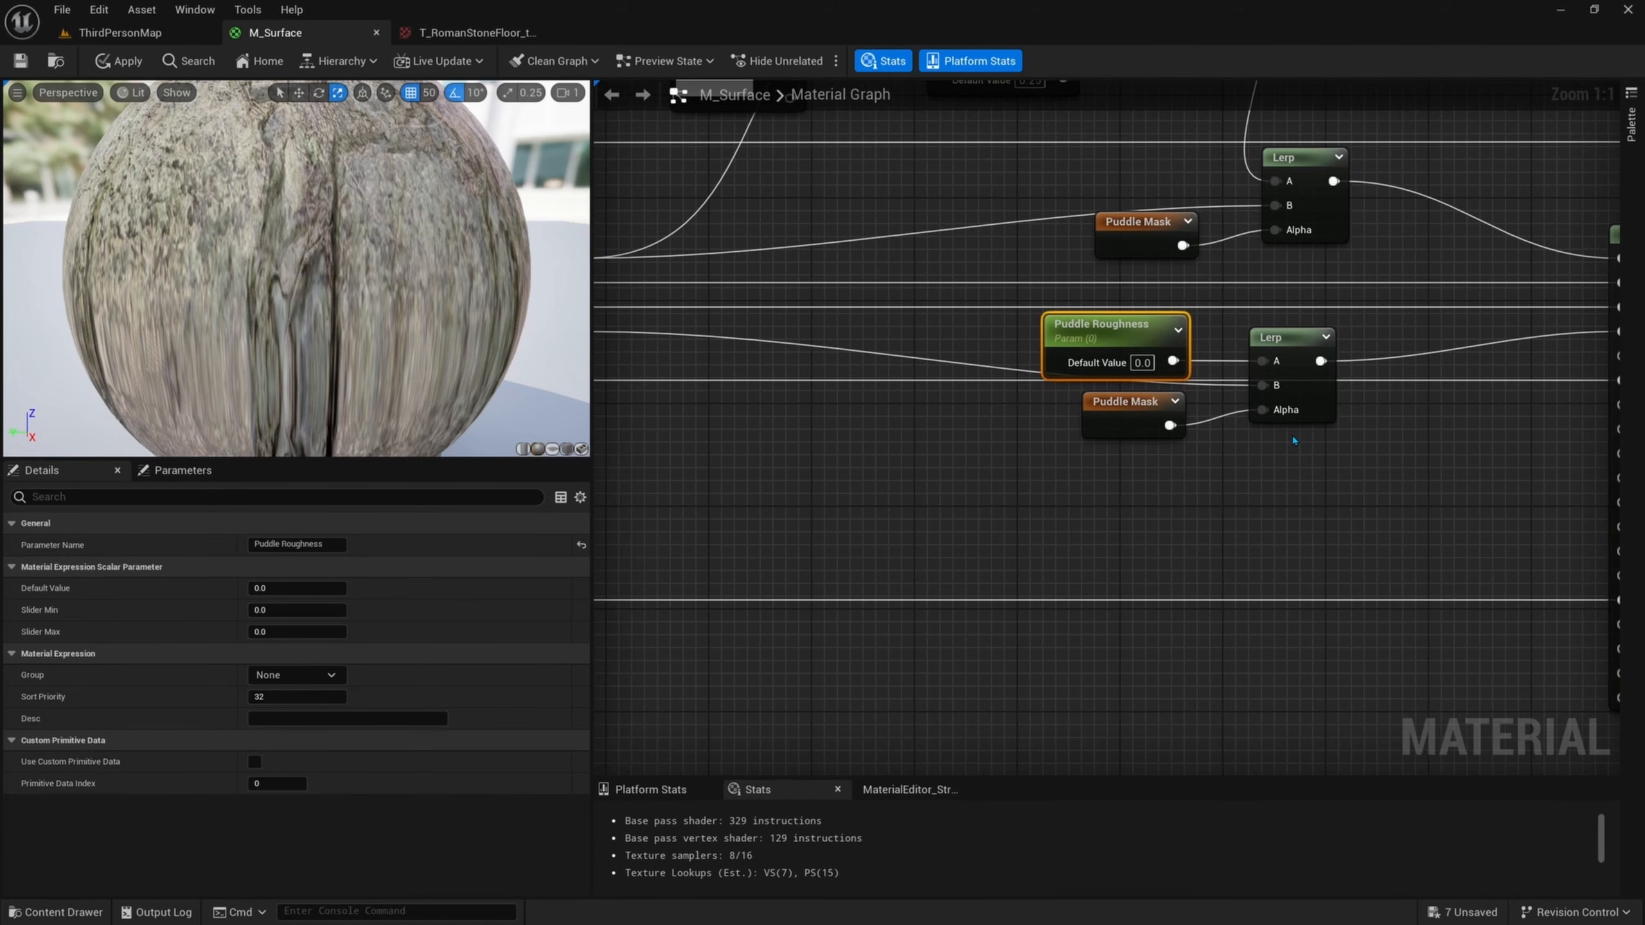
# - Duplicate the roughness Lerp and its Puddle Mask node and arrange the copies below them
pyautogui.scroll(-1, 1298, 456)
pyautogui.moveTo(1301, 465); pyautogui.dragTo(1259, 434, button='right')
pyautogui.moveTo(1259, 434); pyautogui.dragTo(1100, 330)
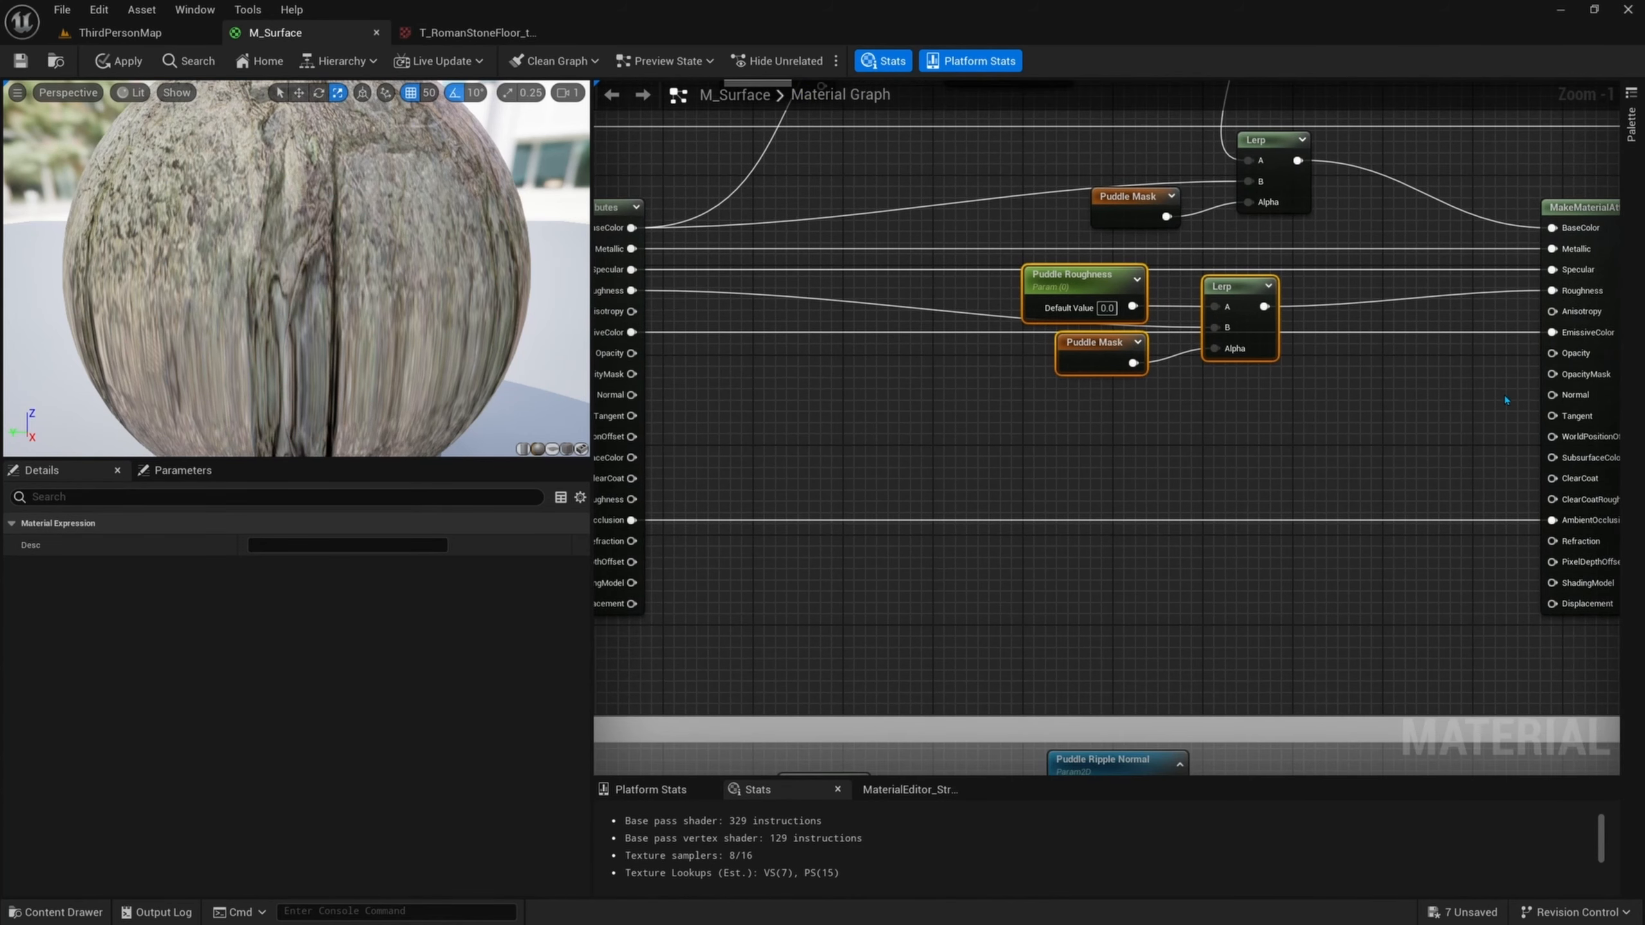
pyautogui.moveTo(1506, 399); pyautogui.dragTo(1435, 405, button='right')
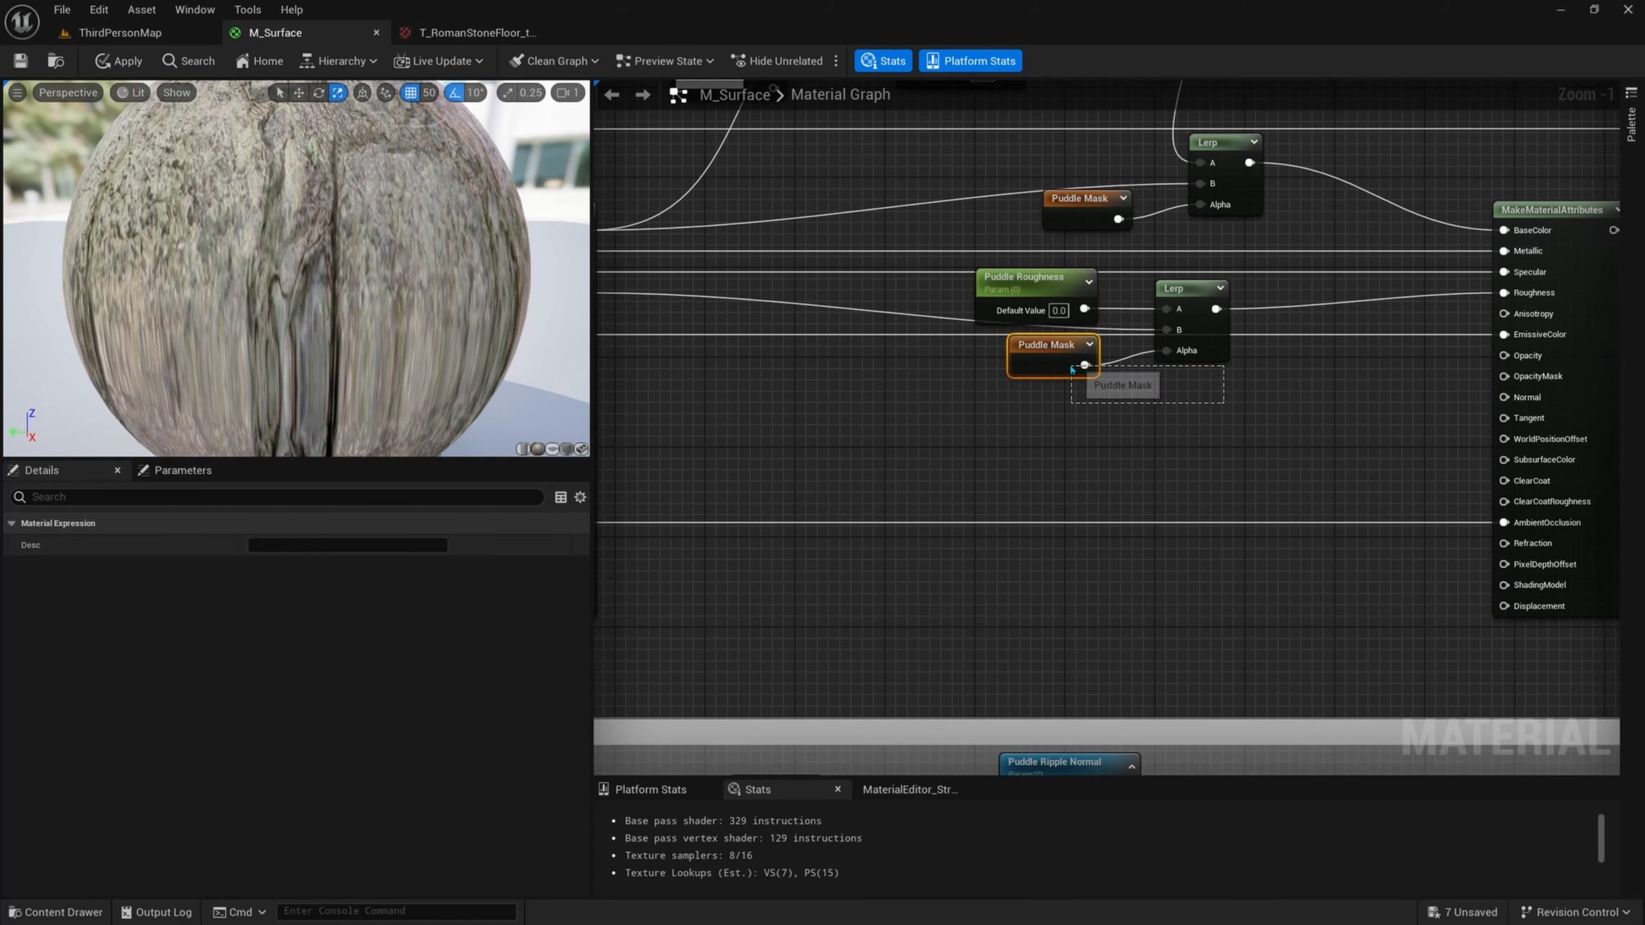
pyautogui.click(1169, 443)
pyautogui.hotkey('ctrl', 'v')
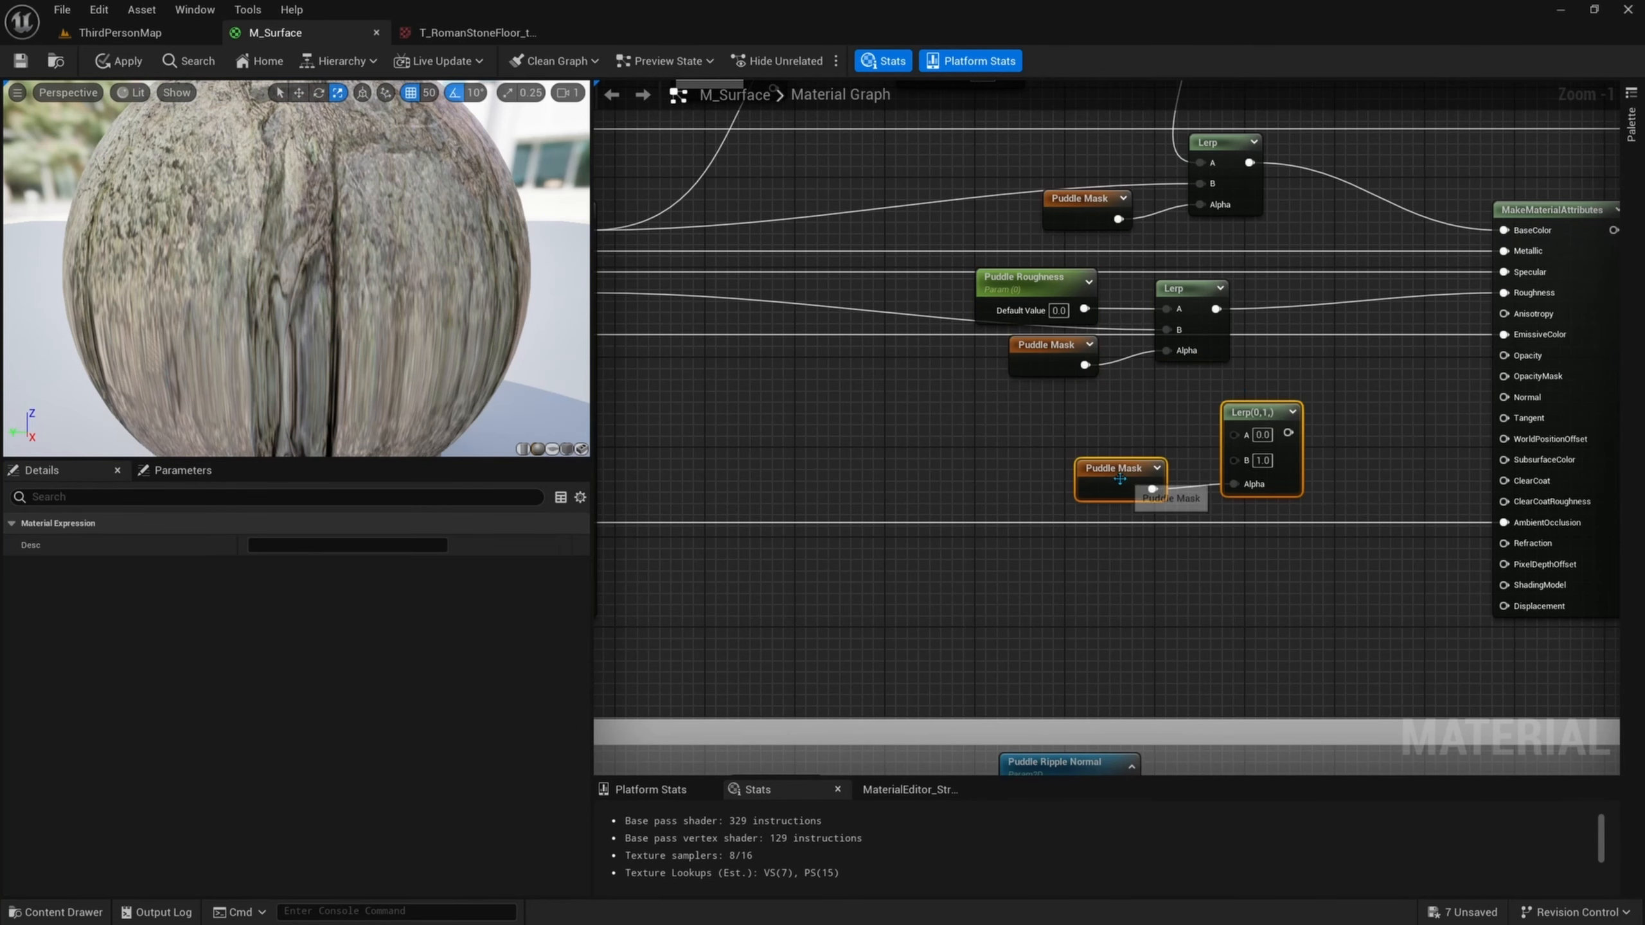
pyautogui.moveTo(1123, 470); pyautogui.dragTo(1066, 469)
pyautogui.moveTo(1041, 413); pyautogui.dragTo(1054, 406, button='right')
pyautogui.moveTo(972, 443); pyautogui.dragTo(1017, 445, button='right')
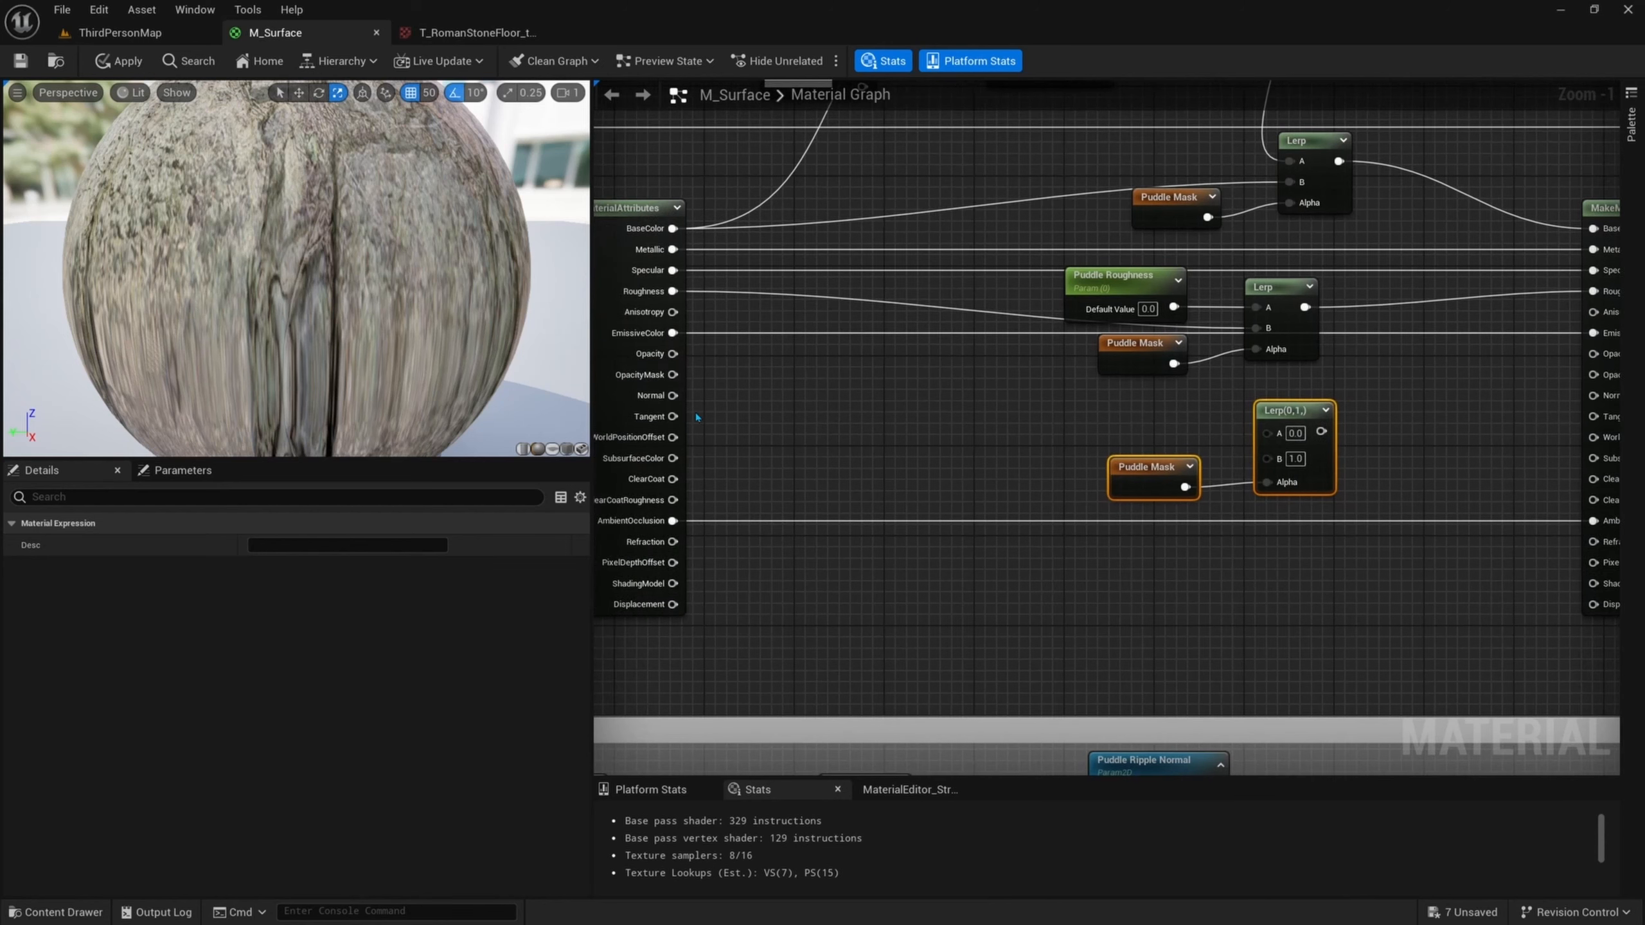
# - Connect BreakMaterialAttributes' Normal to the lowest Lerp's input B and its output to MakeMaterialAttributes' Normal
pyautogui.moveTo(673, 395); pyautogui.dragTo(1274, 460)
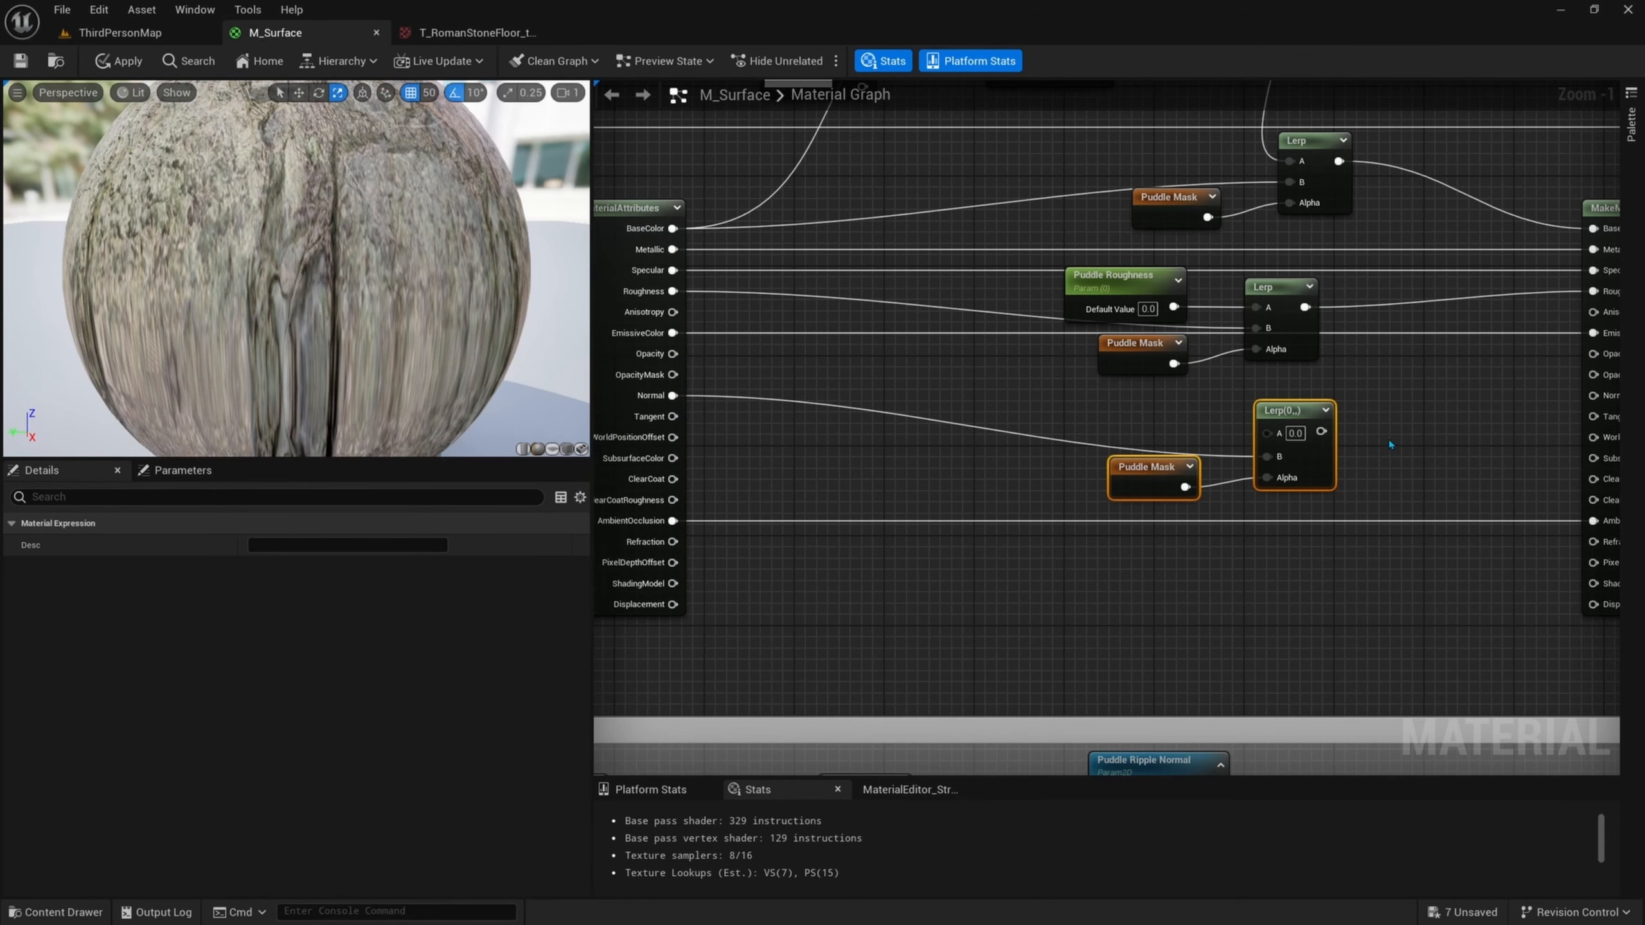
pyautogui.moveTo(1274, 460); pyautogui.dragTo(1177, 487, button='right')
pyautogui.moveTo(1222, 459); pyautogui.dragTo(1500, 433)
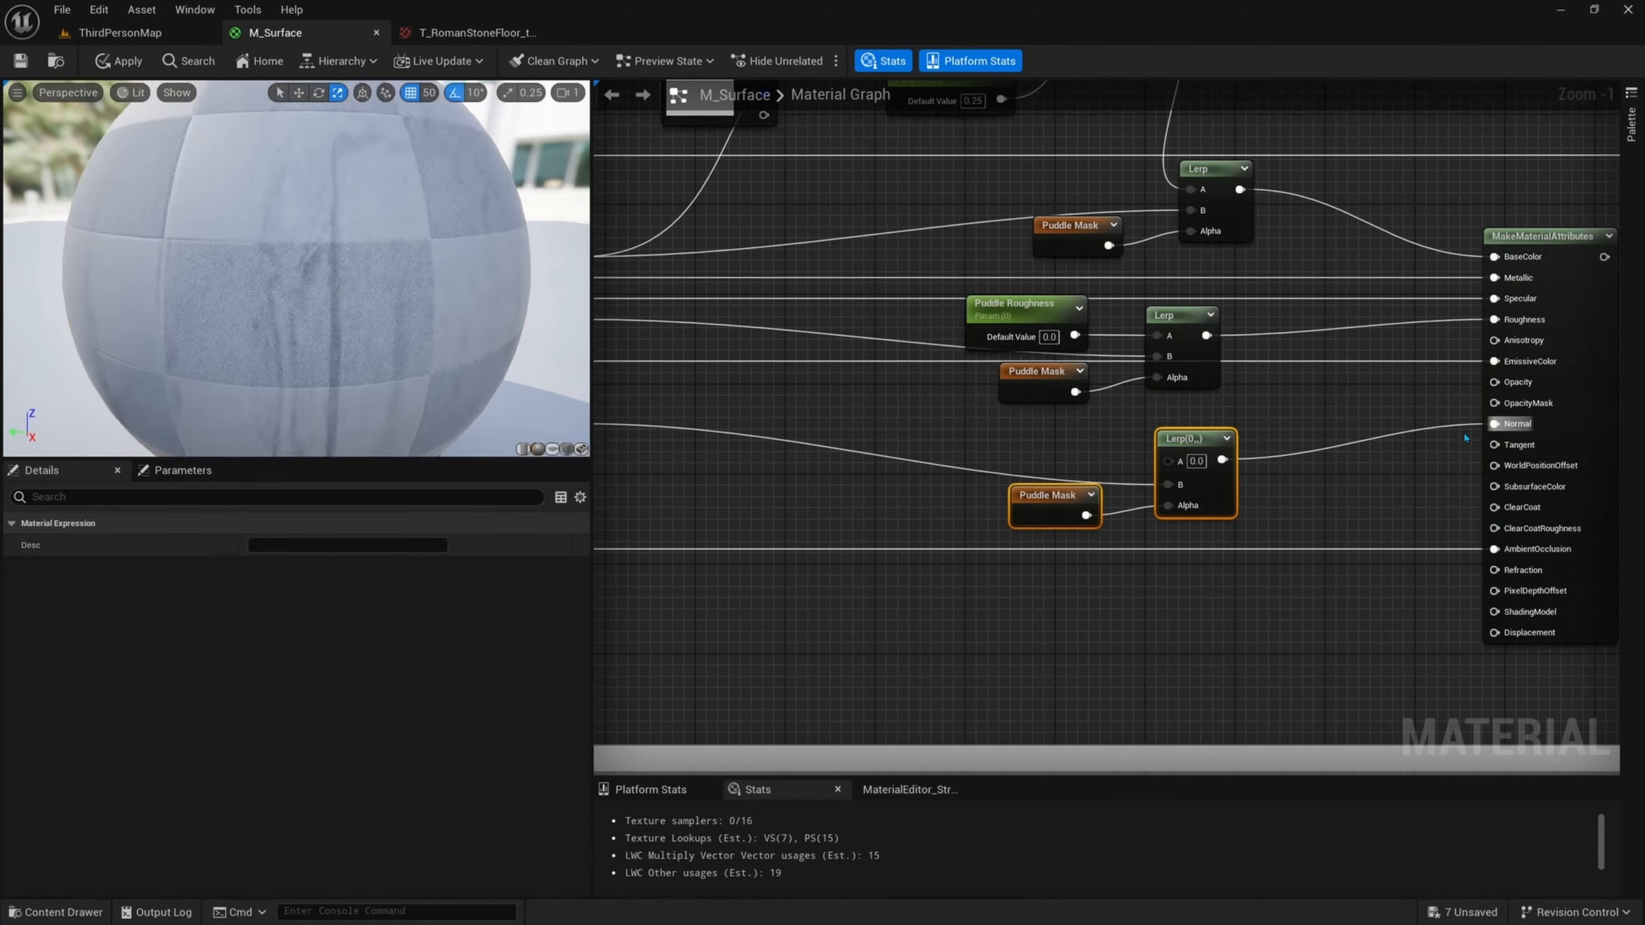
# - Connect the FlattenNormal result from the Puddle Ripples group to input A of the normal Lerp
pyautogui.moveTo(1196, 460); pyautogui.dragTo(1196, 389, button='right')
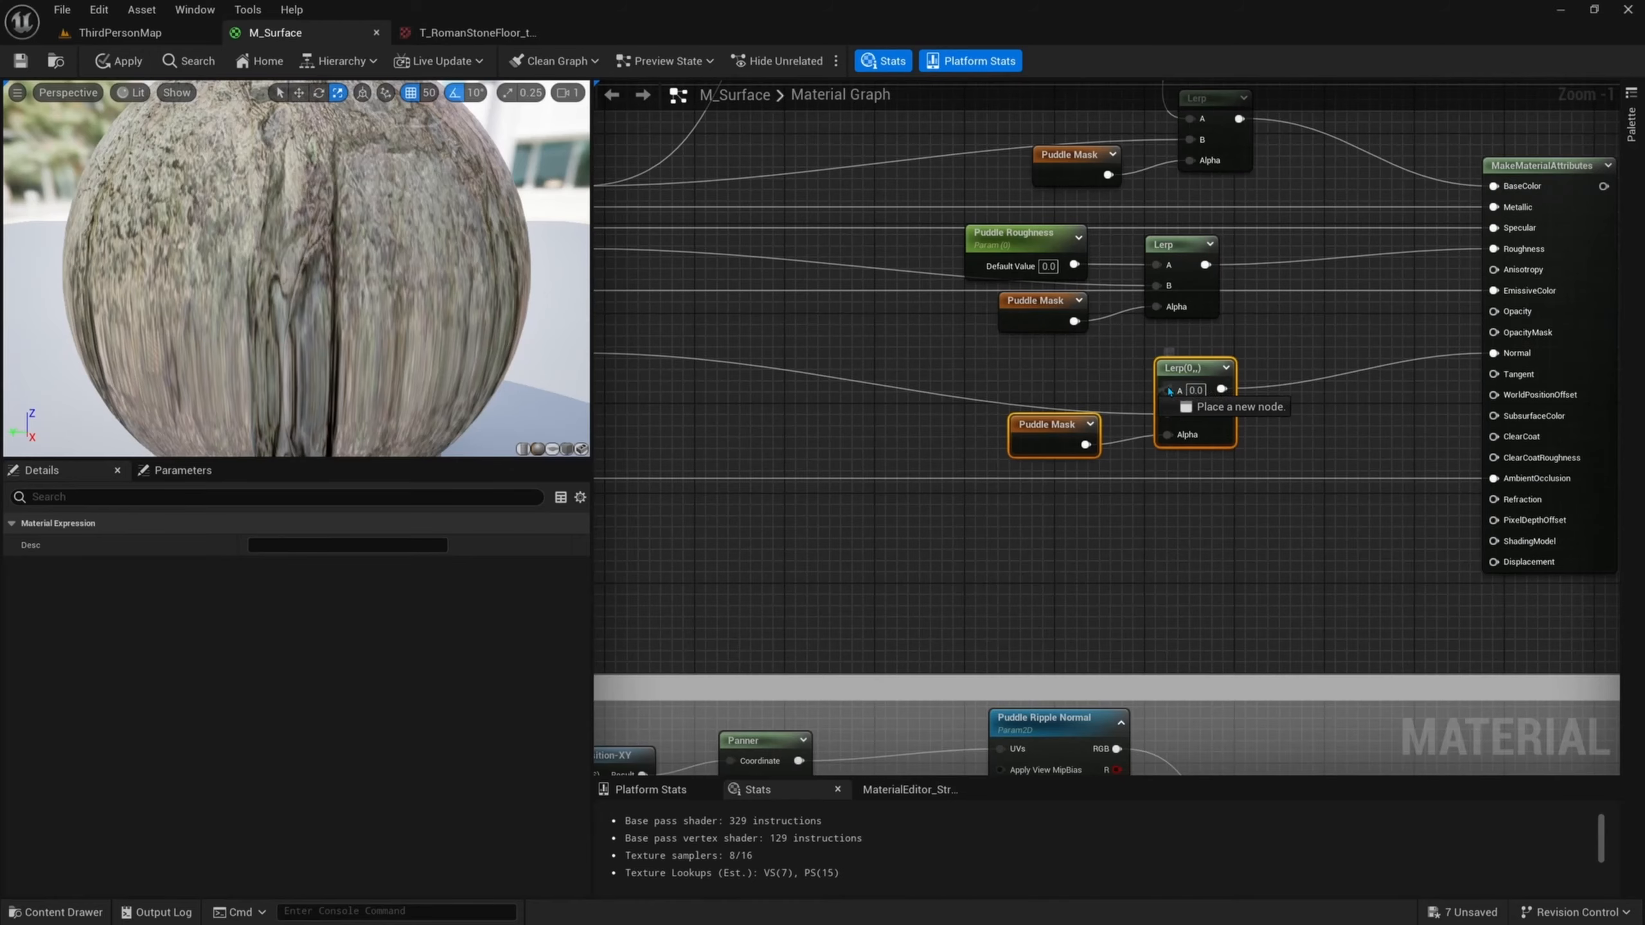
pyautogui.moveTo(1196, 564); pyautogui.dragTo(1465, 709)
pyautogui.scroll(-1, 1464, 708)
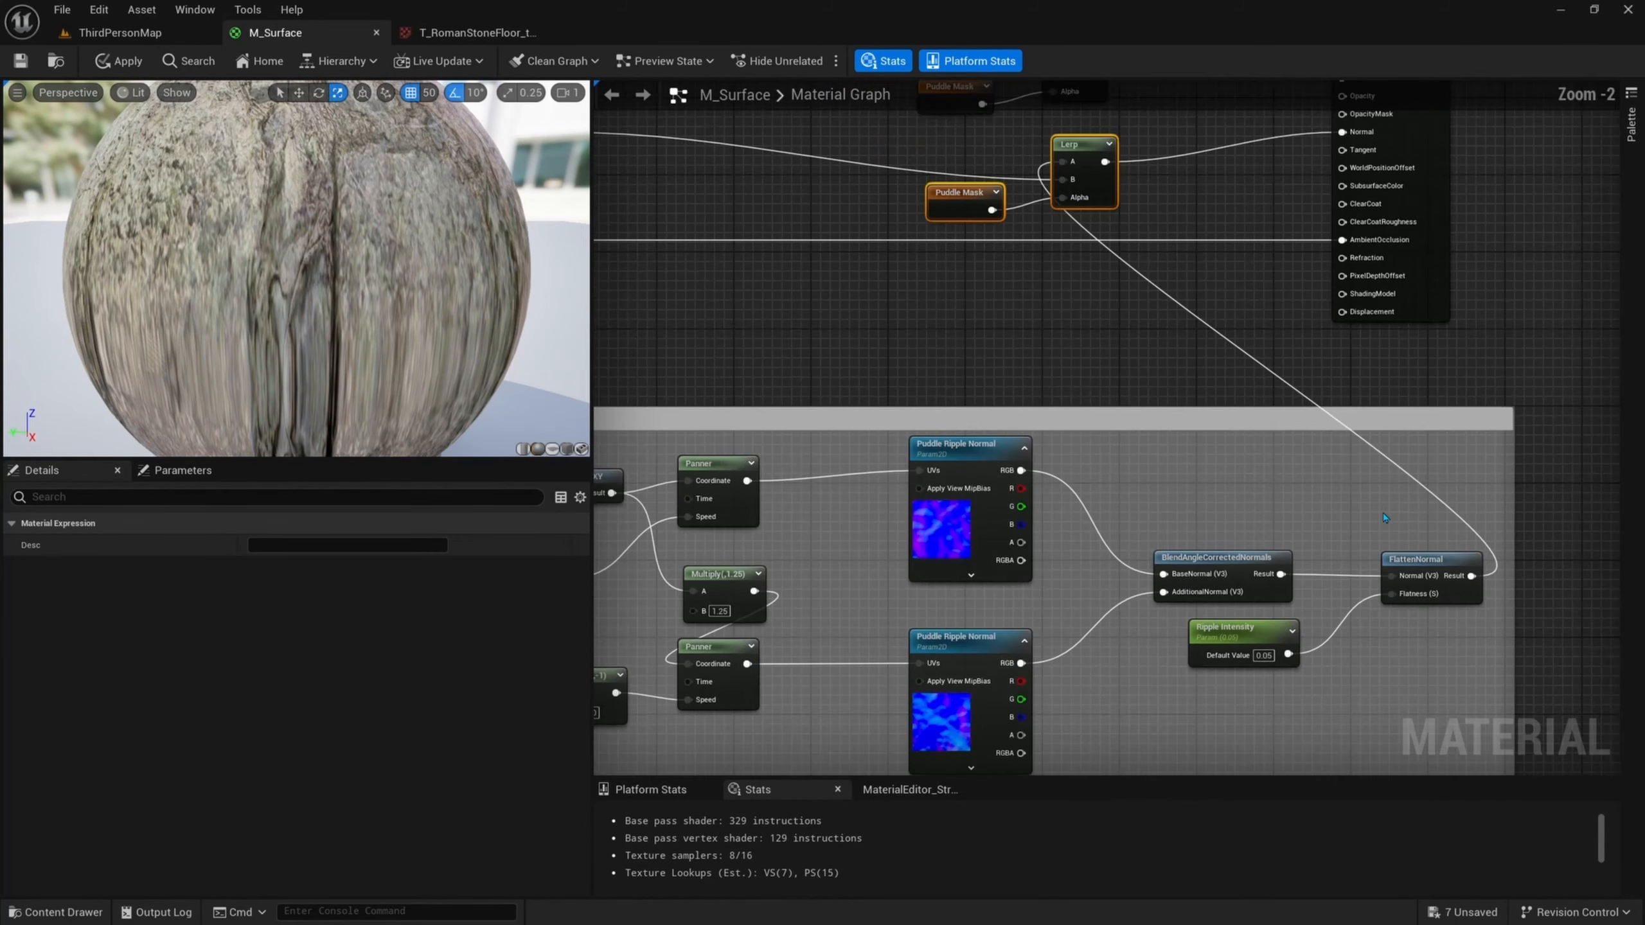
pyautogui.moveTo(1392, 502); pyautogui.dragTo(1503, 492, button='right')
pyautogui.moveTo(1356, 474); pyautogui.dragTo(1428, 586, button='right')
pyautogui.moveTo(1182, 378); pyautogui.dragTo(1134, 398, button='right')
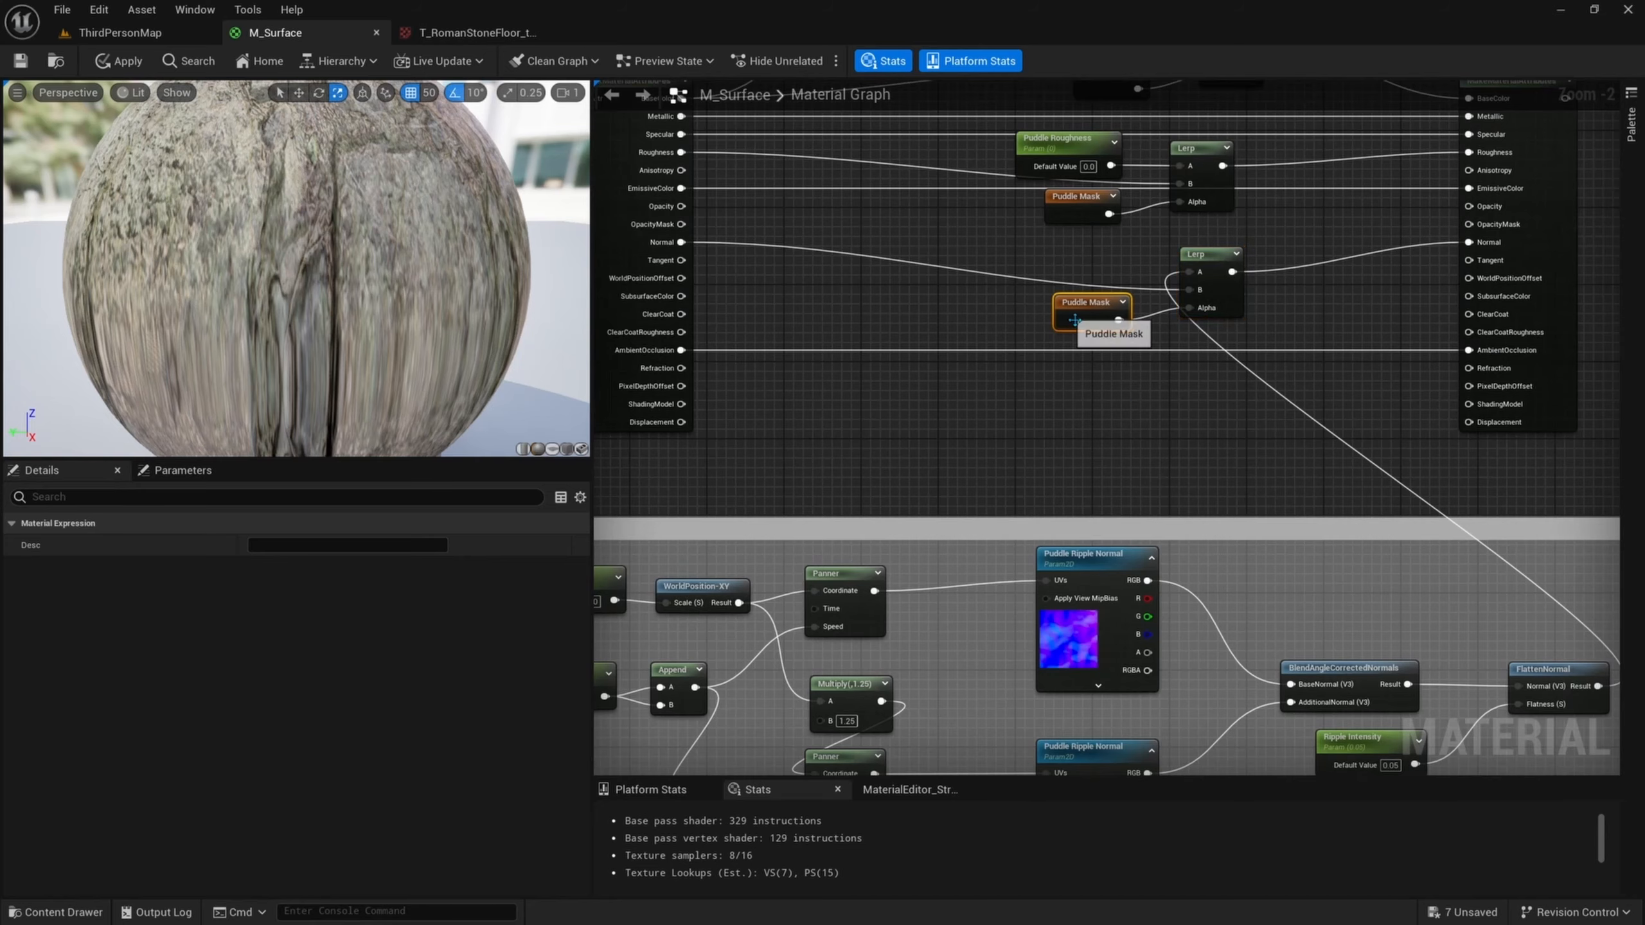
pyautogui.moveTo(1236, 391); pyautogui.dragTo(1214, 343, button='right')
pyautogui.moveTo(1177, 254); pyautogui.dragTo(1177, 254)
pyautogui.moveTo(1229, 311); pyautogui.dragTo(1254, 382, button='right')
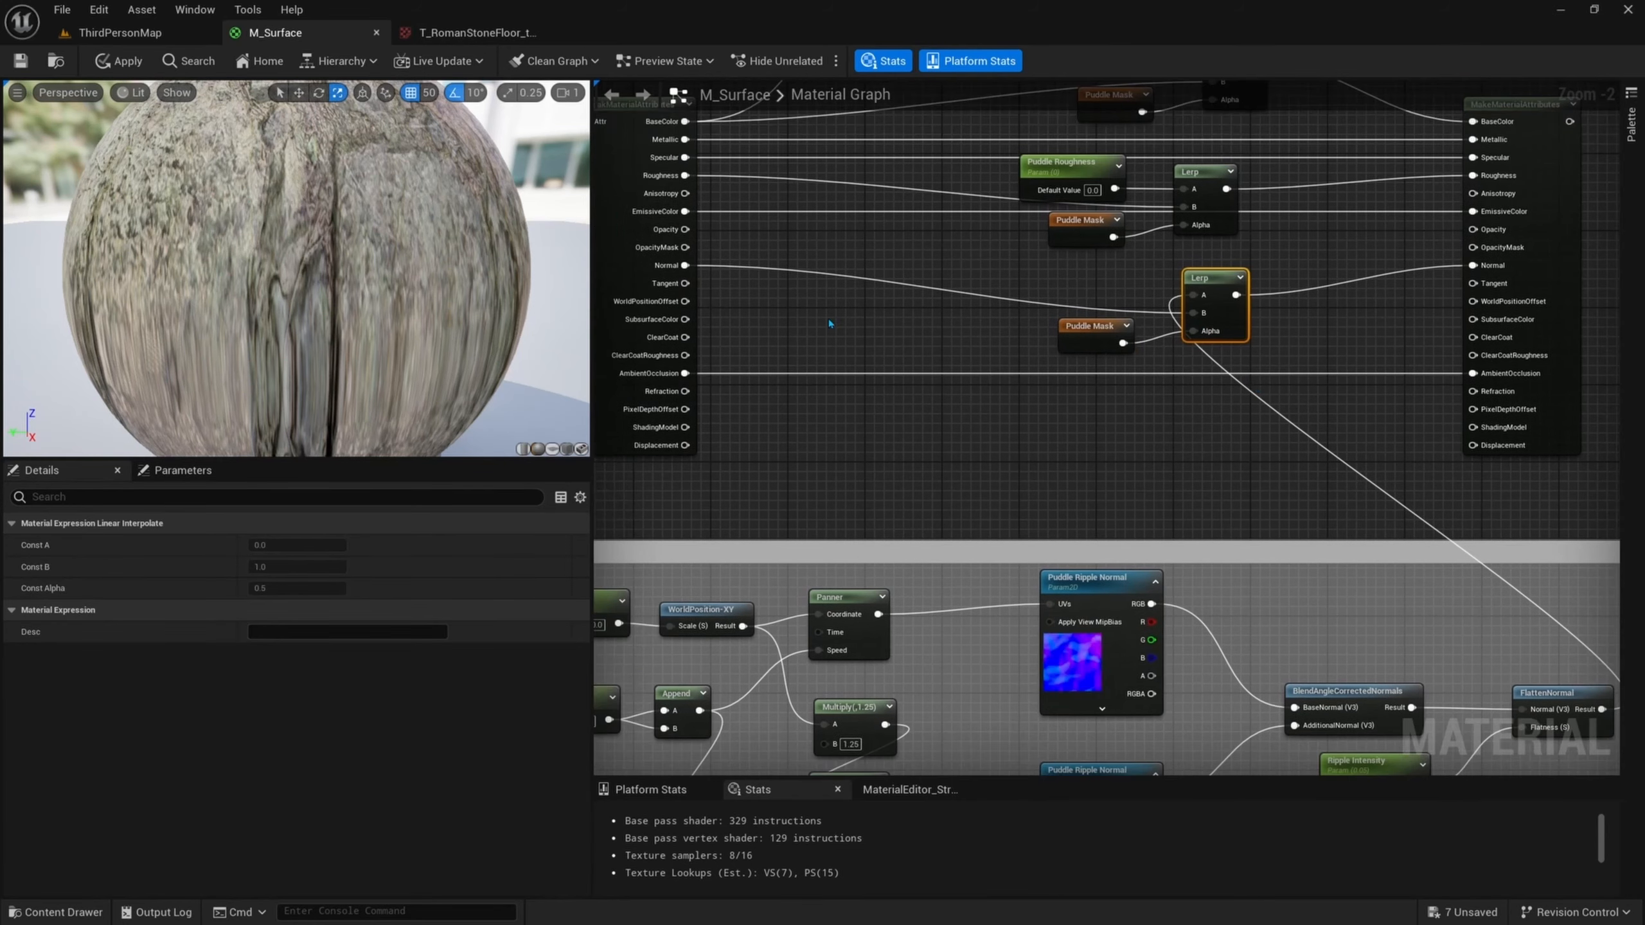
# - Review the sources feeding the normal Lerp, including the Coverage Normal texture and the two Puddle Ripple Normal samplers
pyautogui.moveTo(685, 265); pyautogui.dragTo(868, 311)
pyautogui.press('Escape')
pyautogui.scroll(-3, 972, 363)
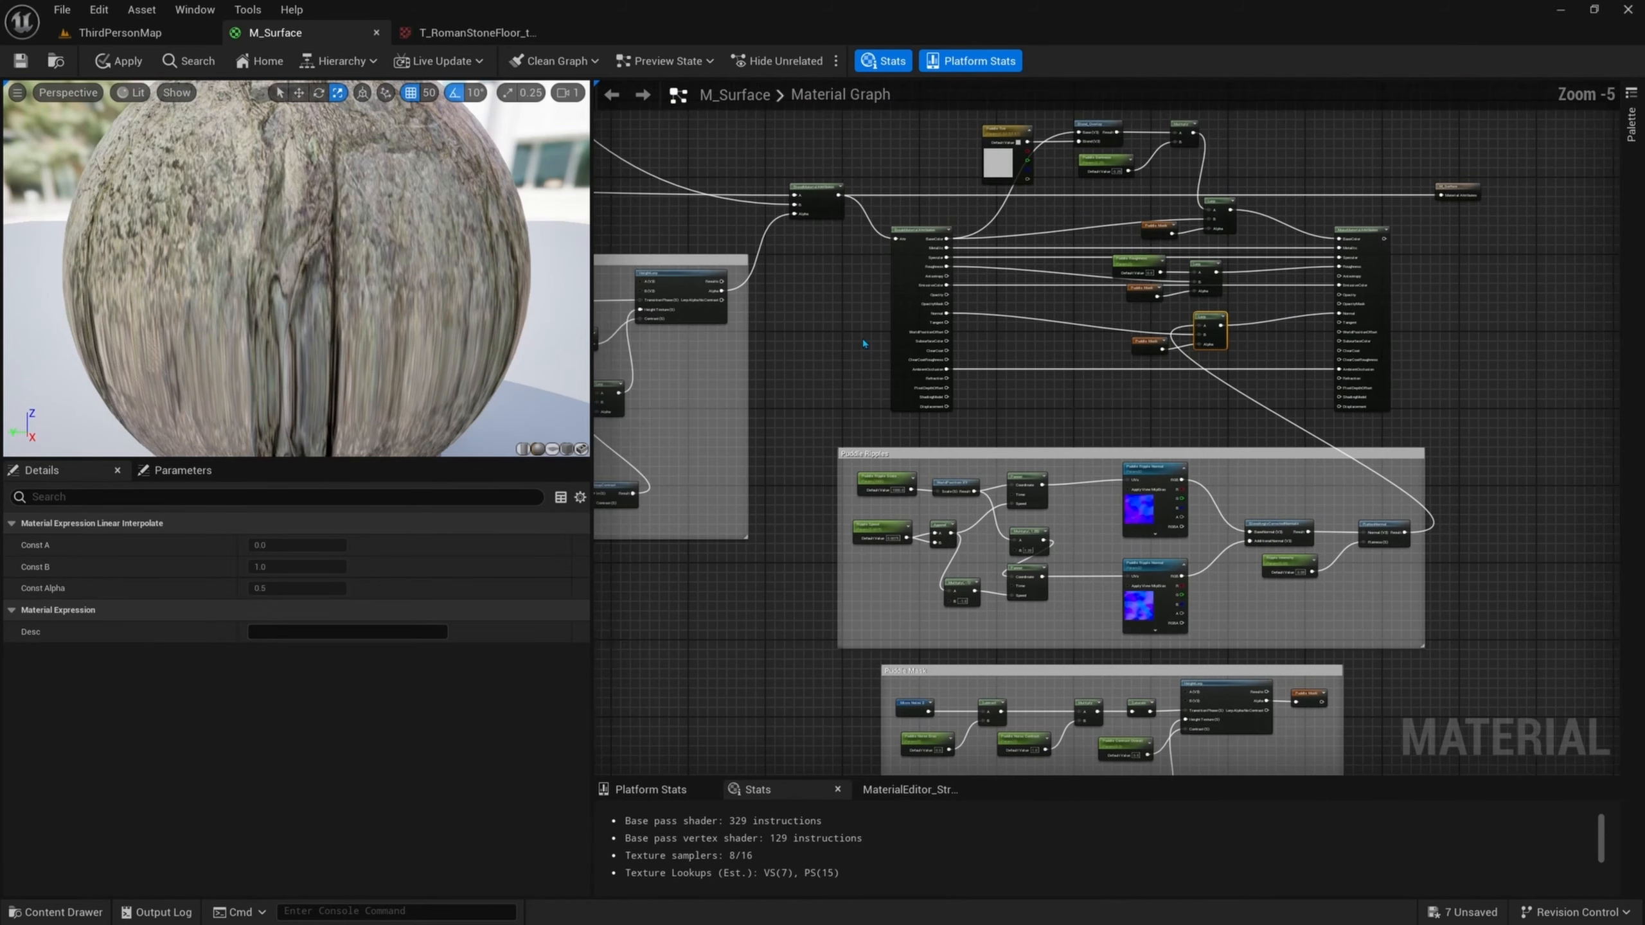
pyautogui.moveTo(999, 384); pyautogui.dragTo(1613, 439, button='right')
pyautogui.moveTo(810, 472); pyautogui.dragTo(741, 463, button='right')
pyautogui.click(1173, 504)
pyautogui.scroll(-2, 1127, 585)
pyautogui.moveTo(1575, 477); pyautogui.dragTo(1024, 334, button='right')
pyautogui.scroll(3, 1308, 386)
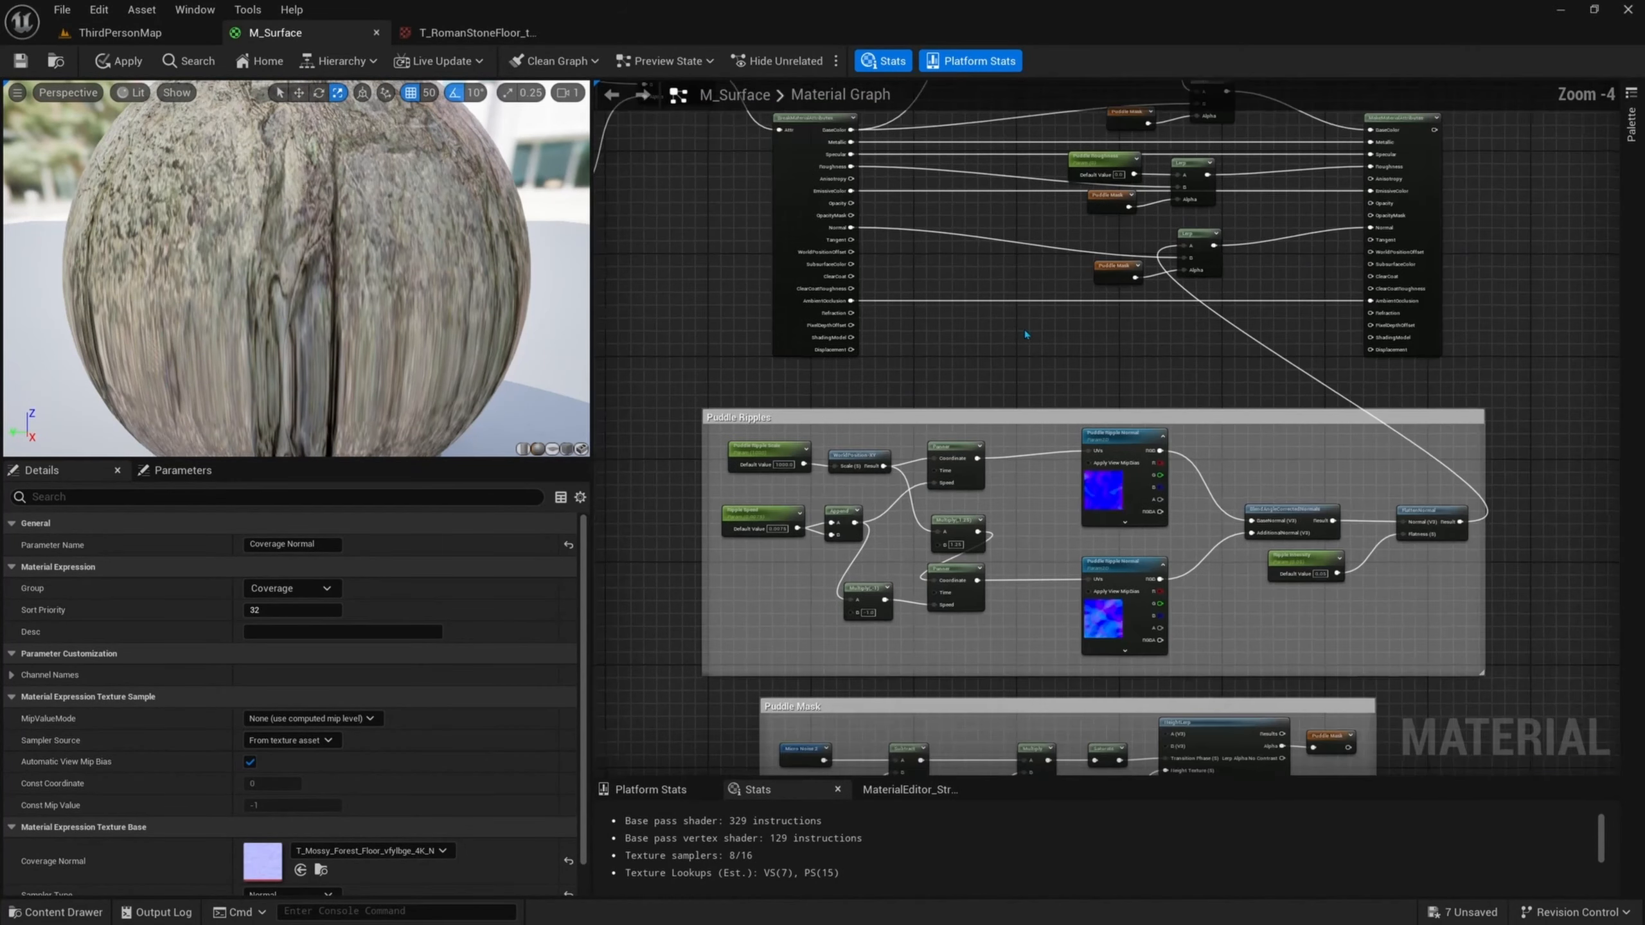
pyautogui.moveTo(1202, 474); pyautogui.dragTo(1176, 409, button='right')
pyautogui.scroll(2, 1176, 409)
pyautogui.click(1084, 425)
pyautogui.keyDown('shift'); pyautogui.click(1089, 607); pyautogui.keyUp('shift')
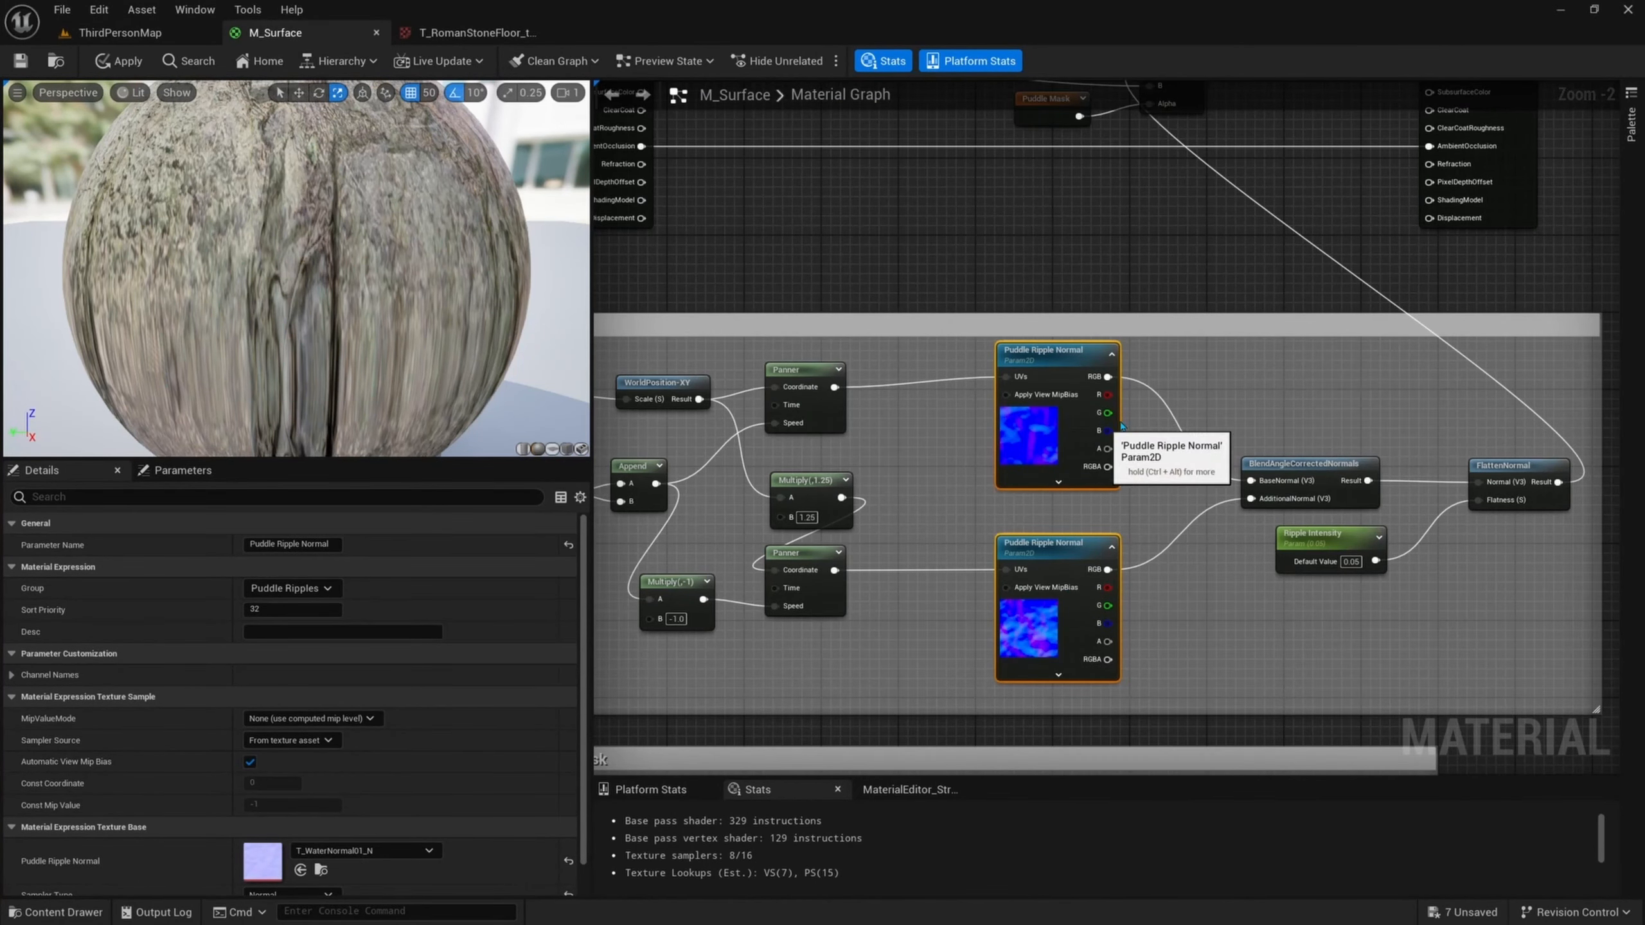
pyautogui.click(1090, 444)
pyautogui.moveTo(1084, 442); pyautogui.dragTo(1084, 452)
pyautogui.moveTo(1202, 431)
pyautogui.mouseDown(button='right')
pyautogui.moveTo(1226, 507)
pyautogui.moveTo(1190, 430)
pyautogui.mouseUp(button='right')
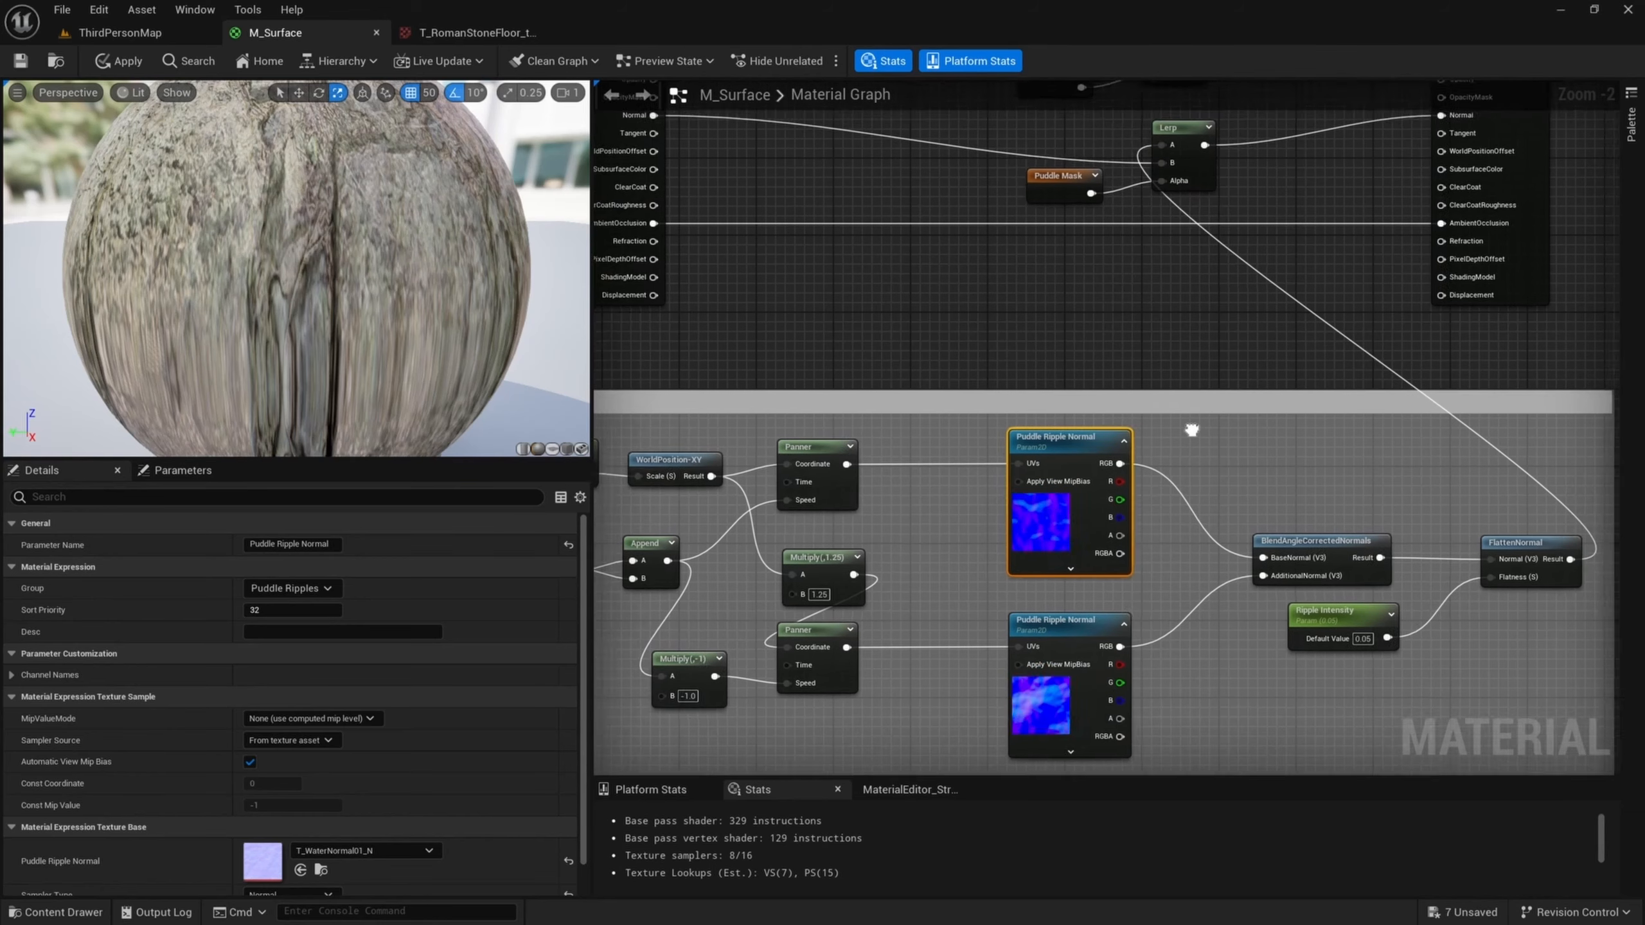
pyautogui.moveTo(1174, 316); pyautogui.dragTo(1220, 374, button='right')
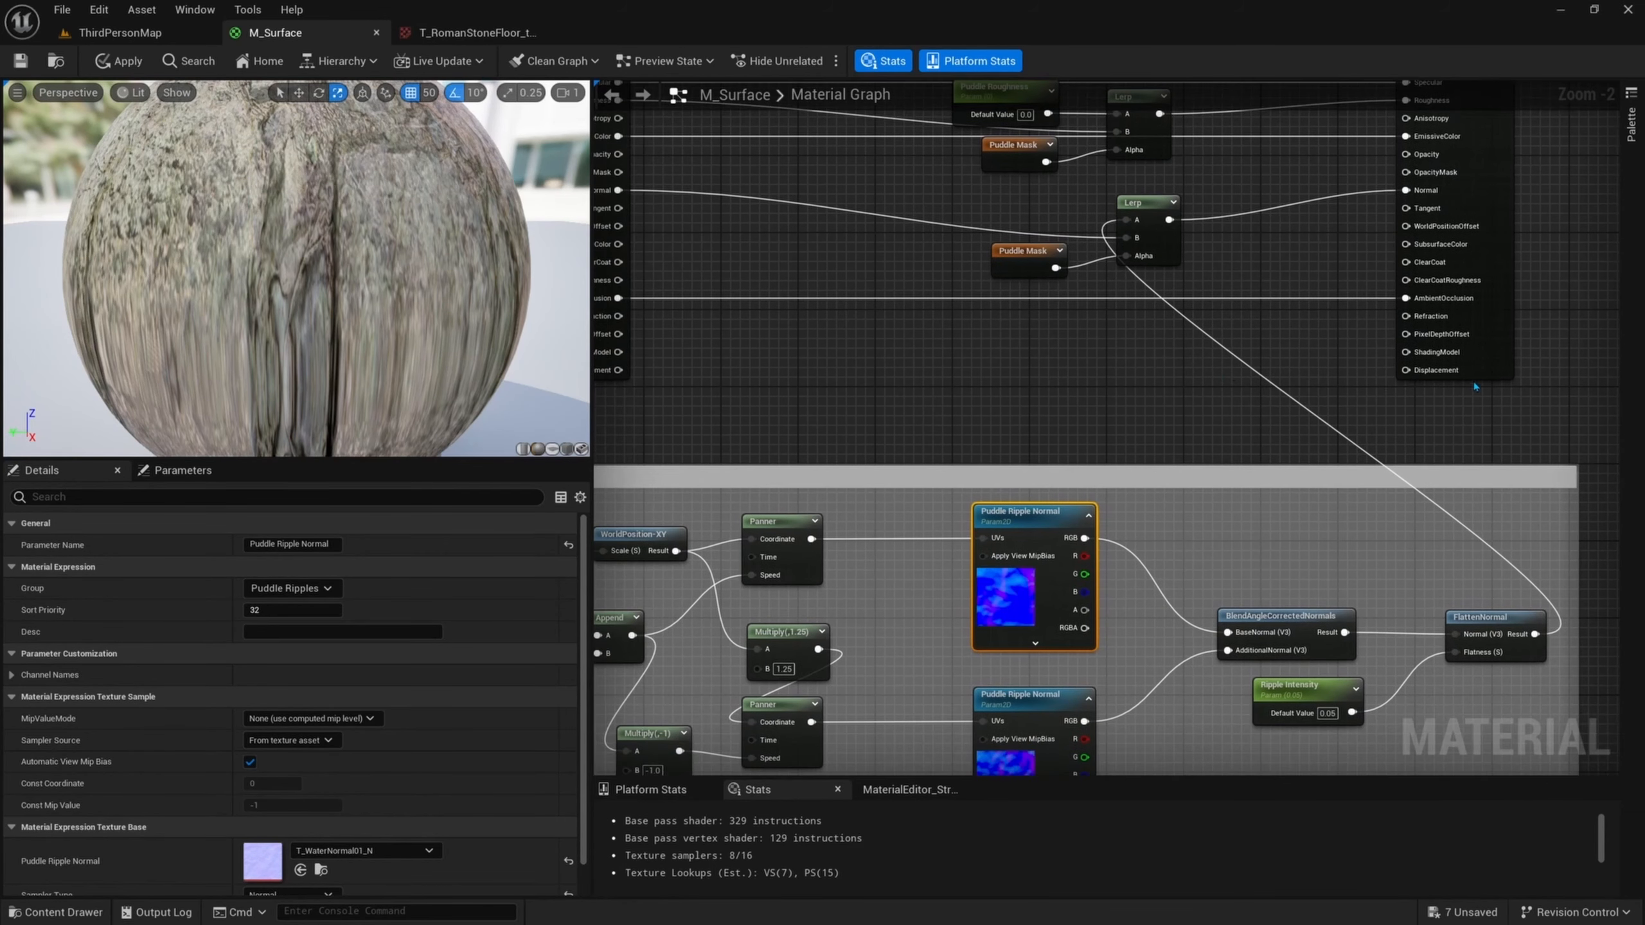
# - Duplicate the normal Lerp and its Puddle Mask node and arrange the copies below them, above the Puddle Ripples group
pyautogui.moveTo(1406, 370); pyautogui.dragTo(1338, 365)
pyautogui.moveTo(1124, 392); pyautogui.dragTo(1126, 392)
pyautogui.click(961, 402)
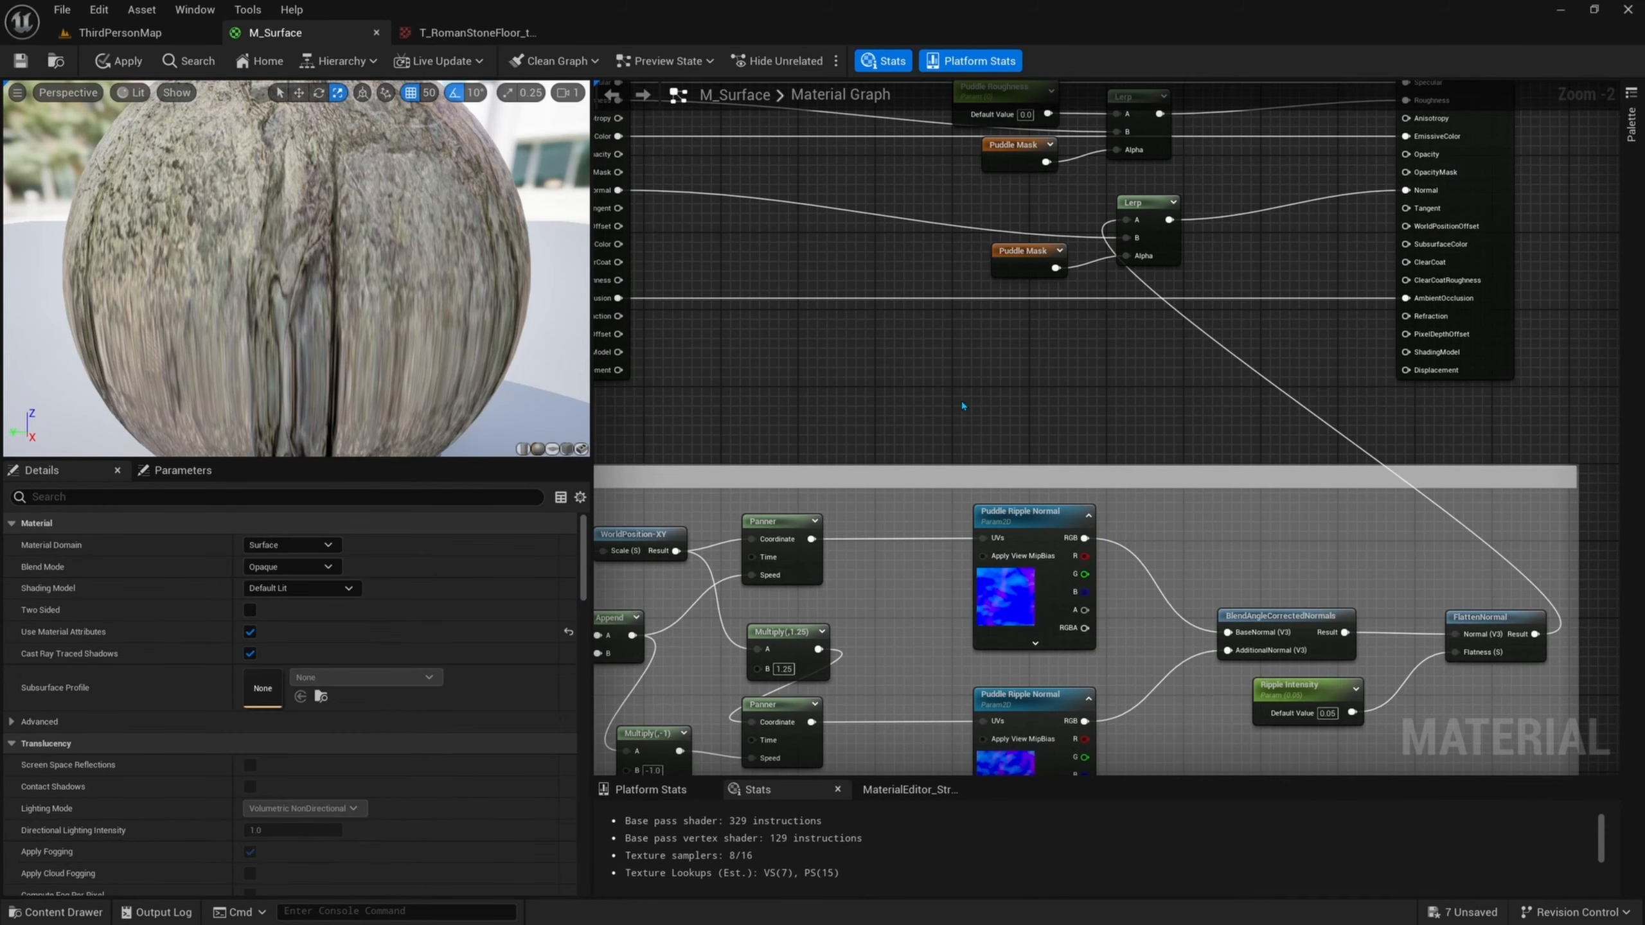
pyautogui.moveTo(960, 403); pyautogui.dragTo(1138, 381, button='right')
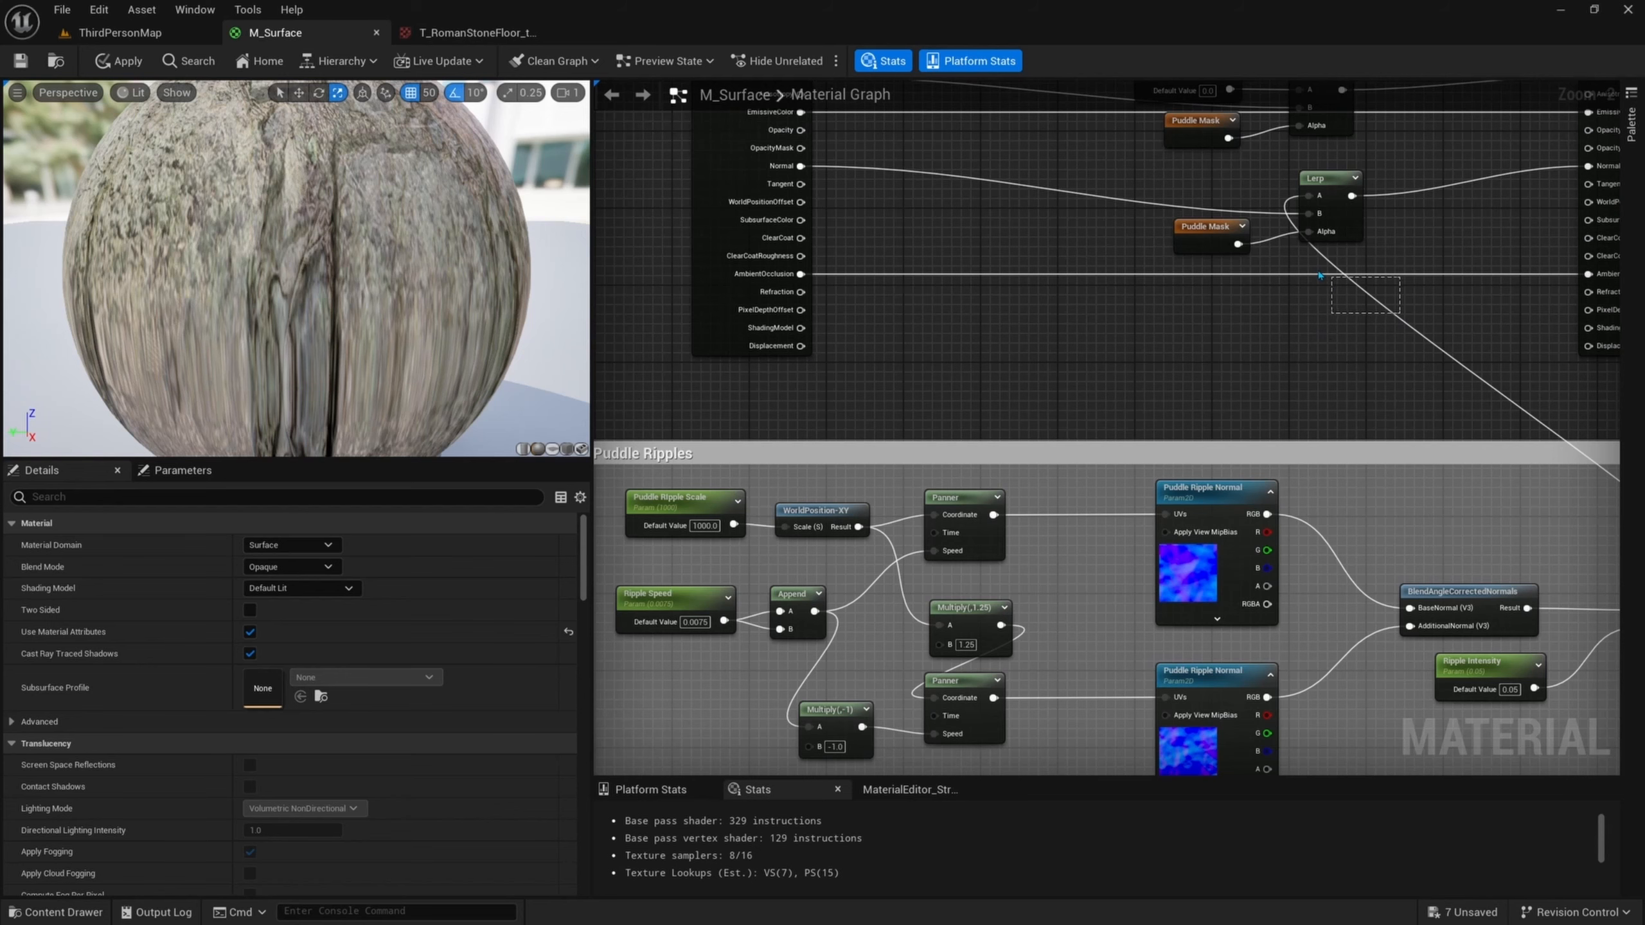
pyautogui.moveTo(1319, 275); pyautogui.dragTo(1229, 214)
pyautogui.hotkey('ctrl', 'd')
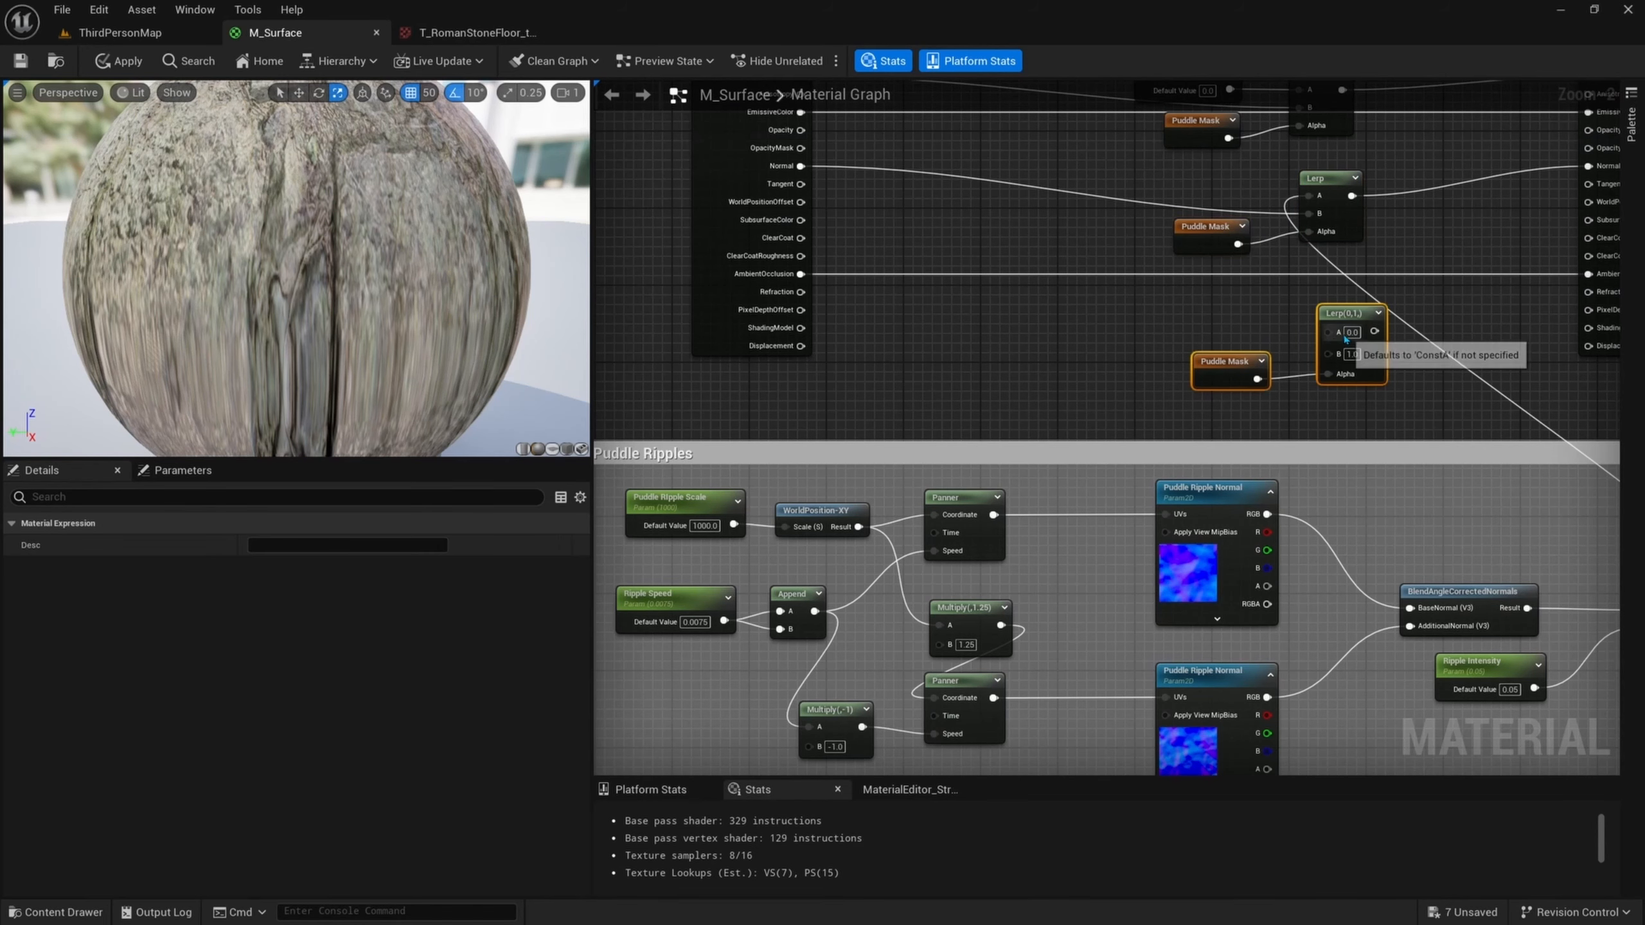
pyautogui.moveTo(1336, 317); pyautogui.dragTo(1316, 317)
pyautogui.moveTo(1243, 324); pyautogui.dragTo(1209, 318, button='right')
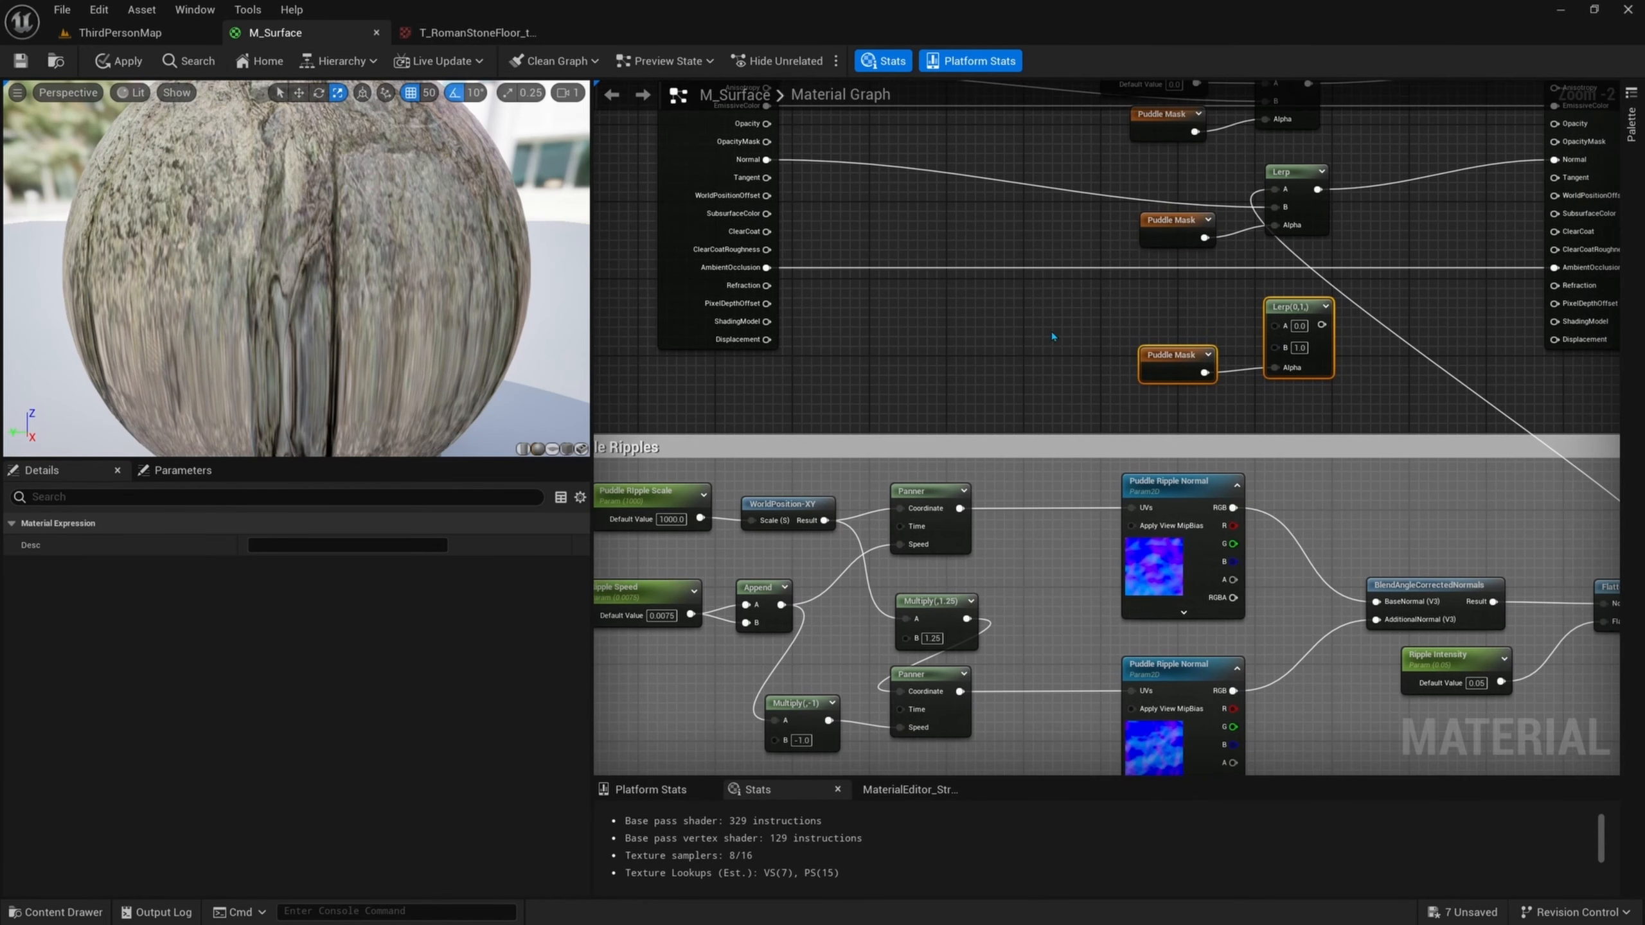
# - Connect BreakMaterialAttributes' Displacement to the new Lerp's input B and that Lerp's output to MakeMaterialAttributes' Displacement
pyautogui.moveTo(765, 343); pyautogui.dragTo(798, 294)
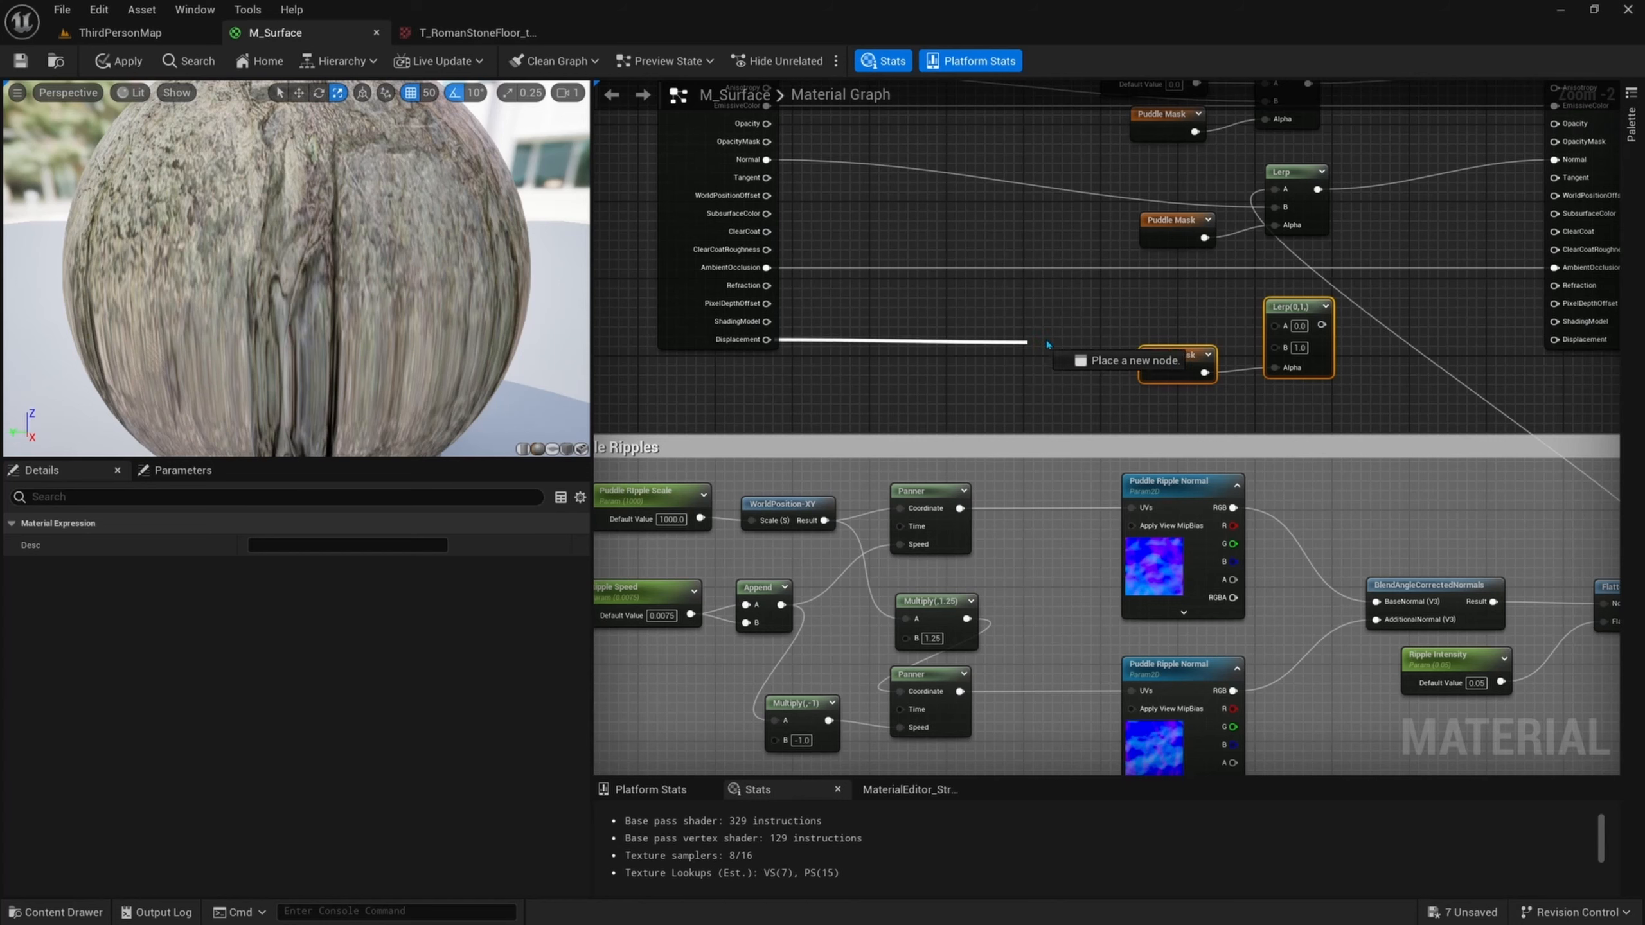
pyautogui.moveTo(1265, 357); pyautogui.dragTo(1072, 326)
pyautogui.scroll(2, 1246, 356)
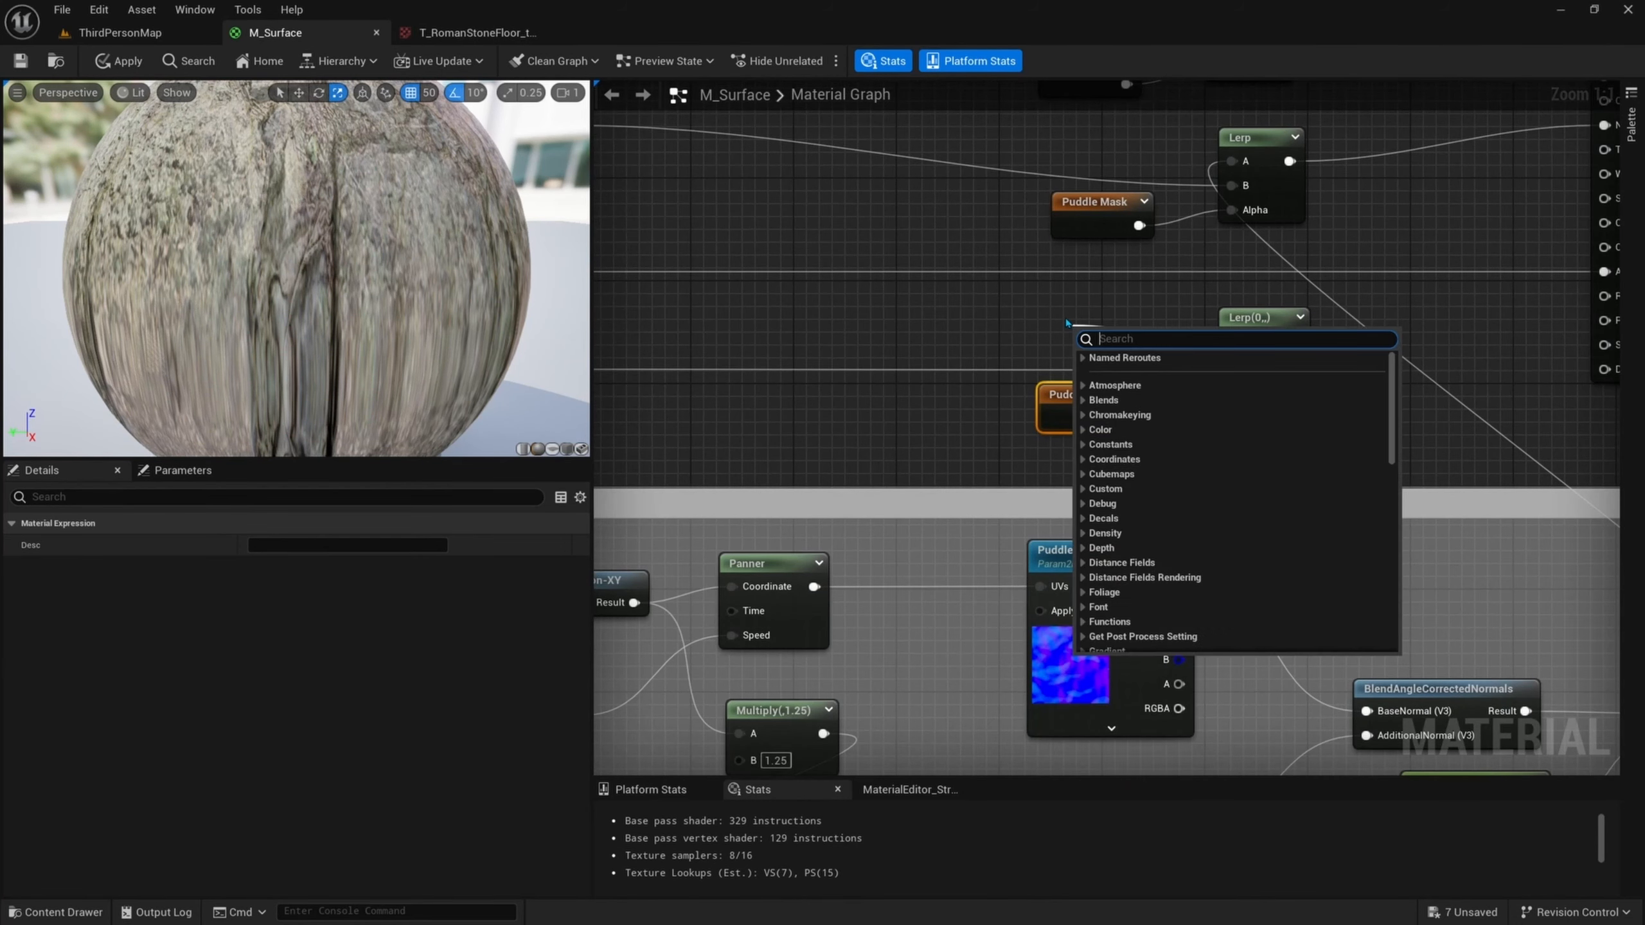
pyautogui.click(1095, 295)
pyautogui.moveTo(1337, 299); pyautogui.dragTo(1246, 295, button='right')
pyautogui.moveTo(1249, 298); pyautogui.dragTo(1007, 420)
pyautogui.moveTo(1006, 409); pyautogui.dragTo(980, 406)
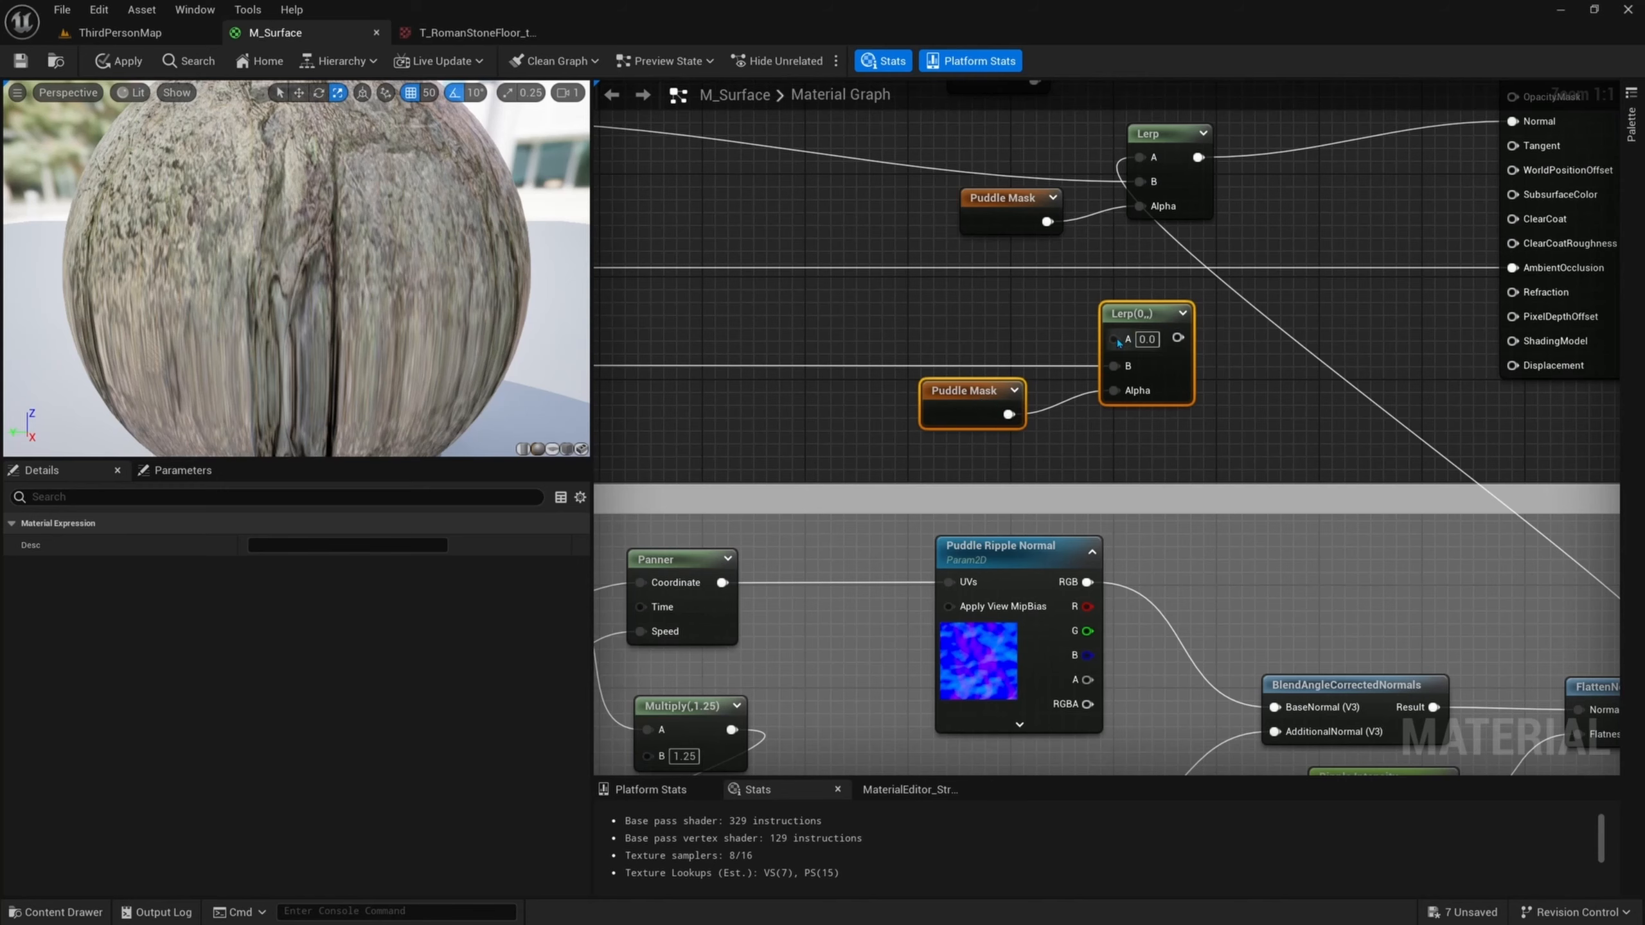
pyautogui.moveTo(1254, 358); pyautogui.dragTo(1145, 368, button='right')
pyautogui.moveTo(1069, 346); pyautogui.dragTo(1404, 374)
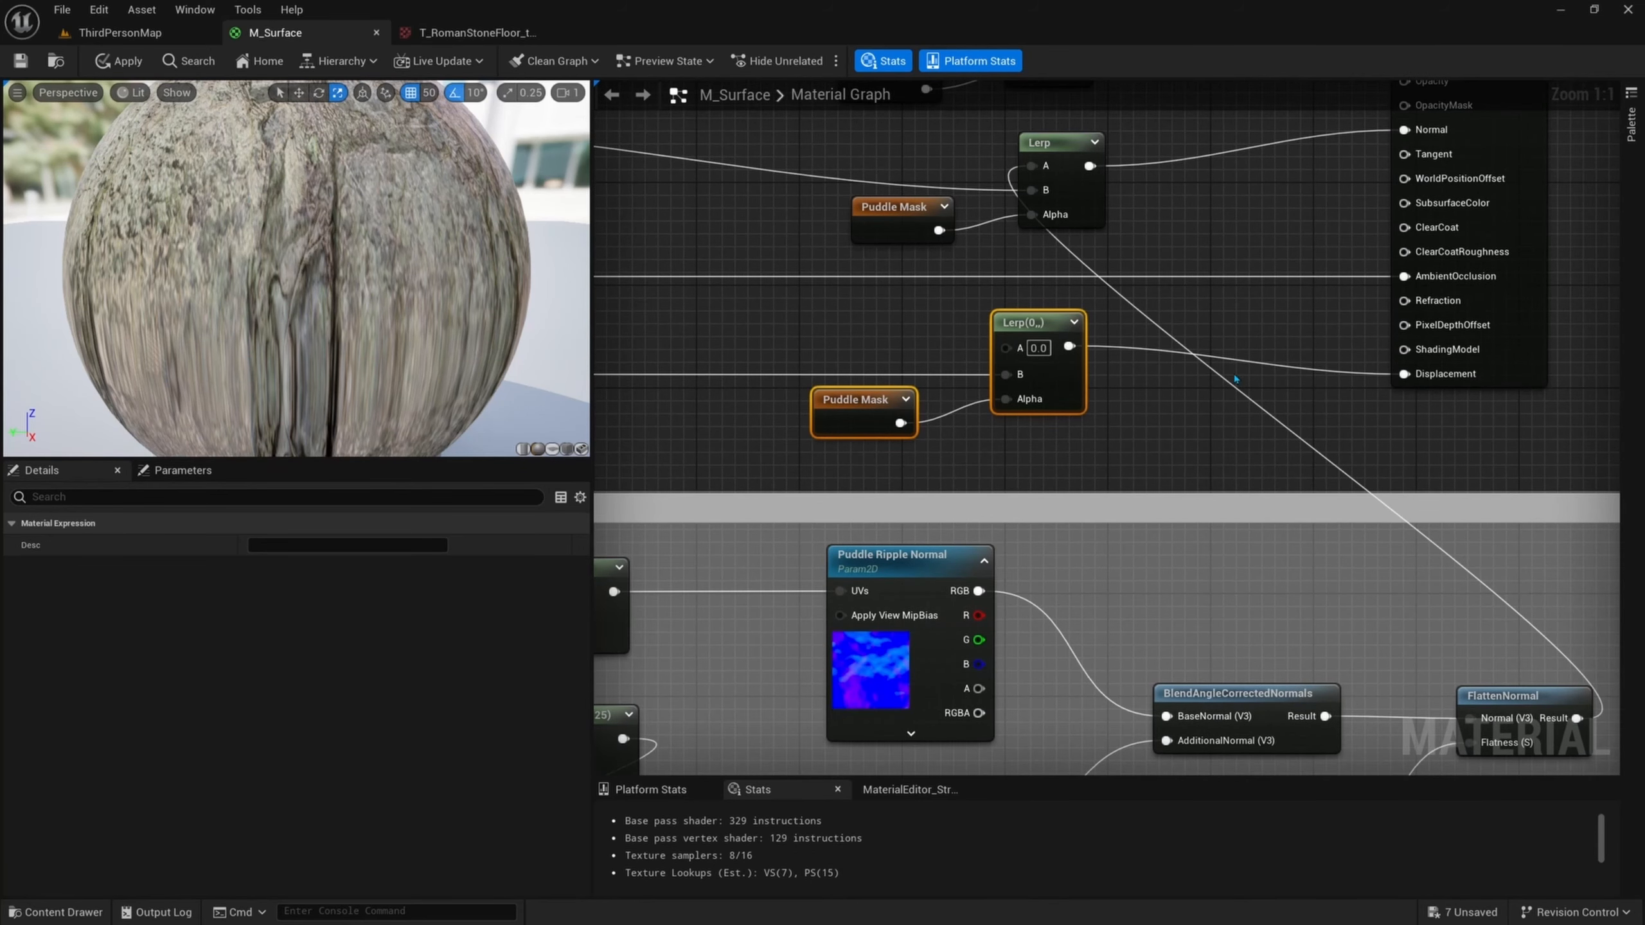
# - Wrap the tint, darkness, roughness, normal and displacement puddle nodes in a comment titled Puddle Adjustments and center it between the attribute nodes
pyautogui.scroll(-3, 1235, 379)
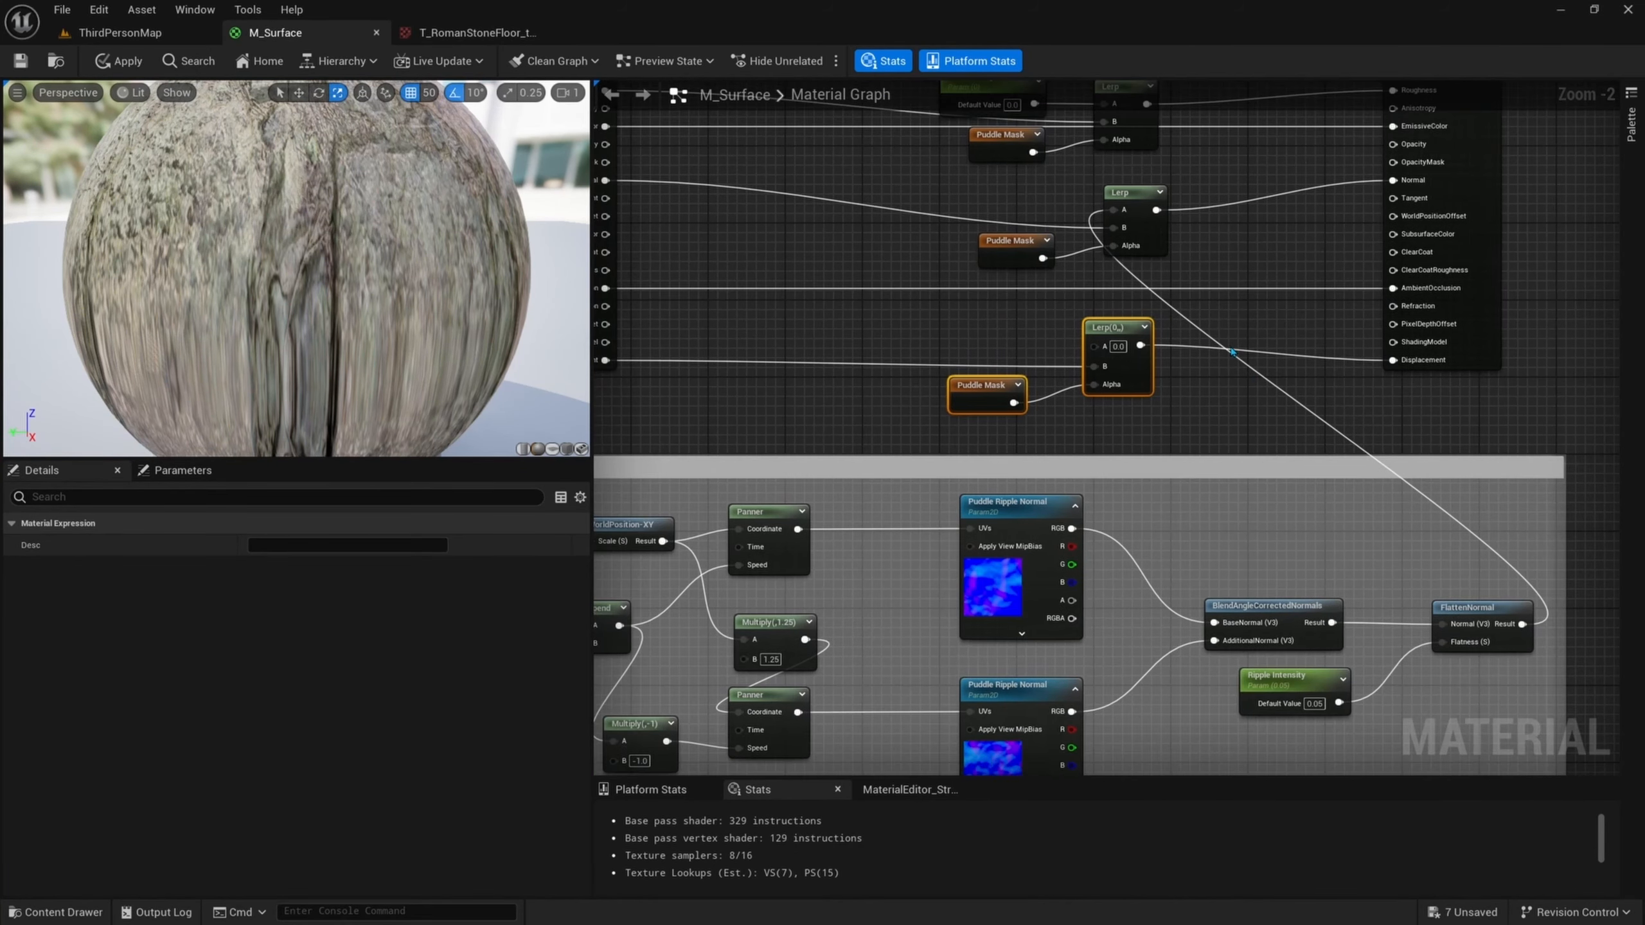
pyautogui.scroll(-1, 1232, 352)
pyautogui.moveTo(1232, 352); pyautogui.dragTo(1246, 478, button='right')
pyautogui.rightClick(1248, 477)
pyautogui.moveTo(1243, 418); pyautogui.dragTo(1246, 475, button='right')
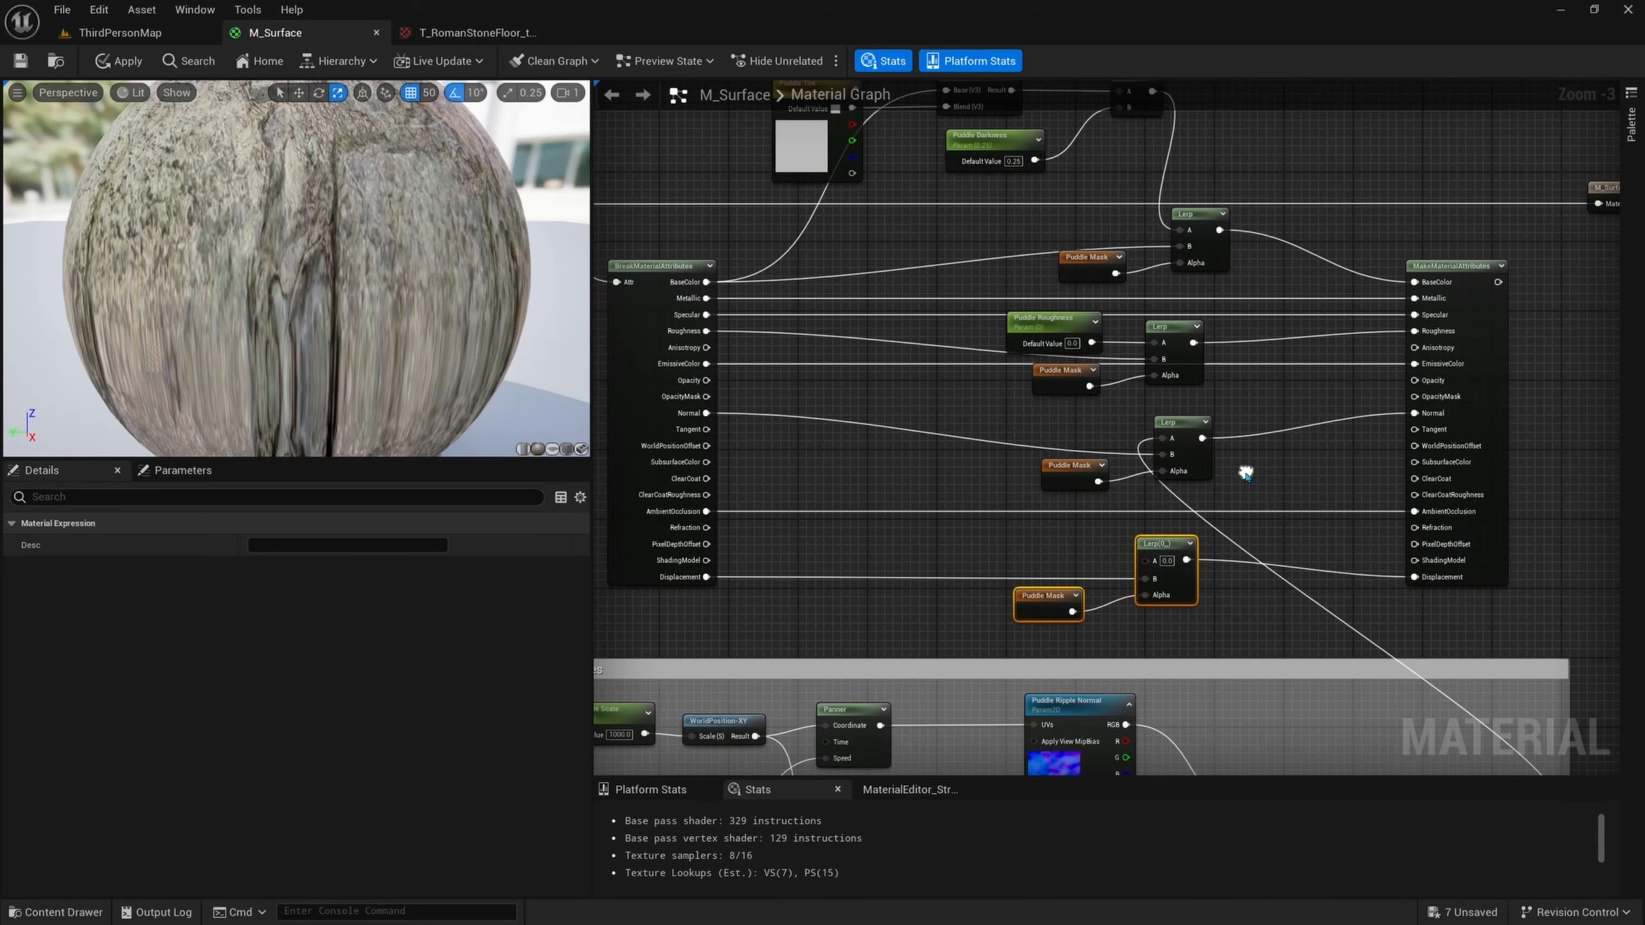
pyautogui.scroll(-1, 1245, 474)
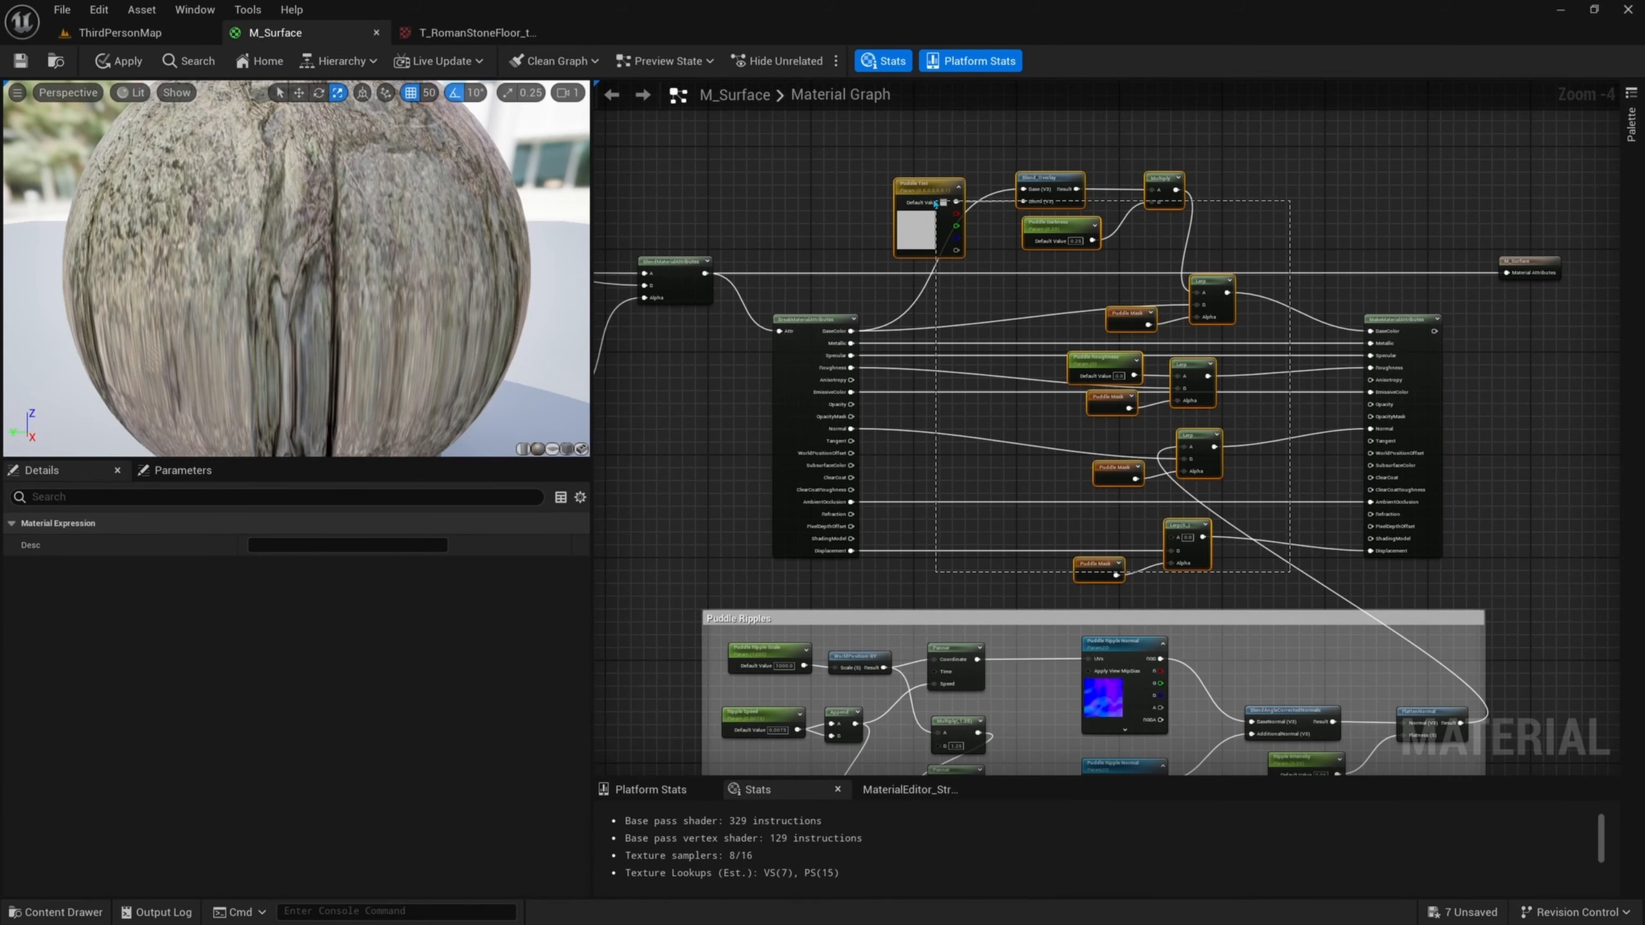
pyautogui.moveTo(936, 205); pyautogui.dragTo(934, 202)
pyautogui.press('c')
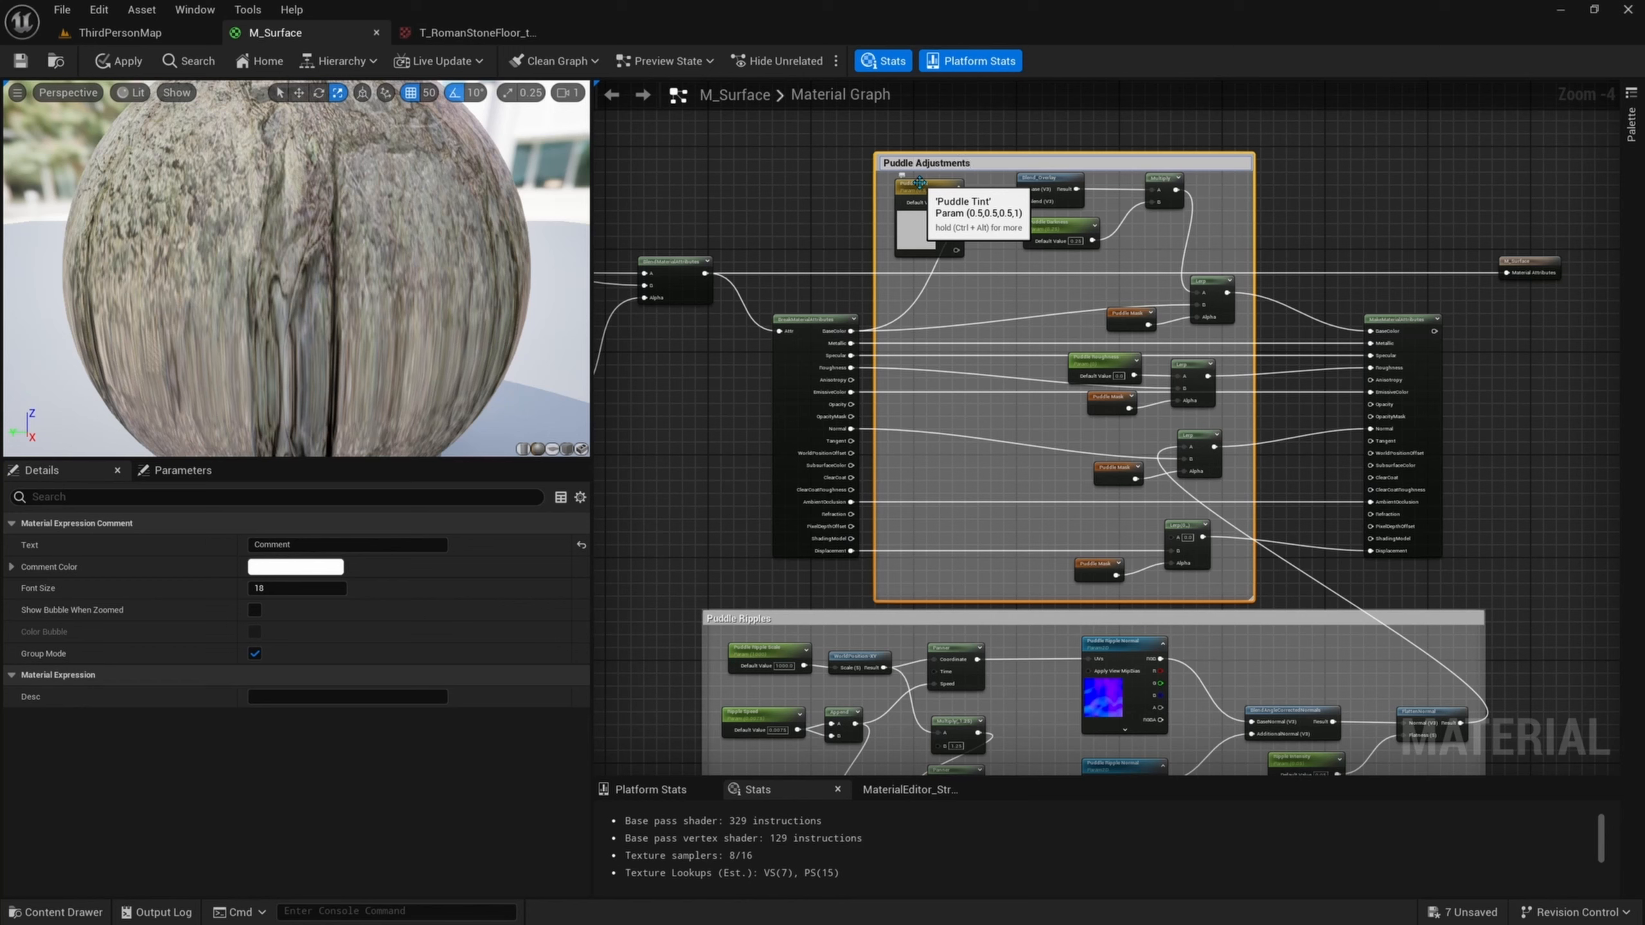
pyautogui.moveTo(920, 183); pyautogui.dragTo(959, 176)
pyautogui.moveTo(1324, 318); pyautogui.dragTo(1325, 279, button='right')
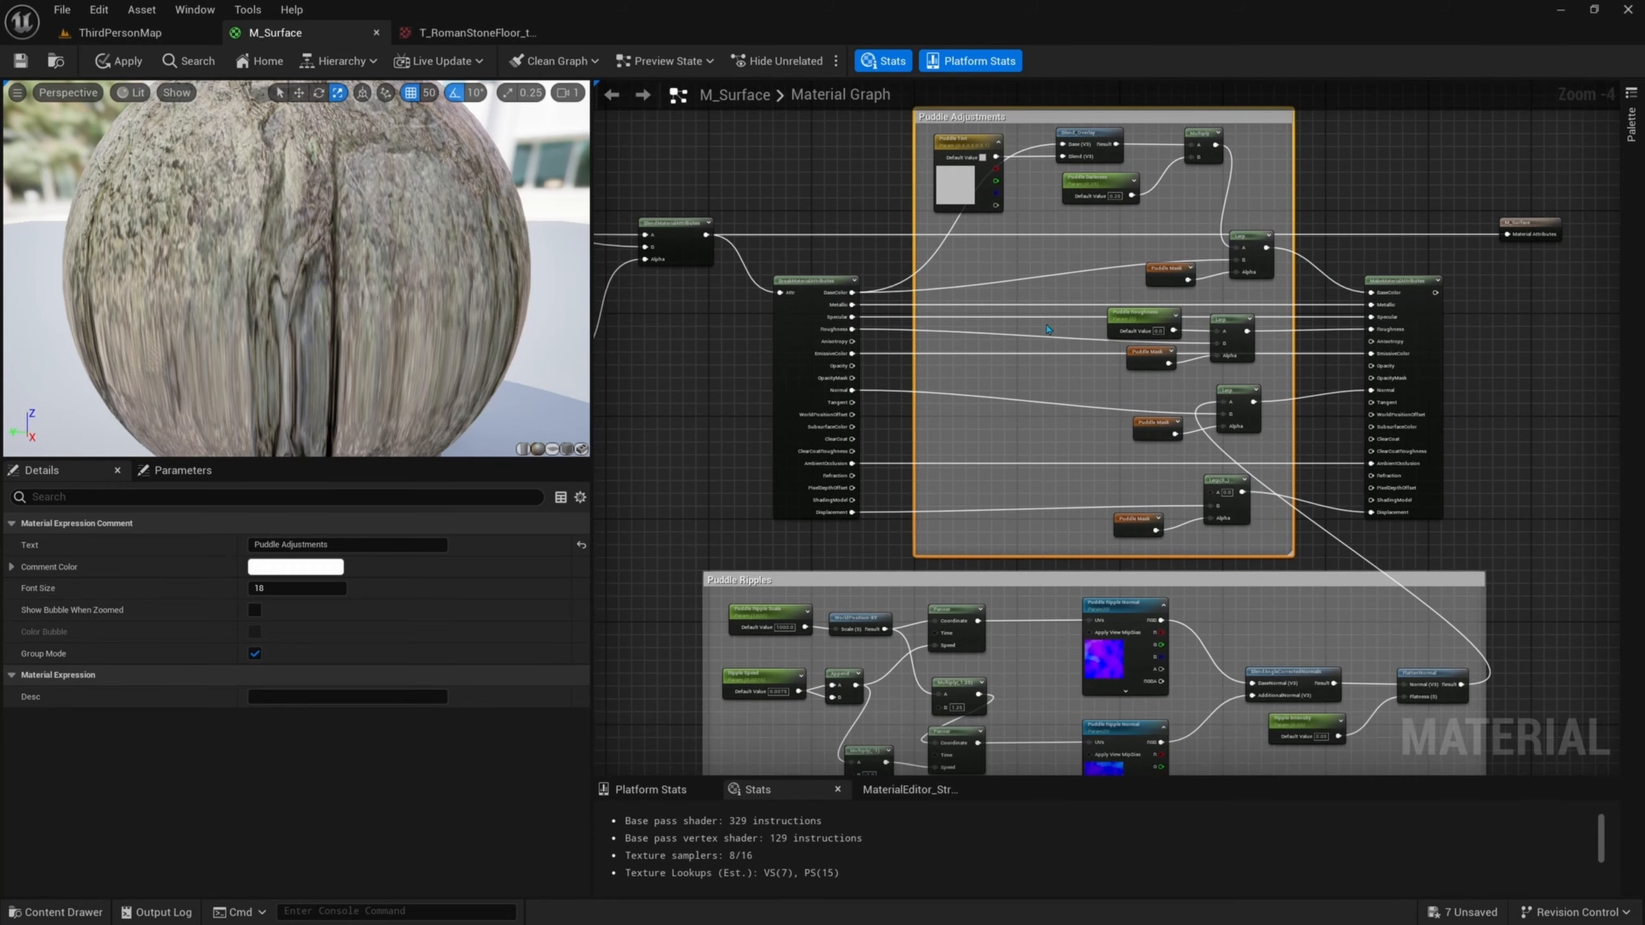
# - Review the Puddle Ripples and Puddle Mask node groups below the Puddle Adjustments comment
pyautogui.moveTo(1177, 362); pyautogui.dragTo(1163, 272, button='right')
pyautogui.scroll(-1, 1098, 249)
pyautogui.moveTo(1141, 373); pyautogui.dragTo(1134, 265, button='right')
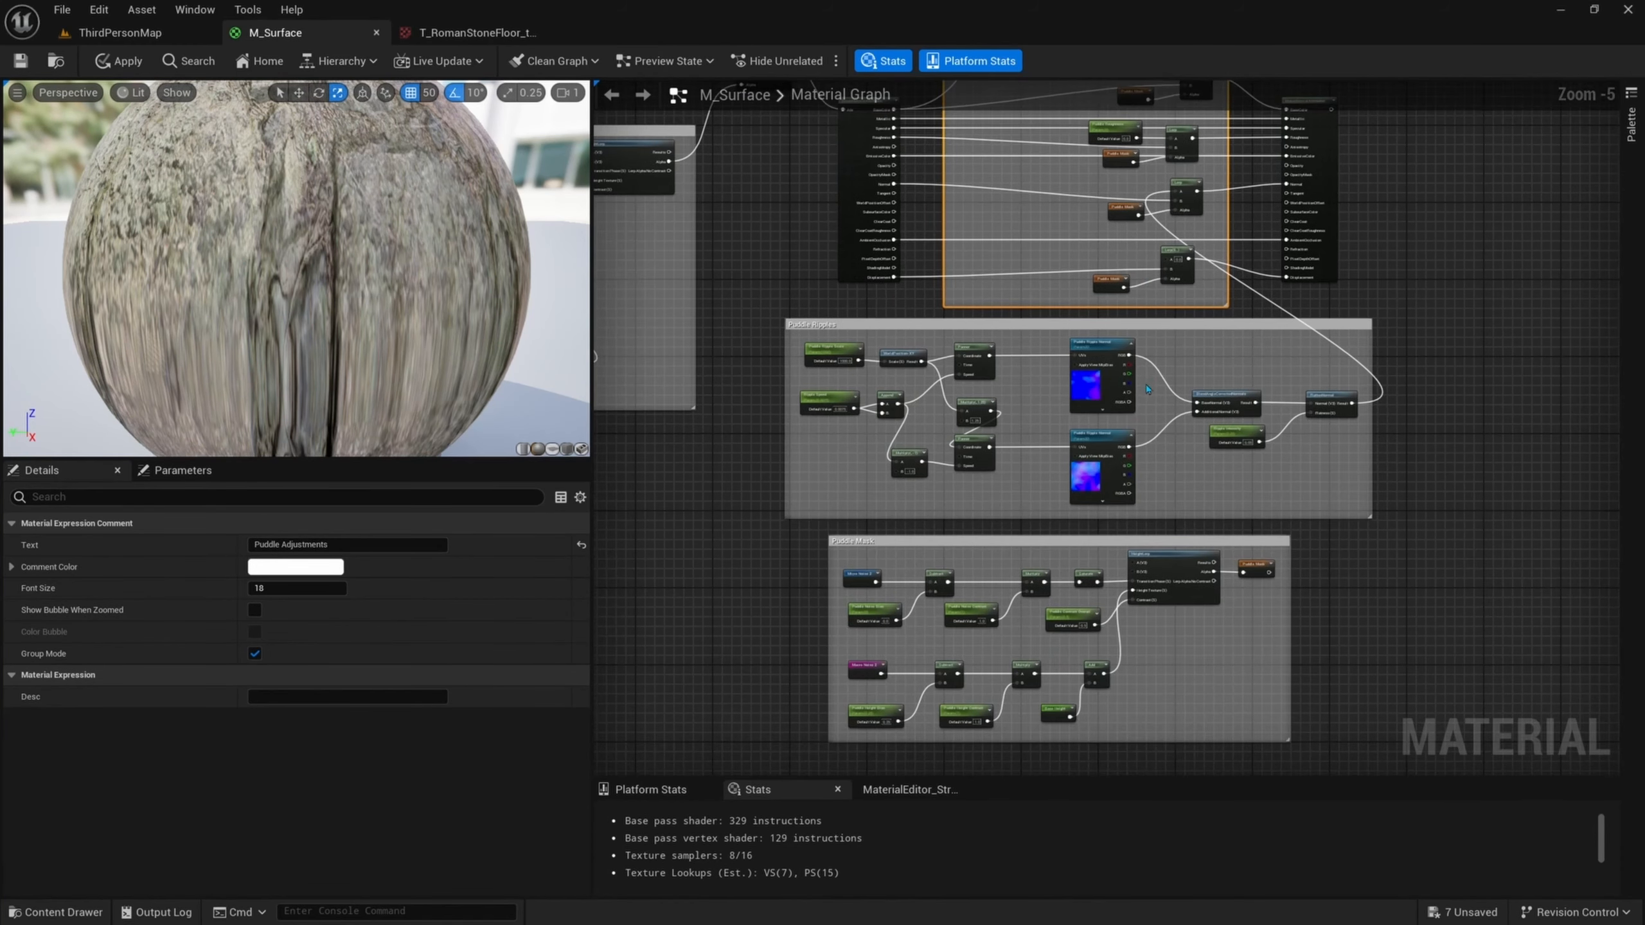
pyautogui.scroll(2, 1150, 375)
pyautogui.moveTo(1163, 342); pyautogui.dragTo(1100, 482)
pyautogui.scroll(-1, 1225, 626)
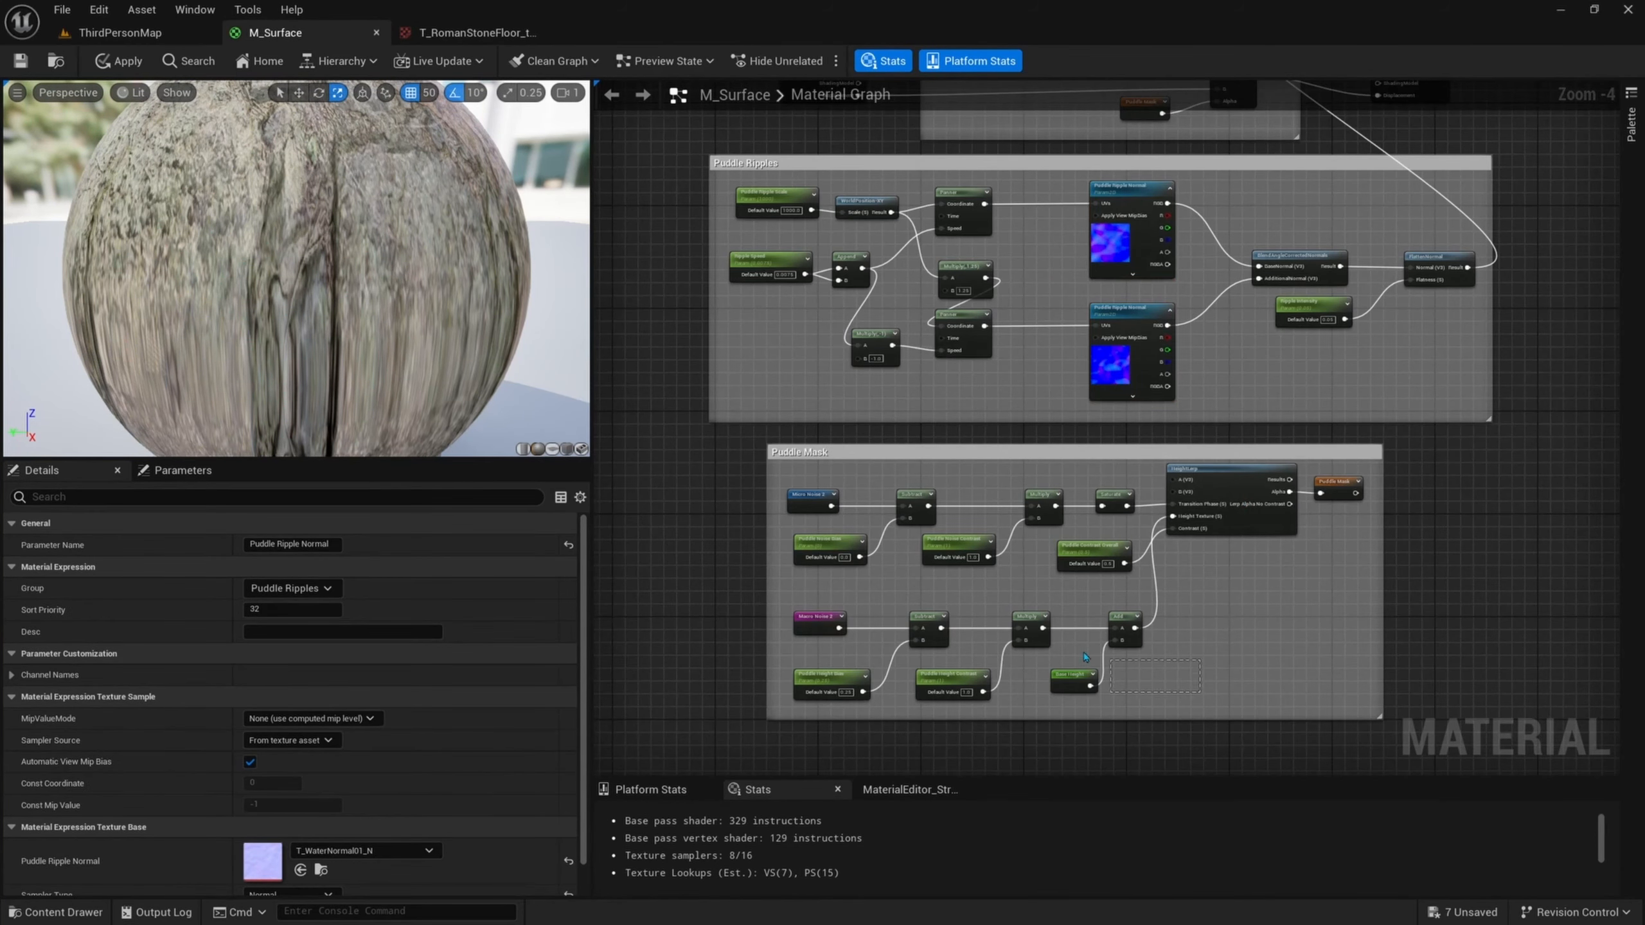
pyautogui.moveTo(775, 515); pyautogui.dragTo(743, 510)
pyautogui.scroll(-2, 1020, 447)
pyautogui.moveTo(1019, 447); pyautogui.dragTo(1017, 567, button='right')
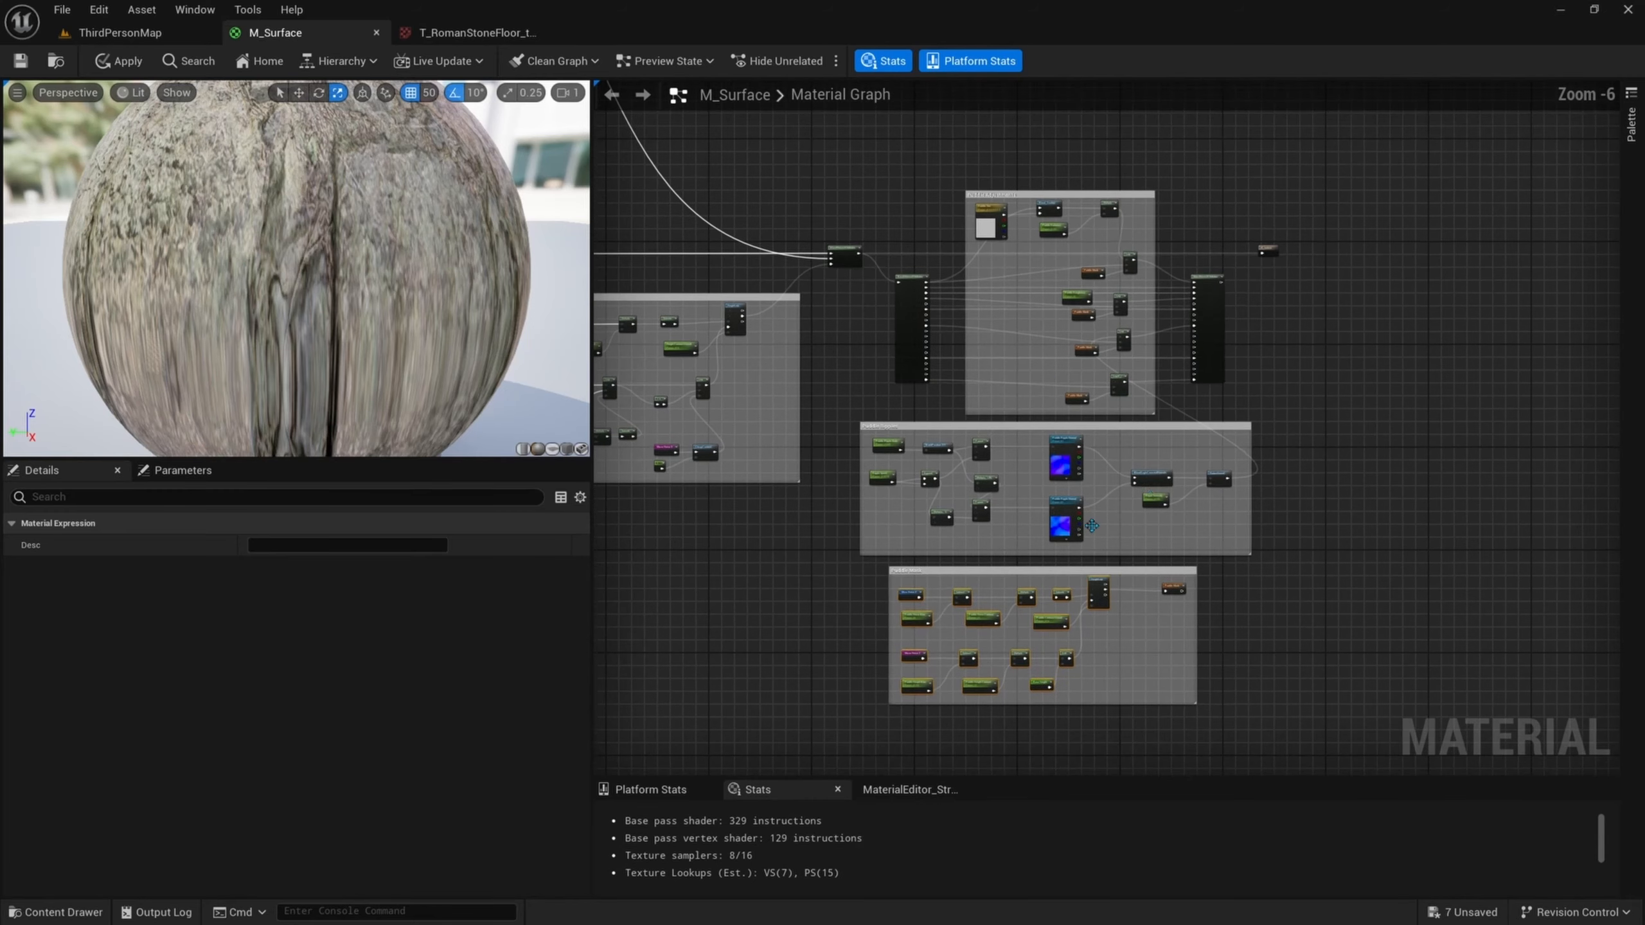
# - Connect the MakeMaterialAttributes output to the Material Attributes input of the M_Surface result node
pyautogui.moveTo(1088, 522); pyautogui.dragTo(1113, 589, button='right')
pyautogui.scroll(2, 1153, 381)
pyautogui.scroll(3, 1105, 338)
pyautogui.moveTo(1301, 286); pyautogui.dragTo(1042, 372, button='right')
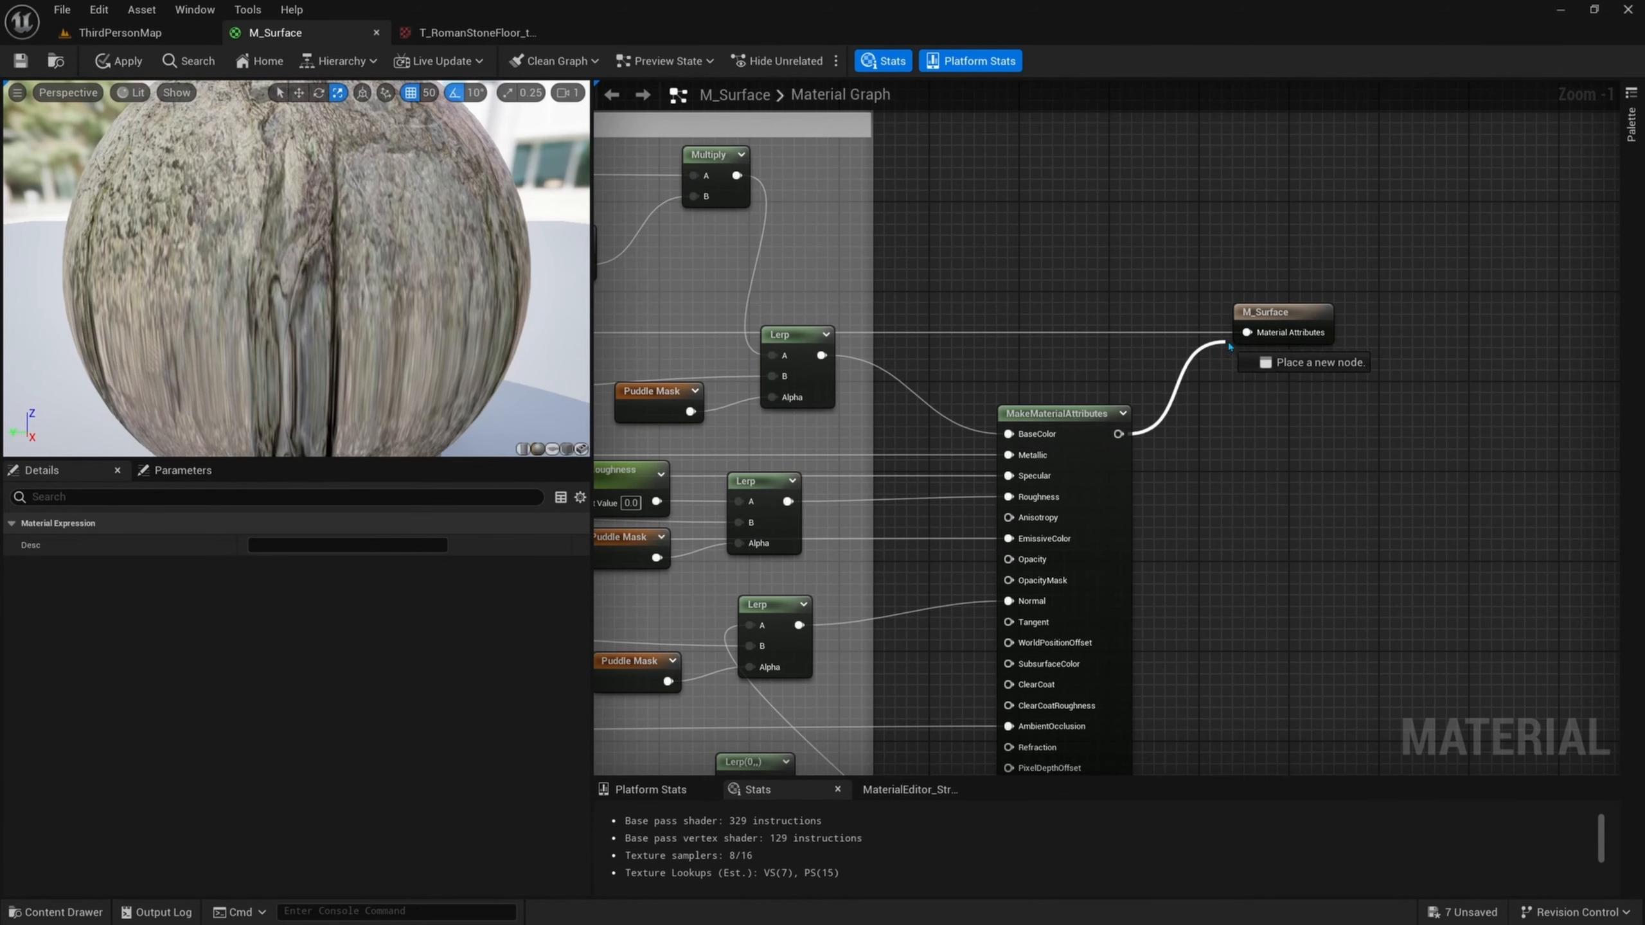
pyautogui.moveTo(1257, 338); pyautogui.dragTo(1257, 337)
pyautogui.scroll(-1, 1068, 341)
pyautogui.moveTo(1069, 341); pyautogui.dragTo(1321, 303, button='right')
pyautogui.scroll(-1, 1185, 303)
pyautogui.moveTo(1184, 303); pyautogui.dragTo(1216, 309, button='right')
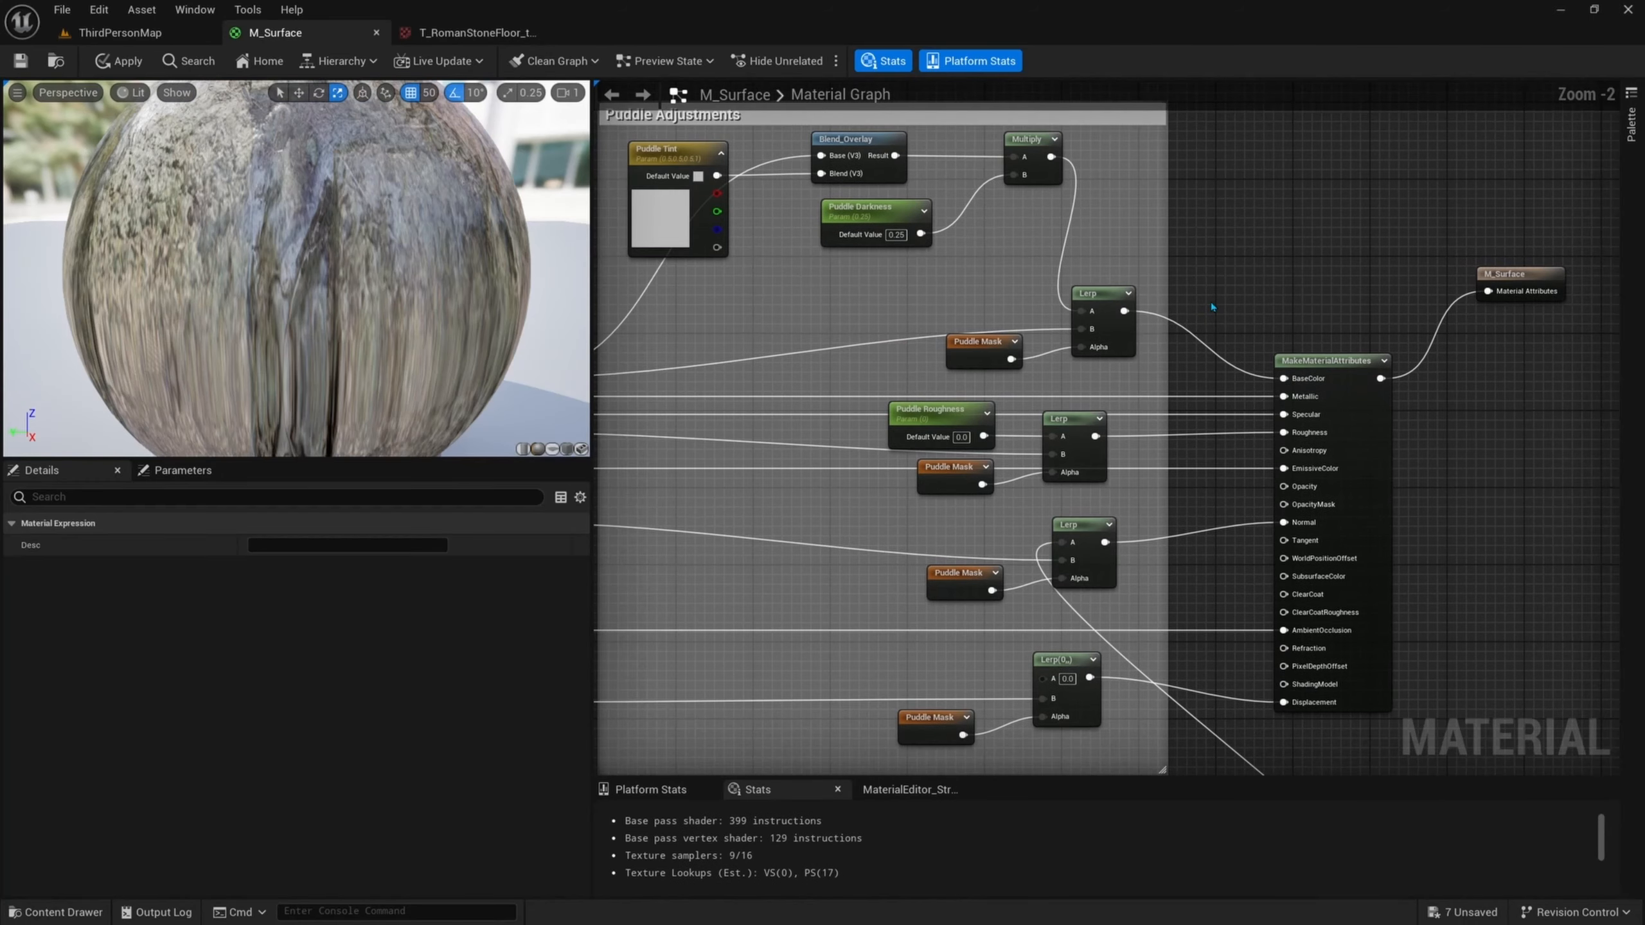
pyautogui.moveTo(1216, 308); pyautogui.dragTo(1247, 311, button='right')
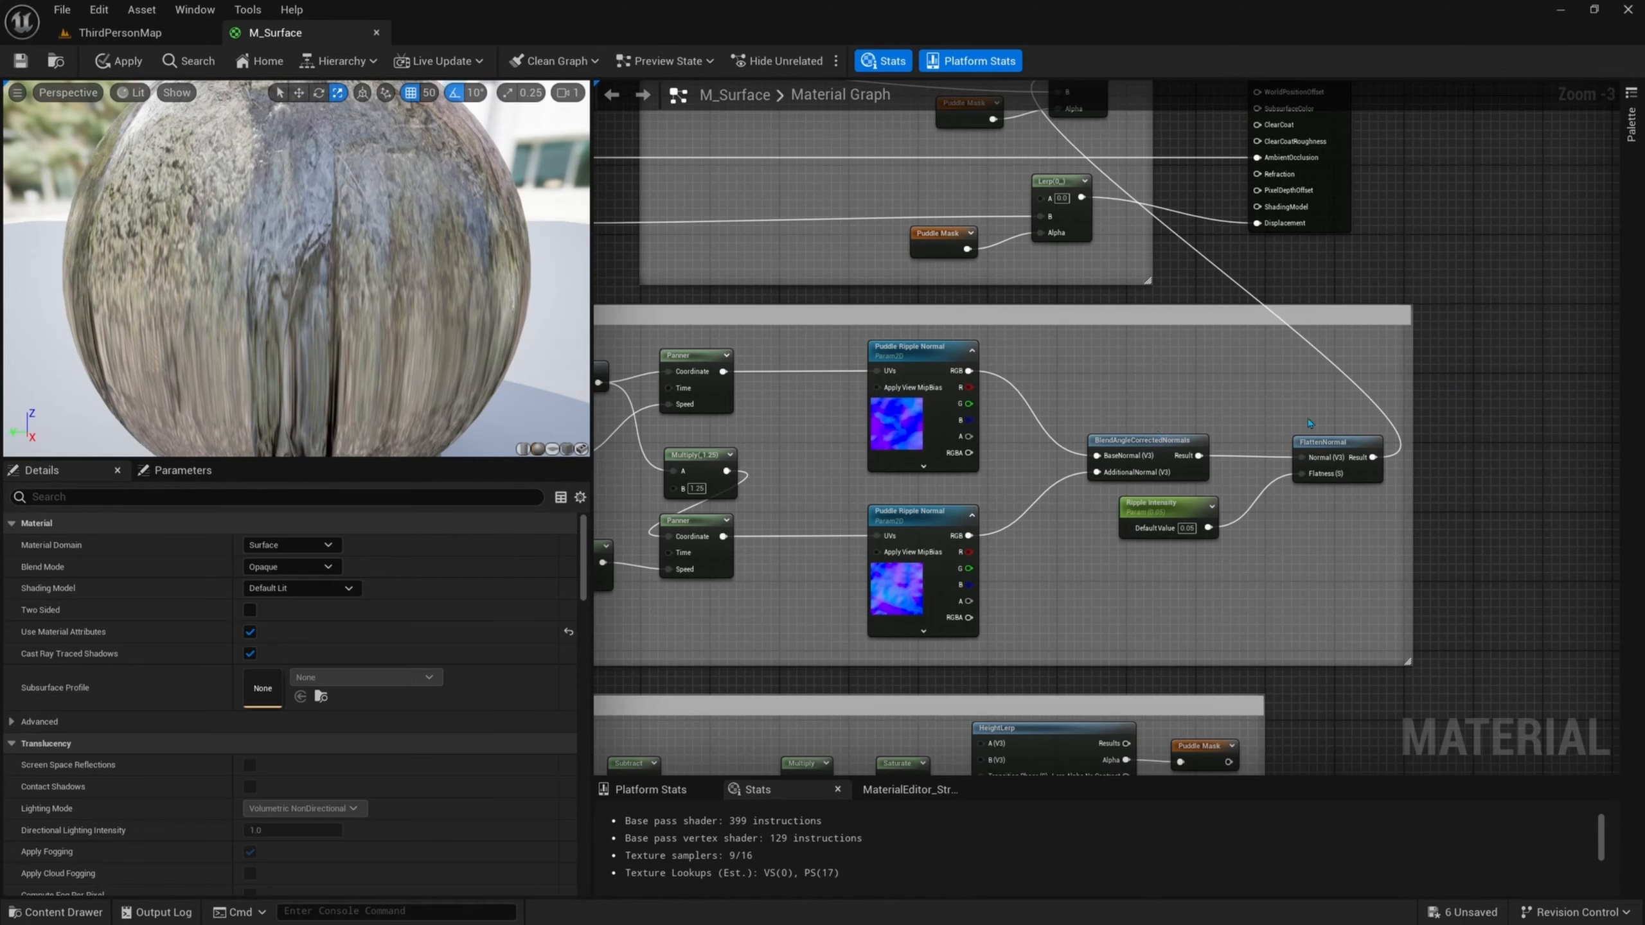
# - Insert a 1-x node between Ripple Intensity and FlattenNormal's Flatness input and align both nodes beside it
pyautogui.scroll(2, 1296, 420)
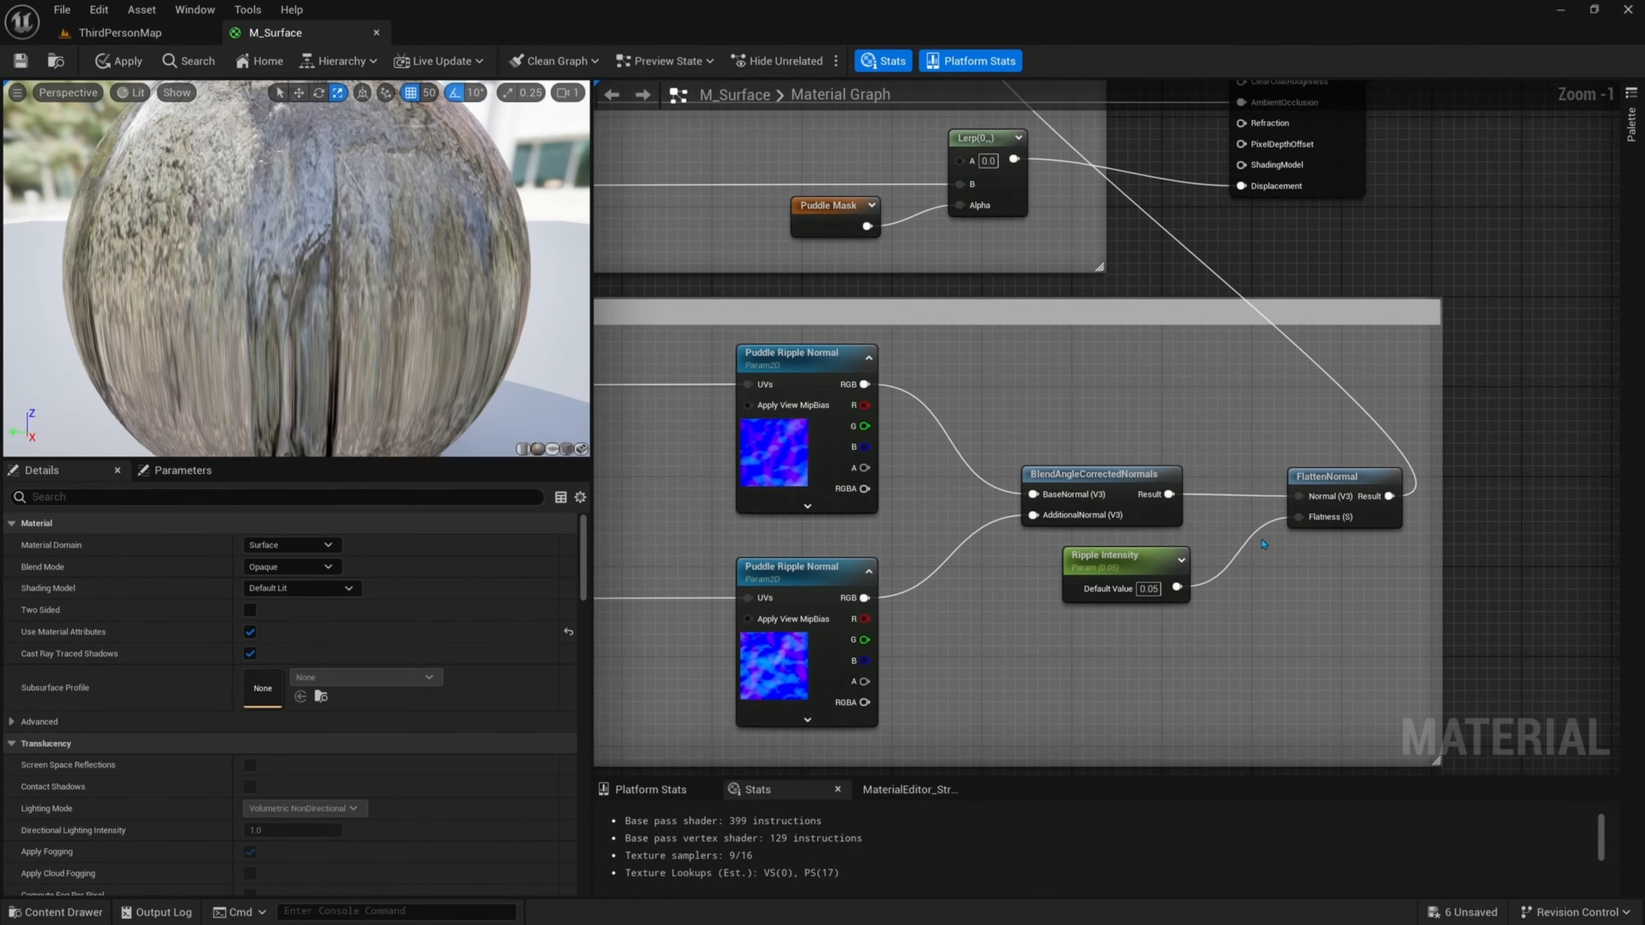
pyautogui.moveTo(1219, 606); pyautogui.dragTo(1301, 517)
pyautogui.write('1-x')
pyautogui.press('Return')
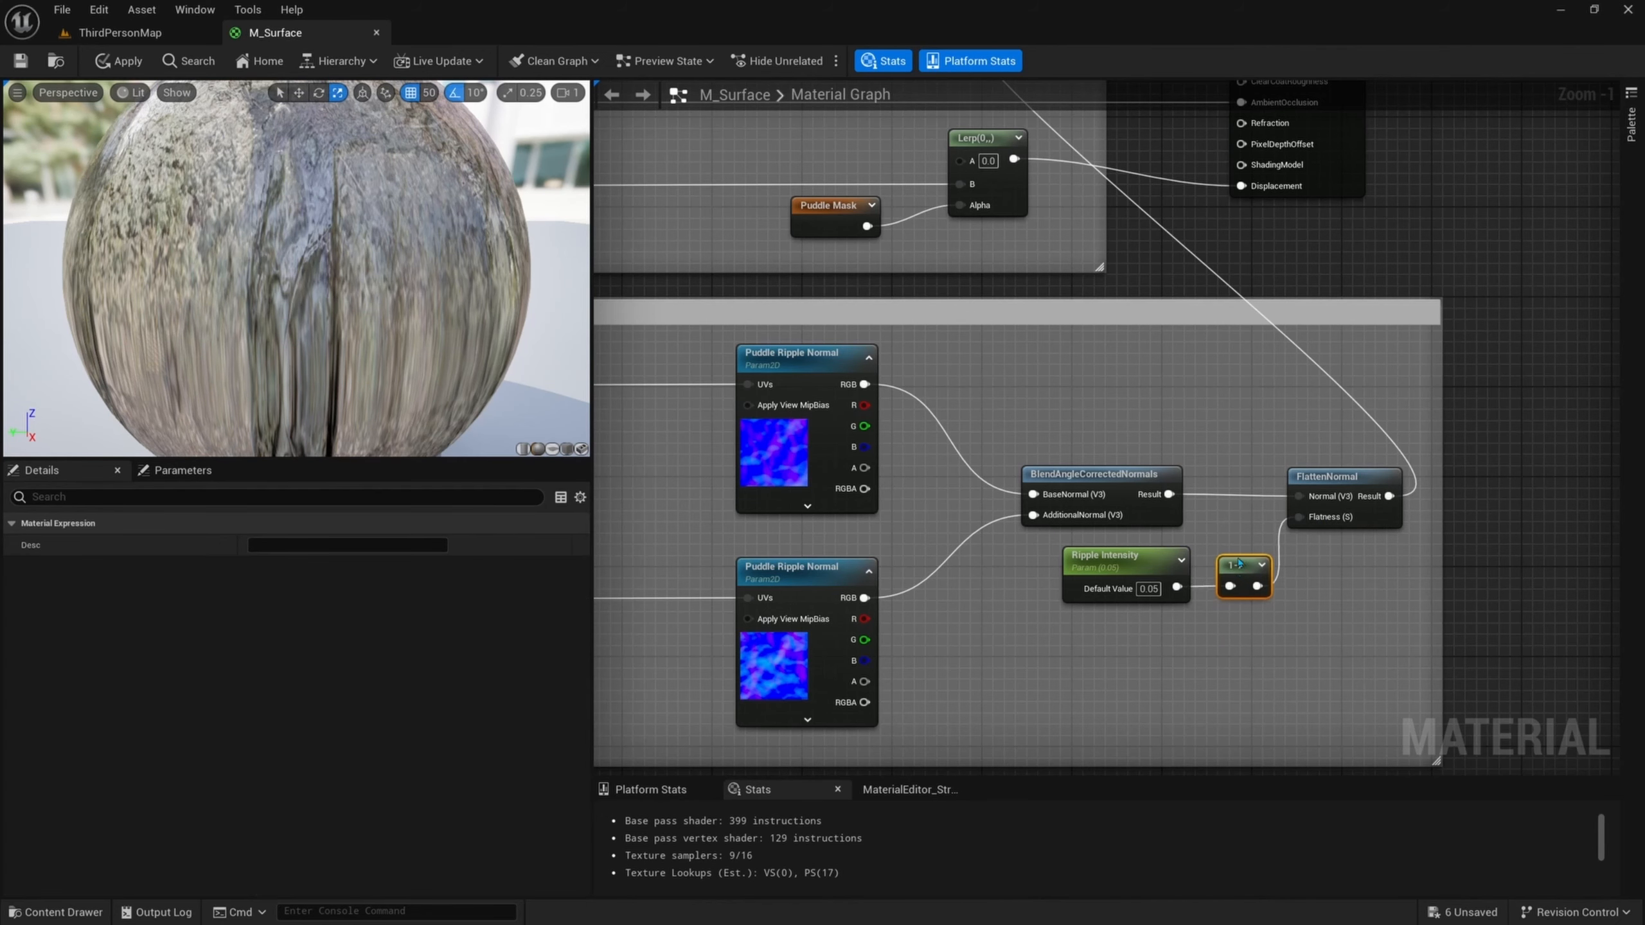
pyautogui.moveTo(1243, 616); pyautogui.dragTo(1224, 565)
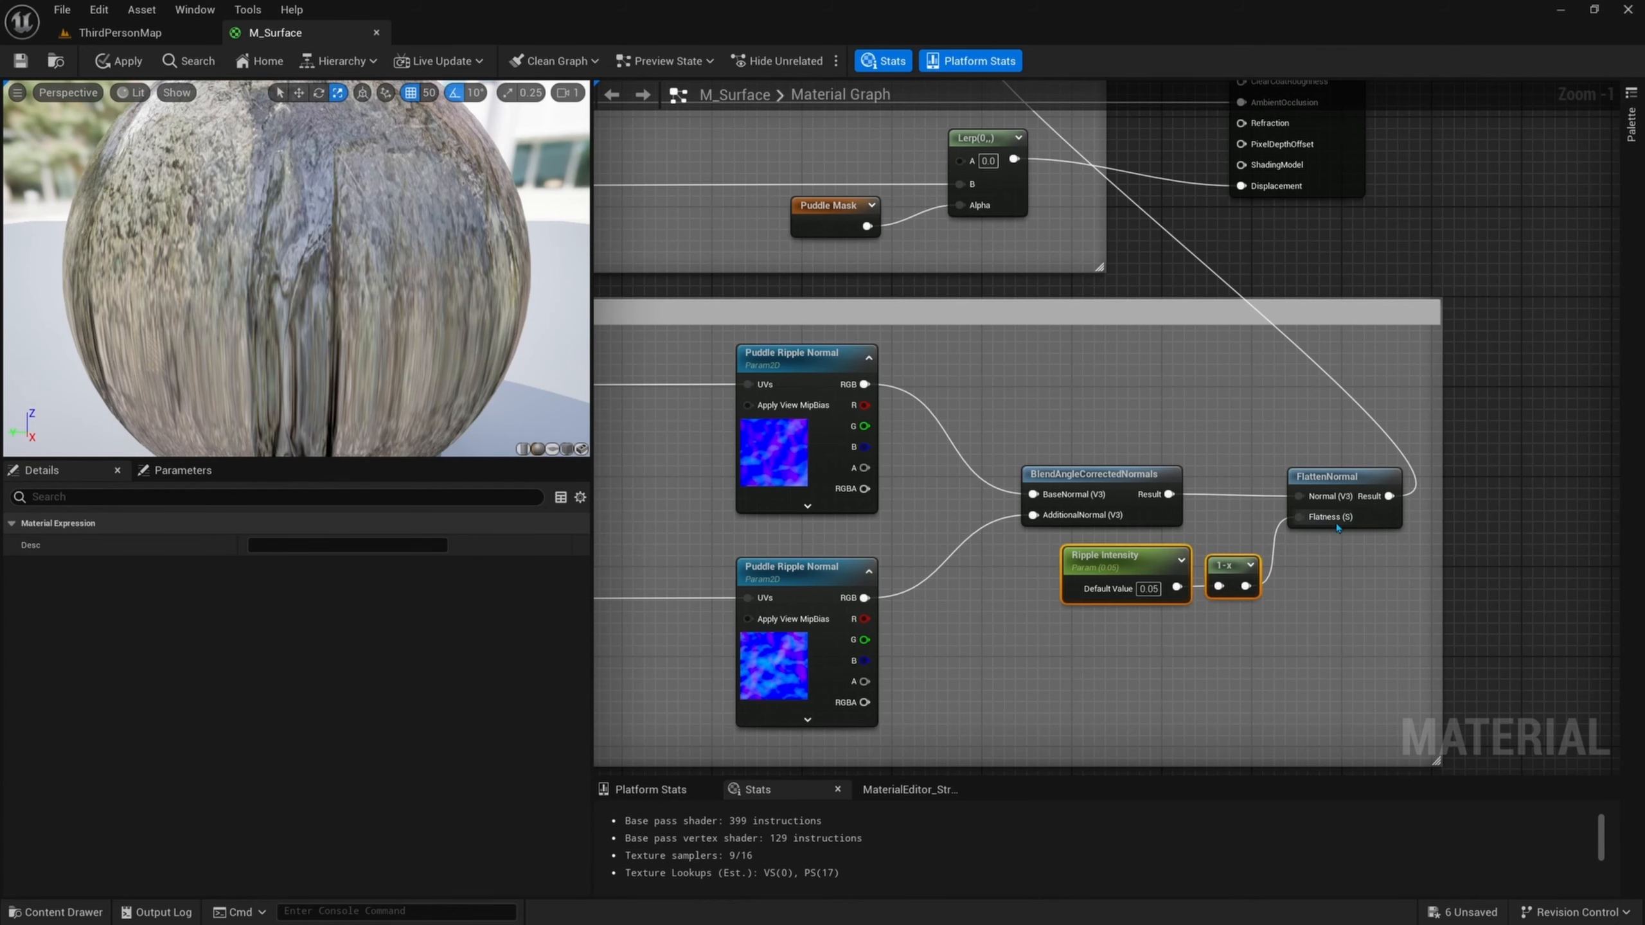
pyautogui.moveTo(1323, 577); pyautogui.dragTo(1355, 594, button='right')
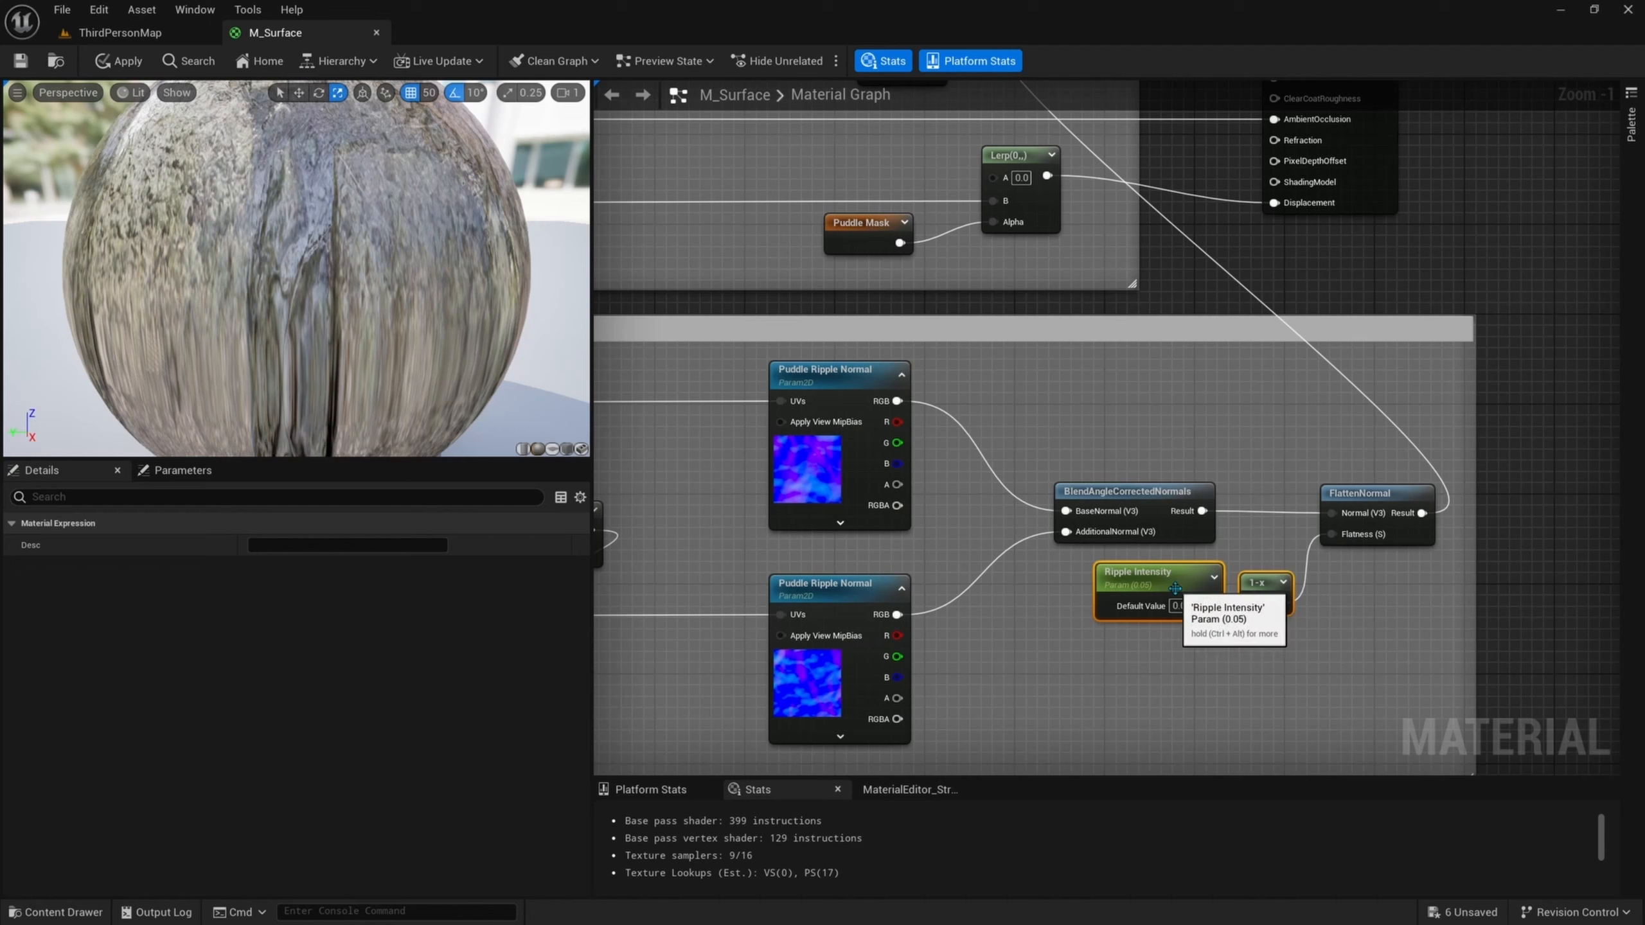
pyautogui.moveTo(1175, 587); pyautogui.dragTo(1161, 586)
# - Save the material and inspect the puddles on the ground from close up in the ThirdPersonMap level
pyautogui.click(21, 60)
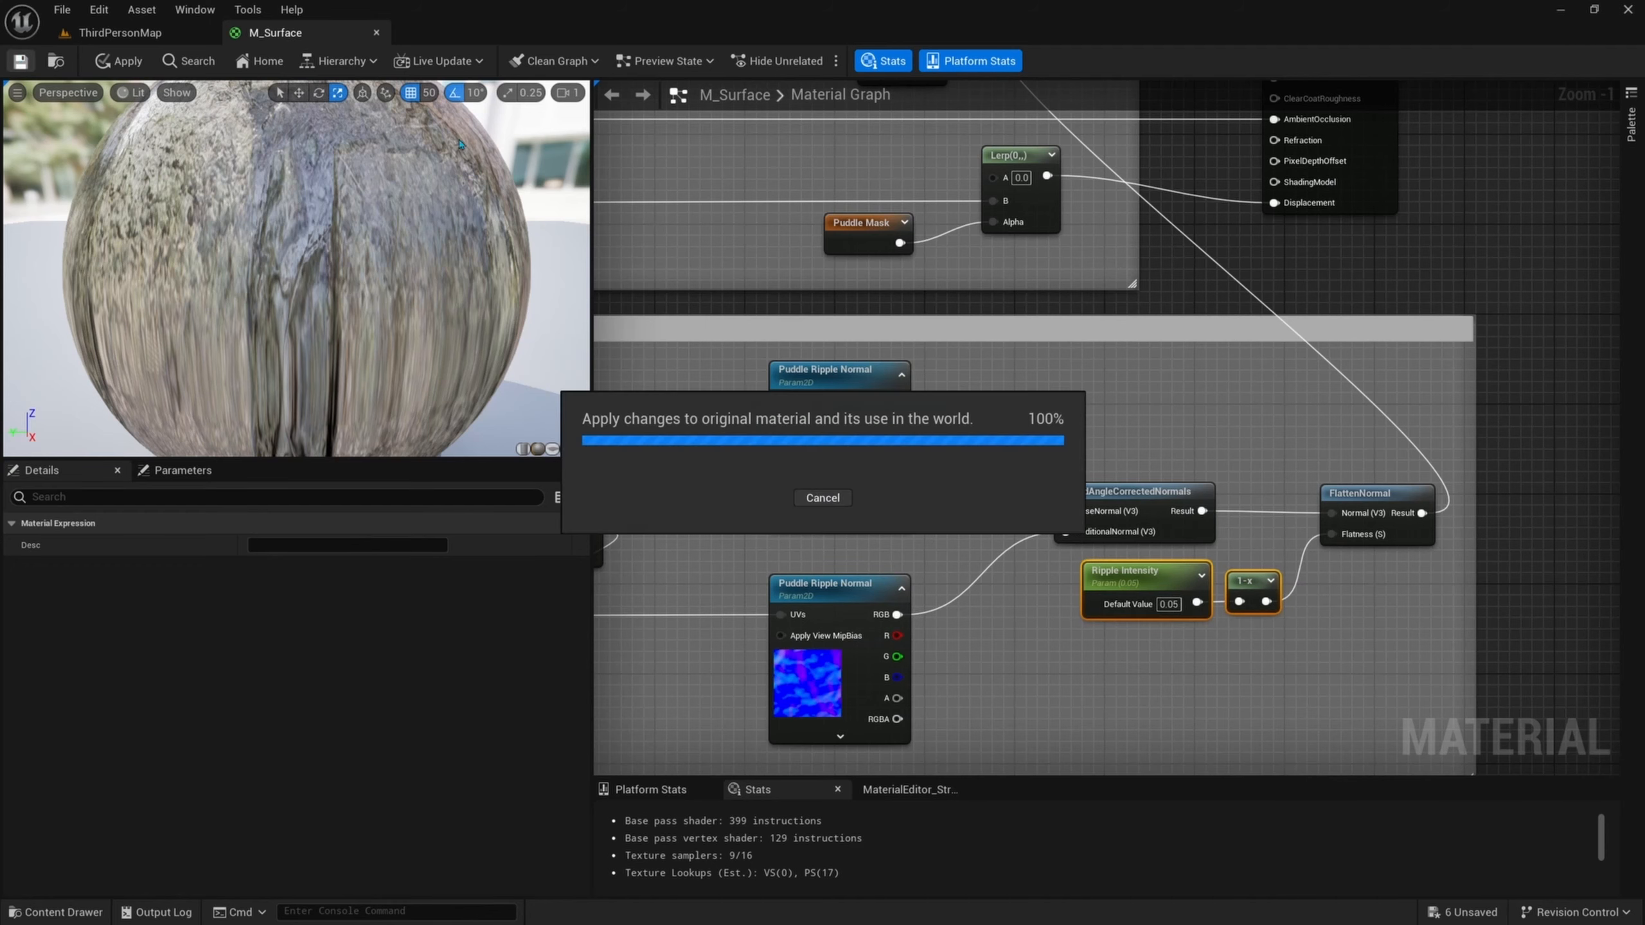
pyautogui.click(120, 32)
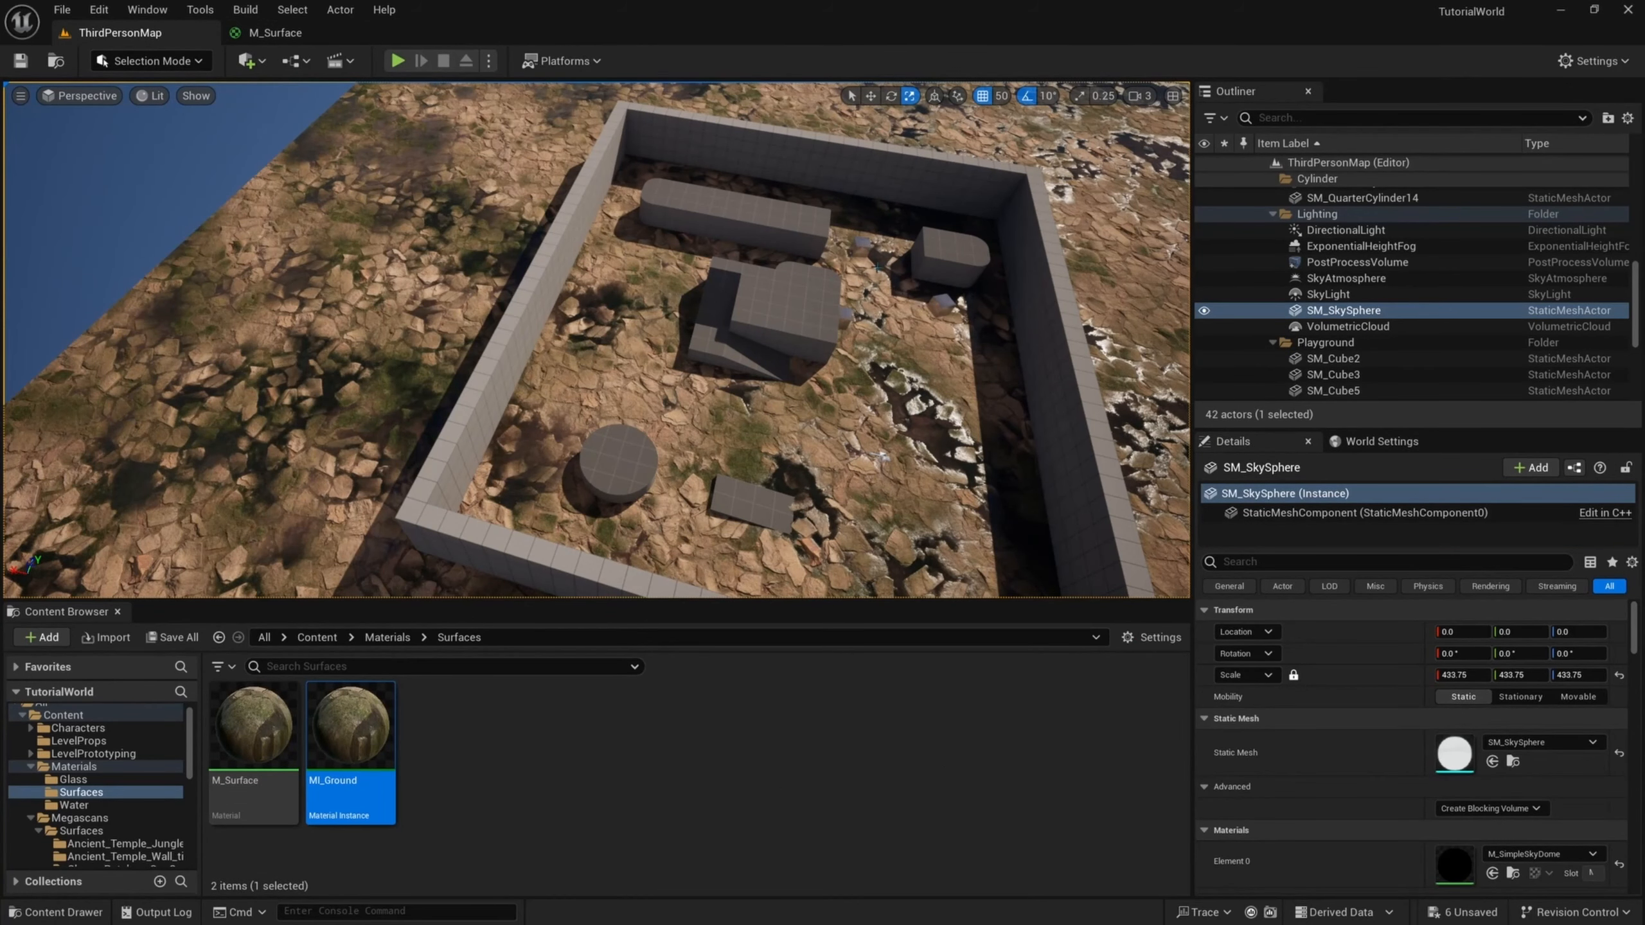
pyautogui.moveTo(878, 266); pyautogui.dragTo(910, 246, button='right')
pyautogui.press('w')
pyautogui.scroll(-3, 907, 267)
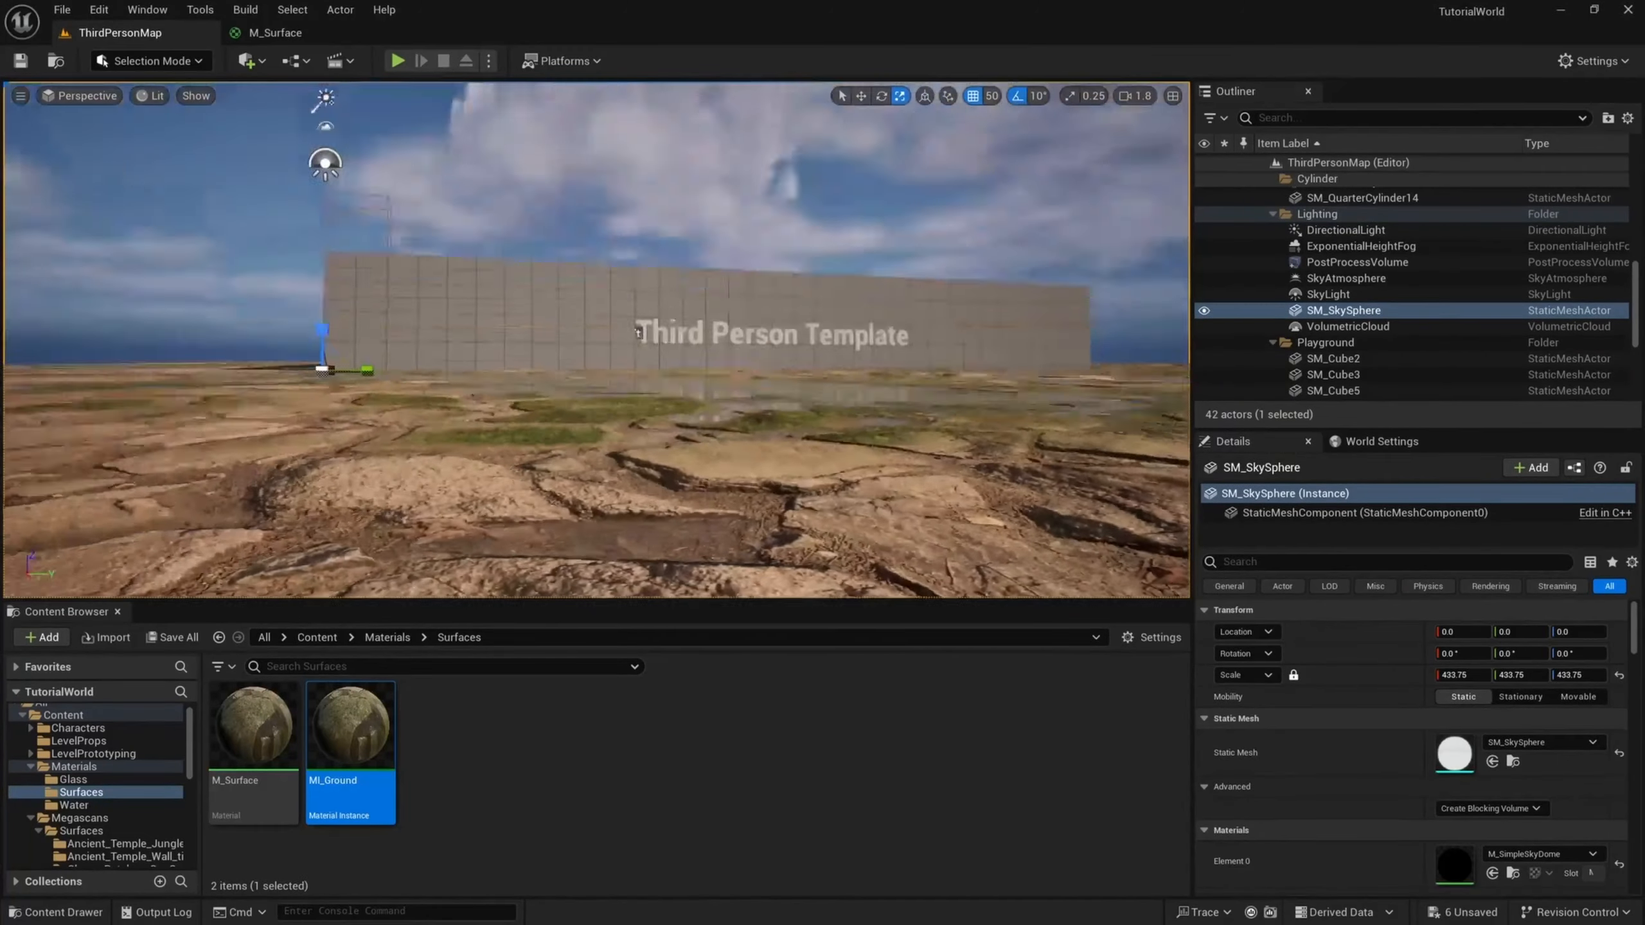
# - Open the ground plane's MI_Ground material instance and undock its editor into a floating window beside the level view
pyautogui.press('e')
pyautogui.moveTo(807, 286); pyautogui.dragTo(796, 323, button='right')
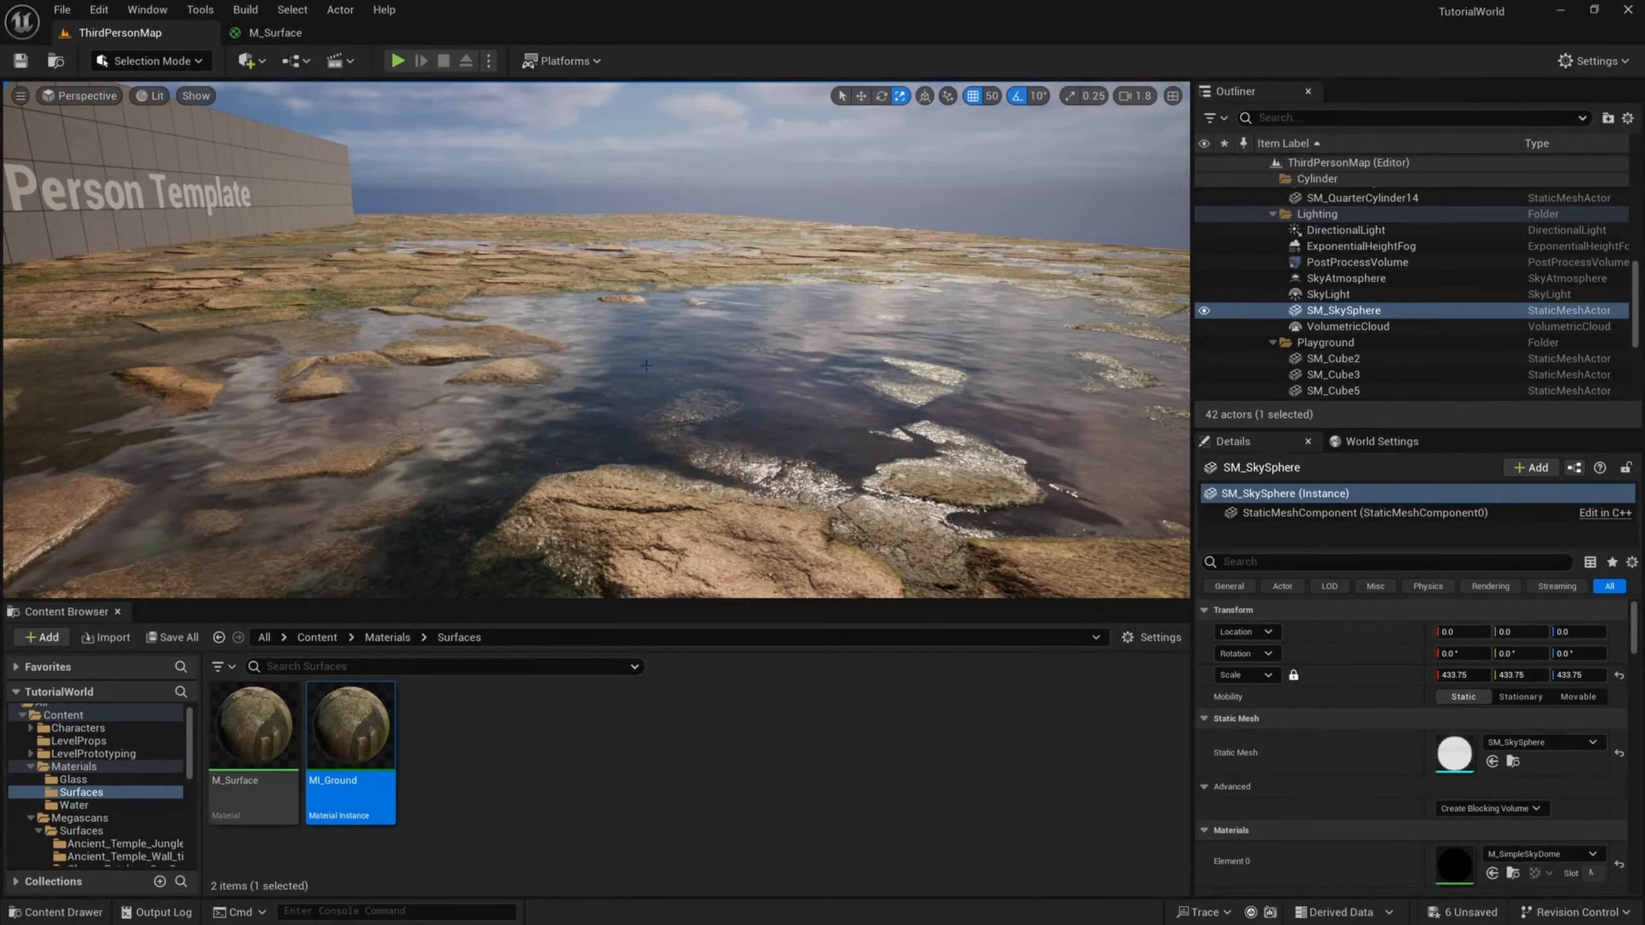
pyautogui.moveTo(646, 365); pyautogui.dragTo(623, 360, button='right')
pyautogui.moveTo(811, 318); pyautogui.dragTo(562, 287, button='right')
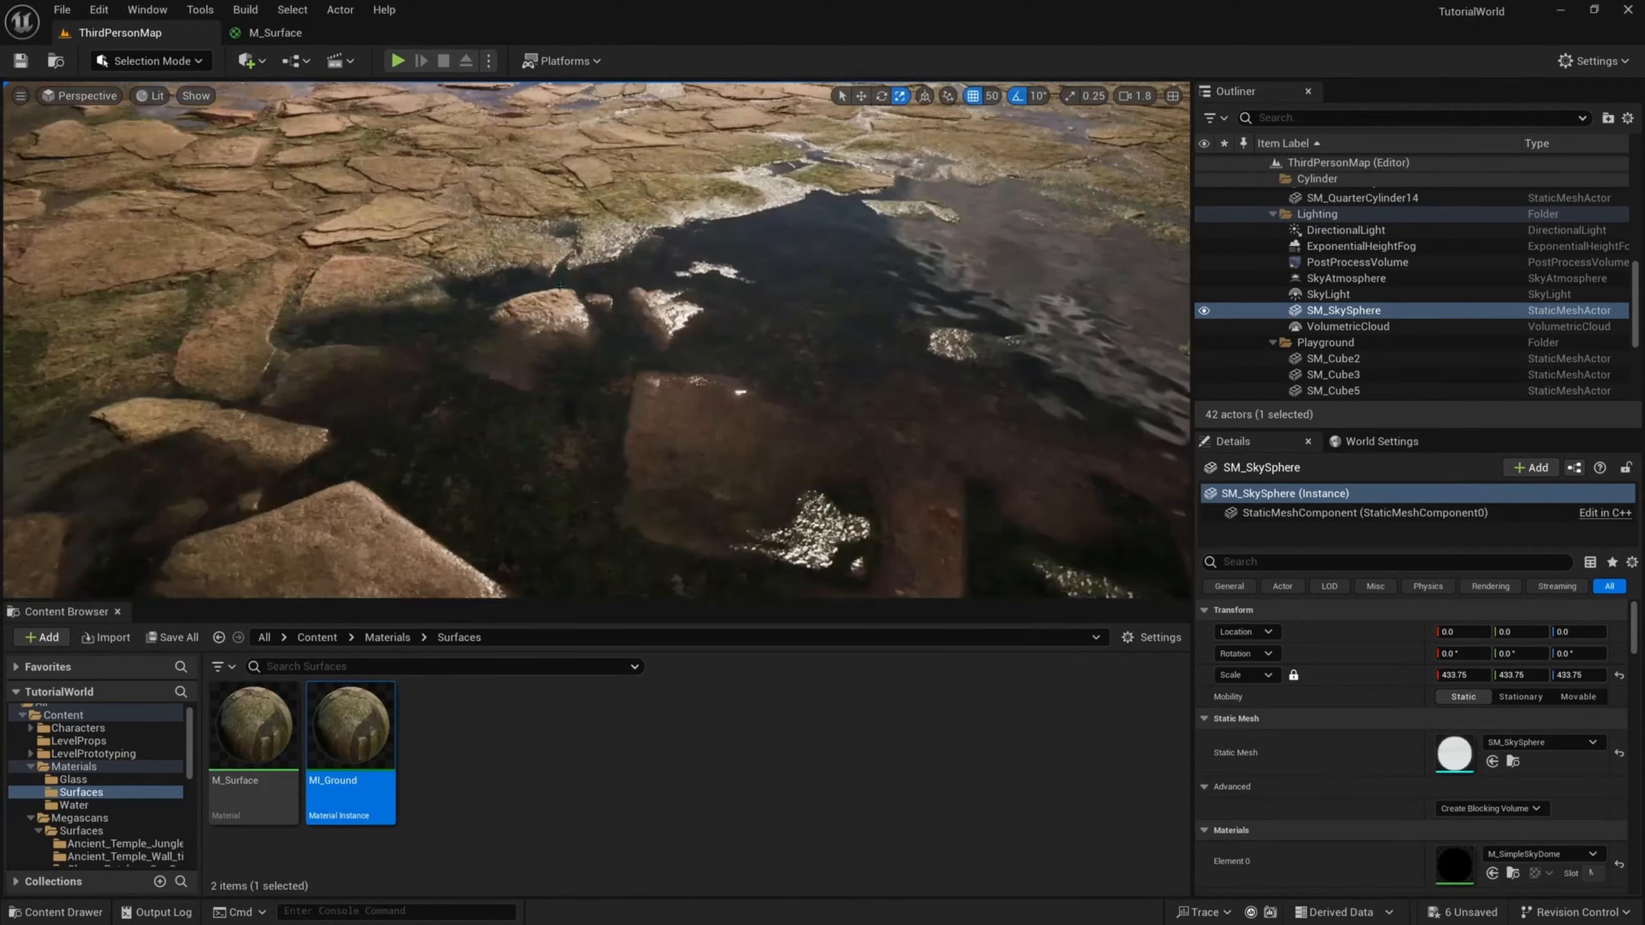
pyautogui.moveTo(706, 403); pyautogui.dragTo(602, 469, button='right')
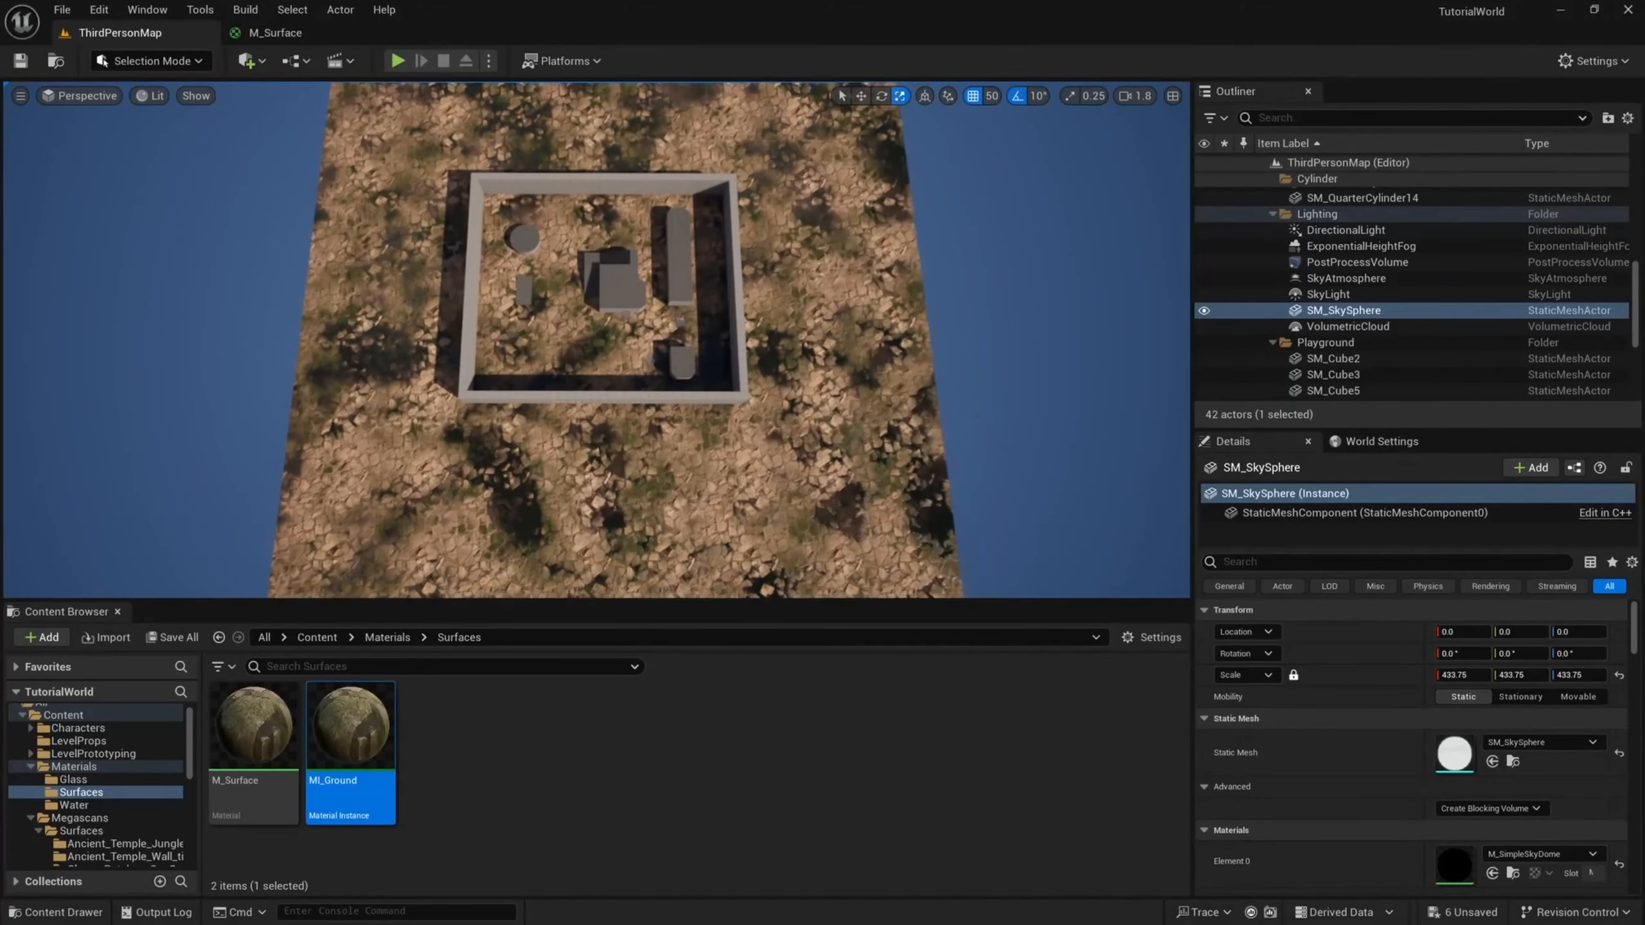
pyautogui.click(647, 470)
pyautogui.doubleClick(1454, 864)
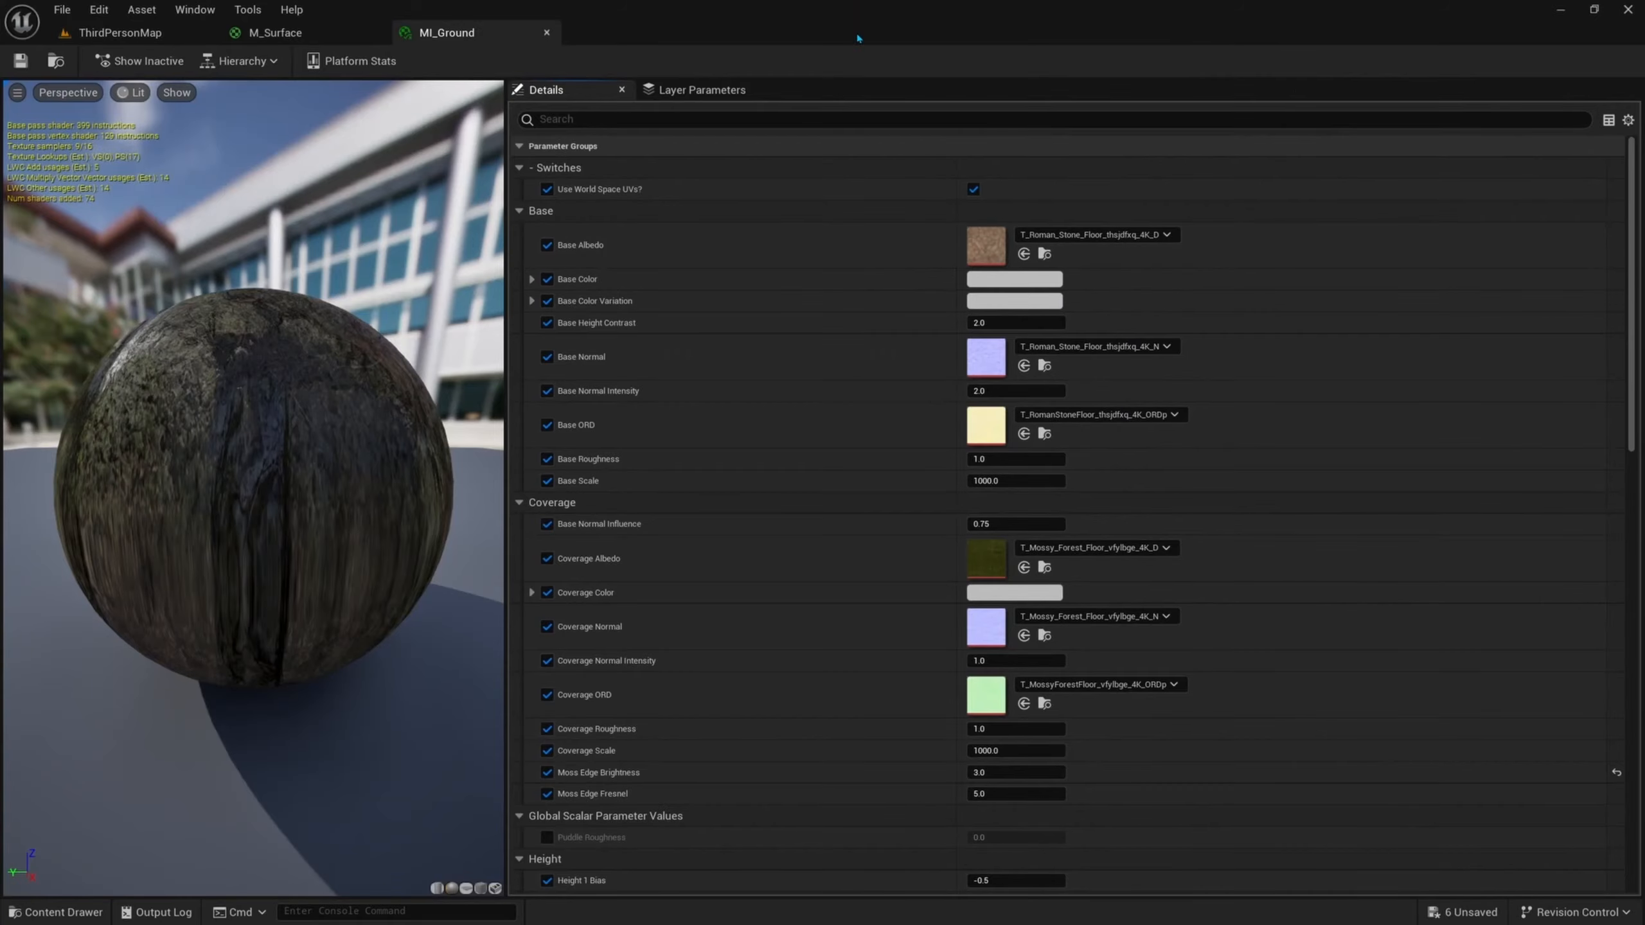
pyautogui.moveTo(599, 32); pyautogui.dragTo(629, 8)
pyautogui.moveTo(496, 32); pyautogui.dragTo(1197, 171)
pyautogui.moveTo(1506, 533); pyautogui.dragTo(1505, 699)
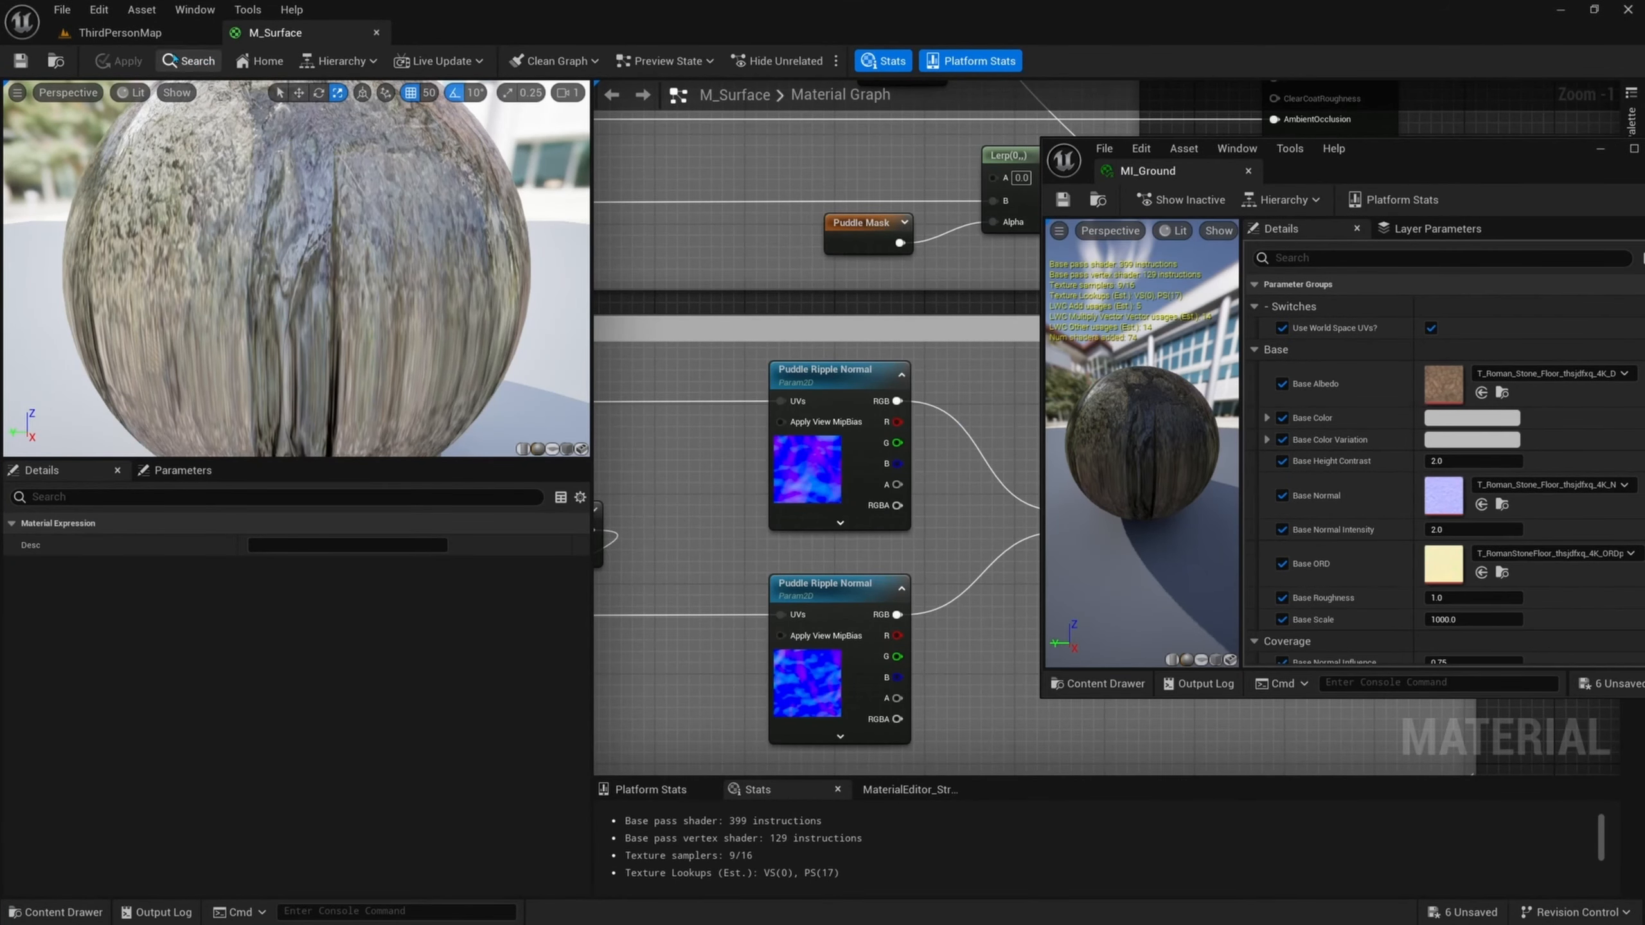
# - Enable the Puddle Height Bias override in MI_Ground and raise it to about 1.98 to flood the ground in ThirdPersonMap
pyautogui.click(119, 32)
pyautogui.scroll(-15, 1340, 516)
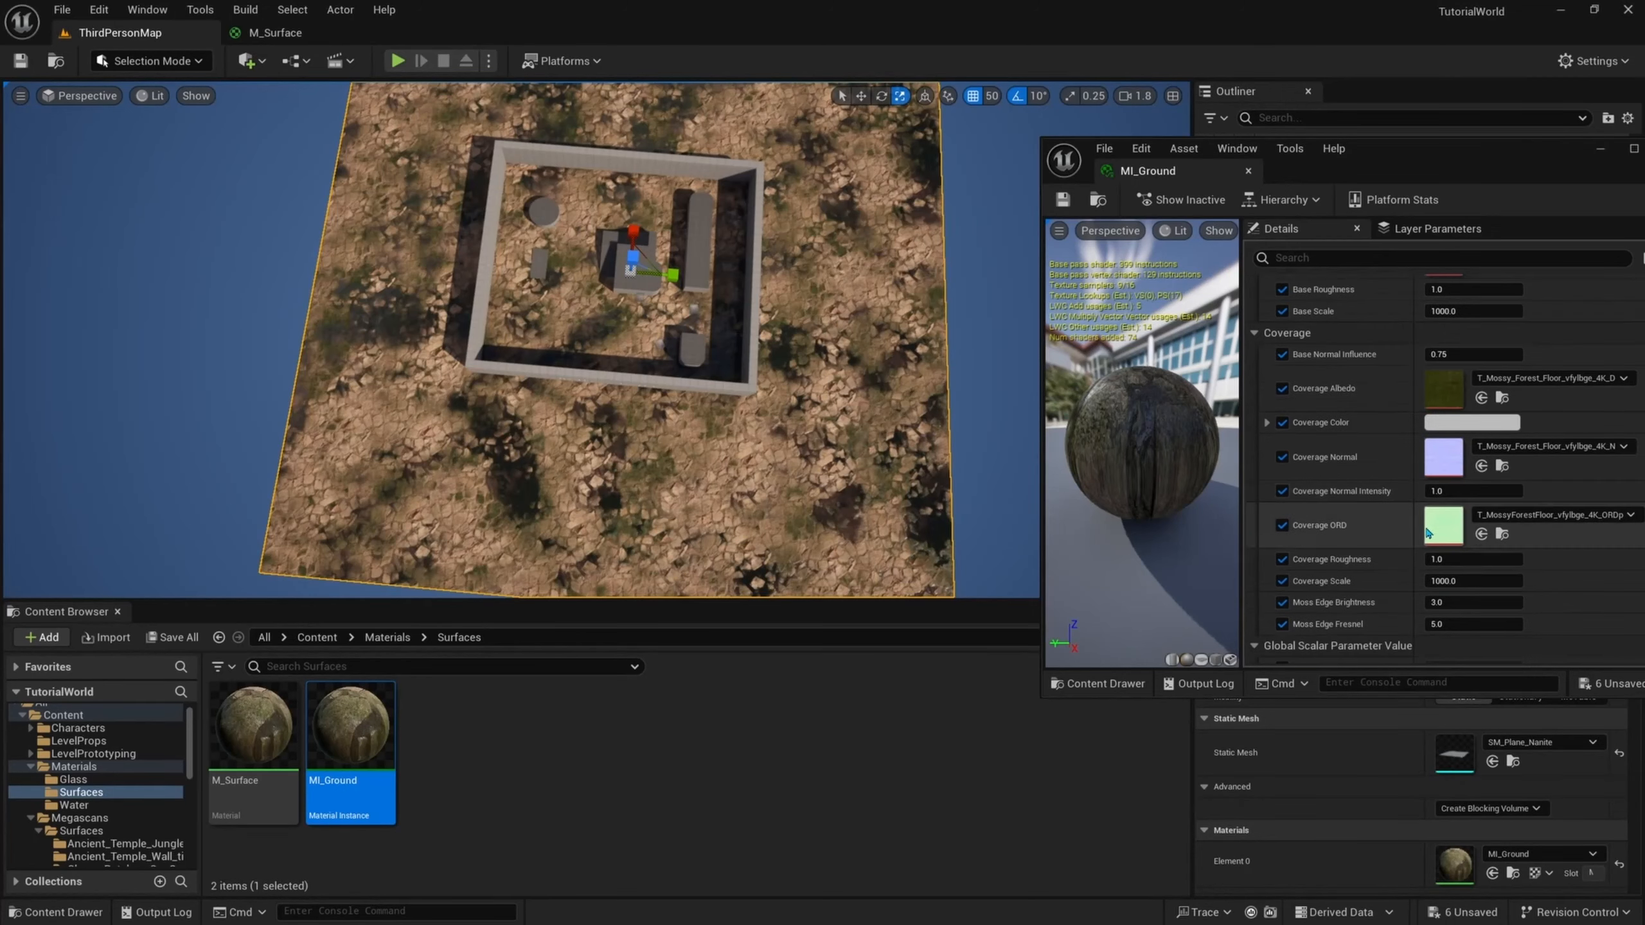
pyautogui.scroll(-5, 1338, 516)
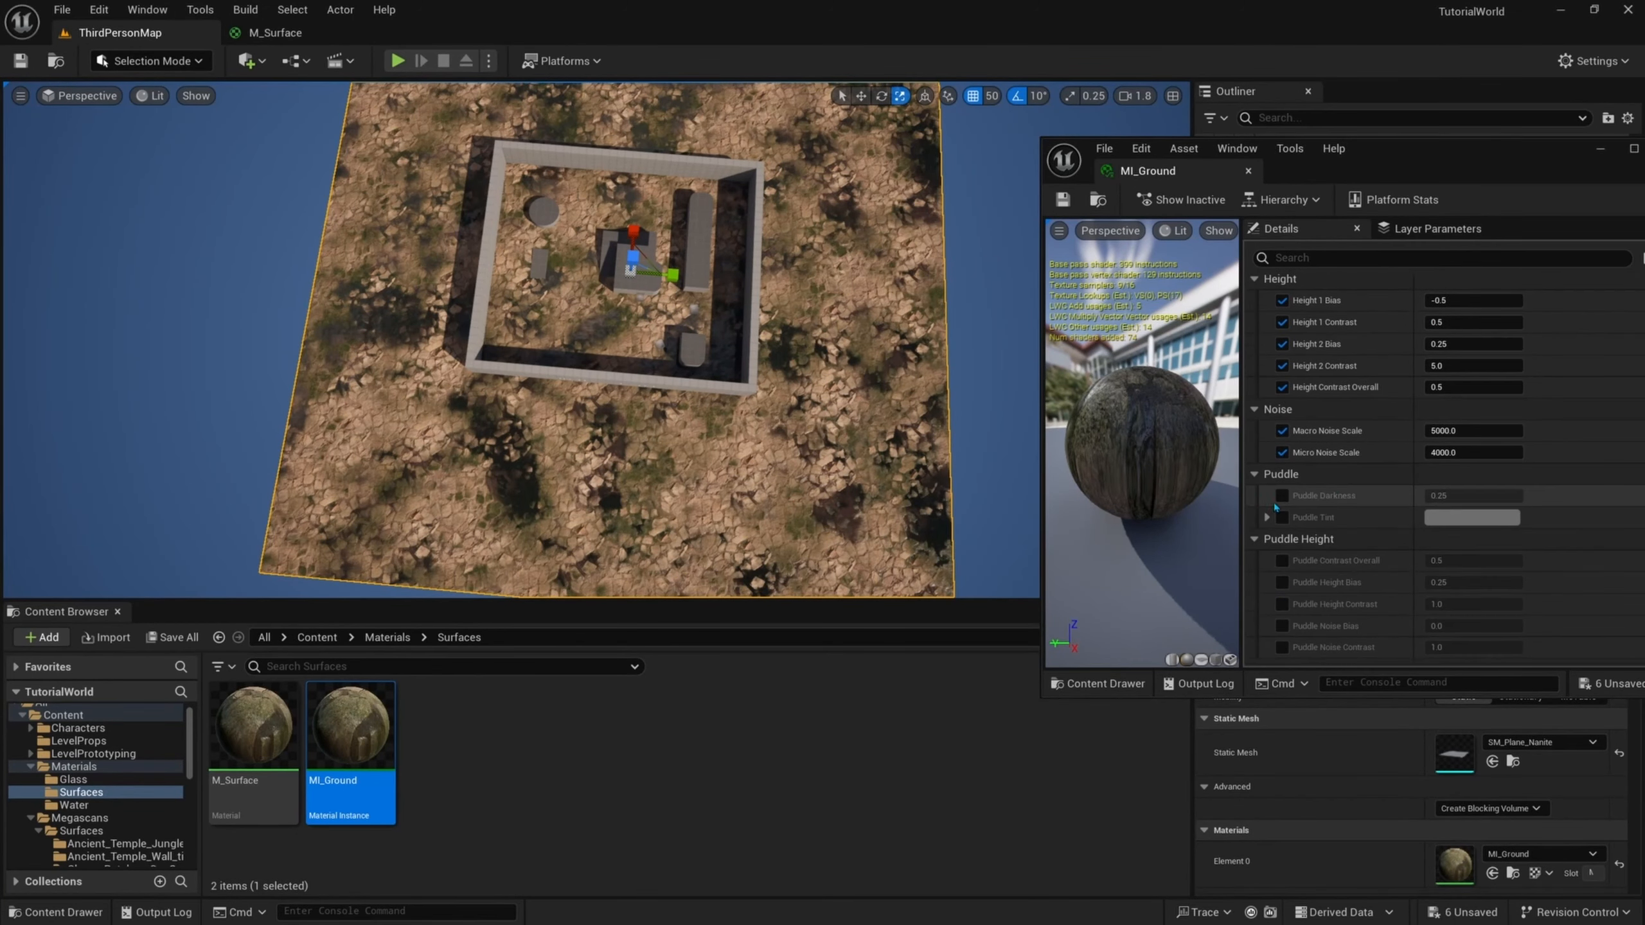
pyautogui.scroll(-3, 1274, 507)
pyautogui.click(1282, 531)
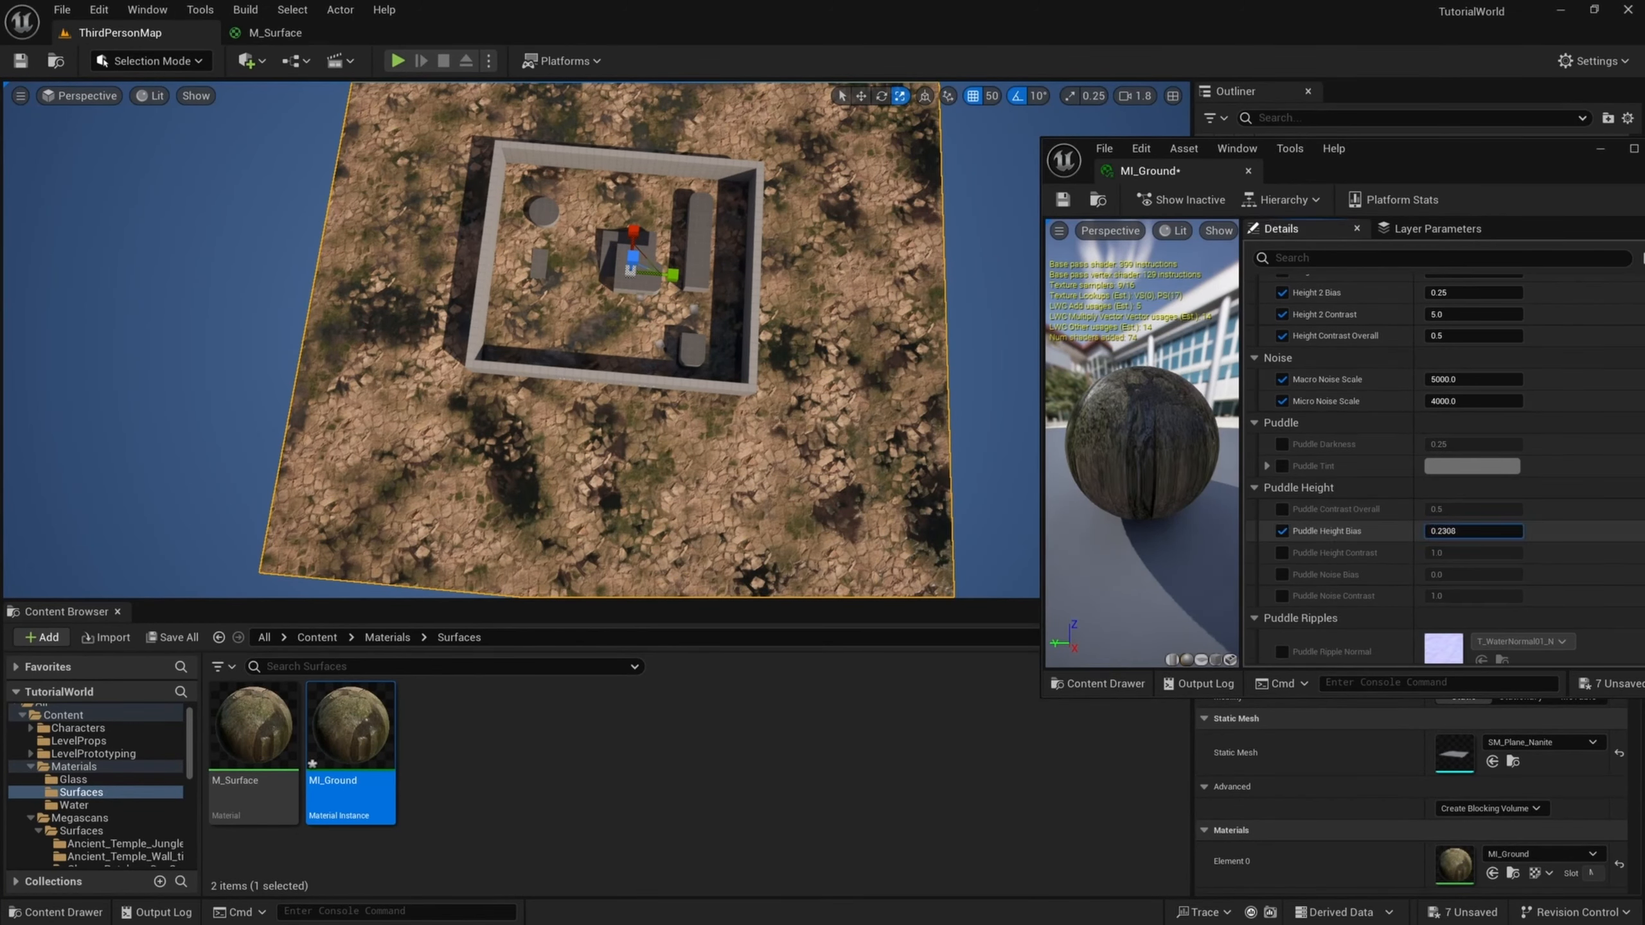
pyautogui.moveTo(1473, 531); pyautogui.dragTo(1563, 530)
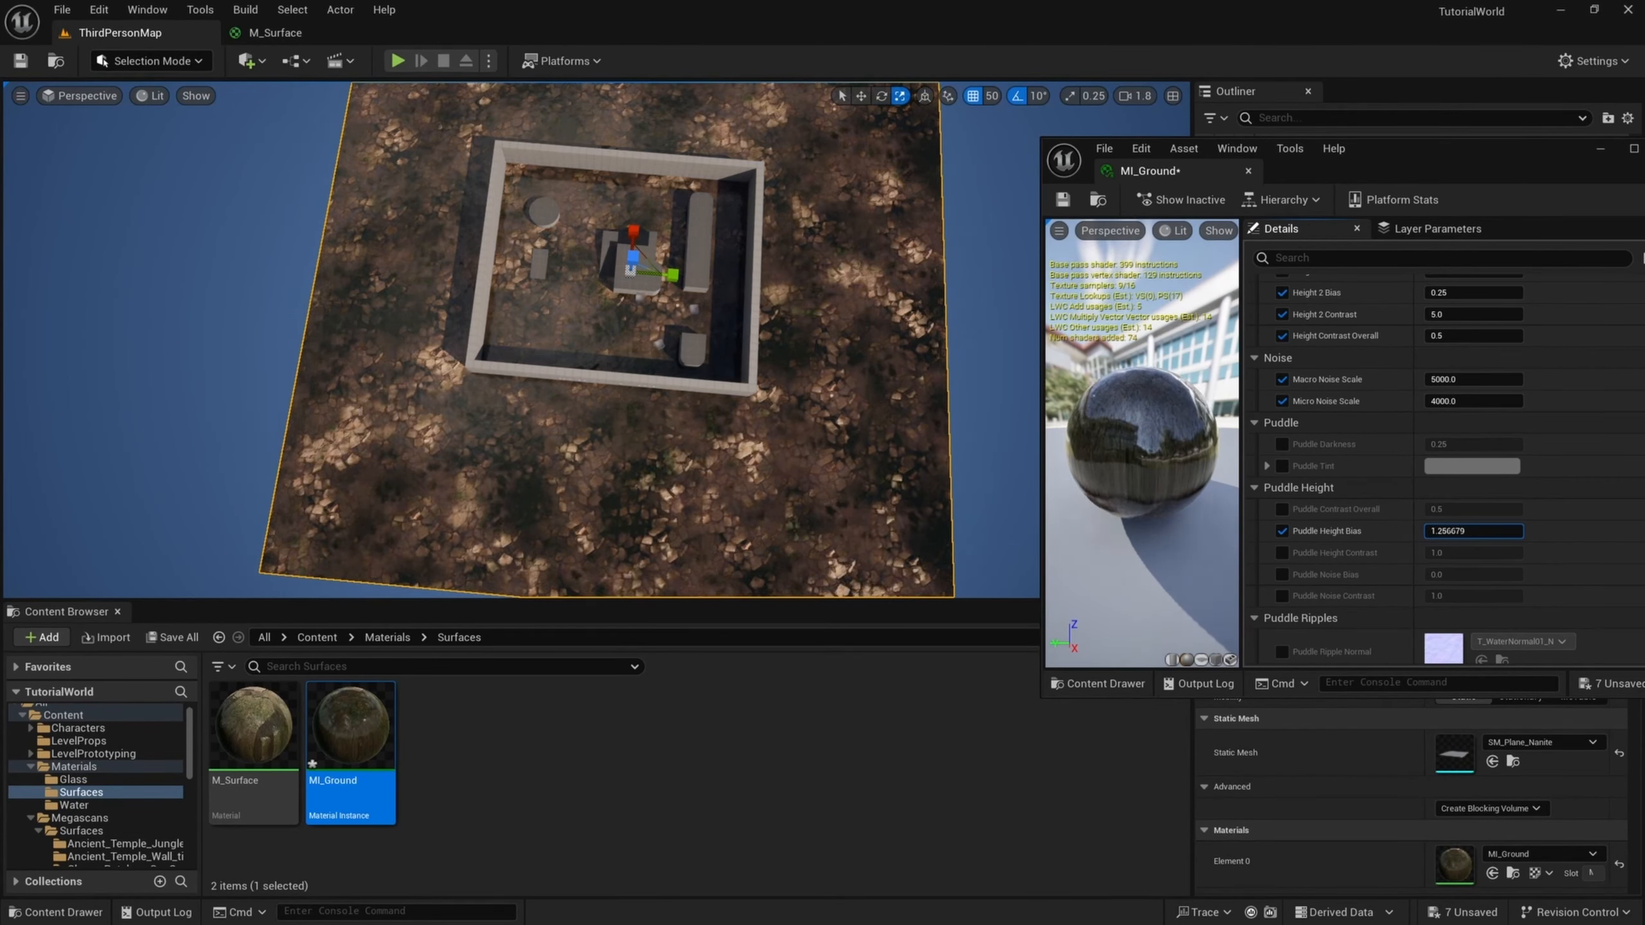
pyautogui.moveTo(582, 363); pyautogui.dragTo(579, 217, button='right')
pyautogui.press('w')
pyautogui.press('w')
pyautogui.press('s')
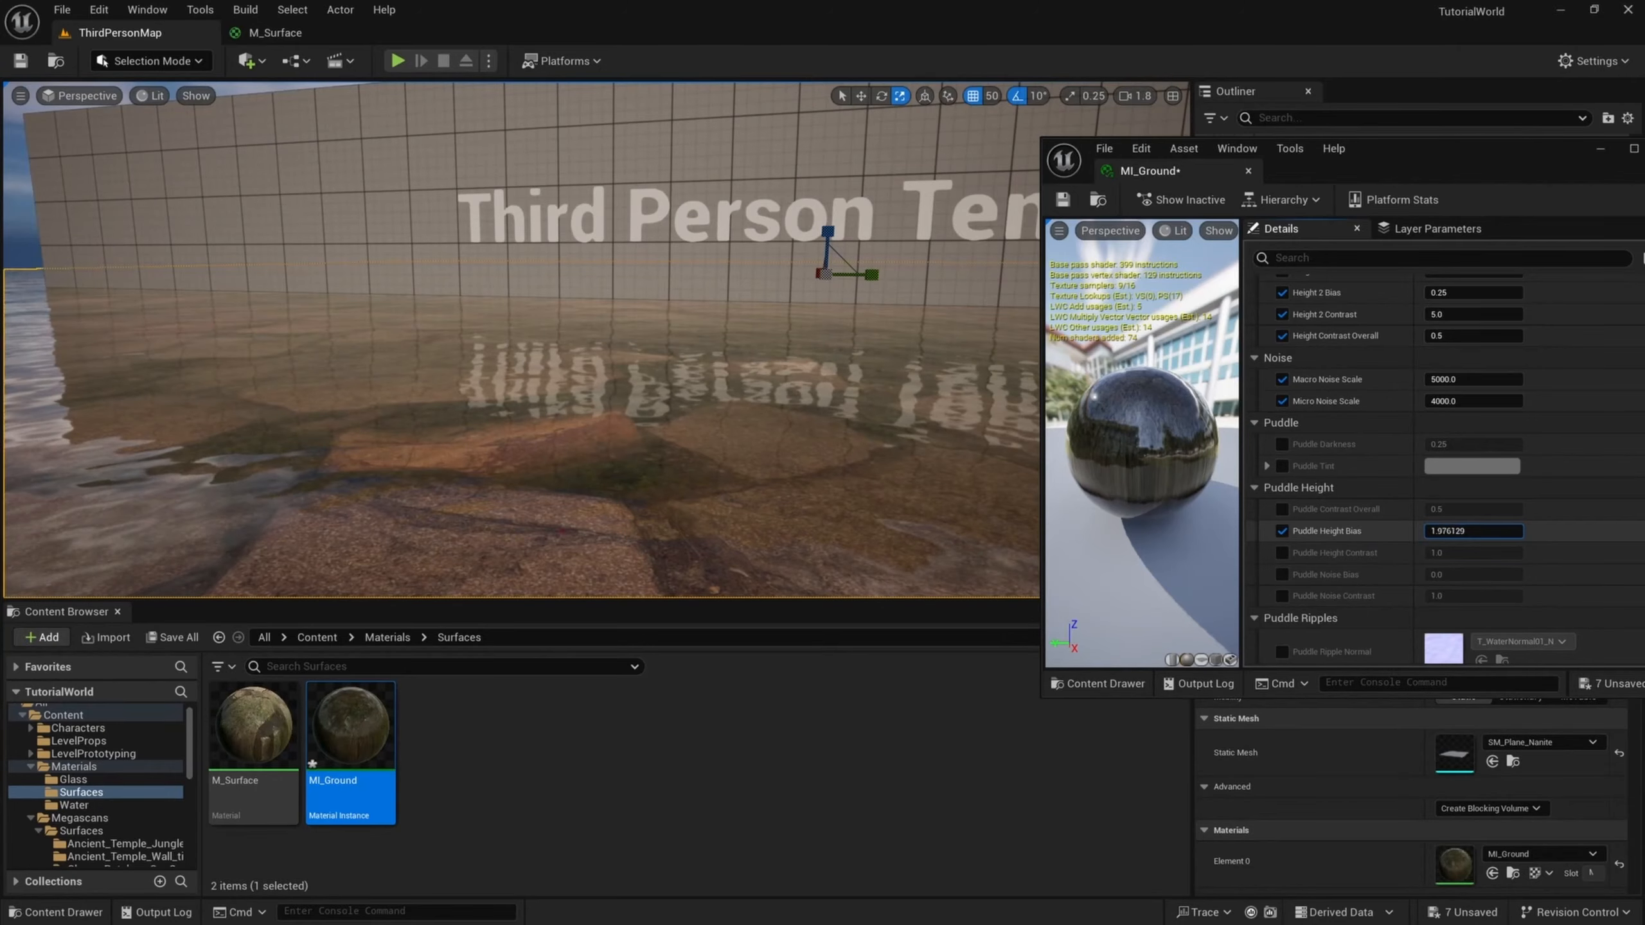
# - Set MI_Ground's Puddle Height Bias to about 0.47 and inspect the puddles and stones across the ground
pyautogui.moveTo(1473, 532)
pyautogui.mouseDown()
pyautogui.moveTo(1427, 531)
pyautogui.moveTo(1450, 531)
pyautogui.mouseUp()
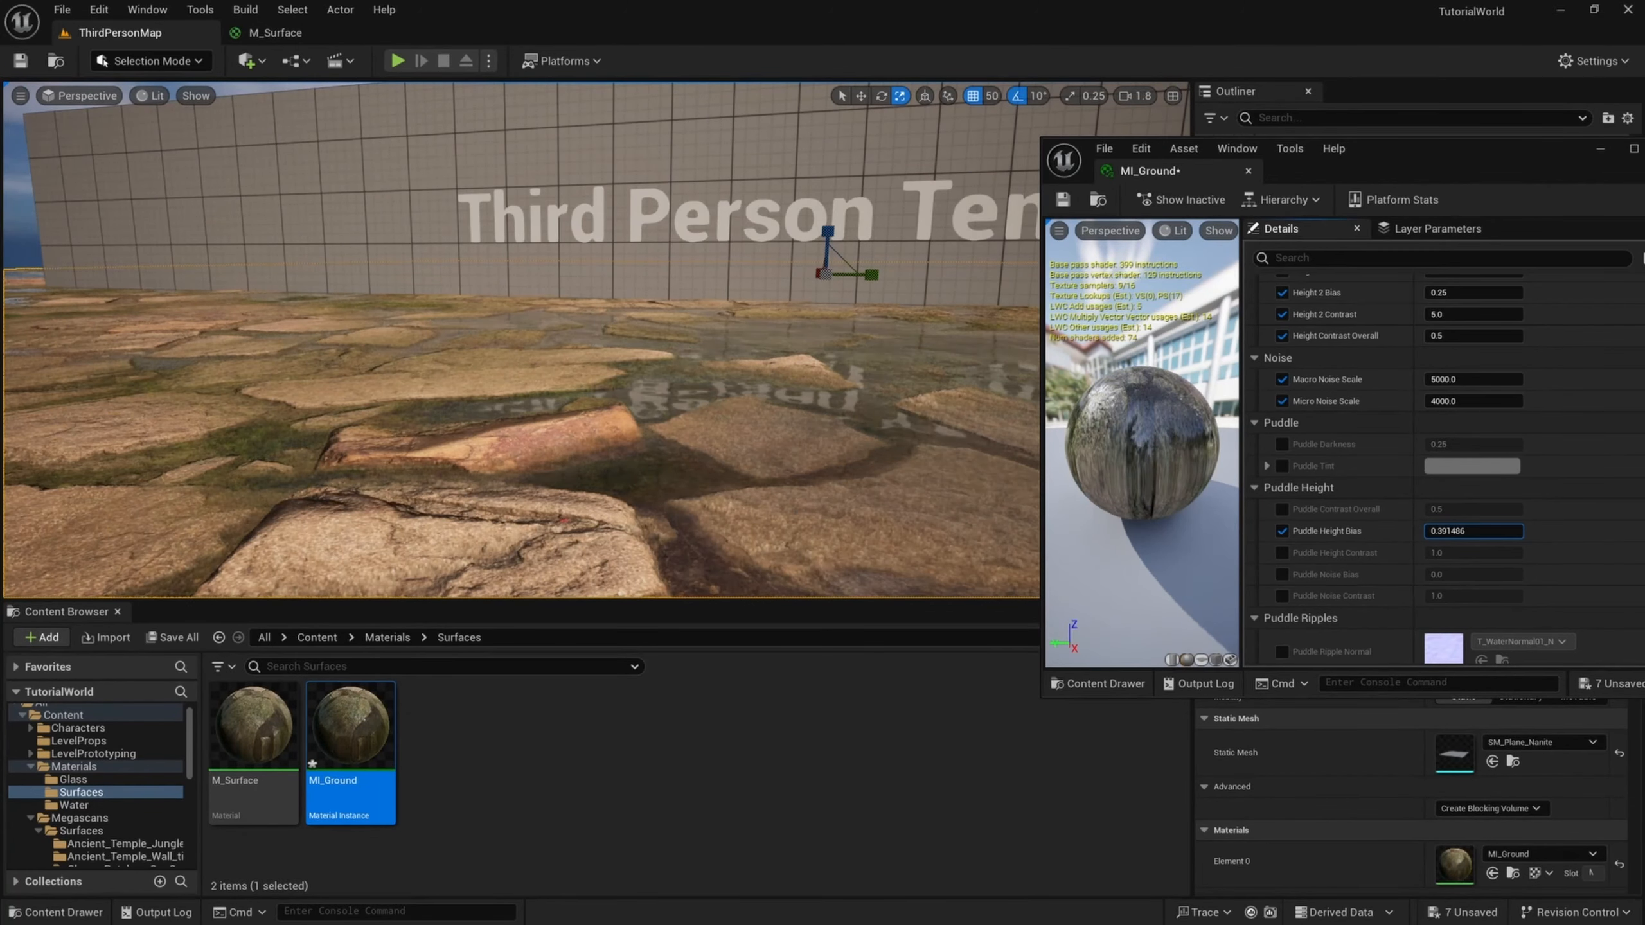
pyautogui.moveTo(779, 396); pyautogui.dragTo(896, 405, button='right')
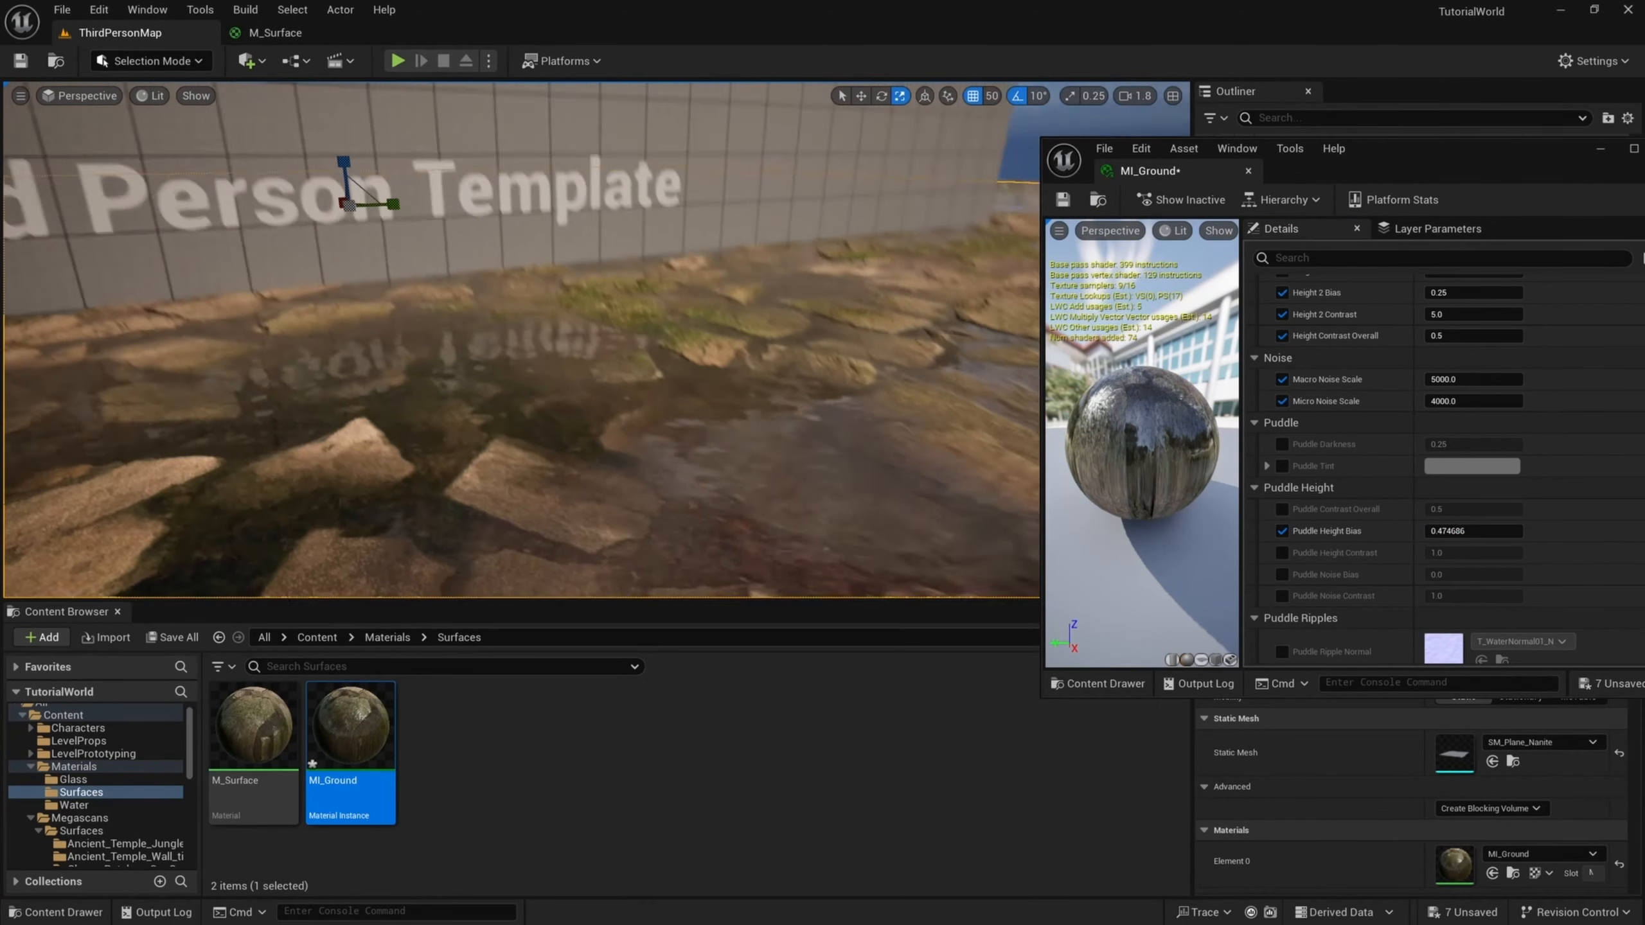
pyautogui.moveTo(779, 396); pyautogui.dragTo(674, 389, button='right')
pyautogui.scroll(-4, 779, 396)
pyautogui.click(586, 180)
pyautogui.moveTo(586, 179); pyautogui.dragTo(511, 227, button='right')
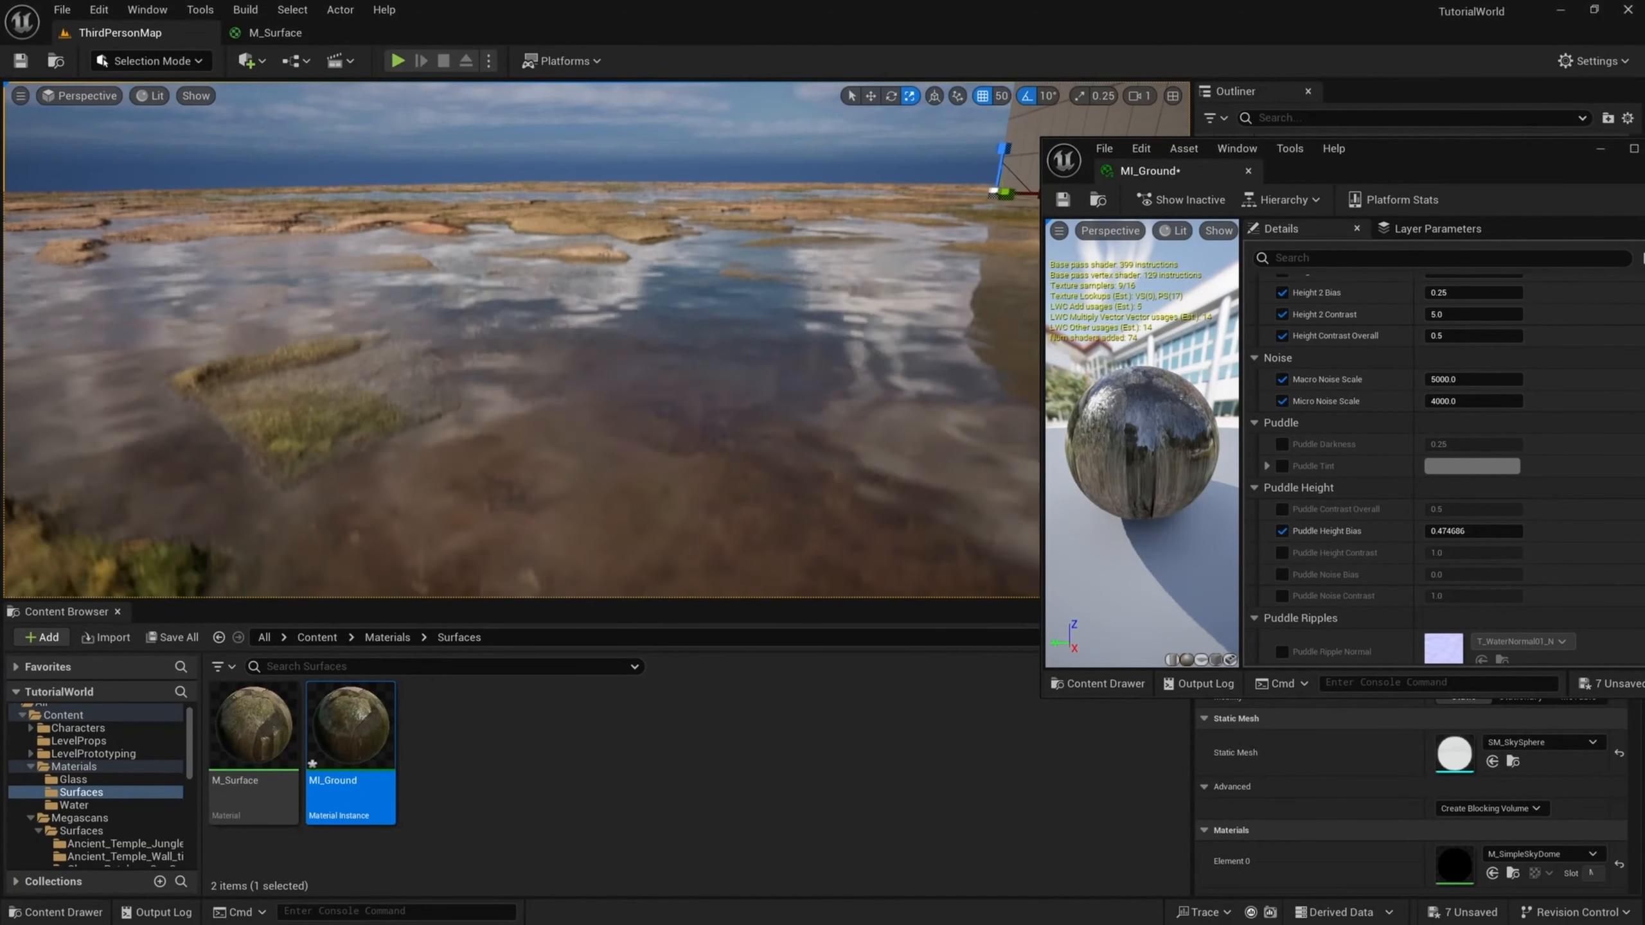
pyautogui.moveTo(586, 179); pyautogui.dragTo(582, 233, button='right')
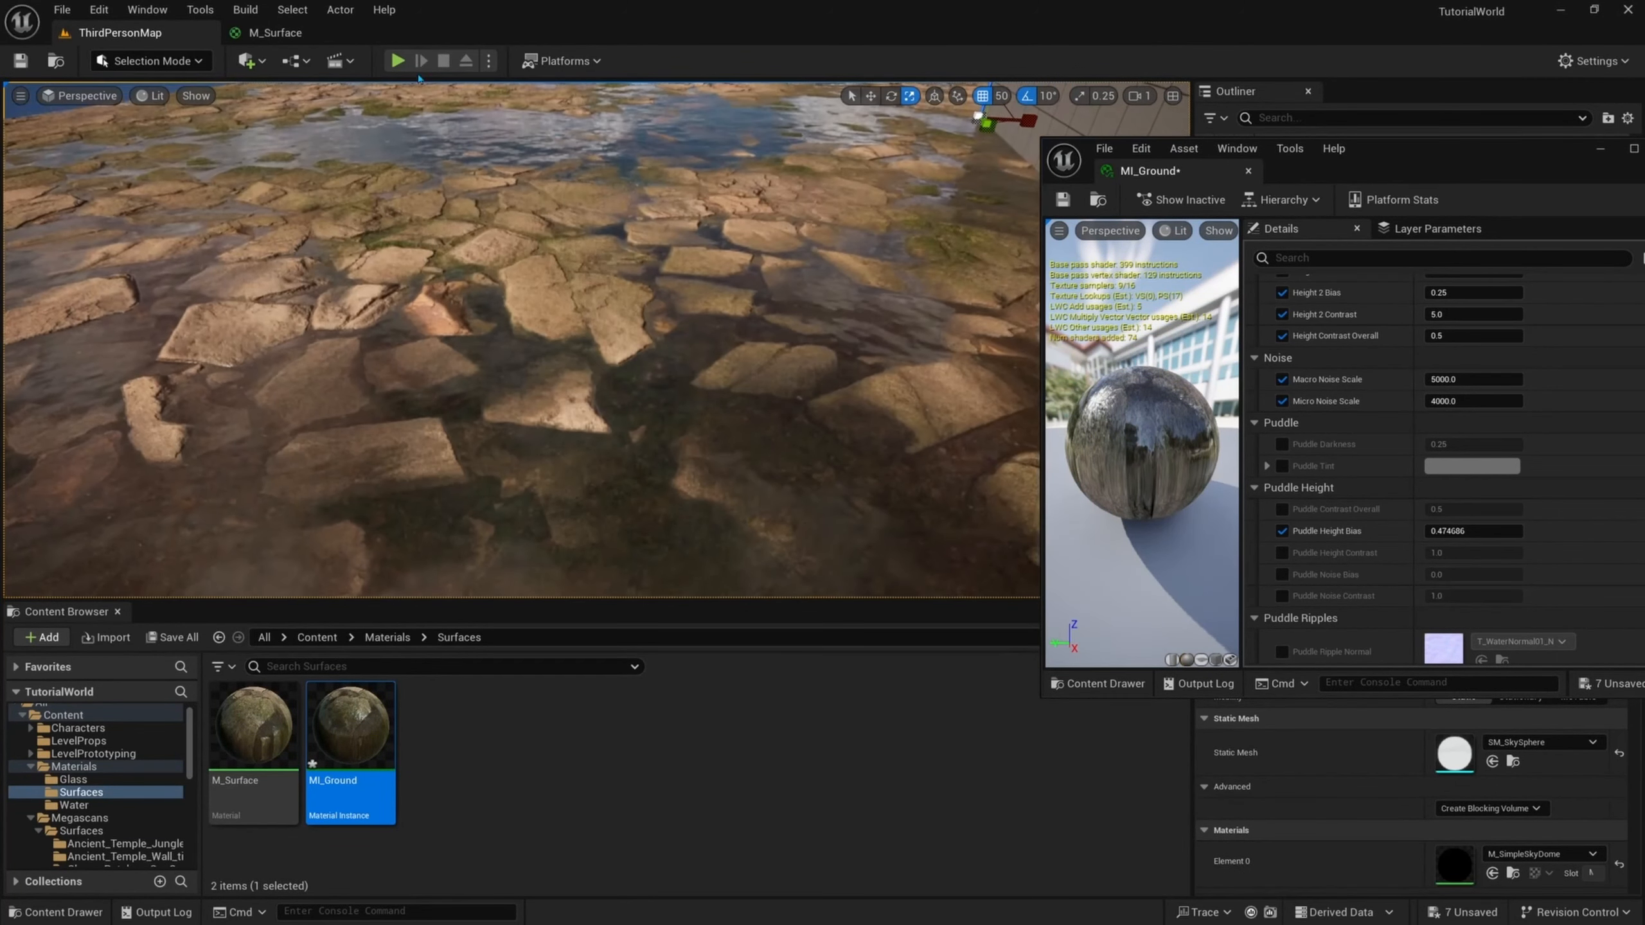
# - Play the level, run and jump the character through the puddles to examine the water surface, and stop playing
pyautogui.hotkey('alt', 'p')
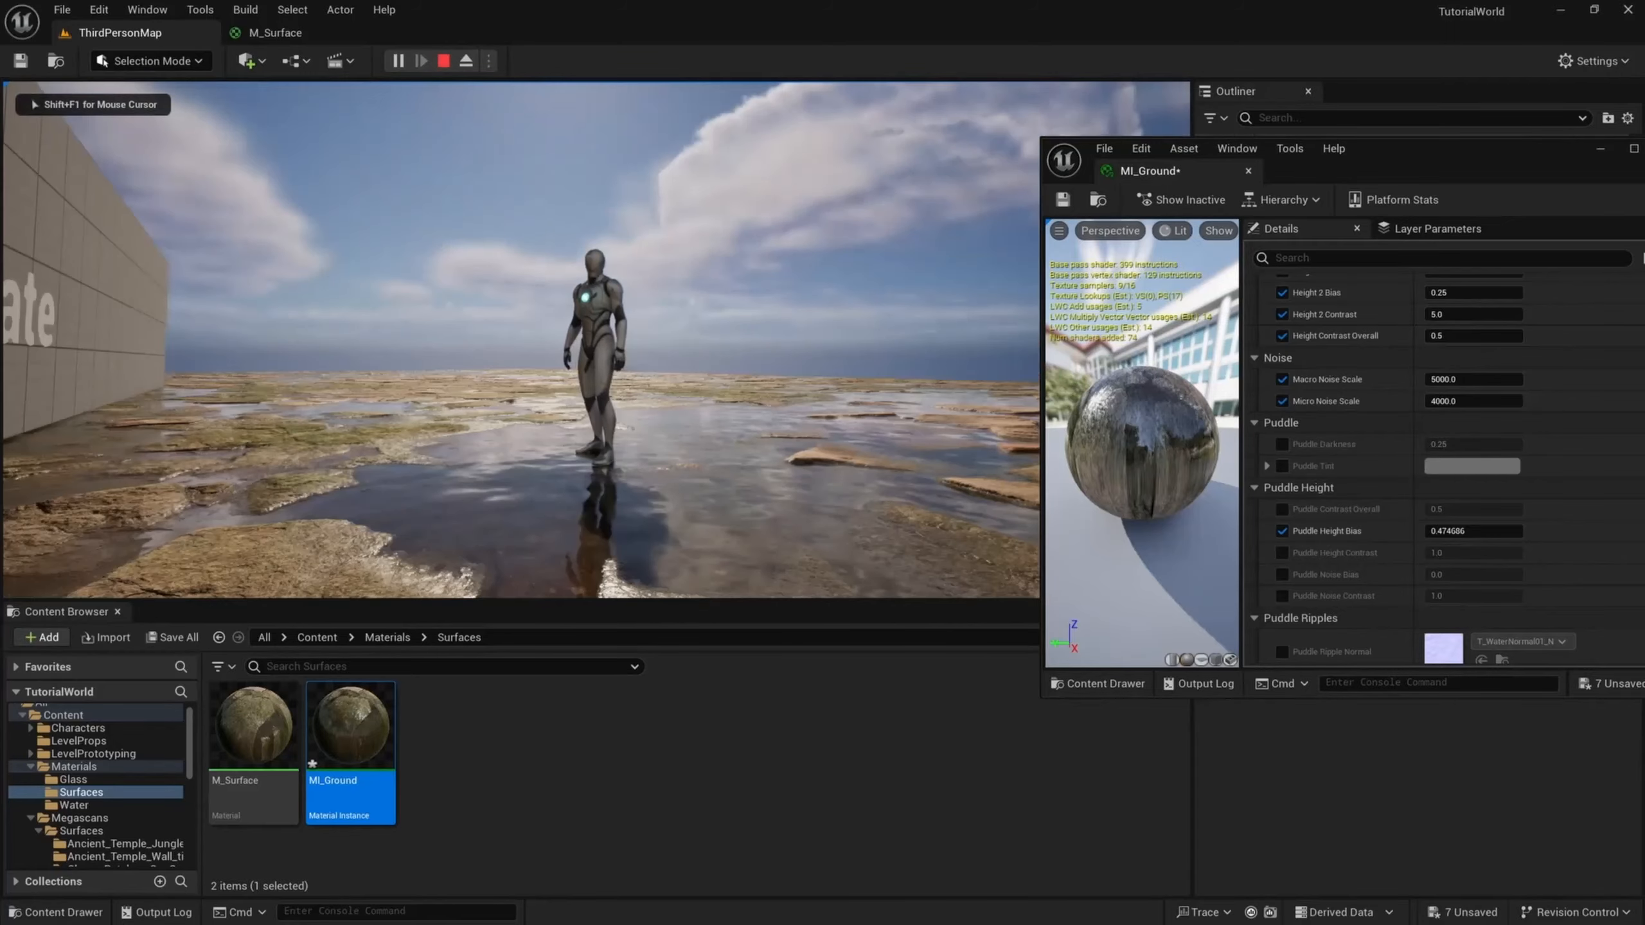
pyautogui.press('s')
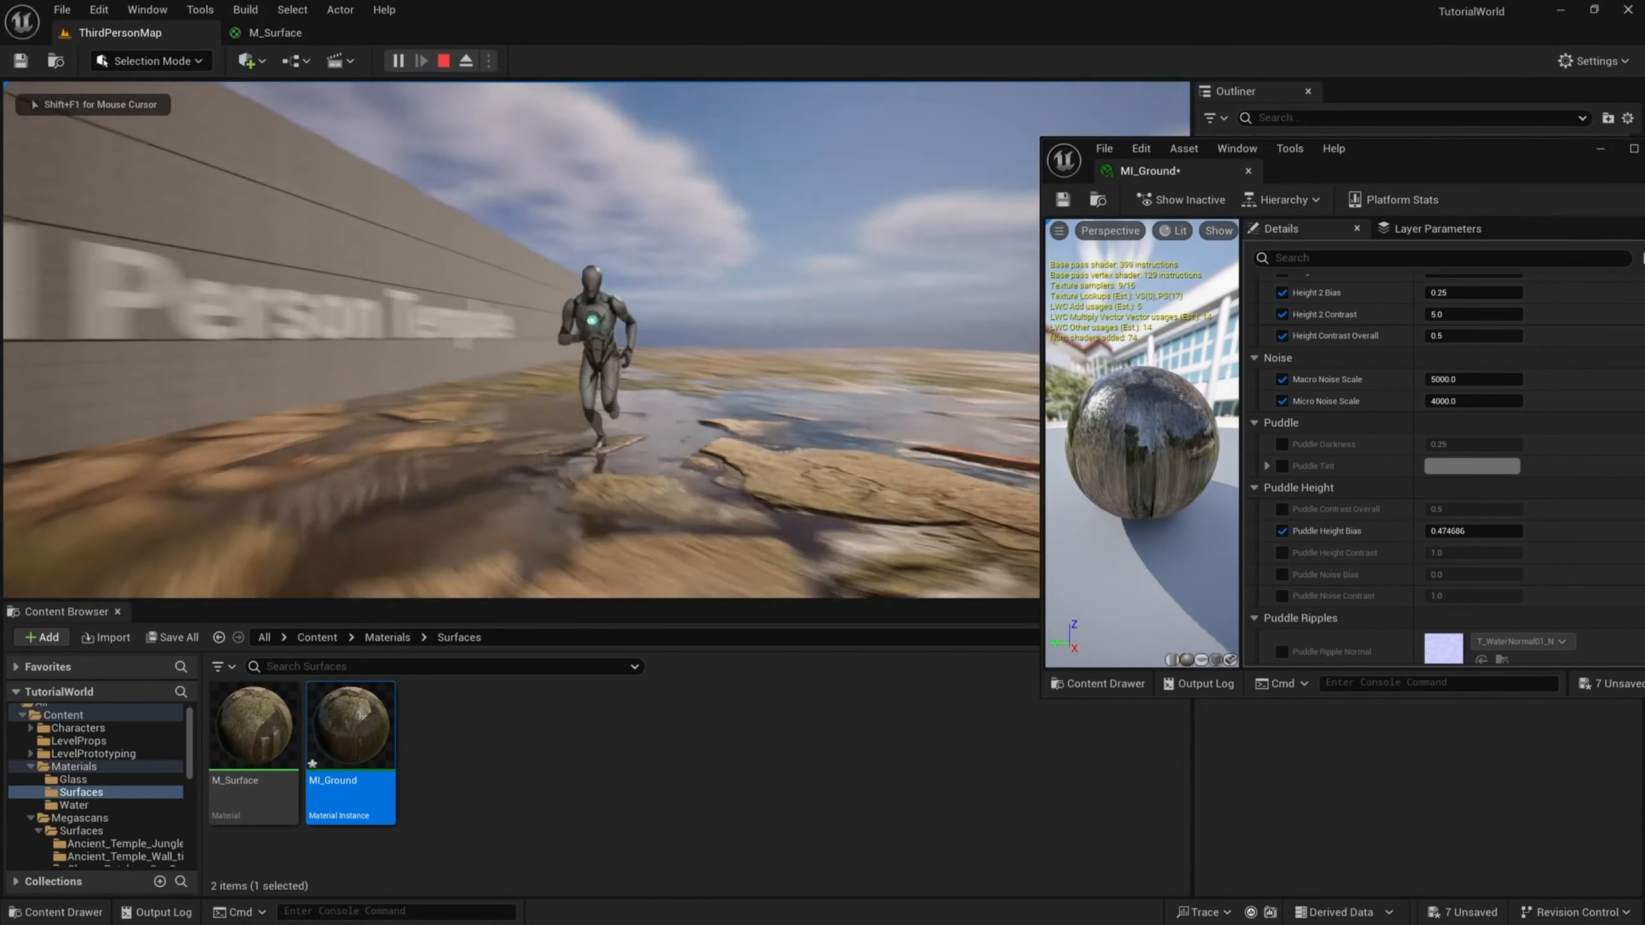
pyautogui.press('w')
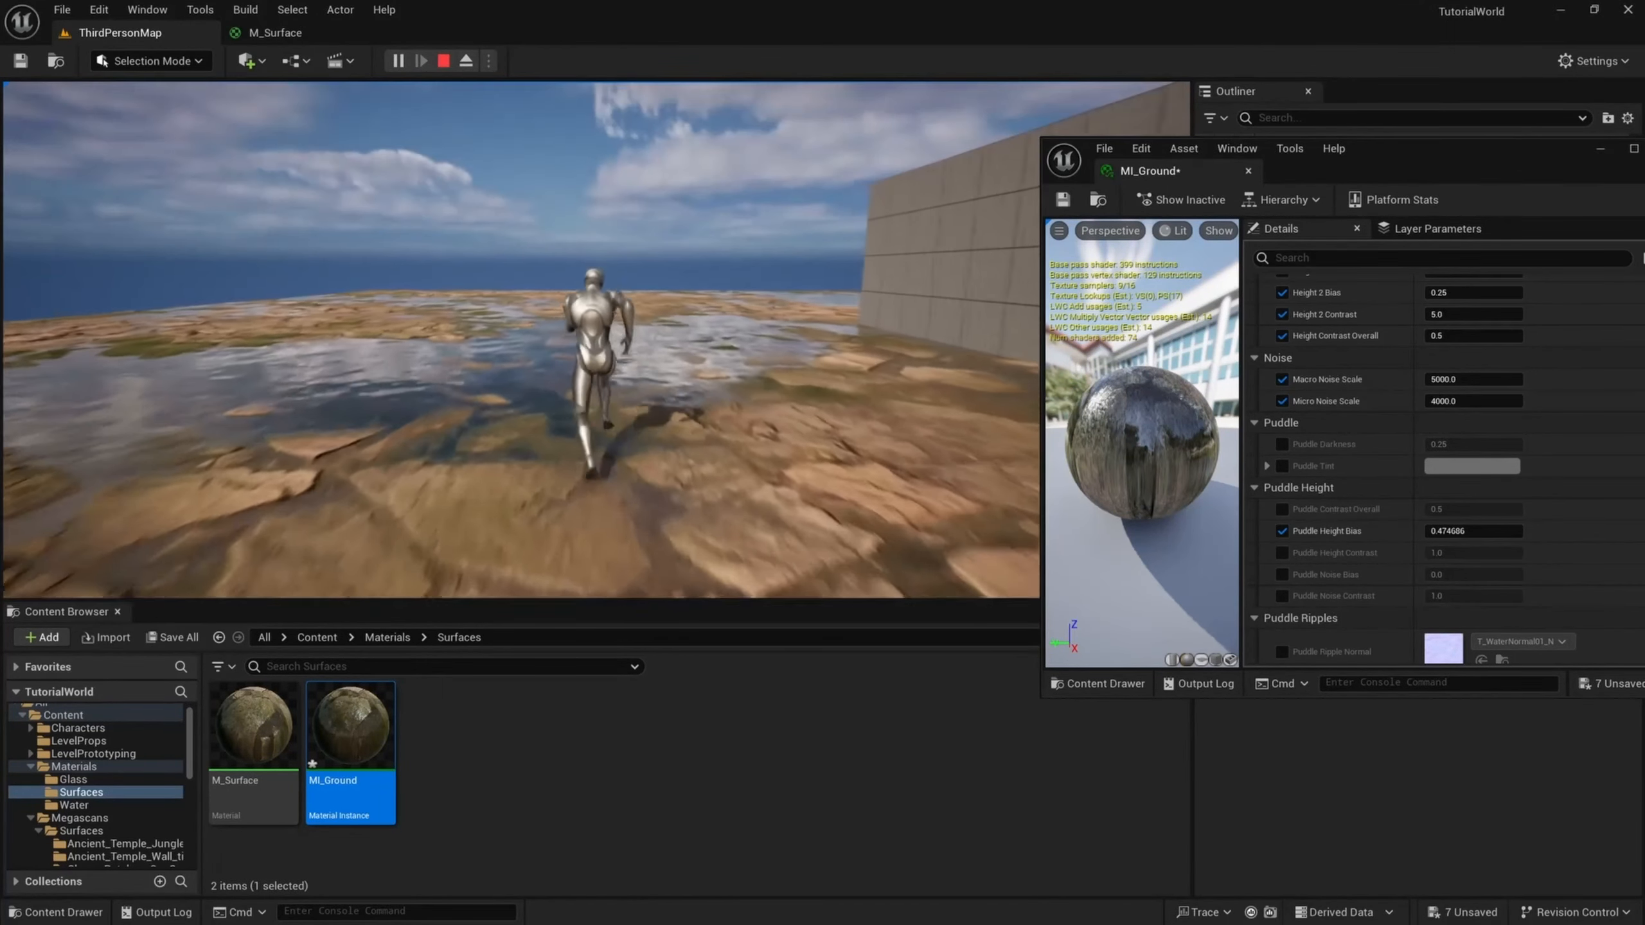
pyautogui.press('space')
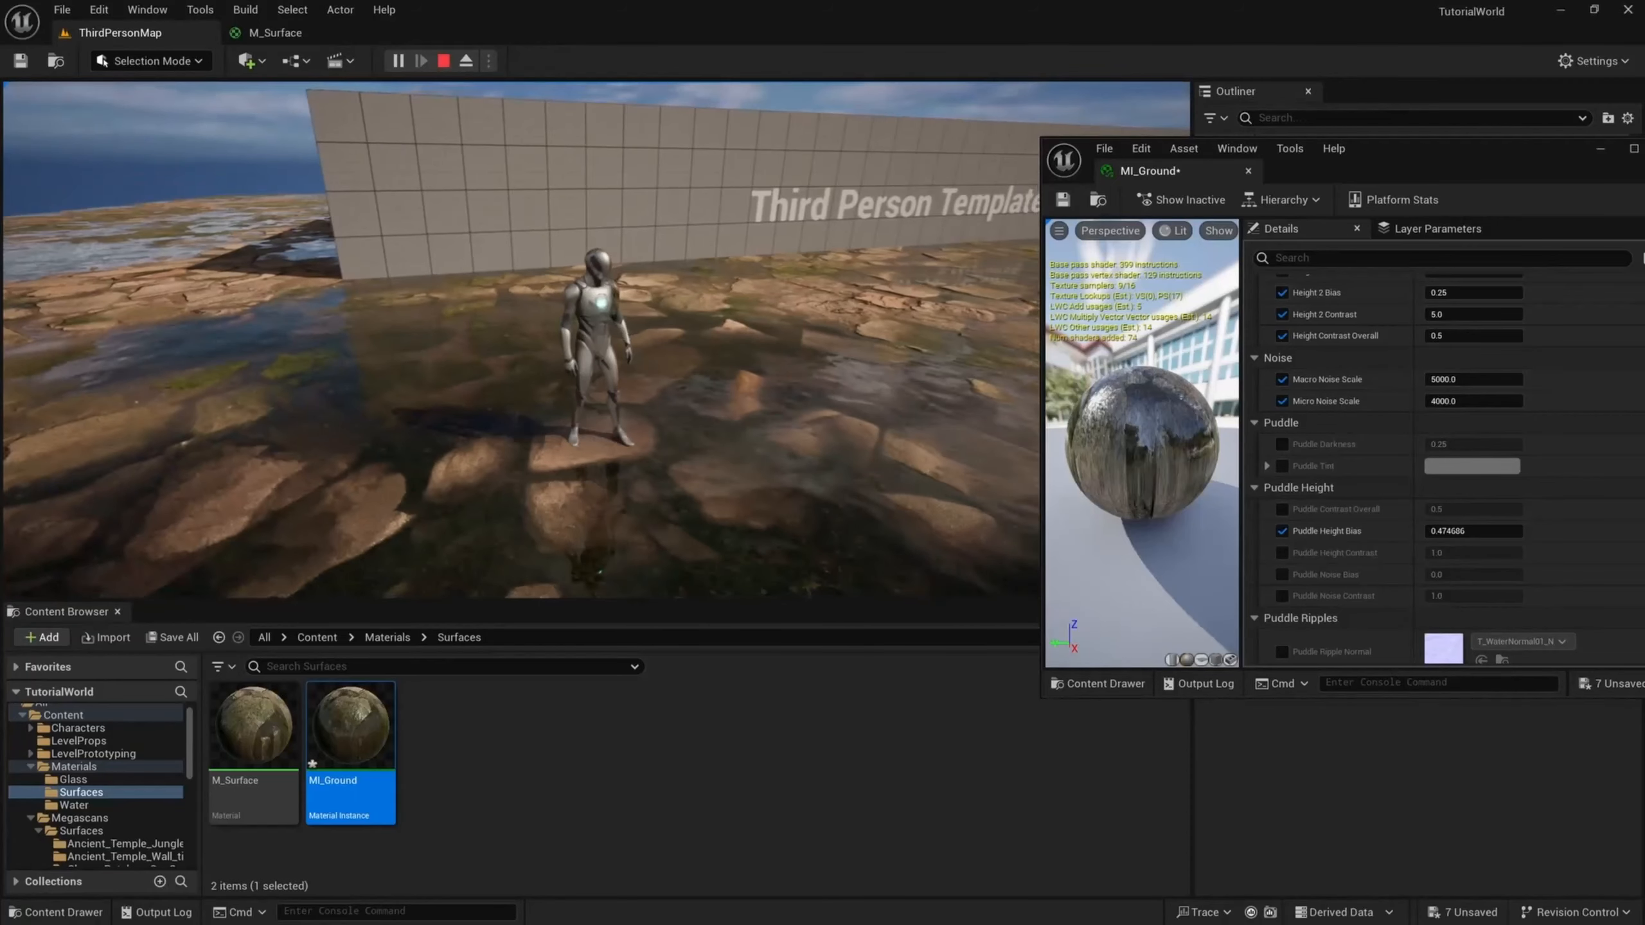
pyautogui.press('Escape')
# - Review the parameter groups in MI_Ground, open its parent material M_Surface and minimize the instance window
pyautogui.moveTo(1470, 172); pyautogui.dragTo(1061, 162)
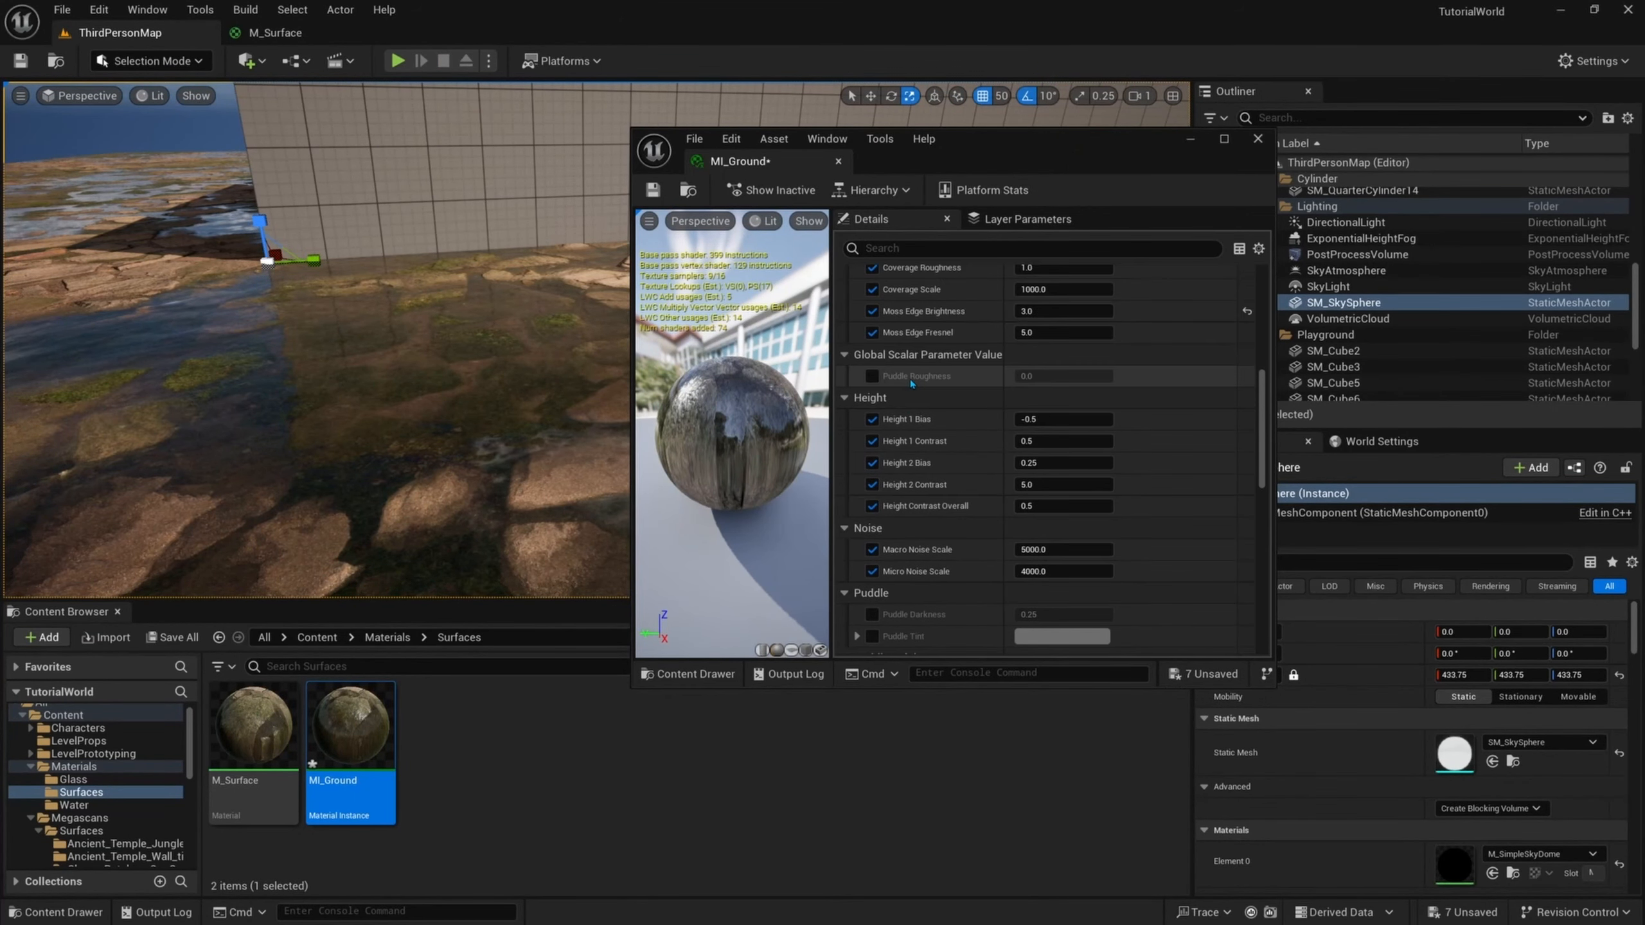
pyautogui.scroll(2, 911, 383)
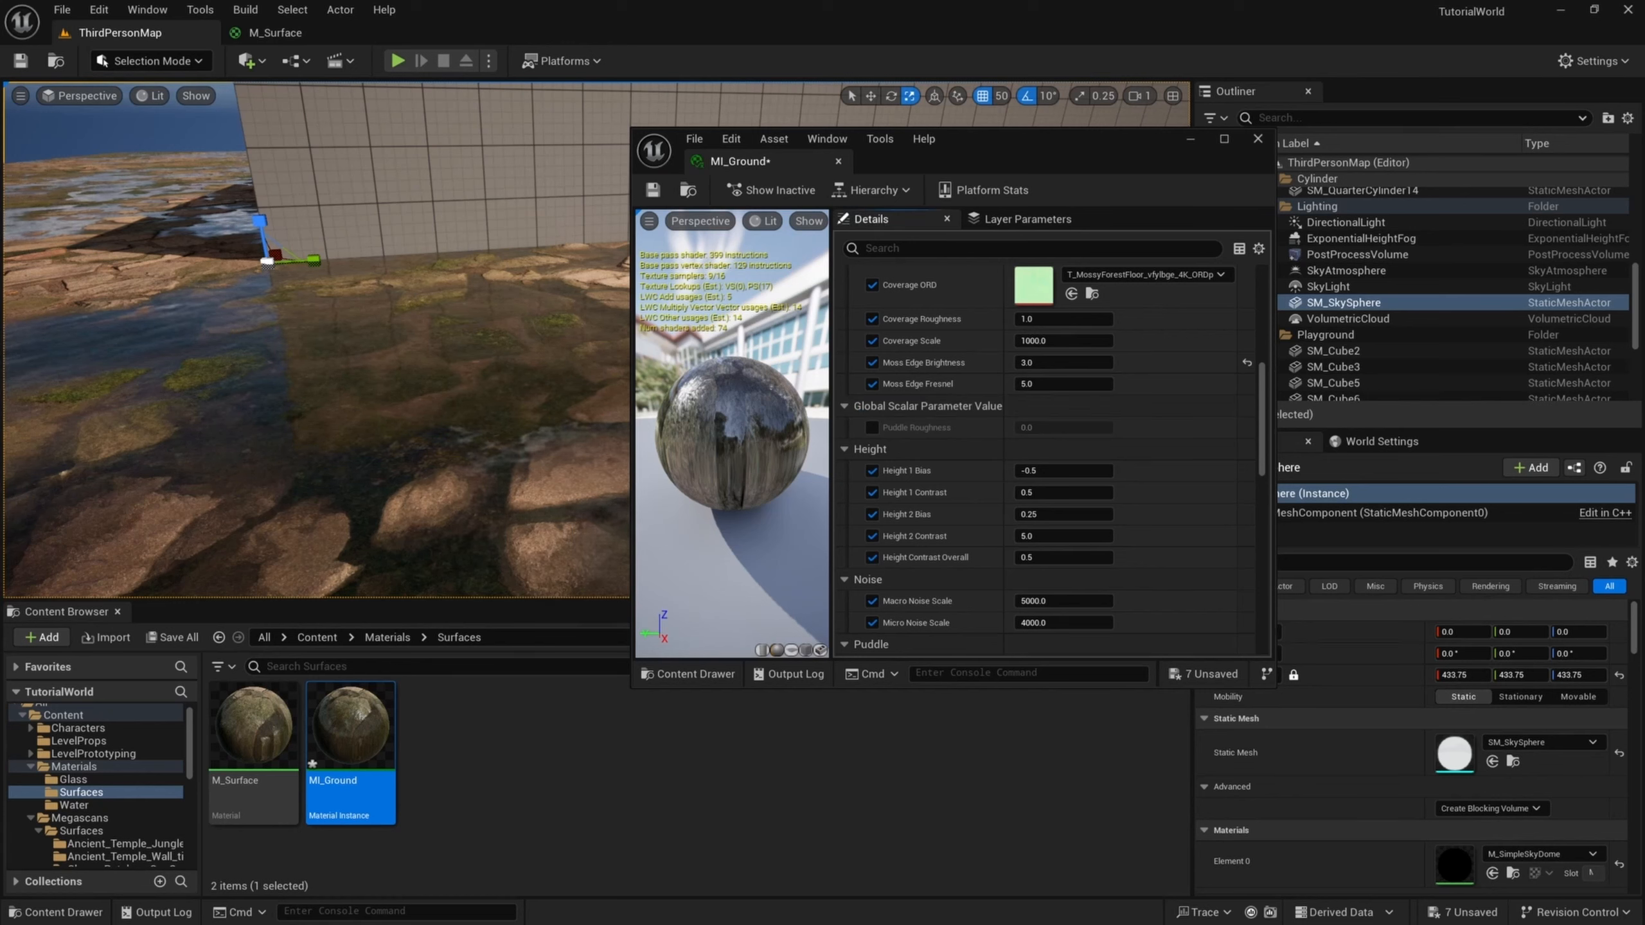
pyautogui.scroll(-10, 994, 311)
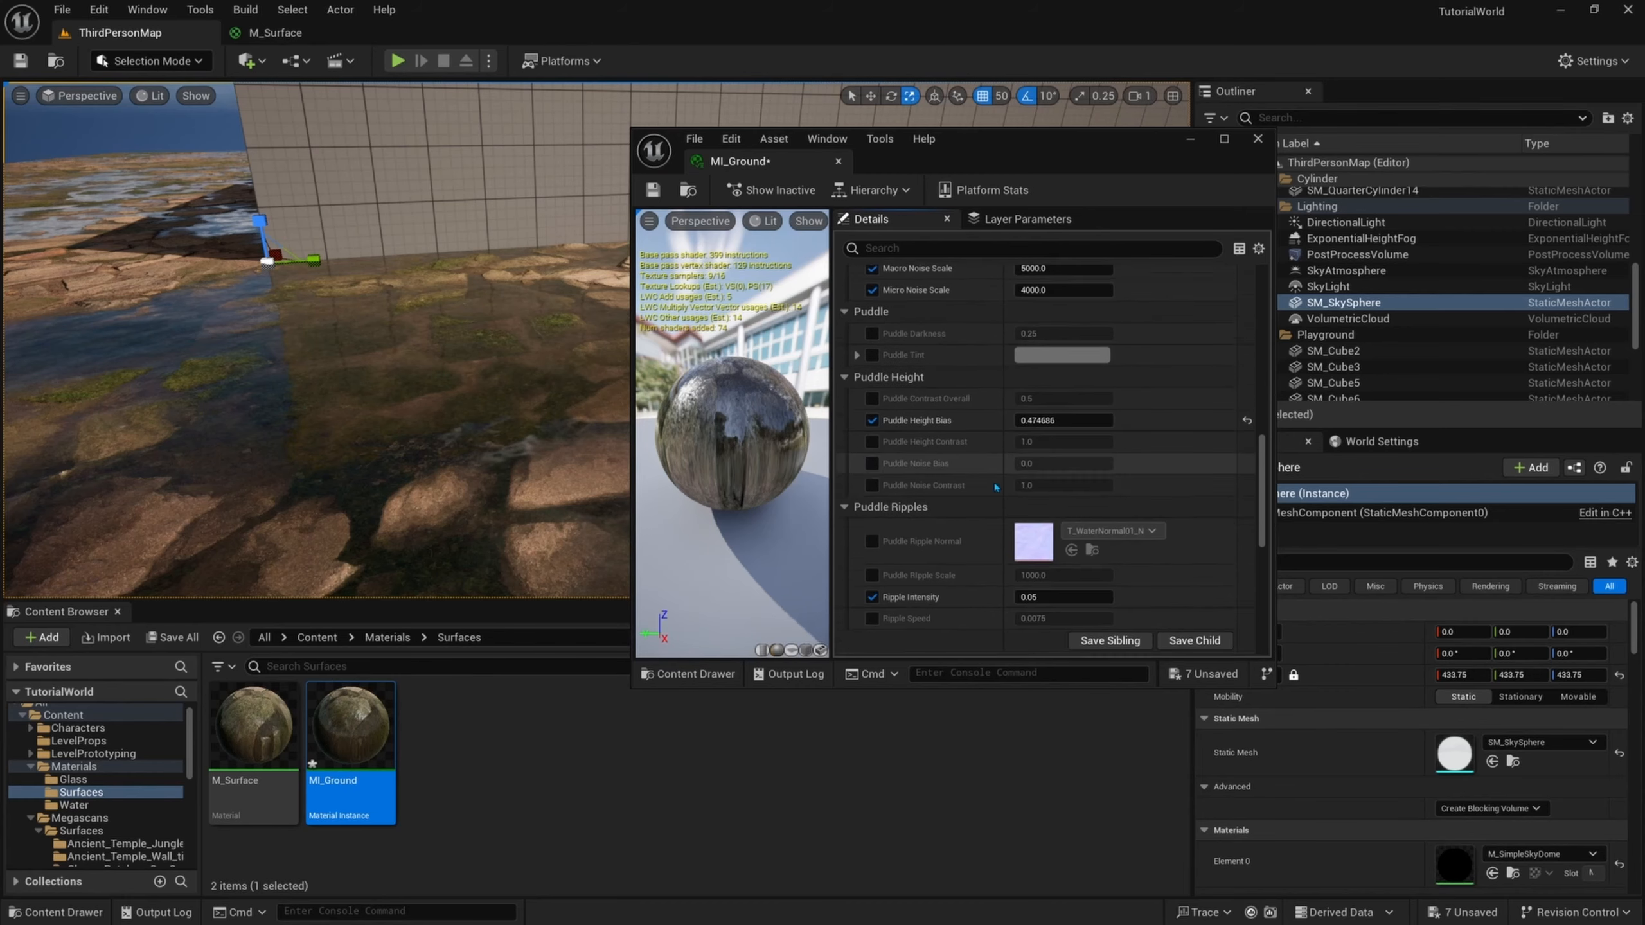
pyautogui.scroll(-2, 994, 311)
pyautogui.doubleClick(1034, 536)
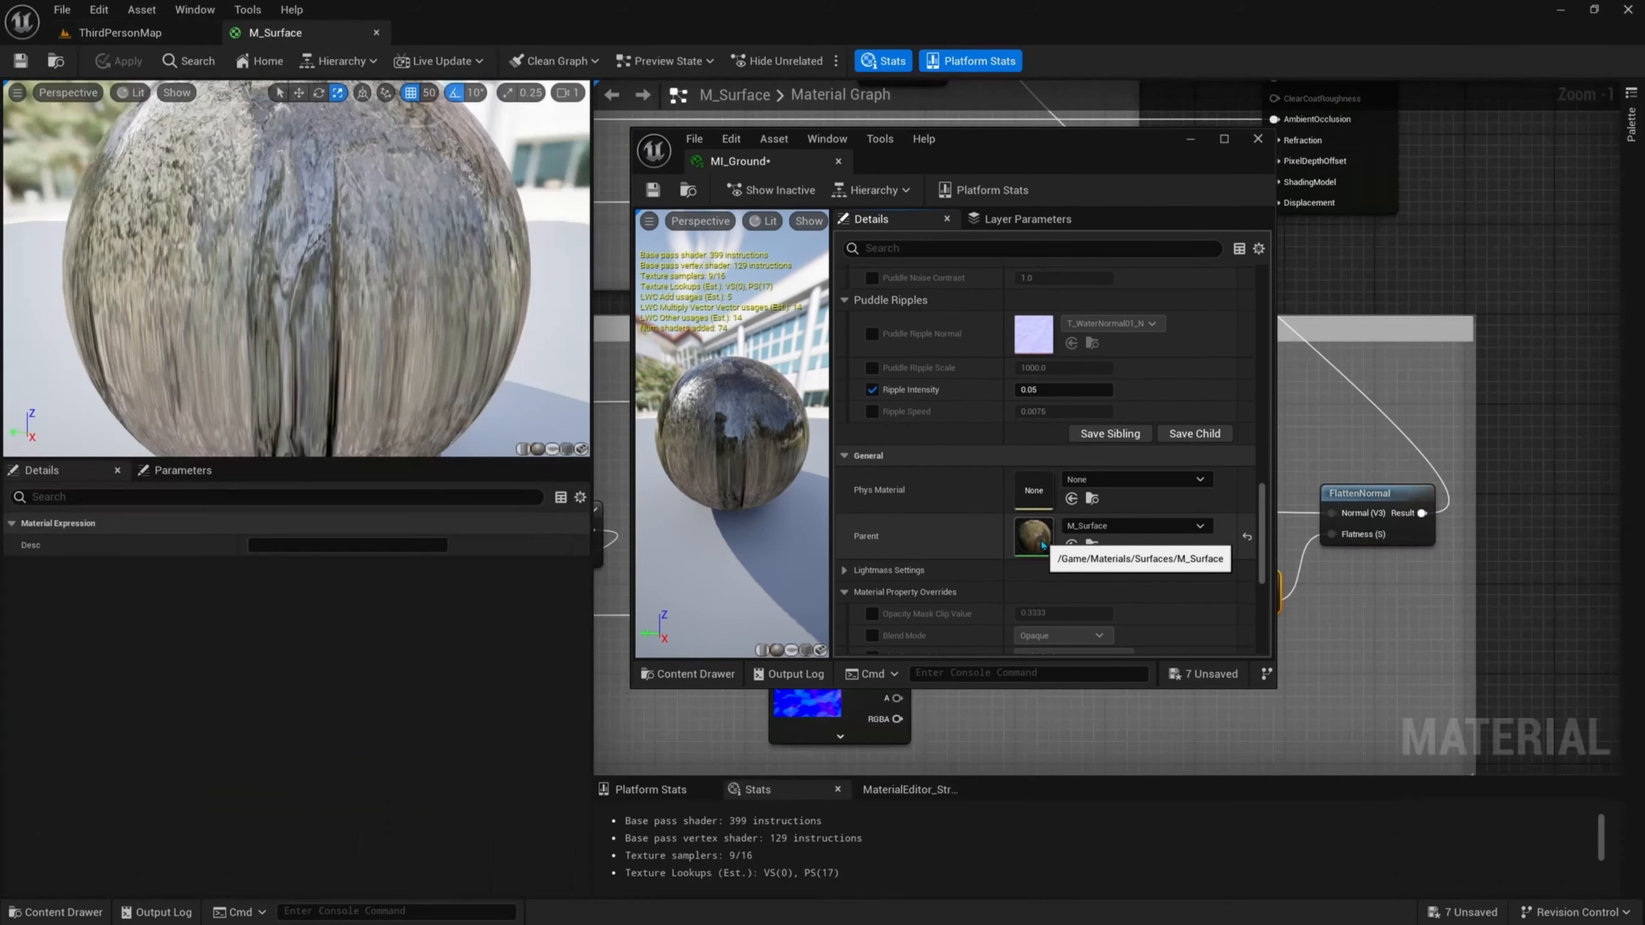
pyautogui.click(1193, 142)
# - Assign the Puddle Roughness parameter in M_Surface to the Puddle group and save the material
pyautogui.scroll(-1, 1195, 317)
pyautogui.moveTo(1194, 319); pyautogui.dragTo(1119, 449, button='right')
pyautogui.scroll(-2, 1036, 279)
pyautogui.moveTo(1060, 338); pyautogui.dragTo(1074, 486, button='right')
pyautogui.scroll(5, 1030, 319)
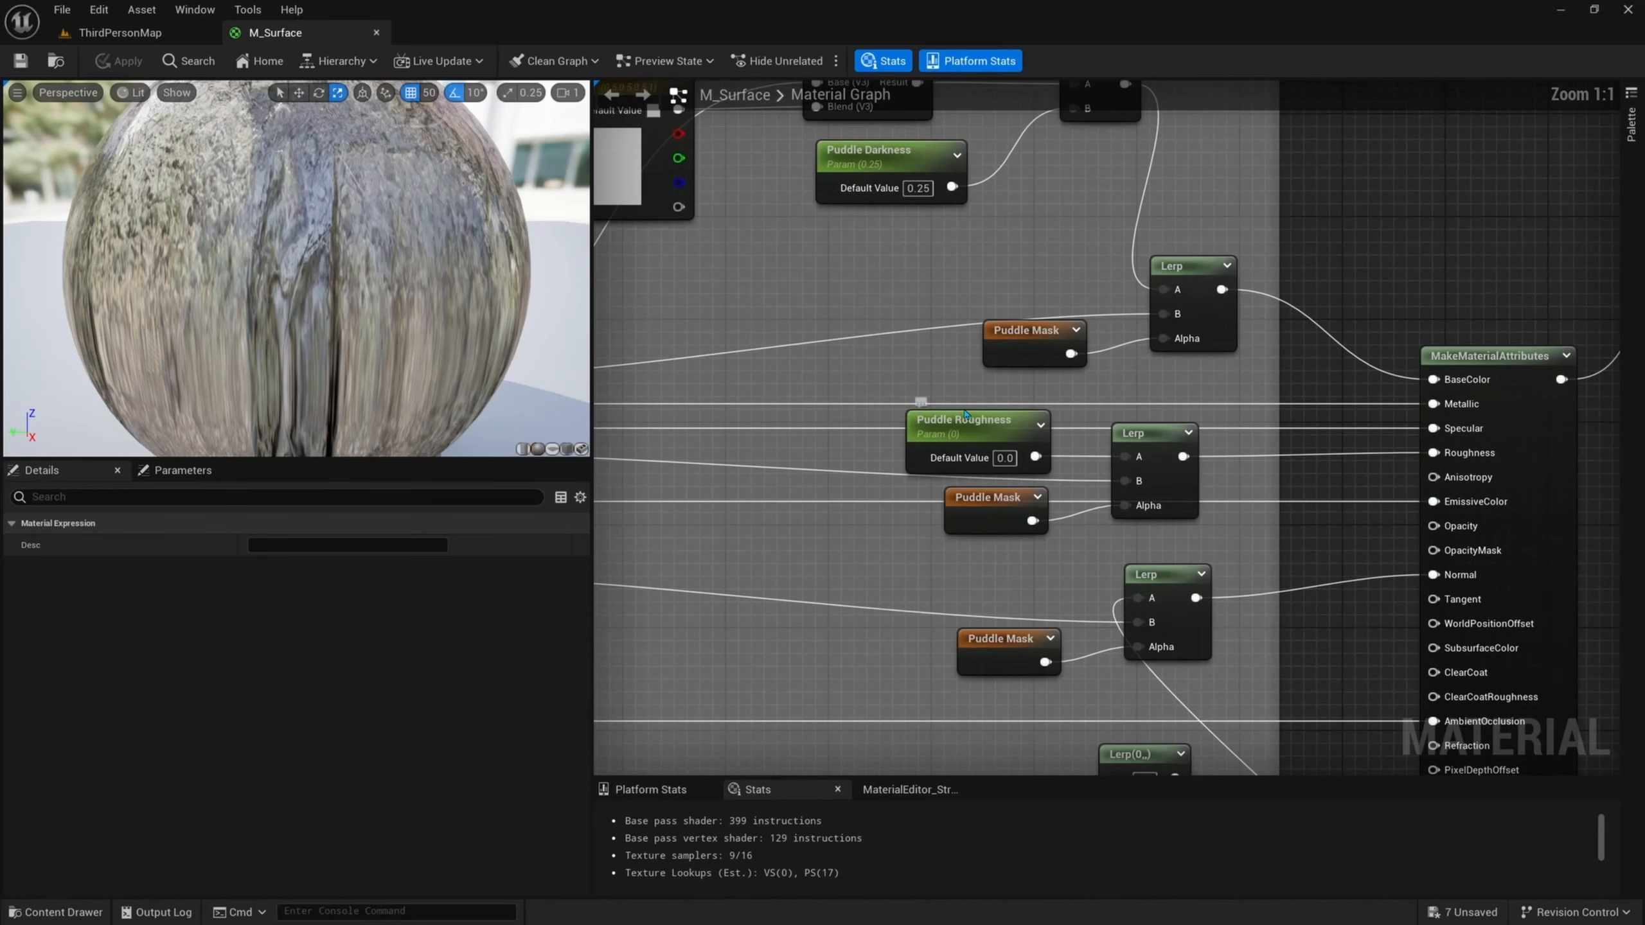
pyautogui.click(935, 440)
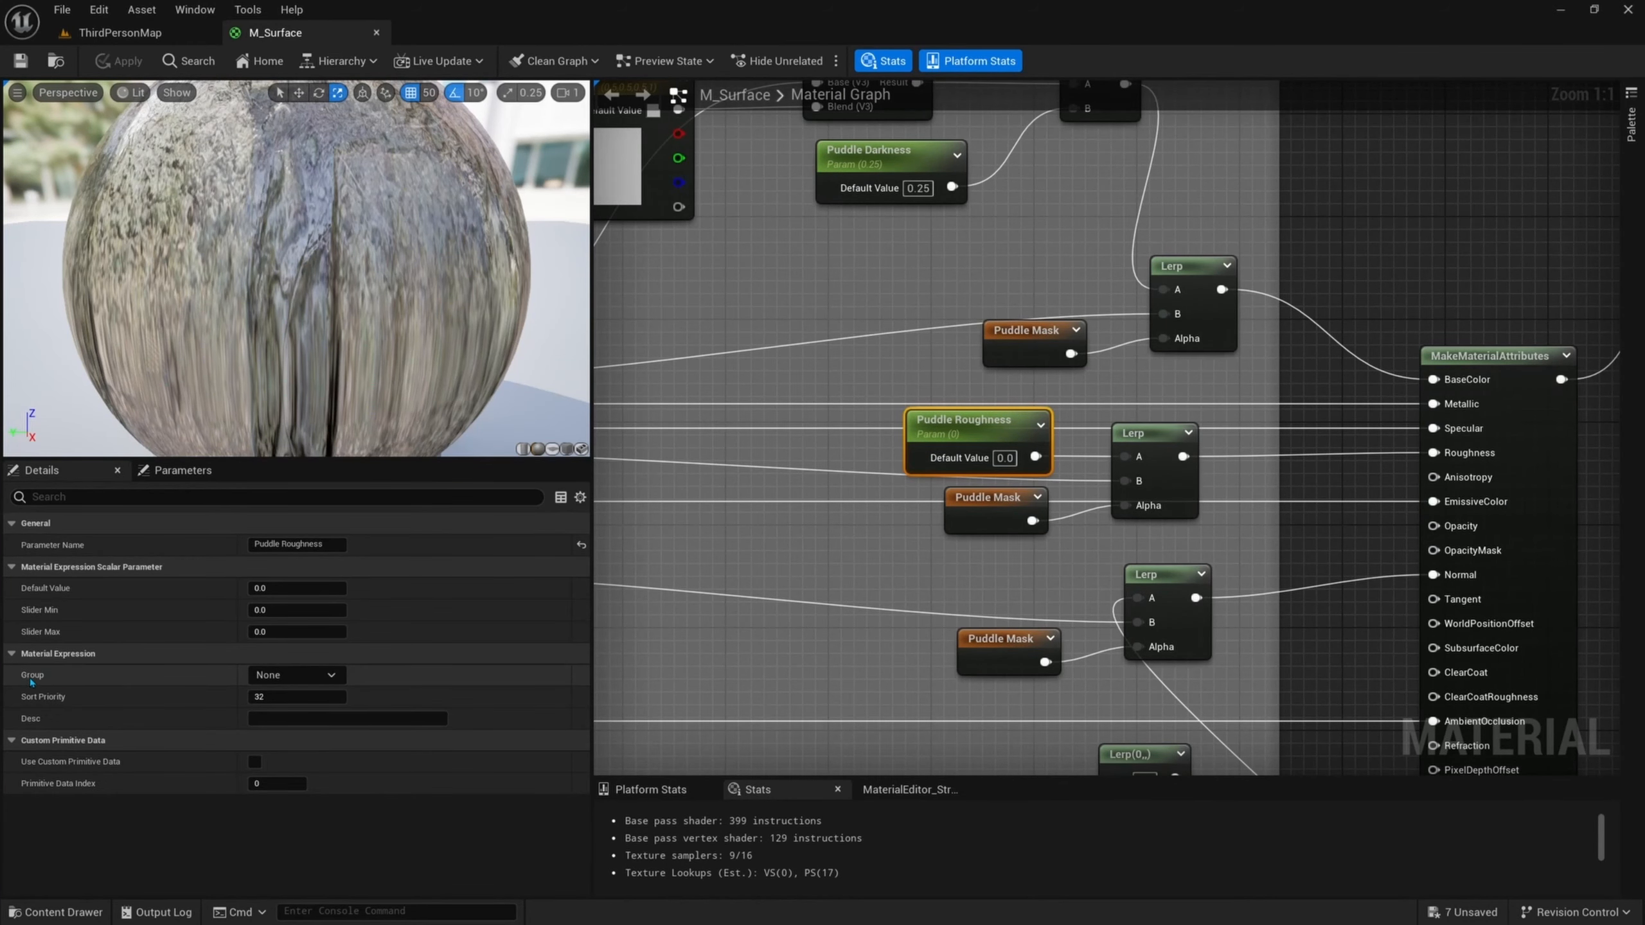
pyautogui.click(338, 674)
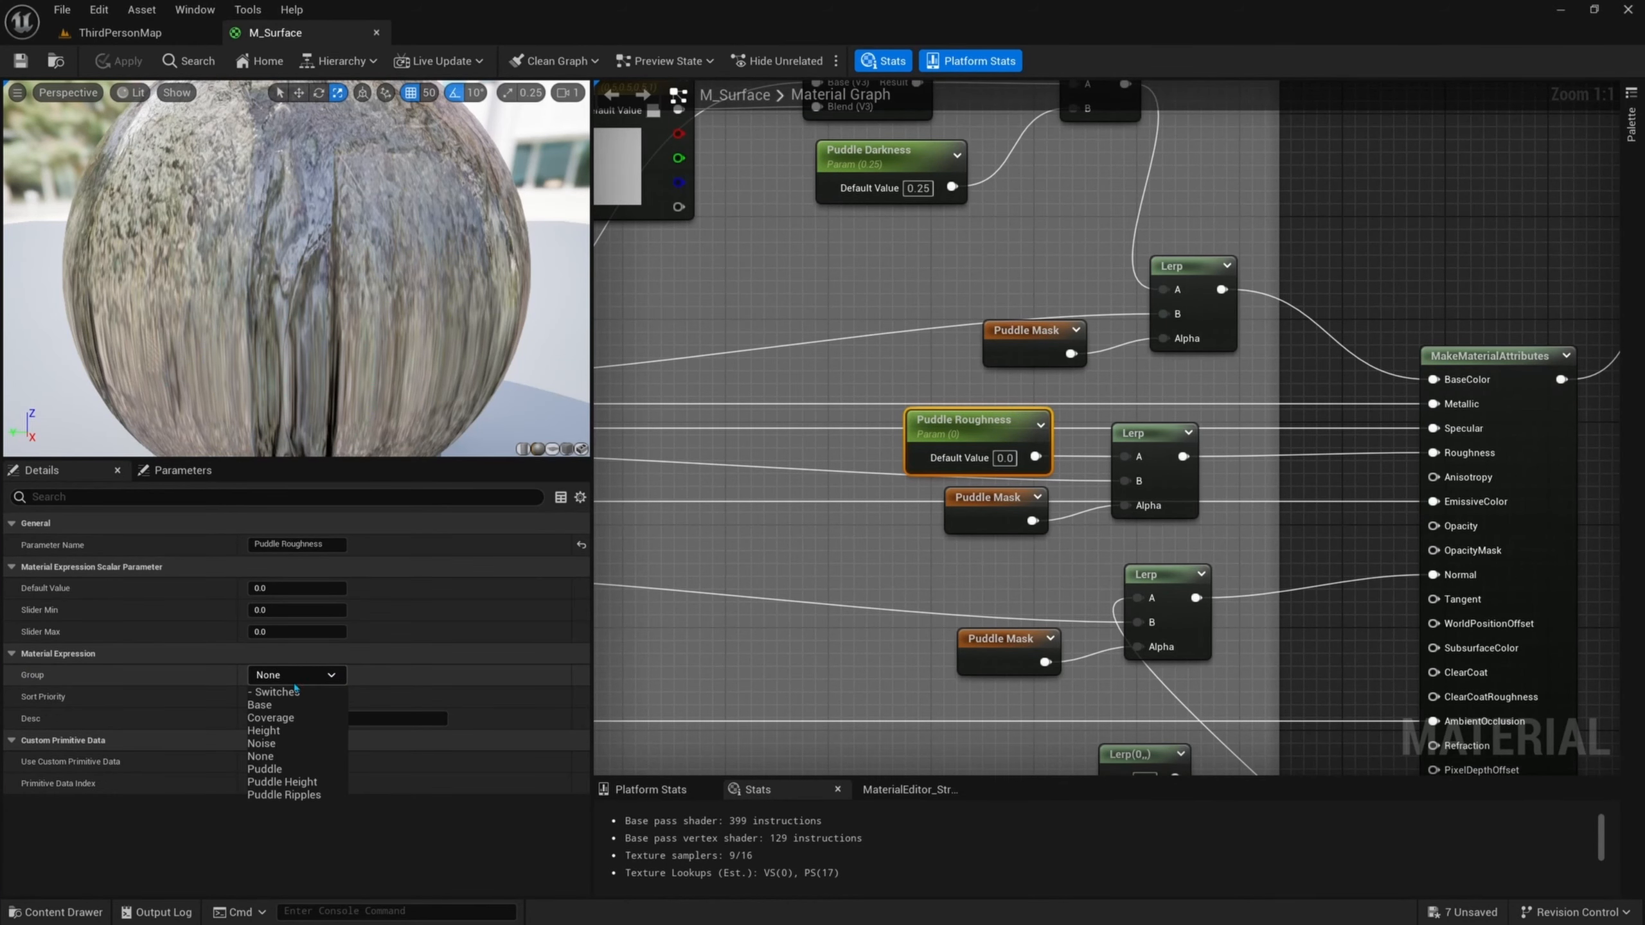
pyautogui.click(282, 769)
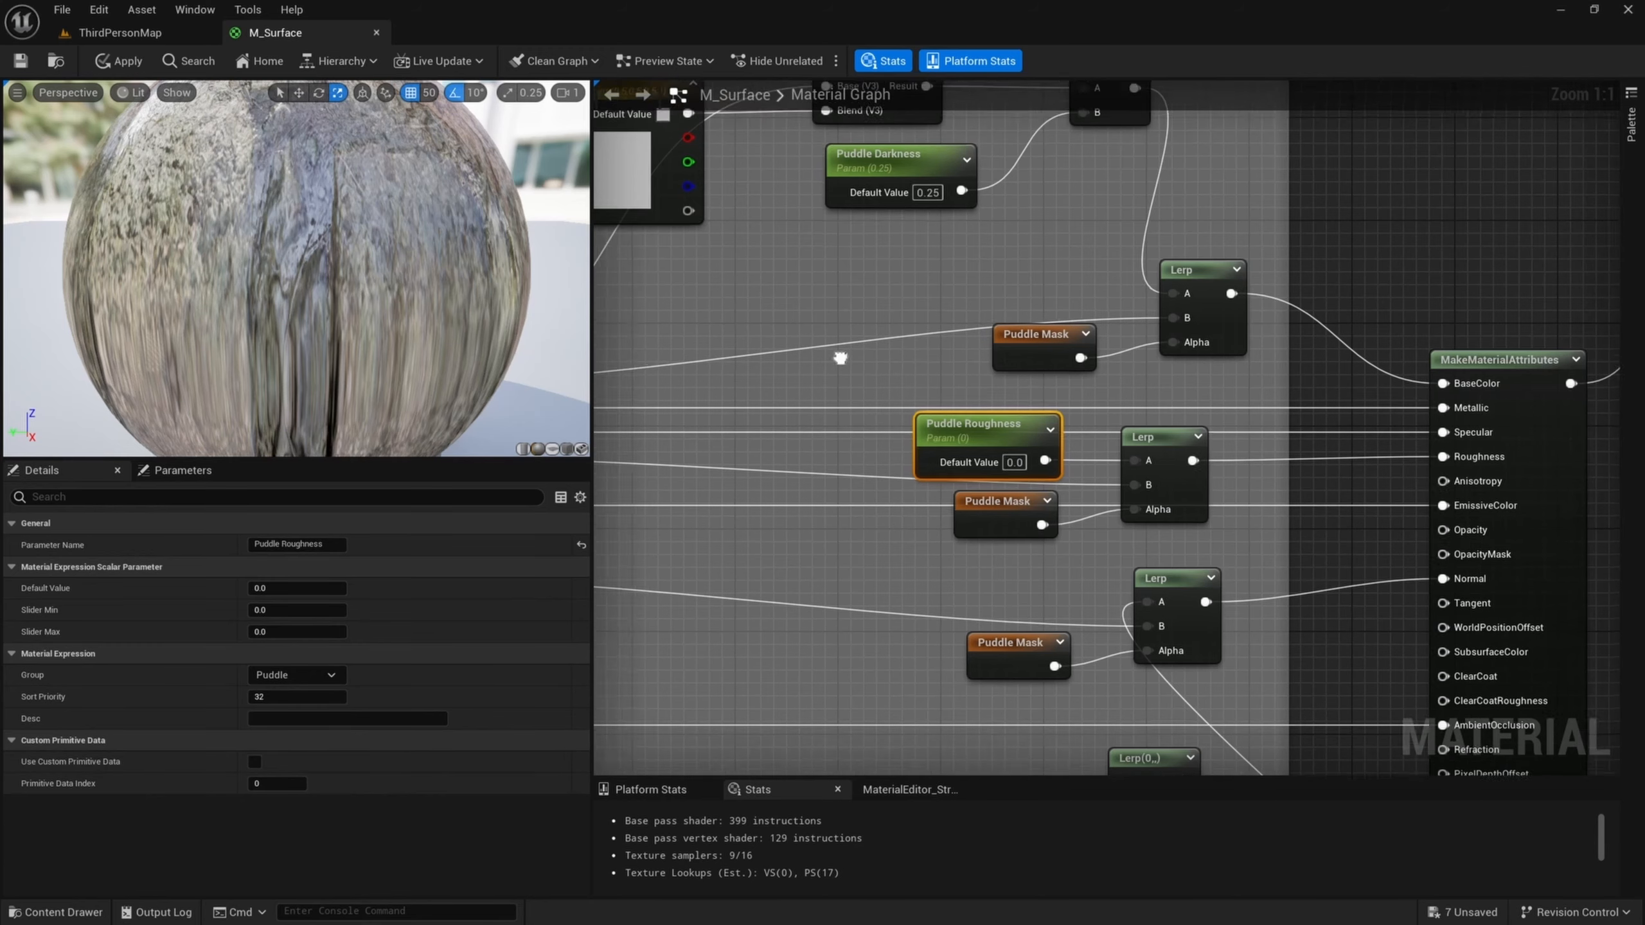
pyautogui.click(14, 69)
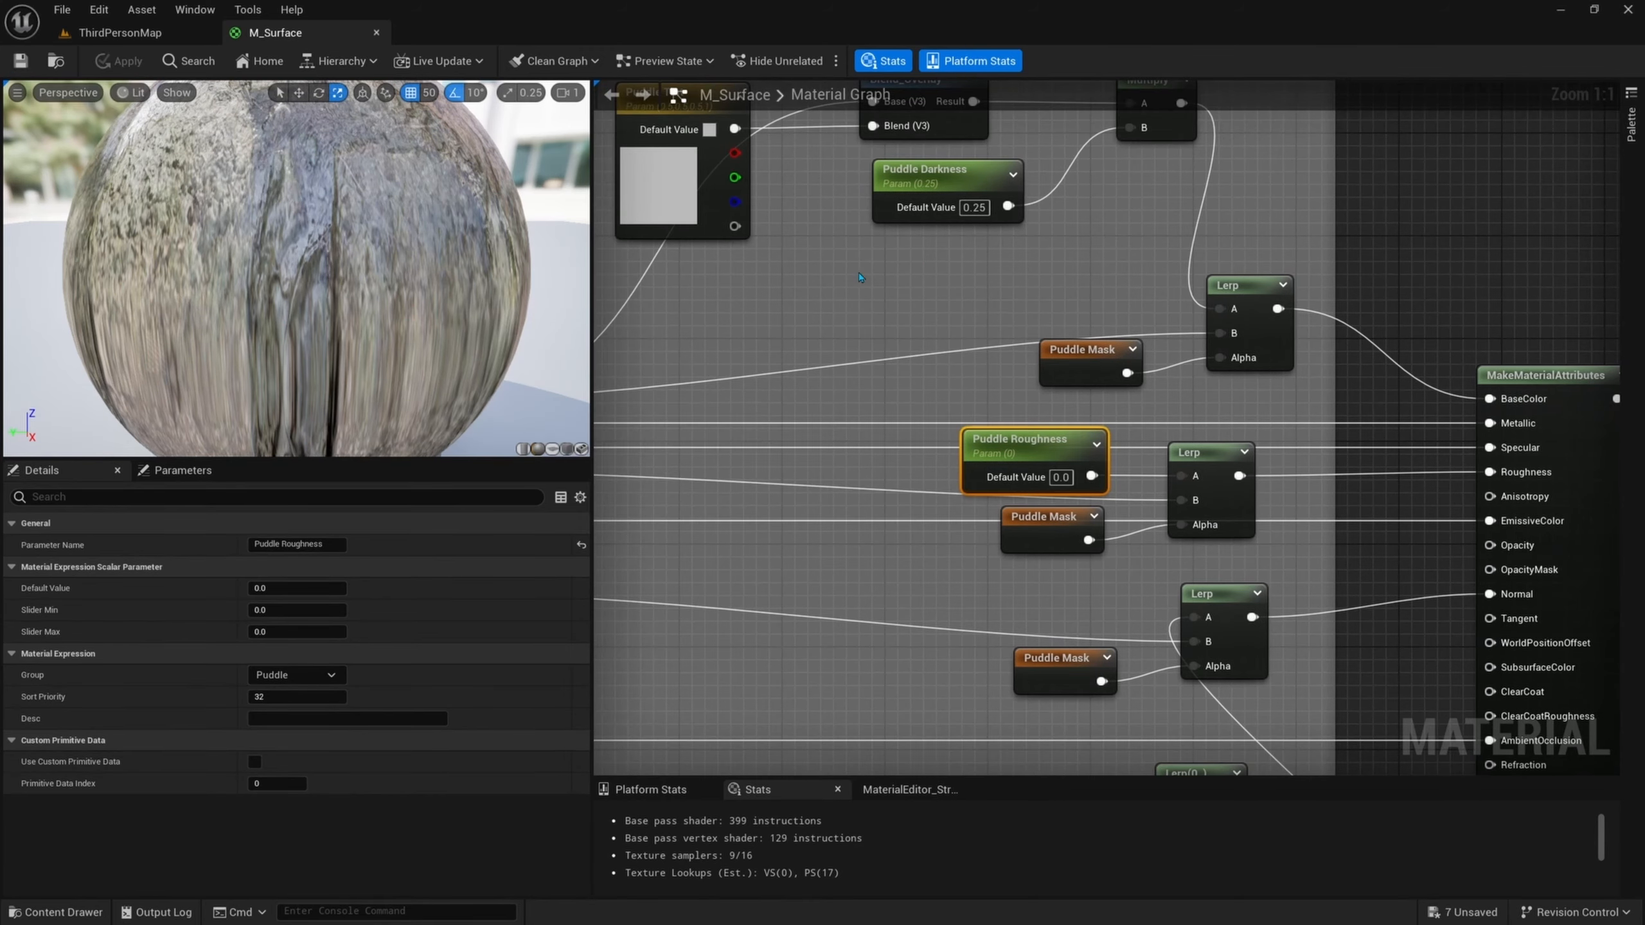
# - Return to the ThirdPersonMap level and reopen MI_Ground to check the parameters in its Puddle group
pyautogui.scroll(-3, 900, 330)
pyautogui.click(119, 32)
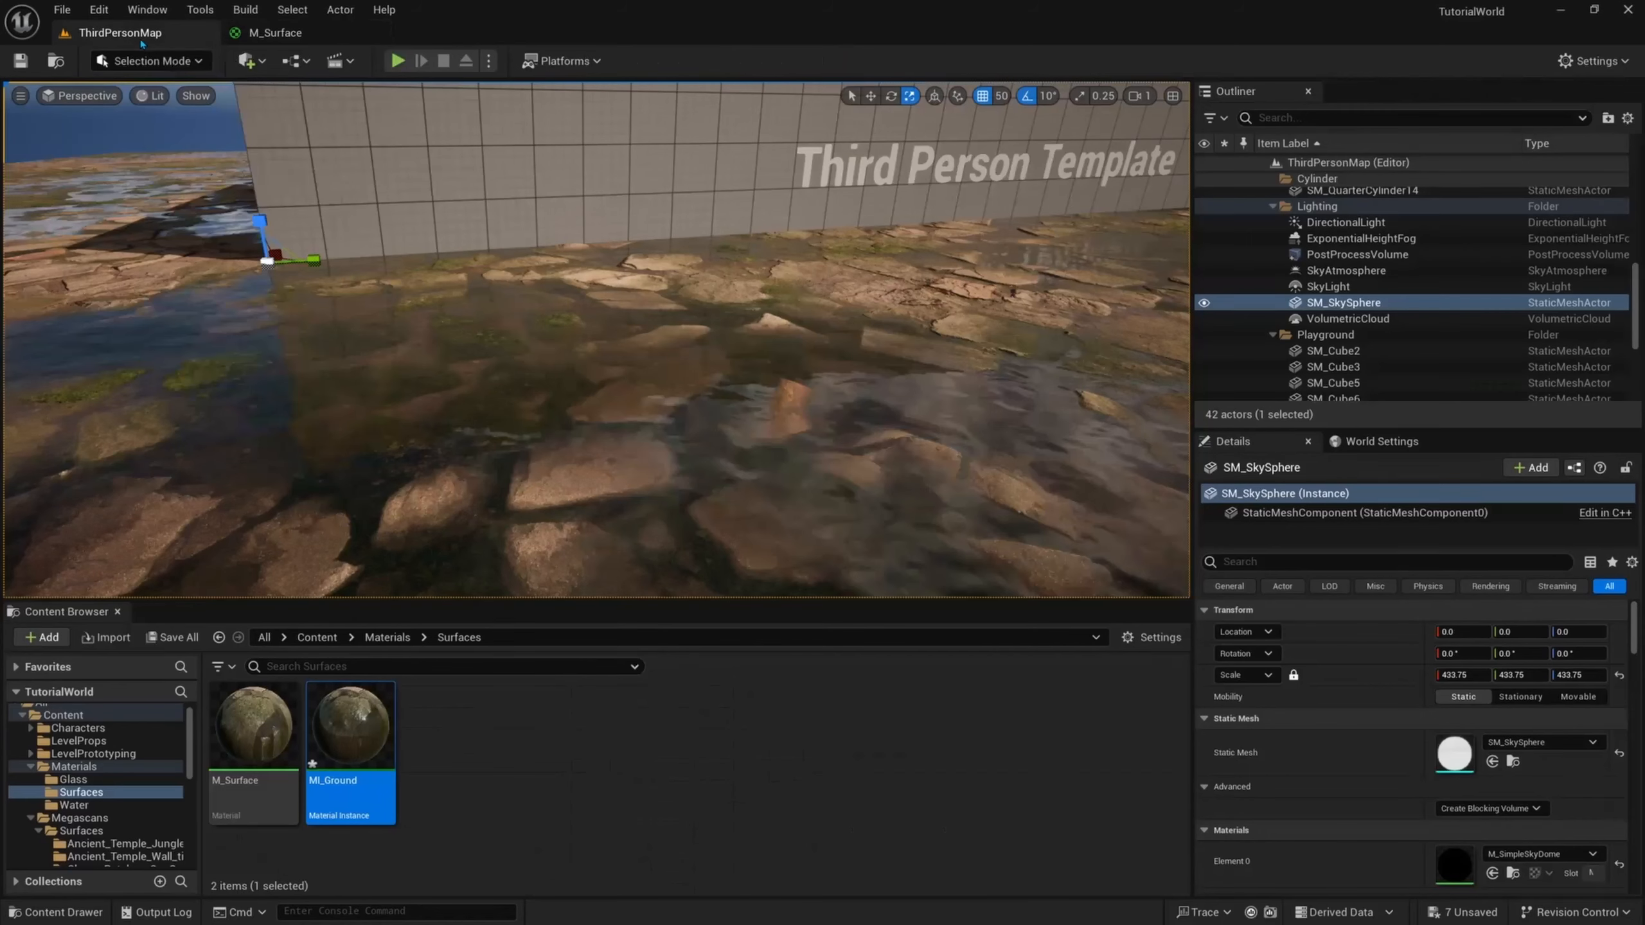
pyautogui.moveTo(596, 339); pyautogui.dragTo(647, 340, button='right')
pyautogui.doubleClick(350, 726)
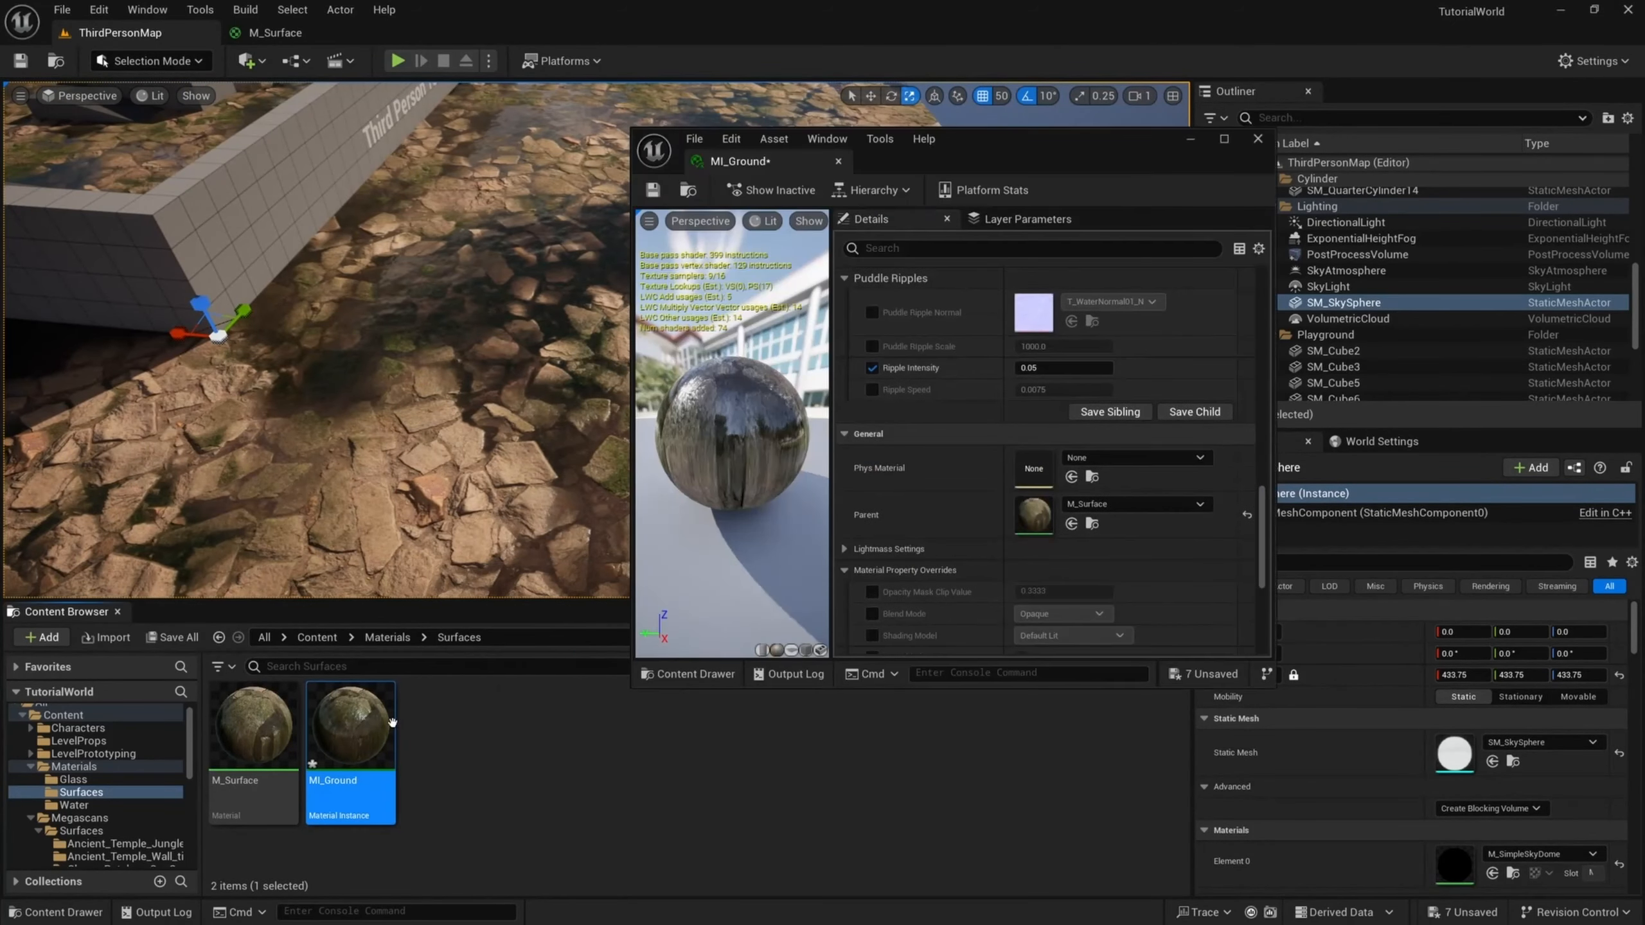
pyautogui.scroll(15, 950, 369)
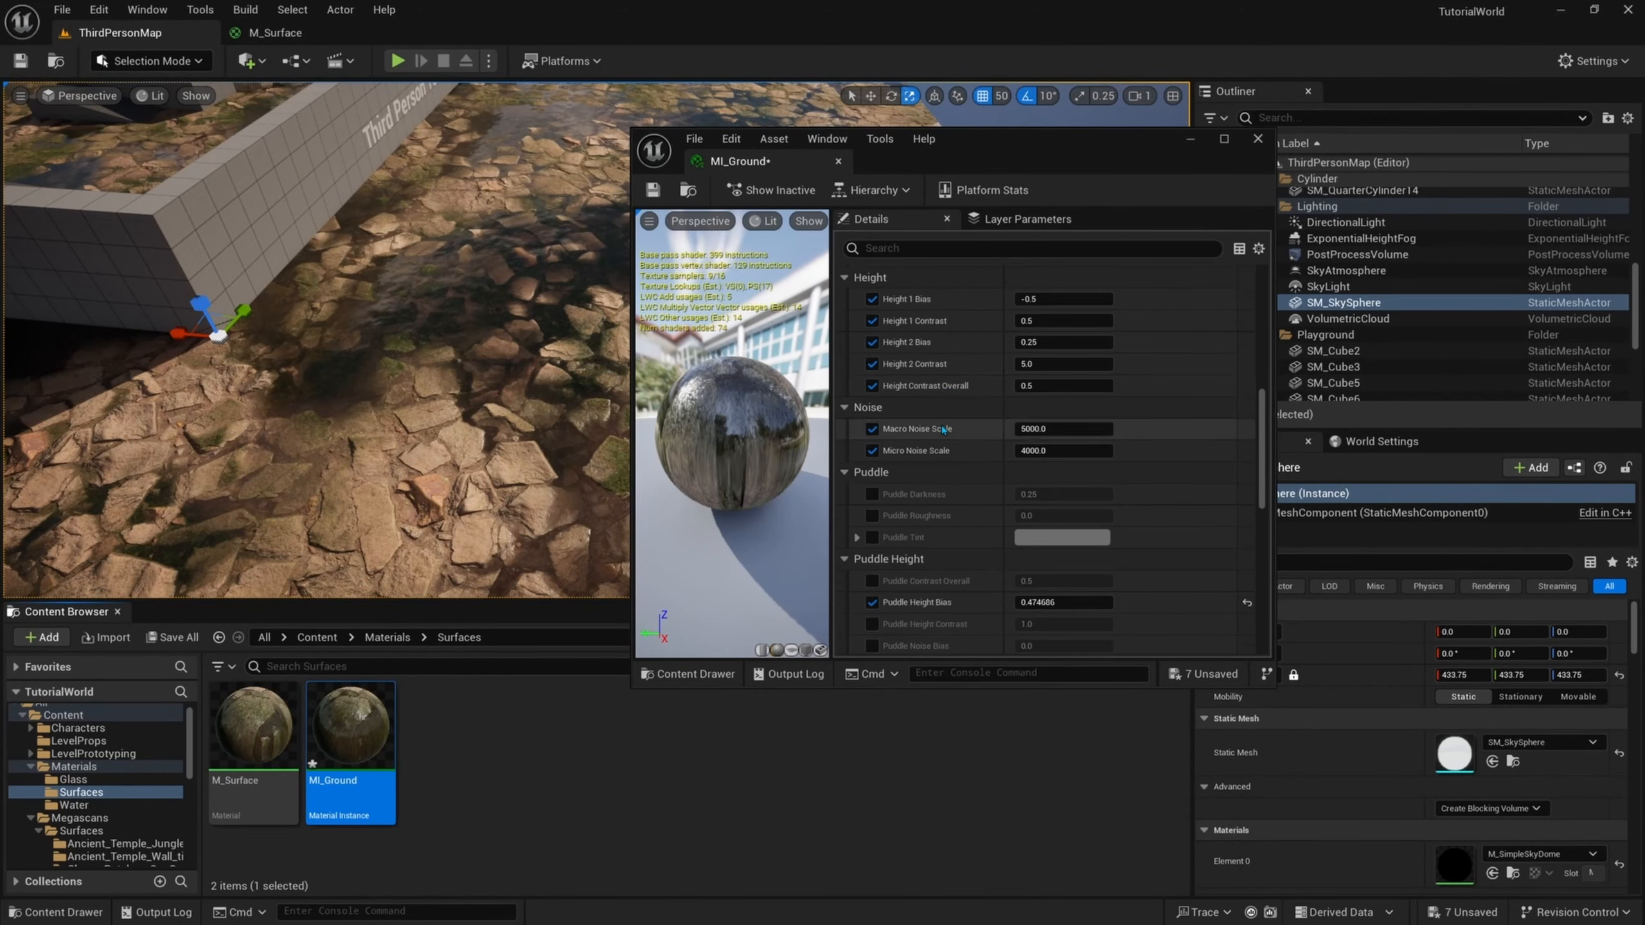
pyautogui.scroll(3, 943, 431)
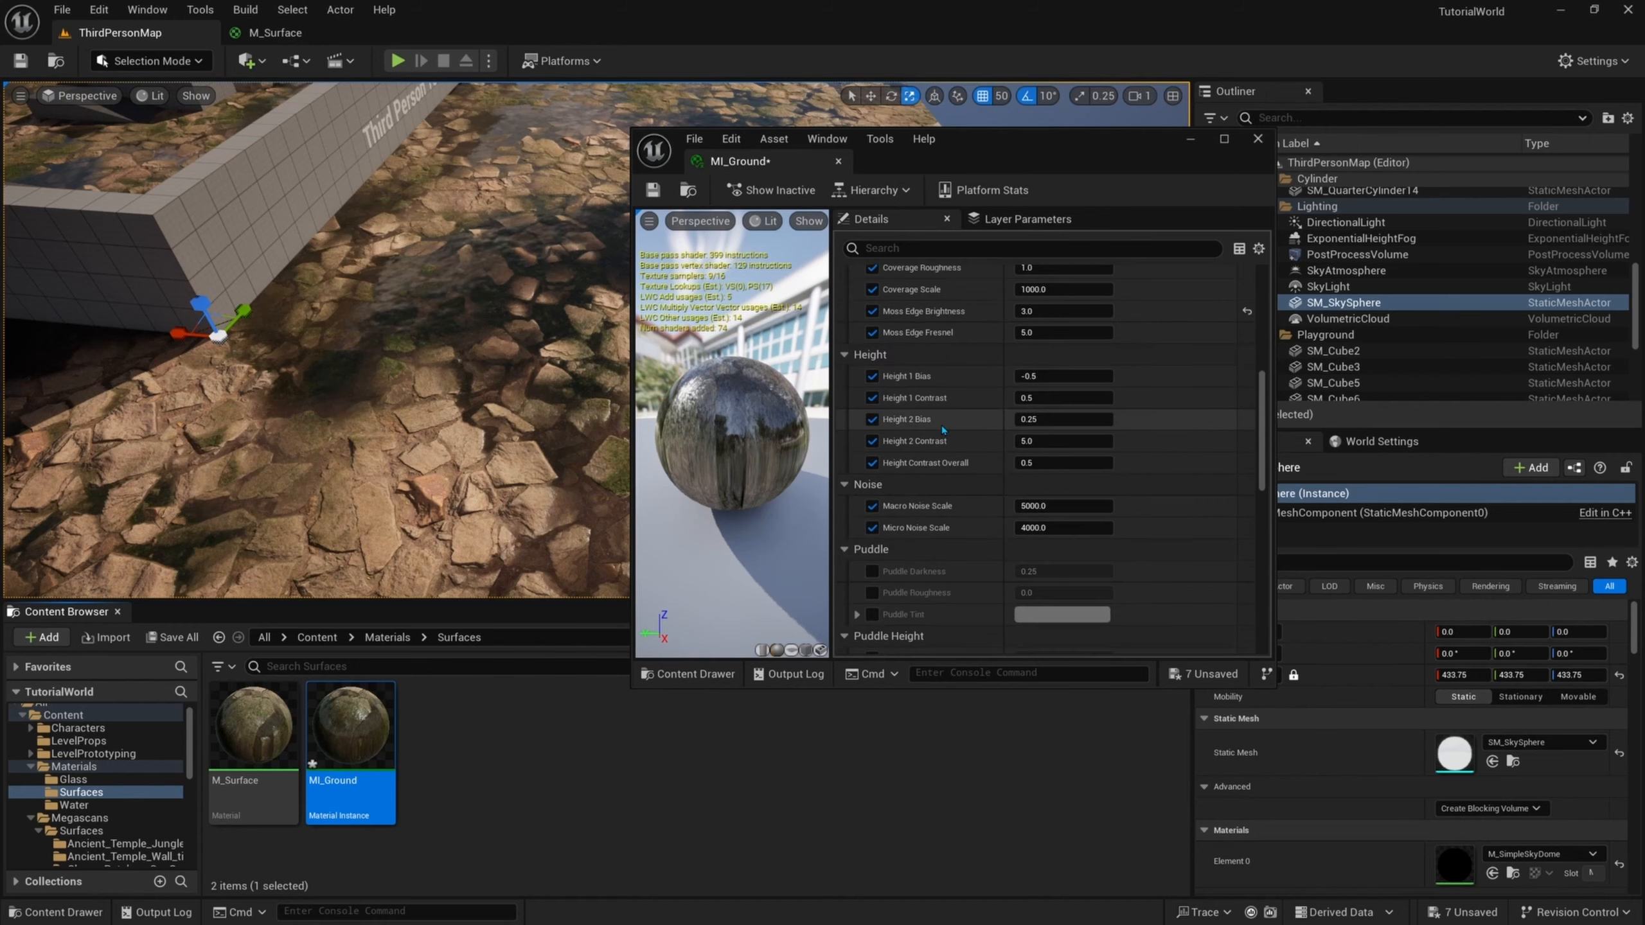
# - Enable the Puddle Tint override in MI_Ground, try blue and orange-red tints on the puddles, and cancel the color change
pyautogui.click(872, 435)
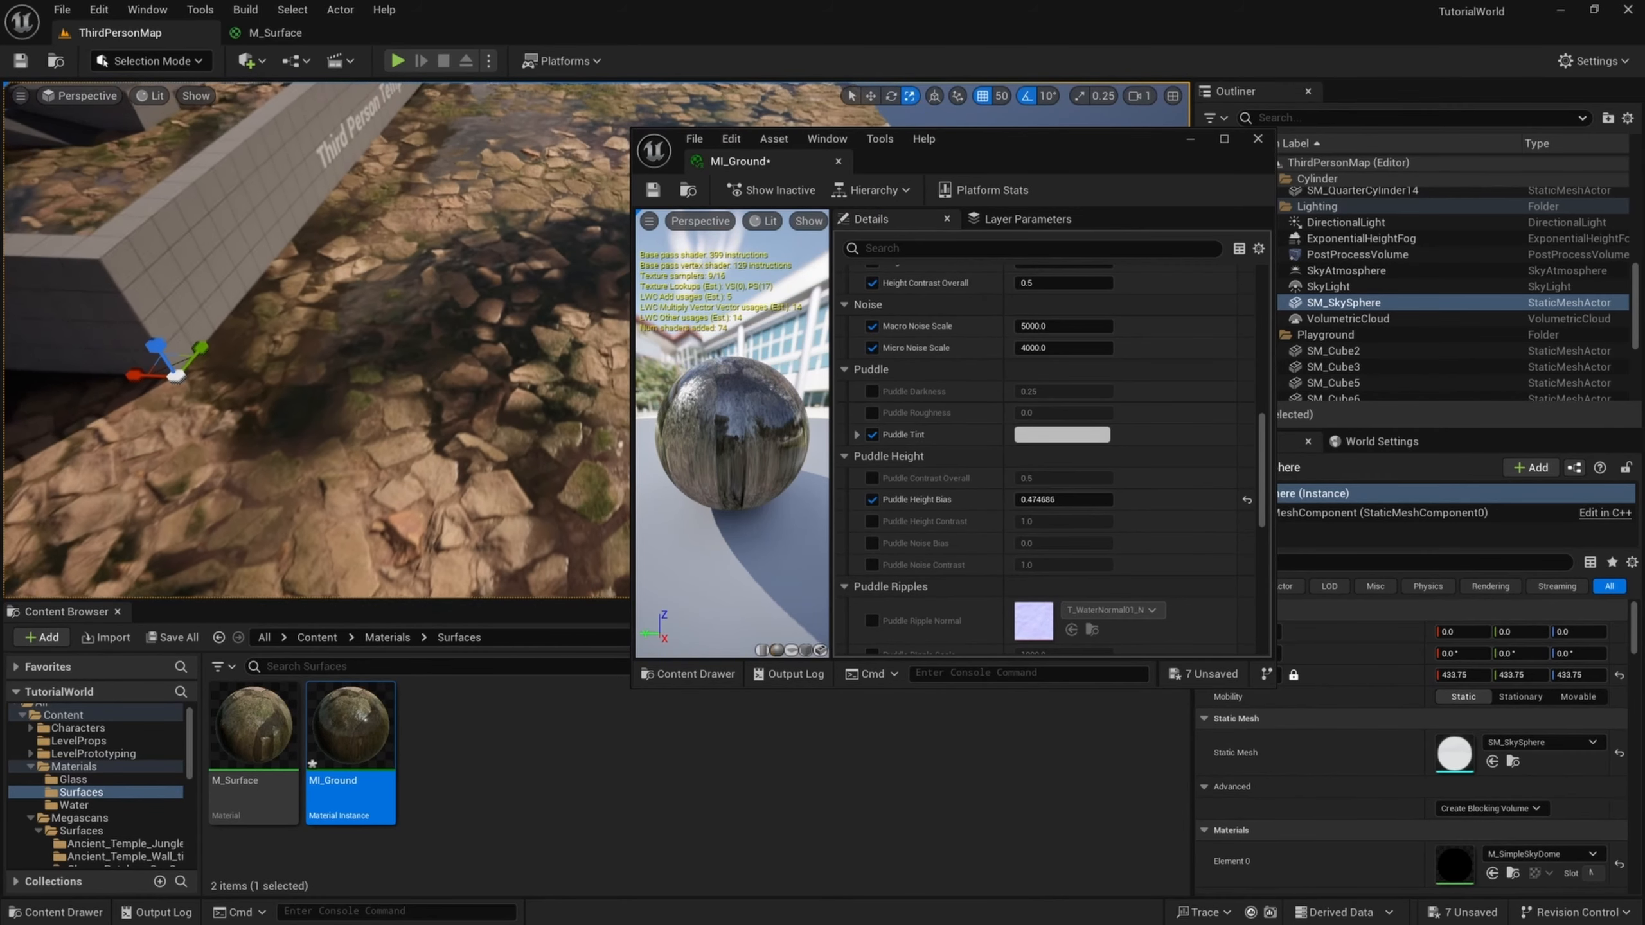
pyautogui.click(1023, 434)
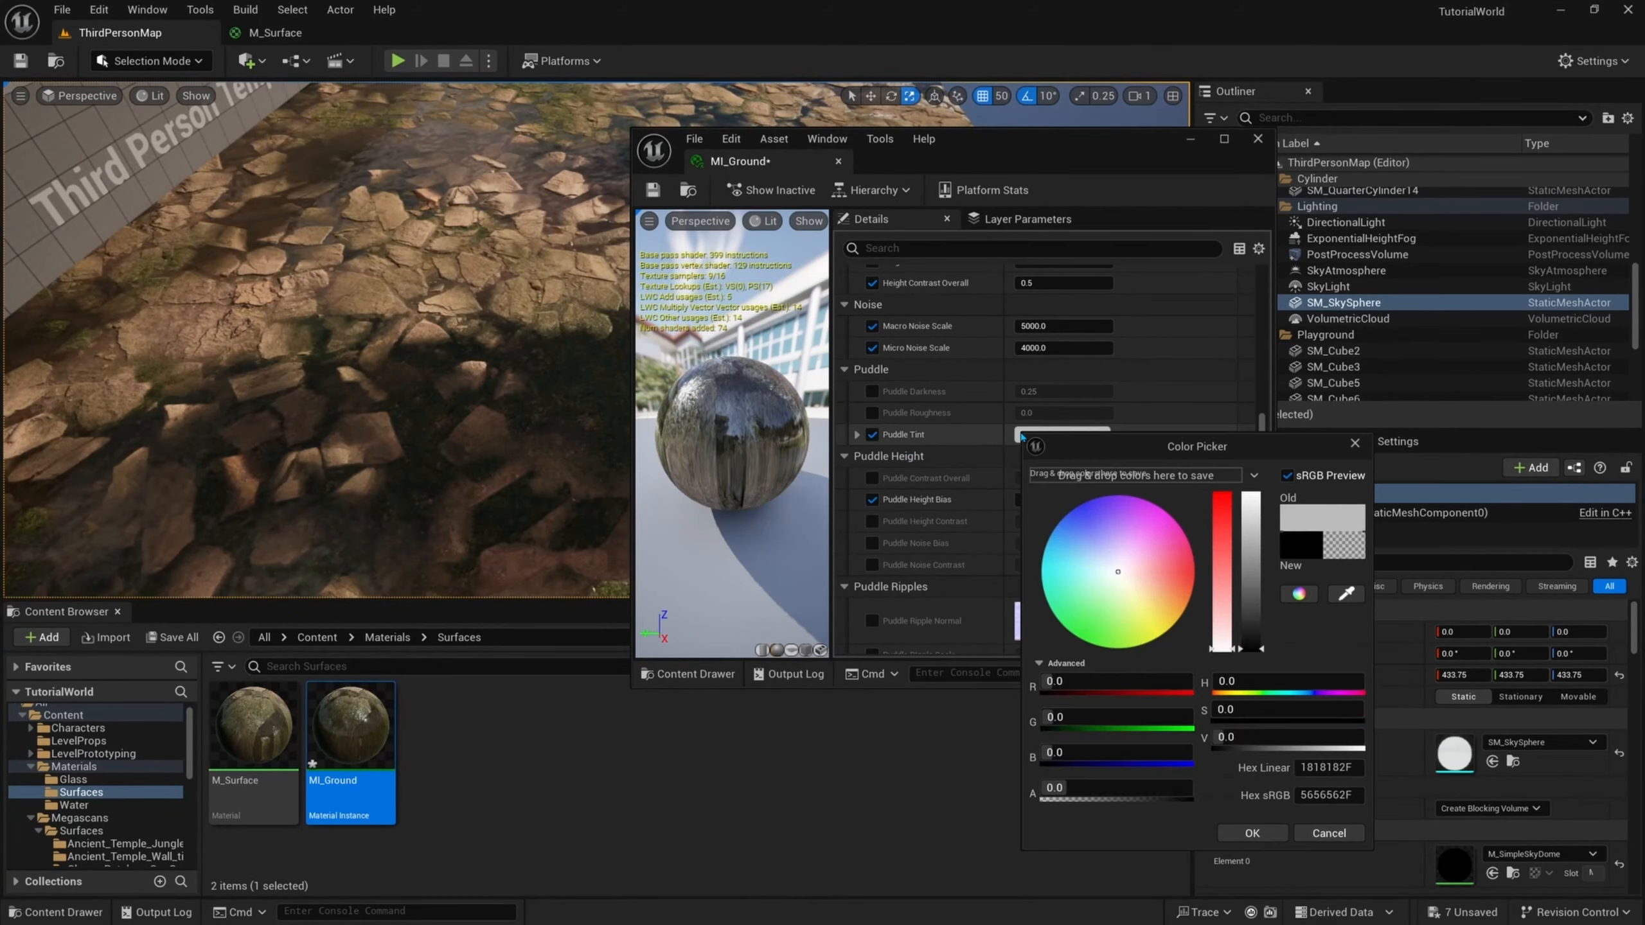
pyautogui.moveTo(1078, 526)
pyautogui.mouseDown()
pyautogui.moveTo(1078, 495)
pyautogui.moveTo(1045, 543)
pyautogui.moveTo(1053, 528)
pyautogui.mouseUp()
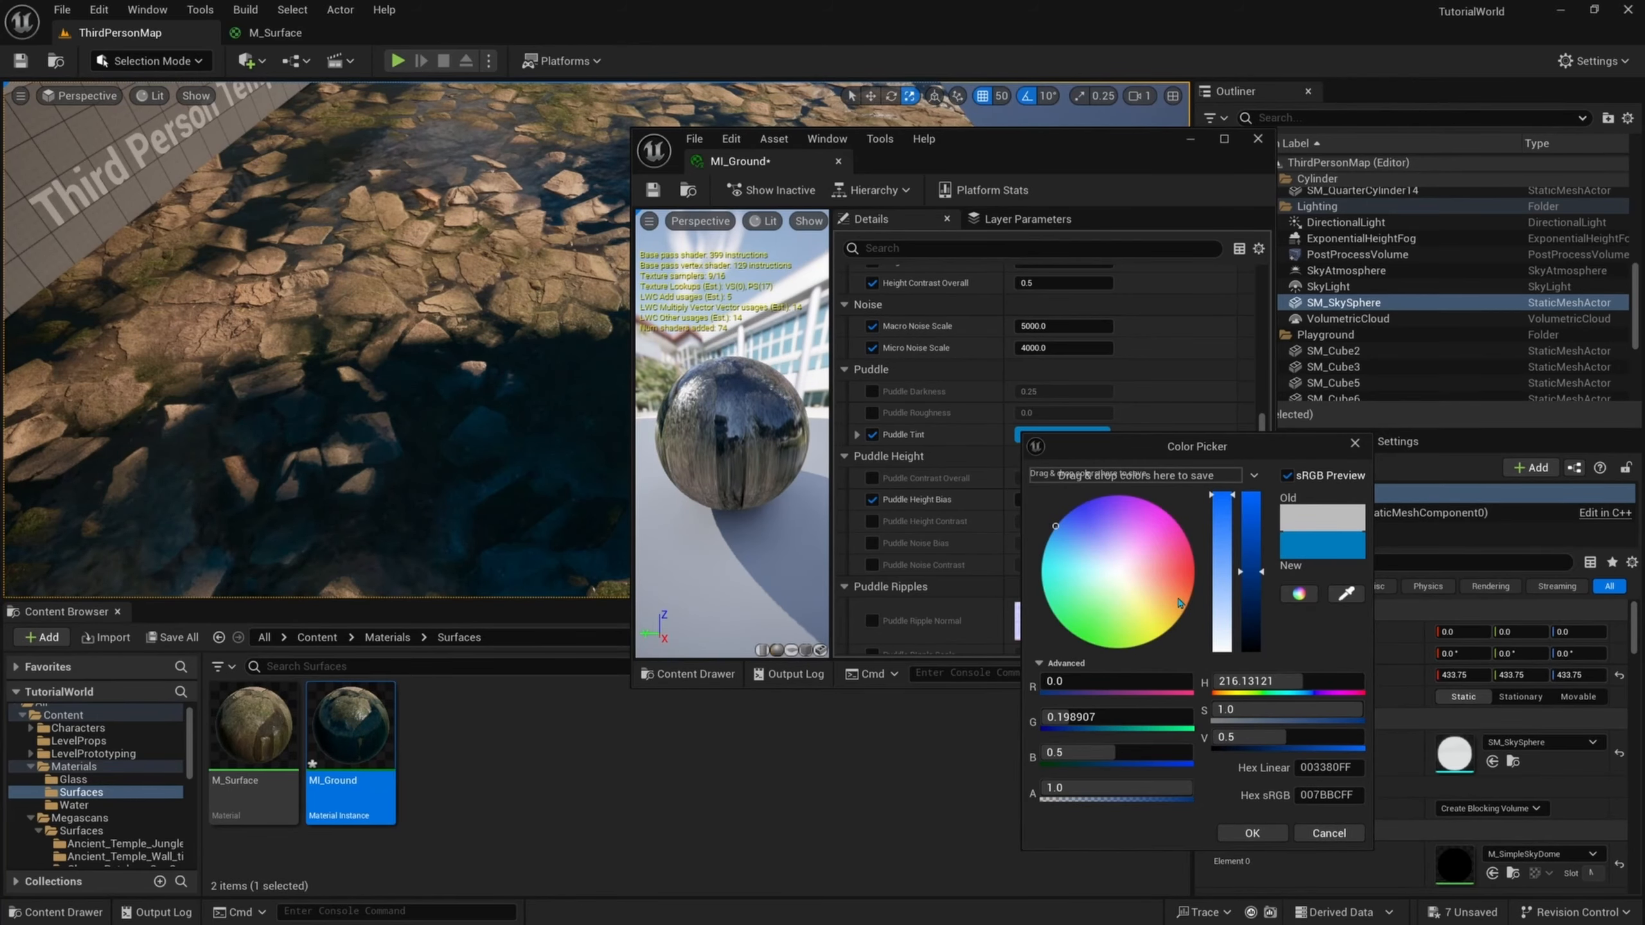
pyautogui.moveTo(1179, 602); pyautogui.dragTo(1194, 580)
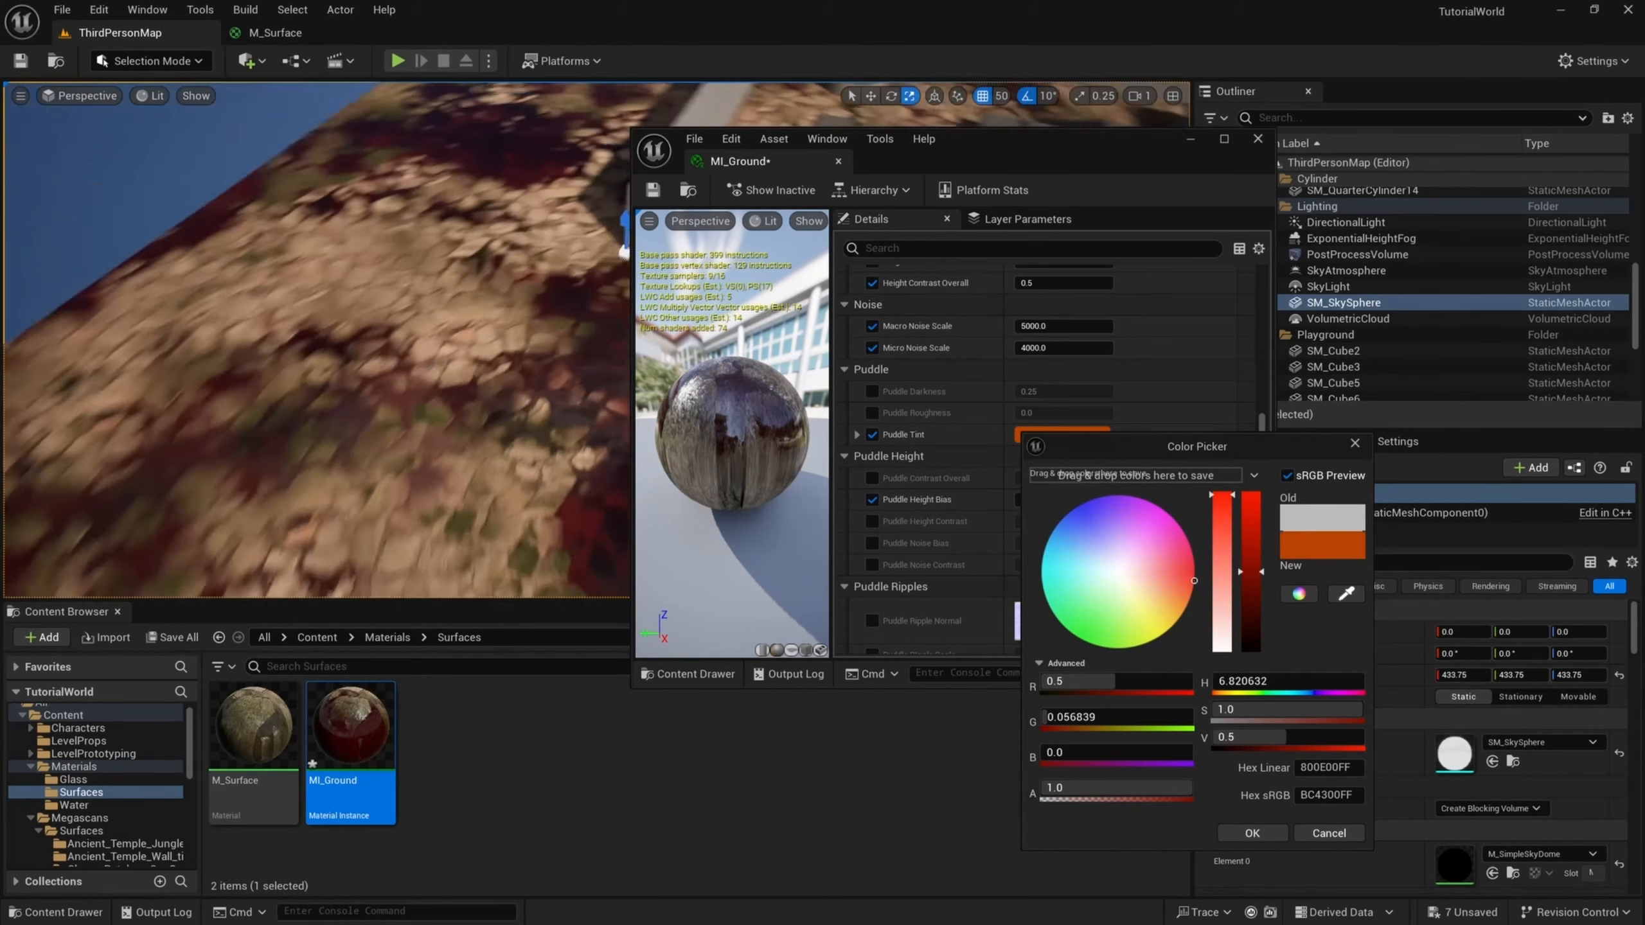
pyautogui.moveTo(362, 311); pyautogui.dragTo(421, 414, button='right')
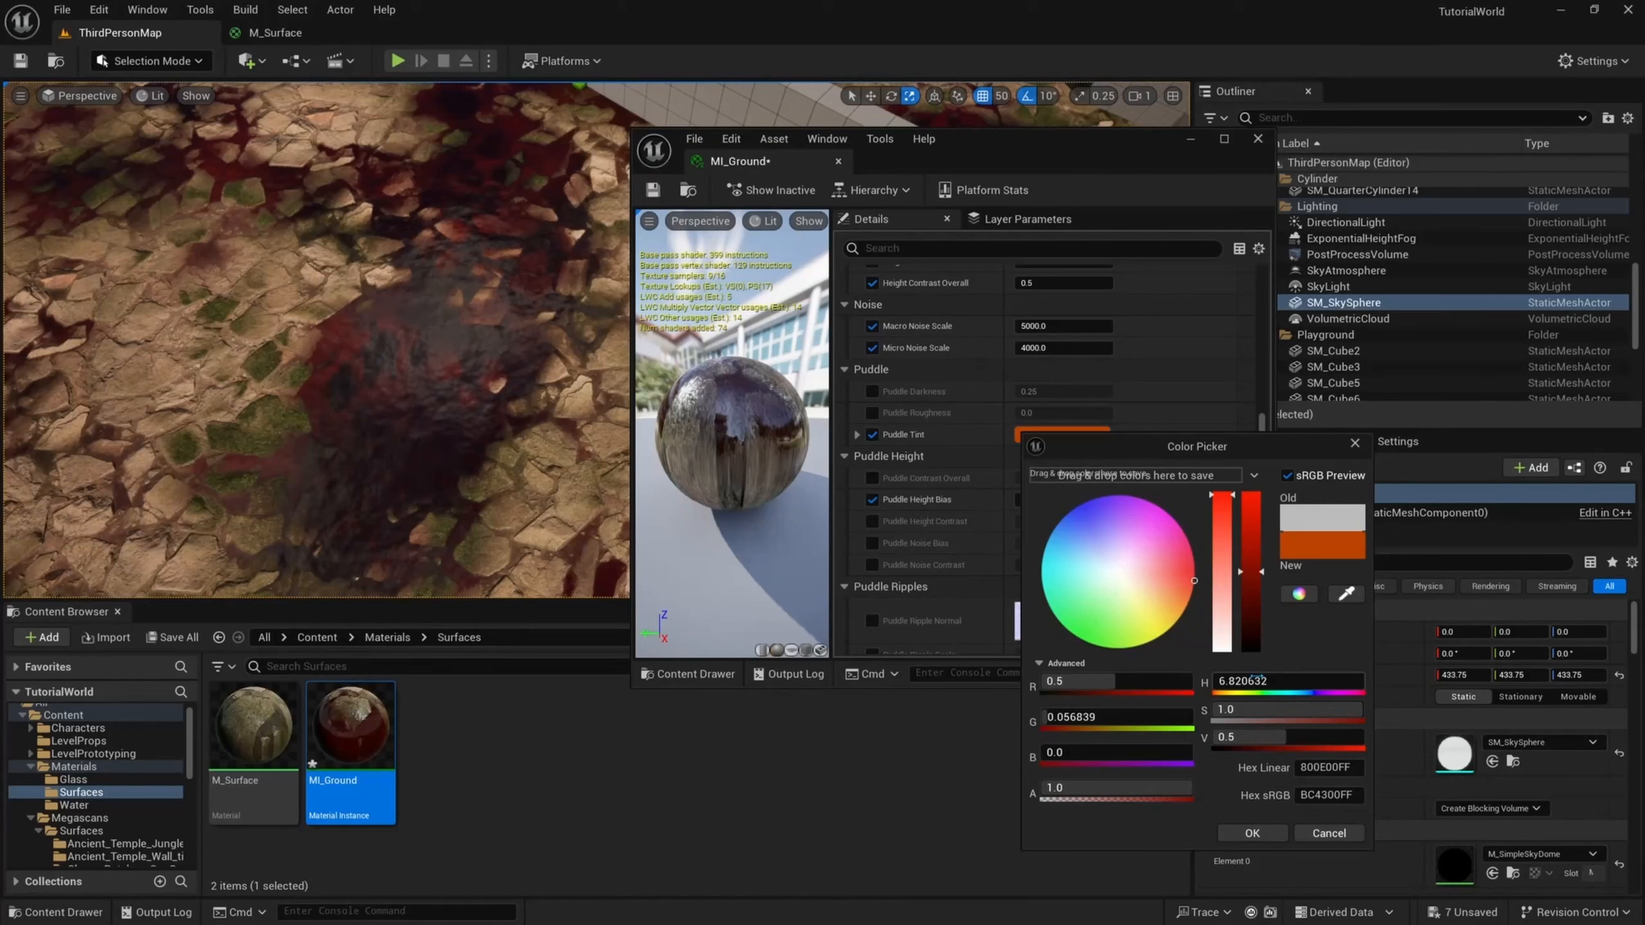
pyautogui.click(1332, 836)
# - Set the Puddle Tint to a pale green, about sRGB 9ABC8BFF
pyautogui.moveTo(480, 389)
pyautogui.mouseDown(button='right')
pyautogui.moveTo(389, 370)
pyautogui.moveTo(415, 373)
pyautogui.mouseUp(button='right')
pyautogui.click(1045, 436)
pyautogui.moveTo(1142, 575); pyautogui.dragTo(1126, 617)
pyautogui.moveTo(415, 363)
pyautogui.mouseDown(button='right')
pyautogui.moveTo(356, 336)
pyautogui.moveTo(437, 398)
pyautogui.mouseUp(button='right')
pyautogui.moveTo(1112, 640)
pyautogui.mouseDown()
pyautogui.moveTo(1101, 602)
pyautogui.moveTo(1123, 627)
pyautogui.mouseUp()
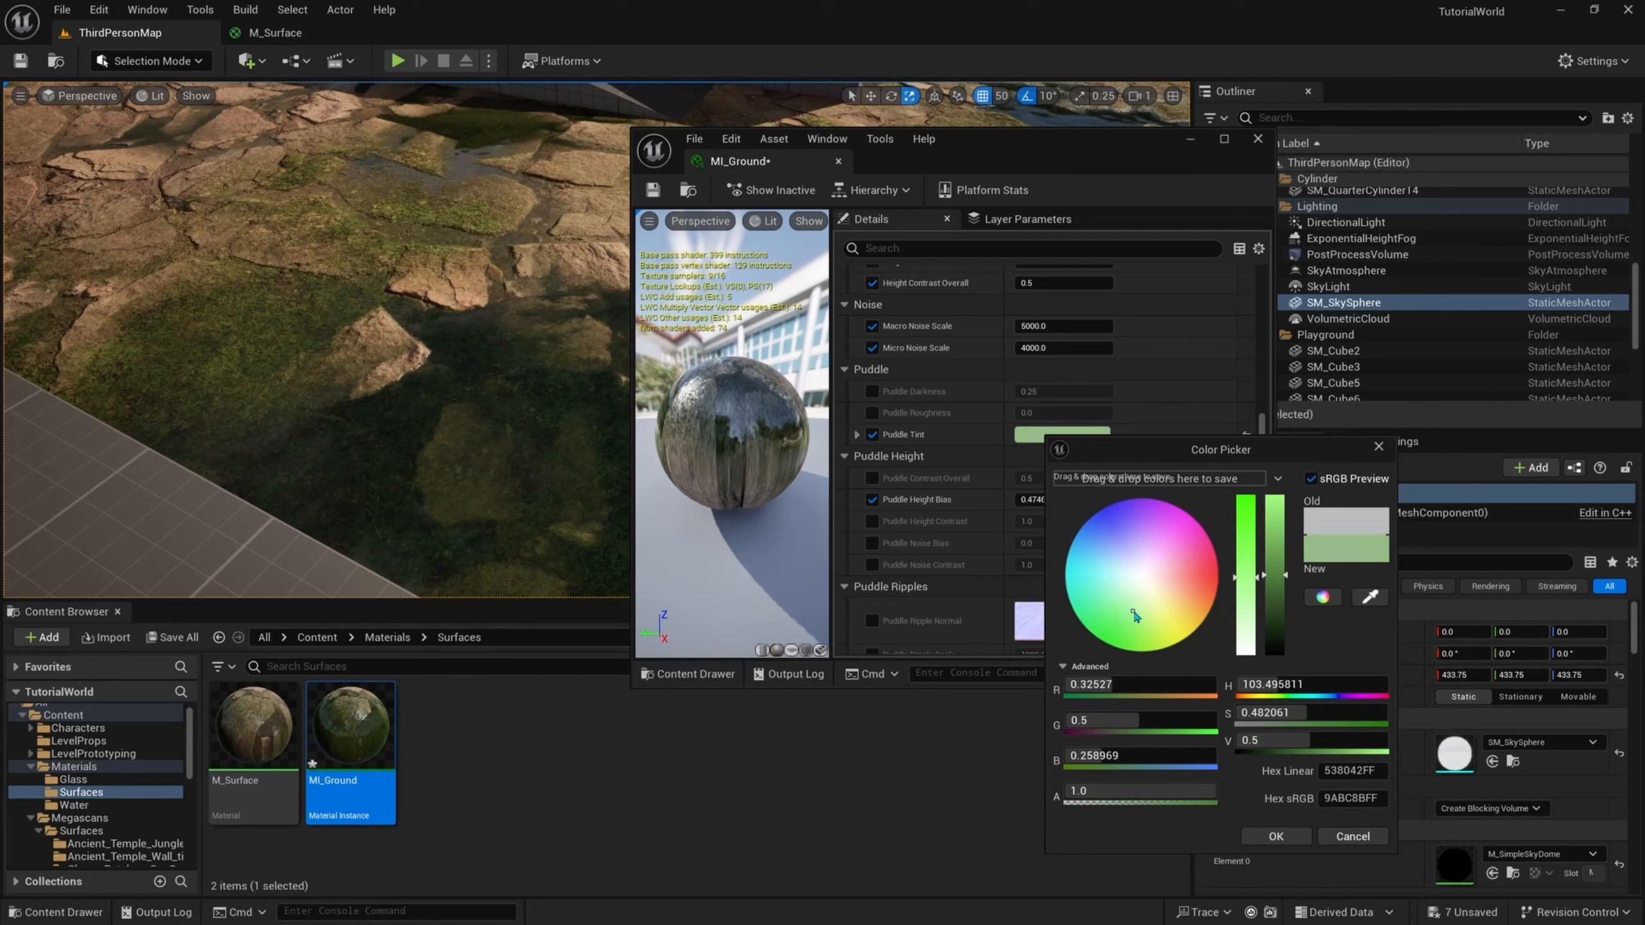
pyautogui.click(1275, 837)
# - Reset Puddle Height Bias to its default and enable the overrides for all parameters in the Puddle and Puddle Height groups
pyautogui.click(1247, 501)
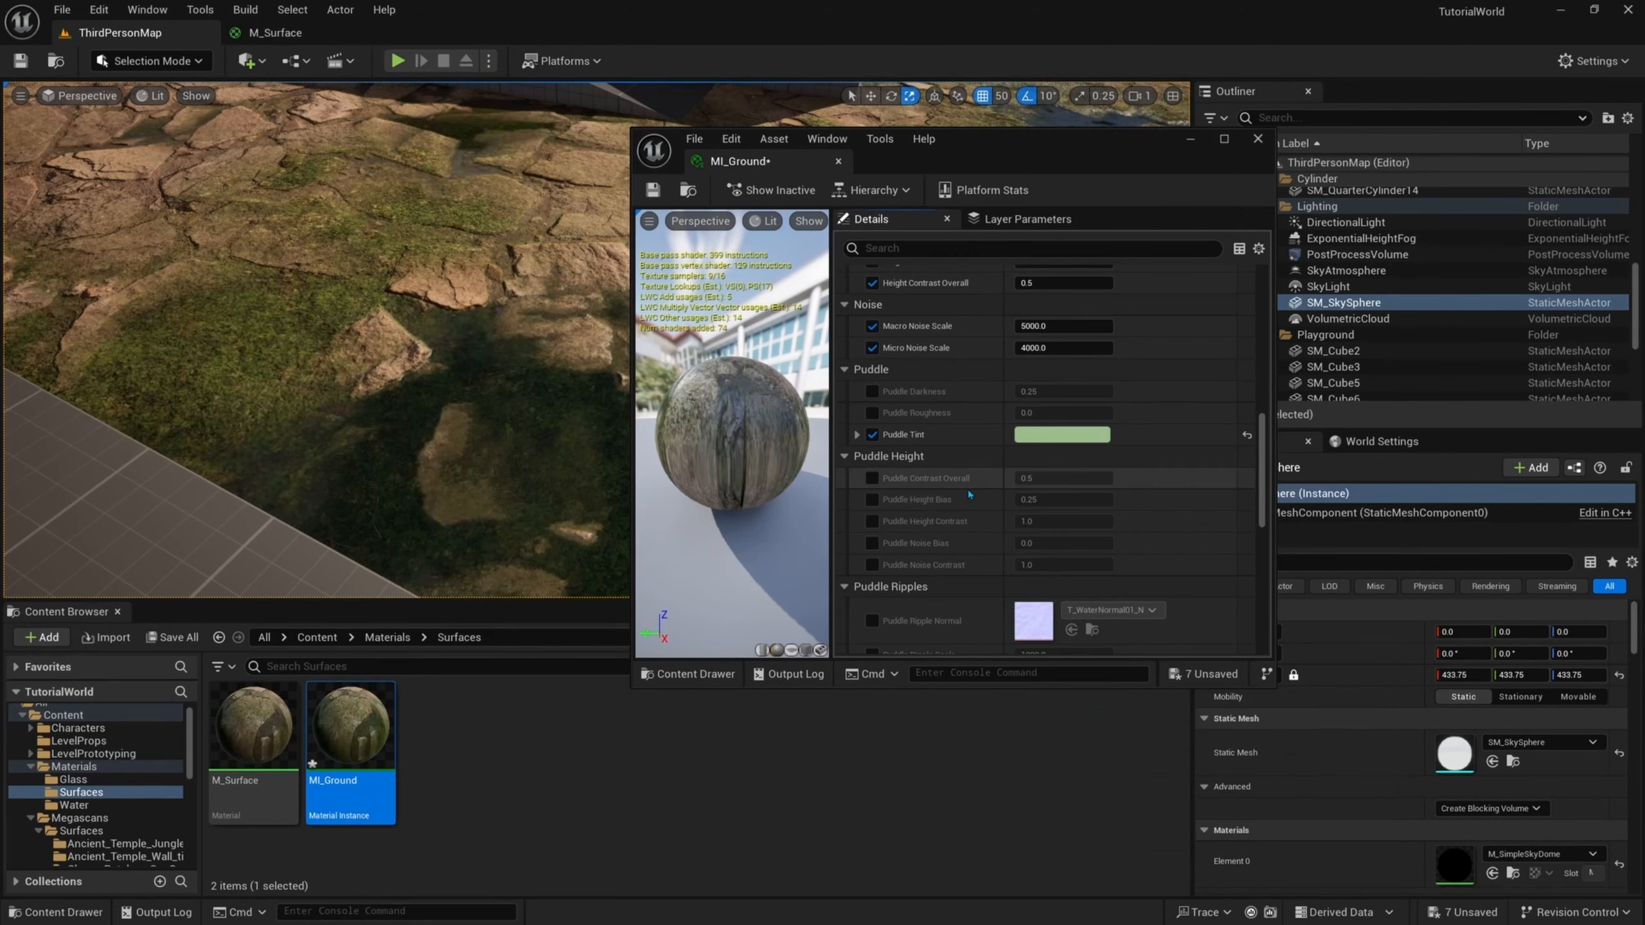
pyautogui.click(872, 478)
pyautogui.click(872, 521)
pyautogui.click(872, 543)
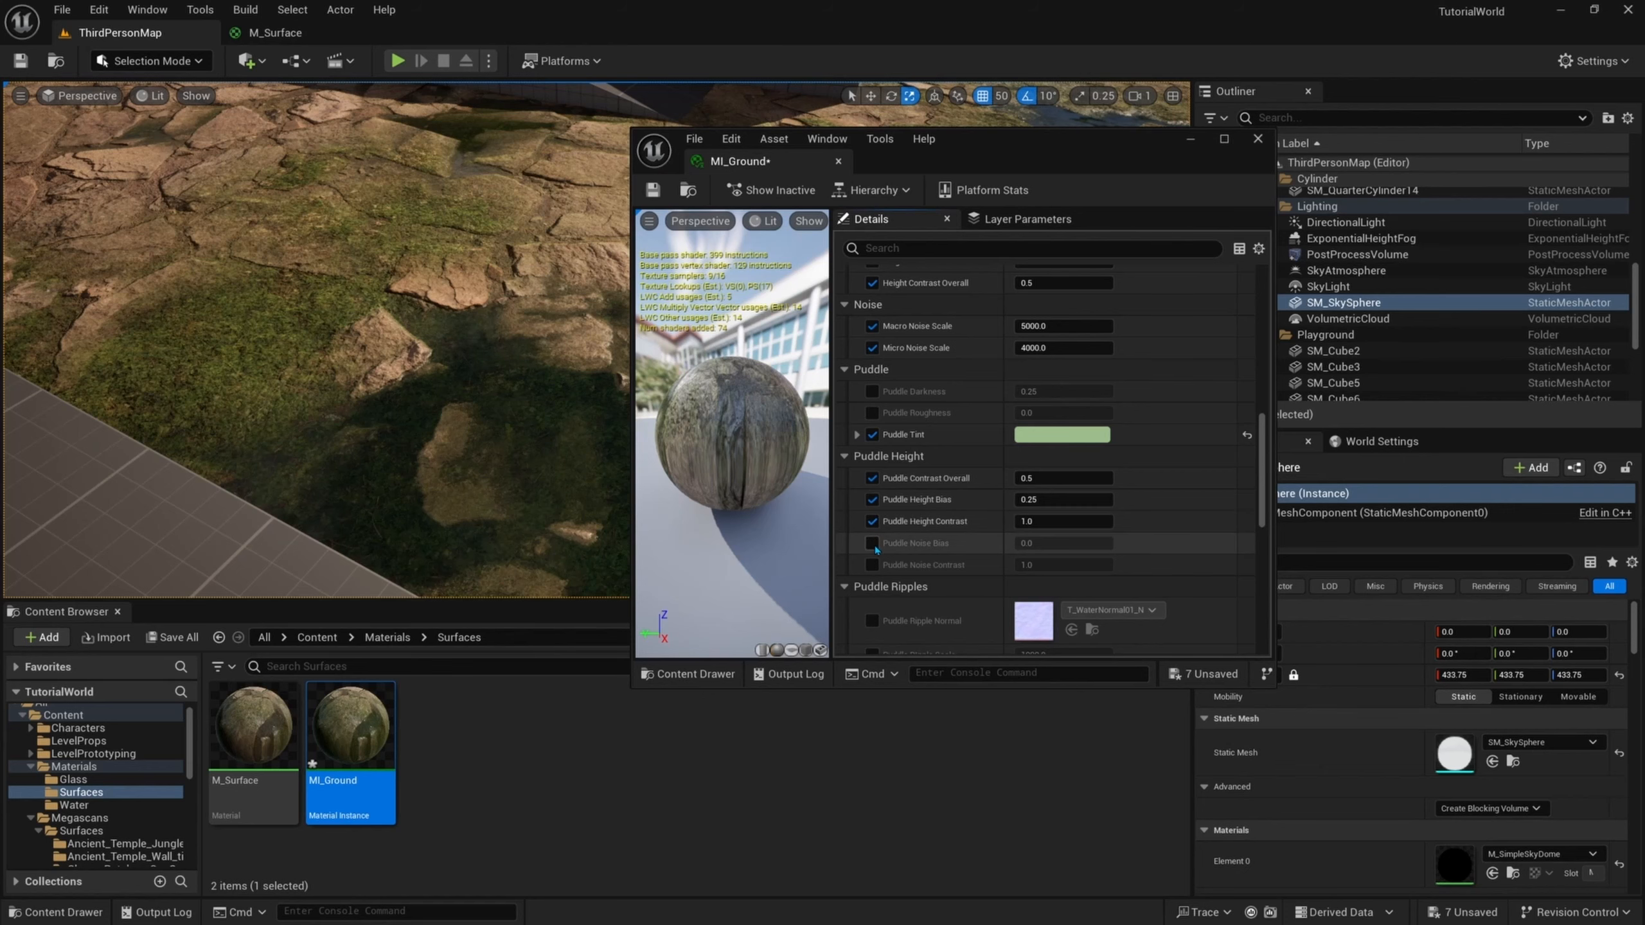
pyautogui.click(872, 564)
pyautogui.click(871, 412)
pyautogui.click(871, 391)
# - Enable the overrides for the ripple normal, scale, intensity and speed in the Puddle Ripples group
pyautogui.scroll(-4, 873, 399)
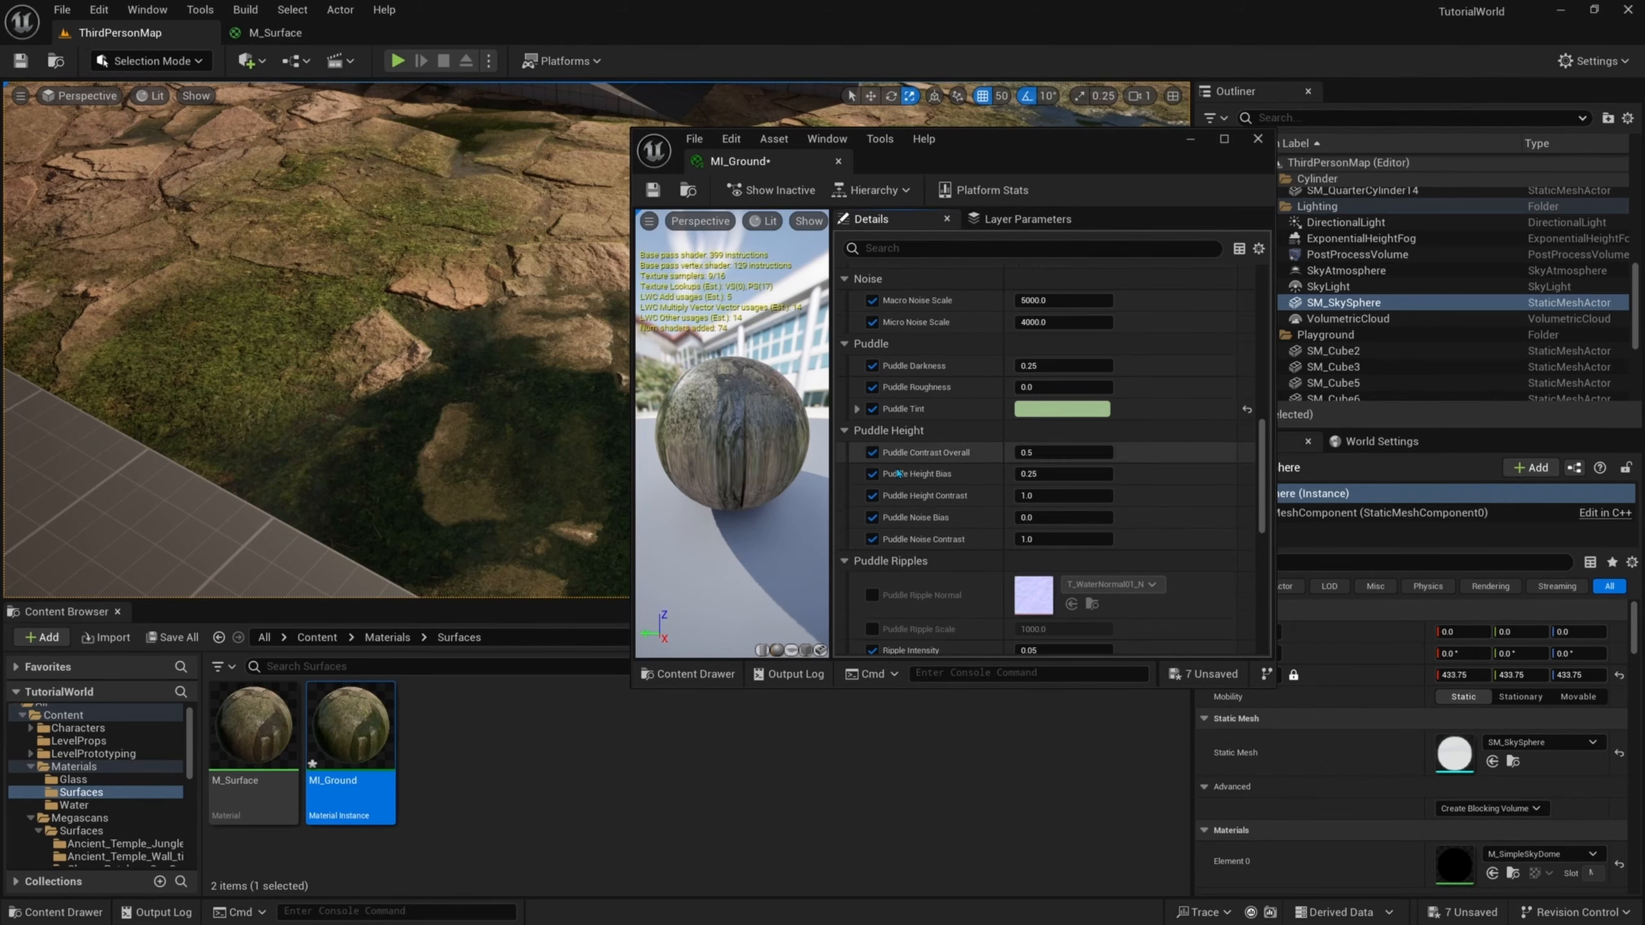
pyautogui.click(872, 518)
pyautogui.click(872, 552)
pyautogui.click(872, 573)
pyautogui.click(872, 595)
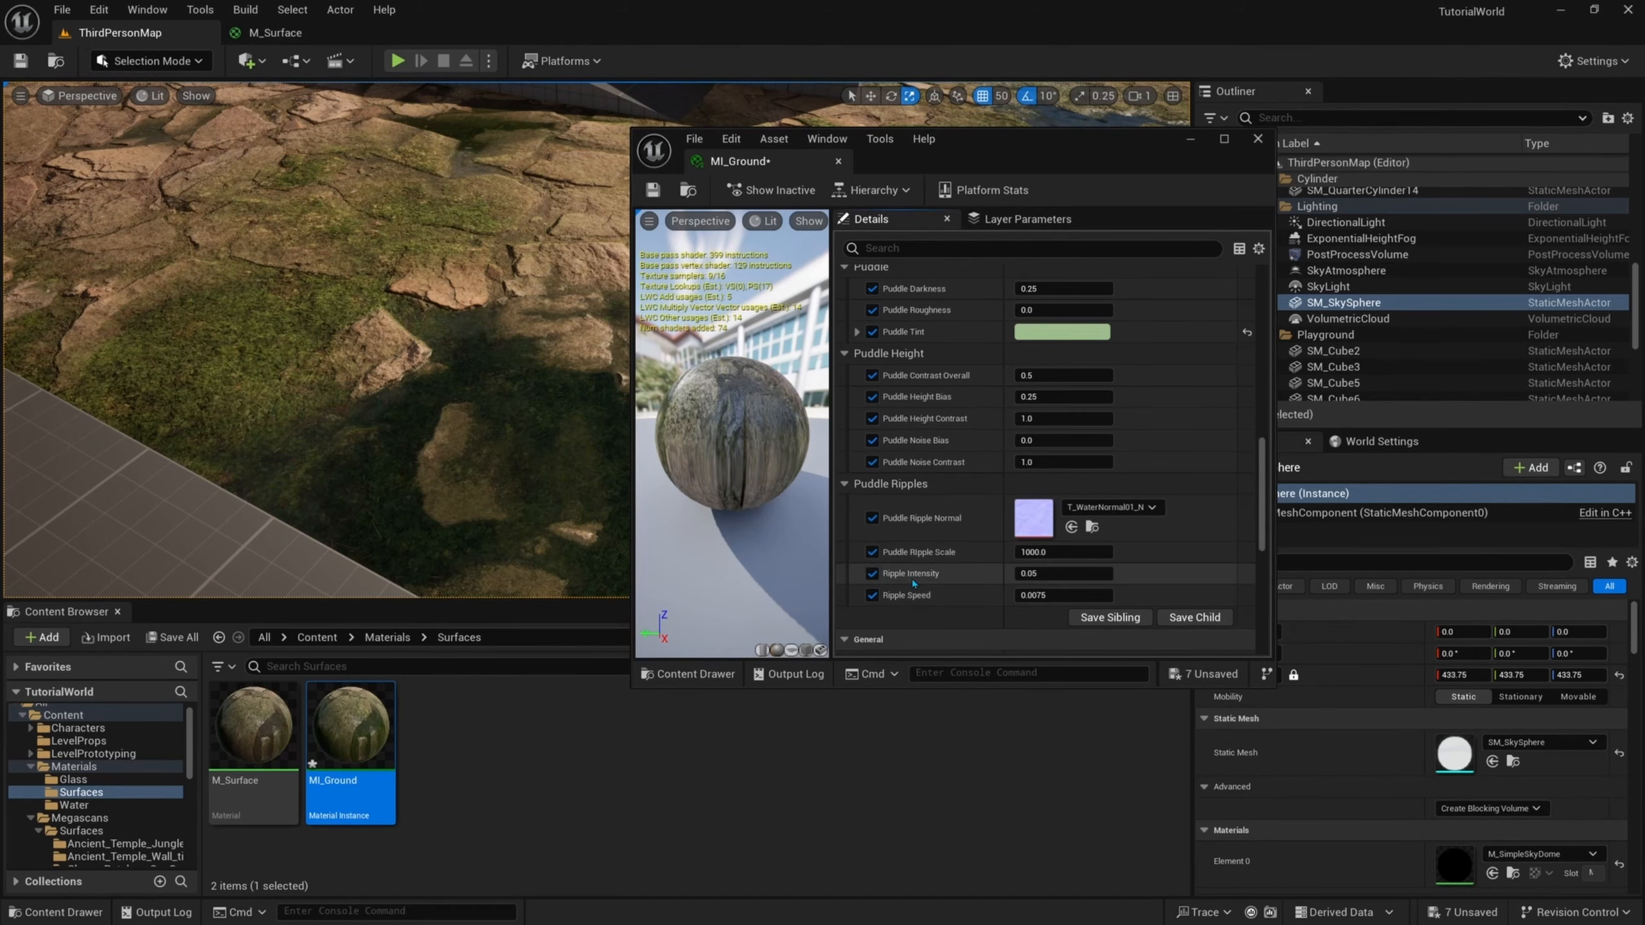
# - Try a Ripple Intensity of about 0.51 on the puddles and undo the change
pyautogui.moveTo(528, 579); pyautogui.dragTo(521, 447, button='right')
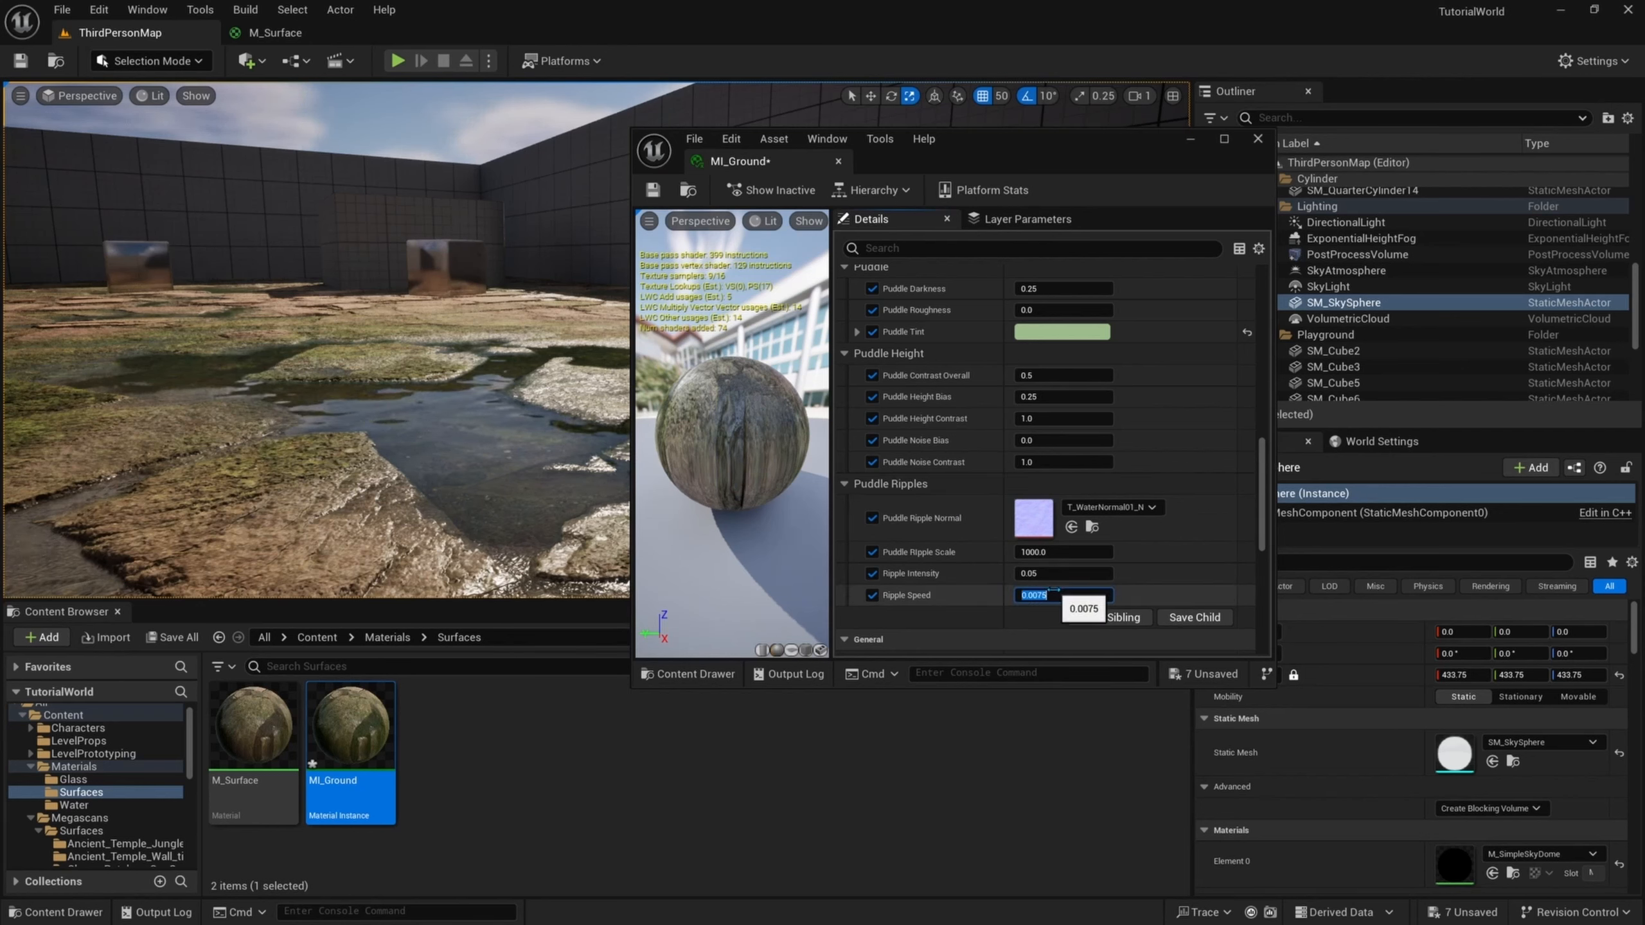
pyautogui.click(1130, 556)
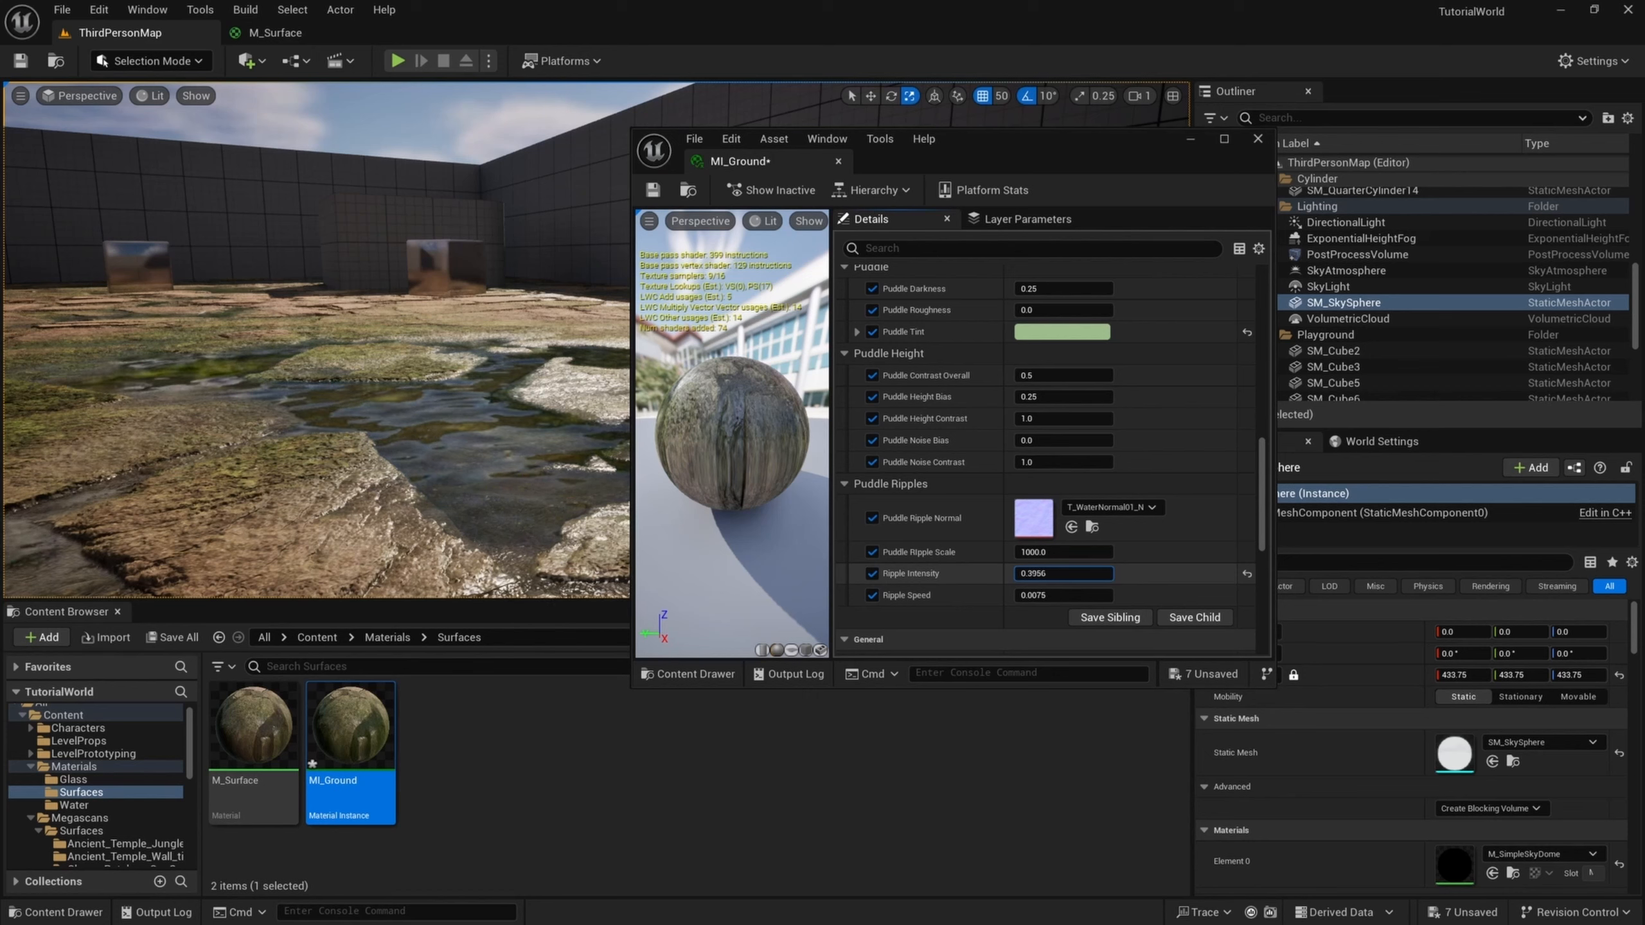
pyautogui.moveTo(500, 516); pyautogui.dragTo(501, 576, button='right')
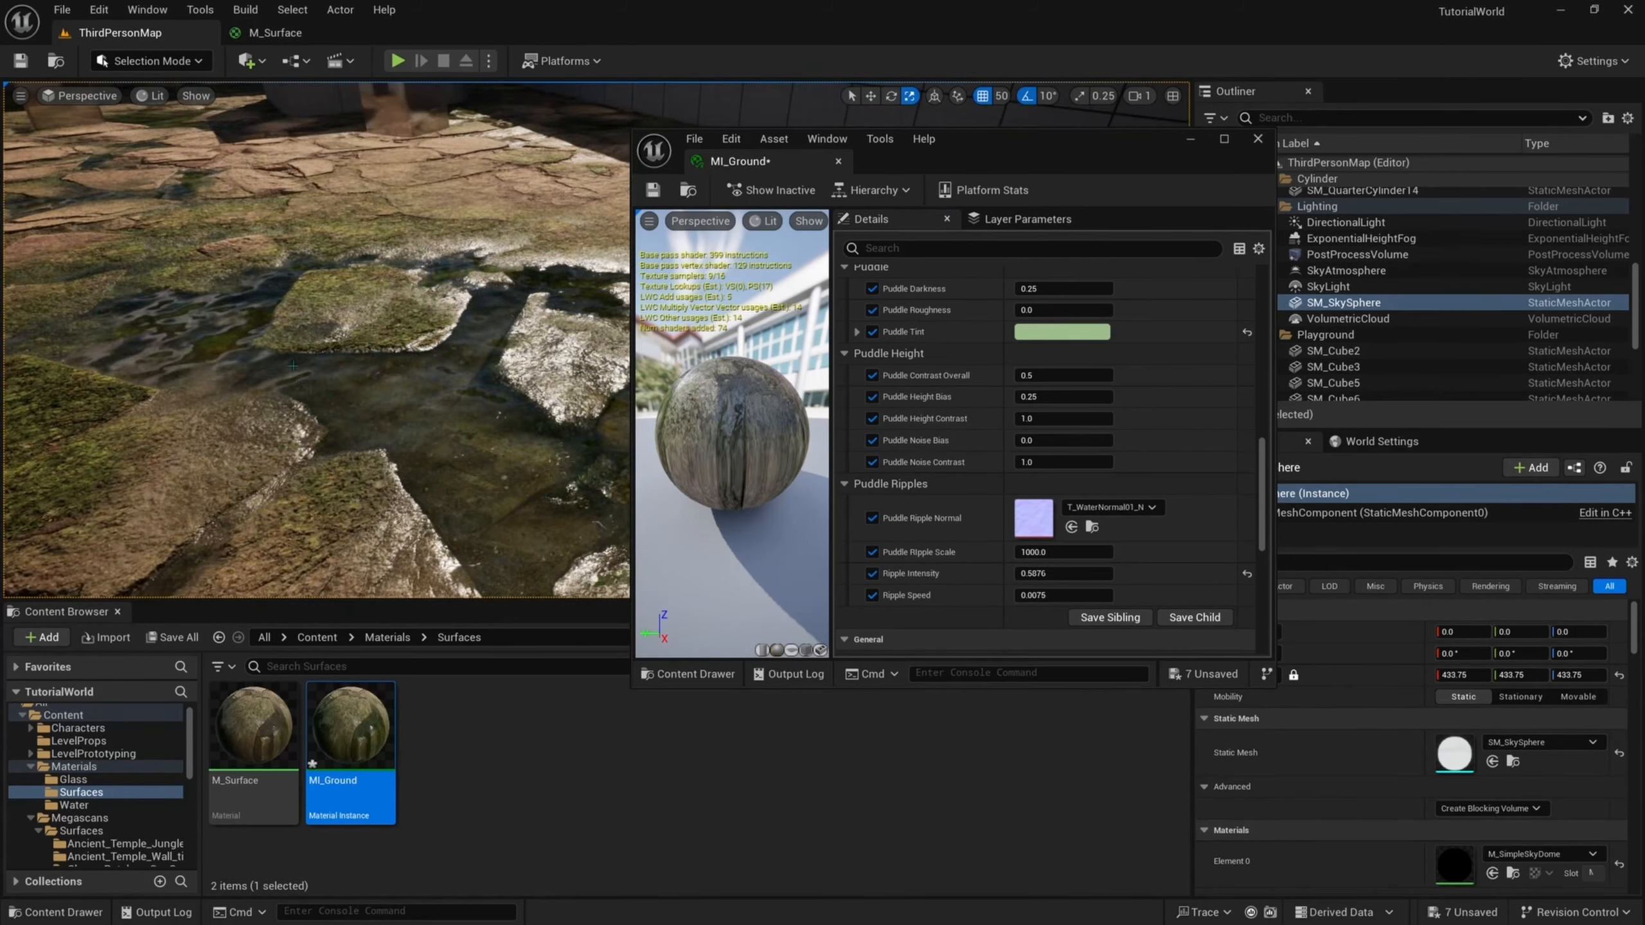
pyautogui.hotkey('ctrl', 'z')
# - Move the MI_Ground window aside and try a Puddle Height Bias of about -0.62 while viewing the whole ground plane
pyautogui.moveTo(479, 447); pyautogui.dragTo(474, 389, button='right')
pyautogui.scroll(-1, 474, 388)
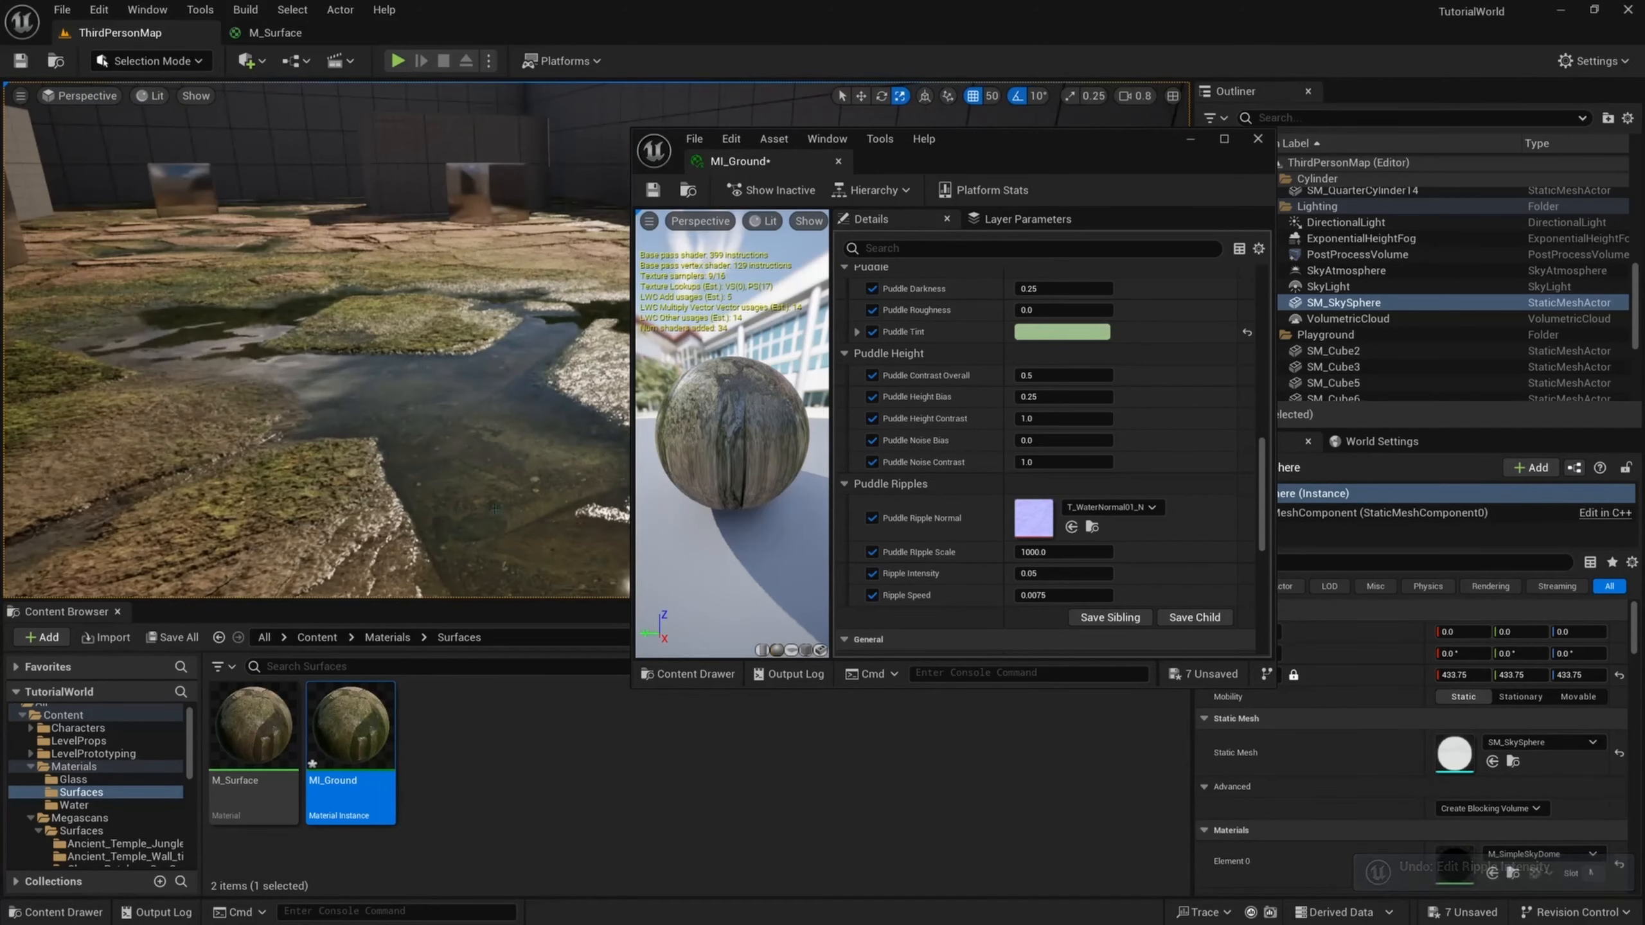
pyautogui.scroll(3, 963, 496)
pyautogui.scroll(1, 965, 497)
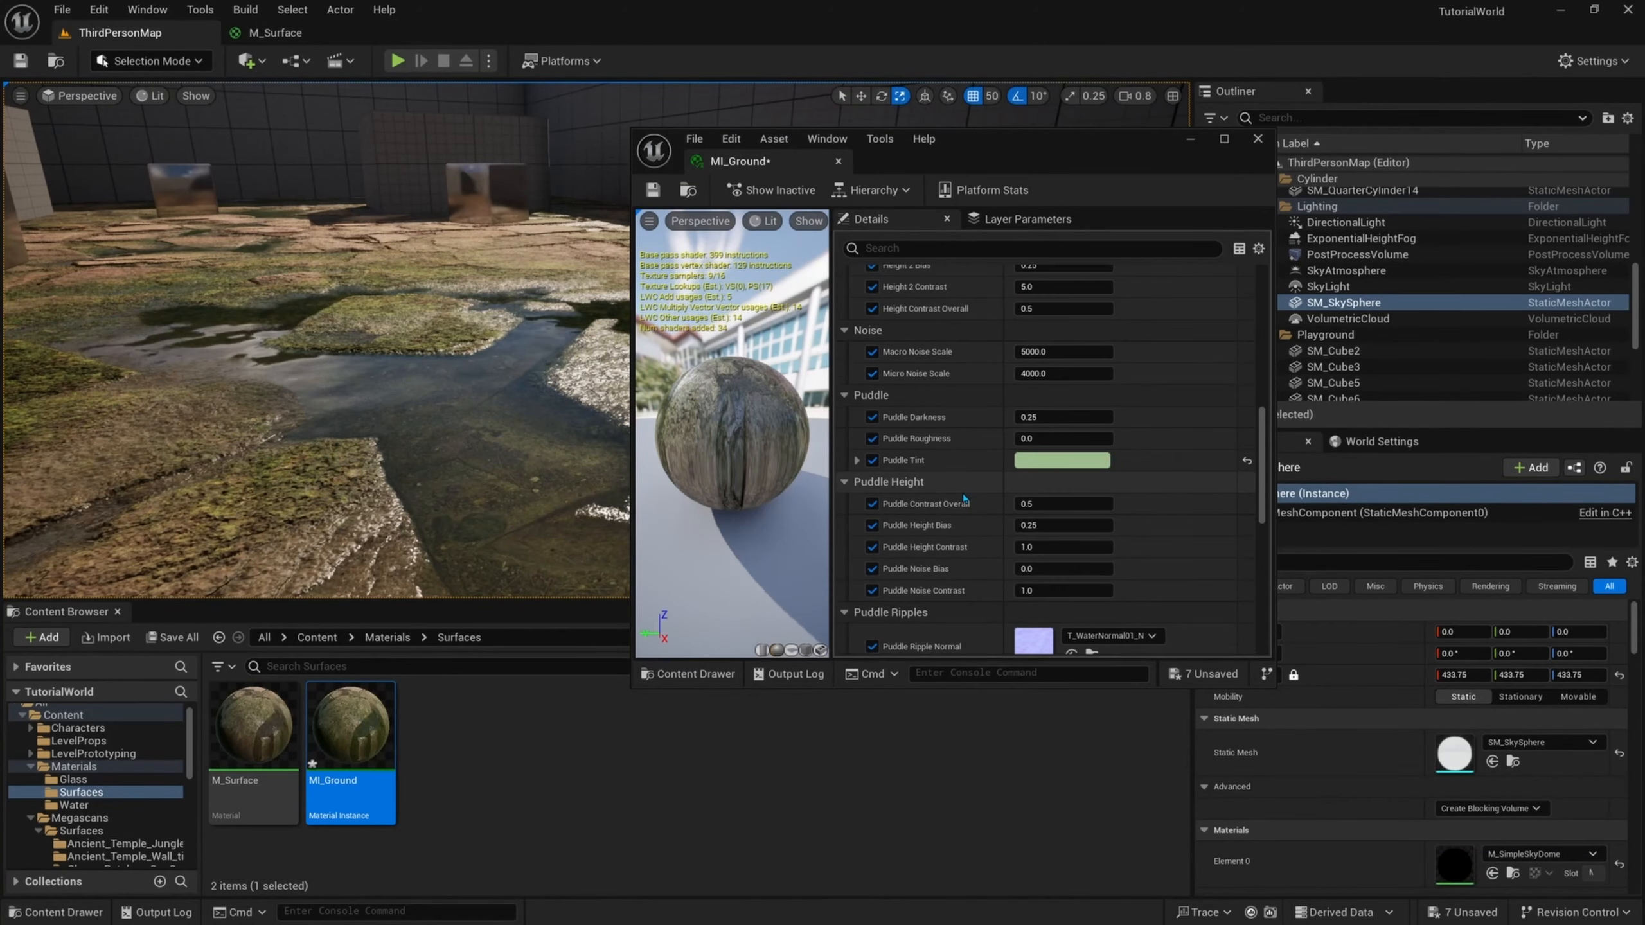
pyautogui.scroll(1, 479, 441)
pyautogui.moveTo(479, 388); pyautogui.dragTo(359, 453, button='right')
pyautogui.scroll(2, 389, 447)
pyautogui.moveTo(972, 153); pyautogui.dragTo(1278, 152)
pyautogui.moveTo(799, 267); pyautogui.dragTo(729, 392, button='right')
pyautogui.moveTo(1383, 524); pyautogui.dragTo(1314, 523)
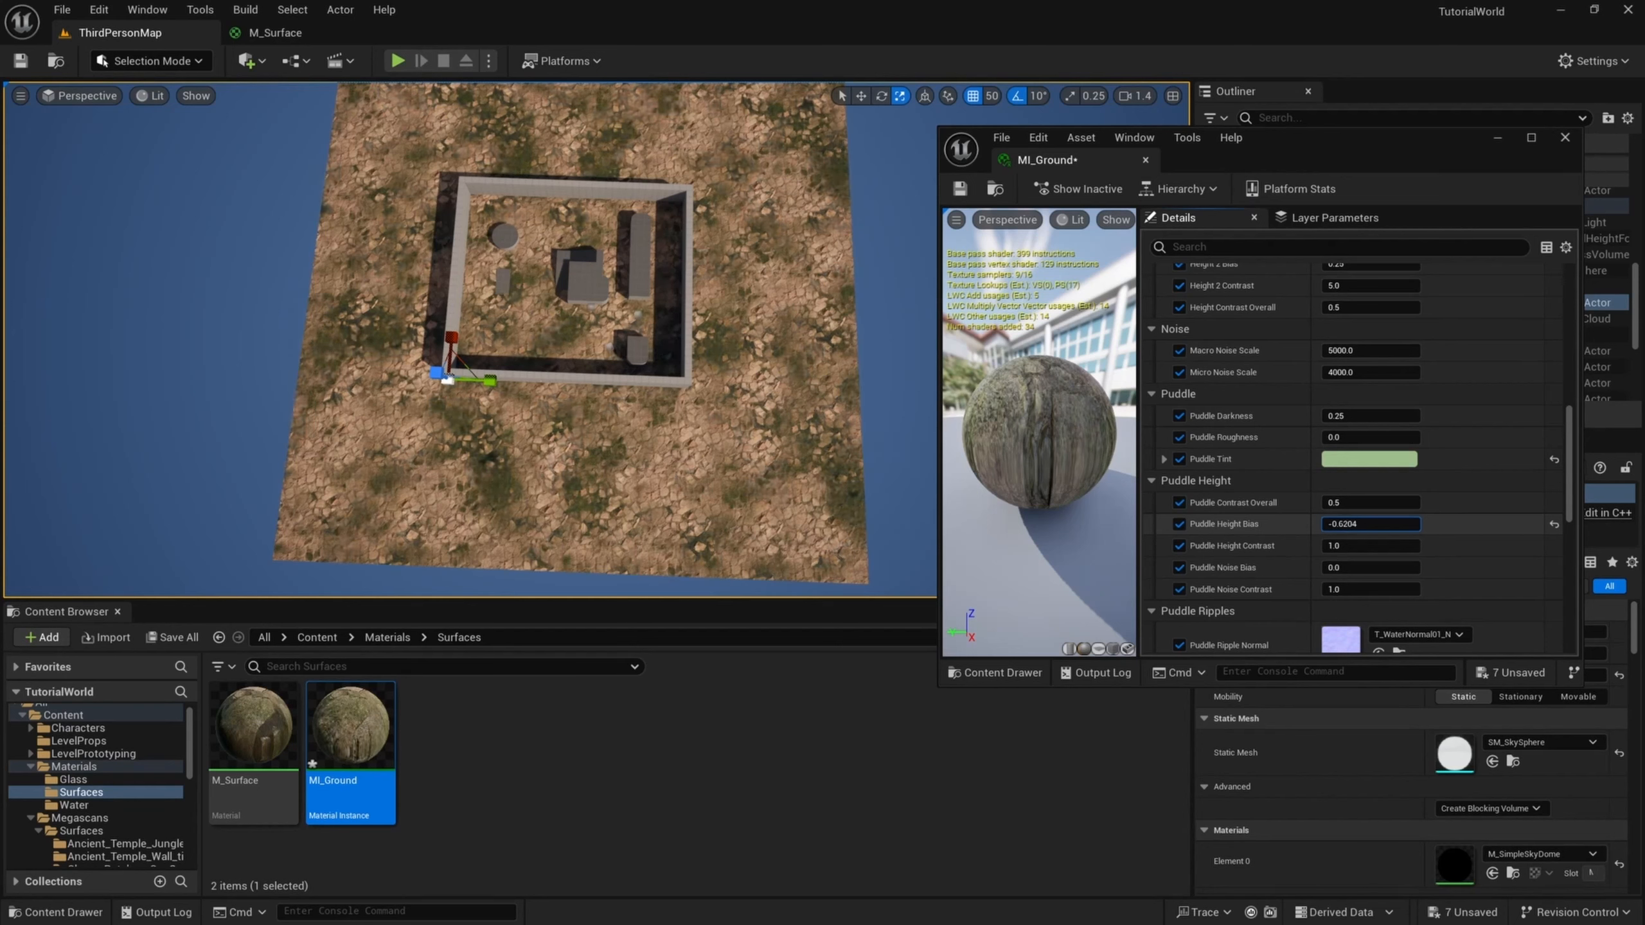
# - Try a Height 1 Bias of about -1.57 and undo both bias changes
pyautogui.scroll(5, 1304, 453)
pyautogui.moveTo(1366, 375); pyautogui.dragTo(1043, 384)
pyautogui.moveTo(814, 349); pyautogui.dragTo(814, 329, button='right')
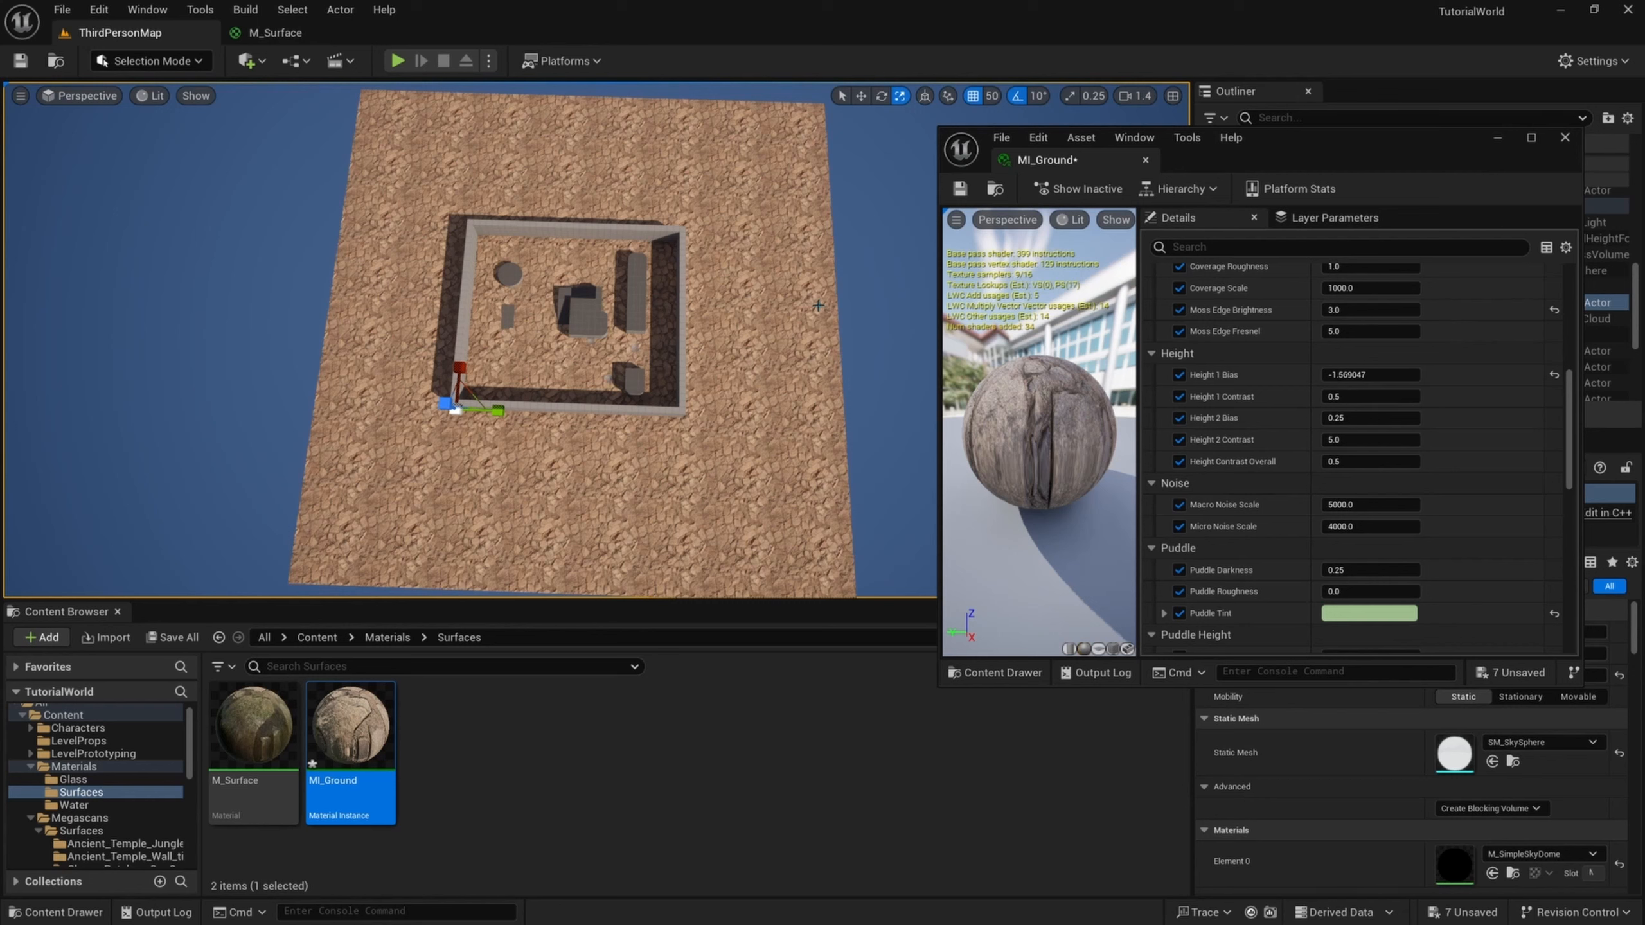
pyautogui.hotkey('ctrl', 'z')
pyautogui.hotkey('ctrl', 'z')
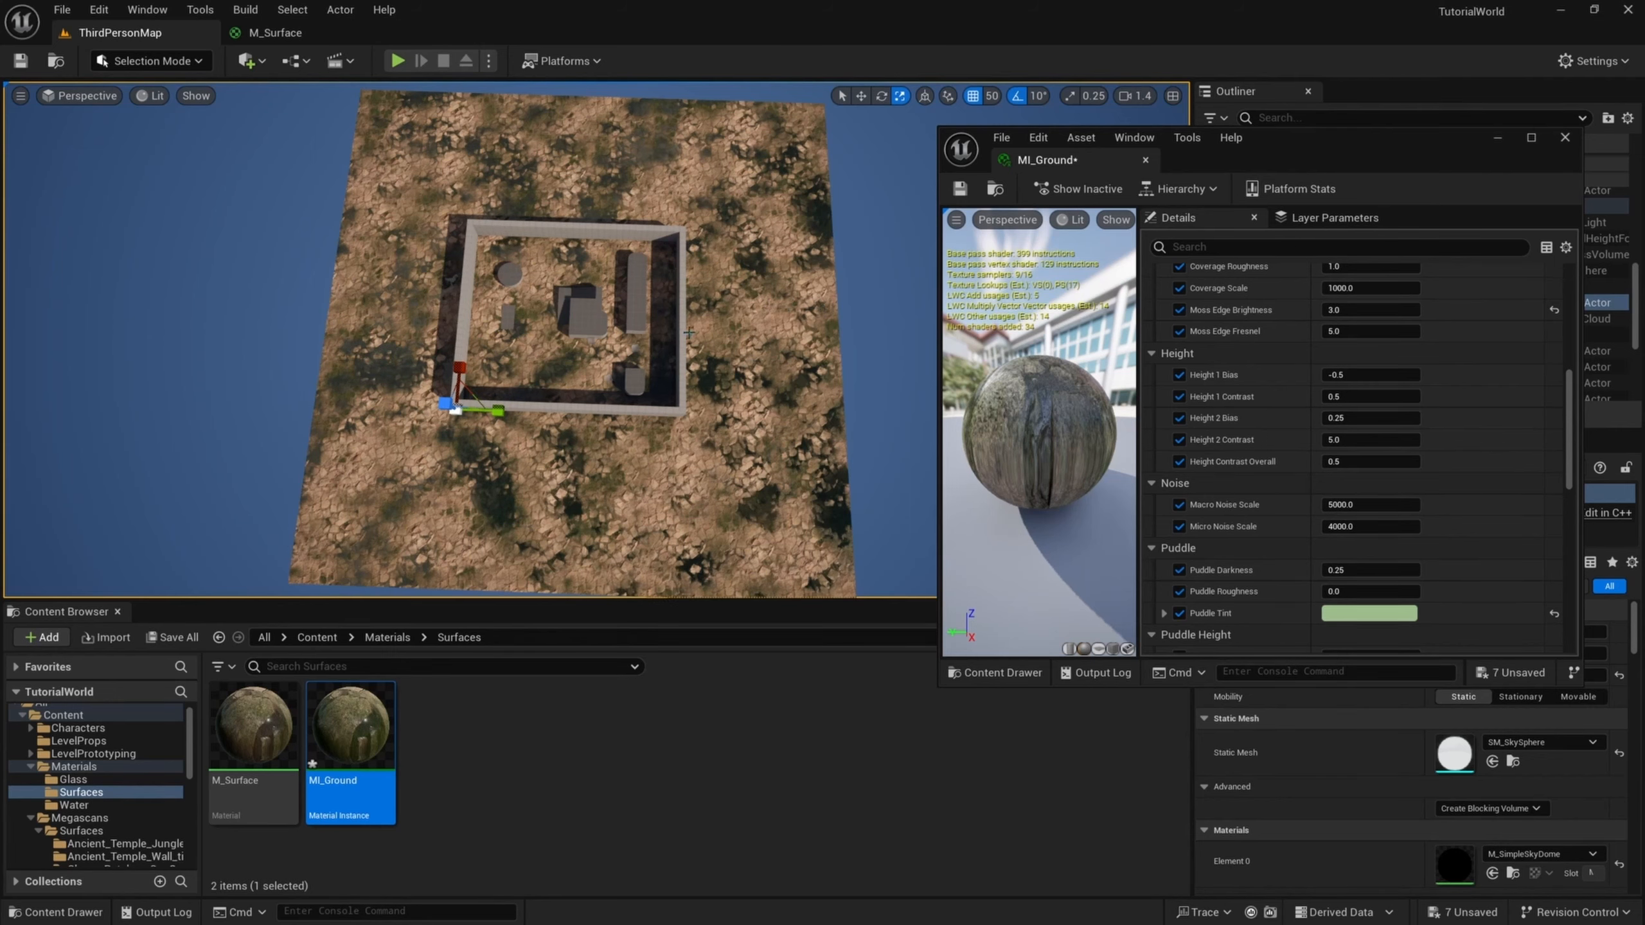
# - Examine the ground plane's material blending and tiling from above and up close around the walled playground
pyautogui.press('w')
pyautogui.moveTo(732, 358); pyautogui.dragTo(732, 303, button='right')
pyautogui.scroll(6, 732, 358)
pyautogui.click(693, 405)
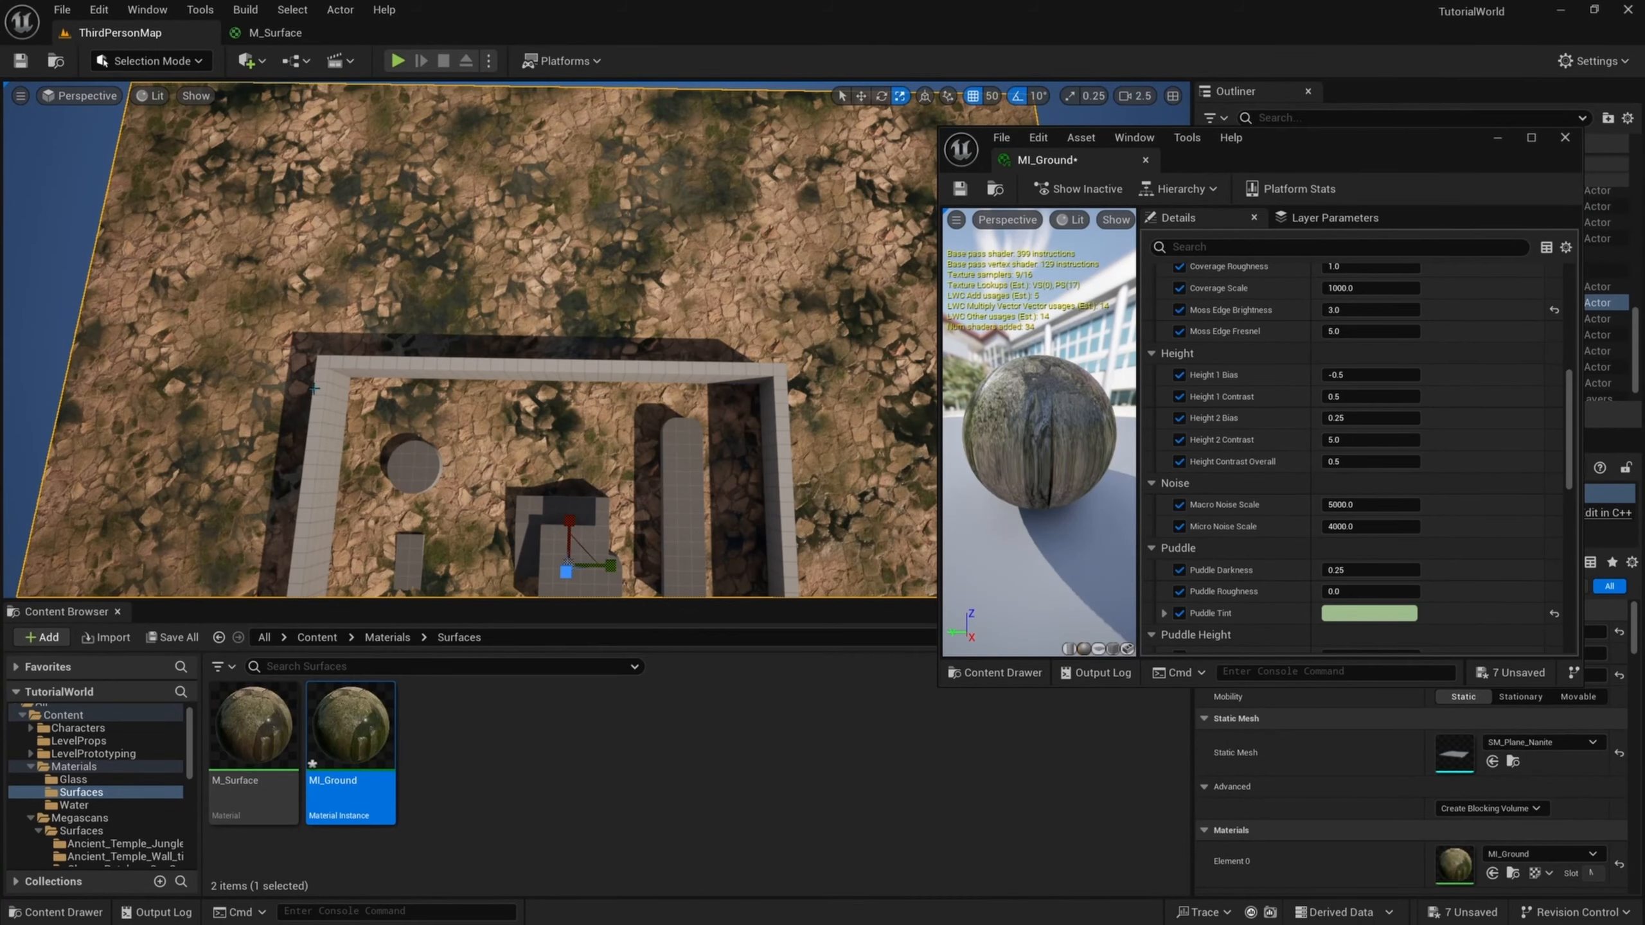
pyautogui.press('w')
pyautogui.press('d')
pyautogui.moveTo(550, 388)
pyautogui.mouseDown(button='right')
pyautogui.moveTo(579, 389)
pyautogui.moveTo(563, 367)
pyautogui.mouseUp(button='right')
pyautogui.press('w')
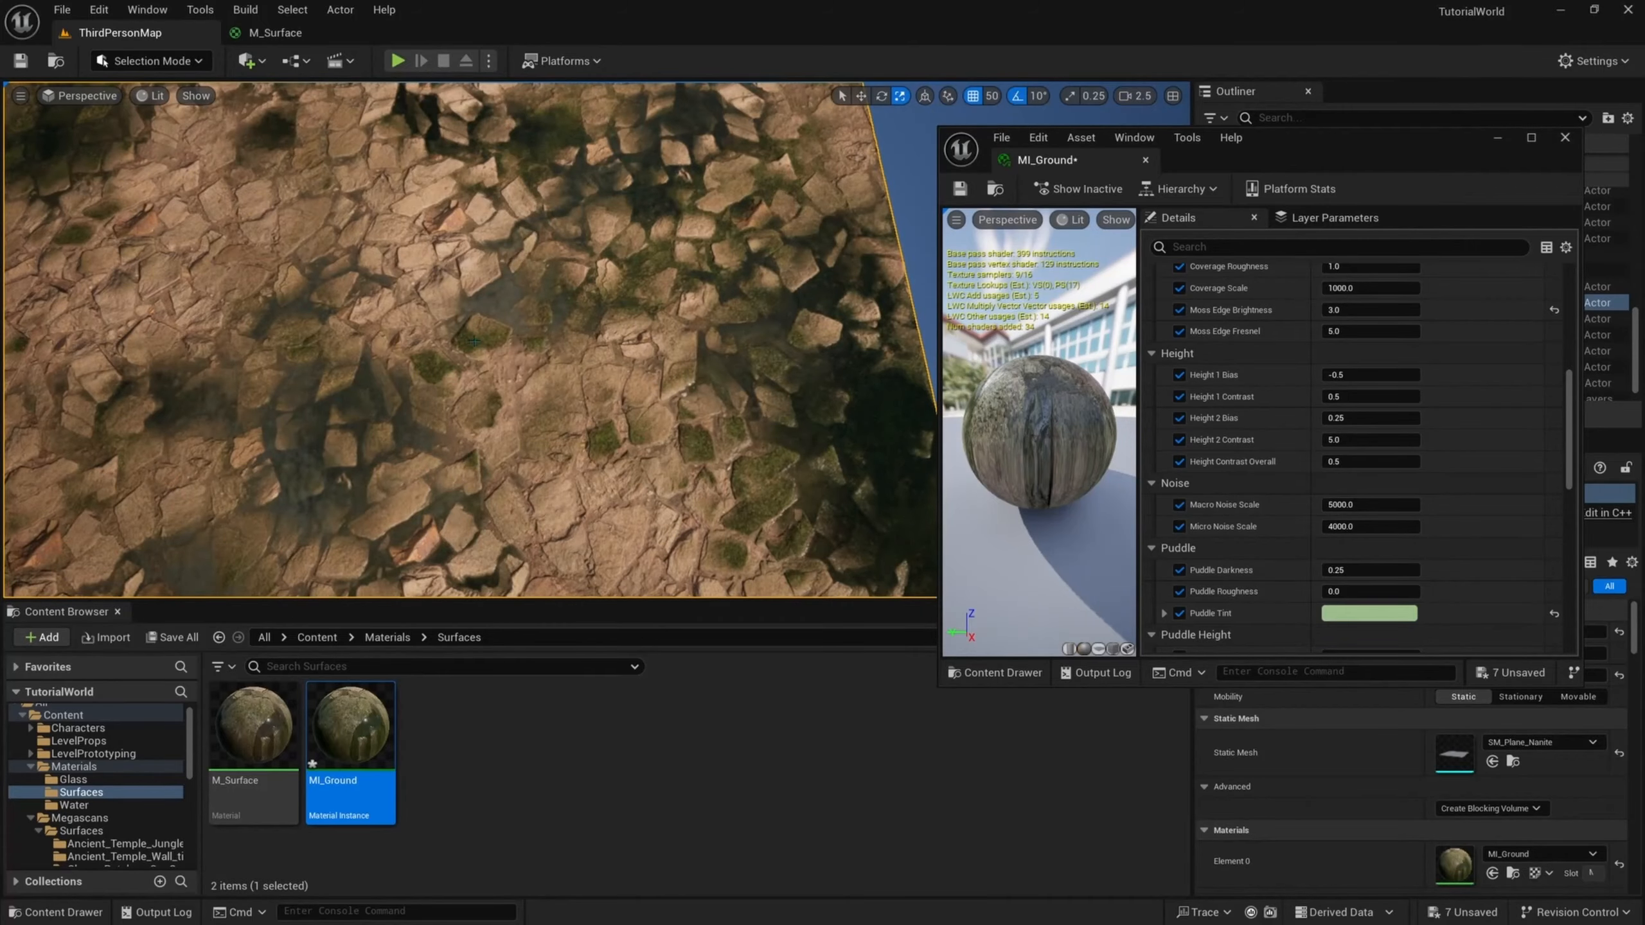
pyautogui.press('s')
pyautogui.press('a')
pyautogui.moveTo(737, 320)
pyautogui.mouseDown(button='right')
pyautogui.moveTo(712, 337)
pyautogui.moveTo(737, 330)
pyautogui.mouseUp(button='right')
pyautogui.press('d')
pyautogui.press('w')
pyautogui.press('s')
pyautogui.press('s')
pyautogui.moveTo(610, 367)
pyautogui.mouseDown(button='right')
pyautogui.moveTo(654, 363)
pyautogui.moveTo(610, 368)
pyautogui.moveTo(641, 368)
pyautogui.mouseUp(button='right')
pyautogui.press('s')
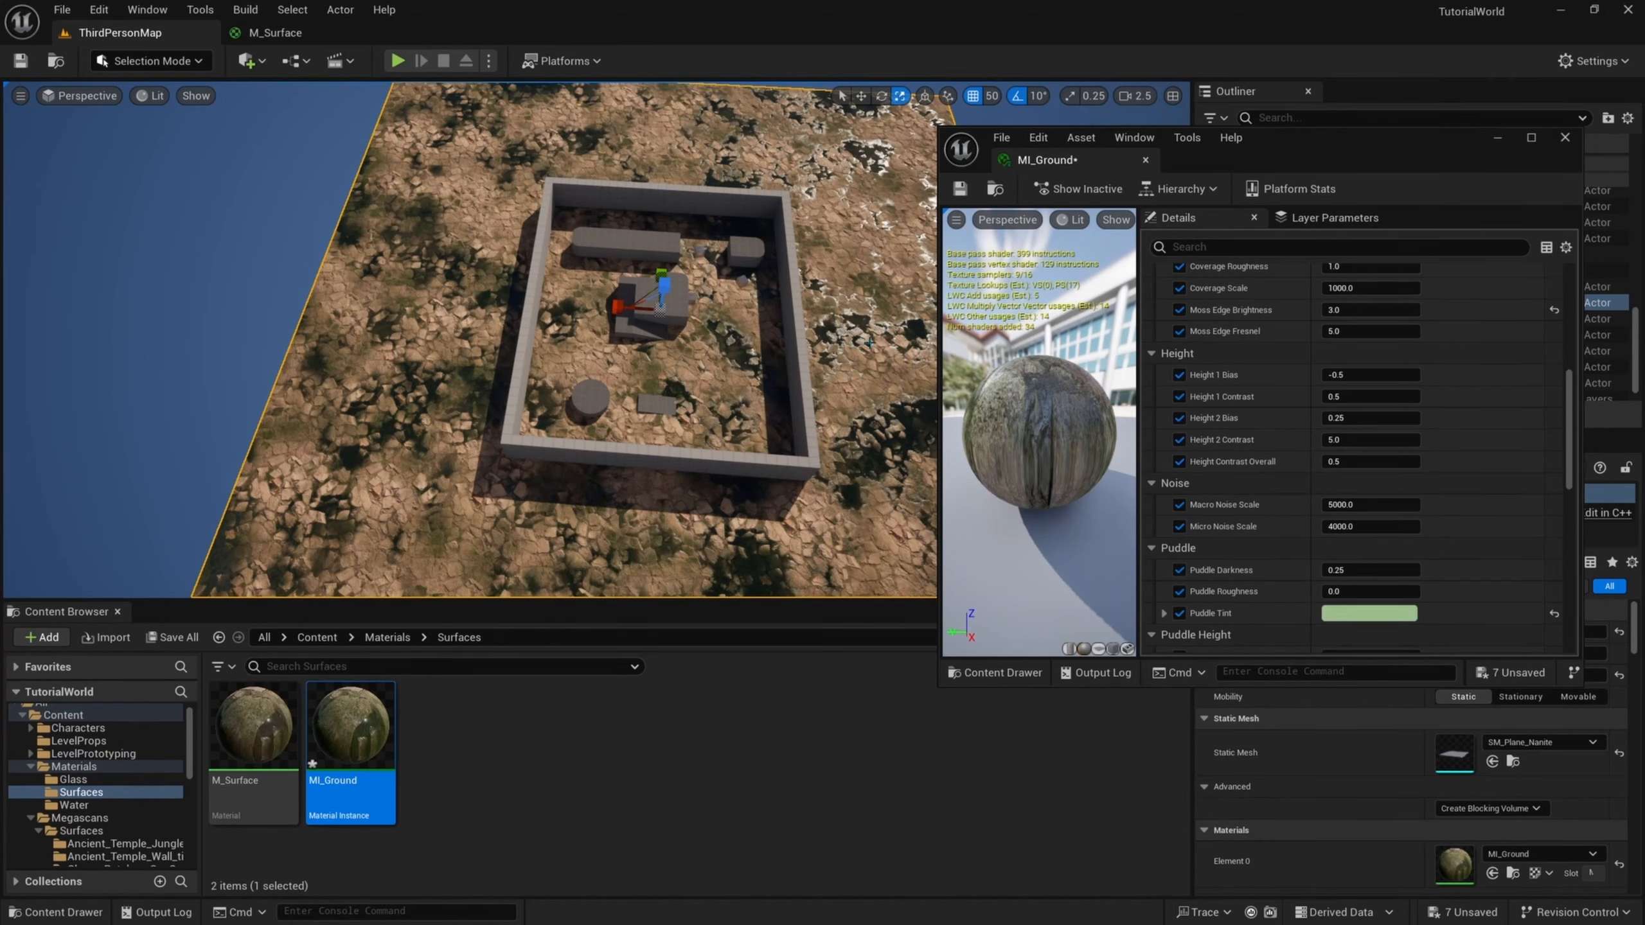
pyautogui.press('d')
pyautogui.moveTo(871, 345); pyautogui.dragTo(641, 346, button='right')
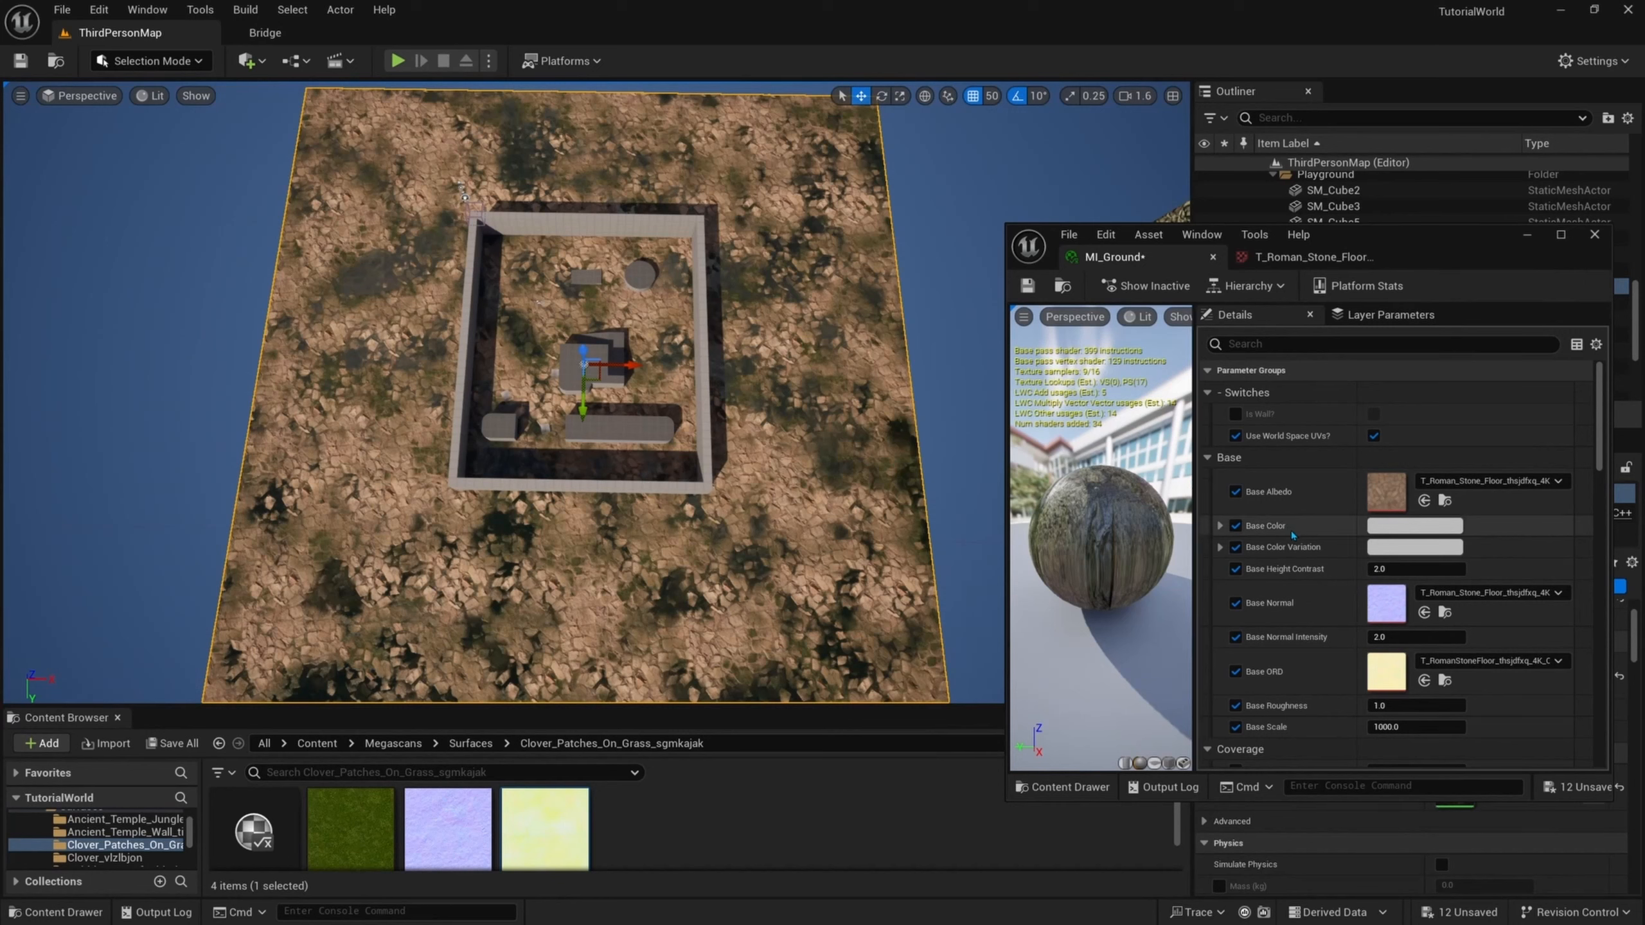
# - Set the Base Color Variation in MI_Ground to a dark brown, sRGB 43382BFF
pyautogui.click(1387, 546)
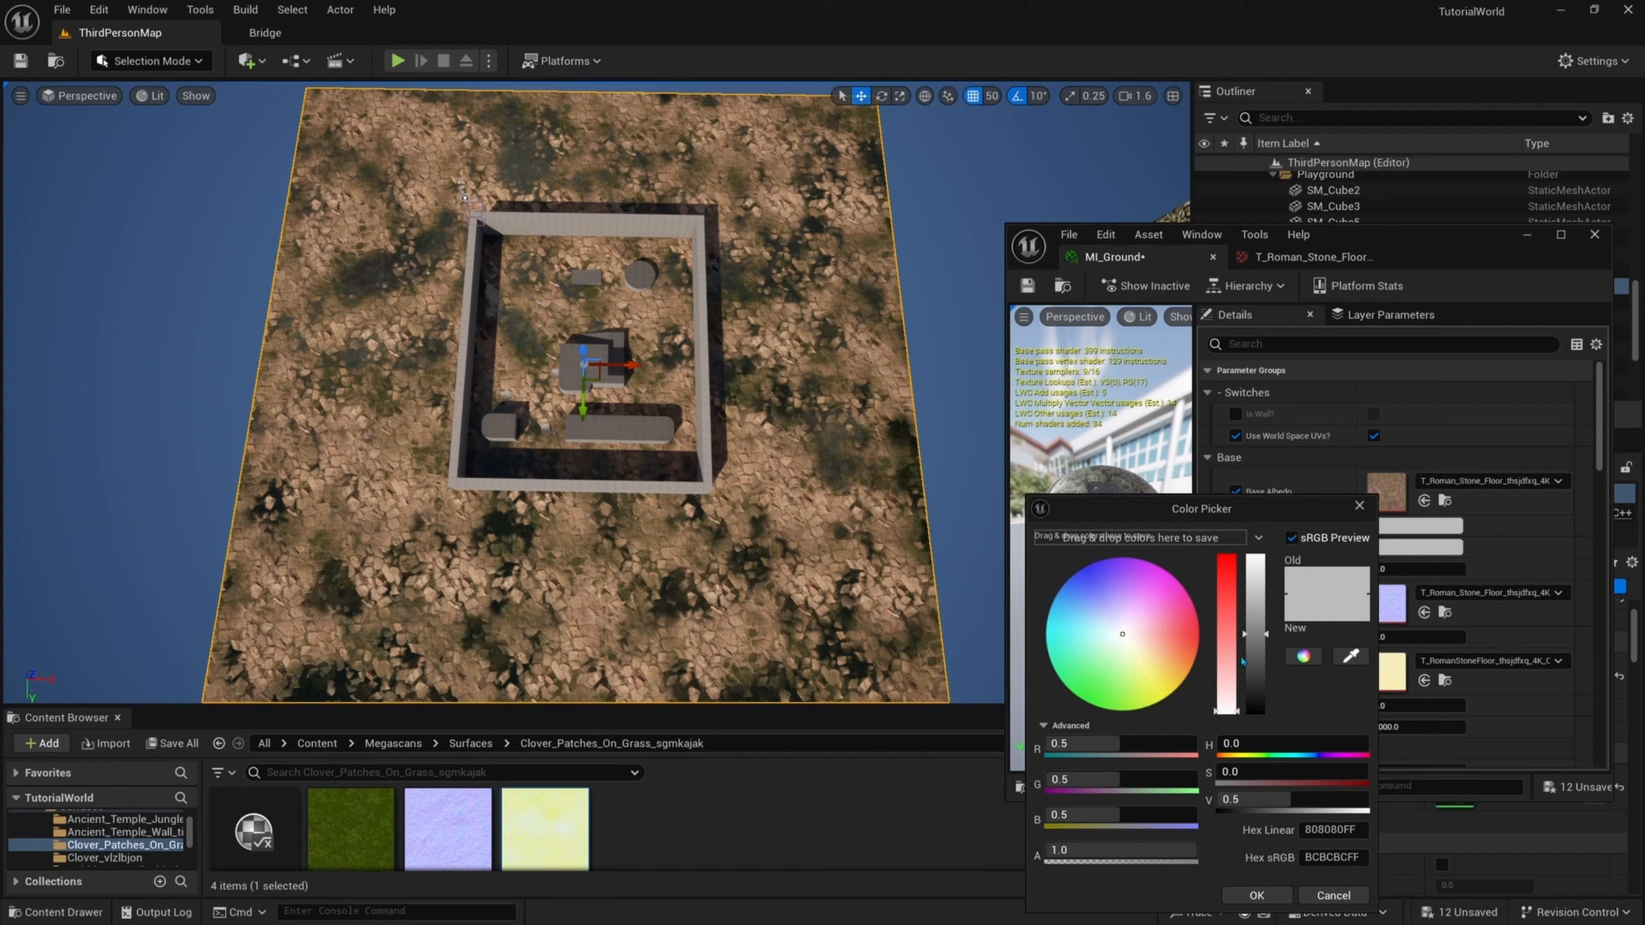
pyautogui.click(1359, 506)
pyautogui.click(1390, 549)
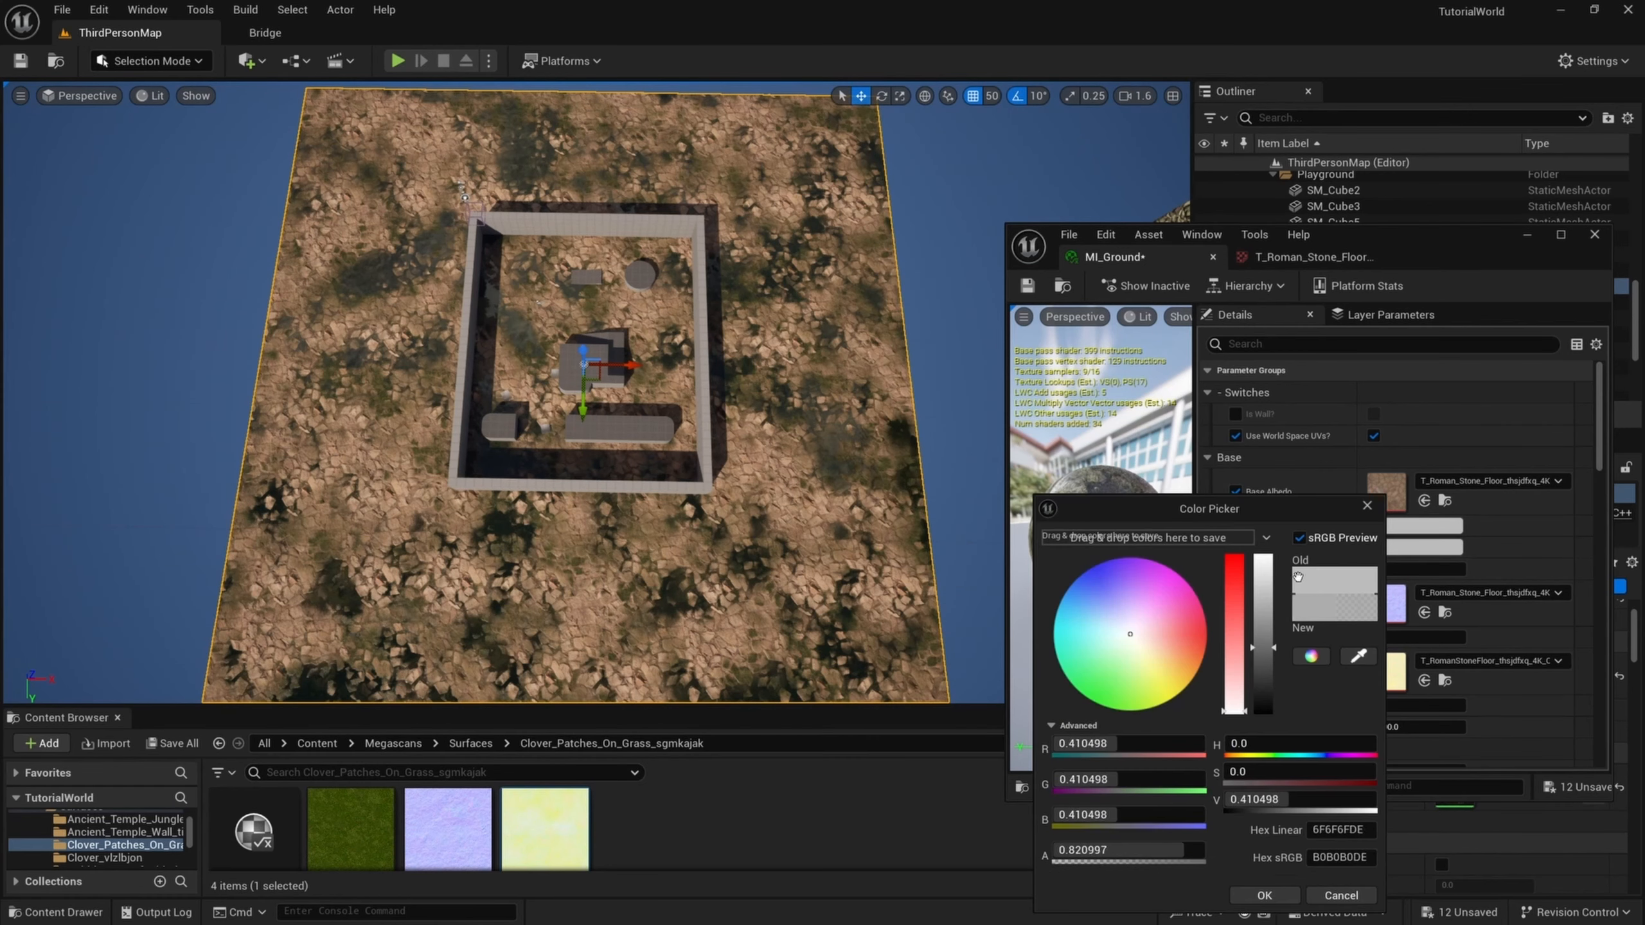
pyautogui.moveTo(1146, 649); pyautogui.dragTo(1260, 703)
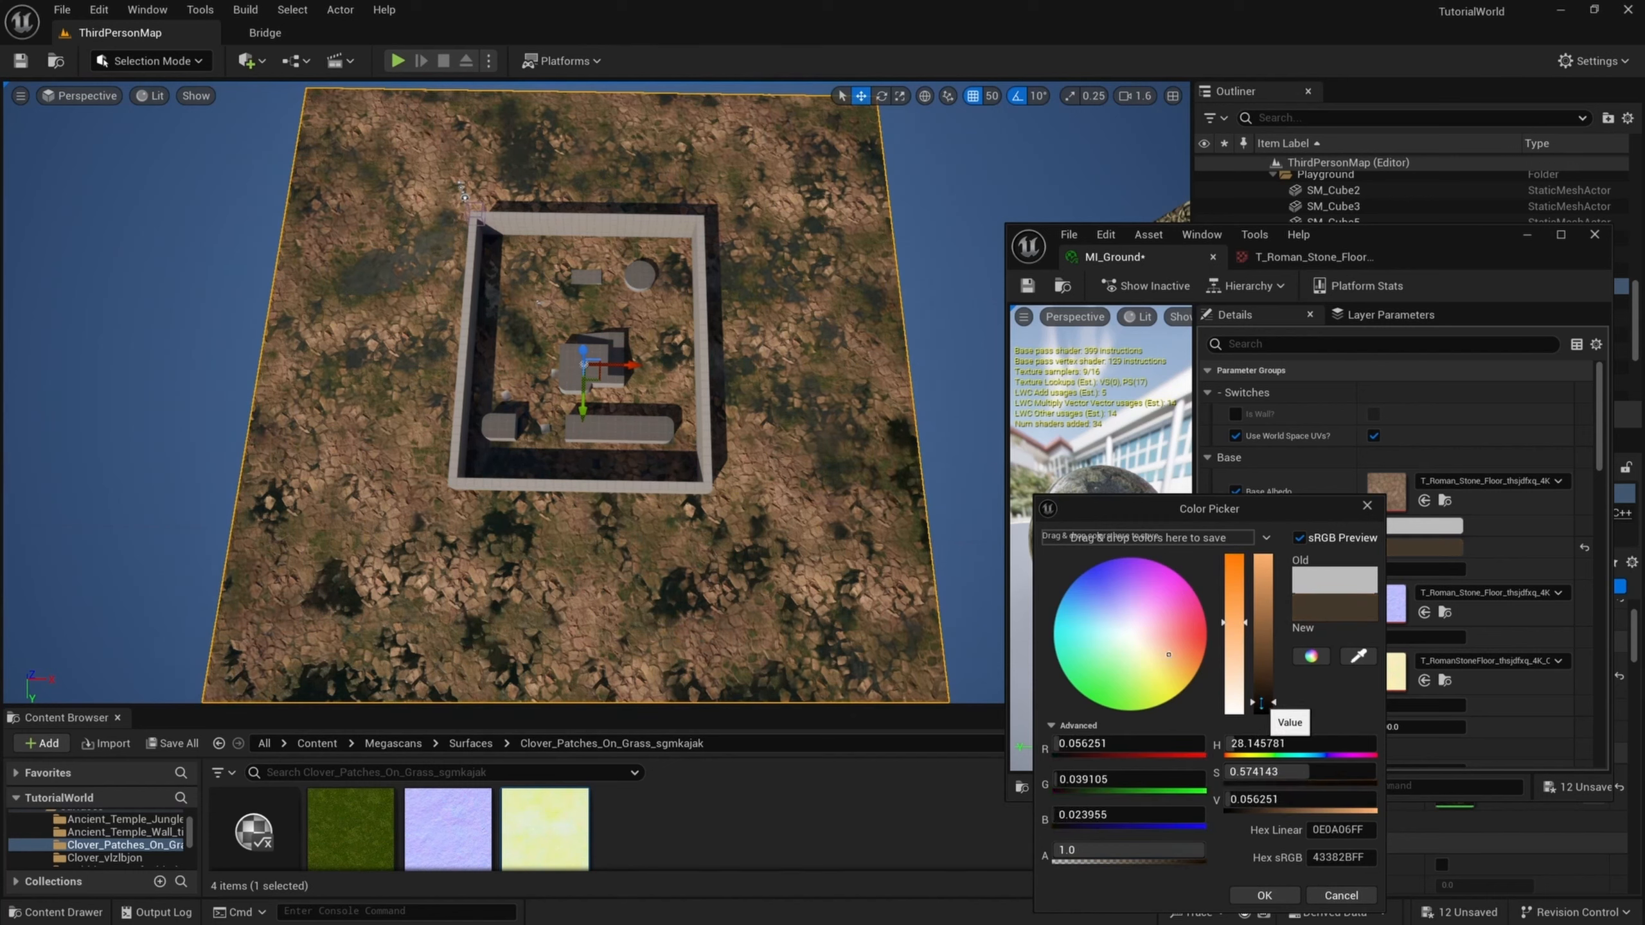
pyautogui.click(1266, 895)
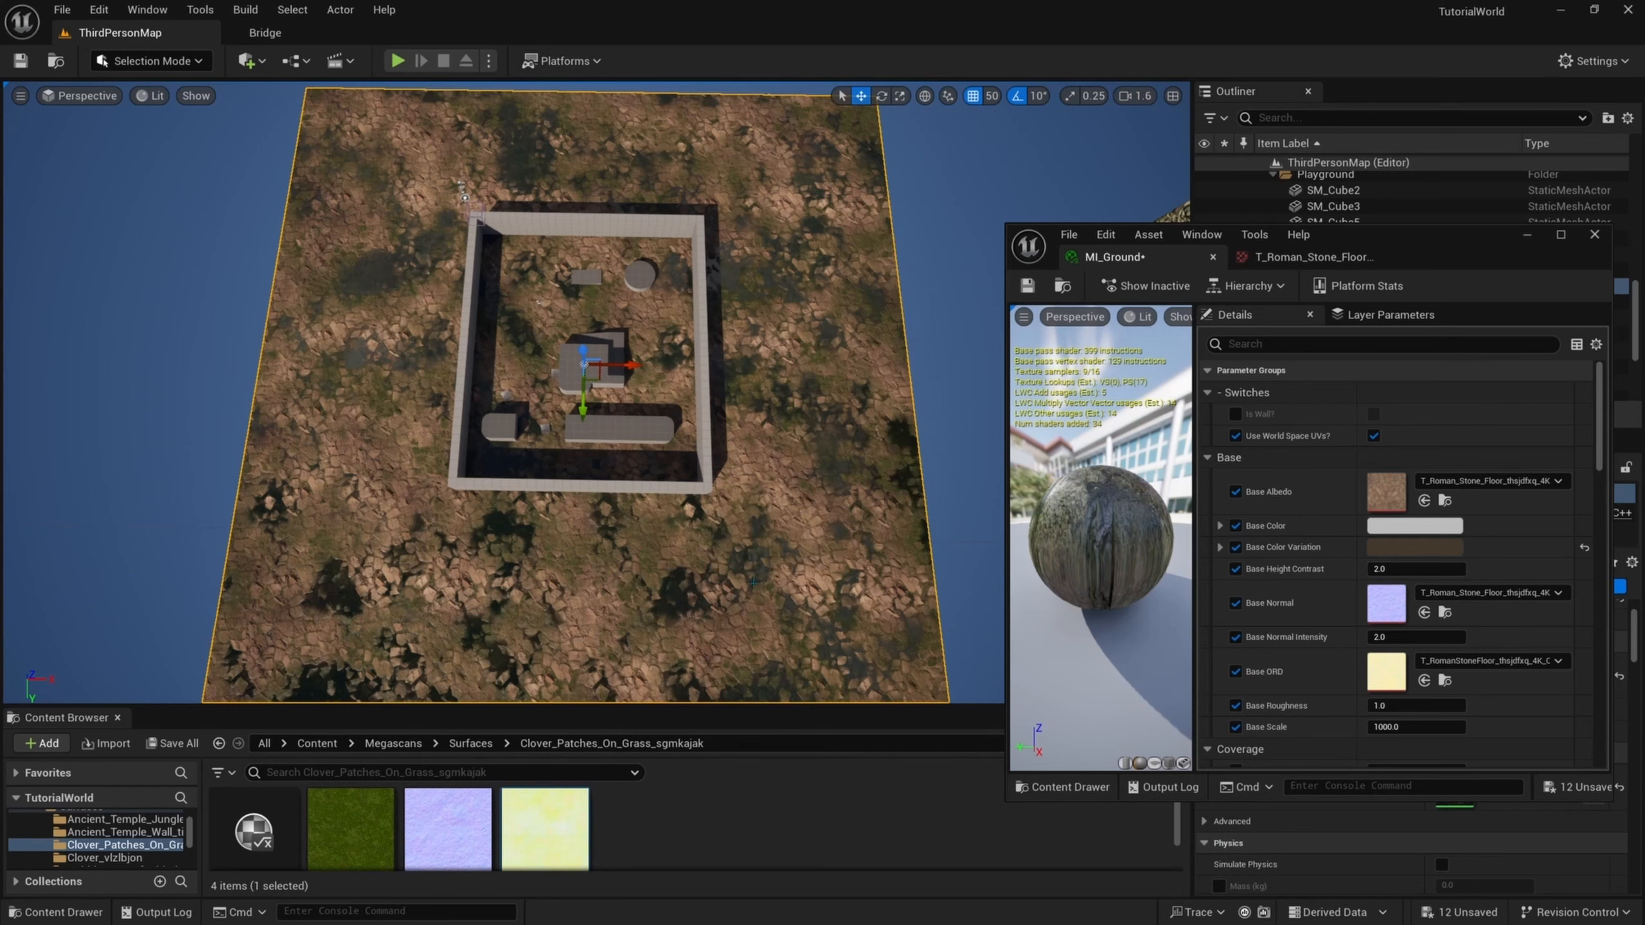
# - Try a brighter, slightly reddish Base Color and cancel the change
pyautogui.click(1385, 527)
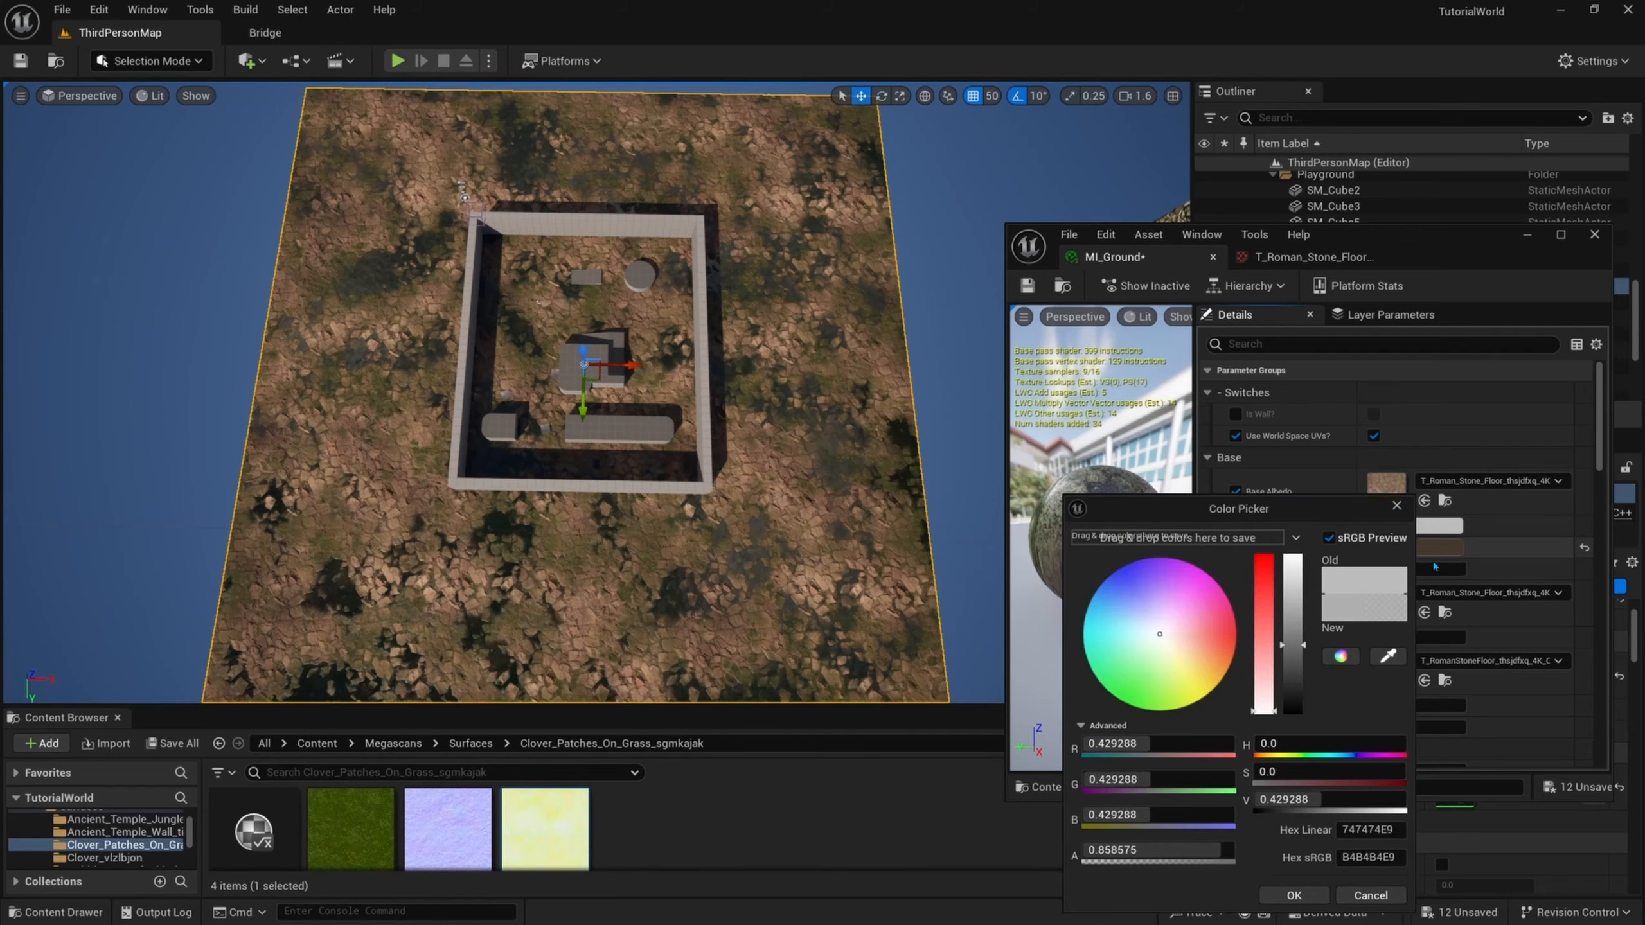
pyautogui.moveTo(1291, 609); pyautogui.dragTo(1305, 546)
pyautogui.moveTo(1158, 628); pyautogui.dragTo(1194, 638)
pyautogui.click(1371, 896)
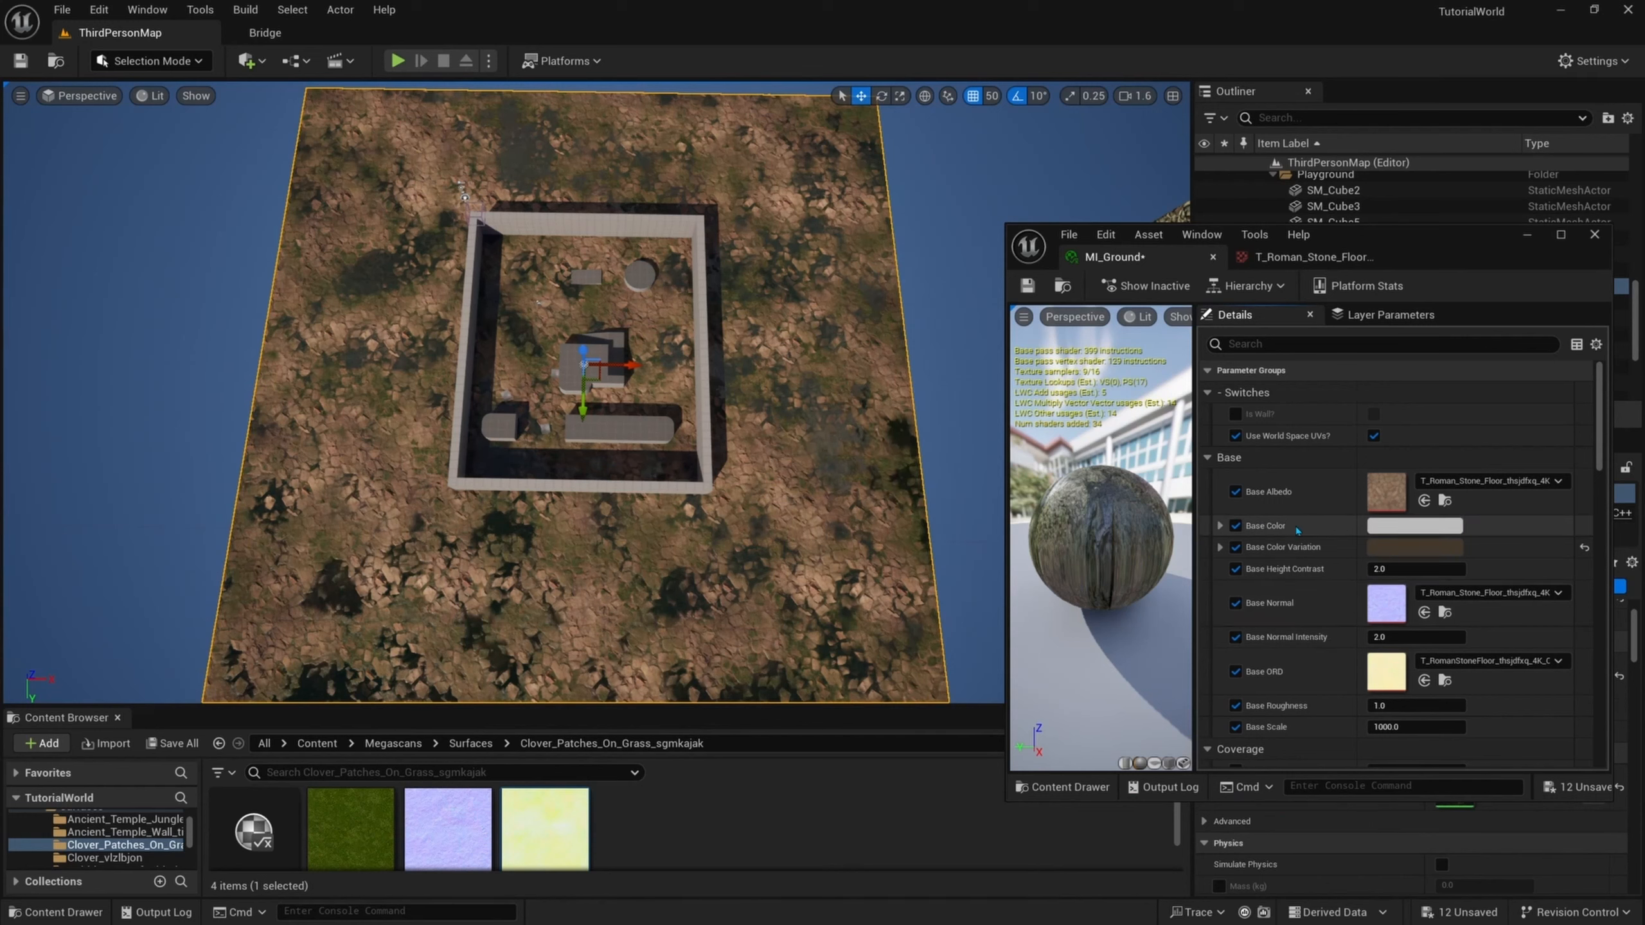
# - Check the Base Albedo texture, try a pale blue Base Color of sRGB C0C0D4FF, and cancel the color change
pyautogui.doubleClick(1386, 490)
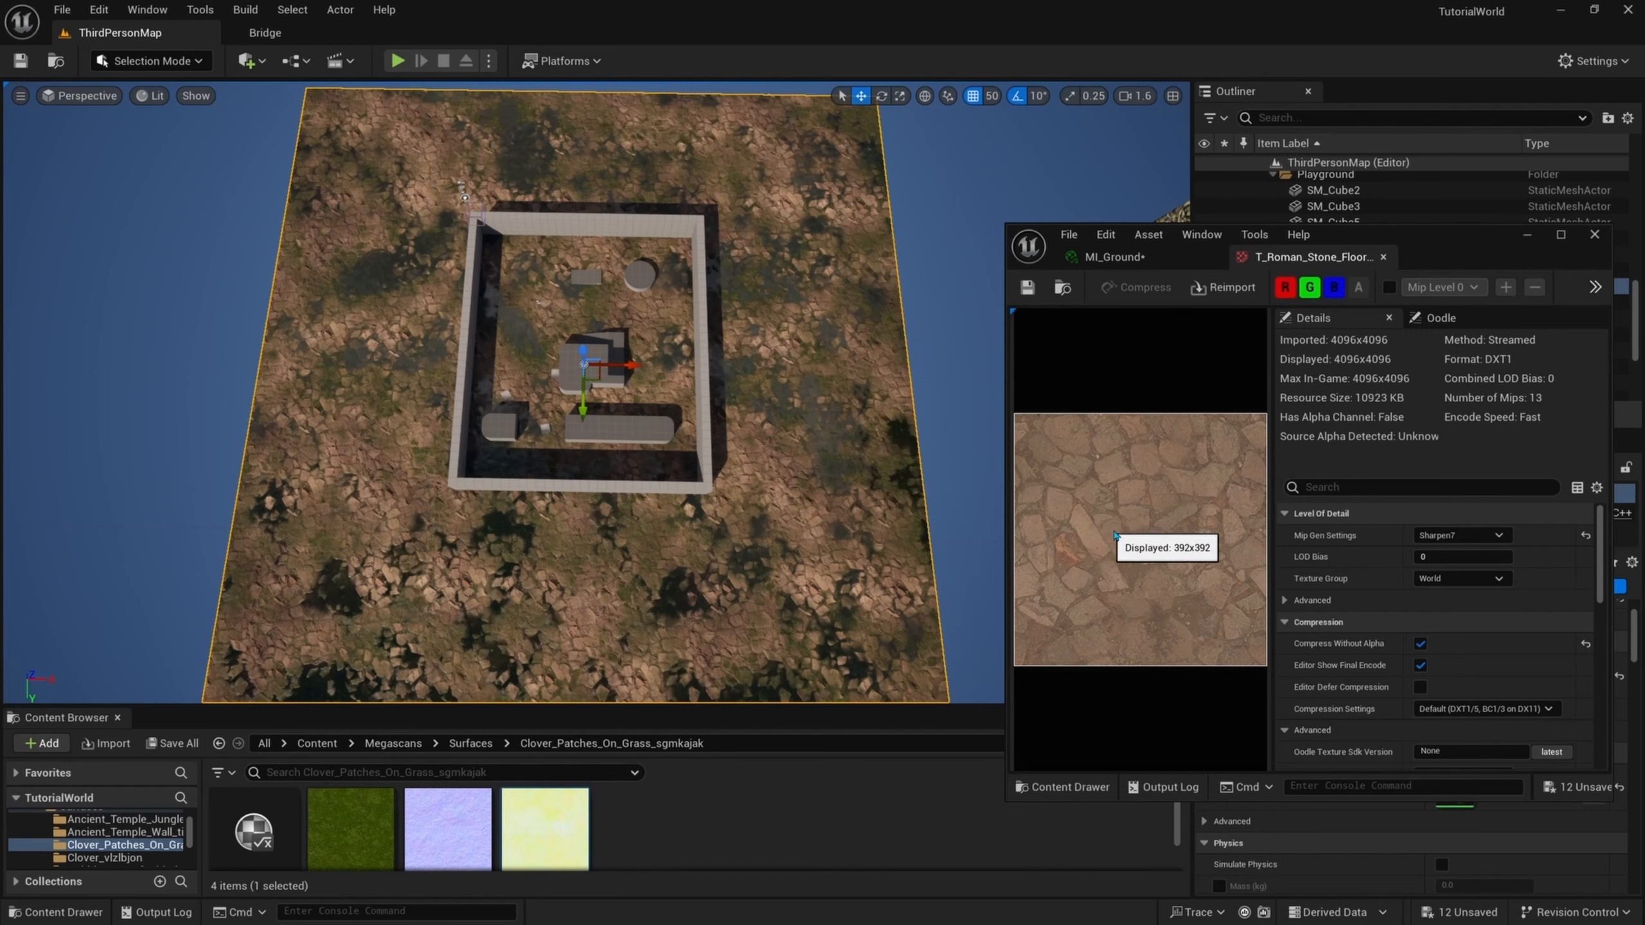
pyautogui.click(1114, 256)
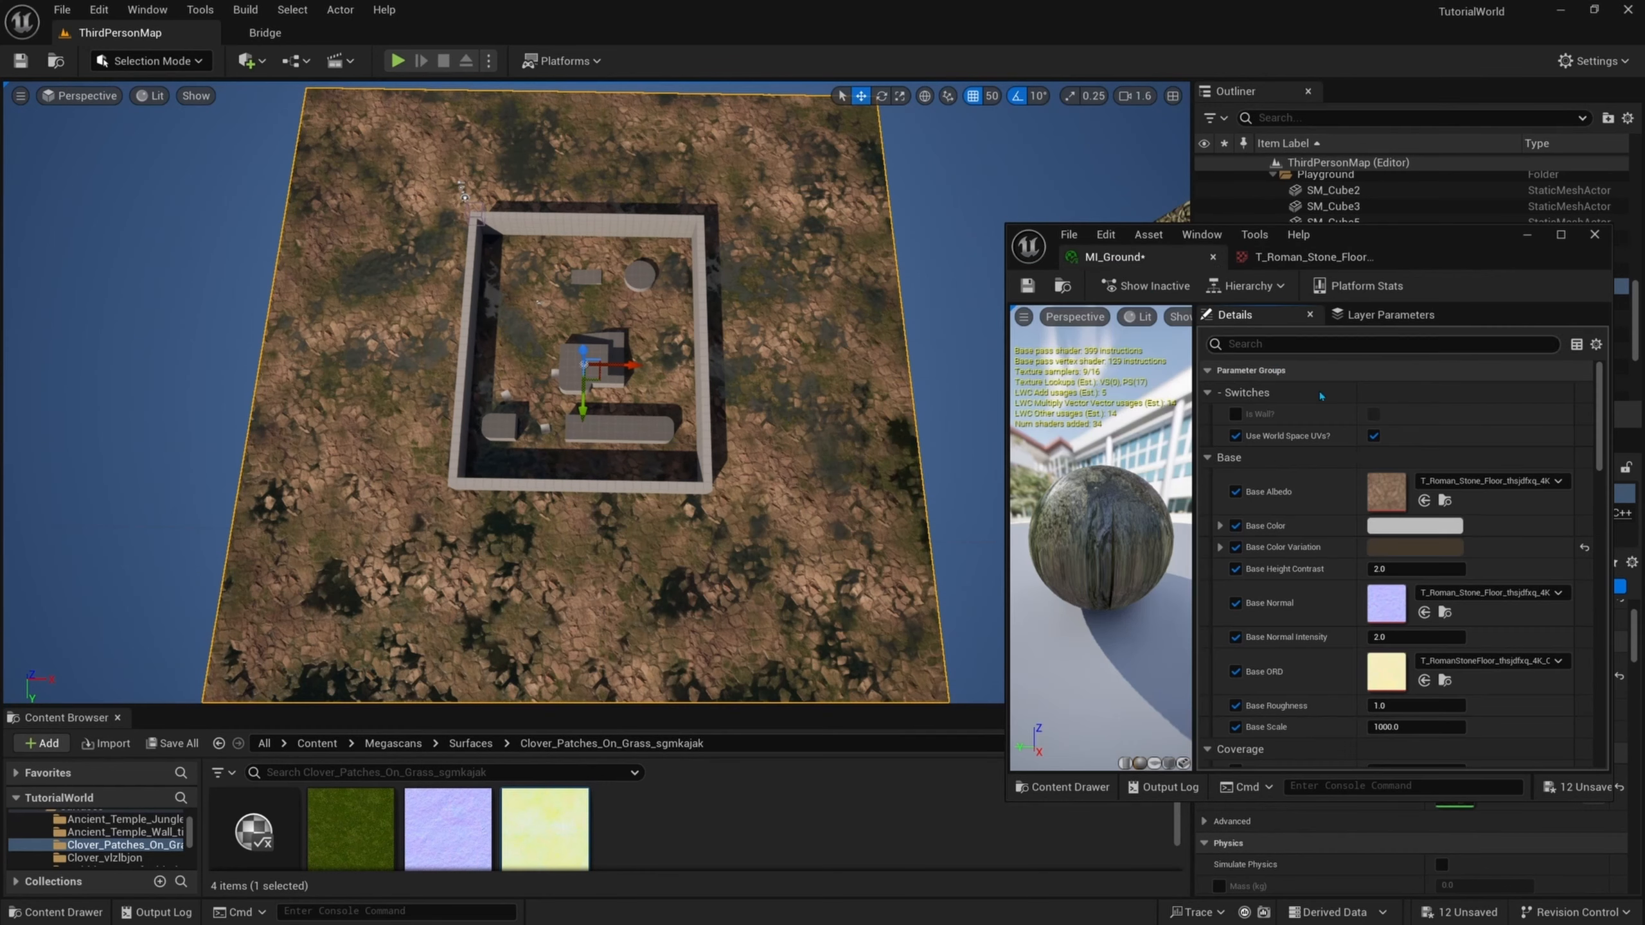
pyautogui.click(1379, 525)
pyautogui.click(1111, 619)
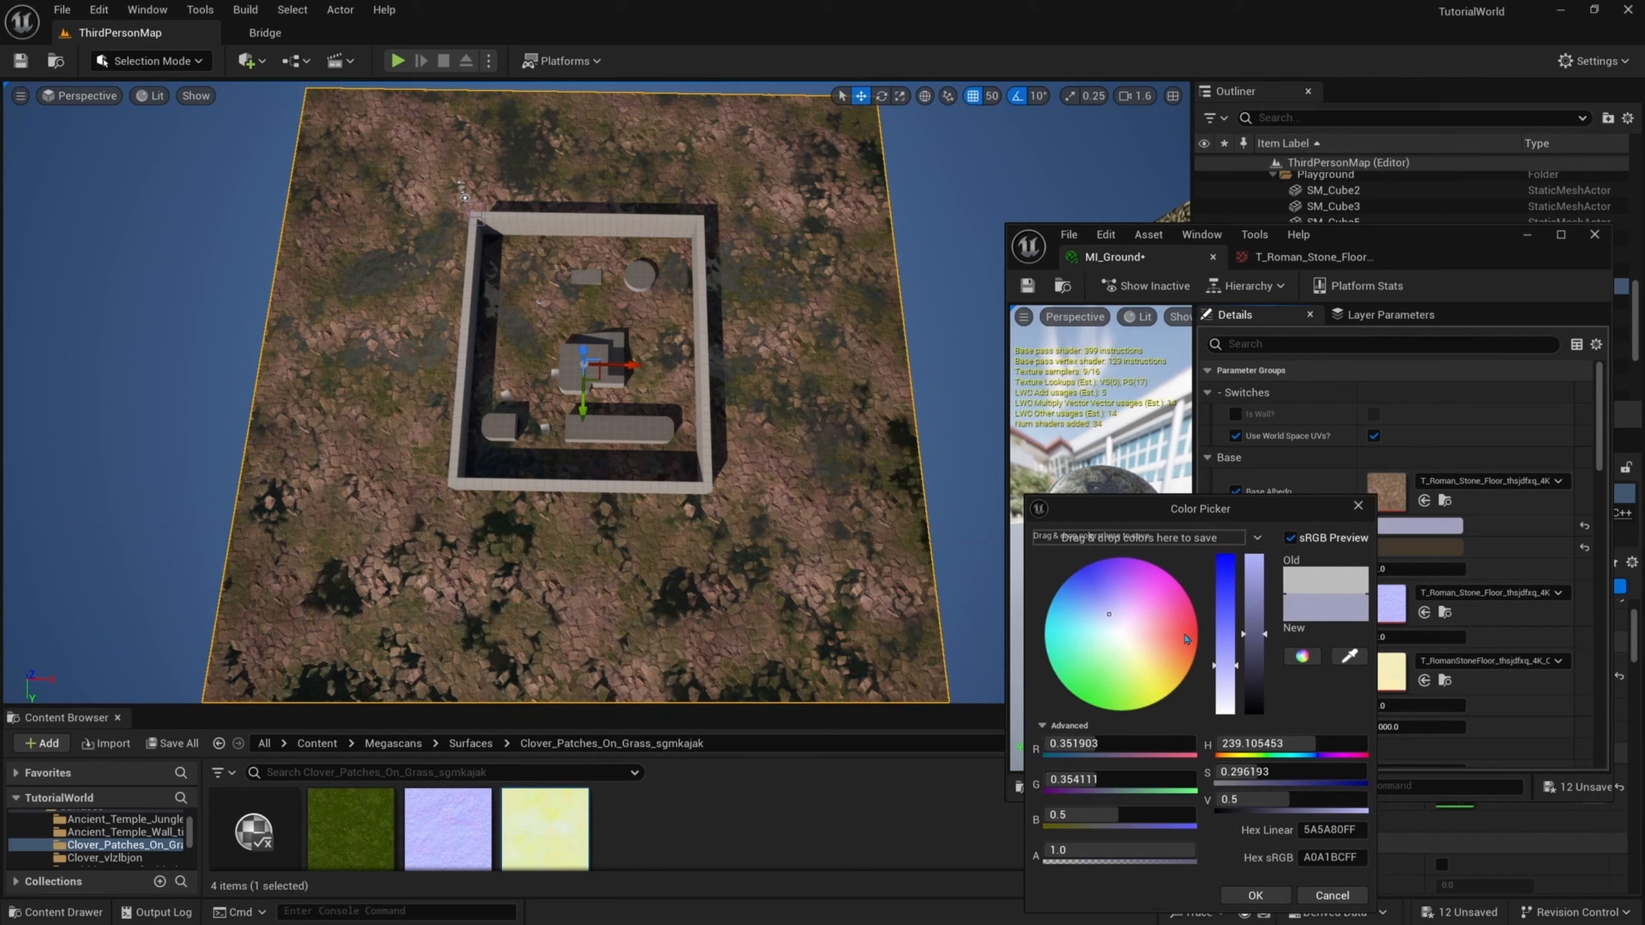
pyautogui.moveTo(1248, 636); pyautogui.dragTo(1250, 609)
pyautogui.moveTo(1225, 667); pyautogui.dragTo(1224, 680)
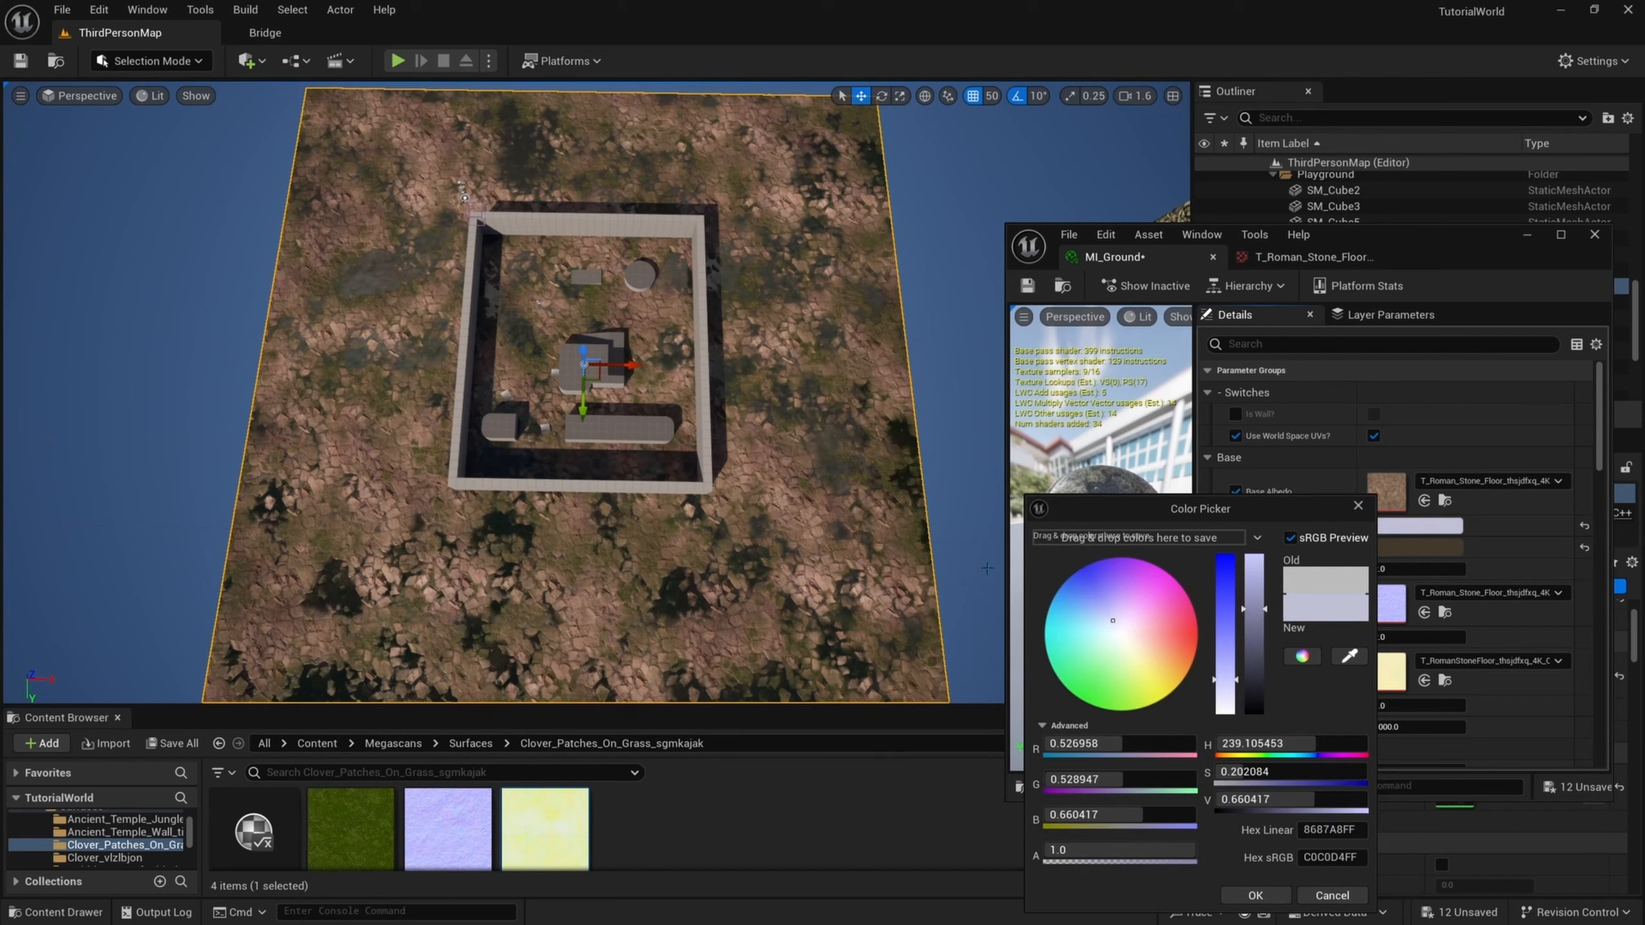
pyautogui.click(1332, 895)
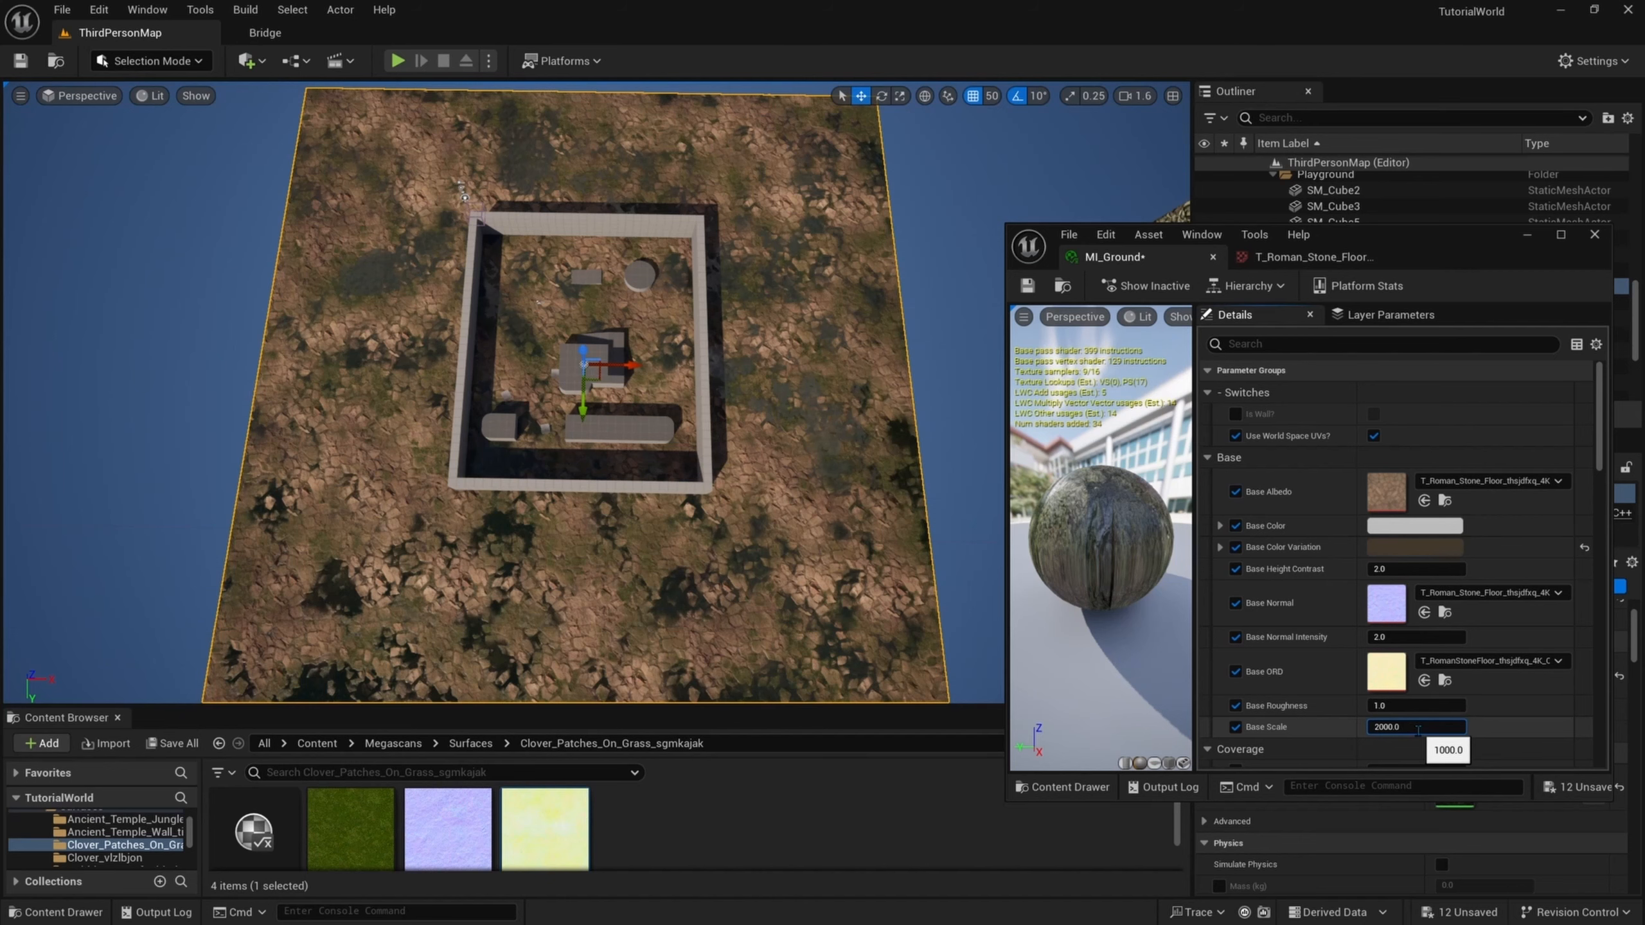
# - Set the Base Scale to 2500 and check the larger stones on the ground plane in the level
pyautogui.press('Delete')
pyautogui.write('5')
pyautogui.press('Return')
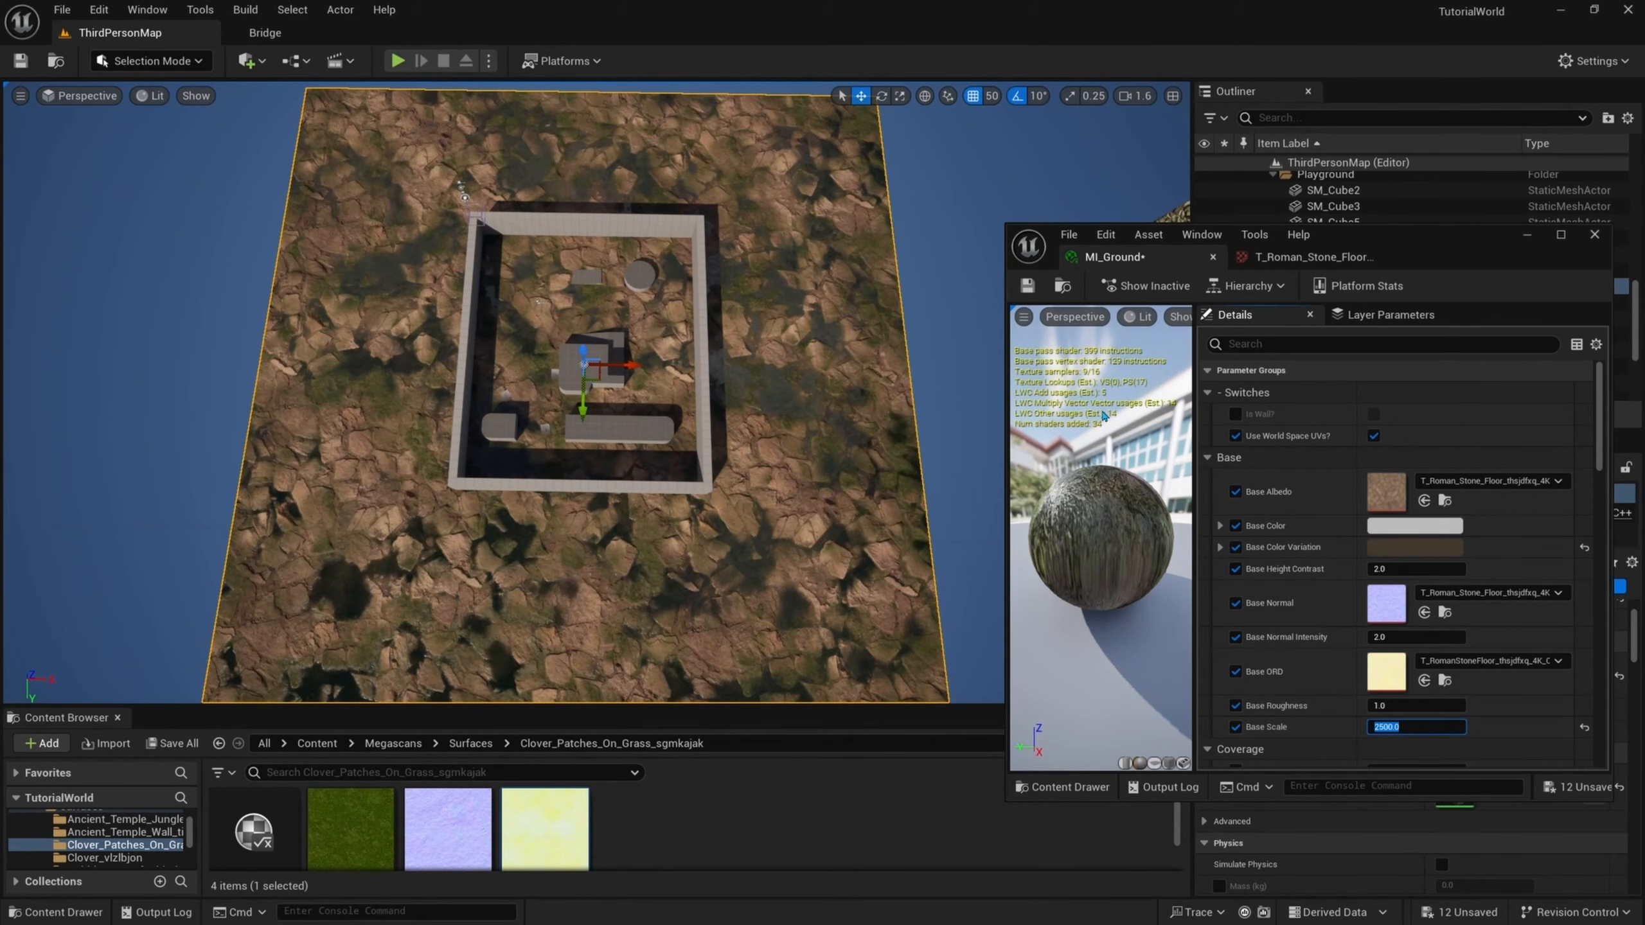
pyautogui.click(478, 225)
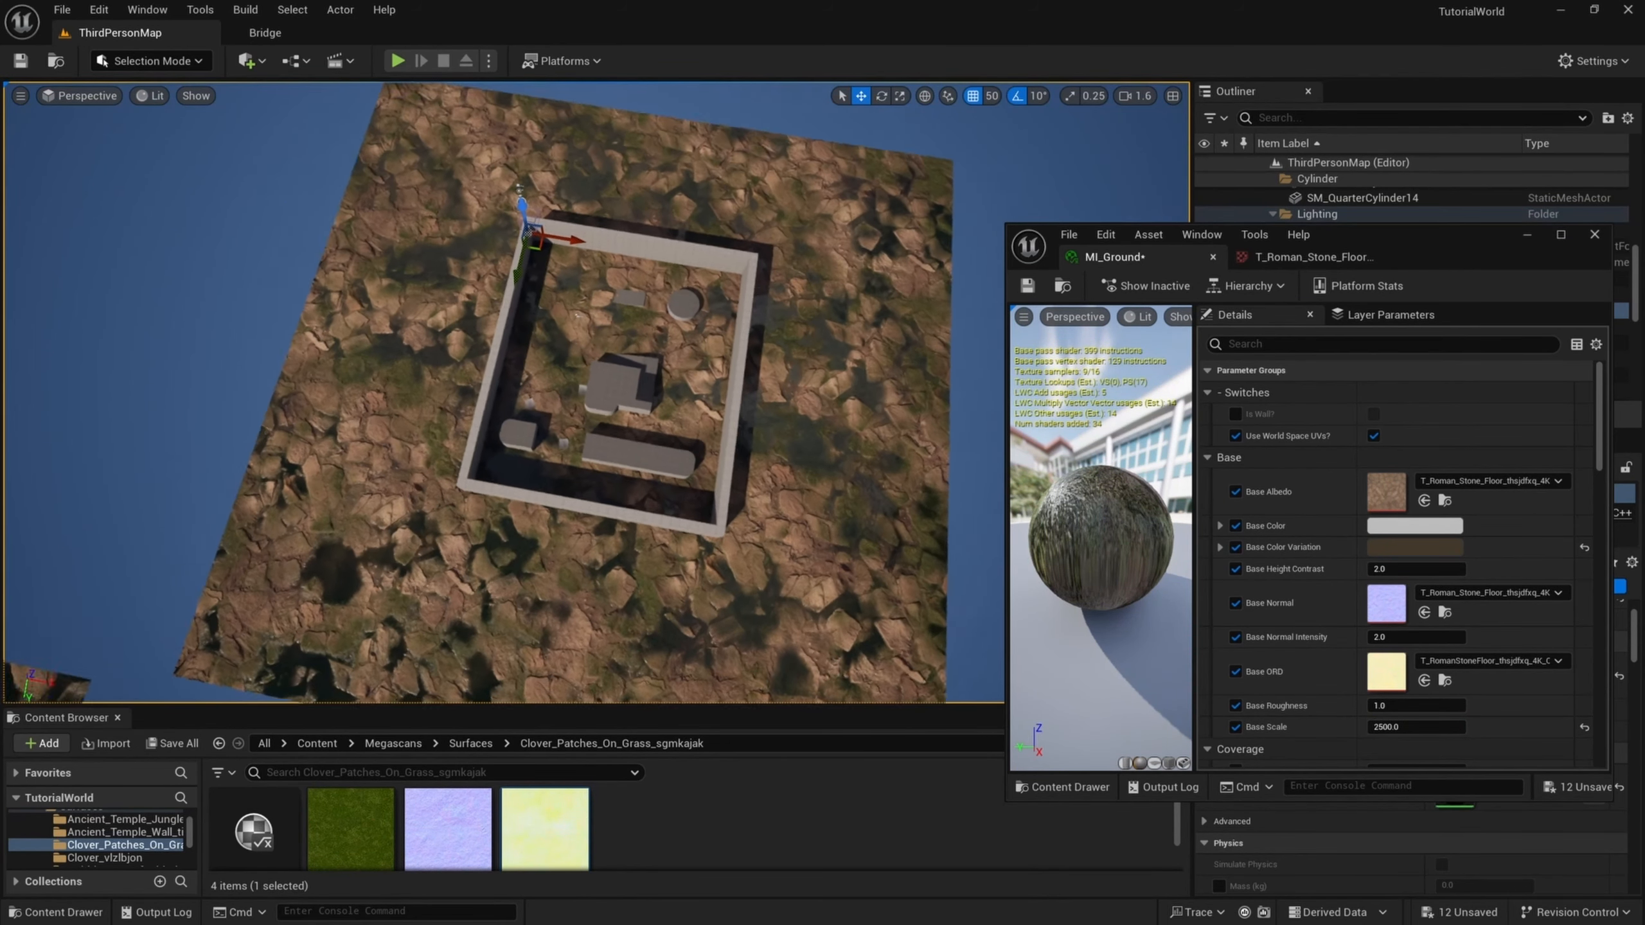
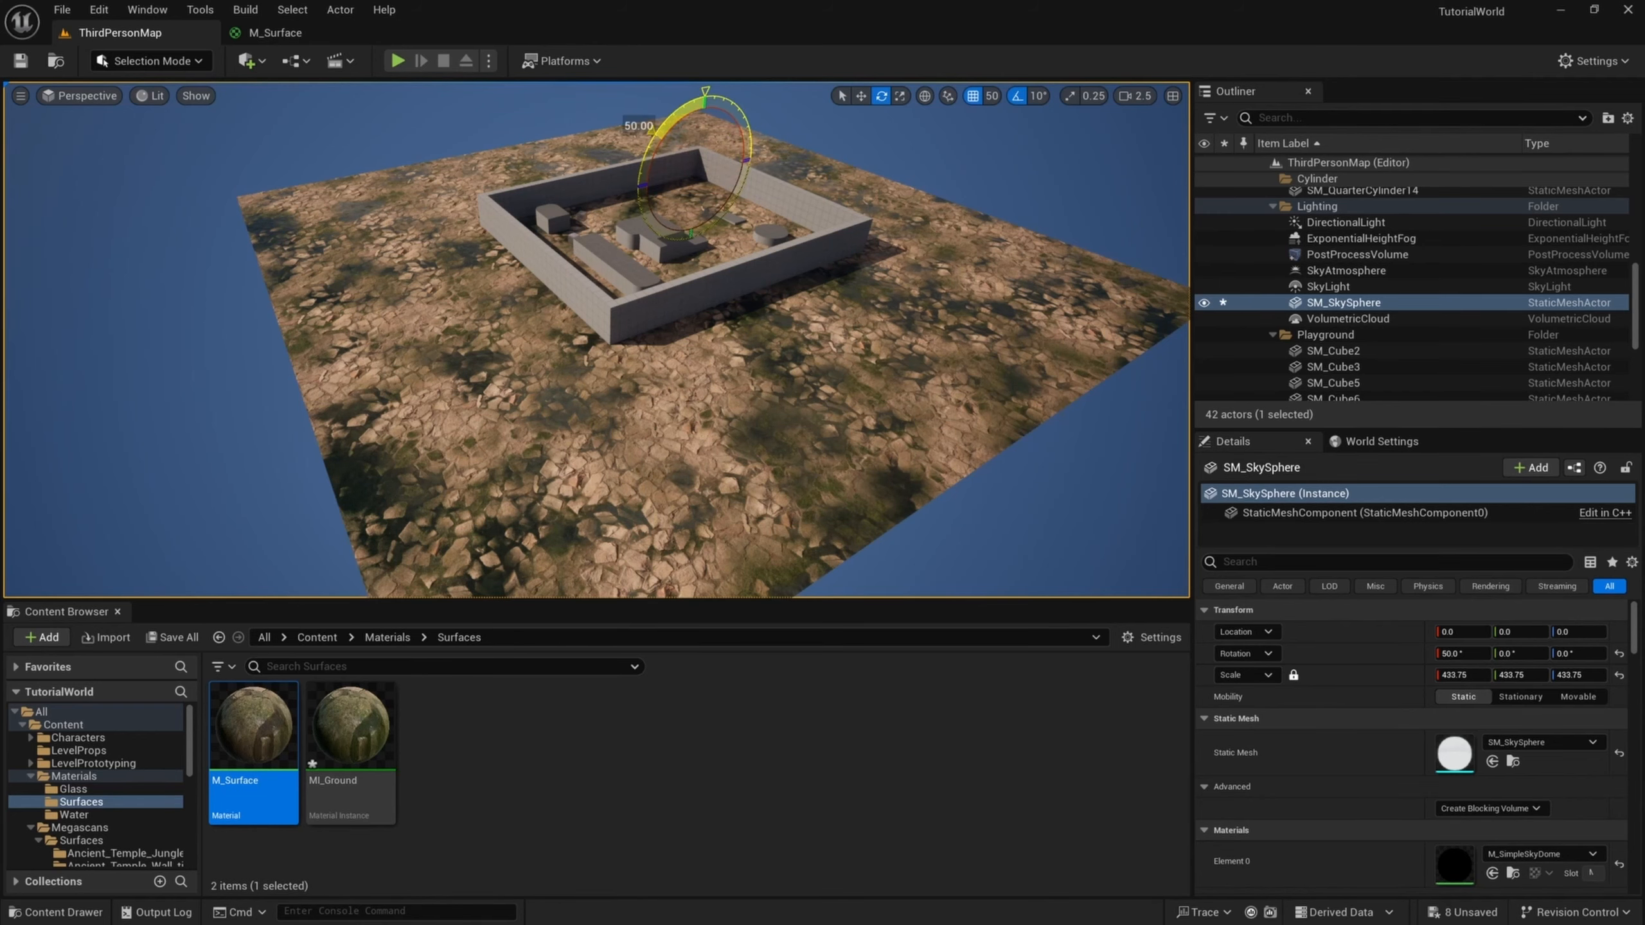
# - Rotate the ground plane 90° to stand it upright and inspect how its texture maps onto a vertical surface
pyautogui.click(767, 190)
pyautogui.moveTo(621, 198); pyautogui.dragTo(586, 261)
pyautogui.moveTo(744, 159); pyautogui.dragTo(770, 97, button='right')
pyautogui.press('w')
pyautogui.press('w')
pyautogui.moveTo(403, 269)
pyautogui.mouseDown(button='right')
pyautogui.moveTo(363, 267)
pyautogui.moveTo(392, 271)
pyautogui.mouseUp(button='right')
pyautogui.press('s')
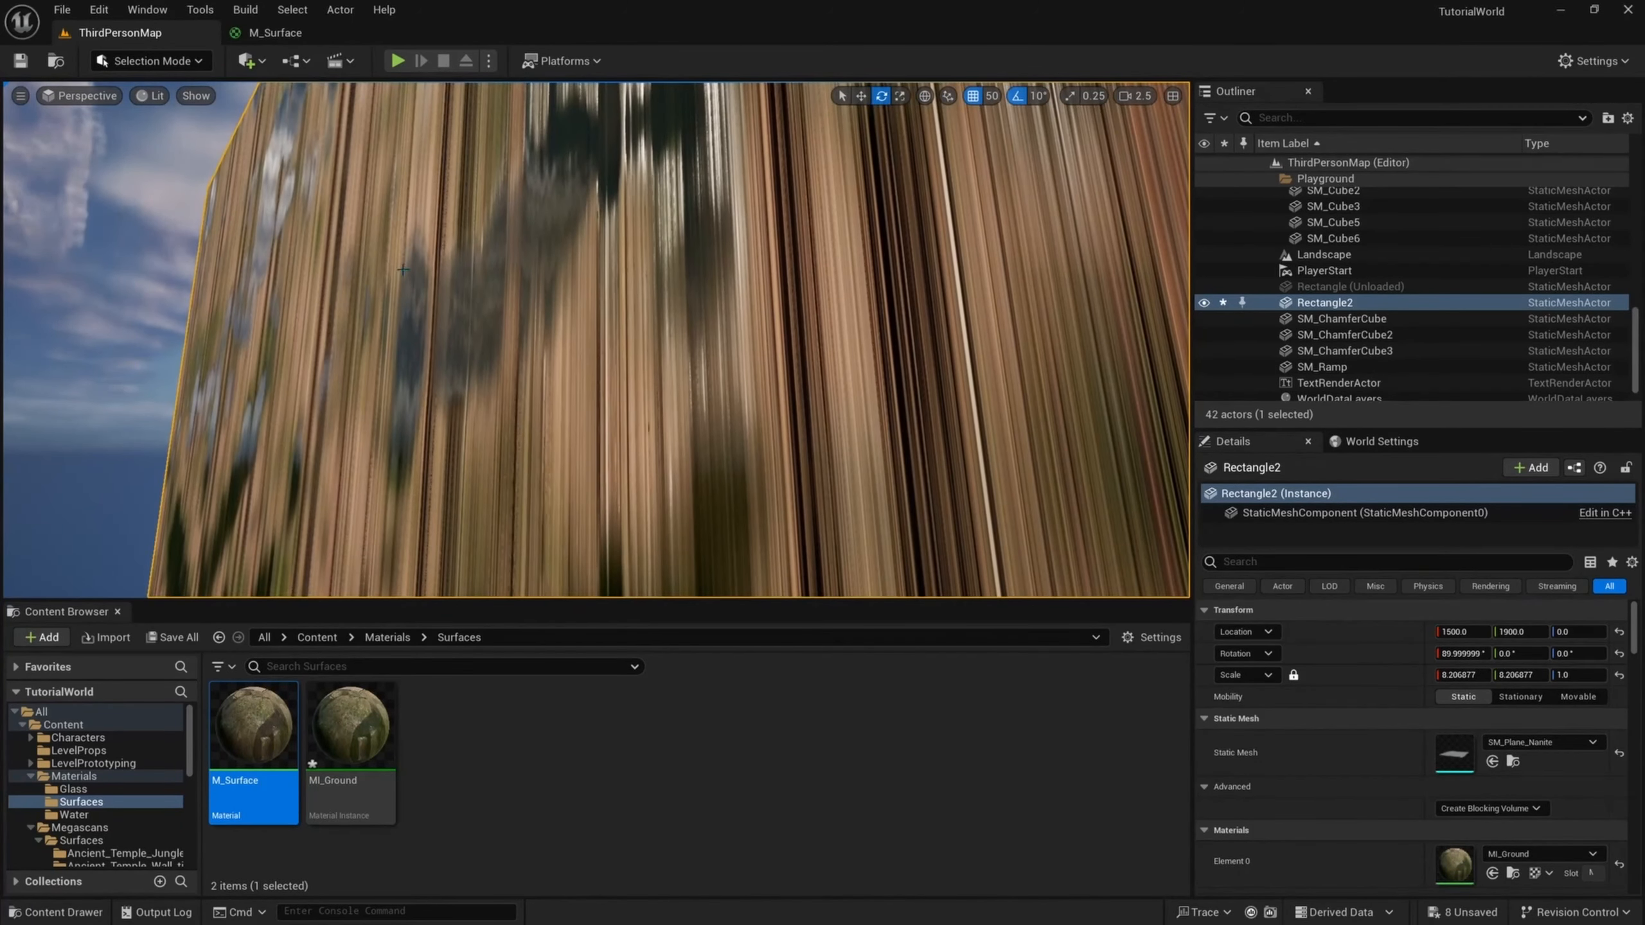
pyautogui.press('s')
pyautogui.moveTo(458, 316); pyautogui.dragTo(579, 302, button='right')
# - In M_Surface, move the result node away from MakeMaterialAttributes and add a static switch parameter named "Is Wall?" between them
pyautogui.click(275, 32)
pyautogui.scroll(3, 1178, 342)
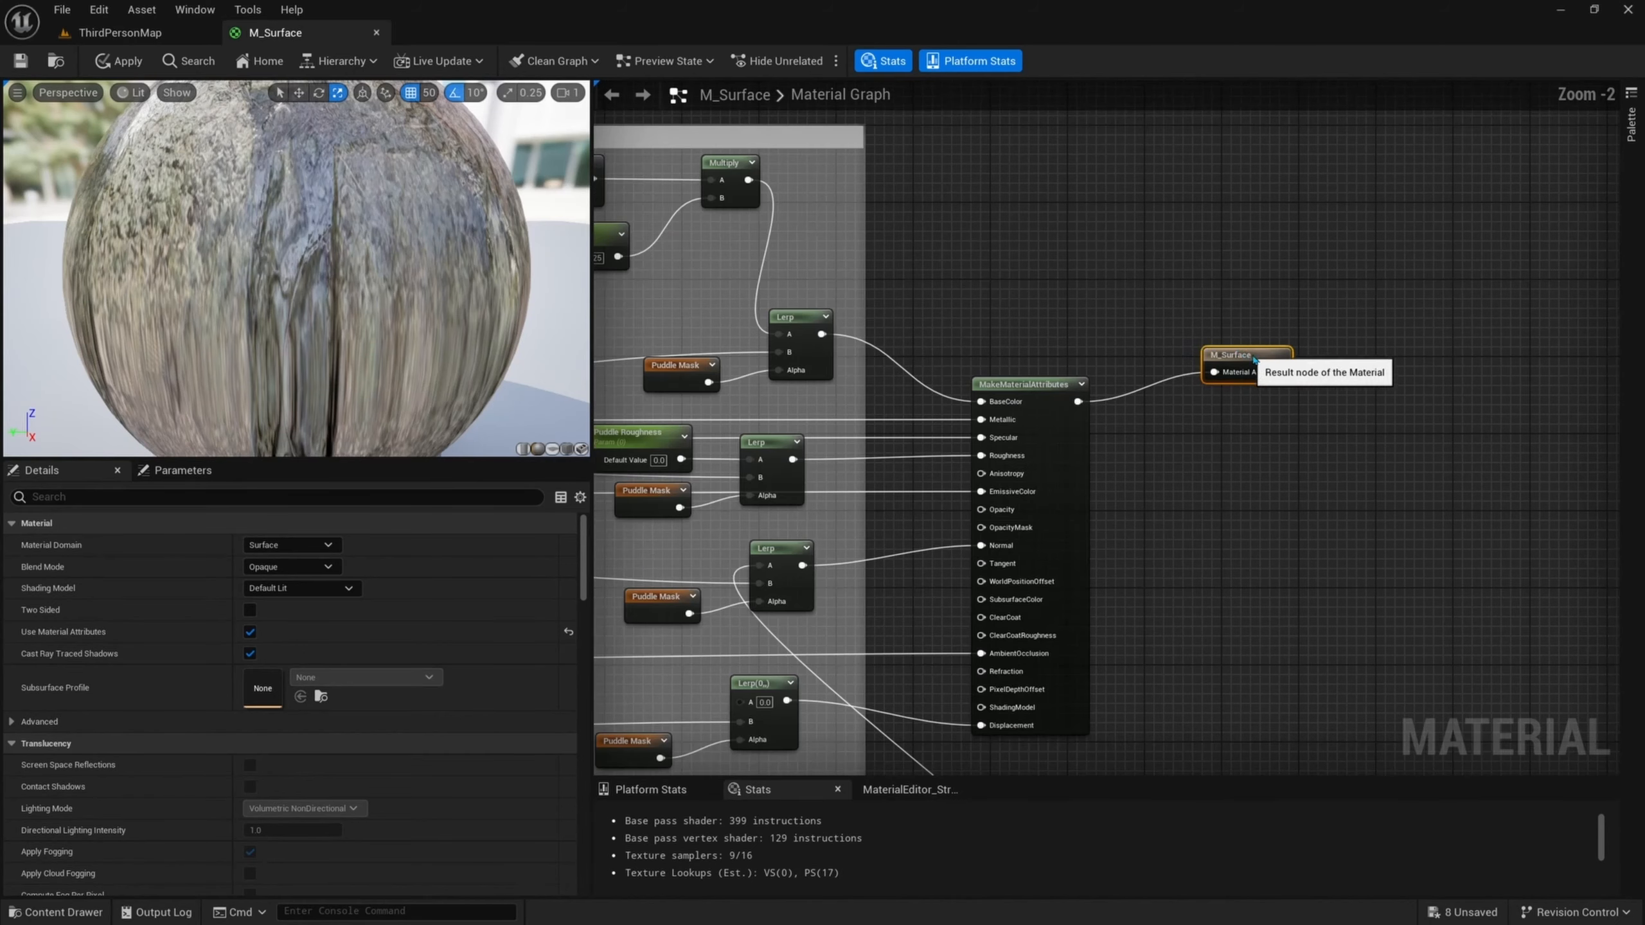
pyautogui.moveTo(1238, 346); pyautogui.dragTo(1413, 379)
pyautogui.scroll(2, 1179, 341)
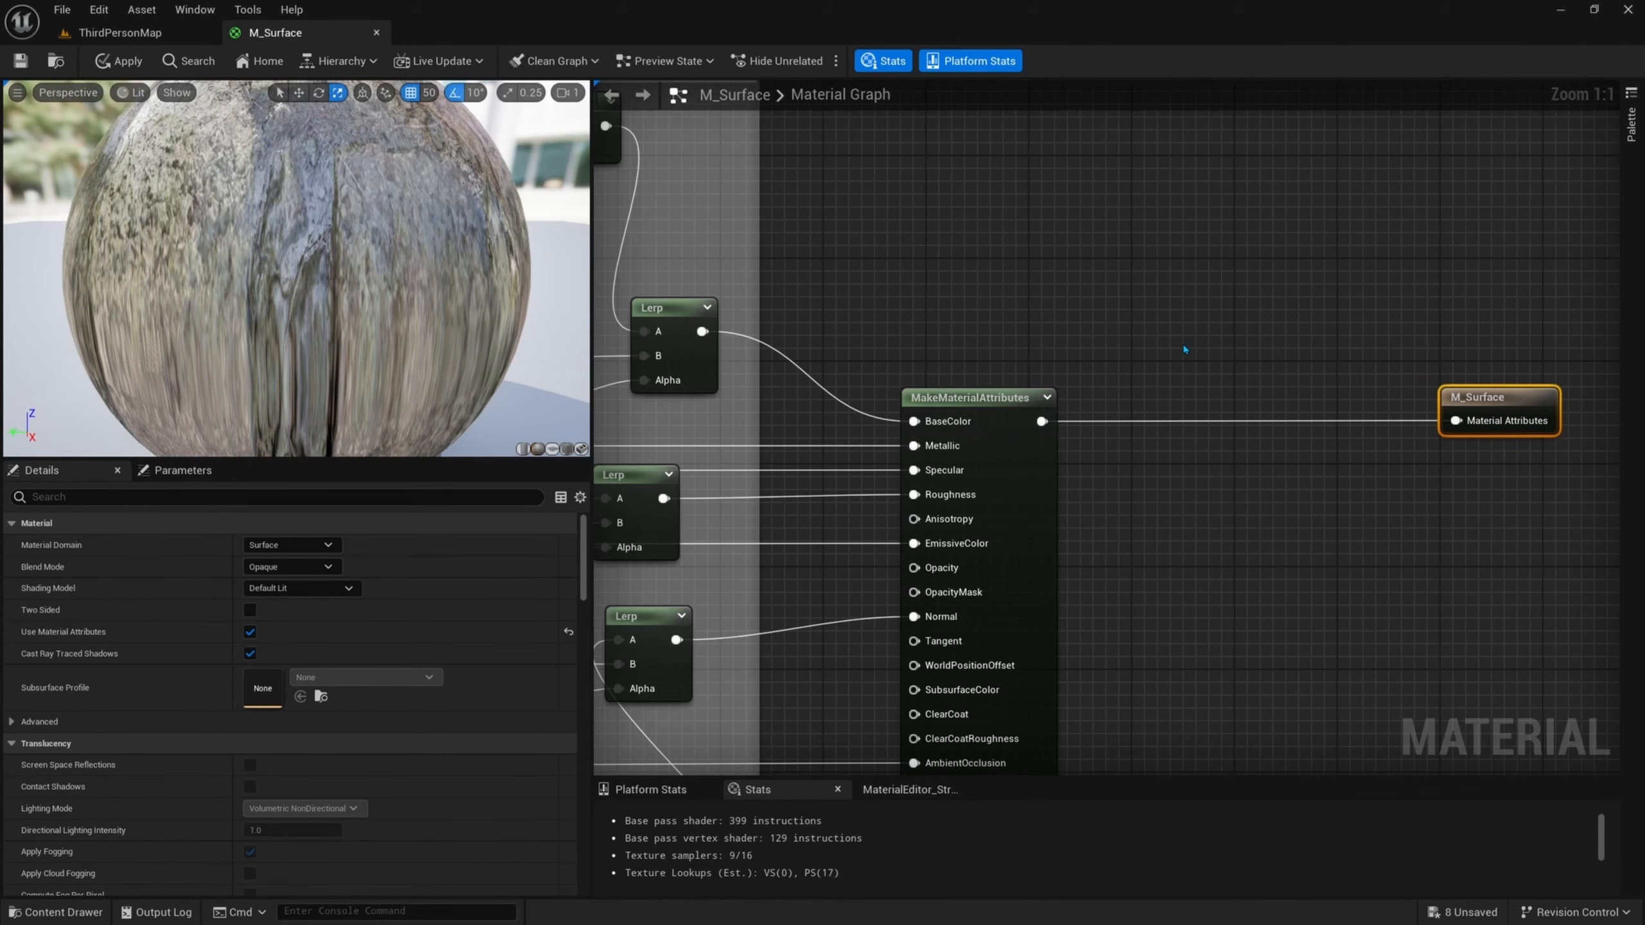
pyautogui.rightClick(1184, 350)
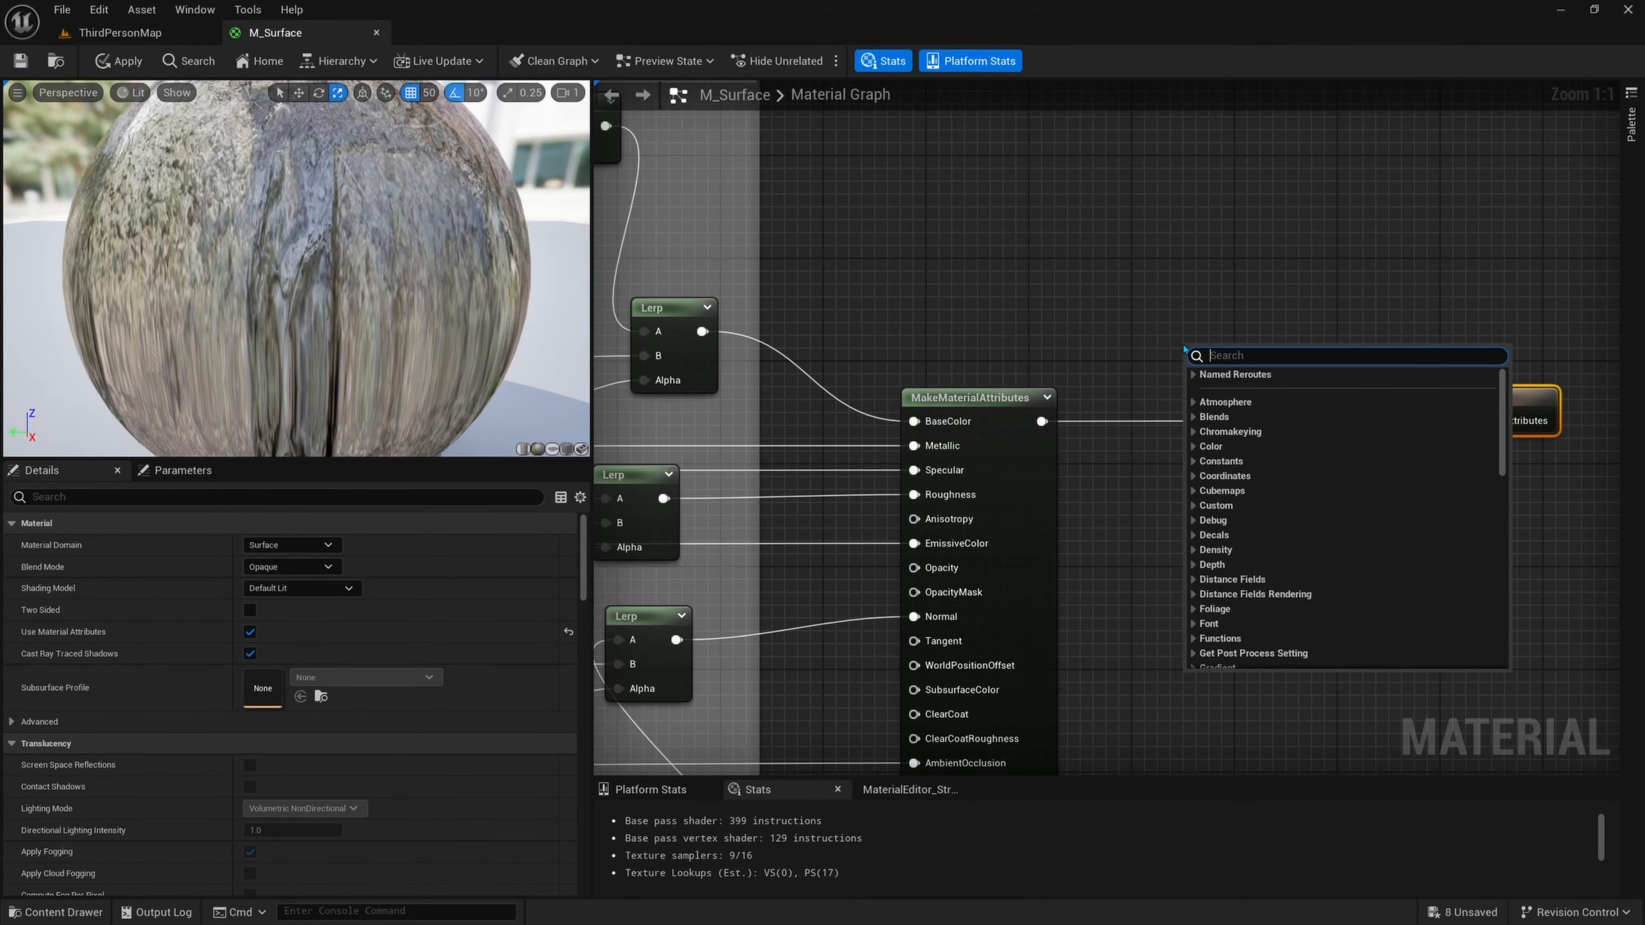
pyautogui.write('static')
pyautogui.click(1252, 537)
pyautogui.write('Is Wall?')
pyautogui.press('Return')
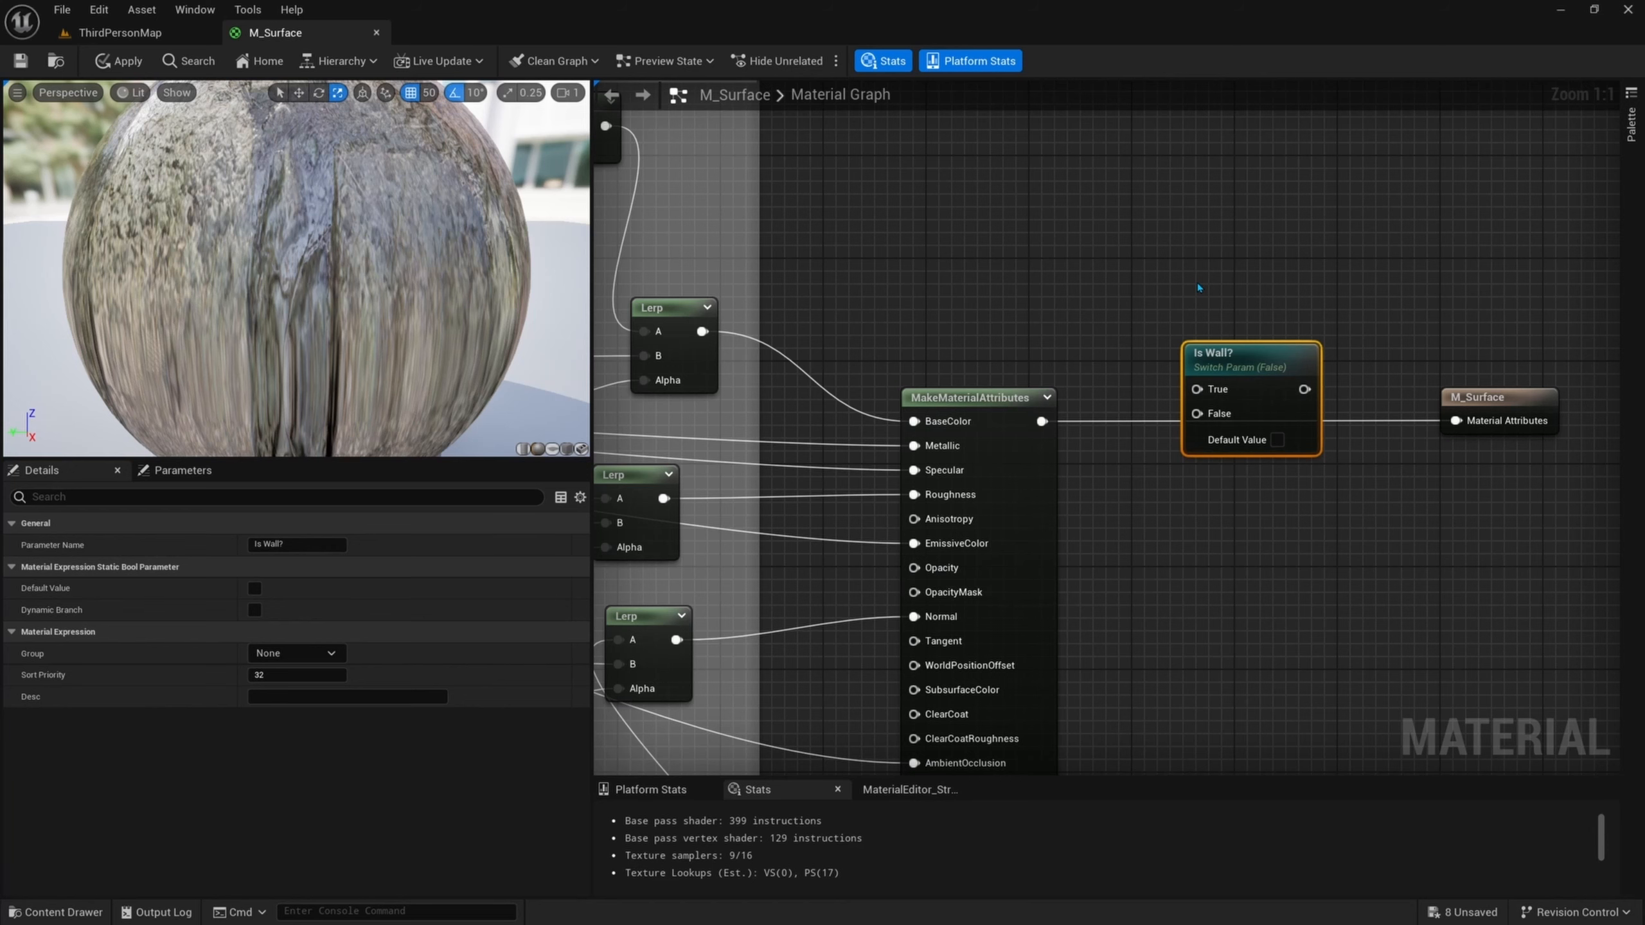
# - Connect MakeMaterialAttributes to the False input of Is Wall? and the switch's output to M_Surface's Material Attributes
pyautogui.click(1200, 288)
pyautogui.moveTo(1200, 288); pyautogui.dragTo(1130, 261, button='right')
pyautogui.moveTo(1206, 348); pyautogui.dragTo(1199, 302)
pyautogui.moveTo(975, 396); pyautogui.dragTo(1127, 342)
pyautogui.moveTo(1233, 318); pyautogui.dragTo(1385, 394)
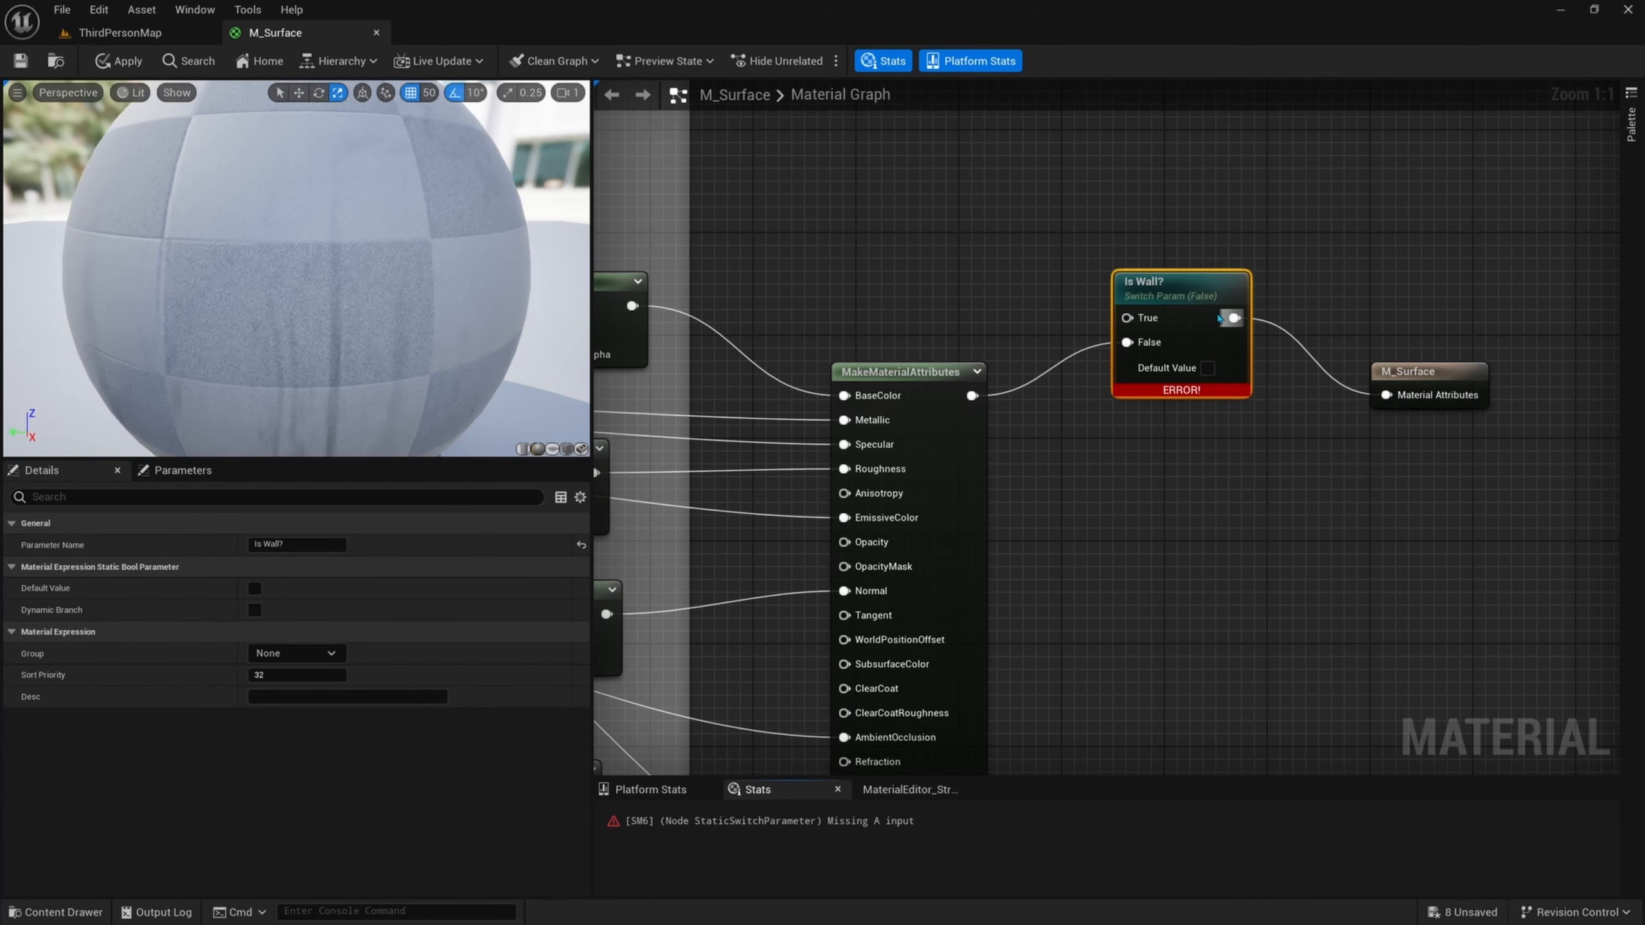
pyautogui.moveTo(1177, 292); pyautogui.dragTo(1209, 343)
# - Connect the BlendMaterialAttributes output to the True input of Is Wall?, routing the wire above Puddle Adjustments with reroute nodes
pyautogui.scroll(-1, 1104, 301)
pyautogui.moveTo(1103, 301); pyautogui.dragTo(1519, 326, button='right')
pyautogui.scroll(-1, 1298, 359)
pyautogui.moveTo(966, 357); pyautogui.dragTo(1225, 354, button='right')
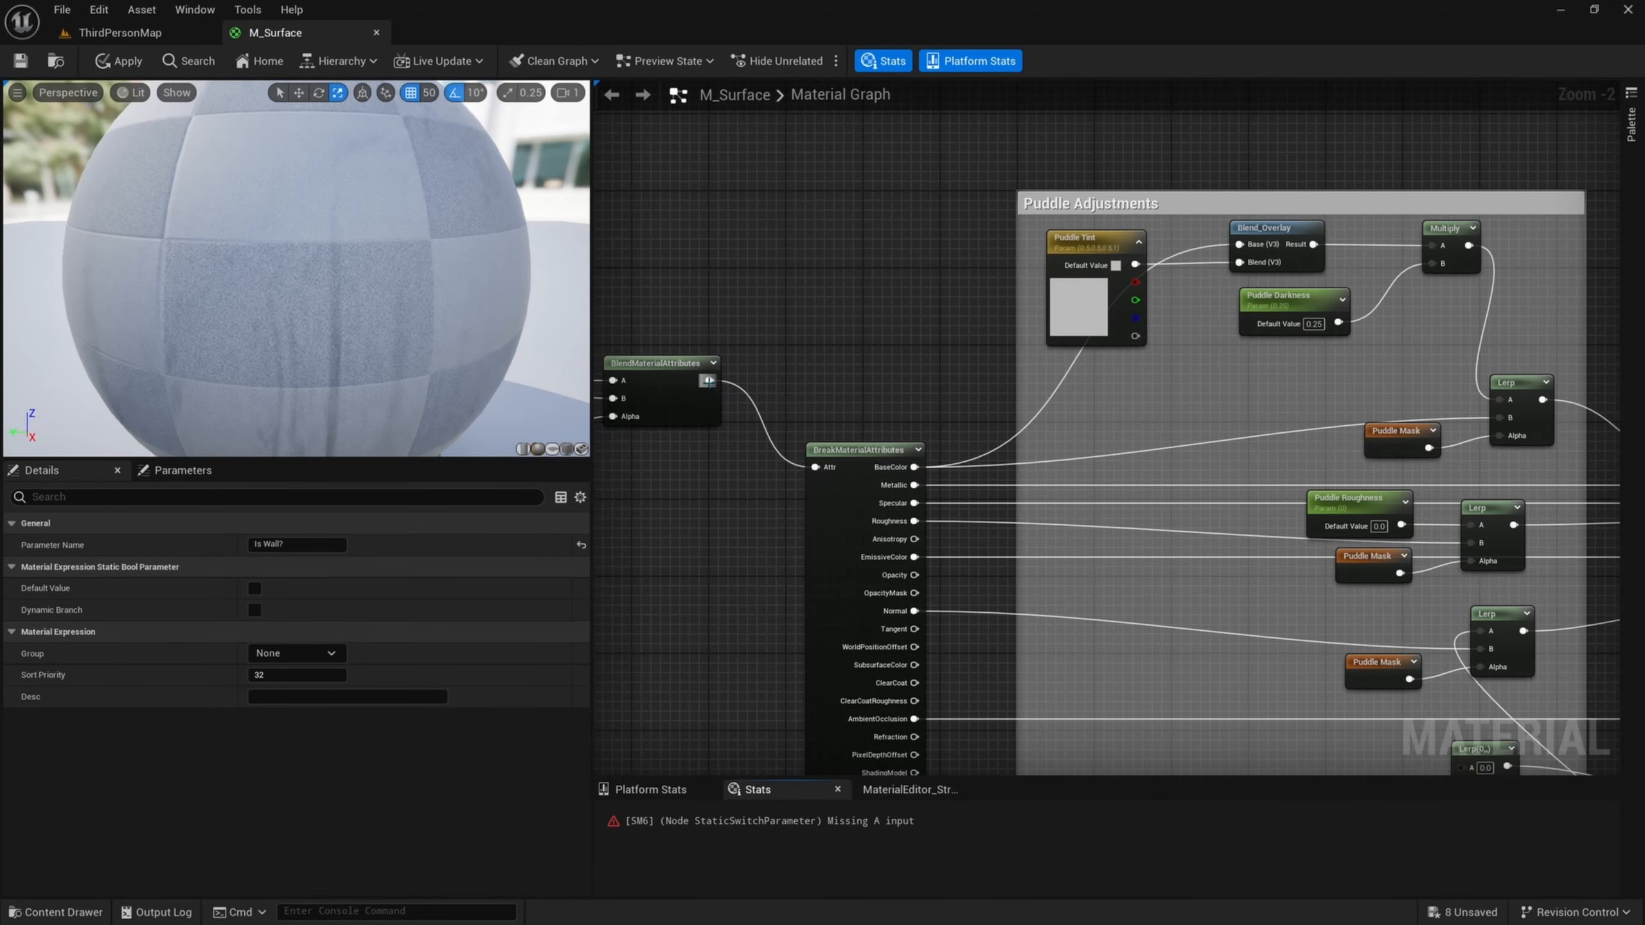
pyautogui.moveTo(810, 414); pyautogui.dragTo(1001, 397, button='right')
pyautogui.scroll(-1, 1000, 396)
pyautogui.moveTo(1003, 368); pyautogui.dragTo(1241, 544)
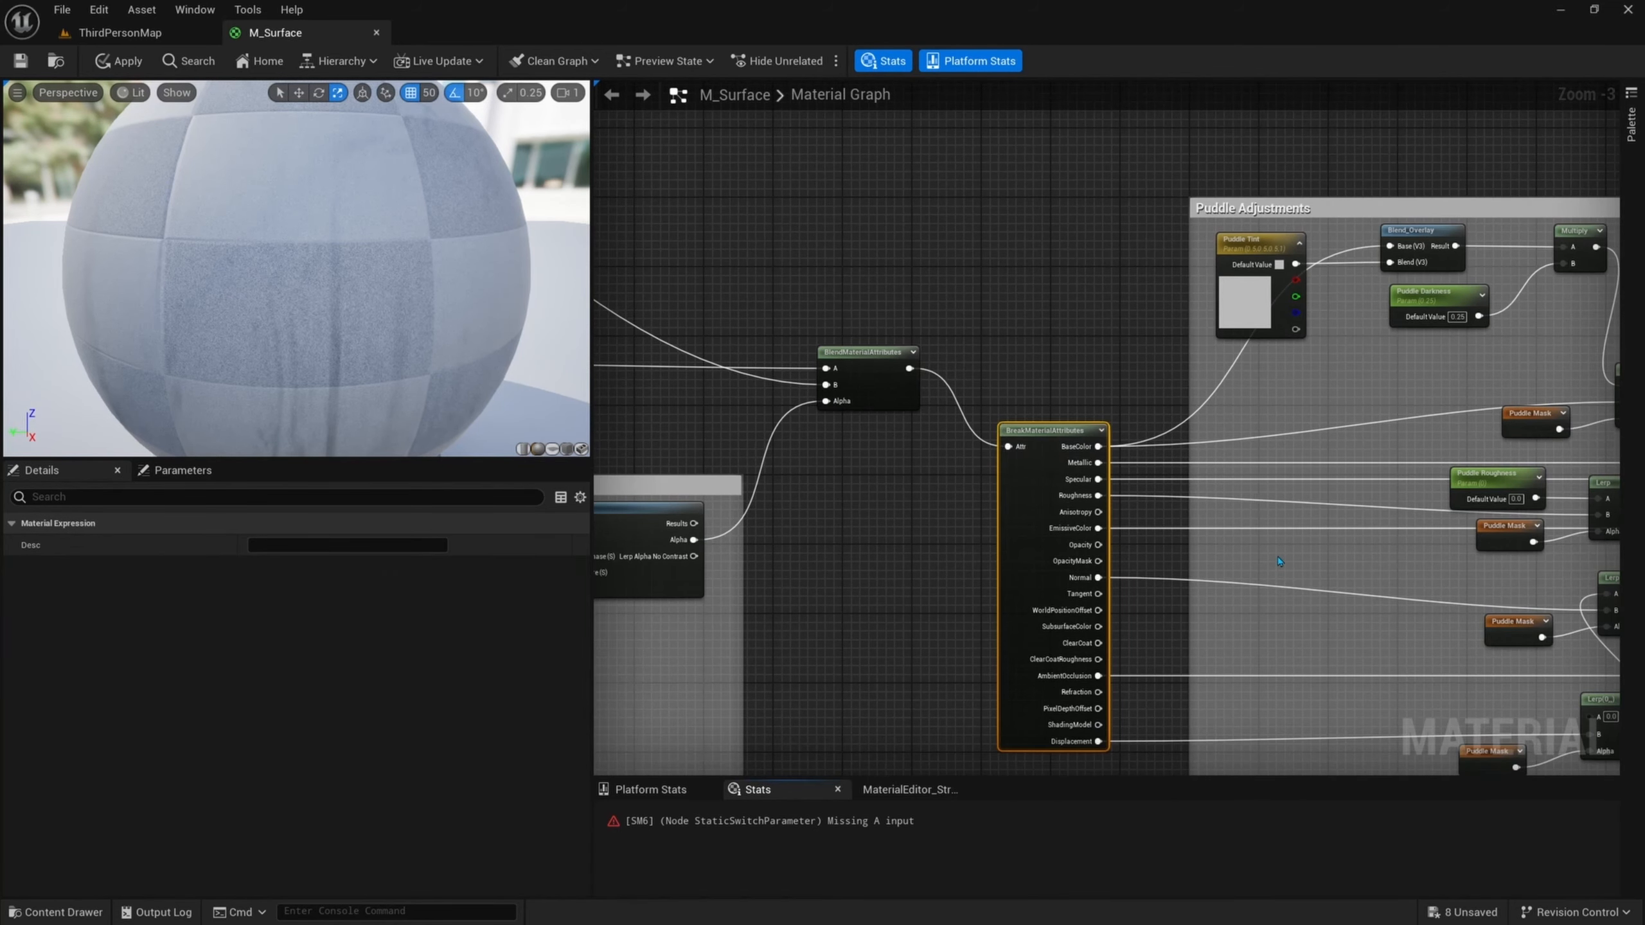
pyautogui.click(1280, 561)
pyautogui.moveTo(1279, 561); pyautogui.dragTo(1142, 580, button='right')
pyautogui.moveTo(863, 388); pyautogui.dragTo(874, 539)
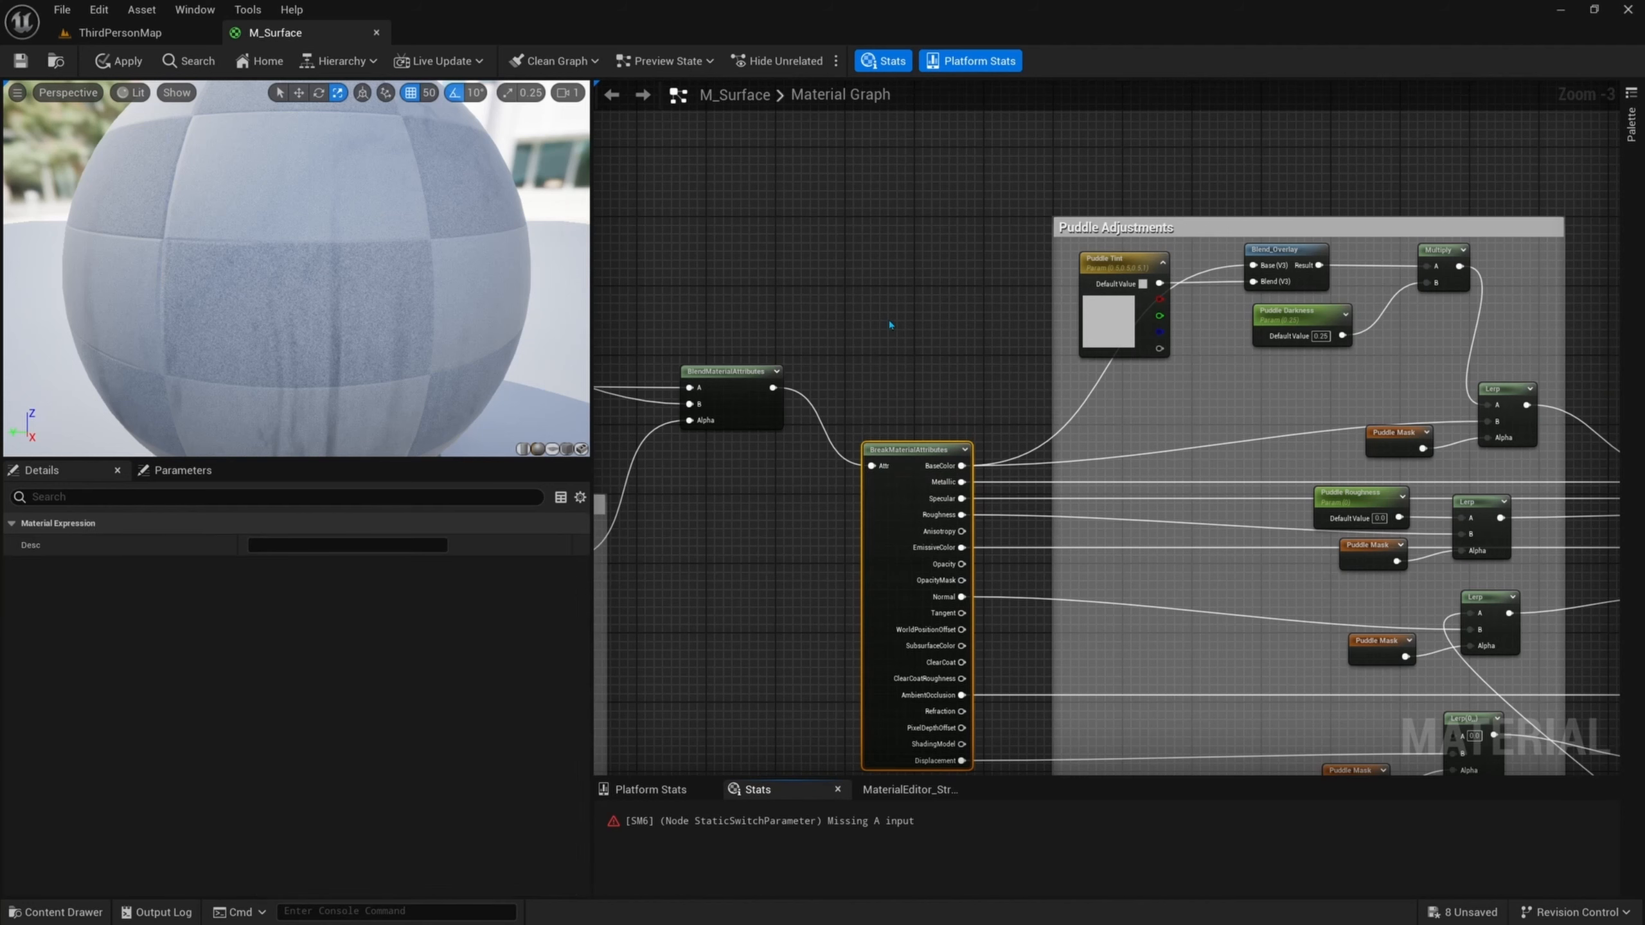
pyautogui.moveTo(1104, 298); pyautogui.dragTo(995, 304, button='right')
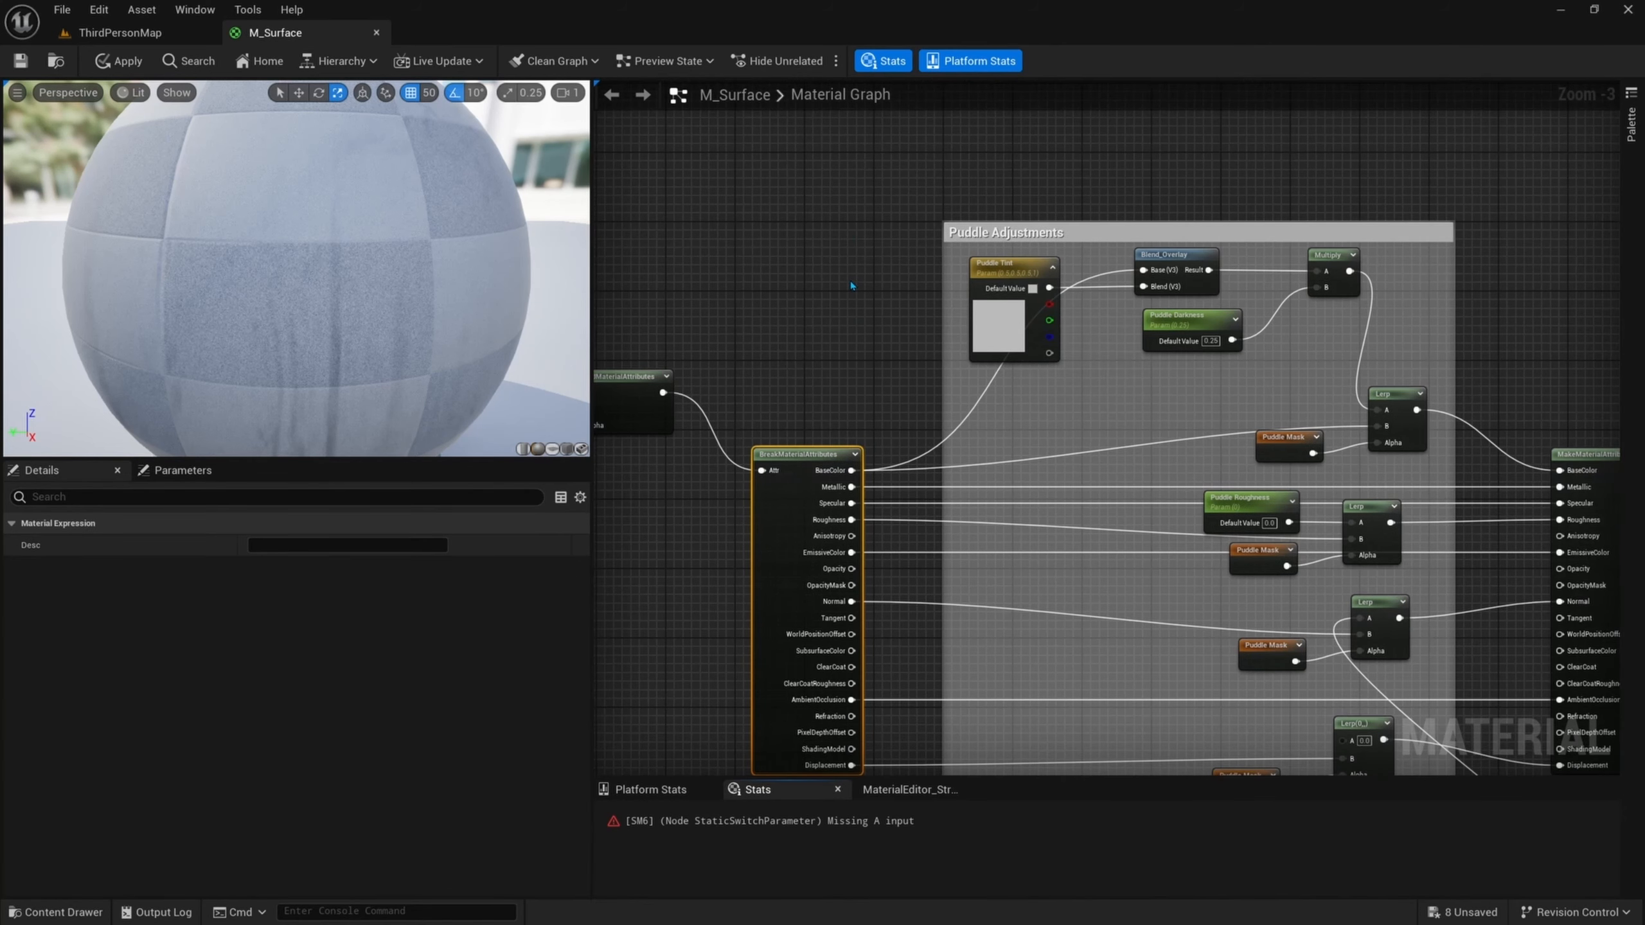
pyautogui.moveTo(851, 286); pyautogui.dragTo(870, 354, button='right')
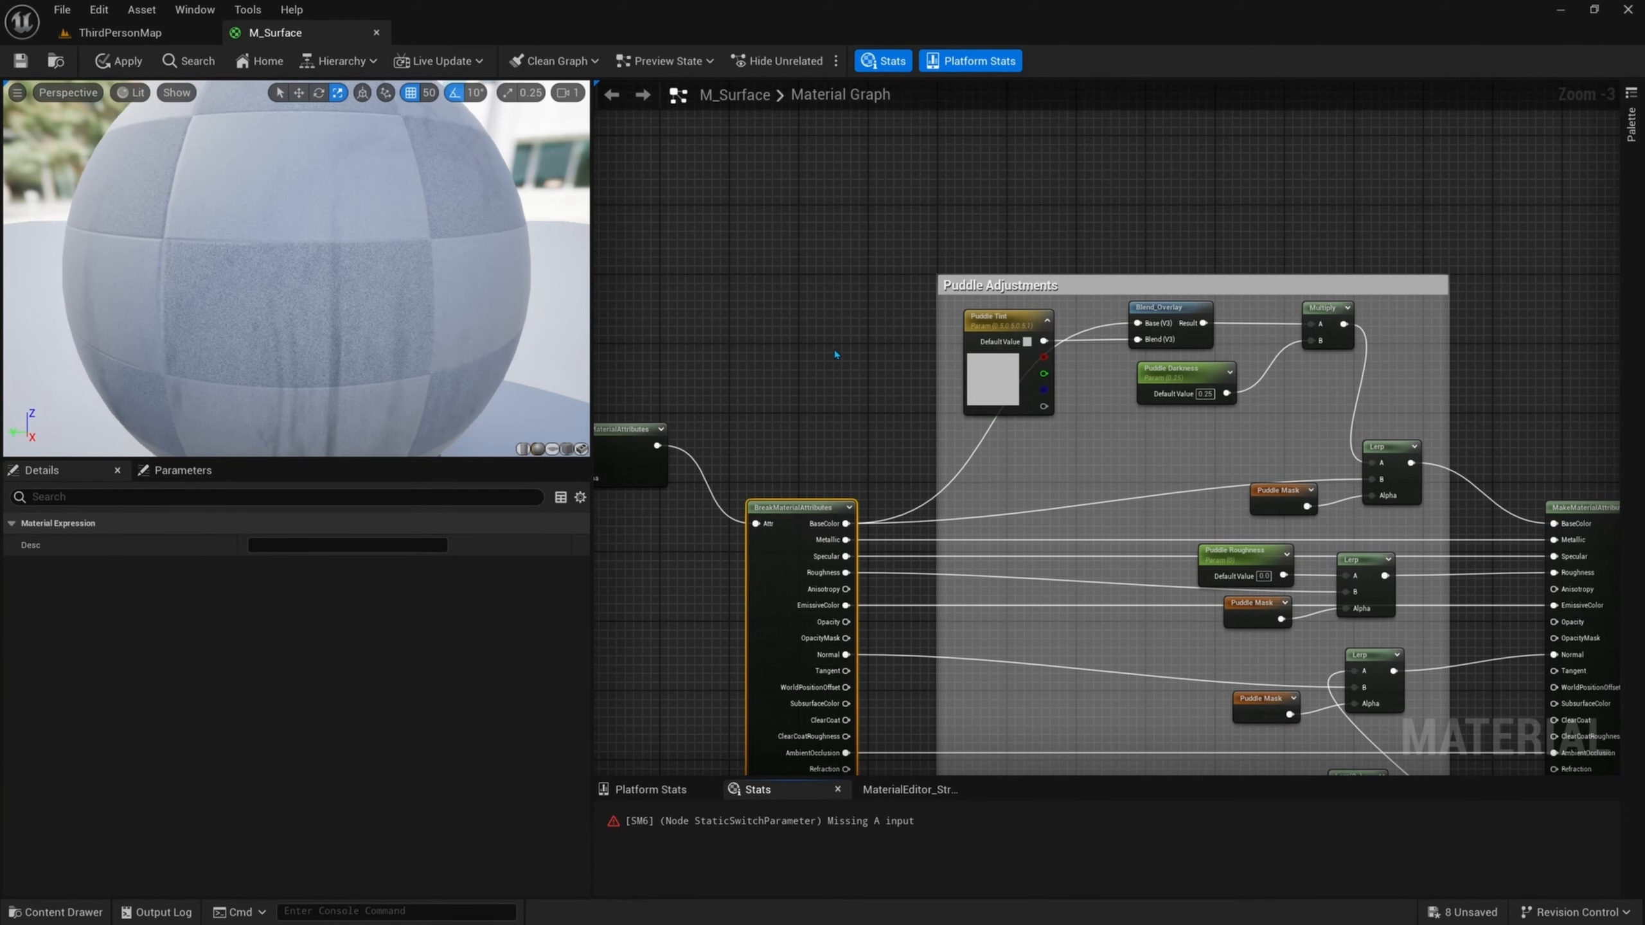
pyautogui.moveTo(658, 445); pyautogui.dragTo(868, 210)
pyautogui.scroll(1, 1483, 392)
pyautogui.moveTo(1483, 392); pyautogui.dragTo(1369, 341, button='right')
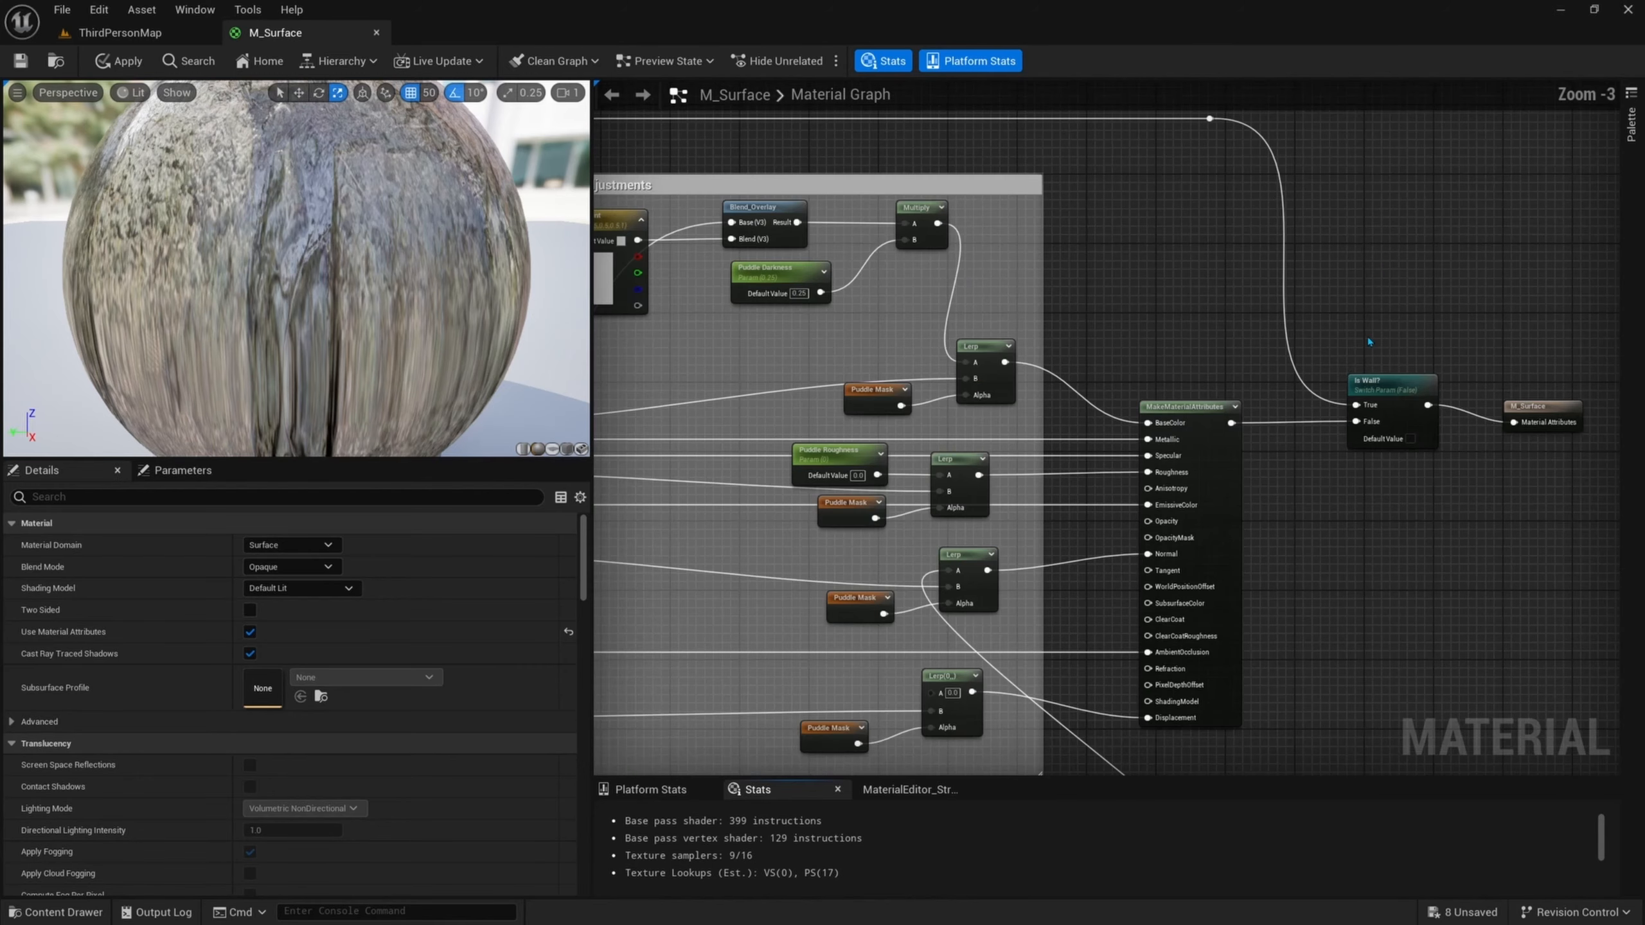
# - Examine how the Is Wall? branch carries the blended base and coverage attributes around the puddle nodes to the result
pyautogui.click(1385, 387)
pyautogui.click(1531, 414)
pyautogui.scroll(-2, 1531, 414)
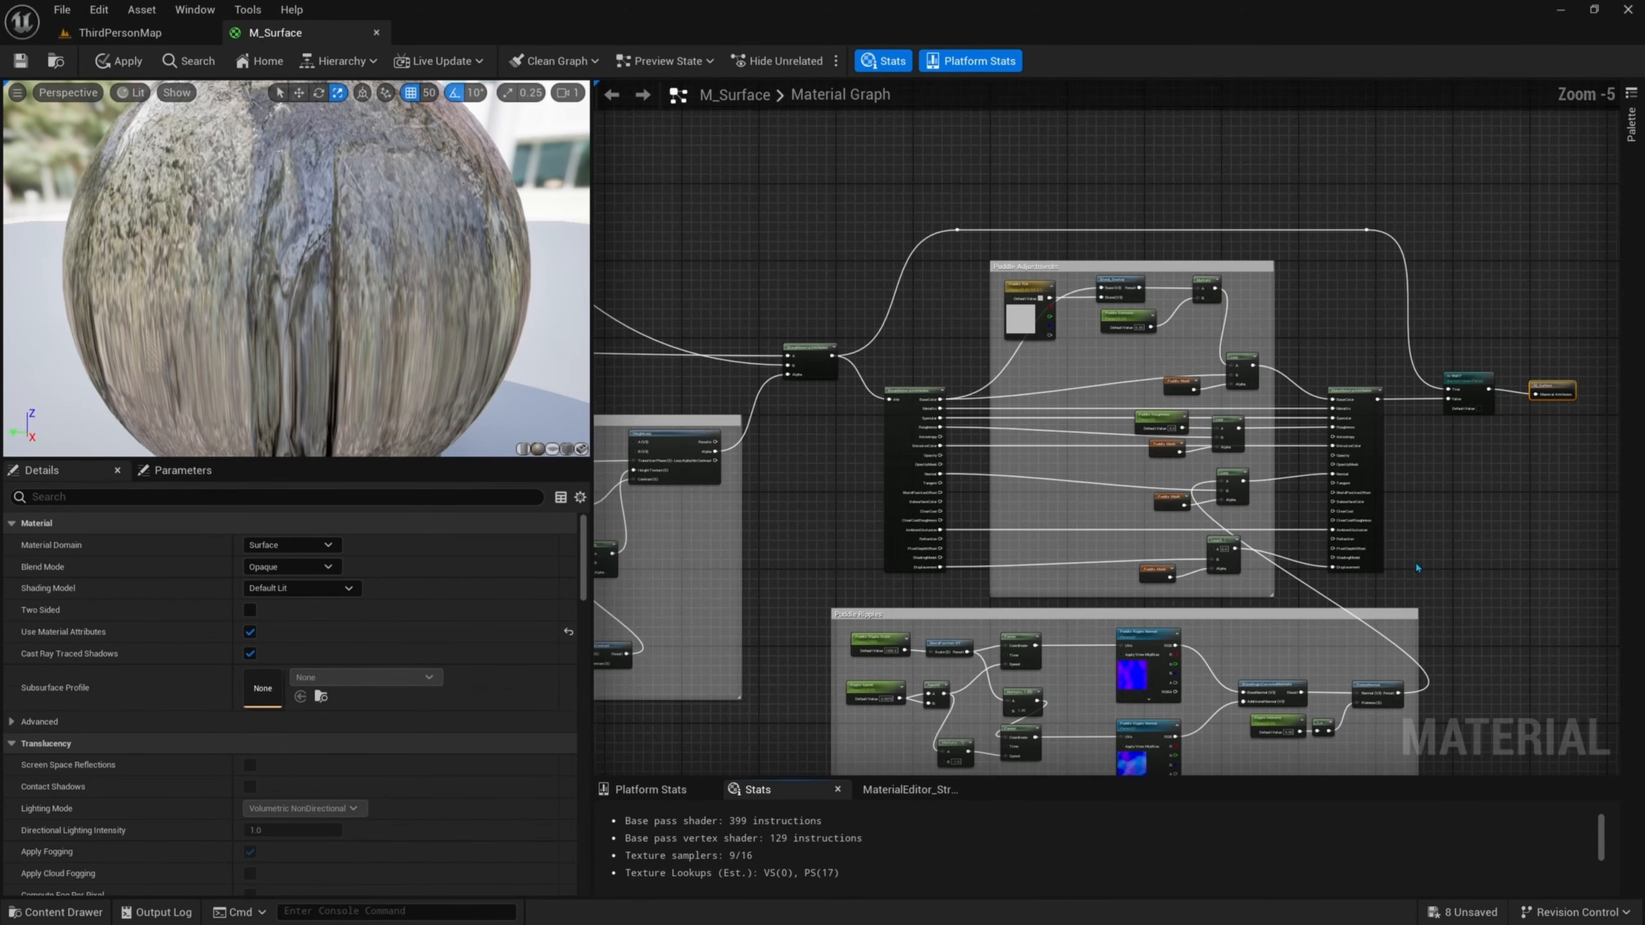
pyautogui.moveTo(1347, 294); pyautogui.dragTo(906, 532)
pyautogui.moveTo(869, 433); pyautogui.dragTo(1069, 438, button='right')
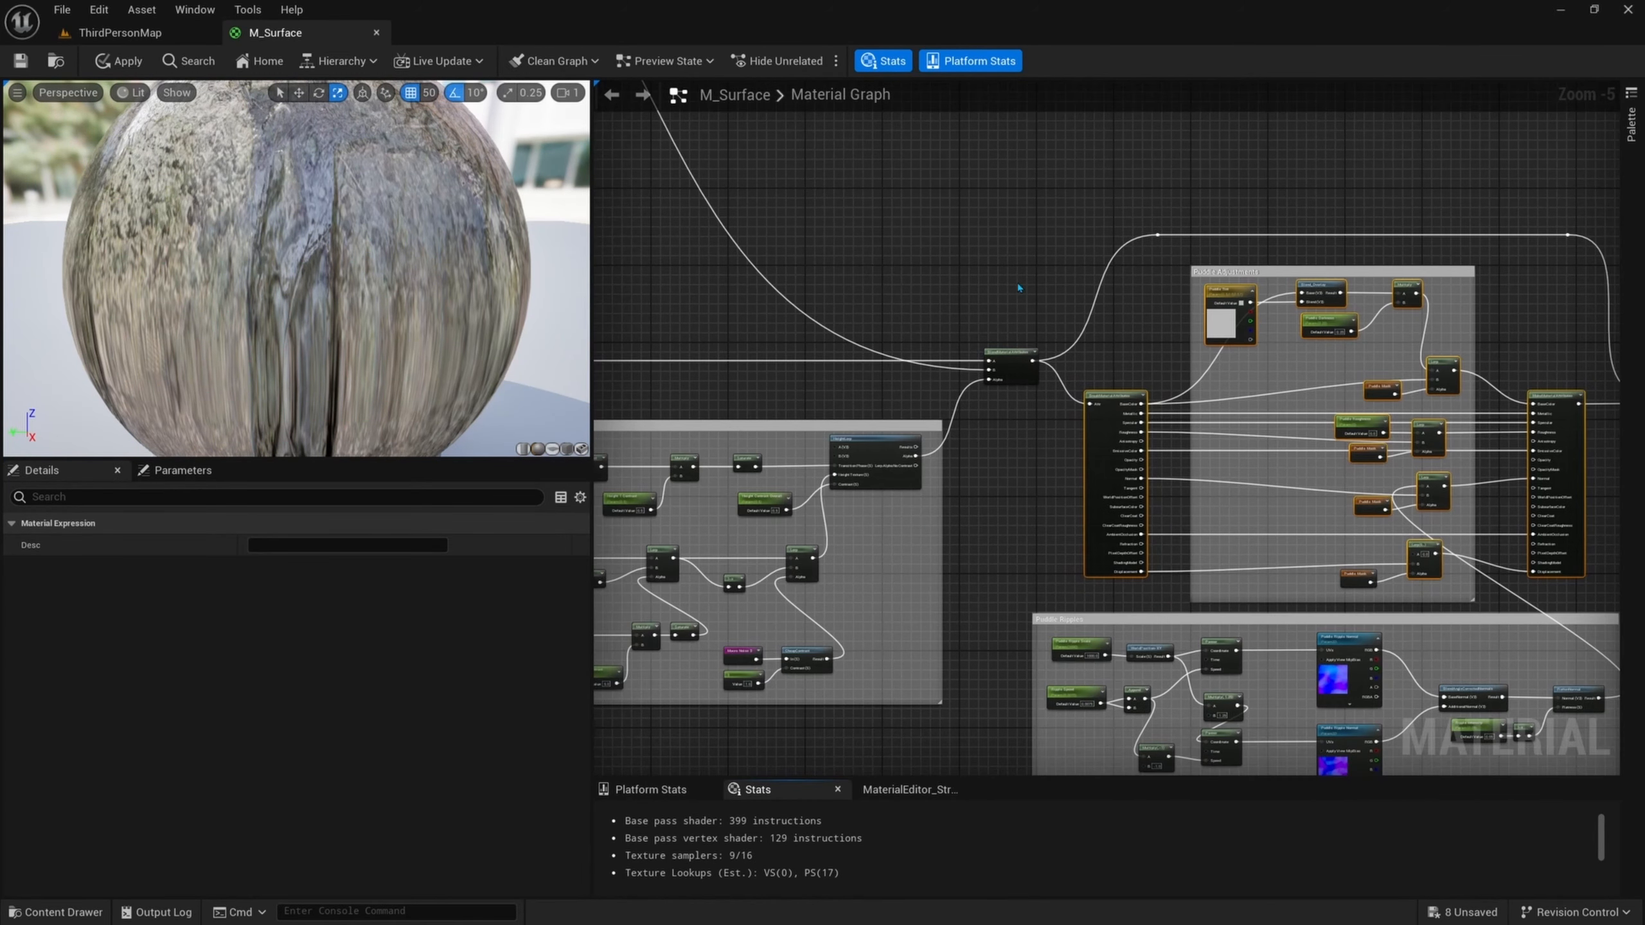
pyautogui.moveTo(1016, 283); pyautogui.dragTo(527, 545)
pyautogui.scroll(-1, 893, 368)
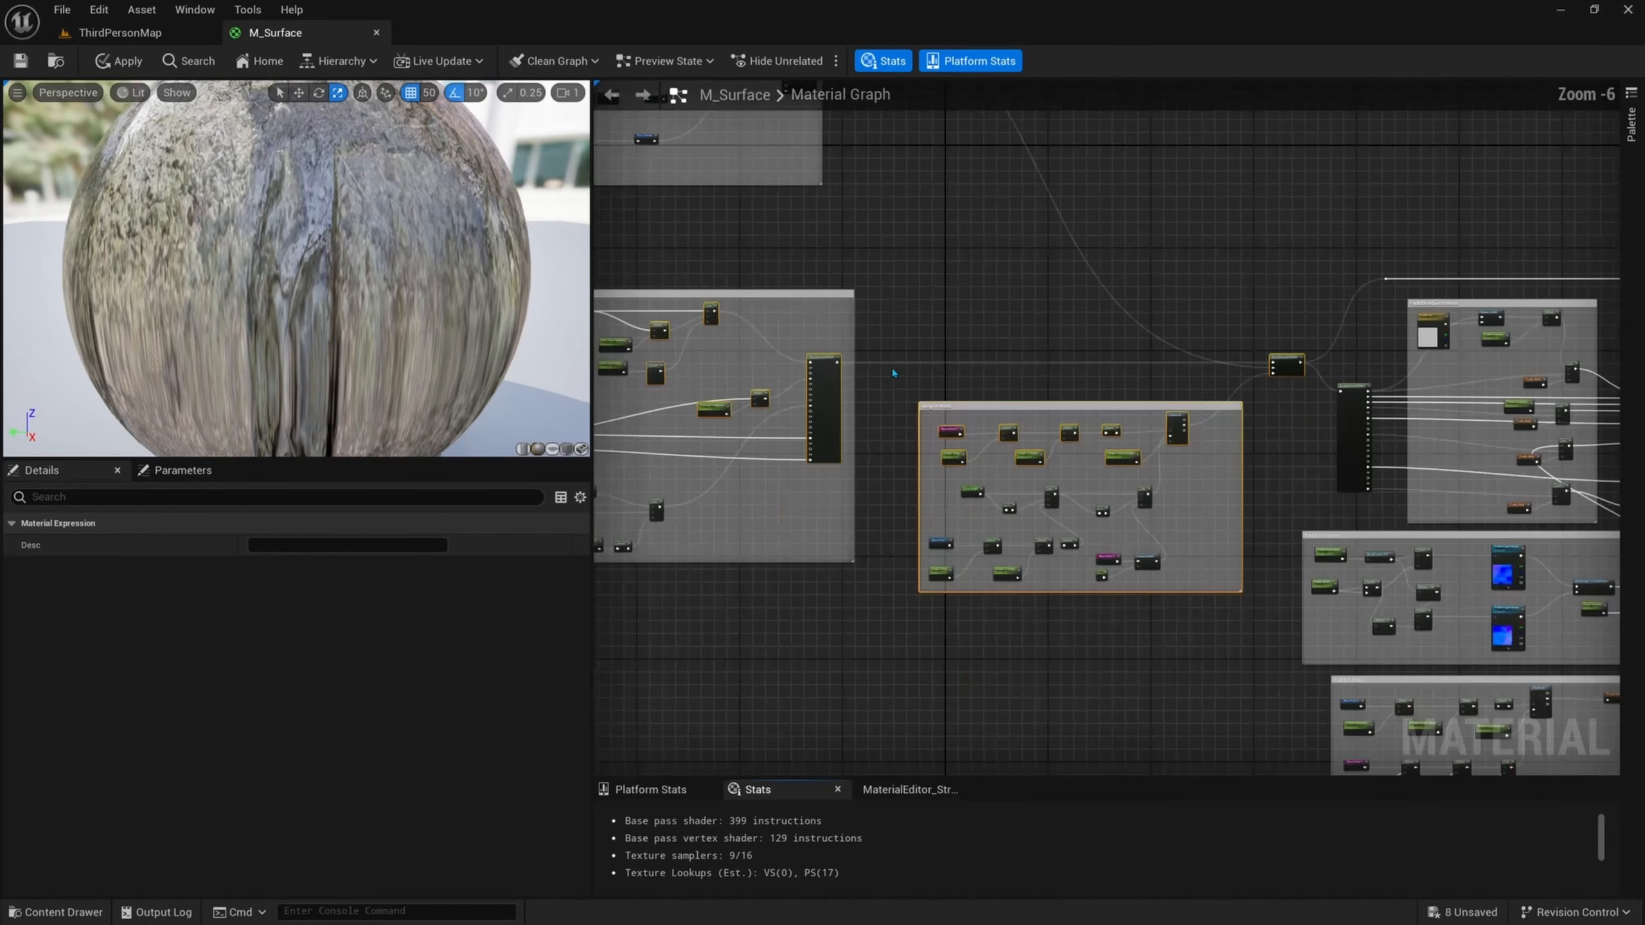
pyautogui.moveTo(892, 368); pyautogui.dragTo(1004, 500, button='right')
pyautogui.moveTo(1498, 389); pyautogui.dragTo(1046, 276, button='right')
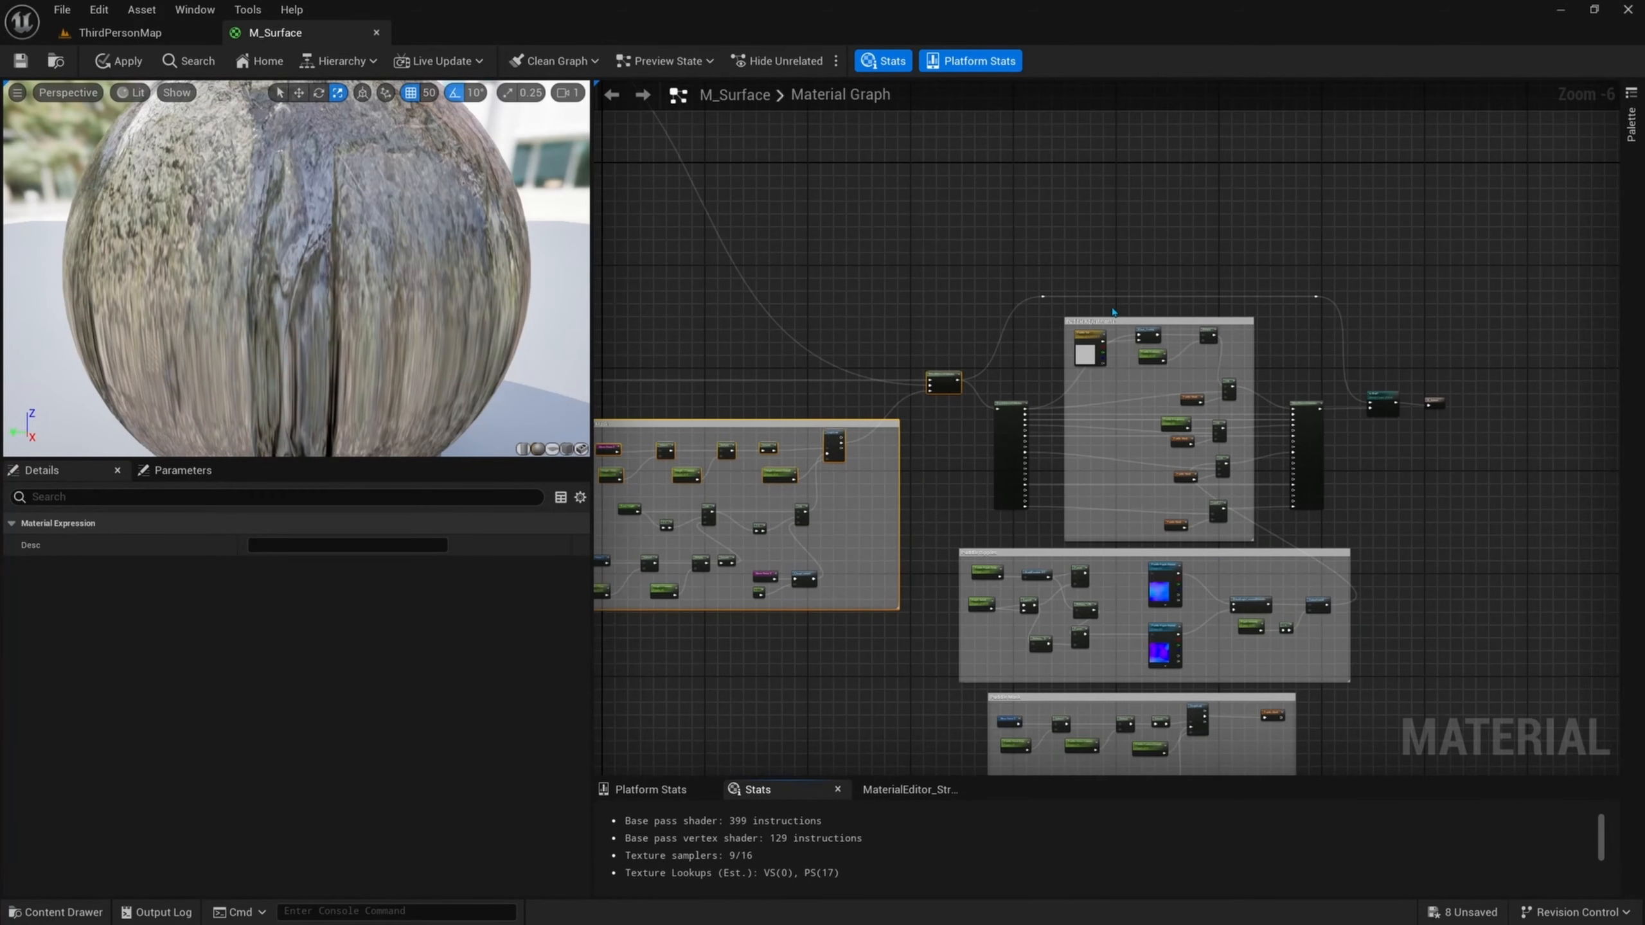
pyautogui.scroll(3, 1365, 378)
# - Assign the Is Wall? parameter to the "- Switches" group and save the material
pyautogui.click(1412, 419)
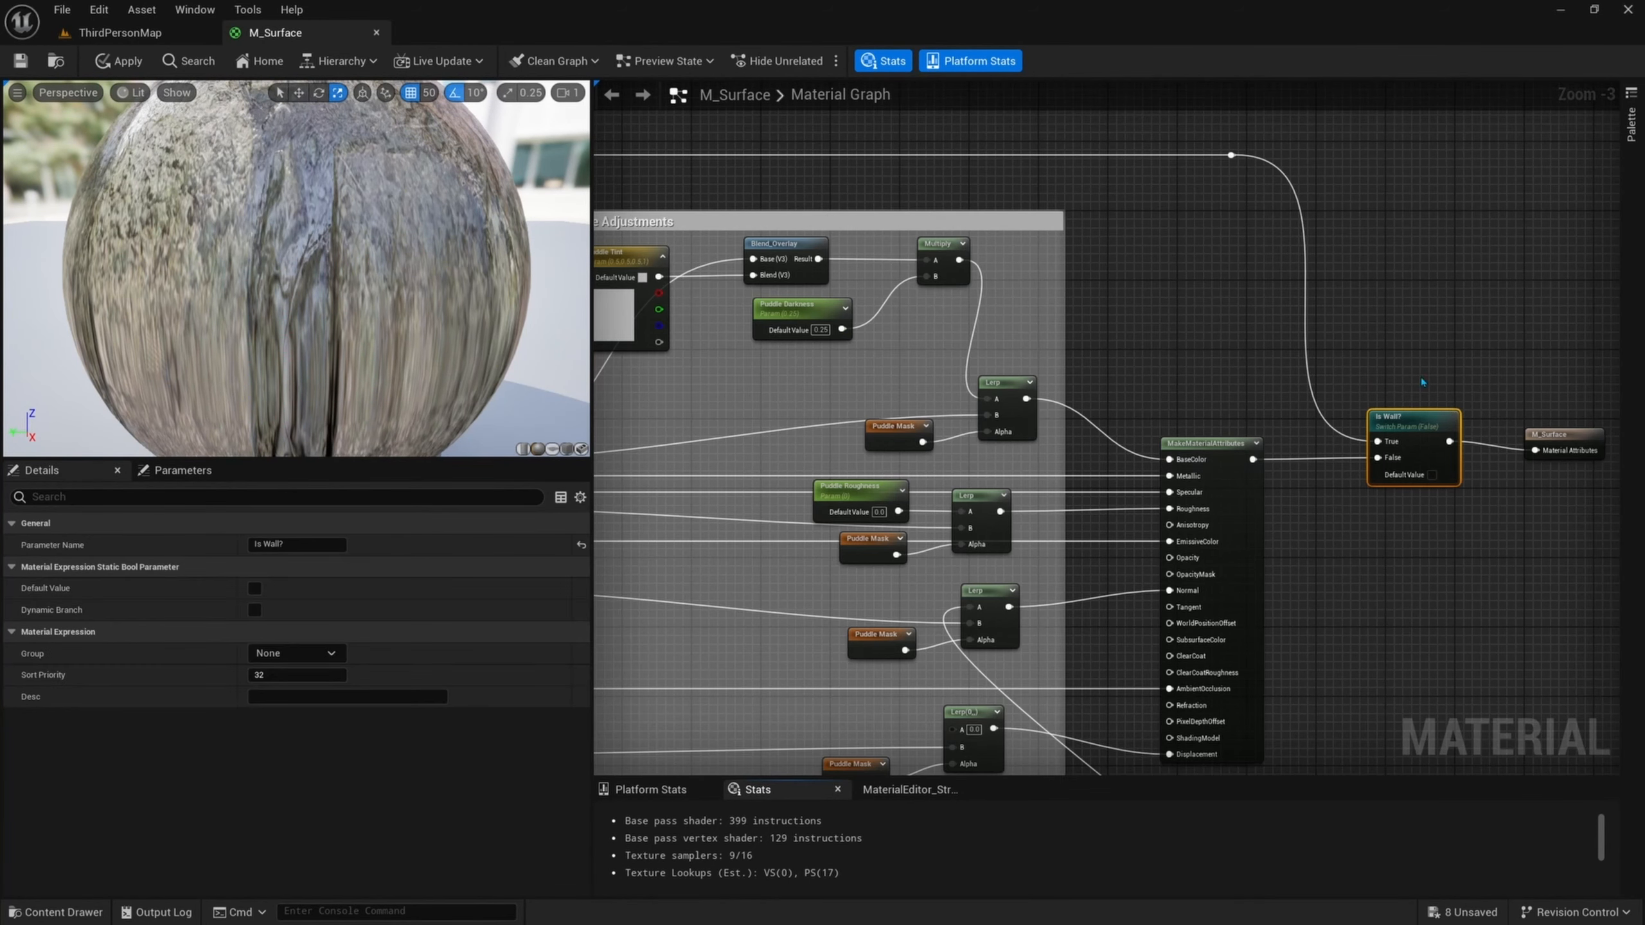
pyautogui.click(296, 653)
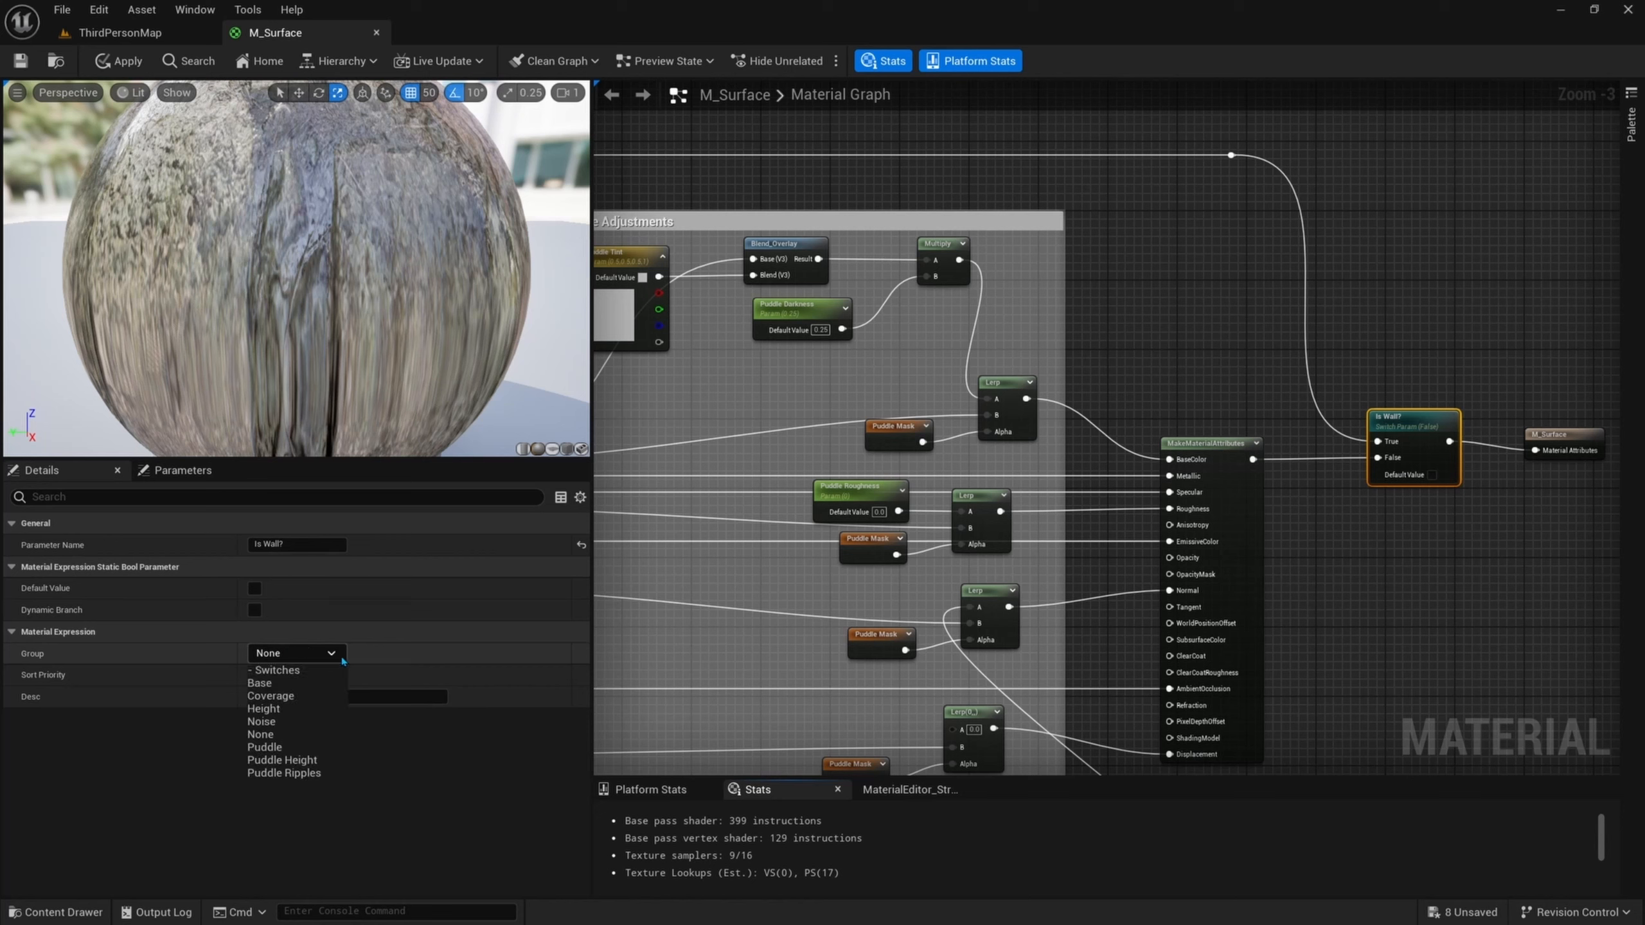
pyautogui.click(284, 703)
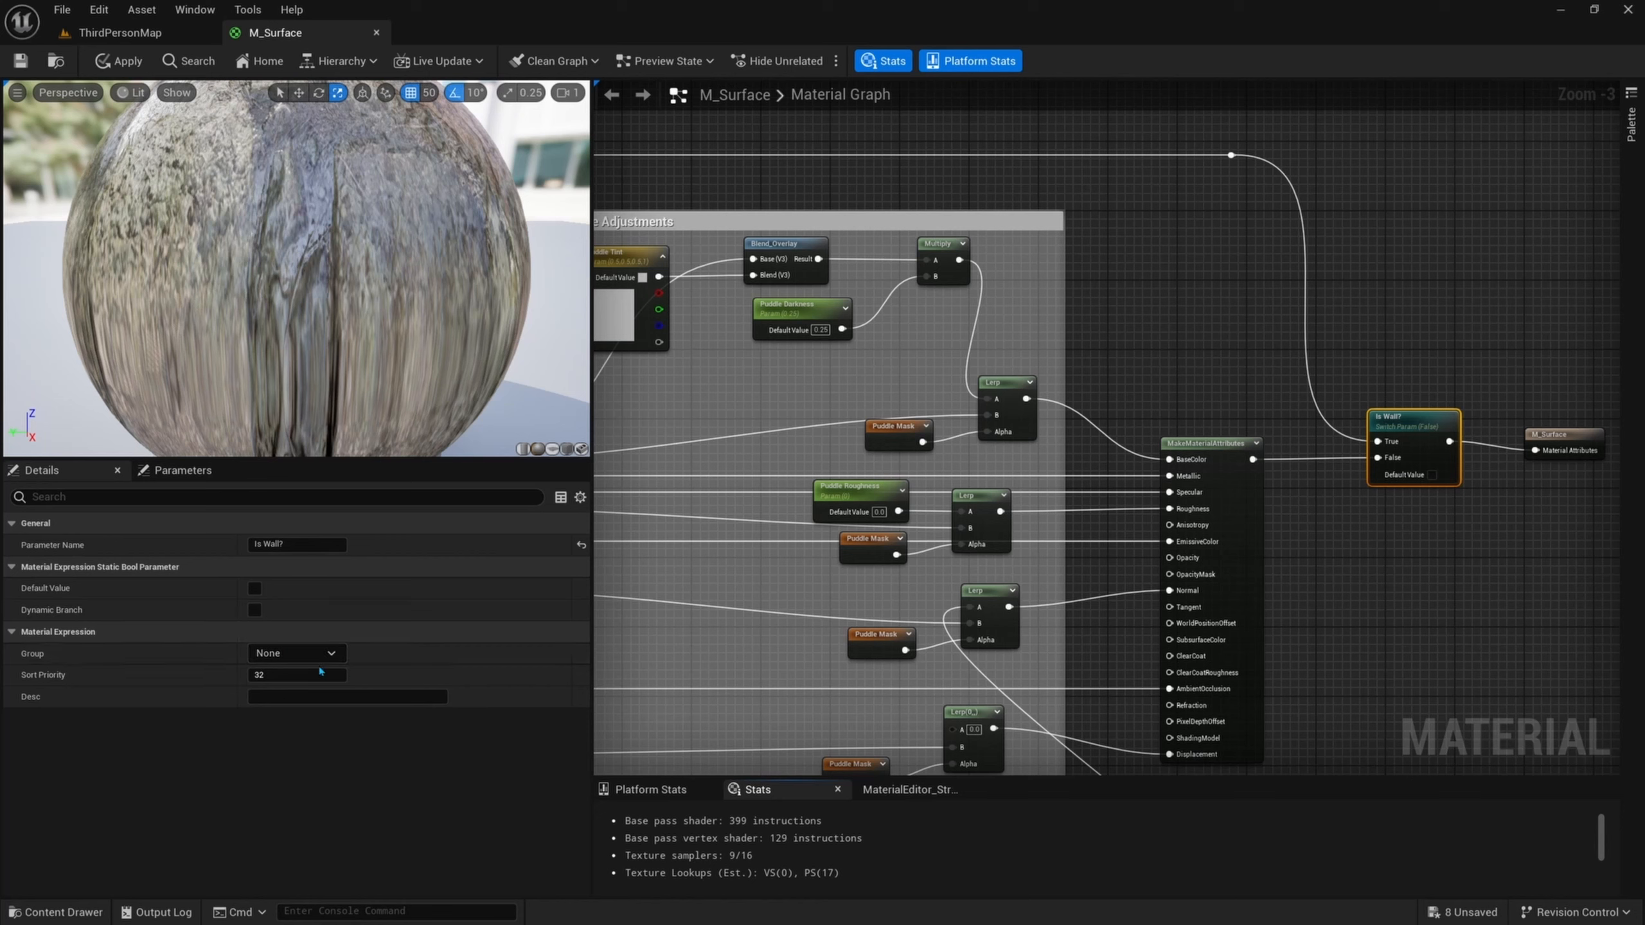
pyautogui.click(19, 61)
# - Return to the level and duplicate the MI_Ground material instance as MI_Wall
pyautogui.click(119, 32)
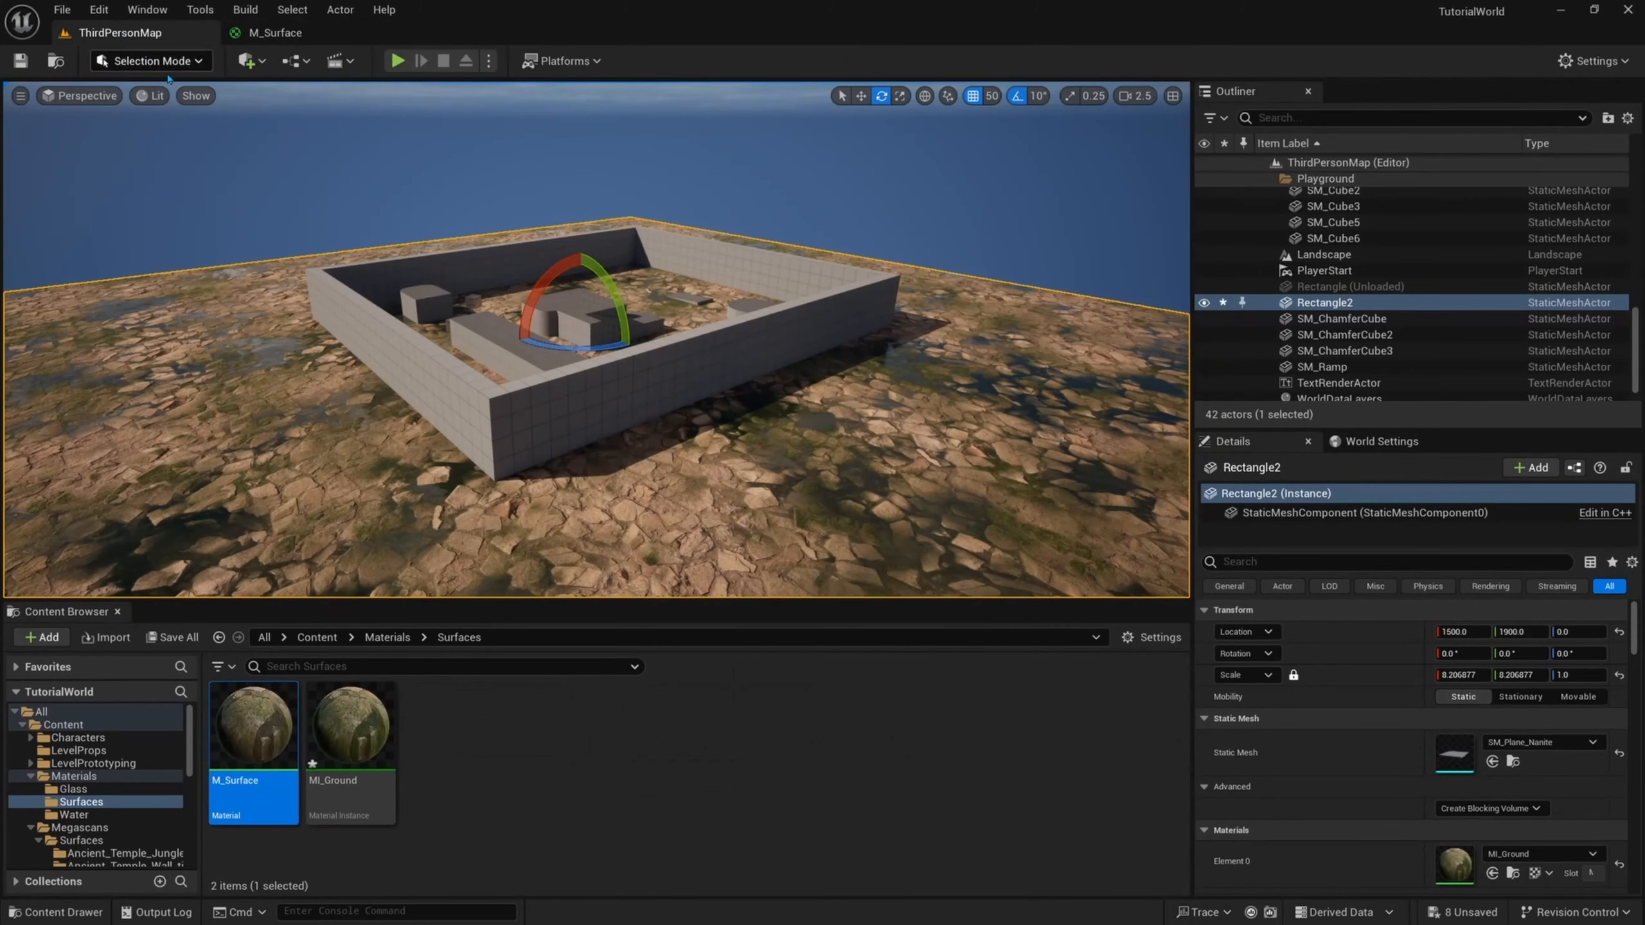
pyautogui.moveTo(596, 402)
pyautogui.mouseDown(button='right')
pyautogui.moveTo(570, 411)
pyautogui.moveTo(596, 428)
pyautogui.mouseUp(button='right')
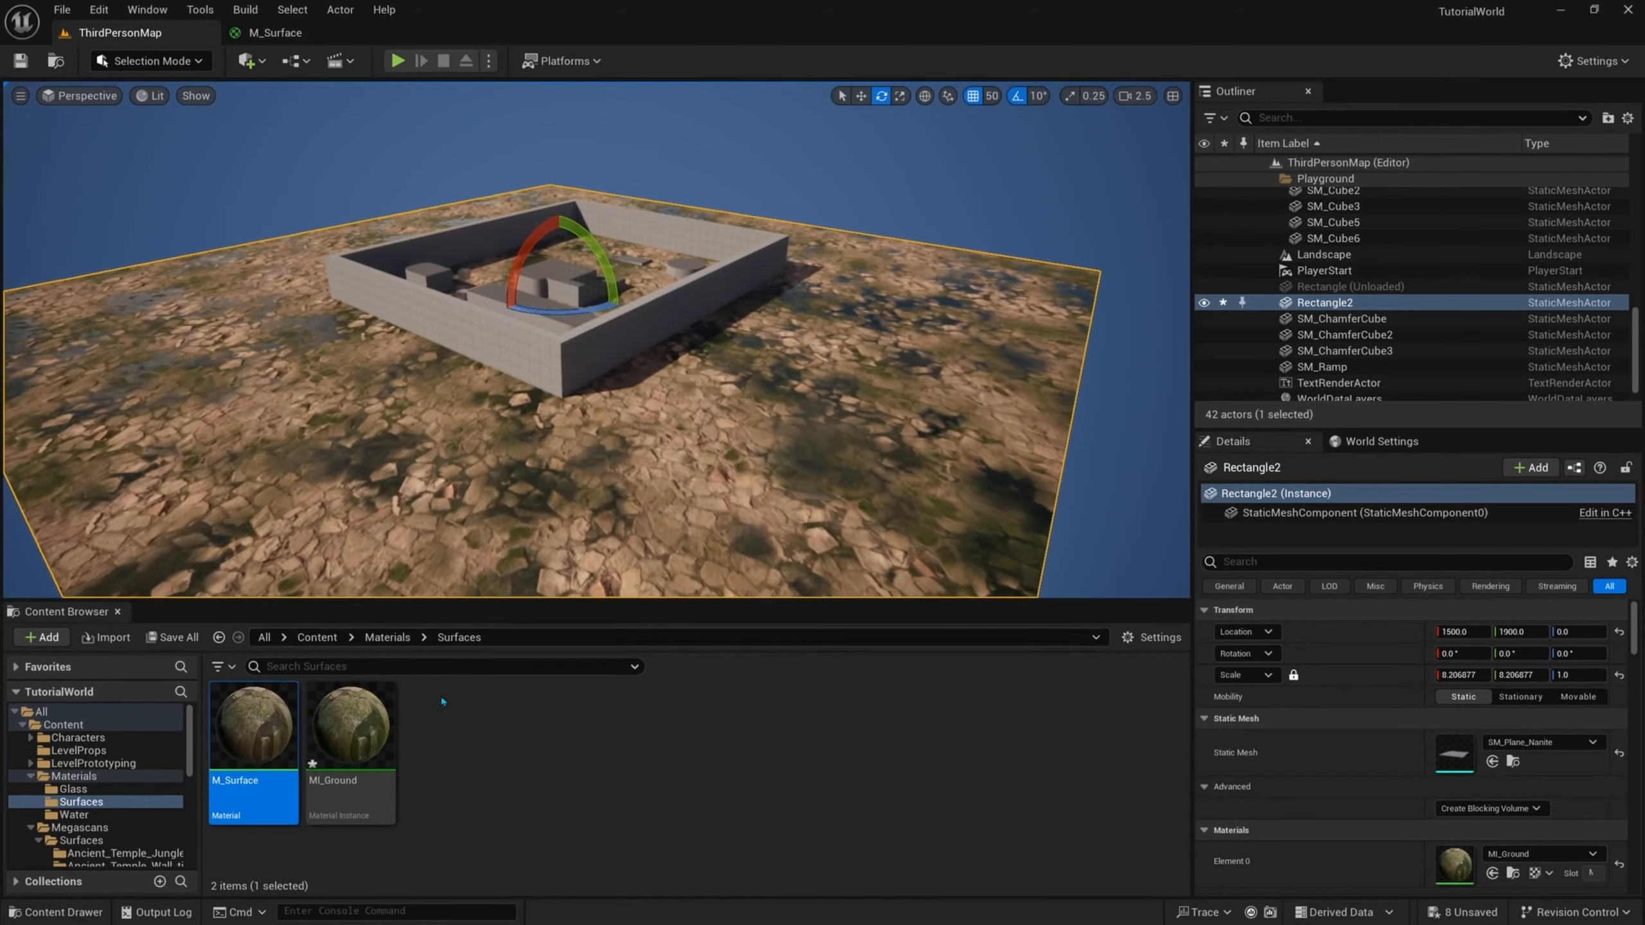
pyautogui.rightClick(348, 719)
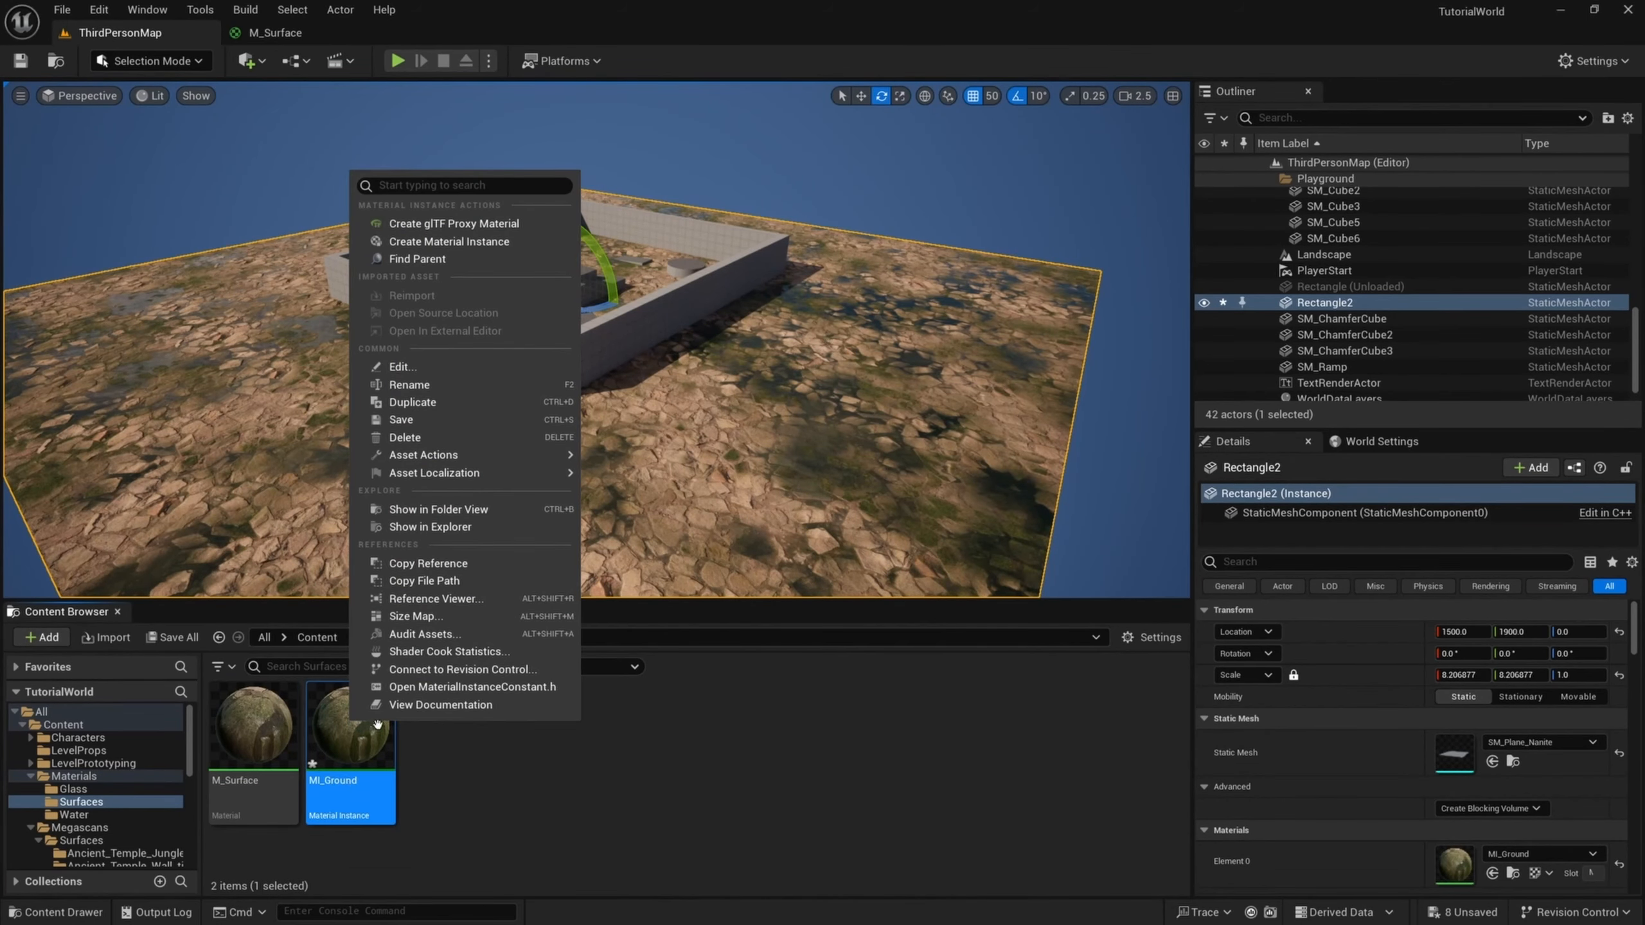
pyautogui.click(429, 402)
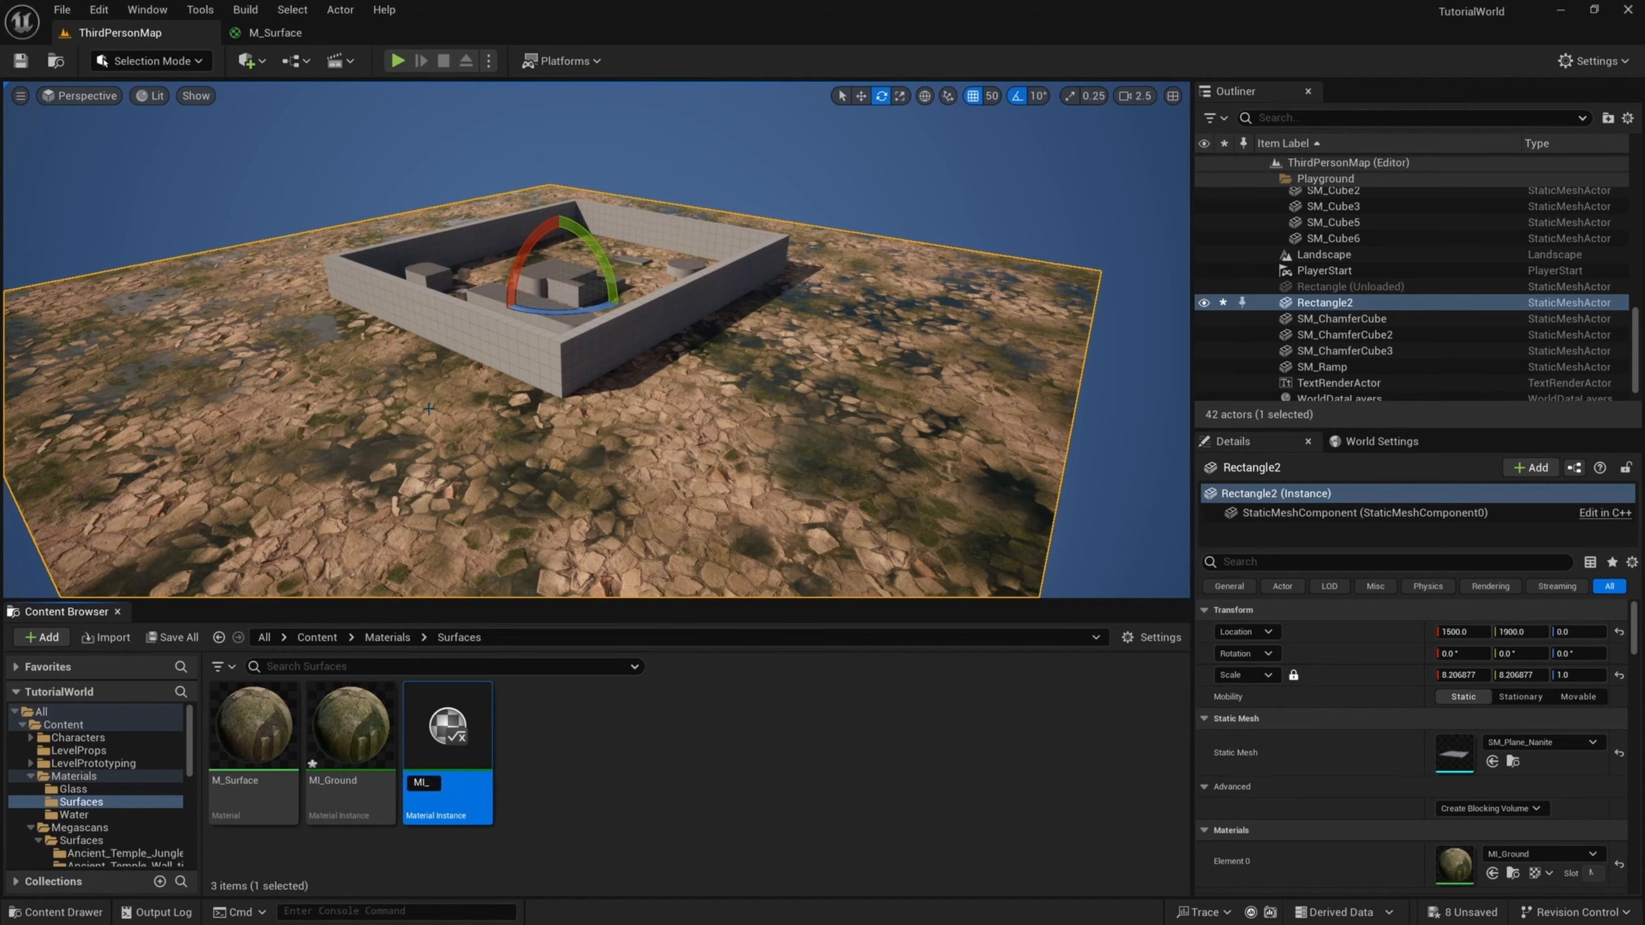
pyautogui.write('MI_Wall')
pyautogui.press('Return')
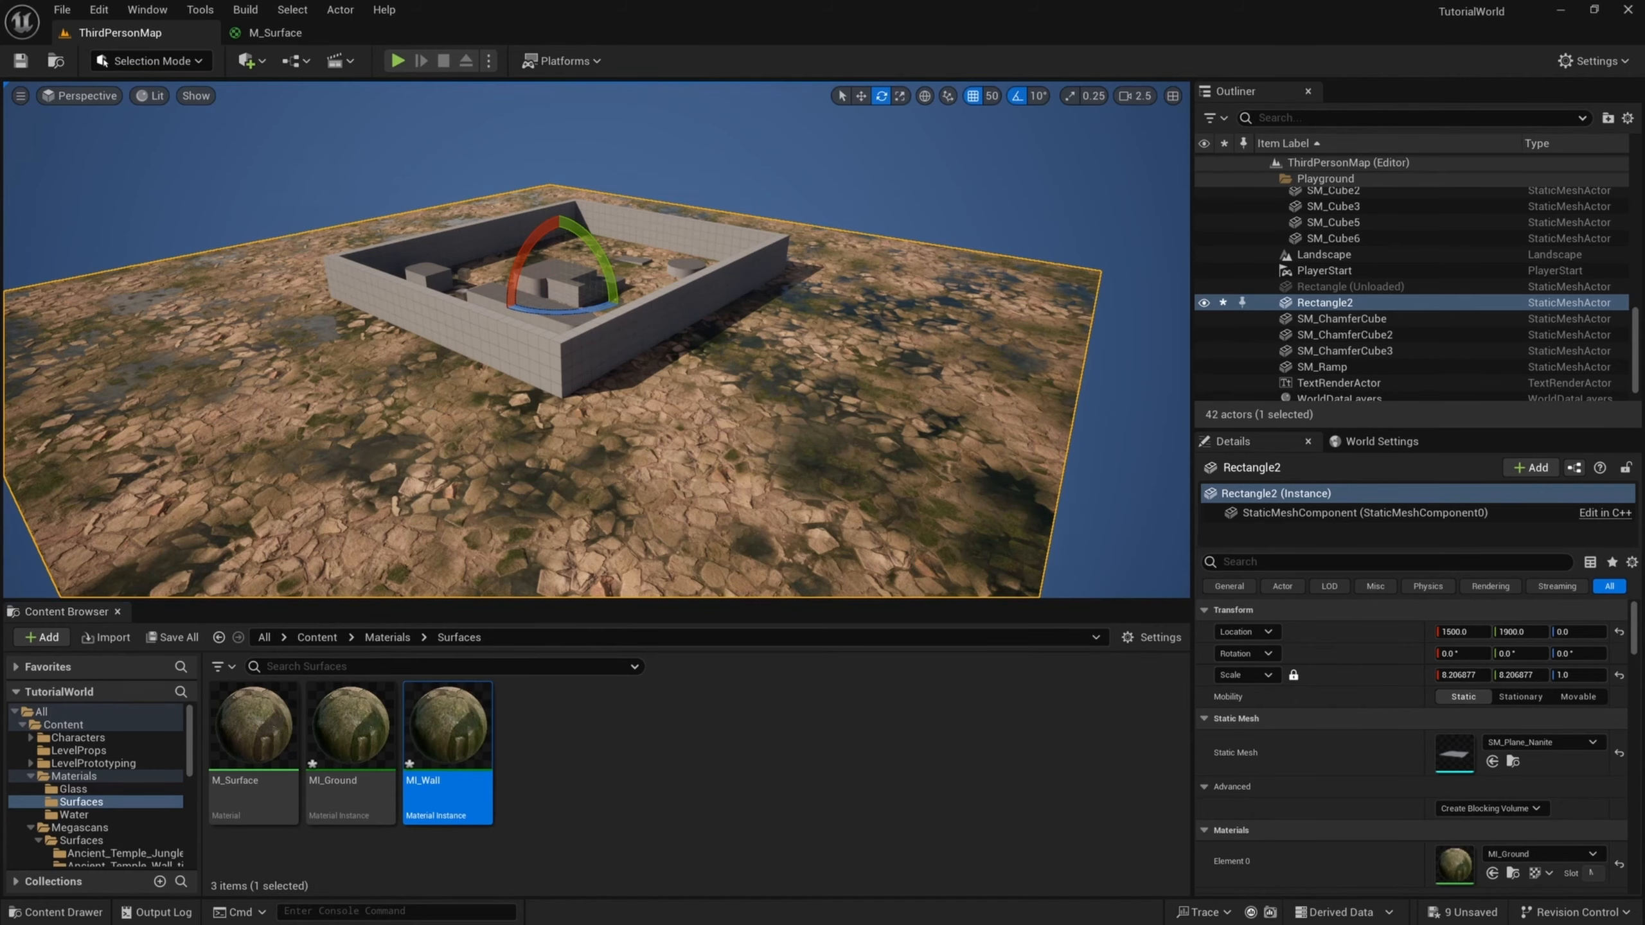
# - Duplicate the ground plane along the X axis, placing the copy at X 7250
pyautogui.moveTo(428, 408); pyautogui.dragTo(573, 304, button='right')
pyautogui.press('w')
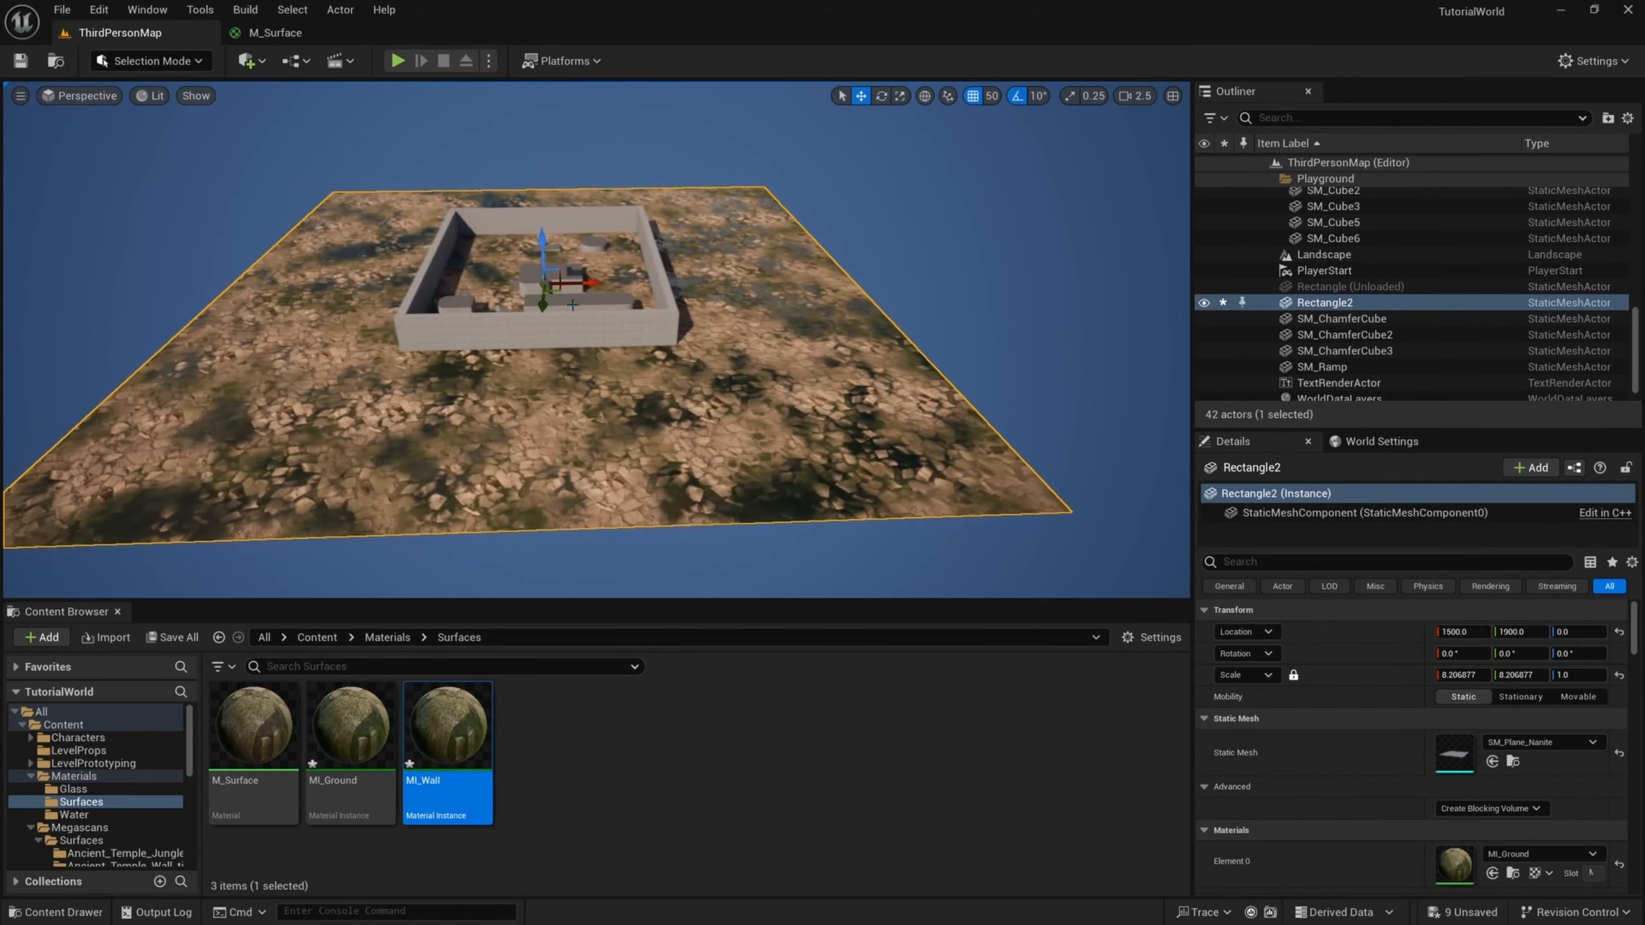
pyautogui.keyDown('alt'); pyautogui.moveTo(591, 284); pyautogui.dragTo(1033, 244); pyautogui.keyUp('alt')
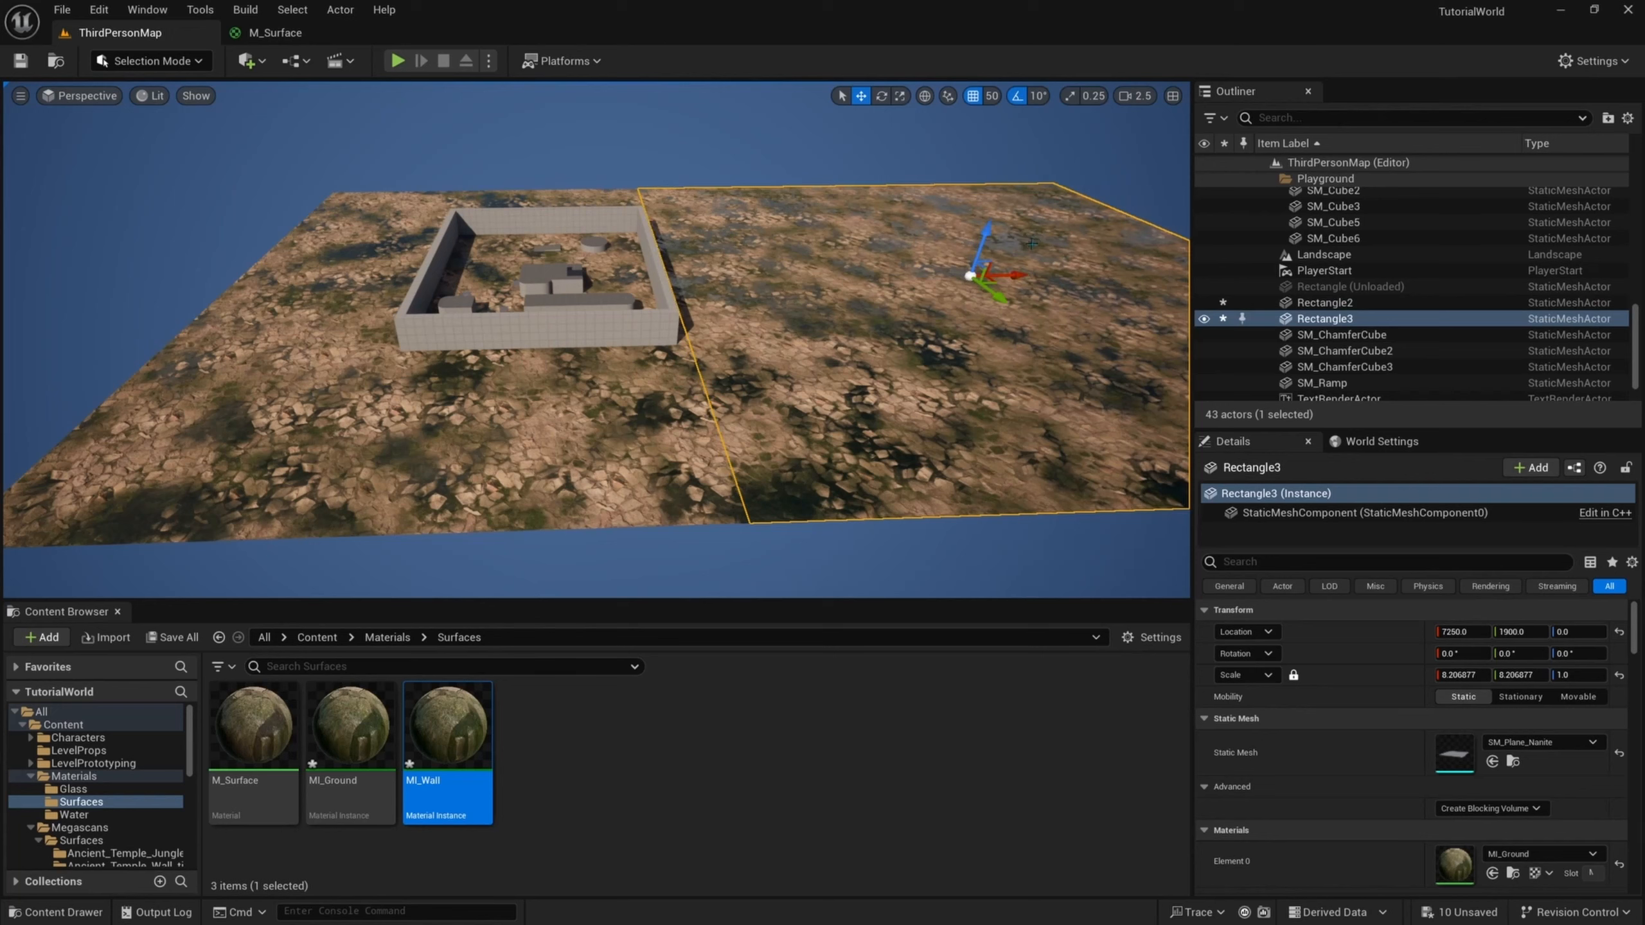
pyautogui.click(516, 413)
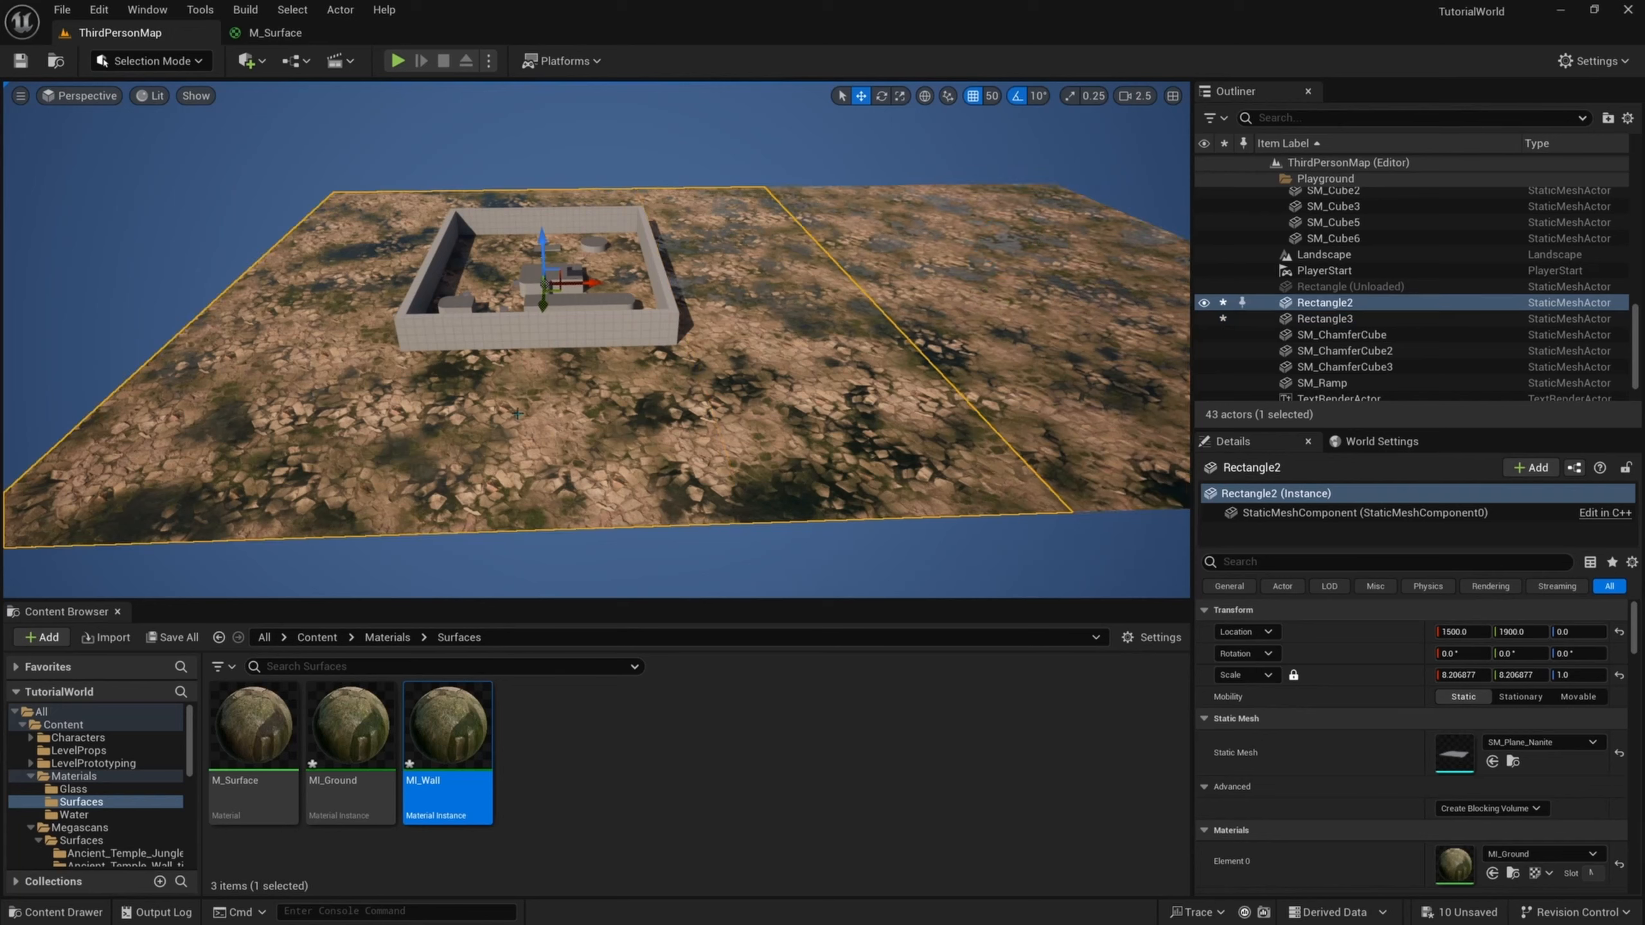
# - Rotate the copied plane 90° to stand as a wall and raise it to Z 1700
pyautogui.click(967, 295)
pyautogui.press('e')
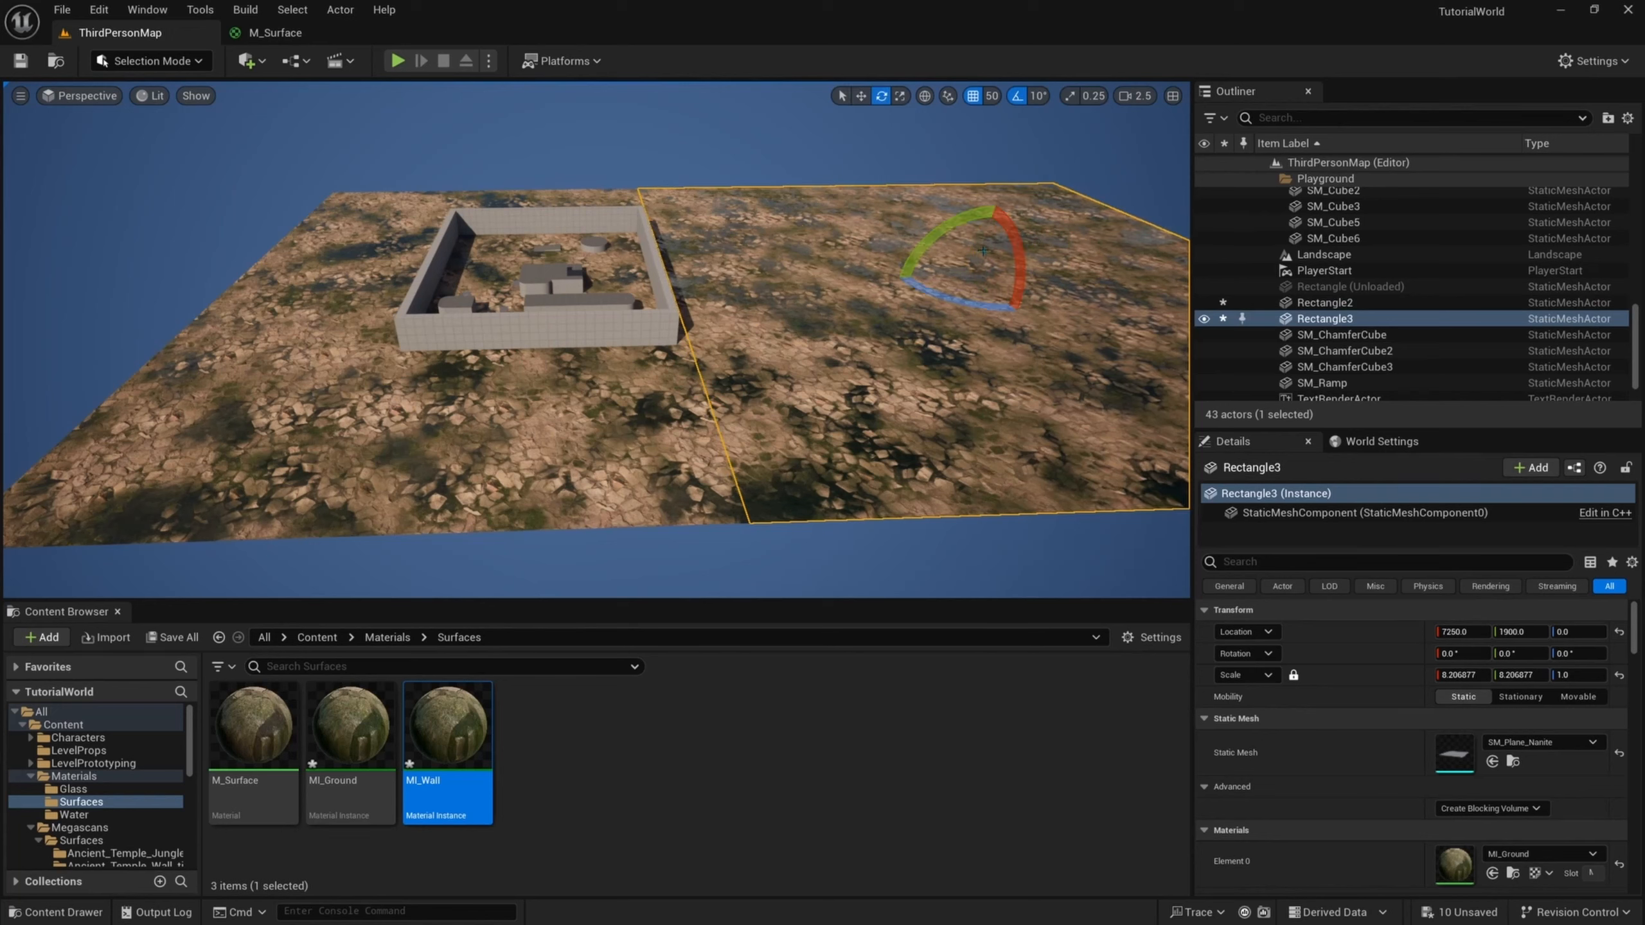
pyautogui.moveTo(947, 223); pyautogui.dragTo(812, 292)
pyautogui.press('w')
pyautogui.moveTo(812, 291); pyautogui.dragTo(857, 217, button='right')
pyautogui.moveTo(836, 444); pyautogui.dragTo(856, 428)
pyautogui.press('w')
pyautogui.moveTo(955, 489); pyautogui.dragTo(887, 415, button='right')
pyautogui.moveTo(760, 285); pyautogui.dragTo(769, 104)
pyautogui.moveTo(770, 130); pyautogui.dragTo(816, 91, button='right')
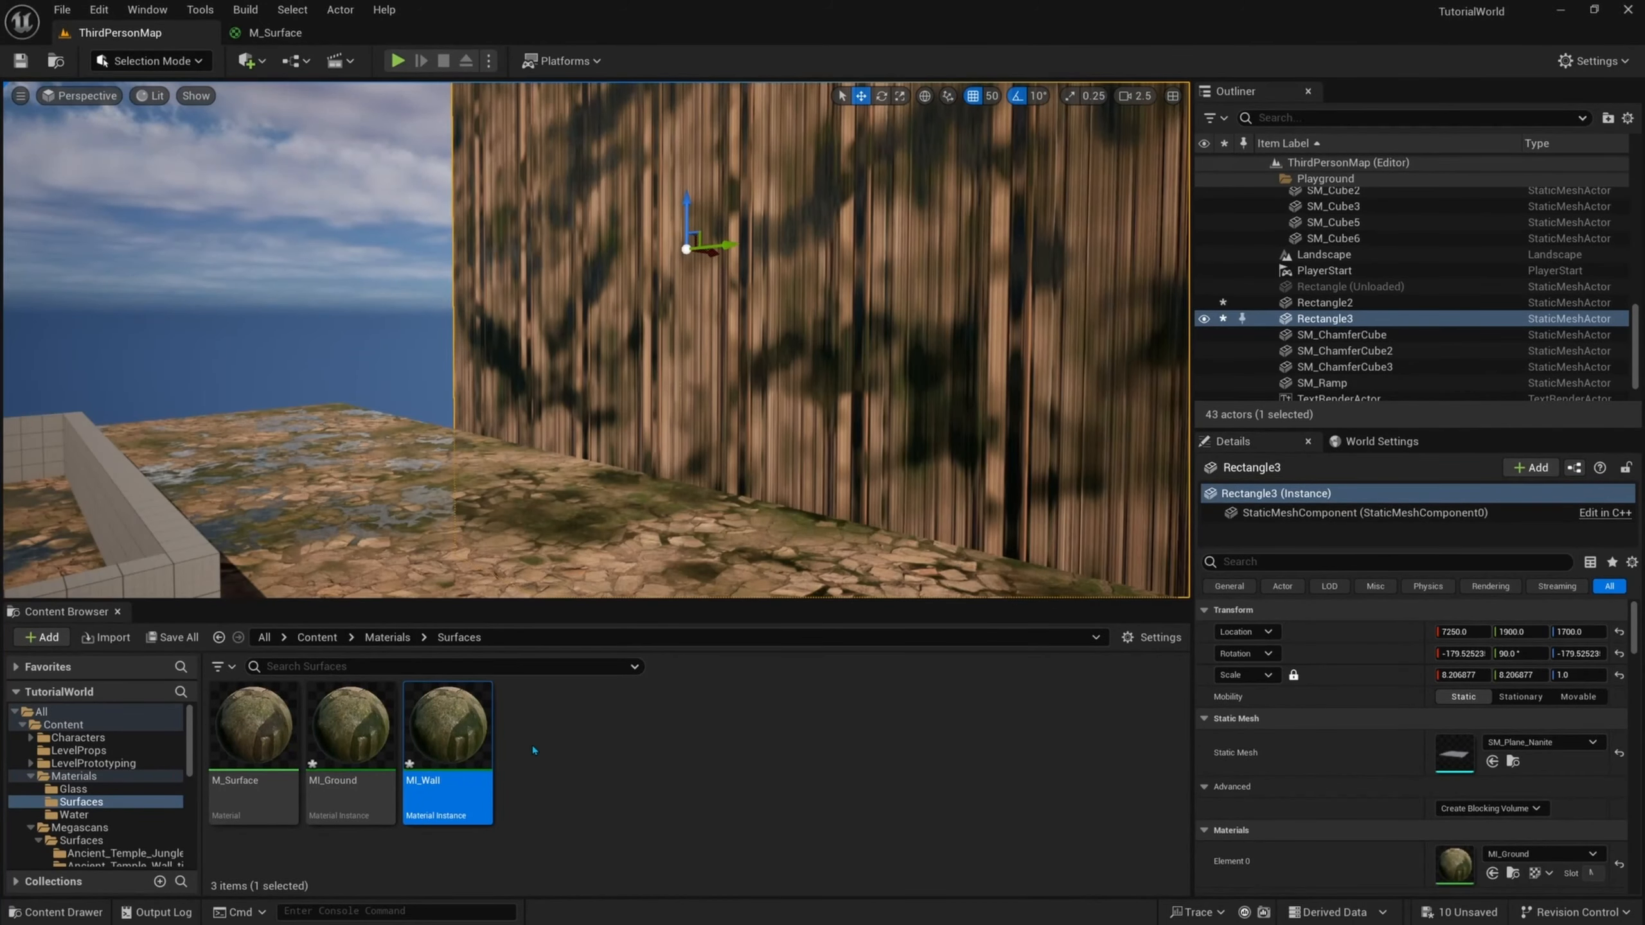
# - Open MI_Wall in a floating window over the level and apply the material to the upright plane
pyautogui.doubleClick(453, 728)
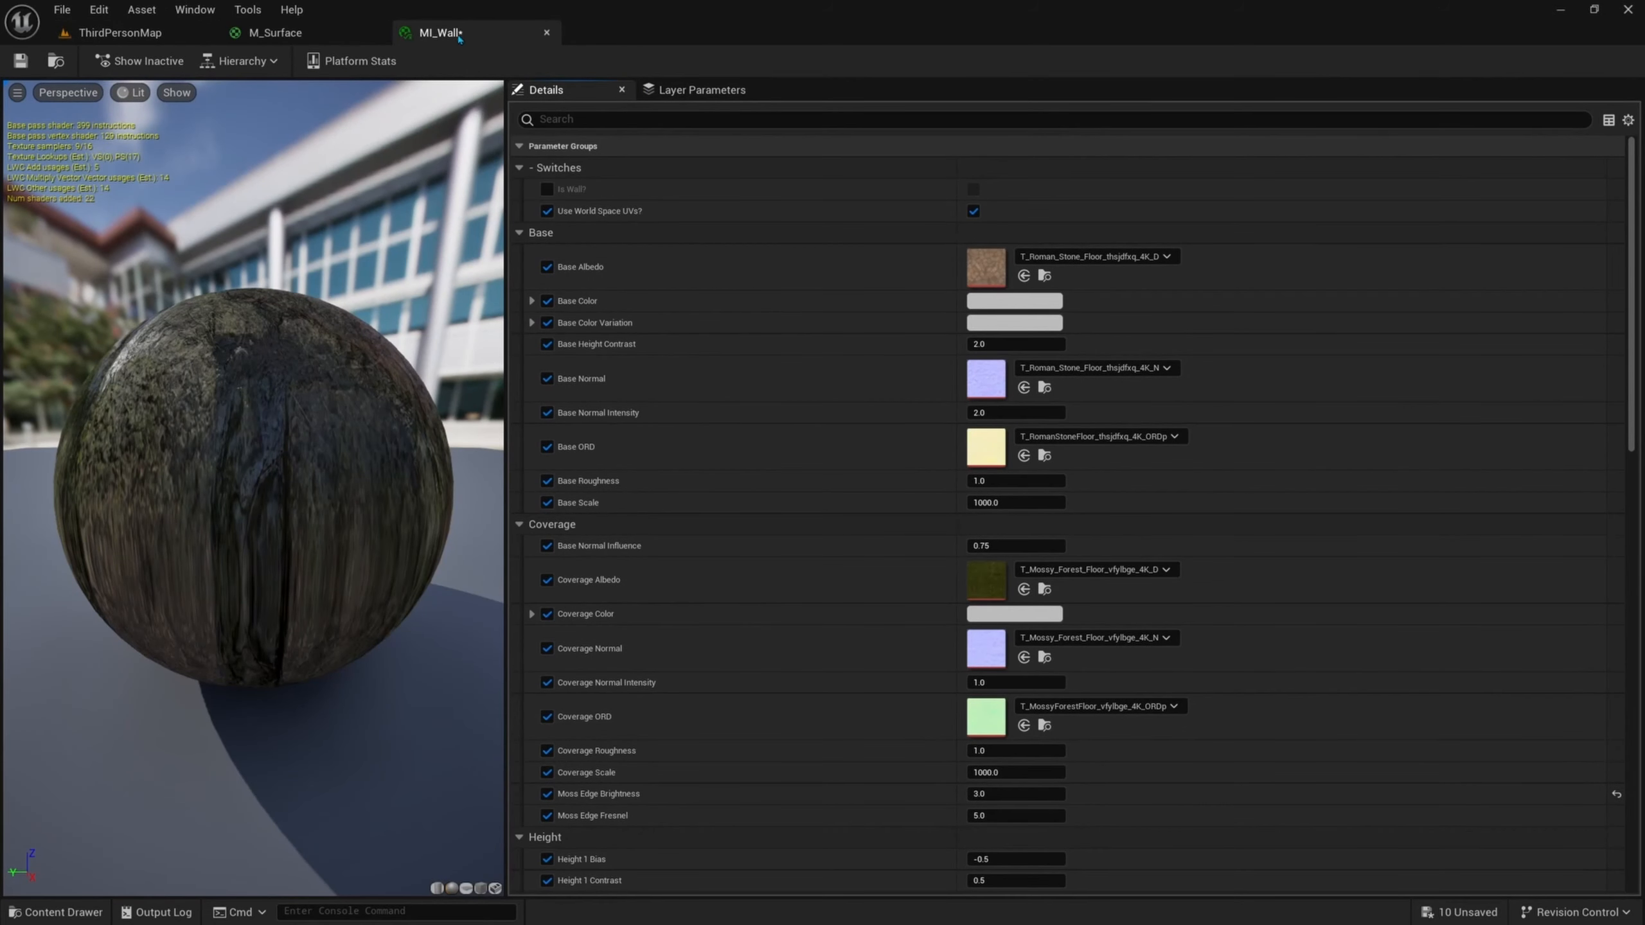
pyautogui.moveTo(459, 39); pyautogui.dragTo(1087, 126)
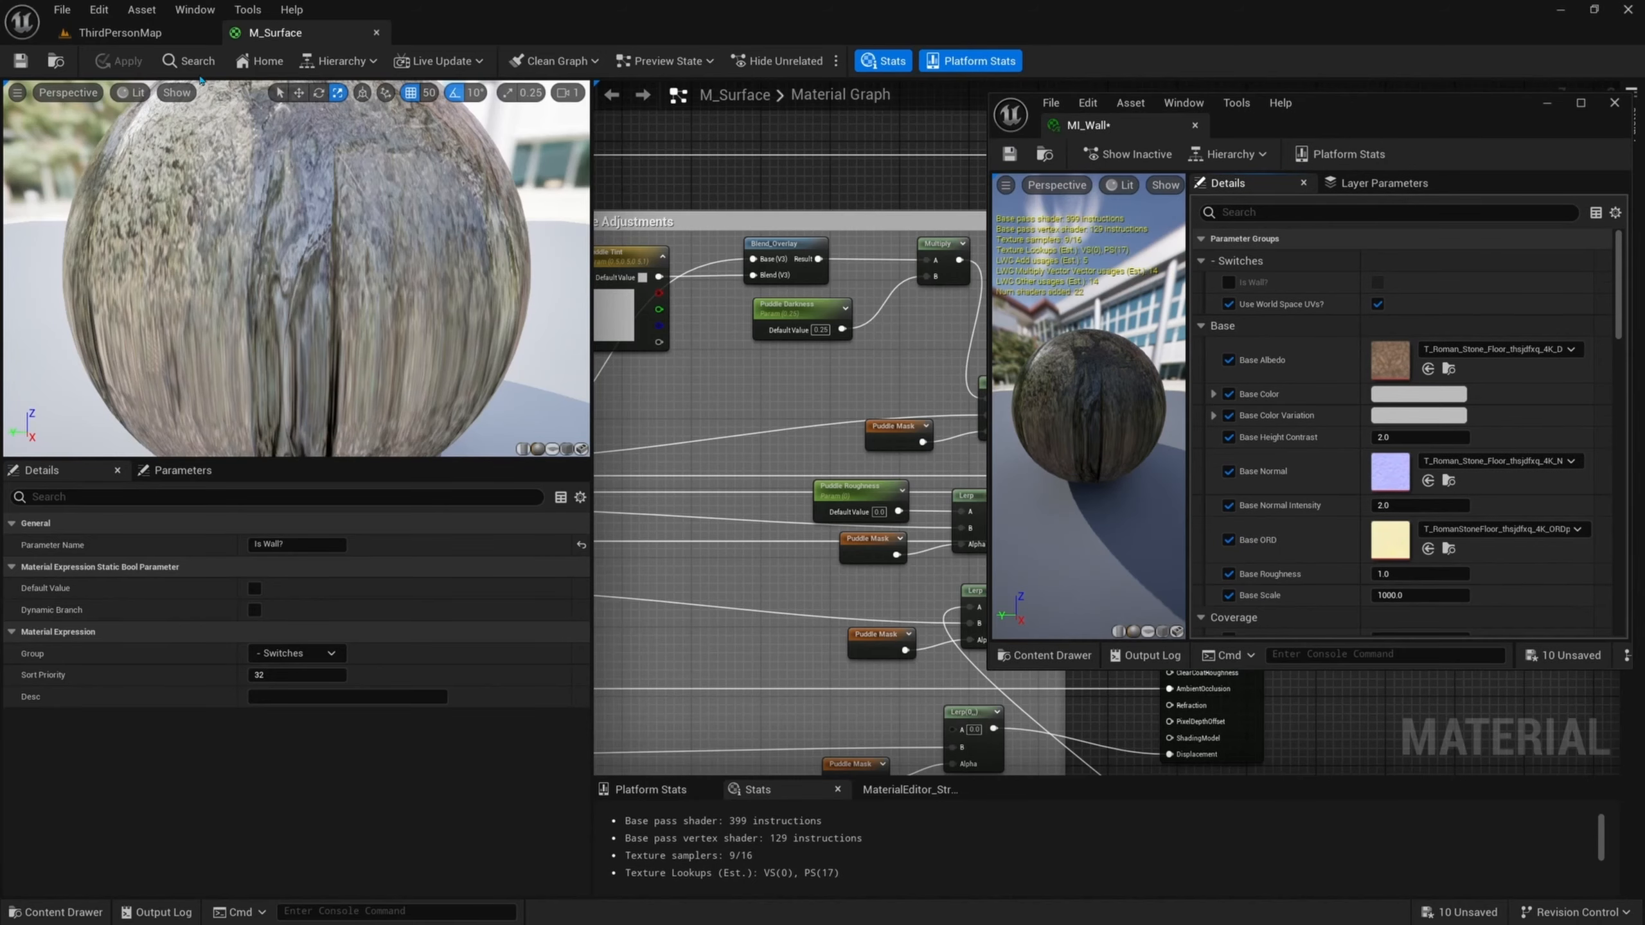
pyautogui.click(187, 32)
pyautogui.moveTo(494, 697); pyautogui.dragTo(803, 324)
pyautogui.moveTo(731, 368)
pyautogui.mouseDown(button='right')
pyautogui.moveTo(764, 350)
pyautogui.moveTo(757, 366)
pyautogui.mouseUp(button='right')
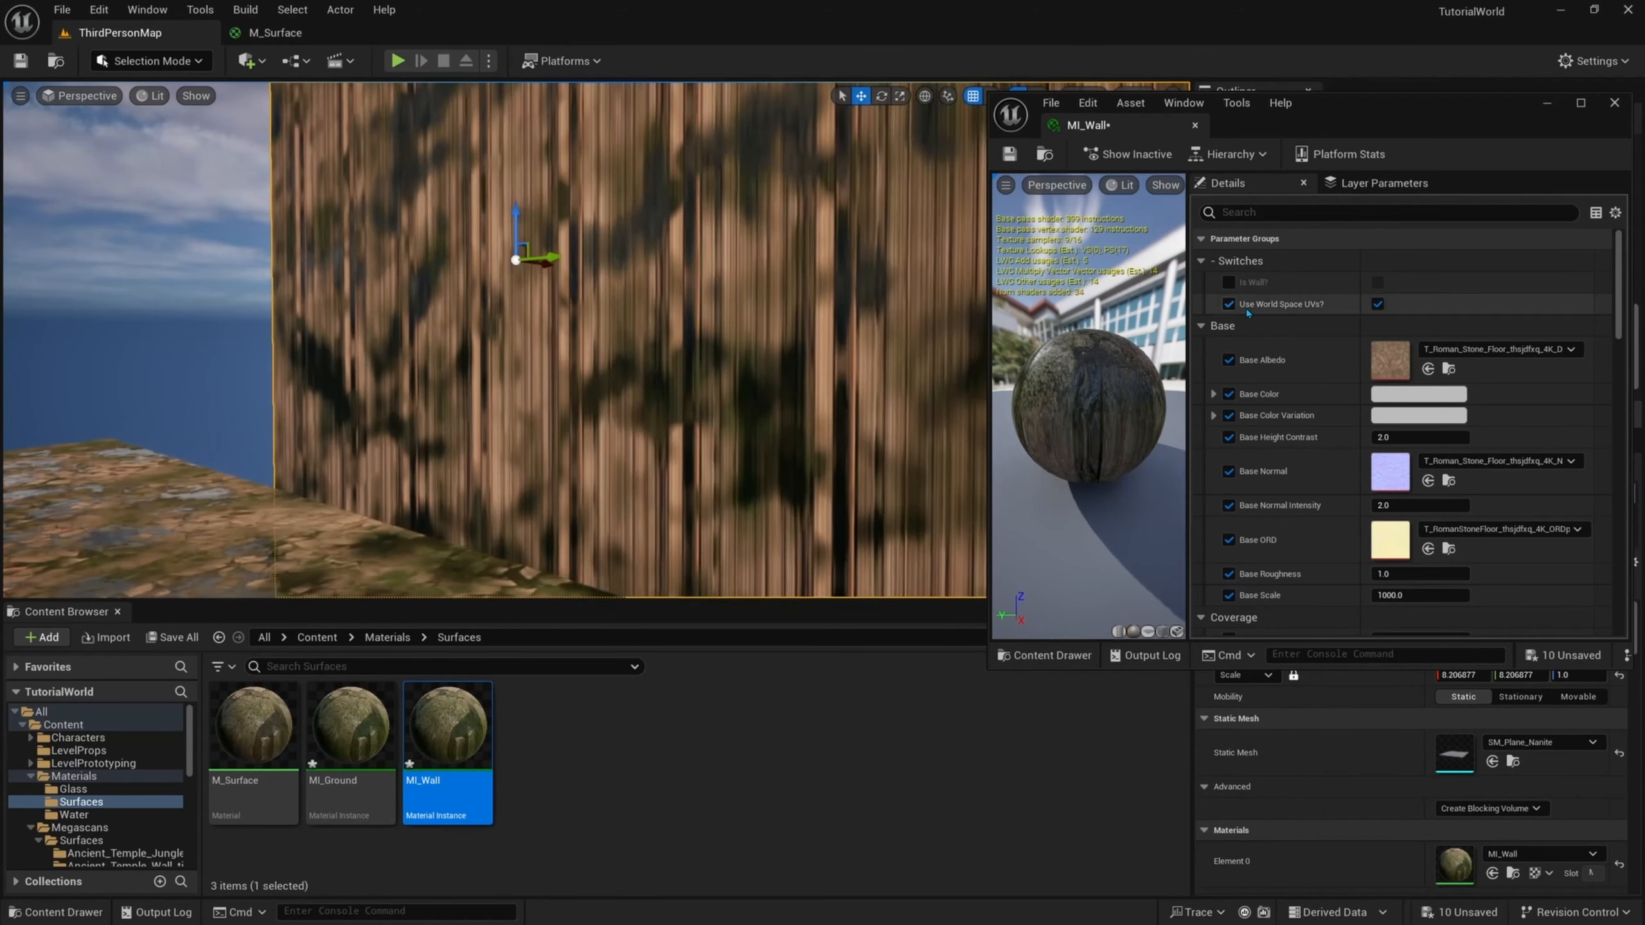
# - Override the Is Wall? switch in MI_Wall, turn it on, and check the wall in the level
pyautogui.click(1229, 283)
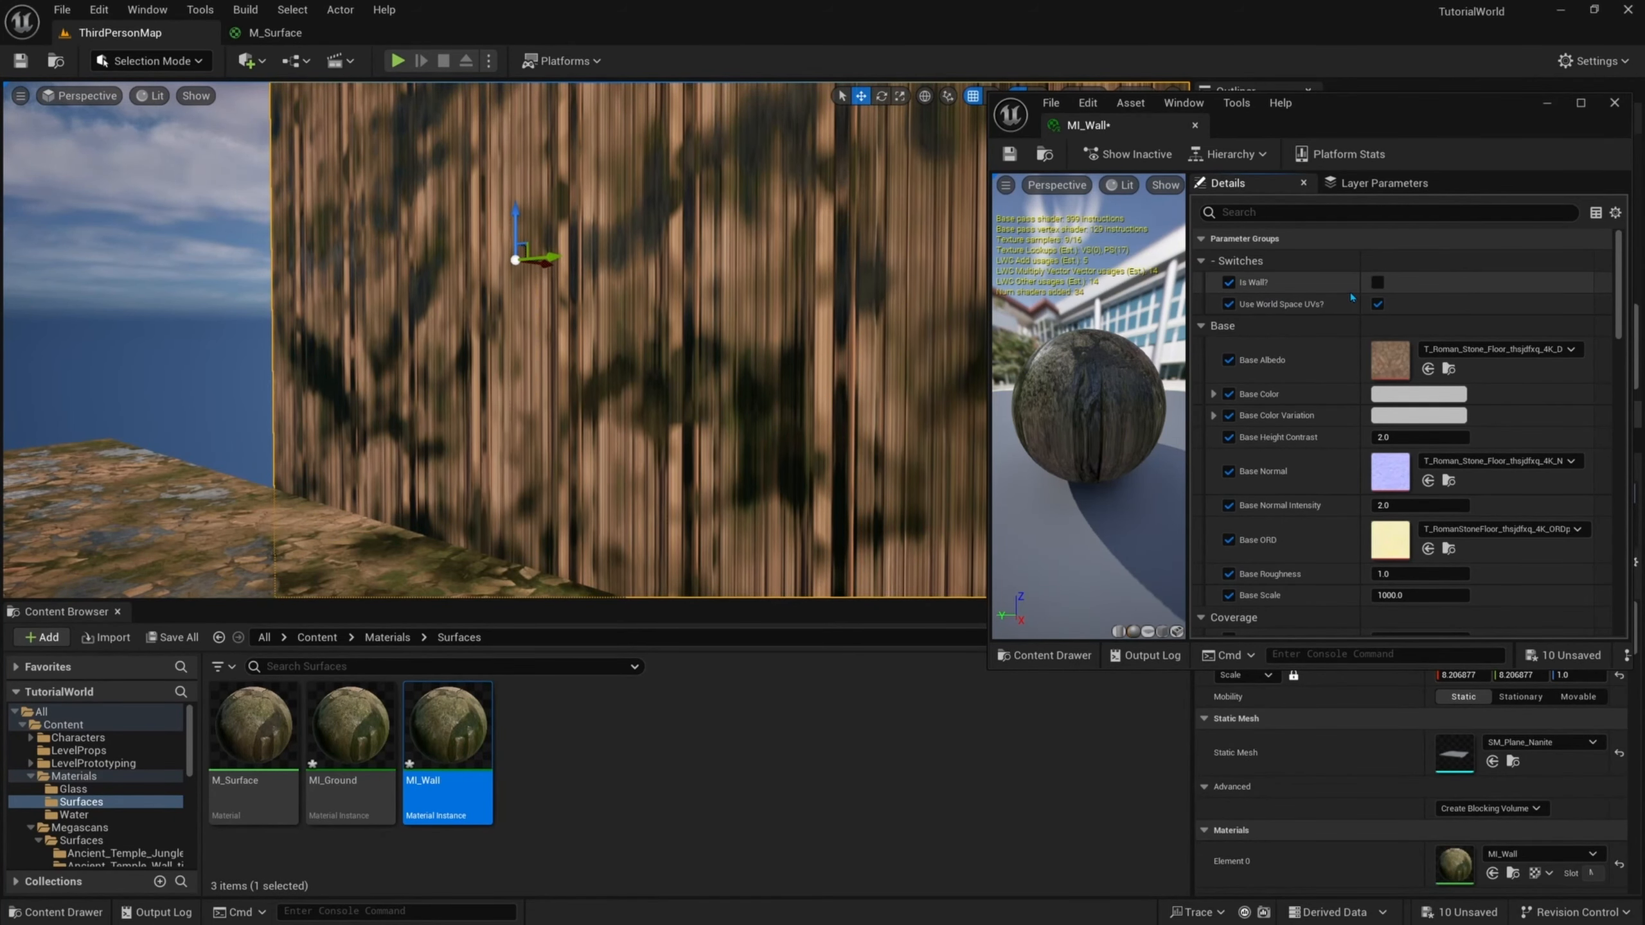
pyautogui.click(1377, 283)
pyautogui.moveTo(710, 263); pyautogui.dragTo(713, 237, button='right')
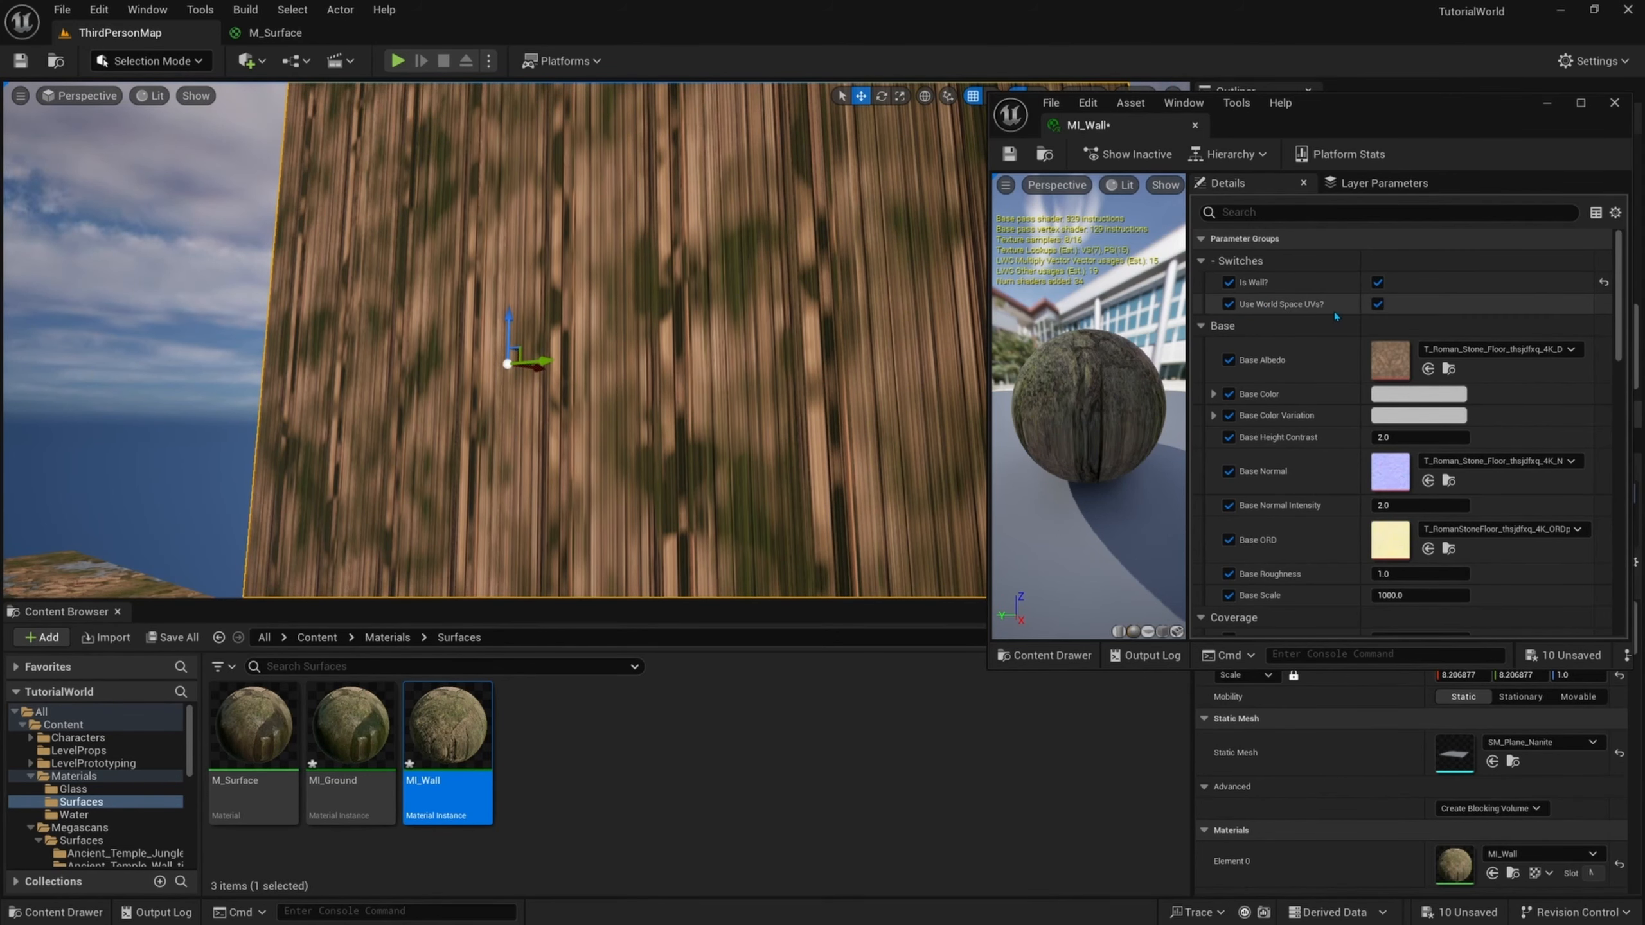
# - Turn off Use World Space UVs? in MI_Wall and check how the stone texture maps onto the upright plane
pyautogui.click(1378, 305)
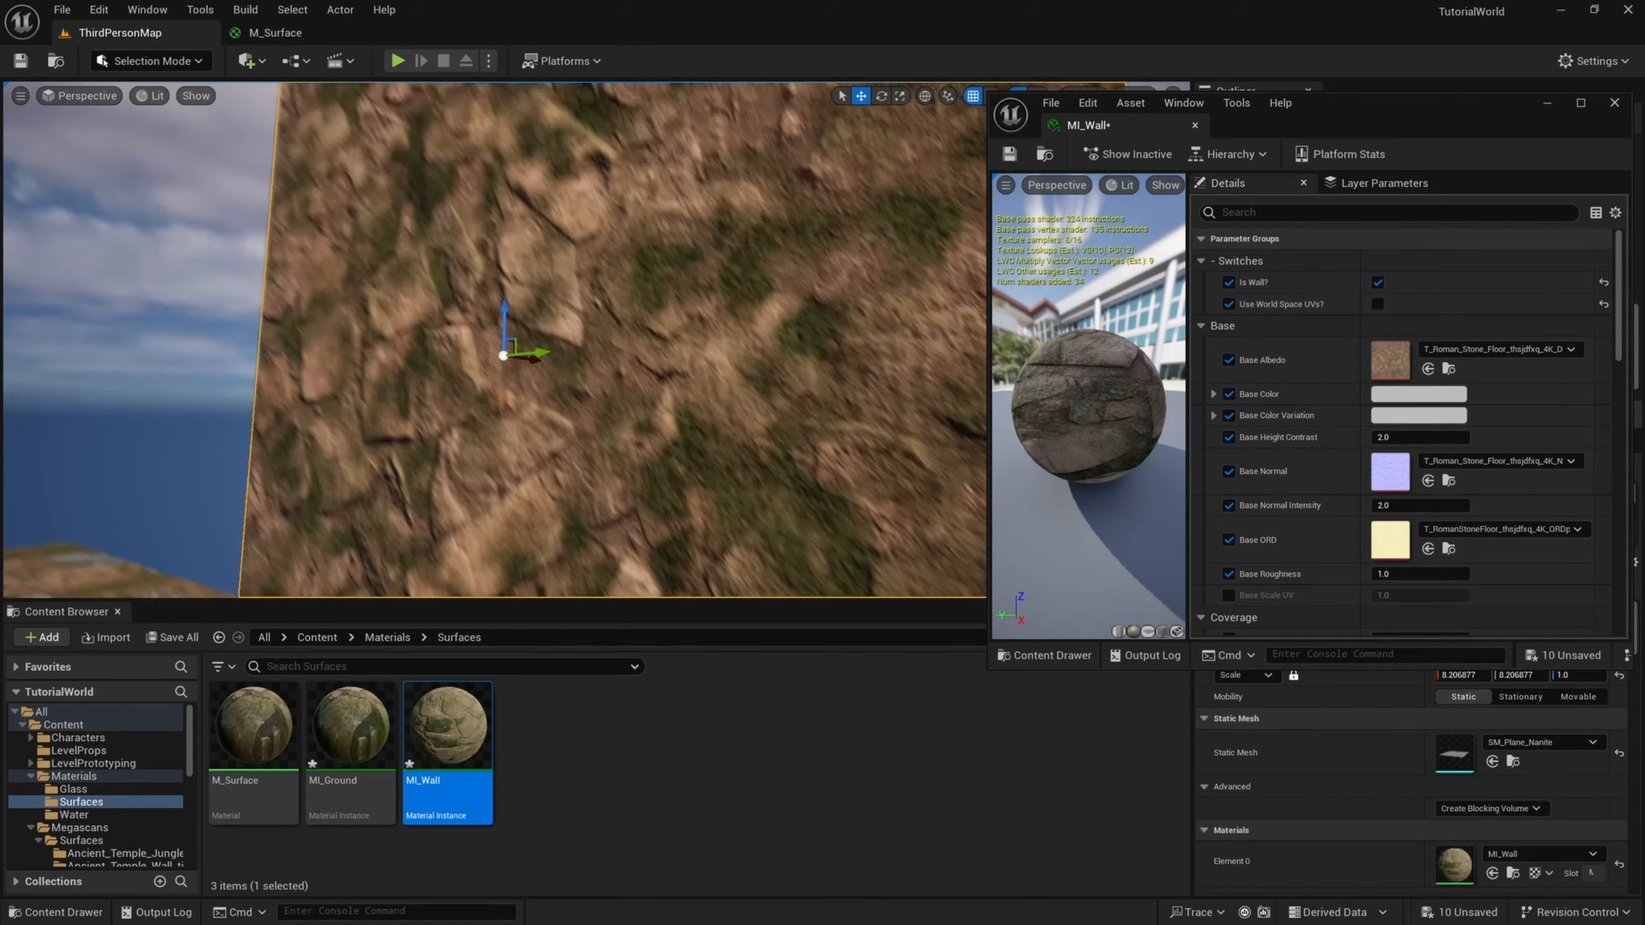
pyautogui.moveTo(604, 310); pyautogui.dragTo(604, 414, button='right')
pyautogui.moveTo(607, 295); pyautogui.dragTo(476, 279, button='right')
pyautogui.moveTo(533, 226); pyautogui.dragTo(558, 216, button='right')
# - Replace MI_Wall's Base Albedo, Base Normal and Base ORD textures with the Ancient_Temple_Wall_tirmdejdy D, N and ORDp textures
pyautogui.click(81, 841)
pyautogui.doubleClick(344, 737)
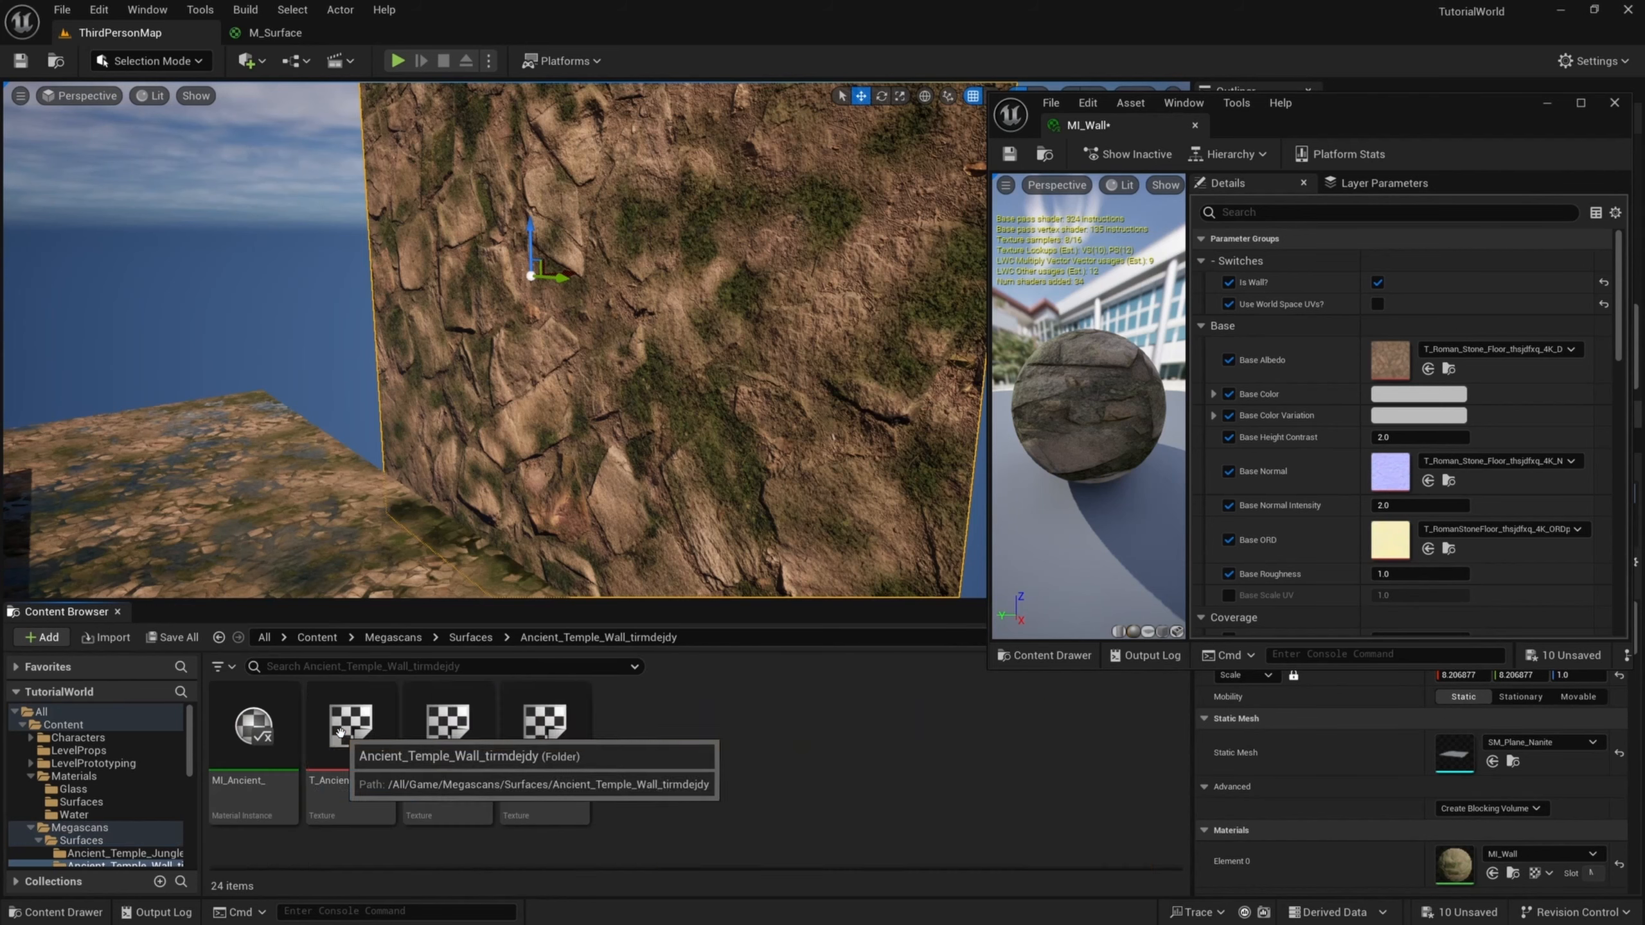
pyautogui.scroll(-1, 1339, 484)
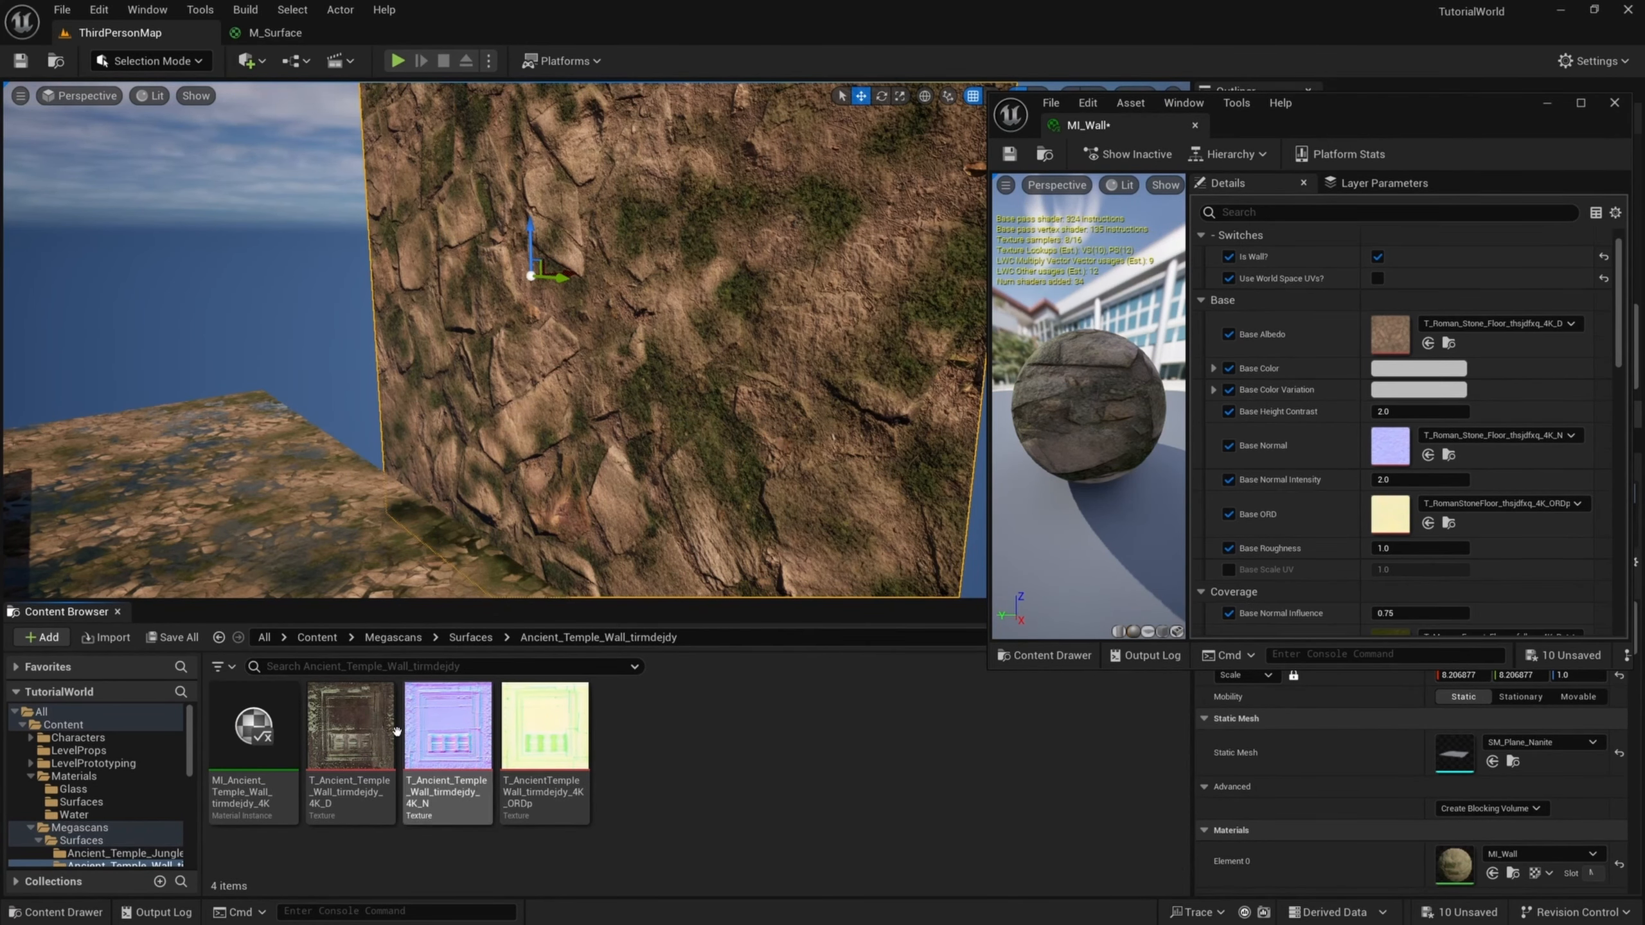
pyautogui.moveTo(349, 725); pyautogui.dragTo(1375, 337)
pyautogui.moveTo(447, 725); pyautogui.dragTo(1386, 447)
pyautogui.moveTo(573, 738); pyautogui.dragTo(1389, 514)
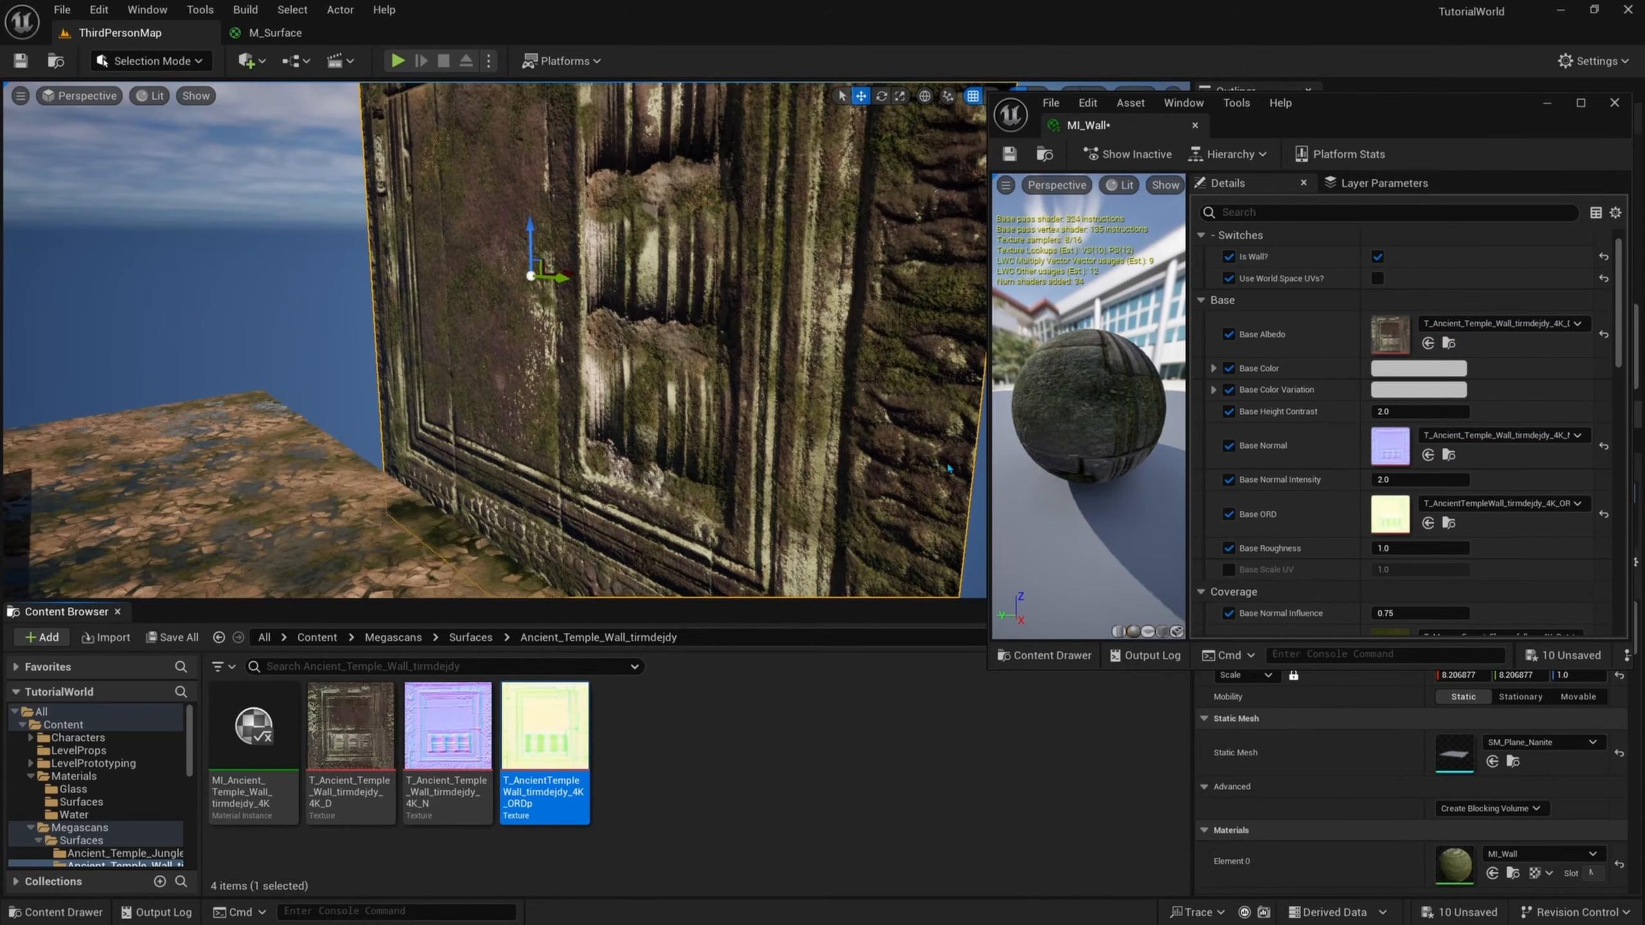
# - Rotate the wall plane 90° within its own face so the temple carving stands upright
pyautogui.press('e')
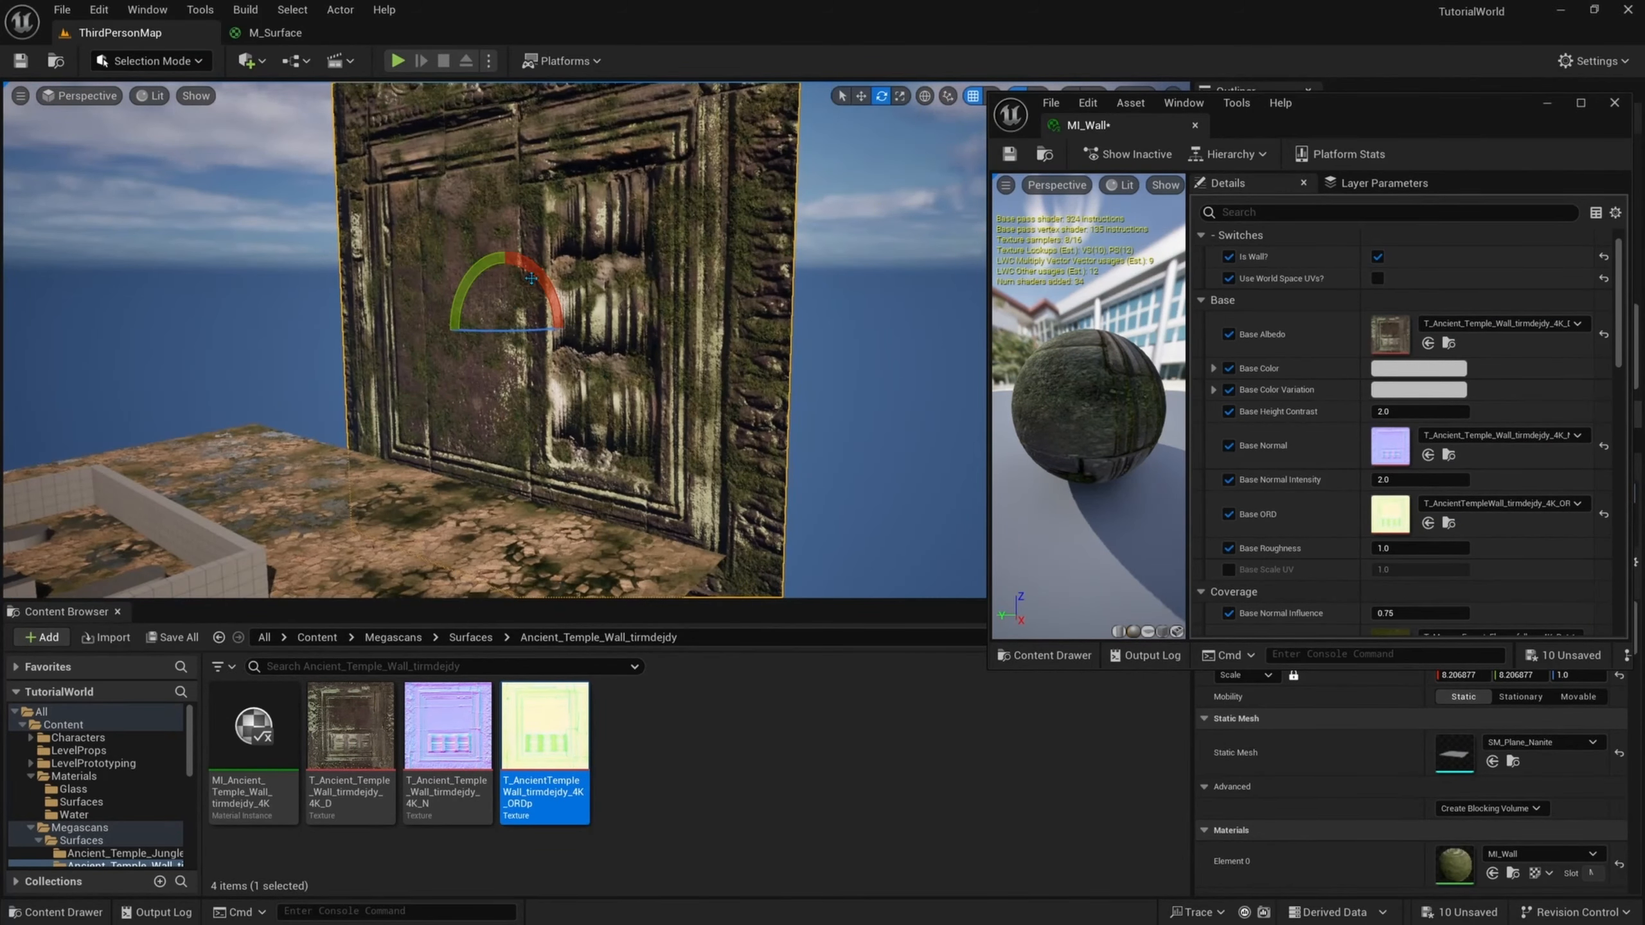
pyautogui.moveTo(531, 279); pyautogui.dragTo(446, 276)
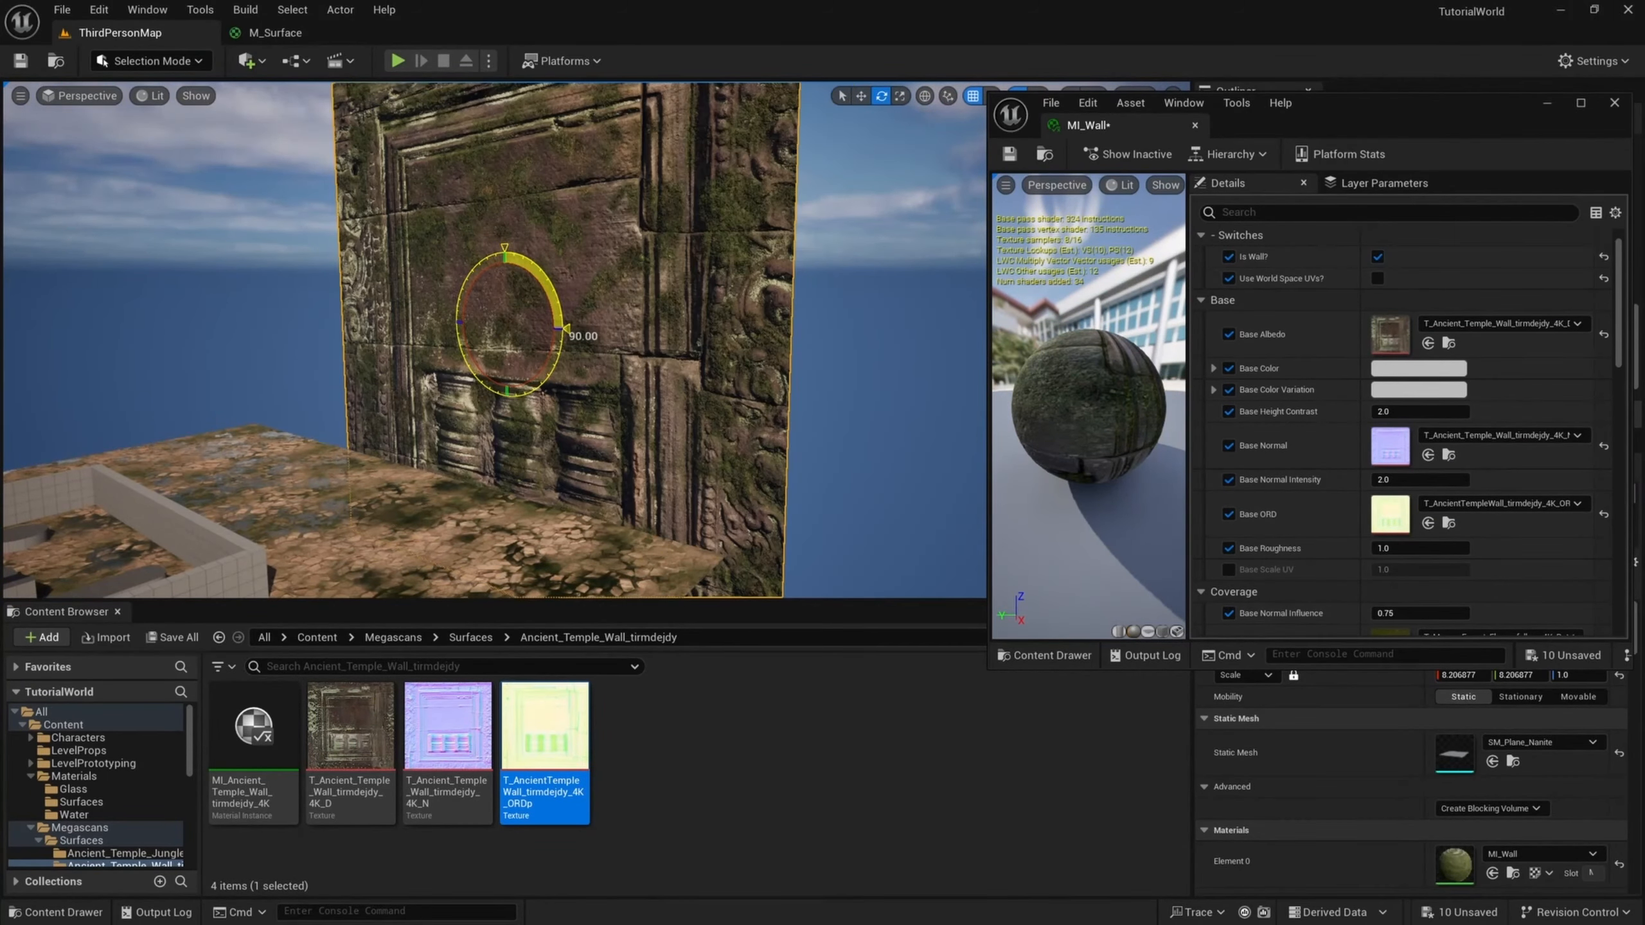
pyautogui.moveTo(492, 292); pyautogui.dragTo(336, 317, button='right')
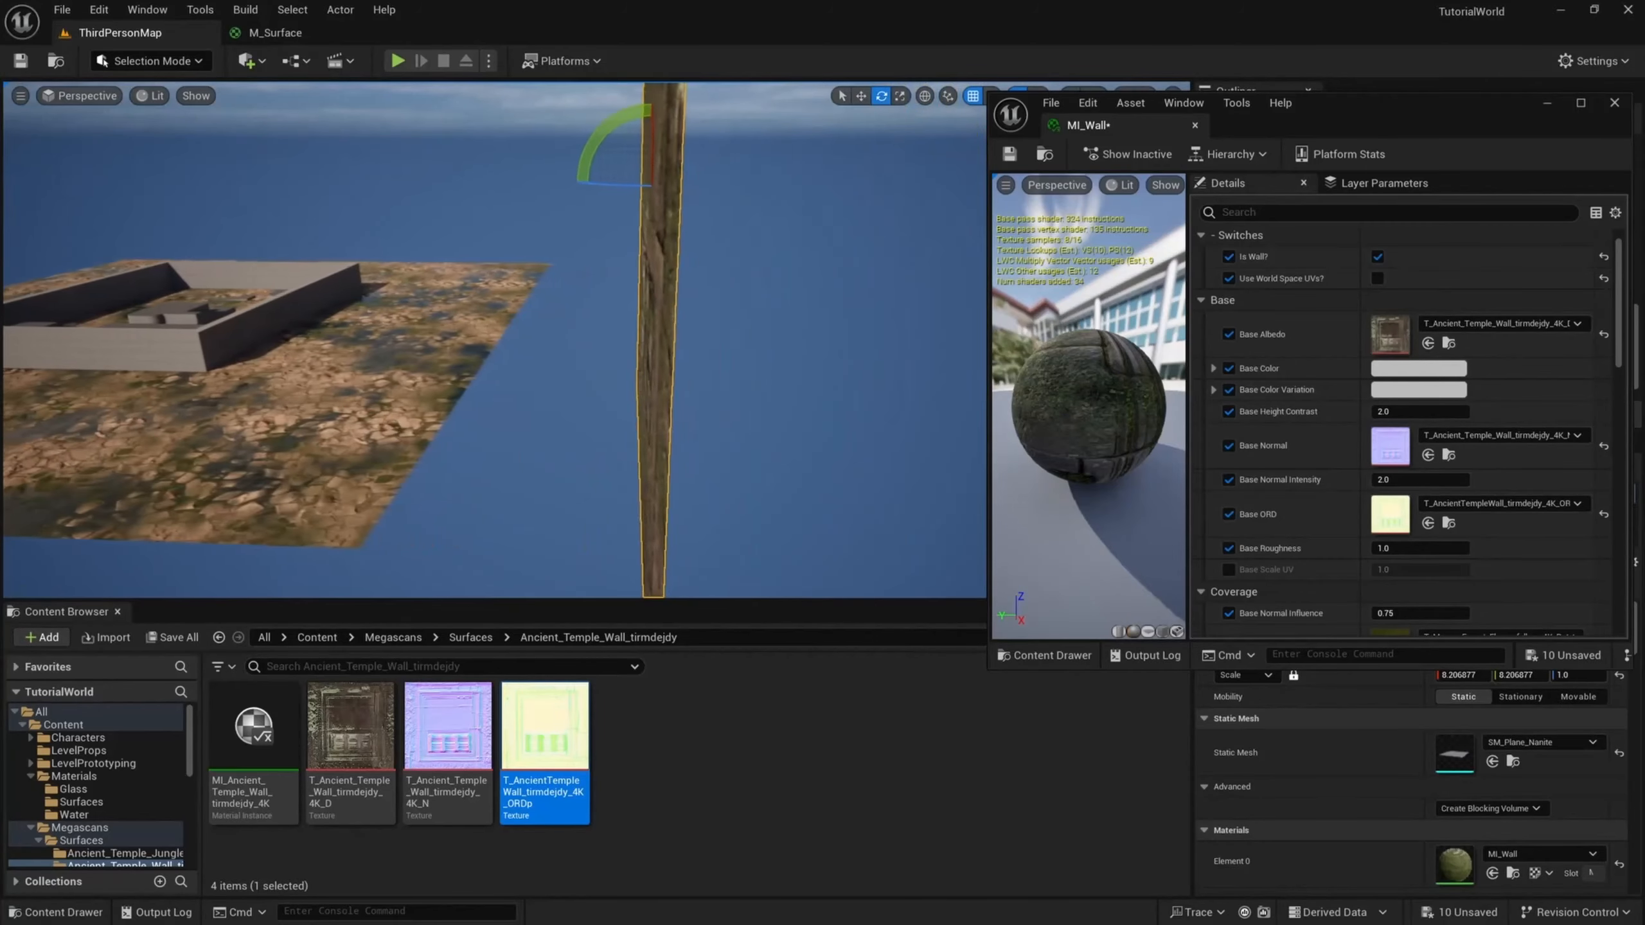
pyautogui.moveTo(713, 279); pyautogui.dragTo(543, 275, button='right')
# - Scale the wall plane down to about 2.08 across its face and view it up close
pyautogui.press('w')
pyautogui.press('r')
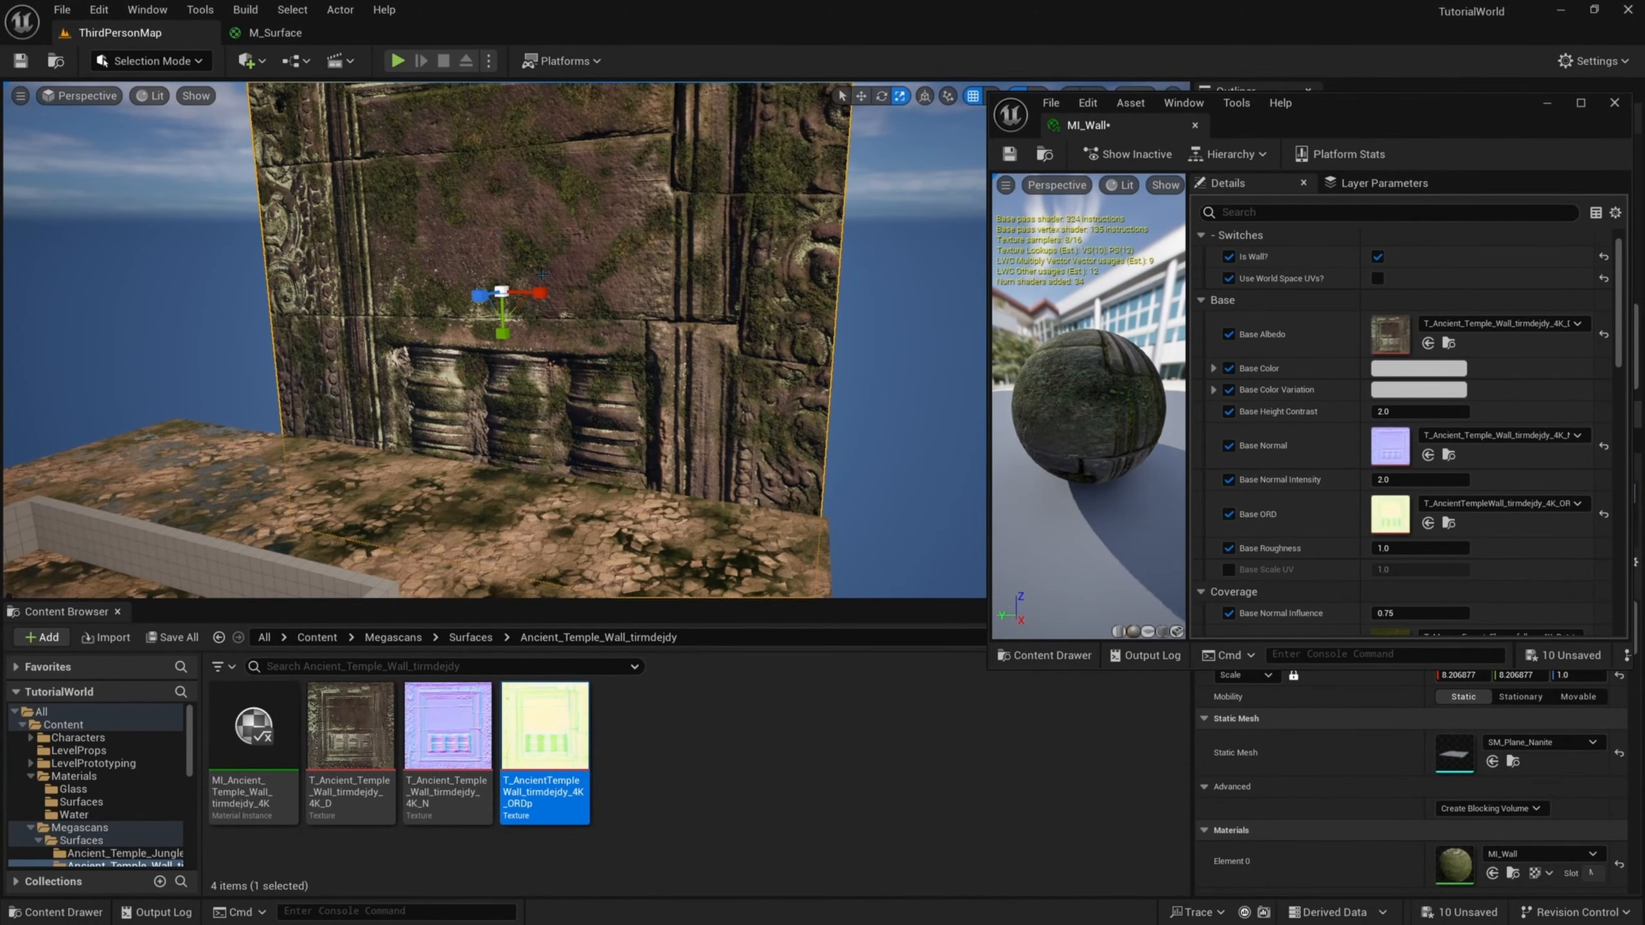
pyautogui.moveTo(507, 294); pyautogui.dragTo(447, 273)
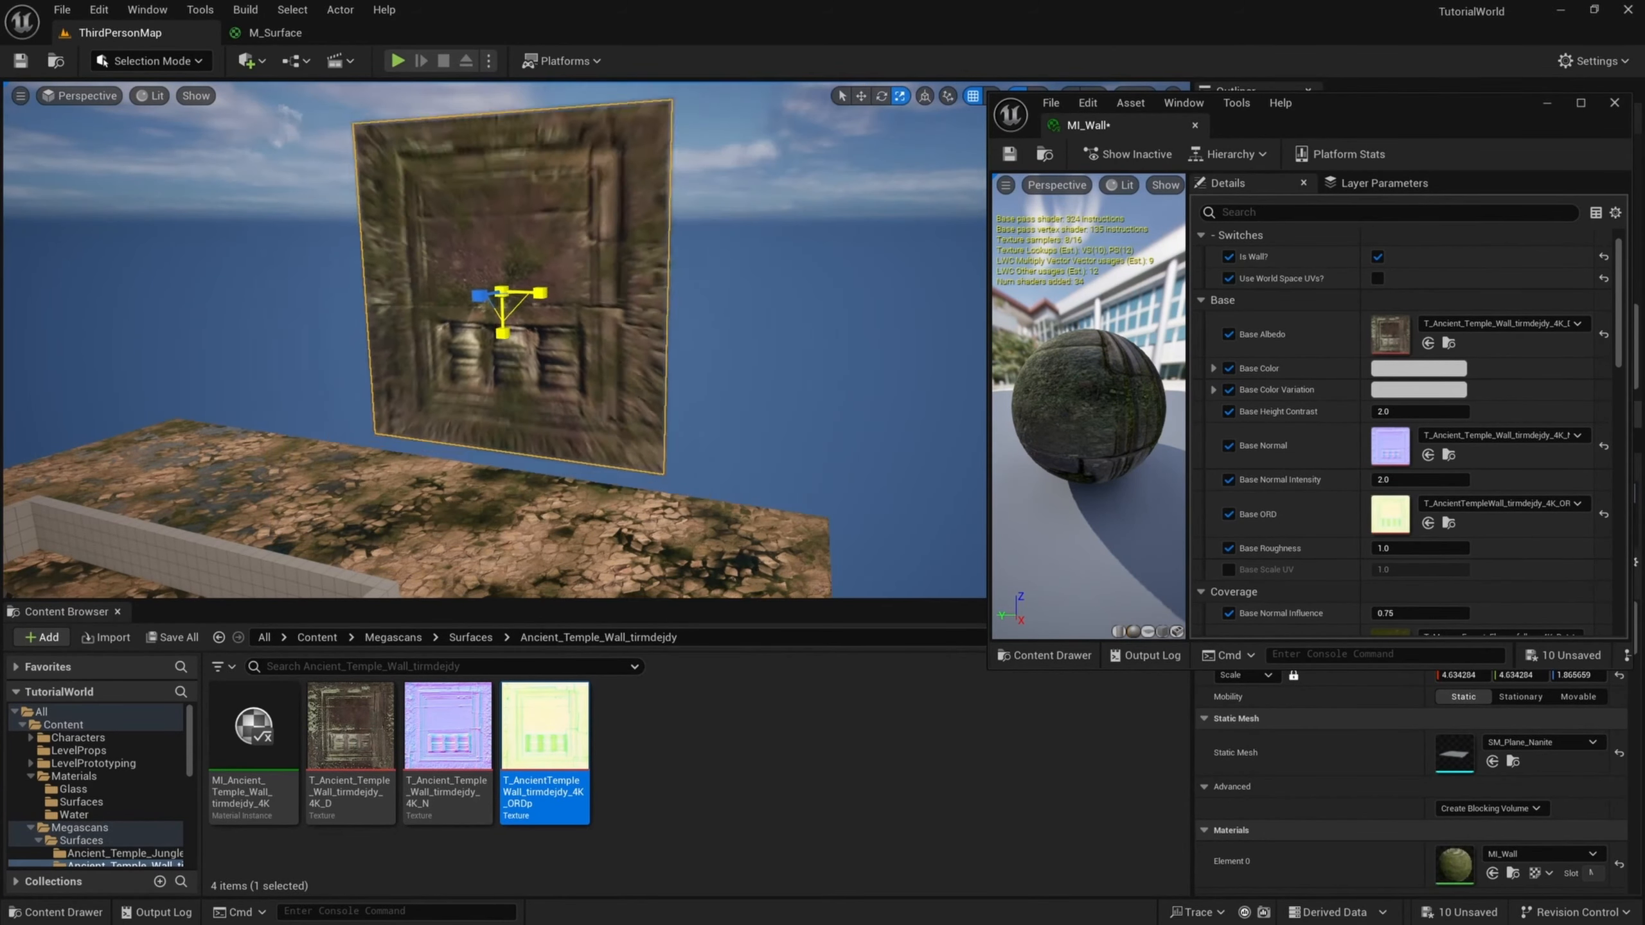
pyautogui.click(648, 324)
pyautogui.press('w')
pyautogui.moveTo(648, 324); pyautogui.dragTo(518, 350, button='right')
pyautogui.press('s')
pyautogui.press('d')
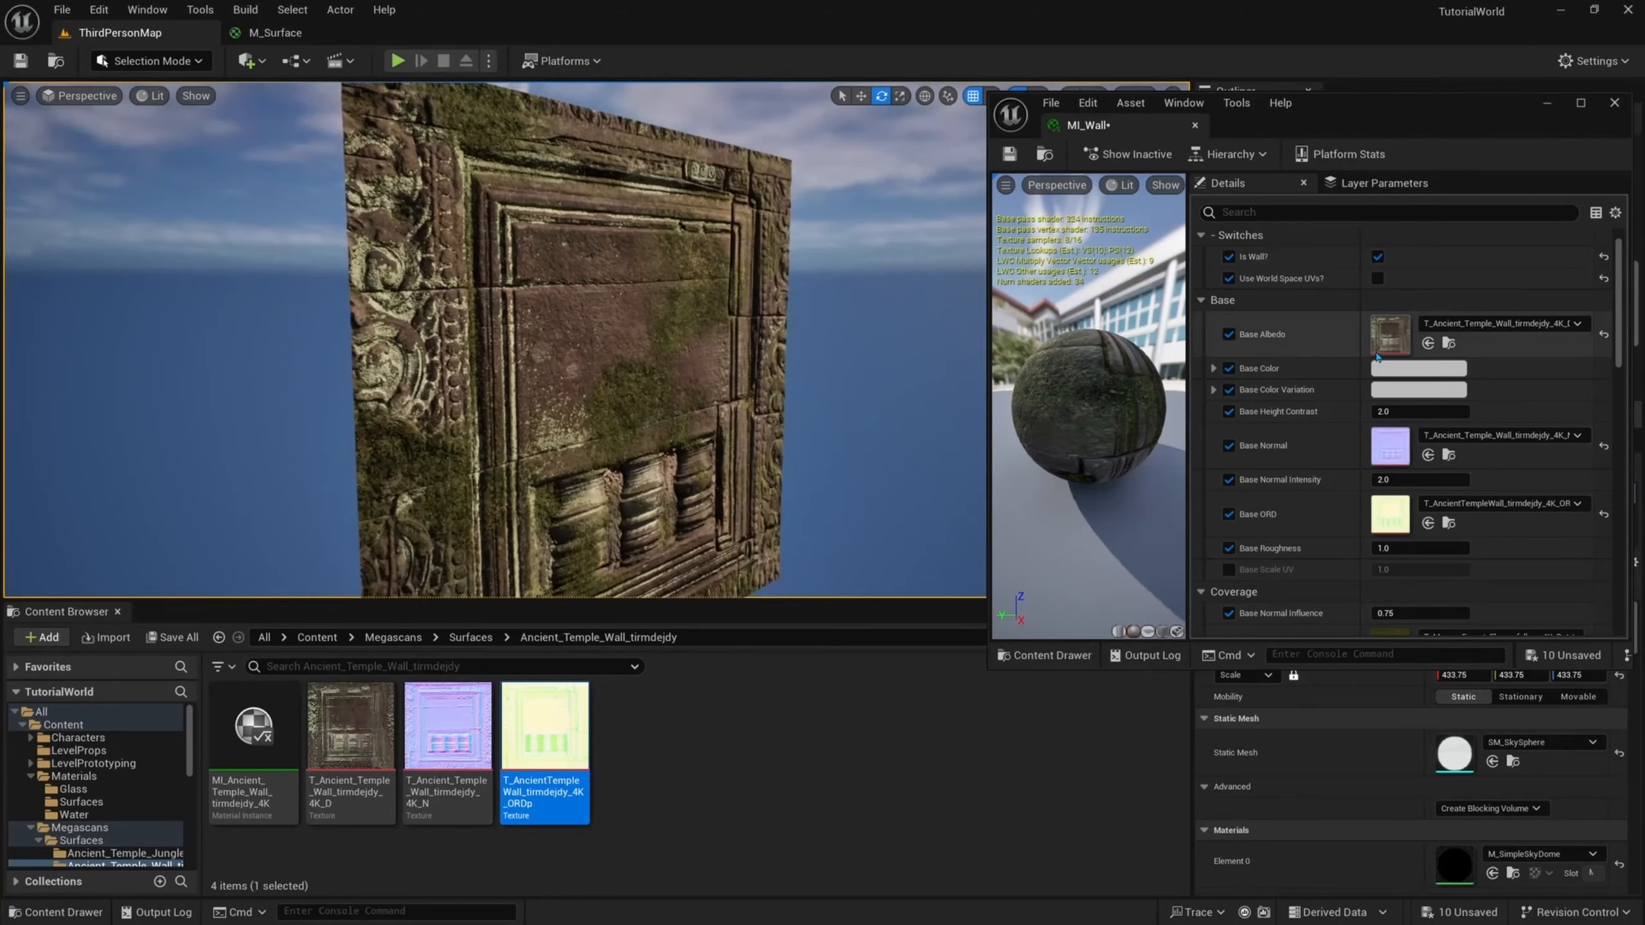
# - Try different Macro Noise Scale and Micro Noise Scale values in MI_Wall while watching the moss on the wall
pyautogui.scroll(-8, 1373, 353)
pyautogui.scroll(-6, 1366, 373)
pyautogui.scroll(1, 1346, 379)
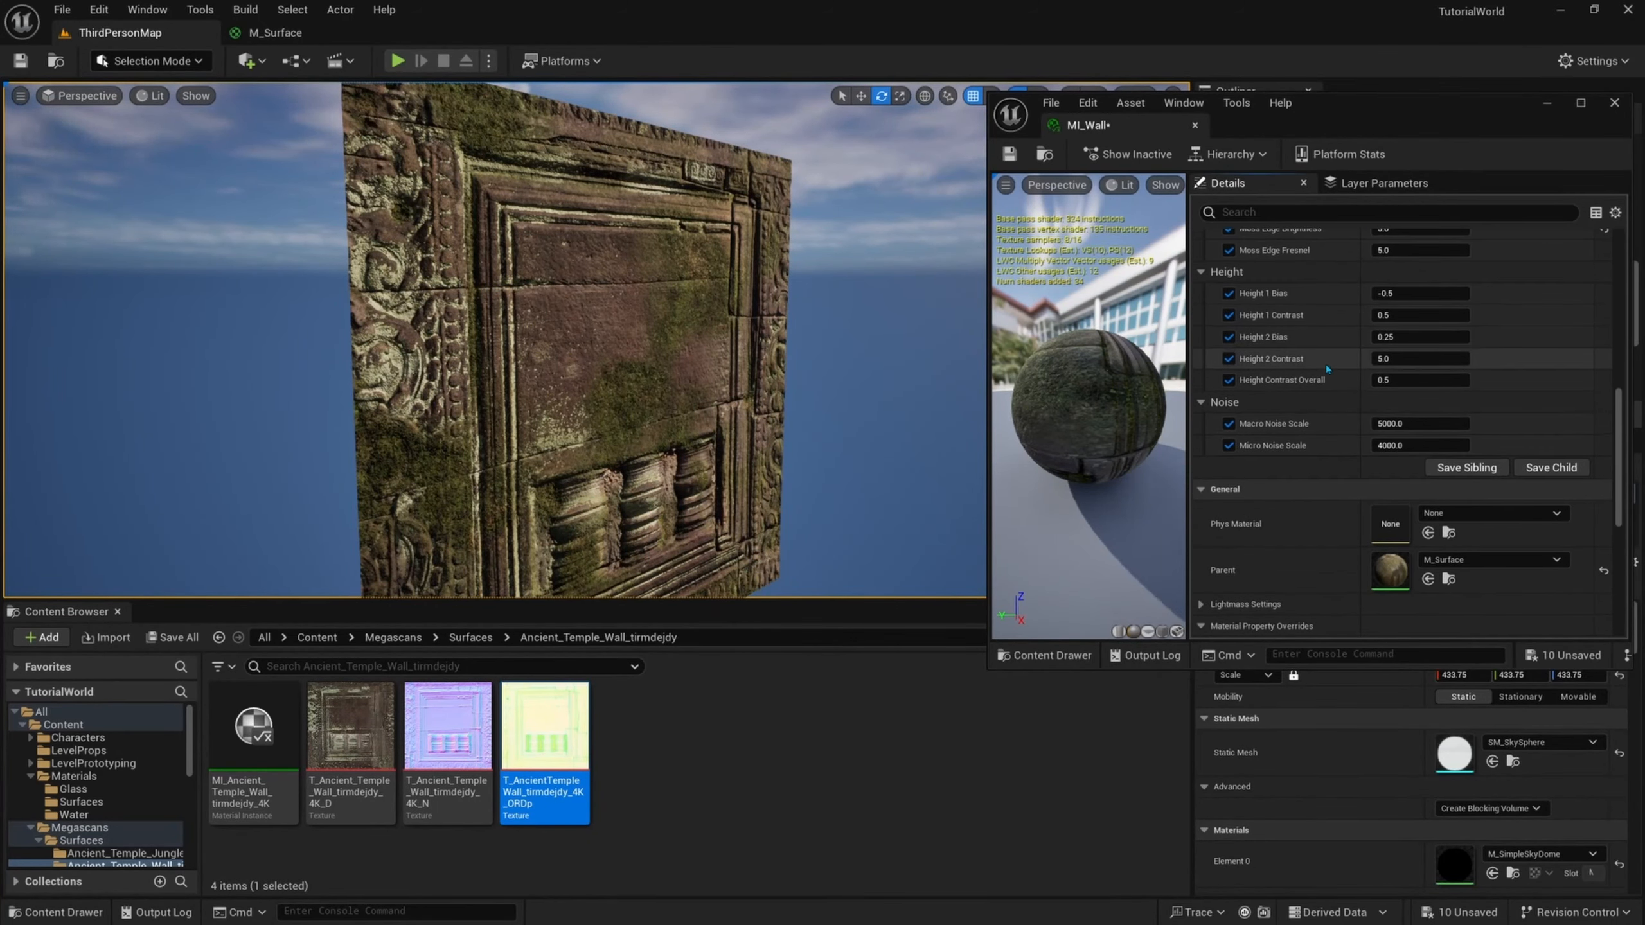
pyautogui.press('w')
pyautogui.moveTo(648, 354); pyautogui.dragTo(667, 381, button='right')
pyautogui.press('s')
pyautogui.moveTo(1427, 423)
pyautogui.mouseDown()
pyautogui.moveTo(1376, 424)
pyautogui.moveTo(1431, 423)
pyautogui.moveTo(1412, 424)
pyautogui.mouseUp()
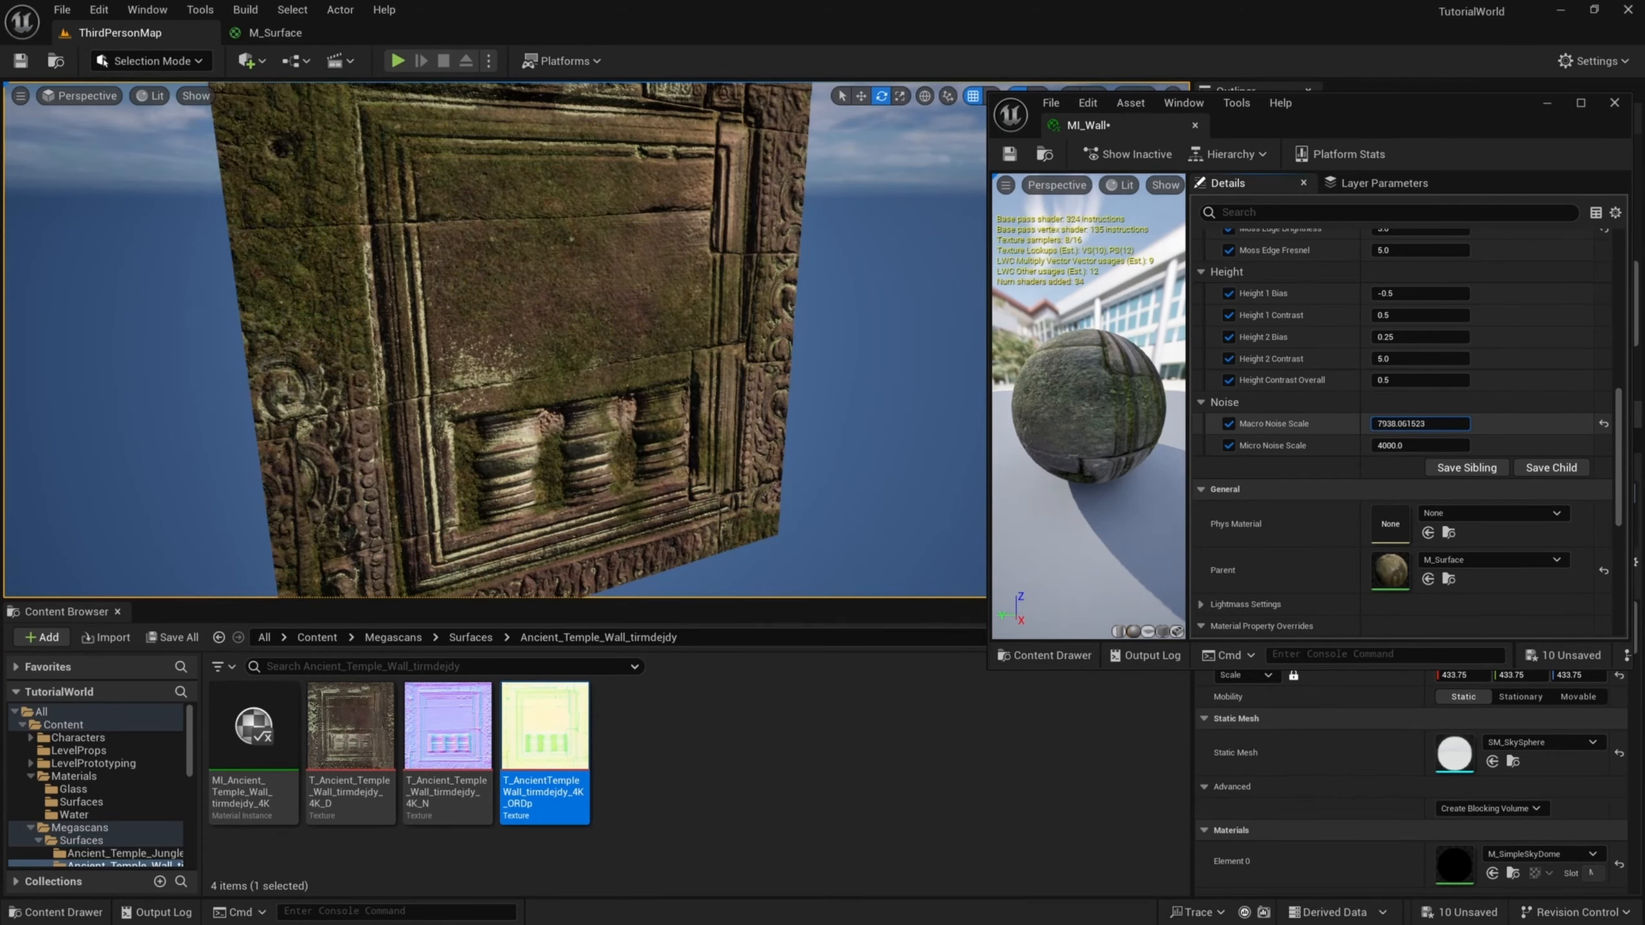
pyautogui.moveTo(1417, 424)
pyautogui.mouseDown()
pyautogui.moveTo(1398, 423)
pyautogui.moveTo(1412, 446)
pyautogui.moveTo(1395, 445)
pyautogui.mouseUp()
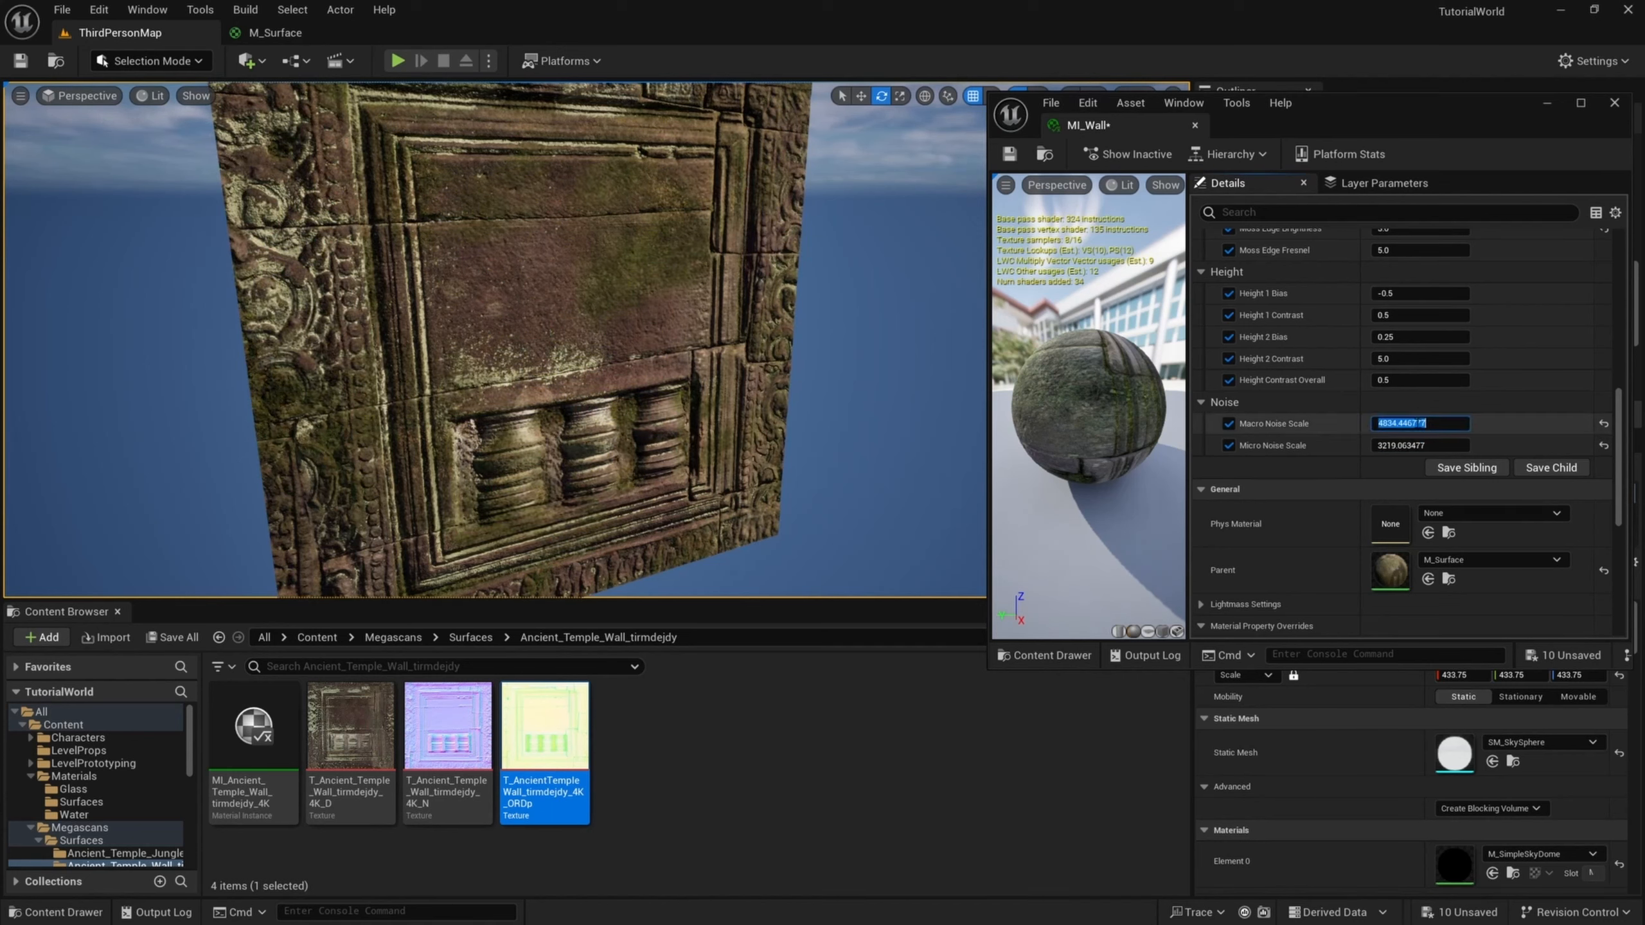
# - Restore Macro Noise Scale to 5000 and Micro Noise Scale to 4000 in MI_Wall
pyautogui.press('Tab')
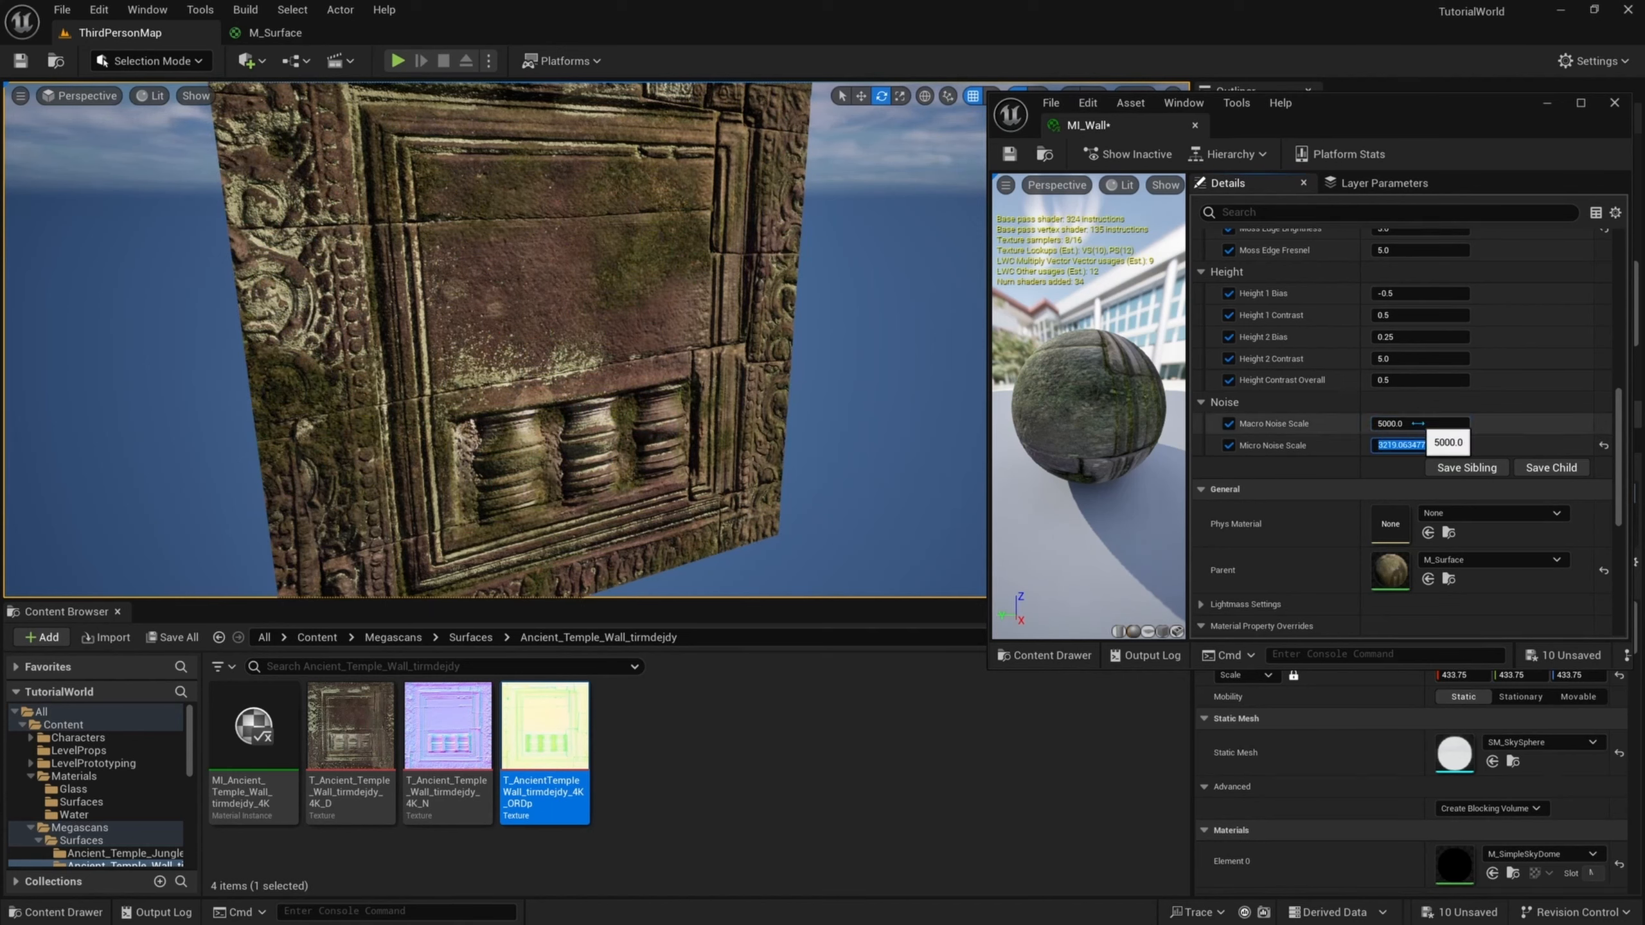
pyautogui.press('Return')
pyautogui.write('4000')
pyautogui.press('Return')
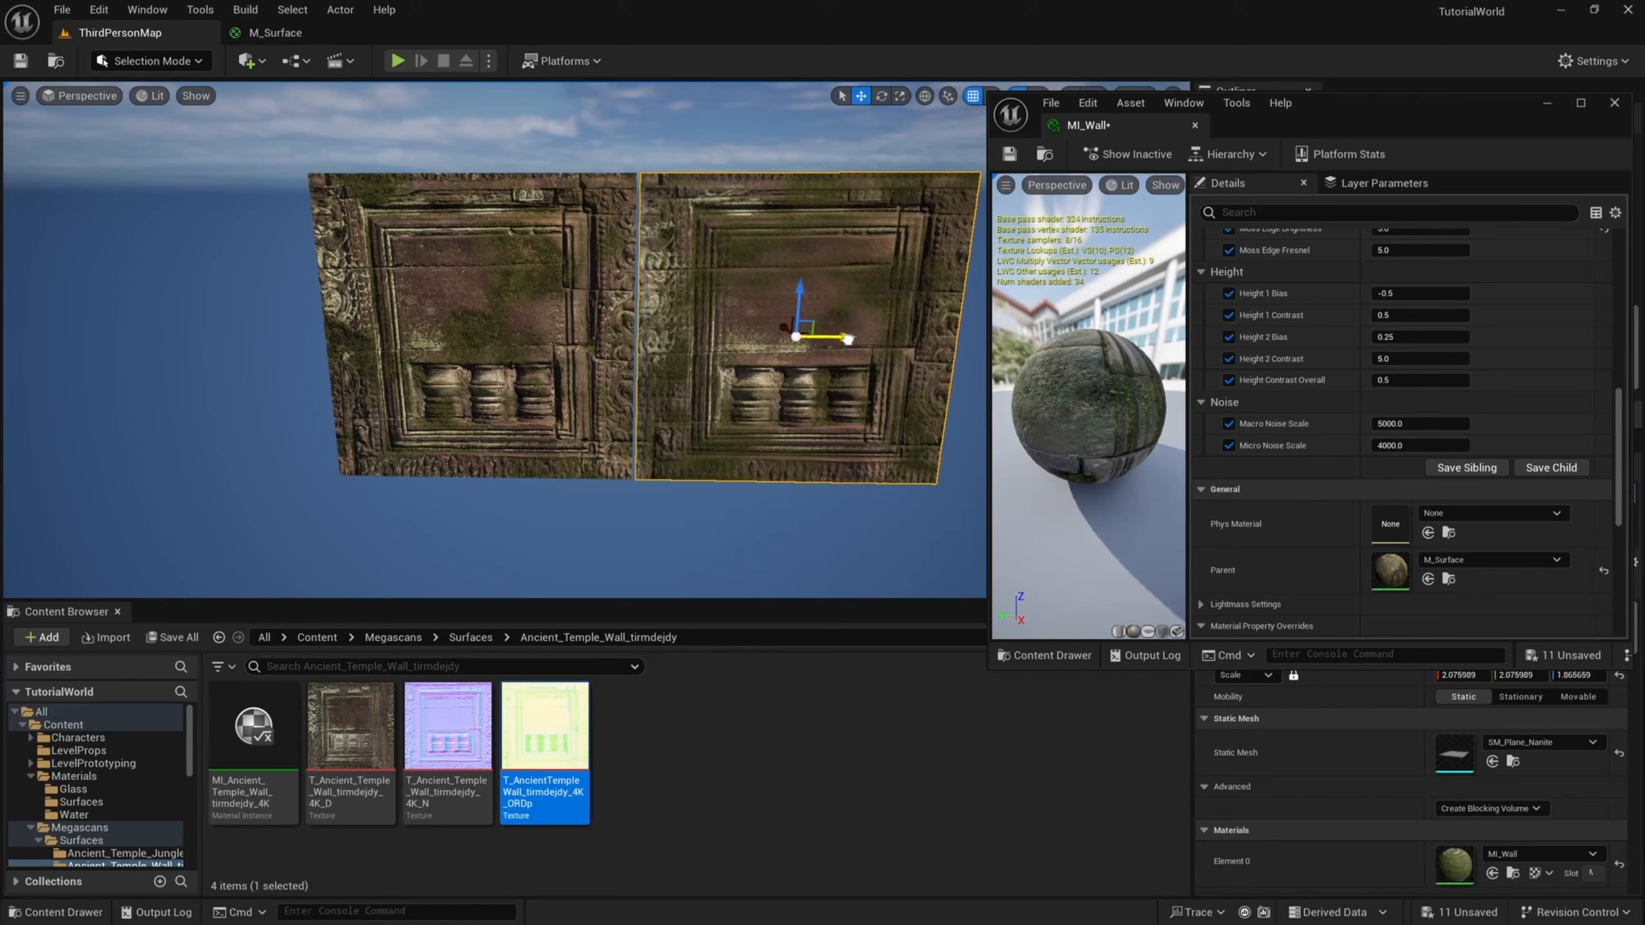
# - Select both side-by-side wall panels and duplicate them upward to form a two-by-two block
pyautogui.click(744, 324)
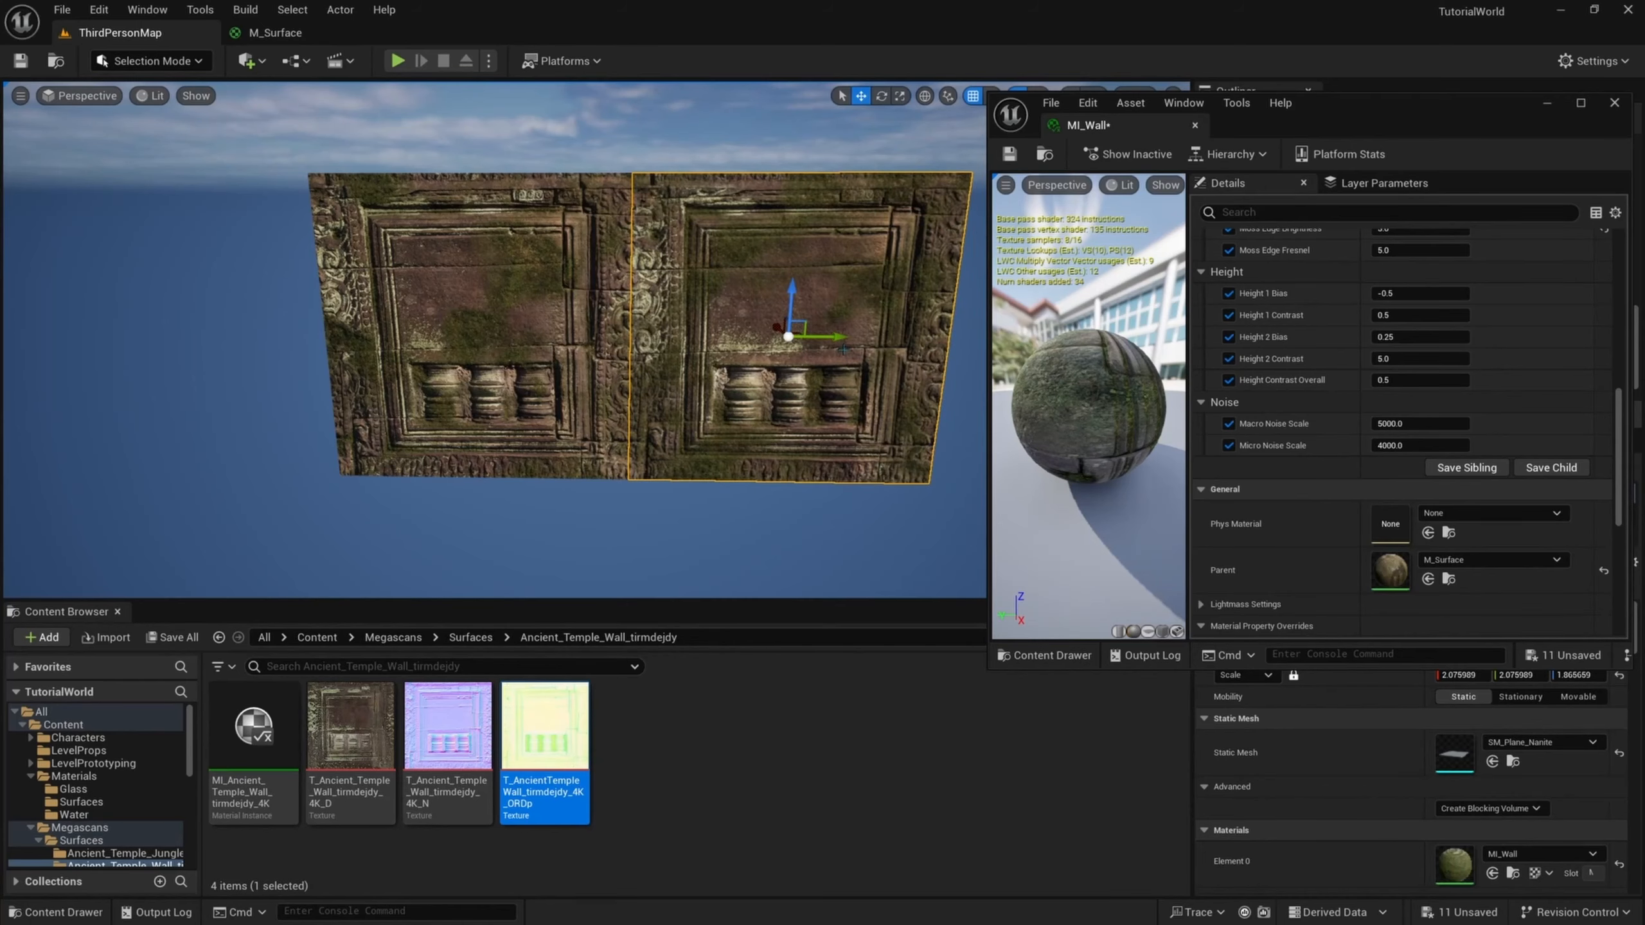
pyautogui.keyDown('ctrl'); pyautogui.click(451, 327); pyautogui.keyUp('ctrl')
pyautogui.moveTo(451, 327); pyautogui.dragTo(447, 313, button='right')
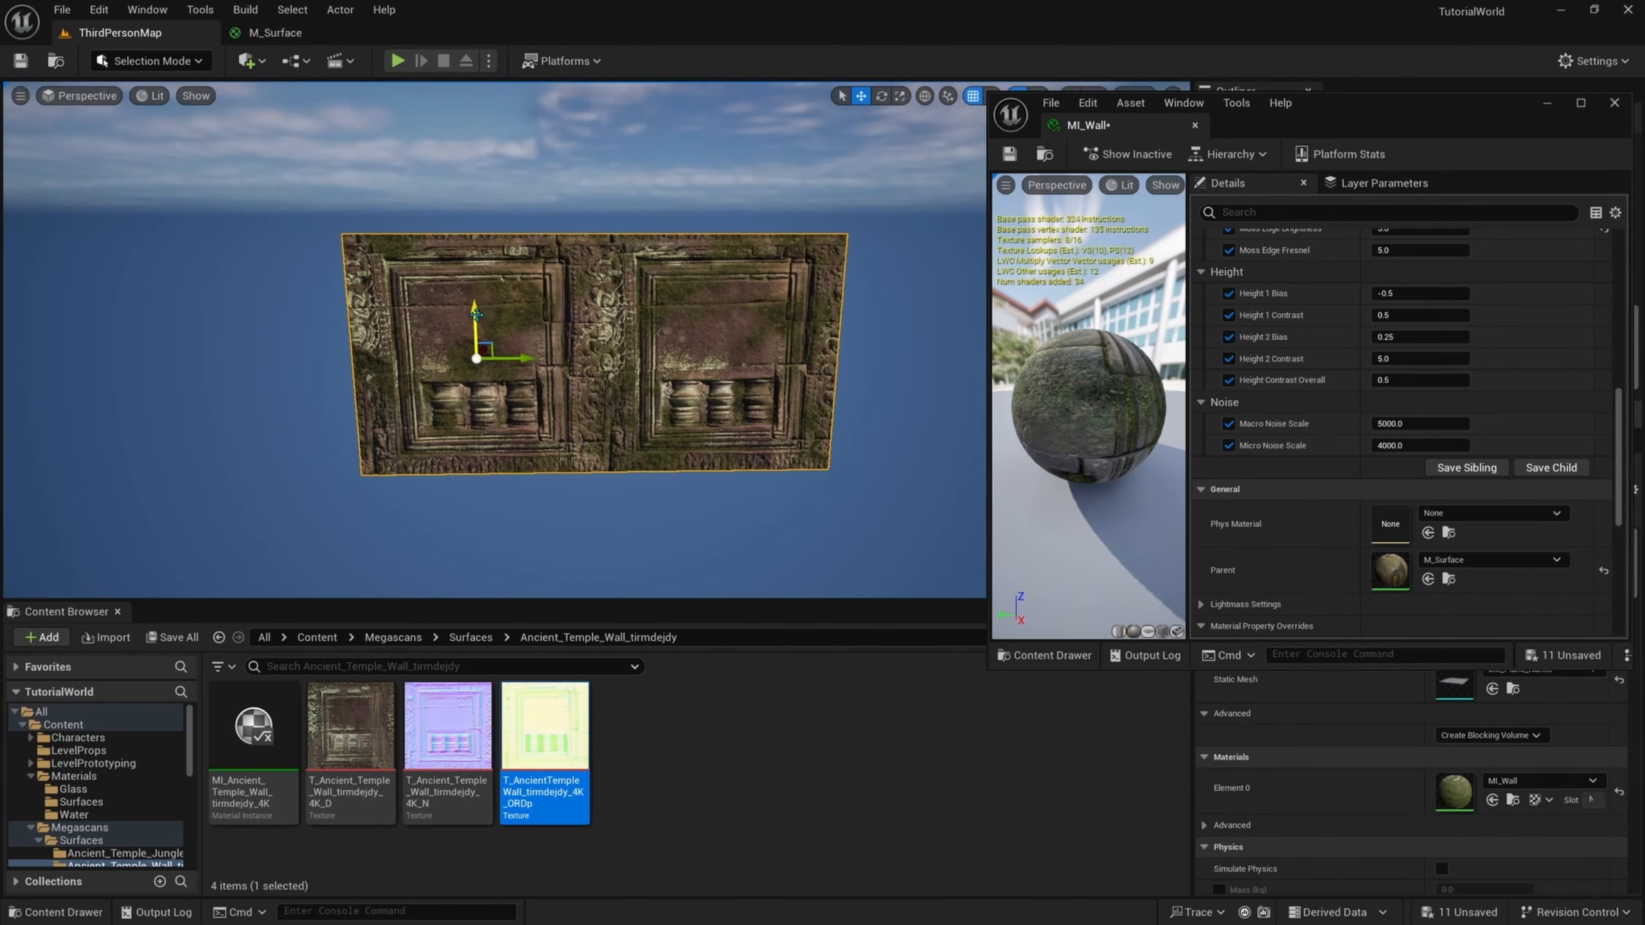
pyautogui.keyDown('alt'); pyautogui.moveTo(476, 318); pyautogui.dragTo(476, 111); pyautogui.keyUp('alt')
pyautogui.moveTo(476, 111); pyautogui.dragTo(473, 91, button='right')
pyautogui.moveTo(734, 167); pyautogui.dragTo(733, 137)
pyautogui.click(617, 197)
pyautogui.keyDown('ctrl'); pyautogui.click(505, 214); pyautogui.keyUp('ctrl')
pyautogui.click(700, 401)
# - Compare the moss pattern across the four wall panels for variation between the repeated textures
pyautogui.scroll(5, 339, 465)
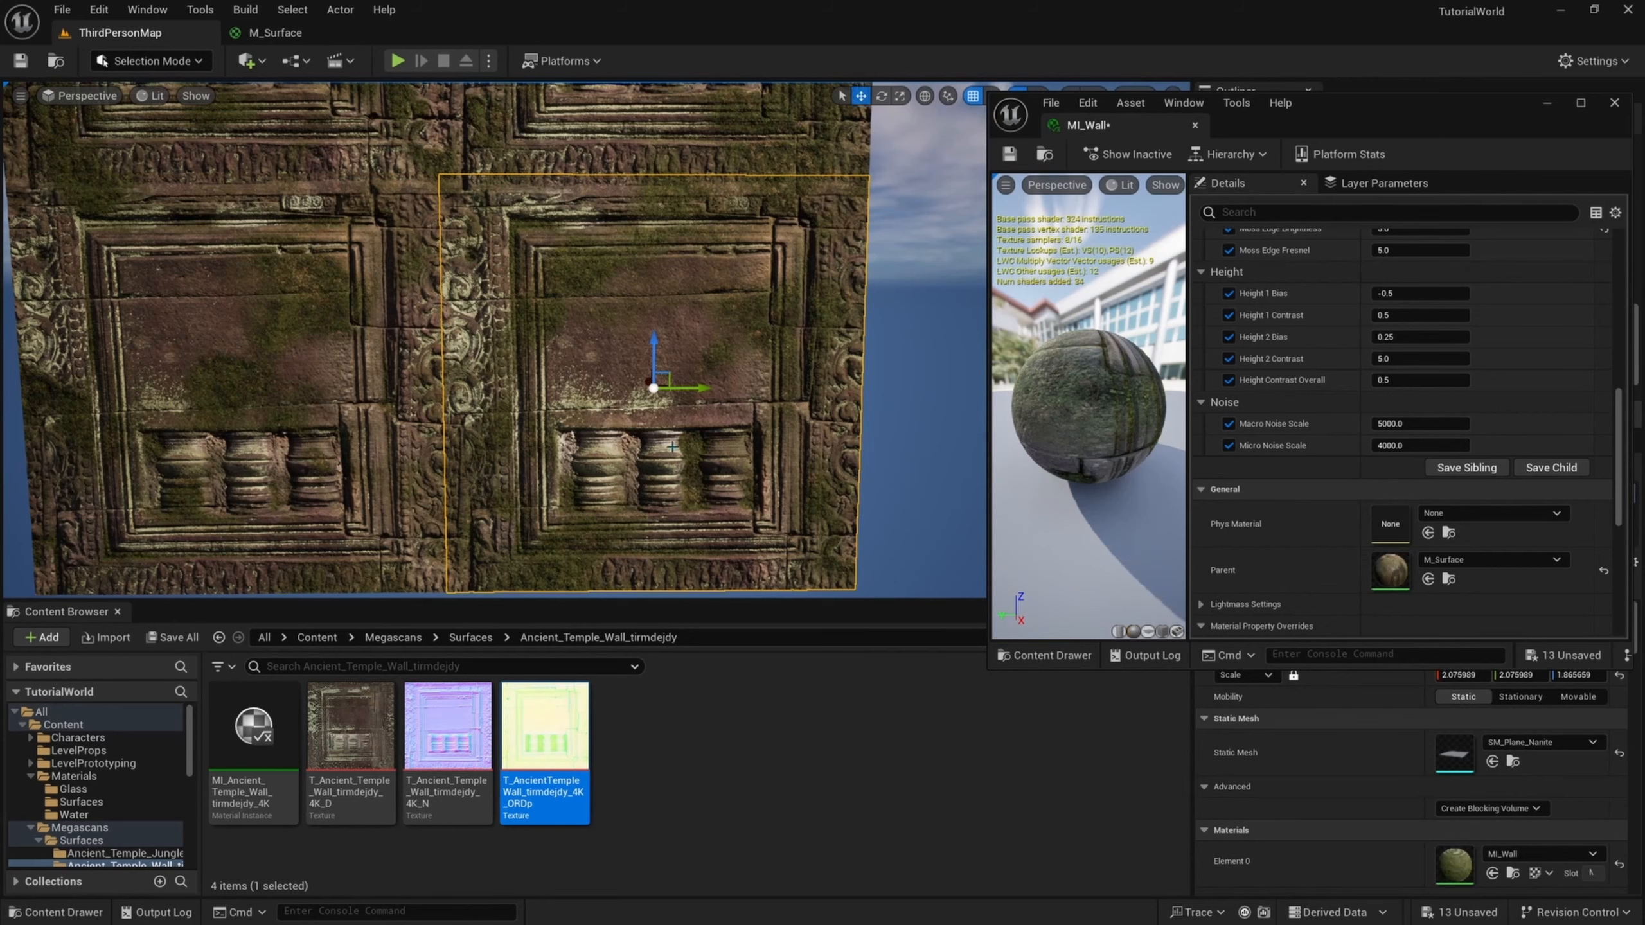
pyautogui.press('s')
pyautogui.moveTo(672, 447); pyautogui.dragTo(669, 169, button='right')
pyautogui.press('e')
pyautogui.moveTo(658, 230); pyautogui.dragTo(645, 230, button='right')
pyautogui.press('e')
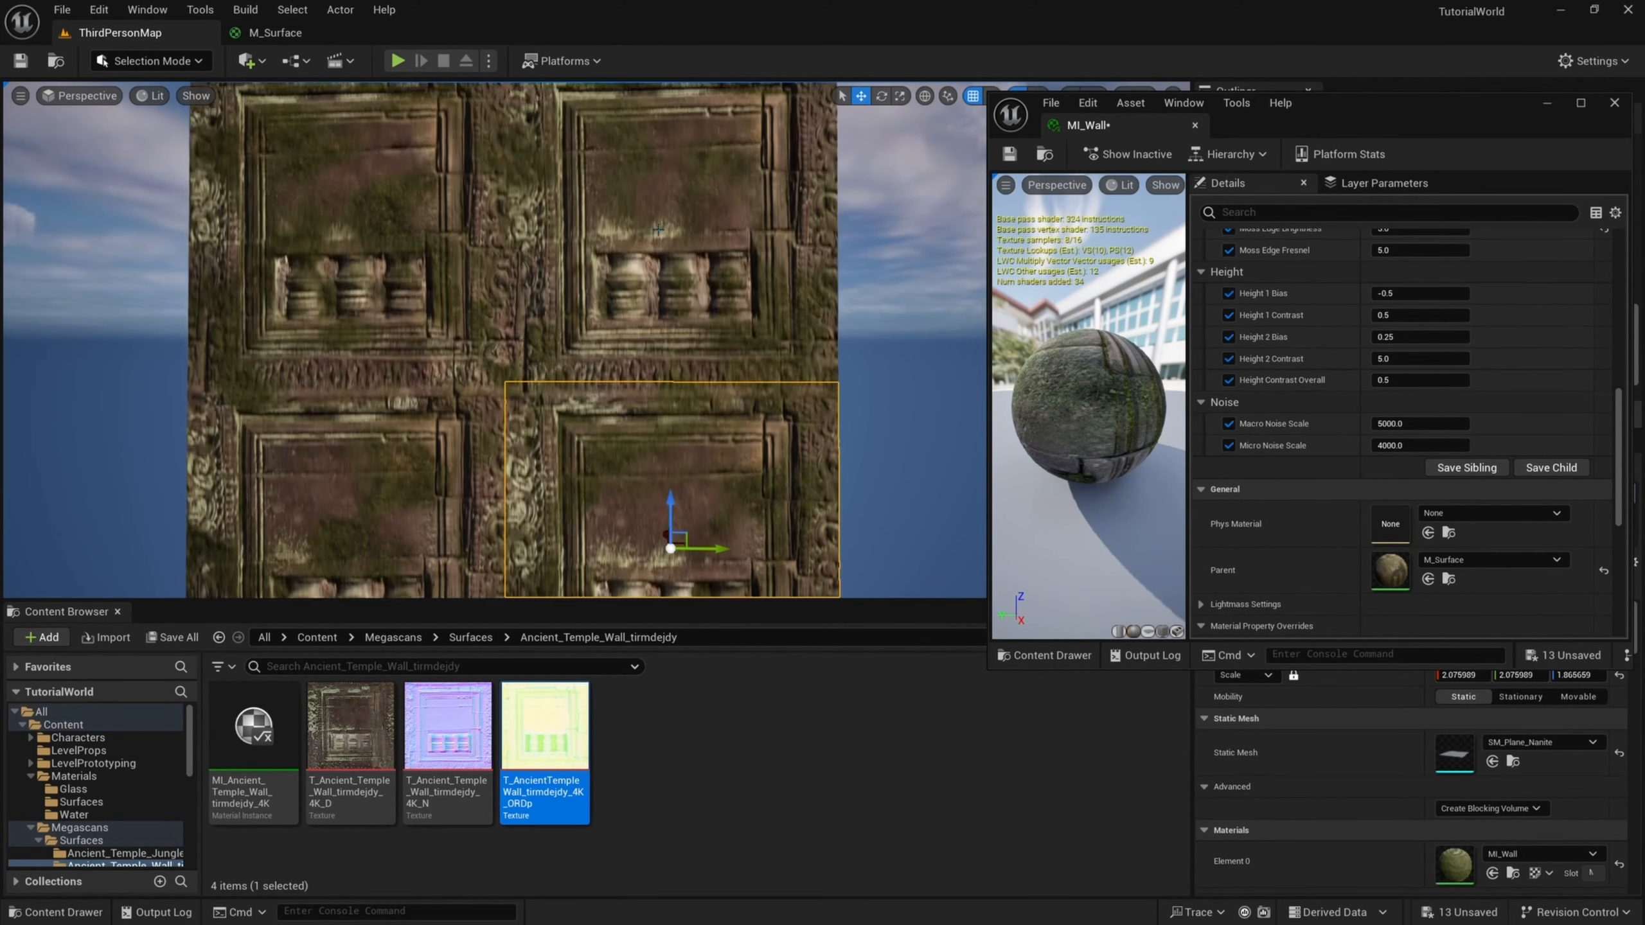
pyautogui.click(658, 230)
pyautogui.click(362, 233)
pyautogui.click(363, 479)
pyautogui.click(652, 480)
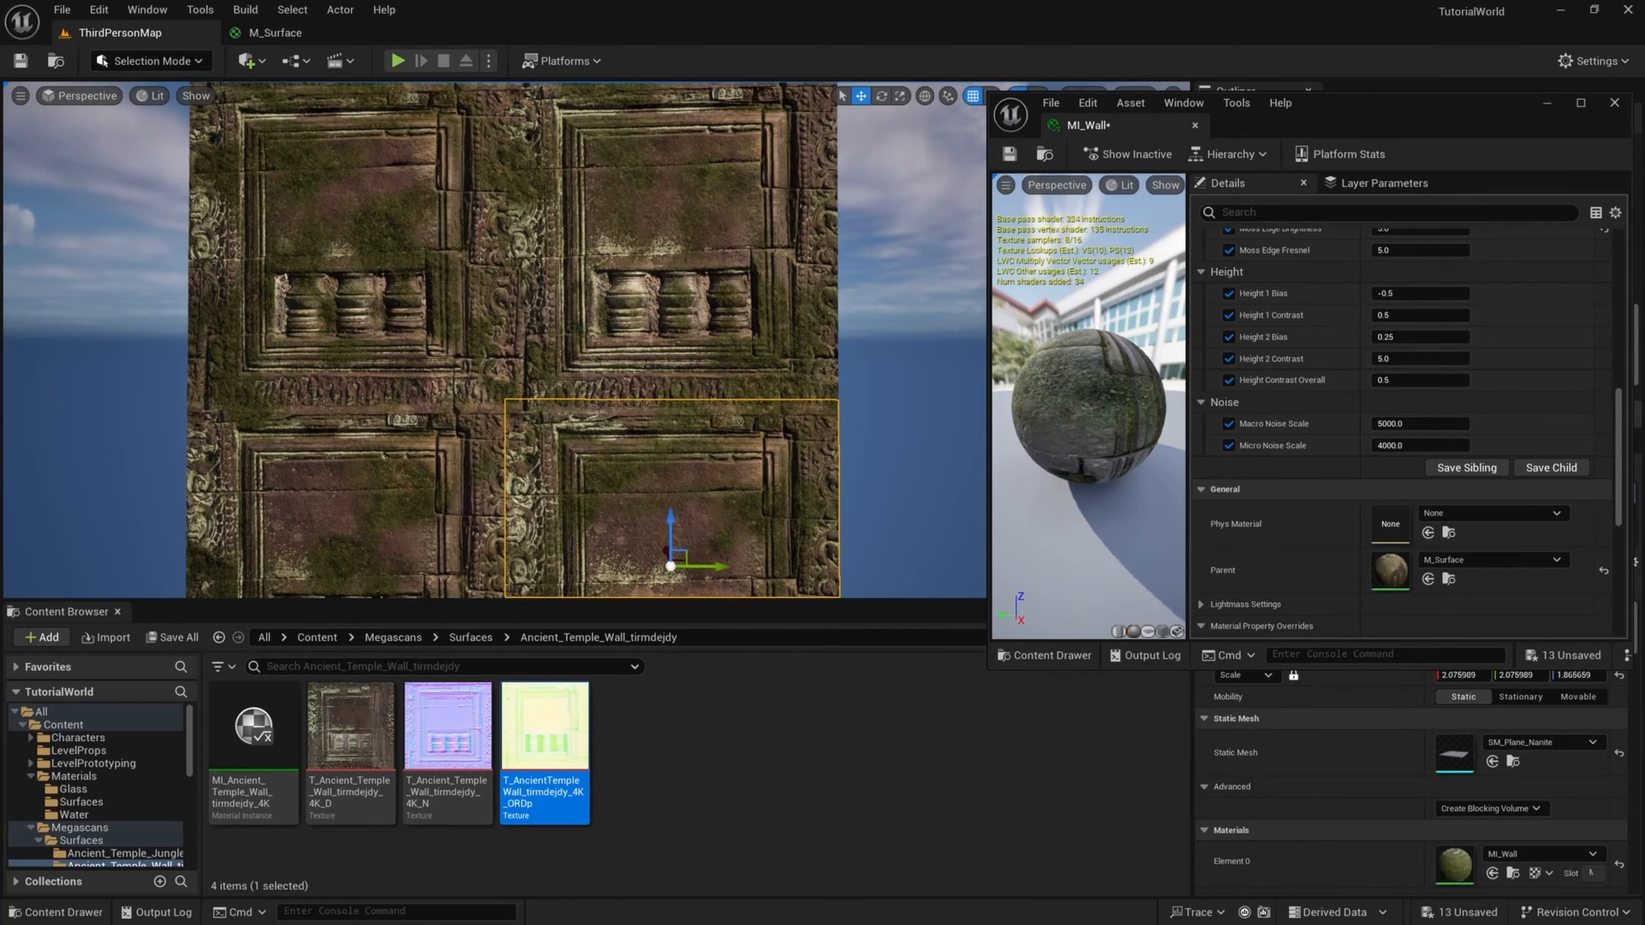
# - Examine the carved columns and moss detail of the wall panels up close and at an angle
pyautogui.click(559, 299)
pyautogui.click(874, 273)
pyautogui.moveTo(874, 274); pyautogui.dragTo(722, 316, button='right')
pyautogui.press('w')
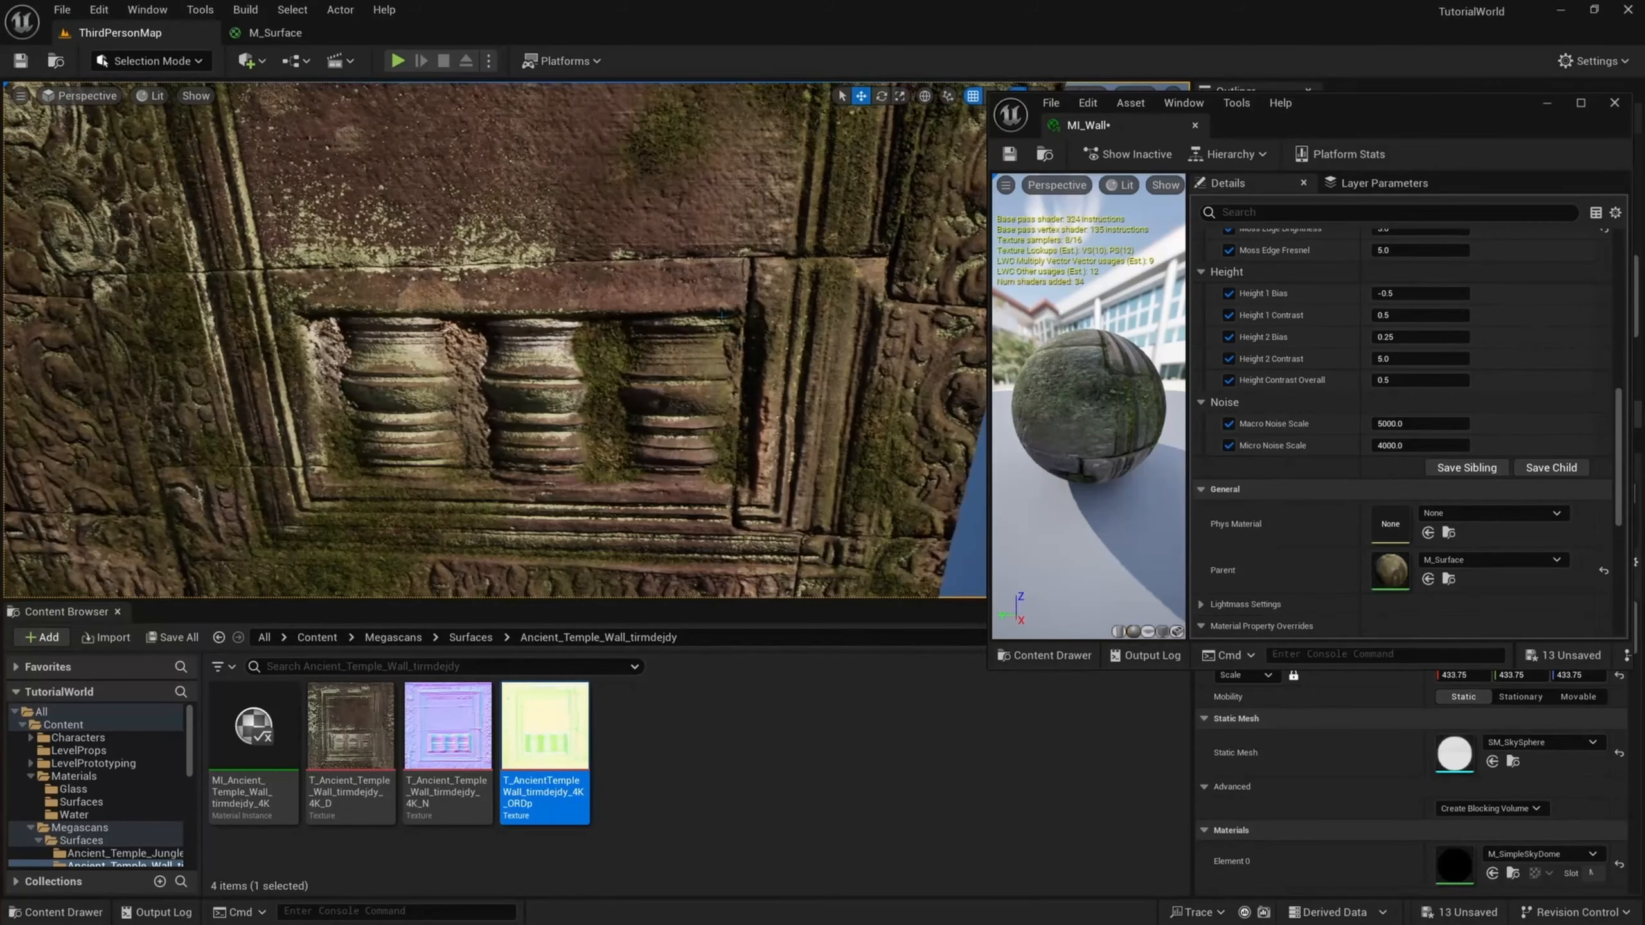
pyautogui.click(599, 369)
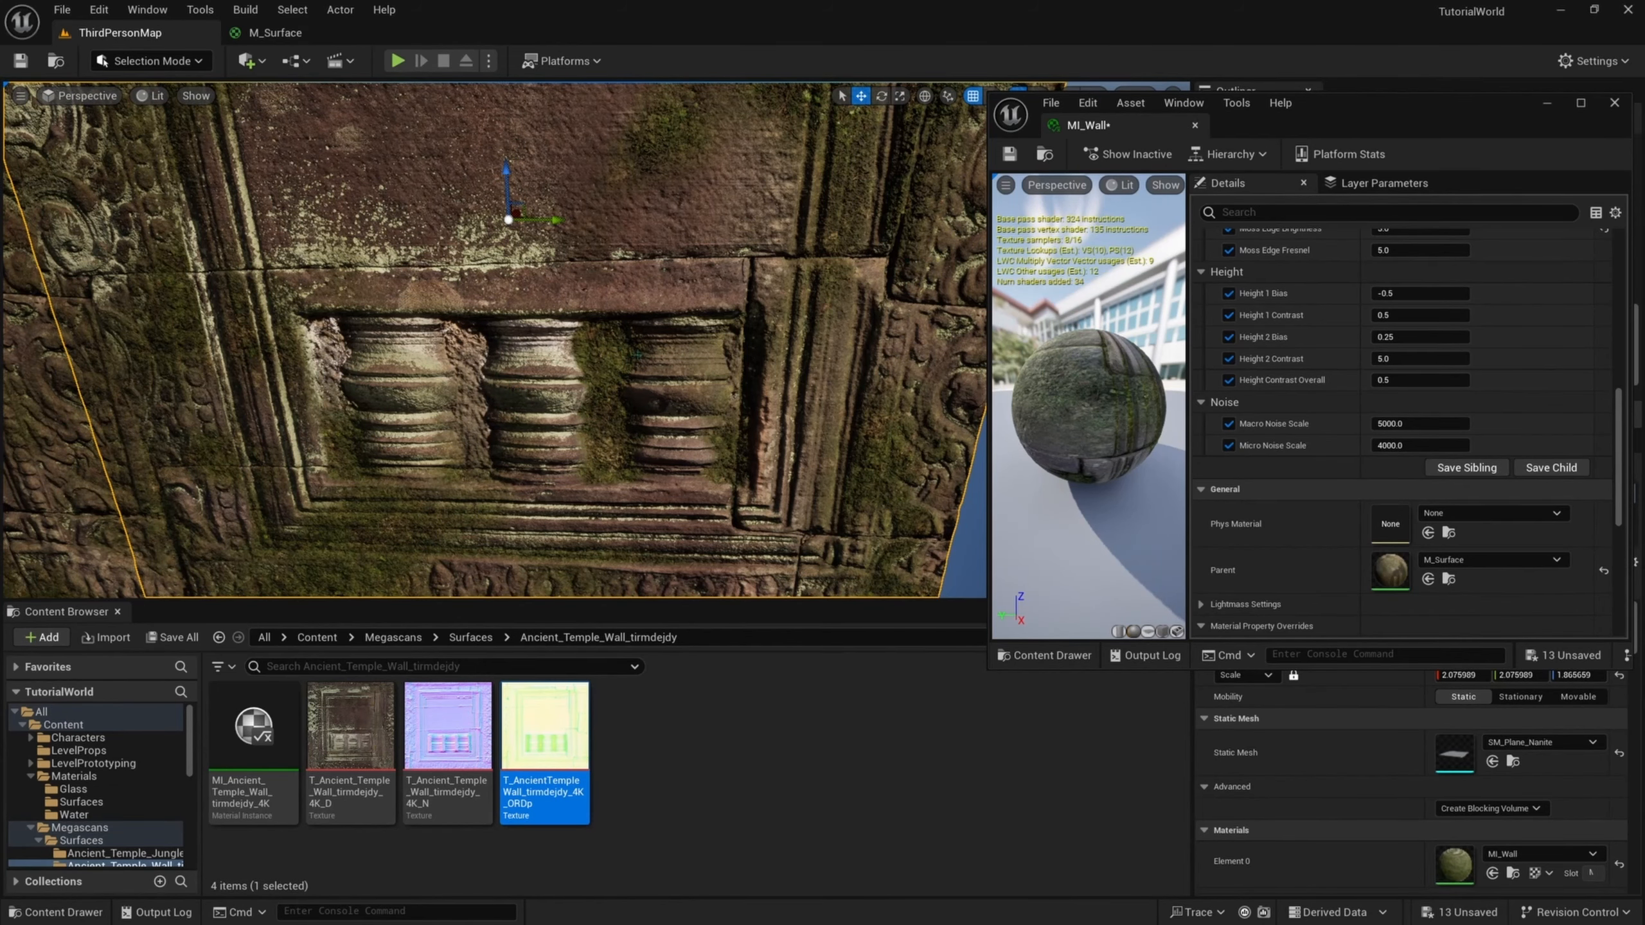
pyautogui.press('a')
pyautogui.moveTo(658, 402); pyautogui.dragTo(687, 393, button='right')
pyautogui.click(586, 325)
pyautogui.moveTo(586, 326); pyautogui.dragTo(586, 326, button='right')
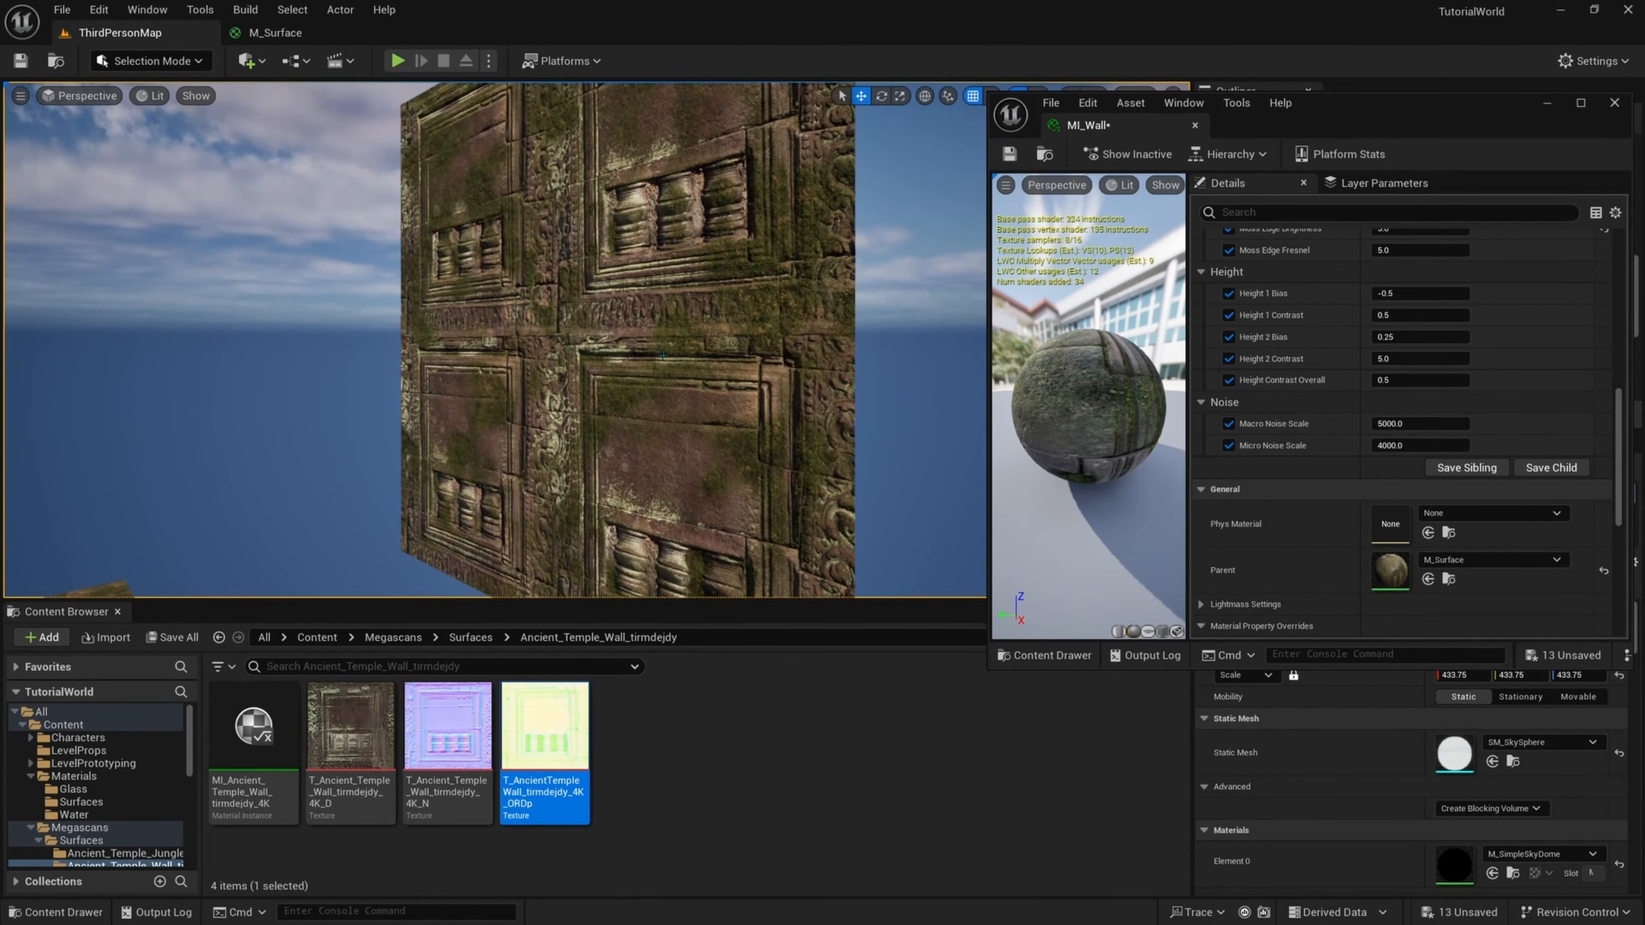
# - Try lowering Height 1 Bias in MI_Wall to about -2.59, and undo the change
pyautogui.scroll(1, 1330, 422)
pyautogui.moveTo(1411, 344); pyautogui.dragTo(1380, 344)
pyautogui.scroll(4, 1529, 356)
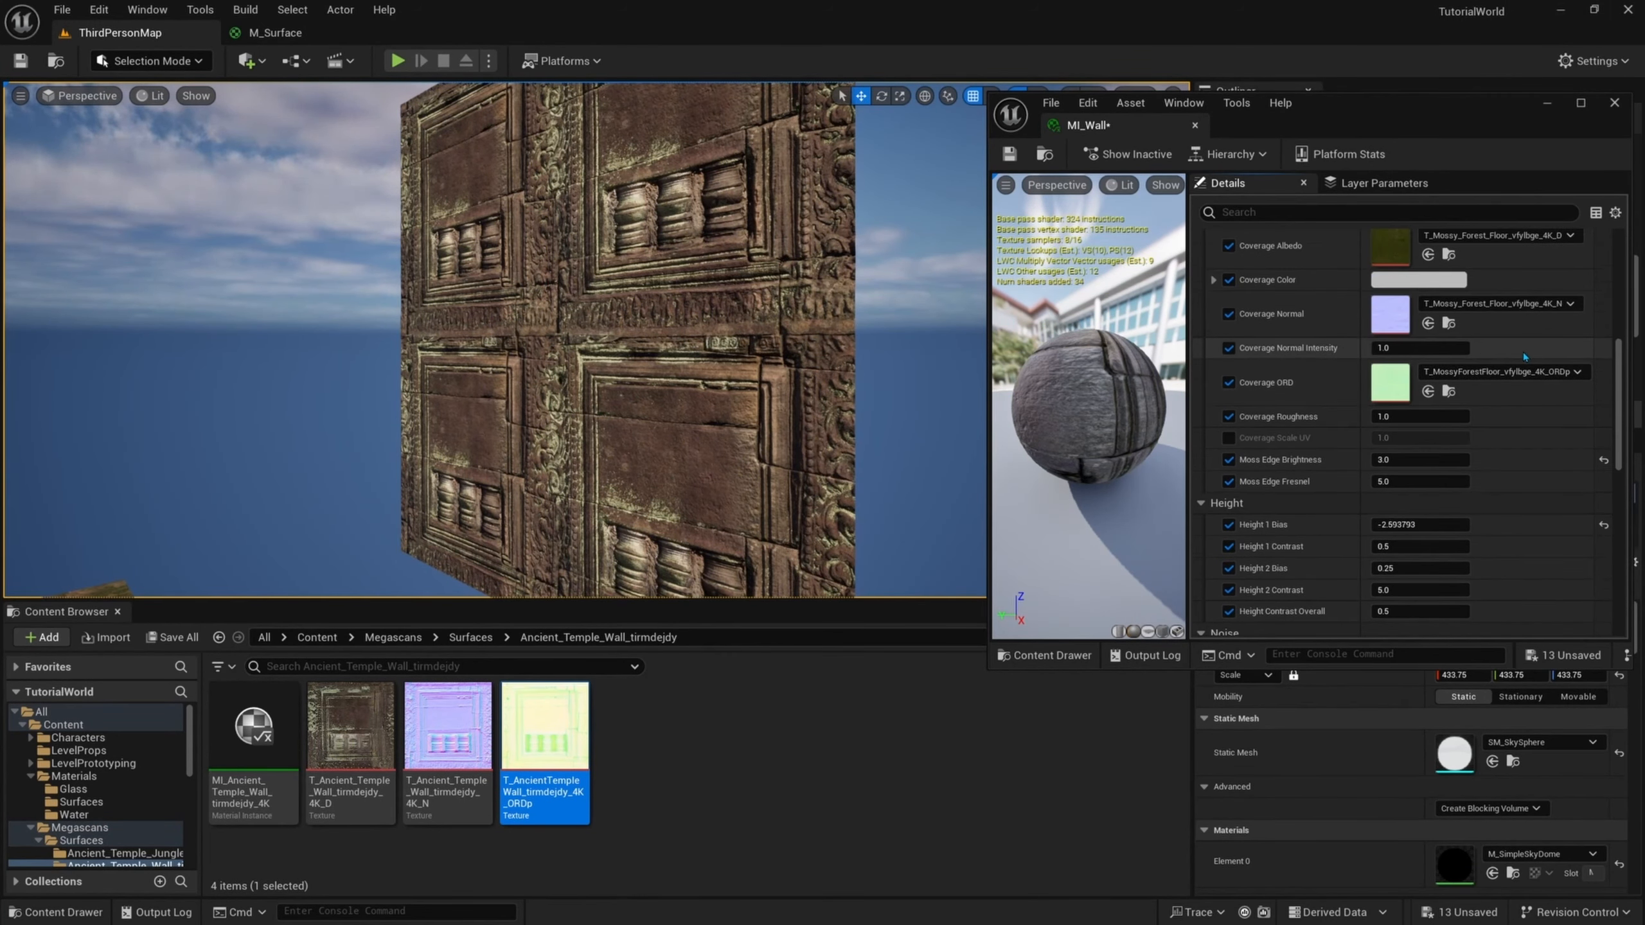
pyautogui.hotkey('ctrl', 'z')
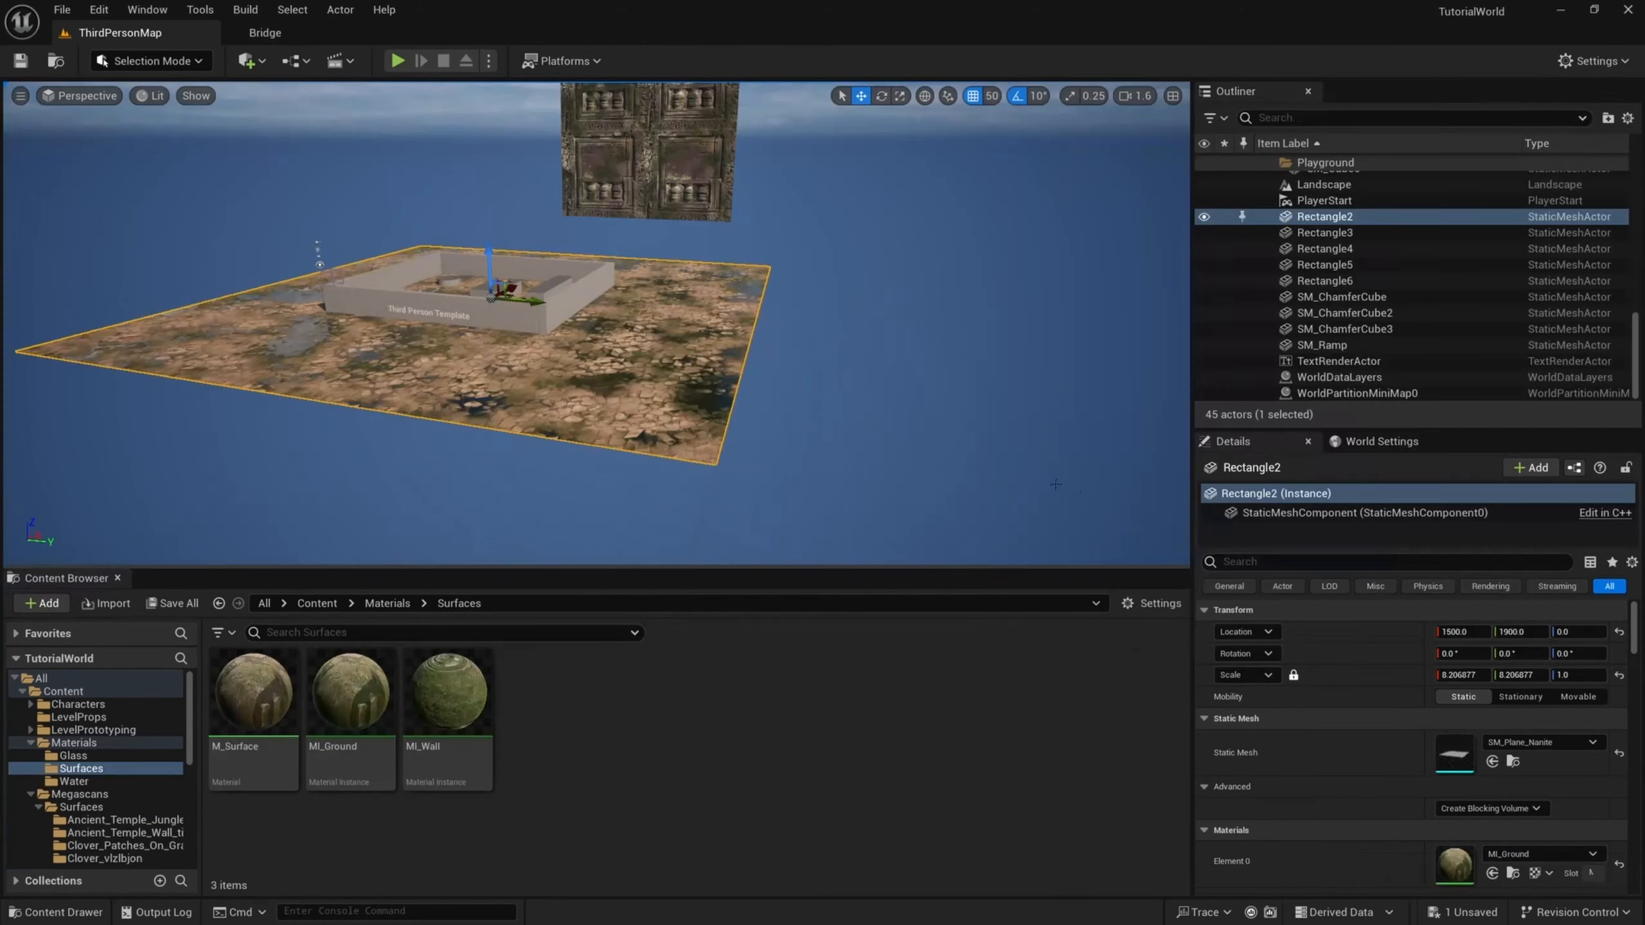
# - Locate the ground plane's SM_Plane_Nanite mesh in the project content and place a new instance beside the ground
pyautogui.moveTo(905, 393); pyautogui.dragTo(1097, 444, button='right')
pyautogui.press('w')
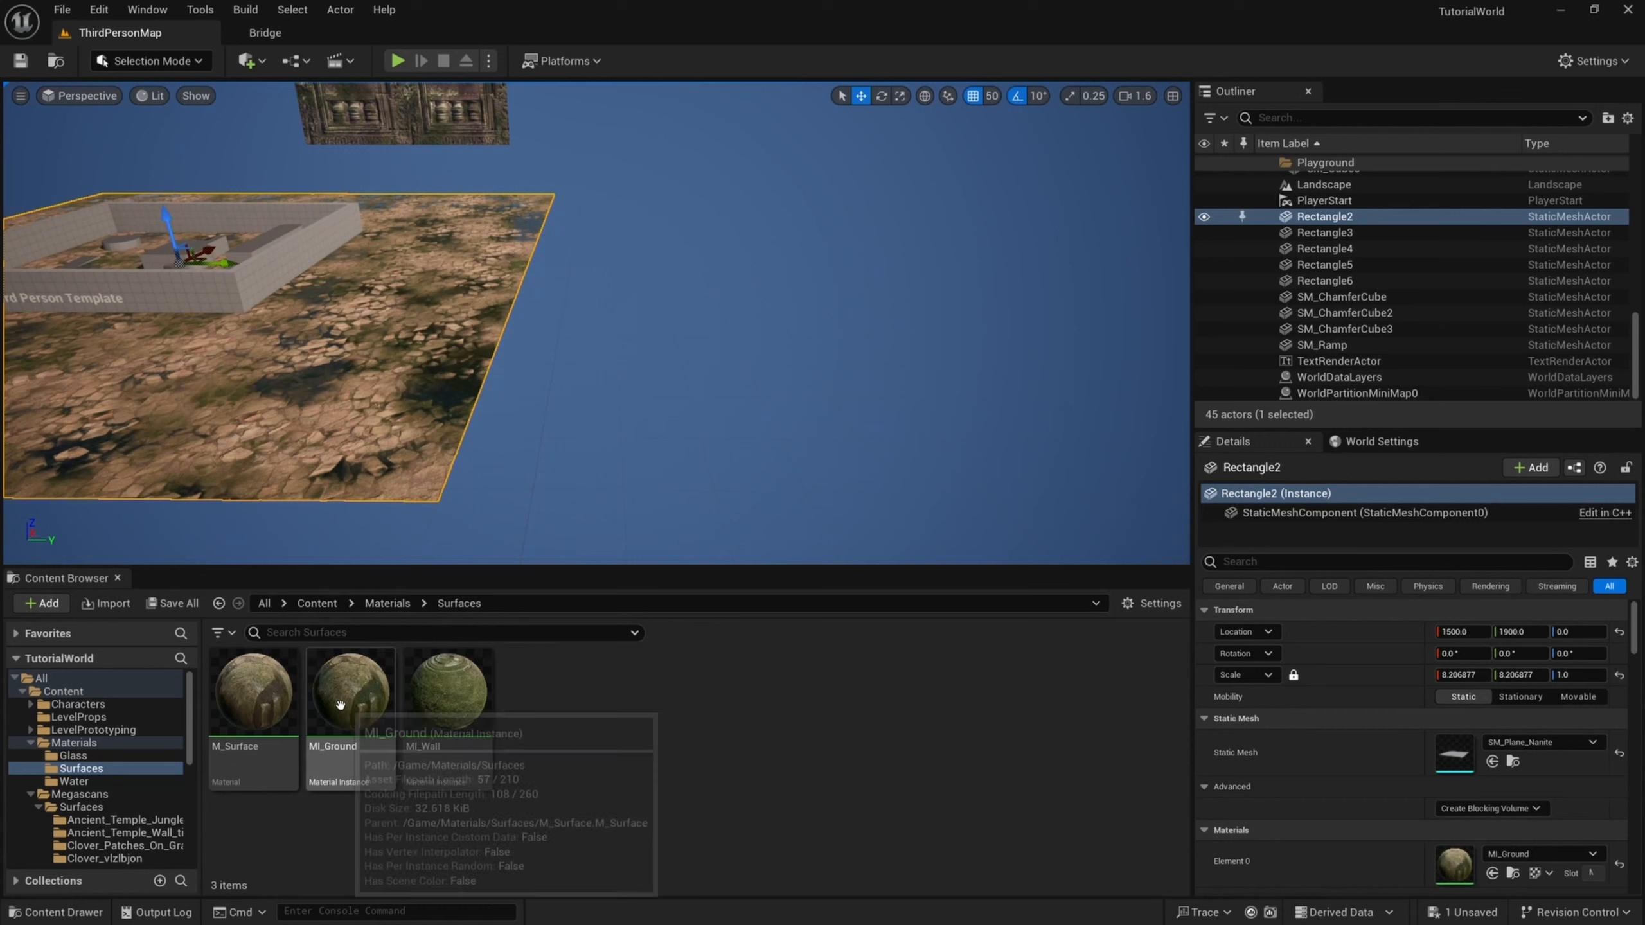
pyautogui.moveTo(334, 712); pyautogui.dragTo(439, 333)
pyautogui.moveTo(439, 332); pyautogui.dragTo(428, 347, button='right')
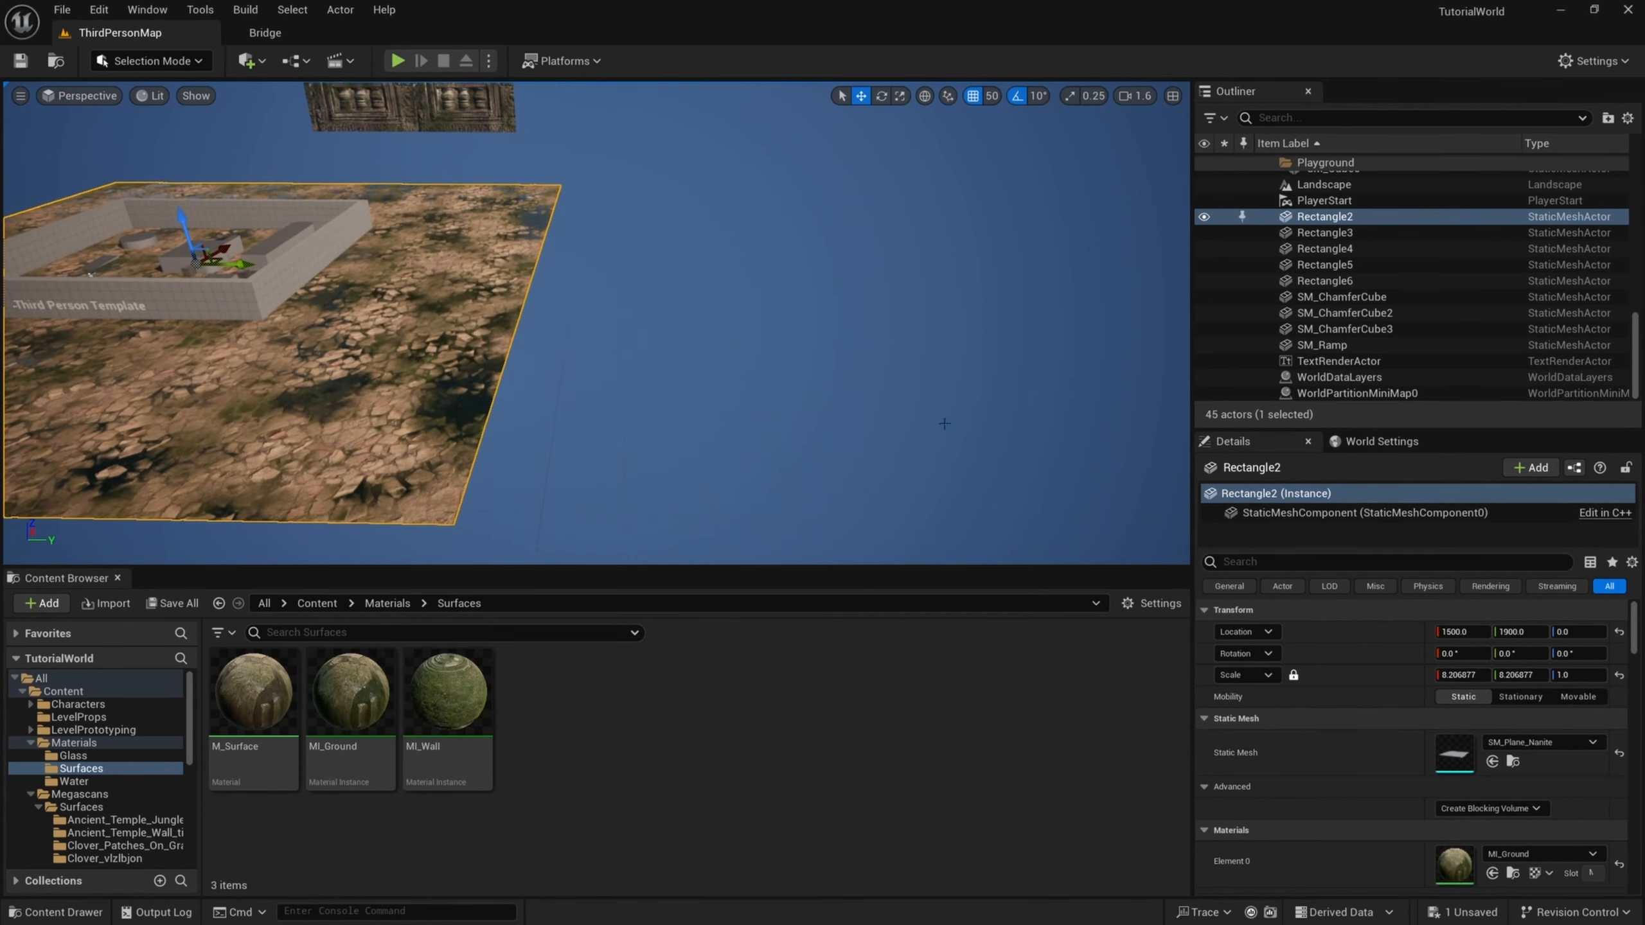
pyautogui.click(1513, 761)
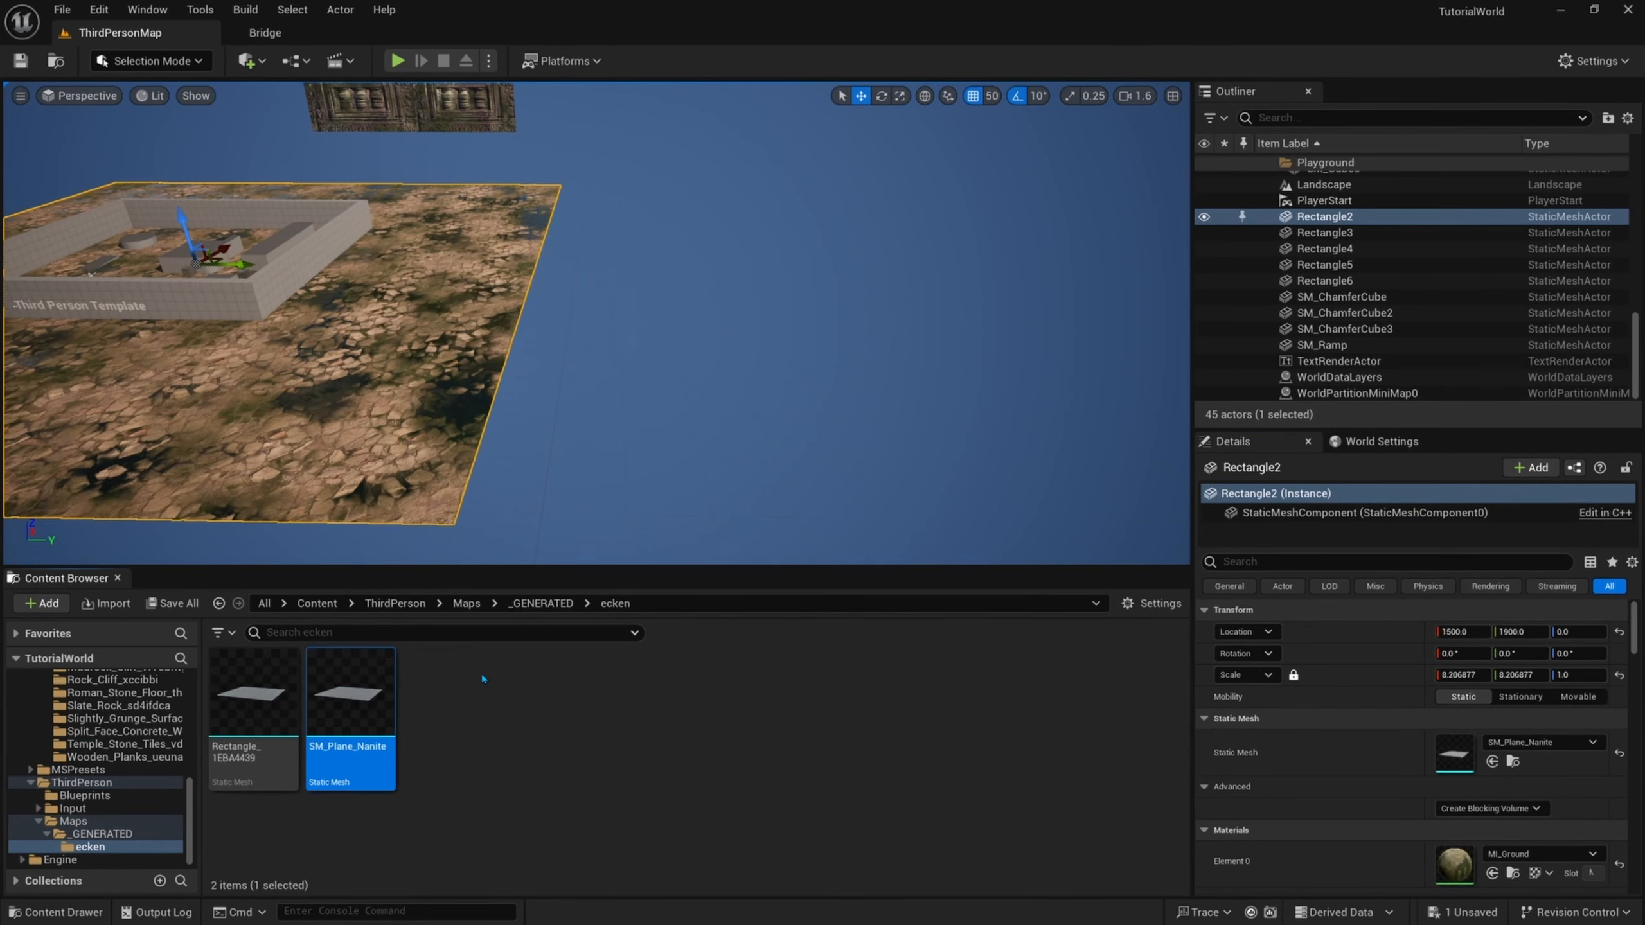
pyautogui.moveTo(393, 690); pyautogui.dragTo(874, 234)
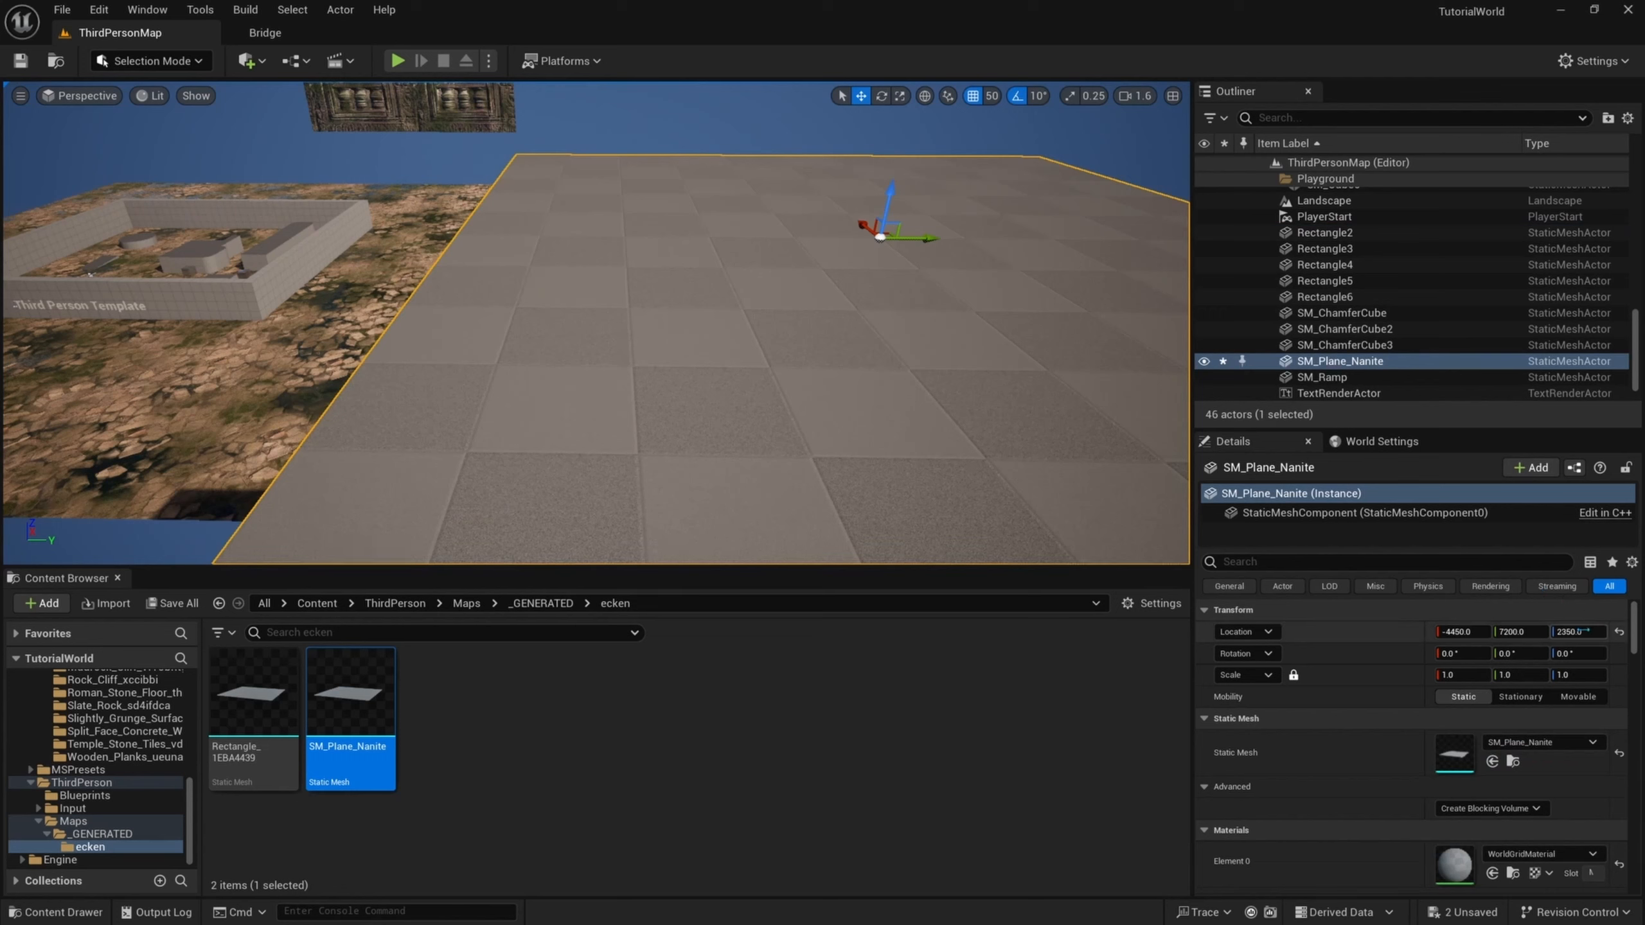
# - Set the new plane's Z location to 0 and its scale to 2 on all axes
pyautogui.click(1579, 633)
pyautogui.write('0')
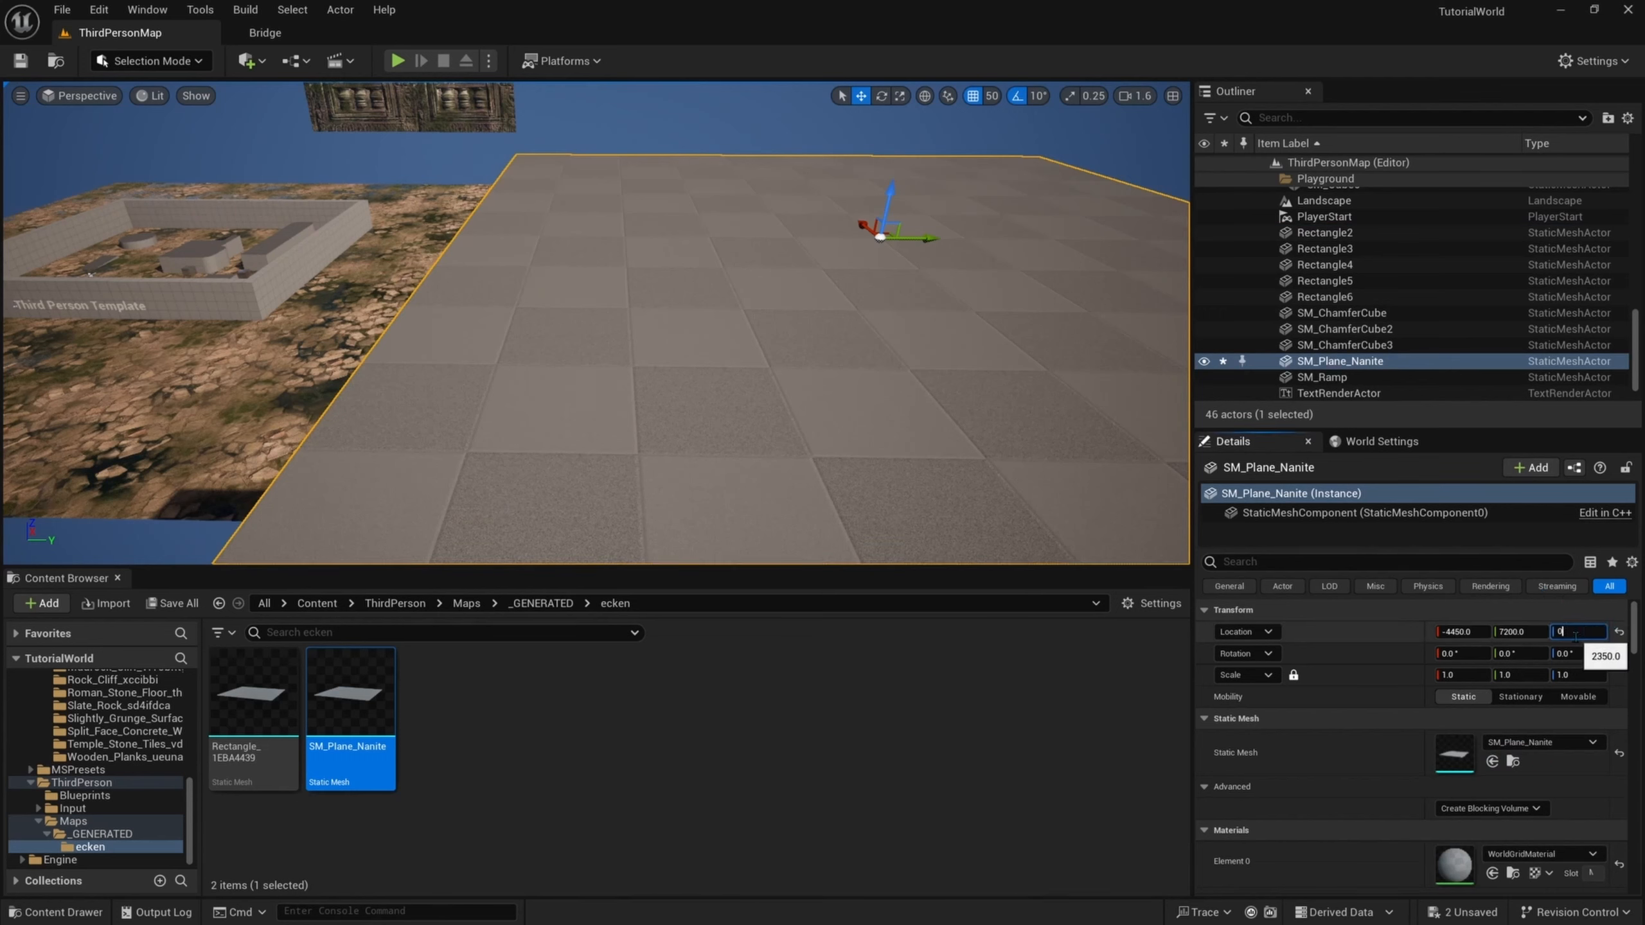
pyautogui.press('Return')
pyautogui.press('f')
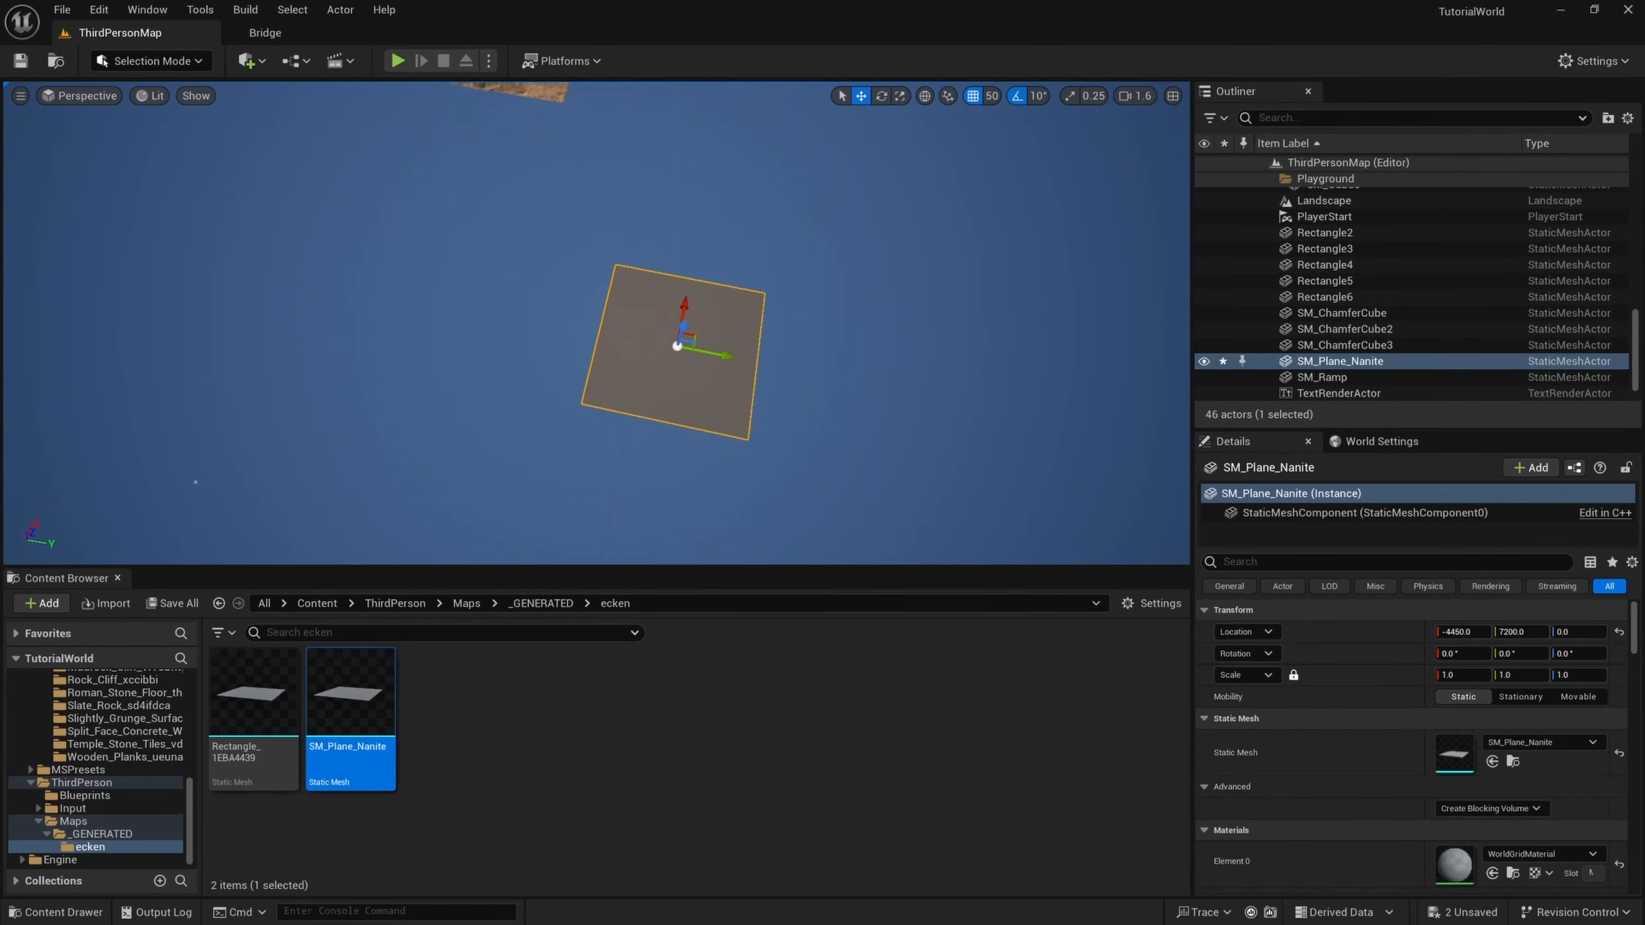
pyautogui.click(1462, 675)
pyautogui.write('2')
pyautogui.press('Return')
# - Duplicate the new plane twice along the Y axis to form a row of three, with the last at Y 11200
pyautogui.moveTo(648, 337); pyautogui.dragTo(725, 350, button='right')
pyautogui.keyDown('alt'); pyautogui.moveTo(450, 305); pyautogui.dragTo(1072, 337); pyautogui.keyUp('alt')
pyautogui.moveTo(1071, 337); pyautogui.dragTo(1127, 339, button='right')
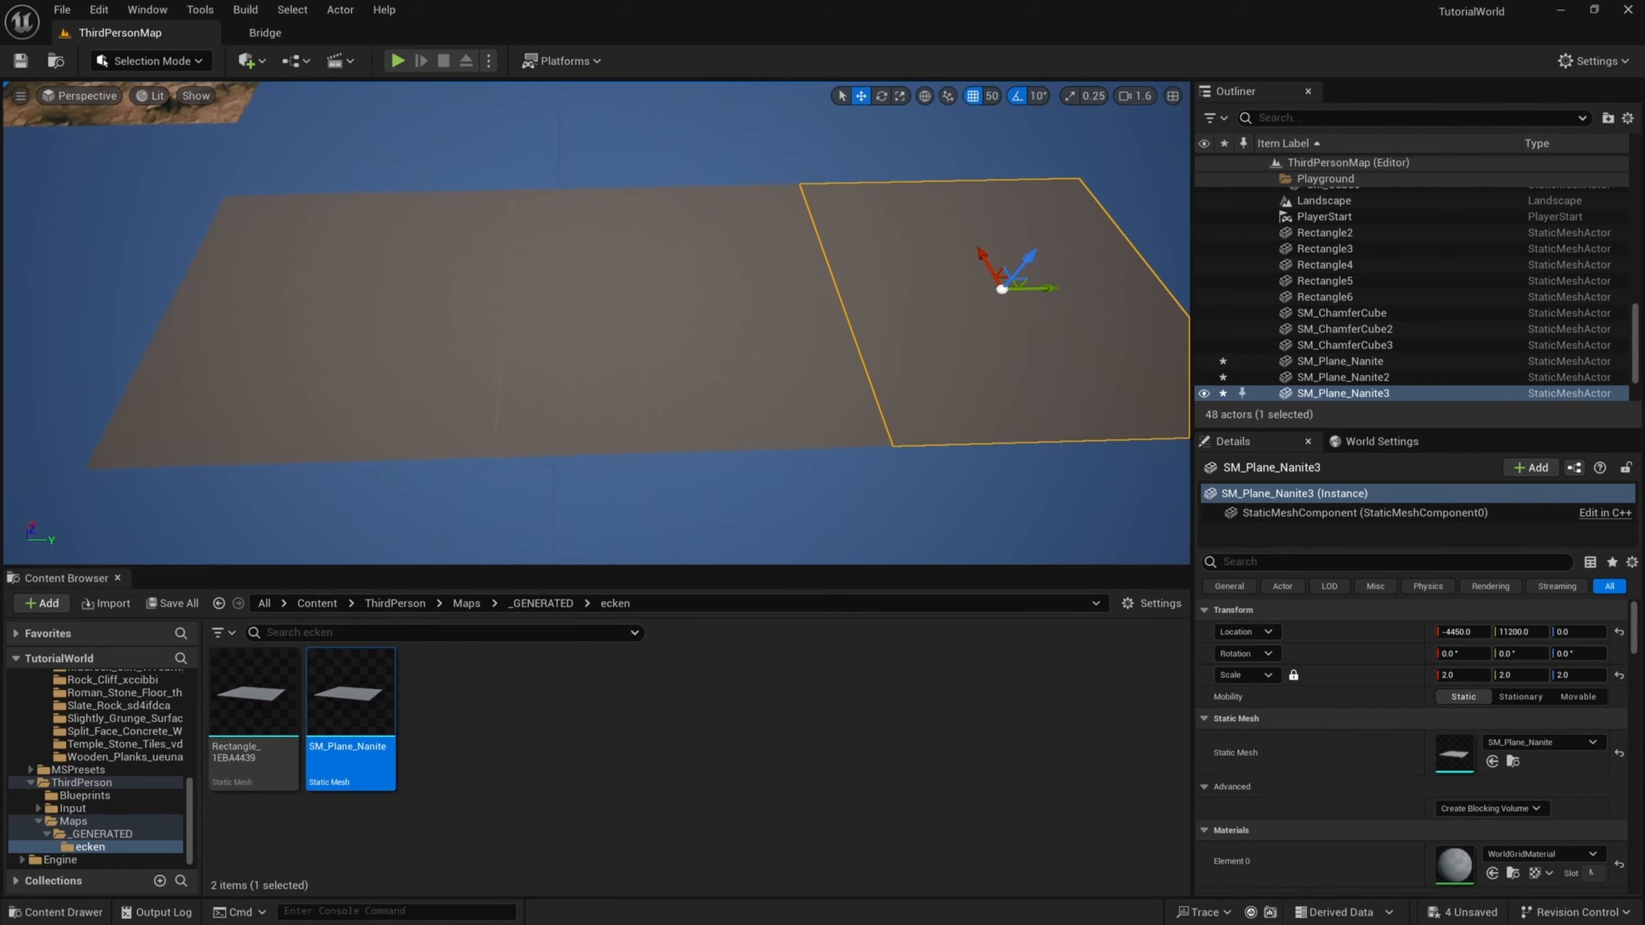
pyautogui.moveTo(848, 361); pyautogui.dragTo(840, 359, button='right')
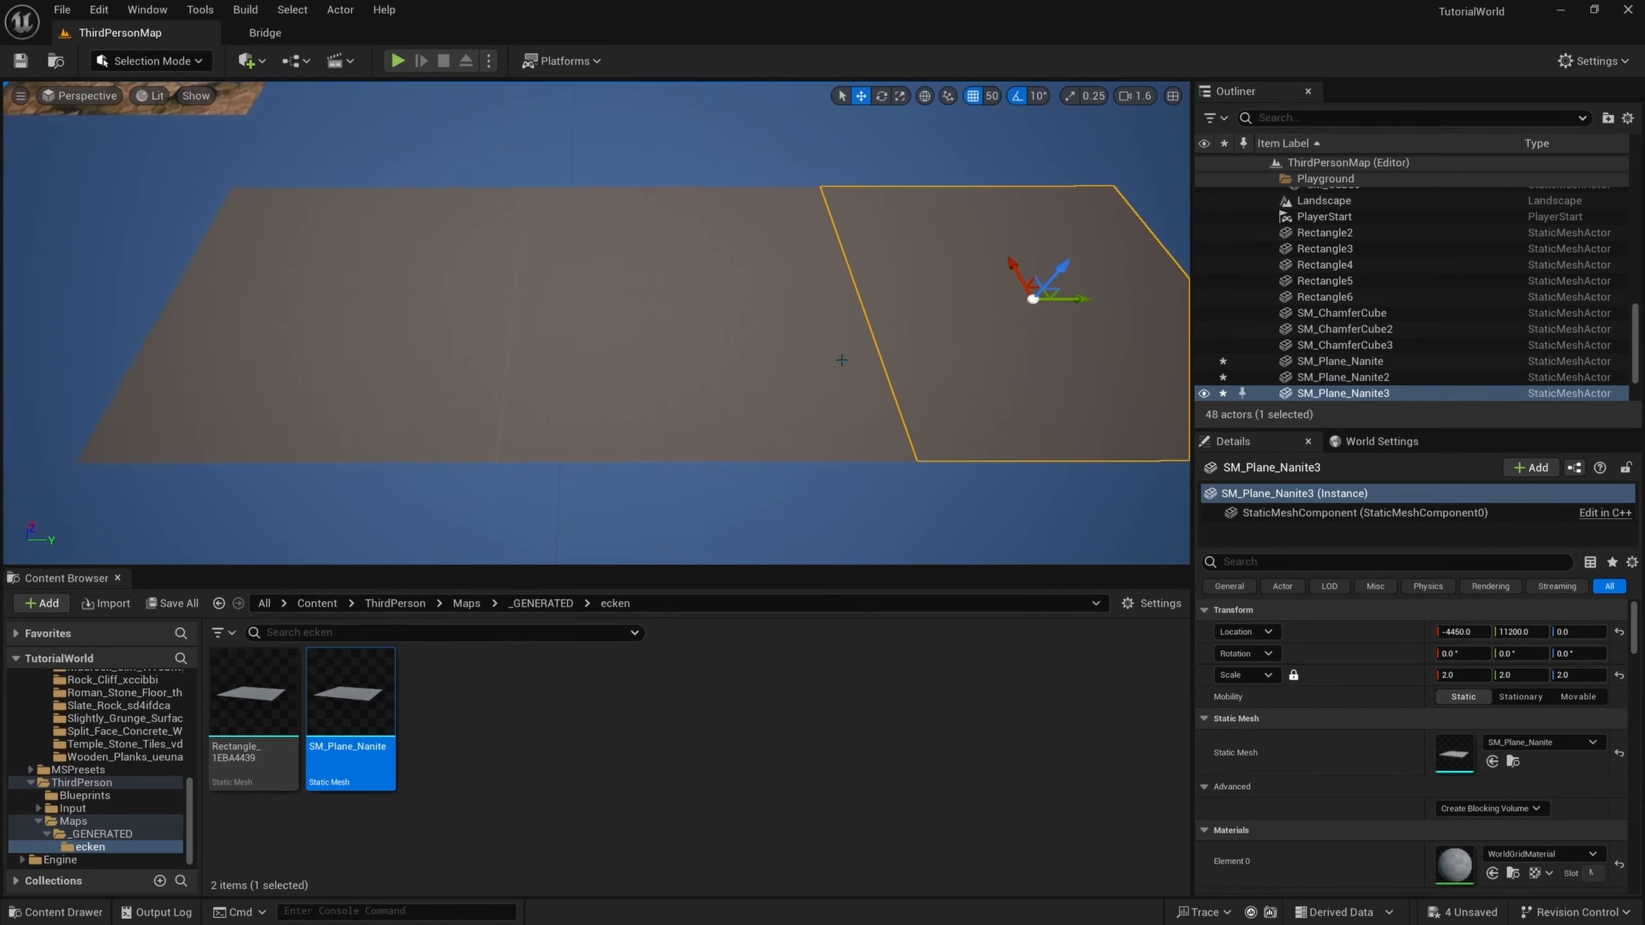
# - Open the Materials/Surfaces folder and apply MI_Ground to the first plane in the row
pyautogui.click(316, 603)
pyautogui.doubleClick(558, 706)
pyautogui.doubleClick(349, 690)
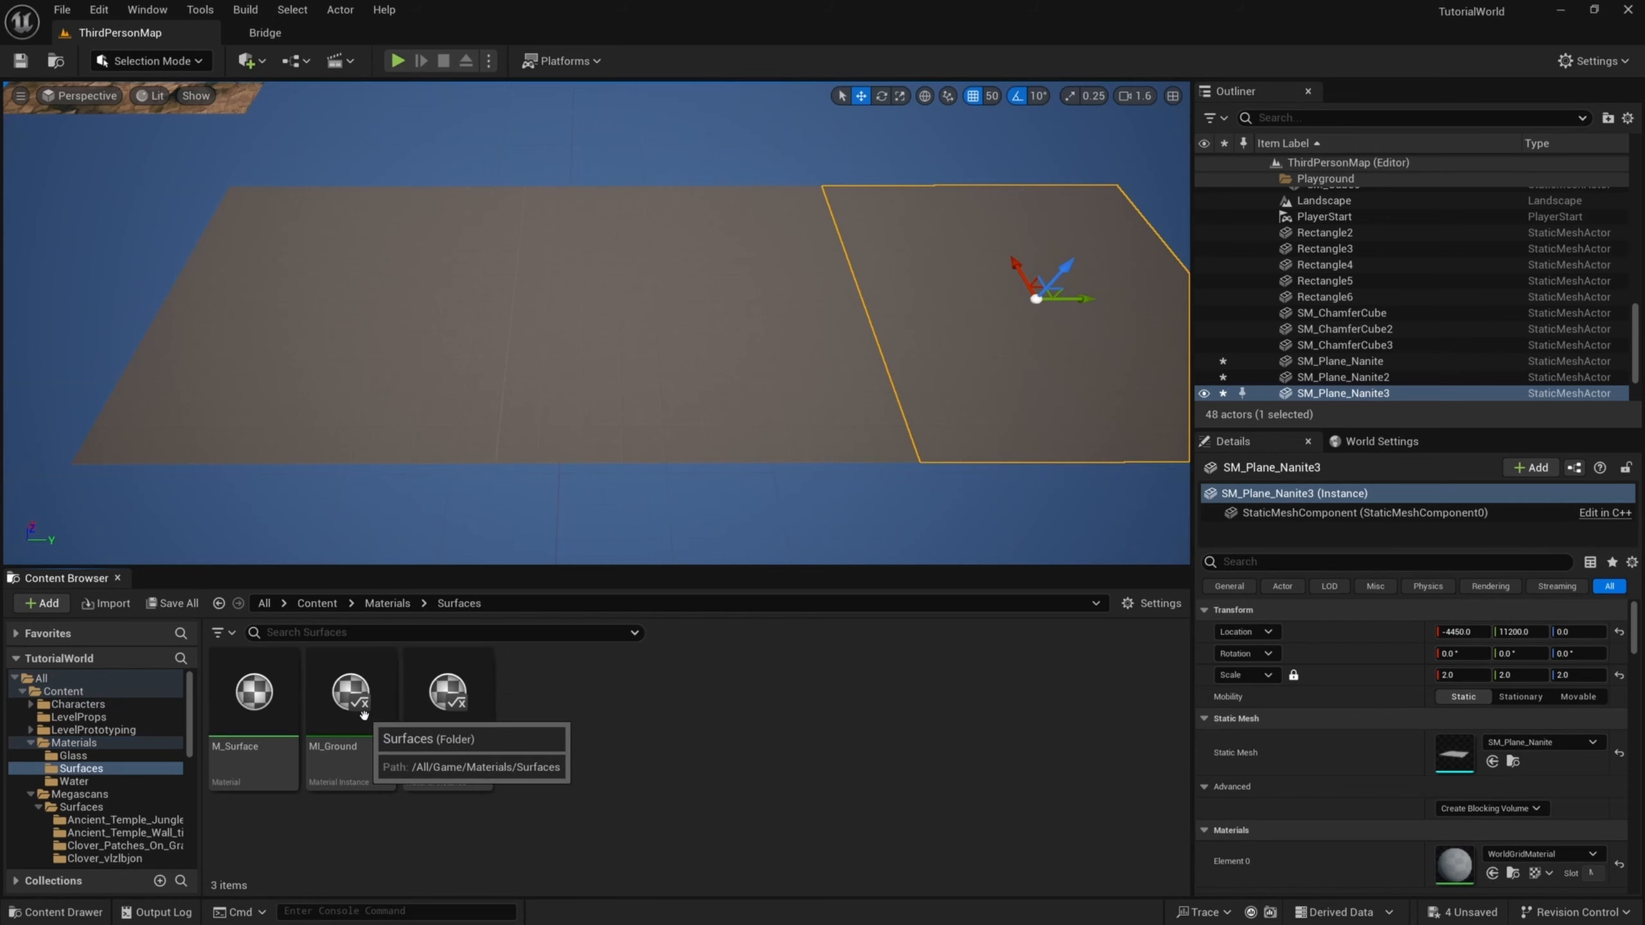
pyautogui.moveTo(347, 704); pyautogui.dragTo(312, 338)
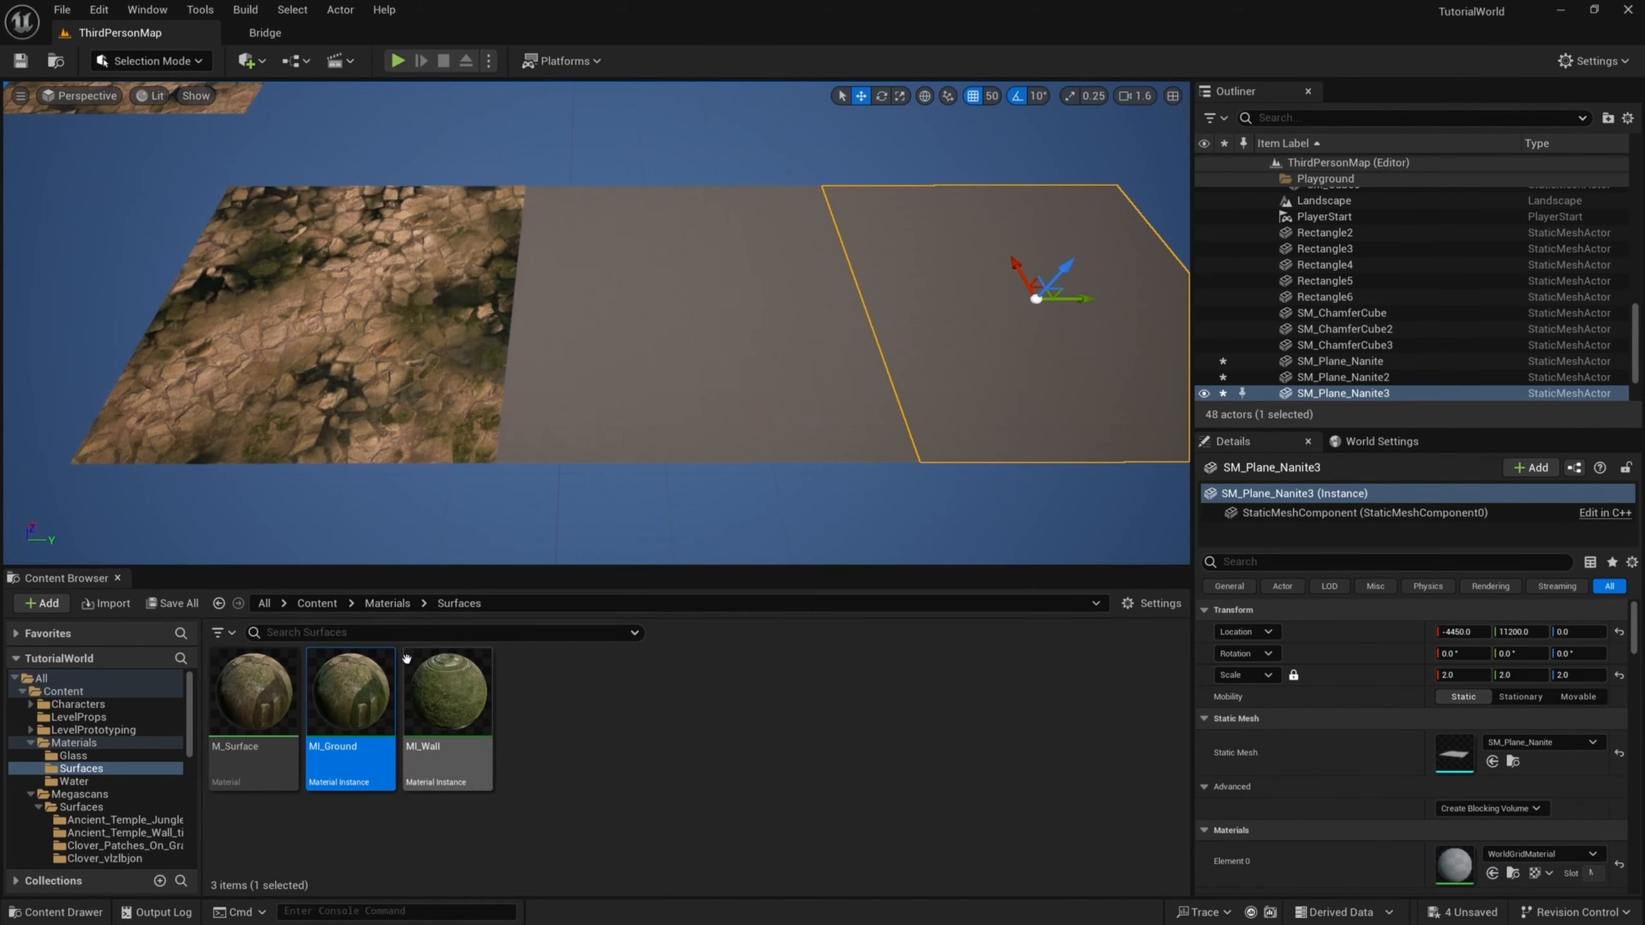
# - Duplicate MI_Ground as MI_Ground_Forest and apply the copy to the middle plane in the row
pyautogui.rightClick(373, 690)
pyautogui.click(493, 377)
pyautogui.press('End')
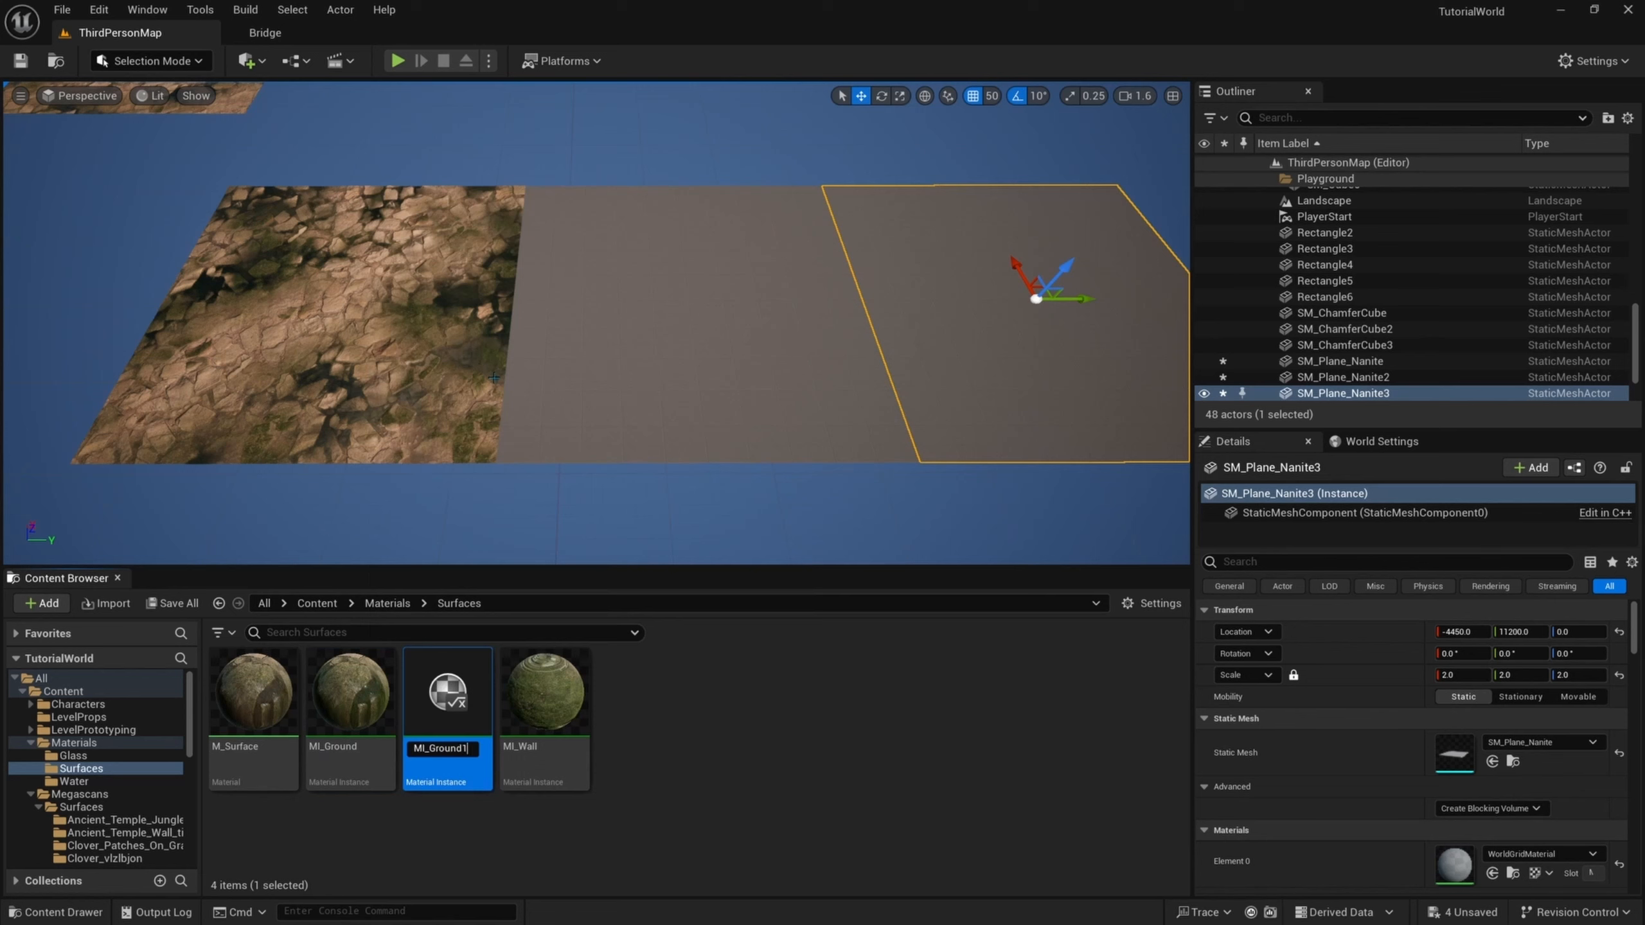
pyautogui.press('BackSpace')
pyautogui.press('BackSpace')
pyautogui.press('BackSpace')
pyautogui.press('BackSpace')
pyautogui.write('ground')
pyautogui.write('nd_Fores')
pyautogui.write('t')
pyautogui.press('Return')
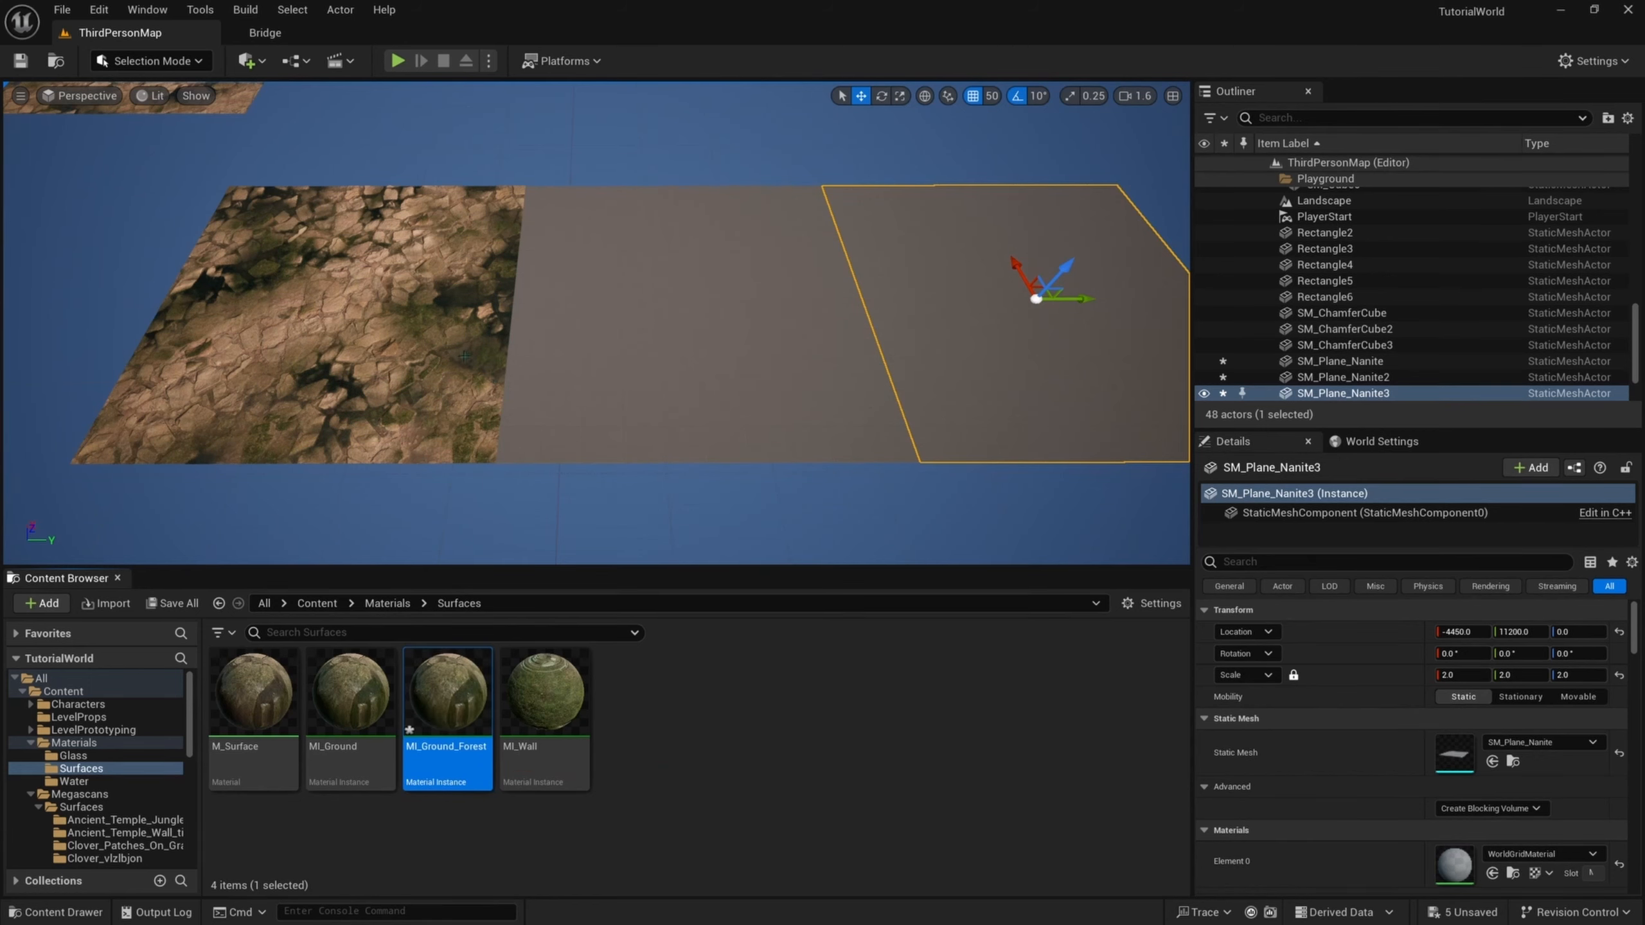
pyautogui.moveTo(429, 681); pyautogui.dragTo(602, 353)
# - Duplicate MI_Ground_Forest as MI_Ground_Stone and apply the copy to the third plane in the row
pyautogui.press('d')
pyautogui.moveTo(602, 354); pyautogui.dragTo(573, 356, button='right')
pyautogui.rightClick(450, 687)
pyautogui.click(567, 368)
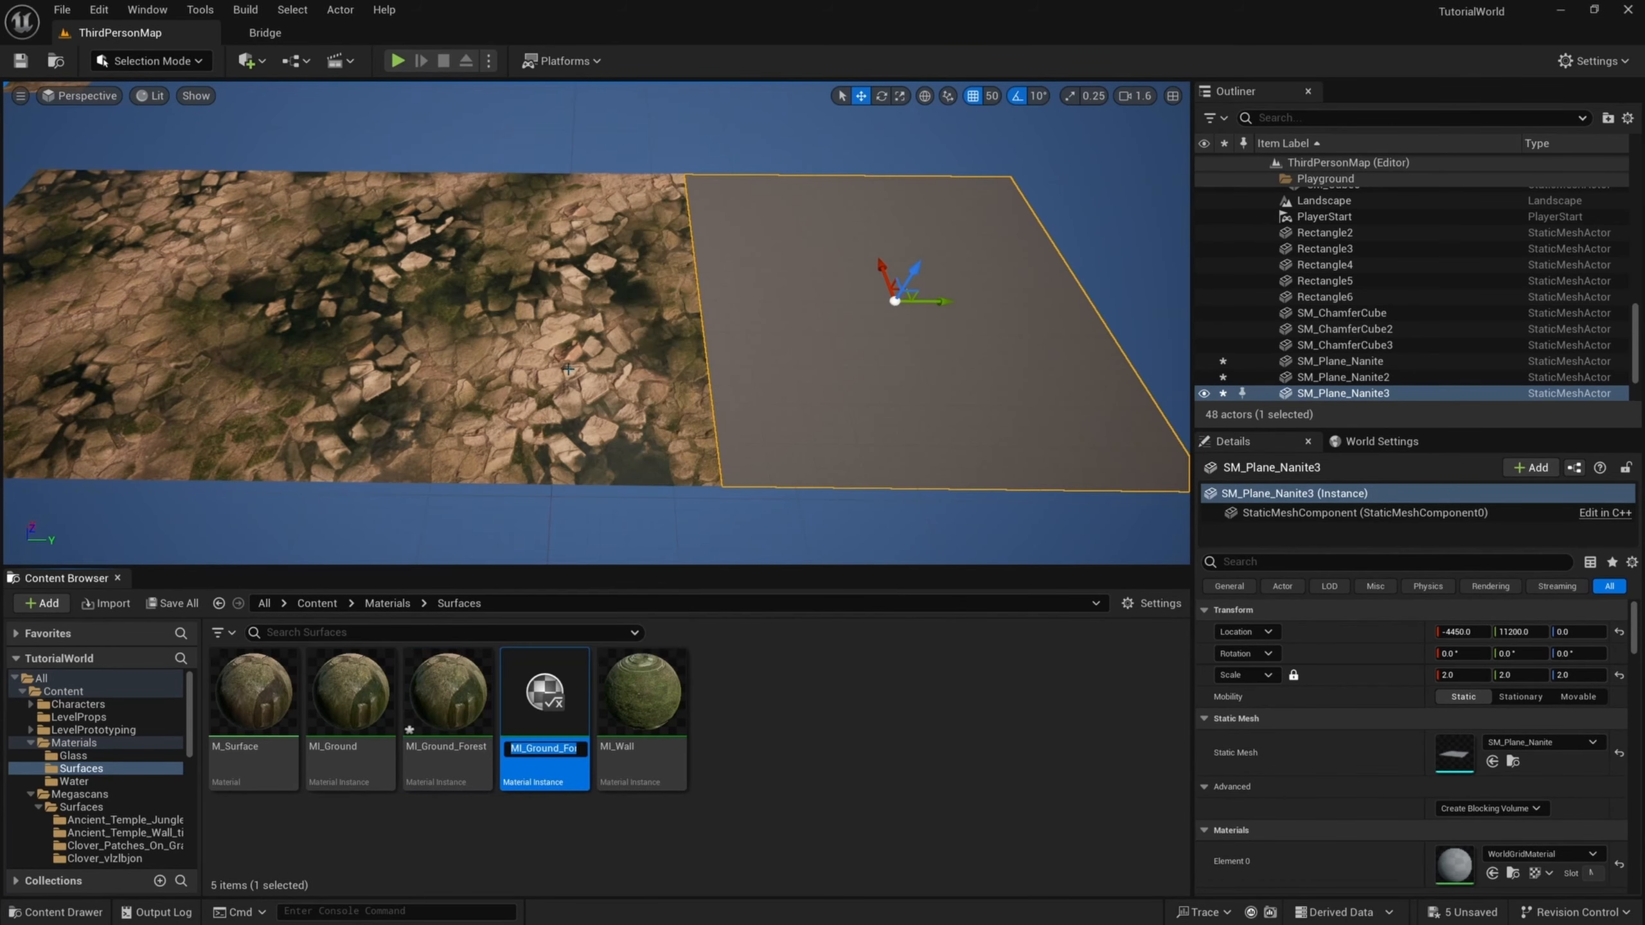
pyautogui.press('End')
pyautogui.write('Stone')
pyautogui.press('Return')
pyautogui.moveTo(545, 692); pyautogui.dragTo(861, 351)
# - Set MI_Ground_Forest's Base Albedo, Normal and ORD to the Ancient_Temple_Jungle_Roots textures from the Megascans surfaces
pyautogui.doubleClick(447, 691)
pyautogui.click(1351, 343)
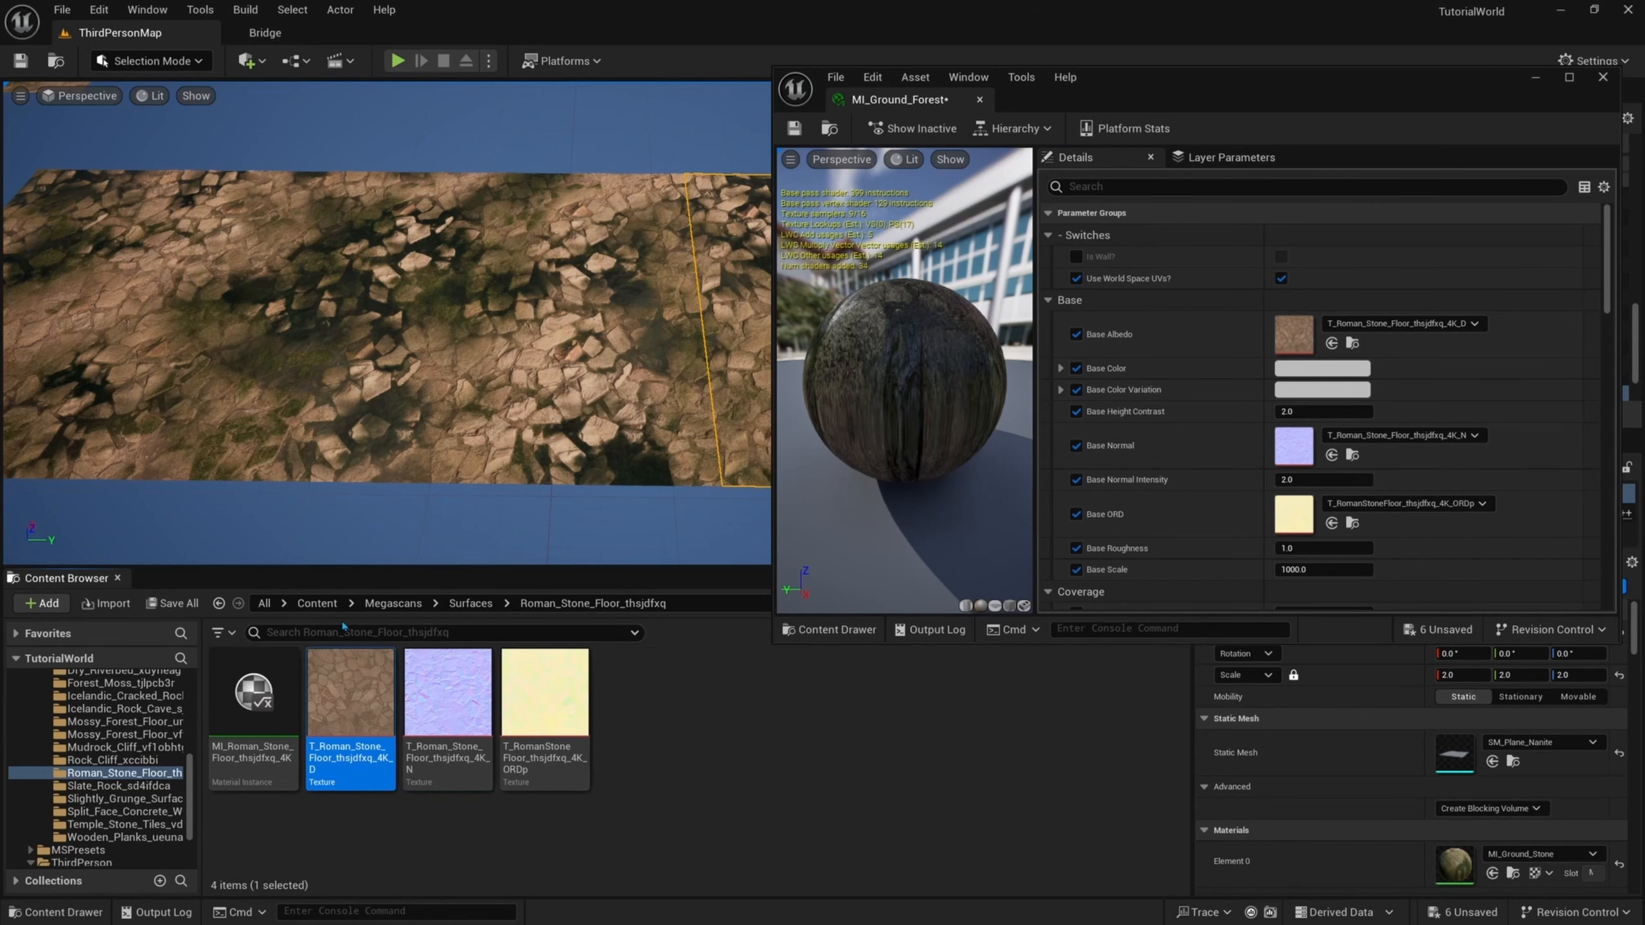
pyautogui.click(465, 604)
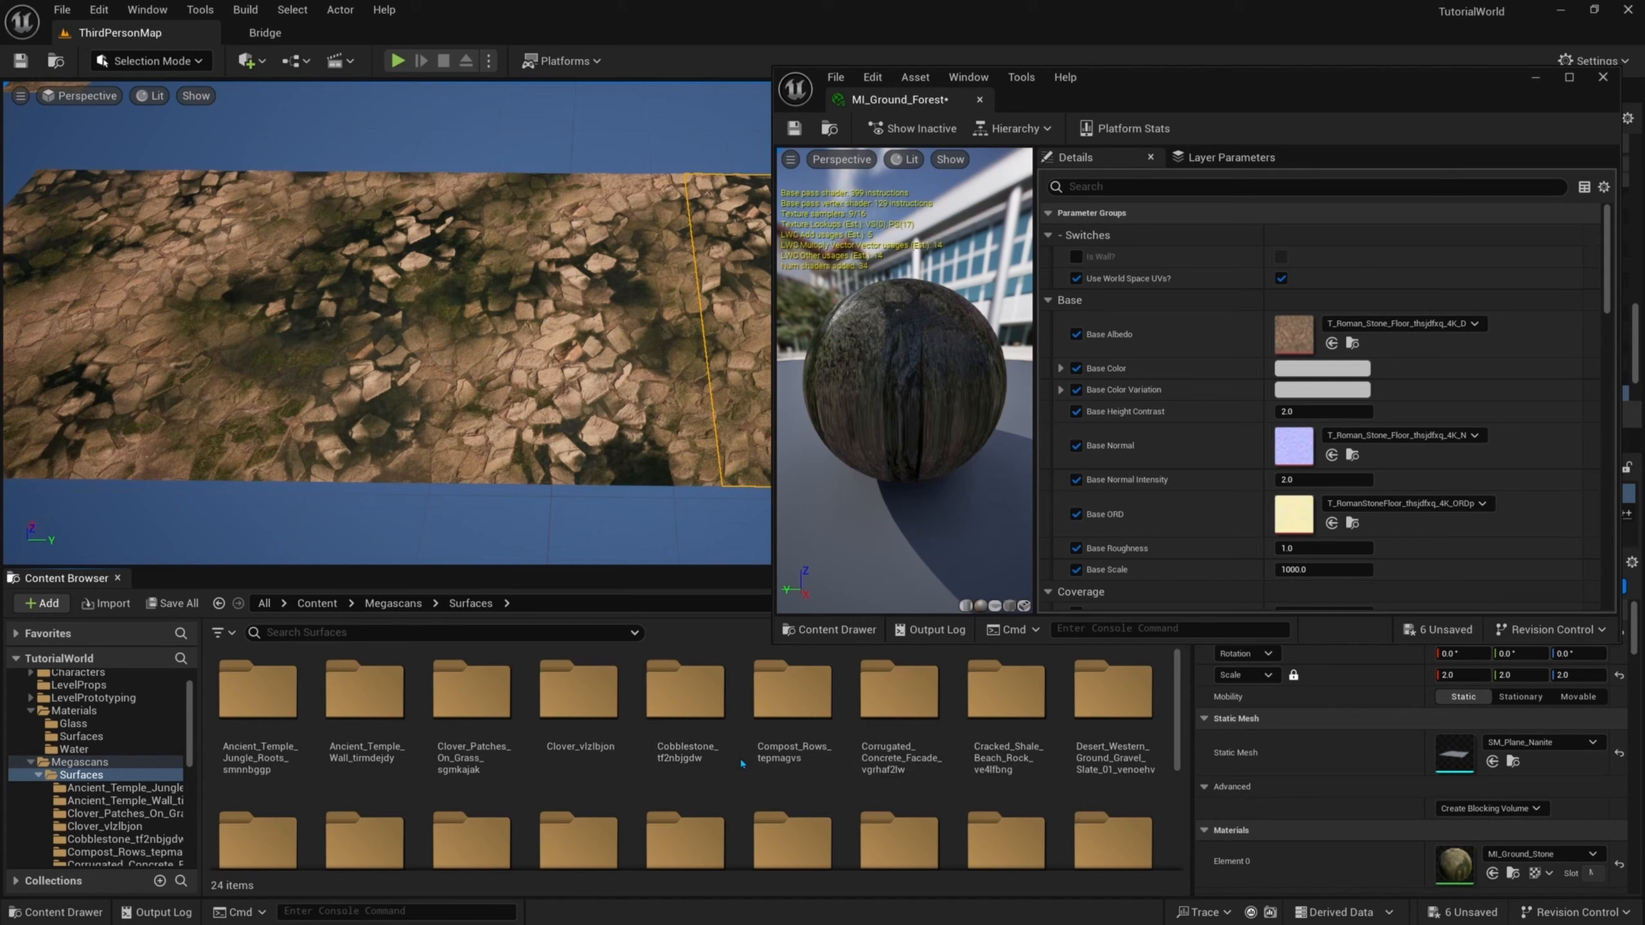
pyautogui.scroll(-3, 741, 763)
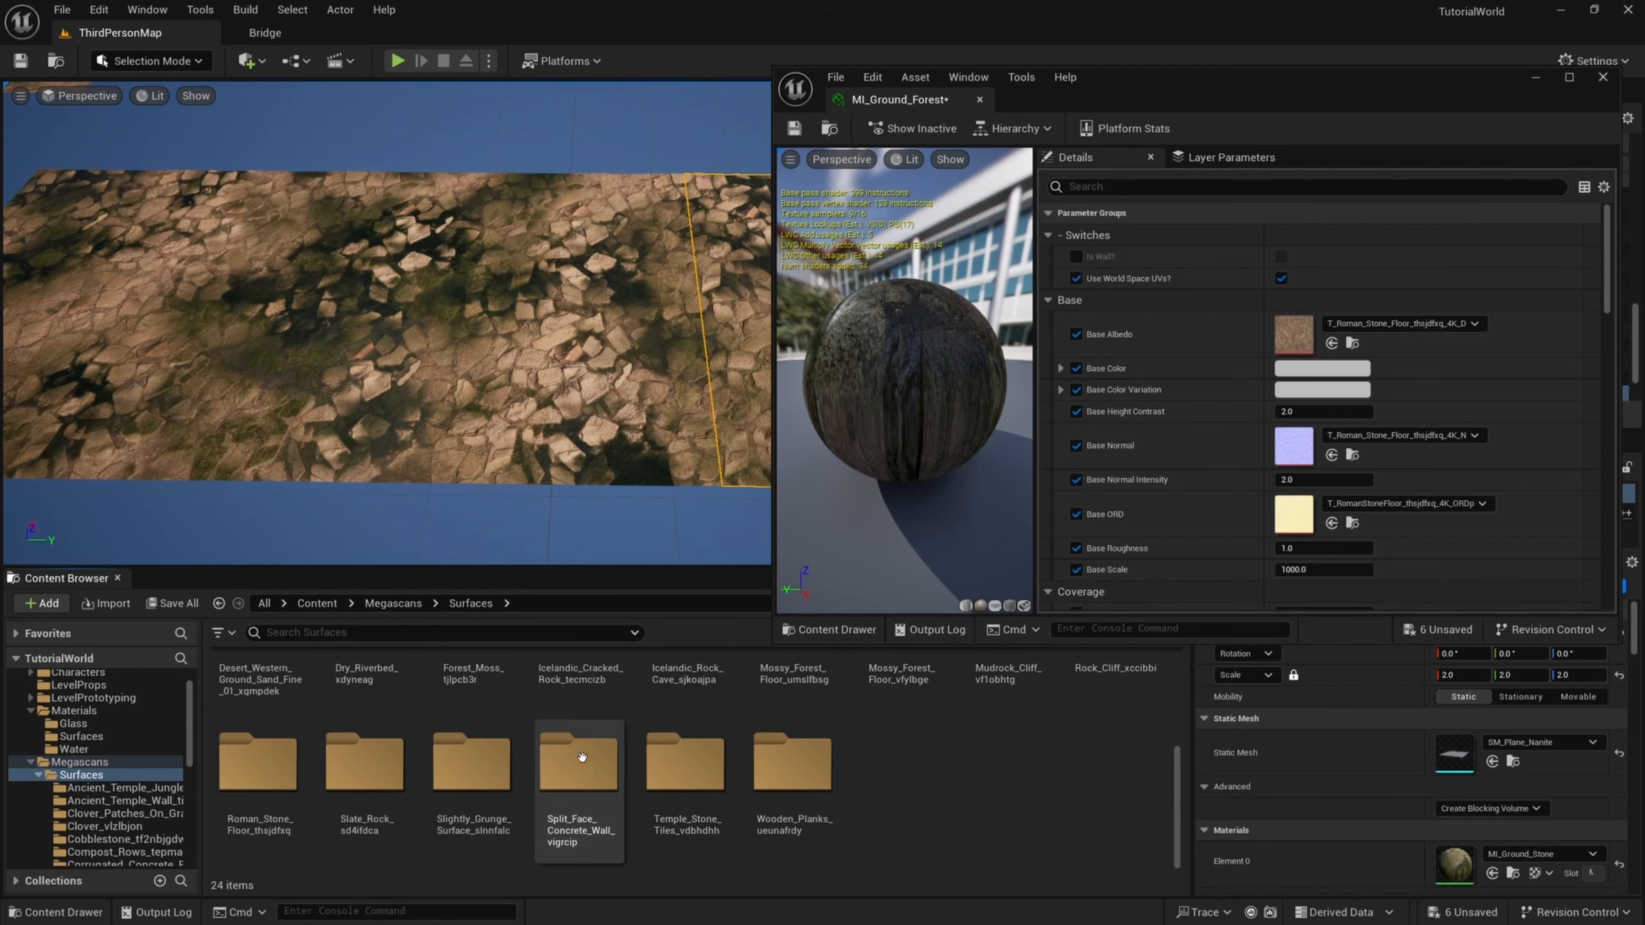
pyautogui.scroll(5, 330, 848)
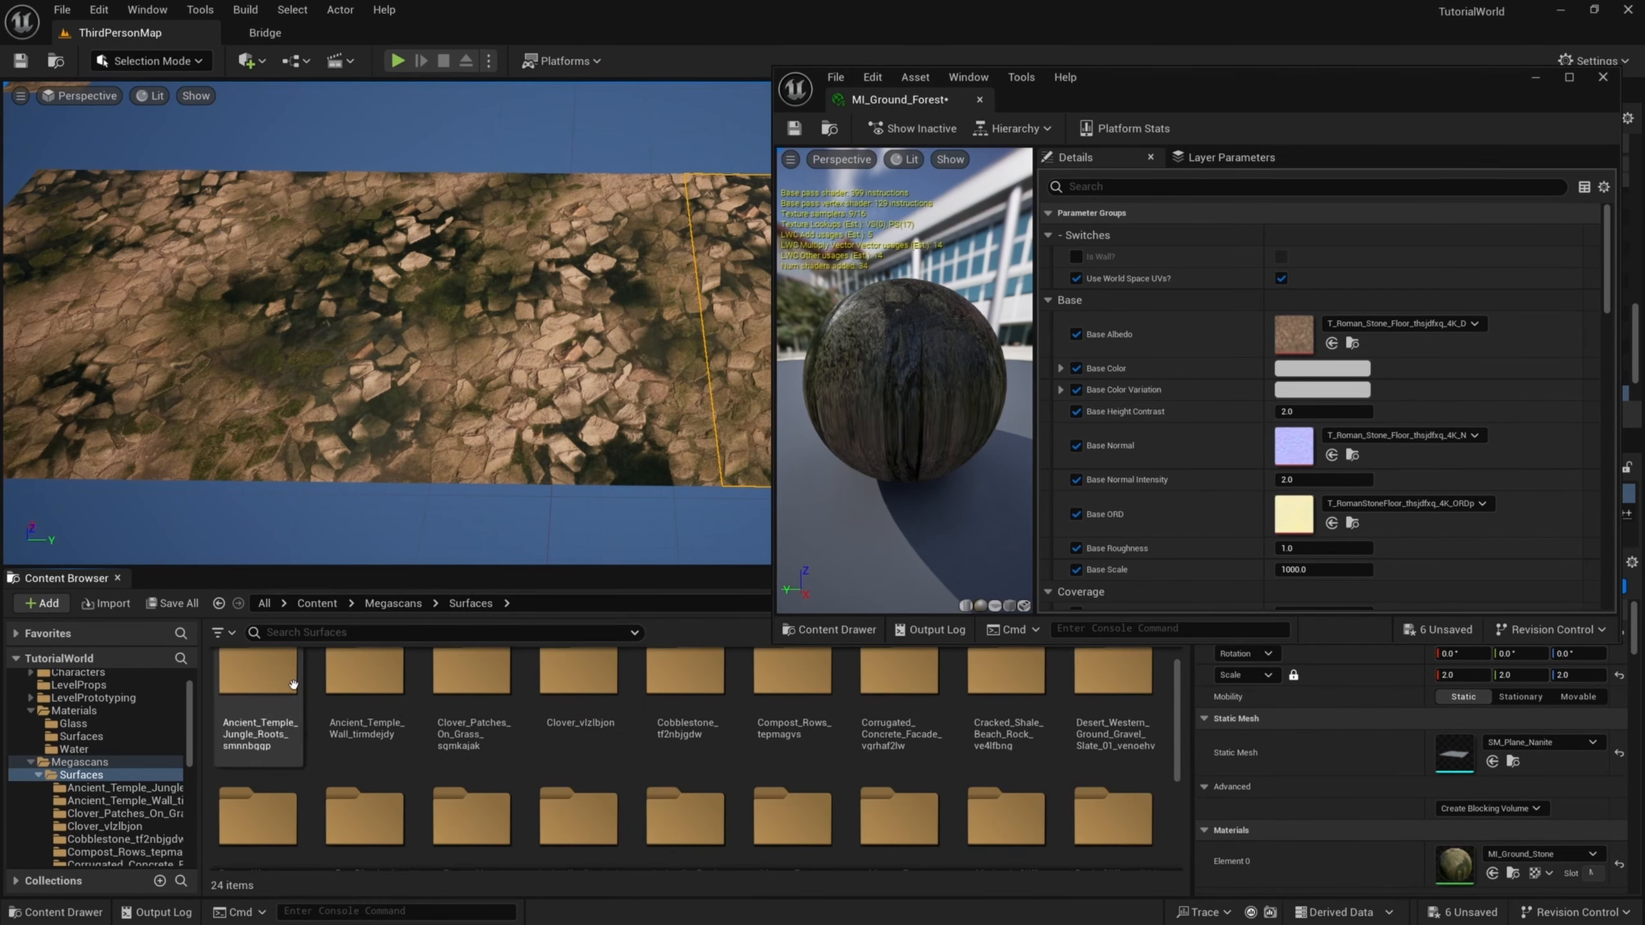
pyautogui.doubleClick(278, 696)
pyautogui.moveTo(350, 693); pyautogui.dragTo(1293, 334)
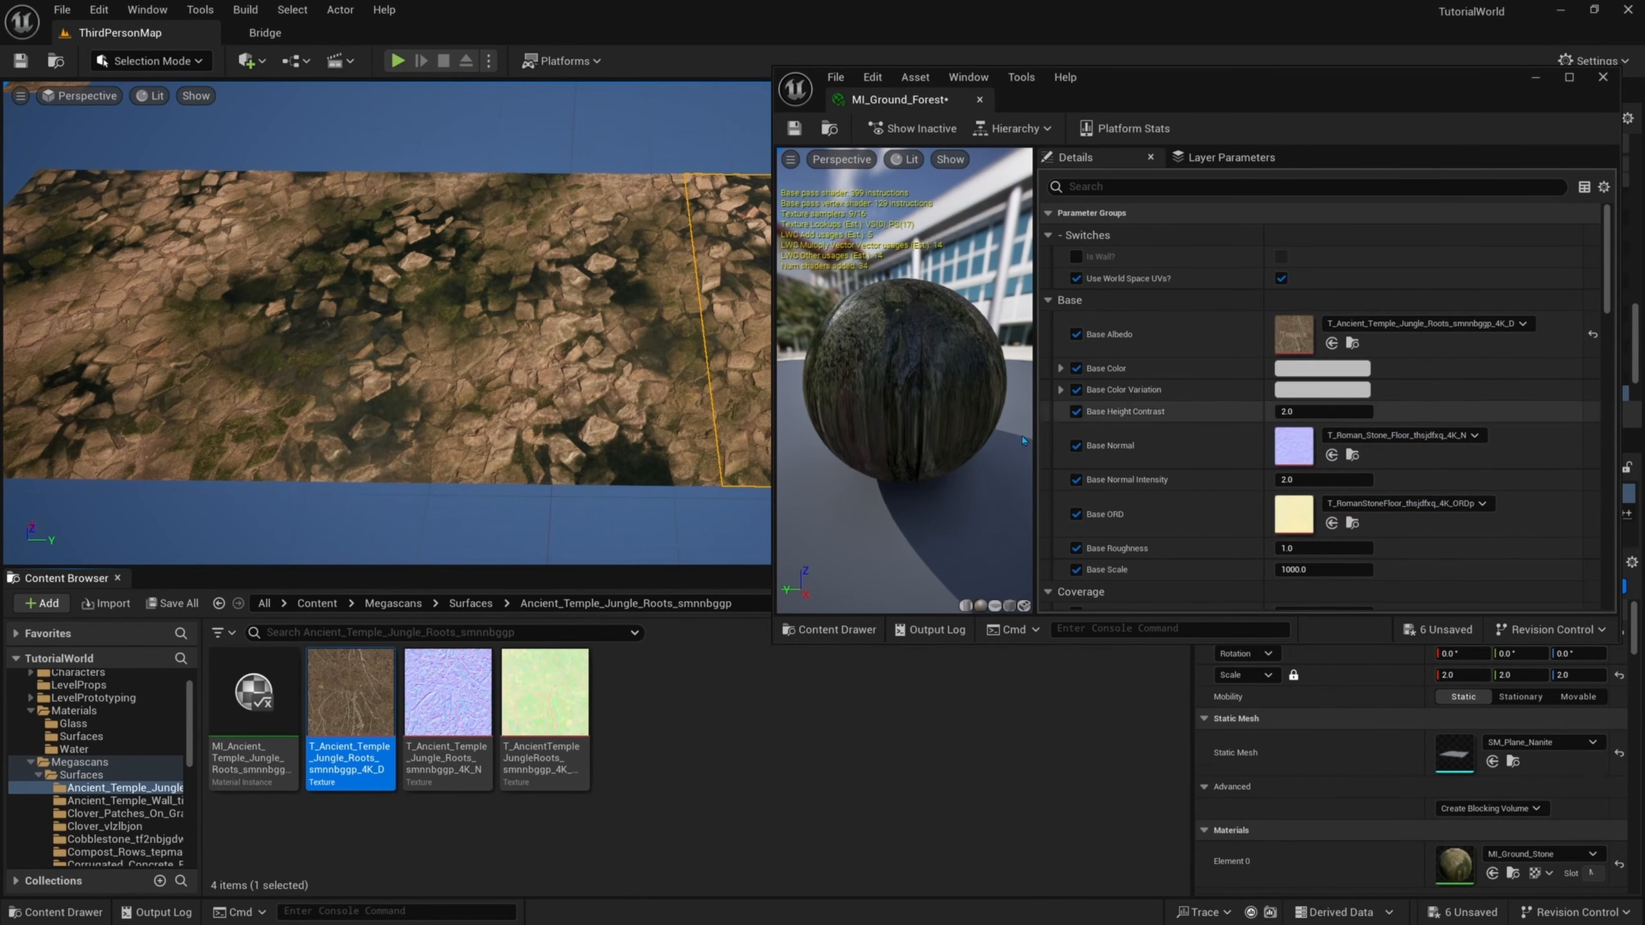
pyautogui.moveTo(460, 679); pyautogui.dragTo(1293, 447)
pyautogui.moveTo(544, 692); pyautogui.dragTo(1288, 512)
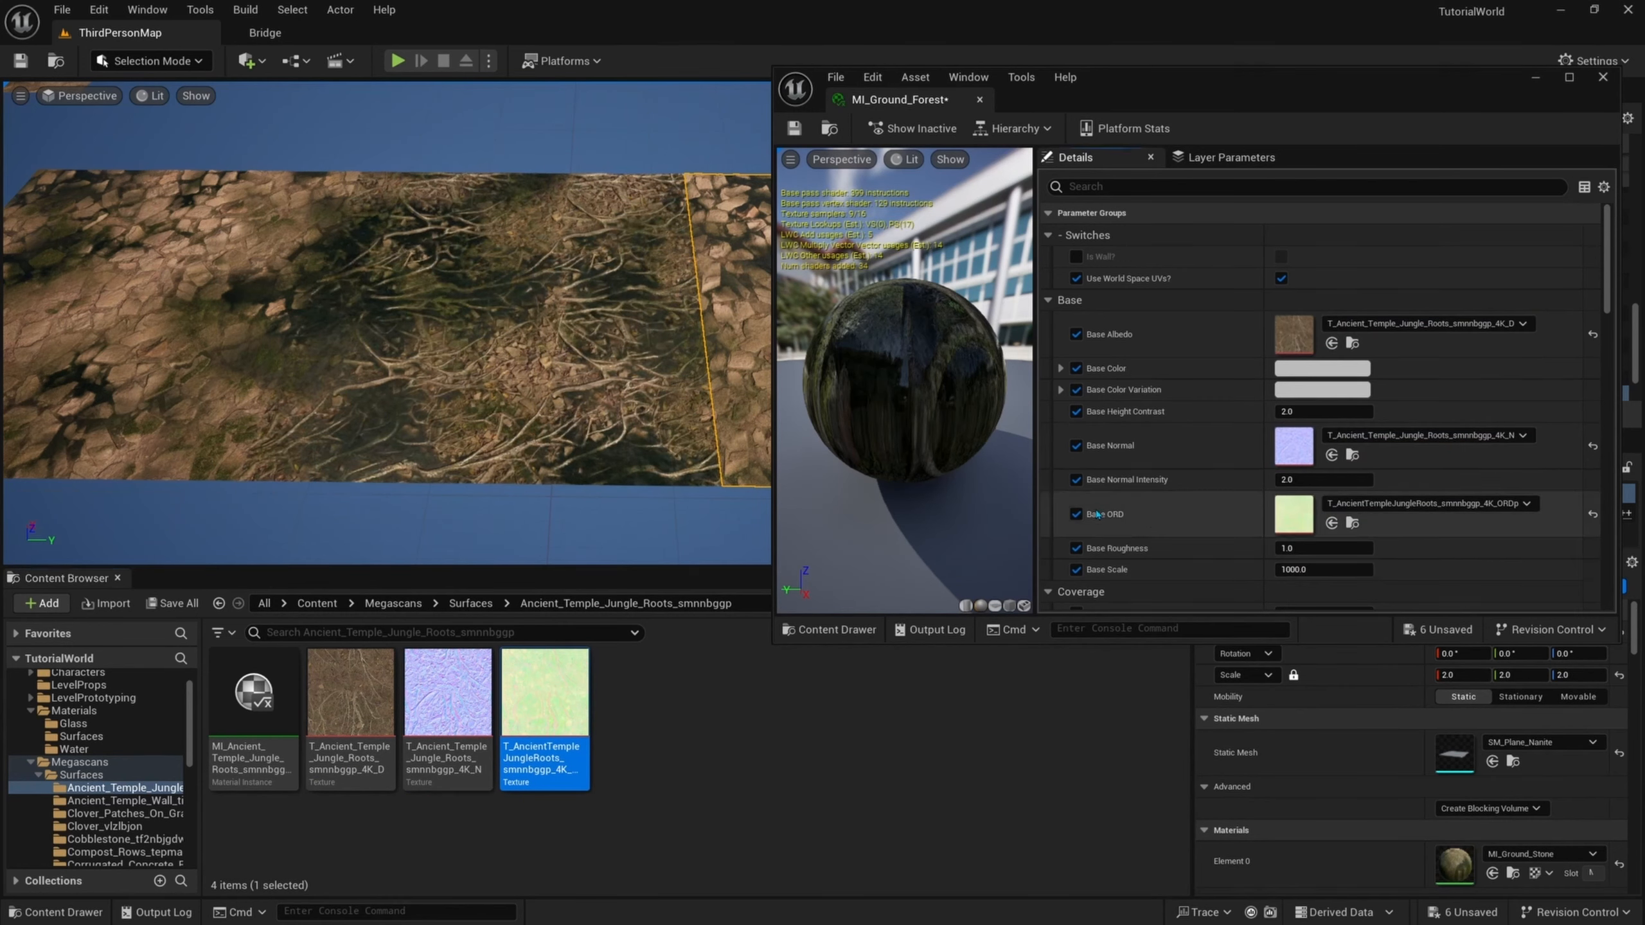
# - Set MI_Ground_Forest's Coverage Albedo, Normal and ORD to the Clover_vlzlbjon textures
pyautogui.scroll(-2, 1123, 419)
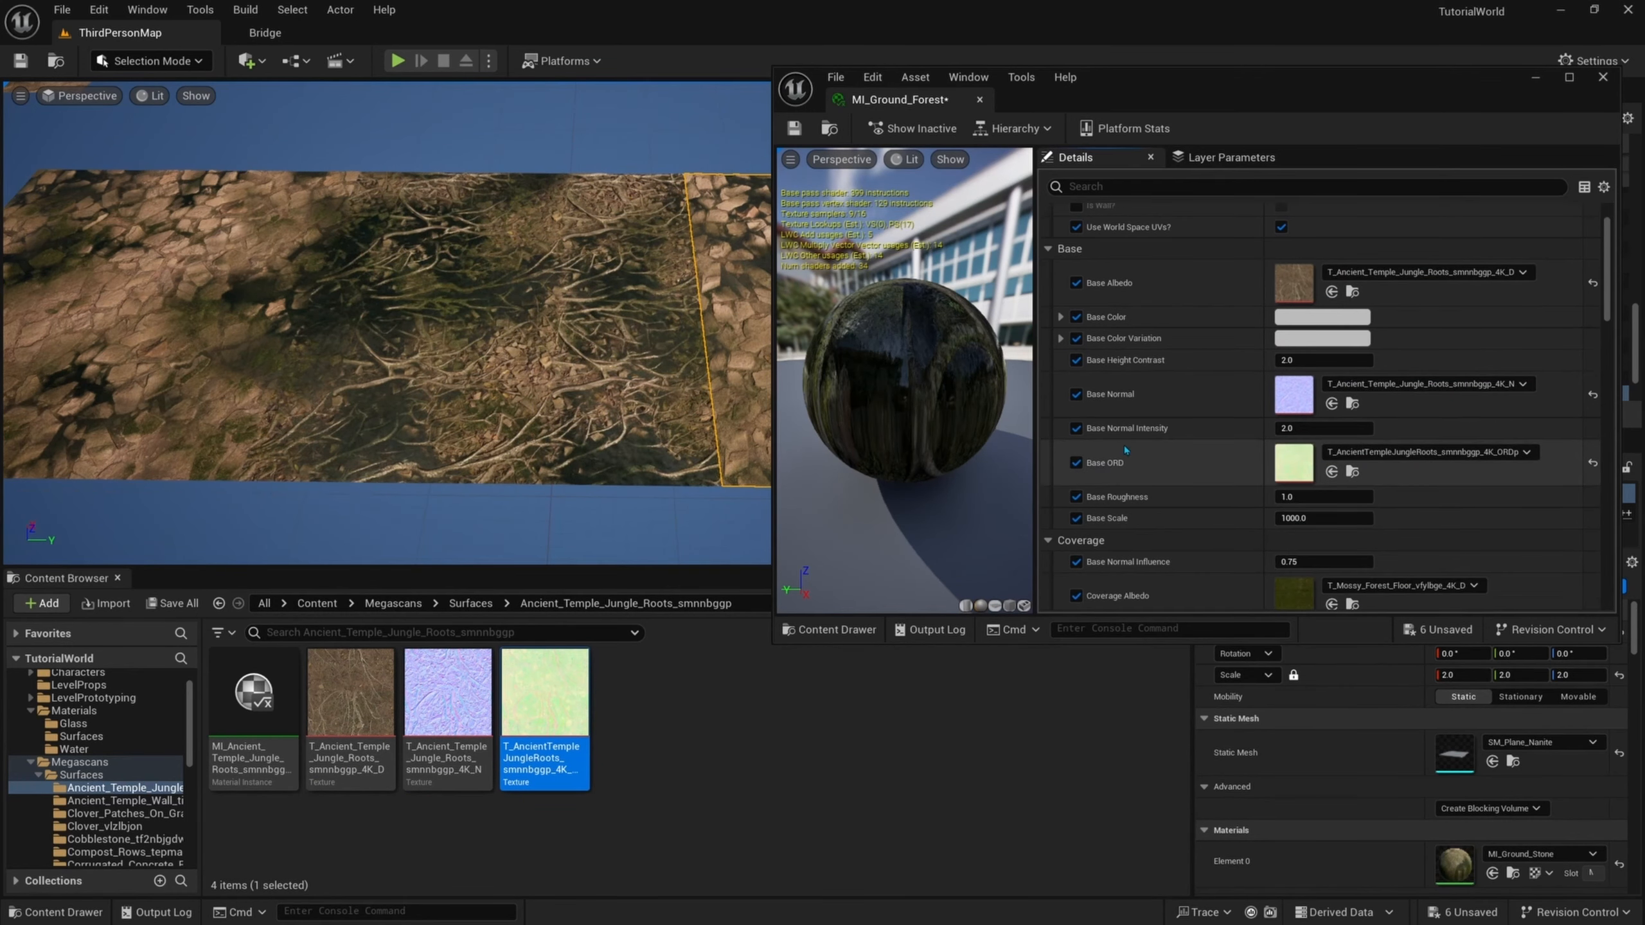
pyautogui.press('w')
pyautogui.moveTo(688, 412); pyautogui.dragTo(657, 411, button='right')
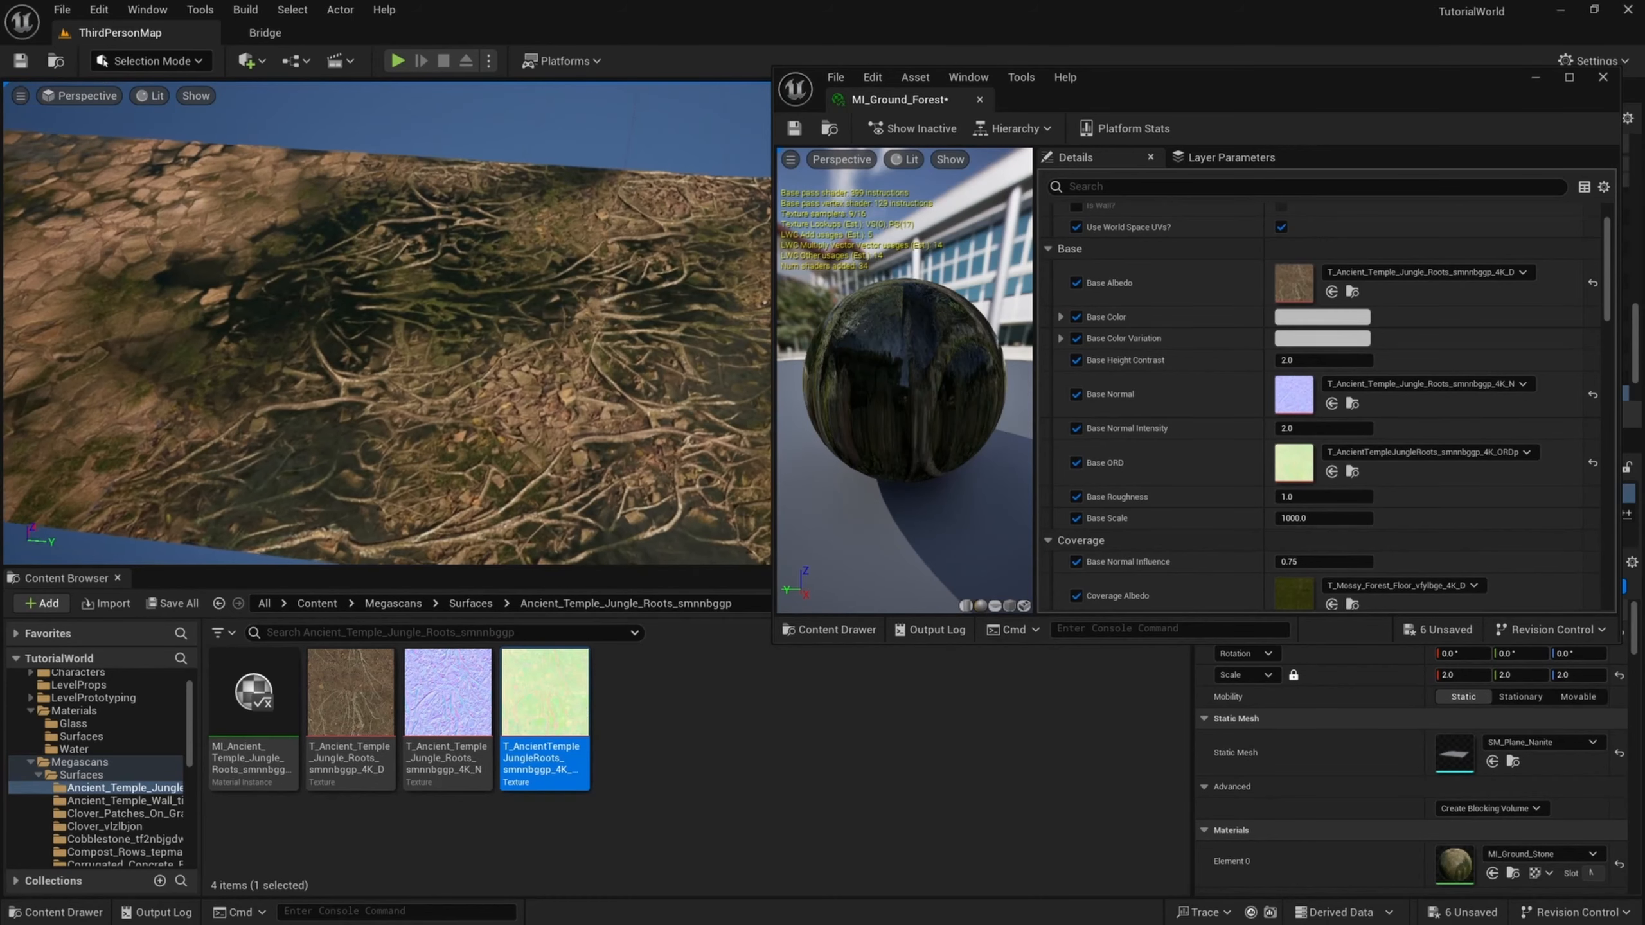
pyautogui.scroll(-5, 1249, 442)
pyautogui.click(1352, 375)
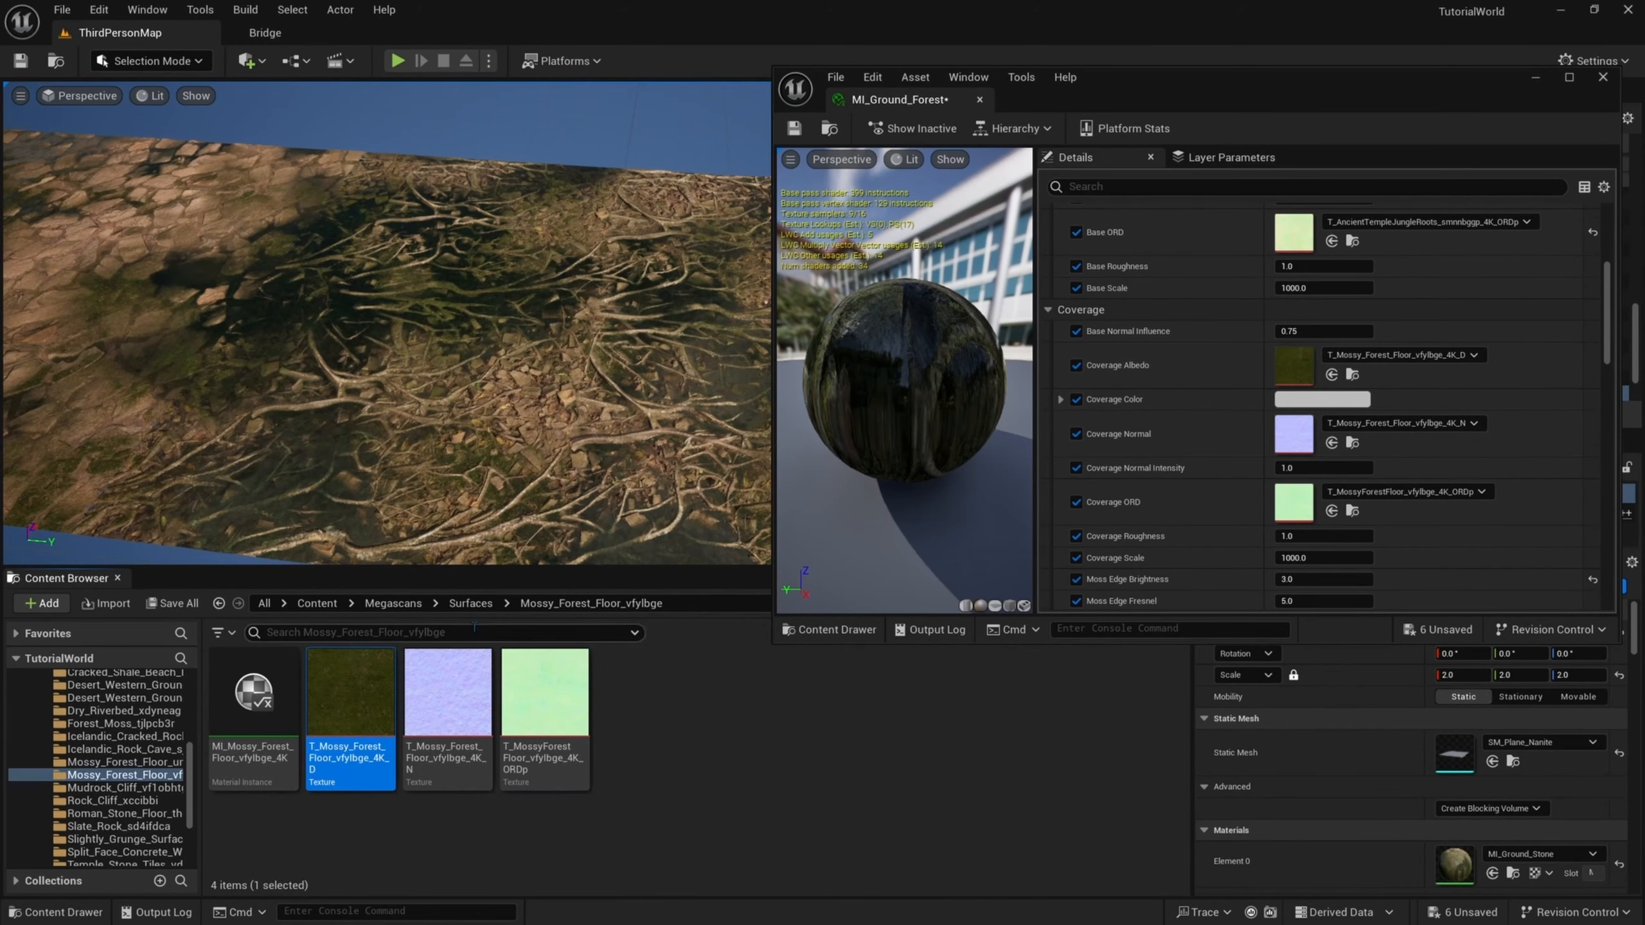
pyautogui.click(471, 603)
pyautogui.scroll(-1, 647, 674)
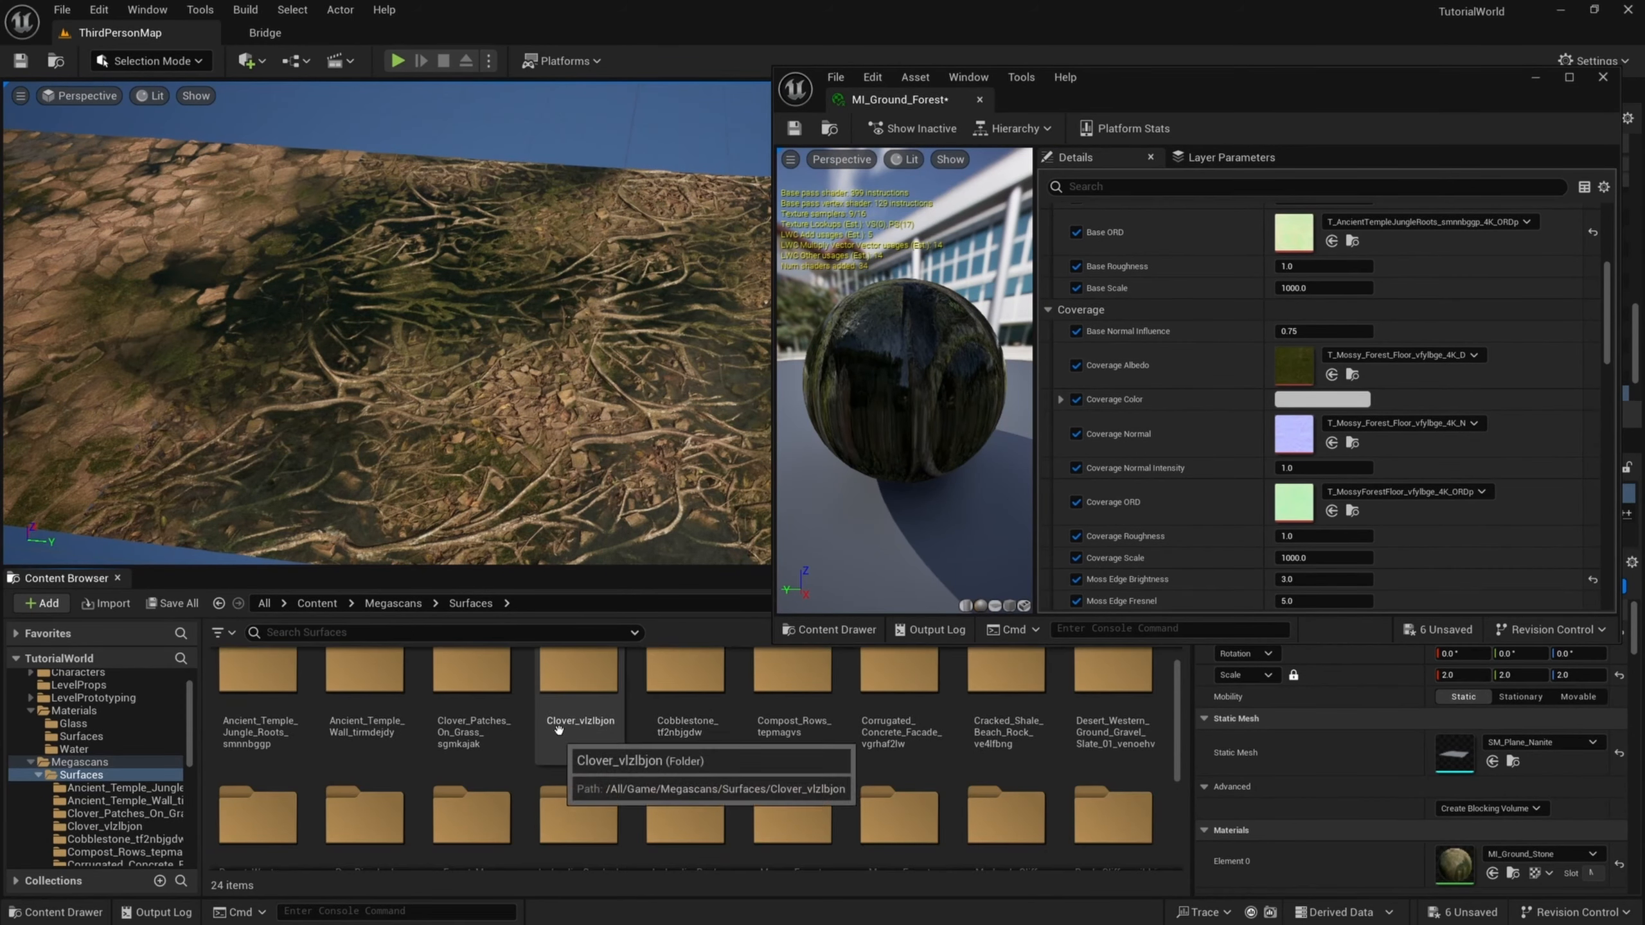
pyautogui.doubleClick(578, 674)
pyautogui.click(351, 700)
pyautogui.moveTo(351, 700); pyautogui.dragTo(1227, 376)
pyautogui.moveTo(446, 697); pyautogui.dragTo(1292, 435)
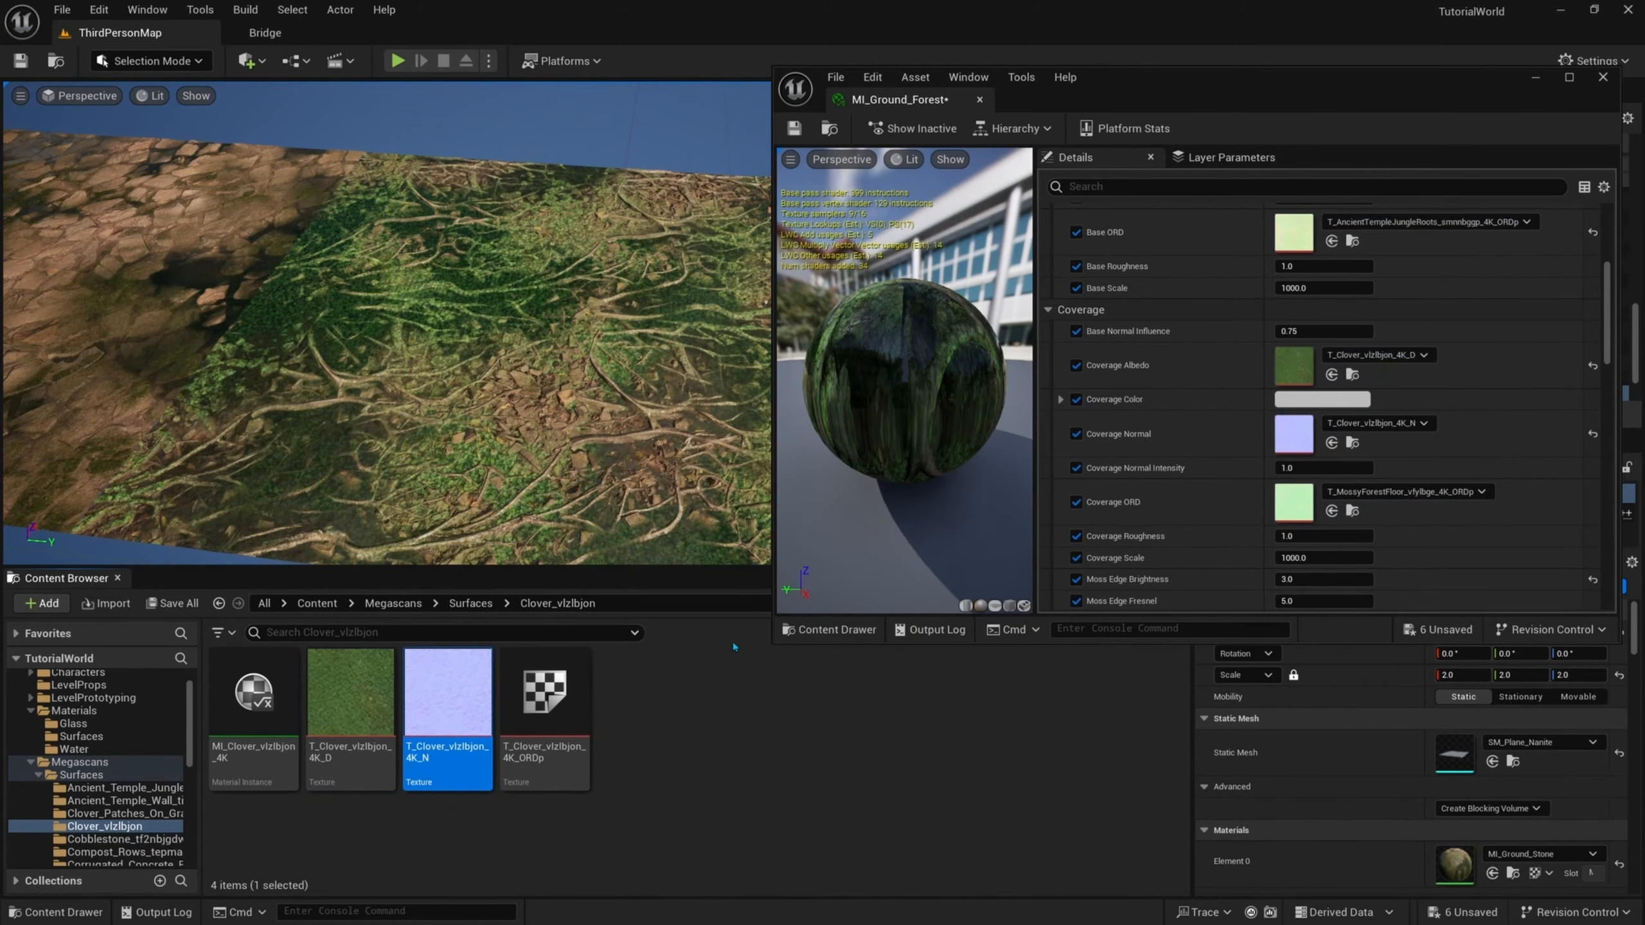
pyautogui.moveTo(545, 694); pyautogui.dragTo(1294, 504)
# - Open MI_Ground_Stone from the third plane and set its Base Albedo, Normal and ORD to the Temple_Stone_Tiles textures
pyautogui.moveTo(583, 350); pyautogui.dragTo(389, 363, button='right')
pyautogui.click(1512, 873)
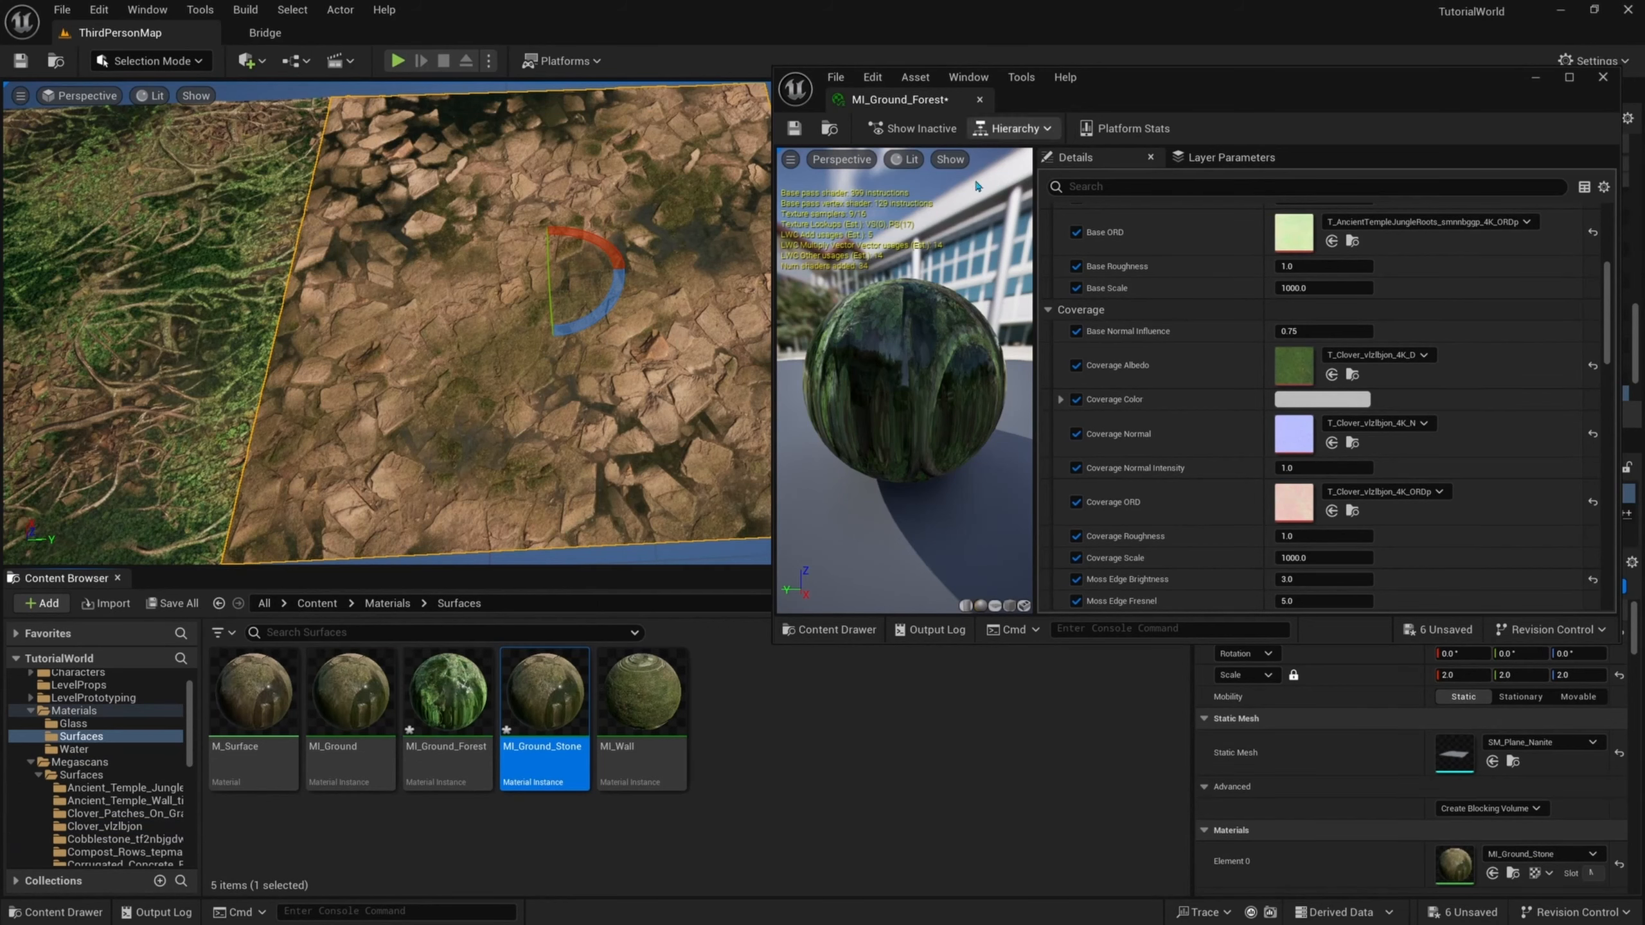
pyautogui.doubleClick(573, 701)
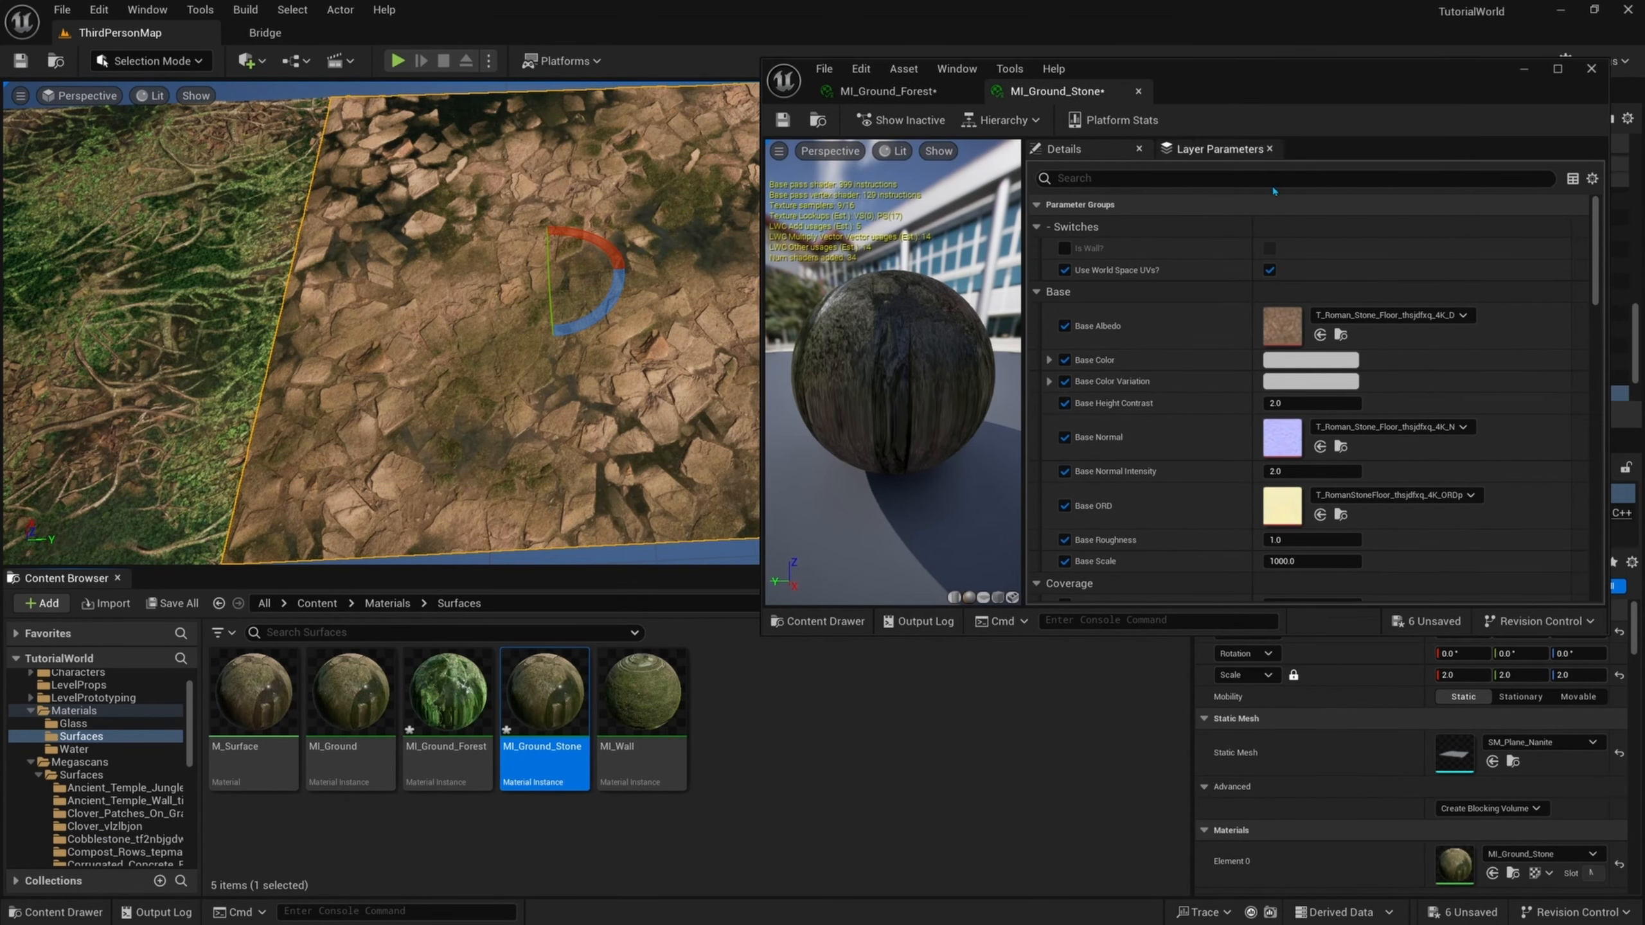
pyautogui.click(1340, 334)
pyautogui.click(471, 602)
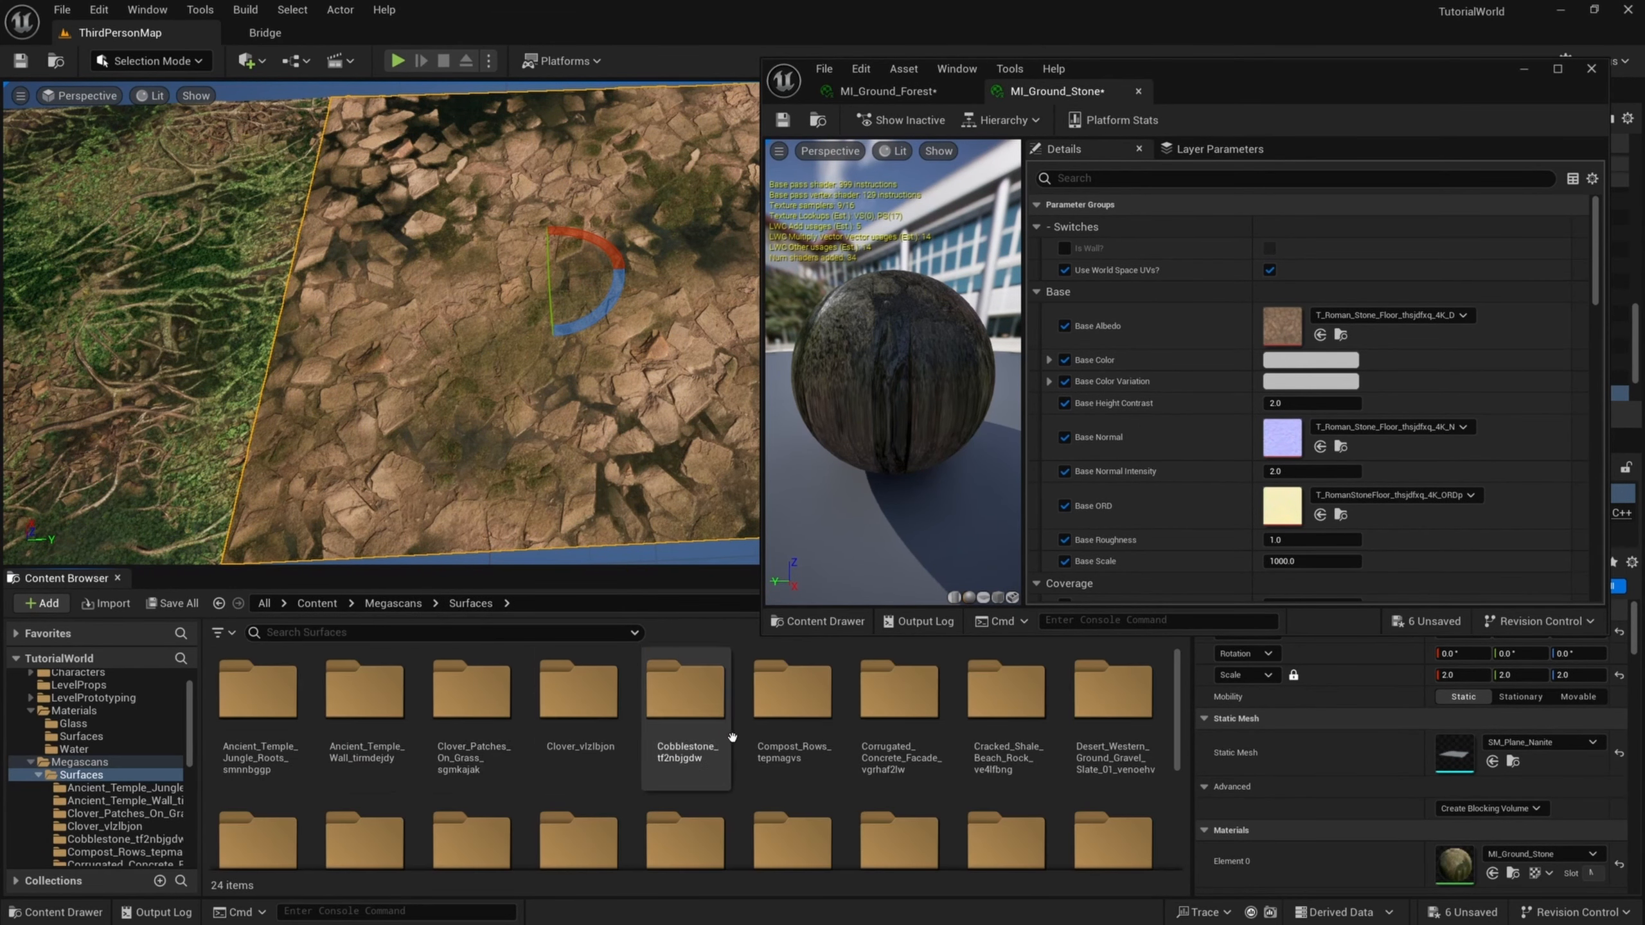
pyautogui.scroll(-3, 842, 745)
pyautogui.doubleClick(685, 764)
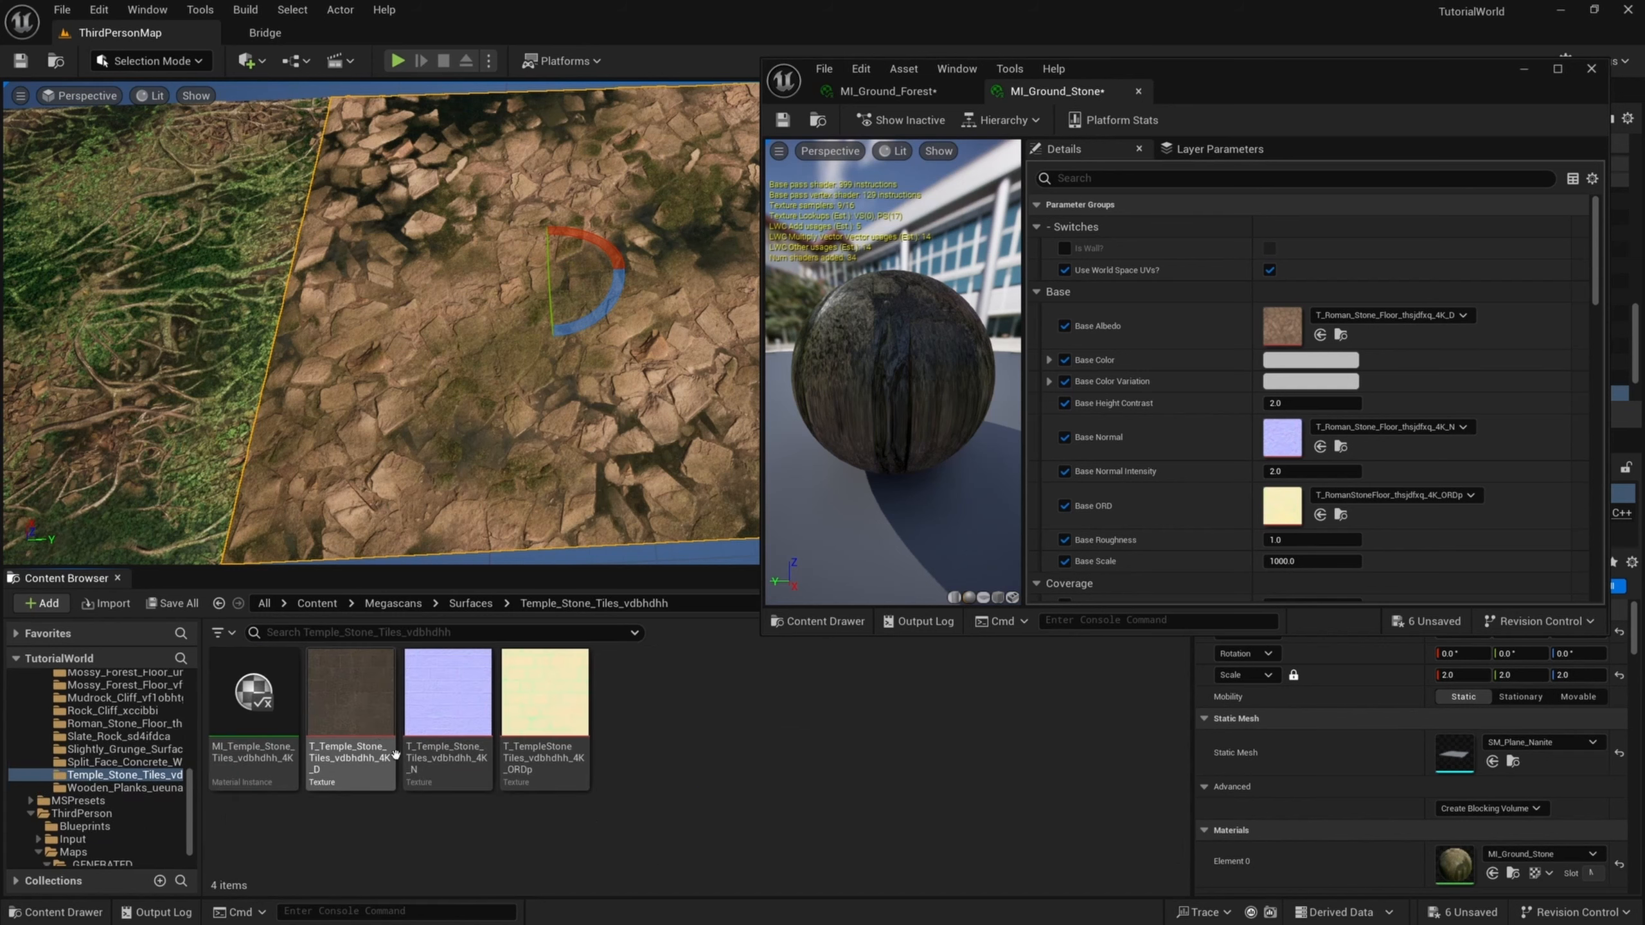
pyautogui.moveTo(350, 693); pyautogui.dragTo(1282, 327)
pyautogui.moveTo(447, 694); pyautogui.dragTo(1281, 437)
pyautogui.moveTo(544, 693); pyautogui.dragTo(1281, 499)
# - Set MI_Ground_Stone's Coverage Albedo, Normal and ORD to the Dry_Riverbed textures
pyautogui.scroll(-5, 608, 310)
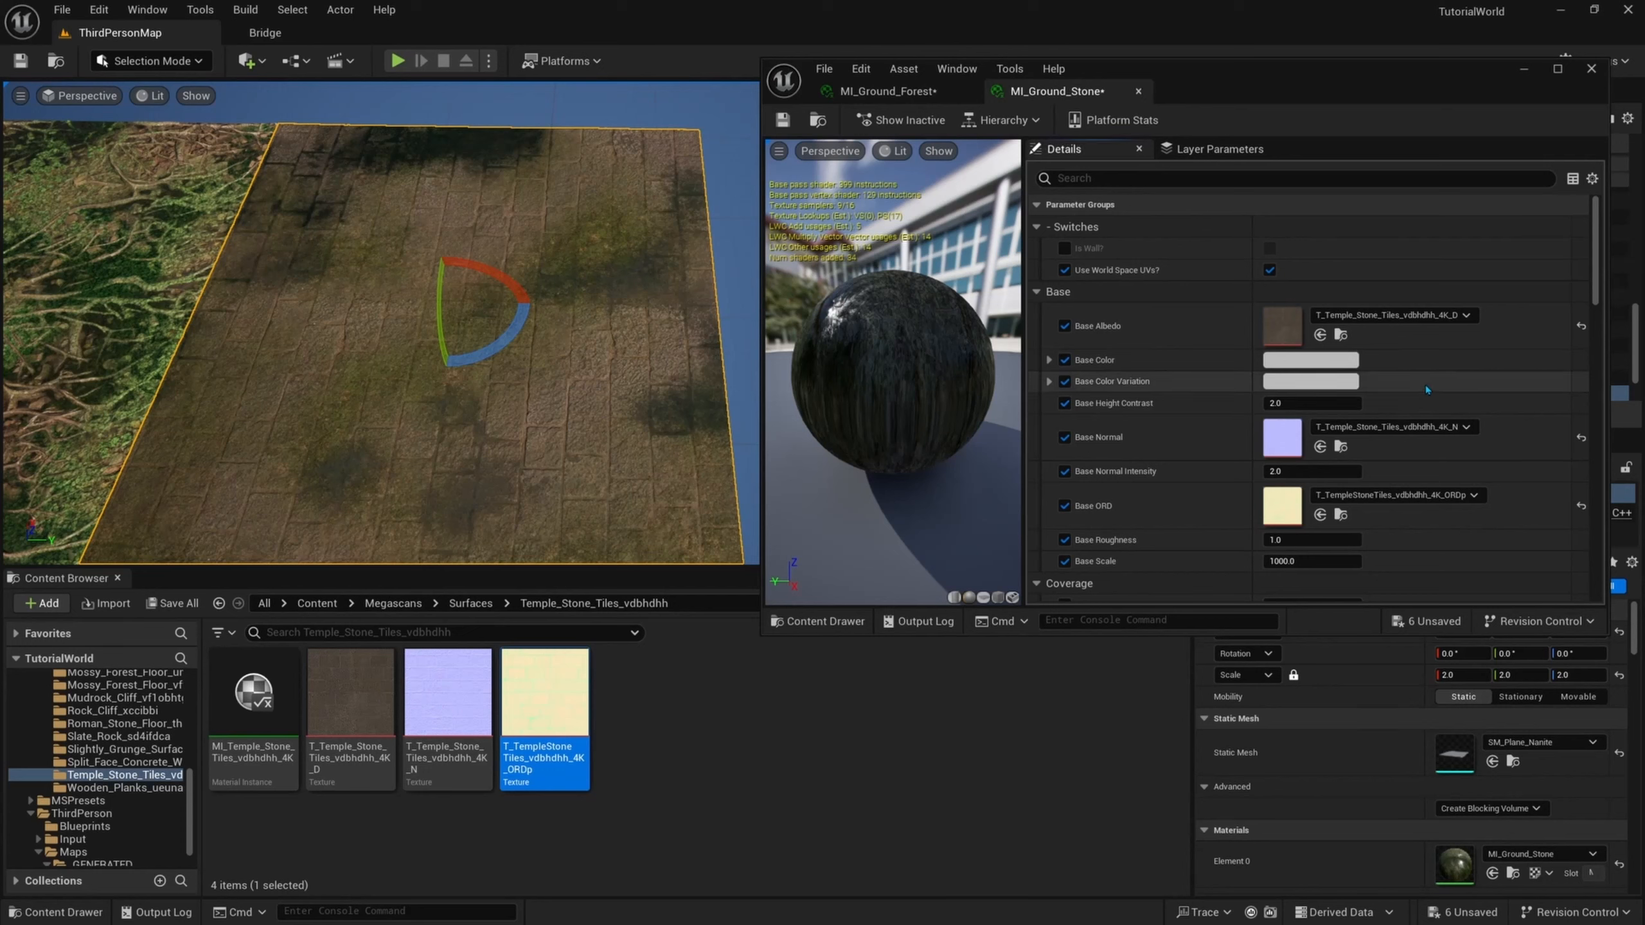
pyautogui.scroll(-4, 1295, 382)
pyautogui.click(1340, 443)
pyautogui.click(470, 603)
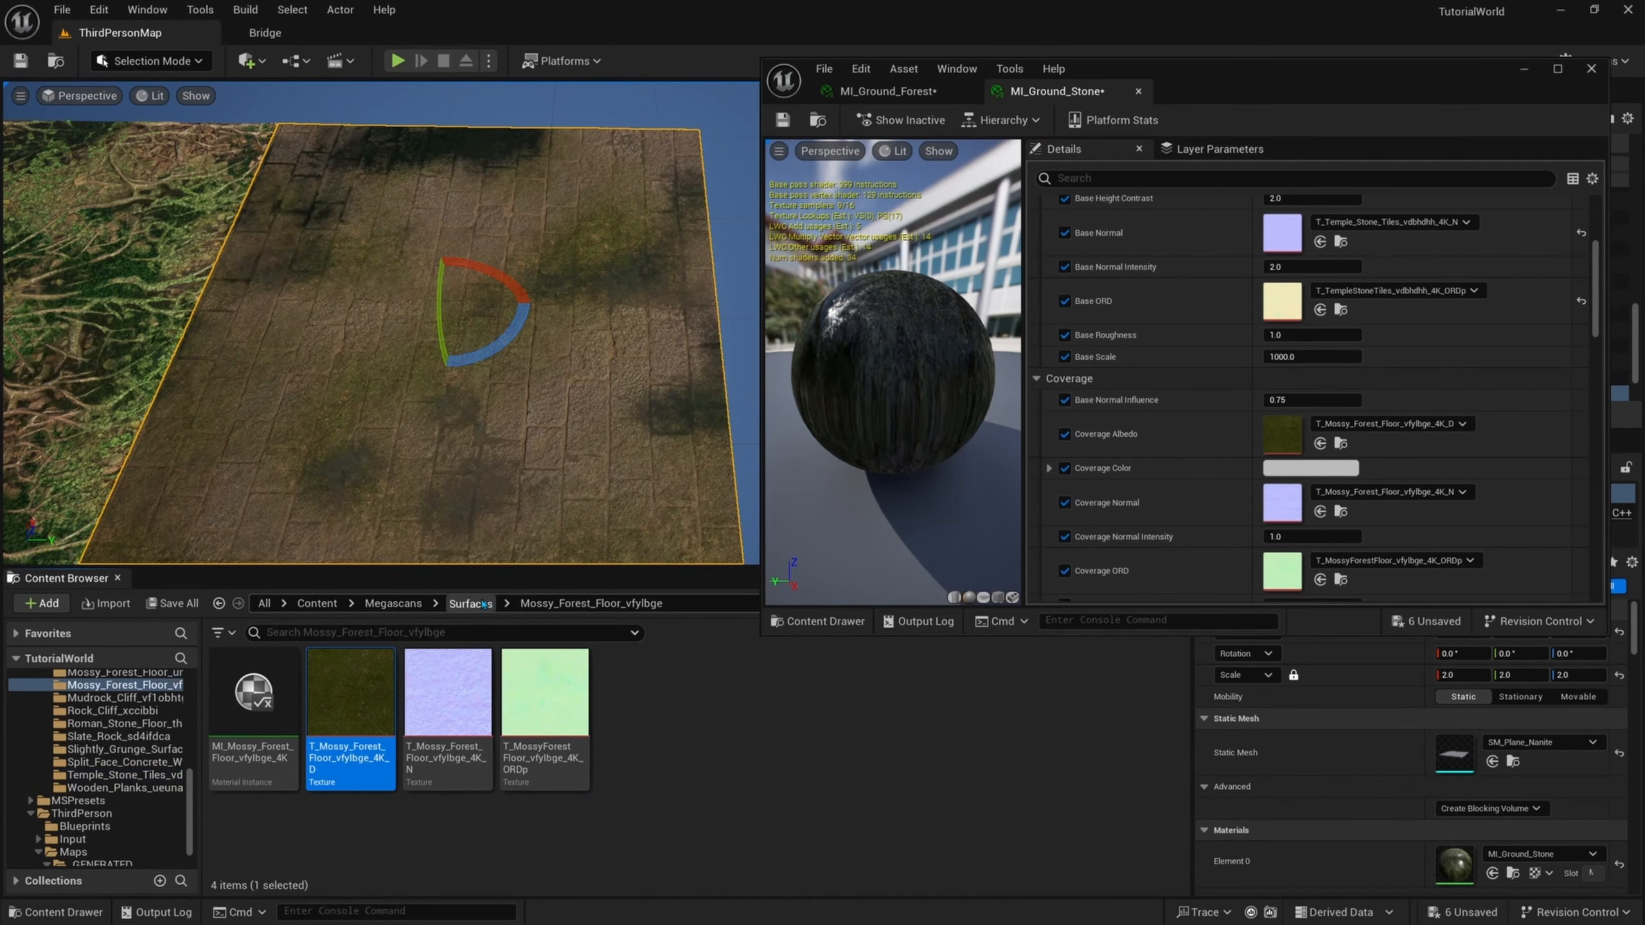
pyautogui.scroll(-1, 661, 674)
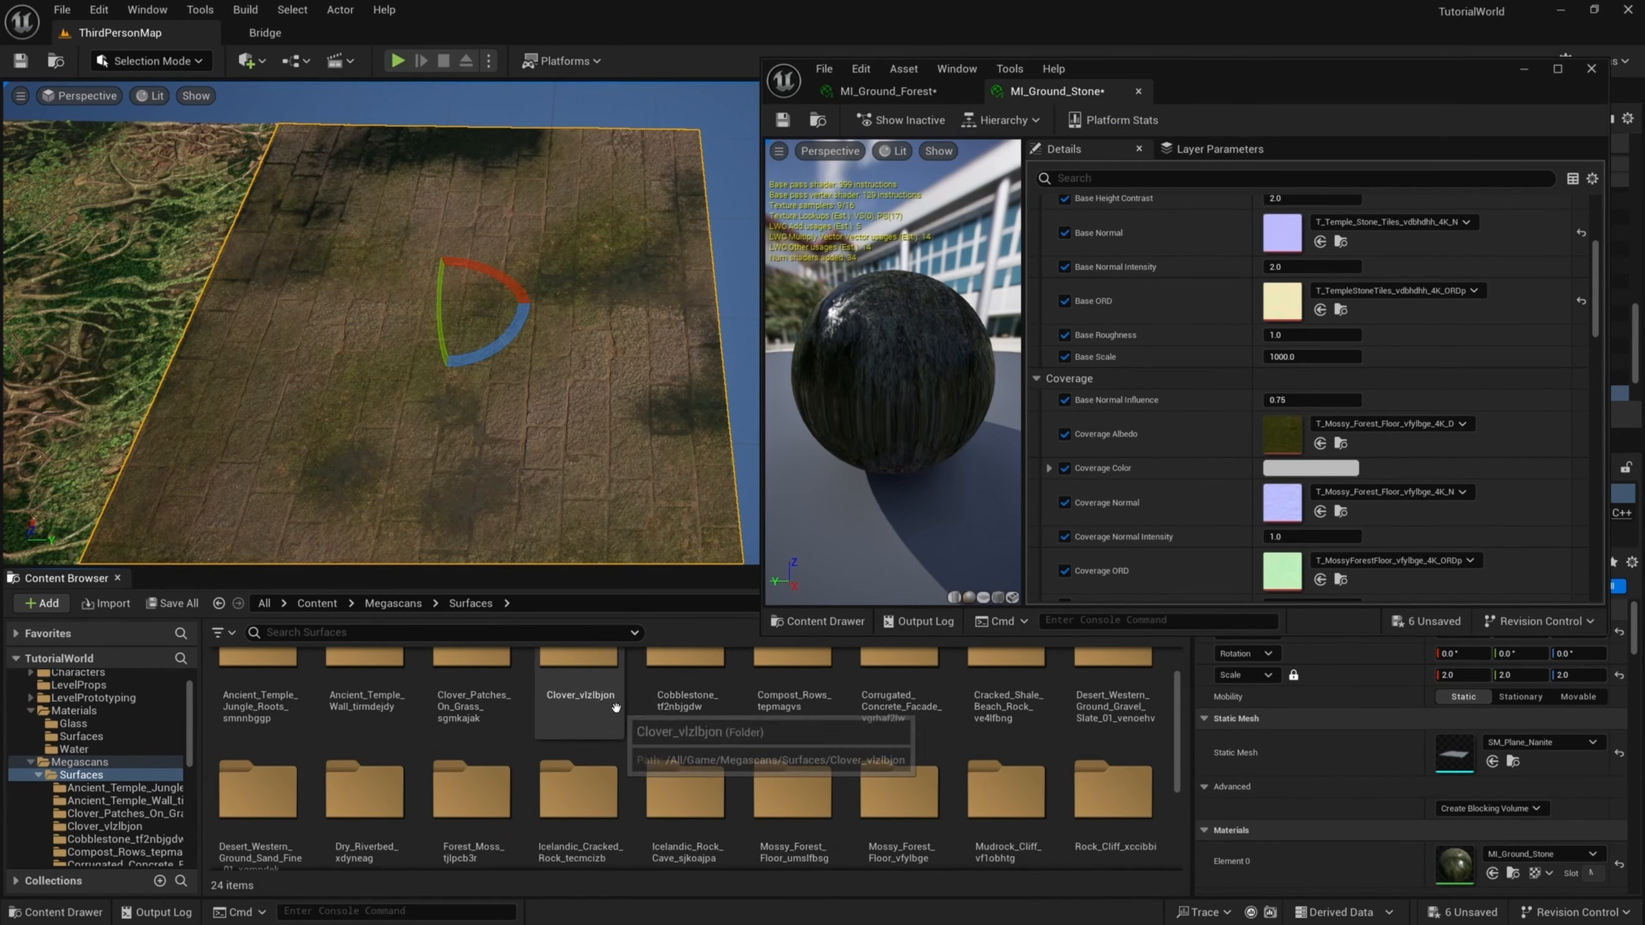
pyautogui.scroll(-2, 777, 699)
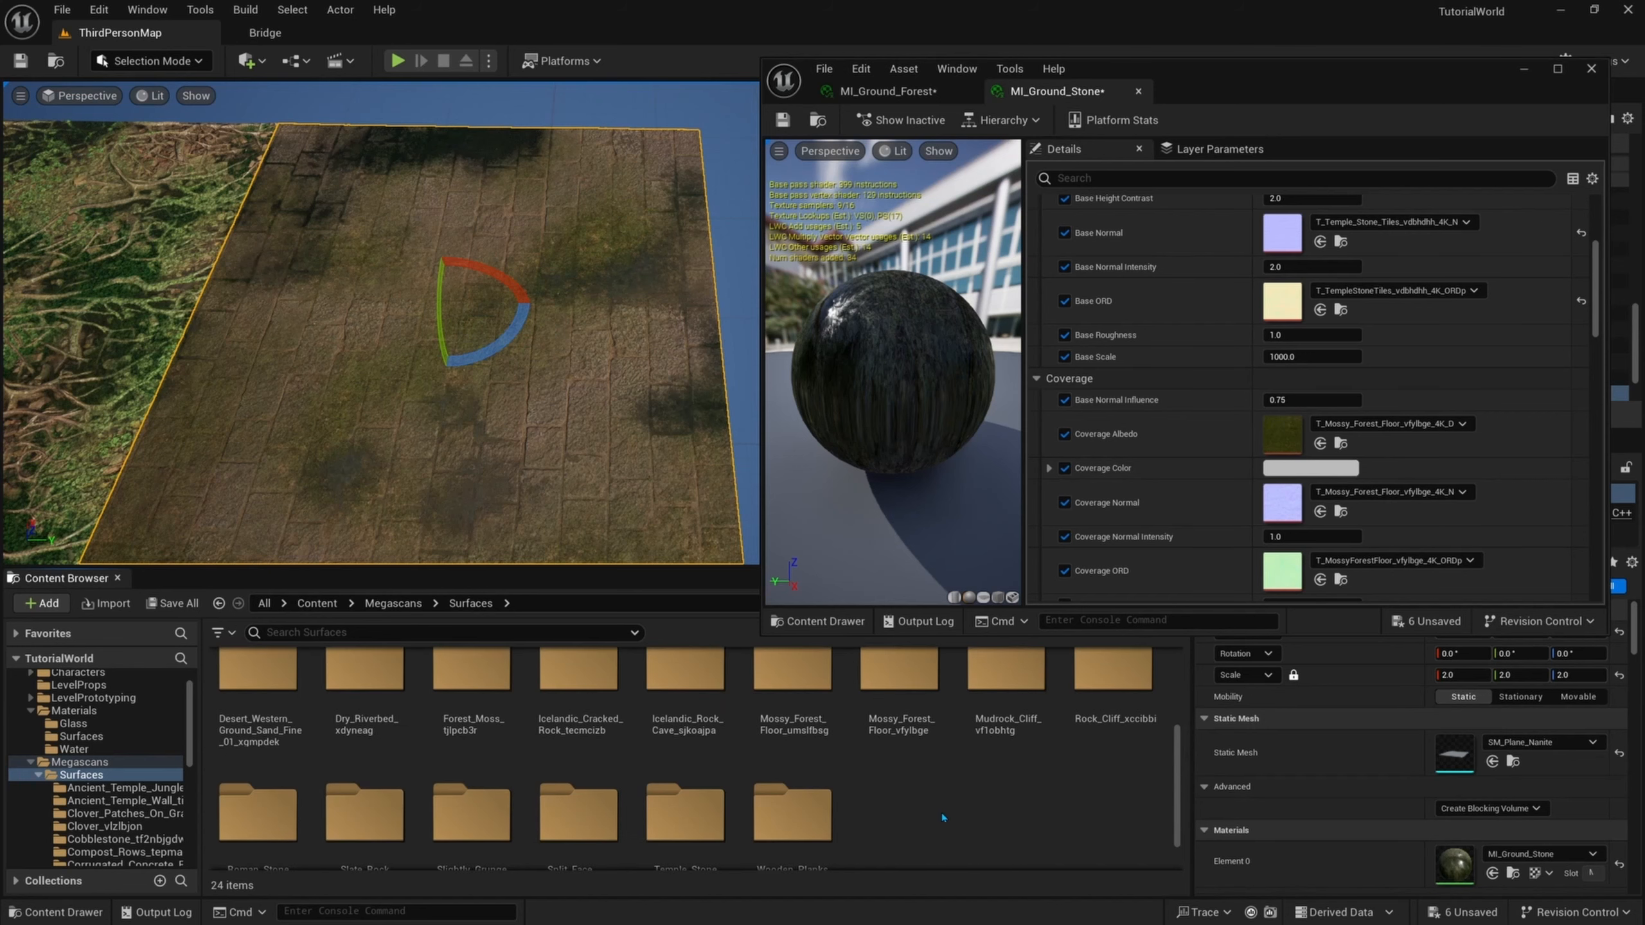
pyautogui.scroll(2, 648, 764)
pyautogui.doubleClick(349, 754)
pyautogui.moveTo(346, 759); pyautogui.dragTo(1282, 434)
pyautogui.click(462, 684)
pyautogui.moveTo(462, 683); pyautogui.dragTo(1282, 503)
pyautogui.moveTo(544, 694); pyautogui.dragTo(1282, 570)
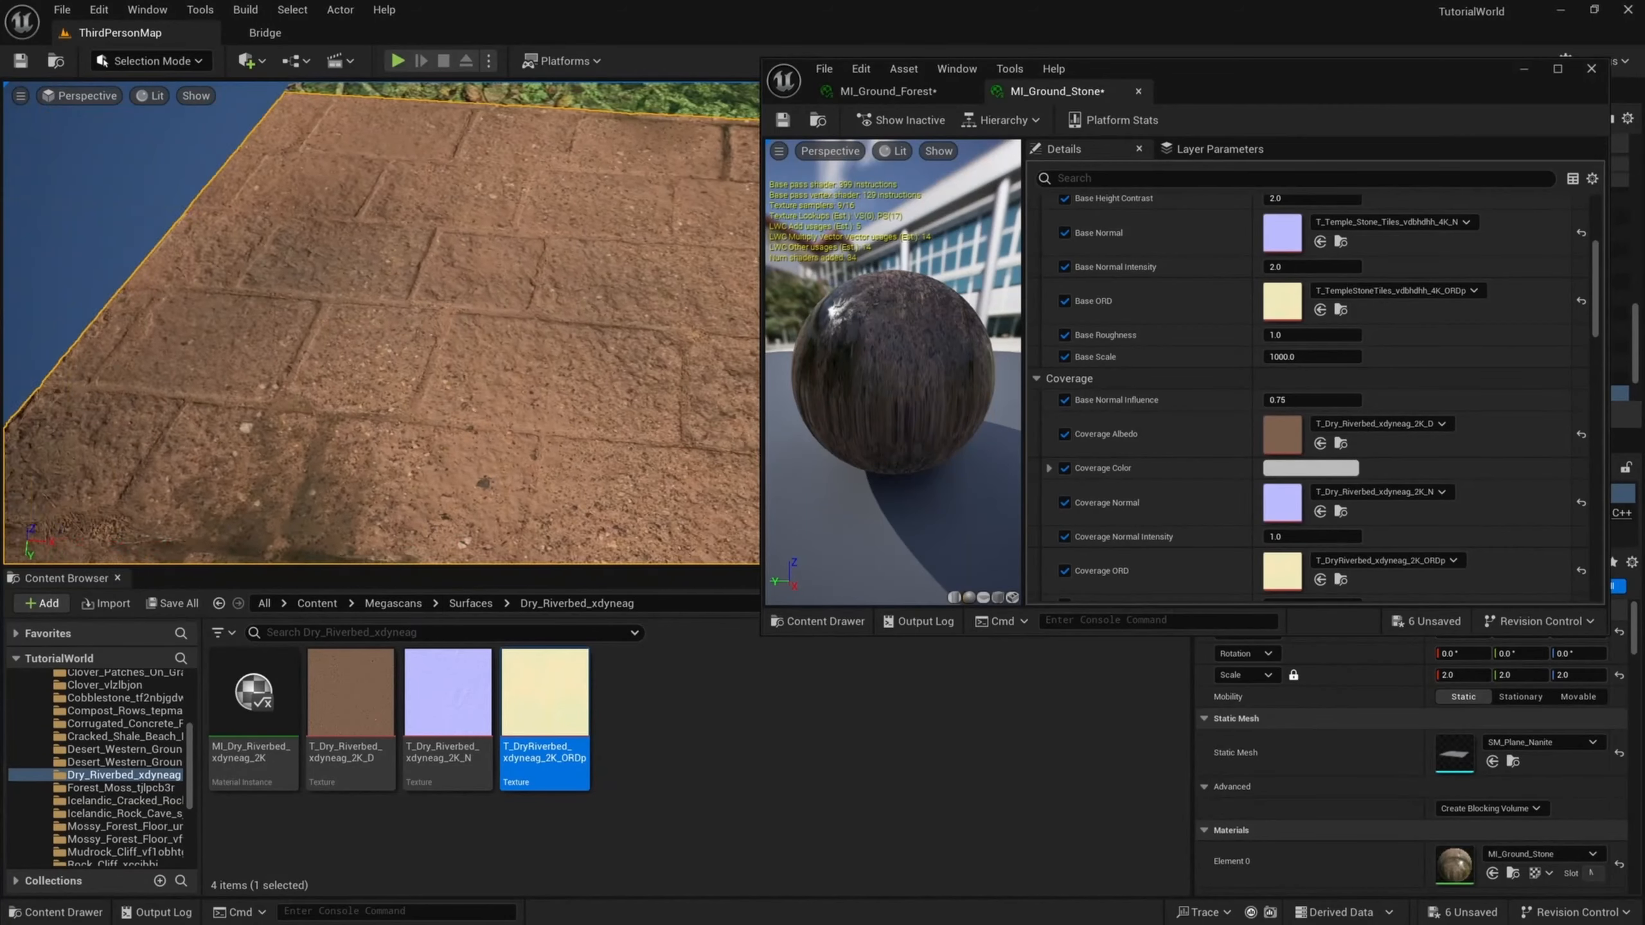
# - Save the MI_Ground_Stone material instance
pyautogui.press('s')
pyautogui.moveTo(381, 323); pyautogui.dragTo(382, 369, button='right')
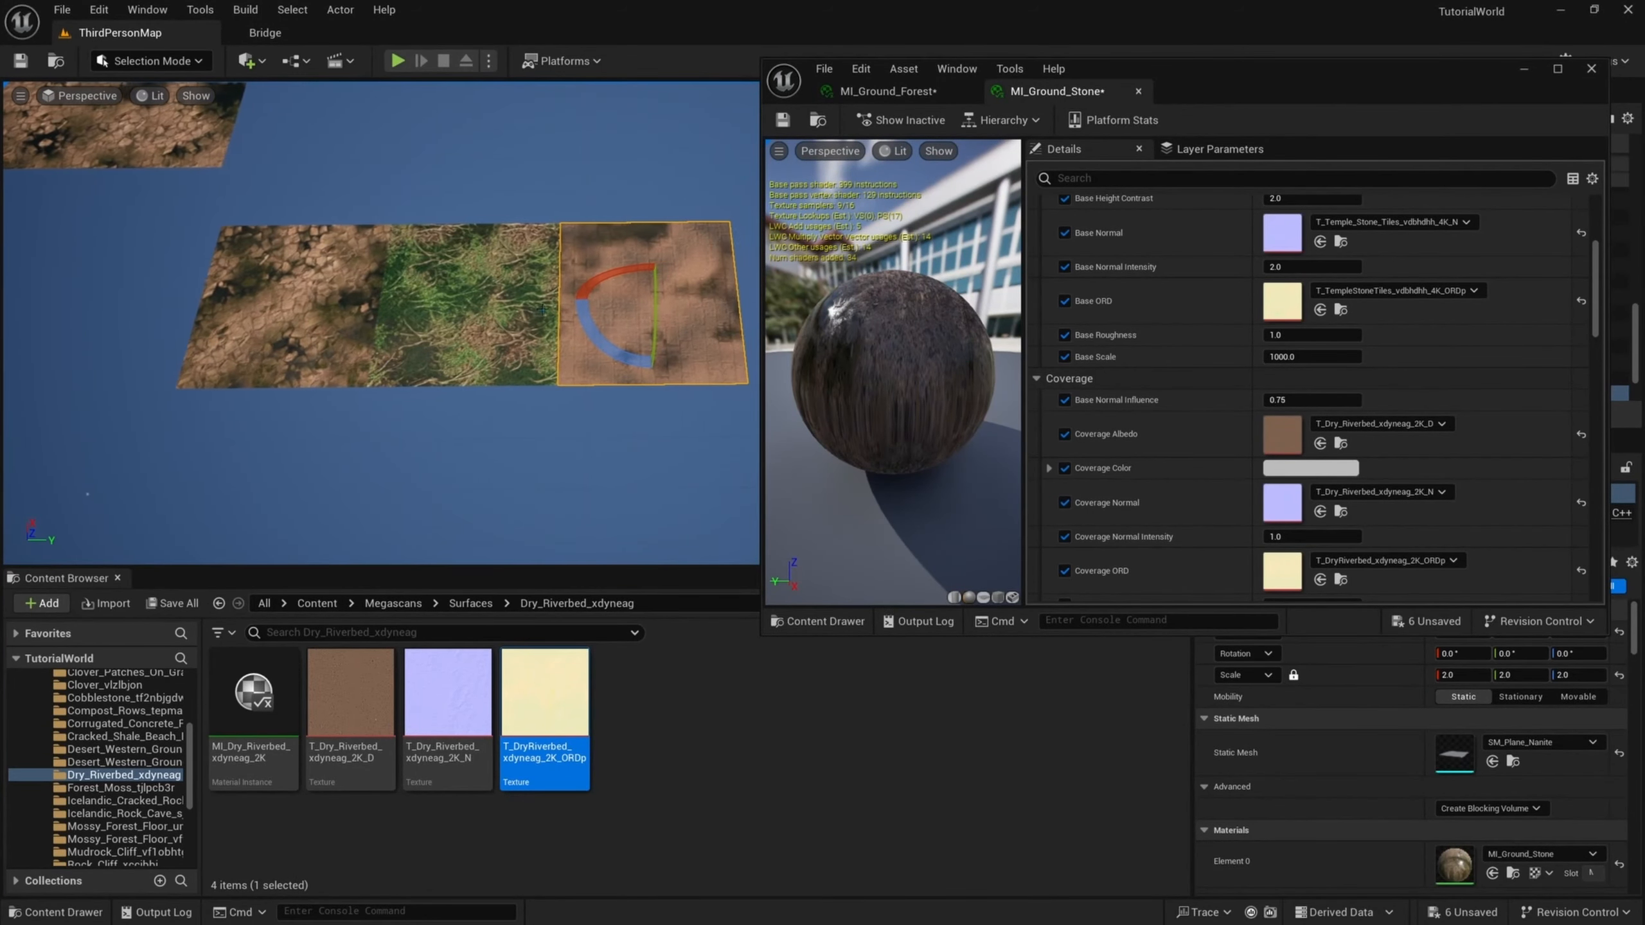
pyautogui.click(783, 121)
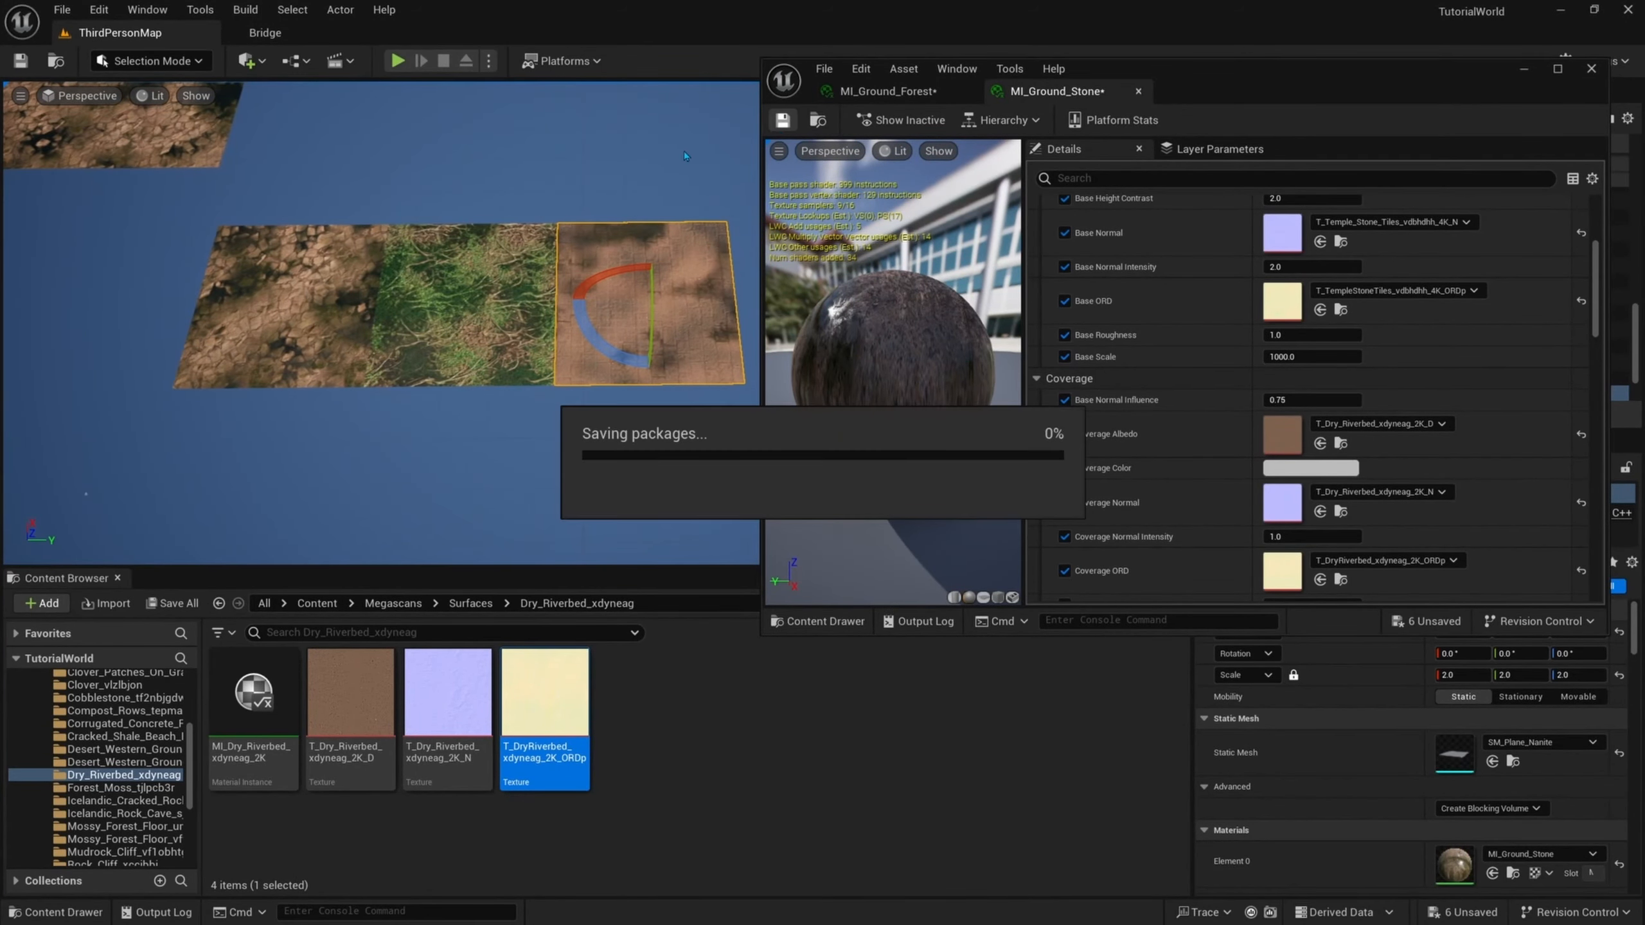
# - Examine the stone, forest and original ground materials on the three planes, one plane at a time
pyautogui.click(468, 195)
pyautogui.press('w')
pyautogui.press('d')
pyautogui.moveTo(468, 194); pyautogui.dragTo(469, 196, button='right')
pyautogui.click(590, 286)
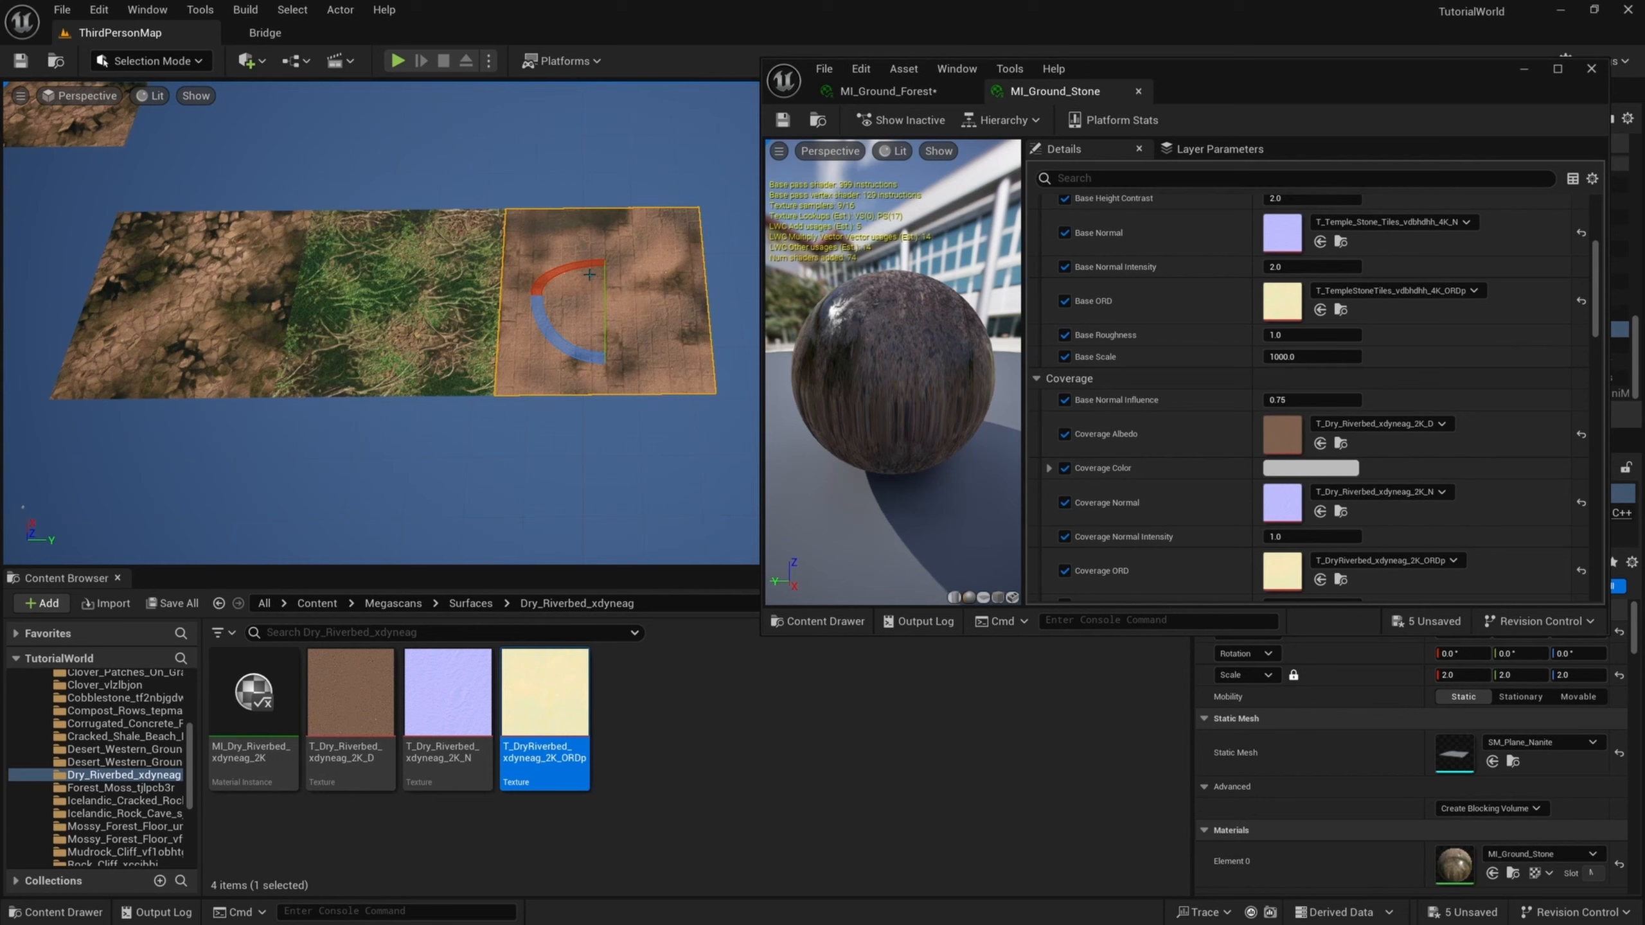
pyautogui.click(413, 299)
pyautogui.press('f')
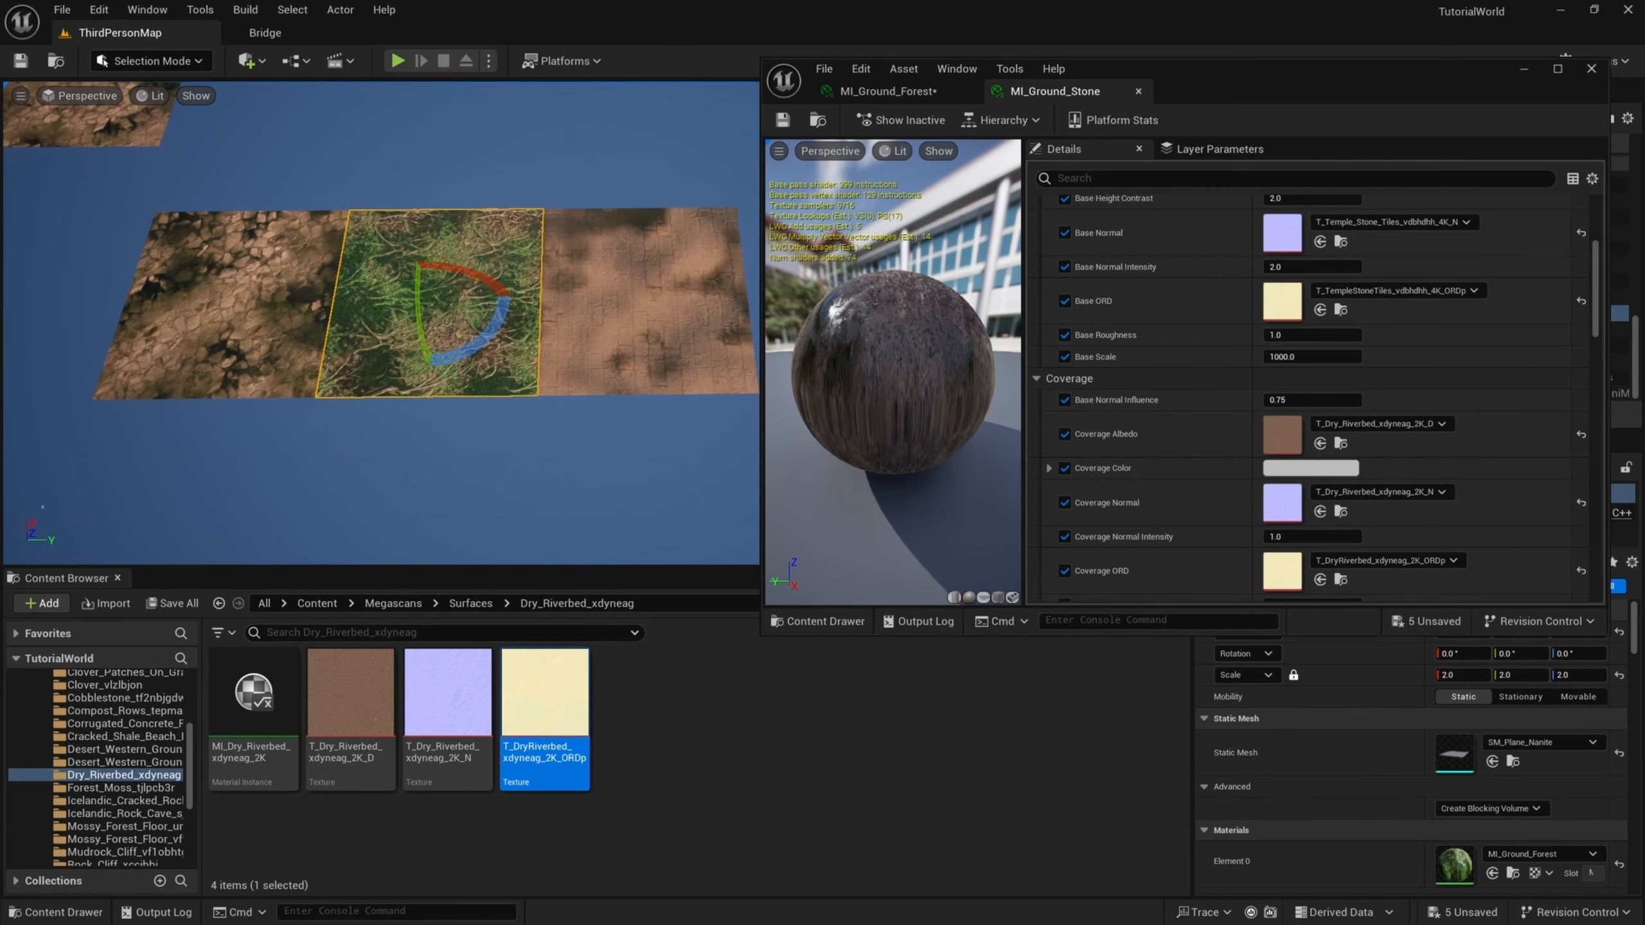
pyautogui.moveTo(413, 299); pyautogui.dragTo(402, 292, button='right')
pyautogui.press('a')
pyautogui.click(401, 292)
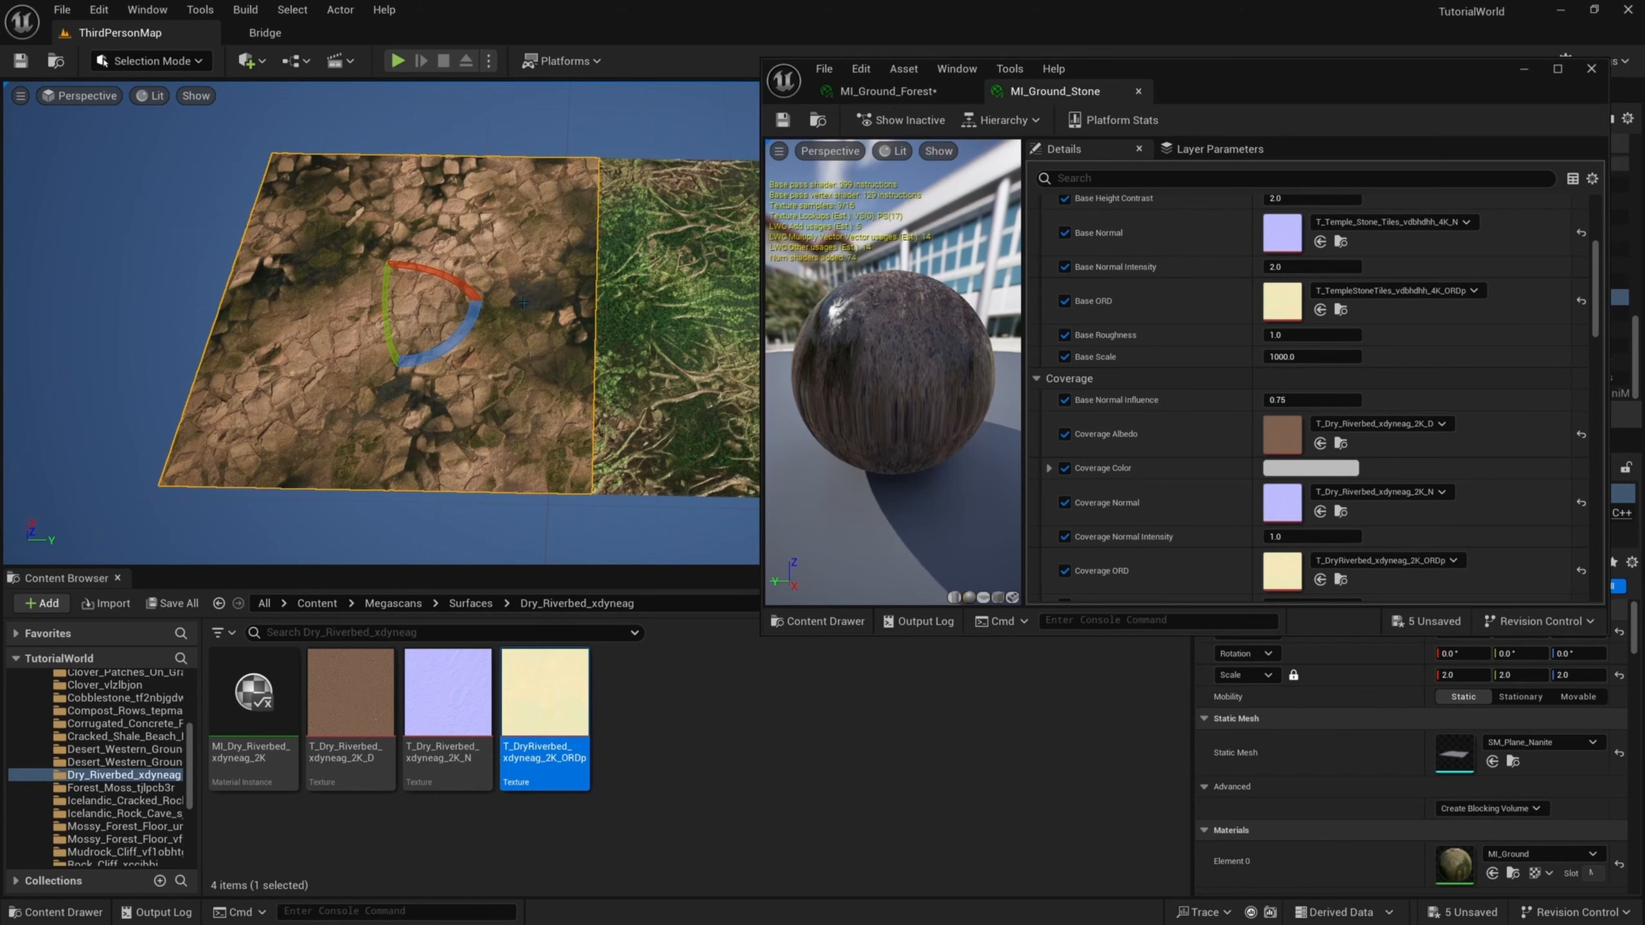
pyautogui.moveTo(522, 302); pyautogui.dragTo(523, 308, button='right')
pyautogui.press('d')
pyautogui.press('s')
# - Select all three planes and duplicate them along the X axis to form an adjoining second row at X -6450
pyautogui.click(654, 275)
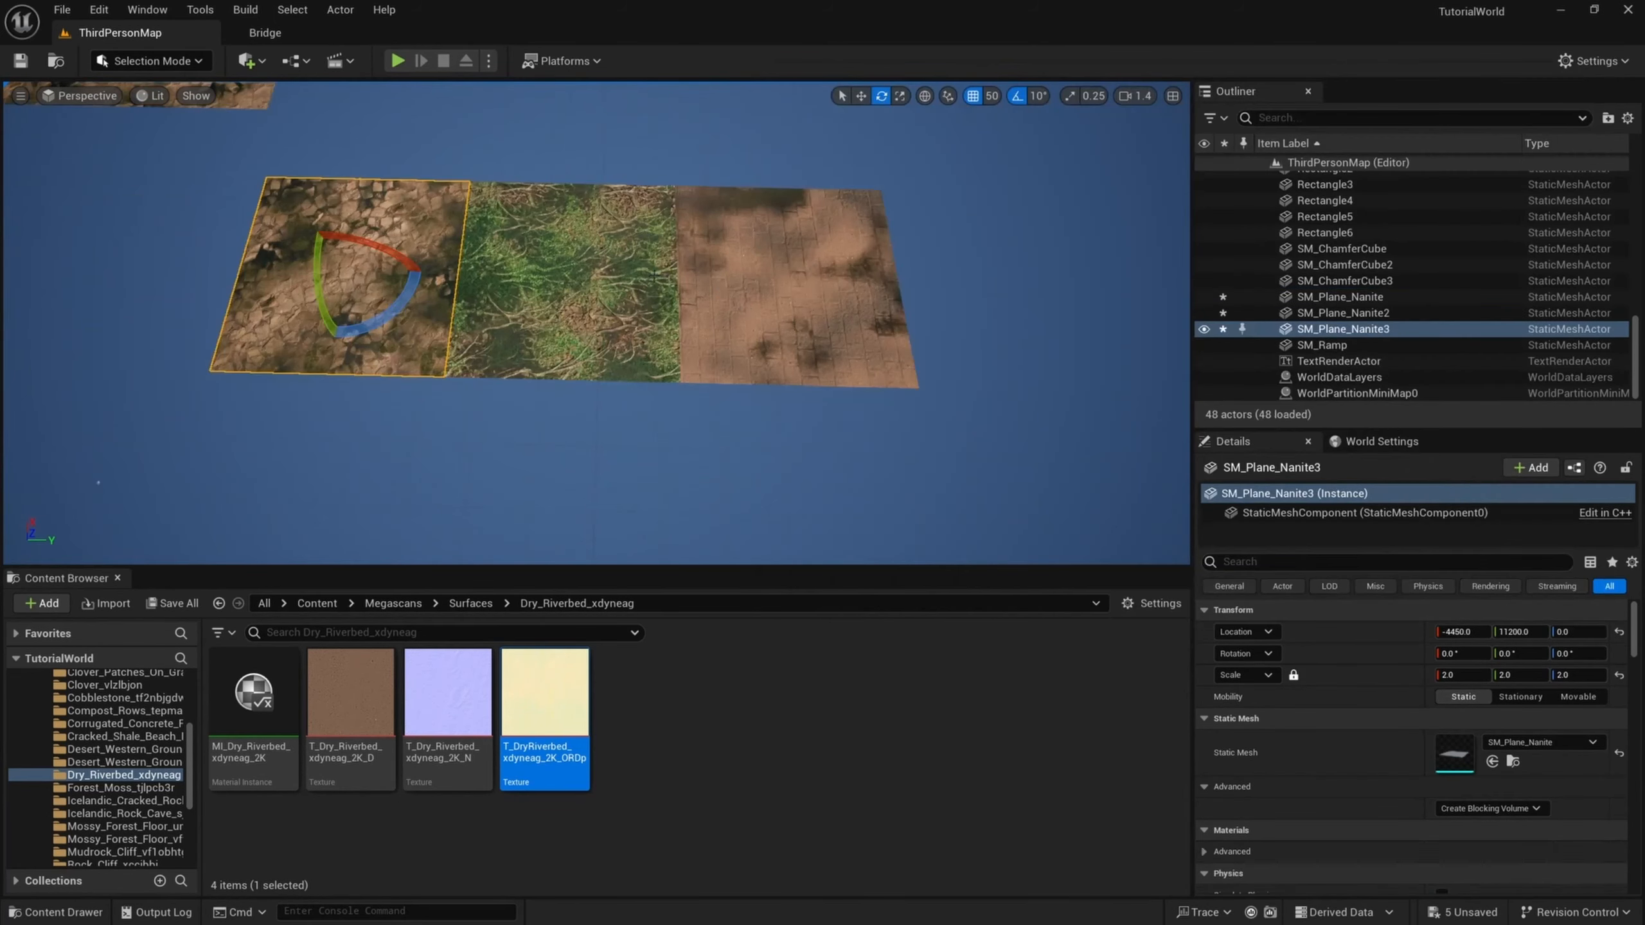
pyautogui.keyDown('shift'); pyautogui.click(577, 282); pyautogui.keyUp('shift')
pyautogui.keyDown('shift'); pyautogui.click(414, 299); pyautogui.keyUp('shift')
pyautogui.press('w')
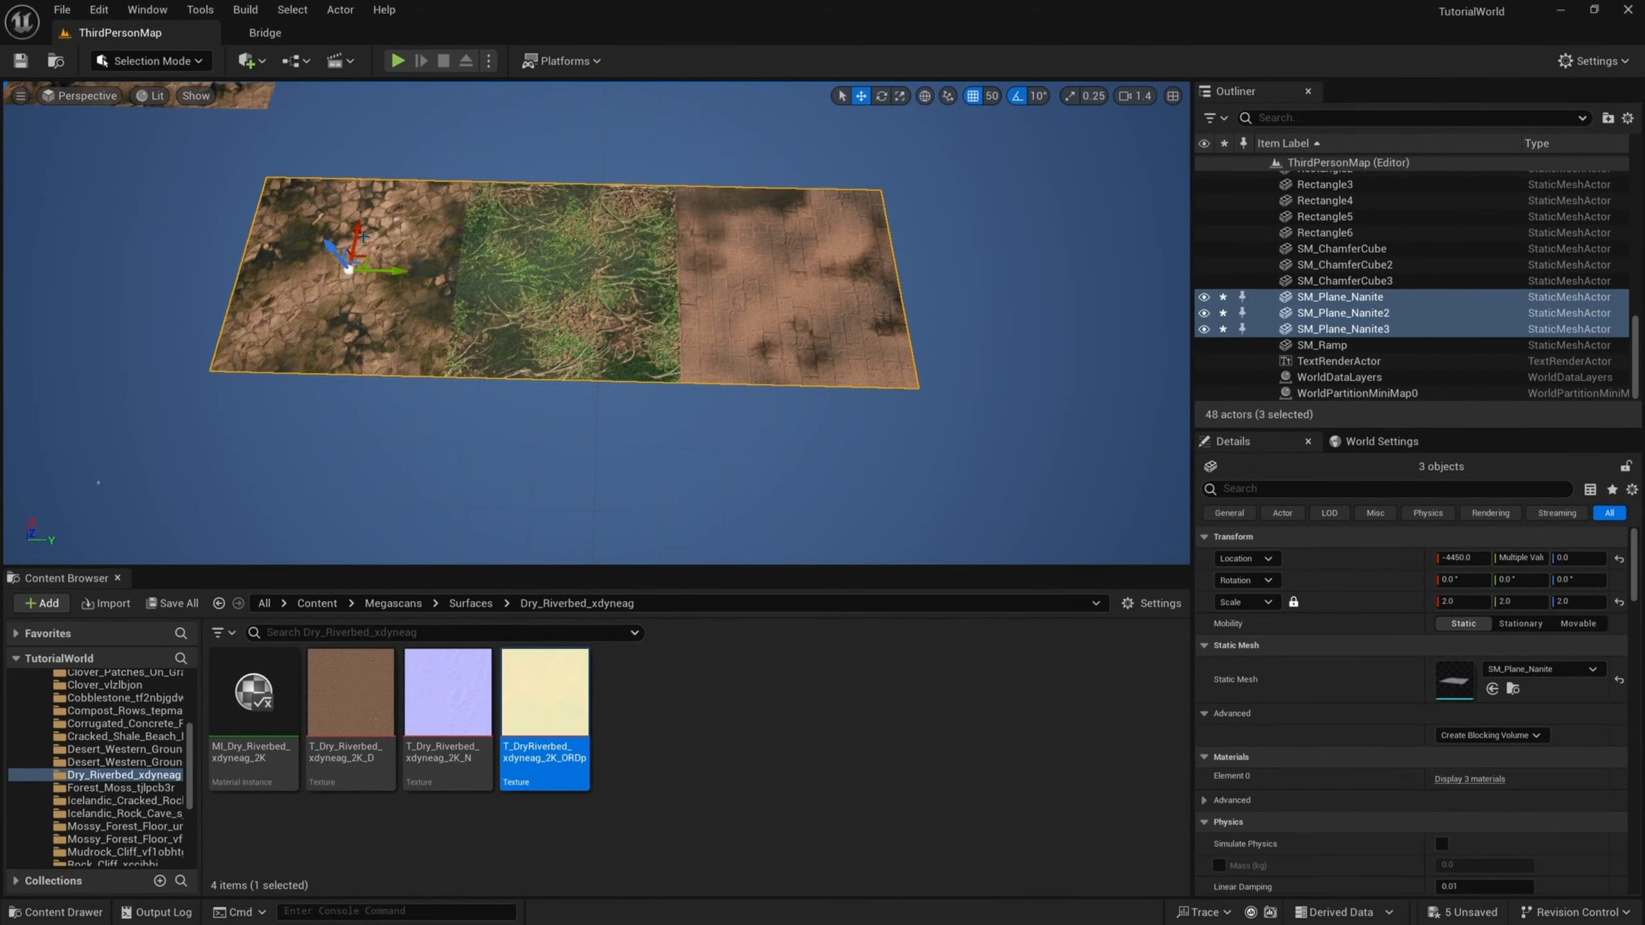
pyautogui.keyDown('alt'); pyautogui.moveTo(364, 237); pyautogui.dragTo(367, 453); pyautogui.keyUp('alt')
# - Select the second row's plane with the original ground material and locate its MI_Ground asset among the project files
pyautogui.scroll(3, 366, 454)
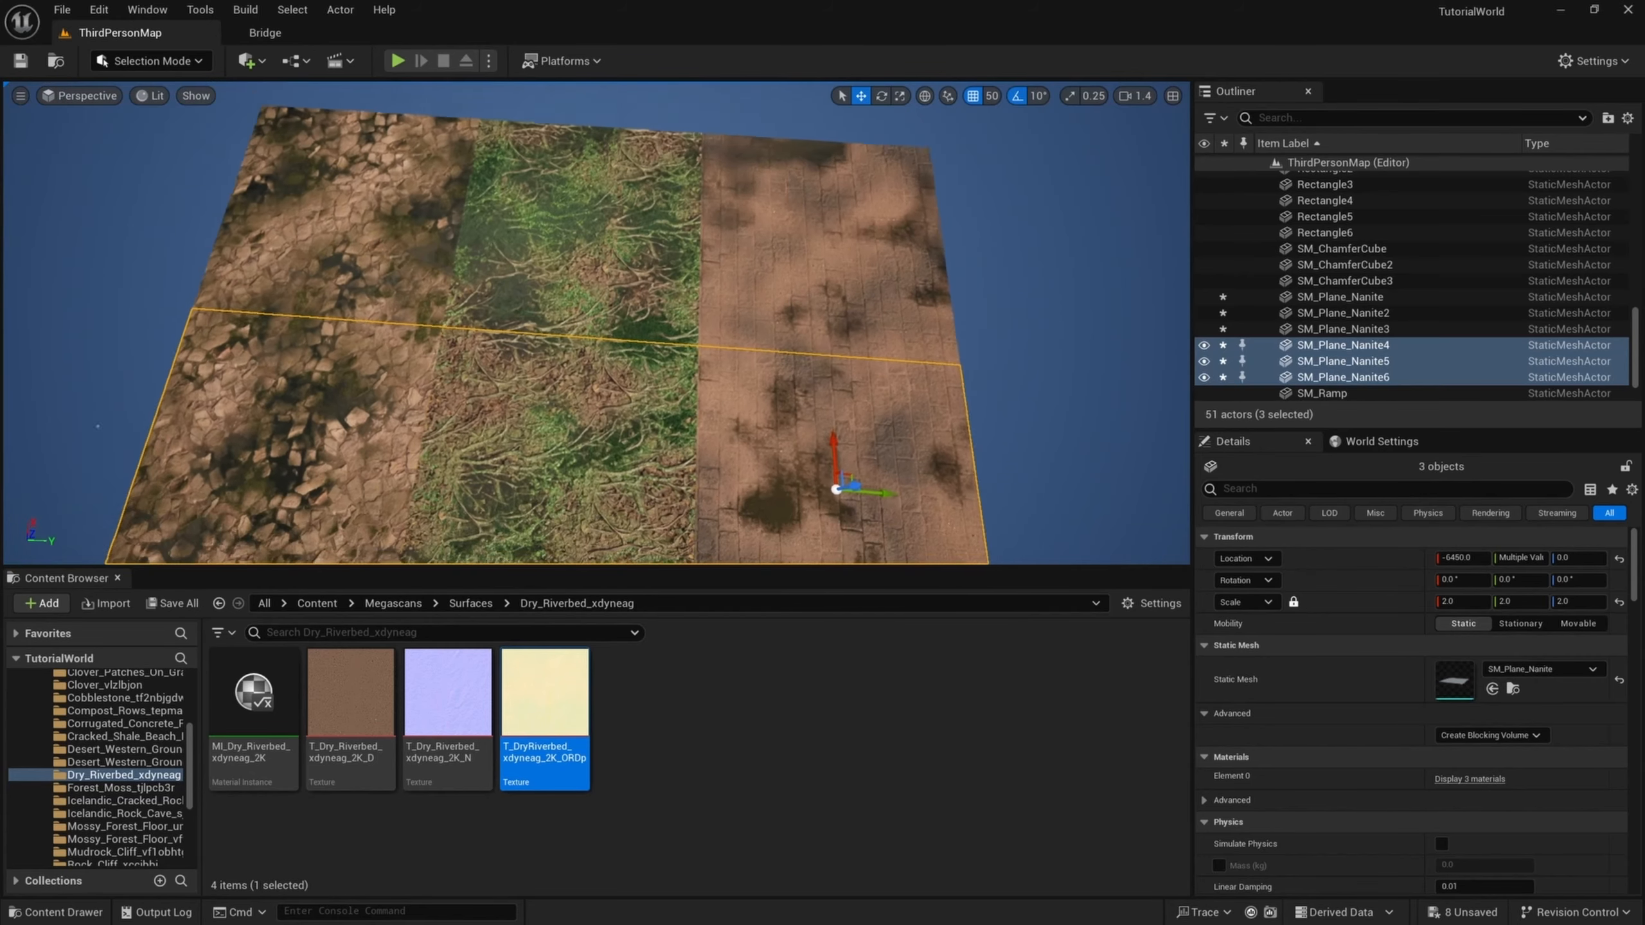
pyautogui.press('w')
pyautogui.moveTo(367, 454); pyautogui.dragTo(365, 458, button='right')
pyautogui.press('a')
pyautogui.click(414, 441)
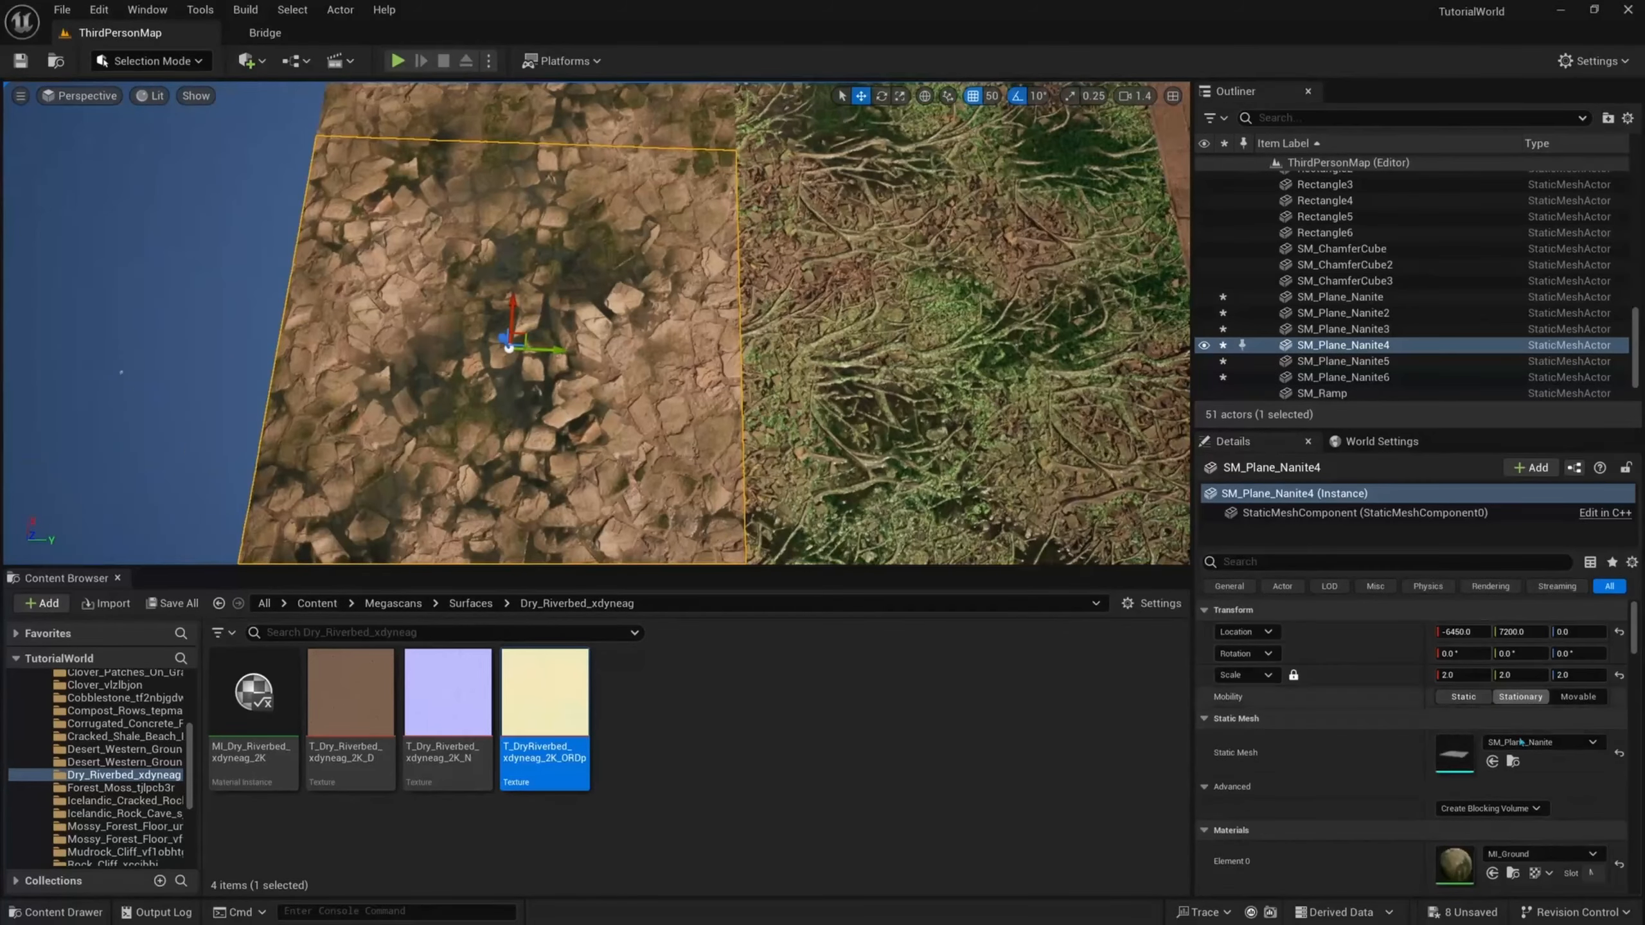
pyautogui.click(1512, 874)
# - Duplicate MI_Ground as MI_Ground_Rock and apply it to the selected plane in the second row
pyautogui.rightClick(374, 722)
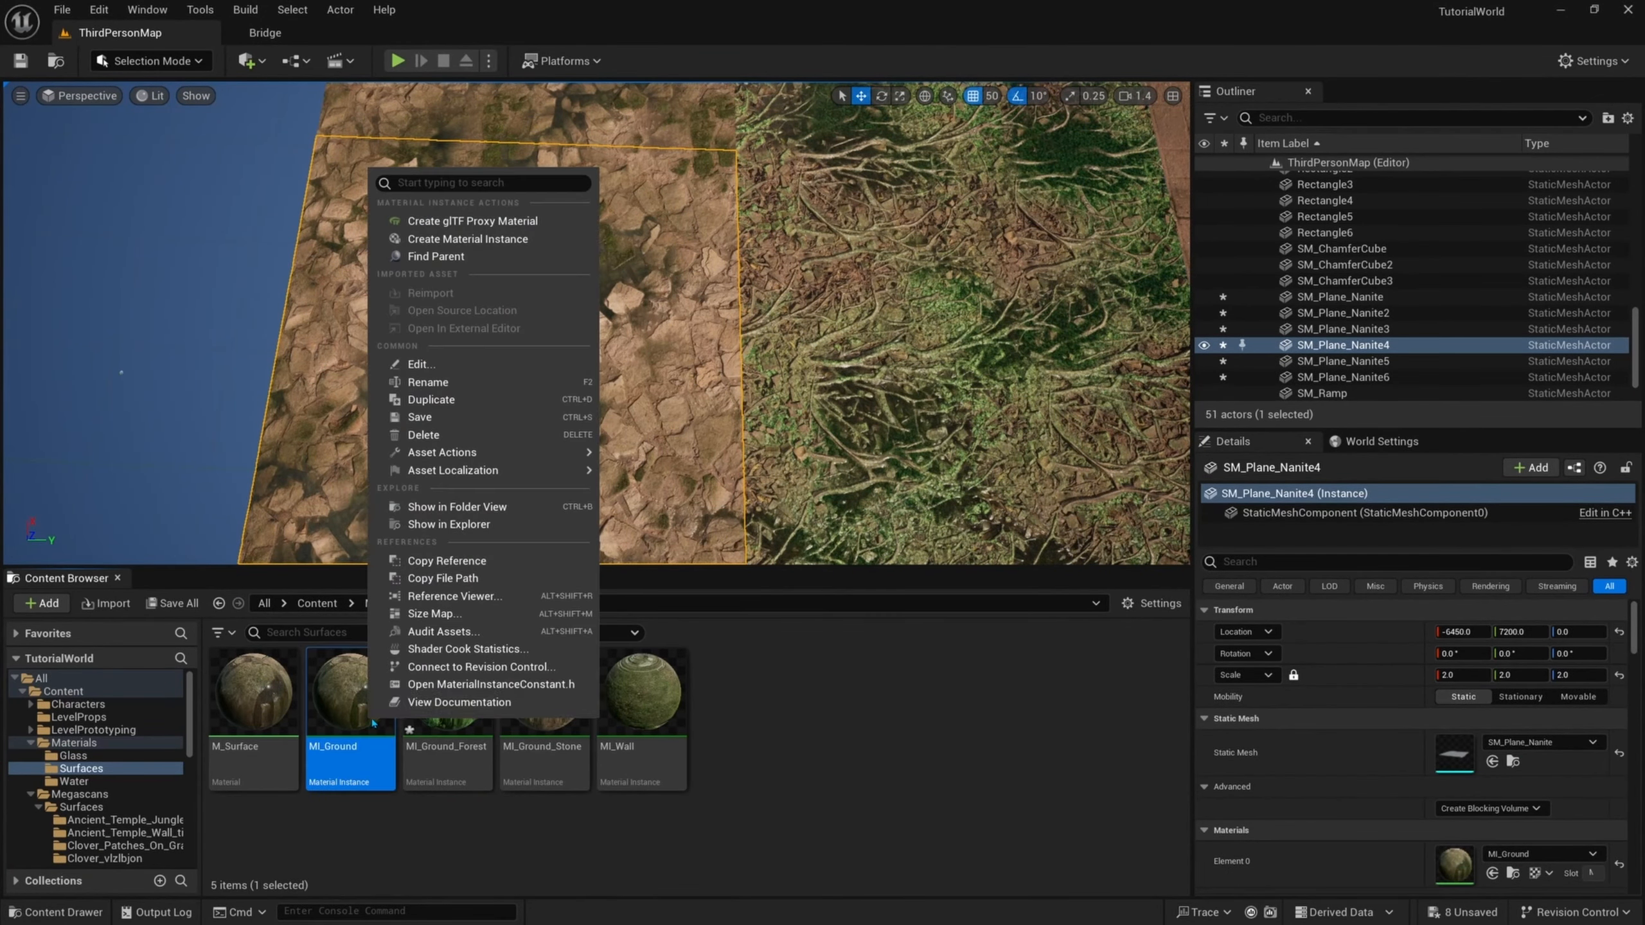
pyautogui.click(497, 398)
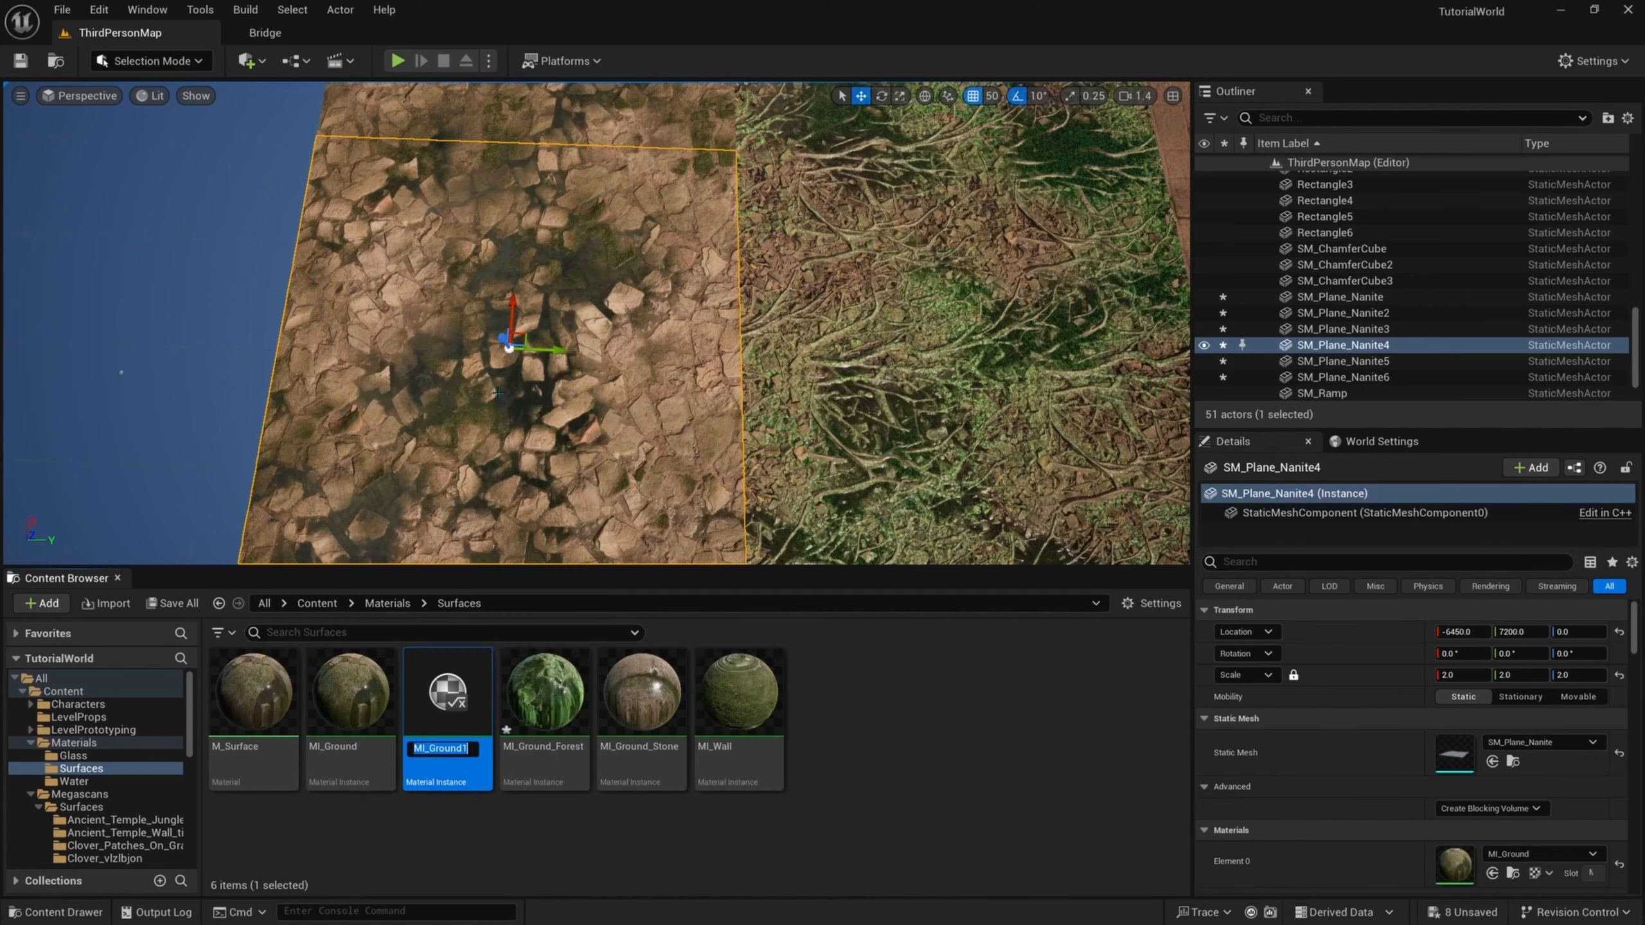
pyautogui.press('BackSpace')
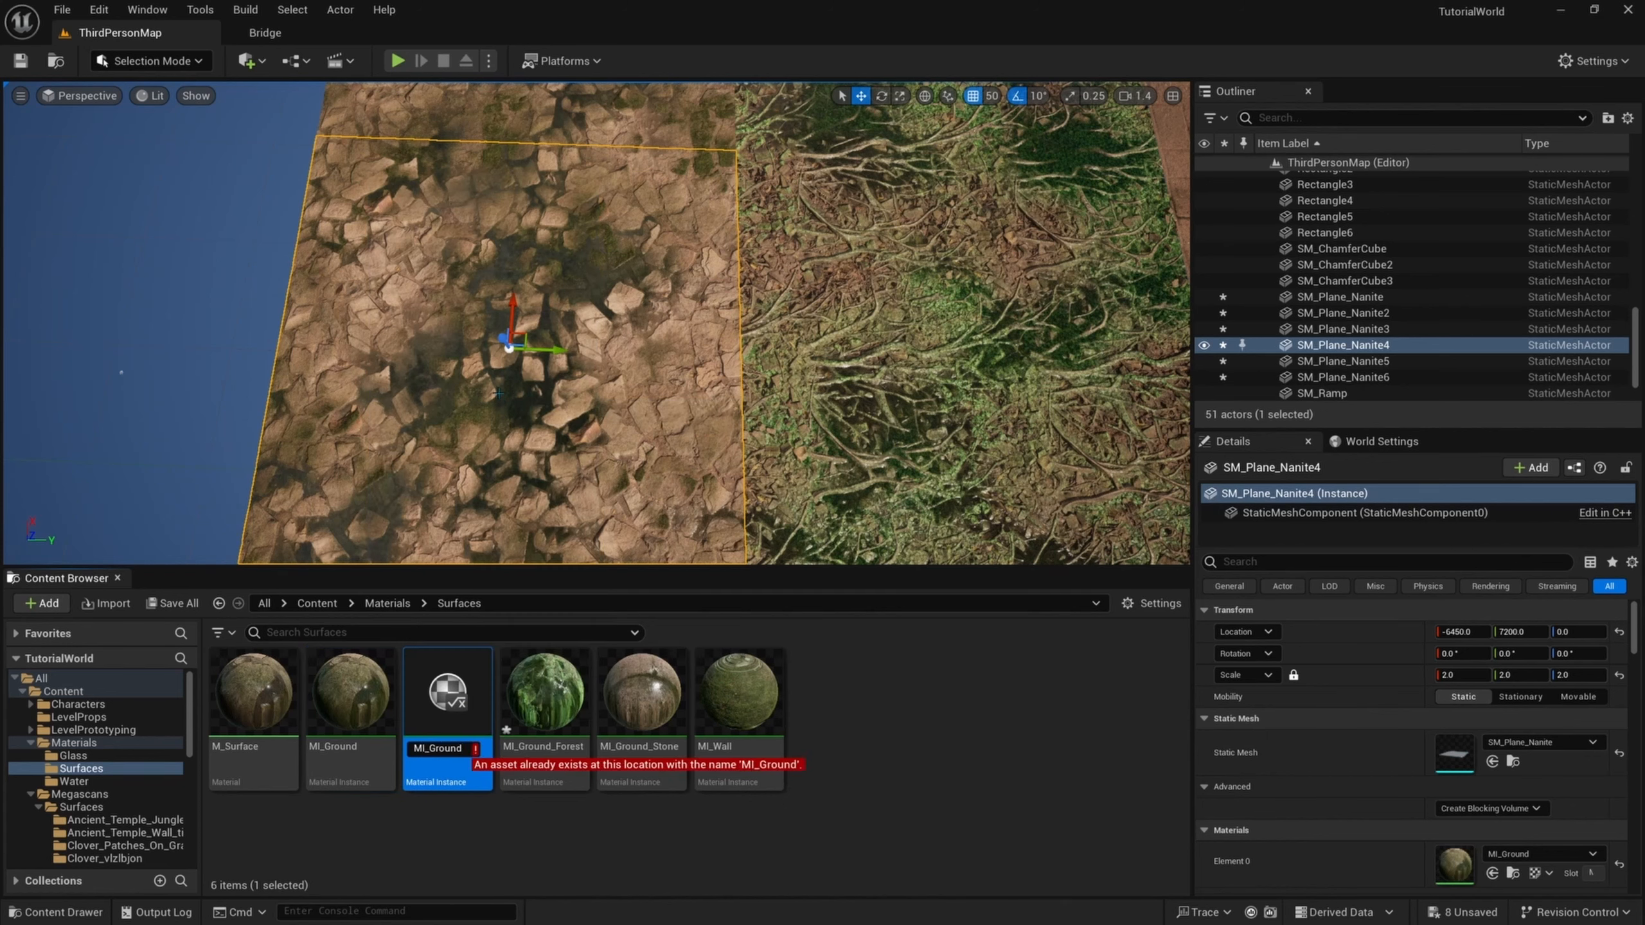
pyautogui.write('_Ro')
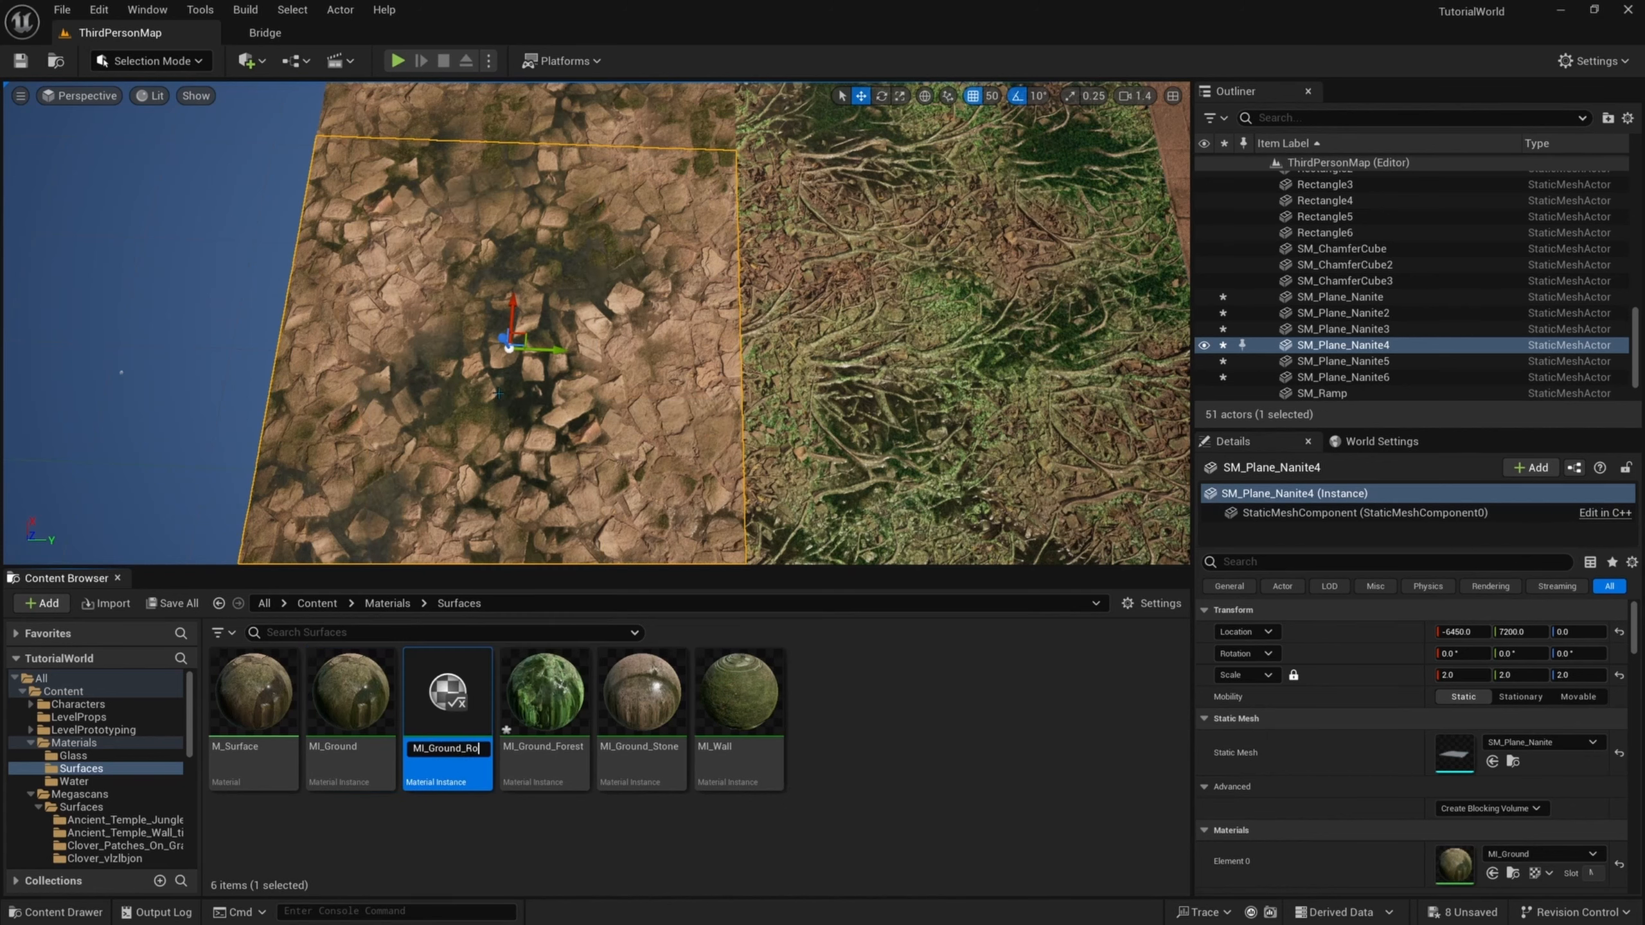
pyautogui.write('ck')
pyautogui.press('Return')
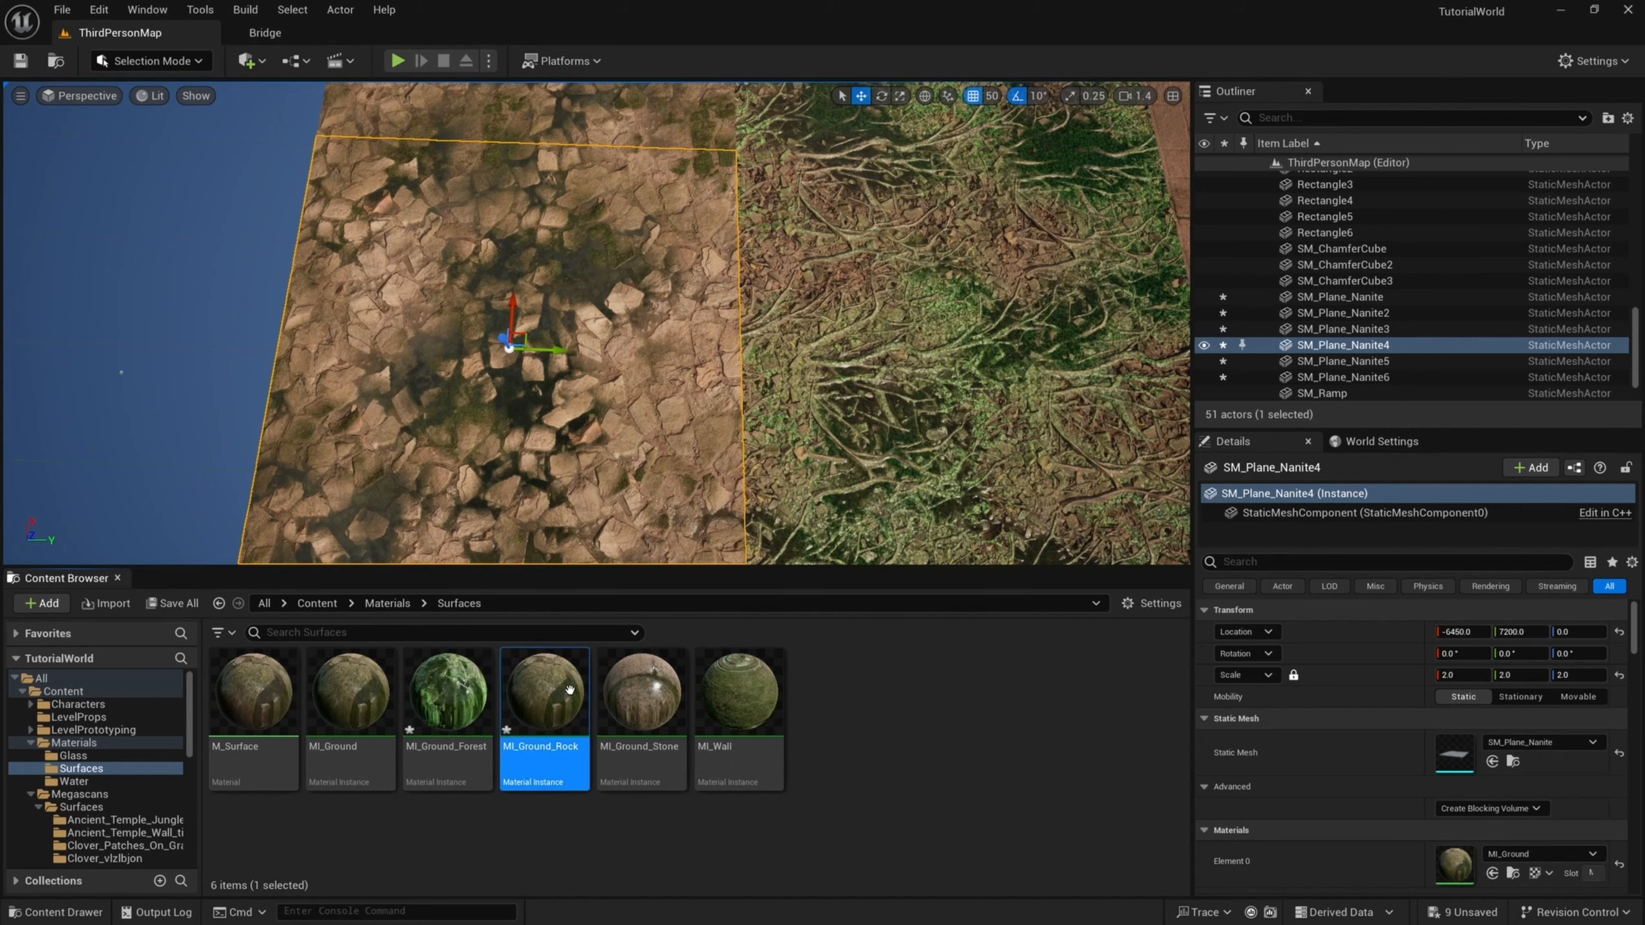
pyautogui.moveTo(570, 690); pyautogui.dragTo(582, 407)
pyautogui.press('Right')
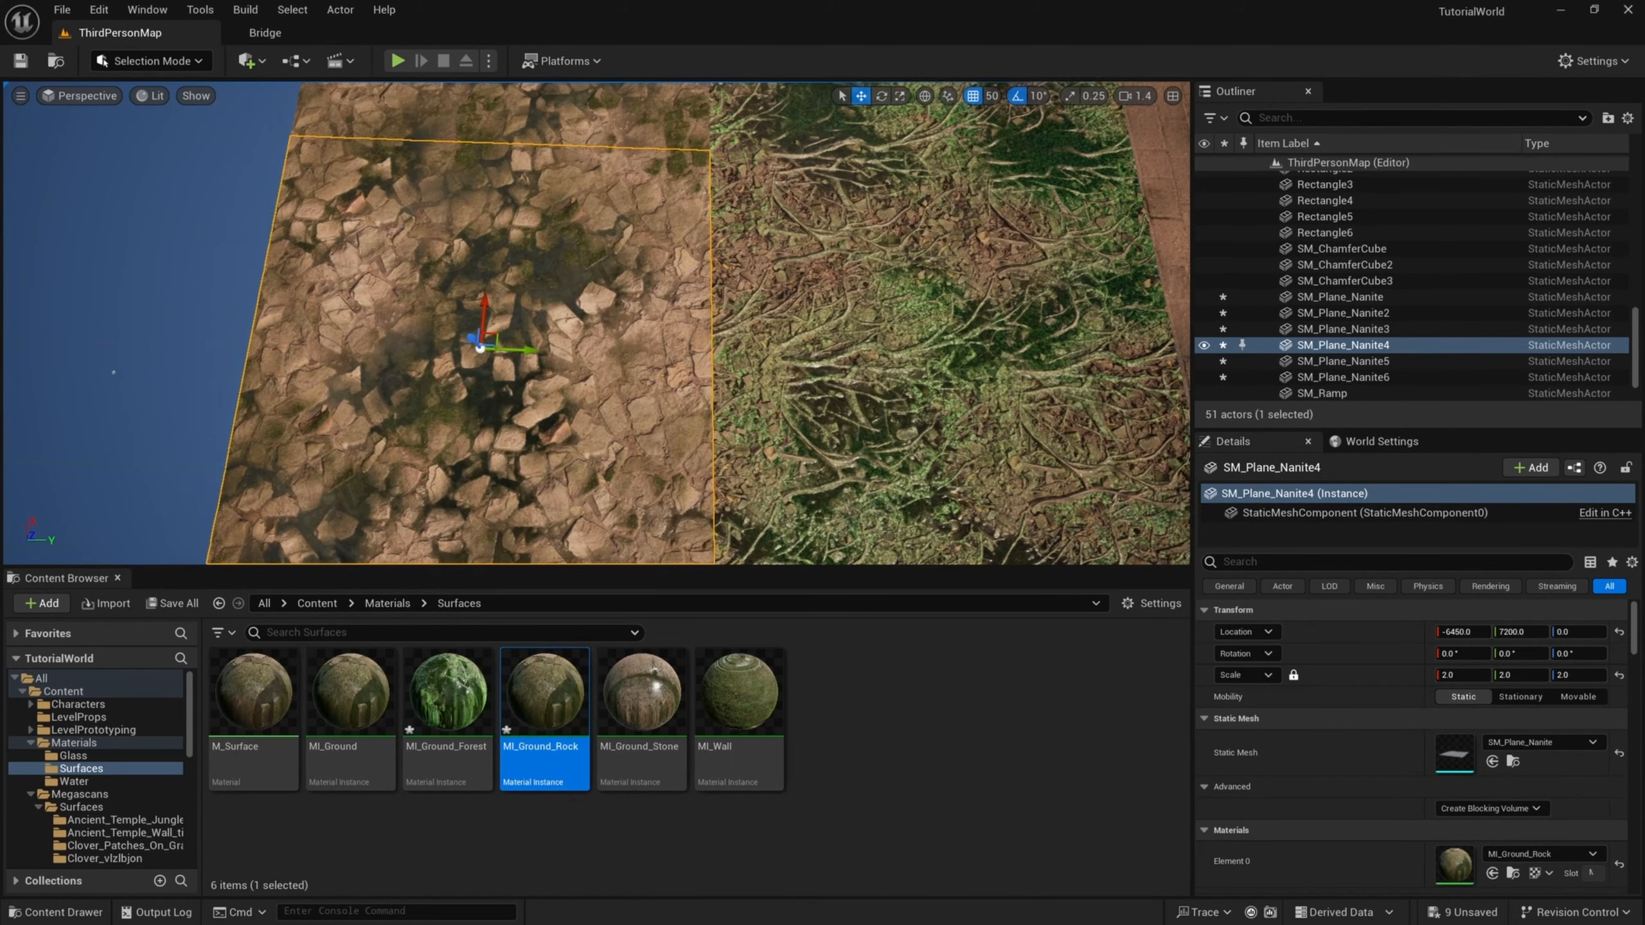
# - Set MI_Ground_Rock's Base Albedo, Normal and ORD to the Rock_Cliff_xccibbi textures
pyautogui.doubleClick(583, 671)
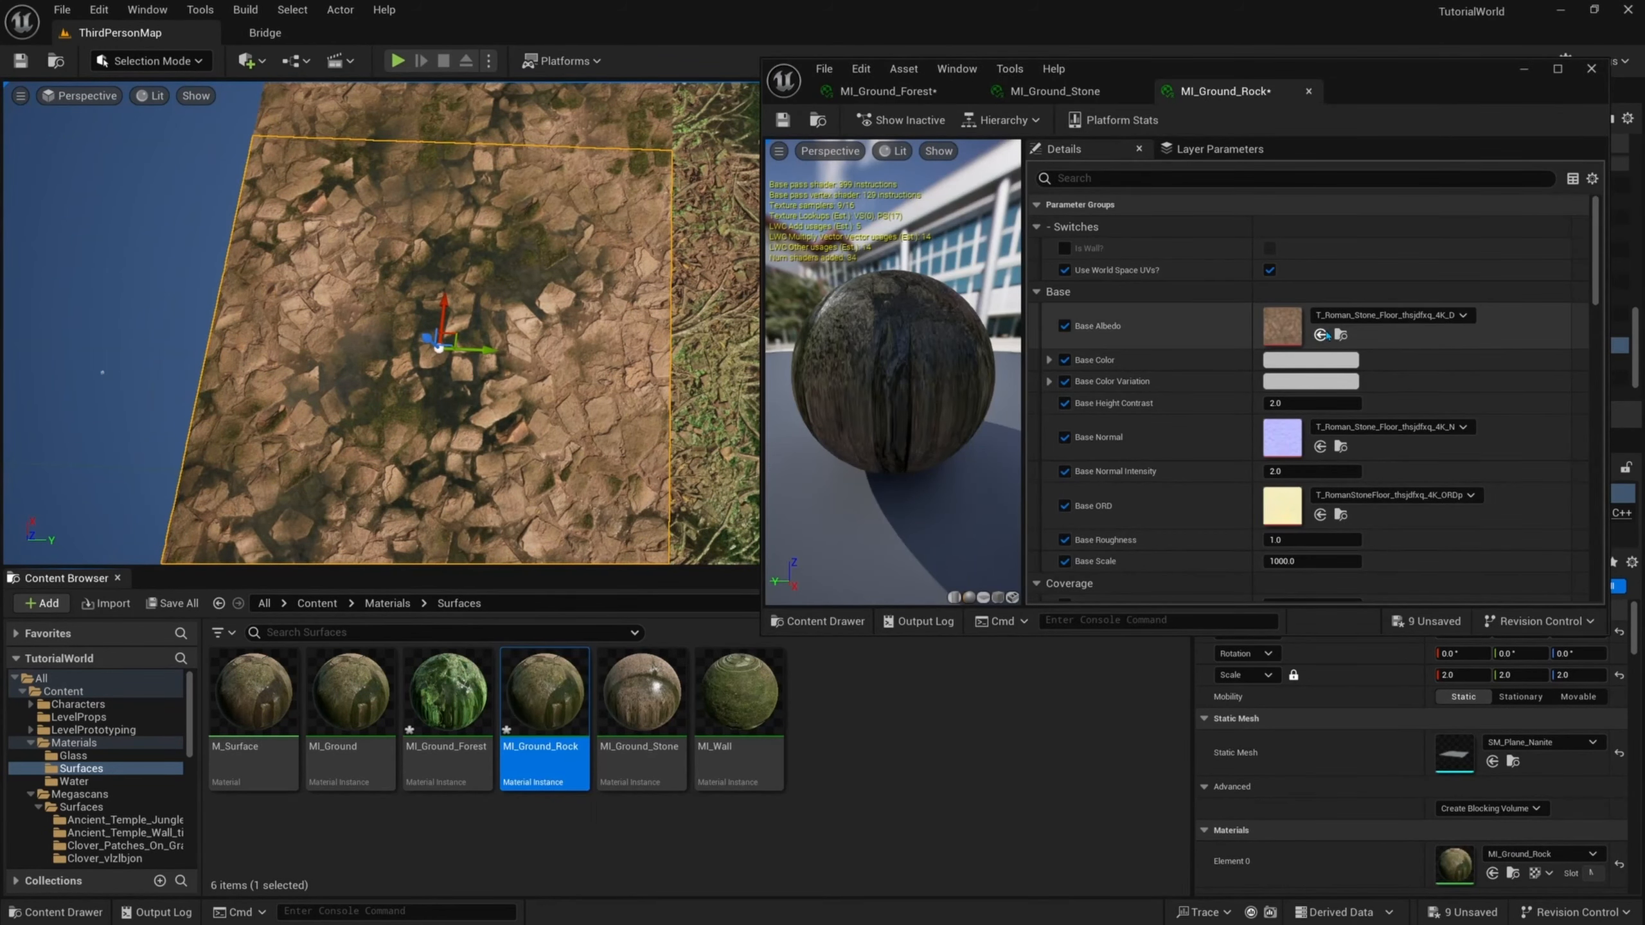
pyautogui.click(471, 602)
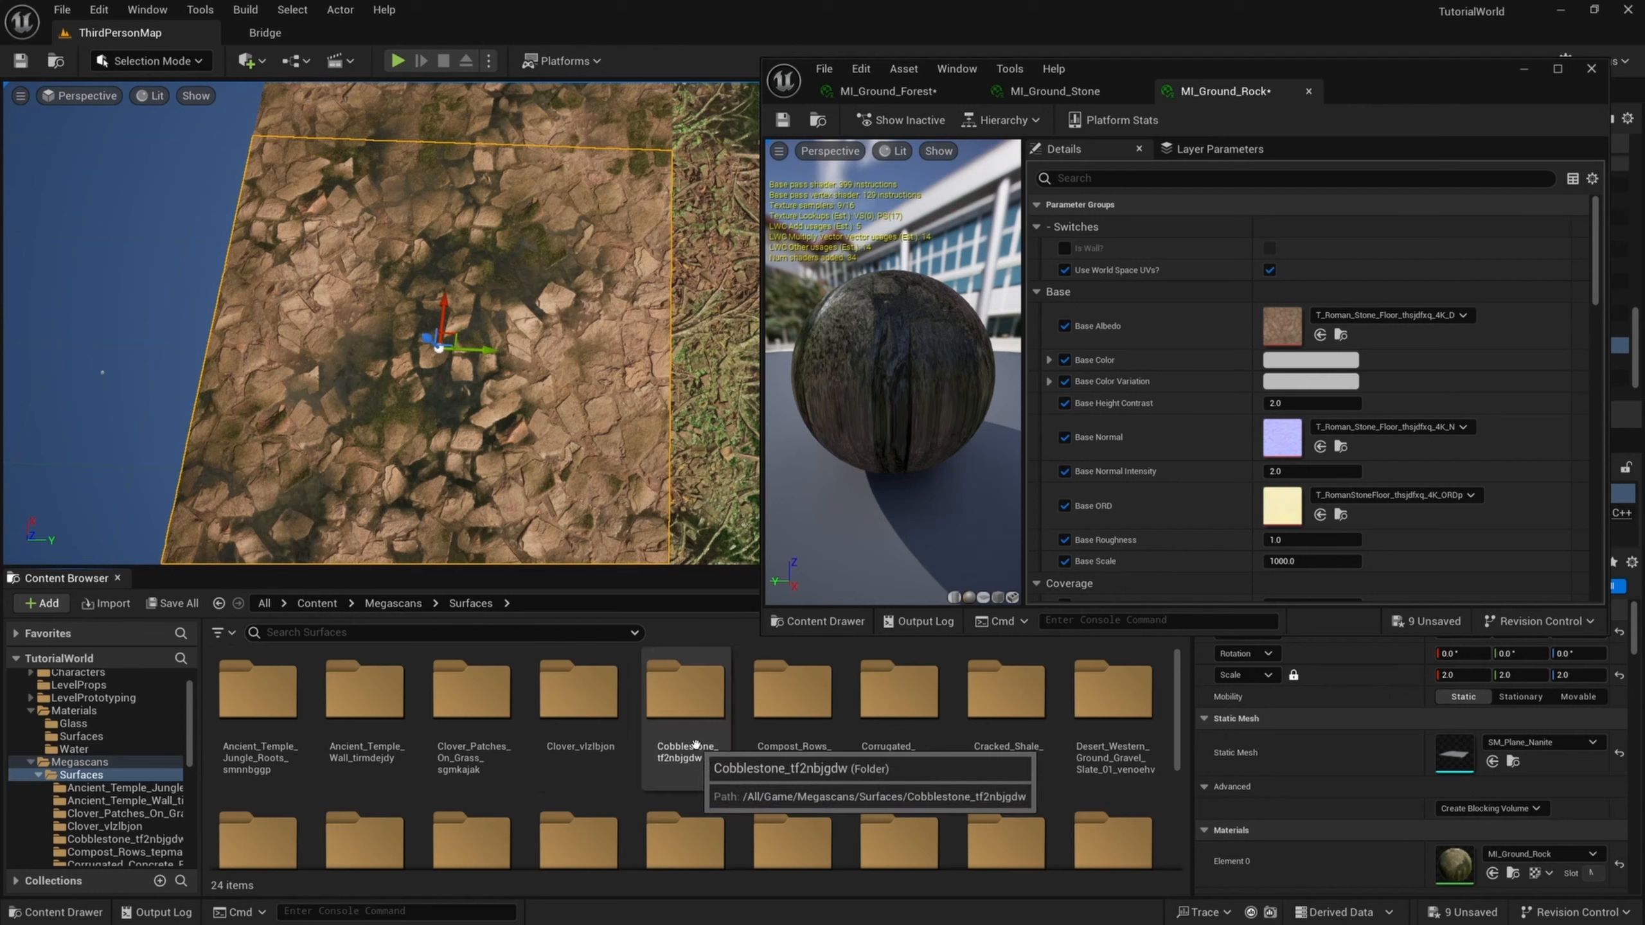
pyautogui.scroll(-2, 695, 744)
pyautogui.scroll(-2, 694, 744)
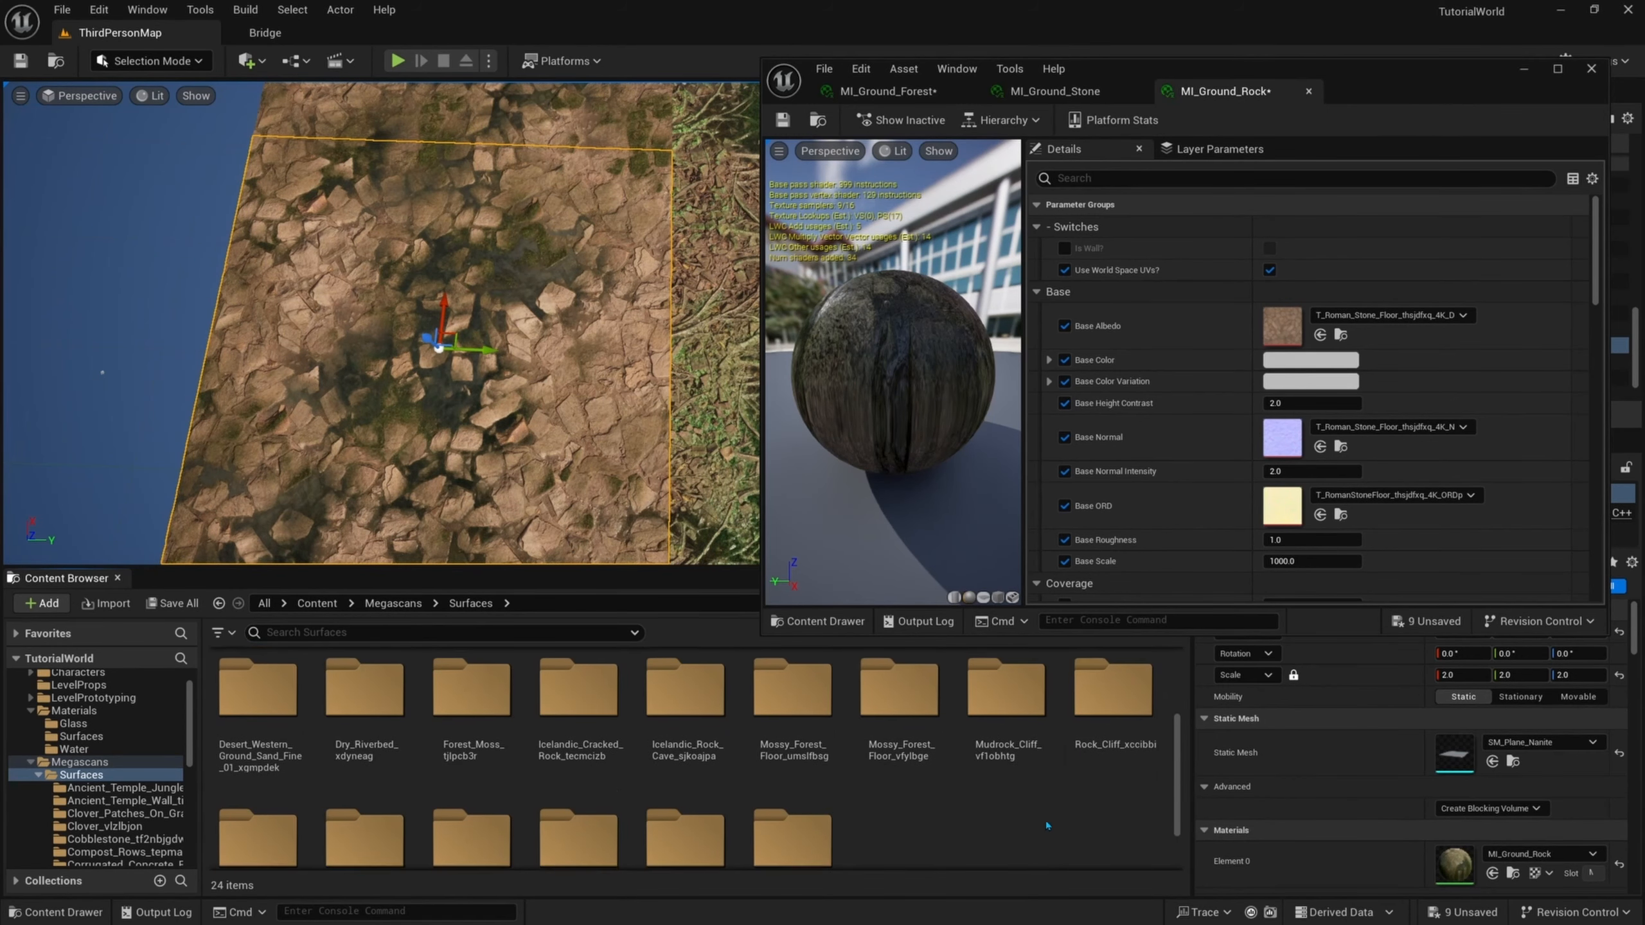
pyautogui.scroll(1, 971, 834)
pyautogui.click(1126, 731)
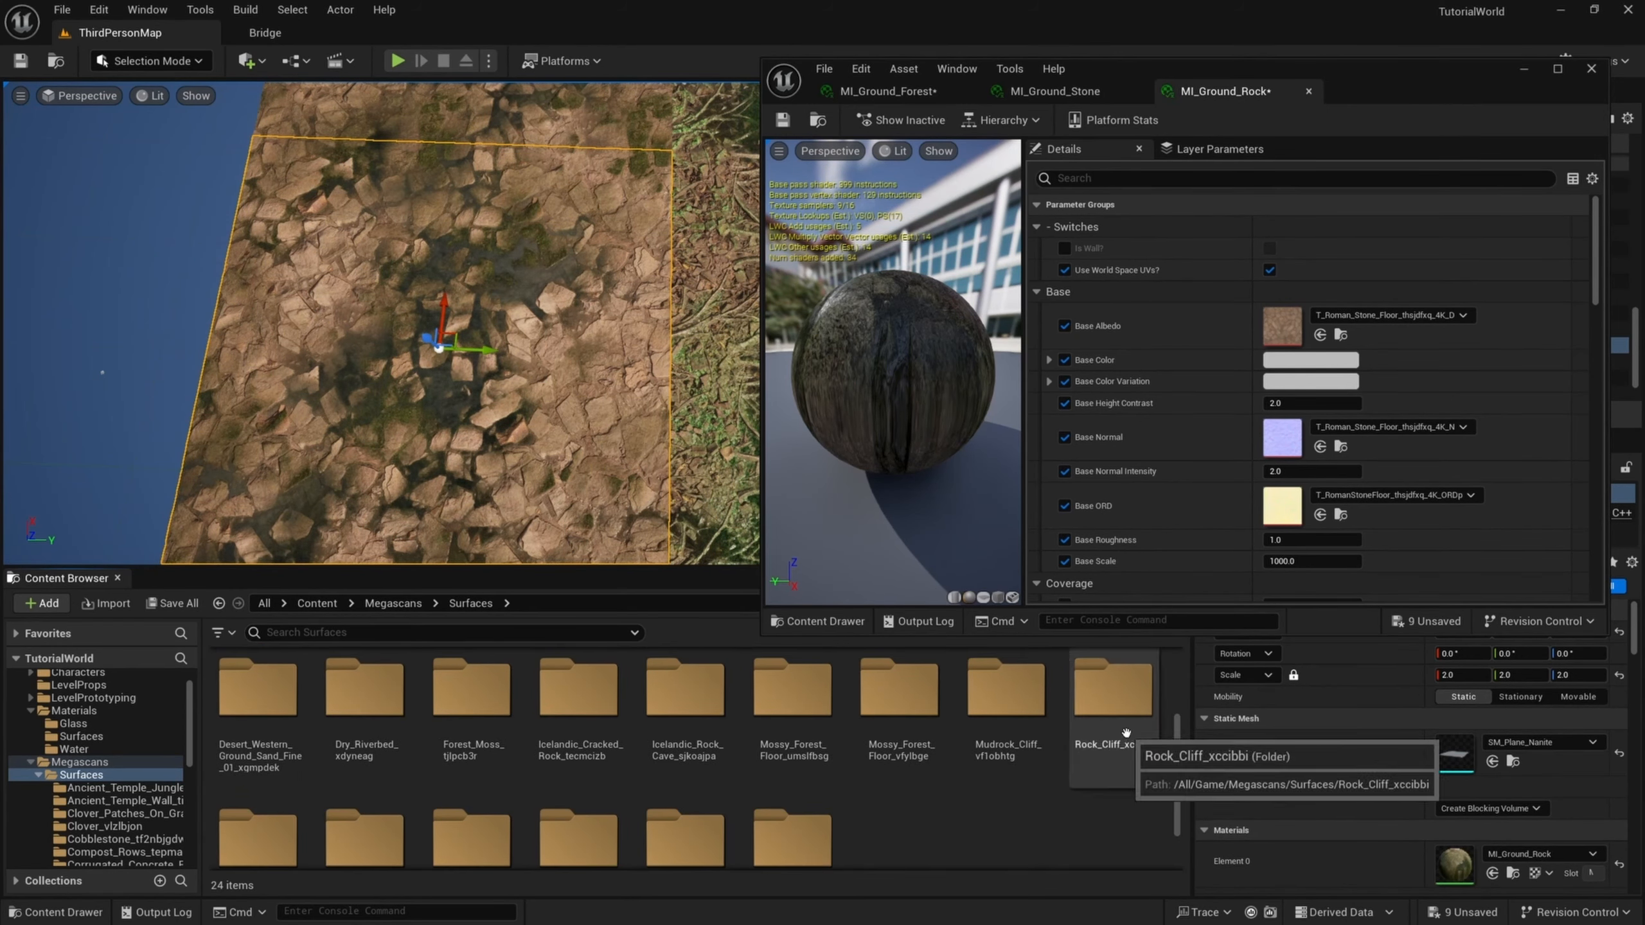
pyautogui.doubleClick(1126, 732)
pyautogui.moveTo(351, 692); pyautogui.dragTo(1282, 323)
pyautogui.moveTo(446, 692); pyautogui.dragTo(1276, 438)
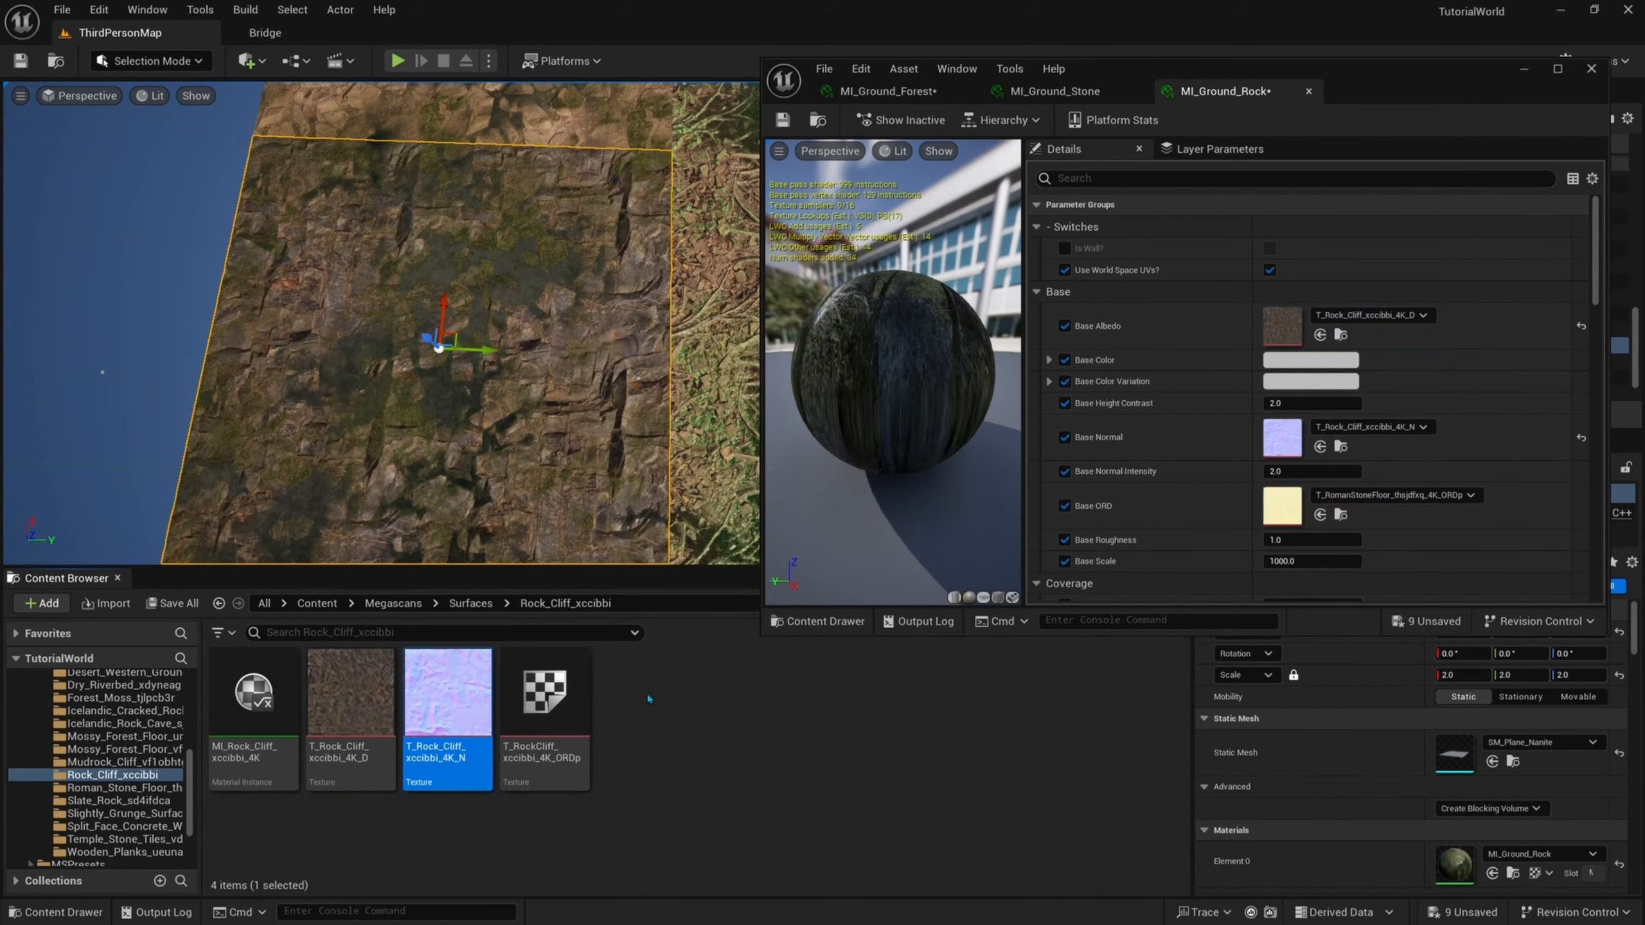
pyautogui.moveTo(544, 692); pyautogui.dragTo(1280, 506)
pyautogui.moveTo(492, 363); pyautogui.dragTo(356, 334, button='right')
# - Set MI_Ground_Rock's Coverage Albedo, Normal and ORD to the Compost_Rows textures
pyautogui.scroll(-5, 1321, 389)
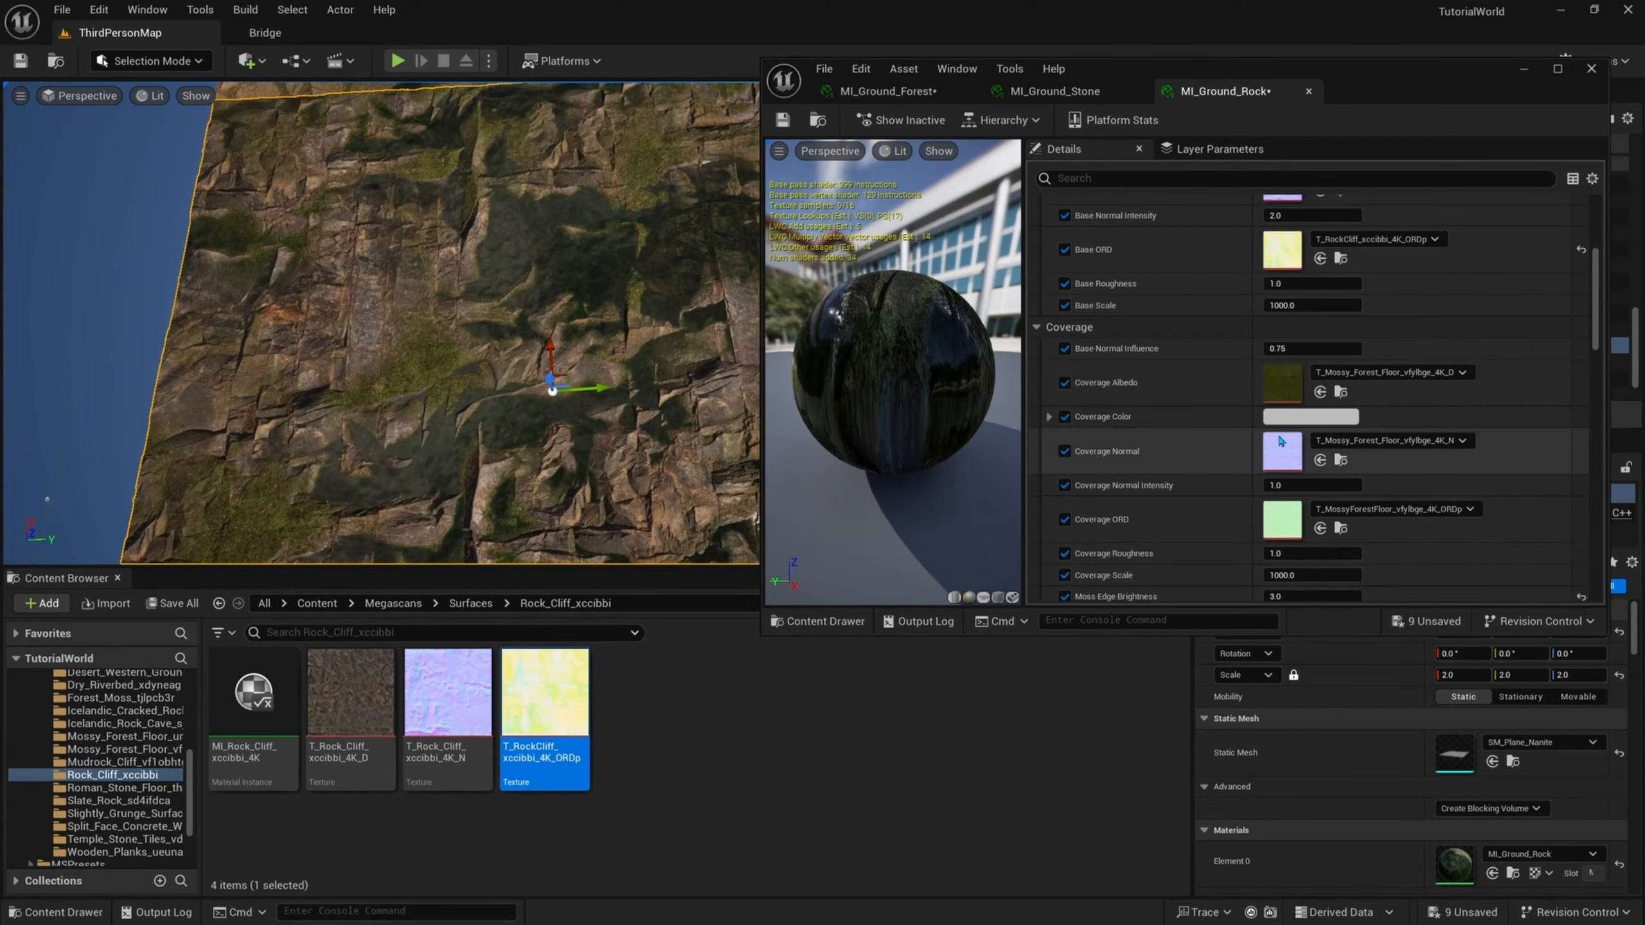
pyautogui.click(1340, 391)
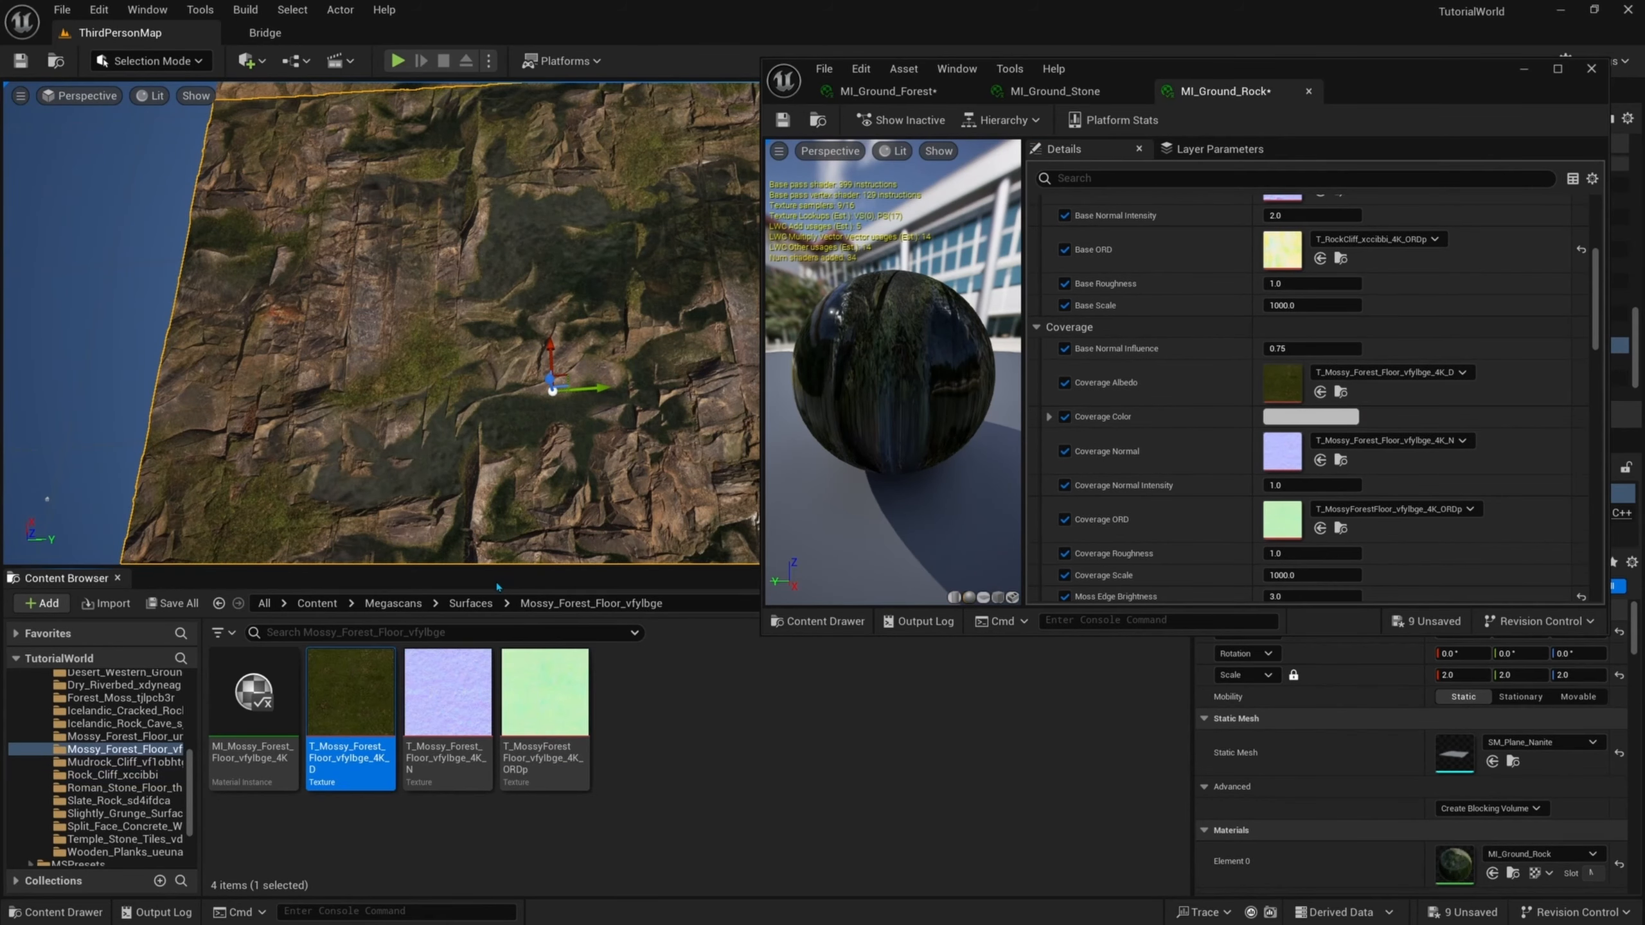
pyautogui.click(470, 603)
pyautogui.scroll(-2, 788, 713)
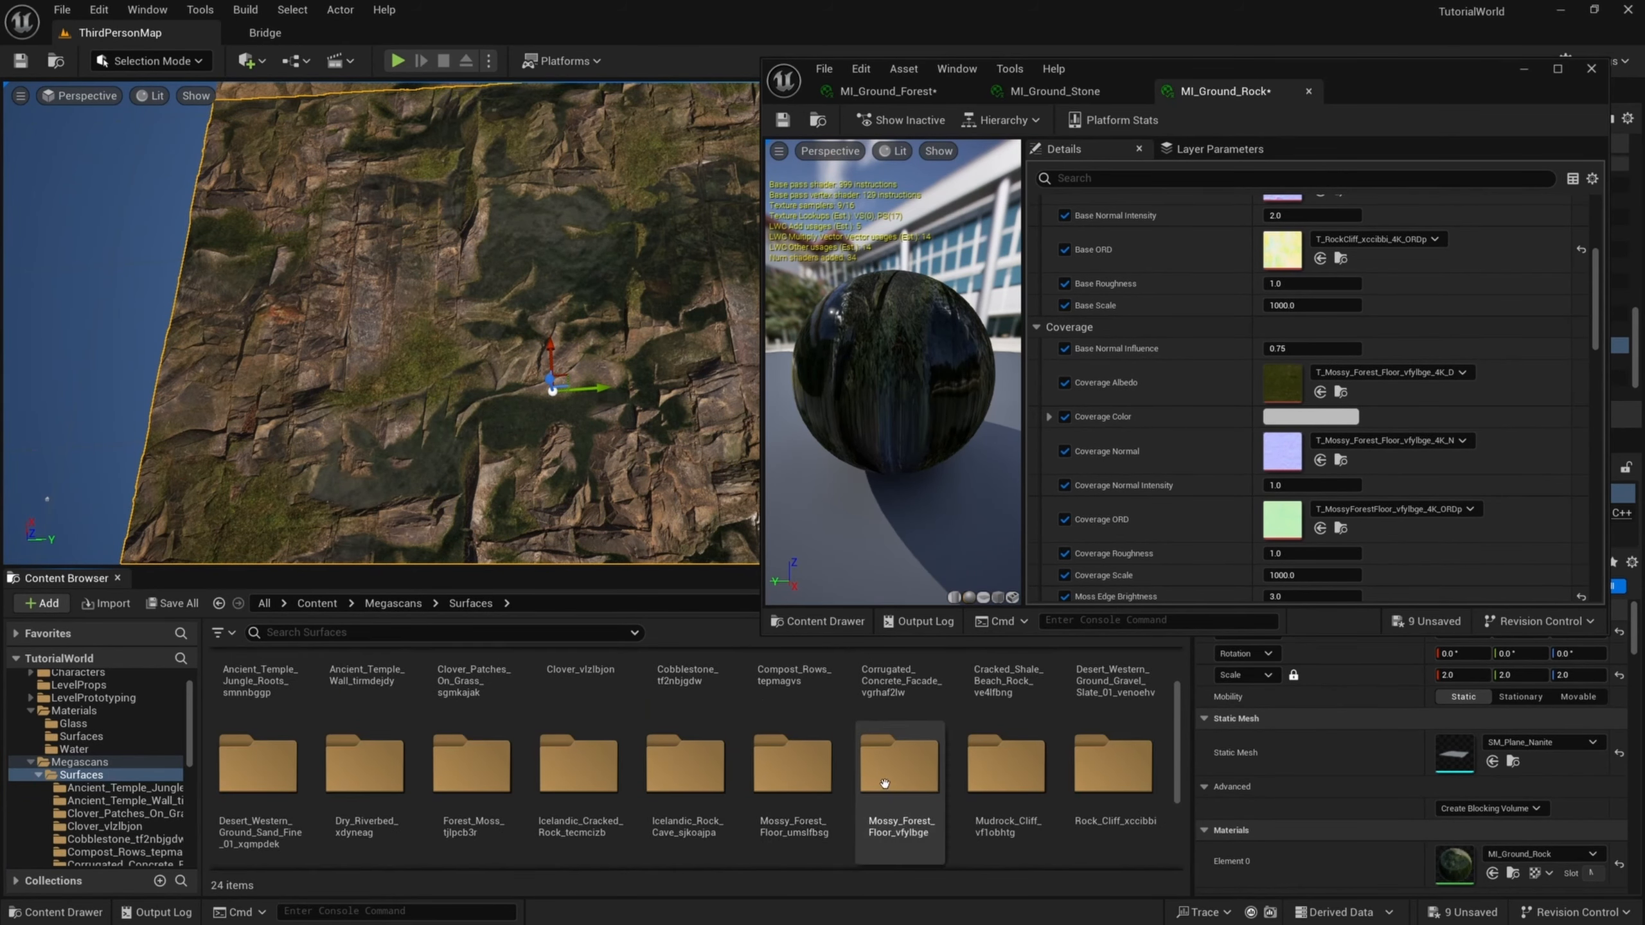
pyautogui.doubleClick(787, 703)
pyautogui.moveTo(350, 700); pyautogui.dragTo(1286, 391)
pyautogui.moveTo(446, 706); pyautogui.dragTo(1285, 454)
pyautogui.moveTo(545, 693); pyautogui.dragTo(1283, 520)
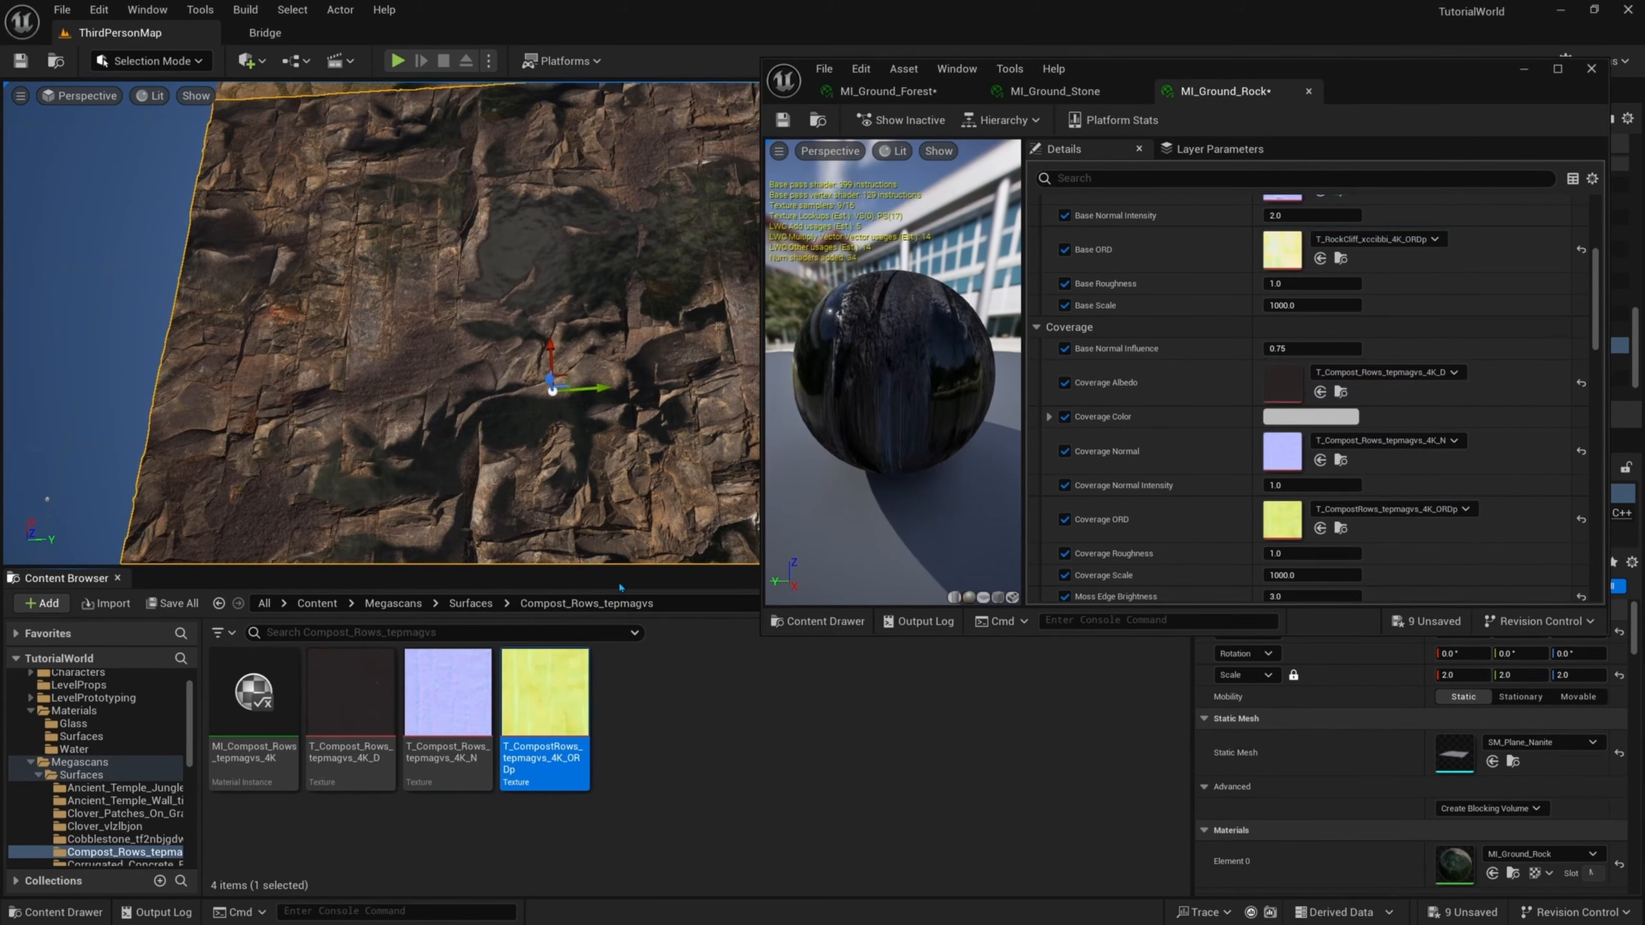
# - Enlarge the level viewport and brighten MI_Ground_Rock's Coverage Color to a light orange tint
pyautogui.moveTo(599, 568); pyautogui.dragTo(599, 738)
pyautogui.moveTo(518, 454); pyautogui.dragTo(414, 401, button='right')
pyautogui.scroll(-2, 1360, 746)
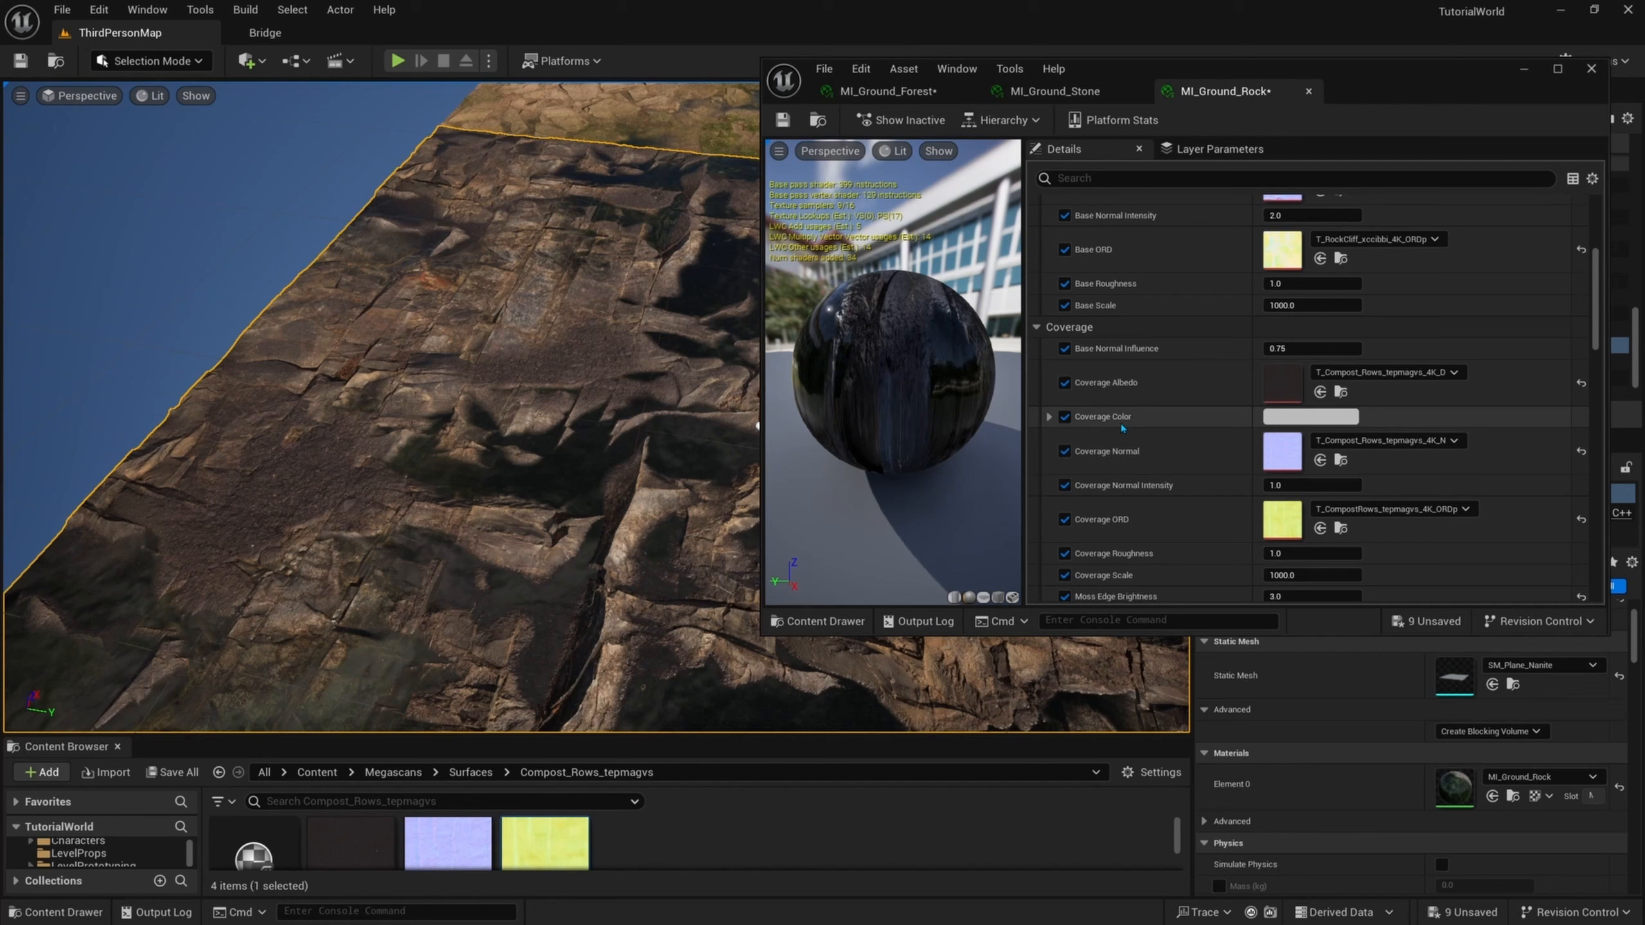
pyautogui.click(1276, 416)
pyautogui.moveTo(1505, 564); pyautogui.dragTo(1505, 481)
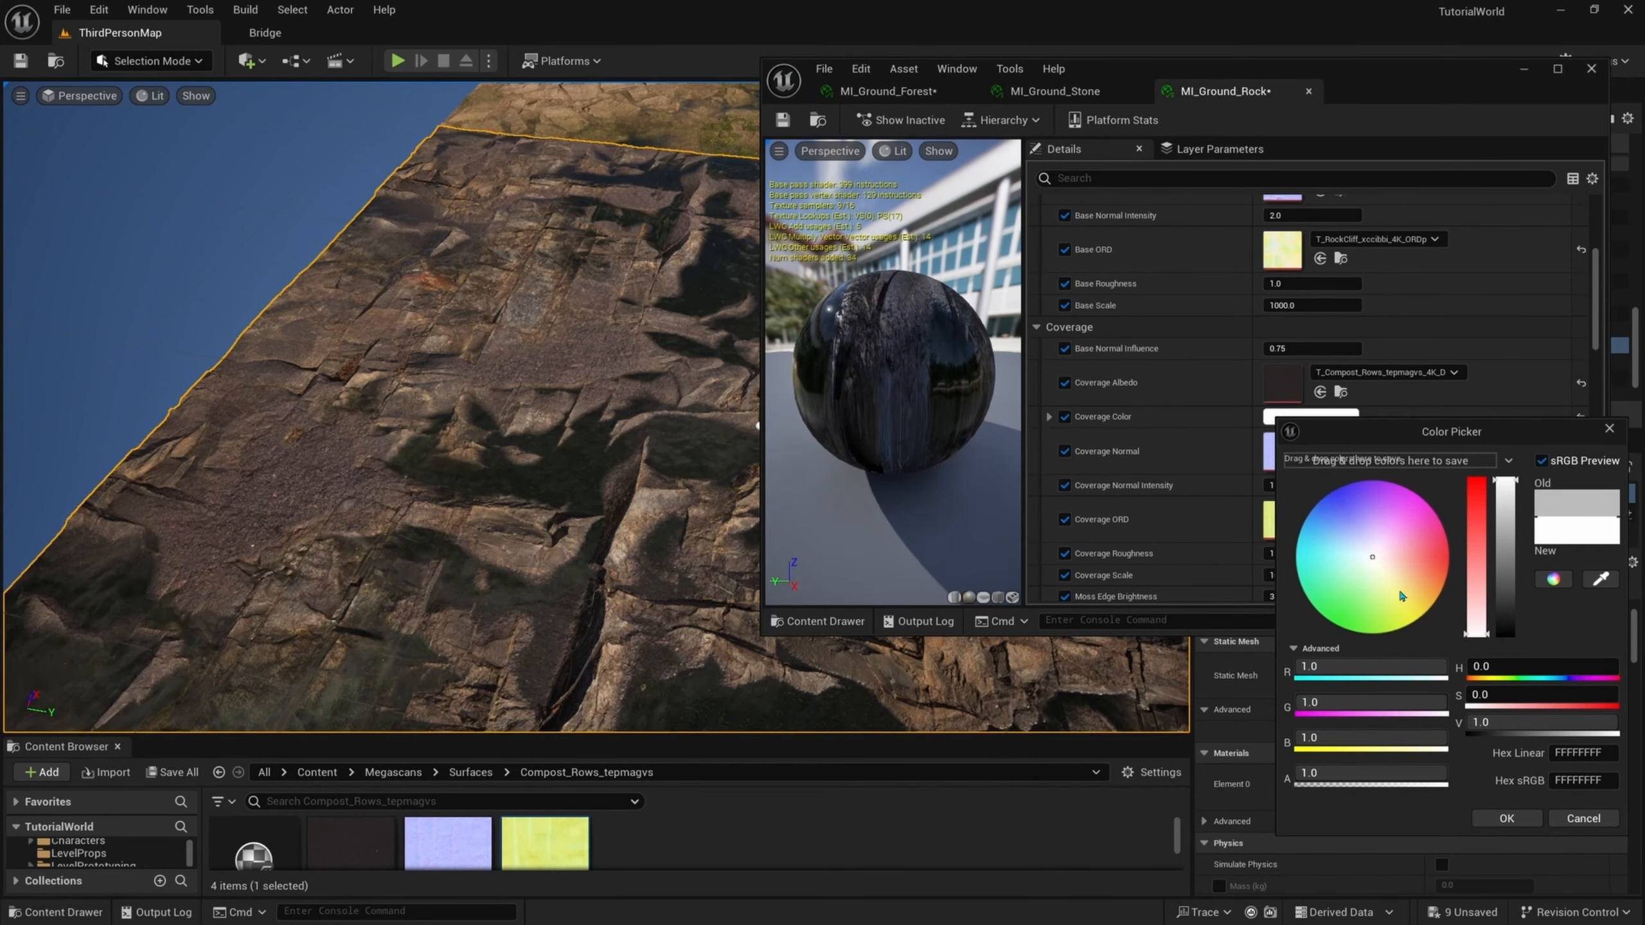
pyautogui.moveTo(1398, 588); pyautogui.dragTo(1352, 609)
pyautogui.click(1431, 588)
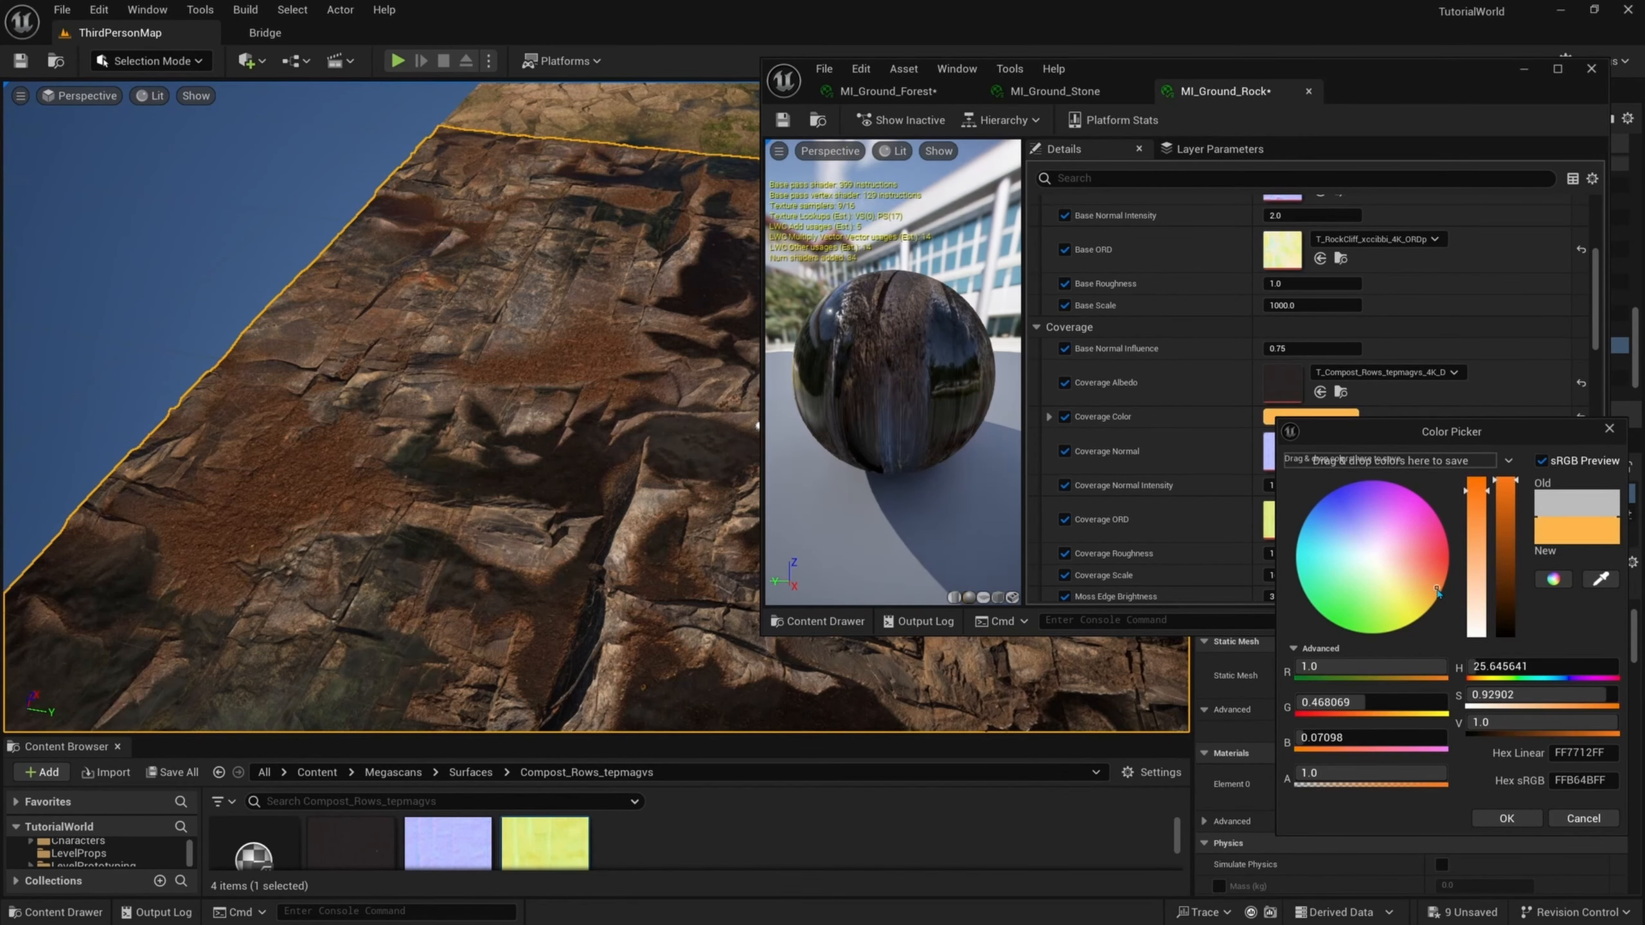
pyautogui.click(1426, 585)
# - Duplicate MI_Ground_Rock as a new material instance named MI_Ground_Cobblestone
pyautogui.rightClick(557, 703)
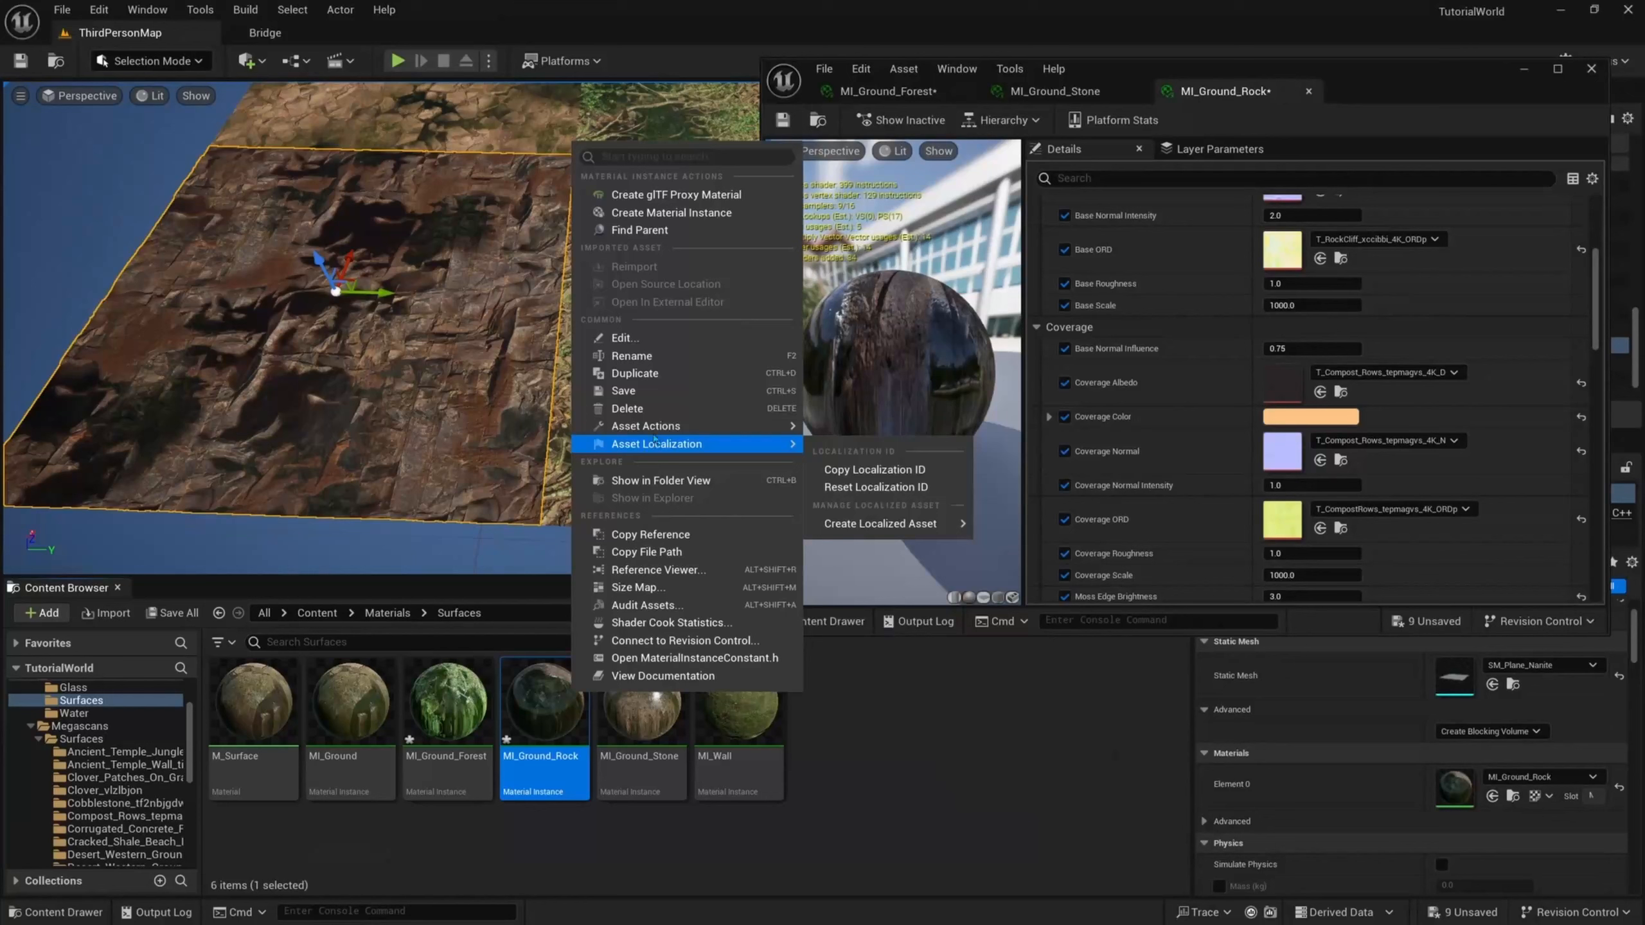
pyautogui.click(647, 374)
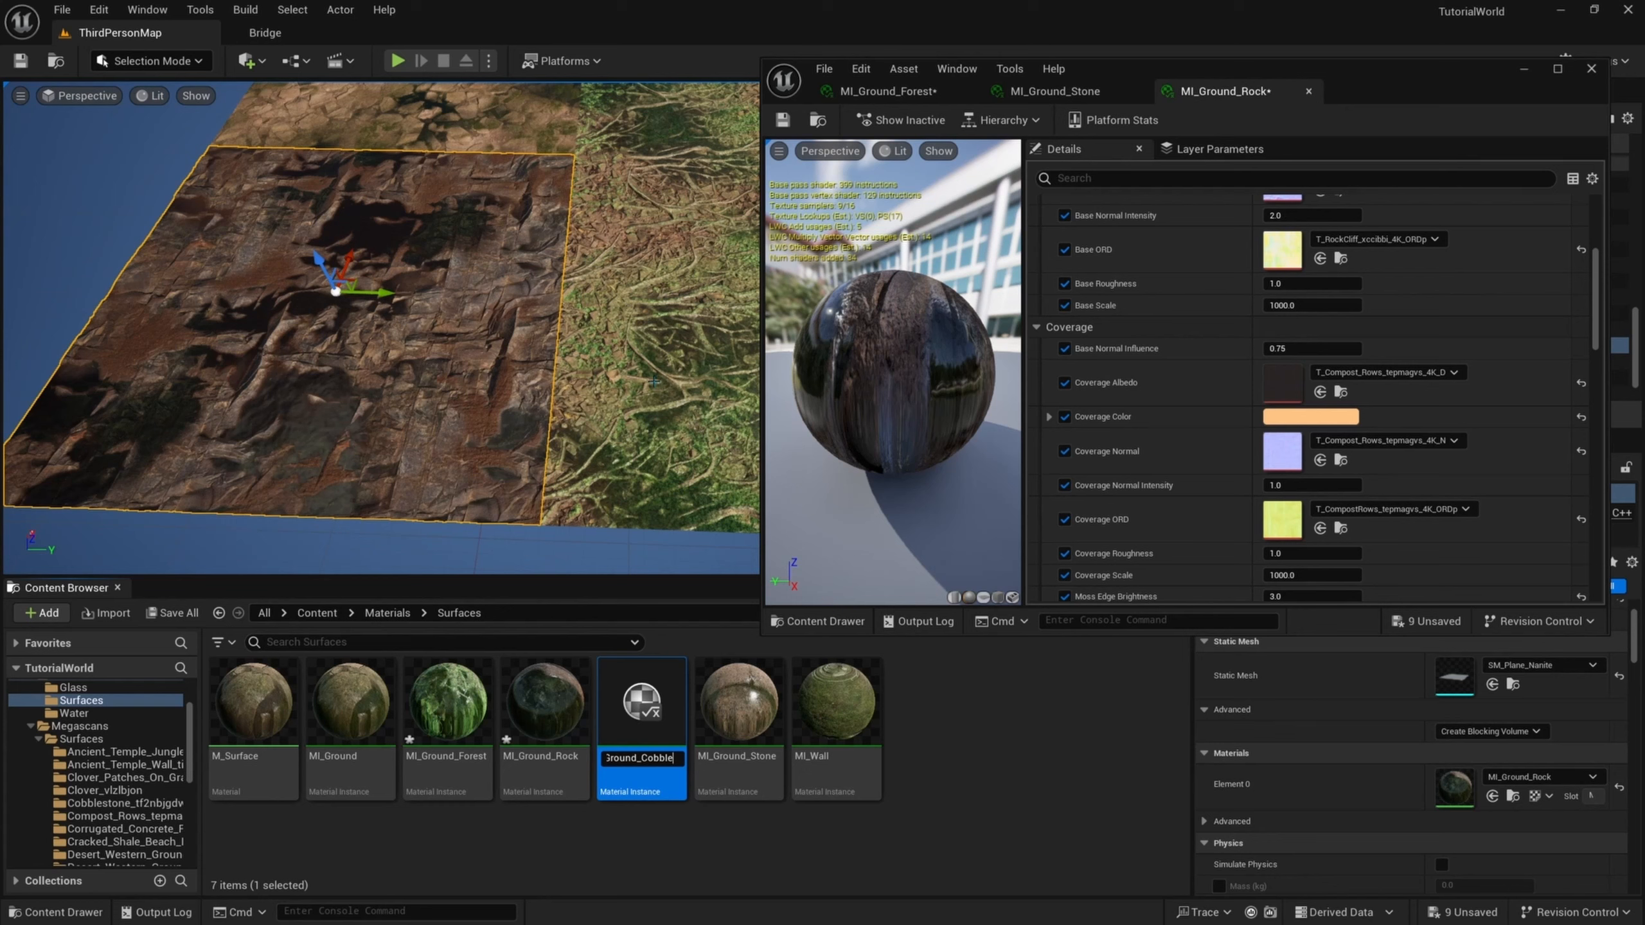
pyautogui.write('ne')
pyautogui.press('Return')
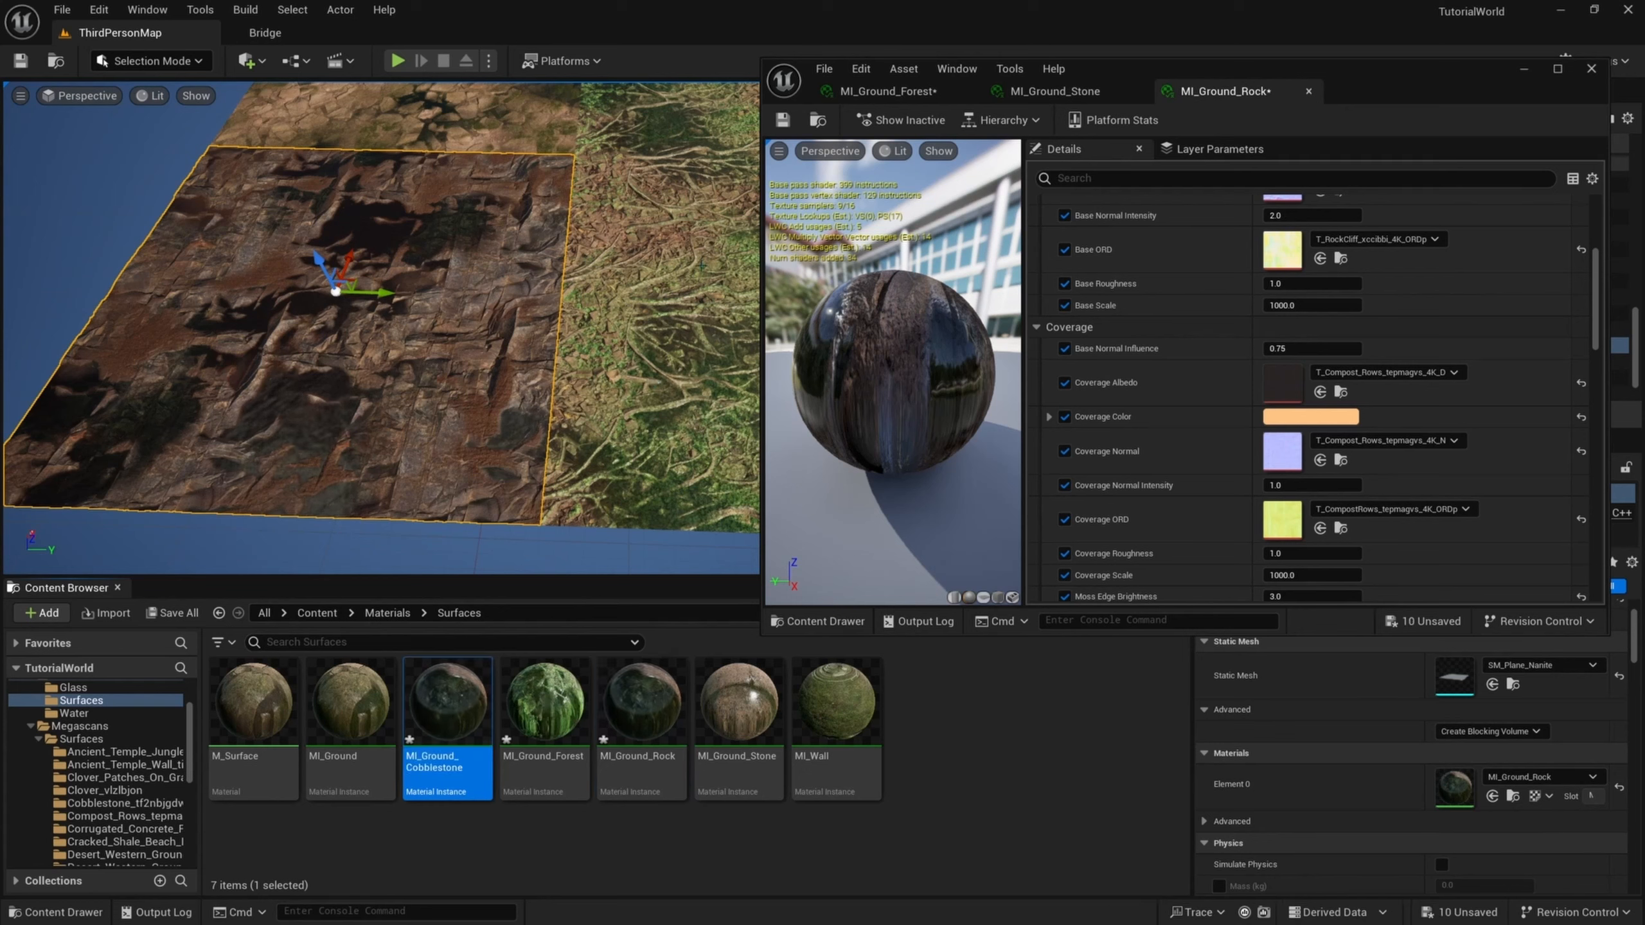
# - Apply MI_Ground_Cobblestone to the second row's middle plane and reset its Coverage Color to the default
pyautogui.doubleClick(462, 700)
pyautogui.scroll(-5, 1167, 320)
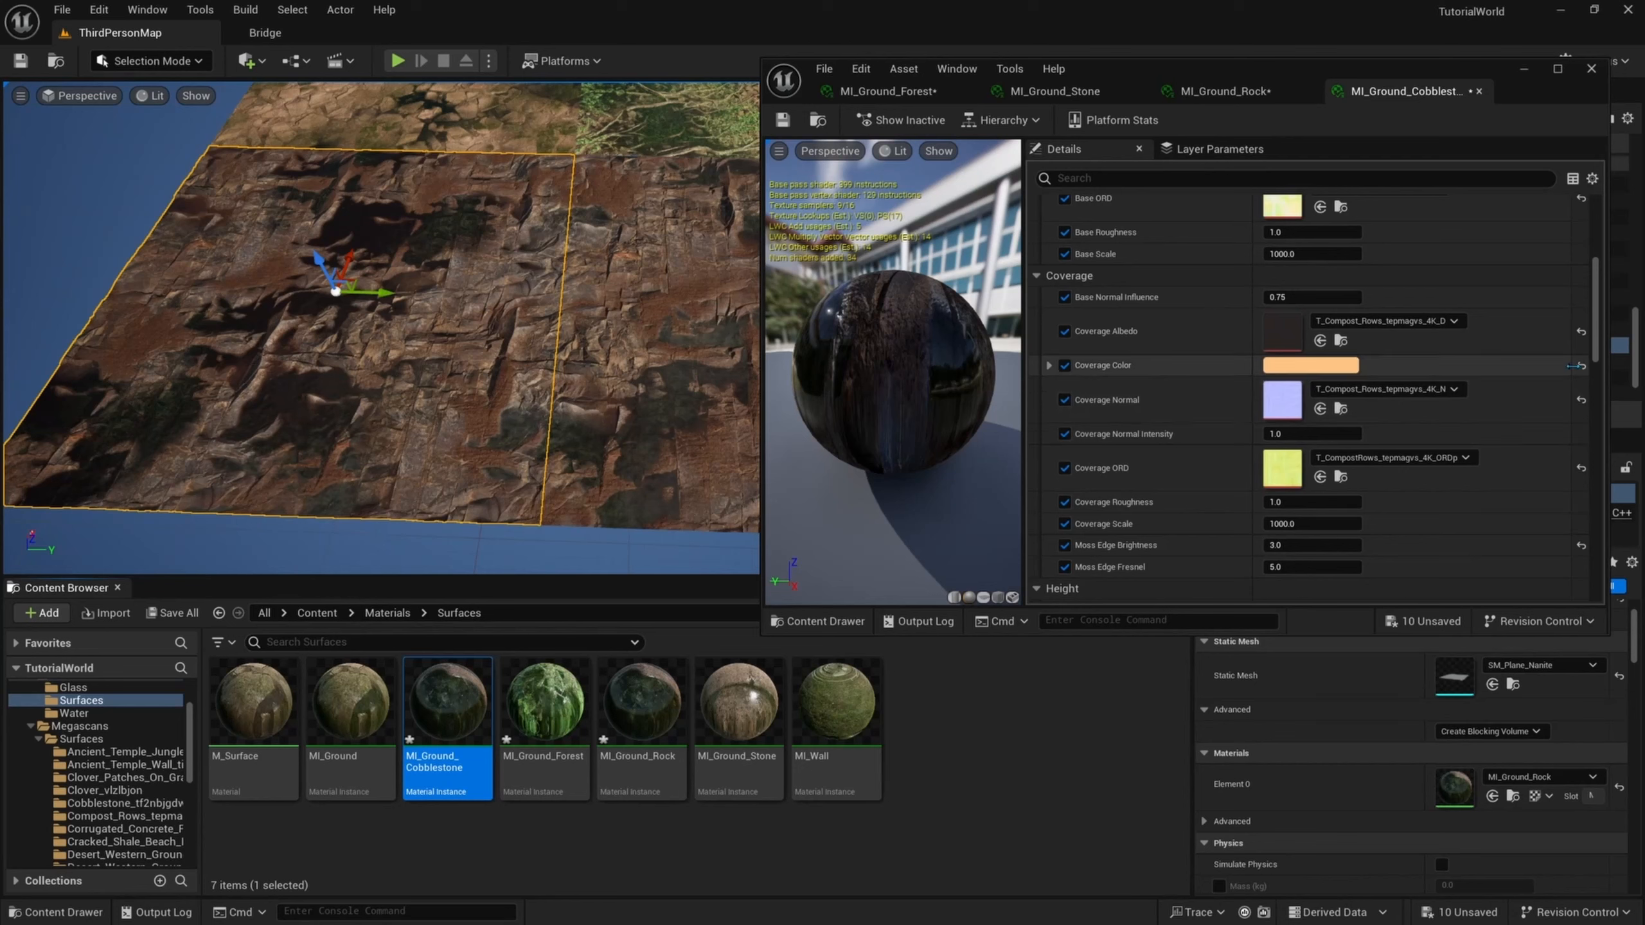
pyautogui.click(1580, 367)
# - Set MI_Ground_Cobblestone's Base Albedo, Normal and ORD to the Cobblestone_tf2nbjgdw textures
pyautogui.scroll(2, 1578, 371)
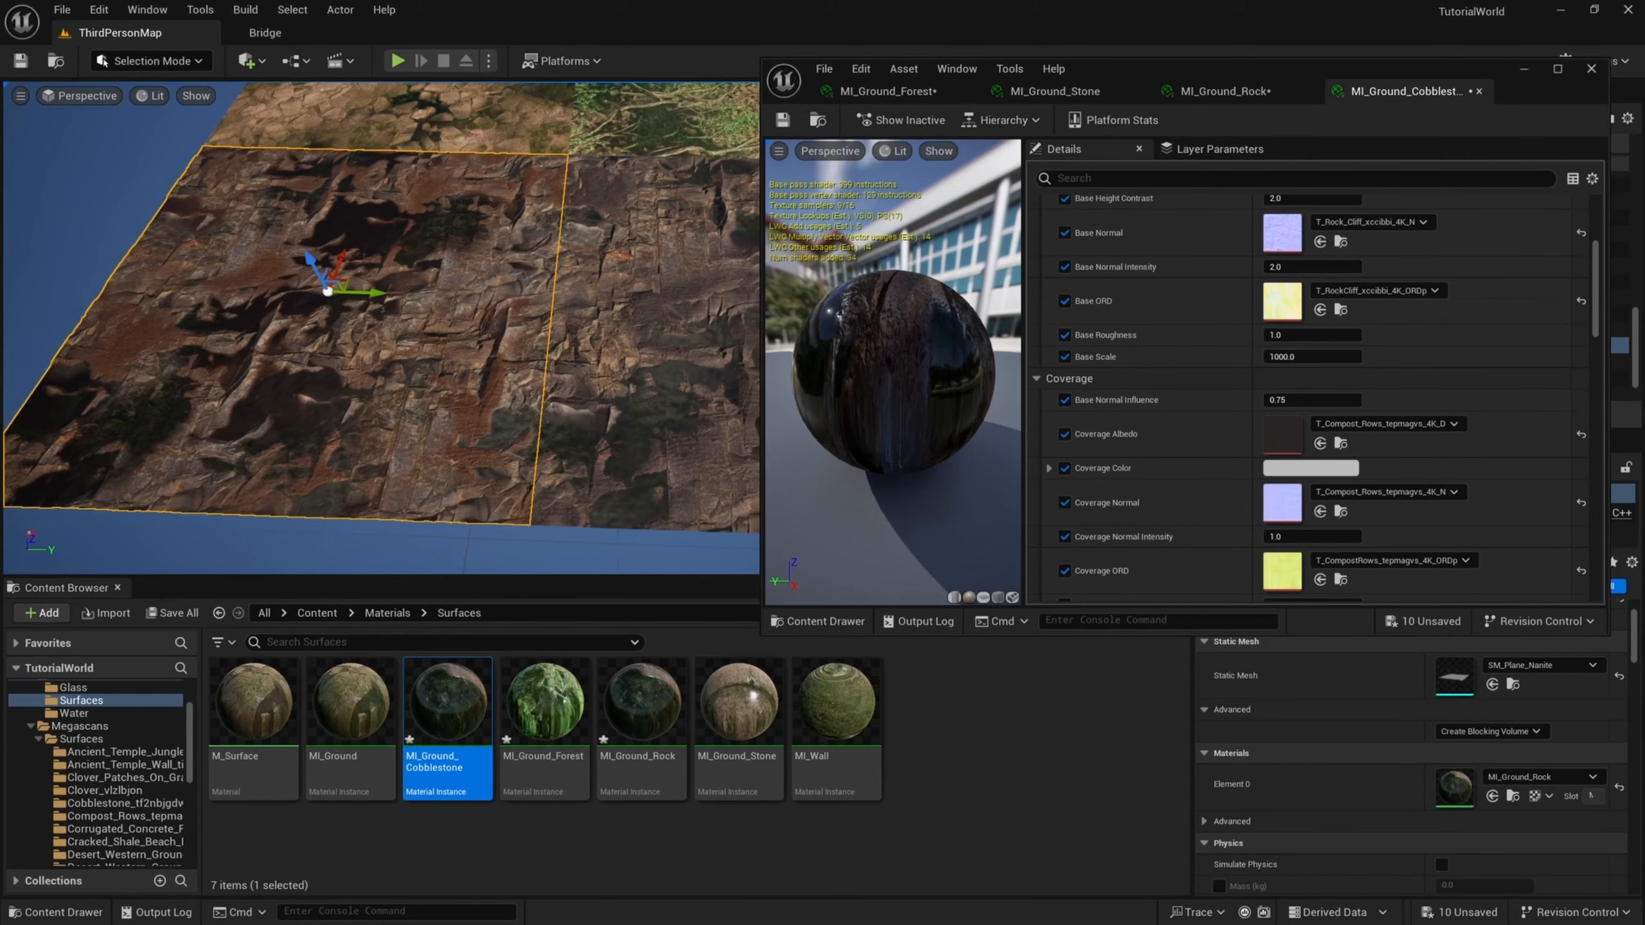
pyautogui.scroll(3, 1341, 305)
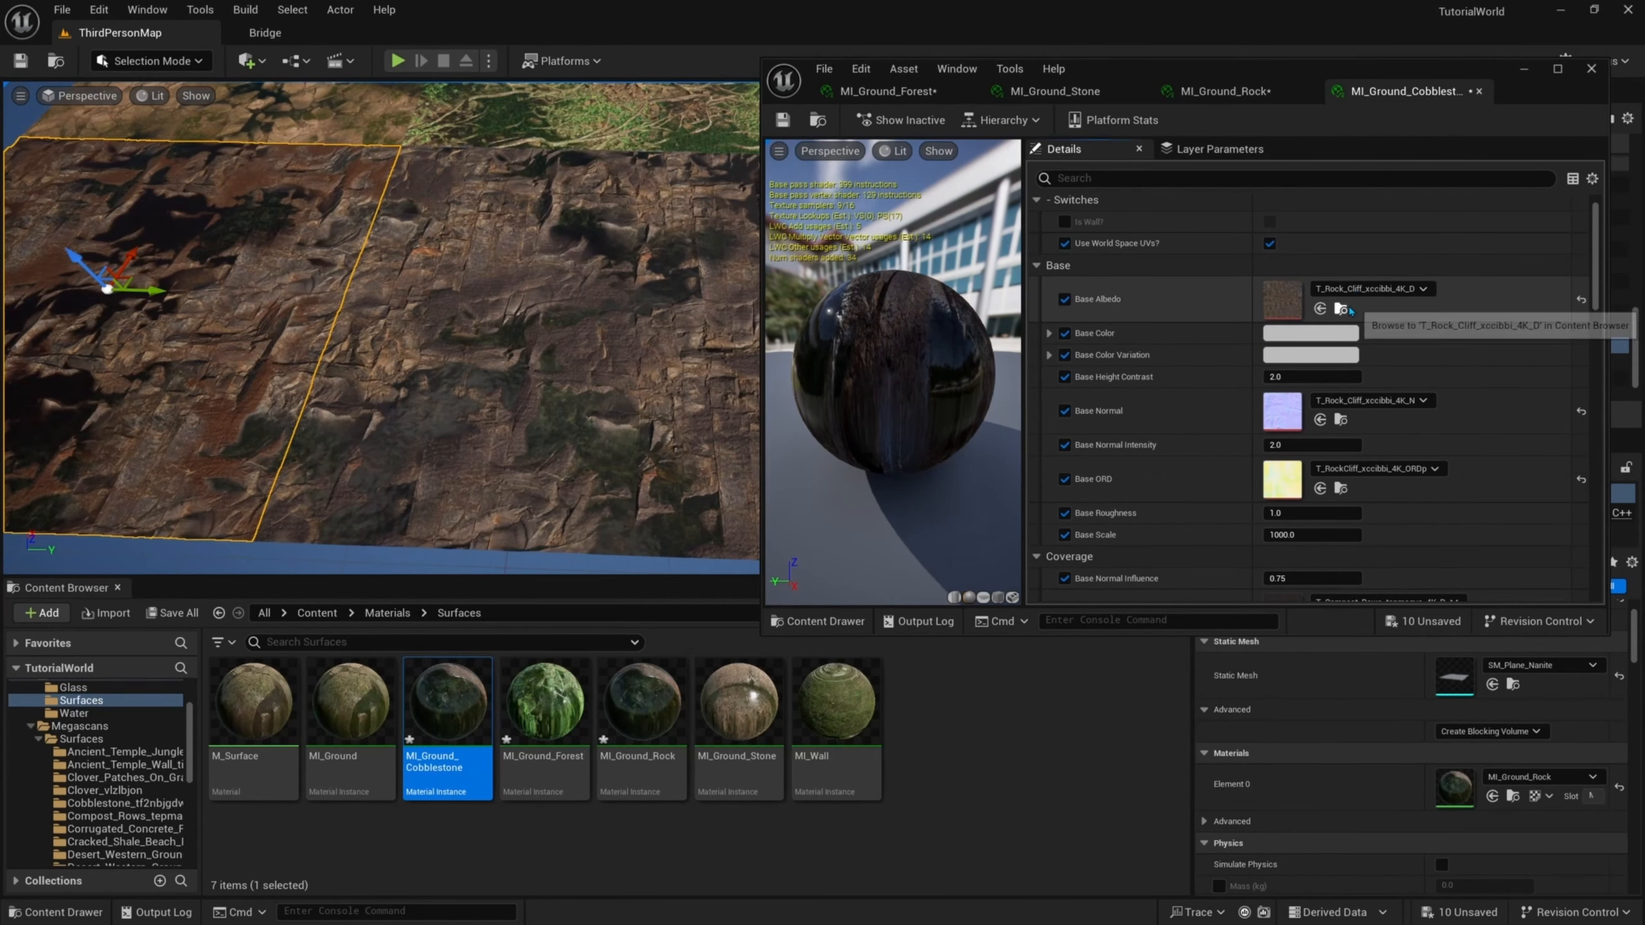
pyautogui.click(1340, 308)
pyautogui.click(471, 613)
pyautogui.click(680, 706)
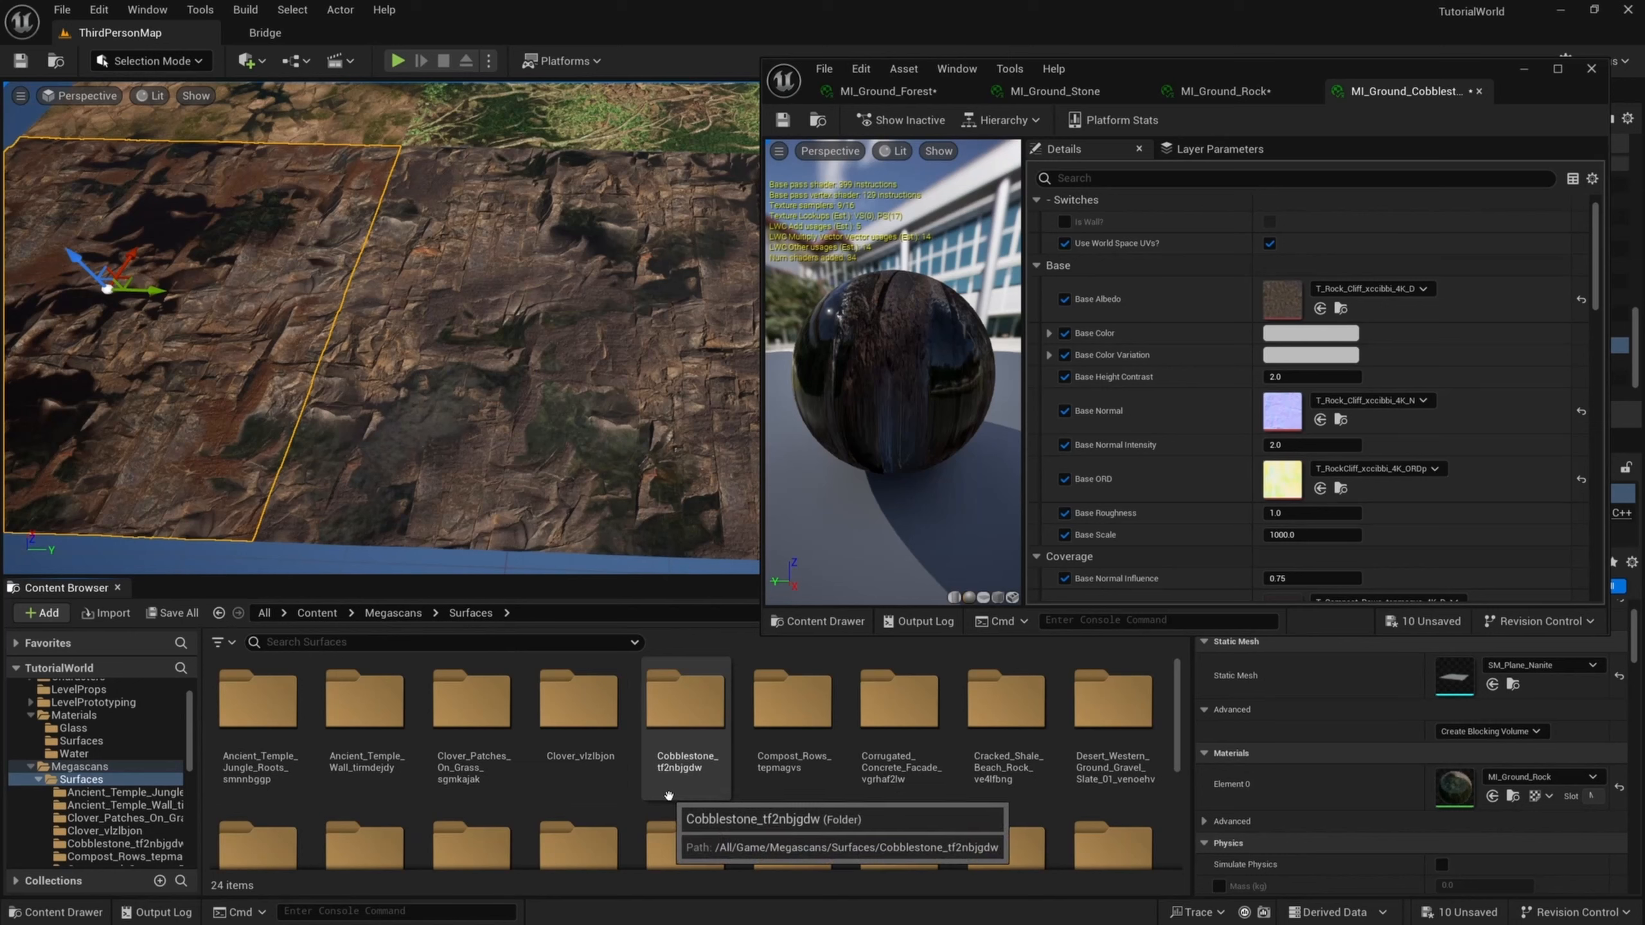
pyautogui.doubleClick(679, 709)
pyautogui.moveTo(349, 703); pyautogui.dragTo(1283, 300)
pyautogui.moveTo(438, 691); pyautogui.dragTo(1269, 414)
pyautogui.moveTo(544, 712); pyautogui.dragTo(1266, 468)
pyautogui.press('w')
pyautogui.moveTo(401, 324); pyautogui.dragTo(333, 368, button='right')
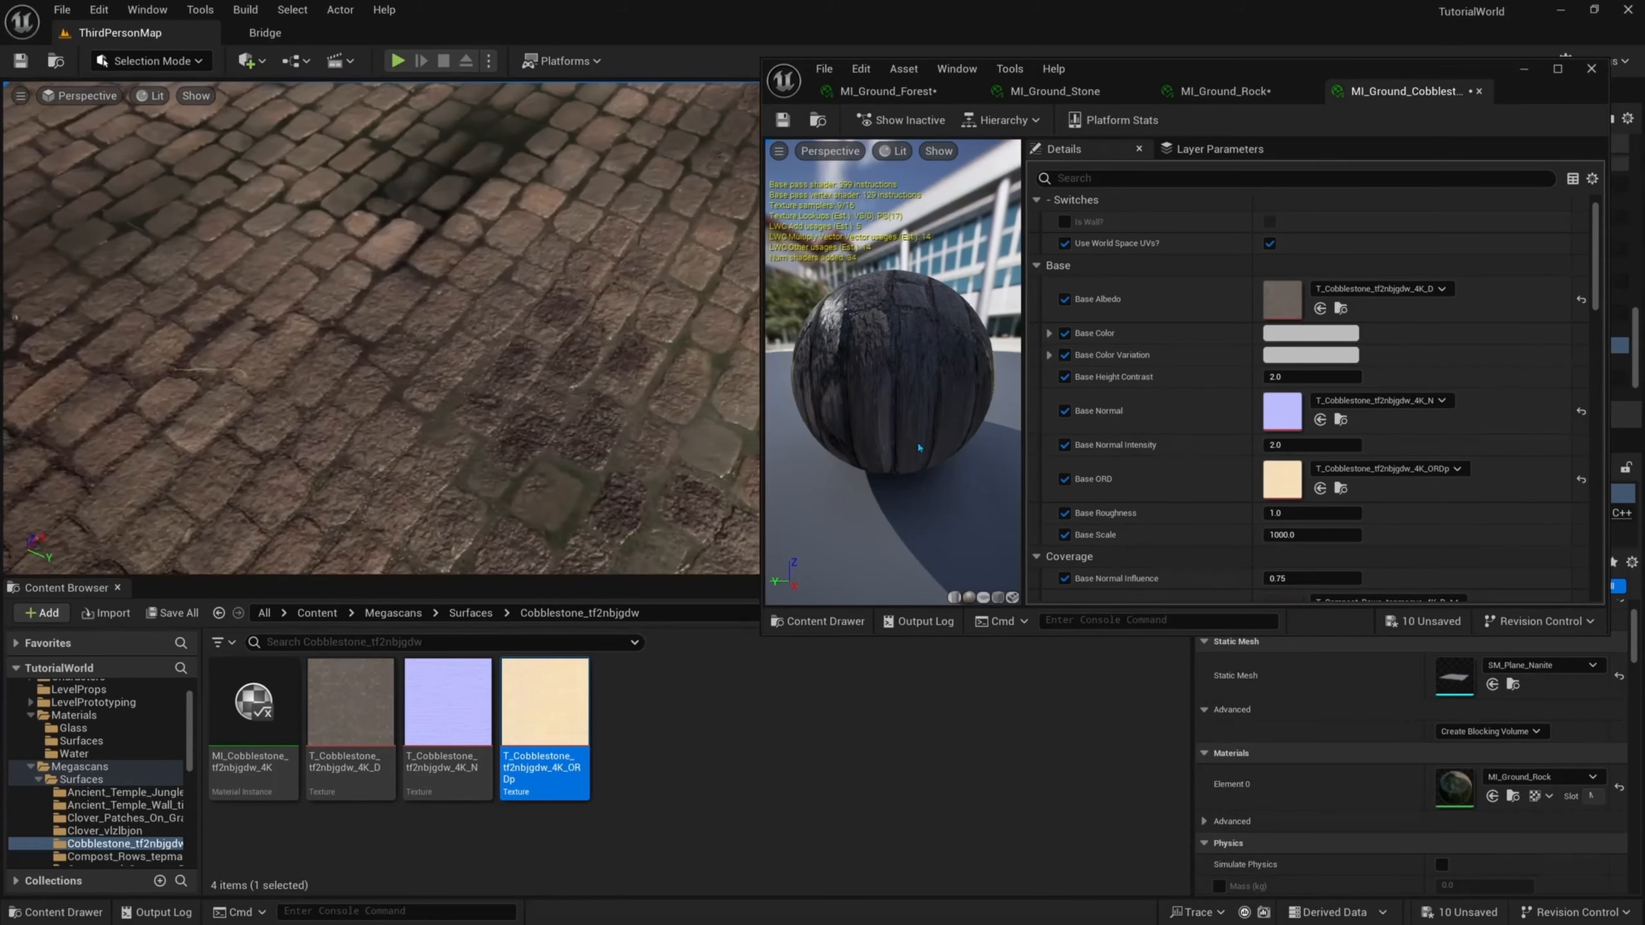
# - Set MI_Ground_Cobblestone's Coverage Albedo, Normal and ORD to the Forest_Moss textures
pyautogui.scroll(-5, 1334, 445)
pyautogui.click(1340, 364)
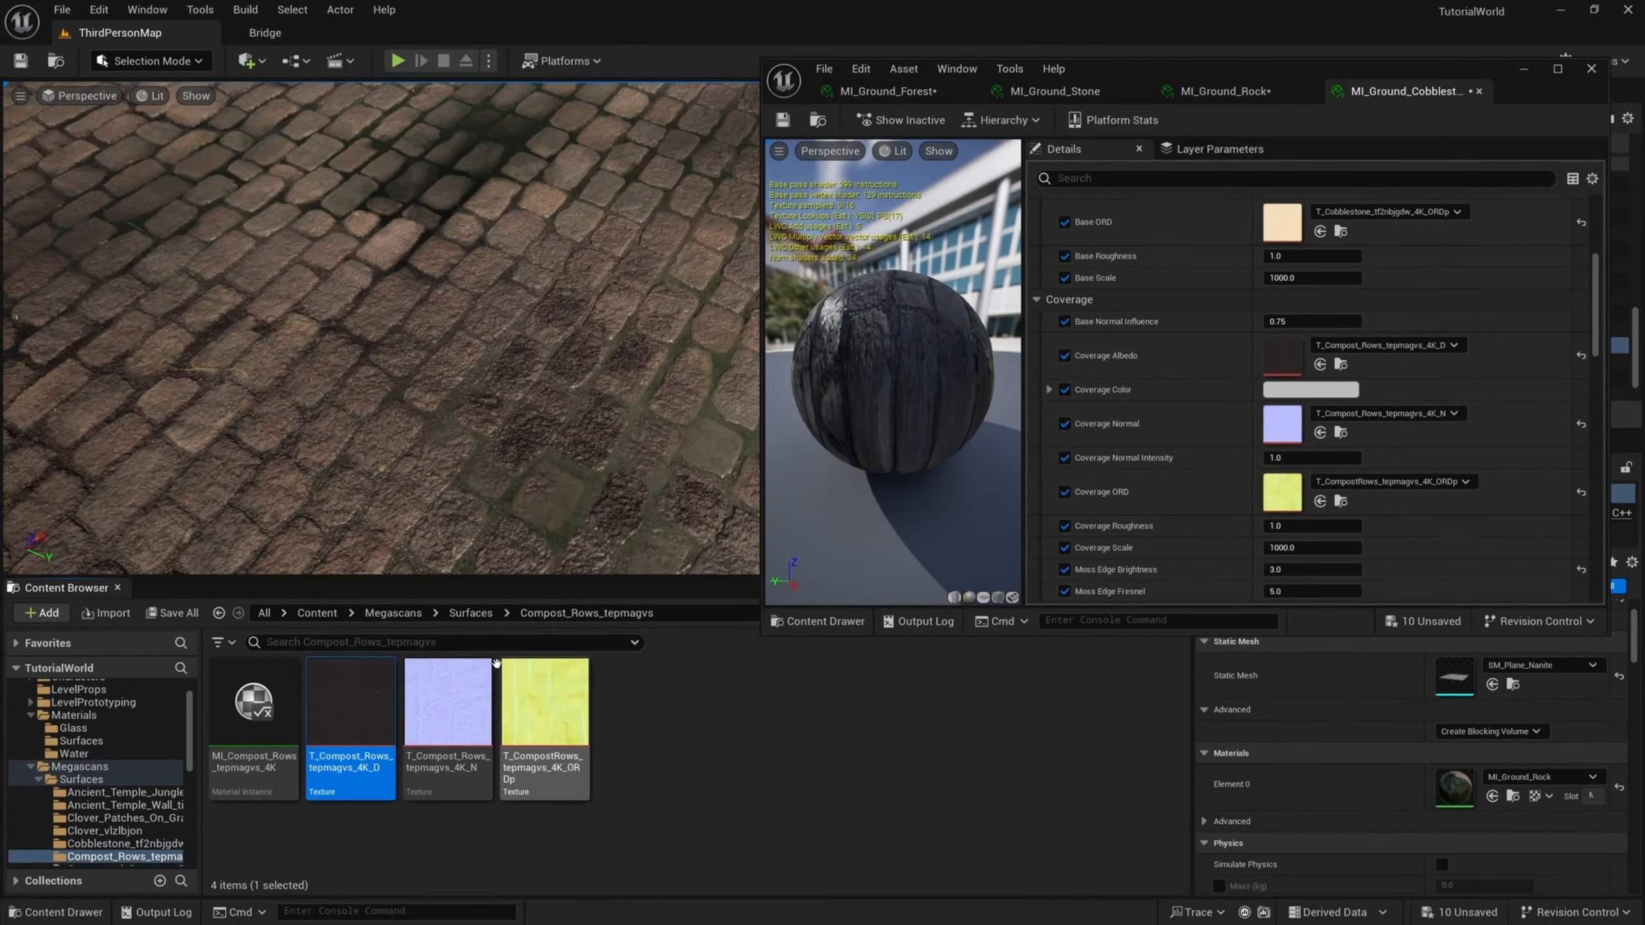
pyautogui.click(471, 613)
pyautogui.scroll(-1, 467, 719)
pyautogui.doubleClick(472, 800)
pyautogui.moveTo(350, 702); pyautogui.dragTo(1282, 356)
pyautogui.moveTo(447, 701); pyautogui.dragTo(1282, 425)
pyautogui.moveTo(545, 702); pyautogui.dragTo(1282, 492)
pyautogui.moveTo(401, 324); pyautogui.dragTo(482, 348, button='right')
# - Select the second row's plane with the MI_Ground_Stone material and return to the Megascans Surfaces folder
pyautogui.click(483, 349)
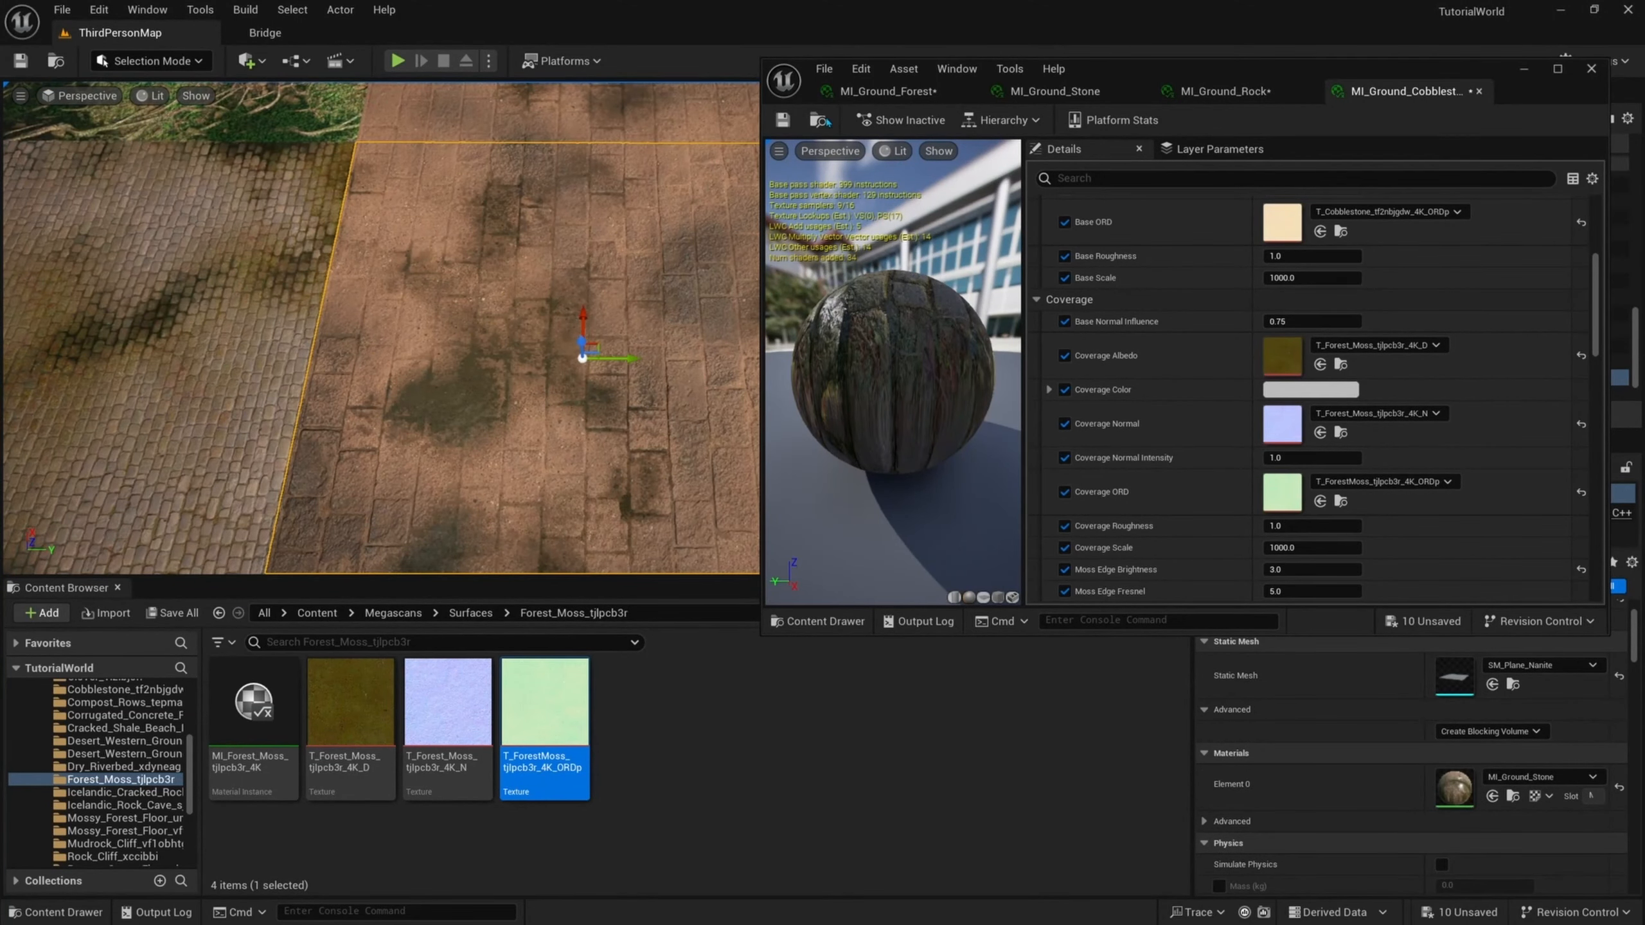
pyautogui.click(521, 619)
pyautogui.click(471, 613)
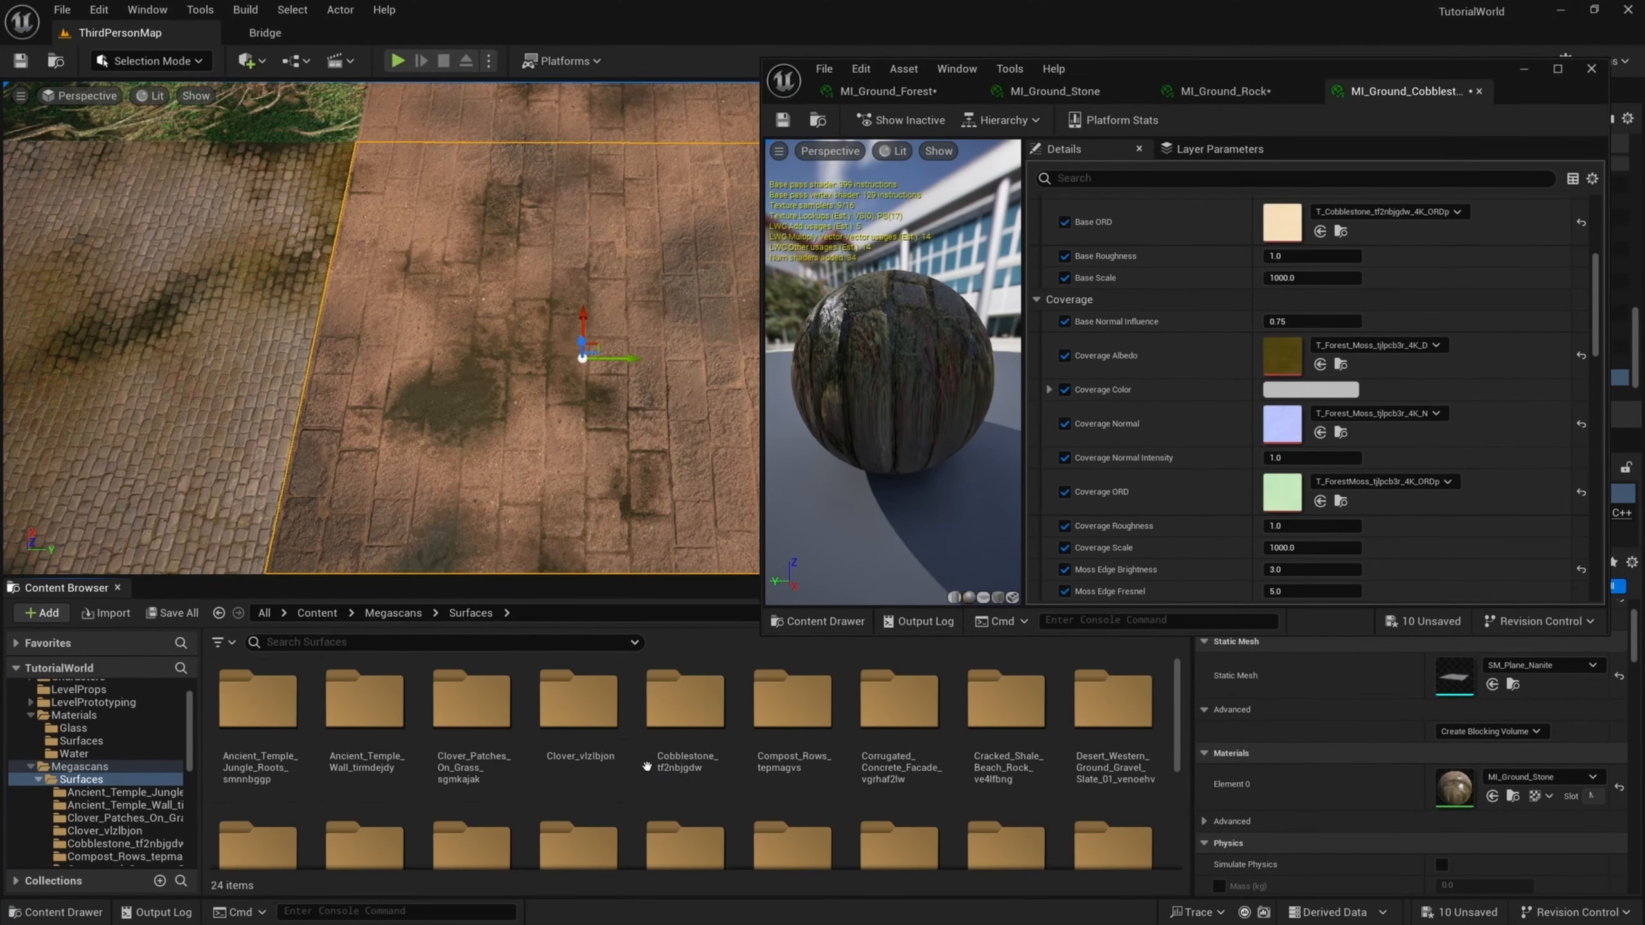